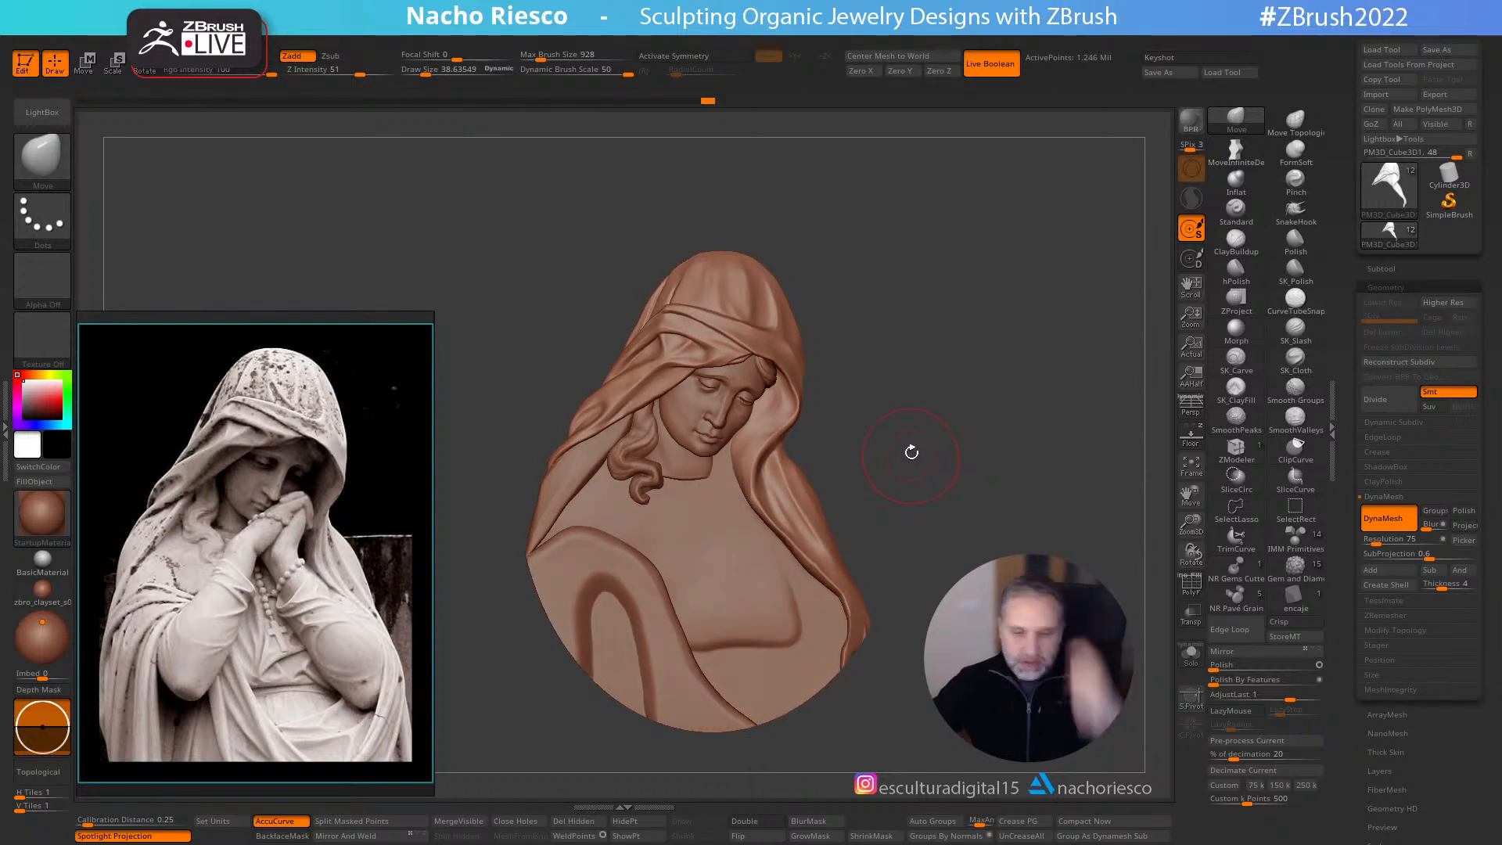
- Examine the veiled woman relief from several angles and compare it with the praying statue in the reference photo
{"action": "left_click_drag", "start_coordinate": [930, 416], "coordinate": [934, 436]}
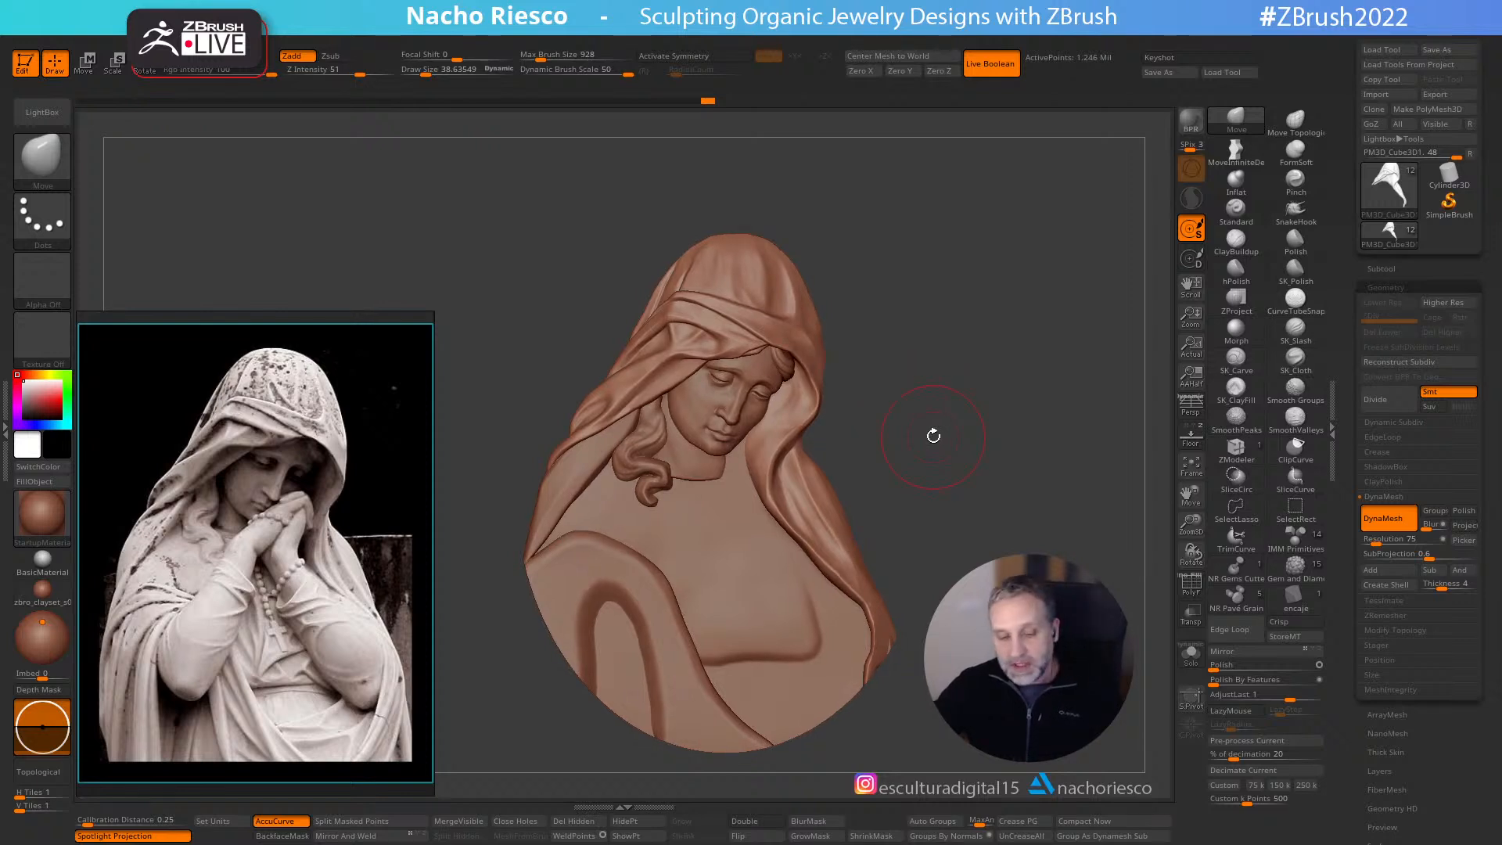
{"action": "left_click_drag", "start_coordinate": [972, 502], "coordinate": [984, 530]}
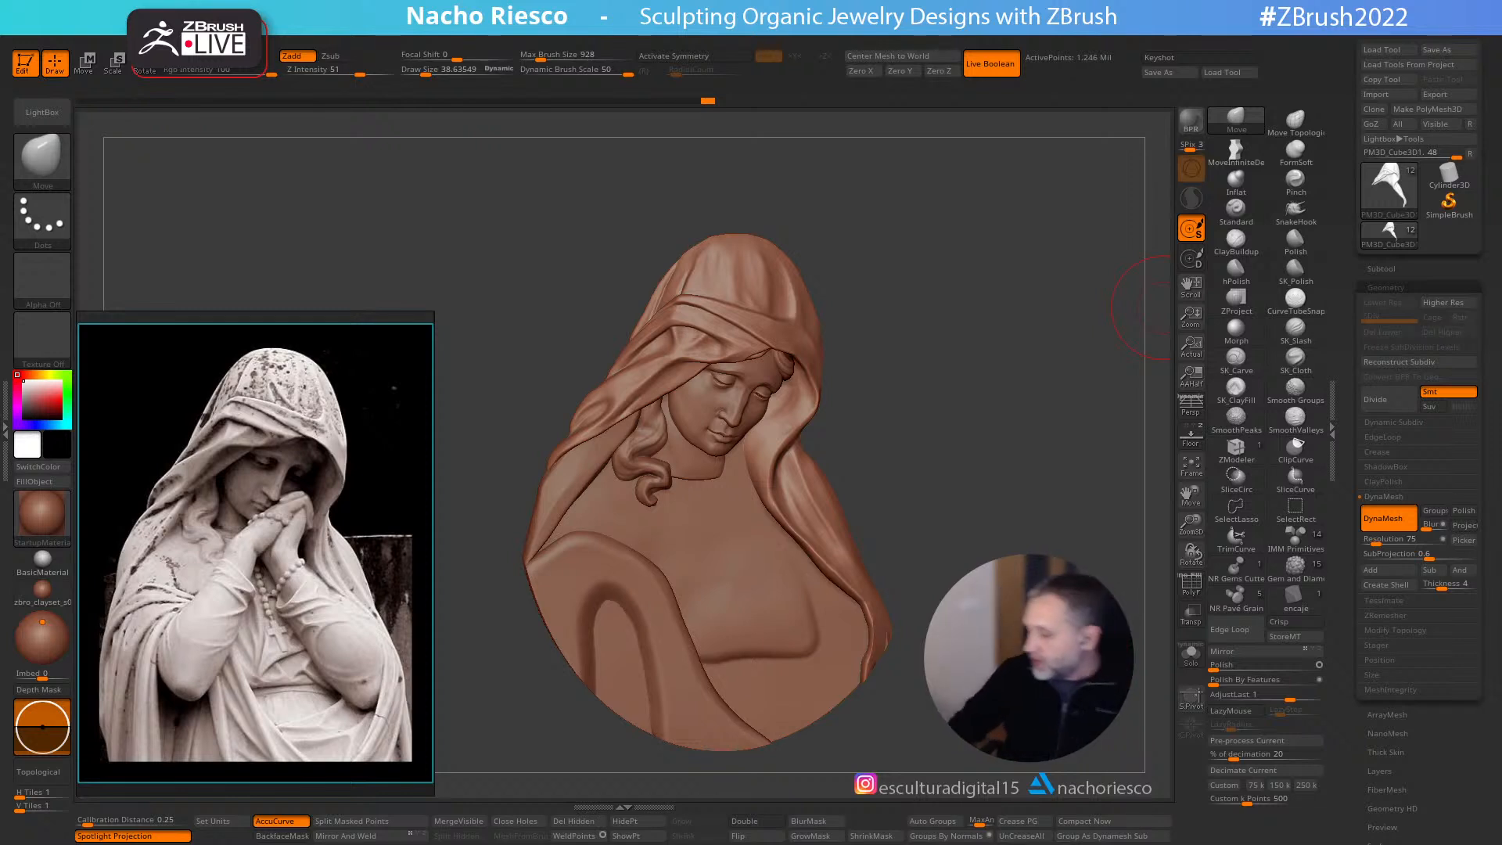
{"action": "mouse_move", "coordinate": [912, 400]}
{"action": "left_mouse_down"}
{"action": "mouse_move", "coordinate": [971, 410]}
{"action": "mouse_move", "coordinate": [929, 443]}
{"action": "mouse_move", "coordinate": [976, 454]}
{"action": "mouse_move", "coordinate": [899, 479]}
{"action": "mouse_move", "coordinate": [961, 459]}
{"action": "left_mouse_up"}
{"action": "left_click_drag", "start_coordinate": [966, 379], "coordinate": [953, 391], "text": "shift"}
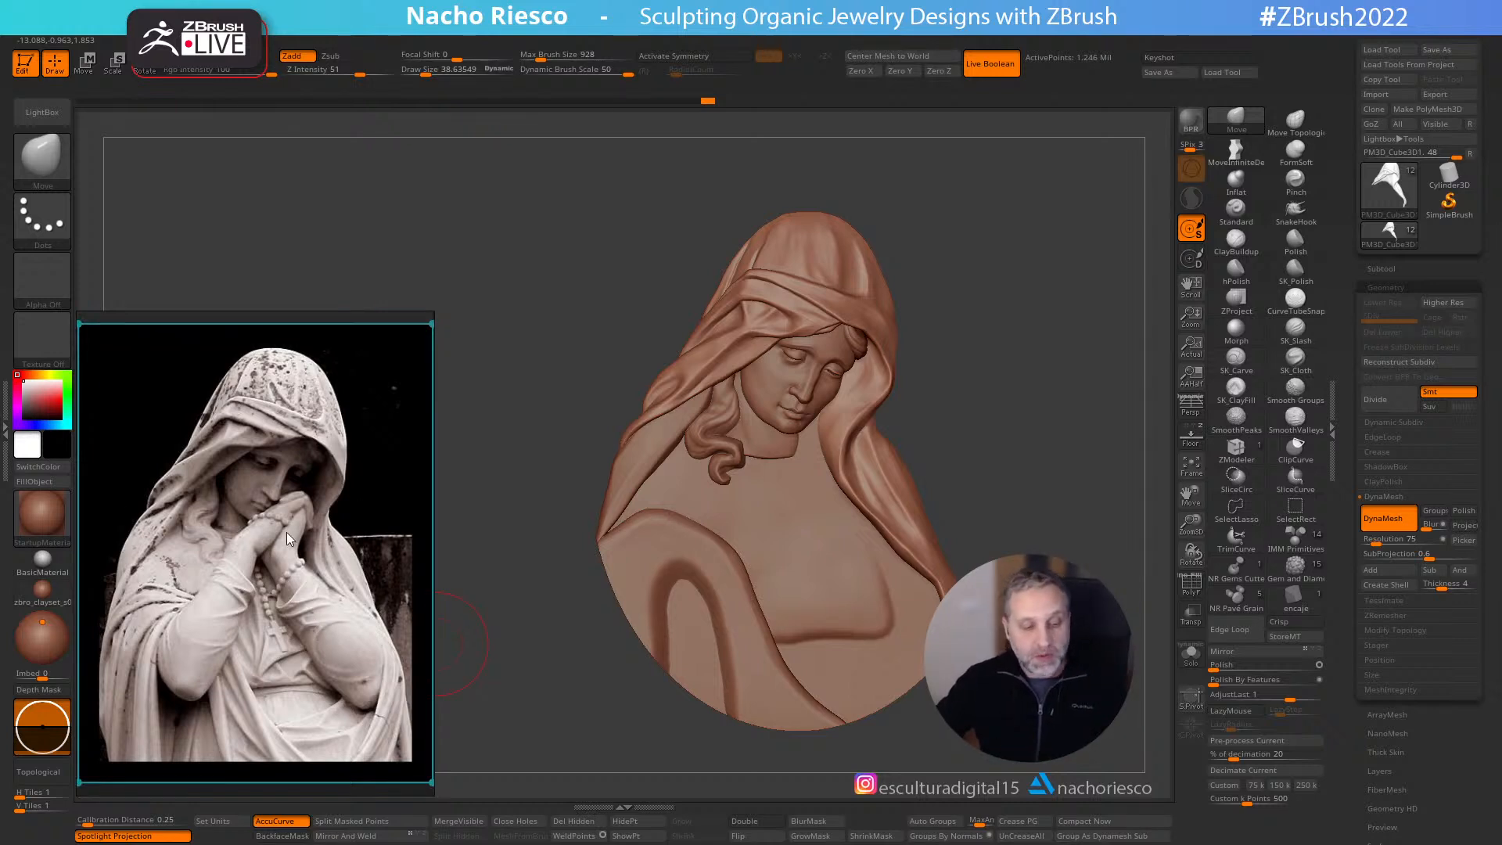
{"action": "scroll", "coordinate": [286, 561], "scroll_direction": "up", "scroll_amount": 1}
{"action": "scroll", "coordinate": [275, 569], "scroll_direction": "down", "scroll_amount": 1}
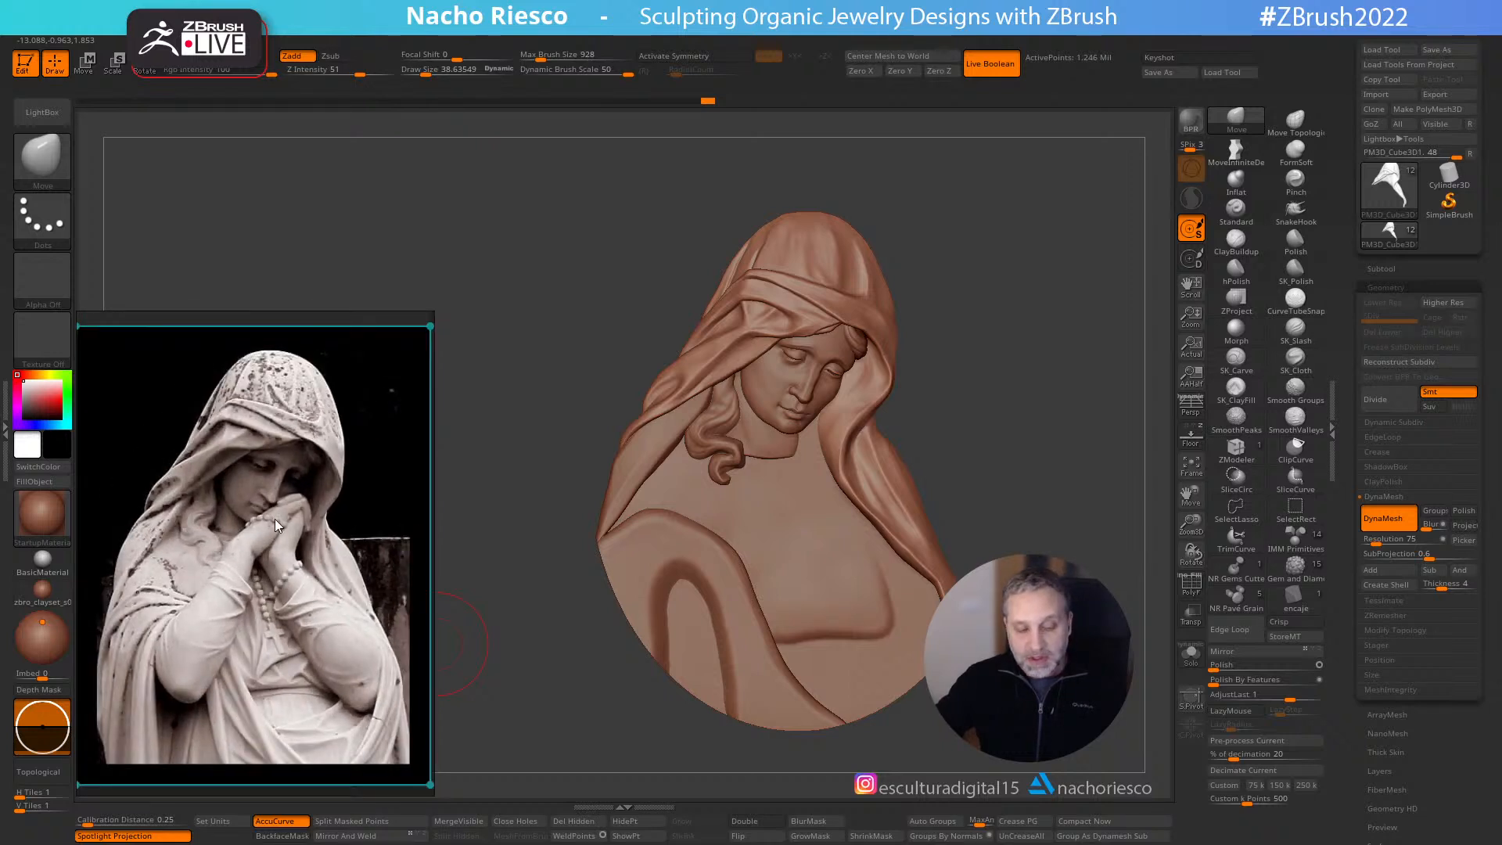
{"action": "scroll", "coordinate": [278, 526], "scroll_direction": "down", "scroll_amount": 2}
{"action": "scroll", "coordinate": [288, 551], "scroll_direction": "up", "scroll_amount": 1}
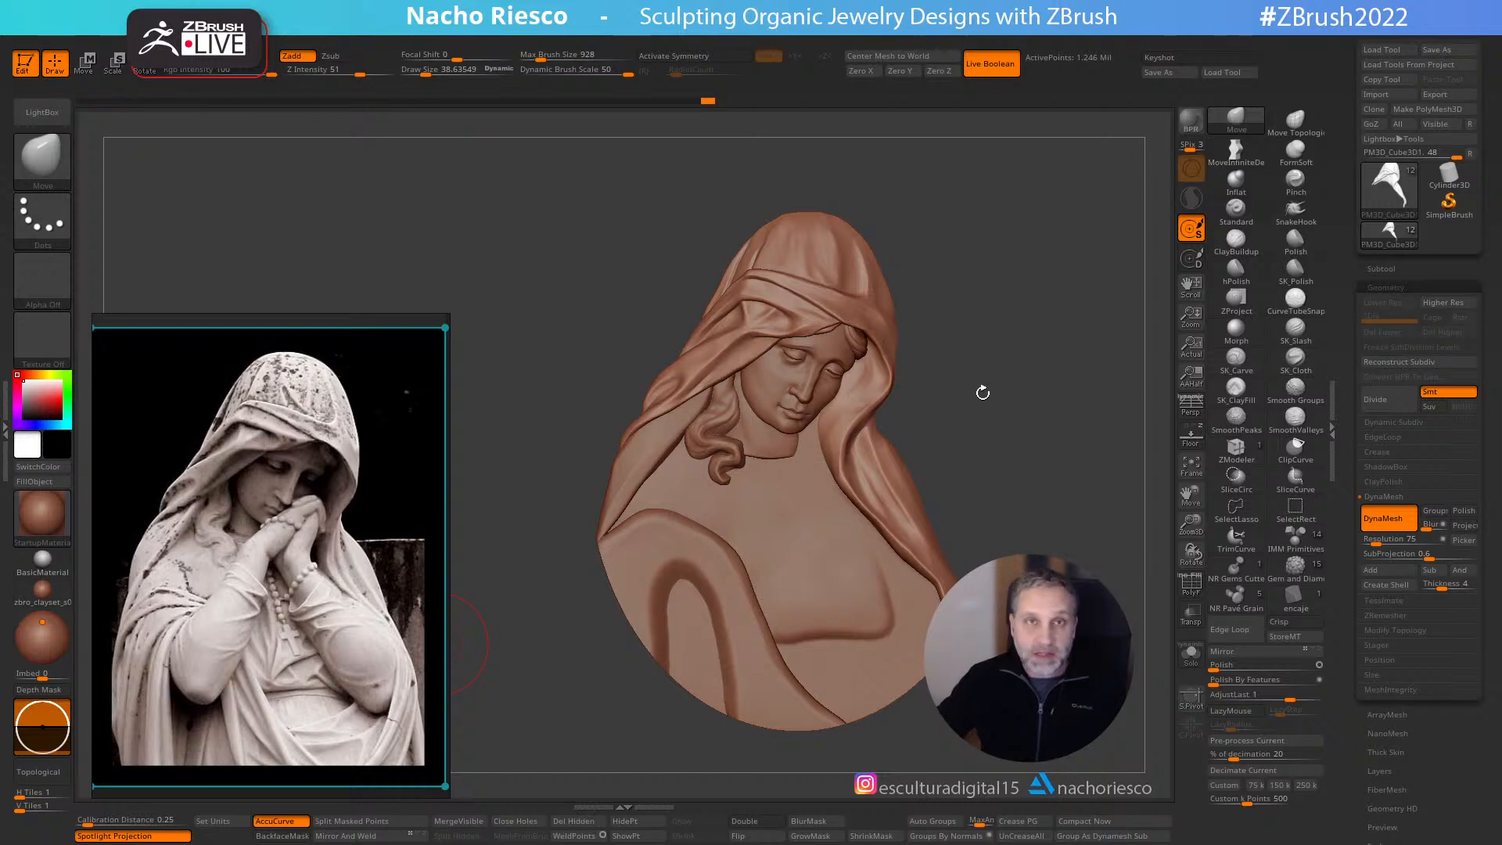
{"action": "mouse_move", "coordinate": [999, 406]}
{"action": "left_mouse_down"}
{"action": "mouse_move", "coordinate": [1081, 438]}
{"action": "mouse_move", "coordinate": [885, 466]}
{"action": "mouse_move", "coordinate": [983, 446]}
{"action": "mouse_move", "coordinate": [1013, 396]}
{"action": "left_mouse_up"}
- Isolate the oval ring subtool PM3D_Cylinder3D_2 and measure its vertical inner span with a transpose line
{"action": "left_click", "coordinate": [1382, 268]}
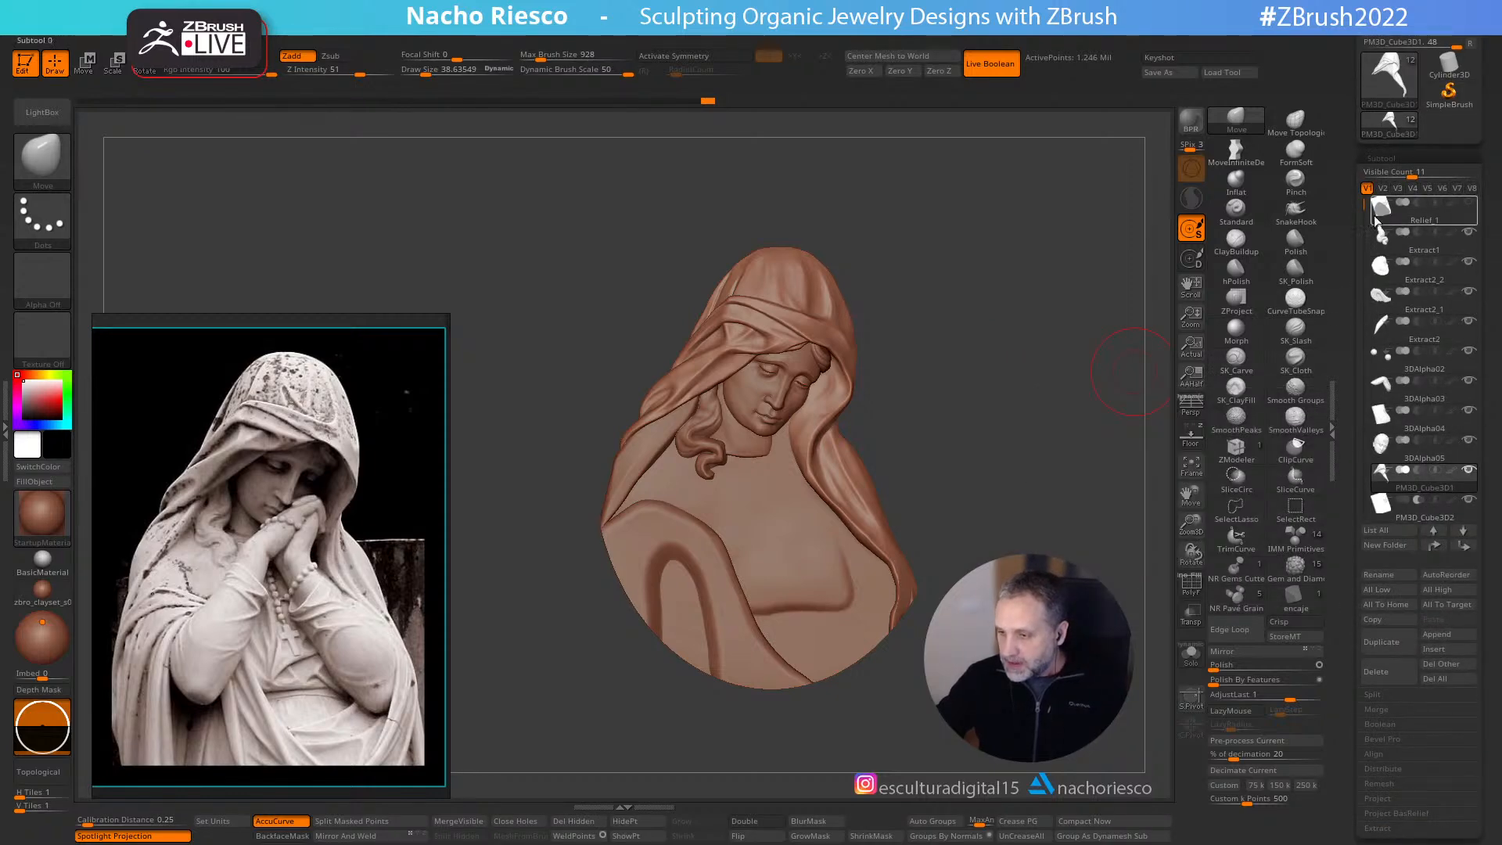
{"action": "scroll", "coordinate": [1351, 240], "scroll_direction": "down", "scroll_amount": 1}
{"action": "scroll", "coordinate": [1351, 240], "scroll_direction": "down", "scroll_amount": 2}
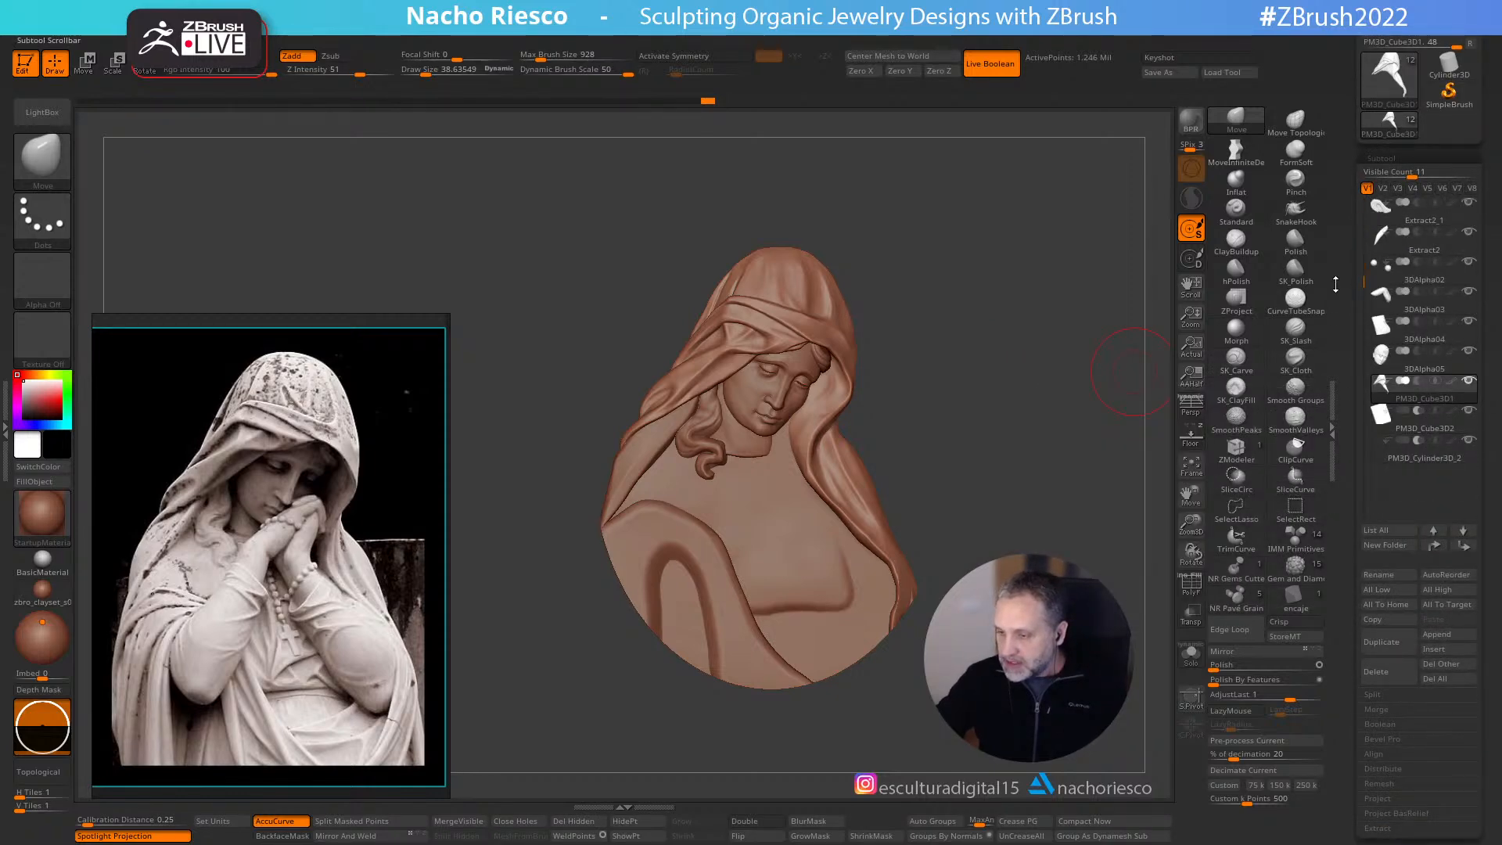
{"action": "left_click", "coordinate": [1407, 457]}
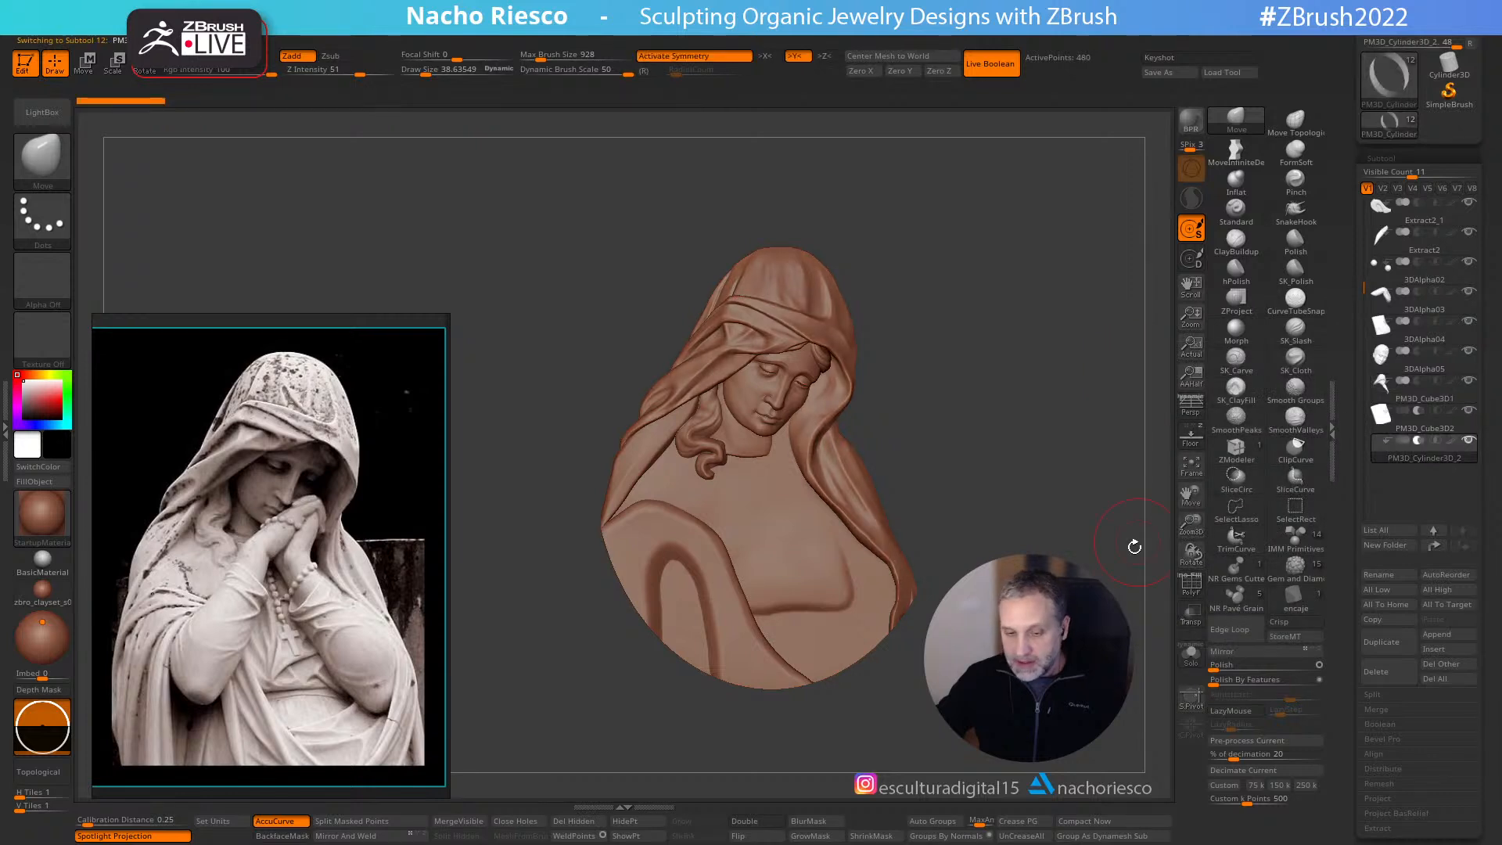
{"action": "left_click", "coordinate": [1195, 659]}
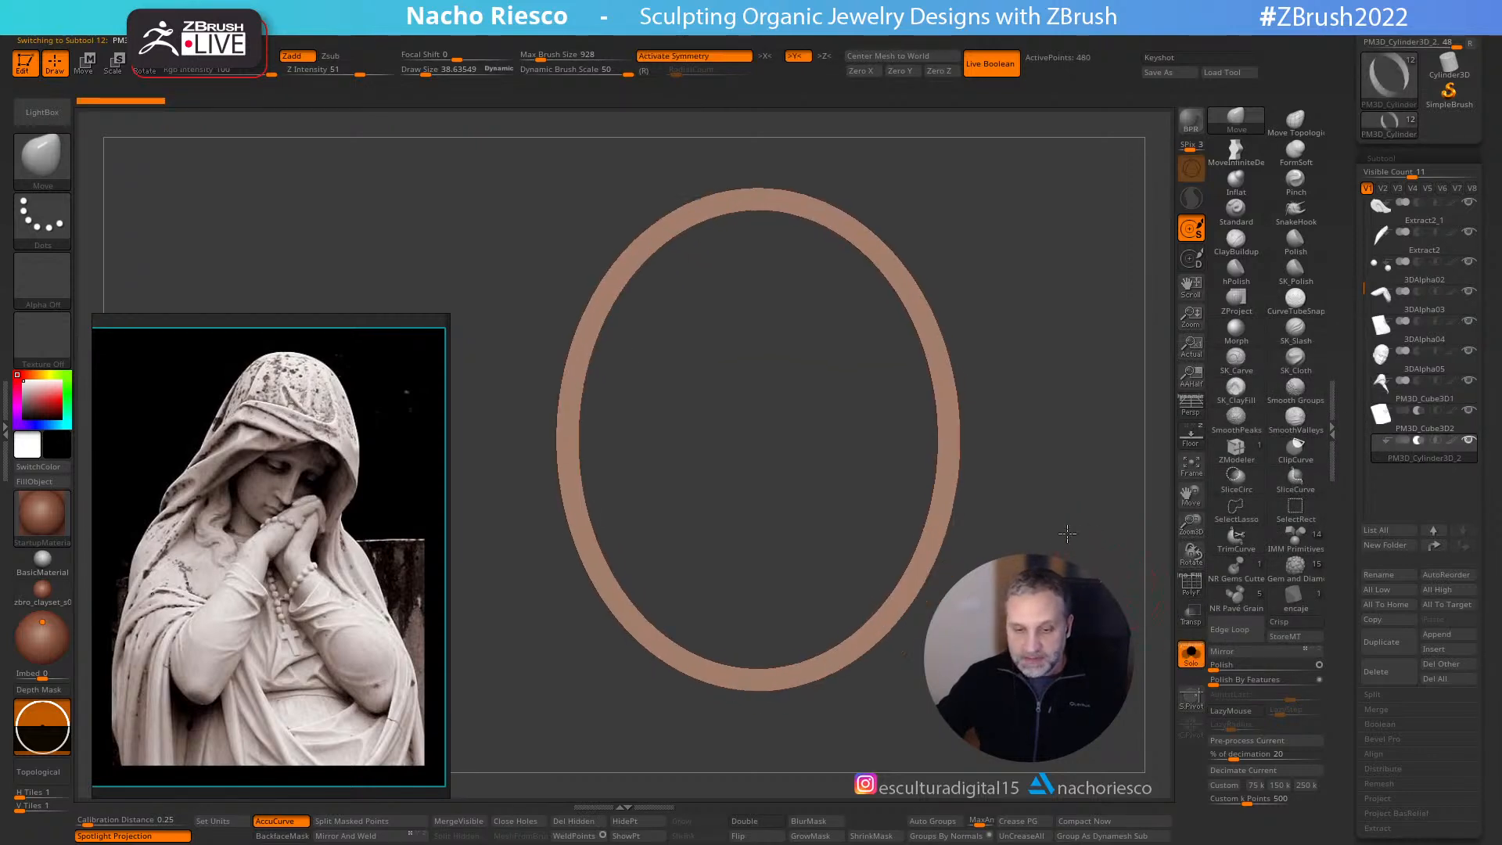
{"action": "key", "text": "w"}
{"action": "key", "text": "y"}
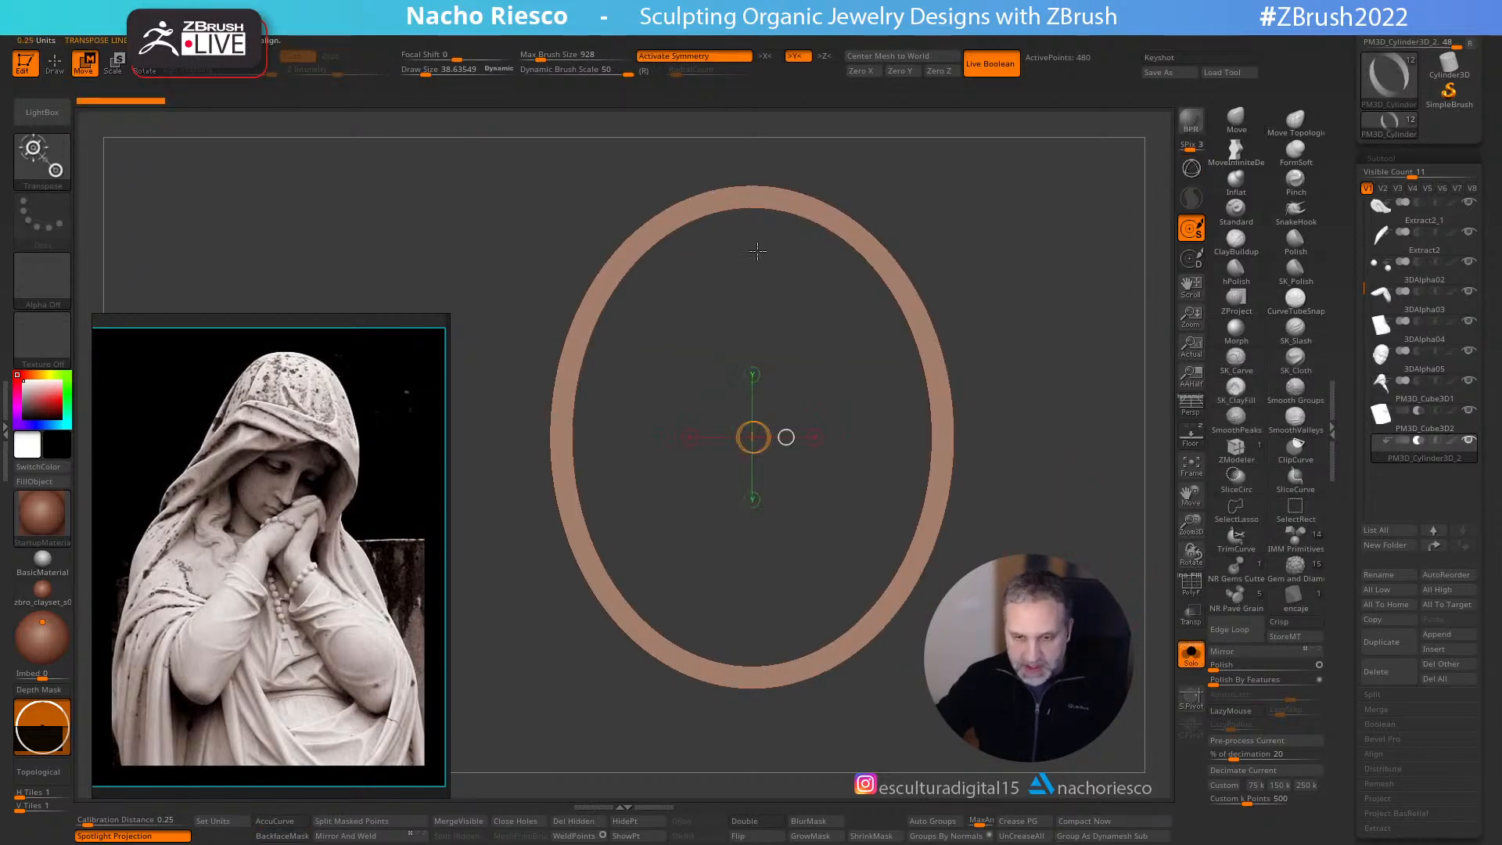
{"action": "mouse_move", "coordinate": [750, 208]}
{"action": "left_mouse_down", "text": "shift"}
{"action": "mouse_move", "coordinate": [752, 579]}
{"action": "mouse_move", "coordinate": [763, 642]}
{"action": "mouse_move", "coordinate": [786, 663]}
{"action": "left_mouse_up", "text": "shift"}
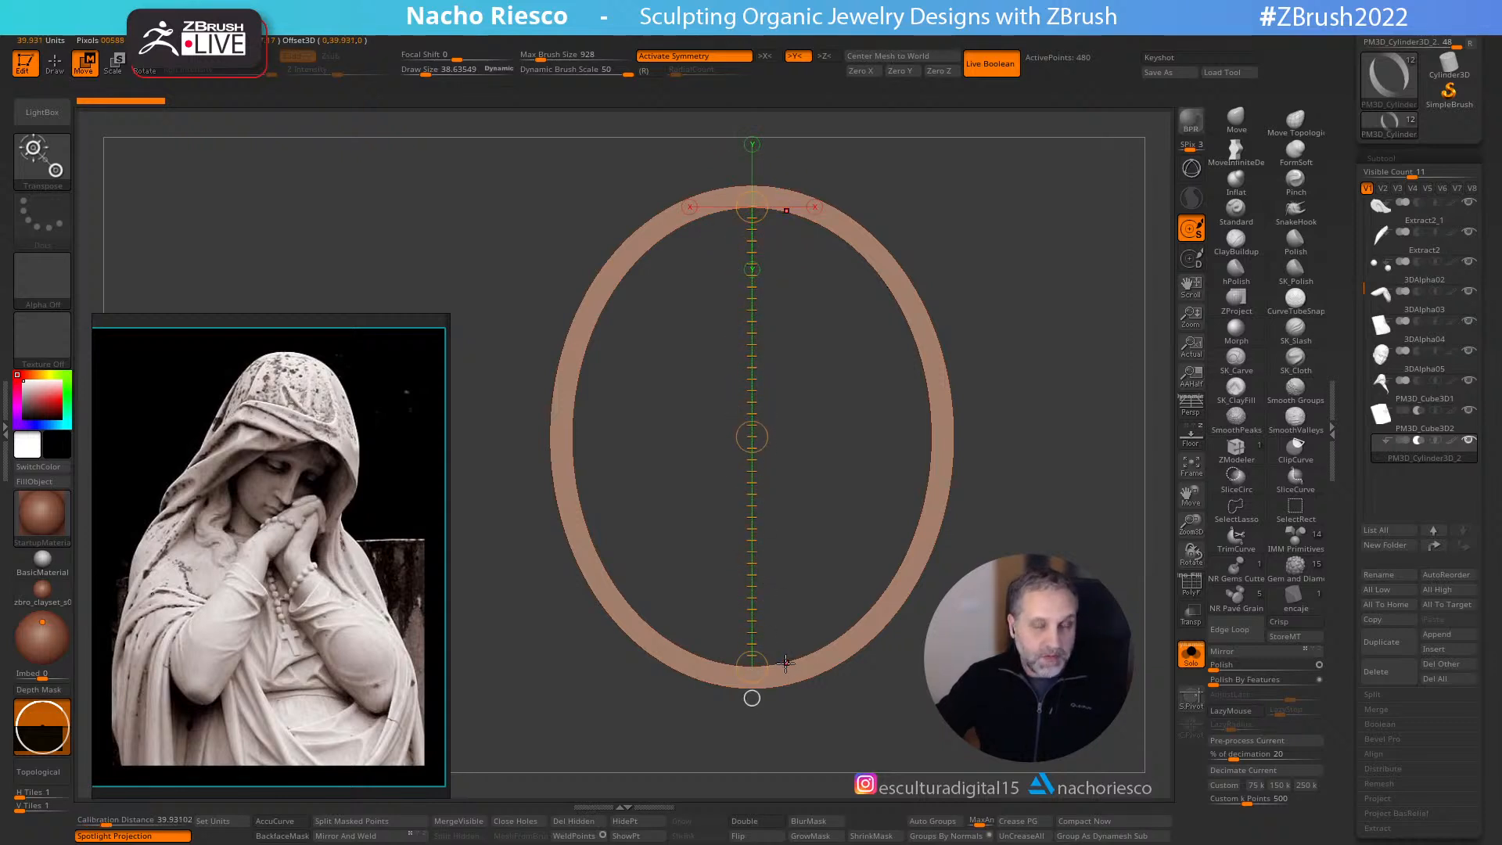
- Show all visible subtools again, turn the relief to a side view and measure its depth at mid-height
{"action": "left_click", "coordinate": [1191, 657]}
{"action": "left_click_drag", "start_coordinate": [1025, 520], "coordinate": [1071, 518]}
{"action": "left_click_drag", "start_coordinate": [975, 475], "coordinate": [921, 566], "text": "alt"}
{"action": "left_click_drag", "start_coordinate": [763, 399], "coordinate": [763, 493], "text": "alt"}
{"action": "left_click_drag", "start_coordinate": [798, 413], "coordinate": [794, 524], "text": "alt"}
{"action": "left_click_drag", "start_coordinate": [664, 434], "coordinate": [745, 434]}
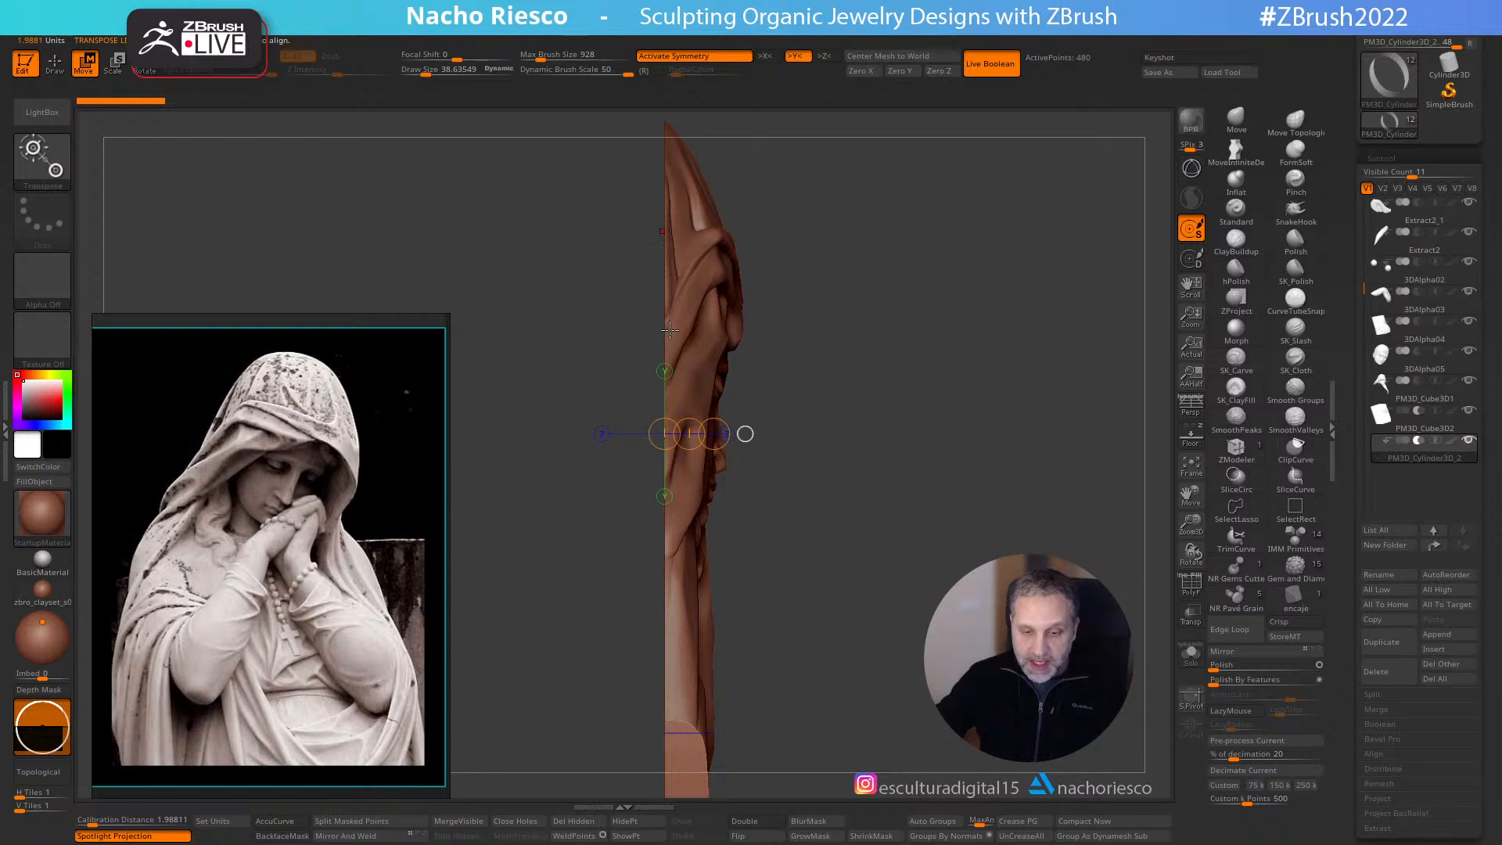
- Isolate the Relief_1 subtool, measure its full thickness from the side, and return to the whole relief in Draw mode
{"action": "left_click_drag", "start_coordinate": [1364, 288], "coordinate": [1365, 205]}
{"action": "left_click", "coordinate": [1399, 210]}
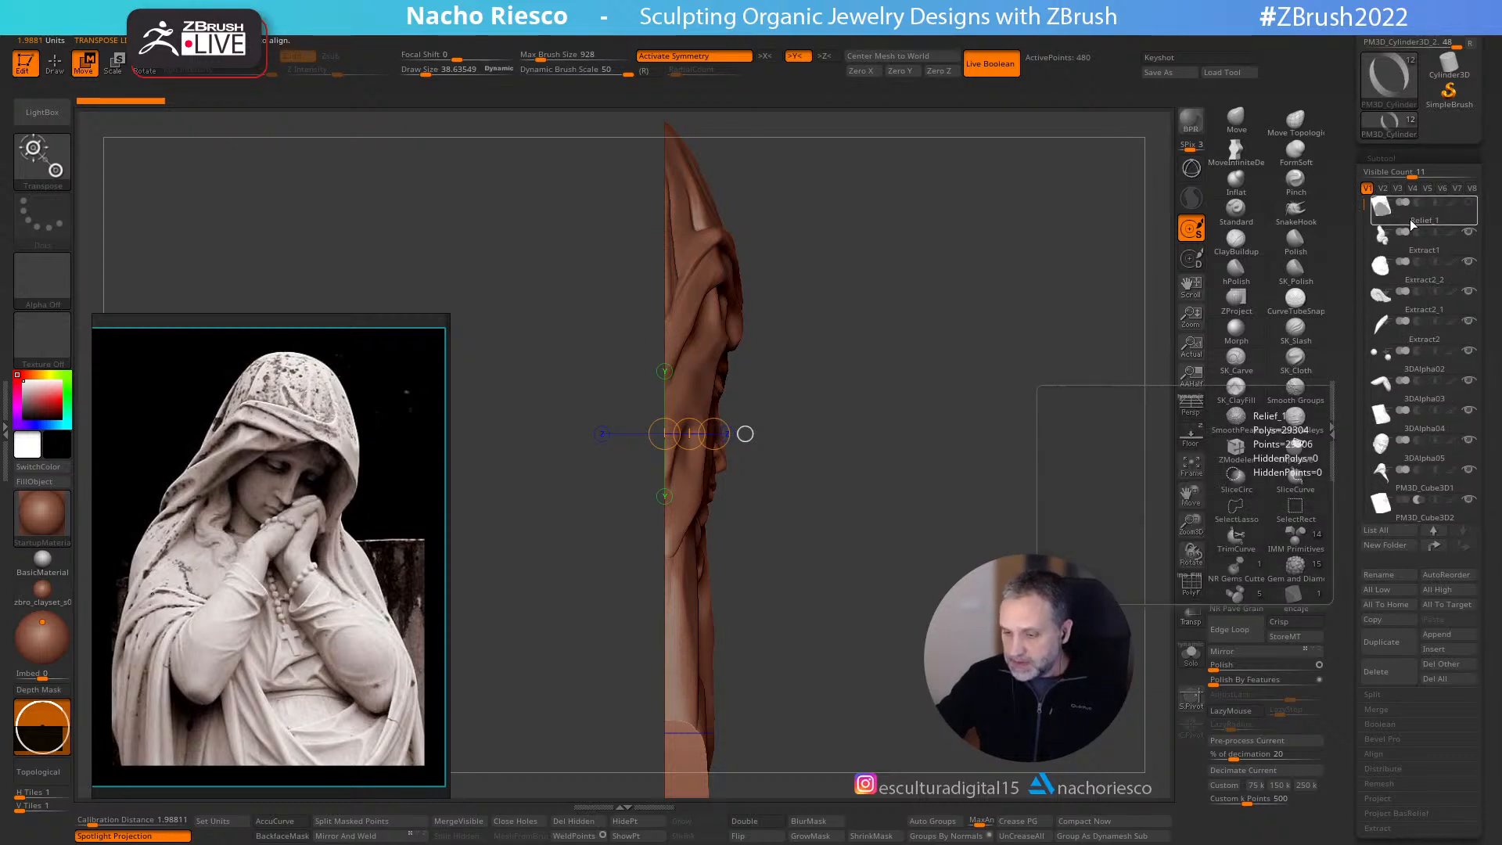
{"action": "left_click", "coordinate": [1191, 654]}
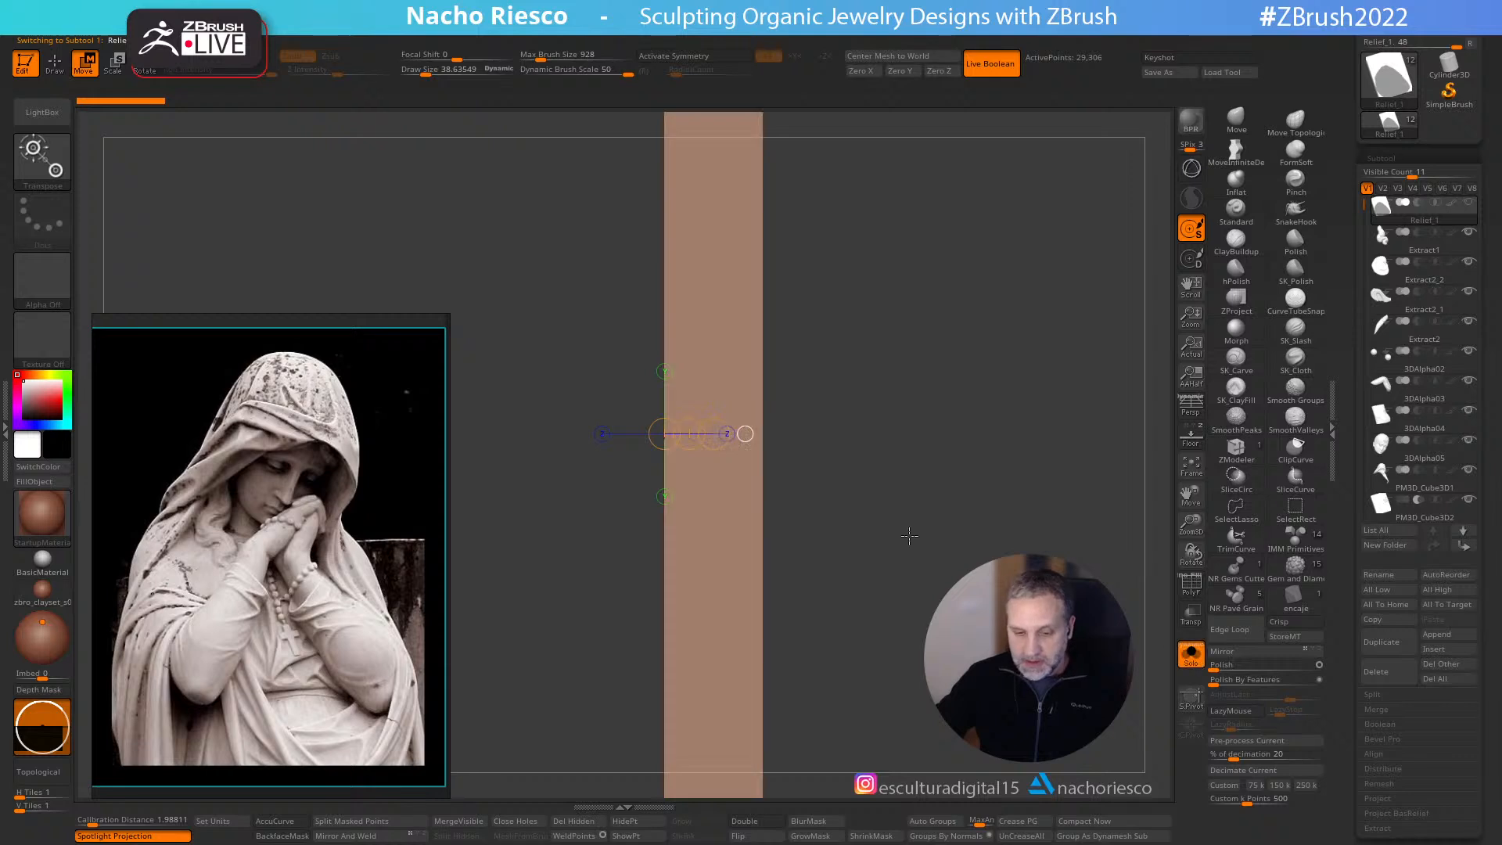
{"action": "right_click_drag", "start_coordinate": [841, 436], "coordinate": [806, 477], "text": "ctrl"}
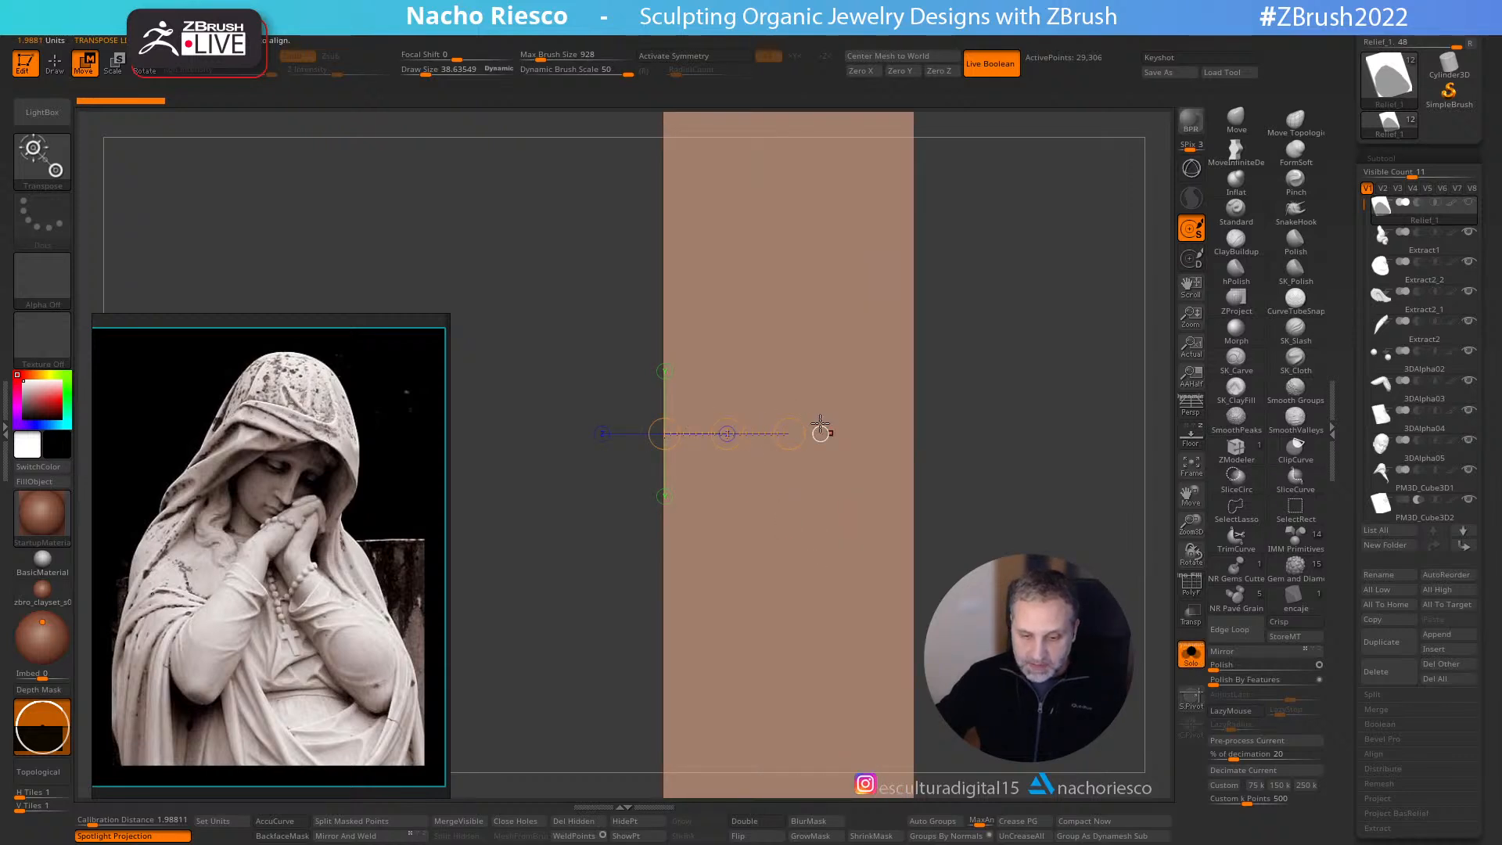
{"action": "left_click_drag", "start_coordinate": [810, 413], "coordinate": [855, 430]}
{"action": "left_click_drag", "start_coordinate": [662, 454], "coordinate": [918, 468], "text": "shift"}
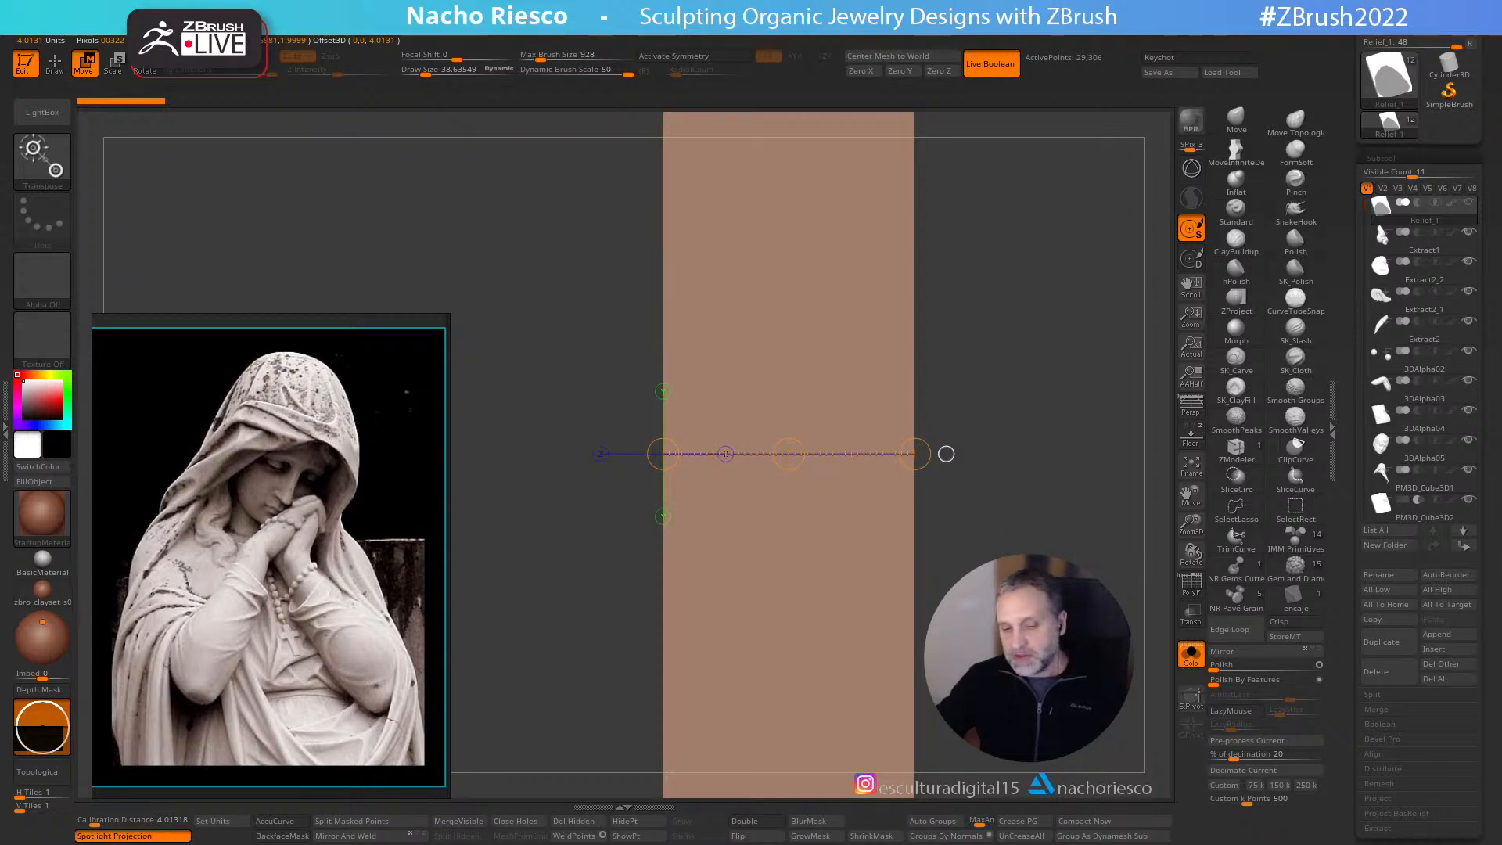
{"action": "key", "text": "q"}
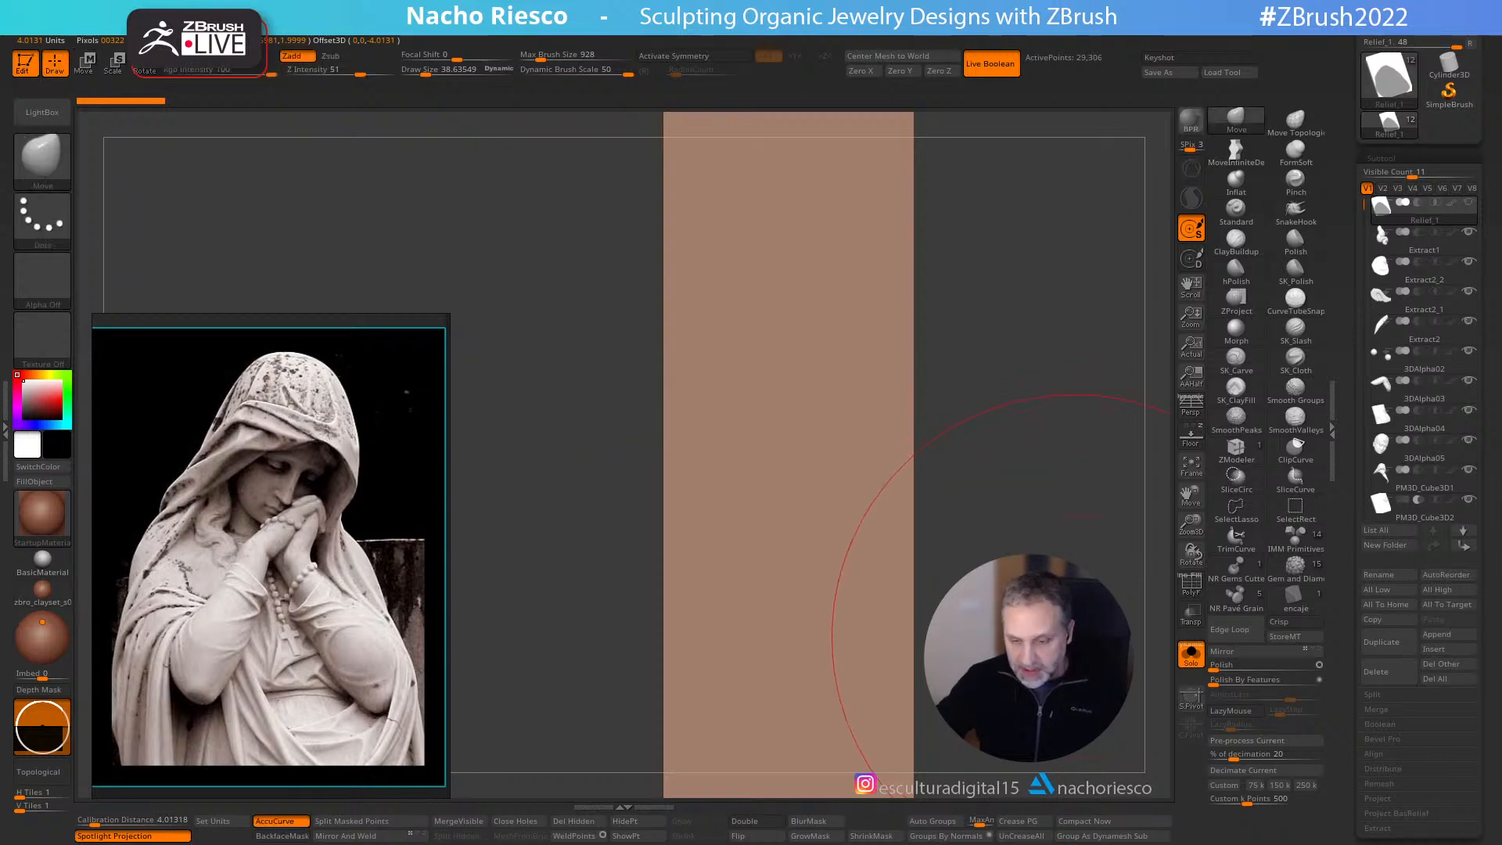
{"action": "right_click_drag", "start_coordinate": [1071, 630], "coordinate": [1068, 571], "text": "ctrl"}
{"action": "left_click", "coordinate": [1191, 656]}
{"action": "mouse_move", "coordinate": [1066, 570]}
{"action": "left_mouse_down", "text": "alt"}
{"action": "mouse_move", "coordinate": [1063, 427]}
{"action": "mouse_move", "coordinate": [744, 485]}
{"action": "mouse_move", "coordinate": [705, 376]}
{"action": "left_mouse_up", "text": "alt"}
{"action": "left_click_drag", "start_coordinate": [903, 469], "coordinate": [876, 369], "text": "alt"}
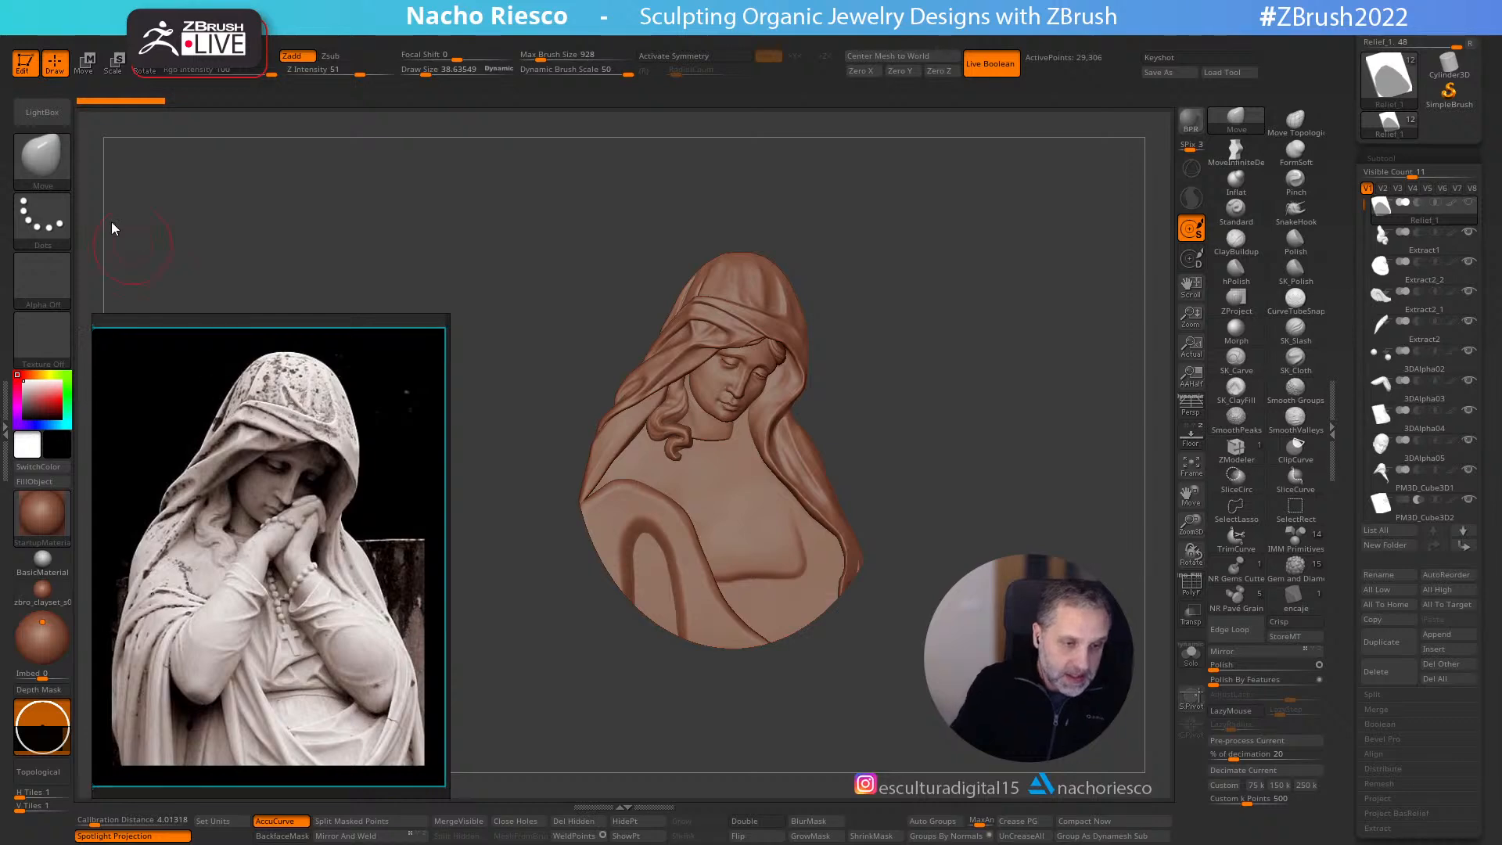
- Choose the IMM BParts brush with its Hand mesh and shift the reference photo clear of the mesh previews
{"action": "left_click", "coordinate": [47, 153]}
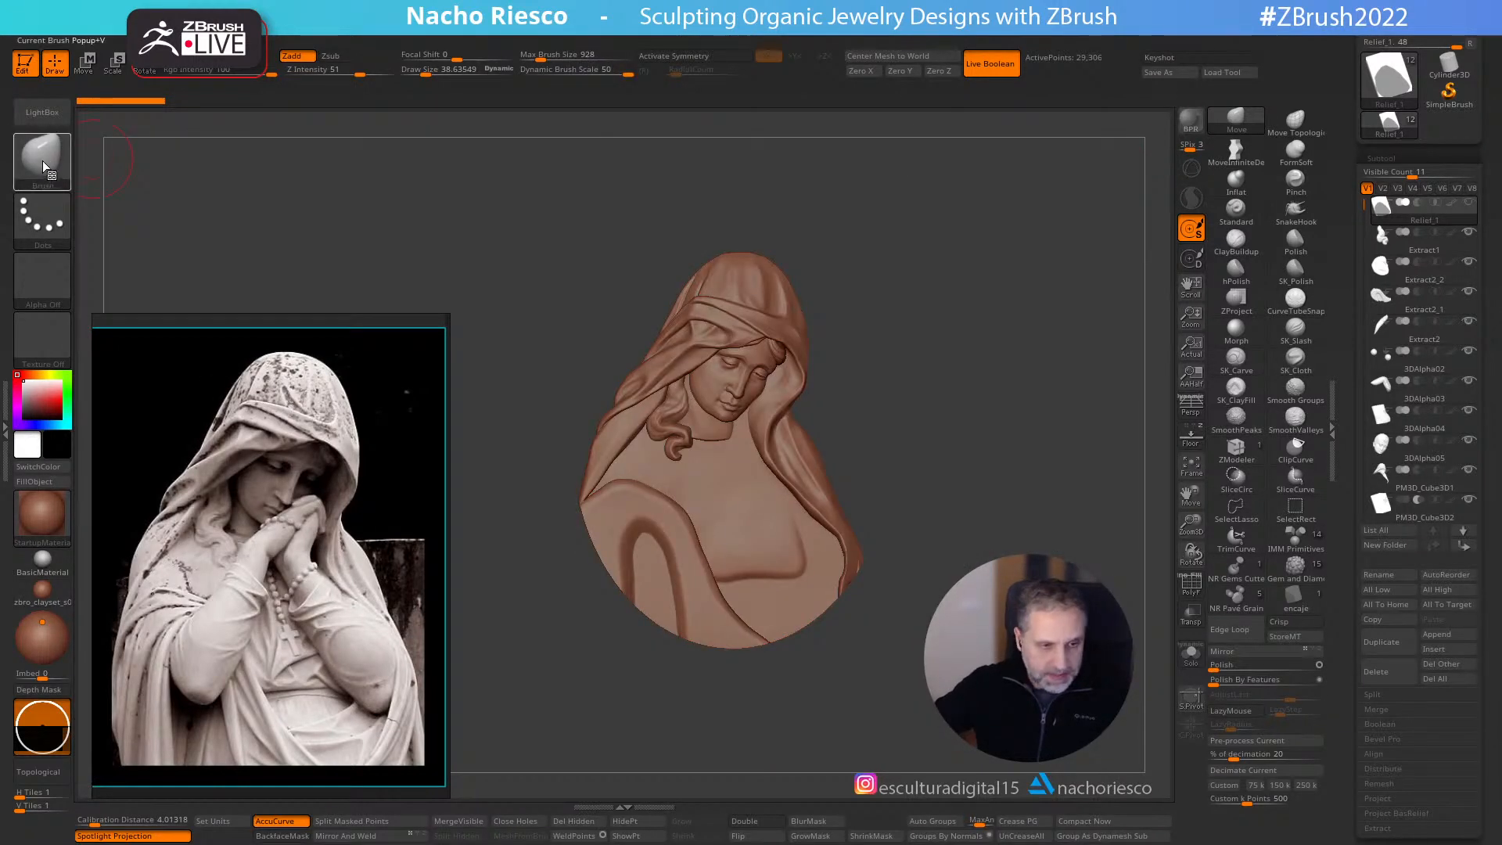
{"action": "left_click", "coordinate": [43, 161]}
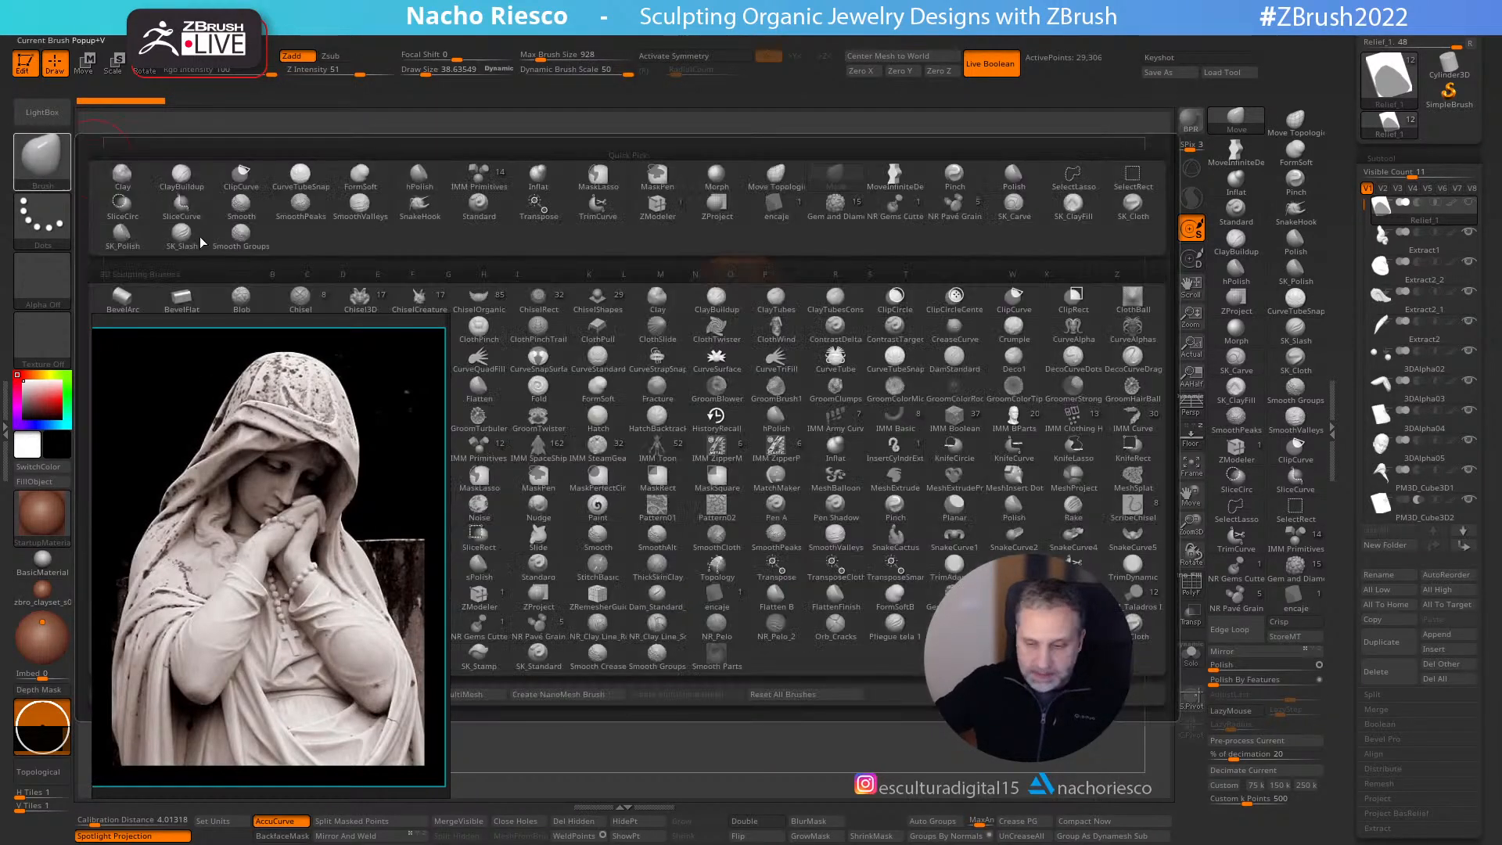
{"action": "left_click", "coordinate": [1009, 424]}
{"action": "left_click_drag", "start_coordinate": [206, 349], "coordinate": [270, 338]}
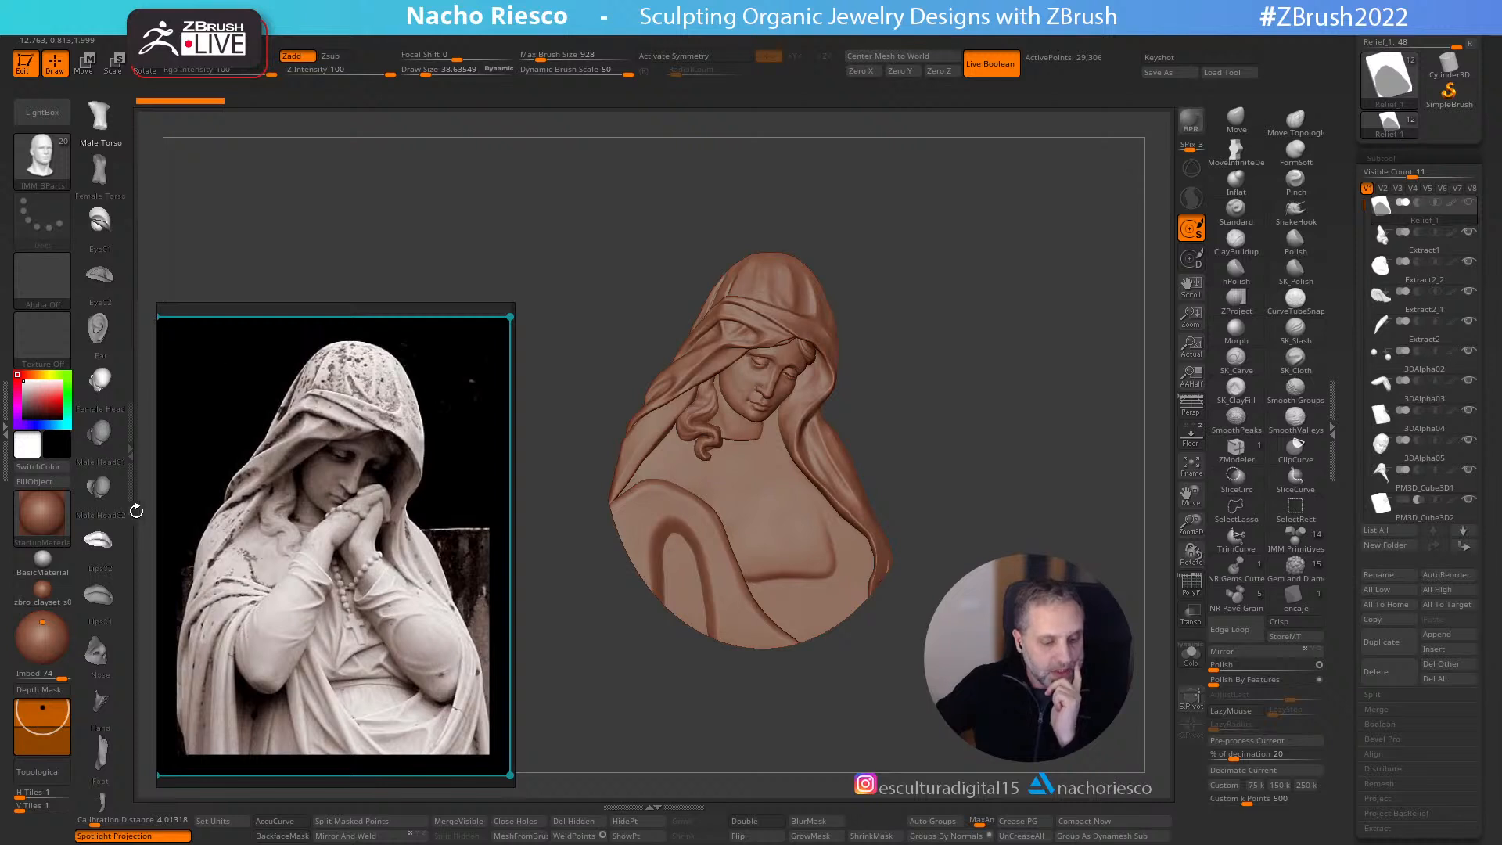
{"action": "left_click", "coordinate": [100, 709]}
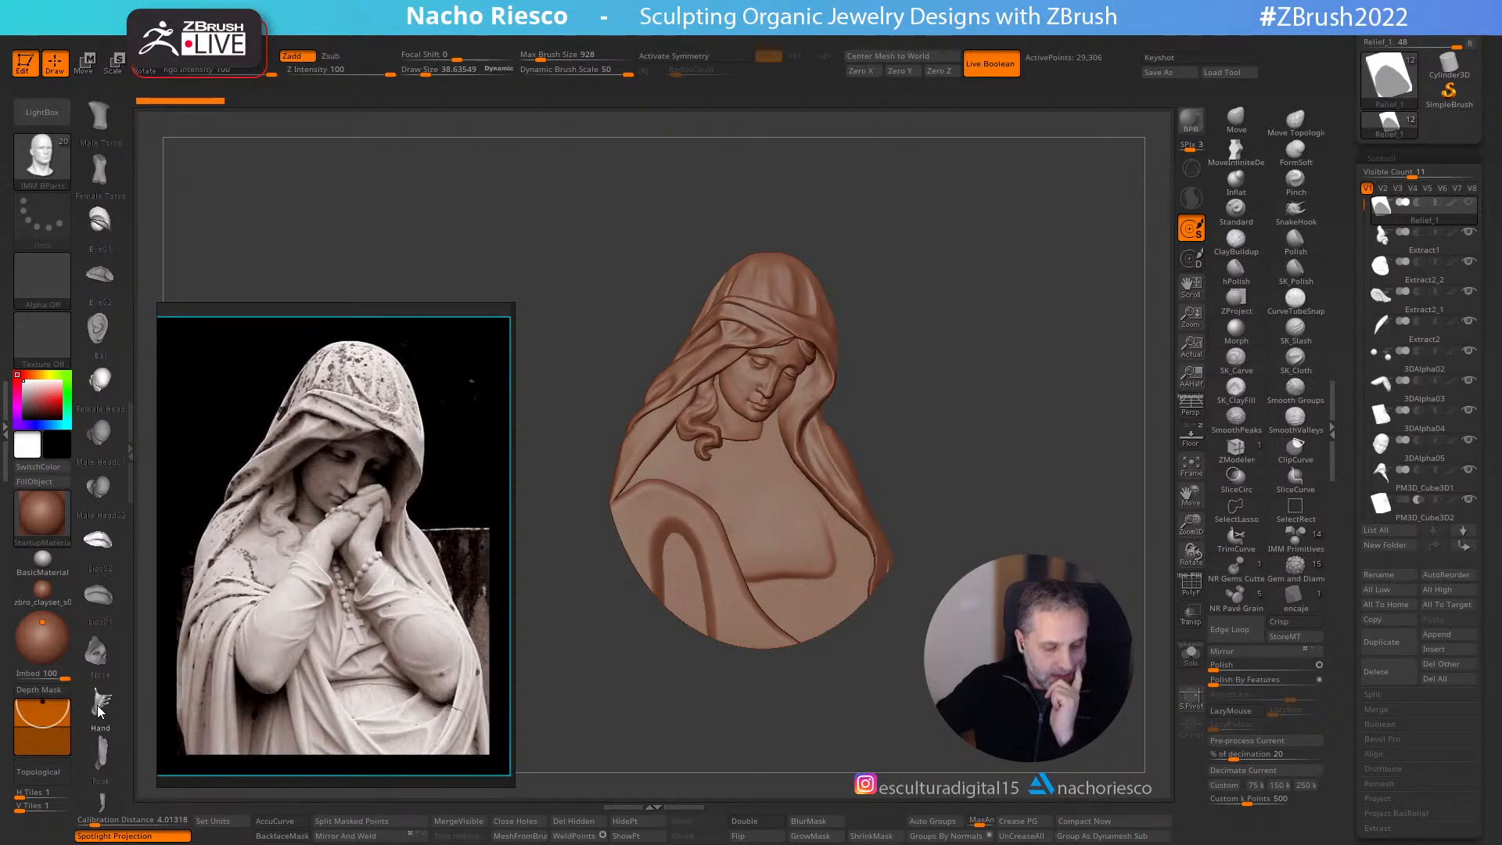
- Select the chest subtool Extract2_2 and insert a Hand mesh on the chest below the face
{"action": "left_click_drag", "start_coordinate": [781, 496], "coordinate": [794, 546]}
{"action": "mouse_move", "coordinate": [986, 503]}
{"action": "left_mouse_down"}
{"action": "mouse_move", "coordinate": [905, 520]}
{"action": "mouse_move", "coordinate": [989, 510]}
{"action": "left_mouse_up"}
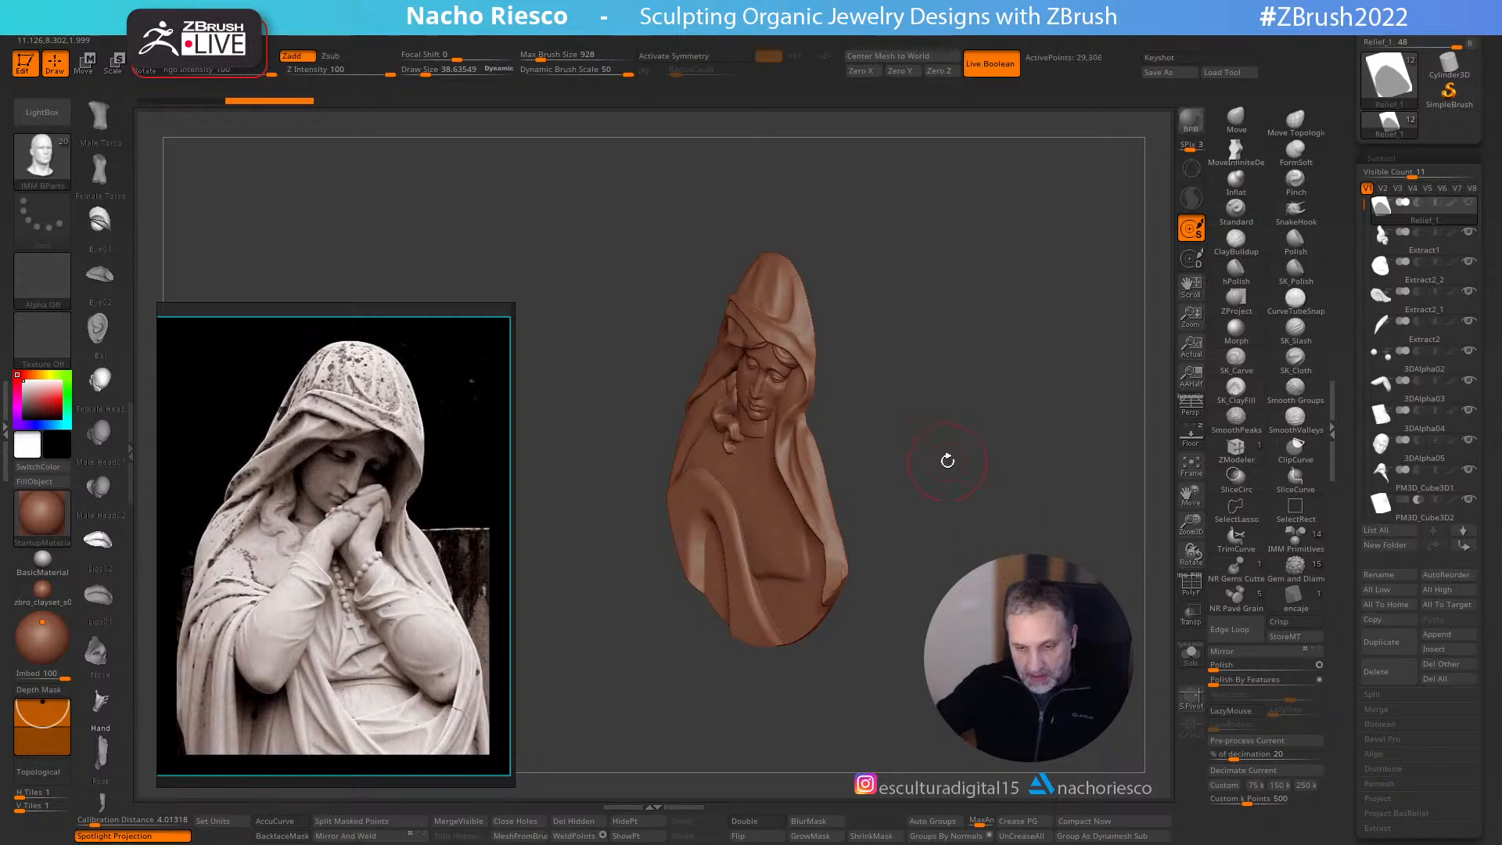
{"action": "left_click_drag", "start_coordinate": [949, 459], "coordinate": [942, 475], "text": "shift"}
{"action": "left_click", "coordinate": [774, 491], "text": "alt"}
{"action": "left_click_drag", "start_coordinate": [923, 395], "coordinate": [922, 461], "text": "alt"}
{"action": "mouse_move", "coordinate": [759, 474]}
{"action": "left_mouse_down"}
{"action": "mouse_move", "coordinate": [785, 527]}
{"action": "mouse_move", "coordinate": [814, 509]}
{"action": "left_mouse_up"}
{"action": "mouse_move", "coordinate": [978, 408]}
{"action": "left_mouse_down"}
{"action": "mouse_move", "coordinate": [906, 409]}
{"action": "mouse_move", "coordinate": [882, 359]}
{"action": "mouse_move", "coordinate": [922, 385]}
{"action": "mouse_move", "coordinate": [932, 424]}
{"action": "left_mouse_up"}
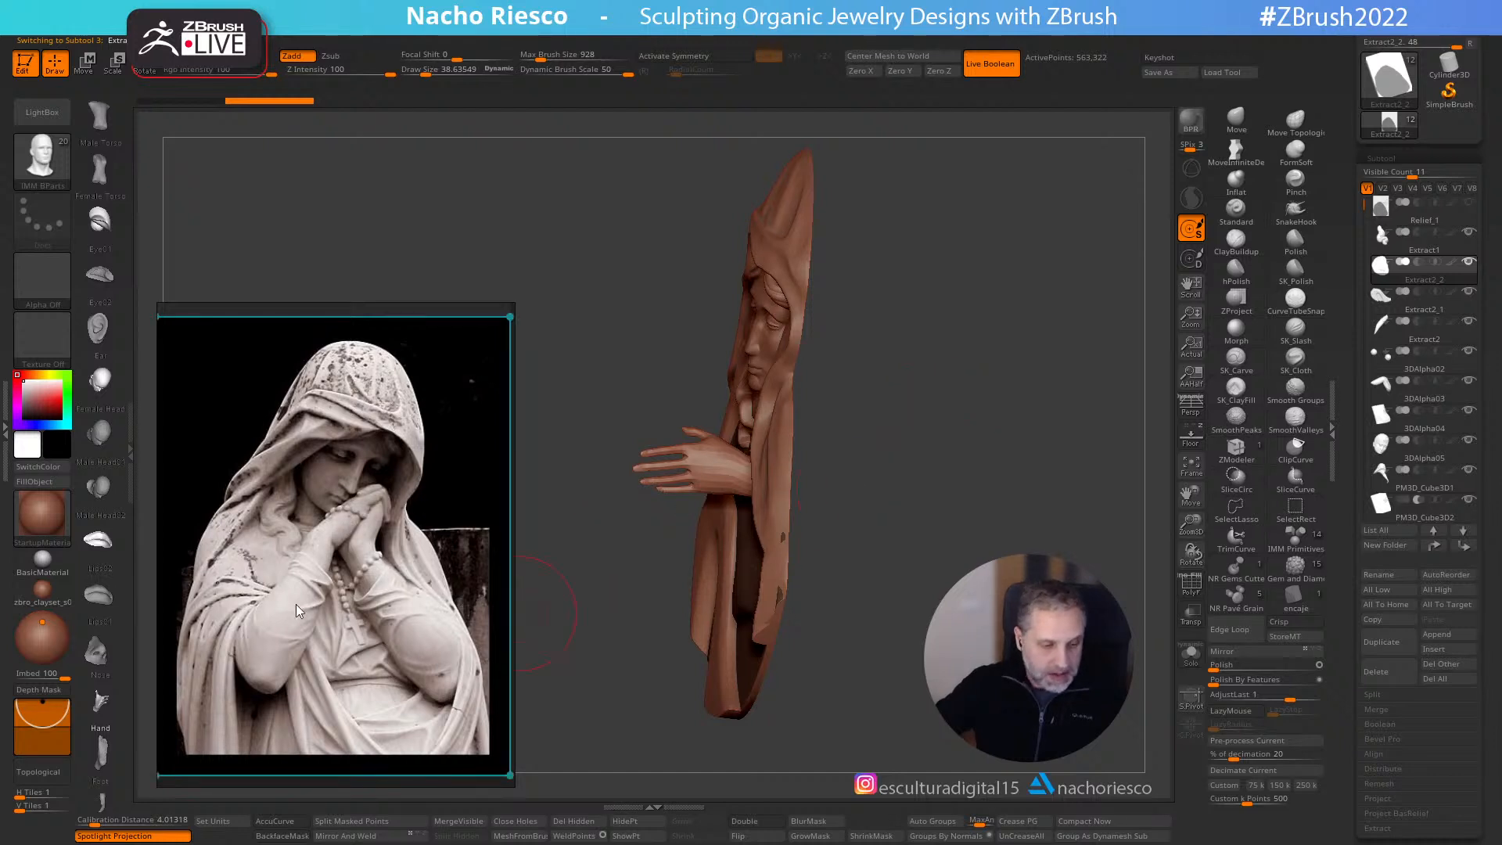
- Undo the inserted hand and insert it again at a new angle on the chest
{"action": "left_click_drag", "start_coordinate": [966, 496], "coordinate": [1009, 487]}
{"action": "key", "text": "ctrl+z"}
{"action": "left_click_drag", "start_coordinate": [745, 490], "coordinate": [768, 561]}
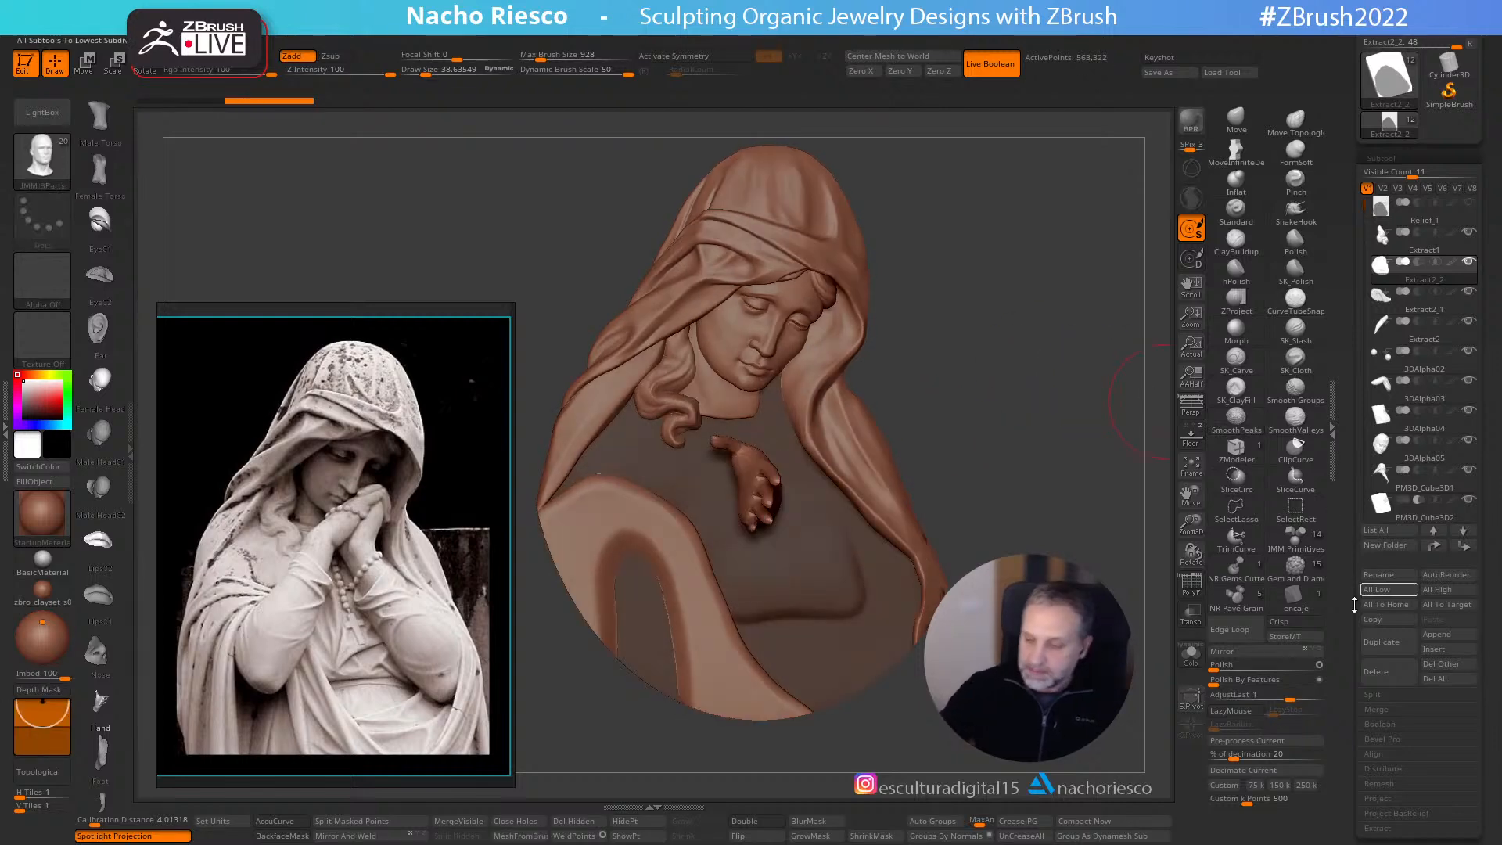
- Separate the inserted hand from the masked chest into its own subtool with Split Masked Points
{"action": "left_click_drag", "start_coordinate": [1358, 599], "coordinate": [1370, 489]}
{"action": "left_click", "coordinate": [1399, 404]}
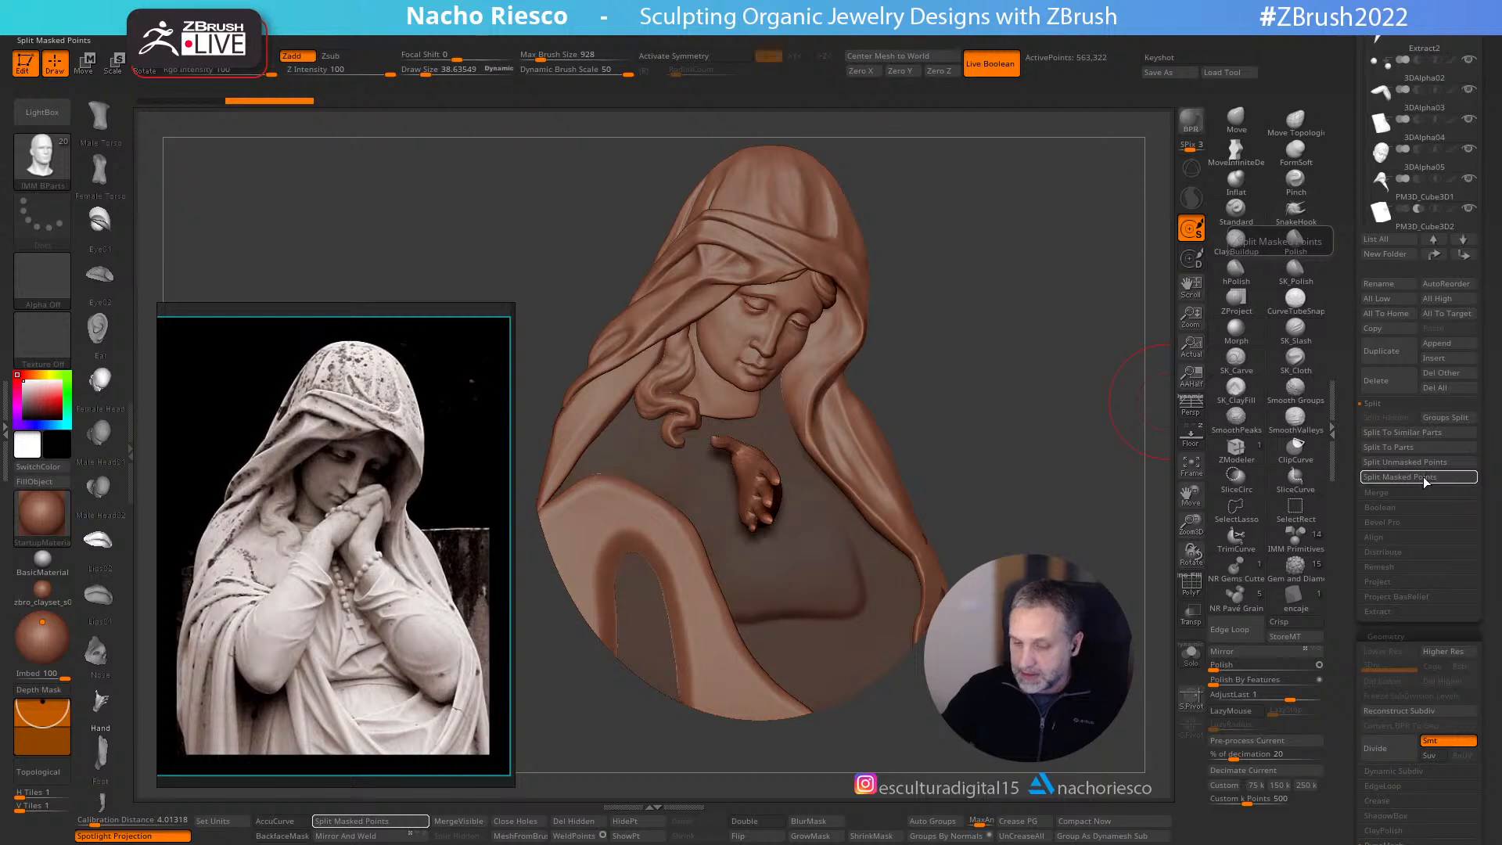
{"action": "left_click", "coordinate": [1426, 482]}
{"action": "left_click_drag", "start_coordinate": [1350, 216], "coordinate": [1350, 407]}
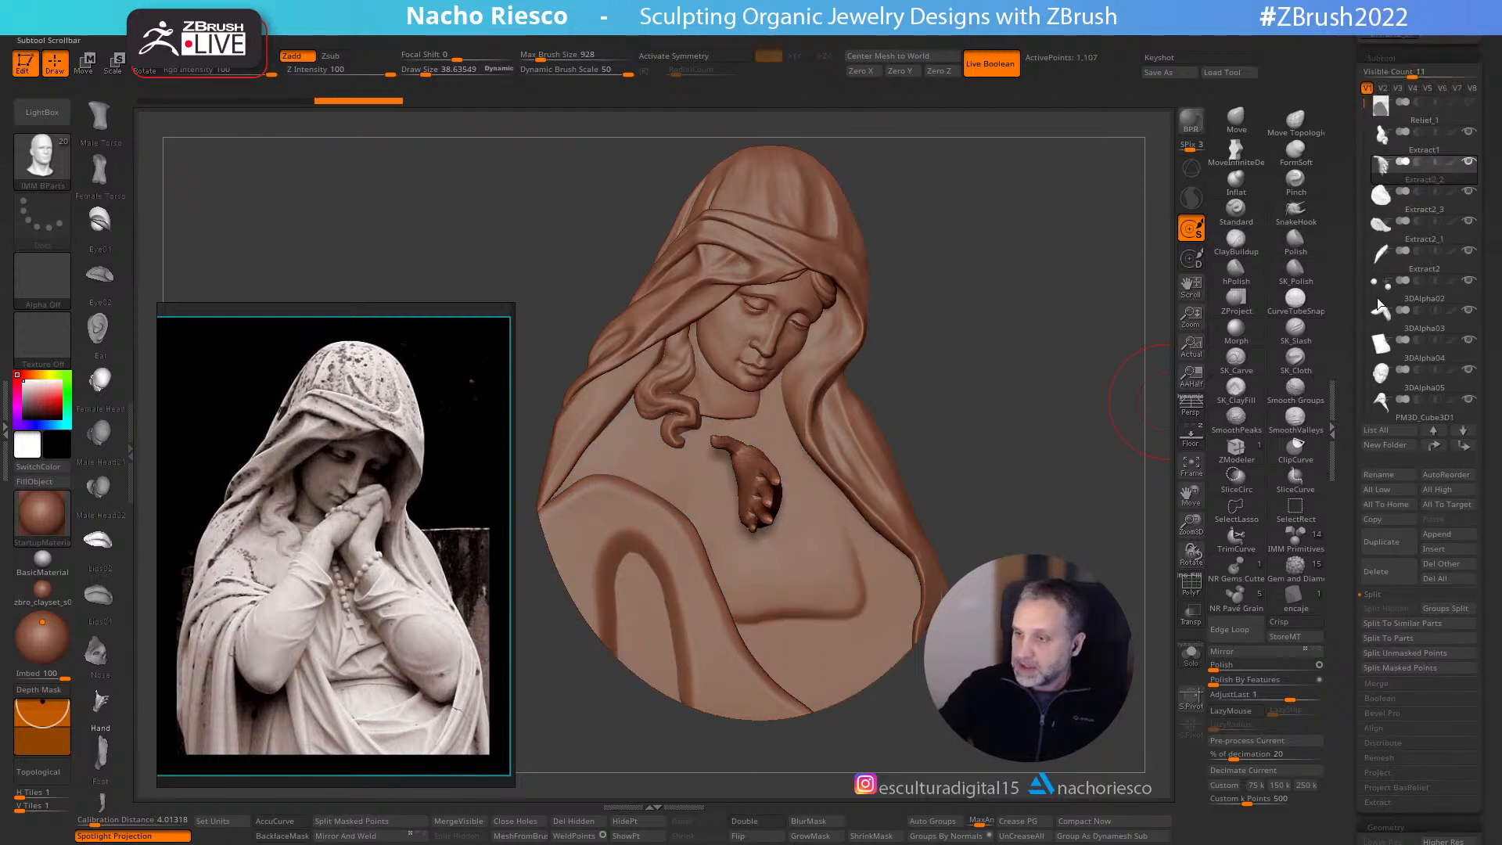
- Isolate the hand subtool and display the floor grid with the statue reference image behind it
{"action": "left_click", "coordinate": [1191, 654]}
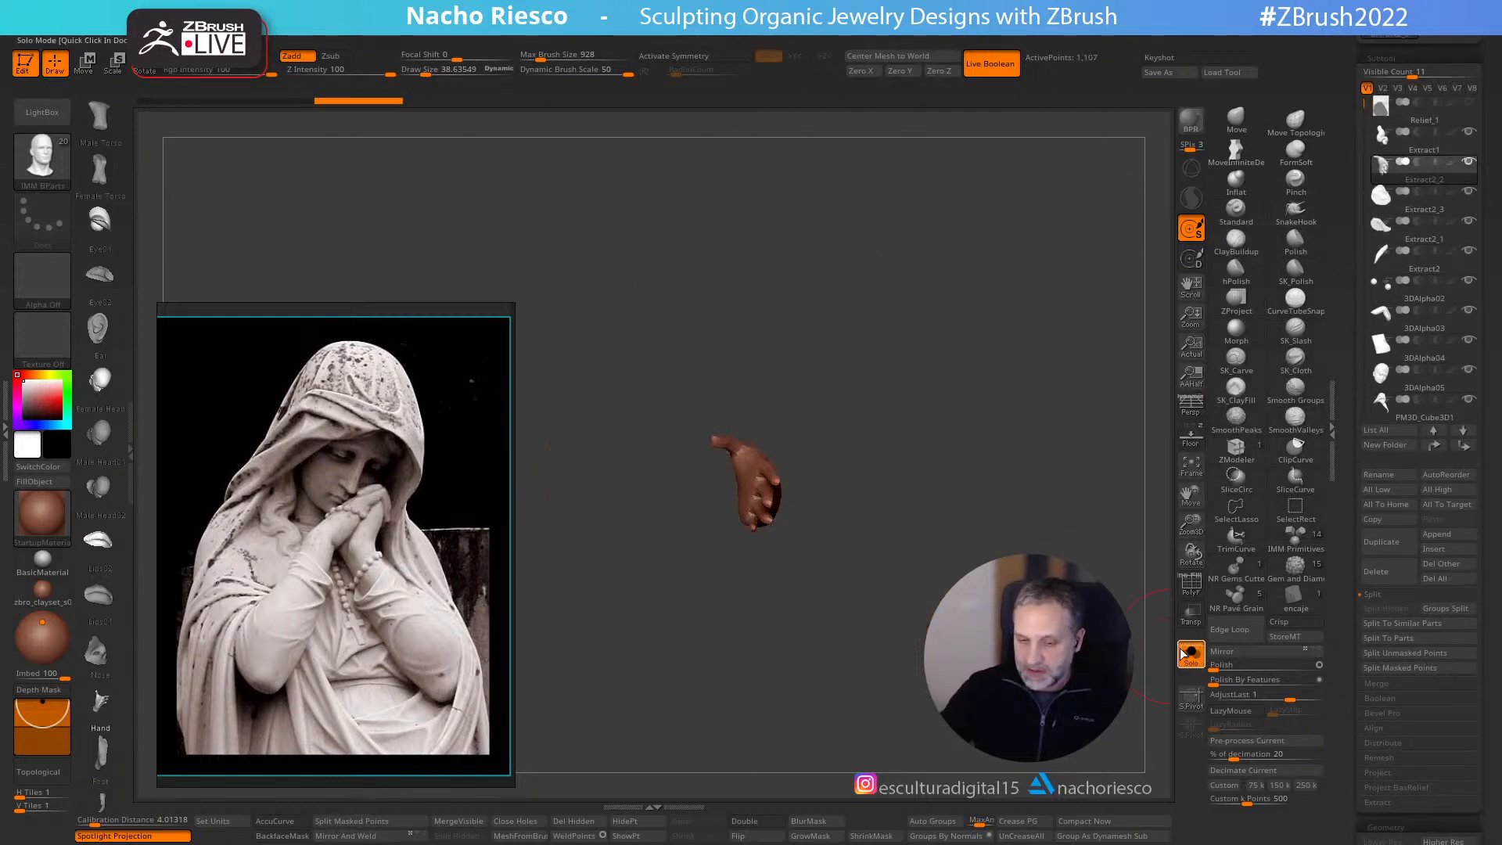
{"action": "left_click", "coordinate": [1191, 435]}
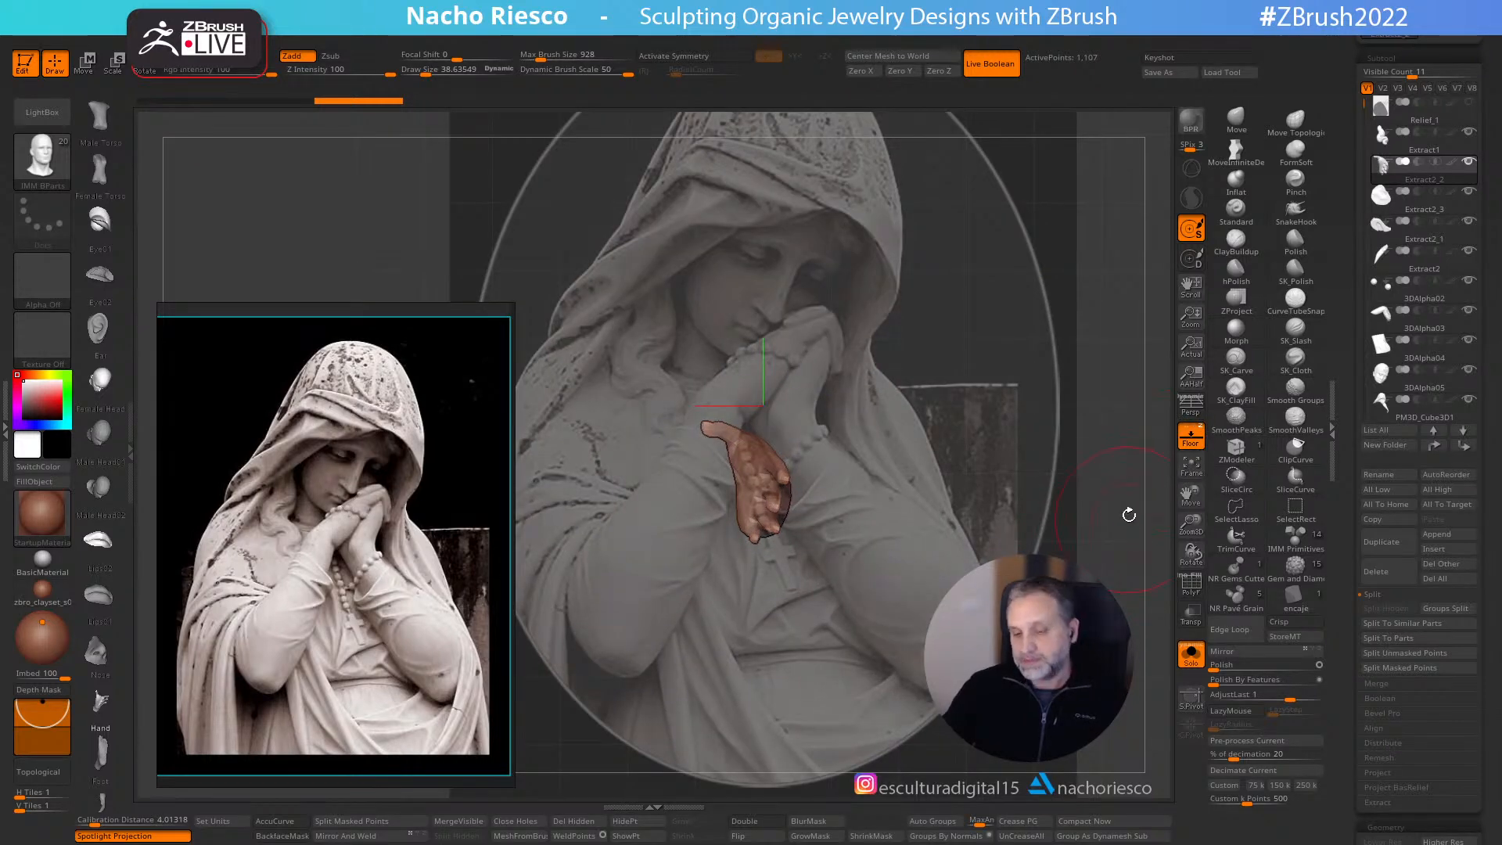
{"action": "left_click_drag", "start_coordinate": [1127, 517], "coordinate": [1174, 450], "text": "alt"}
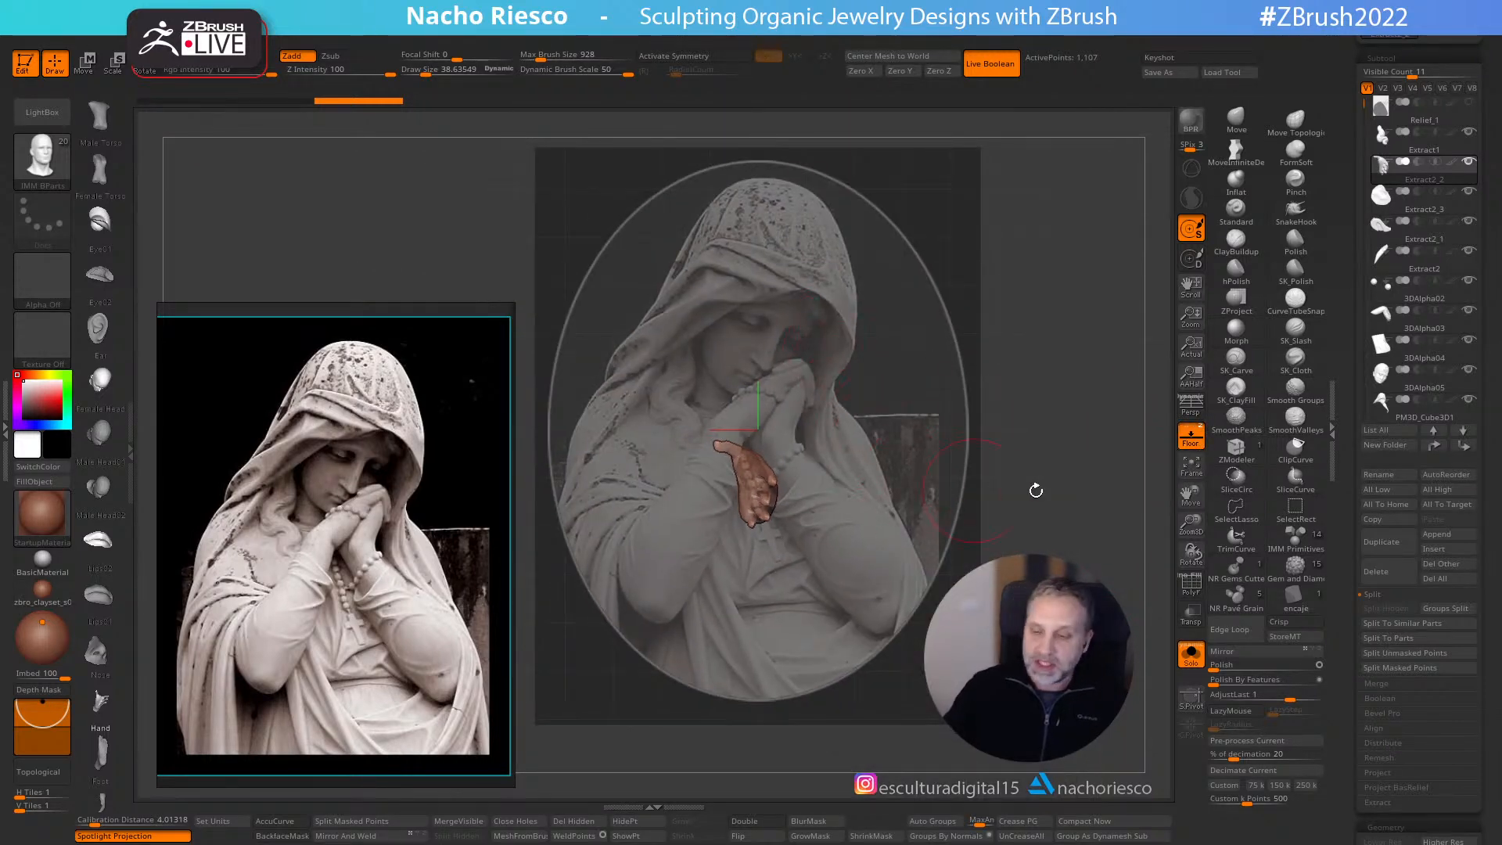
- Rotate the hand with the Gizmo so its fingers point upward over the reference image
{"action": "key", "text": "r"}
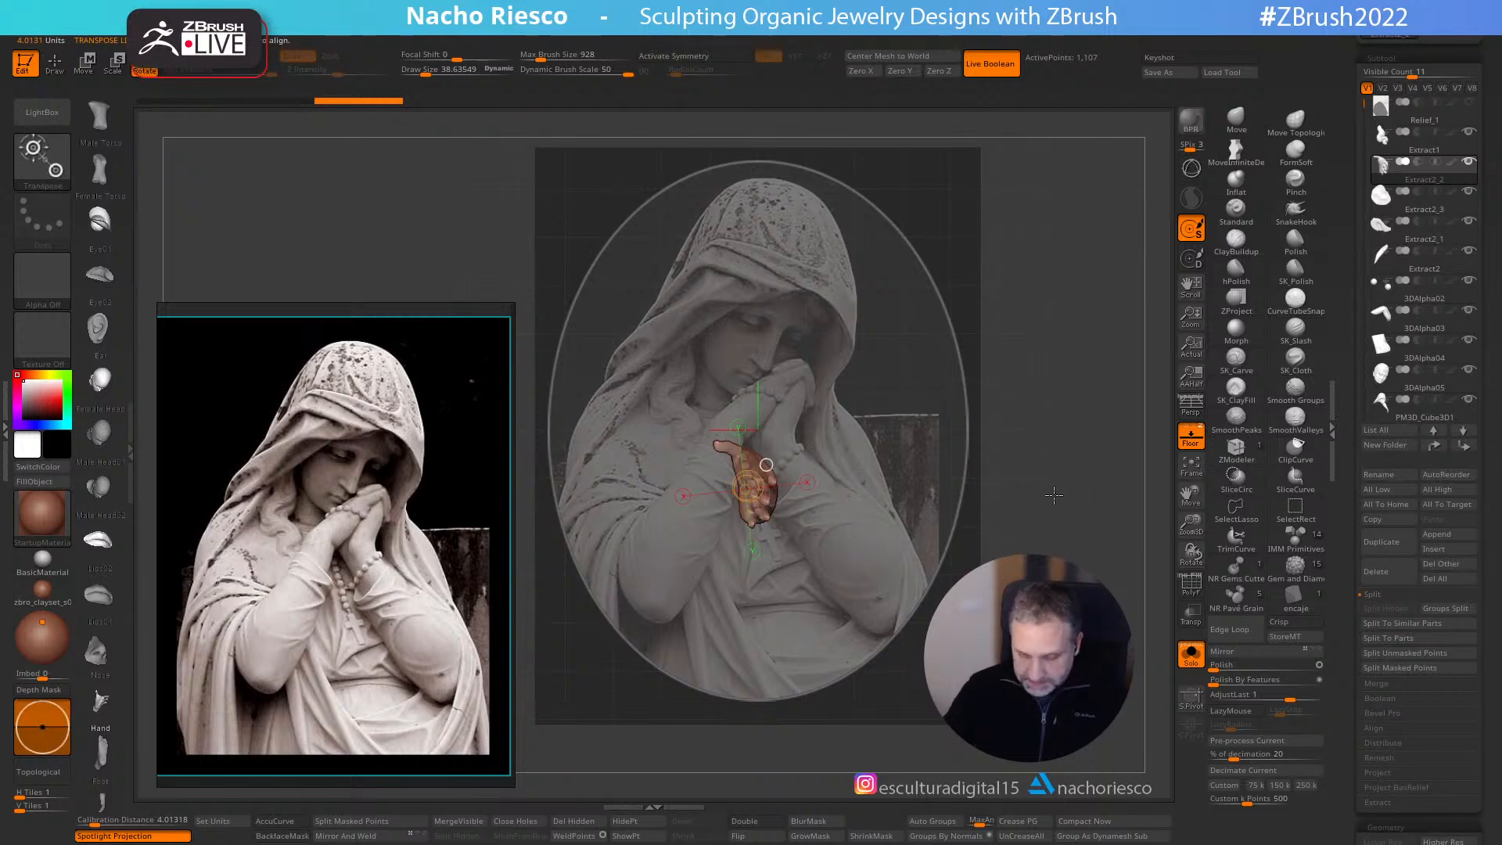
{"action": "key", "text": "y"}
{"action": "left_click_drag", "start_coordinate": [759, 521], "coordinate": [740, 419]}
{"action": "left_click_drag", "start_coordinate": [782, 485], "coordinate": [849, 448]}
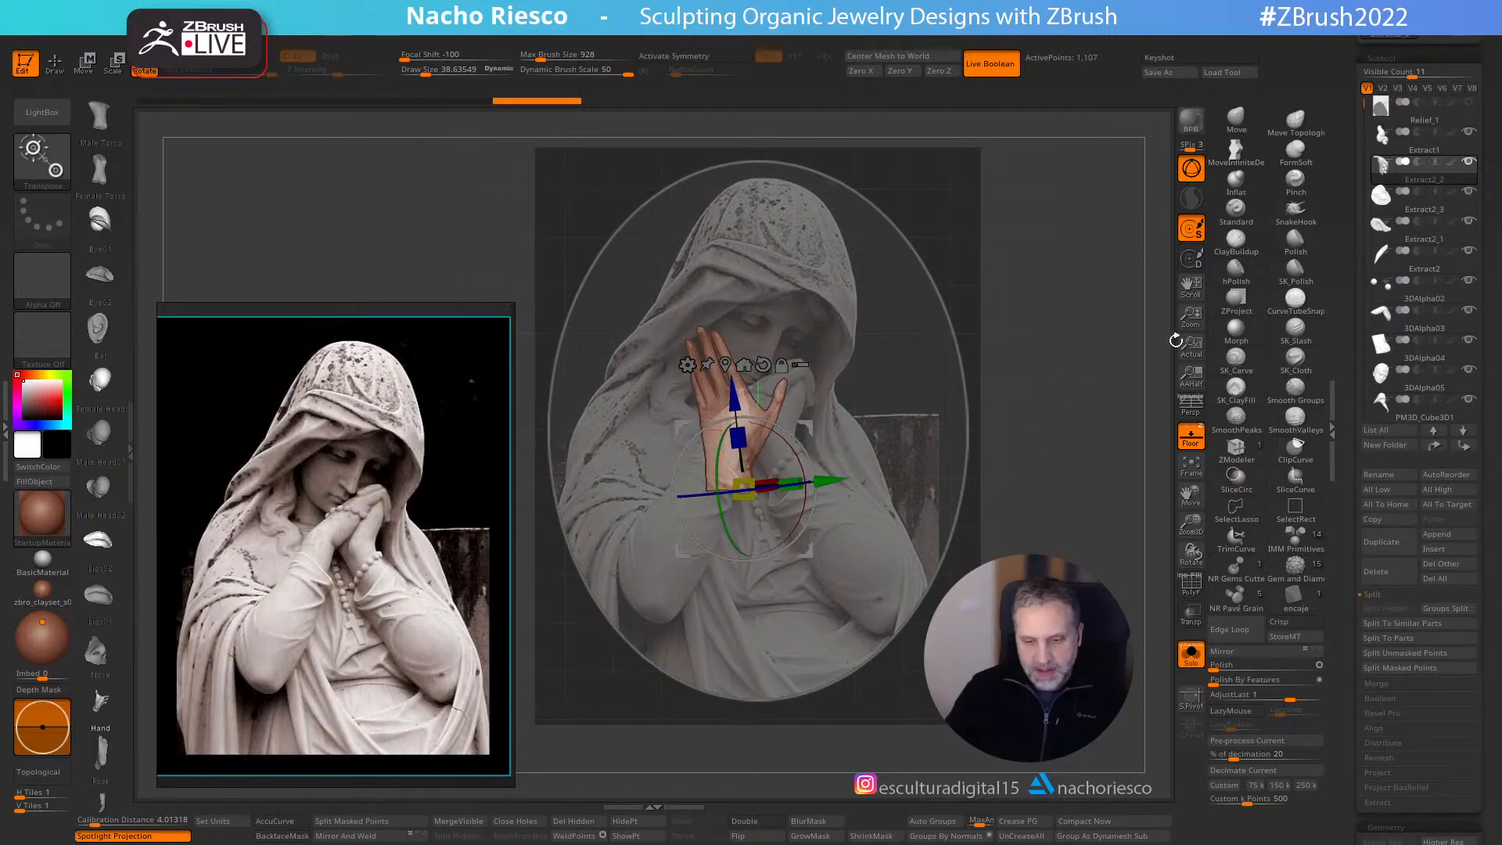
- Mirror the hand and tilt it toward the clasped hands in the reference image
{"action": "left_click", "coordinate": [1288, 653]}
{"action": "left_click_drag", "start_coordinate": [809, 488], "coordinate": [809, 500]}
{"action": "left_click_drag", "start_coordinate": [806, 428], "coordinate": [760, 425]}
{"action": "right_click_drag", "start_coordinate": [1009, 453], "coordinate": [1009, 529], "text": "ctrl"}
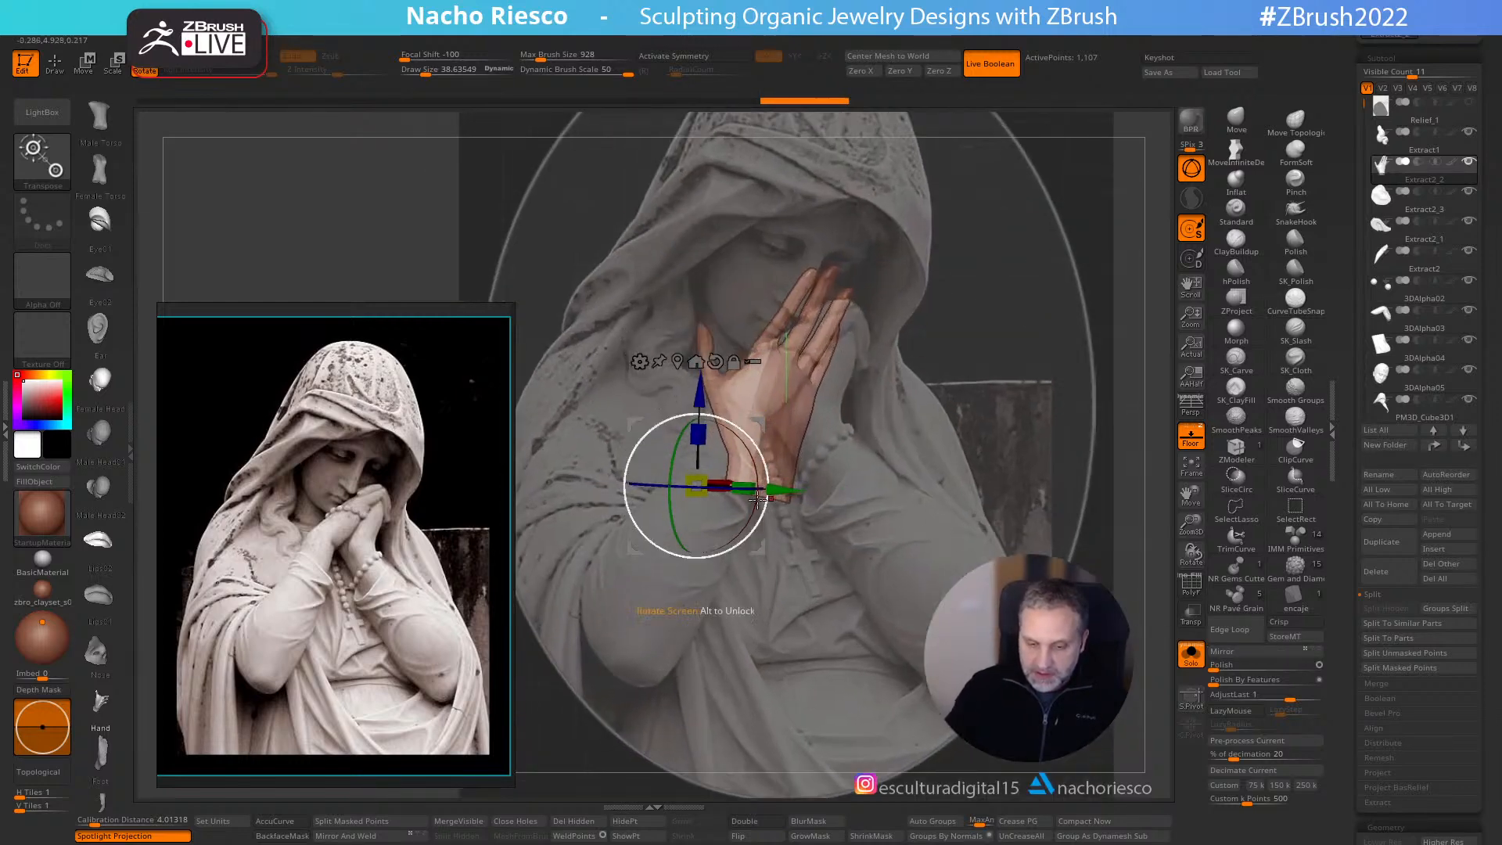
- Rotate the hand so its fingers lean diagonally along the clasped hands in the reference image
{"action": "left_click_drag", "start_coordinate": [736, 489], "coordinate": [591, 485]}
{"action": "key", "text": "ctrl+z"}
{"action": "left_click_drag", "start_coordinate": [758, 433], "coordinate": [713, 477]}
{"action": "left_click_drag", "start_coordinate": [780, 422], "coordinate": [810, 405]}
{"action": "right_click_drag", "start_coordinate": [783, 415], "coordinate": [765, 457], "text": "ctrl"}
{"action": "left_click_drag", "start_coordinate": [753, 475], "coordinate": [788, 519]}
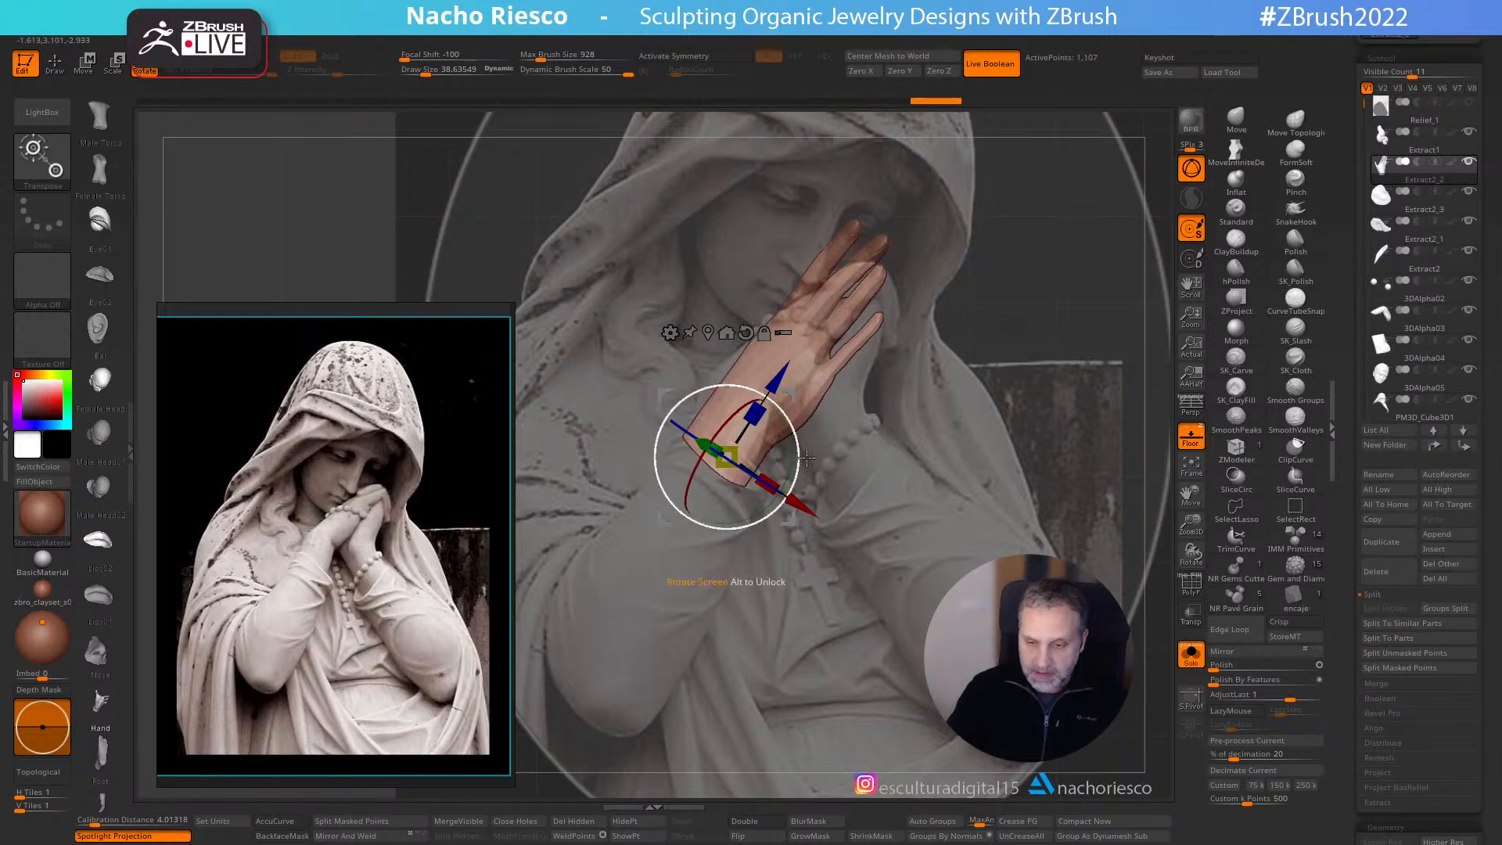
- Turn the hand about its long axis toward a side-on pose and fit its position over the reference hands
{"action": "right_click_drag", "start_coordinate": [805, 473], "coordinate": [800, 602], "text": "alt"}
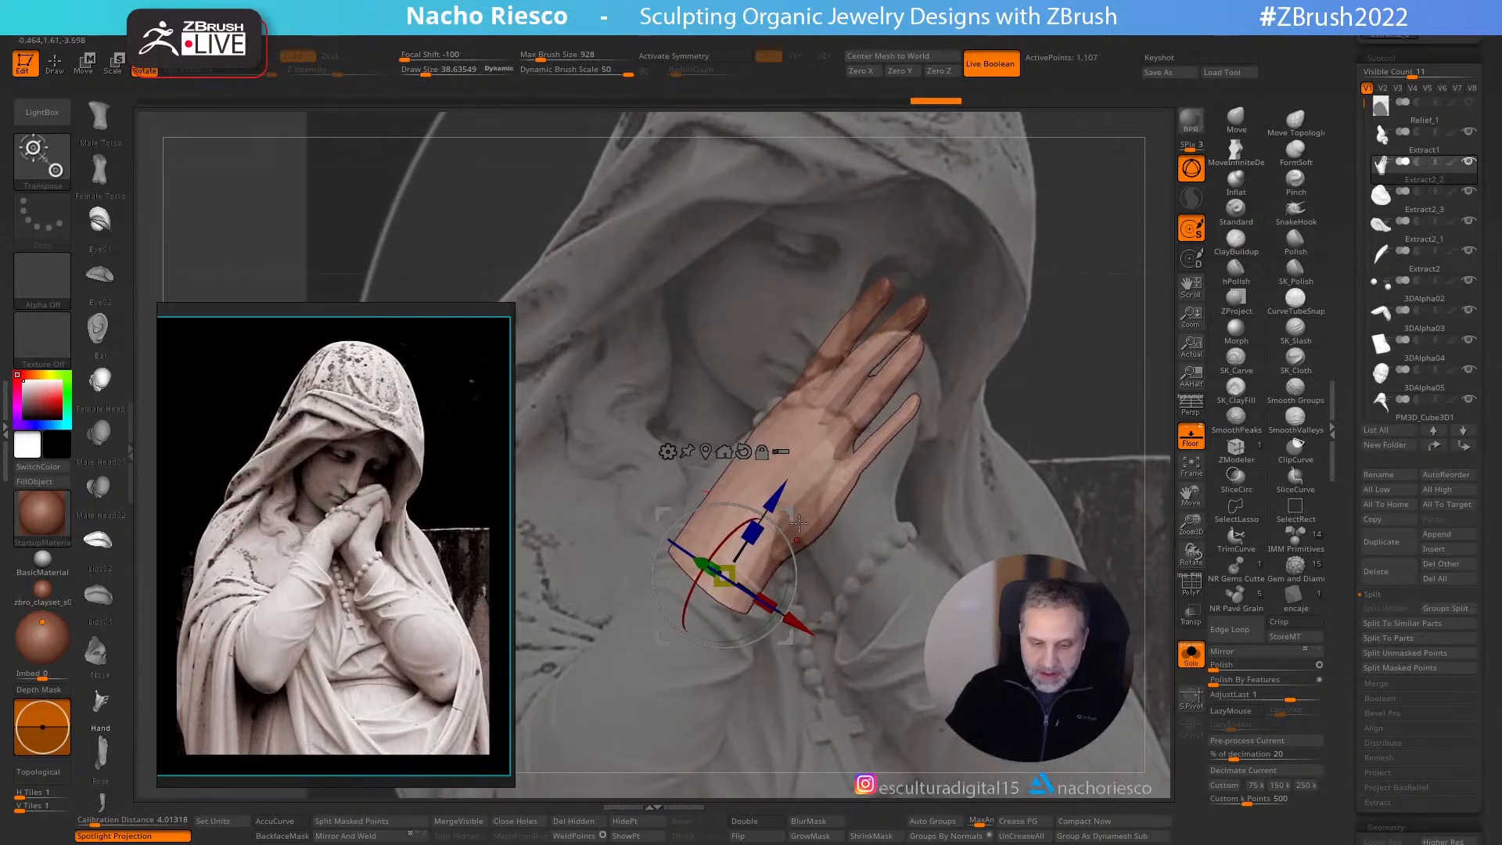
{"action": "left_click_drag", "start_coordinate": [791, 526], "coordinate": [738, 526]}
{"action": "left_click_drag", "start_coordinate": [796, 592], "coordinate": [809, 615]}
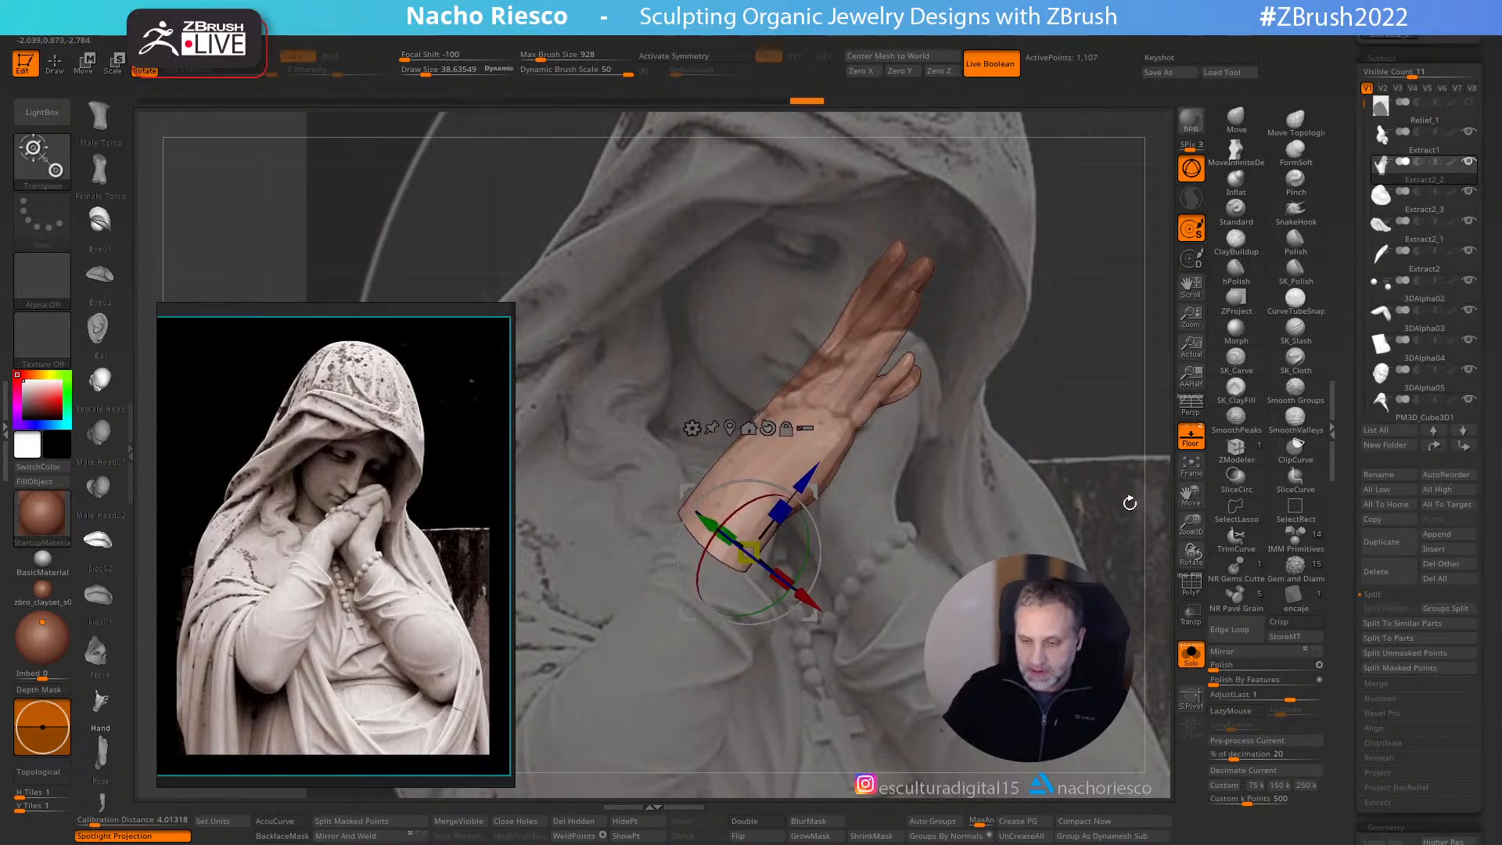
- Mask the palm and fingers with a lasso, then rotate and scale the unmasked forearm to bend the wrist
{"action": "key", "text": "q"}
{"action": "left_click_drag", "start_coordinate": [809, 601], "coordinate": [802, 552], "text": "ctrl"}
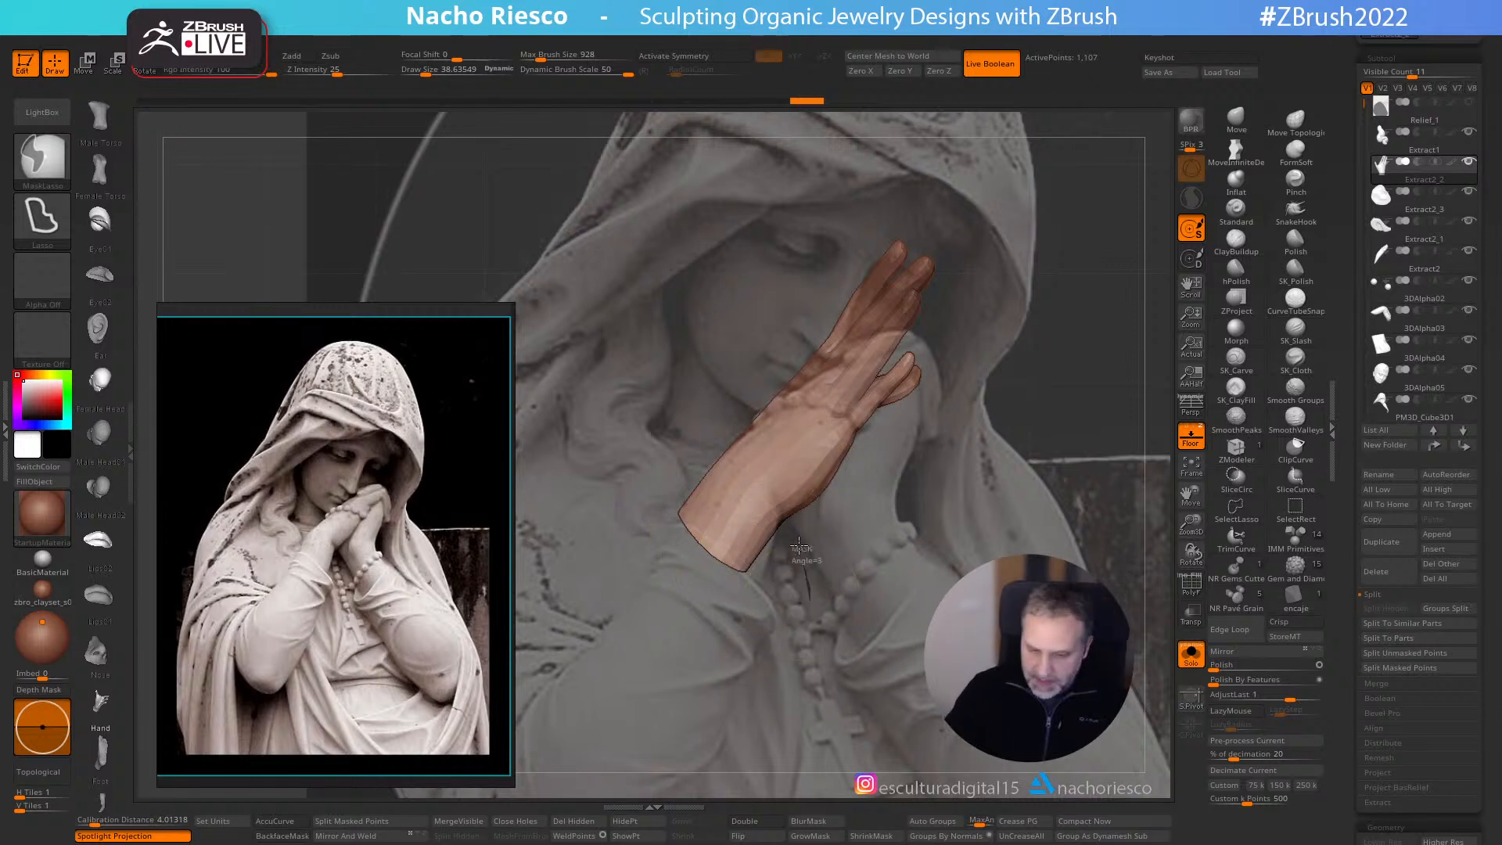
{"action": "left_click_drag", "start_coordinate": [715, 459], "coordinate": [679, 607], "text": "ctrl"}
{"action": "left_click", "coordinate": [849, 547], "text": "ctrl"}
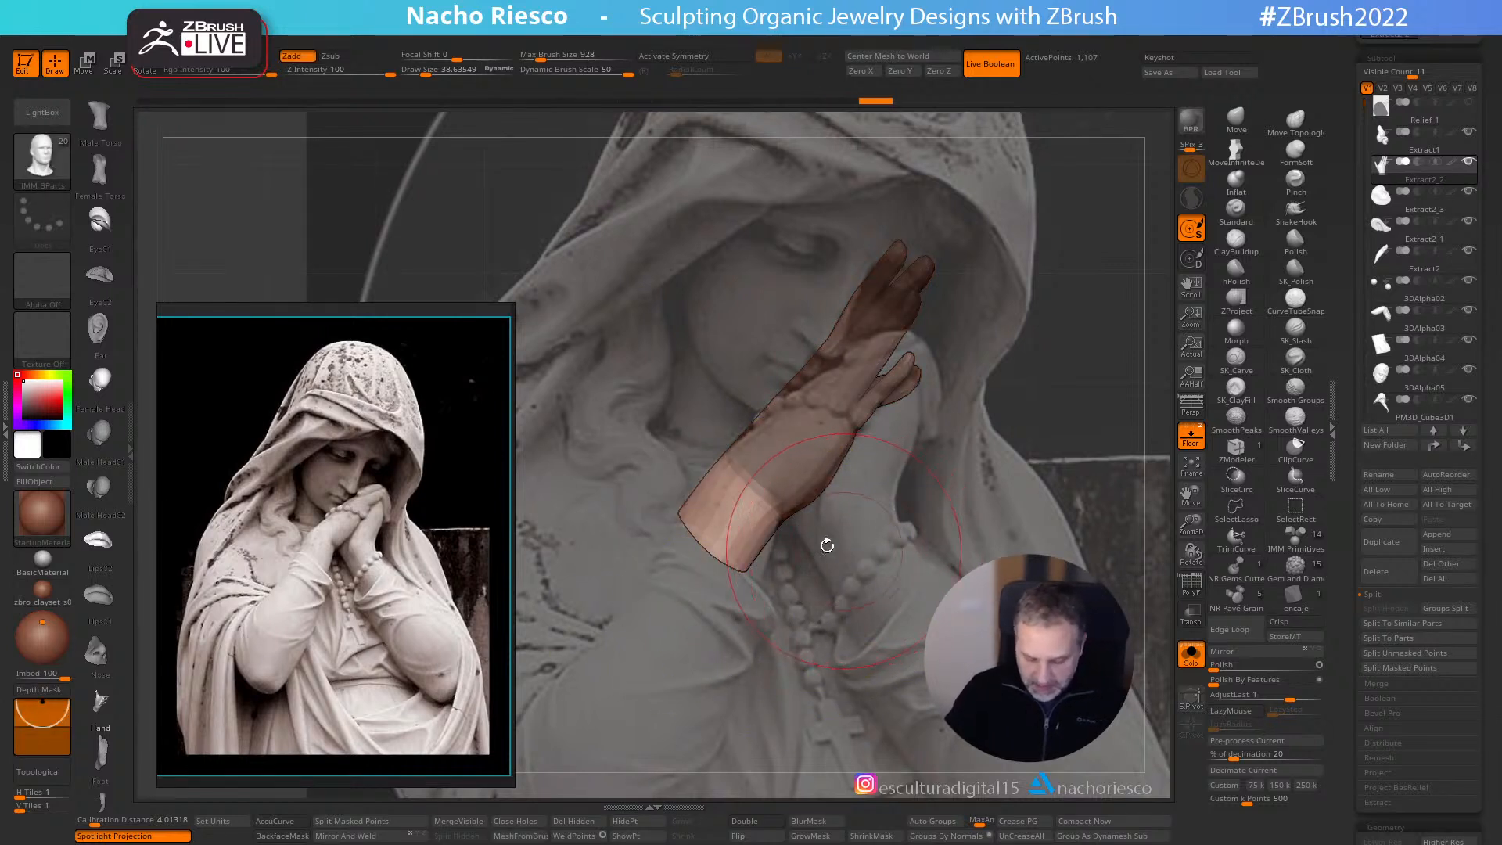
{"action": "key", "text": "r"}
{"action": "left_click_drag", "start_coordinate": [820, 496], "coordinate": [849, 467]}
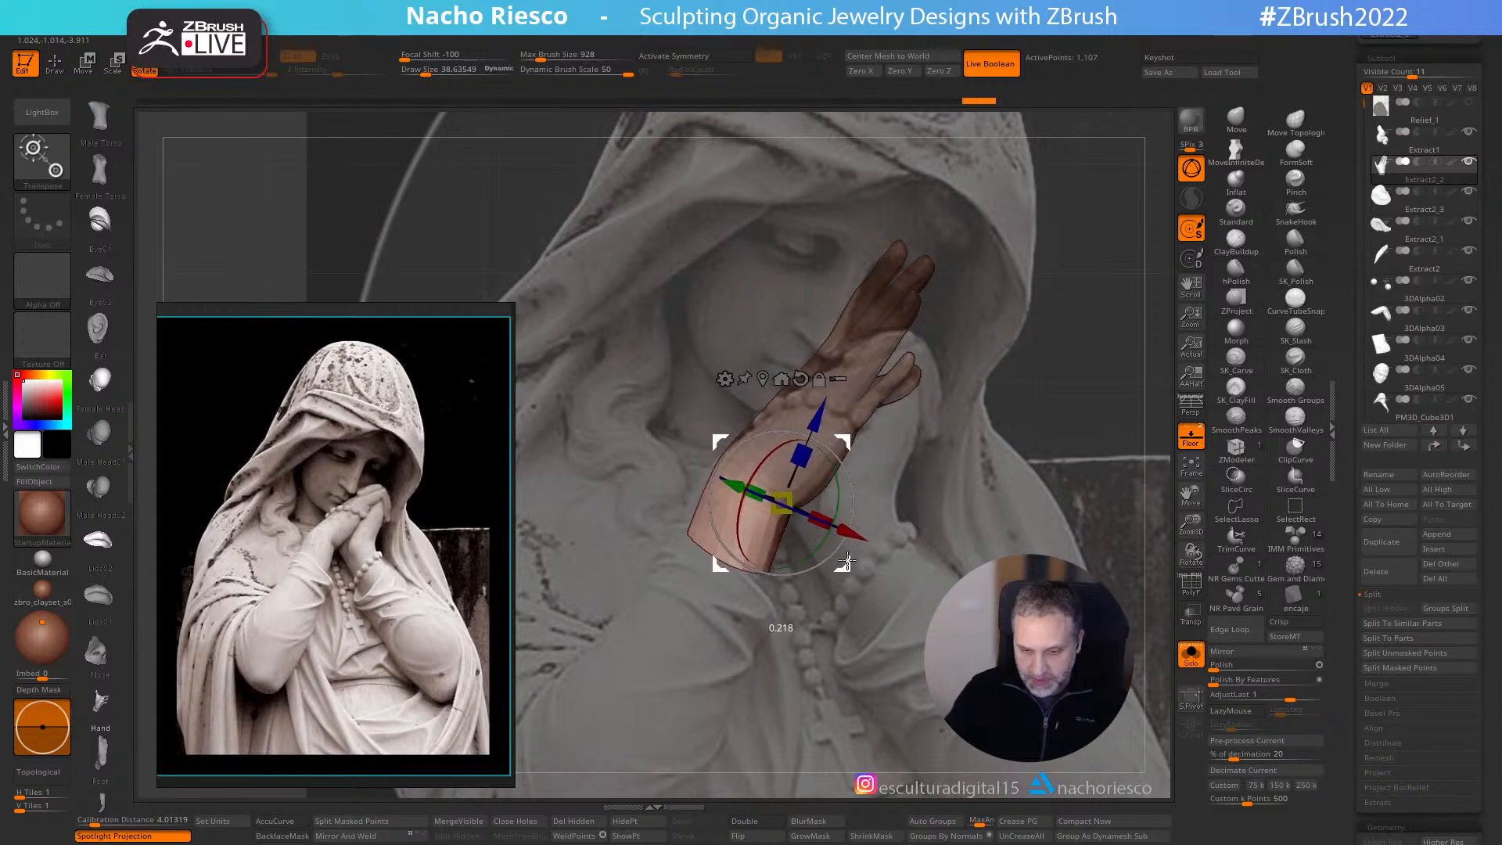
- Hide the reference floor, switch the mask to the forearm, and rotate the hand at the wrist
{"action": "key", "text": "q"}
{"action": "left_click", "coordinate": [1199, 448]}
{"action": "mouse_move", "coordinate": [1105, 472]}
{"action": "left_mouse_down"}
{"action": "mouse_move", "coordinate": [1090, 506]}
{"action": "mouse_move", "coordinate": [1033, 540]}
{"action": "mouse_move", "coordinate": [1022, 480]}
{"action": "mouse_move", "coordinate": [1069, 523]}
{"action": "mouse_move", "coordinate": [983, 336]}
{"action": "mouse_move", "coordinate": [830, 337]}
{"action": "mouse_move", "coordinate": [857, 543]}
{"action": "mouse_move", "coordinate": [949, 673]}
{"action": "mouse_move", "coordinate": [954, 543]}
{"action": "mouse_move", "coordinate": [999, 643]}
{"action": "mouse_move", "coordinate": [1044, 674]}
{"action": "mouse_move", "coordinate": [970, 543]}
{"action": "mouse_move", "coordinate": [984, 595]}
{"action": "left_mouse_up"}
{"action": "left_click", "coordinate": [955, 563], "text": "ctrl"}
{"action": "key", "text": "r"}
{"action": "left_click_drag", "start_coordinate": [923, 501], "coordinate": [940, 550], "text": "alt"}
{"action": "left_click_drag", "start_coordinate": [775, 548], "coordinate": [1019, 428], "text": "alt"}
{"action": "key", "text": "q"}
{"action": "left_click_drag", "start_coordinate": [1085, 570], "coordinate": [1047, 549], "text": "alt"}
- Check the hand's placement against the full relief, then isolate it over the reference image again
{"action": "left_click", "coordinate": [1295, 122]}
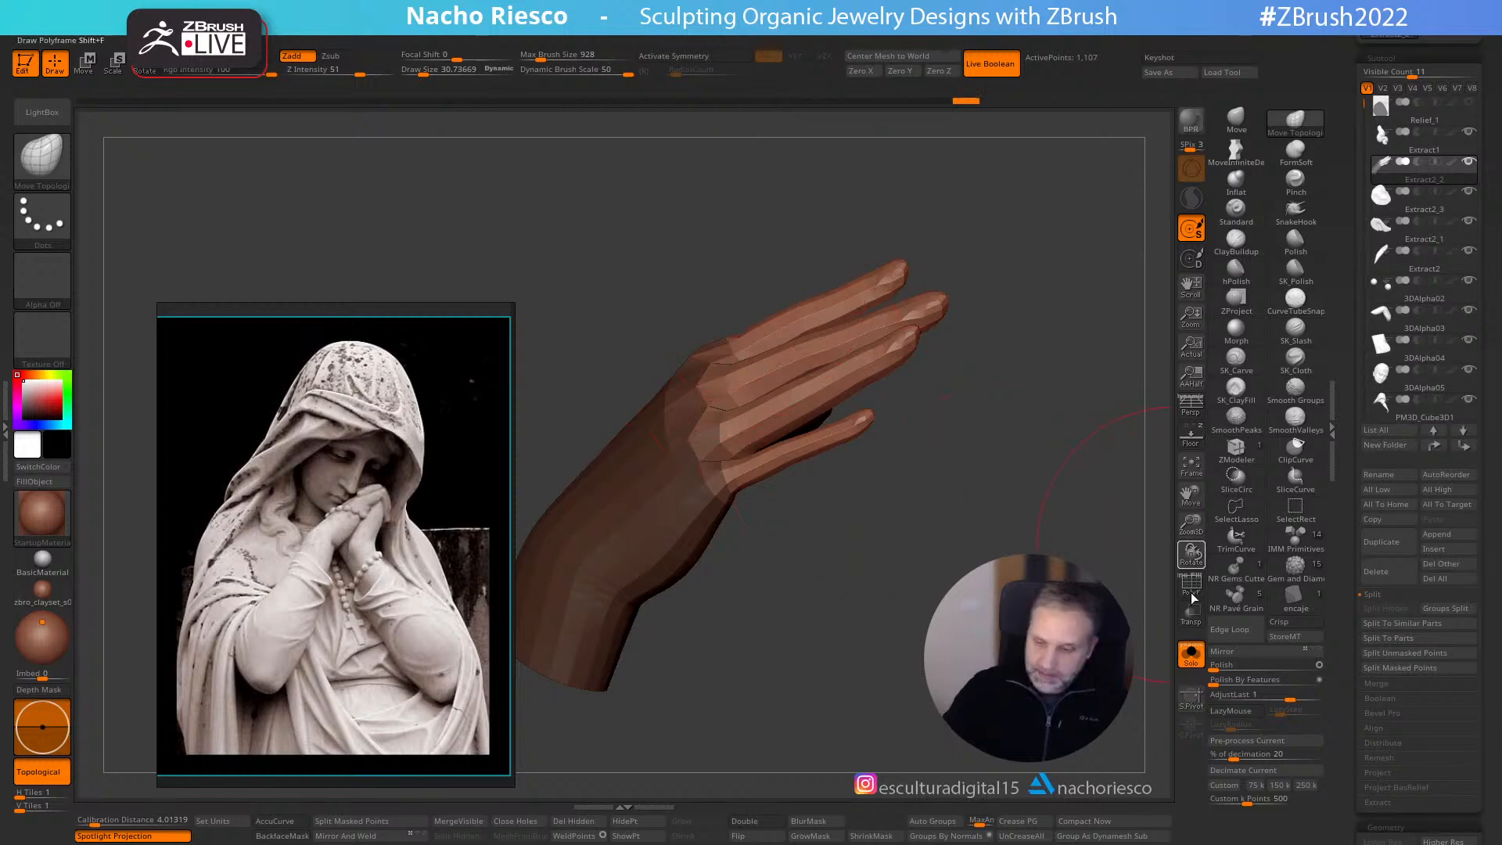
{"action": "left_click", "coordinate": [1191, 654]}
{"action": "key", "text": "f"}
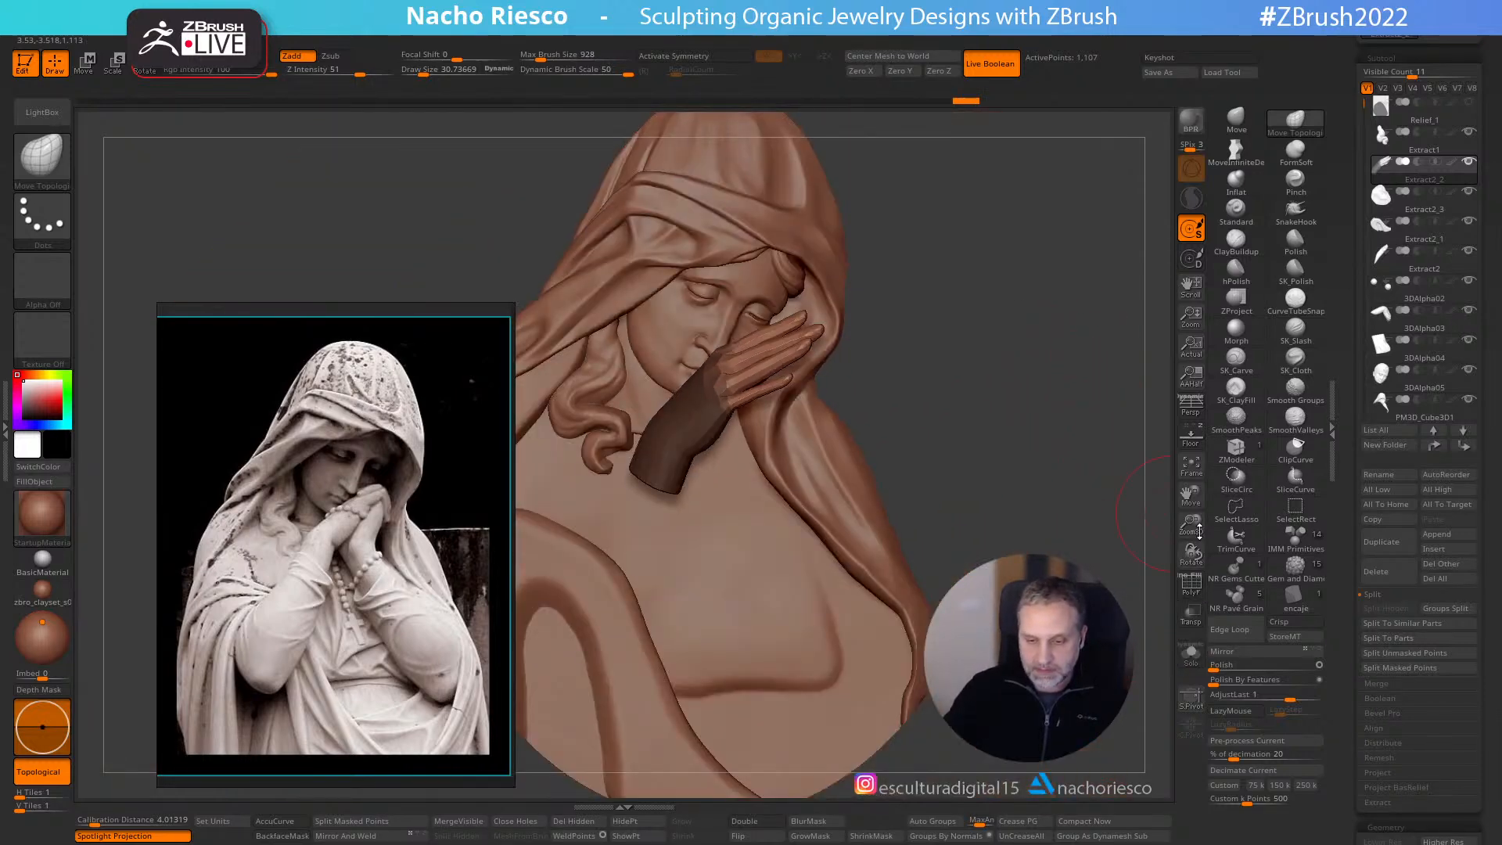
{"action": "left_click", "coordinate": [1221, 448]}
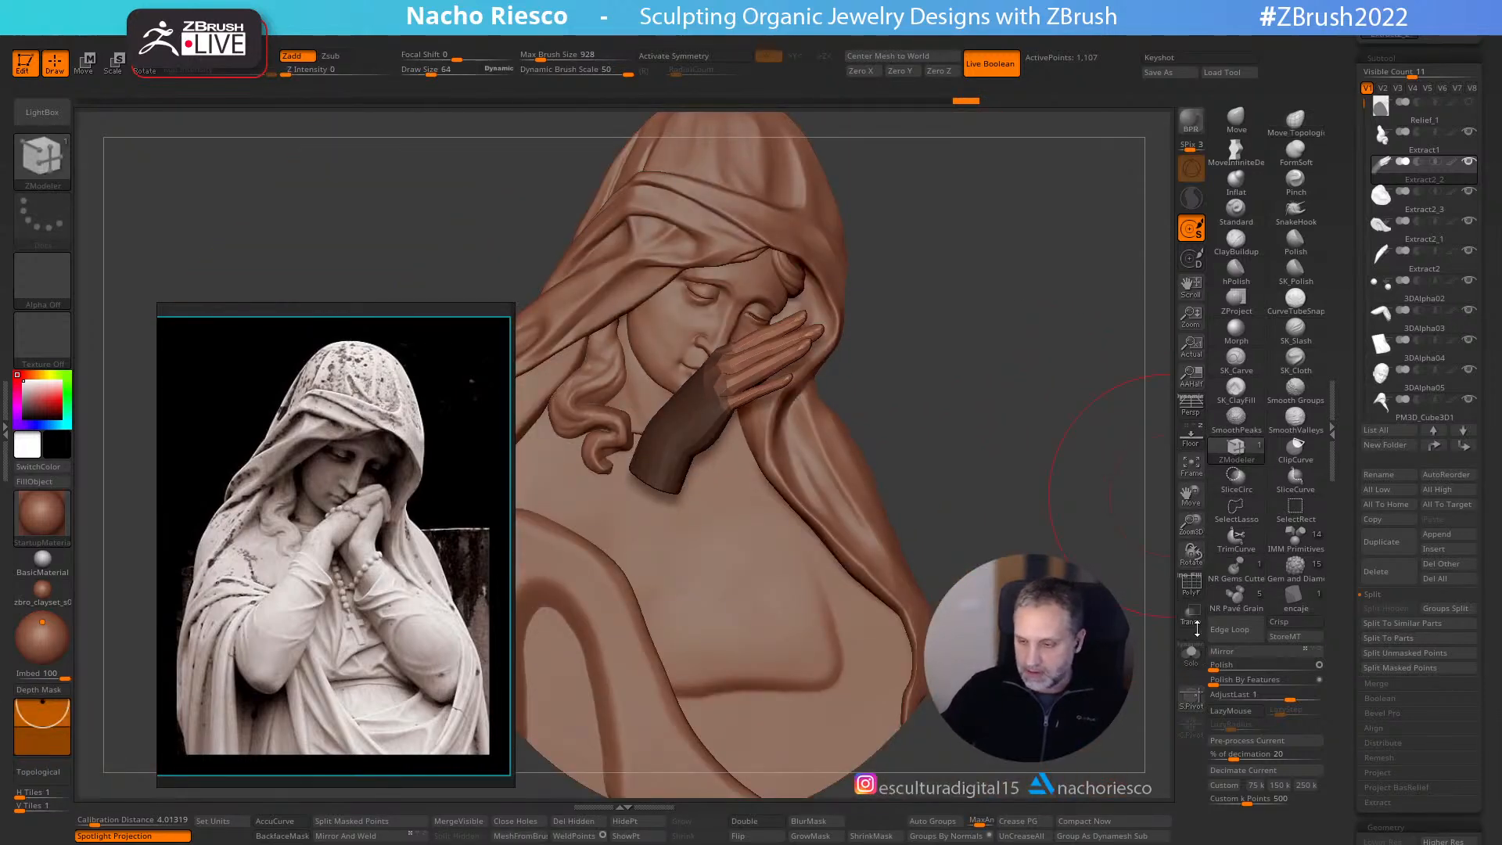
{"action": "left_click", "coordinate": [1191, 437]}
{"action": "left_click", "coordinate": [1201, 662]}
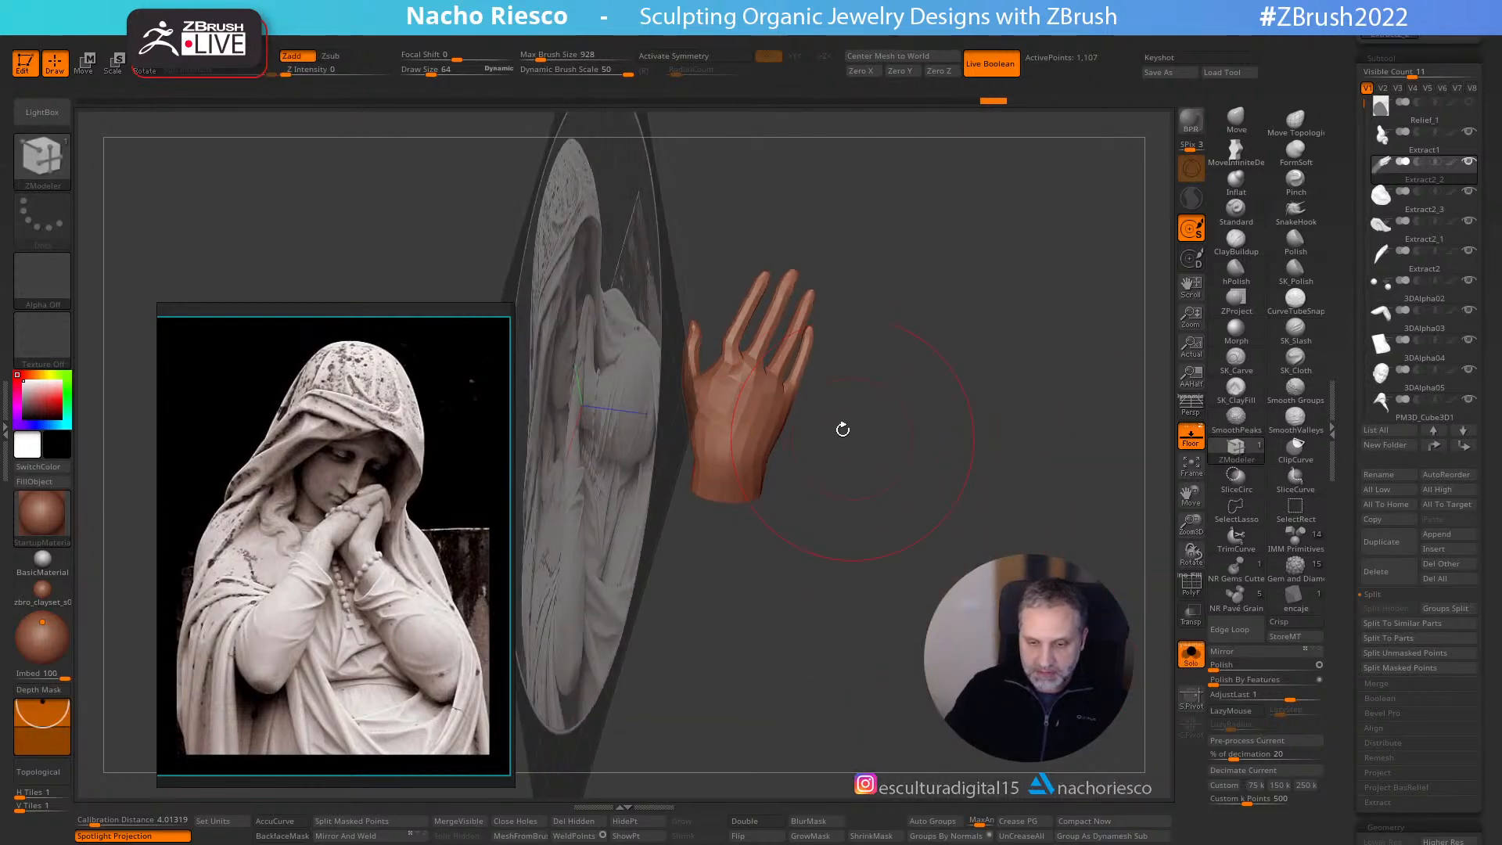
- Rotate the hand from an oblique view and undo the stray ZModeler edit
{"action": "key", "text": "r"}
{"action": "mouse_move", "coordinate": [861, 513]}
{"action": "left_mouse_down"}
{"action": "mouse_move", "coordinate": [851, 471]}
{"action": "mouse_move", "coordinate": [896, 440]}
{"action": "left_mouse_up"}
{"action": "key", "text": "q"}
{"action": "left_click_drag", "start_coordinate": [707, 314], "coordinate": [772, 321]}
{"action": "mouse_move", "coordinate": [1021, 485]}
{"action": "left_mouse_down"}
{"action": "mouse_move", "coordinate": [844, 361]}
{"action": "mouse_move", "coordinate": [1016, 450]}
{"action": "mouse_move", "coordinate": [948, 527]}
{"action": "left_mouse_up"}
{"action": "key", "text": "ctrl+z"}
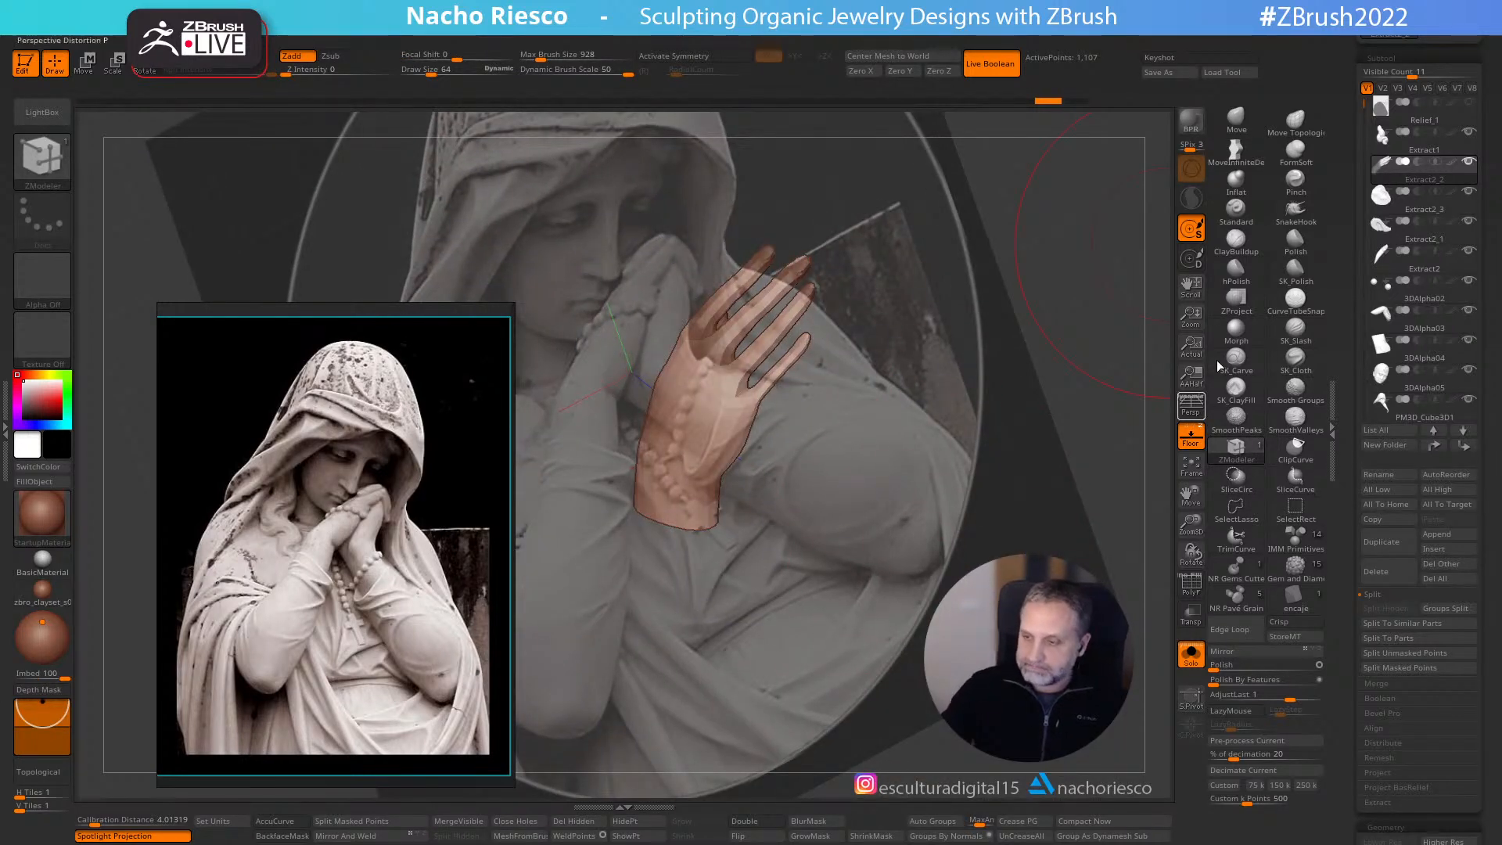
- Reshape the back of the hand and fingers toward the reference with Move Topological at a draw size of about 61, and smooth the knuckles
{"action": "left_click", "coordinate": [1296, 121]}
{"action": "left_click_drag", "start_coordinate": [892, 446], "coordinate": [941, 476]}
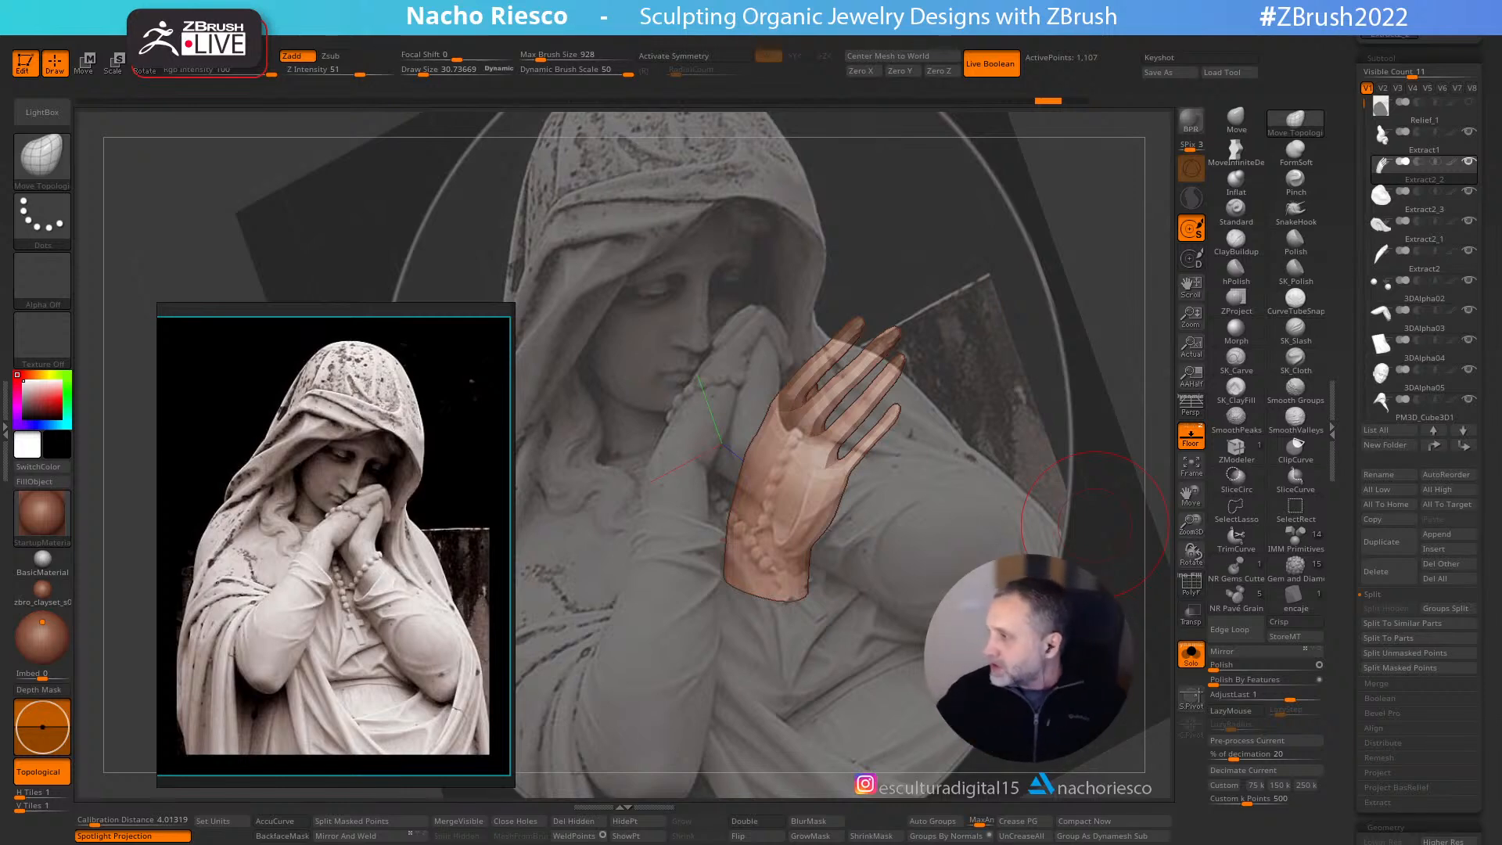
{"action": "left_click_drag", "start_coordinate": [1058, 362], "coordinate": [1009, 459]}
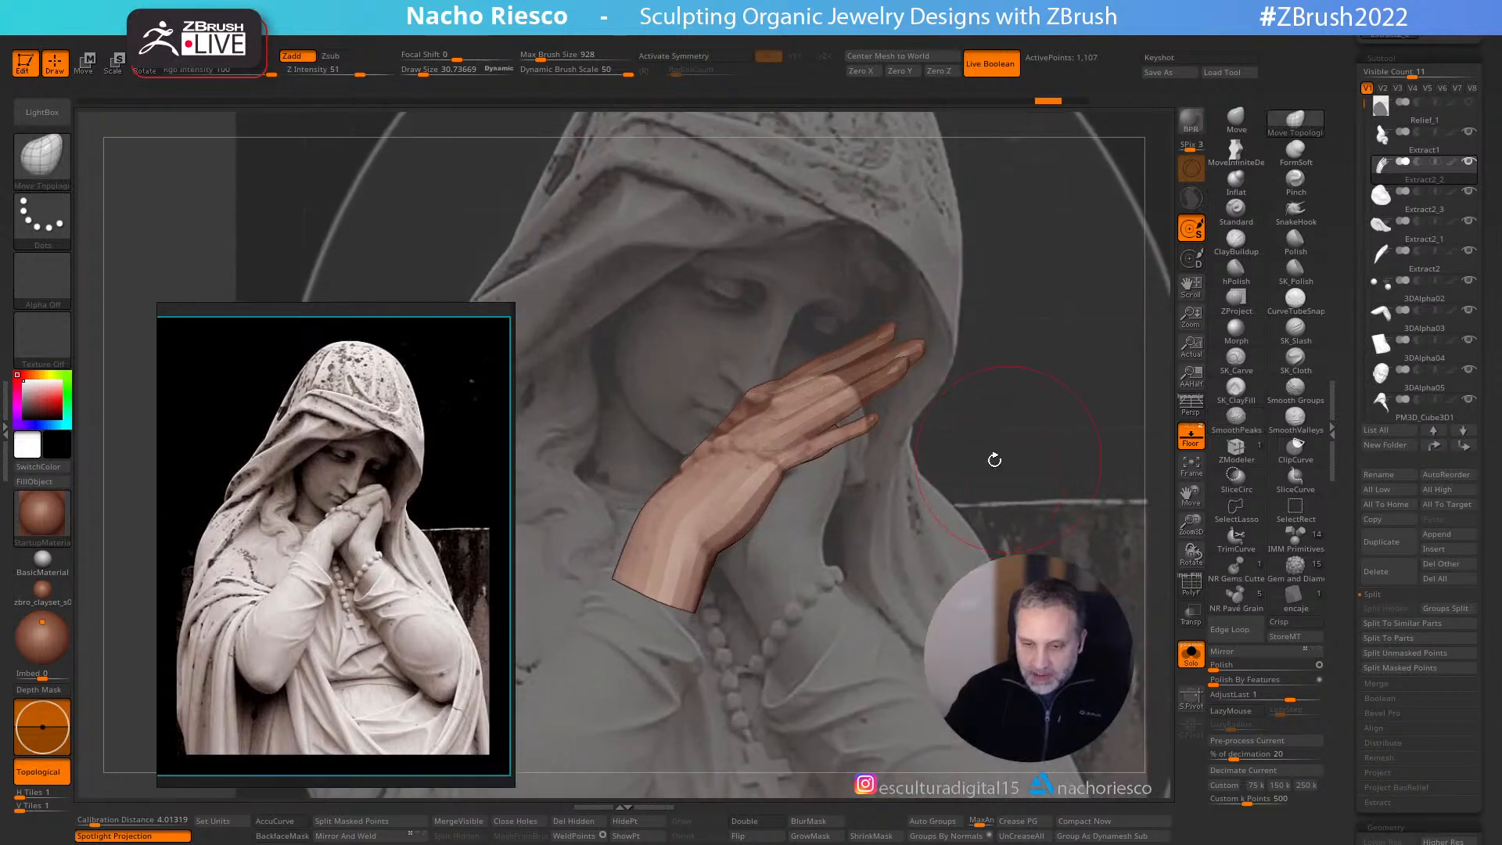
{"action": "key", "text": "s"}
{"action": "left_click_drag", "start_coordinate": [758, 421], "coordinate": [760, 403]}
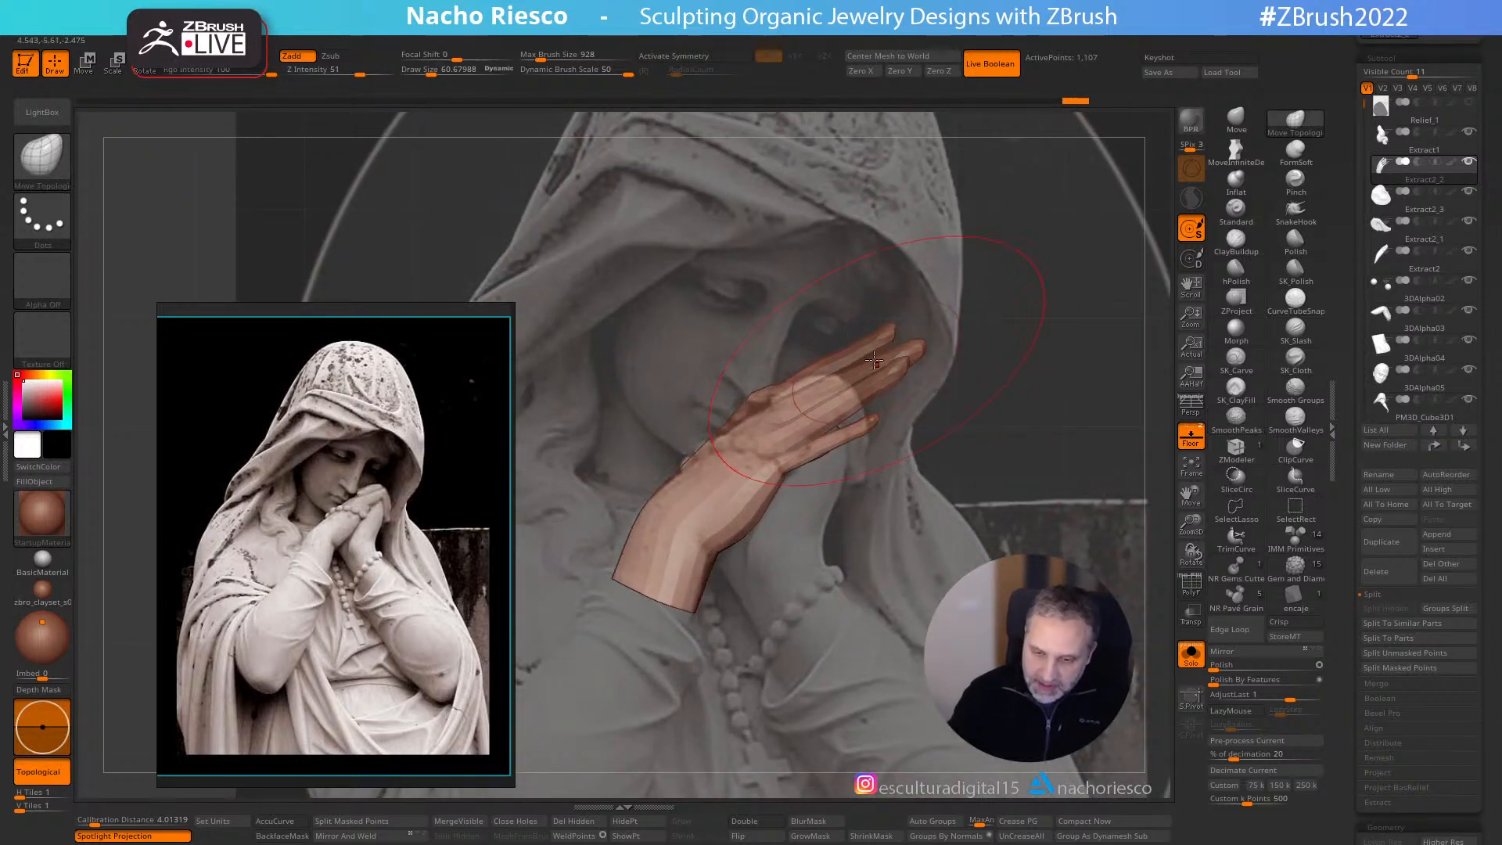
{"action": "left_click_drag", "start_coordinate": [856, 360], "coordinate": [852, 365]}
{"action": "left_click_drag", "start_coordinate": [743, 434], "coordinate": [766, 418], "text": "shift"}
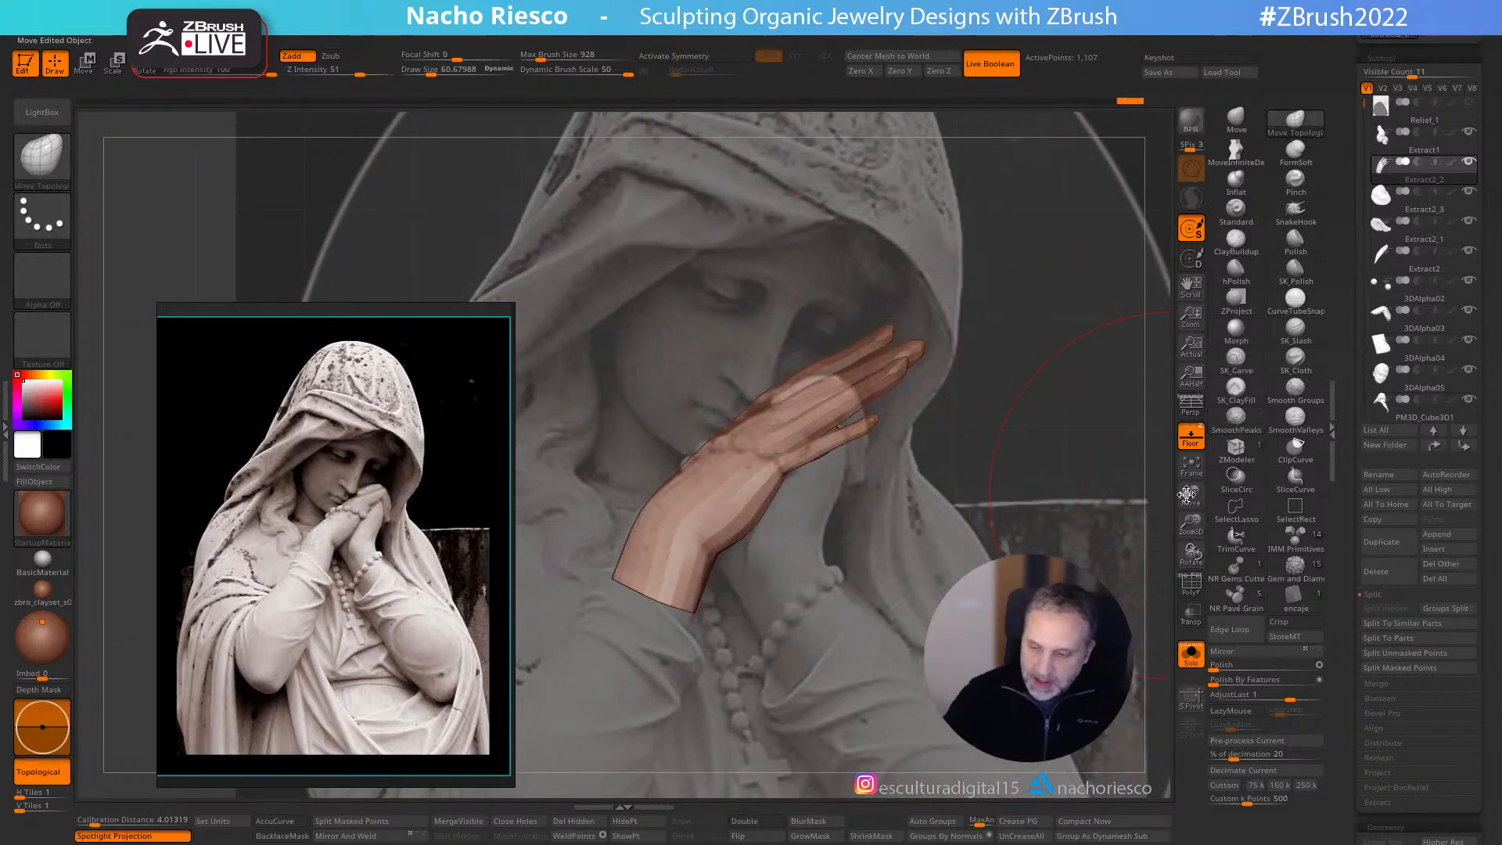
- Hide the reference floor and adjust the spread of the fingers with Move Topological at a draw size of about 33
{"action": "left_click", "coordinate": [1191, 436]}
{"action": "left_click_drag", "start_coordinate": [1130, 472], "coordinate": [1024, 602]}
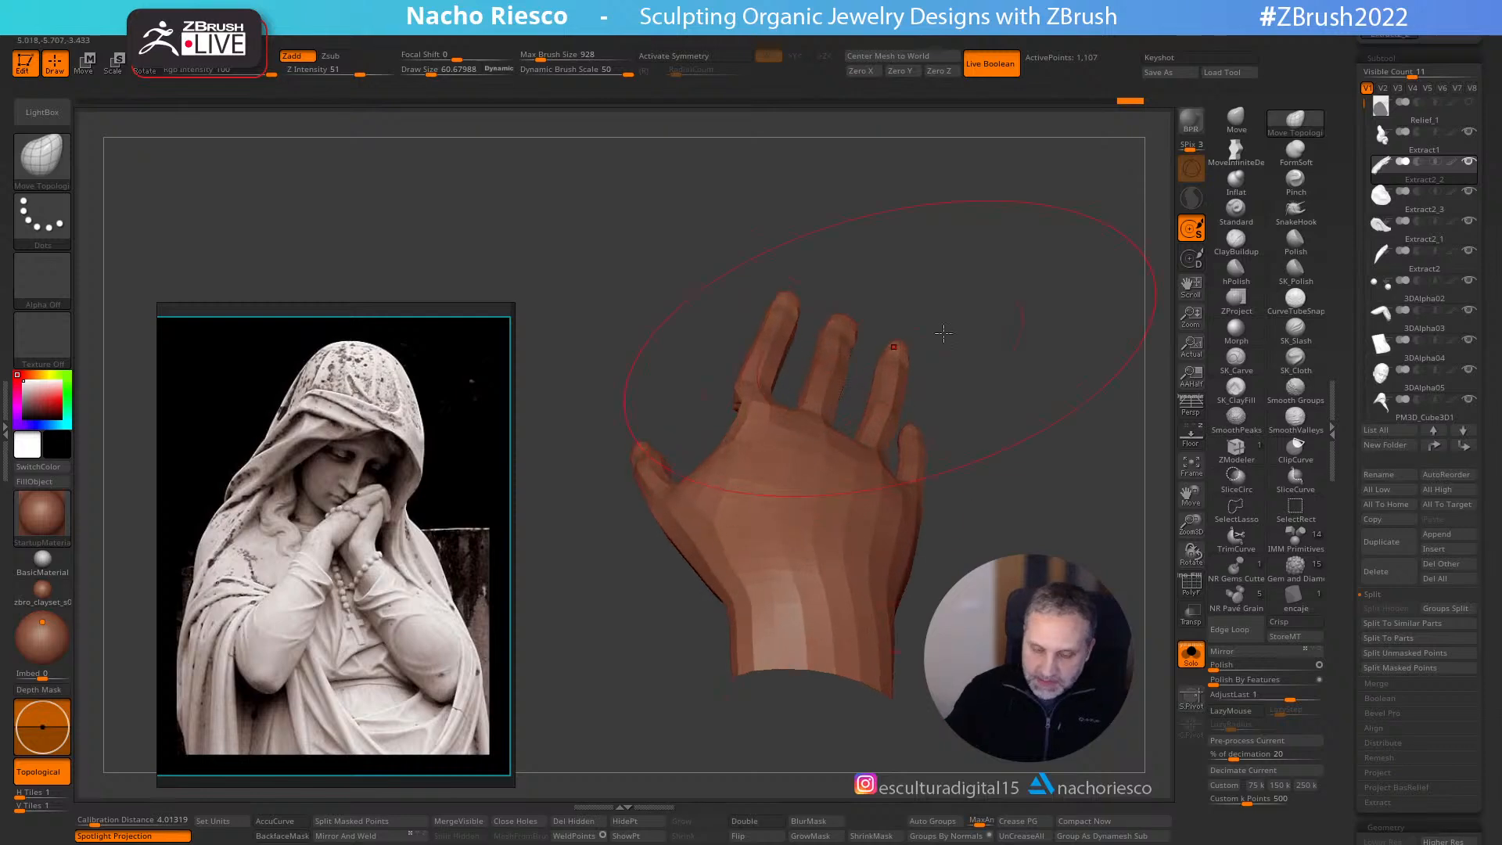
{"action": "left_click_drag", "start_coordinate": [875, 350], "coordinate": [849, 470]}
{"action": "key", "text": "s"}
{"action": "left_click_drag", "start_coordinate": [757, 343], "coordinate": [763, 340]}
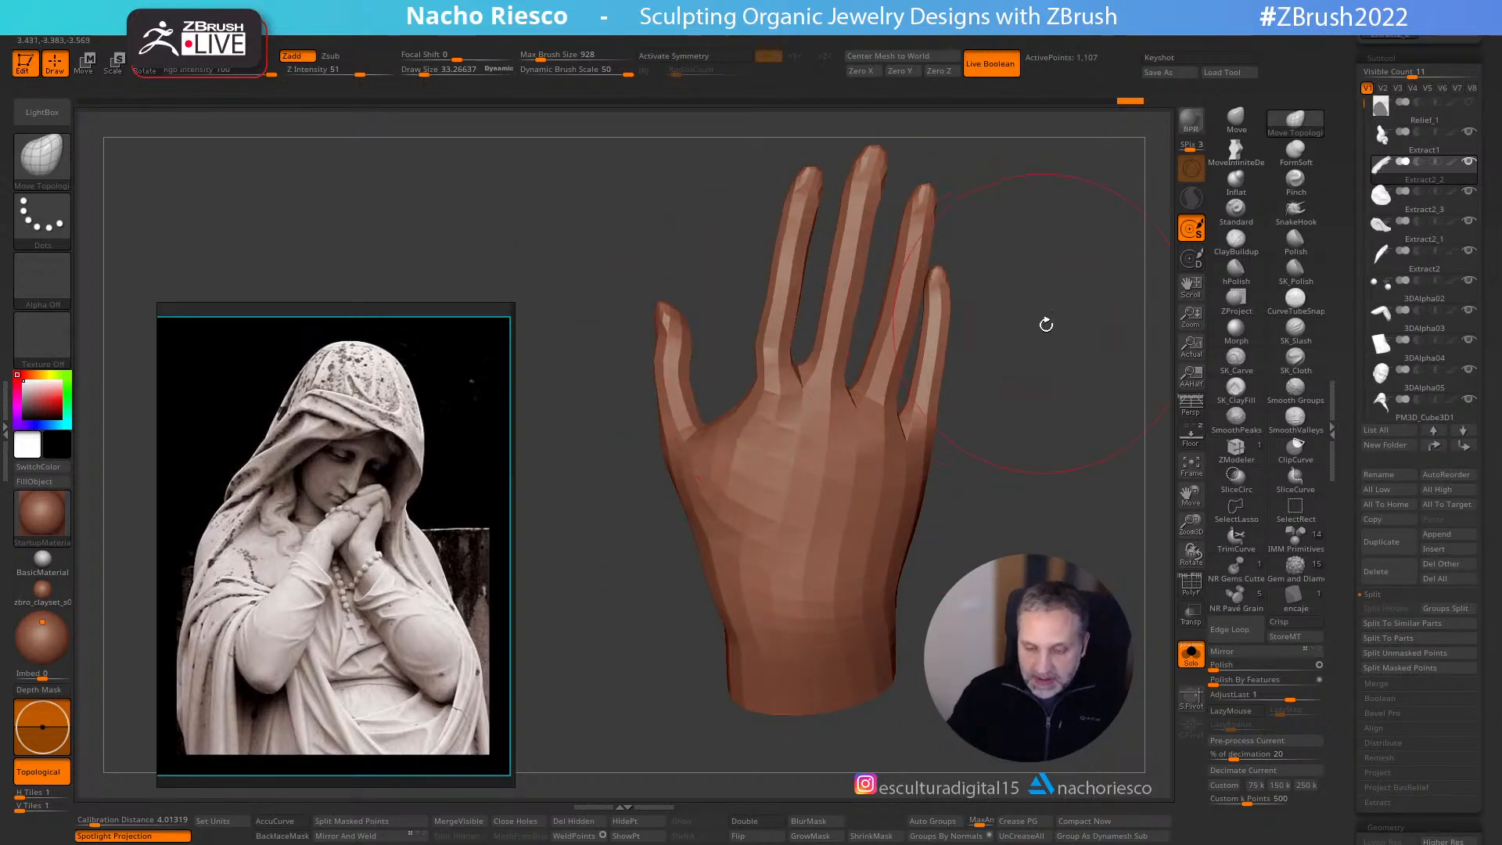
{"action": "left_click_drag", "start_coordinate": [1043, 322], "coordinate": [1023, 326]}
{"action": "left_click_drag", "start_coordinate": [761, 378], "coordinate": [783, 371]}
{"action": "left_click_drag", "start_coordinate": [1042, 421], "coordinate": [978, 309]}
- Display the reference floor again and rotate the hand so its thumb extends below the fingers
{"action": "left_click_drag", "start_coordinate": [1016, 610], "coordinate": [1052, 652], "text": "alt"}
{"action": "left_click", "coordinate": [1198, 443]}
{"action": "mouse_move", "coordinate": [1117, 474]}
{"action": "left_mouse_down", "text": "alt"}
{"action": "mouse_move", "coordinate": [1113, 413]}
{"action": "mouse_move", "coordinate": [1073, 486]}
{"action": "left_mouse_up", "text": "alt"}
{"action": "key", "text": "s"}
{"action": "left_click_drag", "start_coordinate": [763, 443], "coordinate": [776, 443]}
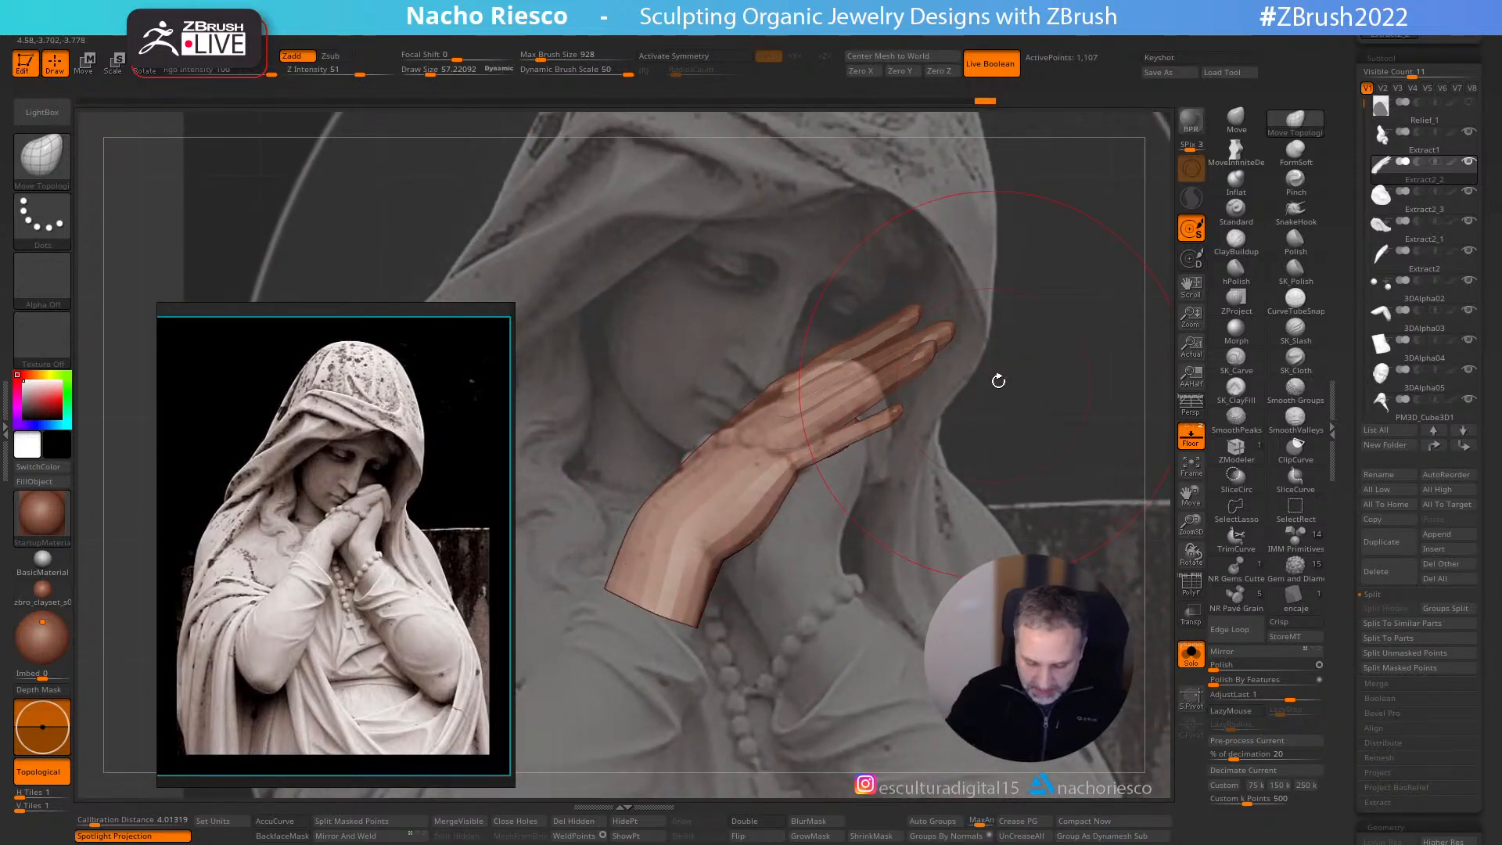
{"action": "left_click_drag", "start_coordinate": [1047, 389], "coordinate": [1070, 459]}
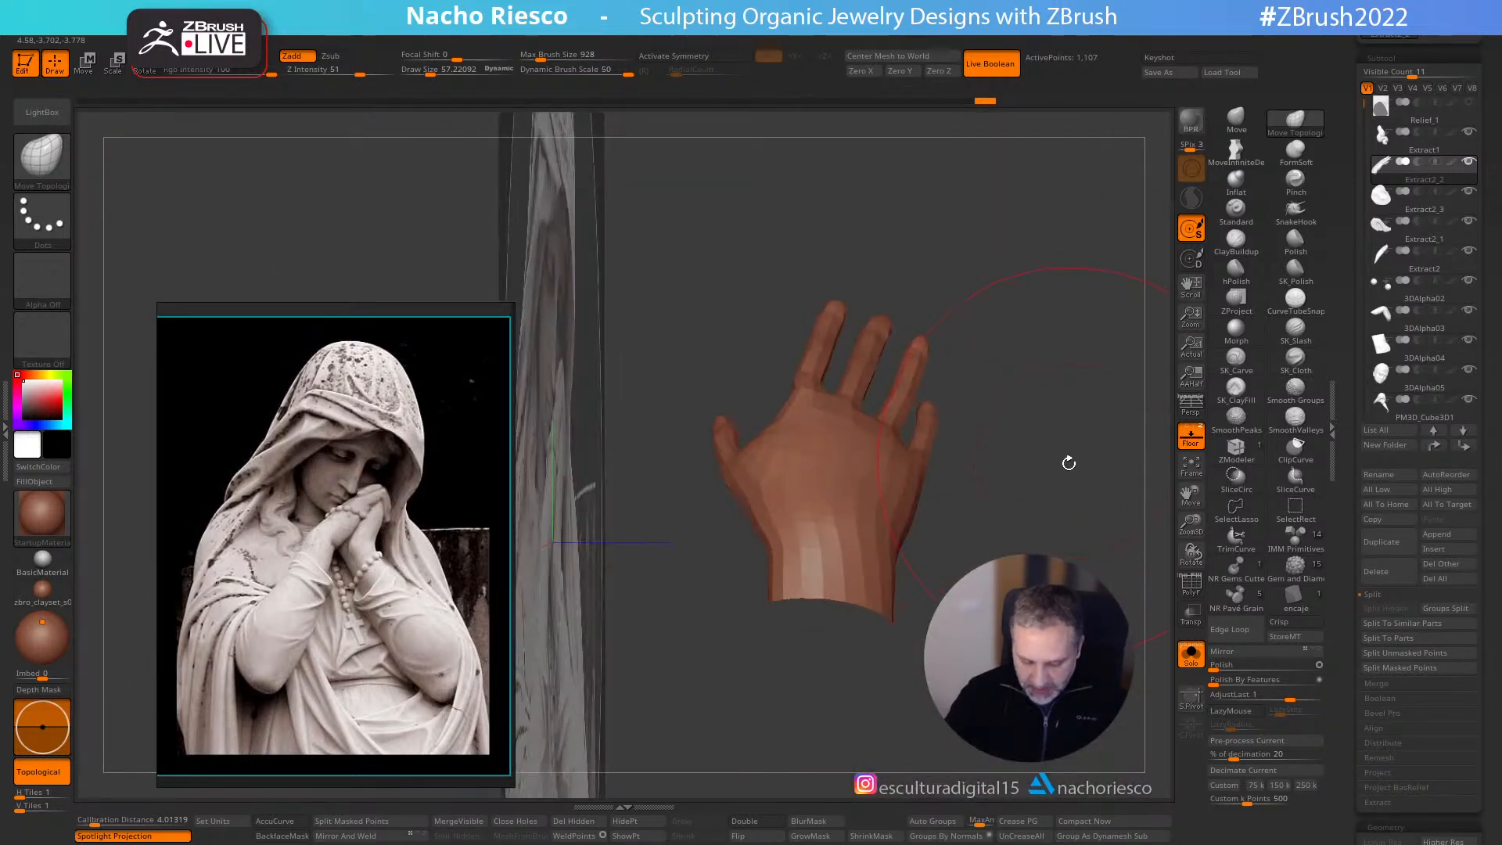
{"action": "key", "text": "r"}
{"action": "left_click_drag", "start_coordinate": [906, 644], "coordinate": [908, 645]}
{"action": "mouse_move", "coordinate": [914, 571]}
{"action": "left_mouse_down"}
{"action": "mouse_move", "coordinate": [1007, 526]}
{"action": "mouse_move", "coordinate": [975, 502]}
{"action": "left_mouse_up"}
{"action": "key", "text": "q"}
{"action": "left_click_drag", "start_coordinate": [1083, 547], "coordinate": [956, 546], "text": "alt"}
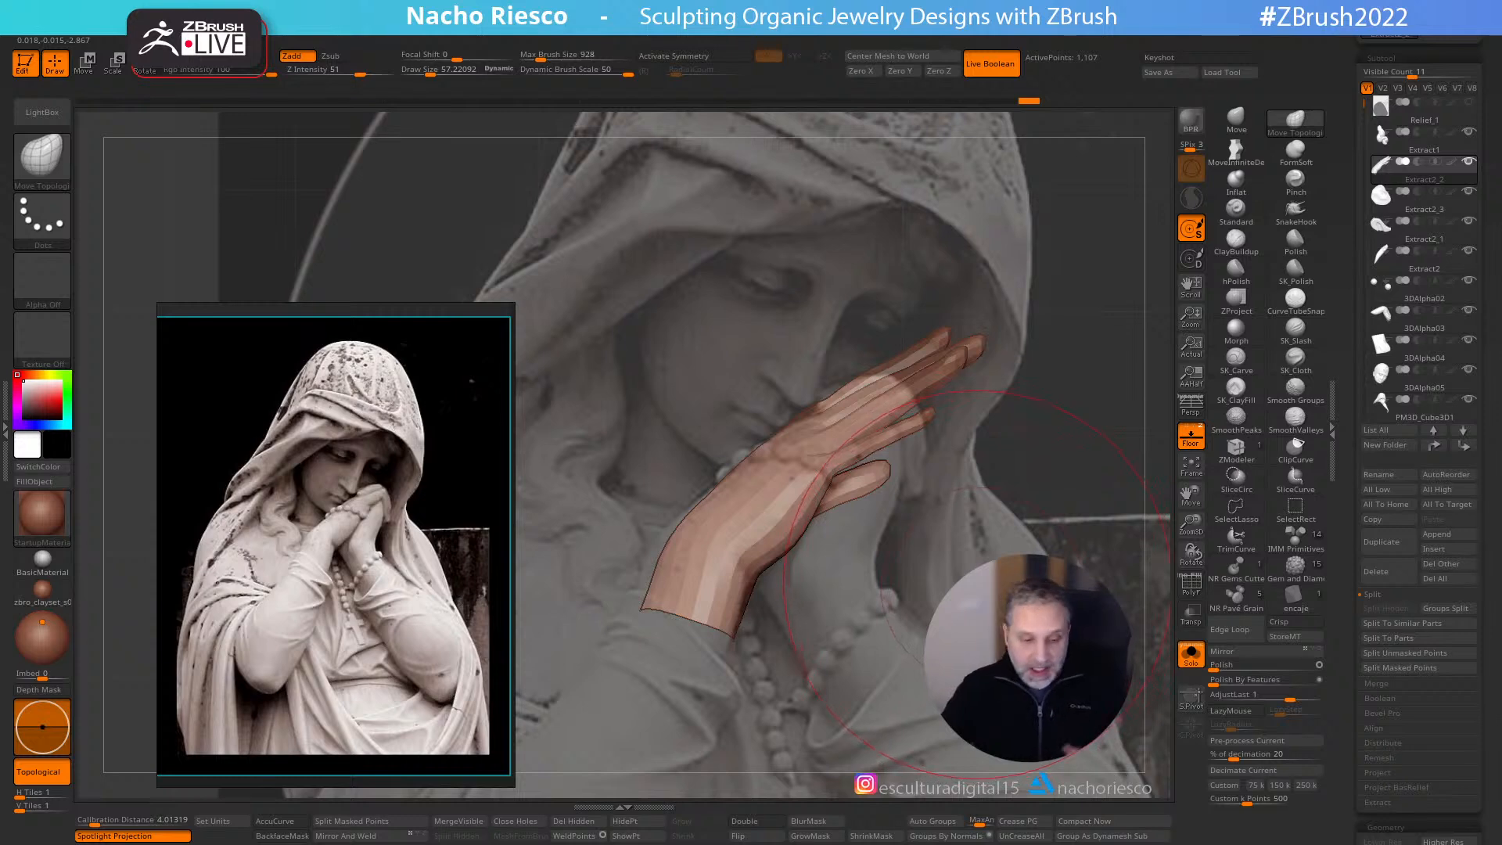
- Mask everything except the lowest finger and rotate that finger into line with the others
{"action": "mouse_move", "coordinate": [1033, 503]}
{"action": "left_mouse_down", "text": "alt"}
{"action": "mouse_move", "coordinate": [1011, 583]}
{"action": "mouse_move", "coordinate": [1003, 400]}
{"action": "mouse_move", "coordinate": [930, 432]}
{"action": "mouse_move", "coordinate": [882, 592]}
{"action": "mouse_move", "coordinate": [990, 561]}
{"action": "mouse_move", "coordinate": [934, 585]}
{"action": "left_mouse_up", "text": "alt"}
{"action": "left_click", "coordinate": [900, 589], "text": "ctrl"}
{"action": "left_click", "coordinate": [771, 522], "text": "ctrl"}
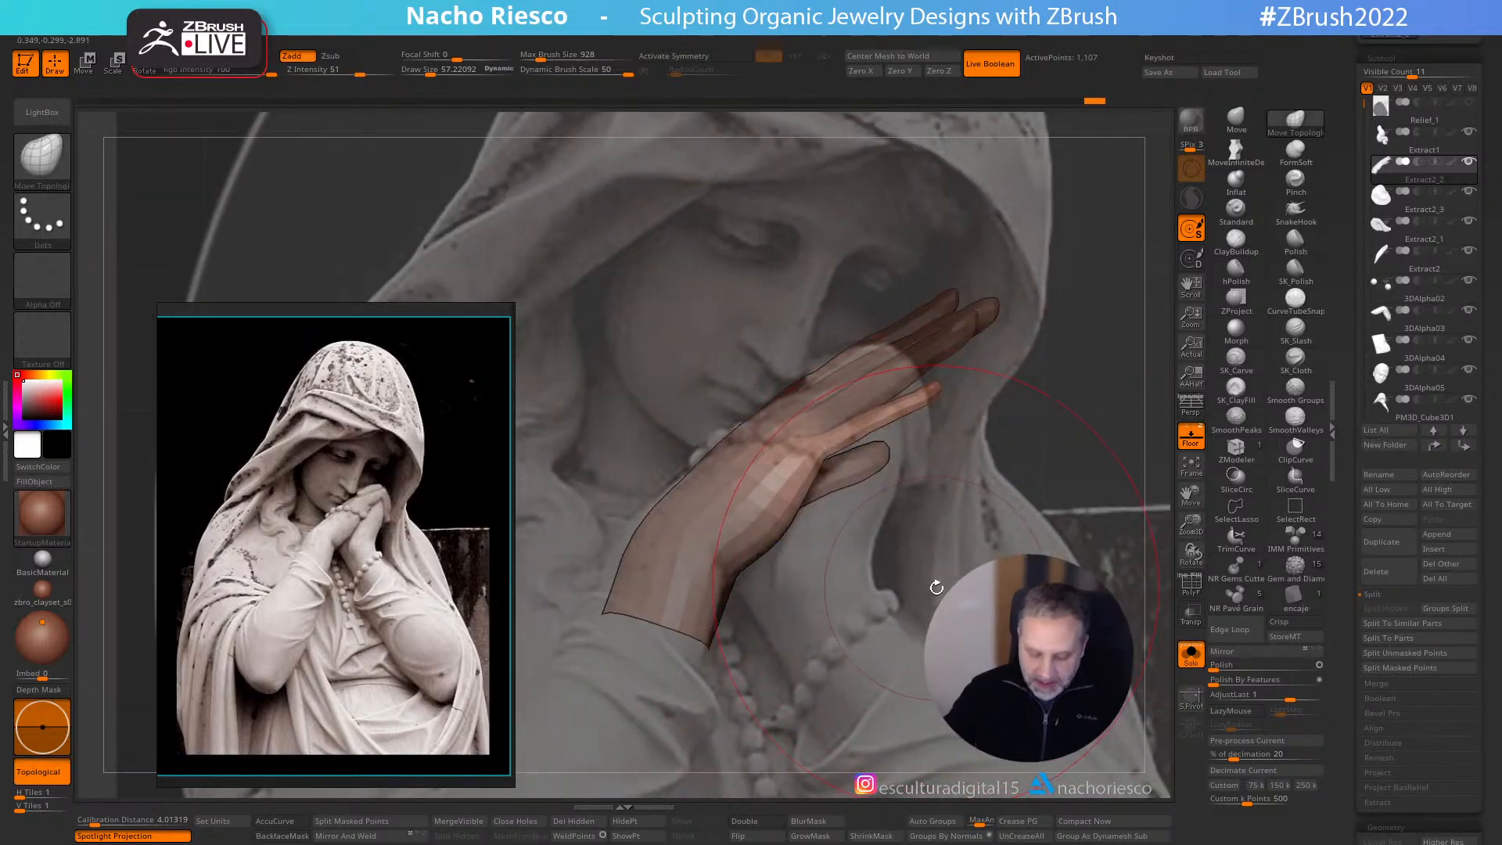
{"action": "key", "text": "r"}
{"action": "left_click_drag", "start_coordinate": [753, 655], "coordinate": [874, 532], "text": "alt"}
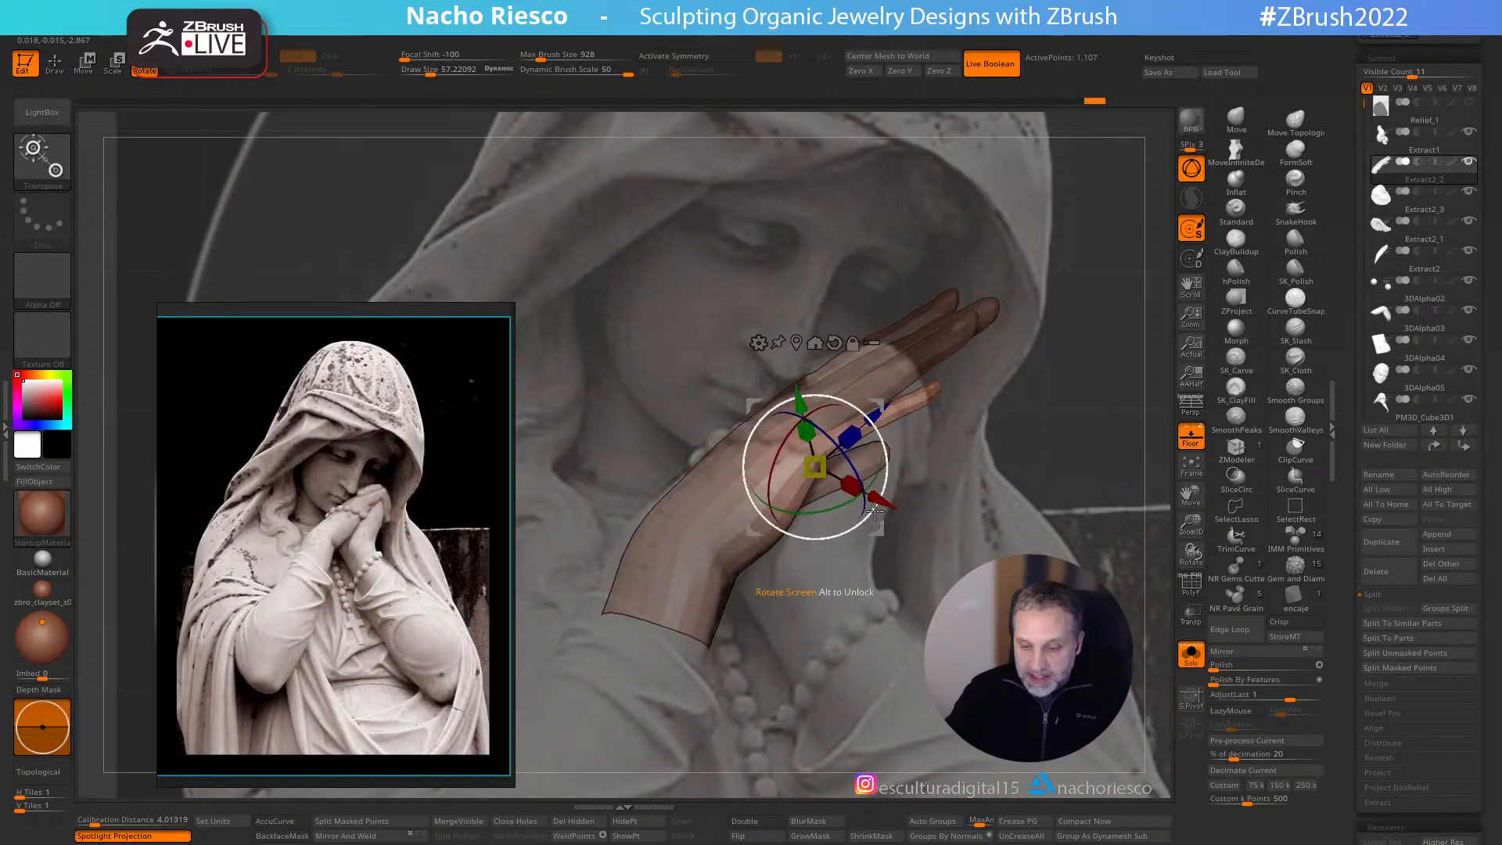
{"action": "key", "text": "q"}
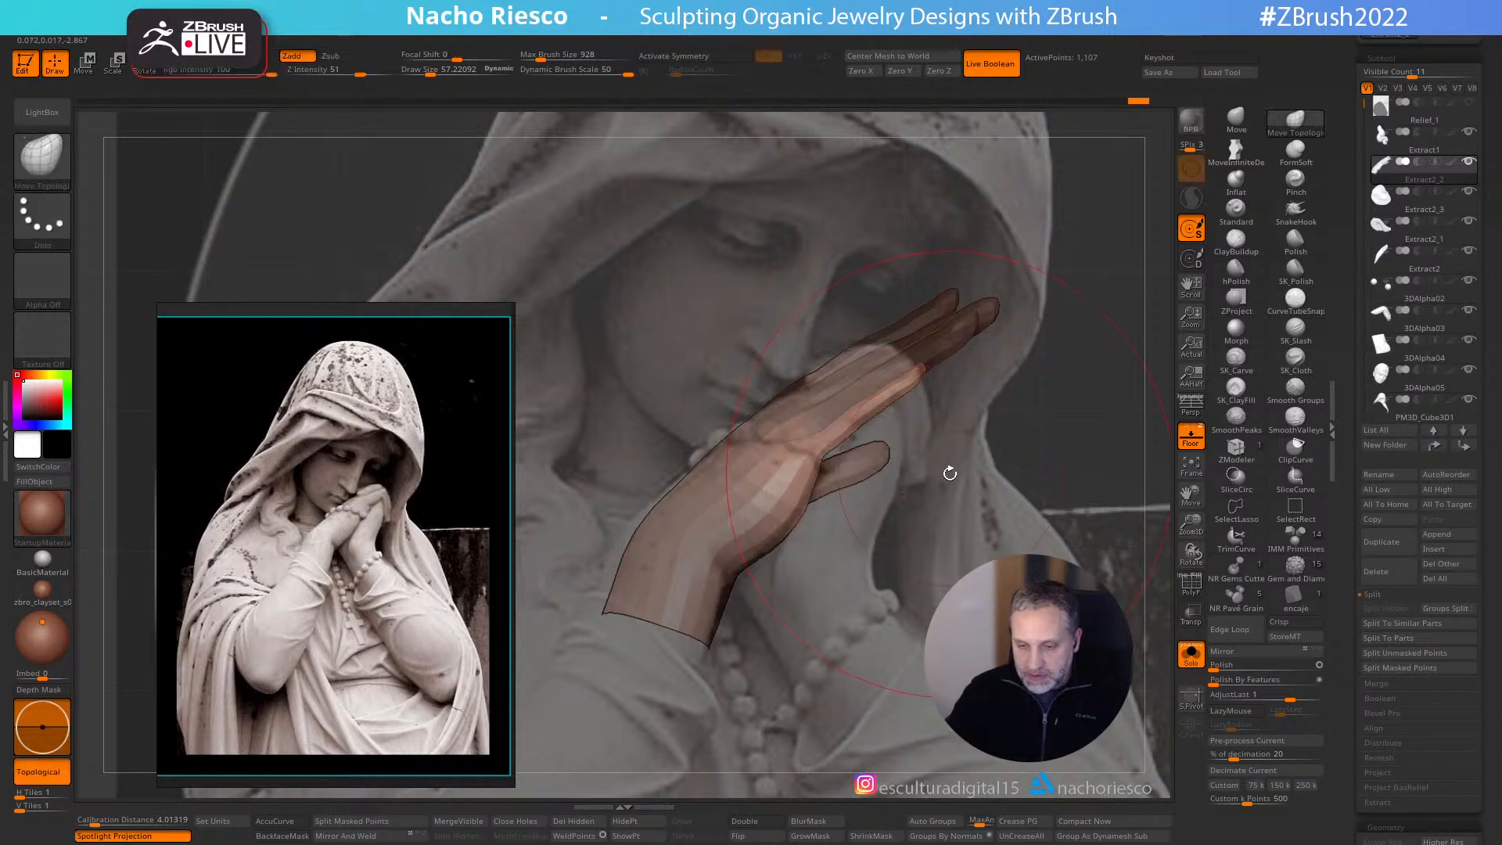
- Clear the mask, then rotate, move and slightly scale the whole hand to fit the reference
{"action": "key", "text": "w"}
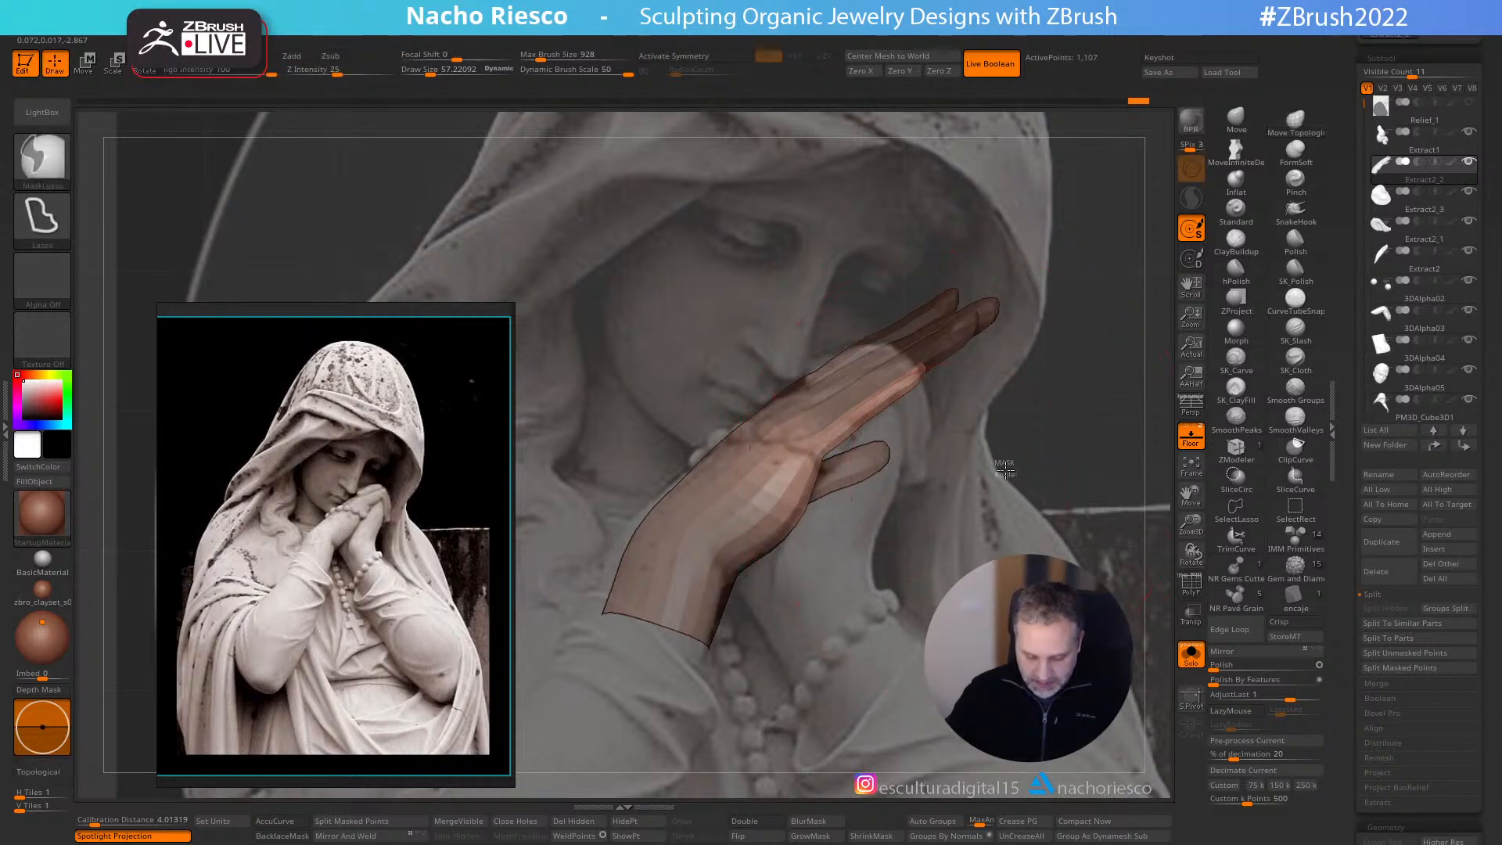
{"action": "left_click_drag", "start_coordinate": [852, 461], "coordinate": [845, 445]}
{"action": "left_click_drag", "start_coordinate": [876, 527], "coordinate": [861, 515]}
{"action": "left_click_drag", "start_coordinate": [831, 443], "coordinate": [839, 455]}
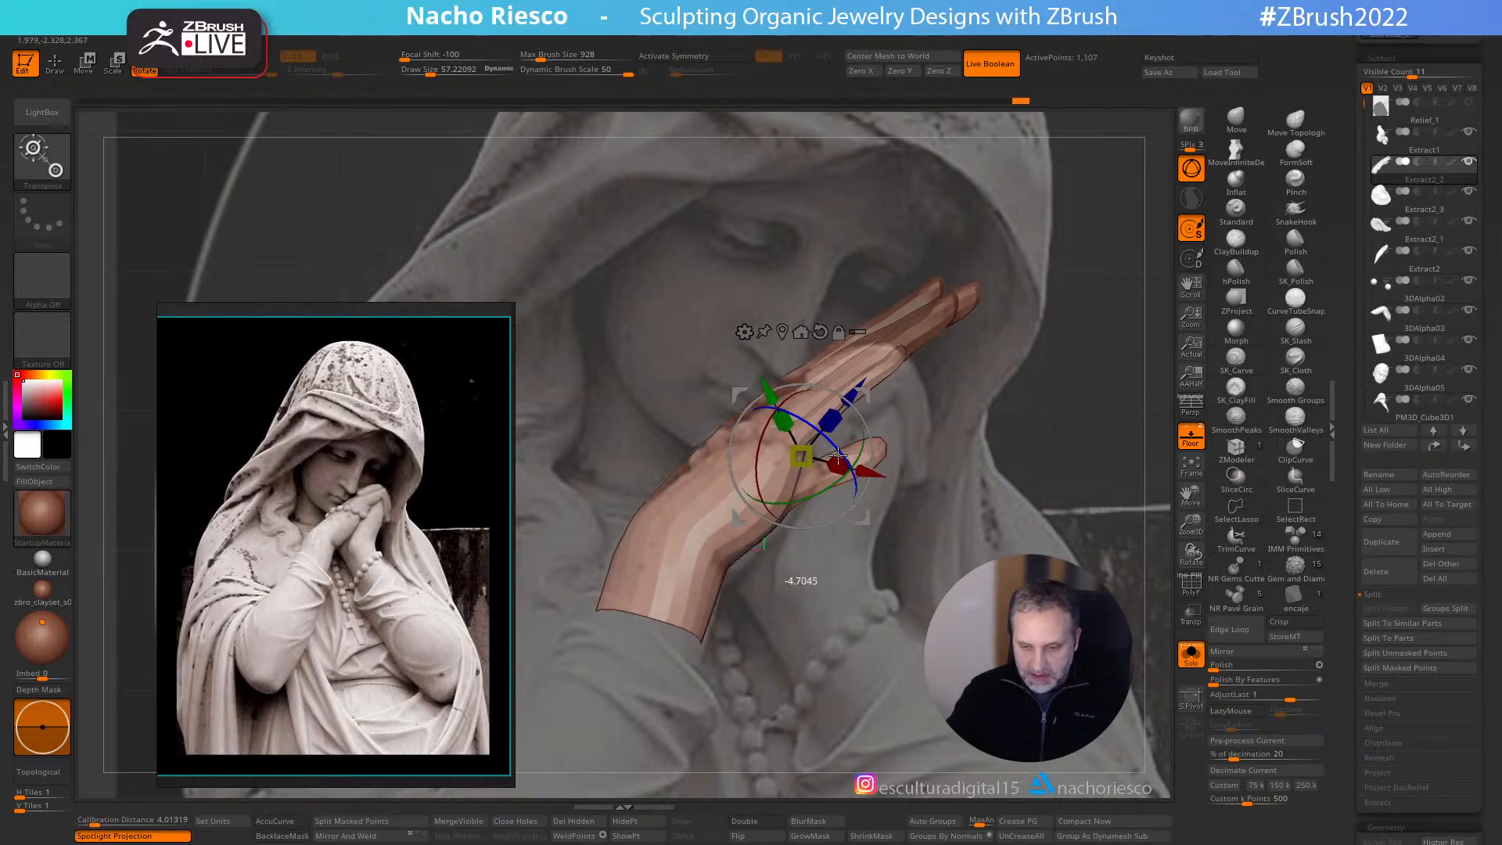
{"action": "left_click_drag", "start_coordinate": [859, 516], "coordinate": [860, 512]}
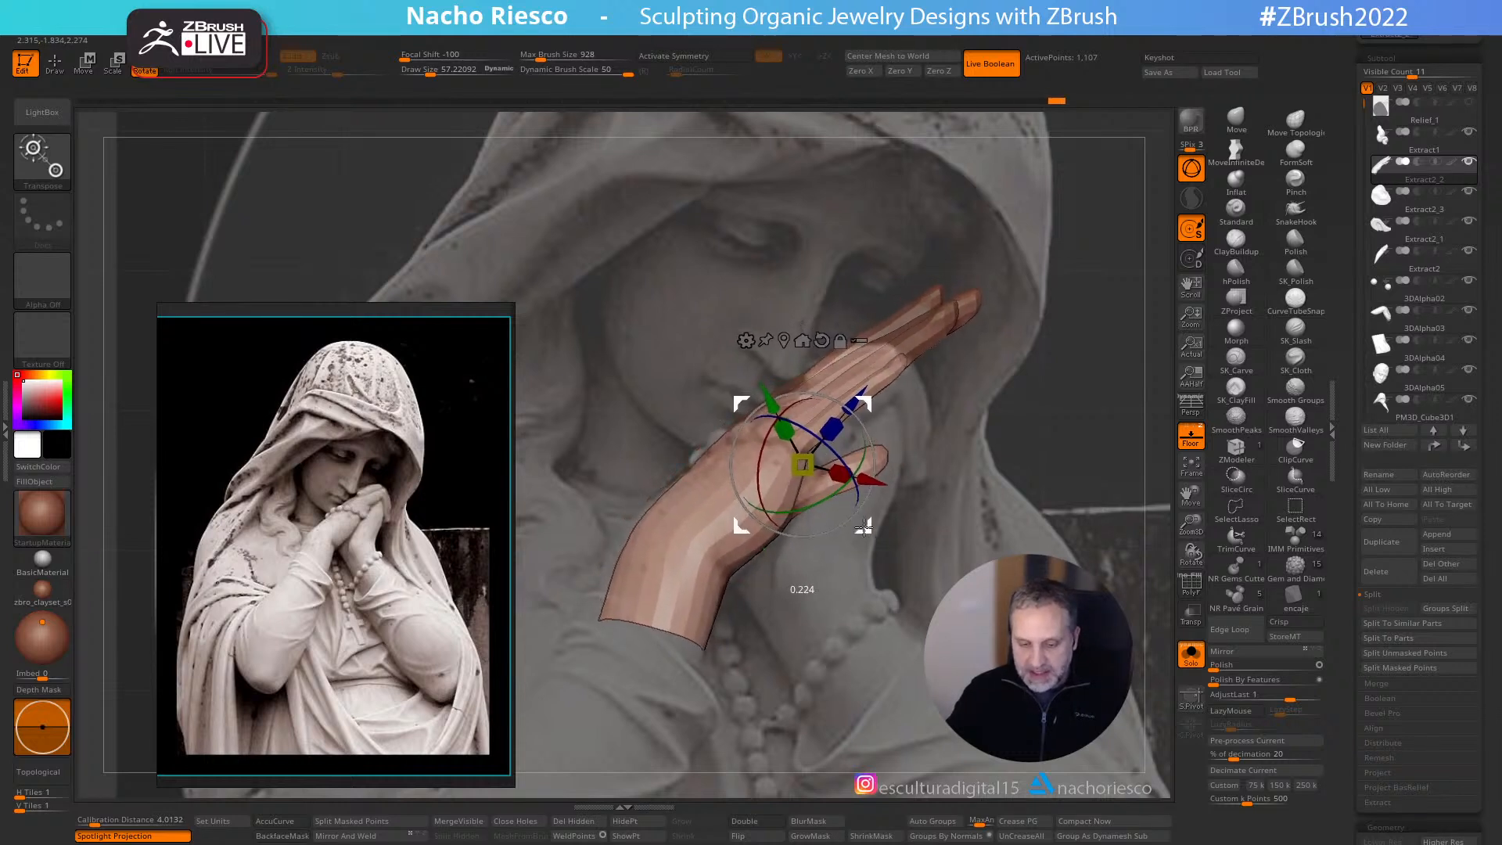
{"action": "key", "text": "q"}
{"action": "left_click_drag", "start_coordinate": [936, 473], "coordinate": [928, 484]}
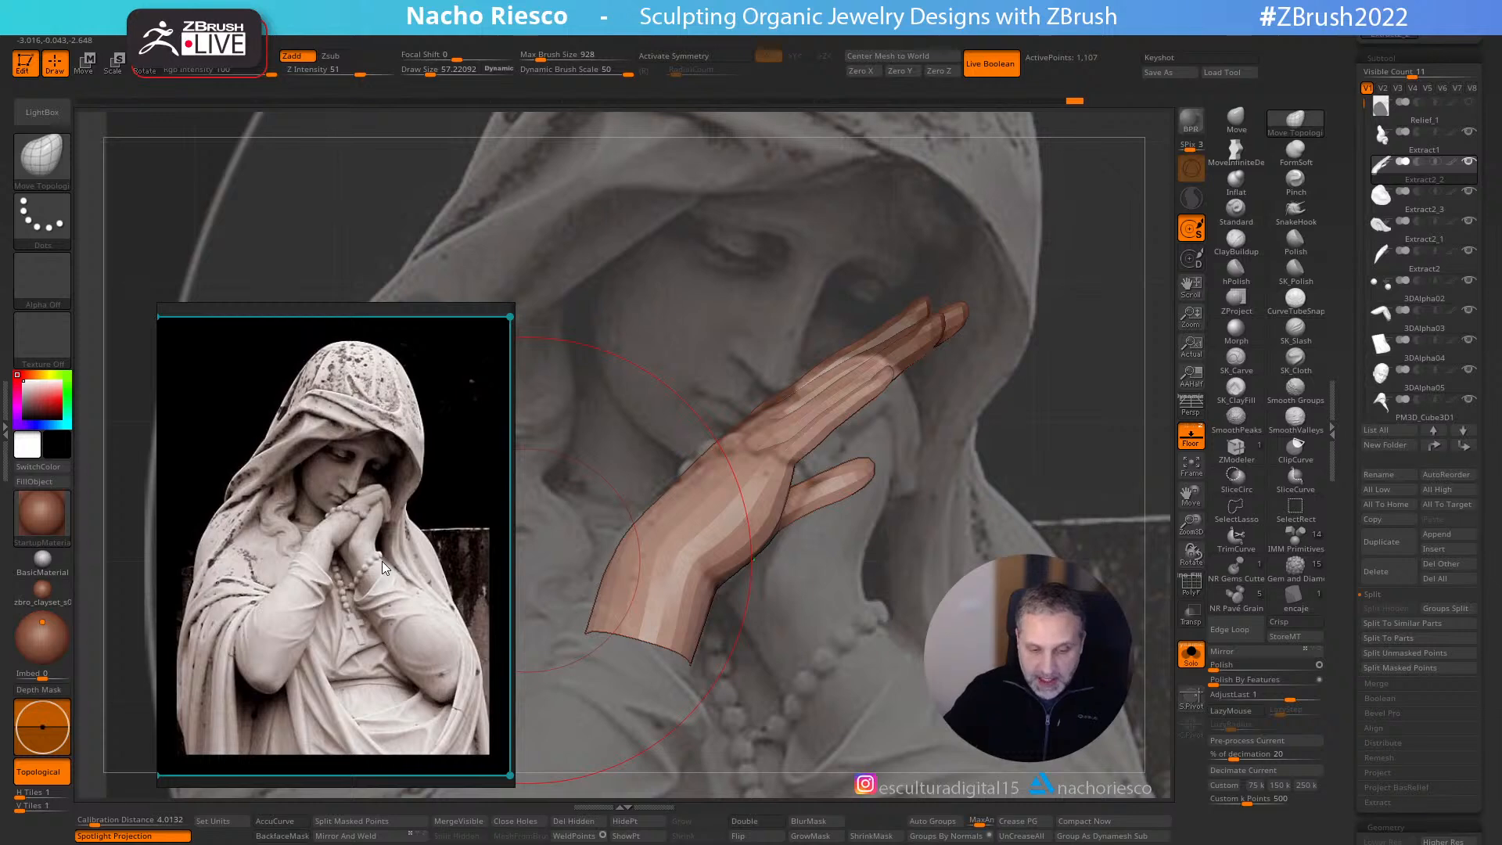
- Enlarge the hand slightly and tilt it to match the size of the hands in the reference image
{"action": "right_click_drag", "start_coordinate": [1018, 469], "coordinate": [1017, 503], "text": "ctrl"}
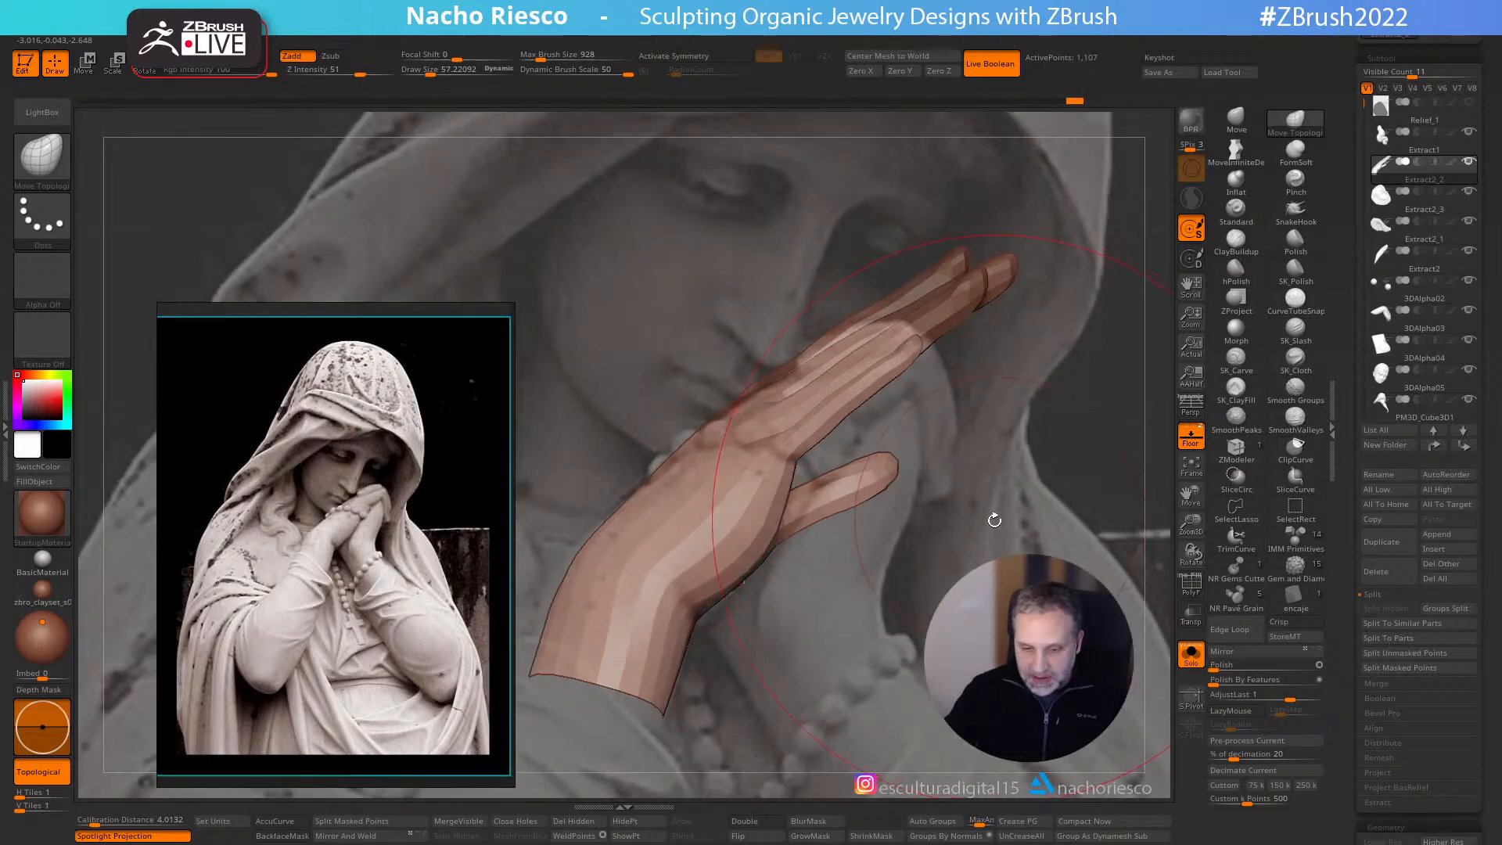
{"action": "key", "text": "w"}
{"action": "left_click_drag", "start_coordinate": [843, 539], "coordinate": [882, 521]}
{"action": "left_click_drag", "start_coordinate": [888, 427], "coordinate": [901, 509]}
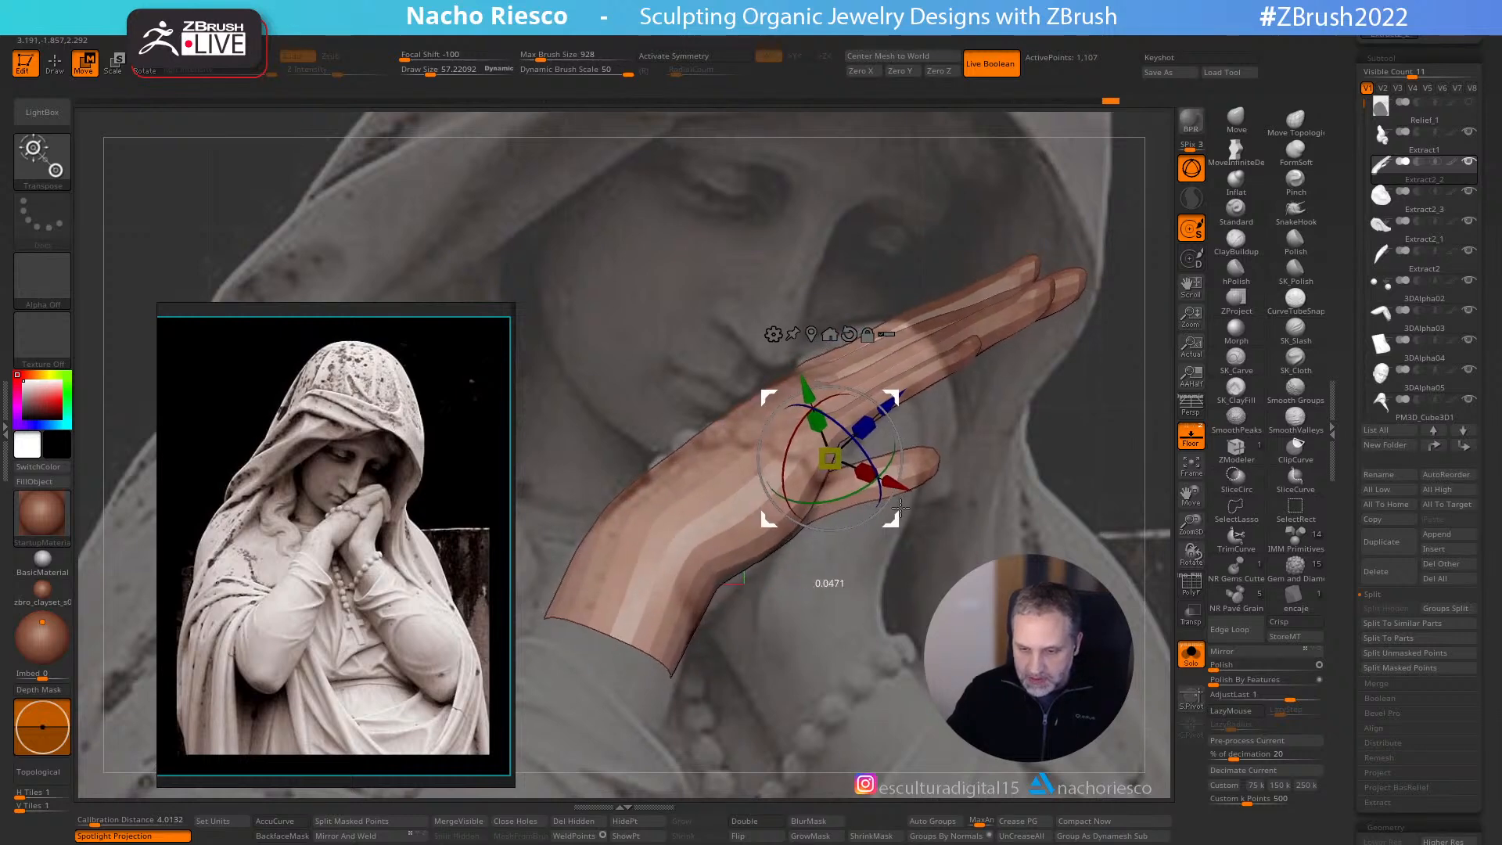
- Thicken the fingers and thumb with the Inflate brush at a draw size of about 54
{"action": "key", "text": "q"}
{"action": "mouse_move", "coordinate": [1007, 446]}
{"action": "left_mouse_down"}
{"action": "mouse_move", "coordinate": [952, 476]}
{"action": "mouse_move", "coordinate": [978, 615]}
{"action": "mouse_move", "coordinate": [939, 618]}
{"action": "left_mouse_up"}
{"action": "left_click", "coordinate": [1248, 182]}
{"action": "key", "text": "s"}
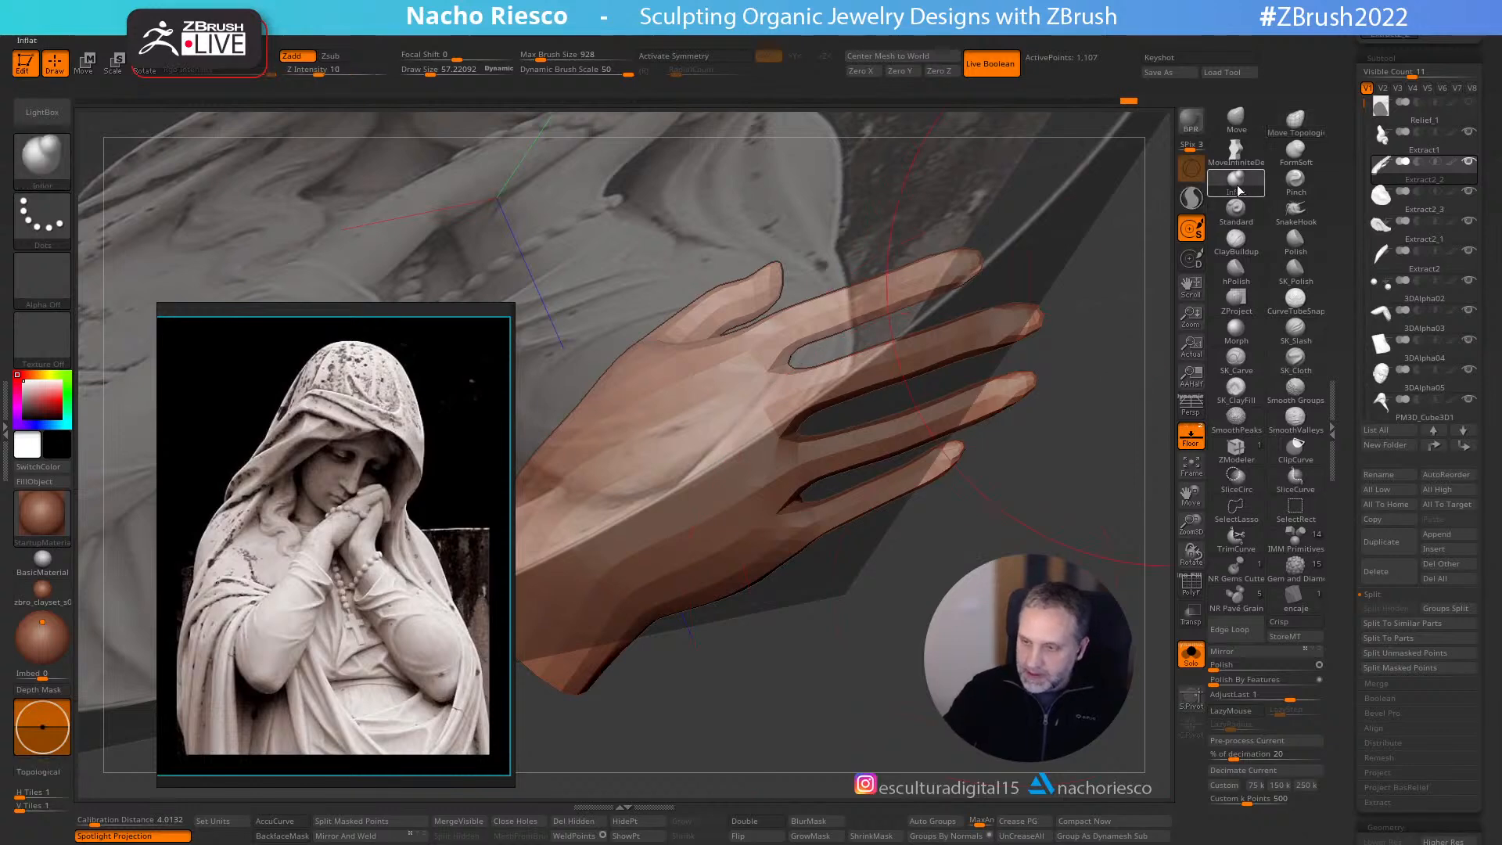
{"action": "left_click_drag", "start_coordinate": [861, 498], "coordinate": [858, 499]}
{"action": "left_click_drag", "start_coordinate": [881, 438], "coordinate": [837, 401]}
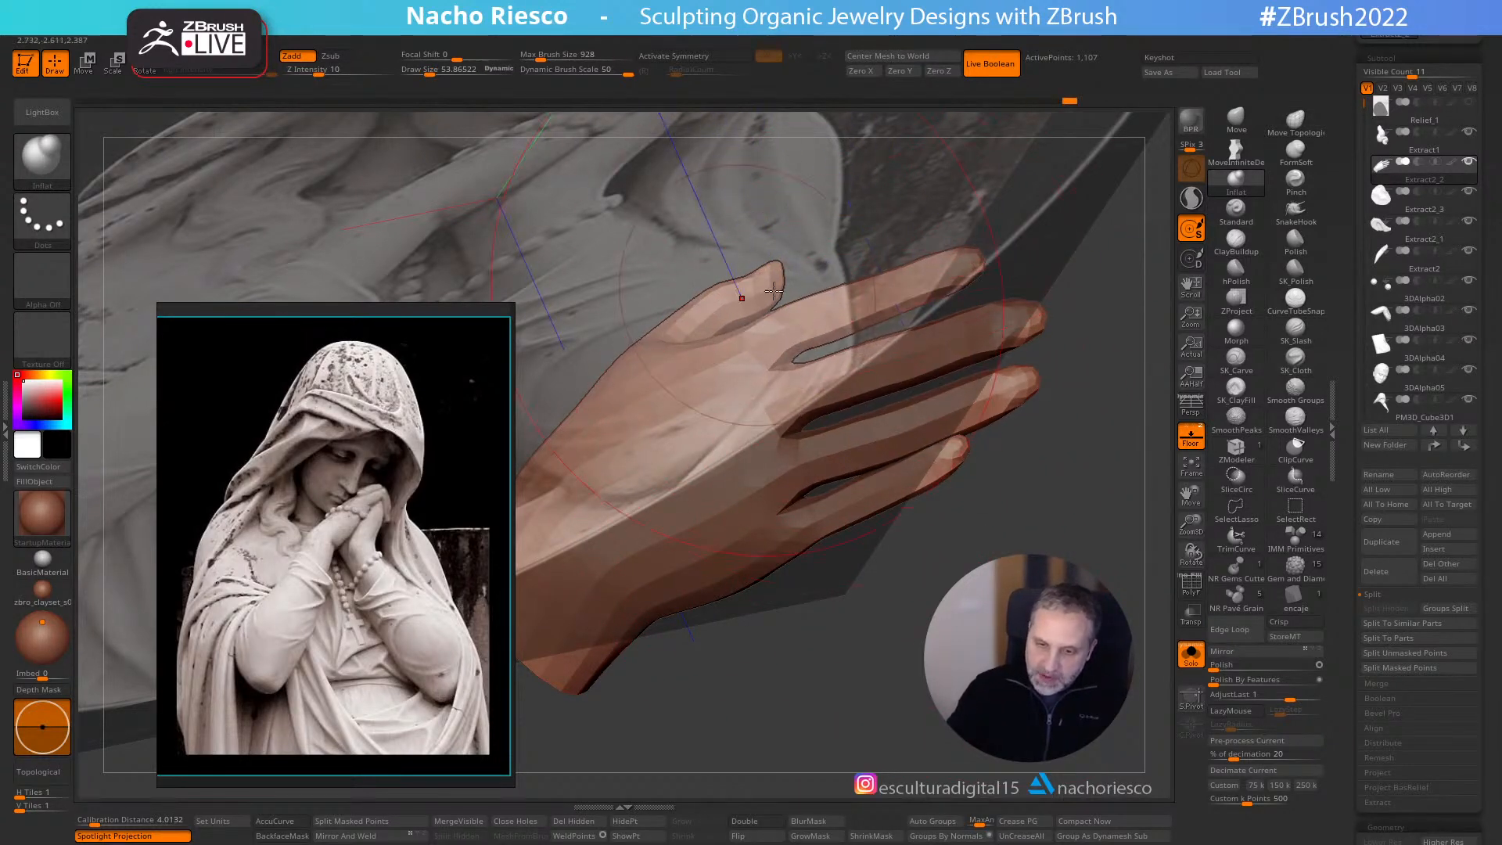
{"action": "left_click_drag", "start_coordinate": [988, 540], "coordinate": [939, 548]}
- Mask the rest of the hand and bend the lowest finger down at its middle joint, adjusting the fingertip's scale
{"action": "key", "text": "w"}
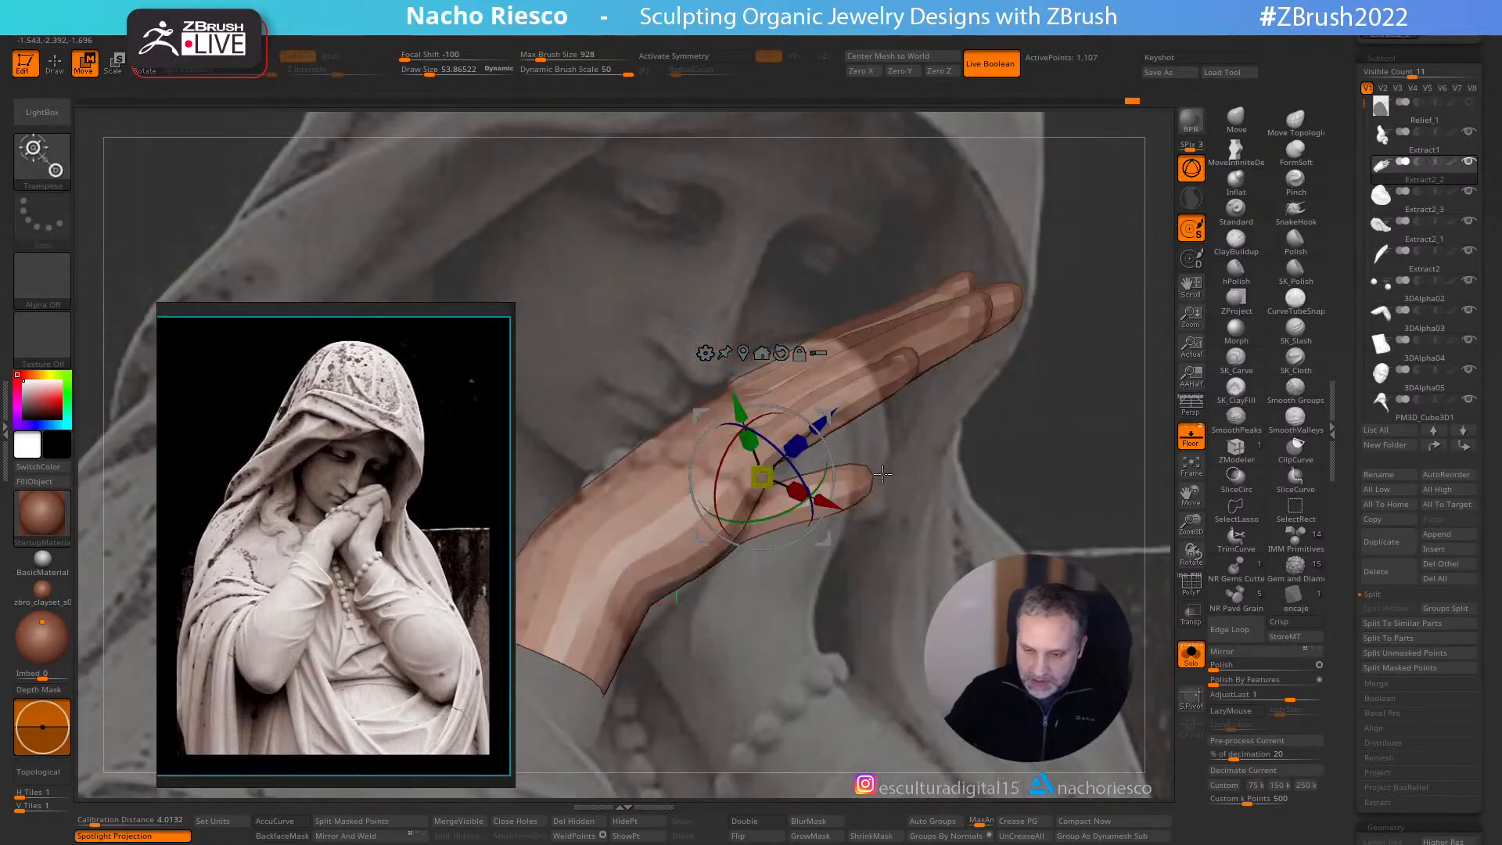
{"action": "mouse_move", "coordinate": [887, 380]}
{"action": "left_mouse_down"}
{"action": "mouse_move", "coordinate": [810, 430]}
{"action": "mouse_move", "coordinate": [781, 429]}
{"action": "left_mouse_up"}
{"action": "key", "text": "q"}
{"action": "left_click_drag", "start_coordinate": [986, 557], "coordinate": [885, 471]}
{"action": "key", "text": "r"}
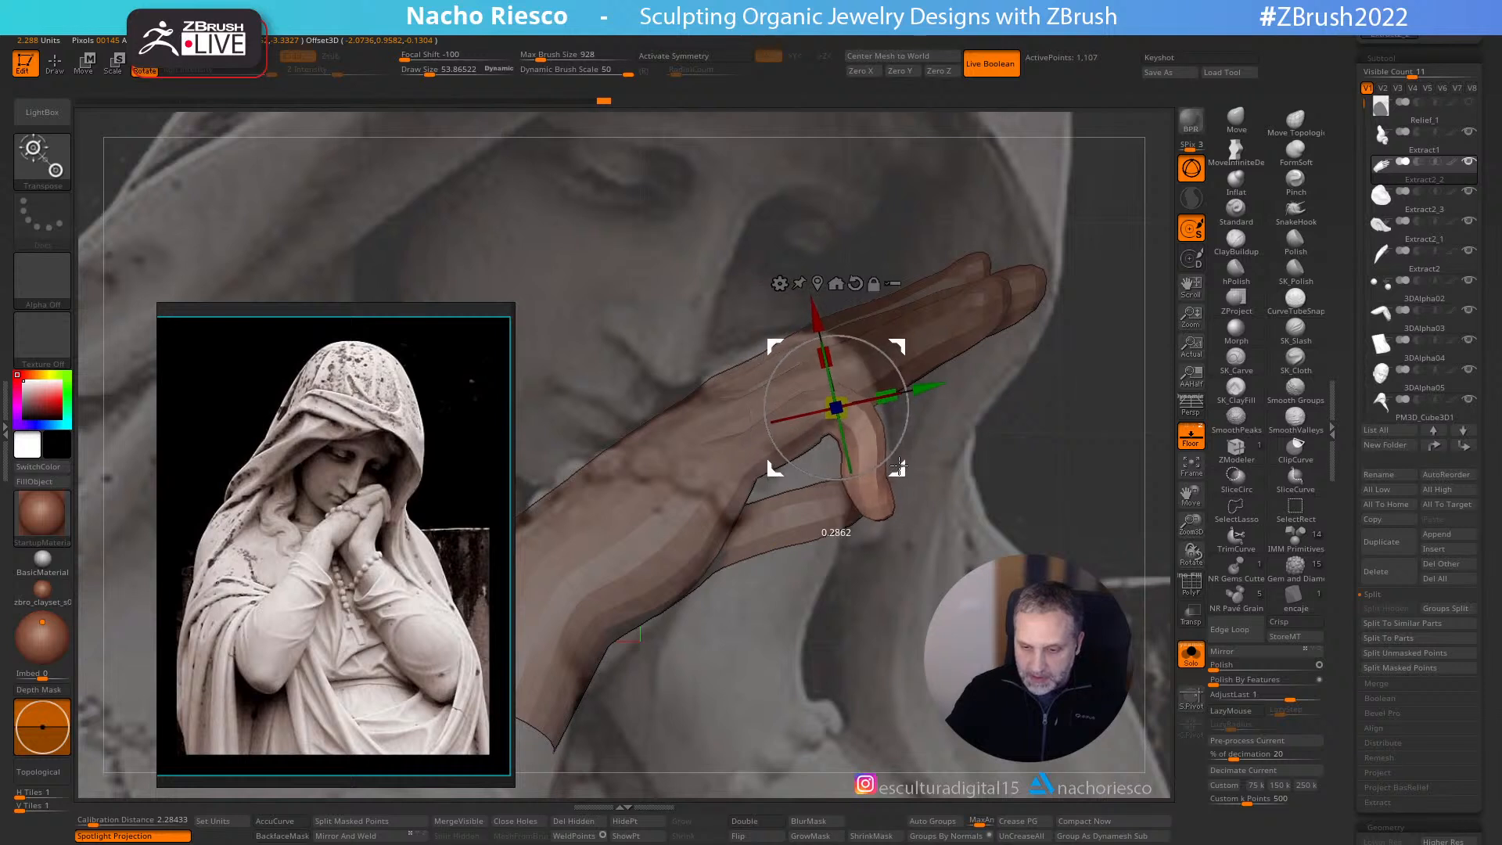
{"action": "key", "text": "q"}
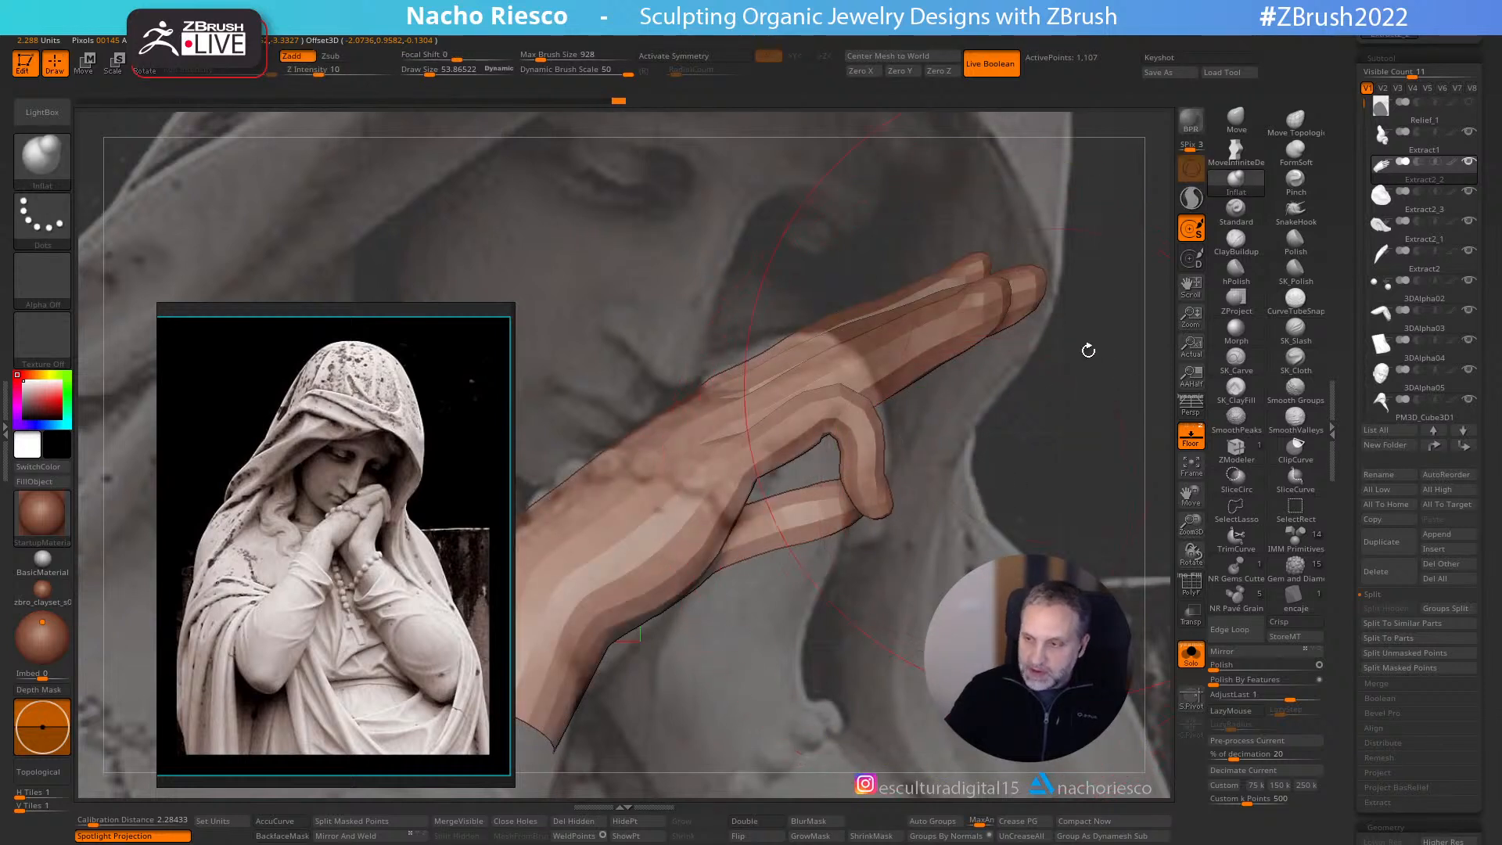
- Reshape the bent finger's knuckle and tip with the Move Topological brush at draw sizes of about 16 to 24
{"action": "key", "text": "b"}
{"action": "key", "text": "m"}
{"action": "key", "text": "t"}
{"action": "key", "text": "s"}
{"action": "left_click_drag", "start_coordinate": [851, 419], "coordinate": [894, 432]}
{"action": "key", "text": "s"}
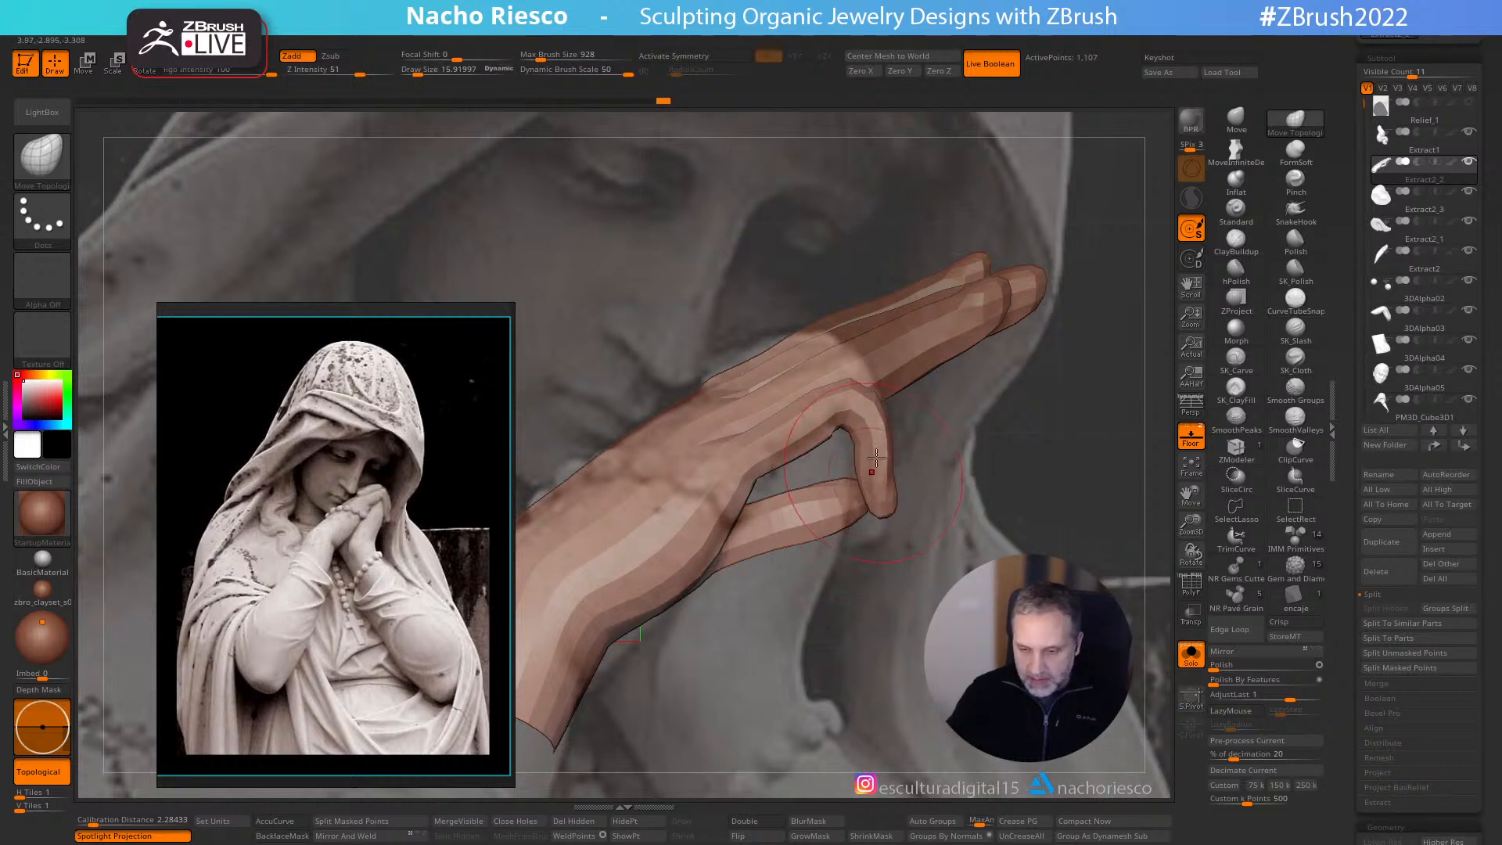
{"action": "left_click_drag", "start_coordinate": [869, 398], "coordinate": [862, 382]}
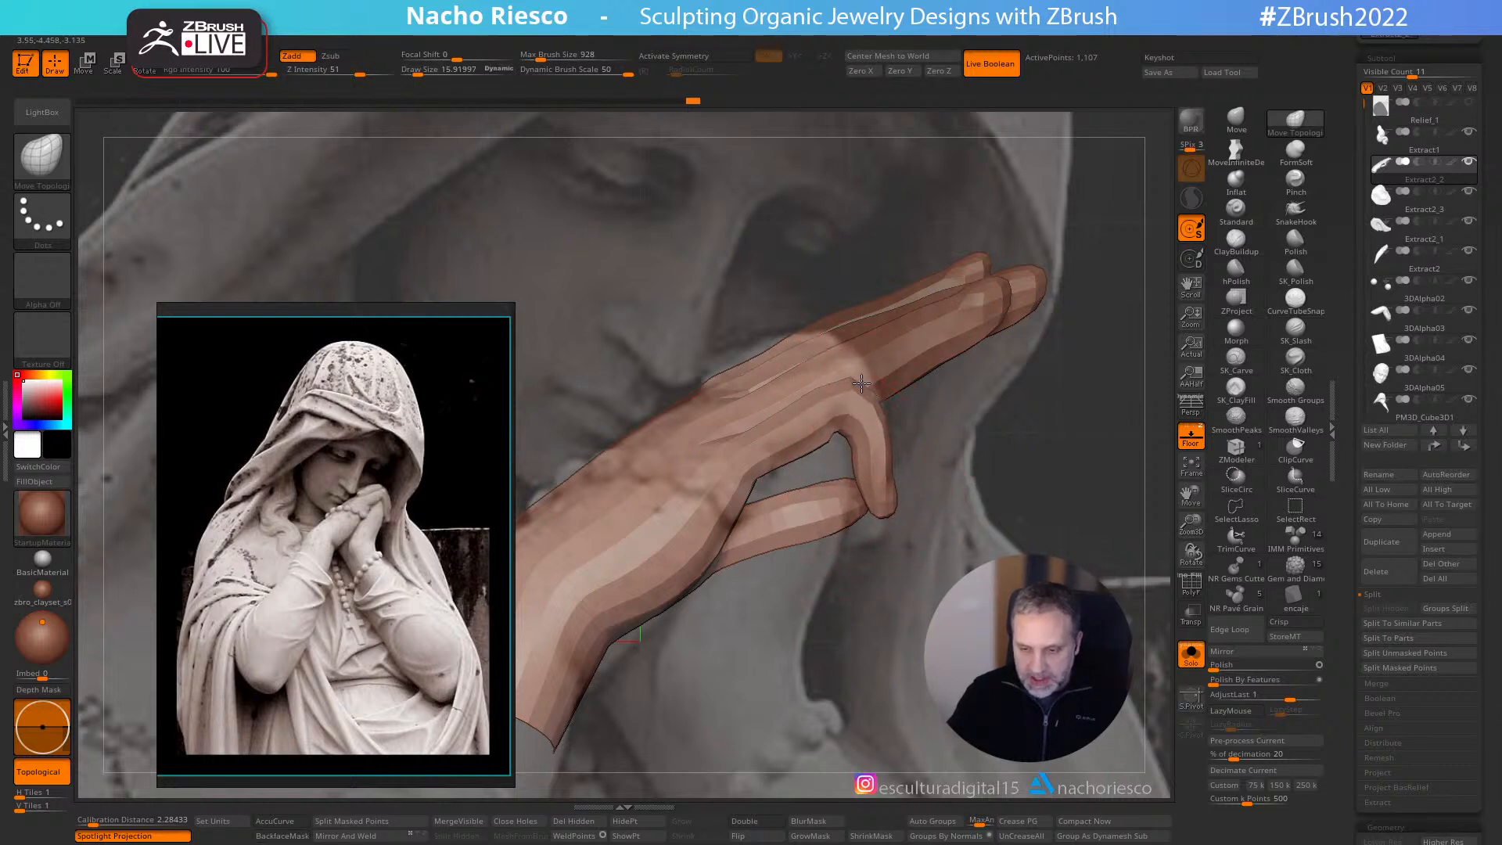
{"action": "left_click_drag", "start_coordinate": [887, 473], "coordinate": [886, 490]}
{"action": "key", "text": "]"}
{"action": "left_click_drag", "start_coordinate": [1026, 505], "coordinate": [855, 526]}
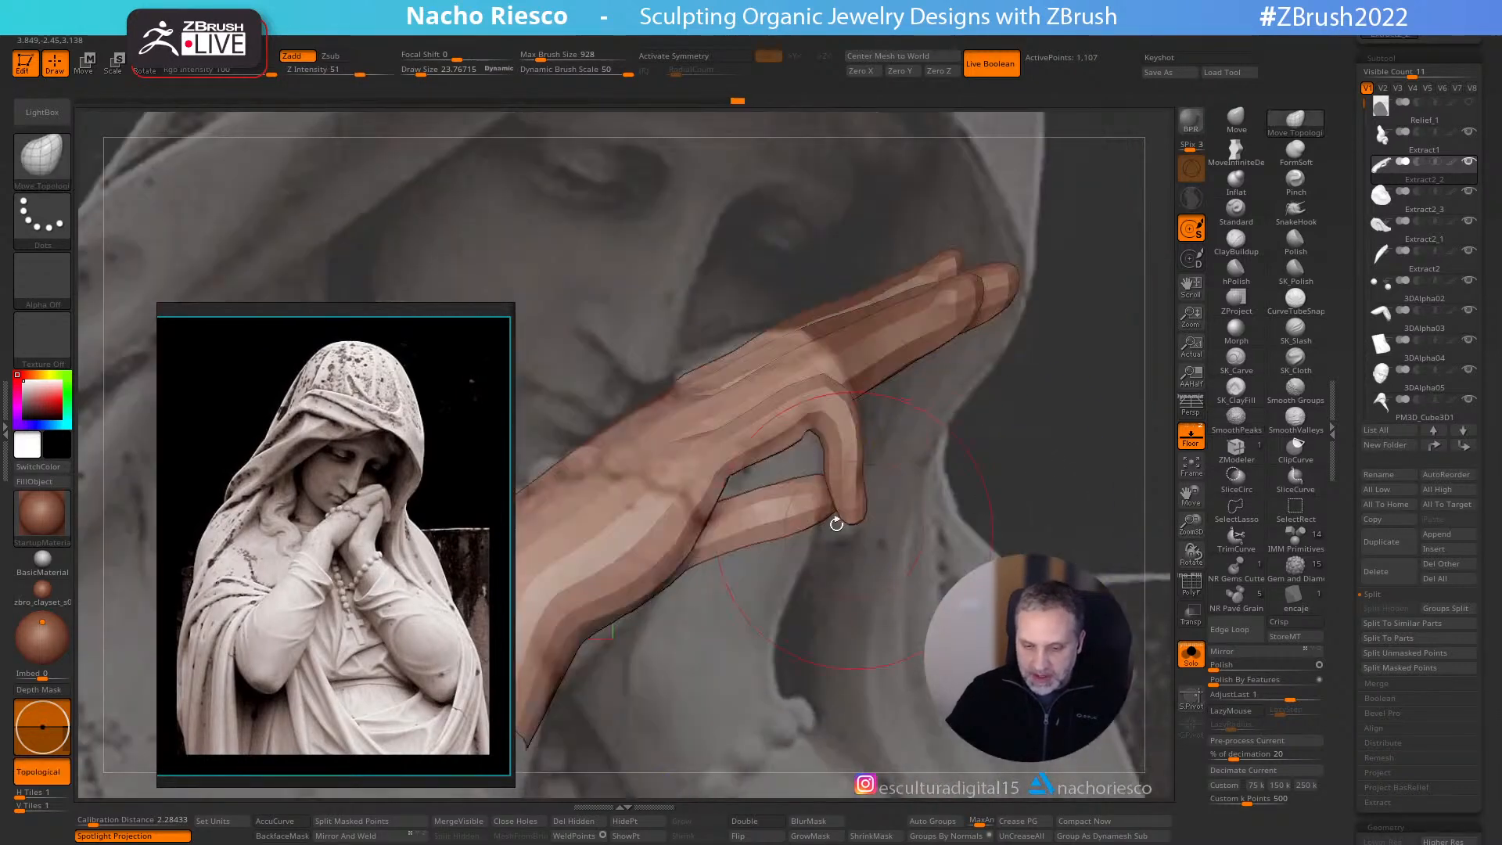
{"action": "left_click_drag", "start_coordinate": [918, 429], "coordinate": [939, 445]}
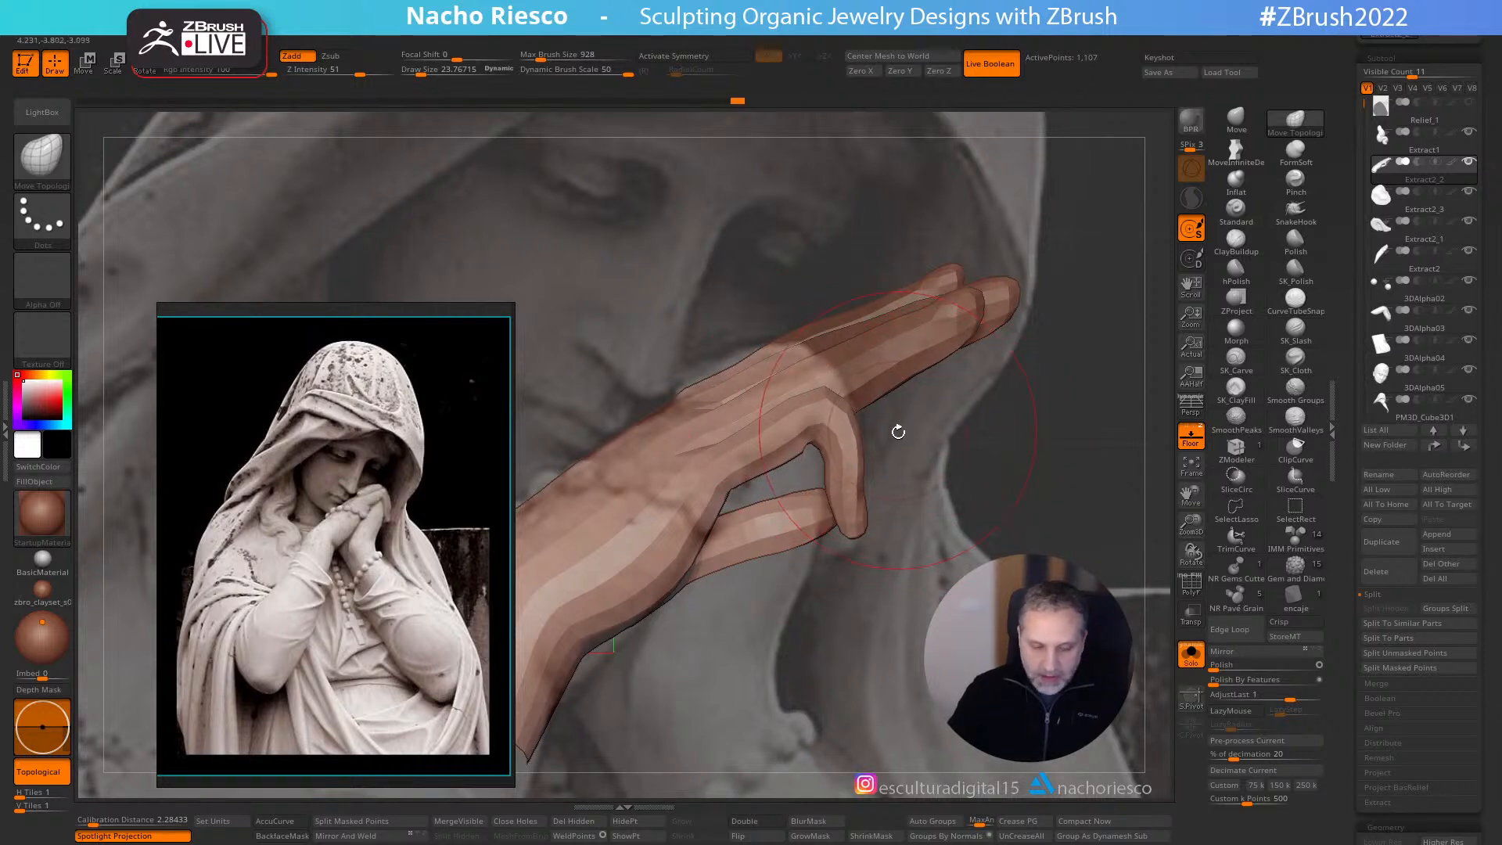
- Shorten the thumb and adjust the bent finger's curve with the Move Topological brush at draw sizes of about 31 to 36
{"action": "key", "text": "w"}
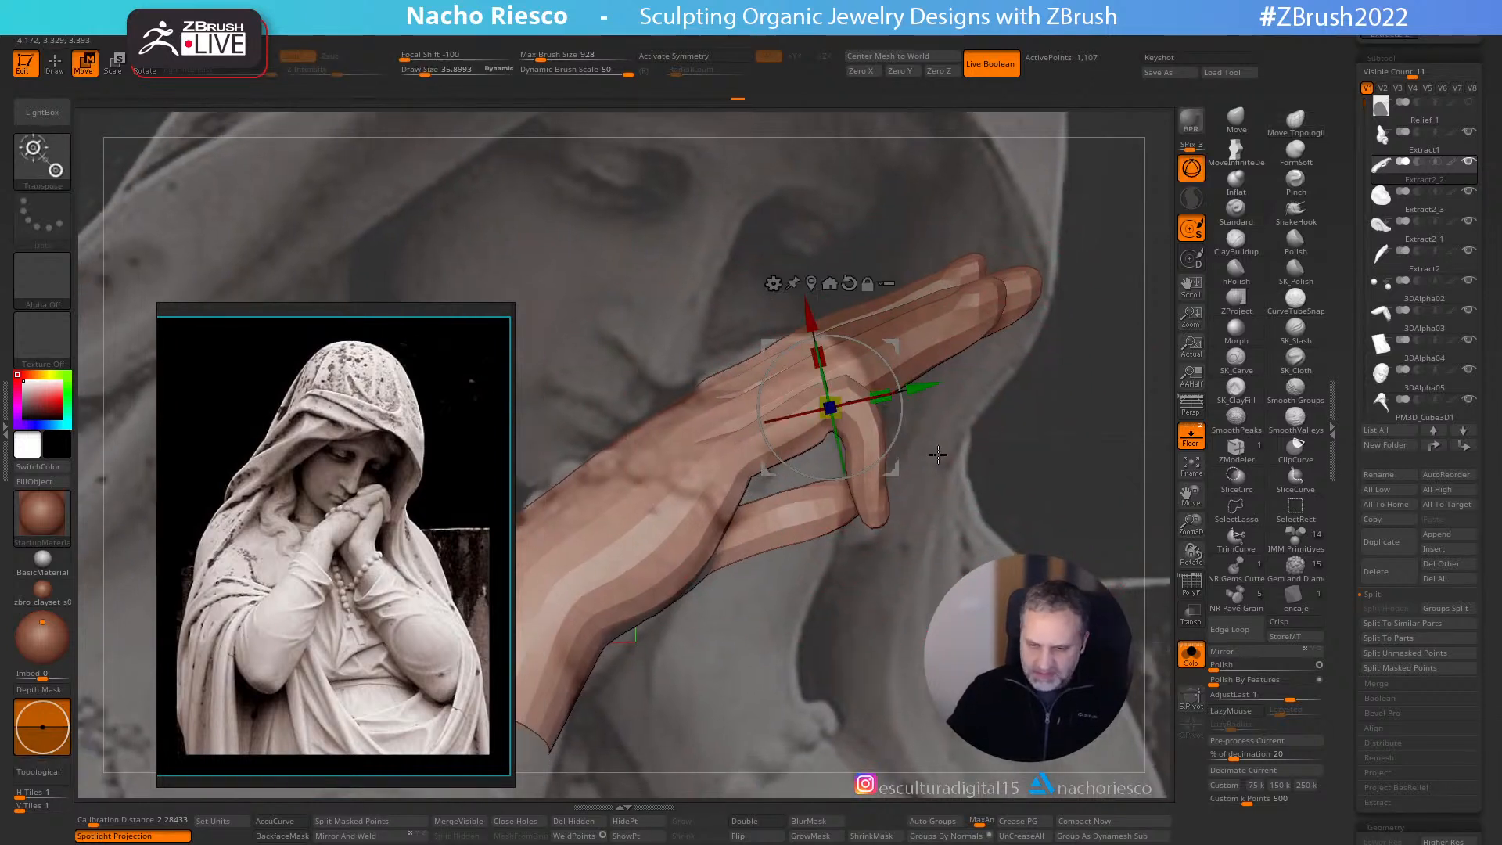
{"action": "left_click_drag", "start_coordinate": [857, 436], "coordinate": [921, 463]}
{"action": "left_click_drag", "start_coordinate": [888, 415], "coordinate": [868, 430]}
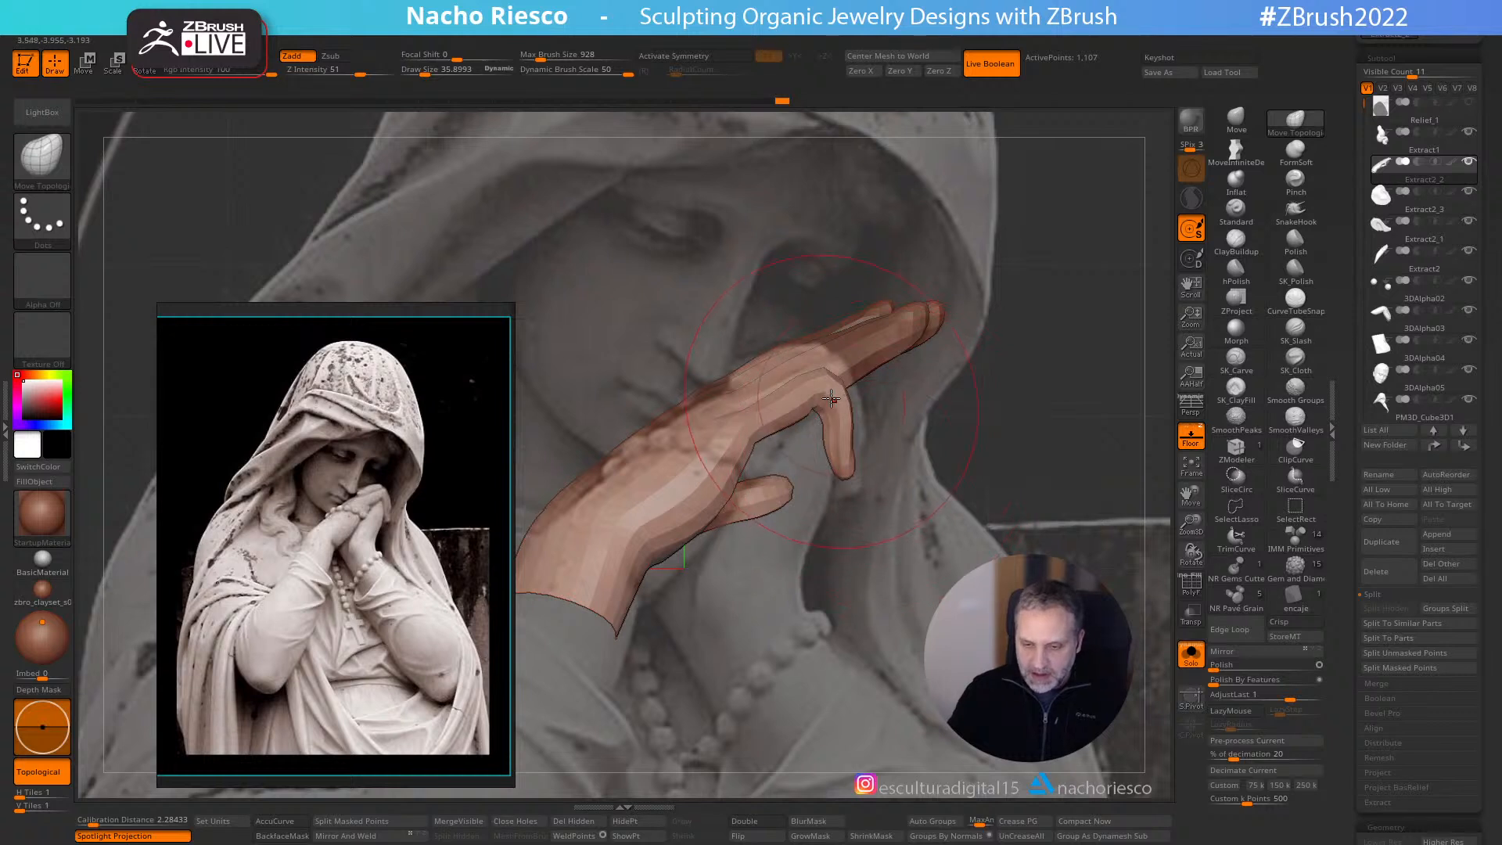
{"action": "right_click_drag", "start_coordinate": [903, 401], "coordinate": [815, 377], "text": "ctrl"}
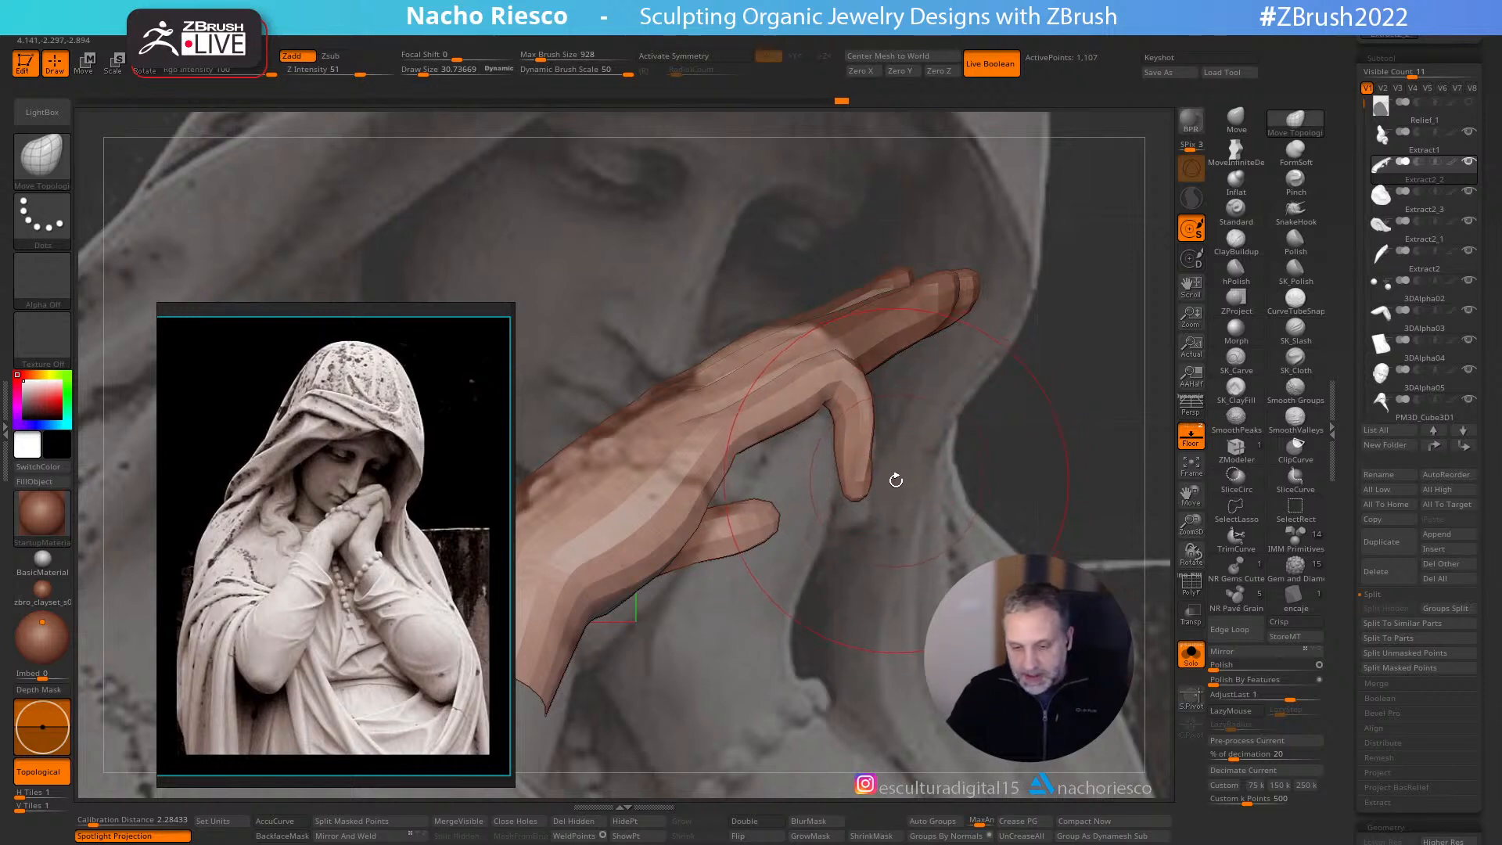
{"action": "left_click_drag", "start_coordinate": [924, 455], "coordinate": [945, 494], "text": "alt"}
{"action": "key", "text": "s"}
{"action": "left_click_drag", "start_coordinate": [854, 419], "coordinate": [794, 444]}
{"action": "left_click_drag", "start_coordinate": [753, 497], "coordinate": [817, 460], "text": "alt"}
{"action": "left_click_drag", "start_coordinate": [769, 458], "coordinate": [753, 503]}
- Reshape the palm edge, wrist and cut end of the forearm to follow the reference, using a draw size of about 44
{"action": "left_click_drag", "start_coordinate": [843, 617], "coordinate": [835, 537], "text": "alt"}
{"action": "key", "text": "s"}
{"action": "mouse_move", "coordinate": [670, 489]}
{"action": "left_mouse_down"}
{"action": "mouse_move", "coordinate": [617, 507]}
{"action": "mouse_move", "coordinate": [585, 542]}
{"action": "left_mouse_up"}
{"action": "left_click_drag", "start_coordinate": [663, 616], "coordinate": [666, 627]}
{"action": "key", "text": "s"}
{"action": "left_click_drag", "start_coordinate": [708, 565], "coordinate": [740, 561]}
{"action": "mouse_move", "coordinate": [665, 617]}
{"action": "left_mouse_down"}
{"action": "mouse_move", "coordinate": [662, 636]}
{"action": "mouse_move", "coordinate": [716, 644]}
{"action": "mouse_move", "coordinate": [666, 637]}
{"action": "mouse_move", "coordinate": [664, 669]}
{"action": "mouse_move", "coordinate": [738, 707]}
{"action": "left_mouse_up"}
{"action": "left_click", "coordinate": [716, 643], "text": "ctrl"}
{"action": "key", "text": "s"}
{"action": "mouse_move", "coordinate": [703, 626]}
{"action": "left_mouse_down", "text": "ctrl"}
{"action": "mouse_move", "coordinate": [523, 672]}
{"action": "mouse_move", "coordinate": [705, 689]}
{"action": "mouse_move", "coordinate": [645, 669]}
{"action": "left_mouse_up", "text": "ctrl"}
{"action": "left_click", "coordinate": [705, 689], "text": "ctrl"}
{"action": "left_click_drag", "start_coordinate": [729, 644], "coordinate": [804, 674], "text": "ctrl"}
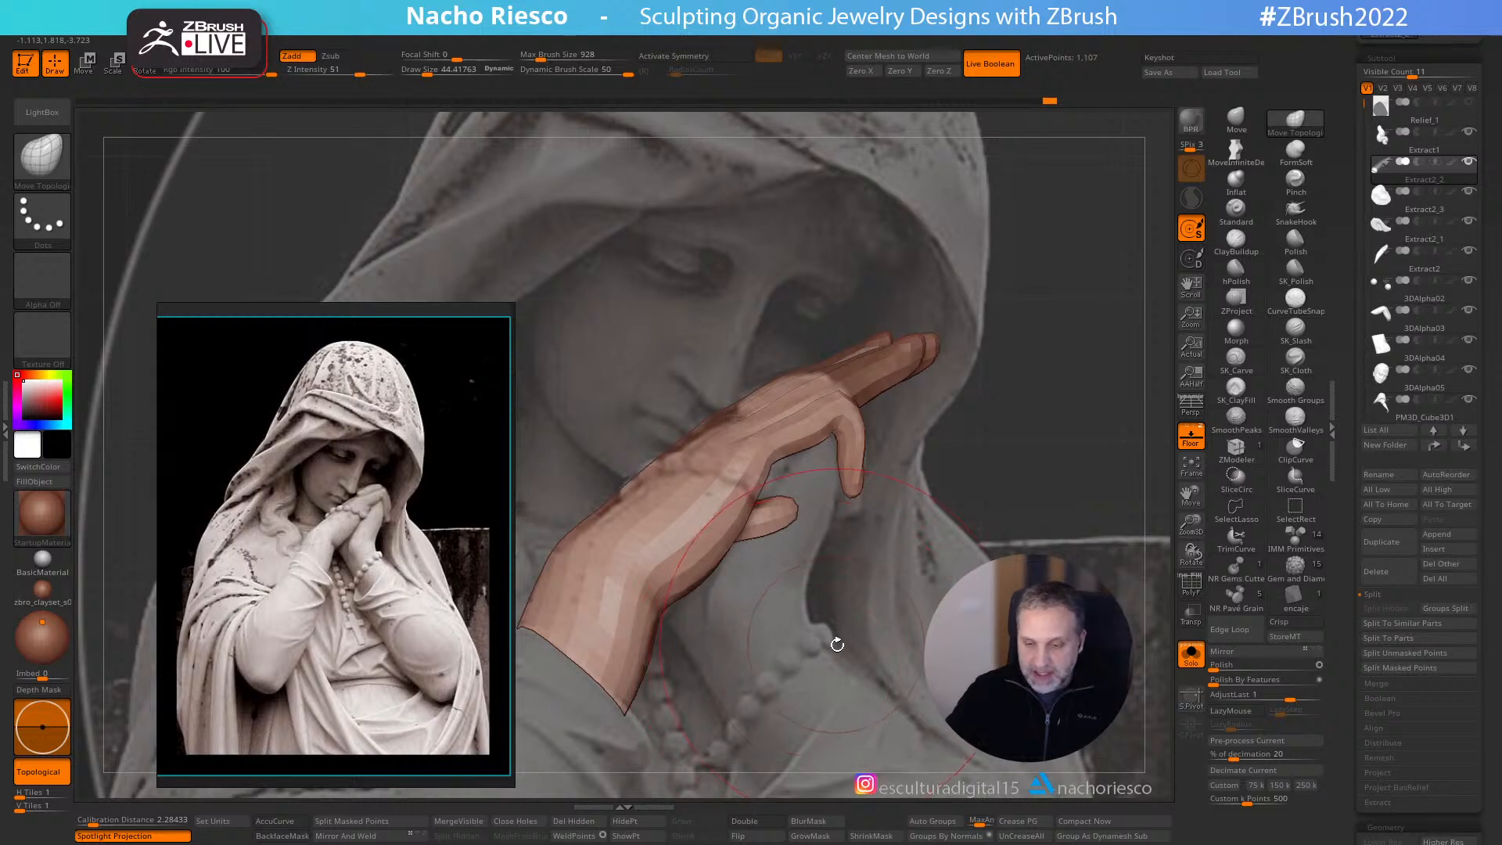
- Undo the masking attempt on the fingers and turn off DynaMesh for the hand mesh
{"action": "left_click_drag", "start_coordinate": [814, 430], "coordinate": [830, 429]}
{"action": "left_click_drag", "start_coordinate": [929, 433], "coordinate": [984, 512]}
{"action": "mouse_move", "coordinate": [876, 450]}
{"action": "right_mouse_down"}
{"action": "mouse_move", "coordinate": [1003, 503]}
{"action": "mouse_move", "coordinate": [1137, 520]}
{"action": "mouse_move", "coordinate": [1057, 469]}
{"action": "right_mouse_up"}
{"action": "left_click_drag", "start_coordinate": [937, 303], "coordinate": [754, 312], "text": "ctrl"}
{"action": "key", "text": "ctrl+z"}
{"action": "scroll", "coordinate": [1349, 638], "scroll_direction": "down", "scroll_amount": 5}
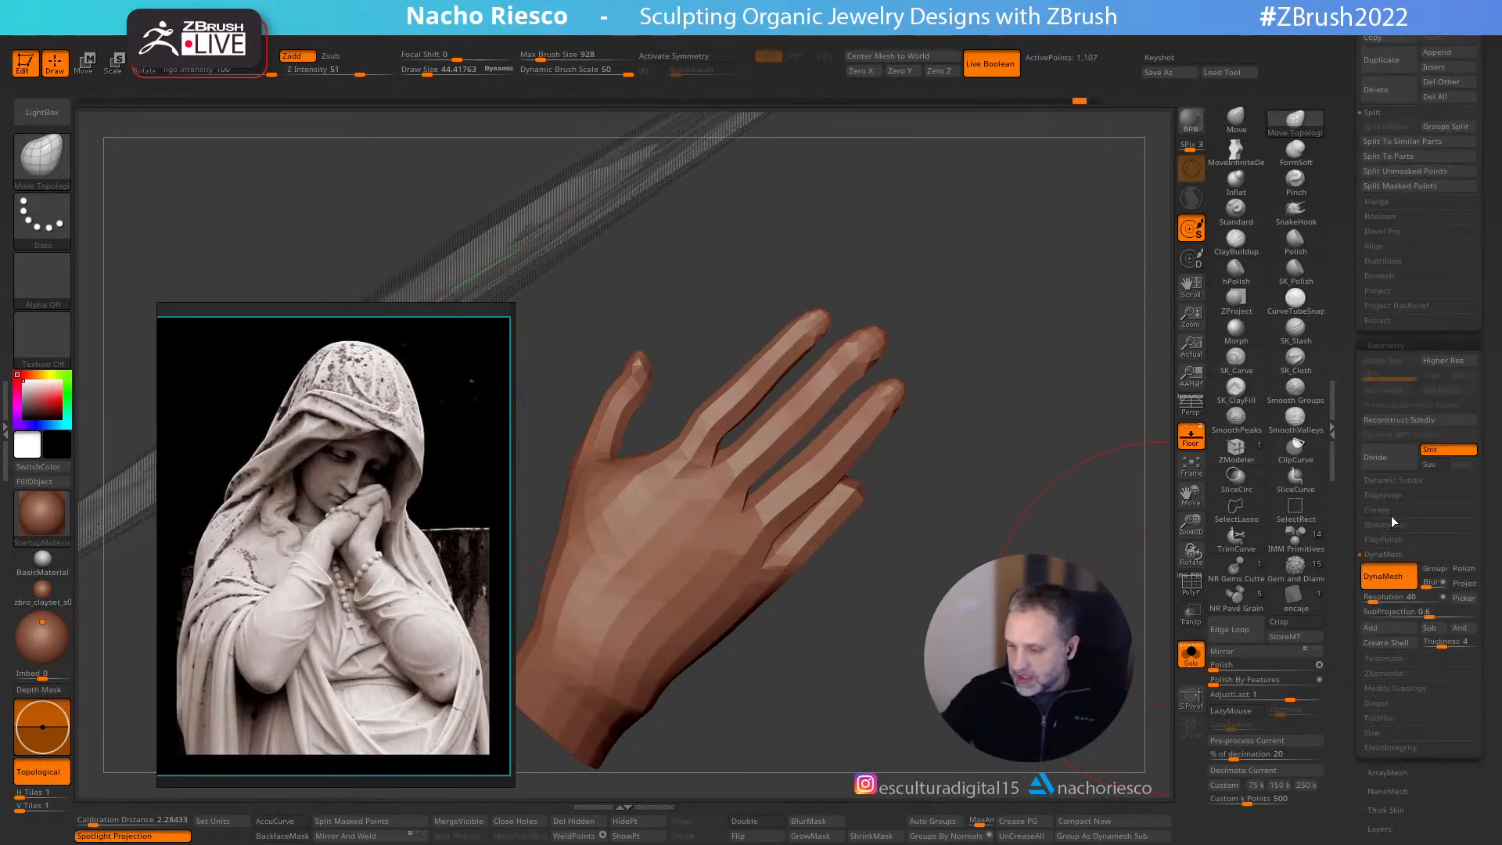
- Mask the ends of the three straight fingers, invert the mask and bend those ends downward
{"action": "mouse_move", "coordinate": [922, 305]}
{"action": "left_mouse_down", "text": "ctrl"}
{"action": "mouse_move", "coordinate": [815, 279]}
{"action": "mouse_move", "coordinate": [779, 414]}
{"action": "mouse_move", "coordinate": [861, 477]}
{"action": "left_mouse_up", "text": "ctrl"}
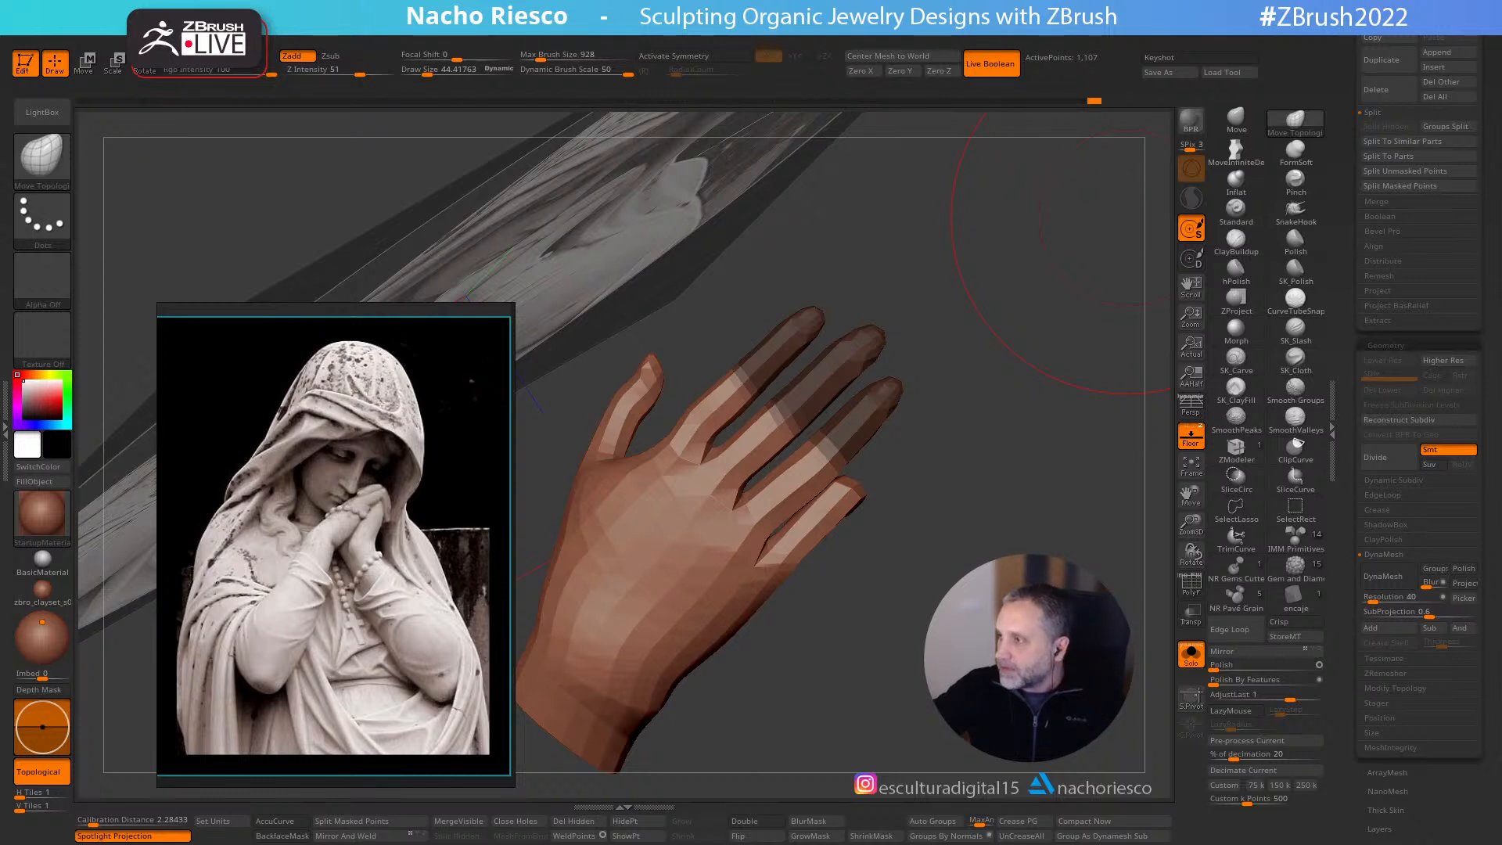
{"action": "left_click_drag", "start_coordinate": [985, 562], "coordinate": [994, 613]}
{"action": "left_click", "coordinate": [994, 613], "text": "ctrl"}
{"action": "key", "text": "w"}
{"action": "left_click_drag", "start_coordinate": [900, 581], "coordinate": [925, 534]}
{"action": "mouse_move", "coordinate": [930, 462]}
{"action": "left_mouse_down"}
{"action": "mouse_move", "coordinate": [910, 525]}
{"action": "mouse_move", "coordinate": [921, 575]}
{"action": "left_mouse_up"}
{"action": "key", "text": "q"}
{"action": "left_click_drag", "start_coordinate": [979, 532], "coordinate": [1003, 515], "text": "alt"}
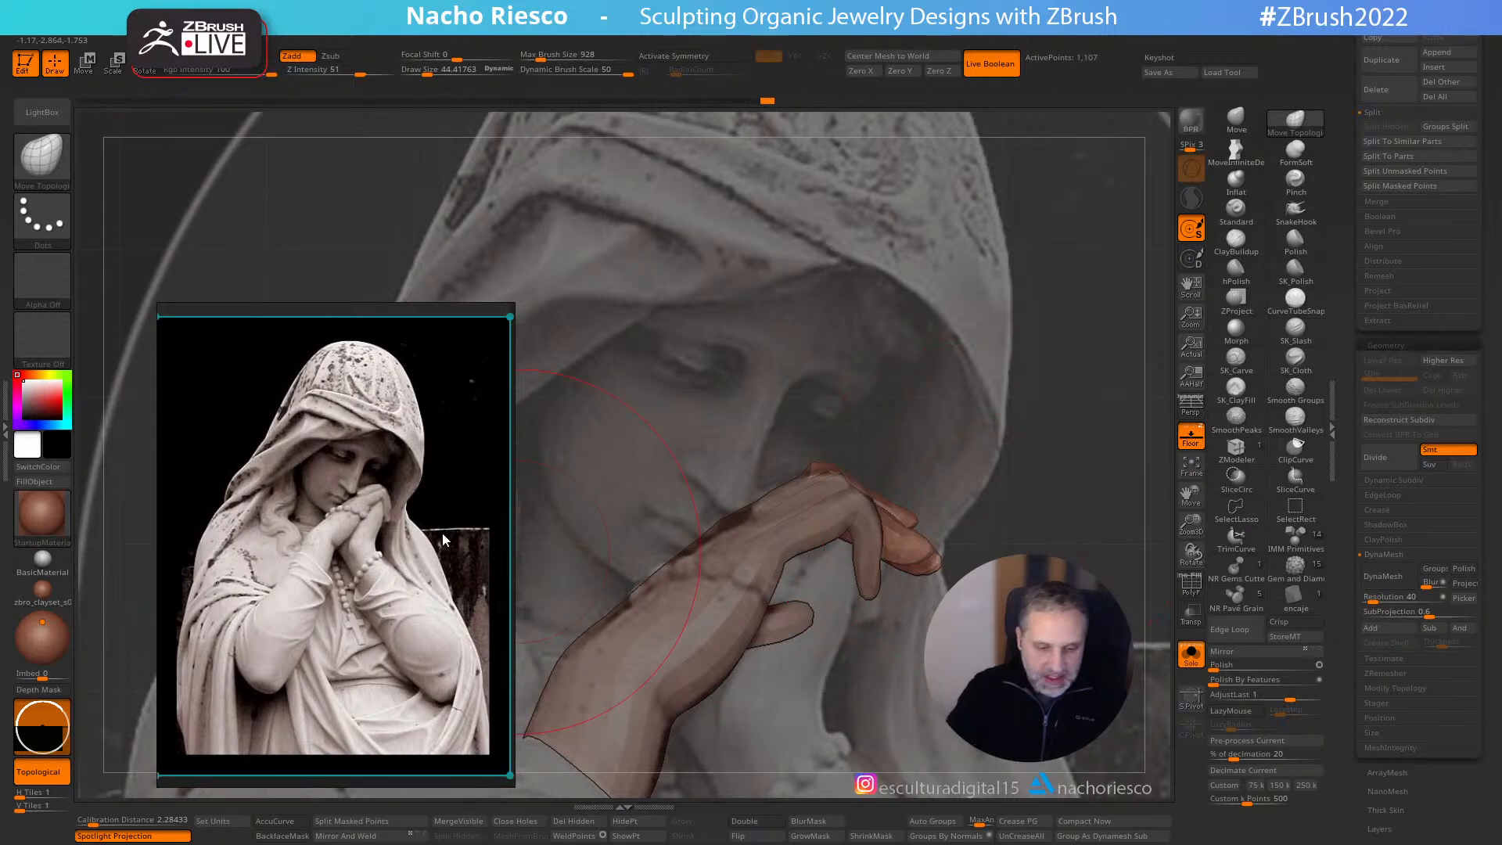
- Zoom the separate reference photo in on the woman's face and praying hands
{"action": "scroll", "coordinate": [363, 565], "scroll_direction": "down", "scroll_amount": 5}
{"action": "scroll", "coordinate": [362, 569], "scroll_direction": "up", "scroll_amount": 9}
{"action": "middle_click_drag", "start_coordinate": [382, 487], "coordinate": [394, 548]}
{"action": "scroll", "coordinate": [364, 559], "scroll_direction": "up", "scroll_amount": 3}
- Open the screen annotation tool, trace the bent finger's outline on the reference photo, and clear the marks
{"action": "key", "text": "super"}
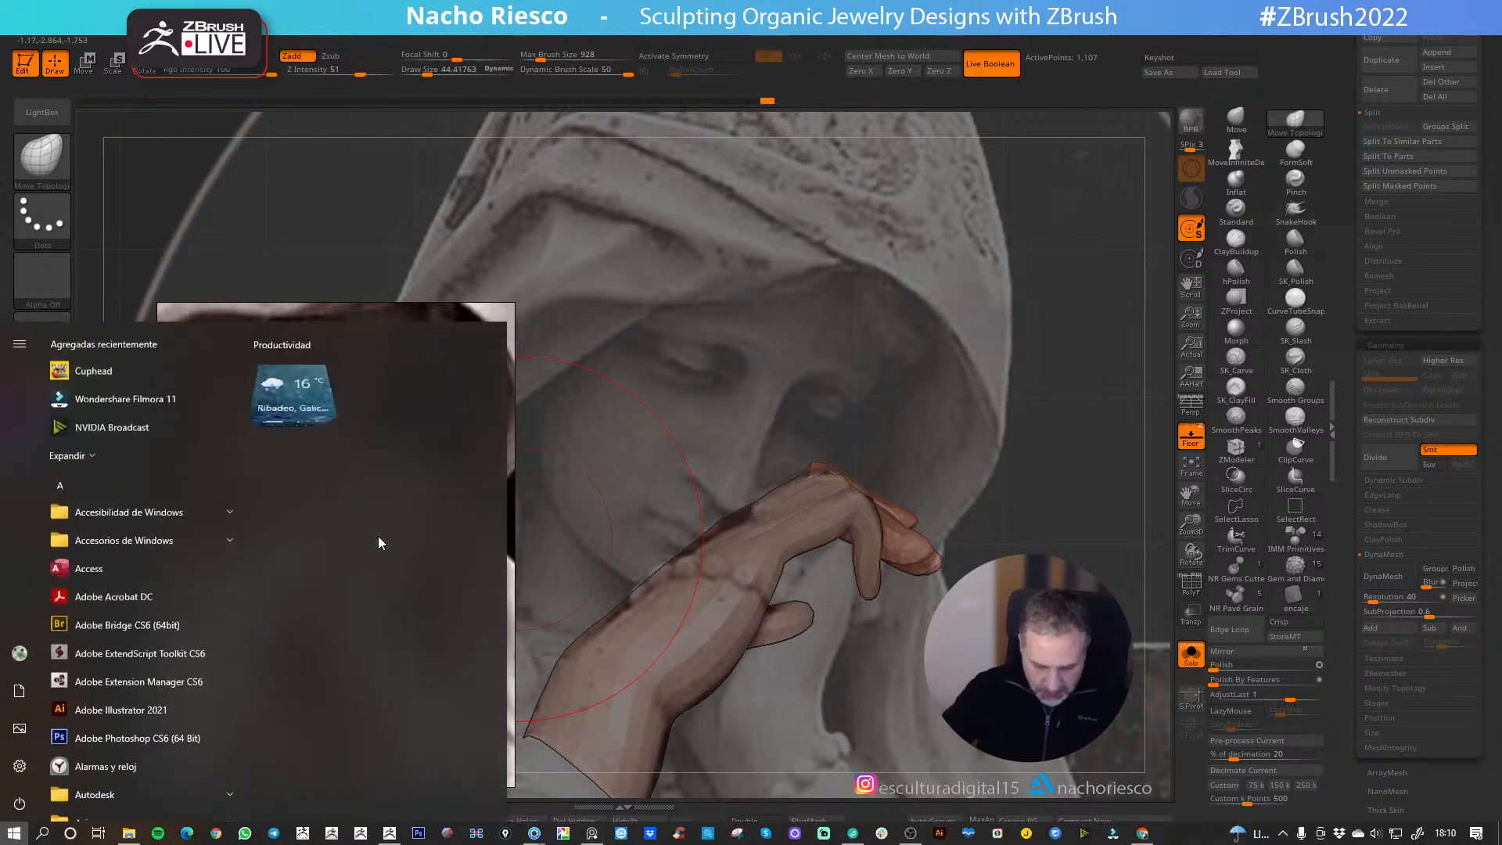
{"action": "left_click", "coordinate": [502, 838]}
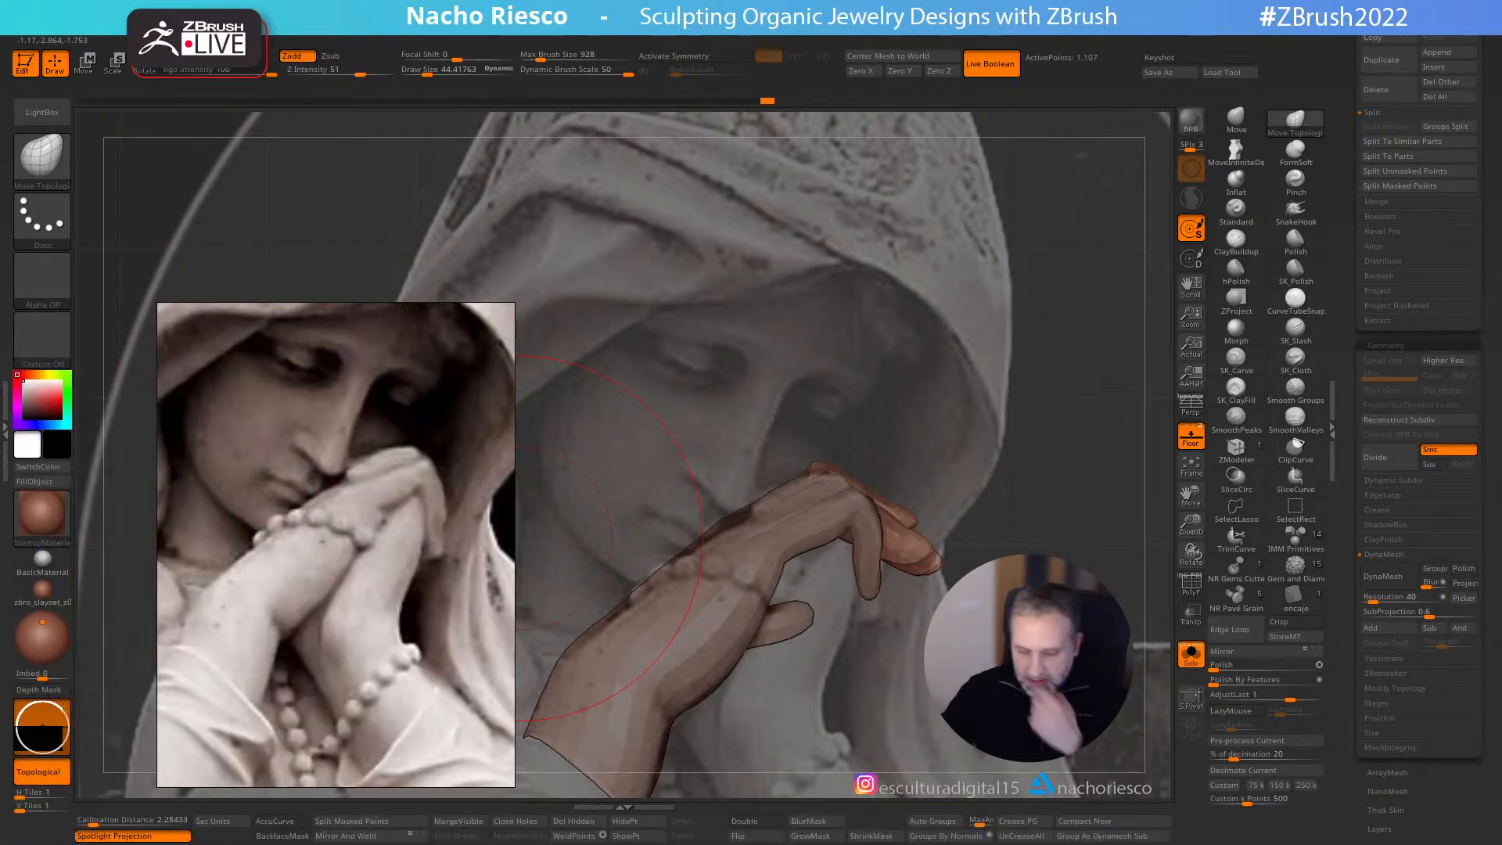
{"action": "mouse_move", "coordinate": [506, 837]}
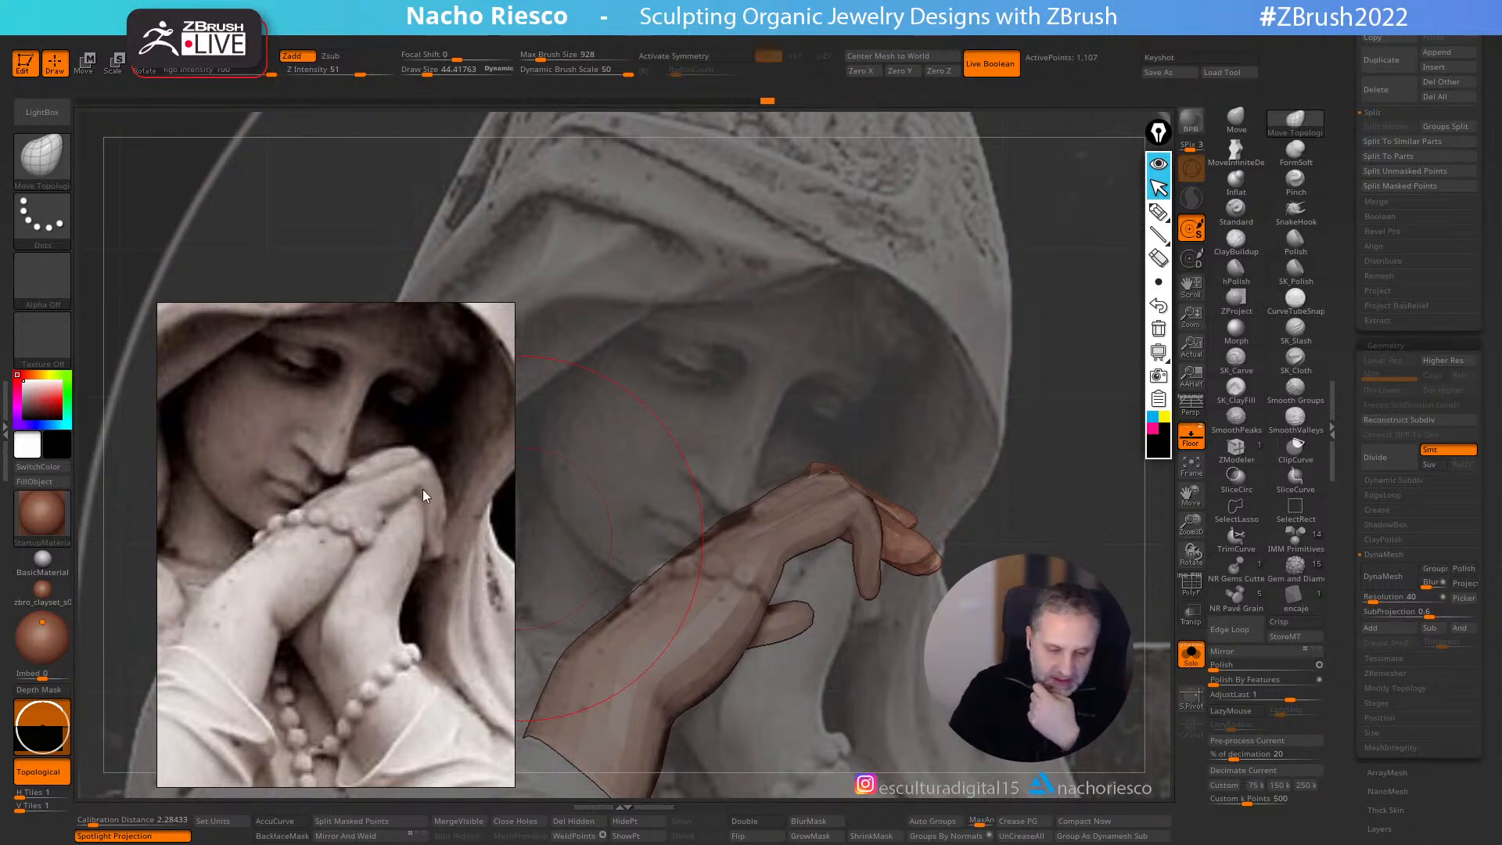
{"action": "left_click", "coordinate": [1159, 211]}
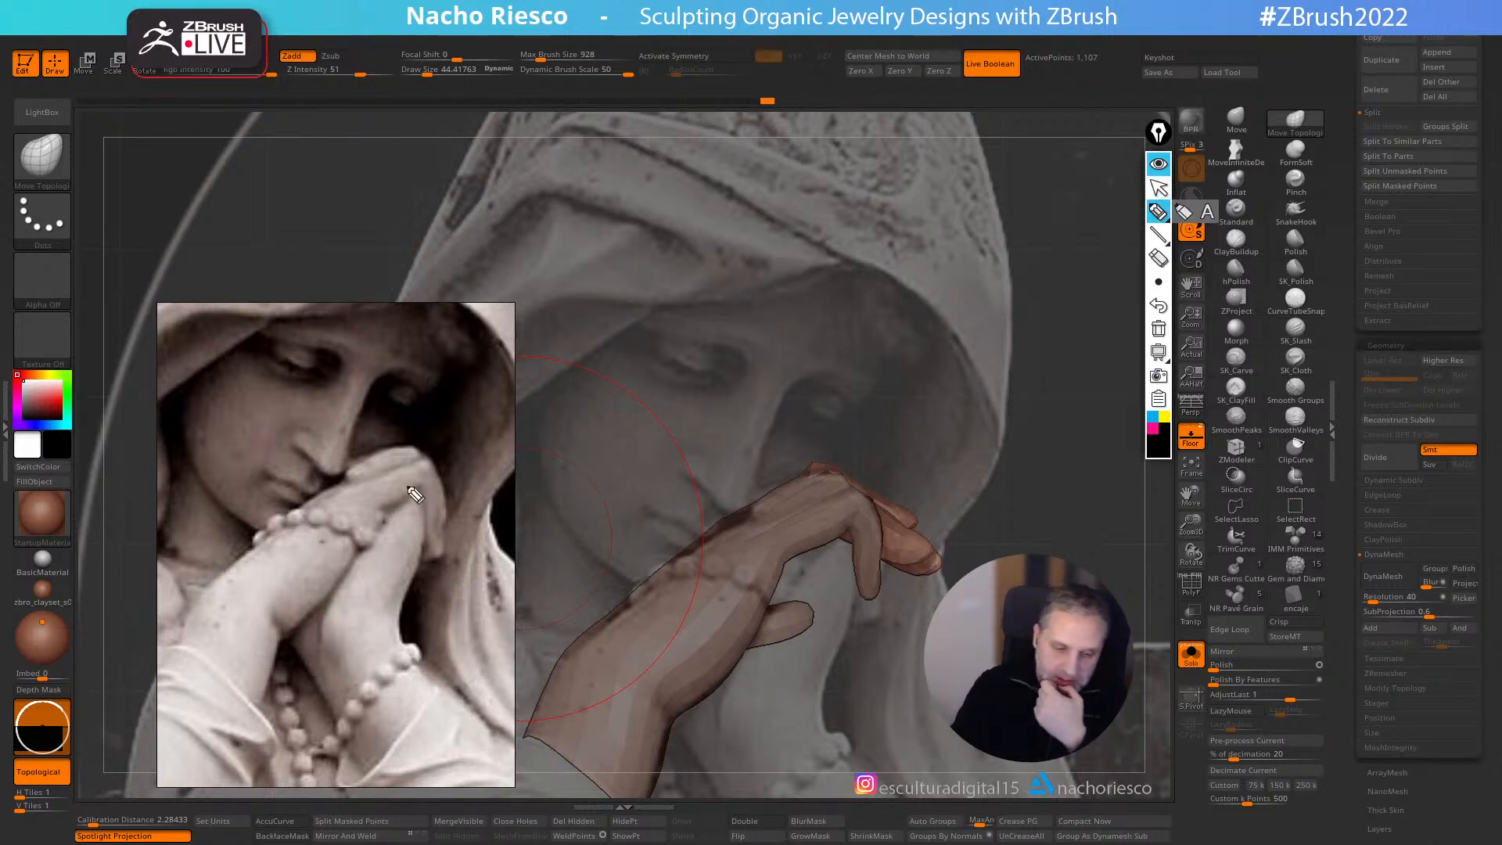
{"action": "mouse_move", "coordinate": [355, 484]}
{"action": "left_mouse_down"}
{"action": "mouse_move", "coordinate": [410, 468]}
{"action": "mouse_move", "coordinate": [428, 509]}
{"action": "left_mouse_up"}
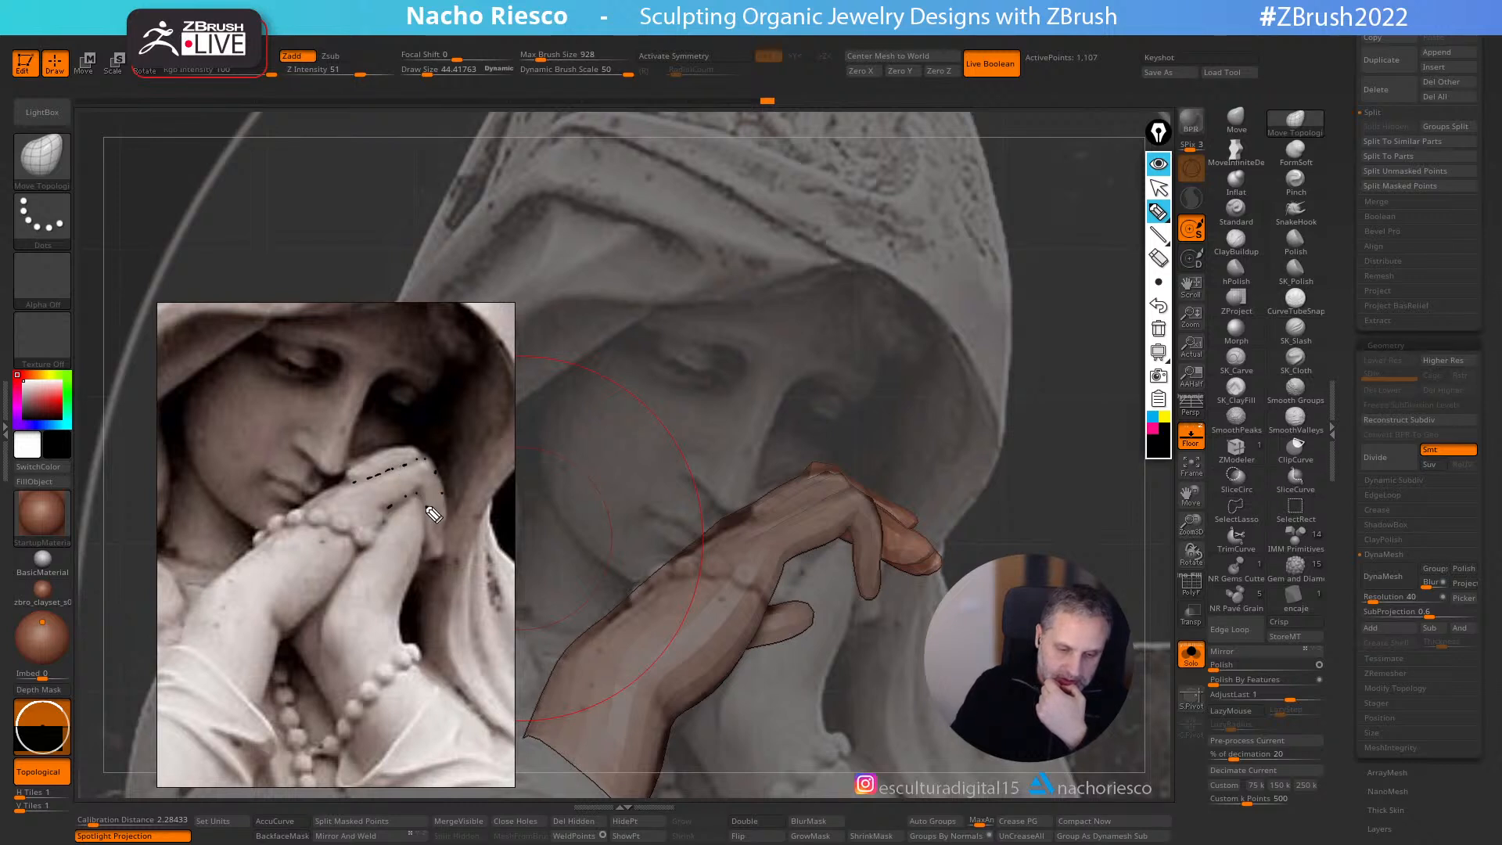
{"action": "left_click", "coordinate": [442, 546]}
{"action": "left_click", "coordinate": [442, 514]}
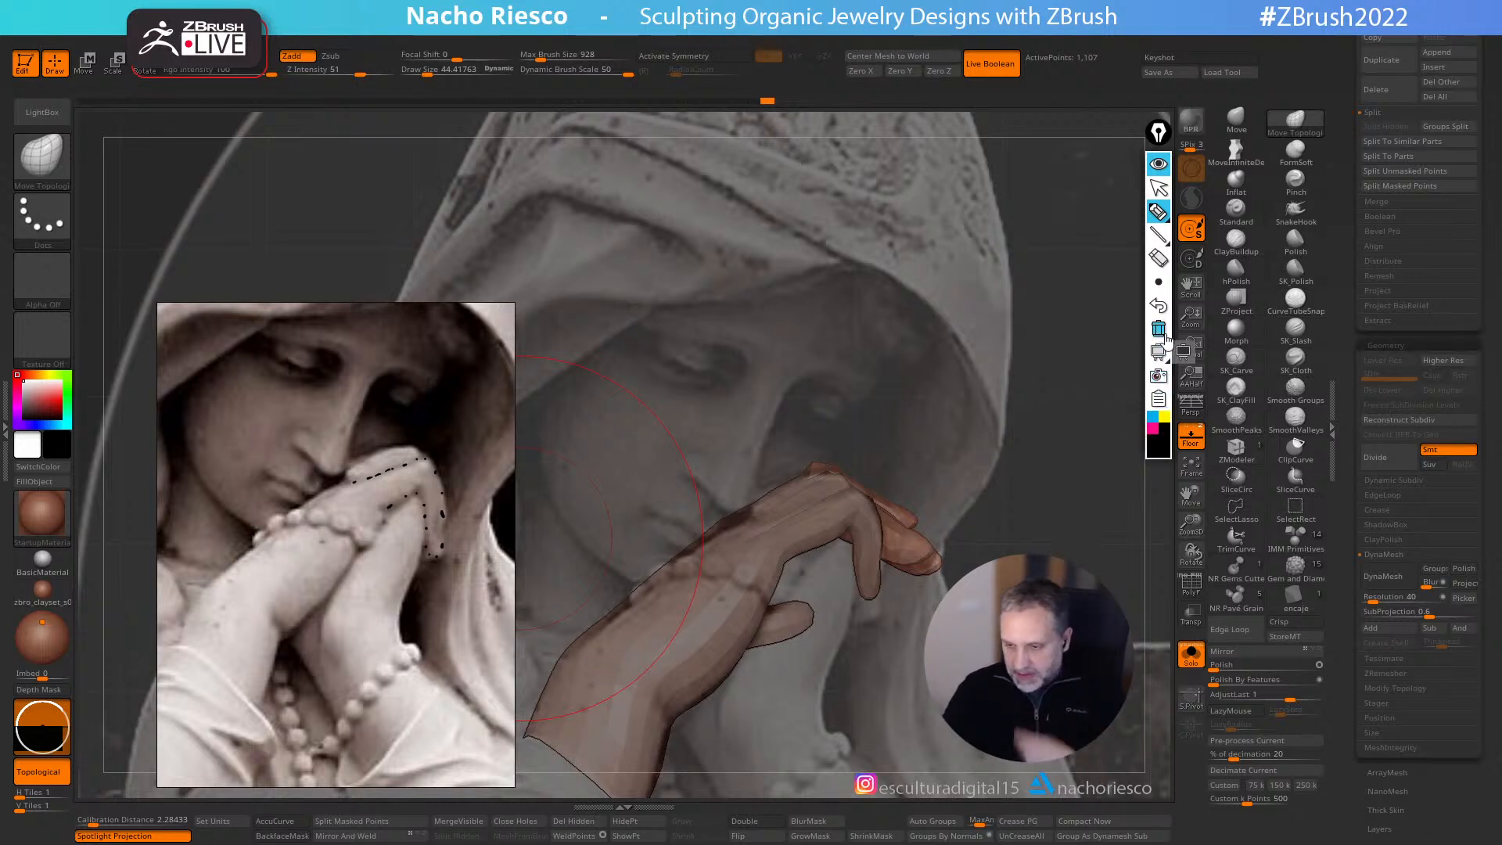
{"action": "left_click", "coordinate": [1159, 188]}
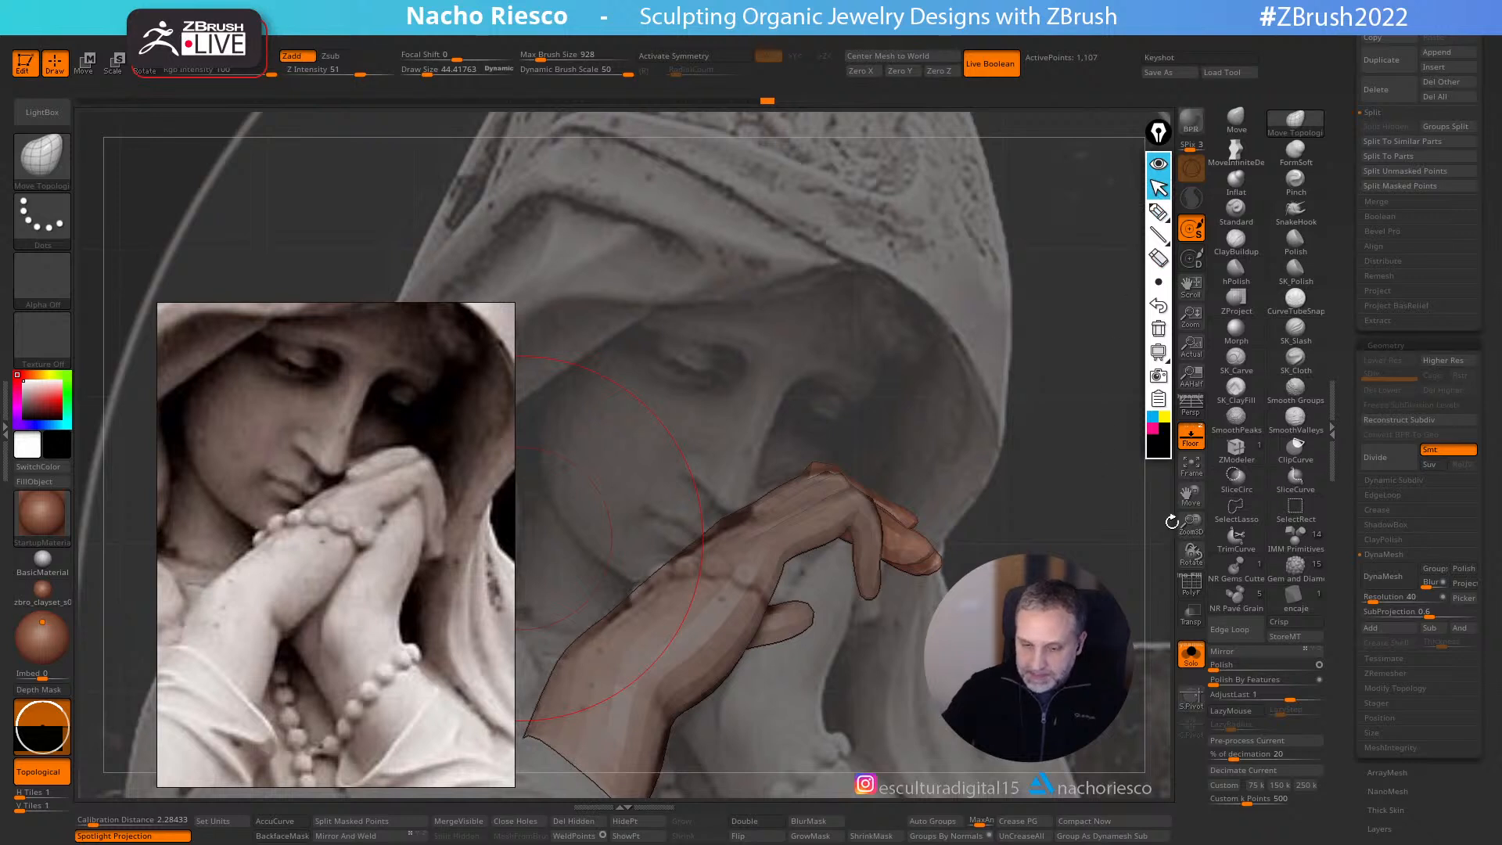
- Clear the mask on the hand with the background reference image temporarily hidden
{"action": "left_click", "coordinate": [1201, 436]}
{"action": "mouse_move", "coordinate": [1044, 560]}
{"action": "left_mouse_down"}
{"action": "mouse_move", "coordinate": [947, 517]}
{"action": "mouse_move", "coordinate": [855, 372]}
{"action": "left_mouse_up"}
{"action": "mouse_move", "coordinate": [976, 373]}
{"action": "left_mouse_down"}
{"action": "mouse_move", "coordinate": [1006, 506]}
{"action": "mouse_move", "coordinate": [973, 655]}
{"action": "mouse_move", "coordinate": [1006, 612]}
{"action": "mouse_move", "coordinate": [986, 626]}
{"action": "left_mouse_up"}
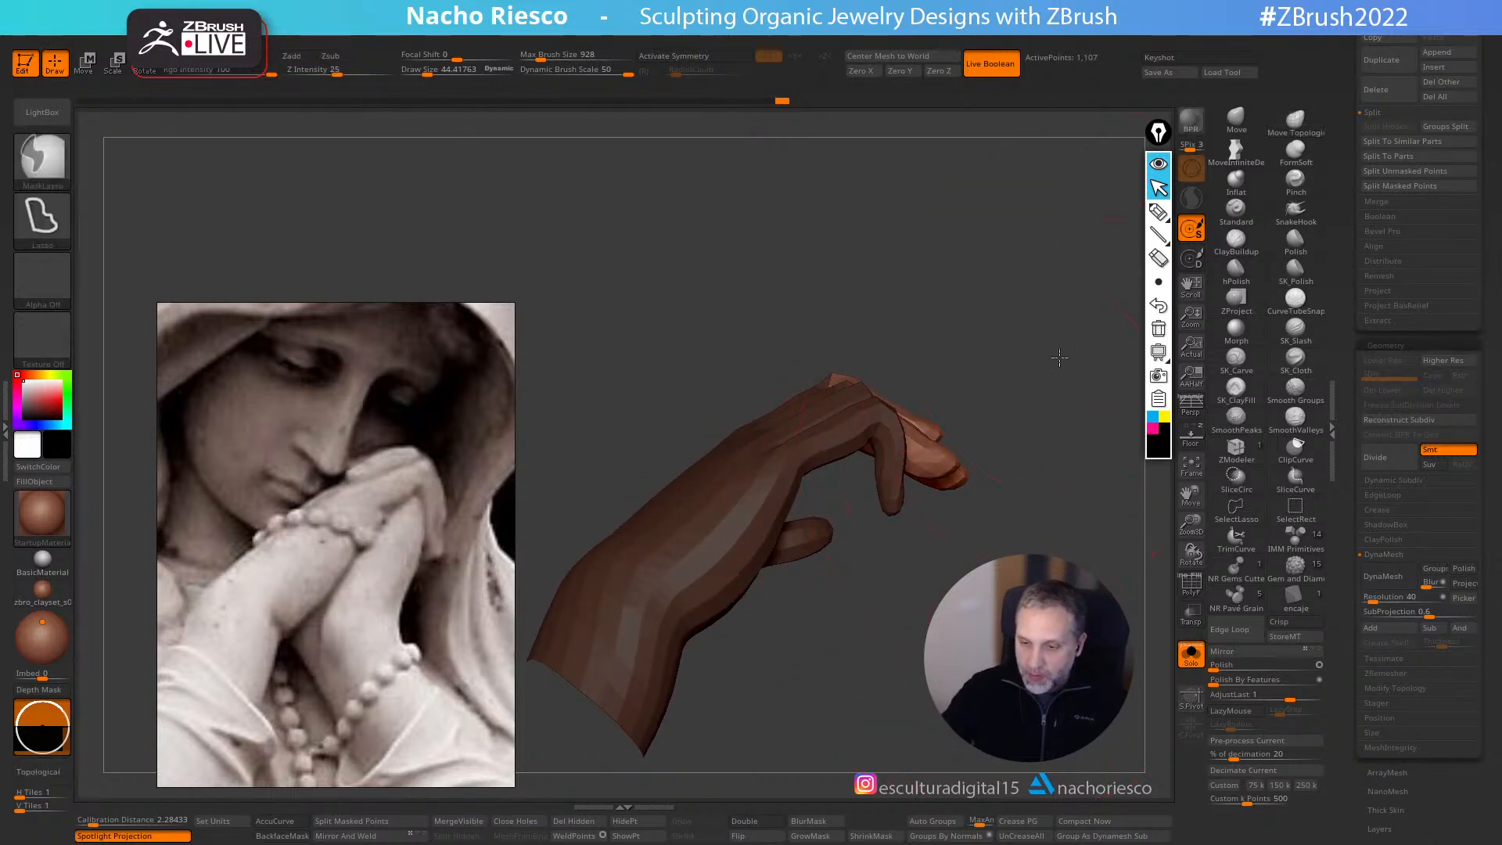
{"action": "left_click", "coordinate": [1191, 435]}
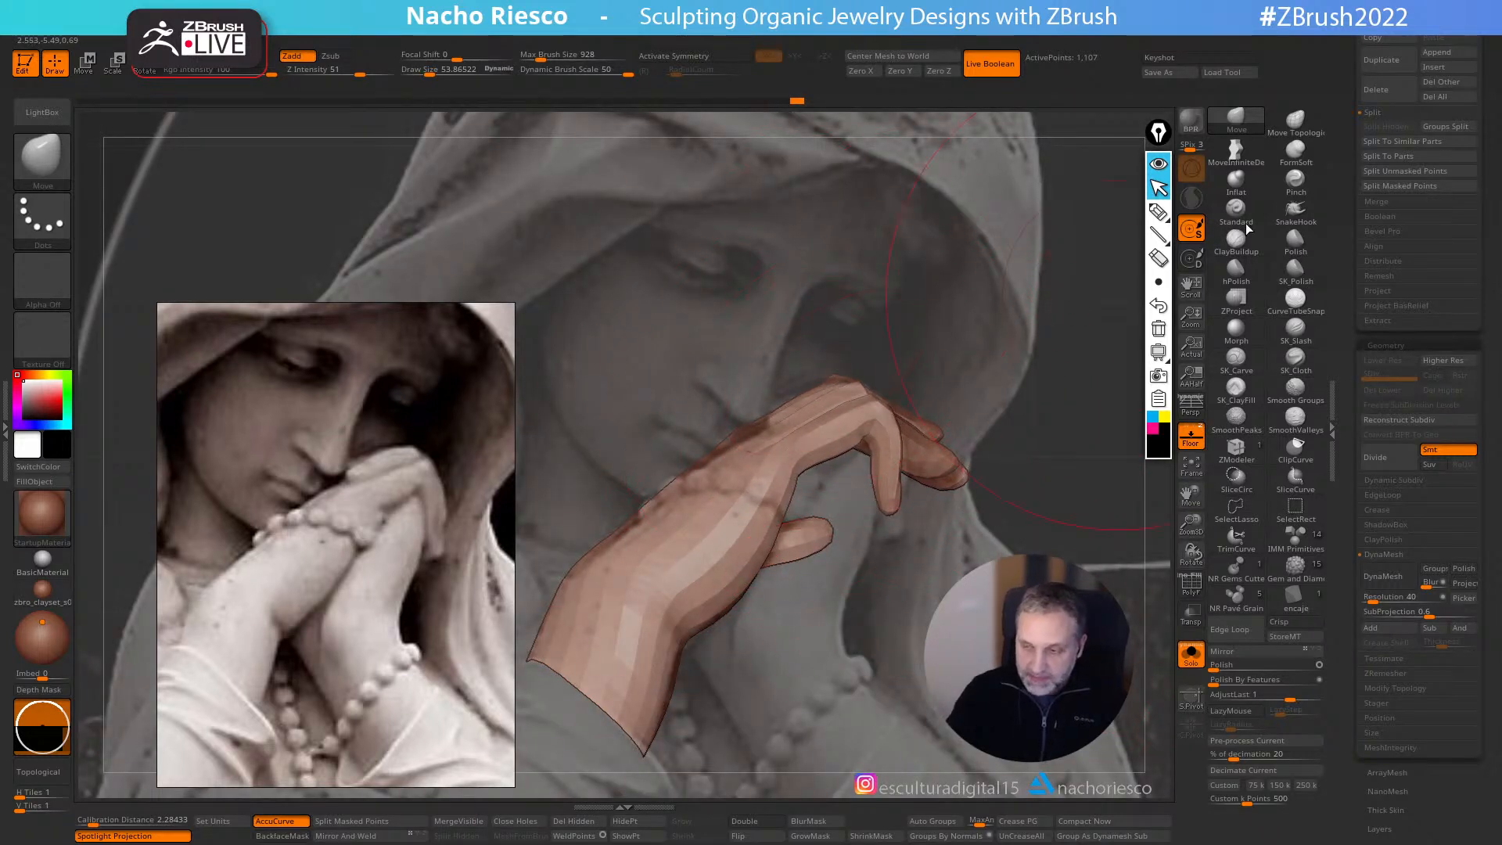
- Adjust the contour of the knuckles against the reference with the Move Topological brush
{"action": "left_click", "coordinate": [1295, 122]}
{"action": "key", "text": "s"}
{"action": "left_click_drag", "start_coordinate": [822, 406], "coordinate": [828, 406]}
{"action": "right_click_drag", "start_coordinate": [827, 384], "coordinate": [841, 392]}
{"action": "key", "text": "s"}
{"action": "mouse_move", "coordinate": [841, 391]}
{"action": "left_mouse_down"}
{"action": "mouse_move", "coordinate": [831, 399]}
{"action": "mouse_move", "coordinate": [843, 395]}
{"action": "left_mouse_up"}
{"action": "mouse_move", "coordinate": [972, 341]}
{"action": "right_mouse_down"}
{"action": "mouse_move", "coordinate": [921, 321]}
{"action": "mouse_move", "coordinate": [928, 394]}
{"action": "mouse_move", "coordinate": [1062, 543]}
{"action": "mouse_move", "coordinate": [1158, 501]}
{"action": "right_mouse_up"}
- Subdivide the hand once and refine the curled fingers with the Move Topological brush at a draw size of about 26
{"action": "left_click", "coordinate": [1381, 462]}
{"action": "key", "text": "s"}
{"action": "left_click_drag", "start_coordinate": [956, 501], "coordinate": [910, 463]}
{"action": "key", "text": "s"}
{"action": "mouse_move", "coordinate": [933, 450]}
{"action": "left_mouse_down"}
{"action": "mouse_move", "coordinate": [920, 421]}
{"action": "mouse_move", "coordinate": [926, 464]}
{"action": "left_mouse_up"}
{"action": "key", "text": "s"}
{"action": "key", "text": "s"}
{"action": "left_click_drag", "start_coordinate": [1002, 537], "coordinate": [877, 538]}
{"action": "key", "text": "s"}
{"action": "left_click_drag", "start_coordinate": [949, 505], "coordinate": [945, 498]}
{"action": "left_click_drag", "start_coordinate": [821, 638], "coordinate": [941, 645]}
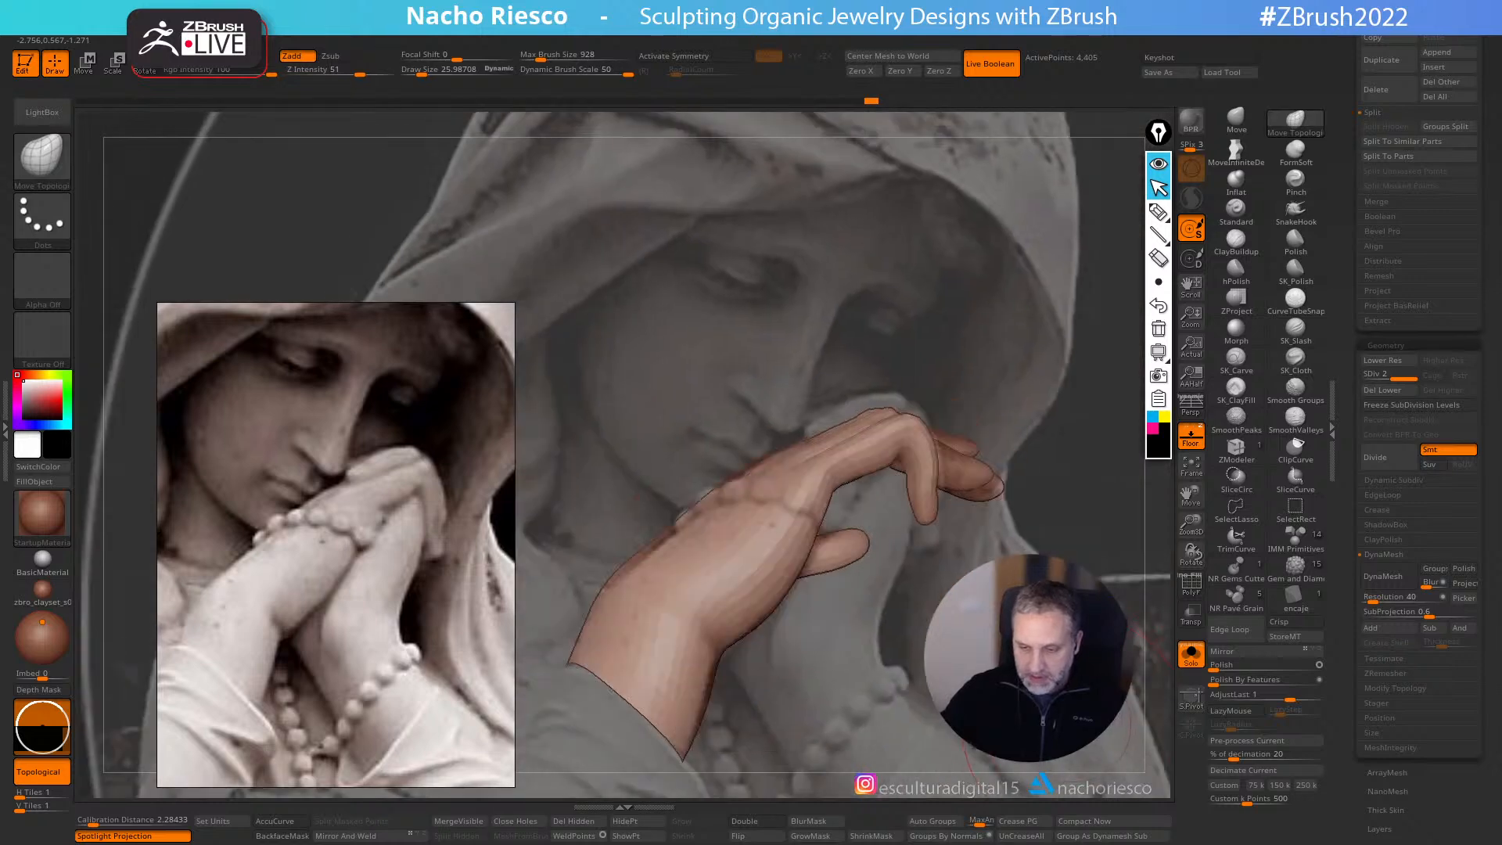
- Tuck the thumb behind the palm and check the fingers from other angles
{"action": "left_click_drag", "start_coordinate": [831, 552], "coordinate": [724, 569]}
{"action": "left_click_drag", "start_coordinate": [923, 671], "coordinate": [945, 664], "text": "alt"}
{"action": "left_click_drag", "start_coordinate": [988, 509], "coordinate": [1021, 551]}
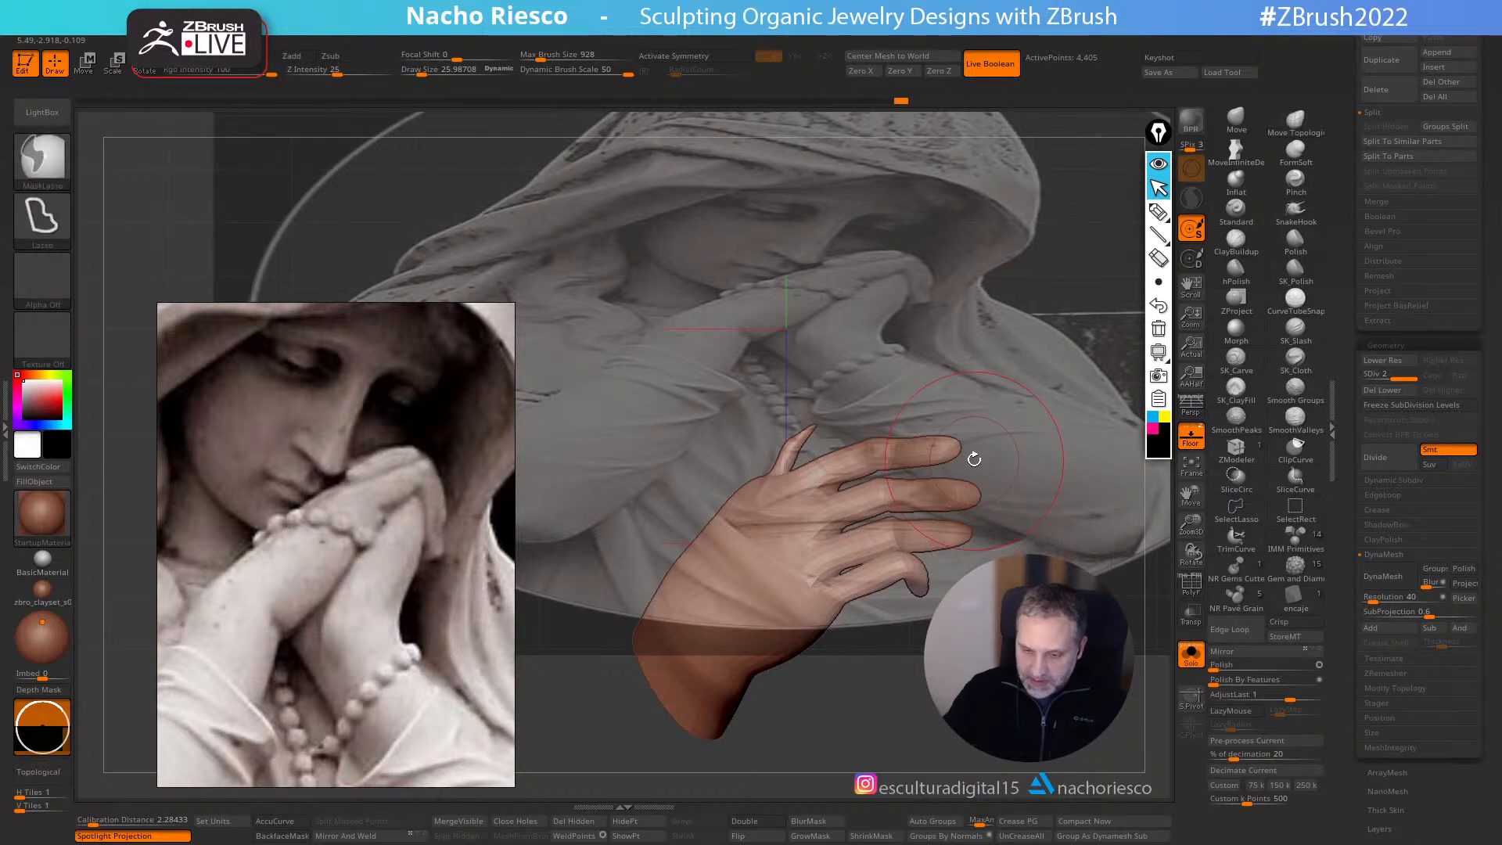
{"action": "left_click_drag", "start_coordinate": [1015, 473], "coordinate": [1049, 486]}
- Delete the lower subdivision levels and activate Sculptris Pro mode, with the draw size at about 16
{"action": "left_click", "coordinate": [1199, 200]}
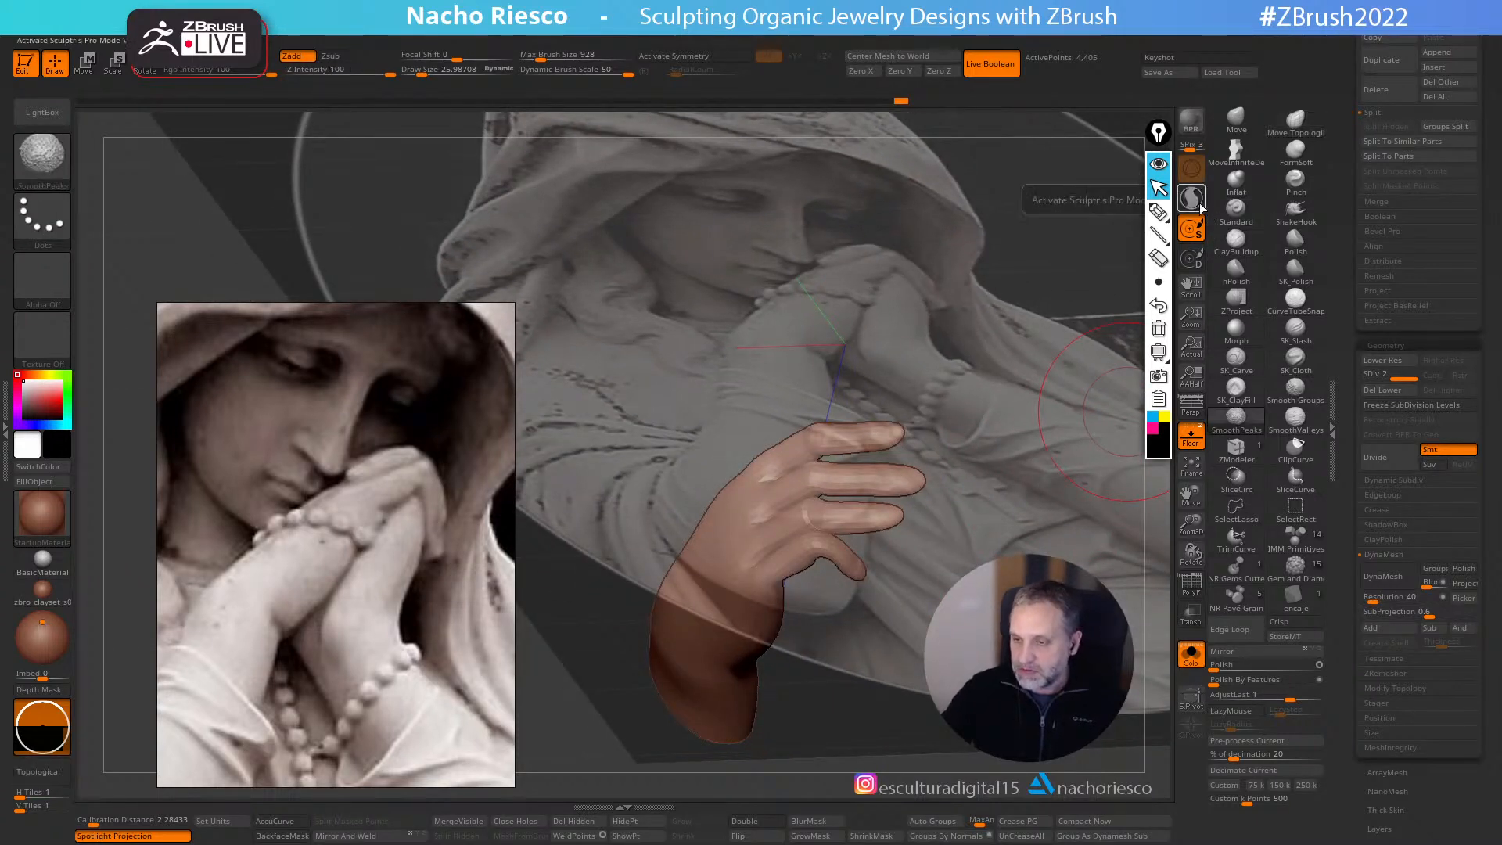
{"action": "left_click_drag", "start_coordinate": [994, 560], "coordinate": [998, 601], "text": "alt"}
{"action": "key", "text": "s"}
{"action": "mouse_move", "coordinate": [933, 513]}
{"action": "left_mouse_down"}
{"action": "mouse_move", "coordinate": [935, 530]}
{"action": "mouse_move", "coordinate": [888, 512]}
{"action": "mouse_move", "coordinate": [930, 493]}
{"action": "left_mouse_up"}
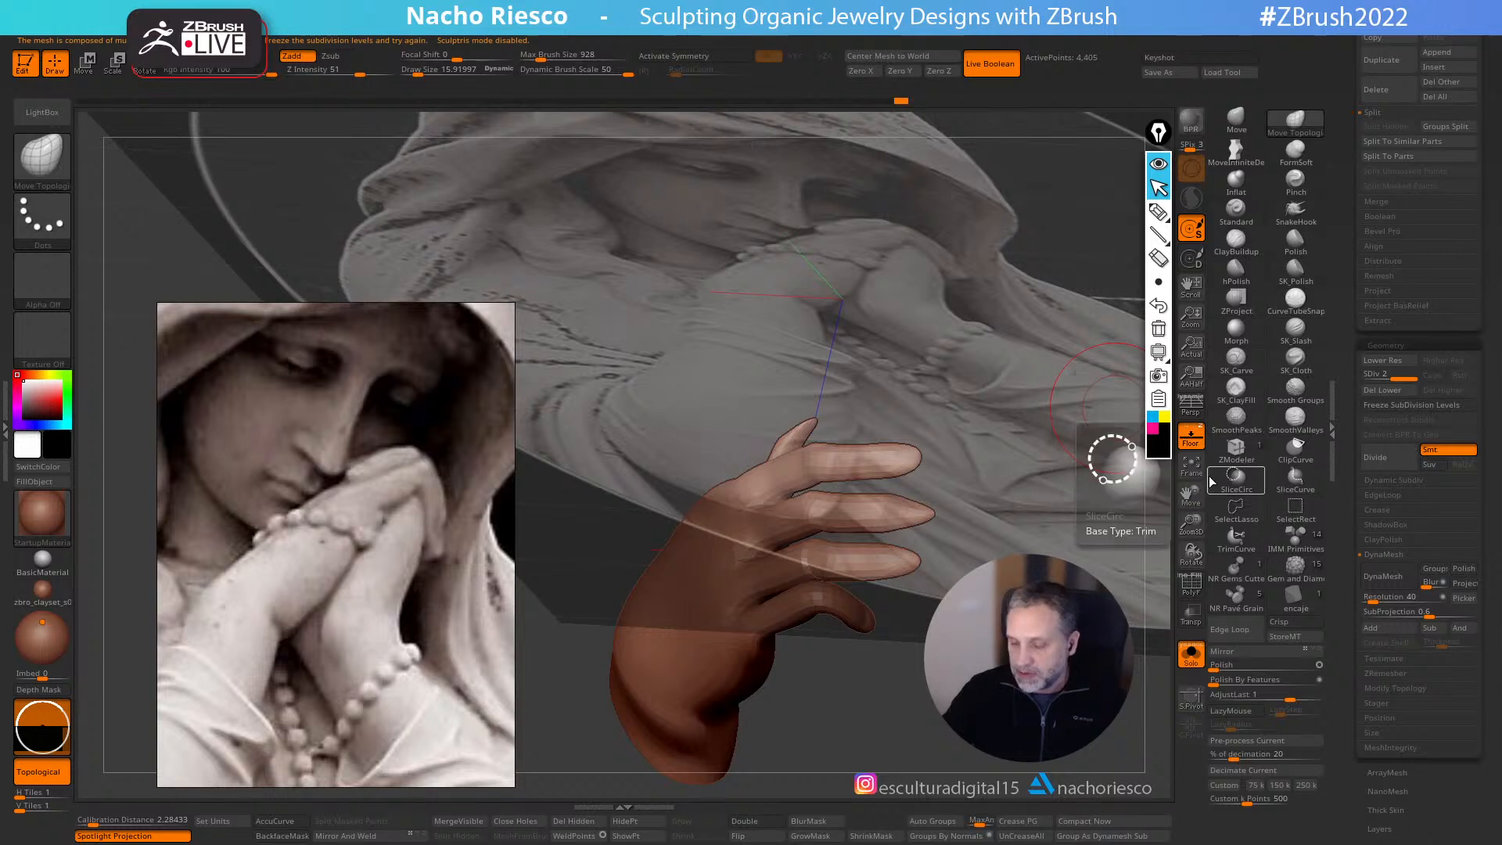
{"action": "left_click", "coordinate": [1389, 390]}
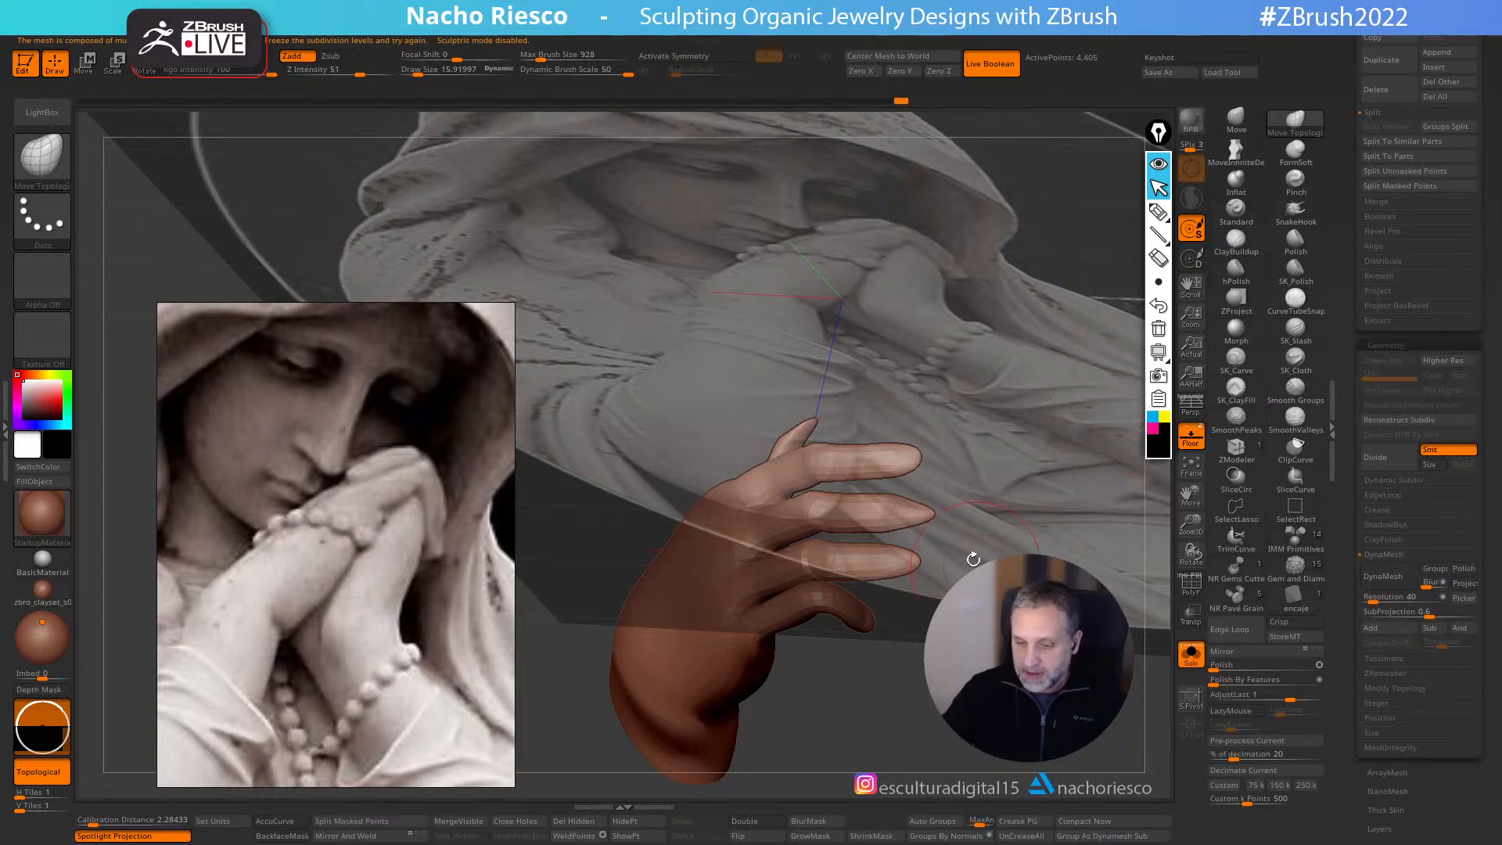
{"action": "left_click", "coordinate": [1191, 198]}
- Turn on BackfaceMask and push out the palm edge below the bent finger at a draw size of about 24
{"action": "mouse_move", "coordinate": [929, 513]}
{"action": "left_mouse_down", "text": "shift"}
{"action": "mouse_move", "coordinate": [890, 510]}
{"action": "mouse_move", "coordinate": [884, 548]}
{"action": "mouse_move", "coordinate": [857, 470]}
{"action": "mouse_move", "coordinate": [889, 543]}
{"action": "left_mouse_up", "text": "shift"}
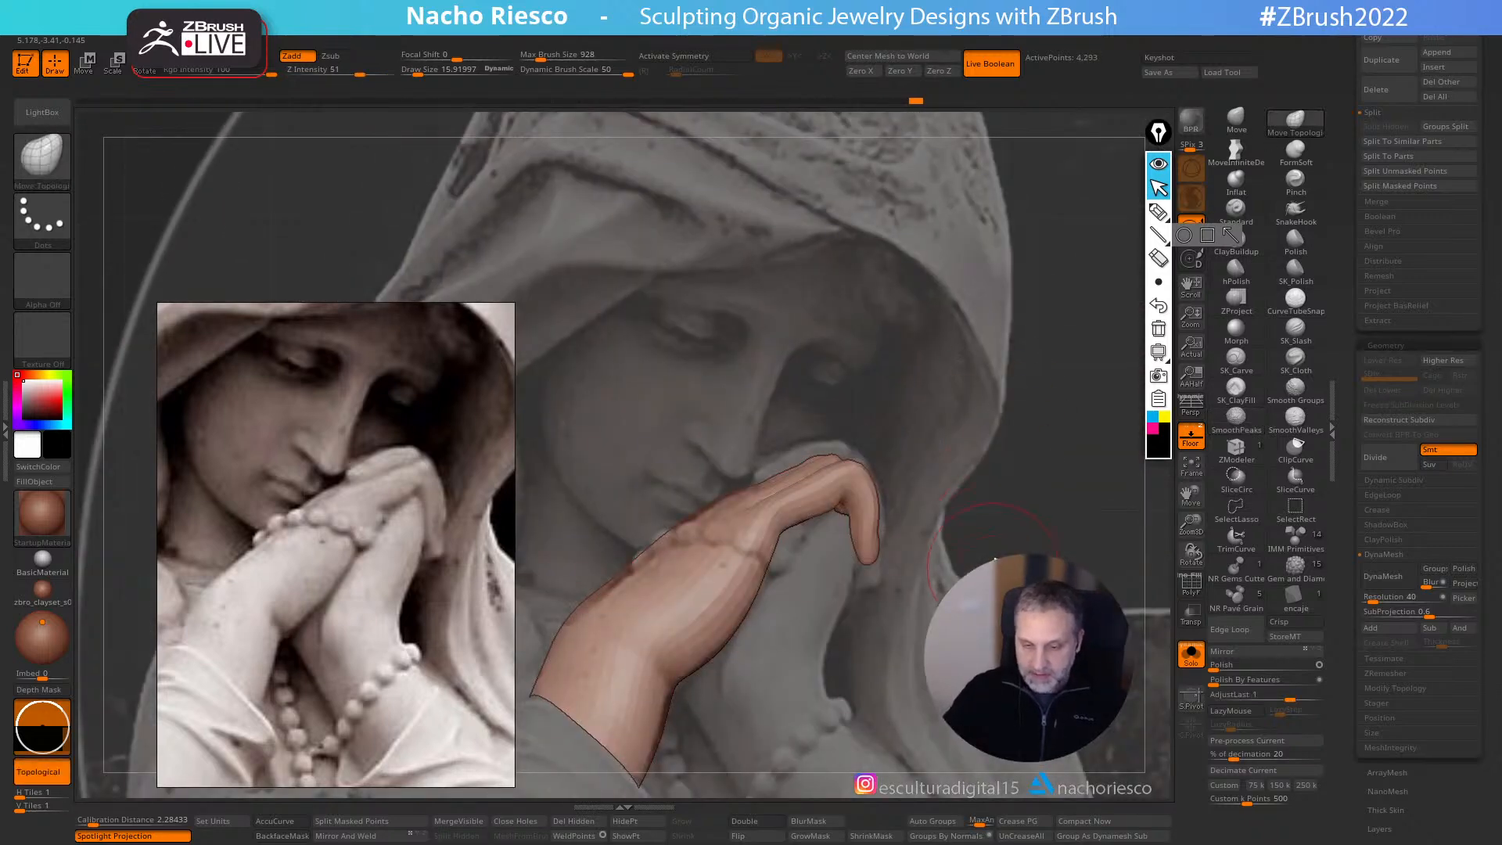
{"action": "mouse_move", "coordinate": [995, 560]}
{"action": "left_mouse_down"}
{"action": "mouse_move", "coordinate": [1049, 490]}
{"action": "mouse_move", "coordinate": [929, 580]}
{"action": "left_mouse_up"}
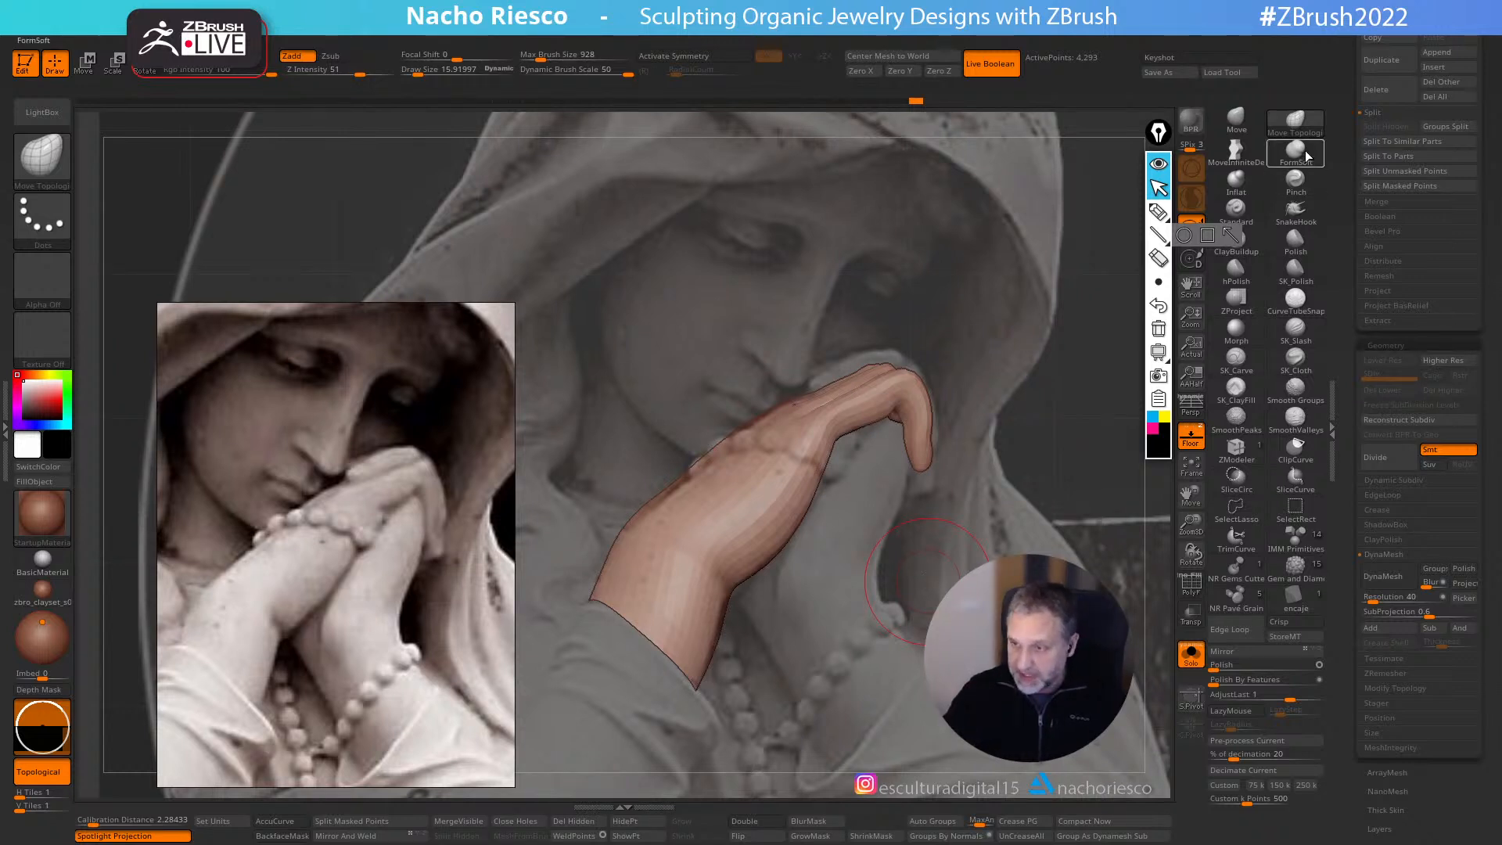
{"action": "key", "text": "s"}
{"action": "left_click_drag", "start_coordinate": [857, 463], "coordinate": [862, 462]}
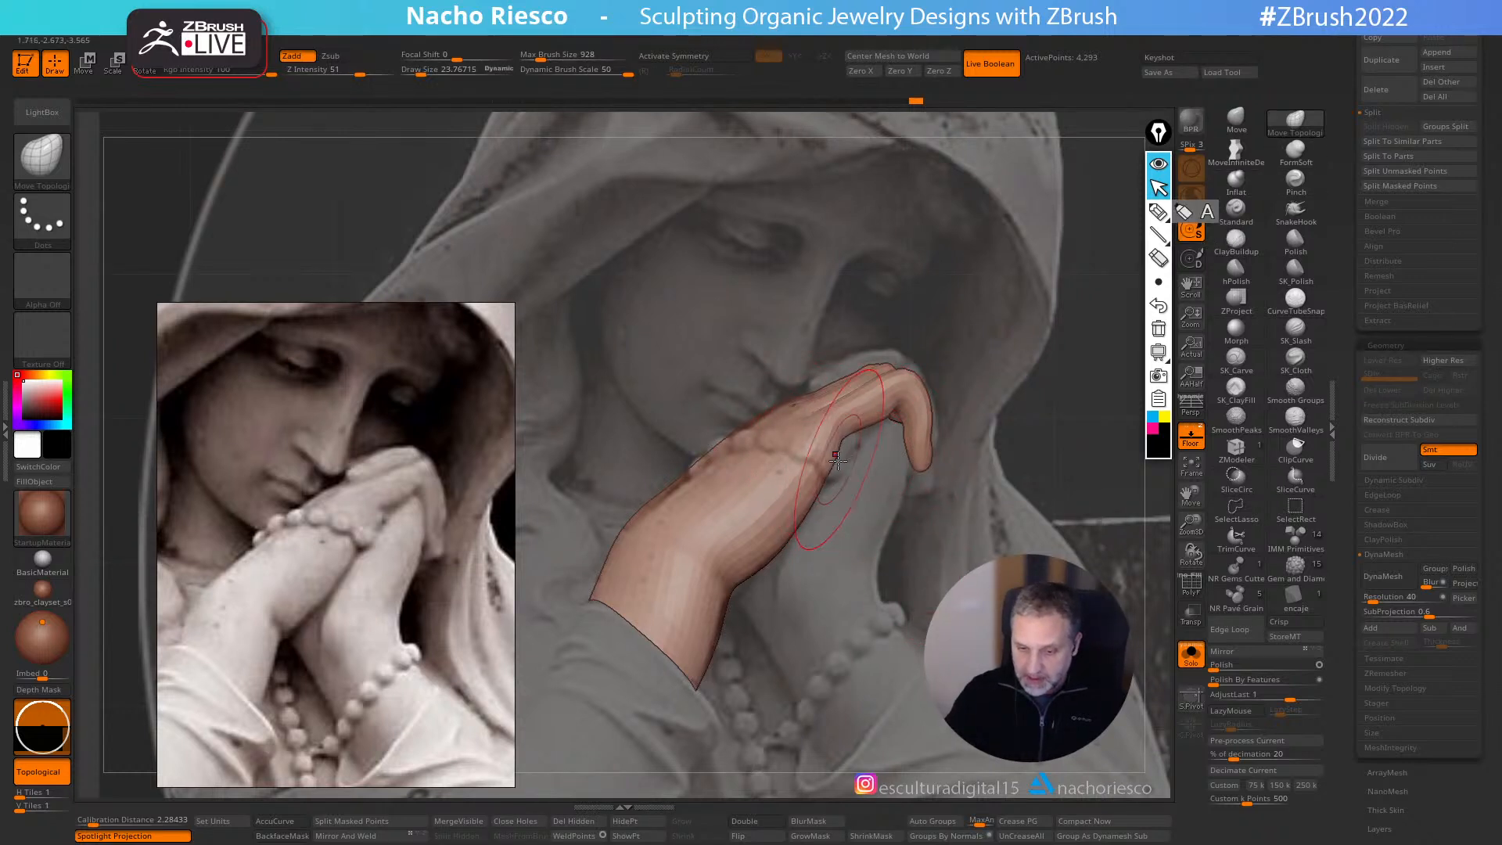
{"action": "left_click", "coordinate": [282, 835]}
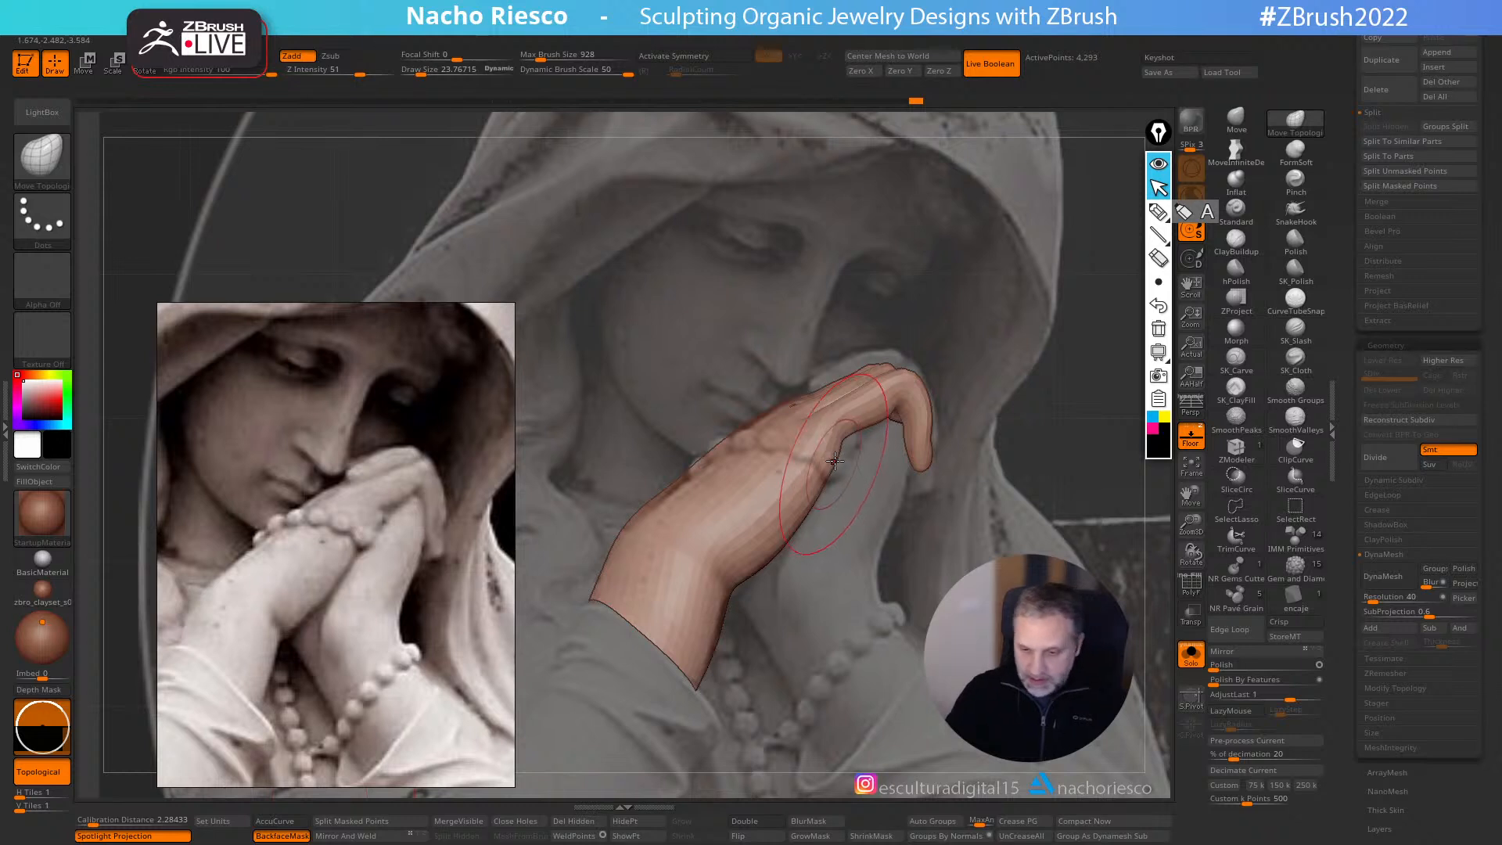
- Refine the bent finger's knuckle and fingertip contour at a draw size of about 16
{"action": "key", "text": "s"}
{"action": "left_click_drag", "start_coordinate": [921, 415], "coordinate": [916, 415]}
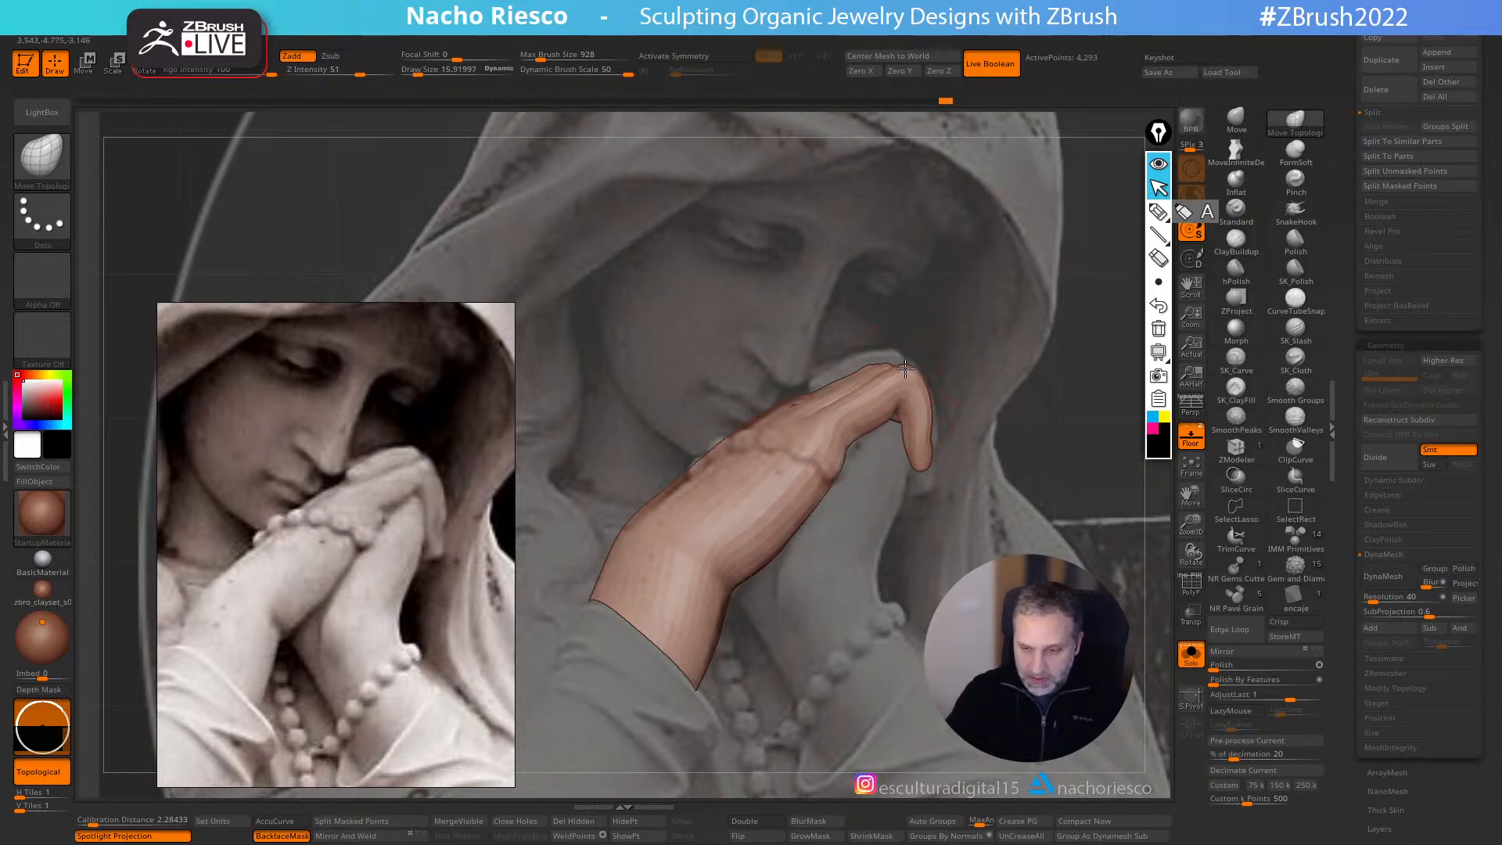
{"action": "left_click_drag", "start_coordinate": [932, 455], "coordinate": [938, 454]}
- Adjust the forearm and palm contours at draw sizes of about 44 and 22, turning off BackfaceMask
{"action": "key", "text": "s"}
{"action": "left_click_drag", "start_coordinate": [644, 550], "coordinate": [646, 550]}
{"action": "key", "text": "s"}
{"action": "left_click_drag", "start_coordinate": [681, 492], "coordinate": [689, 491]}
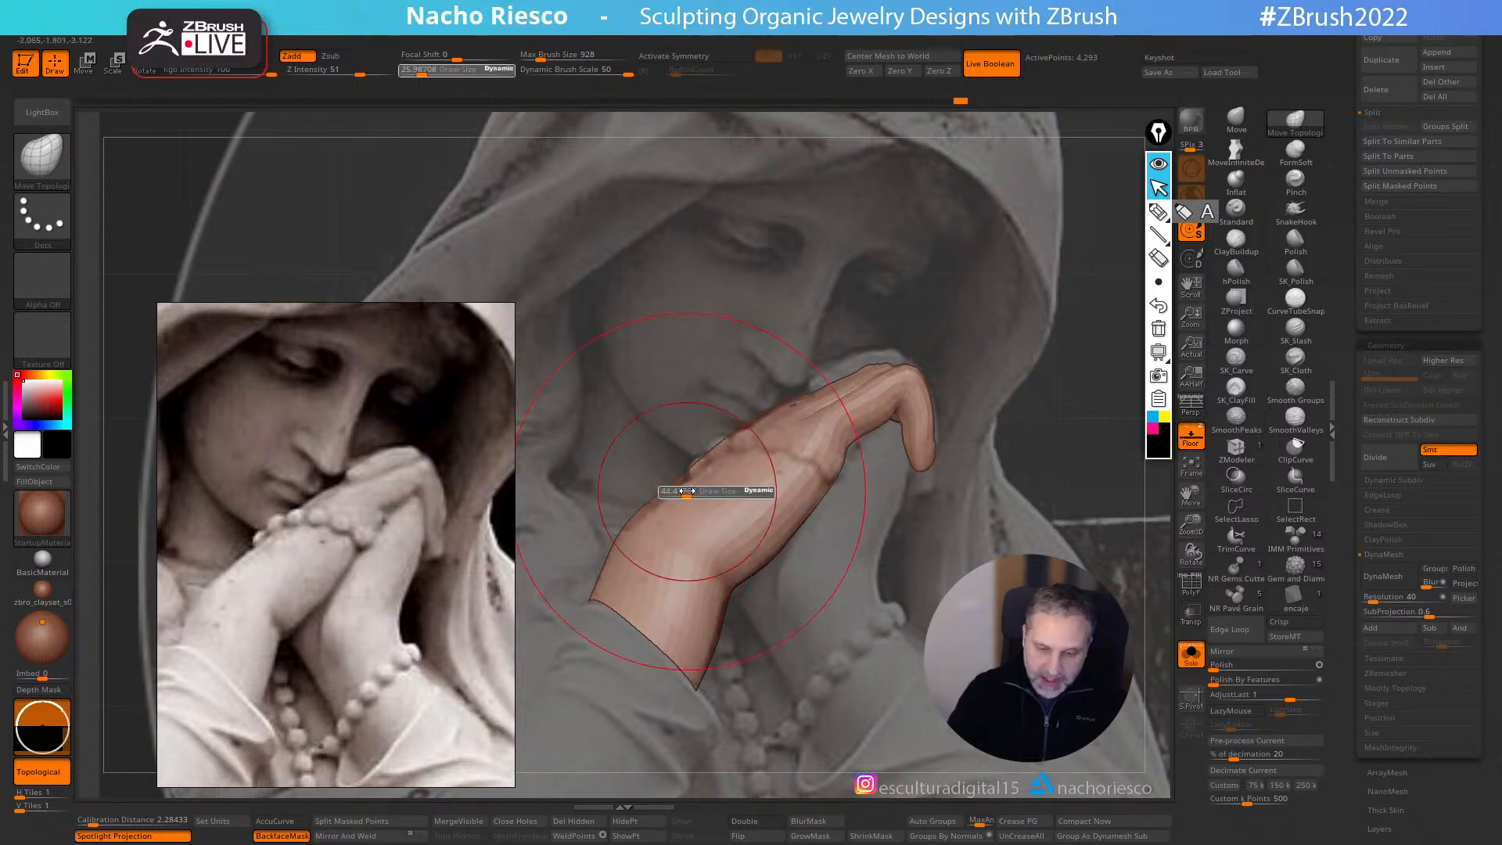
{"action": "left_click", "coordinate": [302, 835]}
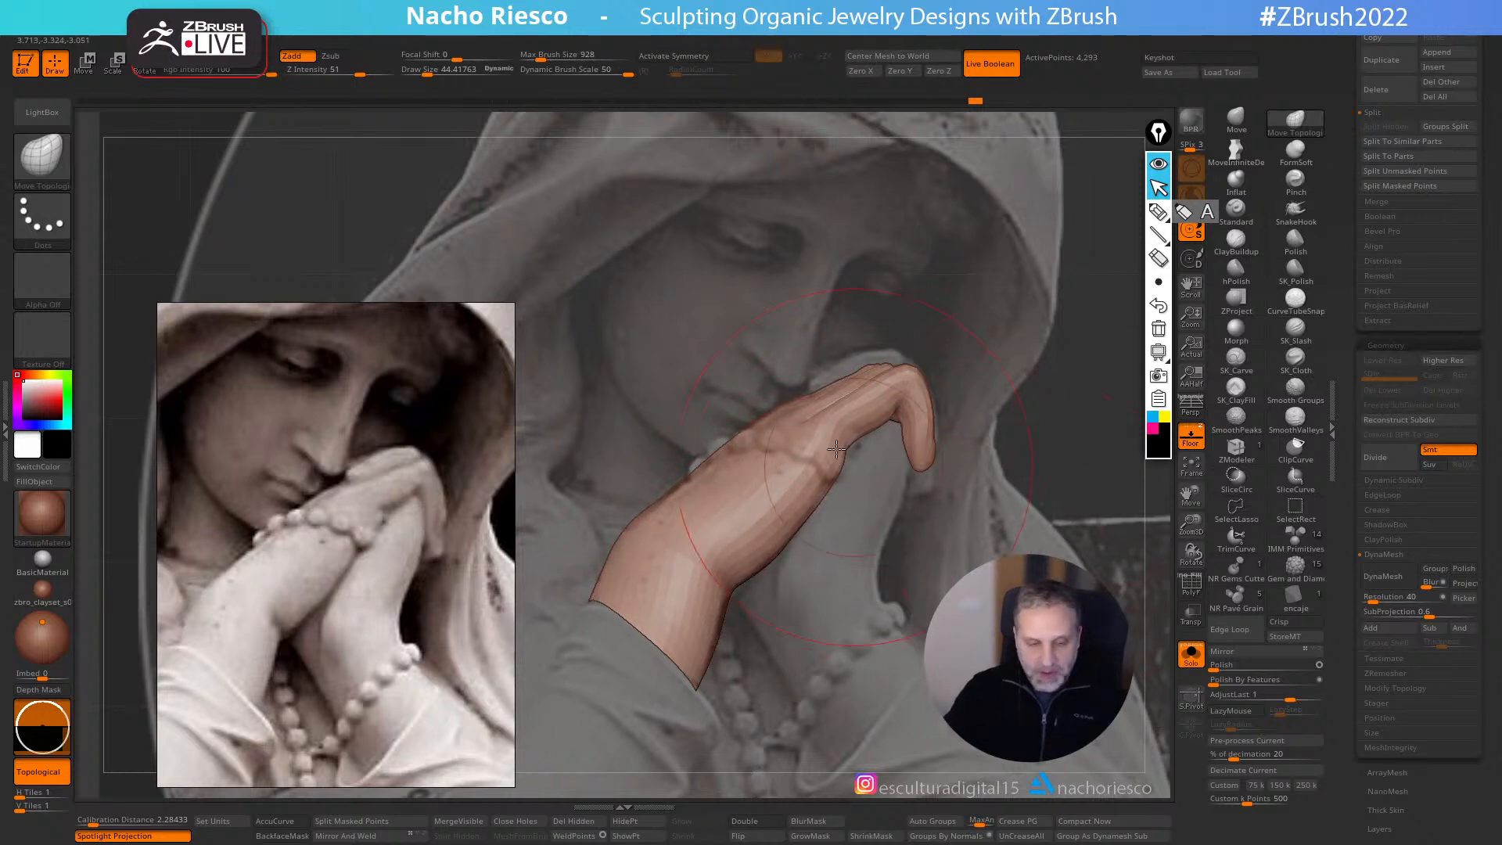
{"action": "key", "text": "s"}
{"action": "left_click_drag", "start_coordinate": [820, 425], "coordinate": [811, 425]}
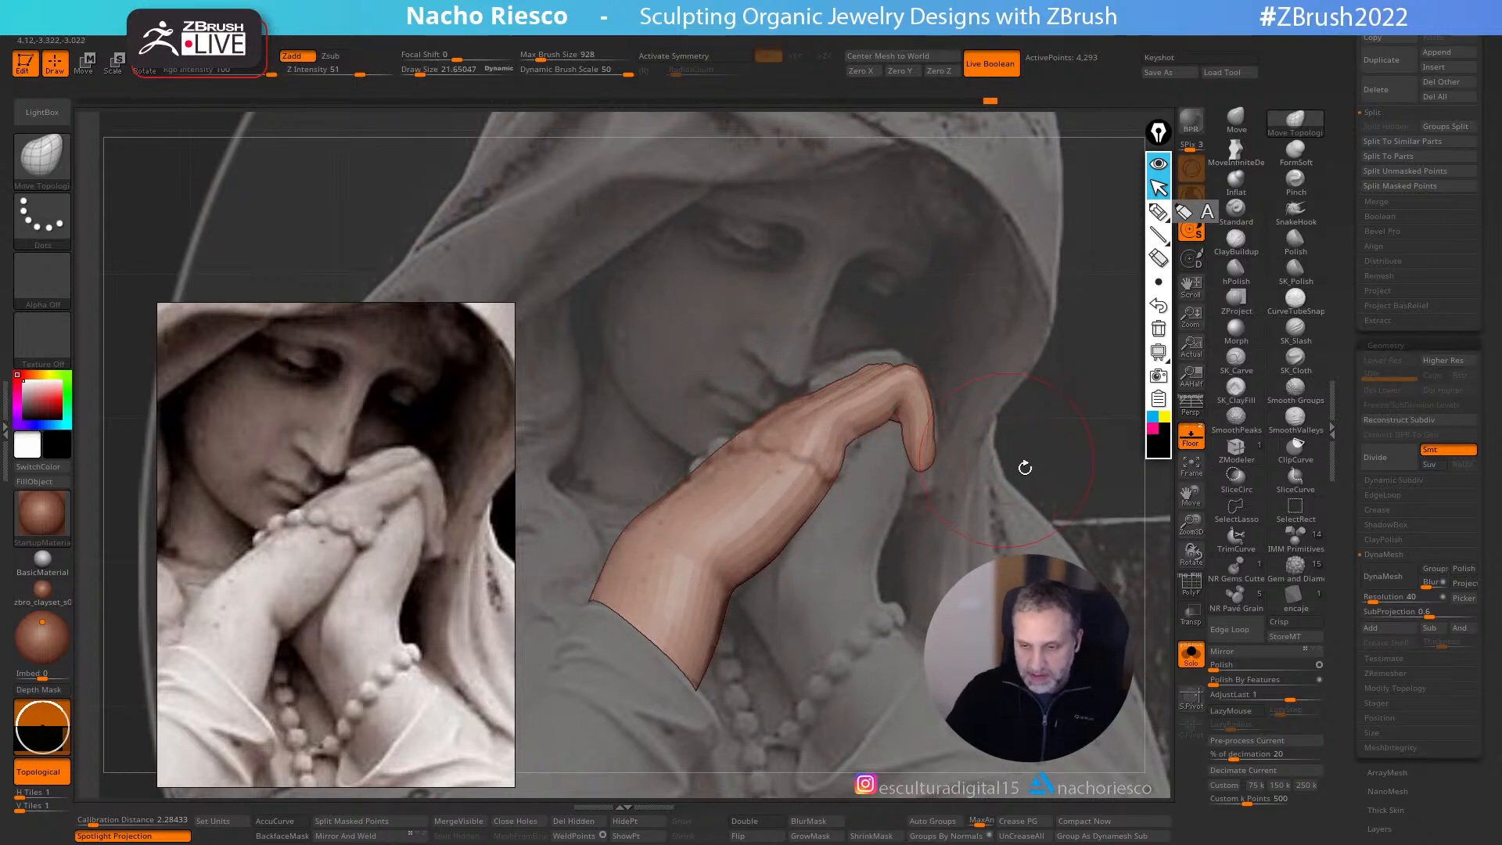
- Hide the floor reference image, turn on BackfaceMask and adjust the bent finger at a draw size of about 14
{"action": "left_click", "coordinate": [1193, 439]}
{"action": "key", "text": "s"}
{"action": "mouse_move", "coordinate": [943, 430]}
{"action": "left_mouse_down"}
{"action": "mouse_move", "coordinate": [952, 419]}
{"action": "mouse_move", "coordinate": [914, 401]}
{"action": "left_mouse_up"}
{"action": "key", "text": "s"}
{"action": "left_click", "coordinate": [281, 835]}
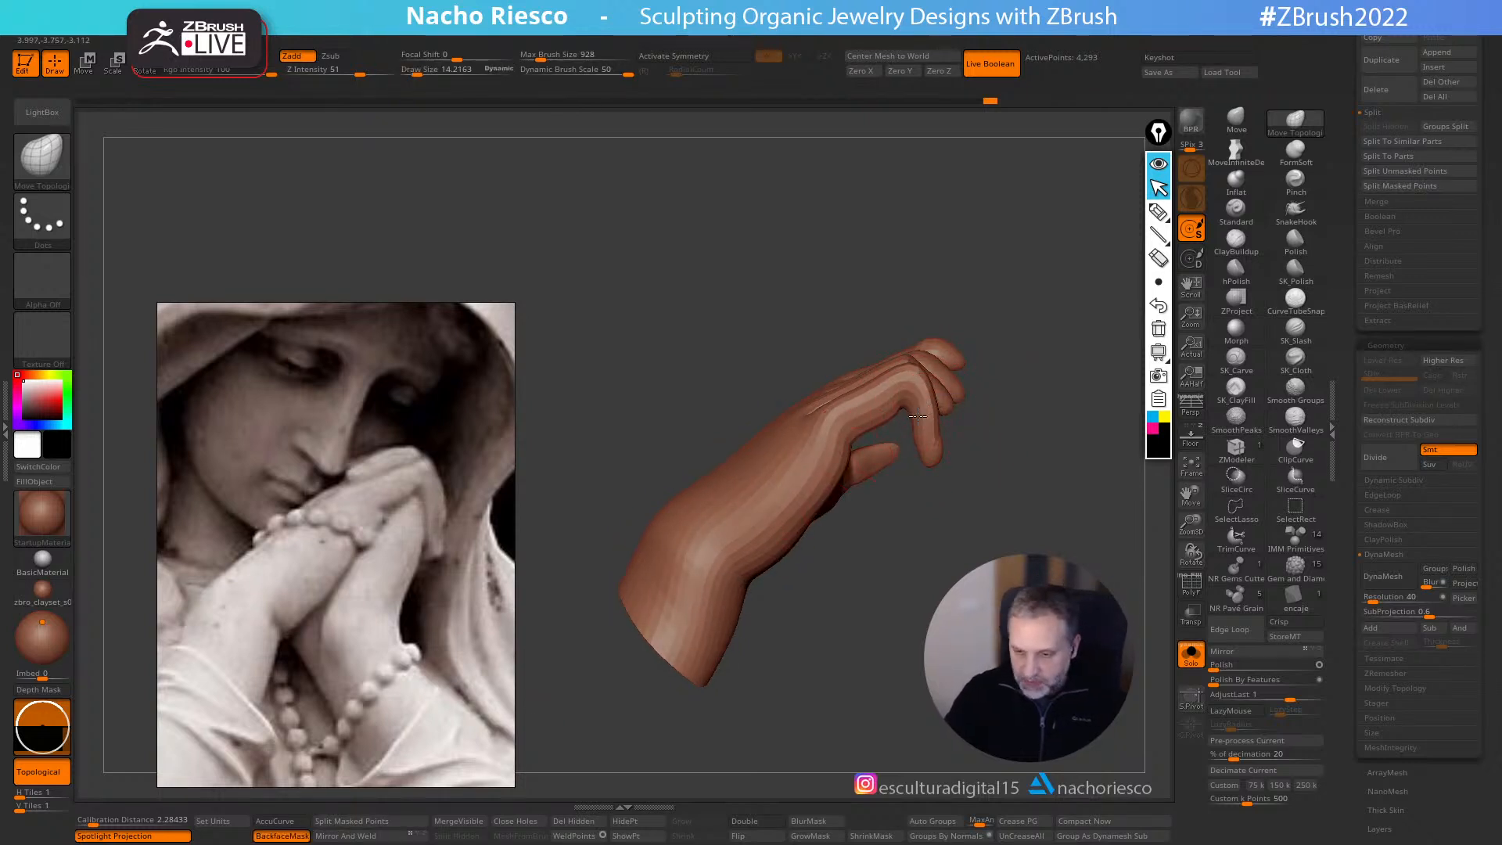
{"action": "right_click_drag", "start_coordinate": [924, 401], "coordinate": [931, 411]}
{"action": "mouse_move", "coordinate": [1007, 390]}
{"action": "left_mouse_down"}
{"action": "mouse_move", "coordinate": [1122, 331]}
{"action": "mouse_move", "coordinate": [1006, 383]}
{"action": "mouse_move", "coordinate": [957, 438]}
{"action": "left_mouse_up"}
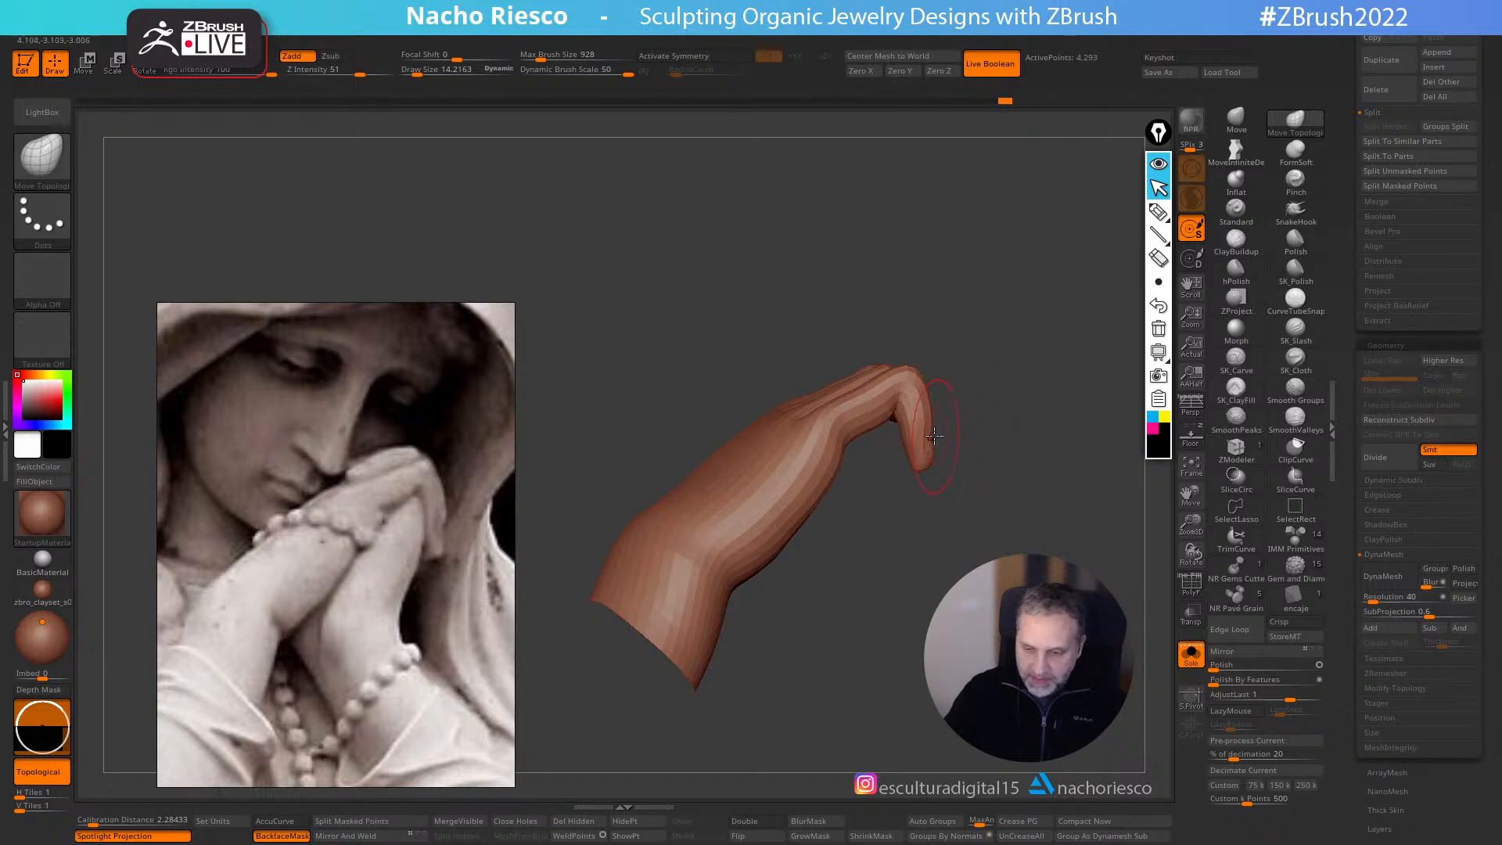
- Refine the lower segment and tip of the bent finger at a draw size of about 13
{"action": "right_click_drag", "start_coordinate": [939, 481], "coordinate": [893, 575], "text": "ctrl"}
{"action": "key", "text": "s"}
{"action": "mouse_move", "coordinate": [942, 434]}
{"action": "left_mouse_down"}
{"action": "mouse_move", "coordinate": [922, 474]}
{"action": "mouse_move", "coordinate": [929, 443]}
{"action": "left_mouse_up"}
{"action": "key", "text": "s"}
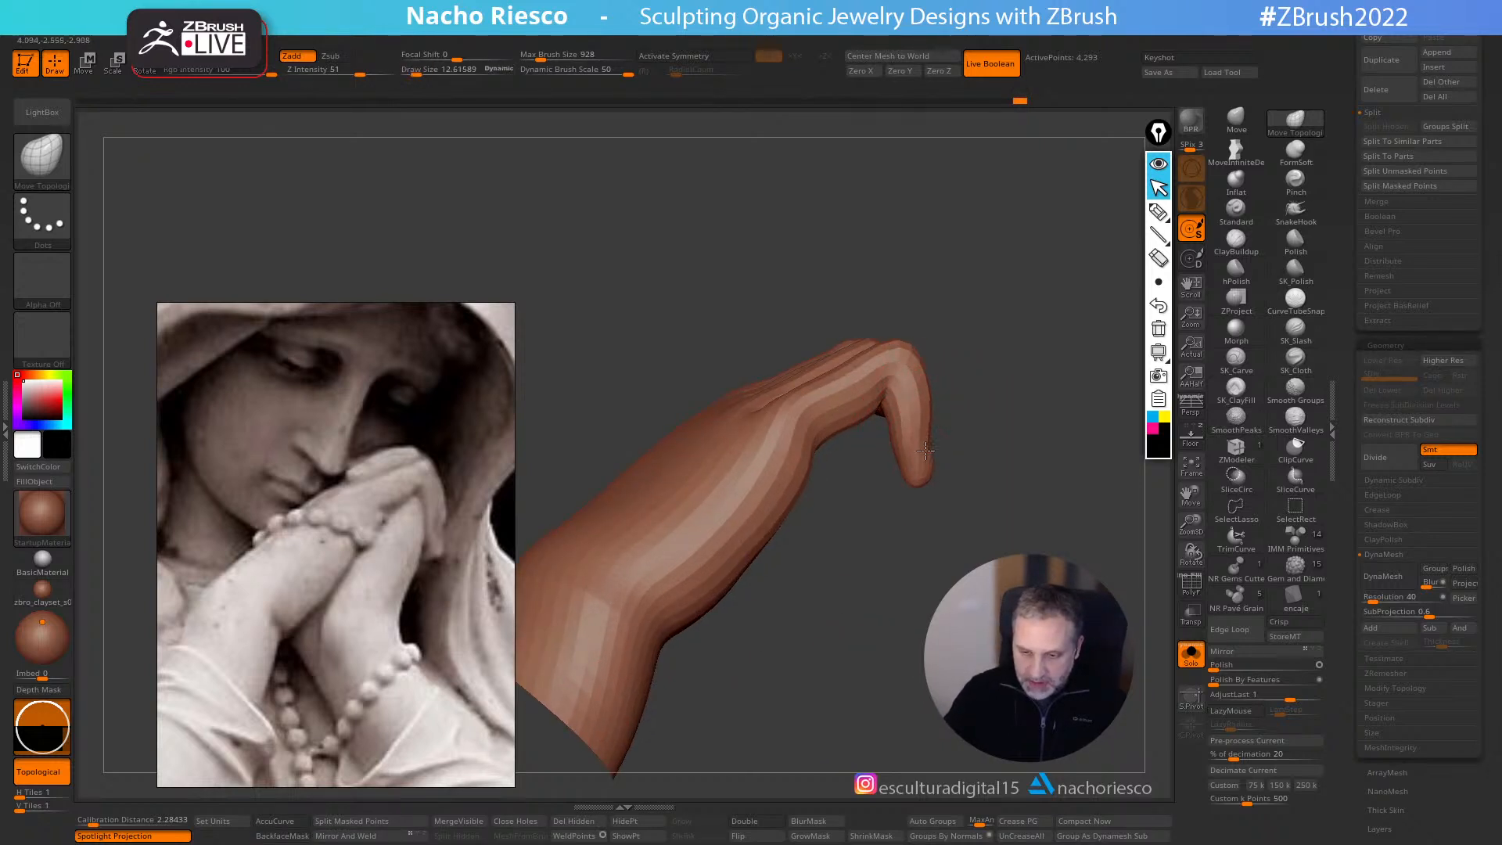
{"action": "mouse_move", "coordinate": [931, 368]}
{"action": "right_mouse_down"}
{"action": "mouse_move", "coordinate": [990, 416]}
{"action": "mouse_move", "coordinate": [966, 388]}
{"action": "mouse_move", "coordinate": [981, 437]}
{"action": "right_mouse_up"}
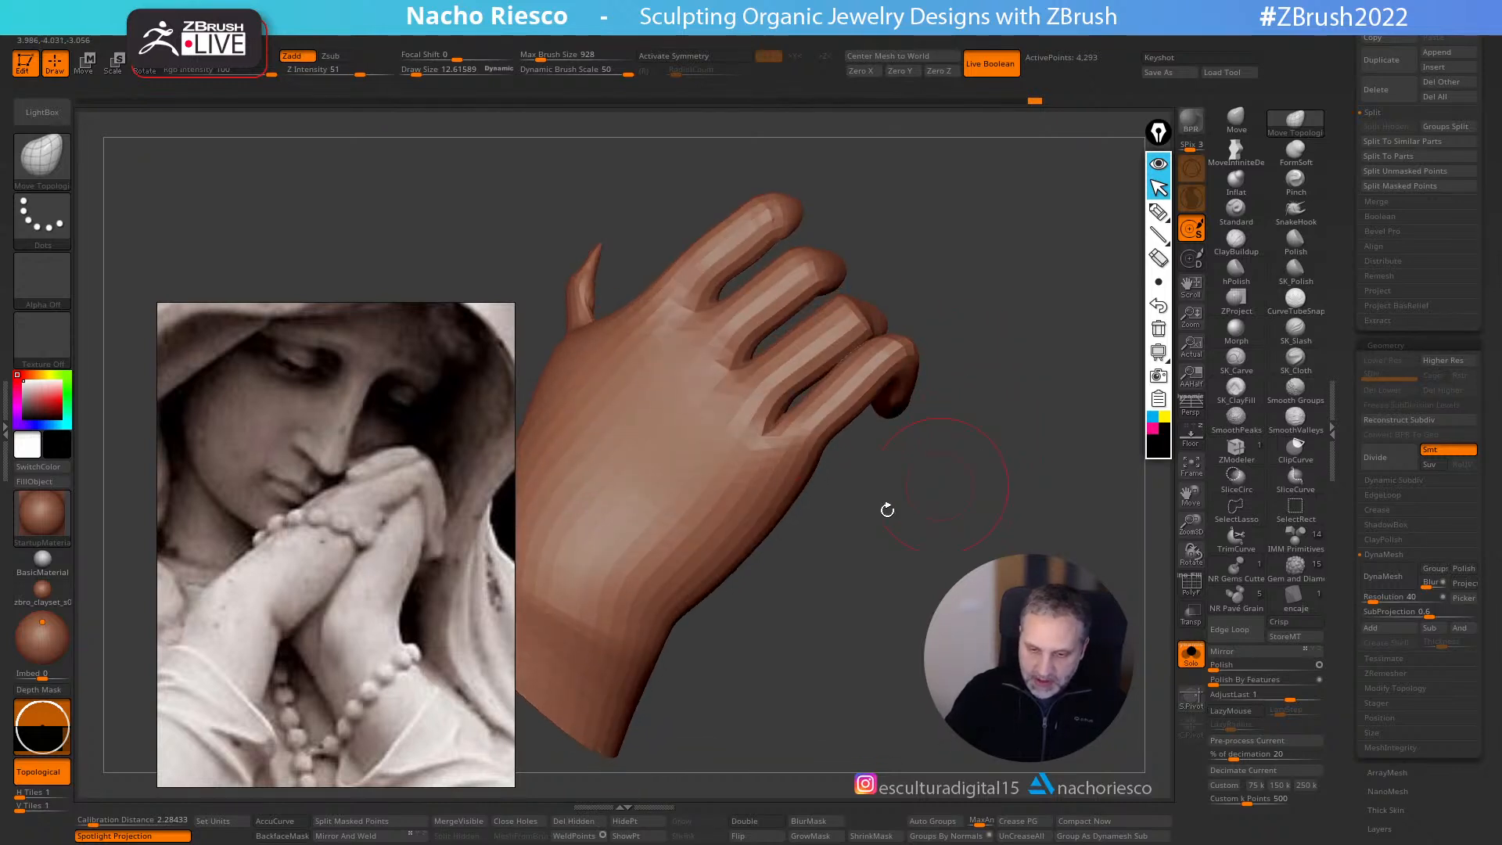
- Reshape the curled fingers around the knuckles and fingertip at a draw size of about 16
{"action": "left_click", "coordinate": [286, 836]}
{"action": "key", "text": "s"}
{"action": "left_click_drag", "start_coordinate": [805, 416], "coordinate": [802, 399]}
{"action": "left_click_drag", "start_coordinate": [926, 311], "coordinate": [950, 258]}
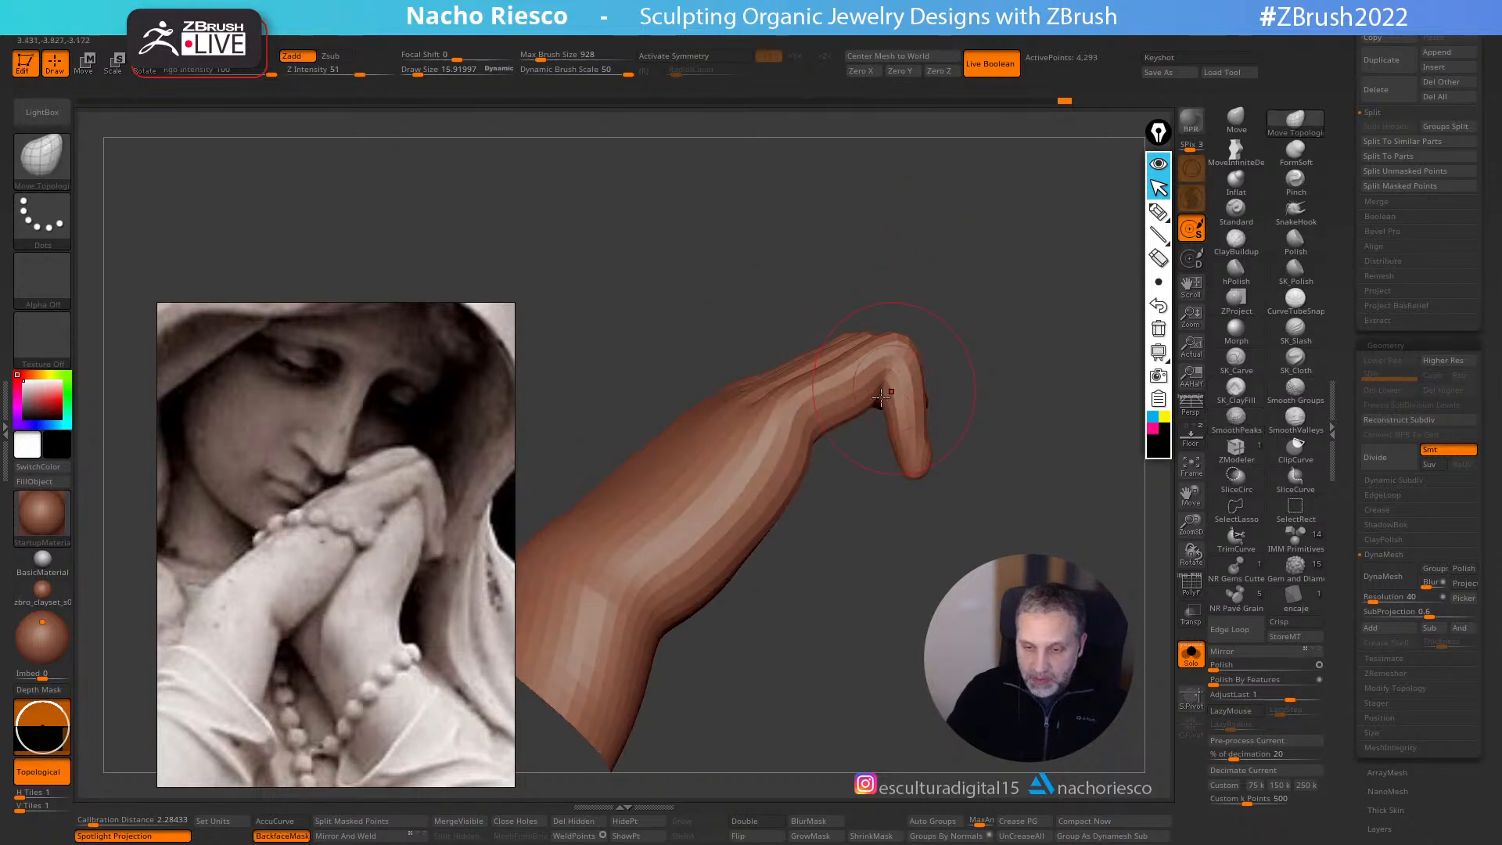
{"action": "left_click_drag", "start_coordinate": [836, 485], "coordinate": [859, 565]}
{"action": "right_click_drag", "start_coordinate": [837, 401], "coordinate": [947, 331]}
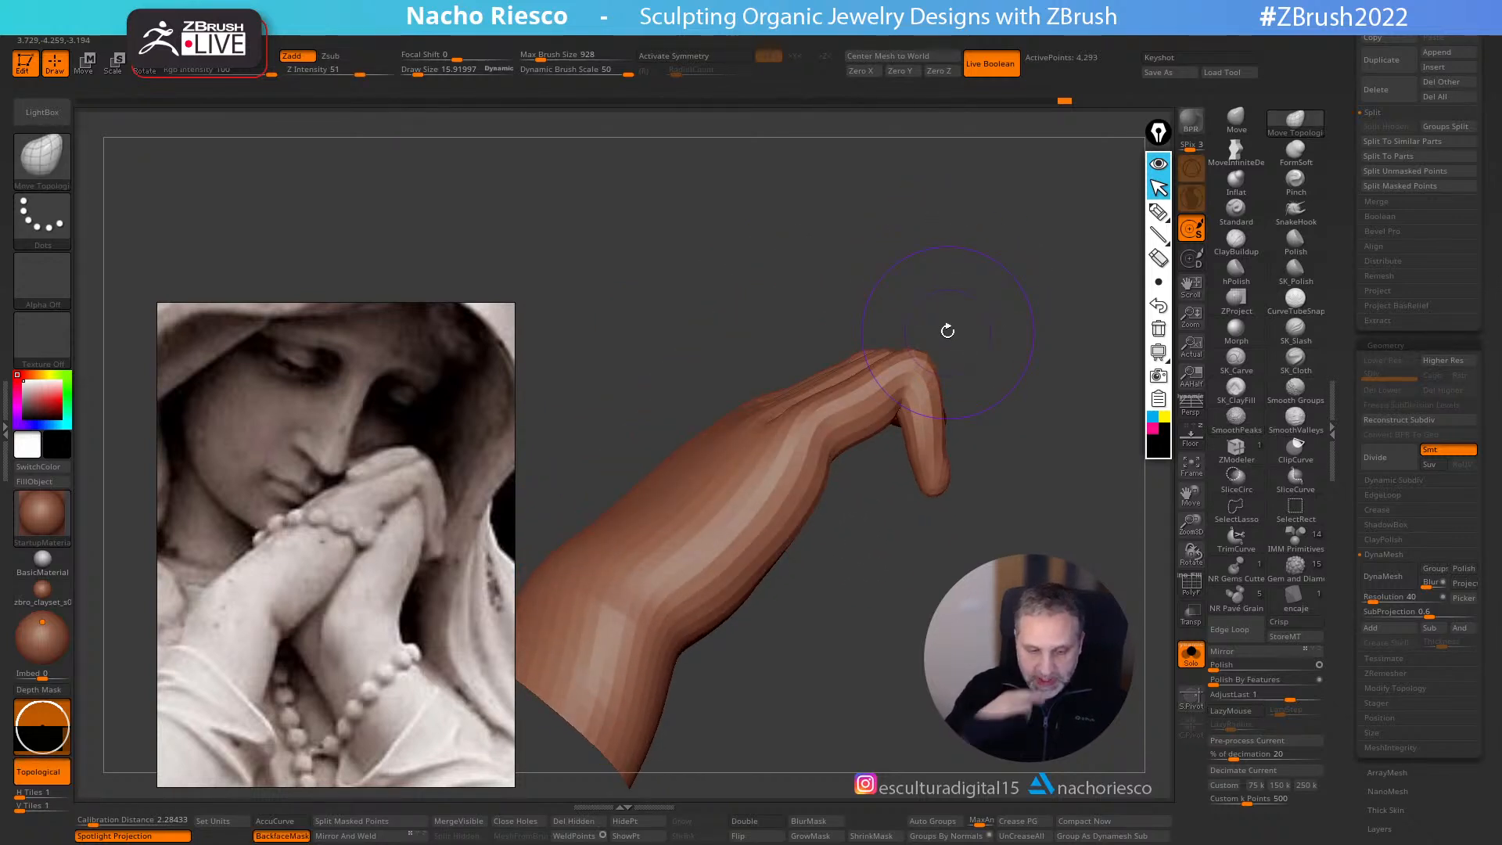
{"action": "left_click_drag", "start_coordinate": [929, 445], "coordinate": [933, 464]}
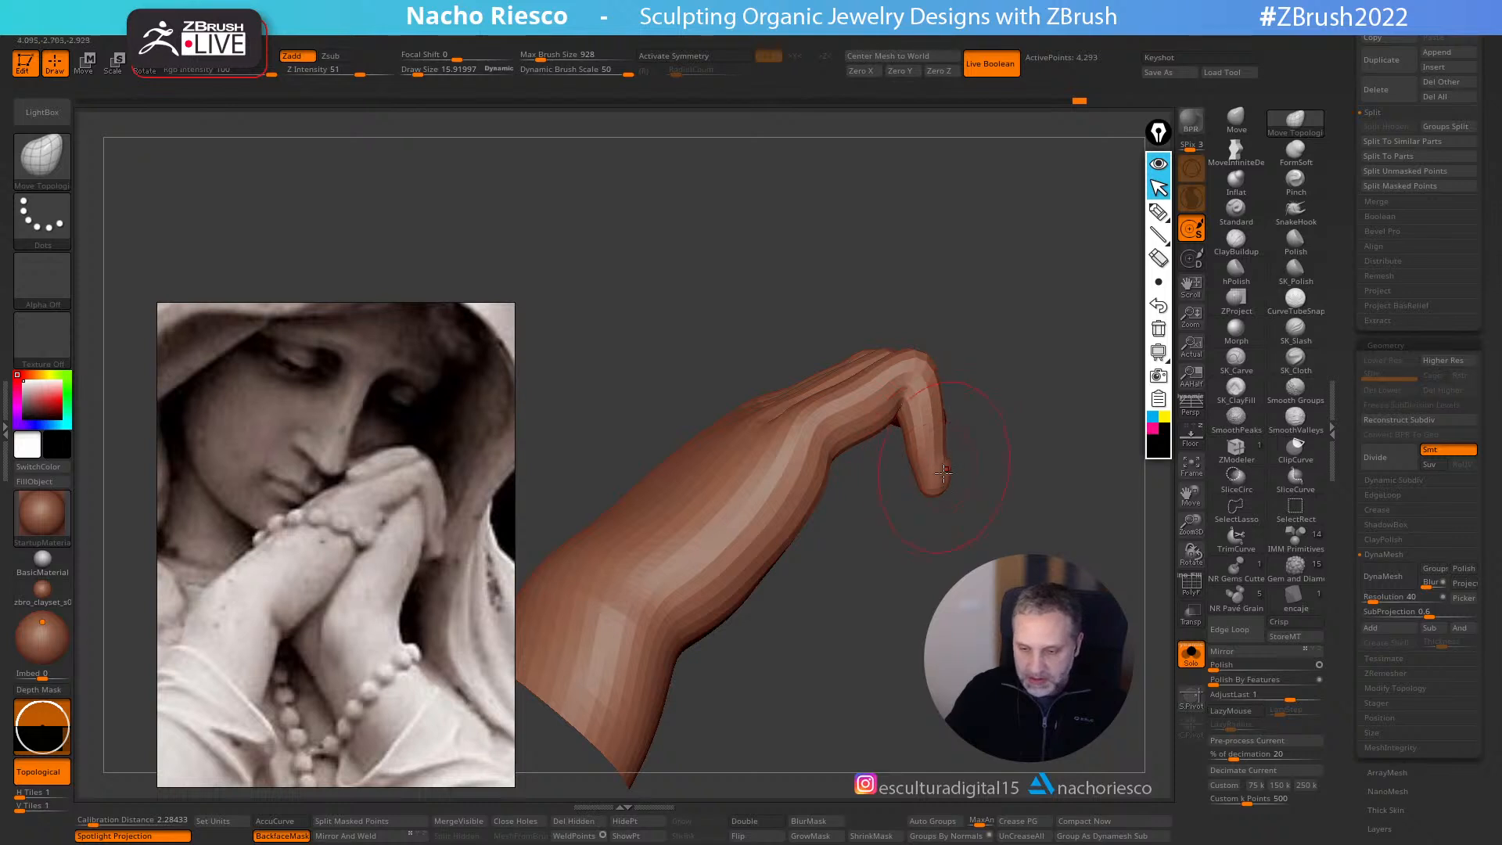
{"action": "right_click_drag", "start_coordinate": [981, 495], "coordinate": [923, 516]}
- Set the draw size to about 18 and divide the hand mesh up to subdivision level 3
{"action": "key", "text": "s"}
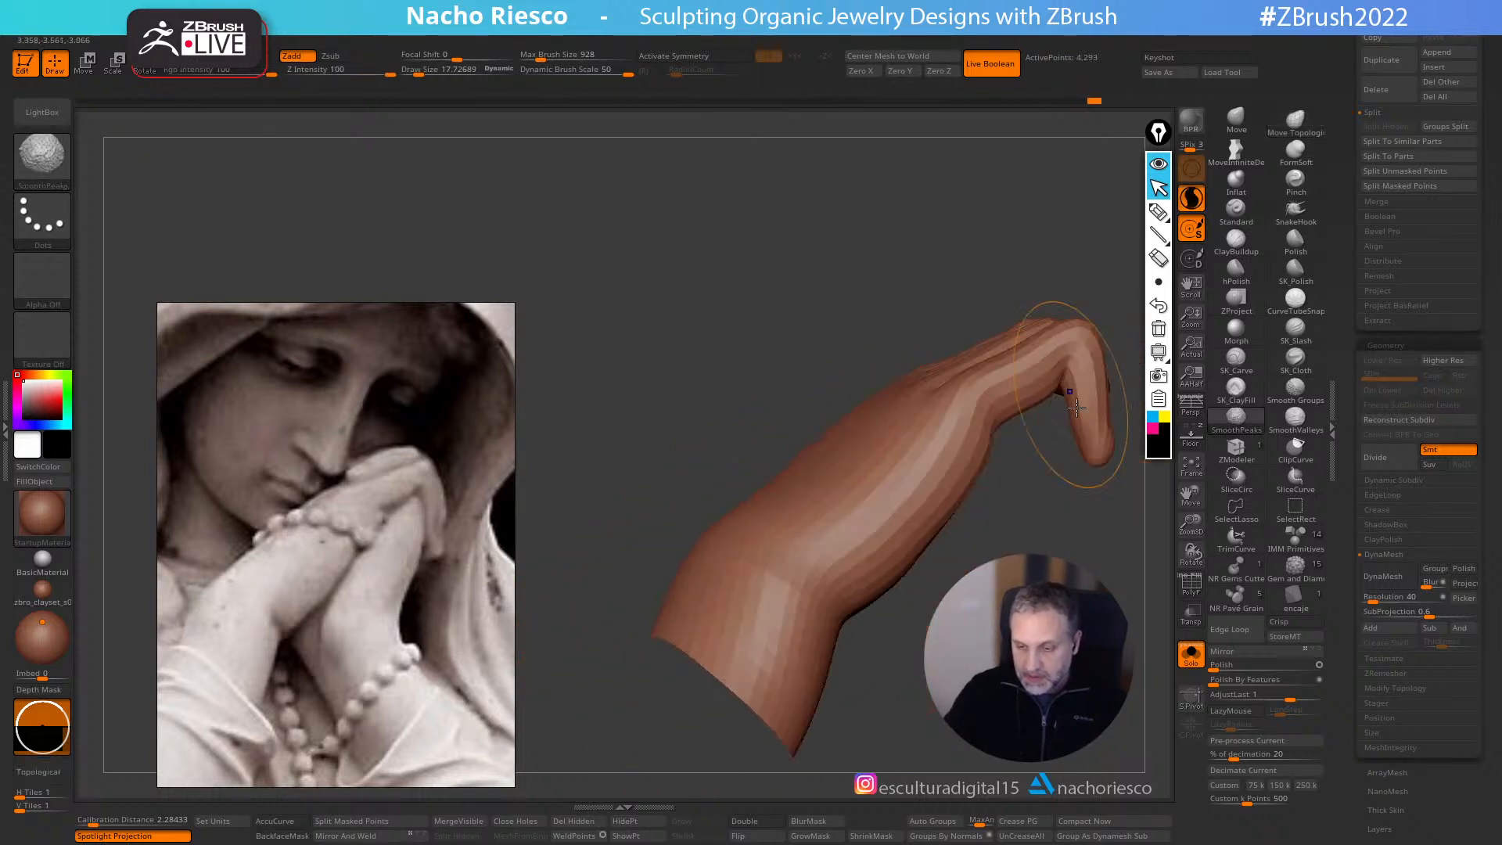
{"action": "right_click_drag", "start_coordinate": [1033, 616], "coordinate": [920, 627], "text": "alt"}
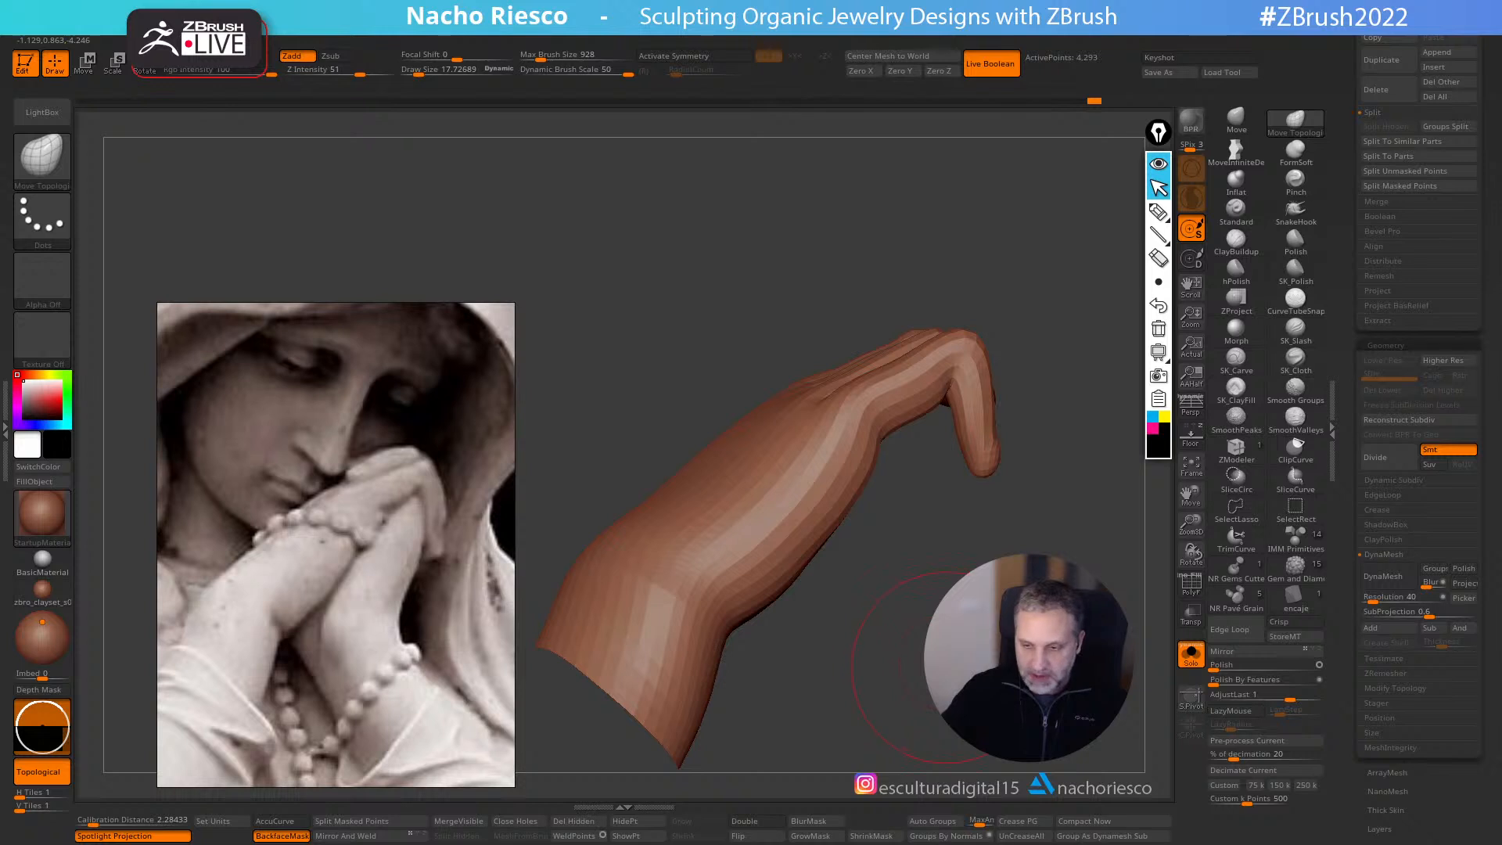
{"action": "left_click", "coordinate": [1377, 462]}
{"action": "left_click", "coordinate": [1385, 465]}
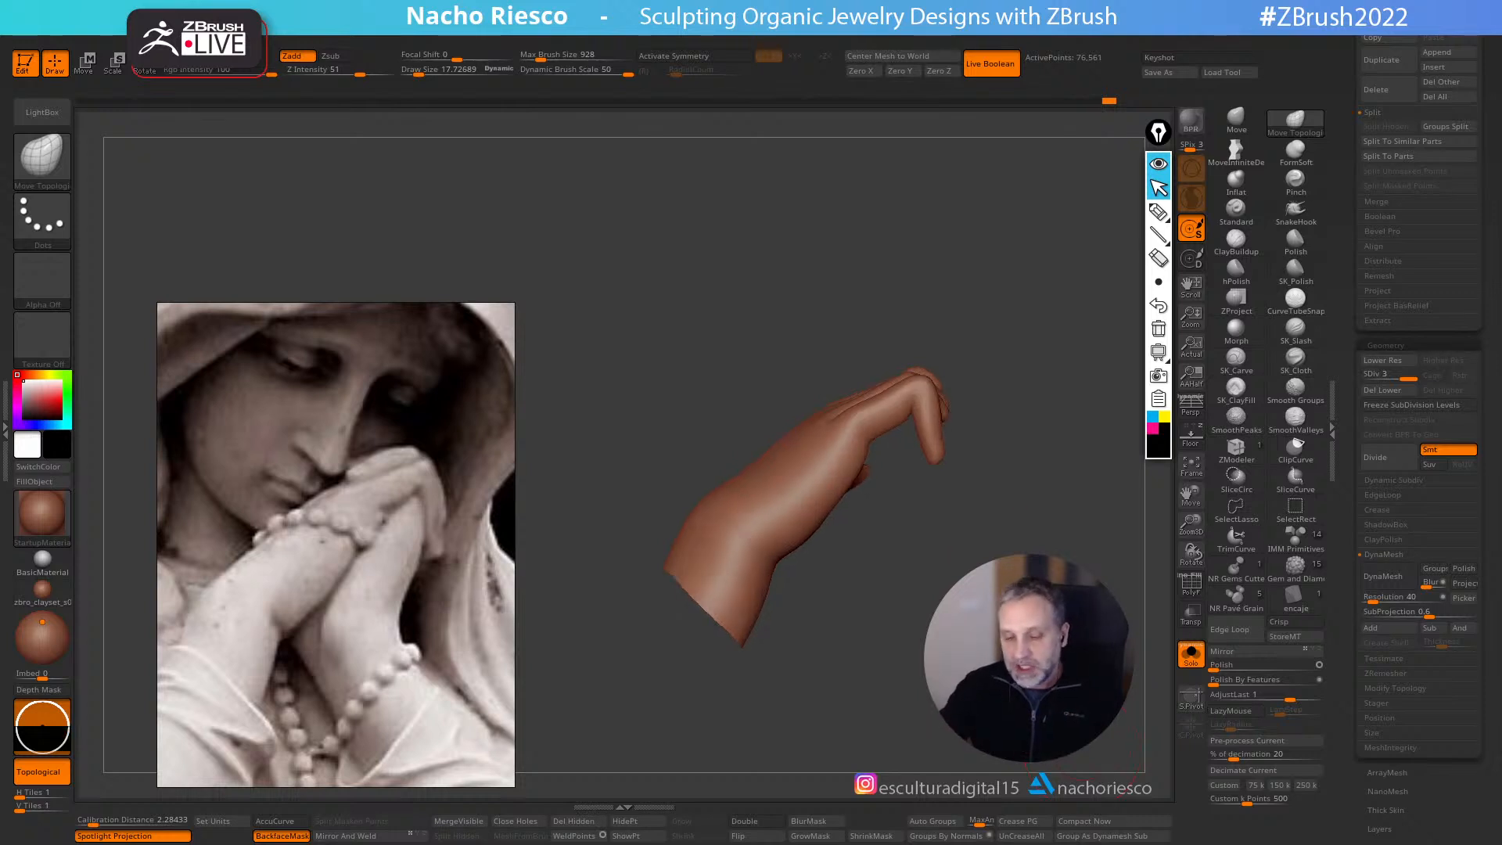
- Show the hand together with the whole relief and compare its placement with the floor reference image and the photo
{"action": "left_click", "coordinate": [1191, 656]}
{"action": "left_click_drag", "start_coordinate": [1126, 499], "coordinate": [1054, 454]}
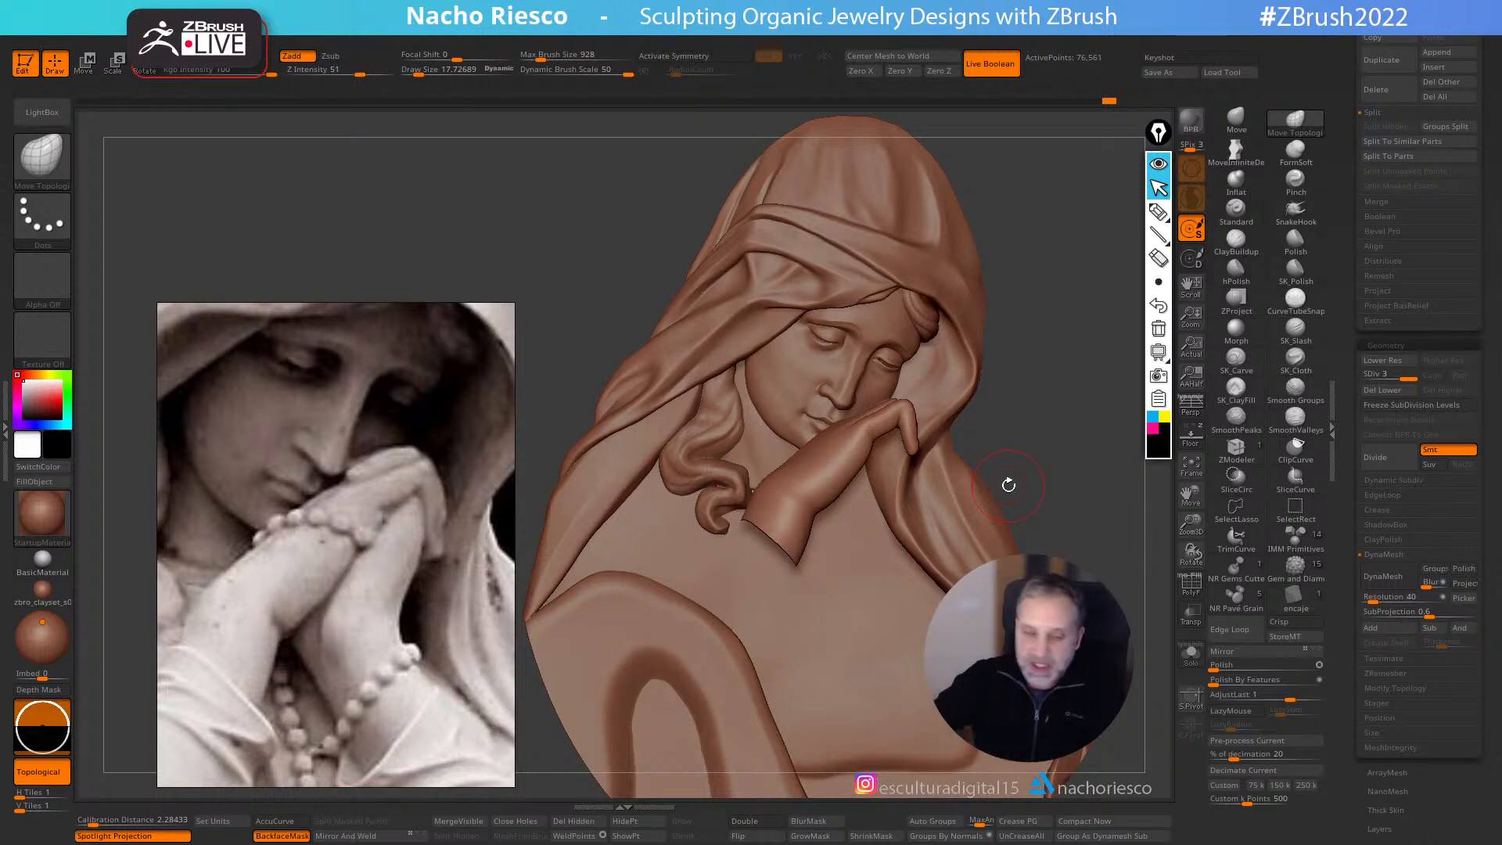
{"action": "scroll", "coordinate": [350, 528], "scroll_direction": "up", "scroll_amount": 3}
{"action": "left_click_drag", "start_coordinate": [350, 528], "coordinate": [281, 537]}
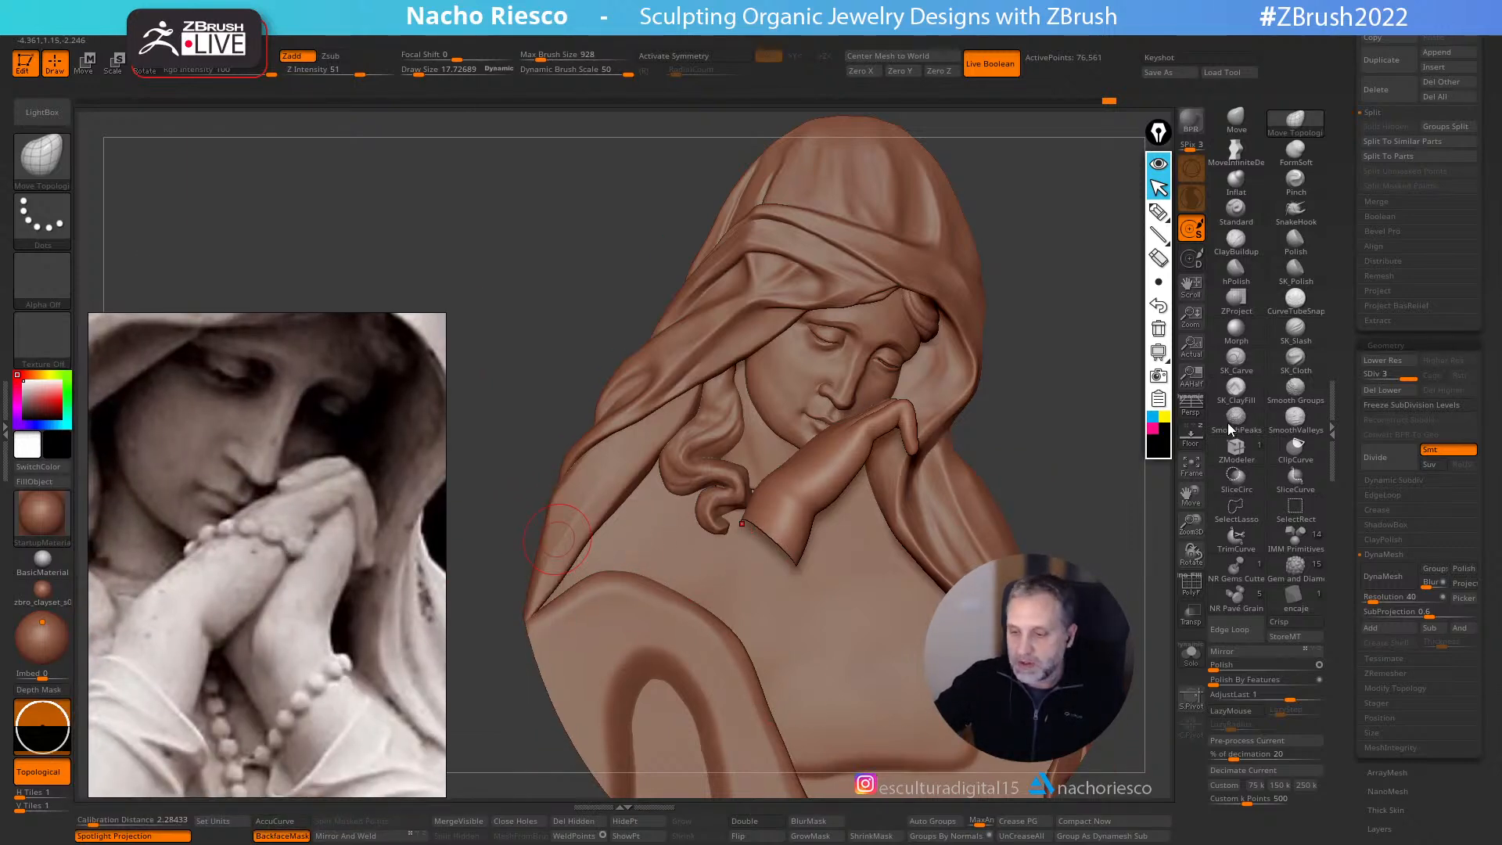
{"action": "left_click", "coordinate": [1200, 436]}
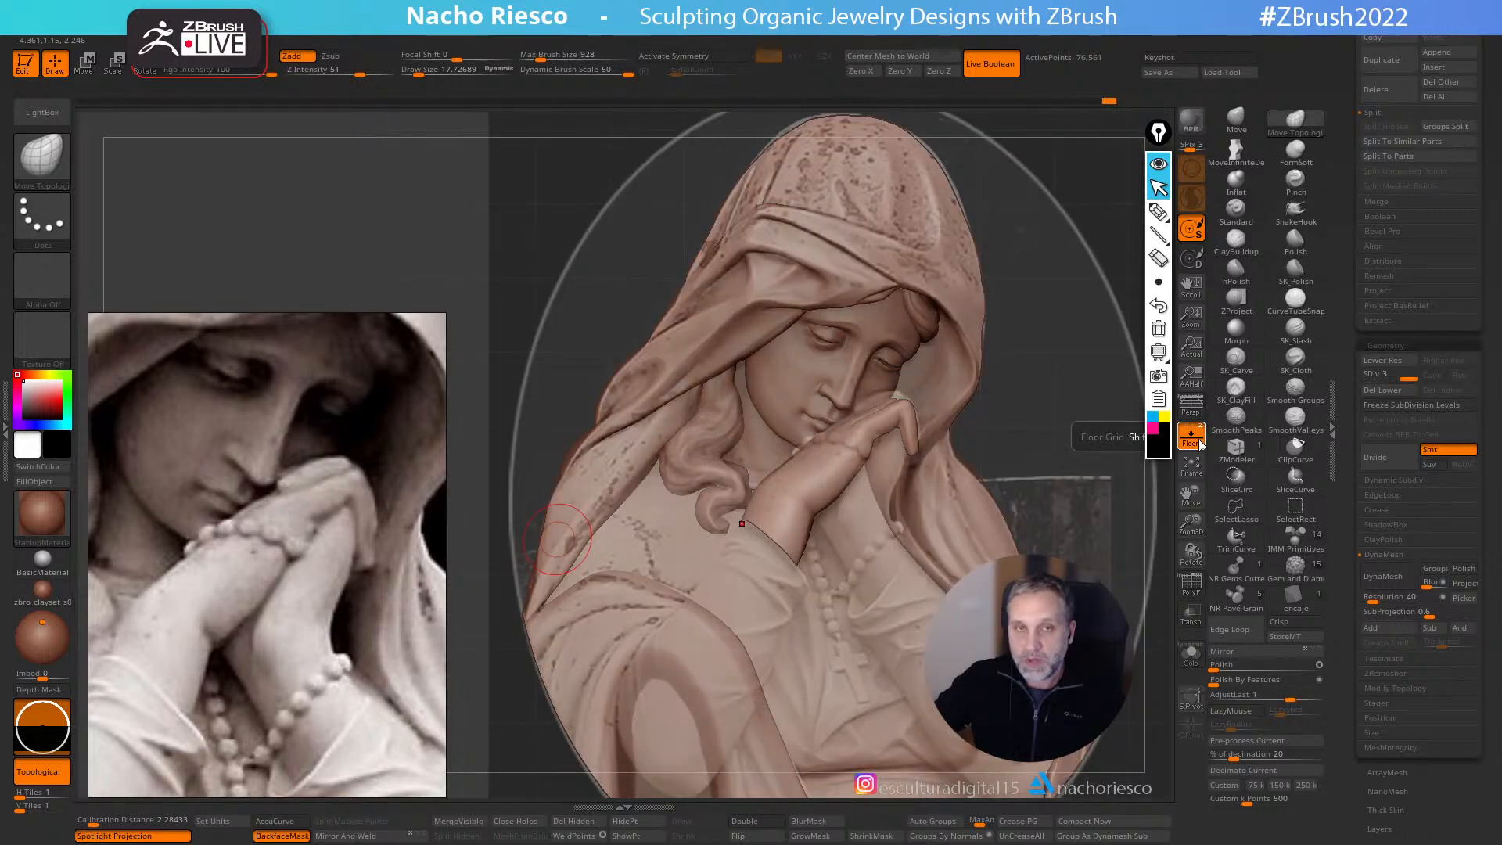
{"action": "left_click", "coordinate": [1199, 439]}
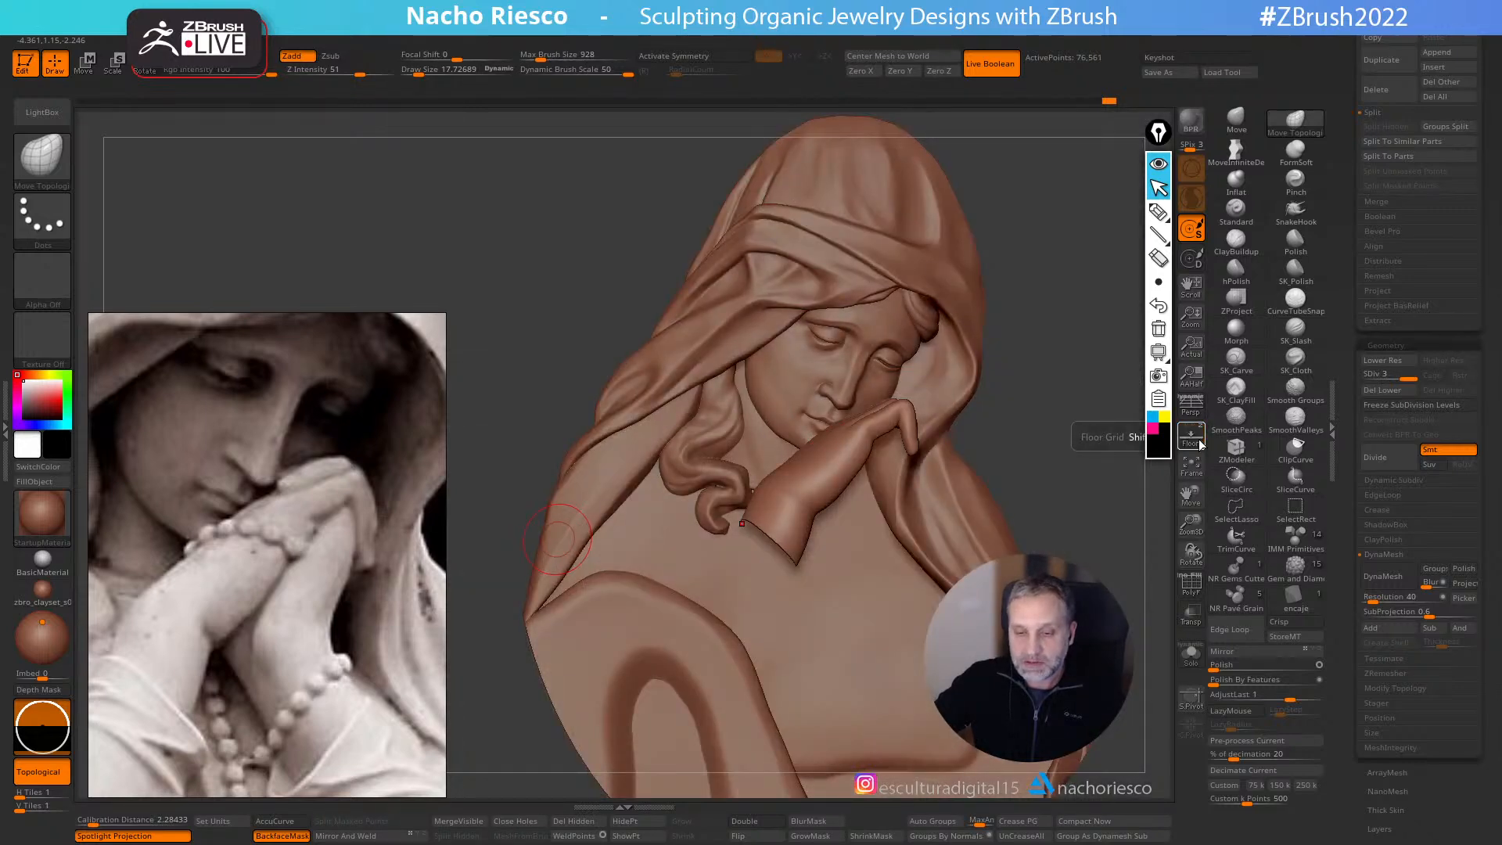
{"action": "left_click_drag", "start_coordinate": [399, 577], "coordinate": [393, 488]}
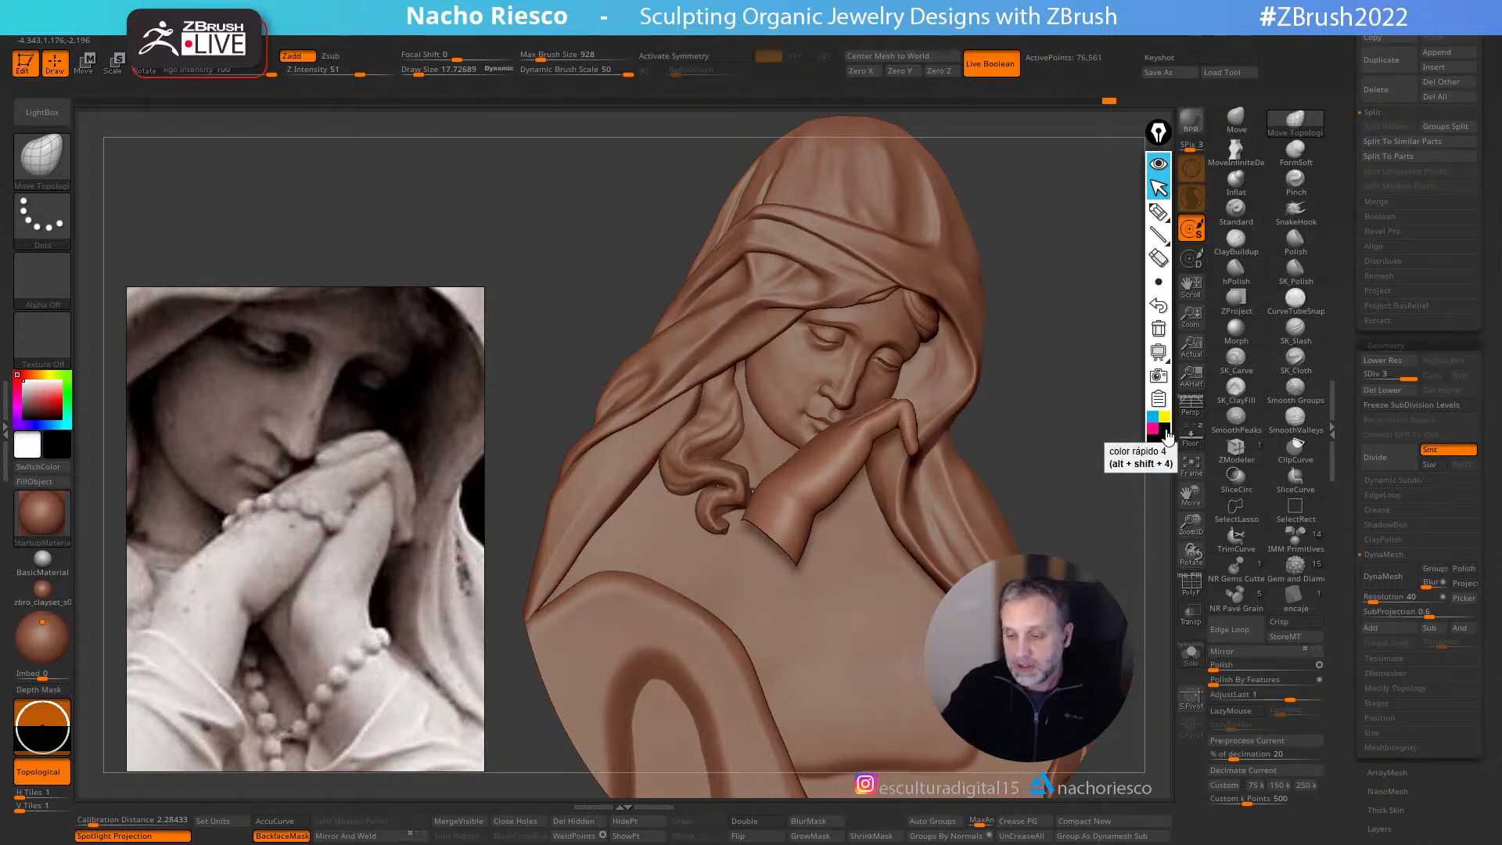
- Draw an arrow to the reference photo and write the note "PURE REF" beside it
{"action": "left_click", "coordinate": [1158, 211]}
{"action": "mouse_move", "coordinate": [413, 197]}
{"action": "left_mouse_down"}
{"action": "mouse_move", "coordinate": [381, 279]}
{"action": "mouse_move", "coordinate": [391, 266]}
{"action": "left_mouse_up"}
{"action": "mouse_move", "coordinate": [435, 215]}
{"action": "left_mouse_down"}
{"action": "mouse_move", "coordinate": [478, 177]}
{"action": "mouse_move", "coordinate": [525, 172]}
{"action": "mouse_move", "coordinate": [466, 245]}
{"action": "mouse_move", "coordinate": [505, 230]}
{"action": "mouse_move", "coordinate": [518, 200]}
{"action": "left_mouse_up"}
{"action": "left_click_drag", "start_coordinate": [524, 196], "coordinate": [530, 219]}
{"action": "mouse_move", "coordinate": [522, 198]}
{"action": "left_mouse_down"}
{"action": "mouse_move", "coordinate": [540, 191]}
{"action": "mouse_move", "coordinate": [538, 203]}
{"action": "left_mouse_up"}
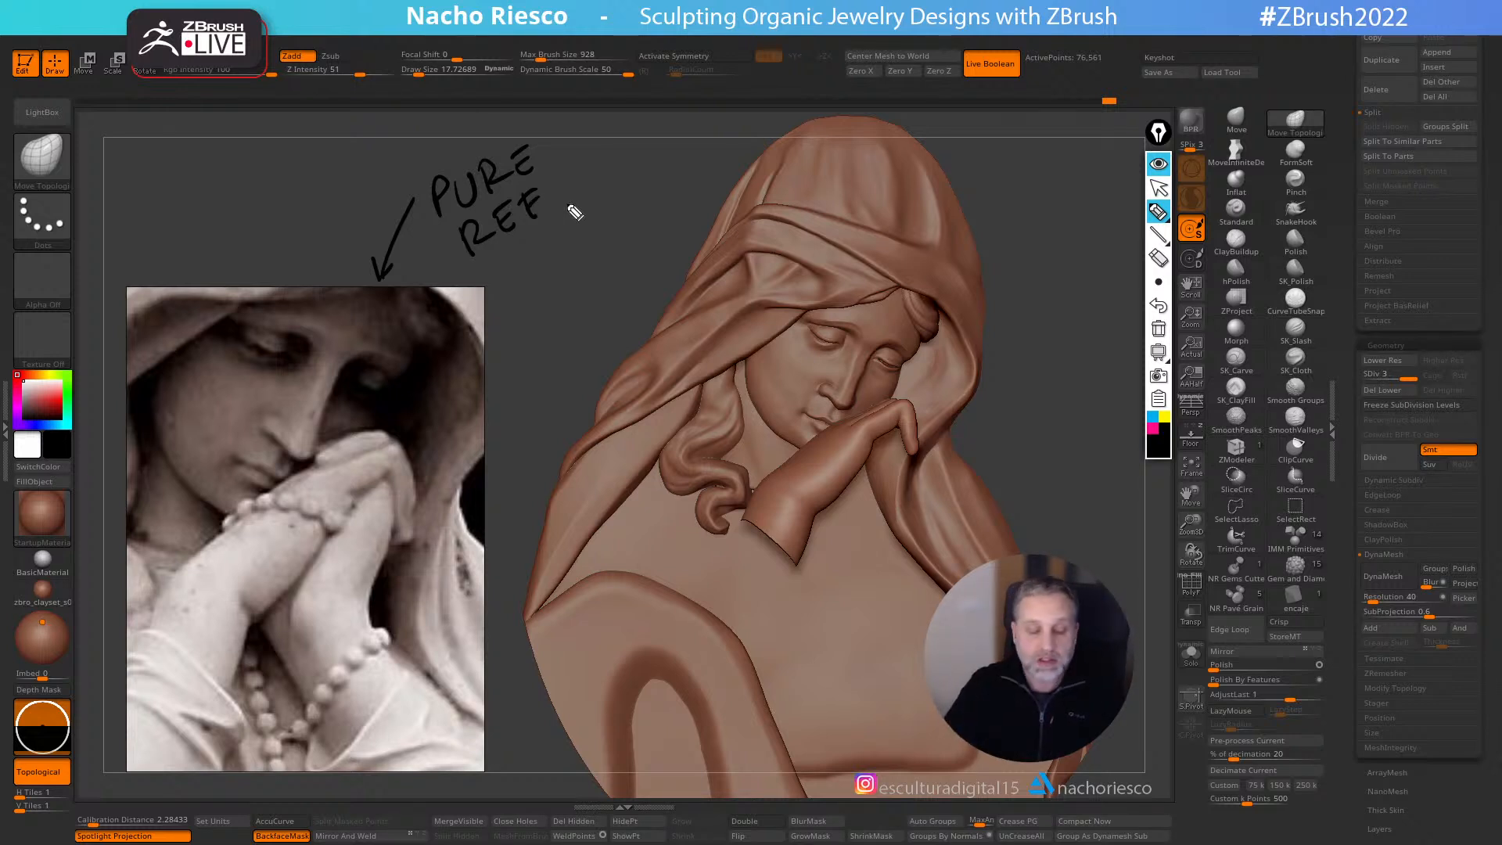
- Return to the pointer and reframe the PureRef photo so the entire statue is in view
{"action": "left_click", "coordinate": [1159, 188]}
{"action": "left_click", "coordinate": [310, 469]}
{"action": "scroll", "coordinate": [310, 470], "scroll_direction": "down", "scroll_amount": 5}
{"action": "scroll", "coordinate": [310, 492], "scroll_direction": "down", "scroll_amount": 2}
{"action": "scroll", "coordinate": [310, 491], "scroll_direction": "up", "scroll_amount": 8}
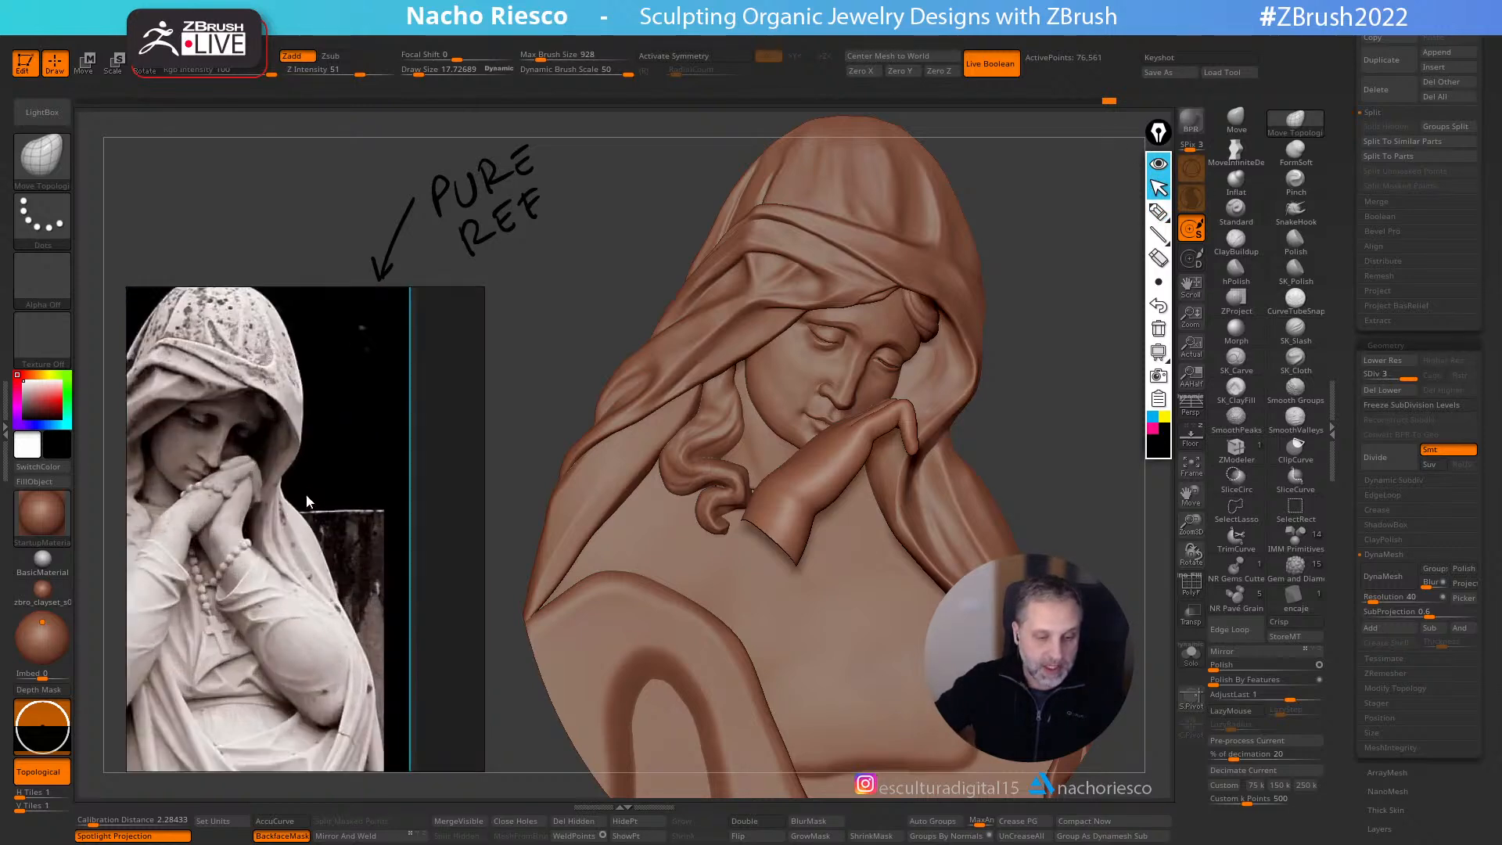
{"action": "scroll", "coordinate": [308, 499], "scroll_direction": "down", "scroll_amount": 8}
{"action": "middle_click_drag", "start_coordinate": [296, 493], "coordinate": [437, 450]}
{"action": "left_click_drag", "start_coordinate": [373, 389], "coordinate": [163, 613]}
{"action": "scroll", "coordinate": [289, 510], "scroll_direction": "up", "scroll_amount": 5}
{"action": "scroll", "coordinate": [263, 504], "scroll_direction": "down", "scroll_amount": 4}
{"action": "scroll", "coordinate": [266, 518], "scroll_direction": "up", "scroll_amount": 4}
{"action": "left_click_drag", "start_coordinate": [340, 560], "coordinate": [332, 503]}
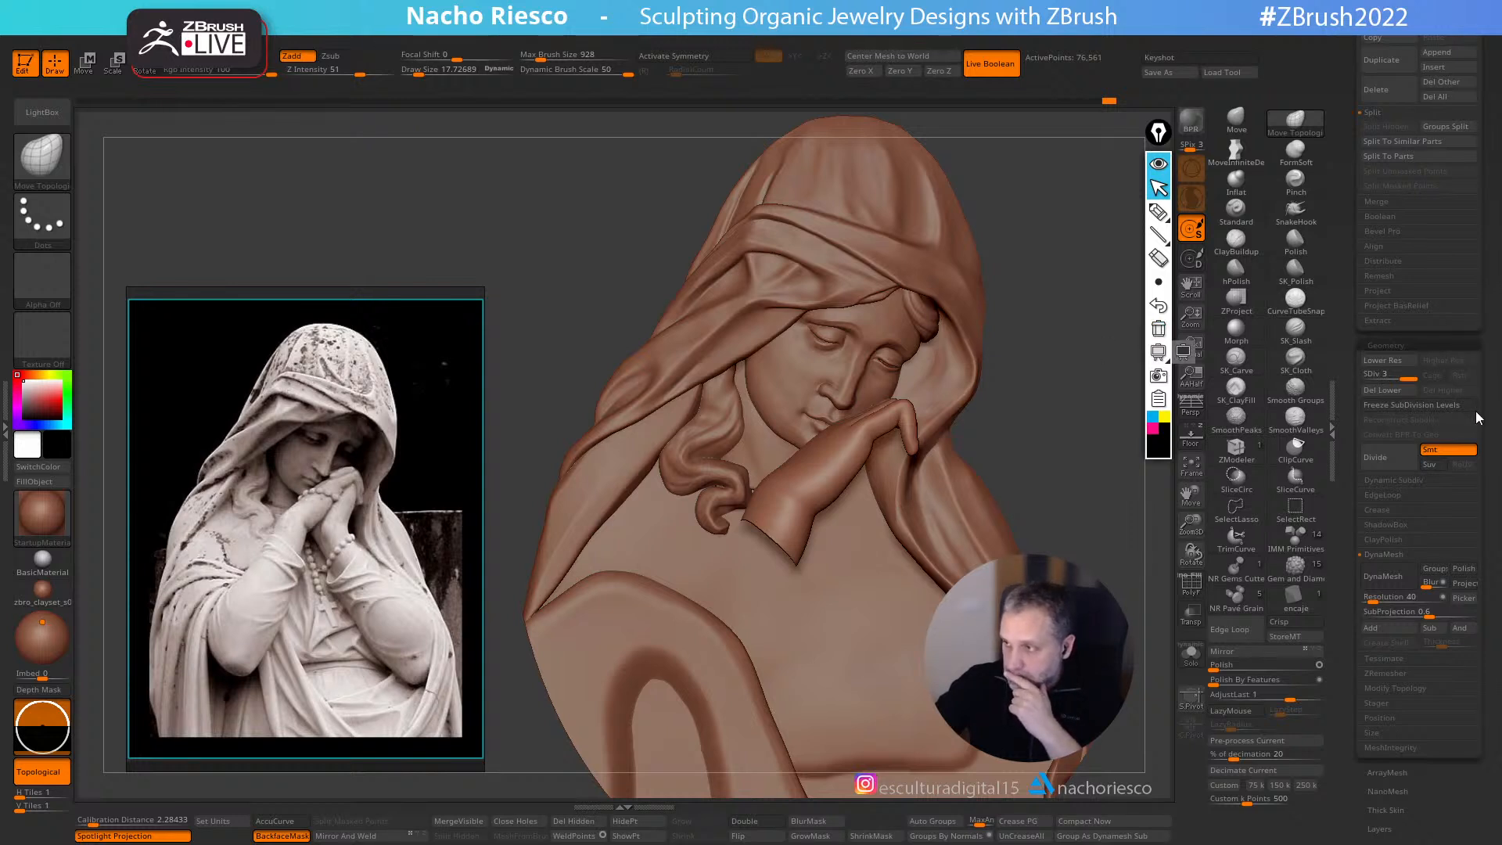
- Try the Move brush around the closed eye of the face subtool at a draw size of about 11
{"action": "mouse_move", "coordinate": [1033, 393]}
{"action": "left_mouse_down"}
{"action": "mouse_move", "coordinate": [1043, 415]}
{"action": "mouse_move", "coordinate": [1047, 383]}
{"action": "mouse_move", "coordinate": [1063, 587]}
{"action": "left_mouse_up"}
{"action": "left_click", "coordinate": [1236, 120]}
{"action": "left_click", "coordinate": [791, 339], "text": "alt"}
{"action": "key", "text": "s"}
{"action": "mouse_move", "coordinate": [791, 339]}
{"action": "left_mouse_down"}
{"action": "mouse_move", "coordinate": [753, 341]}
{"action": "mouse_move", "coordinate": [769, 342]}
{"action": "left_mouse_up"}
{"action": "key", "text": "ctrl+z"}
{"action": "key", "text": "ctrl+z"}
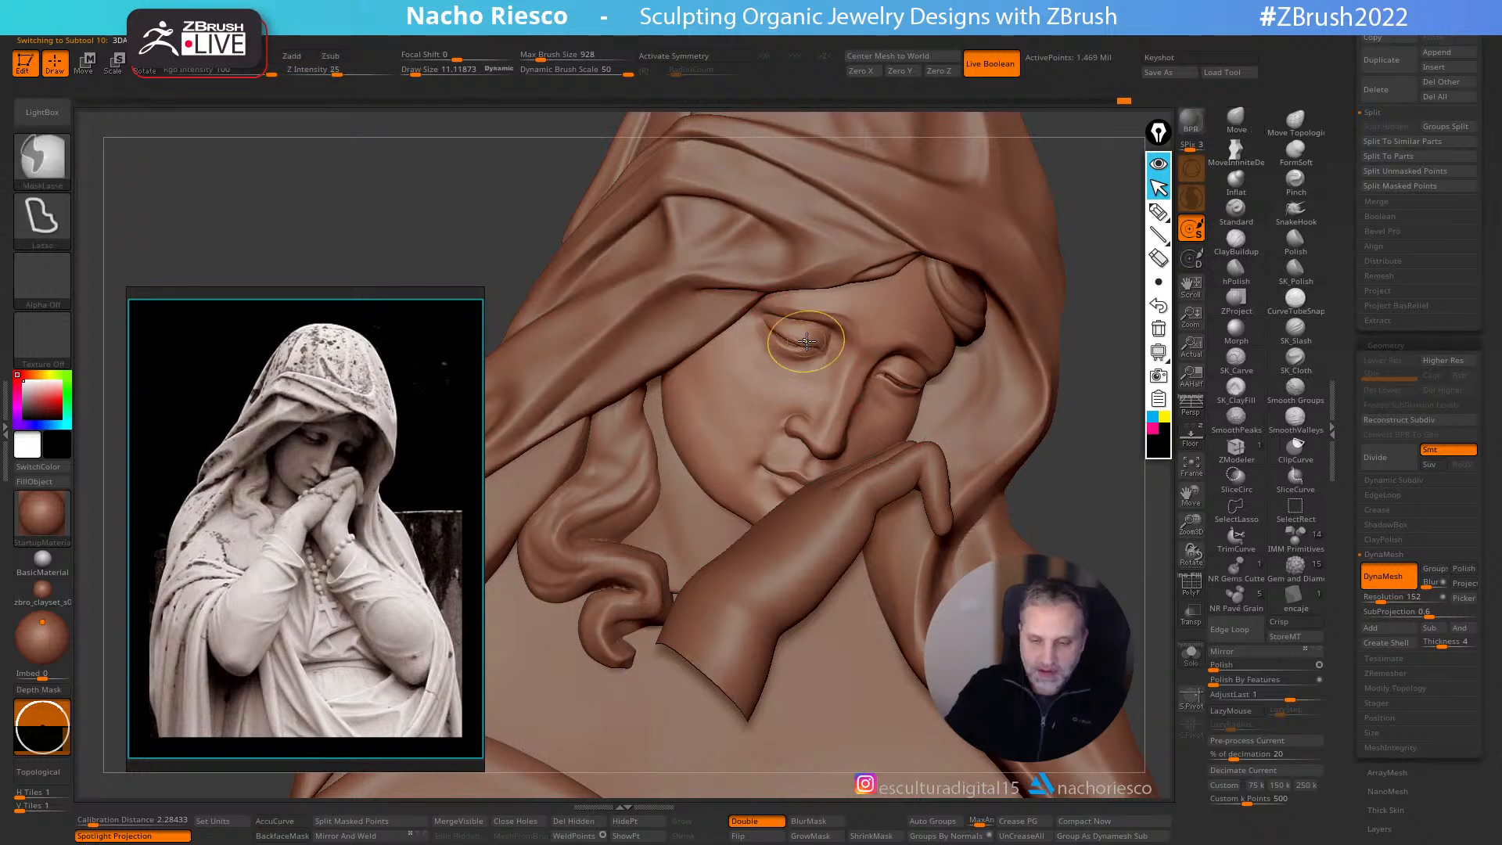
{"action": "key", "text": "bracketright"}
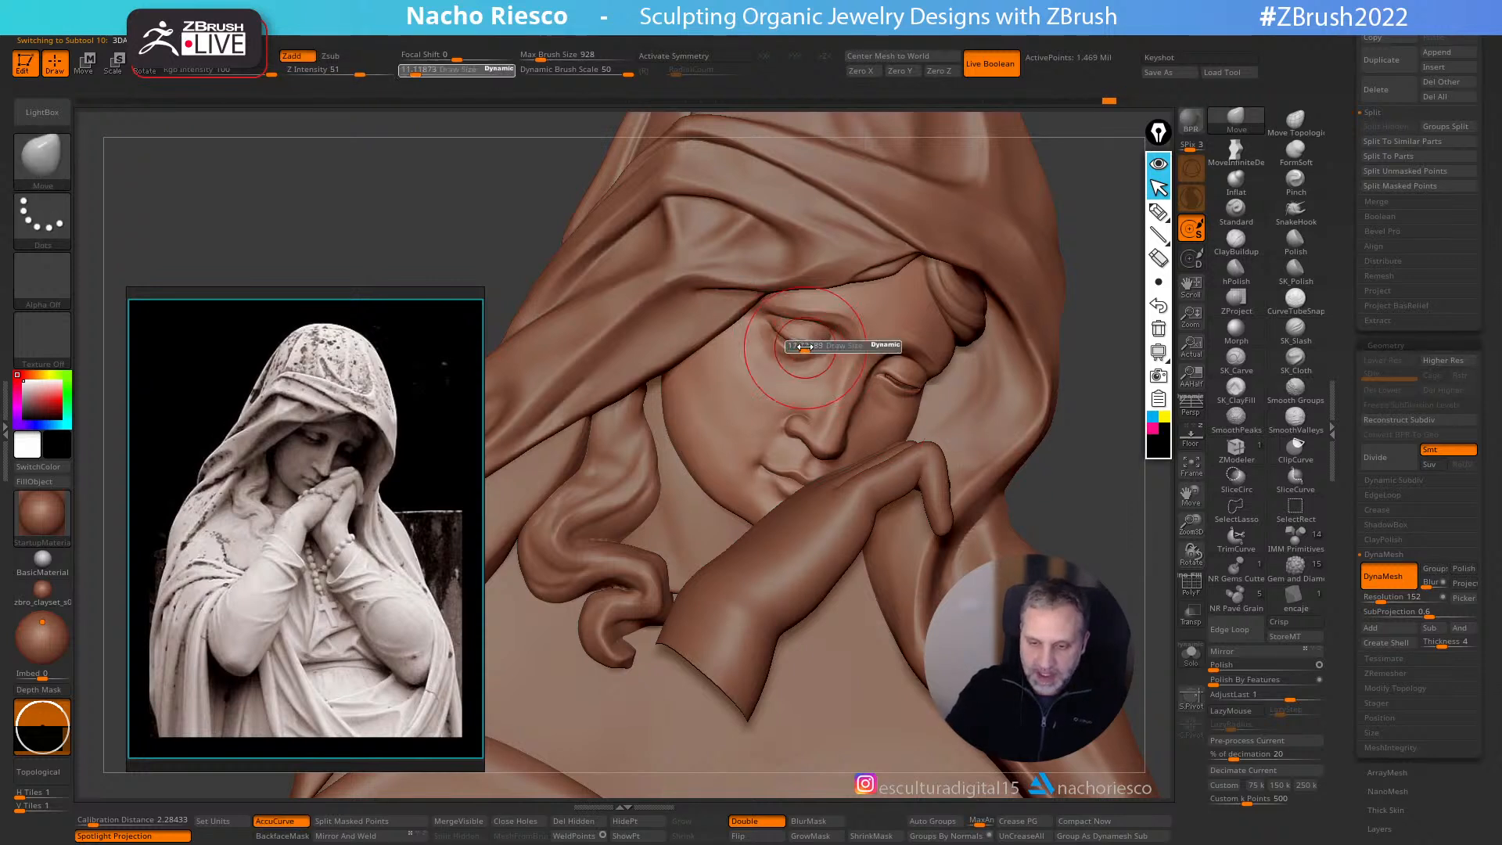
- Select the hand subtool, isolate it and place the transform gizmo at the middle of the hand
{"action": "left_click", "coordinate": [872, 493], "text": "alt"}
{"action": "left_click_drag", "start_coordinate": [1080, 517], "coordinate": [1114, 585], "text": "alt"}
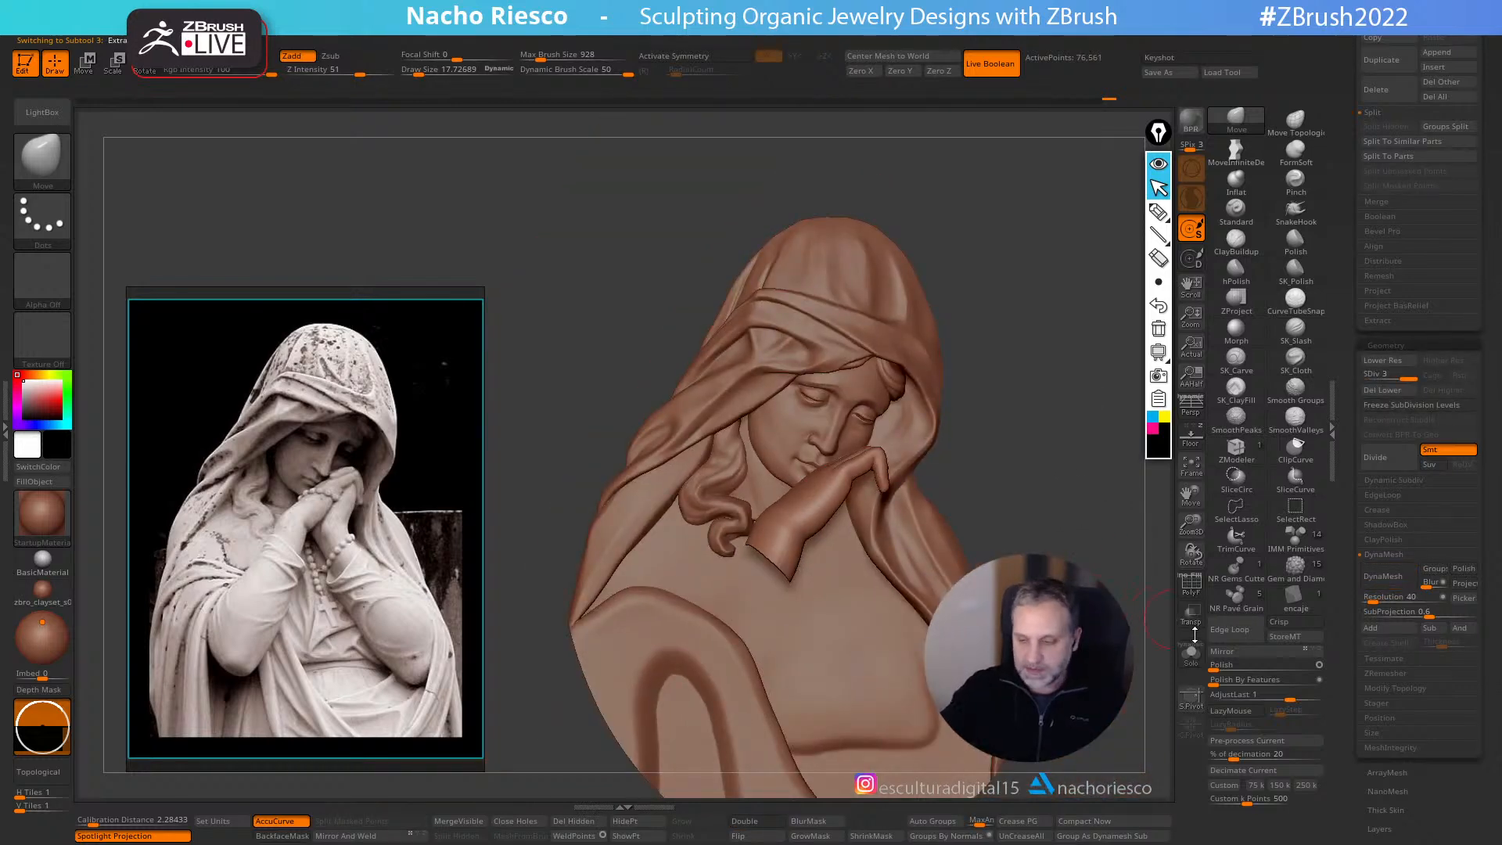
{"action": "right_click_drag", "start_coordinate": [1127, 619], "coordinate": [1221, 614], "text": "shift"}
{"action": "key", "text": "w"}
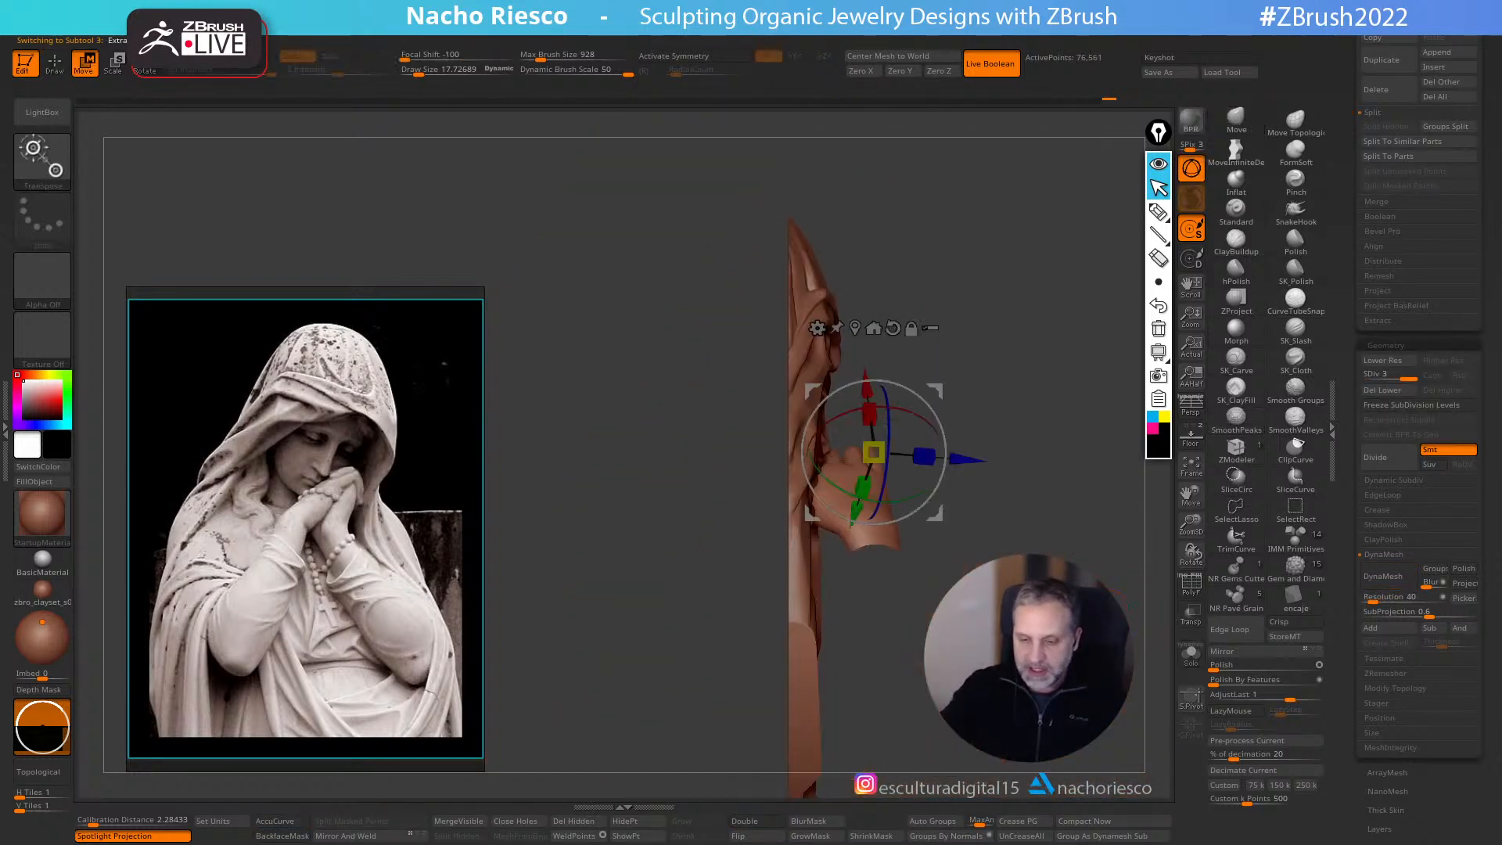
{"action": "left_click", "coordinate": [1191, 654]}
{"action": "right_click_drag", "start_coordinate": [1053, 548], "coordinate": [951, 462], "text": "ctrl"}
{"action": "right_click_drag", "start_coordinate": [951, 463], "coordinate": [931, 438], "text": "ctrl"}
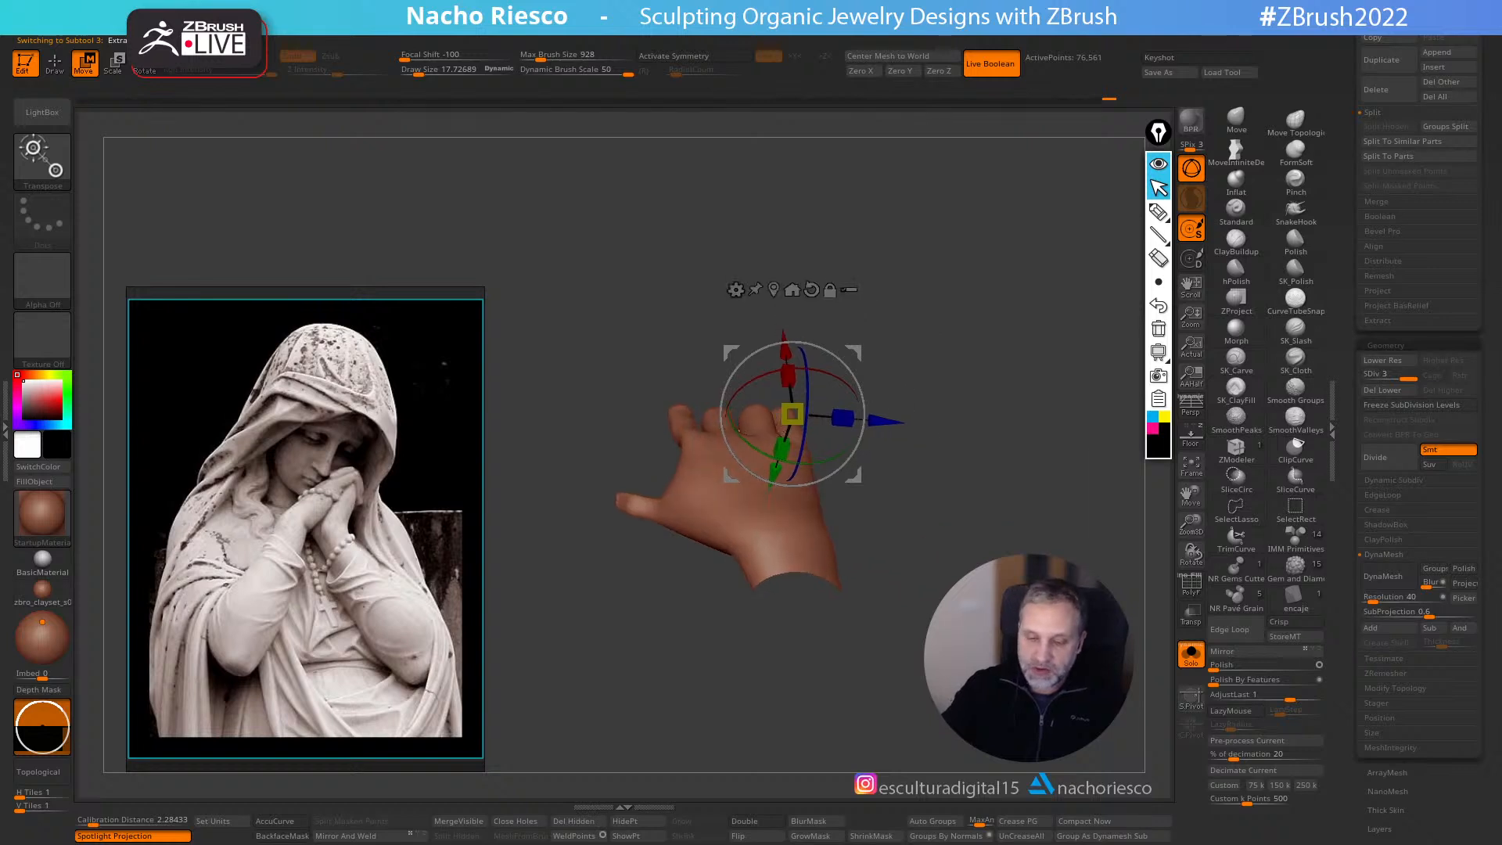
{"action": "left_click", "coordinate": [792, 291]}
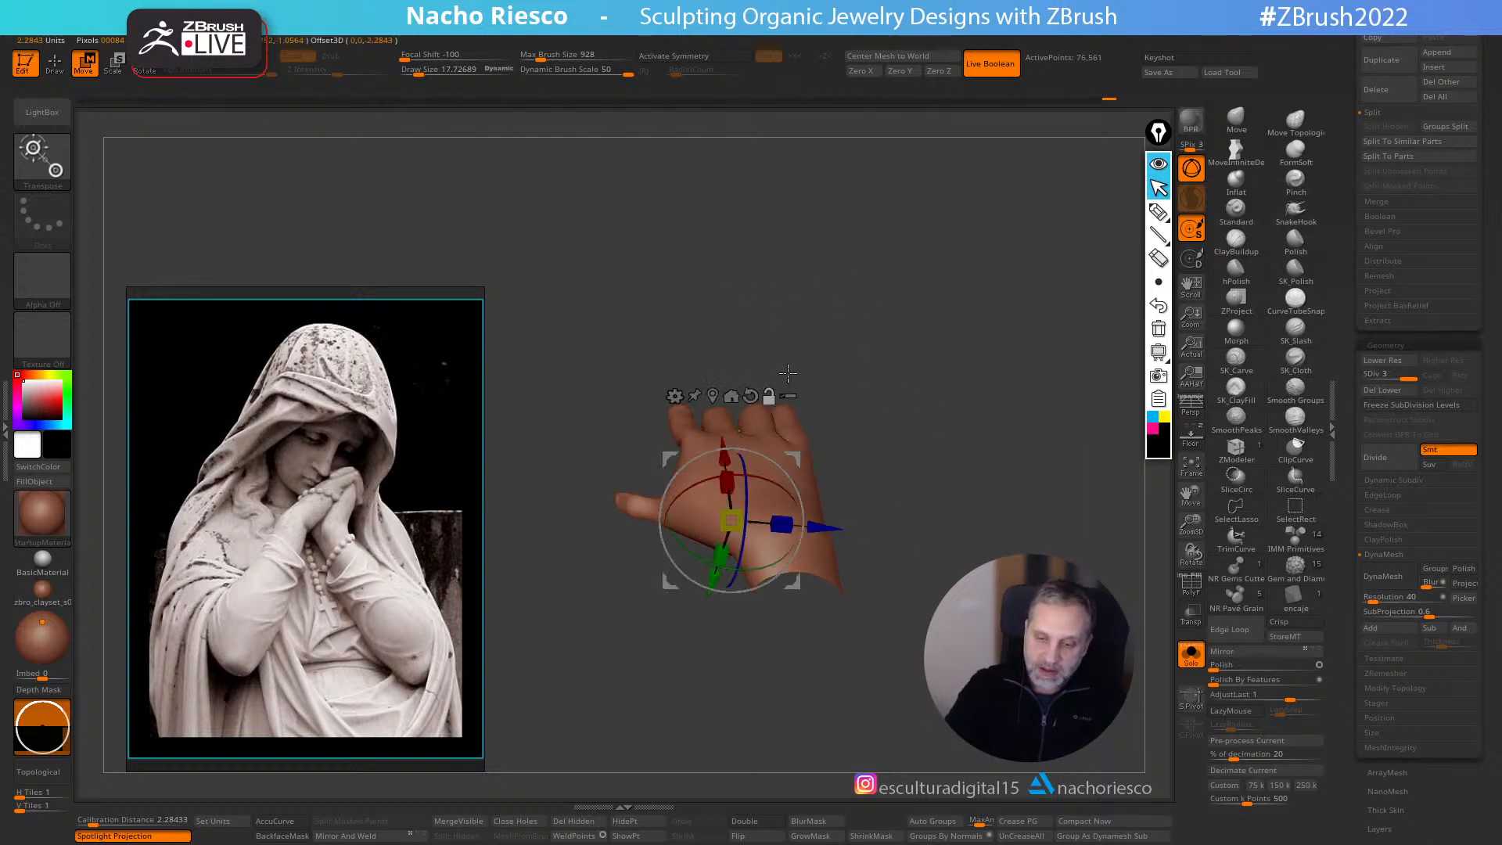
- Flatten the isolated hand along its depth axis with the transform gizmo
{"action": "left_click_drag", "start_coordinate": [814, 515], "coordinate": [1007, 392]}
{"action": "left_click_drag", "start_coordinate": [787, 524], "coordinate": [740, 523]}
{"action": "left_click_drag", "start_coordinate": [889, 459], "coordinate": [989, 427]}
{"action": "key", "text": "q"}
{"action": "mouse_move", "coordinate": [989, 485]}
{"action": "left_mouse_down"}
{"action": "mouse_move", "coordinate": [991, 534]}
{"action": "mouse_move", "coordinate": [932, 468]}
{"action": "left_mouse_up"}
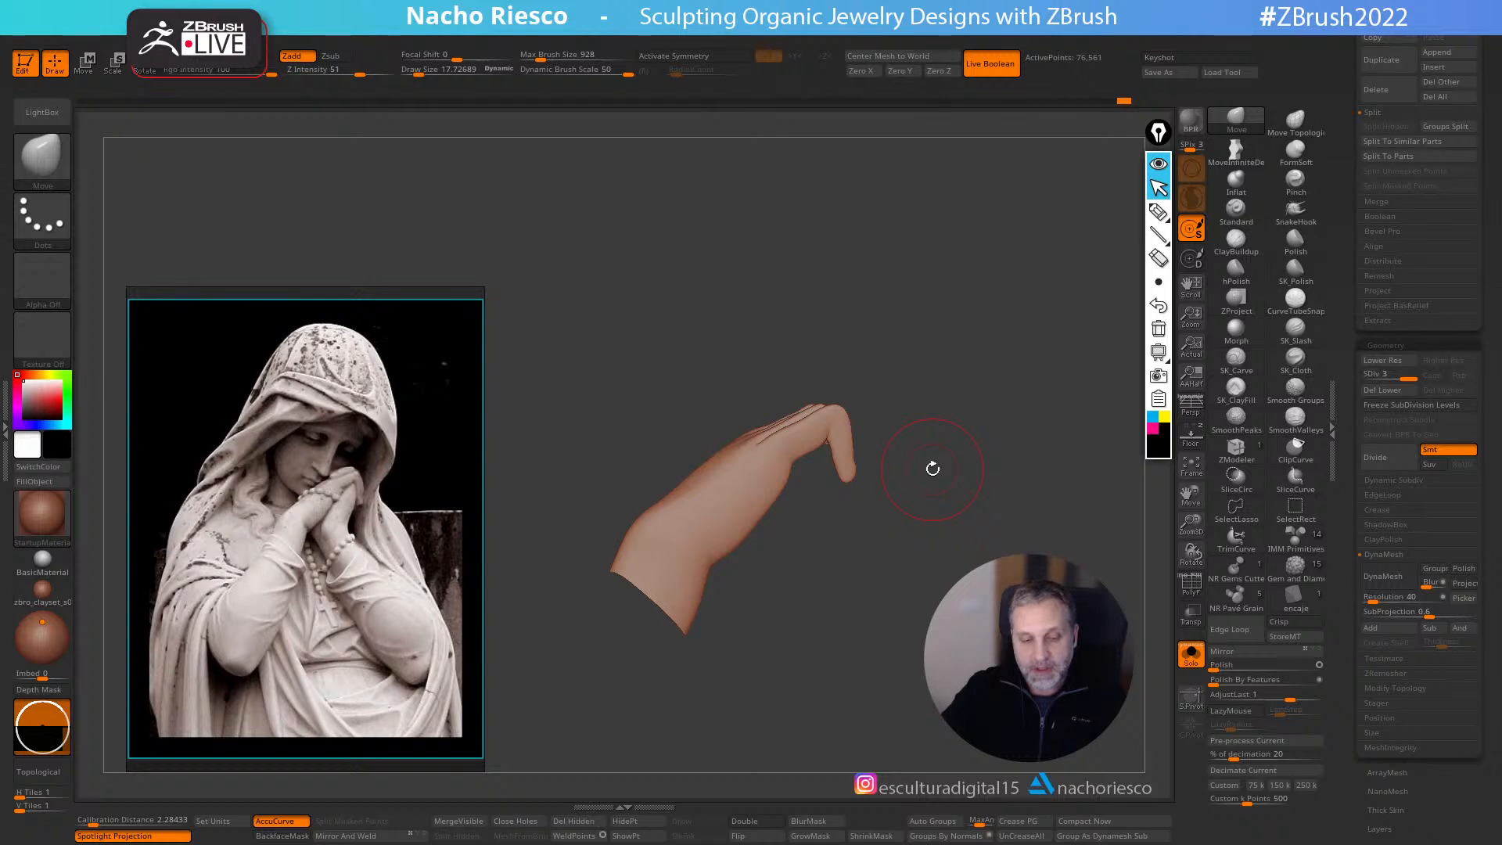
{"action": "mouse_move", "coordinate": [952, 593]}
{"action": "left_mouse_down"}
{"action": "mouse_move", "coordinate": [1032, 610]}
{"action": "mouse_move", "coordinate": [1017, 595]}
{"action": "mouse_move", "coordinate": [978, 595]}
{"action": "mouse_move", "coordinate": [1066, 694]}
{"action": "left_mouse_up"}
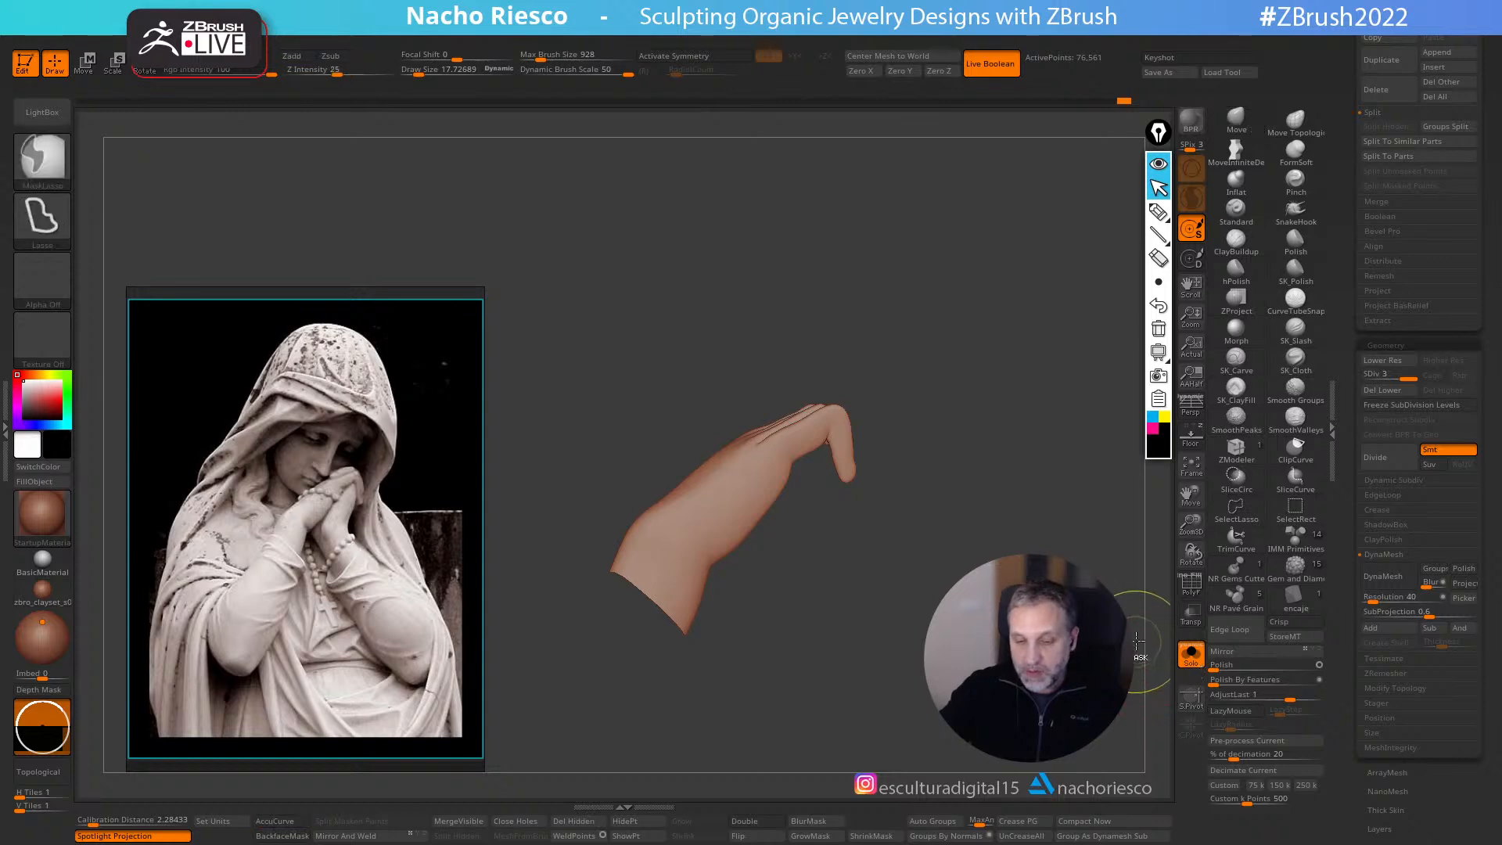
- Bring back the rest of the relief and tighten the hand's depth against it with the transform gizmo
{"action": "left_click", "coordinate": [1191, 654]}
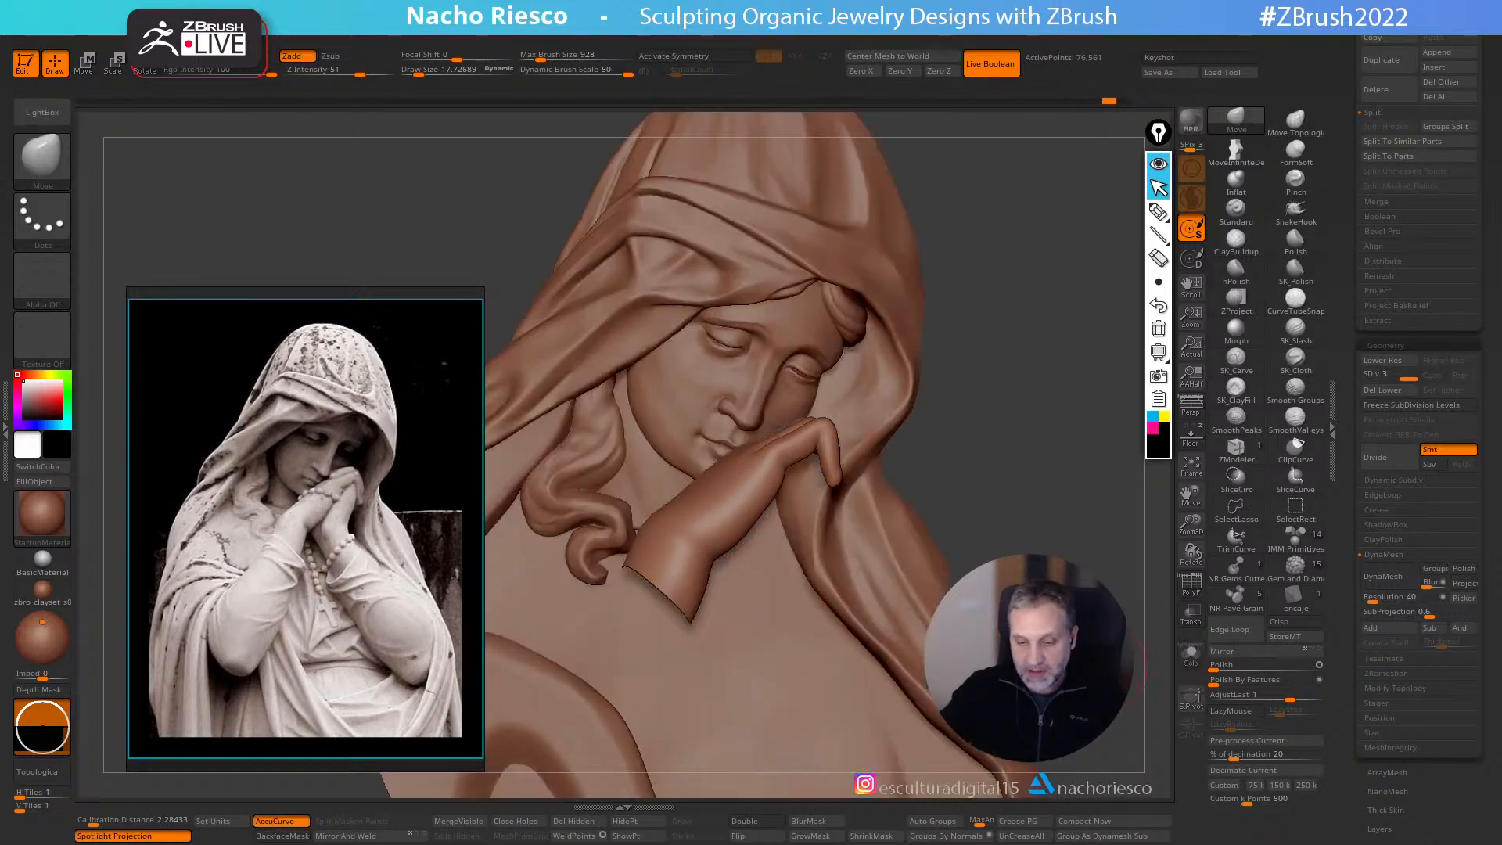
{"action": "left_click_drag", "start_coordinate": [1017, 595], "coordinate": [1121, 597]}
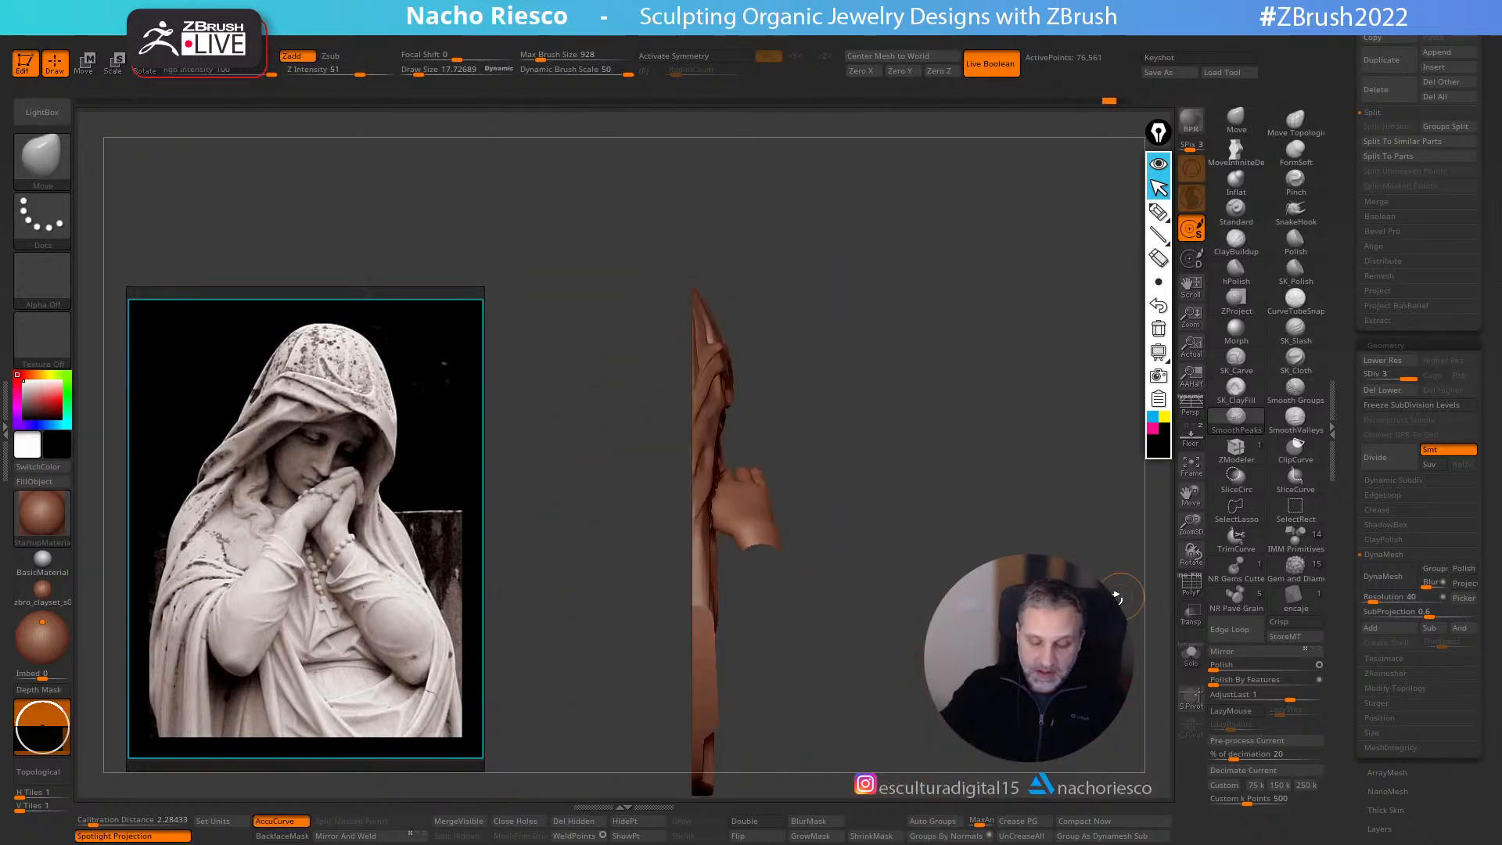
{"action": "left_click_drag", "start_coordinate": [1130, 537], "coordinate": [1130, 587], "text": "alt"}
{"action": "key", "text": "w"}
{"action": "left_click_drag", "start_coordinate": [787, 523], "coordinate": [745, 523]}
{"action": "key", "text": "q"}
- Examine how the hand fits against the face and veil from the side and the front
{"action": "left_click_drag", "start_coordinate": [959, 456], "coordinate": [959, 548], "text": "alt"}
{"action": "left_click_drag", "start_coordinate": [1010, 505], "coordinate": [906, 491]}
{"action": "left_click_drag", "start_coordinate": [861, 375], "coordinate": [925, 481]}
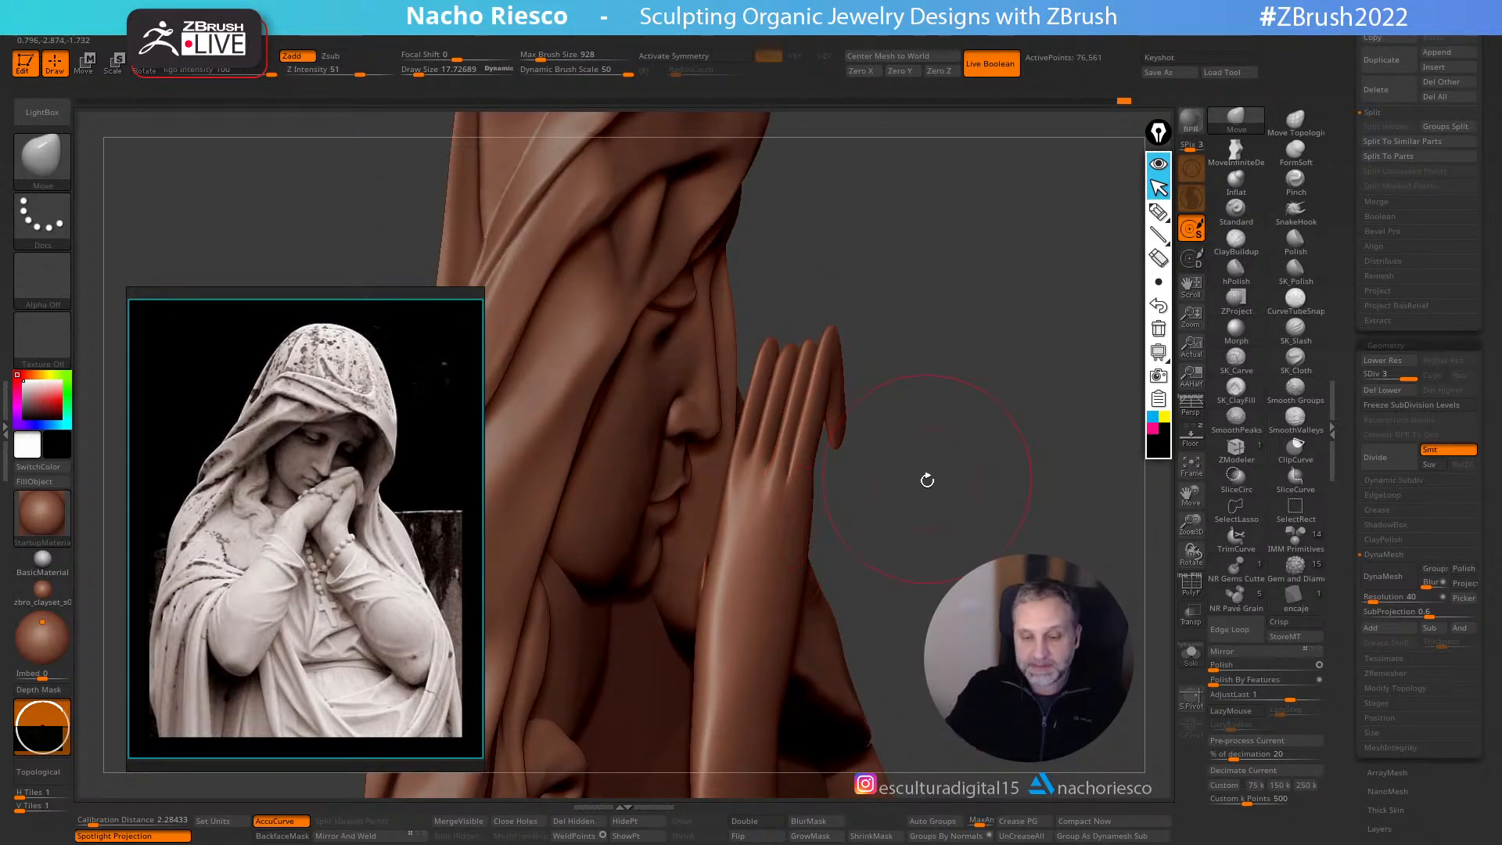
{"action": "left_click_drag", "start_coordinate": [930, 489], "coordinate": [953, 310]}
{"action": "mouse_move", "coordinate": [1026, 314]}
{"action": "left_mouse_down"}
{"action": "mouse_move", "coordinate": [1015, 386]}
{"action": "mouse_move", "coordinate": [1055, 423]}
{"action": "mouse_move", "coordinate": [1044, 313]}
{"action": "mouse_move", "coordinate": [1221, 422]}
{"action": "mouse_move", "coordinate": [1167, 644]}
{"action": "left_mouse_up"}
{"action": "right_click_drag", "start_coordinate": [1069, 542], "coordinate": [1046, 208], "text": "alt"}
{"action": "left_click_drag", "start_coordinate": [1046, 208], "coordinate": [1150, 438]}
{"action": "mouse_move", "coordinate": [1054, 533]}
{"action": "left_mouse_down", "text": "alt"}
{"action": "mouse_move", "coordinate": [1026, 490]}
{"action": "mouse_move", "coordinate": [942, 559]}
{"action": "left_mouse_up", "text": "alt"}
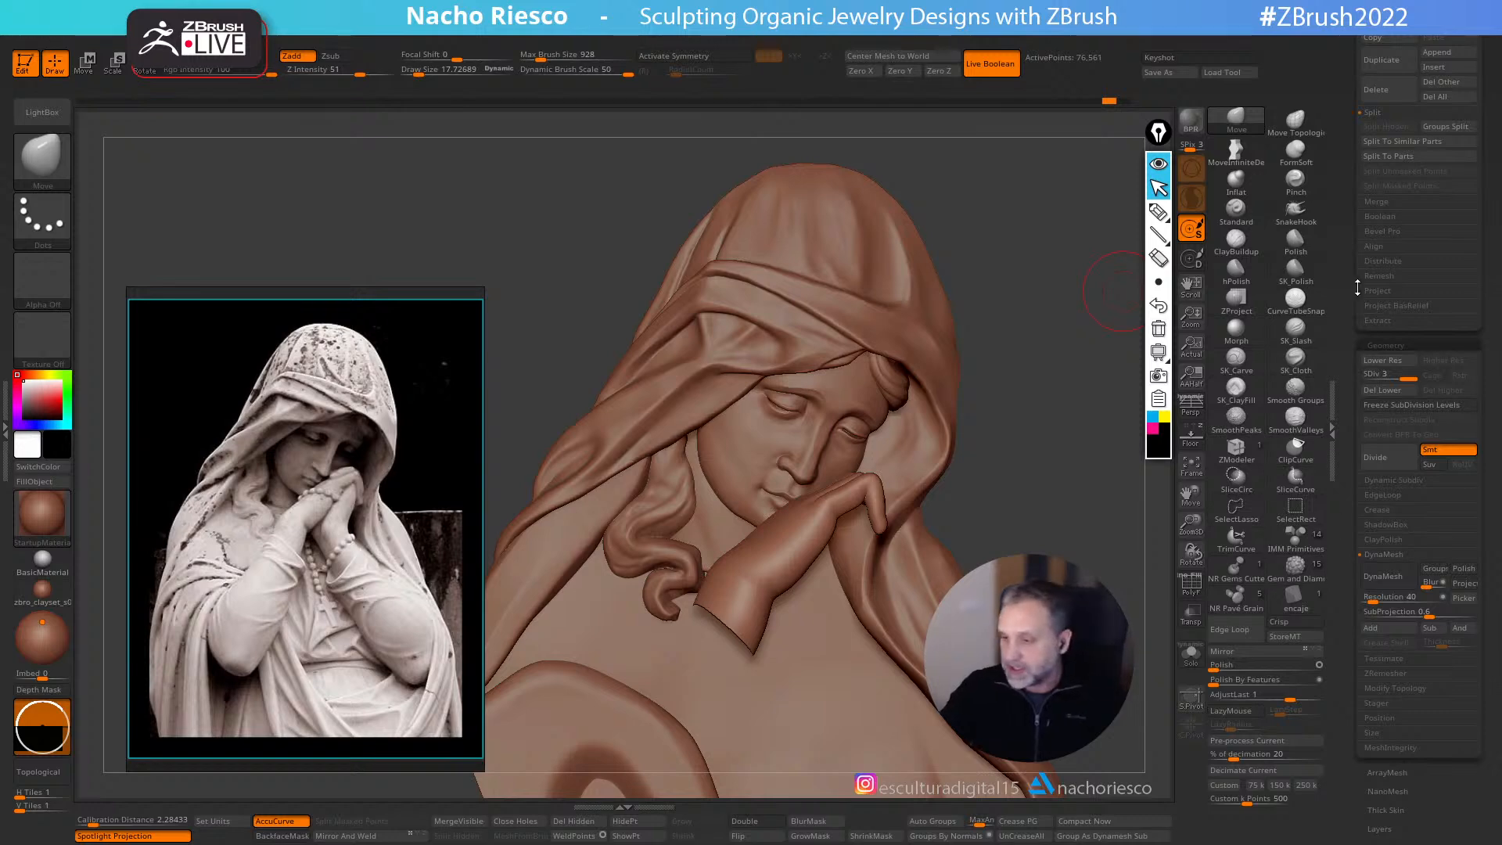
- Create an alpha from the hand subtool's mesh at a map size of 512 and inspect the new alpha
{"action": "left_click_drag", "start_coordinate": [1356, 91], "coordinate": [1356, 379]}
{"action": "left_click_drag", "start_coordinate": [1356, 211], "coordinate": [1355, 400]}
{"action": "left_click", "coordinate": [1402, 166]}
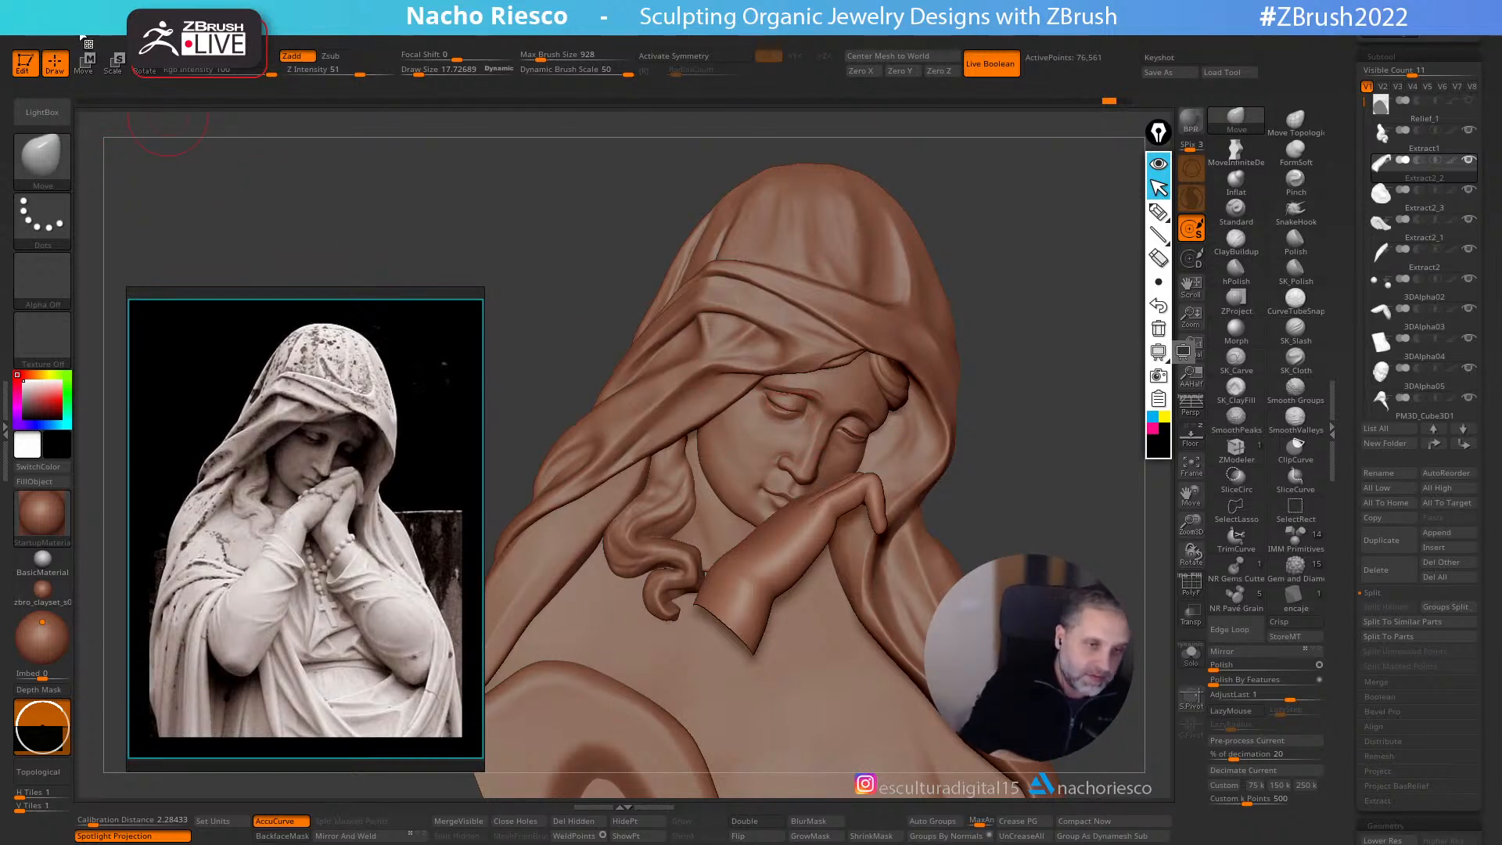
{"action": "left_click", "coordinate": [35, 41]}
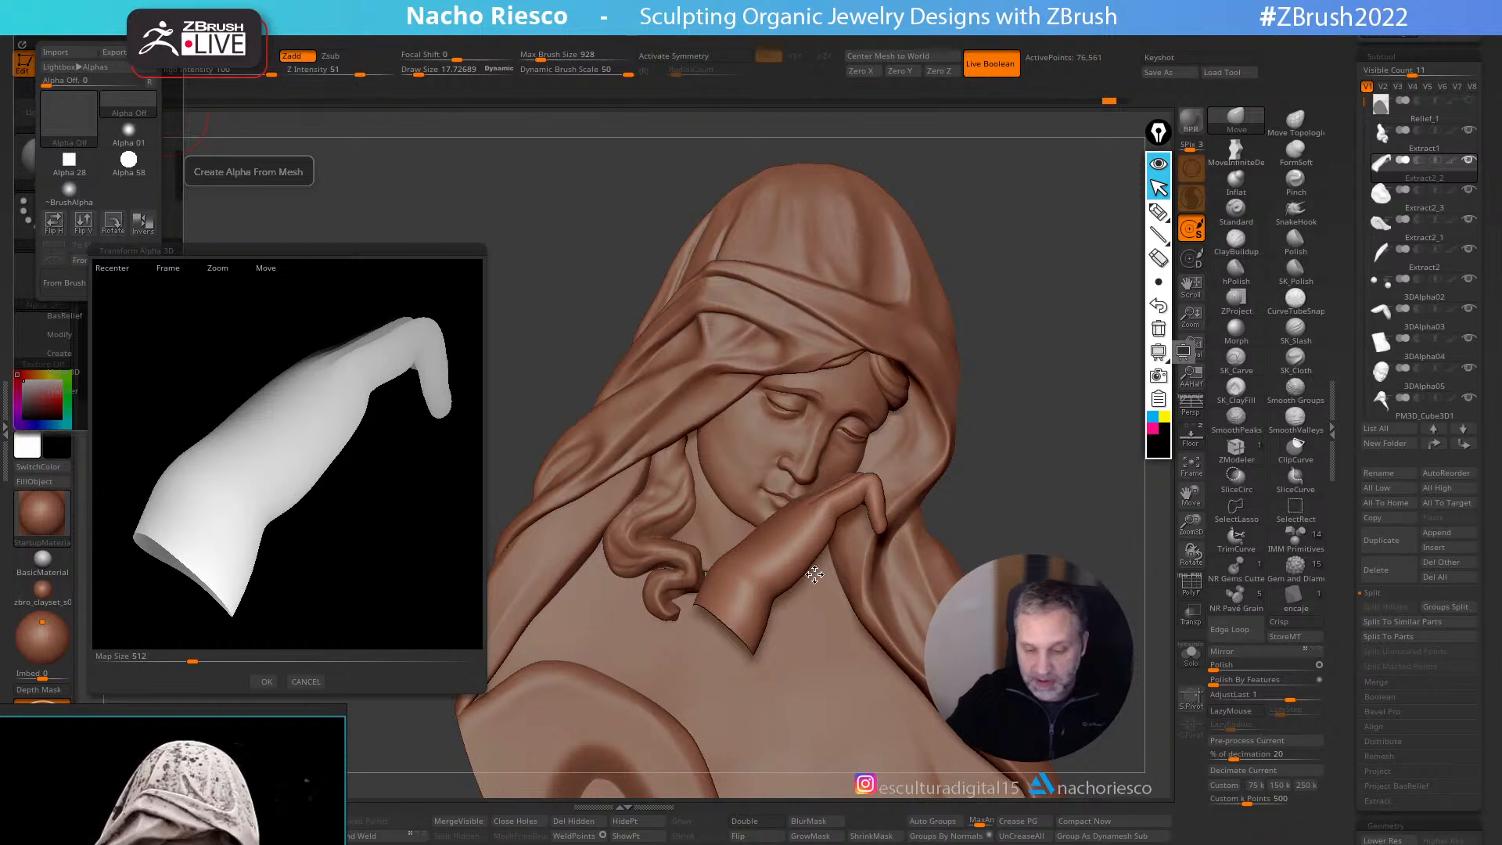
{"action": "left_click_drag", "start_coordinate": [389, 555], "coordinate": [392, 556], "text": "alt"}
{"action": "left_click", "coordinate": [263, 682]}
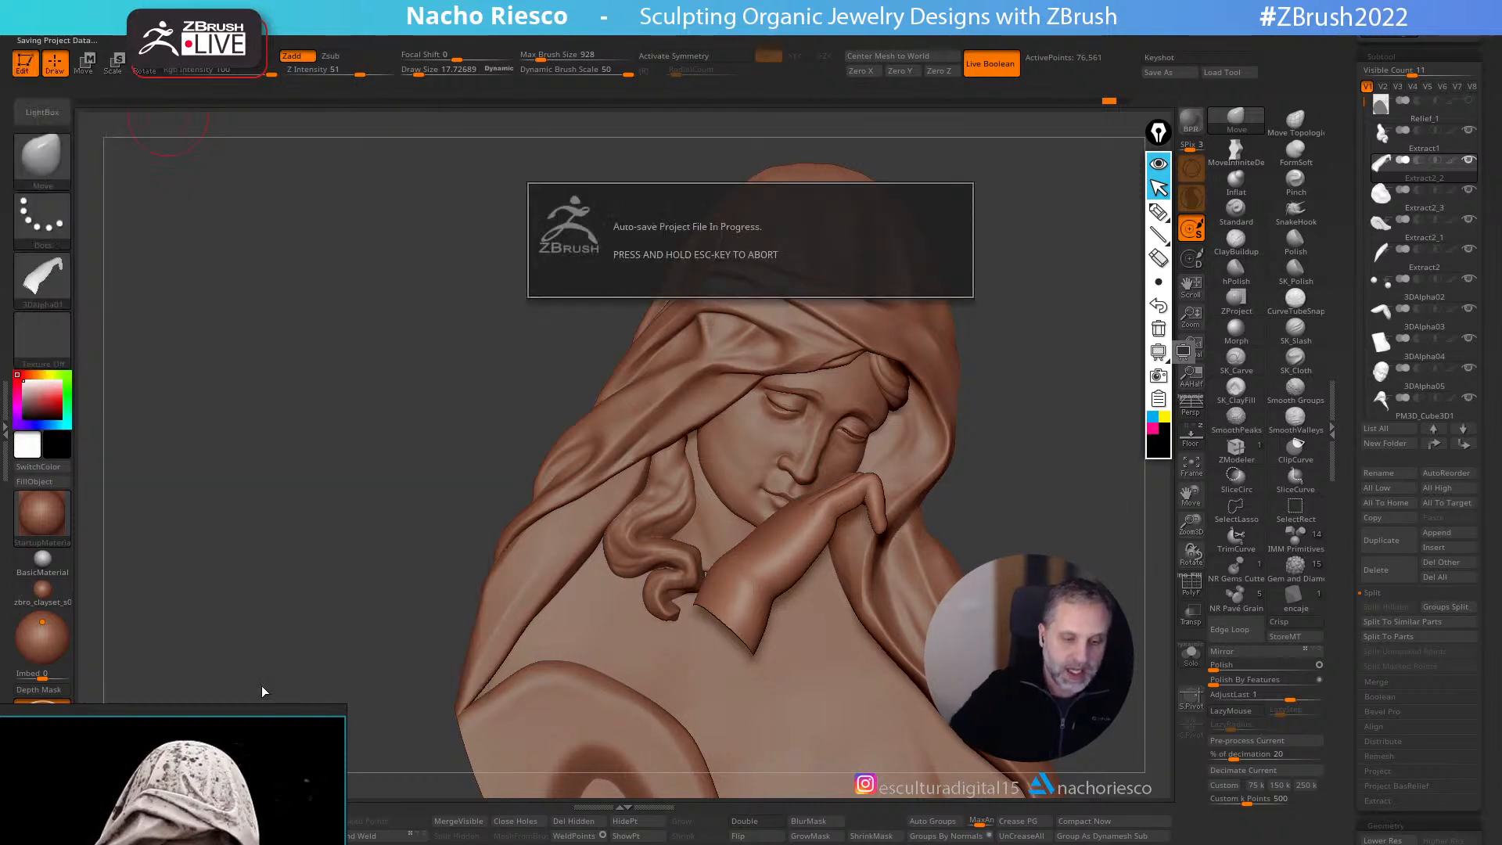
{"action": "mouse_move", "coordinate": [46, 275]}
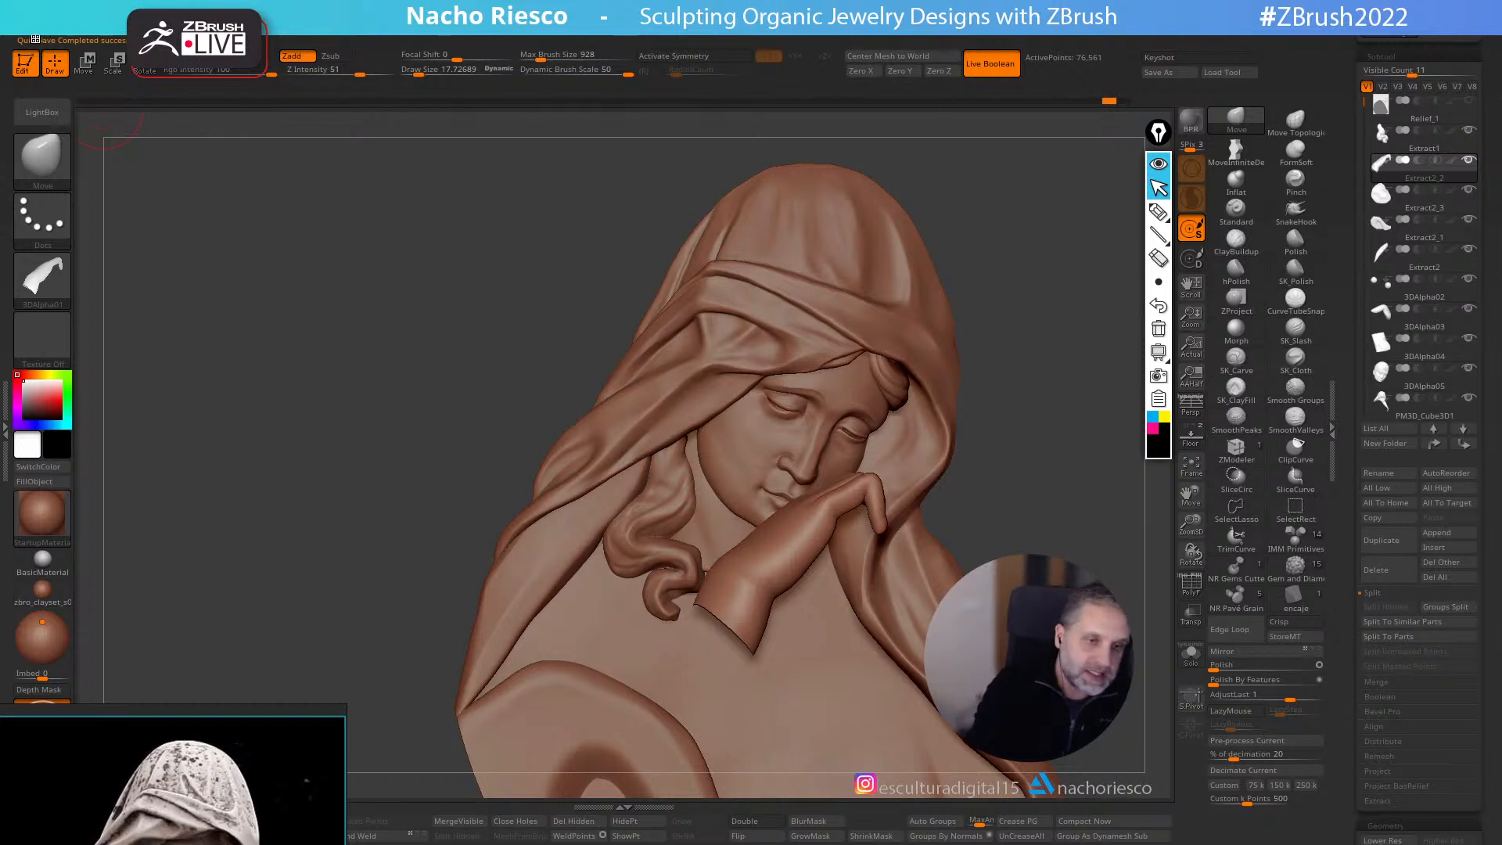
{"action": "left_click", "coordinate": [35, 39]}
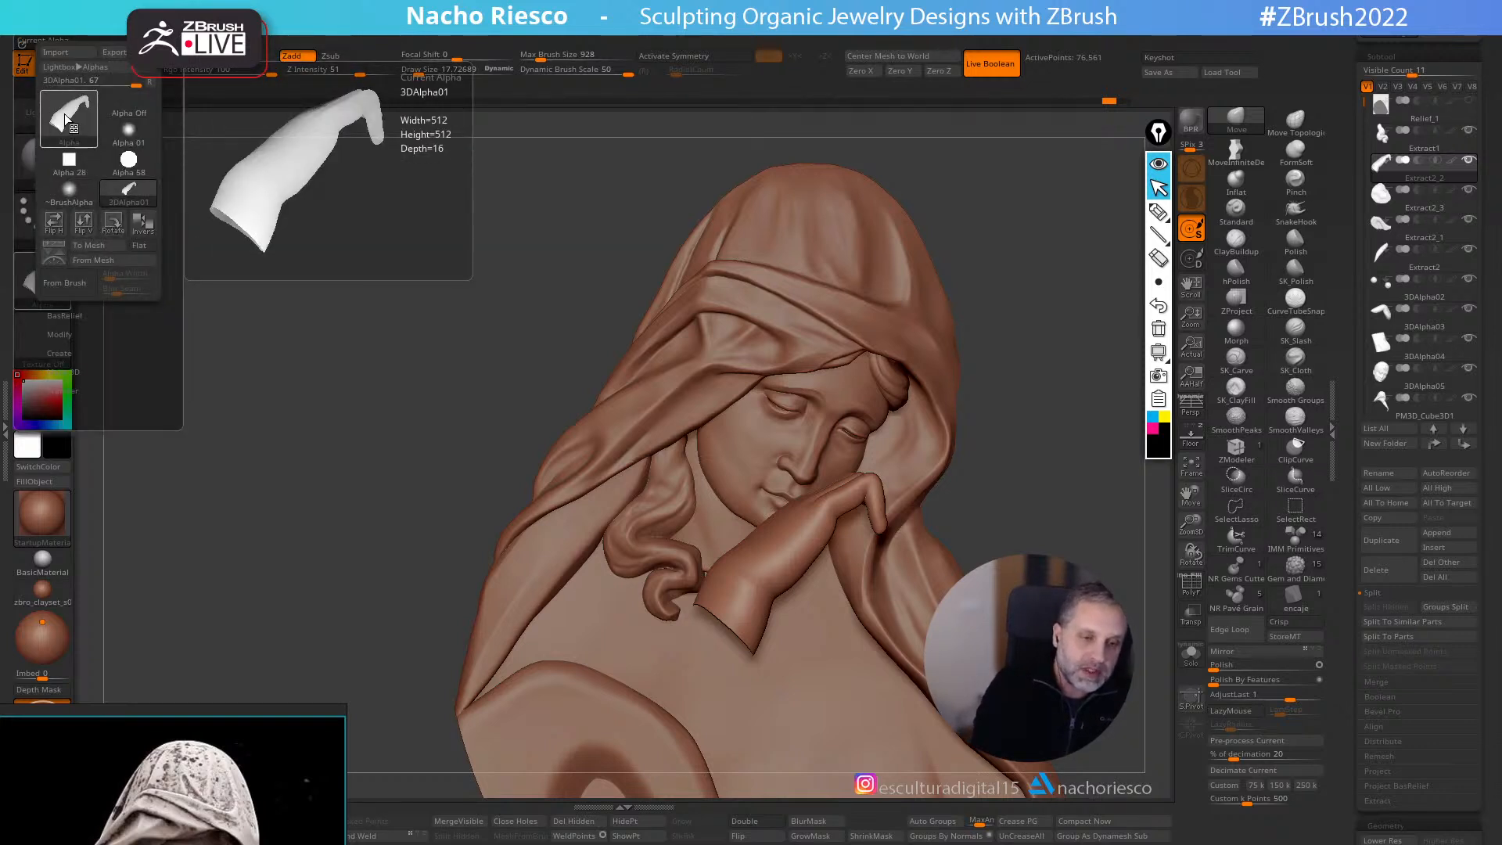
- Convert the hand alpha into a 3D mesh and flatten it along its depth axis with the transform gizmo
{"action": "left_click", "coordinate": [92, 248]}
{"action": "left_click_drag", "start_coordinate": [975, 501], "coordinate": [922, 566], "text": "shift"}
{"action": "key", "text": "w"}
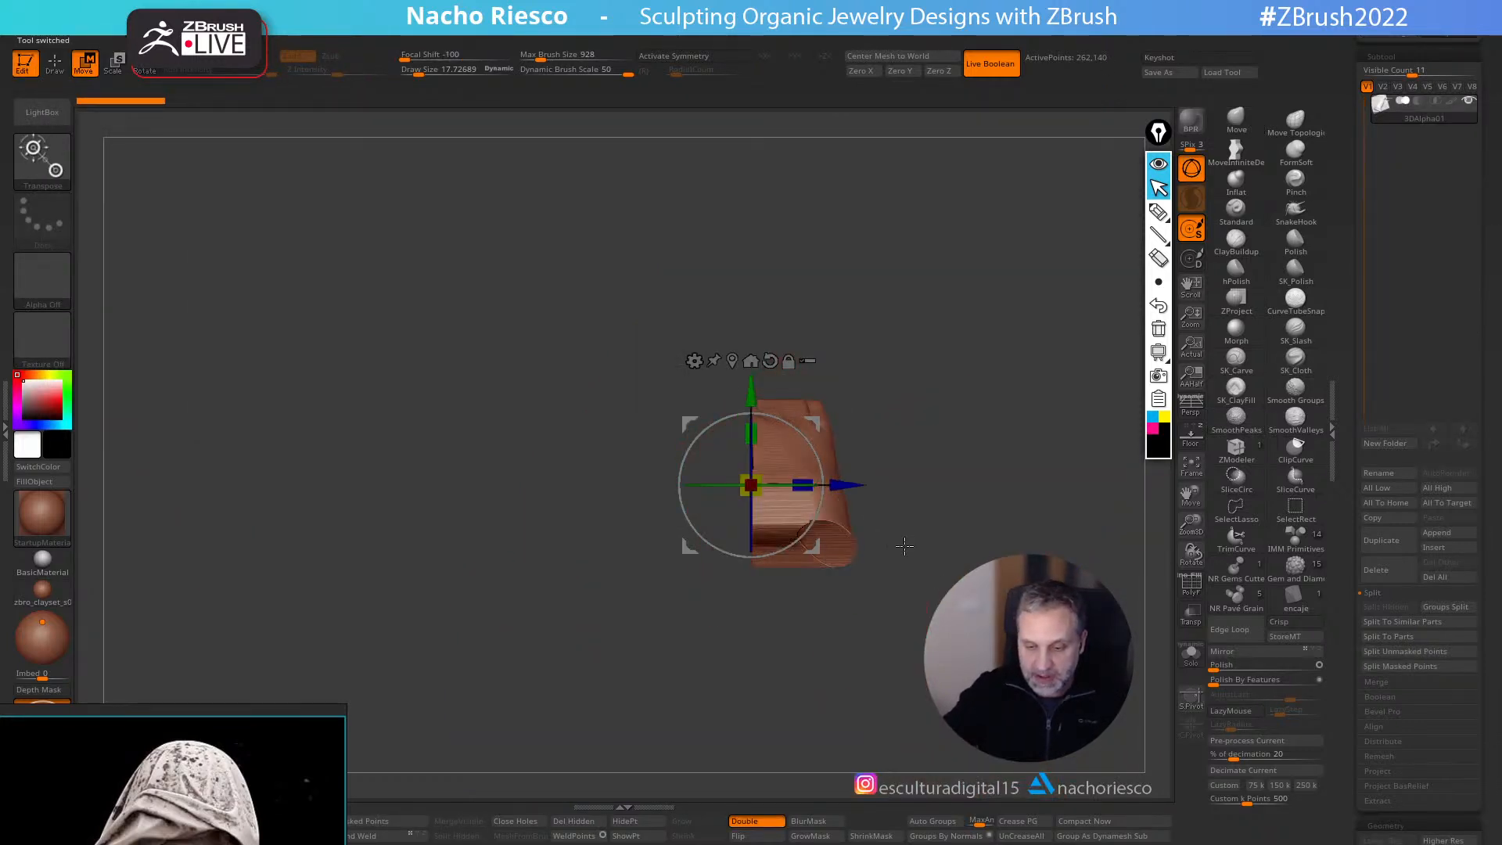
{"action": "left_click_drag", "start_coordinate": [815, 547], "coordinate": [902, 541], "text": "alt"}
{"action": "left_click_drag", "start_coordinate": [894, 485], "coordinate": [844, 479]}
{"action": "key", "text": "q"}
{"action": "mouse_move", "coordinate": [993, 446]}
{"action": "left_mouse_down"}
{"action": "mouse_move", "coordinate": [942, 445]}
{"action": "mouse_move", "coordinate": [1030, 462]}
{"action": "mouse_move", "coordinate": [1006, 466]}
{"action": "mouse_move", "coordinate": [966, 564]}
{"action": "mouse_move", "coordinate": [899, 623]}
{"action": "mouse_move", "coordinate": [919, 643]}
{"action": "mouse_move", "coordinate": [1142, 562]}
{"action": "left_mouse_up"}
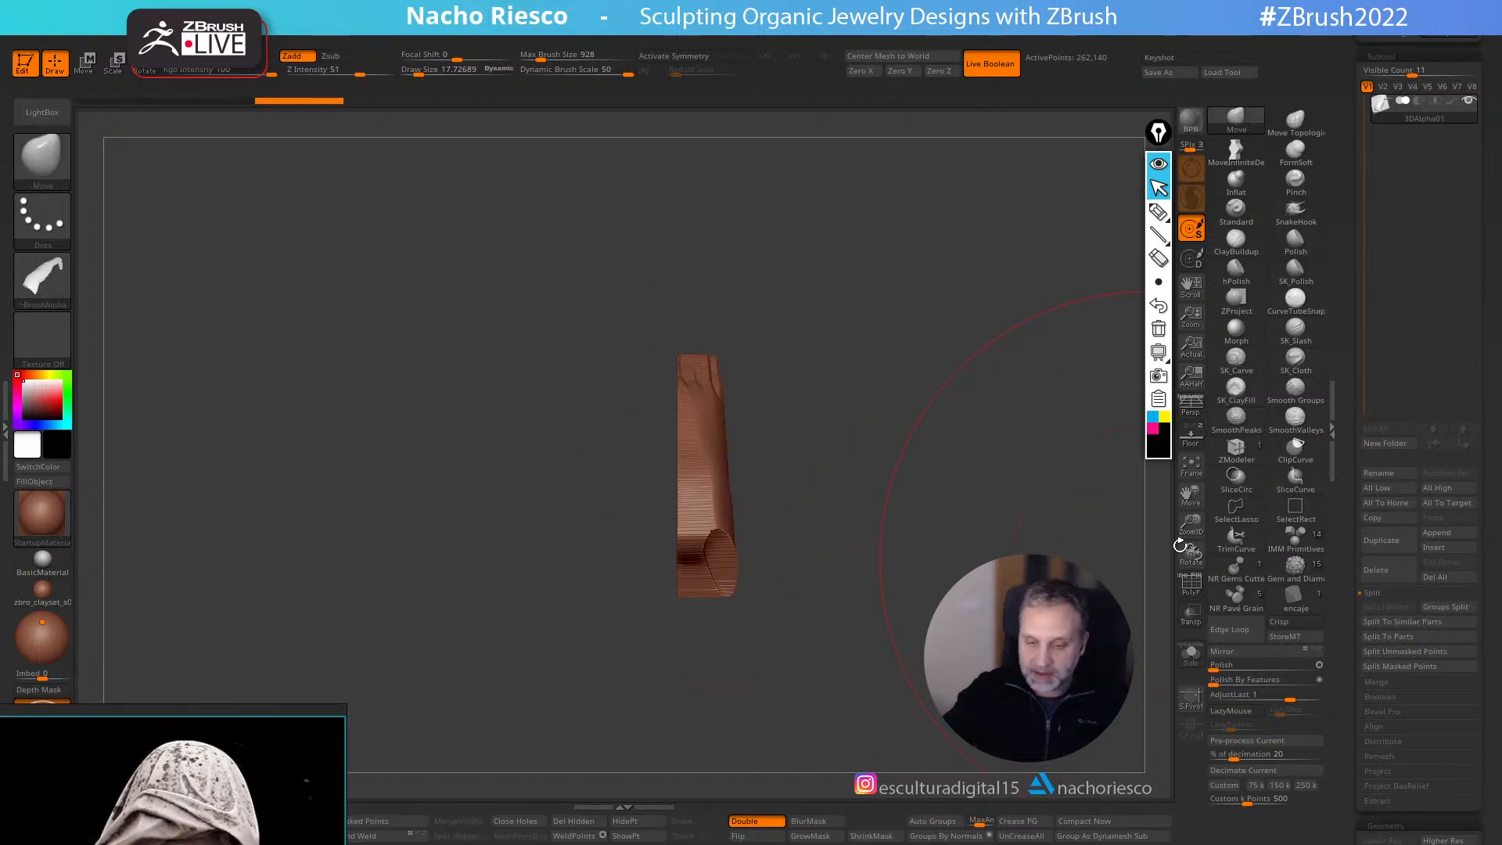
- Hide the flat backing of the hand mesh and delete it, keeping only the raised hand beside the reference photo
{"action": "mouse_move", "coordinate": [683, 292]}
{"action": "left_mouse_down", "text": "ctrl+shift"}
{"action": "mouse_move", "coordinate": [695, 693]}
{"action": "mouse_move", "coordinate": [683, 689]}
{"action": "left_mouse_up", "text": "ctrl+shift"}
{"action": "left_click_drag", "start_coordinate": [810, 613], "coordinate": [751, 617]}
{"action": "left_click", "coordinate": [711, 492], "text": "ctrl+shift"}
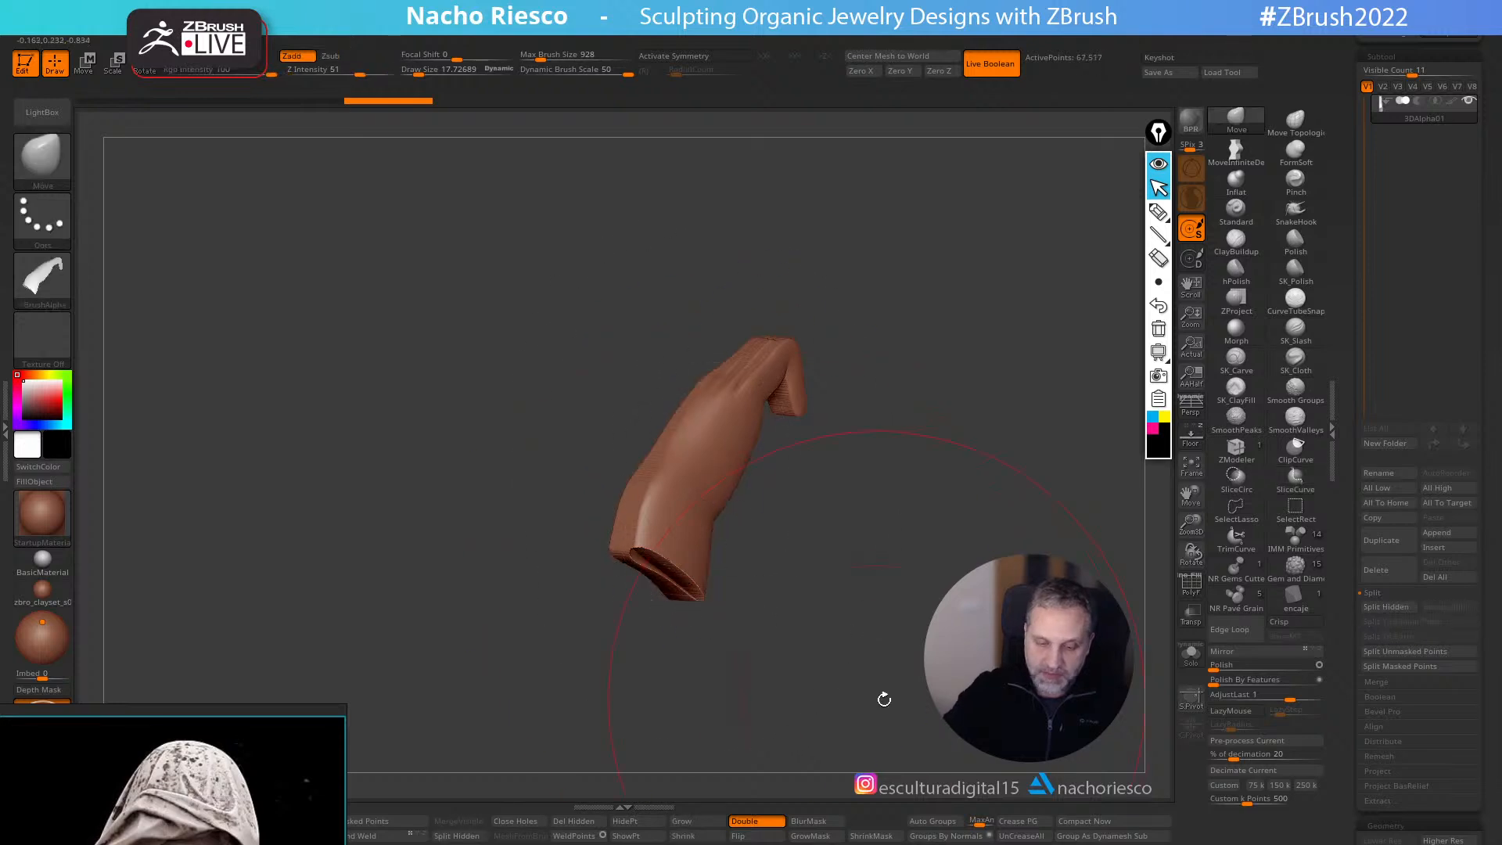
{"action": "left_click_drag", "start_coordinate": [872, 698], "coordinate": [815, 690]}
{"action": "right_click_drag", "start_coordinate": [273, 751], "coordinate": [365, 178]}
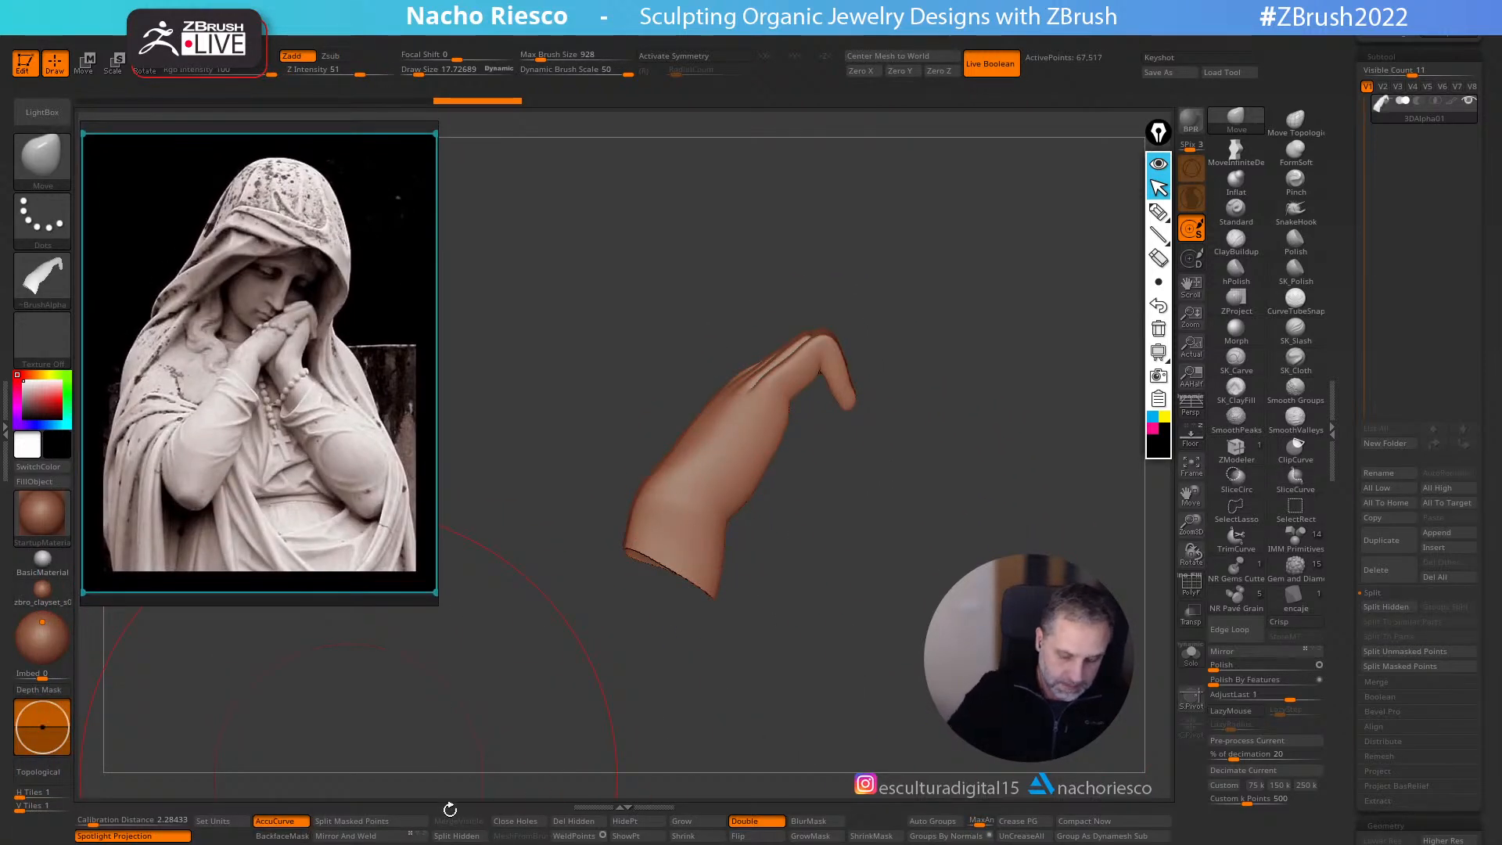
{"action": "left_click", "coordinate": [583, 825]}
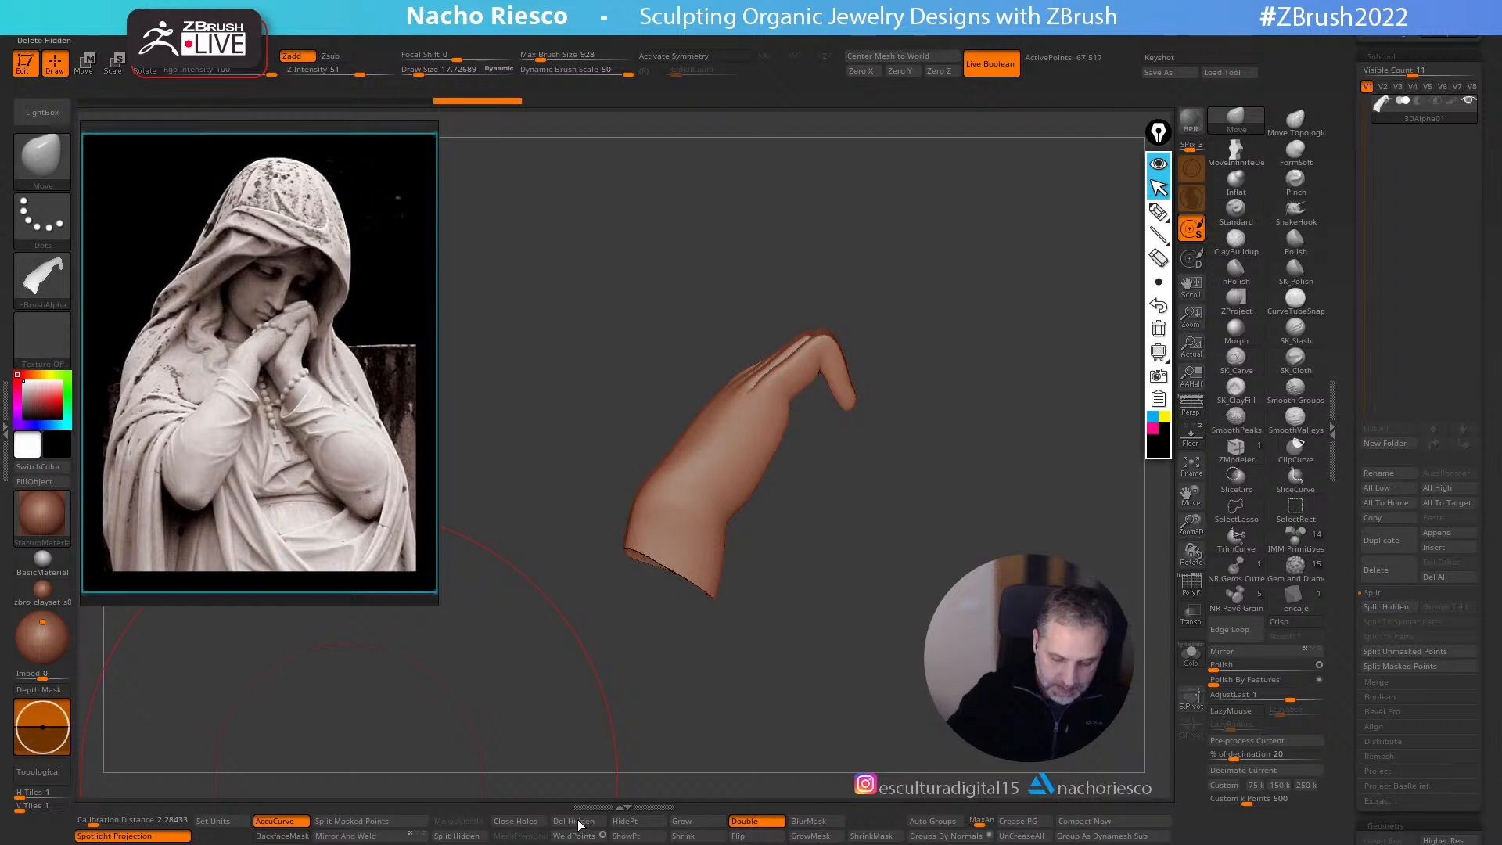
- Create a new InsertMesh brush from the cleaned hand mesh
{"action": "right_click_drag", "start_coordinate": [915, 723], "coordinate": [899, 676], "text": "ctrl"}
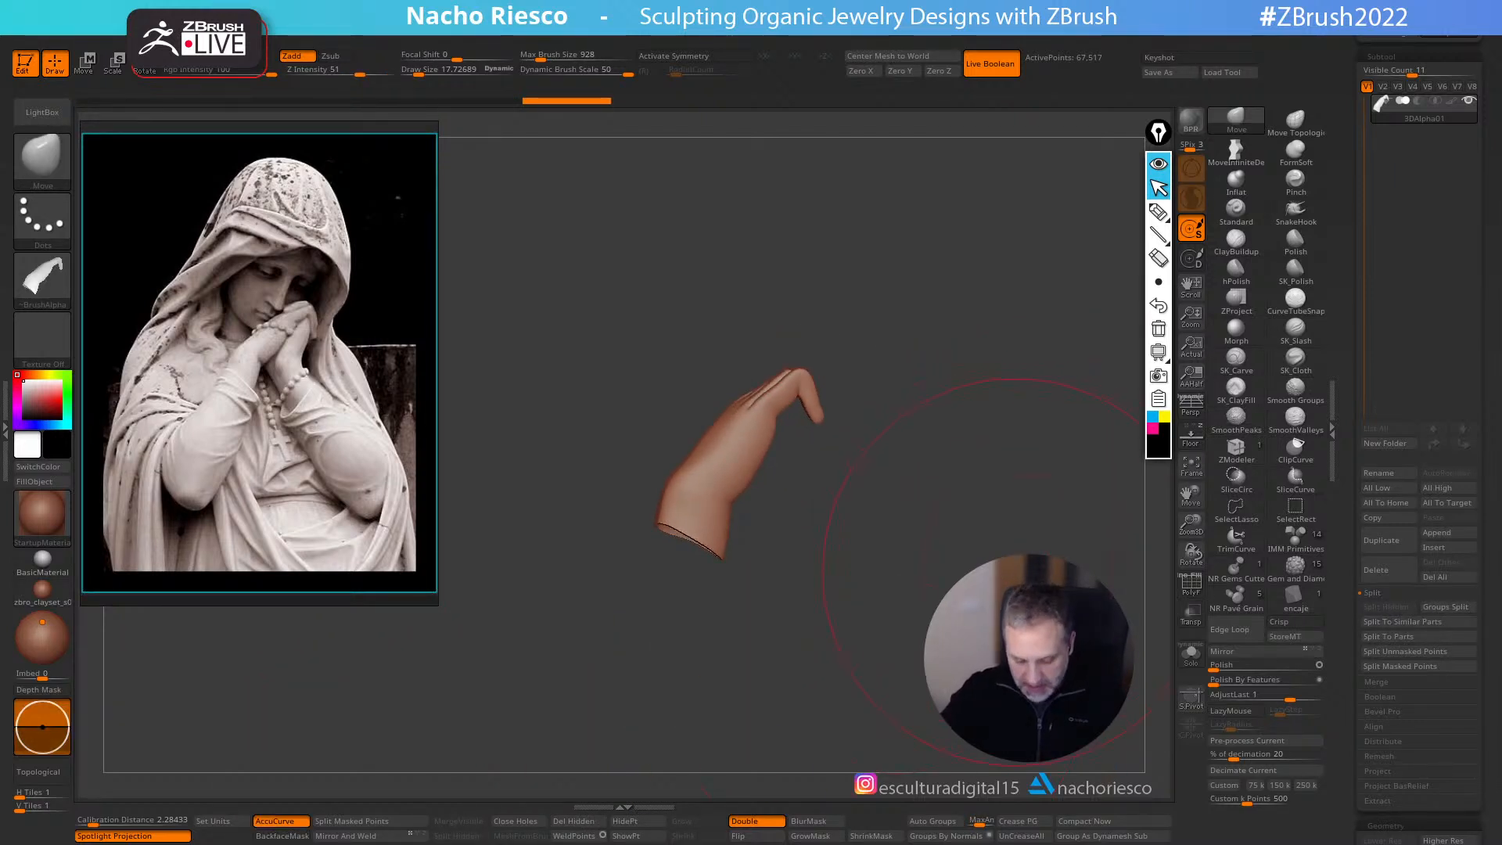
{"action": "key", "text": "b"}
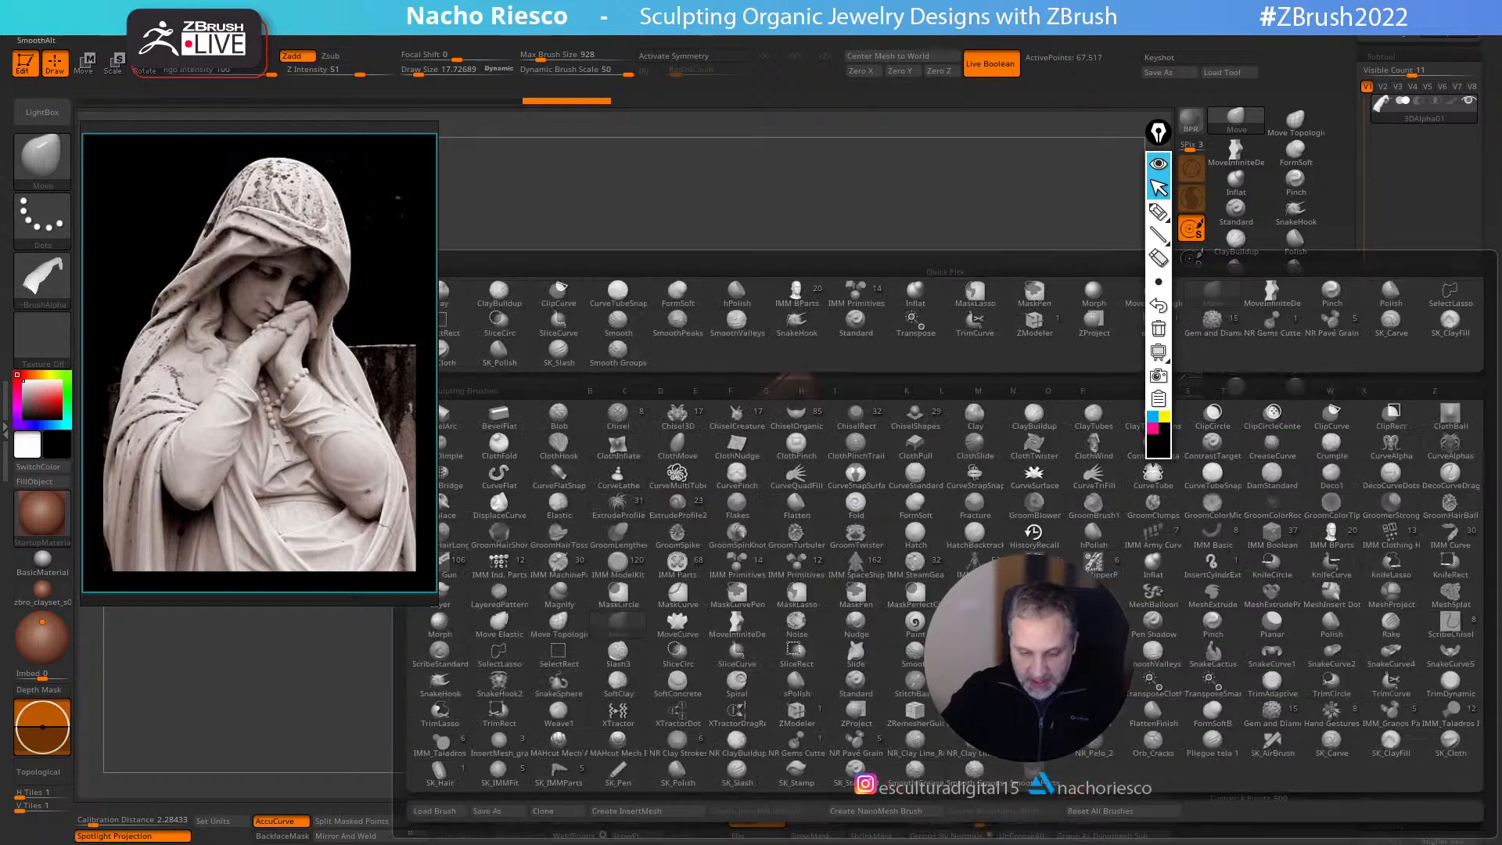
{"action": "left_click", "coordinate": [639, 809]}
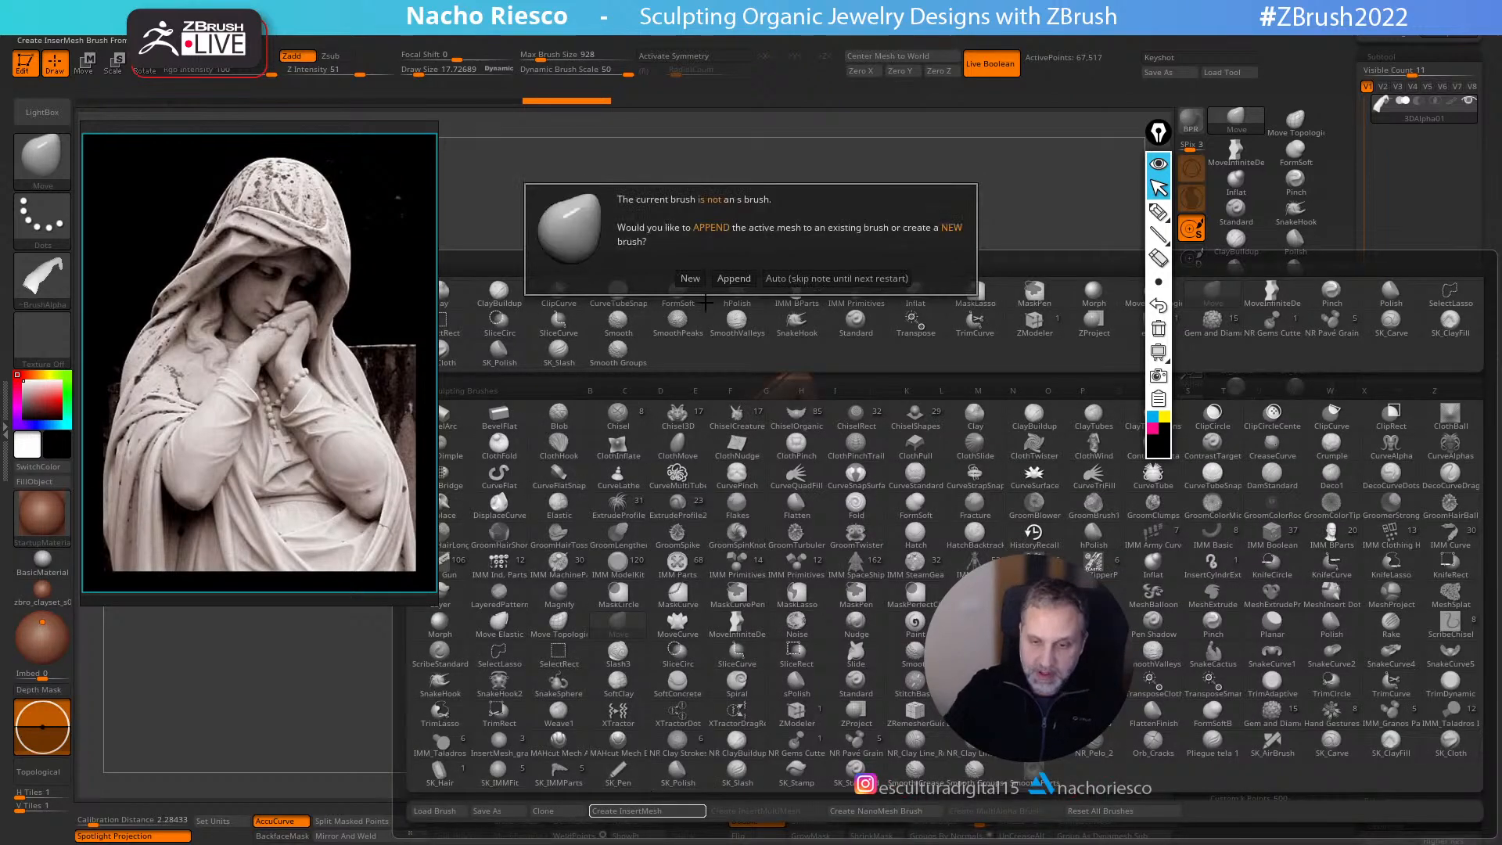
{"action": "left_click", "coordinate": [690, 278]}
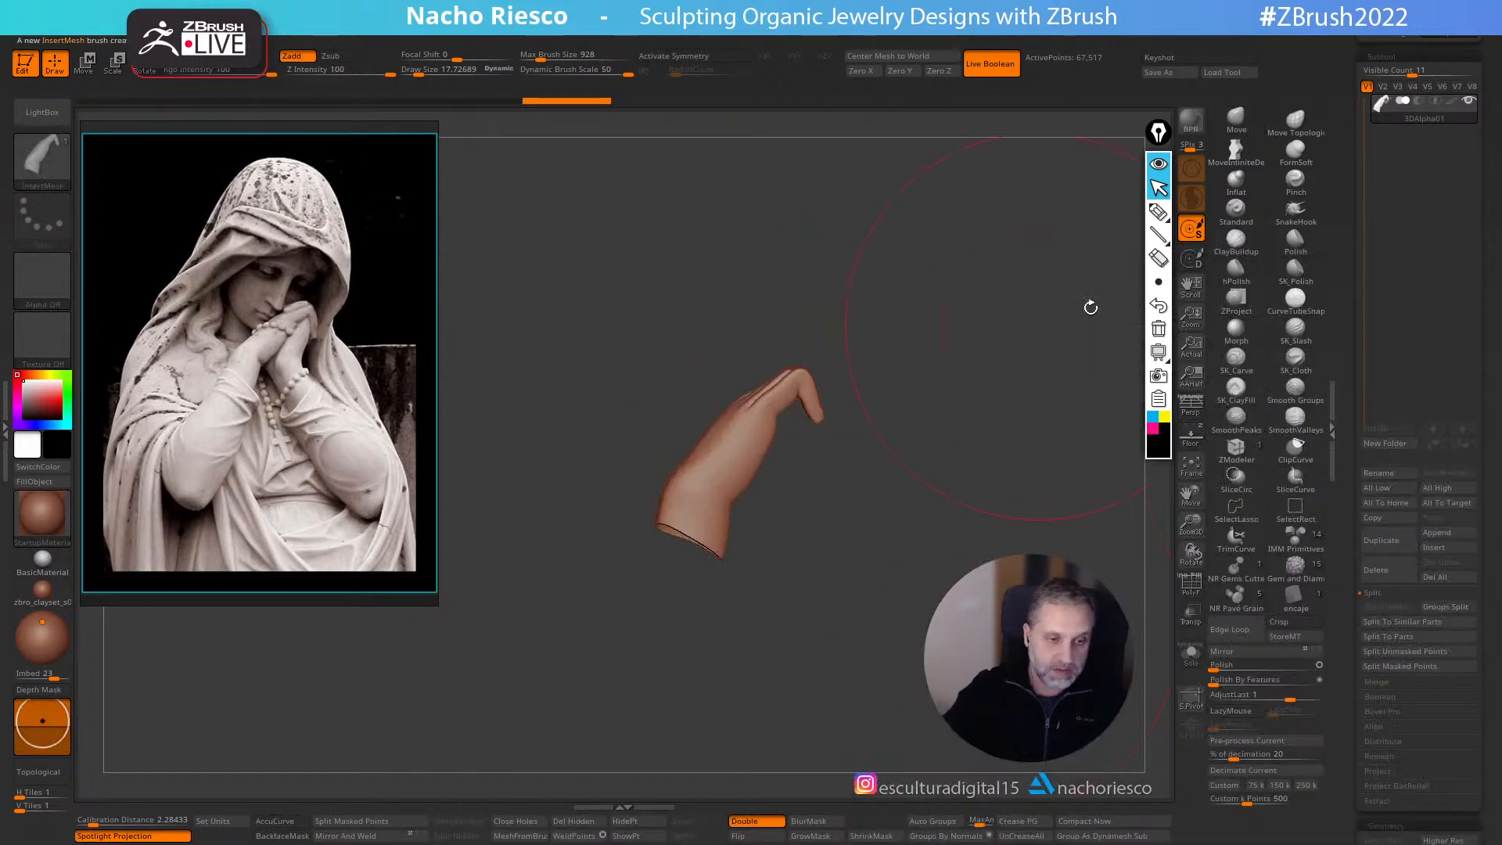
- Return to the relief, select Extract2_3 with the original hand hidden, and show the reference image behind the model
{"action": "left_click", "coordinate": [1406, 238]}
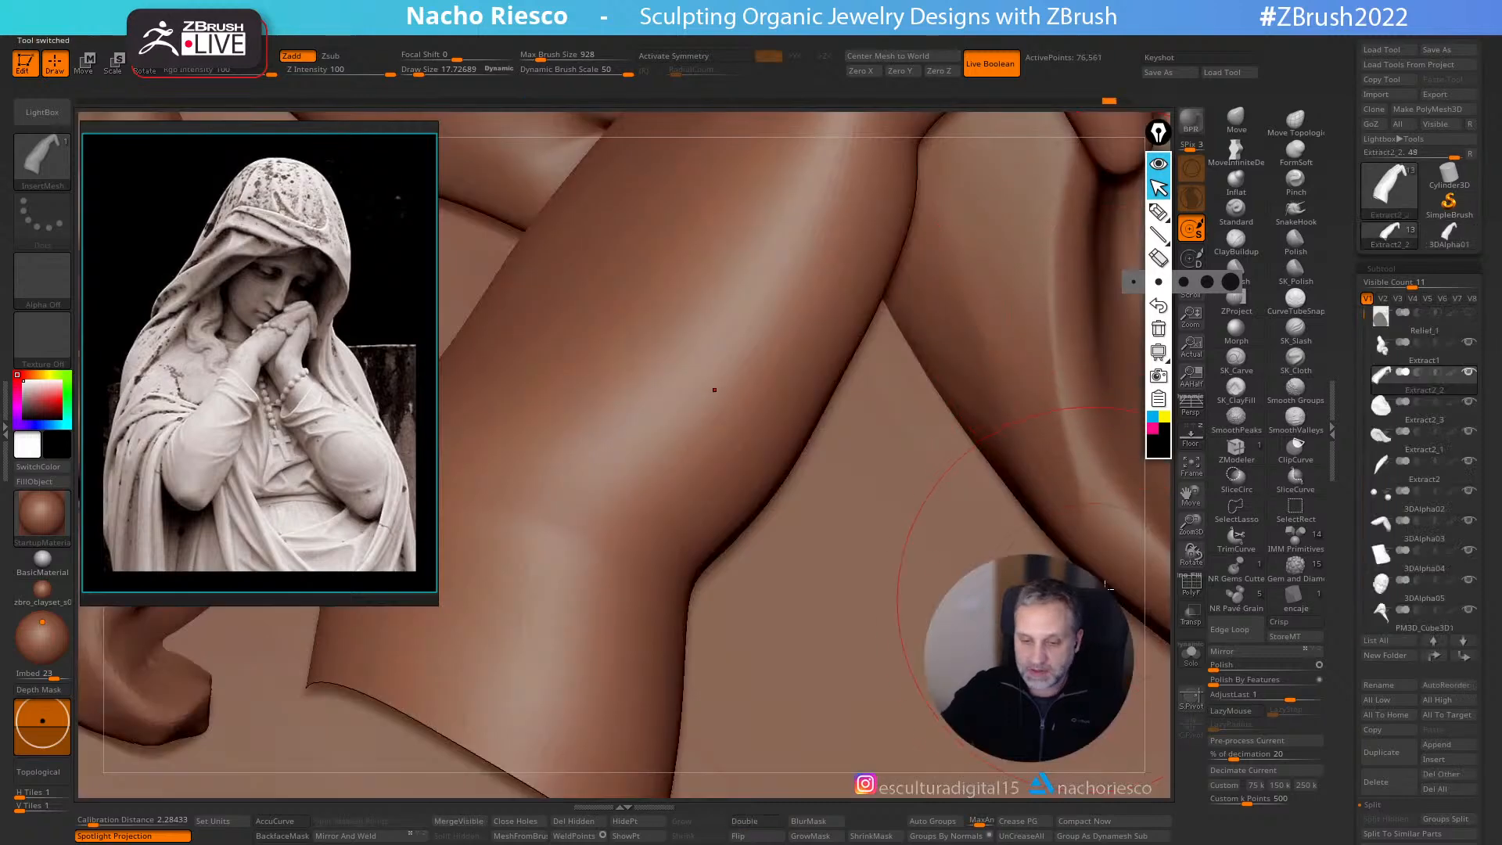
{"action": "left_click", "coordinate": [1191, 466]}
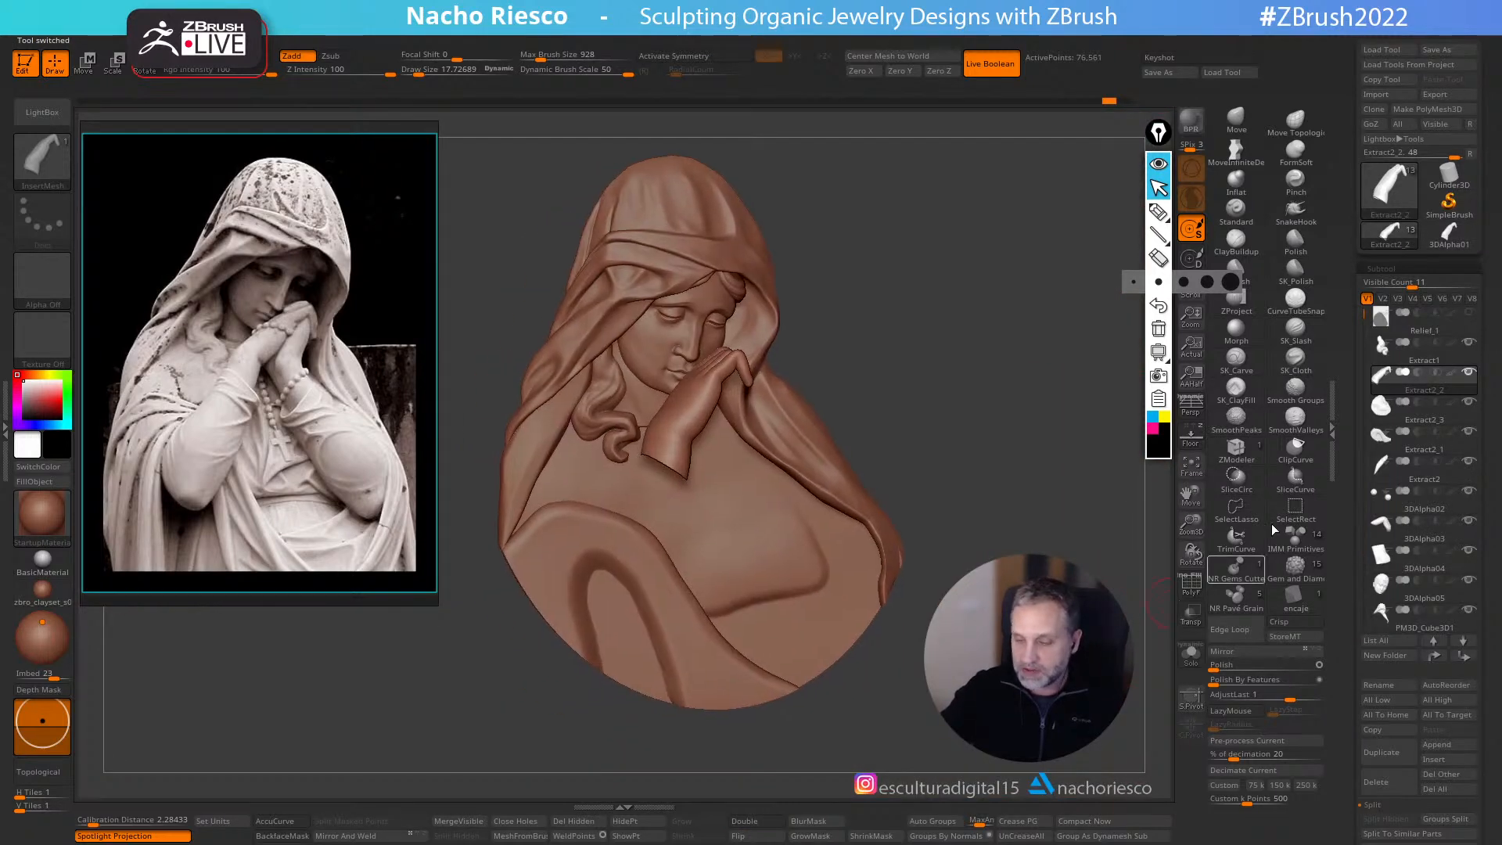
{"action": "left_click", "coordinate": [748, 530]}
{"action": "left_click", "coordinate": [1439, 418]}
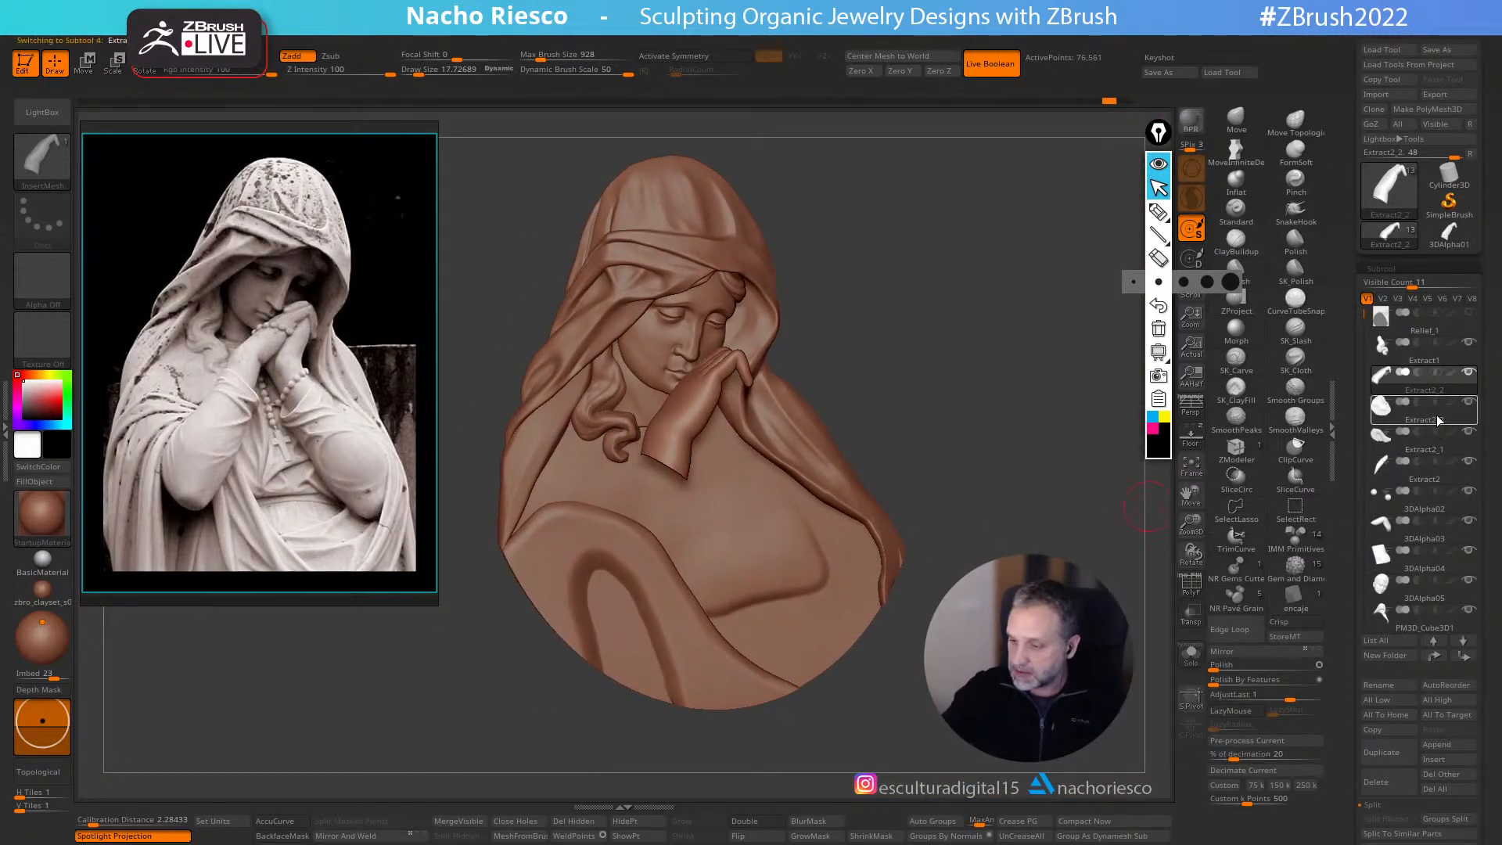
{"action": "left_click", "coordinate": [1469, 373]}
{"action": "left_click_drag", "start_coordinate": [1056, 472], "coordinate": [1066, 509], "text": "alt"}
{"action": "left_click", "coordinate": [1193, 438]}
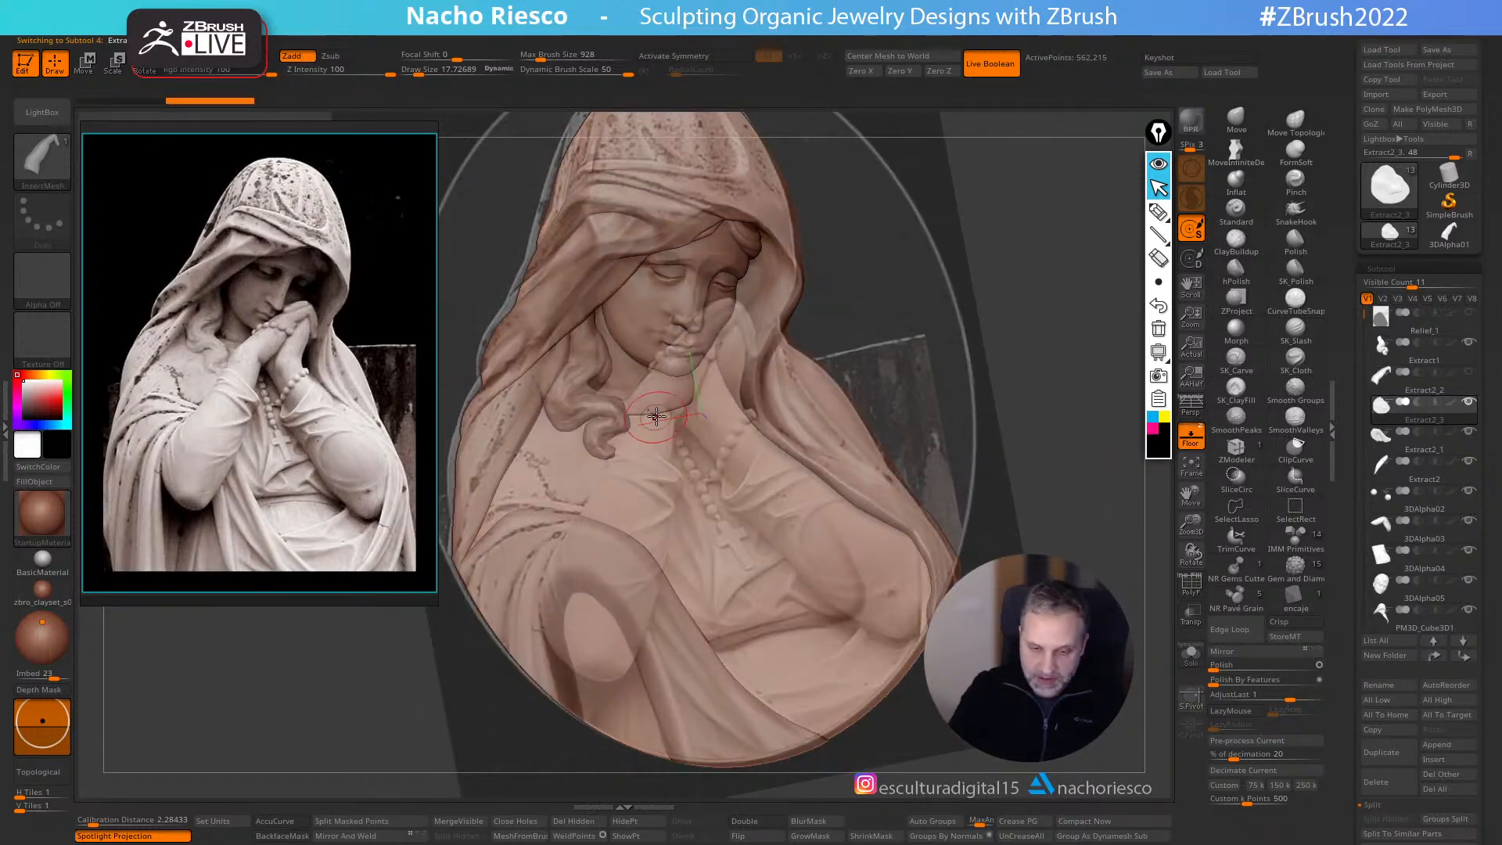
{"action": "left_click_drag", "start_coordinate": [669, 394], "coordinate": [673, 460]}
{"action": "left_click_drag", "start_coordinate": [1044, 474], "coordinate": [1086, 463]}
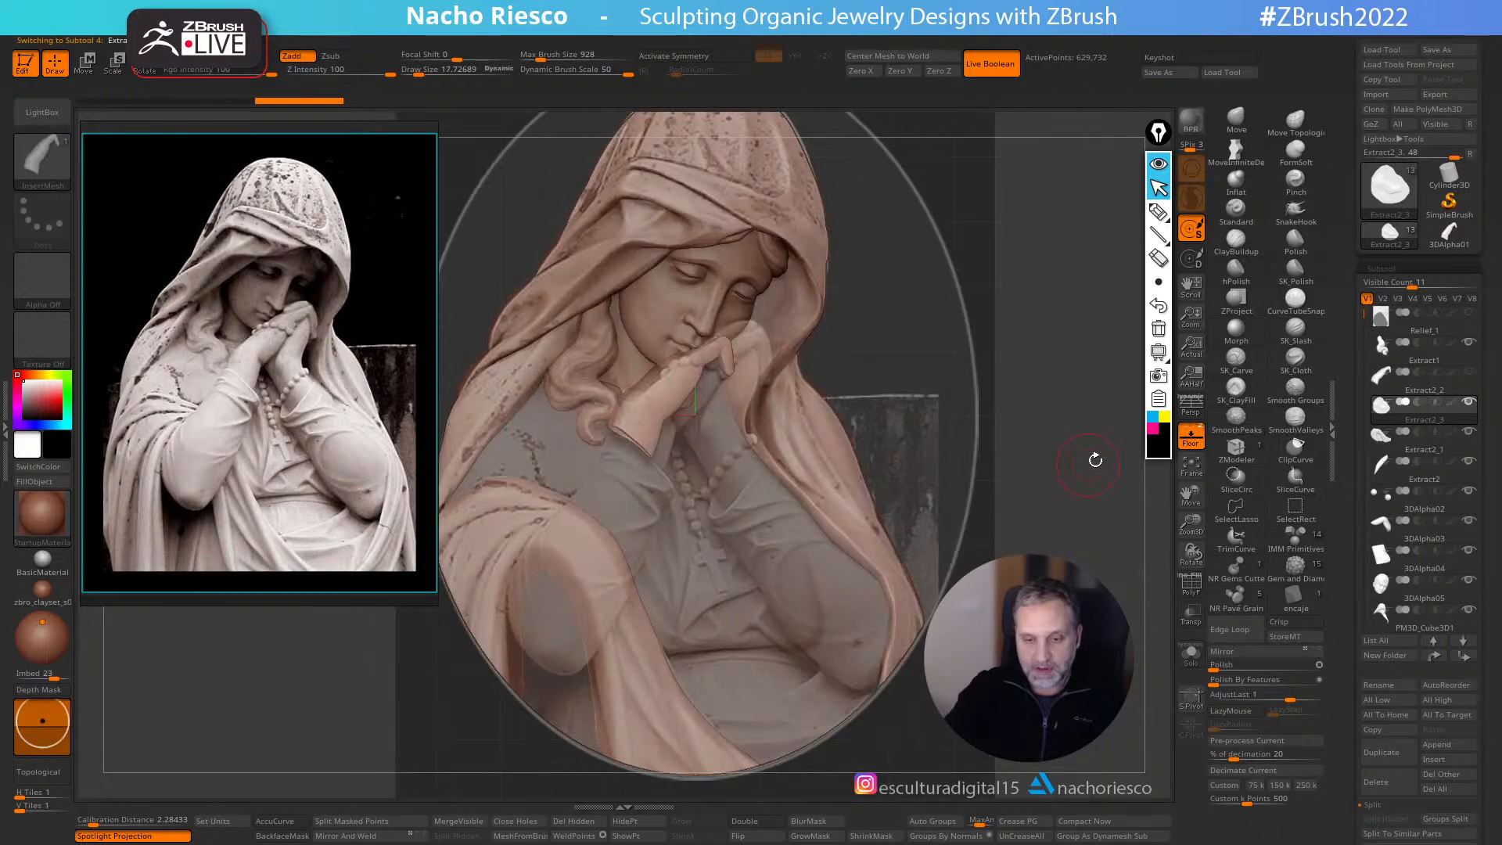
{"action": "key", "text": "ctrl+z"}
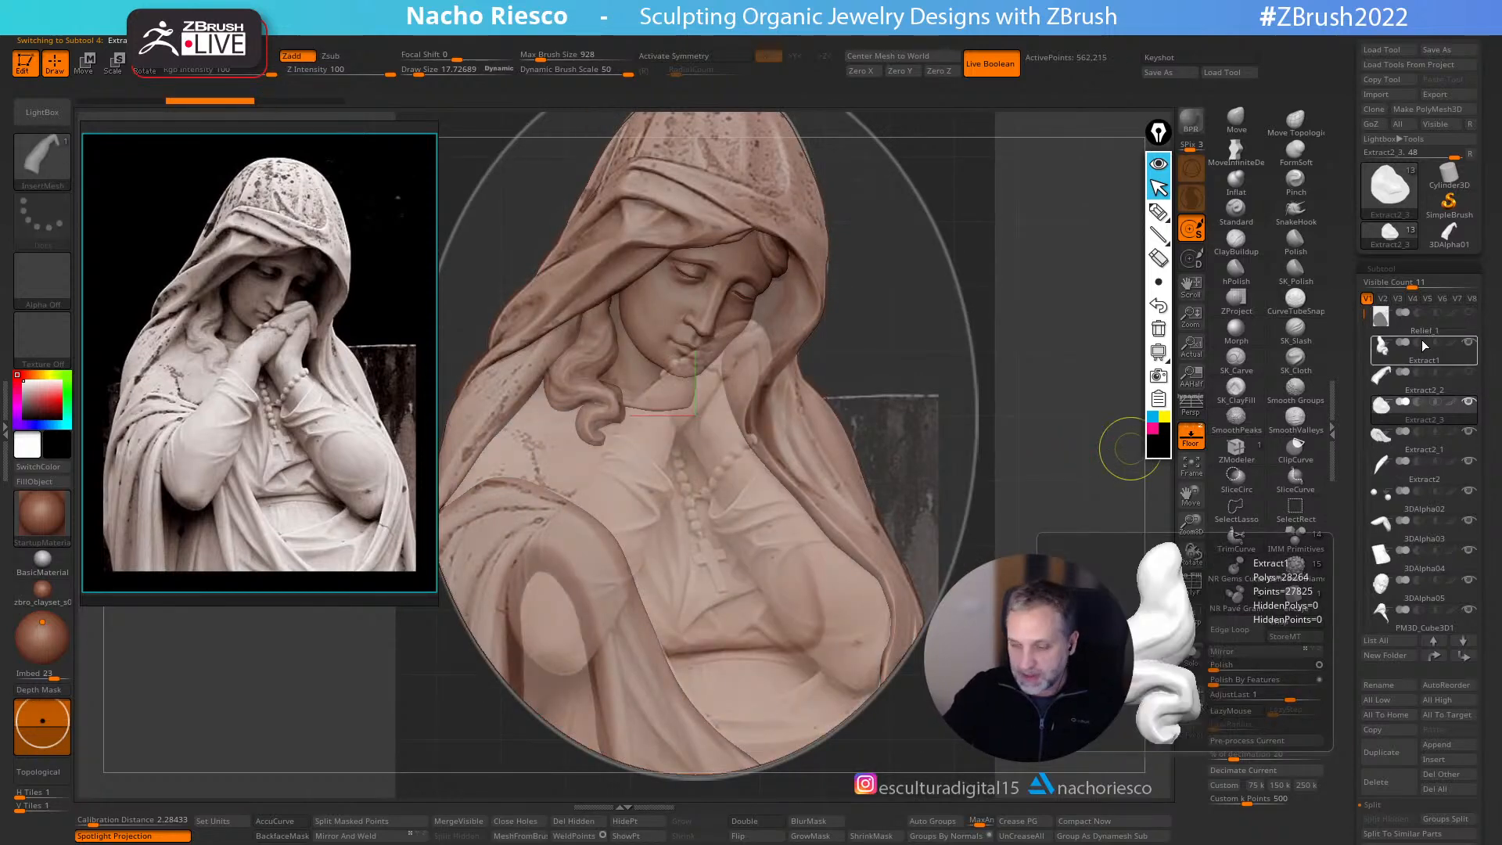
- Isolate the Relief_1 subtool and insert the hand mesh on it, aligned with the near praying hand in the reference
{"action": "left_click", "coordinate": [1427, 335]}
{"action": "left_click", "coordinate": [1191, 656]}
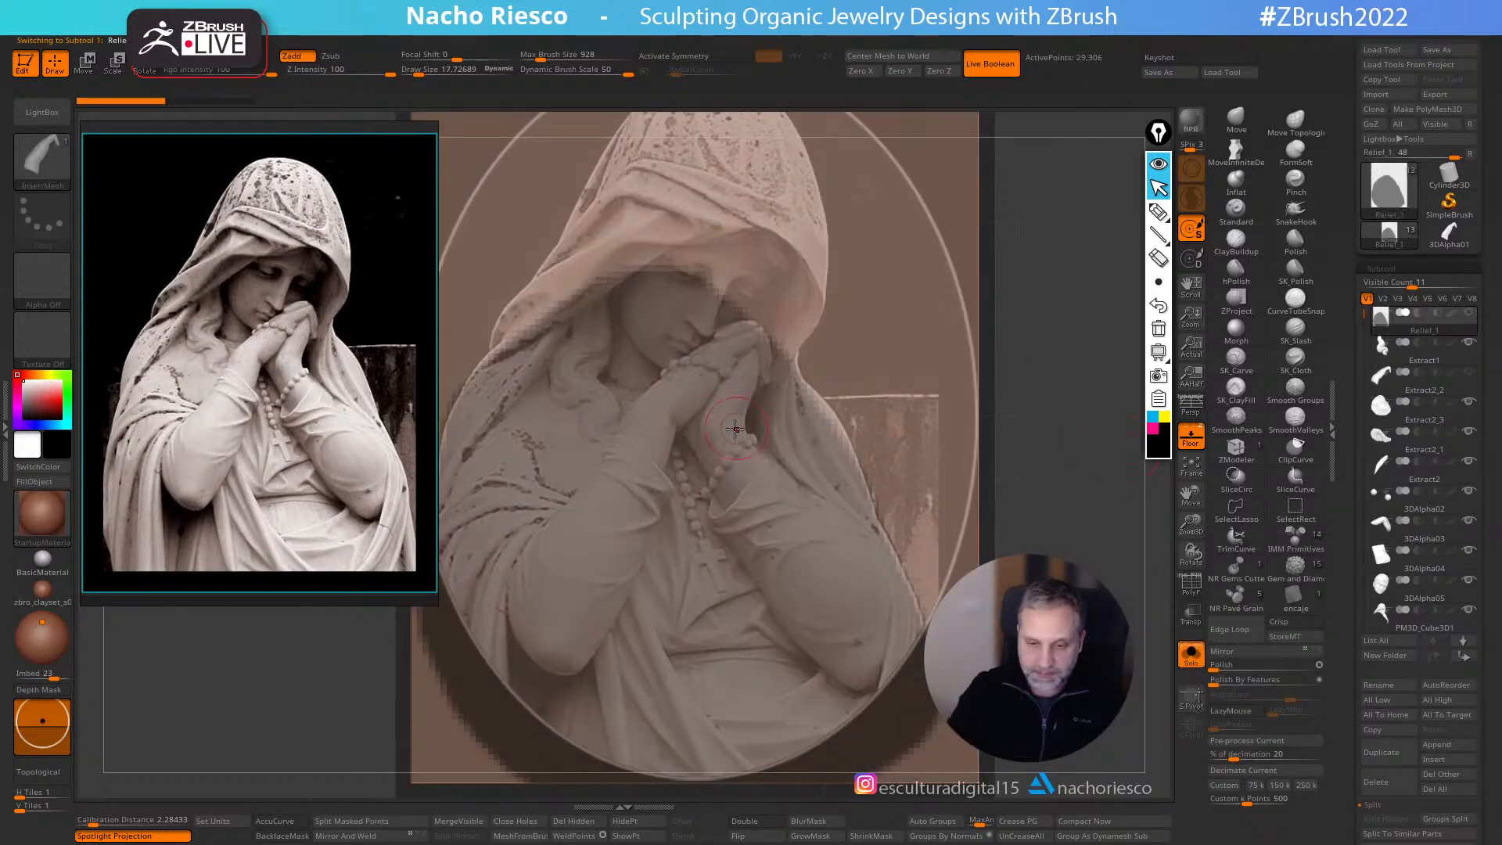
{"action": "left_click_drag", "start_coordinate": [1053, 386], "coordinate": [1017, 410], "text": "ctrl"}
{"action": "left_click_drag", "start_coordinate": [697, 389], "coordinate": [687, 458]}
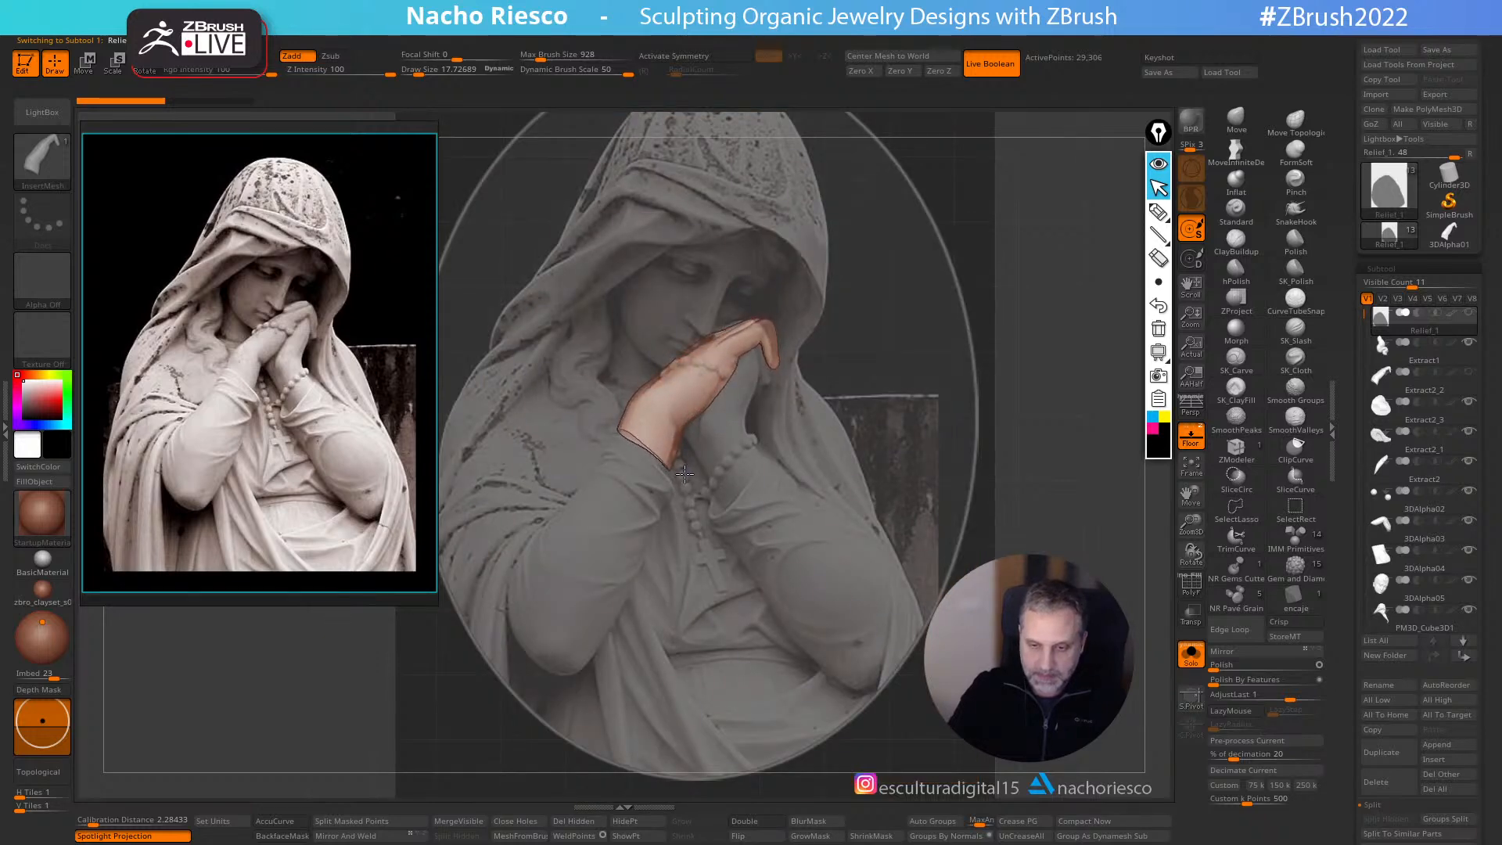
{"action": "key", "text": "w"}
{"action": "key", "text": "plus"}
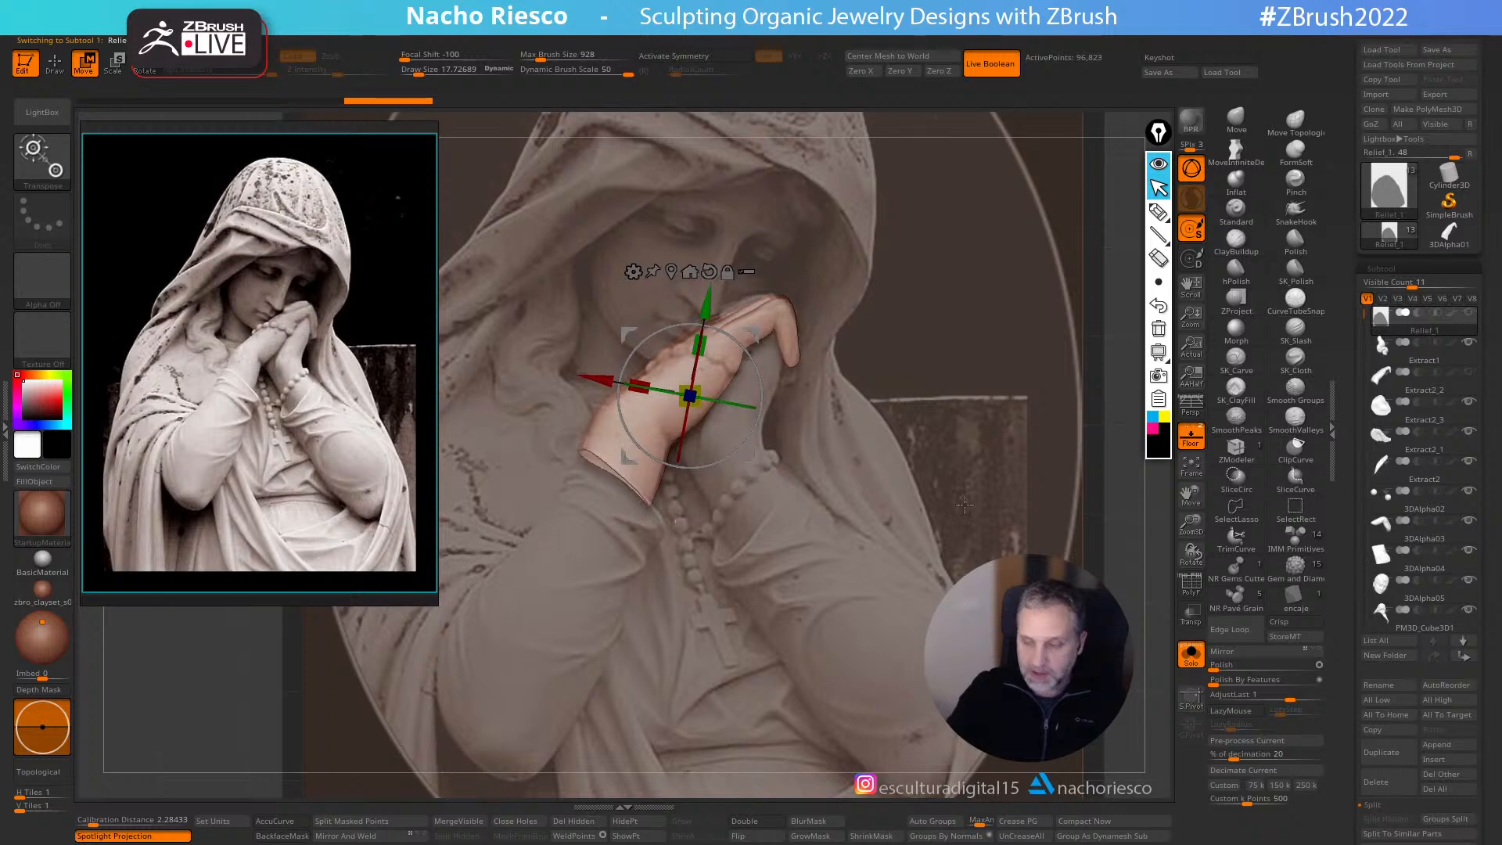
{"action": "key", "text": "q"}
- Split the inserted hand from the Relief_1 block into its own subtool and bring back the rest of the relief
{"action": "left_click", "coordinate": [1189, 665]}
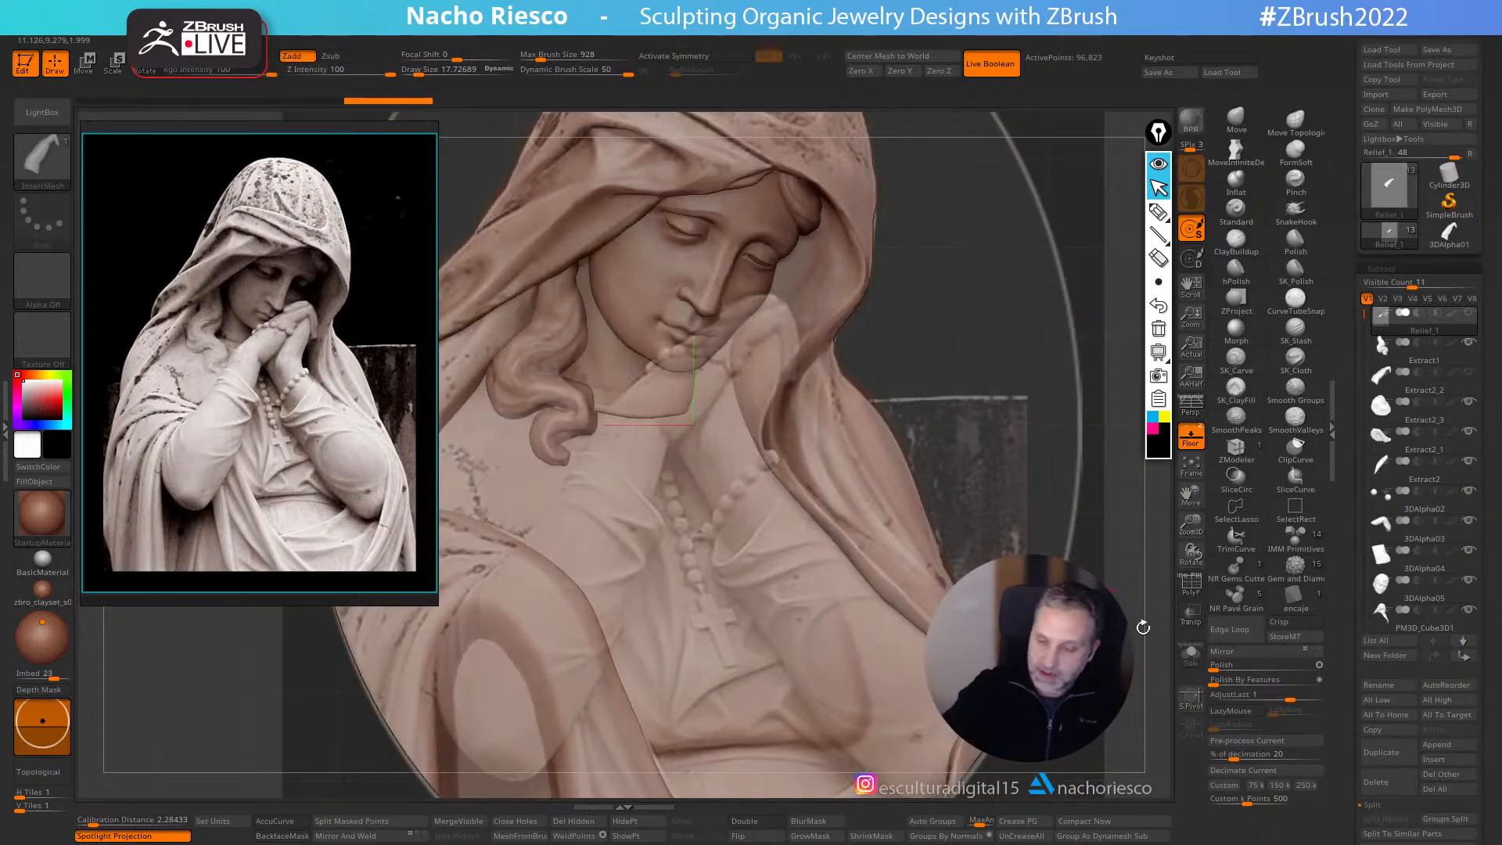
{"action": "key", "text": "f"}
{"action": "left_click", "coordinate": [1191, 653]}
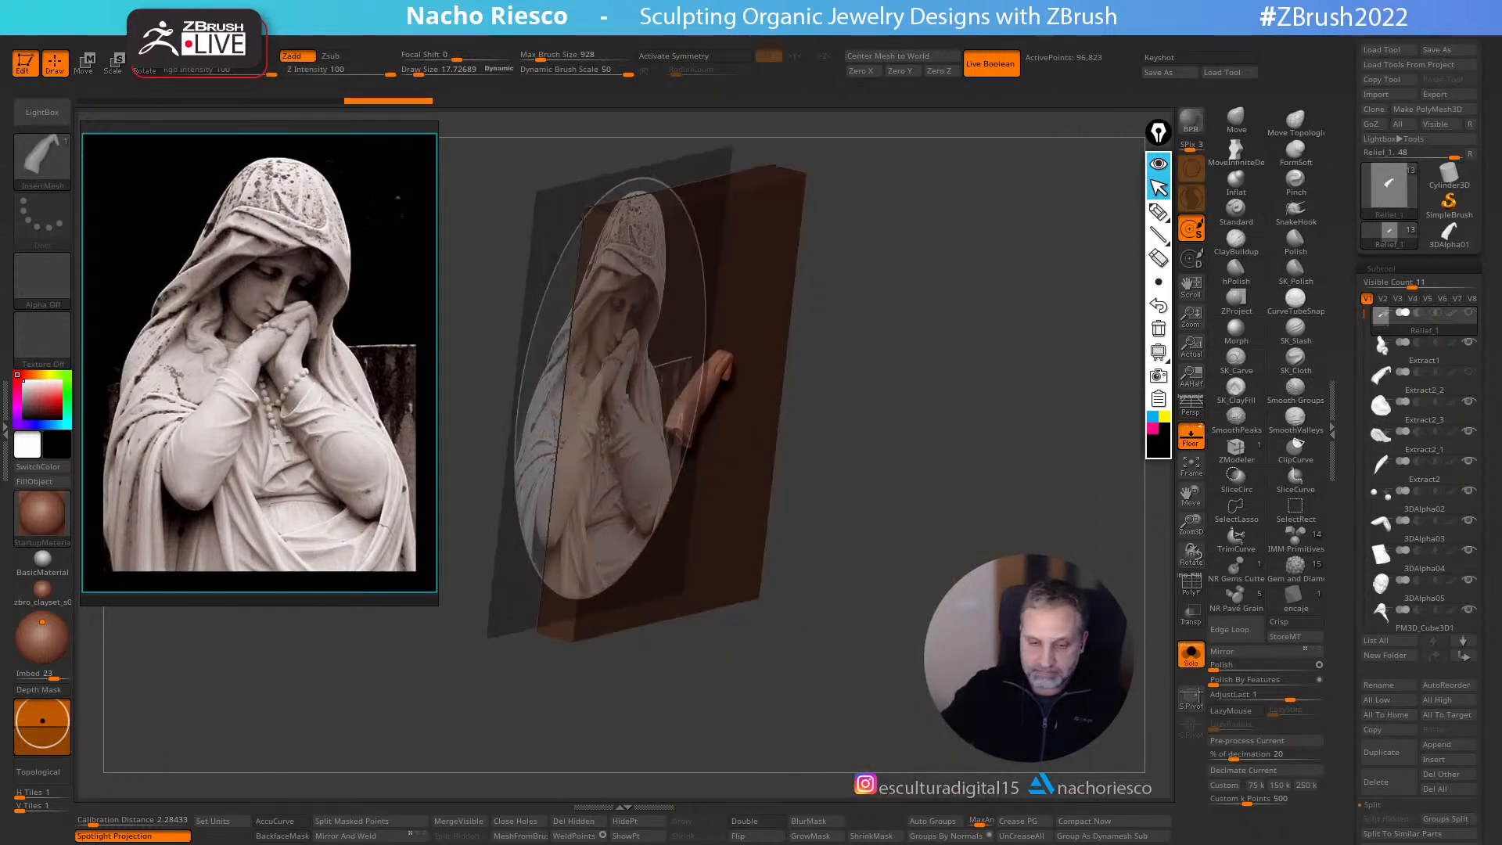
{"action": "left_click", "coordinate": [352, 821]}
{"action": "left_click", "coordinate": [1191, 653]}
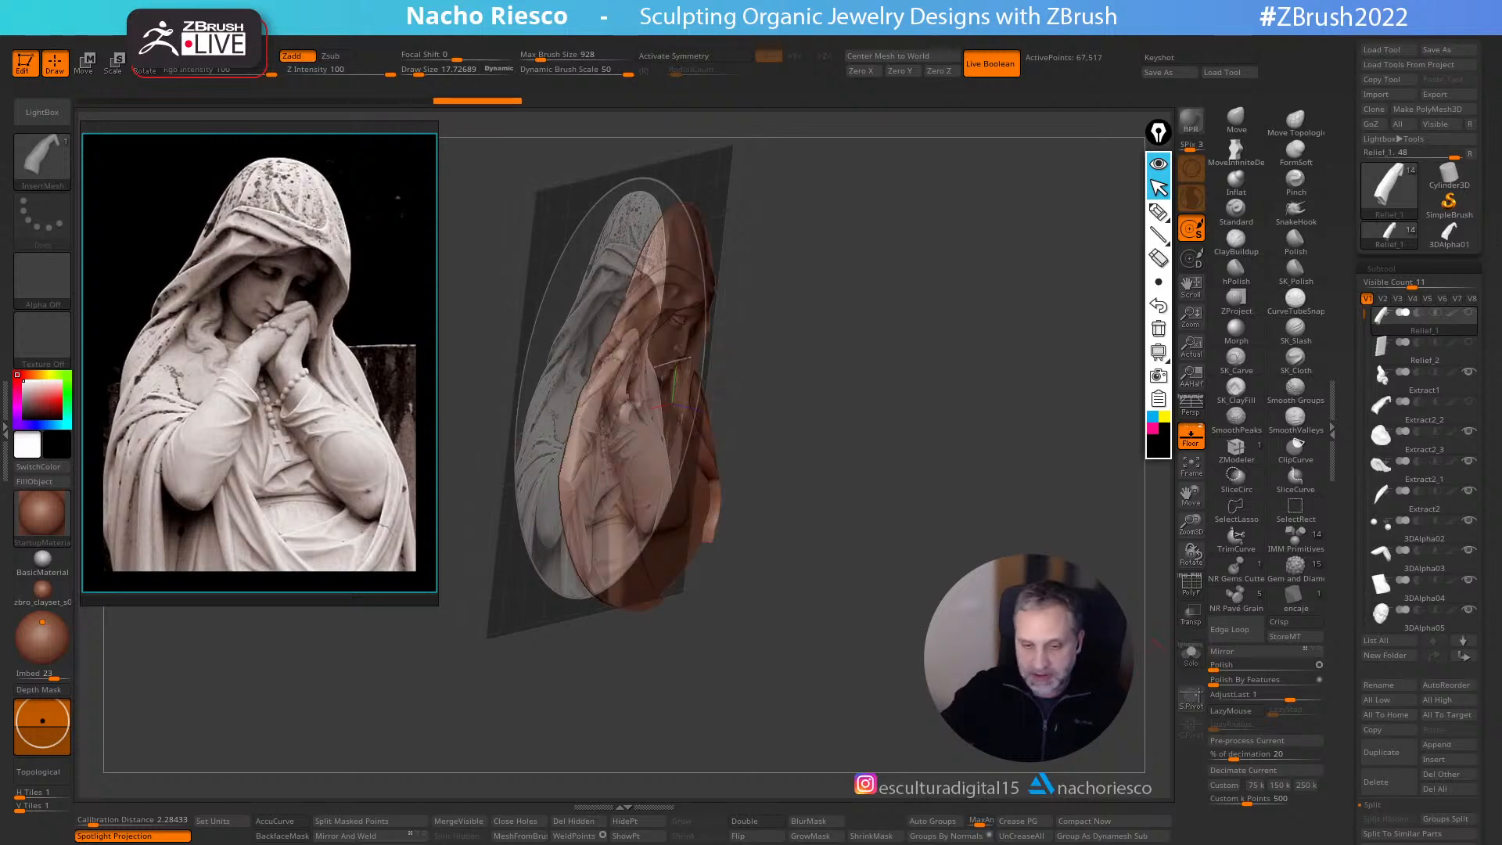
- Show the split hand just below Relief_2 in the subtool order and move it along the depth axis onto the relief
{"action": "left_click_drag", "start_coordinate": [1158, 643], "coordinate": [1197, 642], "text": "shift"}
{"action": "key", "text": "w"}
{"action": "mouse_move", "coordinate": [822, 375]}
{"action": "left_mouse_down", "text": "alt"}
{"action": "mouse_move", "coordinate": [822, 430]}
{"action": "mouse_move", "coordinate": [839, 395]}
{"action": "left_mouse_up", "text": "alt"}
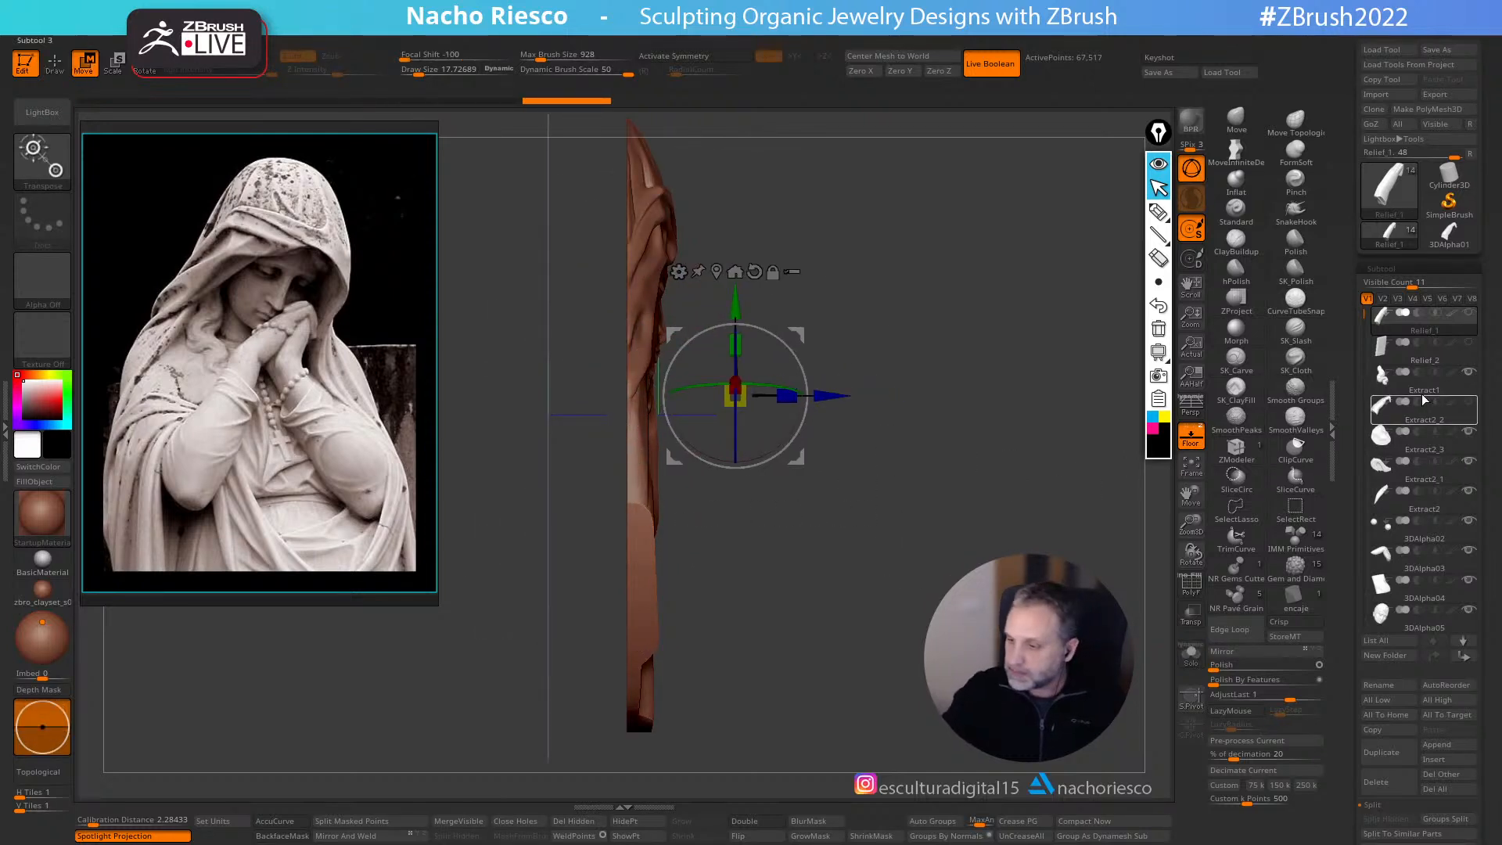
{"action": "left_click", "coordinate": [1464, 641]}
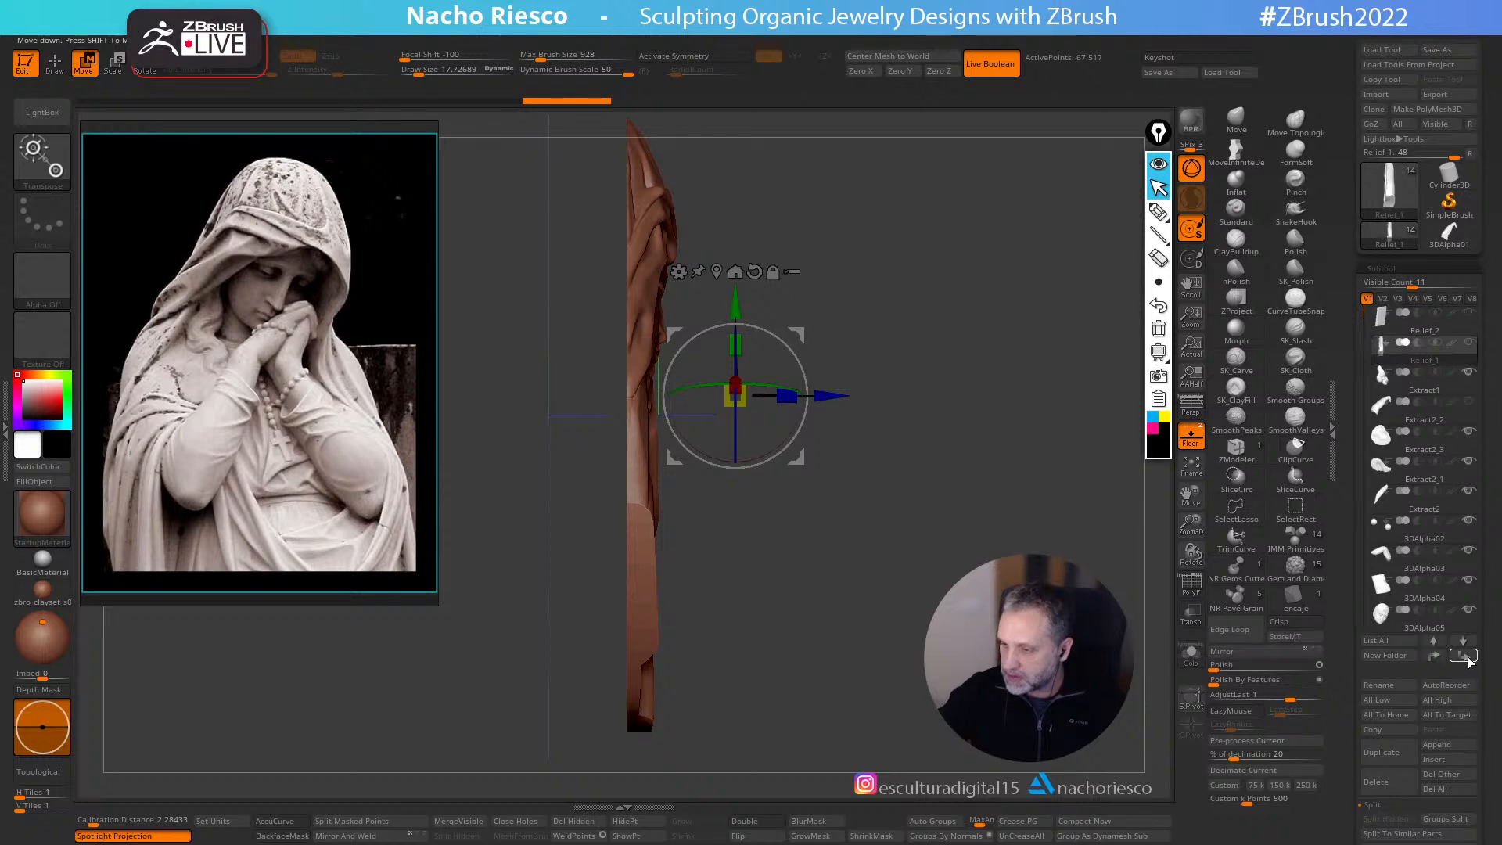
{"action": "left_click", "coordinate": [1468, 342]}
{"action": "left_click_drag", "start_coordinate": [840, 397], "coordinate": [728, 419]}
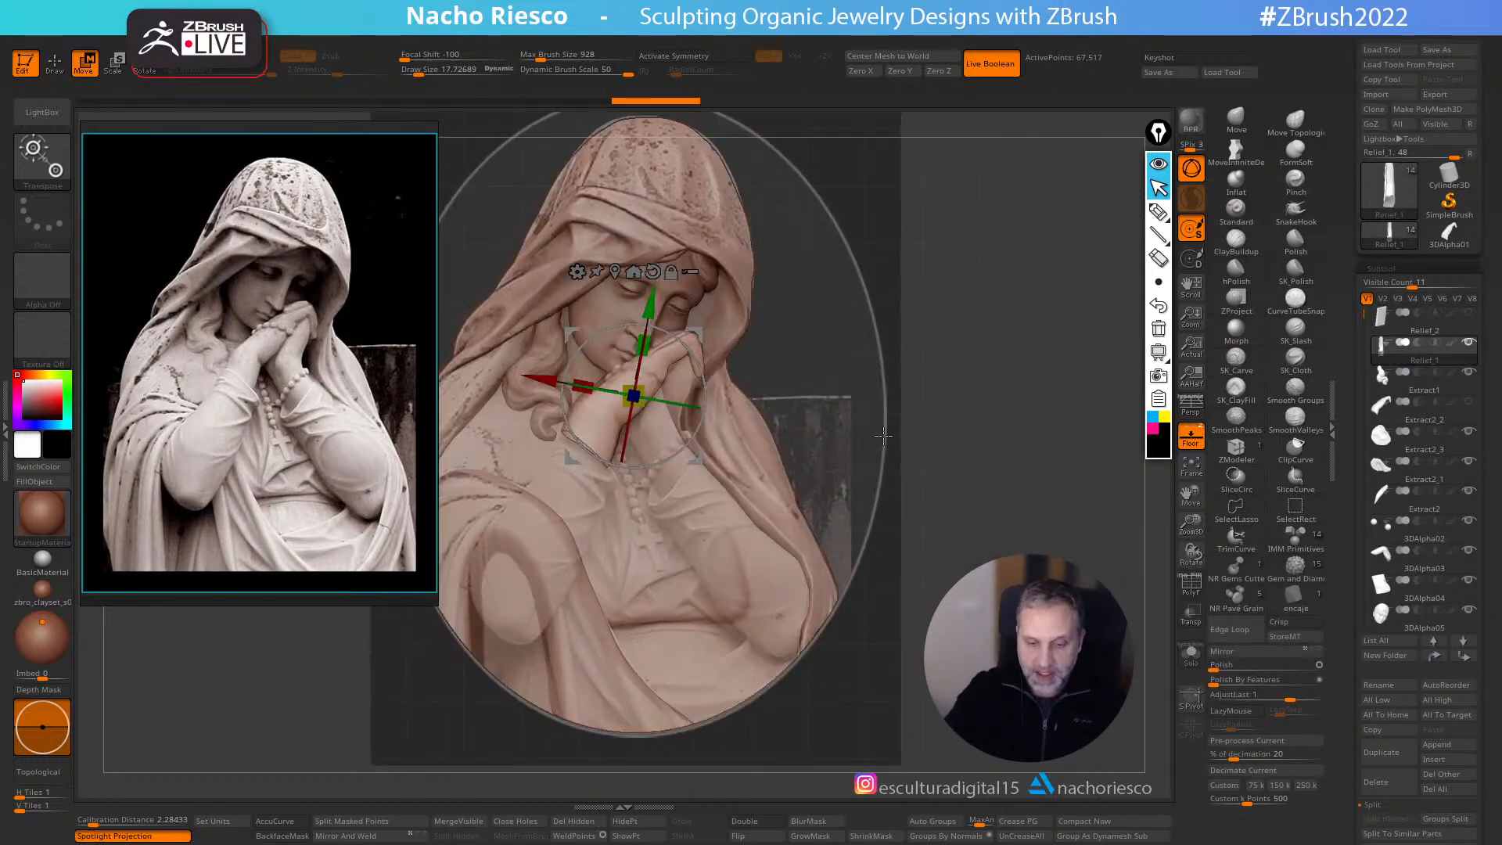
- Hide the reference image and adjust the hand's thickness along the depth axis to fit against the face and veil
{"action": "left_click_drag", "start_coordinate": [1144, 607], "coordinate": [1141, 644], "text": "alt"}
{"action": "left_click", "coordinate": [1191, 436]}
{"action": "left_click_drag", "start_coordinate": [1071, 469], "coordinate": [1004, 317], "text": "alt"}
{"action": "left_click_drag", "start_coordinate": [607, 349], "coordinate": [614, 360]}
{"action": "left_click", "coordinate": [691, 313]}
{"action": "mouse_move", "coordinate": [967, 373]}
{"action": "left_mouse_down"}
{"action": "mouse_move", "coordinate": [973, 430]}
{"action": "mouse_move", "coordinate": [967, 417]}
{"action": "mouse_move", "coordinate": [1005, 402]}
{"action": "mouse_move", "coordinate": [1052, 455]}
{"action": "left_mouse_up"}
{"action": "key", "text": "q"}
{"action": "key", "text": "w"}
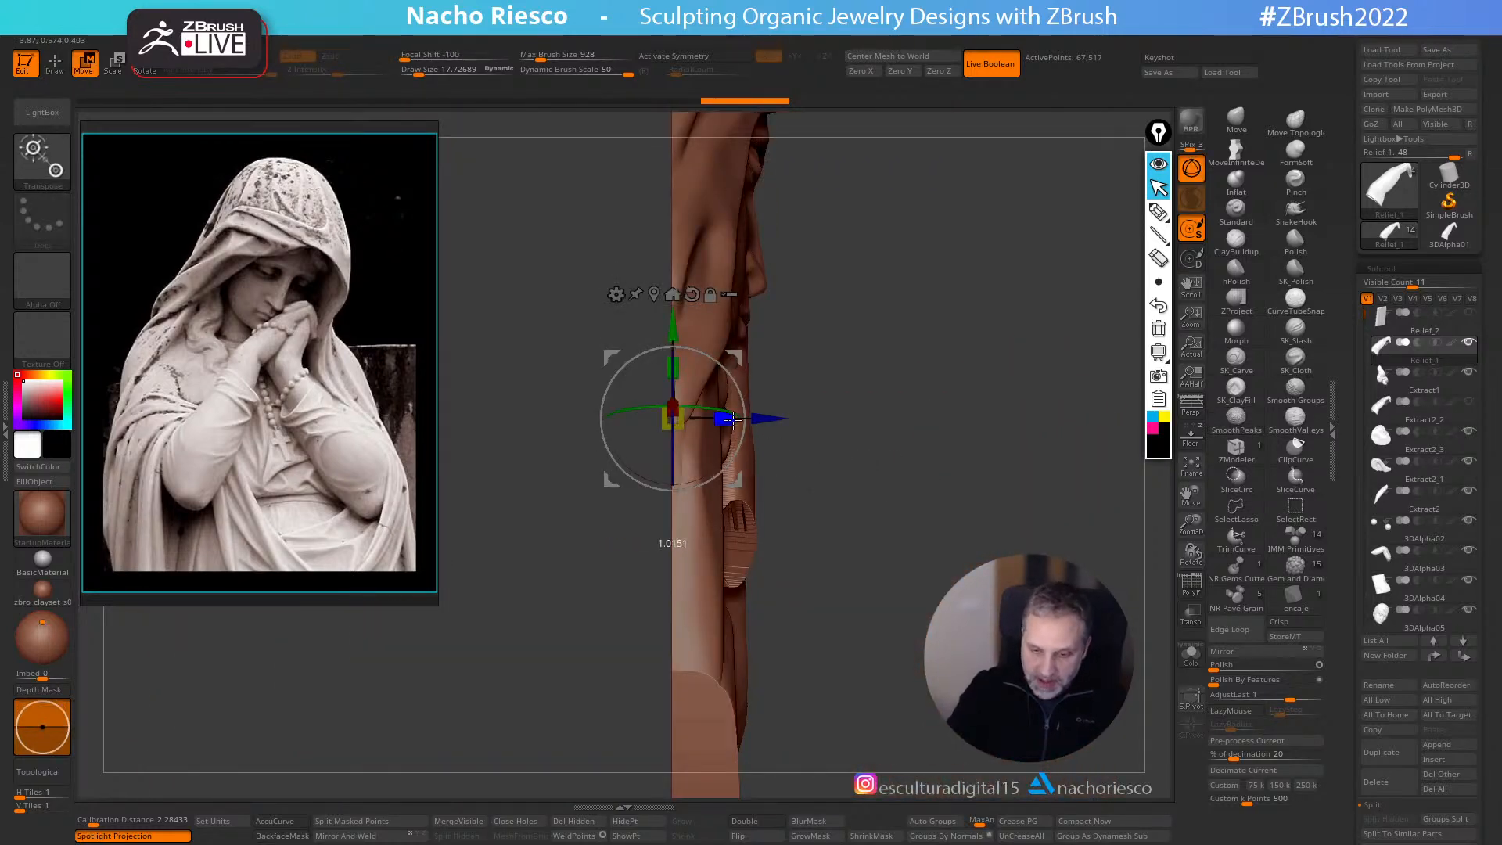
{"action": "left_click_drag", "start_coordinate": [945, 429], "coordinate": [849, 430]}
{"action": "key", "text": "q"}
{"action": "left_click_drag", "start_coordinate": [1010, 356], "coordinate": [1018, 301], "text": "alt"}
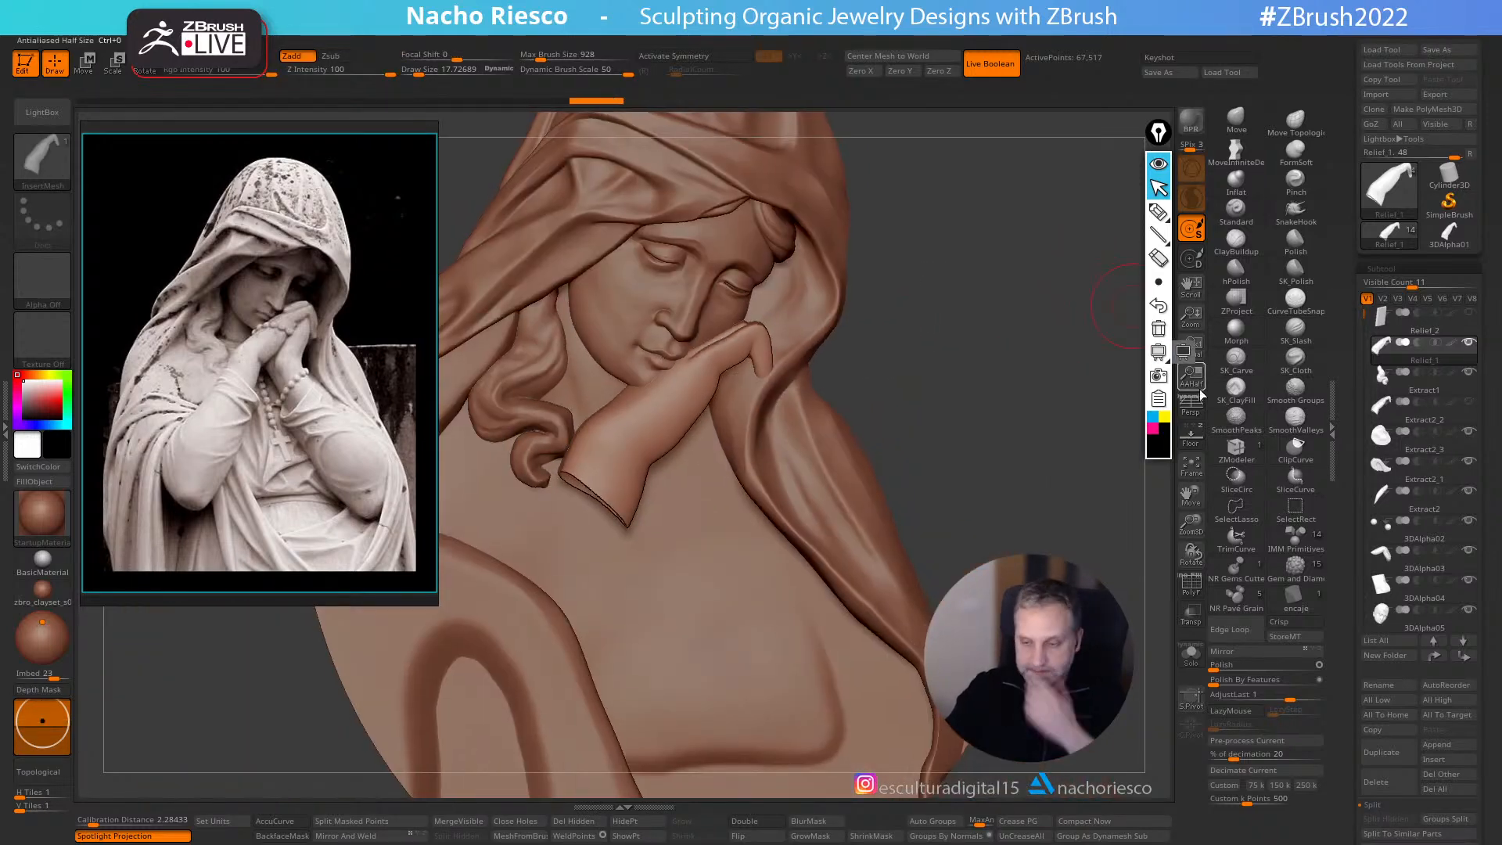
- Compare the hand with the reference image and shift it slightly along the depth axis against the relief
{"action": "left_click", "coordinate": [1193, 438]}
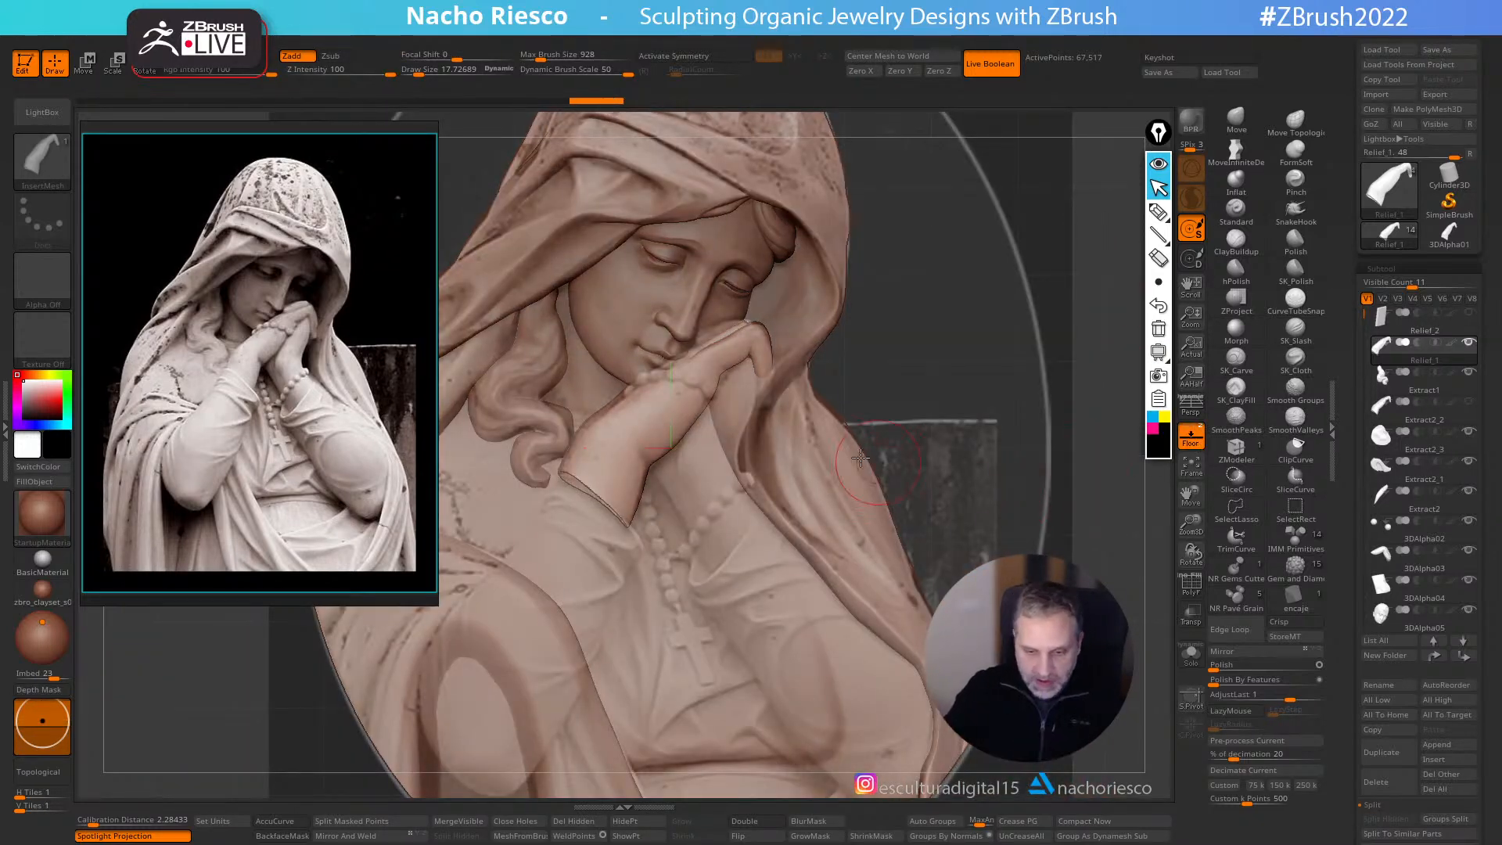
{"action": "left_click_drag", "start_coordinate": [894, 451], "coordinate": [939, 430]}
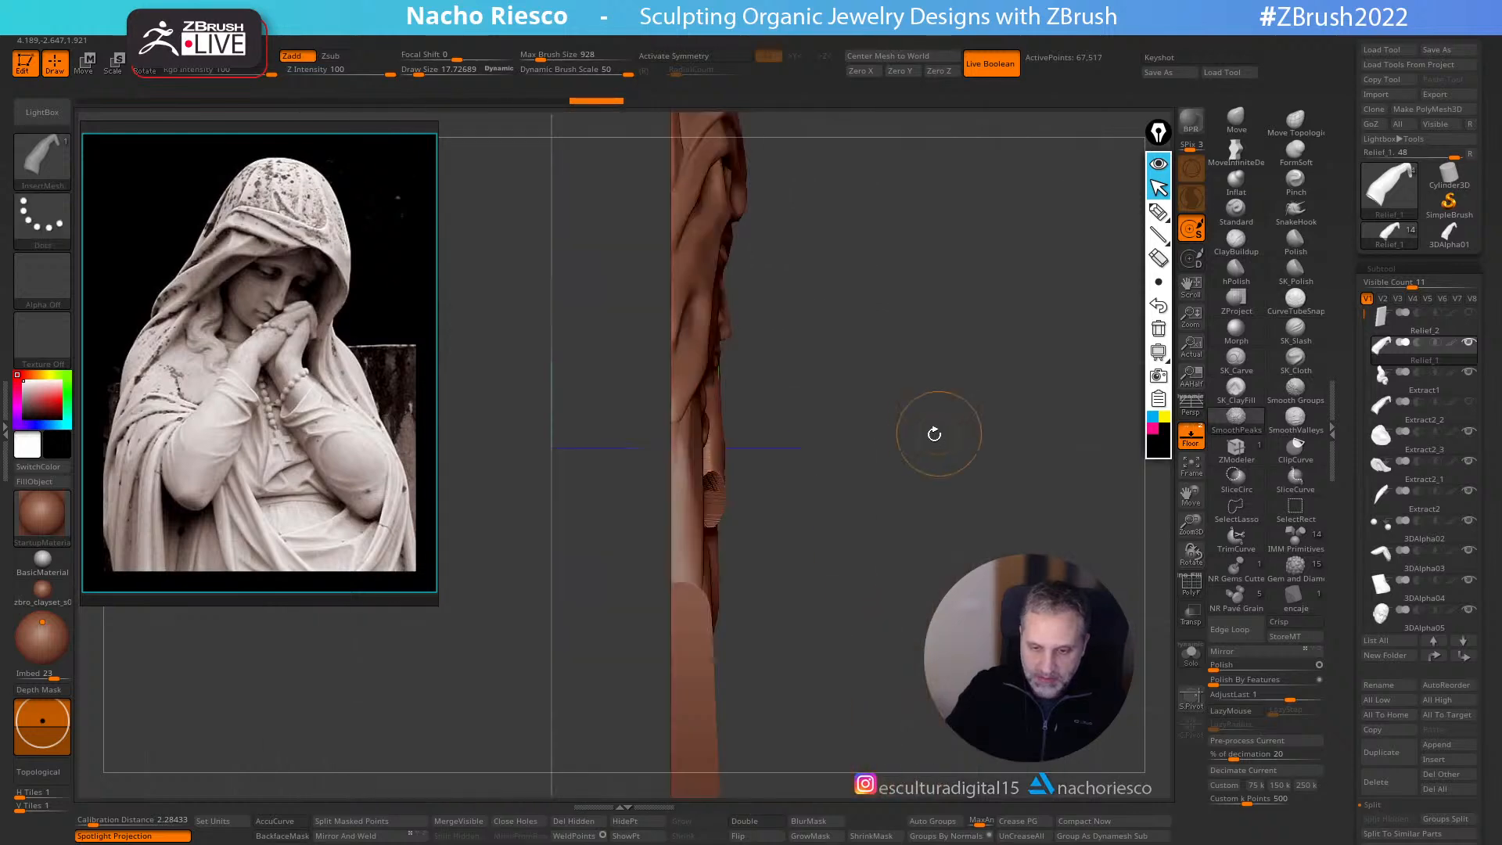
{"action": "key", "text": "w"}
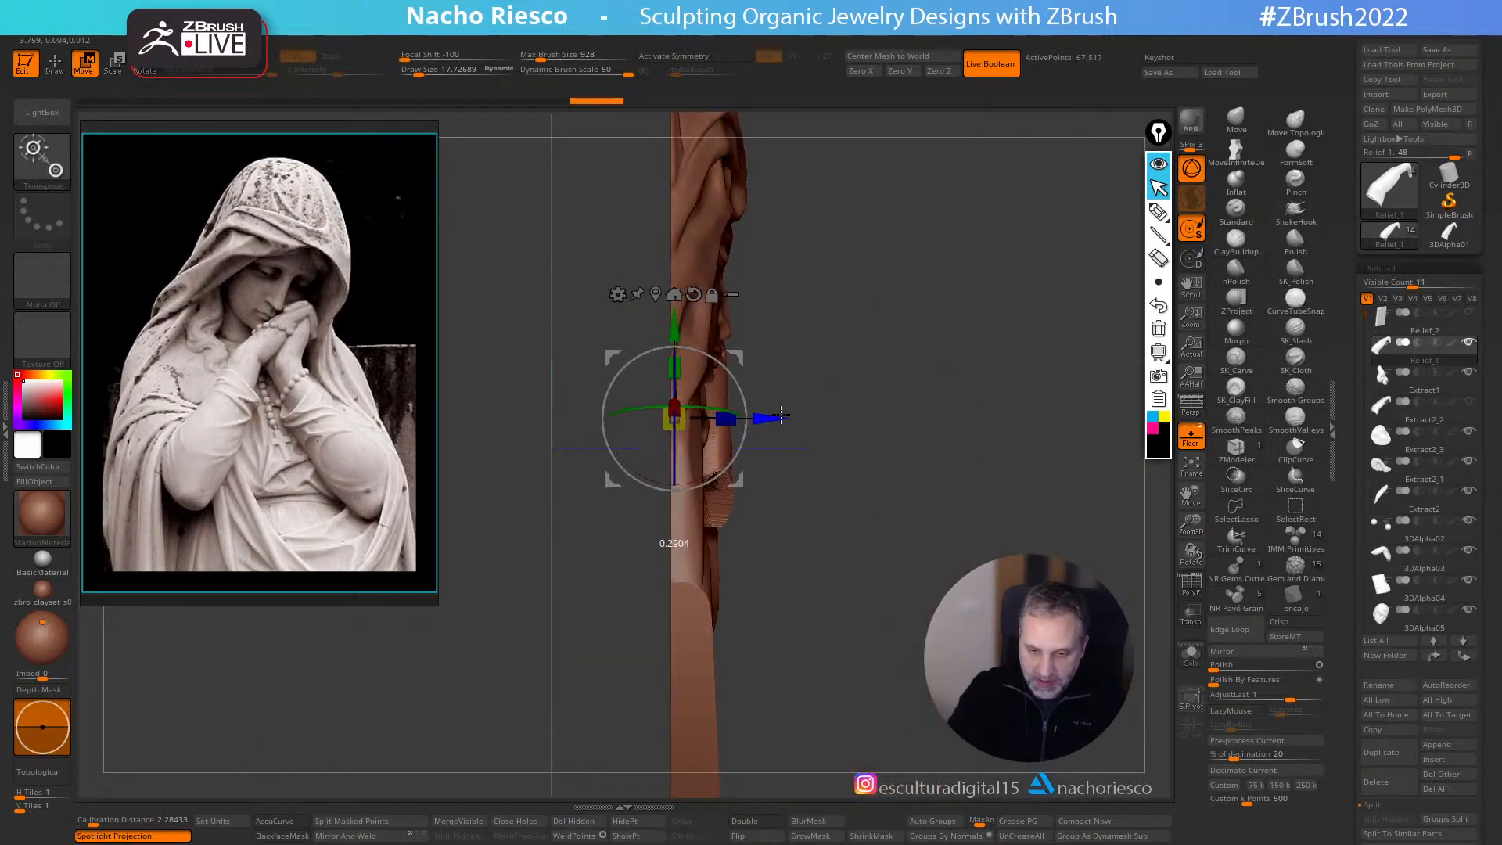
{"action": "left_click_drag", "start_coordinate": [839, 418], "coordinate": [965, 399]}
{"action": "key", "text": "q"}
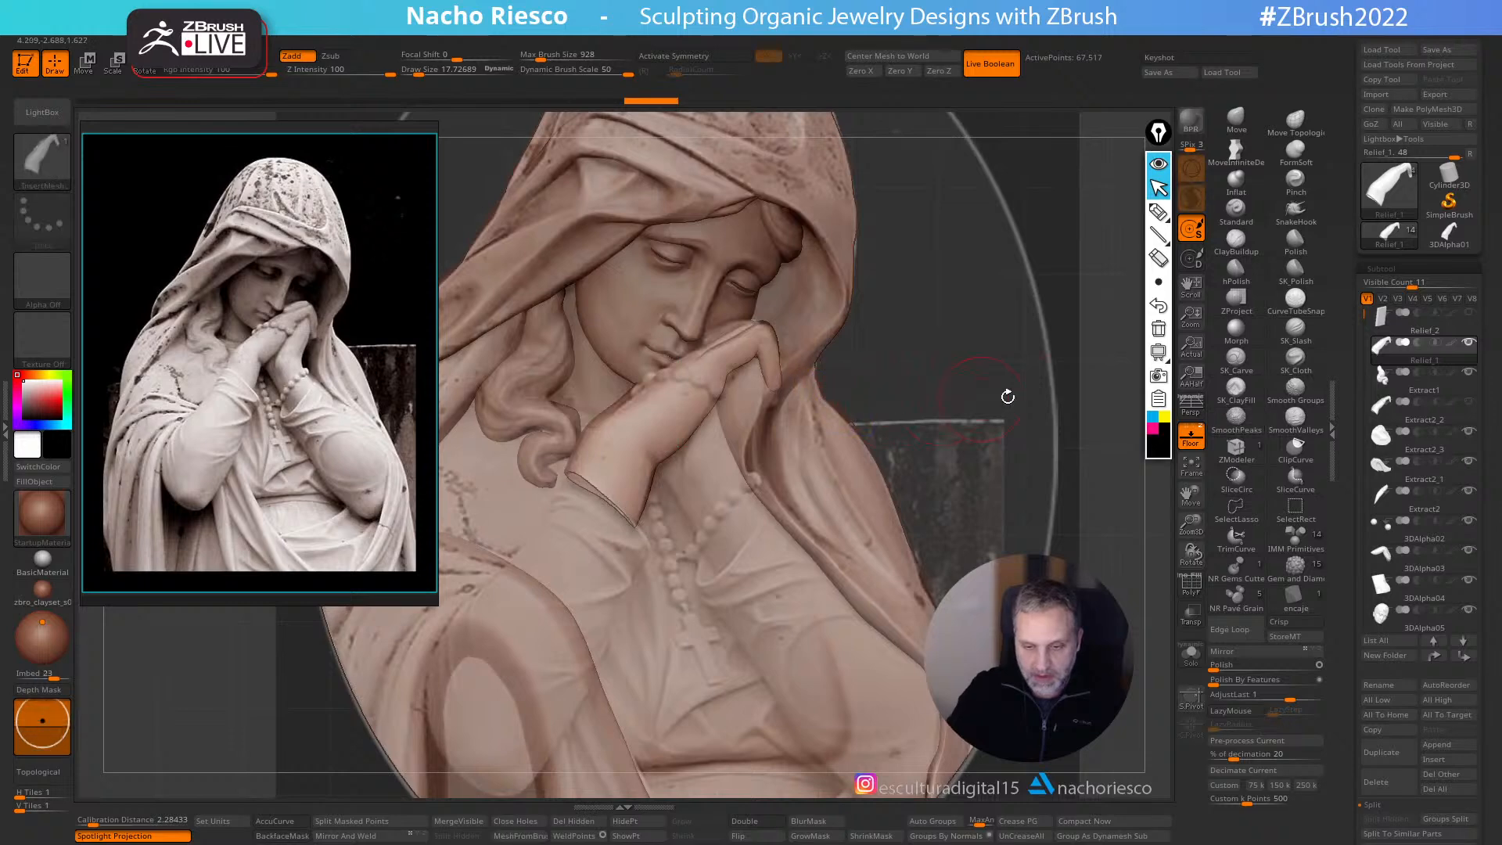
{"action": "left_click_drag", "start_coordinate": [1066, 510], "coordinate": [1066, 558]}
- Remesh the inserted hand with DynaMesh Utility at a polycount of 0.8 million
{"action": "scroll", "coordinate": [1368, 596], "scroll_direction": "down", "scroll_amount": 10}
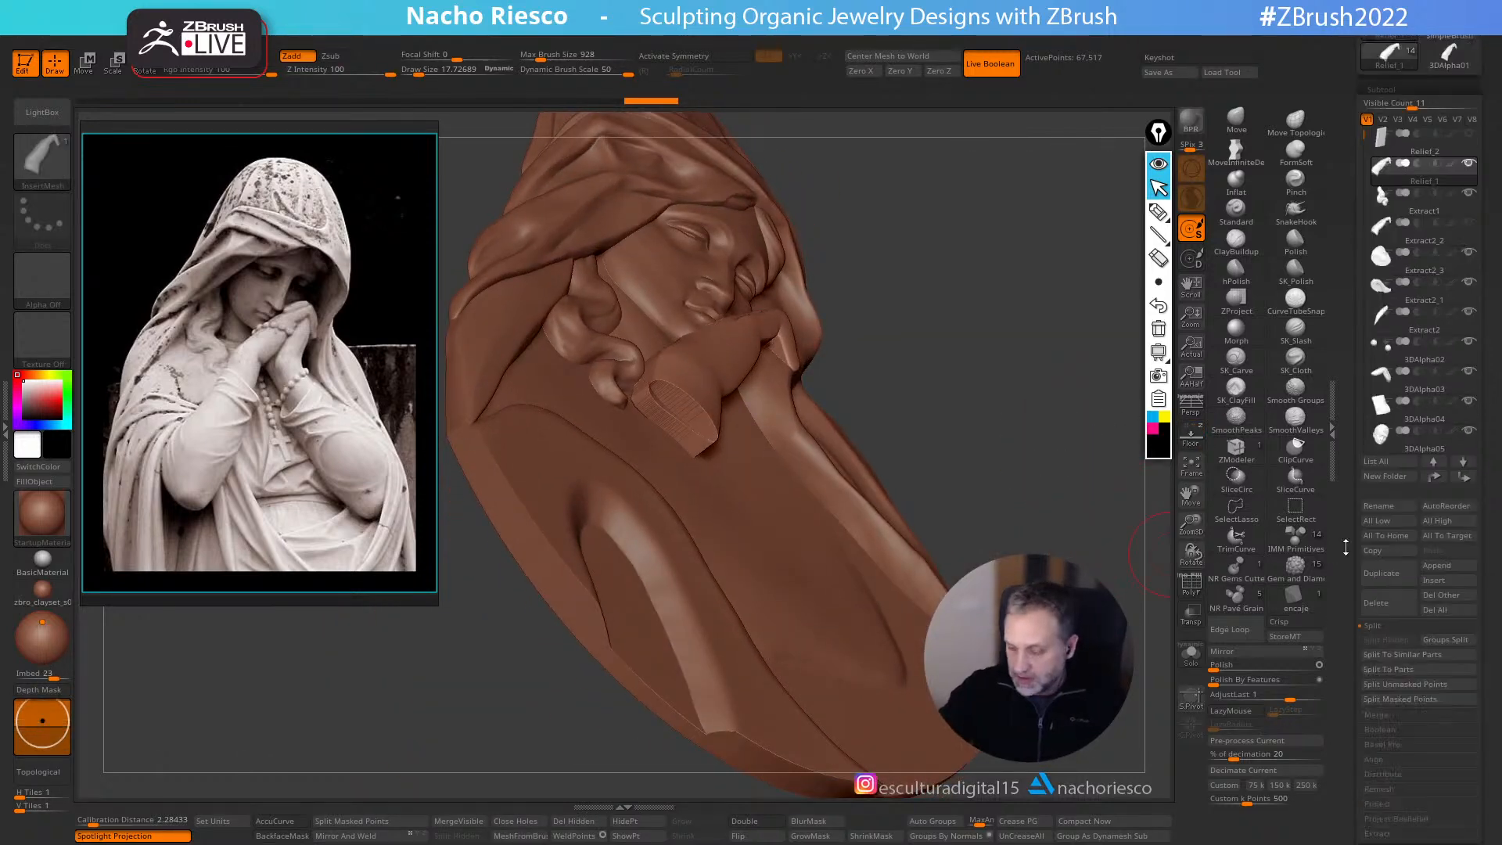
{"action": "left_click_drag", "start_coordinate": [1120, 490], "coordinate": [1006, 478]}
{"action": "mouse_move", "coordinate": [872, 38]}
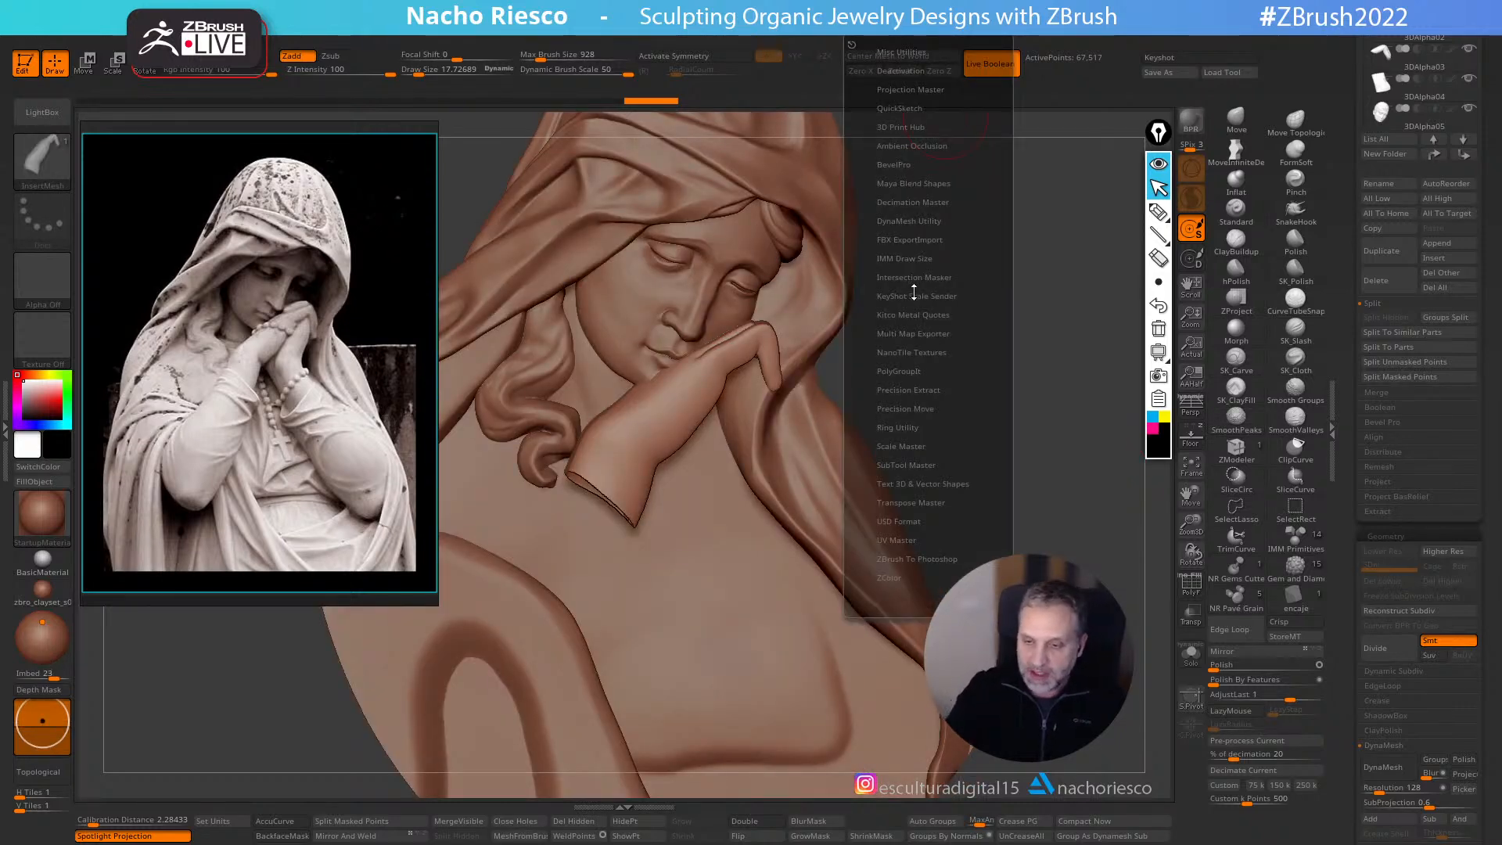
{"action": "left_click", "coordinate": [914, 220]}
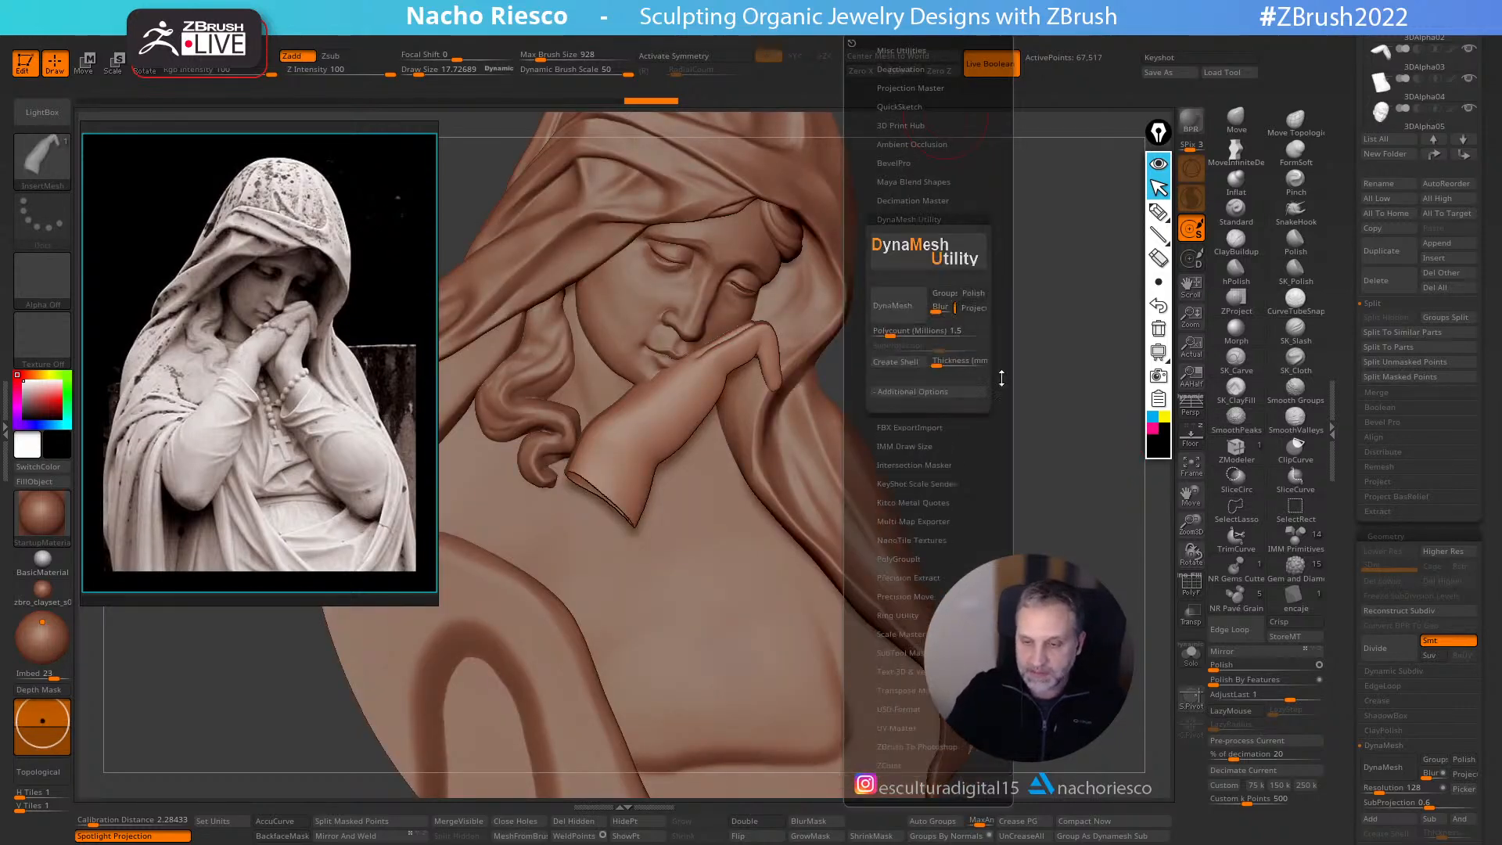
{"action": "left_click", "coordinate": [928, 332]}
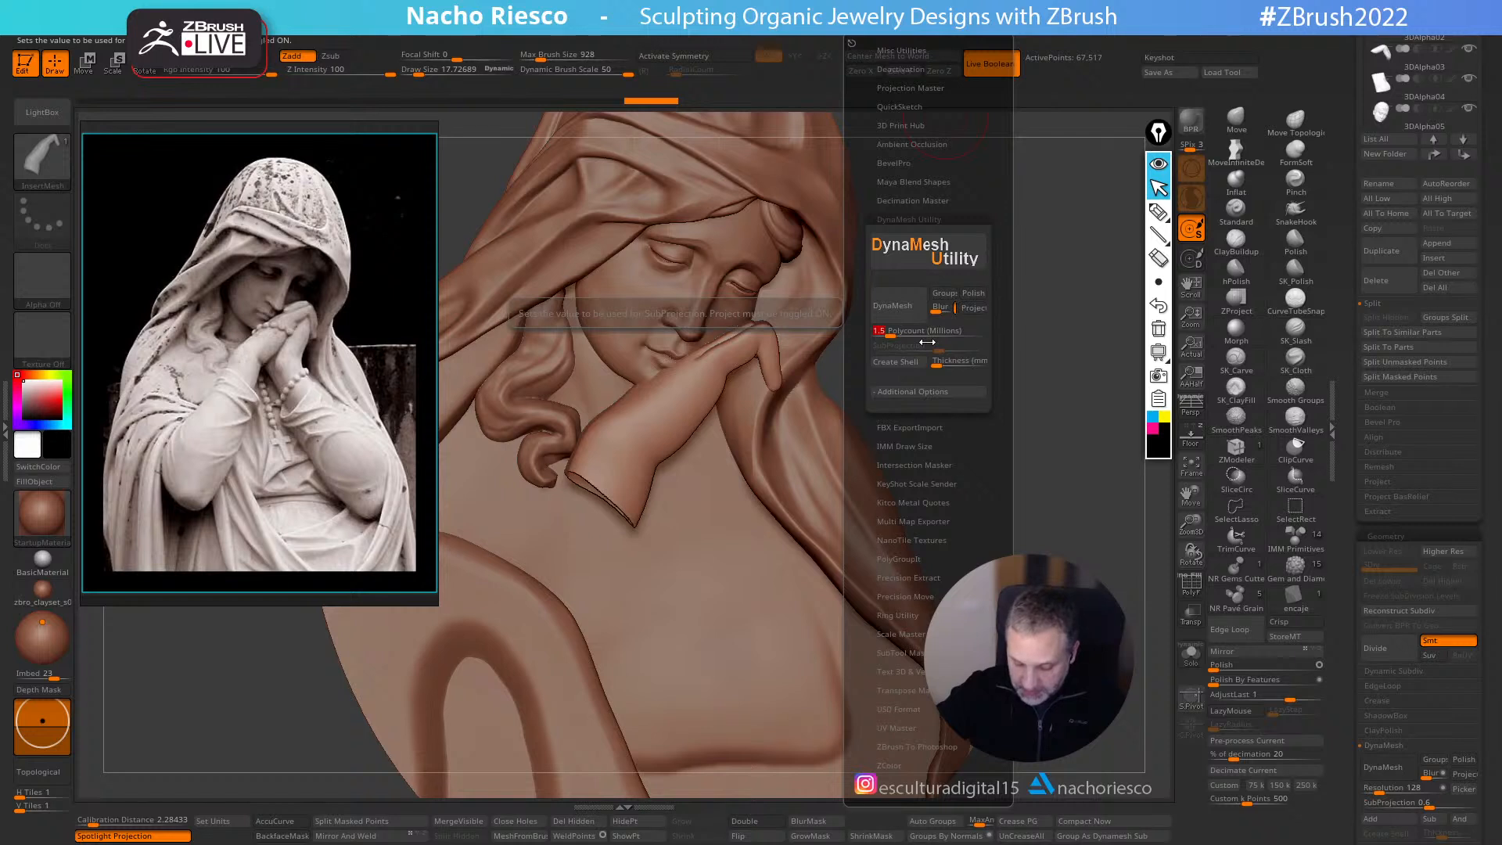
{"action": "type", "text": "0.9"}
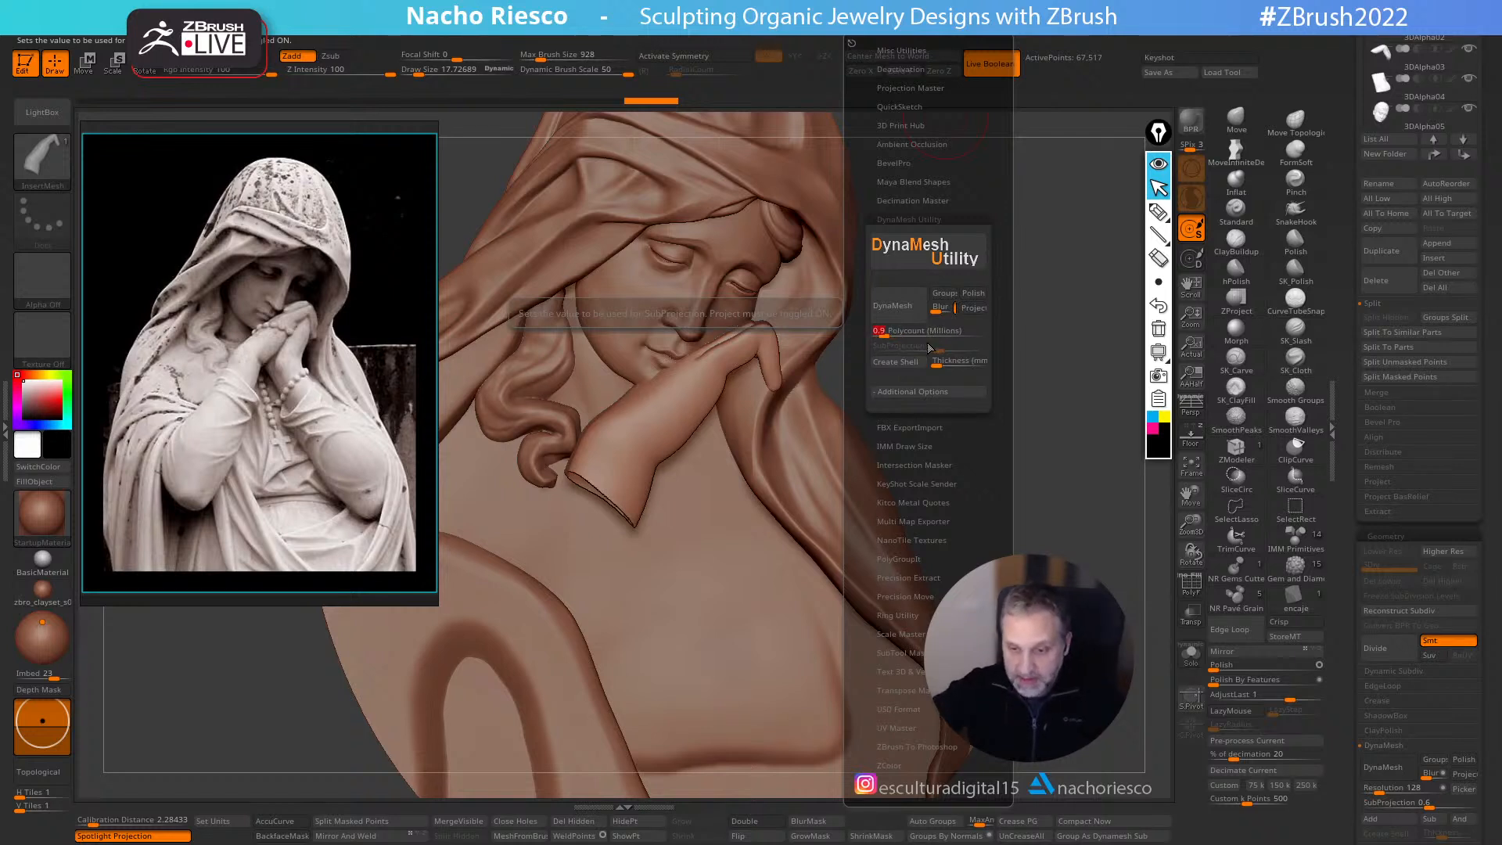
{"action": "key", "text": "BackSpace"}
{"action": "type", "text": "8"}
{"action": "key", "text": "Return"}
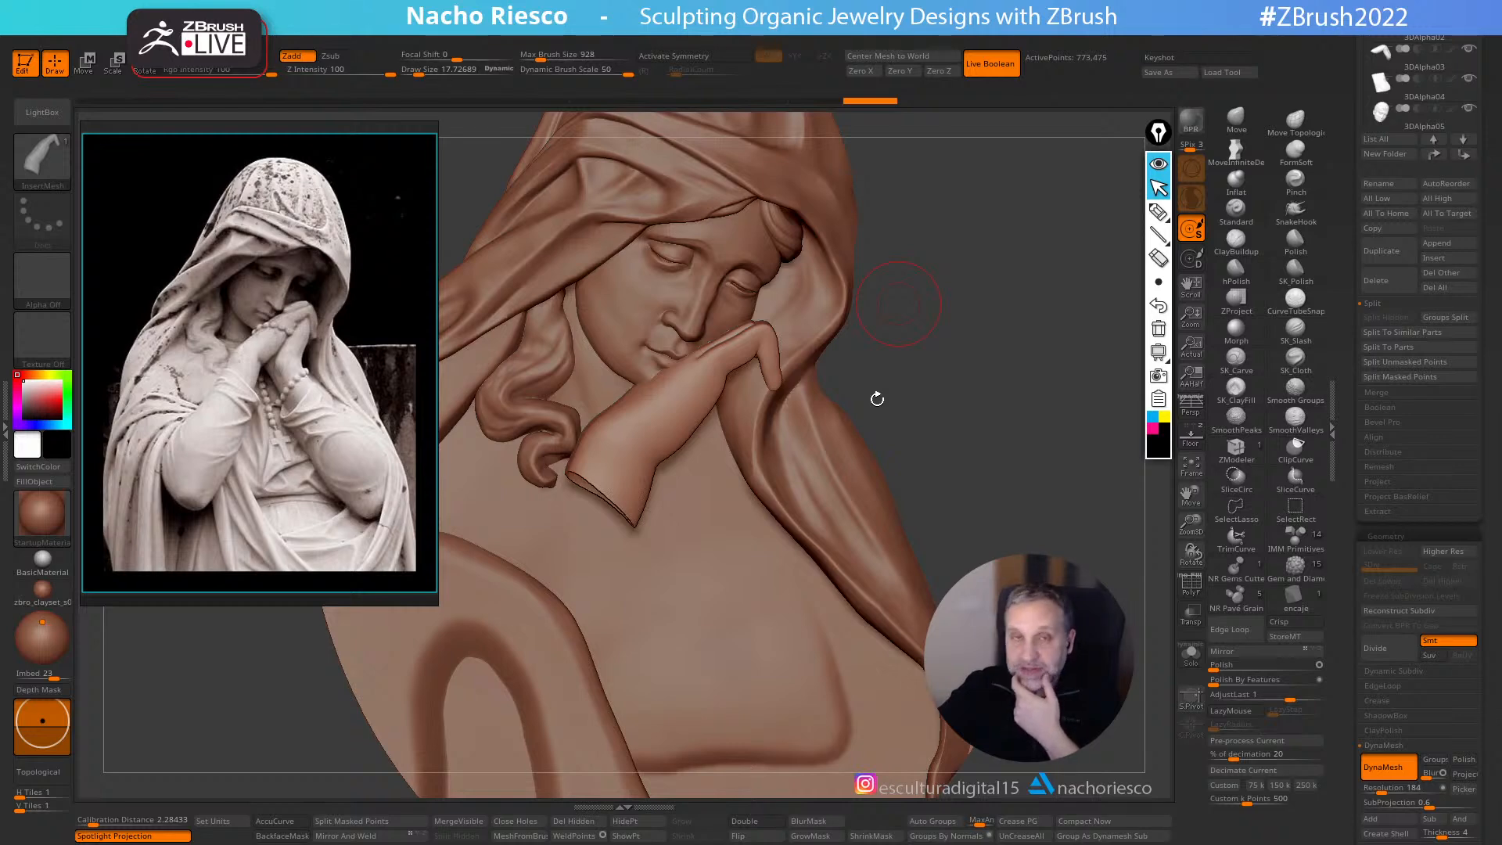
- Try to smooth the bent finger and refresh the hand's DynaMesh, and undo it
{"action": "mouse_move", "coordinate": [979, 522]}
{"action": "left_mouse_down"}
{"action": "mouse_move", "coordinate": [1056, 519]}
{"action": "mouse_move", "coordinate": [968, 505]}
{"action": "mouse_move", "coordinate": [993, 500]}
{"action": "mouse_move", "coordinate": [829, 387]}
{"action": "left_mouse_up"}
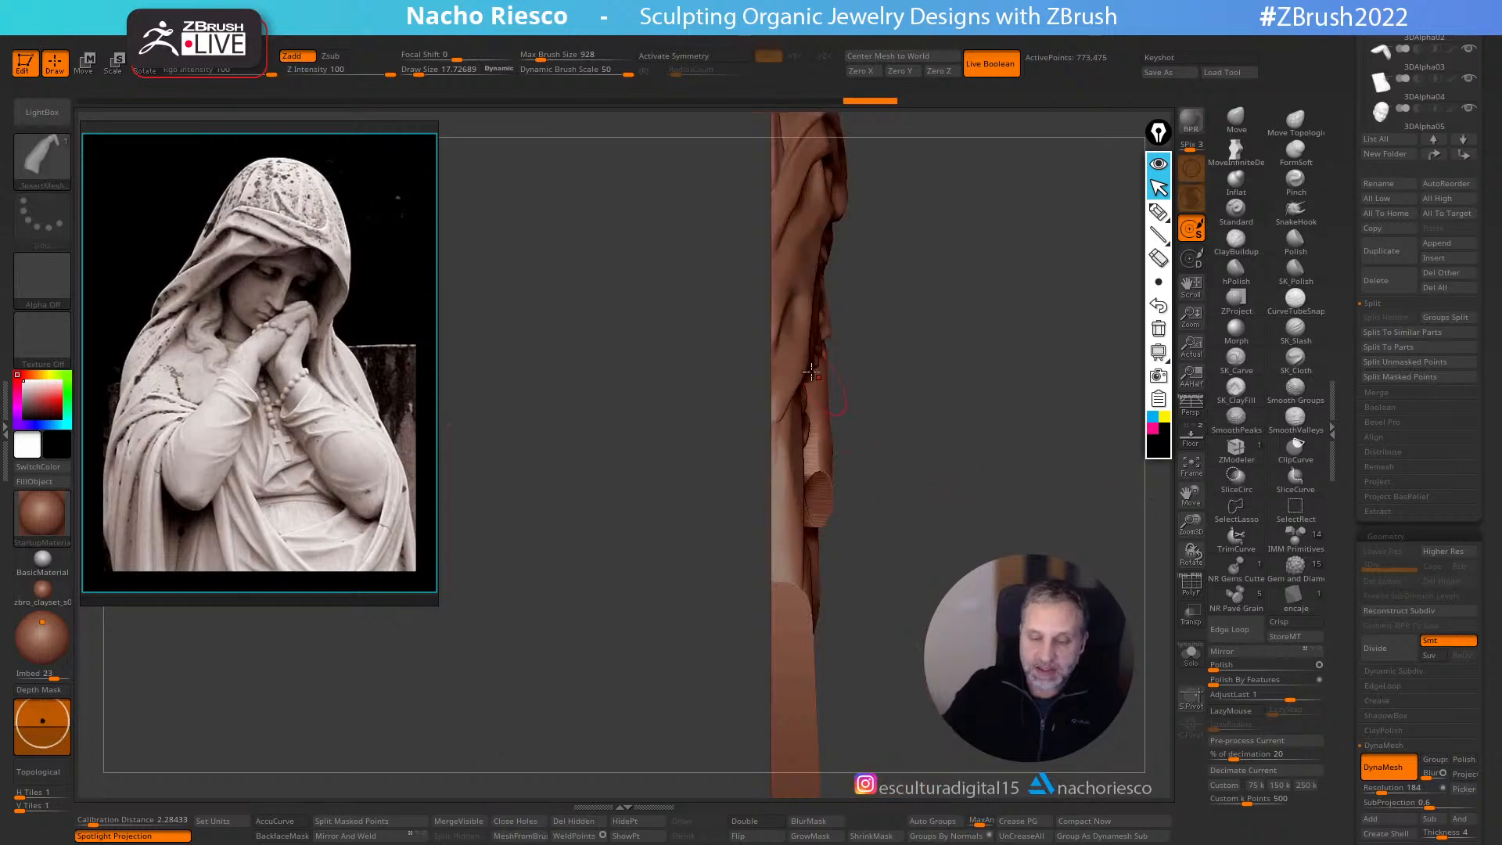
{"action": "mouse_move", "coordinate": [899, 343]}
{"action": "left_mouse_down"}
{"action": "mouse_move", "coordinate": [902, 420]}
{"action": "mouse_move", "coordinate": [848, 439]}
{"action": "mouse_move", "coordinate": [979, 439]}
{"action": "mouse_move", "coordinate": [954, 449]}
{"action": "mouse_move", "coordinate": [898, 427]}
{"action": "left_mouse_up"}
{"action": "key", "text": "s"}
{"action": "left_click_drag", "start_coordinate": [894, 416], "coordinate": [900, 416]}
{"action": "left_click", "coordinate": [1237, 420], "text": "shift"}
{"action": "mouse_move", "coordinate": [756, 435]}
{"action": "left_mouse_down", "text": "shift"}
{"action": "mouse_move", "coordinate": [775, 396]}
{"action": "mouse_move", "coordinate": [799, 446]}
{"action": "left_mouse_up", "text": "shift"}
{"action": "left_click_drag", "start_coordinate": [902, 452], "coordinate": [979, 395], "text": "ctrl"}
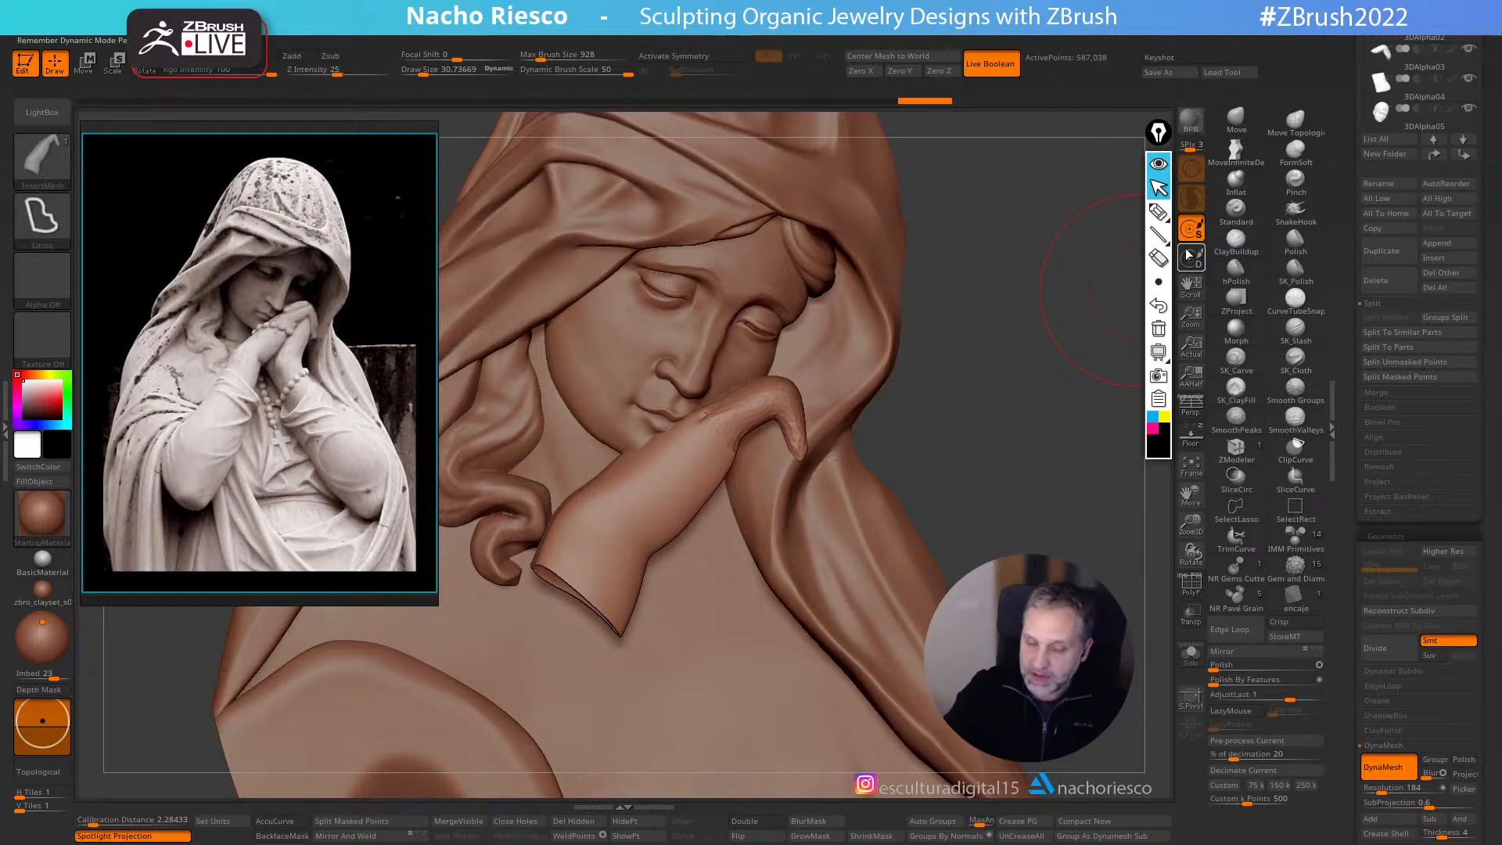
{"action": "left_click", "coordinate": [1196, 201], "text": "shift"}
{"action": "key", "text": "s"}
{"action": "left_click_drag", "start_coordinate": [789, 392], "coordinate": [785, 391]}
{"action": "key", "text": "ctrl+z"}
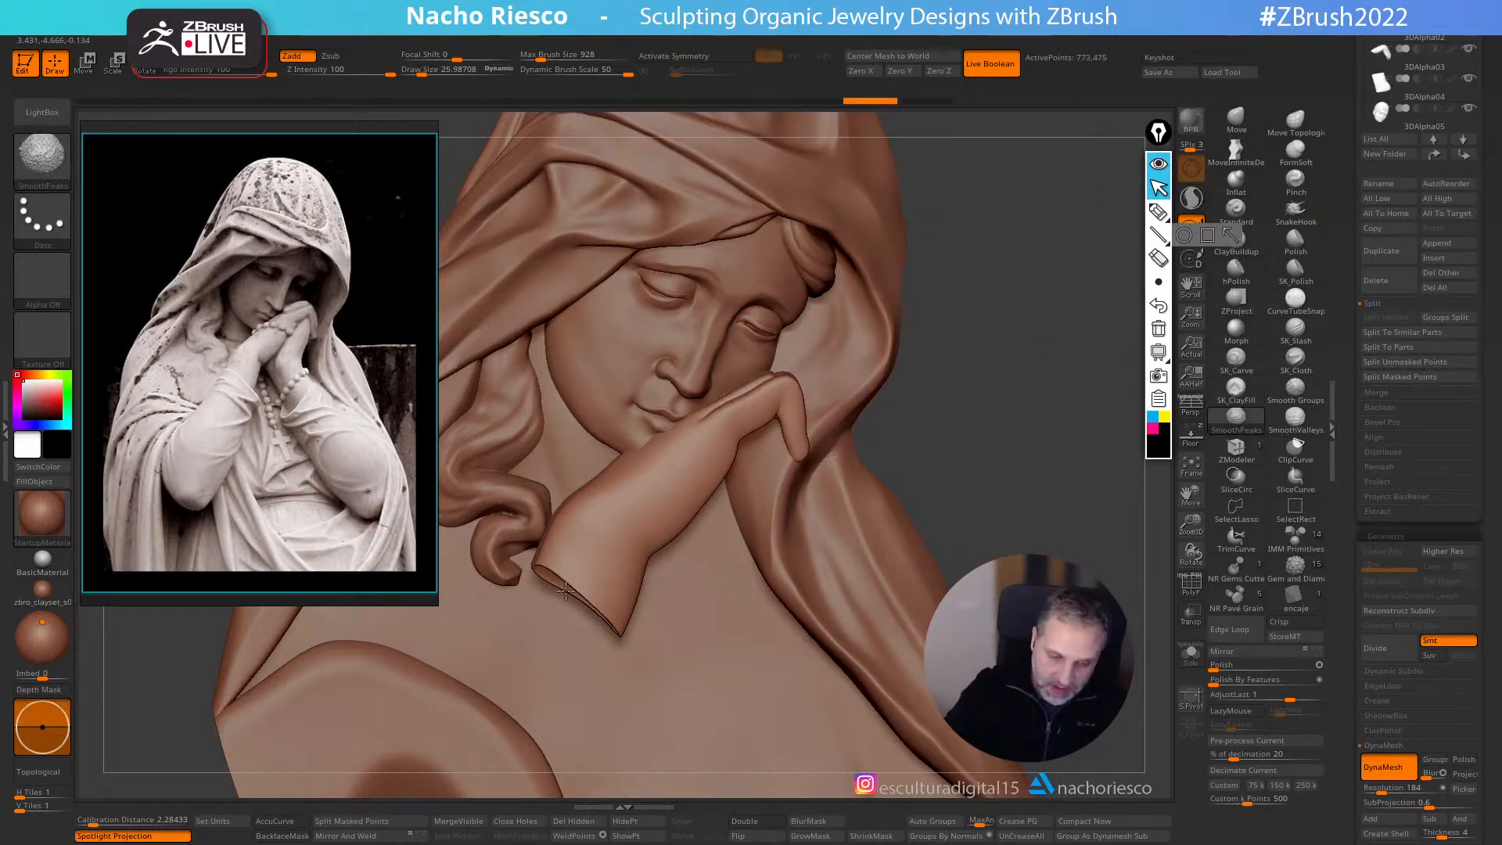
- Smooth the cut wrist edge and the bent fingers of the hand with SmoothPeaks
{"action": "left_click_drag", "start_coordinate": [555, 576], "coordinate": [675, 532], "text": "shift"}
{"action": "mouse_move", "coordinate": [982, 499]}
{"action": "left_mouse_down"}
{"action": "mouse_move", "coordinate": [1013, 500]}
{"action": "mouse_move", "coordinate": [1000, 502]}
{"action": "left_mouse_up"}
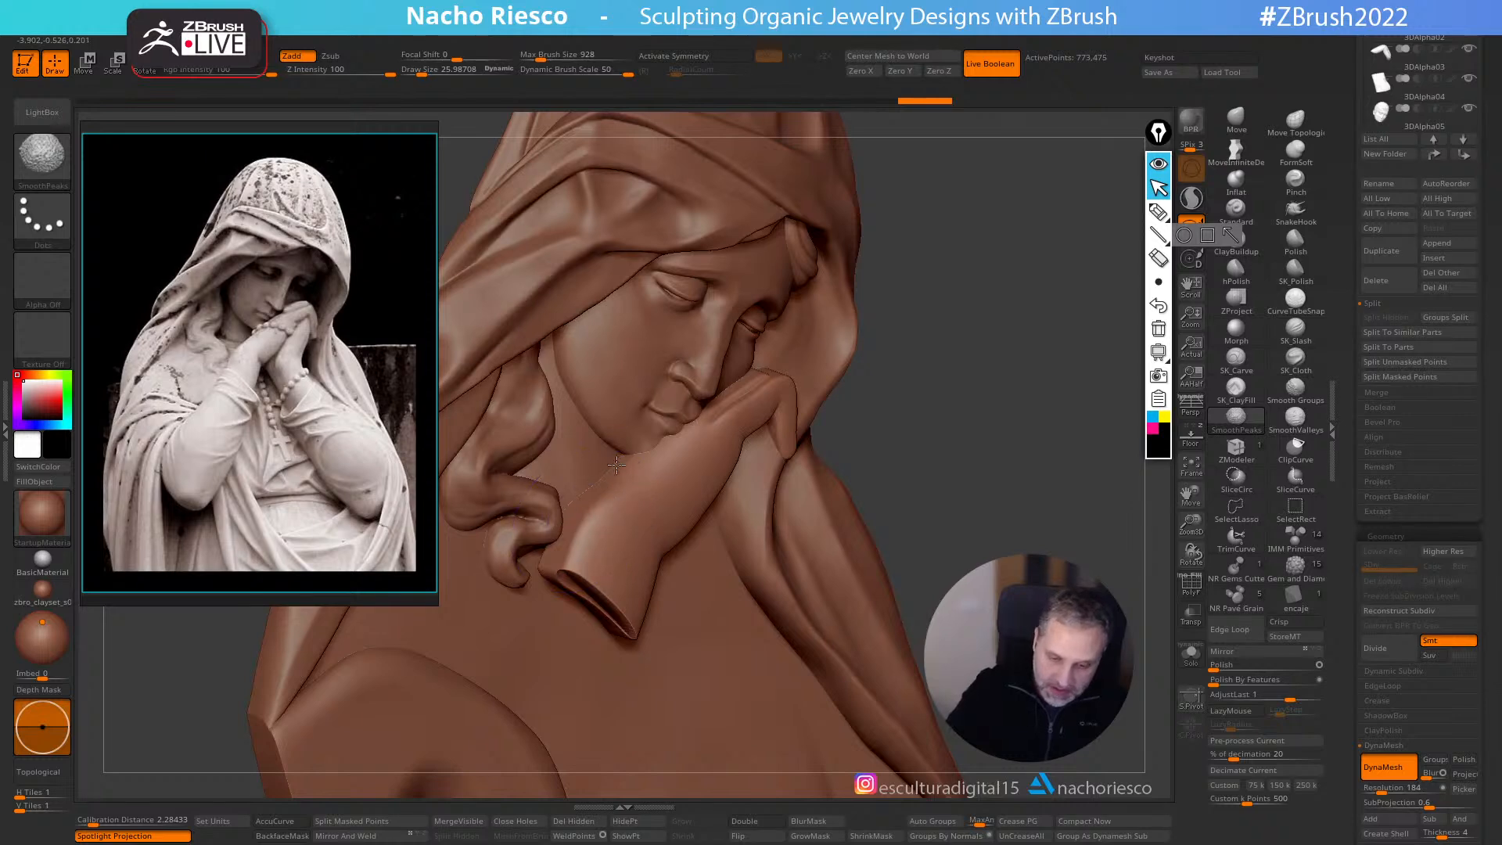
{"action": "left_click_drag", "start_coordinate": [792, 379], "coordinate": [799, 448], "text": "shift"}
{"action": "mouse_move", "coordinate": [989, 426]}
{"action": "left_mouse_down"}
{"action": "mouse_move", "coordinate": [1006, 446]}
{"action": "mouse_move", "coordinate": [1057, 353]}
{"action": "left_mouse_up"}
- Isolate the Extract2_2 hand subtool and roll its undo history back to the pose with all fingers and the thumb extended
{"action": "scroll", "coordinate": [1413, 313], "scroll_direction": "up", "scroll_amount": 5}
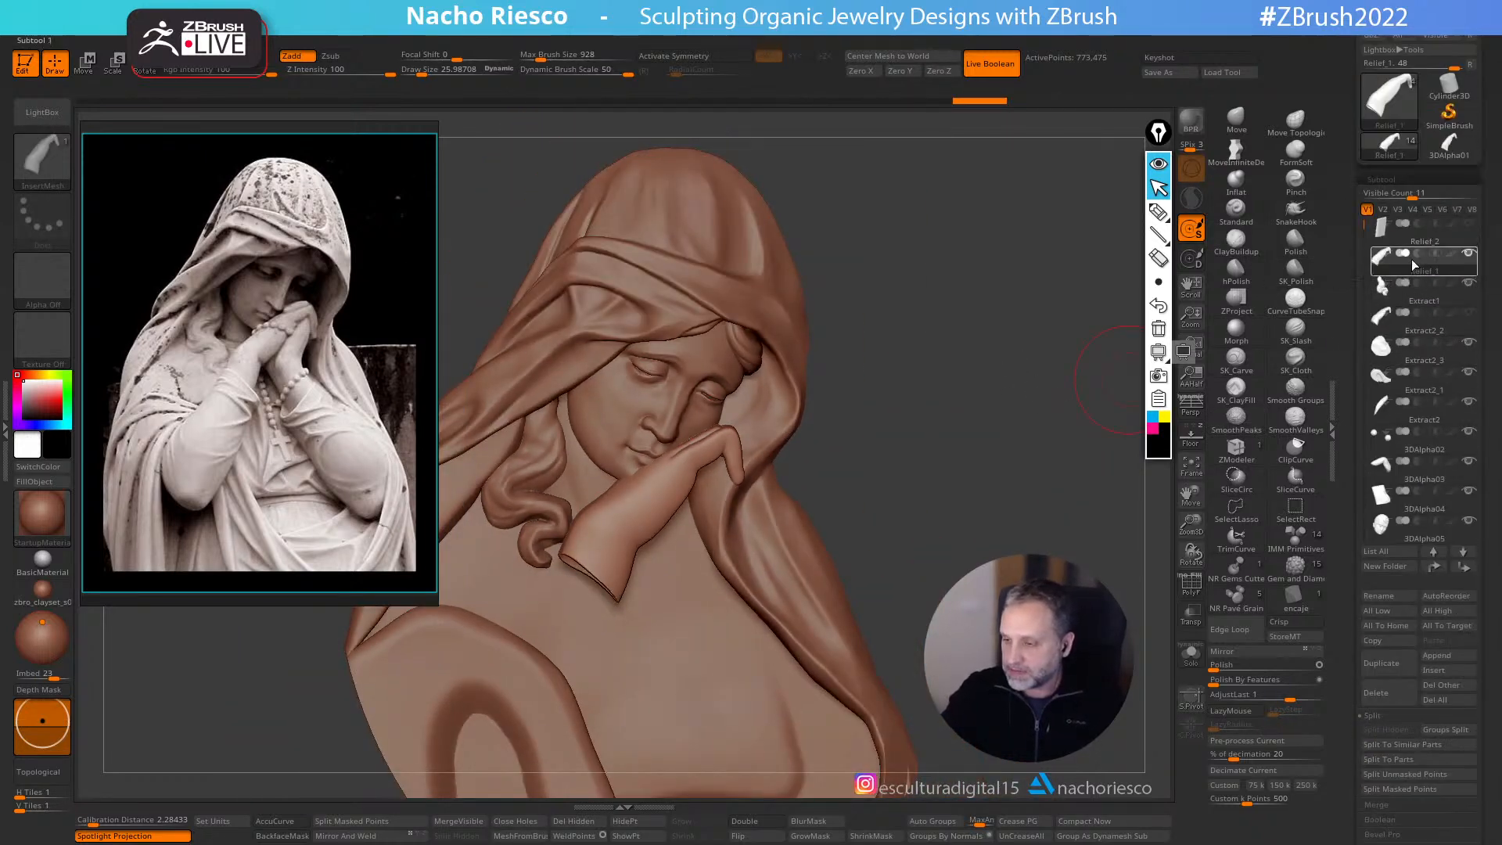
{"action": "left_click", "coordinate": [1413, 329]}
{"action": "left_click", "coordinate": [1191, 655]}
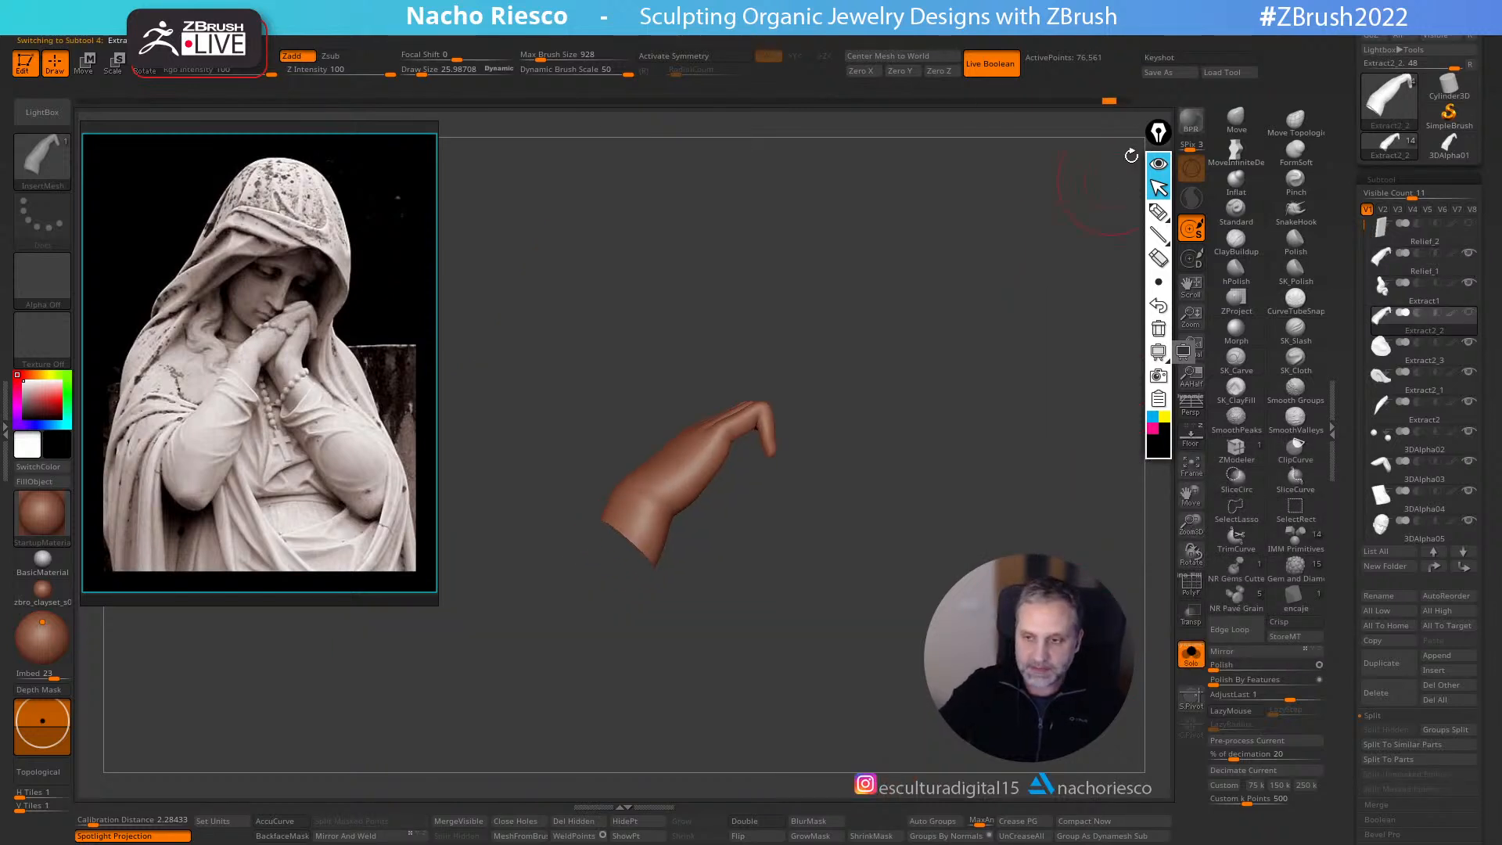
{"action": "left_click_drag", "start_coordinate": [927, 114], "coordinate": [741, 143]}
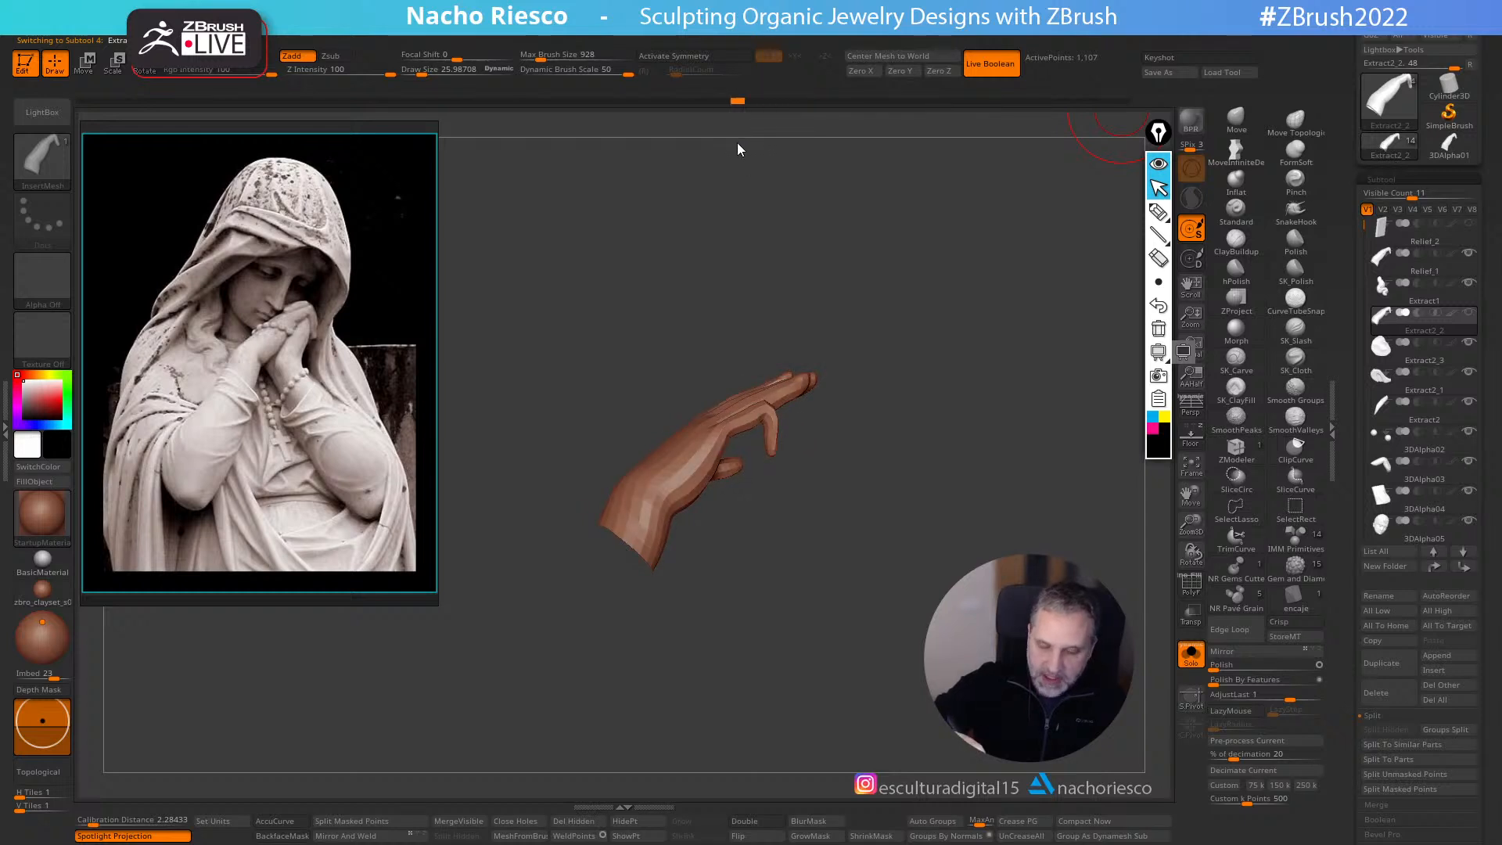
{"action": "key", "text": "d"}
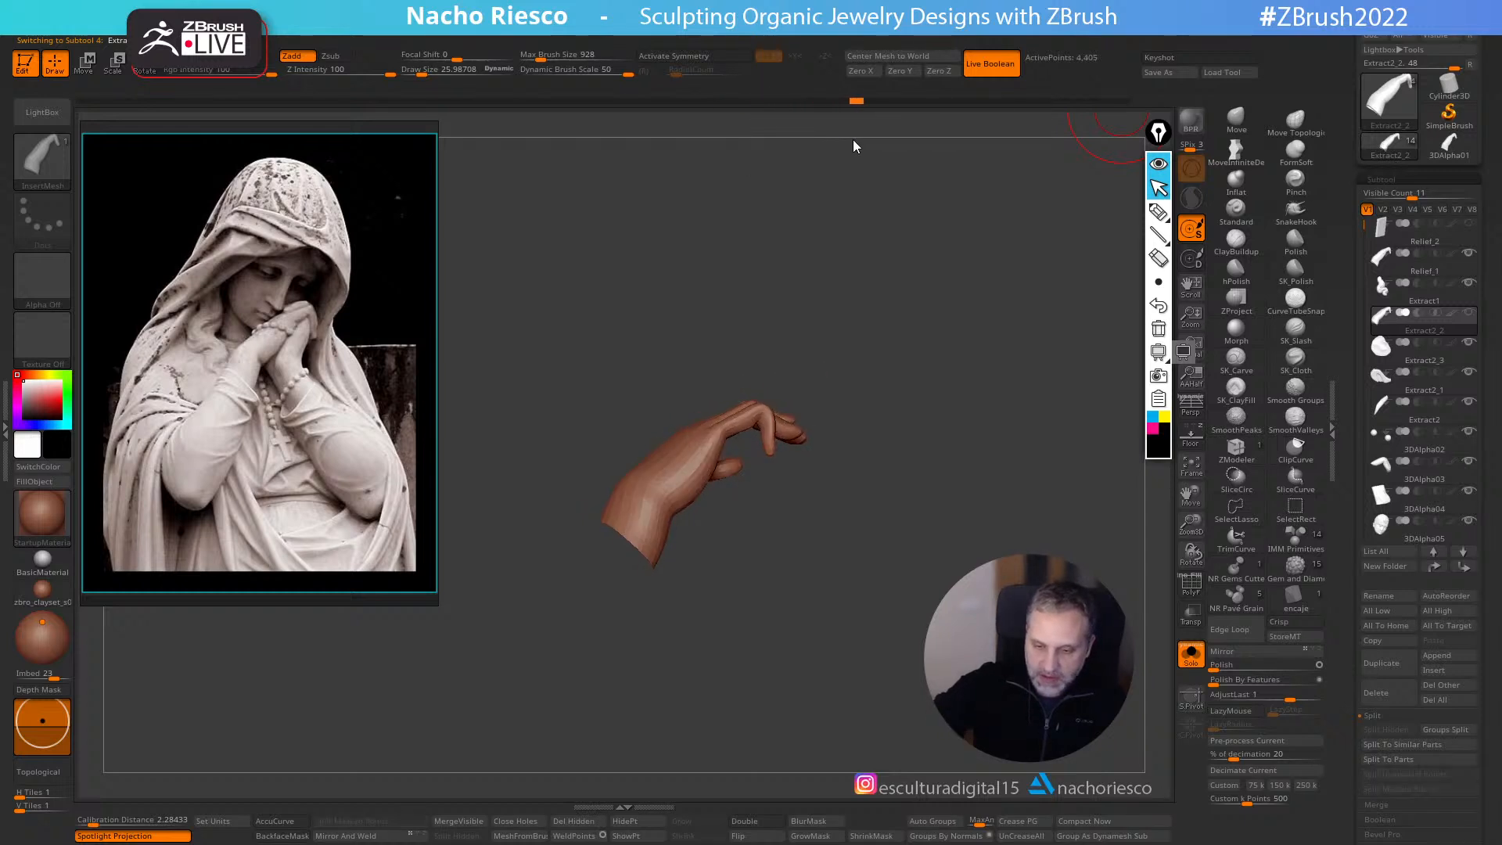
{"action": "key", "text": "shift+d"}
{"action": "left_click", "coordinate": [843, 101]}
{"action": "mouse_move", "coordinate": [861, 274]}
{"action": "left_mouse_down"}
{"action": "mouse_move", "coordinate": [889, 419]}
{"action": "mouse_move", "coordinate": [871, 338]}
{"action": "left_mouse_up"}
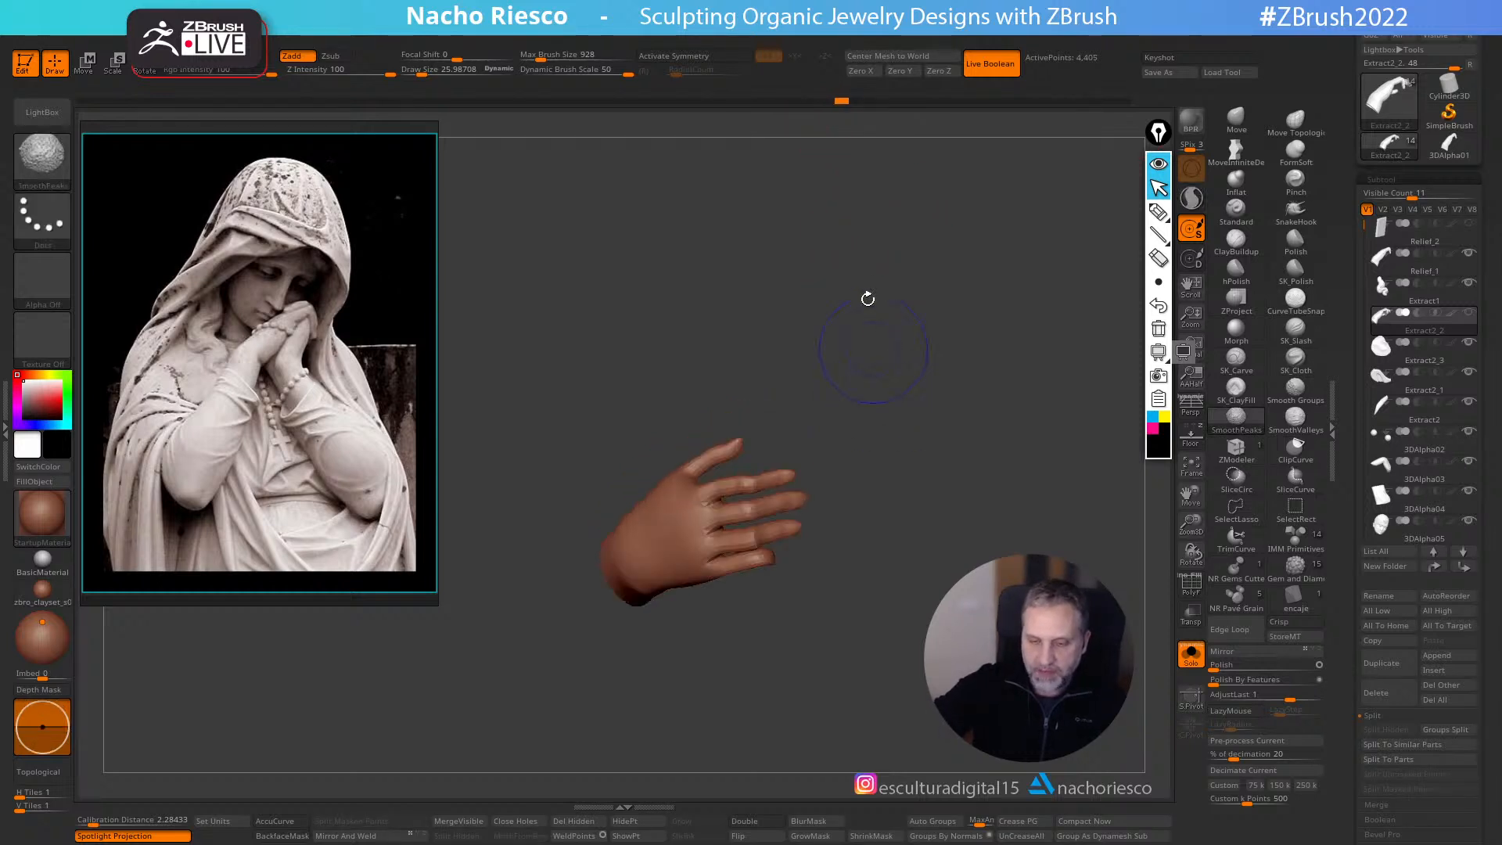
{"action": "mouse_move", "coordinate": [846, 101]}
{"action": "left_mouse_down"}
{"action": "mouse_move", "coordinate": [903, 110]}
{"action": "mouse_move", "coordinate": [842, 101]}
{"action": "left_mouse_up"}
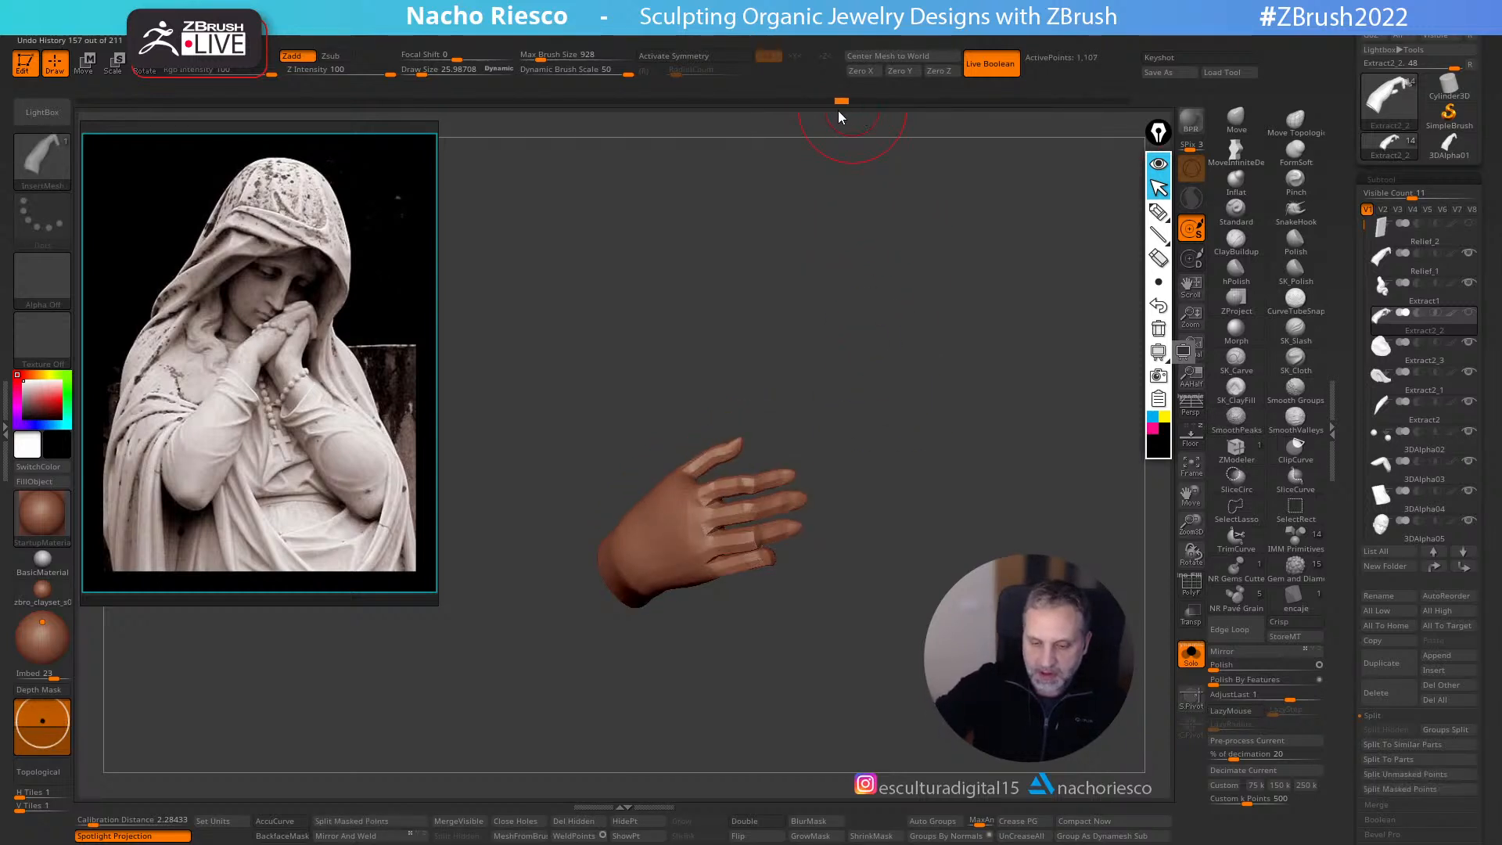
- Delete the hand's lower subdivision levels and mirror the hand
{"action": "left_click", "coordinate": [1269, 653]}
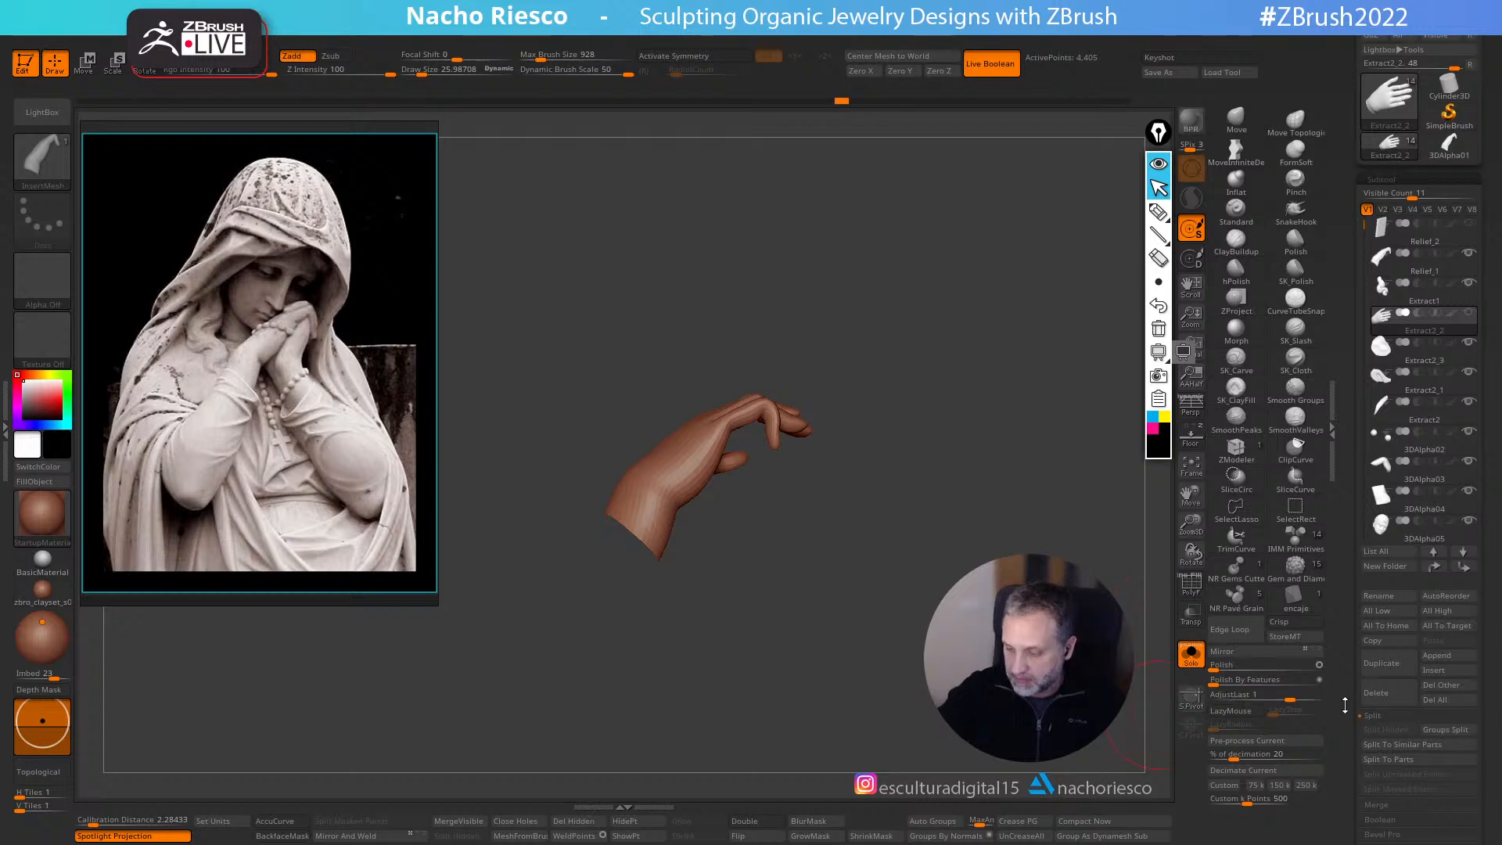
{"action": "scroll", "coordinate": [1408, 501], "scroll_direction": "down", "scroll_amount": 5}
{"action": "left_click", "coordinate": [1408, 494]}
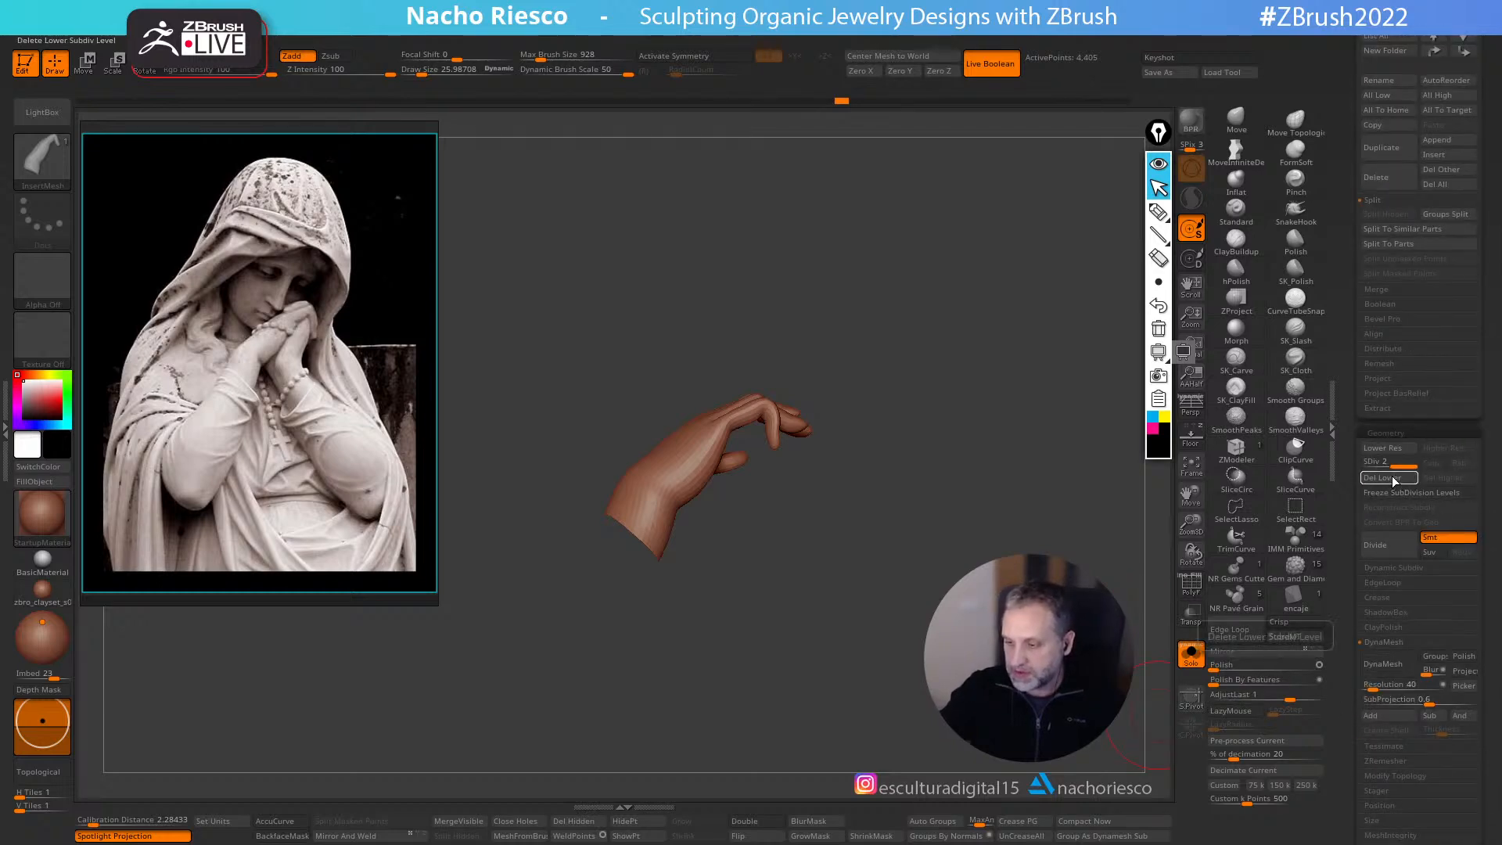
{"action": "left_click", "coordinate": [1234, 651]}
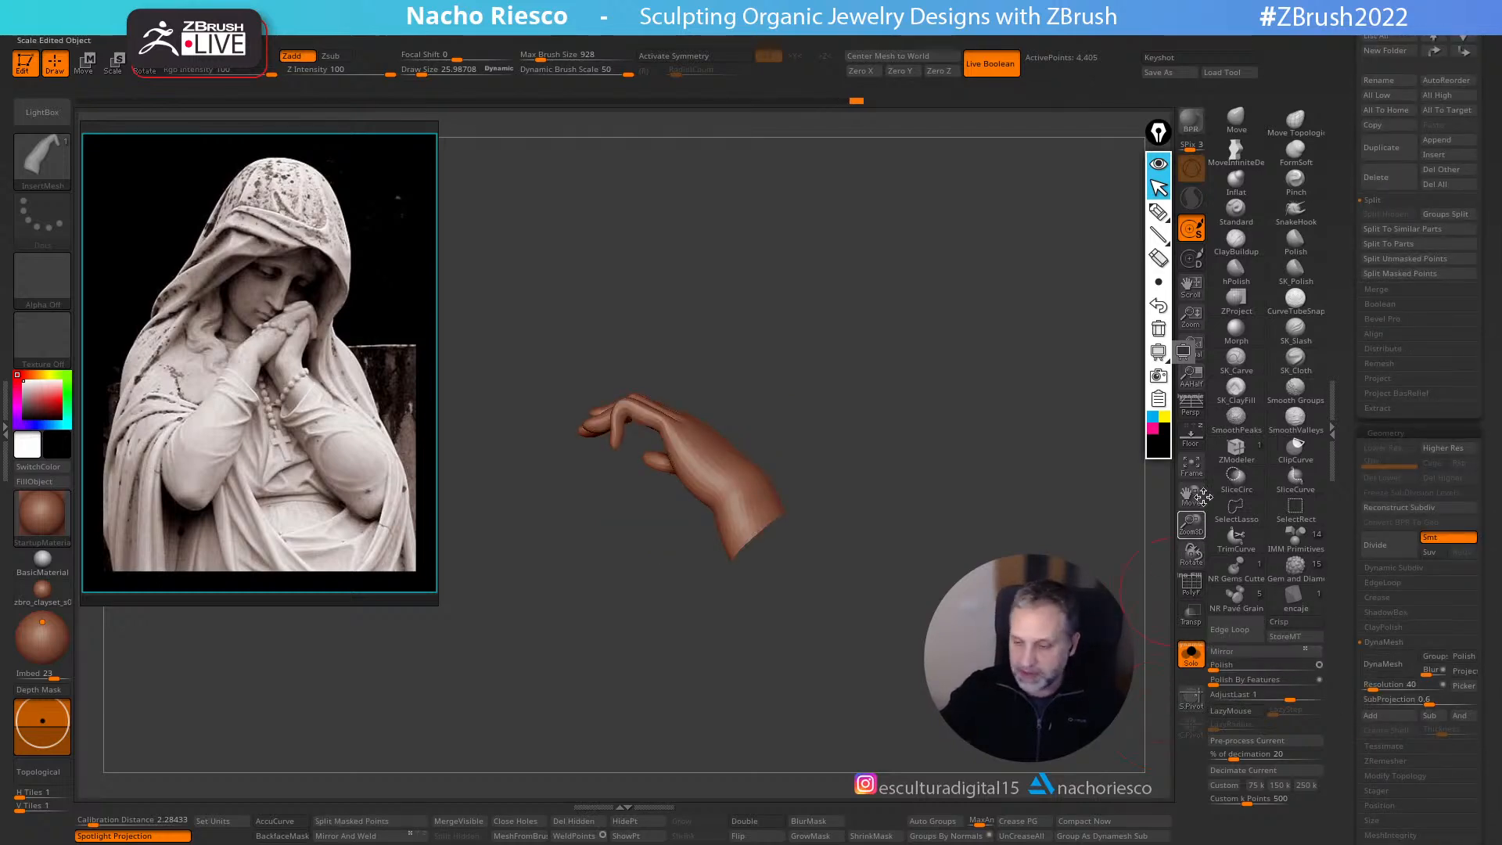
- Show the reference image and move, rotate and scale the mirrored hand over the second praying hand
{"action": "left_click", "coordinate": [1195, 440]}
{"action": "key", "text": "r"}
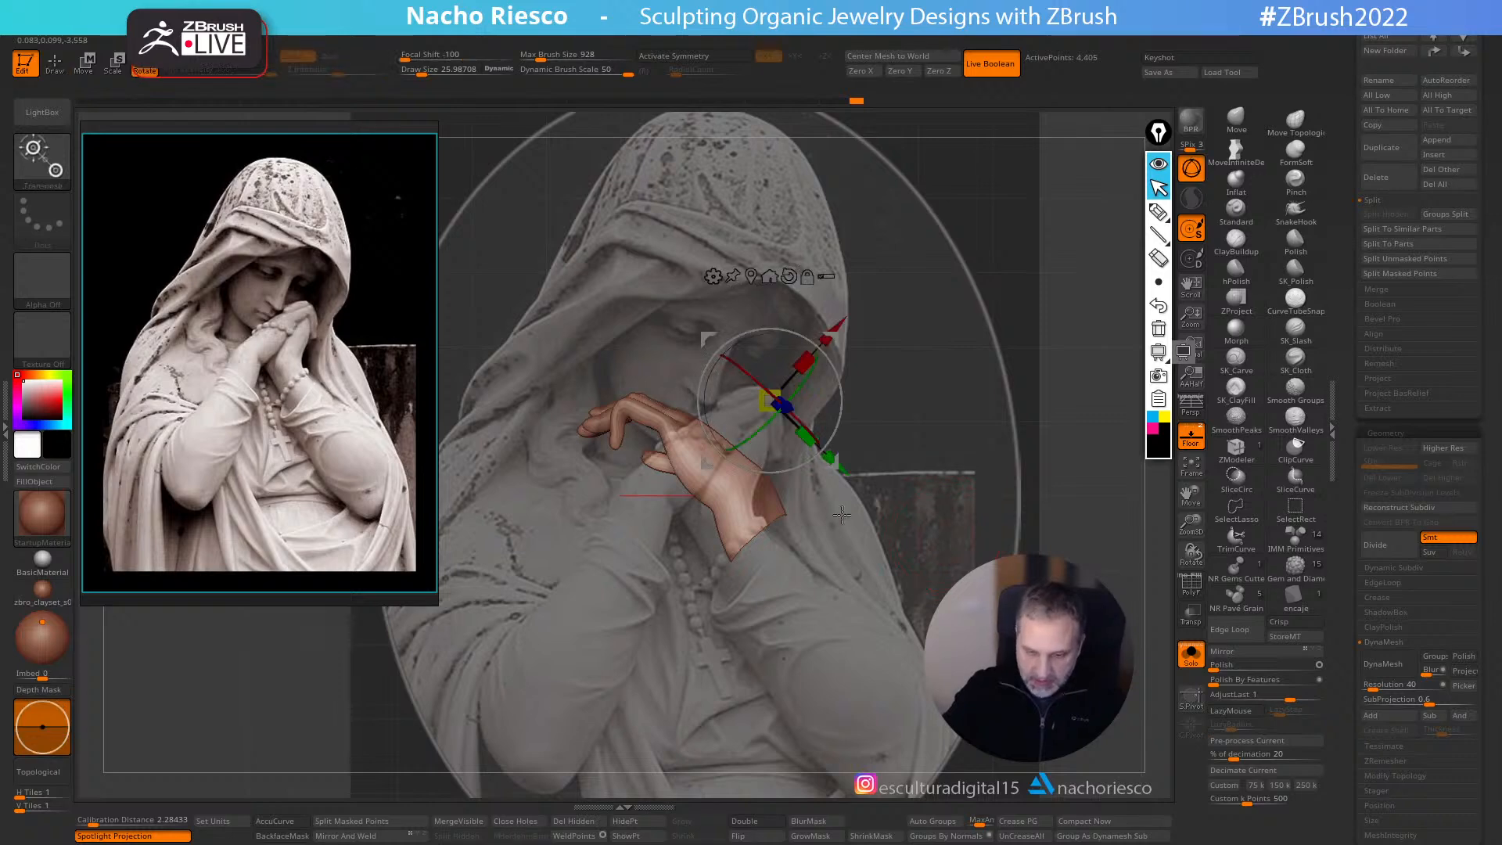
{"action": "left_click_drag", "start_coordinate": [835, 369], "coordinate": [852, 599]}
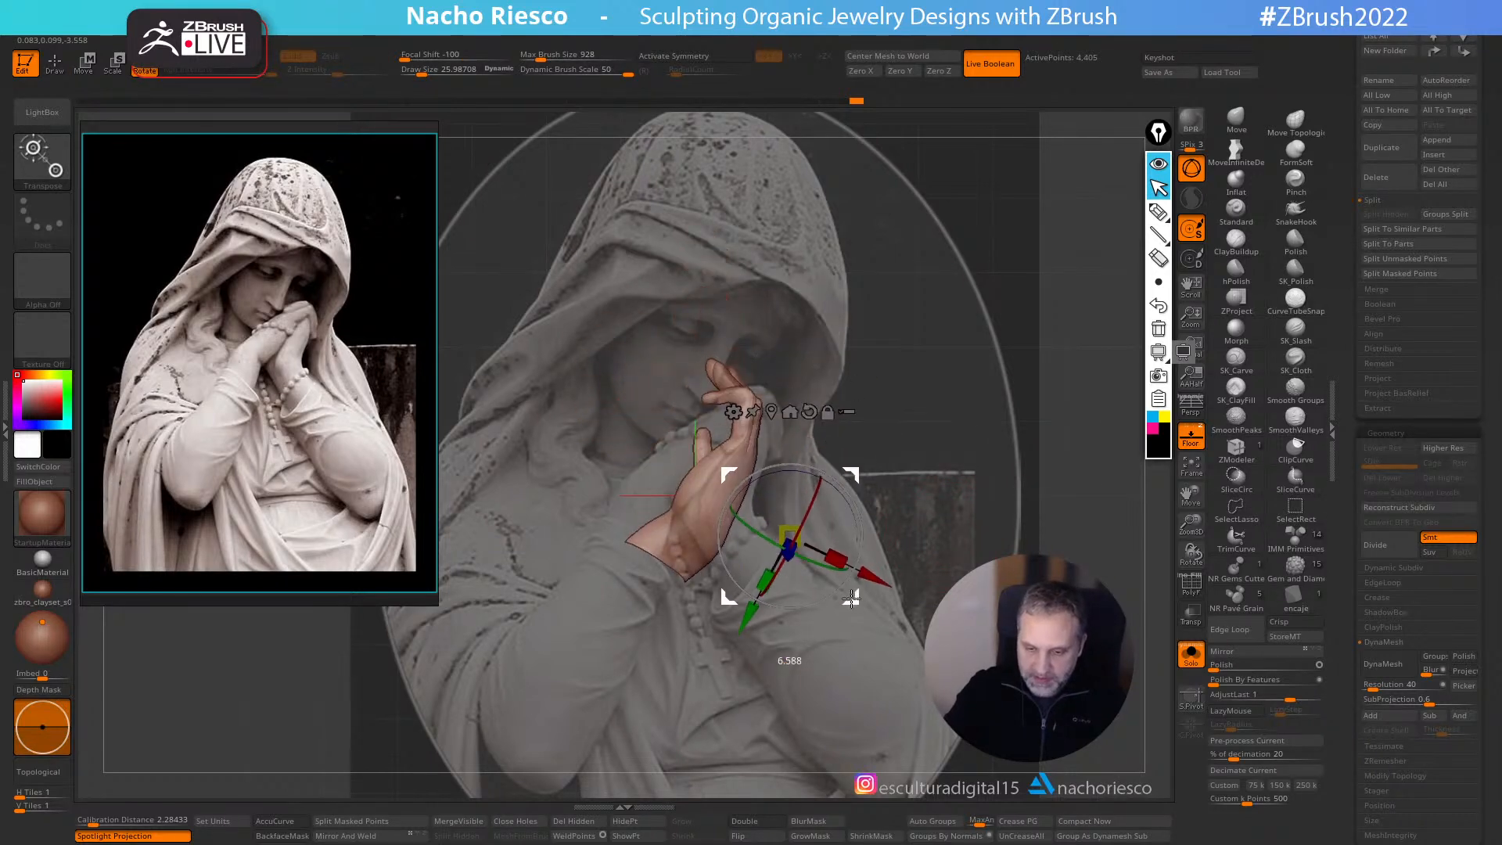
{"action": "right_click_drag", "start_coordinate": [953, 441], "coordinate": [890, 532], "text": "ctrl"}
{"action": "left_click_drag", "start_coordinate": [807, 564], "coordinate": [849, 576]}
{"action": "left_click_drag", "start_coordinate": [853, 470], "coordinate": [890, 451]}
{"action": "key", "text": "q"}
{"action": "left_click_drag", "start_coordinate": [828, 489], "coordinate": [888, 366]}
{"action": "key", "text": "w"}
{"action": "left_click_drag", "start_coordinate": [996, 449], "coordinate": [872, 493], "text": "shift"}
{"action": "mouse_move", "coordinate": [910, 352]}
{"action": "left_mouse_down"}
{"action": "mouse_move", "coordinate": [921, 391]}
{"action": "mouse_move", "coordinate": [945, 344]}
{"action": "mouse_move", "coordinate": [909, 360]}
{"action": "left_mouse_up"}
{"action": "key", "text": "q"}
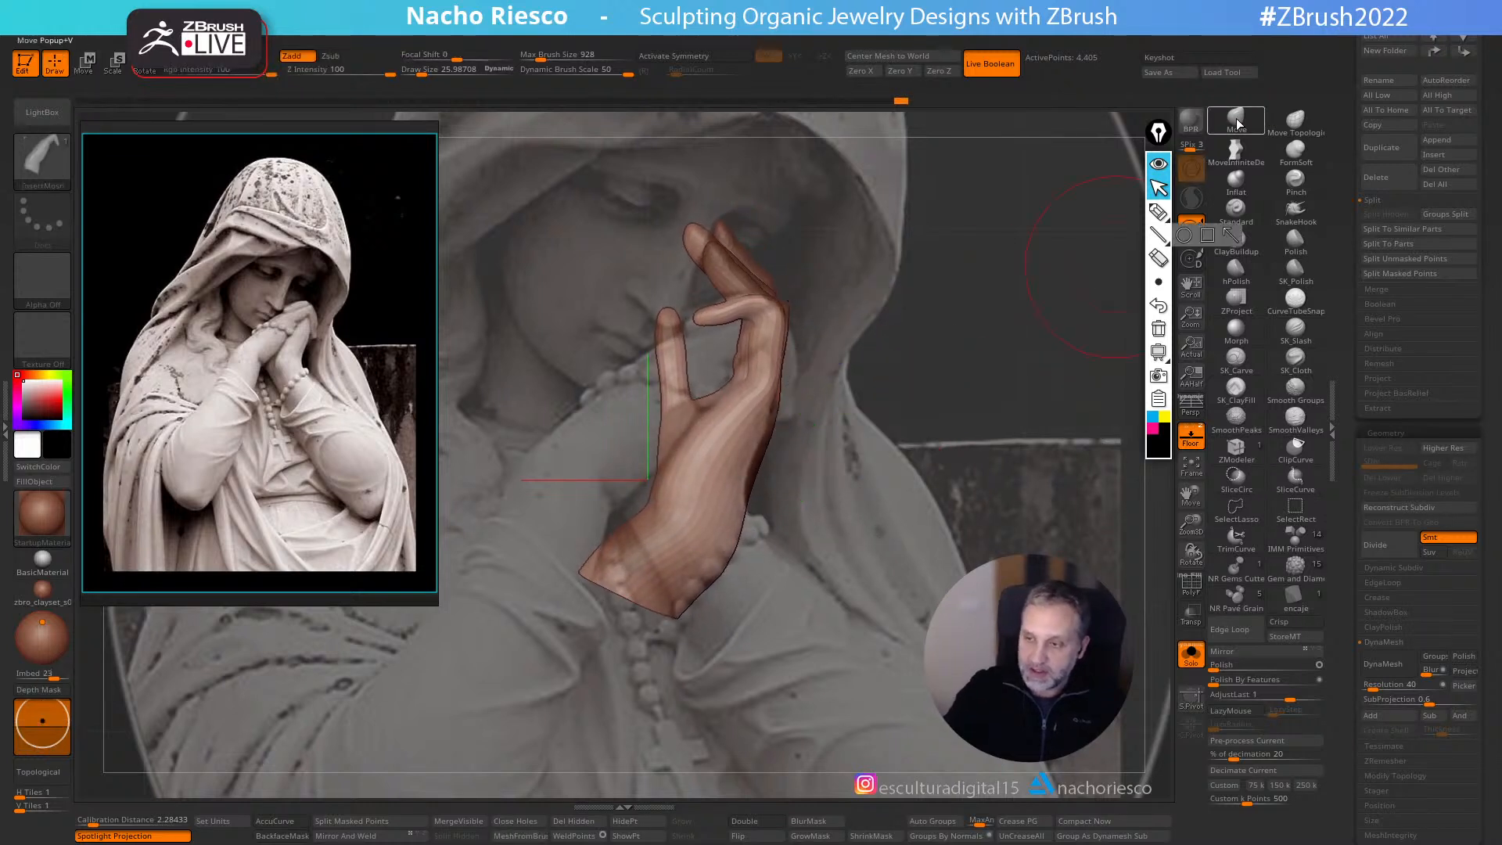
- Adjust the palm edge with the Move Topological brush to follow the reference hand
{"action": "left_click", "coordinate": [1293, 119]}
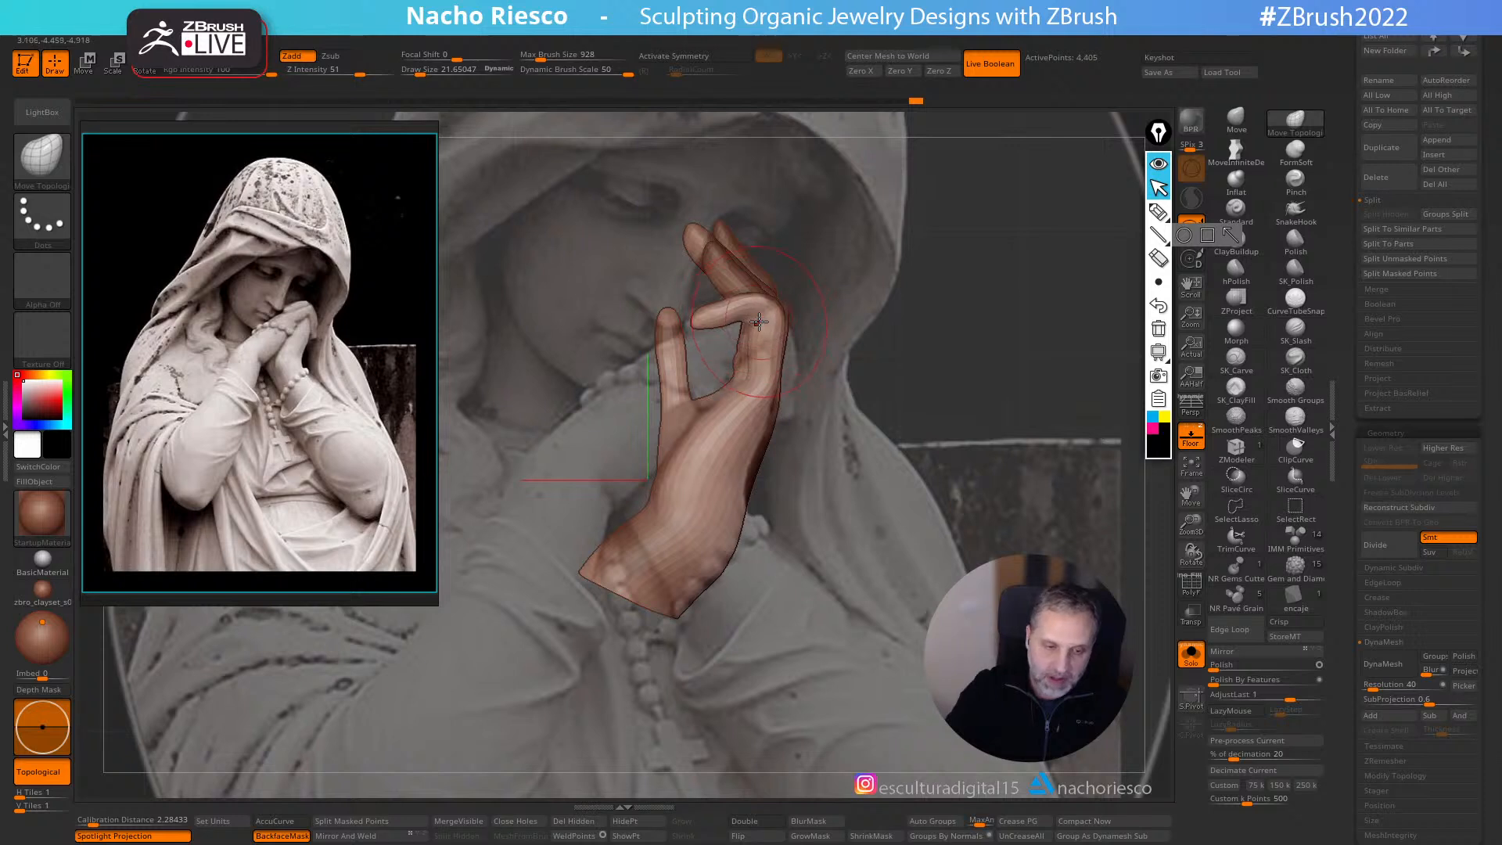
{"action": "left_click_drag", "start_coordinate": [755, 388], "coordinate": [740, 391]}
{"action": "left_click_drag", "start_coordinate": [823, 581], "coordinate": [836, 567], "text": "alt"}
{"action": "key", "text": "s"}
{"action": "left_click_drag", "start_coordinate": [723, 478], "coordinate": [731, 478]}
- Mask everything except the wrist with a blurred edge and swing the wrist in line with the reference forearm
{"action": "mouse_move", "coordinate": [753, 537]}
{"action": "left_mouse_down", "text": "ctrl"}
{"action": "mouse_move", "coordinate": [694, 509]}
{"action": "mouse_move", "coordinate": [662, 768]}
{"action": "mouse_move", "coordinate": [708, 724]}
{"action": "left_mouse_up", "text": "ctrl"}
{"action": "left_click", "coordinate": [708, 545], "text": "ctrl"}
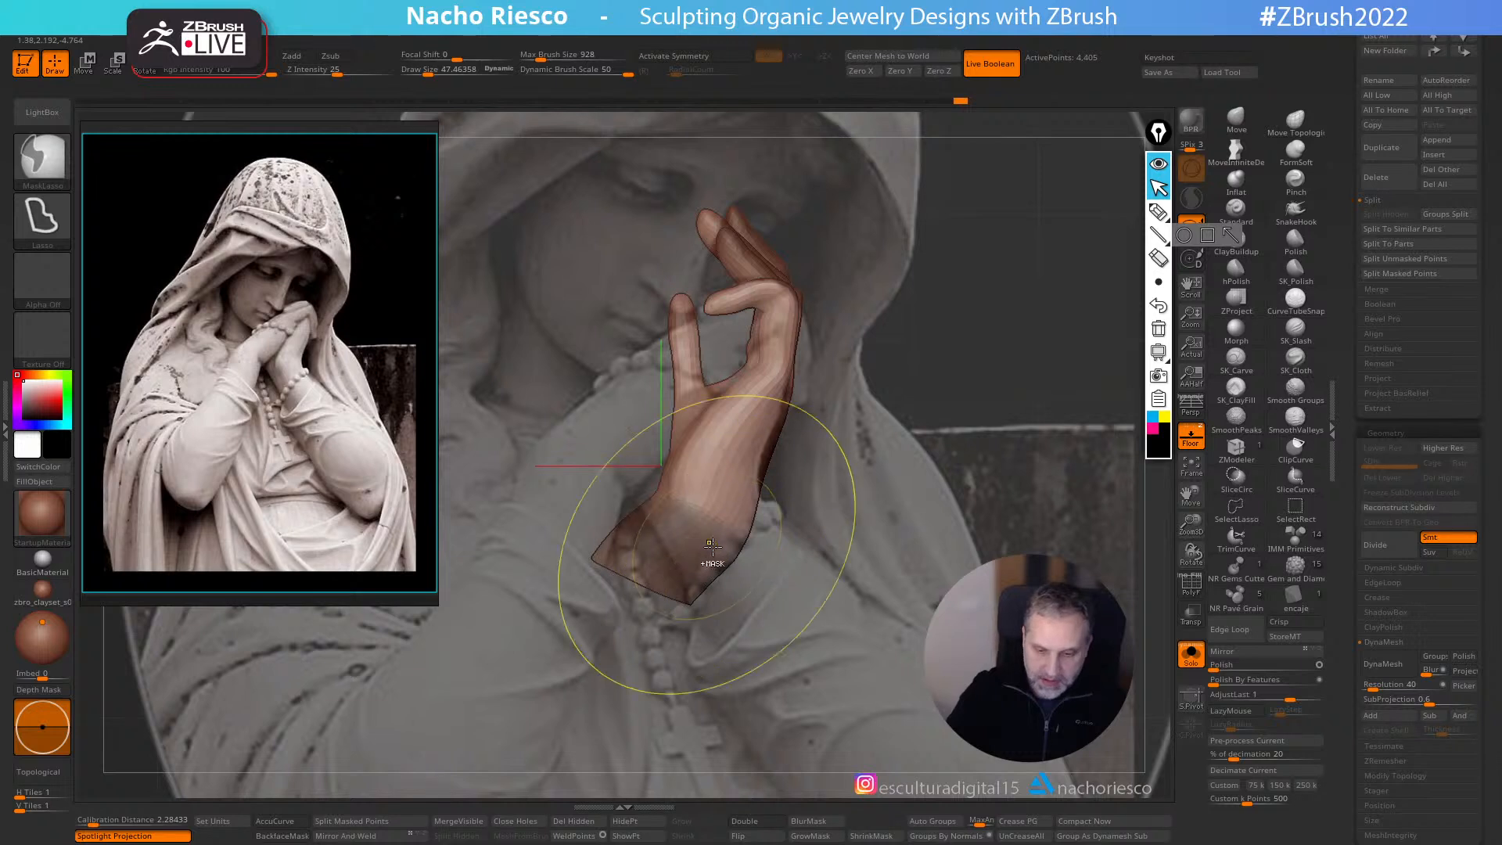
{"action": "left_click", "coordinate": [837, 532], "text": "ctrl"}
{"action": "key", "text": "w"}
{"action": "mouse_move", "coordinate": [865, 407]}
{"action": "left_mouse_down", "text": "alt"}
{"action": "mouse_move", "coordinate": [705, 506]}
{"action": "mouse_move", "coordinate": [756, 434]}
{"action": "mouse_move", "coordinate": [729, 406]}
{"action": "left_mouse_up", "text": "alt"}
{"action": "key", "text": "q"}
{"action": "mouse_move", "coordinate": [773, 505]}
{"action": "left_mouse_down", "text": "shift"}
{"action": "mouse_move", "coordinate": [770, 518]}
{"action": "mouse_move", "coordinate": [783, 512]}
{"action": "left_mouse_up", "text": "shift"}
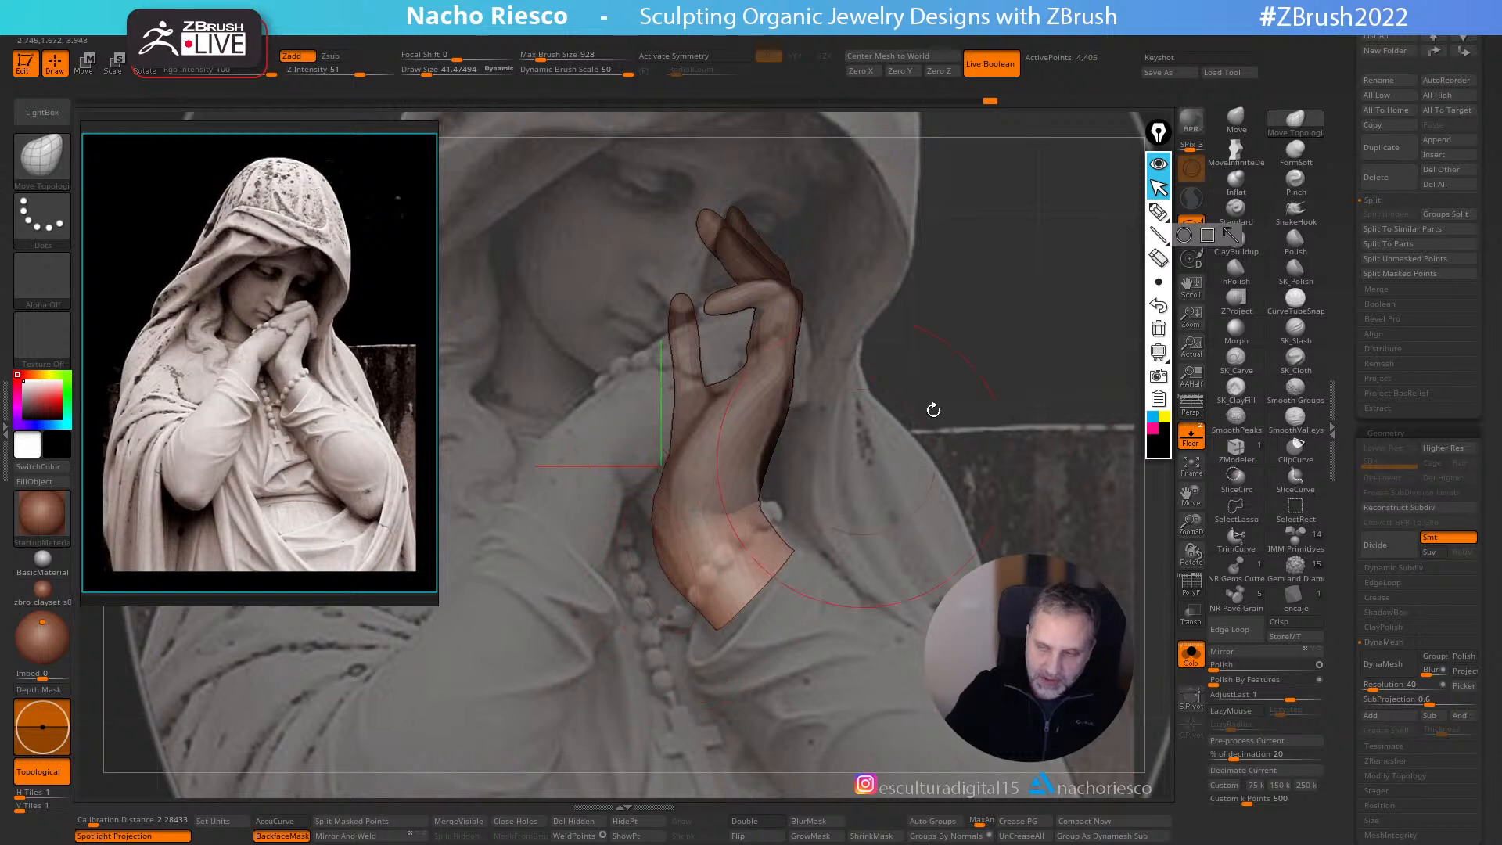
- Clear the mask and reshape the wrist outline to the reference with the Move brush, with AccuCurve and BackfaceMask off
{"action": "key", "text": "b"}
{"action": "key", "text": "m"}
{"action": "key", "text": "v"}
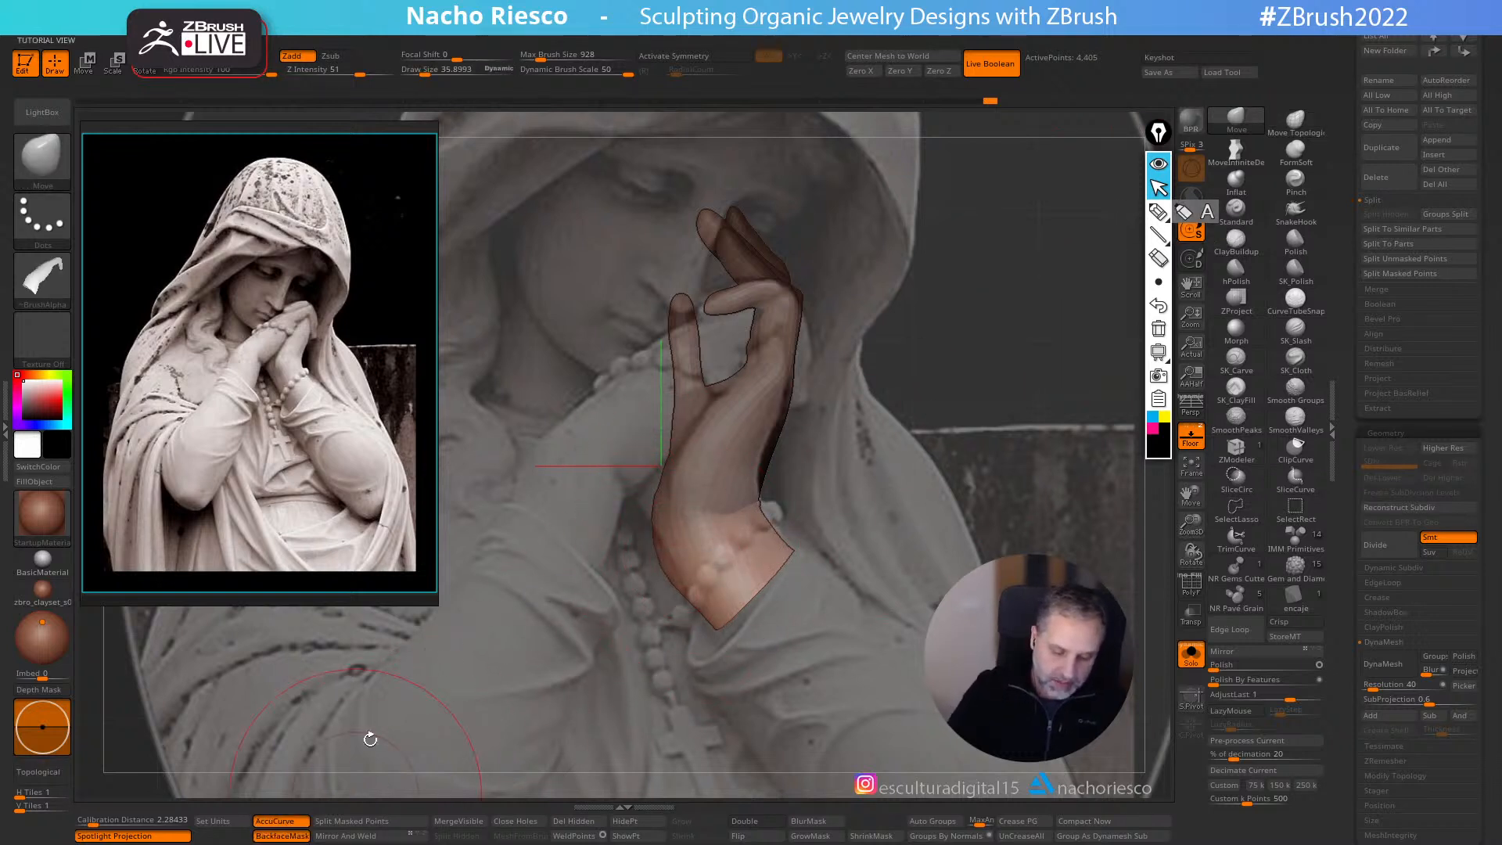
{"action": "key", "text": "bracketright"}
{"action": "left_click_drag", "start_coordinate": [644, 623], "coordinate": [604, 518], "text": "ctrl"}
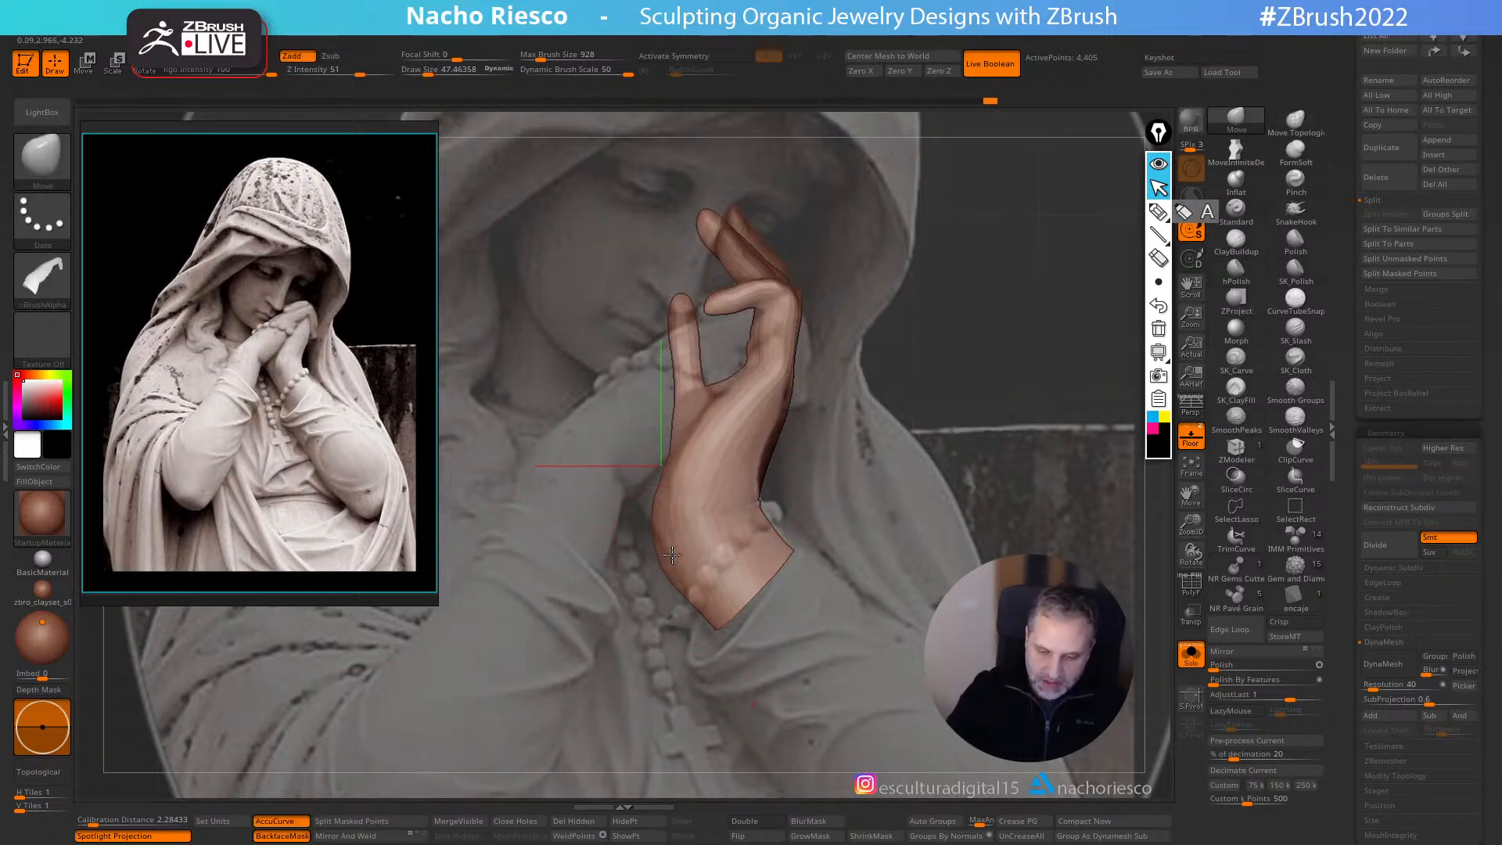
{"action": "left_click", "coordinate": [279, 821]}
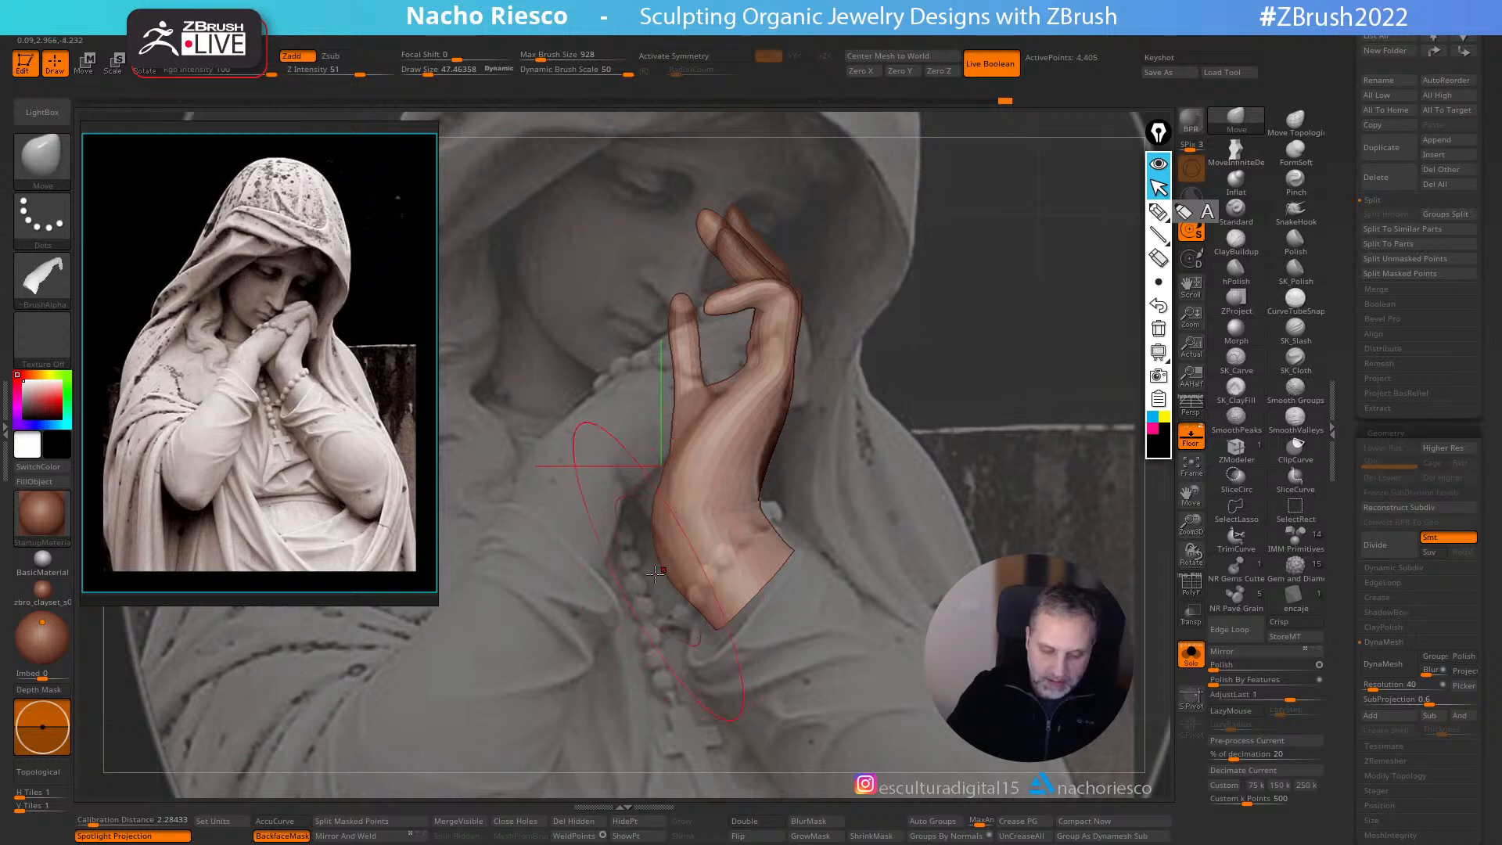
{"action": "left_click", "coordinate": [282, 835]}
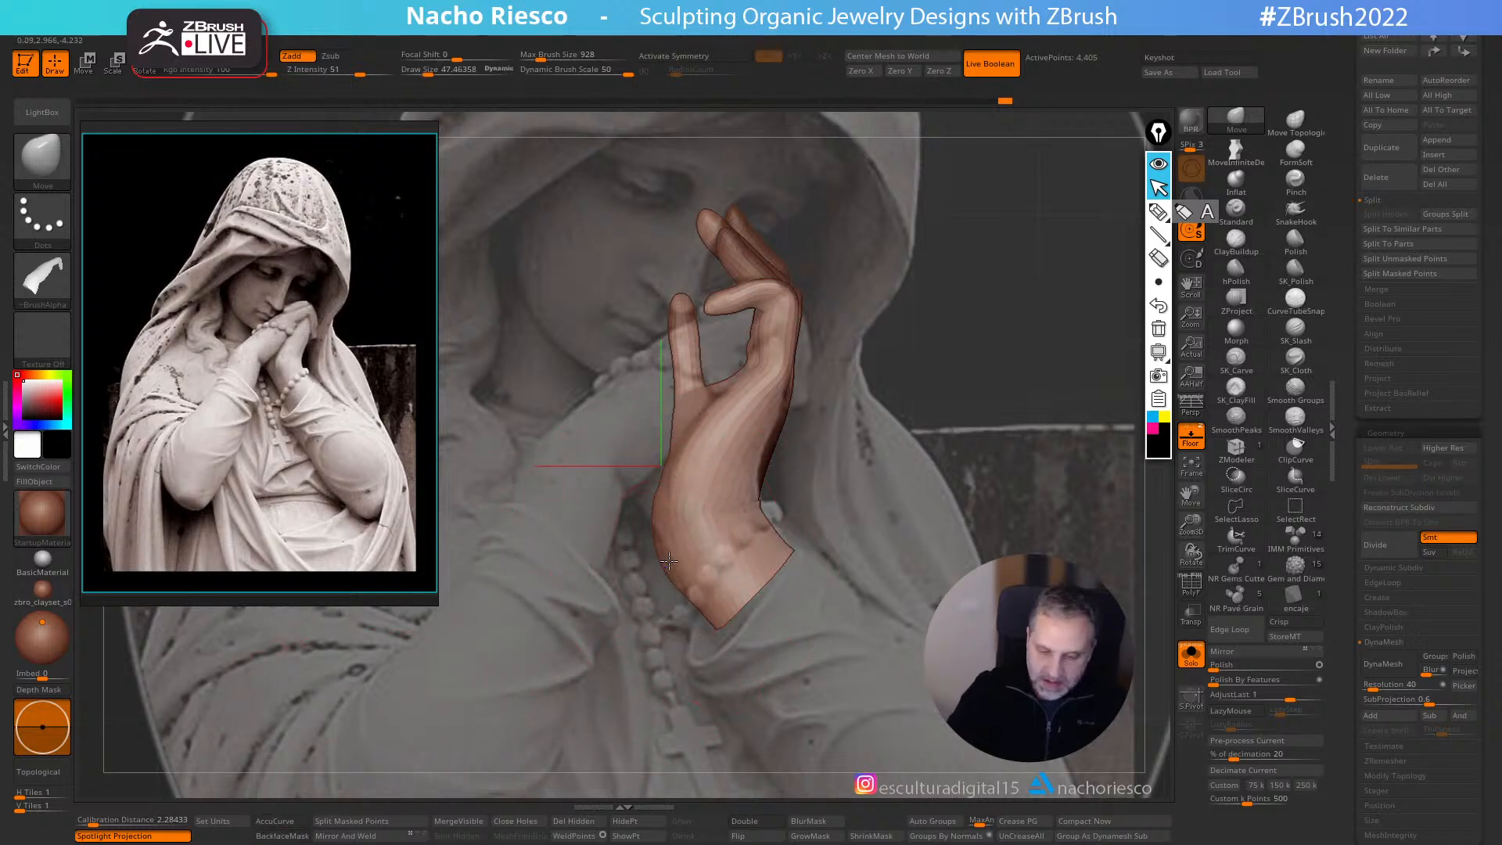
{"action": "left_click_drag", "start_coordinate": [665, 527], "coordinate": [651, 507]}
{"action": "left_click_drag", "start_coordinate": [744, 596], "coordinate": [771, 632]}
- Turn the hand away from the front view and refine the wrist and palm volume with the Move brush
{"action": "key", "text": "s"}
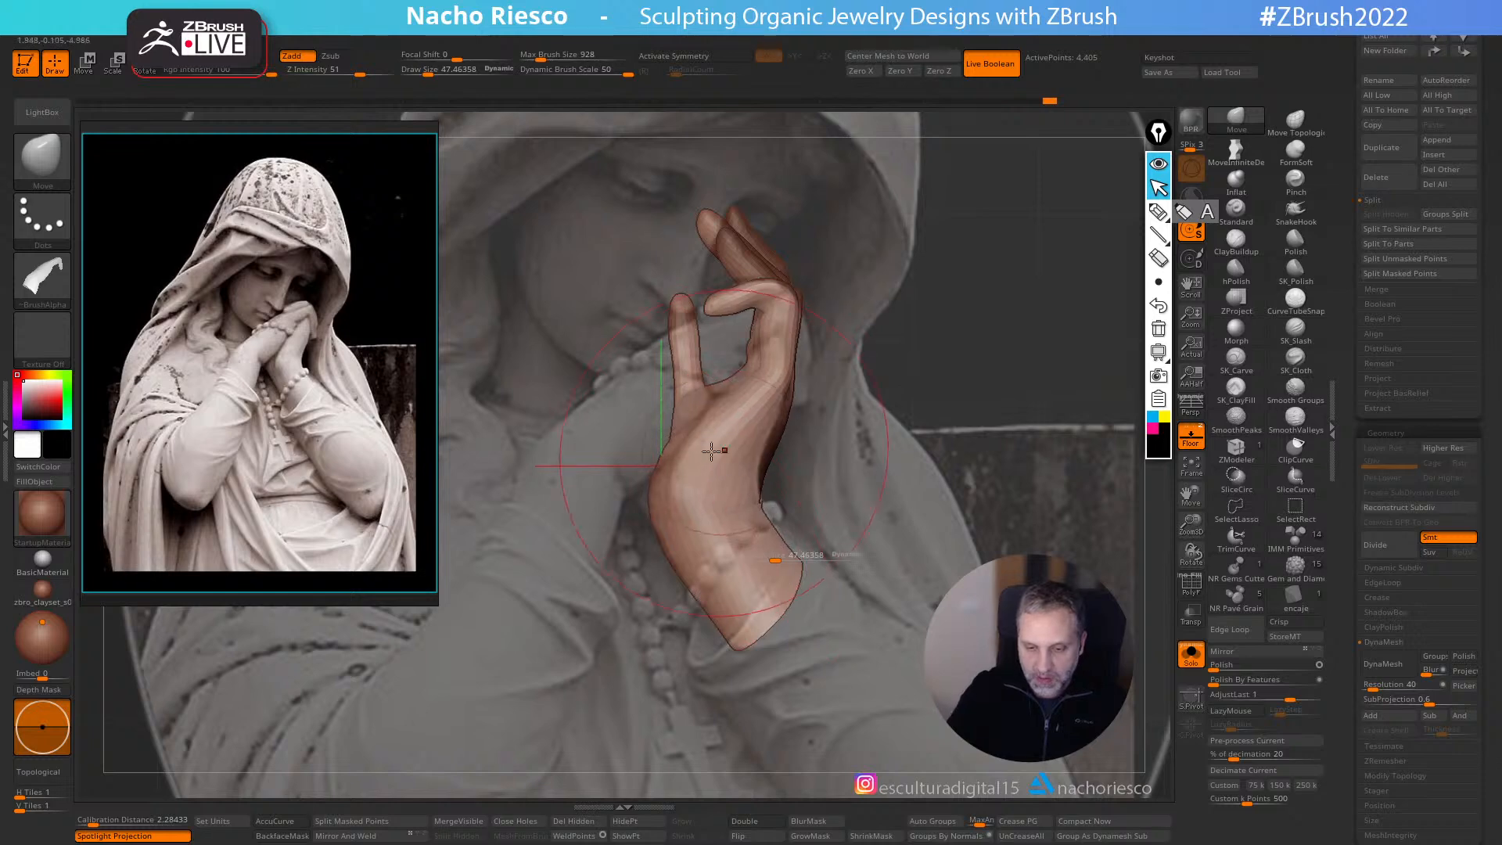
{"action": "right_click_drag", "start_coordinate": [753, 406], "coordinate": [994, 349]}
{"action": "mouse_move", "coordinate": [604, 596]}
{"action": "left_mouse_down"}
{"action": "mouse_move", "coordinate": [589, 634]}
{"action": "mouse_move", "coordinate": [418, 634]}
{"action": "left_mouse_up"}
{"action": "left_click_drag", "start_coordinate": [835, 435], "coordinate": [961, 484], "text": "alt"}
{"action": "key", "text": "s"}
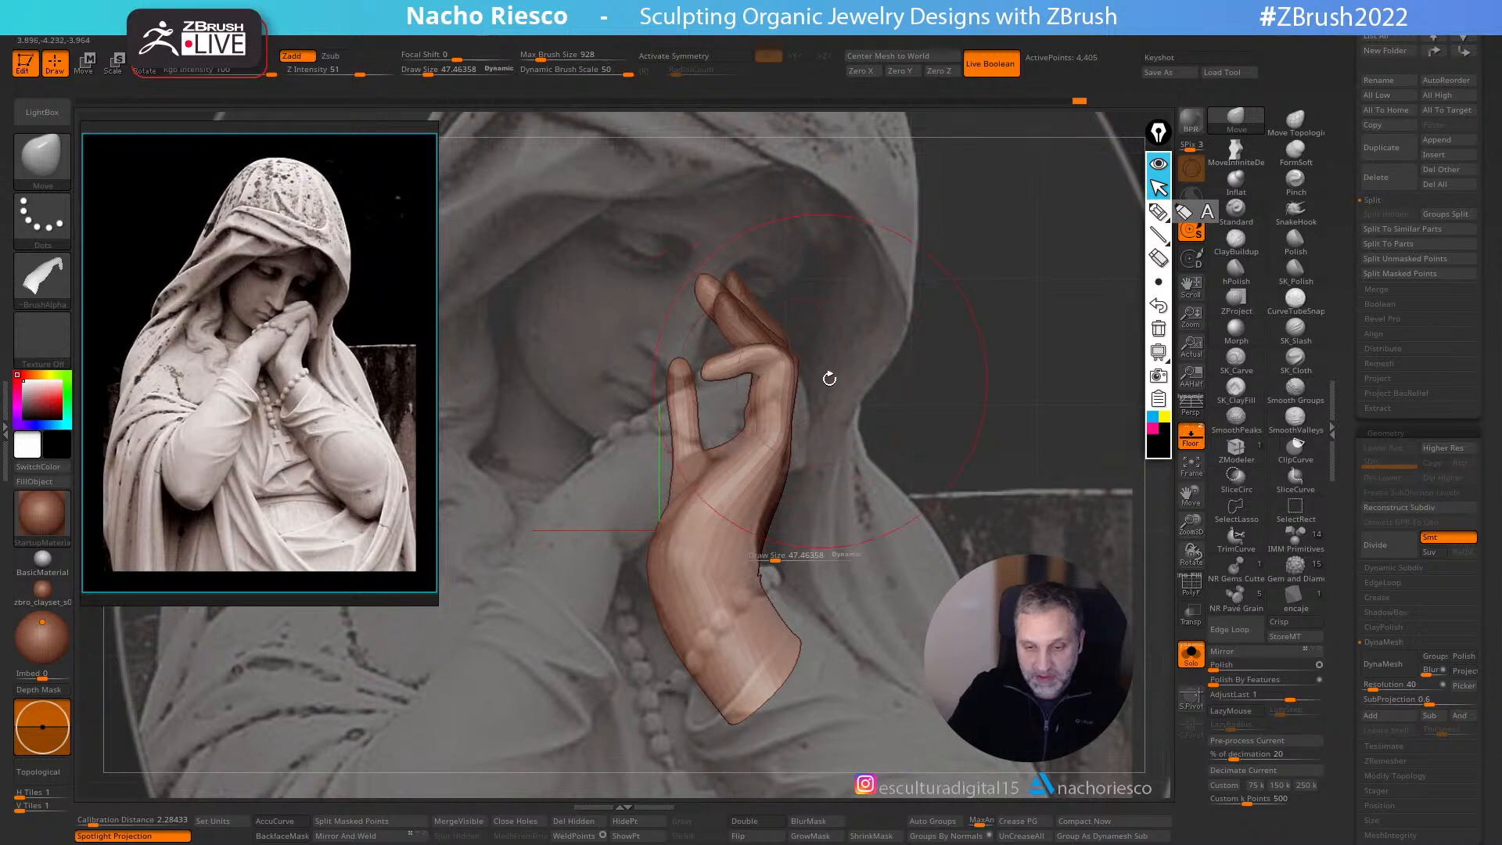
{"action": "left_click_drag", "start_coordinate": [787, 336], "coordinate": [856, 404]}
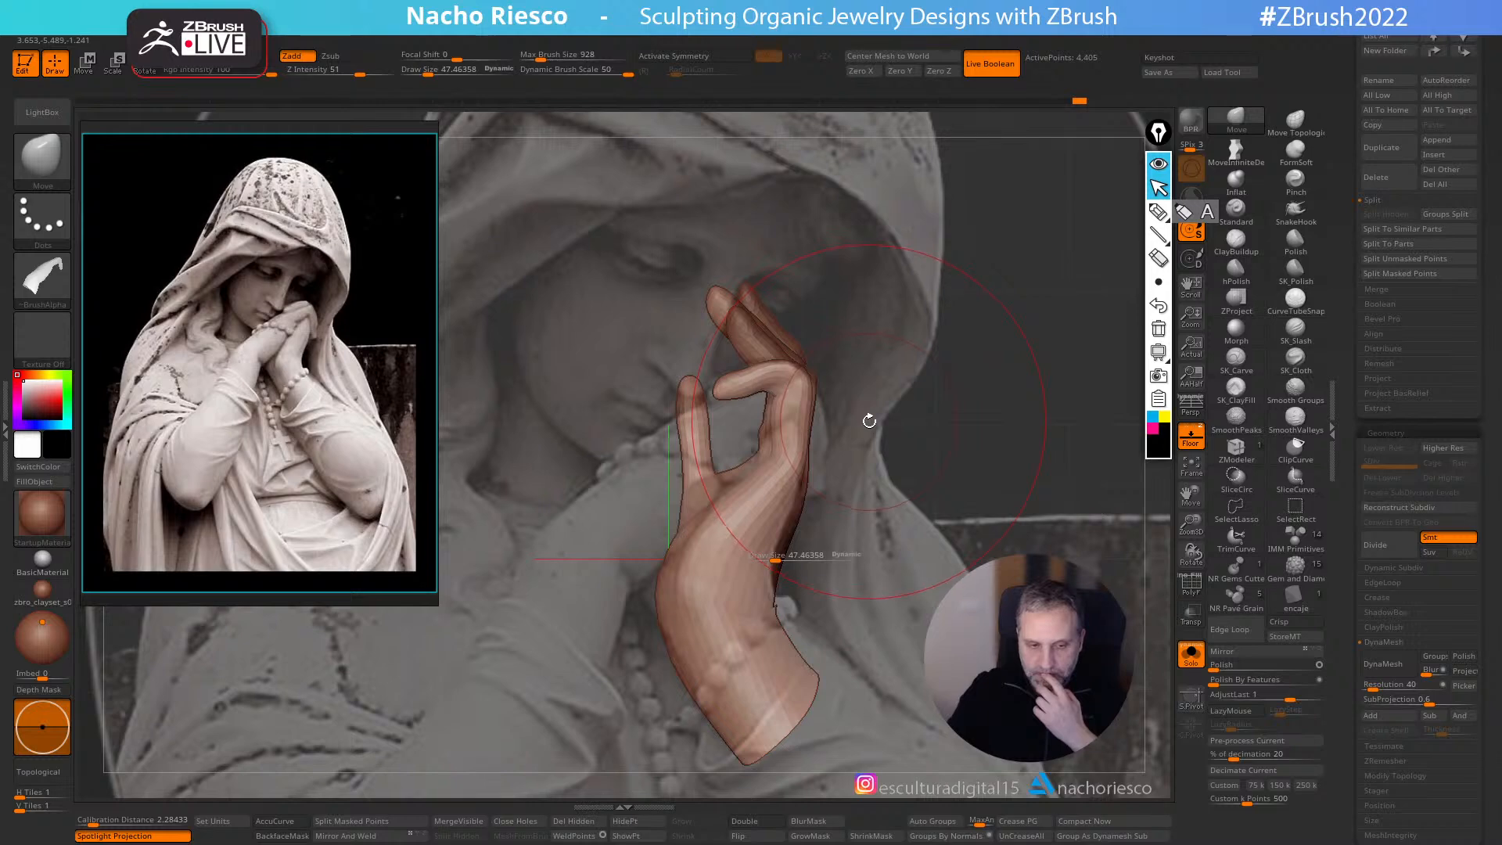
- Set the Move brush draw size to about 38.6 and adjust a finger seen from the fingertip side
{"action": "left_click_drag", "start_coordinate": [921, 374], "coordinate": [778, 382]}
{"action": "left_click_drag", "start_coordinate": [975, 407], "coordinate": [751, 489]}
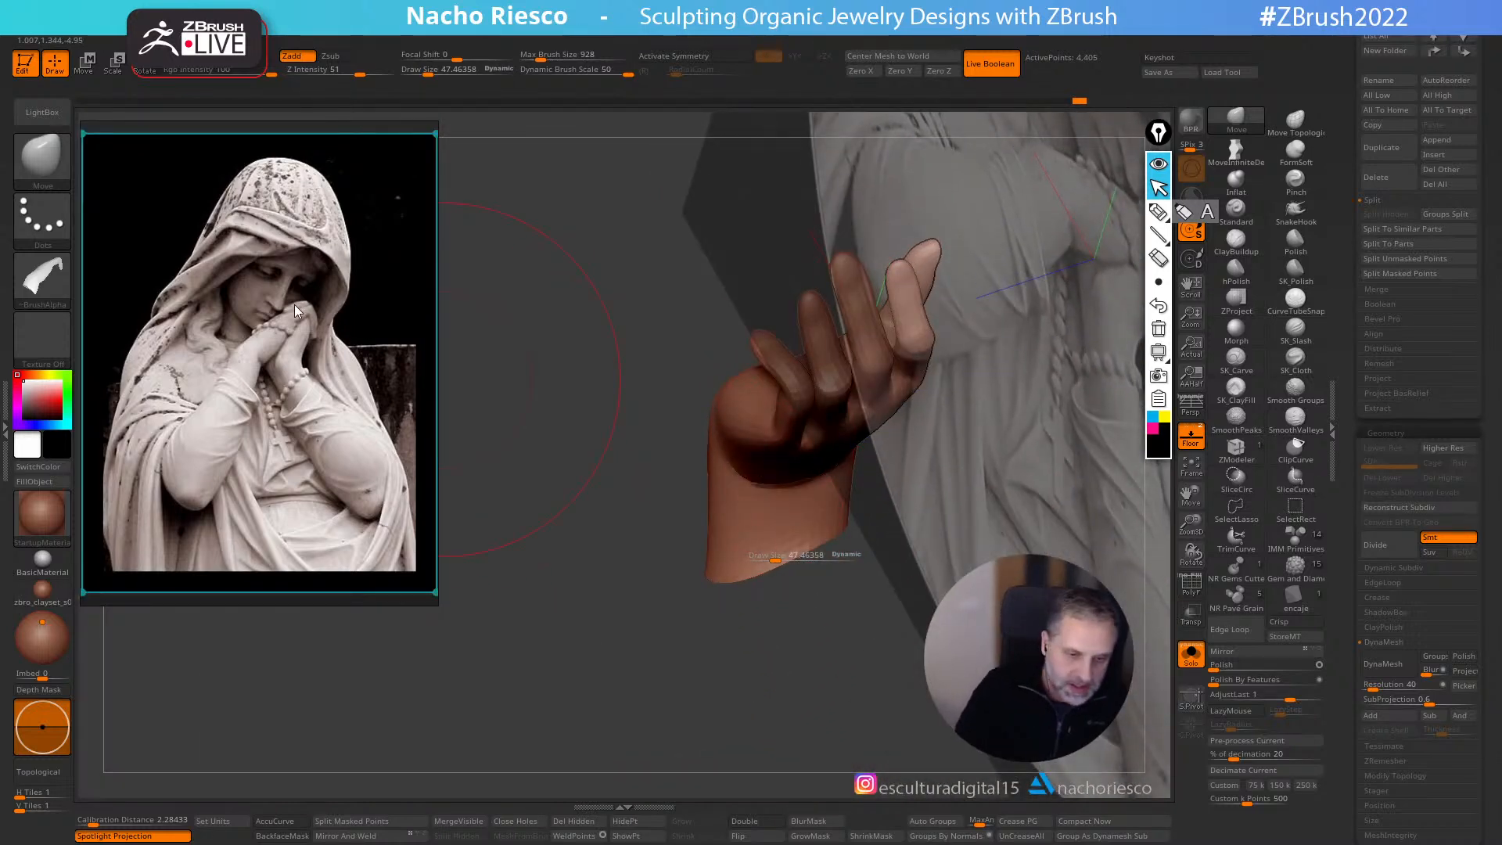
{"action": "left_click_drag", "start_coordinate": [548, 407], "coordinate": [777, 339]}
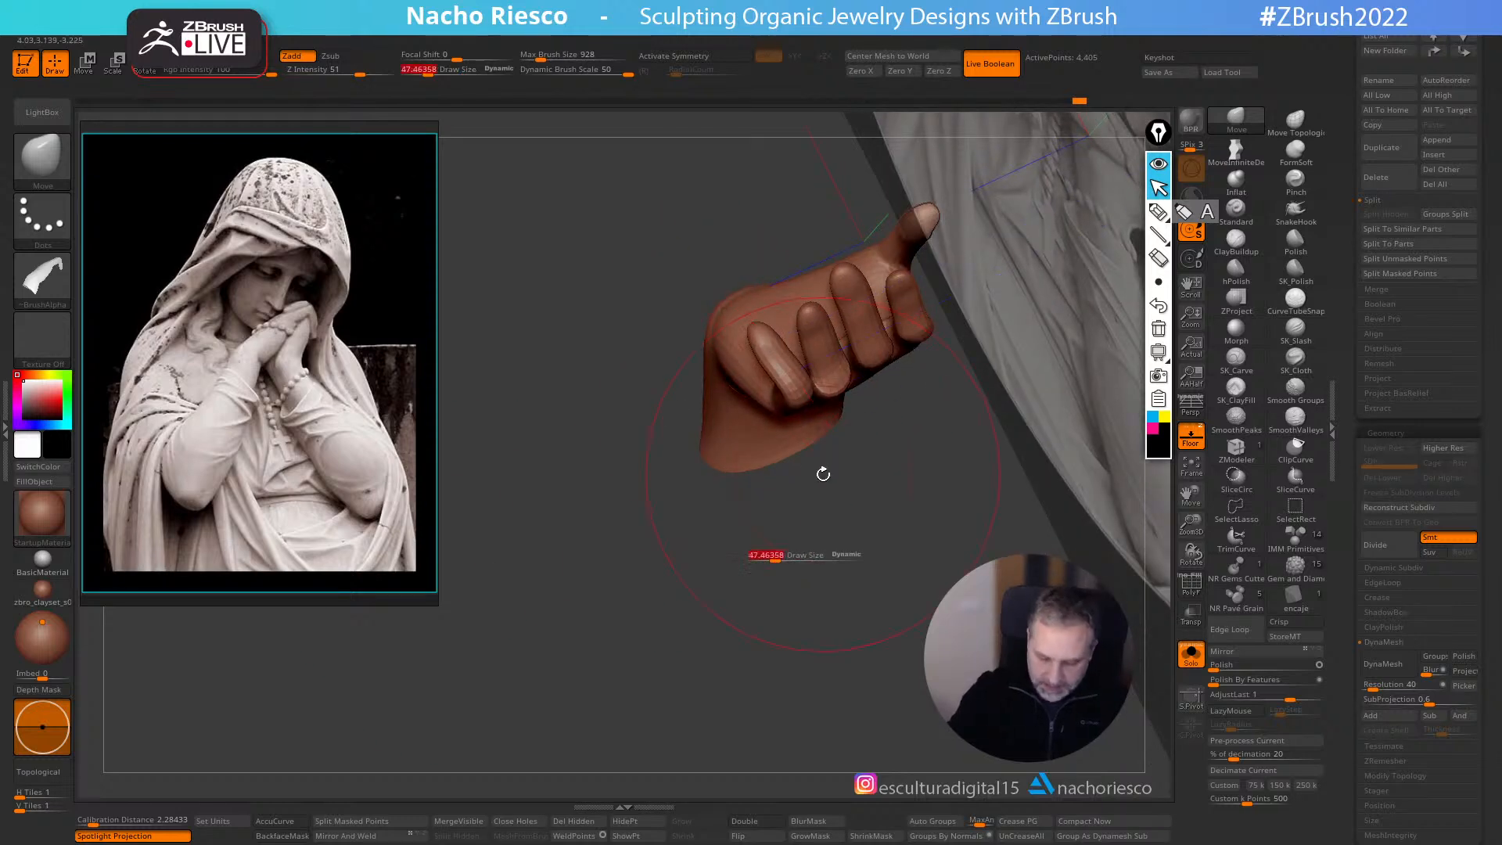
{"action": "left_click_drag", "start_coordinate": [784, 552], "coordinate": [772, 553]}
{"action": "left_click_drag", "start_coordinate": [782, 365], "coordinate": [798, 353]}
{"action": "left_click_drag", "start_coordinate": [861, 497], "coordinate": [916, 414]}
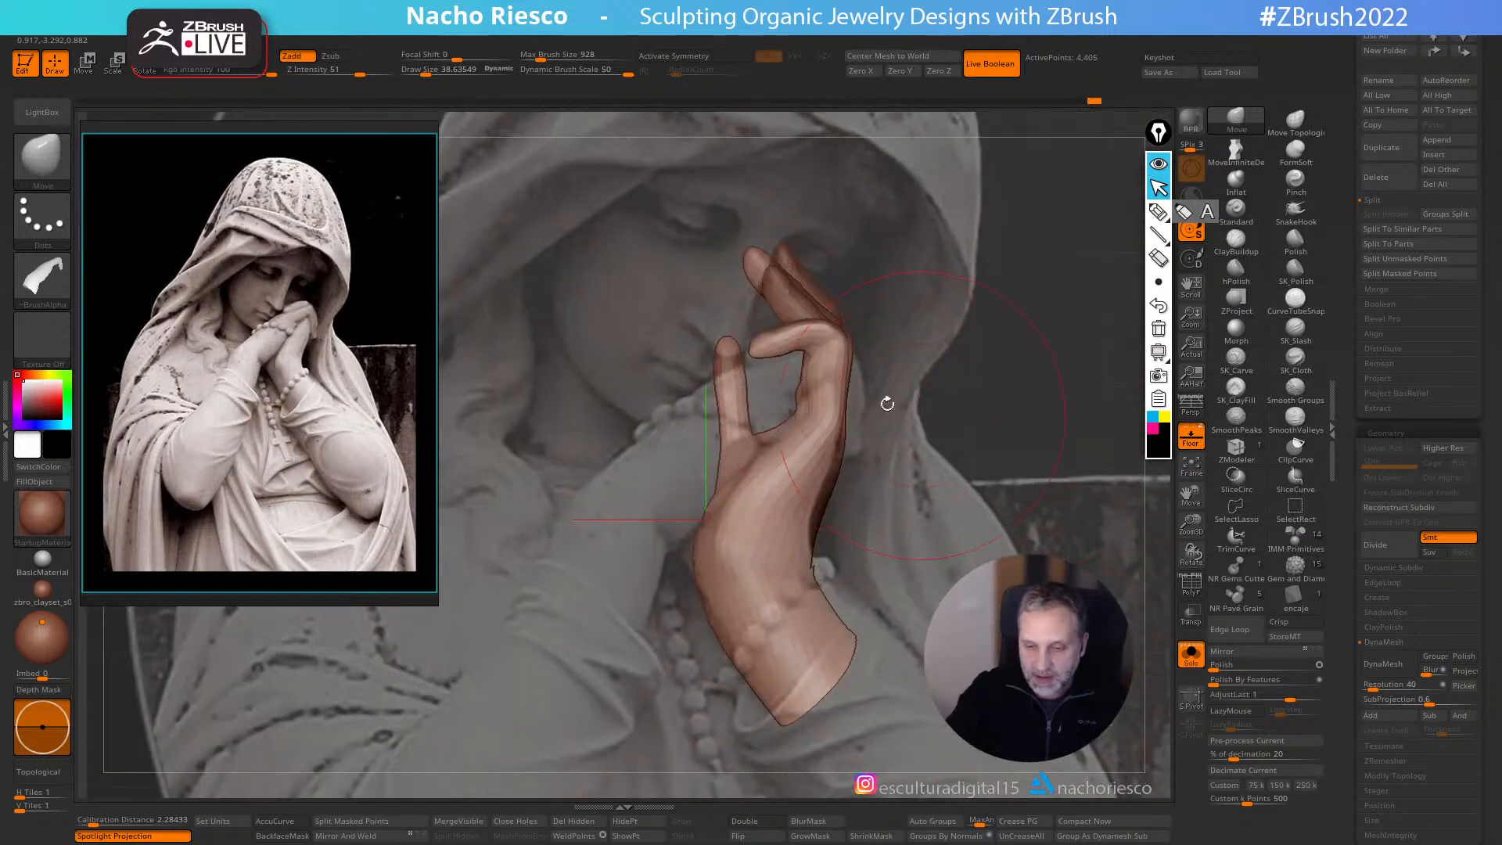
- Set the Move brush draw size to about 17.7 and adjust the bent finger and its knuckle over the reference
{"action": "right_click_drag", "start_coordinate": [825, 354], "coordinate": [864, 366], "text": "ctrl"}
{"action": "key", "text": "s"}
{"action": "left_click_drag", "start_coordinate": [866, 367], "coordinate": [814, 319]}
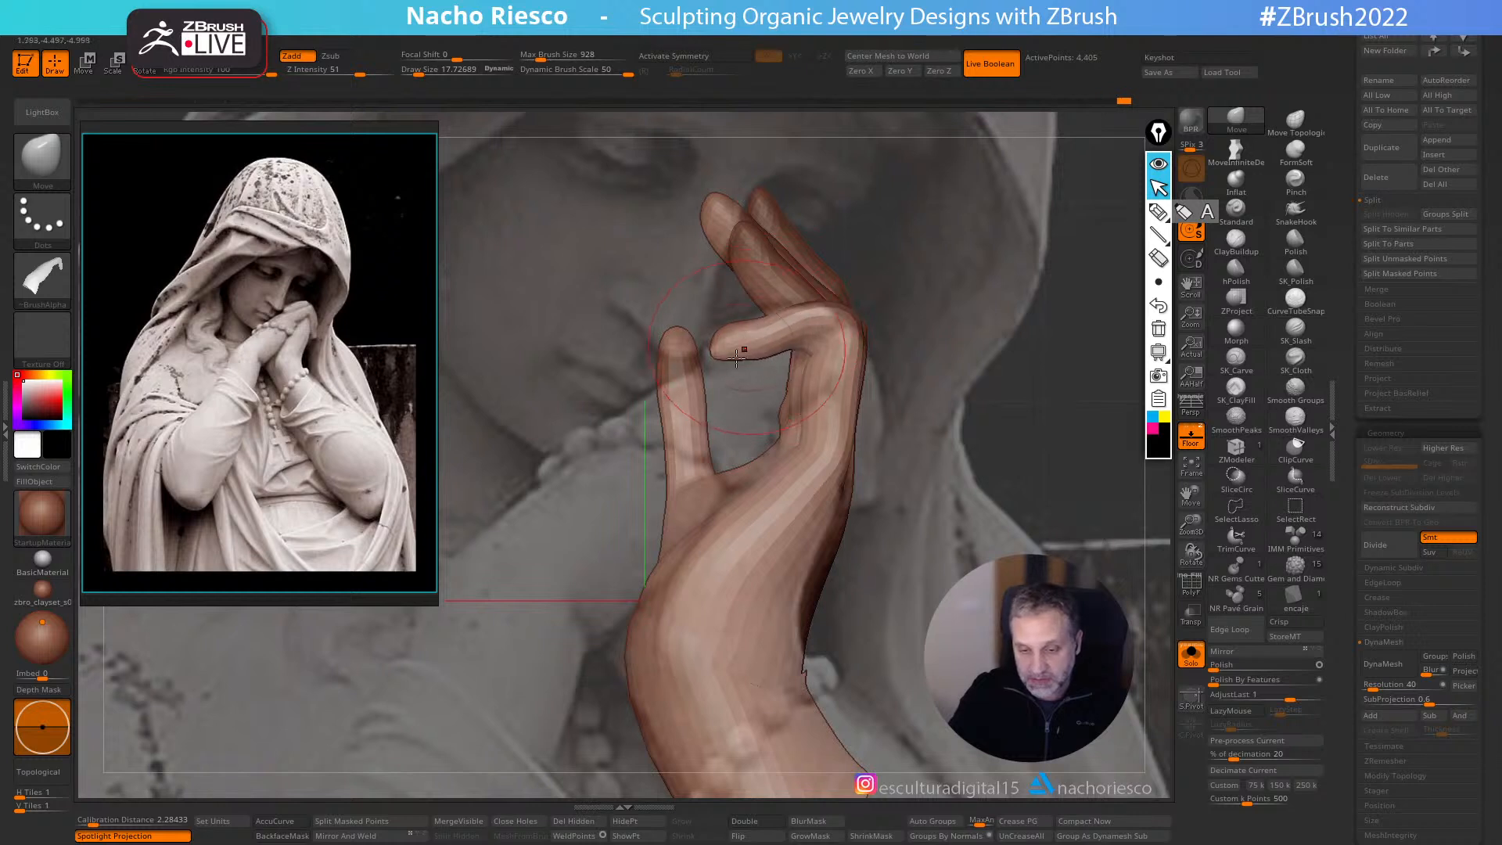
{"action": "left_click", "coordinate": [282, 836]}
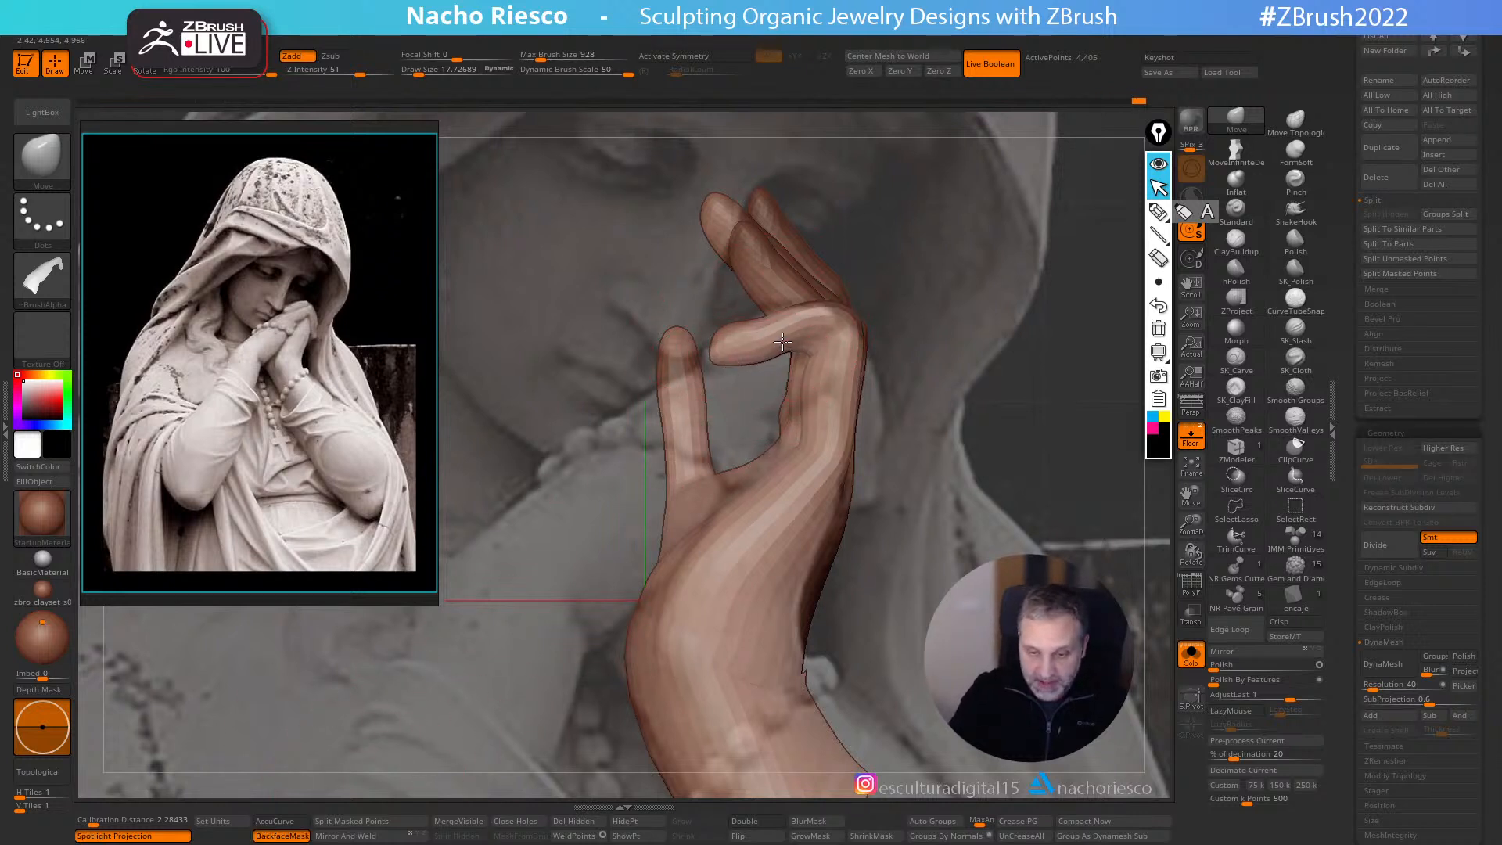
{"action": "left_click", "coordinate": [301, 835]}
{"action": "key", "text": "s"}
{"action": "key", "text": "ctrl+z"}
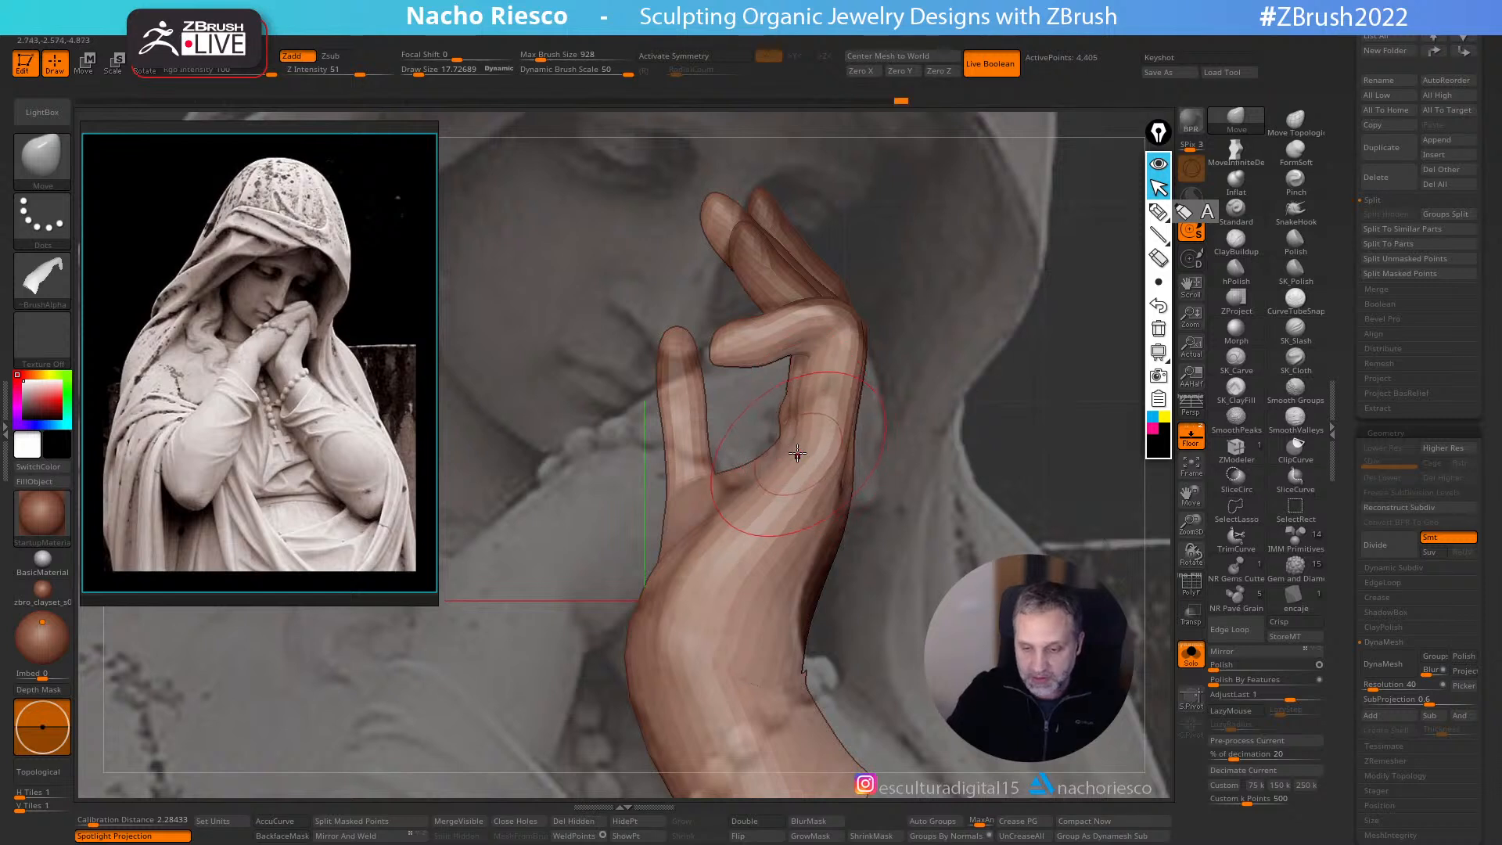
{"action": "left_click_drag", "start_coordinate": [838, 410], "coordinate": [799, 382]}
{"action": "key", "text": "bracketright"}
- Refine the bent finger's outline with the Move brush, BackfaceMask off and the draw size reduced to about 9.7
{"action": "left_click", "coordinate": [281, 836]}
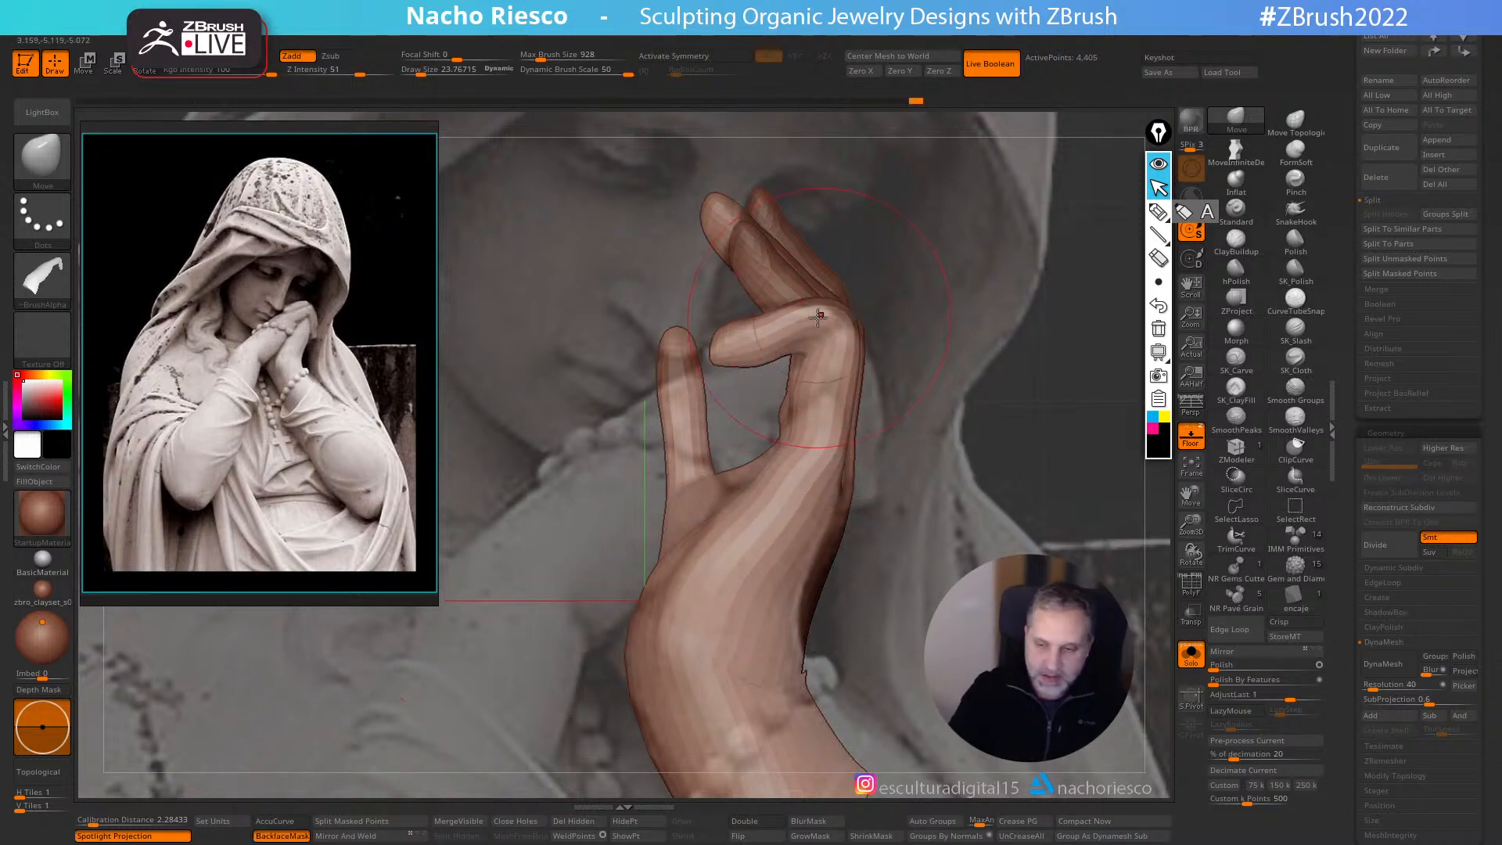
{"action": "key", "text": "bracketleft"}
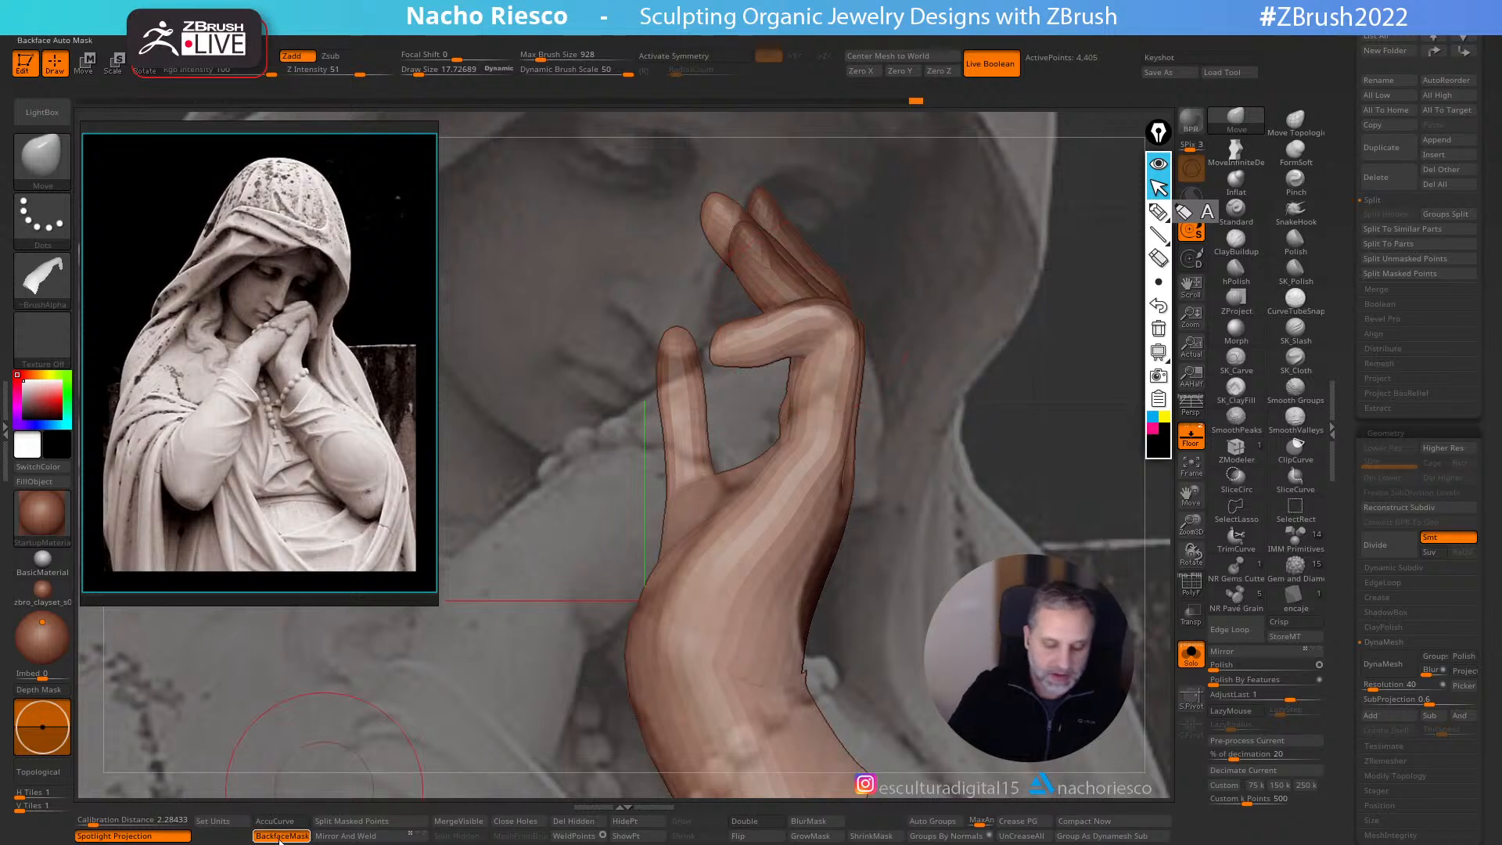
{"action": "left_click_drag", "start_coordinate": [823, 308], "coordinate": [755, 331]}
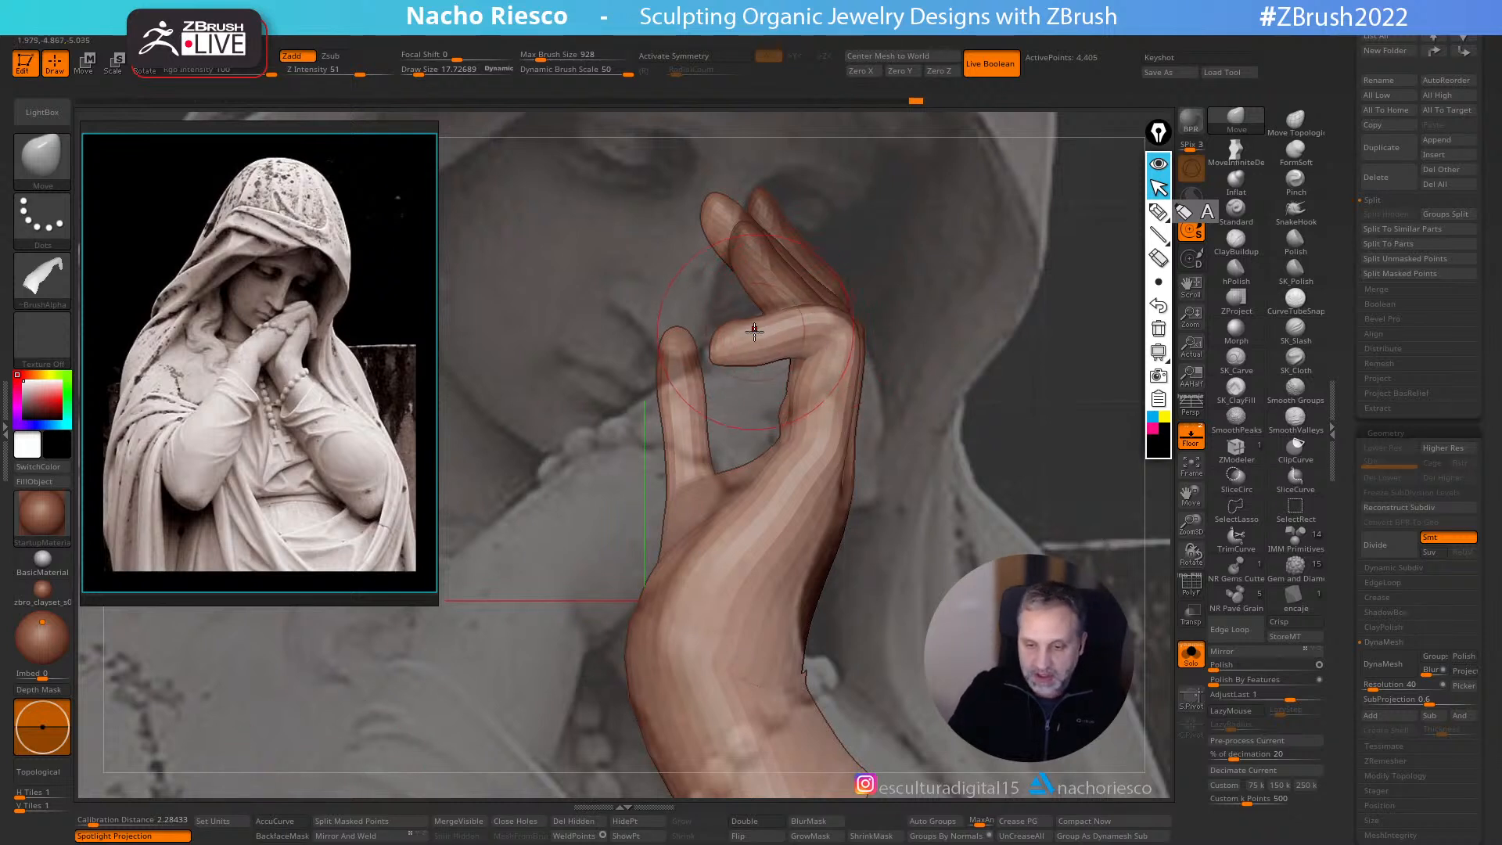
{"action": "key", "text": "bracketleft"}
{"action": "key", "text": "bracketleft"}
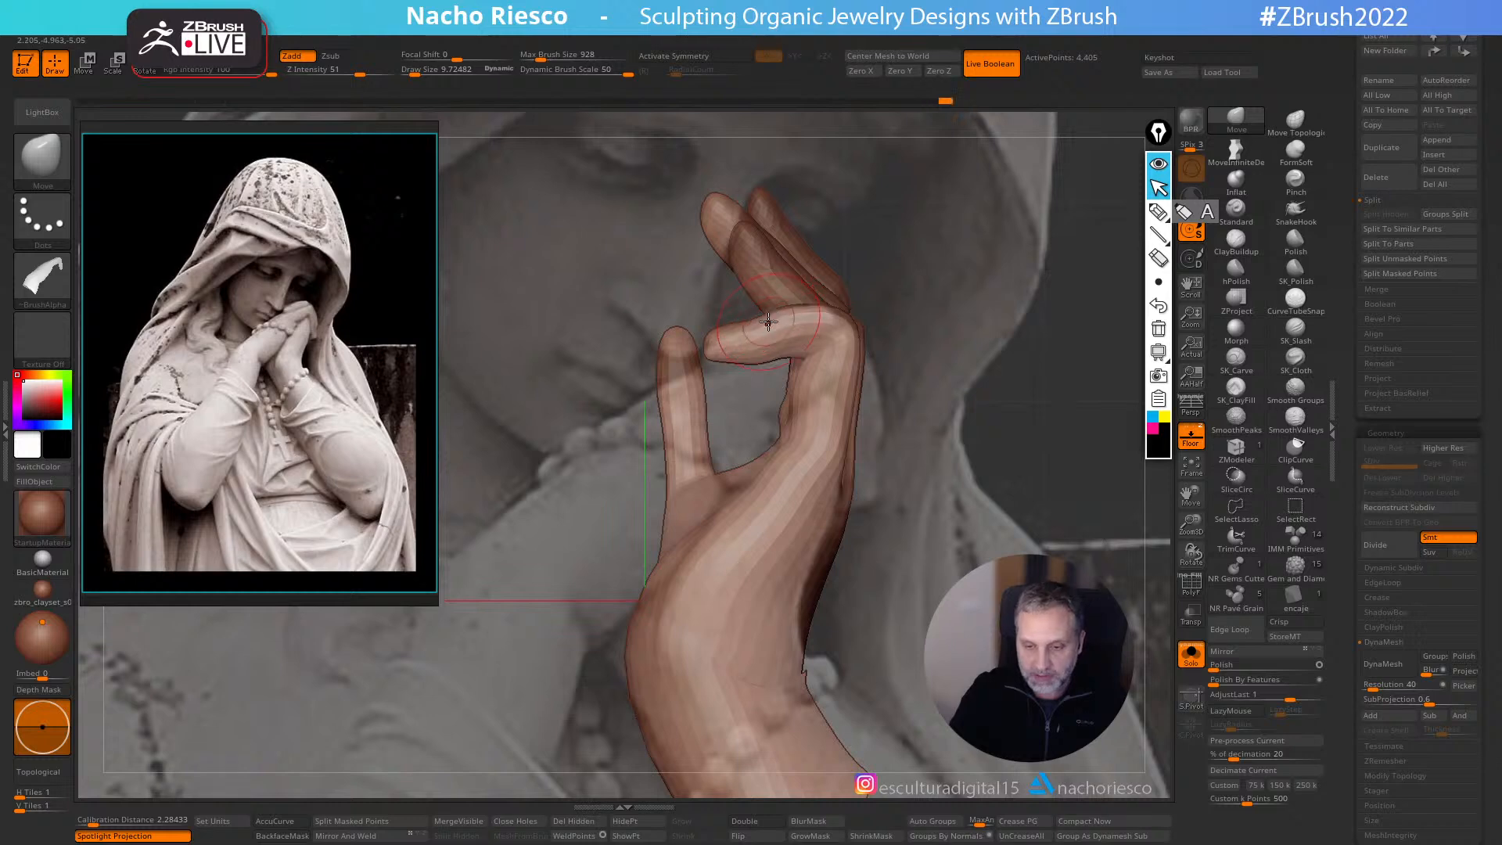
{"action": "left_click_drag", "start_coordinate": [806, 312], "coordinate": [802, 315]}
- Hide the reference plane and prepare the Move brush with a draw size of about 14.2 and BackfaceMask on, undoing the test stroke on the finger
{"action": "key", "text": "bracketright"}
{"action": "left_click_drag", "start_coordinate": [901, 453], "coordinate": [1109, 491], "text": "alt"}
{"action": "left_click", "coordinate": [1191, 436]}
{"action": "mouse_move", "coordinate": [1040, 587]}
{"action": "left_mouse_down"}
{"action": "mouse_move", "coordinate": [1013, 596]}
{"action": "mouse_move", "coordinate": [1021, 665]}
{"action": "left_mouse_up"}
{"action": "left_click_drag", "start_coordinate": [755, 360], "coordinate": [751, 355]}
{"action": "key", "text": "ctrl+z"}
{"action": "left_click", "coordinate": [283, 834]}
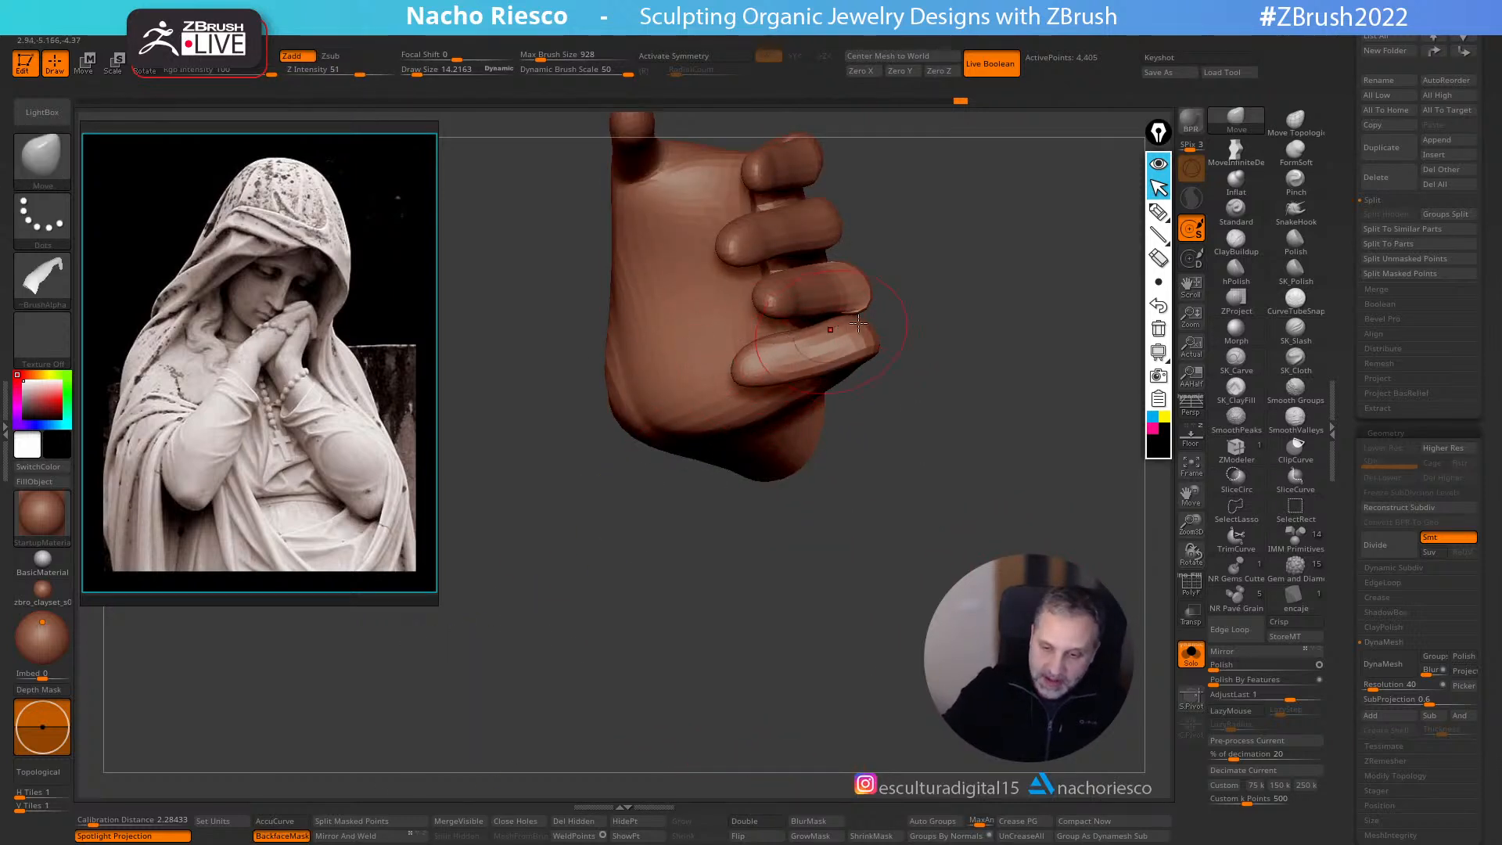
{"action": "left_click_drag", "start_coordinate": [911, 336], "coordinate": [909, 209], "text": "shift"}
{"action": "left_click_drag", "start_coordinate": [914, 406], "coordinate": [993, 402]}
- Smooth out the crease around the wrist, with Sculptris Pro active for smoothing
{"action": "left_click_drag", "start_coordinate": [840, 673], "coordinate": [843, 672], "text": "shift"}
{"action": "mouse_move", "coordinate": [994, 626]}
{"action": "left_mouse_down"}
{"action": "mouse_move", "coordinate": [916, 634]}
{"action": "mouse_move", "coordinate": [847, 681]}
{"action": "mouse_move", "coordinate": [905, 643]}
{"action": "left_mouse_up"}
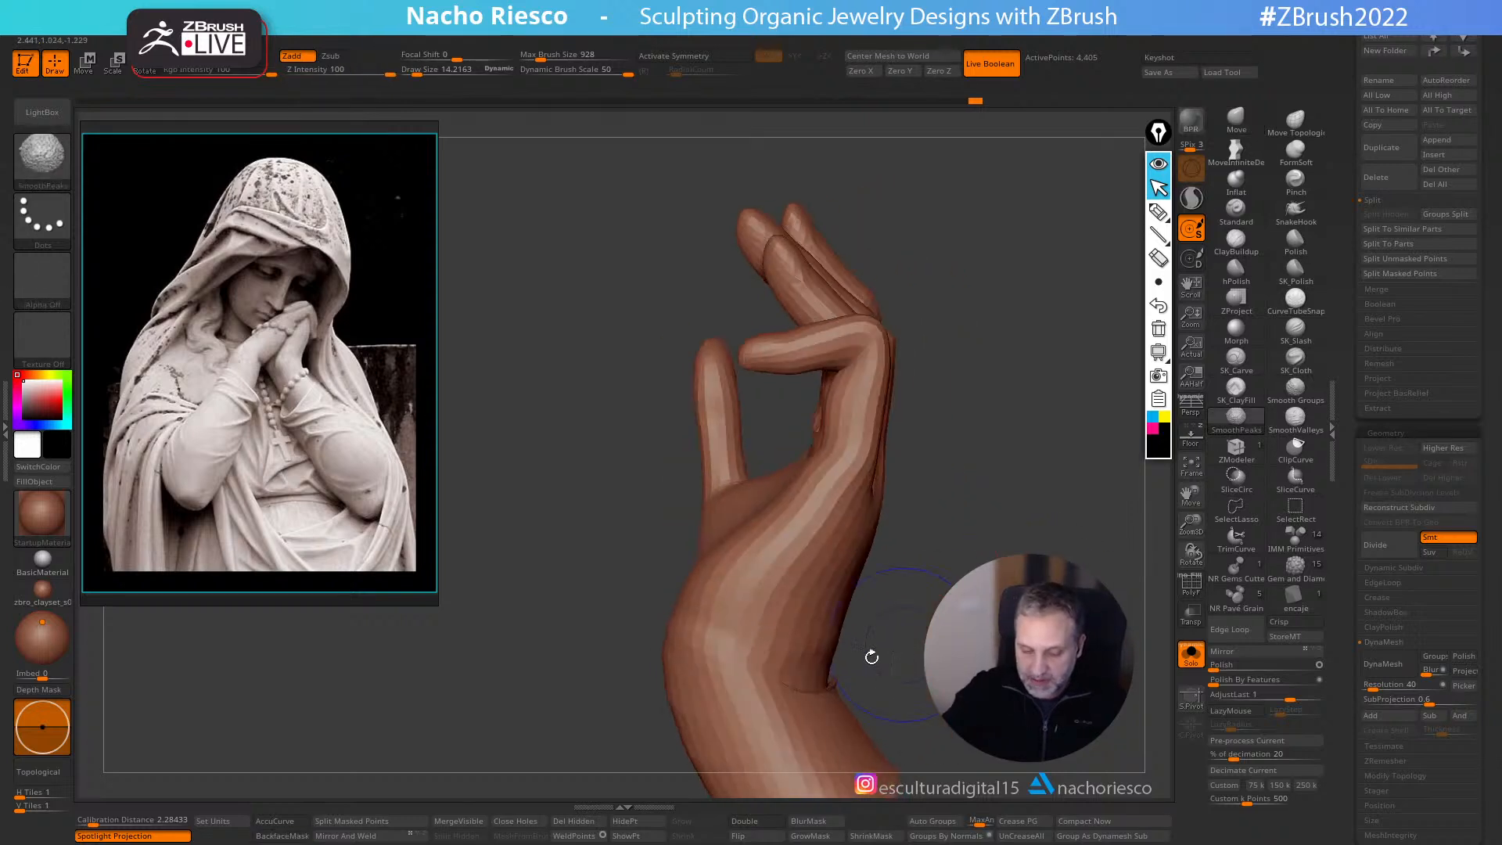
{"action": "left_click_drag", "start_coordinate": [863, 700], "coordinate": [813, 697]}
{"action": "left_click_drag", "start_coordinate": [1017, 485], "coordinate": [989, 402], "text": "alt"}
{"action": "left_click", "coordinate": [1191, 198]}
{"action": "left_click_drag", "start_coordinate": [841, 586], "coordinate": [757, 606], "text": "shift"}
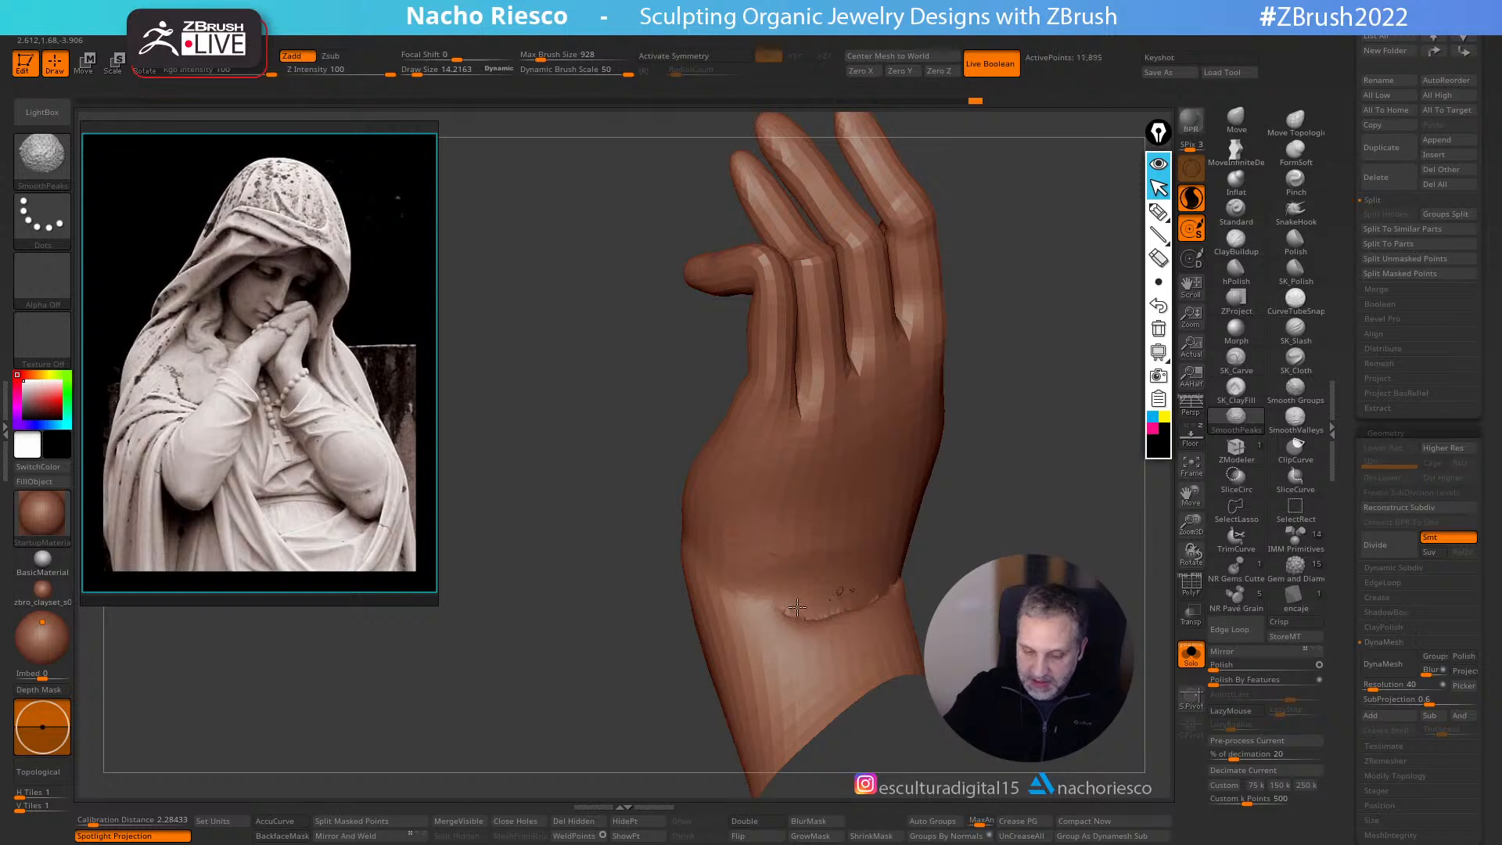
{"action": "left_click_drag", "start_coordinate": [864, 584], "coordinate": [814, 603], "text": "shift"}
- Smooth away the fingers behind the bent front finger
{"action": "right_click_drag", "start_coordinate": [798, 611], "coordinate": [760, 565]}
{"action": "right_click_drag", "start_coordinate": [708, 517], "coordinate": [968, 572]}
{"action": "mouse_move", "coordinate": [657, 352]}
{"action": "left_mouse_down", "text": "shift"}
{"action": "mouse_move", "coordinate": [669, 395]}
{"action": "mouse_move", "coordinate": [697, 376]}
{"action": "mouse_move", "coordinate": [685, 411]}
{"action": "mouse_move", "coordinate": [700, 438]}
{"action": "mouse_move", "coordinate": [751, 344]}
{"action": "mouse_move", "coordinate": [782, 375]}
{"action": "mouse_move", "coordinate": [727, 442]}
{"action": "mouse_move", "coordinate": [771, 315]}
{"action": "mouse_move", "coordinate": [830, 392]}
{"action": "mouse_move", "coordinate": [969, 320]}
{"action": "left_mouse_up", "text": "shift"}
{"action": "left_click_drag", "start_coordinate": [958, 524], "coordinate": [1003, 462], "text": "alt"}
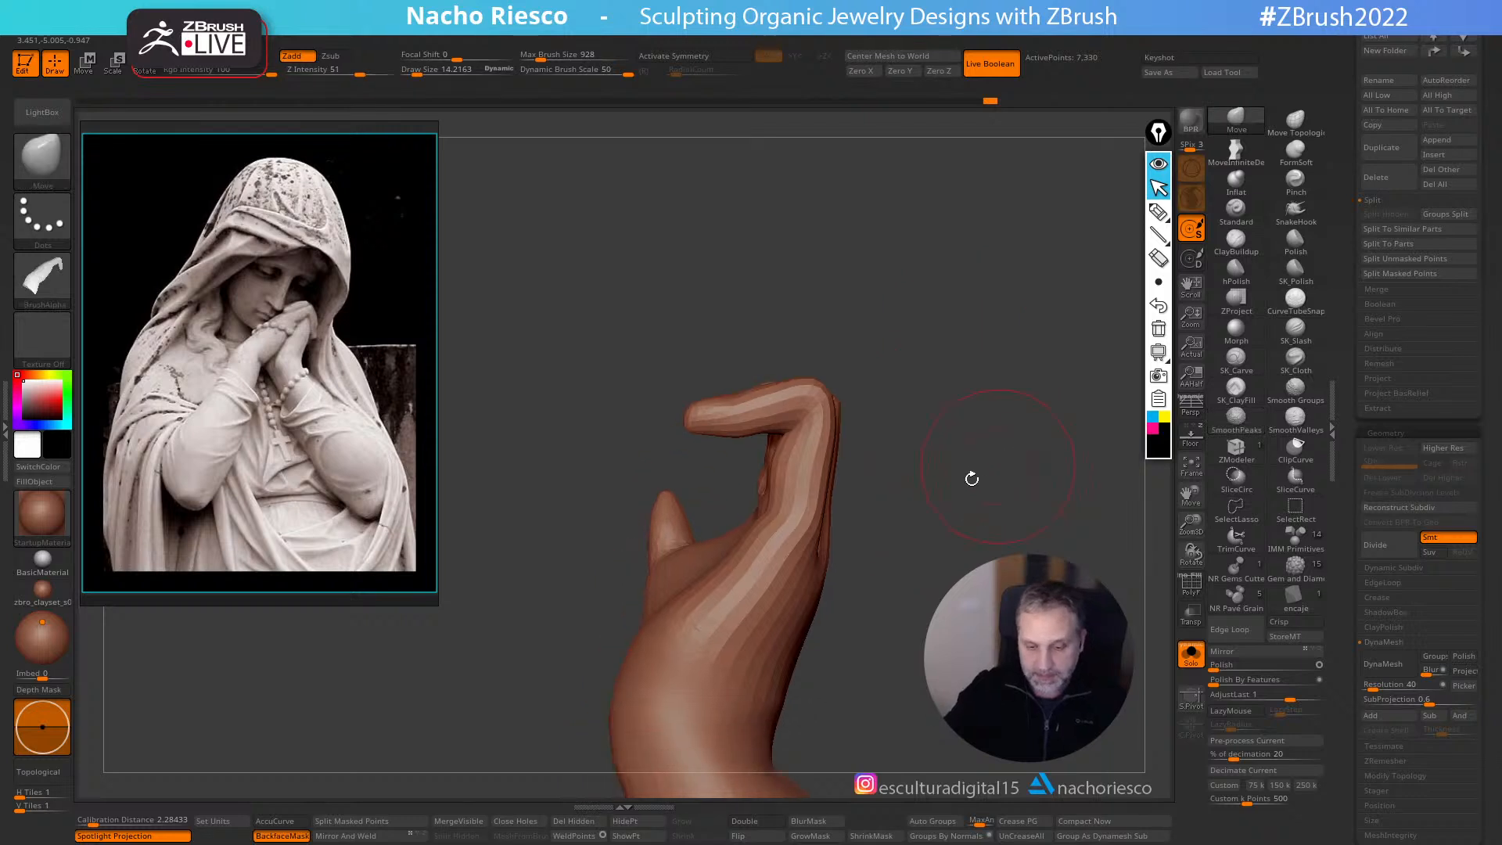
- Smooth the thumb away and check the remaining bump at its base against the reference
{"action": "left_click_drag", "start_coordinate": [666, 505], "coordinate": [663, 539], "text": "shift"}
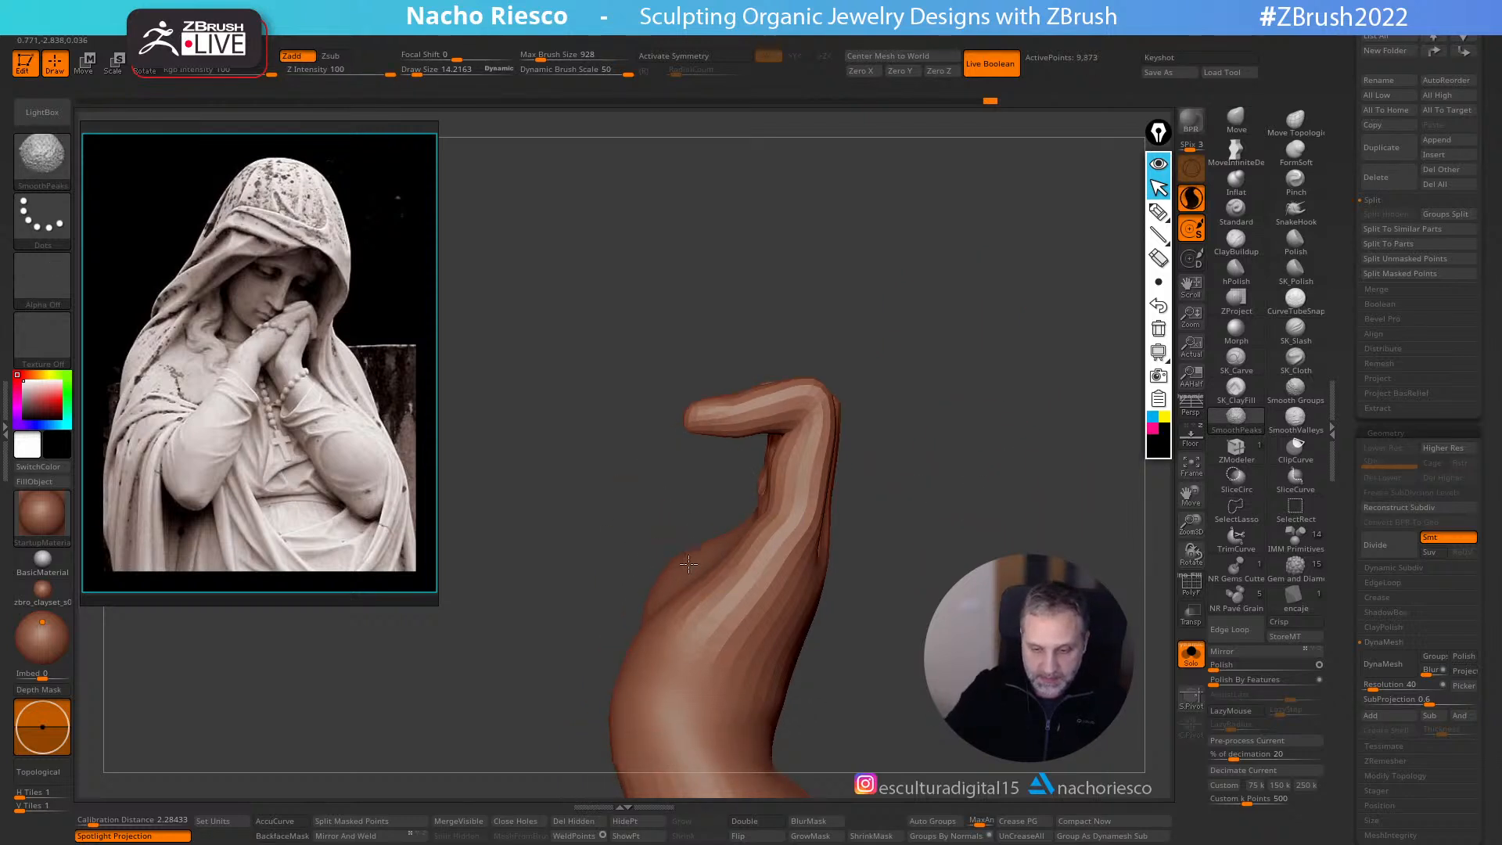
{"action": "left_click_drag", "start_coordinate": [1012, 498], "coordinate": [1037, 405], "text": "alt"}
{"action": "left_click", "coordinate": [1198, 440]}
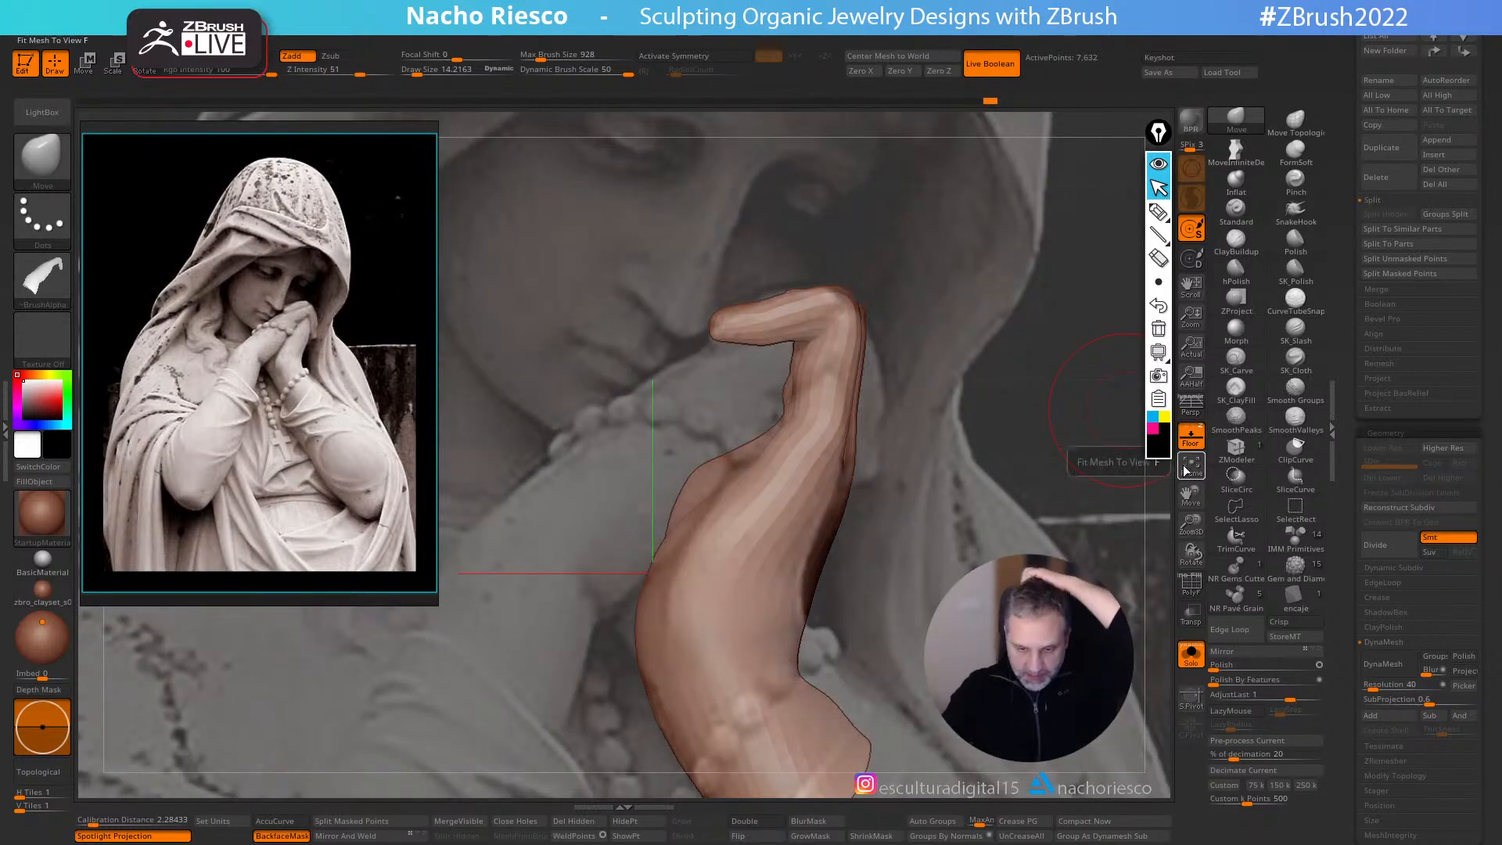
{"action": "left_click_drag", "start_coordinate": [705, 479], "coordinate": [714, 464], "text": "shift"}
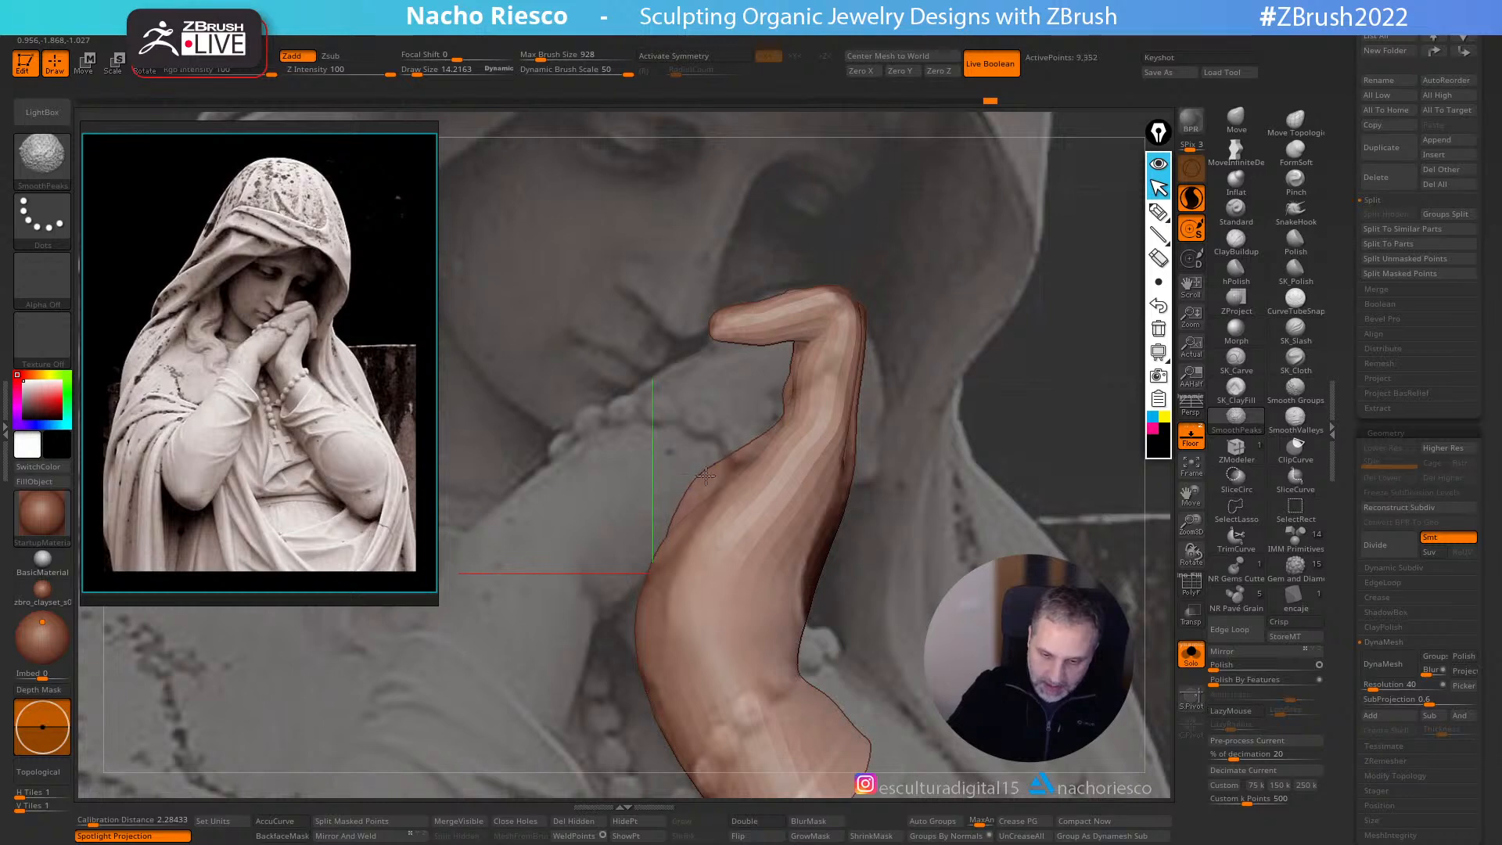
{"action": "left_click_drag", "start_coordinate": [993, 529], "coordinate": [1004, 510]}
{"action": "left_click", "coordinate": [1198, 445]}
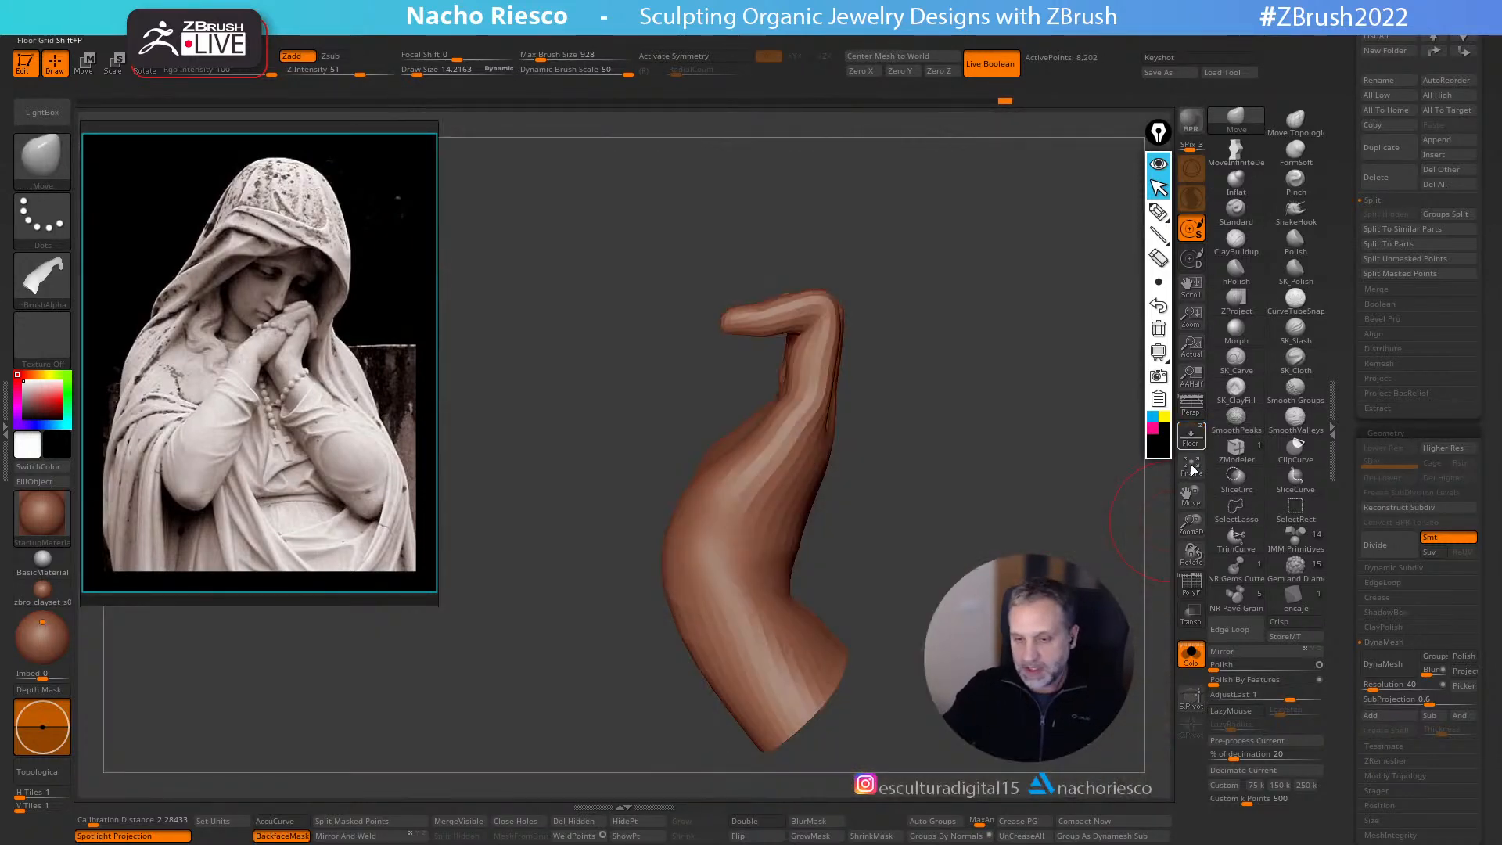
- Show the reference and reshape the wrist and palm edges with the Move brush at draw size about 28.3, turning BackfaceMask off
{"action": "left_click_drag", "start_coordinate": [1044, 591], "coordinate": [1021, 638], "text": "alt"}
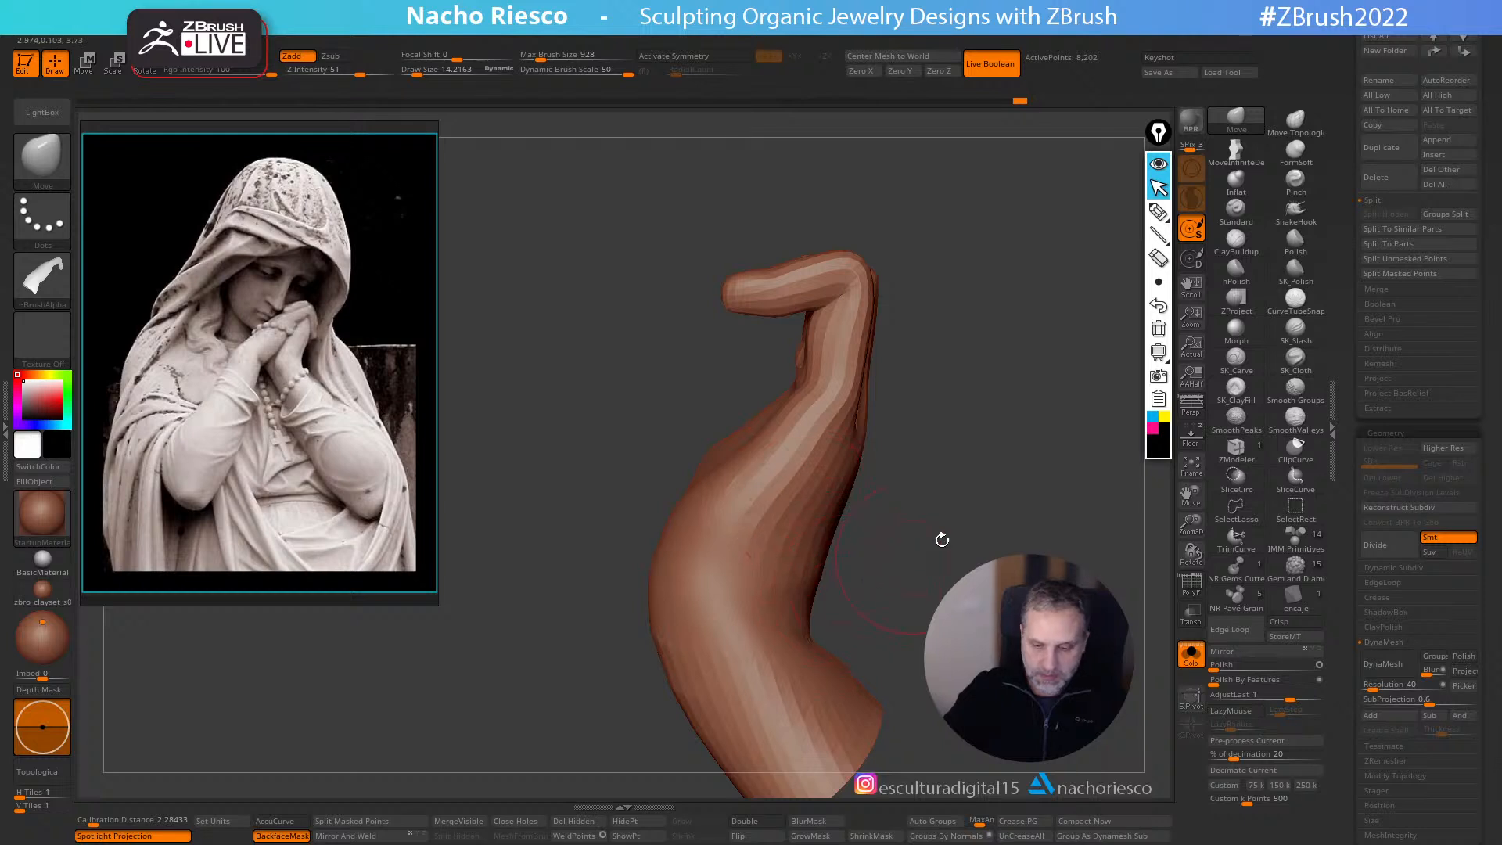
{"action": "left_click", "coordinate": [1194, 443]}
{"action": "key", "text": "s"}
{"action": "left_click_drag", "start_coordinate": [809, 556], "coordinate": [813, 557]}
{"action": "key", "text": "s"}
{"action": "left_click_drag", "start_coordinate": [686, 521], "coordinate": [698, 530]}
{"action": "left_click", "coordinate": [283, 835]}
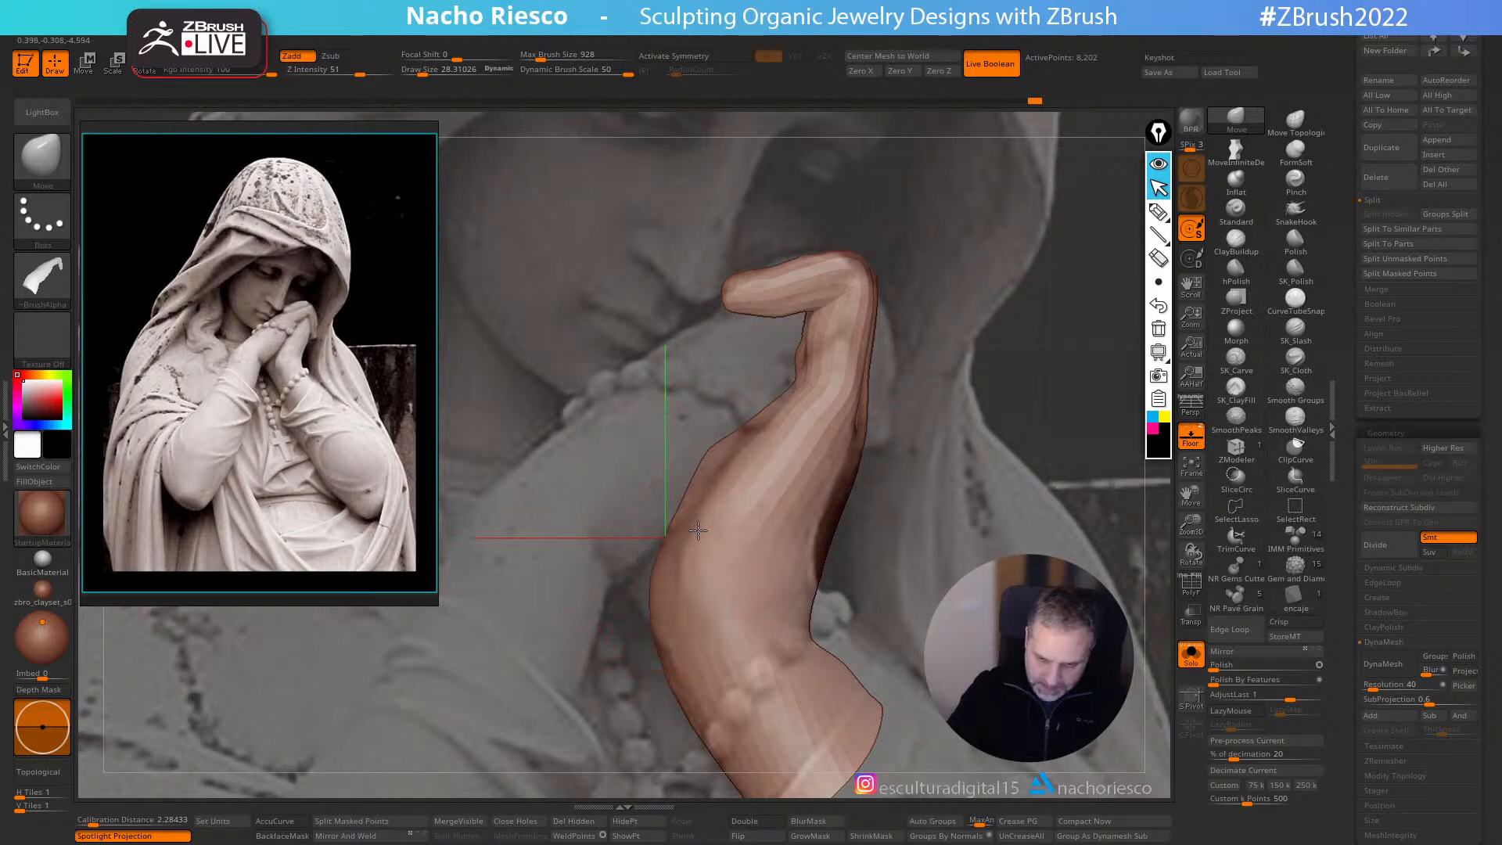
- Push in the thumb side of the palm from an angled view and refine its outline over the reference
{"action": "left_click_drag", "start_coordinate": [904, 509], "coordinate": [978, 454]}
{"action": "key", "text": "s"}
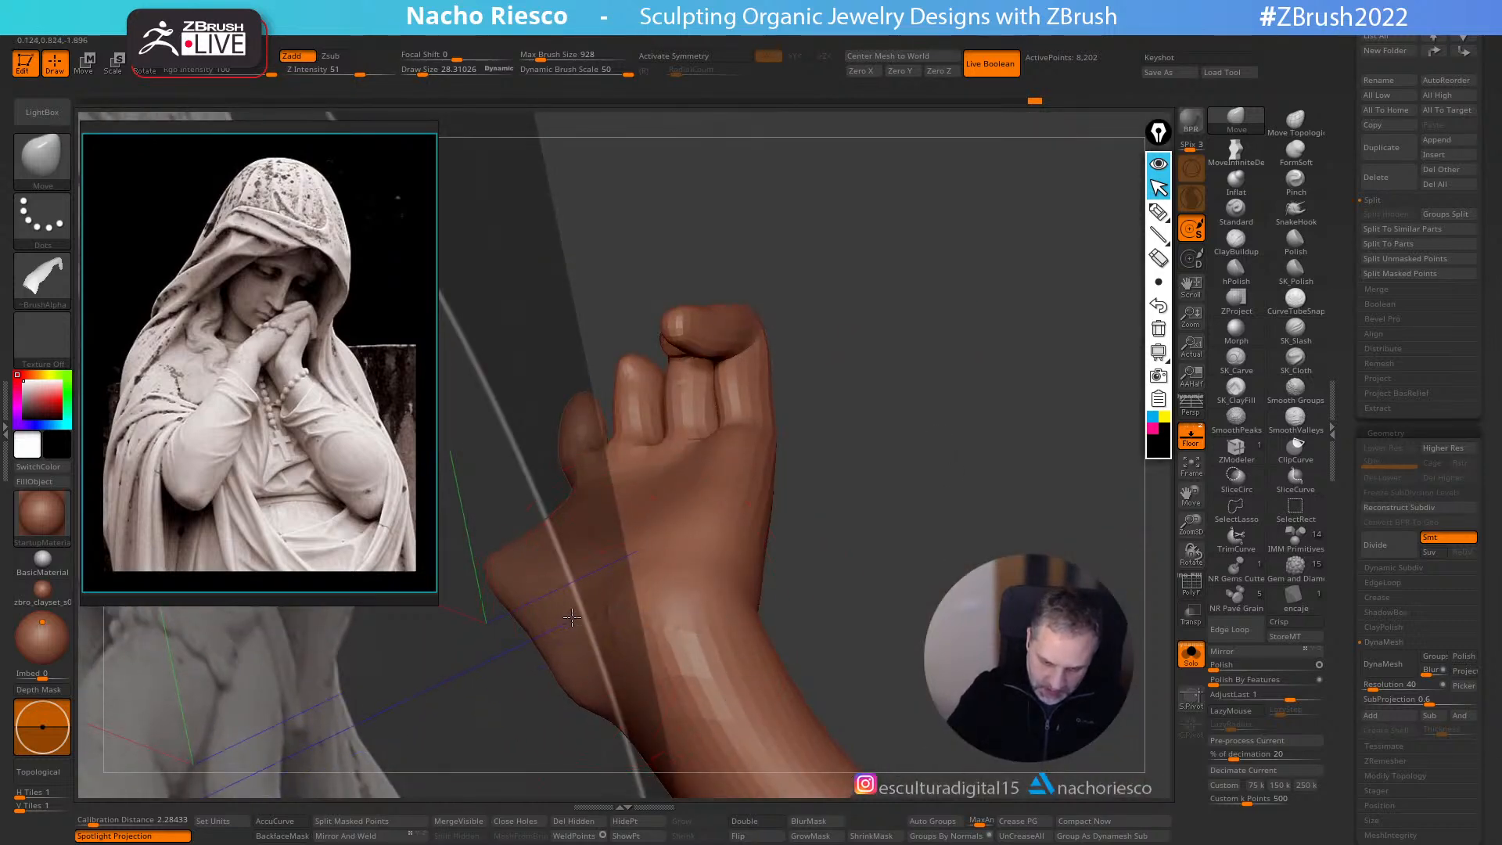
{"action": "left_click_drag", "start_coordinate": [556, 696], "coordinate": [829, 538]}
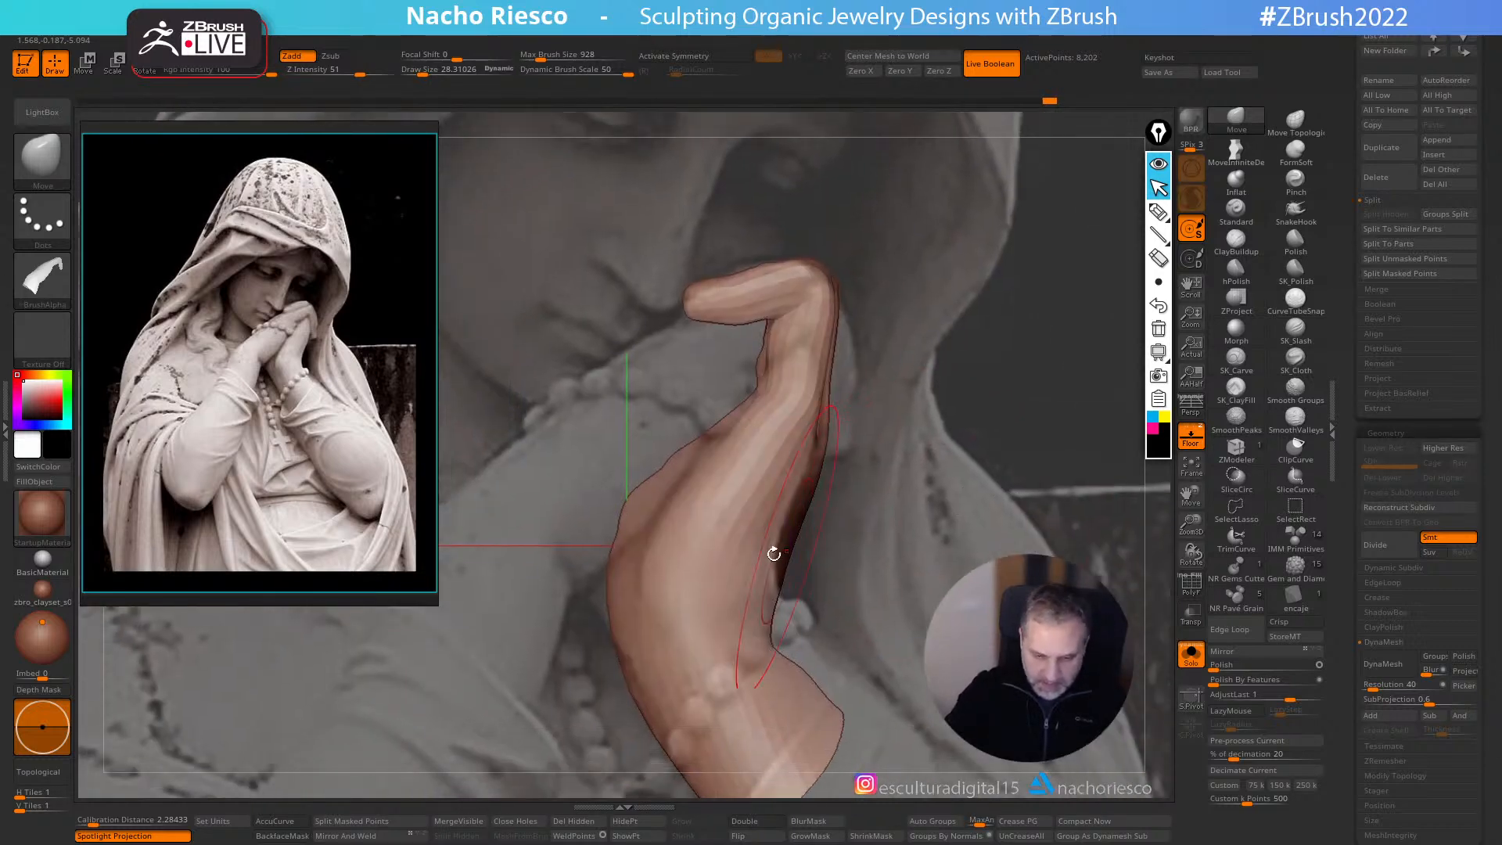
{"action": "left_click_drag", "start_coordinate": [601, 596], "coordinate": [626, 652]}
- Carve a curved crease along the thumb base with SK_Slash at draw size about 15.9 and compare it with the reference
{"action": "left_click_drag", "start_coordinate": [842, 558], "coordinate": [903, 513], "text": "alt"}
{"action": "left_click", "coordinate": [1297, 330]}
{"action": "key", "text": "s"}
{"action": "left_click_drag", "start_coordinate": [687, 566], "coordinate": [685, 567]}
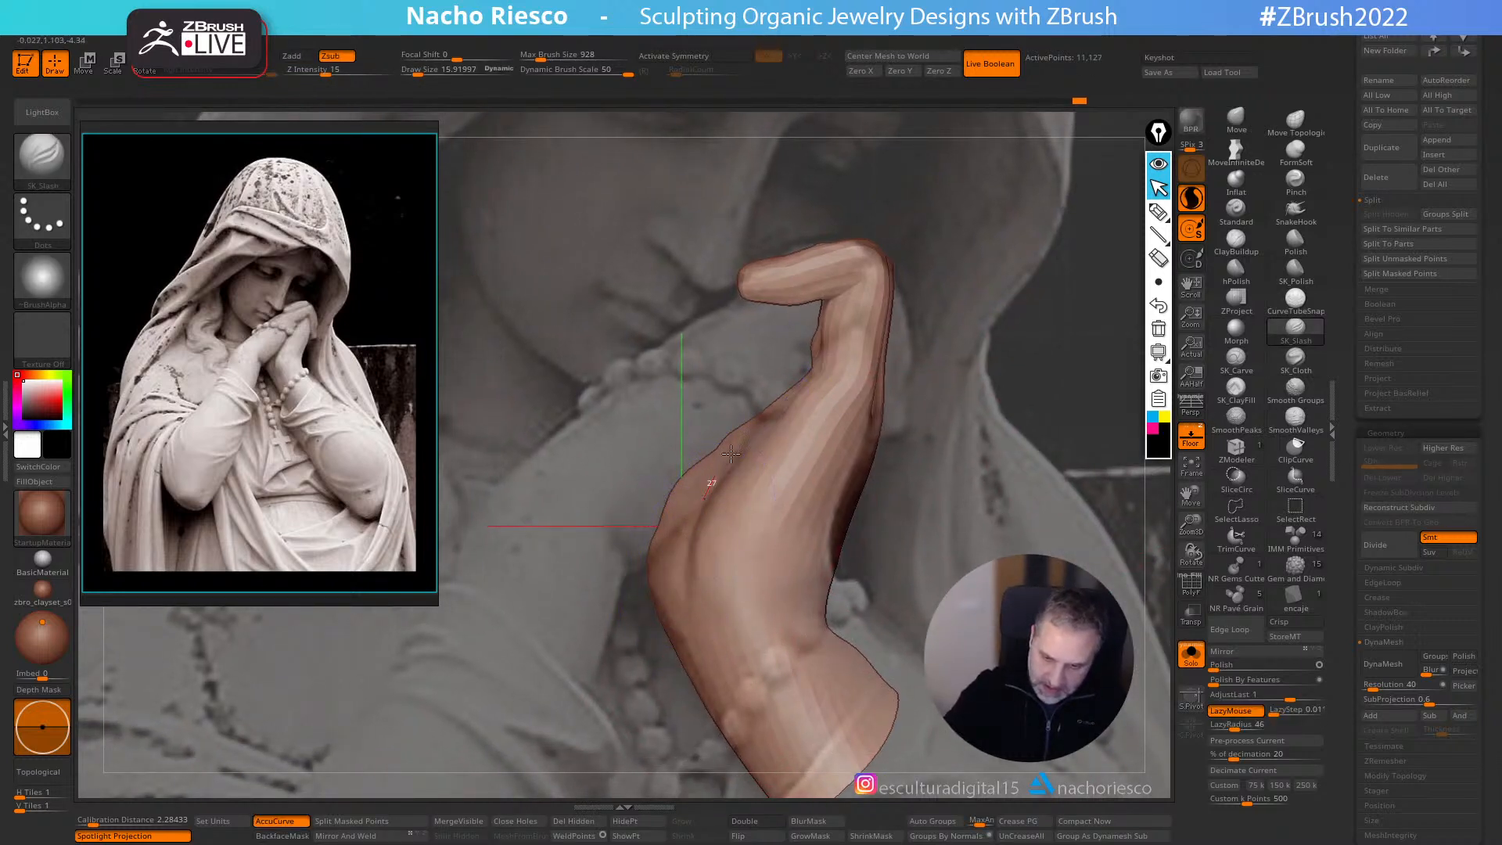
{"action": "left_click", "coordinate": [1197, 441]}
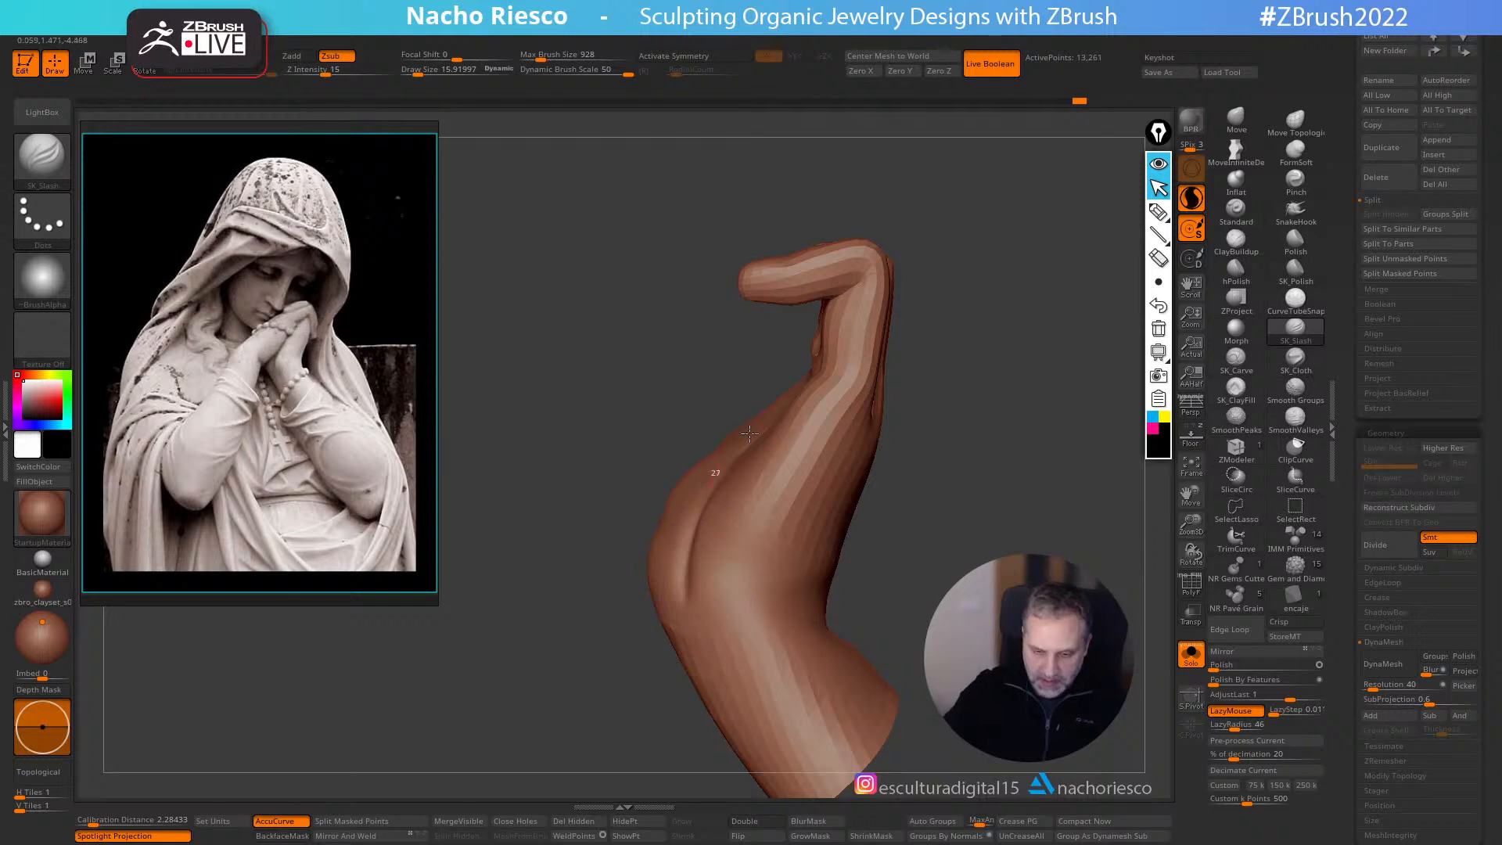
{"action": "left_click_drag", "start_coordinate": [987, 545], "coordinate": [987, 531], "text": "alt"}
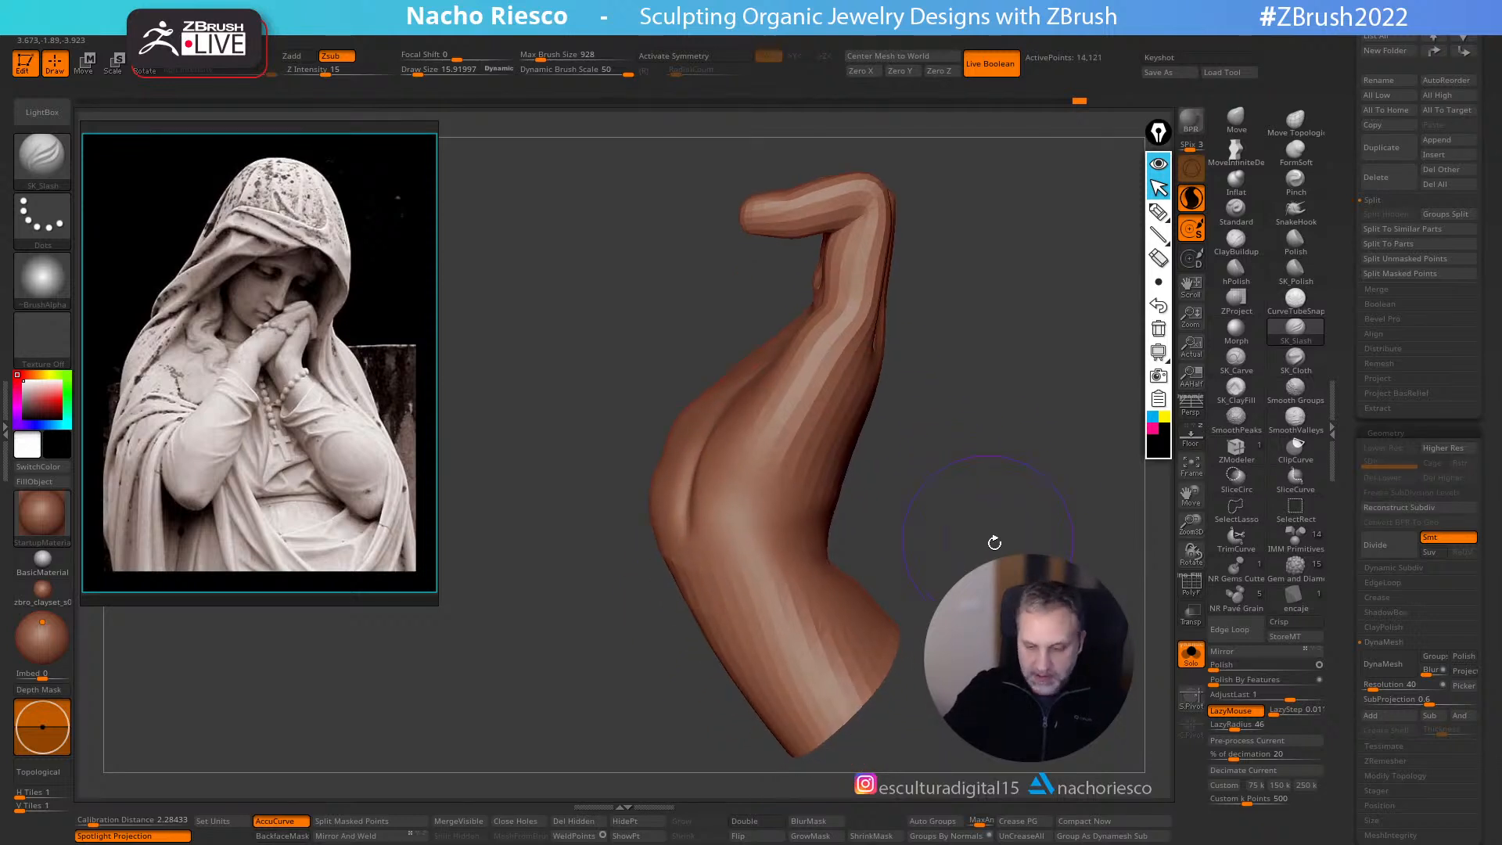
{"action": "left_click", "coordinate": [1191, 436]}
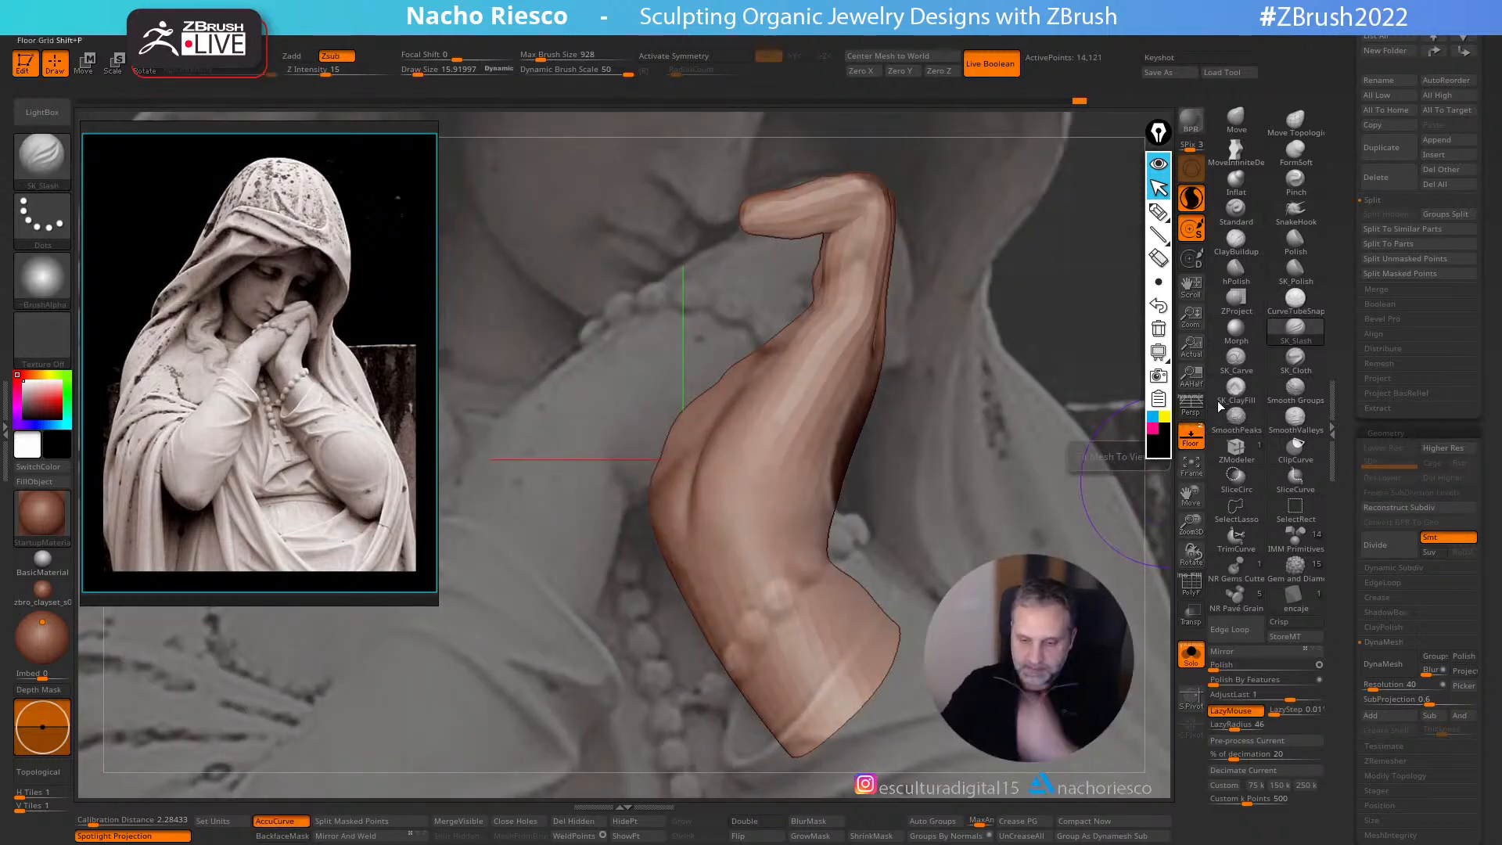
- Reshape the inner bend of the wrist and the forearm edge with the Move brush at draw size about 19.6
{"action": "left_click", "coordinate": [1236, 118]}
{"action": "key", "text": "s"}
{"action": "left_click_drag", "start_coordinate": [843, 555], "coordinate": [852, 542]}
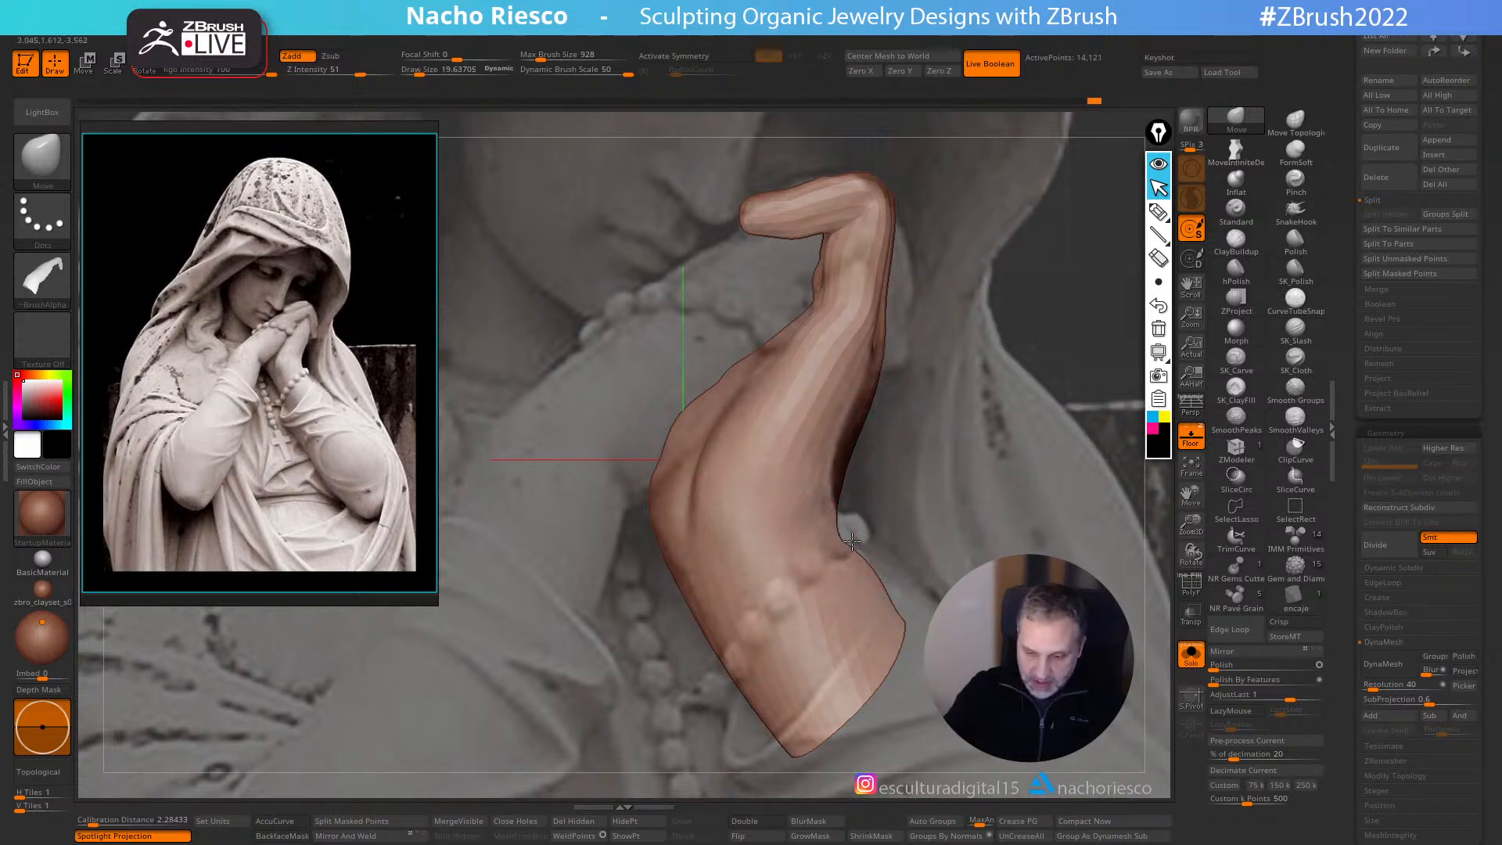
{"action": "key", "text": "s"}
{"action": "left_click_drag", "start_coordinate": [900, 609], "coordinate": [855, 565]}
{"action": "mouse_move", "coordinate": [840, 527]}
{"action": "left_mouse_down"}
{"action": "mouse_move", "coordinate": [841, 471]}
{"action": "mouse_move", "coordinate": [832, 511]}
{"action": "mouse_move", "coordinate": [870, 573]}
{"action": "left_mouse_up"}
{"action": "key", "text": "s"}
{"action": "key", "text": "s"}
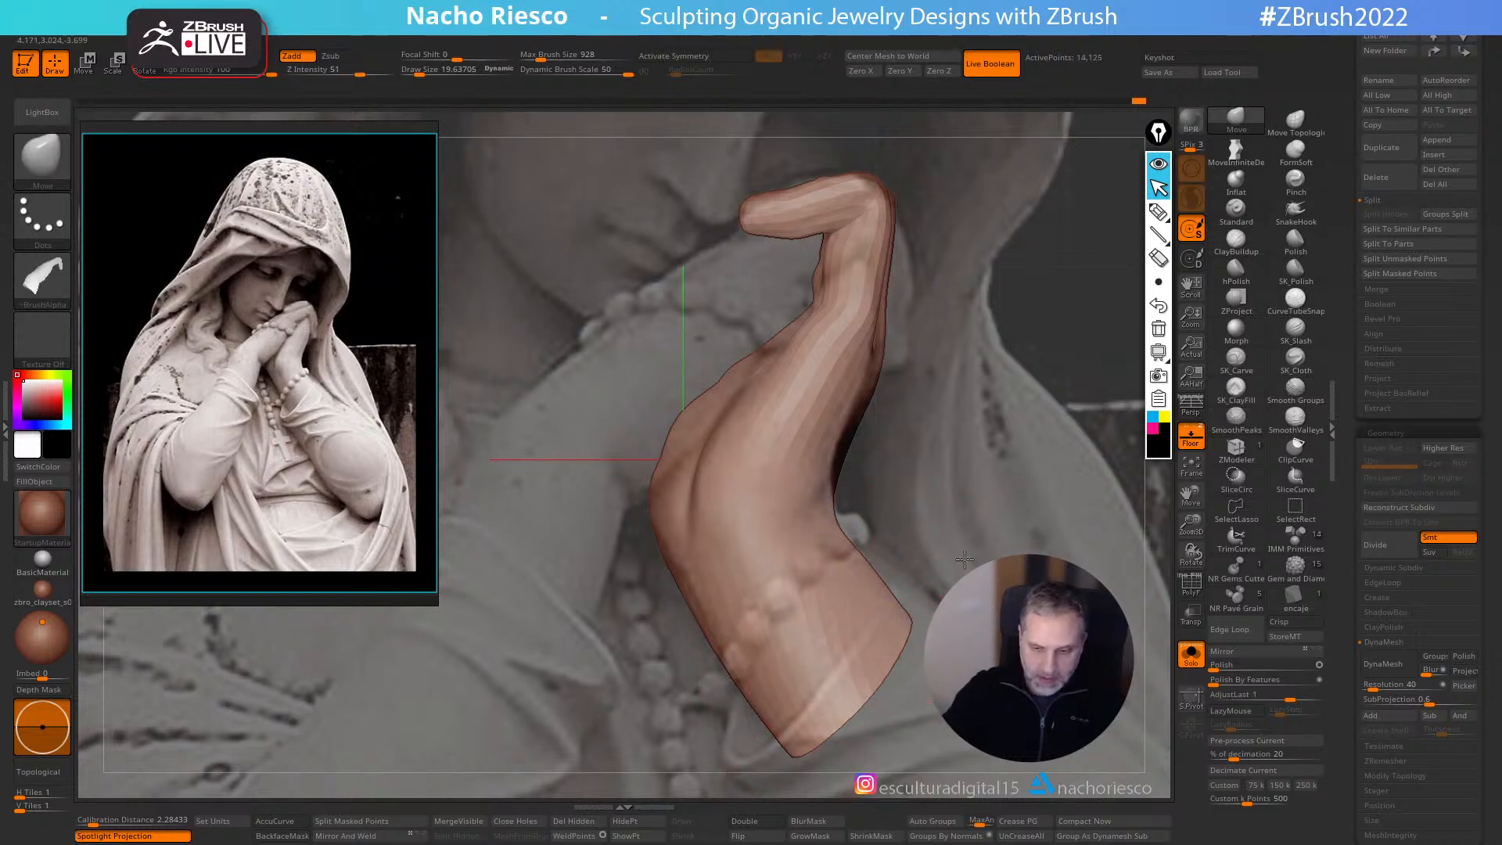
- Divide the hand mesh to subdivision level 2
{"action": "right_click_drag", "start_coordinate": [845, 538], "coordinate": [842, 553], "text": "ctrl"}
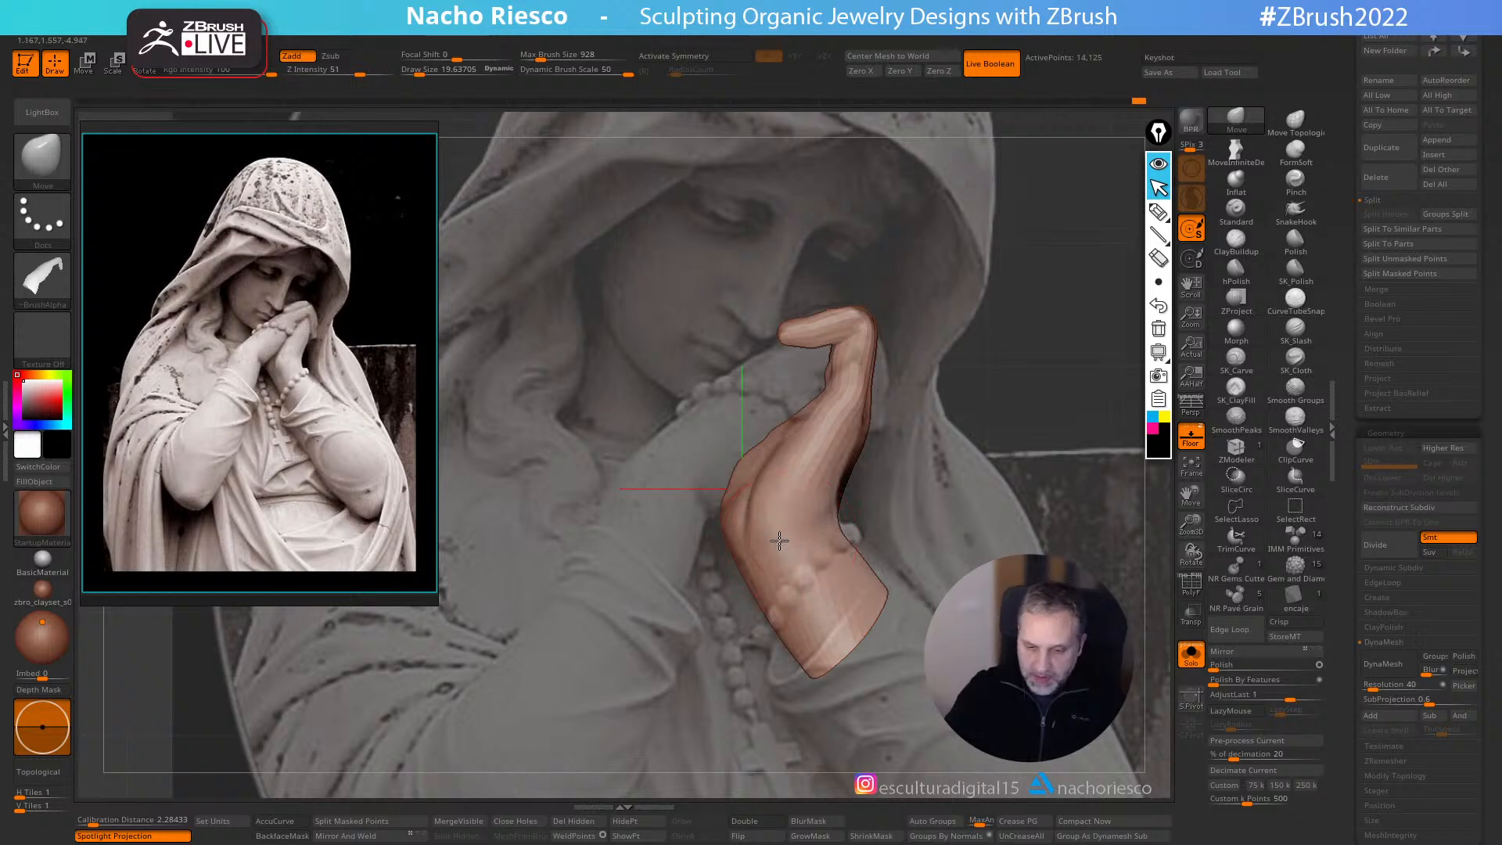
{"action": "left_click_drag", "start_coordinate": [882, 483], "coordinate": [1047, 470]}
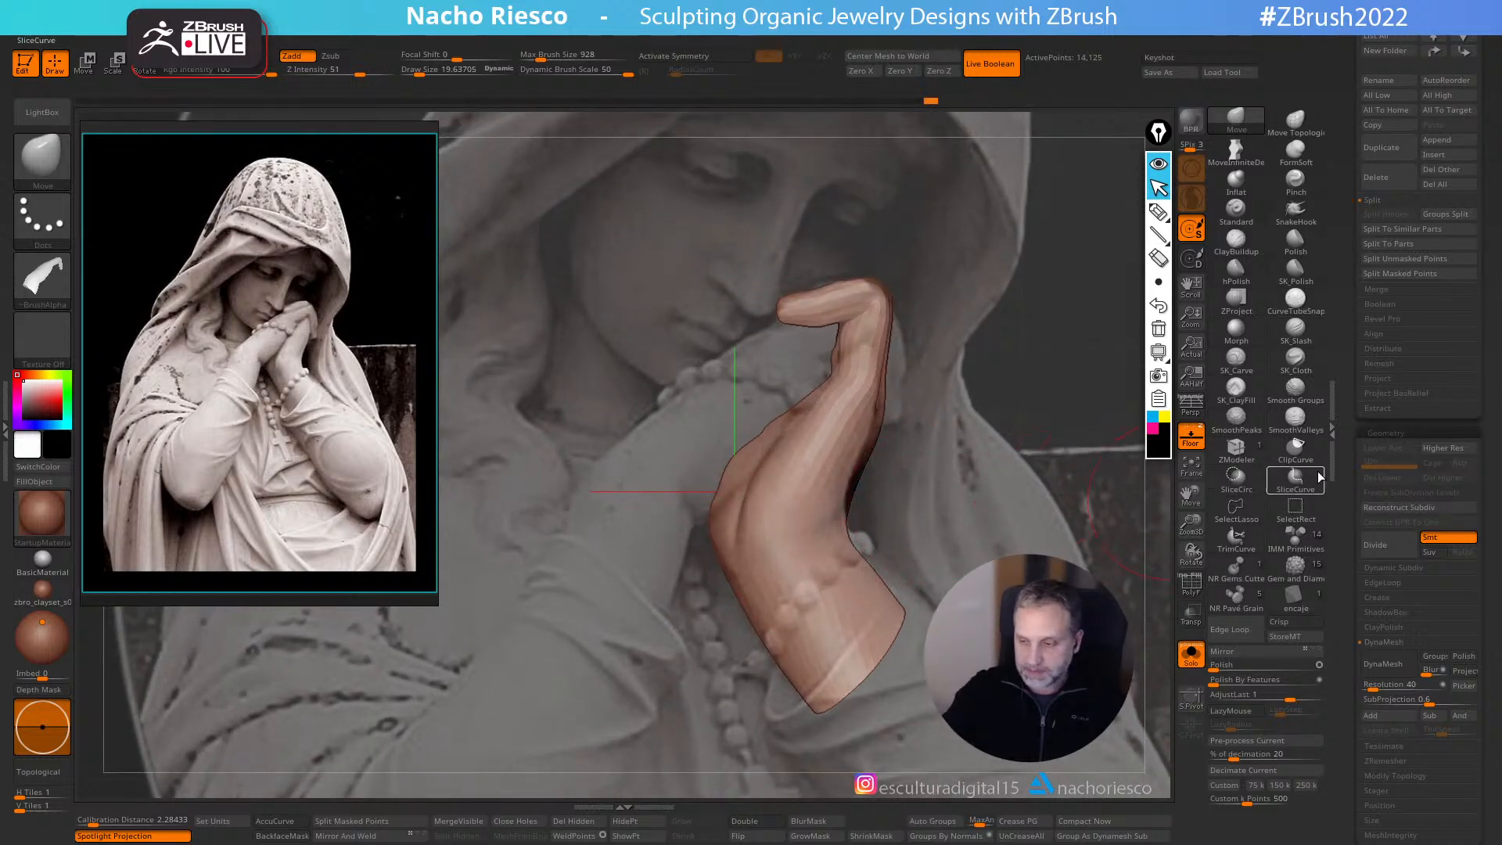
{"action": "left_click", "coordinate": [1390, 549]}
{"action": "right_click_drag", "start_coordinate": [1082, 613], "coordinate": [1057, 453], "text": "ctrl"}
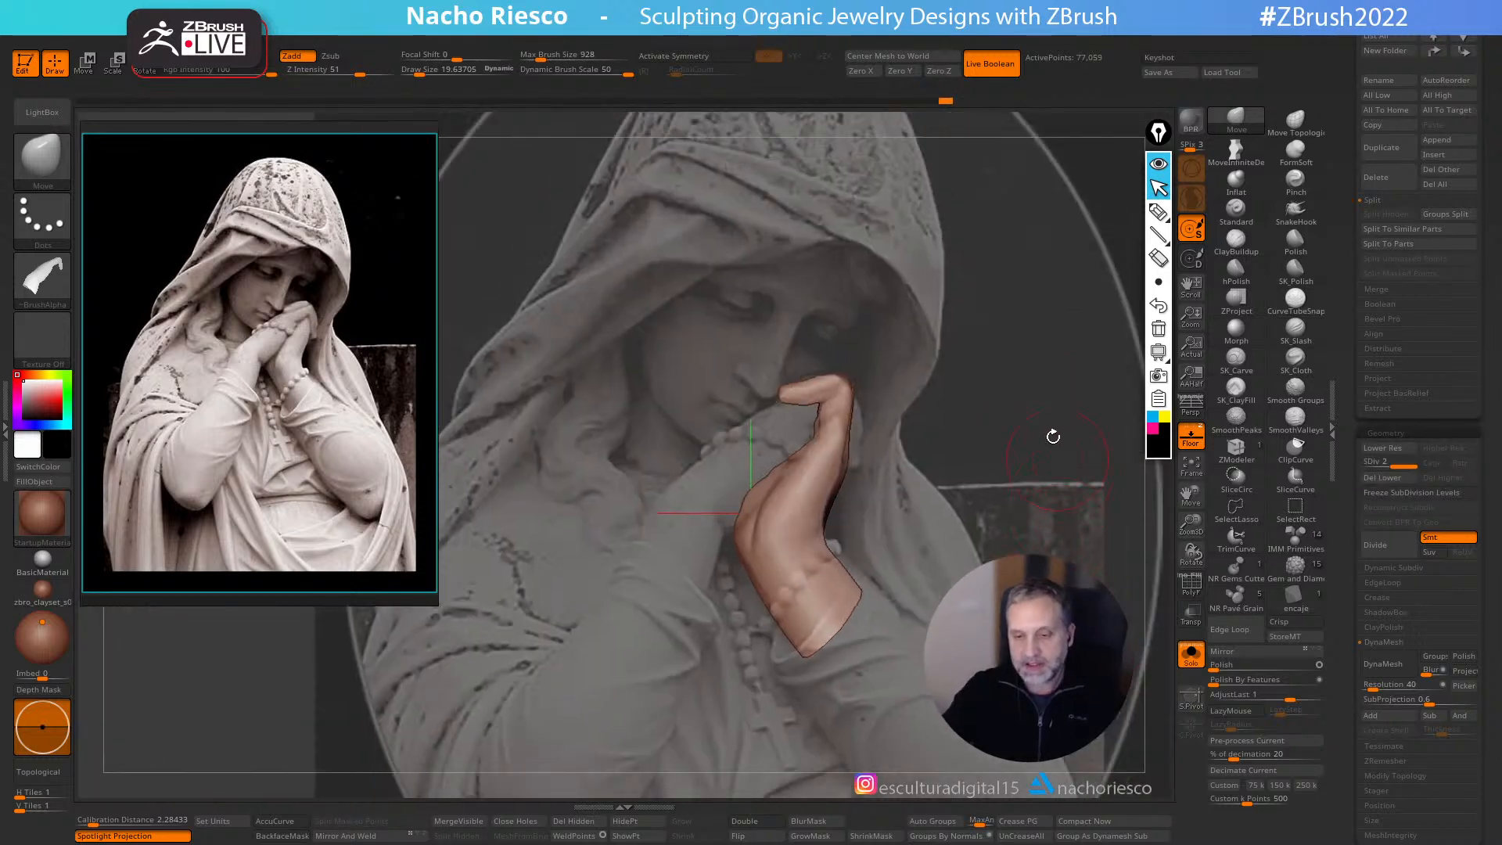
- Create an alpha from the hand mesh with a map size of 512, moving the floating reference photo out of the way
{"action": "mouse_move", "coordinate": [25, 37]}
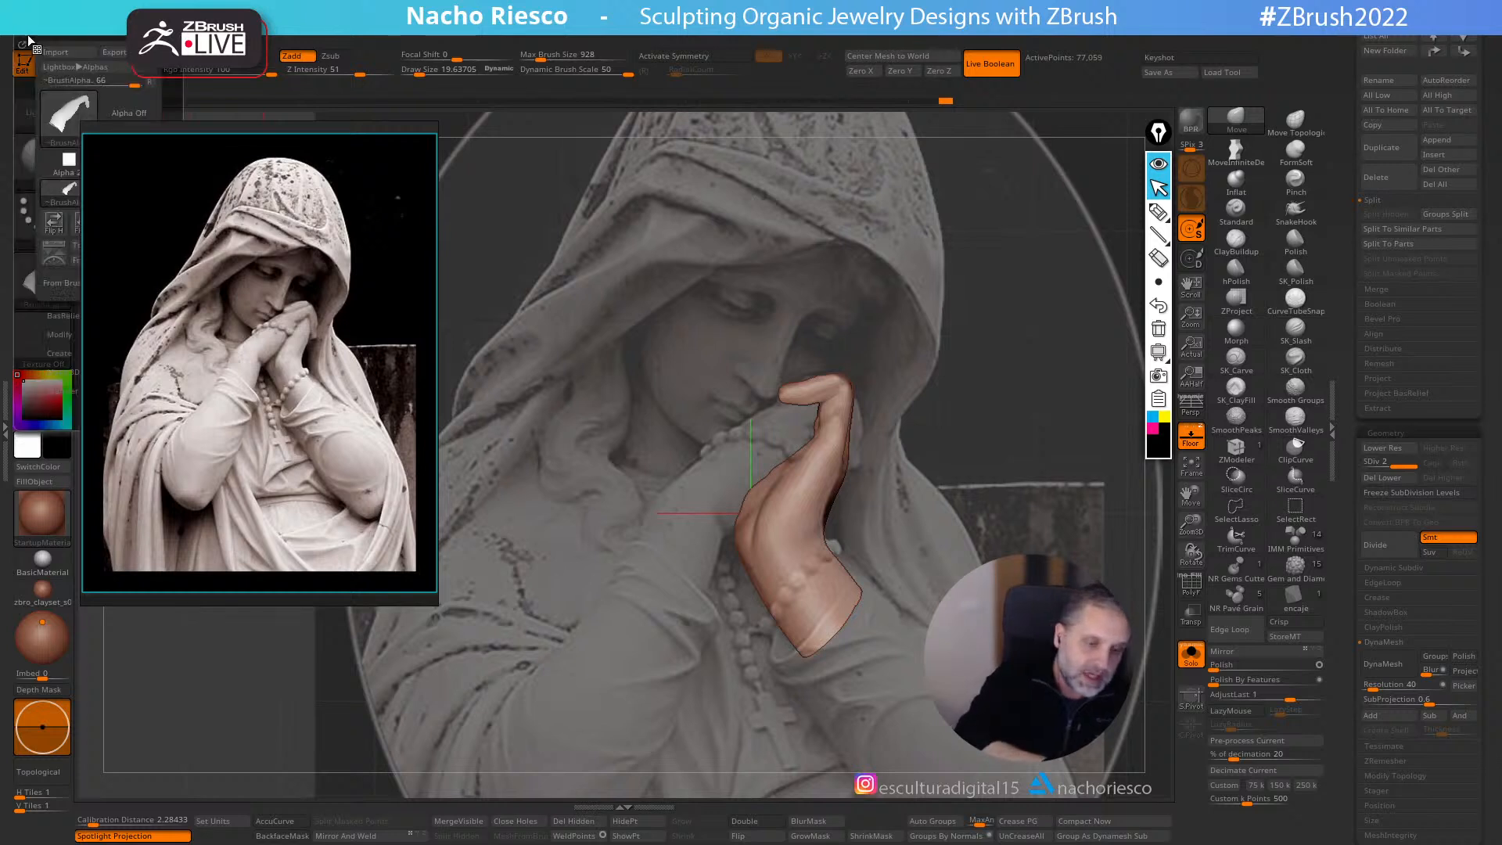
{"action": "right_click_drag", "start_coordinate": [203, 221], "coordinate": [245, 450]}
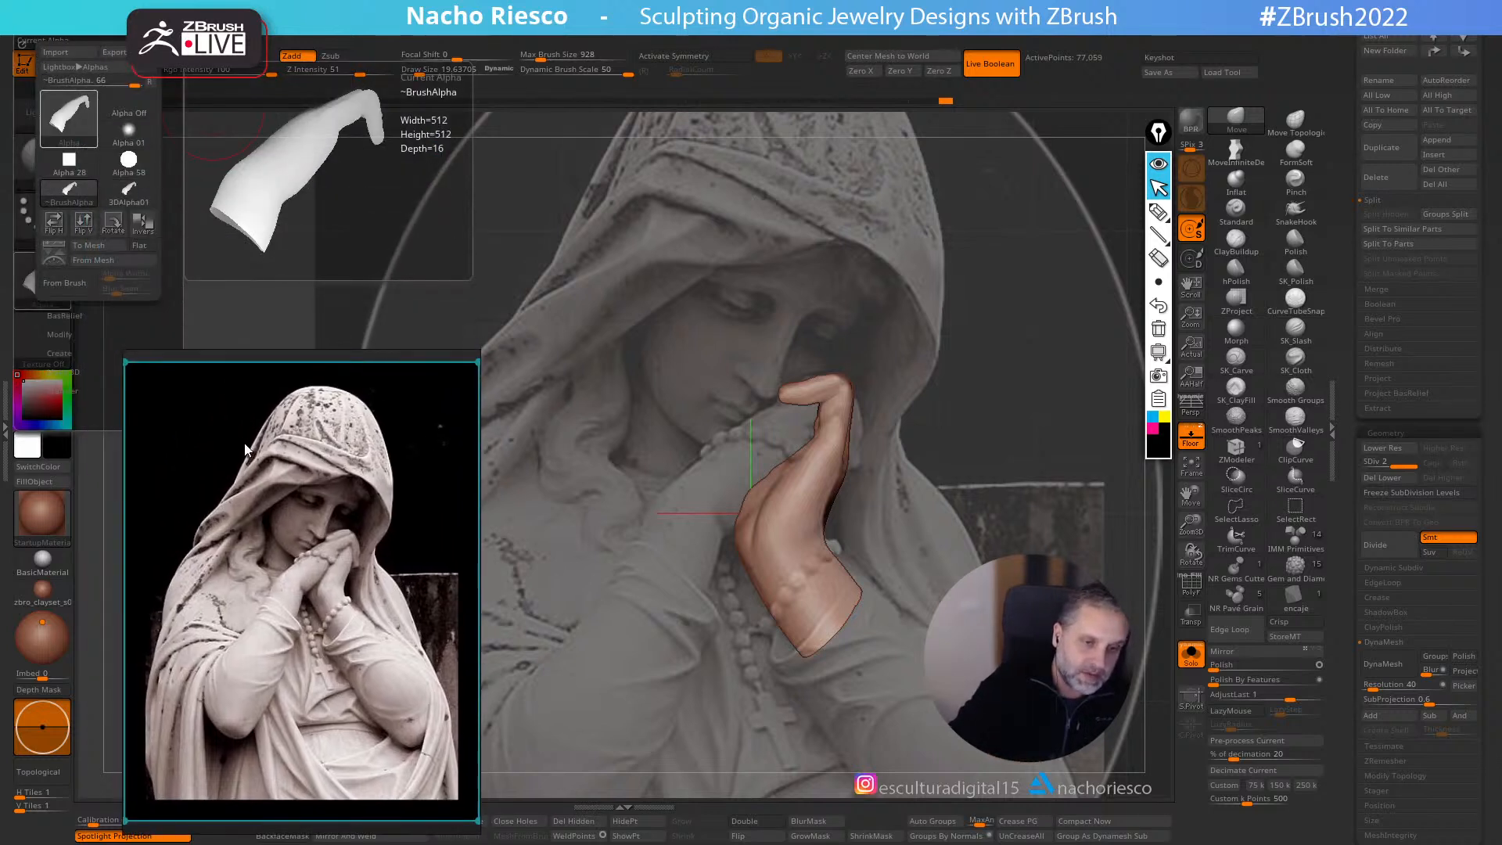
{"action": "left_click", "coordinate": [106, 260]}
{"action": "right_click_drag", "start_coordinate": [360, 464], "coordinate": [780, 415]}
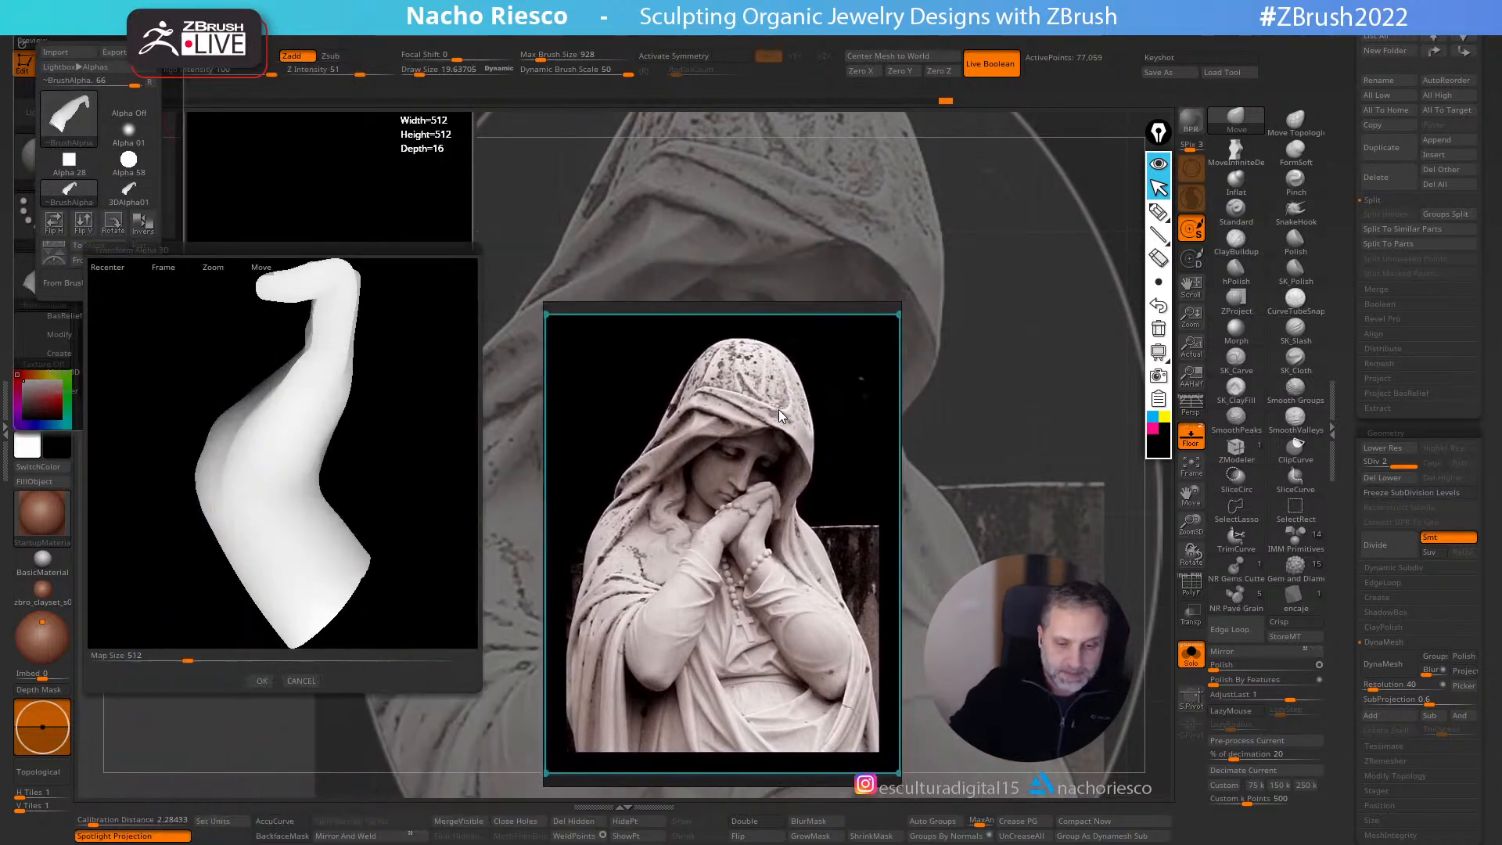
{"action": "left_click", "coordinate": [262, 677]}
- Convert the new hand alpha into a relief mesh and move the reference photo aside
{"action": "left_click", "coordinate": [43, 276]}
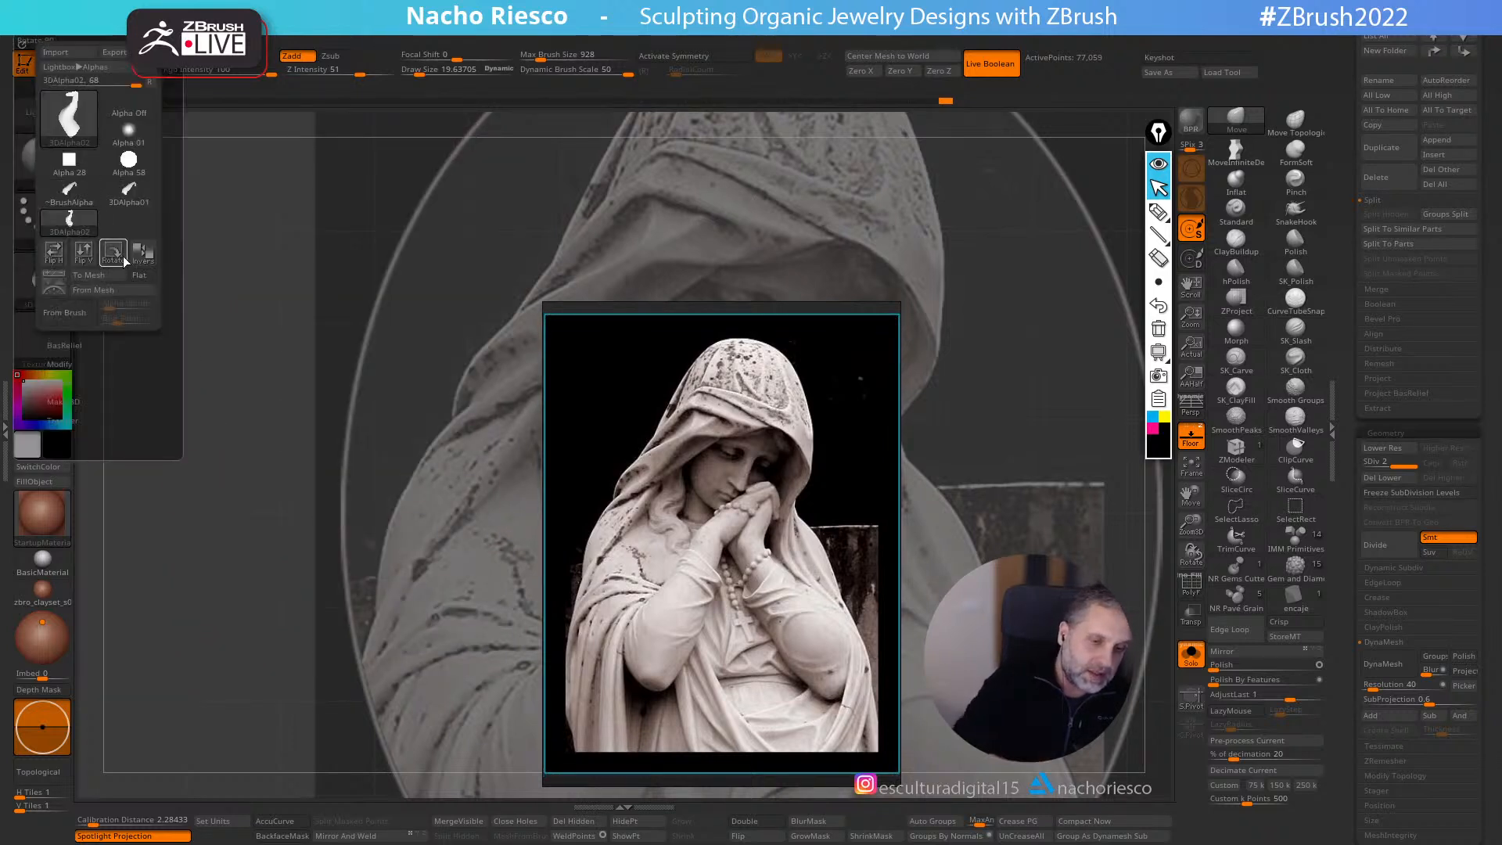
{"action": "left_click", "coordinate": [102, 274]}
{"action": "left_click_drag", "start_coordinate": [776, 561], "coordinate": [380, 590]}
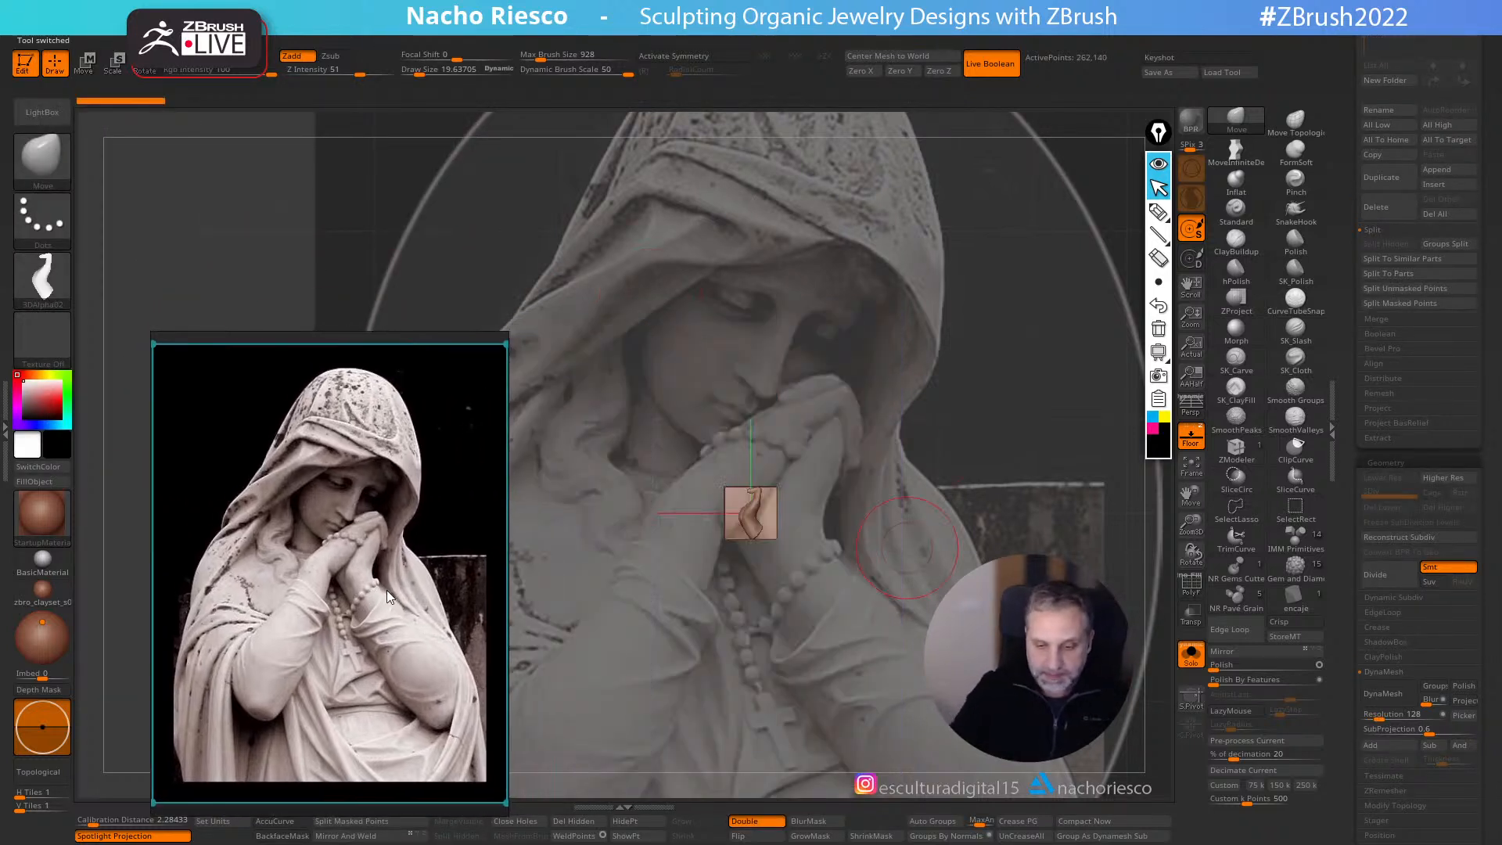
- Hide the reference plane, slice the relief from its flat backing with SliceCurve and isolate the hand
{"action": "left_click", "coordinate": [1236, 449]}
{"action": "left_click", "coordinate": [1196, 445]}
{"action": "right_click_drag", "start_coordinate": [1030, 520], "coordinate": [986, 599], "text": "ctrl"}
{"action": "left_click_drag", "start_coordinate": [986, 598], "coordinate": [1006, 570], "text": "shift"}
{"action": "right_click_drag", "start_coordinate": [1006, 570], "coordinate": [1002, 626], "text": "ctrl"}
{"action": "left_click", "coordinate": [1296, 477]}
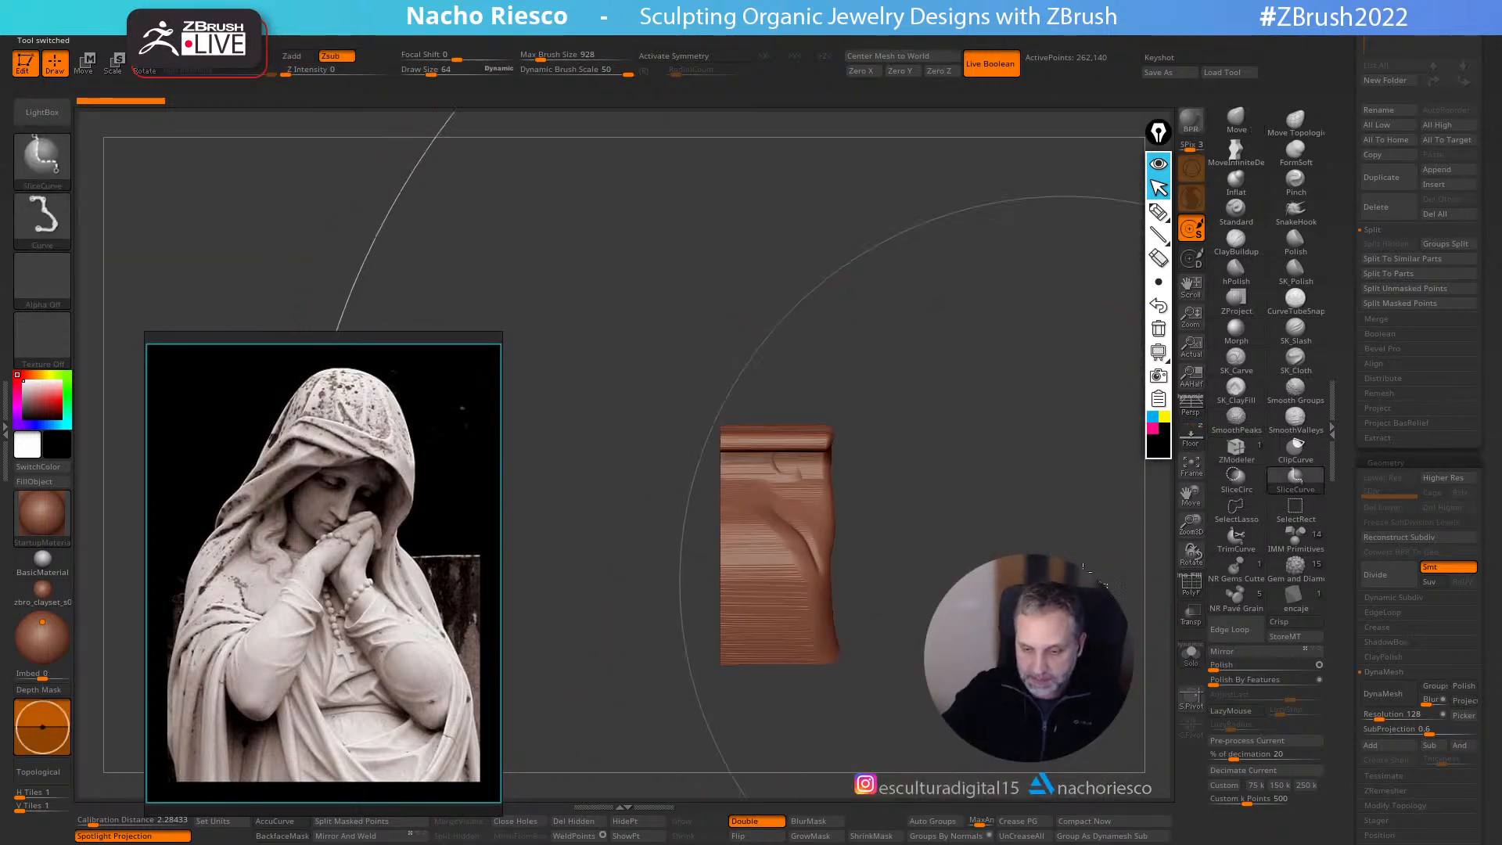
{"action": "left_click_drag", "start_coordinate": [756, 380], "coordinate": [750, 763], "text": "ctrl+shift"}
{"action": "right_click_drag", "start_coordinate": [829, 626], "coordinate": [913, 623]}
{"action": "left_click", "coordinate": [831, 562], "text": "ctrl+shift"}
{"action": "left_click_drag", "start_coordinate": [912, 623], "coordinate": [882, 623]}
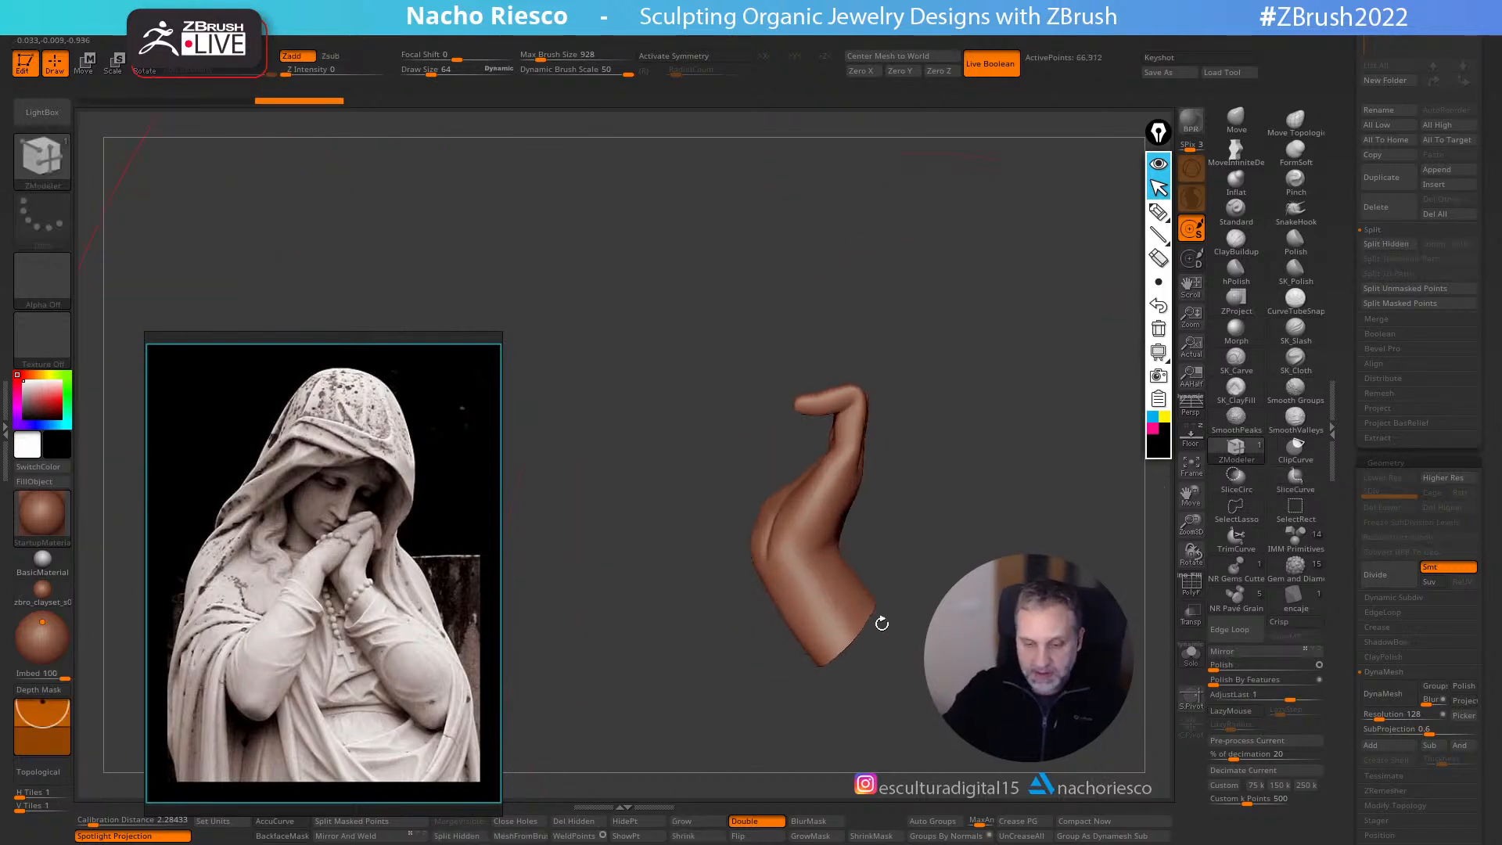
- Delete the hidden flat backing of the hand relief, then scale and move the hand over the matching hand in the reference
{"action": "left_click", "coordinate": [574, 821]}
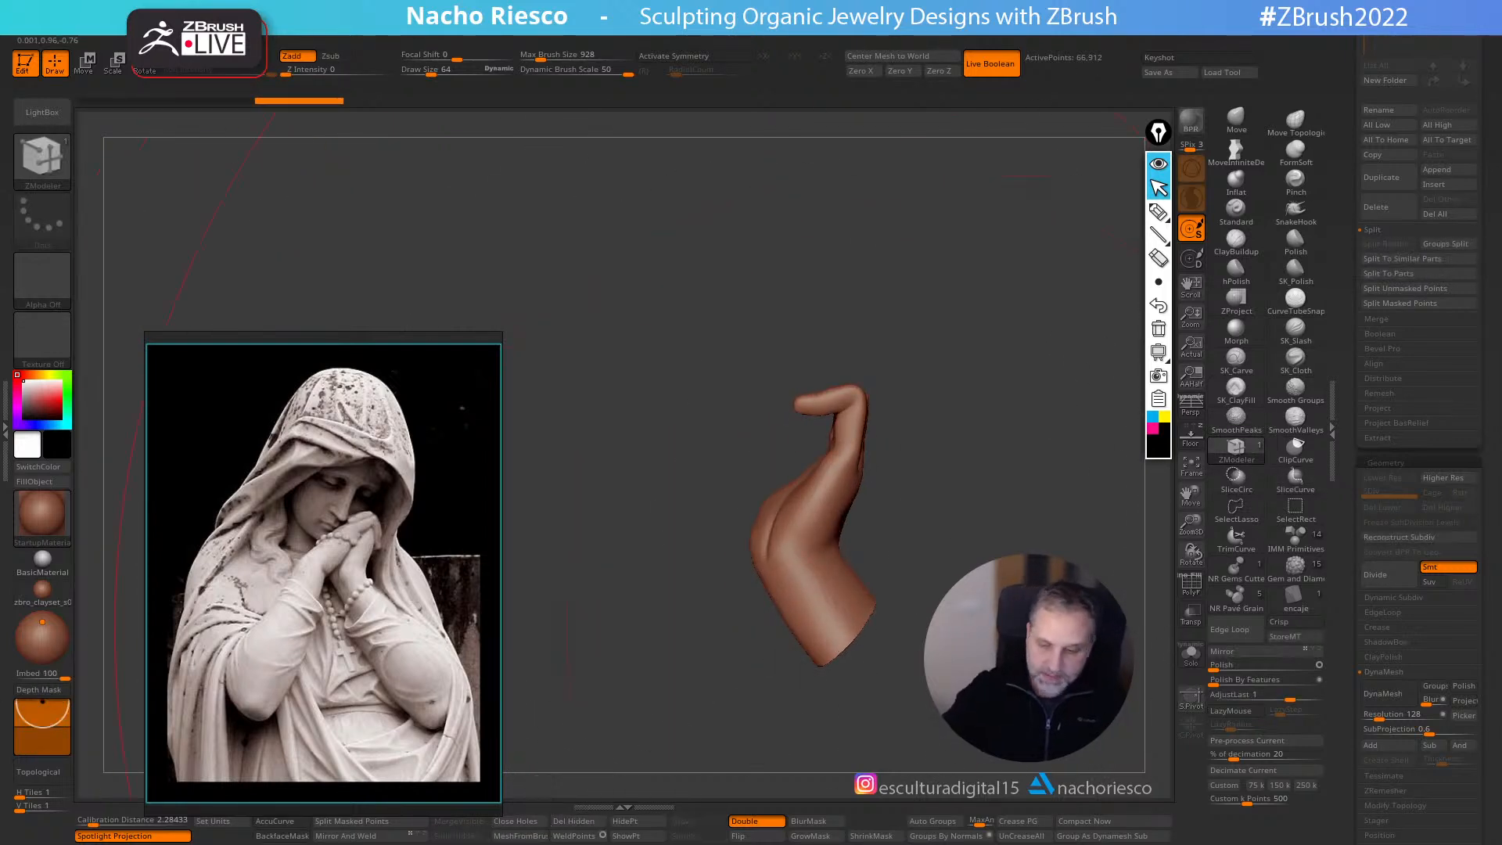
{"action": "left_click", "coordinate": [1202, 445]}
{"action": "right_click_drag", "start_coordinate": [1074, 557], "coordinate": [974, 522], "text": "ctrl"}
{"action": "key", "text": "w"}
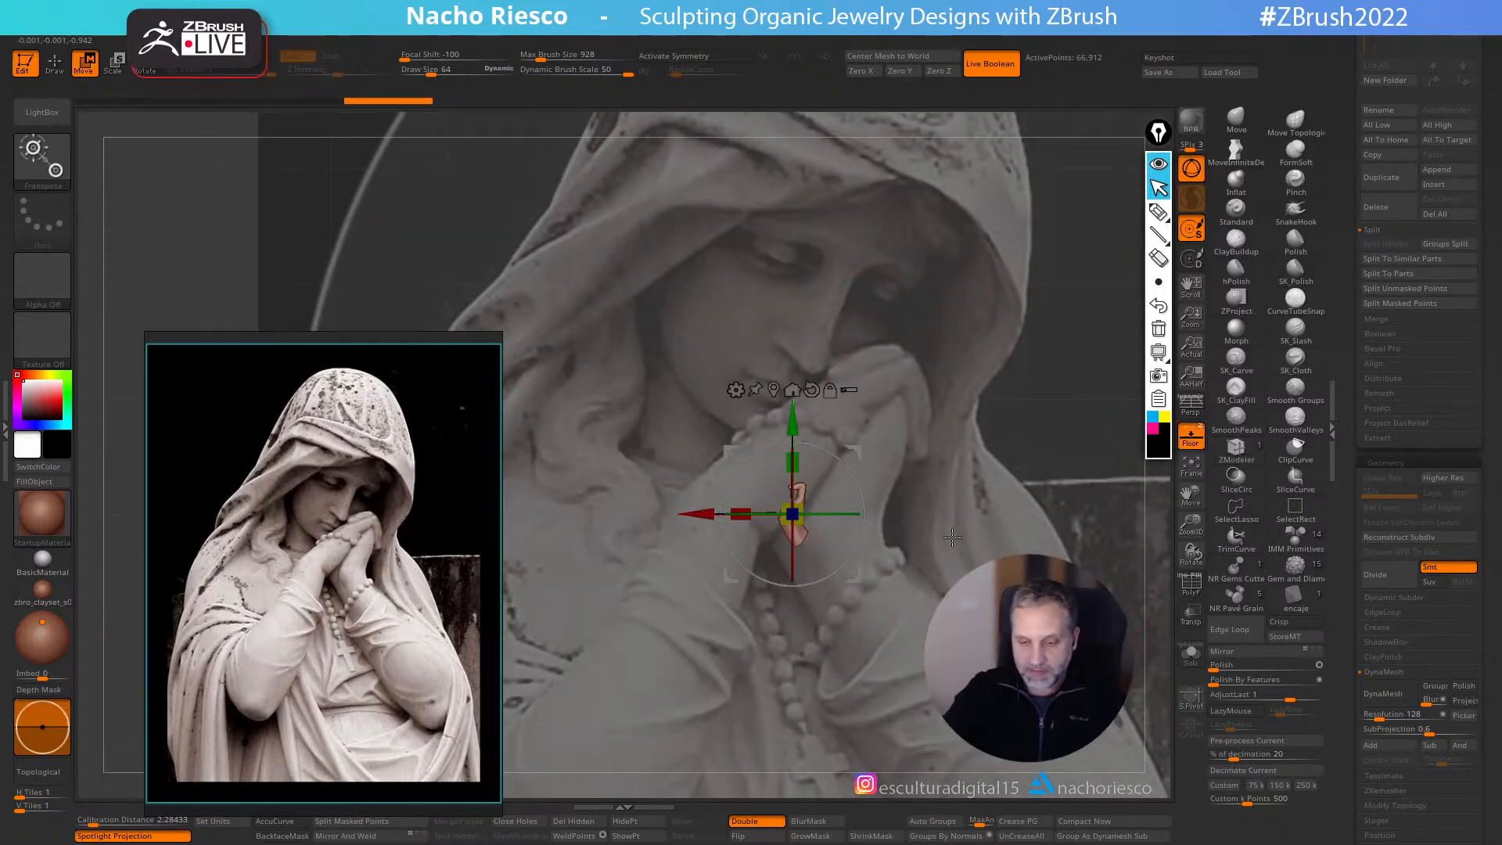
{"action": "mouse_move", "coordinate": [795, 513]}
{"action": "left_mouse_down"}
{"action": "mouse_move", "coordinate": [849, 575]}
{"action": "mouse_move", "coordinate": [915, 573]}
{"action": "mouse_move", "coordinate": [900, 590]}
{"action": "left_mouse_up"}
{"action": "left_click_drag", "start_coordinate": [840, 520], "coordinate": [917, 577]}
{"action": "left_click_drag", "start_coordinate": [859, 523], "coordinate": [864, 528]}
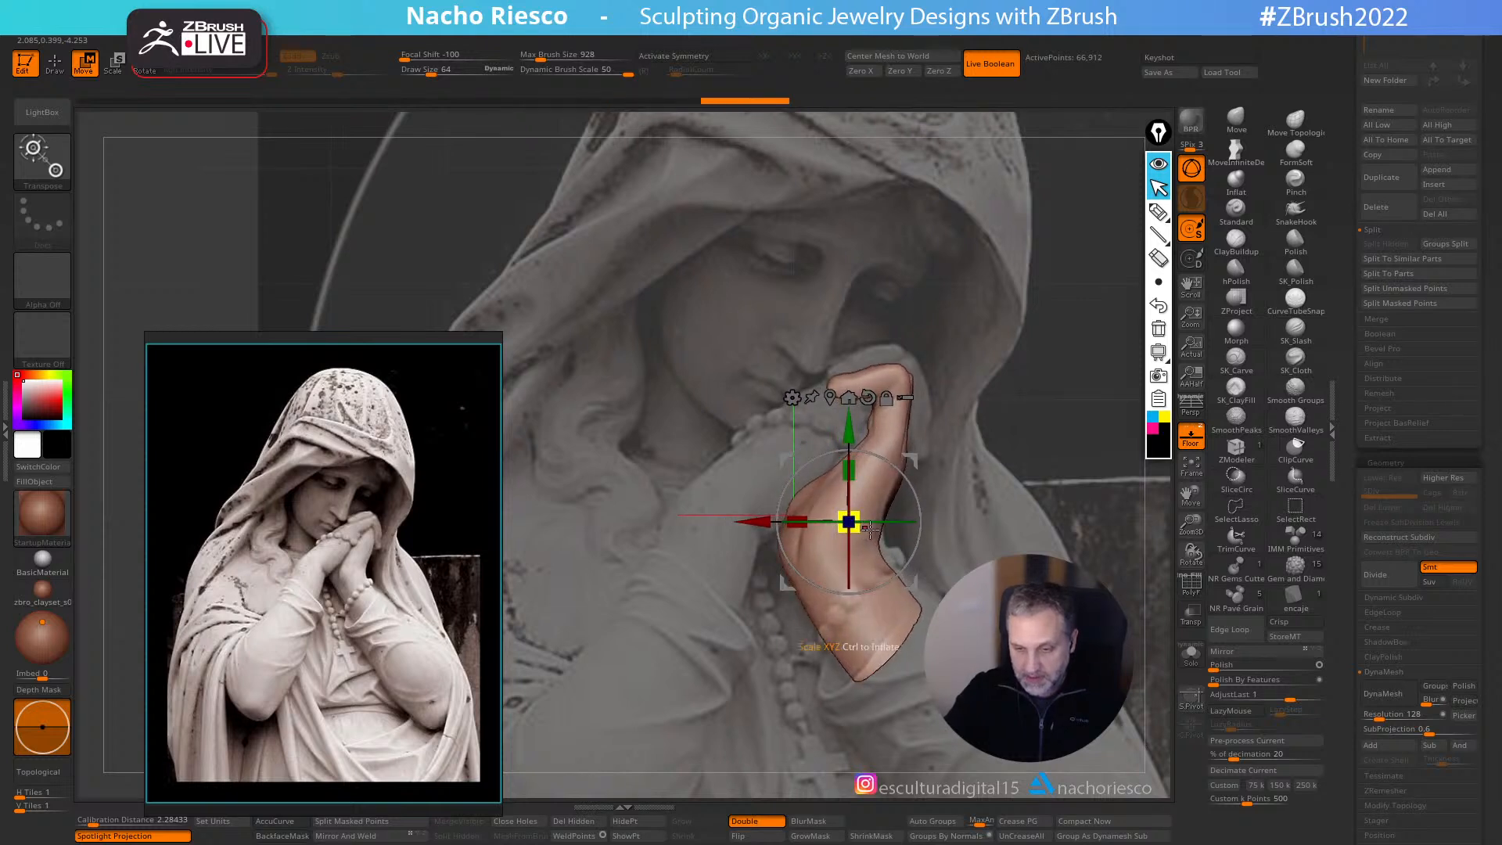
{"action": "key", "text": "q"}
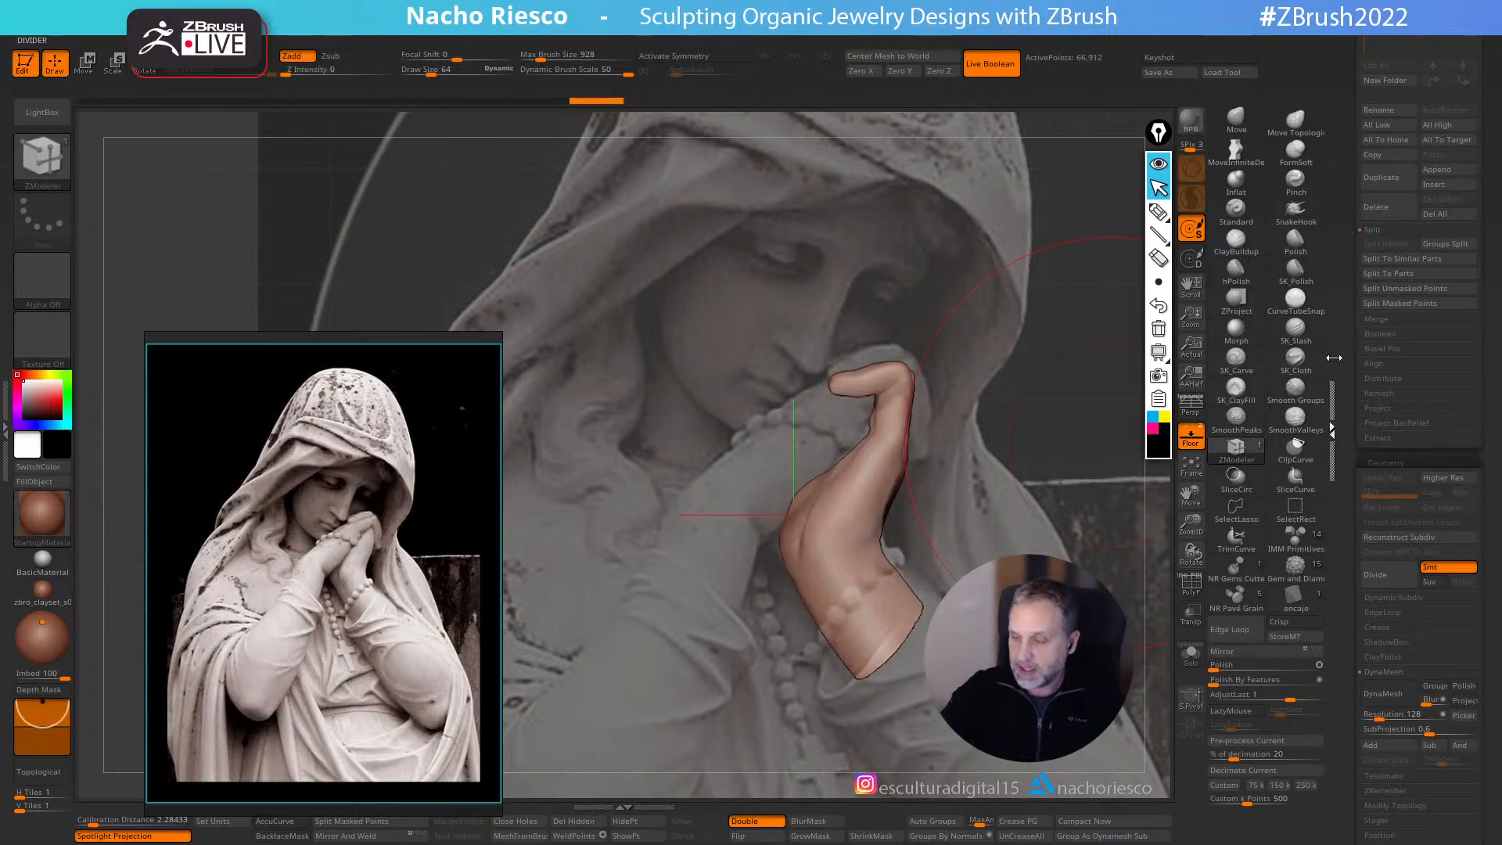
- Insert the new hand relief as a subtool directly below Relief_1 in the veiled woman tool
{"action": "left_click_drag", "start_coordinate": [1352, 335], "coordinate": [1356, 486]}
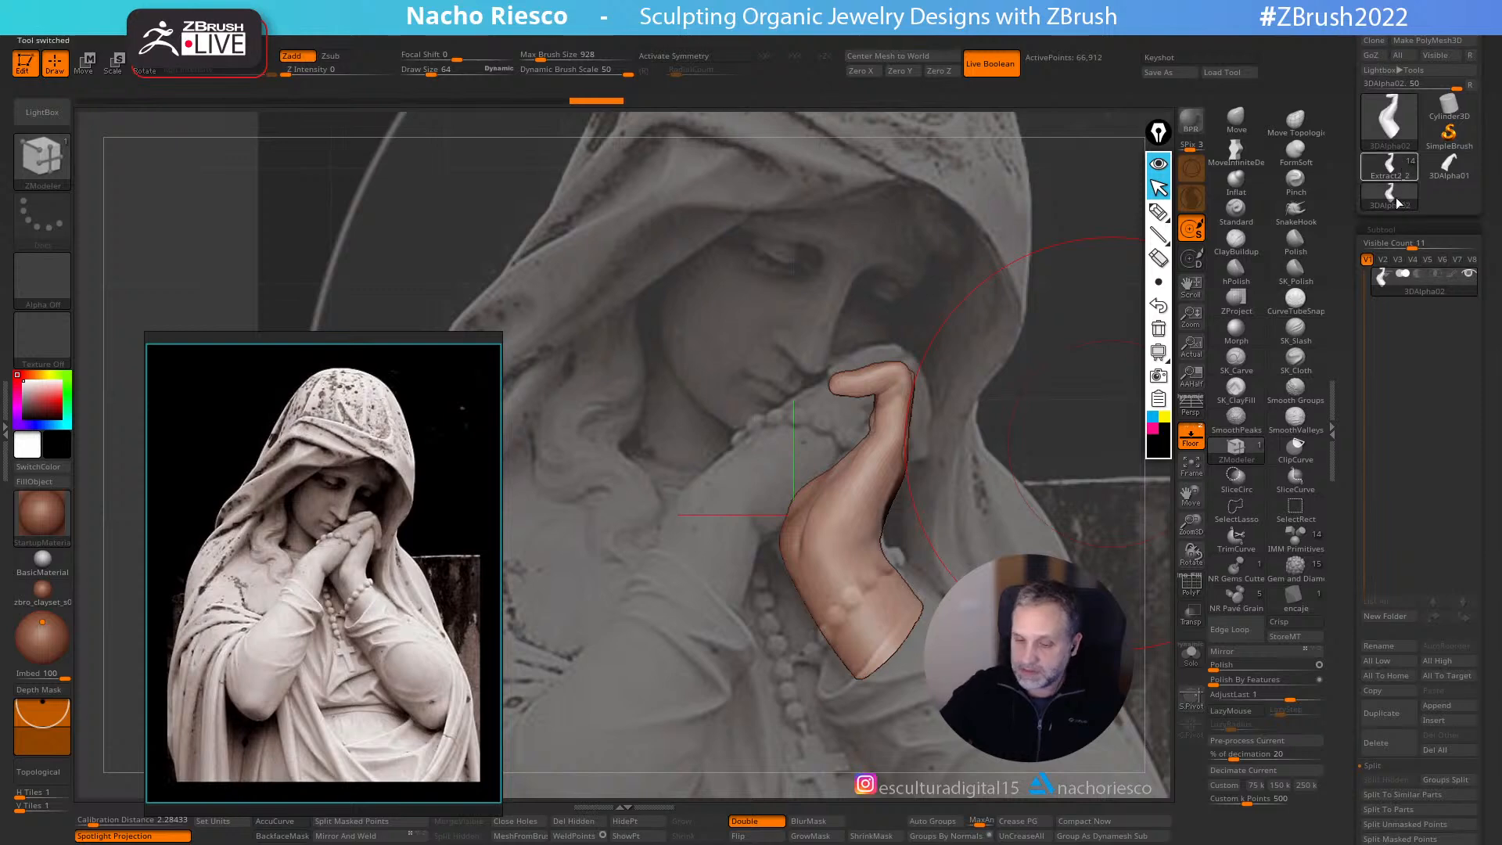
{"action": "left_click", "coordinate": [1401, 178]}
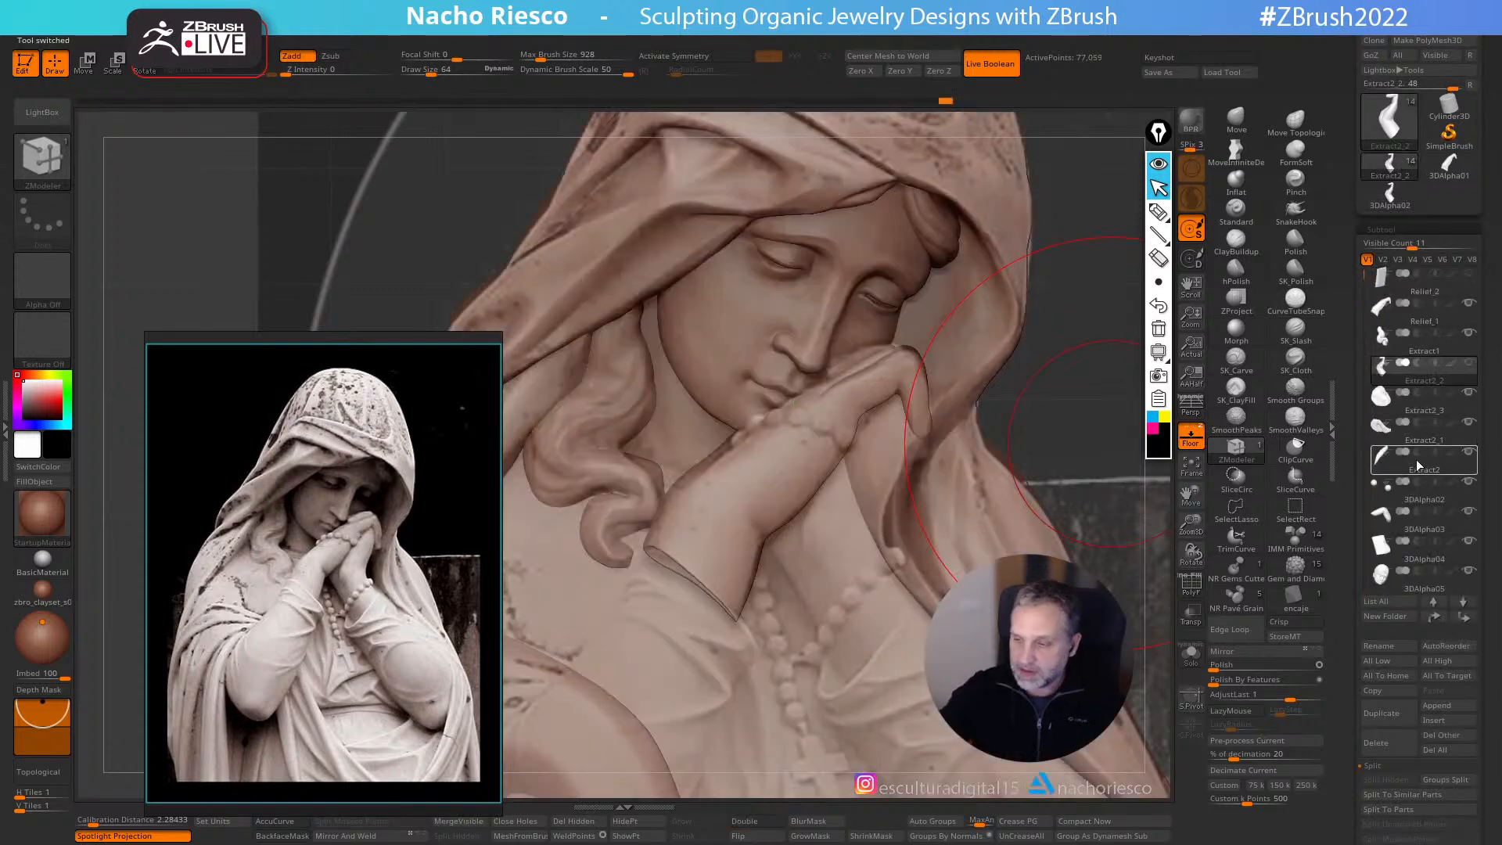
{"action": "left_click", "coordinate": [1415, 324]}
{"action": "scroll", "coordinate": [1418, 605], "scroll_direction": "down", "scroll_amount": 3}
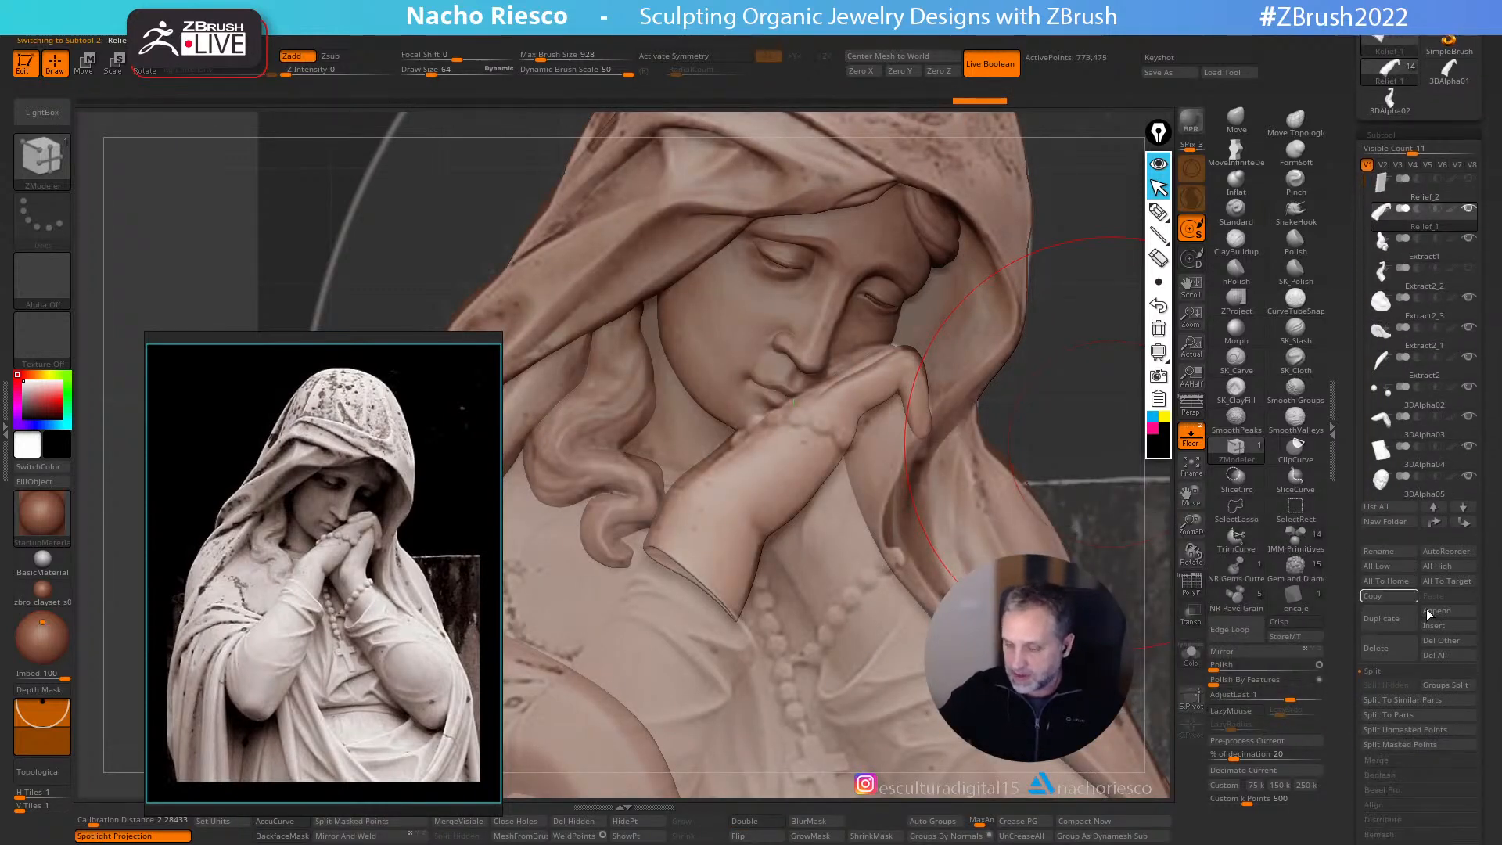
{"action": "left_click", "coordinate": [1450, 627]}
{"action": "left_click", "coordinate": [898, 771]}
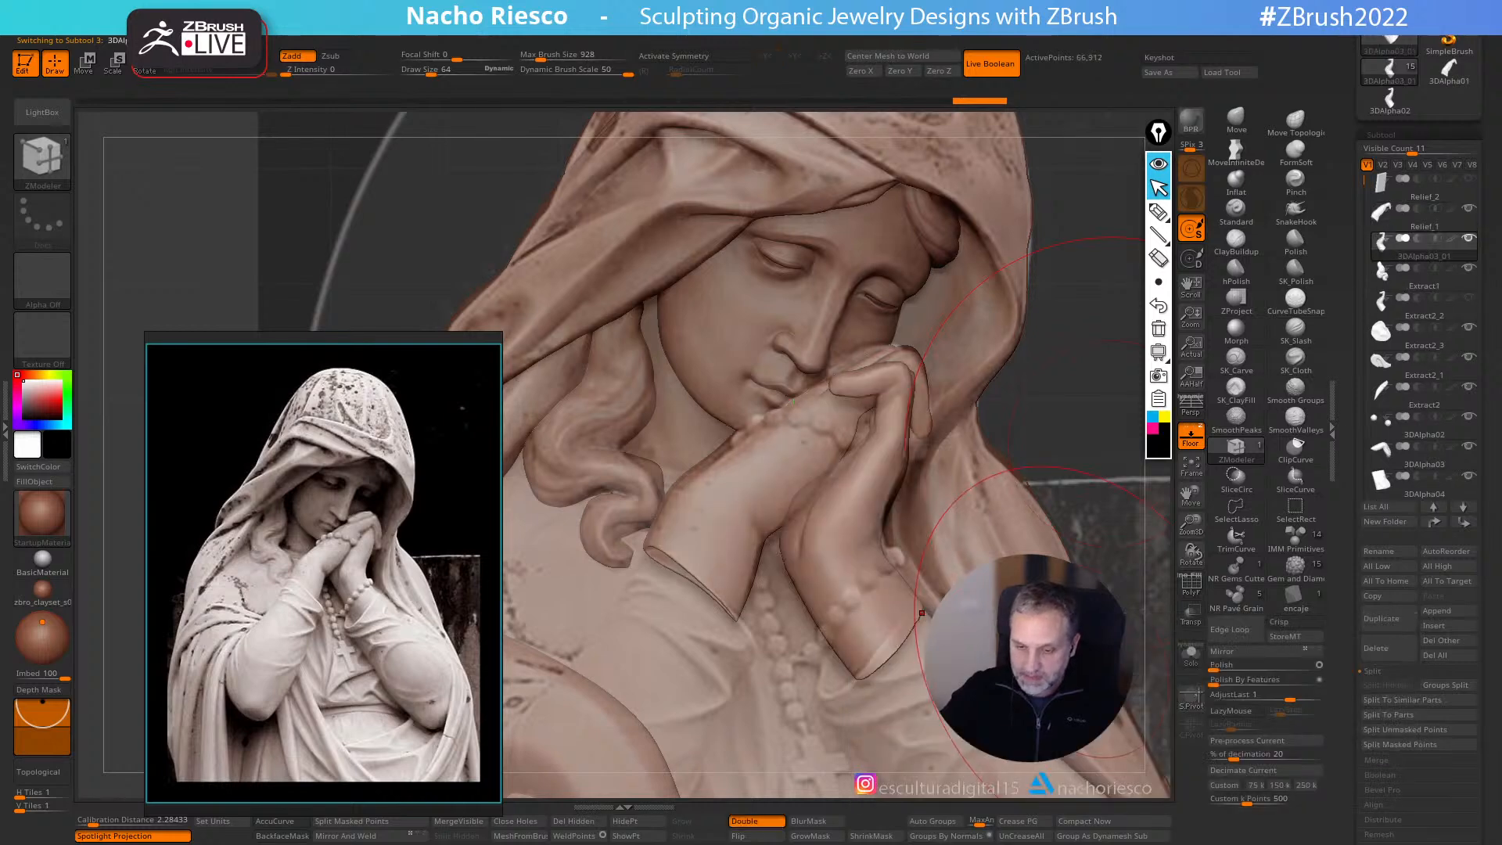
- Reposition the inserted hand so it sits beneath the first hand and lines up with the reference, and choose the Move brush
{"action": "left_click_drag", "start_coordinate": [1100, 463], "coordinate": [1053, 439]}
{"action": "key", "text": "w"}
{"action": "mouse_move", "coordinate": [772, 520]}
{"action": "left_mouse_down"}
{"action": "mouse_move", "coordinate": [658, 521]}
{"action": "mouse_move", "coordinate": [875, 494]}
{"action": "mouse_move", "coordinate": [1029, 524]}
{"action": "mouse_move", "coordinate": [784, 529]}
{"action": "mouse_move", "coordinate": [935, 452]}
{"action": "mouse_move", "coordinate": [983, 495]}
{"action": "left_mouse_up"}
{"action": "key", "text": "q"}
{"action": "key", "text": "w"}
{"action": "key", "text": "q"}
{"action": "left_click", "coordinate": [1237, 118]}
{"action": "key", "text": "s"}
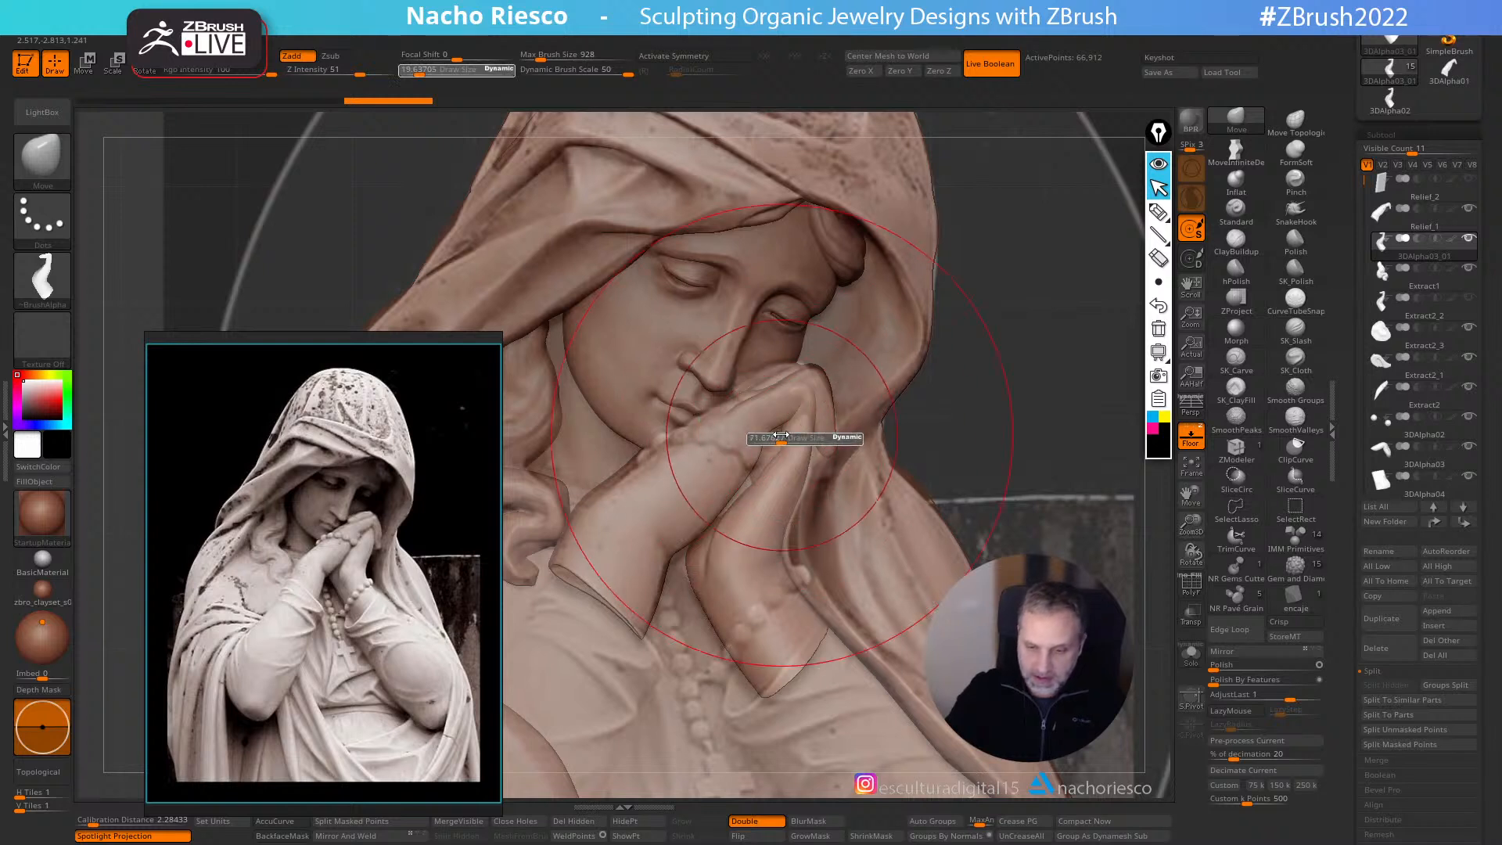
{"action": "key", "text": "w"}
{"action": "left_click_drag", "start_coordinate": [808, 609], "coordinate": [816, 577]}
{"action": "key", "text": "q"}
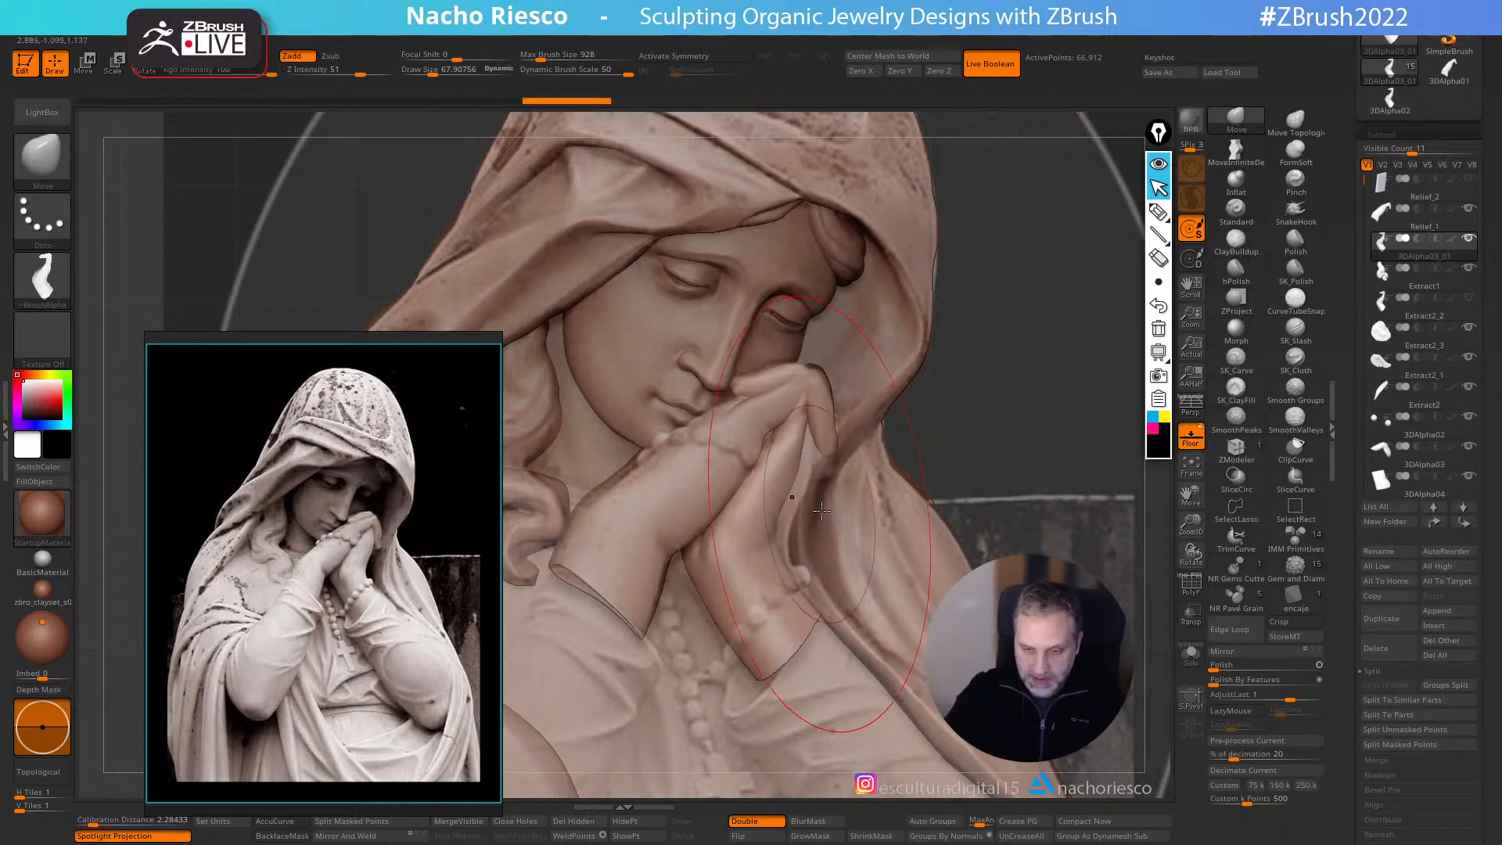
- Try to reshape the fingers and palm of the praying hands with a smaller Move brush, then undo the strokes
{"action": "key", "text": "s"}
{"action": "left_click_drag", "start_coordinate": [858, 510], "coordinate": [853, 511]}
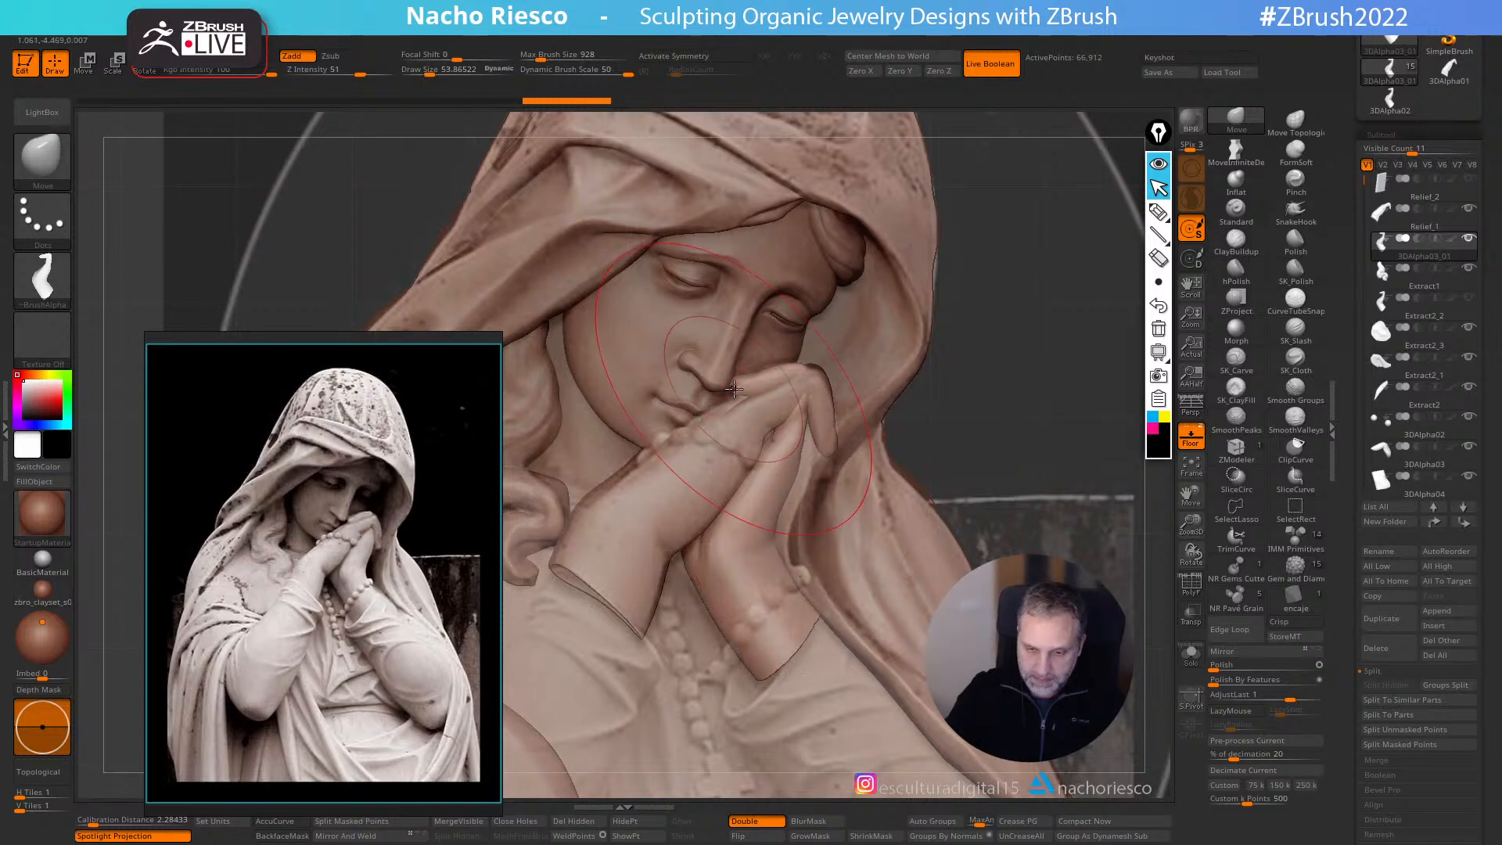
{"action": "key", "text": "s"}
{"action": "mouse_move", "coordinate": [740, 397]}
{"action": "left_mouse_down"}
{"action": "mouse_move", "coordinate": [806, 419]}
{"action": "mouse_move", "coordinate": [794, 507]}
{"action": "left_mouse_up"}
{"action": "key", "text": "s"}
{"action": "key", "text": "ctrl+z"}
{"action": "key", "text": "ctrl+z"}
{"action": "key", "text": "ctrl+z"}
{"action": "key", "text": "ctrl+z"}
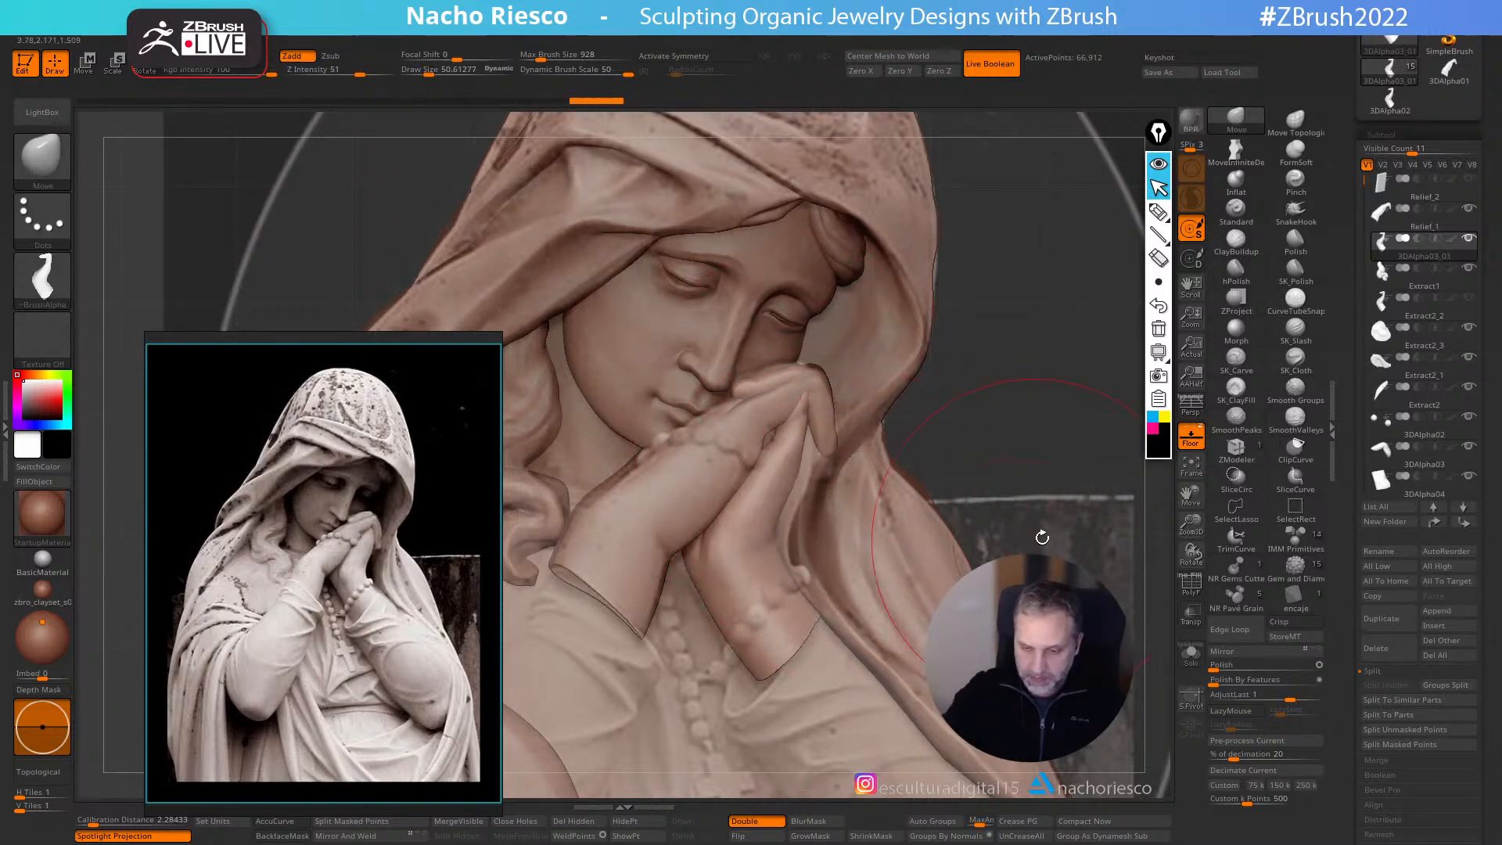
- Adjust the depth of the second hand and of the first hand's fingers from the side with the Move brush
{"action": "left_click_drag", "start_coordinate": [1018, 506], "coordinate": [777, 496], "text": "shift"}
{"action": "key", "text": "s"}
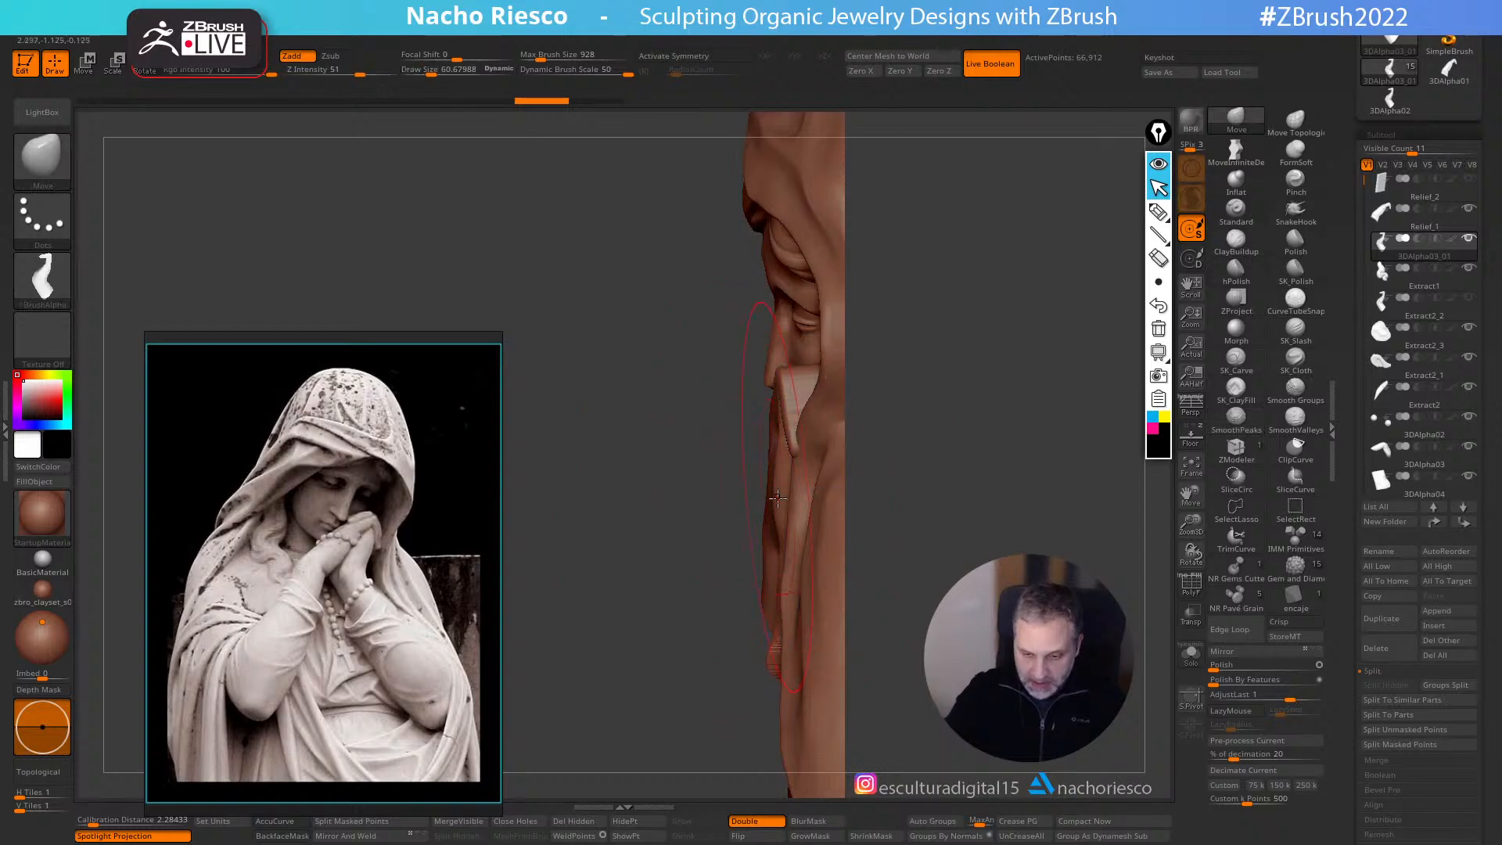
{"action": "left_click_drag", "start_coordinate": [871, 386], "coordinate": [763, 433]}
{"action": "left_click", "coordinate": [767, 429], "text": "alt"}
{"action": "key", "text": "s"}
{"action": "left_click_drag", "start_coordinate": [767, 445], "coordinate": [753, 446]}
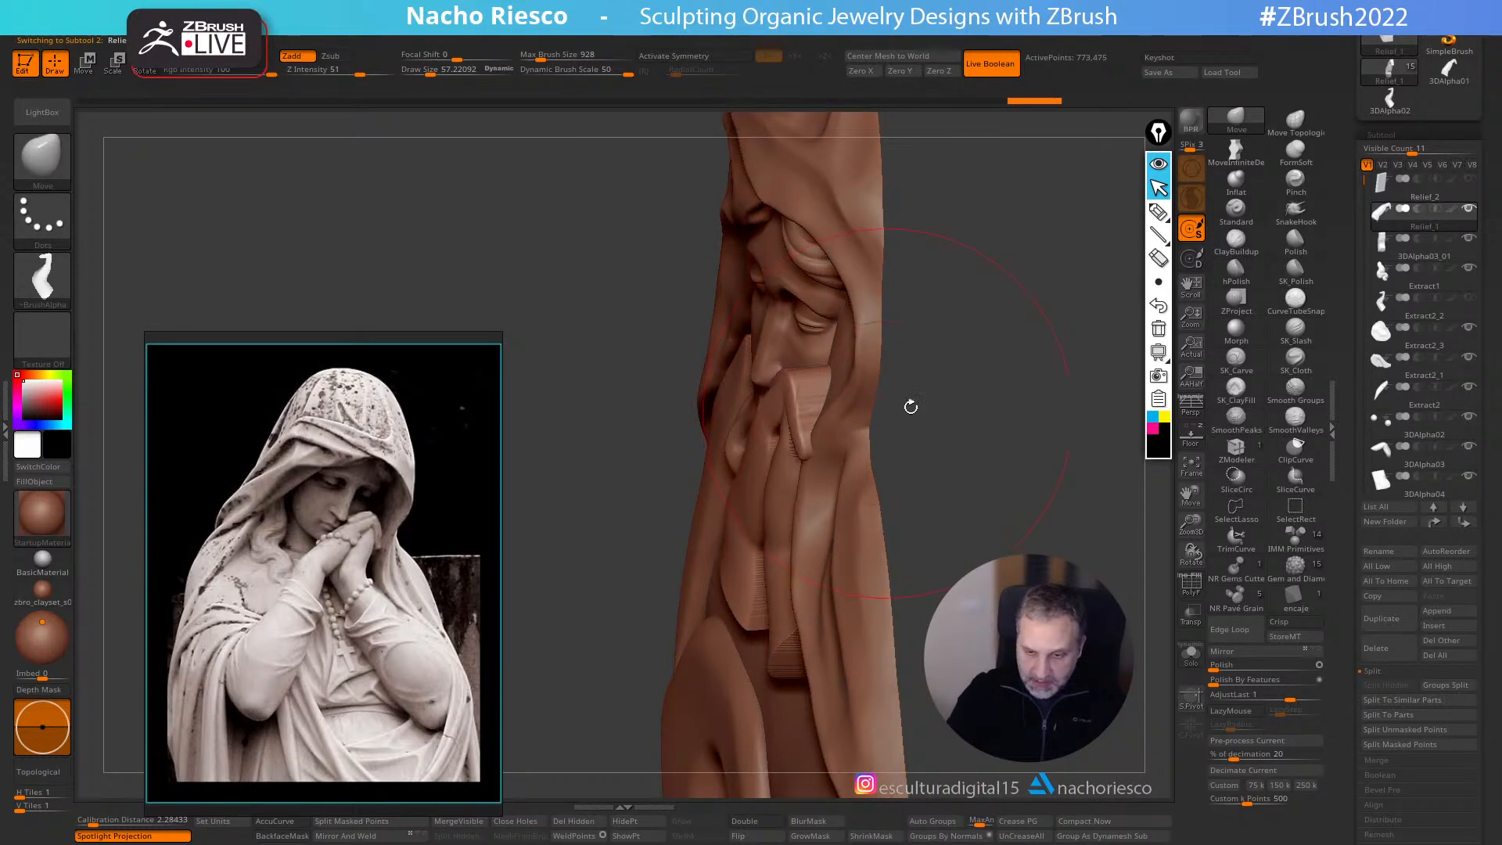
- Refine the first hand's bent fingers from the front with the Move brush at a draw size of about 47, undoing the last stroke
{"action": "left_click_drag", "start_coordinate": [900, 407], "coordinate": [1037, 371]}
{"action": "key", "text": "s"}
{"action": "left_click_drag", "start_coordinate": [870, 422], "coordinate": [835, 390]}
{"action": "key", "text": "s"}
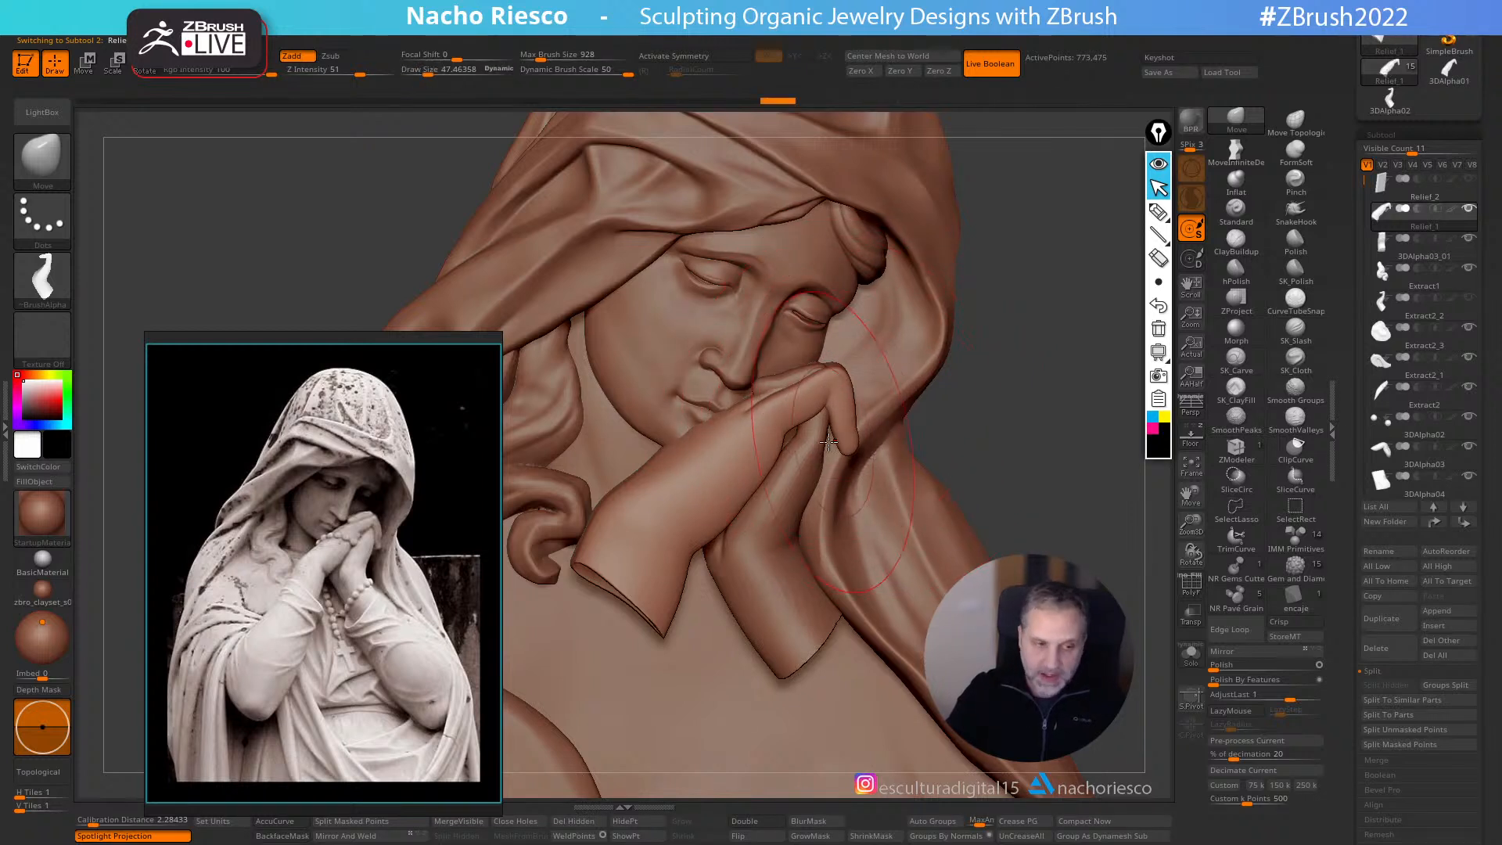
{"action": "left_click_drag", "start_coordinate": [830, 390], "coordinate": [832, 404], "text": "alt"}
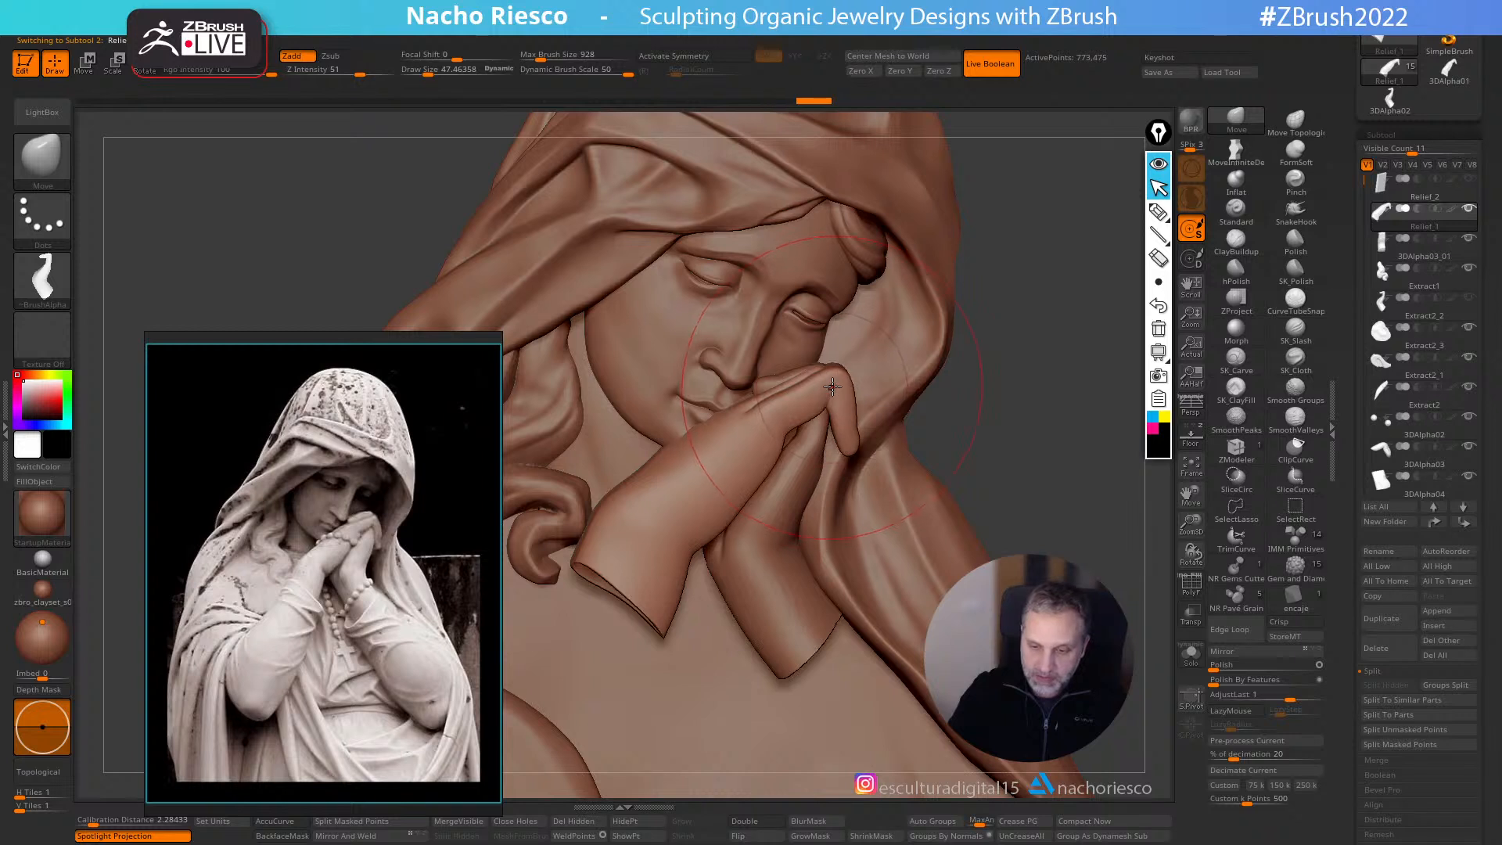
{"action": "key", "text": "ctrl+z"}
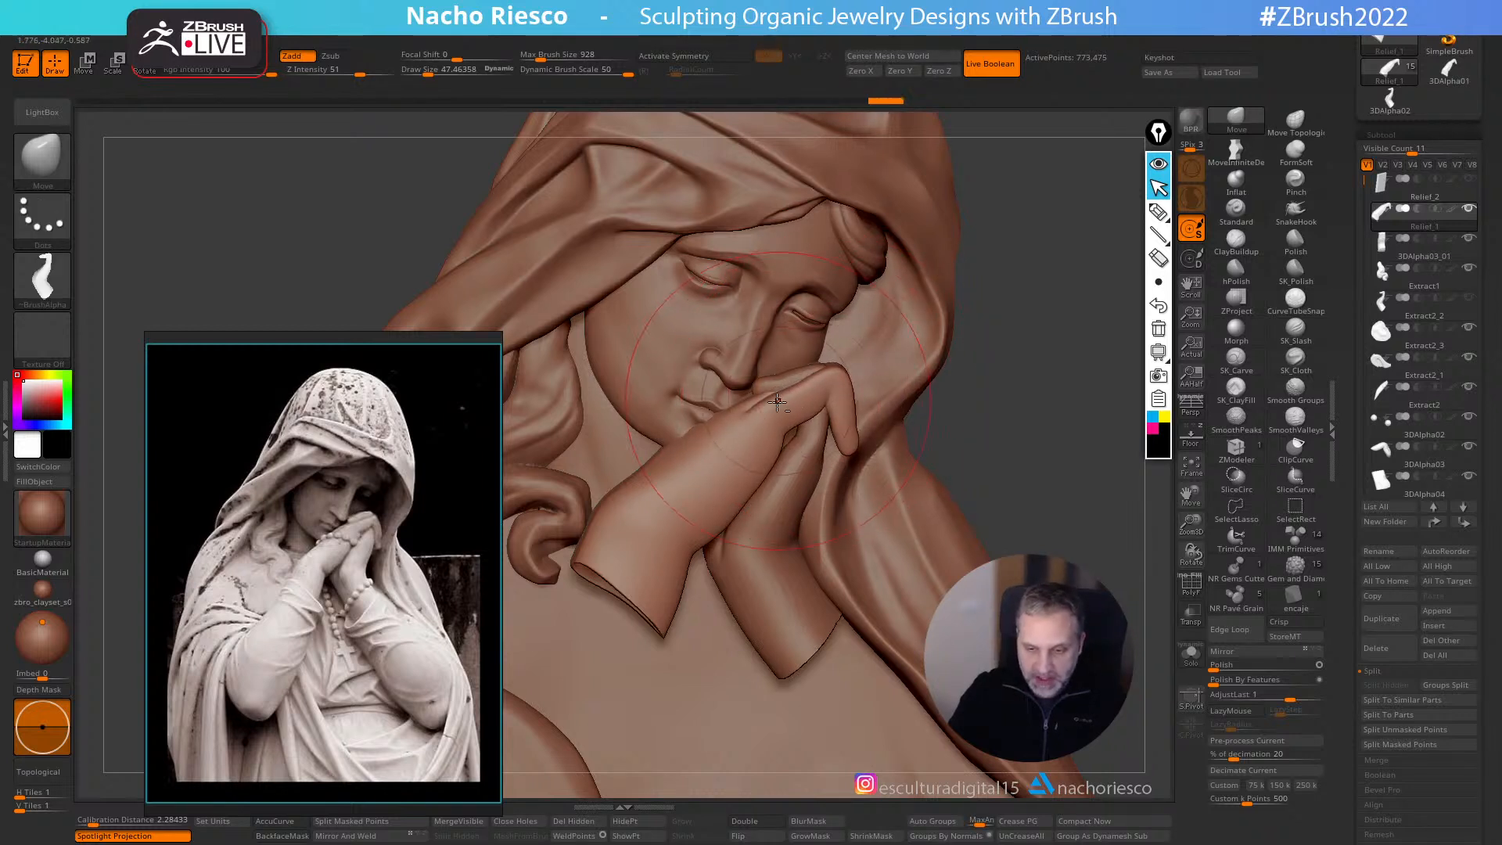
- Enable backface masking and nudge the second hand's fingertips under the first hand with the infinite-depth Move brush at about size 22
{"action": "left_click", "coordinate": [810, 446], "text": "alt"}
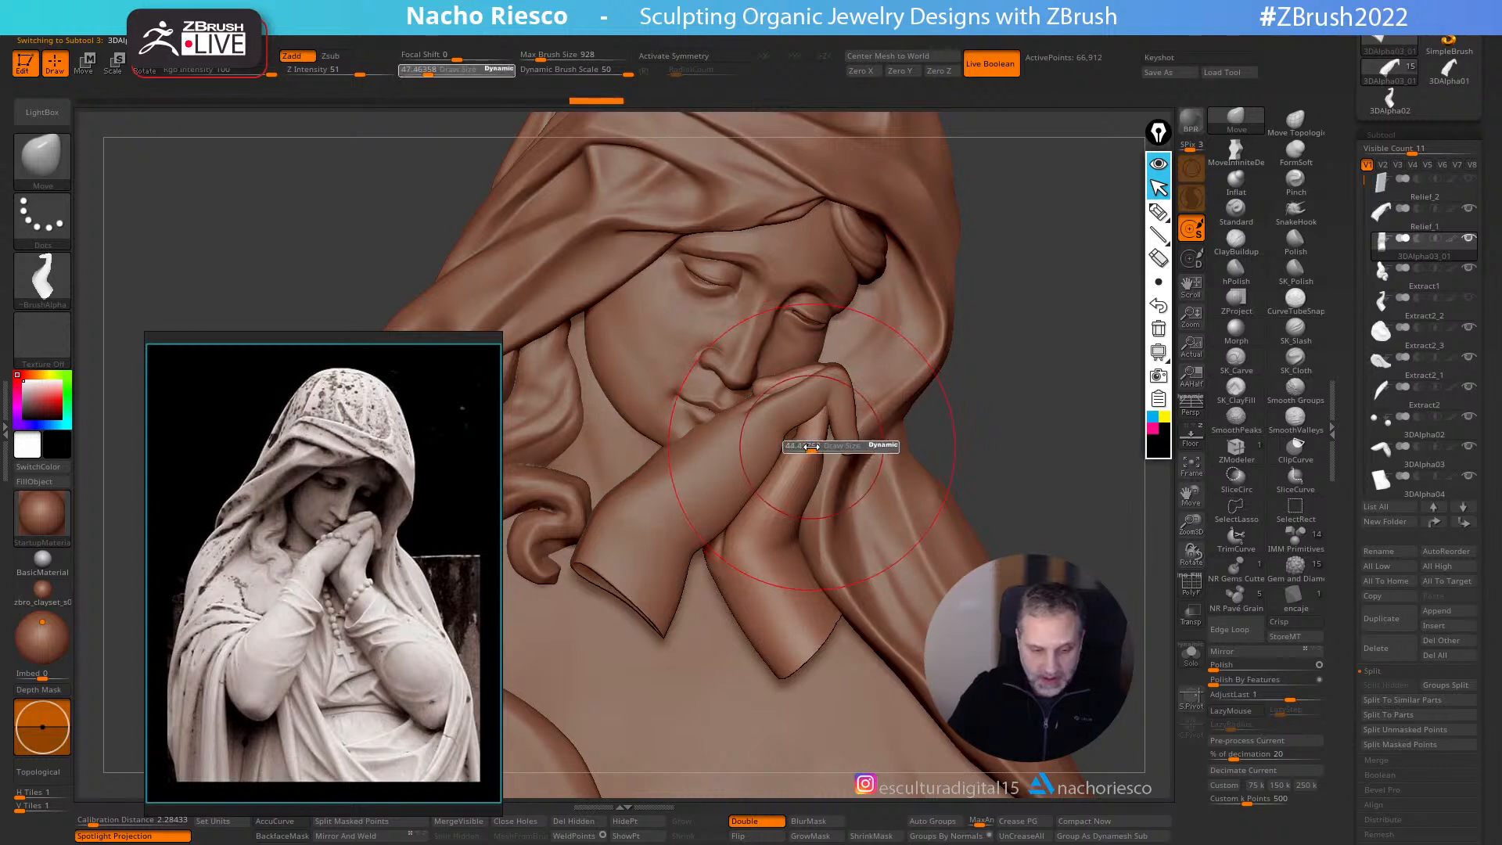
{"action": "left_click", "coordinate": [1235, 156]}
{"action": "left_click", "coordinate": [286, 835]}
{"action": "key", "text": "s"}
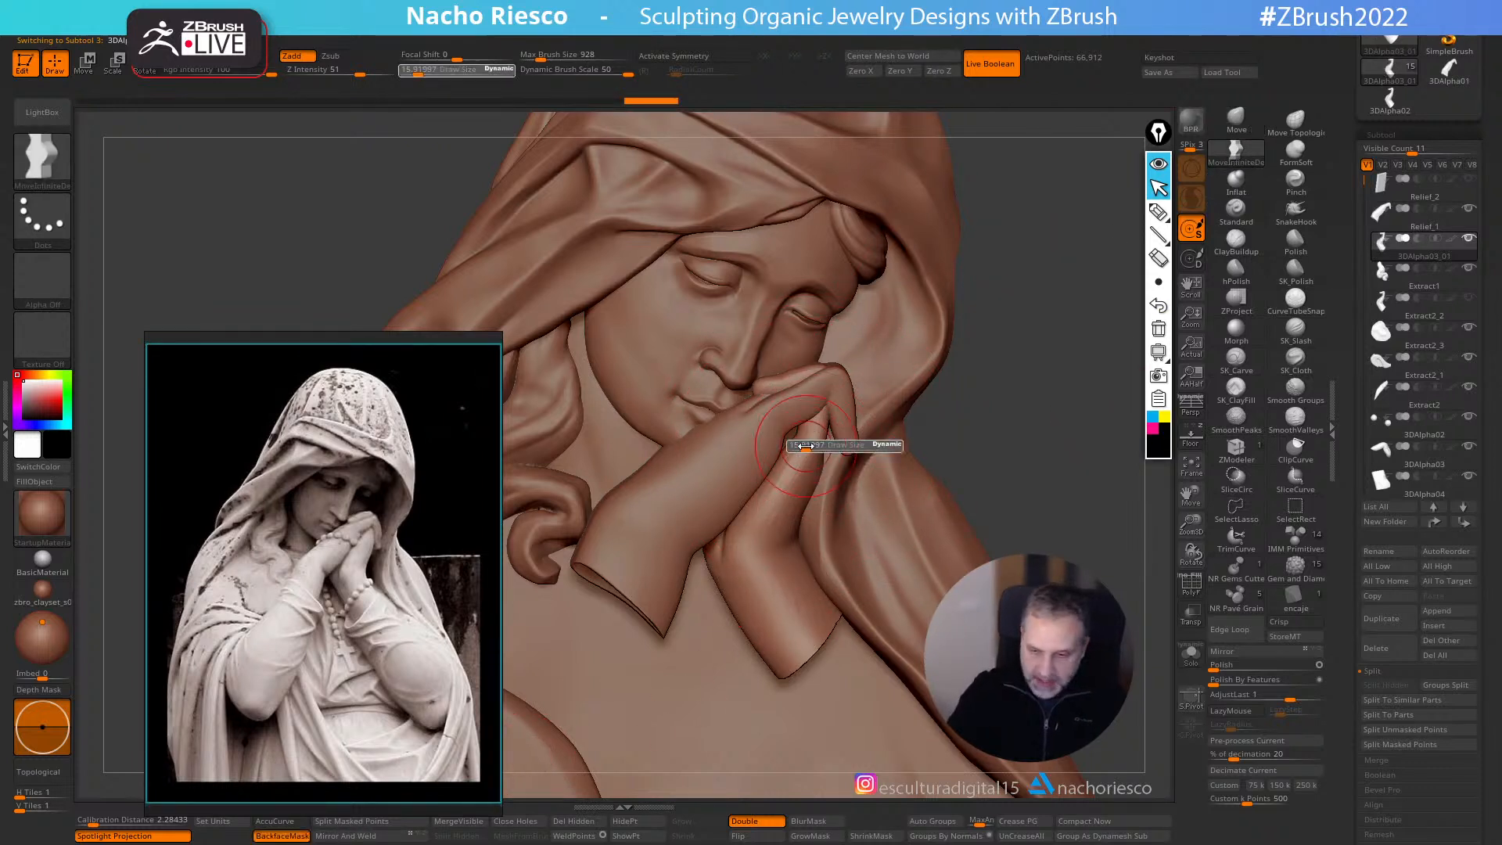
{"action": "left_click", "coordinate": [810, 446]}
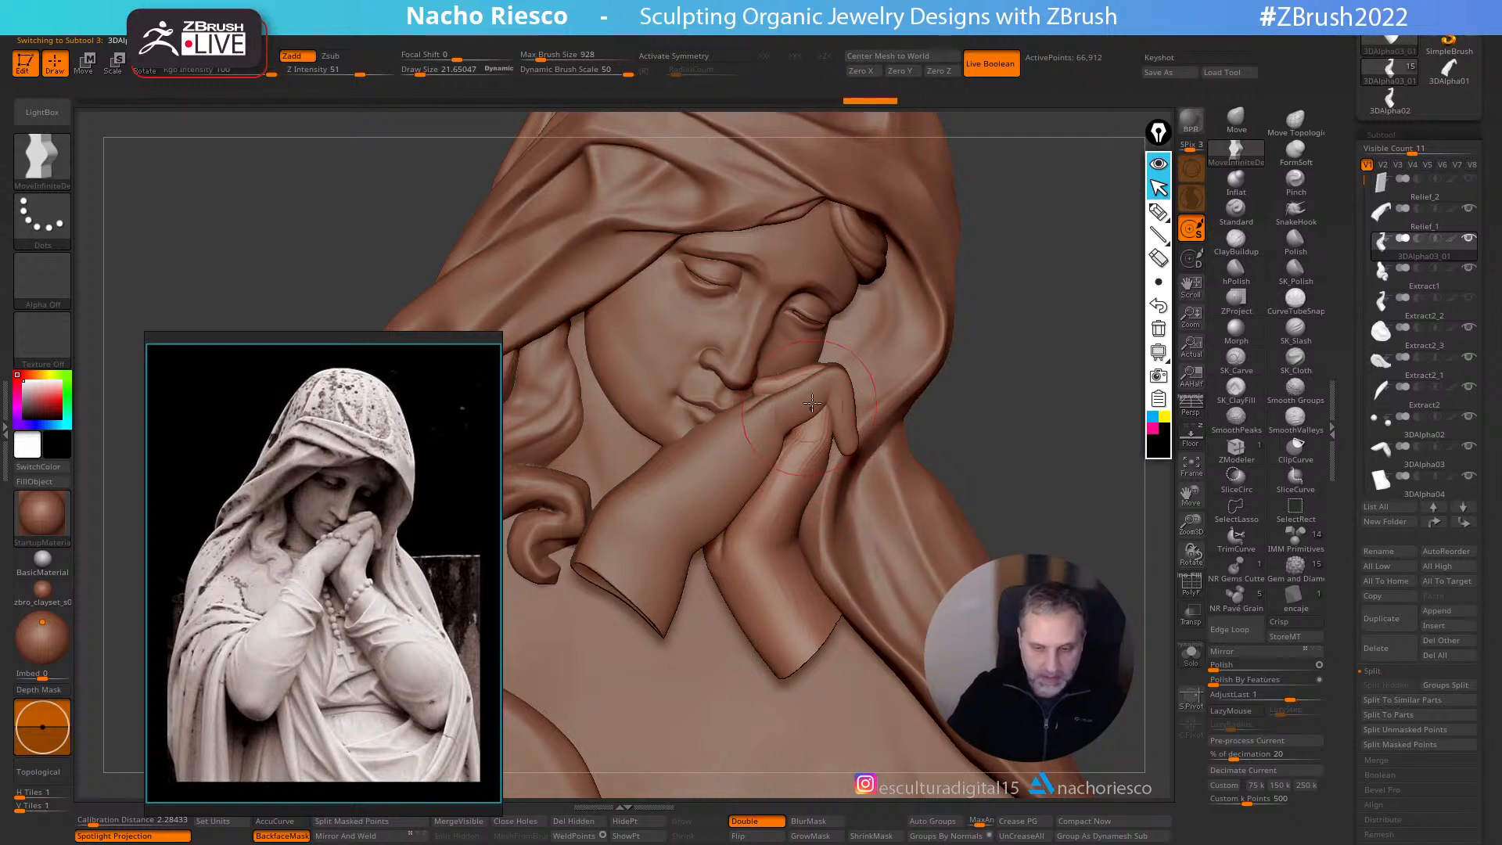
{"action": "left_click", "coordinate": [804, 507], "text": "alt"}
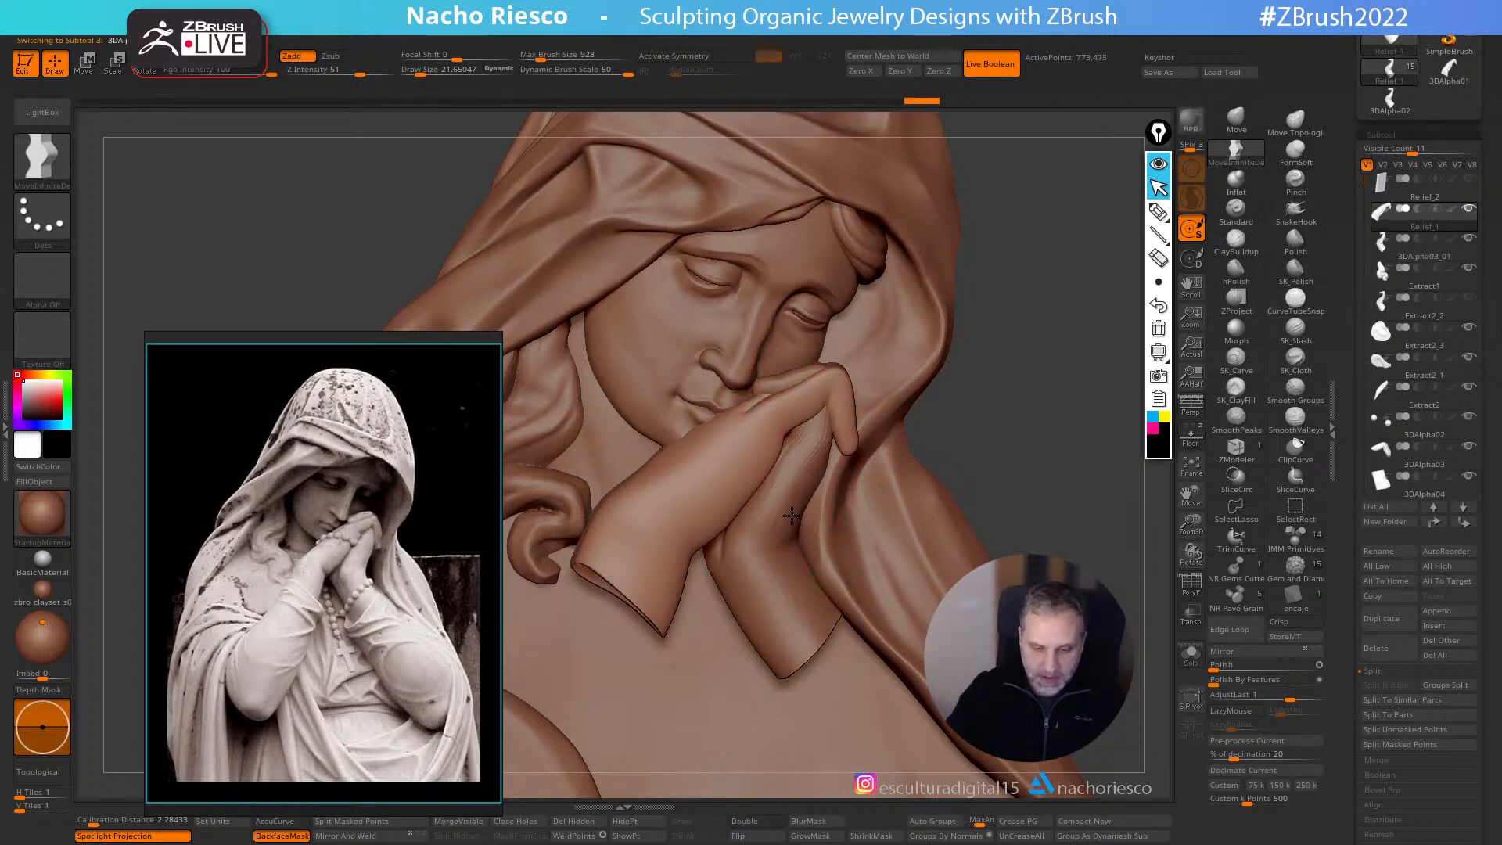
{"action": "left_click", "coordinate": [798, 525], "text": "alt"}
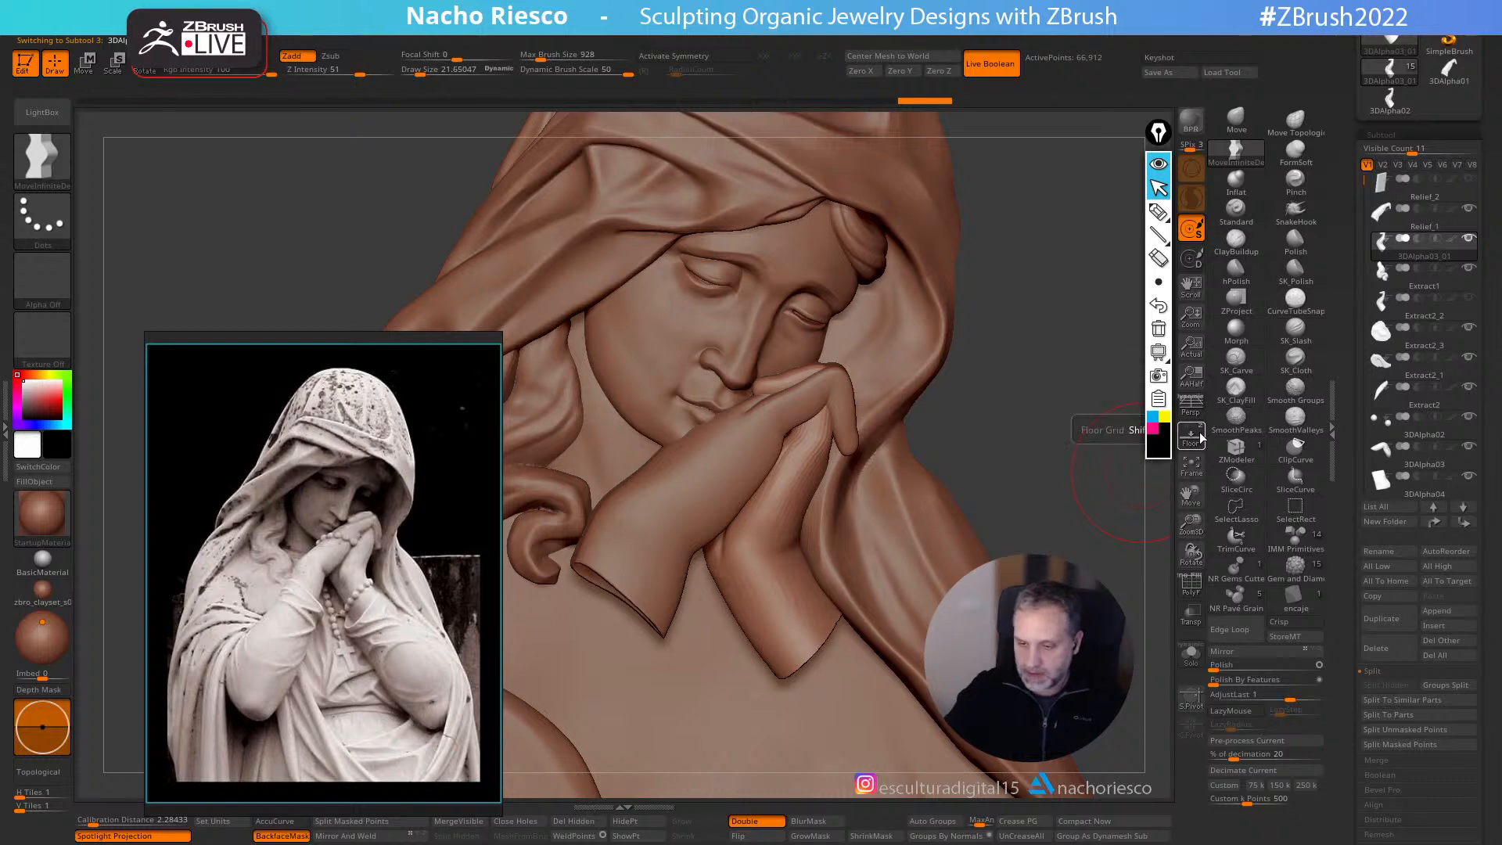
- Show the reference plane and reshape the second hand's wrist and outer contour to match it, using a draw size of about 28
{"action": "left_click", "coordinate": [1193, 436]}
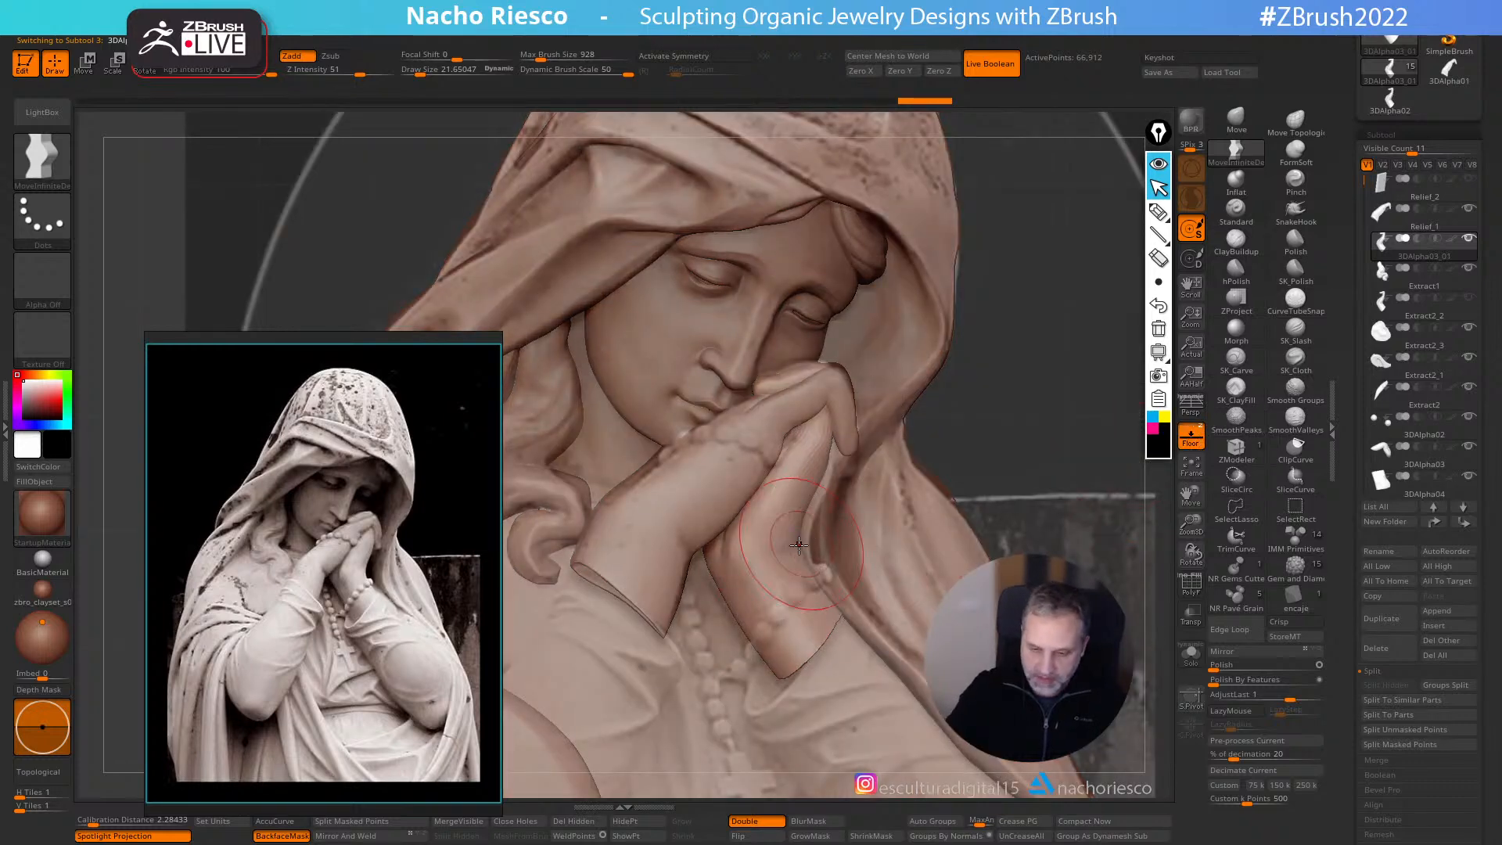
{"action": "key", "text": "s"}
{"action": "mouse_move", "coordinate": [822, 532]}
{"action": "left_mouse_down"}
{"action": "mouse_move", "coordinate": [804, 533]}
{"action": "mouse_move", "coordinate": [813, 561]}
{"action": "left_mouse_up"}
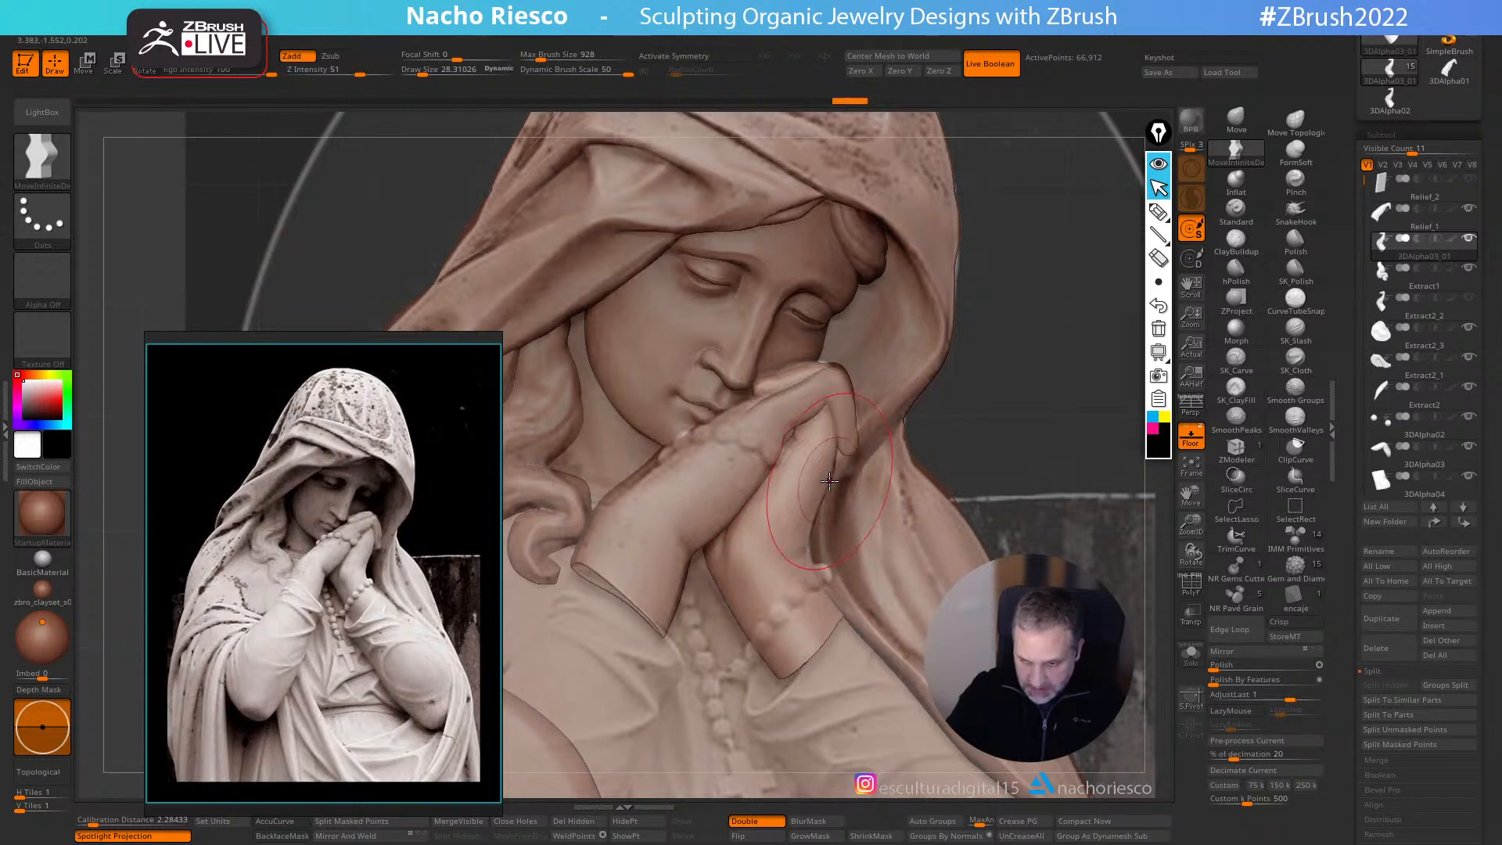
{"action": "left_click_drag", "start_coordinate": [816, 564], "coordinate": [820, 569]}
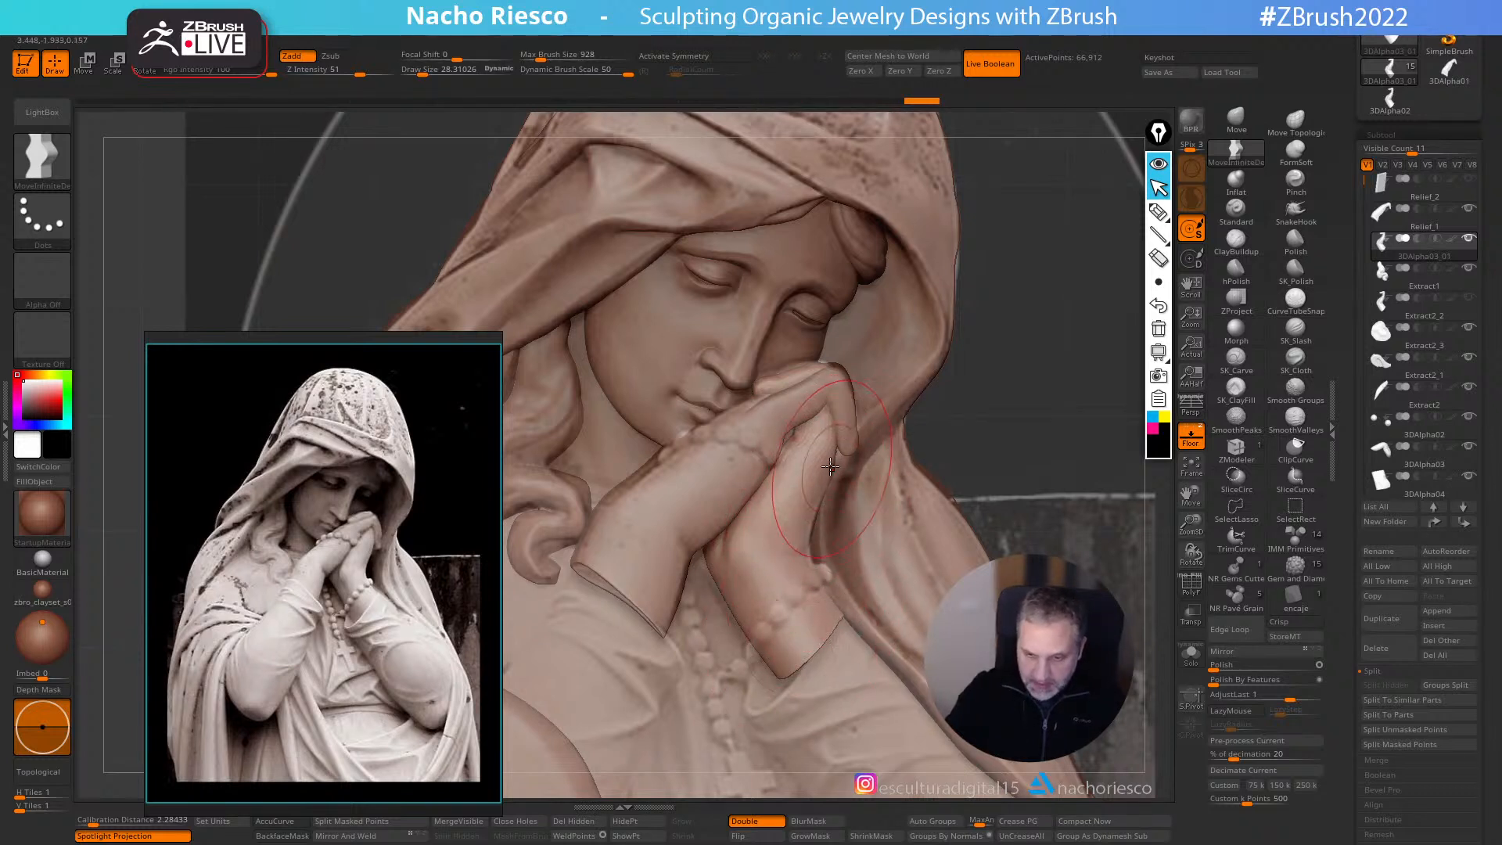
{"action": "key", "text": "shift"}
{"action": "key", "text": "shift"}
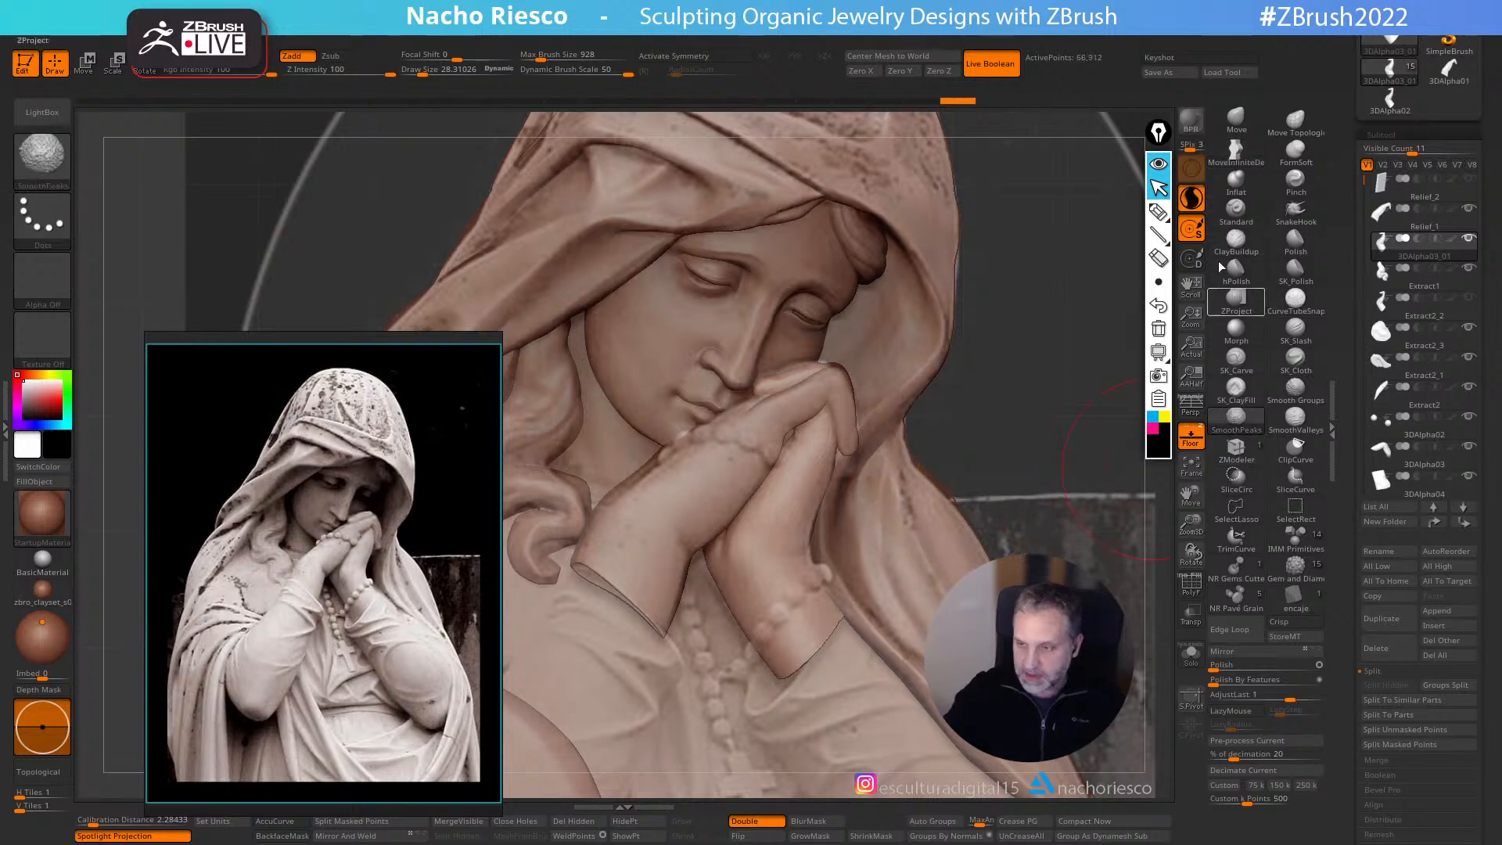
- Smooth the second hand and refine its outline at the knuckles near the cheek with a draw size of about 24
{"action": "key", "text": "s"}
{"action": "left_click_drag", "start_coordinate": [831, 467], "coordinate": [823, 467]}
{"action": "key", "text": "shift"}
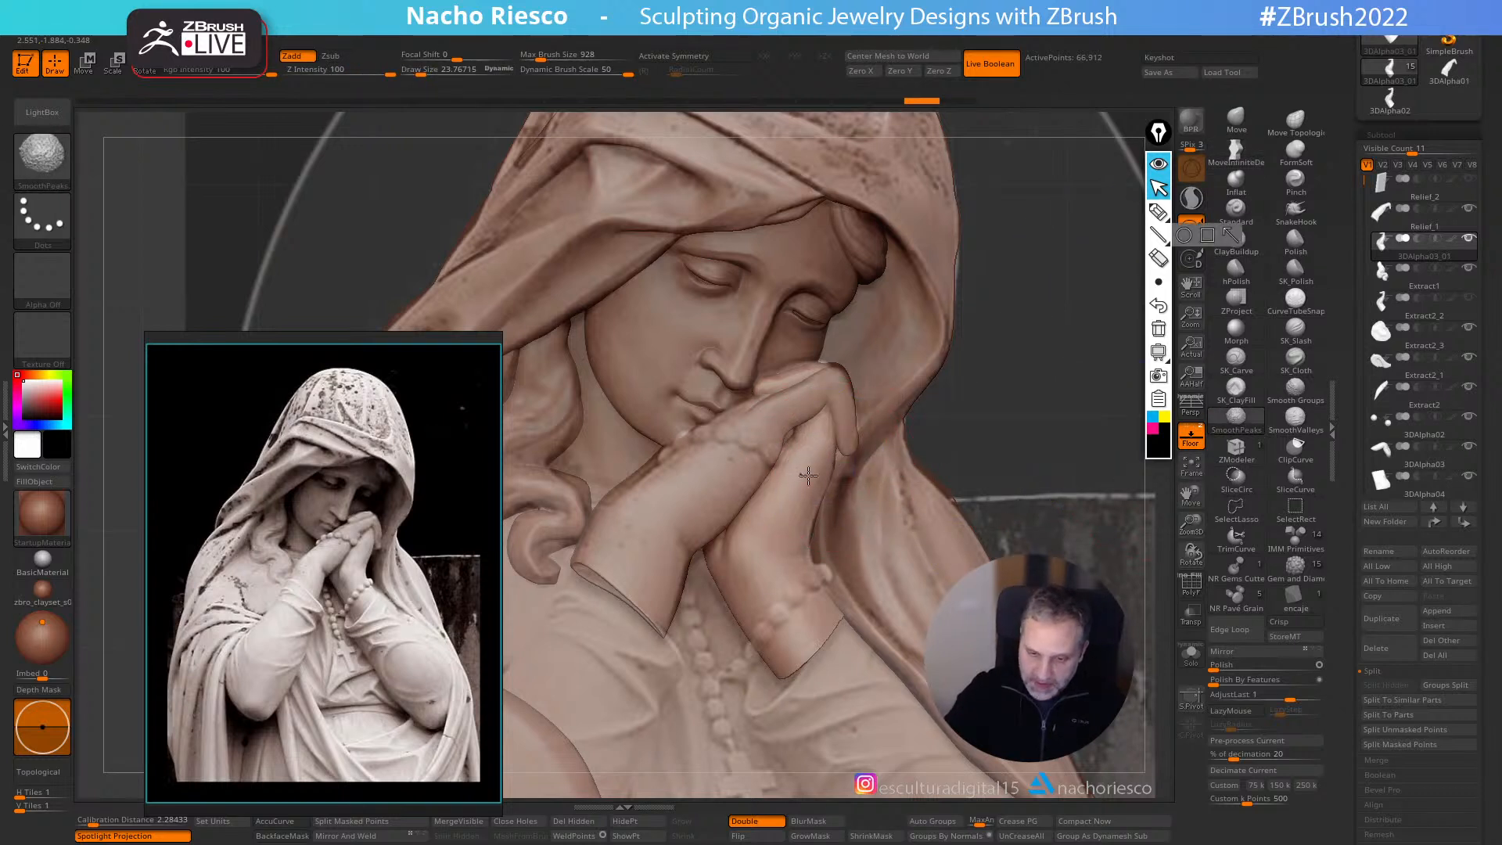
{"action": "left_click", "coordinate": [839, 369], "text": "alt"}
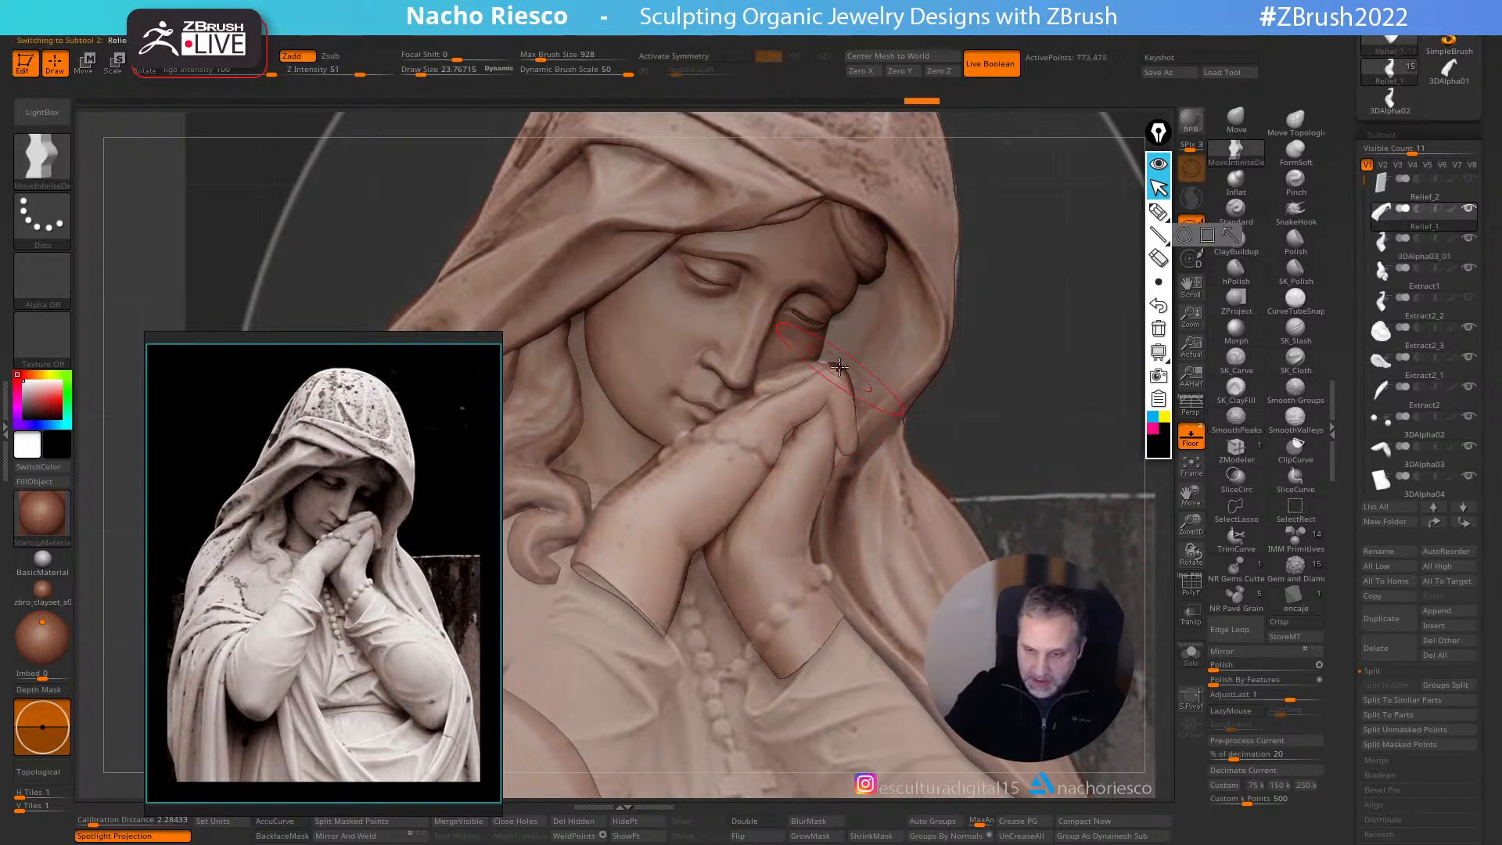
{"action": "left_click", "coordinate": [820, 359], "text": "alt"}
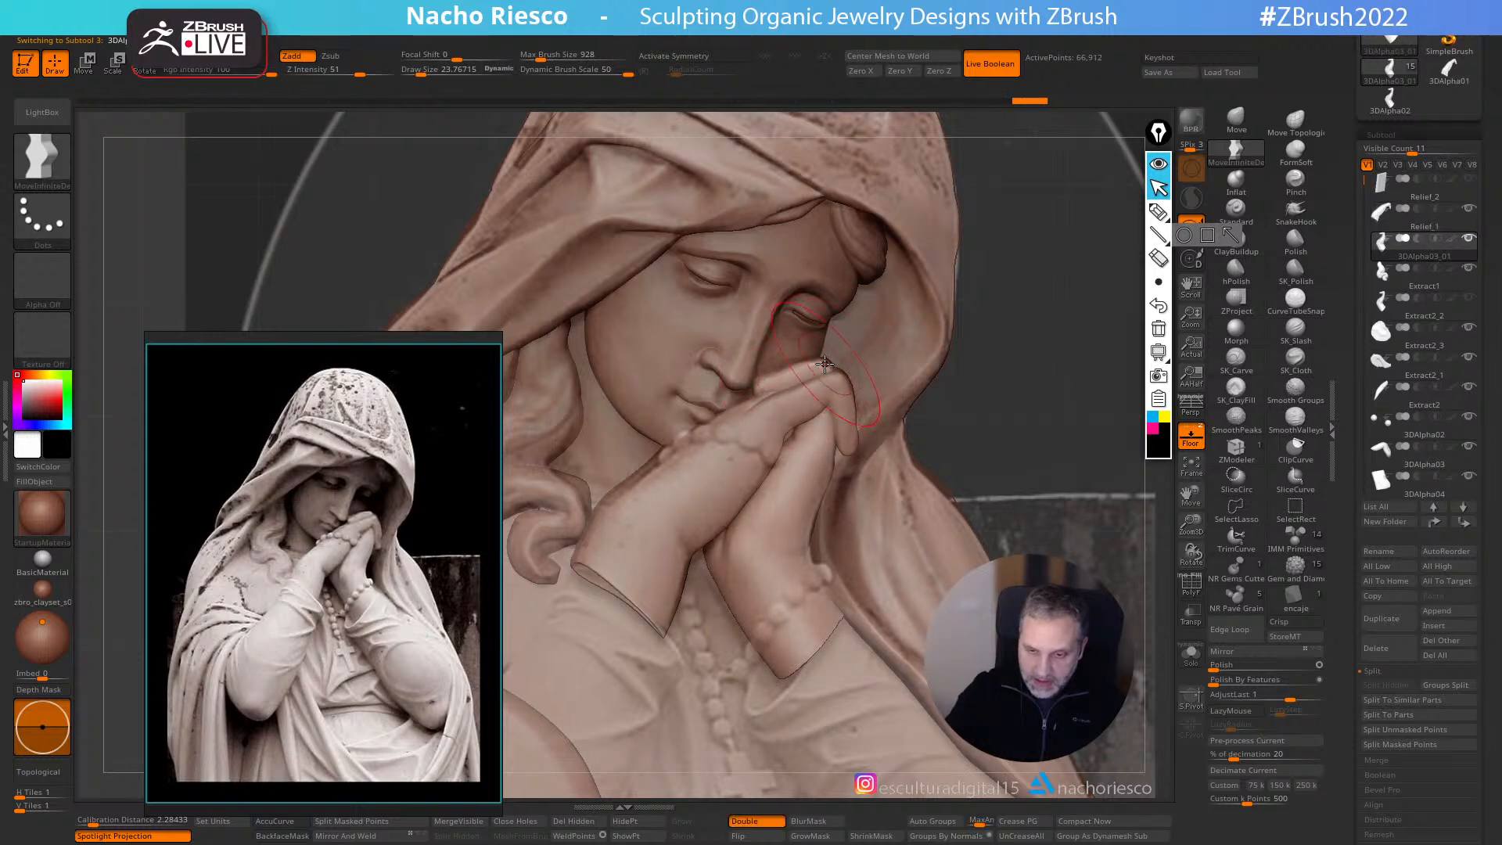
{"action": "mouse_move", "coordinate": [993, 405]}
{"action": "left_mouse_down"}
{"action": "mouse_move", "coordinate": [1017, 274]}
{"action": "mouse_move", "coordinate": [1057, 407]}
{"action": "mouse_move", "coordinate": [1115, 481]}
{"action": "left_mouse_up"}
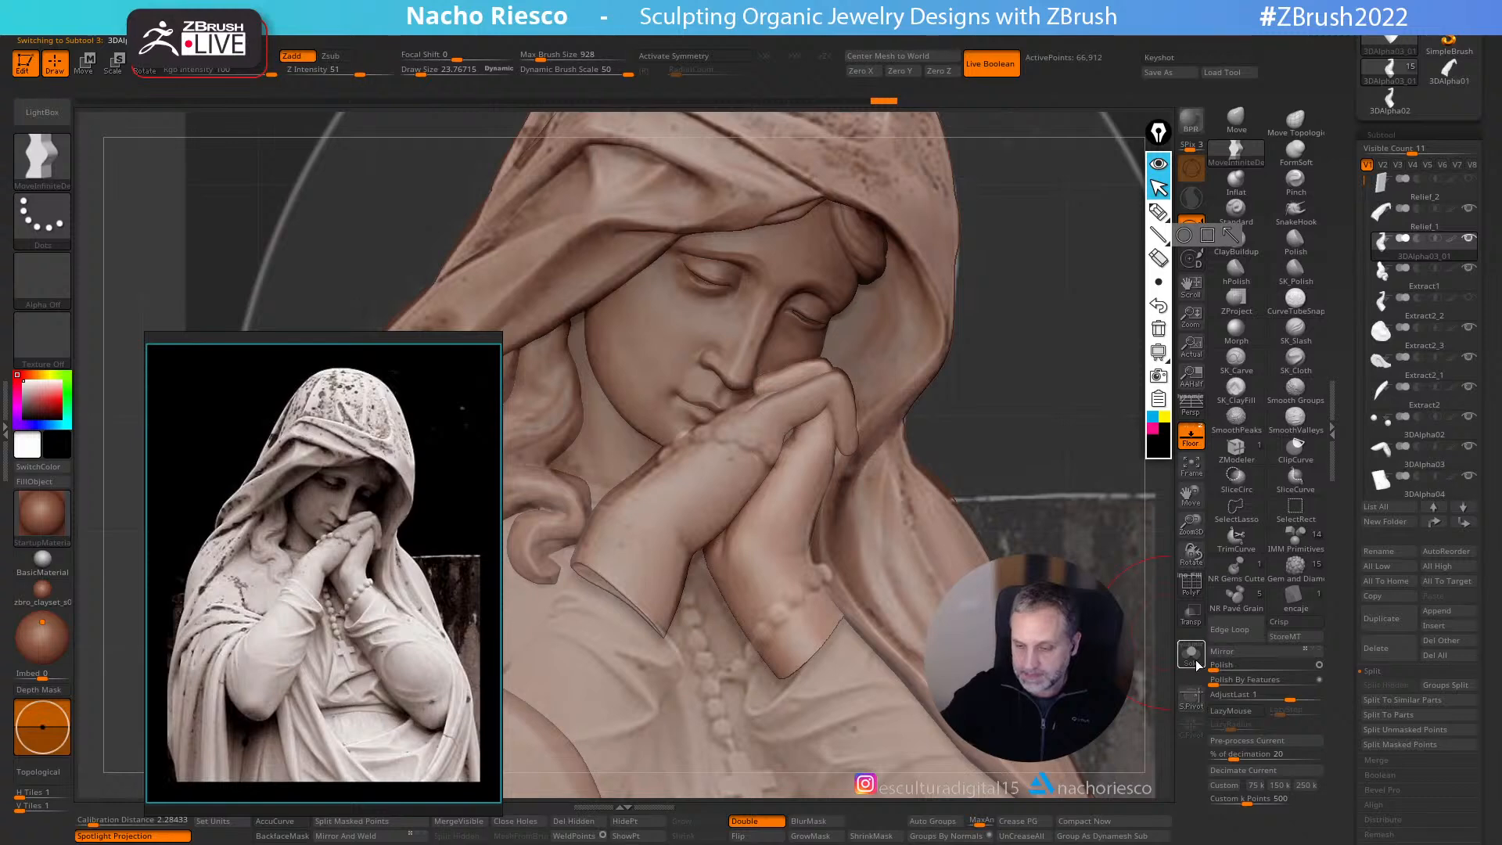
- Isolate the second hand and DynaMesh it at a polycount of 0.8 million, then hide the reference and show all subtools
{"action": "left_click", "coordinate": [1195, 662]}
{"action": "left_click", "coordinate": [870, 39]}
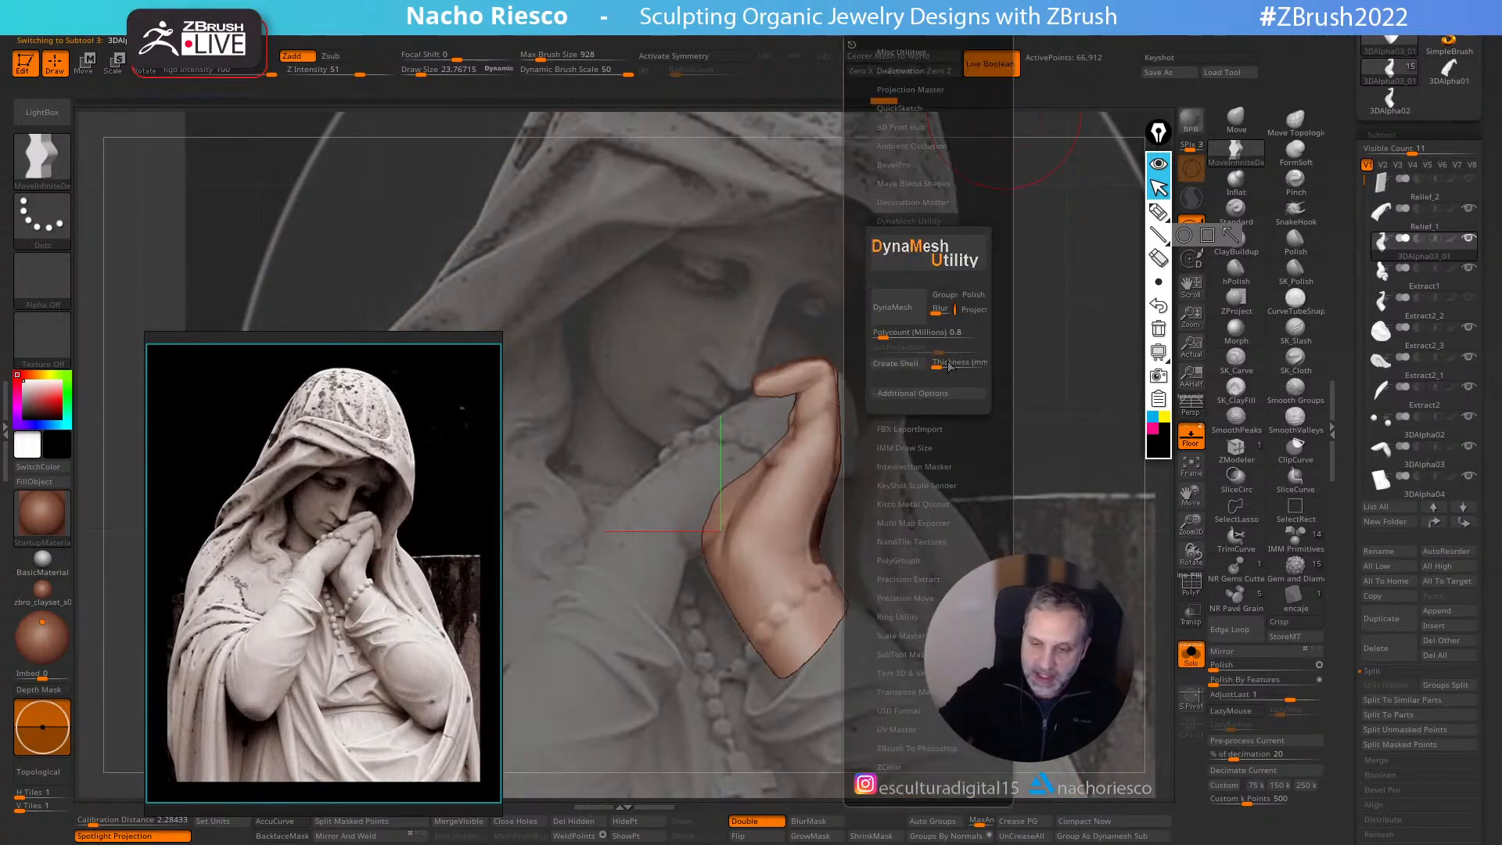
{"action": "left_click", "coordinate": [886, 346]}
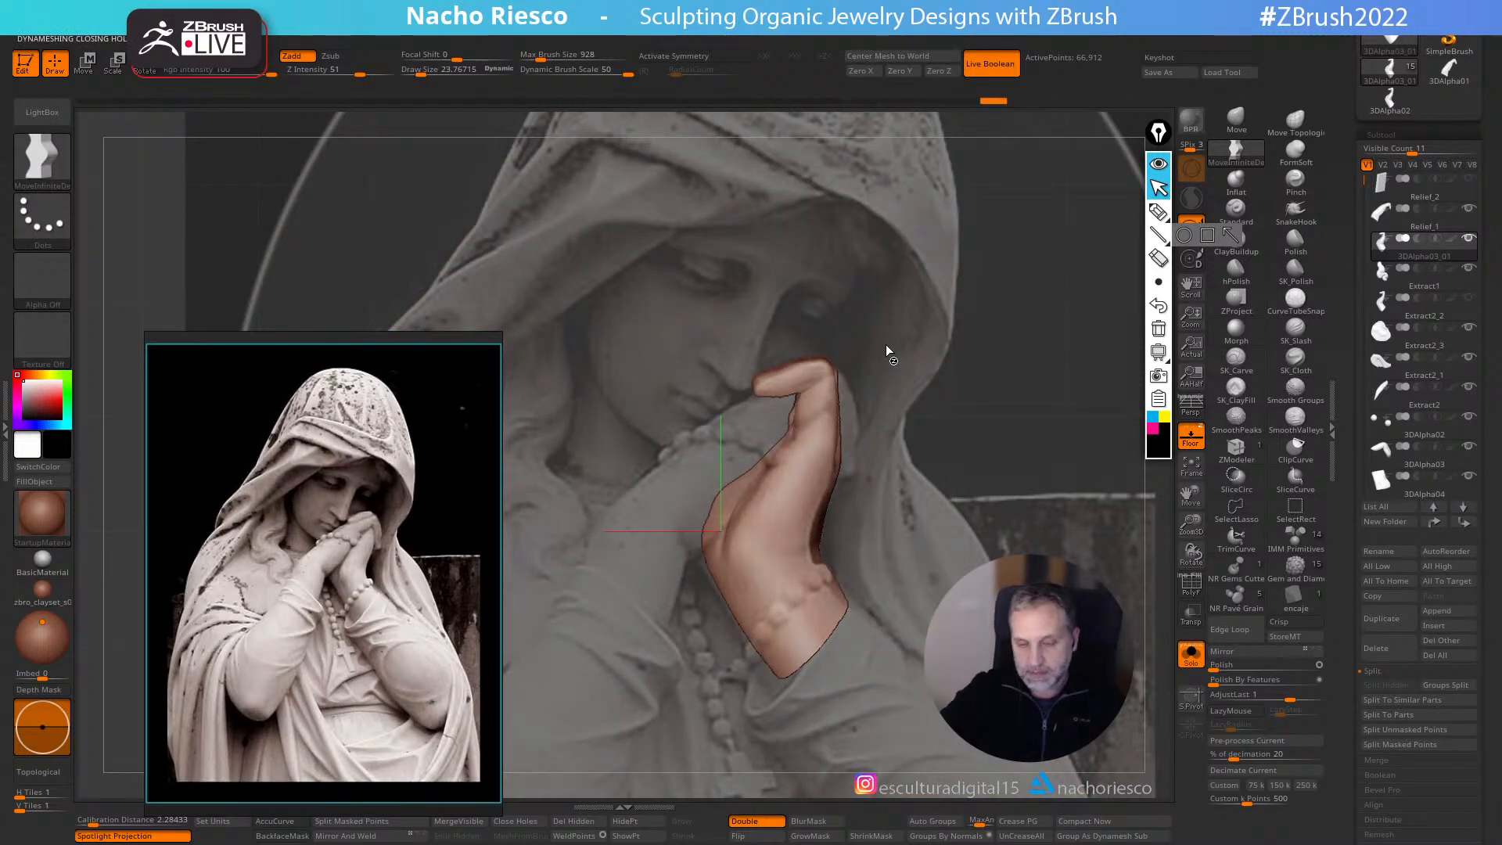
{"action": "left_click", "coordinate": [1192, 443]}
{"action": "left_click", "coordinate": [1190, 656]}
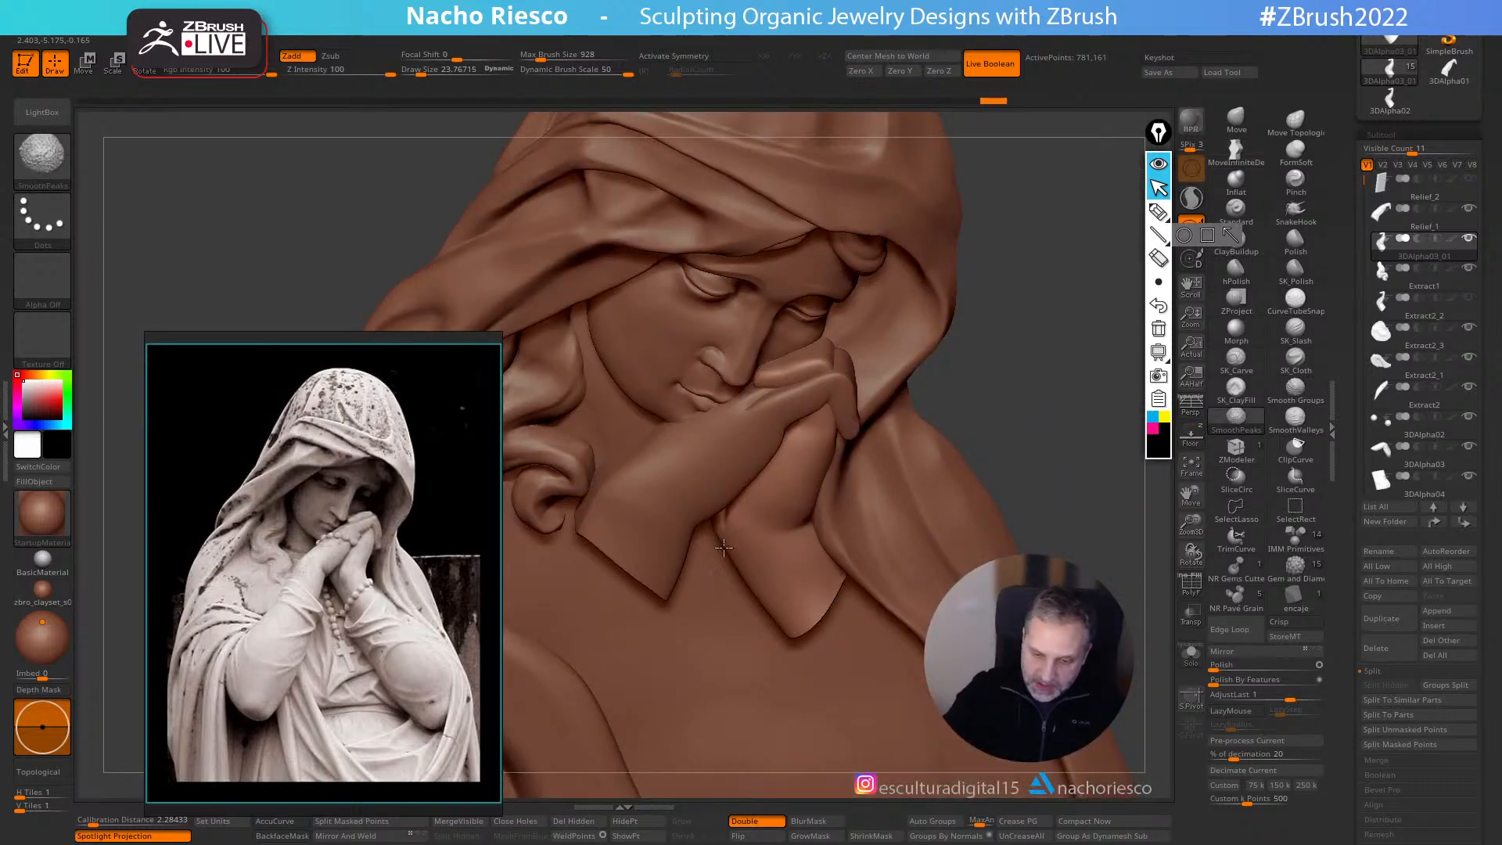
- Smooth the second hand's cut wrist, then select the first hand and smooth its bent fingers with a draw size of about 22
{"action": "left_click_drag", "start_coordinate": [799, 604], "coordinate": [818, 615], "text": "shift"}
{"action": "mouse_move", "coordinate": [1019, 419]}
{"action": "left_mouse_down"}
{"action": "mouse_move", "coordinate": [1033, 316]}
{"action": "mouse_move", "coordinate": [1018, 368]}
{"action": "mouse_move", "coordinate": [845, 420]}
{"action": "left_mouse_up"}
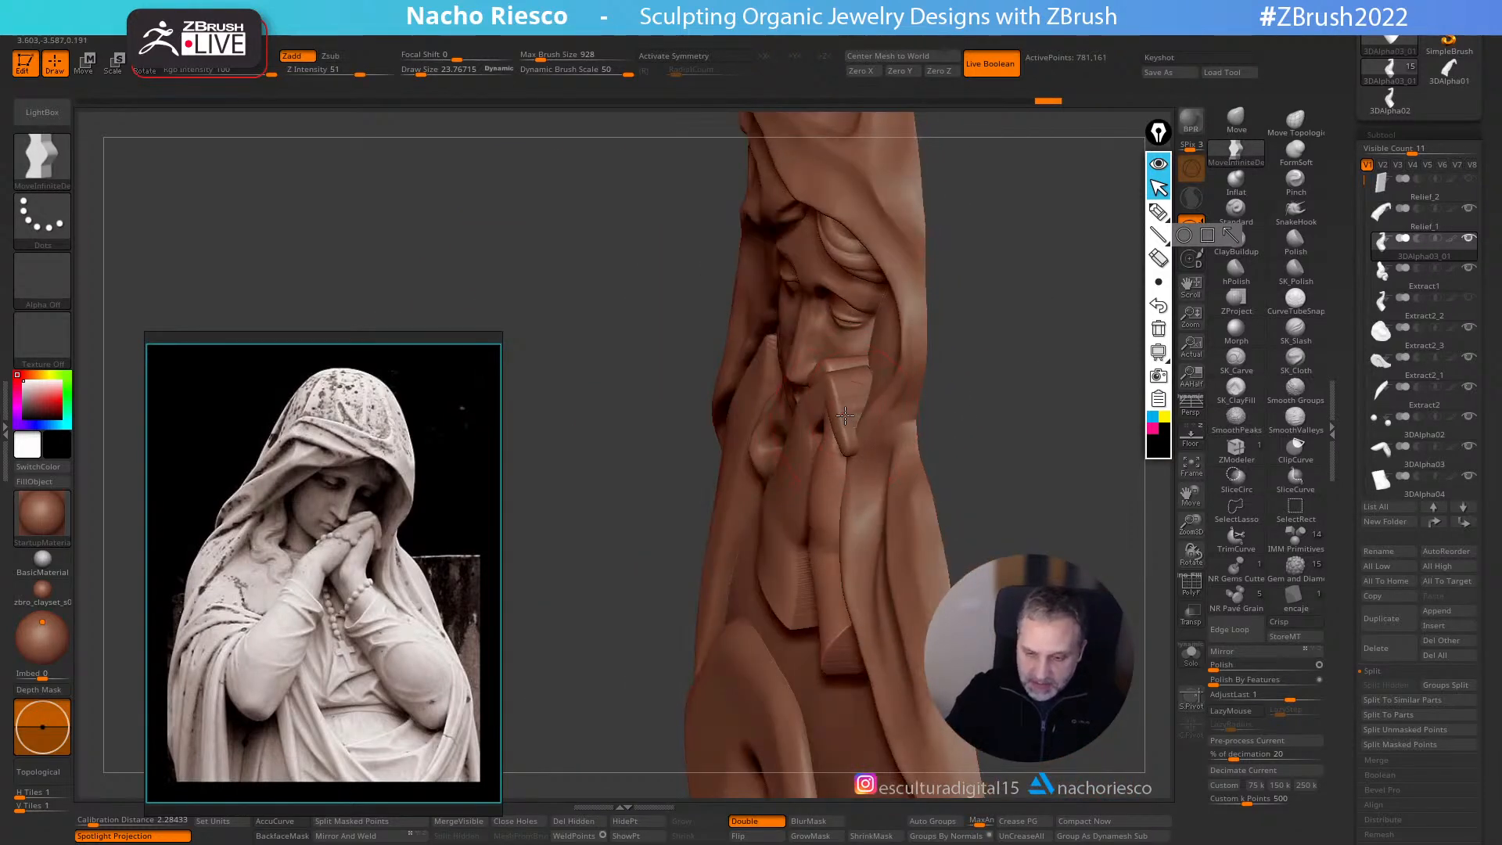
{"action": "left_click", "coordinate": [845, 421], "text": "alt"}
{"action": "key", "text": "s"}
{"action": "left_click_drag", "start_coordinate": [992, 434], "coordinate": [855, 411]}
{"action": "key", "text": "s"}
{"action": "left_click_drag", "start_coordinate": [857, 414], "coordinate": [861, 419], "text": "shift"}
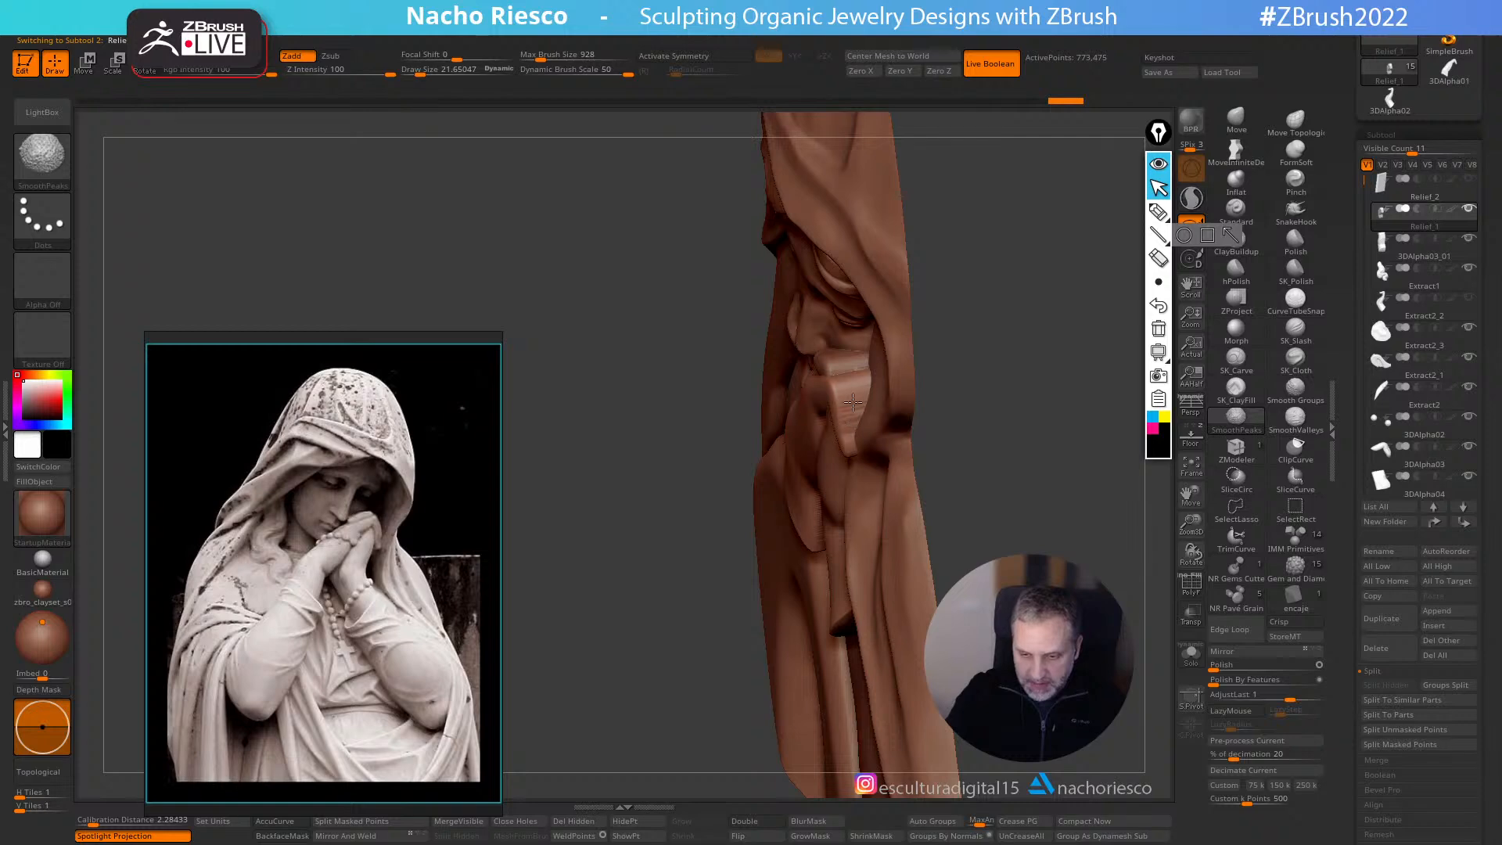
- Refine how the fingers of both hands overlap from the side and below, using a draw size of about 18 on the first hand
{"action": "left_click_drag", "start_coordinate": [1003, 349], "coordinate": [849, 368]}
{"action": "left_click", "coordinate": [849, 368], "text": "alt"}
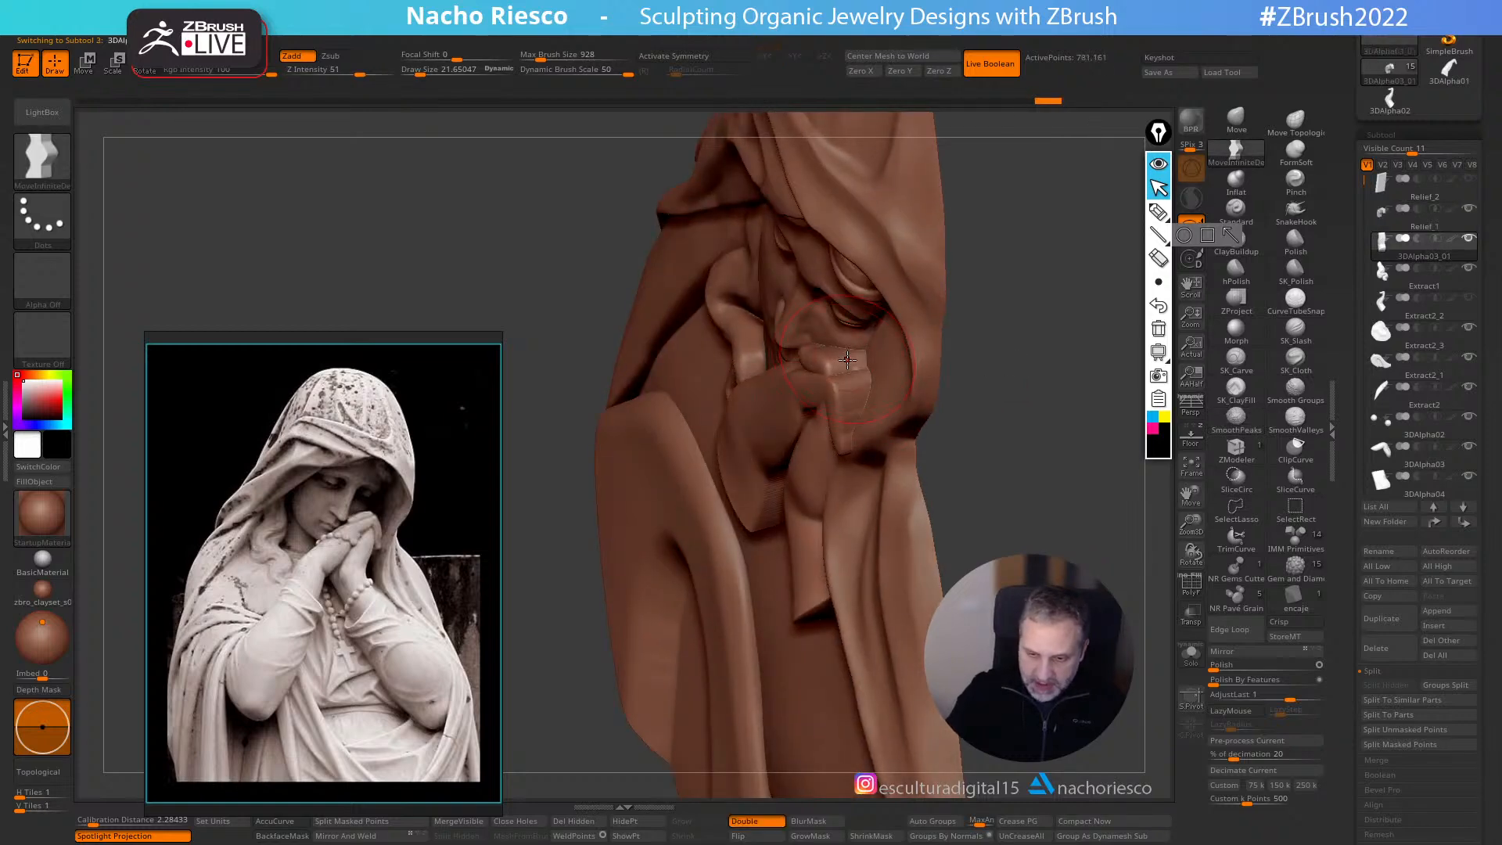
{"action": "mouse_move", "coordinate": [964, 307]}
{"action": "left_mouse_down"}
{"action": "mouse_move", "coordinate": [1083, 251]}
{"action": "mouse_move", "coordinate": [1077, 315]}
{"action": "left_mouse_up"}
{"action": "left_click_drag", "start_coordinate": [1055, 423], "coordinate": [839, 368]}
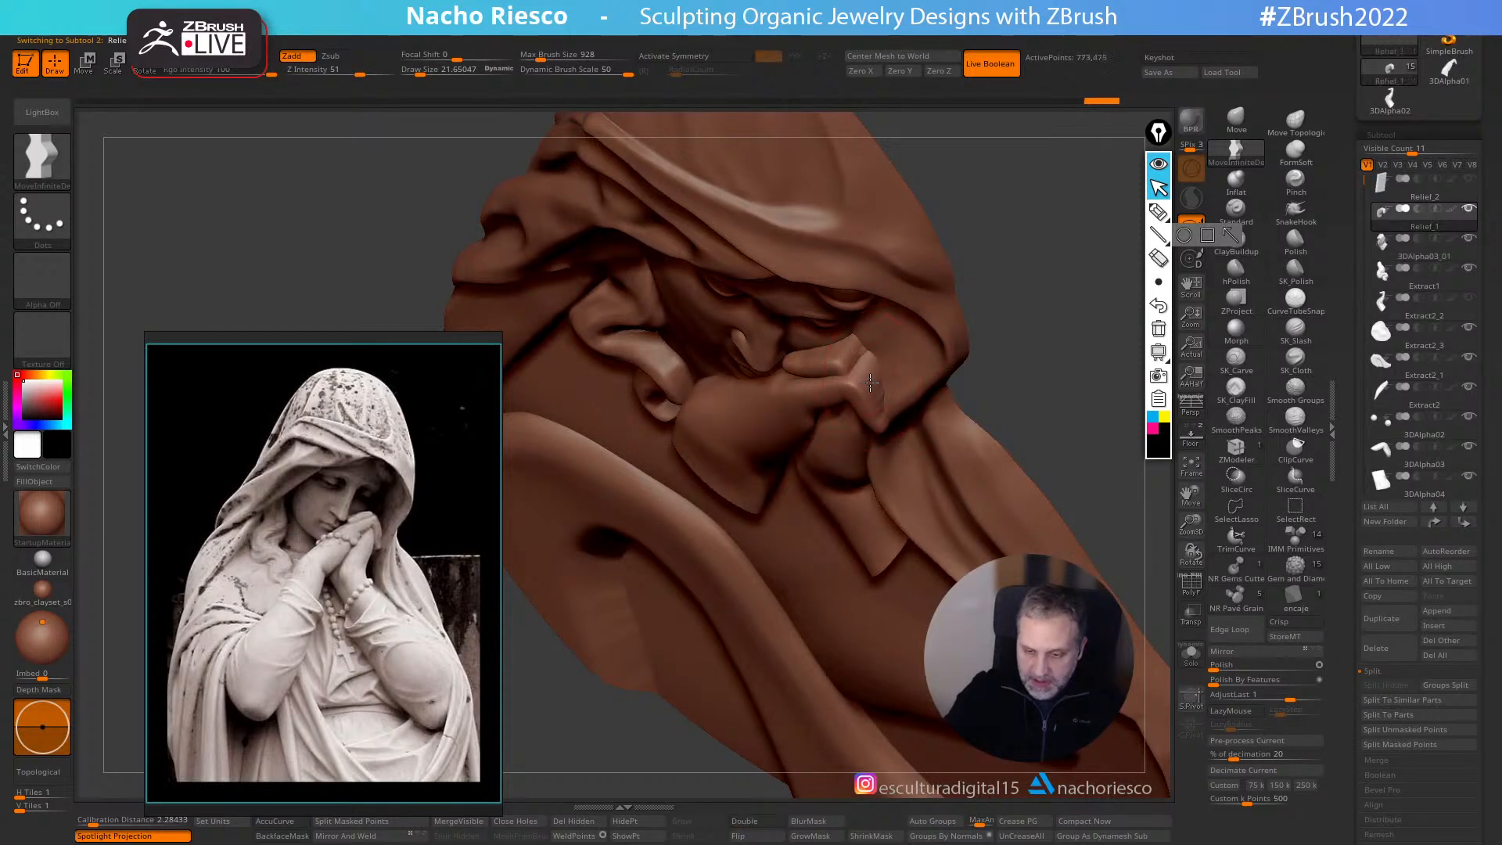
{"action": "key", "text": "shift"}
{"action": "mouse_move", "coordinate": [988, 344]}
{"action": "left_mouse_down"}
{"action": "mouse_move", "coordinate": [1067, 222]}
{"action": "mouse_move", "coordinate": [1016, 363]}
{"action": "mouse_move", "coordinate": [835, 368]}
{"action": "left_mouse_up"}
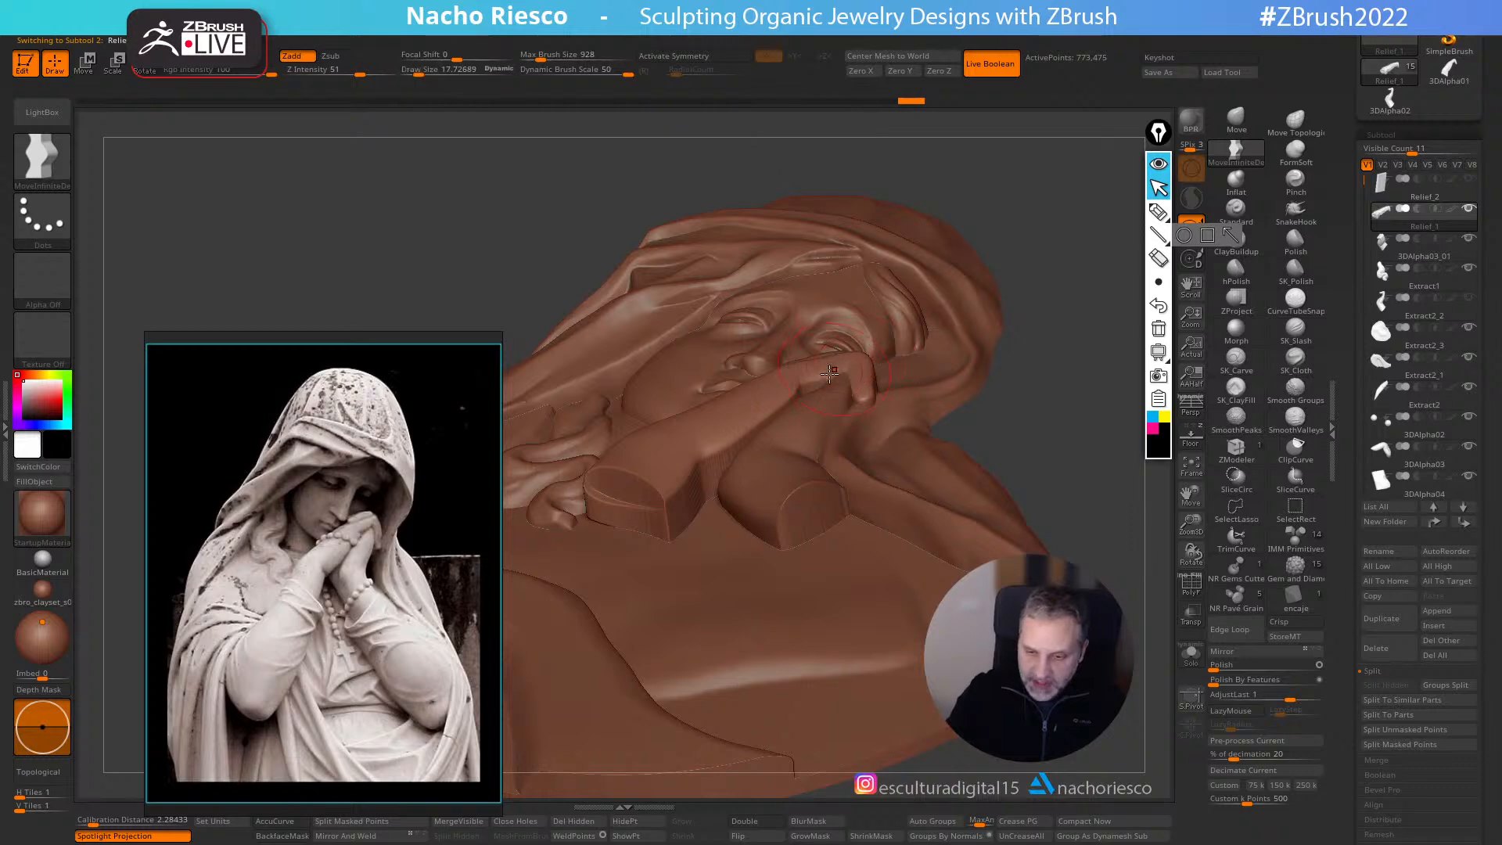
{"action": "key", "text": "shift"}
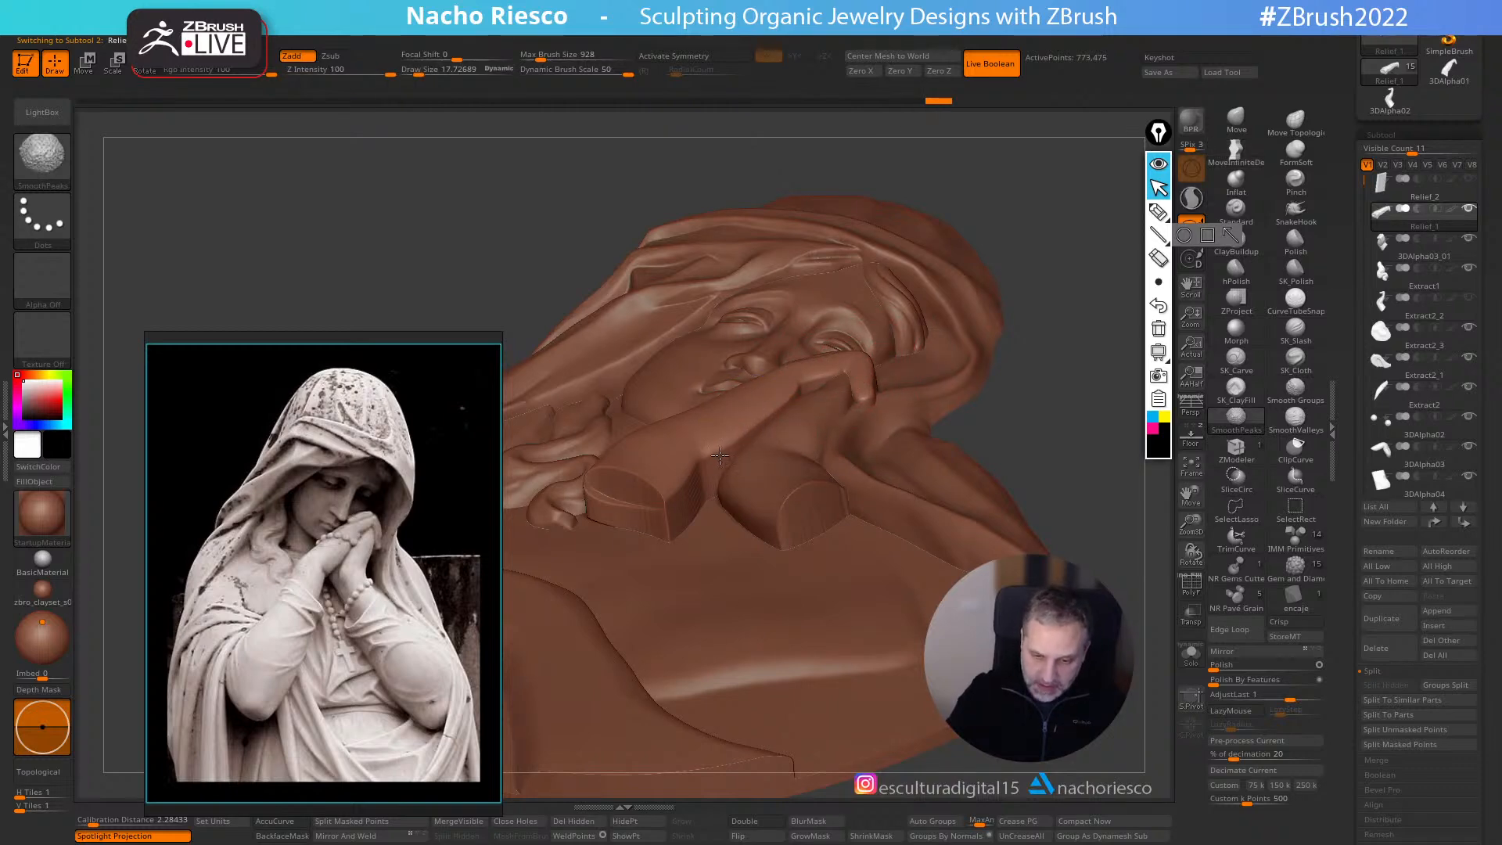
- Smooth the first hand's wrist edge and adjust its shape with the infinite-depth Move brush at a draw size of about 33
{"action": "key", "text": "s"}
{"action": "mouse_move", "coordinate": [643, 486]}
{"action": "left_mouse_down", "text": "shift"}
{"action": "mouse_move", "coordinate": [607, 489]}
{"action": "mouse_move", "coordinate": [642, 493]}
{"action": "left_mouse_up", "text": "shift"}
{"action": "left_click", "coordinate": [613, 476]}
{"action": "mouse_move", "coordinate": [1036, 359]}
{"action": "left_mouse_down"}
{"action": "mouse_move", "coordinate": [1087, 502]}
{"action": "mouse_move", "coordinate": [1054, 322]}
{"action": "left_mouse_up"}
{"action": "left_click_drag", "start_coordinate": [1059, 379], "coordinate": [1059, 439], "text": "alt"}
{"action": "key", "text": "s"}
{"action": "left_click", "coordinate": [739, 355]}
{"action": "left_click_drag", "start_coordinate": [737, 319], "coordinate": [753, 325]}
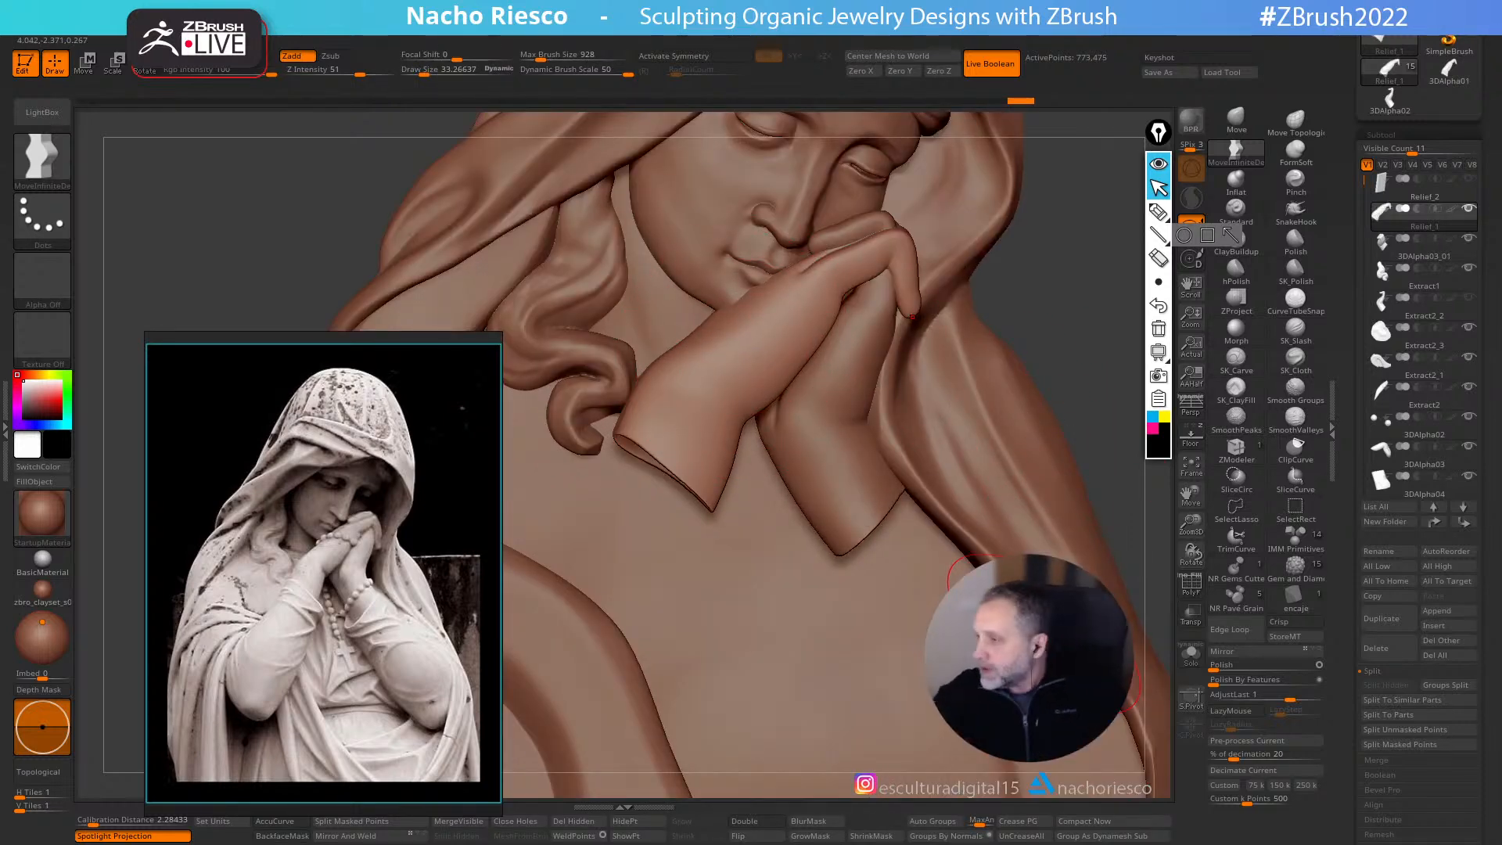
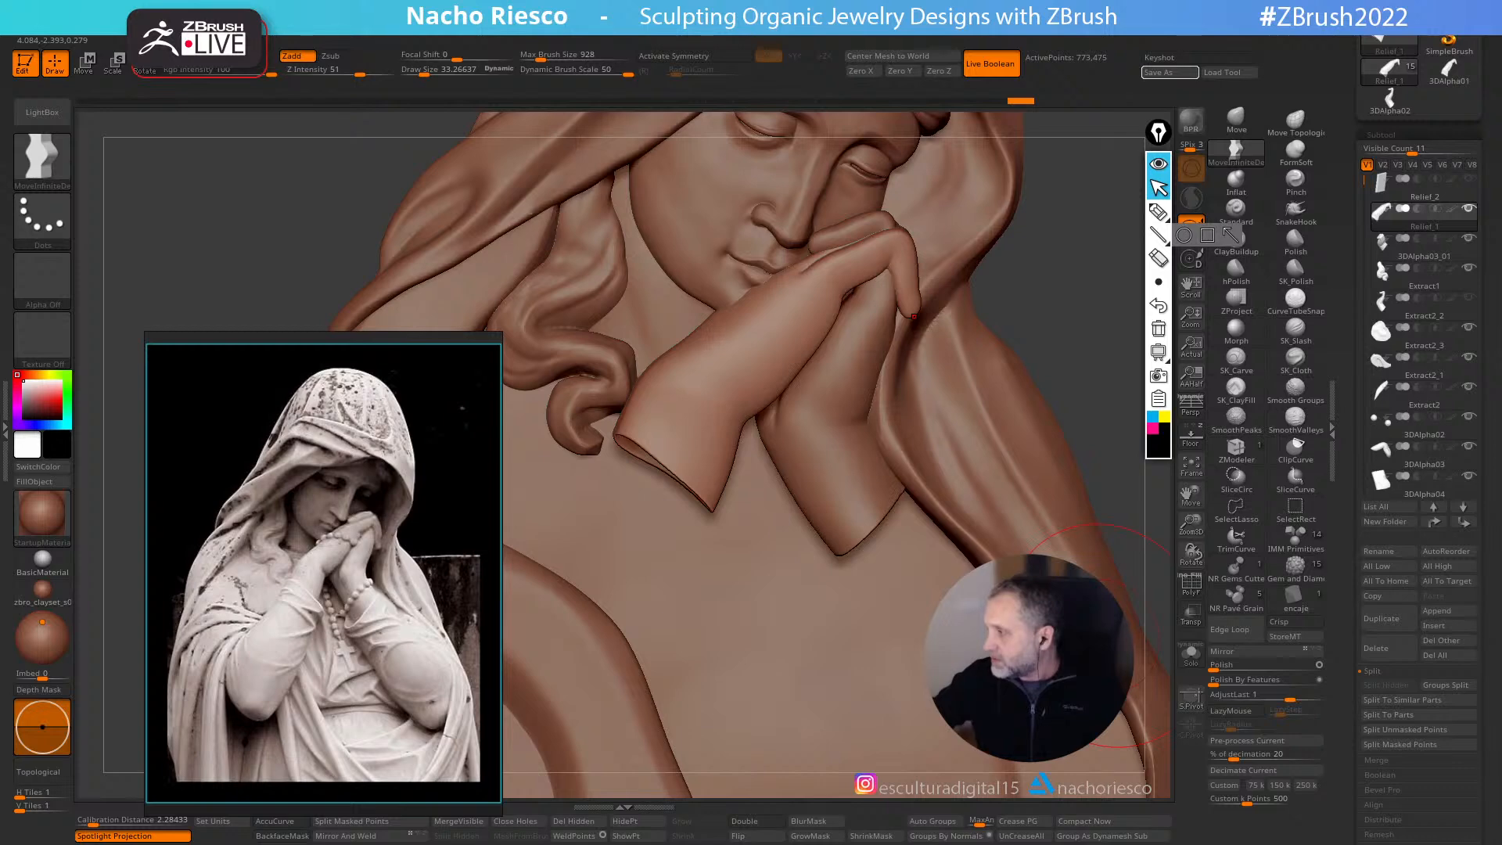
{"action": "key", "text": "ctrl+w"}
{"action": "key", "text": "ctrl+w"}
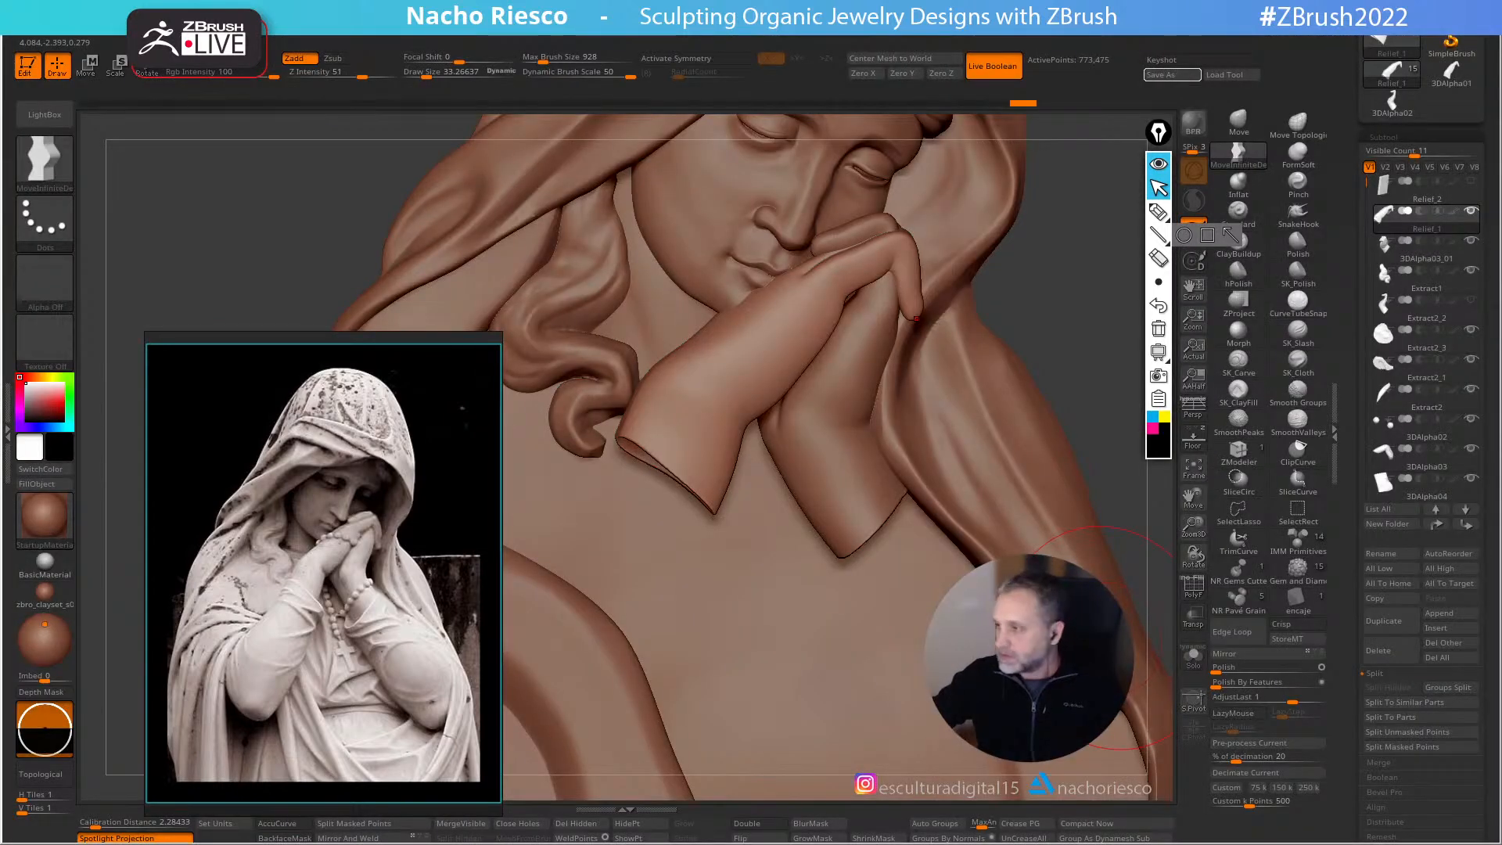
{"action": "left_click", "coordinate": [1470, 11]}
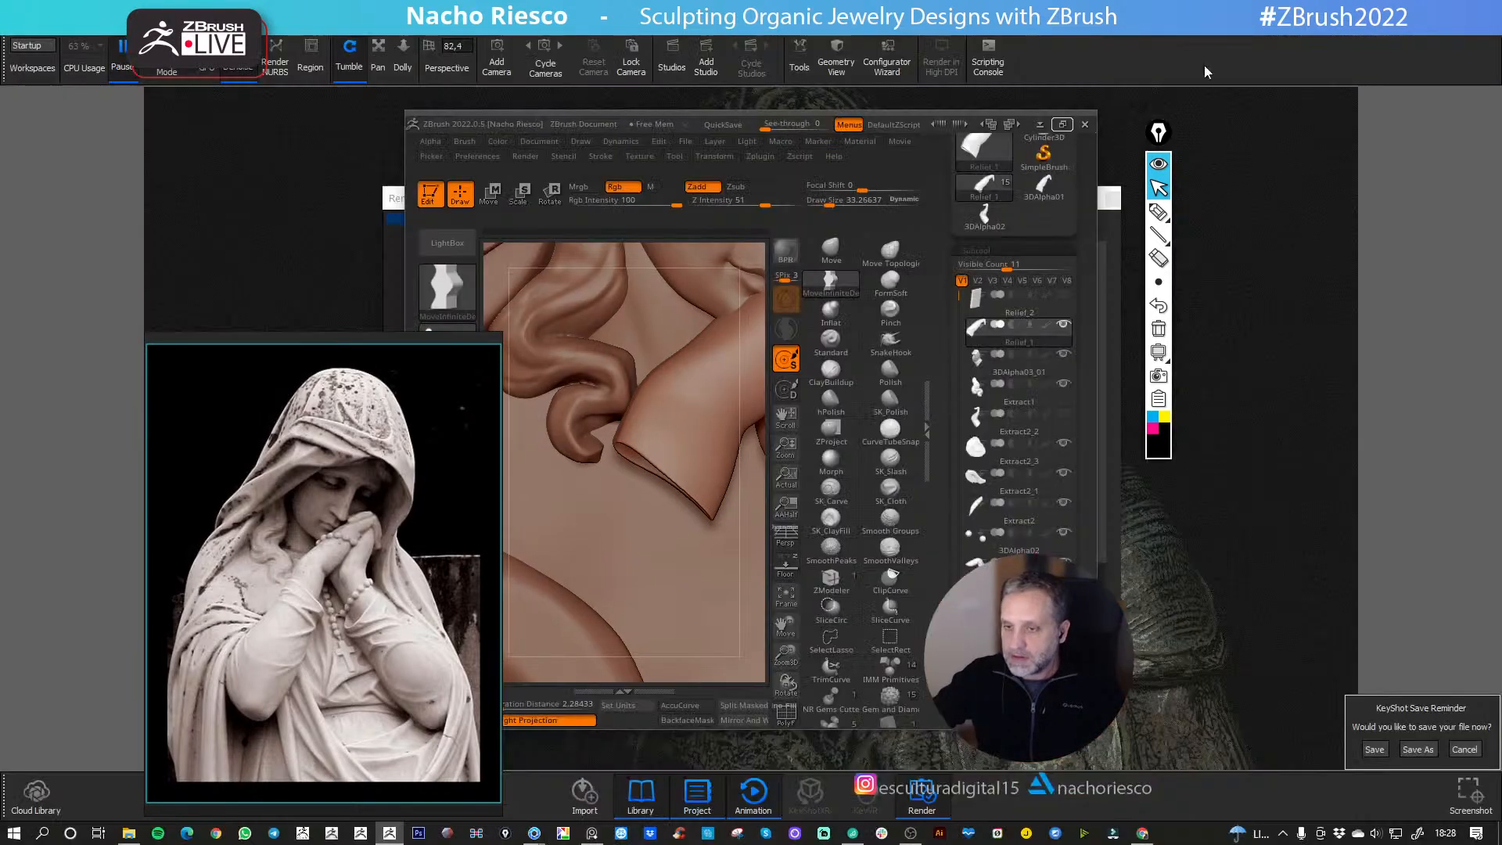
{"action": "left_click", "coordinate": [1070, 125]}
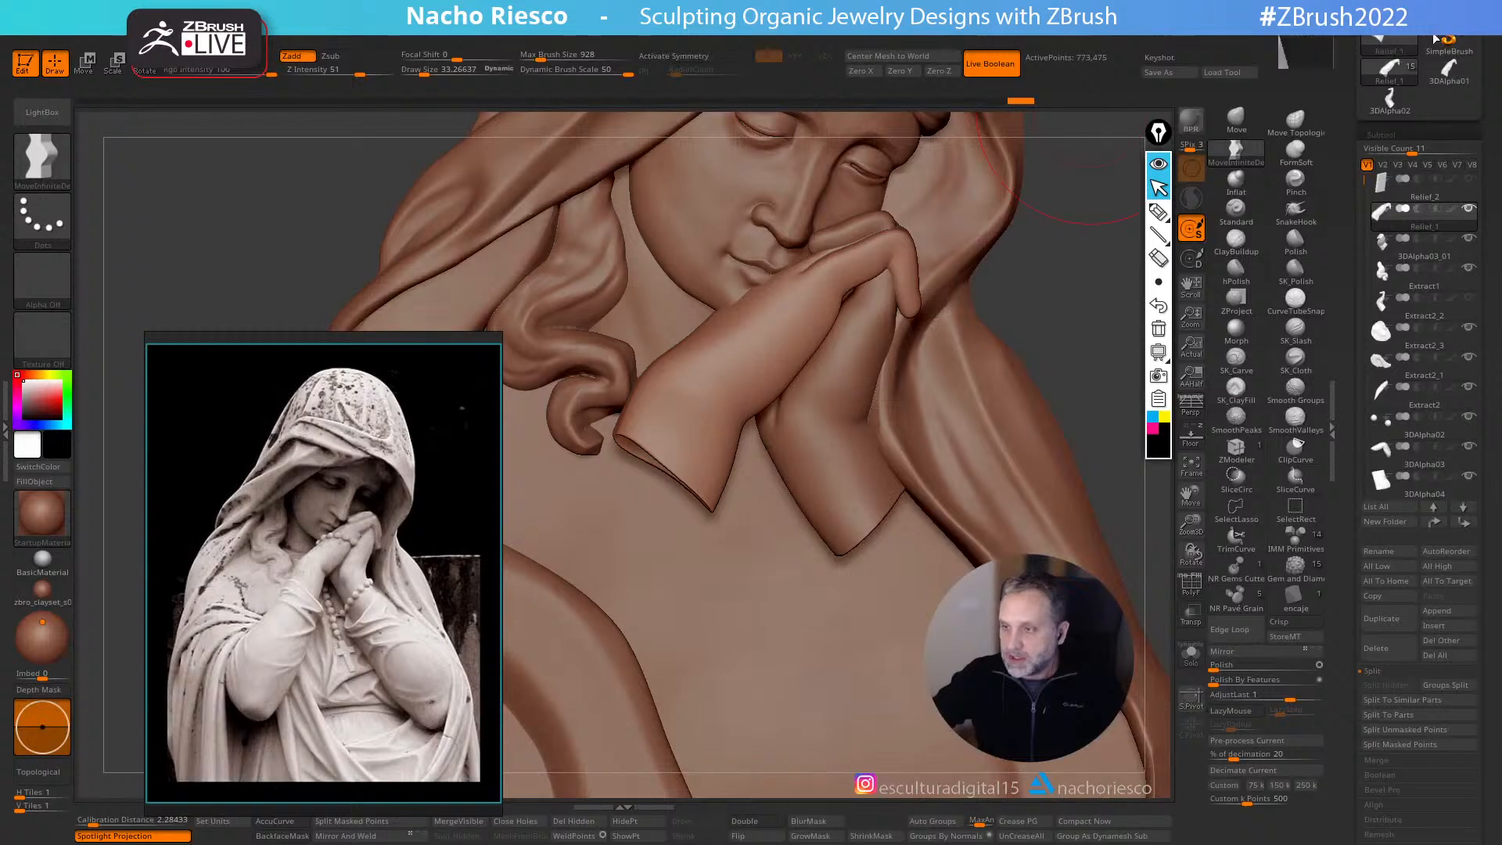
{"action": "left_click_drag", "start_coordinate": [1344, 72], "coordinate": [1341, 235]}
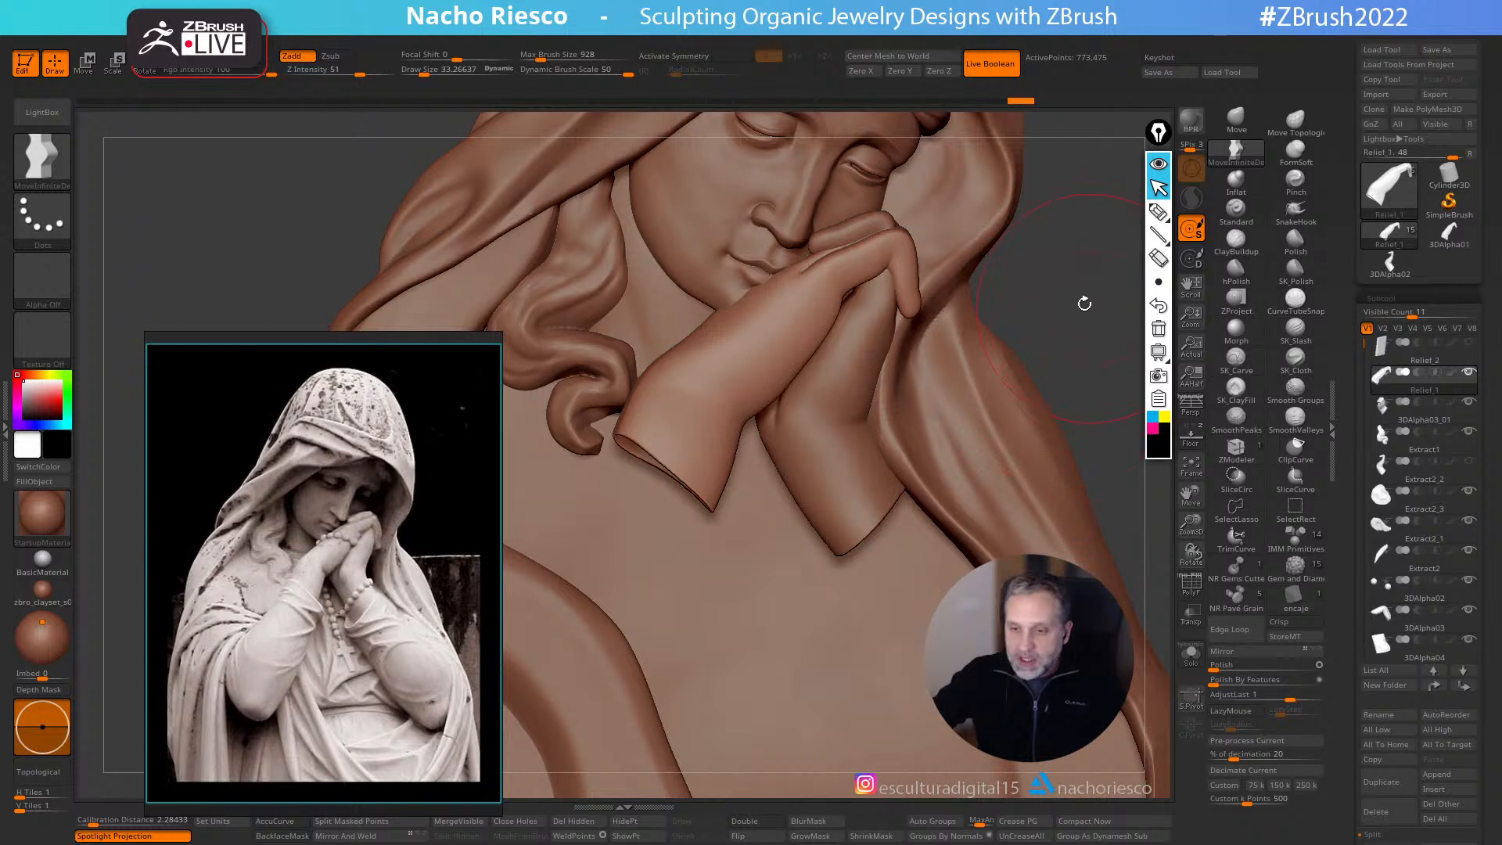
{"action": "mouse_move", "coordinate": [1061, 329]}
{"action": "left_mouse_down", "text": "alt"}
{"action": "mouse_move", "coordinate": [1053, 292]}
{"action": "mouse_move", "coordinate": [1091, 356]}
{"action": "left_mouse_up", "text": "alt"}
{"action": "mouse_move", "coordinate": [1449, 235]}
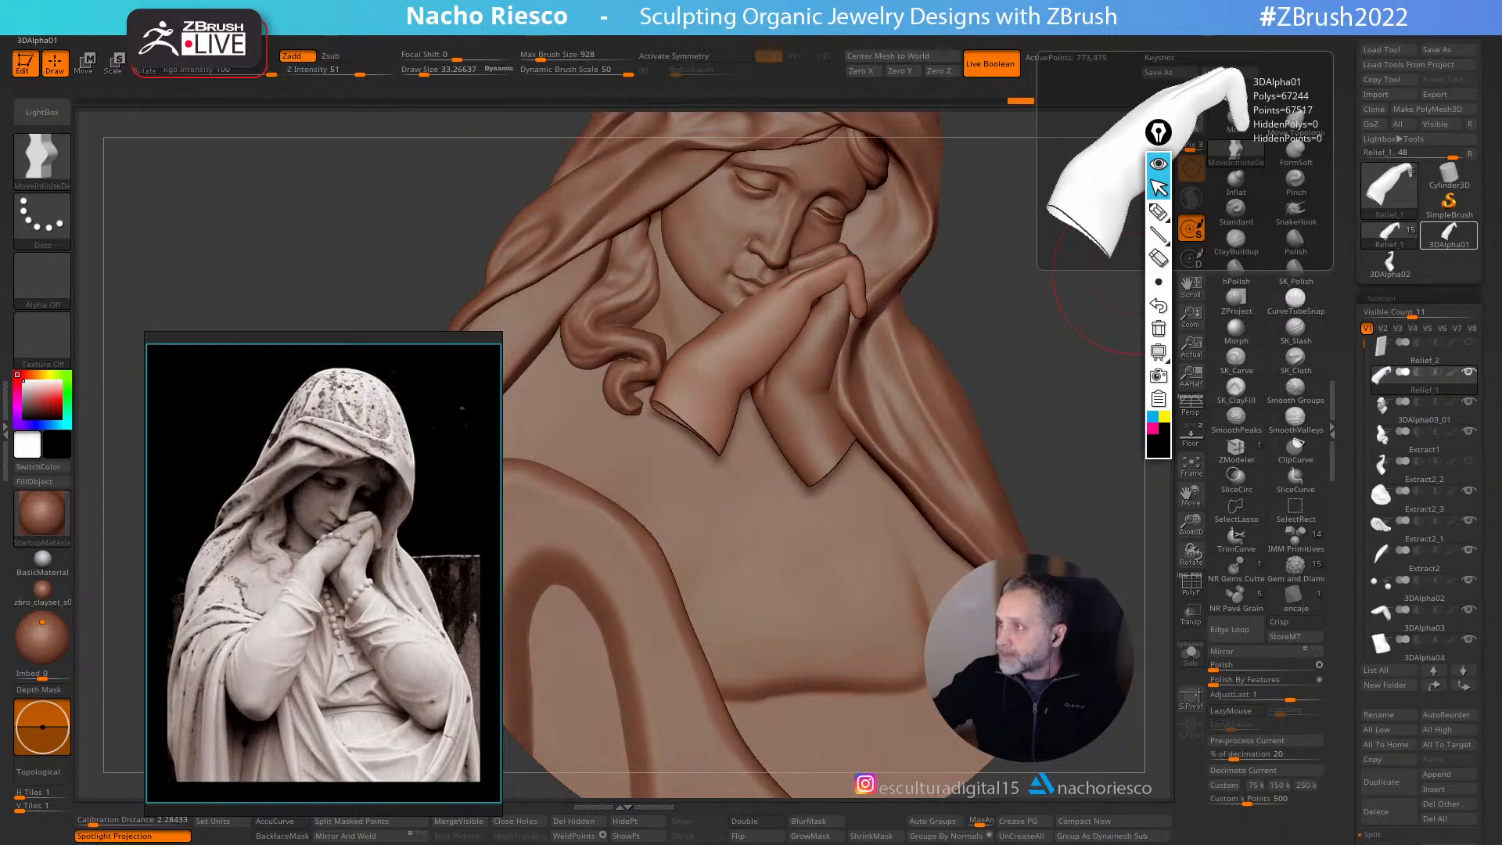
- Move the reference image out of the way and open the ZBrush Plugins page of Pixologic's Resource Center in the browser
{"action": "left_click_drag", "start_coordinate": [1026, 220], "coordinate": [814, 167]}
{"action": "right_click_drag", "start_coordinate": [414, 465], "coordinate": [259, 735]}
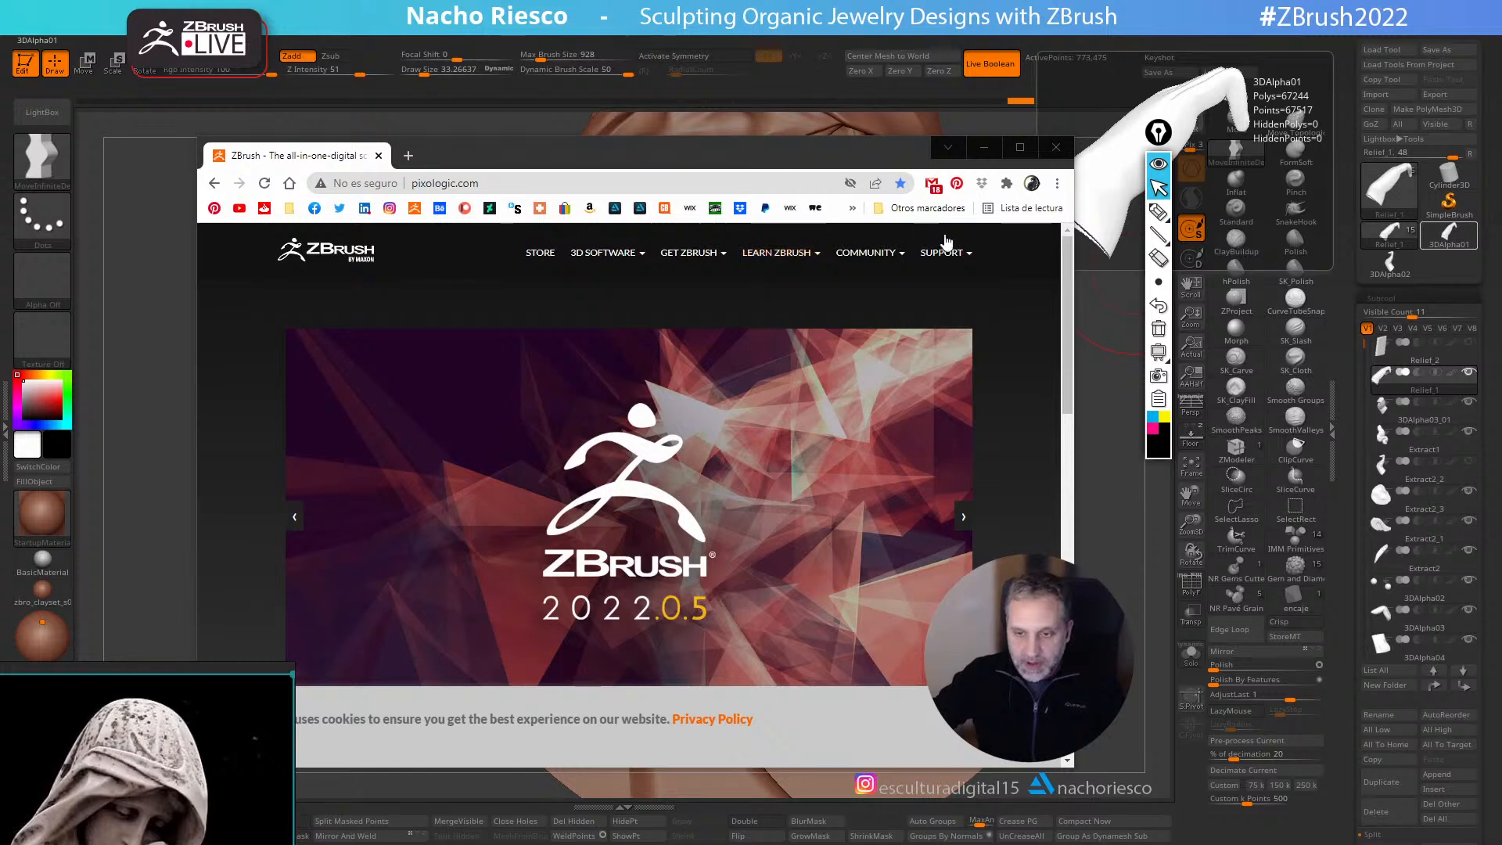
{"action": "left_click", "coordinate": [1158, 164]}
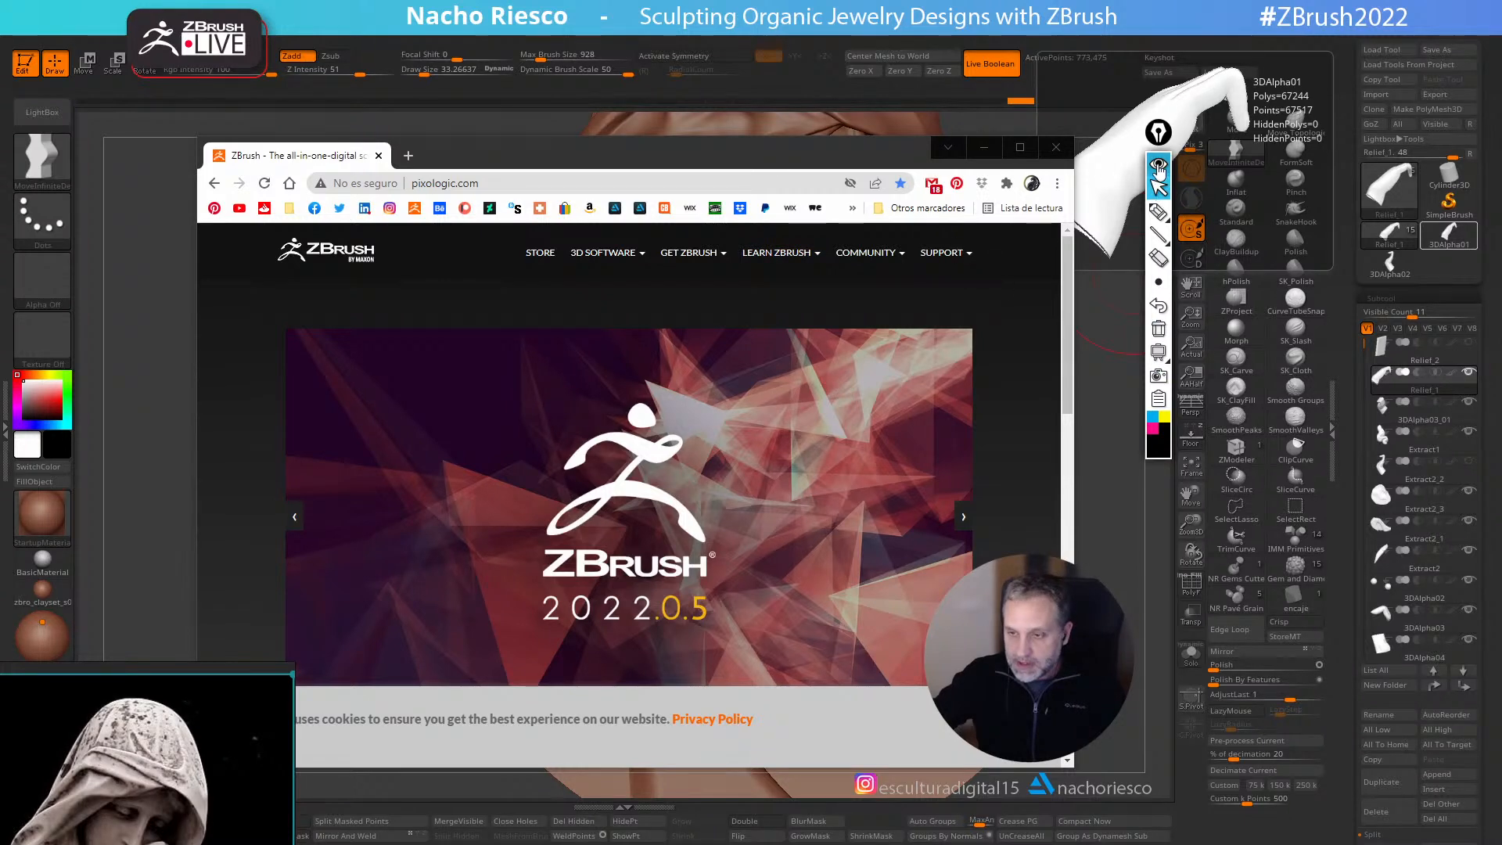
{"action": "mouse_move", "coordinate": [951, 257]}
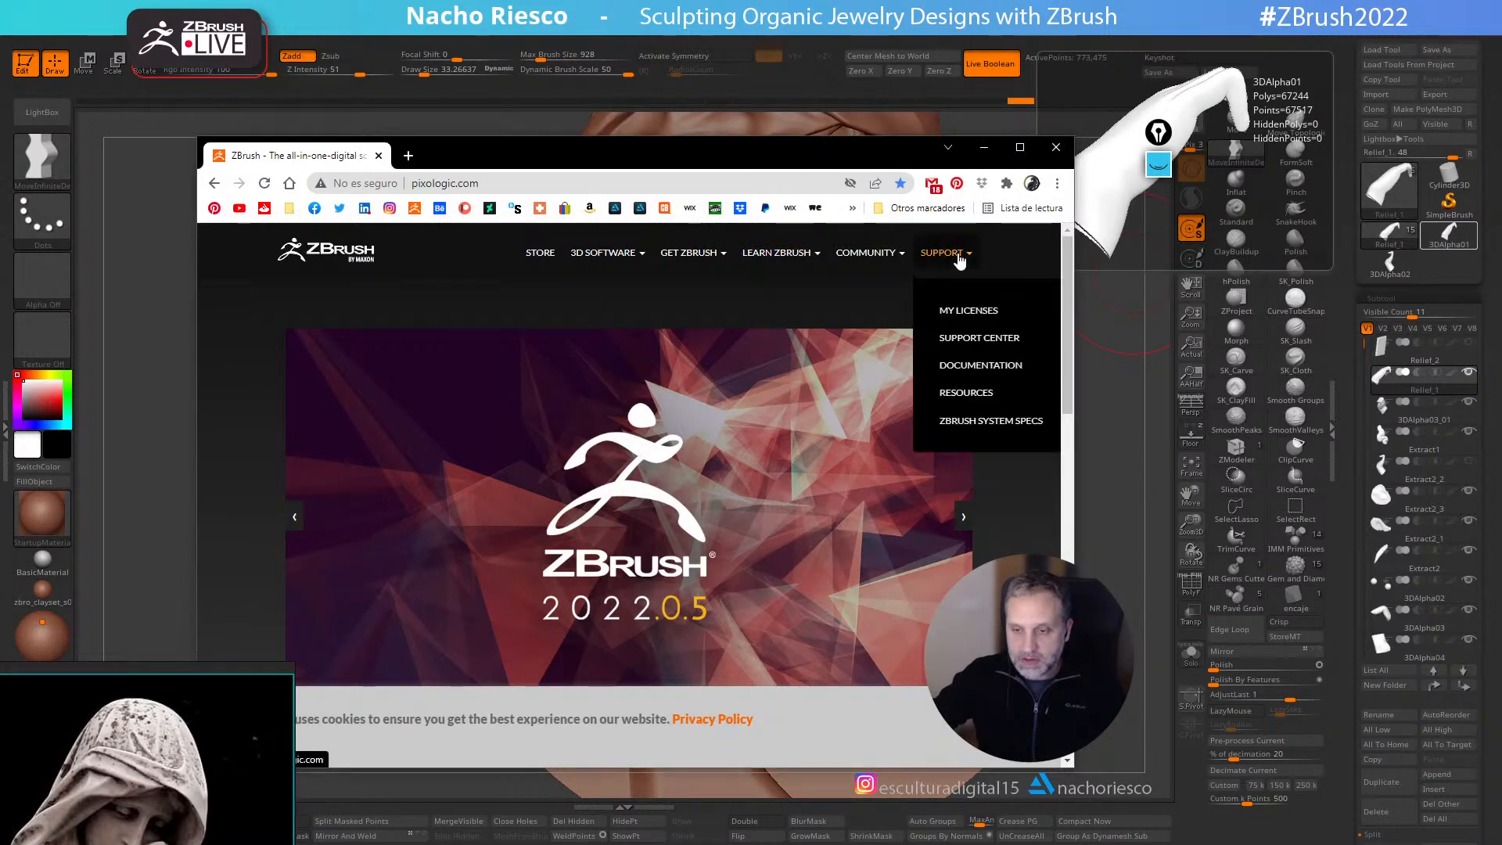
{"action": "left_click", "coordinate": [972, 394]}
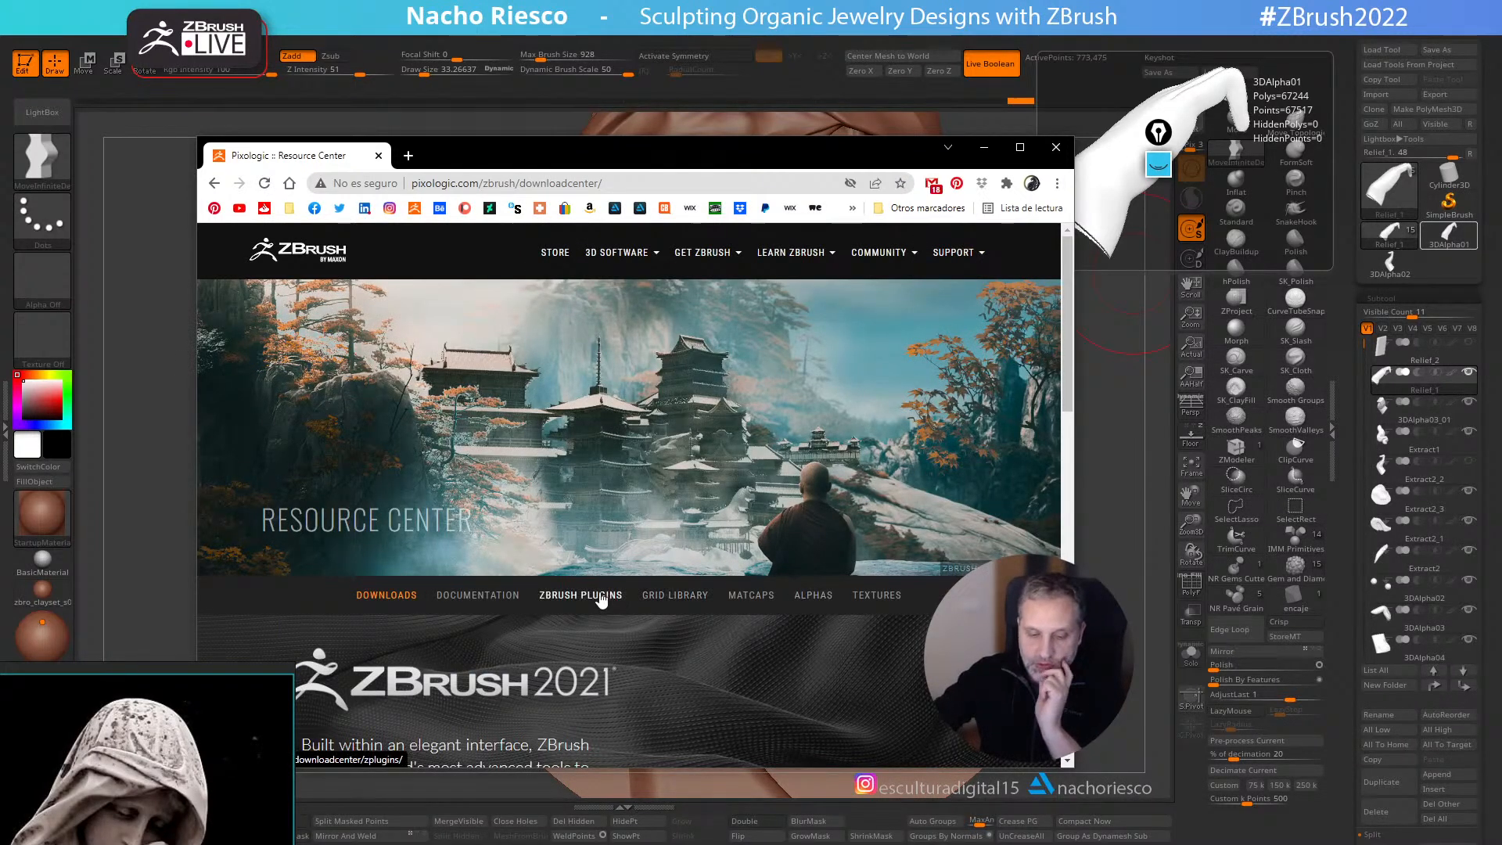
{"action": "left_click", "coordinate": [604, 597]}
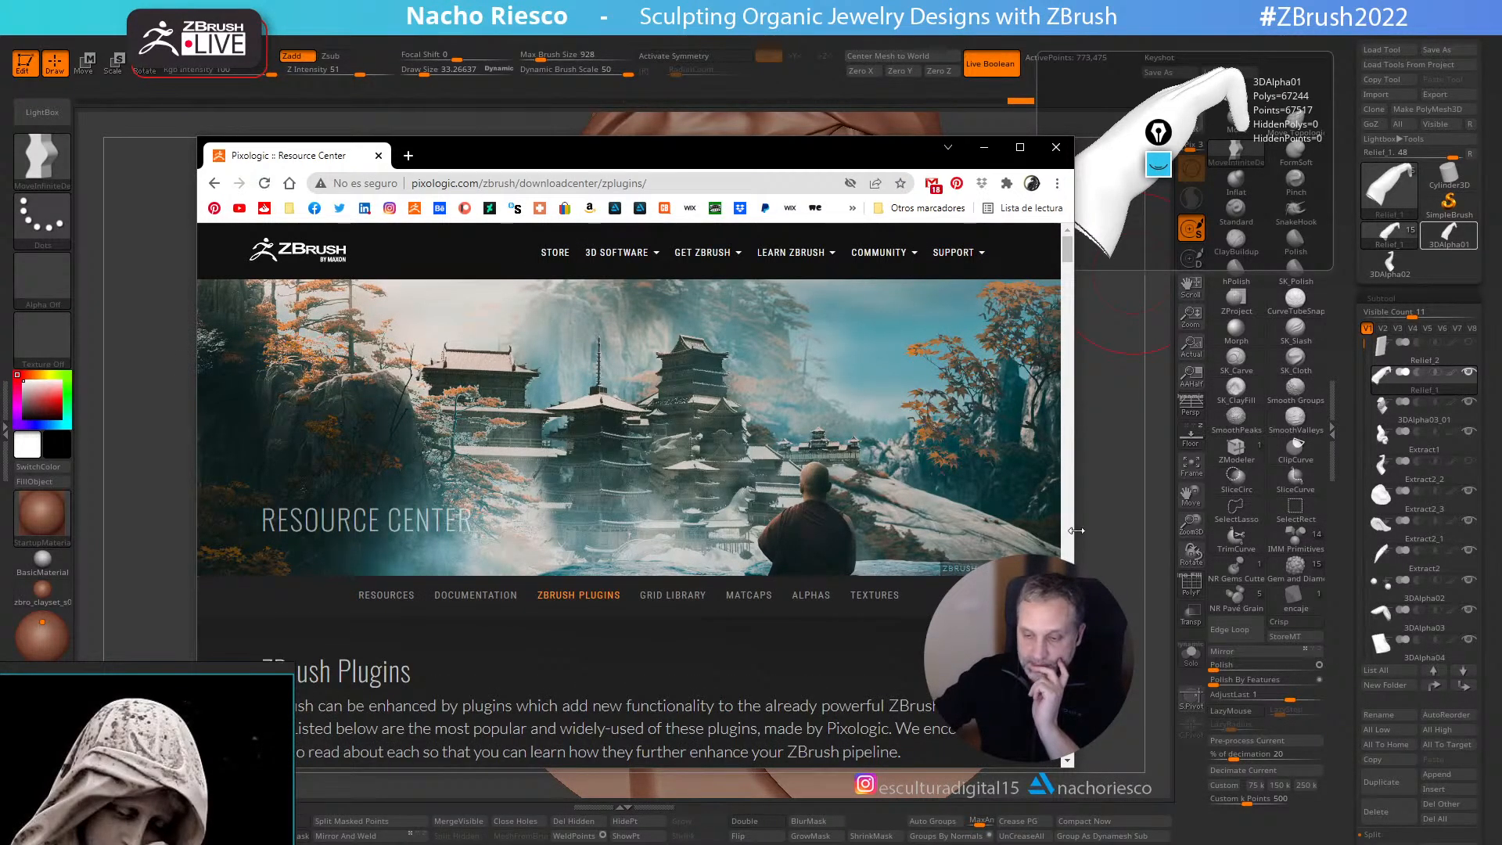
- Widen the browser window, find the DynaMesh Utility plugin among the optional downloads, and return to ZBrush
{"action": "left_click_drag", "start_coordinate": [1072, 541], "coordinate": [1270, 543]}
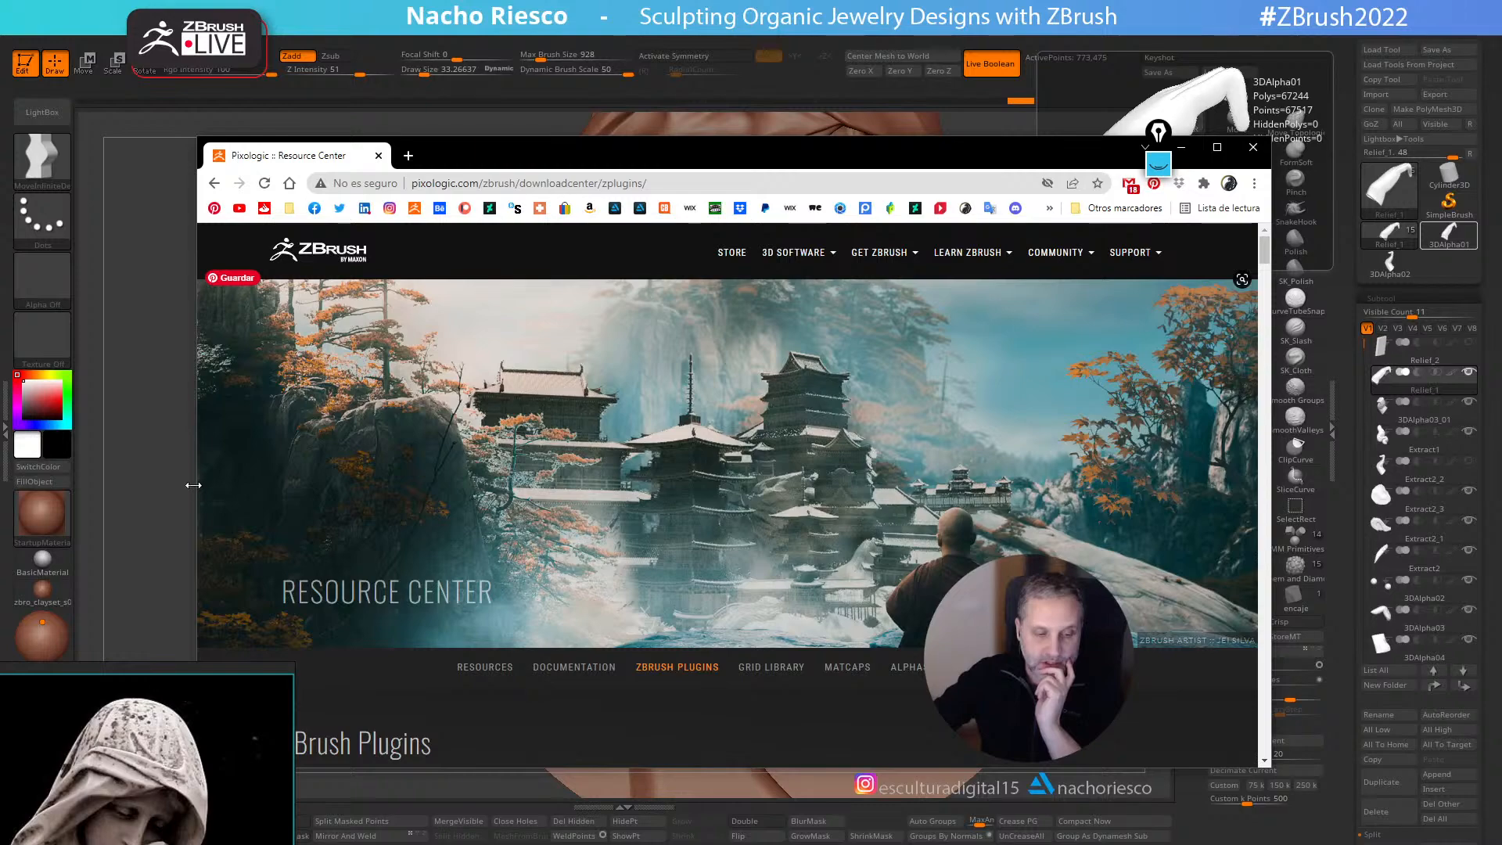
{"action": "left_click_drag", "start_coordinate": [197, 487], "coordinate": [138, 499]}
{"action": "left_click_drag", "start_coordinate": [656, 154], "coordinate": [661, 65]}
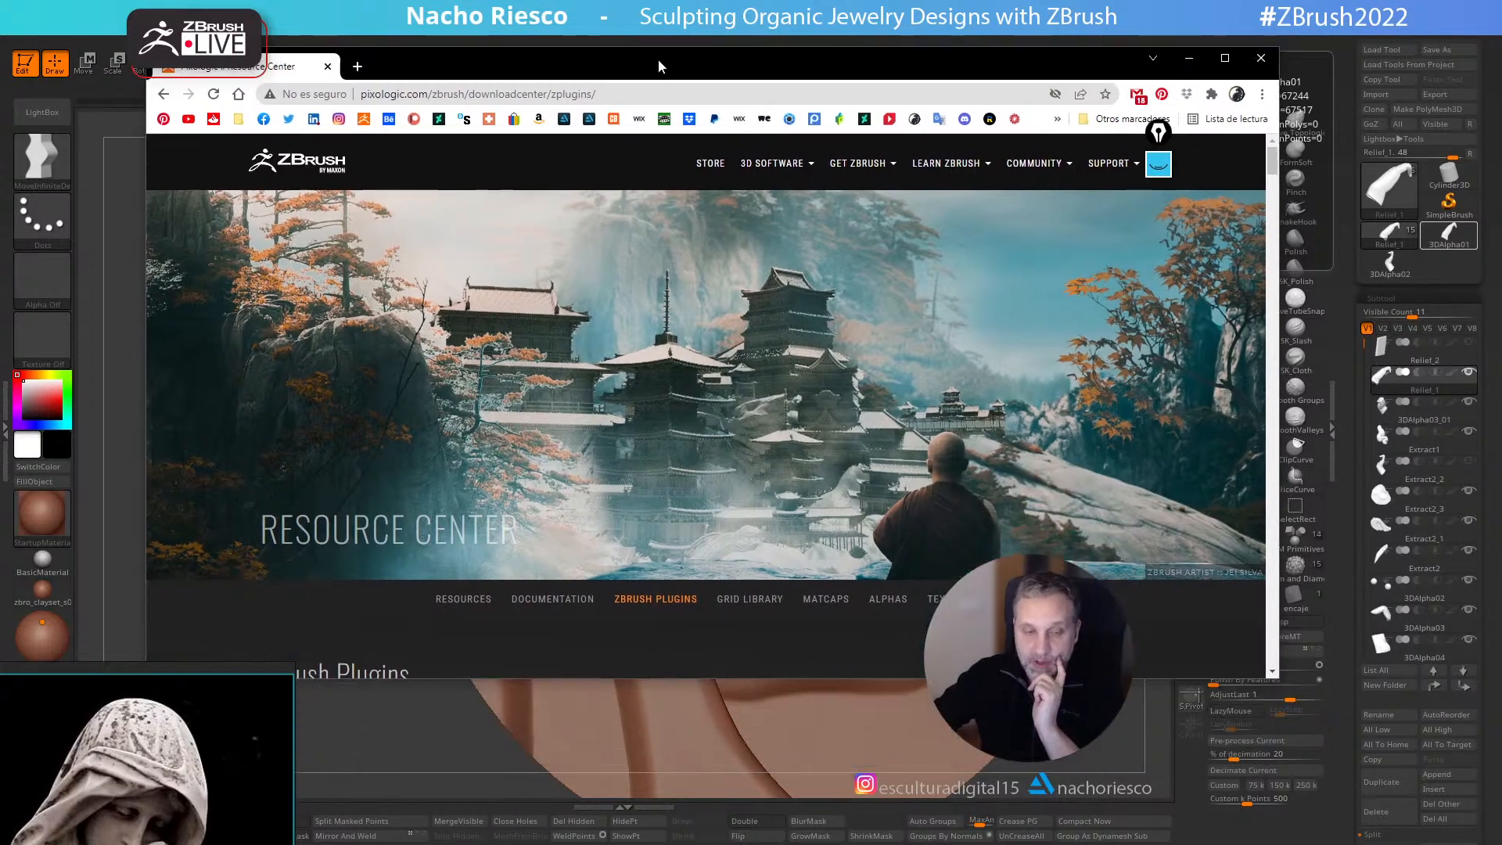
{"action": "scroll", "coordinate": [716, 416], "scroll_direction": "down", "scroll_amount": 15}
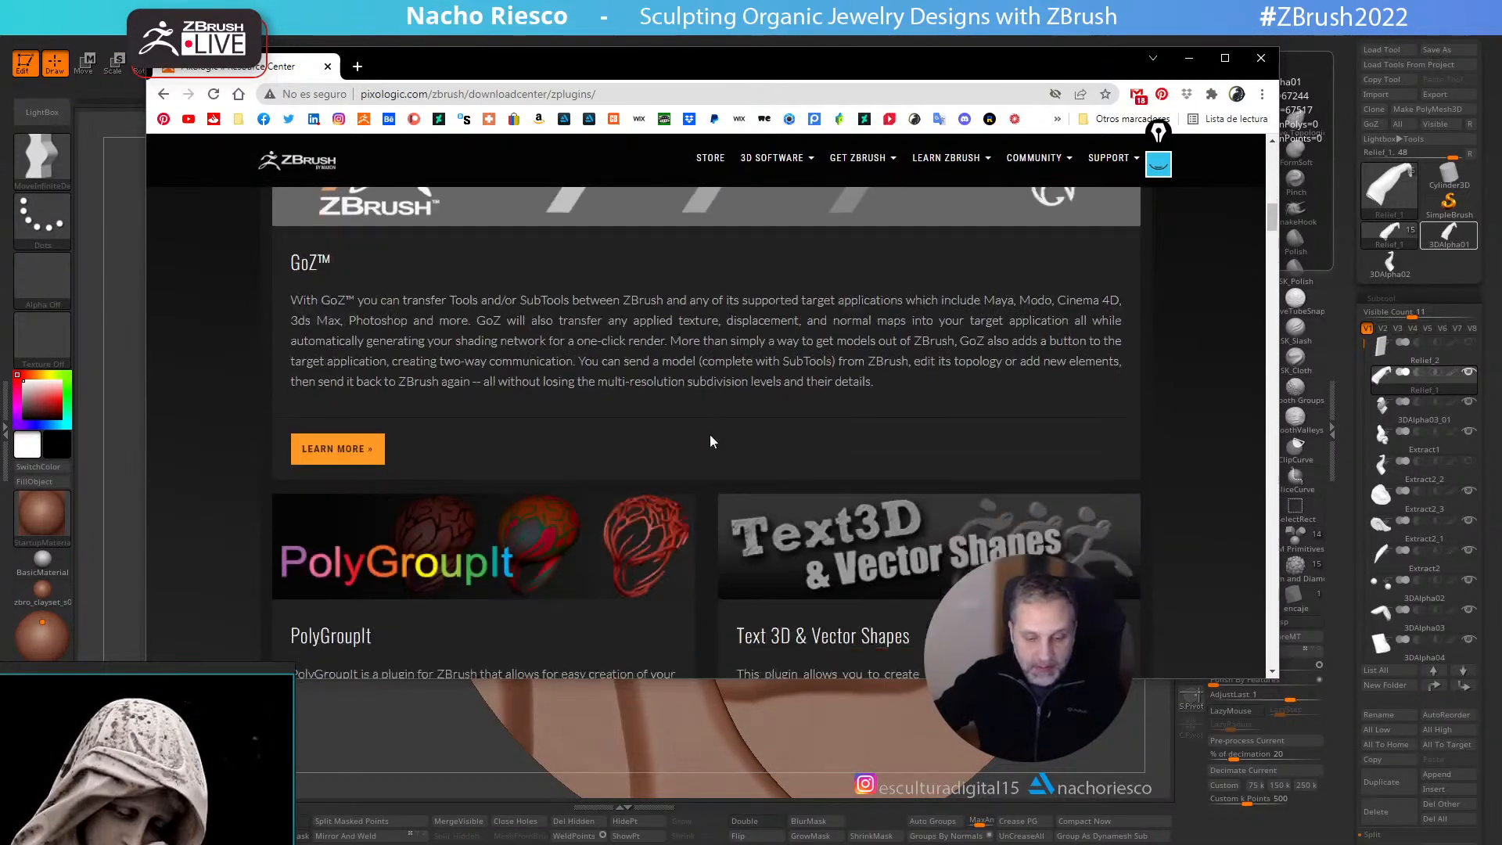
{"action": "scroll", "coordinate": [703, 444], "scroll_direction": "down", "scroll_amount": 12}
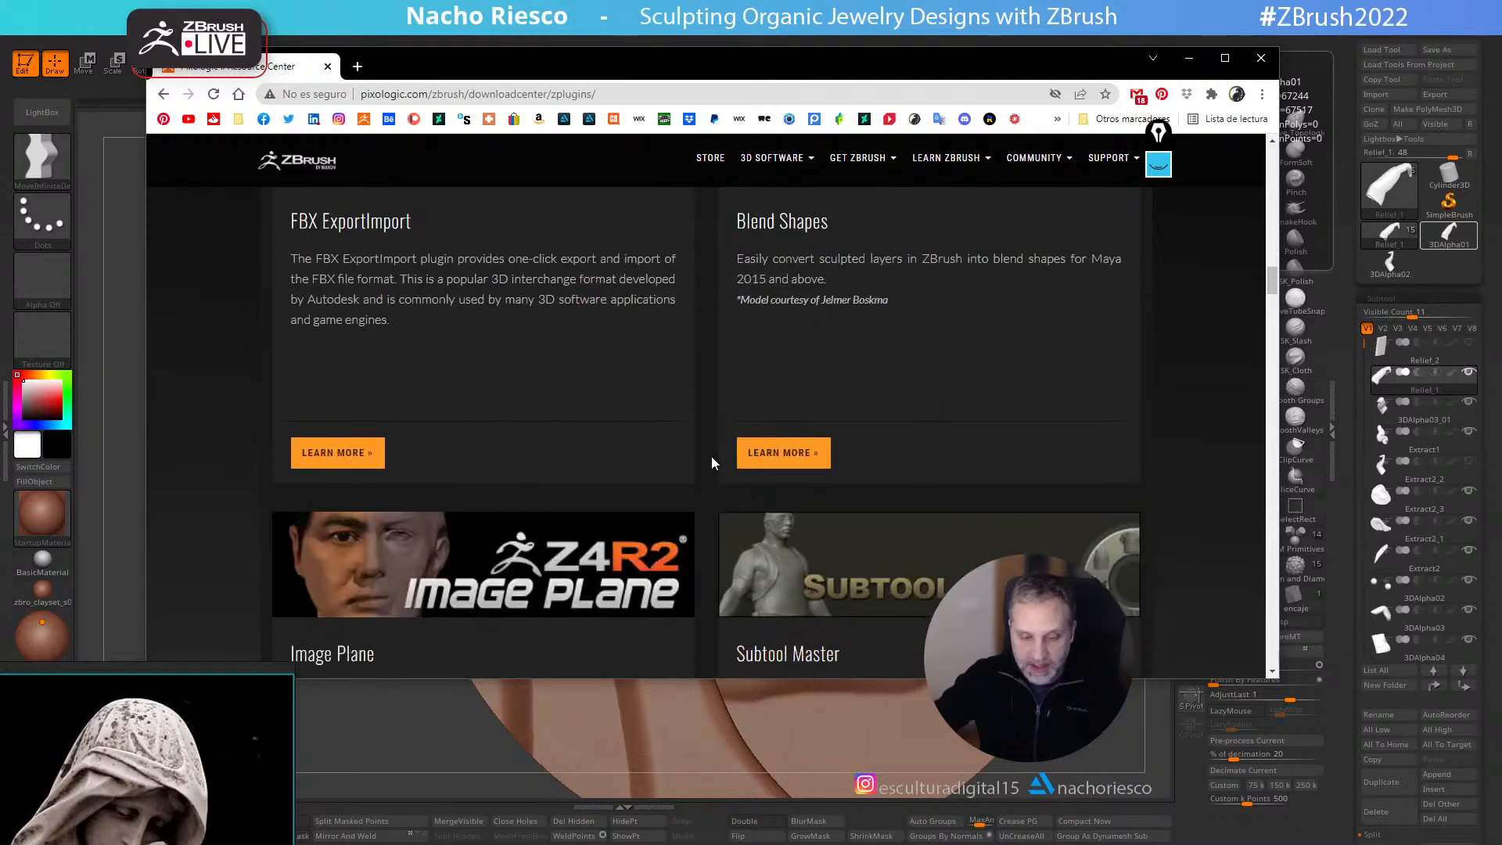
{"action": "scroll", "coordinate": [712, 465], "scroll_direction": "down", "scroll_amount": 10}
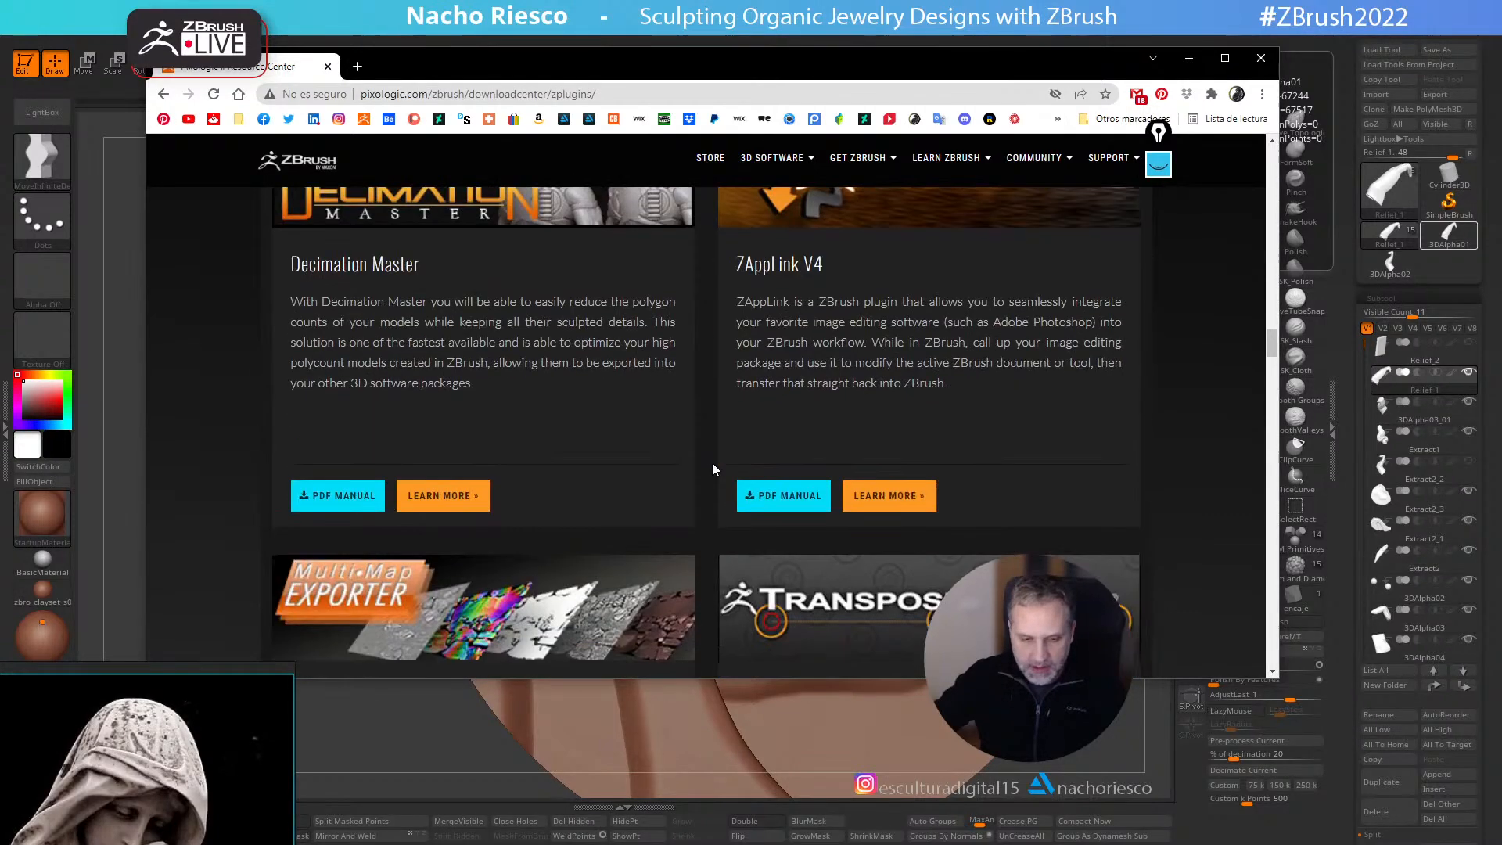
{"action": "scroll", "coordinate": [712, 463], "scroll_direction": "down", "scroll_amount": 8}
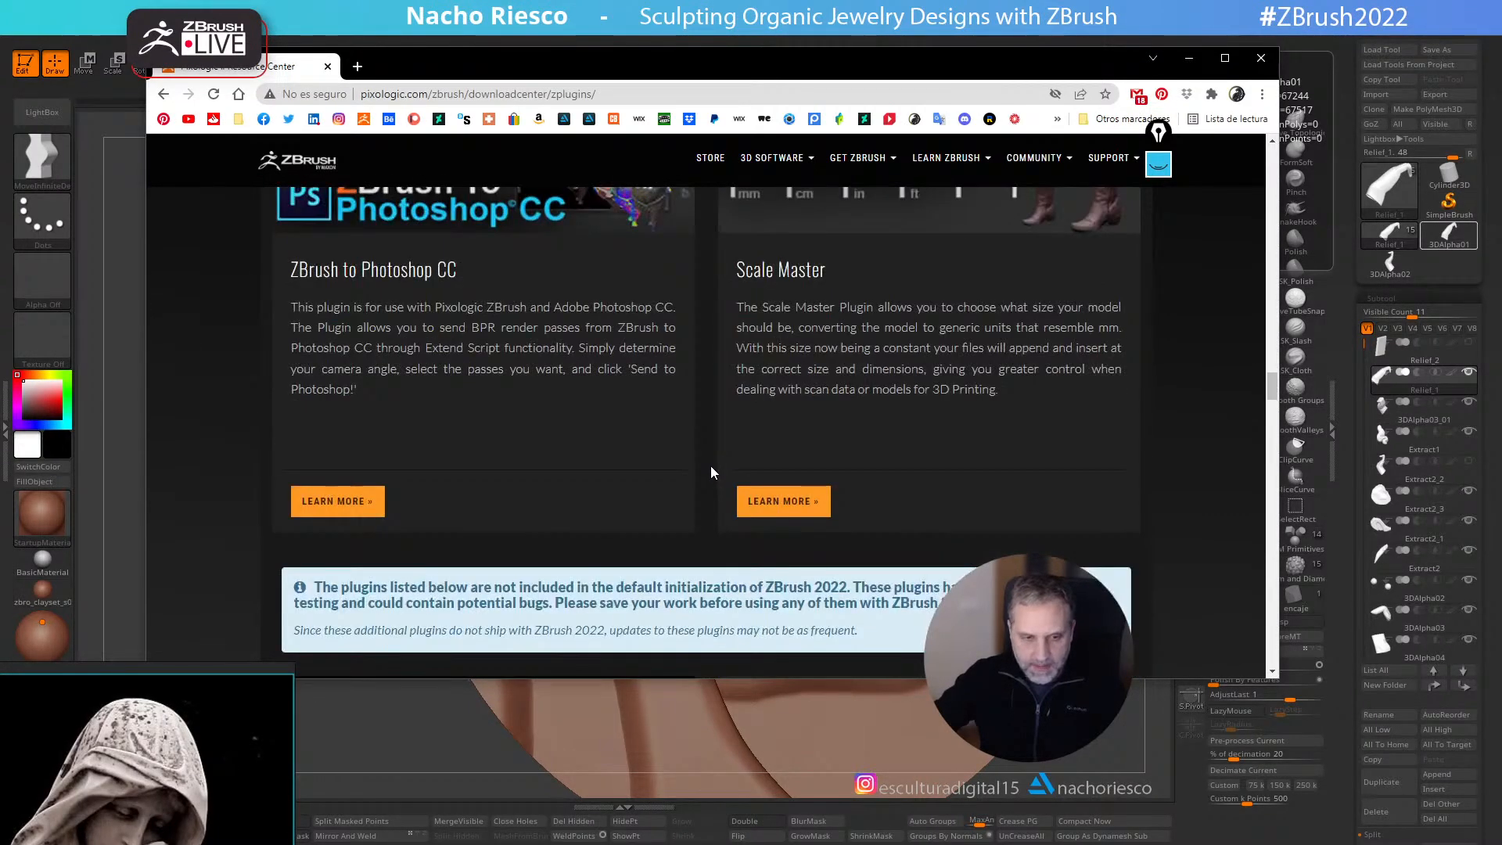
{"action": "scroll", "coordinate": [711, 466], "scroll_direction": "down", "scroll_amount": 10}
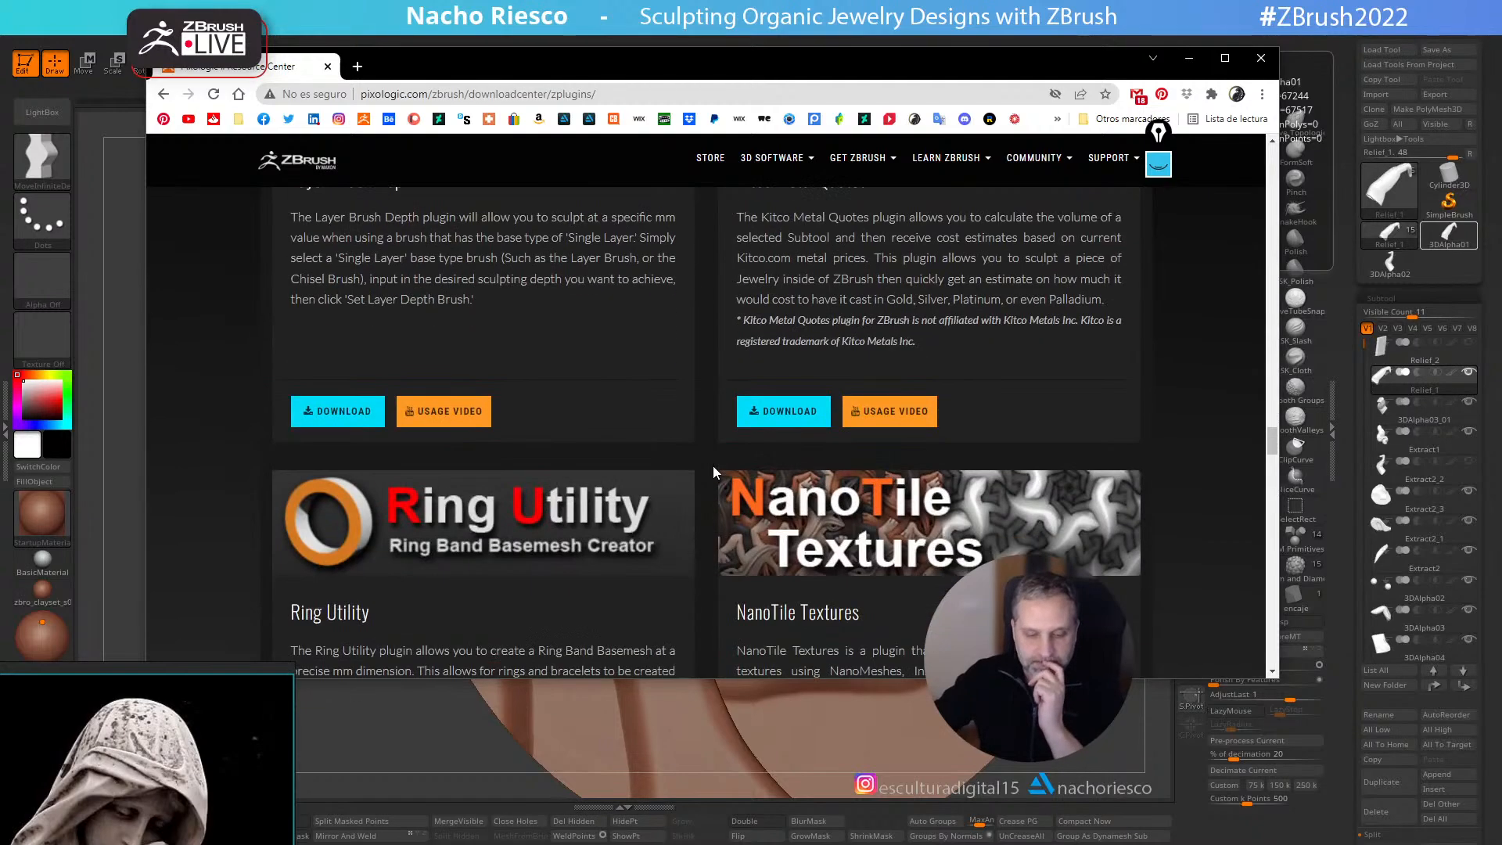
{"action": "scroll", "coordinate": [711, 476], "scroll_direction": "down", "scroll_amount": 10}
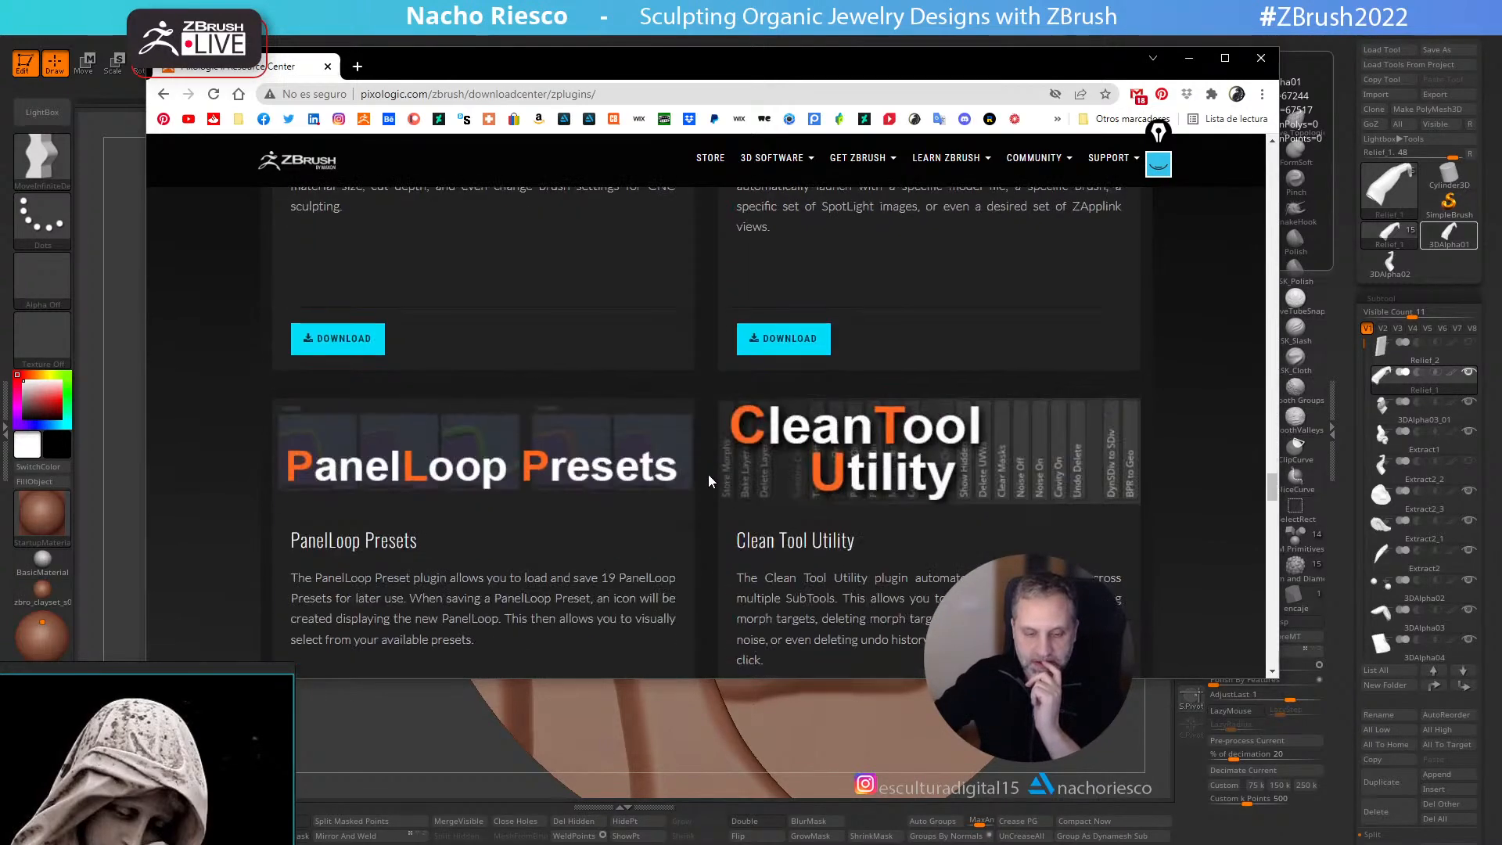
{"action": "scroll", "coordinate": [708, 477], "scroll_direction": "down", "scroll_amount": 7}
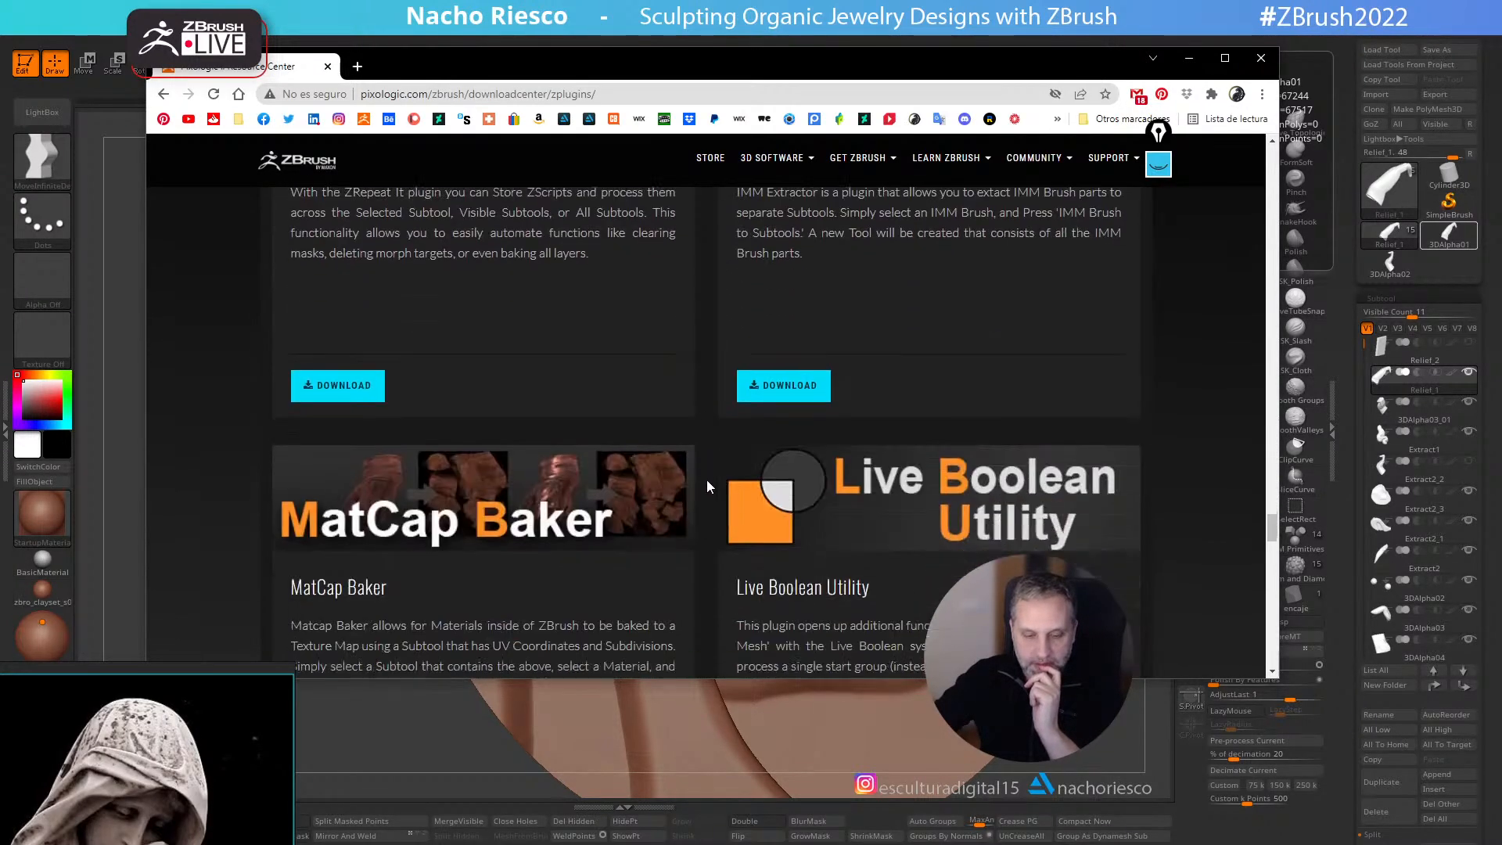
{"action": "scroll", "coordinate": [707, 482], "scroll_direction": "down", "scroll_amount": 5}
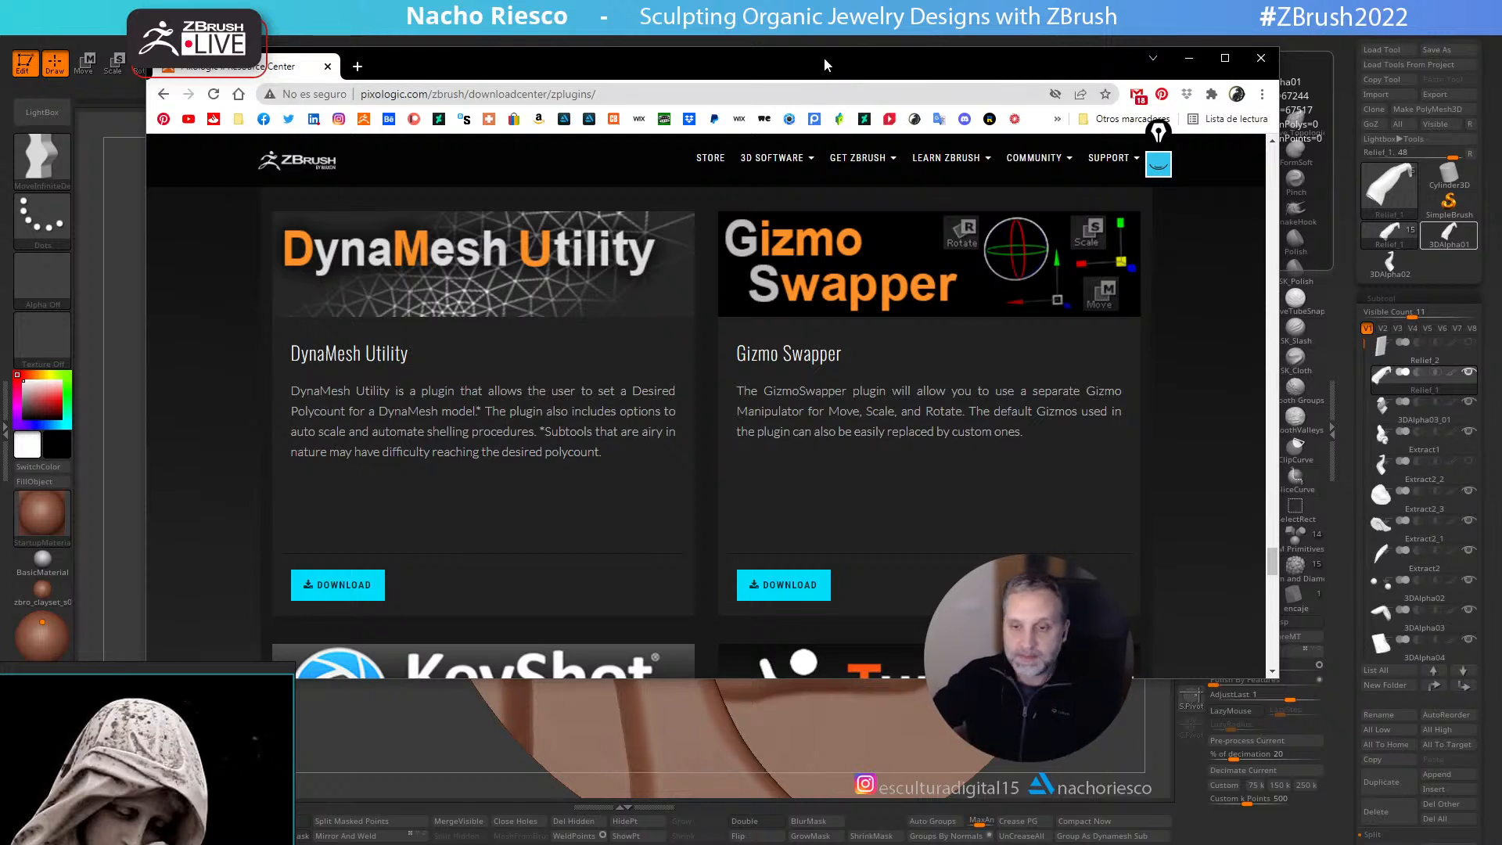
{"action": "left_click_drag", "start_coordinate": [811, 64], "coordinate": [804, 70]}
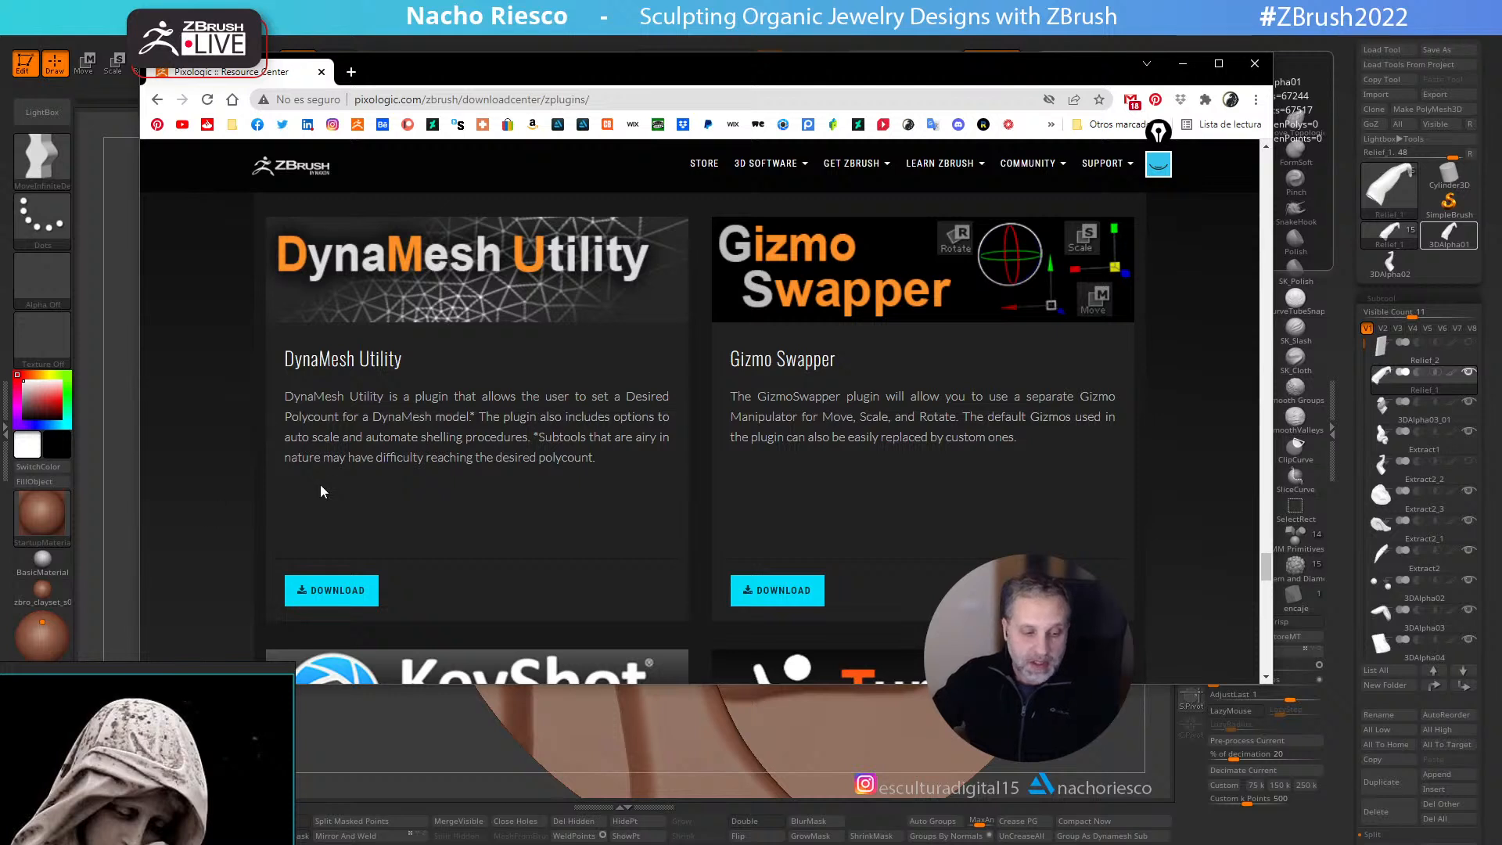
{"action": "left_click", "coordinate": [1180, 62]}
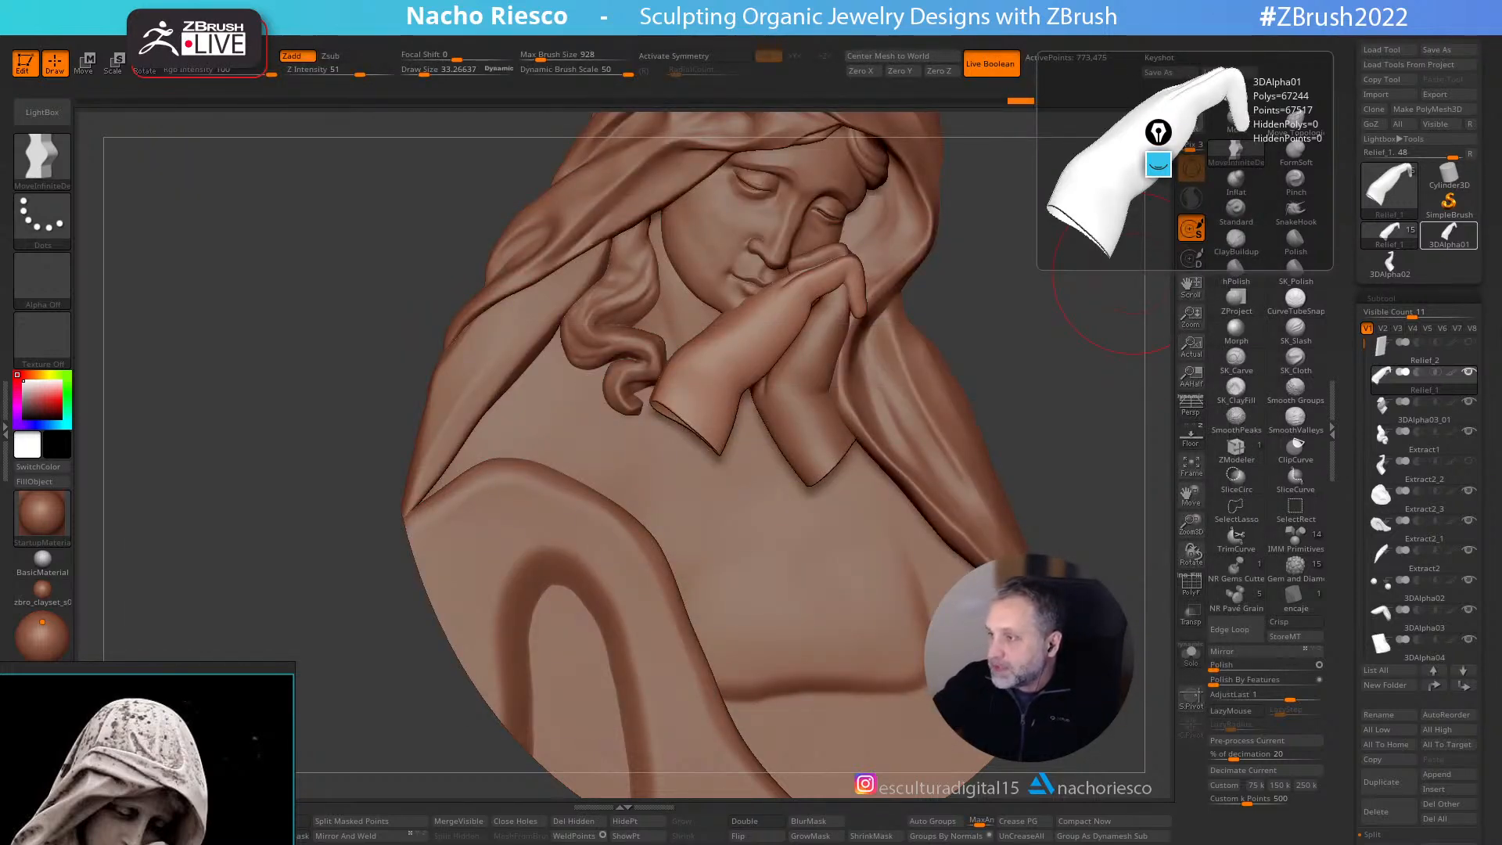
- Adjust the first hand's finger depth from the side with the Move brush at a draw size of about 28, then select the second hand
{"action": "left_click_drag", "start_coordinate": [1064, 400], "coordinate": [1039, 372]}
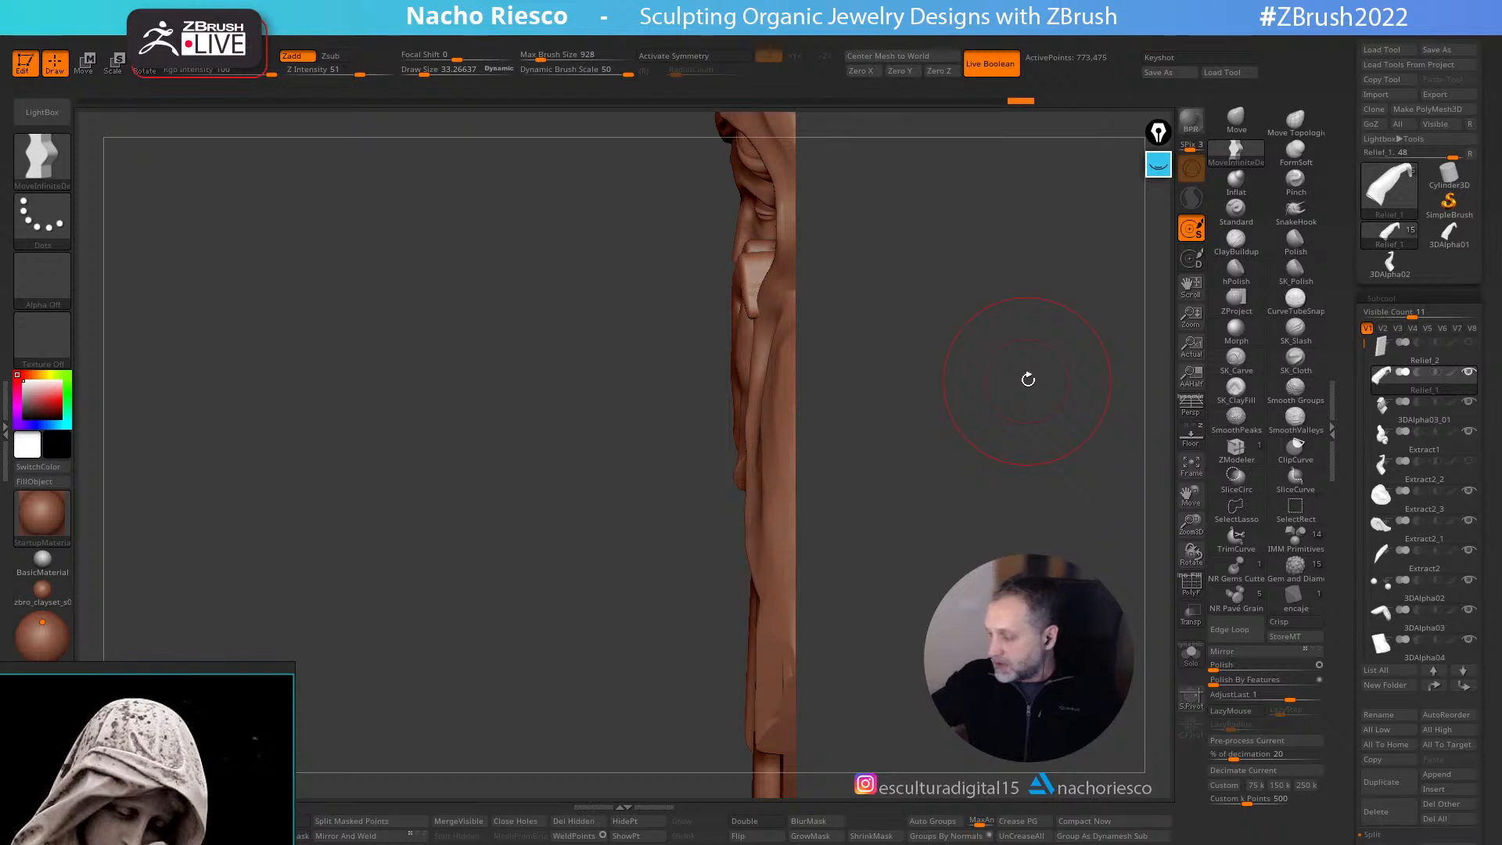
{"action": "mouse_move", "coordinate": [974, 474]}
{"action": "left_mouse_down", "text": "alt"}
{"action": "mouse_move", "coordinate": [971, 673]}
{"action": "mouse_move", "coordinate": [998, 556]}
{"action": "mouse_move", "coordinate": [990, 623]}
{"action": "left_mouse_up", "text": "alt"}
{"action": "left_click", "coordinate": [1255, 120]}
{"action": "key", "text": "s"}
{"action": "left_click_drag", "start_coordinate": [749, 473], "coordinate": [732, 508]}
{"action": "left_click_drag", "start_coordinate": [926, 419], "coordinate": [839, 482]}
{"action": "left_click_drag", "start_coordinate": [739, 457], "coordinate": [770, 457]}
{"action": "left_click", "coordinate": [740, 458], "text": "alt"}
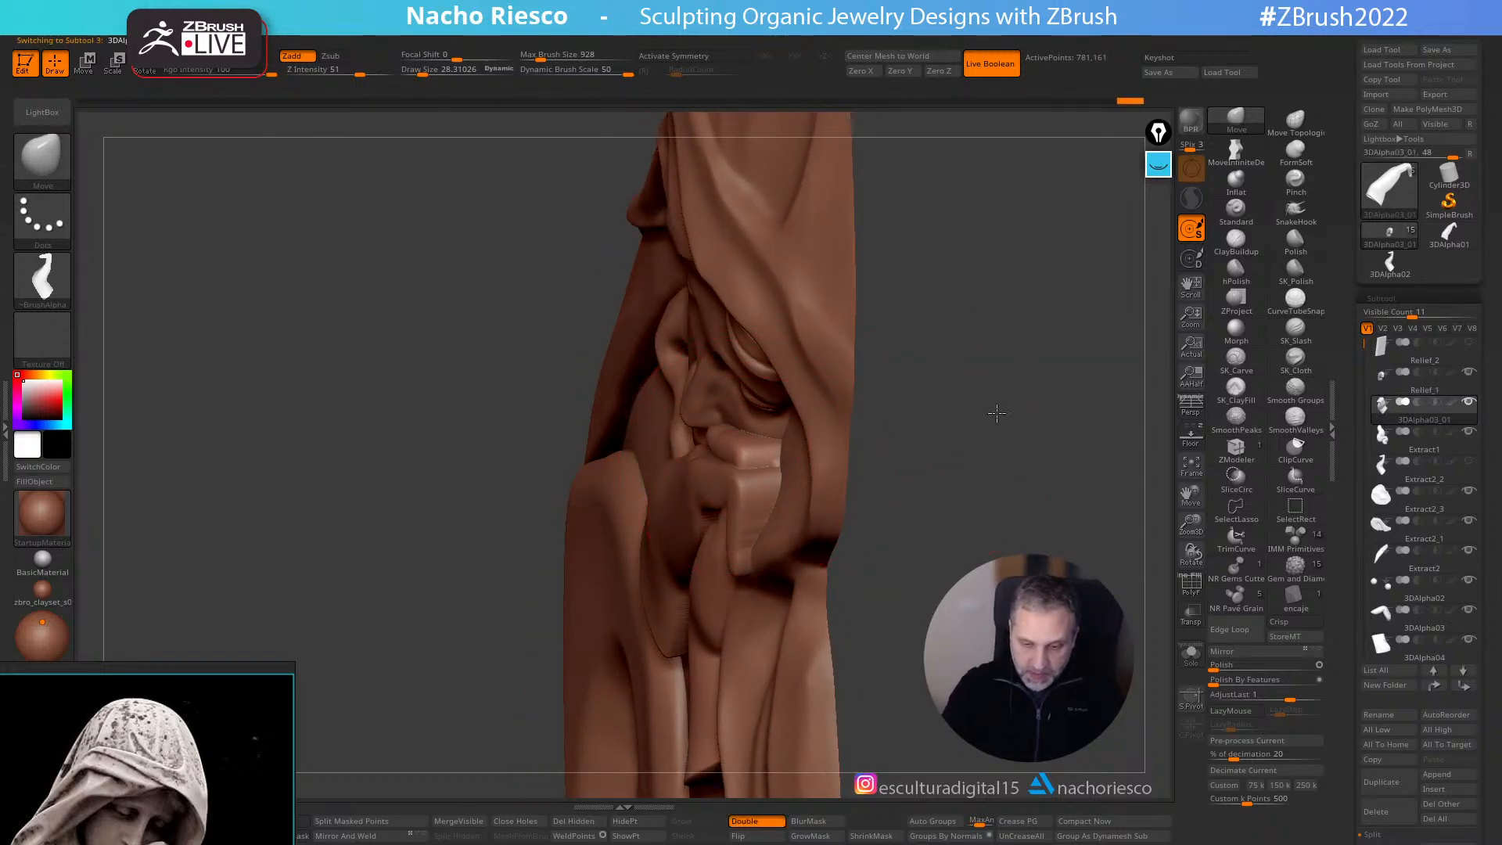
- Return to a front close-up of the hands with the full reference image placed beside the relief
{"action": "left_click_drag", "start_coordinate": [979, 426], "coordinate": [1026, 365], "text": "shift"}
{"action": "left_click_drag", "start_coordinate": [1049, 470], "coordinate": [1092, 383], "text": "alt"}
{"action": "right_click_drag", "start_coordinate": [142, 770], "coordinate": [295, 236]}
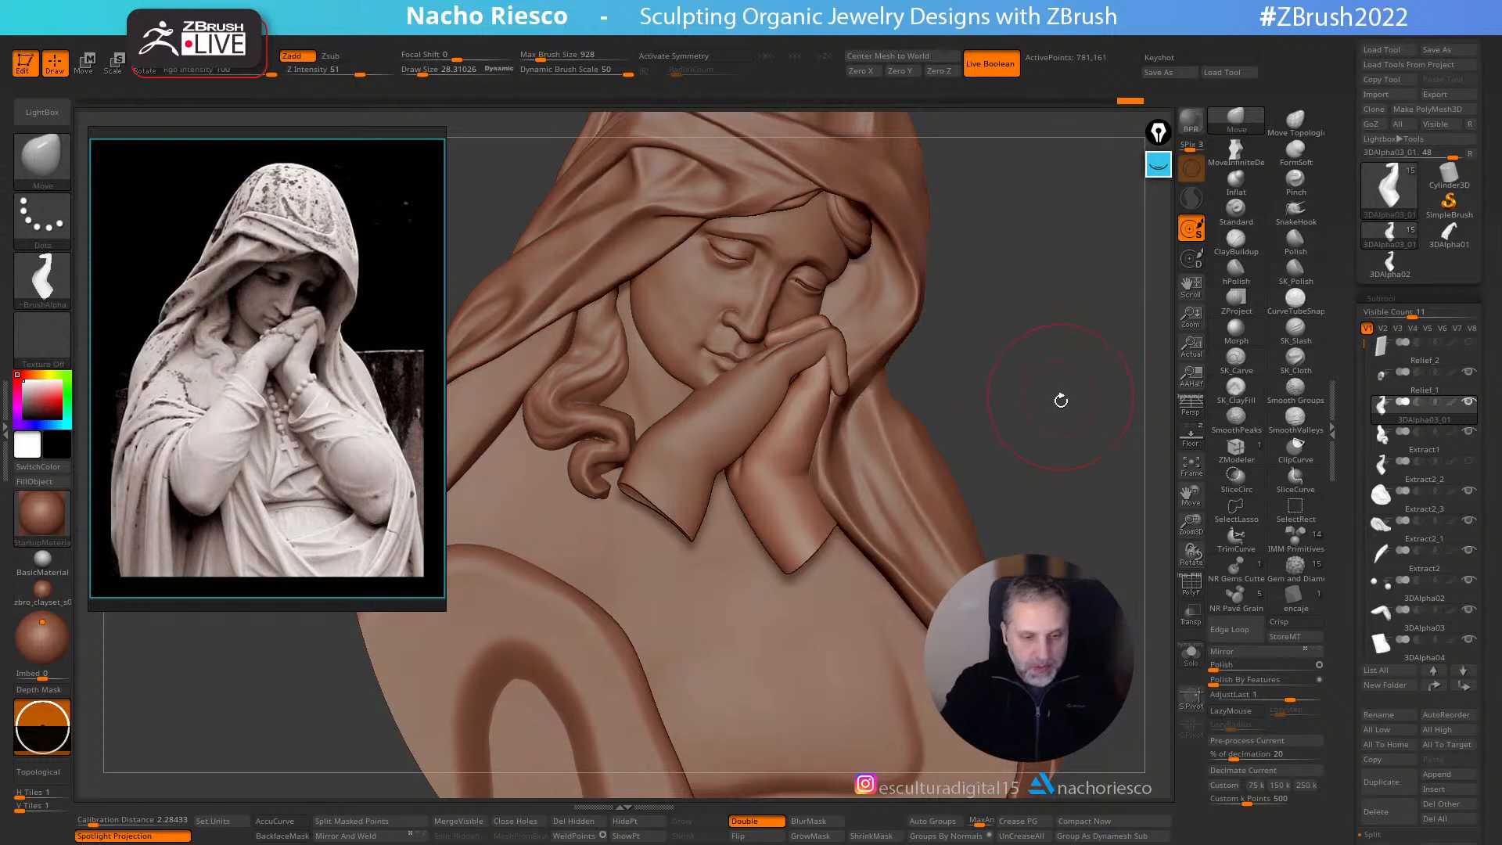
{"action": "mouse_move", "coordinate": [1059, 436]}
{"action": "left_mouse_down"}
{"action": "mouse_move", "coordinate": [1071, 404]}
{"action": "mouse_move", "coordinate": [1047, 337]}
{"action": "left_mouse_up"}
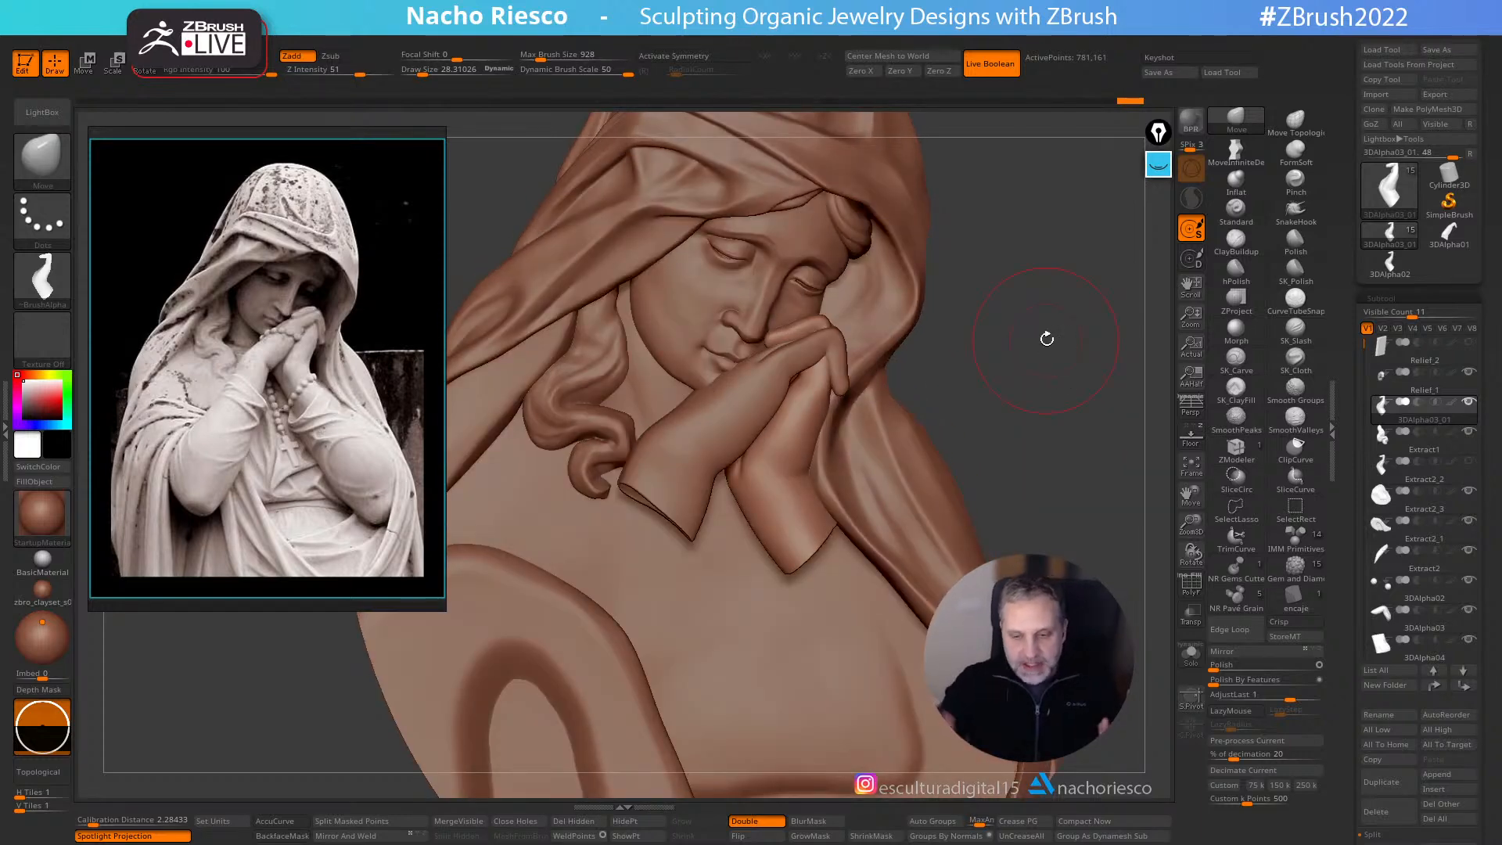
{"action": "left_click_drag", "start_coordinate": [1053, 436], "coordinate": [1096, 548]}
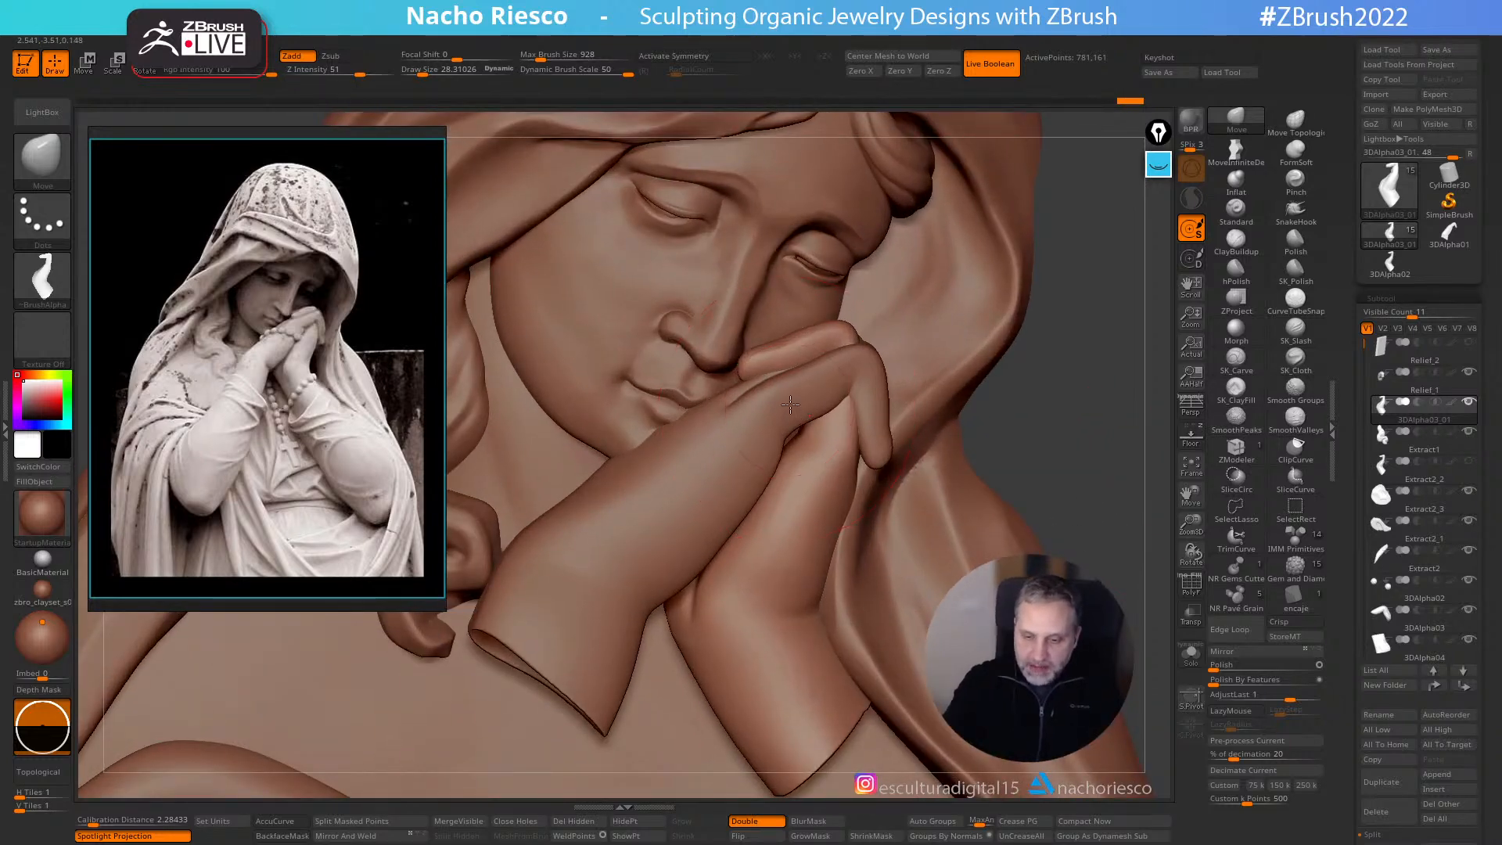
- Select the front hand relief and carve a crease at its wrist over the reference with SK_Slash, draw size about 18
{"action": "left_click", "coordinate": [775, 419], "text": "alt"}
{"action": "left_click", "coordinate": [1250, 398]}
{"action": "key", "text": "s"}
{"action": "left_click_drag", "start_coordinate": [814, 417], "coordinate": [803, 416]}
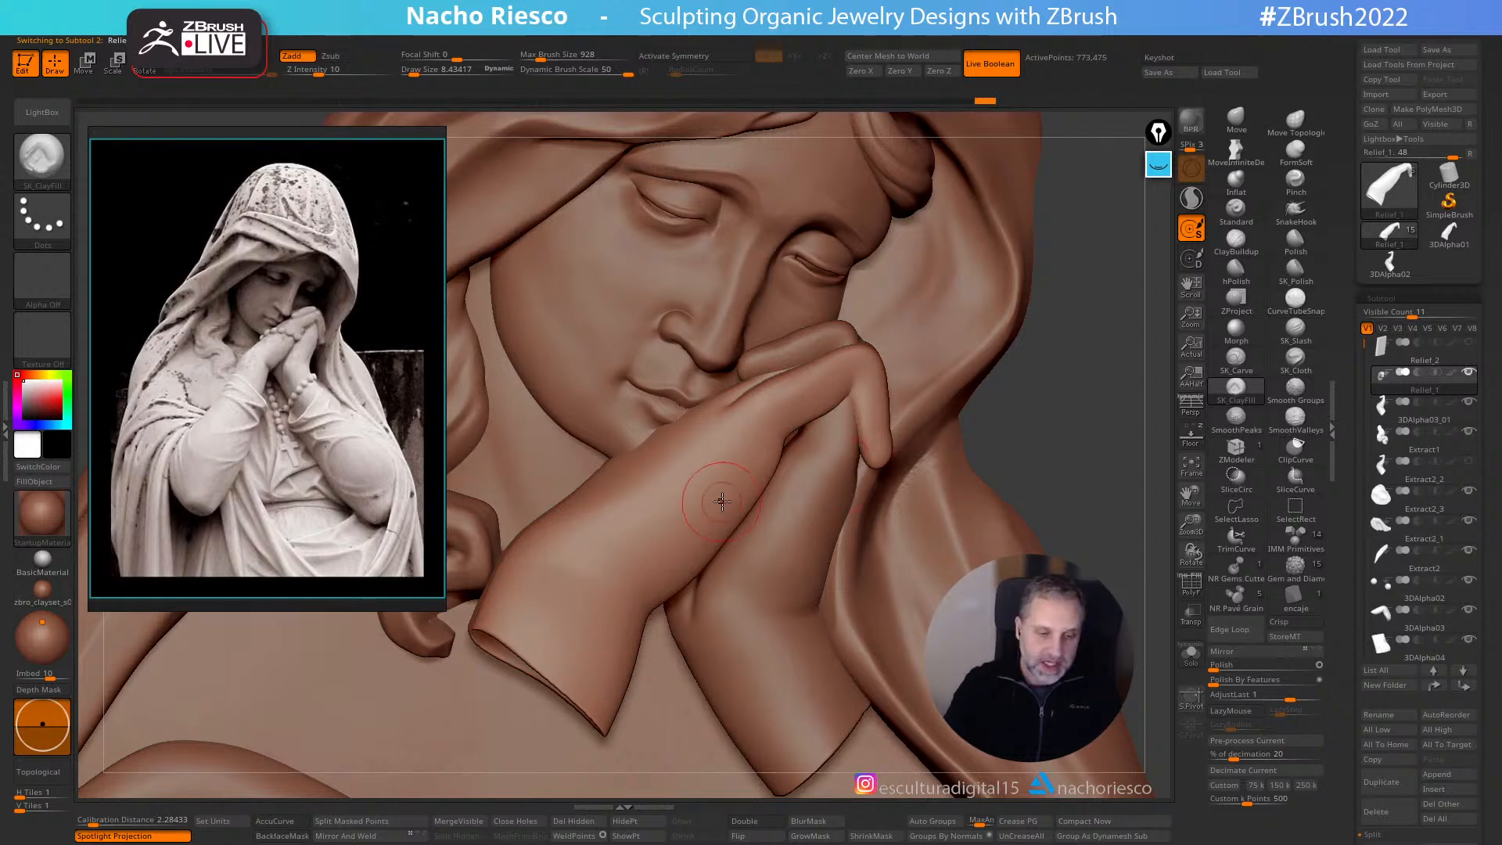
{"action": "left_click", "coordinate": [1191, 436]}
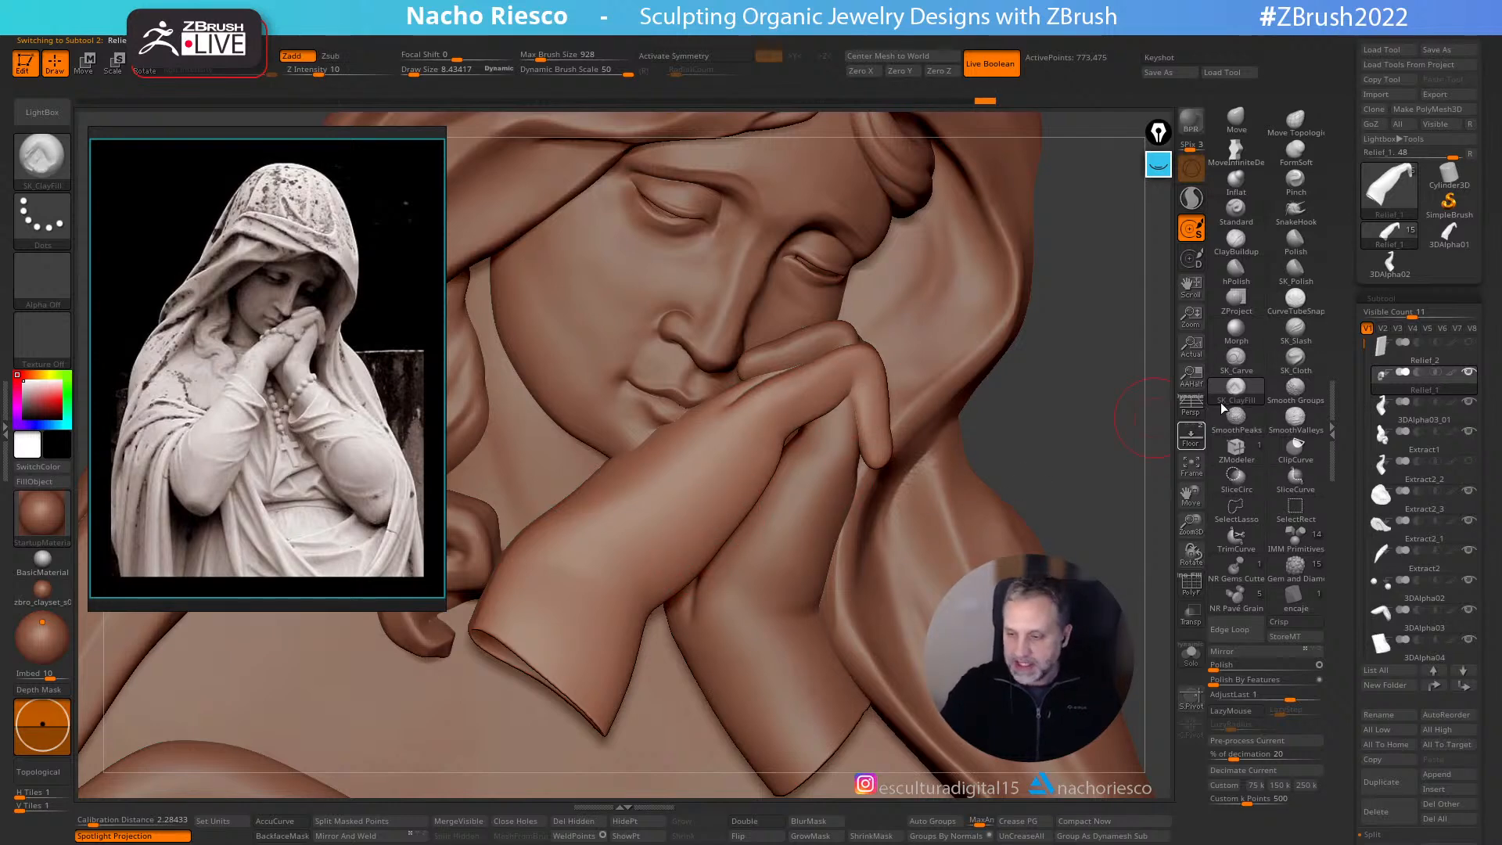
{"action": "left_click", "coordinate": [1296, 328]}
{"action": "key", "text": "s"}
{"action": "left_click_drag", "start_coordinate": [668, 602], "coordinate": [671, 603]}
{"action": "left_click_drag", "start_coordinate": [635, 599], "coordinate": [661, 655]}
{"action": "mouse_move", "coordinate": [630, 597]}
{"action": "left_mouse_down"}
{"action": "mouse_move", "coordinate": [660, 631]}
{"action": "mouse_move", "coordinate": [654, 664]}
{"action": "left_mouse_up"}
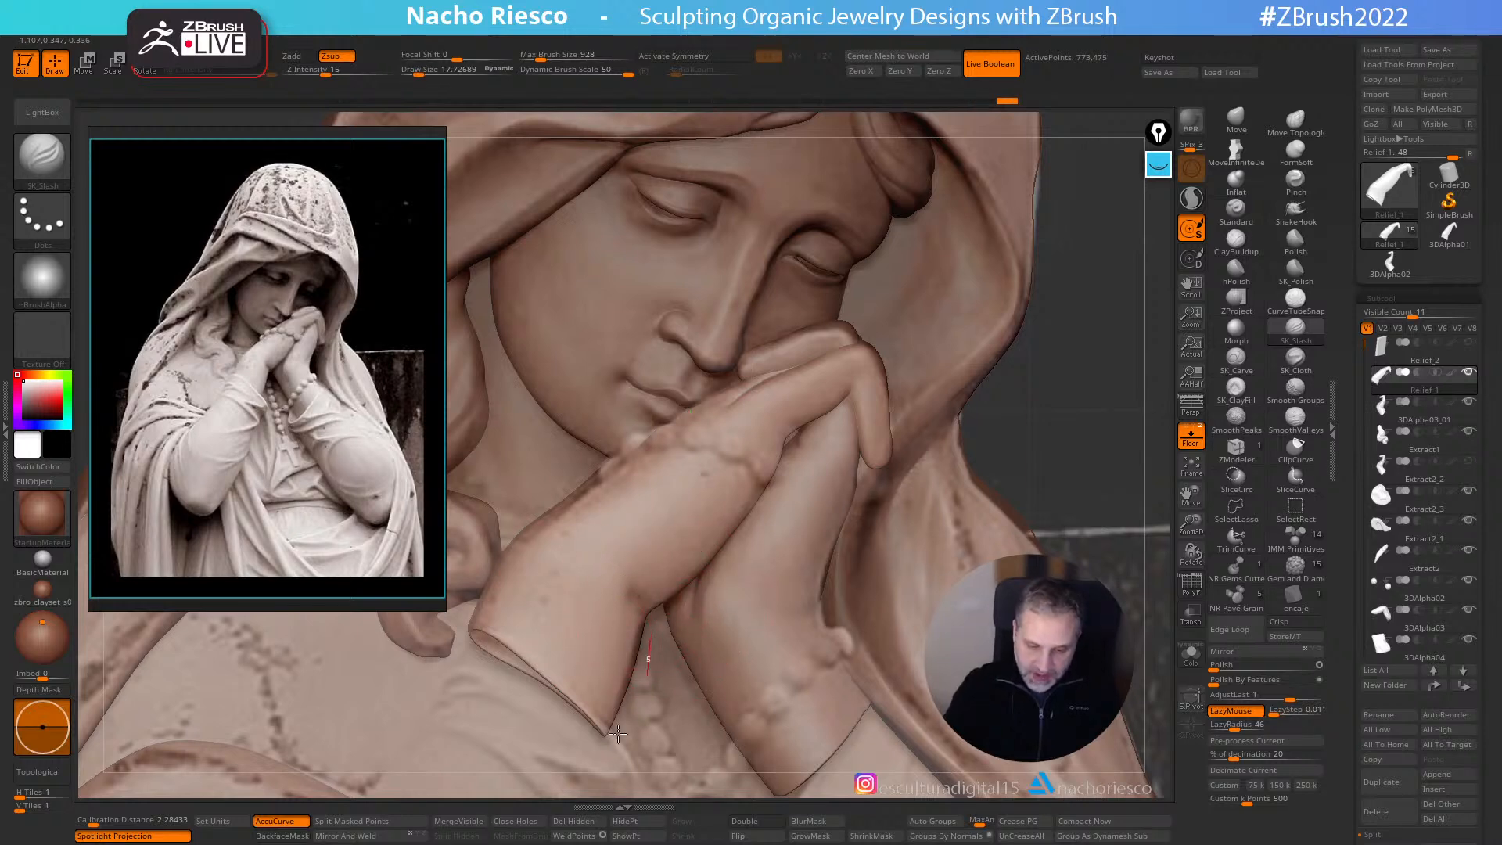
- Hide the reference overlay, recut the front hand's wrist crease and soften it with SmoothPeaks at a draw size of about 14
{"action": "left_click", "coordinate": [1191, 436]}
{"action": "left_click_drag", "start_coordinate": [1099, 374], "coordinate": [1119, 410]}
{"action": "left_click_drag", "start_coordinate": [633, 596], "coordinate": [682, 720]}
{"action": "left_click_drag", "start_coordinate": [638, 592], "coordinate": [673, 610], "text": "shift"}
{"action": "left_click_drag", "start_coordinate": [1045, 414], "coordinate": [1099, 436]}
{"action": "left_click", "coordinate": [1245, 423], "text": "shift"}
{"action": "left_click", "coordinate": [1244, 422], "text": "shift"}
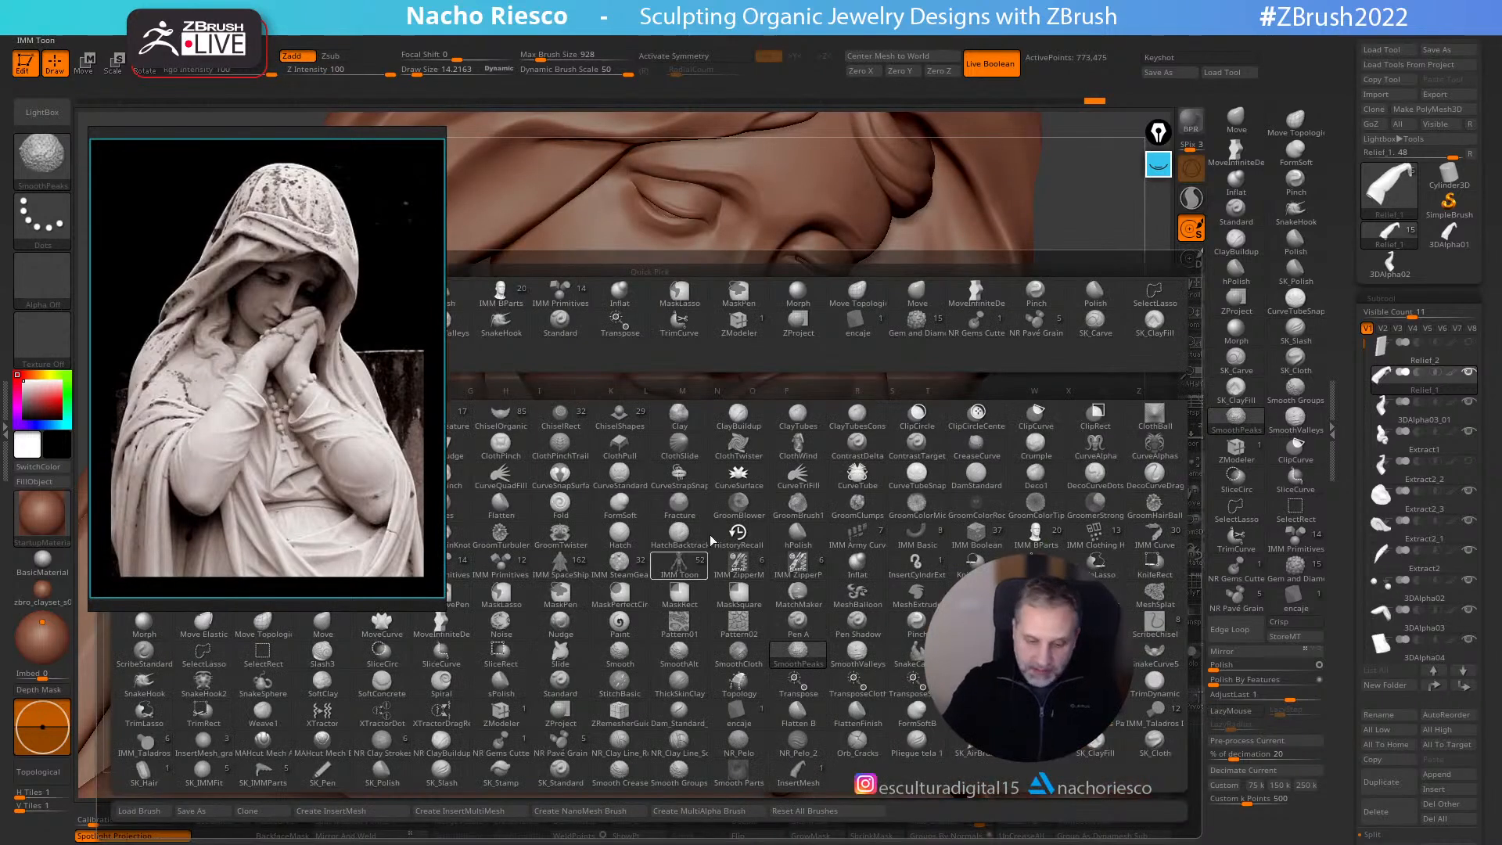
{"action": "left_click_drag", "start_coordinate": [635, 594], "coordinate": [635, 586], "text": "shift"}
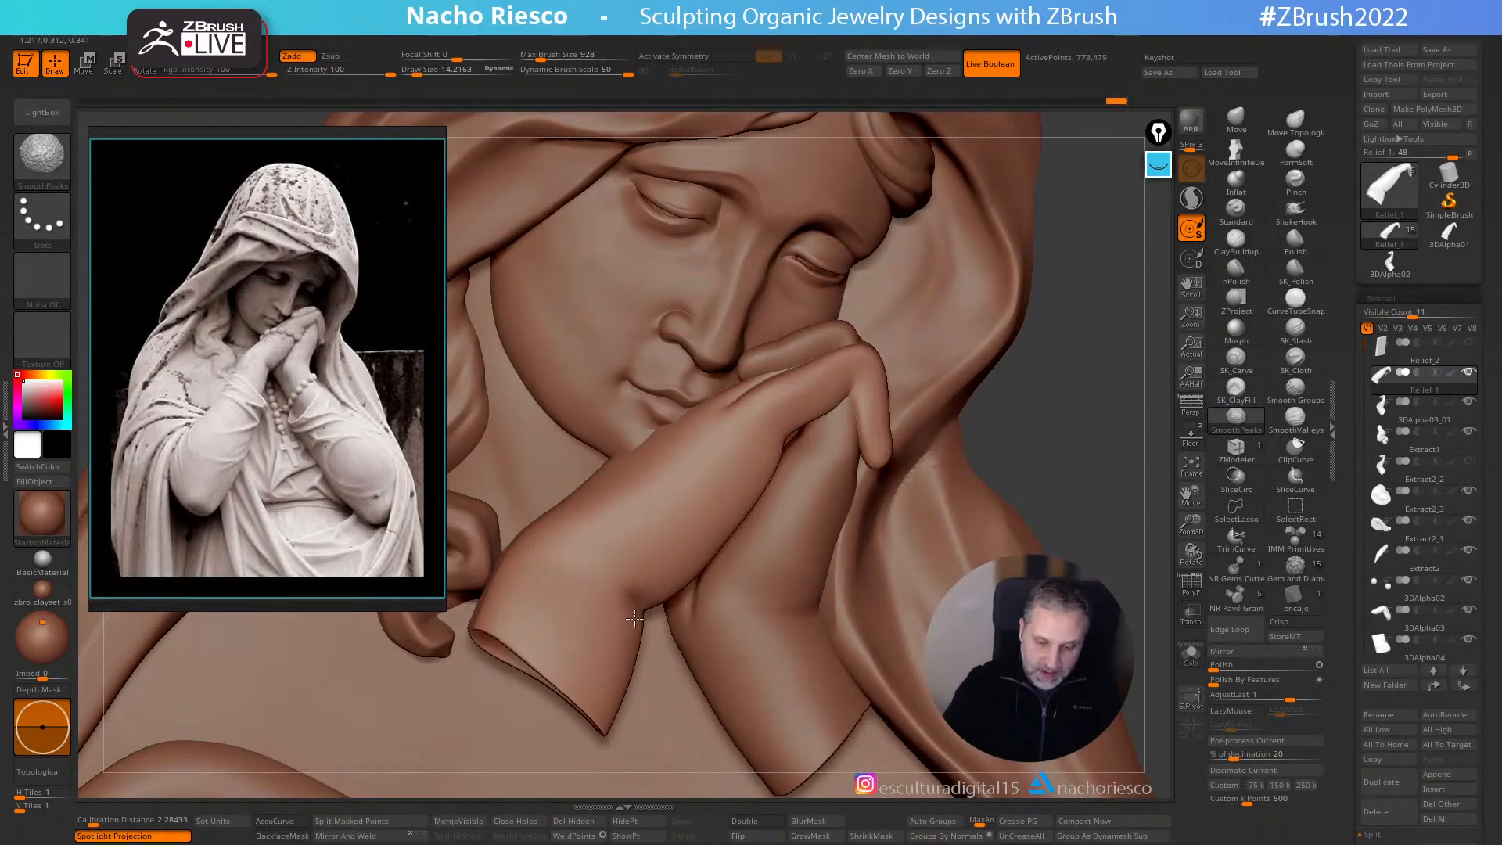
- Insert an IMM Primitives cylinder just below the front hand's wrist and split it off as a separate subtool
{"action": "mouse_move", "coordinate": [1057, 352]}
{"action": "left_mouse_down", "text": "alt"}
{"action": "mouse_move", "coordinate": [1097, 398]}
{"action": "mouse_move", "coordinate": [1087, 435]}
{"action": "mouse_move", "coordinate": [1093, 377]}
{"action": "mouse_move", "coordinate": [1046, 438]}
{"action": "mouse_move", "coordinate": [1060, 540]}
{"action": "mouse_move", "coordinate": [1043, 422]}
{"action": "mouse_move", "coordinate": [1104, 445]}
{"action": "mouse_move", "coordinate": [1092, 538]}
{"action": "mouse_move", "coordinate": [1077, 451]}
{"action": "mouse_move", "coordinate": [1080, 540]}
{"action": "mouse_move", "coordinate": [1099, 461]}
{"action": "mouse_move", "coordinate": [1087, 407]}
{"action": "mouse_move", "coordinate": [1137, 434]}
{"action": "left_mouse_up", "text": "alt"}
{"action": "left_click_drag", "start_coordinate": [1037, 501], "coordinate": [1051, 532], "text": "alt"}
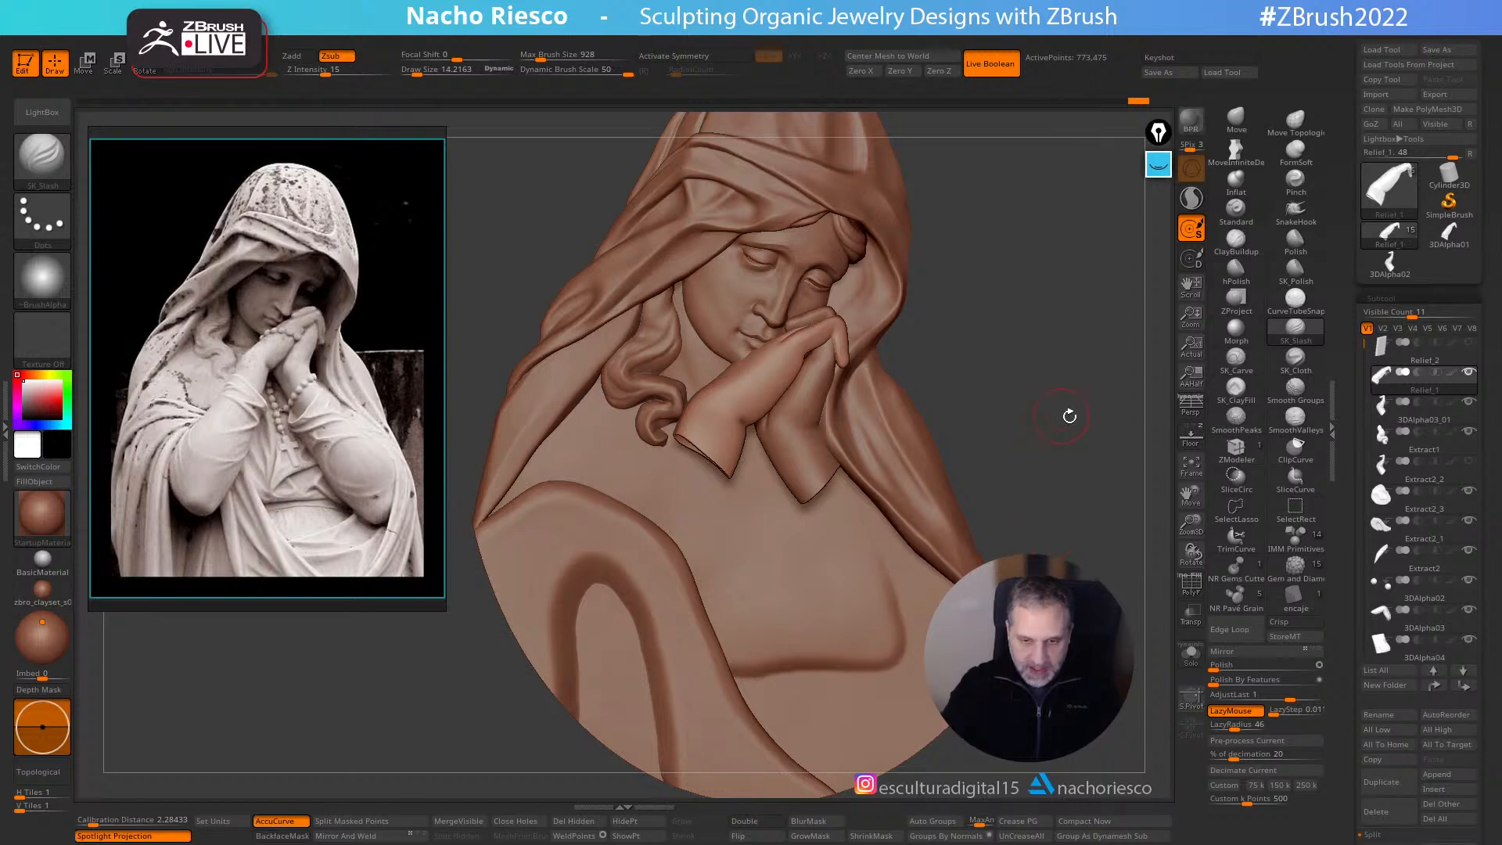
{"action": "left_click_drag", "start_coordinate": [1063, 415], "coordinate": [1000, 448]}
{"action": "left_click_drag", "start_coordinate": [1063, 404], "coordinate": [992, 422]}
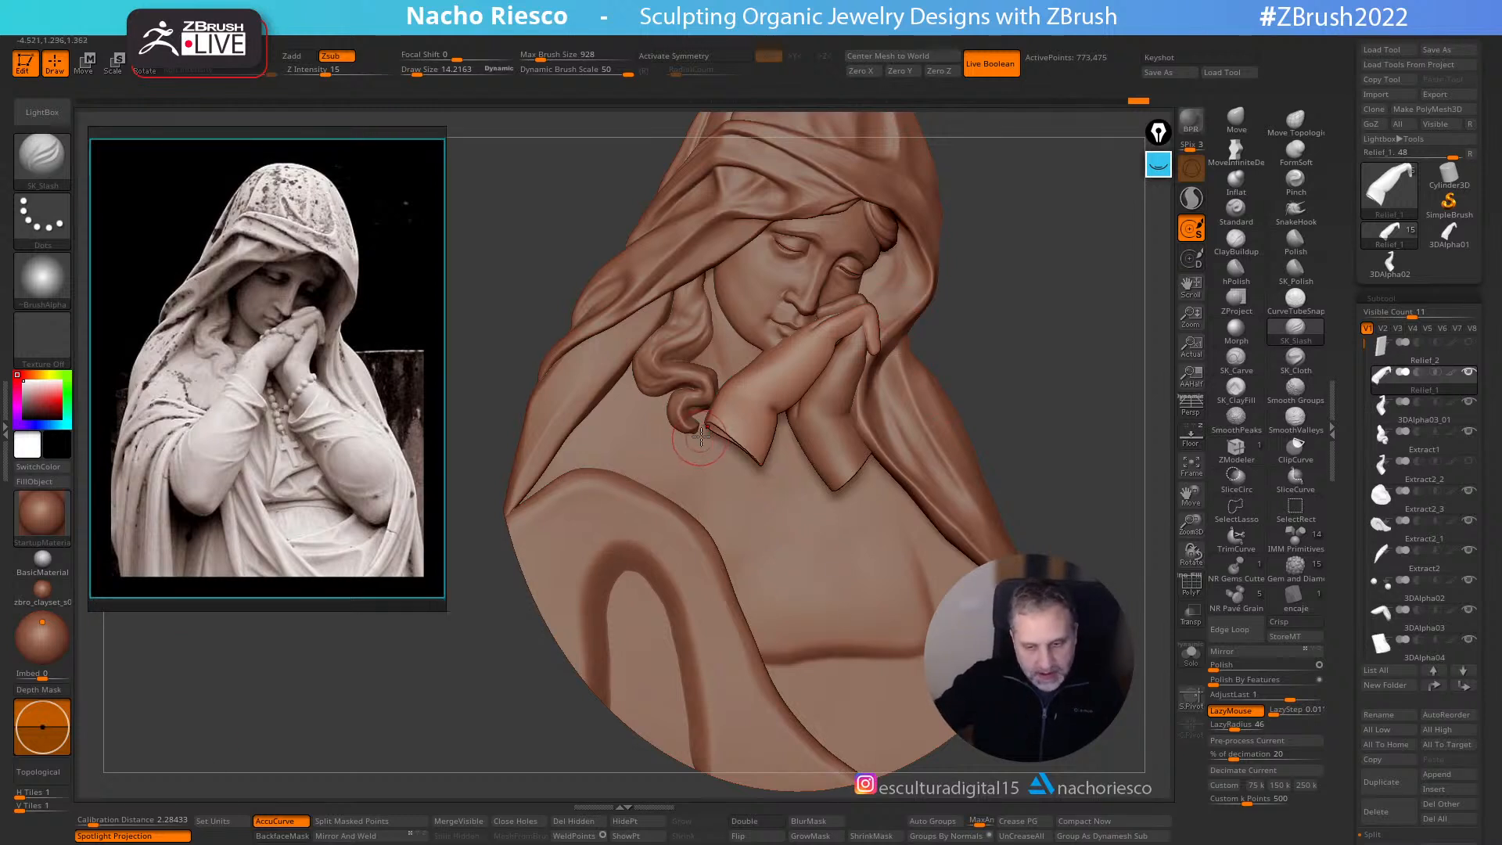
{"action": "left_click_drag", "start_coordinate": [870, 424], "coordinate": [823, 432]}
{"action": "left_click_drag", "start_coordinate": [964, 361], "coordinate": [996, 363]}
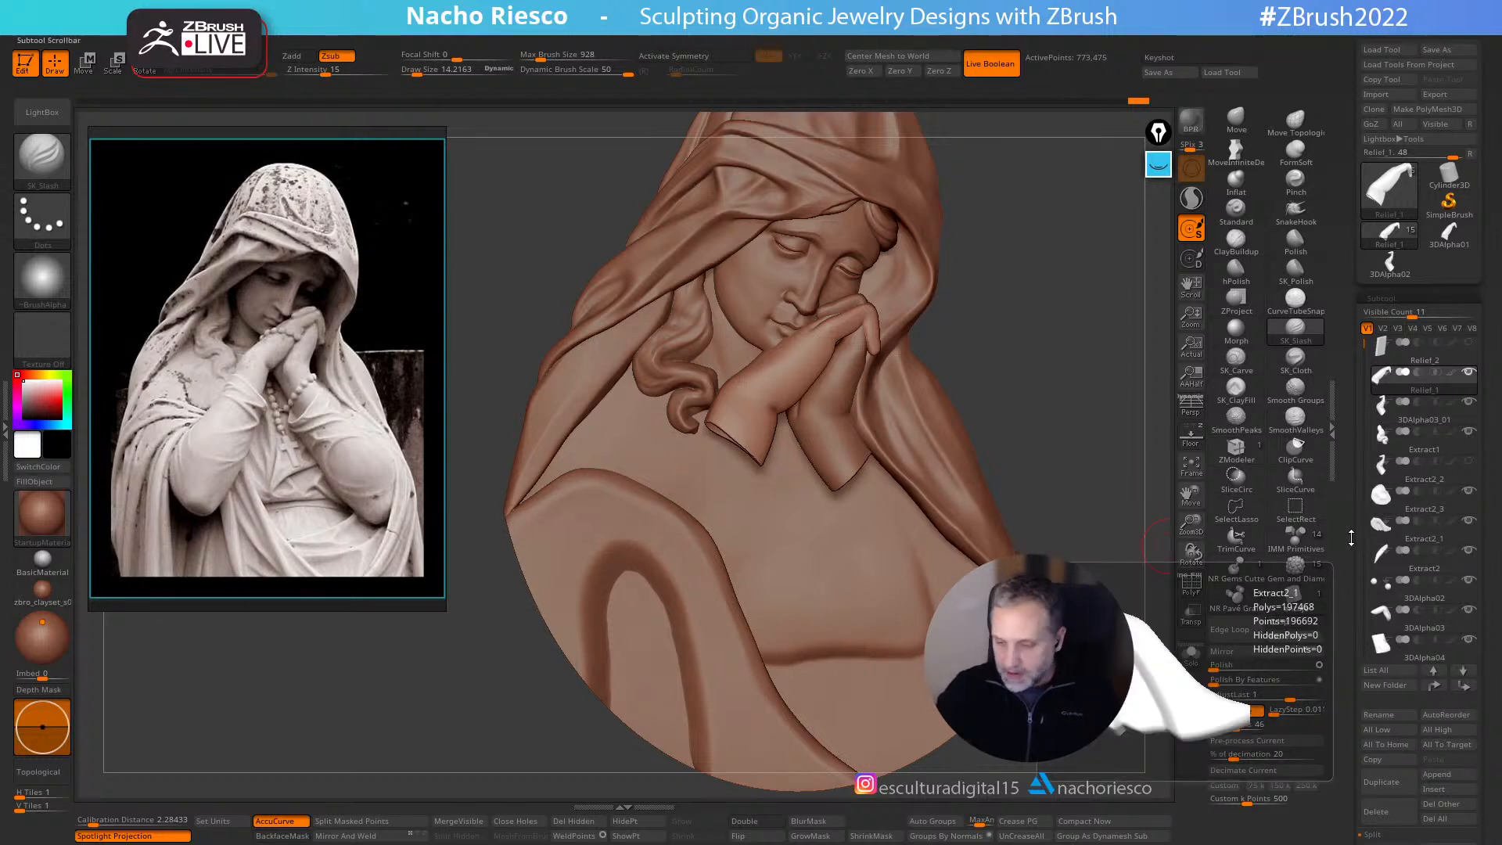
{"action": "left_click", "coordinate": [1302, 546]}
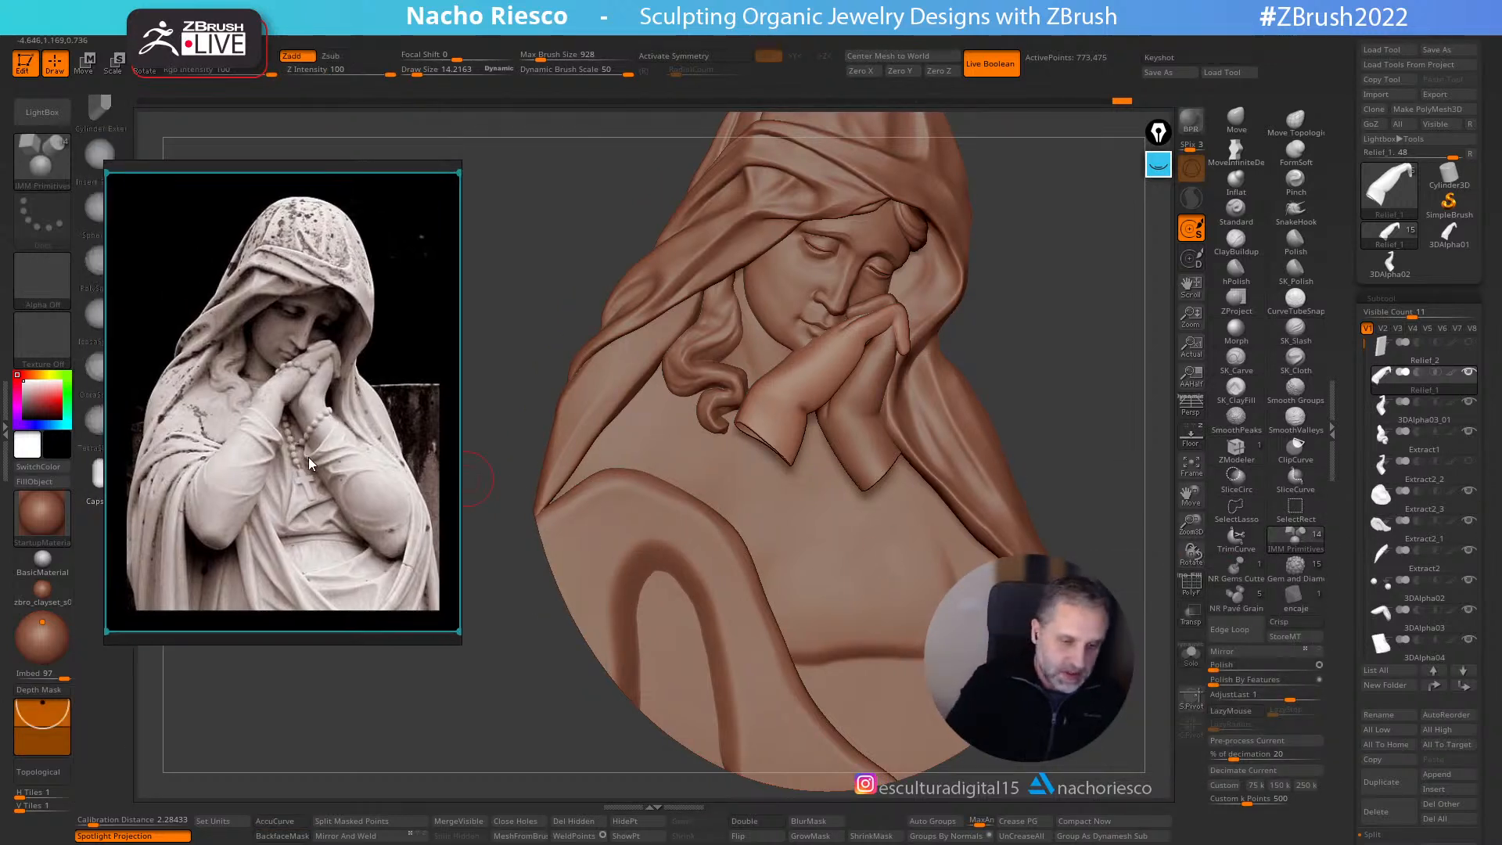
{"action": "left_click_drag", "start_coordinate": [365, 463], "coordinate": [363, 453]}
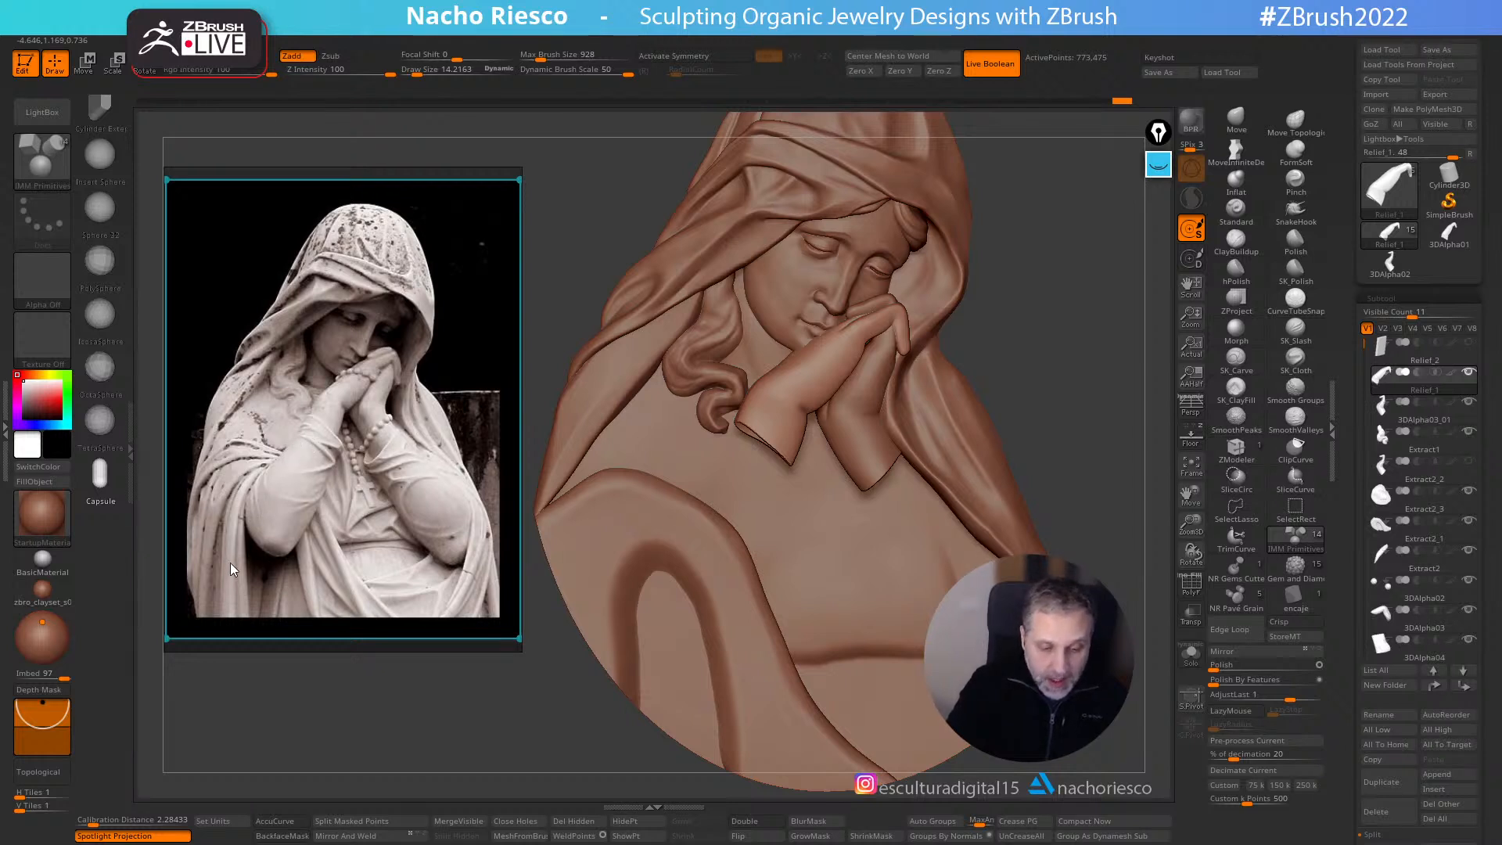
{"action": "left_click_drag", "start_coordinate": [109, 329], "coordinate": [109, 508]}
{"action": "left_click_drag", "start_coordinate": [109, 172], "coordinate": [102, 303]}
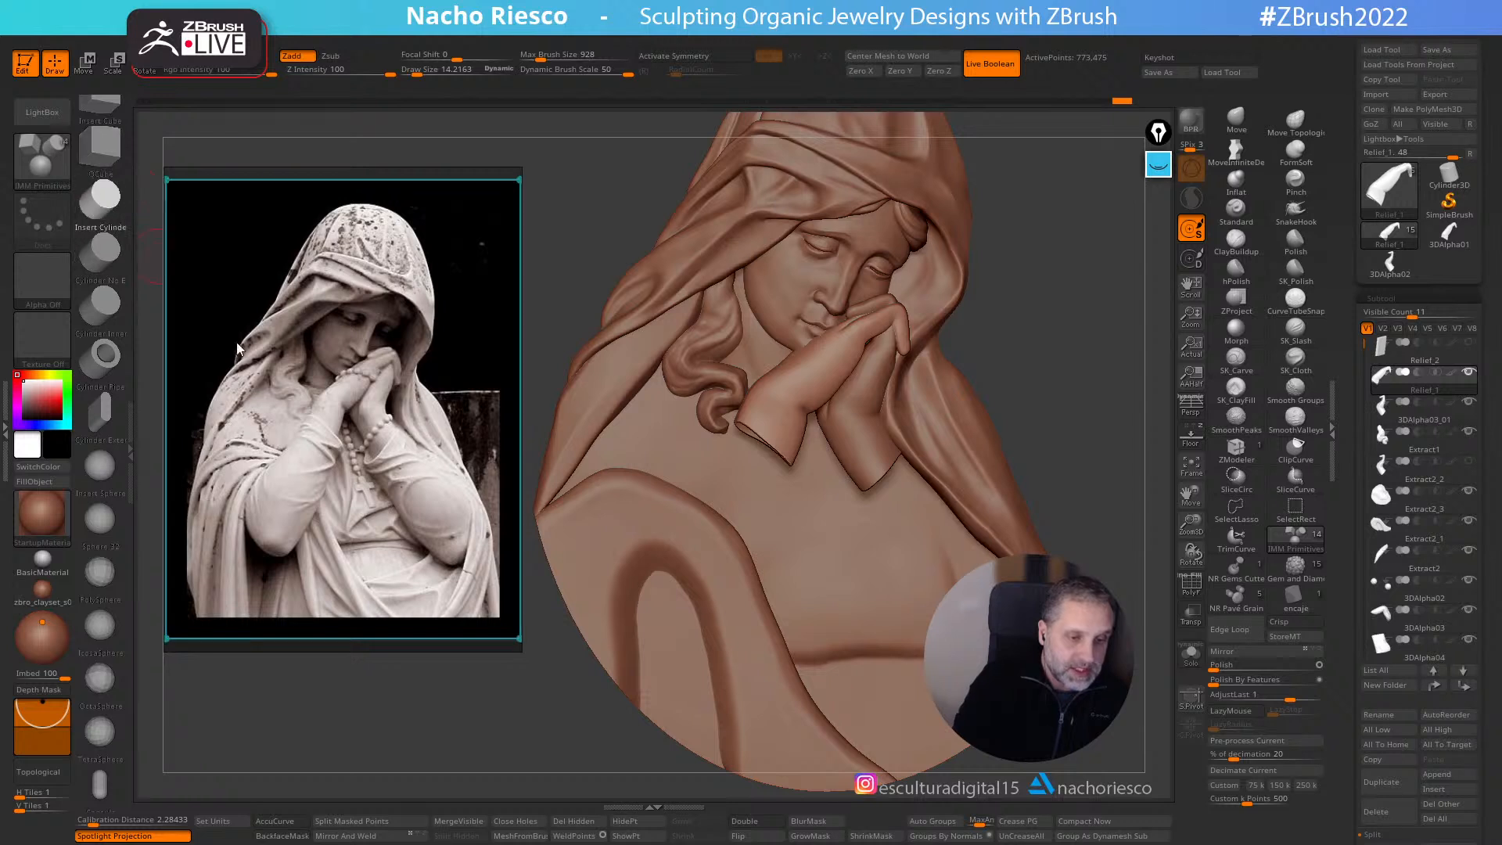
{"action": "left_click_drag", "start_coordinate": [744, 487], "coordinate": [743, 539]}
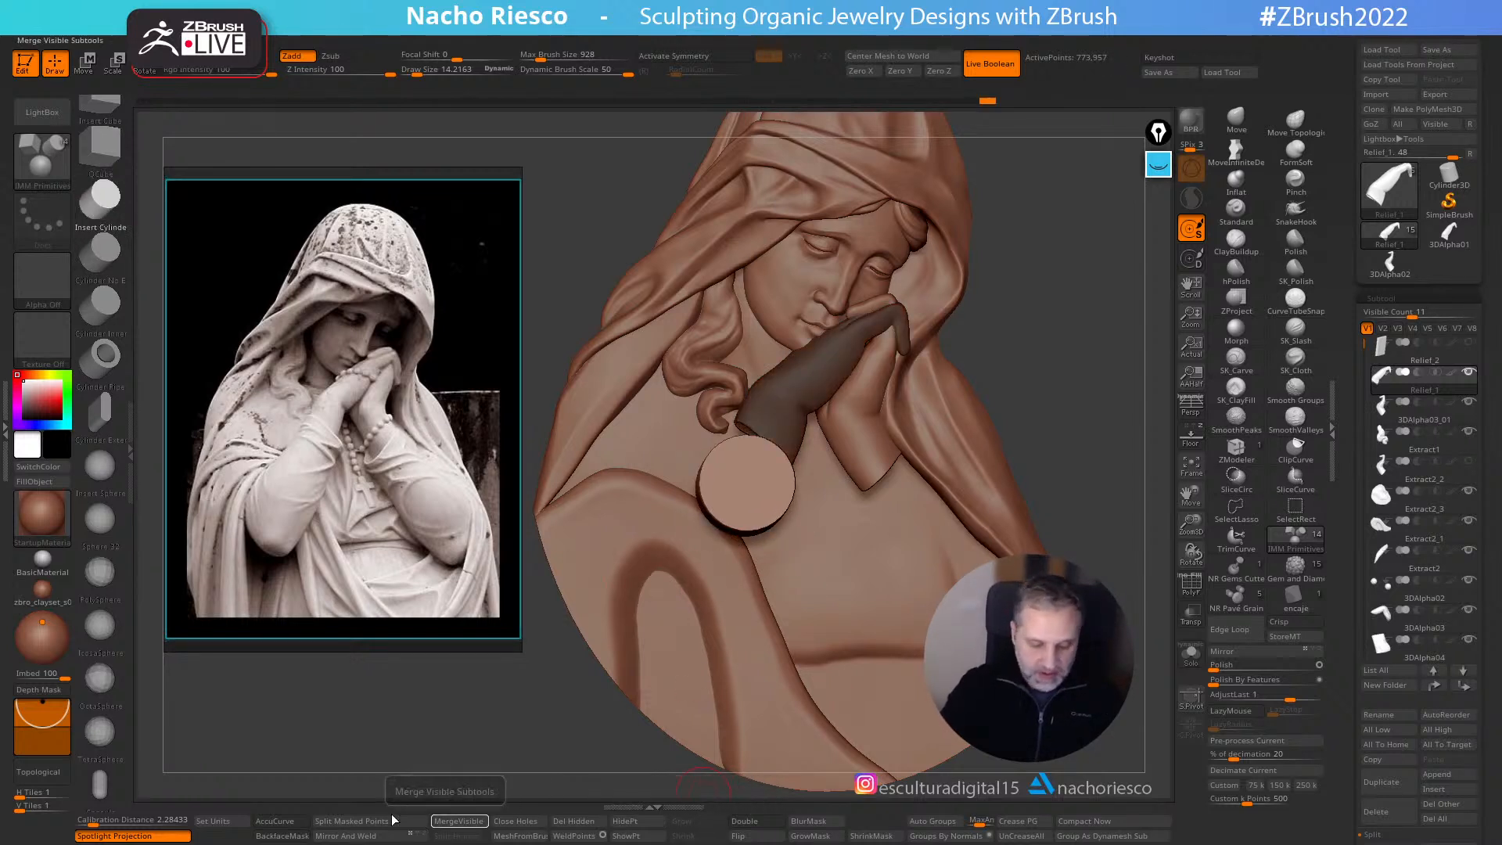
{"action": "left_click", "coordinate": [359, 822]}
- Rotate, move and stretch the cylinder with the Gizmo so it follows the forearm from wrist to elbow over the reference overlay
{"action": "key", "text": "r"}
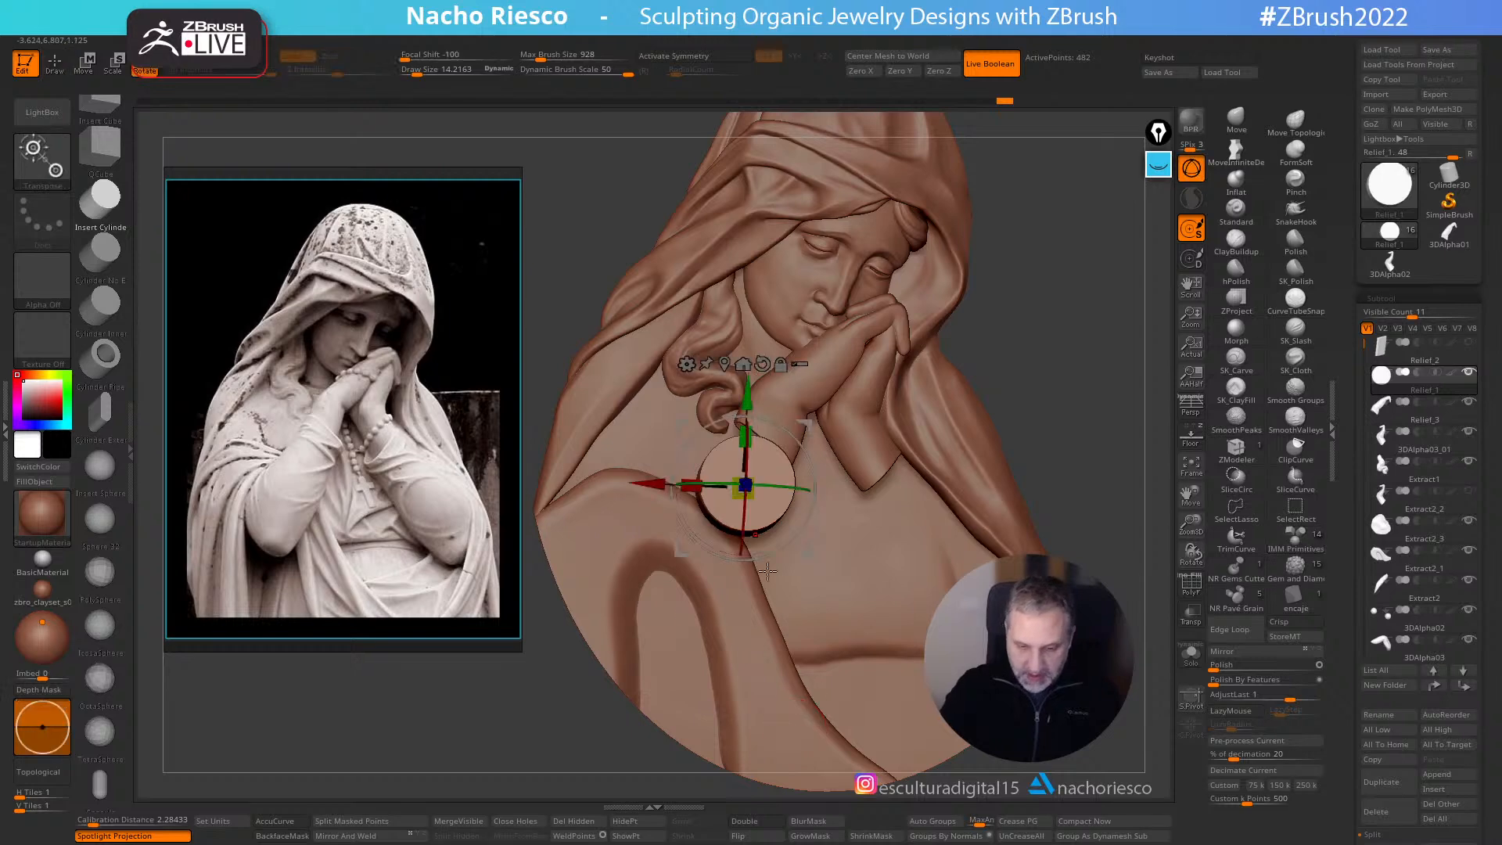
{"action": "left_click_drag", "start_coordinate": [749, 540], "coordinate": [823, 483]}
{"action": "left_click_drag", "start_coordinate": [803, 554], "coordinate": [753, 645]}
{"action": "left_click", "coordinate": [1197, 442]}
{"action": "left_click_drag", "start_coordinate": [717, 530], "coordinate": [748, 467]}
{"action": "left_click_drag", "start_coordinate": [743, 631], "coordinate": [750, 696]}
{"action": "left_click_drag", "start_coordinate": [744, 592], "coordinate": [727, 572]}
{"action": "left_click_drag", "start_coordinate": [737, 698], "coordinate": [722, 706]}
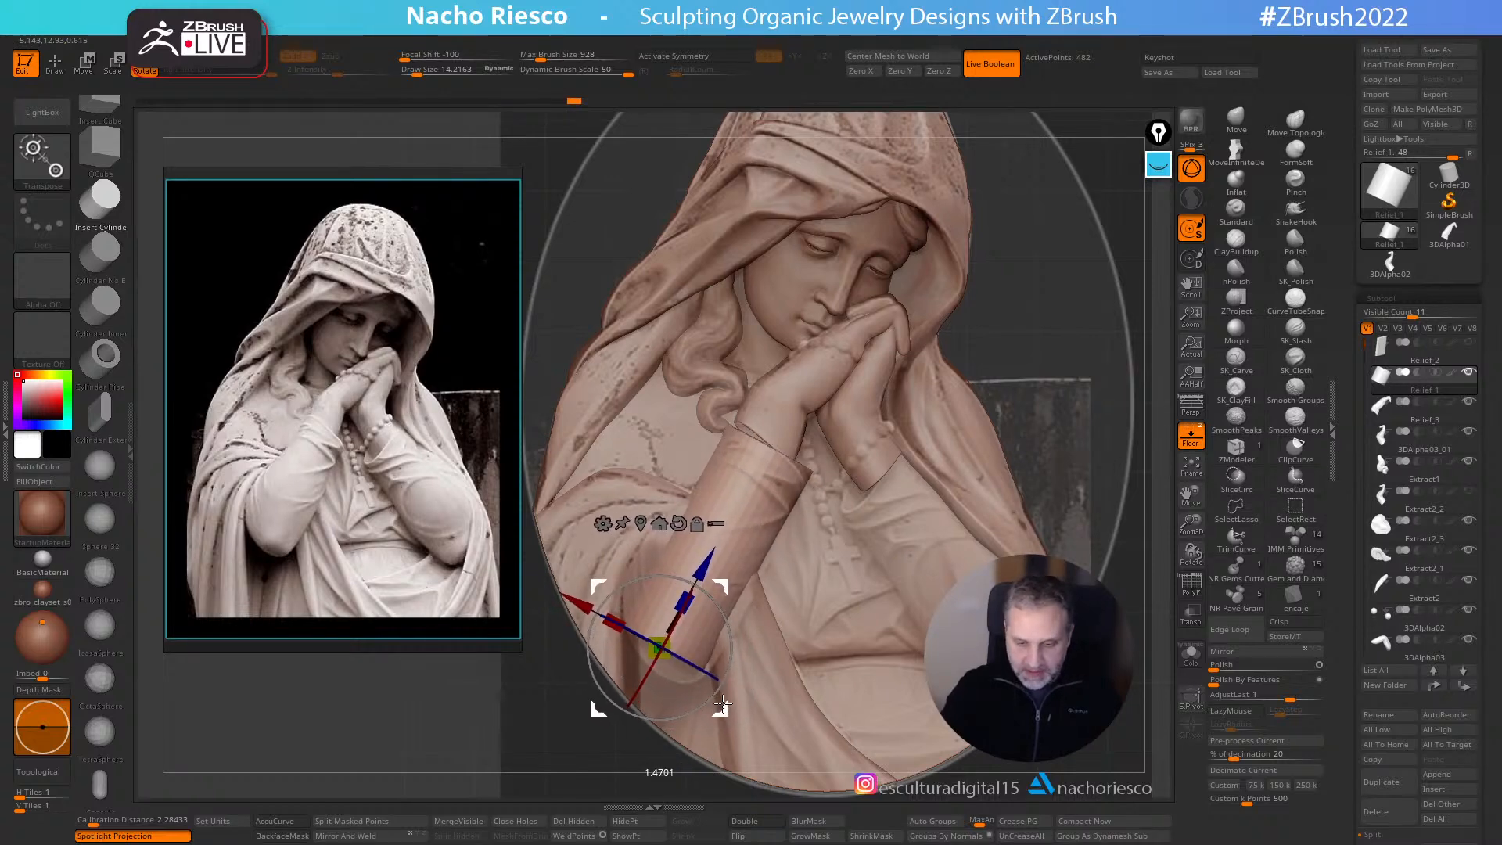
- Shape the forearm cylinder to the reference sleeve outline with the MoveInfiniteDepth brush at draw sizes of about 44 to 61
{"action": "key", "text": "q"}
{"action": "right_click_drag", "start_coordinate": [1165, 352], "coordinate": [1225, 176], "text": "ctrl"}
{"action": "left_click", "coordinate": [1237, 154]}
{"action": "mouse_move", "coordinate": [1074, 419]}
{"action": "left_mouse_down", "text": "alt"}
{"action": "mouse_move", "coordinate": [1106, 422]}
{"action": "mouse_move", "coordinate": [1034, 428]}
{"action": "left_mouse_up", "text": "alt"}
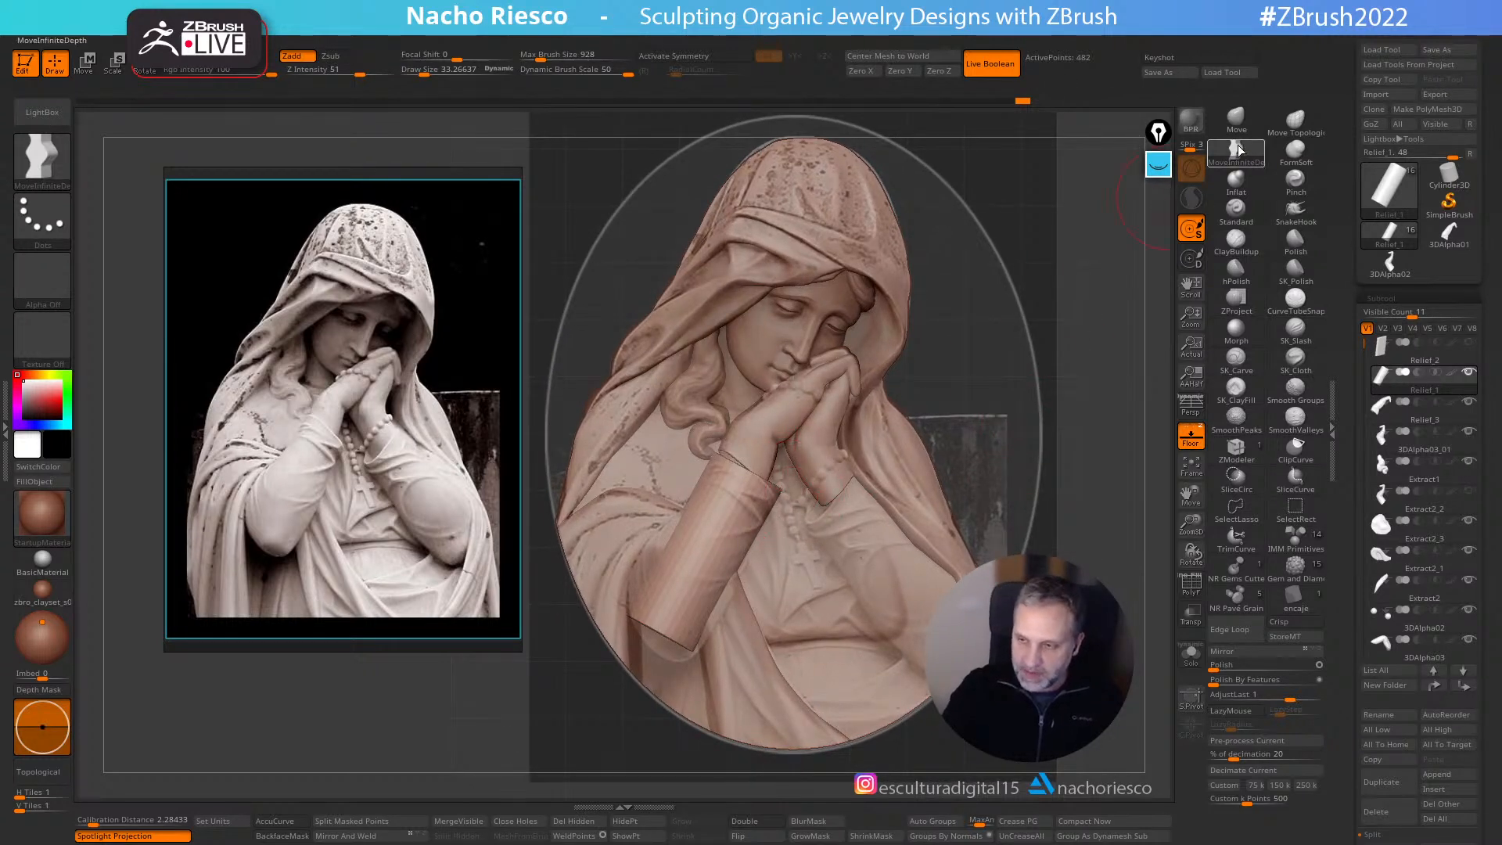
{"action": "key", "text": "s"}
{"action": "left_click_drag", "start_coordinate": [759, 501], "coordinate": [768, 503]}
{"action": "mouse_move", "coordinate": [711, 582]}
{"action": "left_mouse_down"}
{"action": "mouse_move", "coordinate": [723, 601]}
{"action": "mouse_move", "coordinate": [648, 551]}
{"action": "left_mouse_up"}
{"action": "key", "text": "s"}
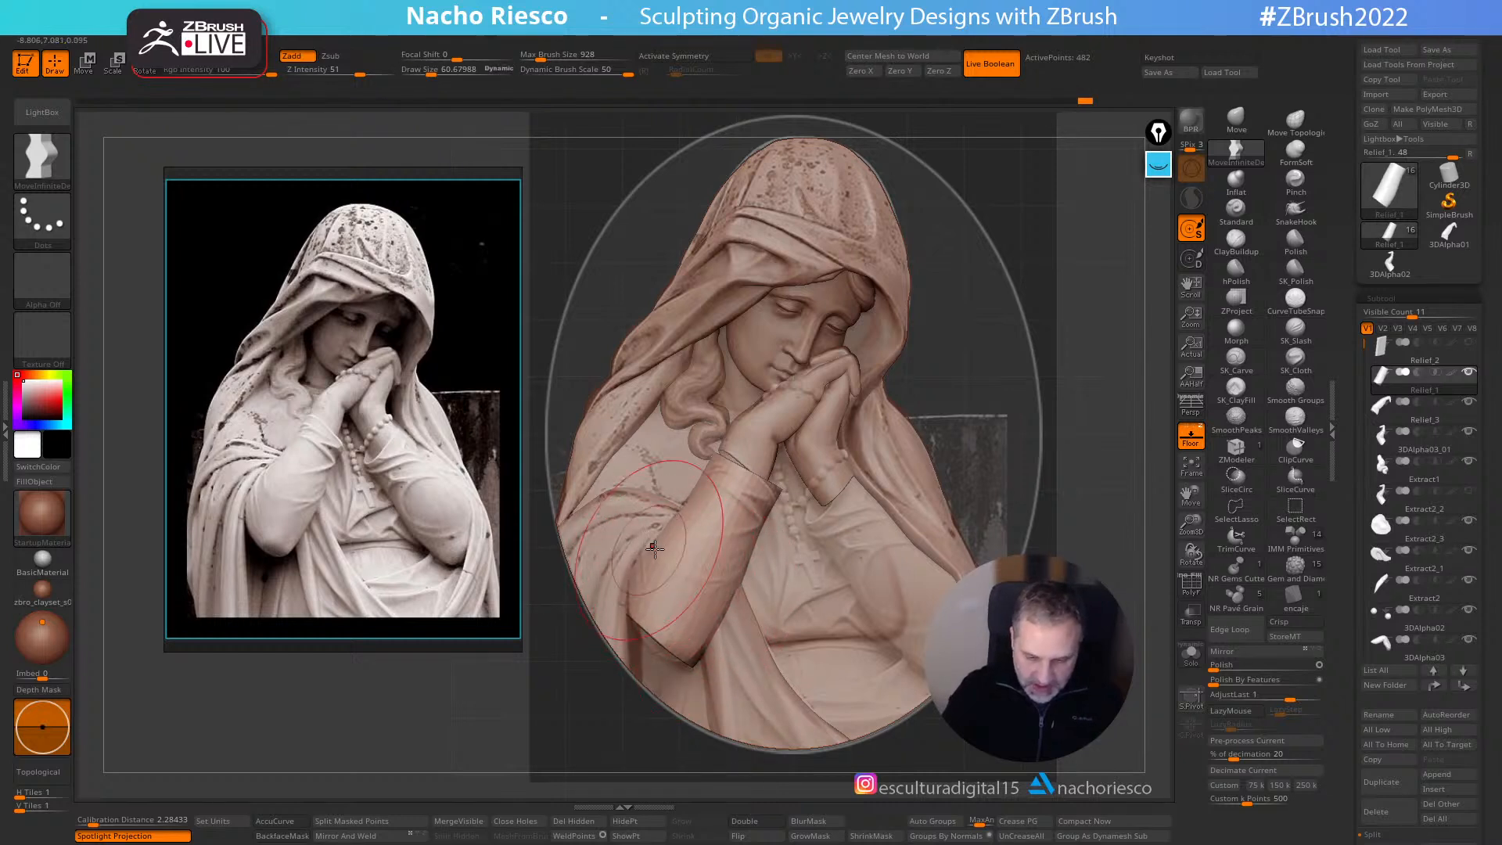
{"action": "left_click_drag", "start_coordinate": [667, 648], "coordinate": [653, 647]}
{"action": "key", "text": "s"}
{"action": "mouse_move", "coordinate": [698, 488]}
{"action": "left_mouse_down"}
{"action": "mouse_move", "coordinate": [714, 474]}
{"action": "mouse_move", "coordinate": [771, 506]}
{"action": "left_mouse_up"}
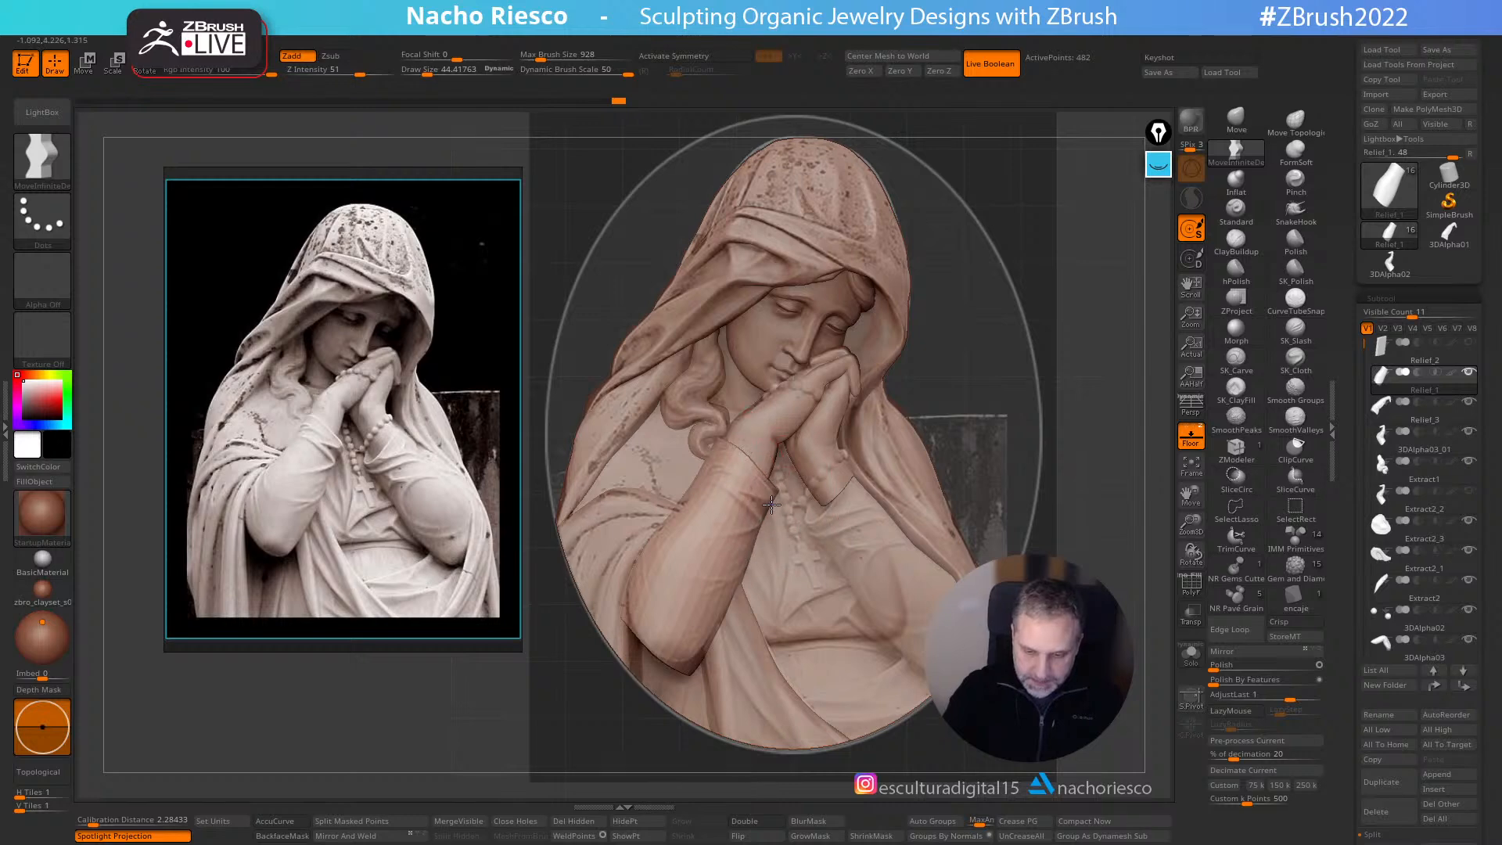
- Isolate the forearm cylinder with its wireframe shown and split its polygroups by normals
{"action": "left_click", "coordinate": [1197, 436]}
{"action": "left_click_drag", "start_coordinate": [1104, 453], "coordinate": [1203, 434], "text": "shift"}
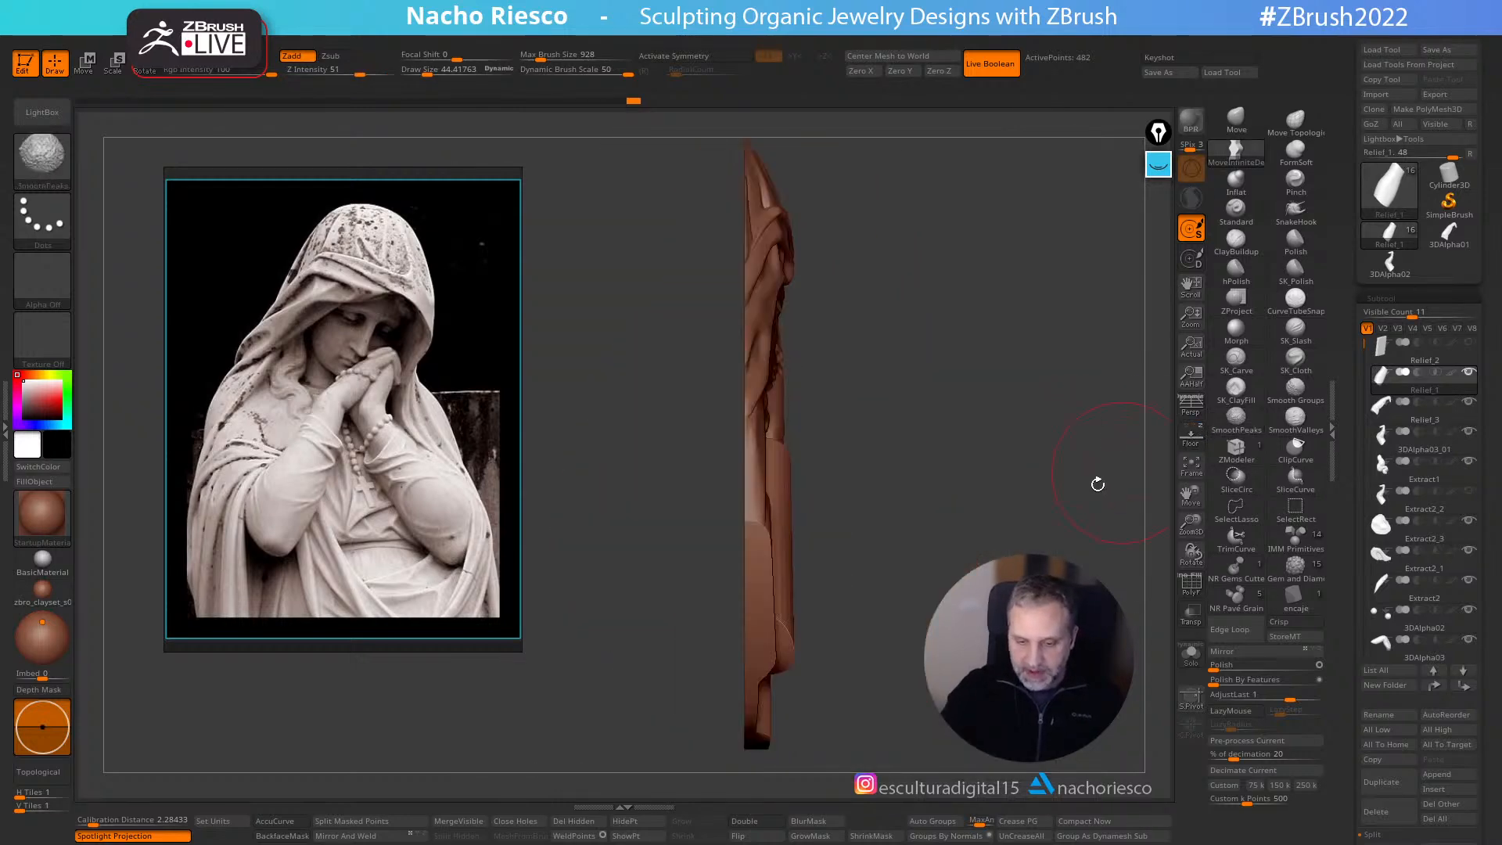
{"action": "mouse_move", "coordinate": [1042, 517]}
{"action": "left_mouse_down"}
{"action": "mouse_move", "coordinate": [1050, 500]}
{"action": "mouse_move", "coordinate": [996, 499]}
{"action": "mouse_move", "coordinate": [1060, 434]}
{"action": "mouse_move", "coordinate": [1044, 547]}
{"action": "left_mouse_up"}
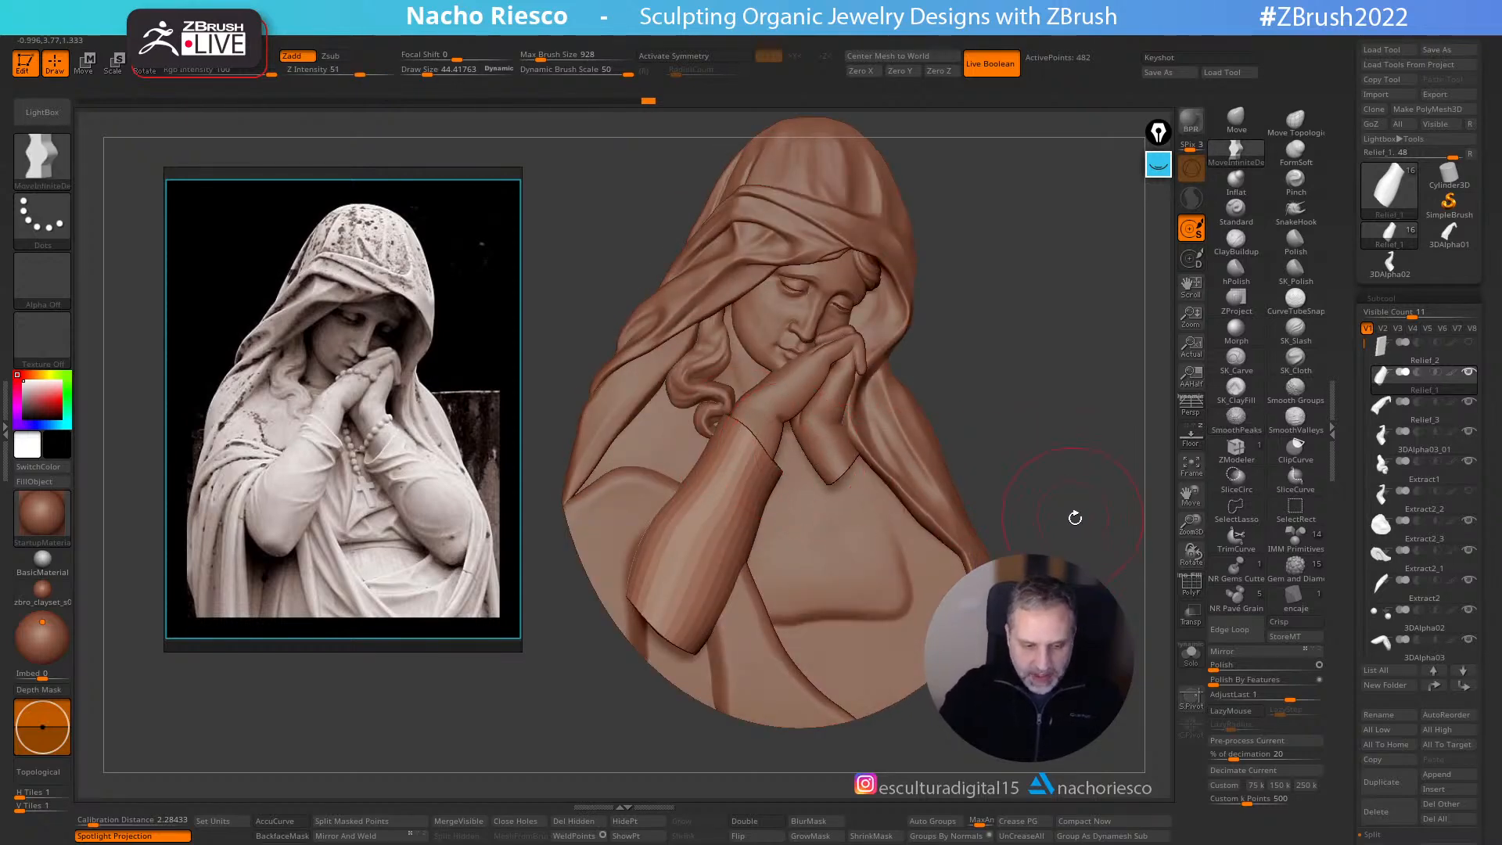
{"action": "left_click", "coordinate": [1191, 650]}
{"action": "left_click", "coordinate": [1191, 585]}
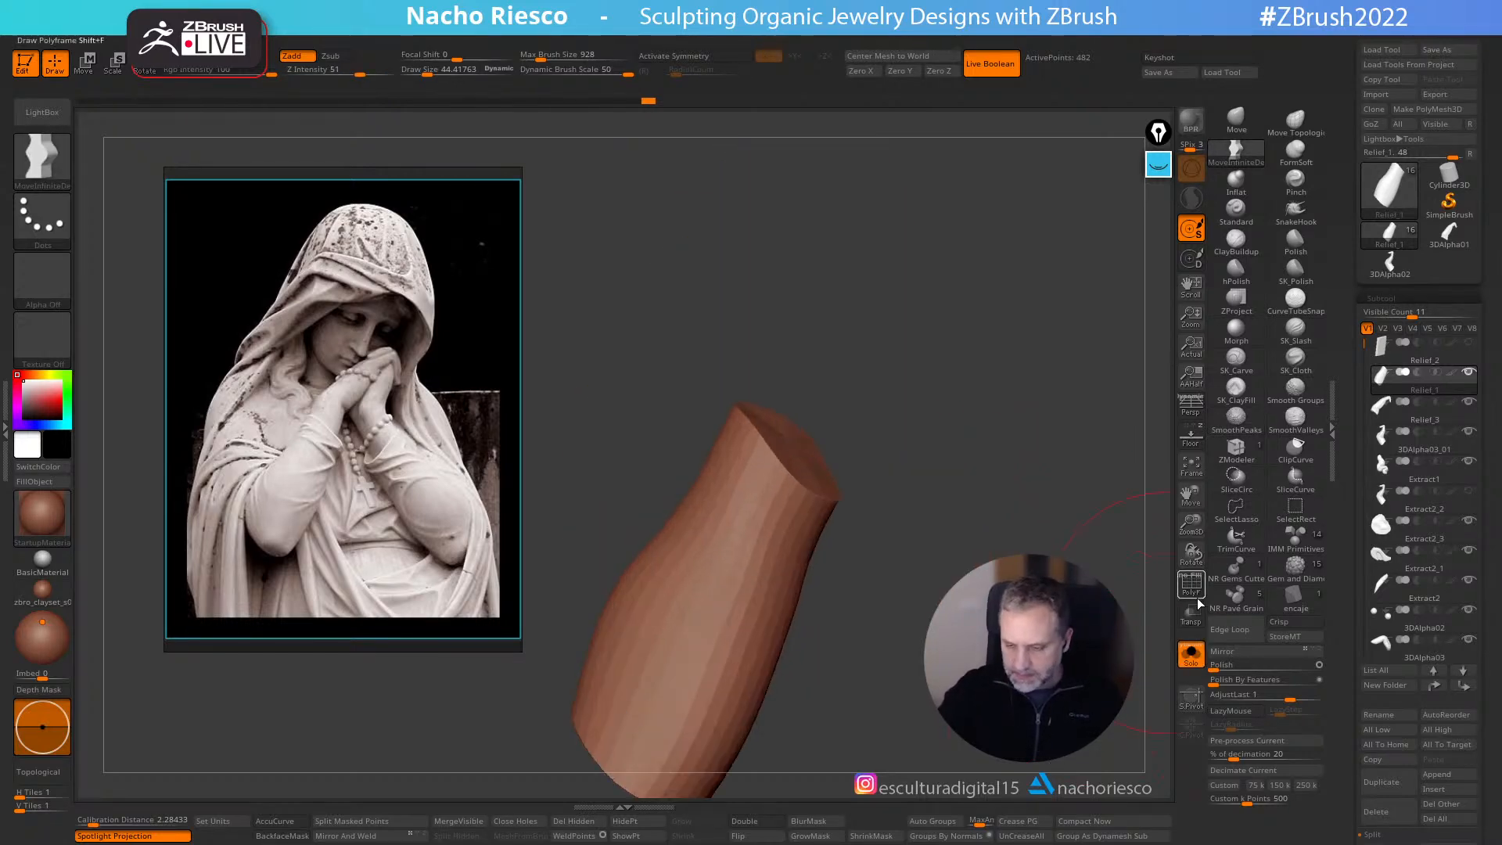
{"action": "mouse_move", "coordinate": [1102, 643]}
{"action": "left_mouse_down"}
{"action": "mouse_move", "coordinate": [1060, 760]}
{"action": "mouse_move", "coordinate": [1016, 700]}
{"action": "mouse_move", "coordinate": [995, 626]}
{"action": "left_mouse_up"}
{"action": "left_click", "coordinate": [942, 835]}
{"action": "left_click_drag", "start_coordinate": [970, 771], "coordinate": [1060, 597]}
{"action": "key", "text": "ctrl+shift"}
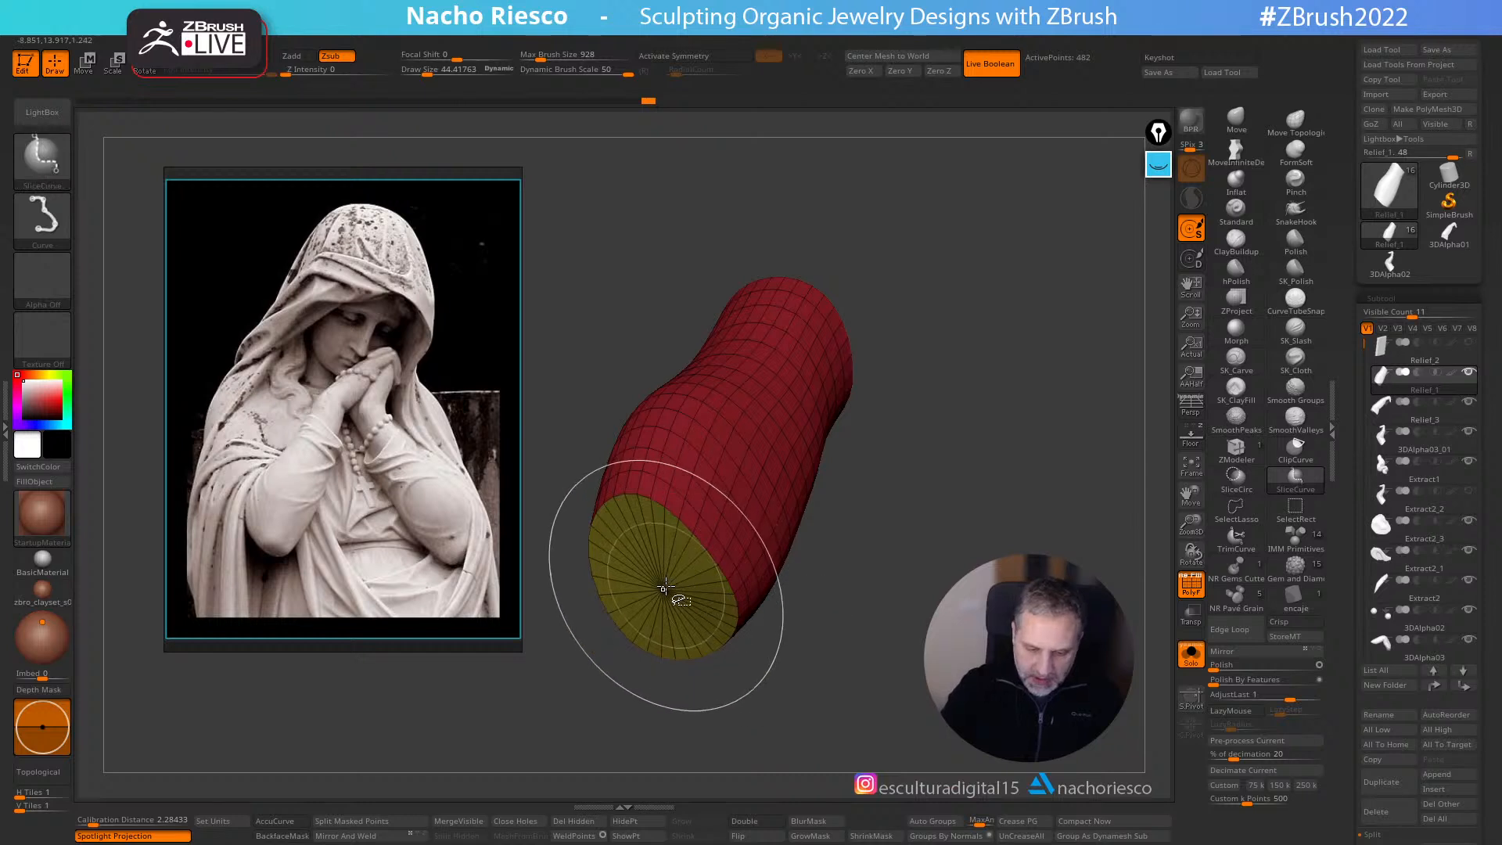
- Hide the forearm's end caps to regroup its faces as one polygroup, and bring back the full relief
{"action": "left_click", "coordinate": [730, 505], "text": "ctrl+shift"}
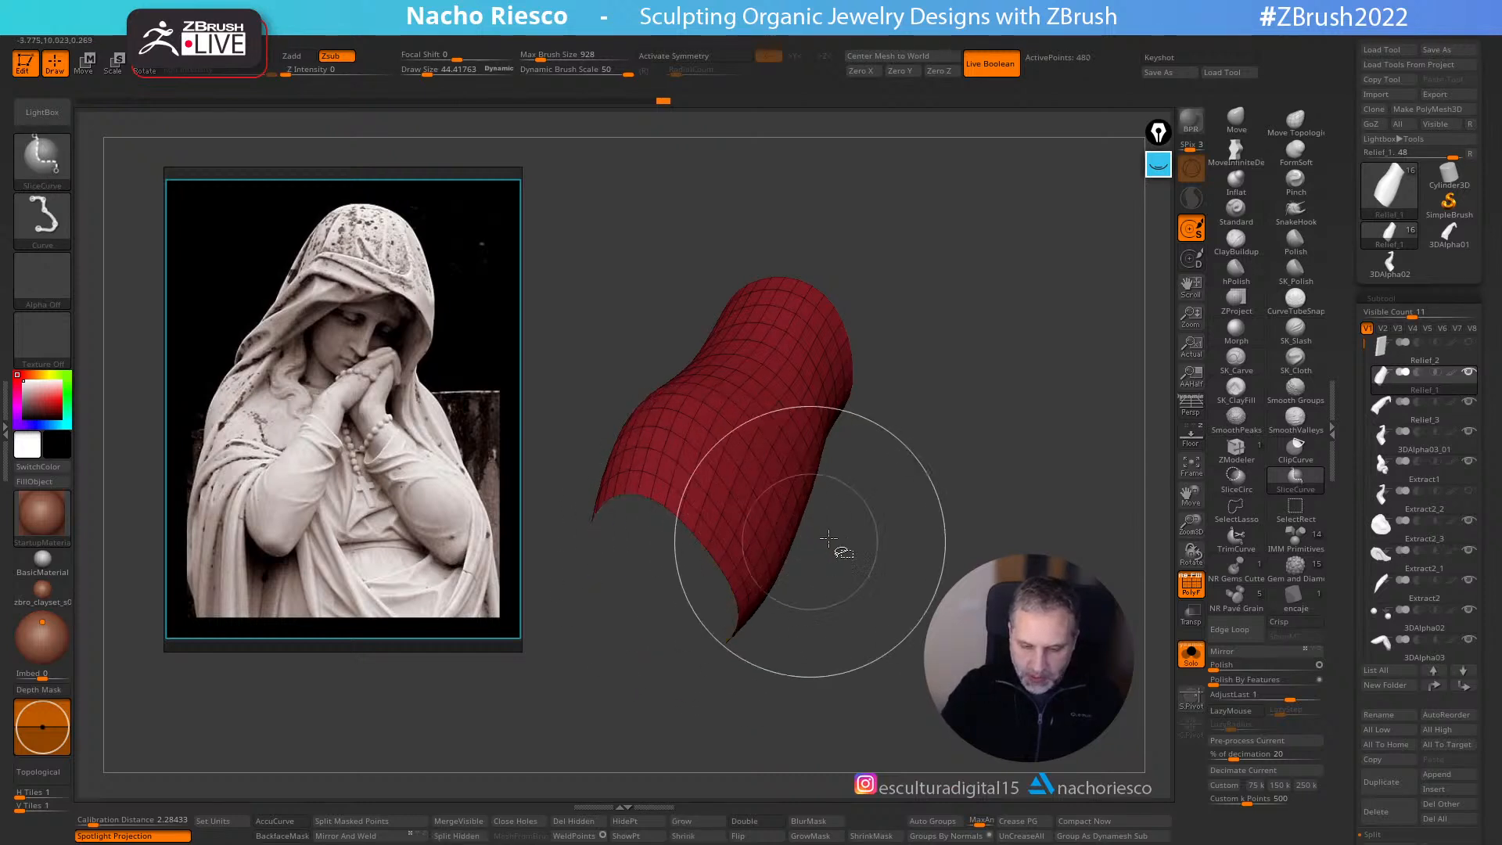
{"action": "mouse_move", "coordinate": [982, 559]}
{"action": "left_mouse_down", "text": "ctrl+shift"}
{"action": "mouse_move", "coordinate": [907, 610]}
{"action": "mouse_move", "coordinate": [964, 686]}
{"action": "mouse_move", "coordinate": [1044, 609]}
{"action": "mouse_move", "coordinate": [1111, 638]}
{"action": "left_mouse_up", "text": "ctrl+shift"}
{"action": "left_click", "coordinate": [906, 654], "text": "ctrl+shift"}
{"action": "key", "text": "ctrl+w"}
{"action": "left_click", "coordinate": [1035, 636], "text": "ctrl+shift"}
{"action": "left_click", "coordinate": [1185, 648]}
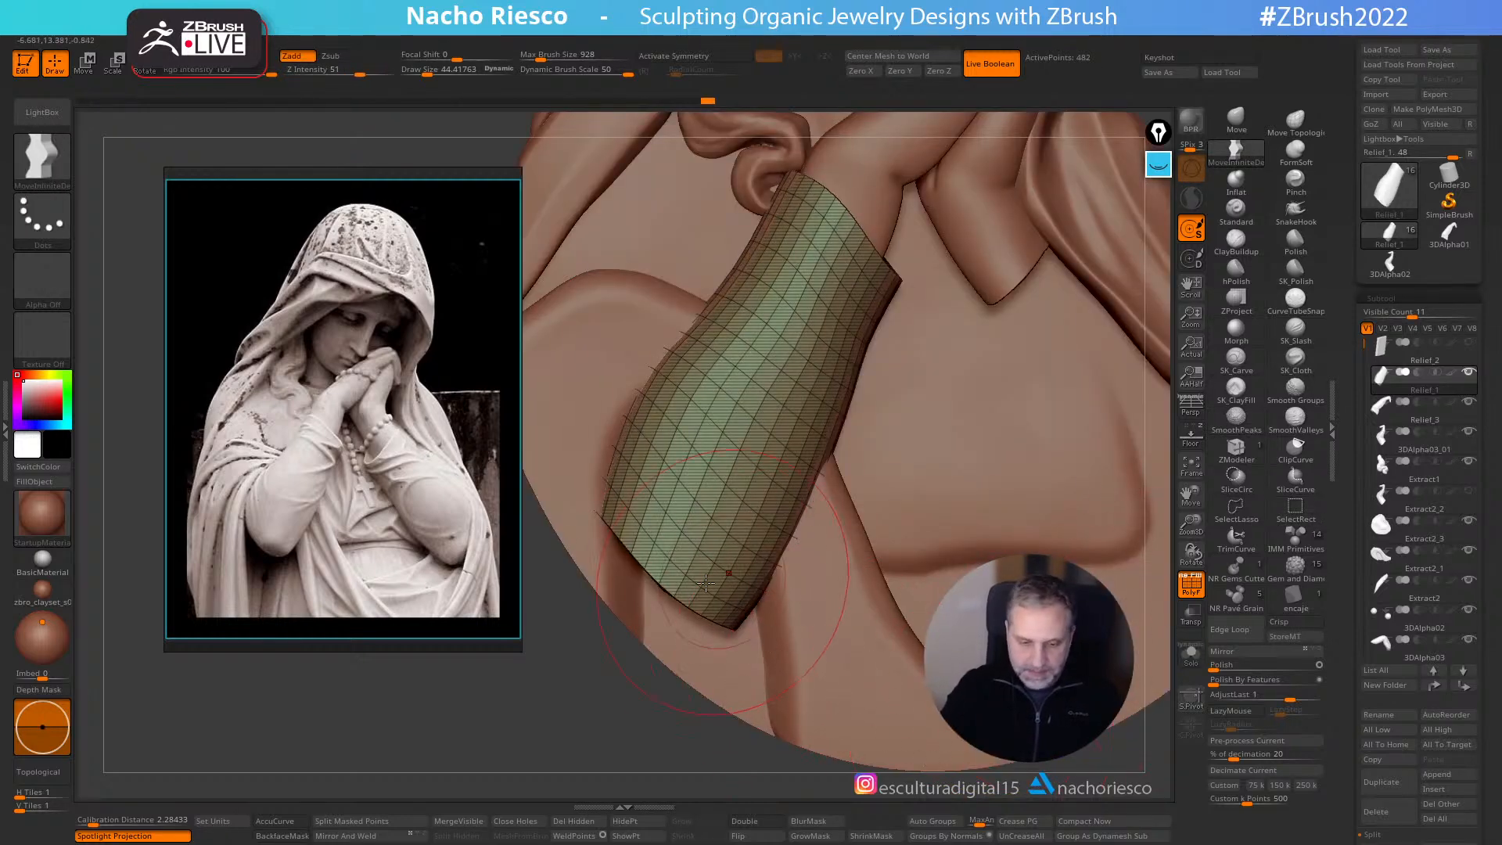
- Turn on Sculptris Pro and smooth the forearm's lower end into a rounded elbow at a draw size of about 41
{"action": "left_click", "coordinate": [1237, 153]}
{"action": "key", "text": "bracketleft"}
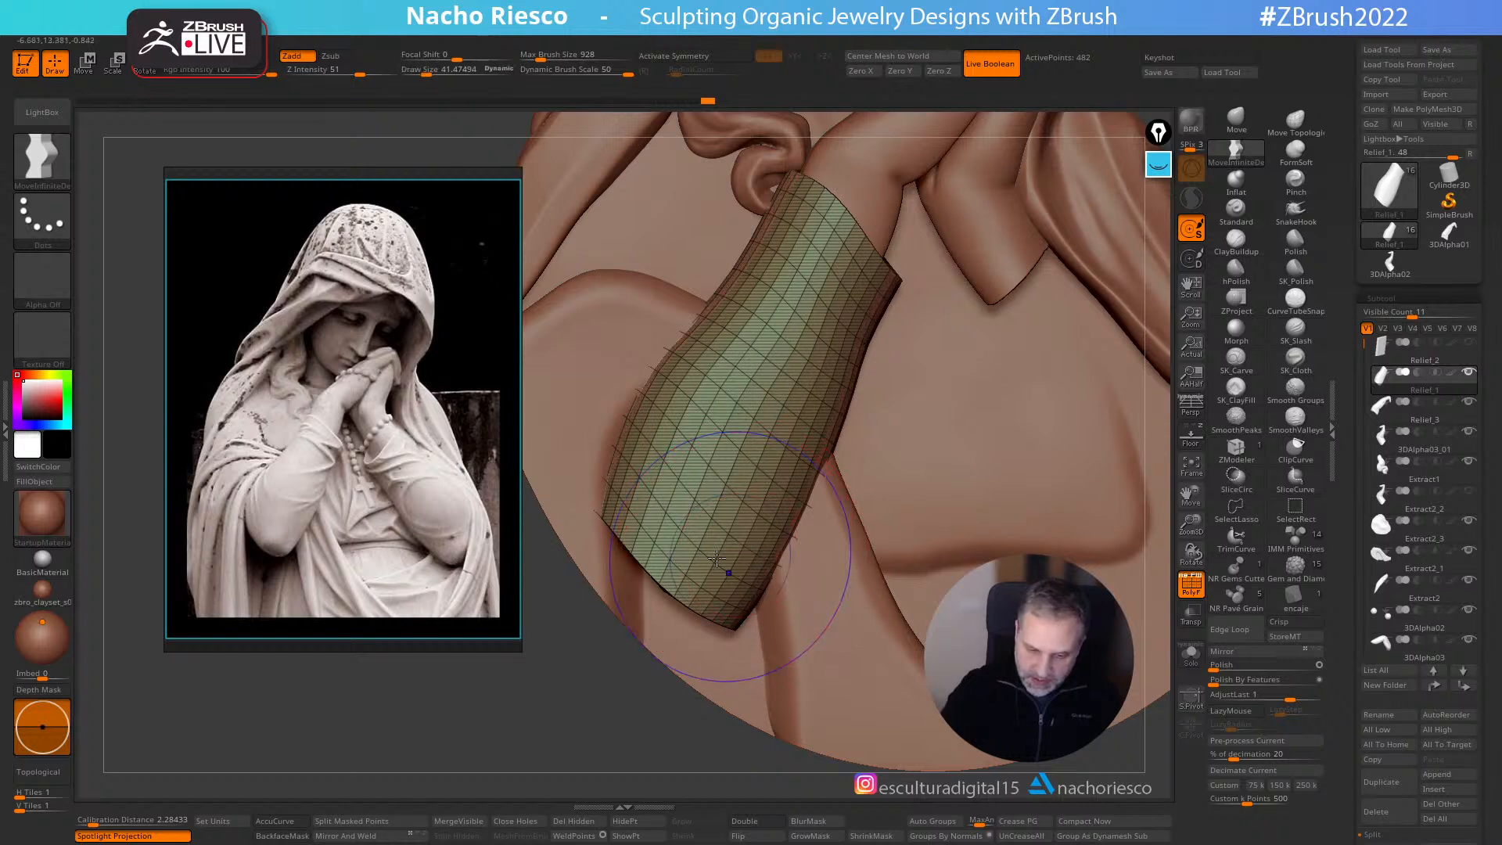
{"action": "left_click", "coordinate": [1236, 182]}
{"action": "left_click", "coordinate": [1194, 200]}
{"action": "mouse_move", "coordinate": [697, 545]}
{"action": "left_mouse_down"}
{"action": "mouse_move", "coordinate": [617, 510]}
{"action": "mouse_move", "coordinate": [755, 626]}
{"action": "left_mouse_up"}
{"action": "key", "text": "b"}
{"action": "key", "text": "m"}
{"action": "key", "text": "i"}
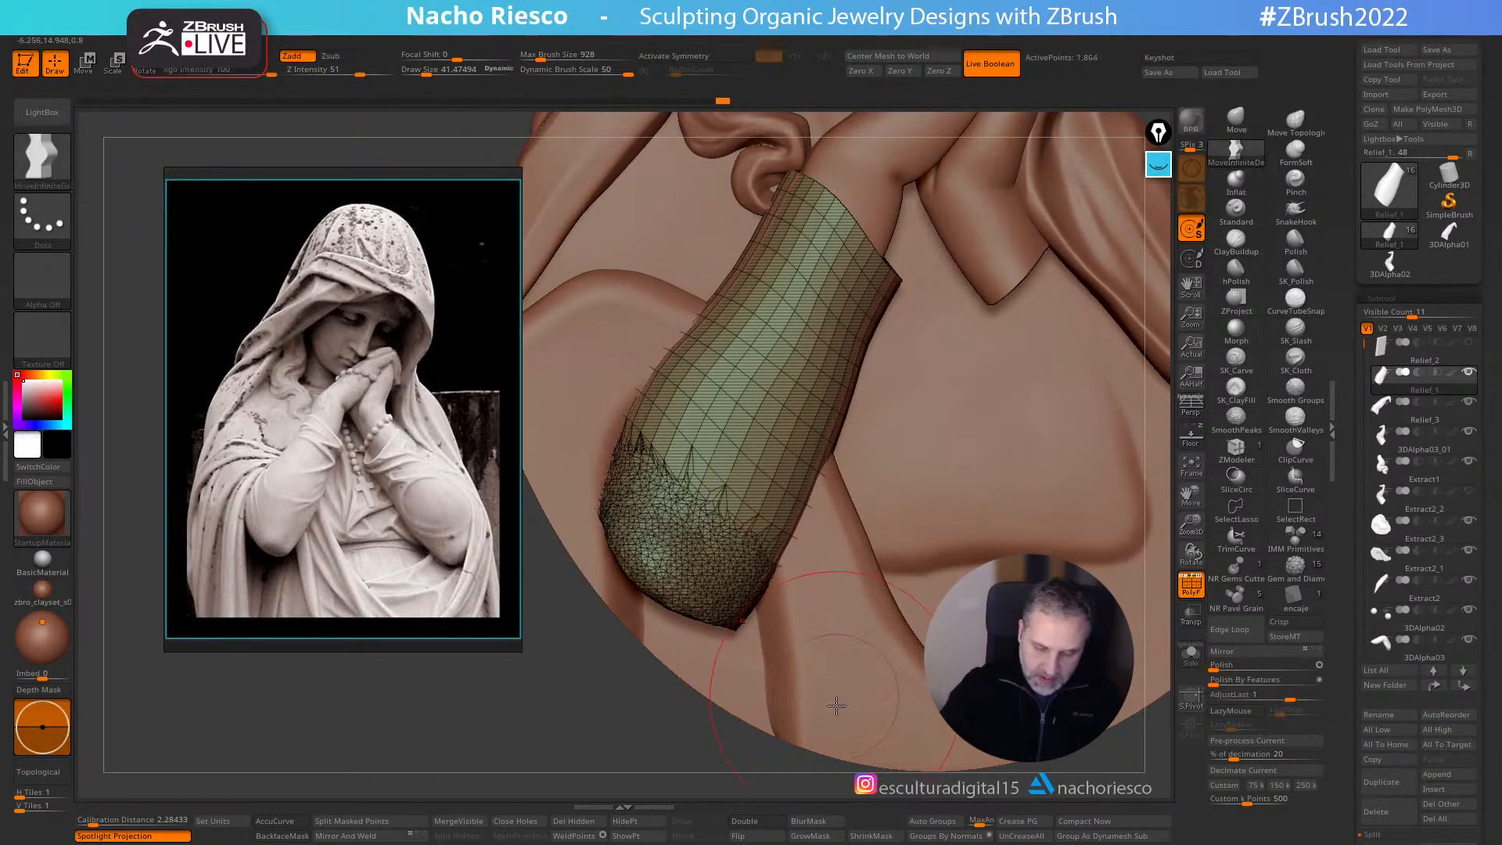
{"action": "key", "text": "ctrl+z"}
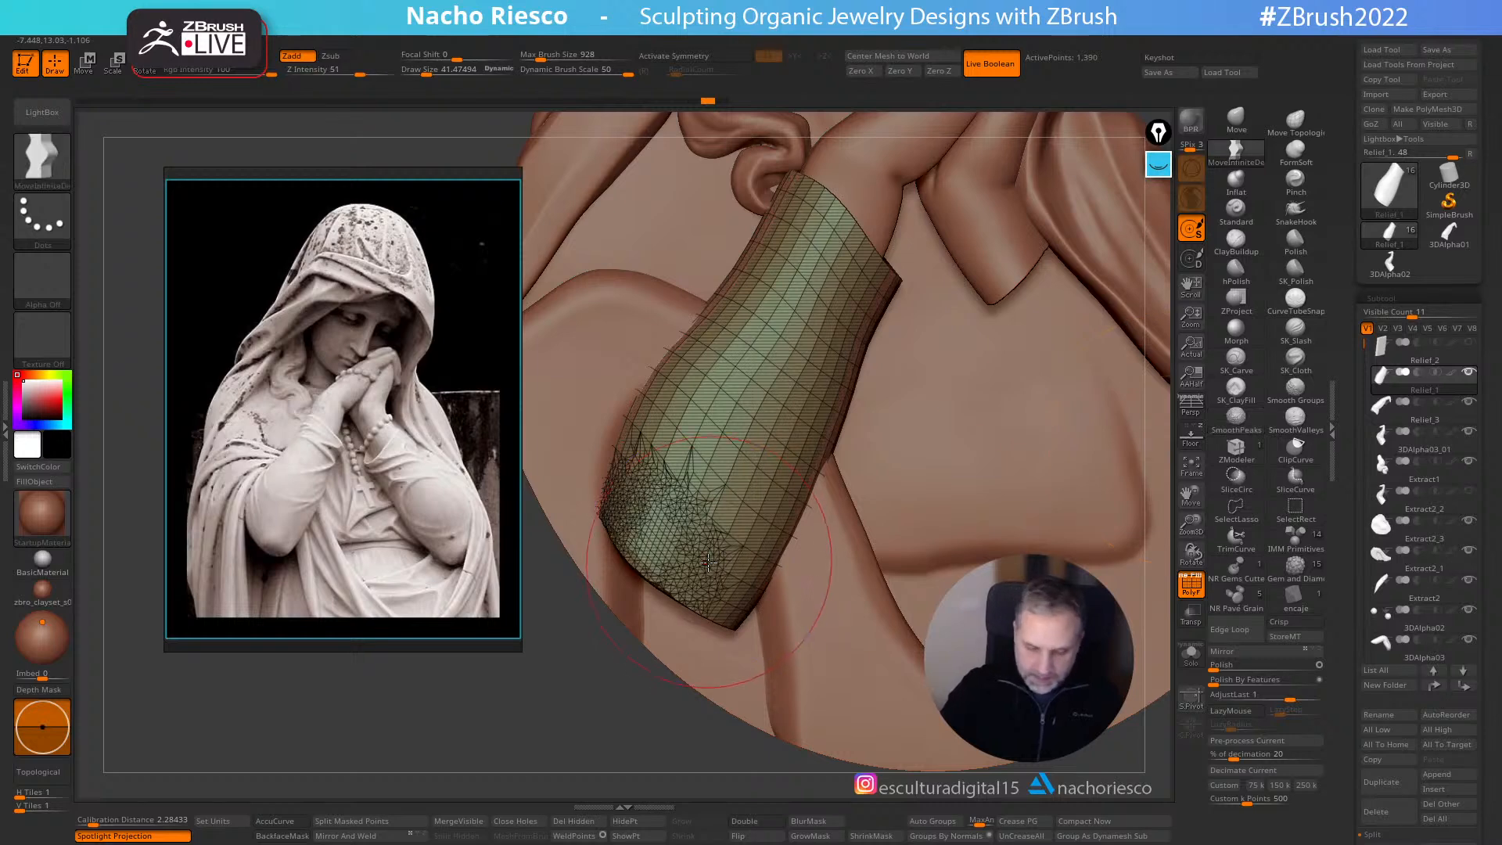
{"action": "key", "text": "ctrl+z"}
{"action": "mouse_move", "coordinate": [675, 548]}
{"action": "left_mouse_down", "text": "shift"}
{"action": "mouse_move", "coordinate": [694, 535]}
{"action": "mouse_move", "coordinate": [739, 567]}
{"action": "mouse_move", "coordinate": [689, 622]}
{"action": "left_mouse_up", "text": "shift"}
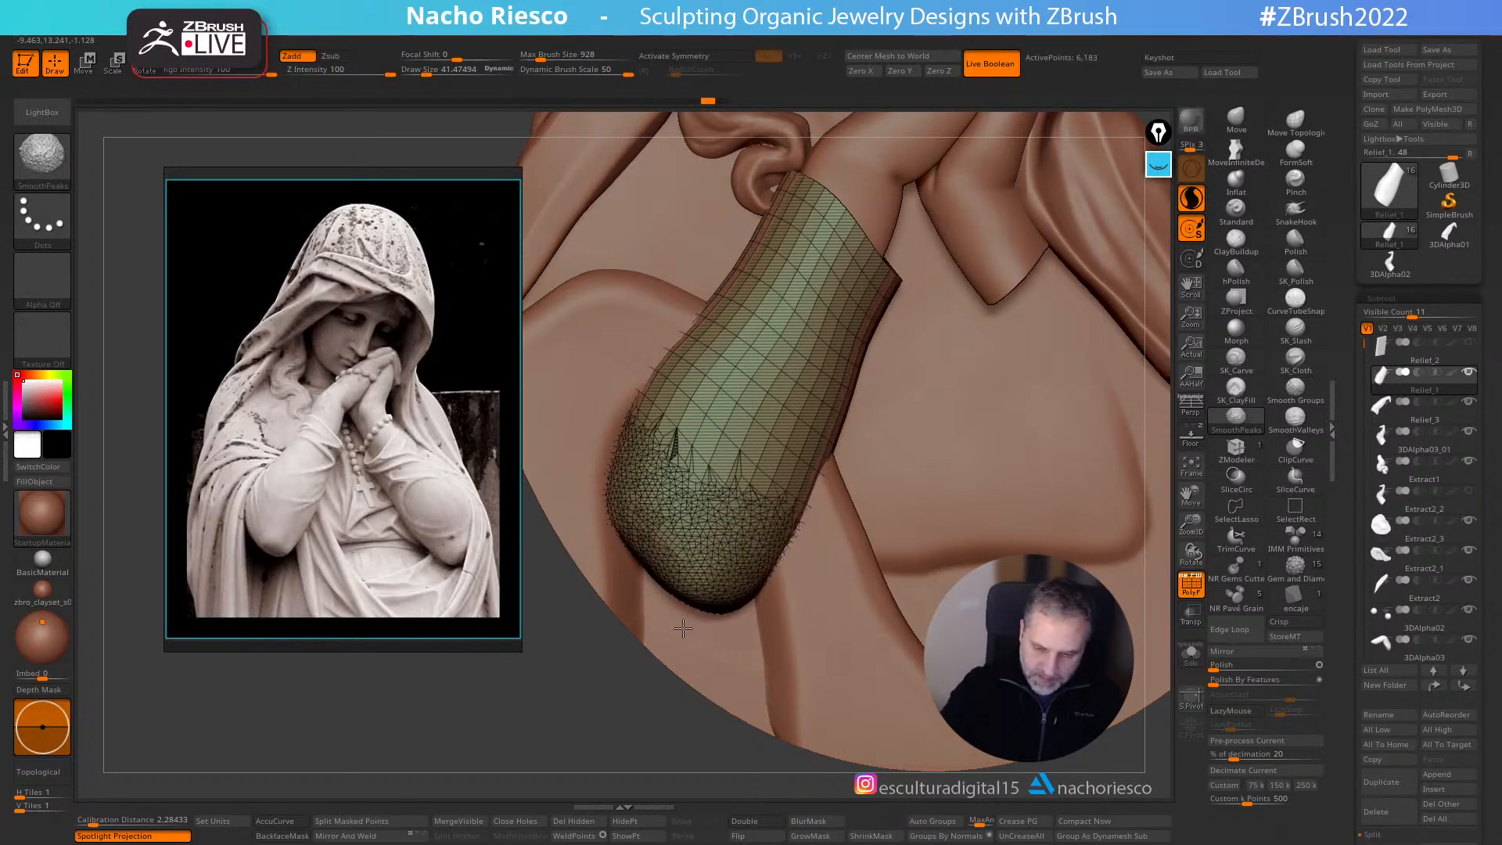
- Hide the wireframe and smooth the faceted surface of the elbow and forearm
{"action": "left_click", "coordinate": [1196, 594]}
{"action": "left_click_drag", "start_coordinate": [613, 697], "coordinate": [610, 684], "text": "alt"}
{"action": "left_click_drag", "start_coordinate": [650, 732], "coordinate": [698, 729], "text": "alt"}
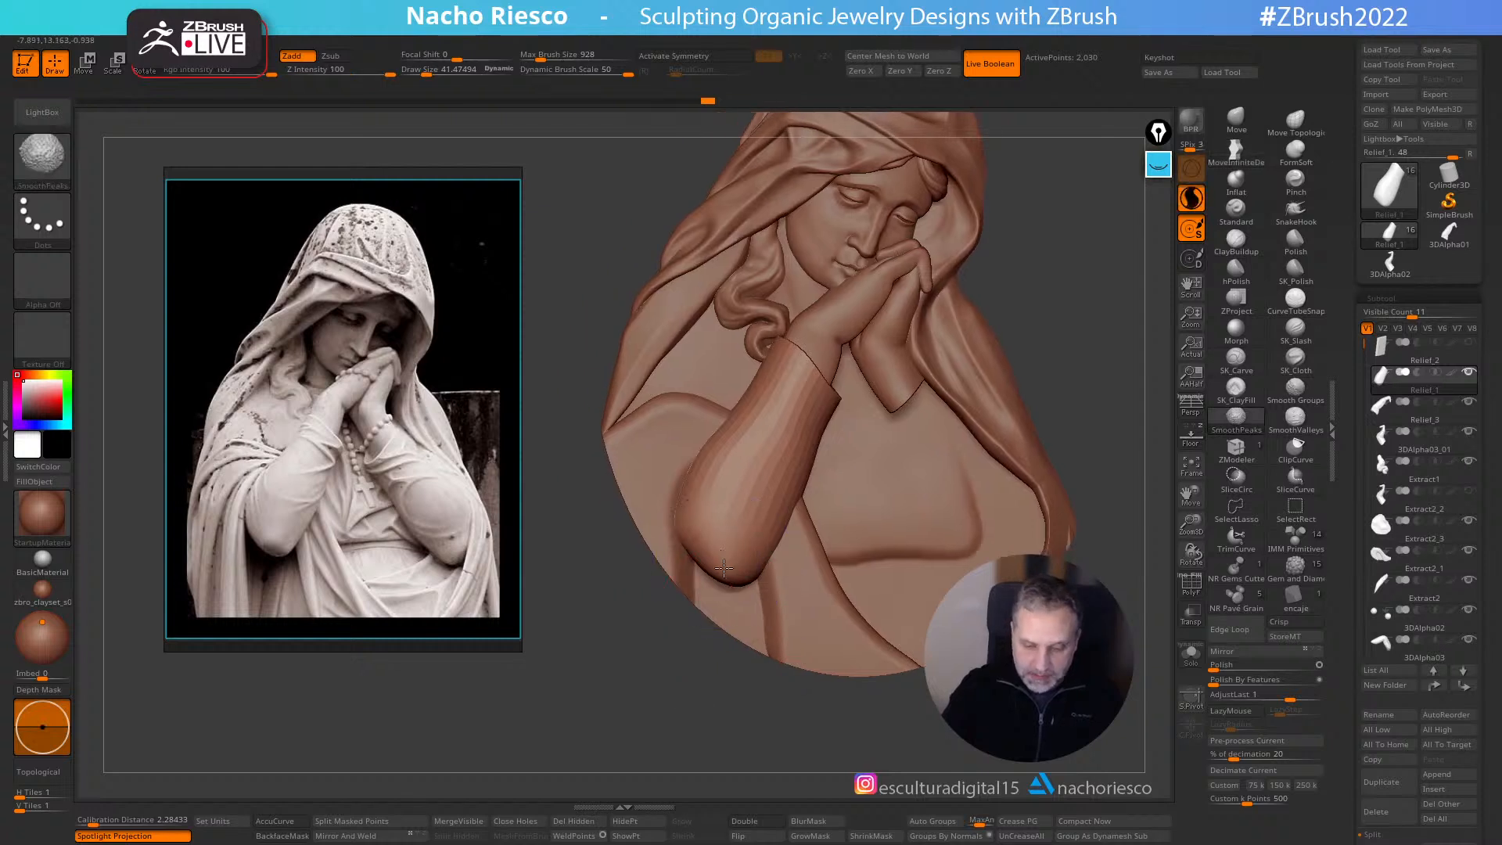
{"action": "left_click_drag", "start_coordinate": [693, 532], "coordinate": [744, 557]}
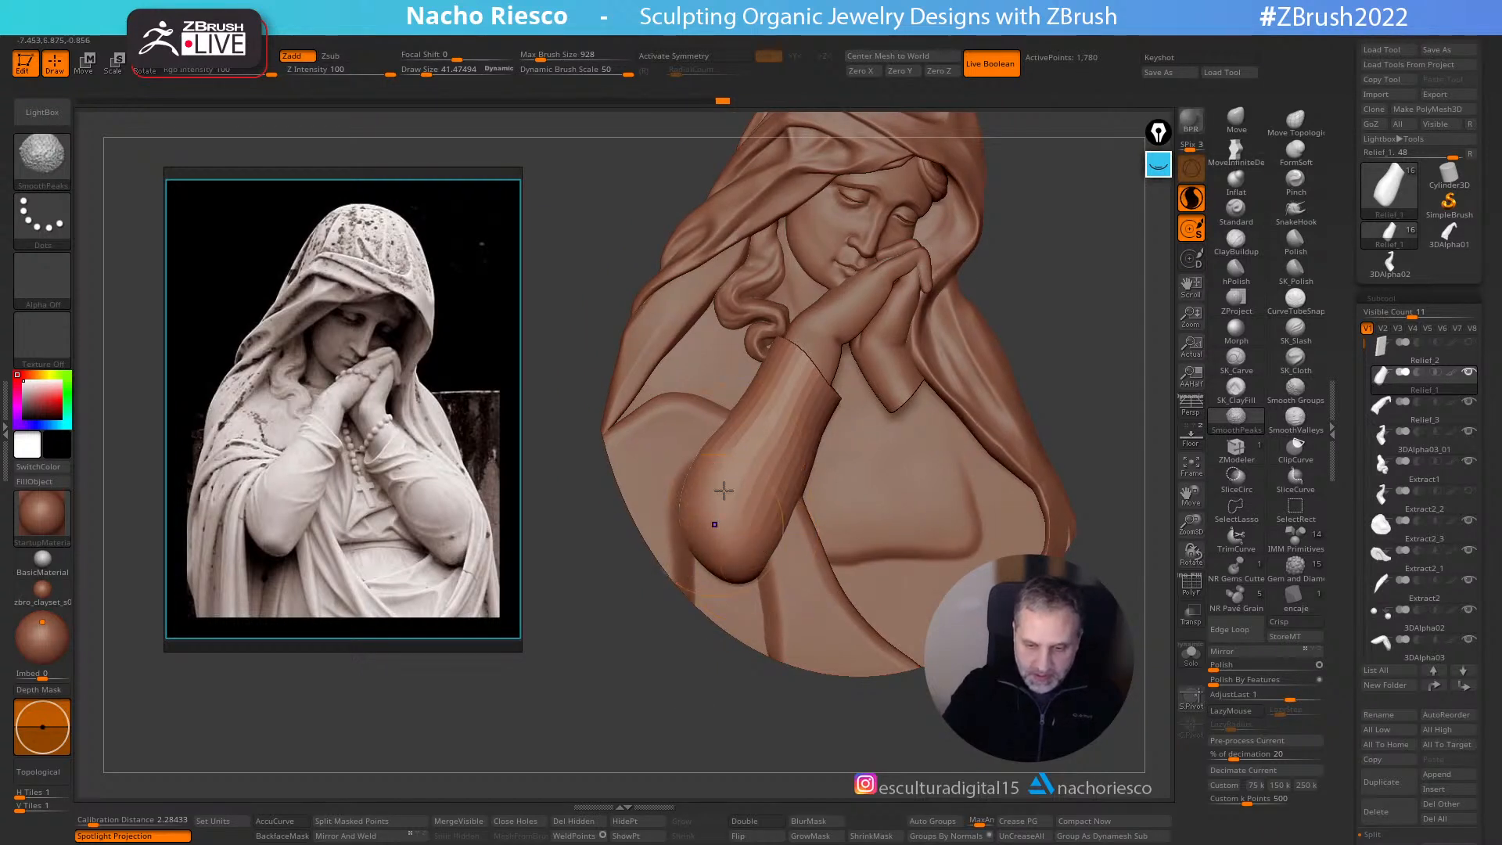
{"action": "left_click_drag", "start_coordinate": [773, 456], "coordinate": [792, 418], "text": "shift"}
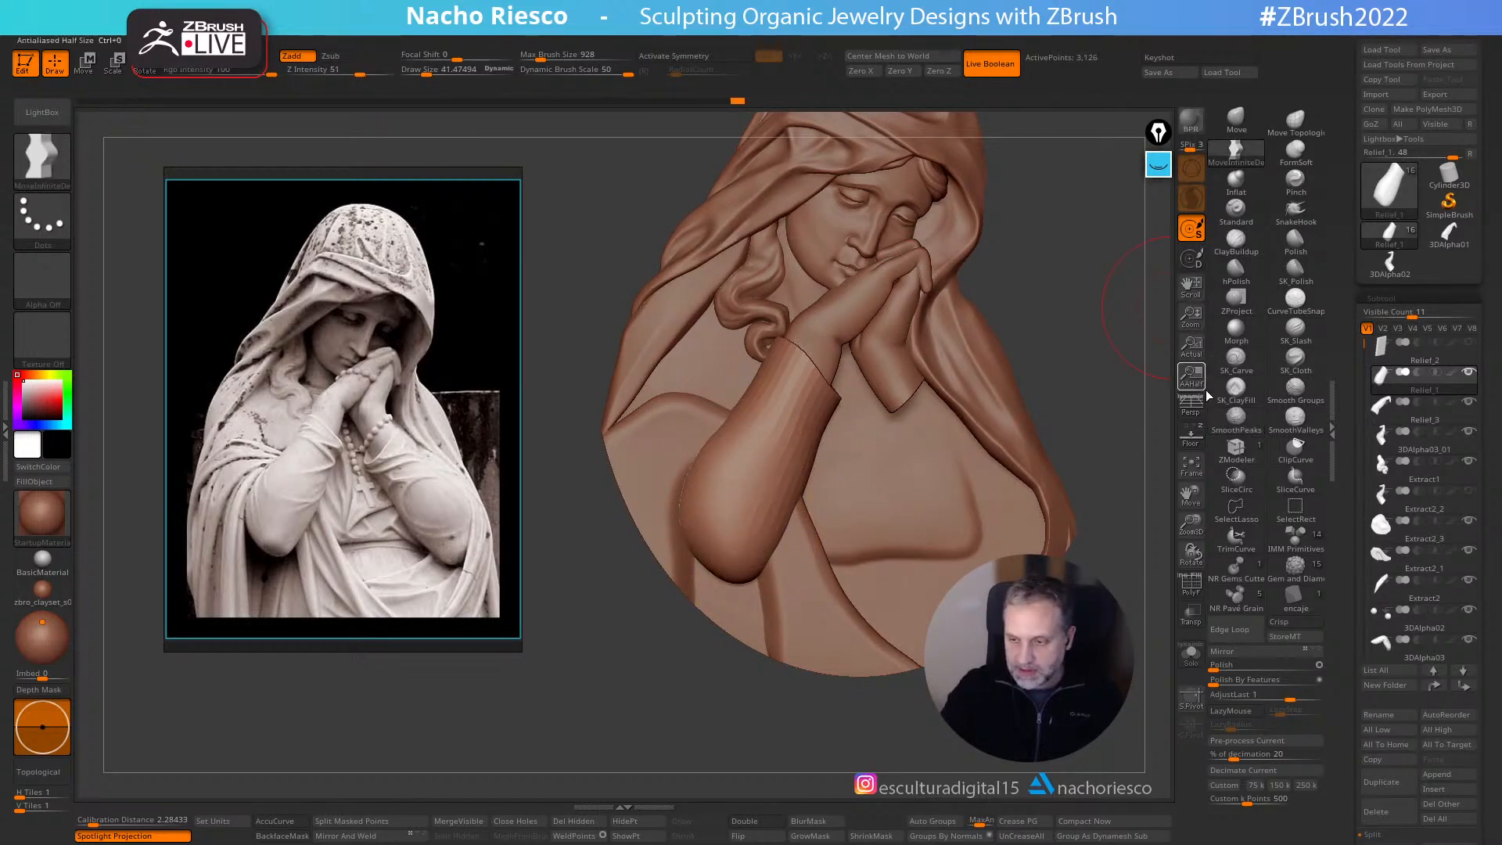
- Overlay the reference and stroke along the forearm from wrist to elbow with SK_Cloth at a draw size of about 31
{"action": "left_click", "coordinate": [1201, 438]}
{"action": "key", "text": "s"}
{"action": "left_click_drag", "start_coordinate": [748, 552], "coordinate": [751, 551]}
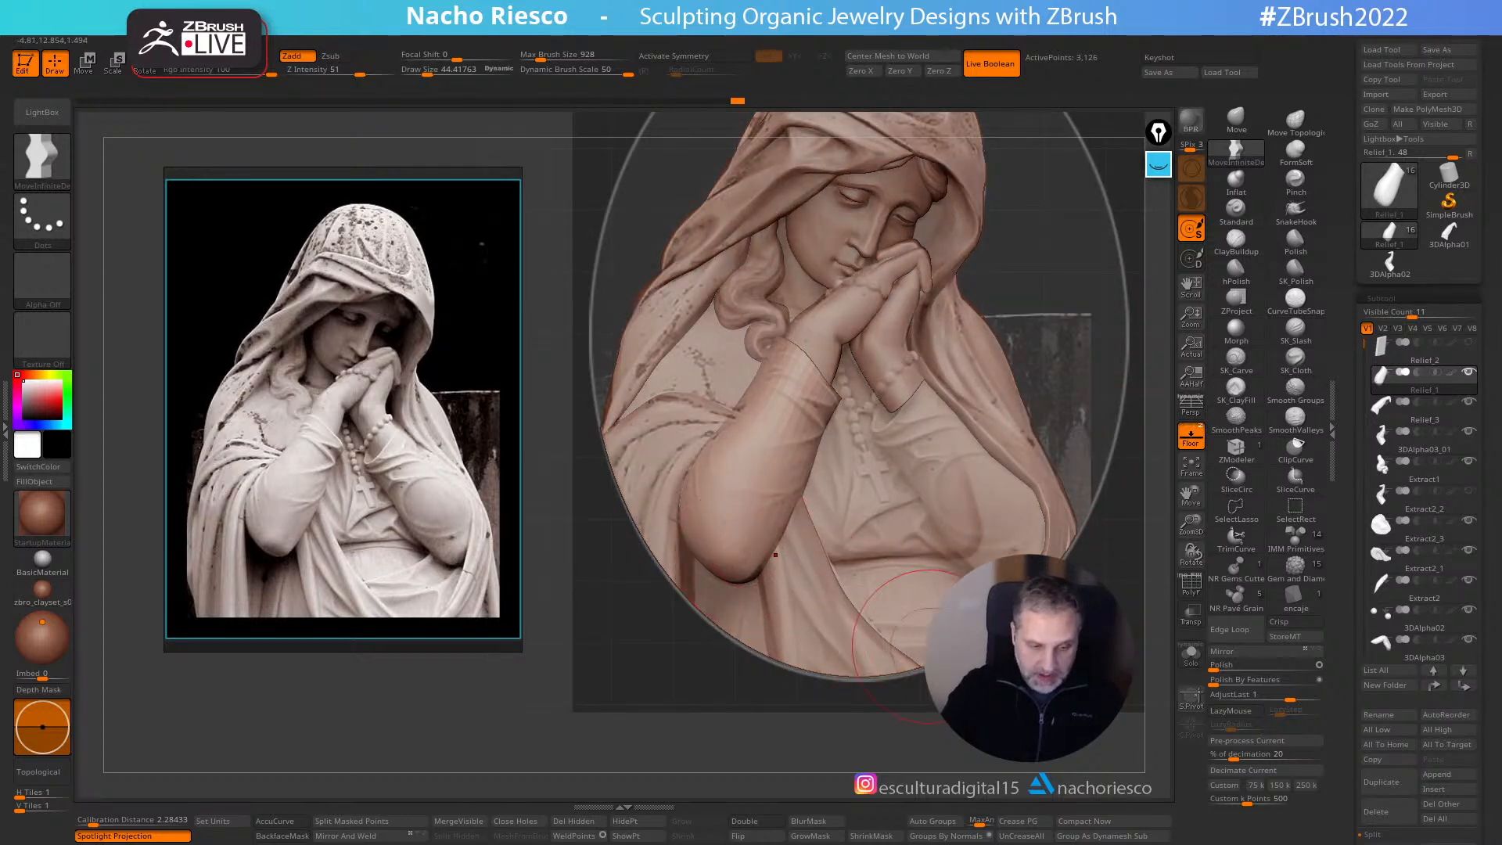
{"action": "left_click", "coordinate": [1296, 360]}
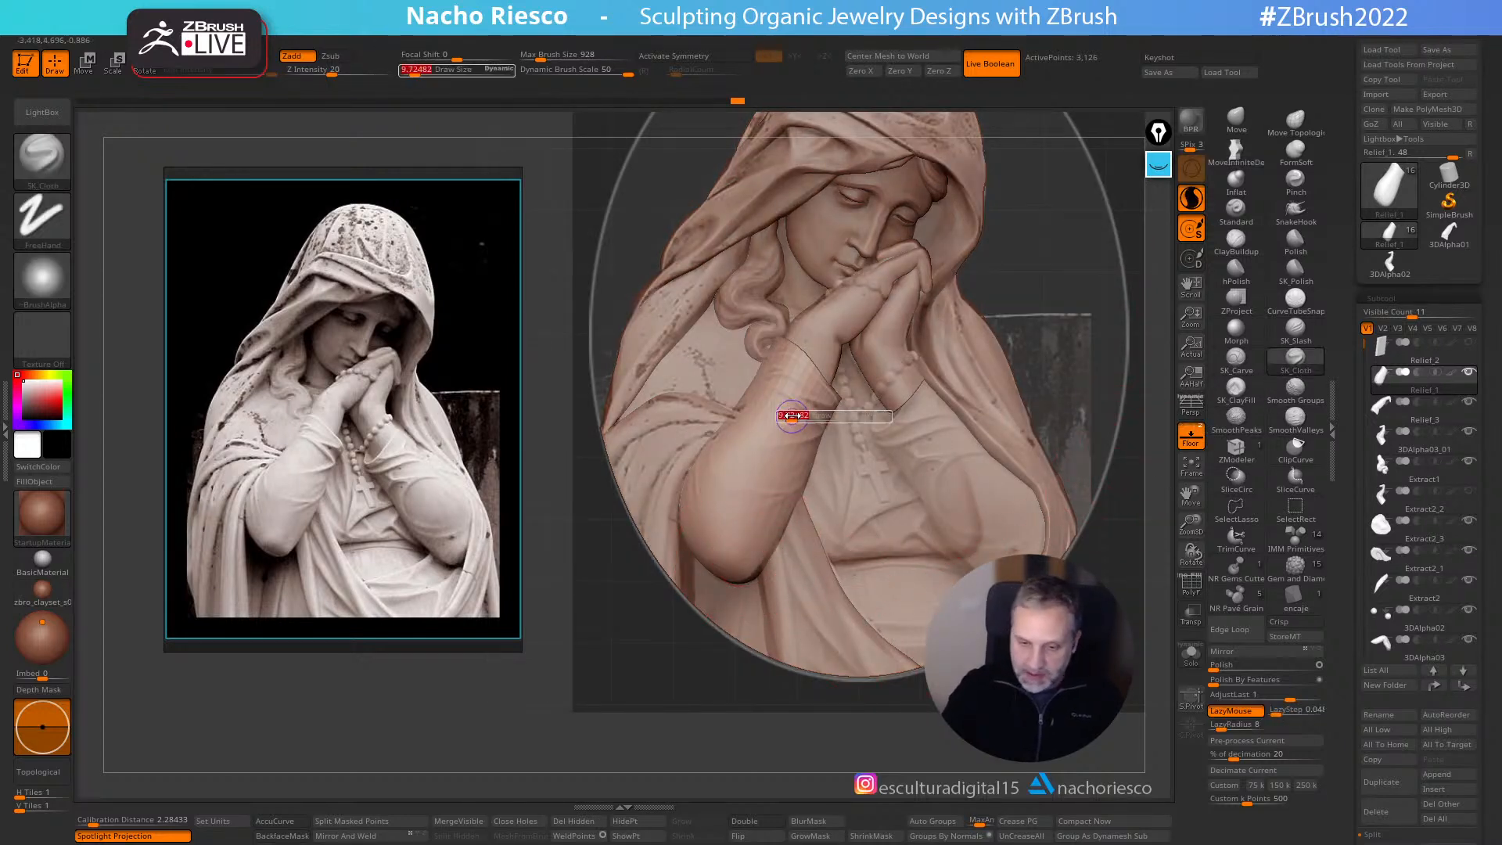
{"action": "left_click_drag", "start_coordinate": [786, 379], "coordinate": [704, 576]}
{"action": "key", "text": "ctrl+z"}
{"action": "key", "text": "s"}
{"action": "left_click_drag", "start_coordinate": [744, 434], "coordinate": [750, 434]}
{"action": "mouse_move", "coordinate": [783, 364]}
{"action": "left_mouse_down"}
{"action": "mouse_move", "coordinate": [704, 596]}
{"action": "mouse_move", "coordinate": [784, 586]}
{"action": "left_mouse_up"}
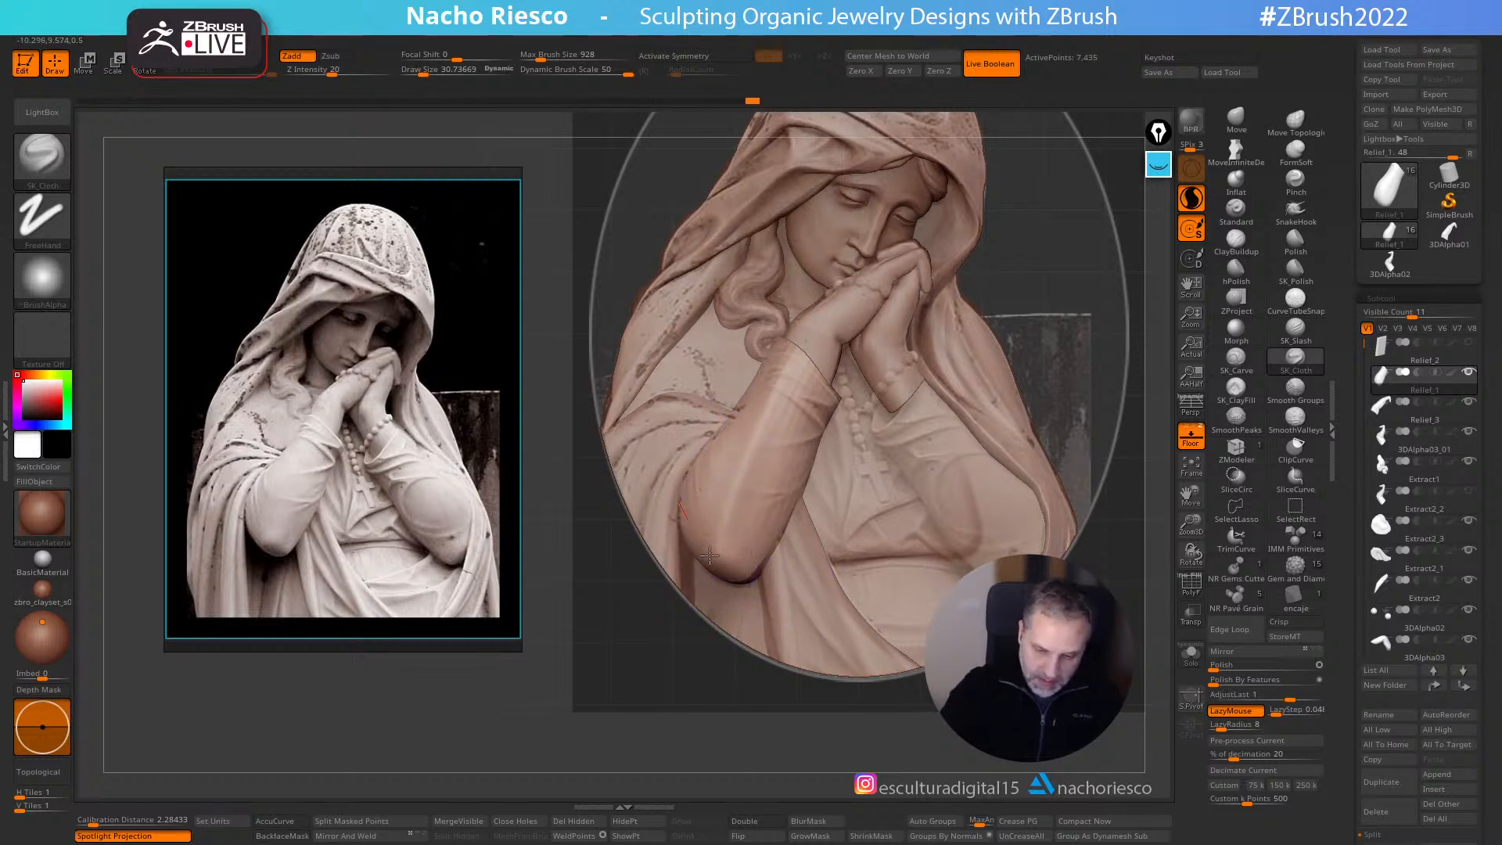
- Hide the reference overlay and polish the forearm's surface with hPolish at a draw size of about 26
{"action": "left_click", "coordinate": [1193, 439]}
{"action": "left_click_drag", "start_coordinate": [691, 718], "coordinate": [618, 665], "text": "alt"}
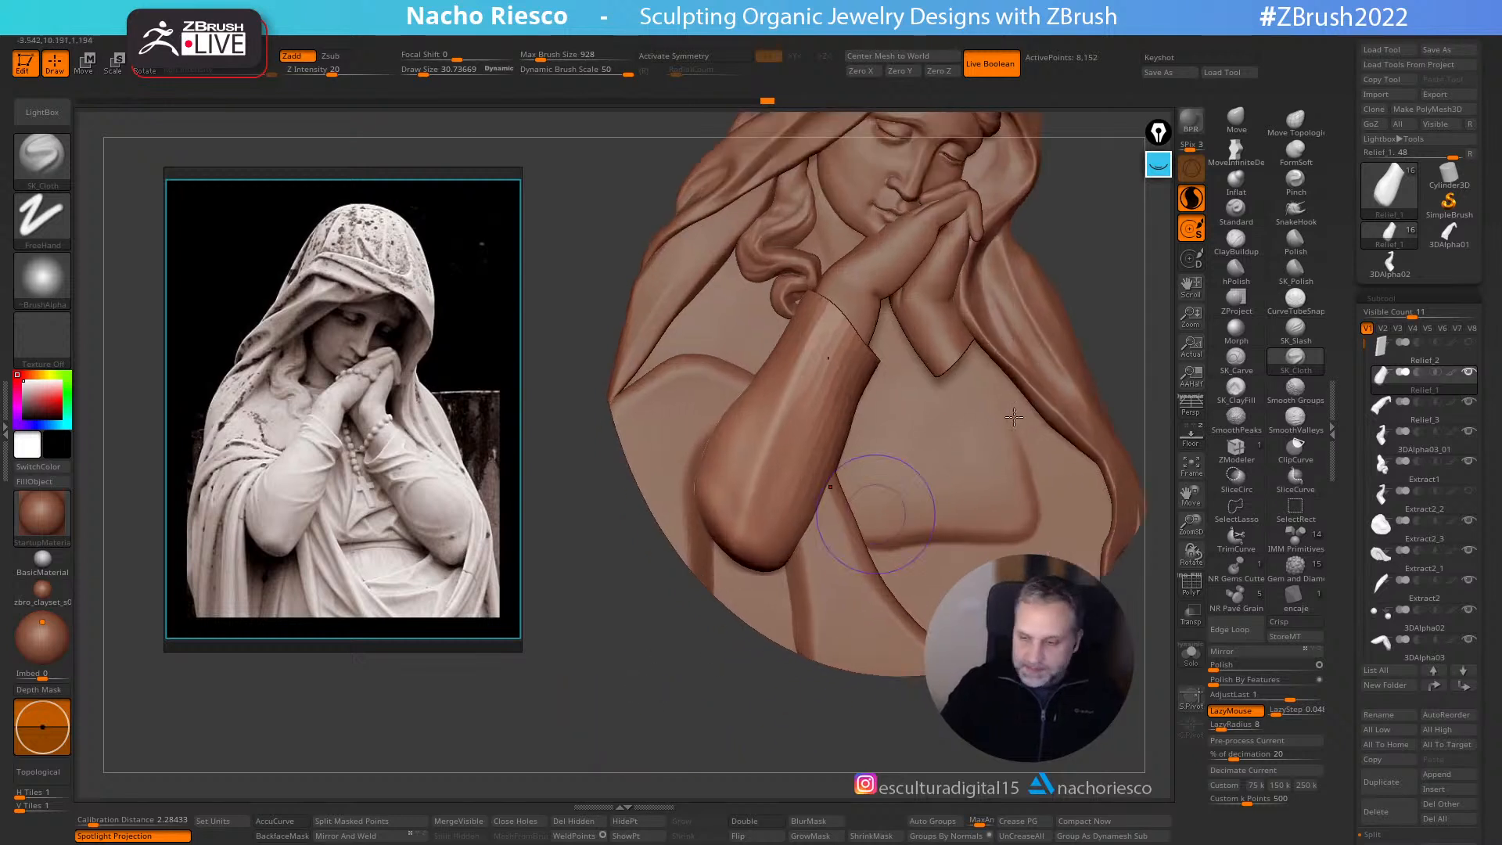
{"action": "left_click", "coordinate": [1298, 279]}
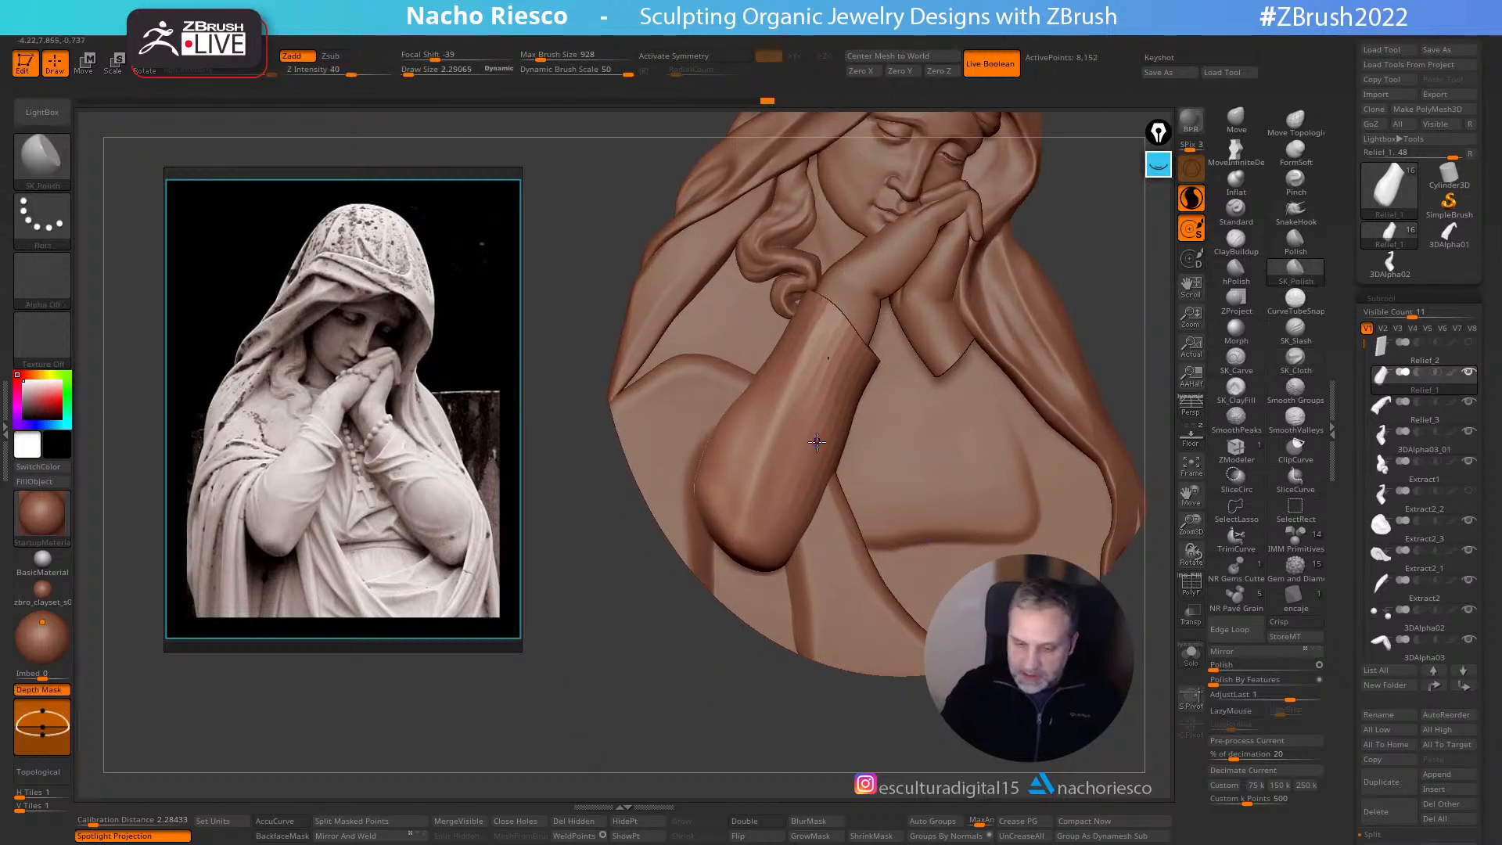
{"action": "left_click", "coordinate": [1245, 275]}
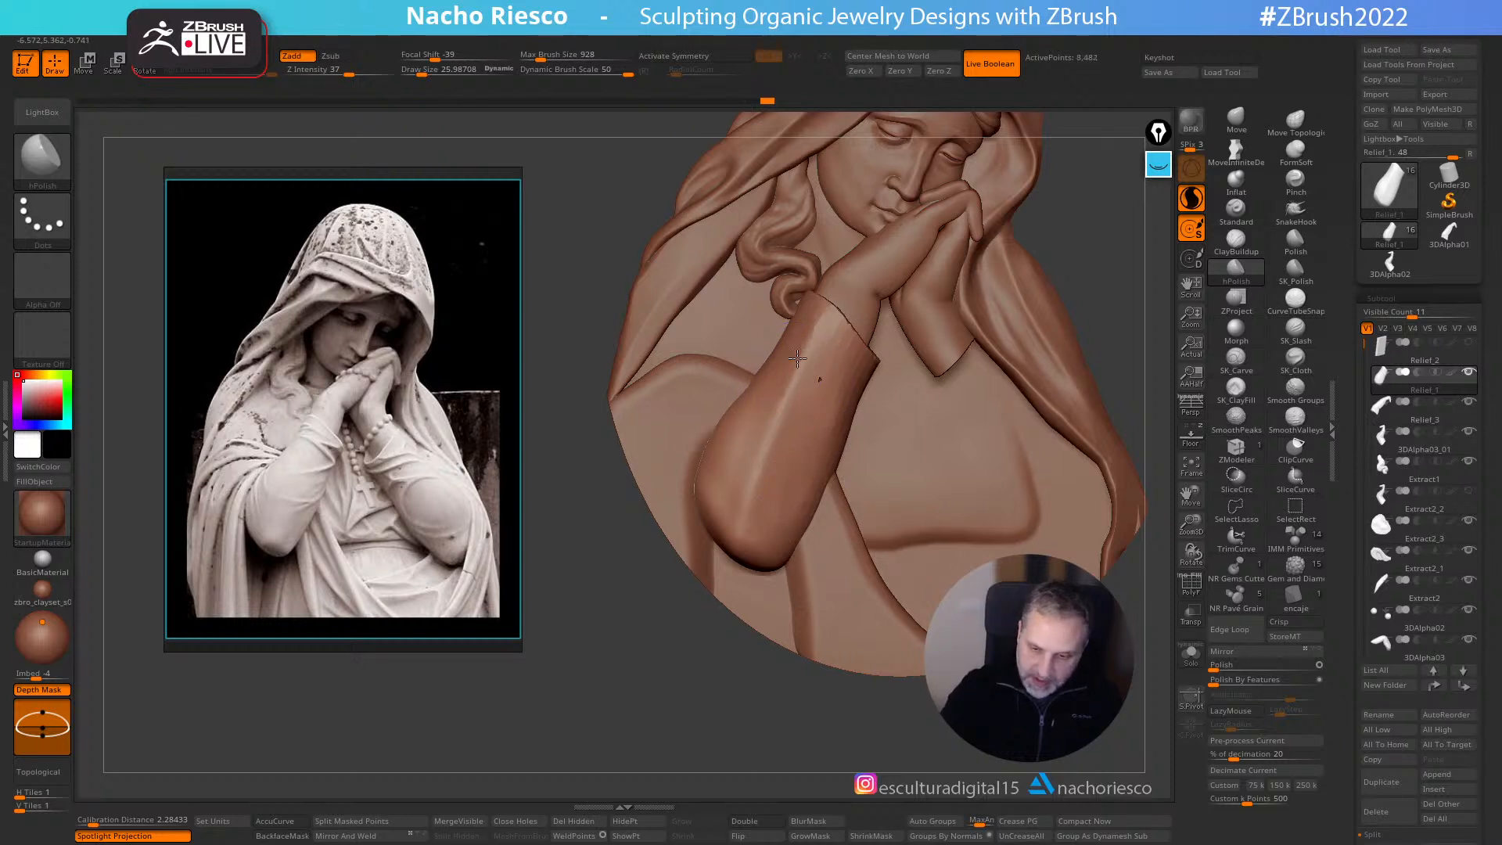
{"action": "mouse_move", "coordinate": [751, 410]}
{"action": "left_mouse_down"}
{"action": "mouse_move", "coordinate": [717, 446]}
{"action": "mouse_move", "coordinate": [767, 546]}
{"action": "left_mouse_up"}
{"action": "right_click_drag", "start_coordinate": [775, 549], "coordinate": [778, 501]}
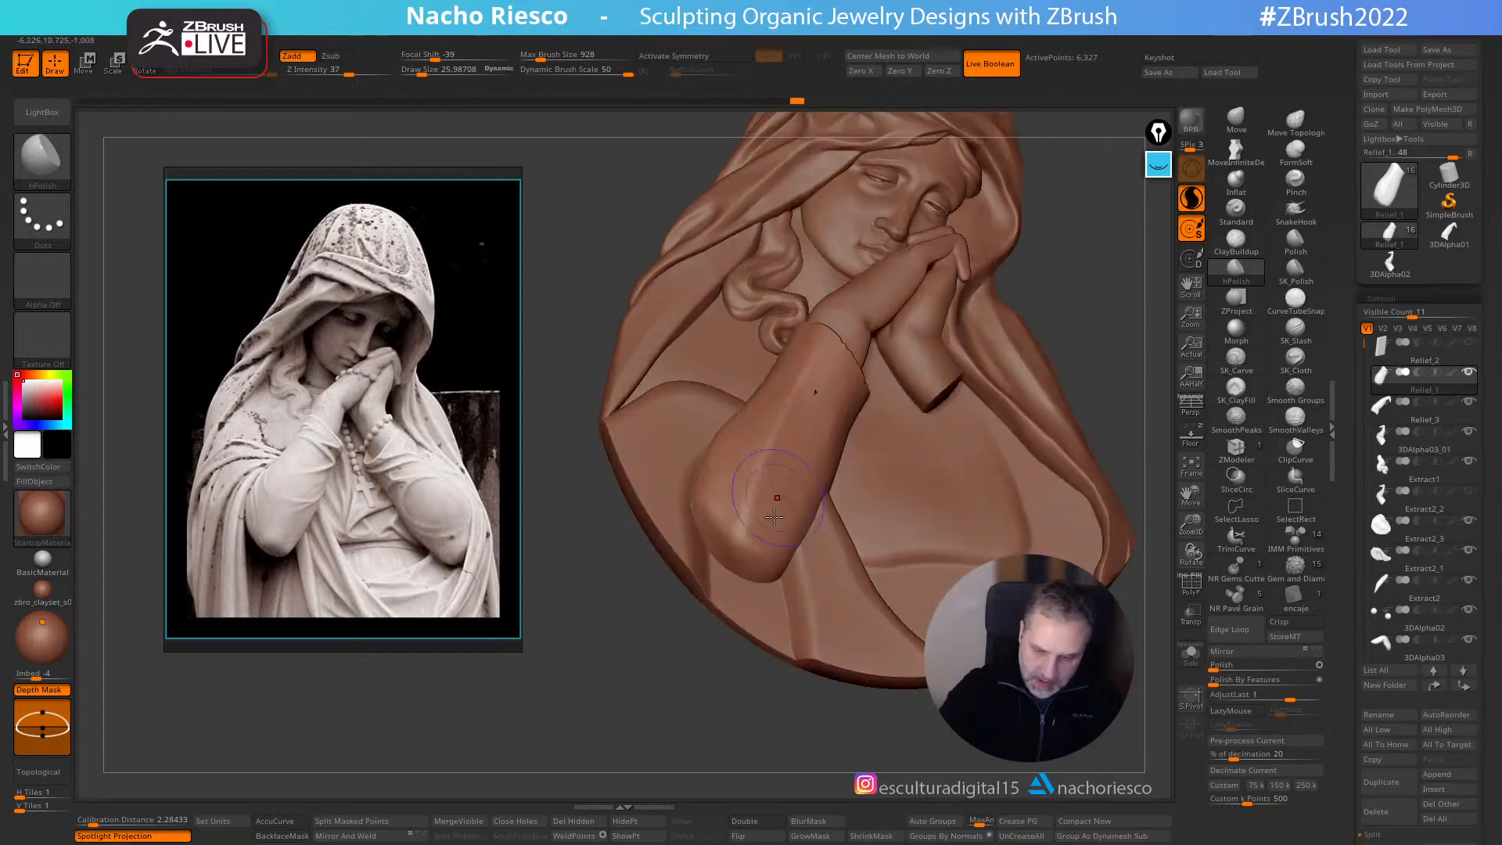
- Flatten the elbow with hPolish and smooth the elbow and the forearm's side
{"action": "left_click_drag", "start_coordinate": [750, 548], "coordinate": [760, 571]}
{"action": "left_click_drag", "start_coordinate": [756, 708], "coordinate": [751, 771]}
{"action": "left_click_drag", "start_coordinate": [760, 557], "coordinate": [767, 560], "text": "shift"}
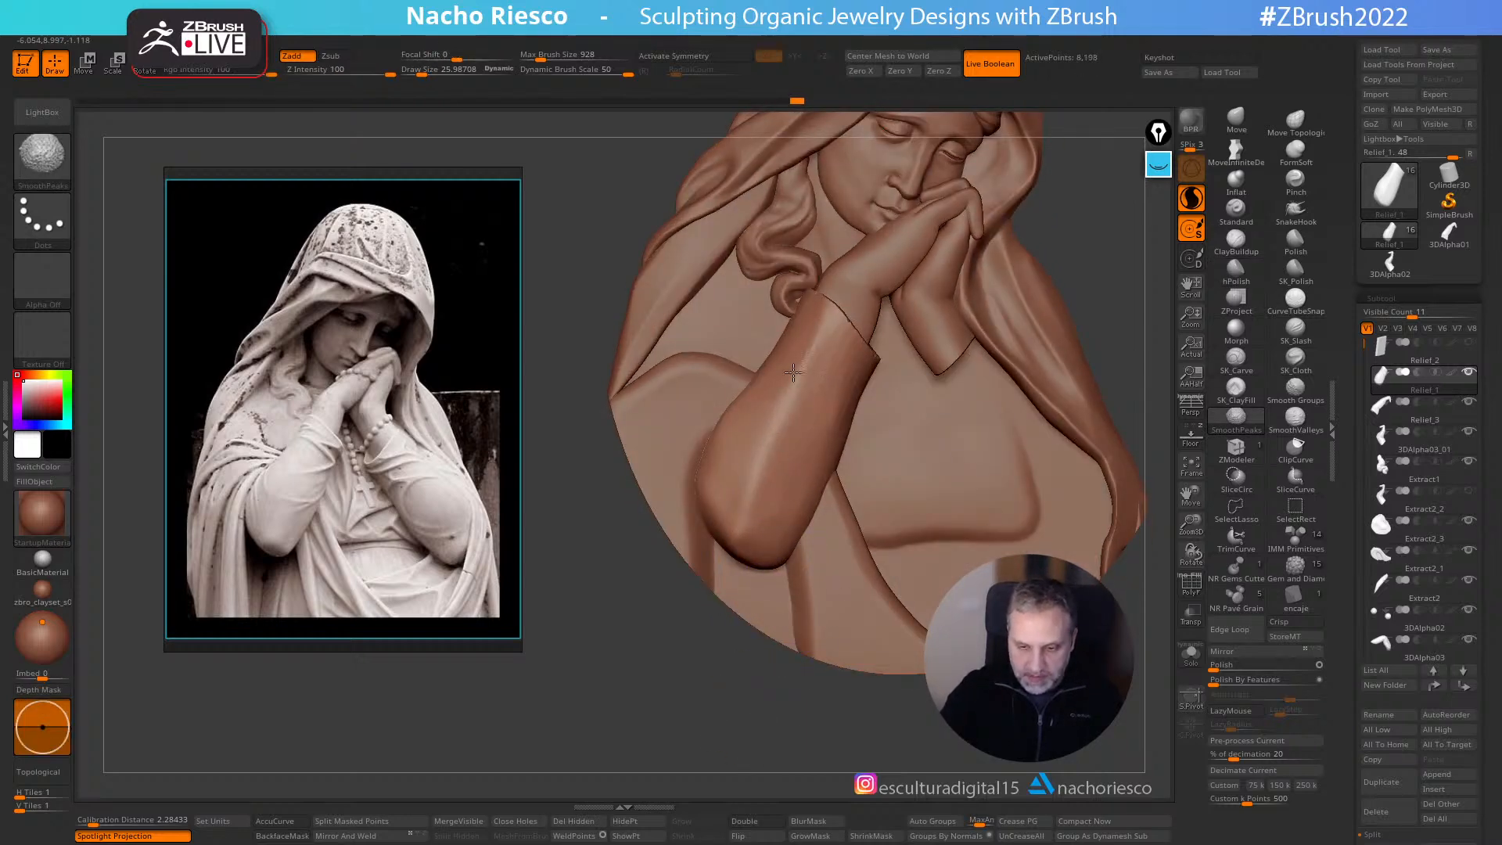
{"action": "left_click_drag", "start_coordinate": [848, 431], "coordinate": [850, 435], "text": "shift"}
{"action": "mouse_move", "coordinate": [735, 702]}
{"action": "left_mouse_down", "text": "alt"}
{"action": "mouse_move", "coordinate": [741, 660]}
{"action": "mouse_move", "coordinate": [753, 688]}
{"action": "left_mouse_up", "text": "alt"}
- Overlay the reference and adjust the forearm's outline to it with the MoveInfiniteDepth brush at draw sizes of about 47 and 39
{"action": "left_click", "coordinate": [1194, 439]}
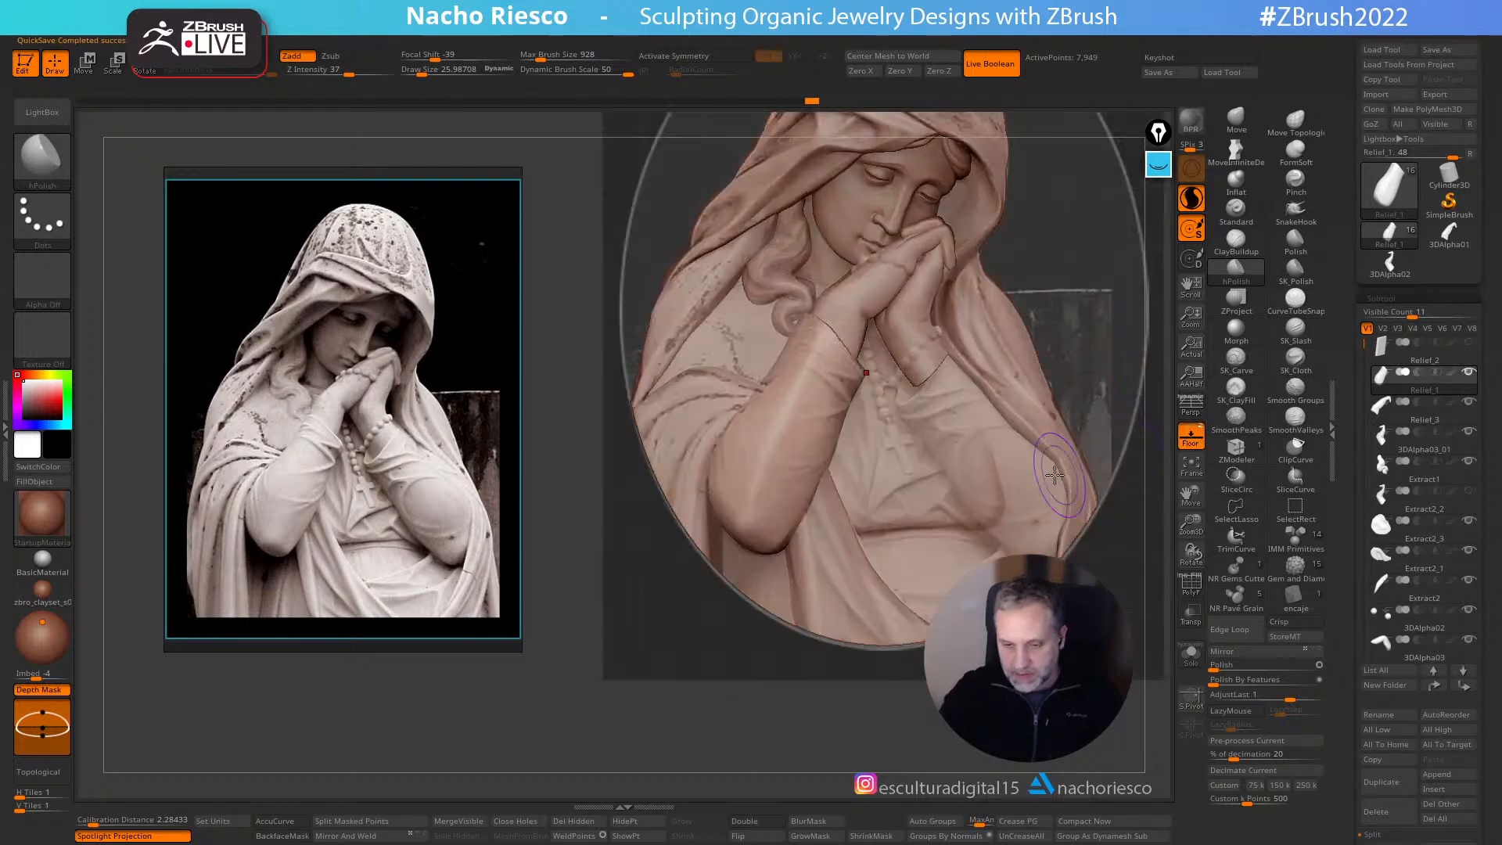
{"action": "left_click", "coordinate": [1236, 152]}
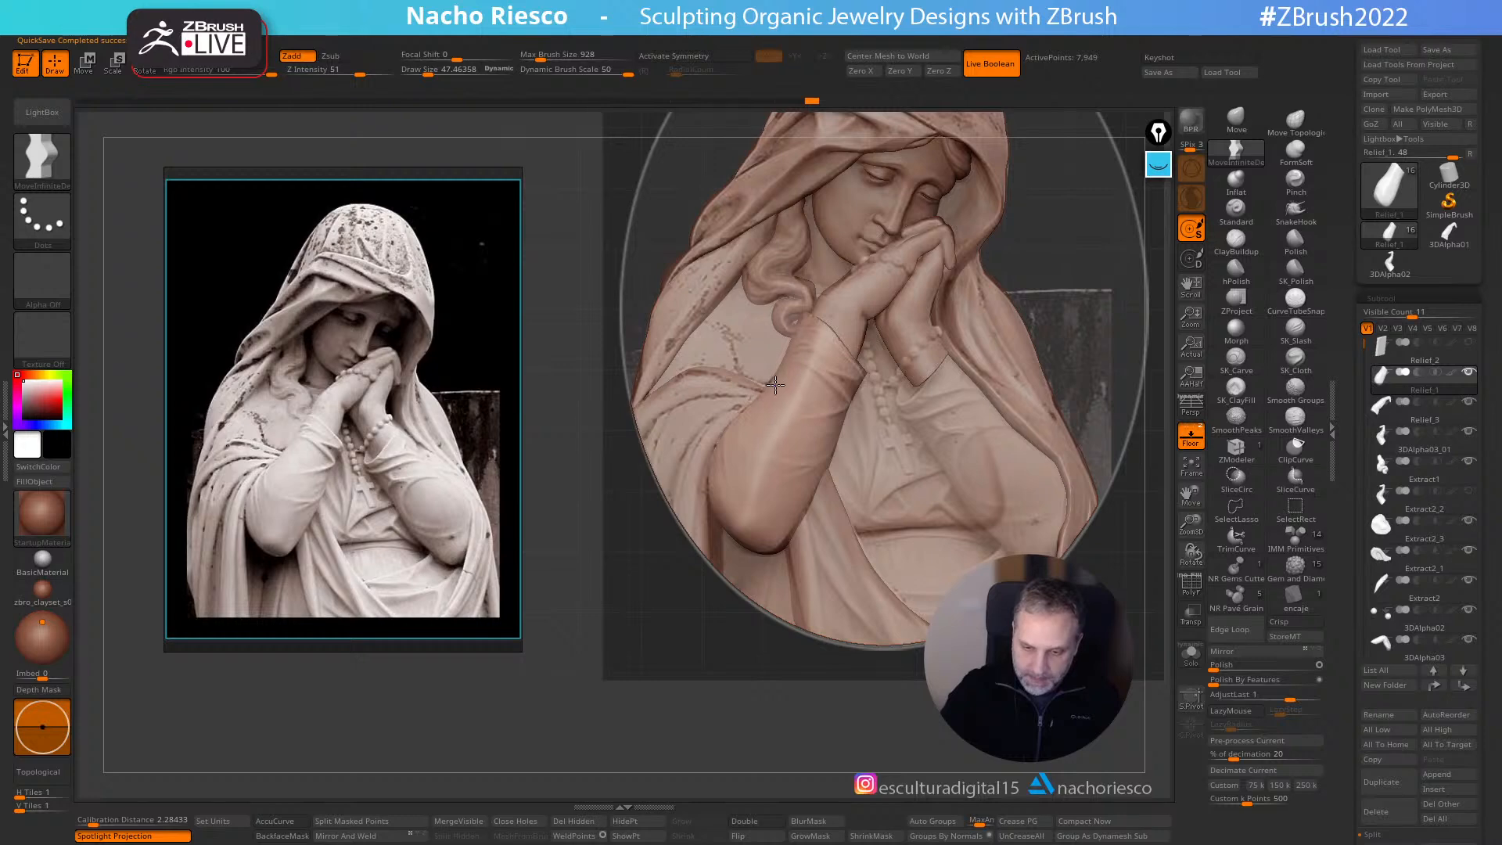
{"action": "left_click_drag", "start_coordinate": [769, 417], "coordinate": [748, 423]}
{"action": "key", "text": "s"}
{"action": "left_click", "coordinate": [728, 435]}
{"action": "left_click_drag", "start_coordinate": [657, 693], "coordinate": [723, 739]}
{"action": "left_click_drag", "start_coordinate": [751, 673], "coordinate": [836, 626], "text": "shift"}
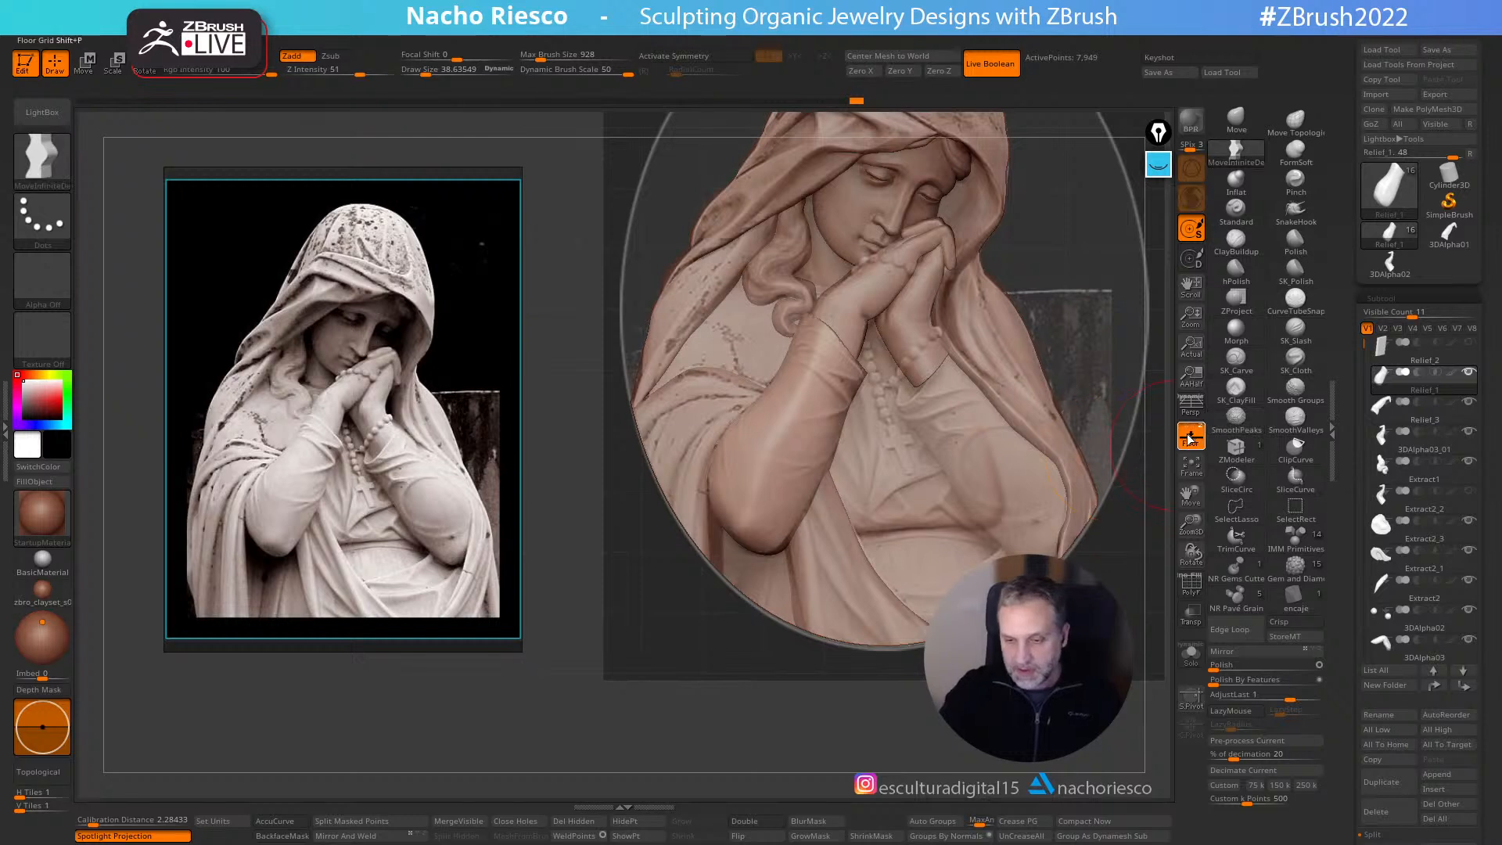
- Duplicate the forearm subtool, mirror the copy to the other side of the figure and overlay the reference
{"action": "left_click", "coordinate": [1191, 436]}
{"action": "left_click_drag", "start_coordinate": [963, 710], "coordinate": [915, 657], "text": "alt"}
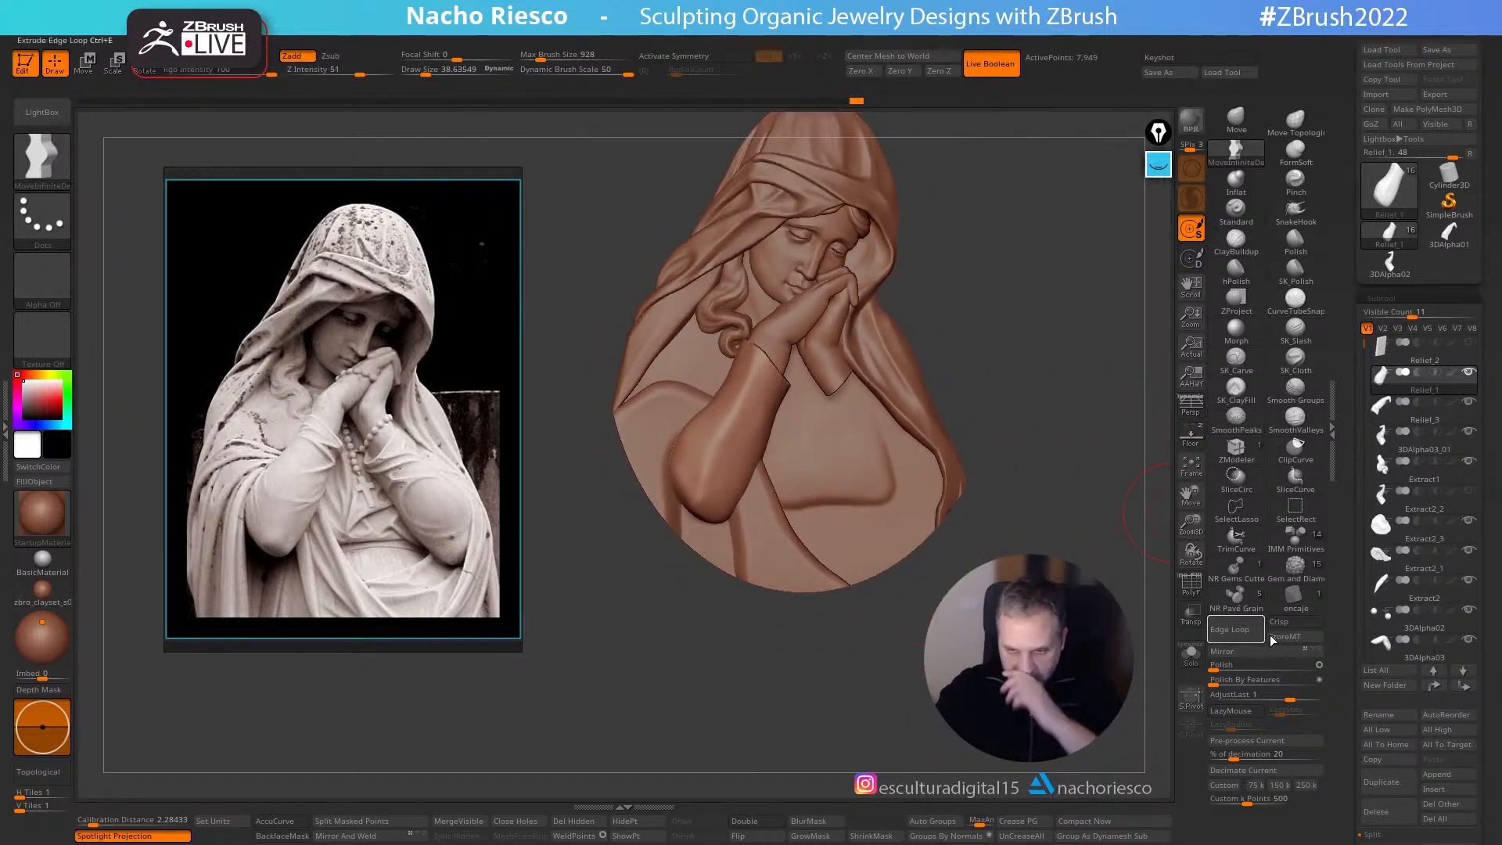
{"action": "left_click_drag", "start_coordinate": [1351, 676], "coordinate": [1371, 638]}
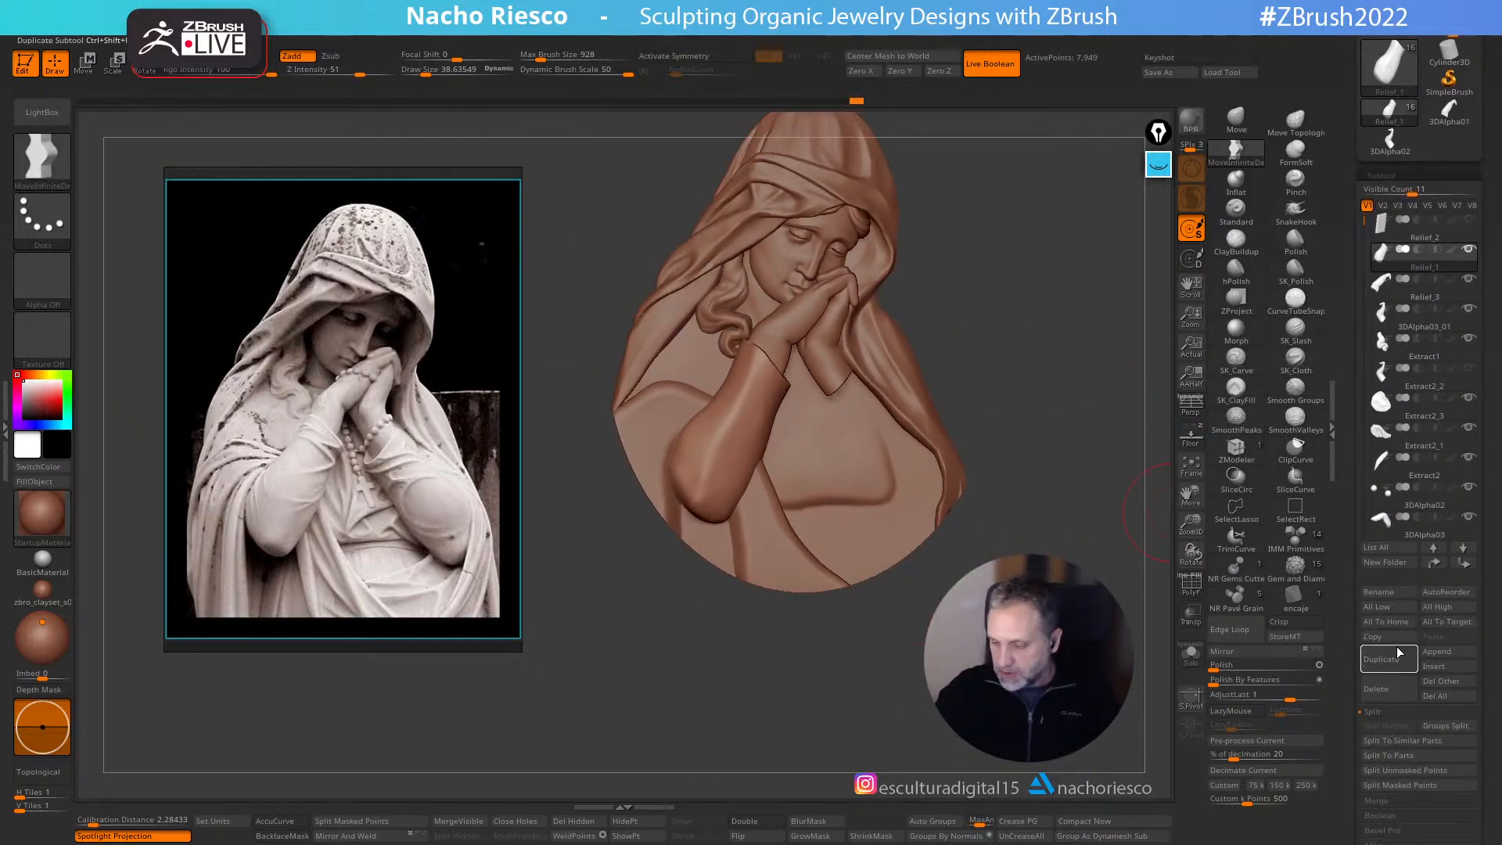
{"action": "left_click", "coordinate": [1399, 667]}
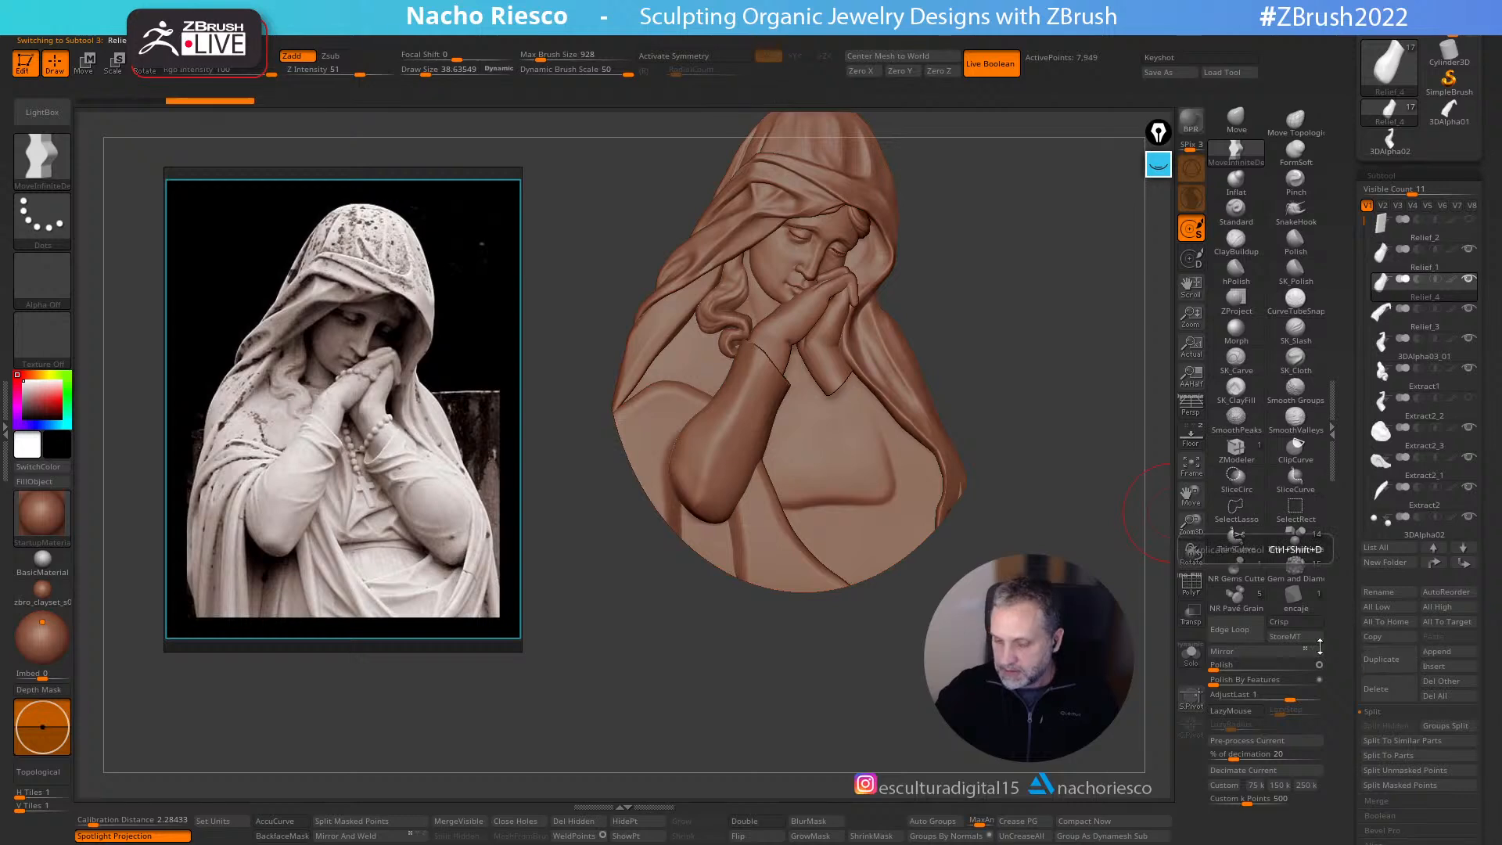
{"action": "mouse_move", "coordinate": [1095, 540]}
{"action": "left_mouse_down"}
{"action": "mouse_move", "coordinate": [939, 540]}
{"action": "mouse_move", "coordinate": [1111, 500]}
{"action": "mouse_move", "coordinate": [1048, 509]}
{"action": "mouse_move", "coordinate": [1080, 532]}
{"action": "left_mouse_up"}
{"action": "left_click", "coordinate": [1191, 437]}
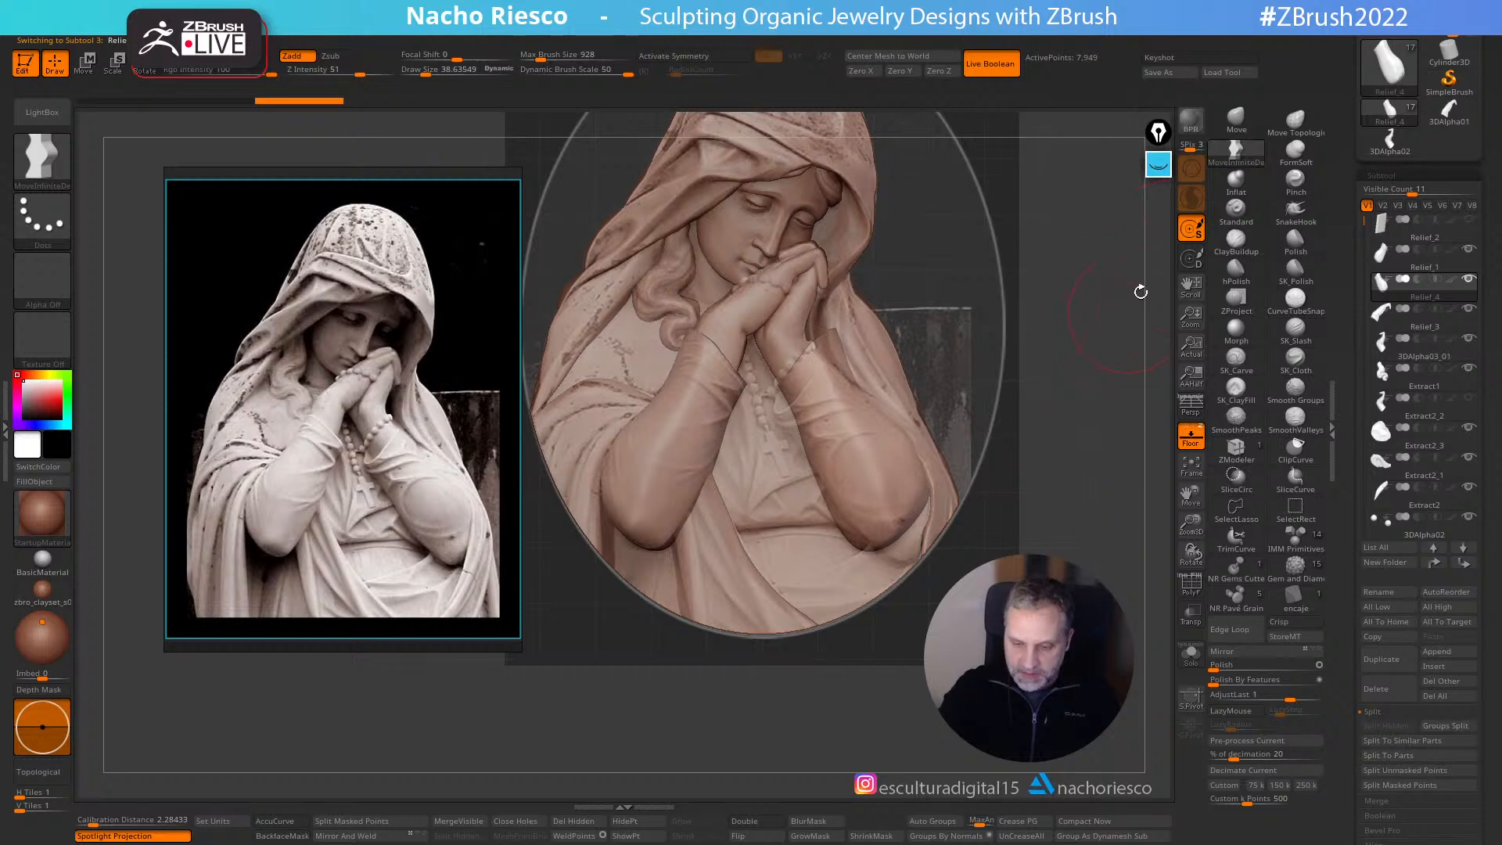
- Centre the gizmo on the mirrored forearm and position it over the matching arm in the reference
{"action": "key", "text": "w"}
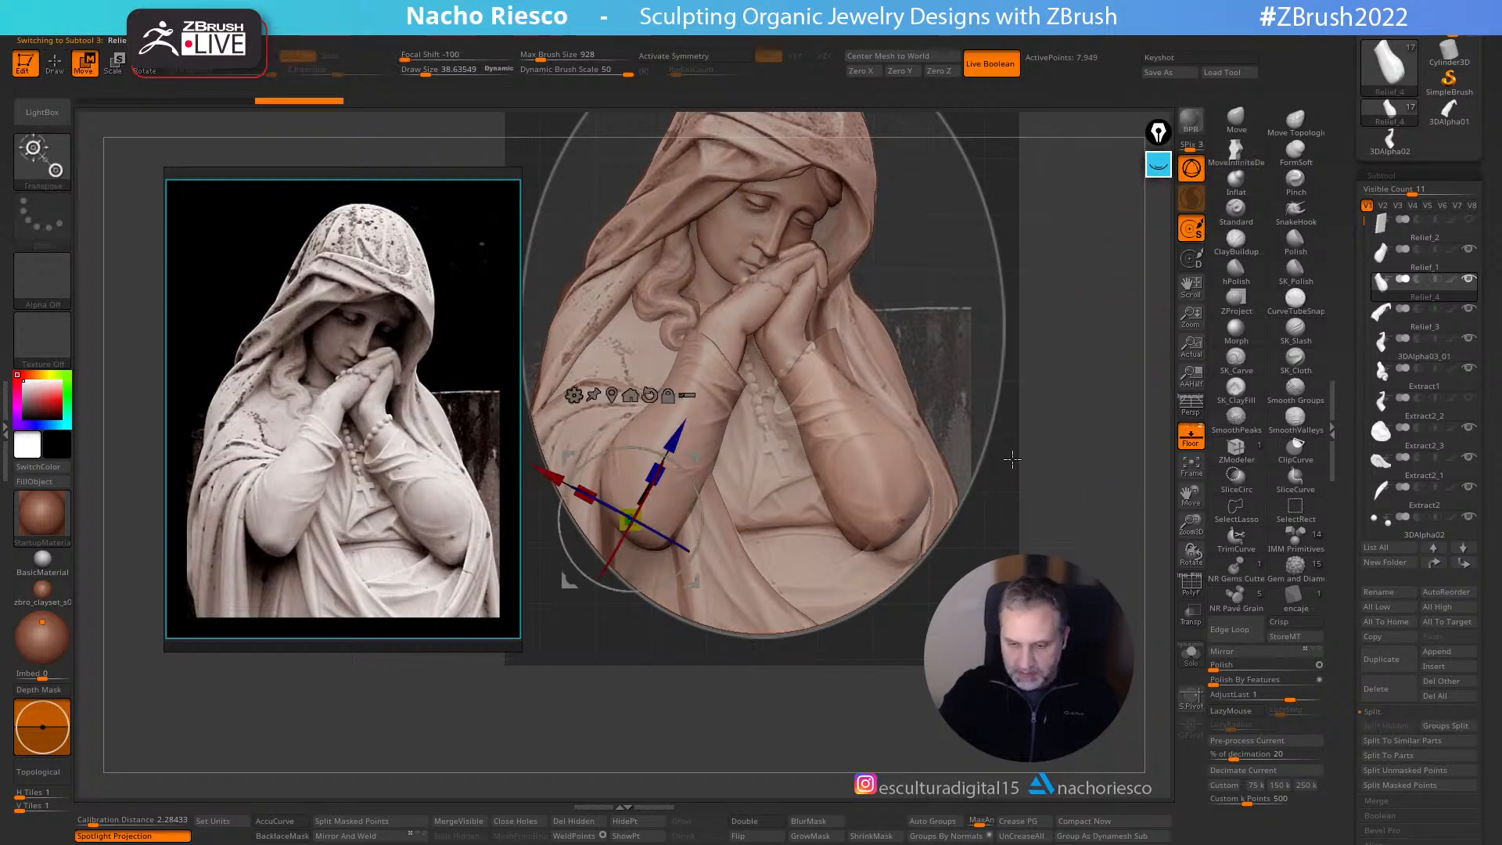
{"action": "left_click", "coordinate": [613, 396]}
{"action": "left_click_drag", "start_coordinate": [921, 418], "coordinate": [919, 406]}
{"action": "left_click_drag", "start_coordinate": [923, 508], "coordinate": [939, 523]}
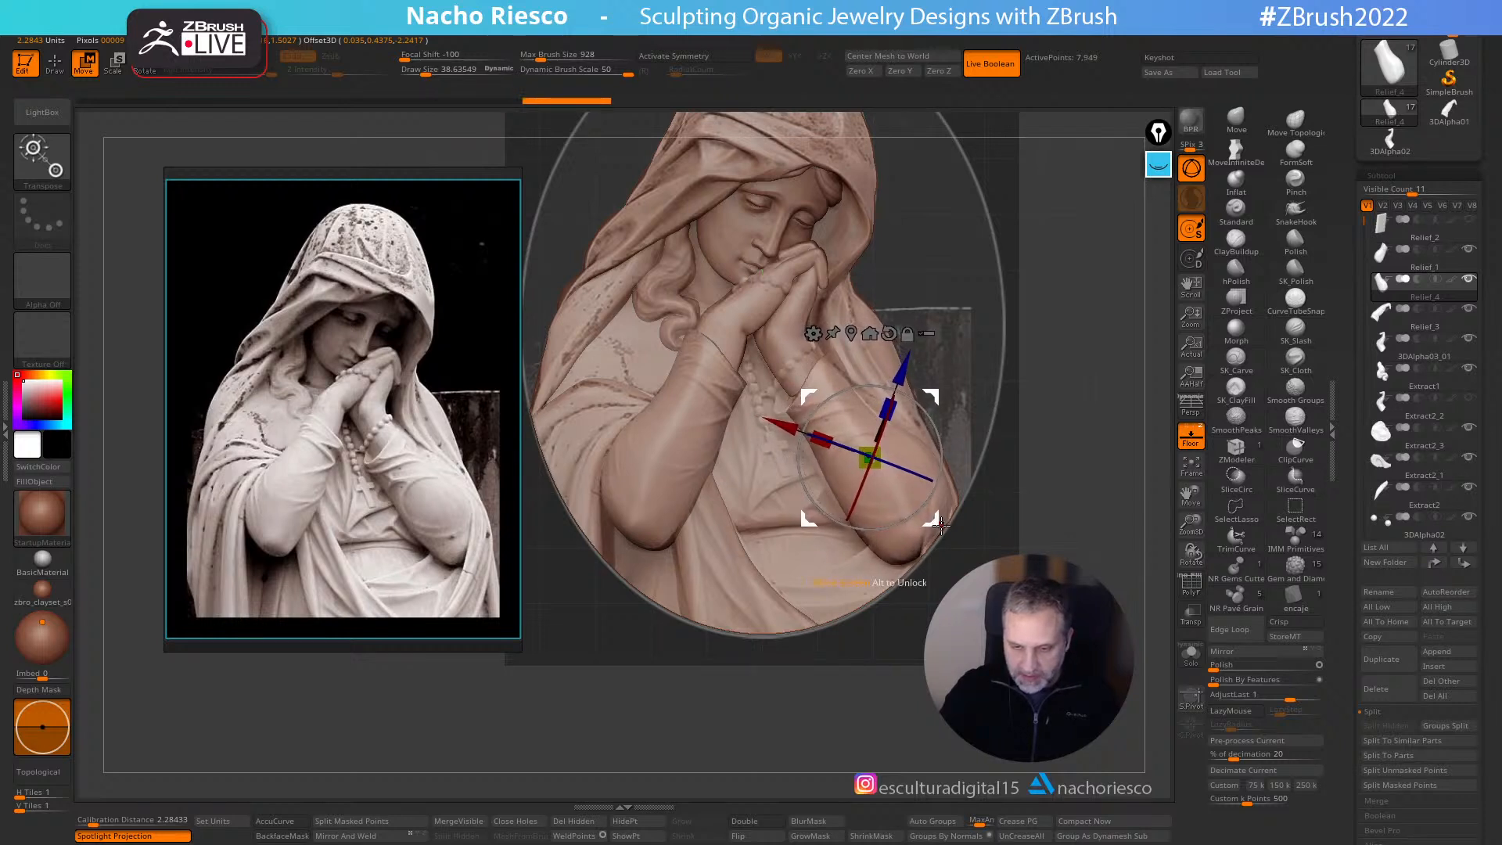
- Reshape the mirrored forearm's cuff and inner edge to the reference with MoveInfiniteDepth at a draw size of about 47
{"action": "left_click", "coordinate": [1236, 153]}
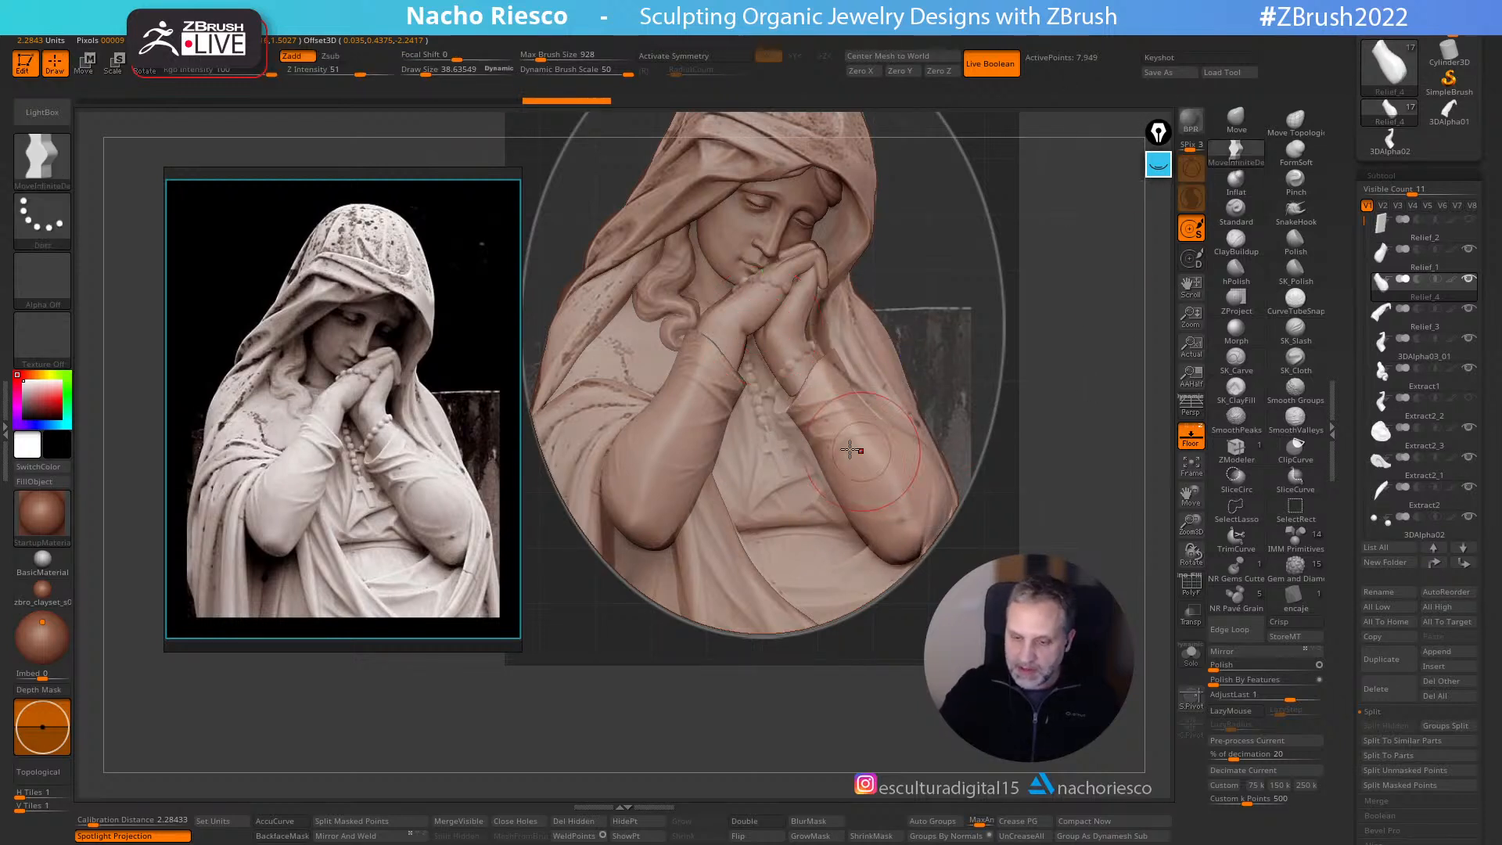
{"action": "key", "text": "s"}
{"action": "left_click_drag", "start_coordinate": [856, 427], "coordinate": [811, 435]}
{"action": "left_click_drag", "start_coordinate": [864, 539], "coordinate": [873, 536]}
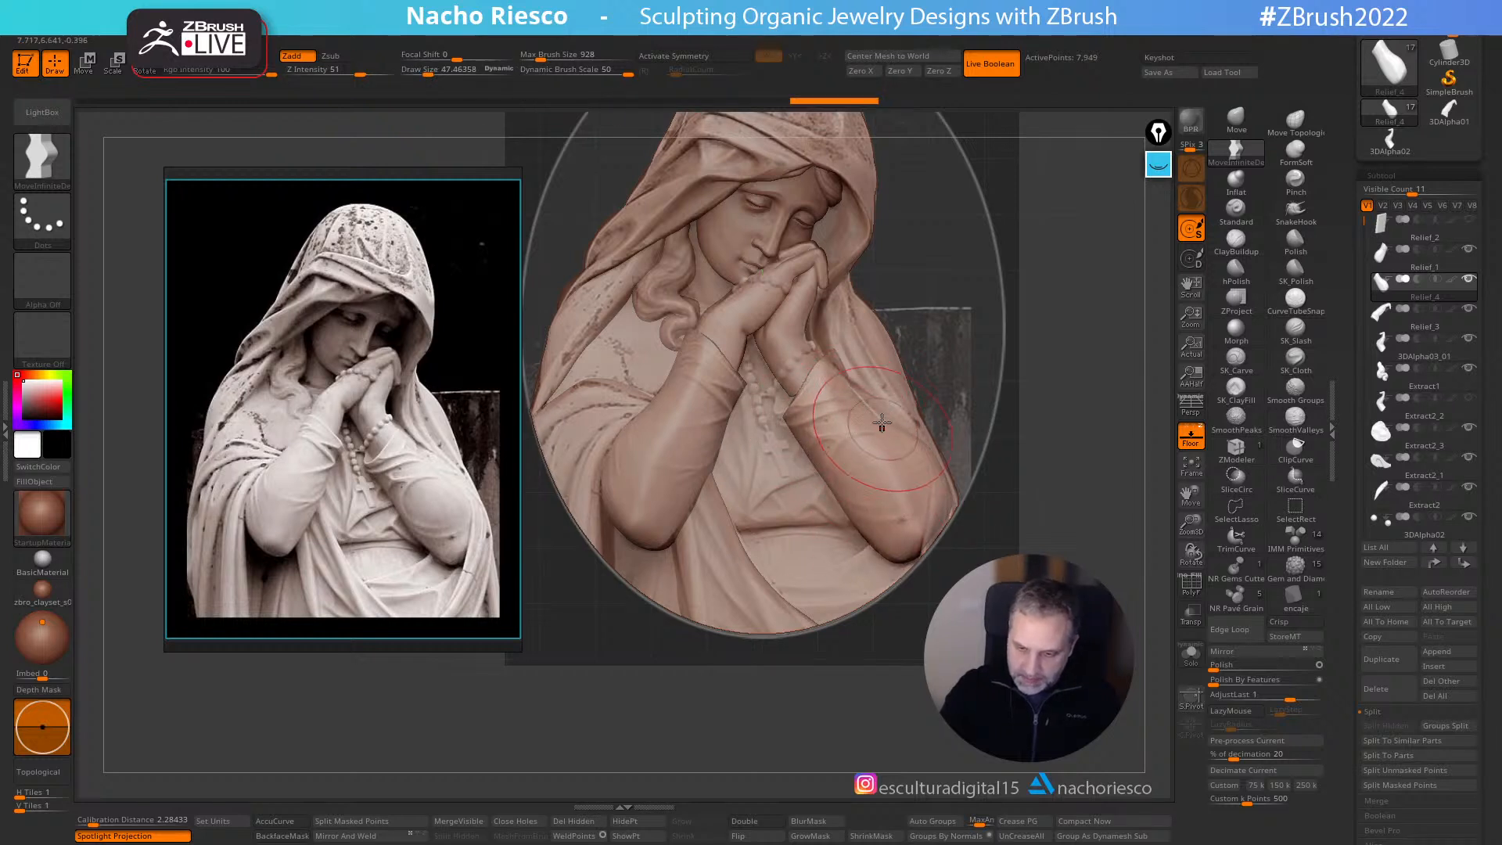
{"action": "left_click_drag", "start_coordinate": [840, 372], "coordinate": [840, 364]}
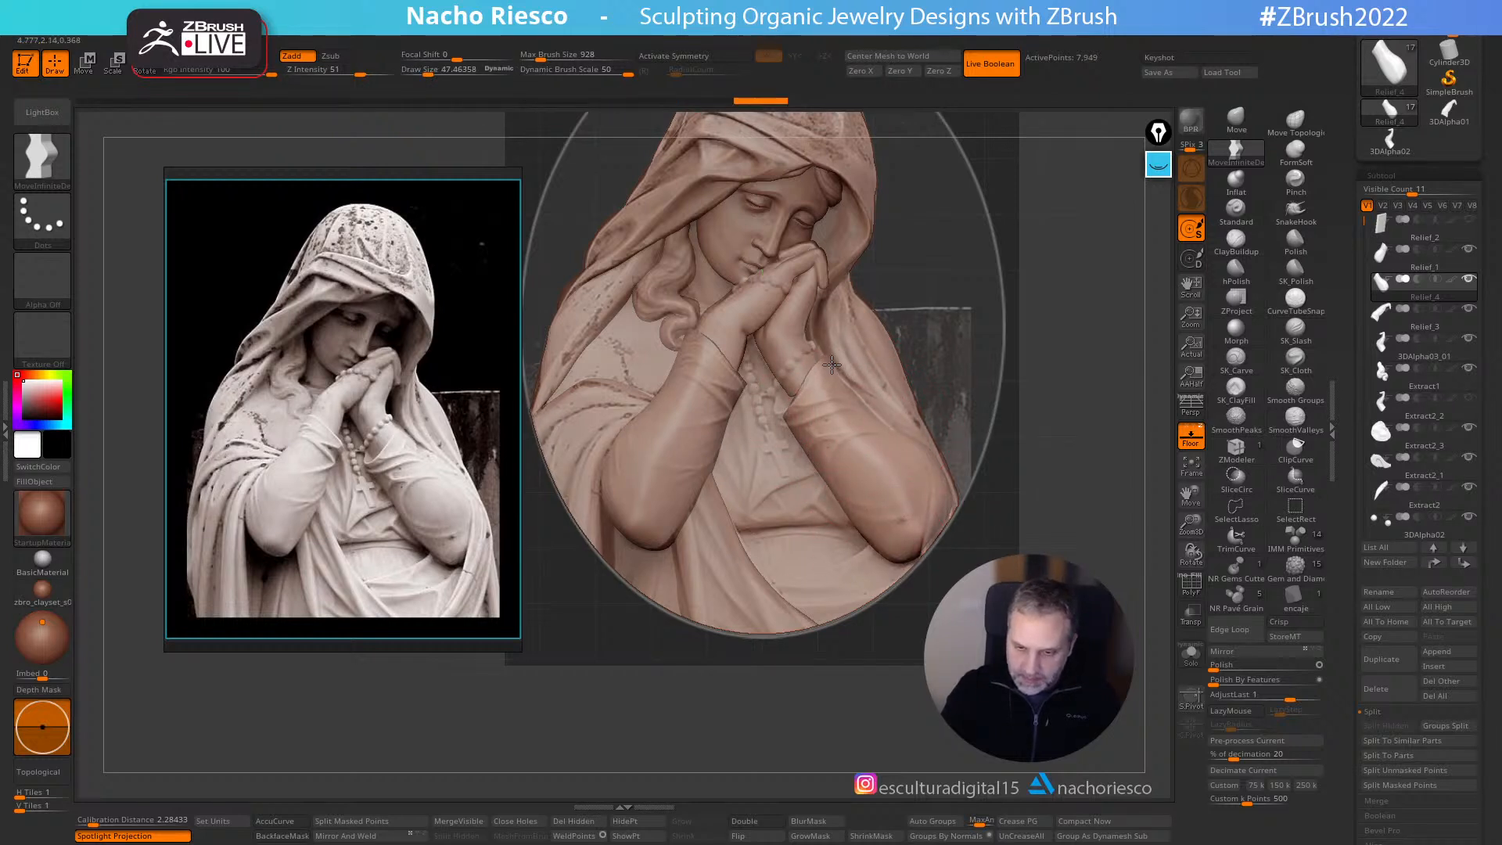
- Fit the mirrored forearm's outer edge and elbow to the reference, reducing the draw size, and hide the overlay
{"action": "mouse_move", "coordinate": [890, 423]}
{"action": "left_mouse_down"}
{"action": "mouse_move", "coordinate": [934, 444]}
{"action": "mouse_move", "coordinate": [939, 475]}
{"action": "left_mouse_up"}
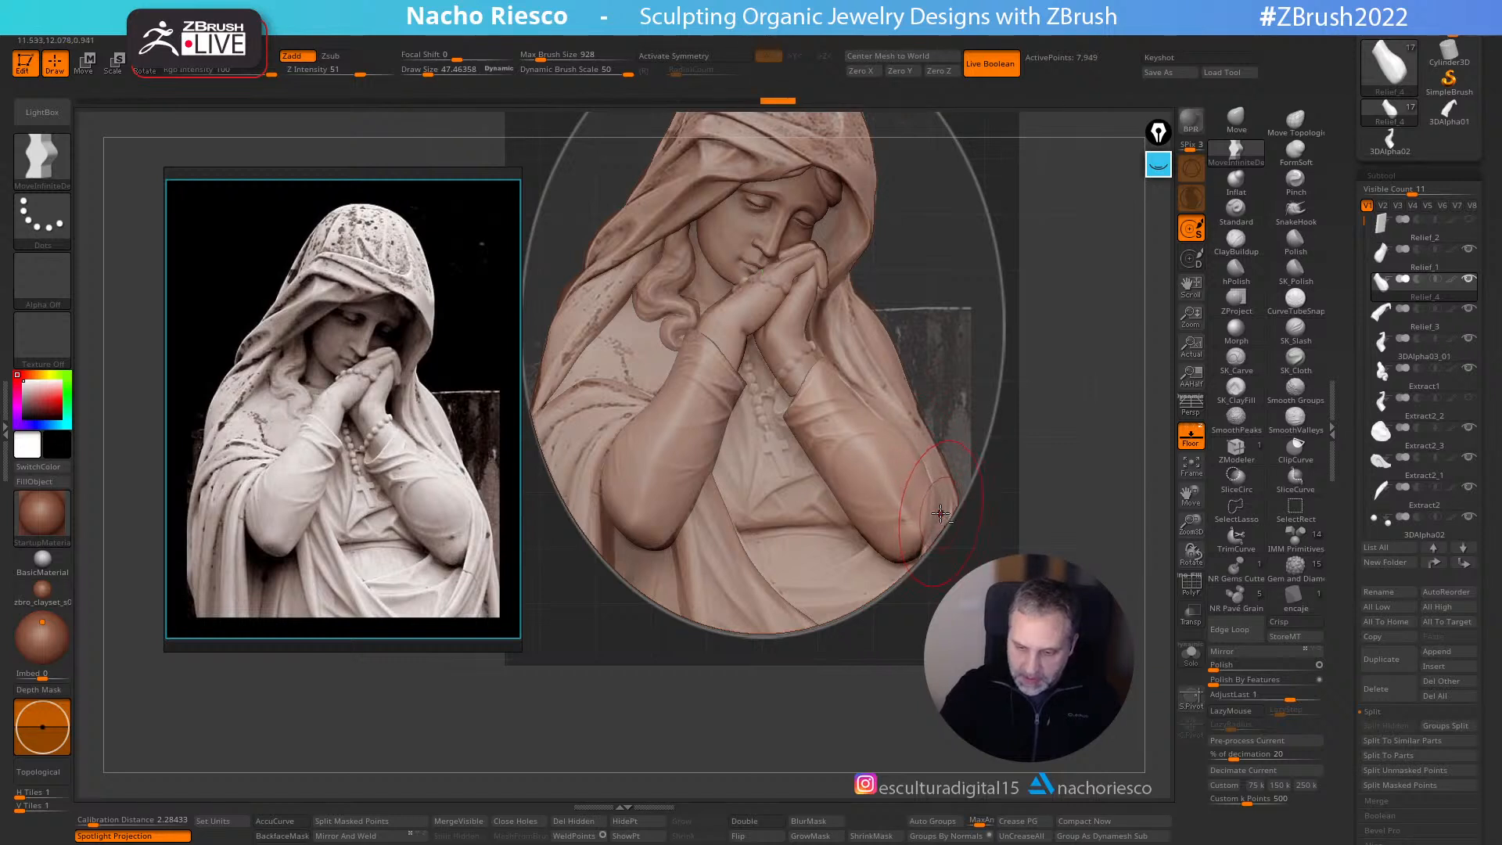
{"action": "key", "text": "s"}
{"action": "mouse_move", "coordinate": [900, 513]}
{"action": "left_mouse_down"}
{"action": "mouse_move", "coordinate": [948, 494]}
{"action": "mouse_move", "coordinate": [939, 475]}
{"action": "left_mouse_up"}
{"action": "key", "text": "s"}
{"action": "left_click", "coordinate": [1192, 436]}
- Review both forearms on the relief from the front and side, and examine the sleeve folds and rosary in the reference
{"action": "key", "text": "s"}
{"action": "mouse_move", "coordinate": [1041, 479]}
{"action": "left_mouse_down"}
{"action": "mouse_move", "coordinate": [951, 474]}
{"action": "mouse_move", "coordinate": [922, 509]}
{"action": "mouse_move", "coordinate": [945, 479]}
{"action": "left_mouse_up"}
{"action": "mouse_move", "coordinate": [1009, 454]}
{"action": "left_mouse_down"}
{"action": "mouse_move", "coordinate": [1076, 402]}
{"action": "mouse_move", "coordinate": [1011, 515]}
{"action": "left_mouse_up"}
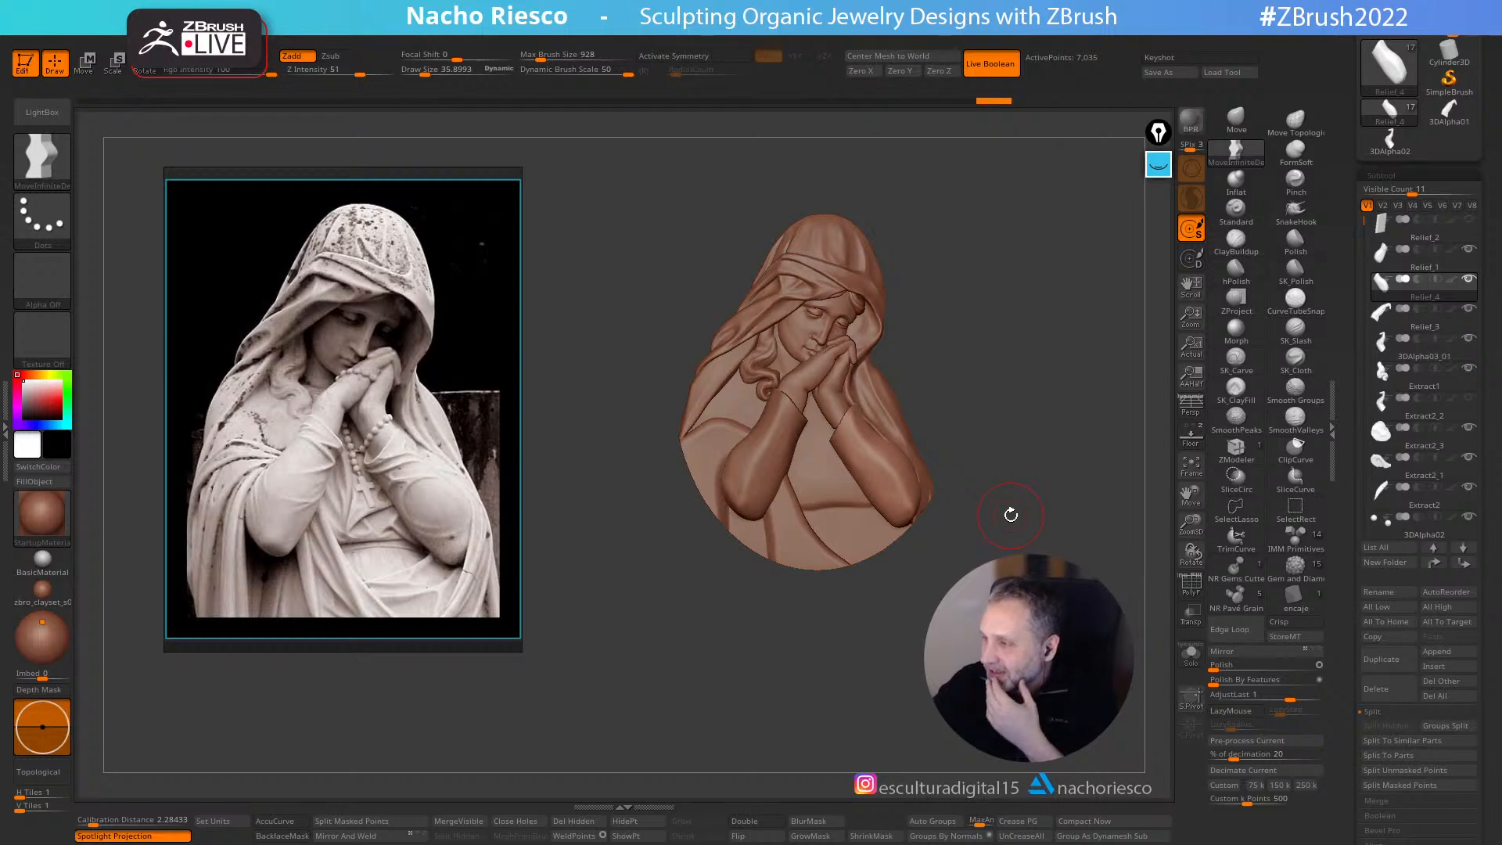
{"action": "left_click_drag", "start_coordinate": [1011, 515], "coordinate": [1163, 570]}
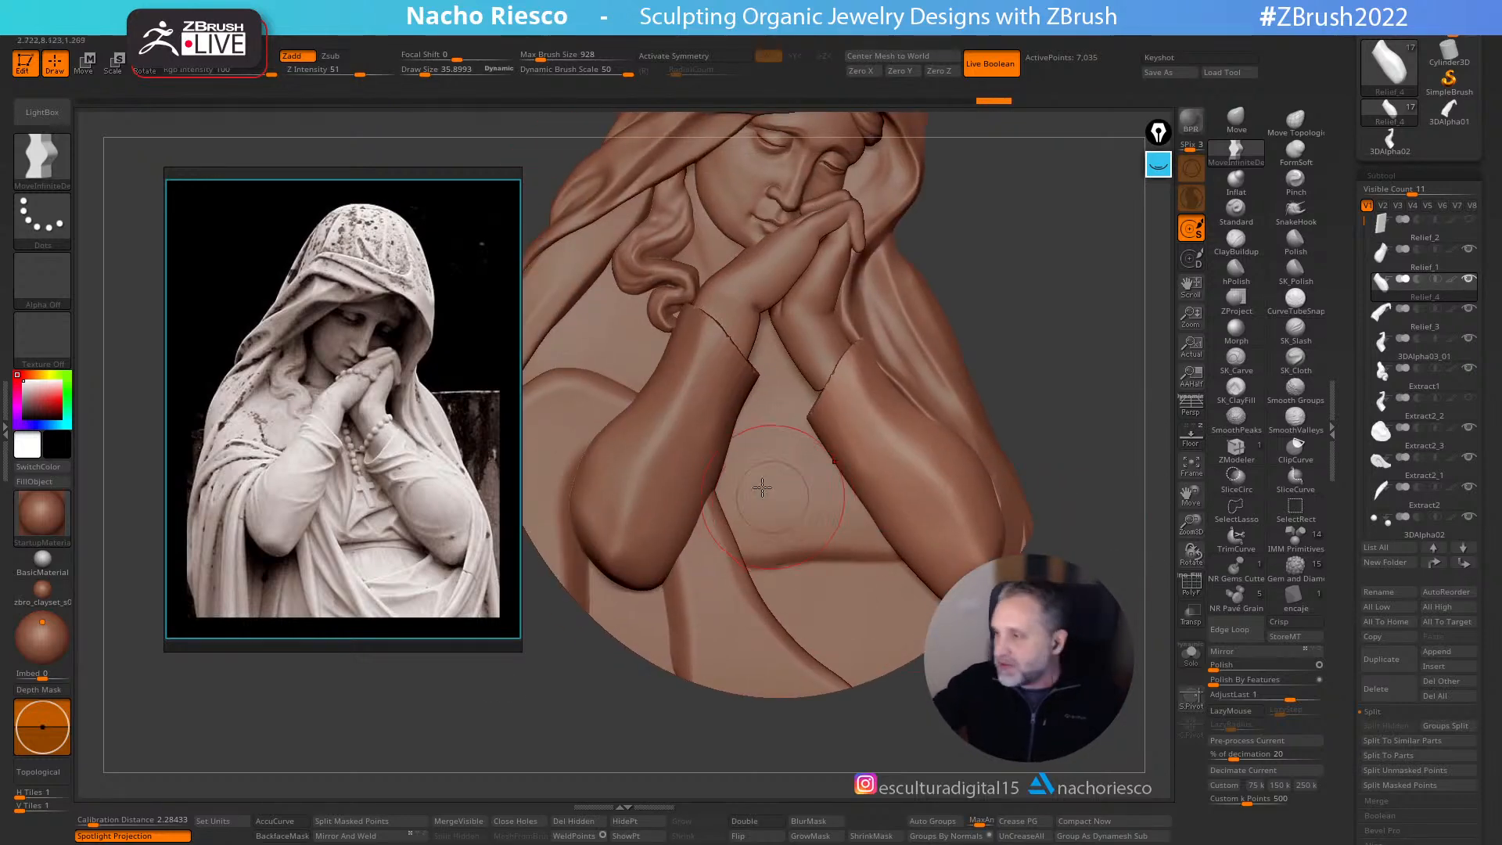
{"action": "left_click_drag", "start_coordinate": [765, 489], "coordinate": [279, 790]}
{"action": "scroll", "coordinate": [301, 492], "scroll_direction": "up", "scroll_amount": 3}
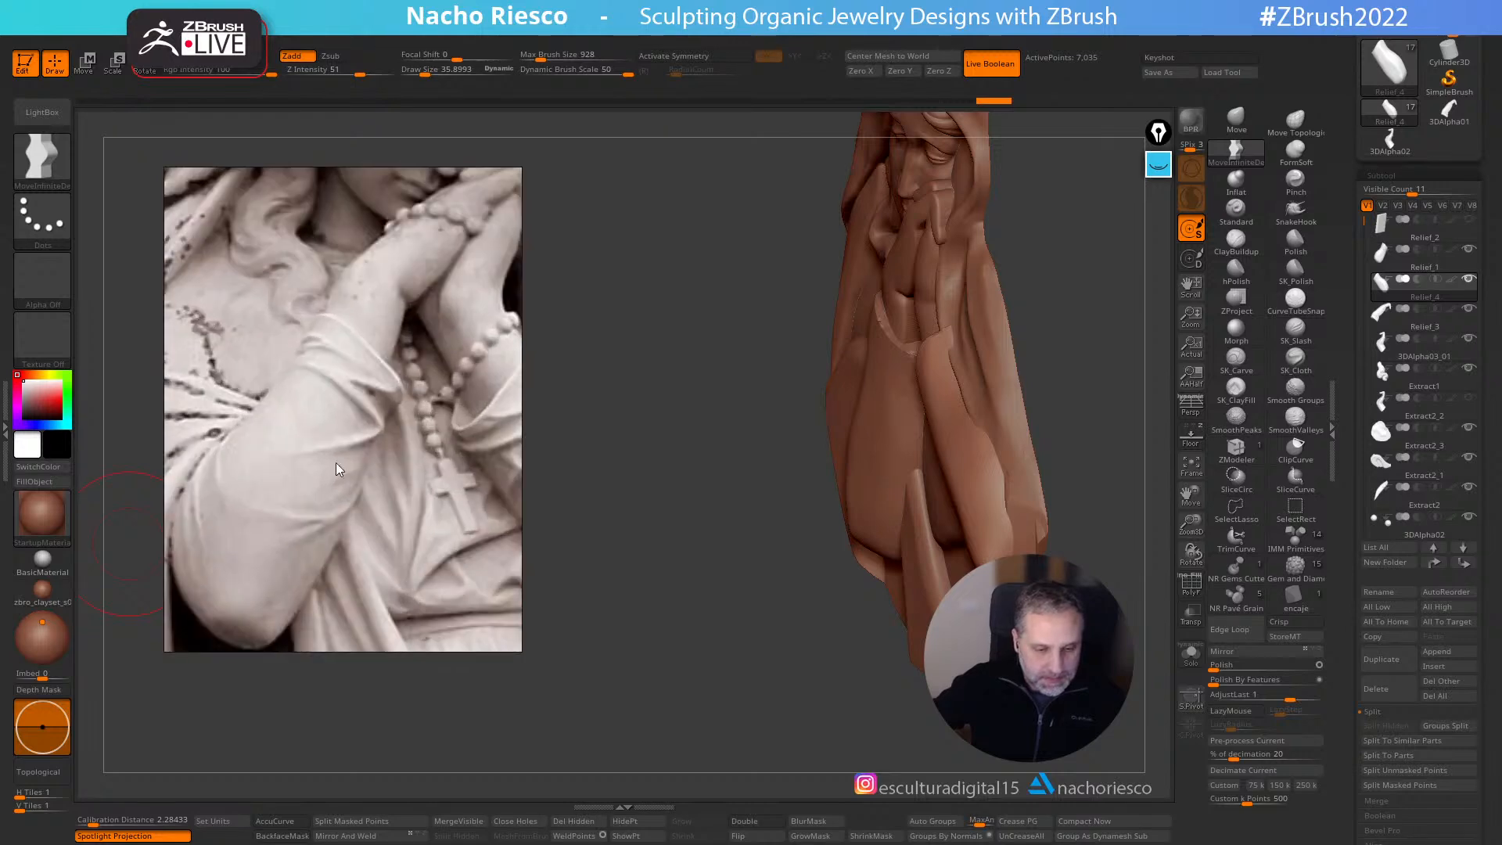
{"action": "scroll", "coordinate": [336, 447], "scroll_direction": "down", "scroll_amount": 3}
{"action": "scroll", "coordinate": [335, 443], "scroll_direction": "up", "scroll_amount": 3}
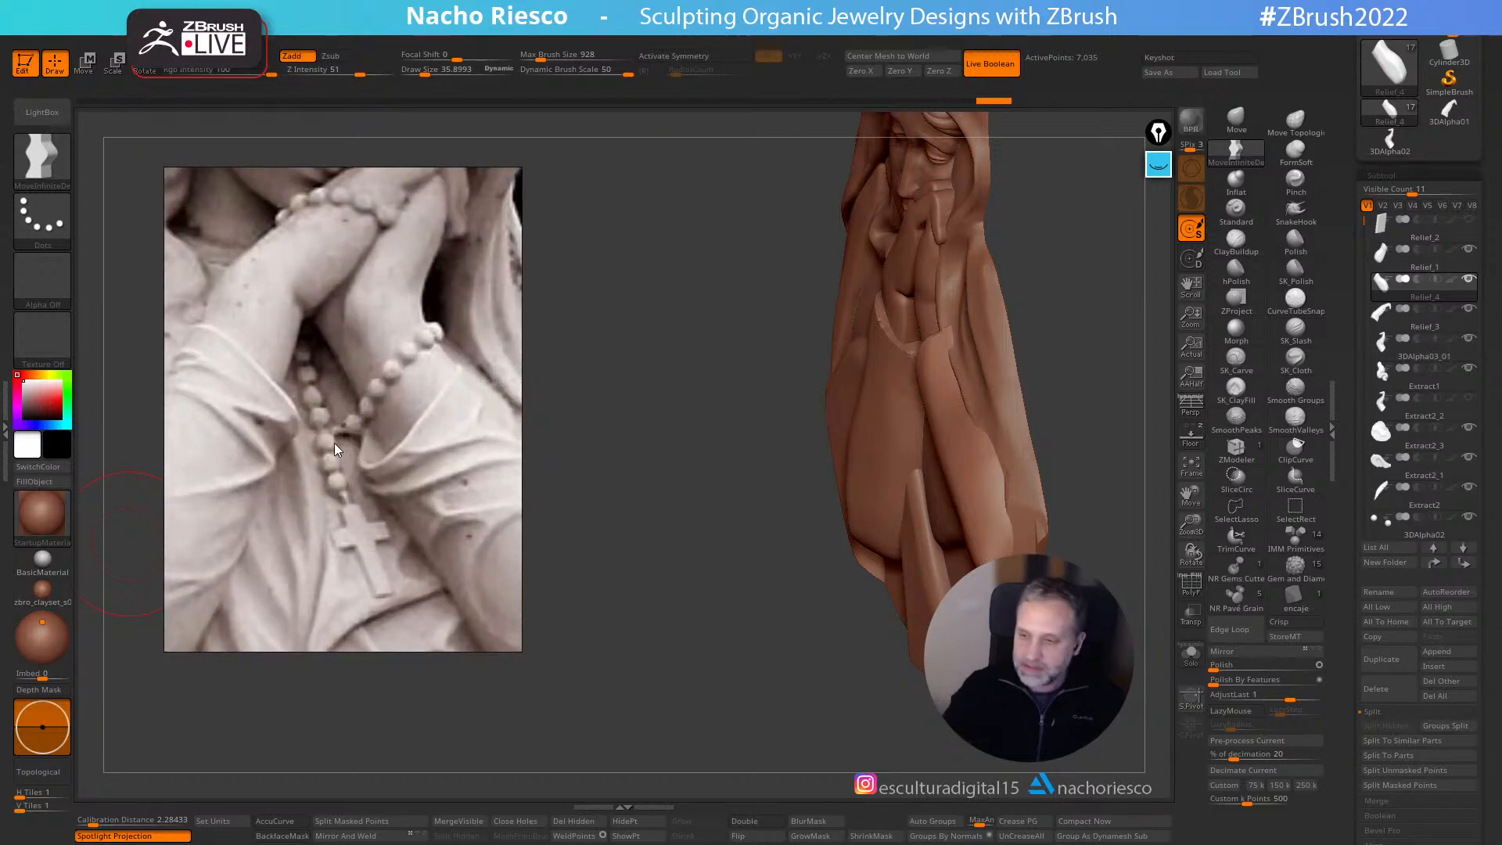
- Outline the sleeve's cuff opening and its shaded inner fold on the reference photo with the annotation pen
{"action": "mouse_move", "coordinate": [1090, 453]}
{"action": "left_mouse_down"}
{"action": "mouse_move", "coordinate": [1134, 435]}
{"action": "mouse_move", "coordinate": [1096, 442]}
{"action": "mouse_move", "coordinate": [1109, 432]}
{"action": "mouse_move", "coordinate": [1131, 462]}
{"action": "left_mouse_up"}
{"action": "left_click", "coordinate": [1159, 168]}
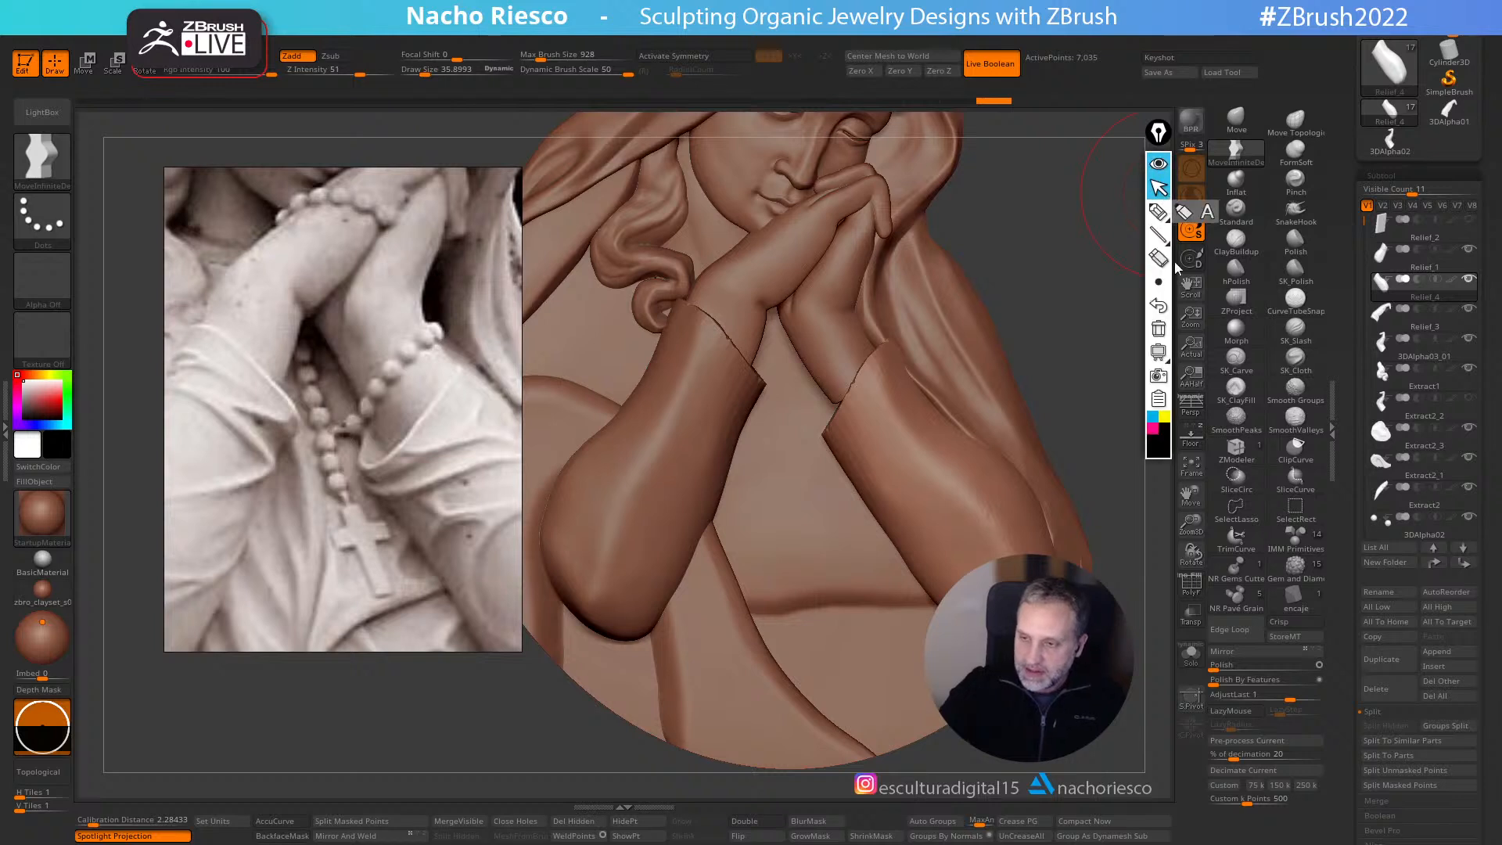
{"action": "left_click", "coordinate": [1159, 211]}
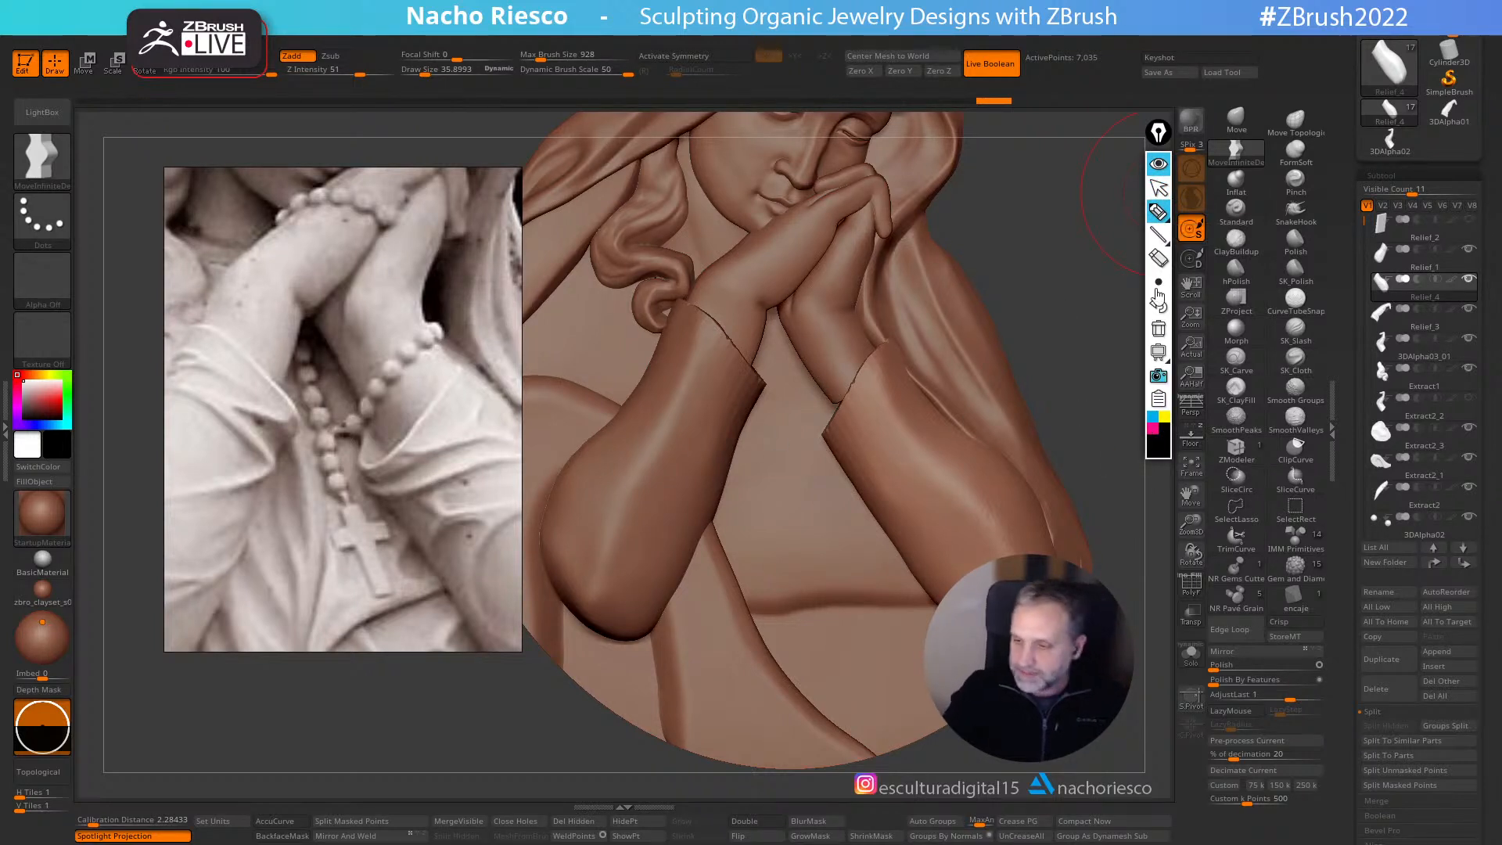
{"action": "mouse_move", "coordinate": [367, 430]}
{"action": "left_mouse_down"}
{"action": "mouse_move", "coordinate": [359, 468]}
{"action": "mouse_move", "coordinate": [452, 406]}
{"action": "mouse_move", "coordinate": [462, 362]}
{"action": "left_mouse_up"}
{"action": "mouse_move", "coordinate": [1160, 215]}
{"action": "left_click_drag", "start_coordinate": [384, 456], "coordinate": [336, 376]}
{"action": "left_click_drag", "start_coordinate": [462, 363], "coordinate": [407, 301]}
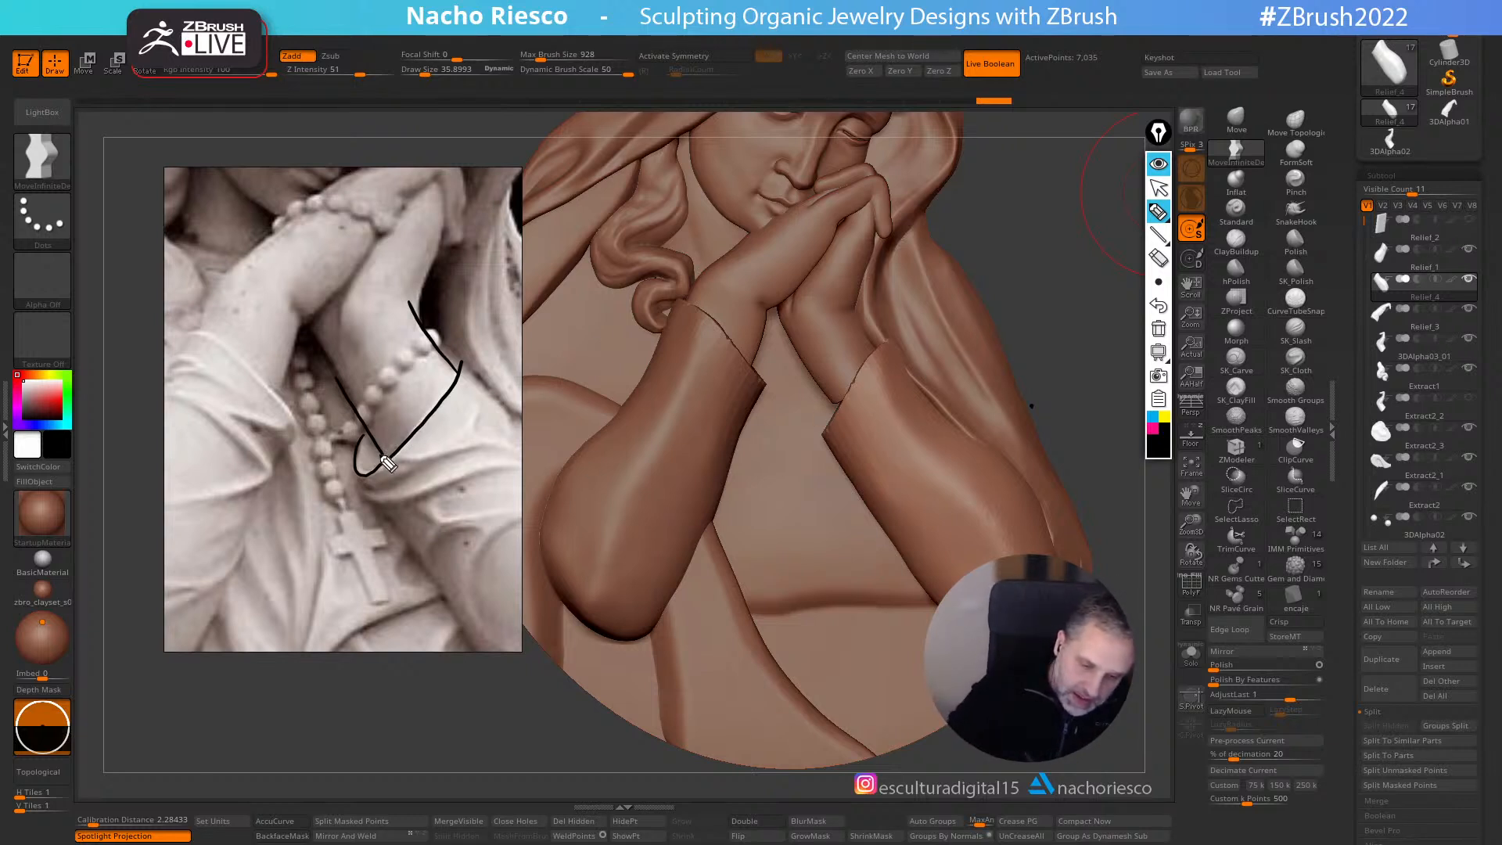
{"action": "left_click_drag", "start_coordinate": [377, 454], "coordinate": [384, 479]}
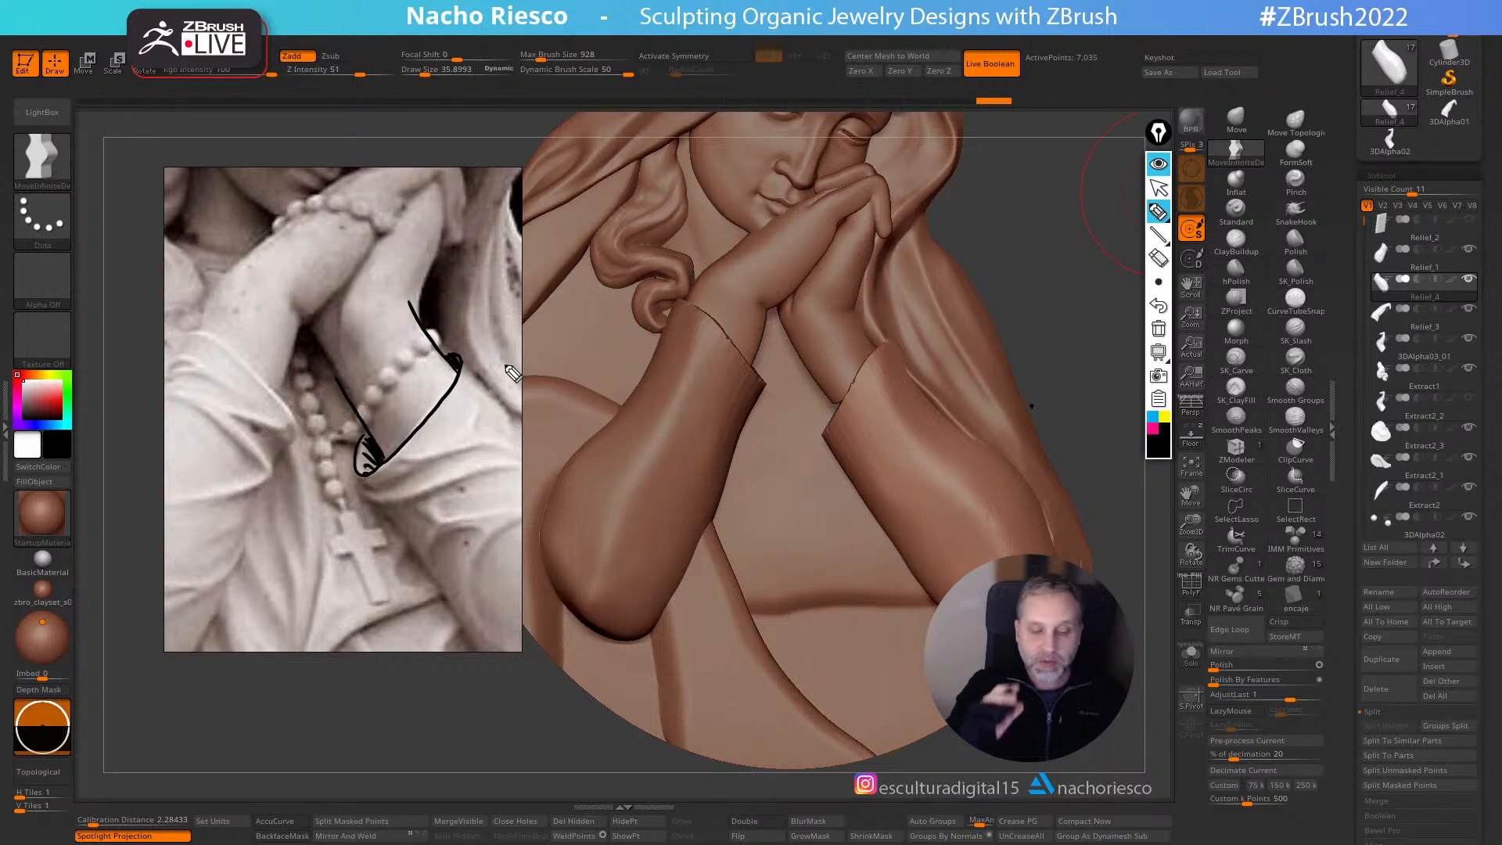
- Sketch the rounded cuff shape over the model's sleeve edge beside the wrist and clear all annotations
{"action": "left_click_drag", "start_coordinate": [803, 409], "coordinate": [845, 427]}
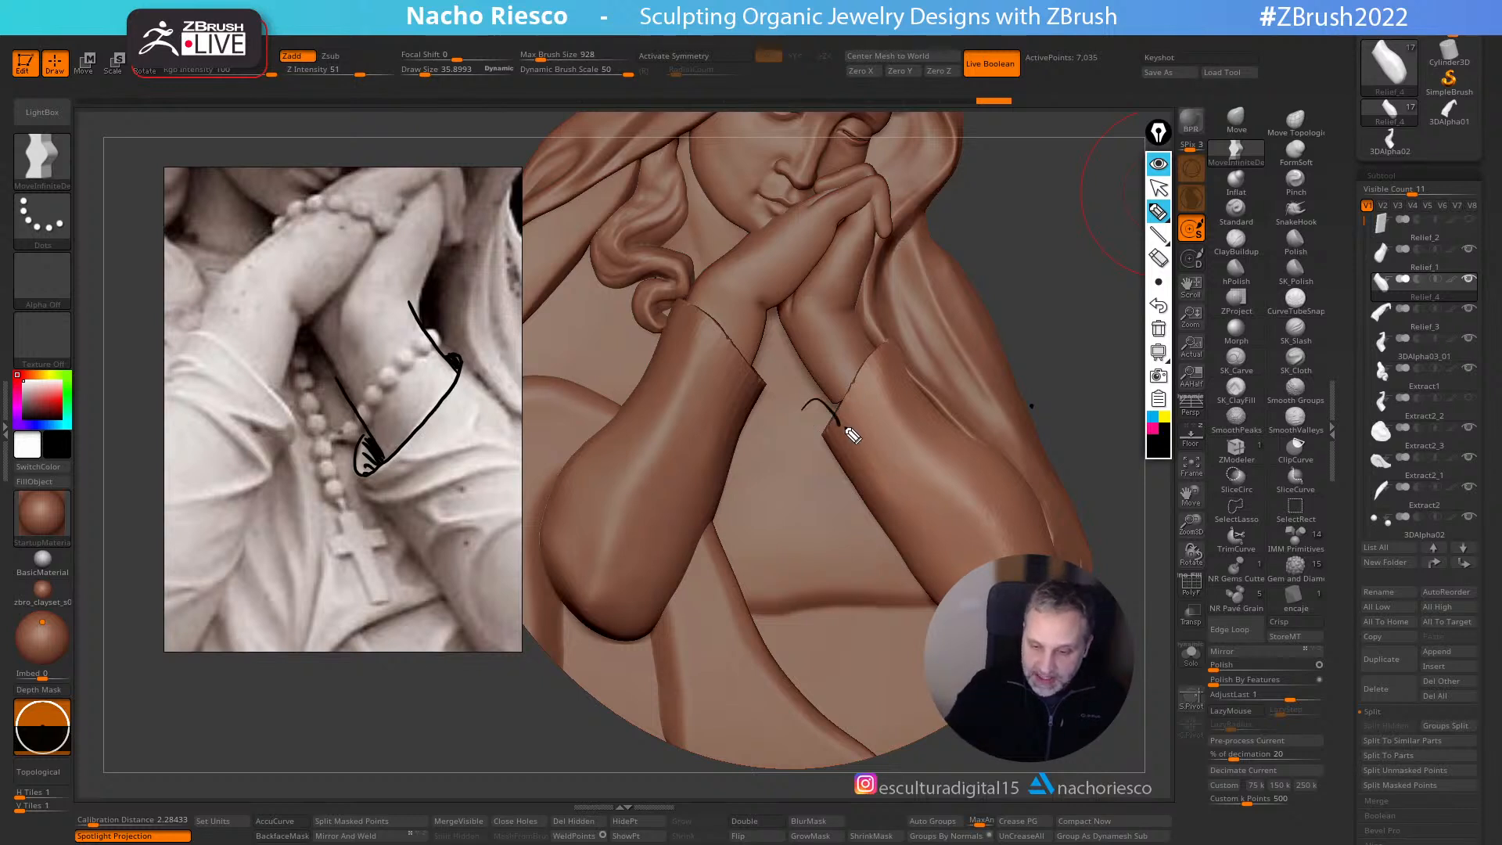
{"action": "left_click_drag", "start_coordinate": [883, 347], "coordinate": [810, 448]}
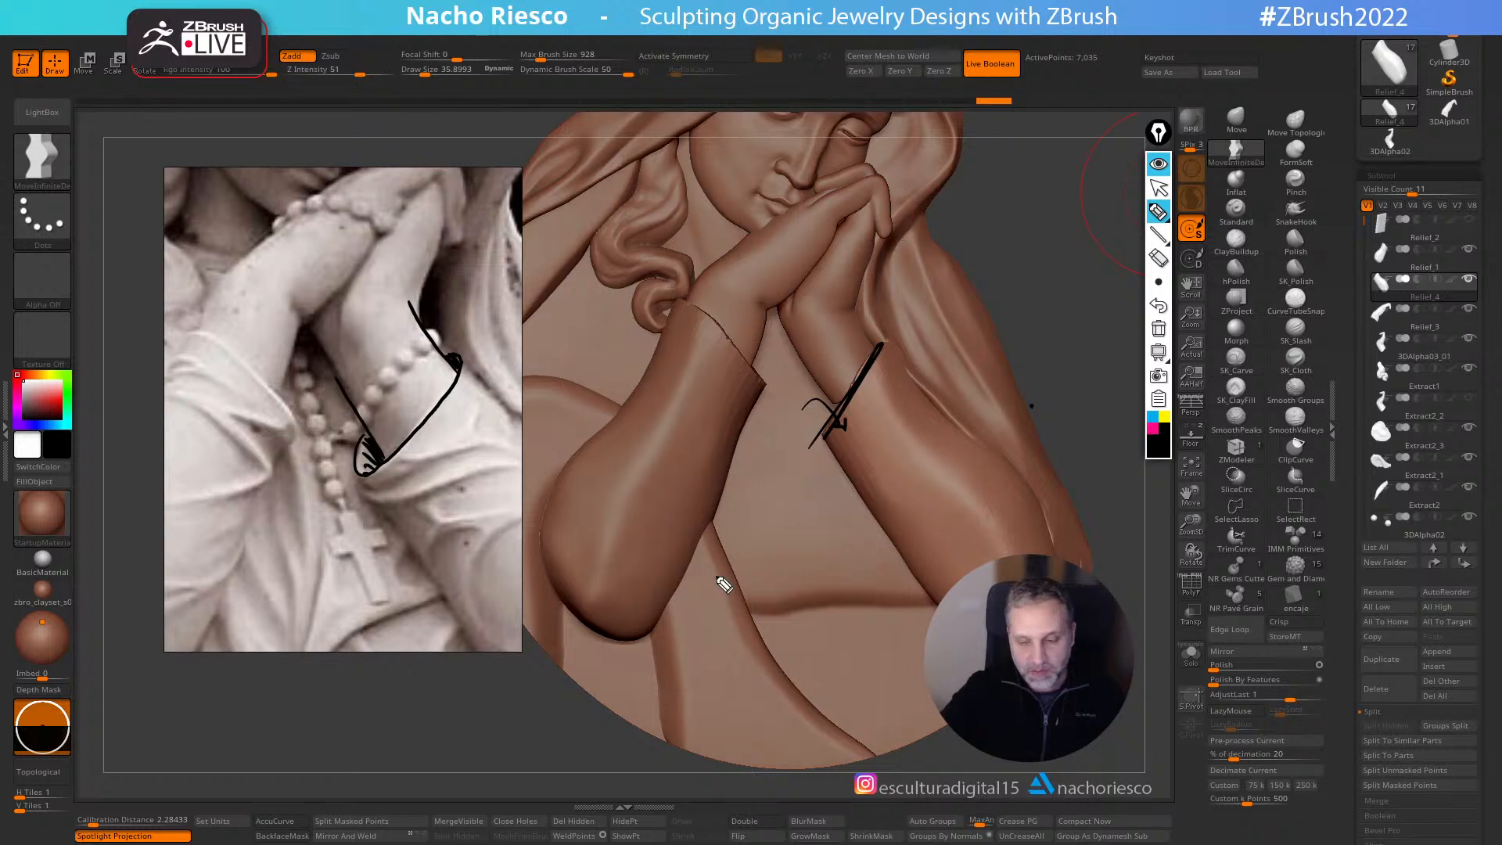
{"action": "left_click", "coordinate": [1159, 329]}
{"action": "mouse_move", "coordinate": [861, 394]}
{"action": "left_mouse_down"}
{"action": "mouse_move", "coordinate": [821, 430]}
{"action": "mouse_move", "coordinate": [820, 384]}
{"action": "left_mouse_up"}
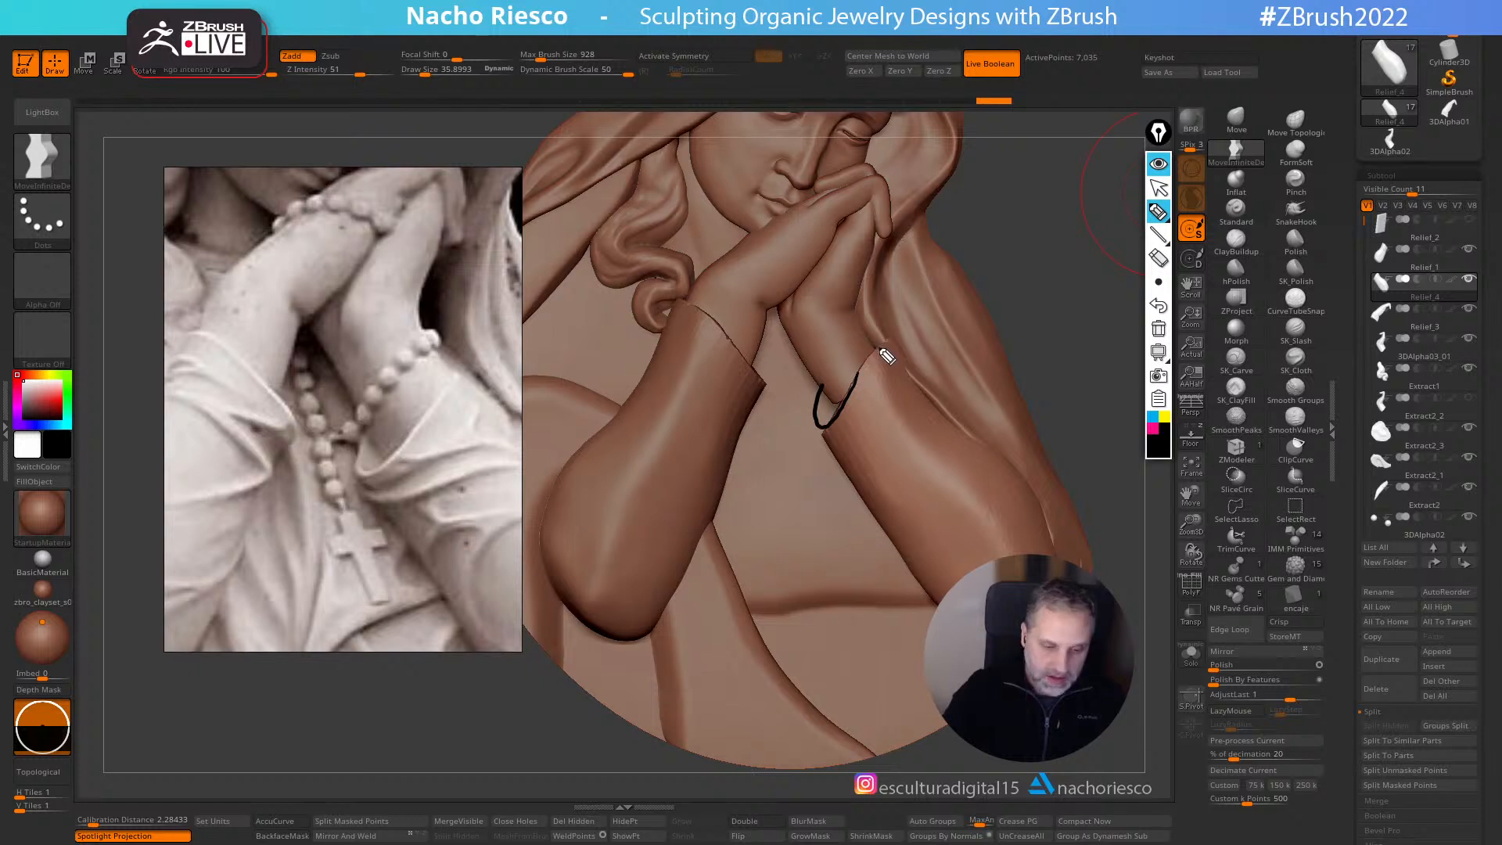
{"action": "mouse_move", "coordinate": [884, 346]}
{"action": "left_mouse_down"}
{"action": "mouse_move", "coordinate": [835, 434]}
{"action": "mouse_move", "coordinate": [861, 502]}
{"action": "left_mouse_up"}
{"action": "left_click_drag", "start_coordinate": [823, 381], "coordinate": [845, 416]}
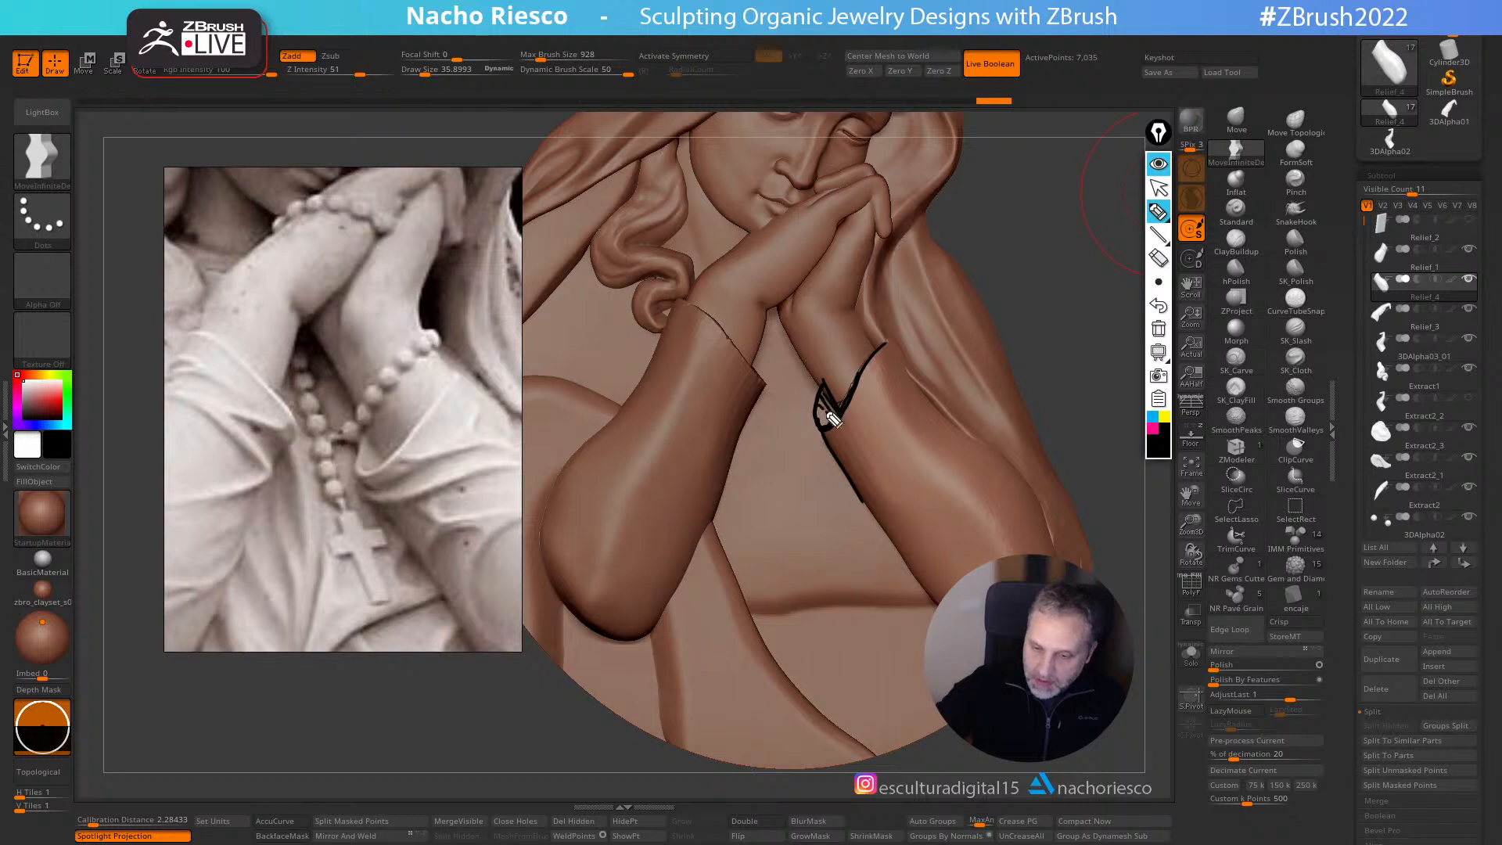
{"action": "left_click", "coordinate": [1159, 329]}
{"action": "left_click", "coordinate": [1159, 187]}
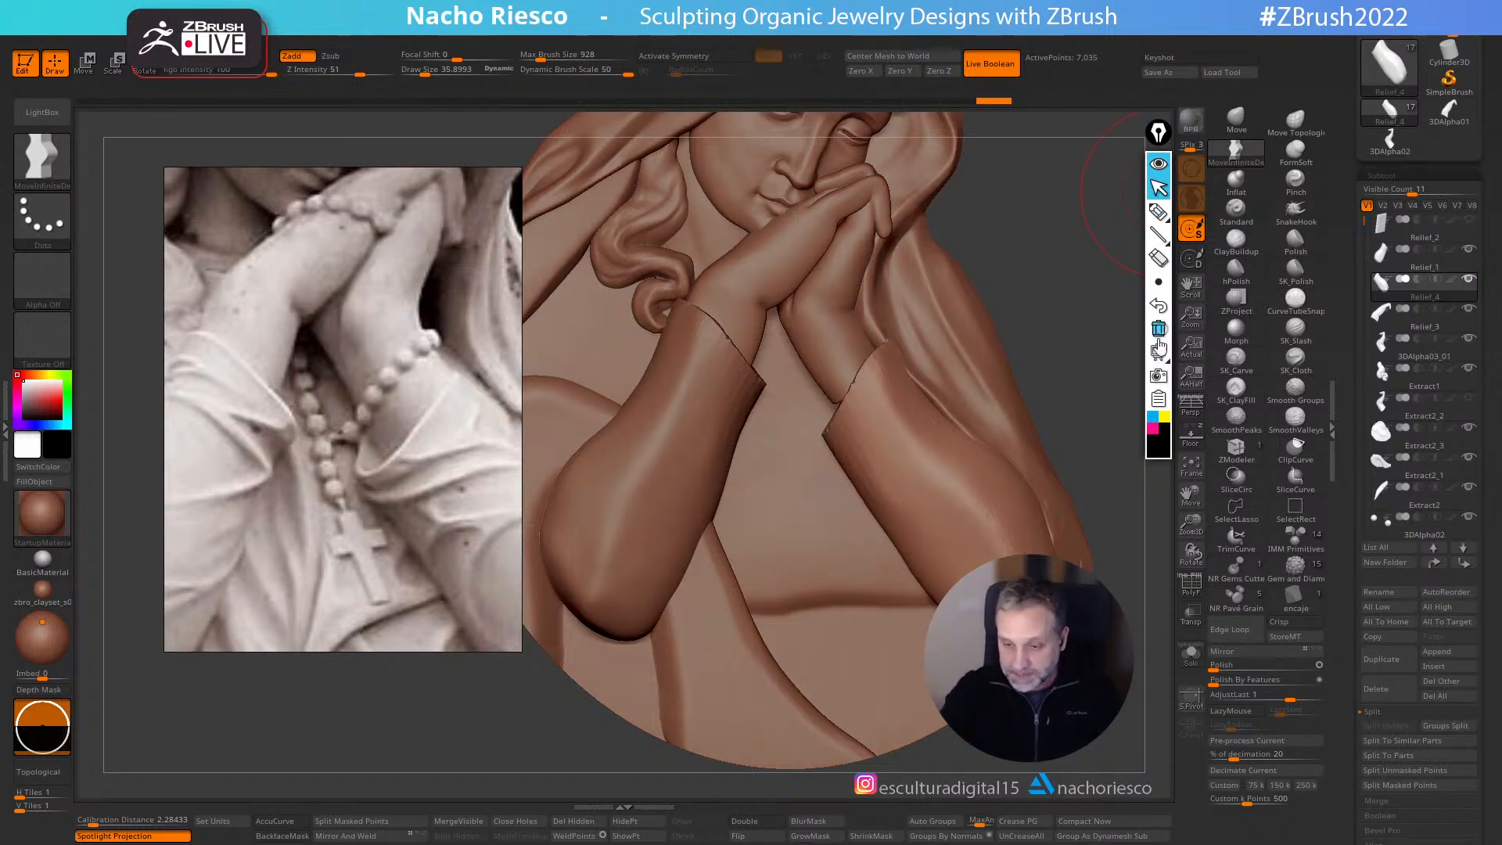
- Isolate the sleeve and examine the wireframe and polygroups at its capped cuff end
{"action": "left_click", "coordinate": [1192, 648]}
{"action": "left_click_drag", "start_coordinate": [1047, 389], "coordinate": [1073, 560]}
{"action": "left_click", "coordinate": [1192, 582]}
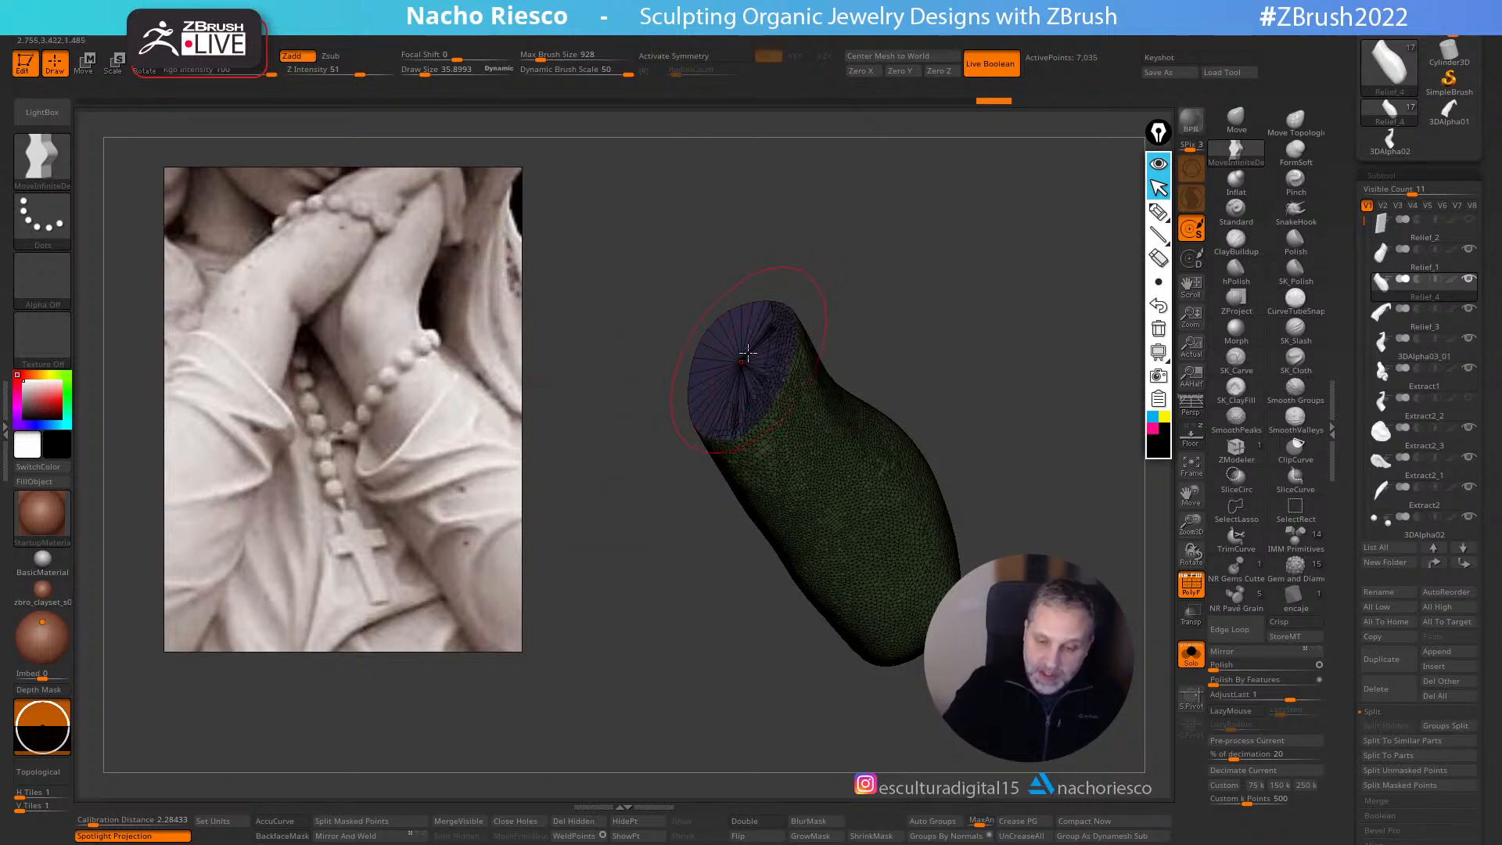
{"action": "left_click_drag", "start_coordinate": [923, 326], "coordinate": [929, 310]}
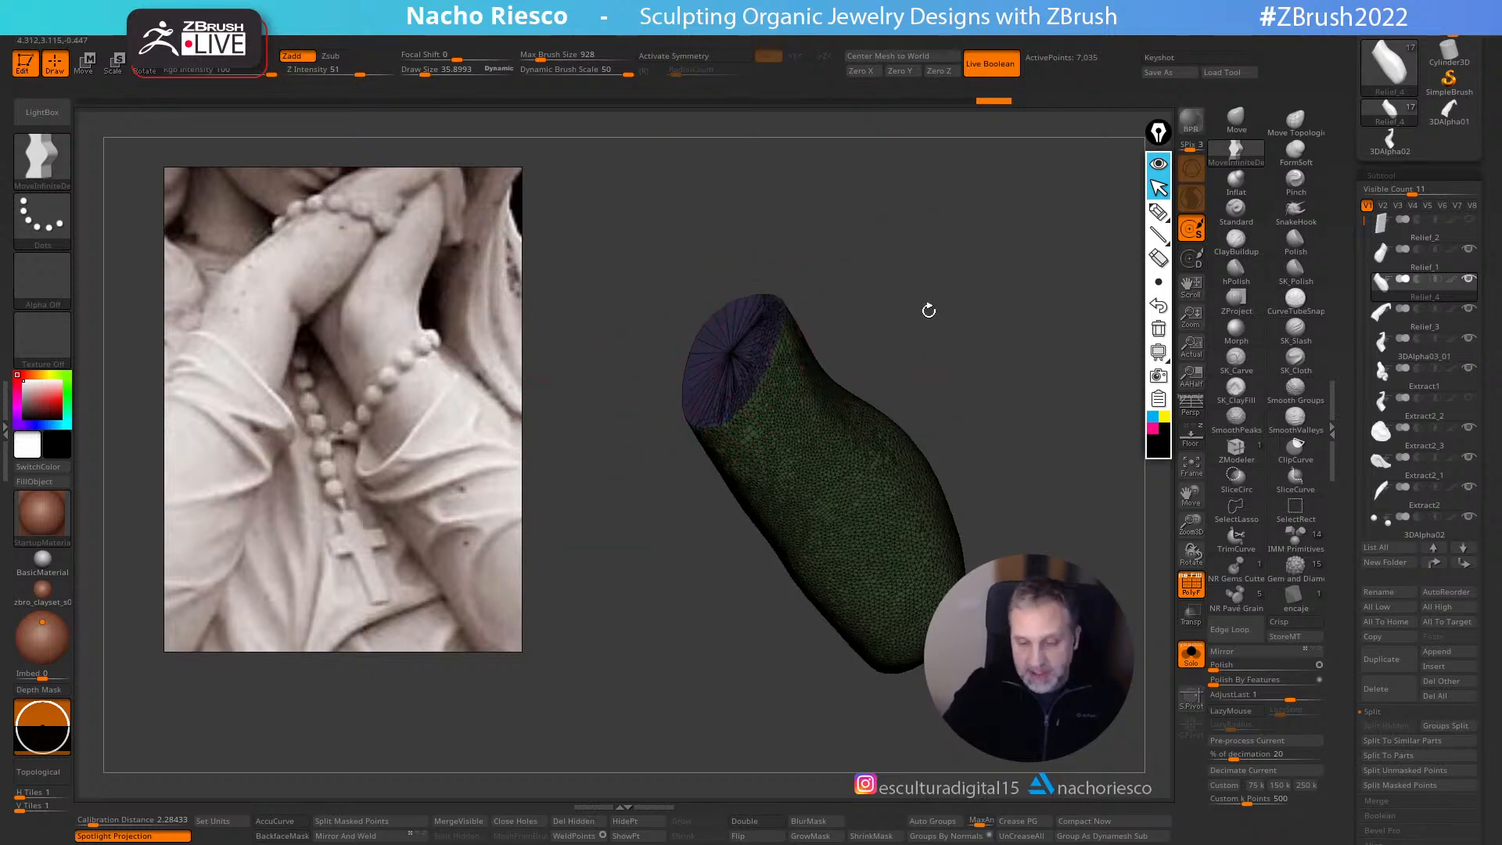
{"action": "left_click", "coordinate": [1191, 583]}
{"action": "scroll", "coordinate": [1355, 678], "scroll_direction": "down", "scroll_amount": 5}
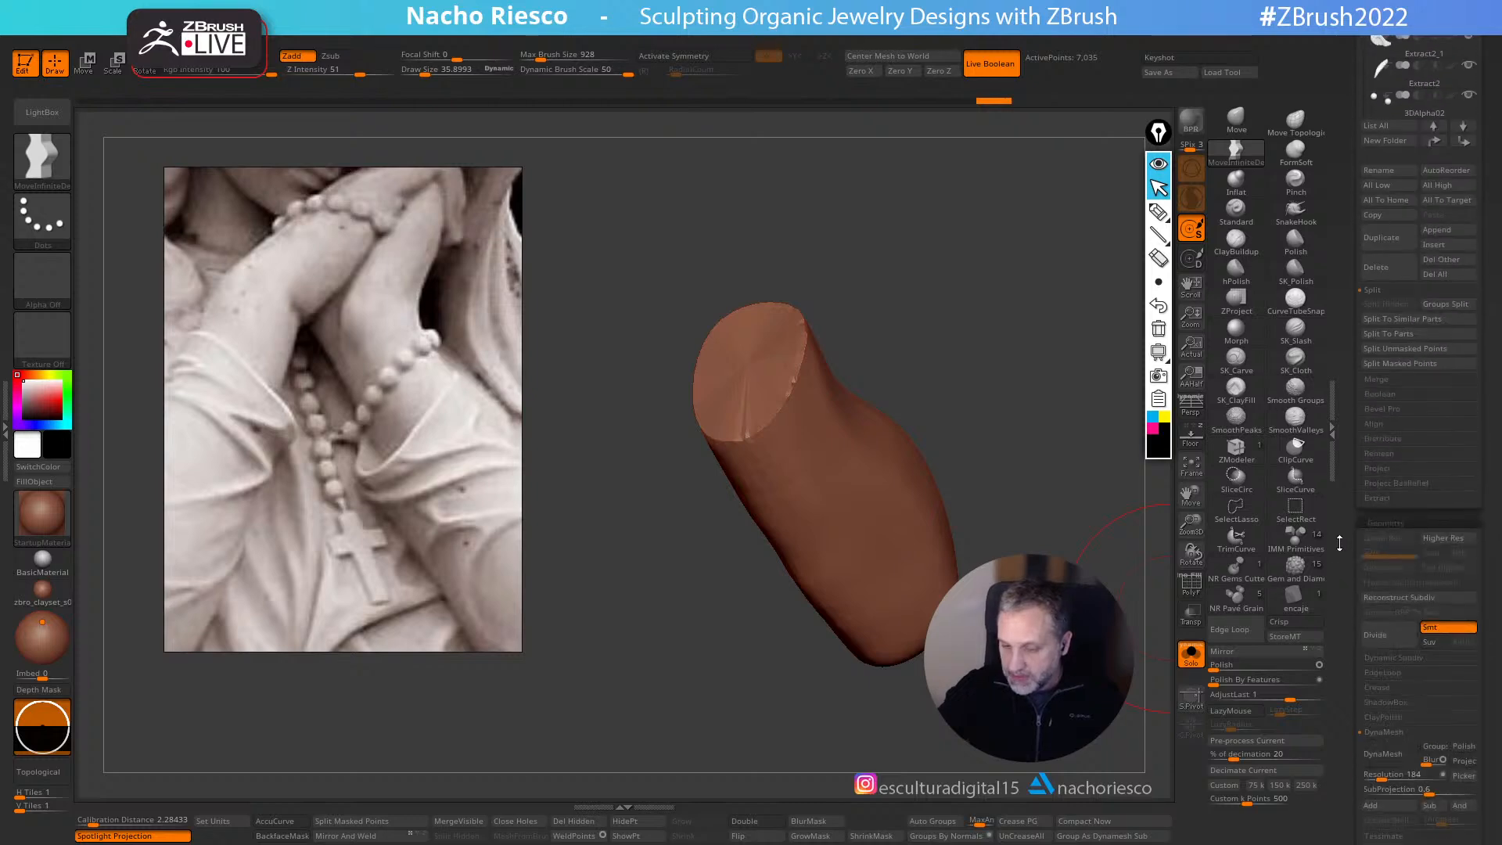
{"action": "left_click", "coordinate": [1180, 584]}
{"action": "left_click_drag", "start_coordinate": [1162, 587], "coordinate": [1154, 617], "text": "alt"}
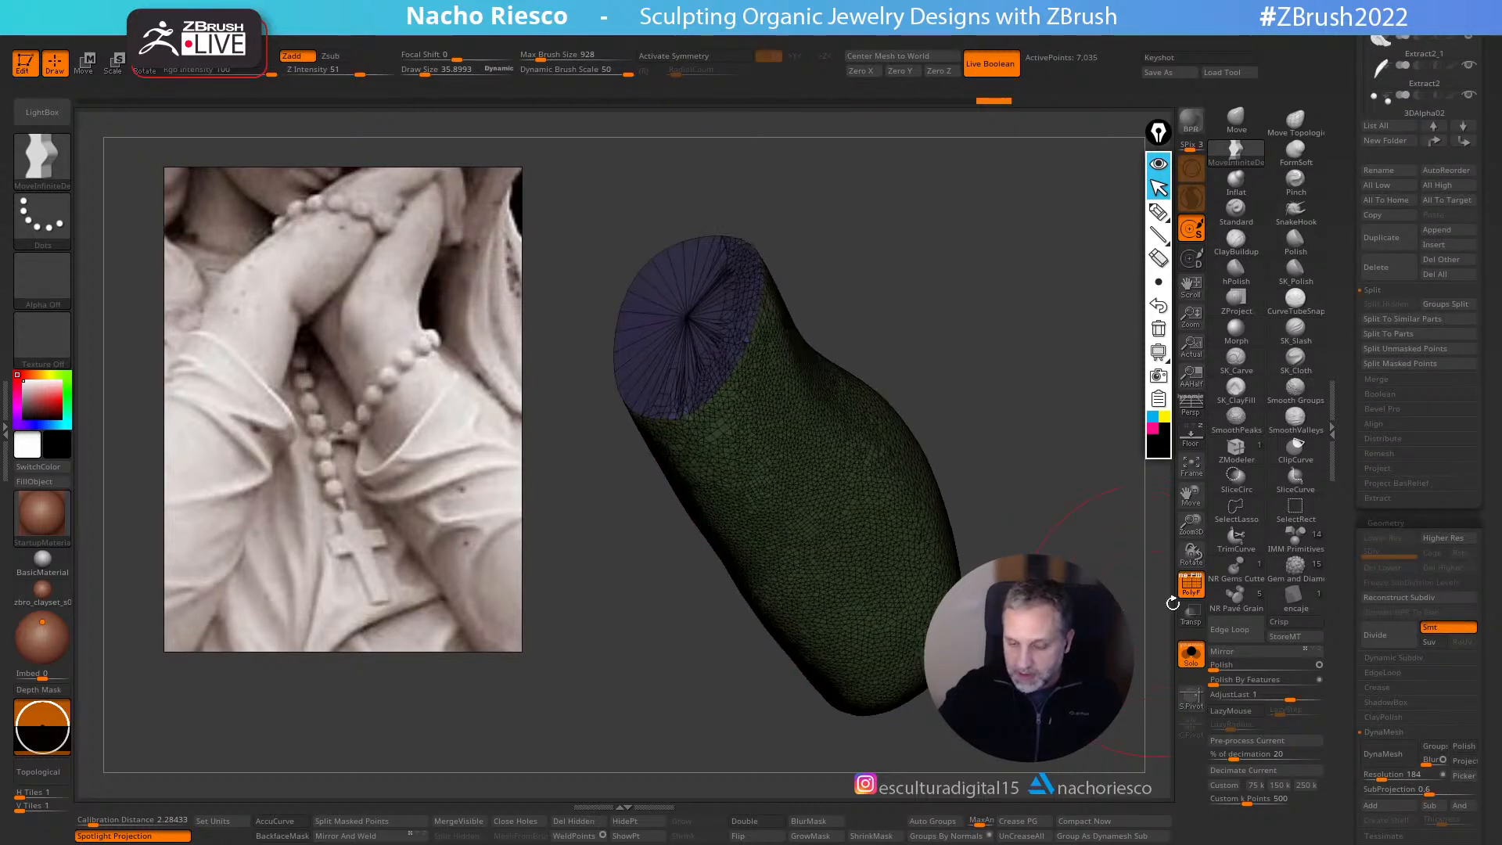
{"action": "left_click", "coordinate": [1193, 578]}
{"action": "left_click", "coordinate": [1201, 578]}
{"action": "left_click", "coordinate": [1184, 576]}
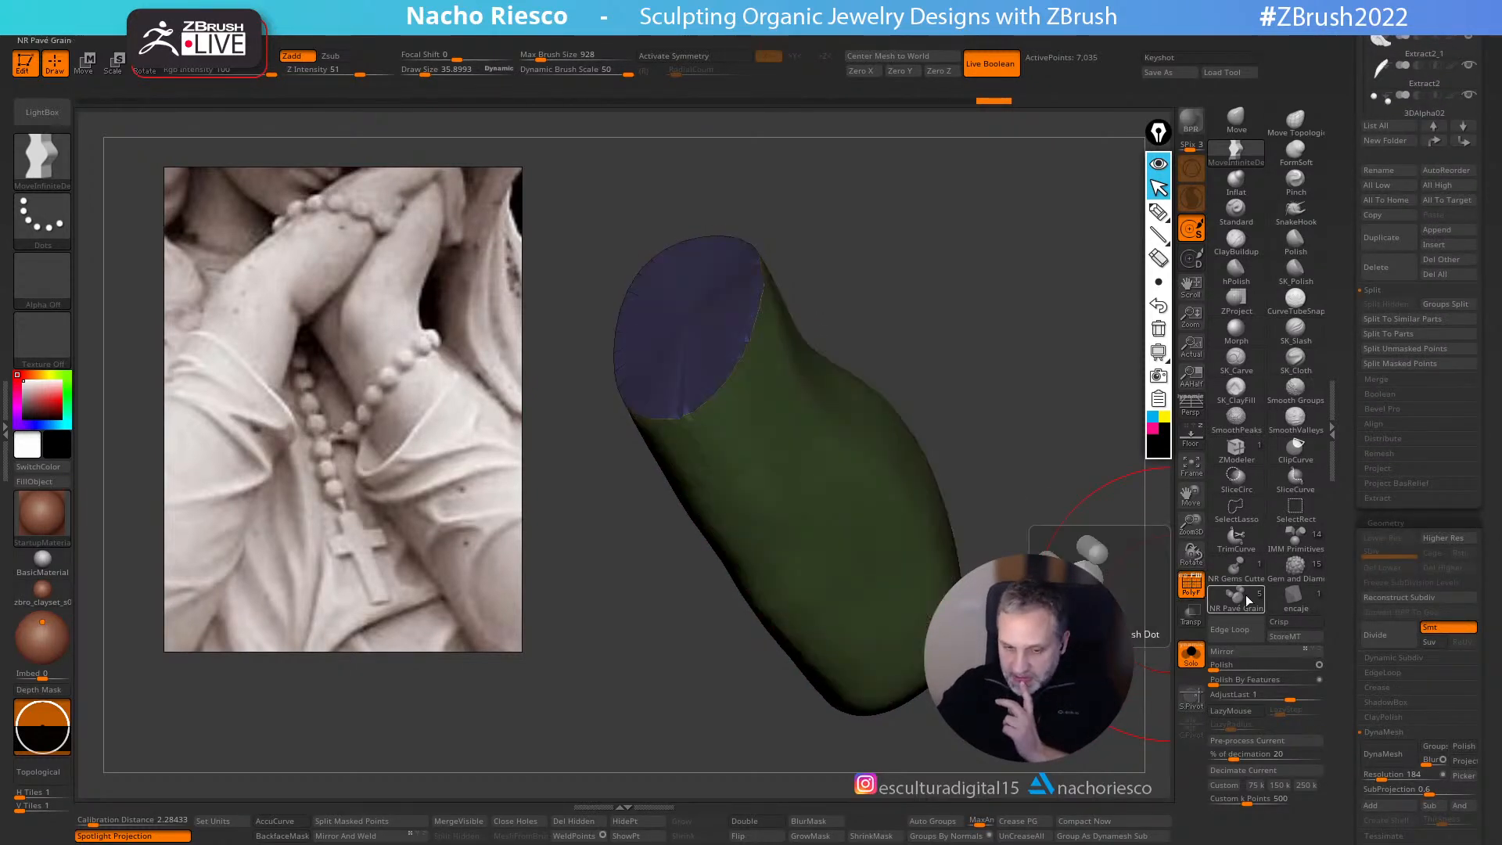
- Remesh the isolated sleeve with ZRemesher, keeping groups and using the Same polygon target
{"action": "left_click_drag", "start_coordinate": [1337, 682], "coordinate": [1337, 420]}
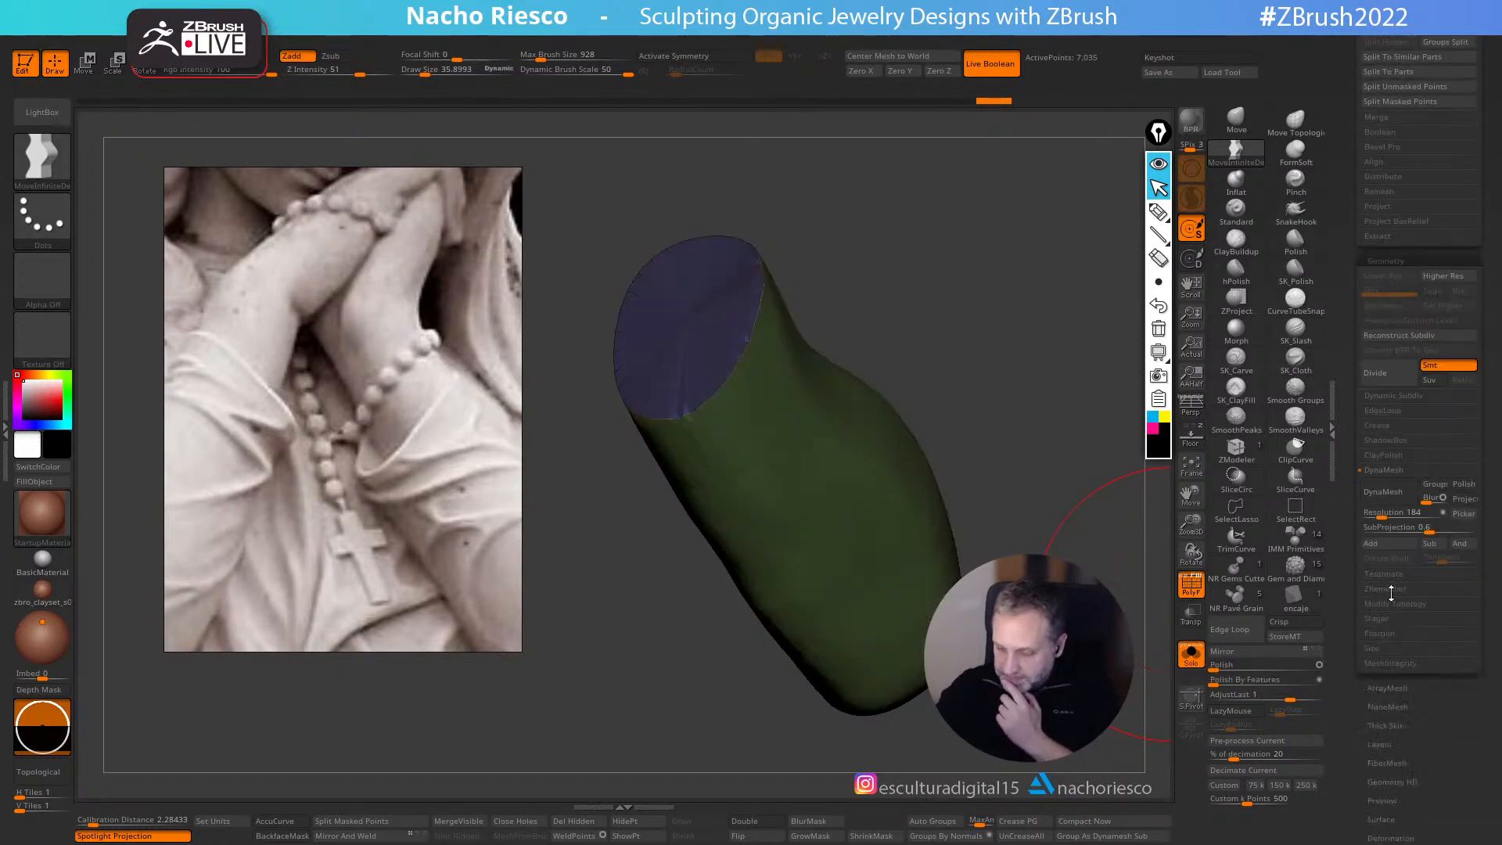
{"action": "left_click", "coordinate": [1194, 582]}
{"action": "left_click", "coordinate": [1198, 580]}
{"action": "left_click", "coordinate": [1198, 580]}
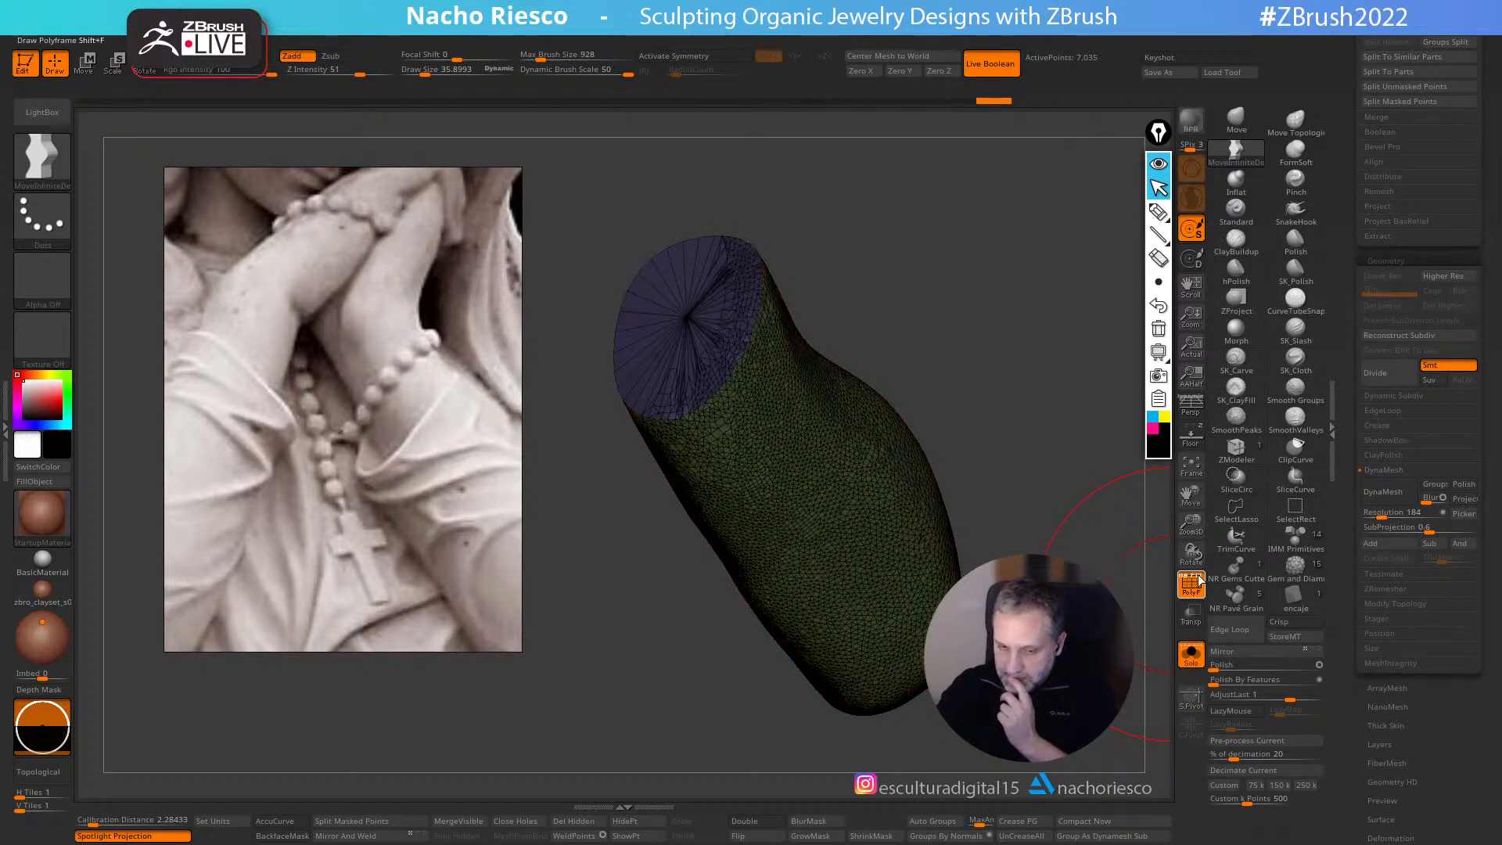
{"action": "left_click", "coordinate": [1413, 587]}
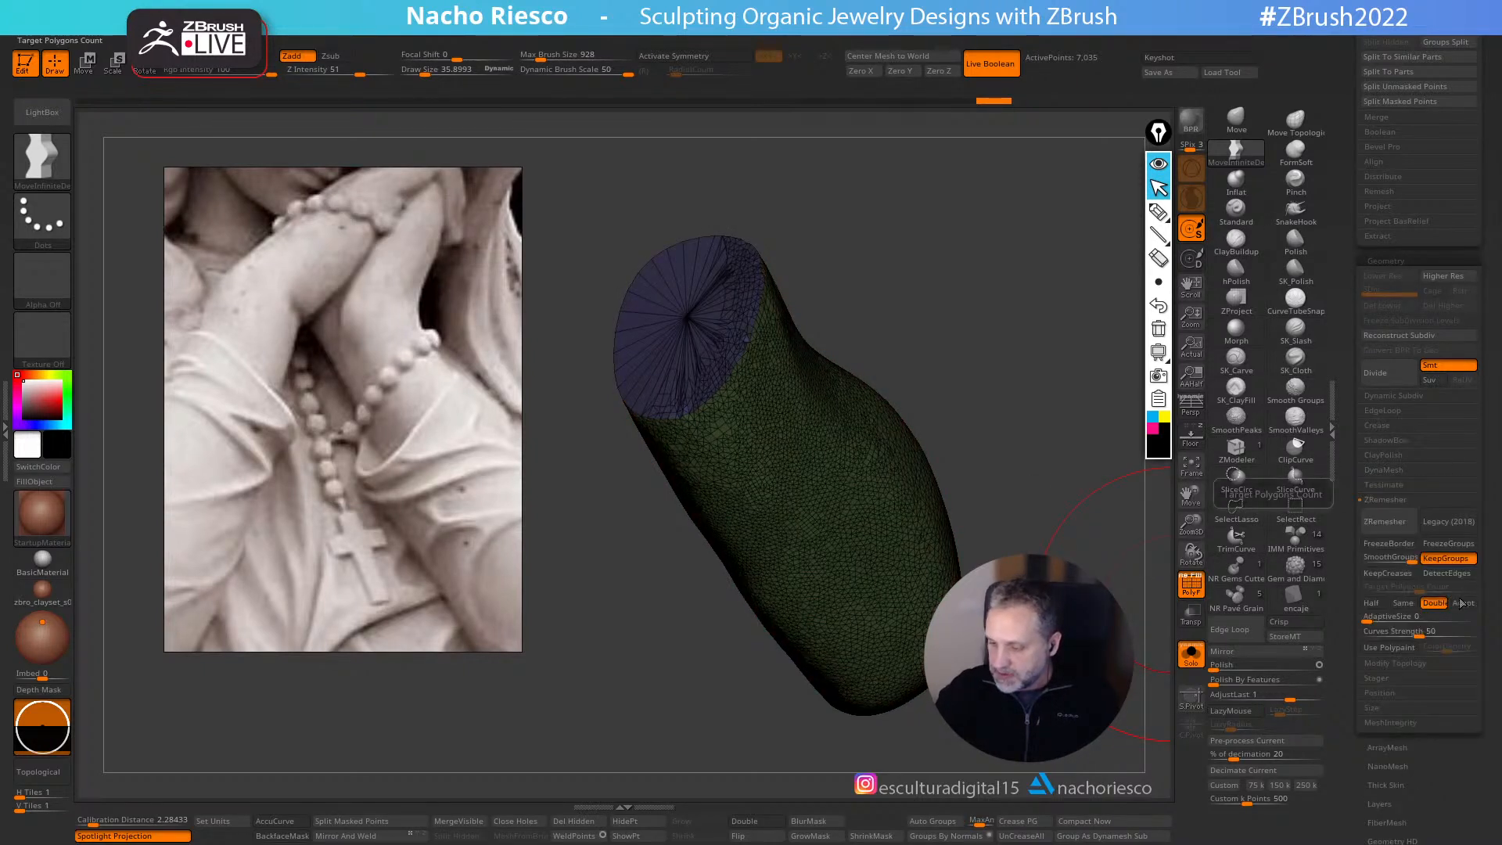
{"action": "left_click", "coordinate": [1403, 602]}
{"action": "left_click", "coordinate": [1385, 522]}
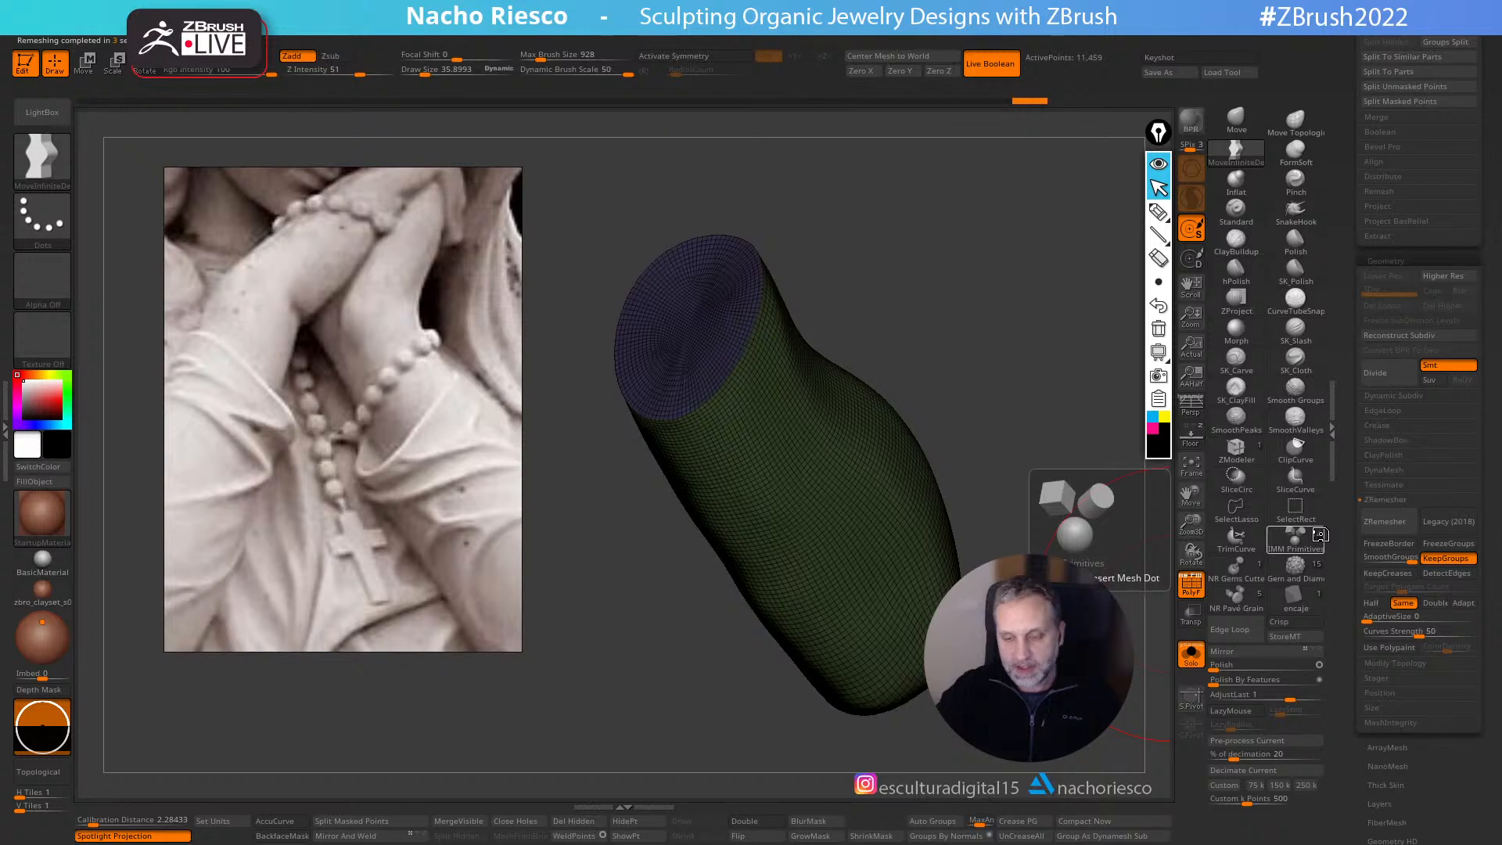
{"action": "left_click", "coordinate": [1198, 587]}
{"action": "left_click_drag", "start_coordinate": [1095, 526], "coordinate": [1060, 543]}
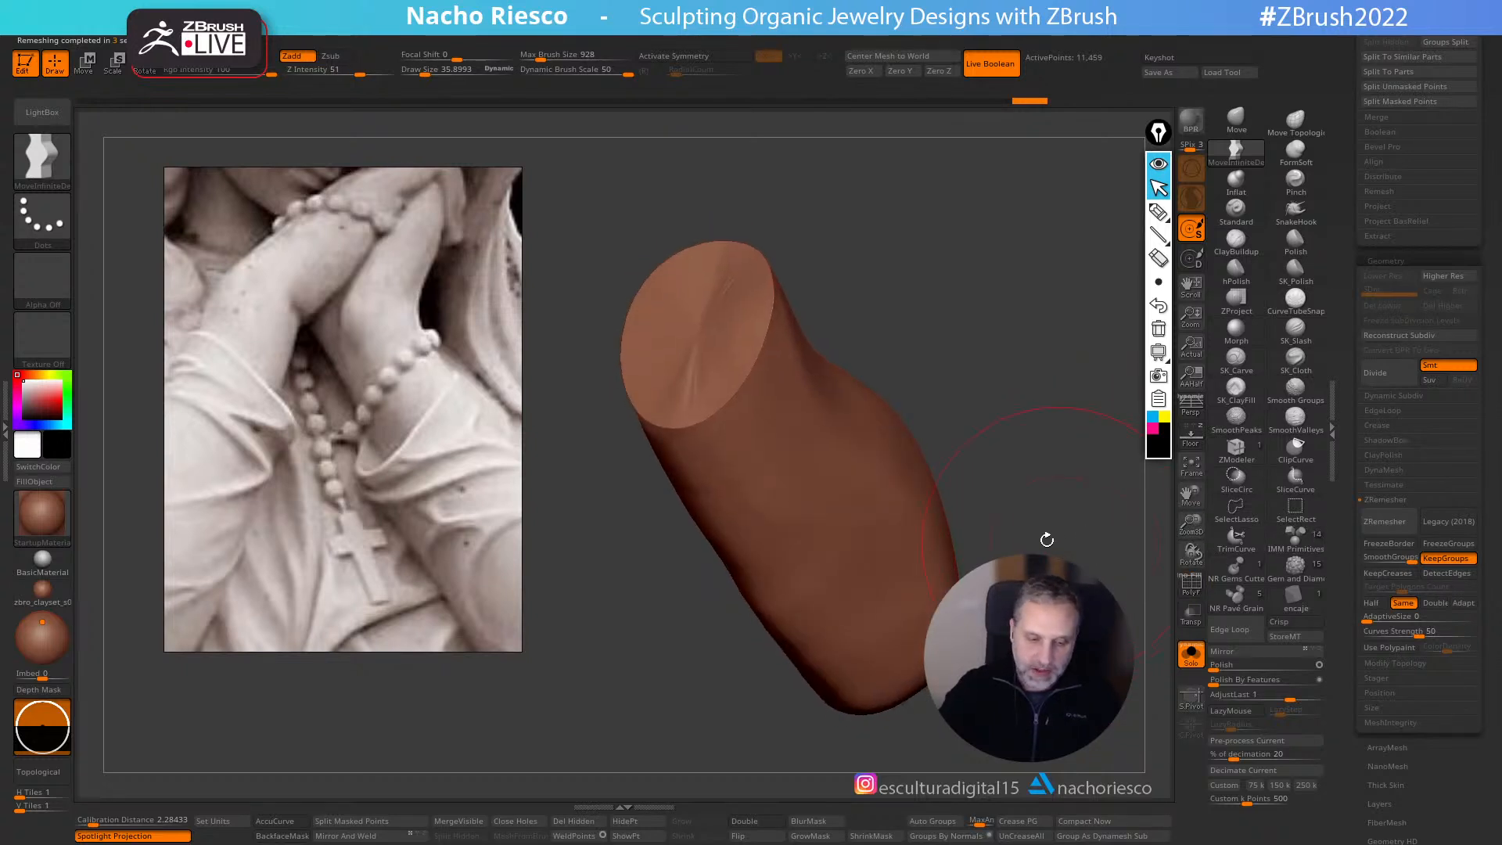
- Mask the sleeve except its end-cap polygroup and compare it with the surrounding figure
{"action": "key", "text": "w"}
{"action": "left_click", "coordinate": [699, 356], "text": "ctrl"}
{"action": "left_click_drag", "start_coordinate": [1009, 426], "coordinate": [1180, 599]}
{"action": "left_click", "coordinate": [1191, 654]}
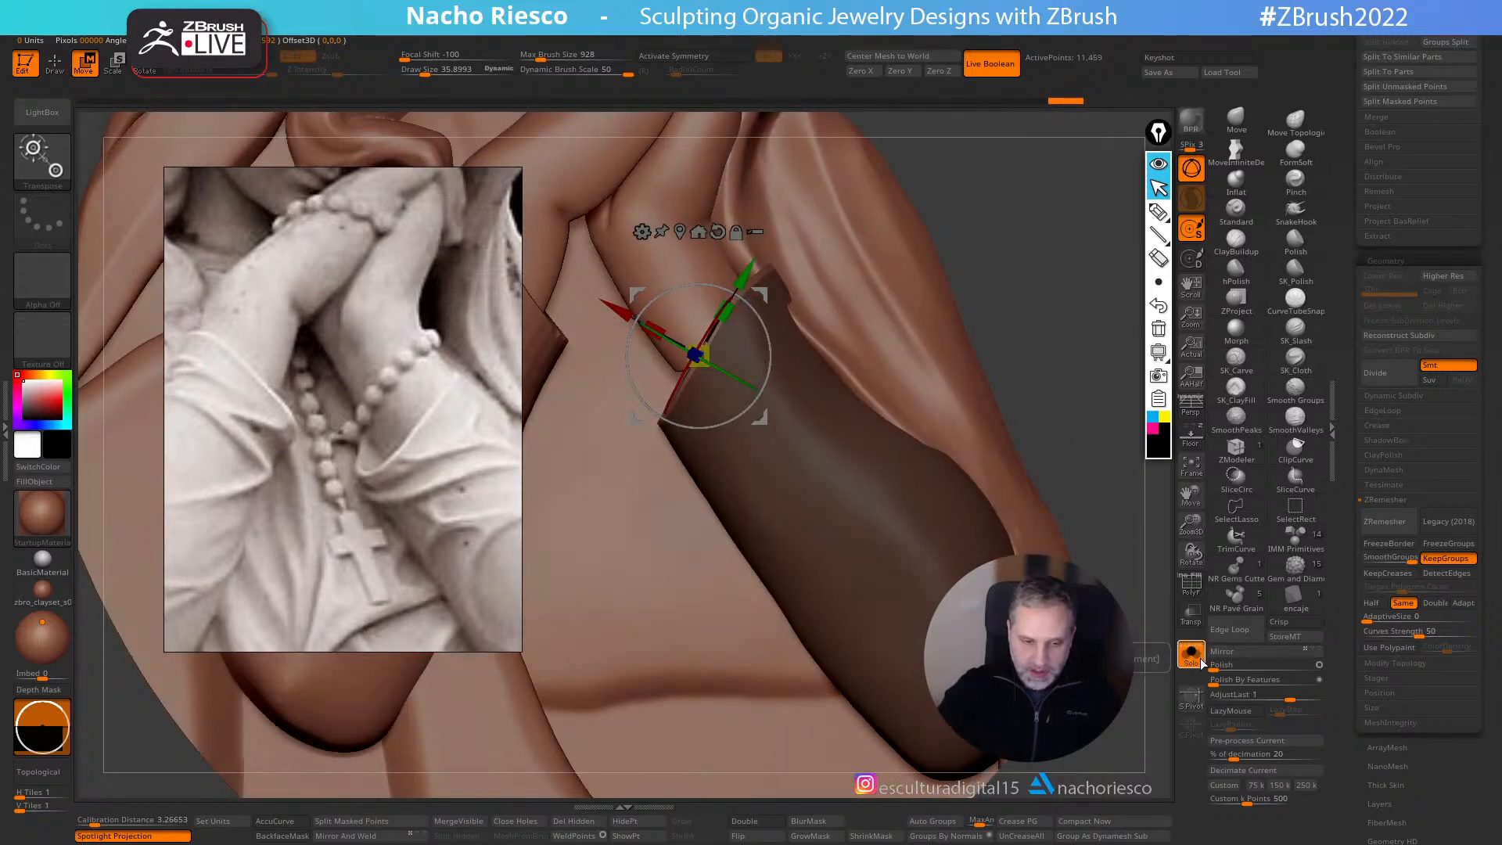
{"action": "left_click", "coordinate": [1192, 658]}
{"action": "left_click_drag", "start_coordinate": [1112, 518], "coordinate": [1080, 504]}
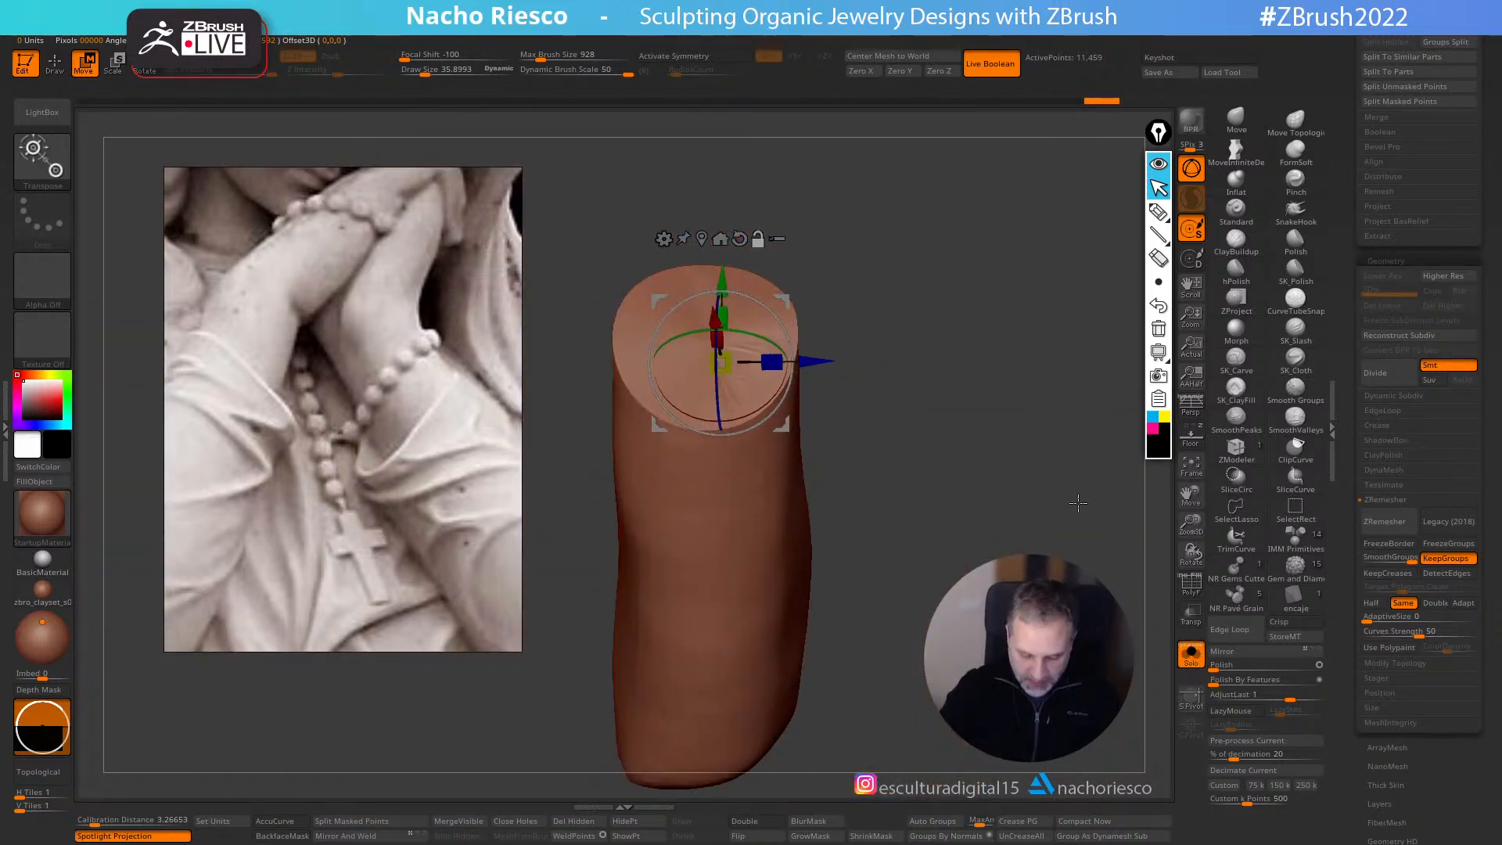
- Try to reshape the sleeve's open end with a transpose line placed in side view, and undo the change
{"action": "key", "text": "y"}
{"action": "left_click_drag", "start_coordinate": [1041, 518], "coordinate": [1034, 427]}
{"action": "mouse_move", "coordinate": [986, 540]}
{"action": "left_mouse_down"}
{"action": "mouse_move", "coordinate": [926, 453]}
{"action": "mouse_move", "coordinate": [877, 454]}
{"action": "left_mouse_up"}
{"action": "left_click_drag", "start_coordinate": [723, 434], "coordinate": [723, 226], "text": "shift"}
{"action": "left_click_drag", "start_coordinate": [888, 345], "coordinate": [883, 382]}
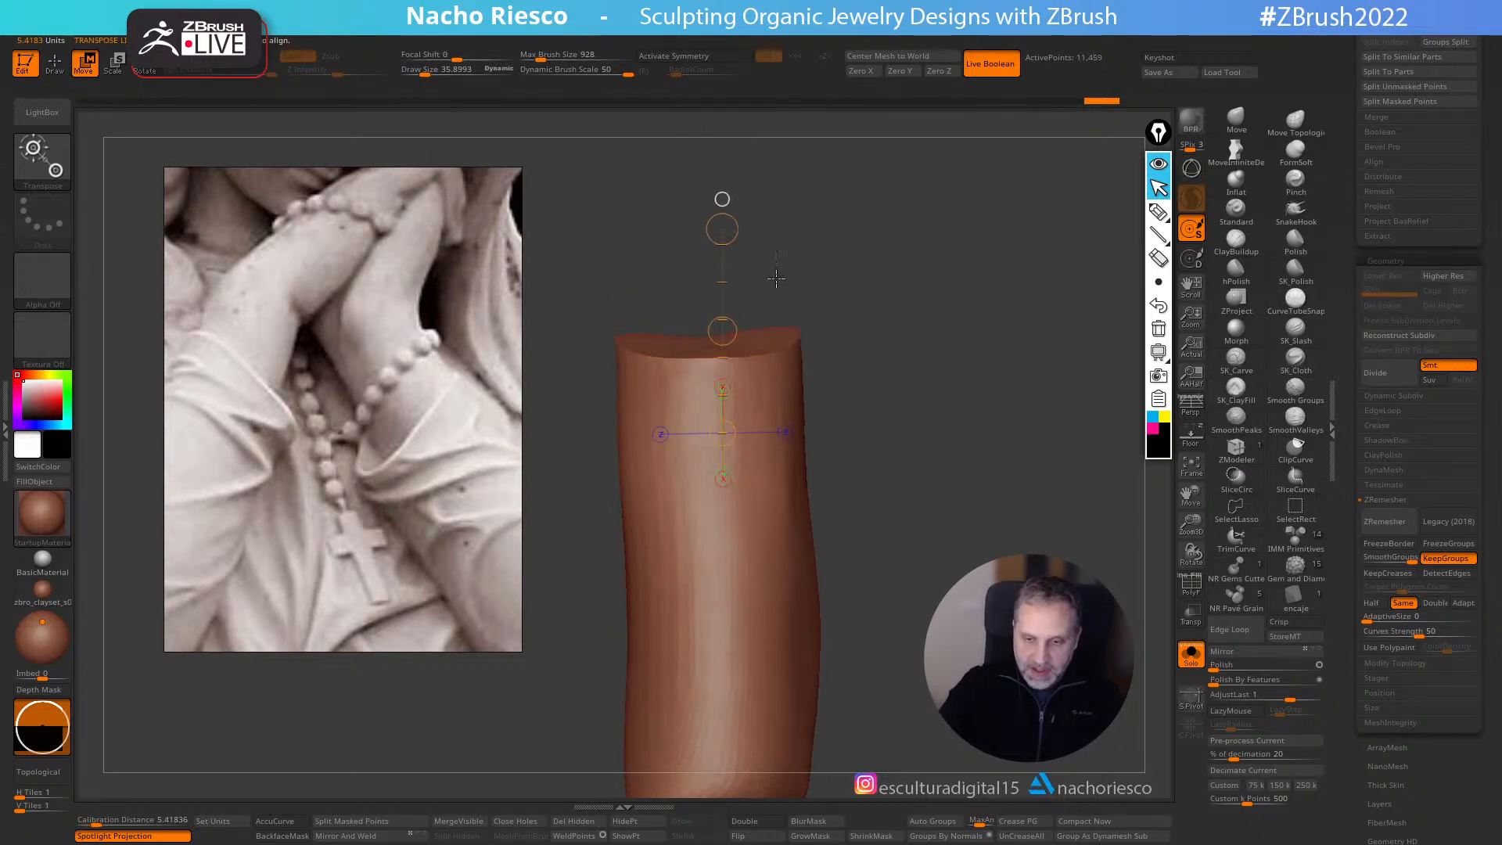
{"action": "left_click_drag", "start_coordinate": [733, 372], "coordinate": [893, 372], "text": "shift"}
{"action": "mouse_move", "coordinate": [893, 373]}
{"action": "left_mouse_down"}
{"action": "mouse_move", "coordinate": [871, 439]}
{"action": "mouse_move", "coordinate": [890, 368]}
{"action": "mouse_move", "coordinate": [895, 423]}
{"action": "mouse_move", "coordinate": [832, 533]}
{"action": "mouse_move", "coordinate": [873, 436]}
{"action": "mouse_move", "coordinate": [839, 560]}
{"action": "mouse_move", "coordinate": [858, 500]}
{"action": "mouse_move", "coordinate": [849, 523]}
{"action": "left_mouse_up"}
{"action": "key", "text": "ctrl+z"}
- Mask the lower sleeve with a blurred mask border, leaving the cuff end free
{"action": "mouse_move", "coordinate": [575, 227]}
{"action": "left_mouse_down", "text": "ctrl"}
{"action": "mouse_move", "coordinate": [704, 453]}
{"action": "mouse_move", "coordinate": [927, 384]}
{"action": "mouse_move", "coordinate": [585, 287]}
{"action": "mouse_move", "coordinate": [959, 423]}
{"action": "left_mouse_up", "text": "ctrl"}
{"action": "left_click", "coordinate": [816, 822]}
{"action": "left_click", "coordinate": [884, 452], "text": "ctrl"}
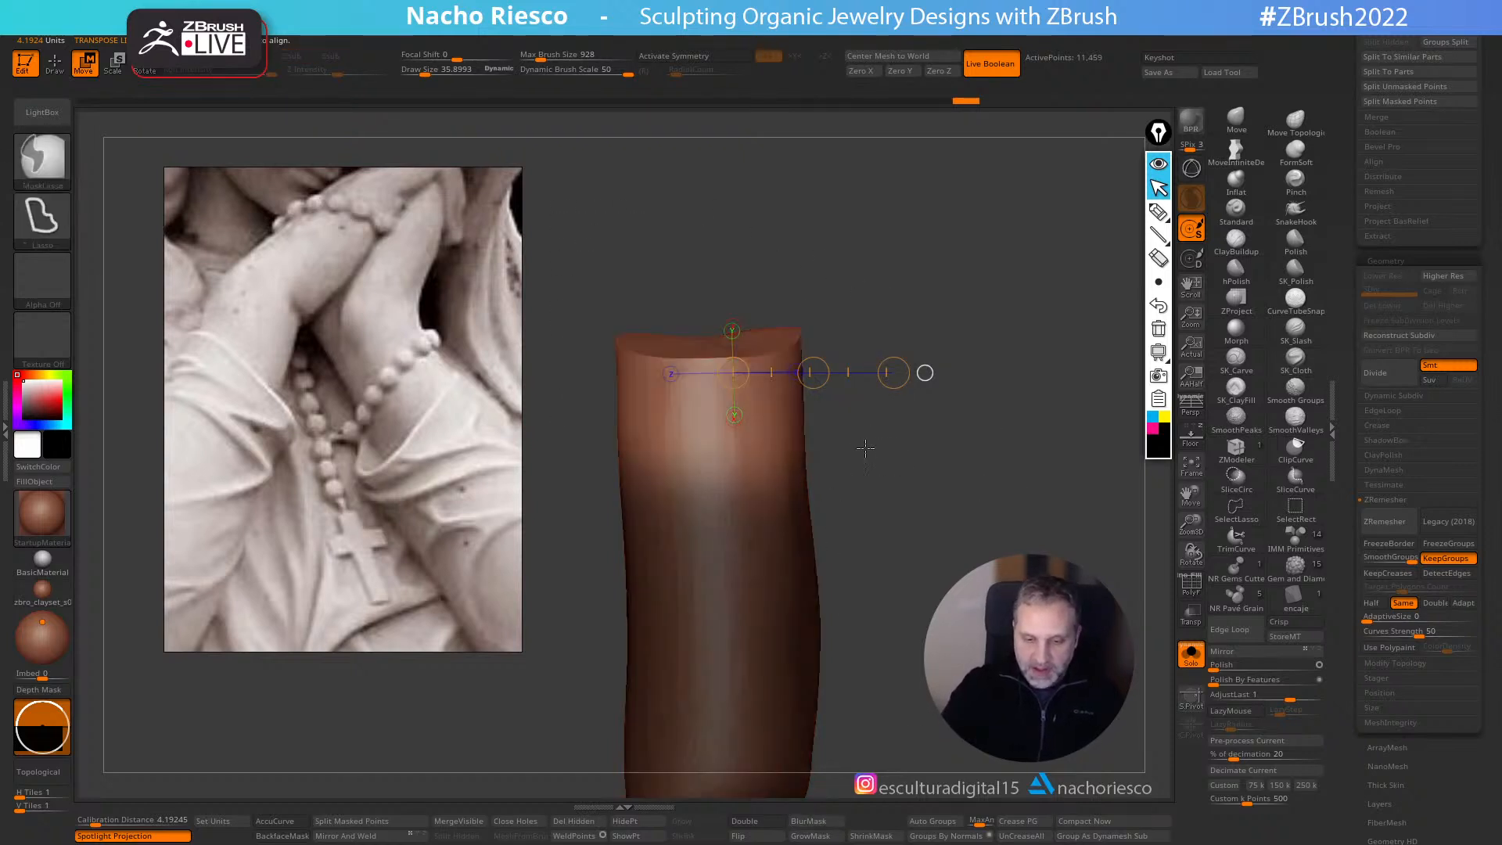
- Try to tilt the unmasked cuff end with the transpose line, check it against the reference image, and undo it
{"action": "left_click_drag", "start_coordinate": [894, 373], "coordinate": [865, 461]}
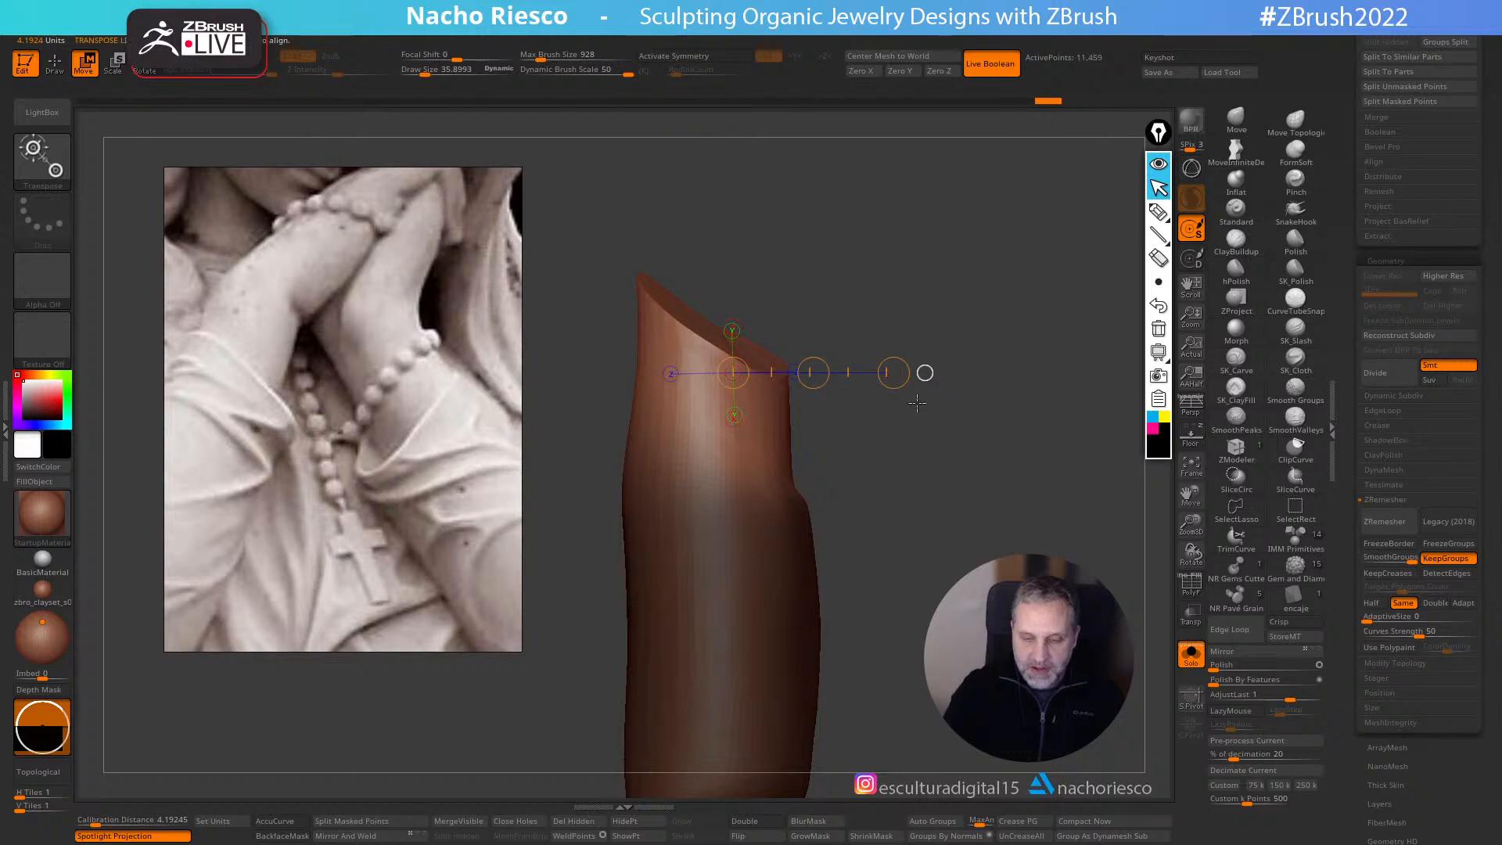
{"action": "key", "text": "ctrl+z"}
{"action": "left_click_drag", "start_coordinate": [893, 373], "coordinate": [1162, 524]}
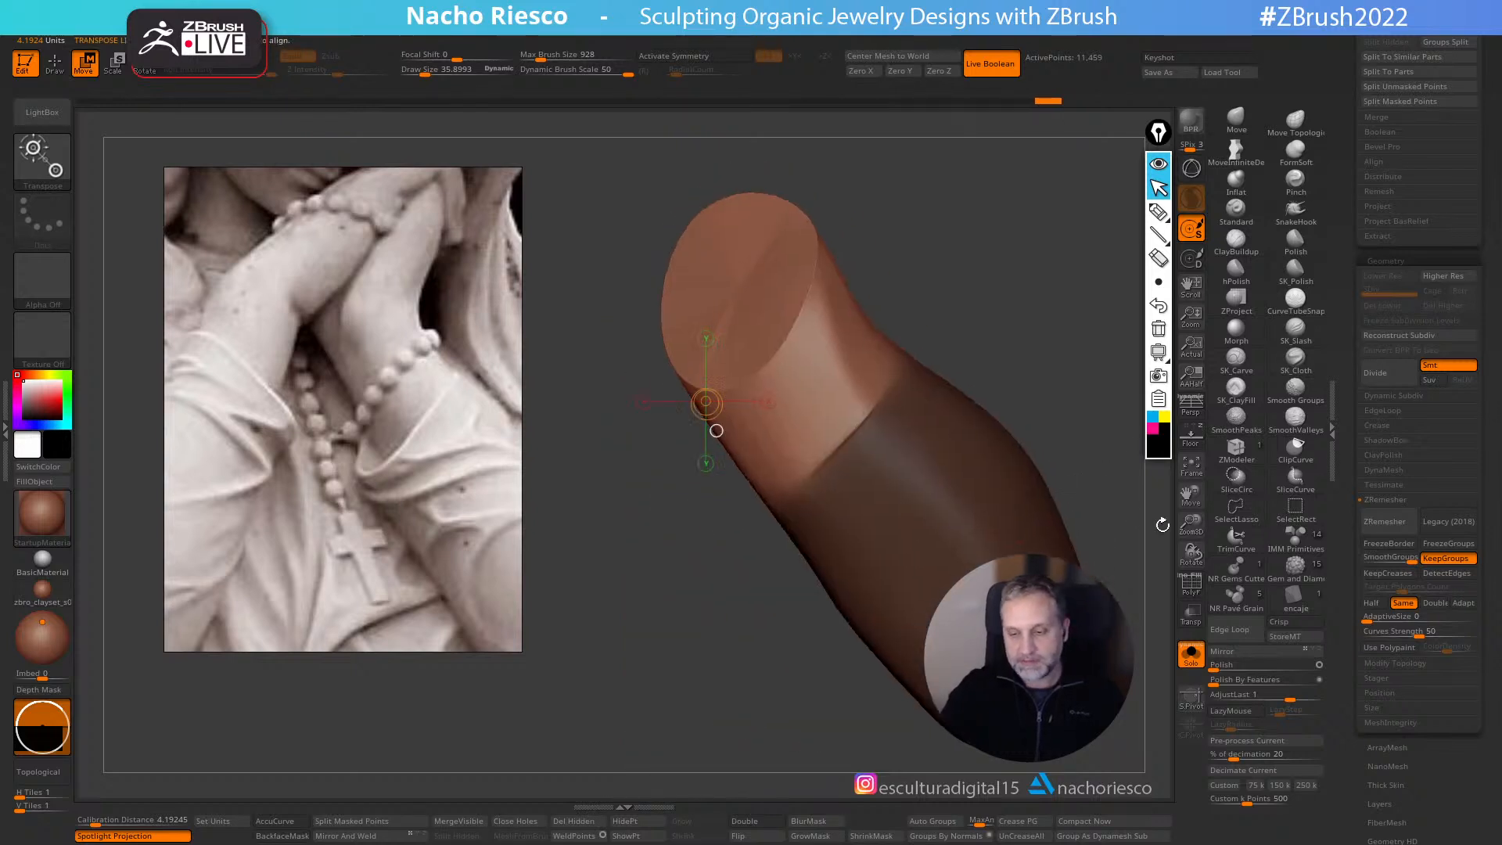
{"action": "left_click", "coordinate": [1191, 435]}
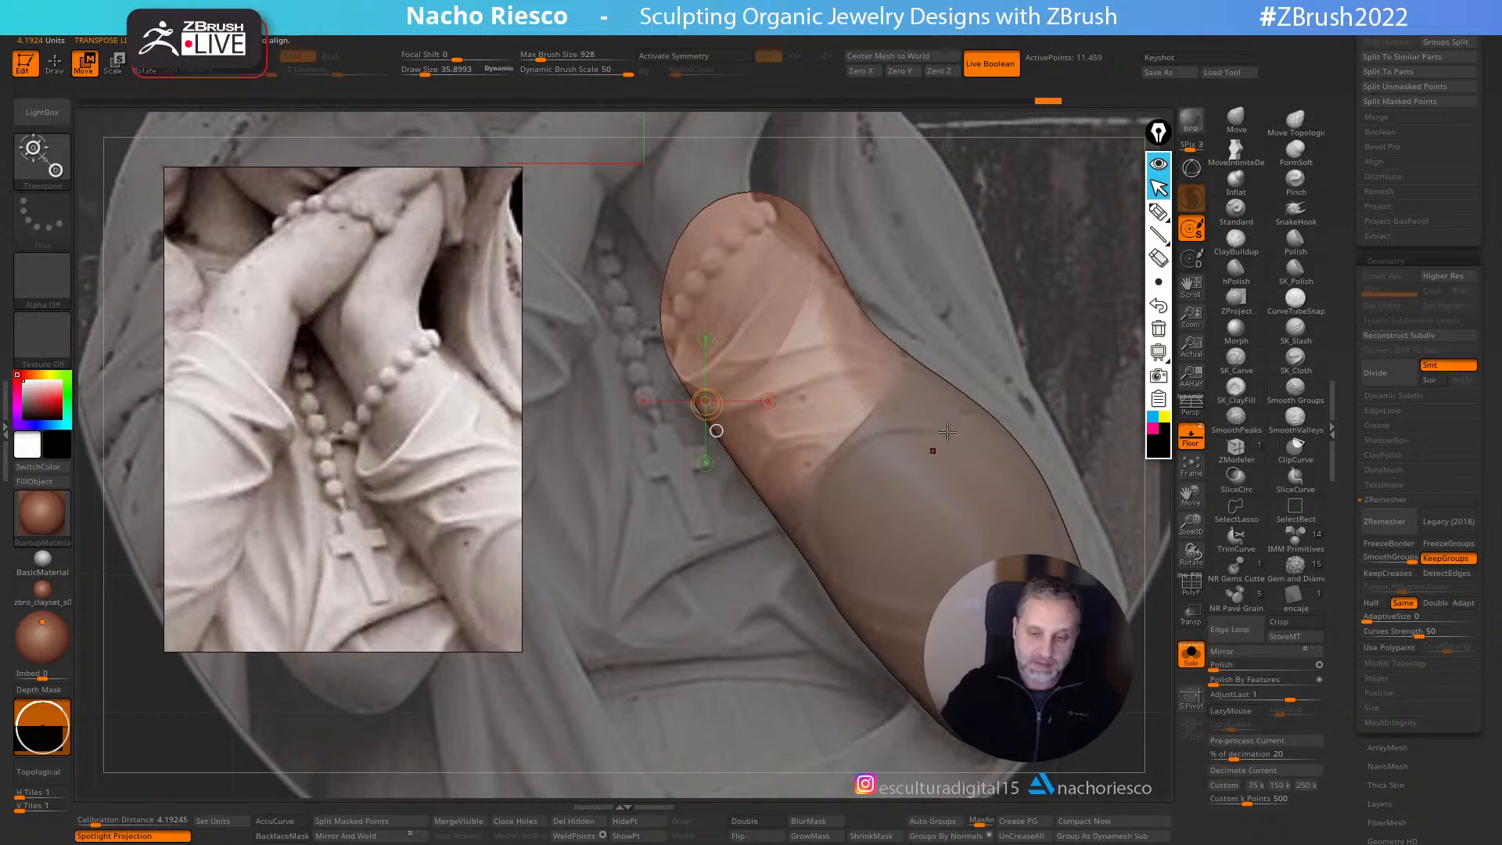
{"action": "key", "text": "ctrl+z"}
- Place a new transpose line across the cuff end in side view and tilt the unmasked cuff with it
{"action": "left_click_drag", "start_coordinate": [991, 299], "coordinate": [1015, 353], "text": "shift"}
{"action": "left_click_drag", "start_coordinate": [909, 413], "coordinate": [786, 410], "text": "alt"}
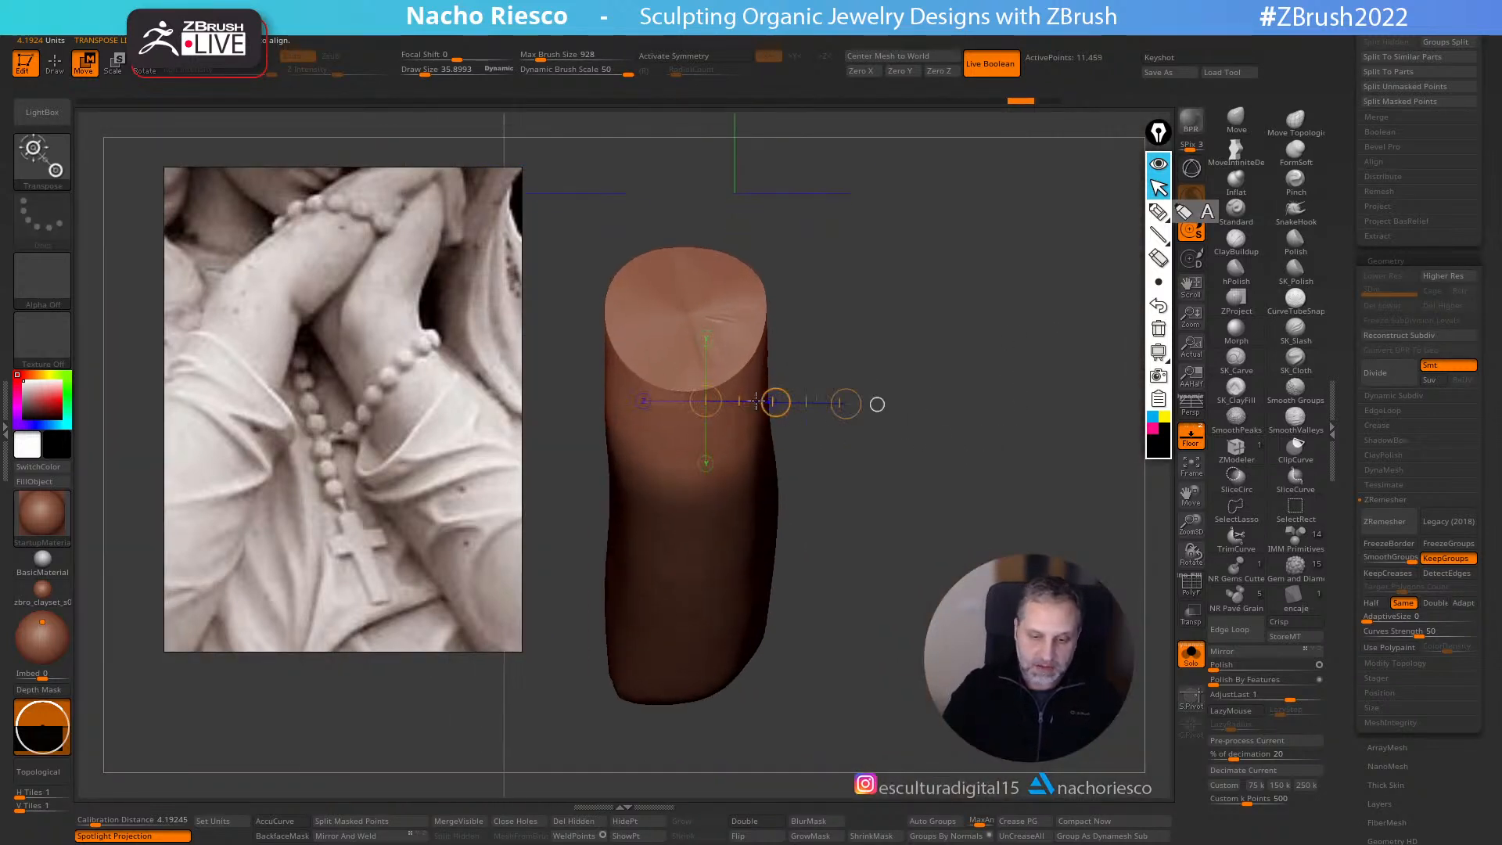
{"action": "left_click_drag", "start_coordinate": [625, 382], "coordinate": [856, 382]}
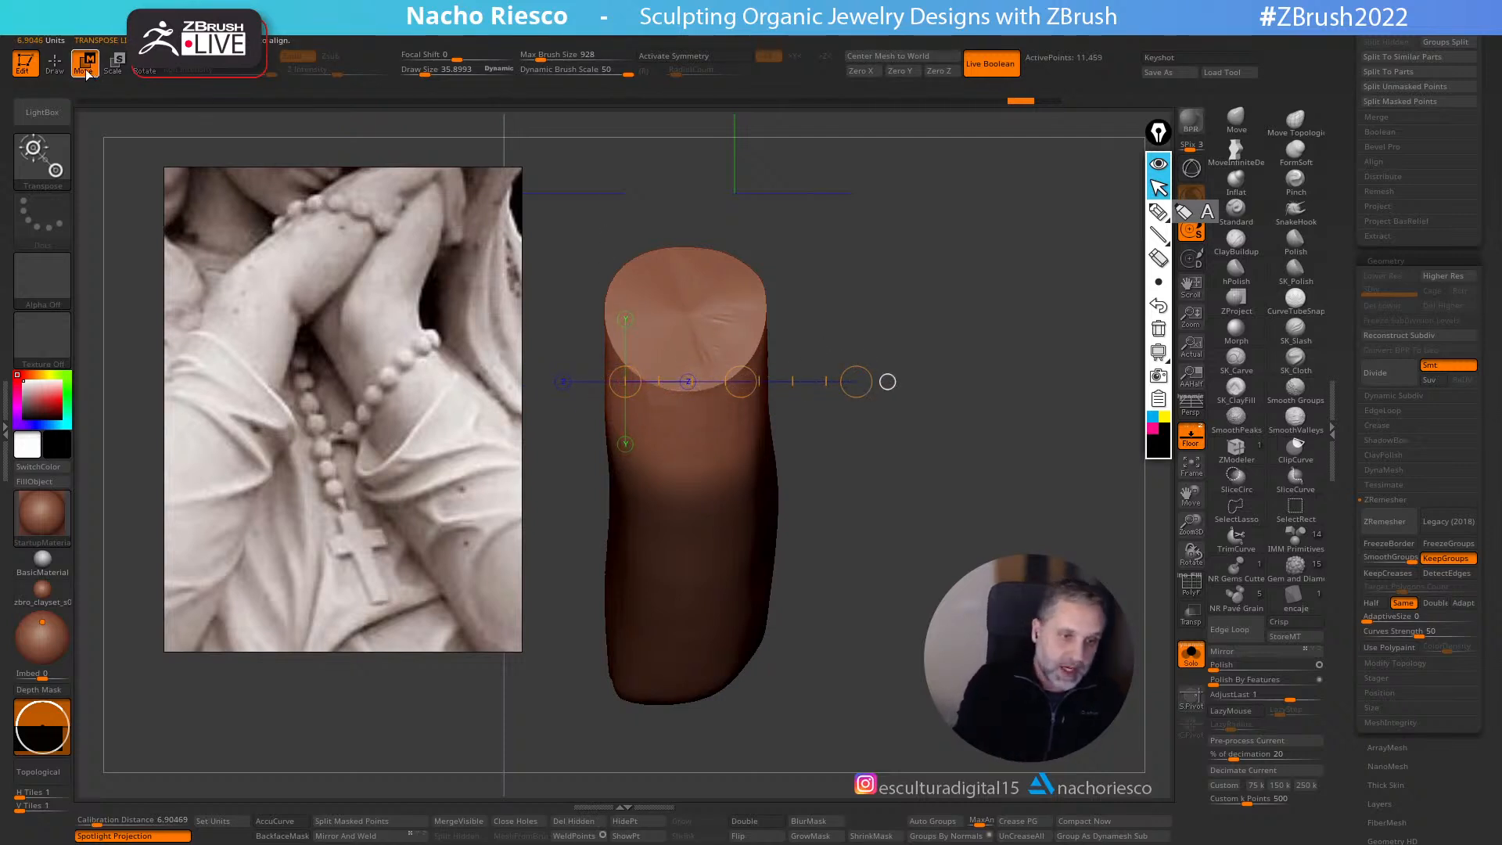
{"action": "mouse_move", "coordinate": [856, 381]}
{"action": "left_mouse_down"}
{"action": "mouse_move", "coordinate": [851, 461]}
{"action": "mouse_move", "coordinate": [848, 330]}
{"action": "mouse_move", "coordinate": [867, 448]}
{"action": "mouse_move", "coordinate": [859, 365]}
{"action": "left_mouse_up"}
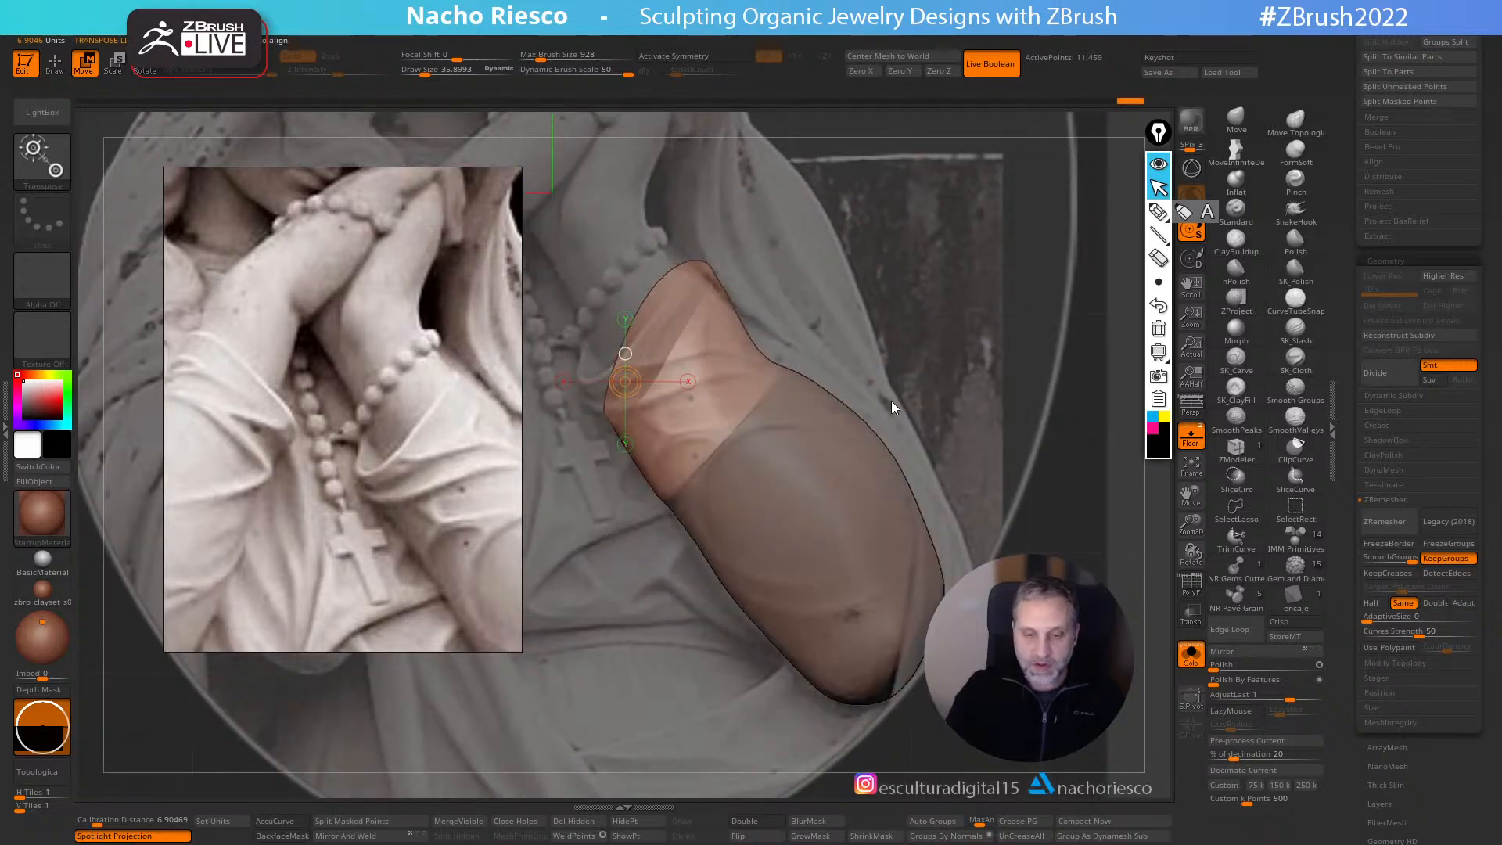
- Pull the cuff outline toward the background reference using the infinite-depth Move brush at a draw size of about 51
{"action": "key", "text": "q"}
{"action": "right_click_drag", "start_coordinate": [956, 349], "coordinate": [989, 383], "text": "ctrl"}
{"action": "left_click", "coordinate": [1243, 160]}
{"action": "key", "text": "s"}
{"action": "mouse_move", "coordinate": [617, 376]}
{"action": "left_mouse_down"}
{"action": "mouse_move", "coordinate": [632, 403]}
{"action": "mouse_move", "coordinate": [610, 387]}
{"action": "left_mouse_up"}
{"action": "key", "text": "s"}
{"action": "left_click_drag", "start_coordinate": [703, 261], "coordinate": [669, 291]}
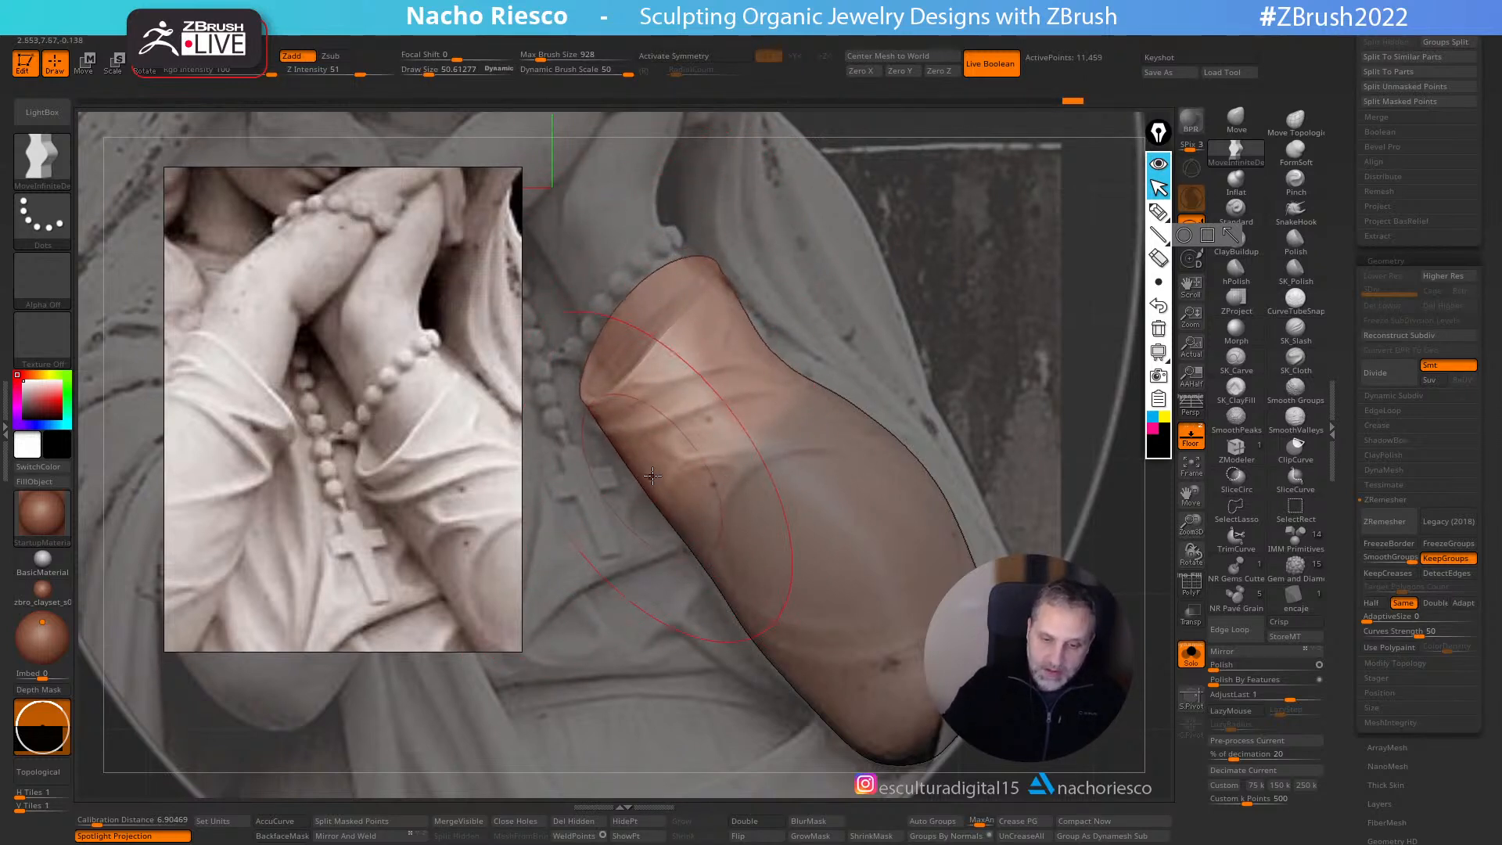
- Hide the background reference and reshape the cuff rim around the wrist from several angles, checking it against the whole figure
{"action": "left_click", "coordinate": [1191, 437]}
{"action": "left_click", "coordinate": [1191, 653]}
{"action": "left_click_drag", "start_coordinate": [1105, 509], "coordinate": [1093, 430]}
{"action": "left_click", "coordinate": [1191, 653]}
{"action": "left_click_drag", "start_coordinate": [1135, 610], "coordinate": [1098, 546]}
{"action": "left_click_drag", "start_coordinate": [1102, 566], "coordinate": [811, 459]}
{"action": "mouse_move", "coordinate": [545, 351]}
{"action": "left_mouse_down"}
{"action": "mouse_move", "coordinate": [580, 345]}
{"action": "mouse_move", "coordinate": [579, 288]}
{"action": "left_mouse_up"}
{"action": "left_click_drag", "start_coordinate": [723, 239], "coordinate": [829, 305]}
{"action": "left_click", "coordinate": [1185, 653]}
{"action": "left_click_drag", "start_coordinate": [1041, 508], "coordinate": [755, 458]}
{"action": "left_click_drag", "start_coordinate": [1036, 419], "coordinate": [1120, 472]}
- Refine the cuff's lower corner and rim over the background reference with a draw size of about 20
{"action": "key", "text": "s"}
{"action": "left_click_drag", "start_coordinate": [683, 402], "coordinate": [669, 389]}
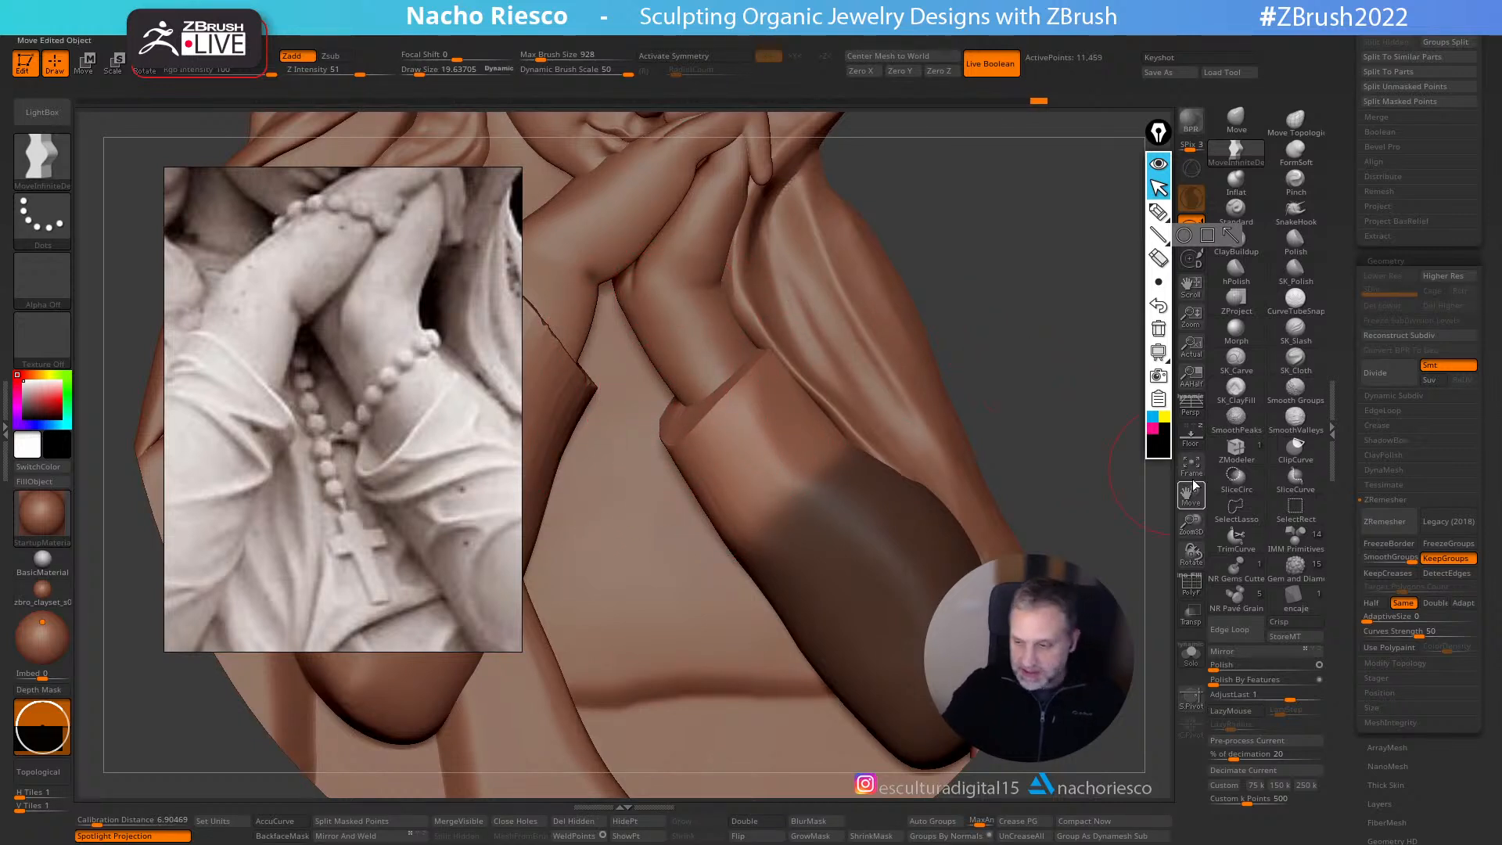
{"action": "left_click", "coordinate": [1191, 438]}
{"action": "left_click_drag", "start_coordinate": [666, 449], "coordinate": [665, 415]}
{"action": "key", "text": "s"}
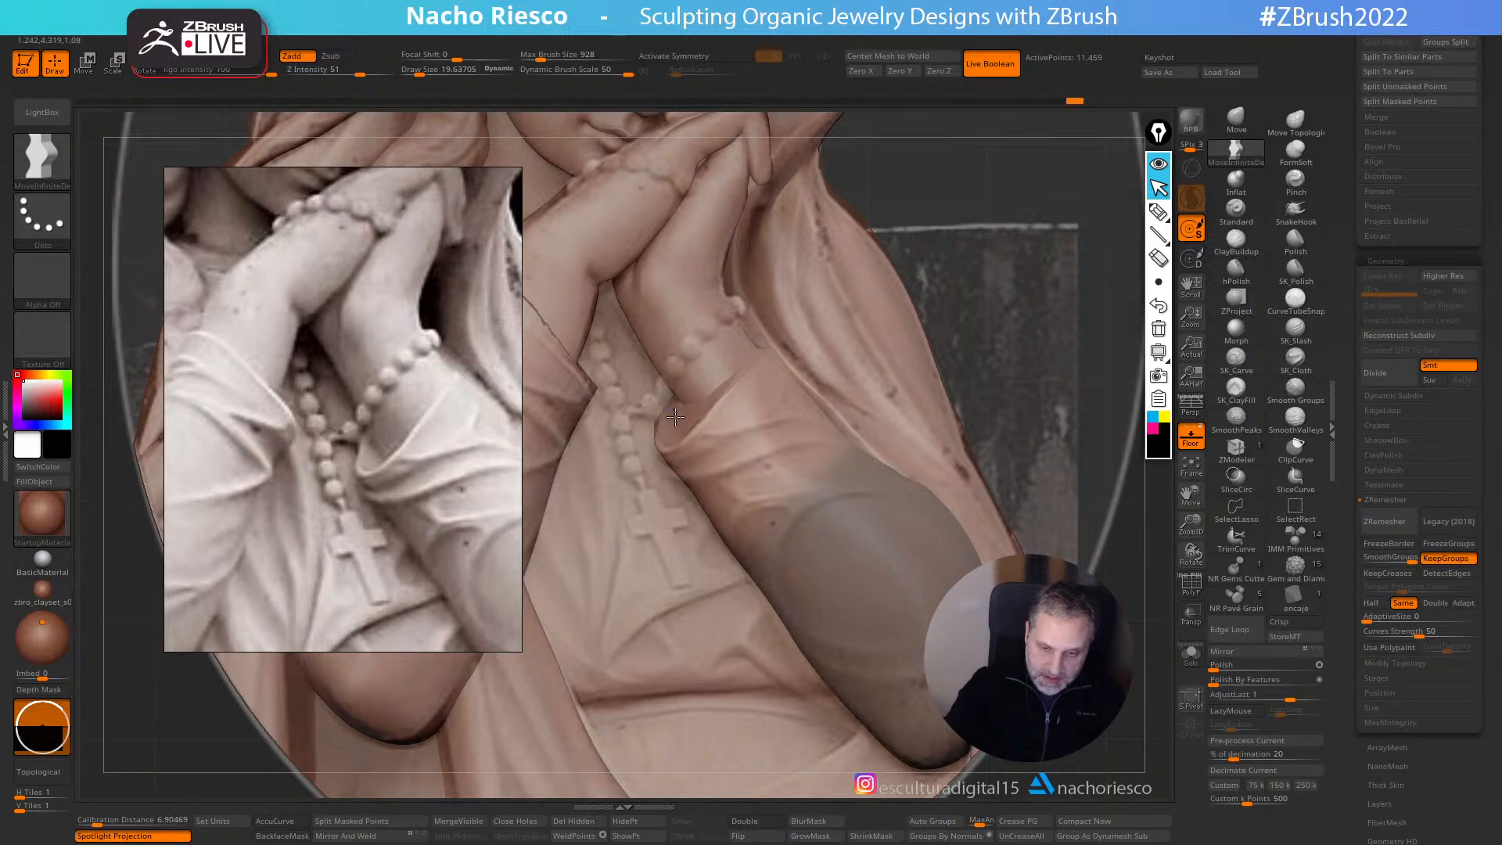
{"action": "left_click_drag", "start_coordinate": [672, 428], "coordinate": [771, 361]}
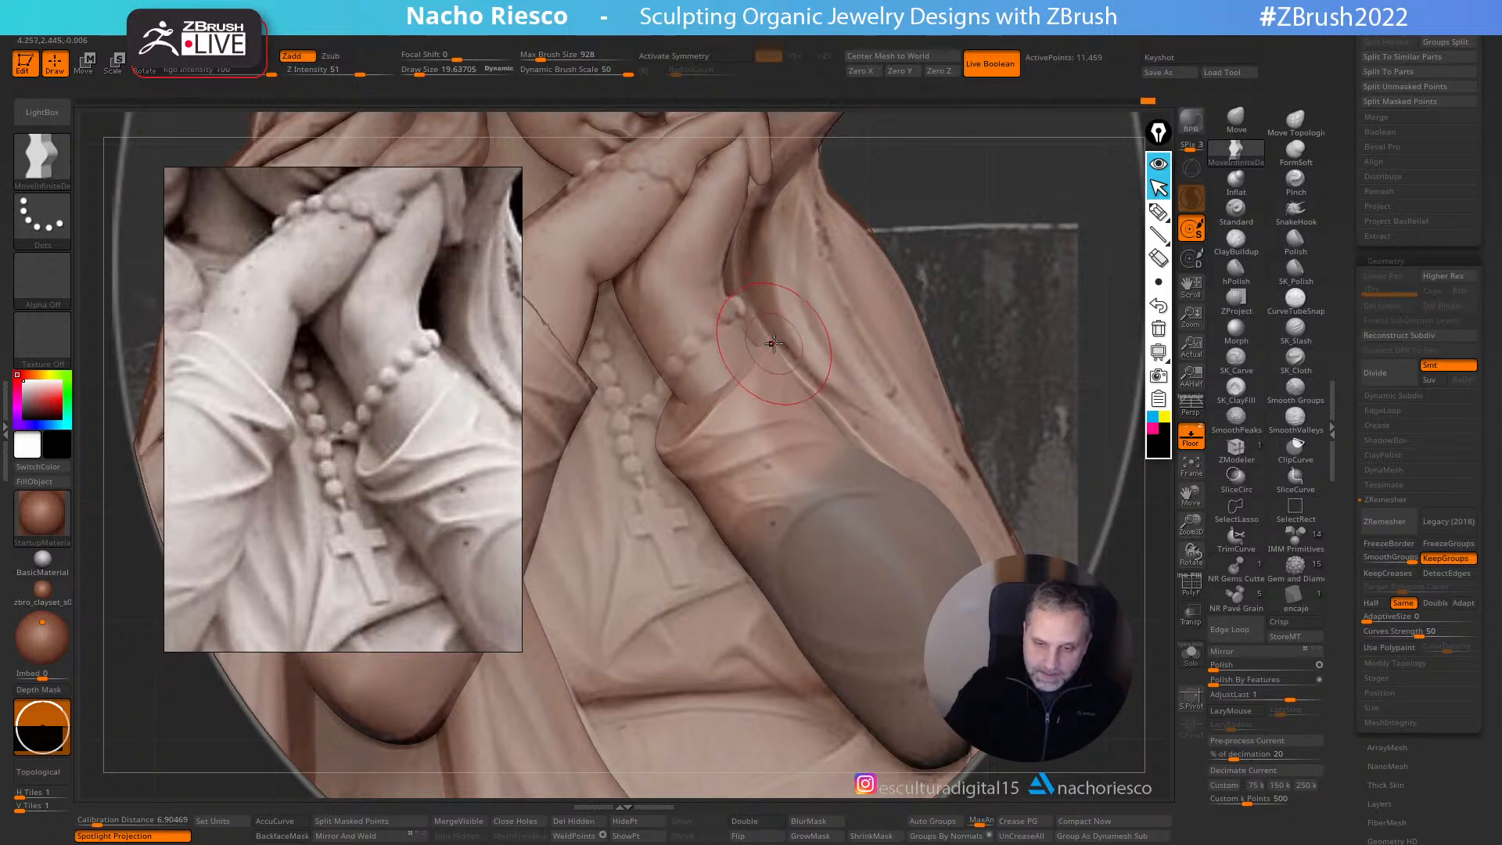
- Nudge the drapery edge behind the wrist and the sleeve's upper cuff edge to match the reference image
{"action": "left_click", "coordinate": [769, 333], "text": "alt"}
{"action": "key", "text": "s"}
{"action": "left_click_drag", "start_coordinate": [769, 332], "coordinate": [744, 300]}
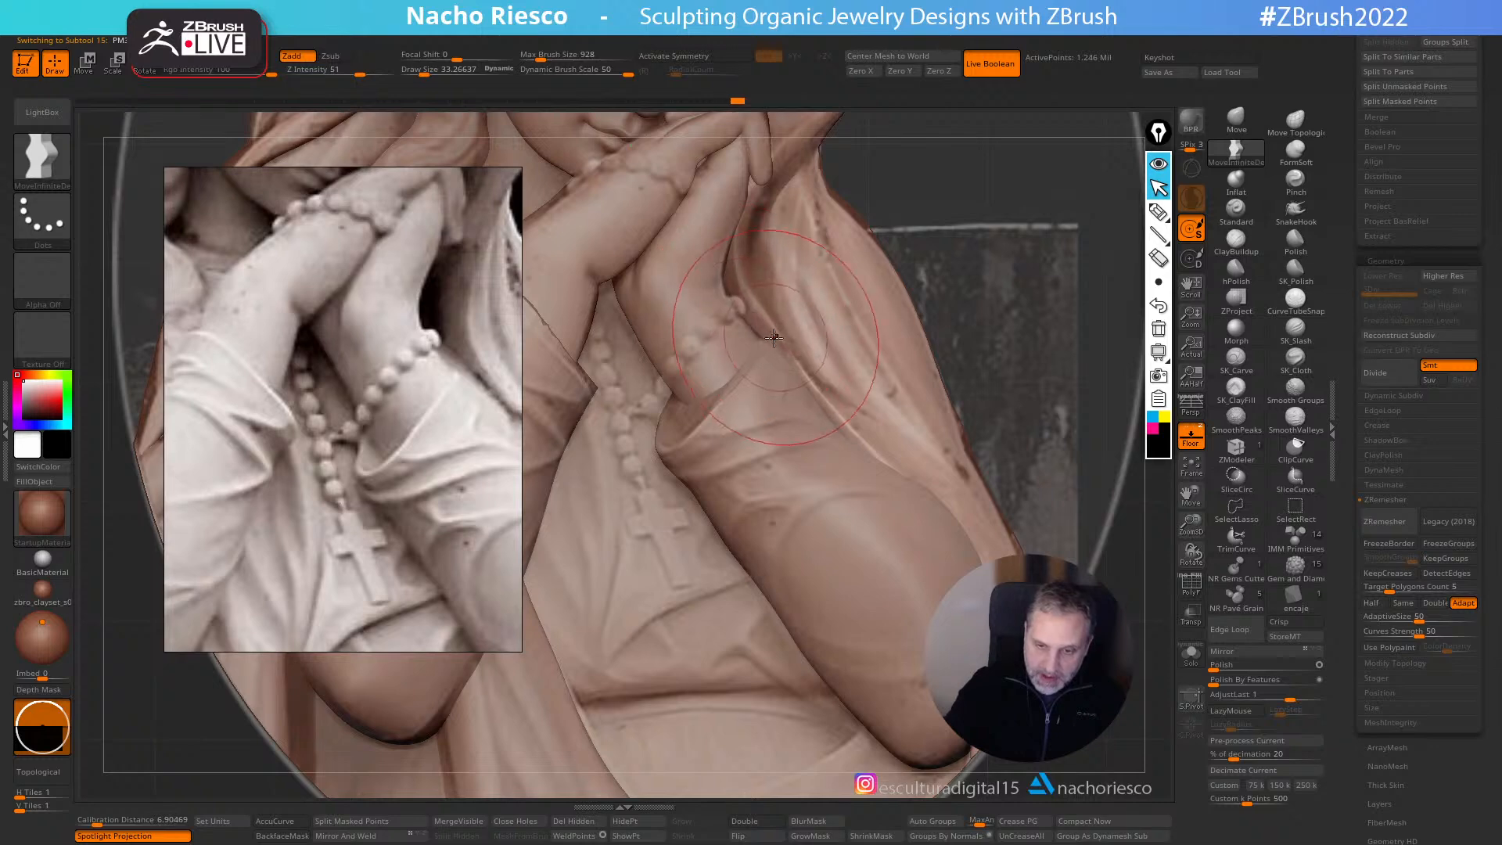
{"action": "left_click", "coordinate": [784, 342], "text": "alt"}
{"action": "key", "text": "s"}
{"action": "left_click_drag", "start_coordinate": [794, 345], "coordinate": [786, 345]}
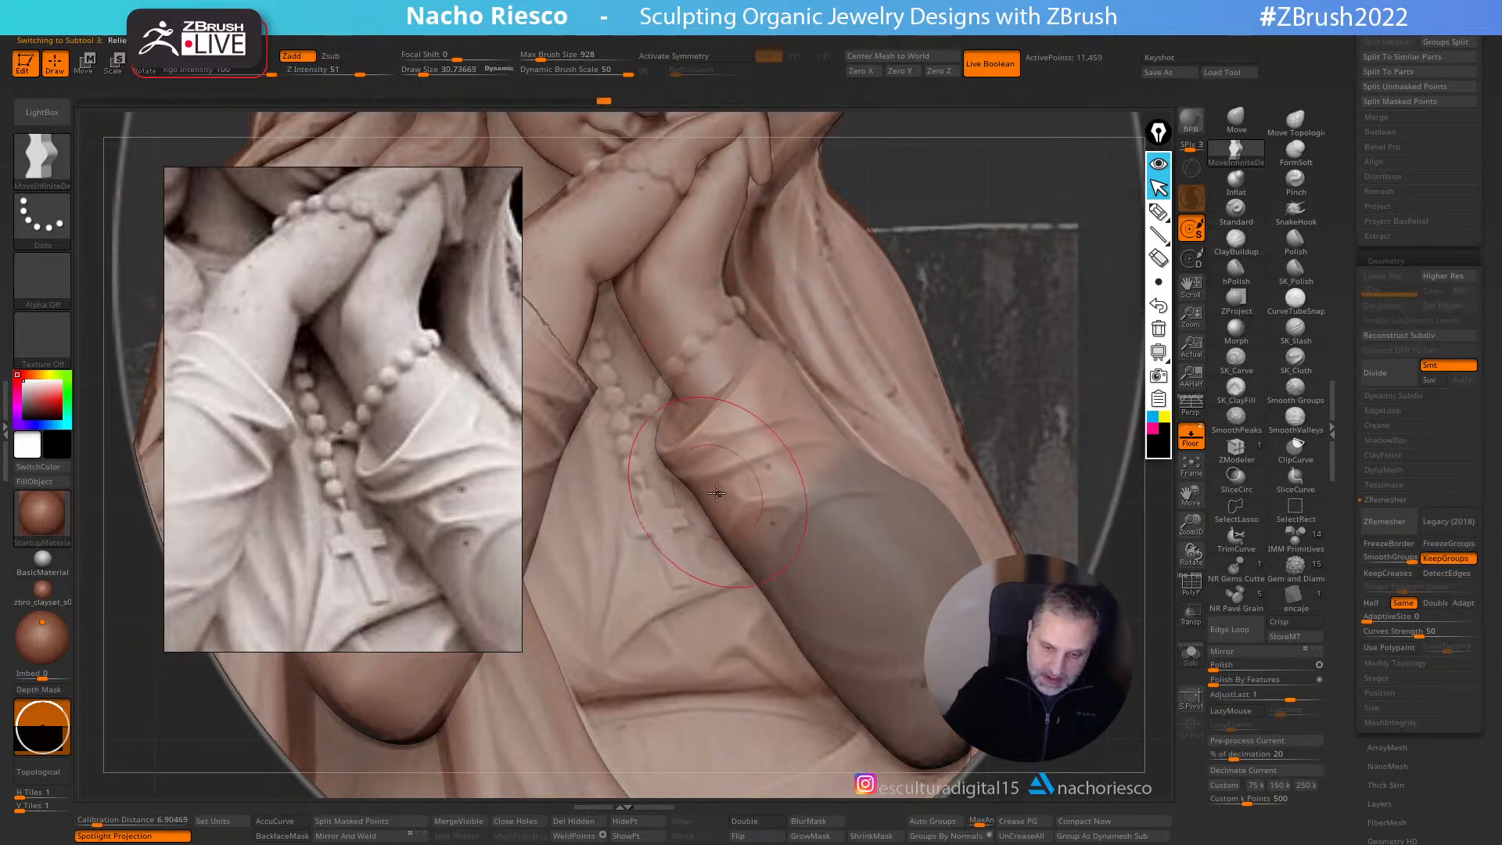
- Nudge the sleeve's lower edge to match the background reference, and hide the reference
{"action": "left_click_drag", "start_coordinate": [750, 546], "coordinate": [761, 539]}
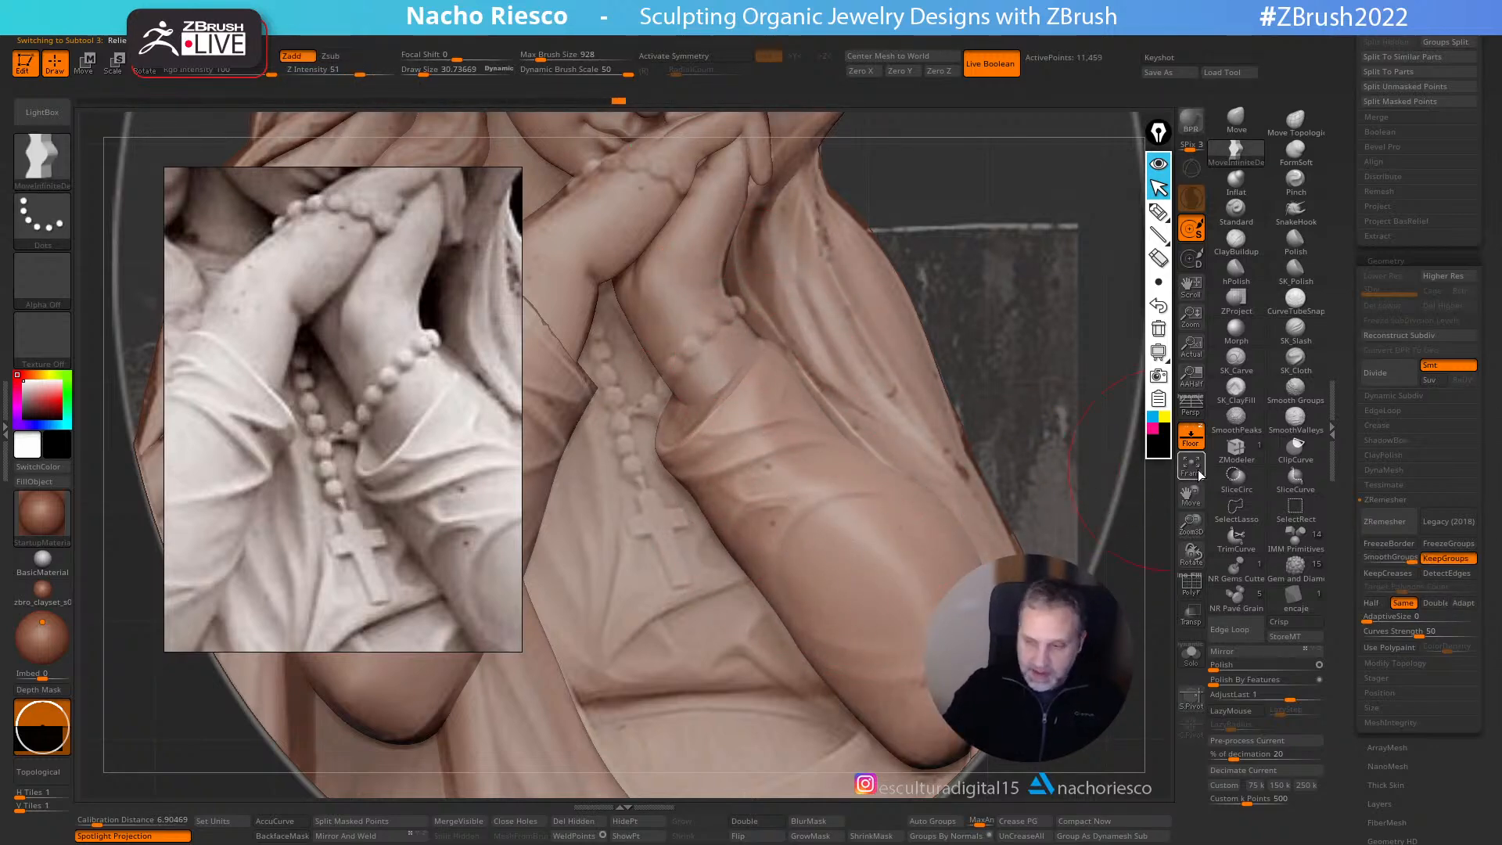
{"action": "left_click", "coordinate": [1191, 438]}
{"action": "left_click_drag", "start_coordinate": [1109, 522], "coordinate": [1077, 551]}
- Isolate the sleeve and try to flatten its end cap with the hPolish brush at a draw size of about 26
{"action": "key", "text": "s"}
{"action": "left_click", "coordinate": [1191, 654]}
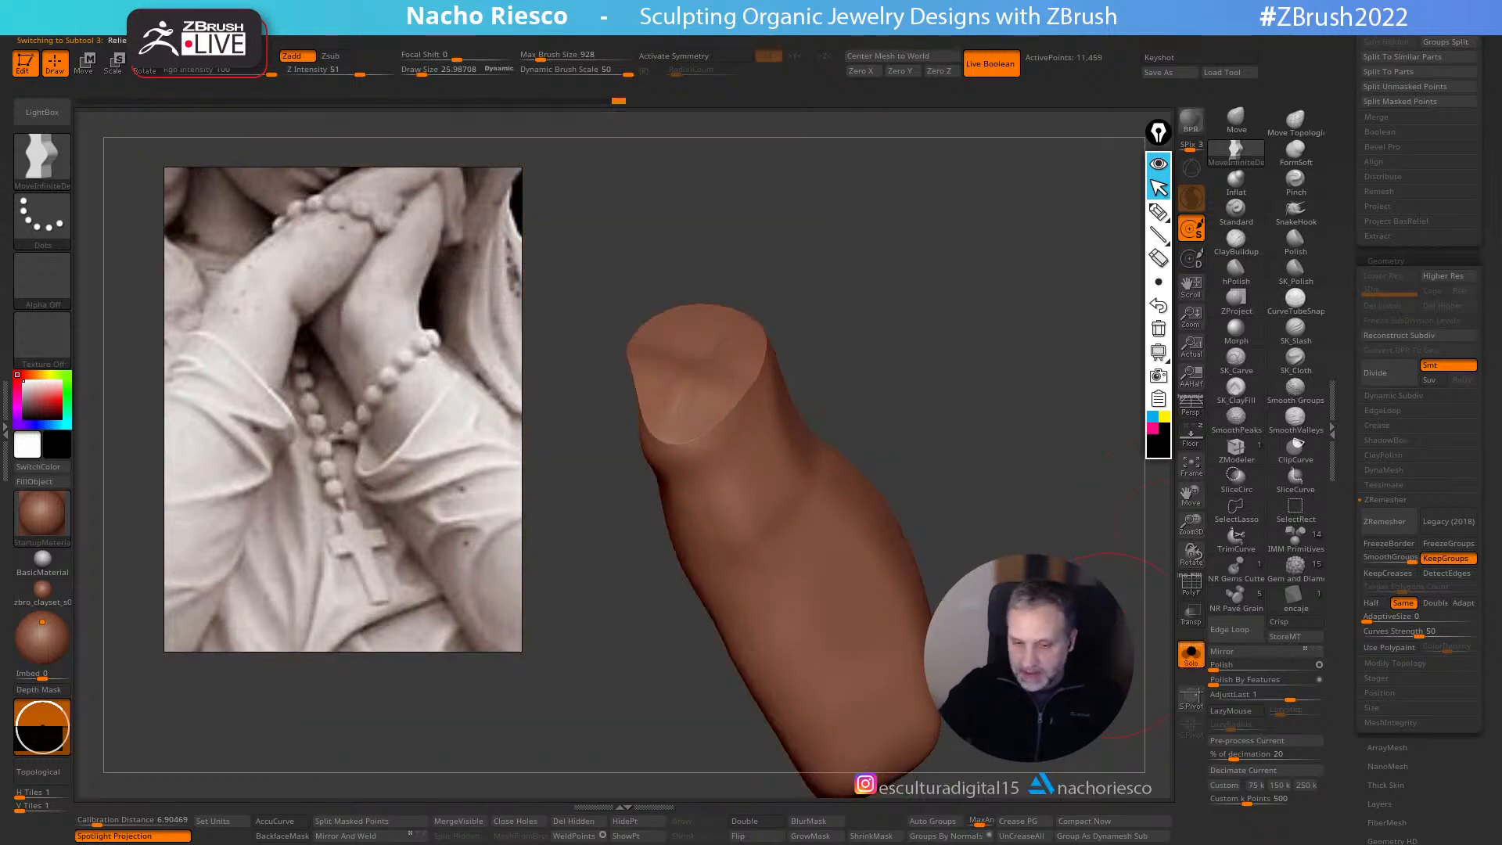
{"action": "left_click", "coordinate": [1243, 272]}
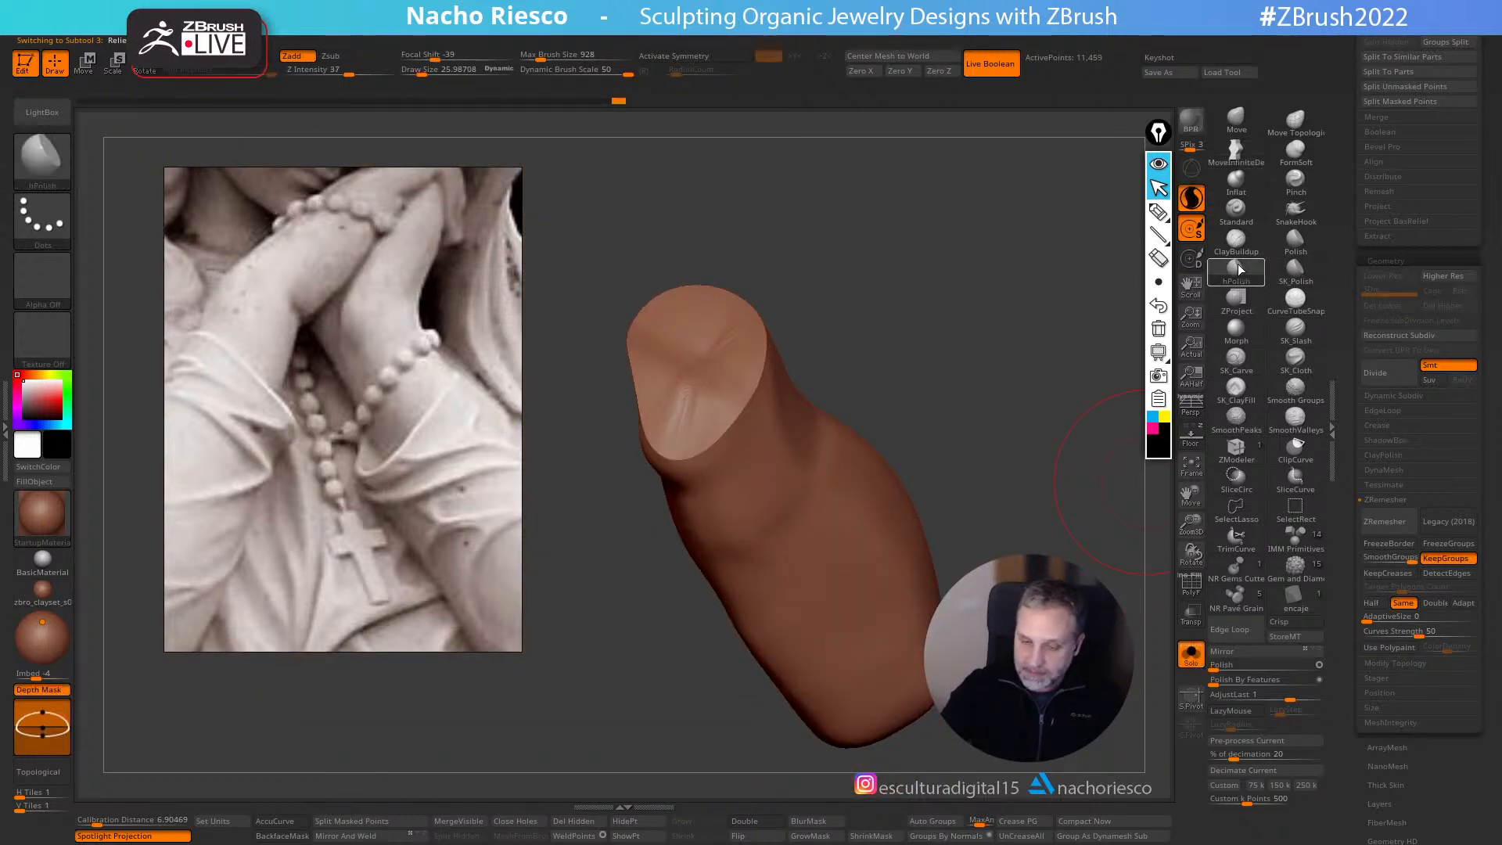
{"action": "key", "text": "ctrl+z"}
{"action": "left_click", "coordinate": [1191, 198]}
{"action": "left_click_drag", "start_coordinate": [805, 307], "coordinate": [1023, 384]}
- Display the sleeve's polygroups, mask everything except the end cap, and compare the cuff with the whole figure
{"action": "left_click", "coordinate": [1193, 584]}
{"action": "left_click_drag", "start_coordinate": [999, 506], "coordinate": [1023, 392]}
{"action": "left_click_drag", "start_coordinate": [912, 284], "coordinate": [971, 298]}
{"action": "key", "text": "ctrl+shift"}
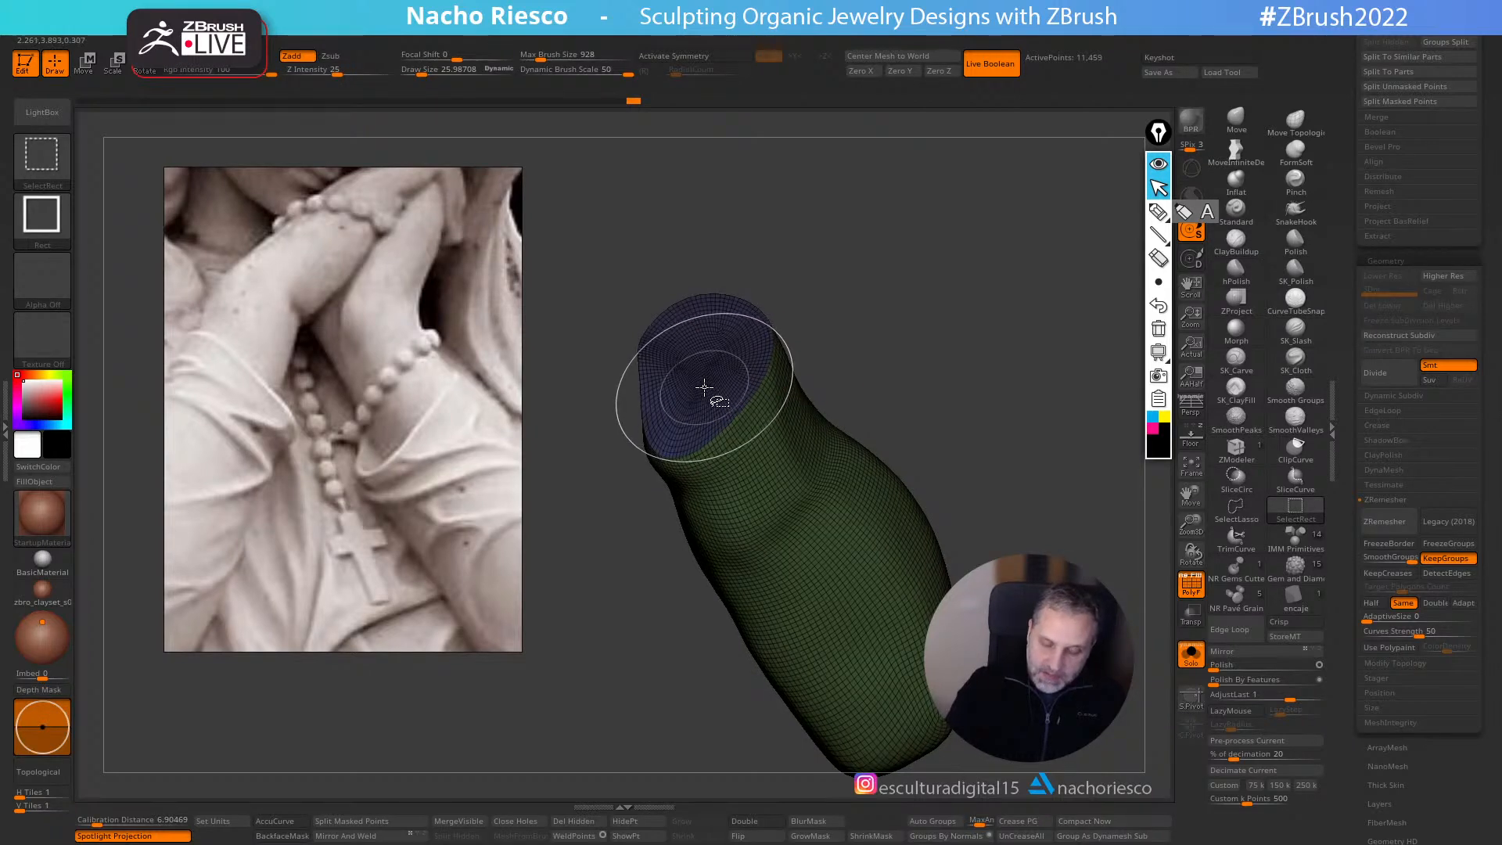
{"action": "key", "text": "w"}
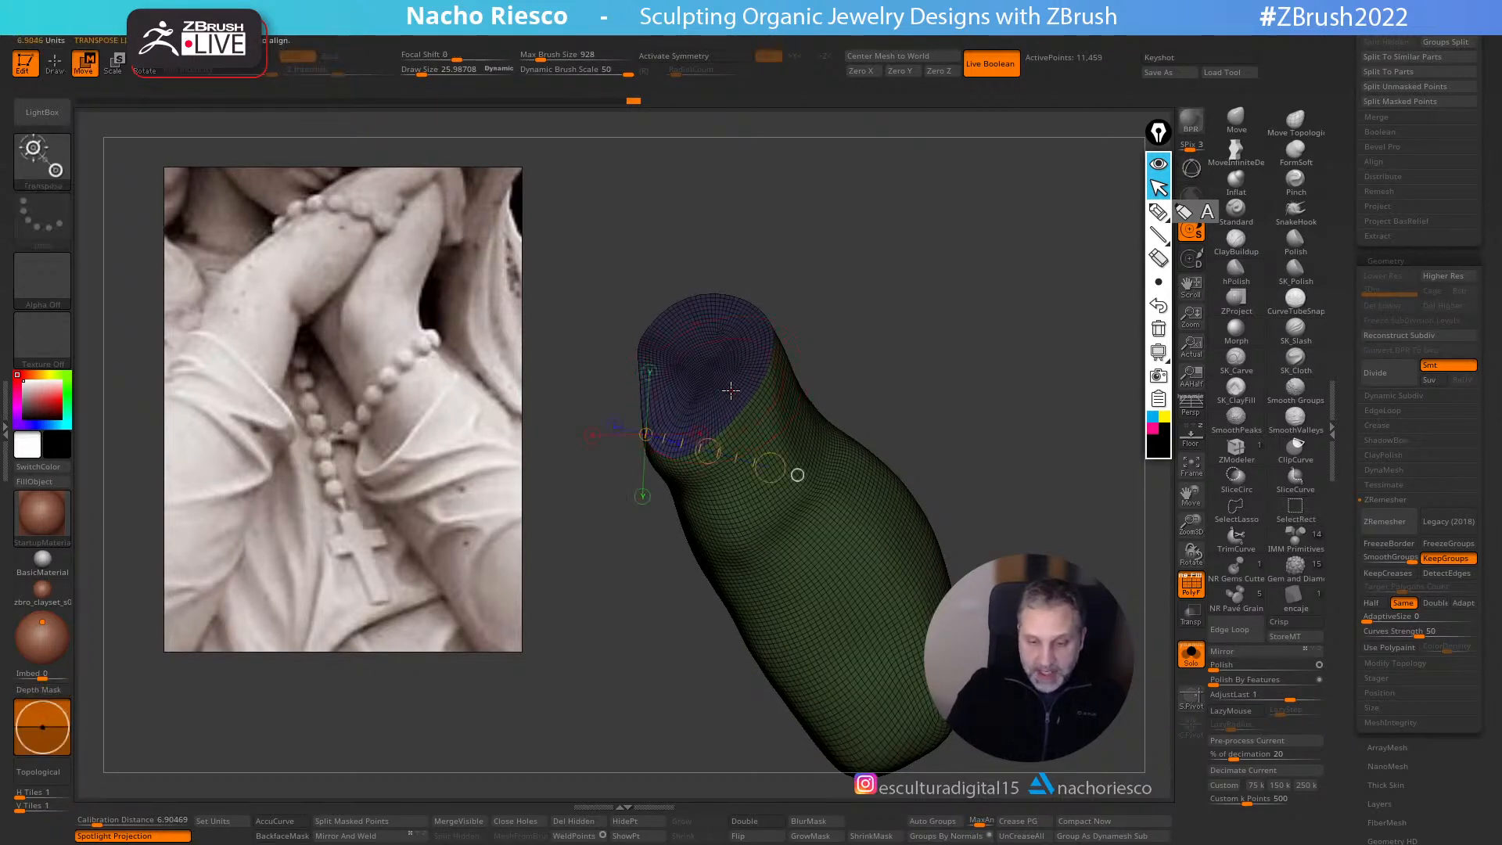
{"action": "left_click", "coordinate": [723, 367], "text": "ctrl"}
{"action": "left_click", "coordinate": [1191, 655]}
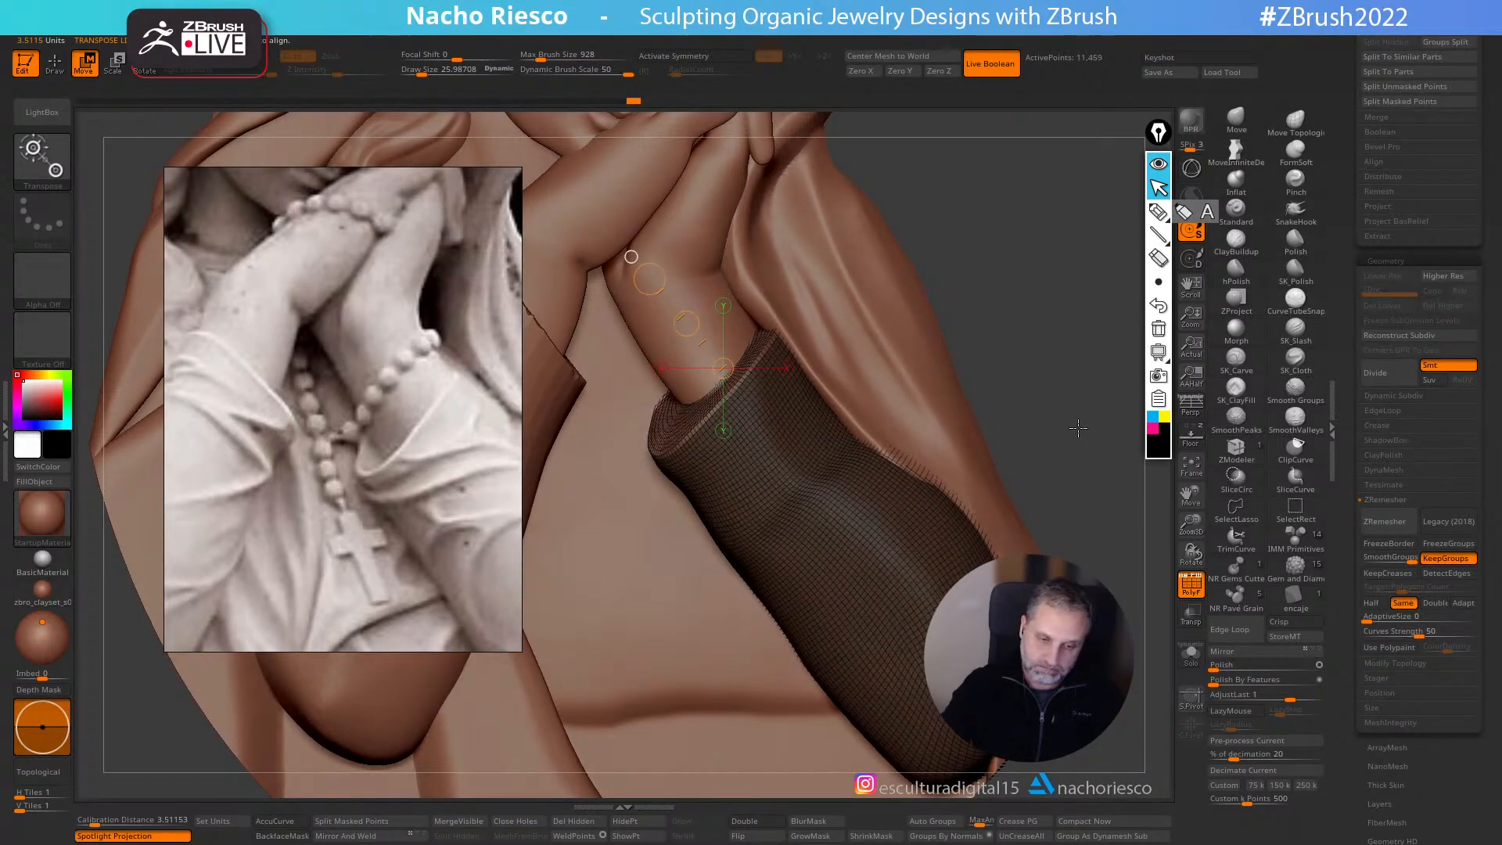
{"action": "left_click_drag", "start_coordinate": [1078, 429], "coordinate": [1128, 525]}
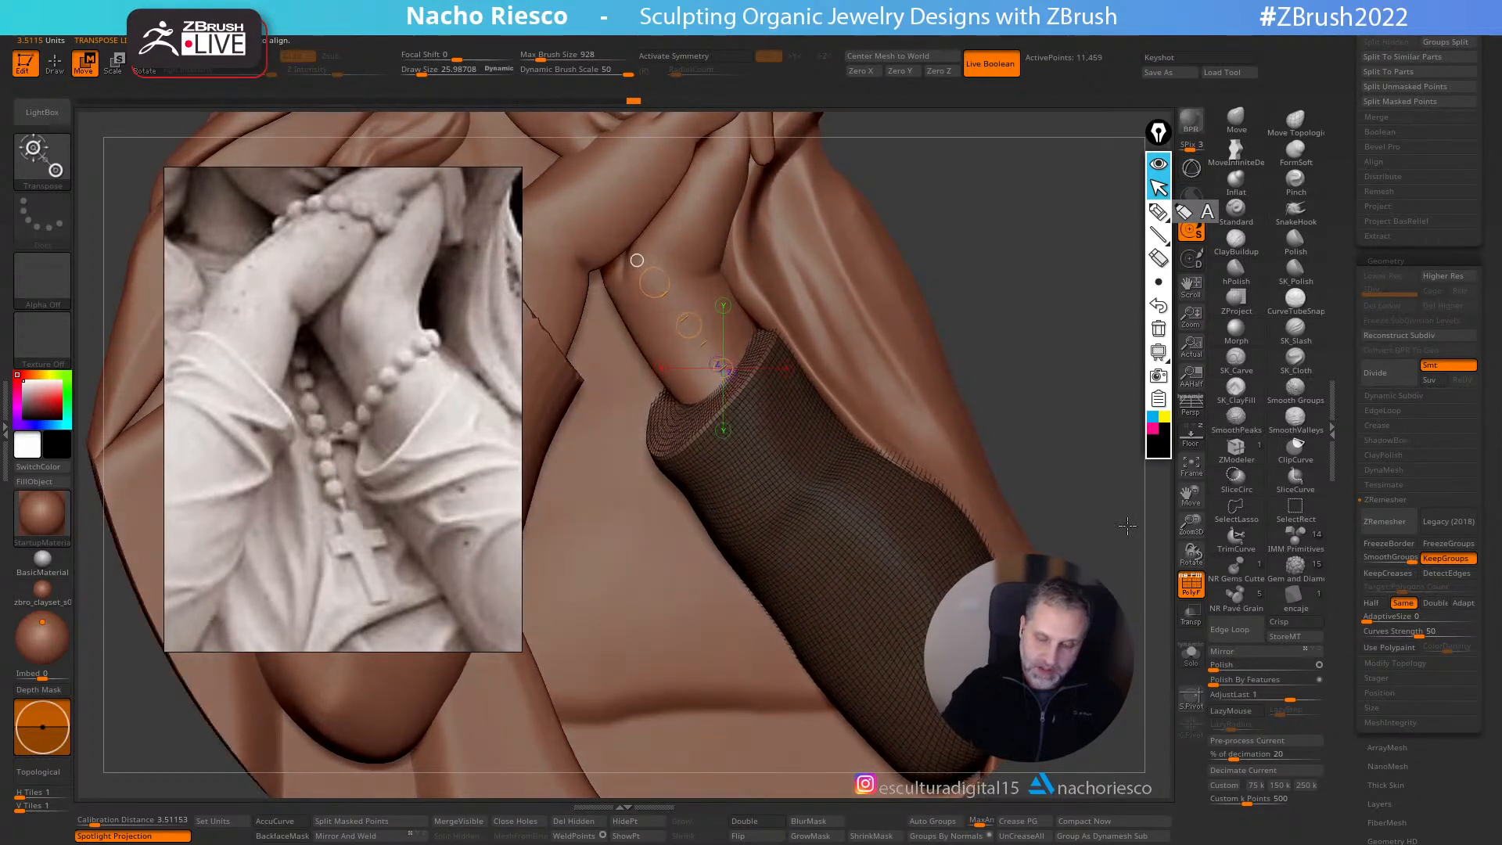
{"action": "left_click", "coordinate": [1193, 656]}
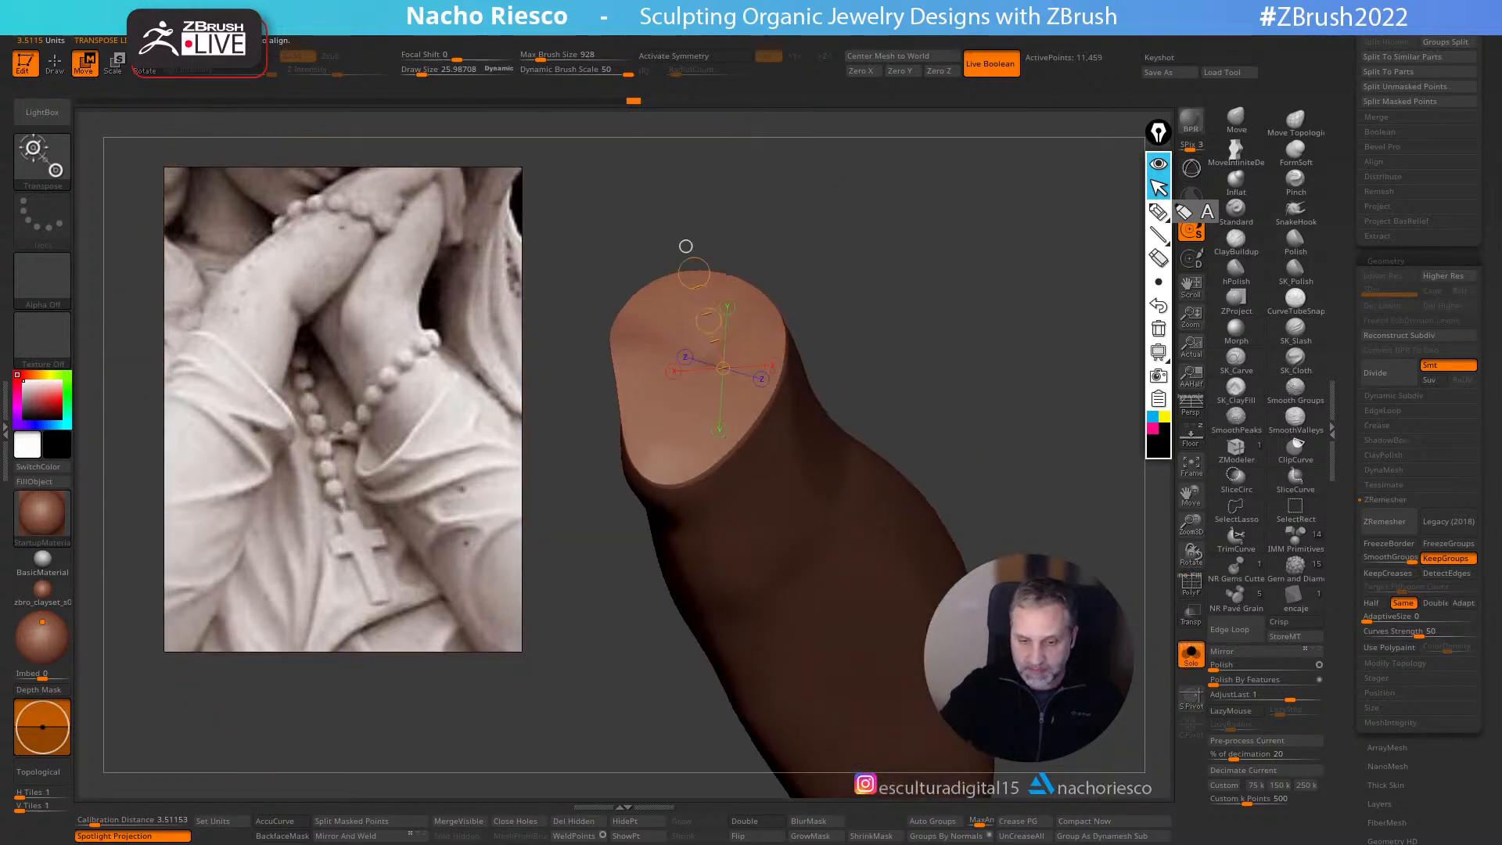
{"action": "key", "text": "q"}
- Mask the inside of the end cap by isolating its polygroup and shrinking the visible area three times, and show the whole sleeve again
{"action": "left_click", "coordinate": [703, 396], "text": "ctrl+shift"}
{"action": "scroll", "coordinate": [1347, 662], "scroll_direction": "down", "scroll_amount": 10}
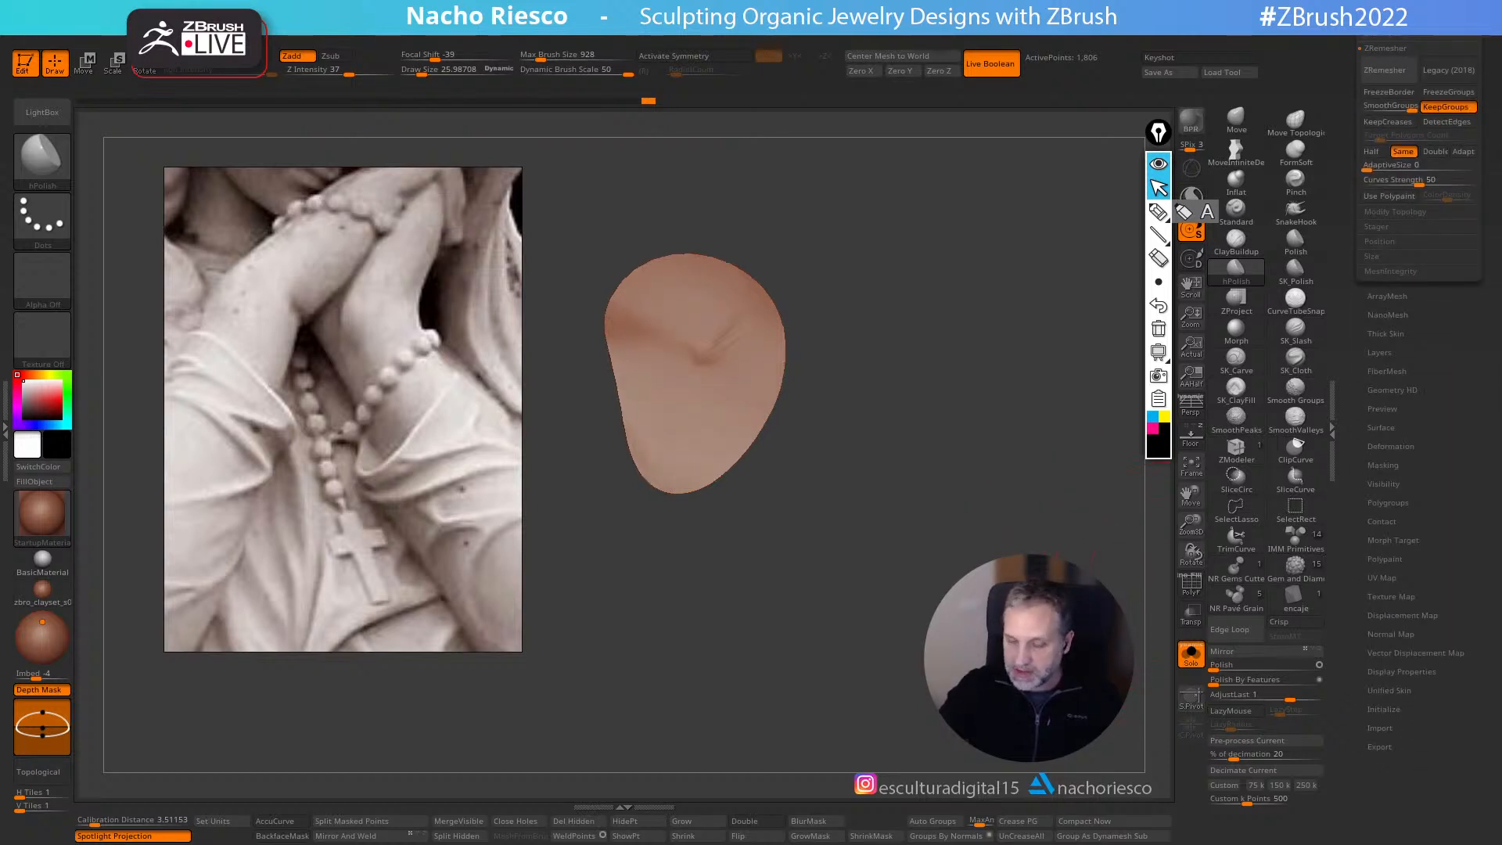
{"action": "left_click_drag", "start_coordinate": [1068, 583], "coordinate": [1111, 556]}
{"action": "left_click", "coordinate": [1384, 484]}
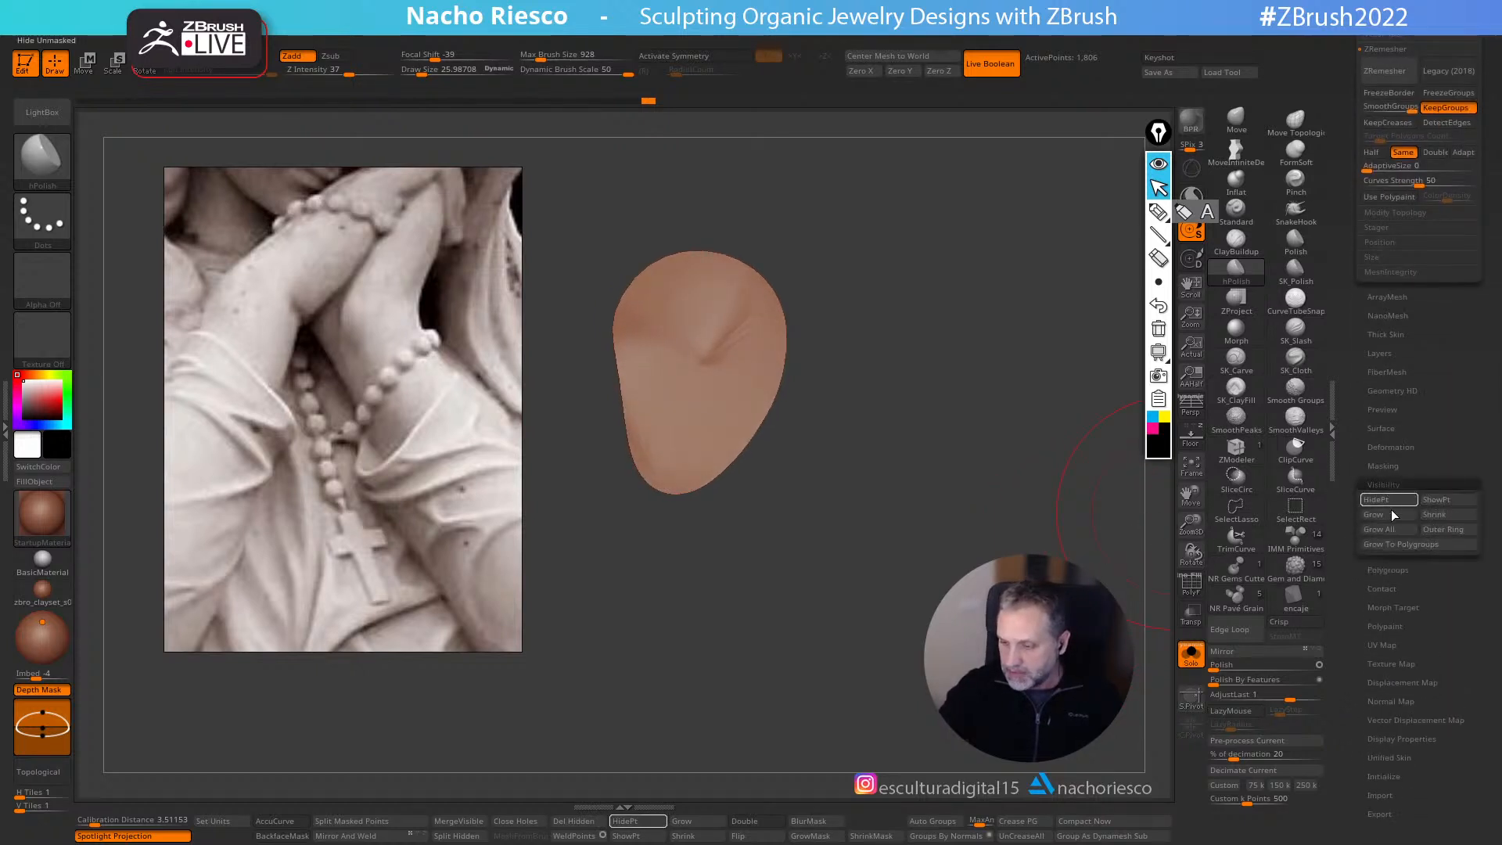
{"action": "left_click", "coordinate": [1445, 516]}
{"action": "left_click", "coordinate": [1444, 515]}
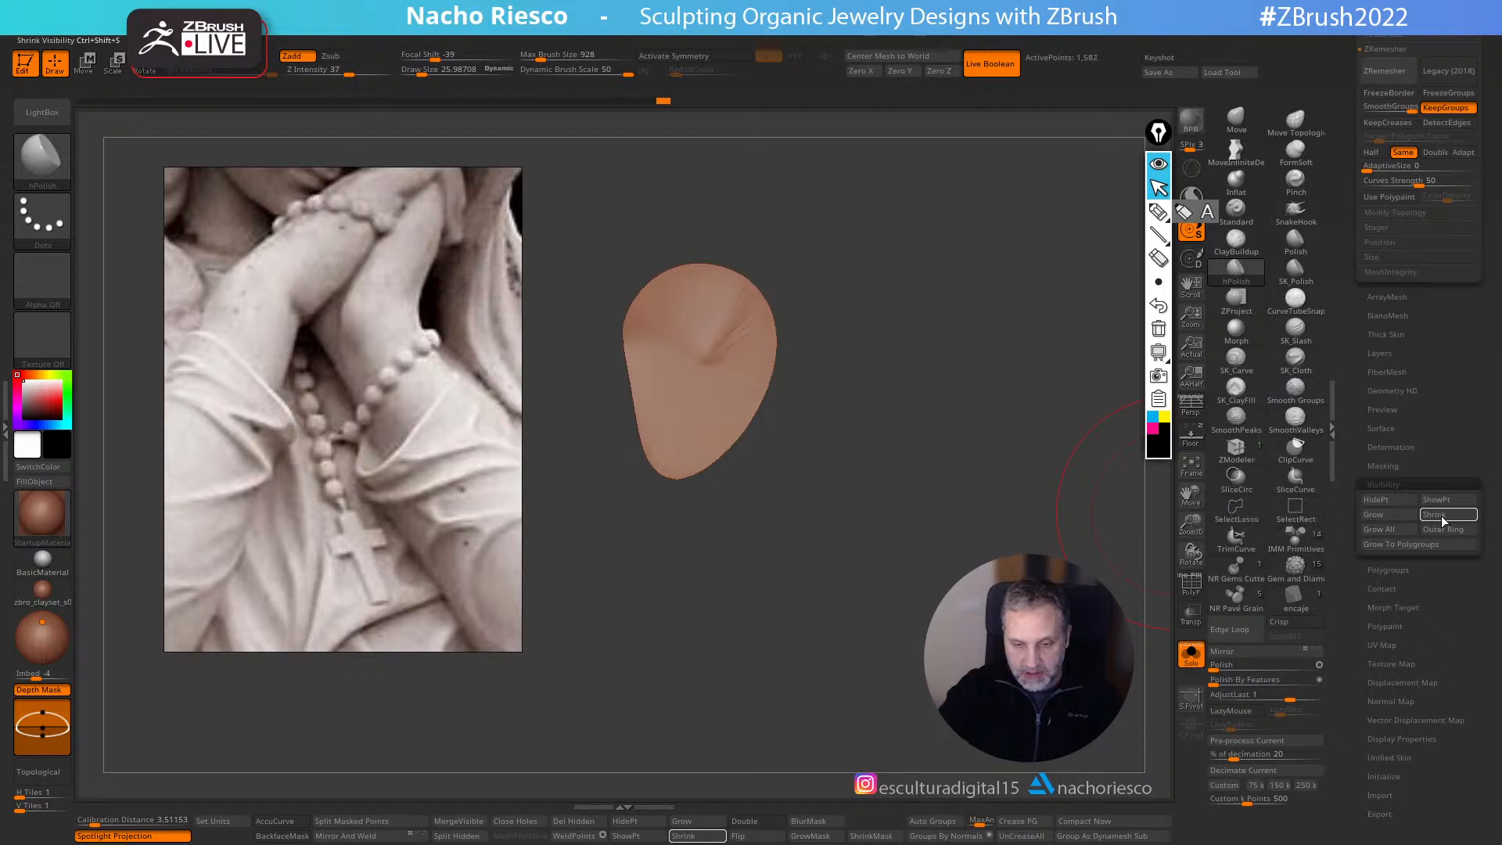
{"action": "left_click", "coordinate": [1445, 516]}
{"action": "left_click", "coordinate": [1083, 505], "text": "ctrl"}
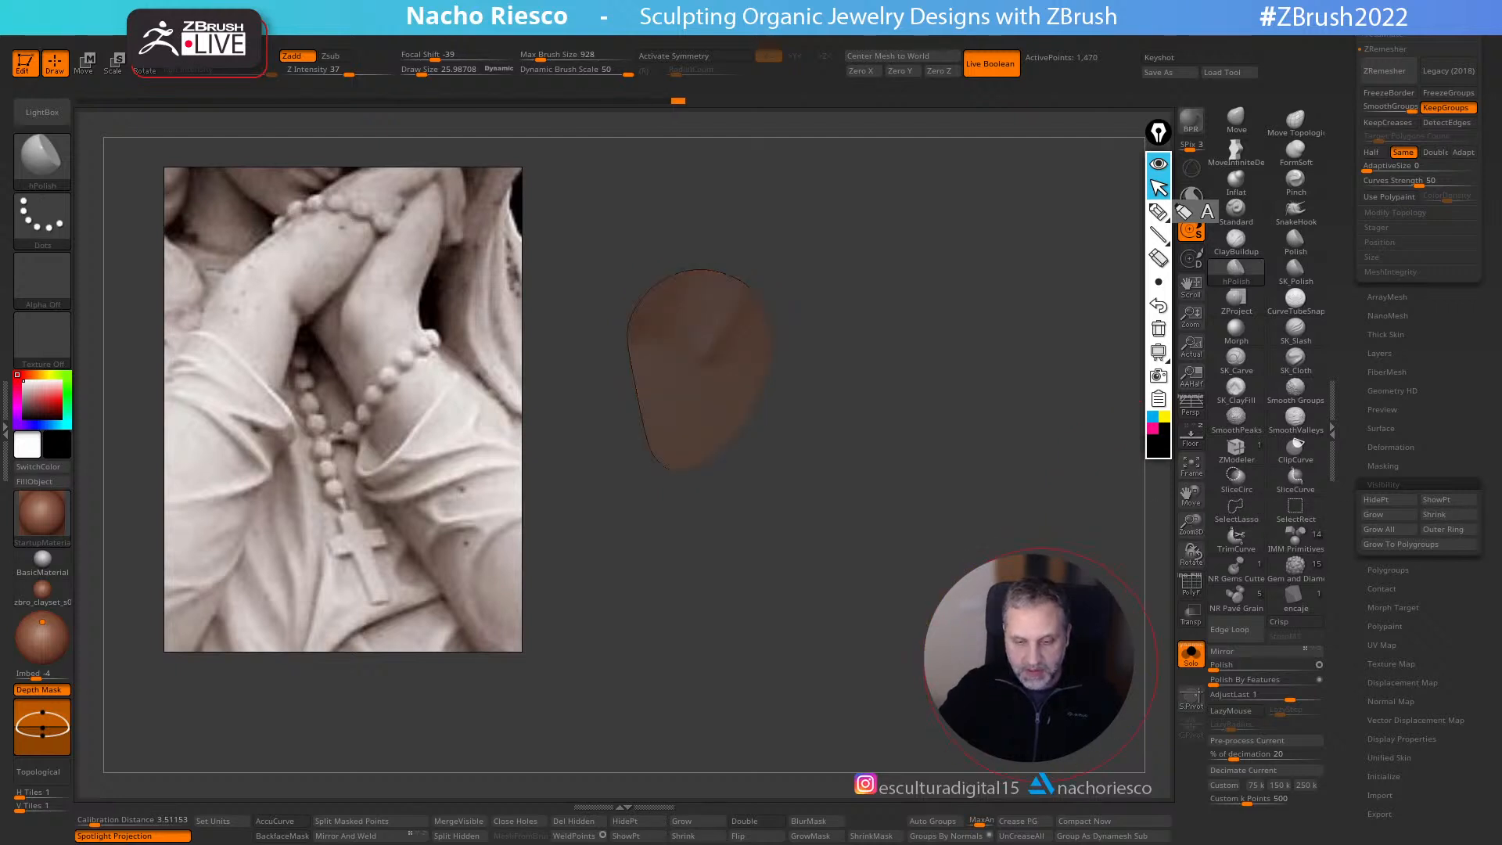
{"action": "left_click", "coordinate": [1083, 505], "text": "ctrl+shift"}
{"action": "left_click_drag", "start_coordinate": [1025, 469], "coordinate": [1083, 505]}
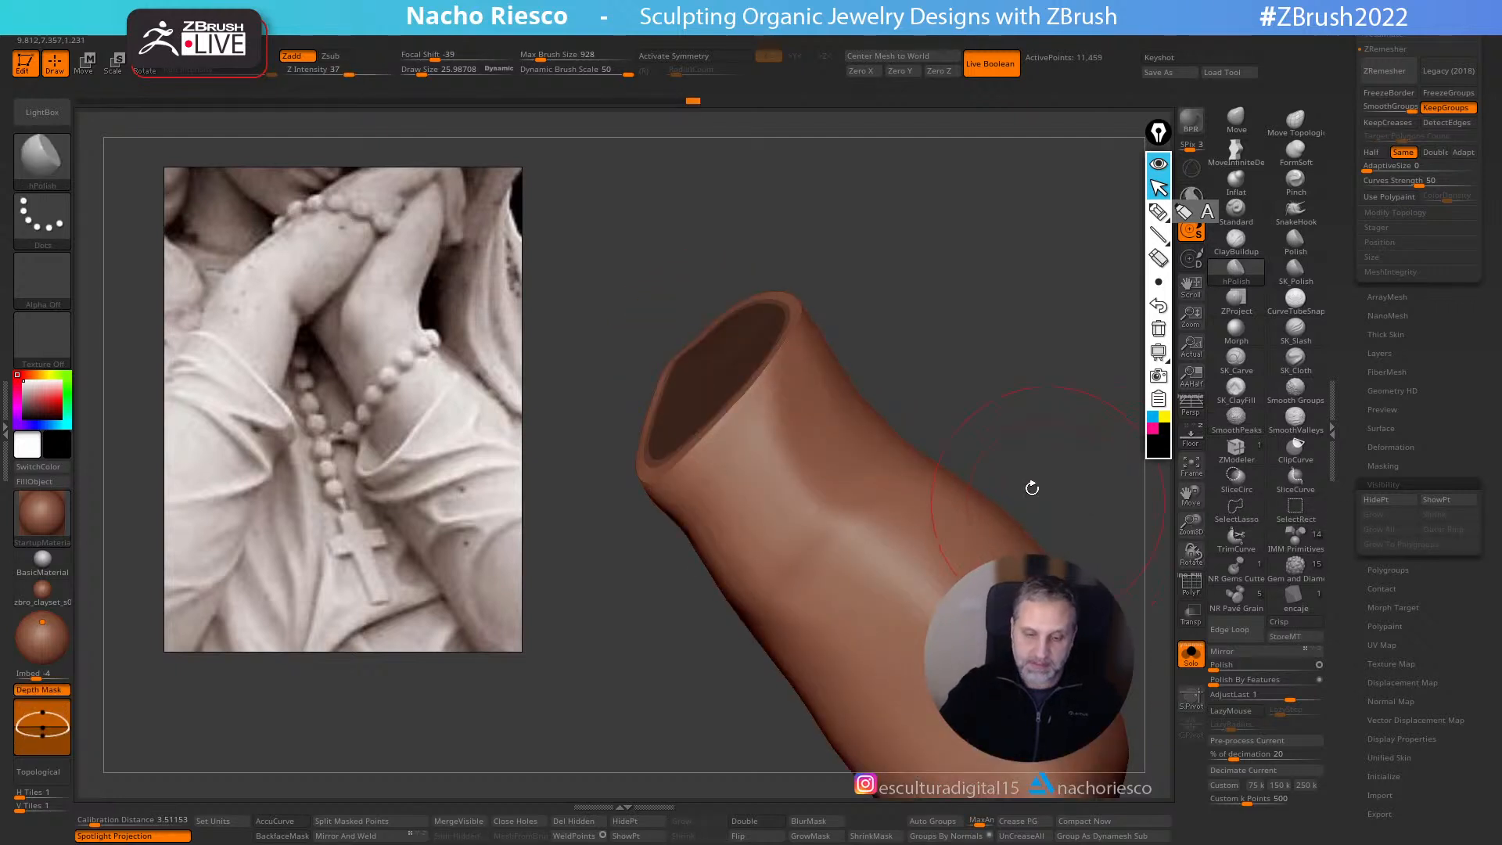
- Invert the mask, push the end cap inward to hollow the cuff with the Move brush at draw size about 39, and clear the mask
{"action": "left_click", "coordinate": [1191, 655]}
{"action": "left_click", "coordinate": [1237, 119]}
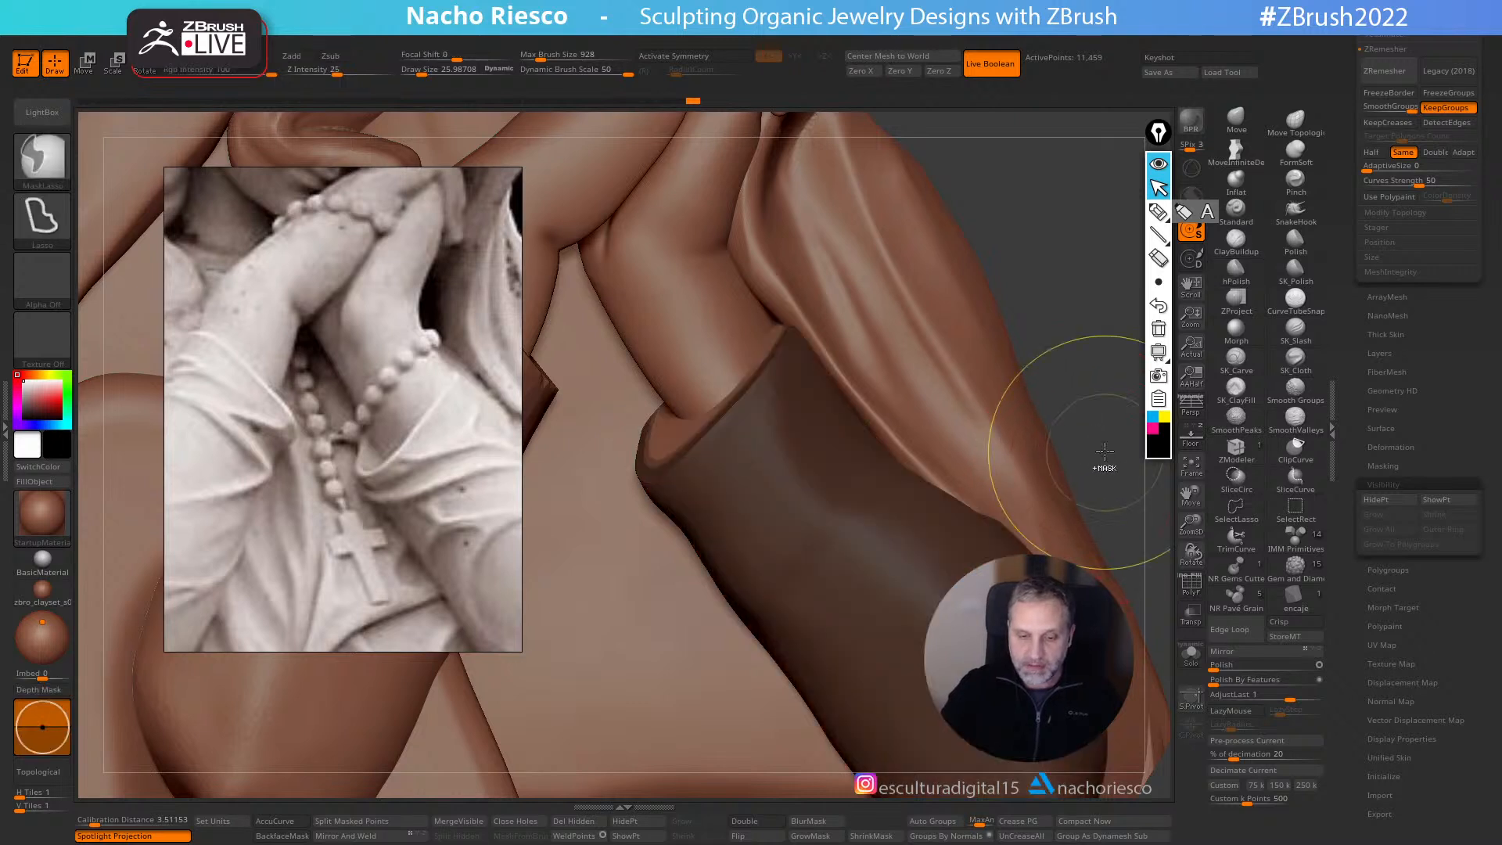
{"action": "key", "text": "s"}
{"action": "left_click_drag", "start_coordinate": [681, 433], "coordinate": [690, 440]}
{"action": "key", "text": "s"}
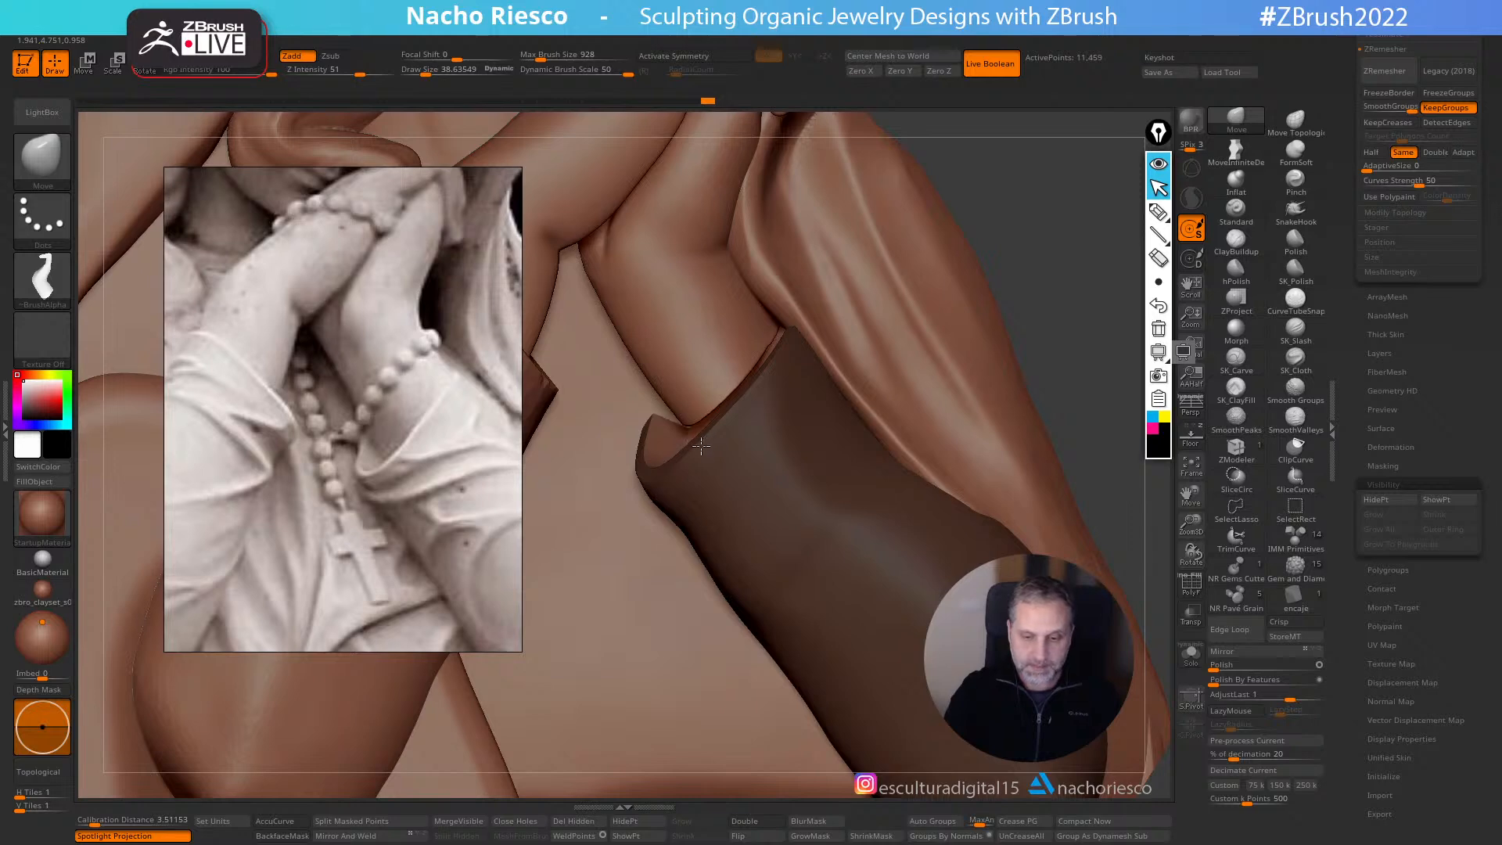
{"action": "left_click", "coordinate": [975, 282], "text": "ctrl"}
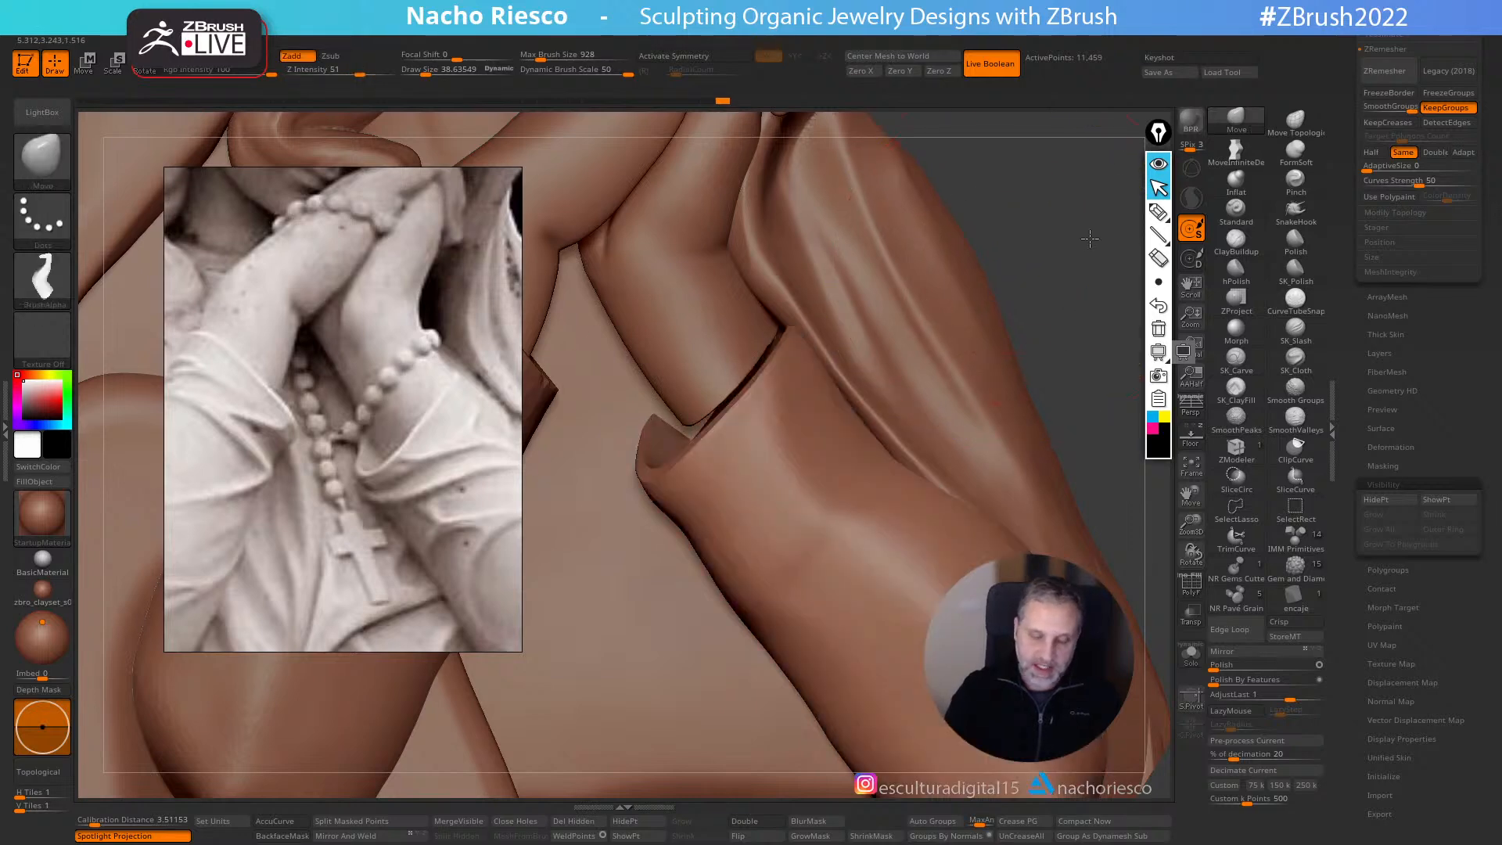
{"action": "left_click_drag", "start_coordinate": [975, 281], "coordinate": [1018, 293]}
- Adjust the cuff rim around the wrist from front and side views with the Move brush, reaching a draw size of about 47
{"action": "left_click_drag", "start_coordinate": [679, 439], "coordinate": [650, 407]}
{"action": "right_click_drag", "start_coordinate": [651, 406], "coordinate": [643, 440]}
{"action": "left_click", "coordinate": [710, 389], "text": "alt"}
{"action": "key", "text": "s"}
{"action": "left_click_drag", "start_coordinate": [711, 389], "coordinate": [735, 428]}
{"action": "mouse_move", "coordinate": [904, 295]}
{"action": "right_mouse_down", "text": "ctrl"}
{"action": "mouse_move", "coordinate": [1029, 299]}
{"action": "mouse_move", "coordinate": [1057, 359]}
{"action": "mouse_move", "coordinate": [1057, 436]}
{"action": "mouse_move", "coordinate": [772, 364]}
{"action": "right_mouse_up", "text": "ctrl"}
{"action": "left_click", "coordinate": [767, 362], "text": "alt"}
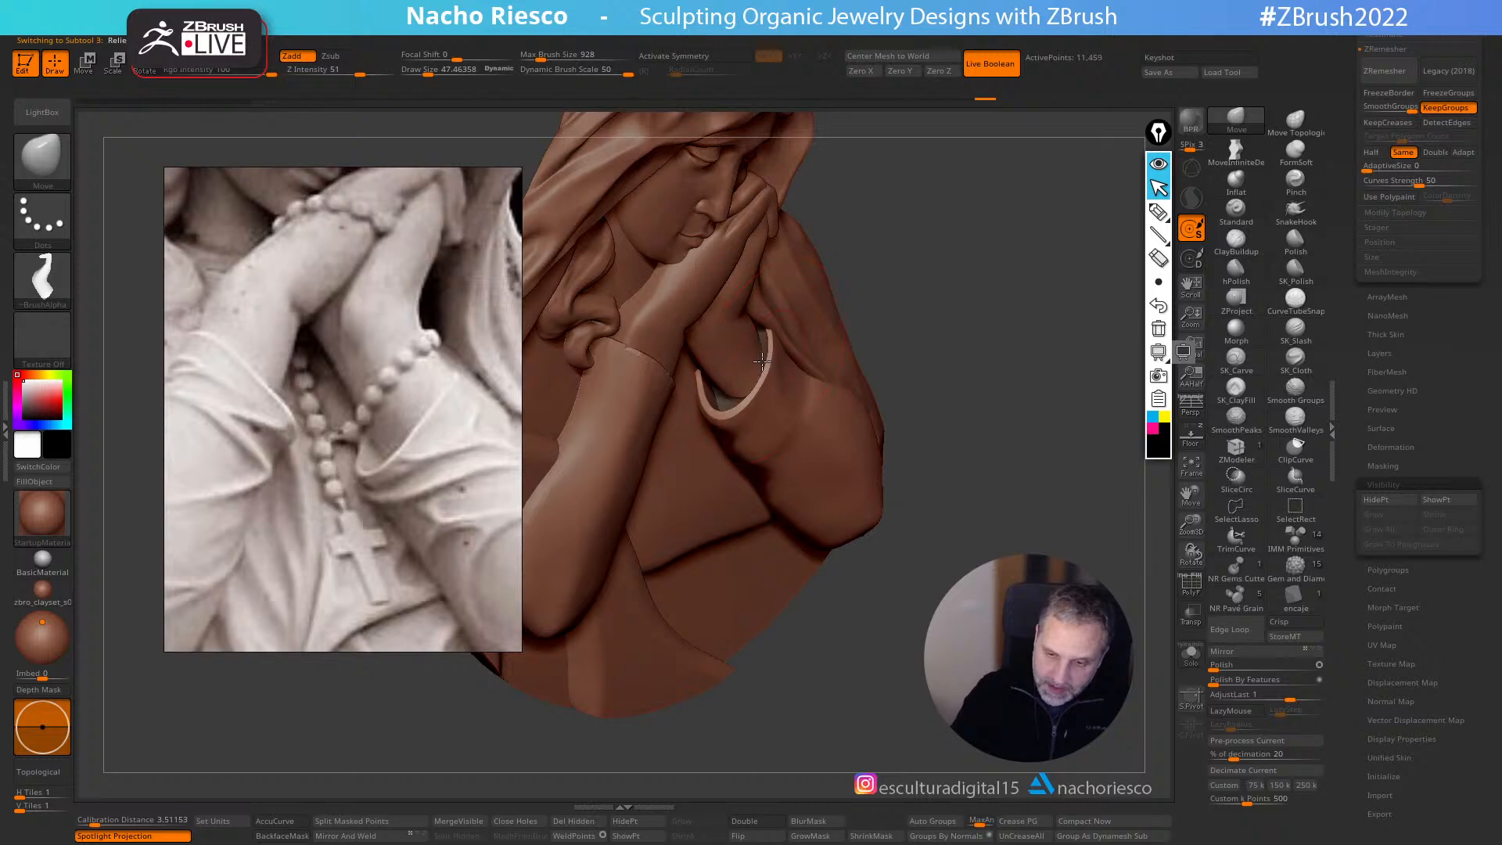
{"action": "mouse_move", "coordinate": [970, 260]}
{"action": "right_mouse_down", "text": "shift"}
{"action": "mouse_move", "coordinate": [1030, 302]}
{"action": "mouse_move", "coordinate": [1089, 305]}
{"action": "mouse_move", "coordinate": [1039, 335]}
{"action": "right_mouse_up", "text": "shift"}
{"action": "right_click_drag", "start_coordinate": [884, 307], "coordinate": [964, 249]}
- Adjust the forearm's cut end in isolation with the Move brush at draw size about 51, masking off the rest of the hand
{"action": "left_click", "coordinate": [932, 344], "text": "alt"}
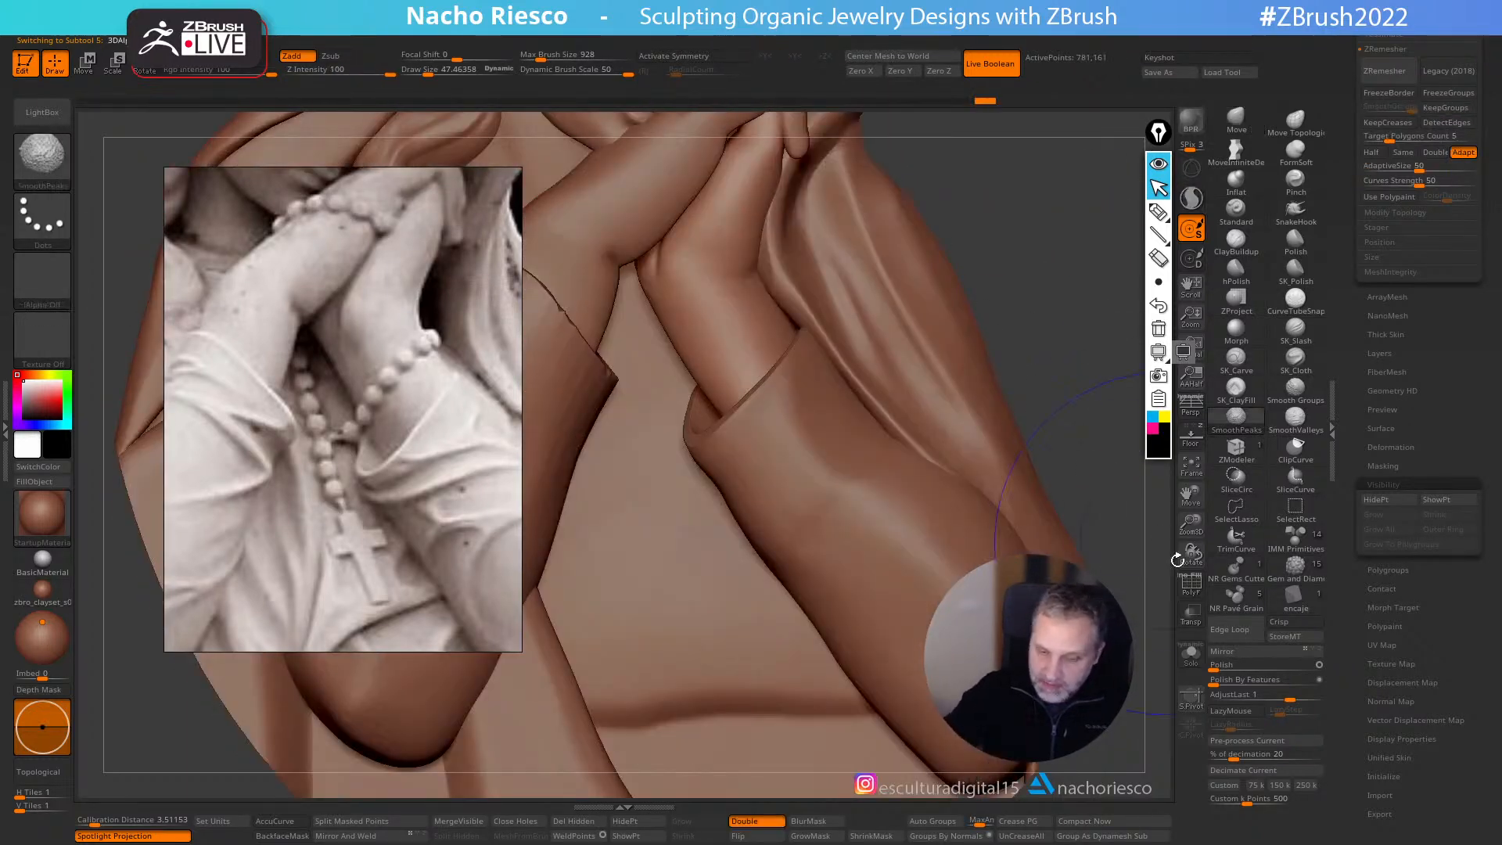
{"action": "left_click", "coordinate": [1191, 655]}
{"action": "key", "text": "s"}
{"action": "left_click_drag", "start_coordinate": [752, 420], "coordinate": [760, 420]}
{"action": "mouse_move", "coordinate": [827, 318]}
{"action": "left_mouse_down", "text": "ctrl"}
{"action": "mouse_move", "coordinate": [697, 451]}
{"action": "mouse_move", "coordinate": [866, 480]}
{"action": "left_mouse_up", "text": "ctrl"}
{"action": "left_click", "coordinate": [866, 480], "text": "ctrl"}
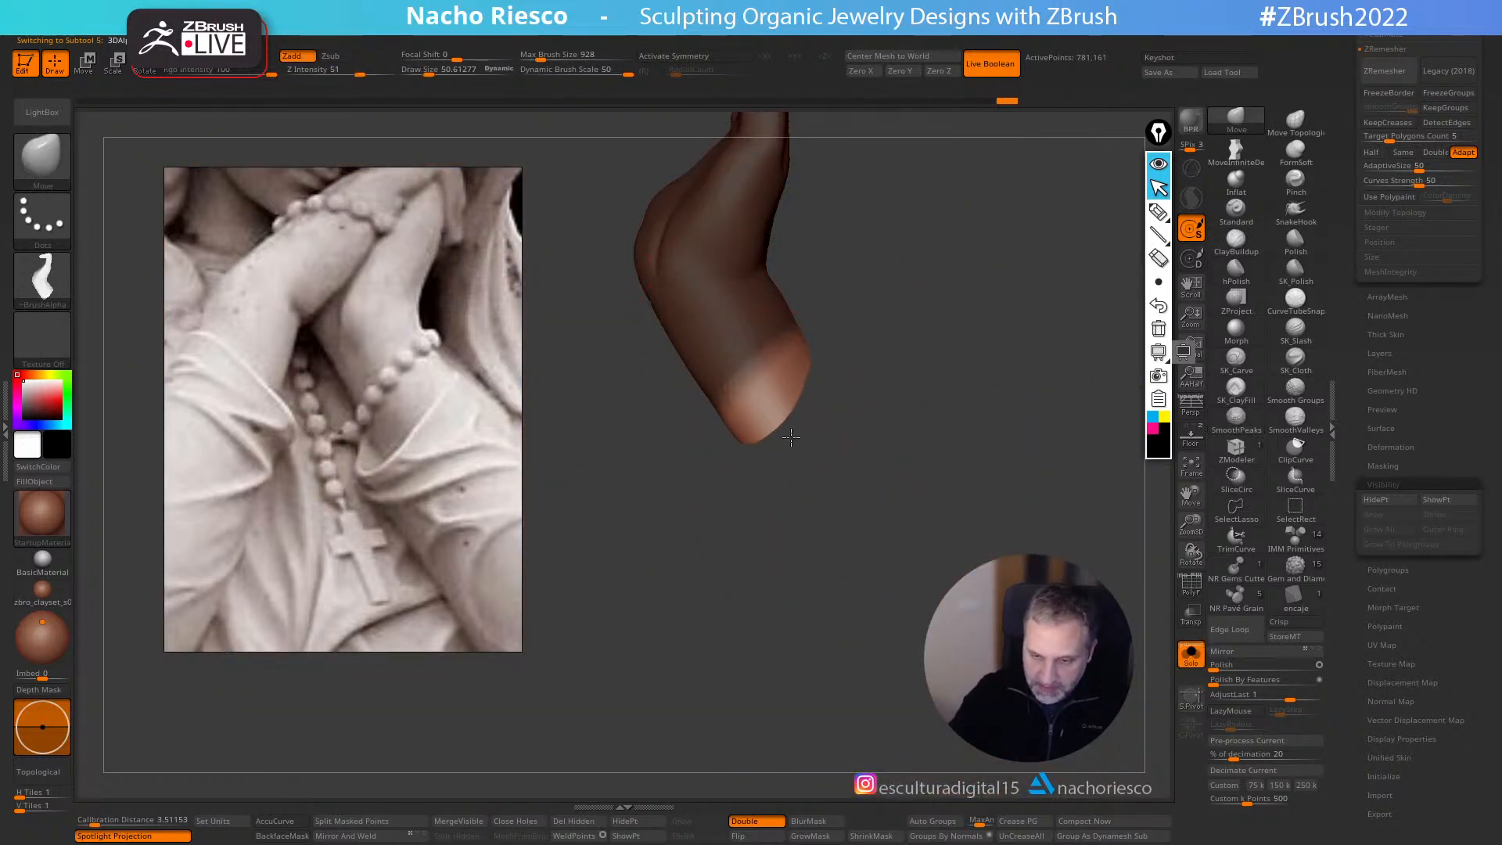
{"action": "left_click", "coordinate": [824, 481], "text": "ctrl"}
{"action": "left_click", "coordinate": [1191, 653]}
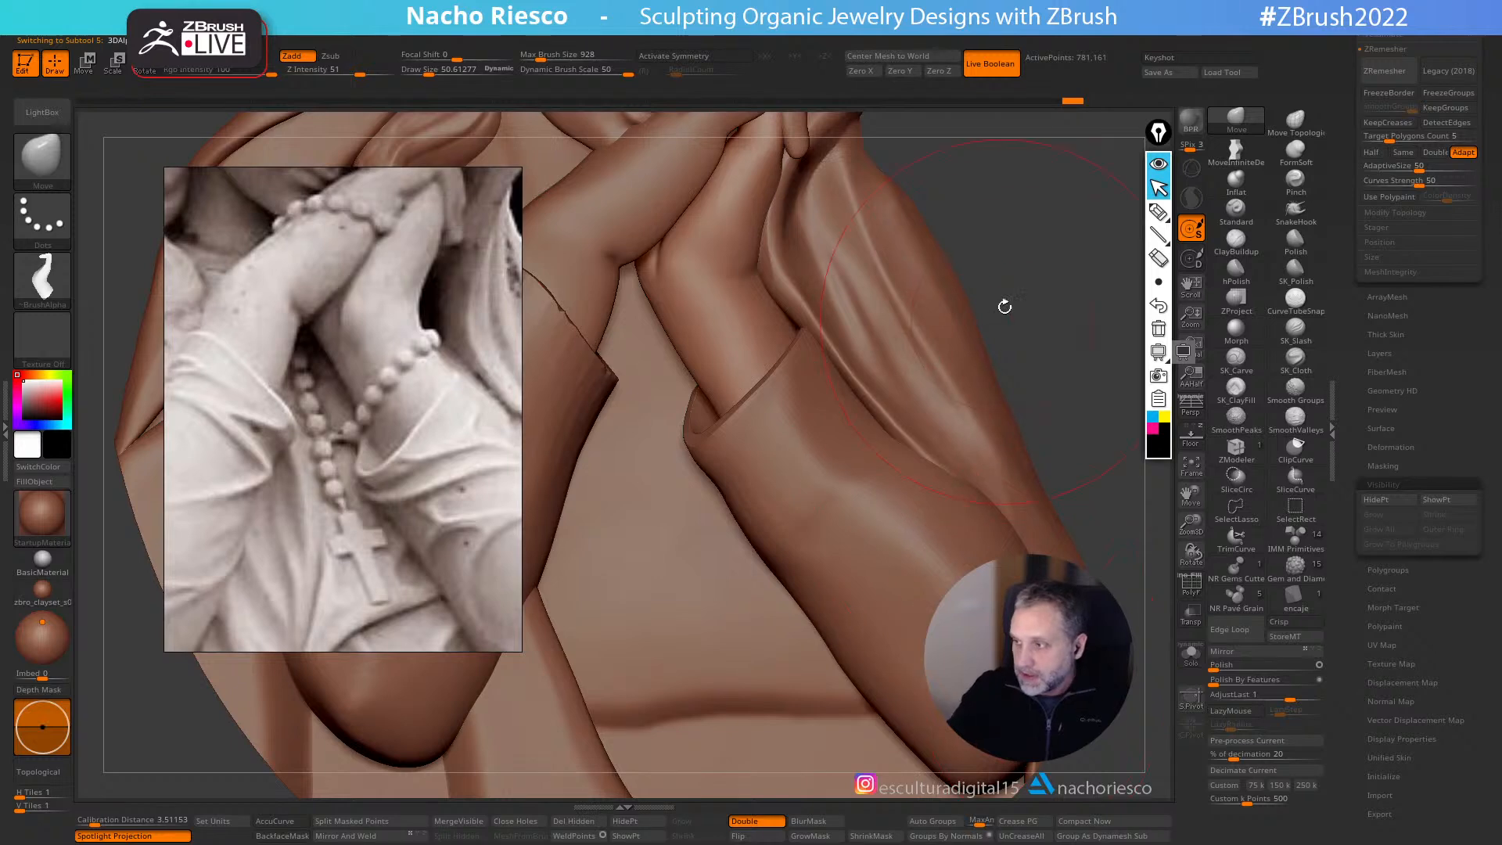
- Select the sleeve again and reshape its cuff rim around the wrist from side views at a draw size of about 39
{"action": "mouse_move", "coordinate": [1033, 309]}
{"action": "right_mouse_down"}
{"action": "mouse_move", "coordinate": [866, 412]}
{"action": "mouse_move", "coordinate": [782, 363]}
{"action": "right_mouse_up"}
{"action": "left_click", "coordinate": [774, 391], "text": "alt"}
{"action": "key", "text": "s"}
{"action": "left_click", "coordinate": [779, 363]}
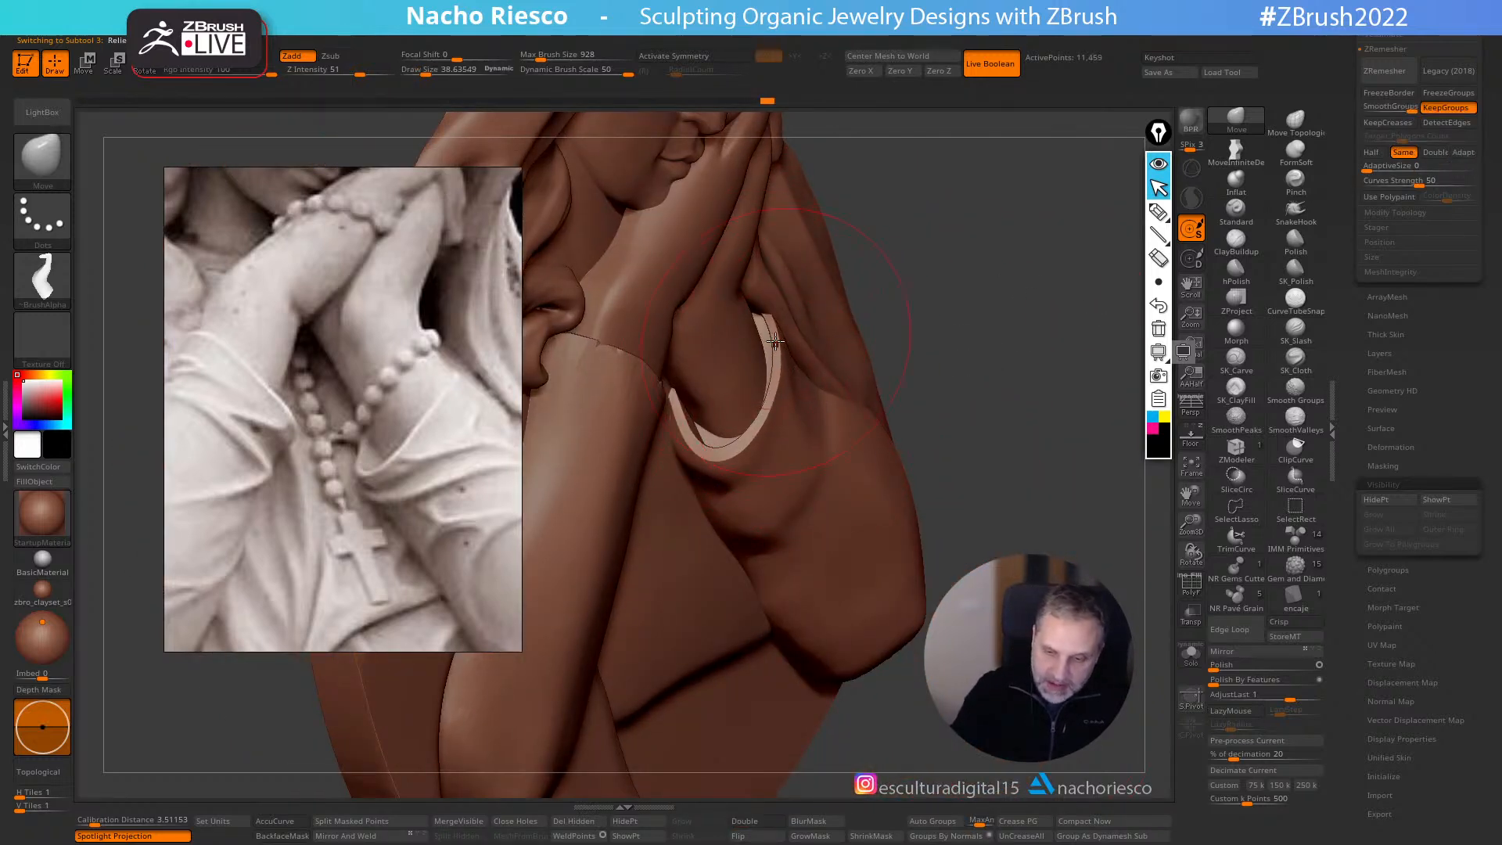
{"action": "right_click_drag", "start_coordinate": [977, 274], "coordinate": [697, 435]}
{"action": "mouse_move", "coordinate": [1021, 289]}
{"action": "right_mouse_down"}
{"action": "mouse_move", "coordinate": [1007, 312]}
{"action": "mouse_move", "coordinate": [993, 295]}
{"action": "mouse_move", "coordinate": [950, 413]}
{"action": "mouse_move", "coordinate": [695, 404]}
{"action": "right_mouse_up"}
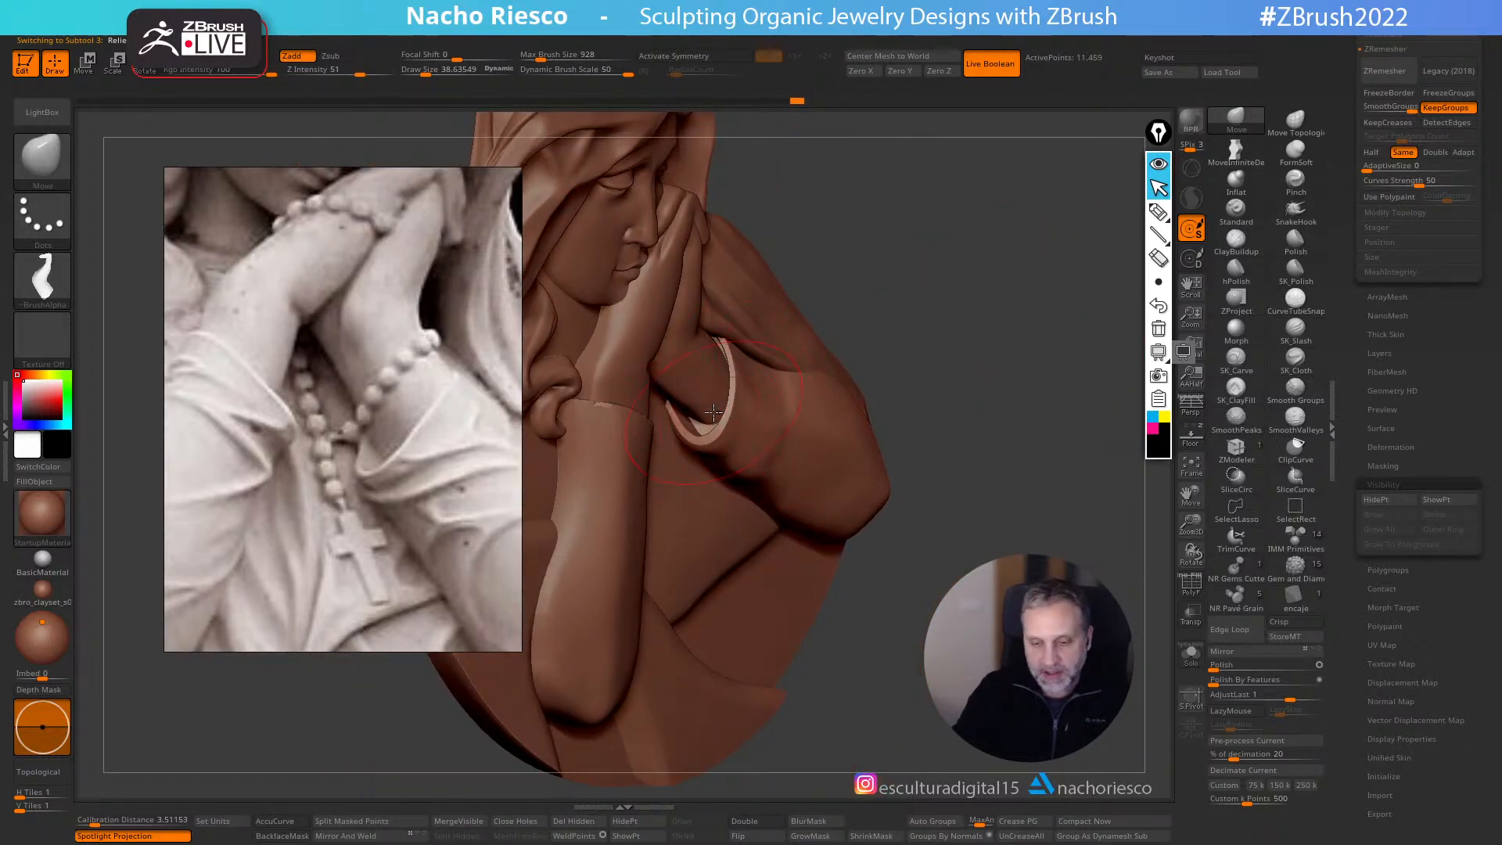
{"action": "mouse_move", "coordinate": [995, 298]}
{"action": "right_mouse_down"}
{"action": "mouse_move", "coordinate": [989, 261]}
{"action": "mouse_move", "coordinate": [953, 255]}
{"action": "mouse_move", "coordinate": [950, 419]}
{"action": "mouse_move", "coordinate": [1009, 403]}
{"action": "right_mouse_up"}
- Refine the cuff's lower corner and upper tip over the background reference, using draw sizes of about 22 to 28
{"action": "key", "text": "s"}
{"action": "left_click_drag", "start_coordinate": [740, 417], "coordinate": [733, 418]}
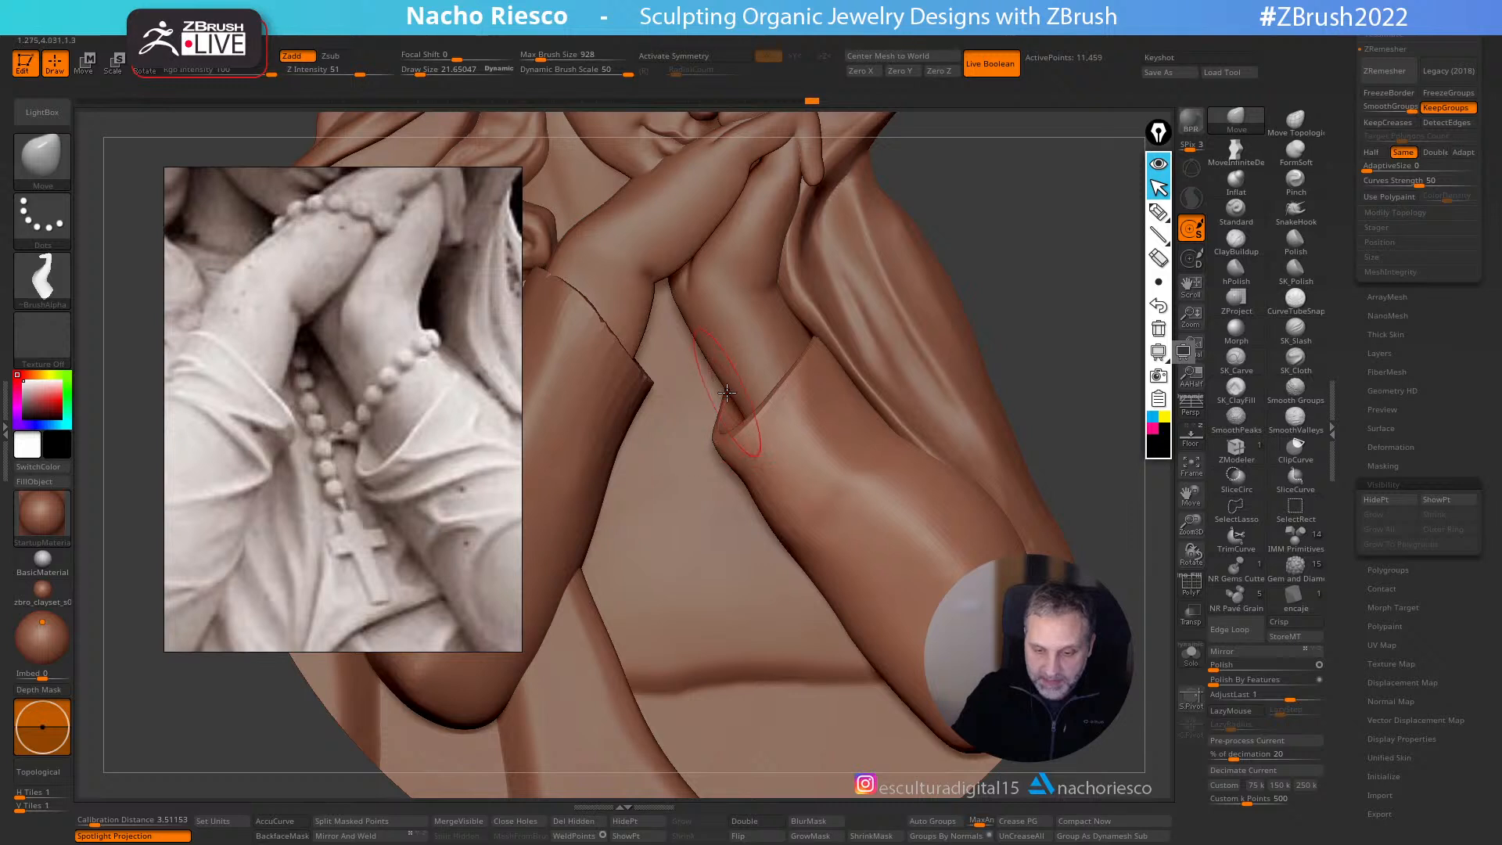
{"action": "left_click", "coordinate": [1192, 436]}
{"action": "key", "text": "s"}
{"action": "left_click_drag", "start_coordinate": [736, 423], "coordinate": [733, 424]}
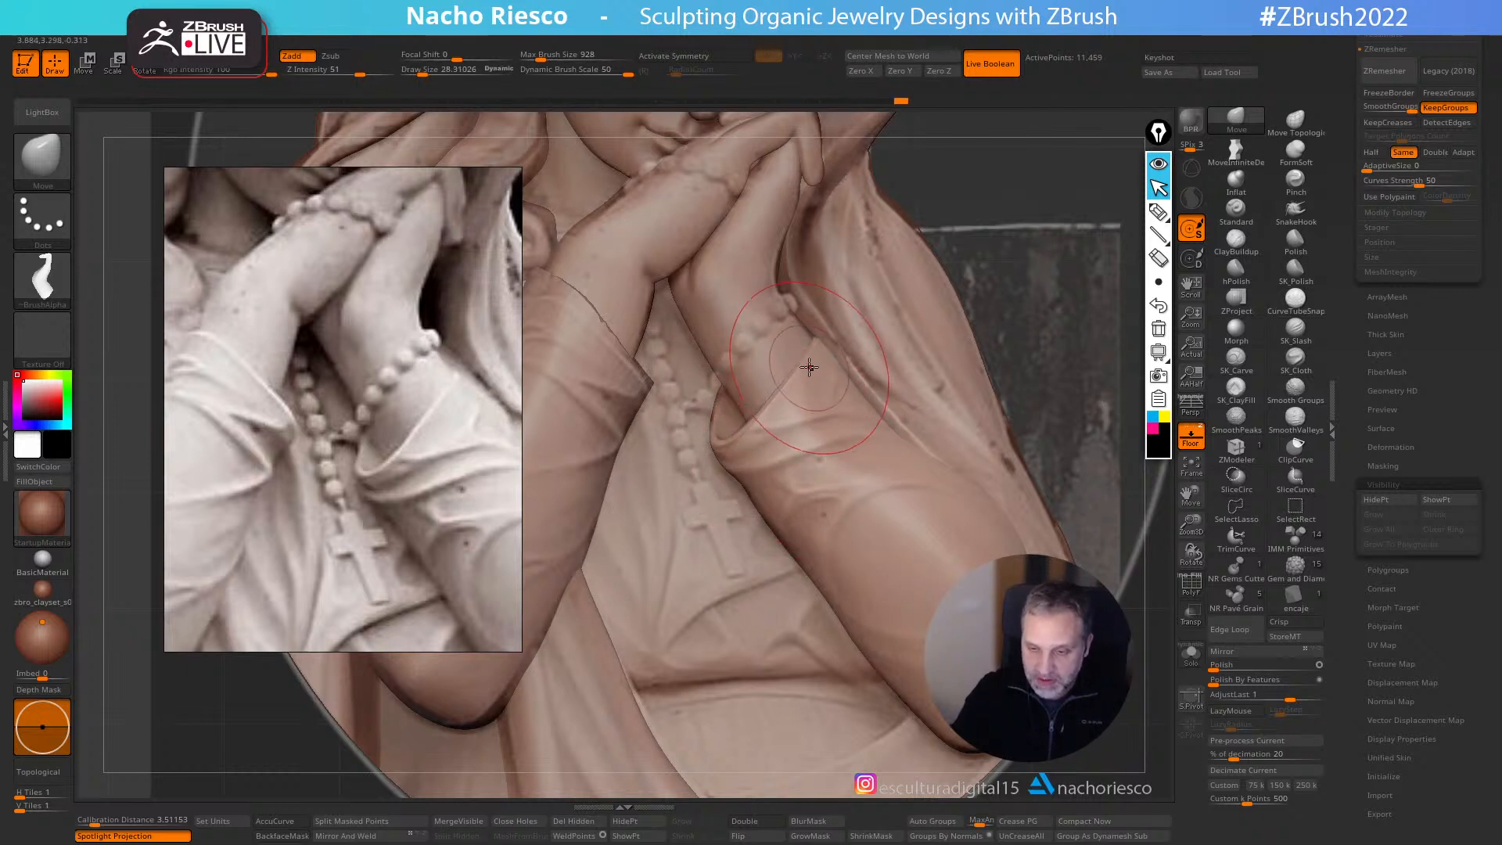
{"action": "left_click_drag", "start_coordinate": [819, 346], "coordinate": [818, 340]}
- Pull the forearm sleeve's lower edge toward the background reference at a draw size of about 57, and hide the reference
{"action": "key", "text": "bracketright"}
{"action": "key", "text": "bracketright"}
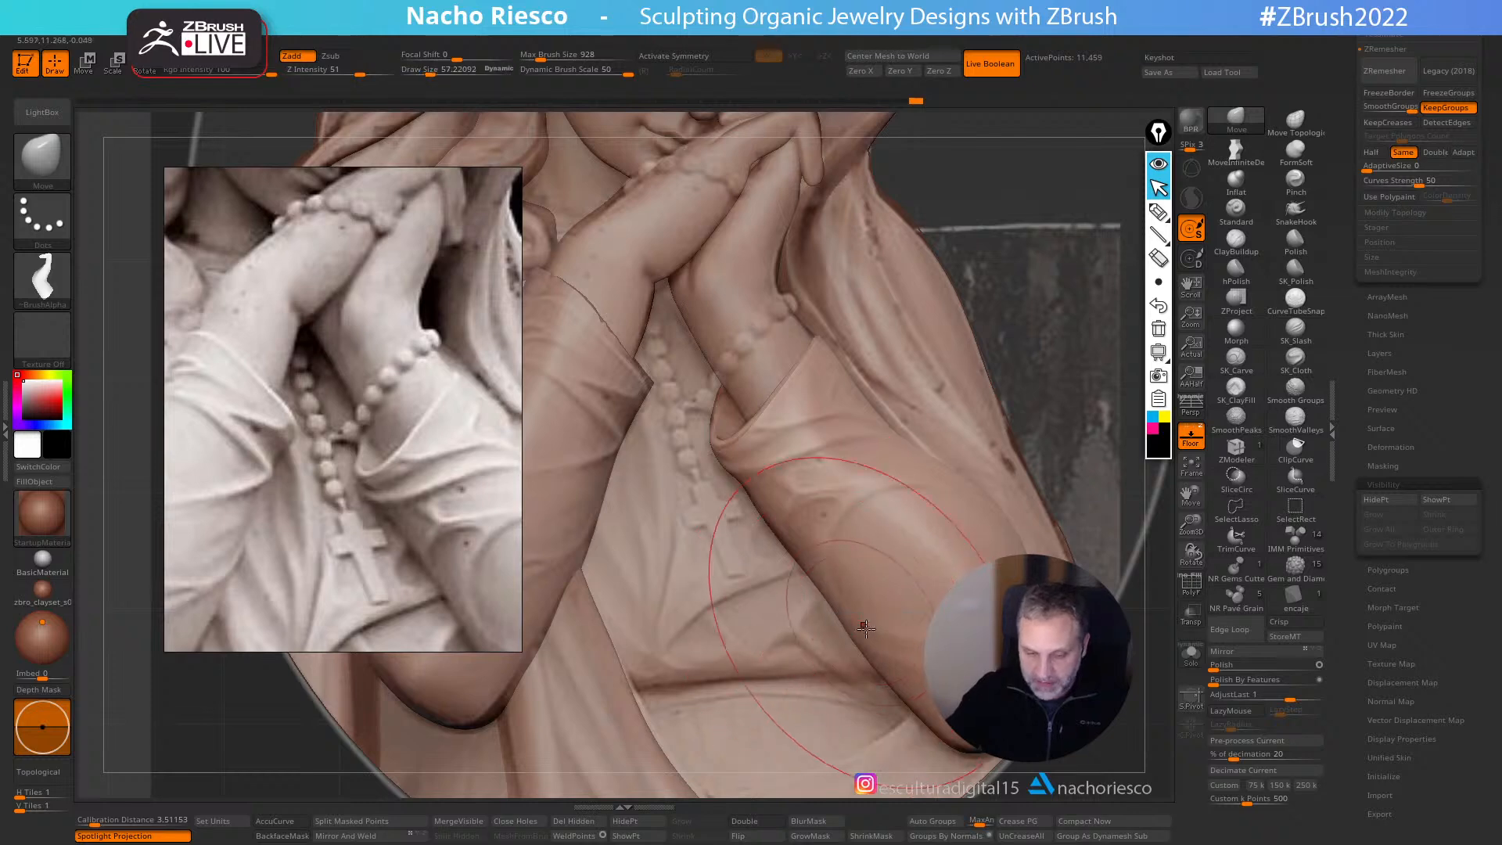
{"action": "left_click_drag", "start_coordinate": [863, 637], "coordinate": [850, 628]}
{"action": "left_click_drag", "start_coordinate": [923, 700], "coordinate": [912, 704]}
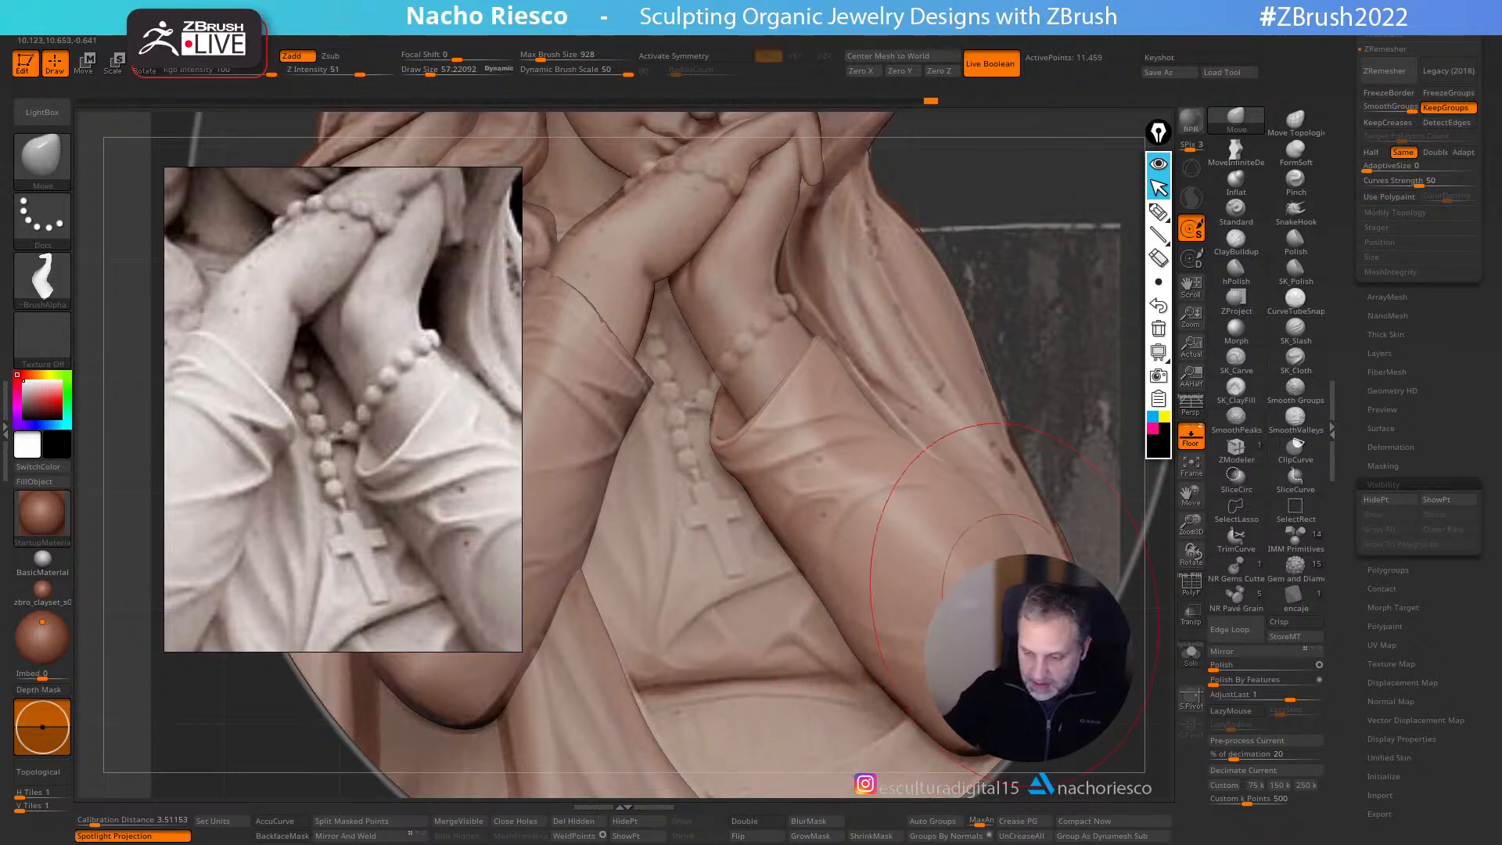
{"action": "key", "text": "shift+p"}
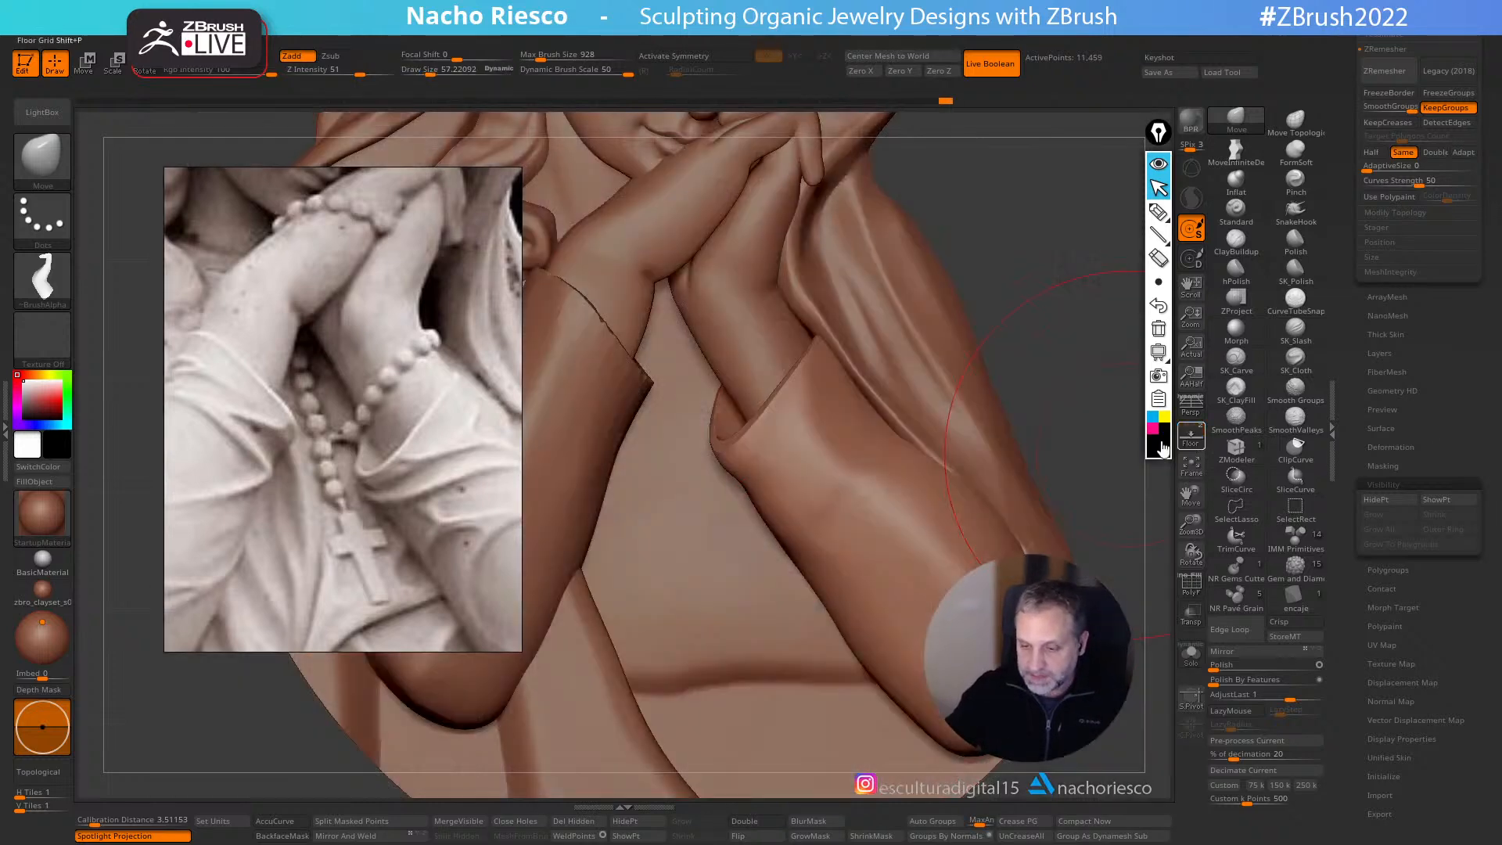
- Shift the floating reference photo to show the sleeve's elbow area, and isolate the sleeve
{"action": "left_click_drag", "start_coordinate": [1057, 292], "coordinate": [1027, 437], "text": "alt"}
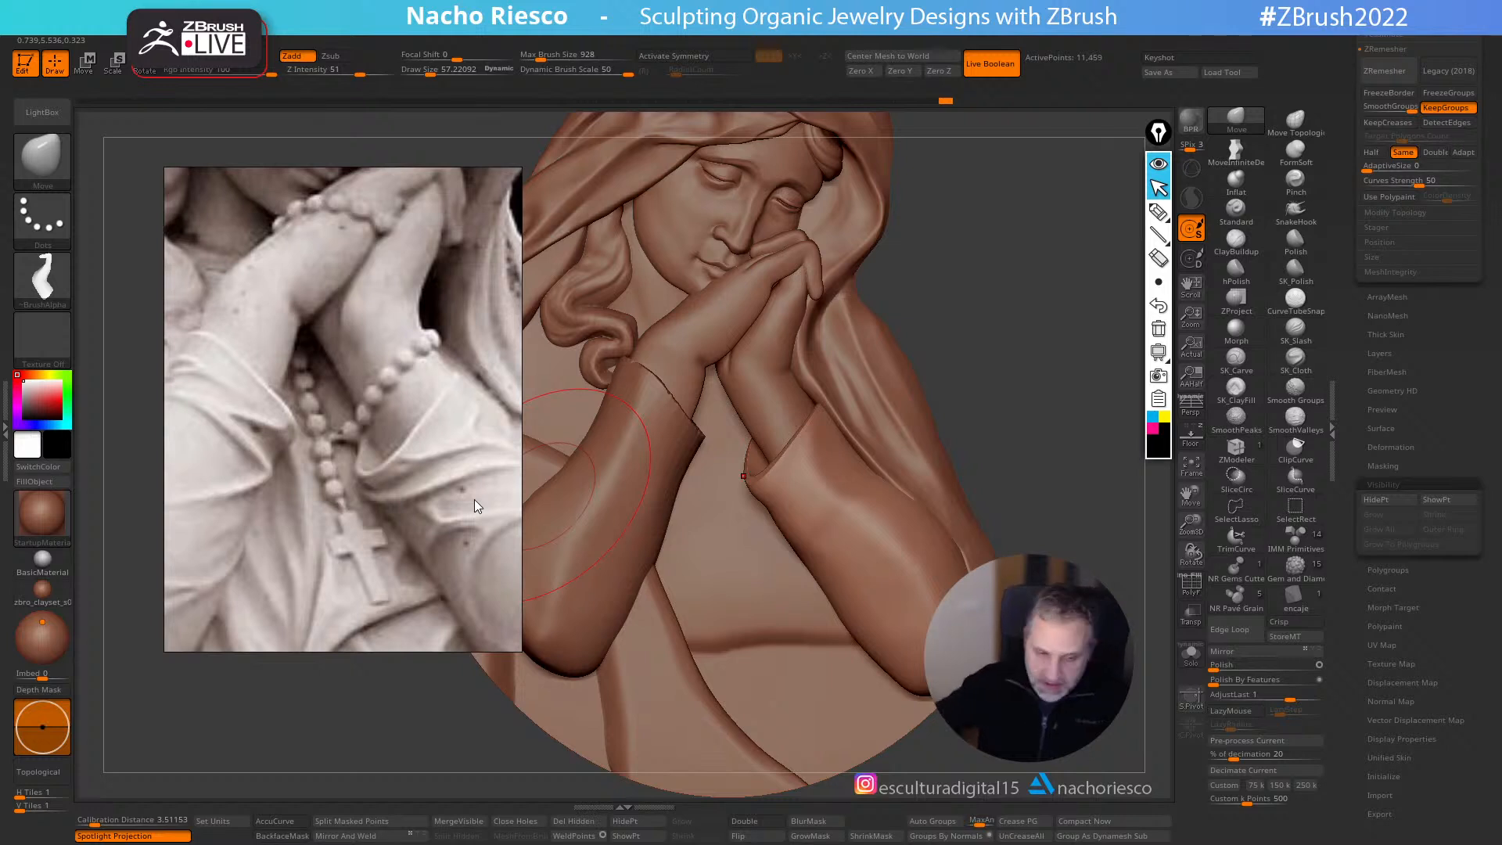
{"action": "left_click_drag", "start_coordinate": [474, 499], "coordinate": [227, 431]}
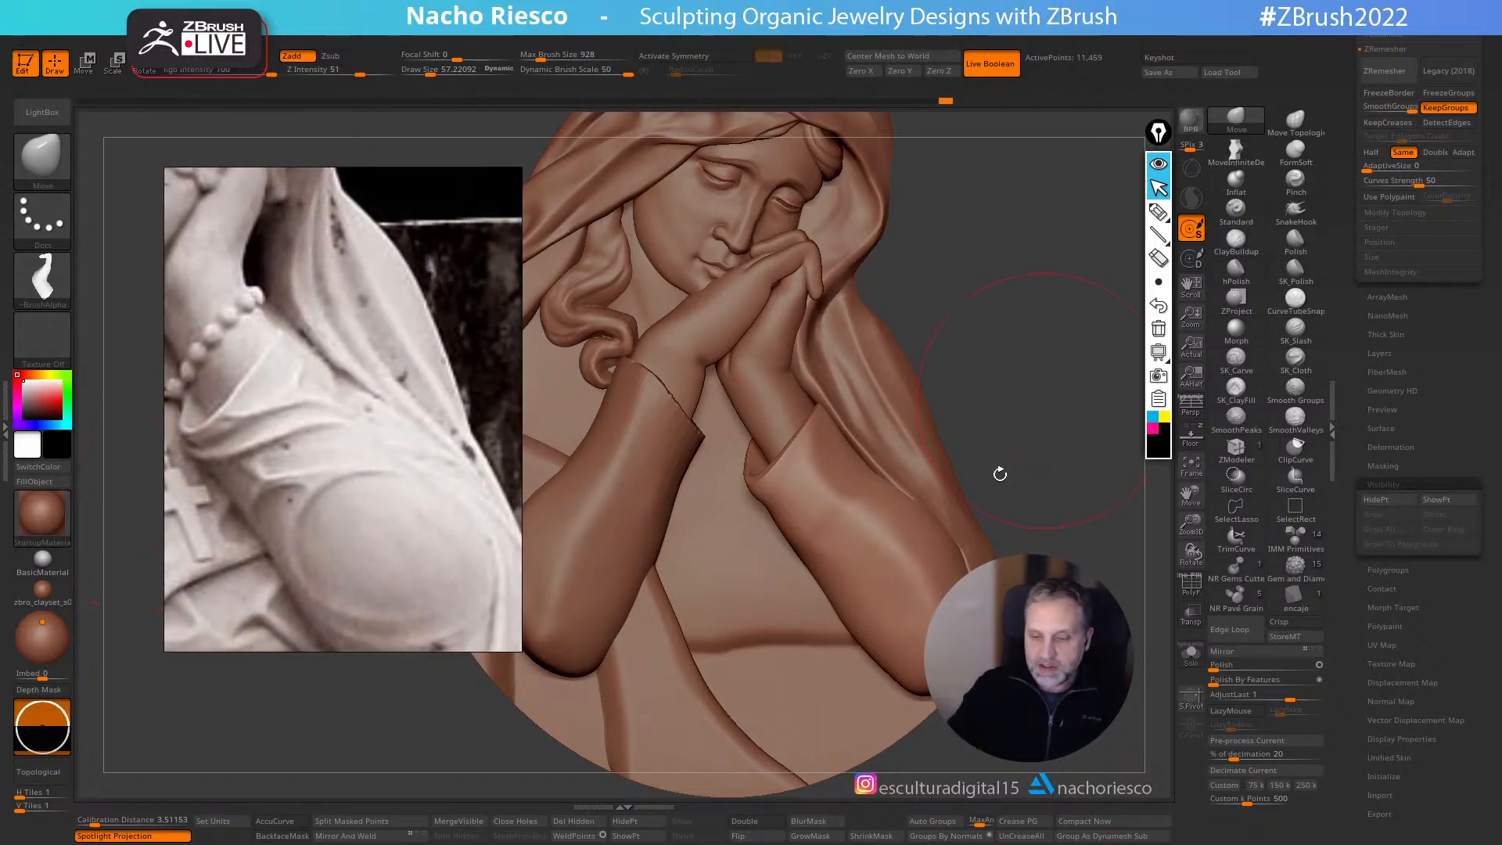
{"action": "left_click", "coordinate": [1191, 654]}
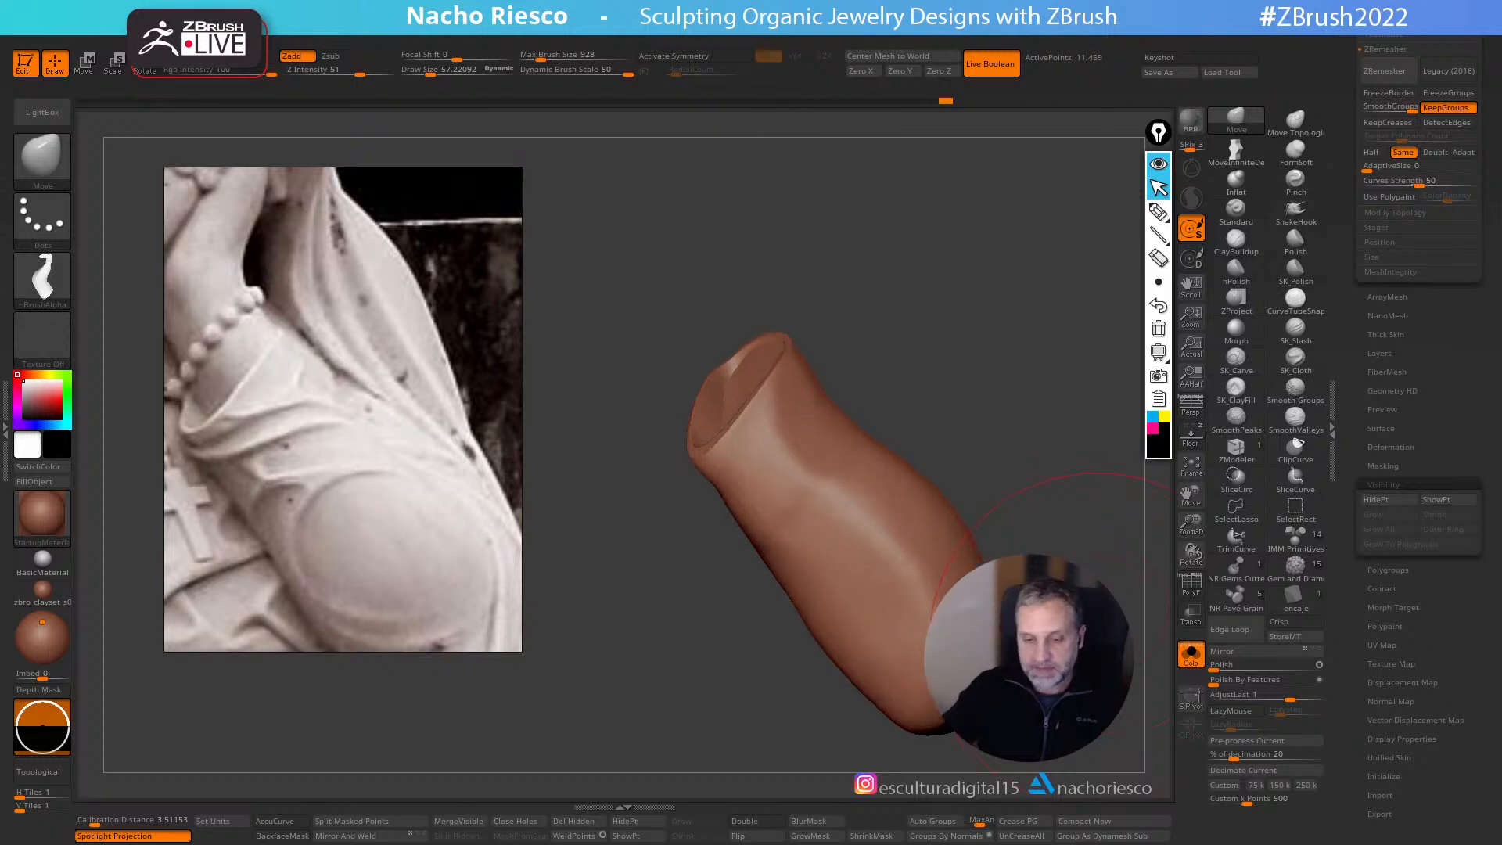
{"action": "mouse_move", "coordinate": [1090, 519]}
{"action": "left_mouse_down"}
{"action": "mouse_move", "coordinate": [1107, 549]}
{"action": "mouse_move", "coordinate": [1082, 517]}
{"action": "left_mouse_up"}
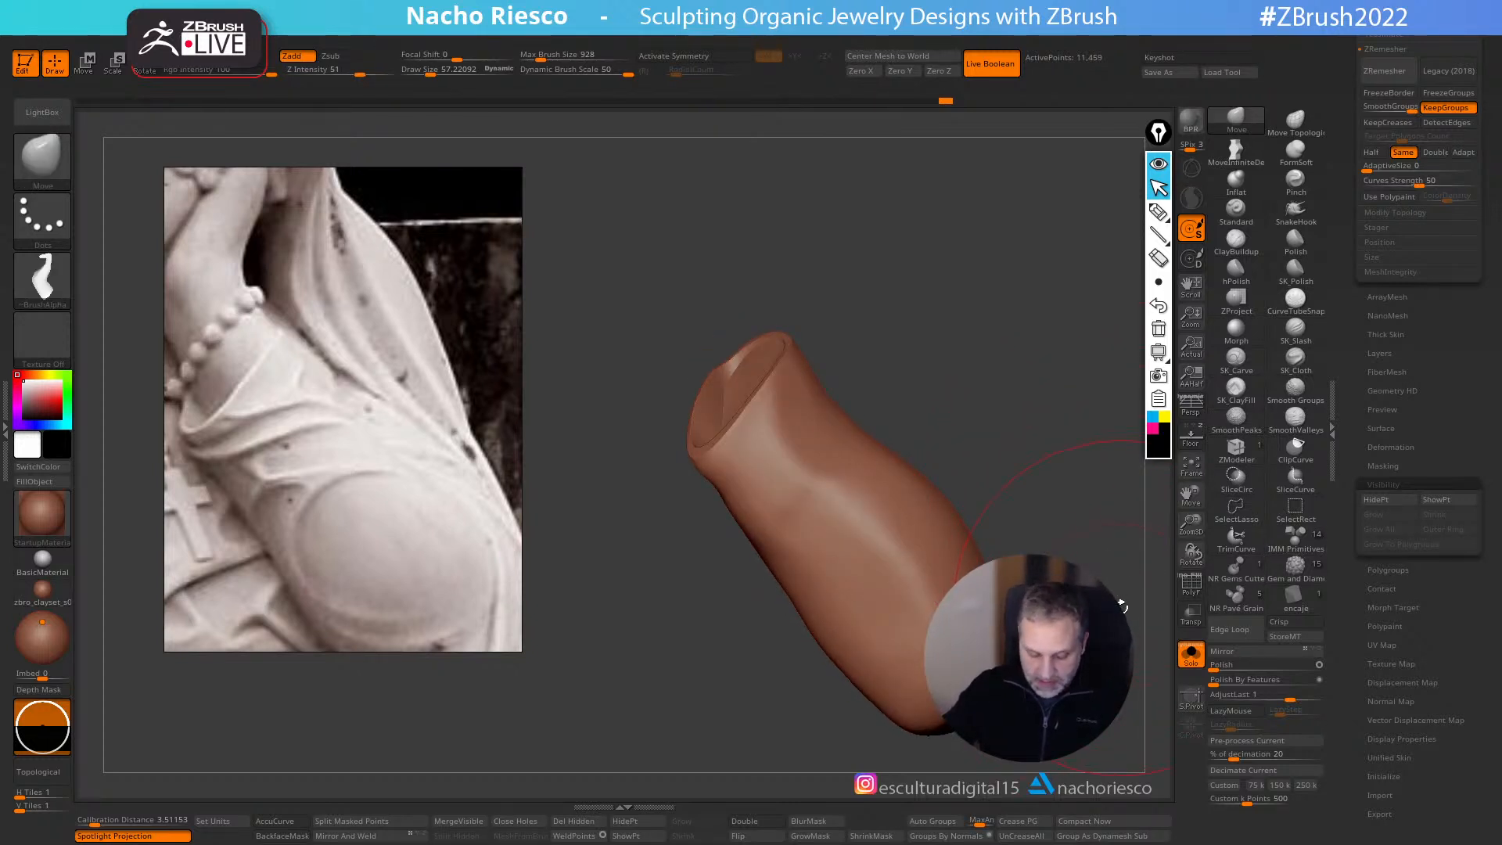
- Subdivide the isolated sleeve to a high-resolution mesh and display its polygroups
{"action": "left_click", "coordinate": [874, 38]}
{"action": "left_click", "coordinate": [900, 313]}
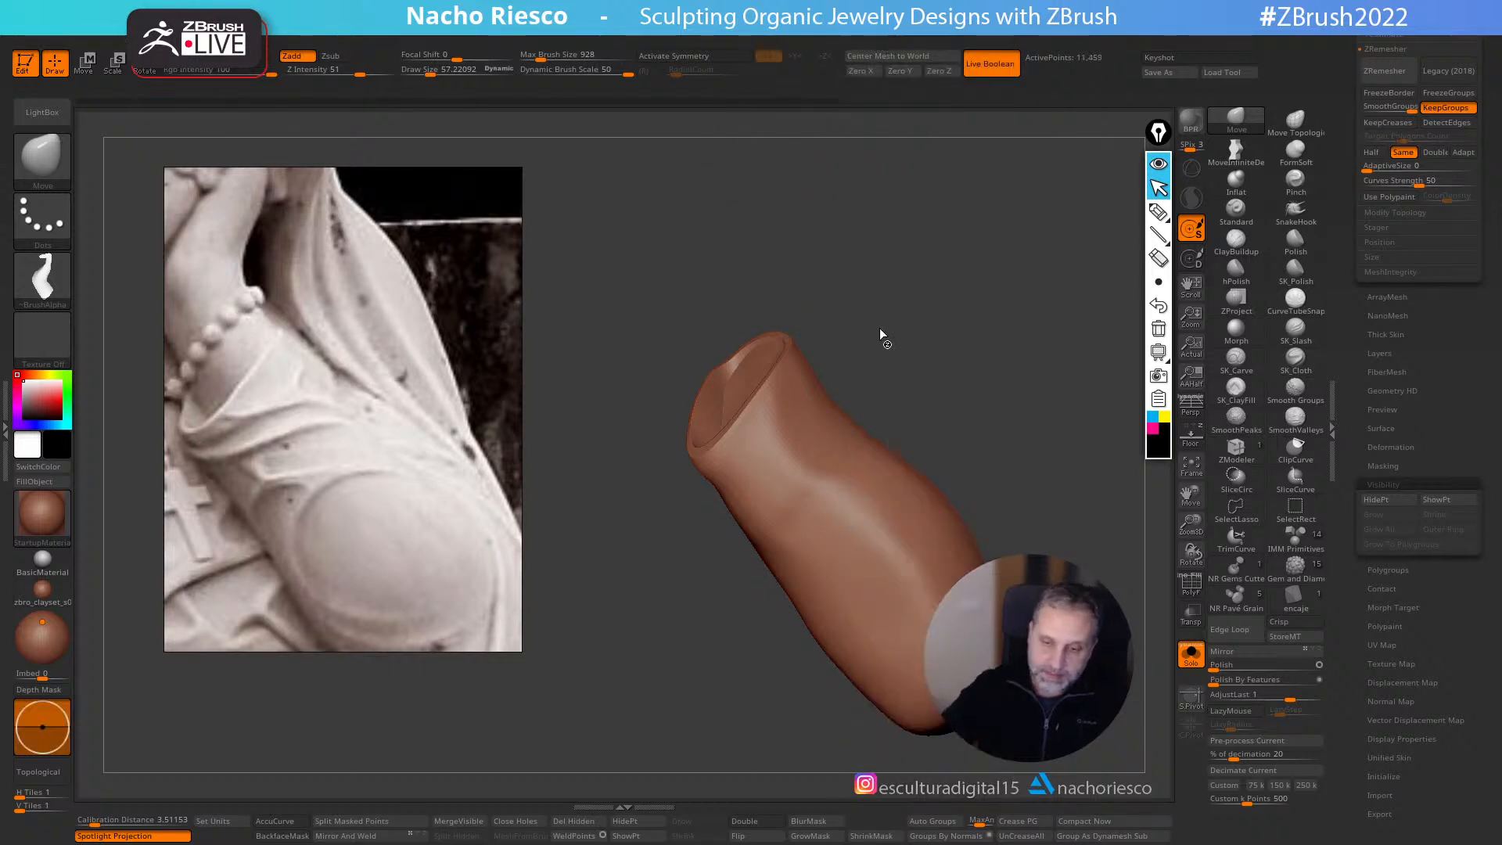
{"action": "left_click", "coordinate": [1186, 588]}
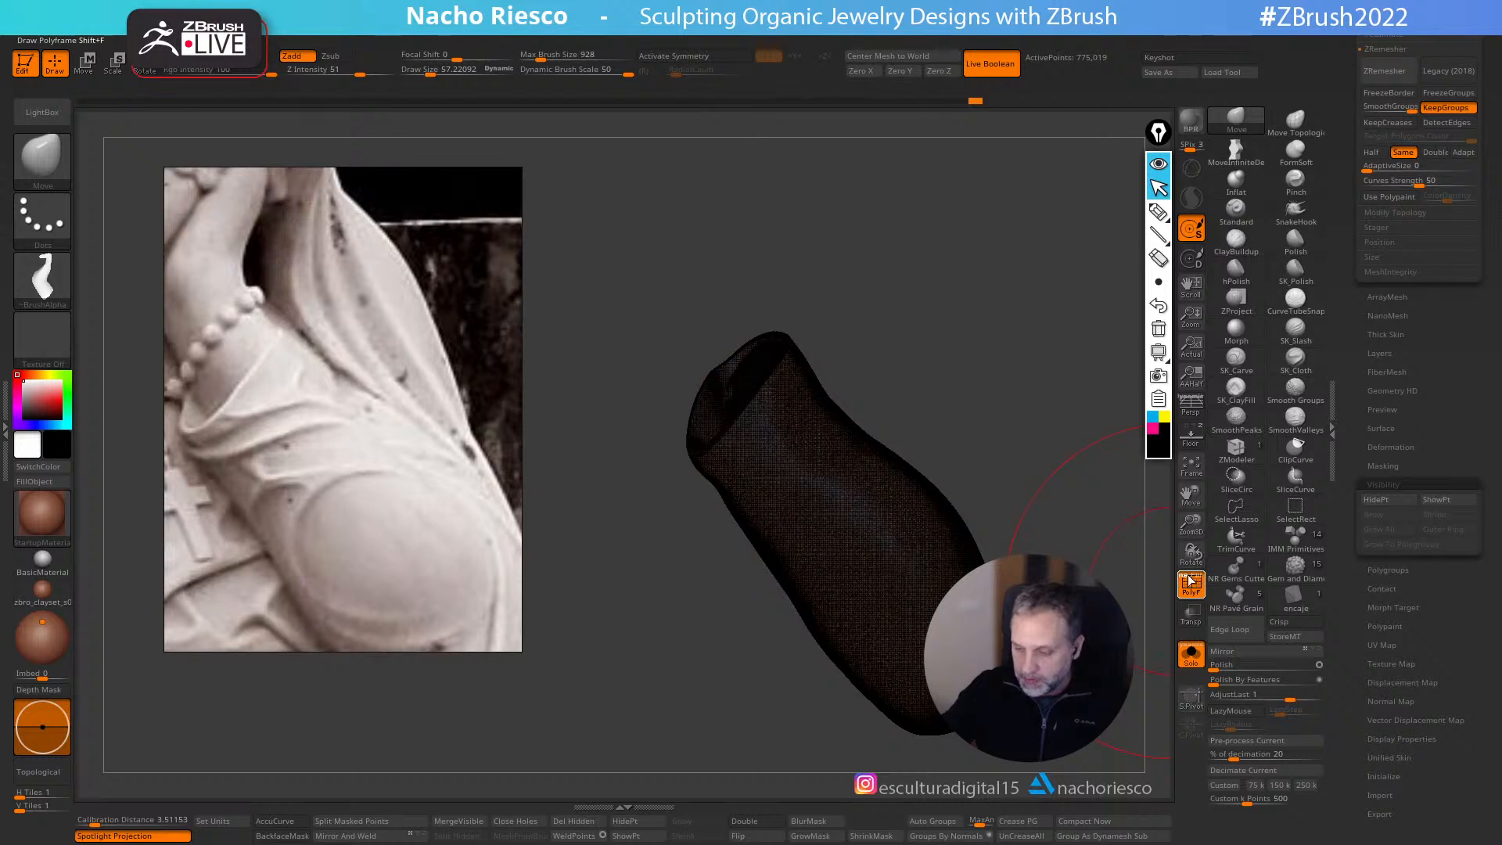
{"action": "left_click", "coordinate": [1182, 577]}
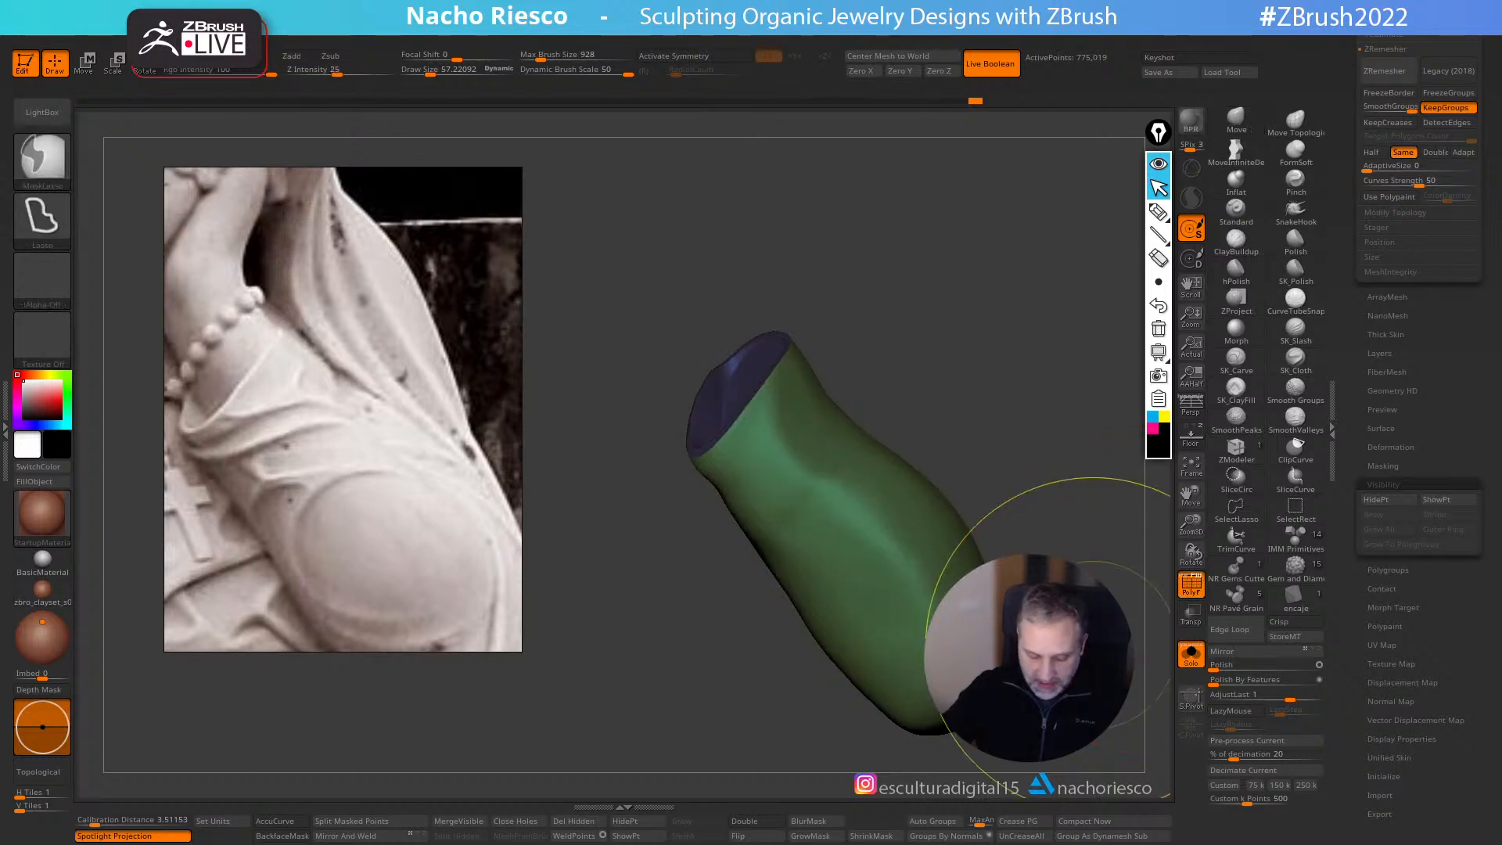
- Merge the sleeve into a single polygroup, and give its front-facing polygons their own group from the front view
{"action": "key", "text": "ctrl+w"}
{"action": "left_click_drag", "start_coordinate": [1355, 604], "coordinate": [1393, 393]}
{"action": "left_click", "coordinate": [1389, 338]}
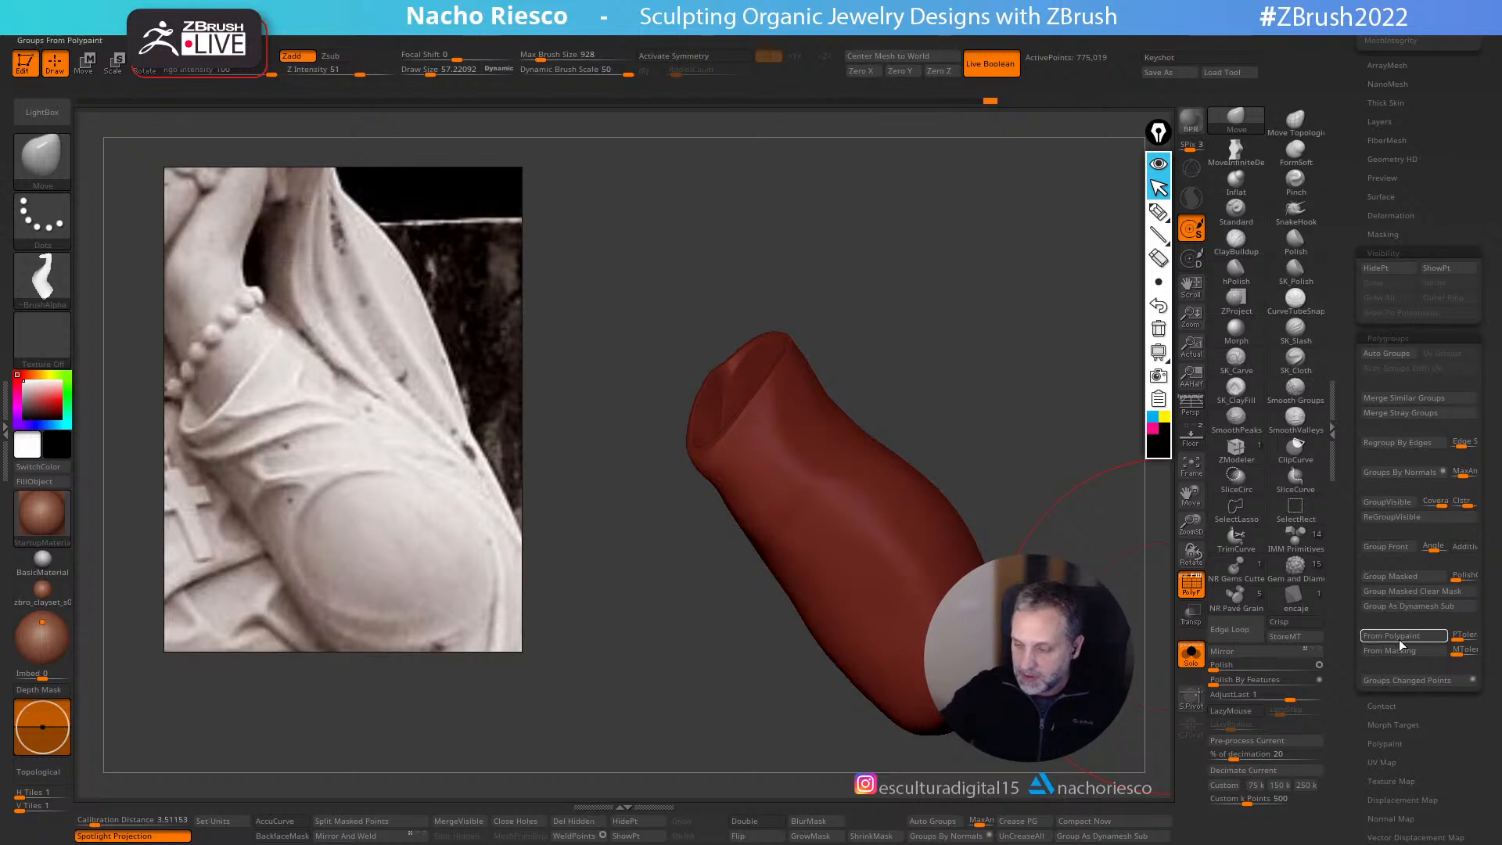
{"action": "left_click", "coordinate": [1397, 547]}
{"action": "left_click_drag", "start_coordinate": [1111, 509], "coordinate": [978, 508]}
{"action": "left_click_drag", "start_coordinate": [1134, 534], "coordinate": [1087, 521]}
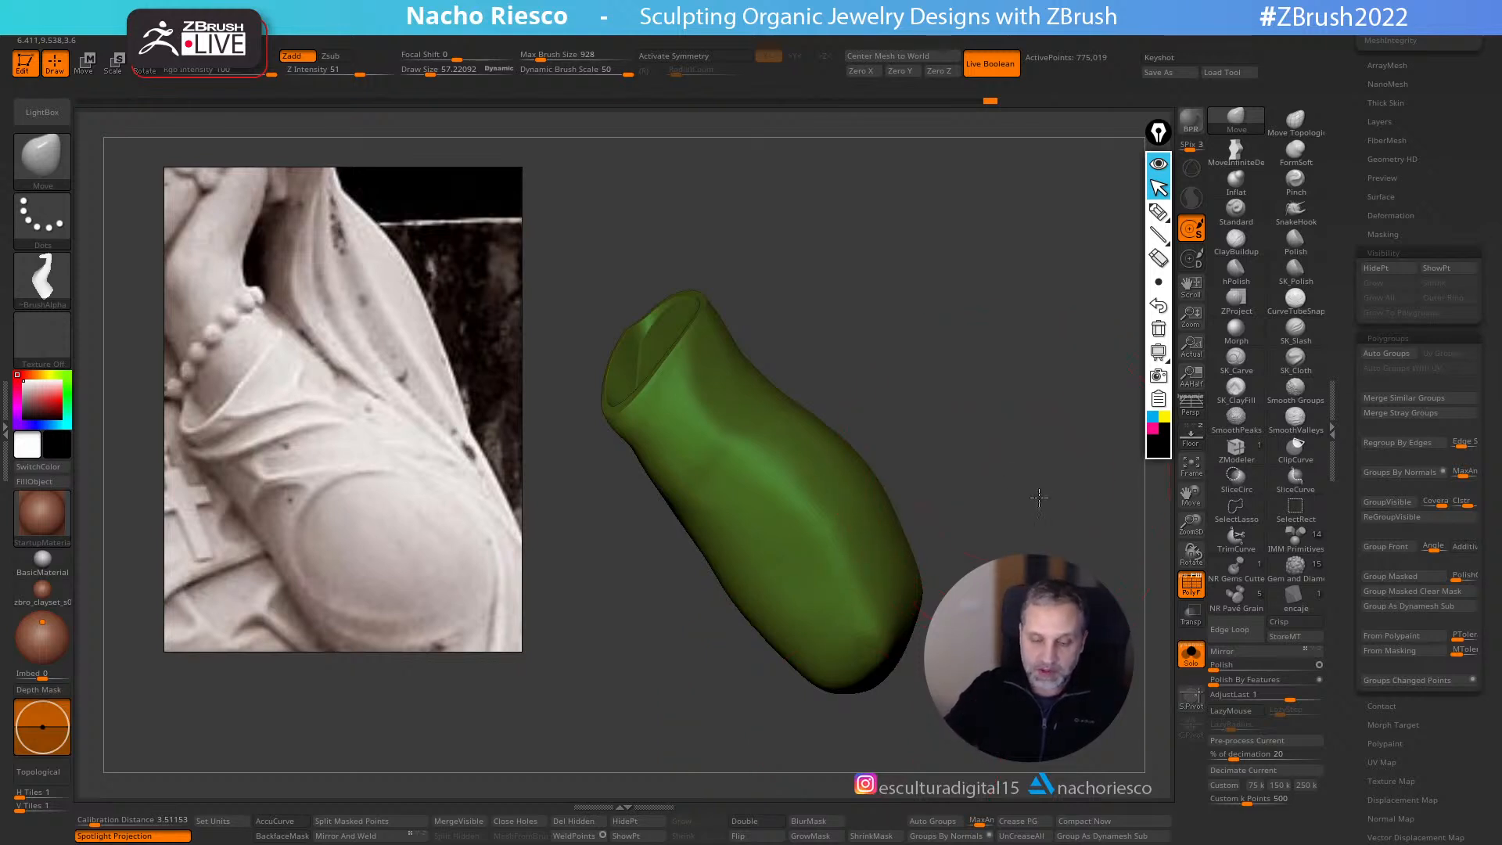
- Mask the sleeve's front-facing polygroup, leaving the back of the sleeve unmasked with the whole mesh shown
{"action": "left_click_drag", "start_coordinate": [1042, 492], "coordinate": [915, 422]}
{"action": "left_click", "coordinate": [919, 419], "text": "ctrl+shift"}
{"action": "mouse_move", "coordinate": [1012, 369]}
{"action": "left_mouse_down"}
{"action": "mouse_move", "coordinate": [1053, 352]}
{"action": "mouse_move", "coordinate": [993, 399]}
{"action": "mouse_move", "coordinate": [1076, 500]}
{"action": "left_mouse_up"}
{"action": "left_click", "coordinate": [1013, 394], "text": "ctrl+shift"}
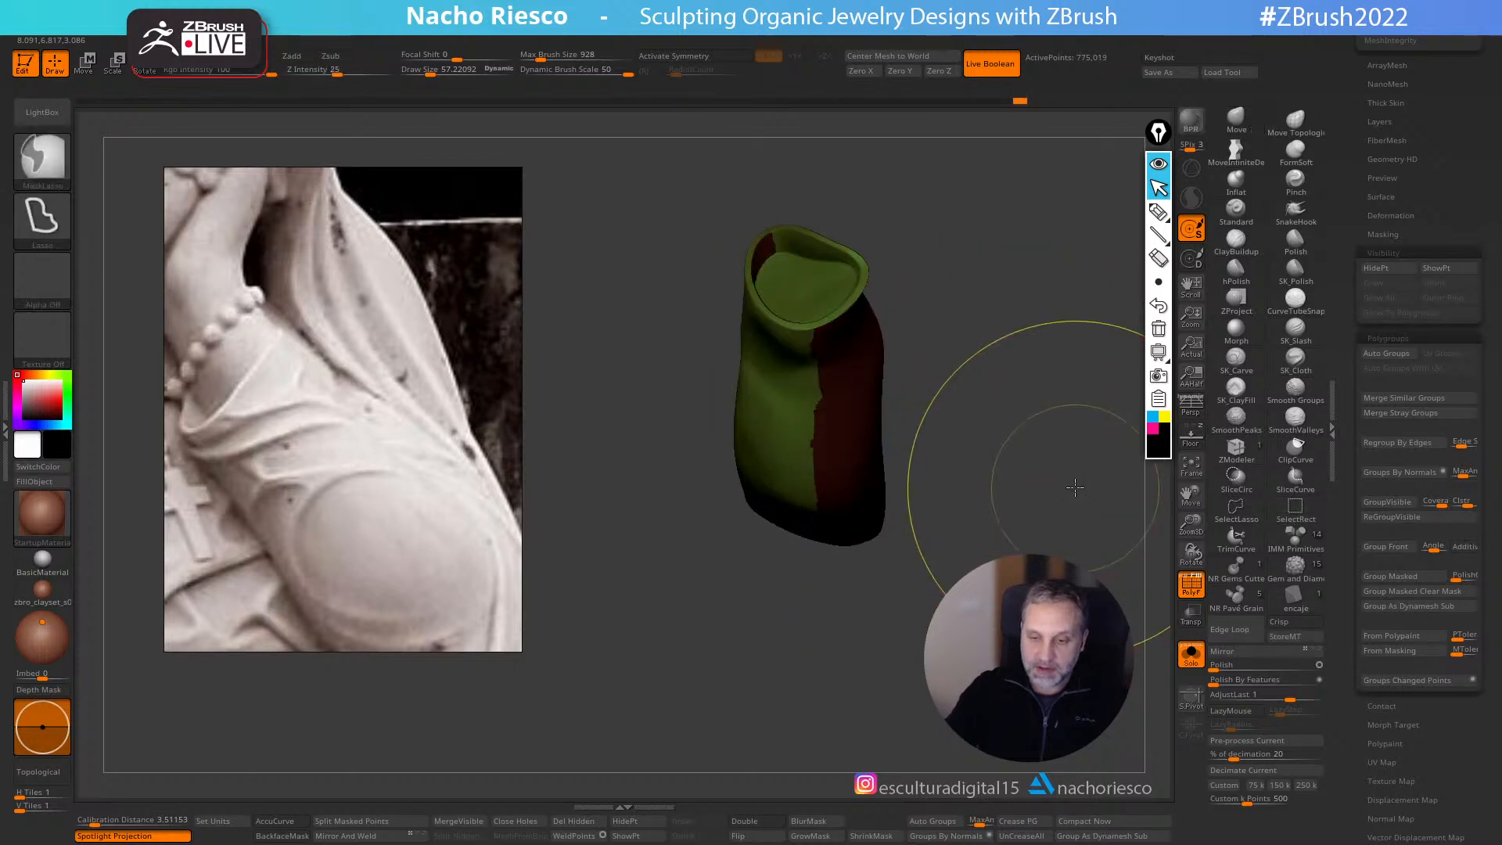
{"action": "left_click", "coordinate": [1075, 488], "text": "ctrl"}
- Extend the sleeve's unmasked back straight backward and DynaMesh it, with the polygroup display turned off
{"action": "key", "text": "w"}
{"action": "left_click_drag", "start_coordinate": [946, 427], "coordinate": [911, 464], "text": "alt"}
{"action": "key", "text": "y"}
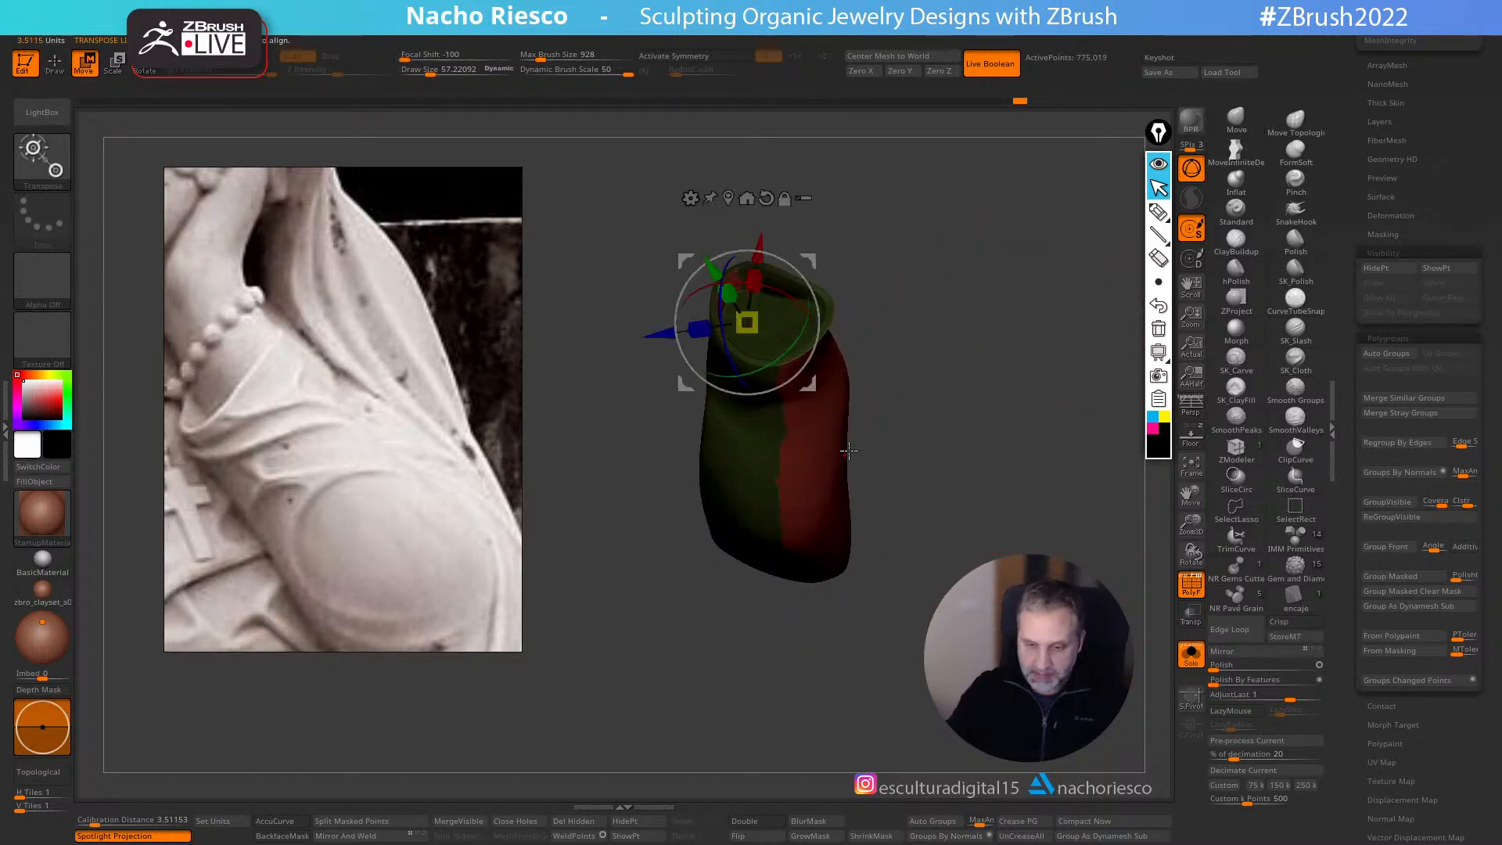
{"action": "left_click_drag", "start_coordinate": [666, 322], "coordinate": [813, 325]}
{"action": "mouse_move", "coordinate": [1017, 384]}
{"action": "left_mouse_down"}
{"action": "mouse_move", "coordinate": [1069, 476]}
{"action": "mouse_move", "coordinate": [1010, 481]}
{"action": "mouse_move", "coordinate": [1100, 510]}
{"action": "left_mouse_up"}
{"action": "left_click_drag", "start_coordinate": [1127, 376], "coordinate": [1060, 429]}
{"action": "key", "text": "q"}
{"action": "key", "text": "shift+f"}
{"action": "left_click_drag", "start_coordinate": [1157, 626], "coordinate": [1121, 689]}
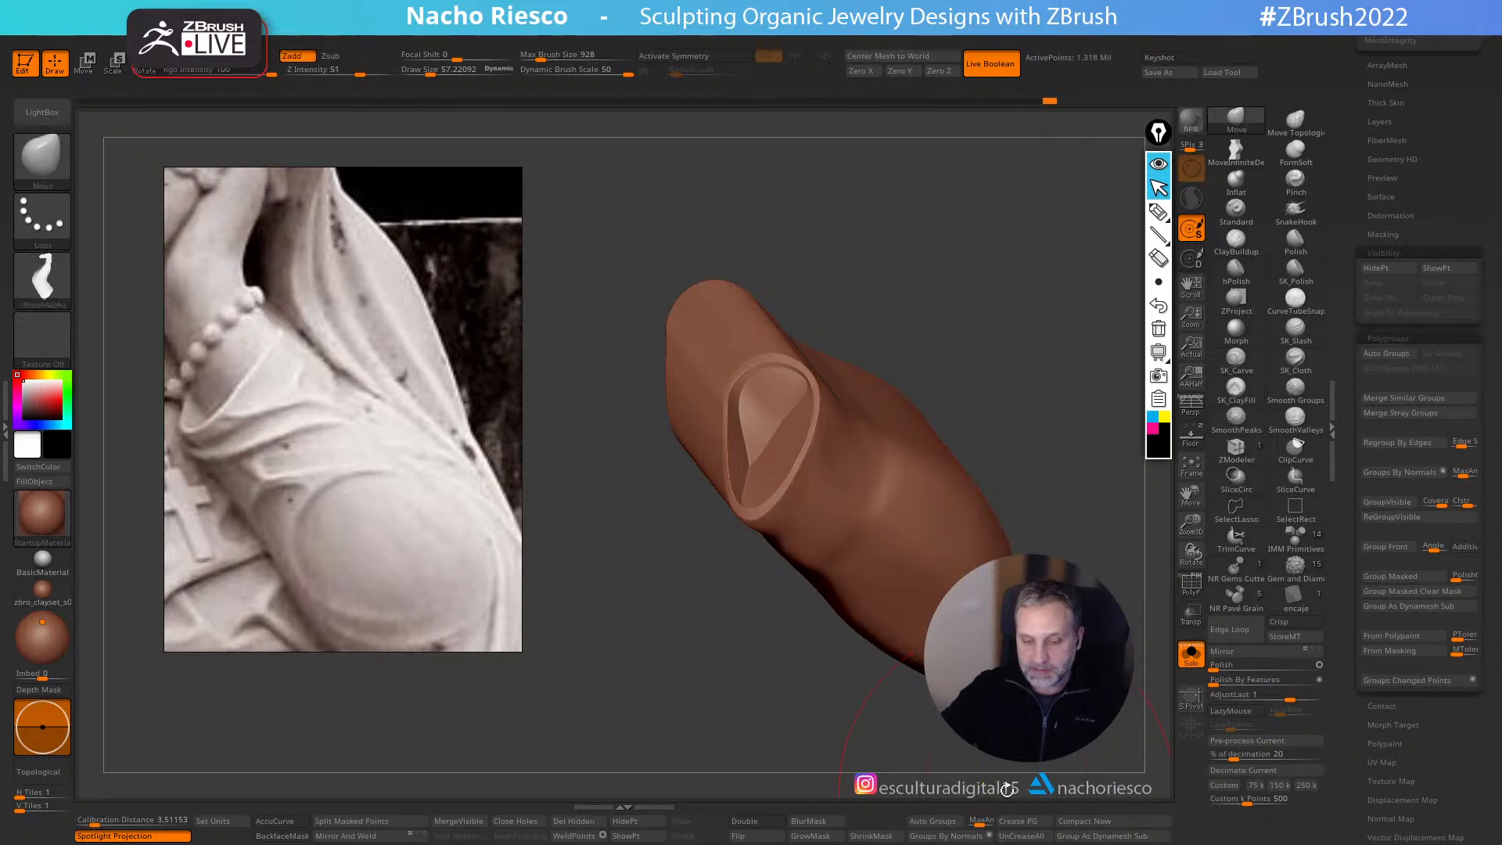
- Show all parts of the medallion again and adjust the sleeve's cuff edge with the Move brush at a draw size of about 64
{"action": "left_click", "coordinate": [1194, 662]}
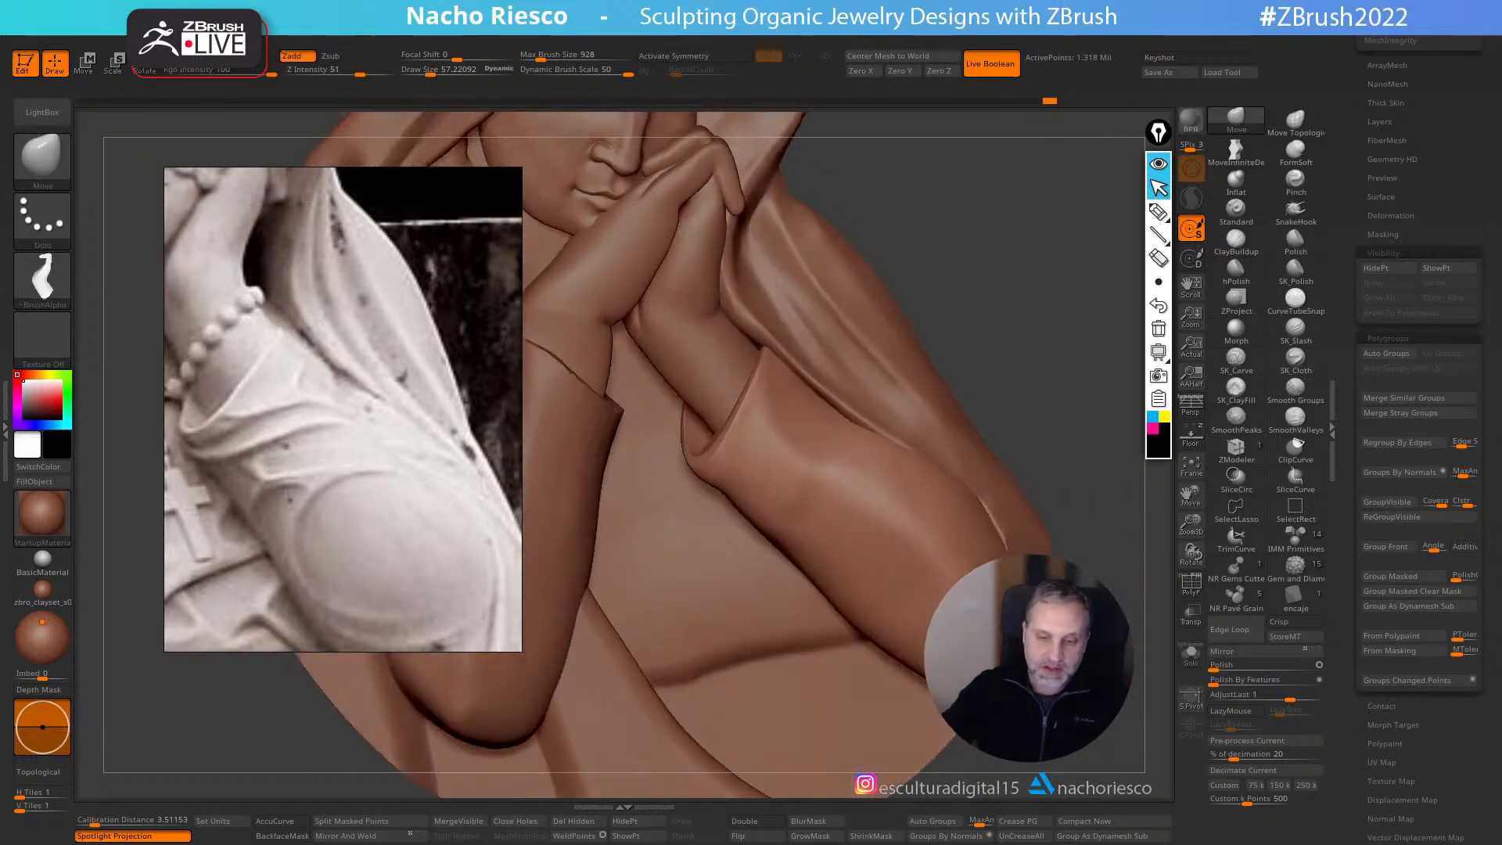
{"action": "left_click_drag", "start_coordinate": [1148, 598], "coordinate": [1096, 589]}
{"action": "key", "text": "s"}
{"action": "left_click", "coordinate": [801, 467]}
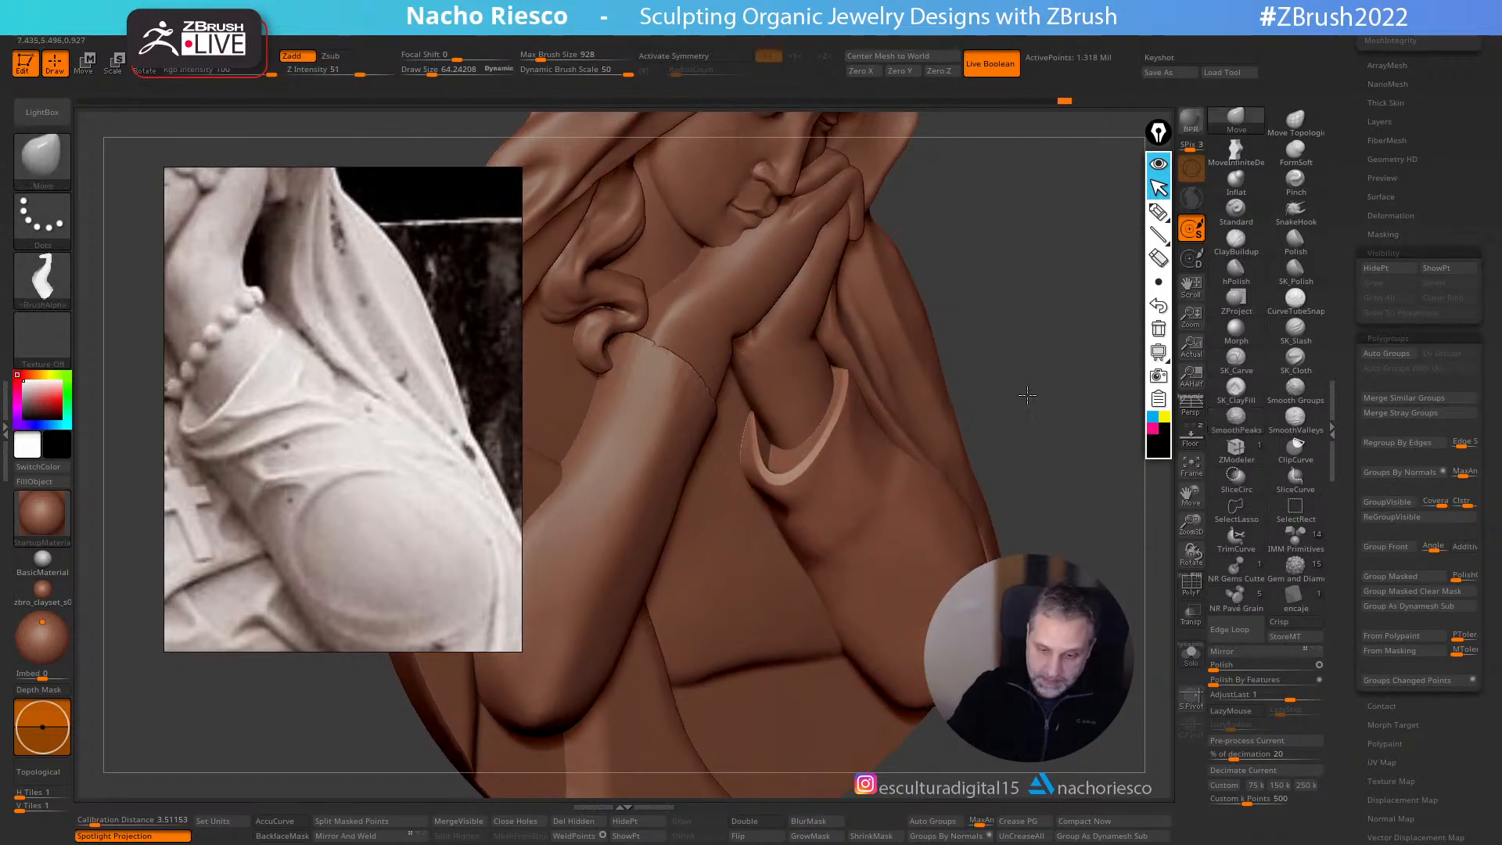
{"action": "left_click_drag", "start_coordinate": [1026, 389], "coordinate": [1040, 402]}
{"action": "key", "text": "s"}
{"action": "left_click", "coordinate": [887, 435]}
- Select the forearm inside the cuff and fit it to the sleeve opening with the Move brush at a draw size of about 54
{"action": "left_click", "coordinate": [790, 450], "text": "alt"}
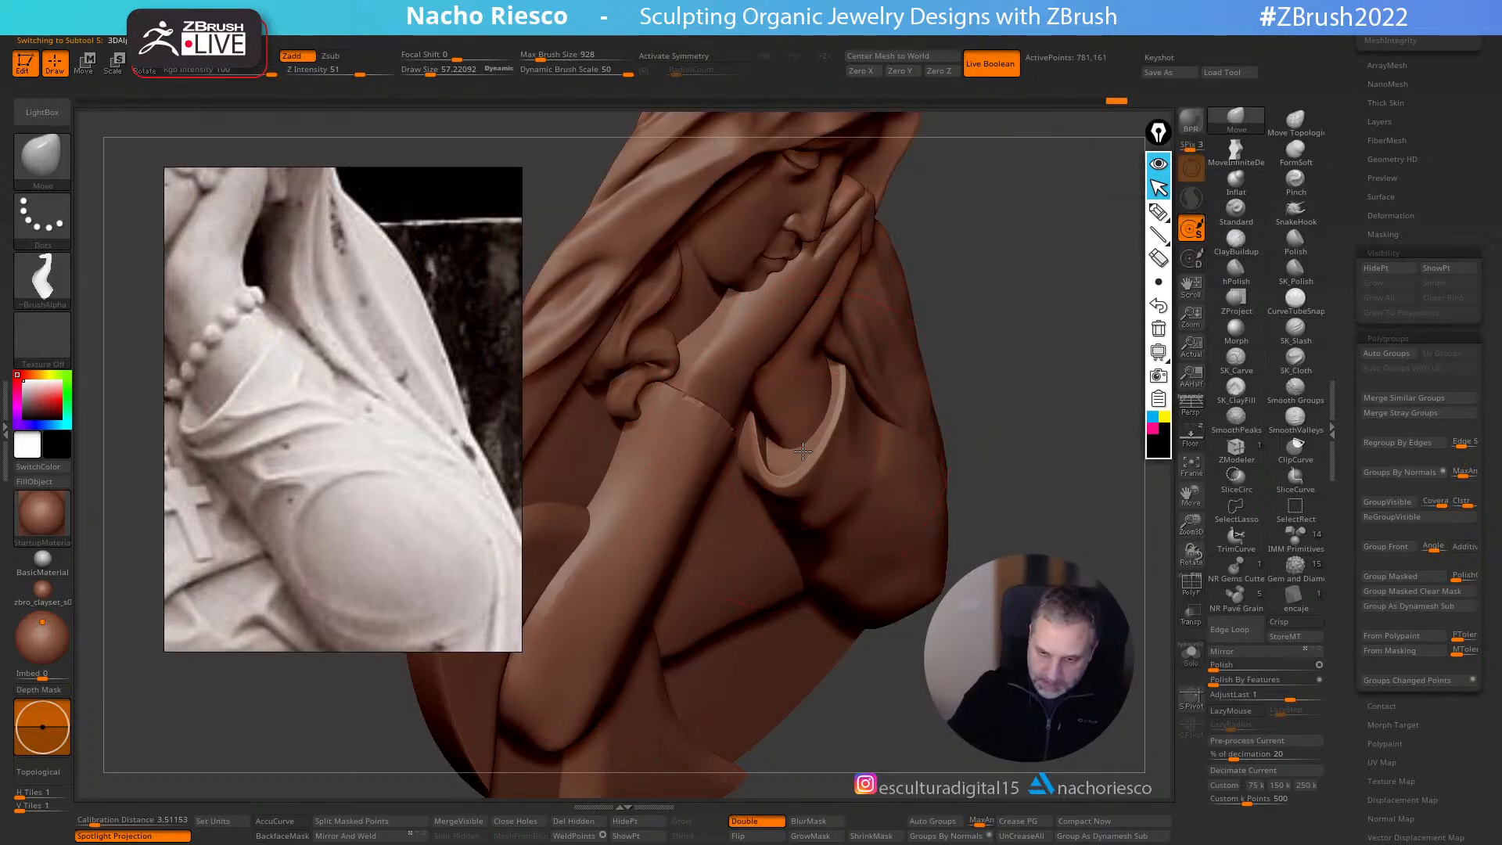
{"action": "key", "text": "s"}
{"action": "left_click_drag", "start_coordinate": [803, 453], "coordinate": [823, 459]}
{"action": "left_click", "coordinate": [817, 458], "text": "alt"}
{"action": "key", "text": "s"}
{"action": "left_click_drag", "start_coordinate": [817, 459], "coordinate": [798, 447]}
- Reselect the sleeve and smooth the forearm surface below its cuff with the Smooth Peaks brush
{"action": "left_click_drag", "start_coordinate": [946, 383], "coordinate": [895, 395]}
{"action": "left_click", "coordinate": [896, 394], "text": "alt"}
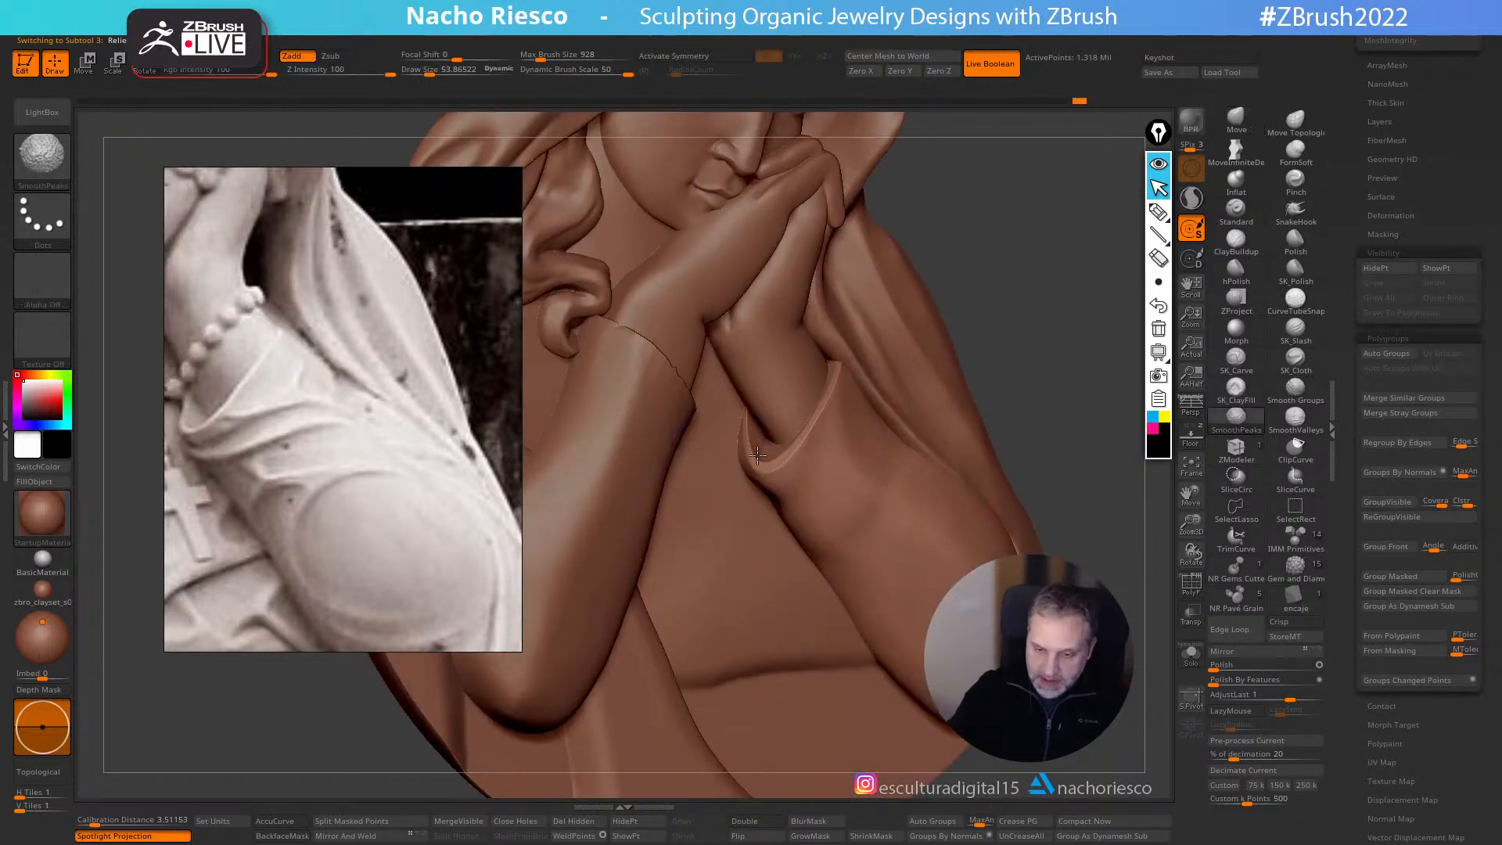
{"action": "left_click_drag", "start_coordinate": [882, 525], "coordinate": [825, 575], "text": "shift"}
{"action": "mouse_move", "coordinate": [1013, 321]}
{"action": "left_mouse_down"}
{"action": "mouse_move", "coordinate": [1036, 308]}
{"action": "mouse_move", "coordinate": [1066, 362]}
{"action": "left_mouse_up"}
{"action": "mouse_move", "coordinate": [1068, 232]}
{"action": "left_mouse_down", "text": "alt"}
{"action": "mouse_move", "coordinate": [1070, 214]}
{"action": "mouse_move", "coordinate": [923, 462]}
{"action": "left_mouse_up", "text": "alt"}
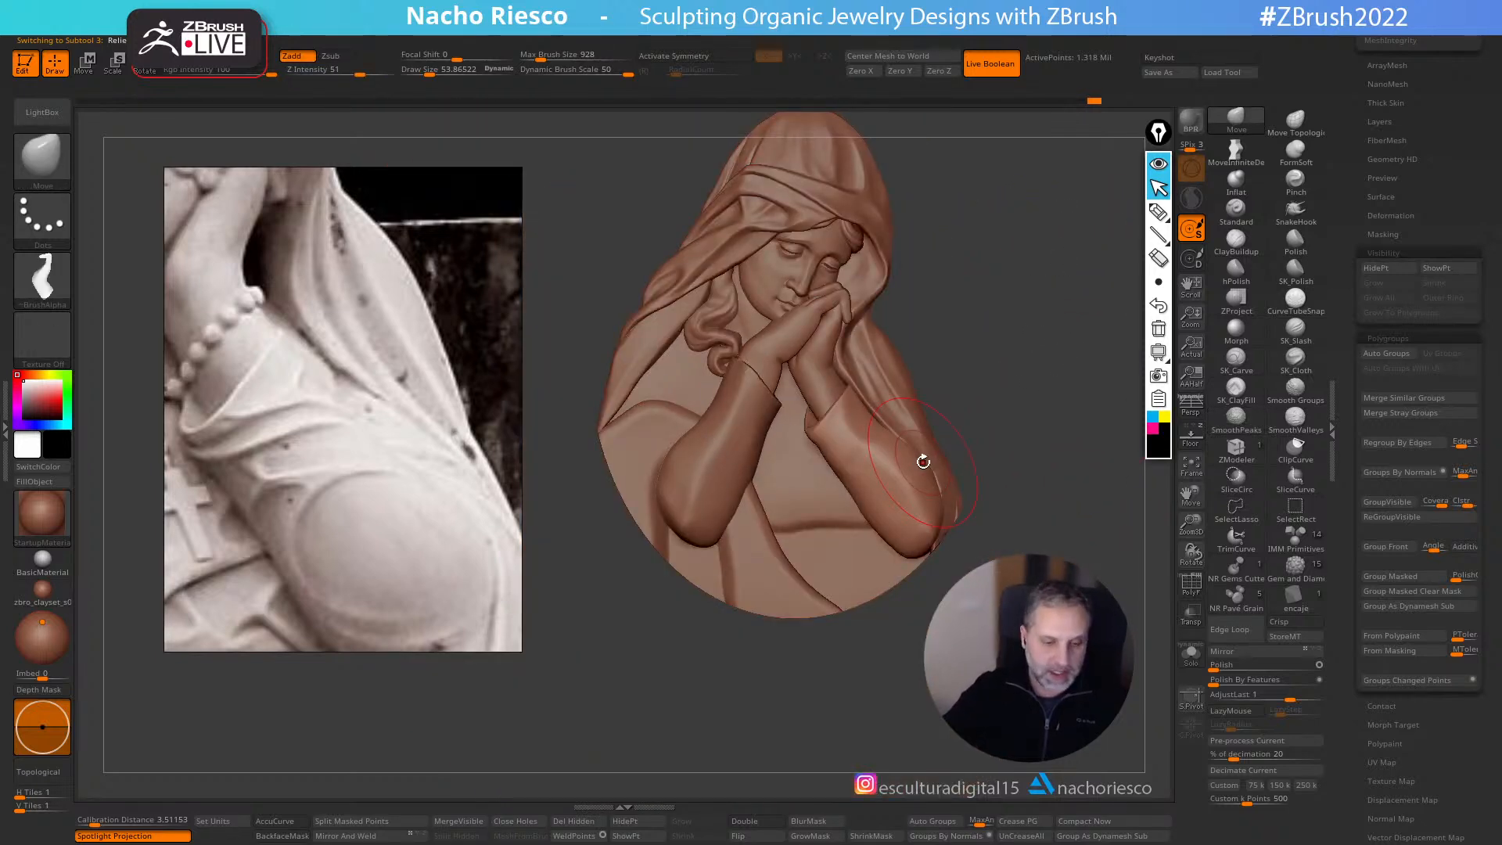
{"action": "left_click_drag", "start_coordinate": [1036, 398], "coordinate": [1047, 398], "text": "alt"}
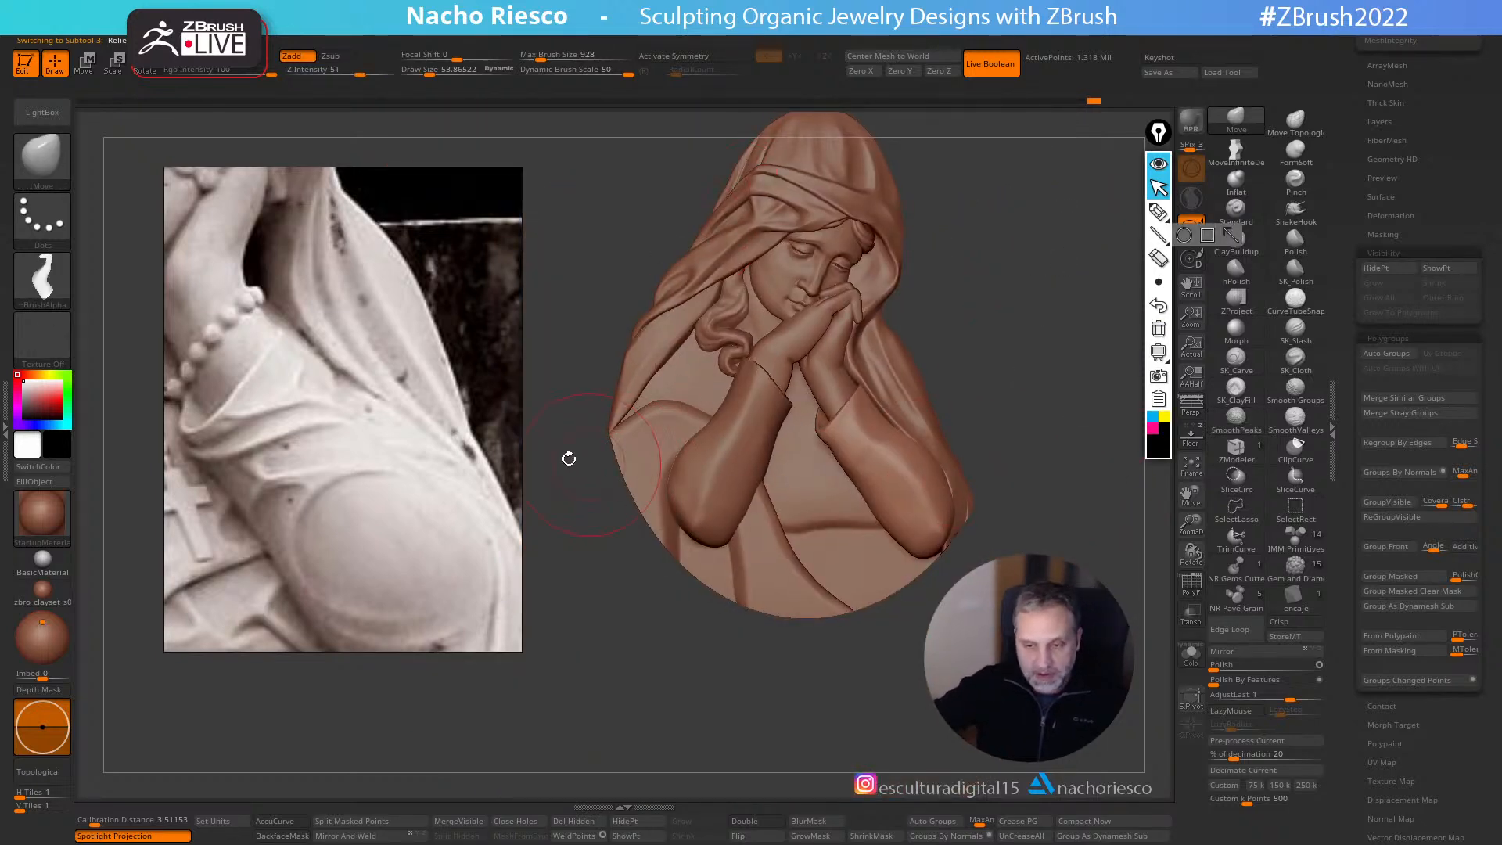
- Shift the floating reference photo to show both arms, and select and frame the figure's other sleeve
{"action": "scroll", "coordinate": [375, 437], "scroll_direction": "down", "scroll_amount": 3}
{"action": "middle_click_drag", "start_coordinate": [311, 455], "coordinate": [366, 466]}
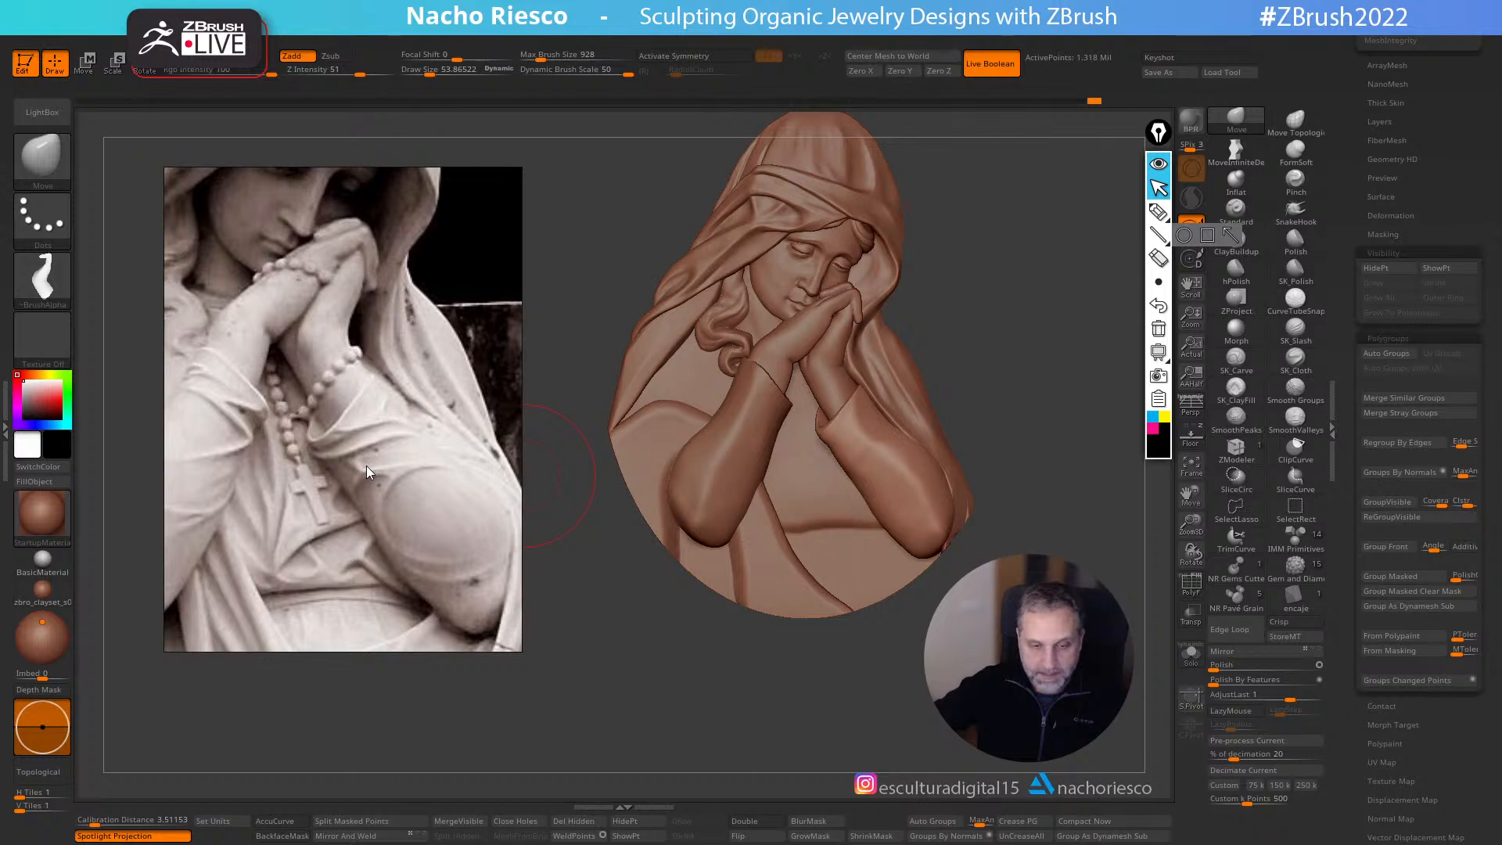
{"action": "left_click", "coordinate": [747, 463], "text": "alt"}
{"action": "key", "text": "f"}
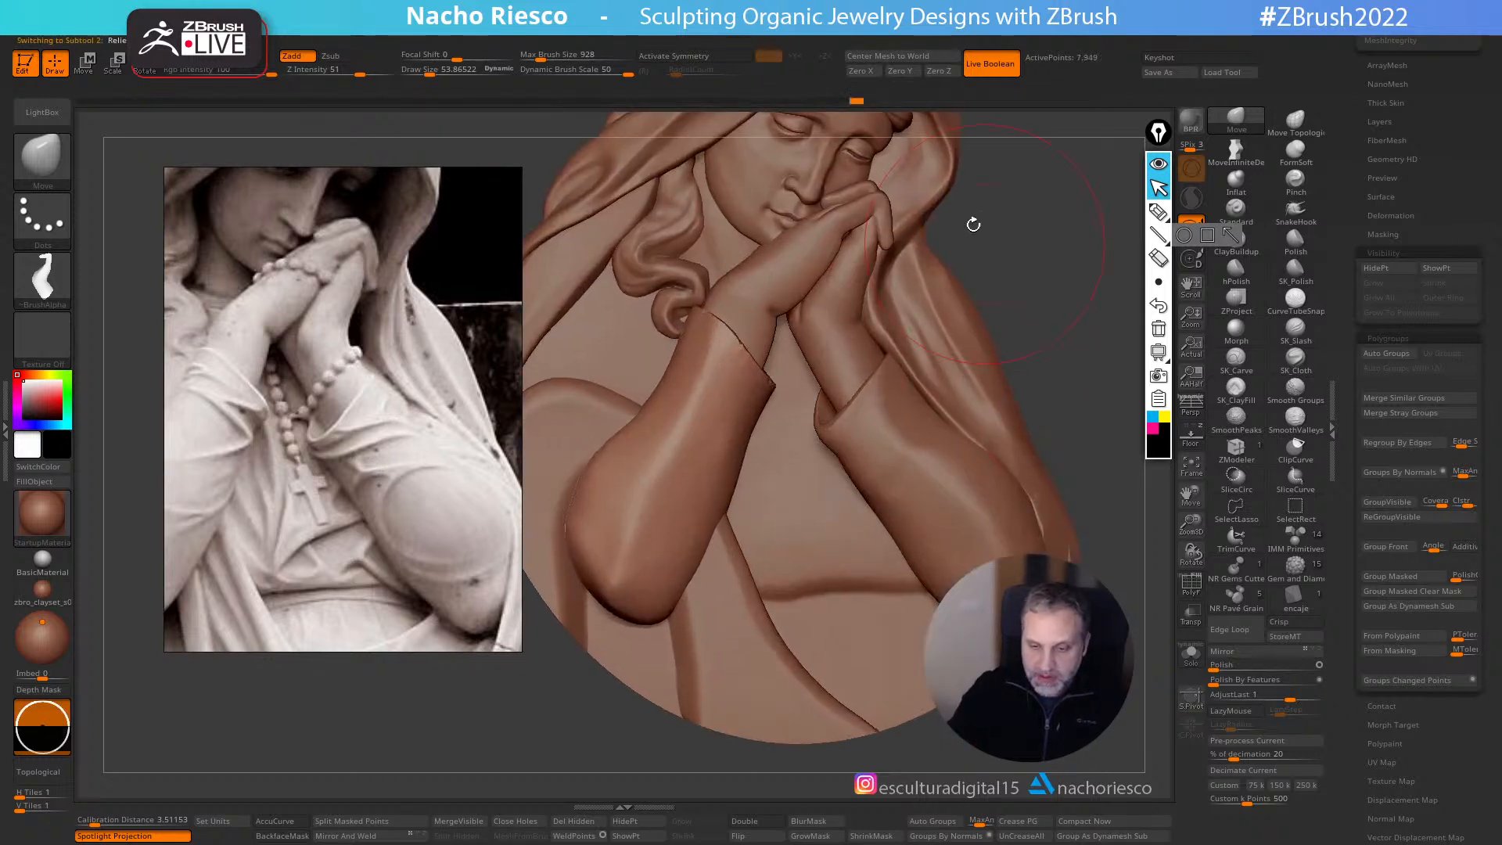
- Remesh the selected sleeve through DynaMesh Utility with a polycount of 0.8 million
{"action": "left_click", "coordinate": [875, 39]}
{"action": "left_click", "coordinate": [899, 311]}
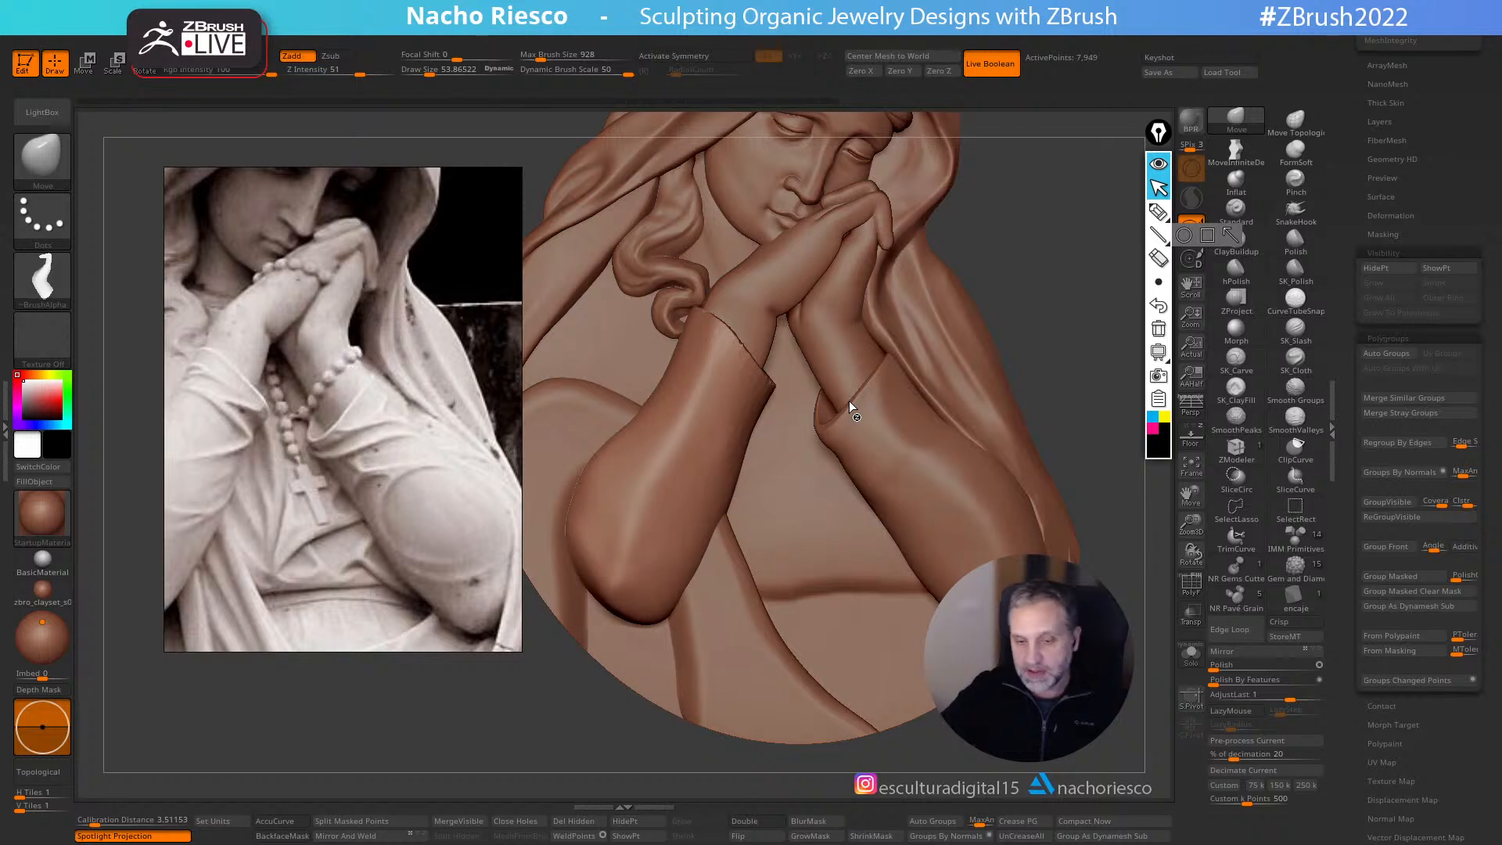
{"action": "left_click", "coordinate": [779, 403], "text": "alt"}
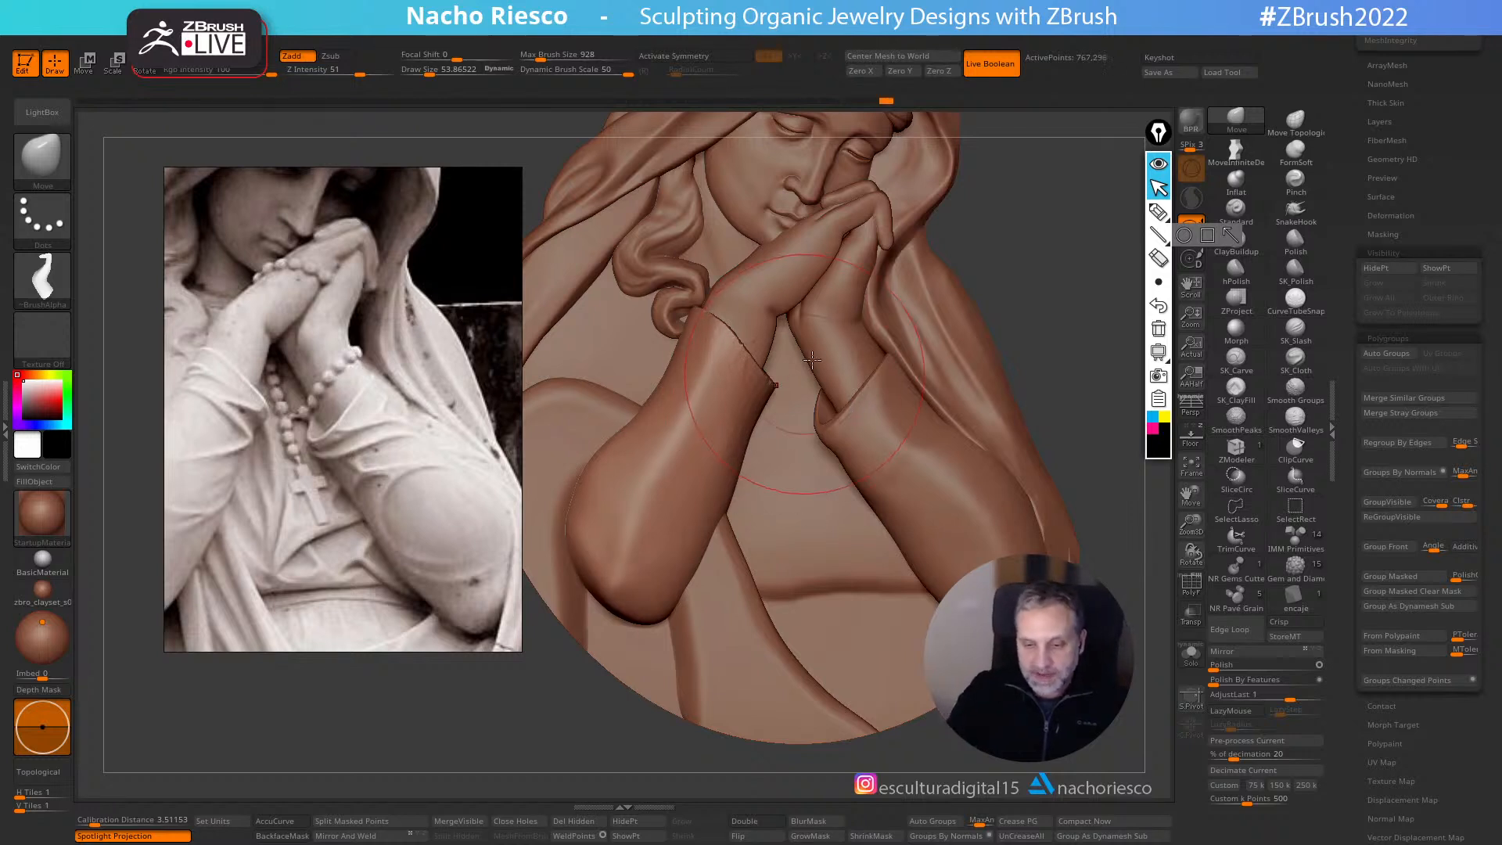
{"action": "left_click", "coordinate": [870, 42]}
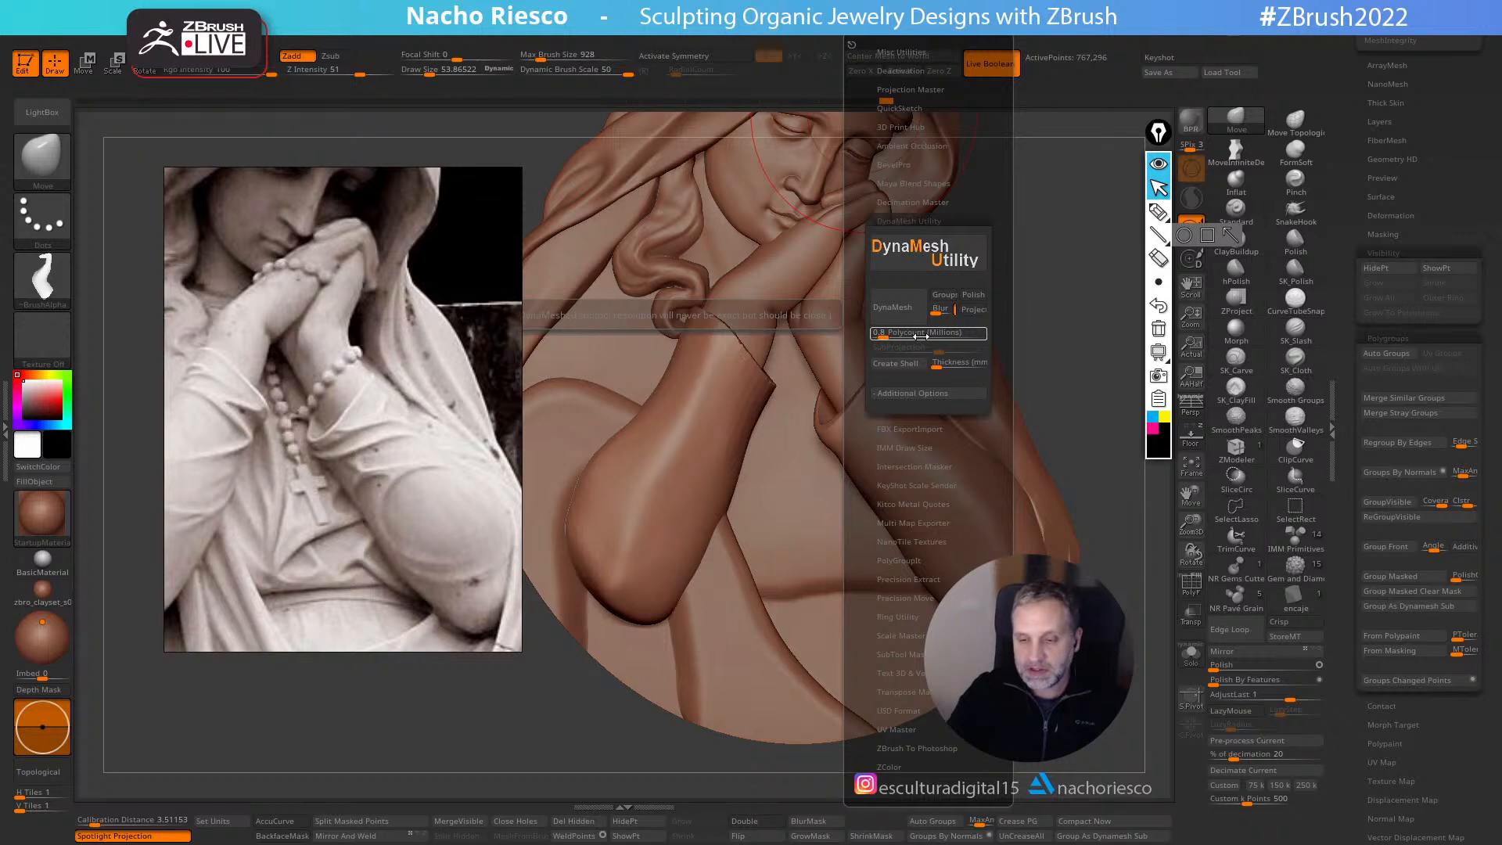
{"action": "key", "text": "shift"}
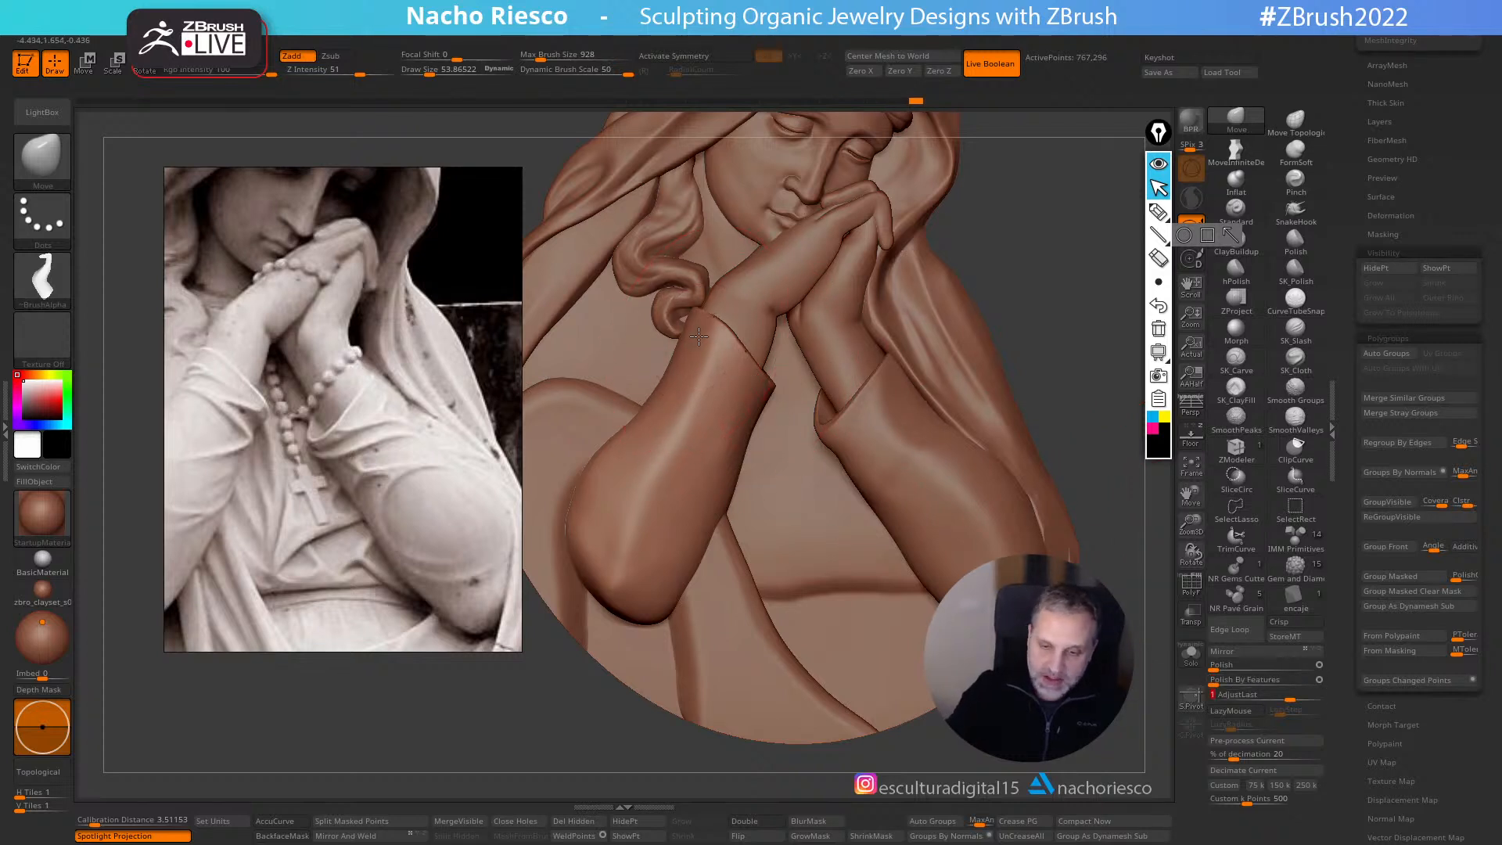
- Pull this sleeve's cuff edge toward the background reference at draw sizes of about 36 down to 26, and hide the reference
{"action": "key", "text": "s"}
{"action": "left_click_drag", "start_coordinate": [700, 330], "coordinate": [695, 329]}
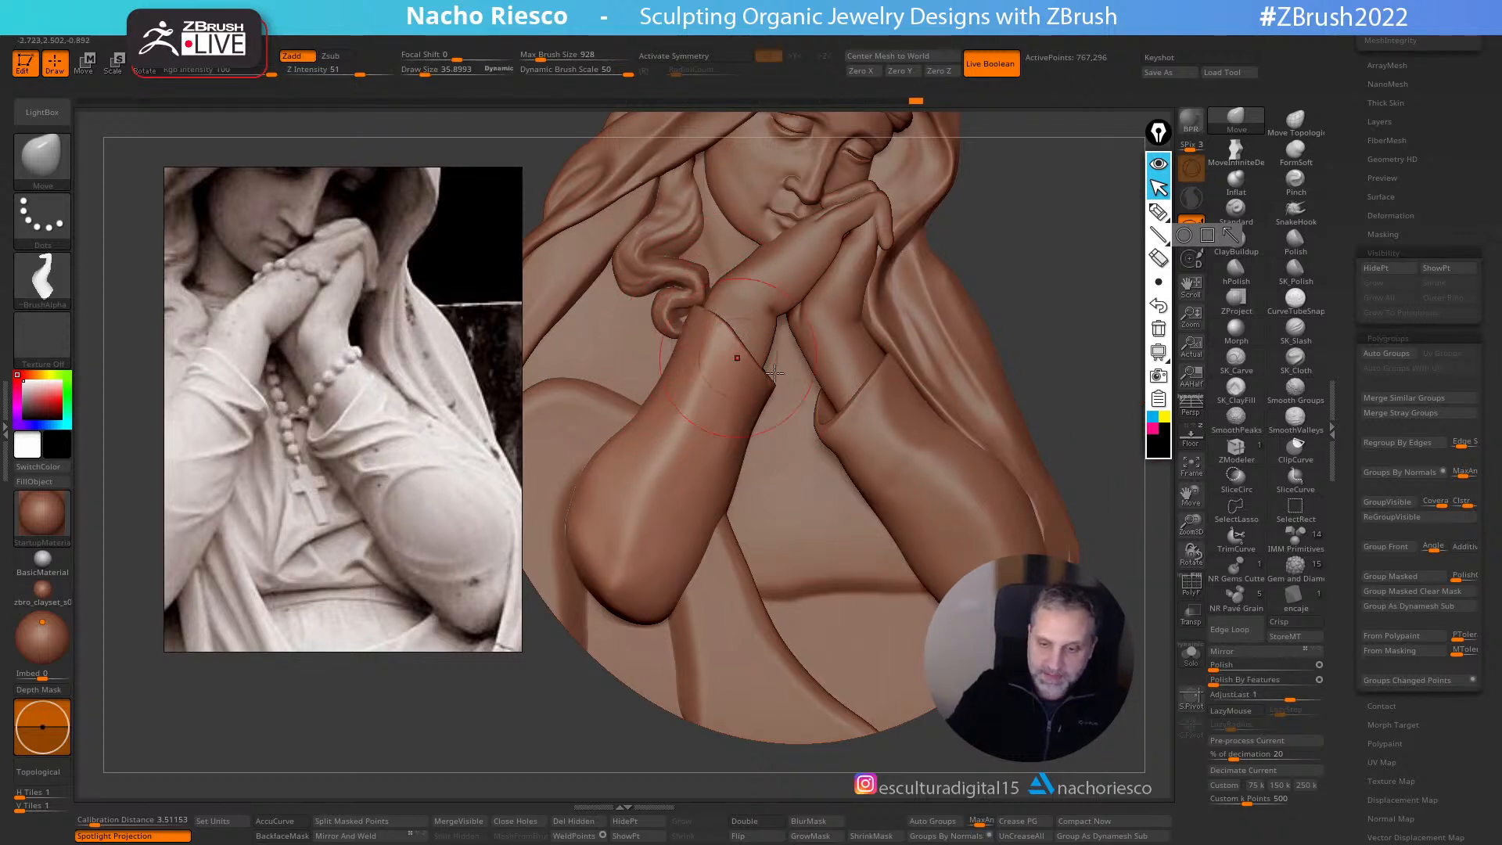
{"action": "left_click", "coordinate": [1191, 439]}
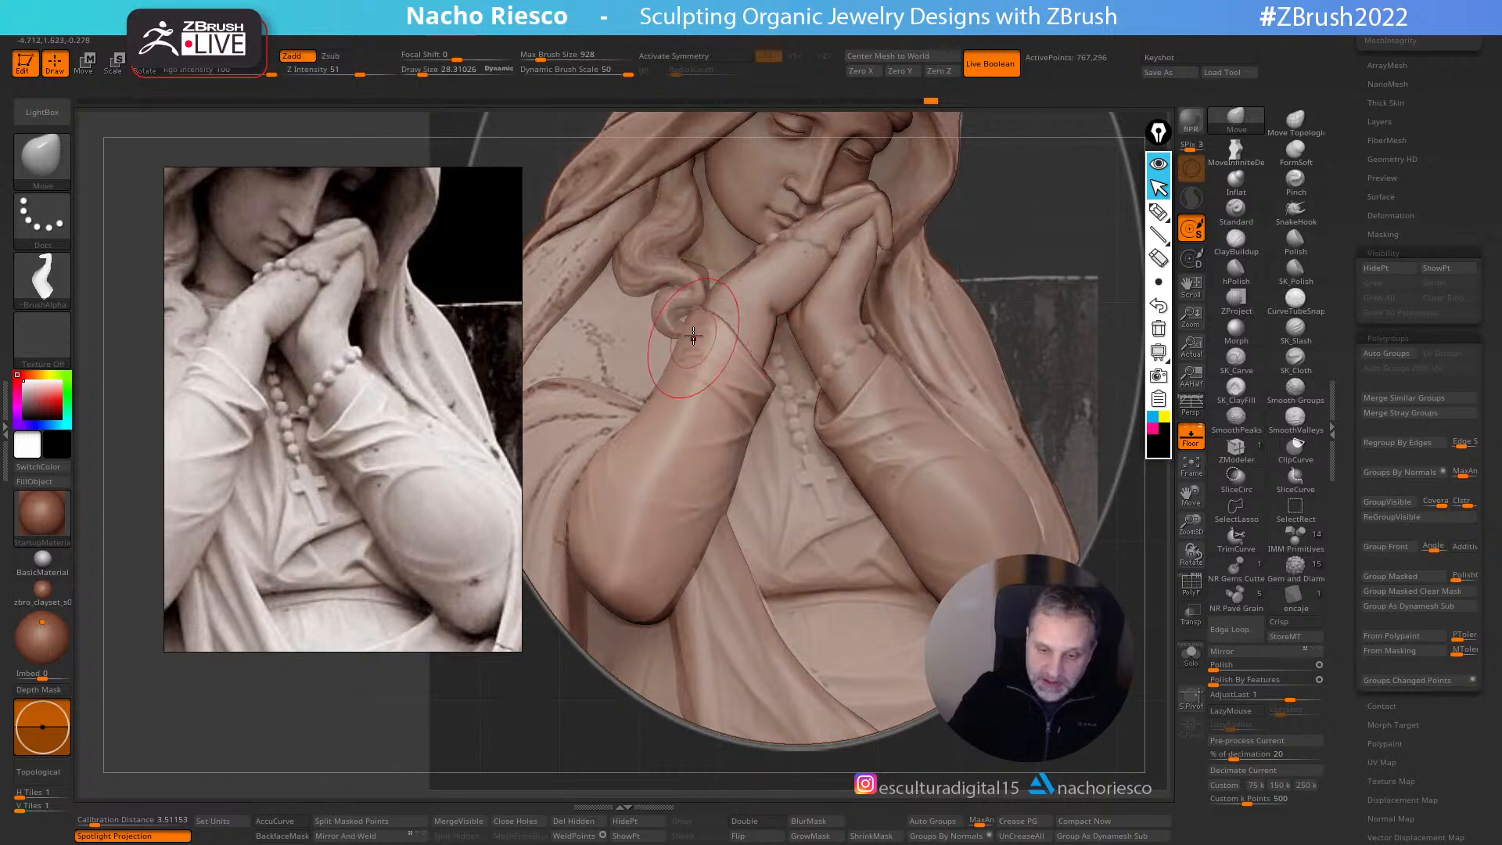
{"action": "mouse_move", "coordinate": [683, 331]}
{"action": "left_mouse_down"}
{"action": "mouse_move", "coordinate": [717, 321]}
{"action": "mouse_move", "coordinate": [696, 322]}
{"action": "mouse_move", "coordinate": [706, 306]}
{"action": "mouse_move", "coordinate": [708, 324]}
{"action": "left_mouse_up"}
{"action": "key", "text": "["}
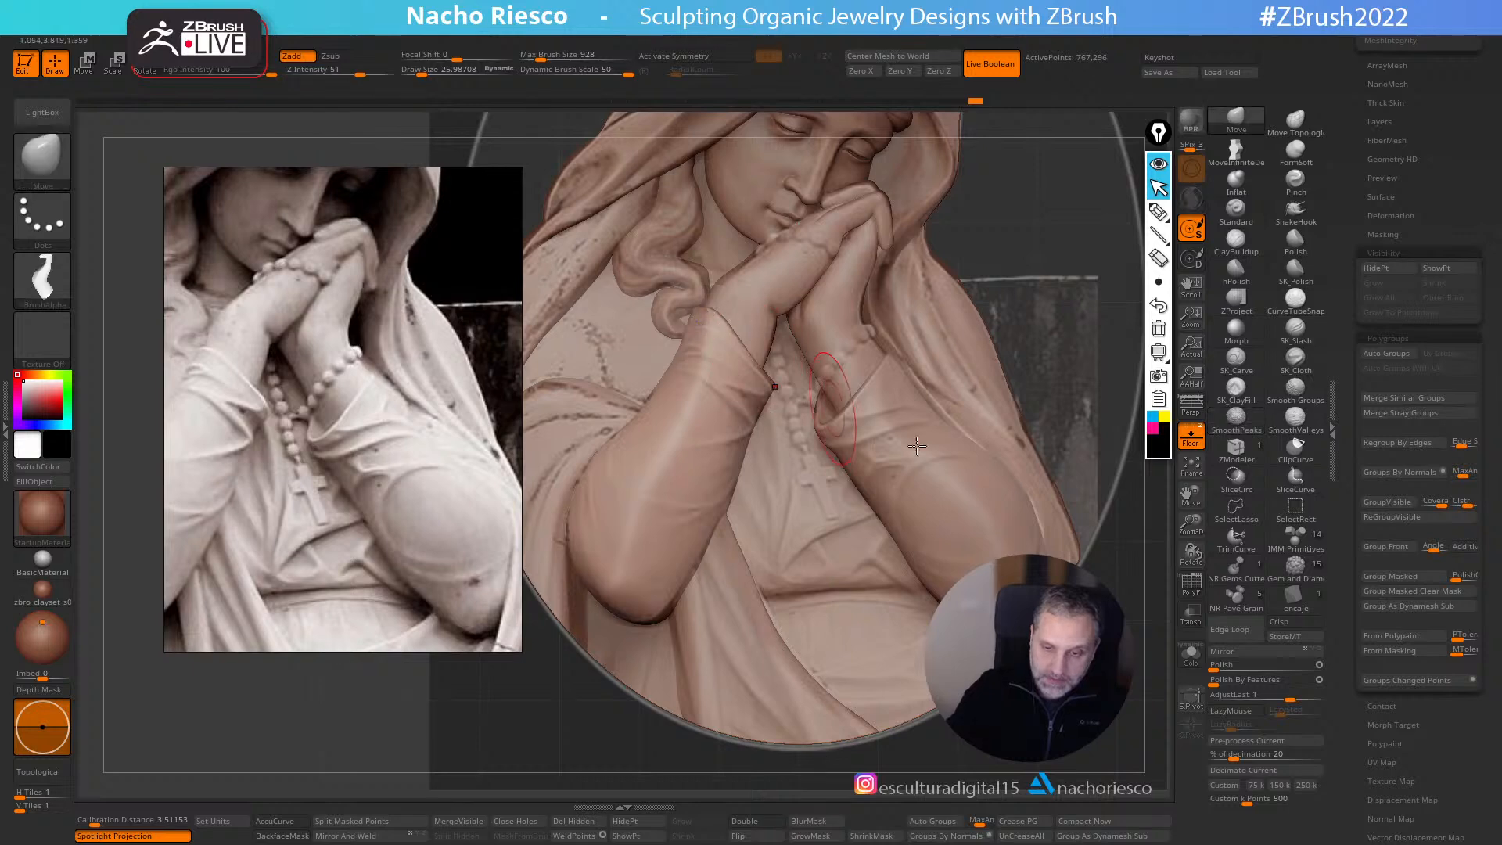
{"action": "left_click", "coordinate": [1192, 436]}
{"action": "left_click_drag", "start_coordinate": [1120, 467], "coordinate": [1090, 546], "text": "alt"}
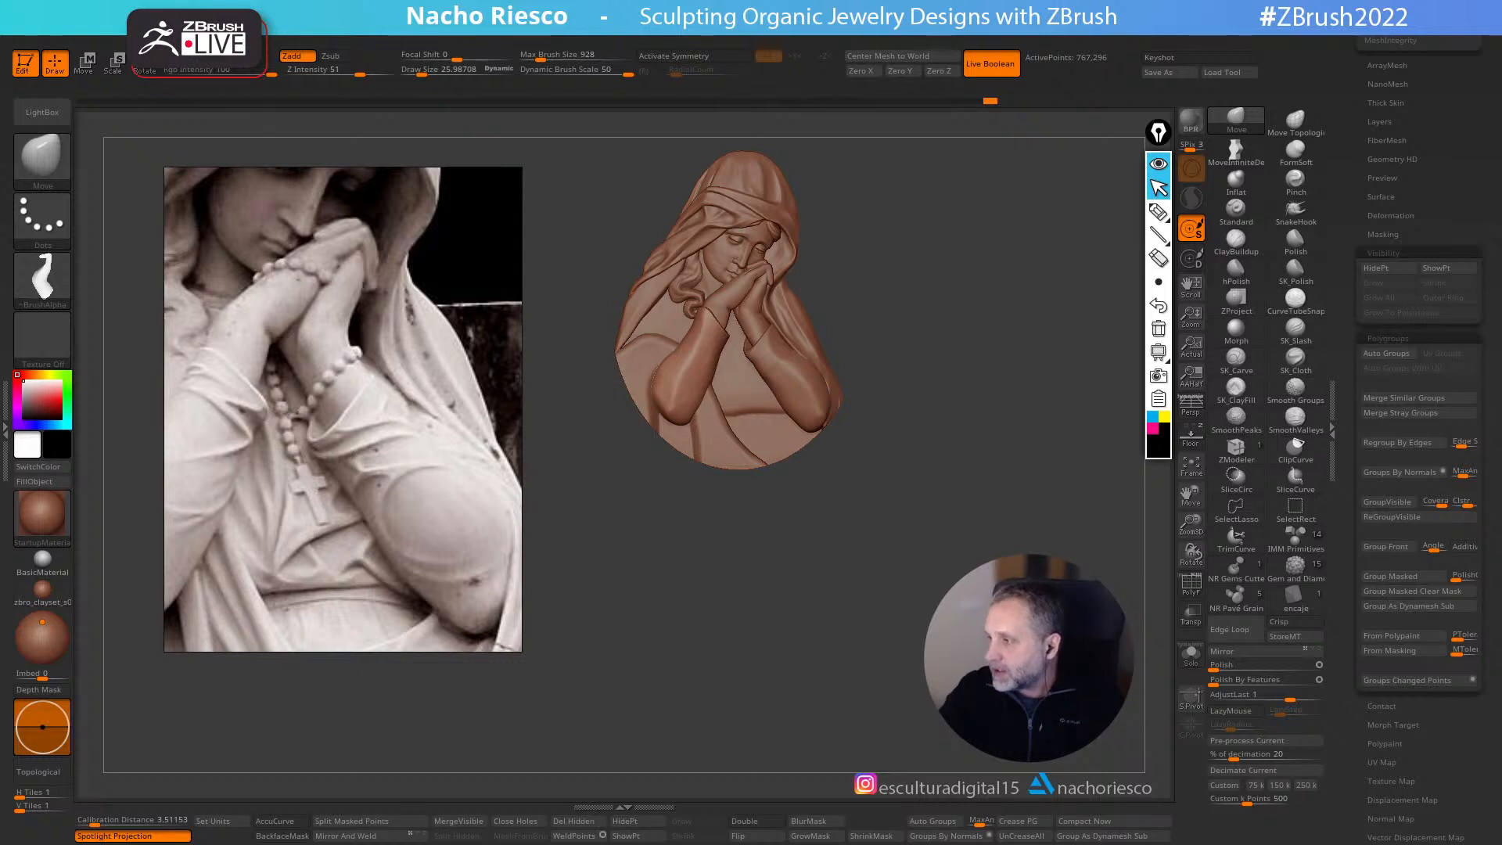
- Isolate the hollowed sleeve and scrub through its undo history to review how its depth was built, ending at the latest state
{"action": "left_click_drag", "start_coordinate": [928, 442], "coordinate": [963, 439]}
{"action": "left_click", "coordinate": [832, 420], "text": "alt"}
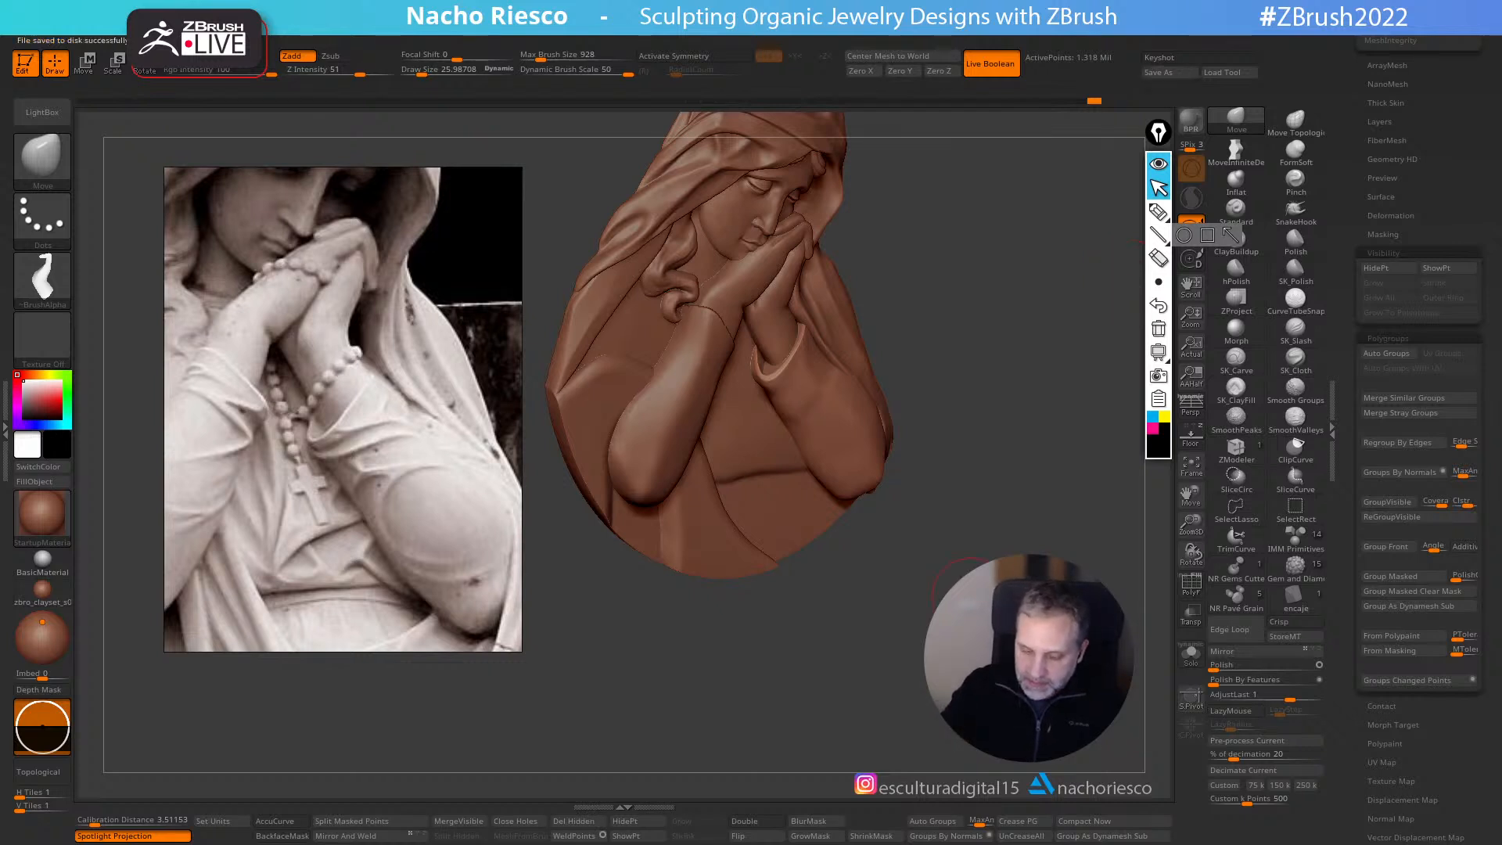
{"action": "left_click", "coordinate": [1191, 654]}
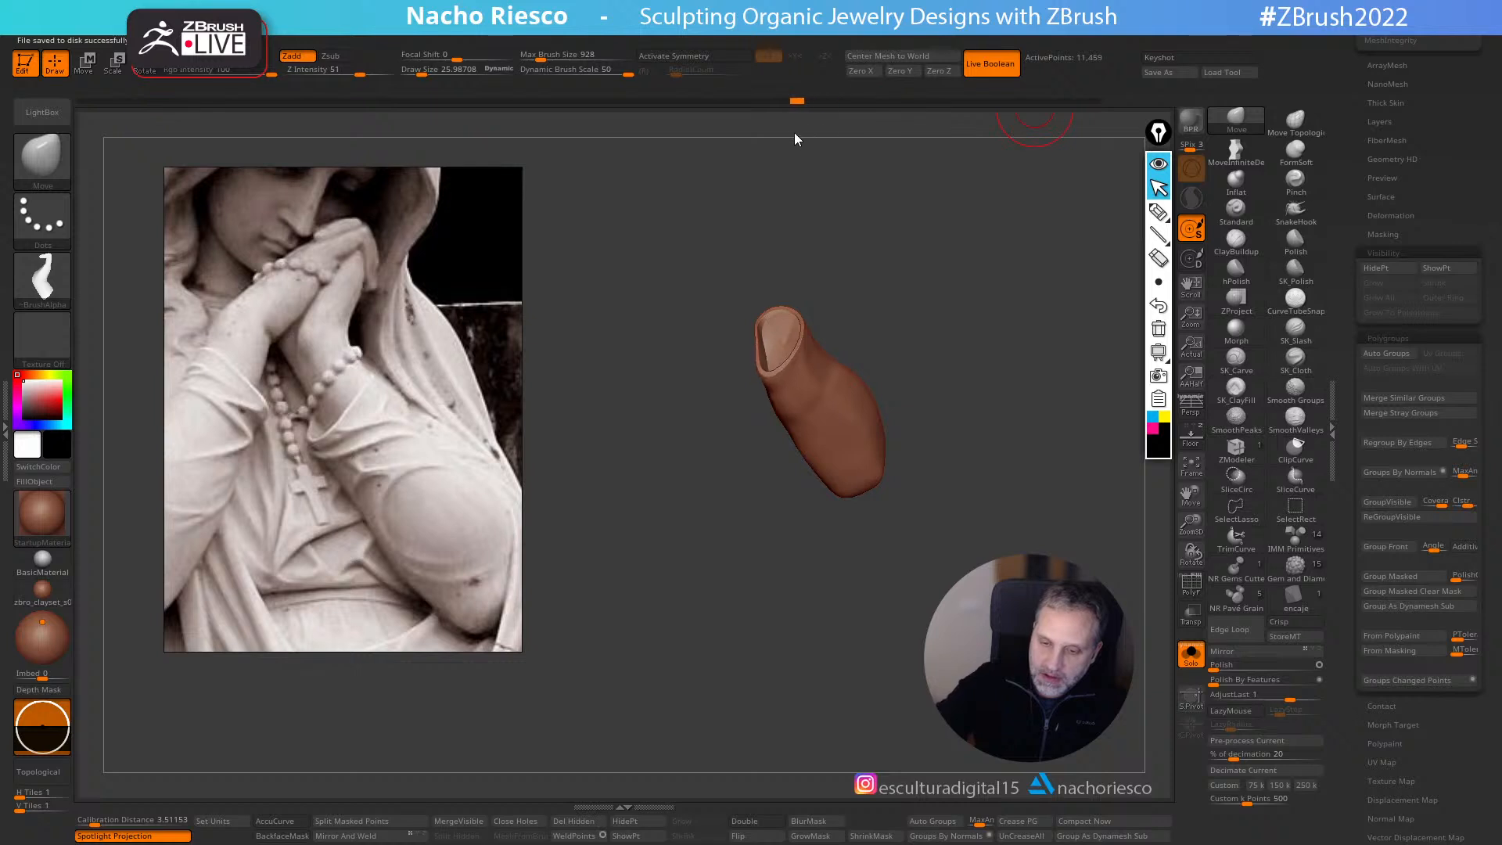
{"action": "mouse_move", "coordinate": [722, 139]}
{"action": "left_mouse_down"}
{"action": "mouse_move", "coordinate": [683, 144]}
{"action": "mouse_move", "coordinate": [811, 144]}
{"action": "left_mouse_up"}
{"action": "left_click_drag", "start_coordinate": [906, 152], "coordinate": [1016, 405]}
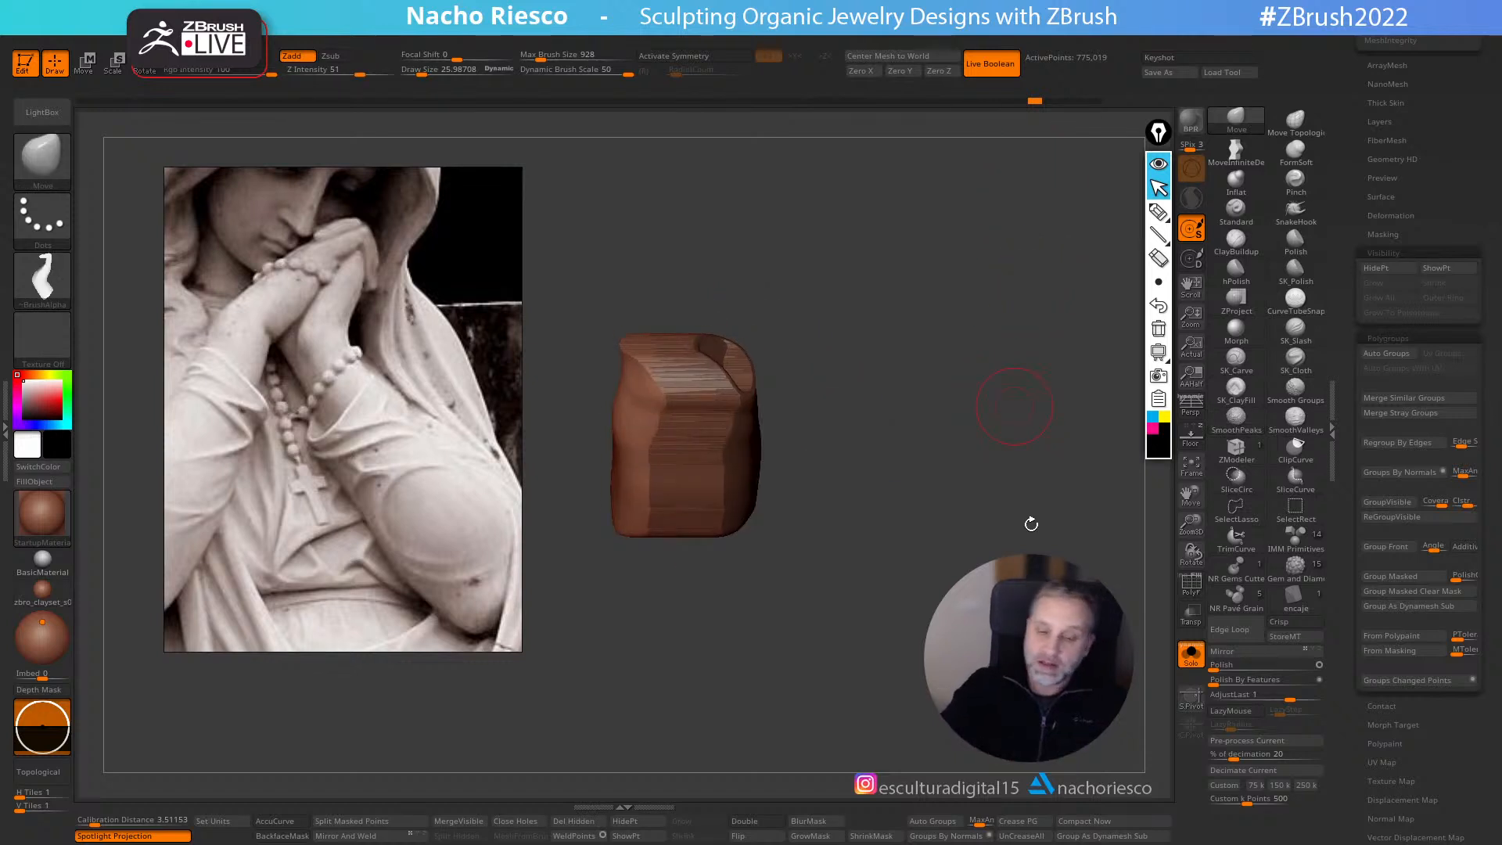
{"action": "left_click_drag", "start_coordinate": [1026, 519], "coordinate": [925, 627]}
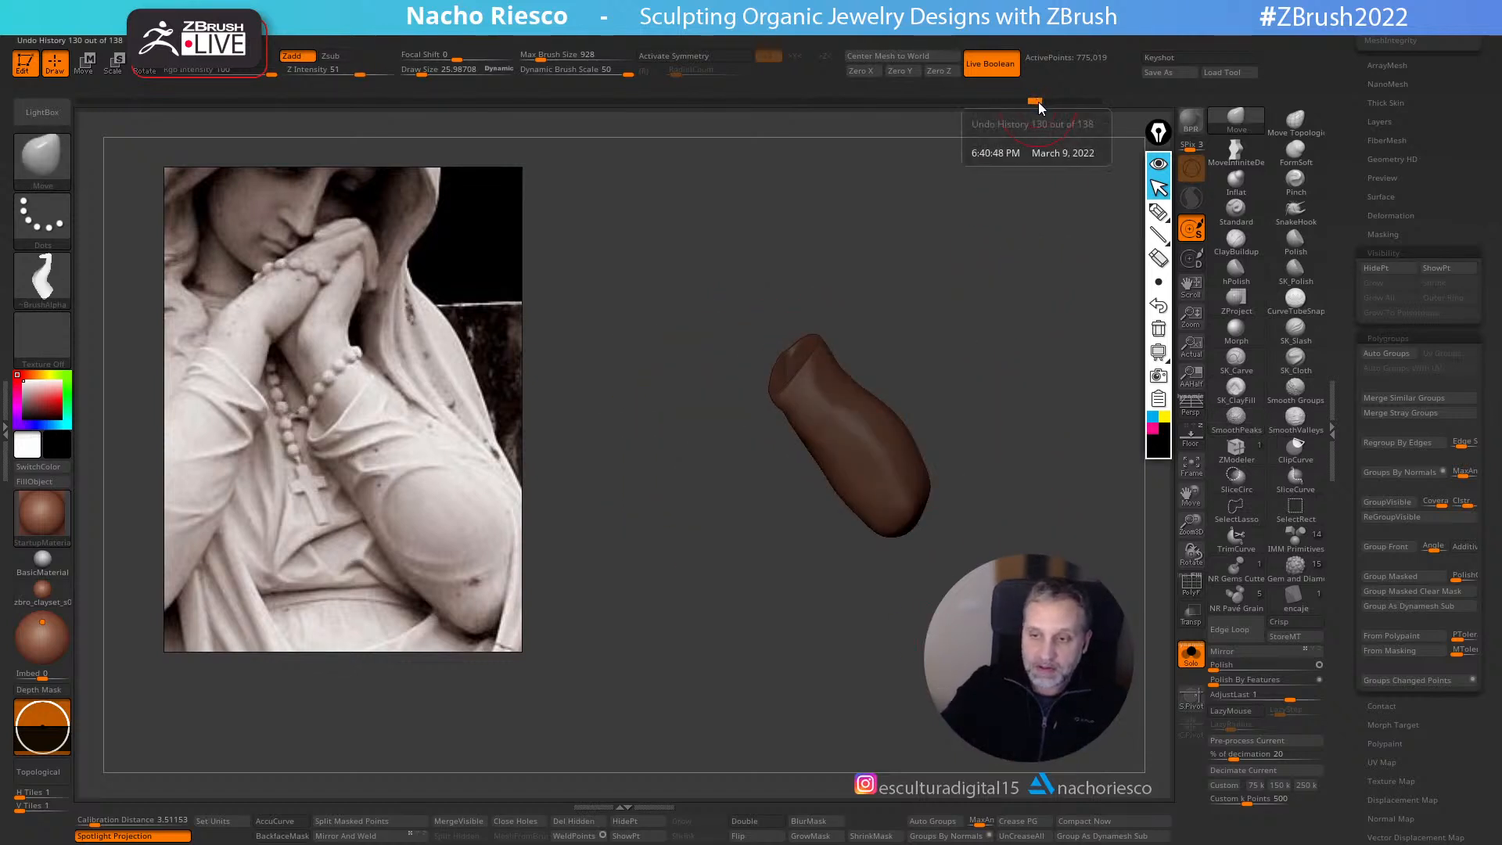
{"action": "left_click_drag", "start_coordinate": [1037, 101], "coordinate": [1095, 101]}
{"action": "mouse_move", "coordinate": [987, 300]}
{"action": "left_mouse_down"}
{"action": "mouse_move", "coordinate": [1025, 626]}
{"action": "mouse_move", "coordinate": [1018, 607]}
{"action": "left_mouse_up"}
- Smooth the rim of the hollowed sleeve's cuff with the Smooth Peaks brush, and show all parts again
{"action": "left_click_drag", "start_coordinate": [814, 383], "coordinate": [786, 462], "text": "shift"}
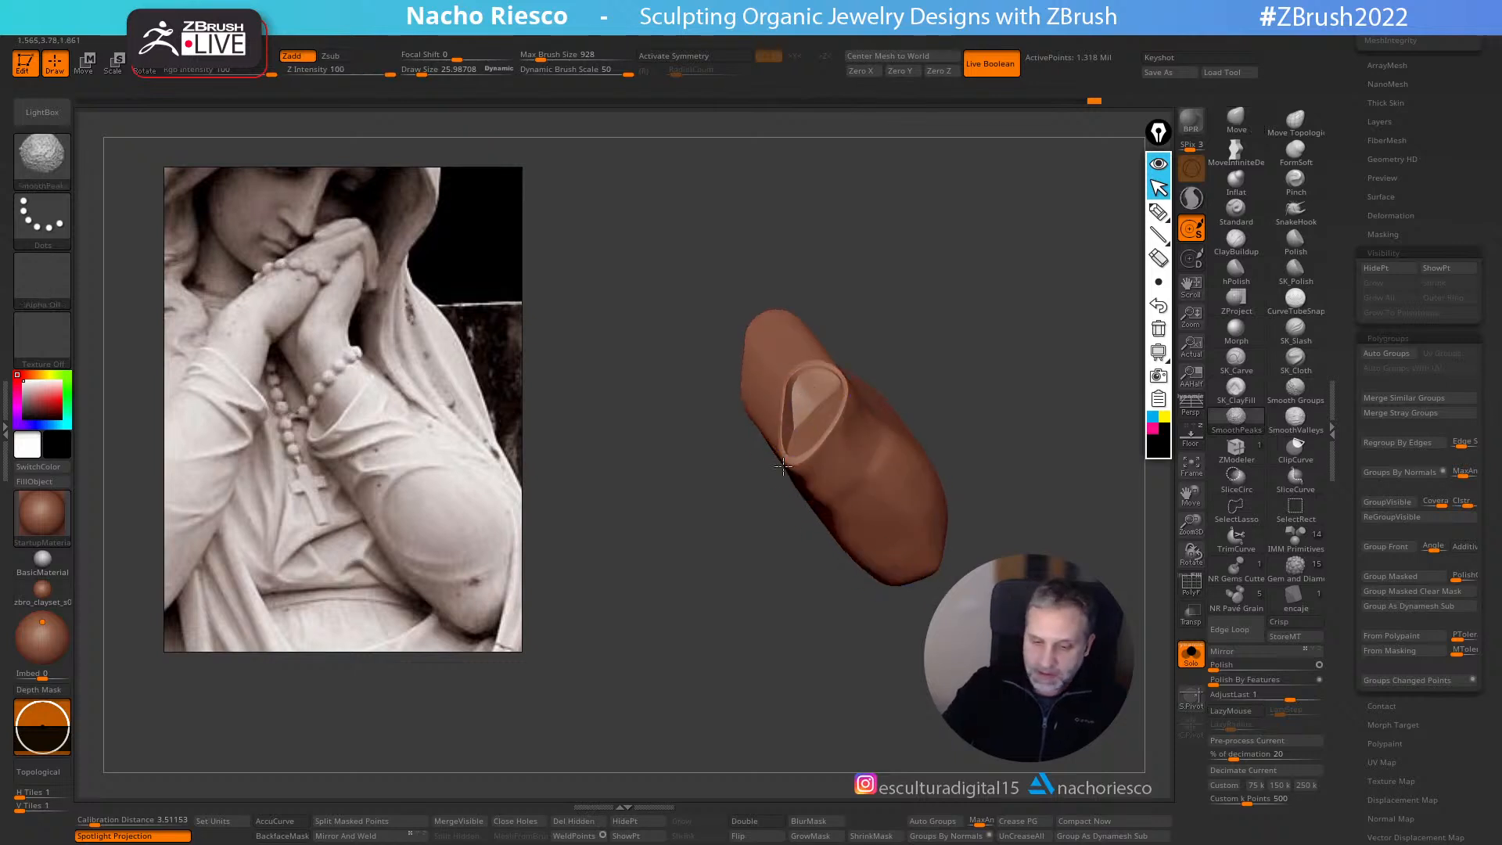
{"action": "left_click", "coordinate": [1188, 653]}
{"action": "left_click_drag", "start_coordinate": [1090, 509], "coordinate": [1058, 511], "text": "shift"}
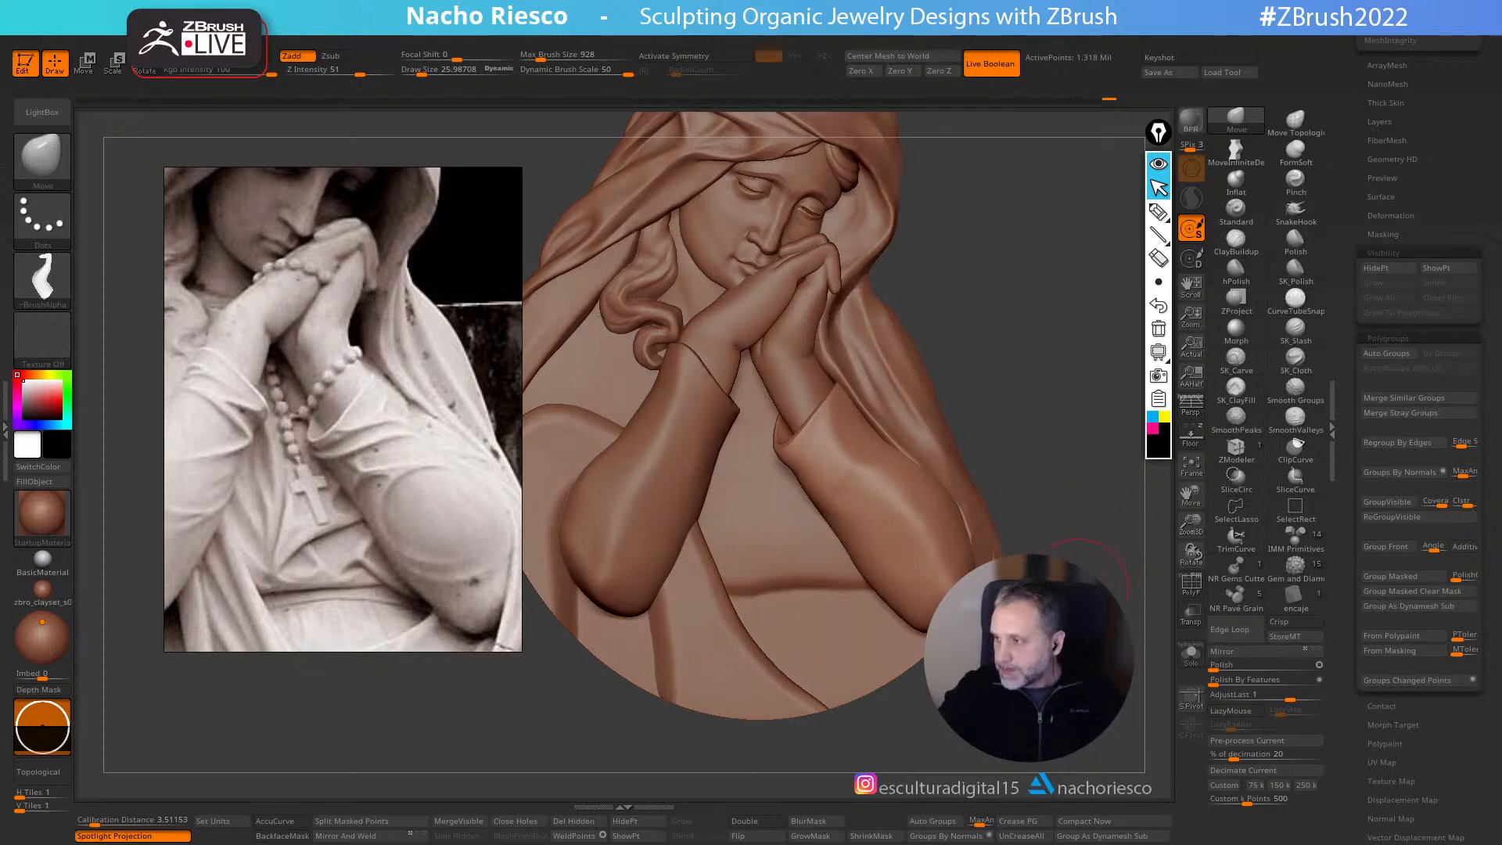
- Isolate the hollowed sleeve and examine the vertical side walls of its cuff up close
{"action": "mouse_move", "coordinate": [1080, 595]}
{"action": "left_mouse_down"}
{"action": "mouse_move", "coordinate": [1086, 463]}
{"action": "mouse_move", "coordinate": [1132, 513]}
{"action": "mouse_move", "coordinate": [1117, 407]}
{"action": "mouse_move", "coordinate": [1118, 564]}
{"action": "mouse_move", "coordinate": [1115, 485]}
{"action": "left_mouse_up"}
{"action": "left_click", "coordinate": [1190, 658]}
{"action": "left_click", "coordinate": [1190, 659]}
{"action": "left_click", "coordinate": [1187, 654]}
{"action": "left_click_drag", "start_coordinate": [1156, 650], "coordinate": [998, 595]}
{"action": "left_click_drag", "start_coordinate": [985, 311], "coordinate": [835, 228]}
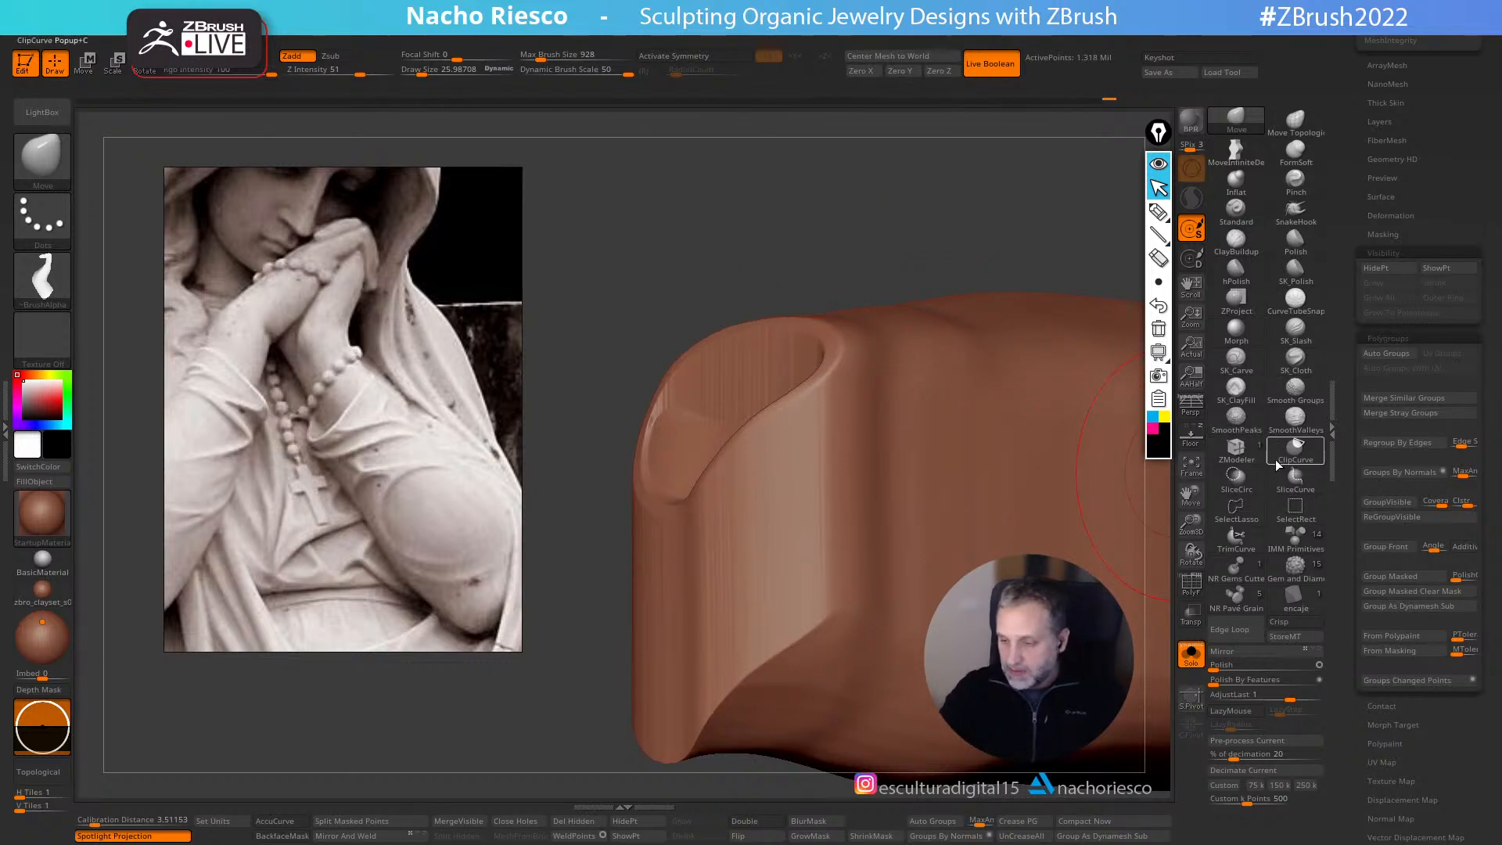
- Sketch a stepped relief profile above the sleeve in black ink, marking its 90° step and the wall's draft angle
{"action": "left_click", "coordinate": [1158, 212]}
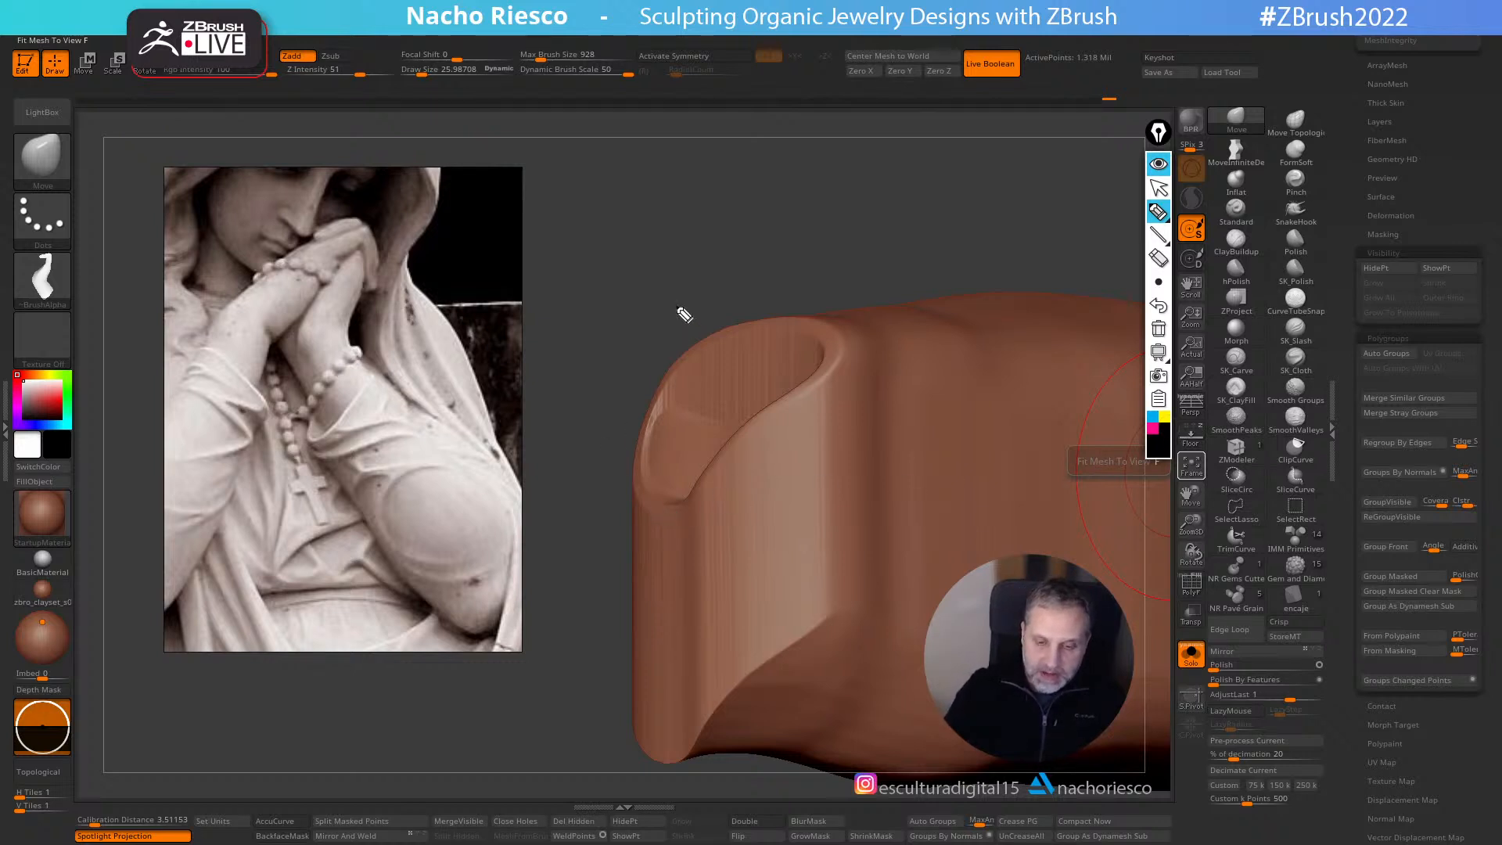
{"action": "mouse_move", "coordinate": [592, 234]}
{"action": "left_mouse_down"}
{"action": "mouse_move", "coordinate": [687, 231]}
{"action": "mouse_move", "coordinate": [698, 206]}
{"action": "mouse_move", "coordinate": [800, 175]}
{"action": "mouse_move", "coordinate": [989, 227]}
{"action": "mouse_move", "coordinate": [1034, 223]}
{"action": "mouse_move", "coordinate": [1073, 193]}
{"action": "mouse_move", "coordinate": [1111, 224]}
{"action": "left_mouse_up"}
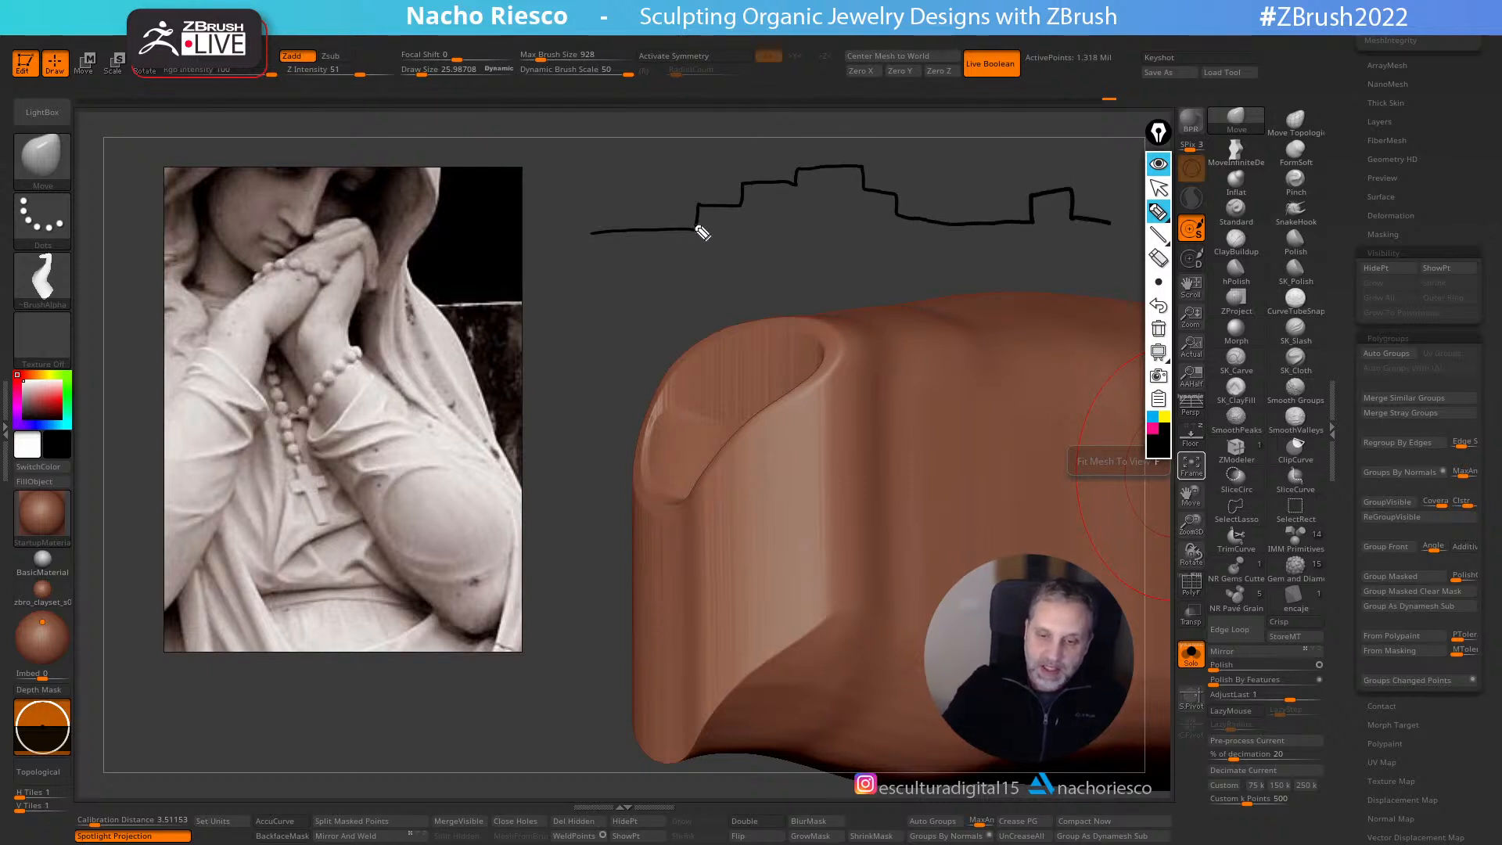
{"action": "left_click_drag", "start_coordinate": [647, 163], "coordinate": [692, 213]}
{"action": "mouse_move", "coordinate": [666, 137]}
{"action": "left_mouse_down"}
{"action": "mouse_move", "coordinate": [665, 154]}
{"action": "mouse_move", "coordinate": [694, 116]}
{"action": "left_mouse_up"}
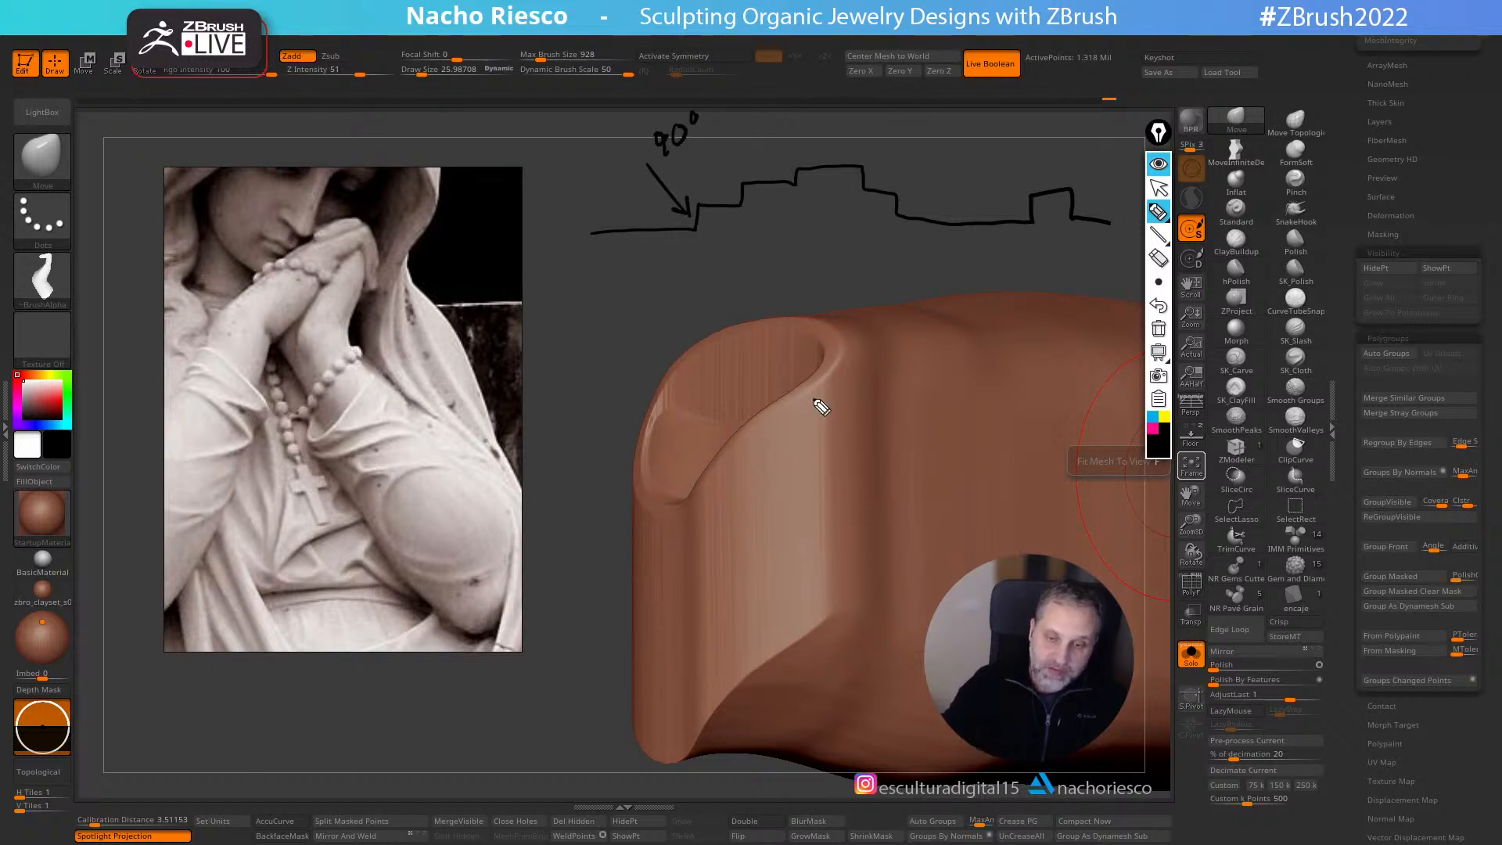
{"action": "mouse_move", "coordinate": [674, 275]}
{"action": "left_mouse_down"}
{"action": "mouse_move", "coordinate": [726, 279]}
{"action": "mouse_move", "coordinate": [726, 242]}
{"action": "mouse_move", "coordinate": [704, 276]}
{"action": "left_mouse_up"}
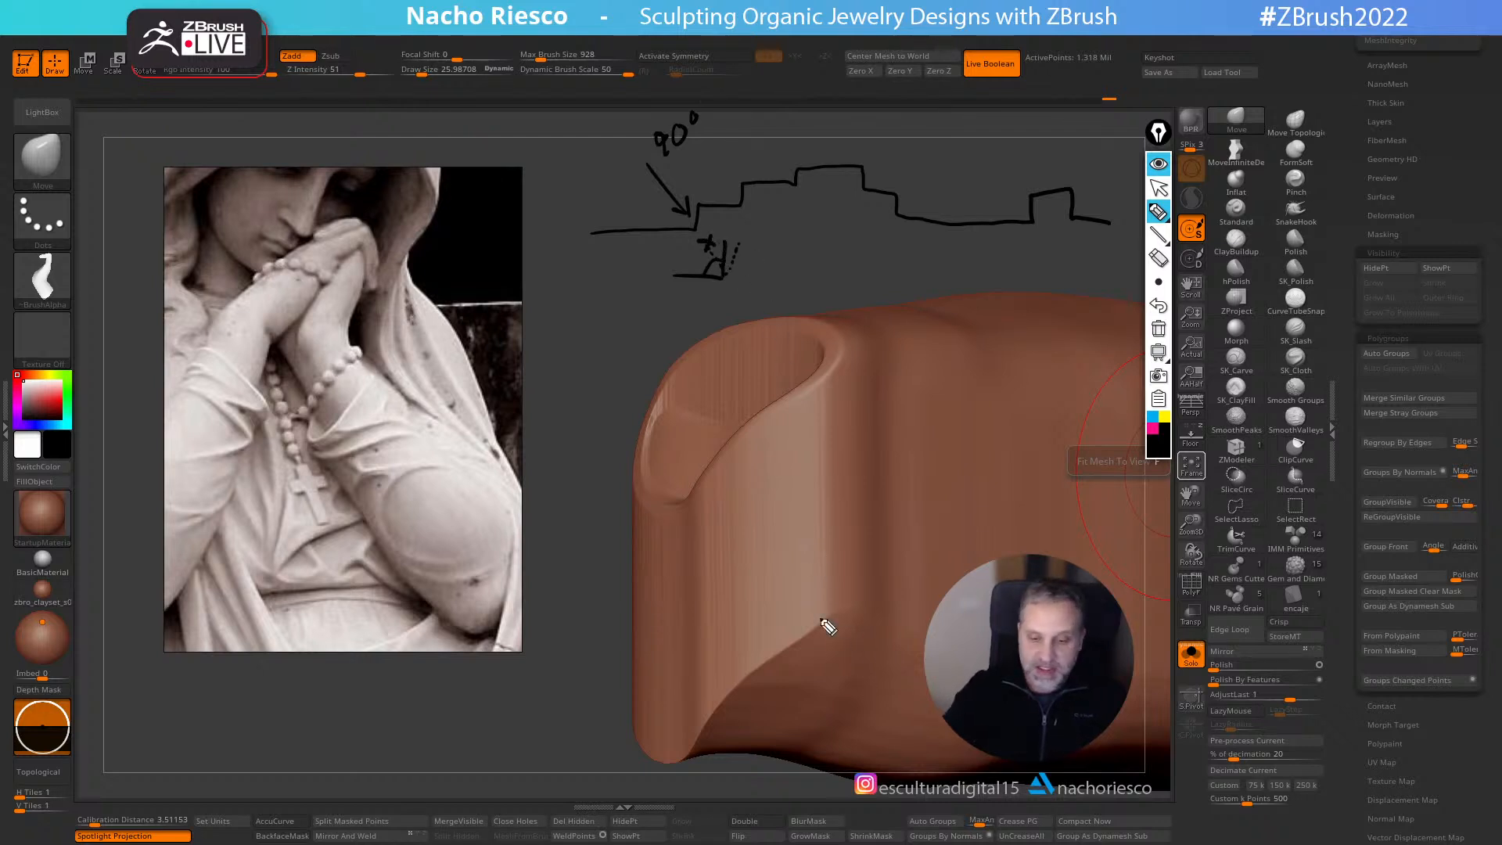
- Mark the 90° angle beside the cuff's vertical wall, and clear all screen annotations
{"action": "left_click_drag", "start_coordinate": [606, 496], "coordinate": [634, 493]}
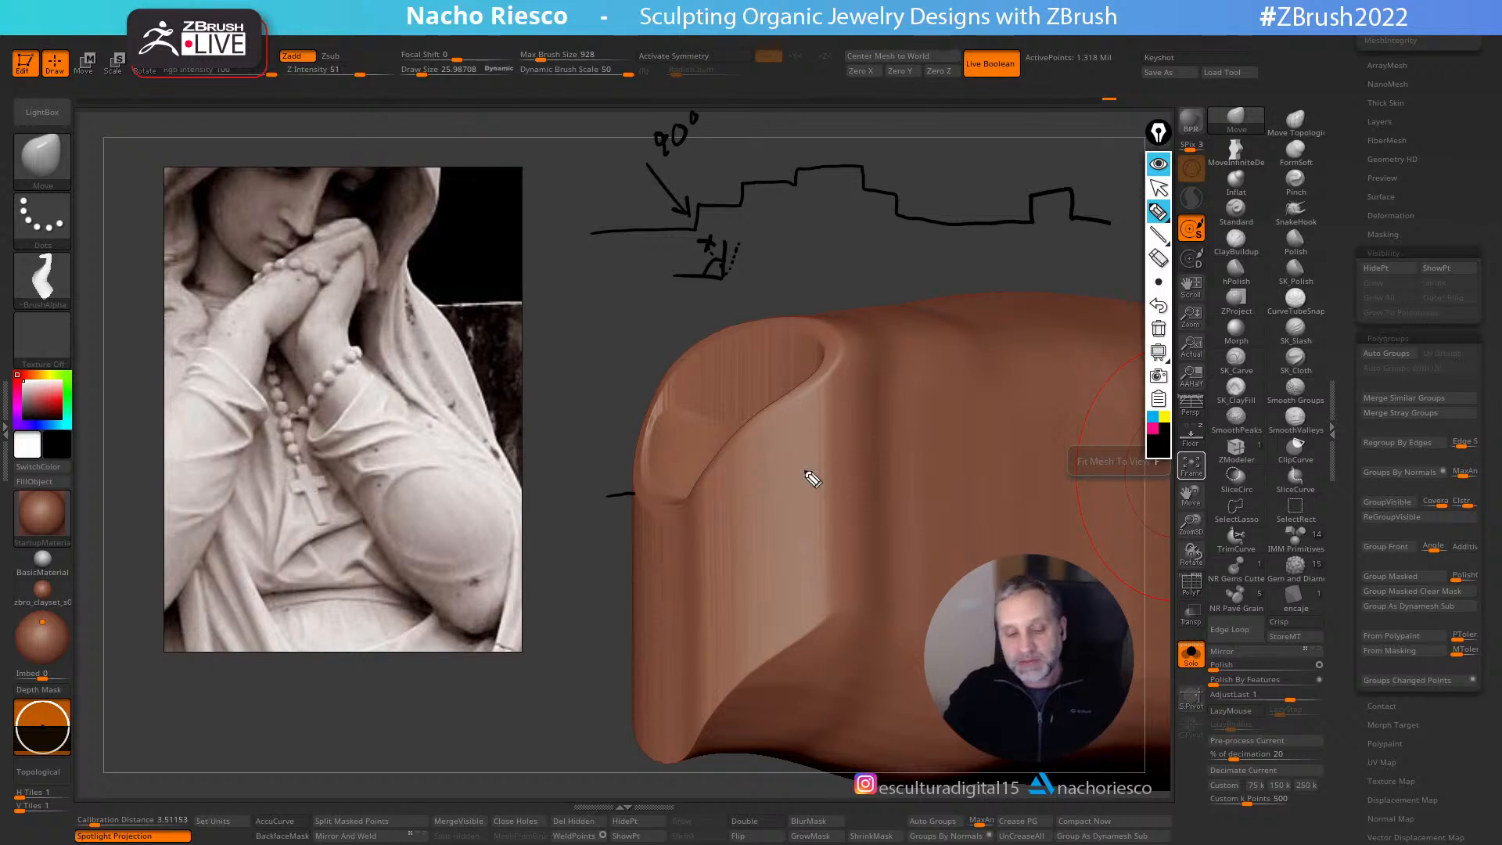
{"action": "mouse_move", "coordinate": [637, 493]}
{"action": "left_mouse_down"}
{"action": "mouse_move", "coordinate": [637, 371]}
{"action": "mouse_move", "coordinate": [619, 493]}
{"action": "mouse_move", "coordinate": [618, 449]}
{"action": "left_mouse_up"}
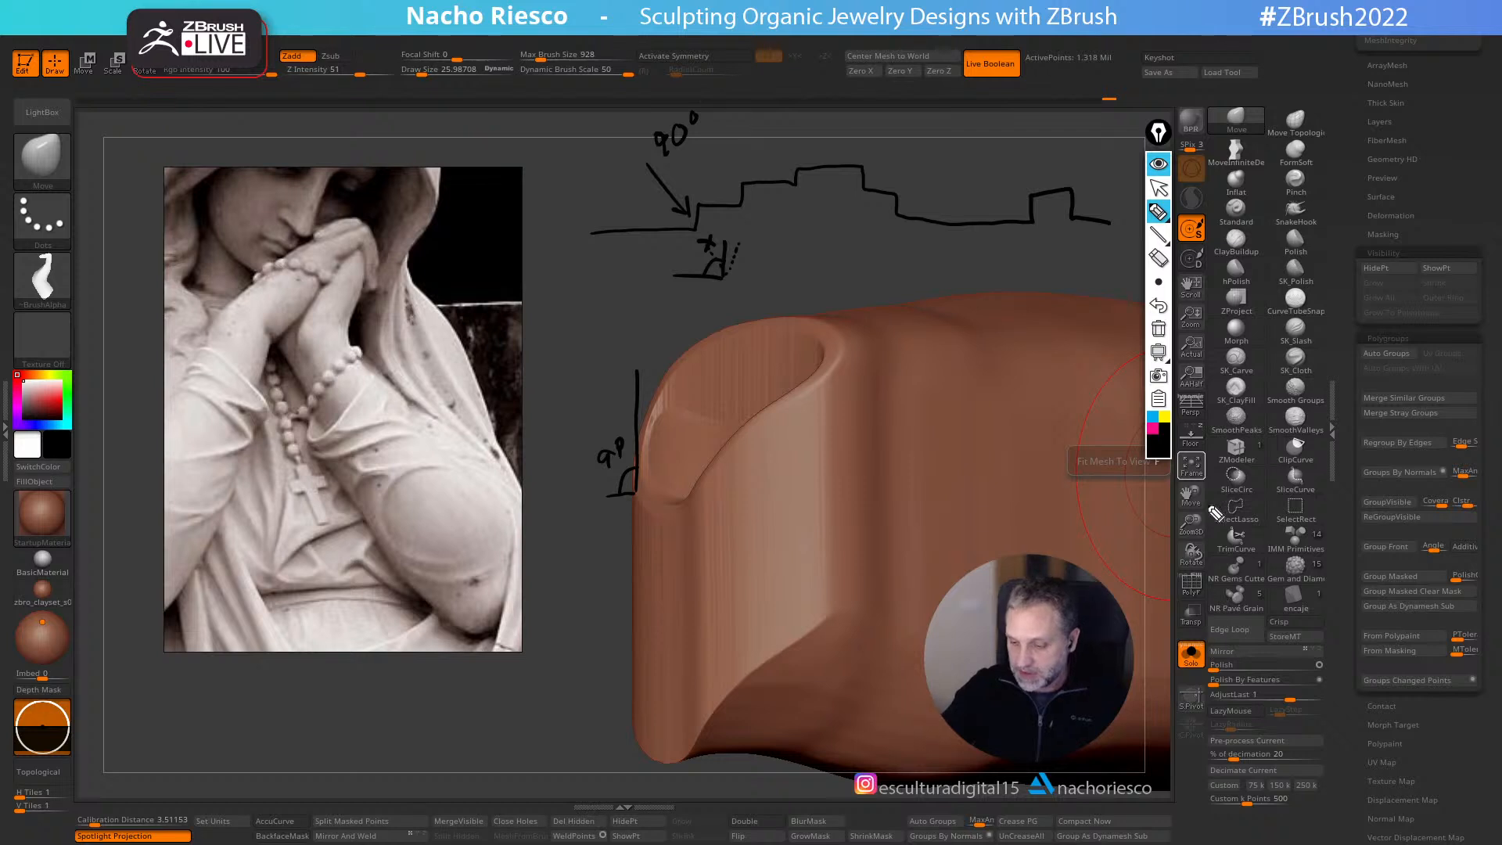
{"action": "left_click", "coordinate": [1159, 329]}
{"action": "left_click", "coordinate": [1159, 188]}
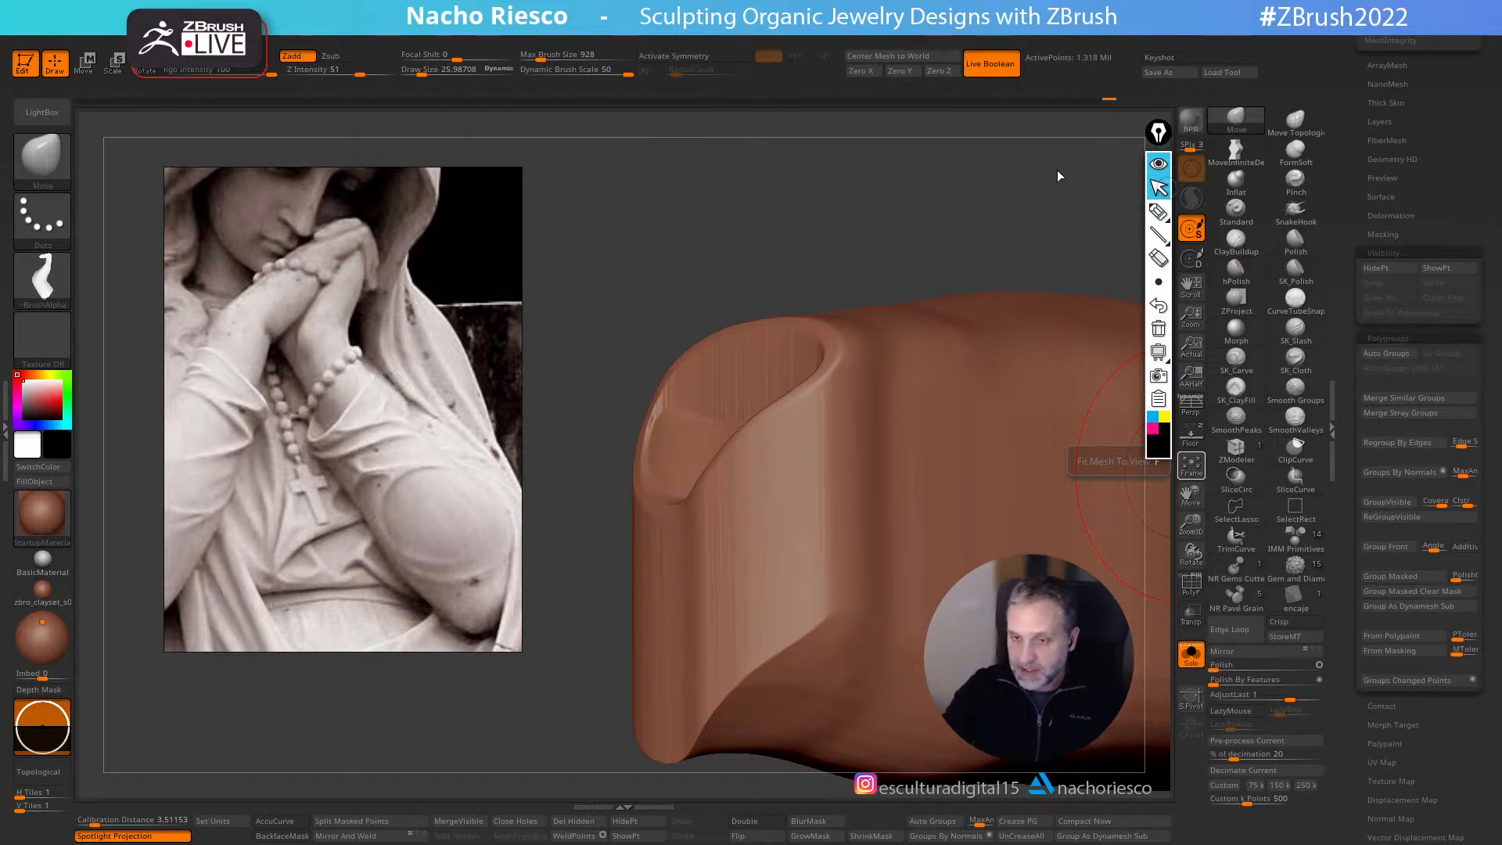
- Compare earlier and latest states of the hollowed sleeve cuff through its undo history
{"action": "mouse_move", "coordinate": [1095, 163]}
{"action": "left_mouse_down"}
{"action": "mouse_move", "coordinate": [1115, 107]}
{"action": "mouse_move", "coordinate": [1030, 105]}
{"action": "mouse_move", "coordinate": [1084, 105]}
{"action": "left_mouse_up"}
{"action": "left_click_drag", "start_coordinate": [978, 166], "coordinate": [1044, 177]}
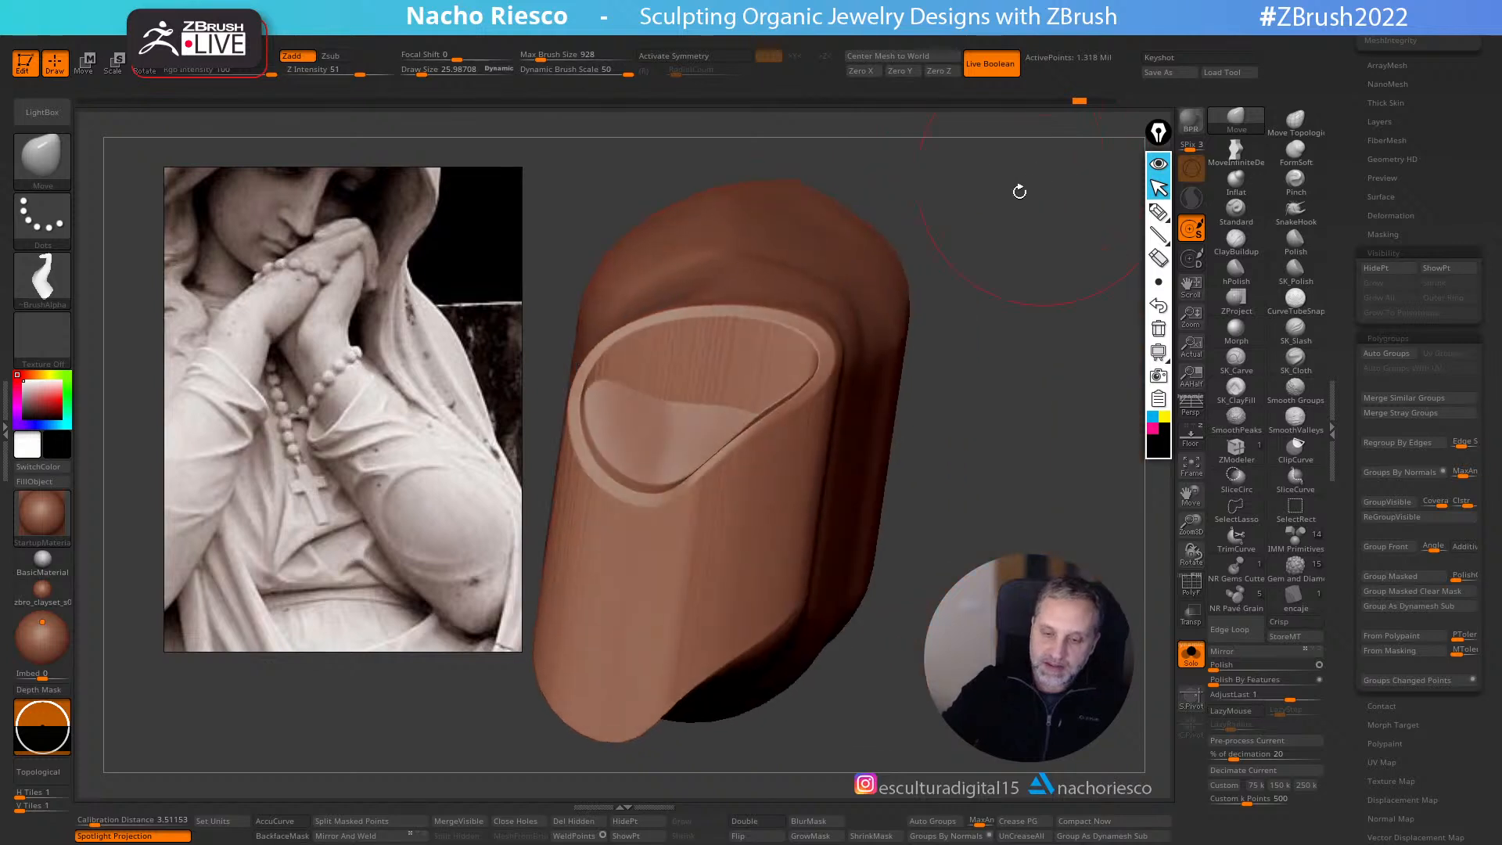
{"action": "mouse_move", "coordinate": [929, 329]}
{"action": "left_mouse_down"}
{"action": "mouse_move", "coordinate": [1009, 443]}
{"action": "mouse_move", "coordinate": [1047, 322]}
{"action": "left_mouse_up"}
{"action": "left_click_drag", "start_coordinate": [1078, 104], "coordinate": [975, 103]}
{"action": "mouse_move", "coordinate": [947, 267]}
{"action": "left_mouse_down"}
{"action": "mouse_move", "coordinate": [1000, 208]}
{"action": "mouse_move", "coordinate": [944, 224]}
{"action": "mouse_move", "coordinate": [954, 208]}
{"action": "mouse_move", "coordinate": [1048, 219]}
{"action": "mouse_move", "coordinate": [996, 355]}
{"action": "mouse_move", "coordinate": [1021, 368]}
{"action": "mouse_move", "coordinate": [1037, 408]}
{"action": "mouse_move", "coordinate": [1006, 469]}
{"action": "mouse_move", "coordinate": [1020, 500]}
{"action": "mouse_move", "coordinate": [963, 305]}
{"action": "mouse_move", "coordinate": [987, 559]}
{"action": "mouse_move", "coordinate": [966, 503]}
{"action": "left_mouse_up"}
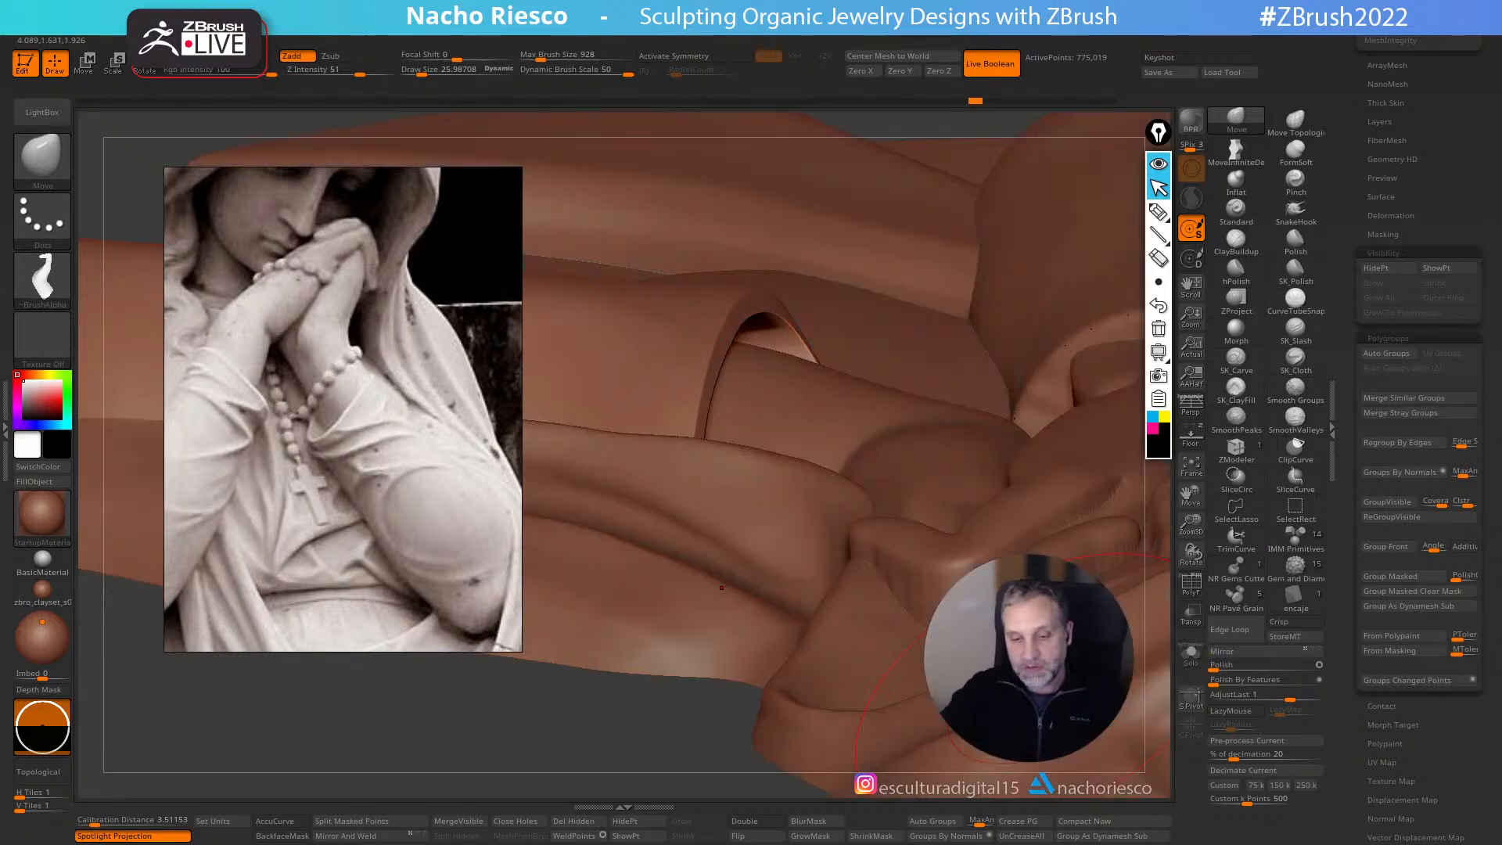
{"action": "right_click_drag", "start_coordinate": [721, 587], "coordinate": [935, 323]}
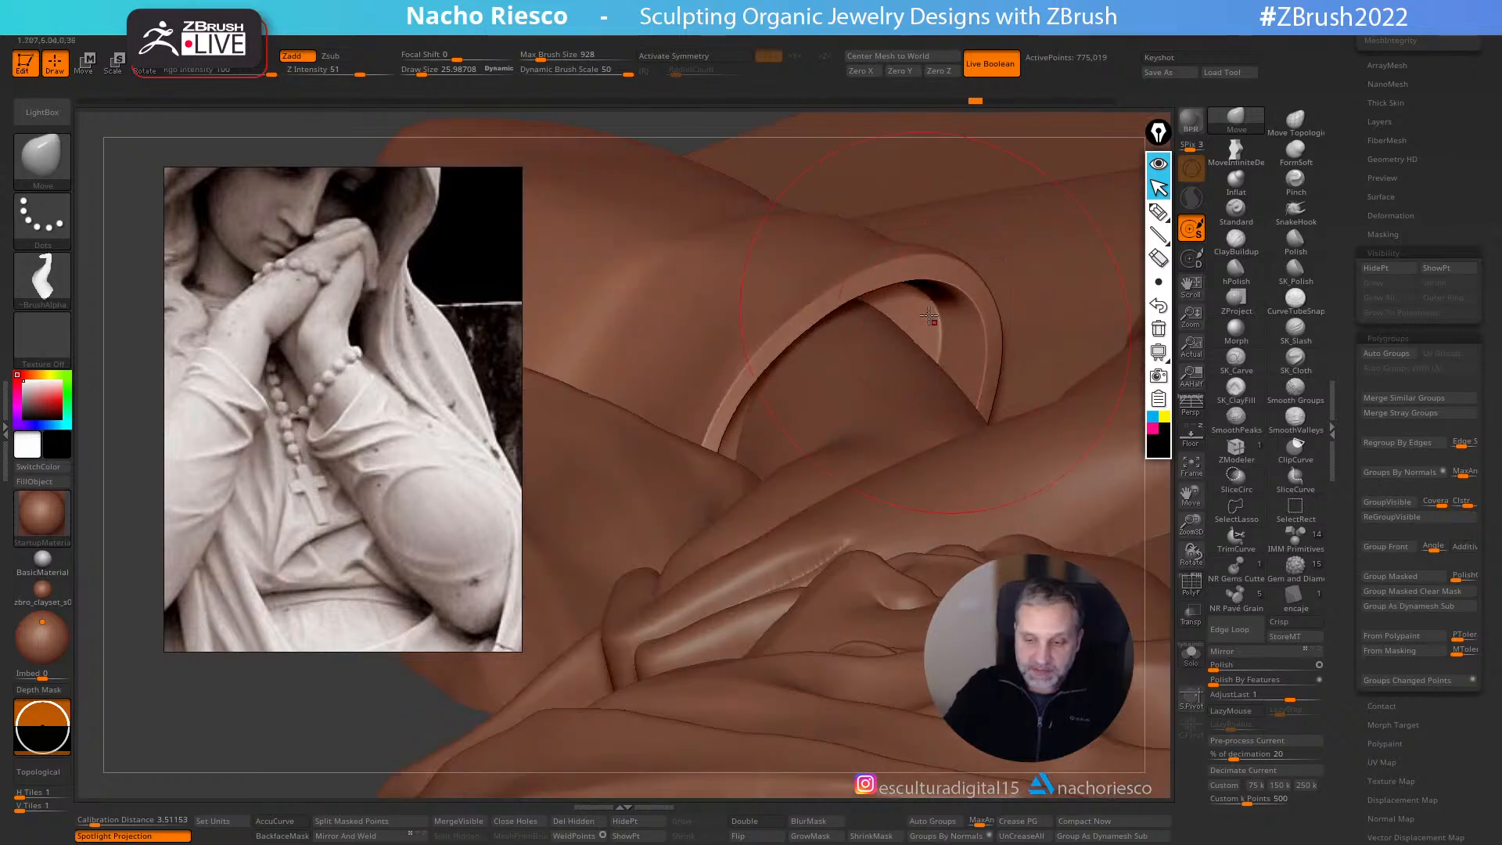
{"action": "left_click", "coordinate": [1065, 101]}
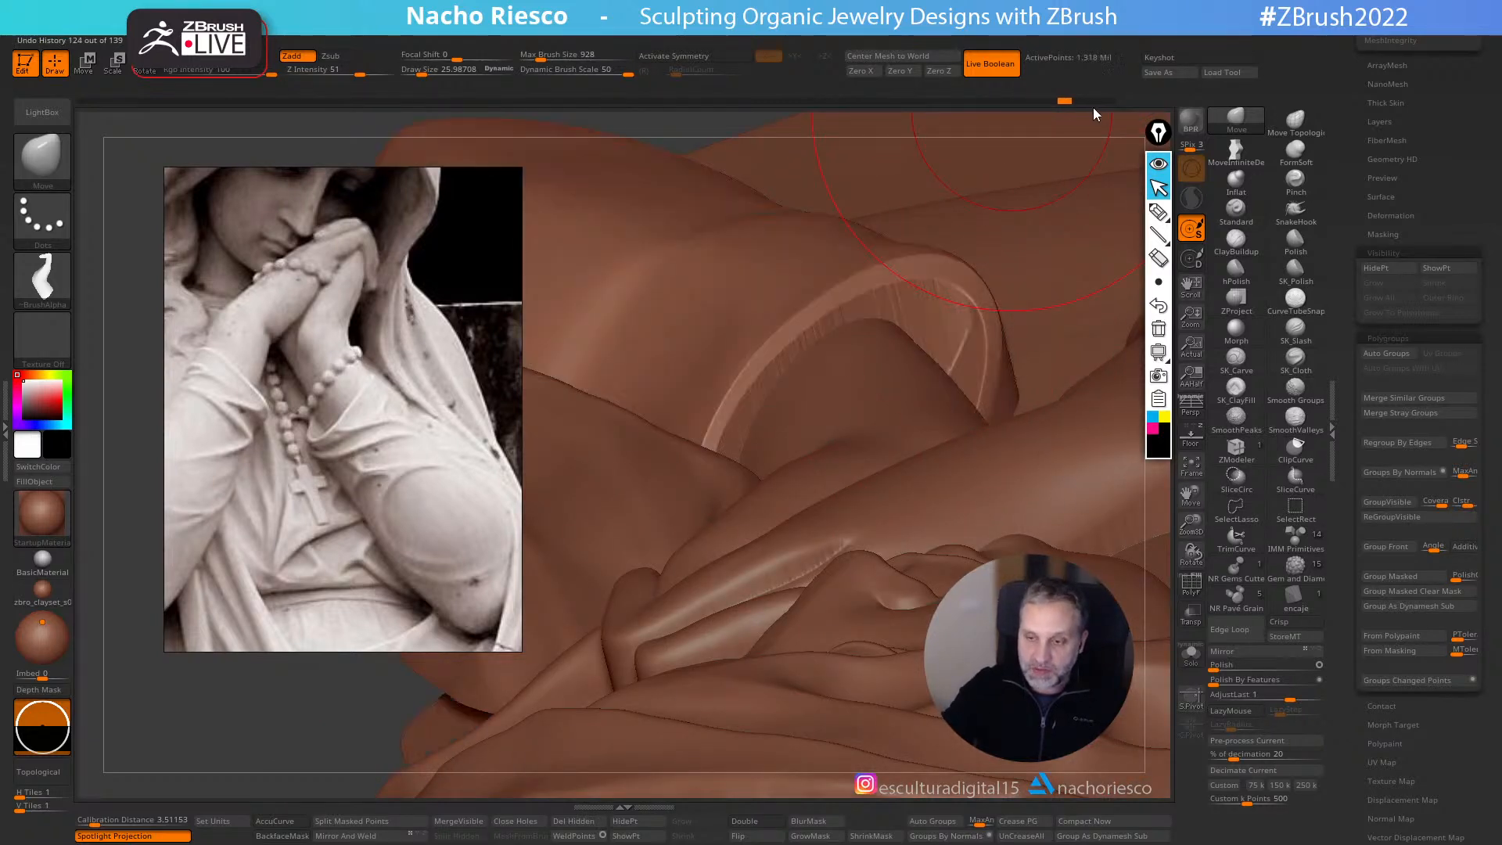
{"action": "left_click", "coordinate": [1110, 100]}
- Try to pull in the pointed tip of the sleeve's cuff with the Move brush
{"action": "mouse_move", "coordinate": [736, 462]}
{"action": "right_mouse_down"}
{"action": "mouse_move", "coordinate": [878, 627]}
{"action": "mouse_move", "coordinate": [883, 681]}
{"action": "mouse_move", "coordinate": [919, 657]}
{"action": "right_mouse_up"}
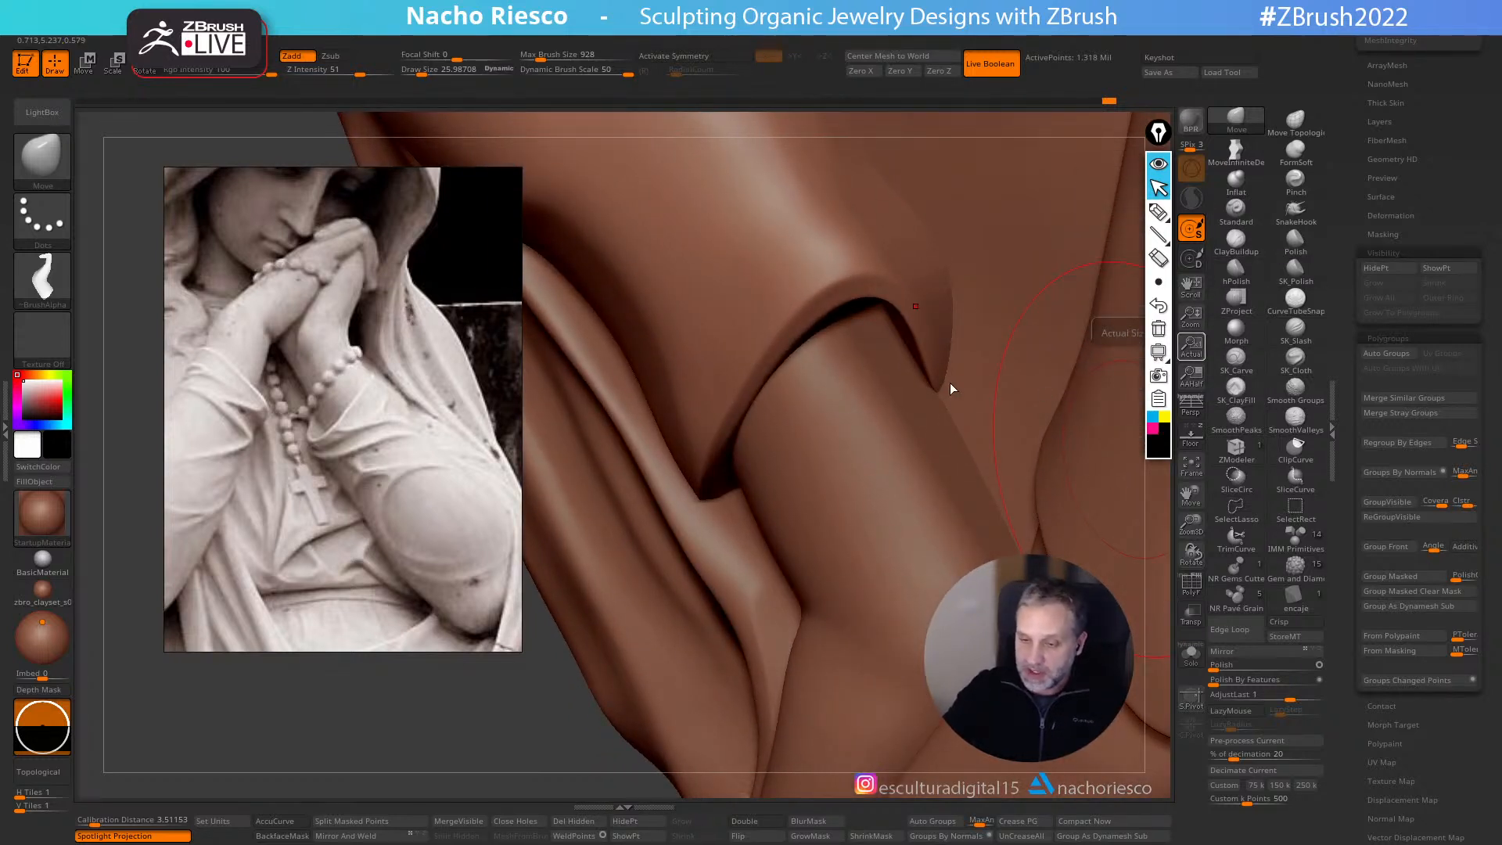
{"action": "mouse_move", "coordinate": [939, 393]}
{"action": "left_mouse_down"}
{"action": "mouse_move", "coordinate": [908, 339]}
{"action": "mouse_move", "coordinate": [917, 350]}
{"action": "left_mouse_up"}
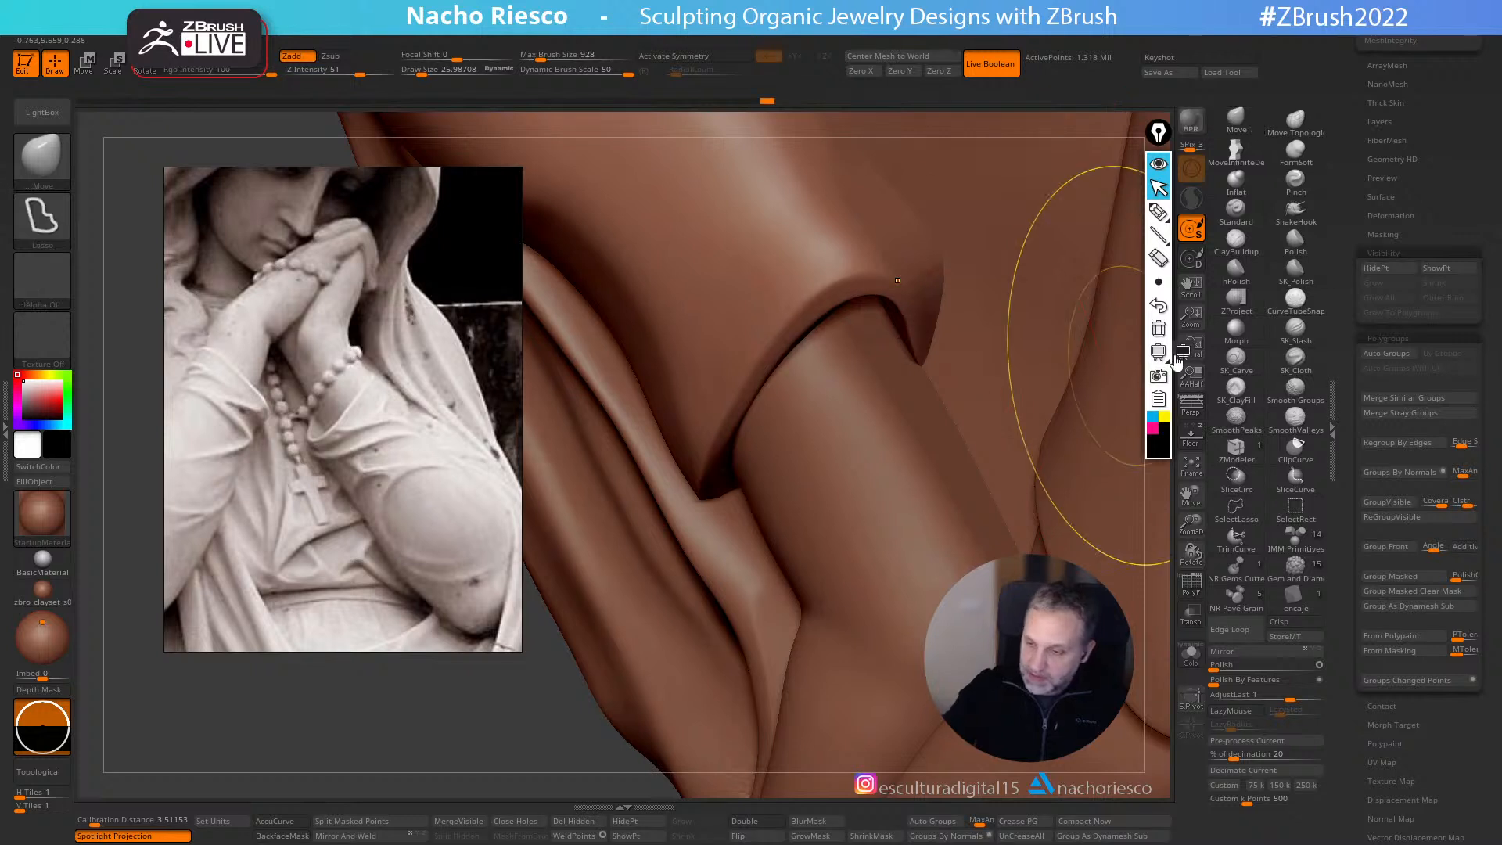
{"action": "key", "text": "ctrl+z"}
- Trace the cuff's stepped edge in black ink, mark its two corners as 90, and clear the annotations
{"action": "left_click", "coordinate": [1158, 212]}
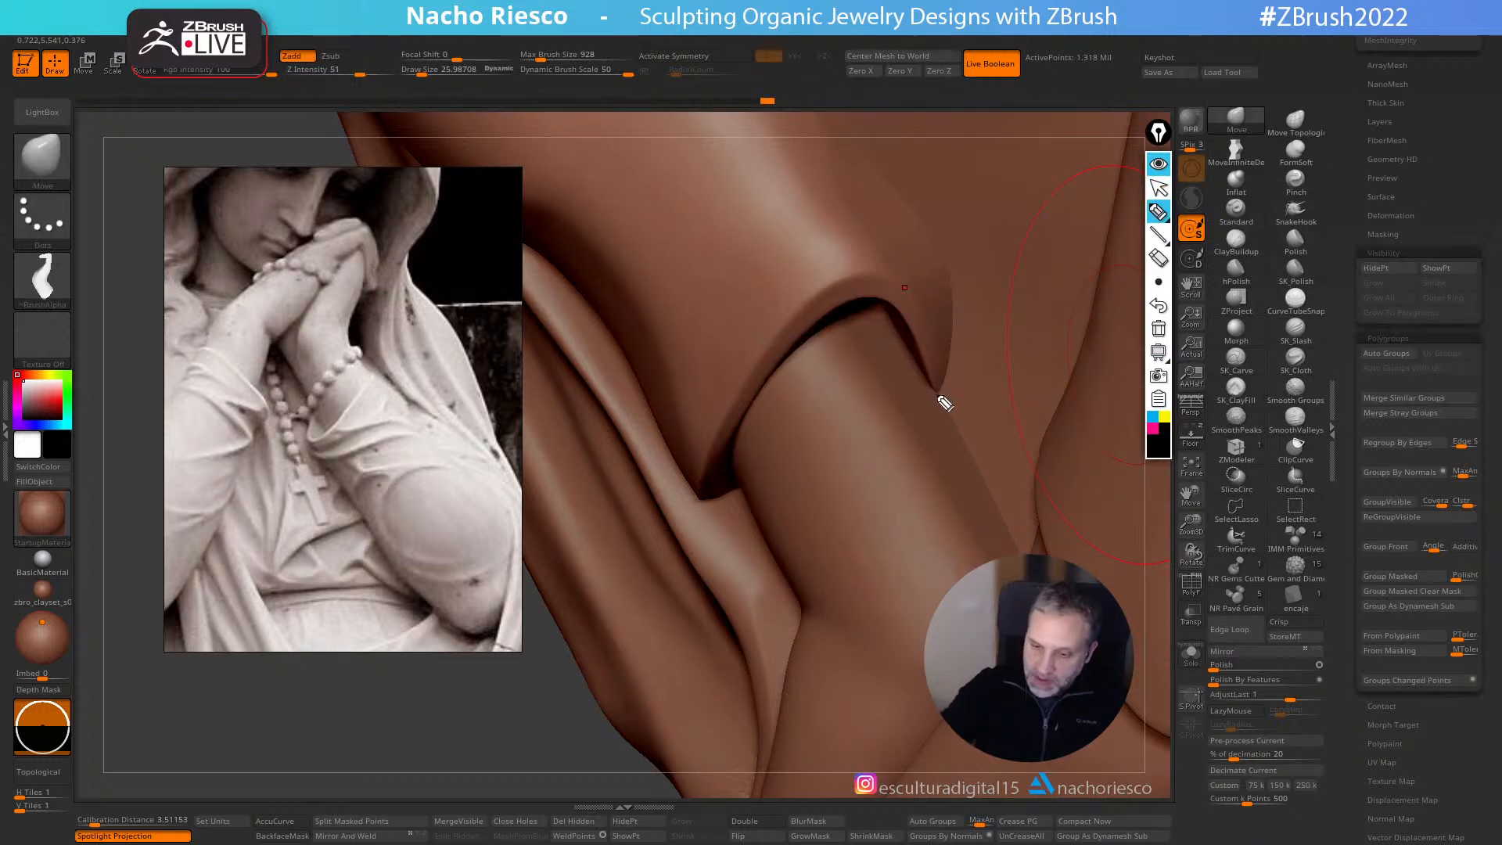
{"action": "mouse_move", "coordinate": [897, 317]}
{"action": "left_mouse_down"}
{"action": "mouse_move", "coordinate": [822, 339]}
{"action": "mouse_move", "coordinate": [772, 379]}
{"action": "mouse_move", "coordinate": [655, 225]}
{"action": "left_mouse_up"}
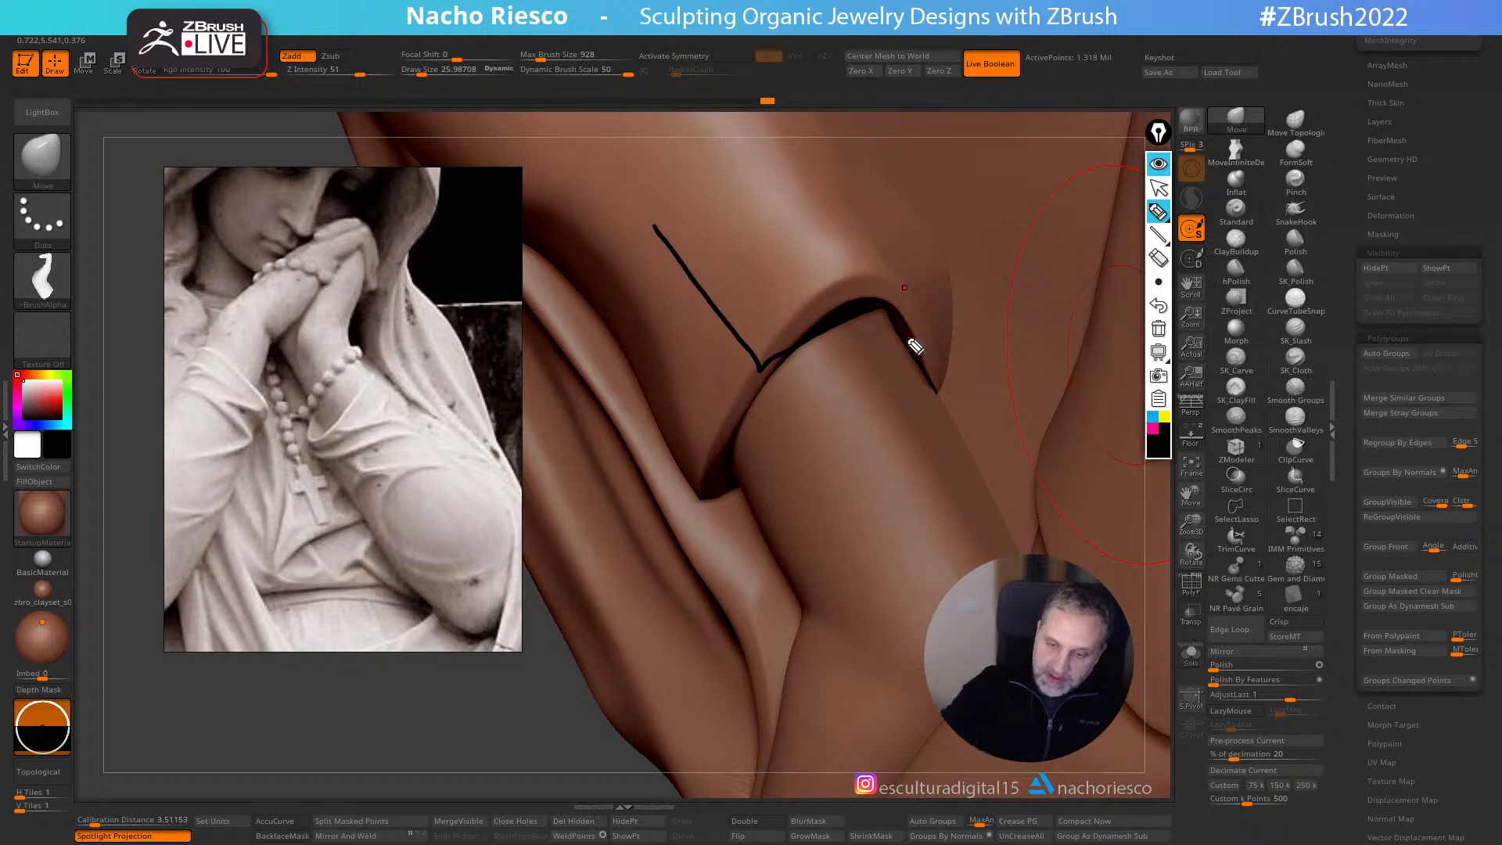
{"action": "left_click_drag", "start_coordinate": [872, 327], "coordinate": [878, 344]}
{"action": "mouse_move", "coordinate": [770, 324]}
{"action": "left_mouse_down"}
{"action": "mouse_move", "coordinate": [761, 347]}
{"action": "mouse_move", "coordinate": [776, 344]}
{"action": "left_mouse_up"}
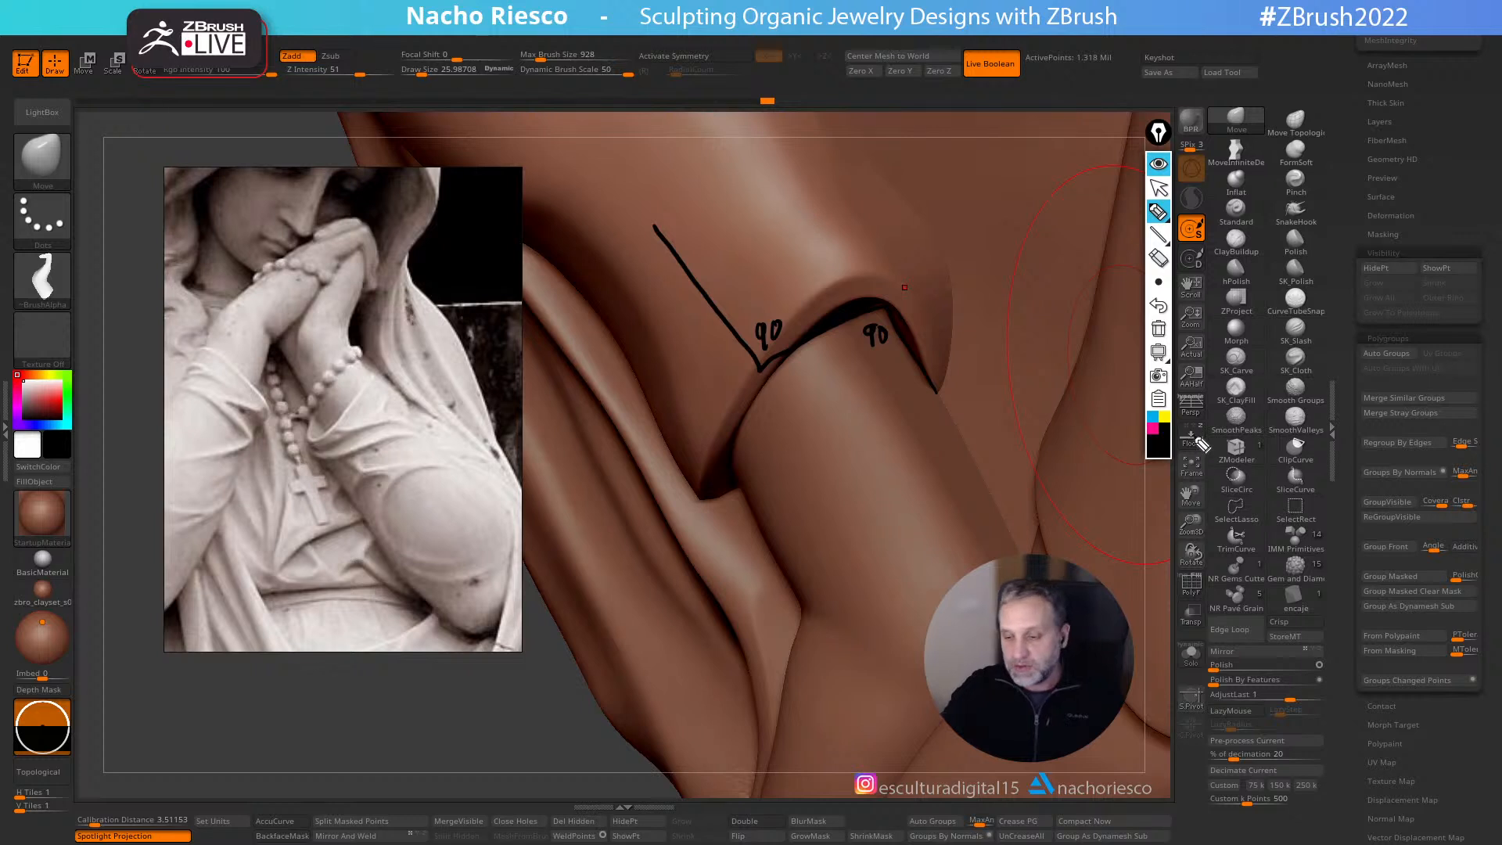
{"action": "left_click", "coordinate": [1159, 329]}
{"action": "mouse_move", "coordinate": [1165, 232]}
{"action": "left_click", "coordinate": [1159, 187]}
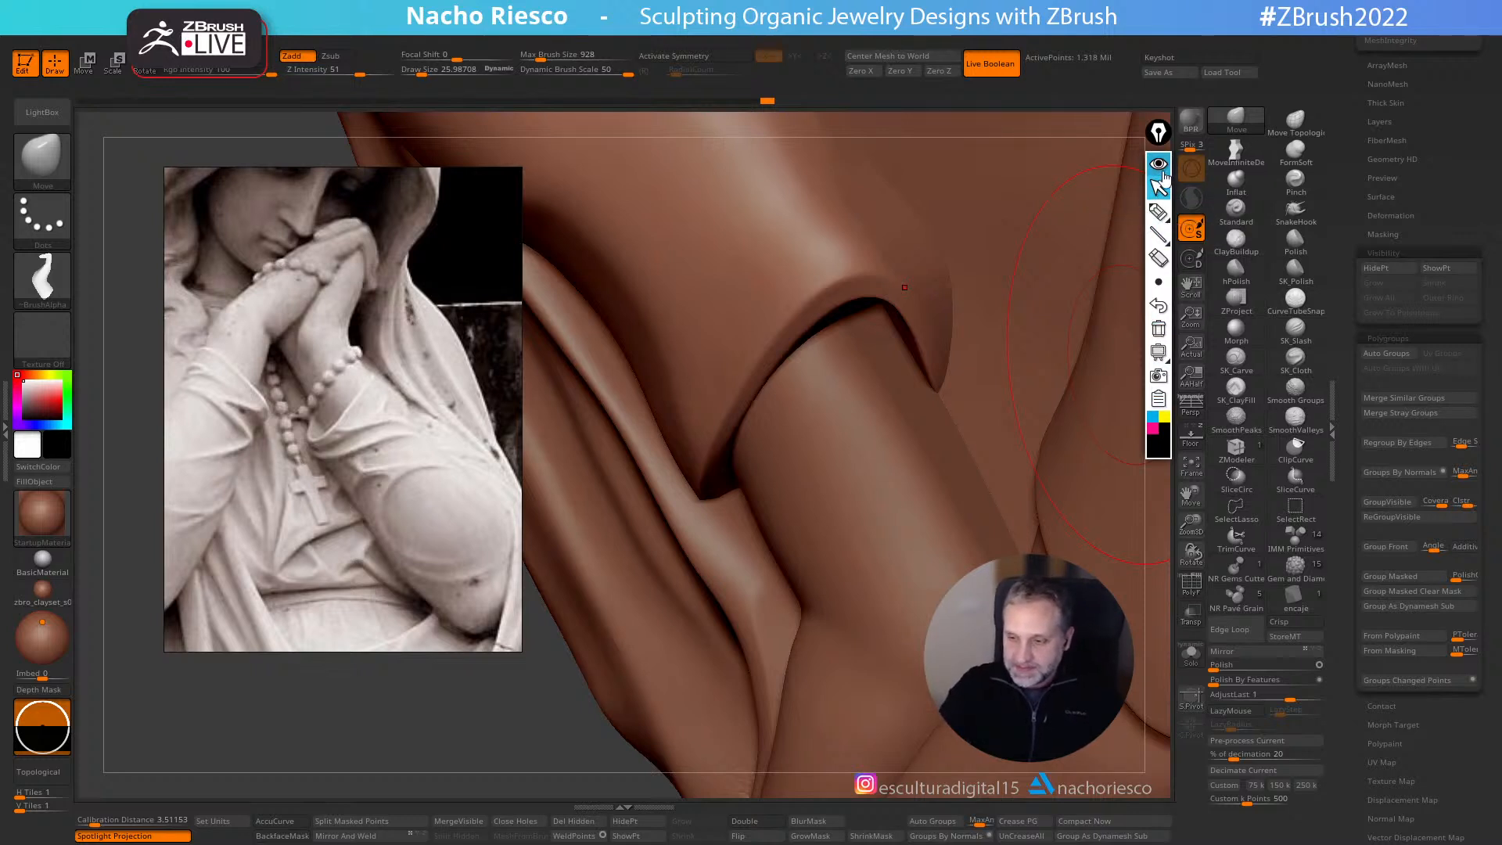
{"action": "left_click", "coordinate": [1163, 192]}
- Refine the edge of the sleeve's cuff with the Move brush at a draw size of about 24
{"action": "left_click_drag", "start_coordinate": [1157, 478], "coordinate": [1104, 191], "text": "alt"}
{"action": "left_click_drag", "start_coordinate": [1105, 562], "coordinate": [1100, 634]}
{"action": "mouse_move", "coordinate": [866, 416]}
{"action": "right_mouse_down", "text": "ctrl"}
{"action": "mouse_move", "coordinate": [875, 493]}
{"action": "mouse_move", "coordinate": [843, 464]}
{"action": "mouse_move", "coordinate": [855, 395]}
{"action": "right_mouse_up", "text": "ctrl"}
{"action": "key", "text": "b"}
{"action": "key", "text": "m"}
{"action": "key", "text": "v"}
{"action": "key", "text": "s"}
{"action": "mouse_move", "coordinate": [856, 402]}
{"action": "left_mouse_down"}
{"action": "mouse_move", "coordinate": [841, 419]}
{"action": "mouse_move", "coordinate": [849, 396]}
{"action": "left_mouse_up"}
{"action": "mouse_move", "coordinate": [874, 377]}
{"action": "right_mouse_down"}
{"action": "mouse_move", "coordinate": [841, 365]}
{"action": "mouse_move", "coordinate": [861, 403]}
{"action": "mouse_move", "coordinate": [956, 198]}
{"action": "mouse_move", "coordinate": [1047, 336]}
{"action": "mouse_move", "coordinate": [1101, 495]}
{"action": "mouse_move", "coordinate": [1147, 527]}
{"action": "mouse_move", "coordinate": [1126, 586]}
{"action": "mouse_move", "coordinate": [1198, 636]}
{"action": "right_mouse_up"}
- Isolate the sleeve in side view and compare its depth with the rest of the relief
{"action": "left_click", "coordinate": [1192, 651]}
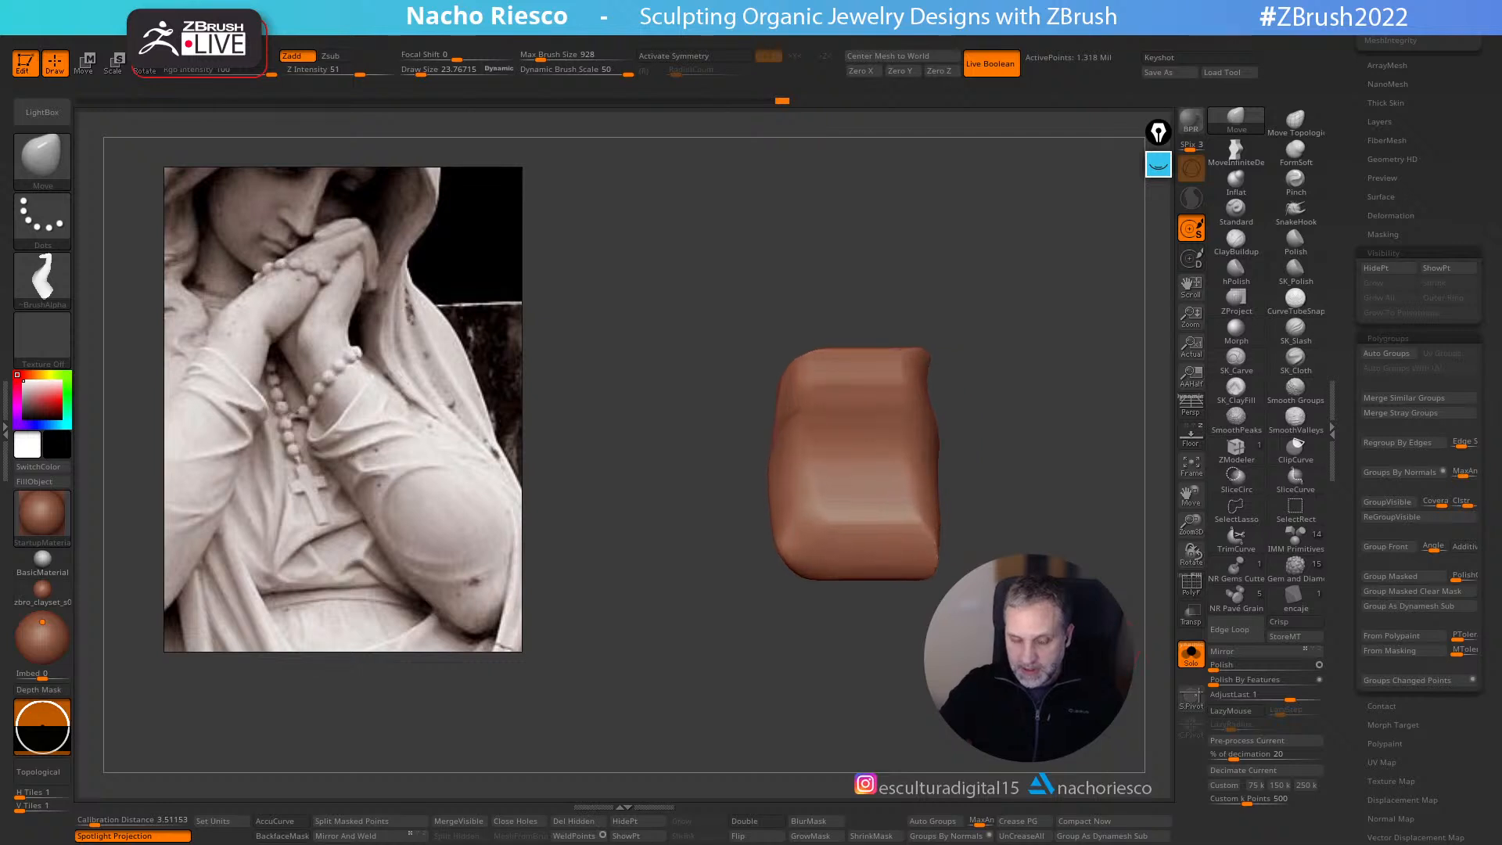
{"action": "key", "text": "w"}
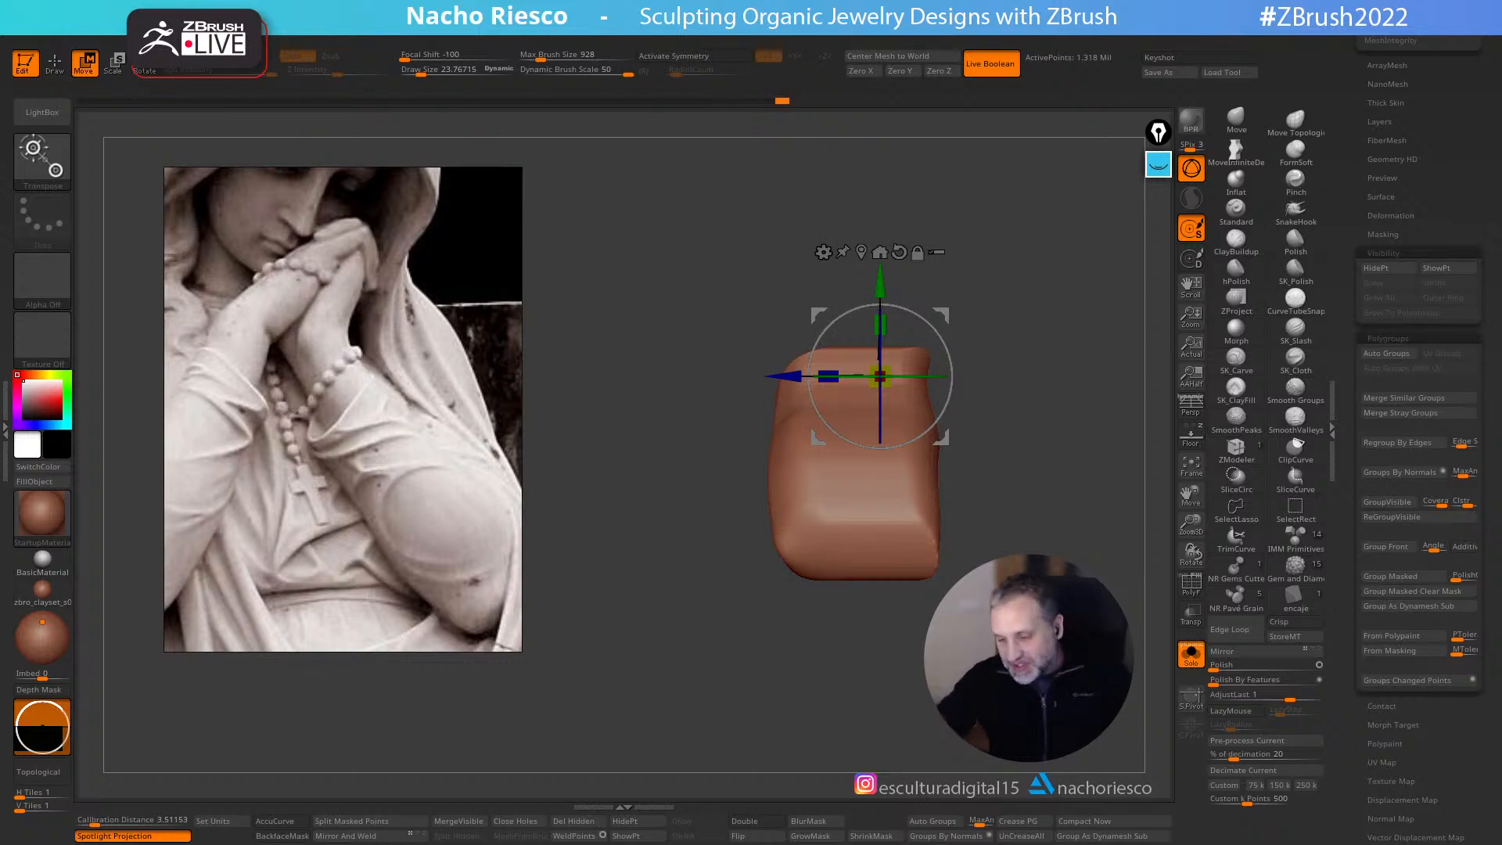
{"action": "left_click", "coordinate": [1191, 655]}
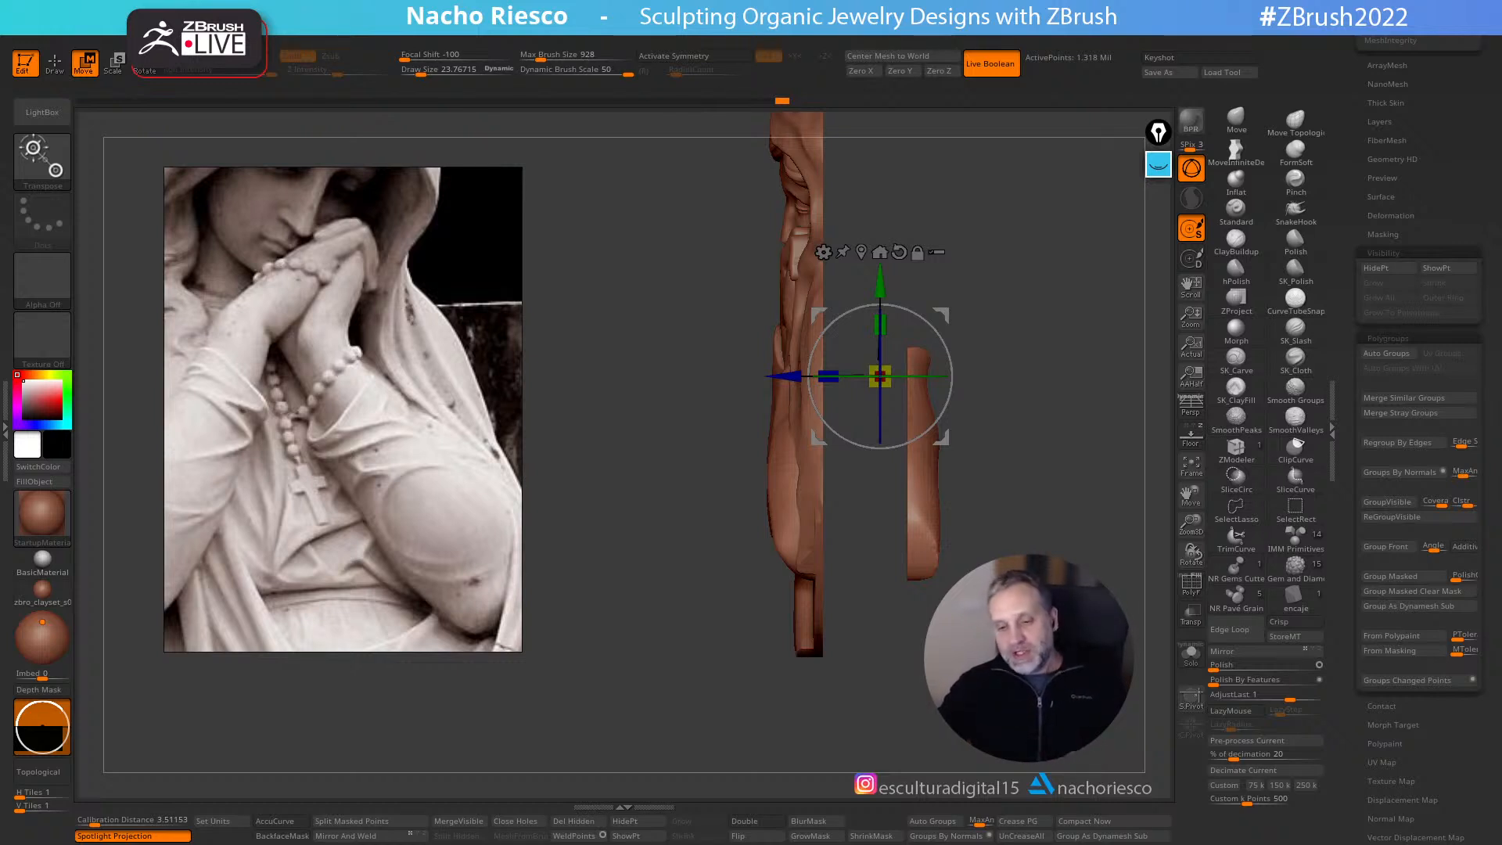
{"action": "left_click_drag", "start_coordinate": [1096, 653], "coordinate": [1147, 696]}
{"action": "left_click_drag", "start_coordinate": [943, 440], "coordinate": [813, 590], "text": "alt"}
{"action": "left_click_drag", "start_coordinate": [696, 527], "coordinate": [665, 458]}
{"action": "key", "text": "ctrl+z"}
{"action": "key", "text": "shift+s"}
{"action": "key", "text": "q"}
{"action": "key", "text": "shift+s"}
- Cut off the isolated sleeve's excess depth behind the relief with the KnifeCurve brush, and show all parts again
{"action": "left_click_drag", "start_coordinate": [962, 626], "coordinate": [1088, 607]}
{"action": "left_click_drag", "start_coordinate": [986, 470], "coordinate": [1127, 471]}
{"action": "left_click", "coordinate": [1191, 653]}
{"action": "left_click_drag", "start_coordinate": [1166, 659], "coordinate": [1149, 669]}
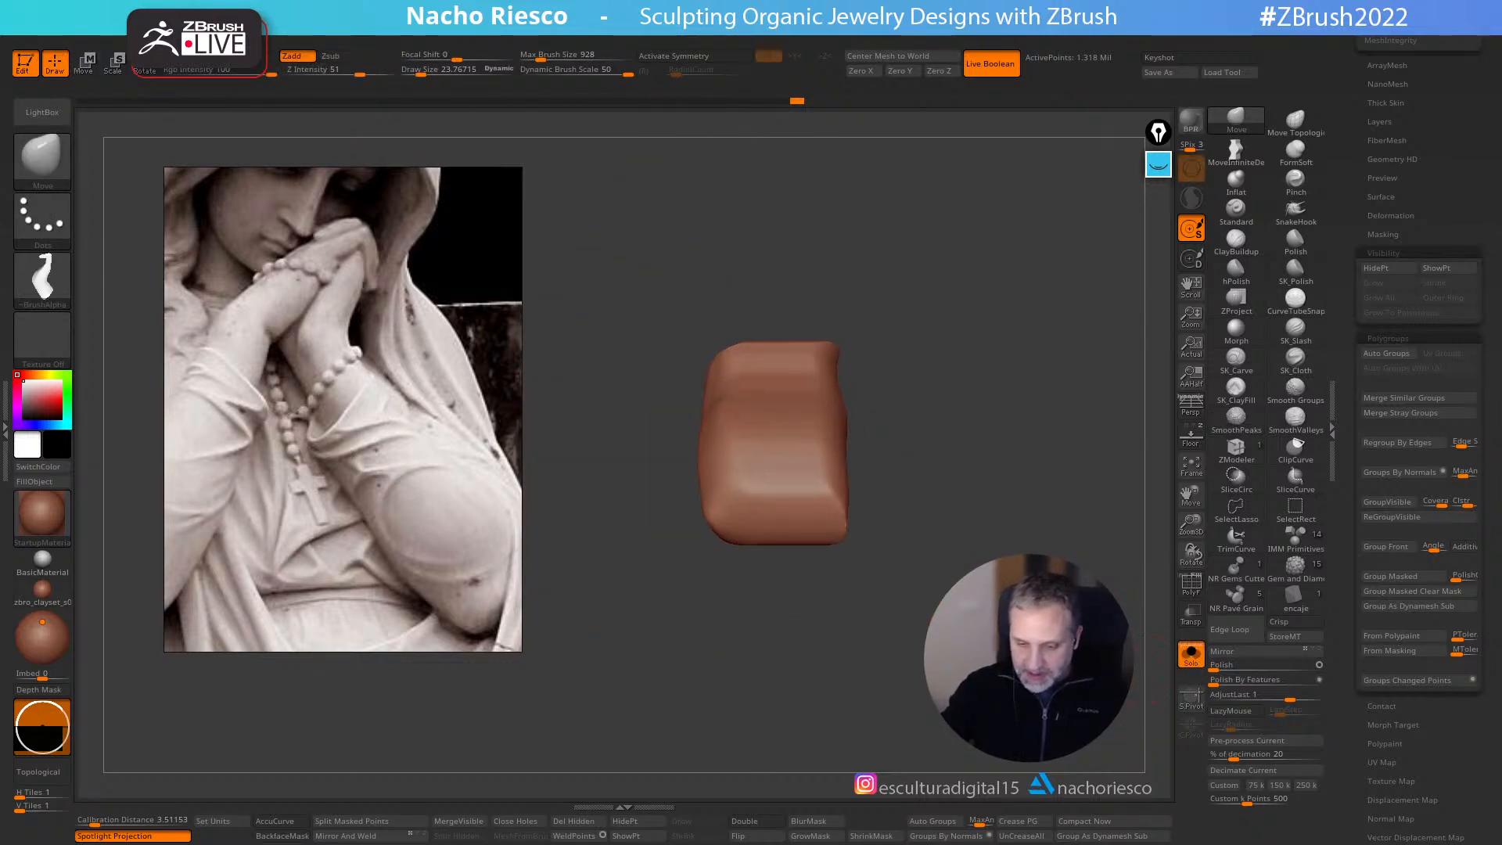
{"action": "right_click_drag", "start_coordinate": [706, 468], "coordinate": [682, 503], "text": "ctrl"}
{"action": "left_click", "coordinate": [46, 150], "text": "ctrl+shift"}
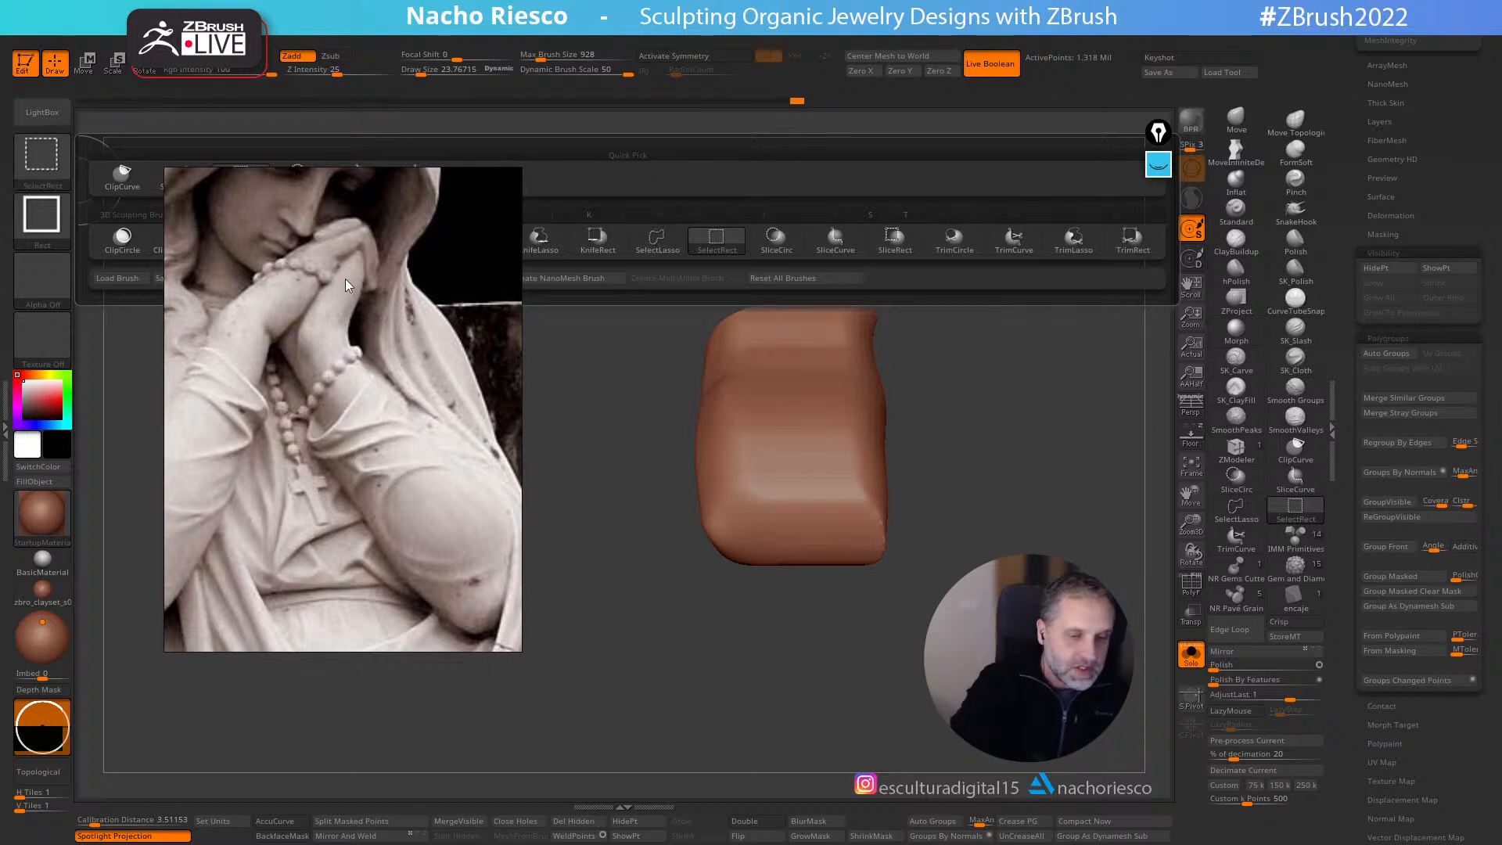
{"action": "left_click_drag", "start_coordinate": [421, 313], "coordinate": [347, 500]}
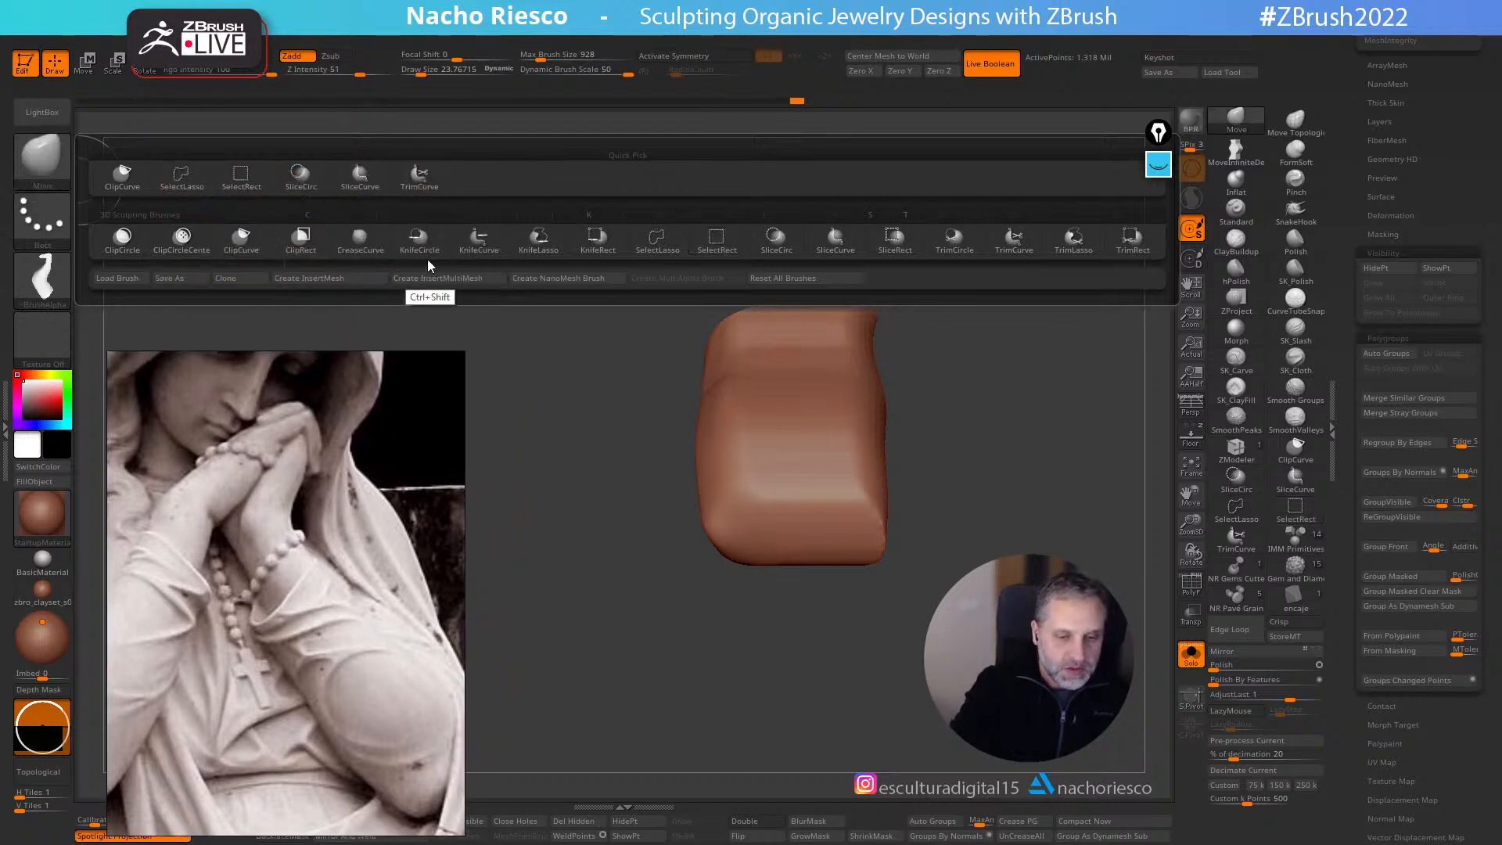
{"action": "left_click", "coordinate": [483, 249]}
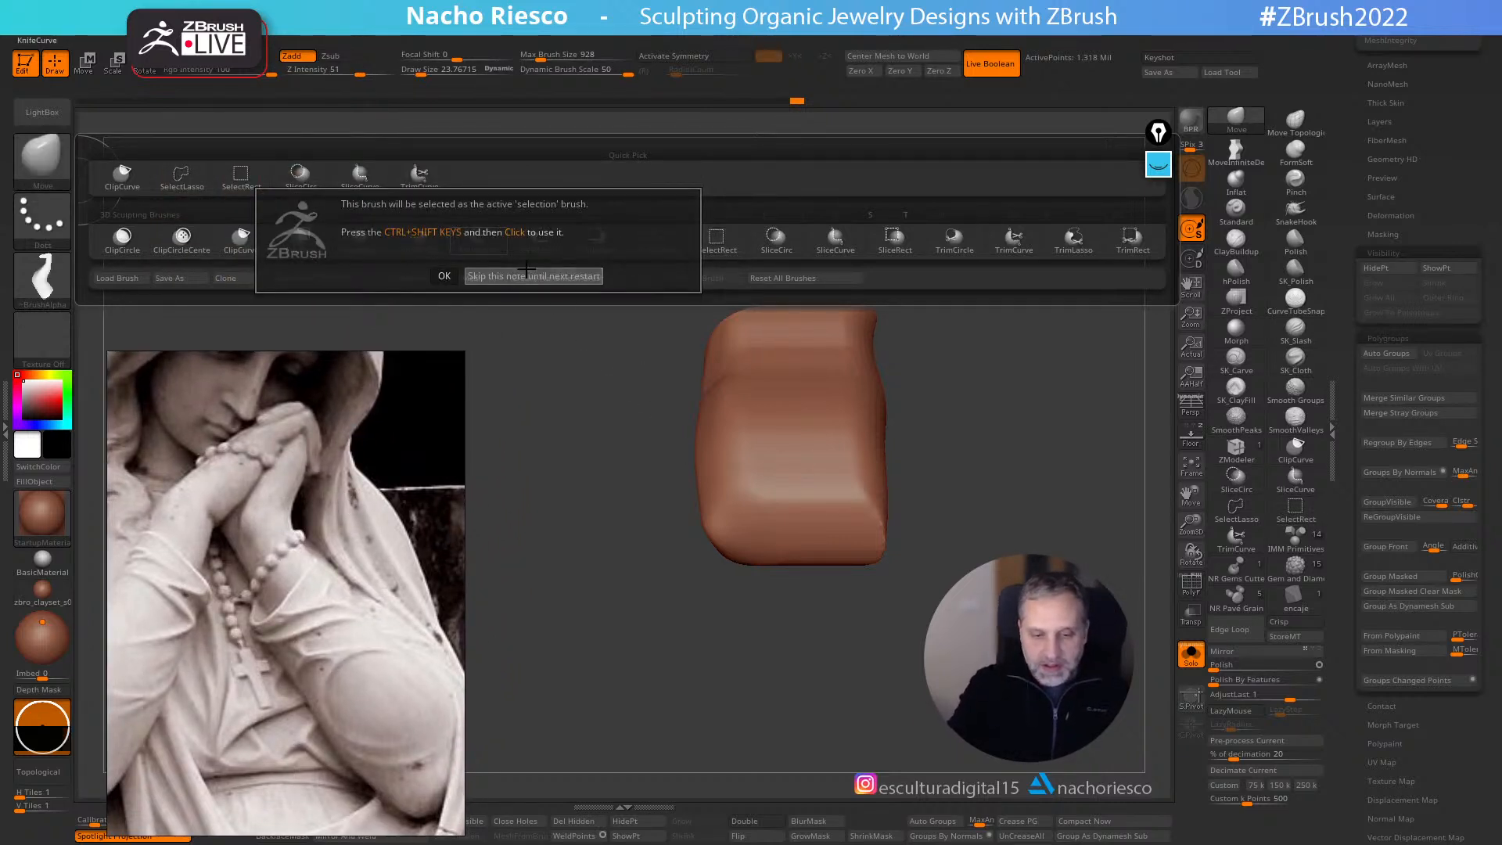
{"action": "left_click", "coordinate": [530, 273]}
{"action": "left_click_drag", "start_coordinate": [798, 254], "coordinate": [798, 708], "text": "ctrl+shift"}
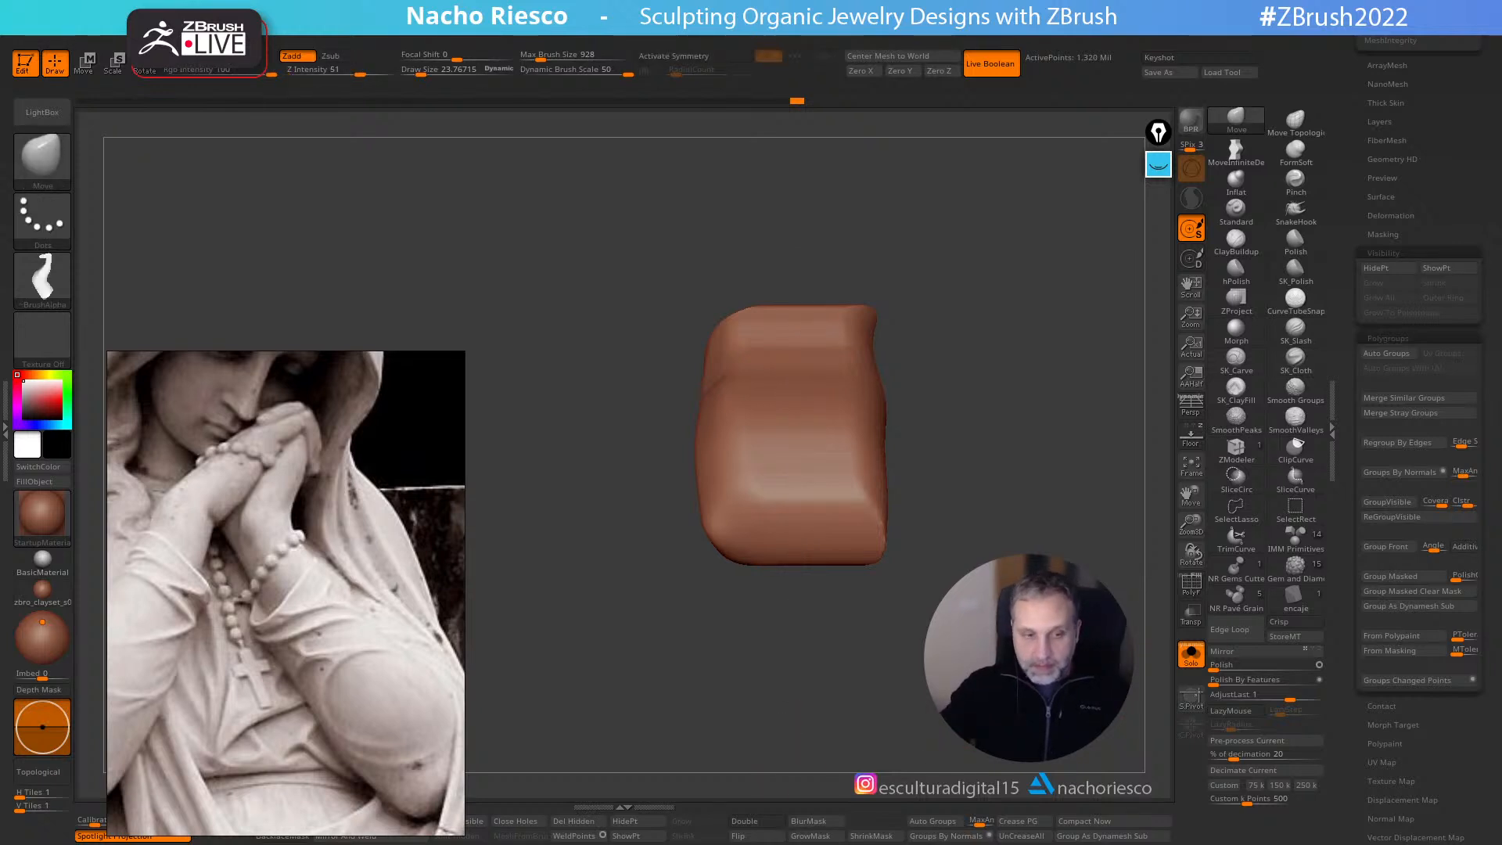
{"action": "key", "text": "ctrl+shift"}
{"action": "left_click_drag", "start_coordinate": [822, 265], "coordinate": [829, 751], "text": "ctrl+shift"}
{"action": "left_click", "coordinate": [1192, 658]}
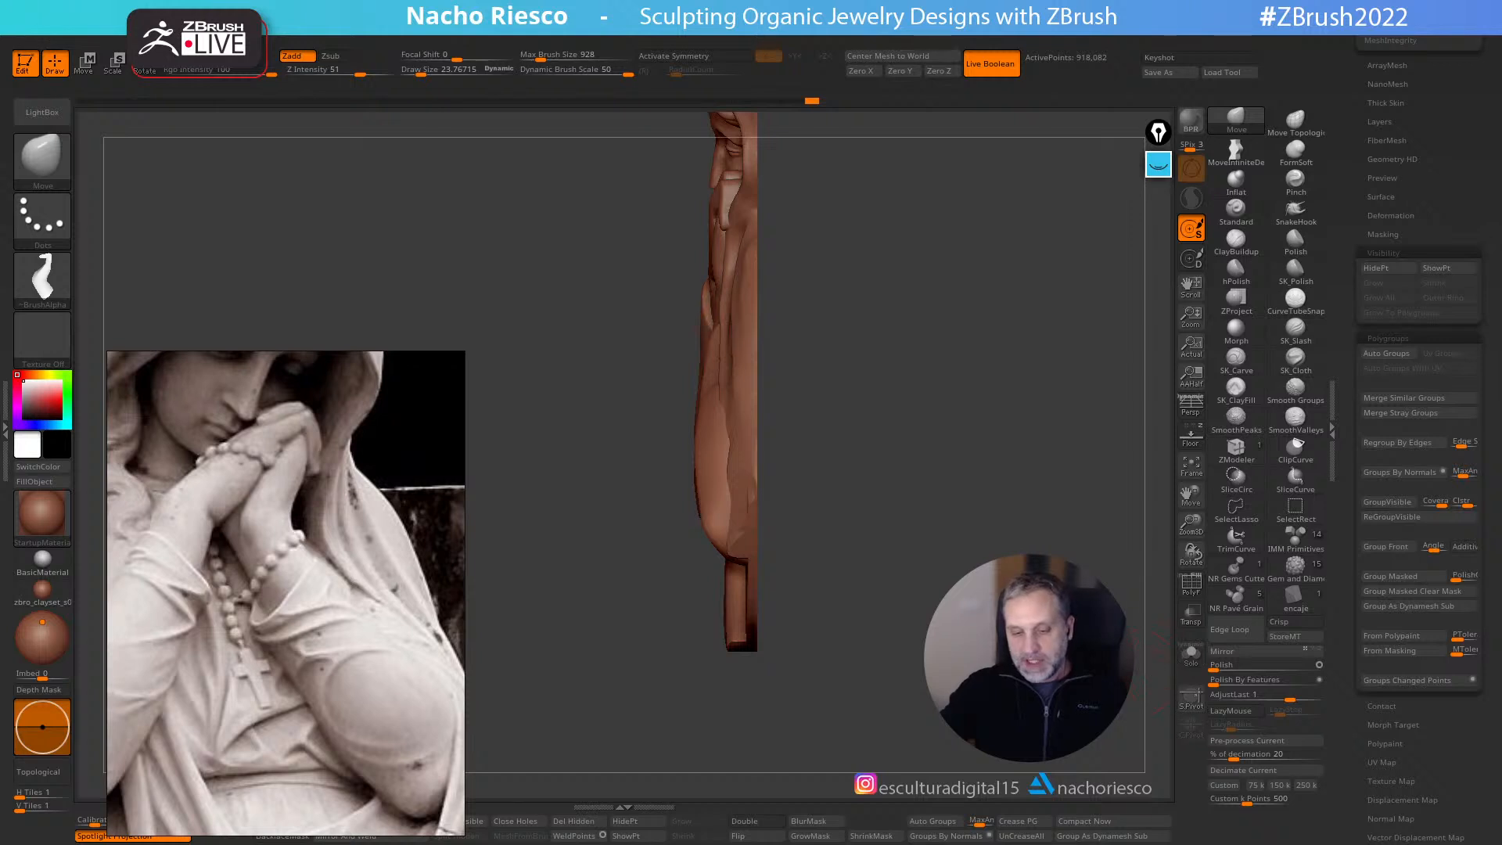
- Select the garment part beneath the sleeves and reframe the reference photo to show the whole praying figure
{"action": "left_click_drag", "start_coordinate": [876, 527], "coordinate": [992, 526], "text": "shift"}
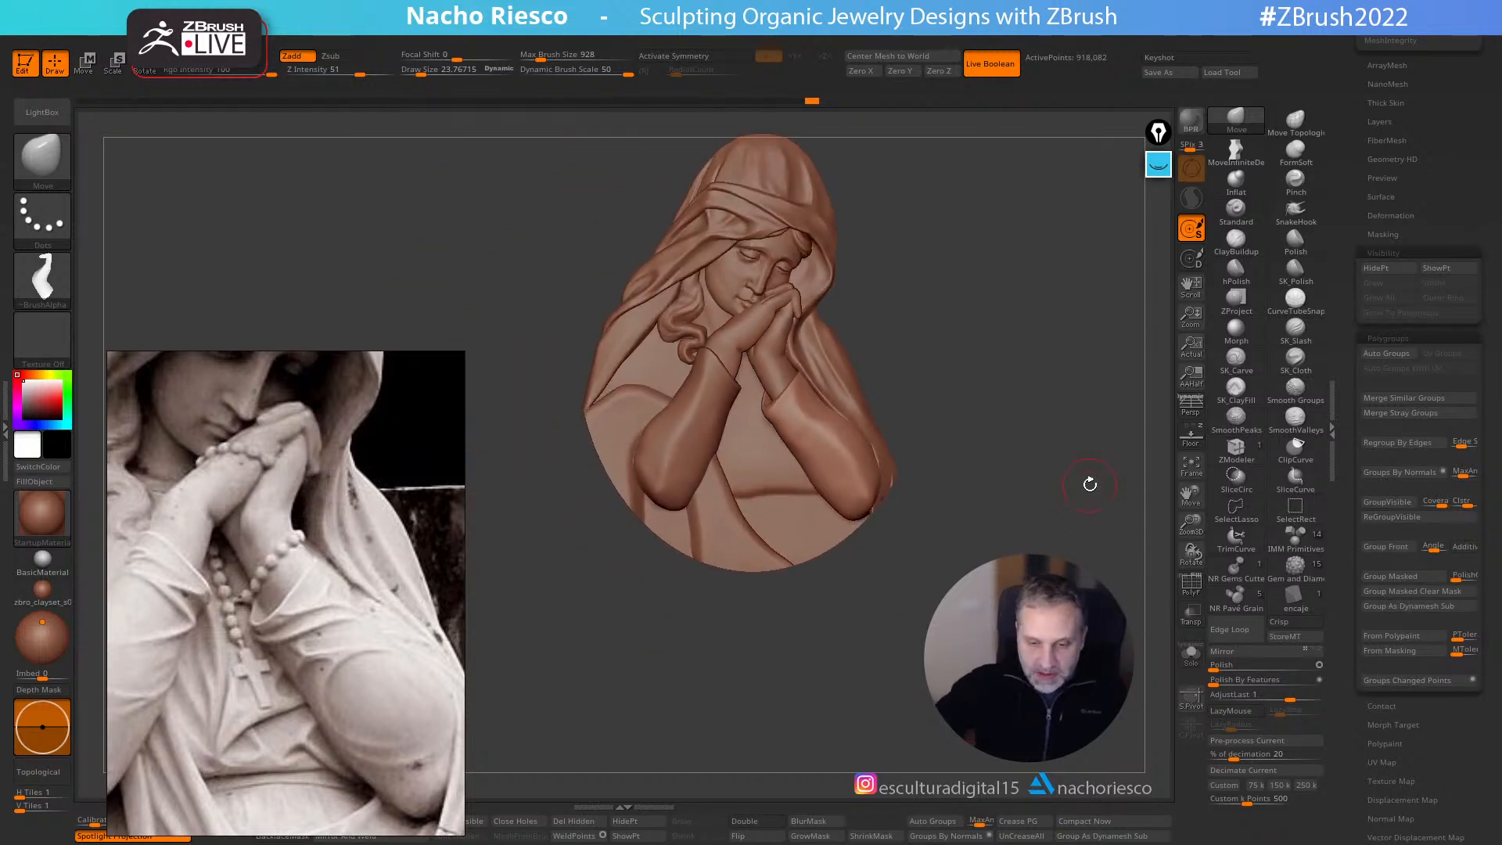
{"action": "scroll", "coordinate": [319, 648], "scroll_direction": "down", "scroll_amount": 4}
{"action": "middle_click_drag", "start_coordinate": [274, 644], "coordinate": [363, 510]}
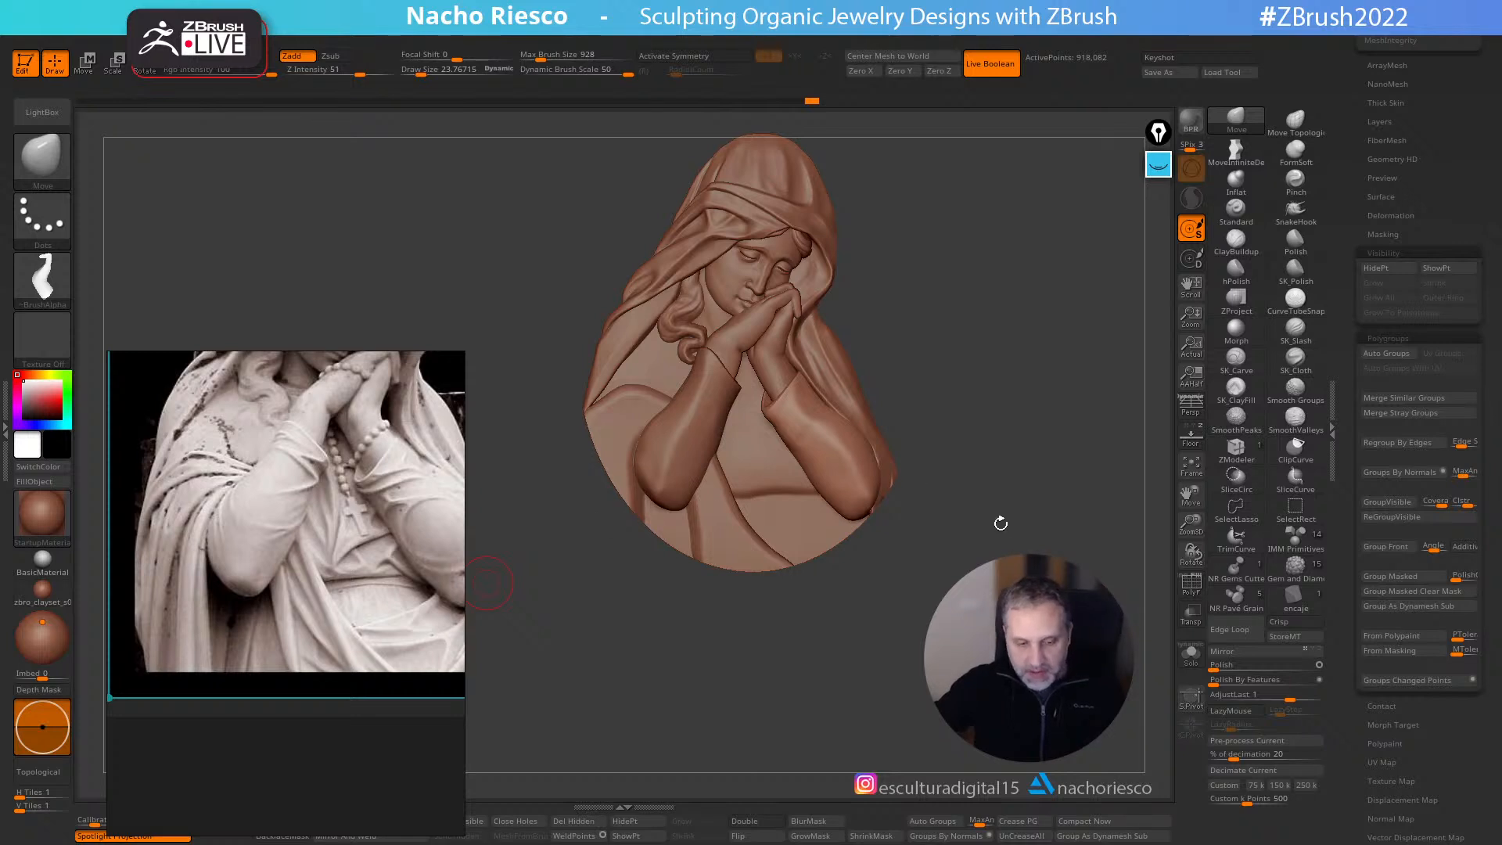
{"action": "mouse_move", "coordinate": [956, 471]}
{"action": "left_mouse_down", "text": "alt"}
{"action": "mouse_move", "coordinate": [992, 518]}
{"action": "mouse_move", "coordinate": [1066, 495]}
{"action": "left_mouse_up", "text": "alt"}
{"action": "left_click", "coordinate": [763, 567], "text": "alt"}
{"action": "left_click", "coordinate": [1191, 654]}
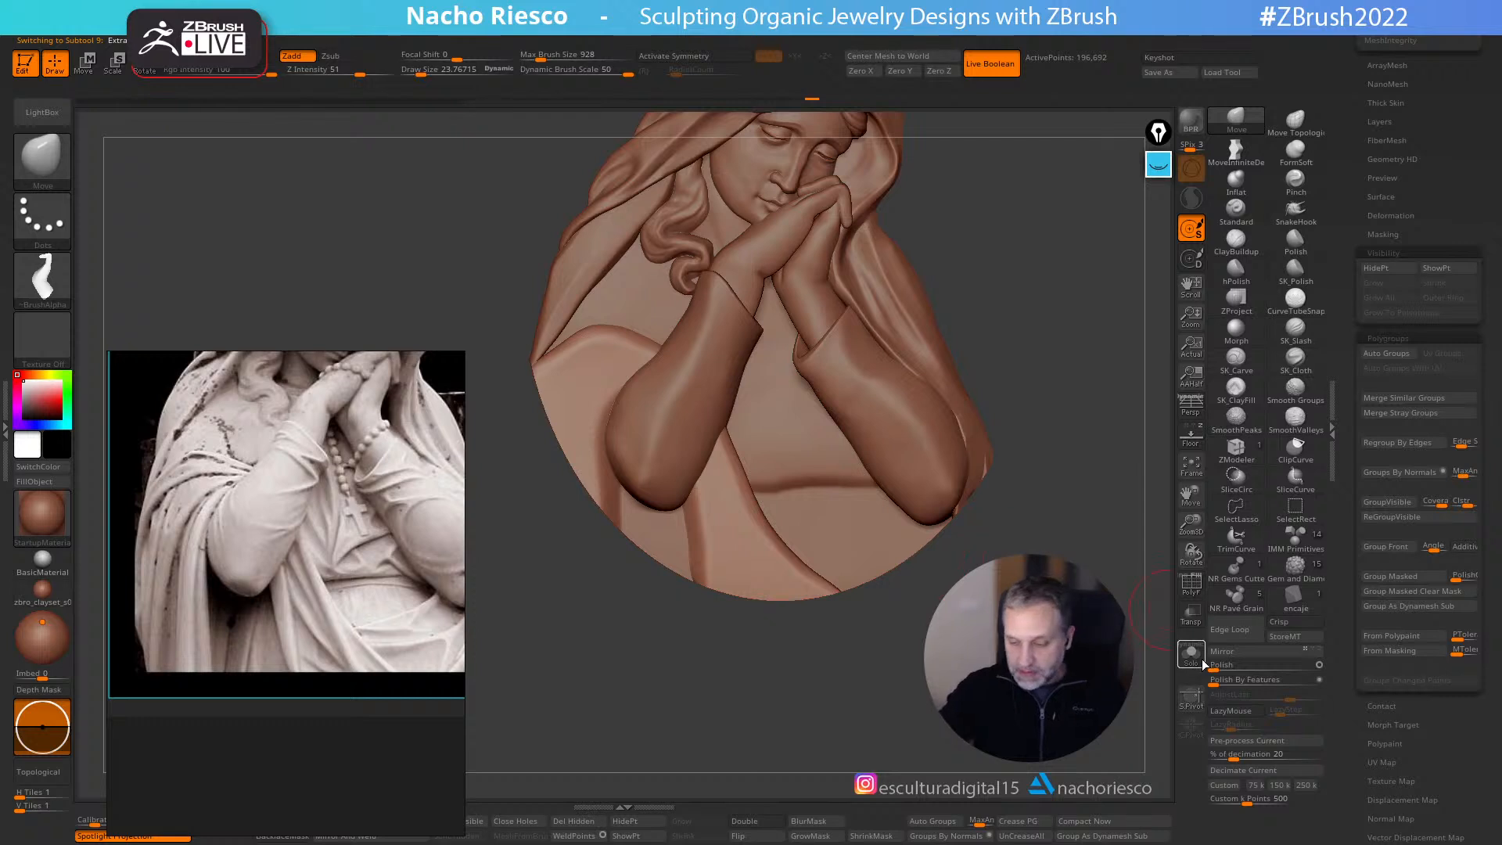
{"action": "left_click", "coordinate": [1191, 653]}
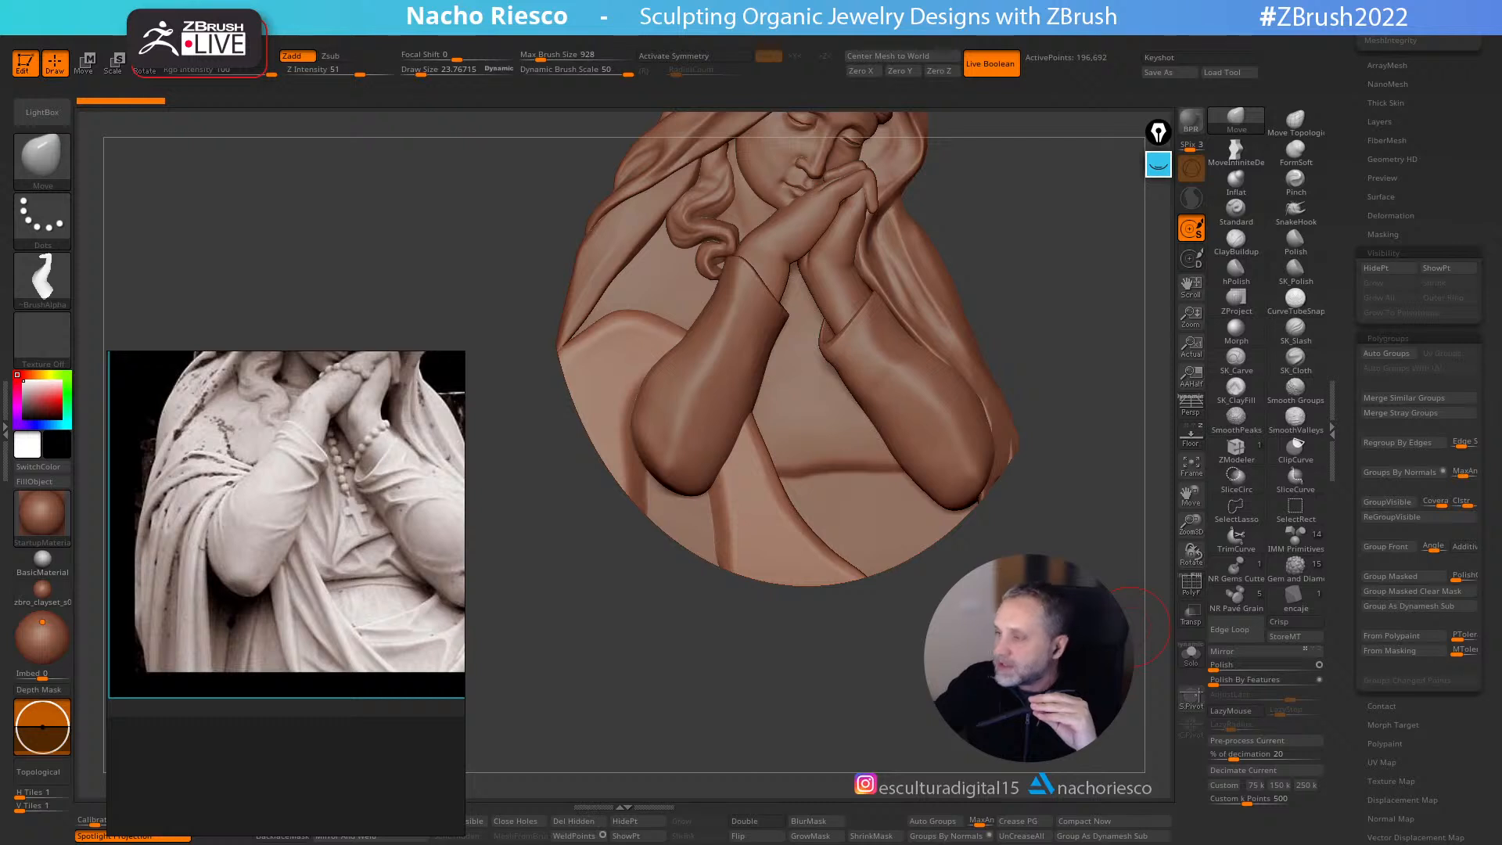
{"action": "mouse_move", "coordinate": [835, 696]}
{"action": "left_mouse_down"}
{"action": "mouse_move", "coordinate": [912, 681]}
{"action": "mouse_move", "coordinate": [896, 688]}
{"action": "mouse_move", "coordinate": [919, 699]}
{"action": "mouse_move", "coordinate": [899, 661]}
{"action": "left_mouse_up"}
{"action": "scroll", "coordinate": [295, 572], "scroll_direction": "down", "scroll_amount": 4}
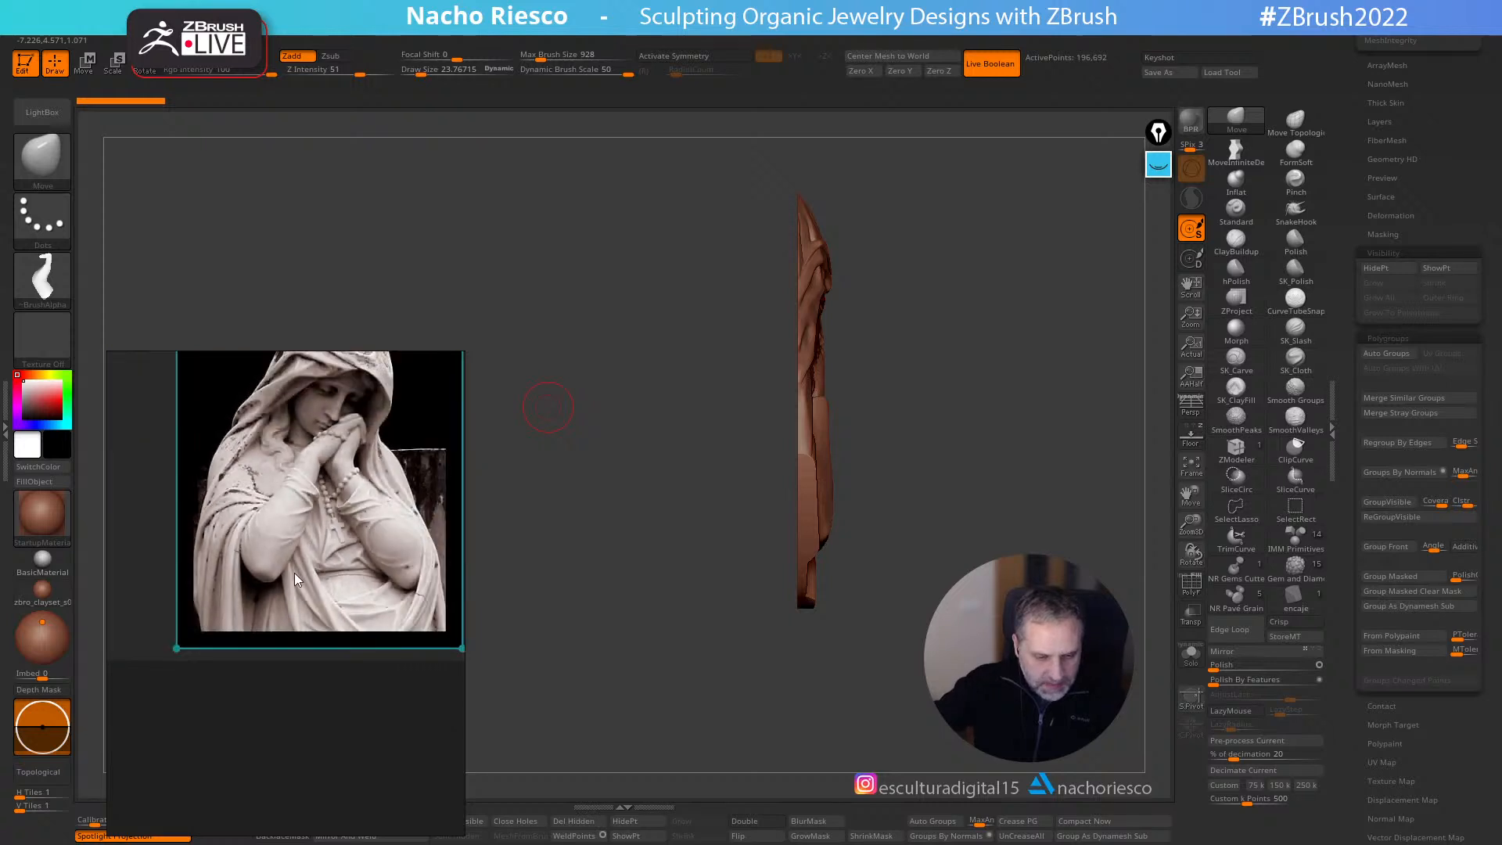
{"action": "scroll", "coordinate": [312, 561], "scroll_direction": "up", "scroll_amount": 1}
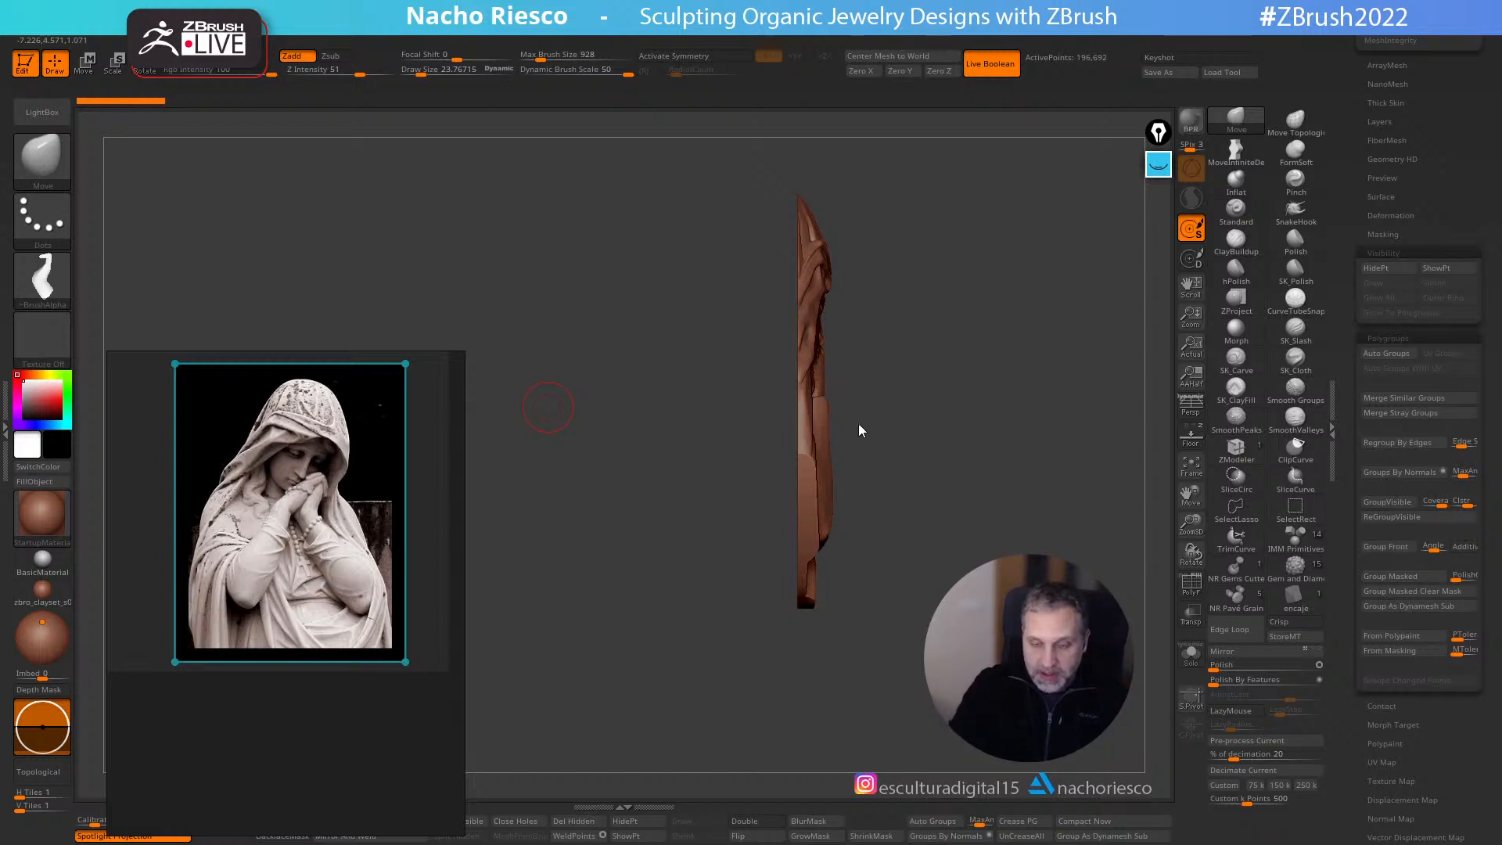
- Select the Relief_2 part and examine its thickness and stepped shape from the side and at an angle
{"action": "mouse_move", "coordinate": [916, 396]}
{"action": "left_mouse_down"}
{"action": "mouse_move", "coordinate": [965, 449]}
{"action": "mouse_move", "coordinate": [1016, 432]}
{"action": "mouse_move", "coordinate": [1110, 315]}
{"action": "mouse_move", "coordinate": [1079, 485]}
{"action": "mouse_move", "coordinate": [1094, 557]}
{"action": "left_mouse_up"}
{"action": "left_click_drag", "start_coordinate": [1345, 285], "coordinate": [1344, 529]}
{"action": "left_click_drag", "start_coordinate": [1363, 165], "coordinate": [1366, 137]}
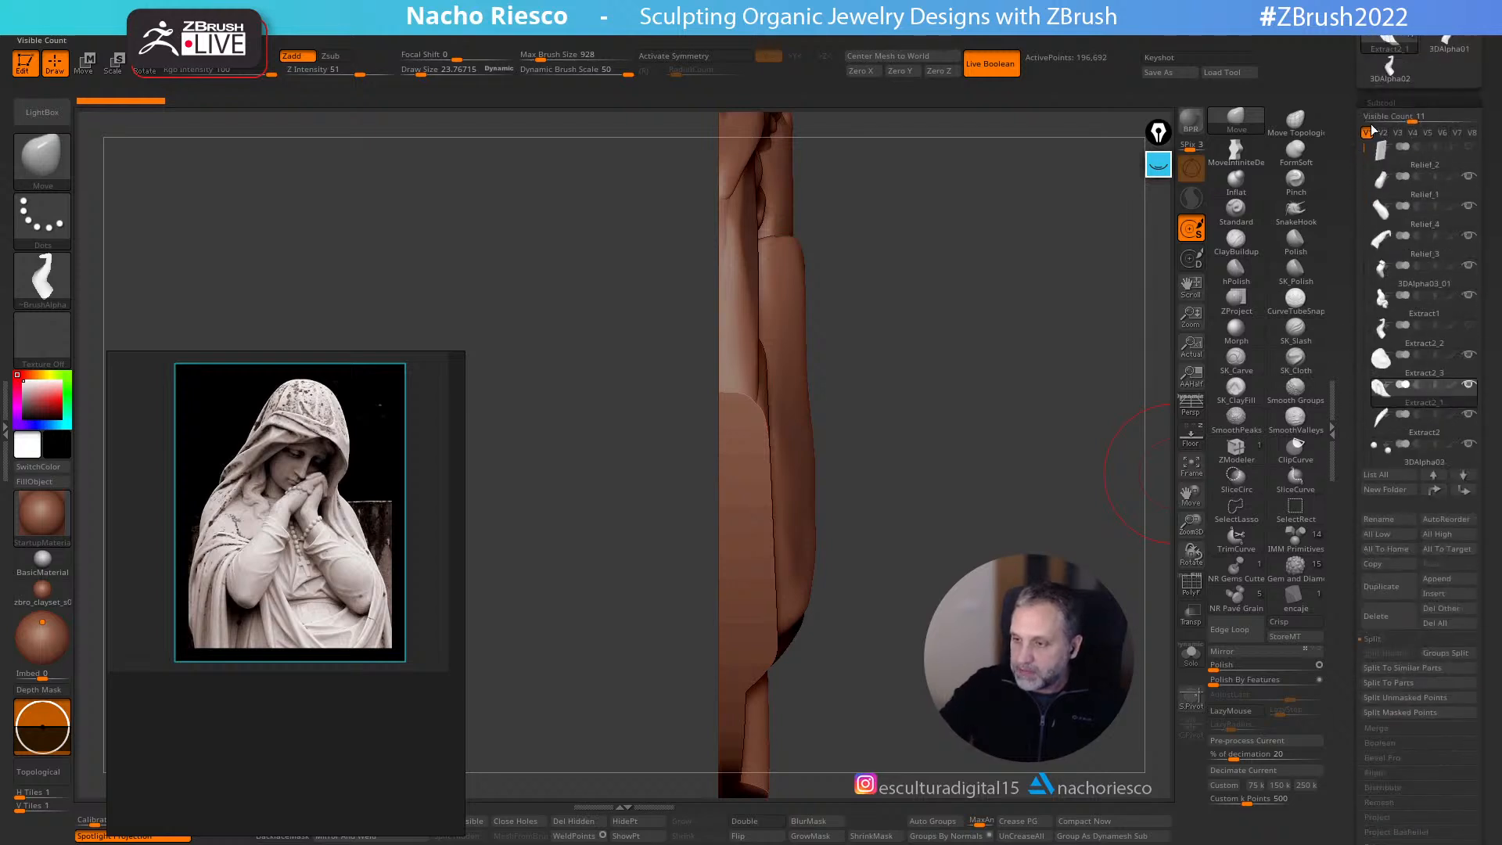
{"action": "left_click", "coordinate": [1470, 152]}
{"action": "left_click", "coordinate": [1408, 156]}
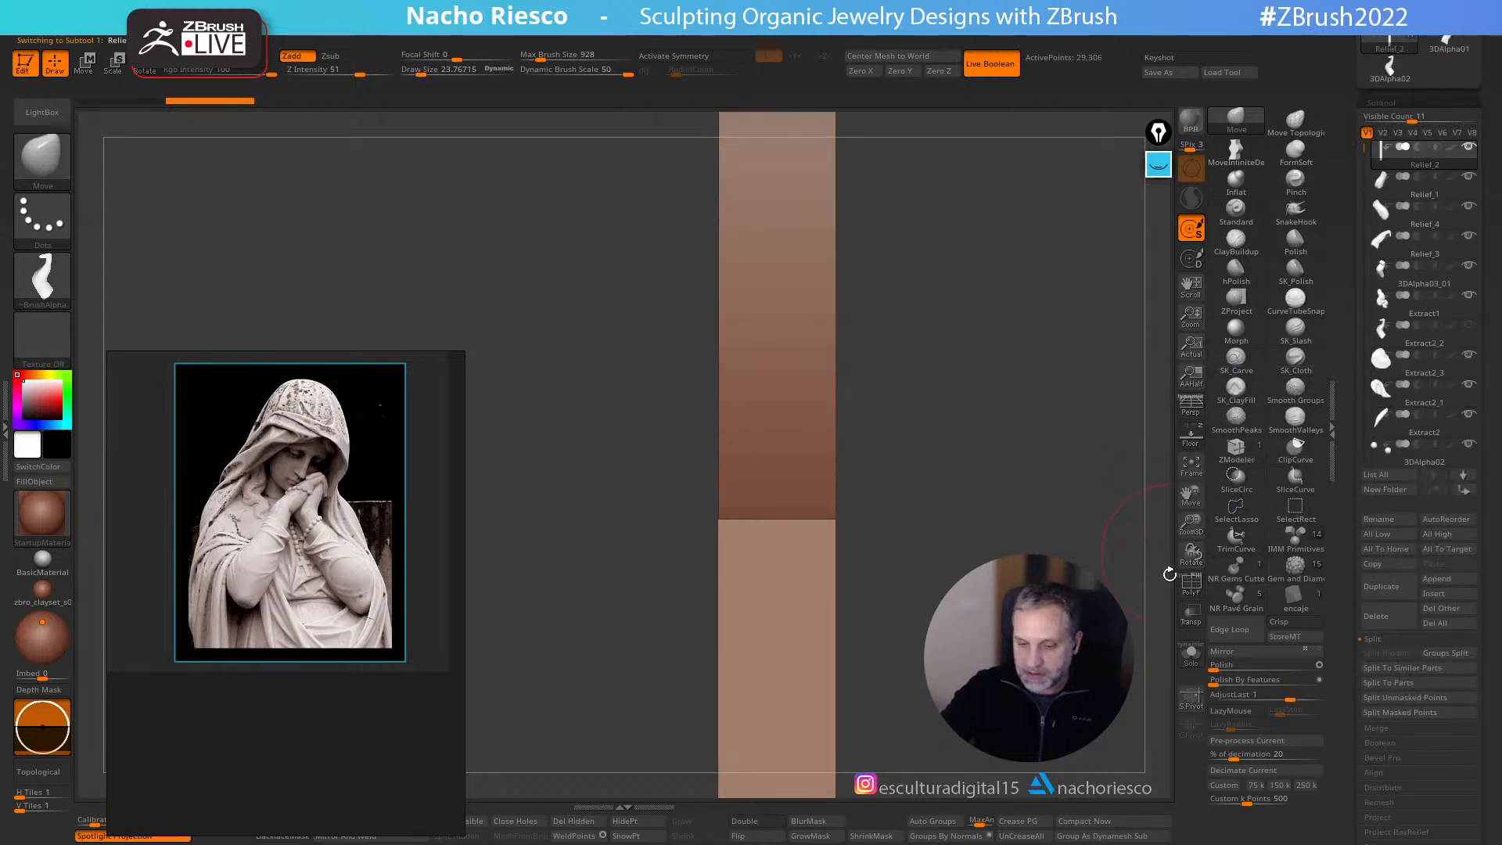
{"action": "left_click_drag", "start_coordinate": [1041, 595], "coordinate": [837, 536], "text": "shift"}
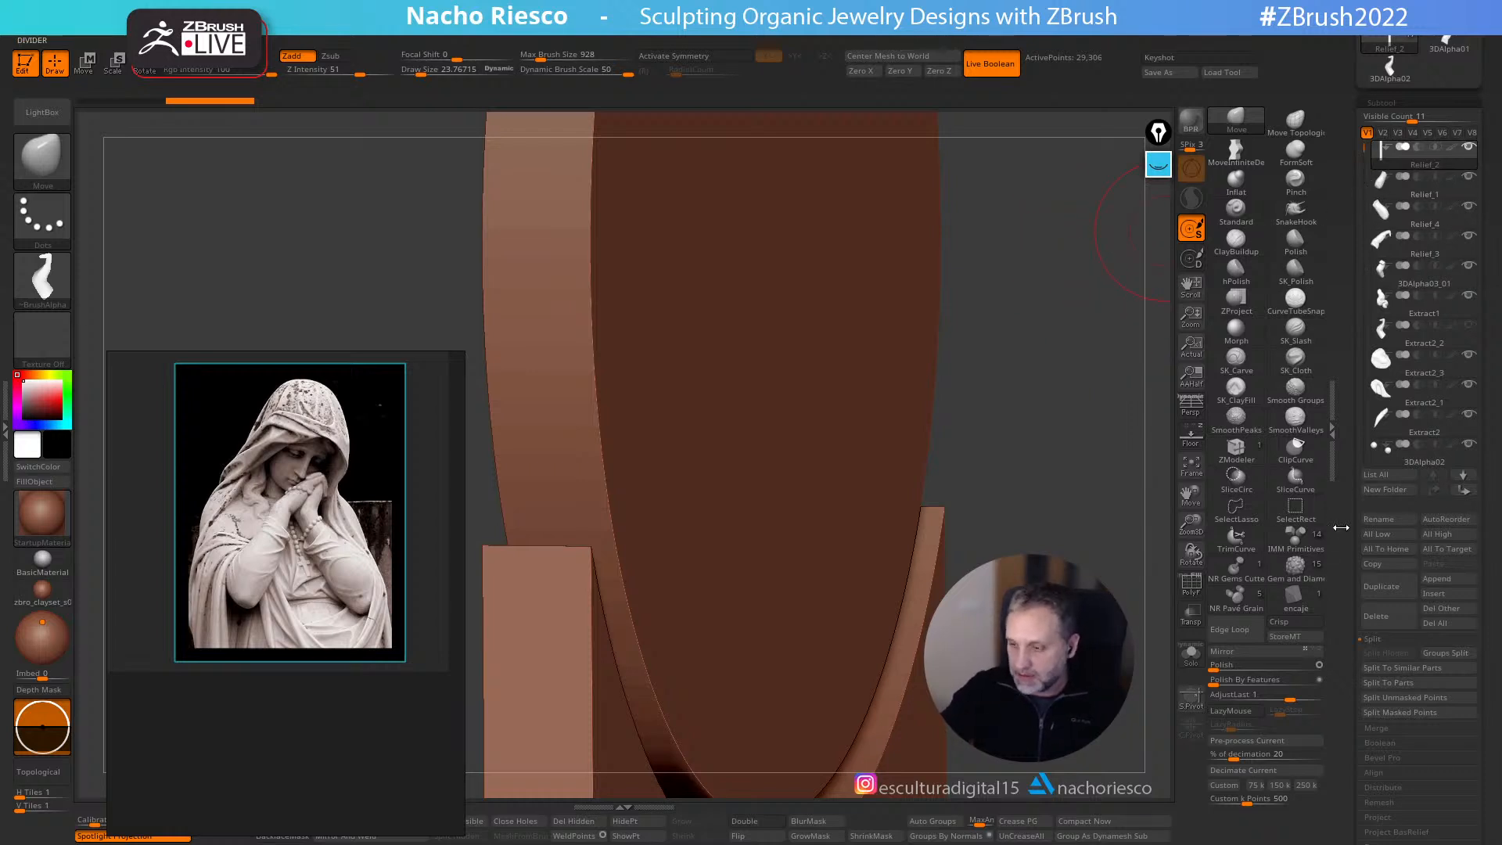
- Pull the nearer sleeve's elbow outward in side view with the Move brush at draw sizes of about 92 and 64
{"action": "left_click", "coordinate": [1425, 218]}
{"action": "left_click_drag", "start_coordinate": [1126, 469], "coordinate": [1084, 497]}
{"action": "mouse_move", "coordinate": [1051, 419]}
{"action": "left_mouse_down"}
{"action": "mouse_move", "coordinate": [1029, 456]}
{"action": "mouse_move", "coordinate": [1143, 297]}
{"action": "left_mouse_up"}
{"action": "key", "text": "s"}
{"action": "left_click_drag", "start_coordinate": [799, 582], "coordinate": [817, 582]}
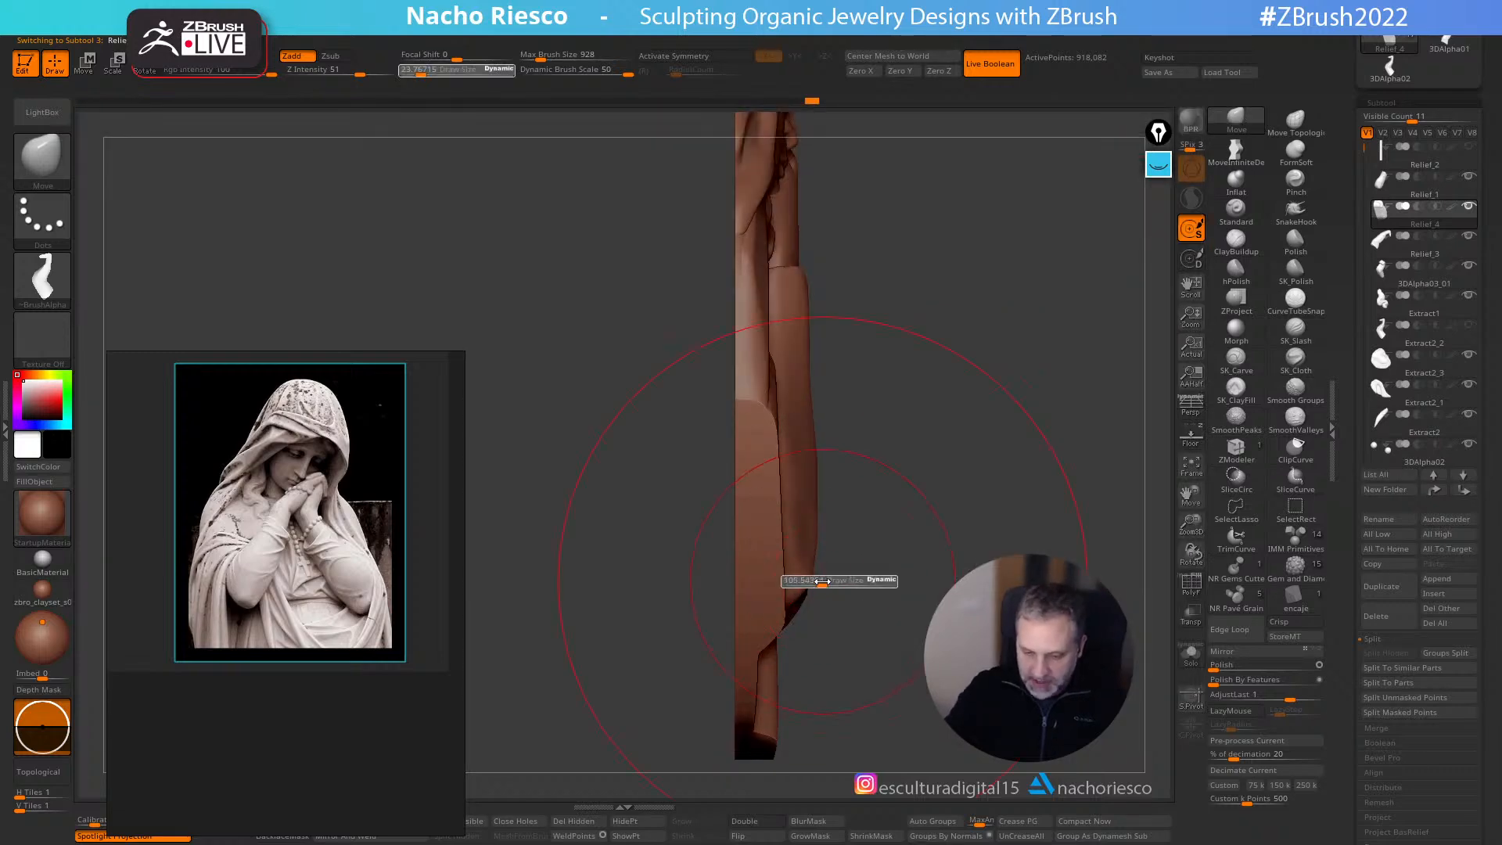
{"action": "left_click", "coordinate": [810, 563], "text": "alt"}
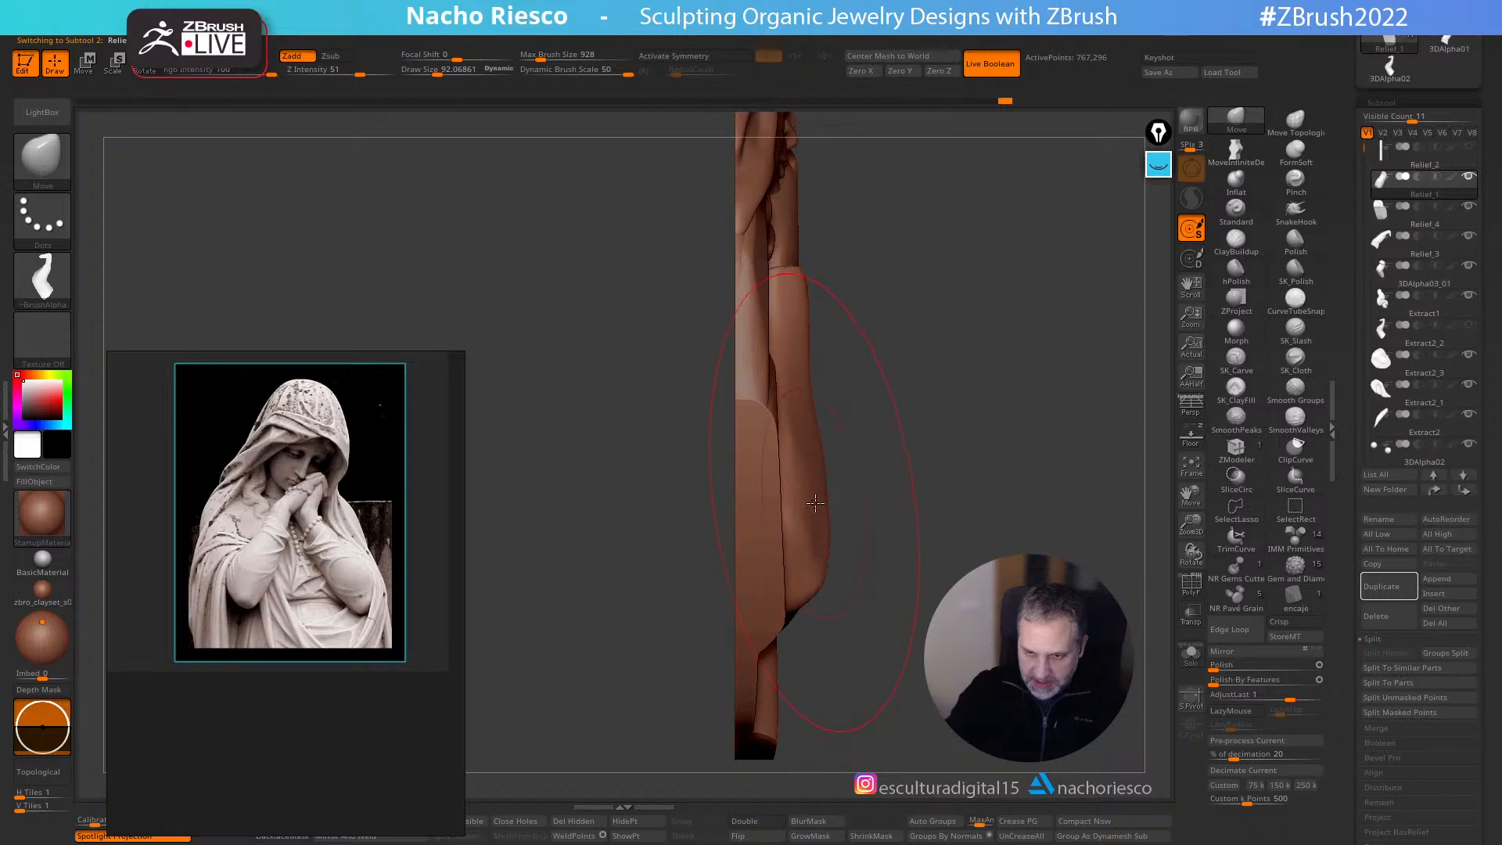
{"action": "mouse_move", "coordinate": [1046, 500]}
{"action": "left_mouse_down", "text": "shift"}
{"action": "mouse_move", "coordinate": [747, 732]}
{"action": "mouse_move", "coordinate": [744, 701]}
{"action": "mouse_move", "coordinate": [748, 718]}
{"action": "left_mouse_up", "text": "shift"}
{"action": "key", "text": "s"}
{"action": "left_click_drag", "start_coordinate": [890, 577], "coordinate": [884, 576]}
{"action": "mouse_move", "coordinate": [817, 734]}
{"action": "left_mouse_down", "text": "alt"}
{"action": "mouse_move", "coordinate": [701, 720]}
{"action": "mouse_move", "coordinate": [688, 703]}
{"action": "mouse_move", "coordinate": [821, 744]}
{"action": "mouse_move", "coordinate": [844, 577]}
{"action": "left_mouse_up", "text": "alt"}
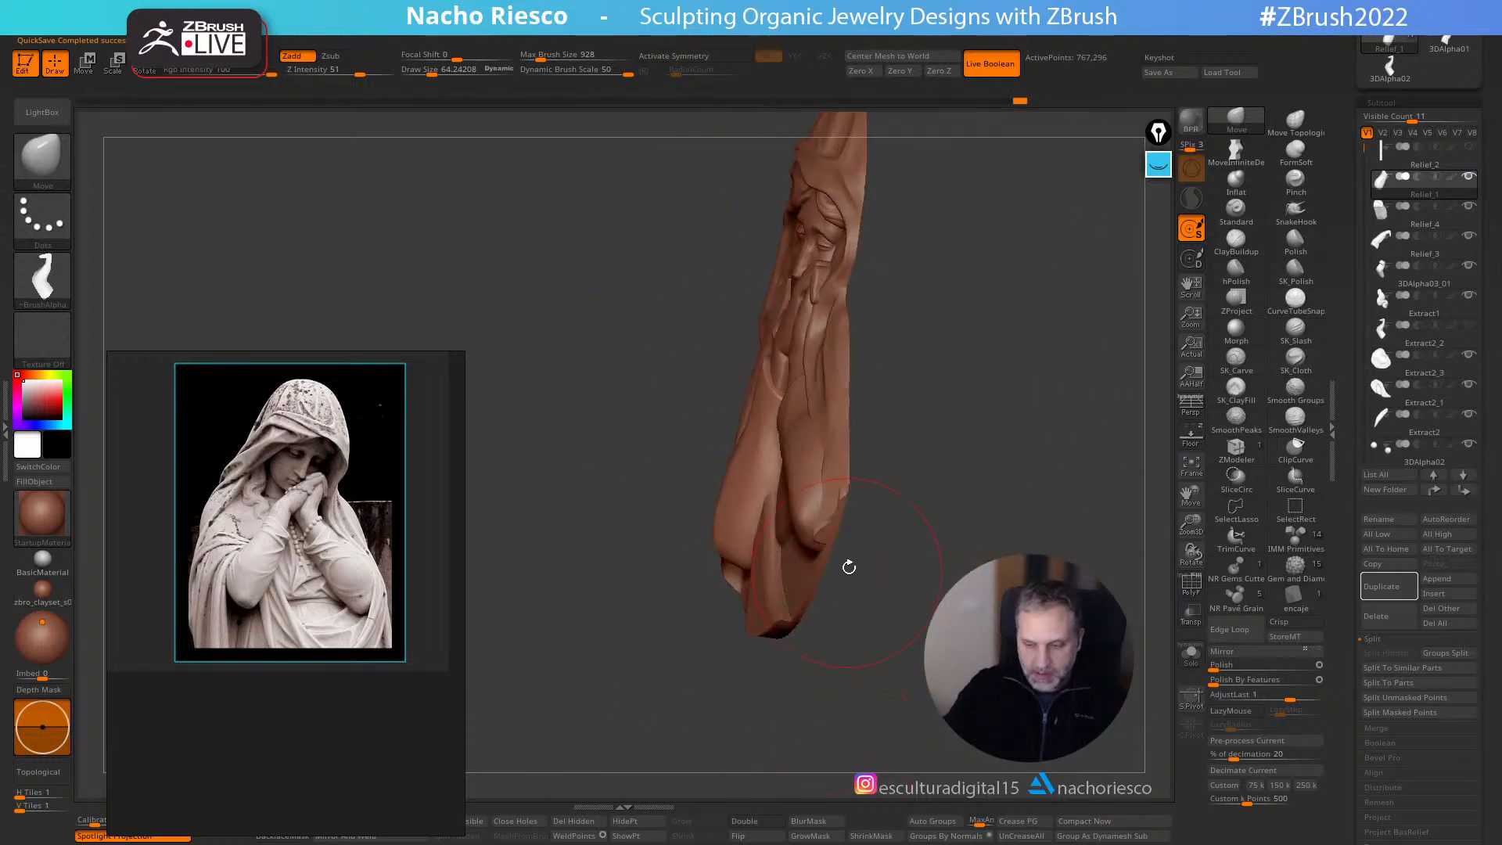
- Refine the volume of the sleeve with the lower elbow bulge from several angles, using the Move brush
{"action": "left_click", "coordinate": [804, 524], "text": "alt"}
{"action": "right_click_drag", "start_coordinate": [805, 524], "coordinate": [1046, 532]}
{"action": "right_click_drag", "start_coordinate": [874, 545], "coordinate": [1006, 606], "text": "alt"}
{"action": "left_click_drag", "start_coordinate": [959, 697], "coordinate": [955, 724]}
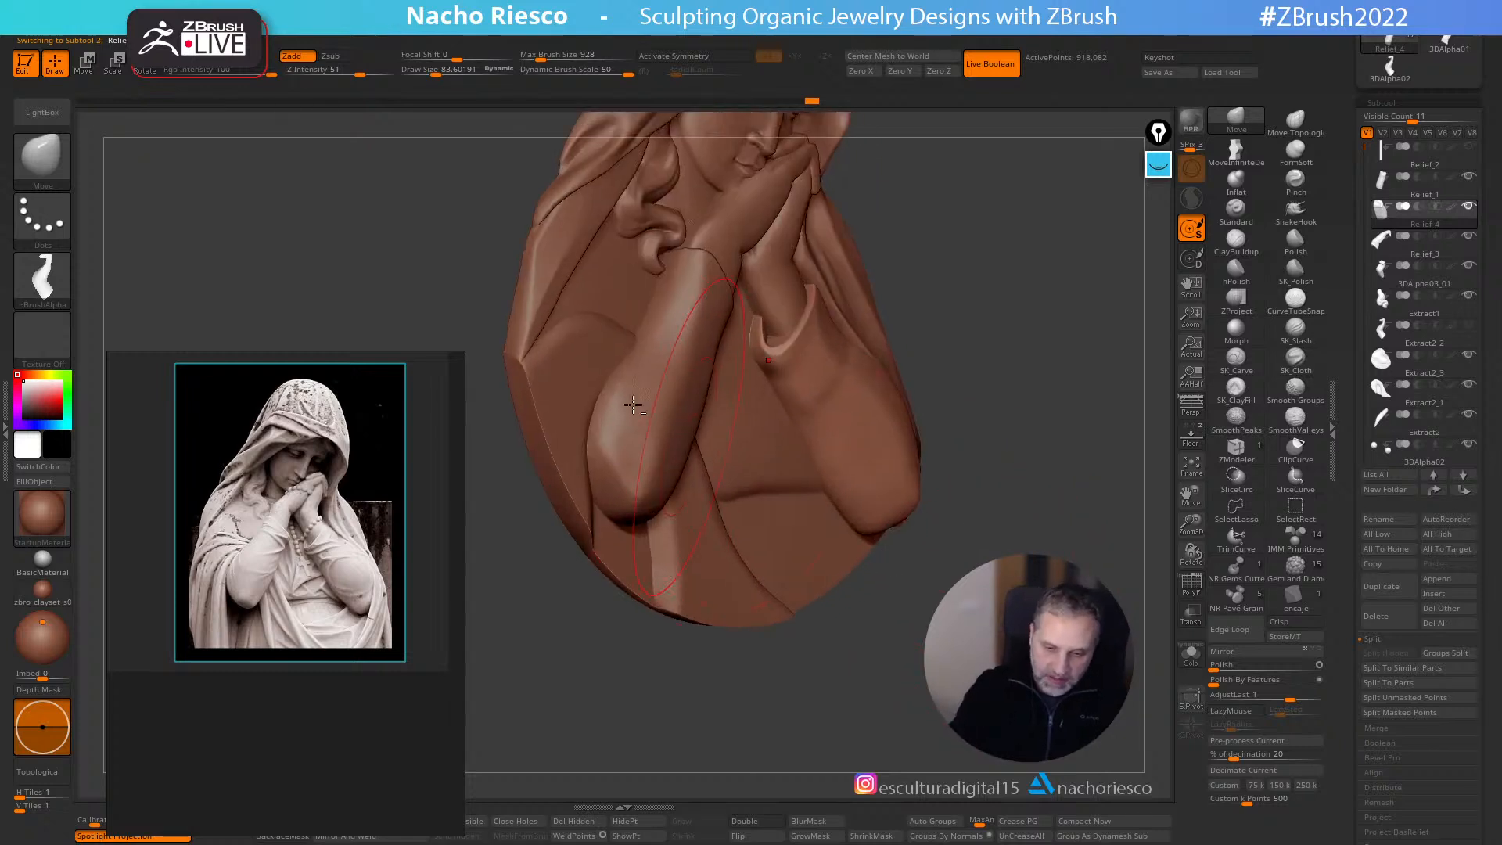
{"action": "left_click", "coordinate": [651, 419], "text": "alt"}
{"action": "left_click_drag", "start_coordinate": [642, 665], "coordinate": [712, 700], "text": "alt"}
{"action": "key", "text": "s"}
{"action": "left_click_drag", "start_coordinate": [700, 412], "coordinate": [688, 433]}
{"action": "key", "text": "s"}
{"action": "left_click_drag", "start_coordinate": [654, 678], "coordinate": [736, 679]}
{"action": "mouse_move", "coordinate": [666, 573]}
{"action": "left_mouse_down"}
{"action": "mouse_move", "coordinate": [679, 569]}
{"action": "mouse_move", "coordinate": [673, 513]}
{"action": "mouse_move", "coordinate": [678, 573]}
{"action": "left_mouse_up"}
{"action": "left_click_drag", "start_coordinate": [626, 689], "coordinate": [614, 684], "text": "shift"}
{"action": "left_click_drag", "start_coordinate": [705, 526], "coordinate": [703, 503]}
{"action": "mouse_move", "coordinate": [710, 438]}
{"action": "left_mouse_down"}
{"action": "mouse_move", "coordinate": [721, 394]}
{"action": "mouse_move", "coordinate": [679, 407]}
{"action": "left_mouse_up"}
- Adjust the drapery around the elbow with the Move brush while the floor grid is shown, and hide the grid
{"action": "left_click", "coordinate": [1191, 438]}
{"action": "key", "text": "s"}
{"action": "left_click_drag", "start_coordinate": [689, 540], "coordinate": [693, 553]}
{"action": "left_click_drag", "start_coordinate": [792, 601], "coordinate": [806, 594]}
{"action": "left_click_drag", "start_coordinate": [898, 647], "coordinate": [847, 604]}
{"action": "left_click", "coordinate": [1198, 445]}
- Reshape the garment panel beneath the sleeve's elbow with the Move brush at a draw size of about 39
{"action": "right_click_drag", "start_coordinate": [642, 419], "coordinate": [826, 421]}
{"action": "key", "text": "s"}
{"action": "mouse_move", "coordinate": [783, 407]}
{"action": "left_mouse_down"}
{"action": "mouse_move", "coordinate": [796, 400]}
{"action": "mouse_move", "coordinate": [791, 532]}
{"action": "left_mouse_up"}
{"action": "key", "text": "s"}
{"action": "left_click_drag", "start_coordinate": [939, 708], "coordinate": [883, 729], "text": "shift"}
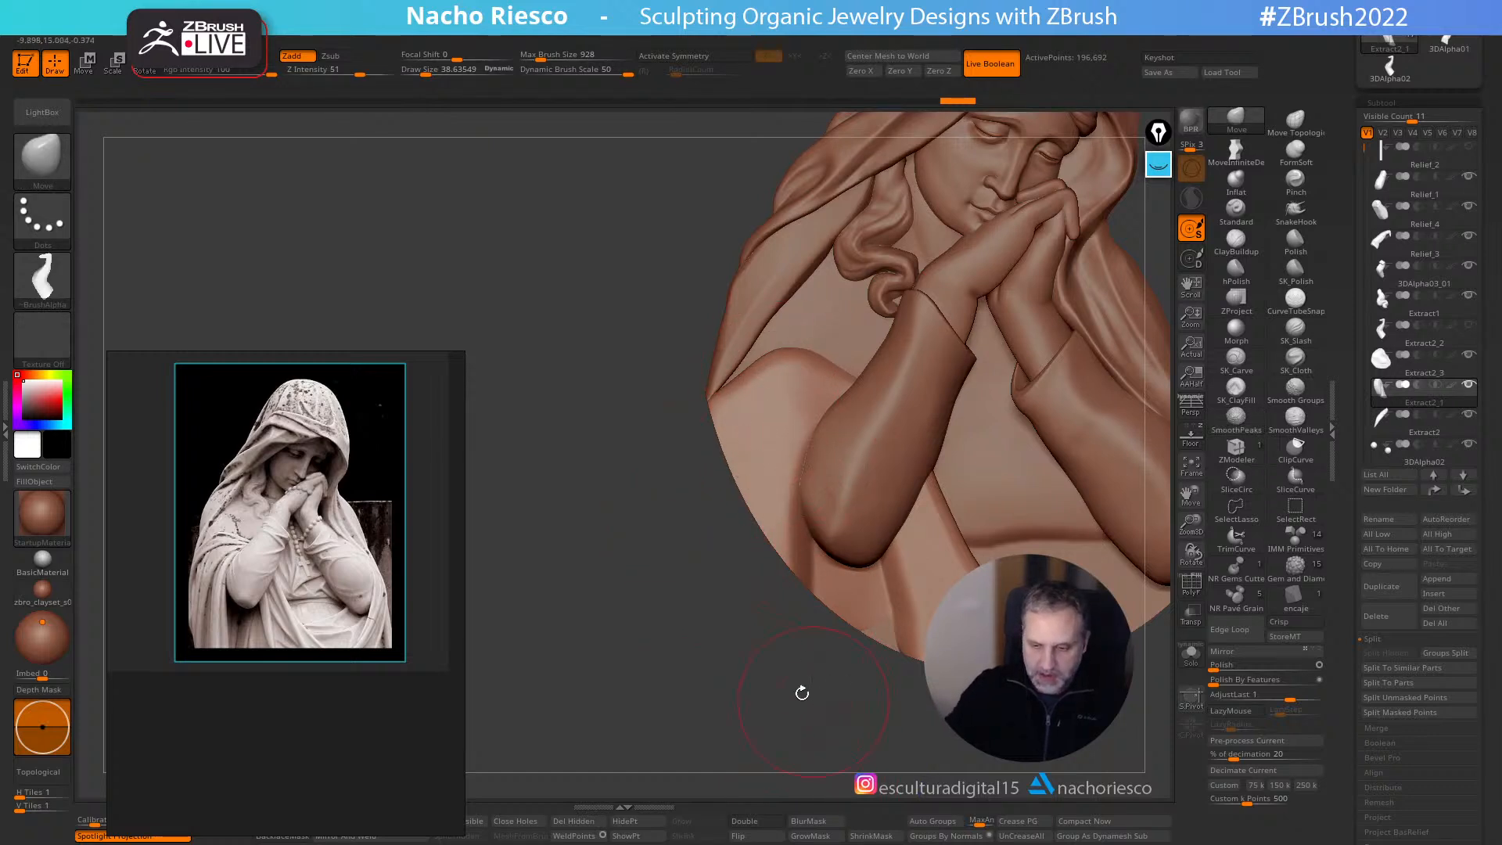
{"action": "left_click_drag", "start_coordinate": [812, 700], "coordinate": [691, 729]}
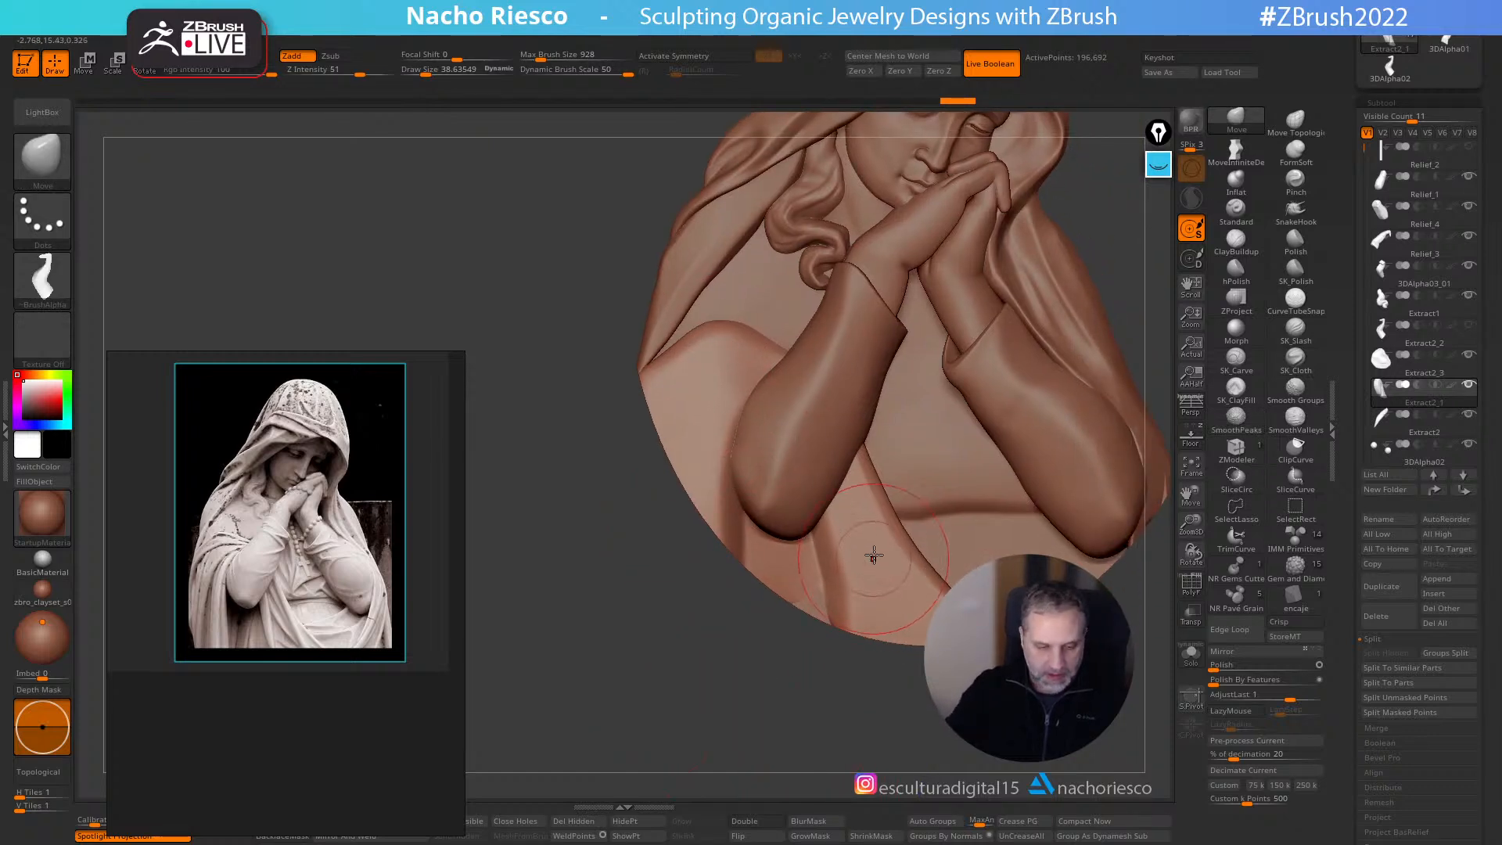
{"action": "left_click_drag", "start_coordinate": [858, 550], "coordinate": [856, 624]}
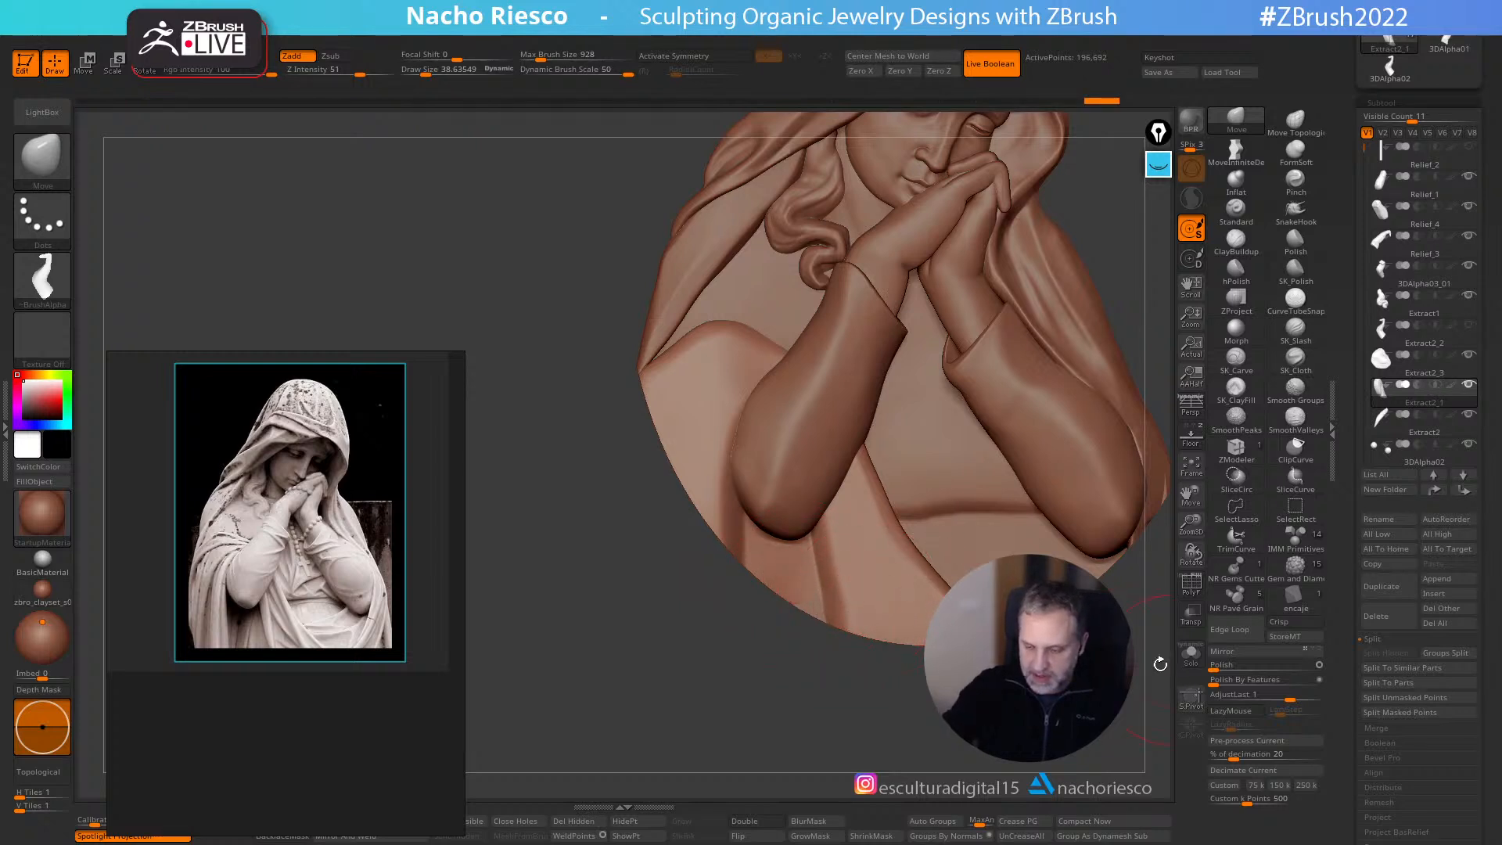
- Isolate the garment panel, mask everything but its inner arched recess, move the recess, and clear the mask
{"action": "left_click", "coordinate": [1191, 655]}
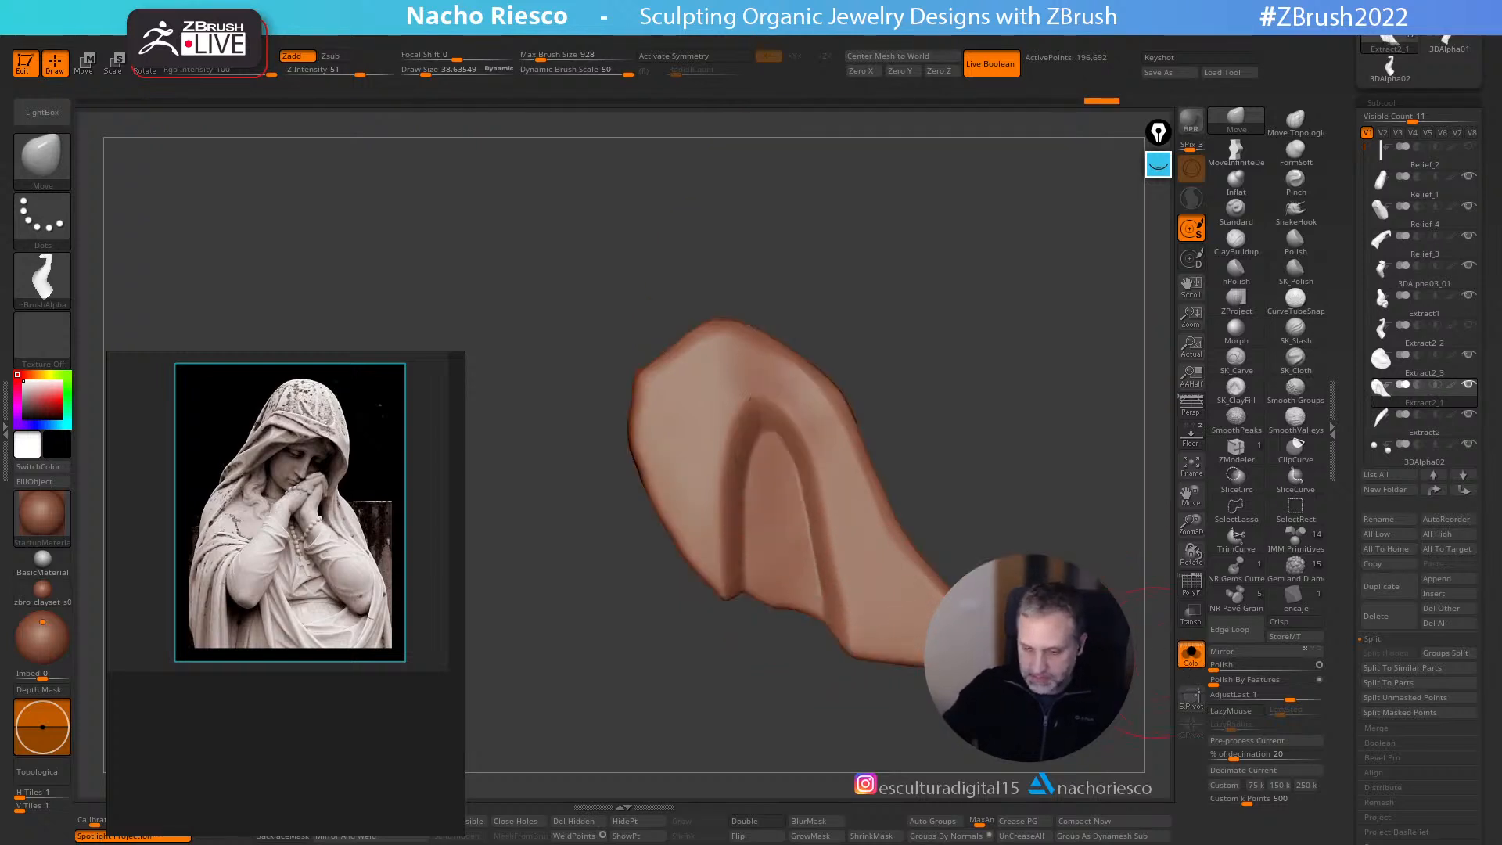
{"action": "key", "text": "ctrl"}
{"action": "mouse_move", "coordinate": [817, 550]}
{"action": "left_mouse_down", "text": "ctrl"}
{"action": "mouse_move", "coordinate": [795, 446]}
{"action": "mouse_move", "coordinate": [739, 548]}
{"action": "mouse_move", "coordinate": [972, 486]}
{"action": "mouse_move", "coordinate": [1017, 532]}
{"action": "left_mouse_up", "text": "ctrl"}
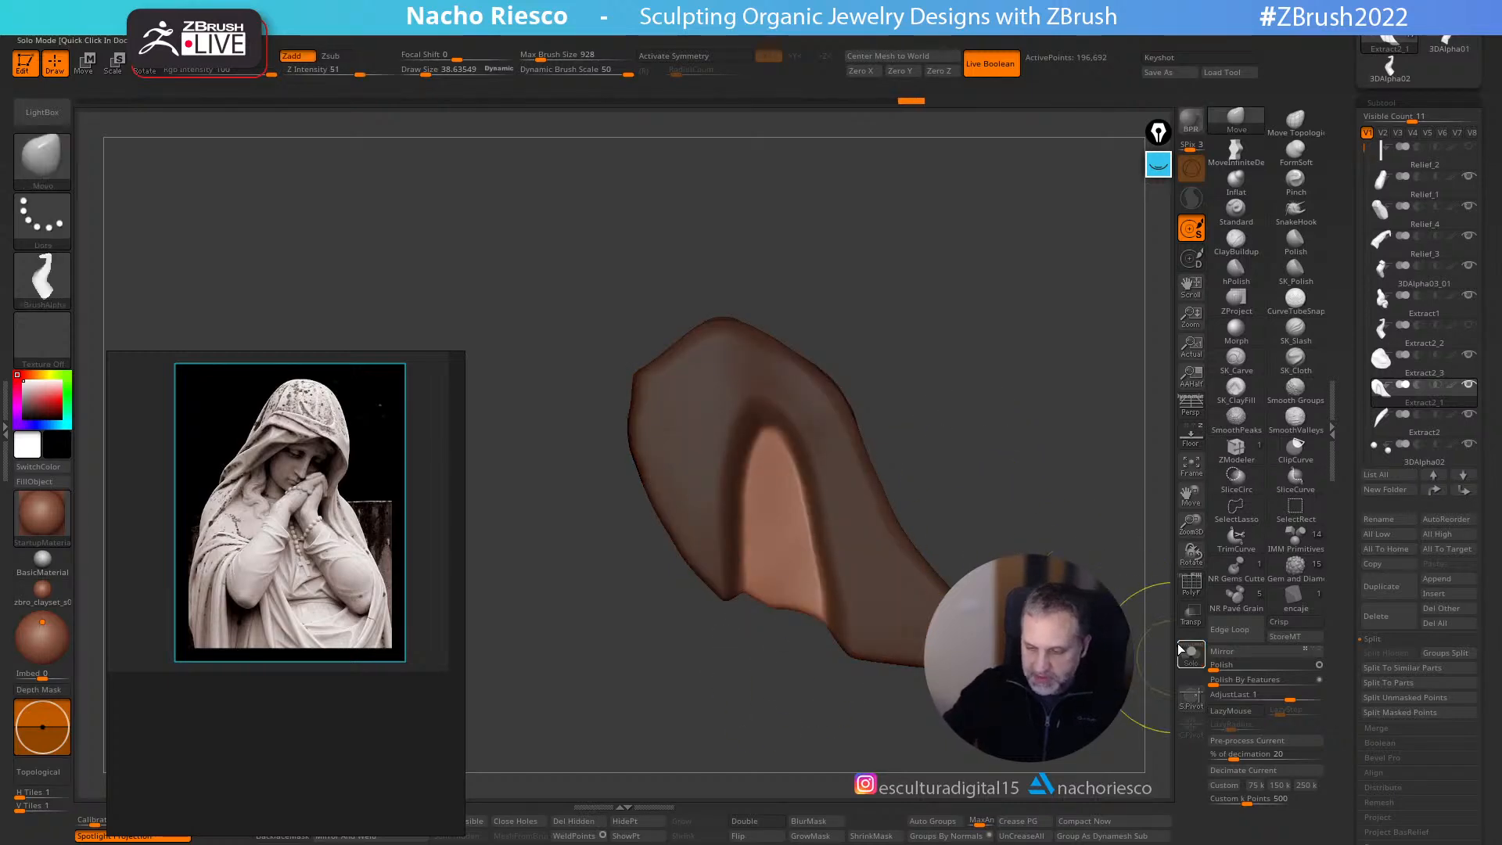
{"action": "left_click", "coordinate": [1191, 656]}
{"action": "key", "text": "w"}
{"action": "left_click_drag", "start_coordinate": [810, 463], "coordinate": [805, 479]}
{"action": "left_click_drag", "start_coordinate": [768, 731], "coordinate": [884, 716]}
{"action": "key", "text": "q"}
{"action": "mouse_move", "coordinate": [679, 578]}
{"action": "left_mouse_down", "text": "ctrl"}
{"action": "mouse_move", "coordinate": [911, 713]}
{"action": "mouse_move", "coordinate": [877, 610]}
{"action": "mouse_move", "coordinate": [900, 696]}
{"action": "mouse_move", "coordinate": [931, 674]}
{"action": "mouse_move", "coordinate": [935, 701]}
{"action": "left_mouse_up", "text": "ctrl"}
- Adjust the garment panel around the elbow against the reference overlay, using the Move brush at a draw size of about 54
{"action": "left_click", "coordinate": [1191, 437]}
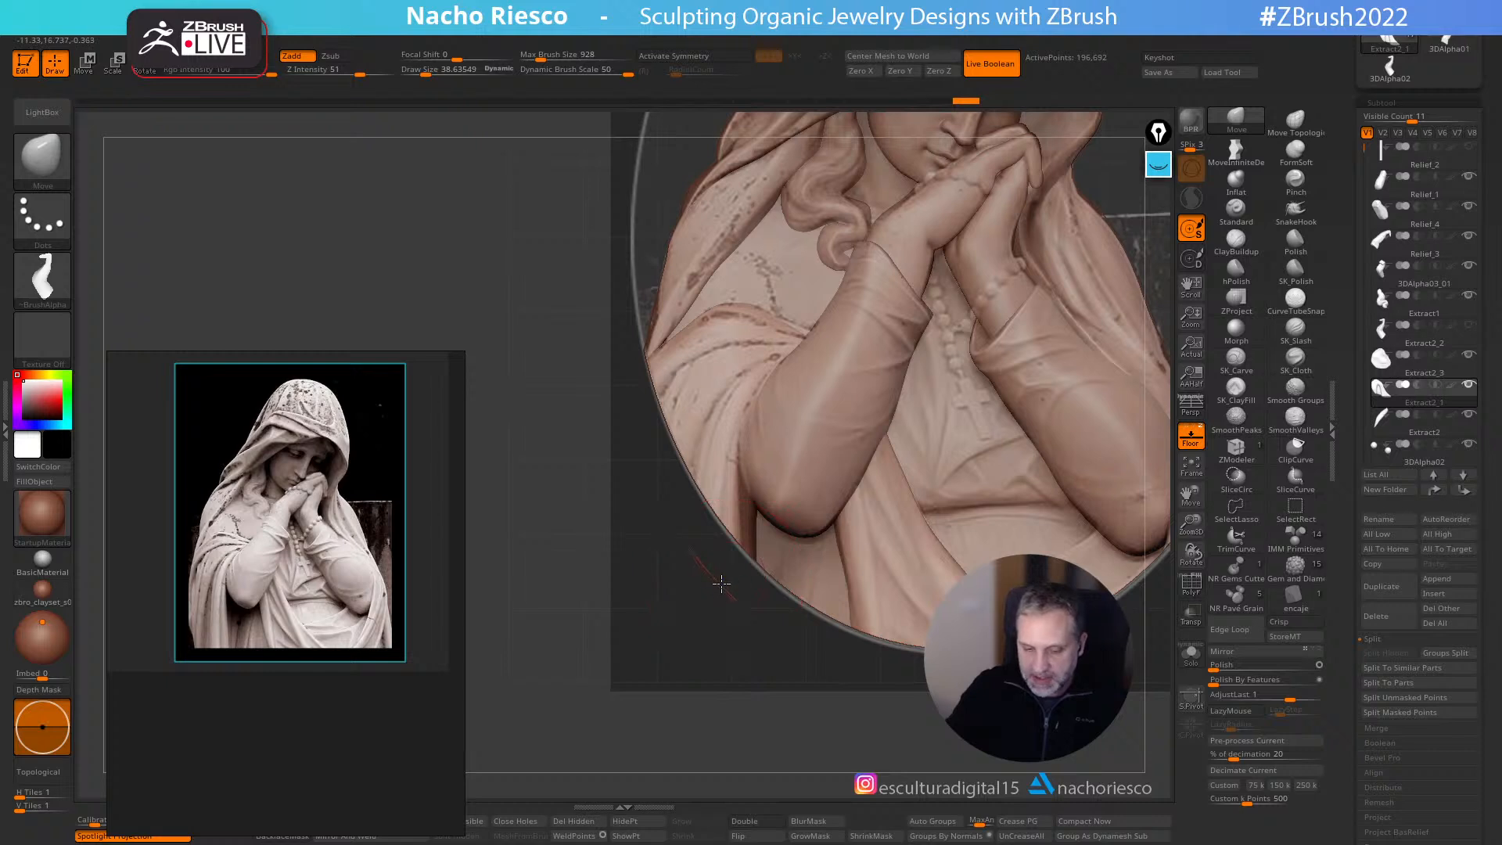
{"action": "mouse_move", "coordinate": [751, 567]}
{"action": "left_mouse_down"}
{"action": "mouse_move", "coordinate": [755, 728]}
{"action": "mouse_move", "coordinate": [733, 755]}
{"action": "left_mouse_up"}
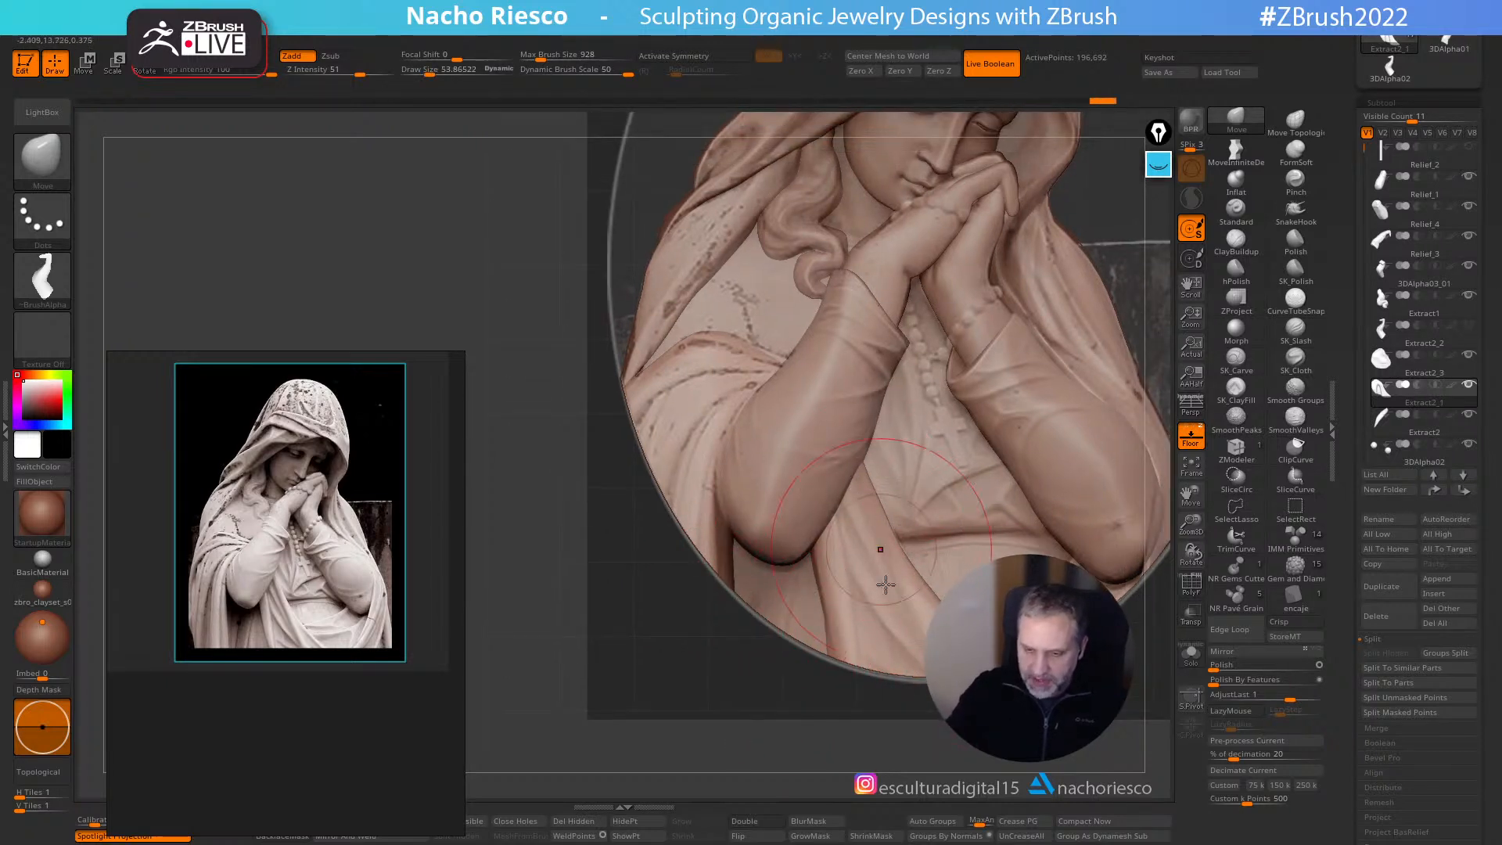
{"action": "mouse_move", "coordinate": [752, 721]}
{"action": "left_mouse_down"}
{"action": "mouse_move", "coordinate": [741, 730]}
{"action": "mouse_move", "coordinate": [759, 736]}
{"action": "left_mouse_up"}
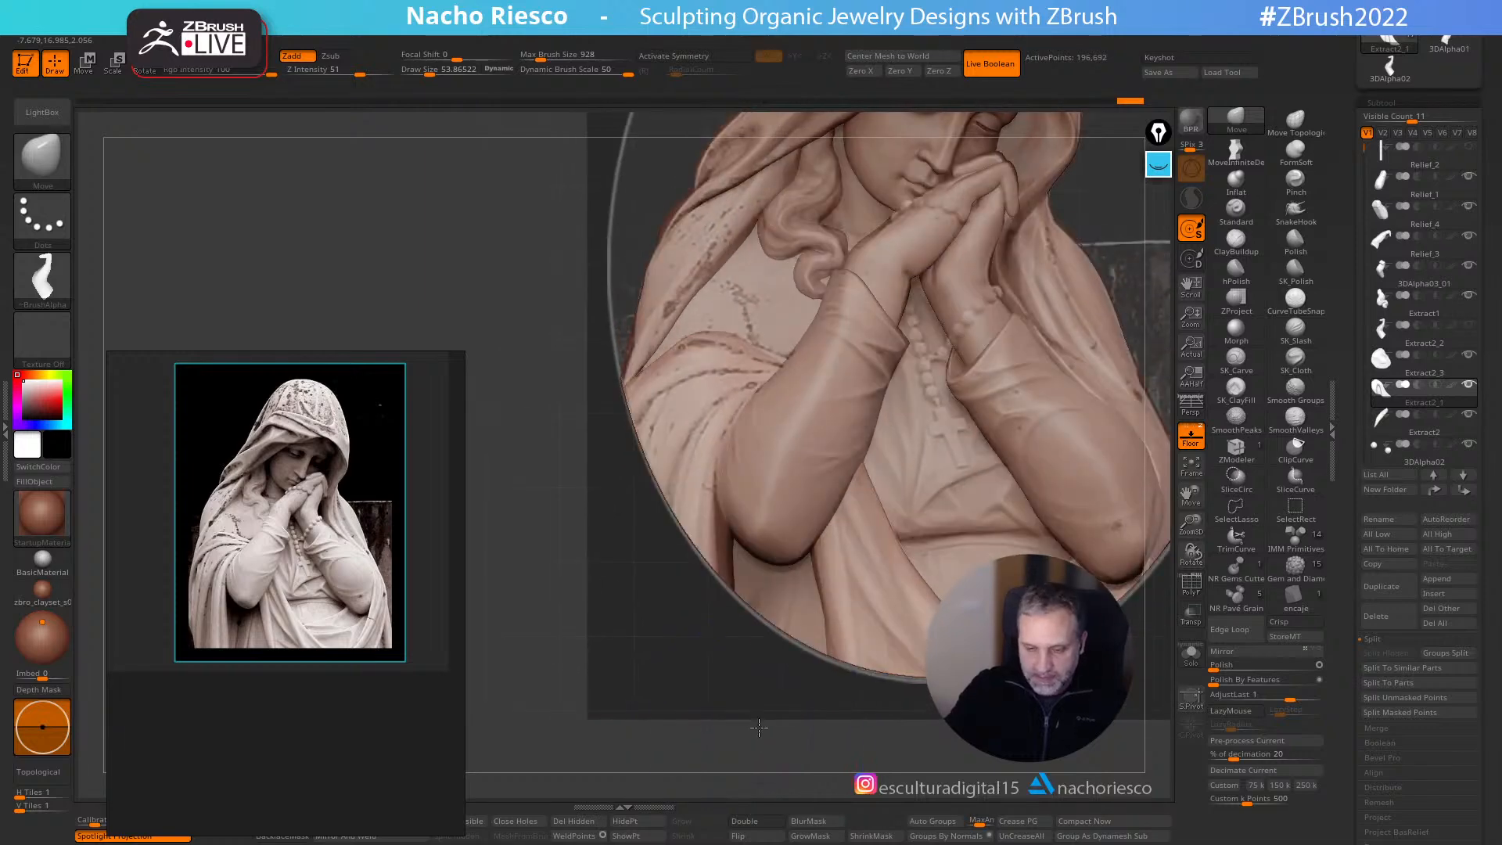
- Fit the nearer sleeve's elbow contour to the reference overlay with the Move brush at draw sizes of about 47 and 31
{"action": "left_click", "coordinate": [742, 464], "text": "alt"}
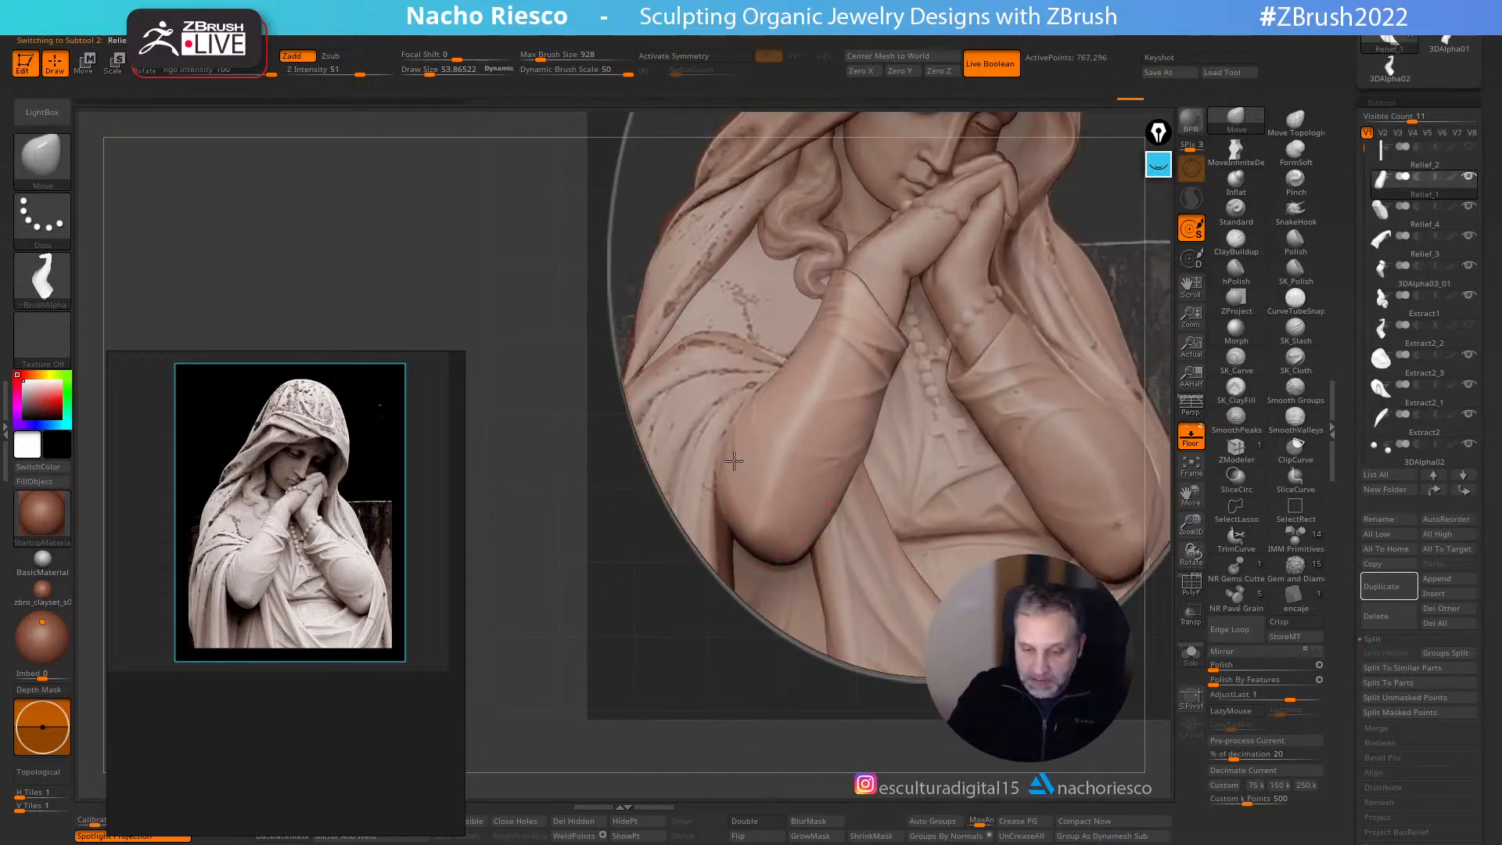
{"action": "key", "text": "s"}
{"action": "left_click_drag", "start_coordinate": [731, 463], "coordinate": [726, 465]}
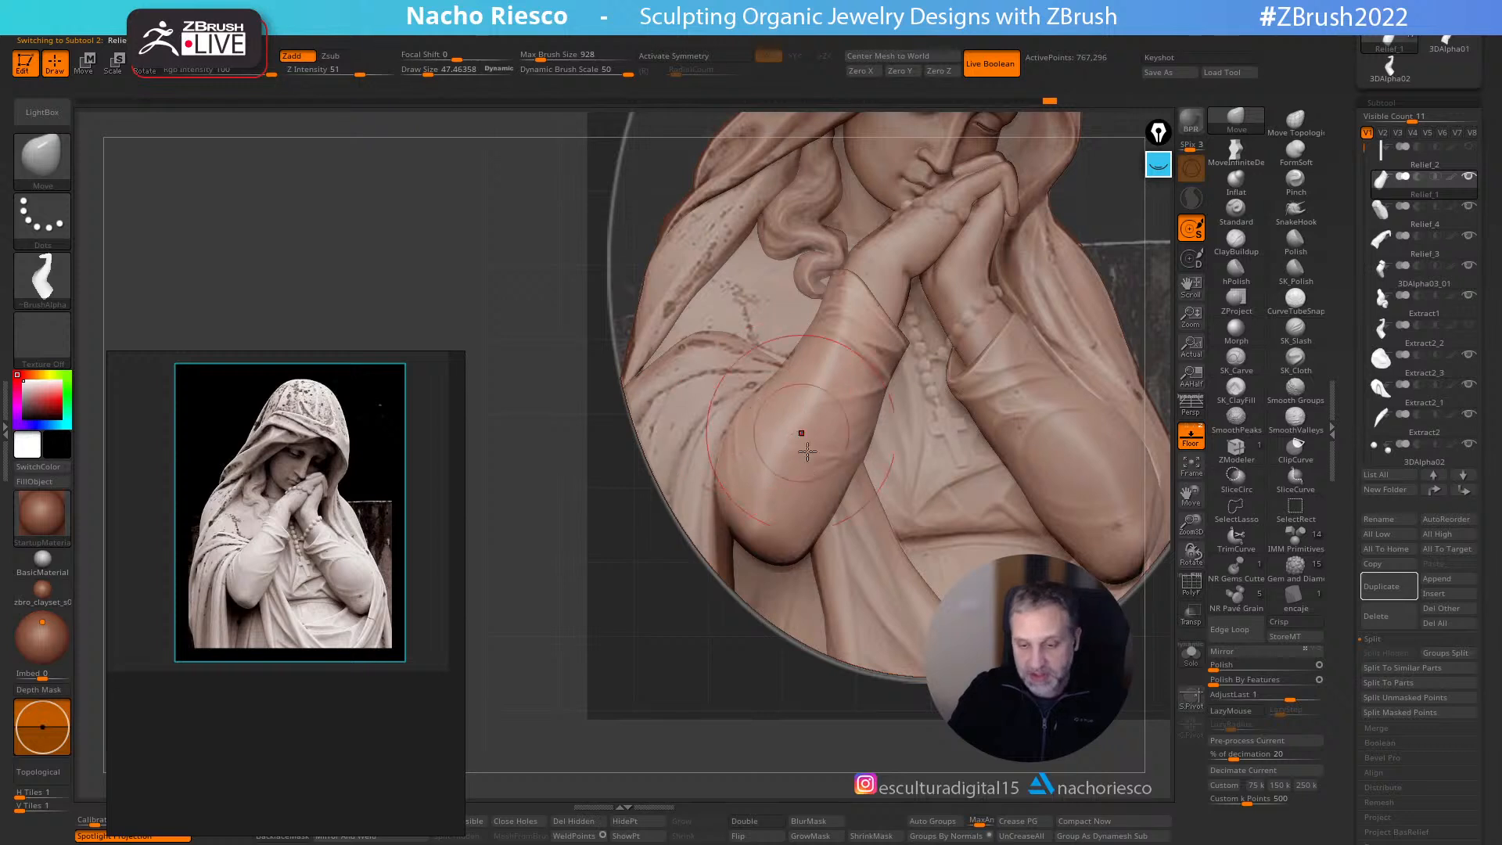
{"action": "key", "text": "s"}
{"action": "mouse_move", "coordinate": [806, 544]}
{"action": "left_mouse_down"}
{"action": "mouse_move", "coordinate": [763, 519]}
{"action": "mouse_move", "coordinate": [781, 546]}
{"action": "left_mouse_up"}
{"action": "key", "text": "s"}
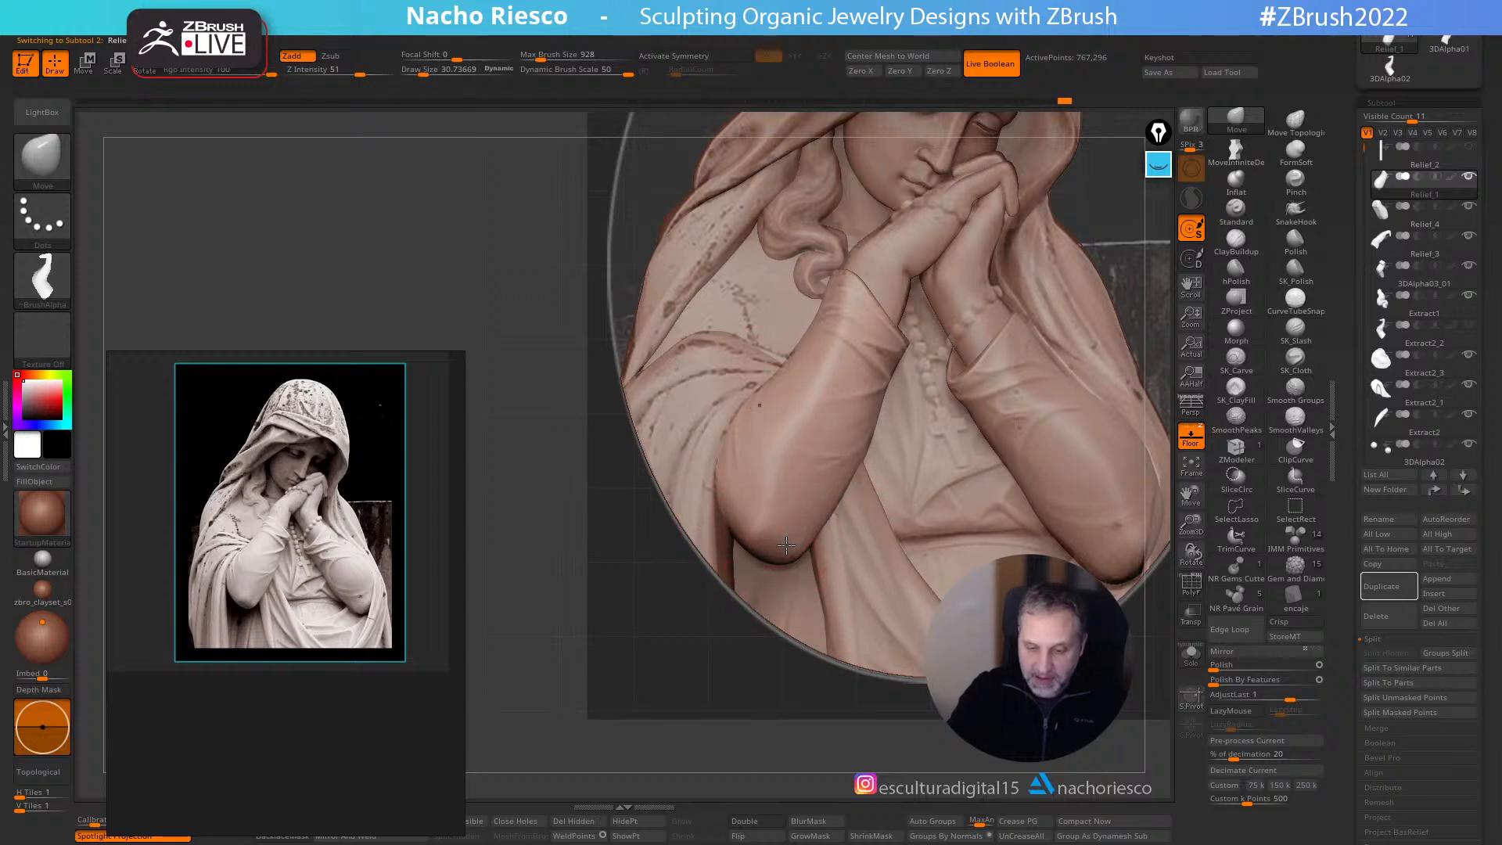
- Select the garment panel, hide the reference grid, and enlarge the reference photo around the shoulder and elbow drapery
{"action": "left_click", "coordinate": [890, 605], "text": "alt"}
{"action": "left_click", "coordinate": [1194, 439]}
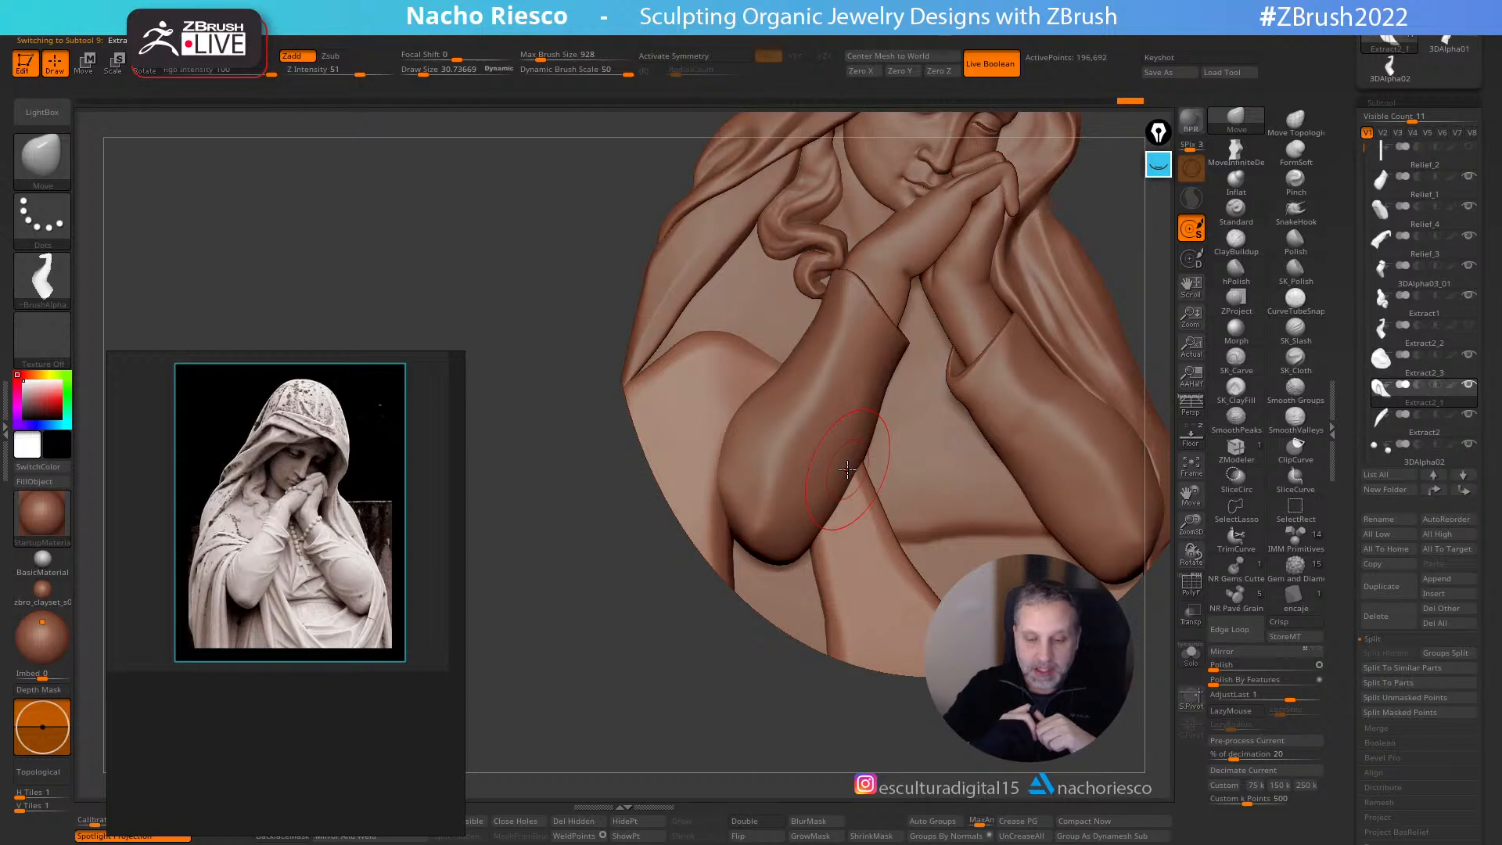
{"action": "right_click_drag", "start_coordinate": [763, 697], "coordinate": [764, 712], "text": "ctrl"}
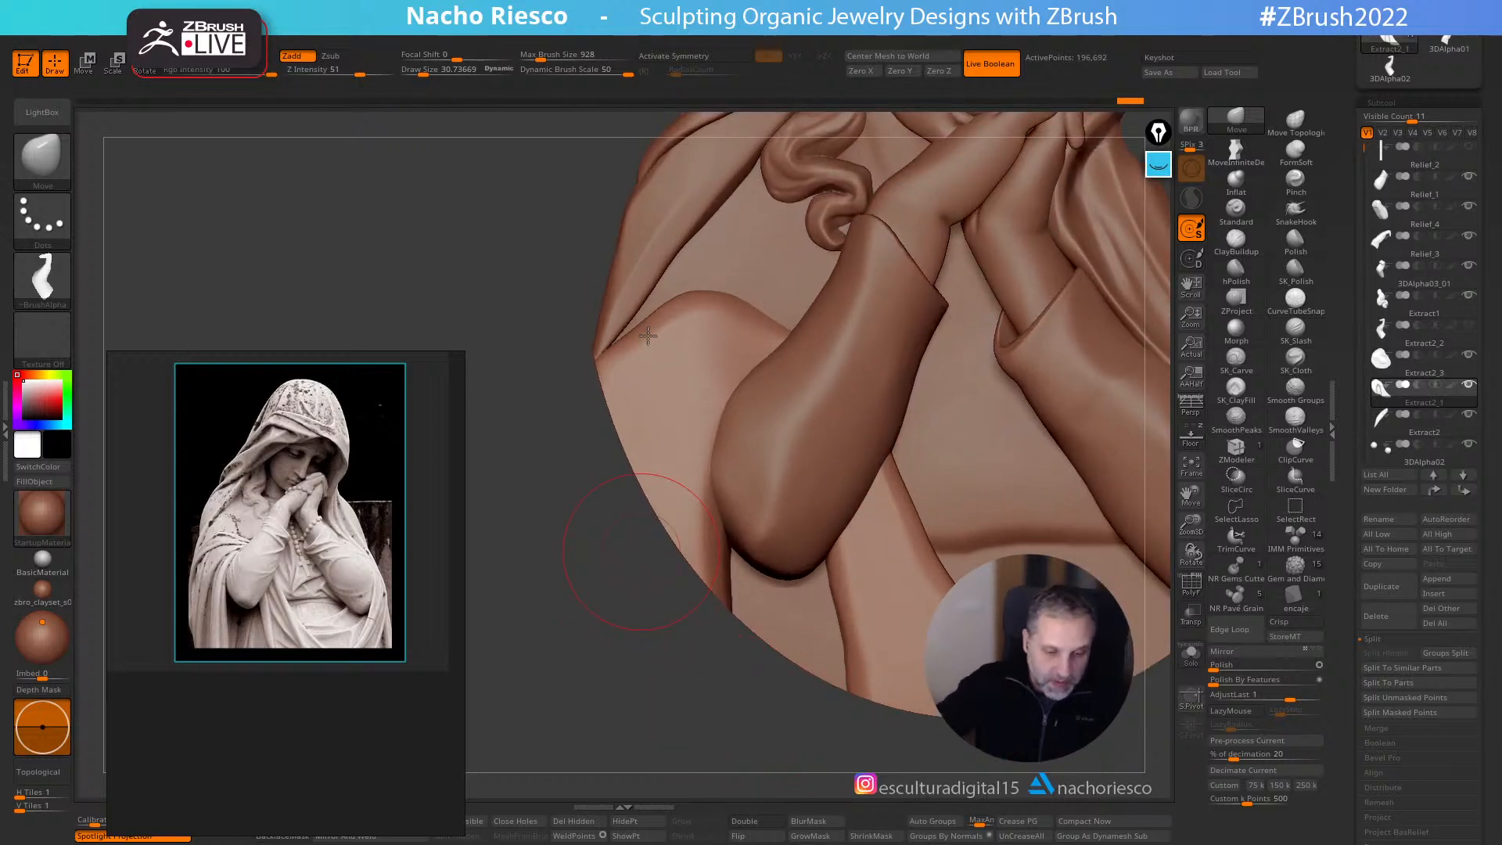
{"action": "scroll", "coordinate": [322, 584], "scroll_direction": "down", "scroll_amount": 2}
{"action": "scroll", "coordinate": [298, 565], "scroll_direction": "up", "scroll_amount": 5}
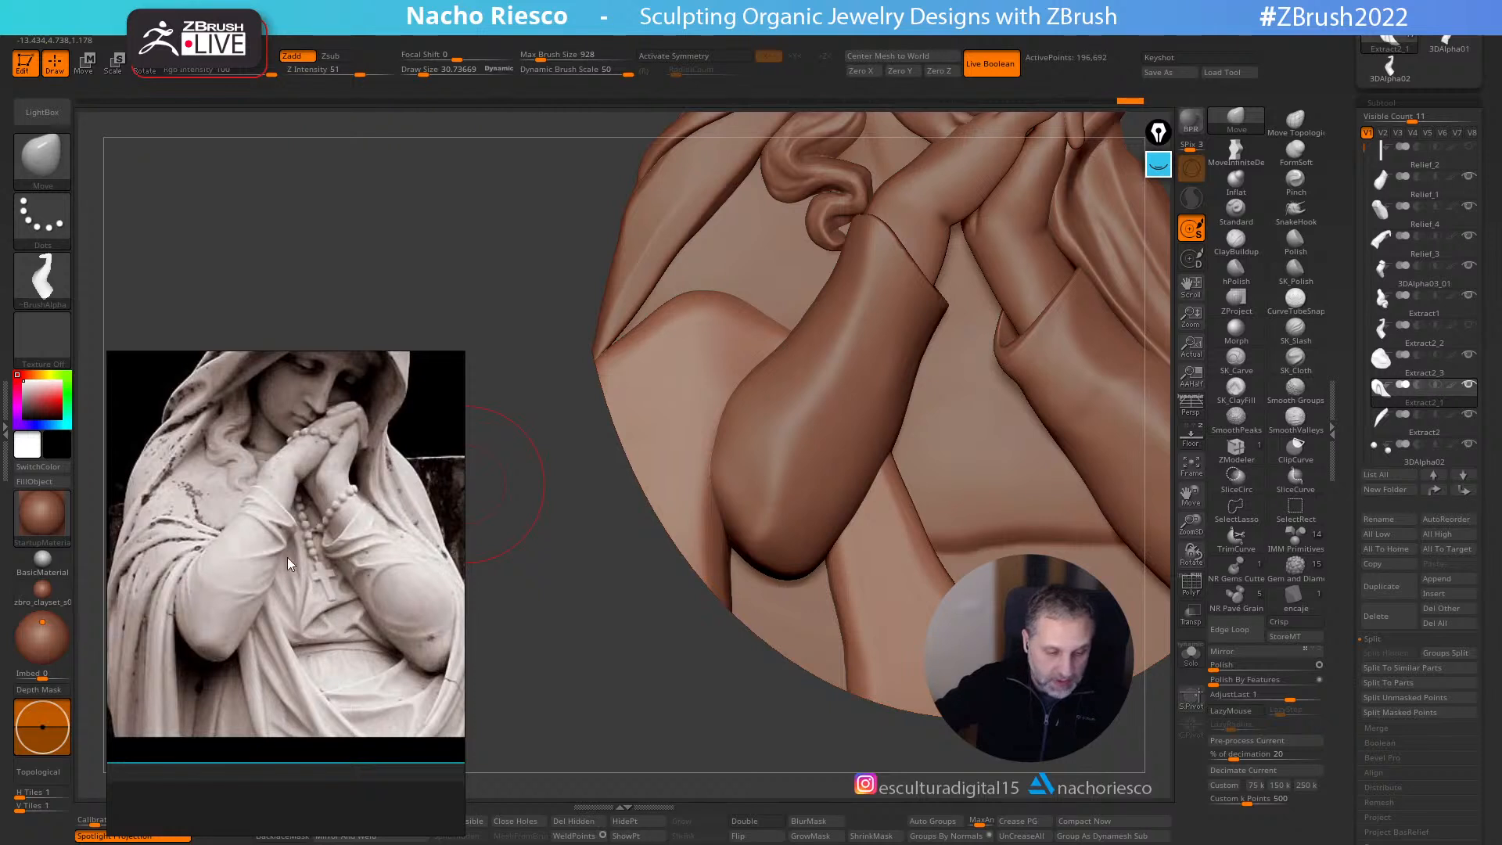
{"action": "right_click_drag", "start_coordinate": [291, 643], "coordinate": [308, 448]}
{"action": "middle_click_drag", "start_coordinate": [297, 428], "coordinate": [377, 449]}
{"action": "scroll", "coordinate": [378, 449], "scroll_direction": "up", "scroll_amount": 3}
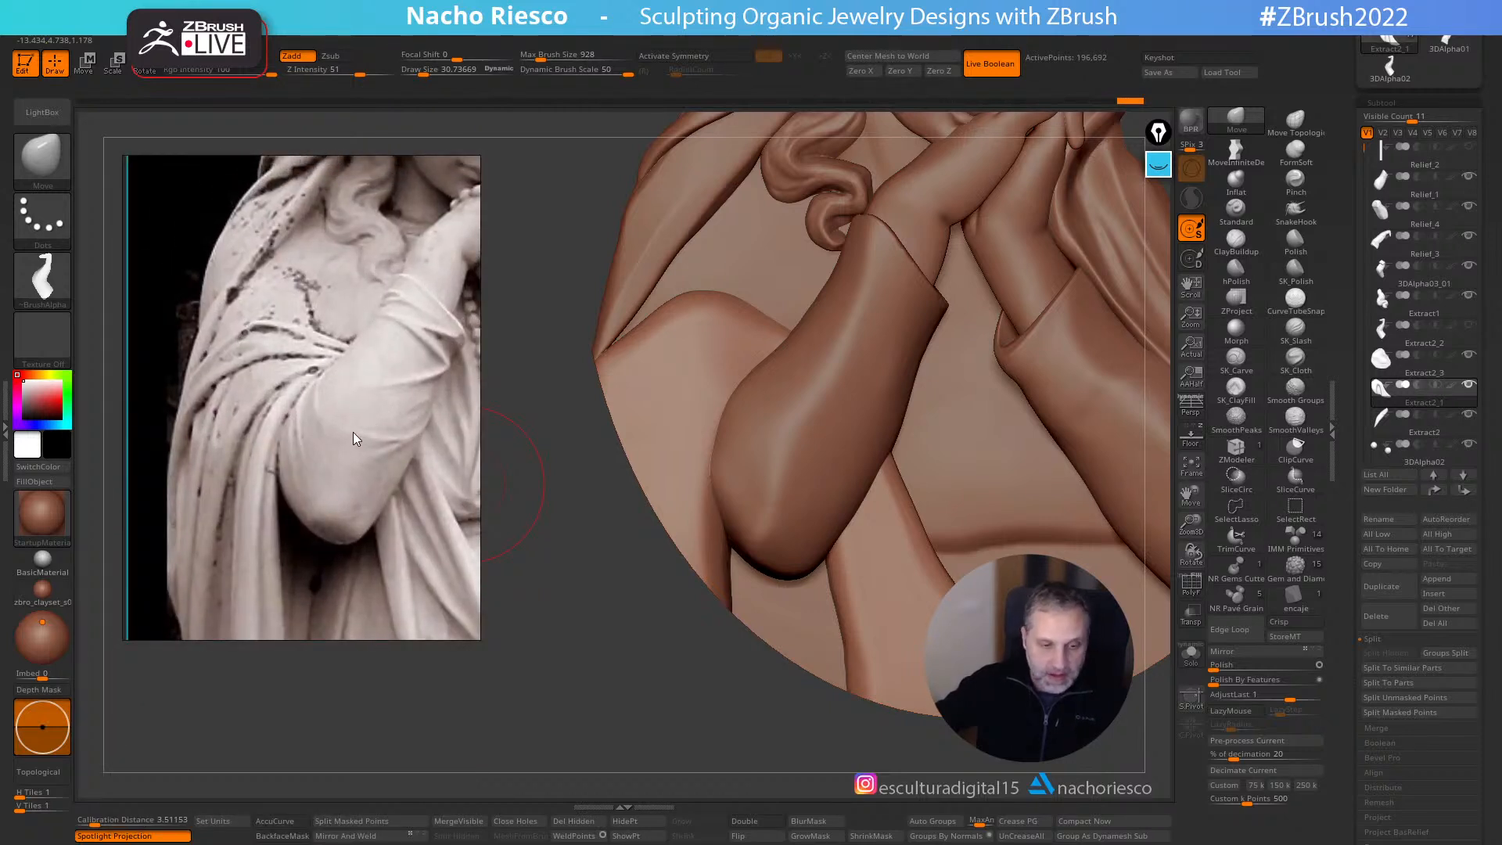
{"action": "mouse_move", "coordinate": [711, 695]}
{"action": "left_mouse_down"}
{"action": "mouse_move", "coordinate": [714, 715]}
{"action": "mouse_move", "coordinate": [743, 723]}
{"action": "left_mouse_up"}
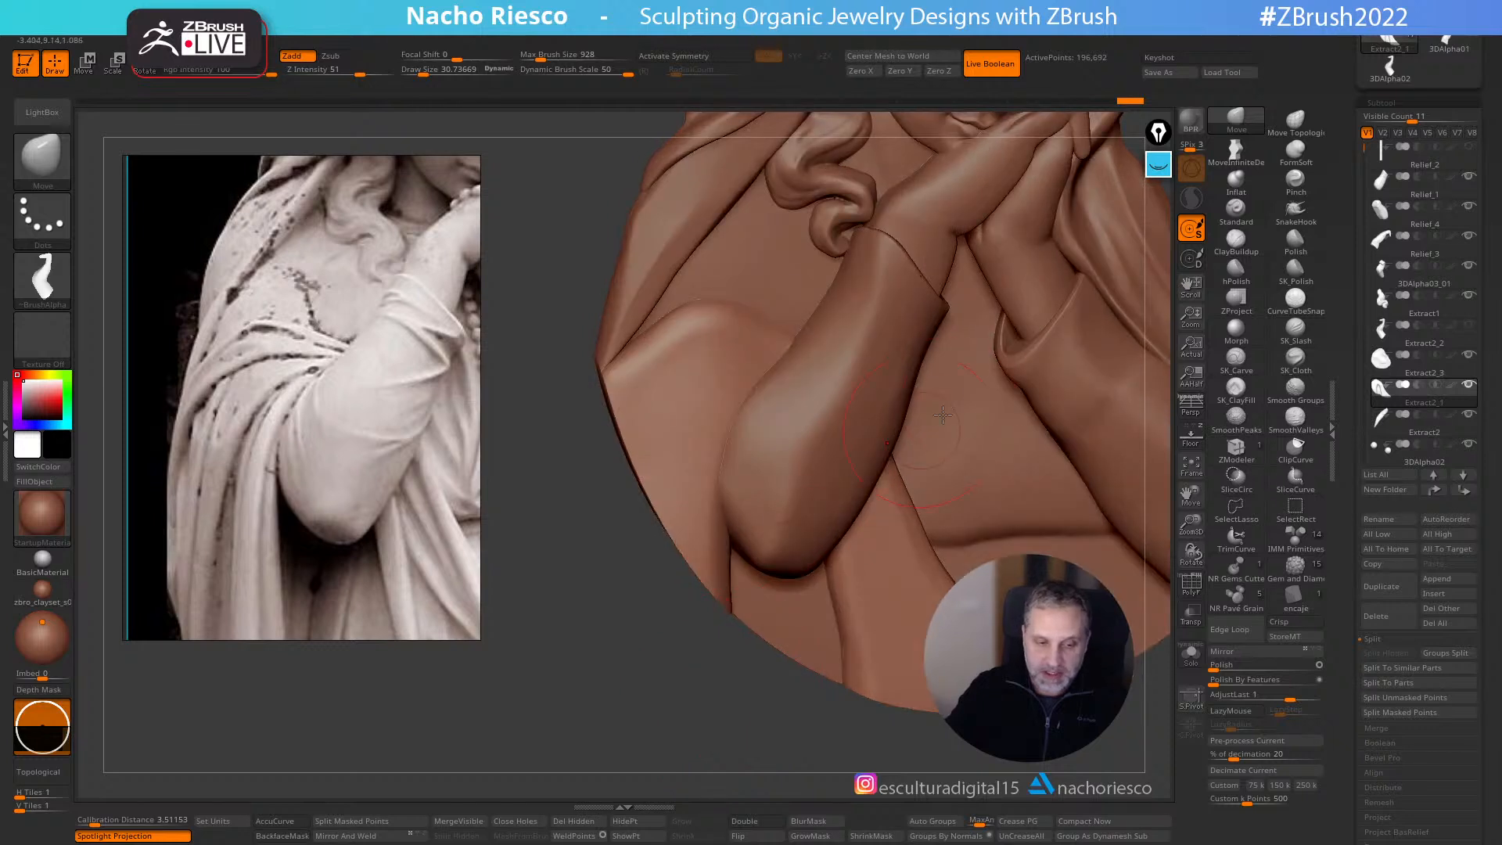
{"action": "left_click_drag", "start_coordinate": [656, 643], "coordinate": [815, 576]}
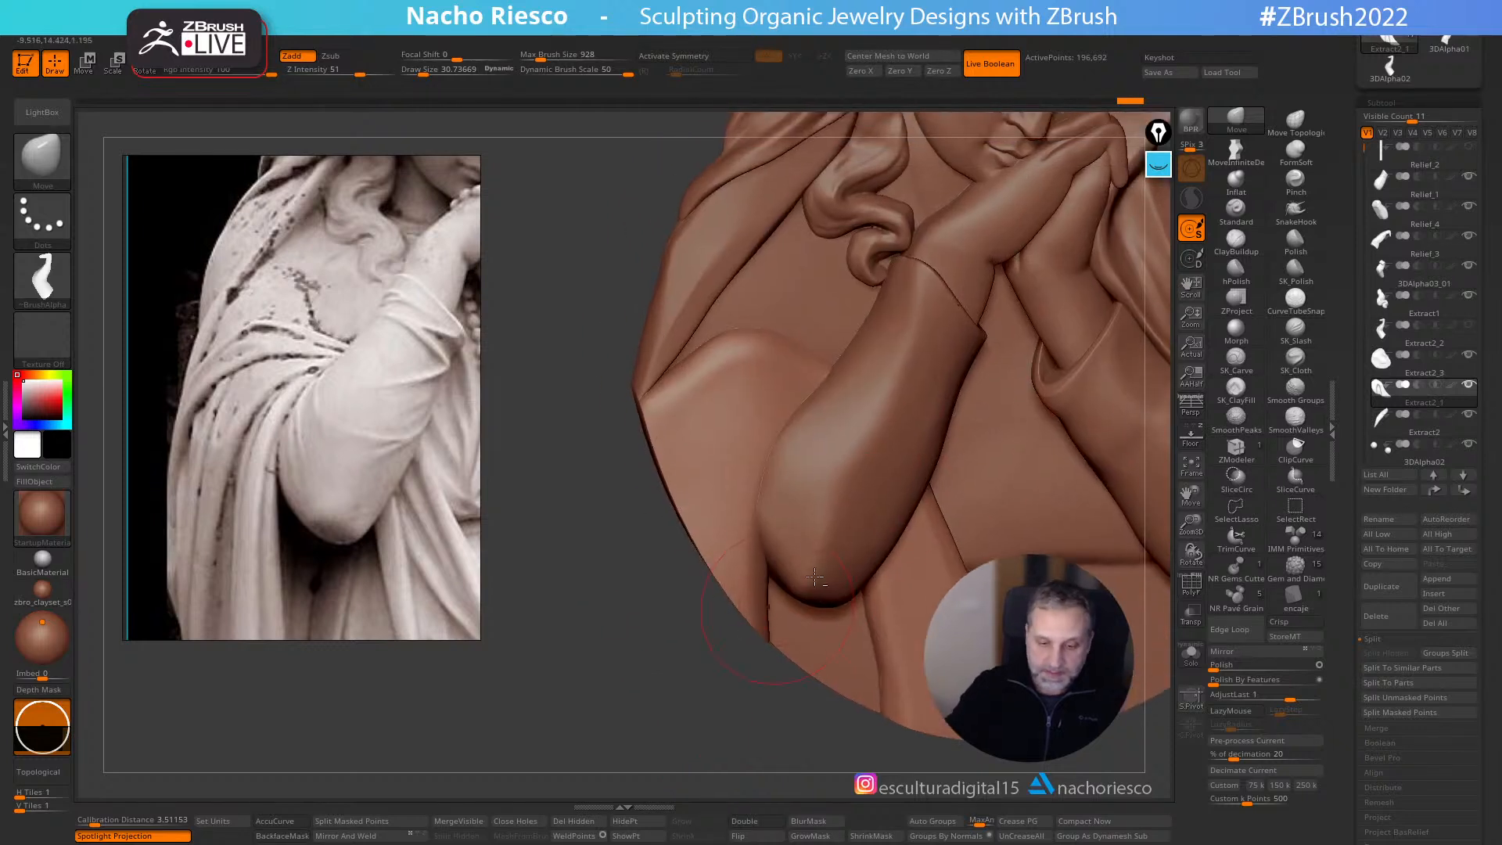
- Outline the main planes of the shoulder and hanging drapery on the reference photo in magenta
{"action": "left_click", "coordinate": [1158, 165]}
{"action": "left_click", "coordinate": [1160, 212]}
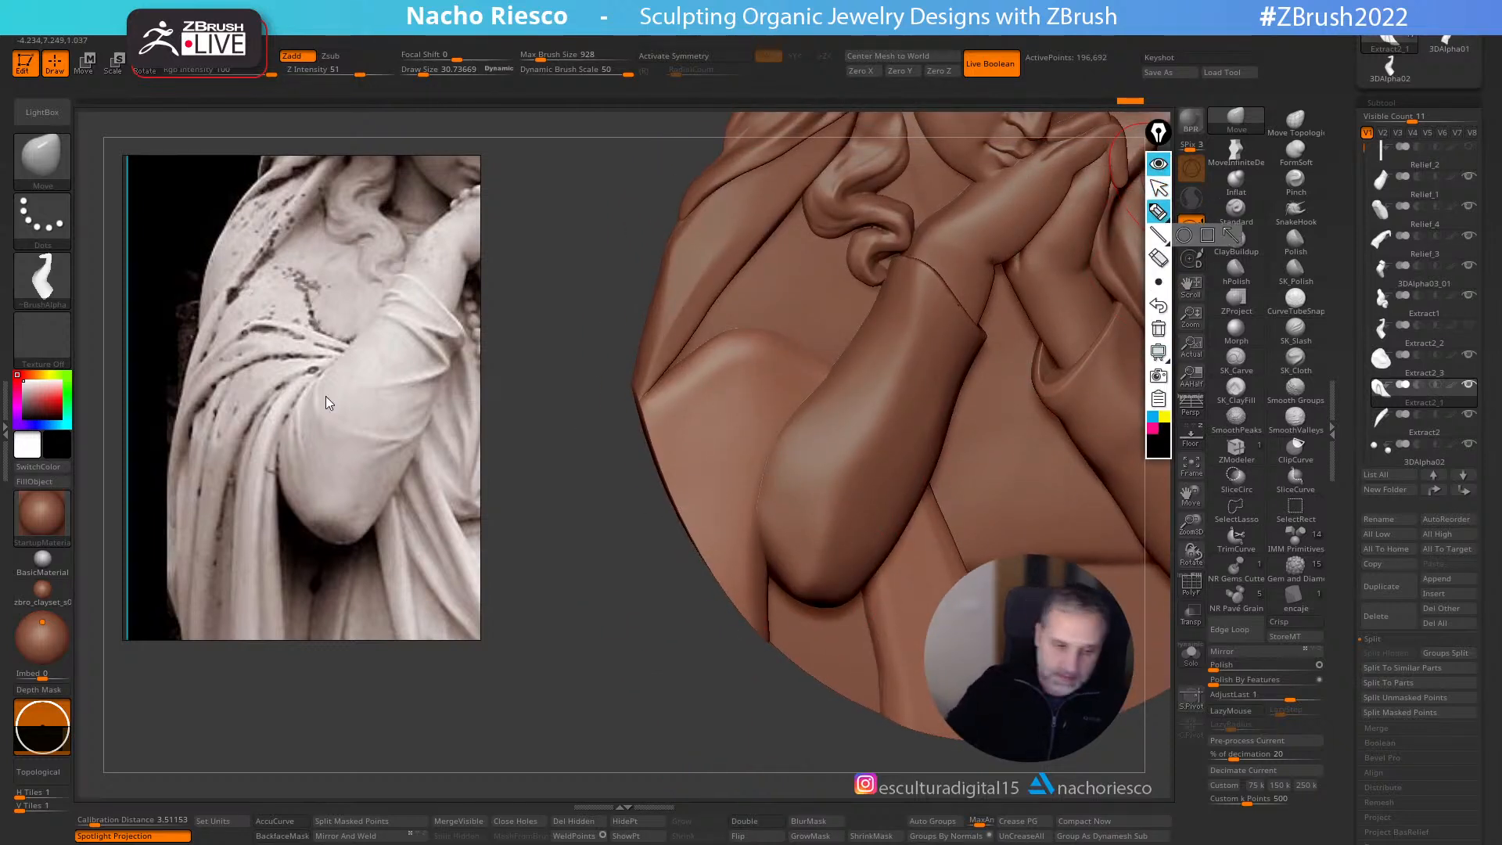
{"action": "left_click", "coordinate": [1153, 428]}
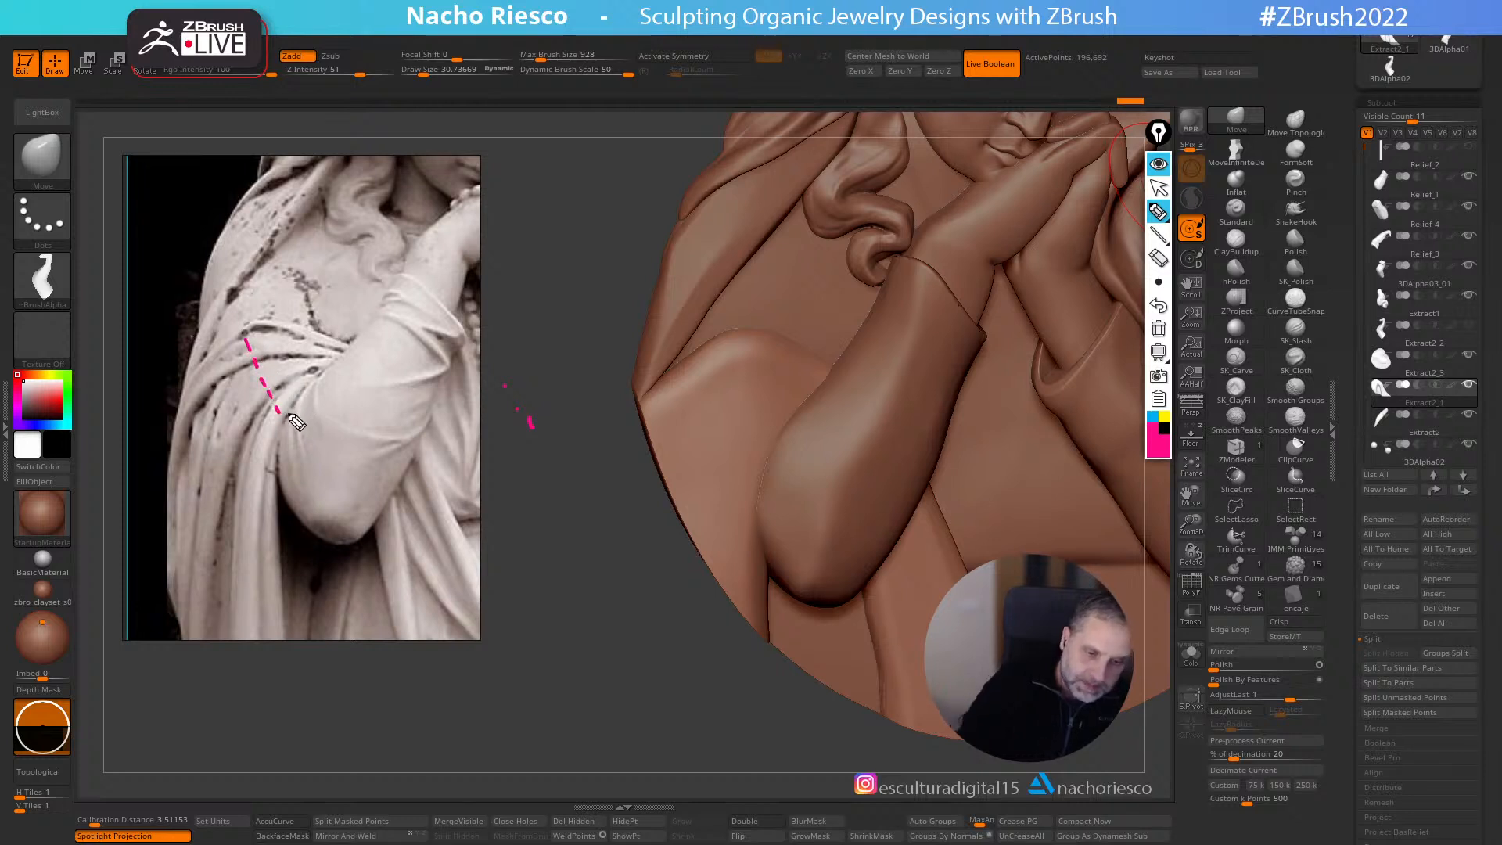
{"action": "mouse_move", "coordinate": [289, 423]}
{"action": "left_mouse_down"}
{"action": "mouse_move", "coordinate": [341, 361]}
{"action": "mouse_move", "coordinate": [259, 332]}
{"action": "mouse_move", "coordinate": [335, 335]}
{"action": "left_mouse_up"}
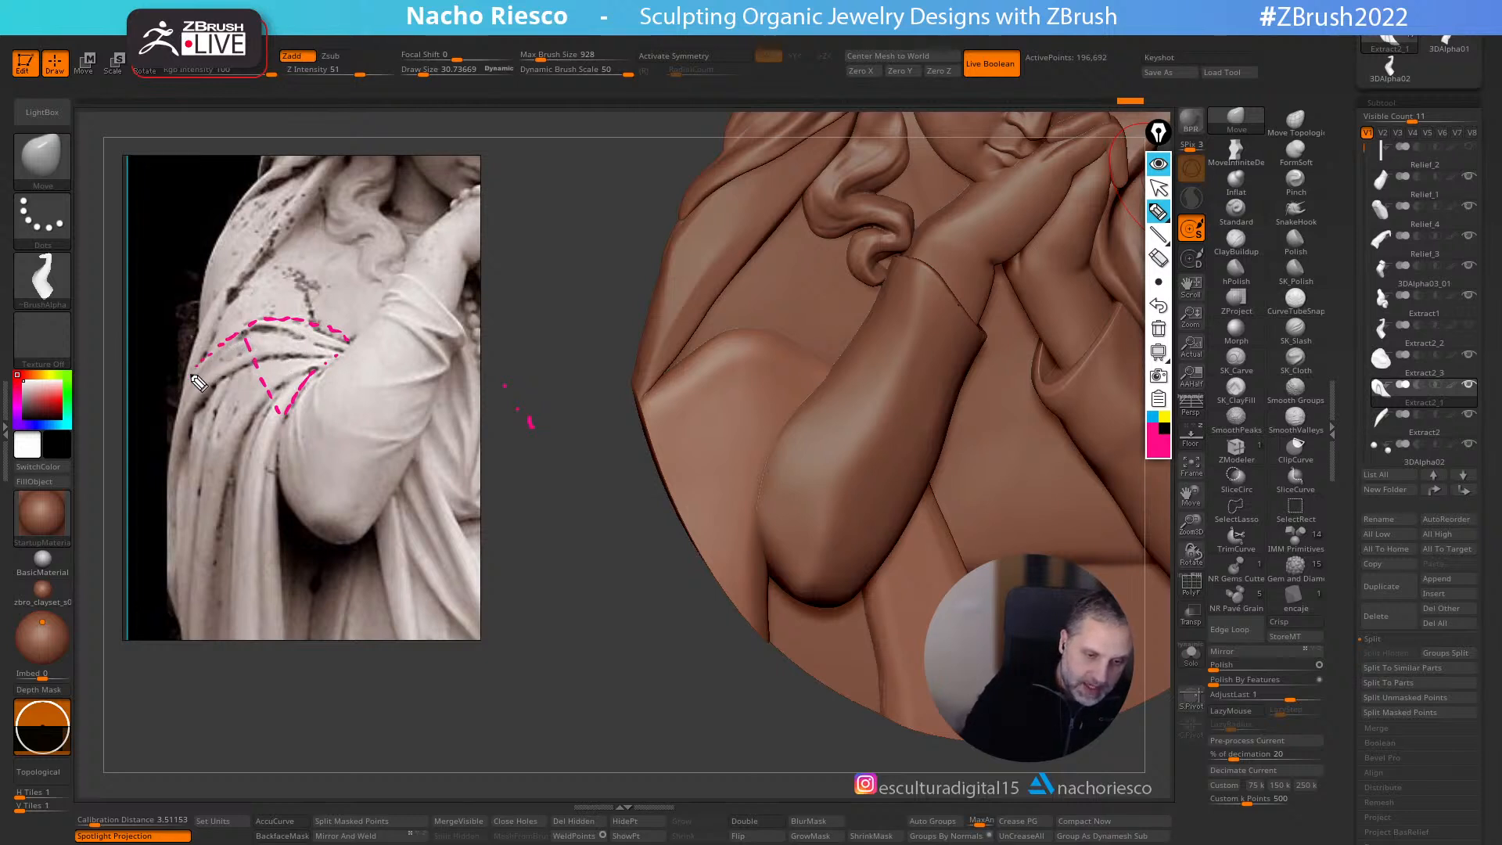
{"action": "mouse_move", "coordinate": [188, 404]}
{"action": "left_mouse_down"}
{"action": "mouse_move", "coordinate": [274, 472]}
{"action": "mouse_move", "coordinate": [296, 429]}
{"action": "mouse_move", "coordinate": [262, 368]}
{"action": "mouse_move", "coordinate": [181, 385]}
{"action": "left_mouse_up"}
{"action": "left_click_drag", "start_coordinate": [265, 463], "coordinate": [276, 649]}
{"action": "left_click_drag", "start_coordinate": [179, 396], "coordinate": [163, 635]}
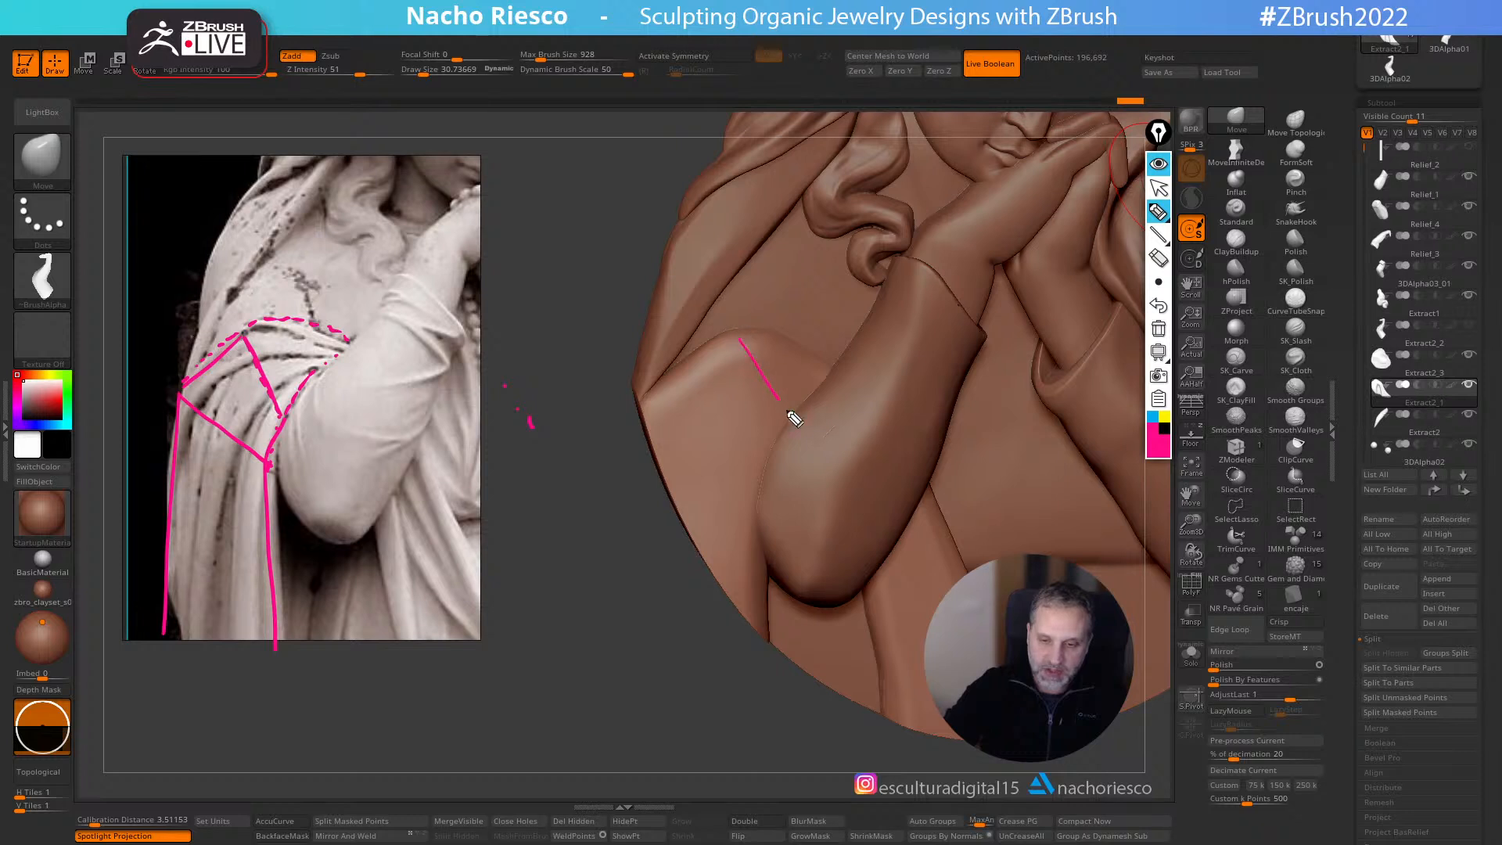
- Mark the matching plane breaks and an arrow on the model's shoulder drape, and erase all annotations
{"action": "left_click_drag", "start_coordinate": [779, 438], "coordinate": [661, 394]}
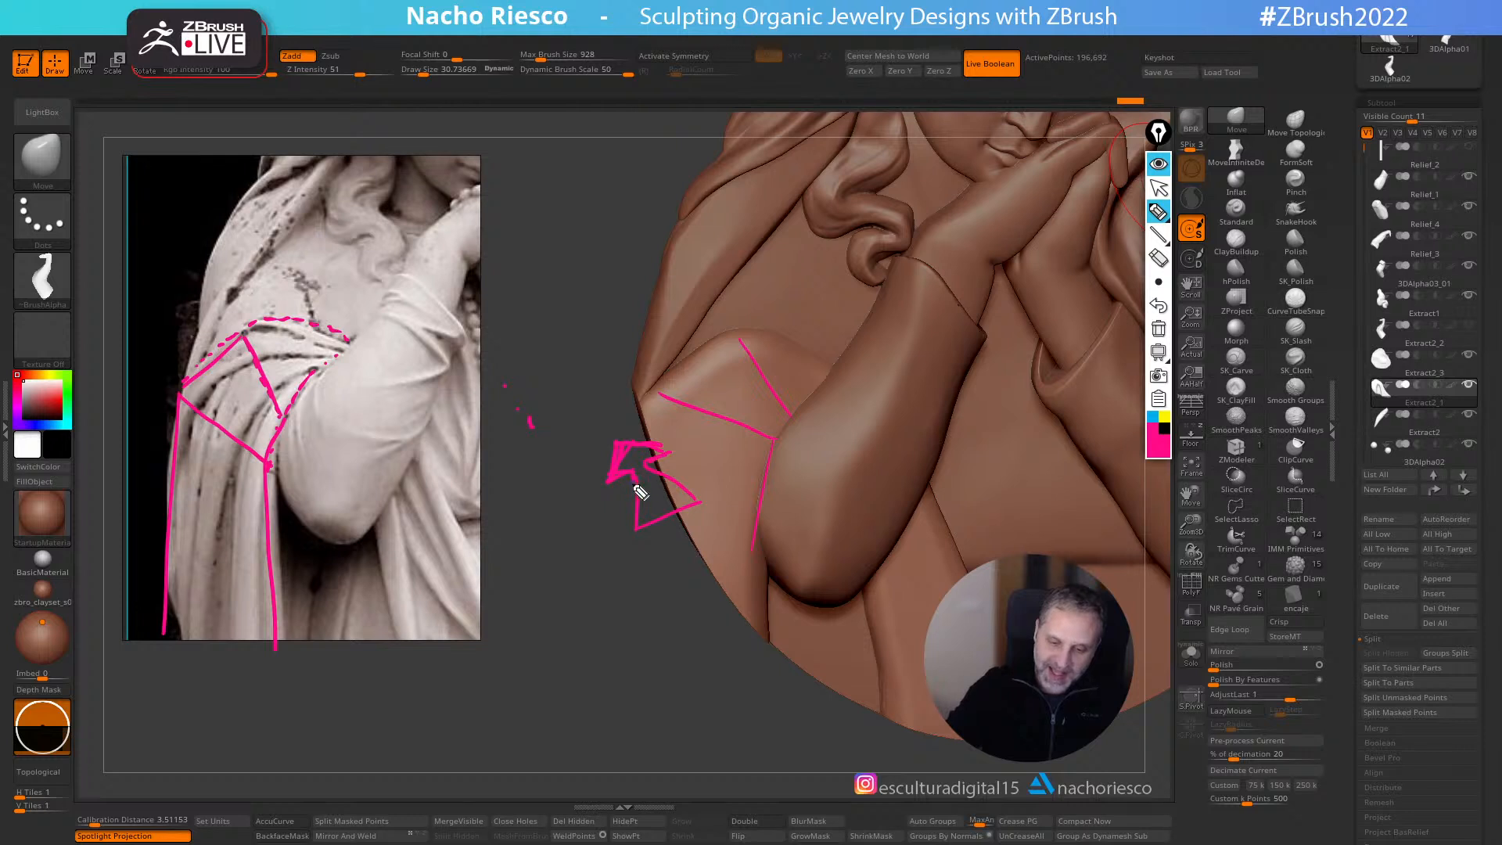
{"action": "left_click_drag", "start_coordinate": [652, 530], "coordinate": [701, 501]}
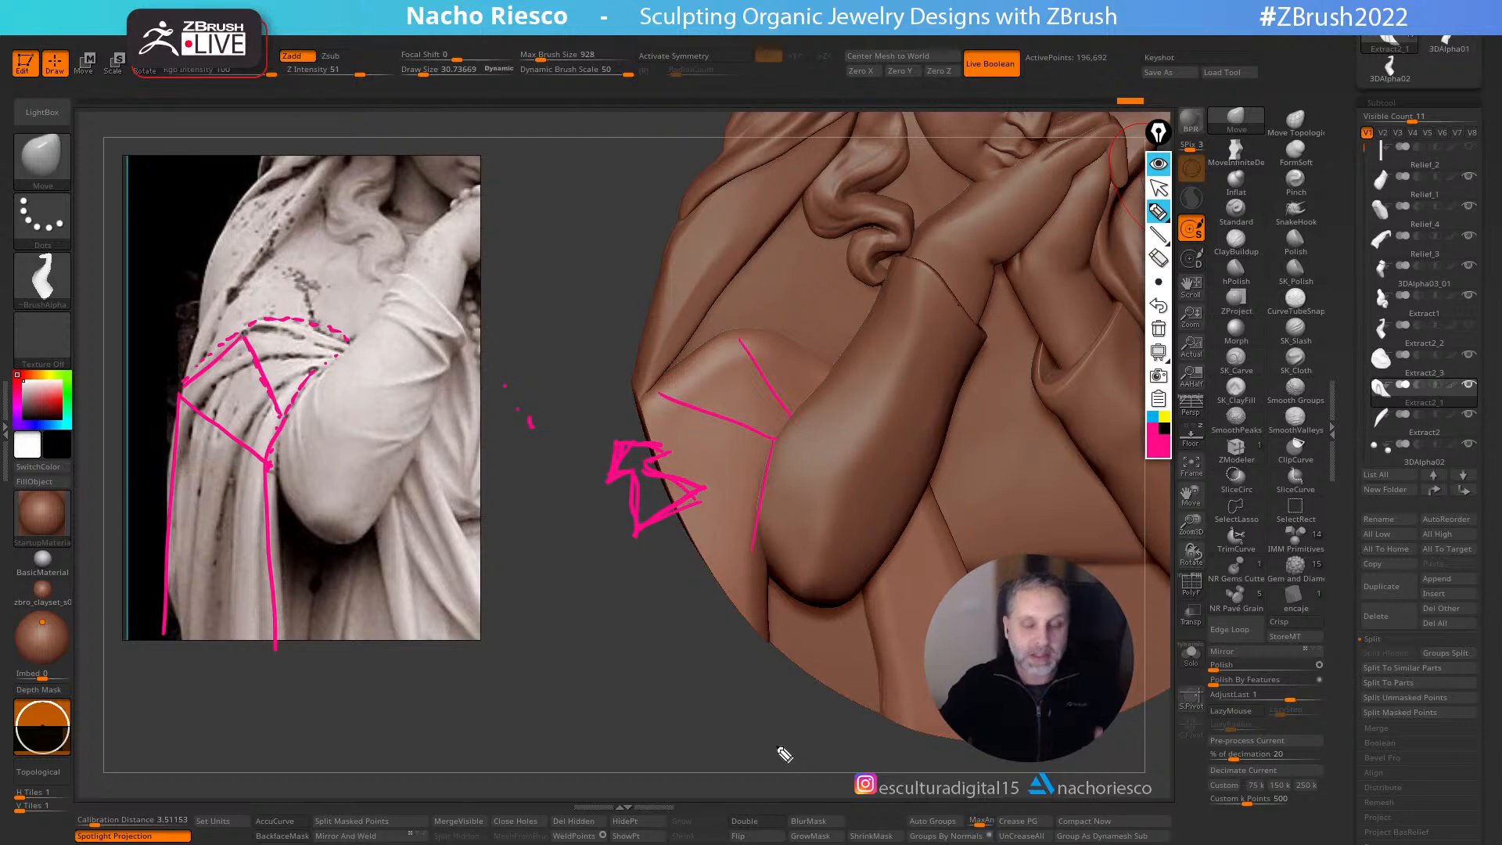
{"action": "left_click", "coordinate": [1159, 328]}
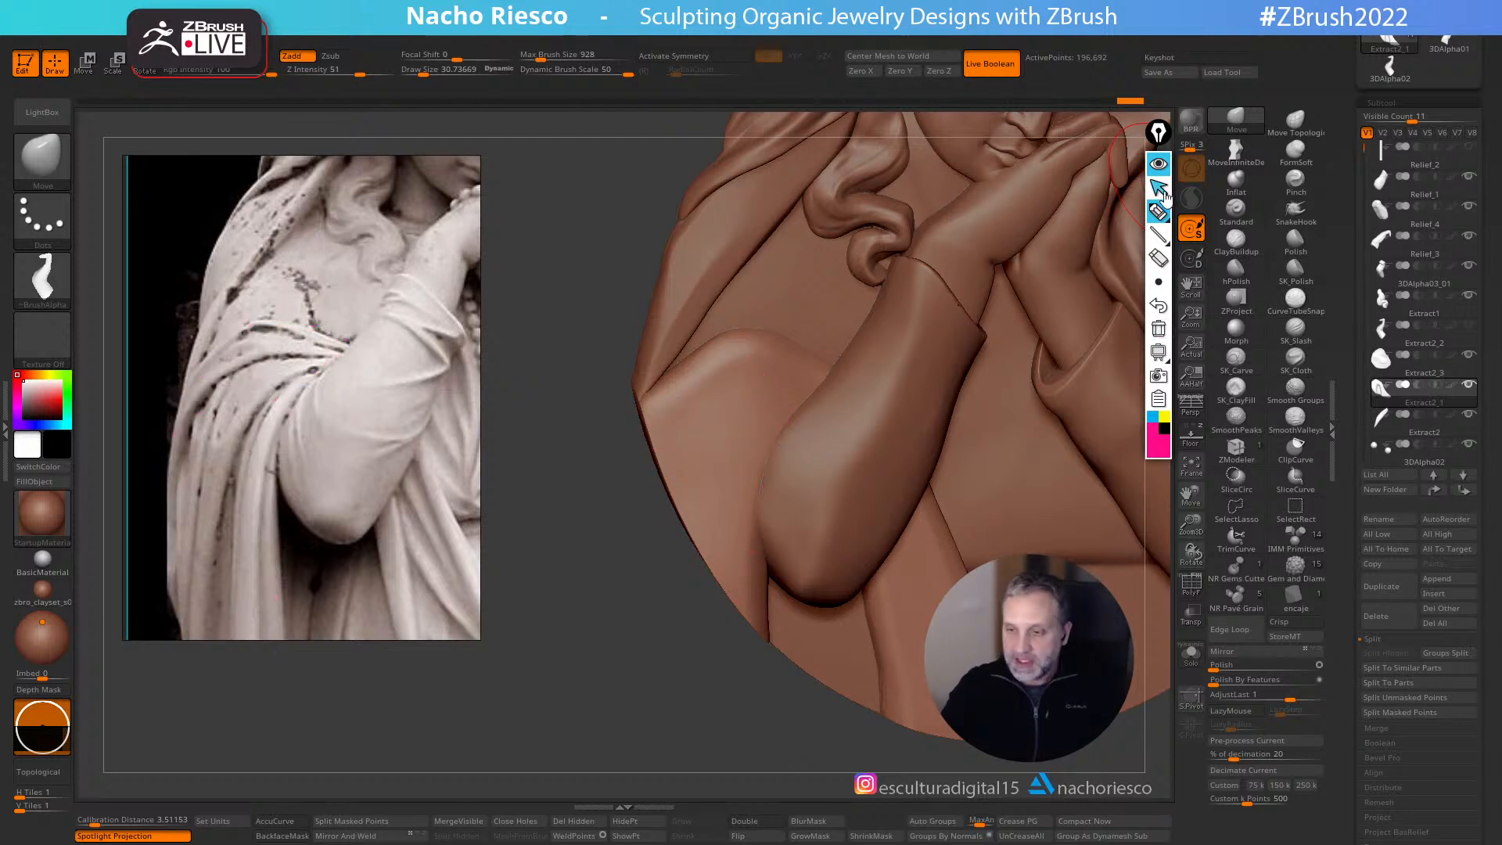
{"action": "left_click", "coordinate": [1158, 188]}
- Flatten the upper plane of the shoulder drape beside the sleeve with the hPolish brush at a draw size of about 26
{"action": "left_click_drag", "start_coordinate": [685, 709], "coordinate": [728, 651]}
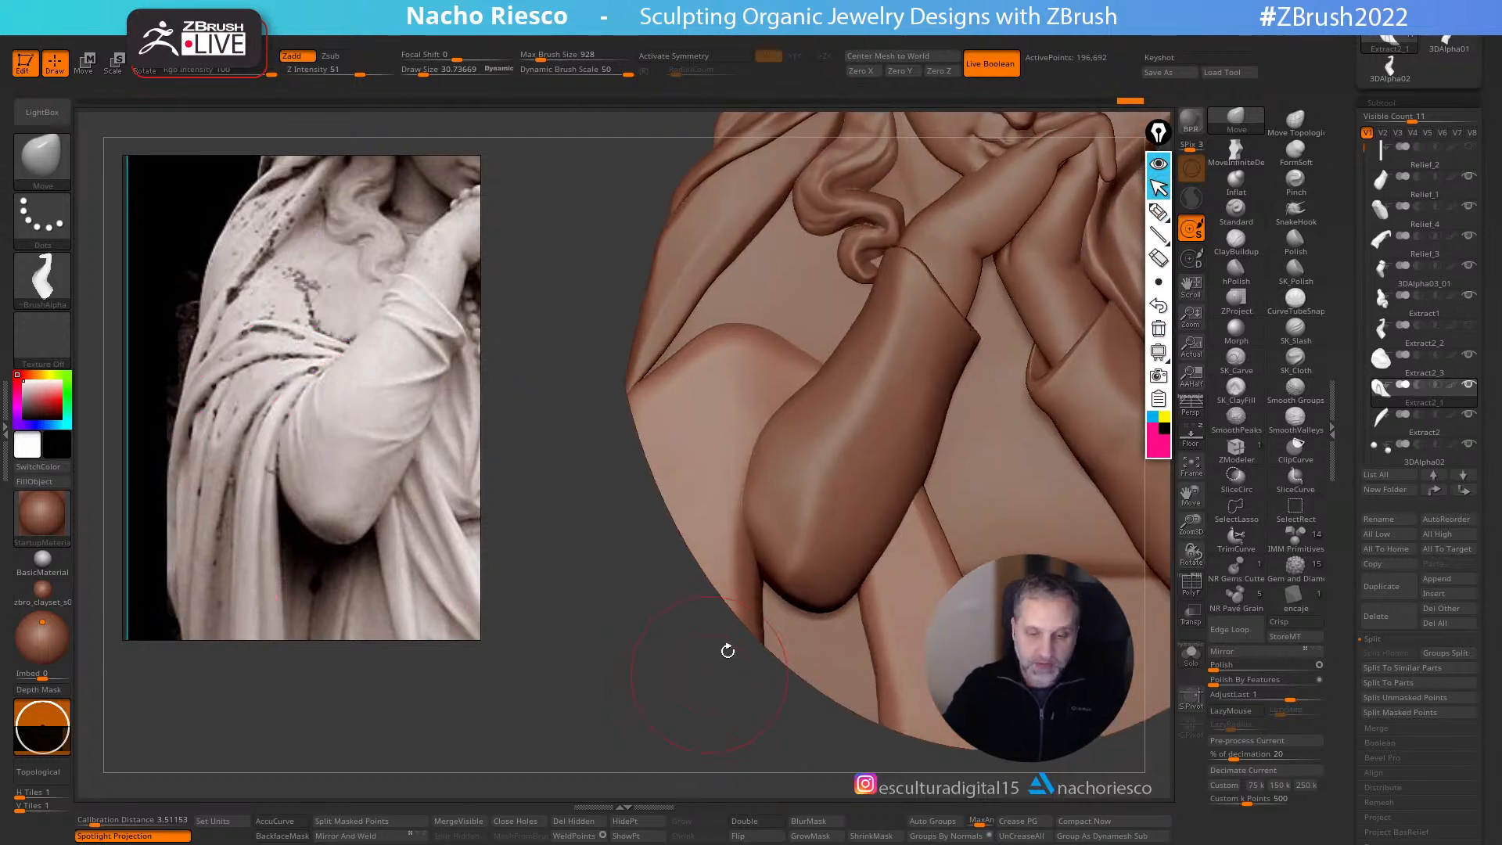
{"action": "left_click", "coordinate": [1237, 271]}
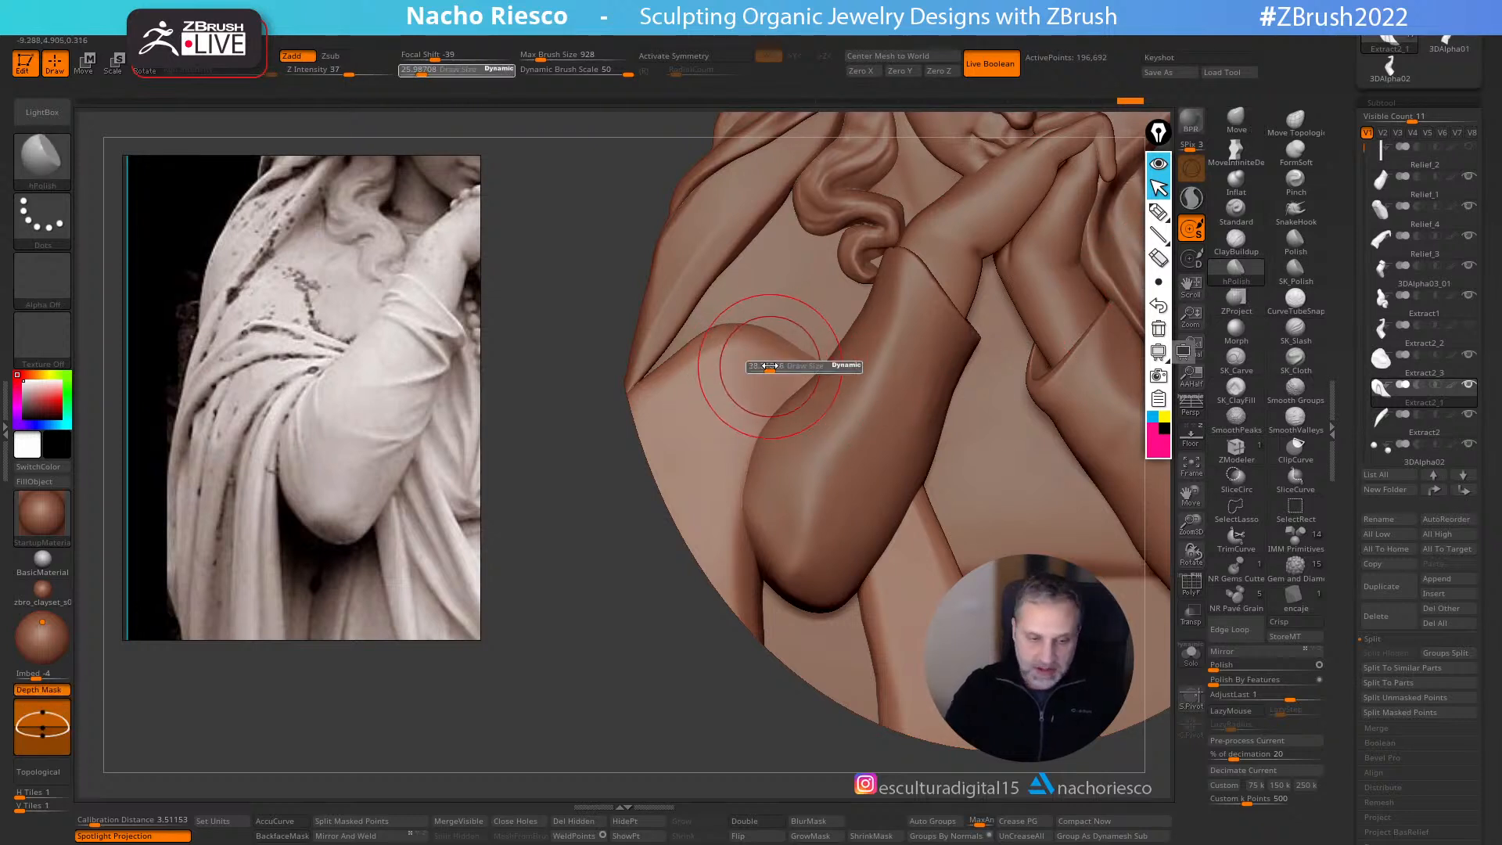
{"action": "left_click_drag", "start_coordinate": [769, 343], "coordinate": [773, 350]}
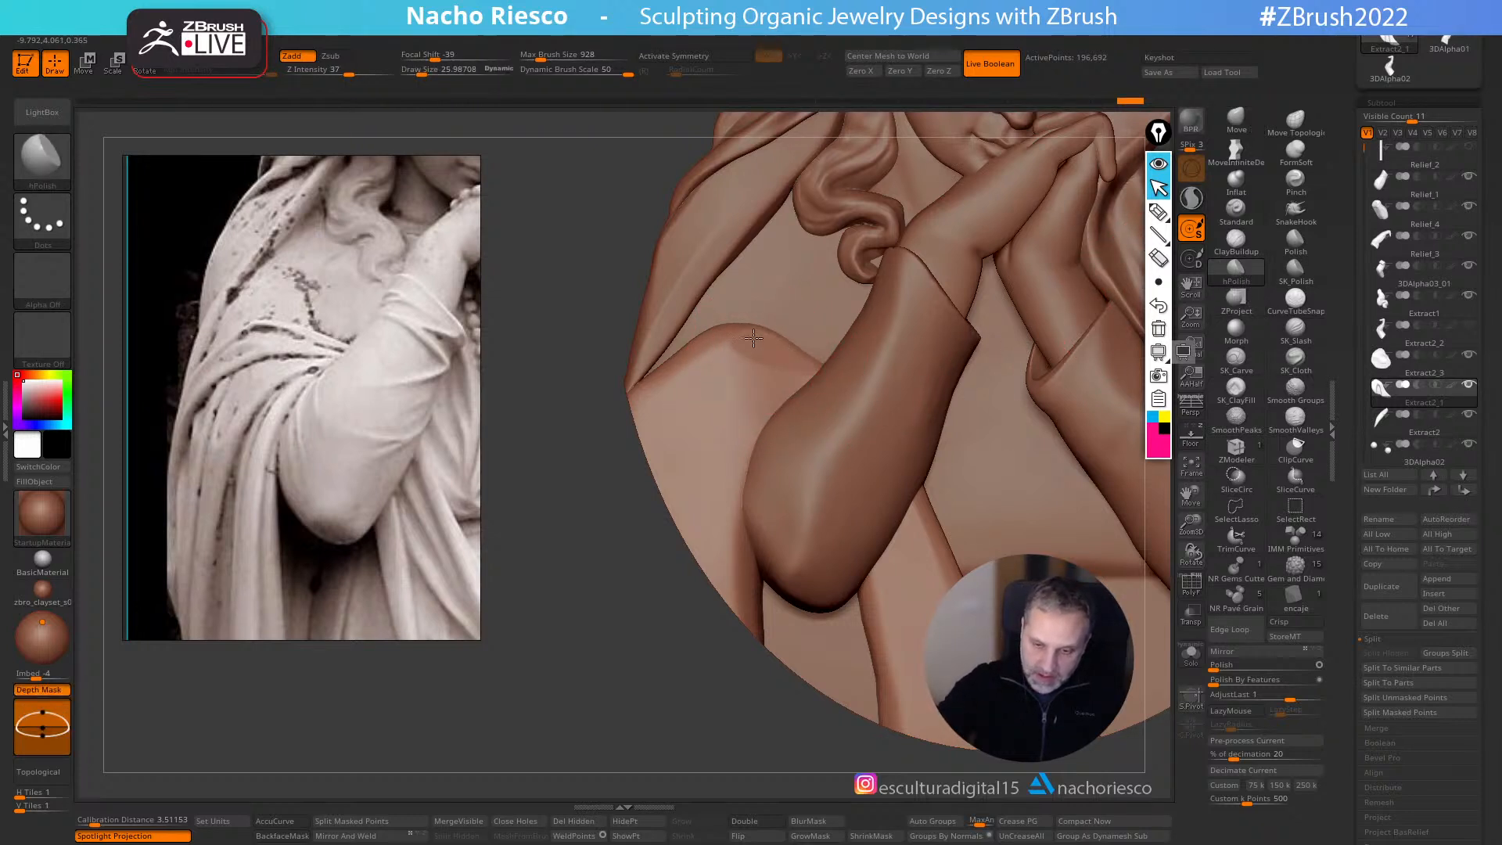
{"action": "key", "text": "ctrl+z"}
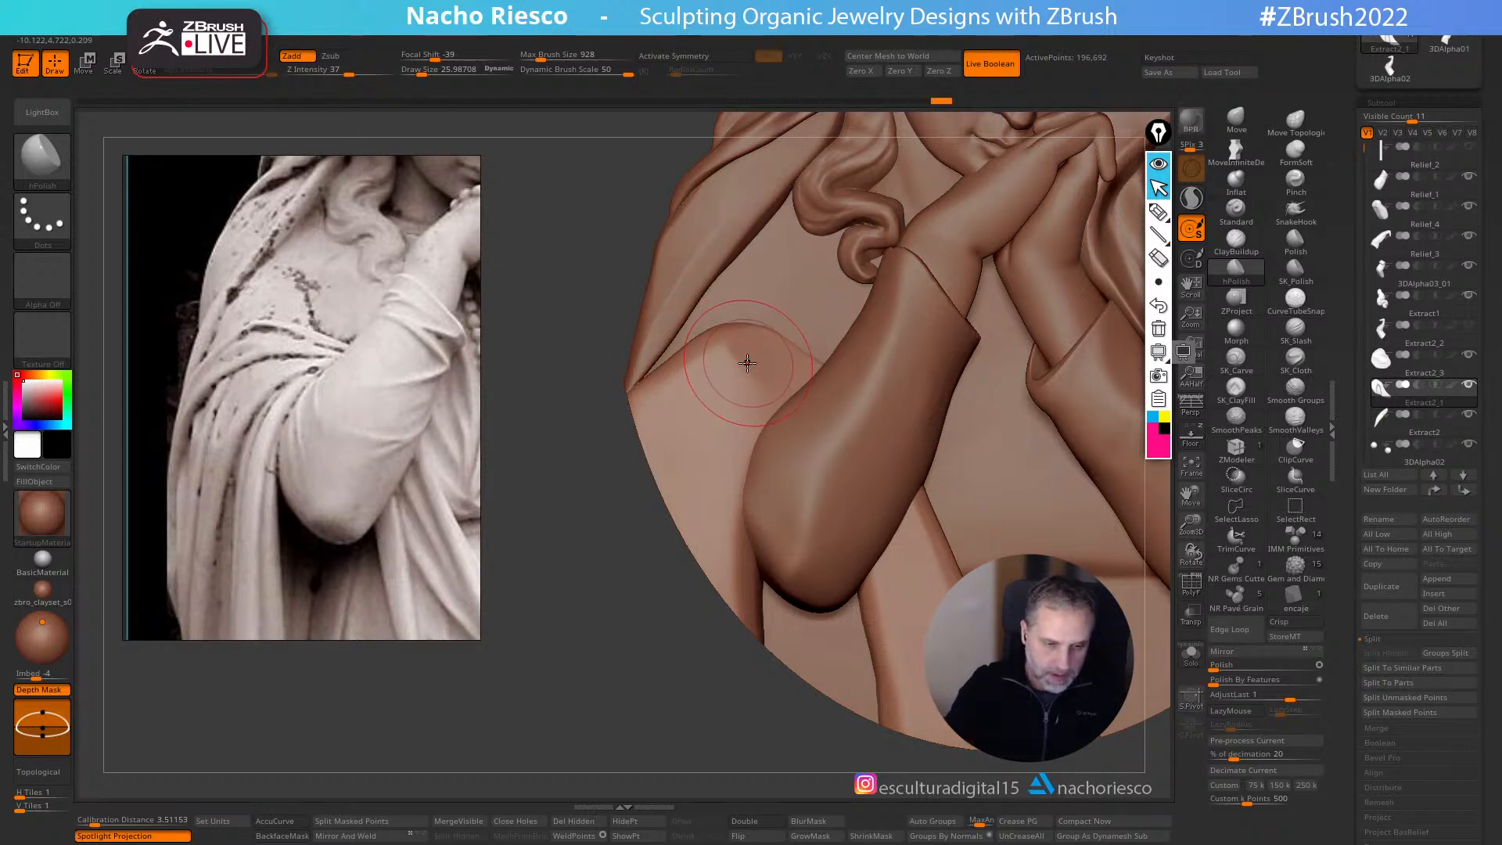
{"action": "mouse_move", "coordinate": [712, 349]}
{"action": "left_mouse_down"}
{"action": "mouse_move", "coordinate": [709, 368]}
{"action": "mouse_move", "coordinate": [773, 363]}
{"action": "left_mouse_up"}
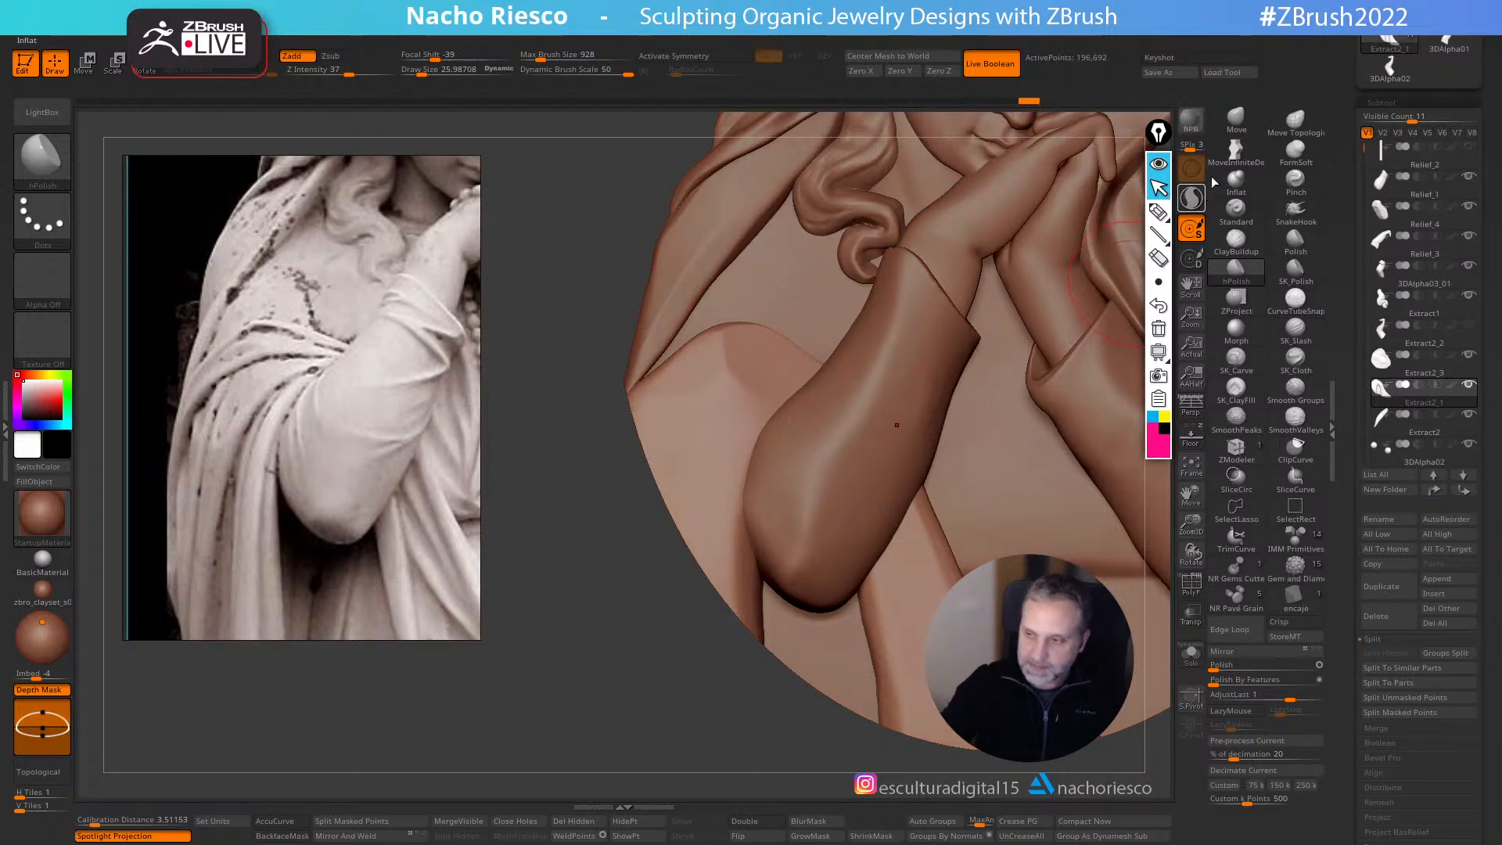
- Adjust the shoulder drape's contour against the reference overlay with the Move brush at draw sizes of about 41 and 33
{"action": "left_click", "coordinate": [1237, 119]}
{"action": "left_click_drag", "start_coordinate": [771, 409], "coordinate": [777, 419]}
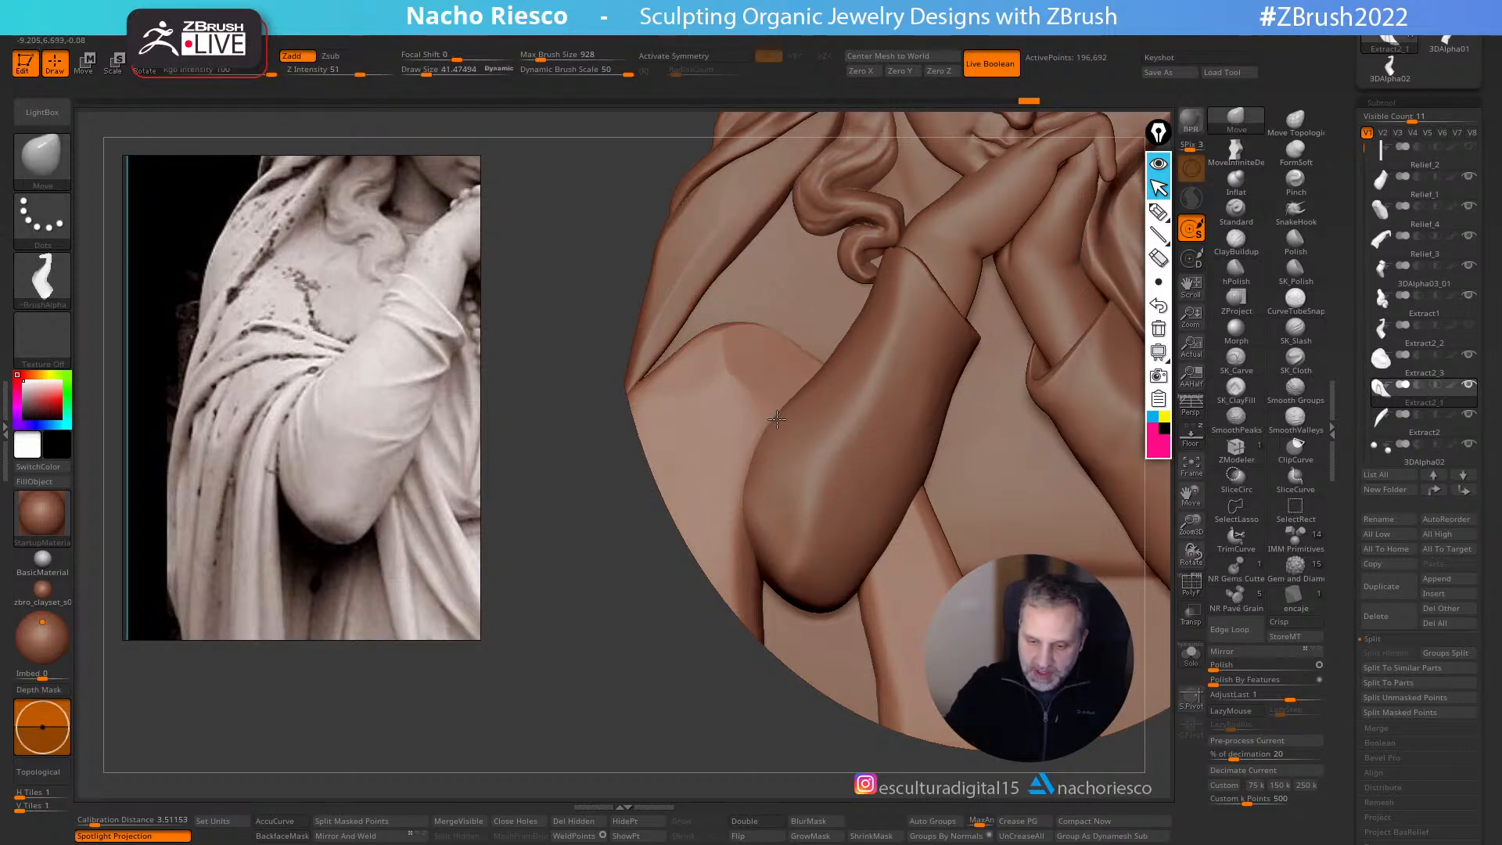
{"action": "left_click_drag", "start_coordinate": [714, 316], "coordinate": [724, 342]}
{"action": "left_click", "coordinate": [1191, 436]}
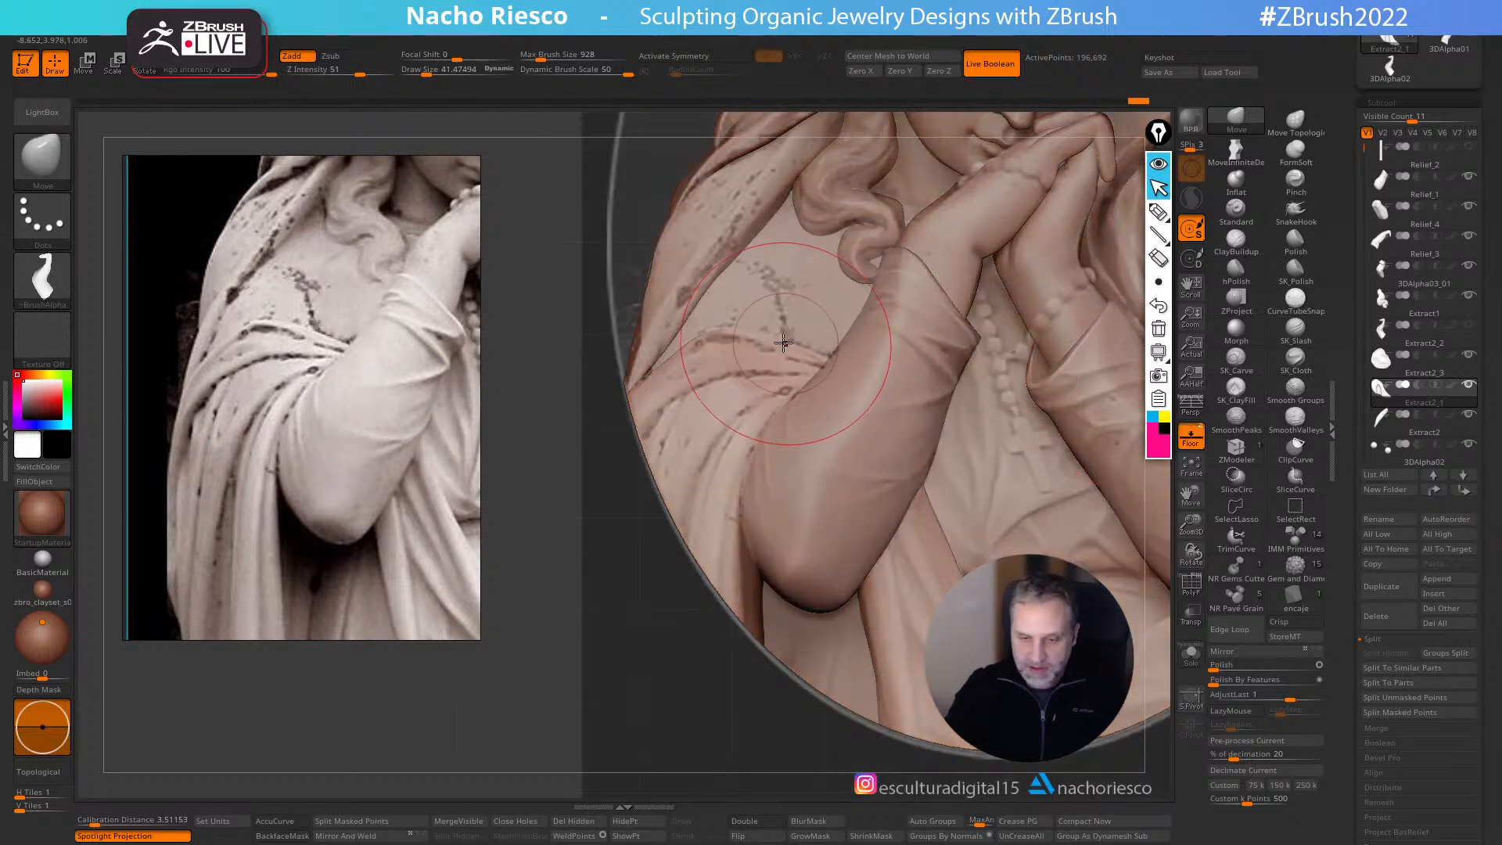
{"action": "key", "text": "ctrl+z"}
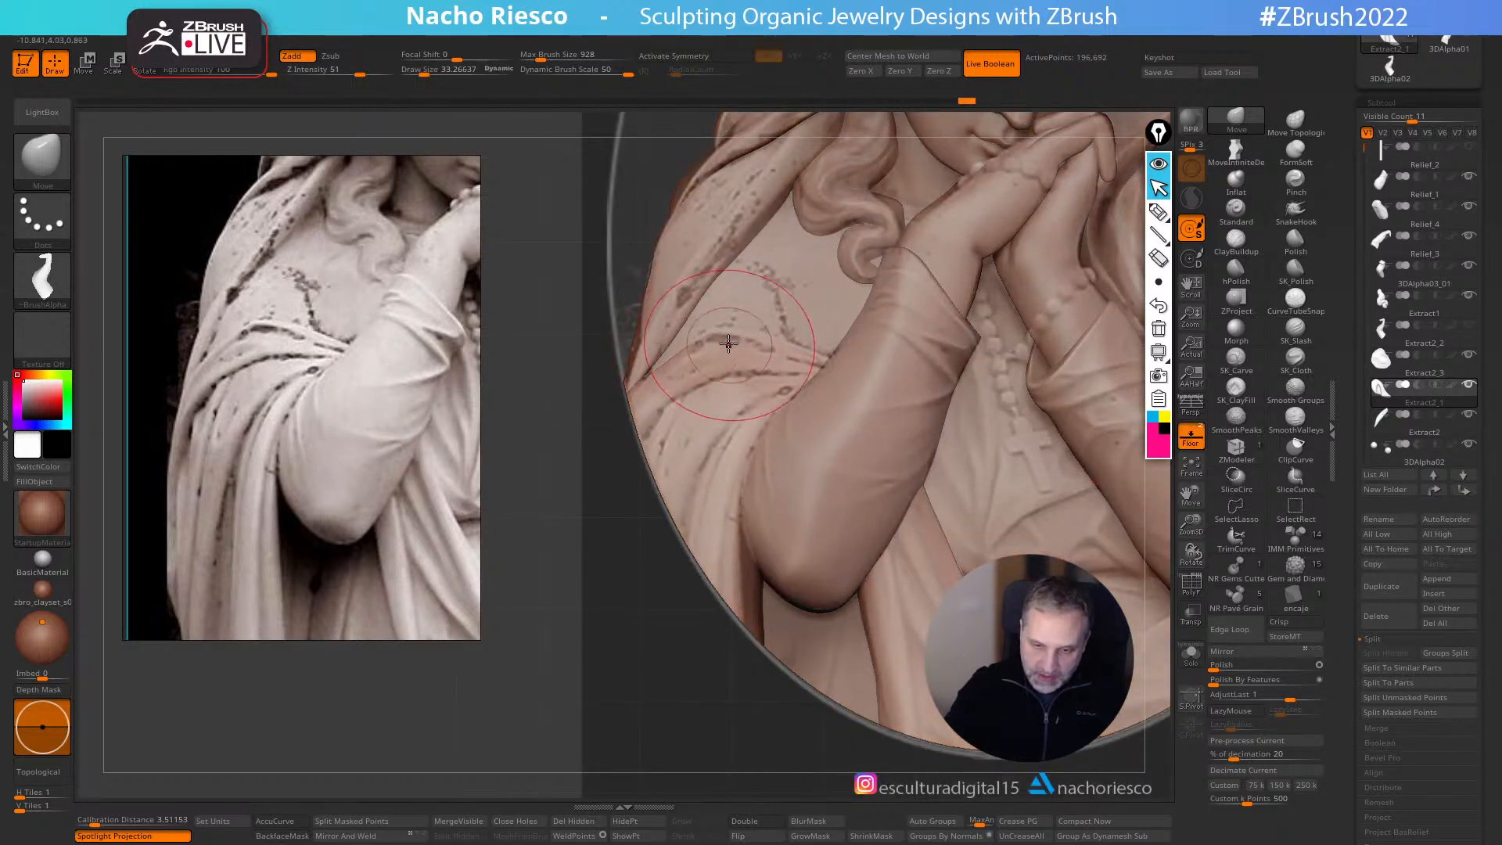
{"action": "left_click", "coordinate": [1164, 430]}
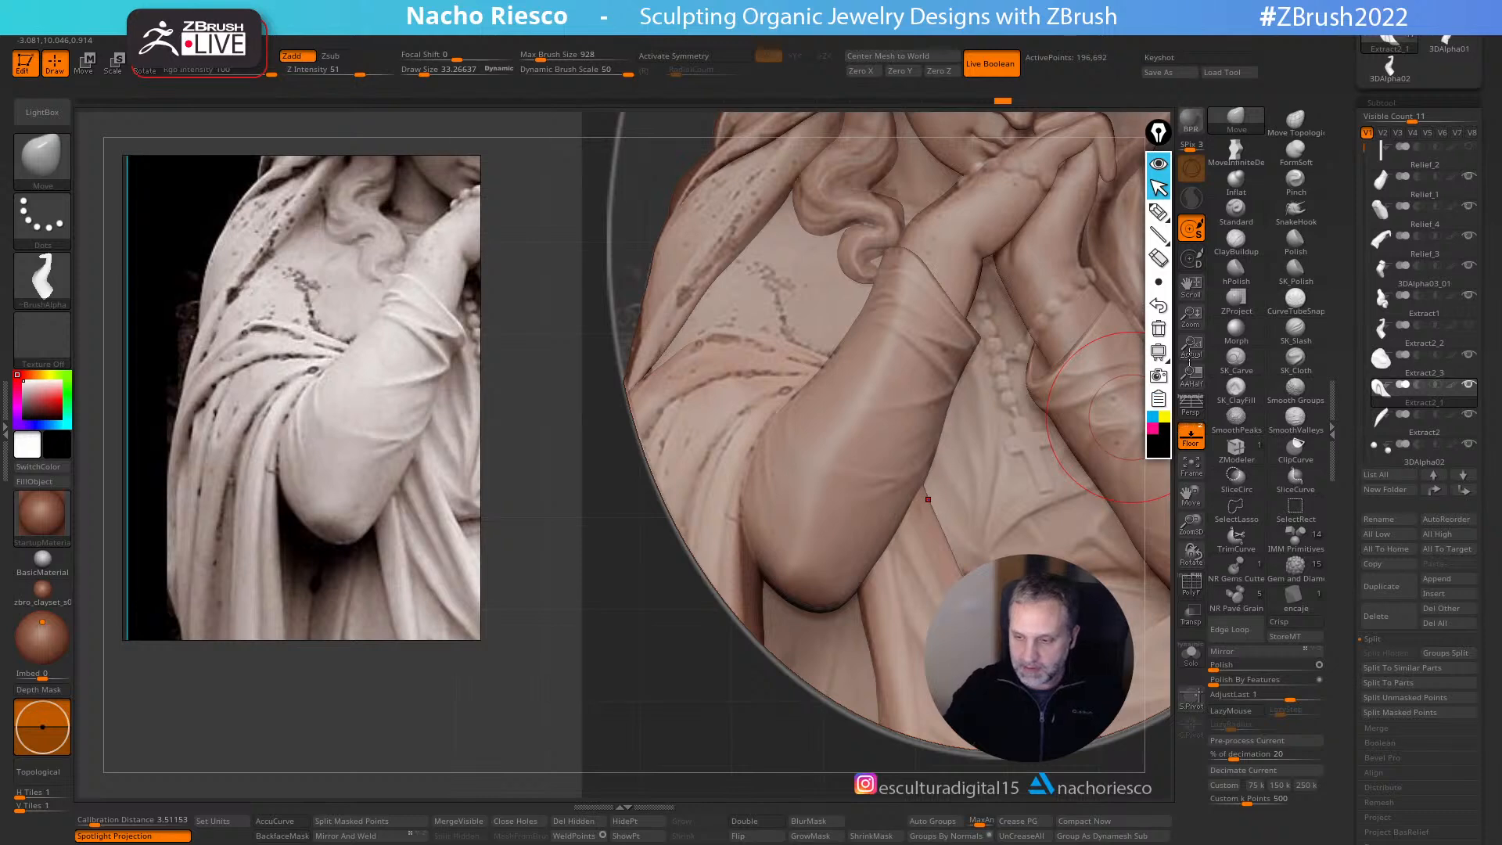
{"action": "left_click", "coordinate": [1158, 164]}
{"action": "left_click", "coordinate": [1197, 439]}
{"action": "key", "text": "s"}
{"action": "left_click_drag", "start_coordinate": [779, 361], "coordinate": [787, 360]}
- Sculpt a fold in the garment along the outer edge of the elbow with the SK_Cloth brush at a draw size of about 16
{"action": "right_click_drag", "start_coordinate": [790, 440], "coordinate": [793, 508], "text": "ctrl"}
{"action": "left_click", "coordinate": [1298, 362]}
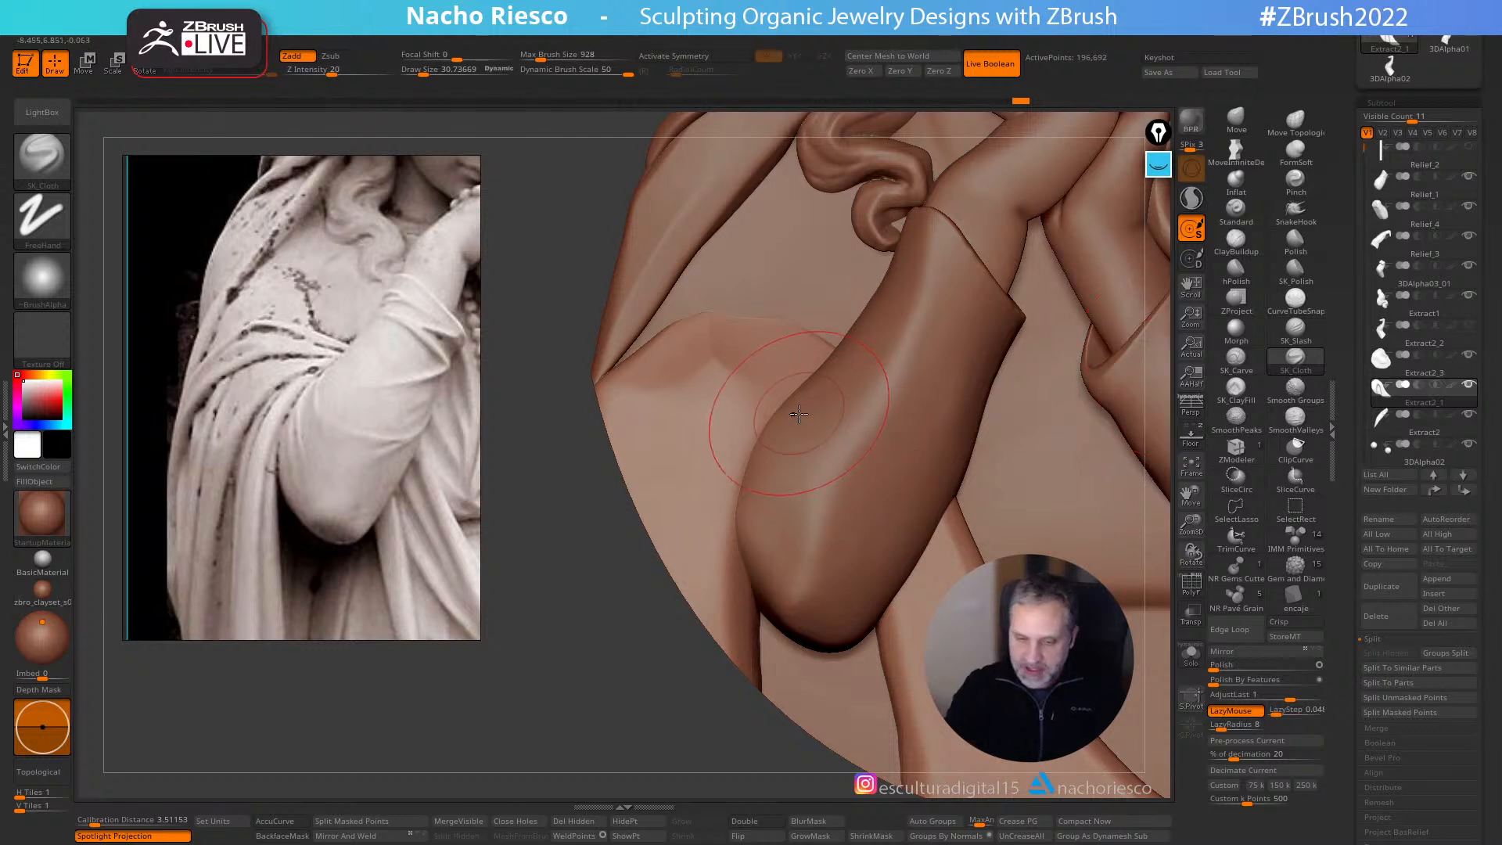
{"action": "left_click", "coordinate": [1197, 439]}
{"action": "key", "text": "s"}
{"action": "left_click_drag", "start_coordinate": [786, 401], "coordinate": [757, 413]}
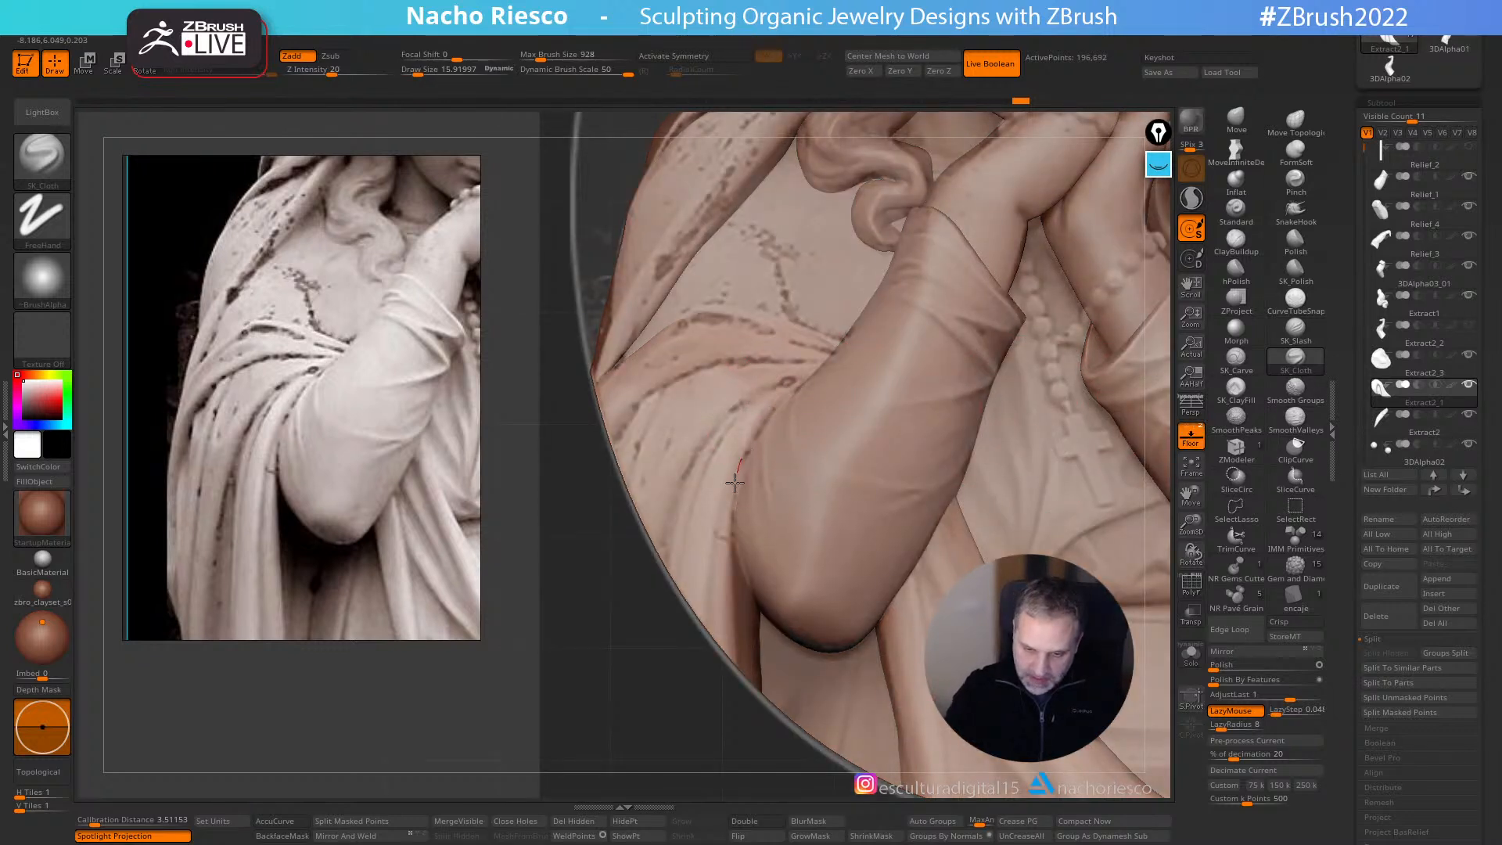
{"action": "key", "text": "shift+p"}
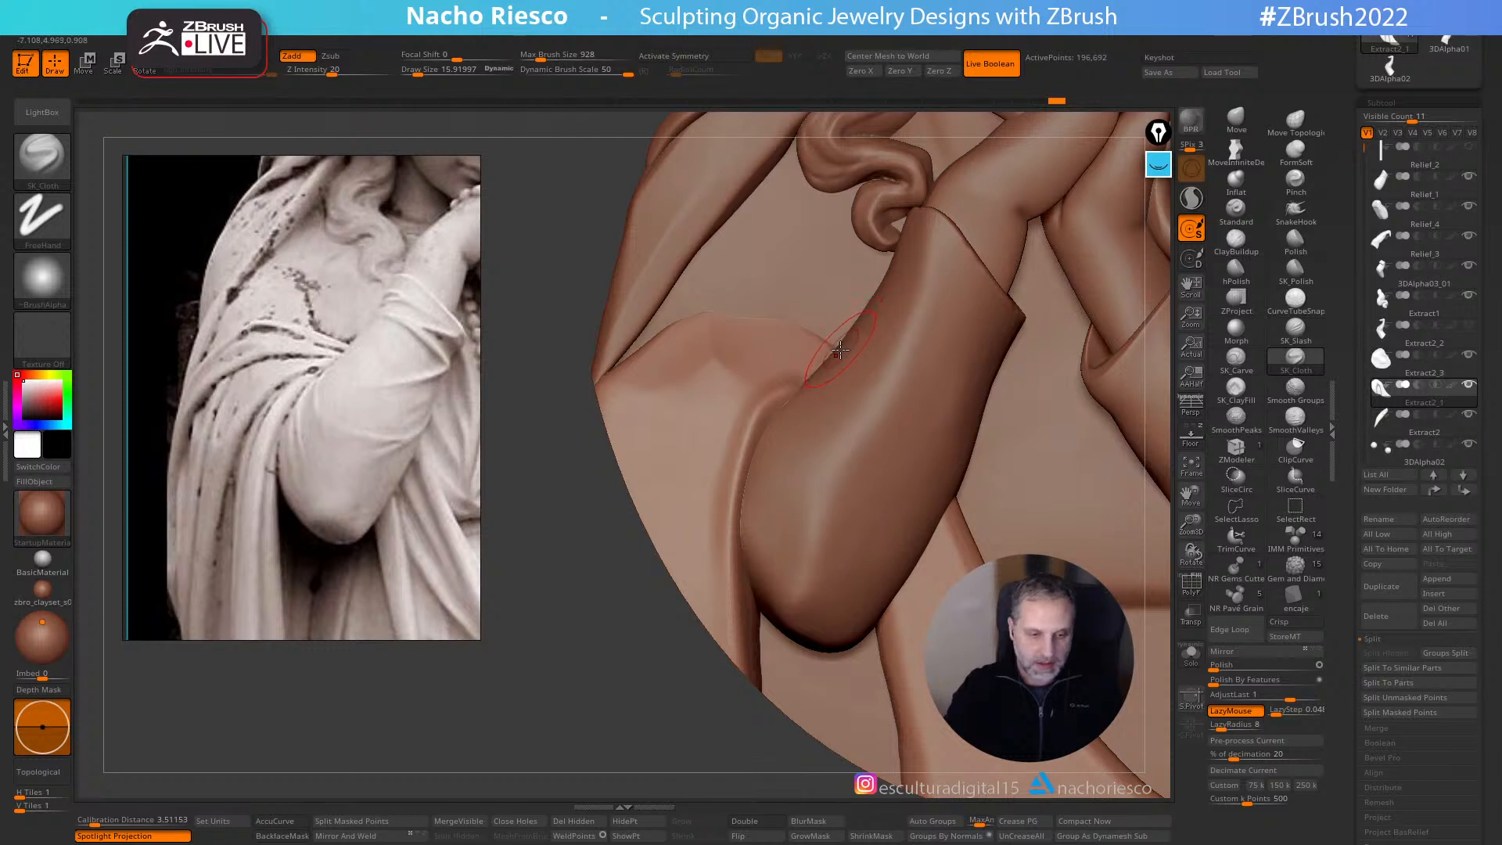
- Flatten the shoulder drape between the elbow fold and the medallion rim with the hPolish brush at a draw size of about 24
{"action": "left_click", "coordinate": [1241, 284]}
{"action": "key", "text": "s"}
{"action": "left_click_drag", "start_coordinate": [650, 394], "coordinate": [660, 393]}
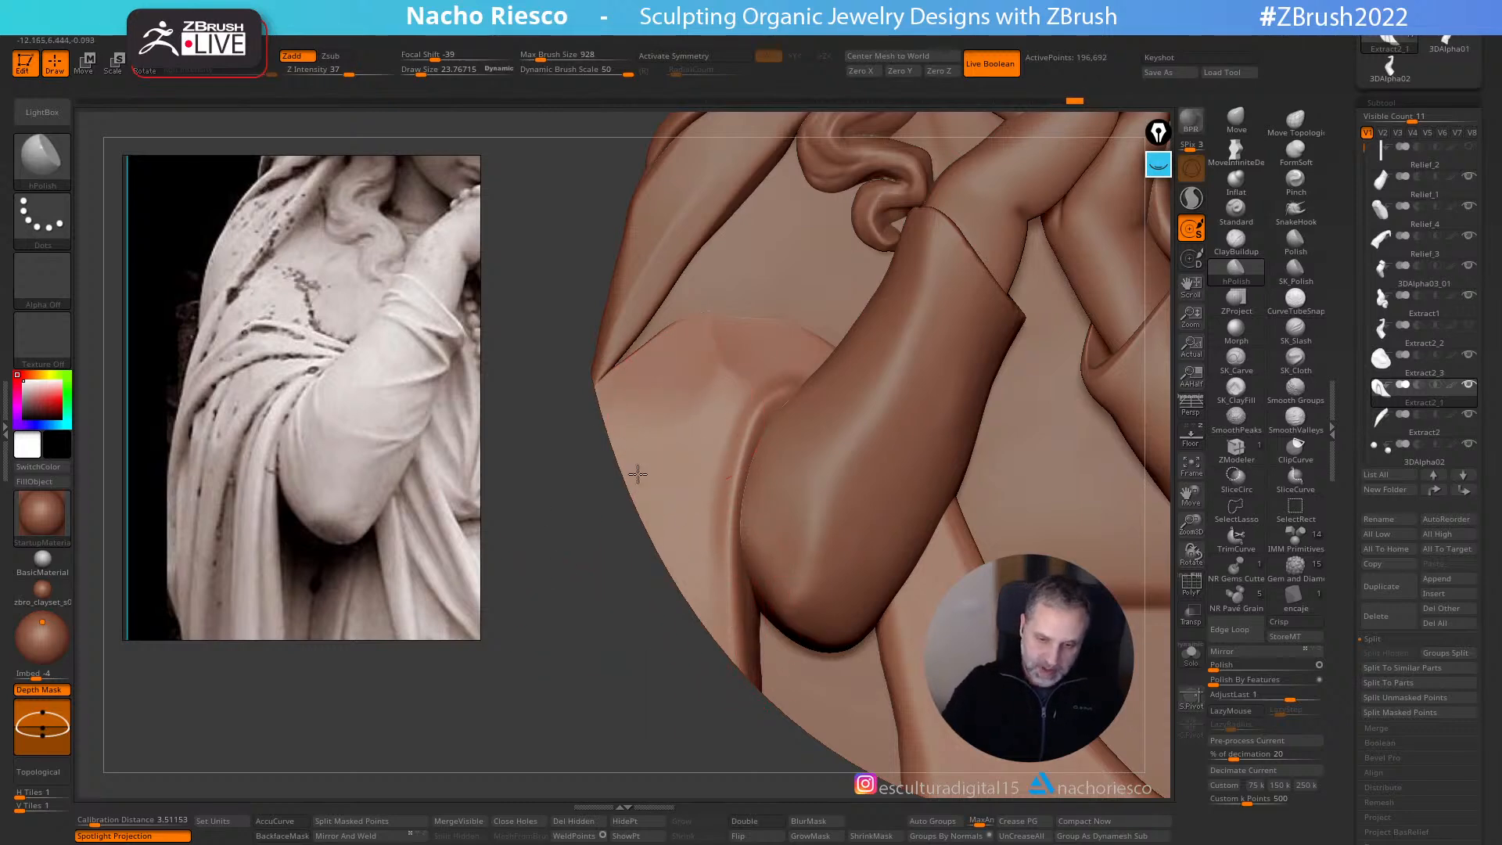
{"action": "left_click_drag", "start_coordinate": [627, 397], "coordinate": [677, 426]}
{"action": "mouse_move", "coordinate": [681, 414]}
{"action": "right_mouse_down"}
{"action": "mouse_move", "coordinate": [704, 349]}
{"action": "mouse_move", "coordinate": [689, 392]}
{"action": "mouse_move", "coordinate": [727, 411]}
{"action": "right_mouse_up"}
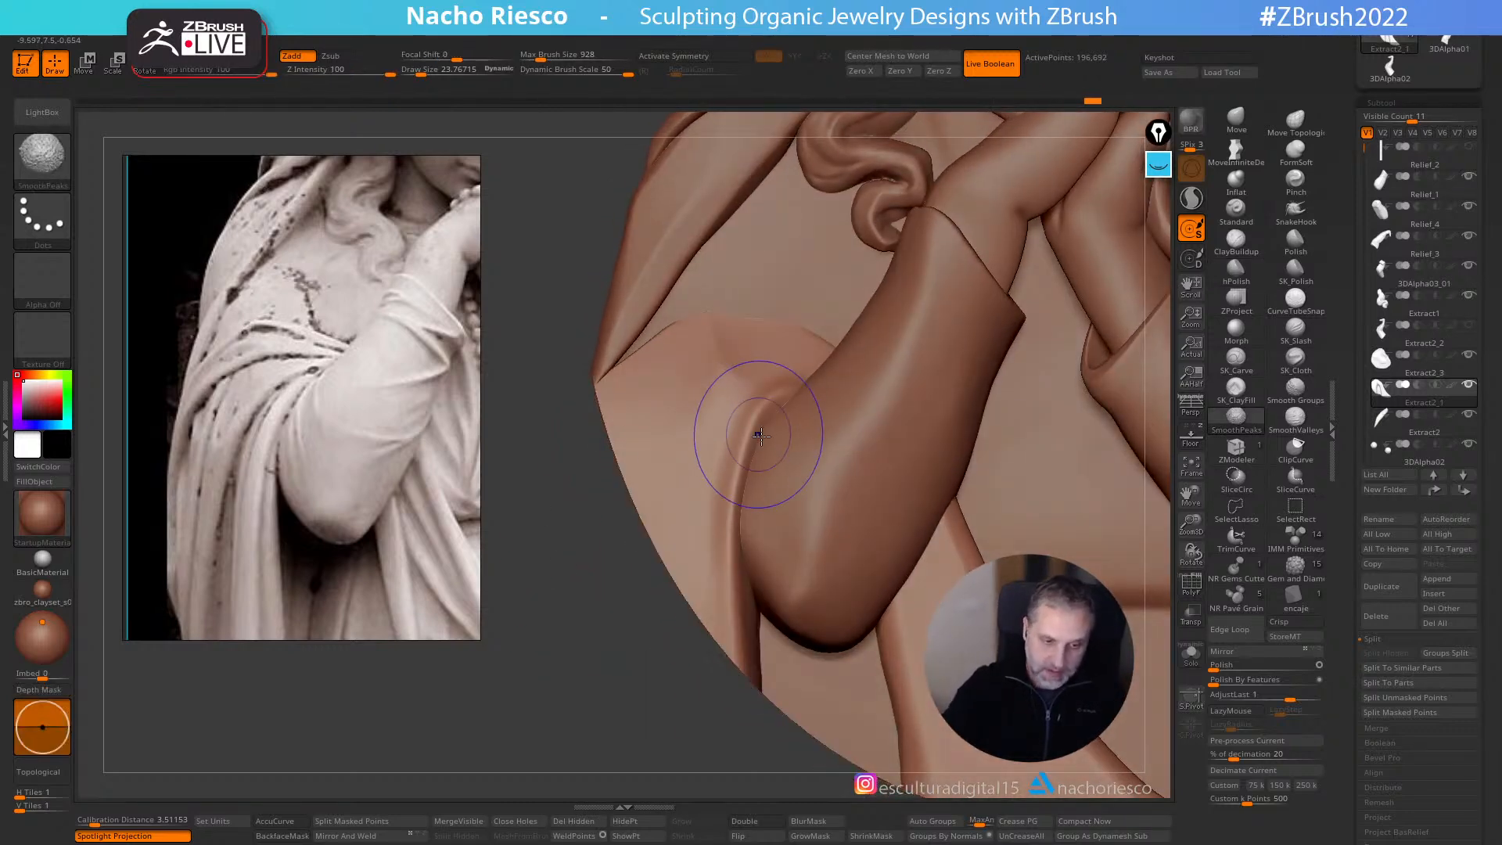
{"action": "right_click_drag", "start_coordinate": [657, 369], "coordinate": [724, 356]}
{"action": "right_click_drag", "start_coordinate": [634, 396], "coordinate": [814, 376]}
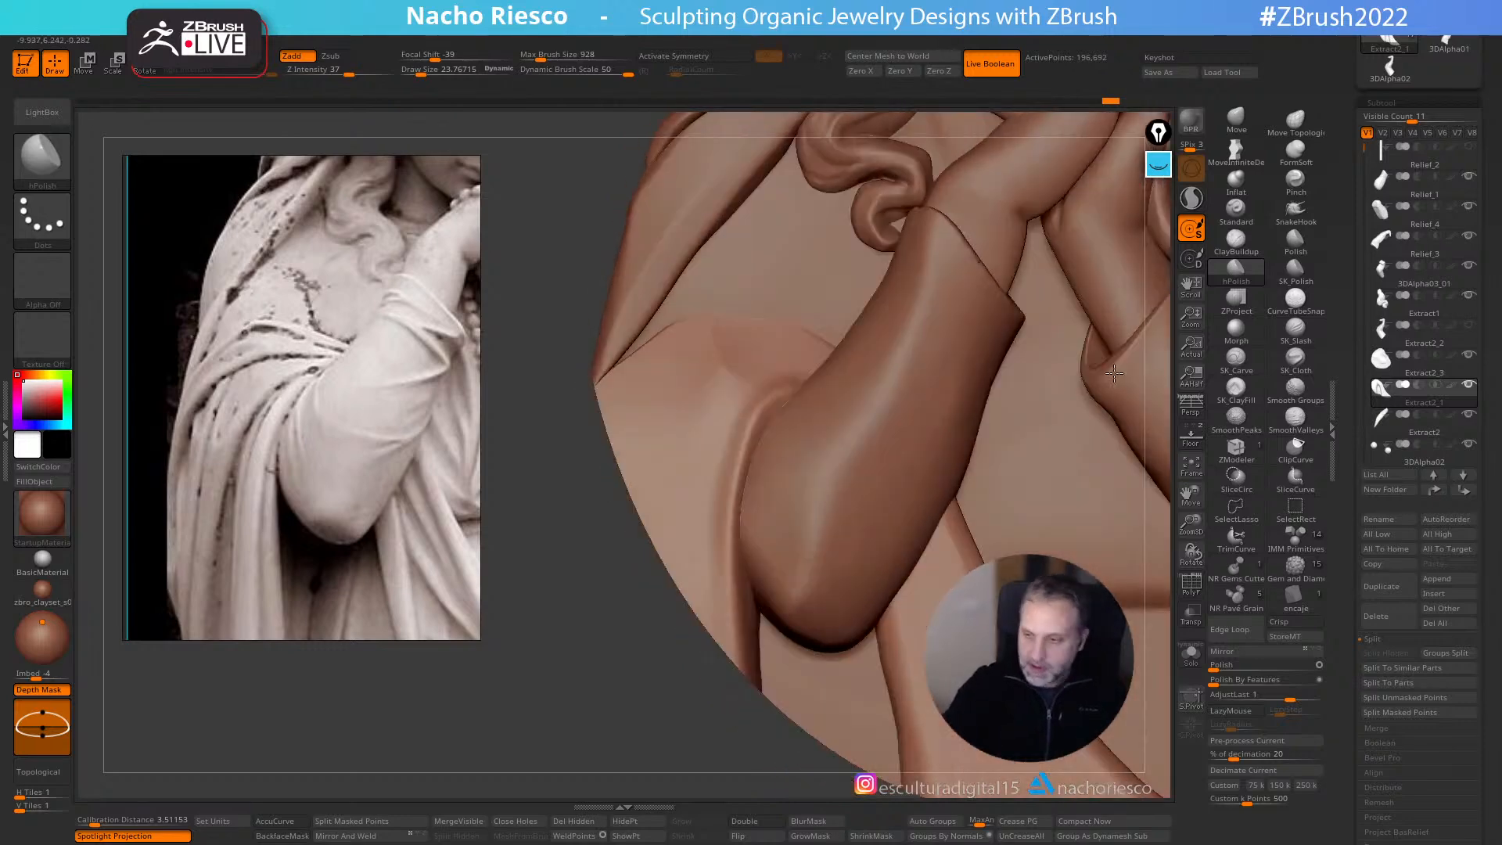
- Sculpt a second fold beside the elbow fold on the shoulder drape with the SK_Cloth brush at draw sizes of about 24 and 20
{"action": "left_click", "coordinate": [1296, 361]}
{"action": "mouse_move", "coordinate": [739, 389]}
{"action": "left_mouse_down"}
{"action": "mouse_move", "coordinate": [681, 446]}
{"action": "mouse_move", "coordinate": [631, 625]}
{"action": "left_mouse_up"}
{"action": "left_click", "coordinate": [1191, 437]}
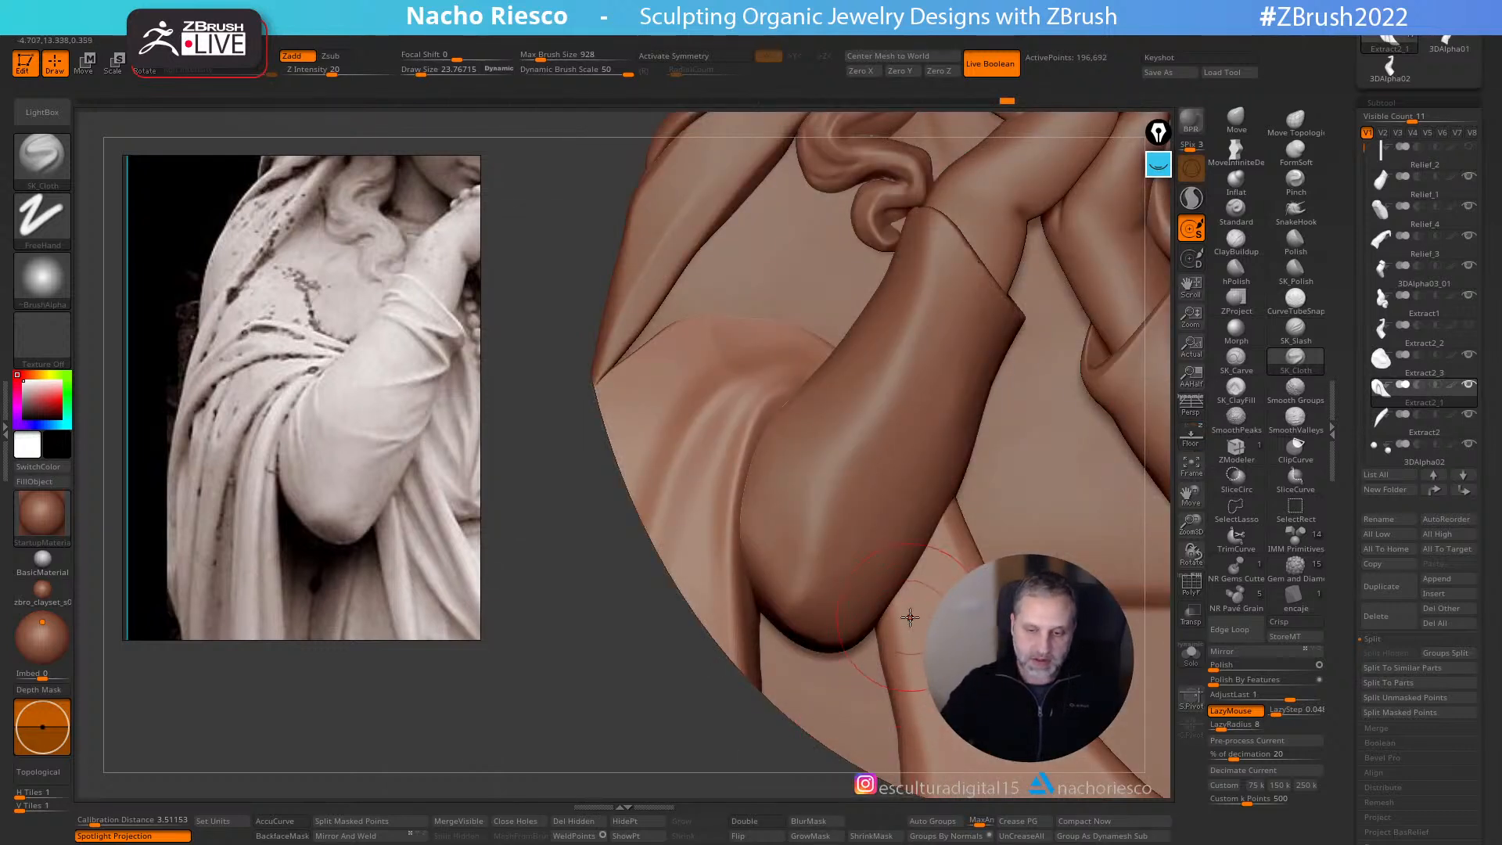
{"action": "key", "text": "s"}
{"action": "left_click_drag", "start_coordinate": [790, 349], "coordinate": [781, 310]}
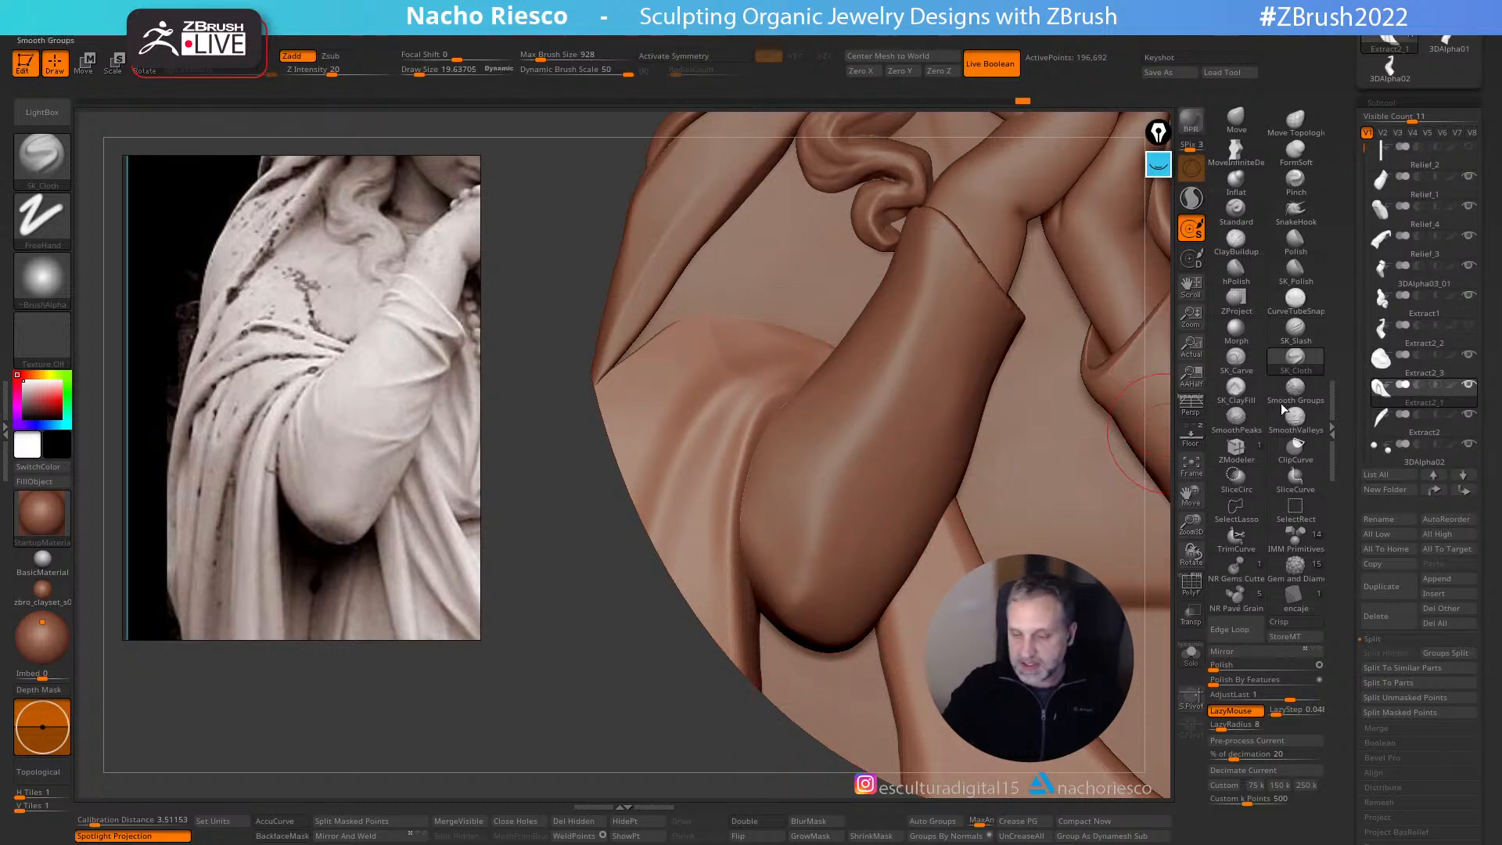
- Build up the drape surface between the new fold and the medallion rim with the SK_ClayFill brush at draw sizes of about 8 and 14
{"action": "left_click", "coordinate": [1237, 387]}
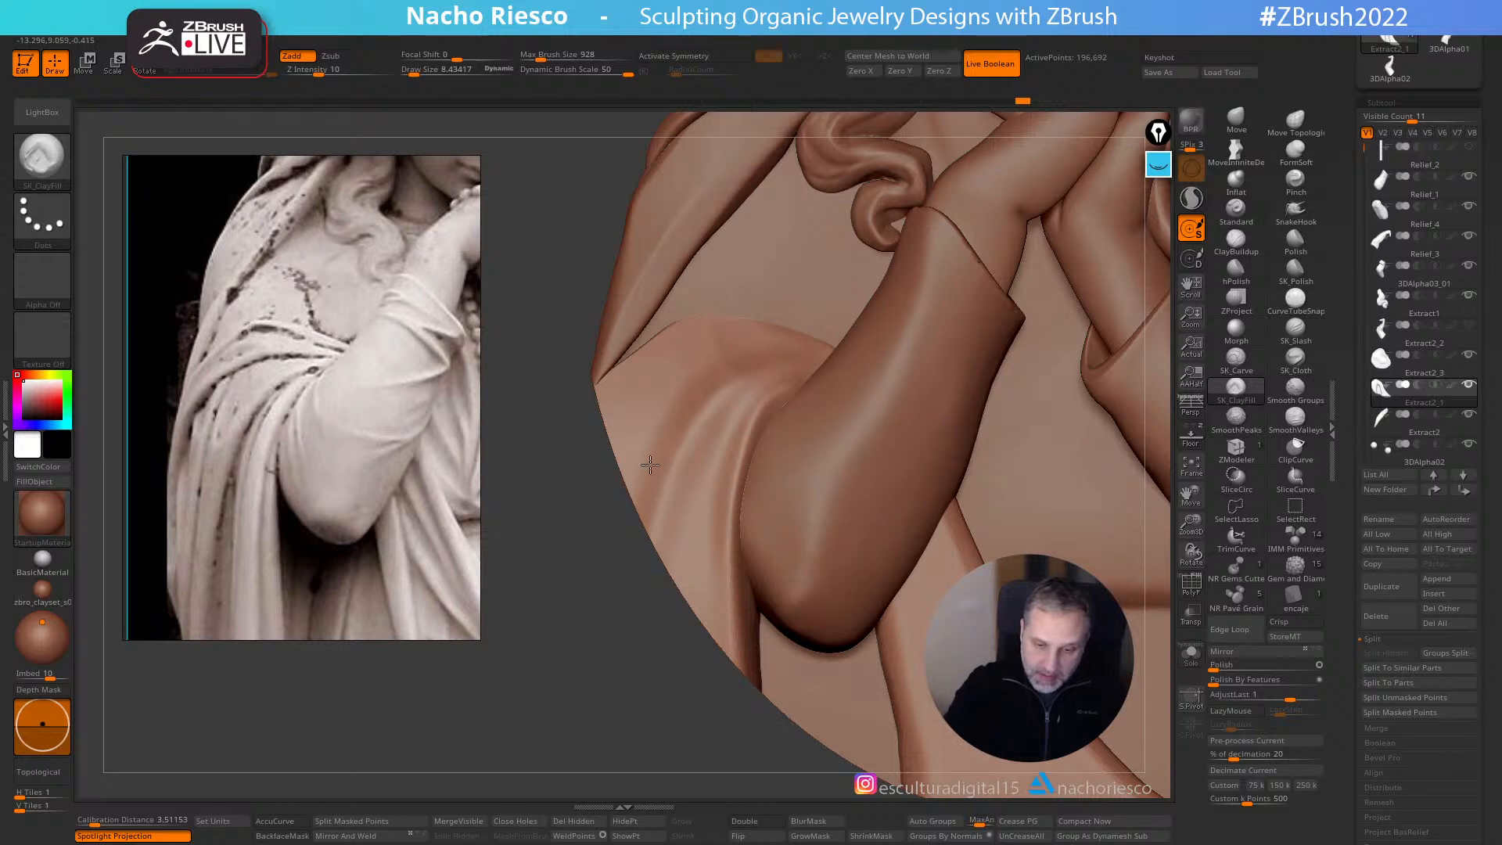
{"action": "left_click_drag", "start_coordinate": [675, 412], "coordinate": [659, 446]}
{"action": "key", "text": "s"}
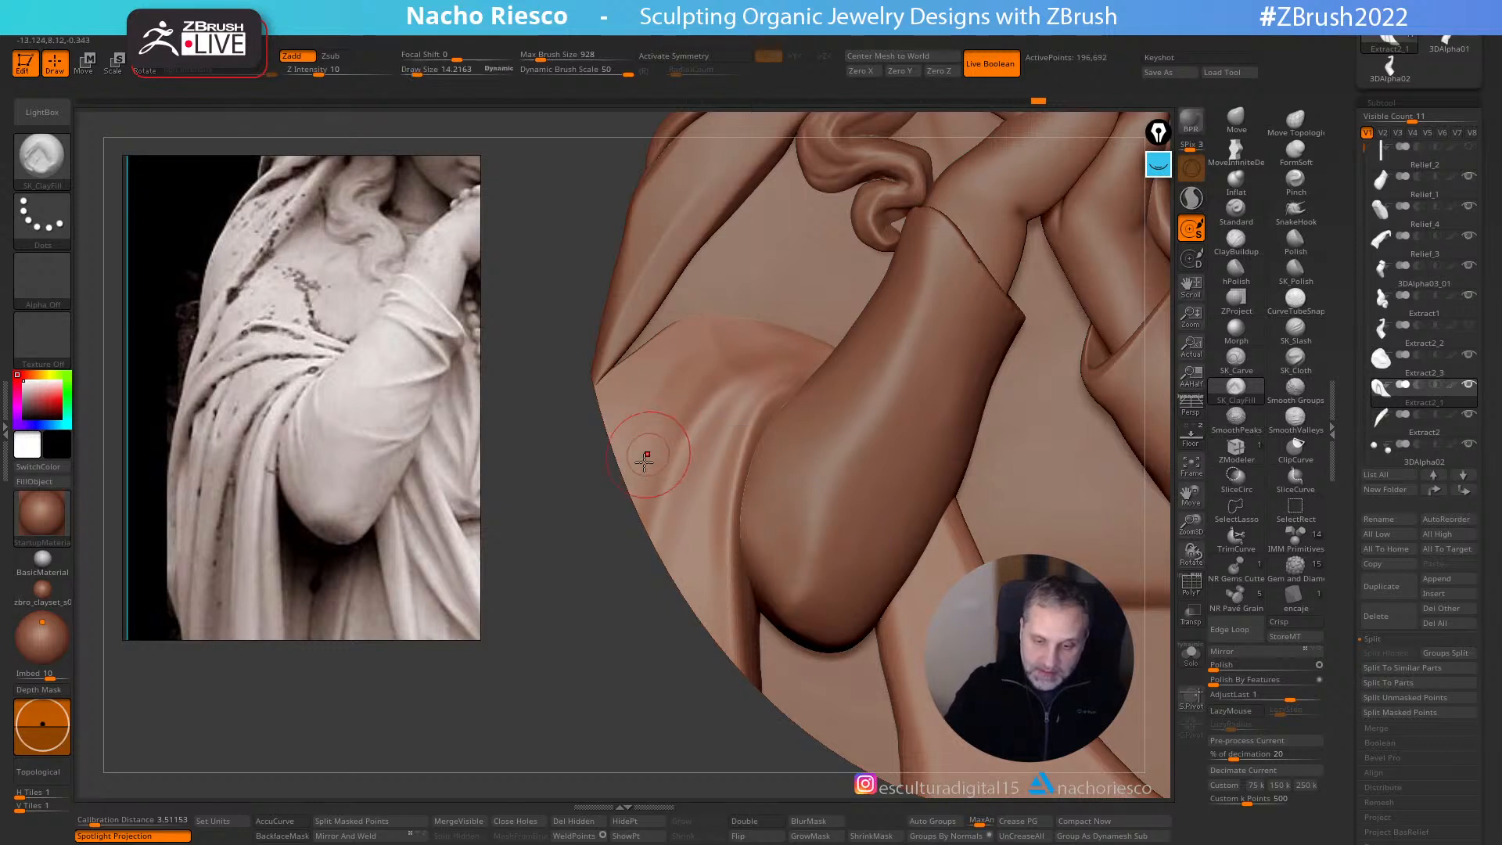
- Polish the filled area and upper plane of the shoulder drape with the SK_Polish brush at draw sizes of about 26 and 24
{"action": "left_click", "coordinate": [1295, 270]}
{"action": "right_click", "coordinate": [677, 414]}
{"action": "left_click_drag", "start_coordinate": [678, 414], "coordinate": [674, 414]}
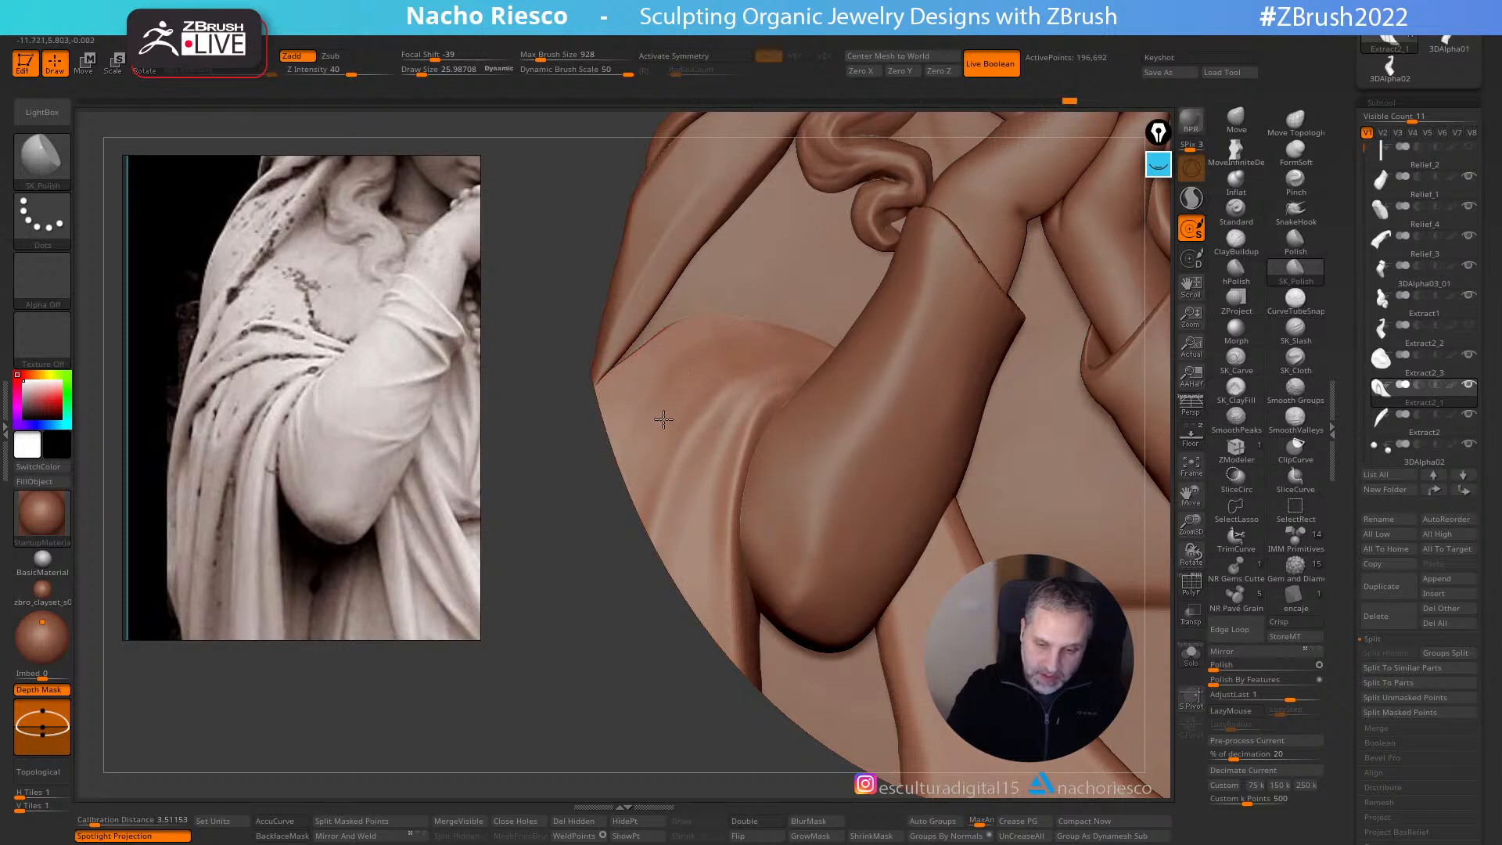
{"action": "mouse_move", "coordinate": [808, 345]}
{"action": "left_mouse_down"}
{"action": "mouse_move", "coordinate": [833, 349]}
{"action": "mouse_move", "coordinate": [768, 332]}
{"action": "left_mouse_up"}
{"action": "left_click_drag", "start_coordinate": [671, 322], "coordinate": [637, 363]}
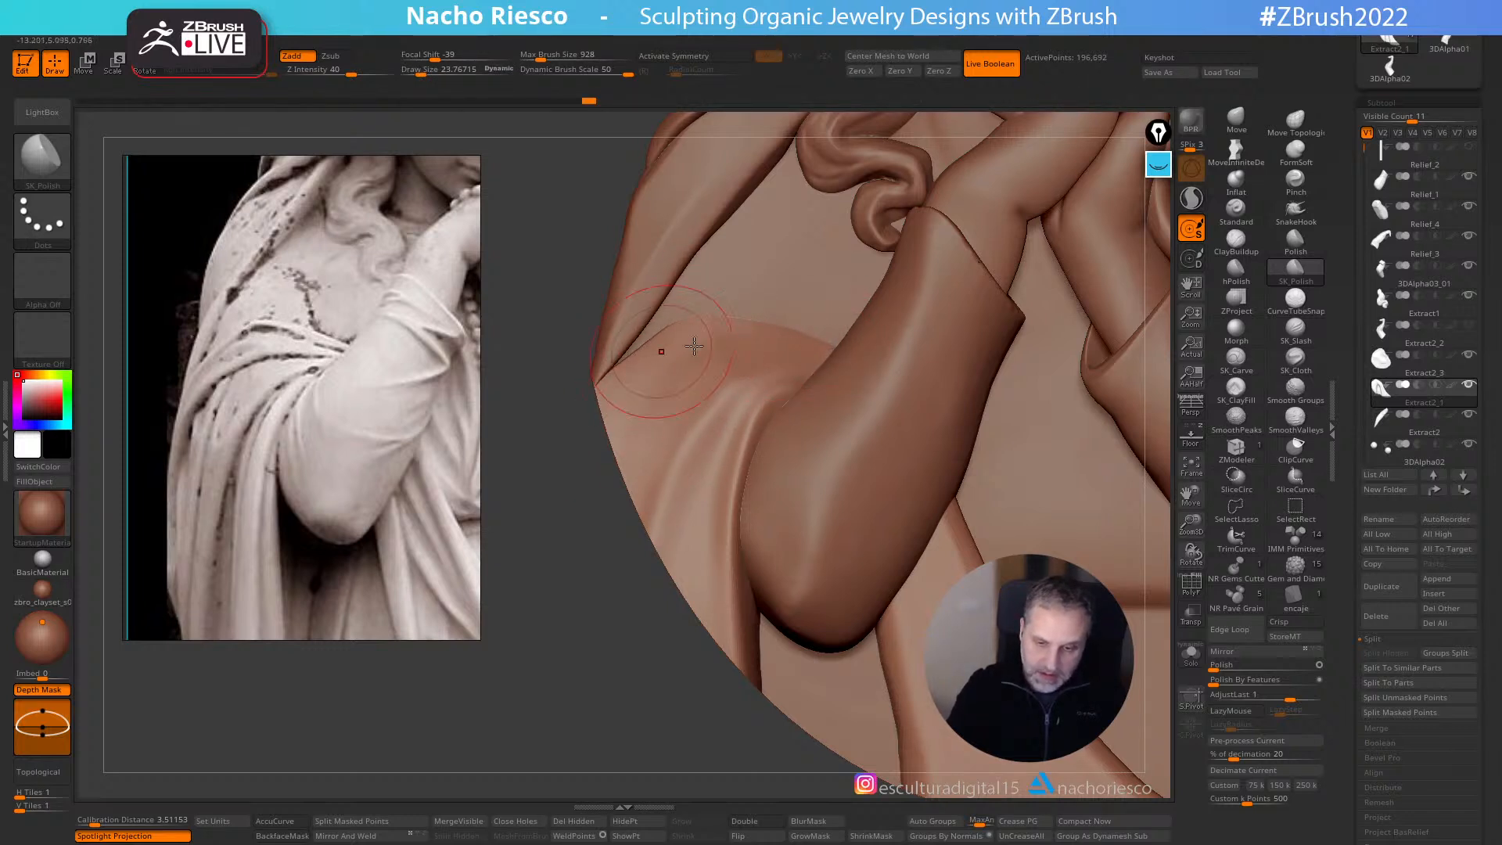
- Adjust the shoulder drape's upper edge and the adjoining chest piece with the Move brush at draw sizes of about 51 and 61
{"action": "left_click", "coordinate": [1238, 117]}
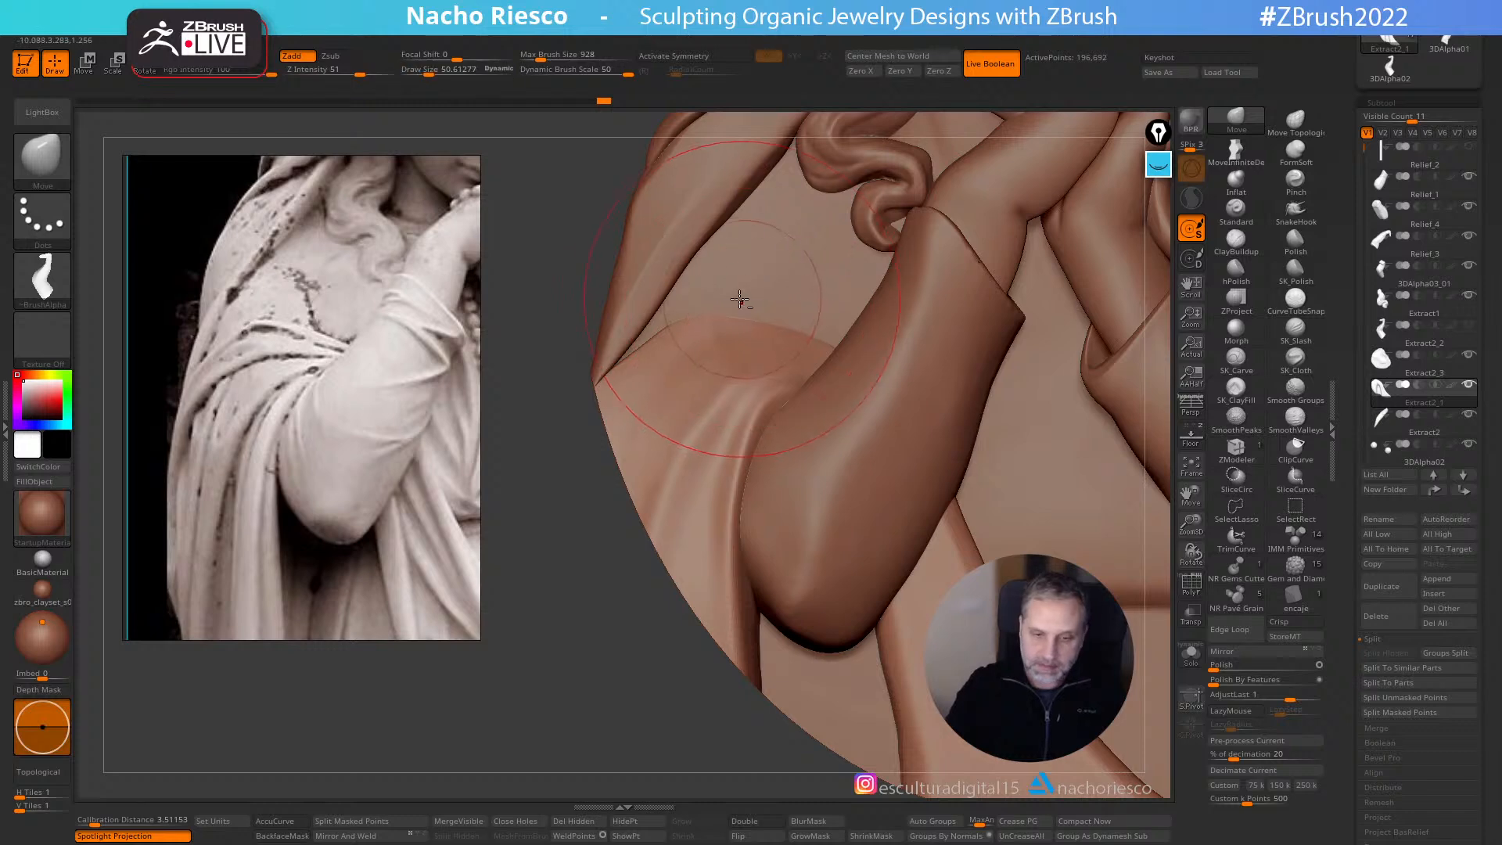
{"action": "left_click", "coordinate": [745, 320], "text": "alt"}
{"action": "left_click_drag", "start_coordinate": [744, 320], "coordinate": [697, 279]}
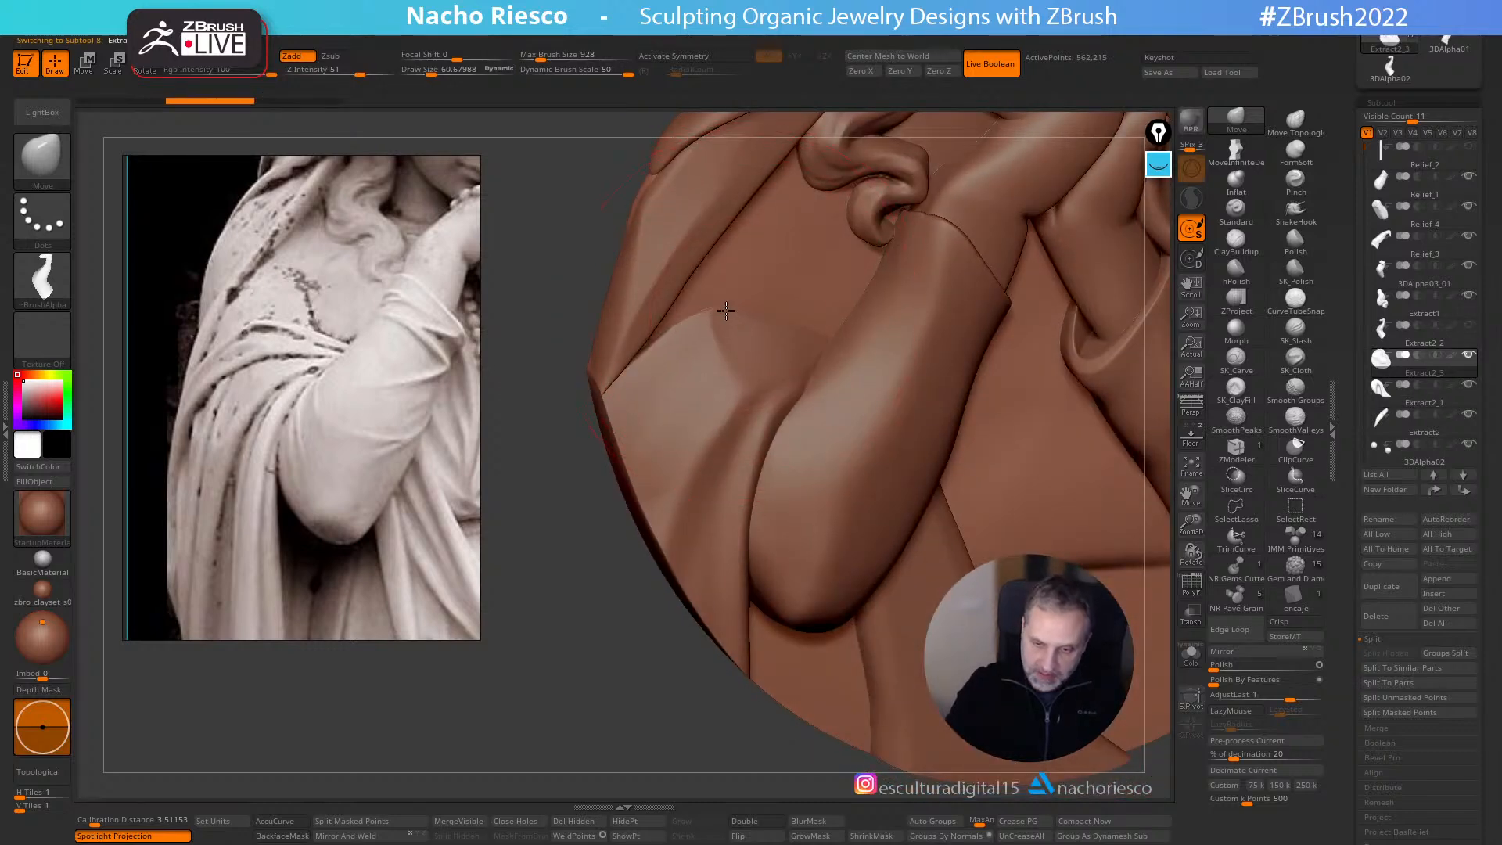
{"action": "left_click", "coordinate": [752, 328], "text": "alt"}
{"action": "left_click_drag", "start_coordinate": [626, 606], "coordinate": [632, 729], "text": "shift"}
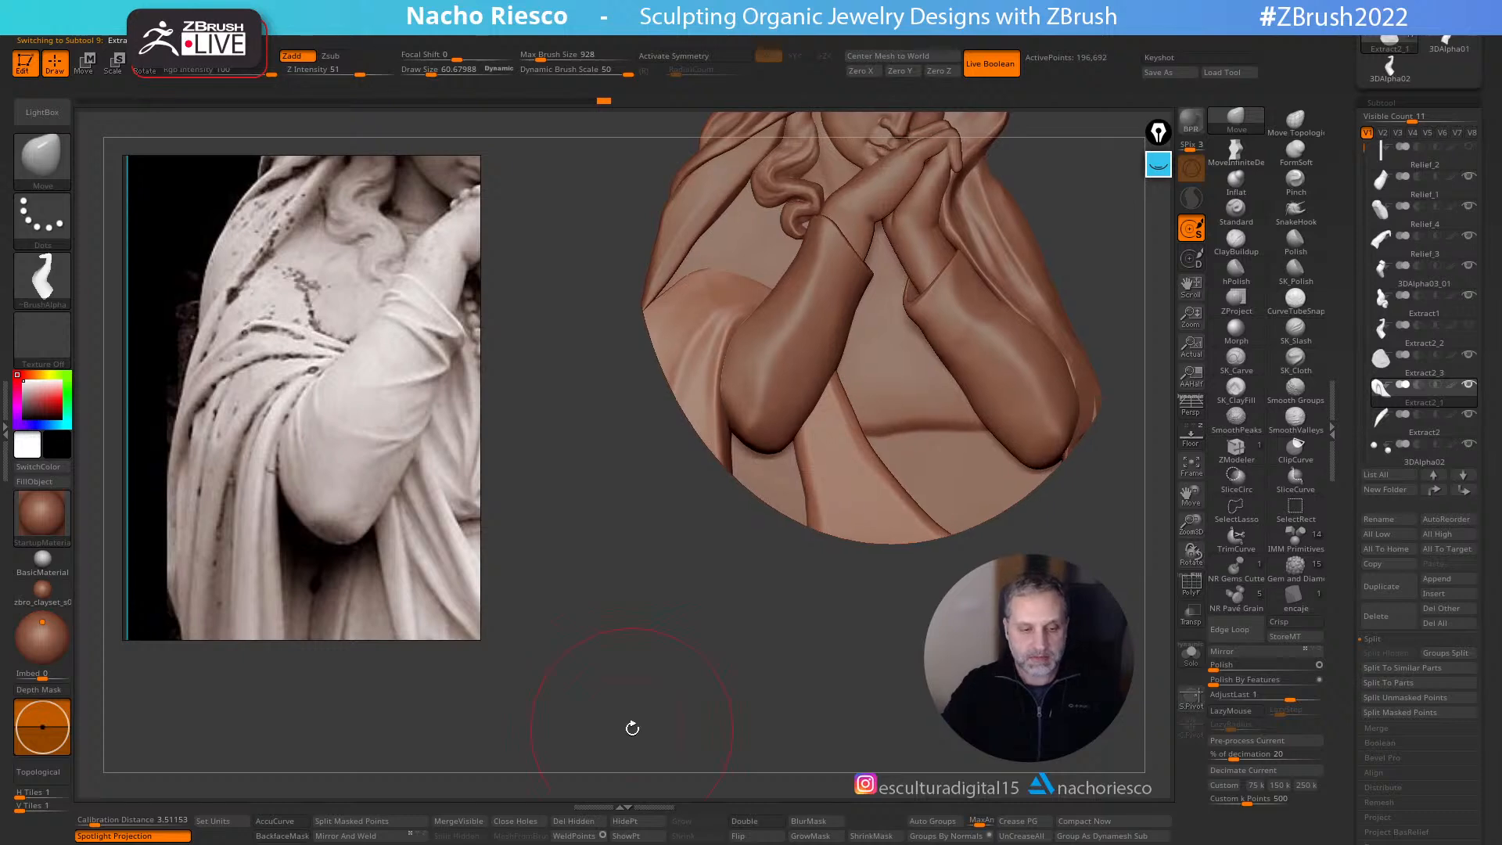
{"action": "mouse_move", "coordinate": [764, 638]}
{"action": "left_mouse_down", "text": "alt"}
{"action": "mouse_move", "coordinate": [704, 680]}
{"action": "mouse_move", "coordinate": [751, 719]}
{"action": "left_mouse_up", "text": "alt"}
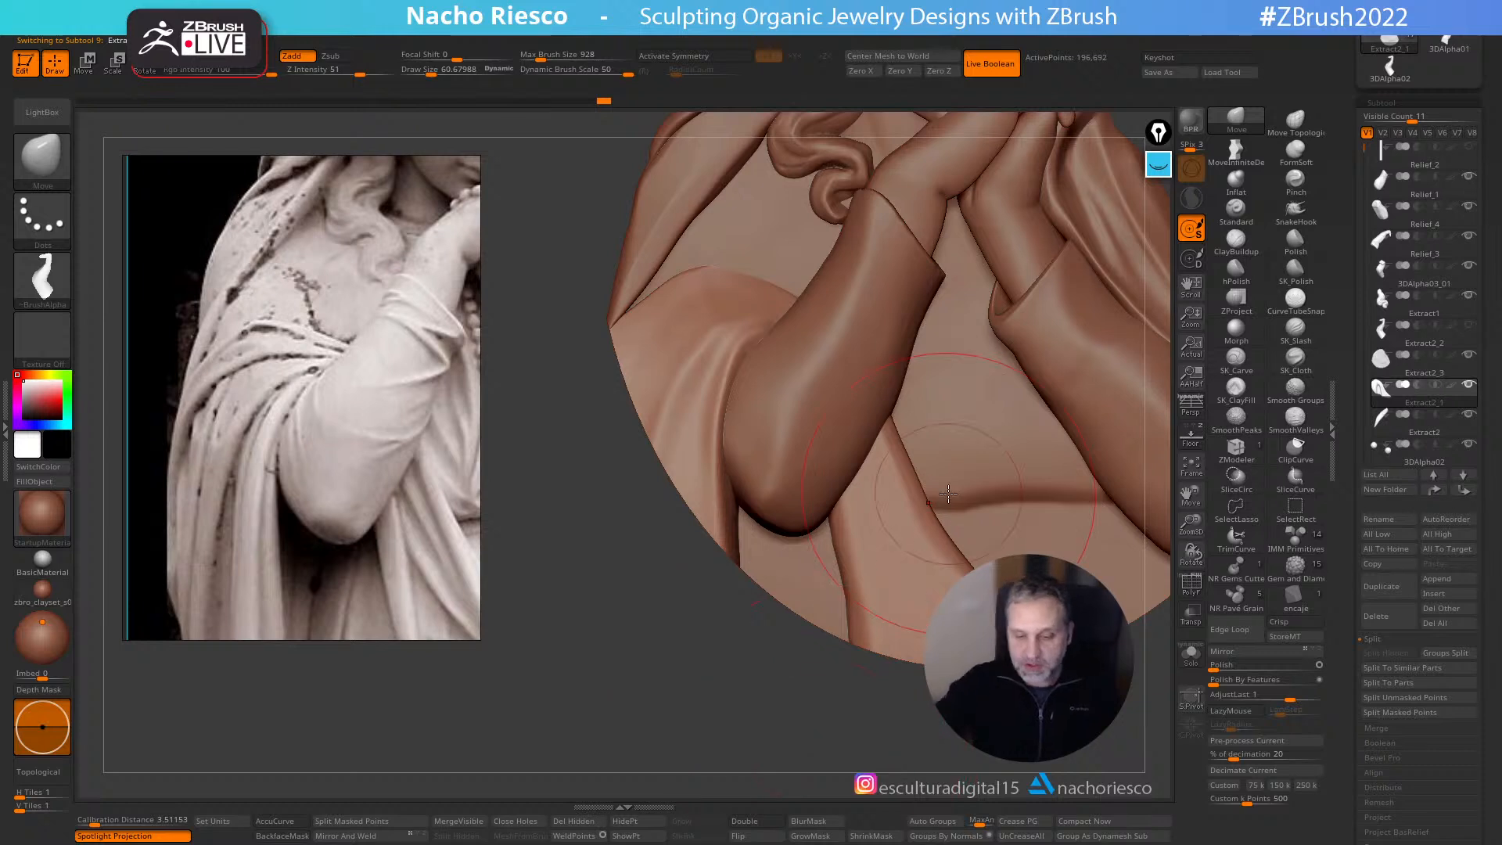
- Compare the drape strip below the elbow with the full reference photo and the reference overlay
{"action": "scroll", "coordinate": [332, 396], "scroll_direction": "down", "scroll_amount": 3}
{"action": "middle_click_drag", "start_coordinate": [306, 474], "coordinate": [228, 398]}
{"action": "scroll", "coordinate": [228, 398], "scroll_direction": "down", "scroll_amount": 4}
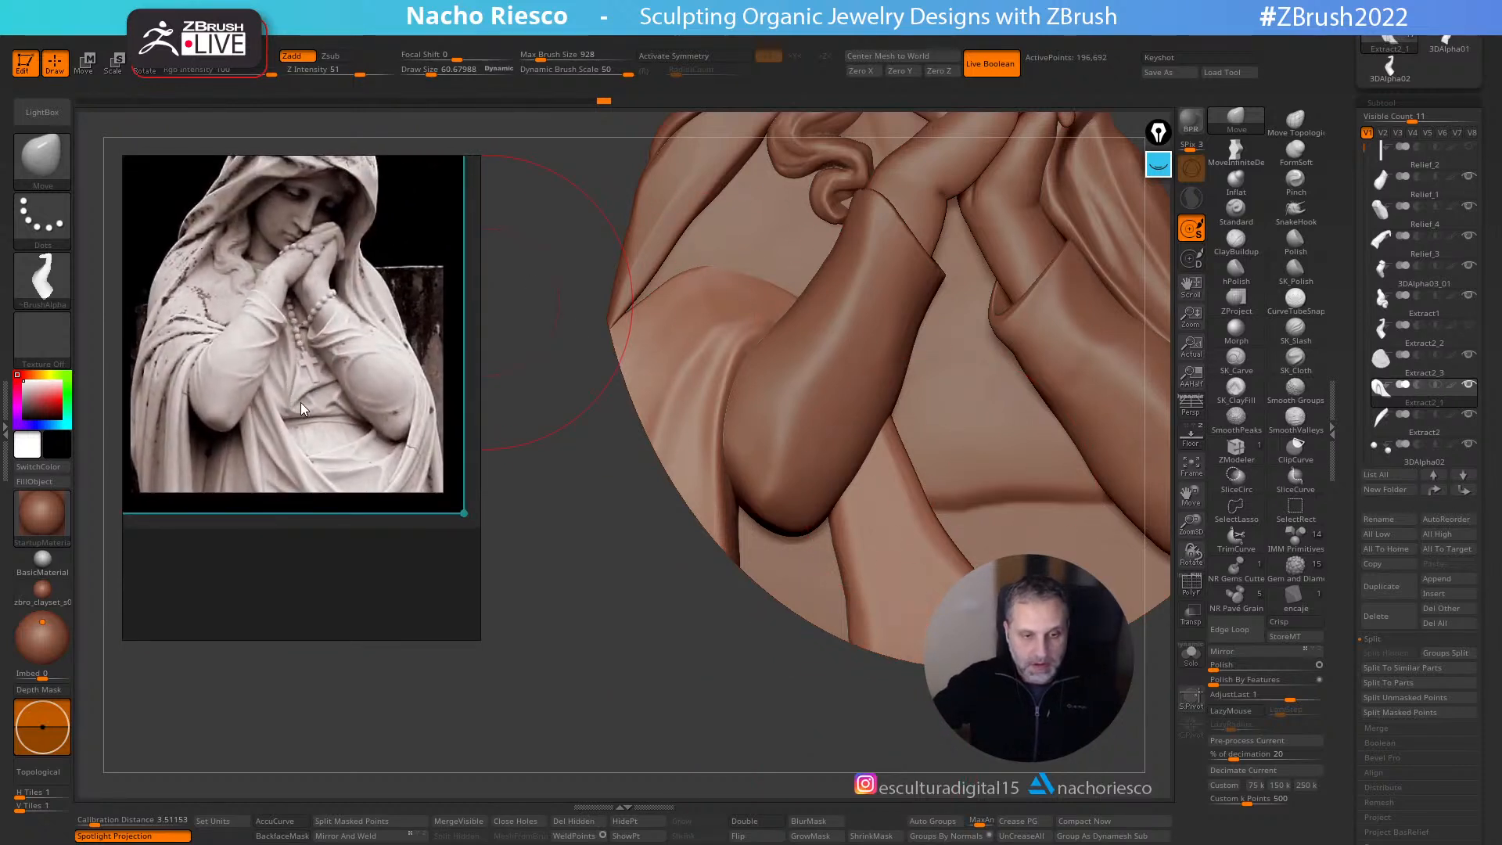
{"action": "middle_click_drag", "start_coordinate": [308, 391], "coordinate": [310, 365]}
{"action": "key", "text": "z"}
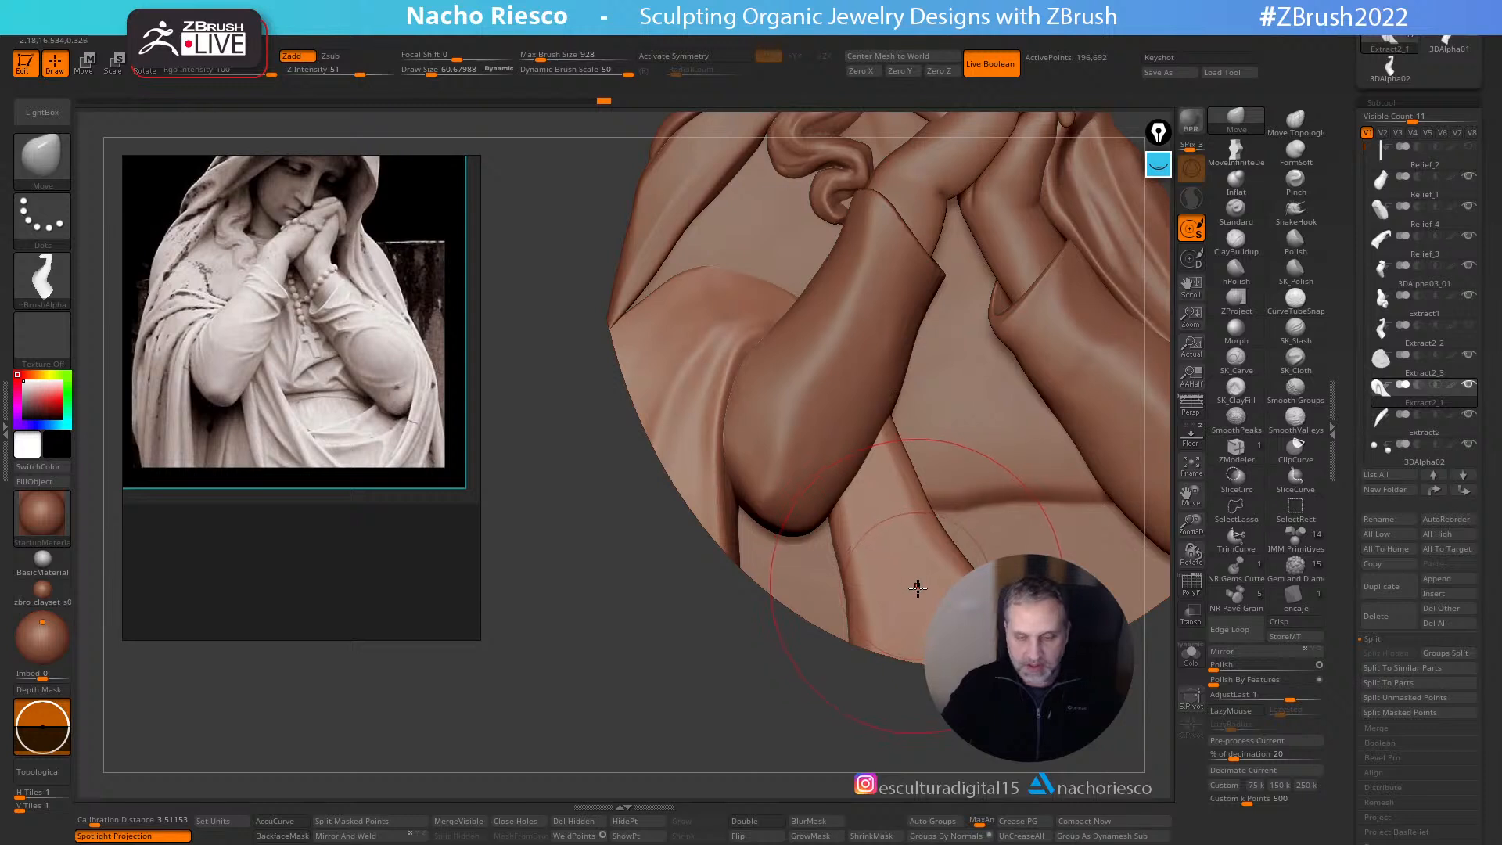
{"action": "left_click_drag", "start_coordinate": [878, 699], "coordinate": [875, 705]}
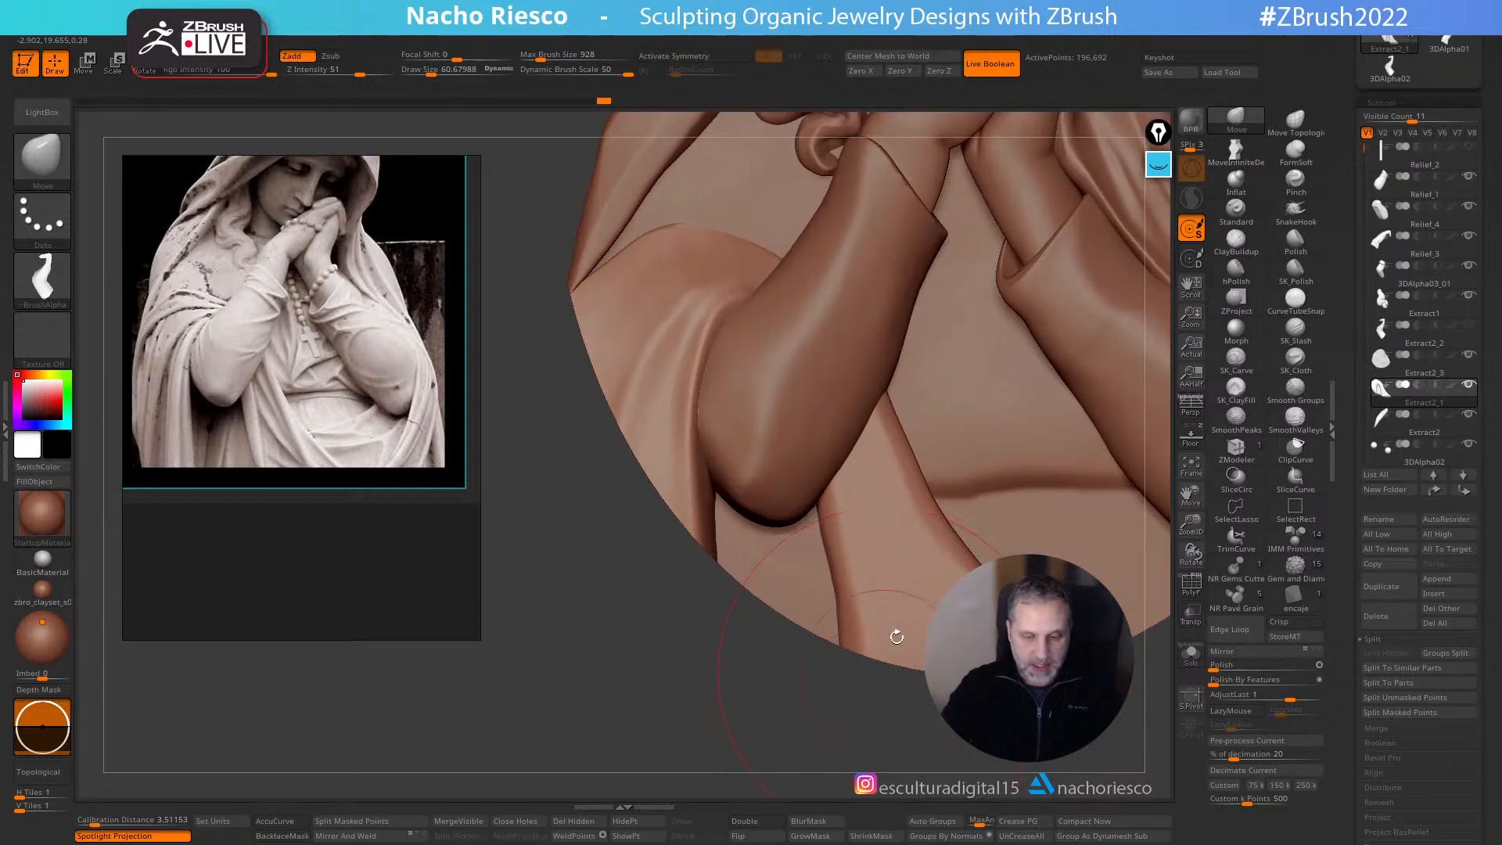
{"action": "left_click", "coordinate": [1191, 435]}
{"action": "key", "text": "ctrl"}
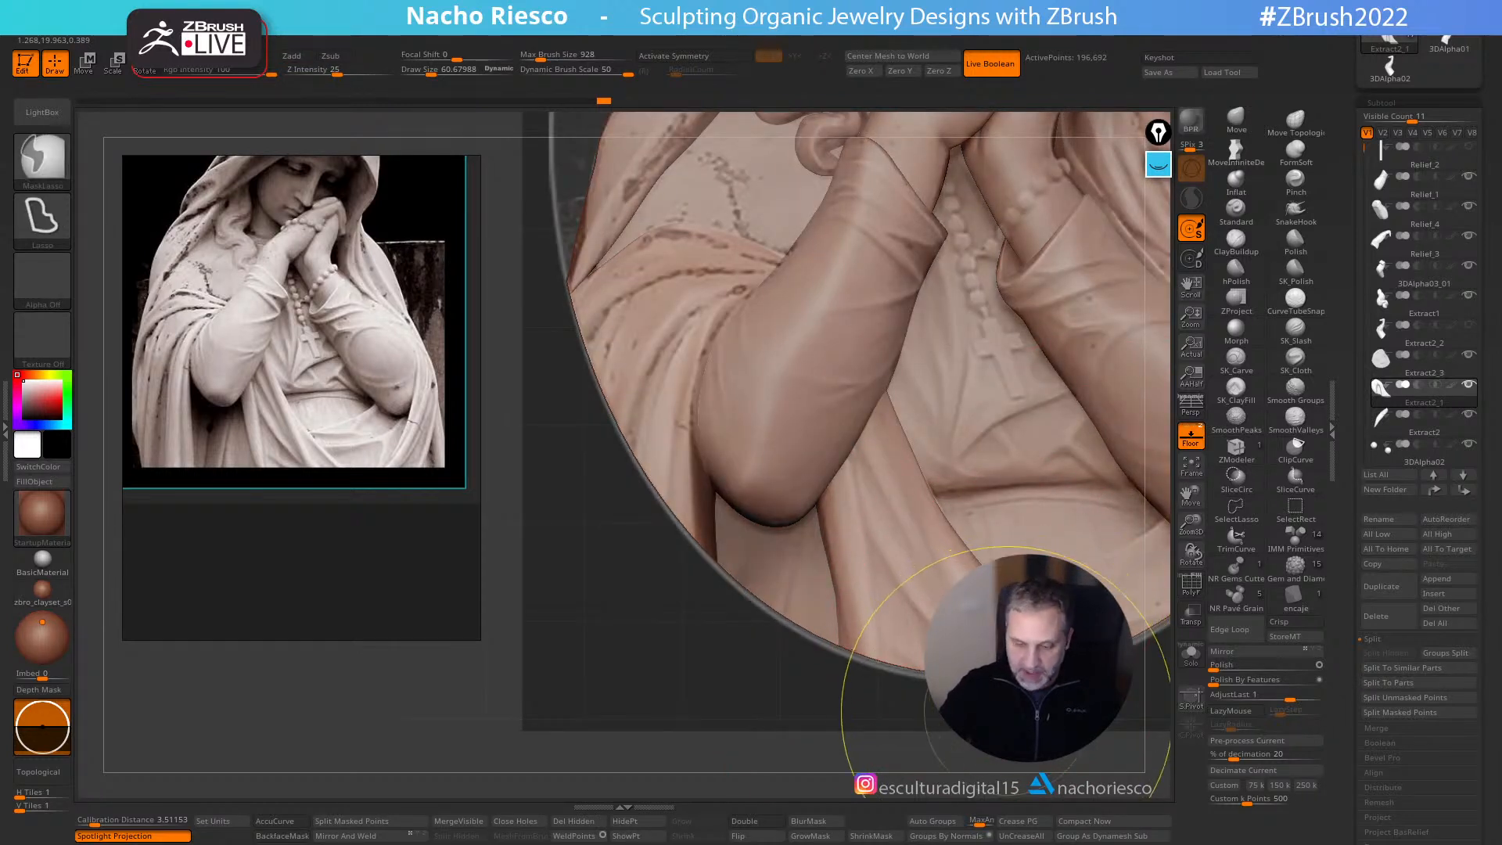
{"action": "mouse_move", "coordinate": [939, 530]}
{"action": "left_mouse_down", "text": "ctrl"}
{"action": "mouse_move", "coordinate": [864, 406]}
{"action": "mouse_move", "coordinate": [844, 415]}
{"action": "mouse_move", "coordinate": [856, 552]}
{"action": "mouse_move", "coordinate": [906, 735]}
{"action": "mouse_move", "coordinate": [1041, 724]}
{"action": "mouse_move", "coordinate": [978, 704]}
{"action": "left_mouse_up", "text": "ctrl"}
{"action": "left_click", "coordinate": [1191, 436]}
{"action": "left_click", "coordinate": [1191, 436]}
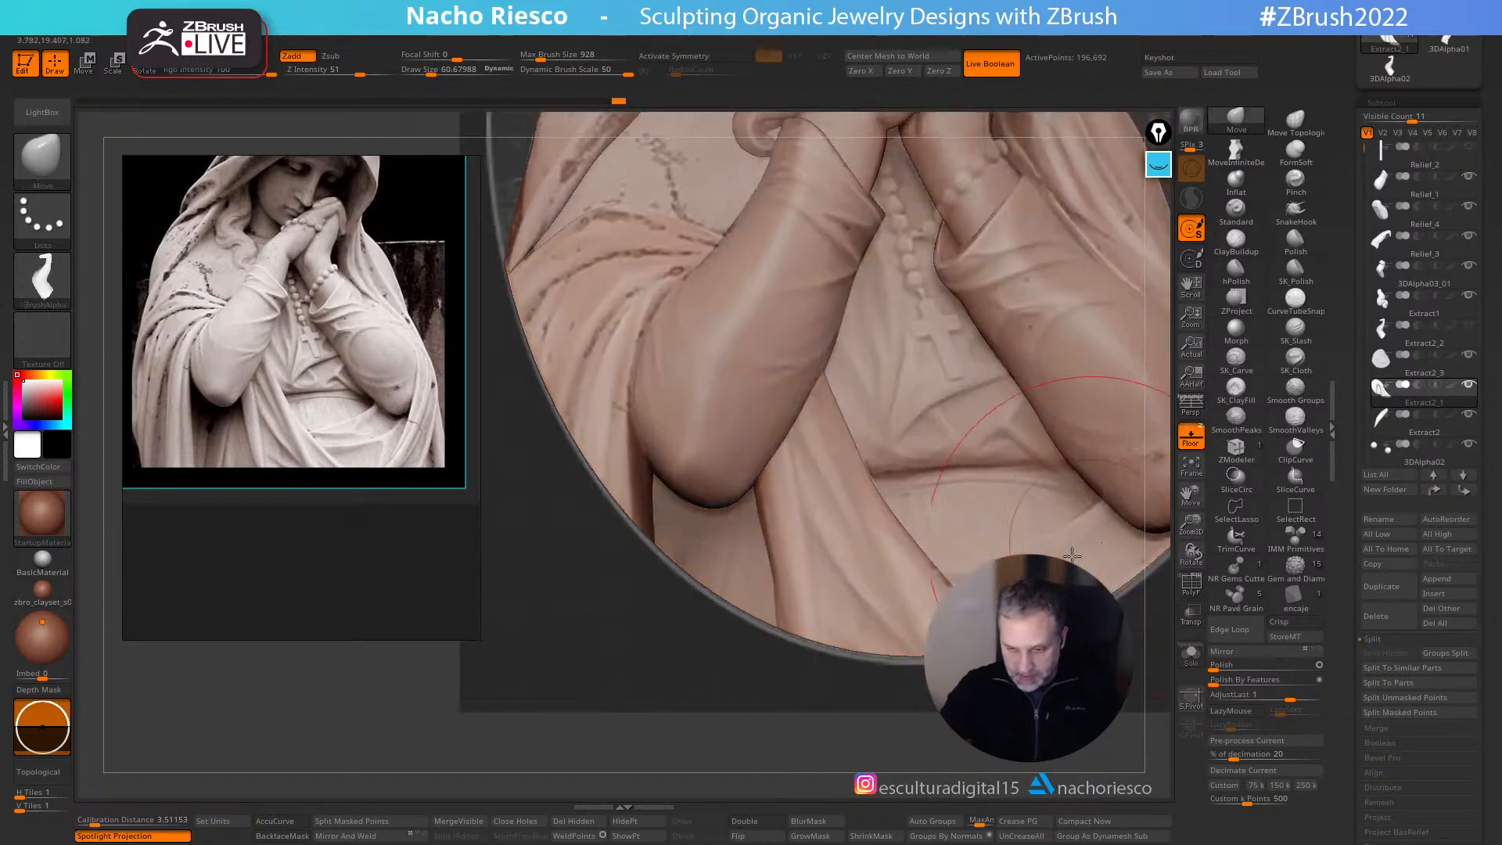
- Adjust the contours of the drape strip below the elbow to the reference overlay with the MoveInfiniteDepth brush at a draw size of about 44
{"action": "left_click", "coordinate": [1236, 152]}
{"action": "left_click_drag", "start_coordinate": [834, 399], "coordinate": [839, 376]}
{"action": "left_click_drag", "start_coordinate": [875, 498], "coordinate": [936, 551]}
{"action": "left_click_drag", "start_coordinate": [832, 591], "coordinate": [791, 612]}
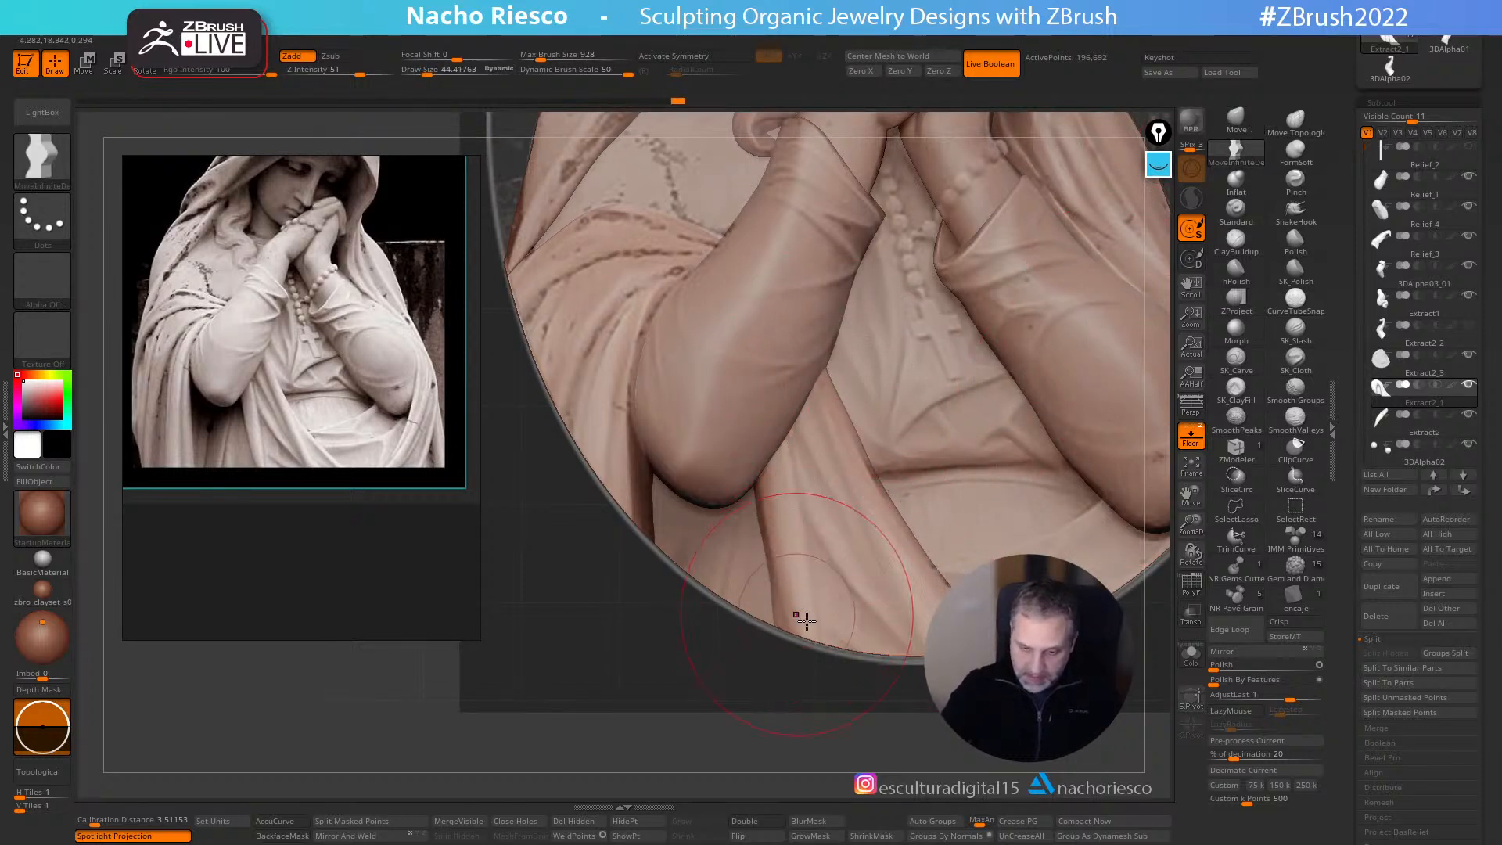
- Mask the middle plane of the drape strip below the elbow up to its hidden upper end, and invert the mask
{"action": "key", "text": "ctrl"}
{"action": "mouse_move", "coordinate": [920, 651]}
{"action": "left_mouse_down", "text": "ctrl"}
{"action": "mouse_move", "coordinate": [801, 393]}
{"action": "mouse_move", "coordinate": [837, 564]}
{"action": "mouse_move", "coordinate": [892, 665]}
{"action": "mouse_move", "coordinate": [916, 661]}
{"action": "left_mouse_up", "text": "ctrl"}
{"action": "left_click", "coordinate": [1188, 443]}
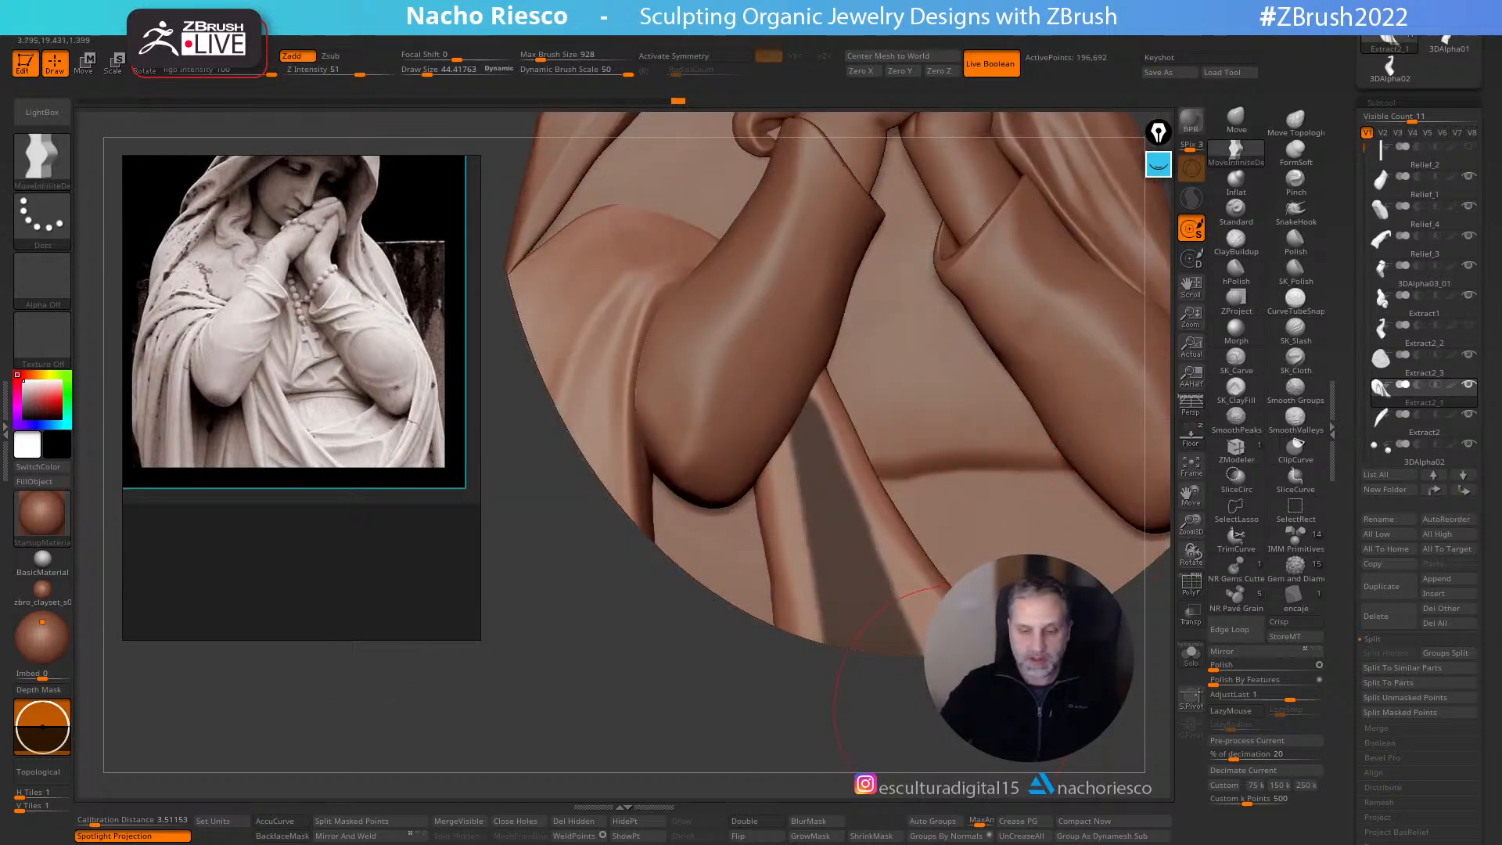
{"action": "left_click", "coordinate": [1195, 657]}
{"action": "mouse_move", "coordinate": [833, 464]}
{"action": "left_mouse_down", "text": "ctrl"}
{"action": "mouse_move", "coordinate": [806, 385]}
{"action": "mouse_move", "coordinate": [813, 490]}
{"action": "left_mouse_up", "text": "ctrl"}
{"action": "left_click", "coordinate": [1191, 656]}
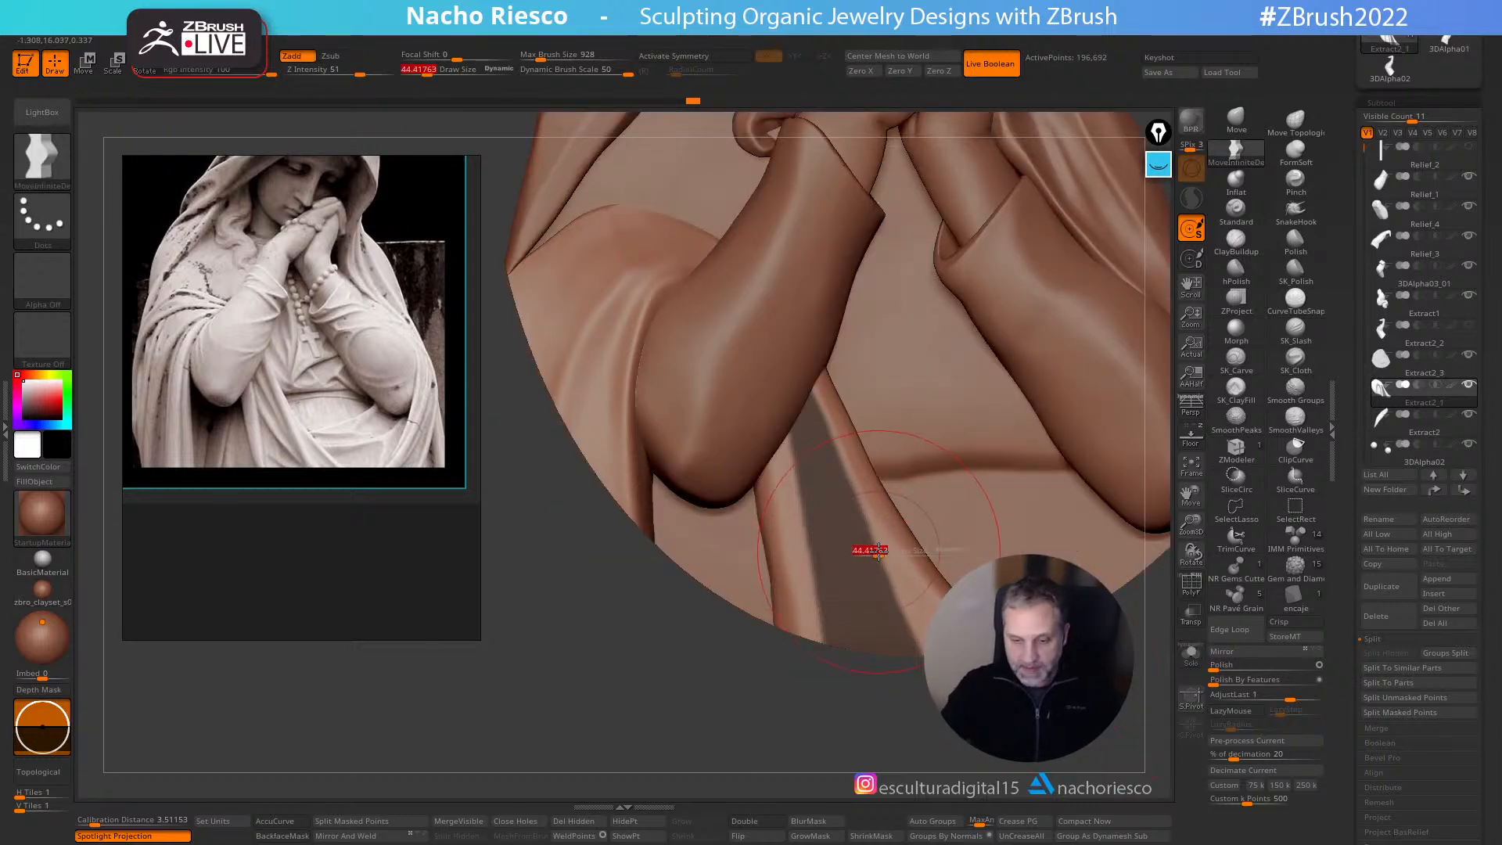
{"action": "left_click", "coordinate": [892, 688], "text": "ctrl"}
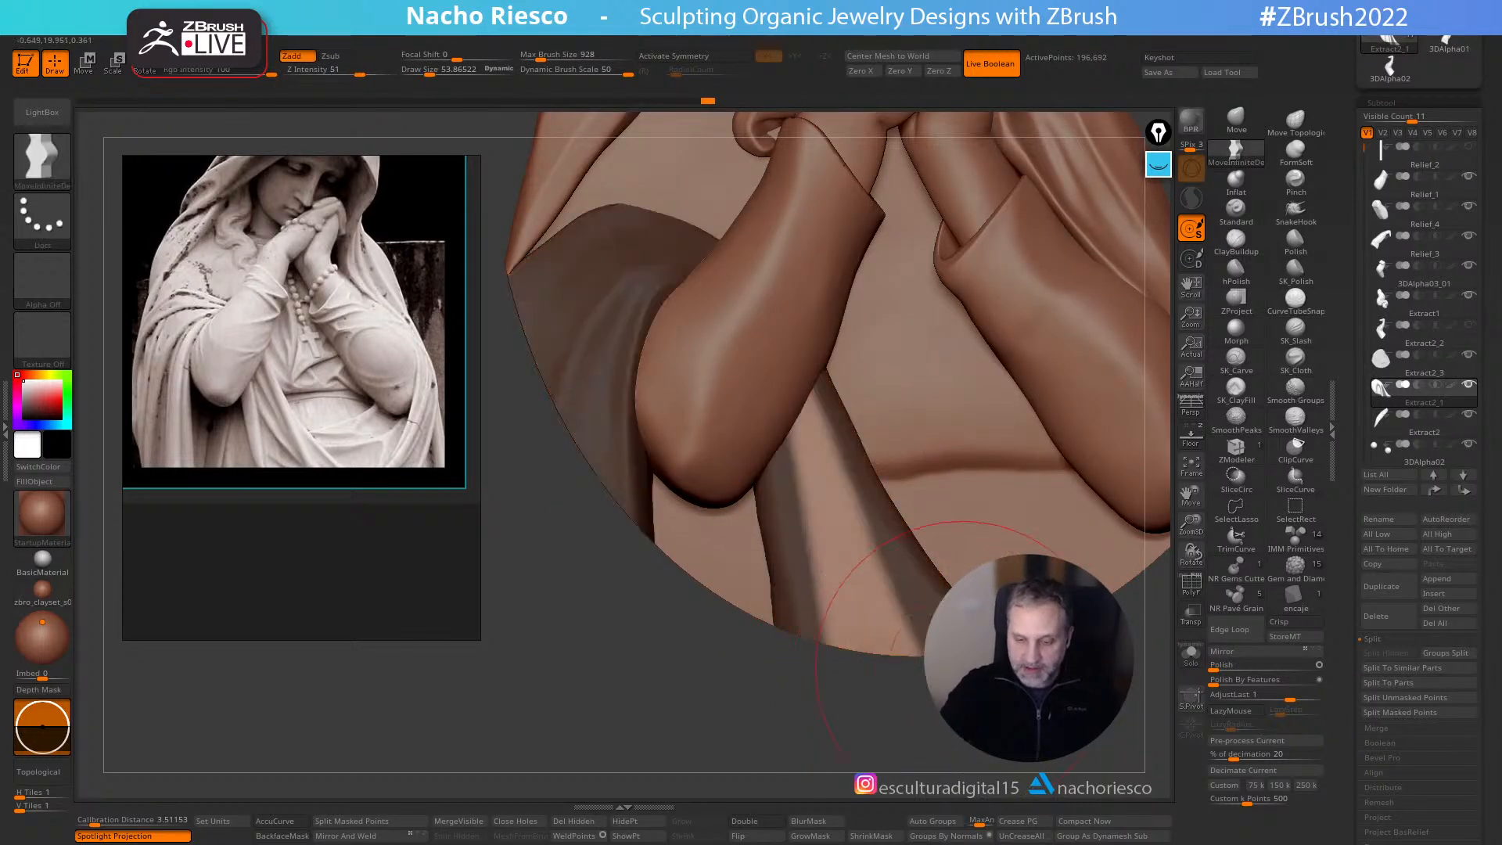
- Push the unmasked middle plane of the drape strip inward with the Move brush at a draw size of about 64
{"action": "left_click", "coordinate": [1237, 119]}
{"action": "key", "text": "s"}
{"action": "left_click_drag", "start_coordinate": [816, 523], "coordinate": [816, 463]}
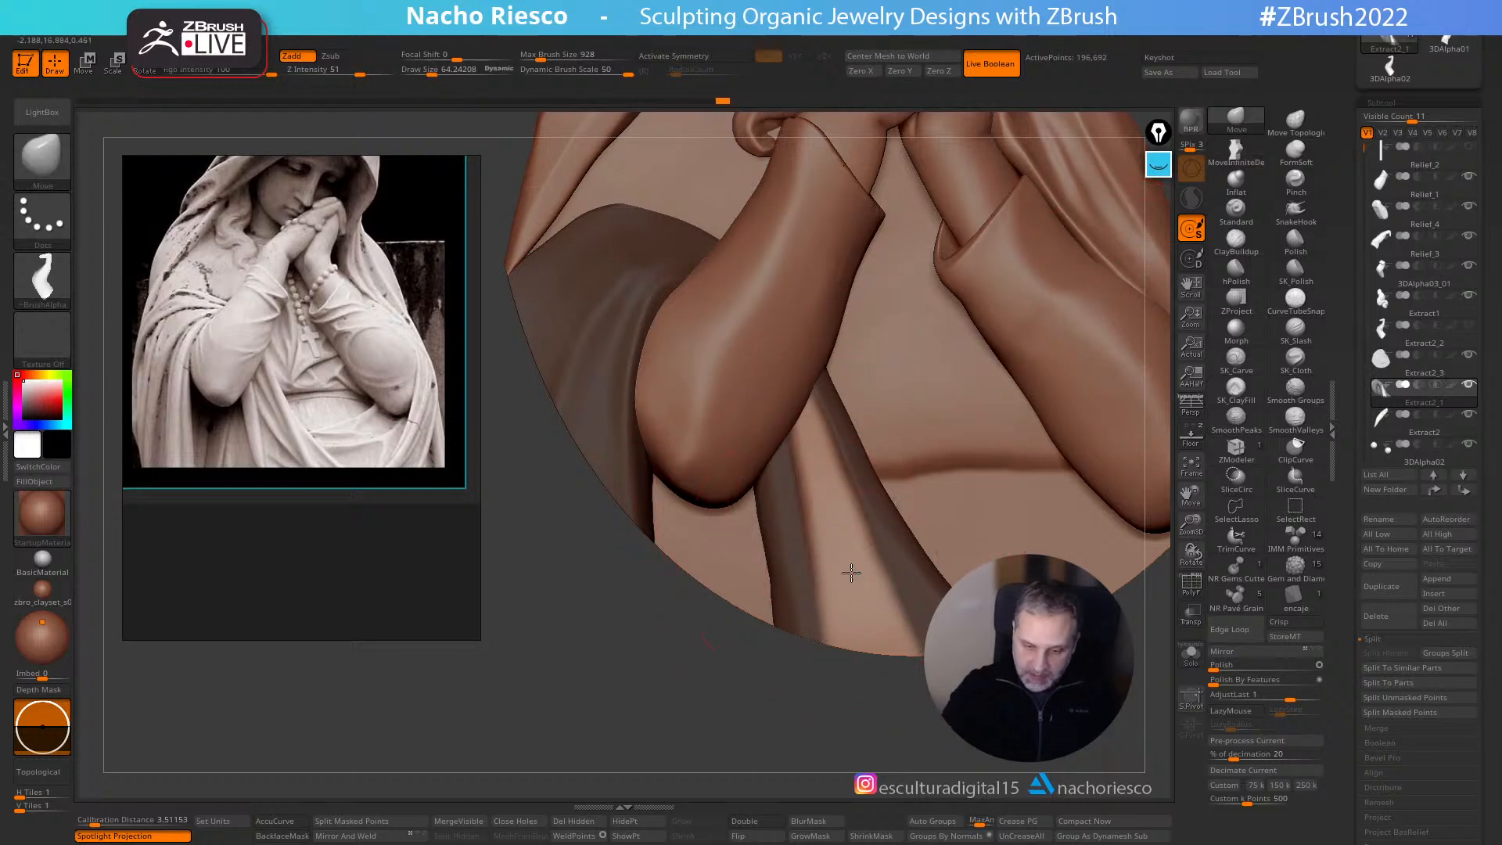
{"action": "left_click_drag", "start_coordinate": [853, 575], "coordinate": [846, 565], "text": "alt"}
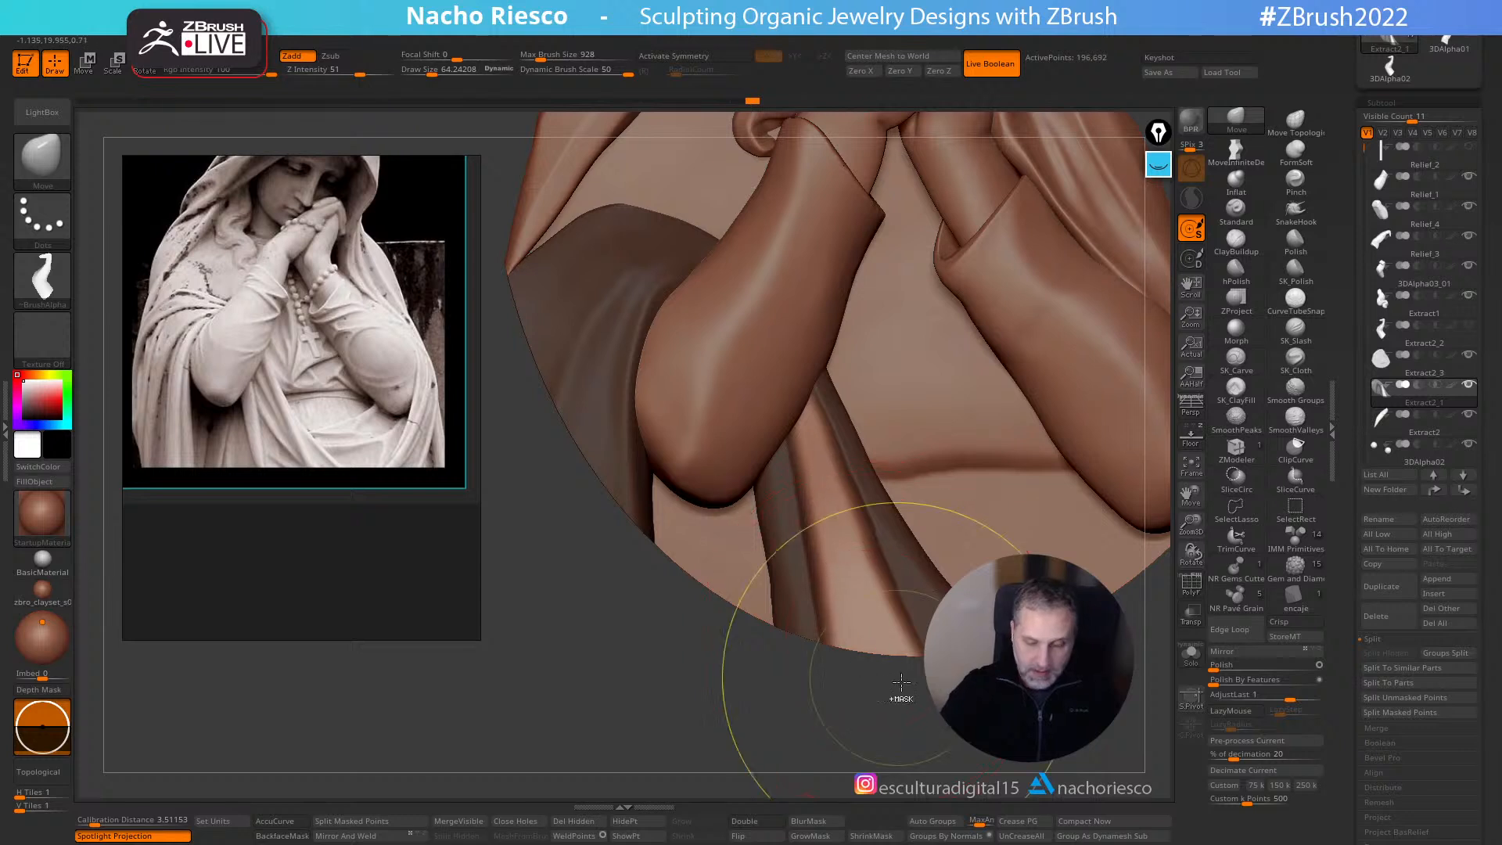
- Smooth the recess's upper end below the sleeve, and clear the mask while remeshing the drape
{"action": "left_click", "coordinate": [971, 709], "text": "ctrl"}
{"action": "left_click_drag", "start_coordinate": [832, 396], "coordinate": [834, 414], "text": "shift"}
{"action": "mouse_move", "coordinate": [1003, 708]}
{"action": "left_mouse_down", "text": "ctrl"}
{"action": "mouse_move", "coordinate": [1078, 724]}
{"action": "mouse_move", "coordinate": [991, 628]}
{"action": "left_mouse_up", "text": "ctrl"}
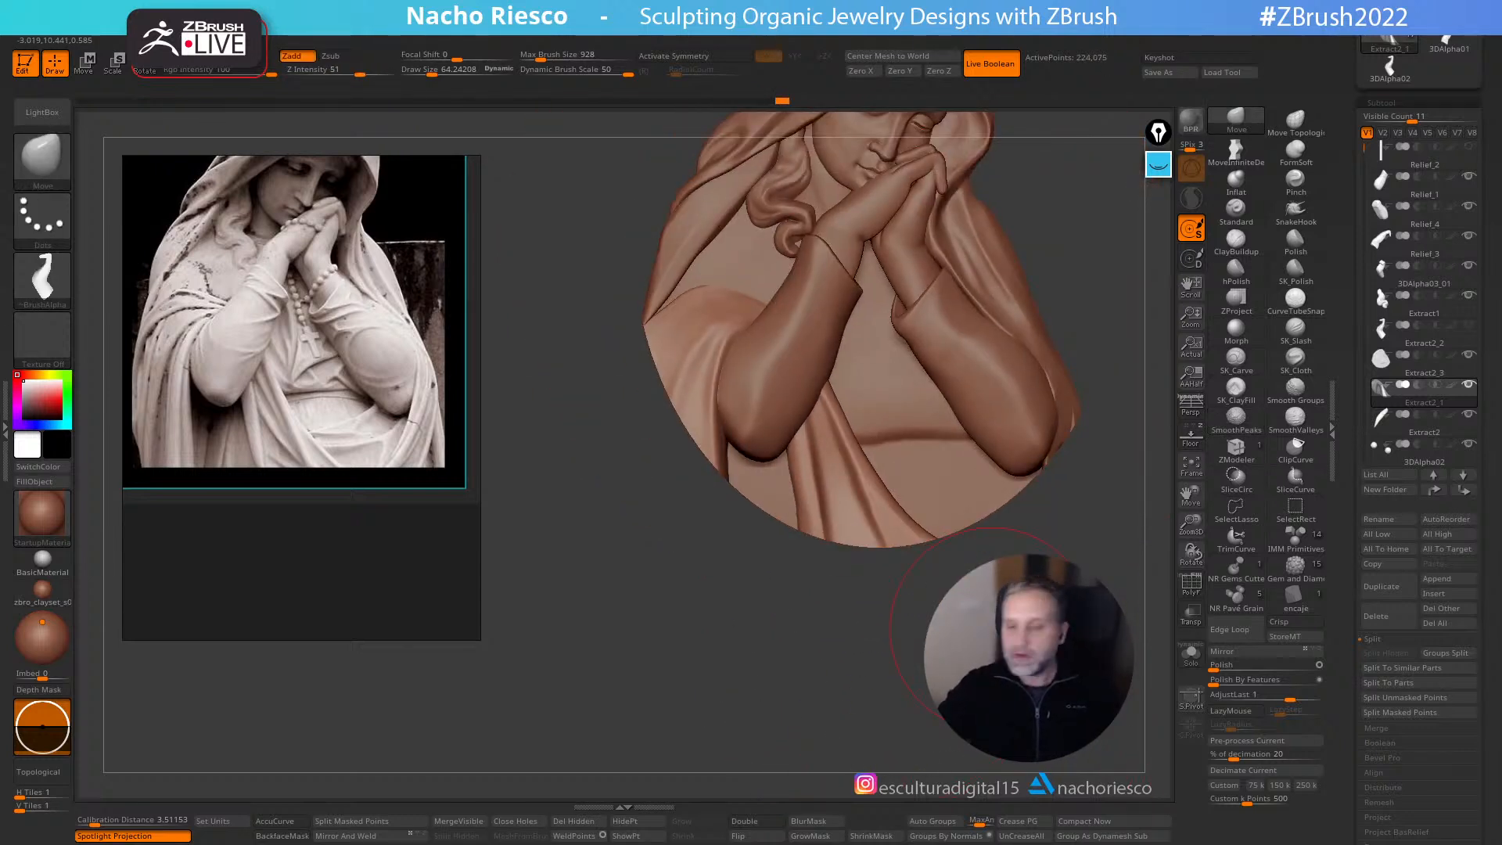
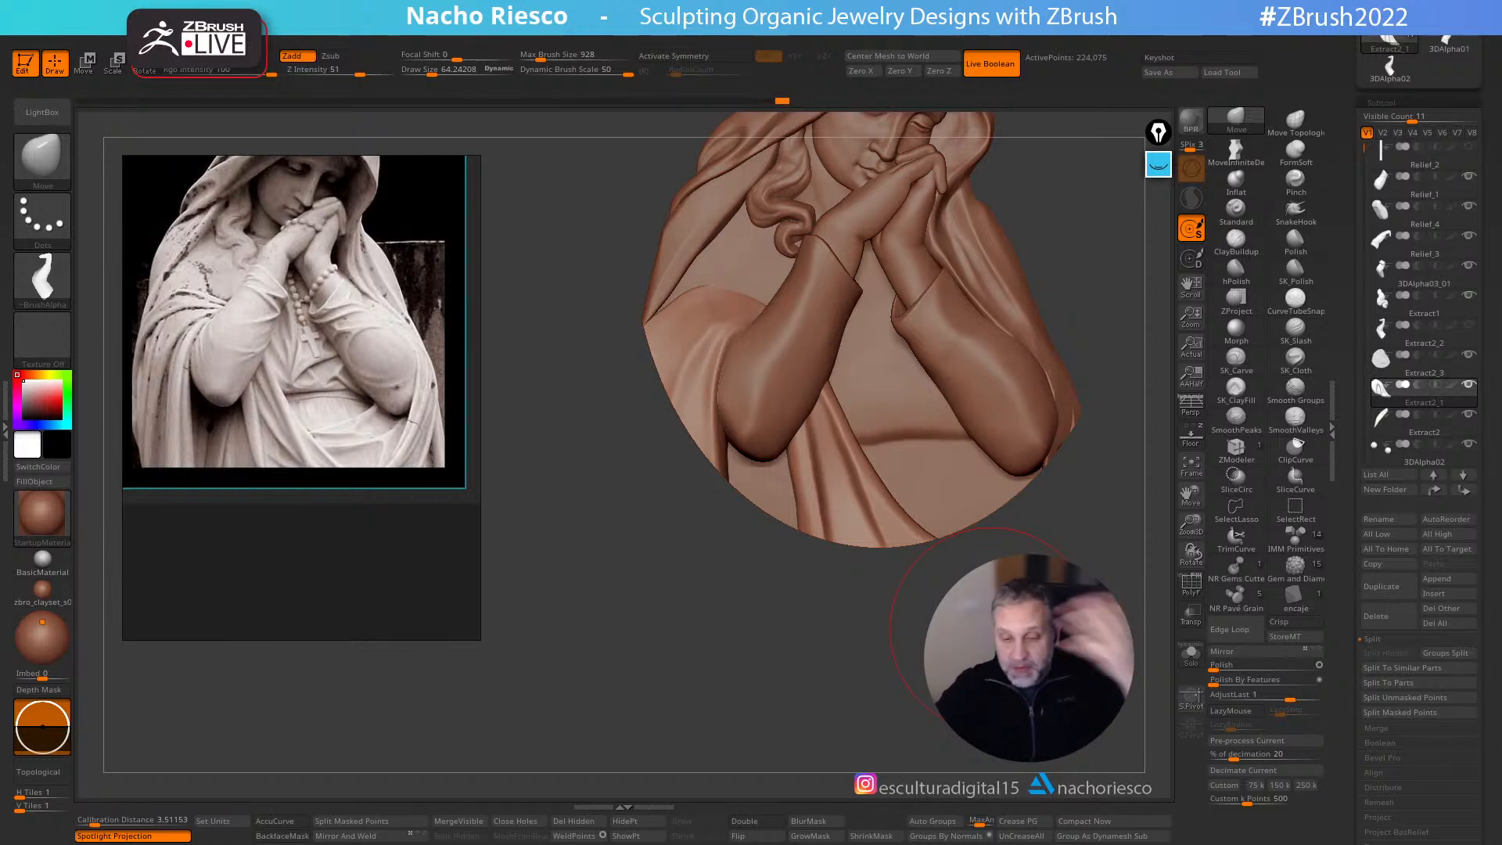
- Polish the planes of the recessed drape strip below the elbow with the SK_Polish brush at draw sizes of about 26 and 28
{"action": "left_click_drag", "start_coordinate": [988, 681], "coordinate": [1008, 764], "text": "alt"}
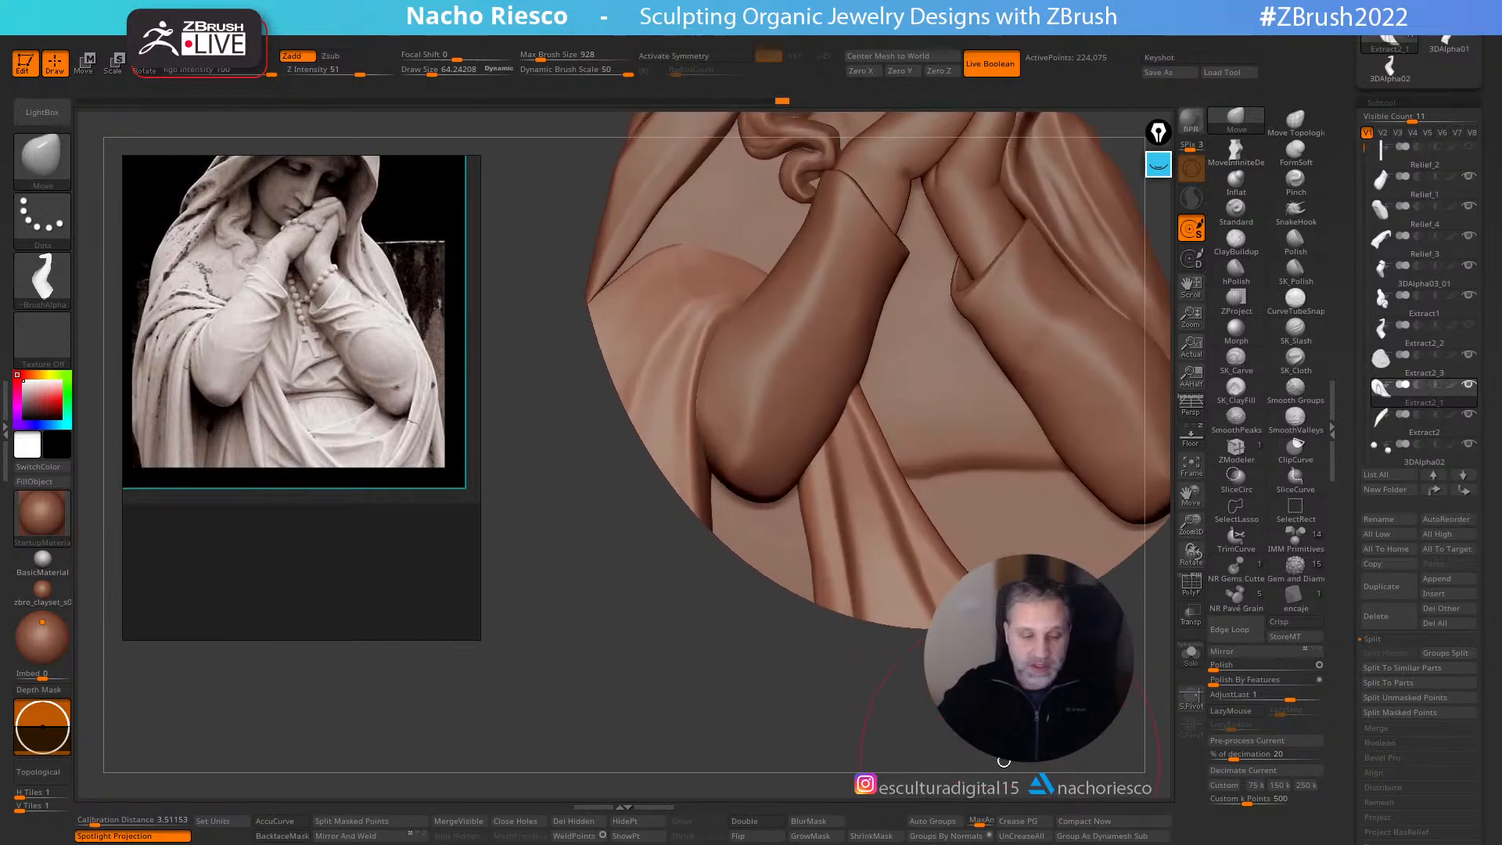
{"action": "left_click_drag", "start_coordinate": [845, 716], "coordinate": [861, 752], "text": "alt"}
{"action": "left_click", "coordinate": [1191, 438]}
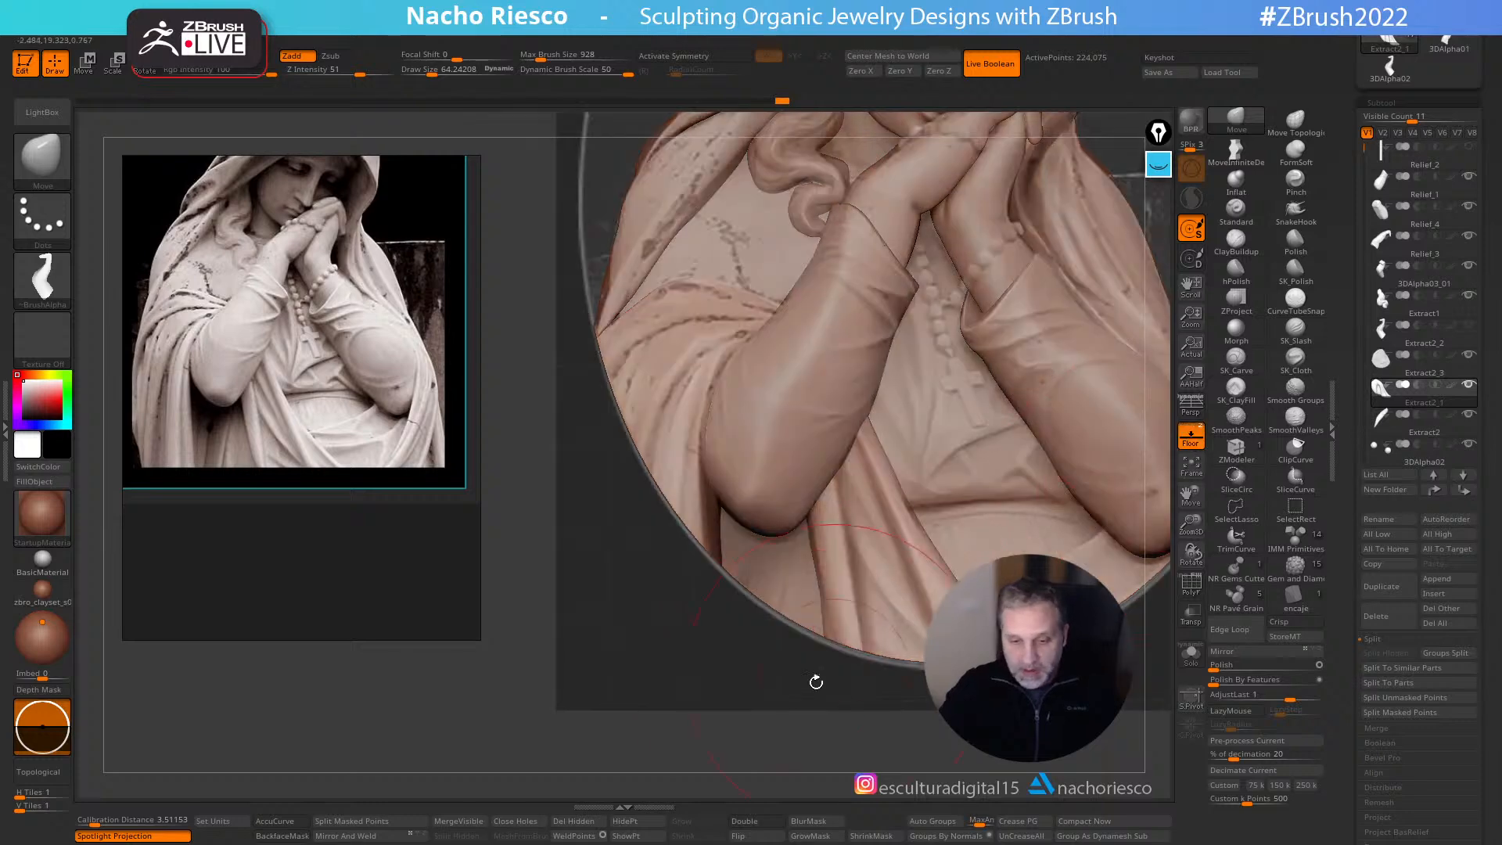
{"action": "left_click_drag", "start_coordinate": [542, 706], "coordinate": [569, 774], "text": "alt"}
{"action": "right_click_drag", "start_coordinate": [826, 526], "coordinate": [705, 340], "text": "alt"}
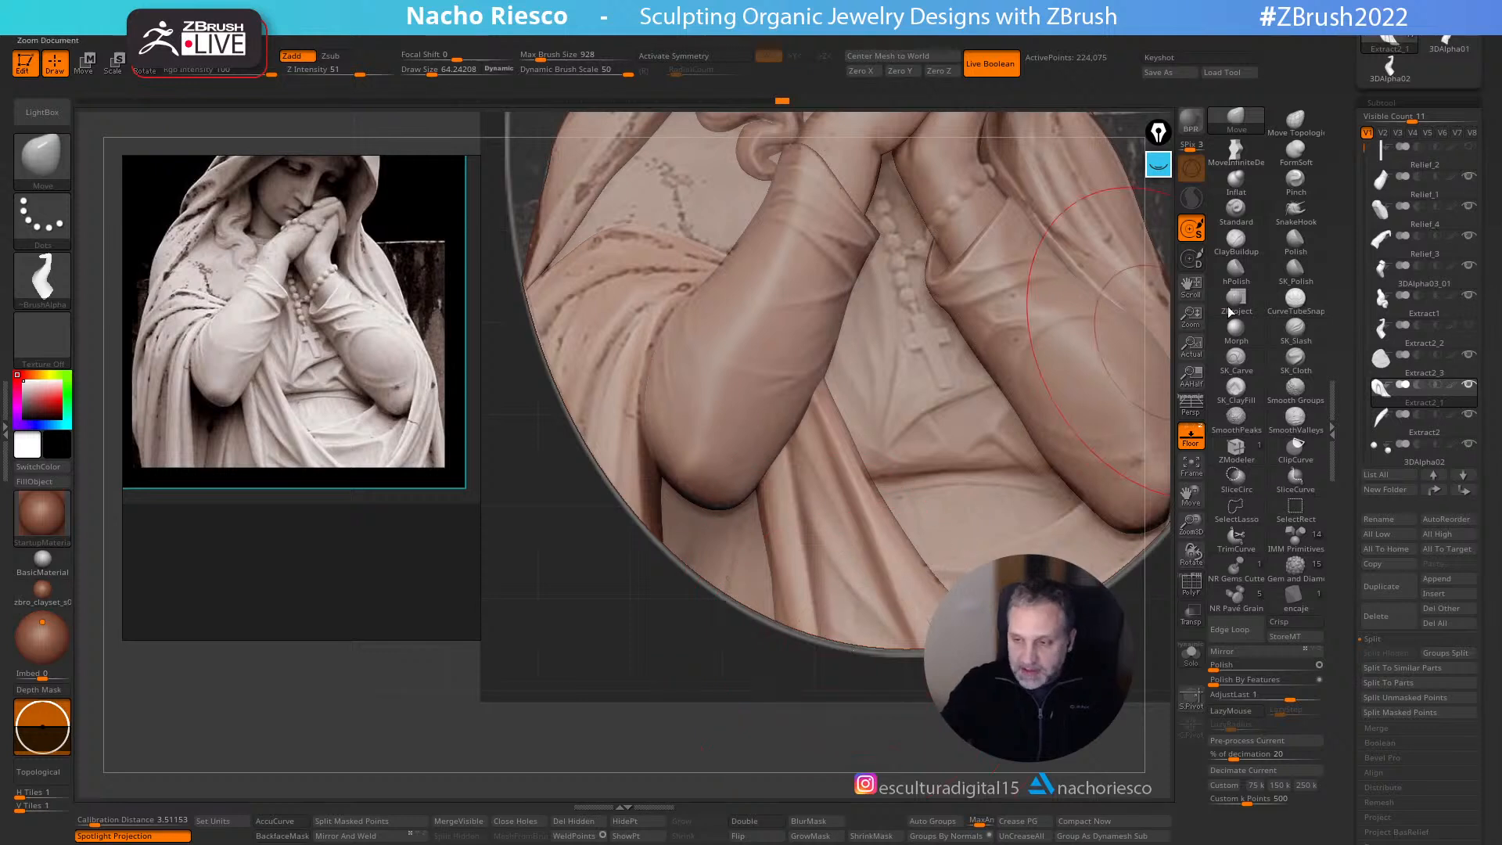
{"action": "left_click", "coordinate": [1296, 270]}
{"action": "left_click_drag", "start_coordinate": [779, 519], "coordinate": [772, 478]}
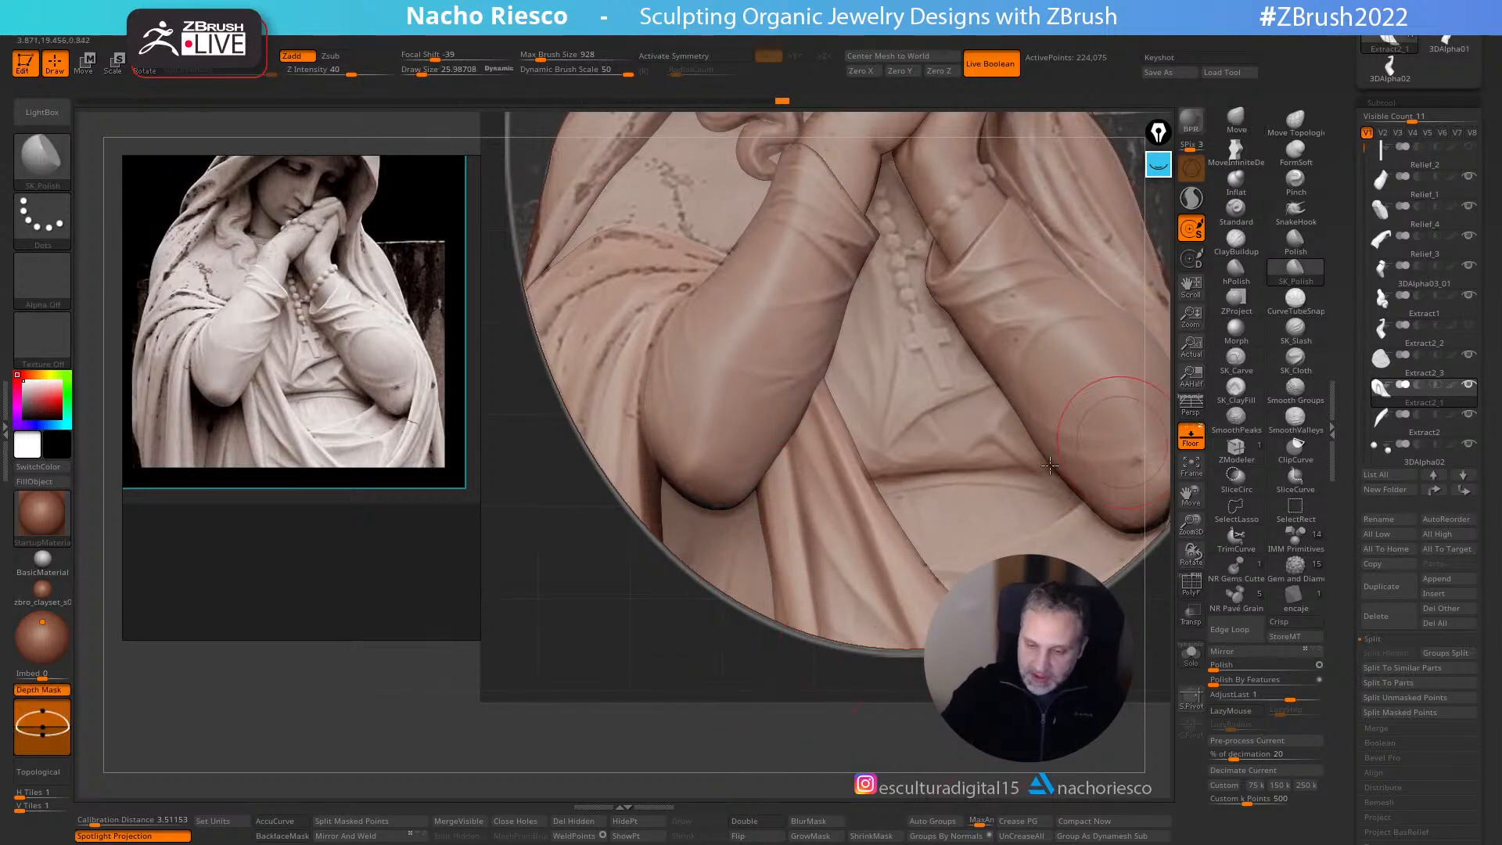
{"action": "left_click", "coordinate": [1191, 436]}
{"action": "key", "text": "s"}
{"action": "left_click_drag", "start_coordinate": [793, 511], "coordinate": [796, 511]}
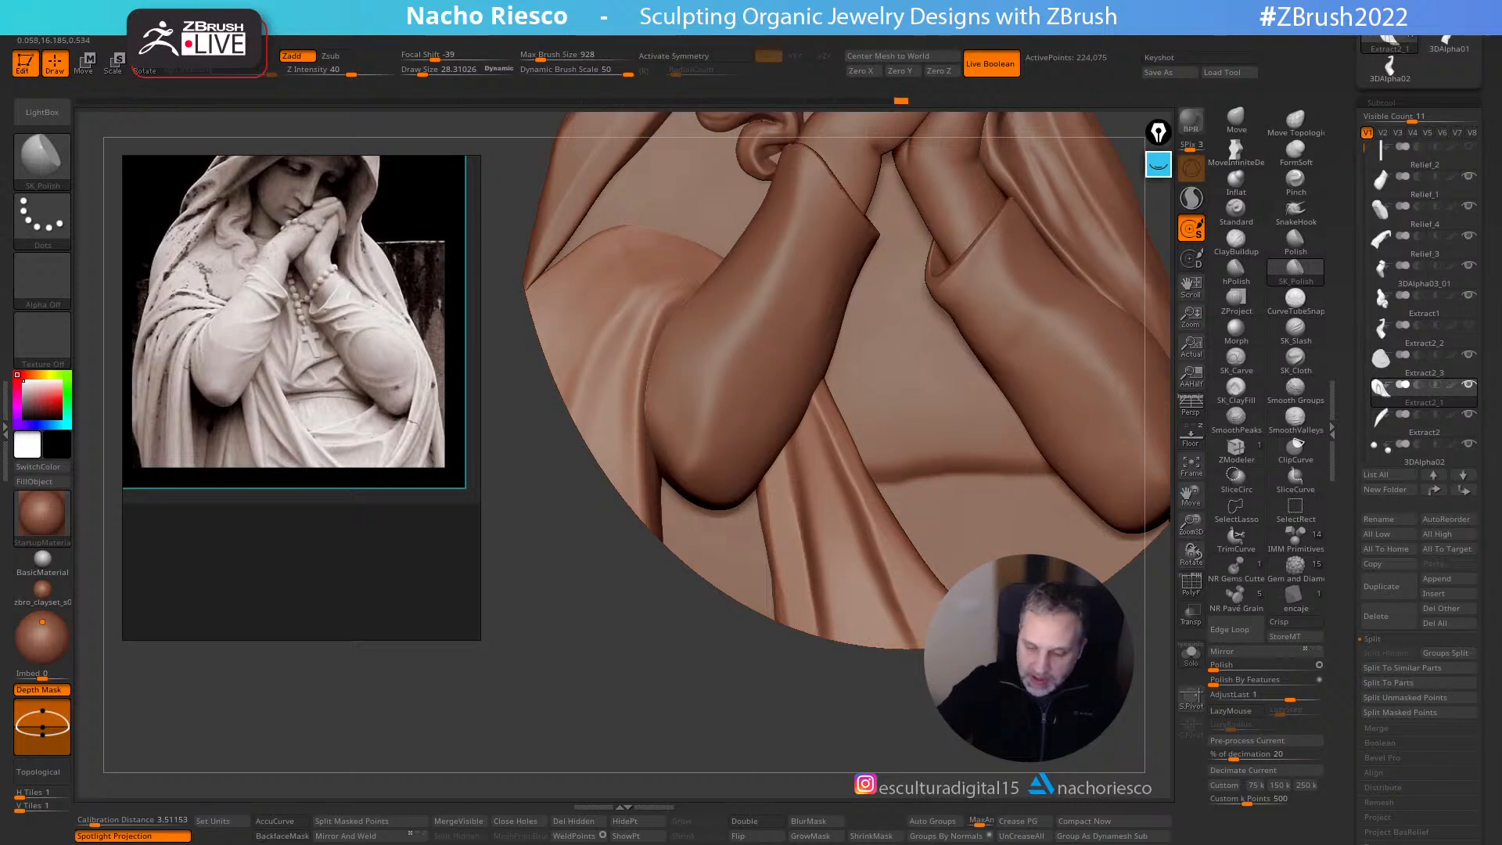
- Reshape the drape strip's volume and inner edge below the elbow with the Move brush at draw sizes of about 80 and 51
{"action": "right_click_drag", "start_coordinate": [939, 329], "coordinate": [1165, 342]}
{"action": "left_click", "coordinate": [1236, 126]}
{"action": "key", "text": "s"}
{"action": "left_click_drag", "start_coordinate": [890, 460], "coordinate": [879, 461]}
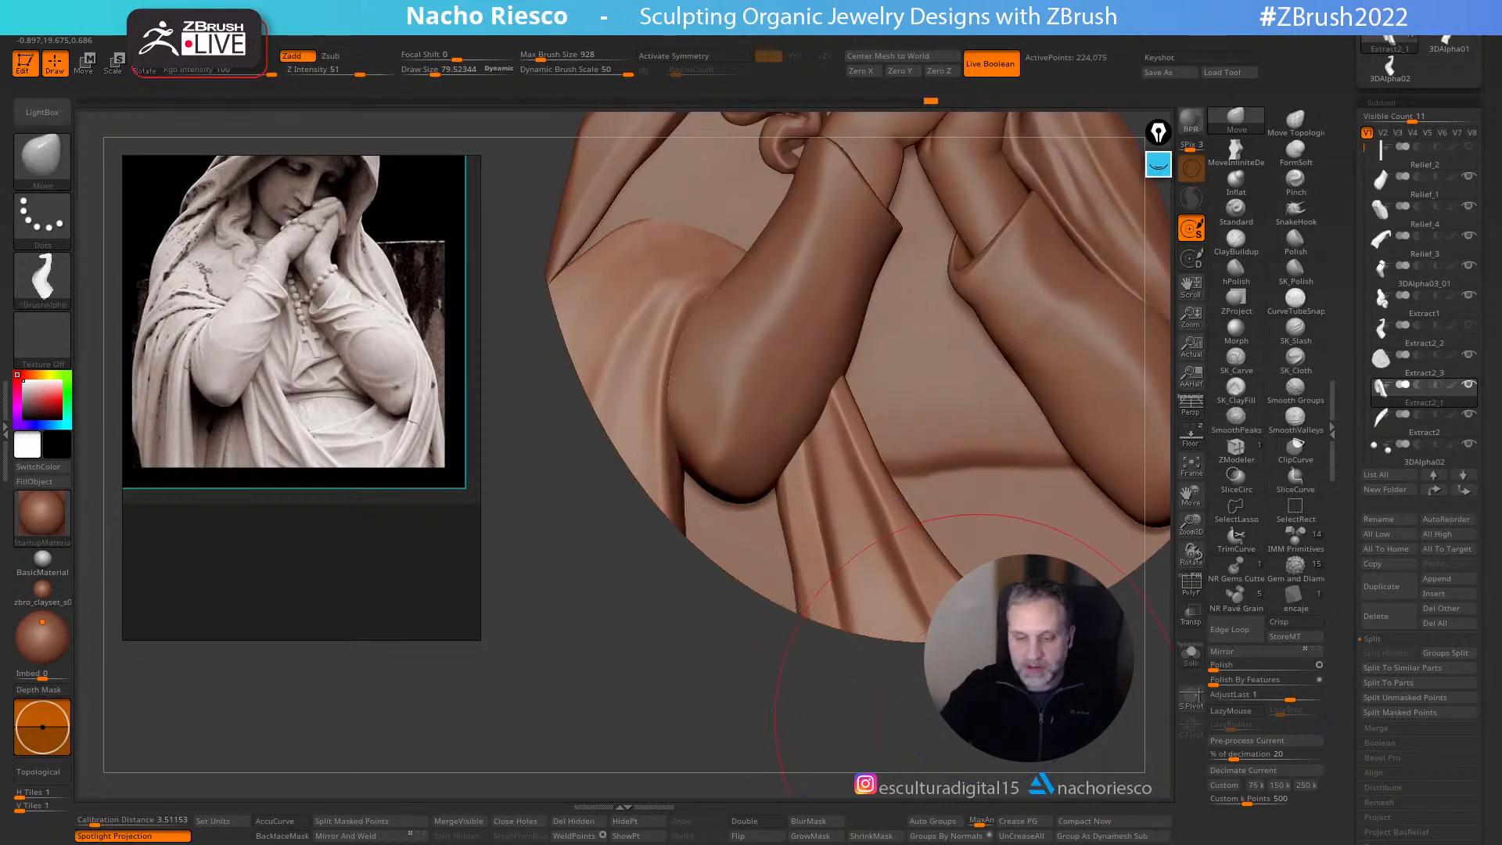
{"action": "mouse_move", "coordinate": [978, 717]}
{"action": "right_mouse_down", "text": "ctrl"}
{"action": "mouse_move", "coordinate": [951, 626]}
{"action": "mouse_move", "coordinate": [943, 649]}
{"action": "right_mouse_up", "text": "ctrl"}
{"action": "key", "text": "s"}
{"action": "left_click_drag", "start_coordinate": [859, 403], "coordinate": [883, 451]}
{"action": "right_click_drag", "start_coordinate": [943, 637], "coordinate": [928, 724], "text": "ctrl"}
- Mask a narrow fold plane in the drape strip below the elbow following the reference overlay
{"action": "left_click", "coordinate": [1196, 441]}
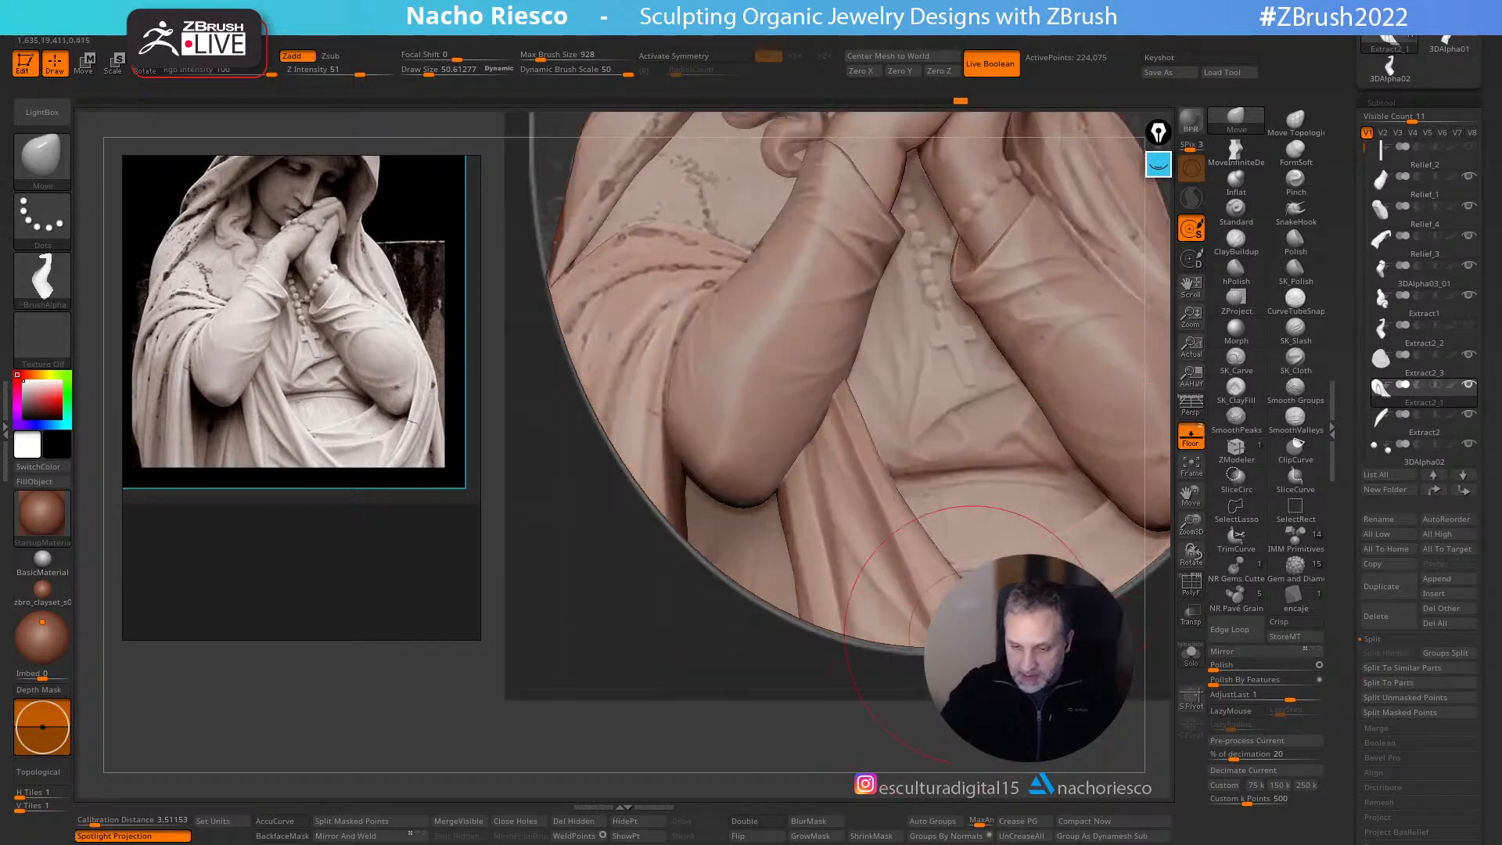
{"action": "key", "text": "s"}
{"action": "left_click_drag", "start_coordinate": [883, 524], "coordinate": [870, 525]}
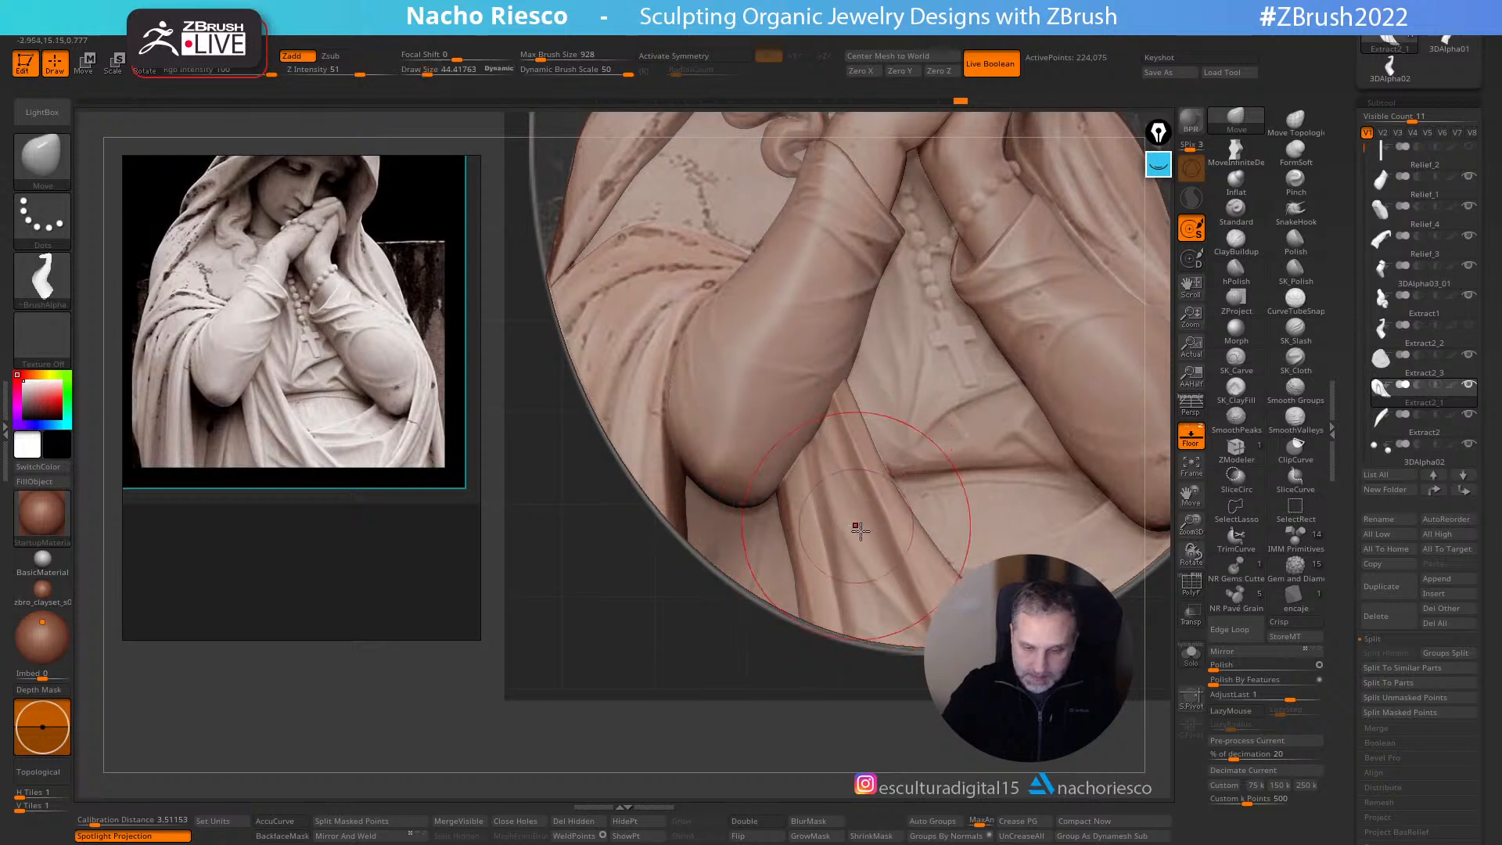
{"action": "key", "text": "ctrl"}
{"action": "mouse_move", "coordinate": [864, 477]}
{"action": "left_mouse_down", "text": "ctrl"}
{"action": "mouse_move", "coordinate": [811, 408]}
{"action": "mouse_move", "coordinate": [875, 745]}
{"action": "mouse_move", "coordinate": [888, 704]}
{"action": "left_mouse_up", "text": "ctrl"}
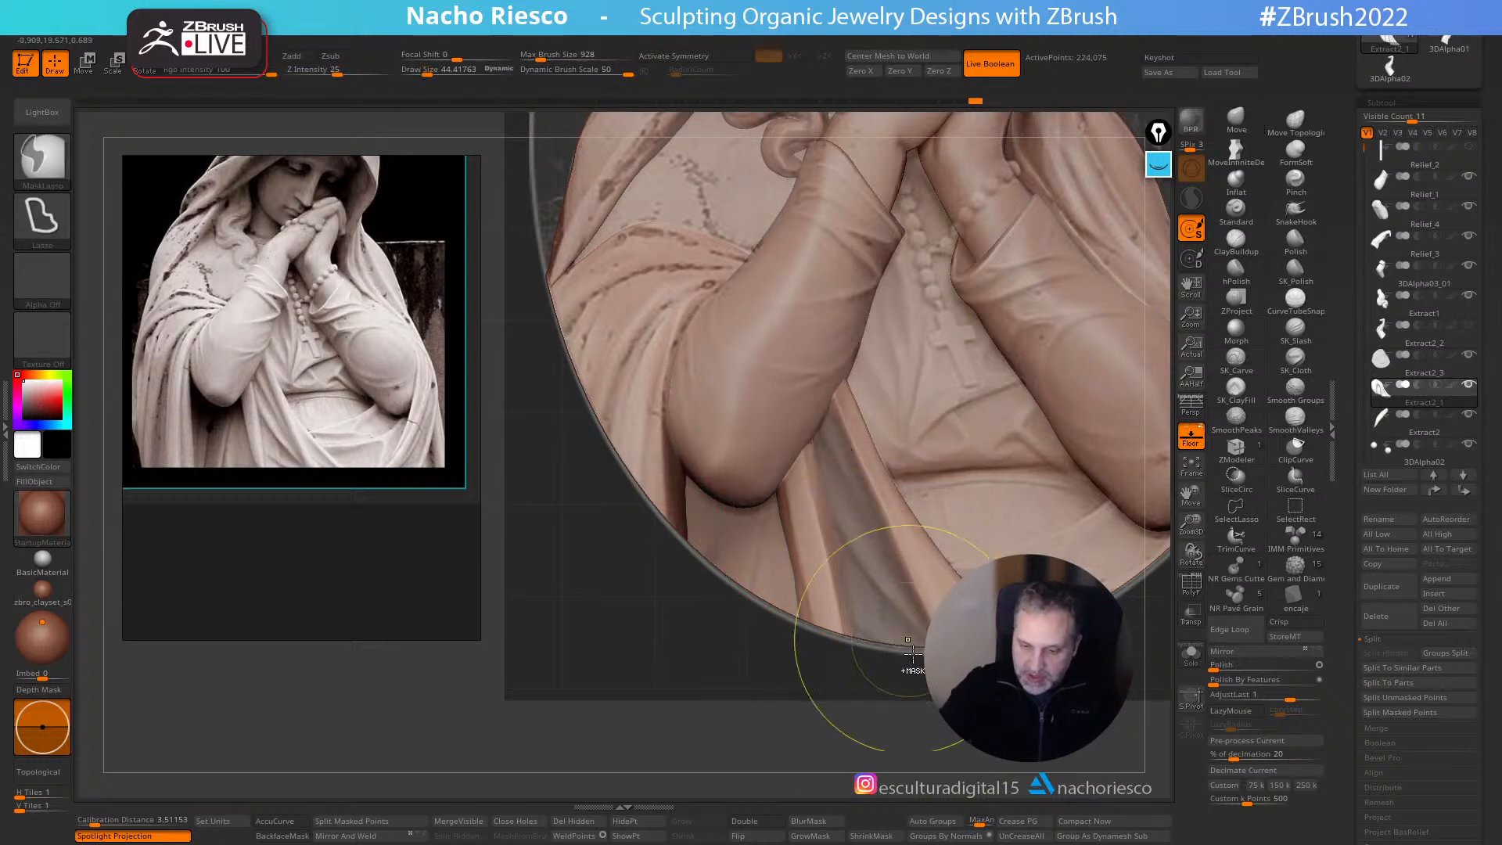
- Extend the mask along the drape strip's central fold plane below the elbow and invert it, leaving only that plane editable
{"action": "mouse_move", "coordinate": [850, 449]}
{"action": "left_mouse_down", "text": "ctrl"}
{"action": "mouse_move", "coordinate": [808, 406]}
{"action": "mouse_move", "coordinate": [836, 563]}
{"action": "mouse_move", "coordinate": [931, 695]}
{"action": "left_mouse_up", "text": "ctrl"}
{"action": "left_click", "coordinate": [1191, 436]}
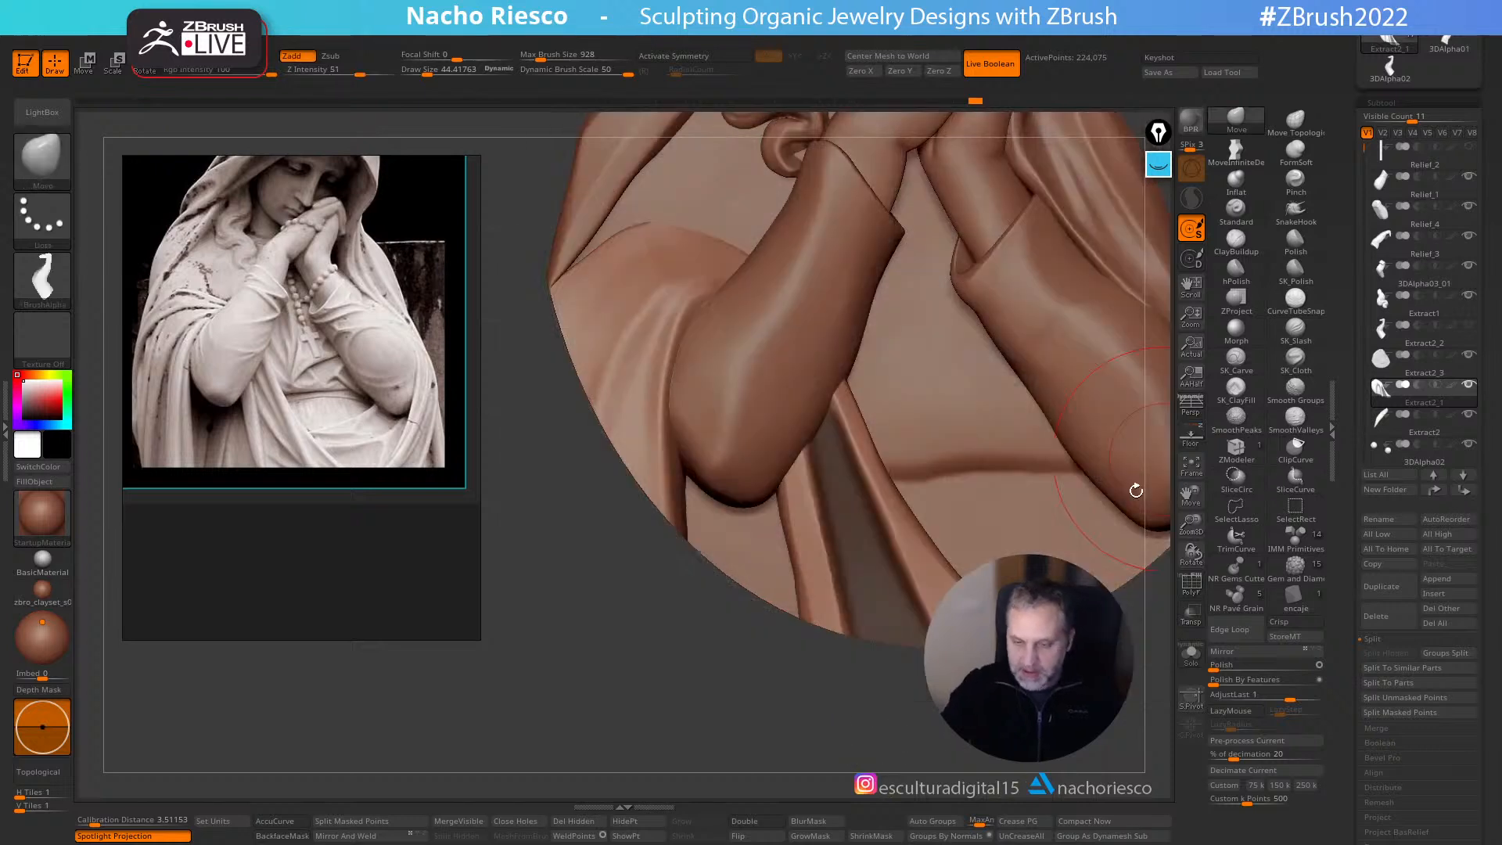
{"action": "left_click", "coordinate": [933, 746], "text": "ctrl"}
{"action": "mouse_move", "coordinate": [905, 743]}
{"action": "left_mouse_down"}
{"action": "mouse_move", "coordinate": [865, 670]}
{"action": "mouse_move", "coordinate": [882, 663]}
{"action": "left_mouse_up"}
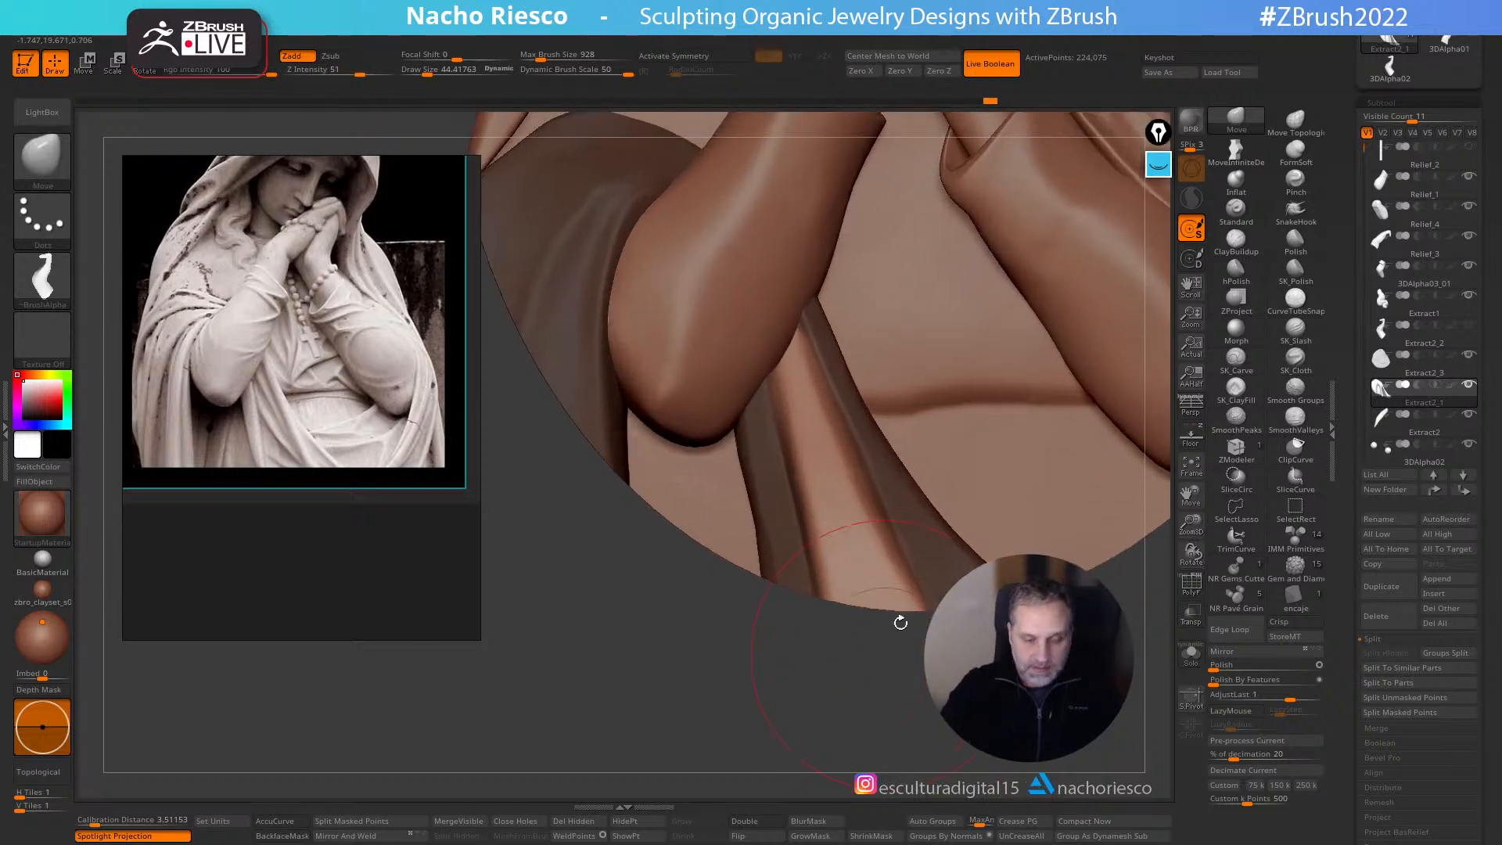
- Choose the SK_Cloth brush and try Alpha 19 before assigning Alpha 39, keeping the reference photo in view
{"action": "left_click", "coordinate": [1296, 357]}
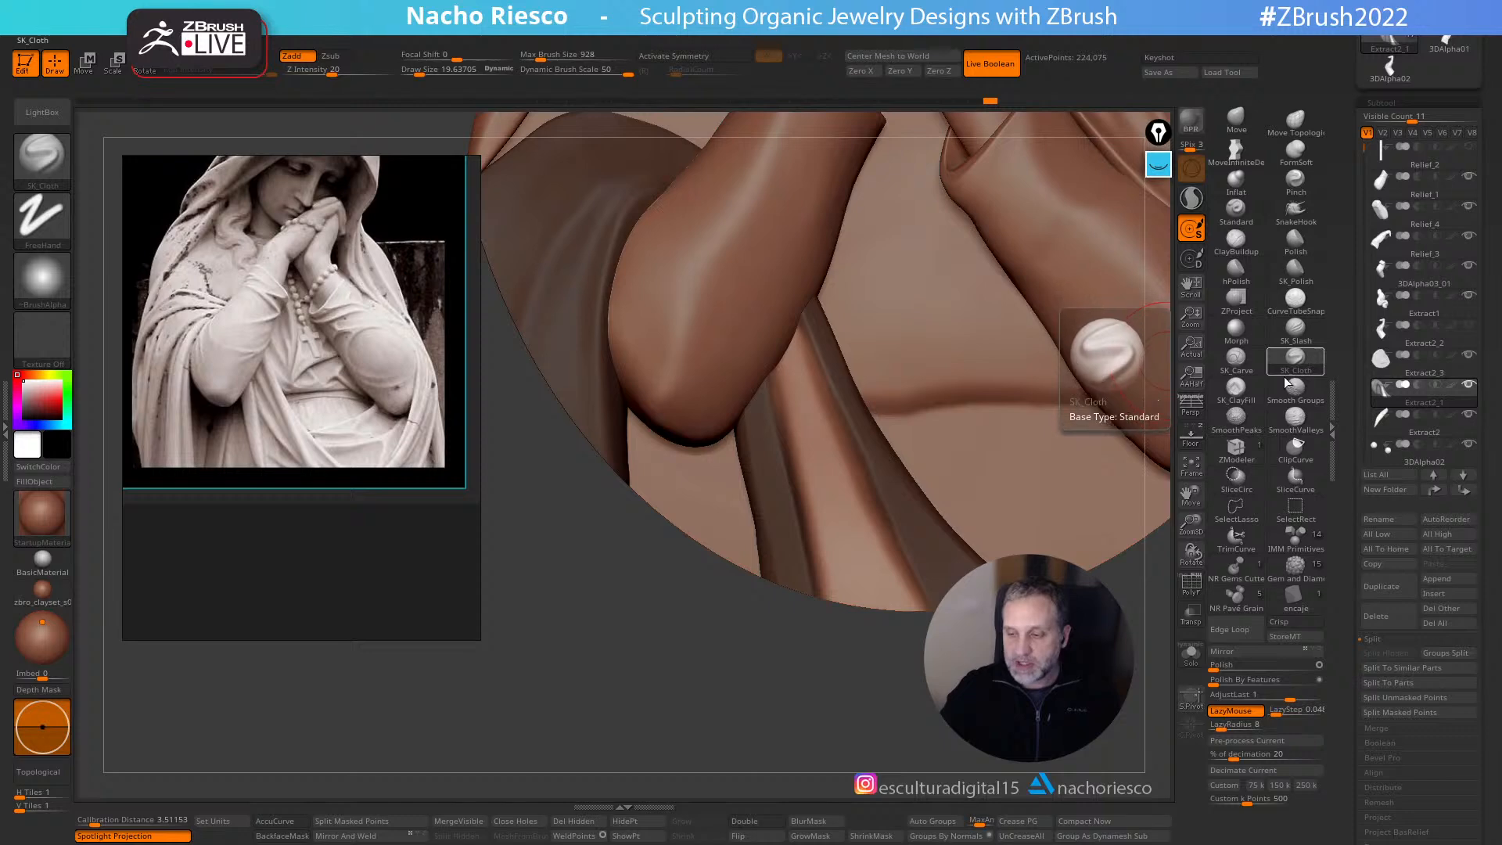
{"action": "left_click", "coordinate": [42, 277]}
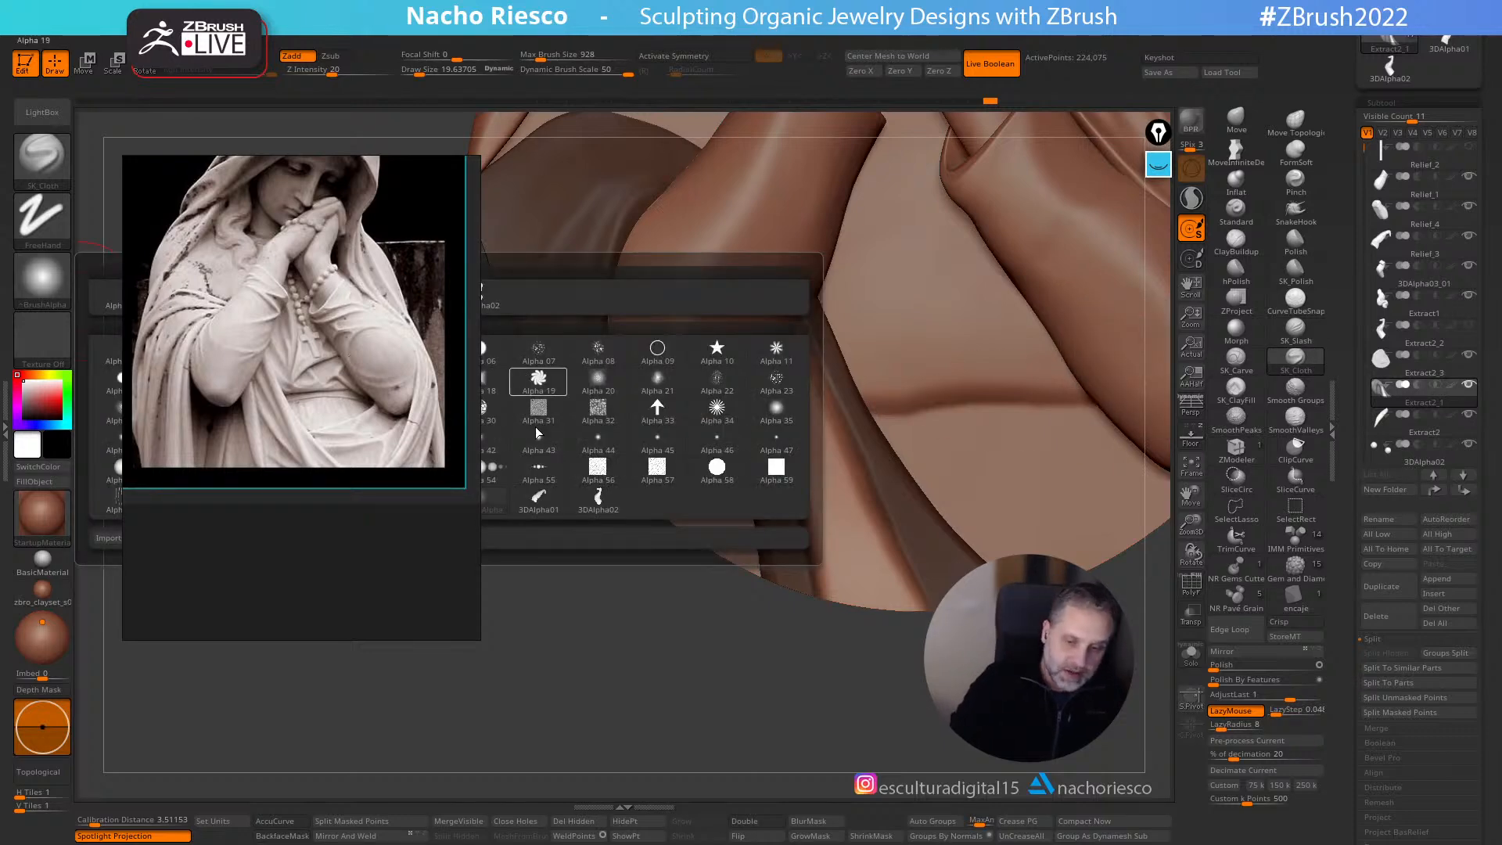
{"action": "left_click", "coordinate": [537, 385]}
{"action": "right_click_drag", "start_coordinate": [255, 268], "coordinate": [471, 549]}
{"action": "left_click", "coordinate": [65, 276]}
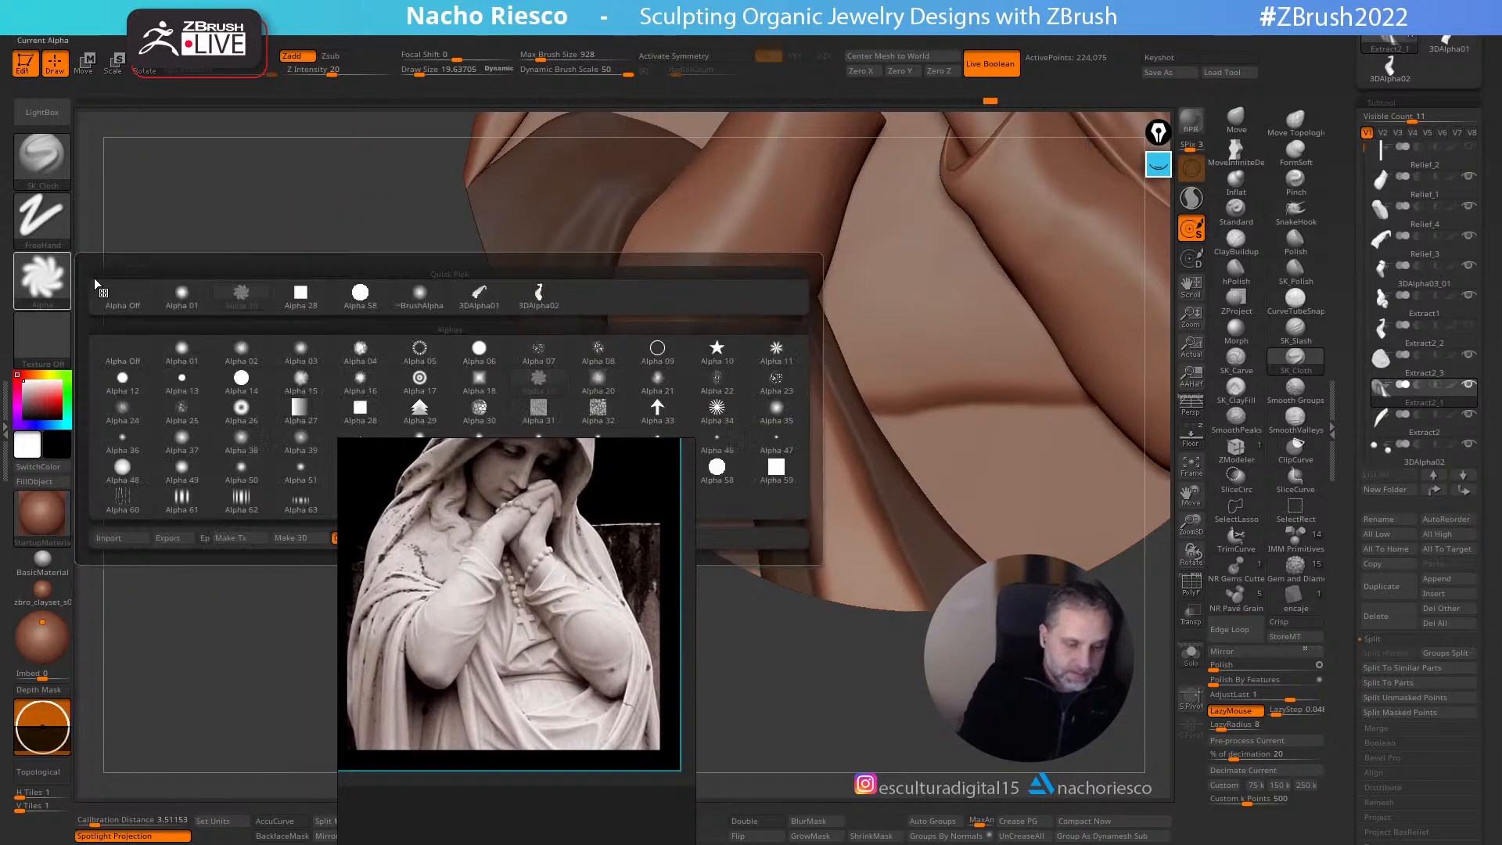
{"action": "left_click", "coordinate": [55, 278]}
{"action": "mouse_move", "coordinate": [460, 511]}
{"action": "left_mouse_down"}
{"action": "mouse_move", "coordinate": [277, 623]}
{"action": "mouse_move", "coordinate": [220, 611]}
{"action": "mouse_move", "coordinate": [288, 500]}
{"action": "mouse_move", "coordinate": [313, 294]}
{"action": "left_mouse_up"}
{"action": "left_click", "coordinate": [305, 446]}
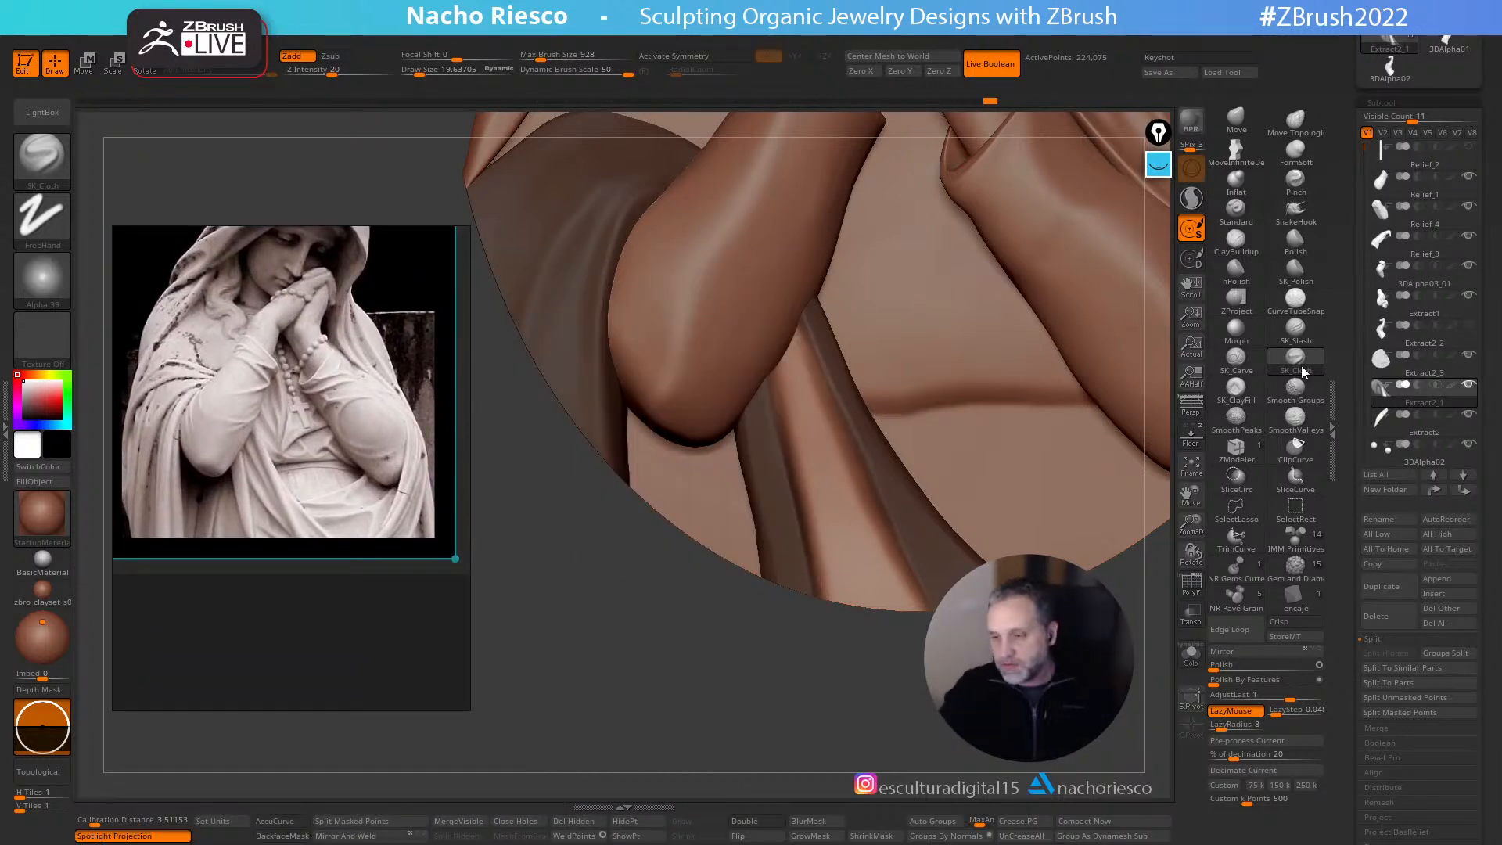
- Sculpt long cloth folds down the unmasked plane with SK_Cloth at a draw size of about 14, following the reference overlay
{"action": "right_click_drag", "start_coordinate": [853, 520], "coordinate": [892, 556], "text": "ctrl"}
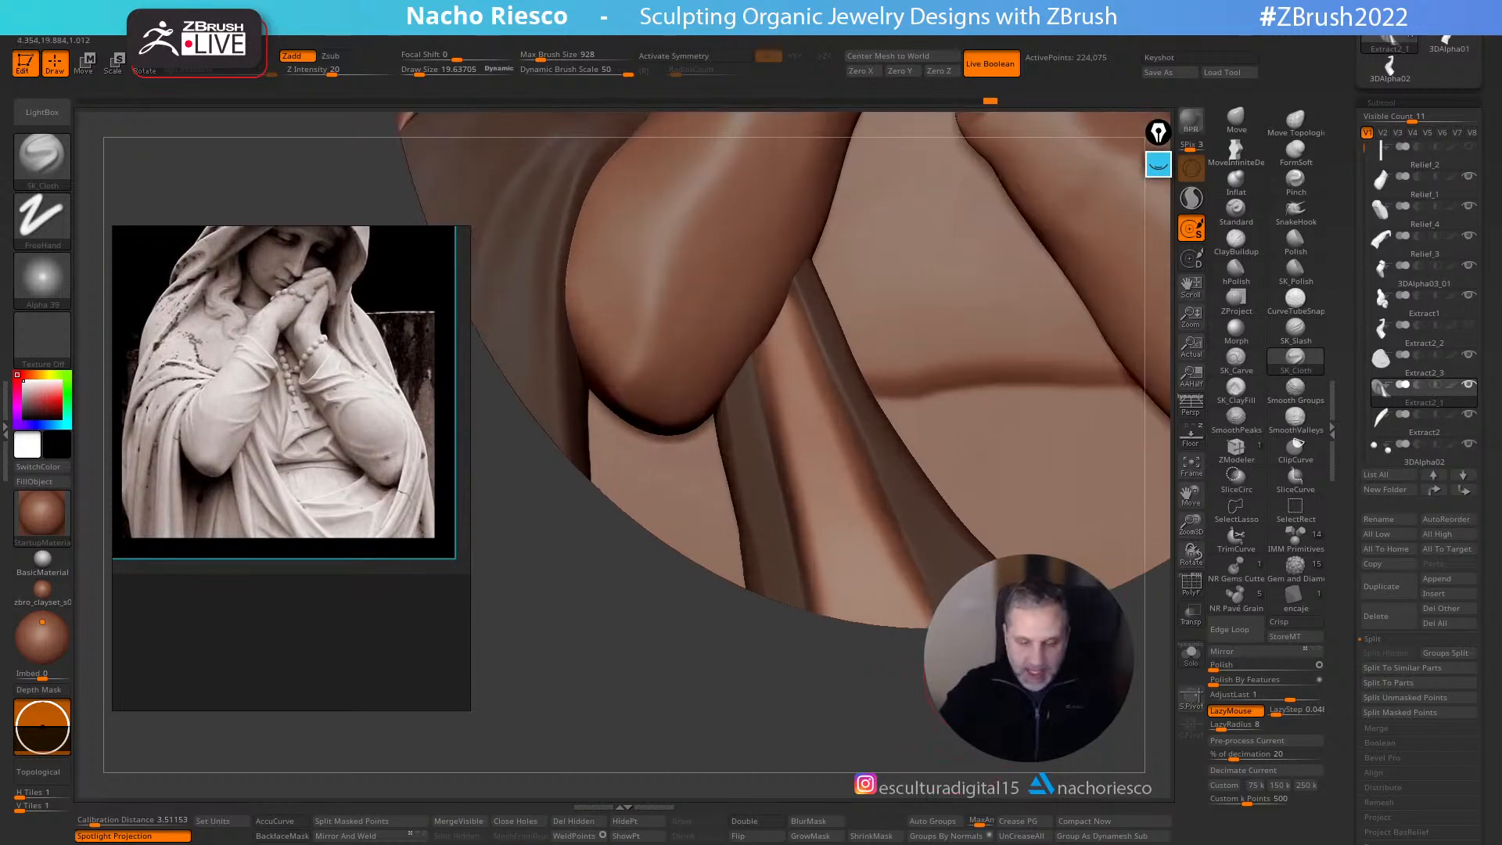
{"action": "left_click", "coordinate": [1195, 446]}
{"action": "key", "text": "s"}
{"action": "key", "text": "s"}
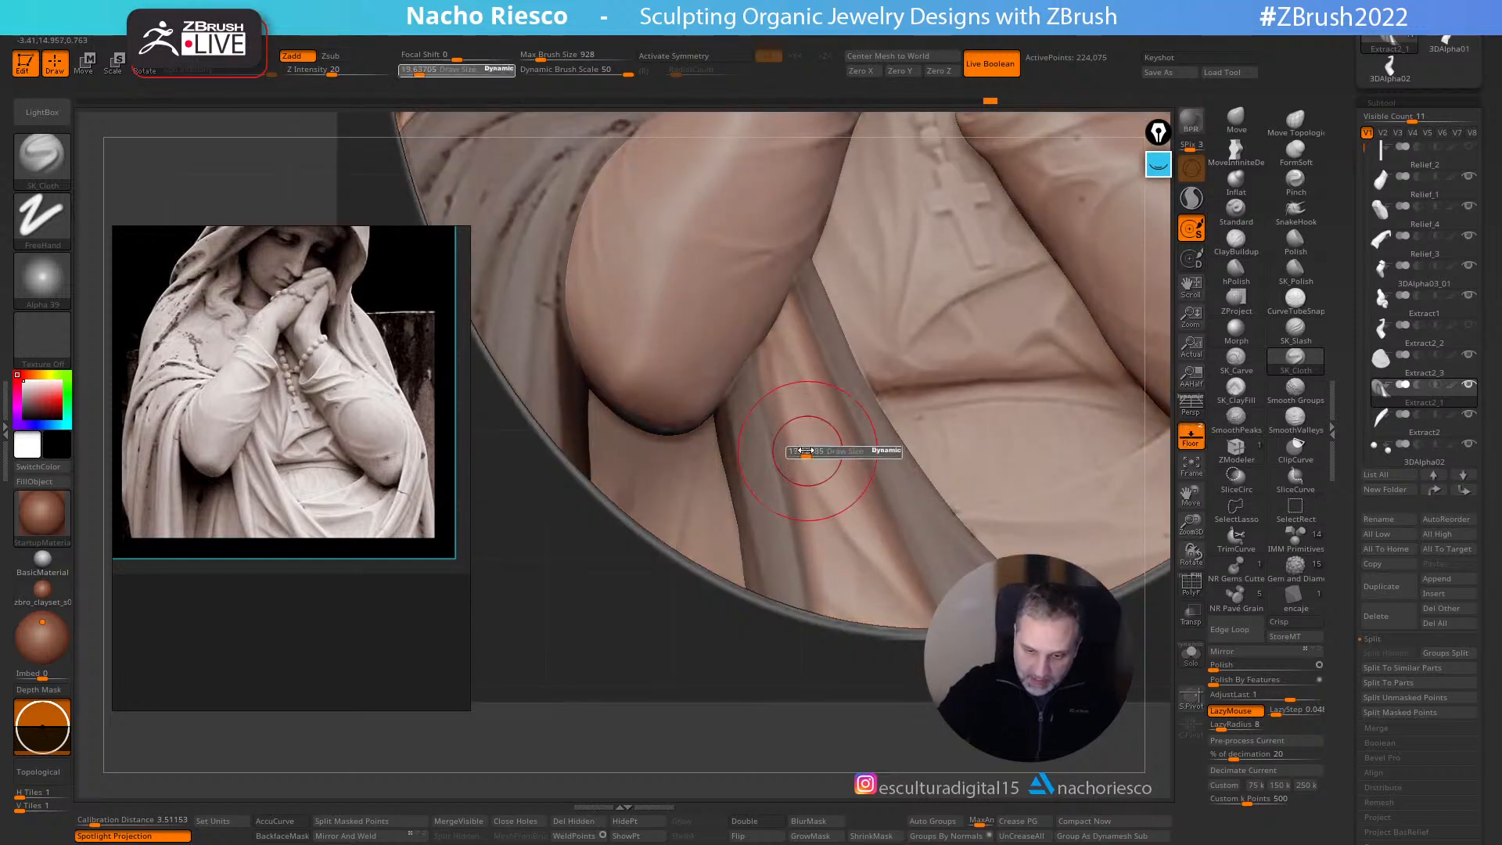
{"action": "left_click_drag", "start_coordinate": [806, 452], "coordinate": [802, 452]}
{"action": "left_click_drag", "start_coordinate": [864, 548], "coordinate": [872, 554]}
{"action": "mouse_move", "coordinate": [765, 353]}
{"action": "left_mouse_down"}
{"action": "mouse_move", "coordinate": [856, 539]}
{"action": "mouse_move", "coordinate": [928, 622]}
{"action": "mouse_move", "coordinate": [896, 597]}
{"action": "left_mouse_up"}
{"action": "left_click", "coordinate": [1191, 438]}
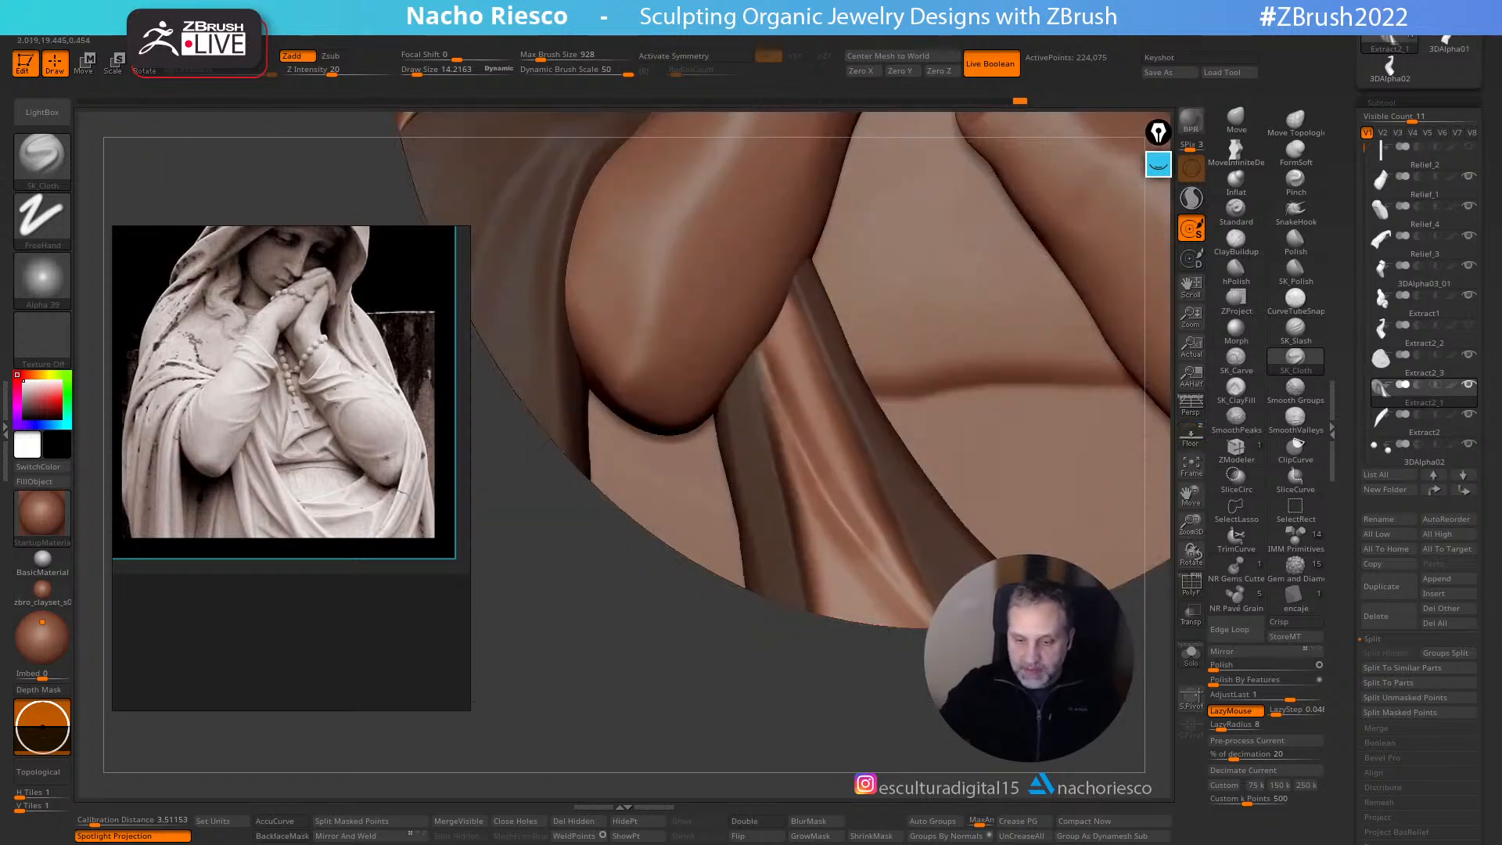
{"action": "key", "text": "shift"}
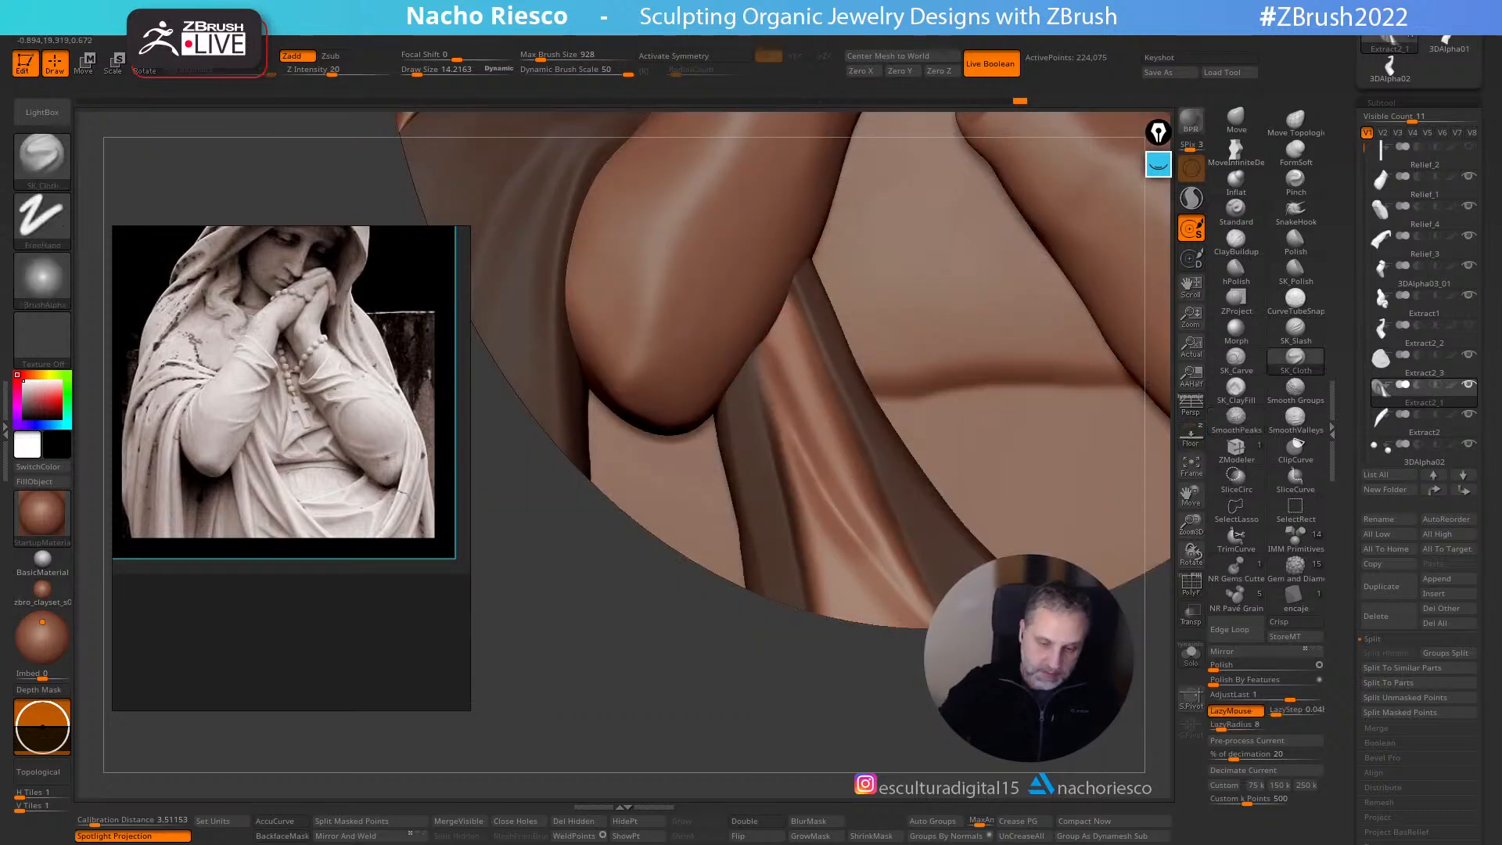
{"action": "left_click_drag", "start_coordinate": [892, 583], "coordinate": [846, 554]}
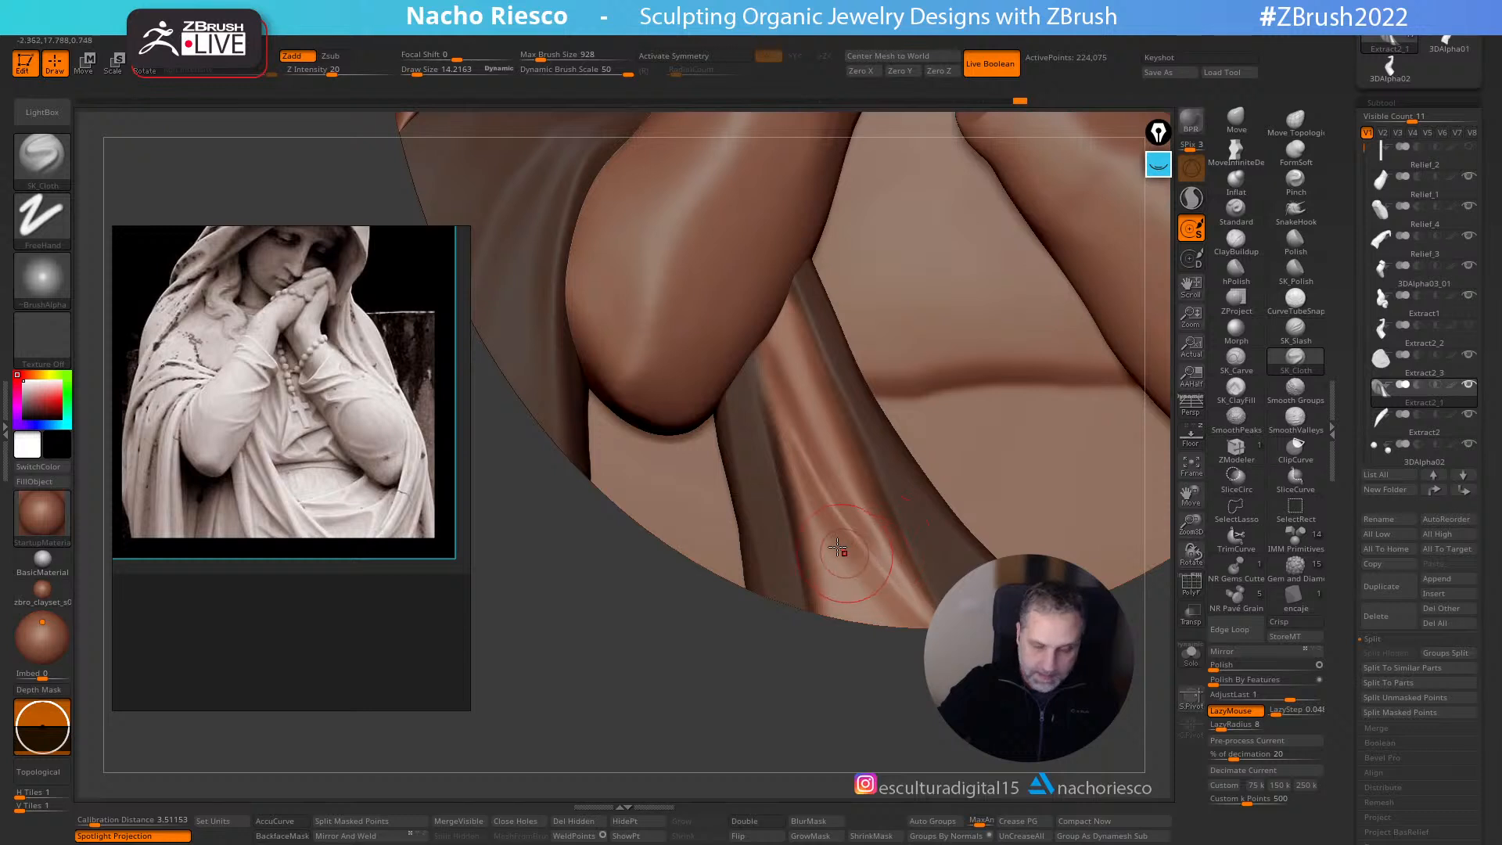
- Carve curved creases between the new folds with the SK_Slash brush, redoing the first stroke at a draw size of about 22
{"action": "left_click", "coordinate": [1299, 335]}
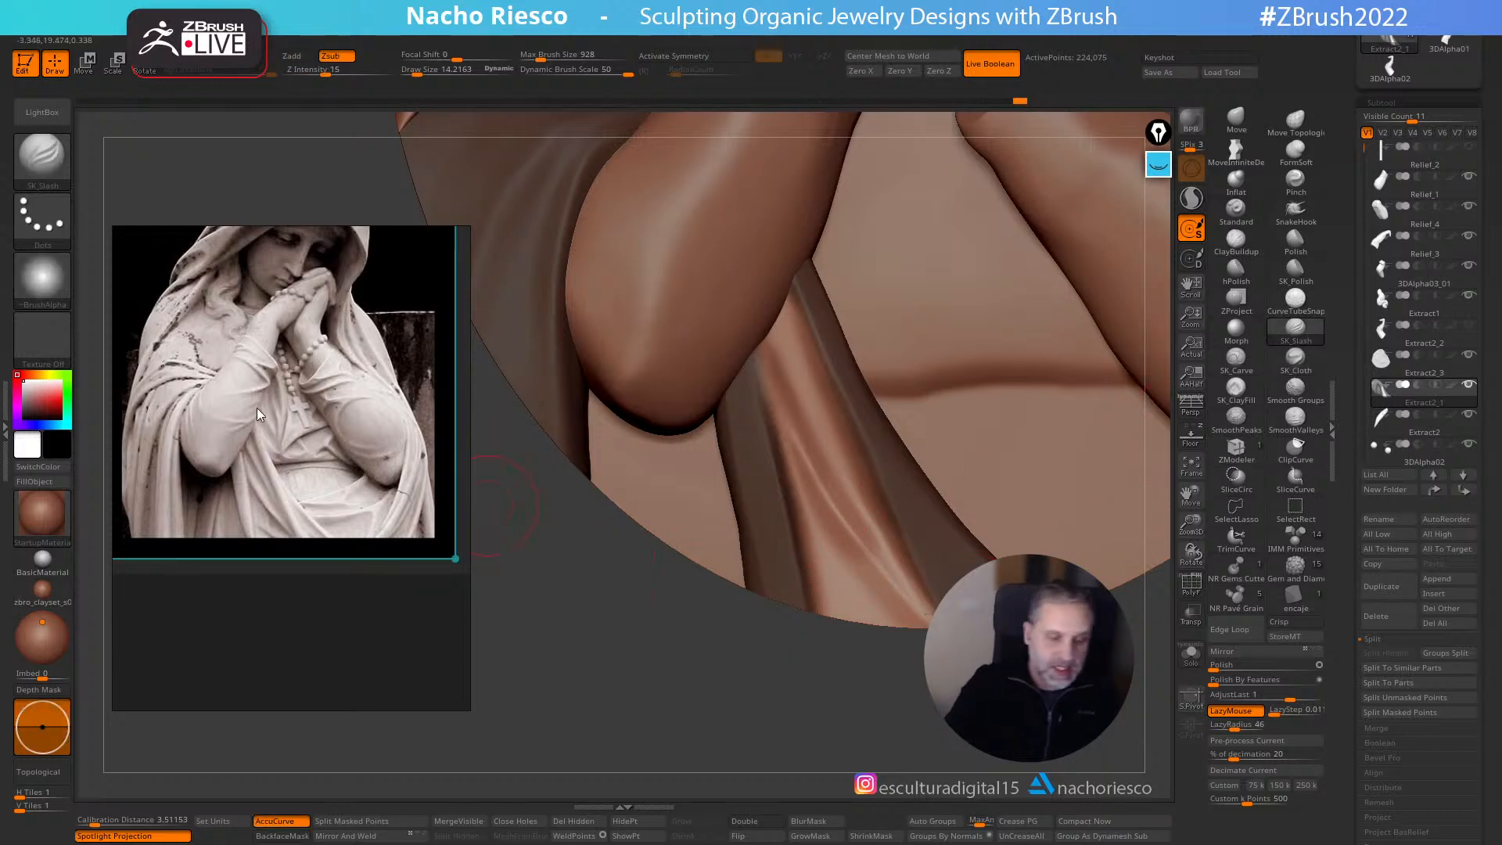
{"action": "left_click", "coordinate": [45, 280]}
{"action": "left_click_drag", "start_coordinate": [319, 388], "coordinate": [379, 690]}
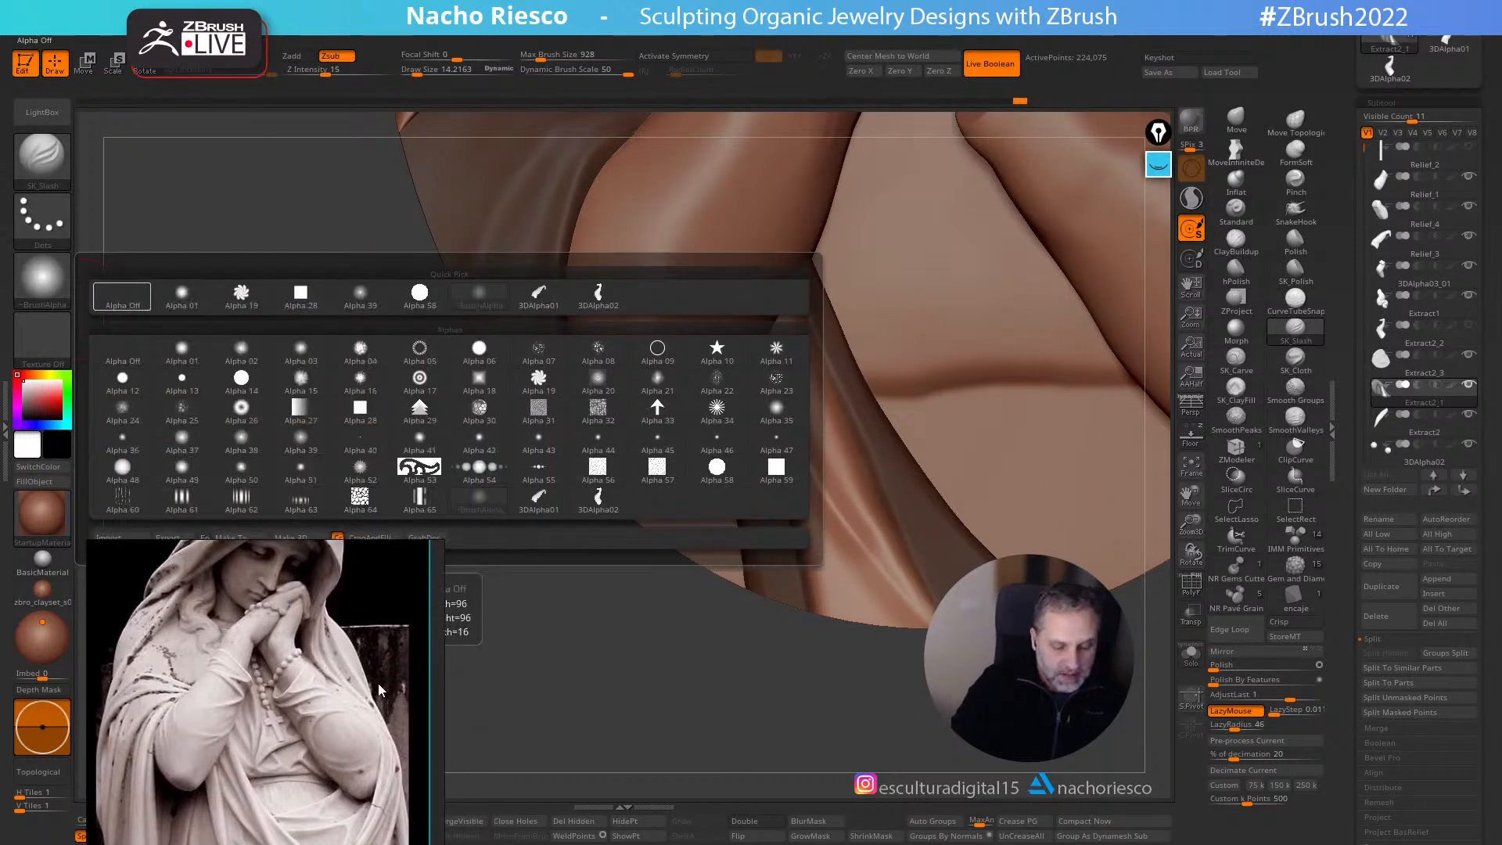
{"action": "left_click", "coordinate": [317, 450]}
{"action": "left_click_drag", "start_coordinate": [313, 564], "coordinate": [322, 310]}
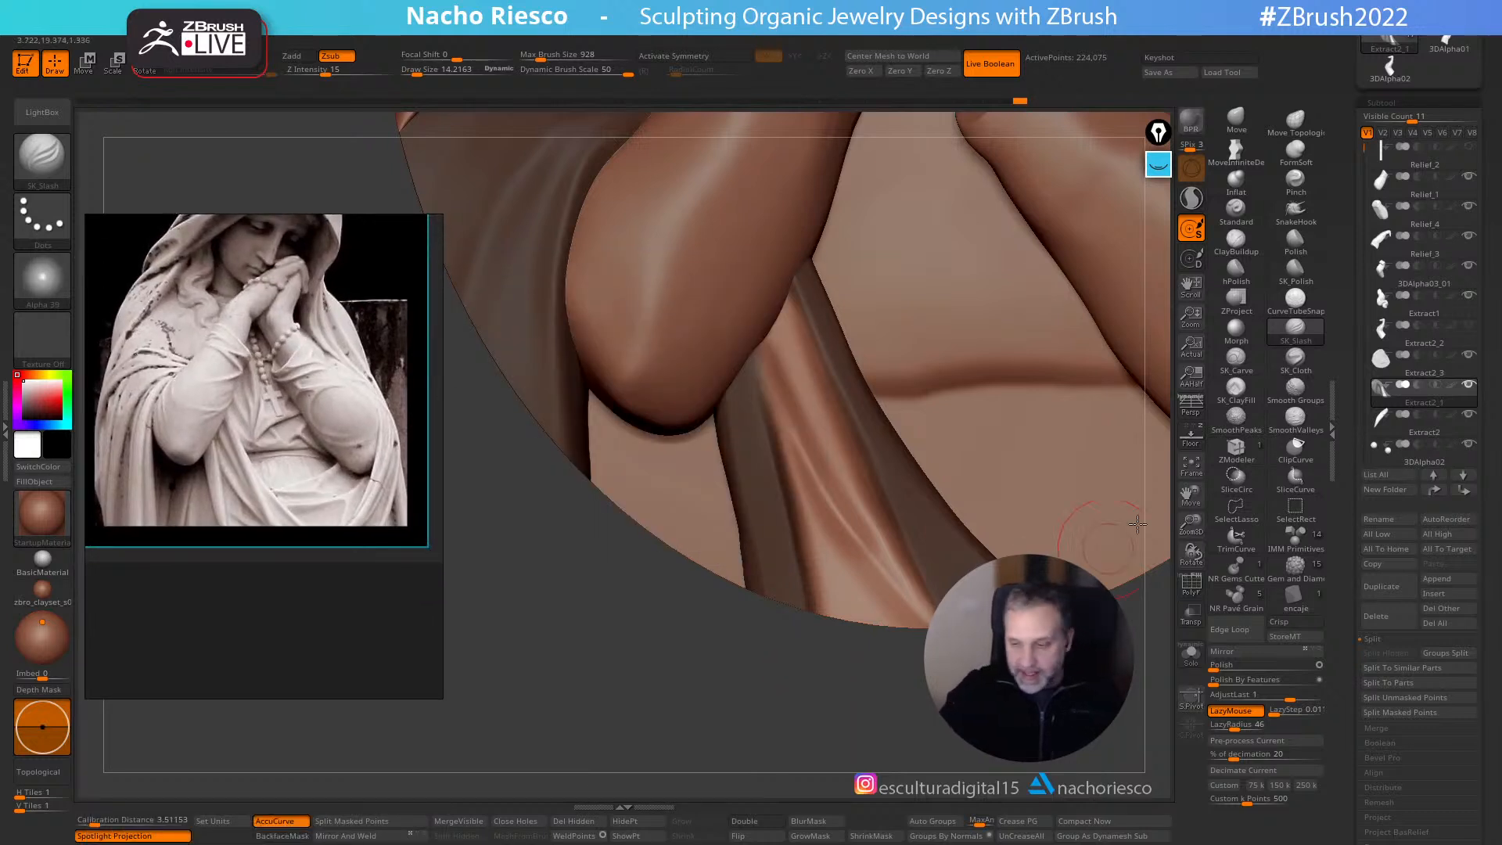
{"action": "key", "text": "s"}
{"action": "left_click_drag", "start_coordinate": [870, 540], "coordinate": [878, 540]}
{"action": "left_click_drag", "start_coordinate": [776, 429], "coordinate": [885, 600]}
{"action": "key", "text": "ctrl+z"}
{"action": "mouse_move", "coordinate": [768, 438]}
{"action": "left_mouse_down"}
{"action": "mouse_move", "coordinate": [858, 571]}
{"action": "mouse_move", "coordinate": [928, 626]}
{"action": "left_mouse_up"}
{"action": "left_click_drag", "start_coordinate": [790, 470], "coordinate": [1089, 747]}
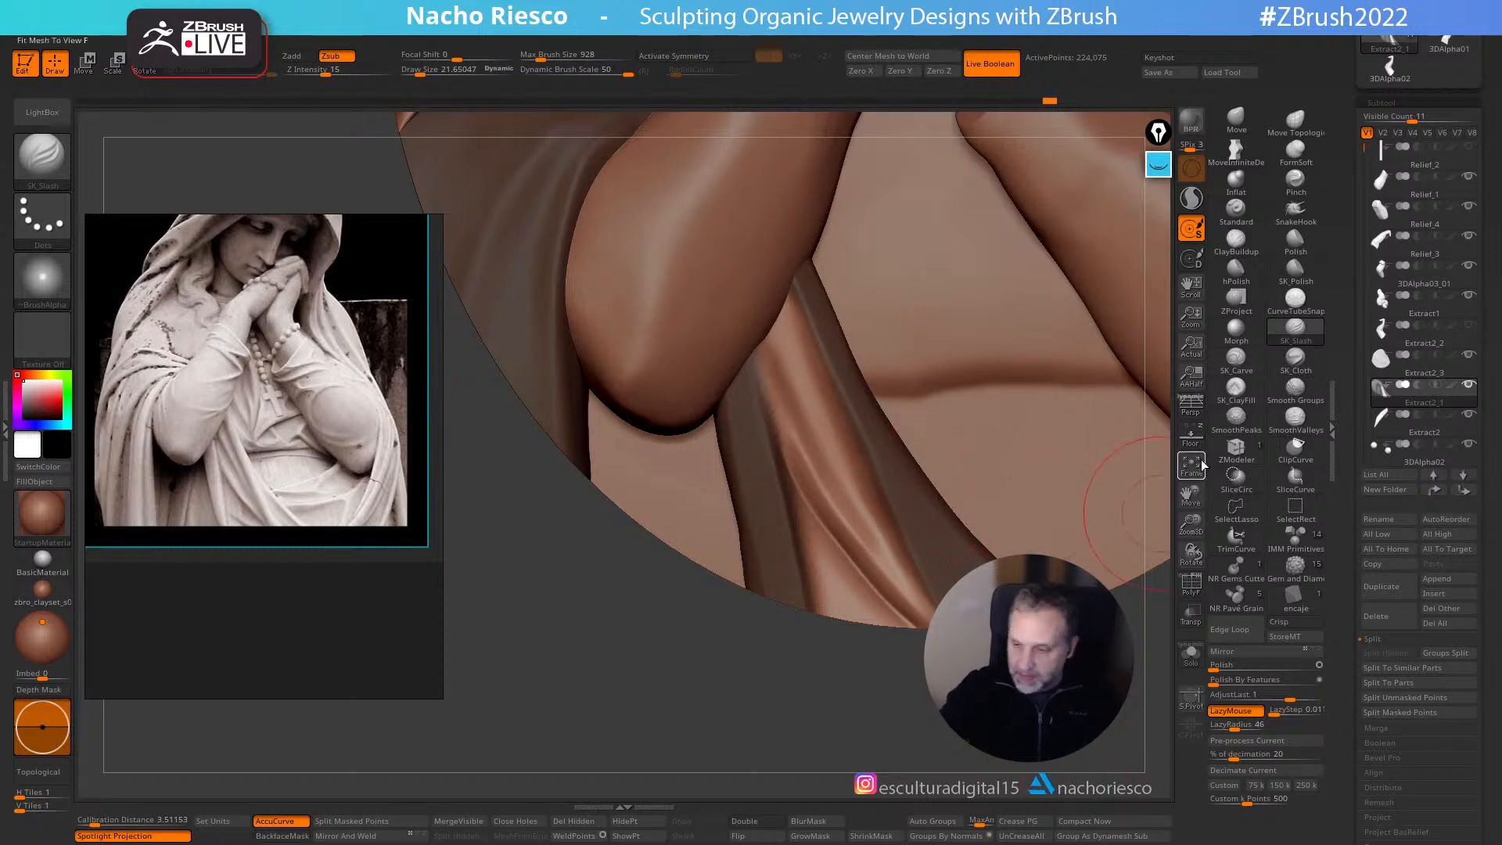
- Set the SK_Cloth brush to a draw size of about 11 and the reference overlay's E Enhance Opacity to about 0.48
{"action": "left_click", "coordinate": [1191, 435]}
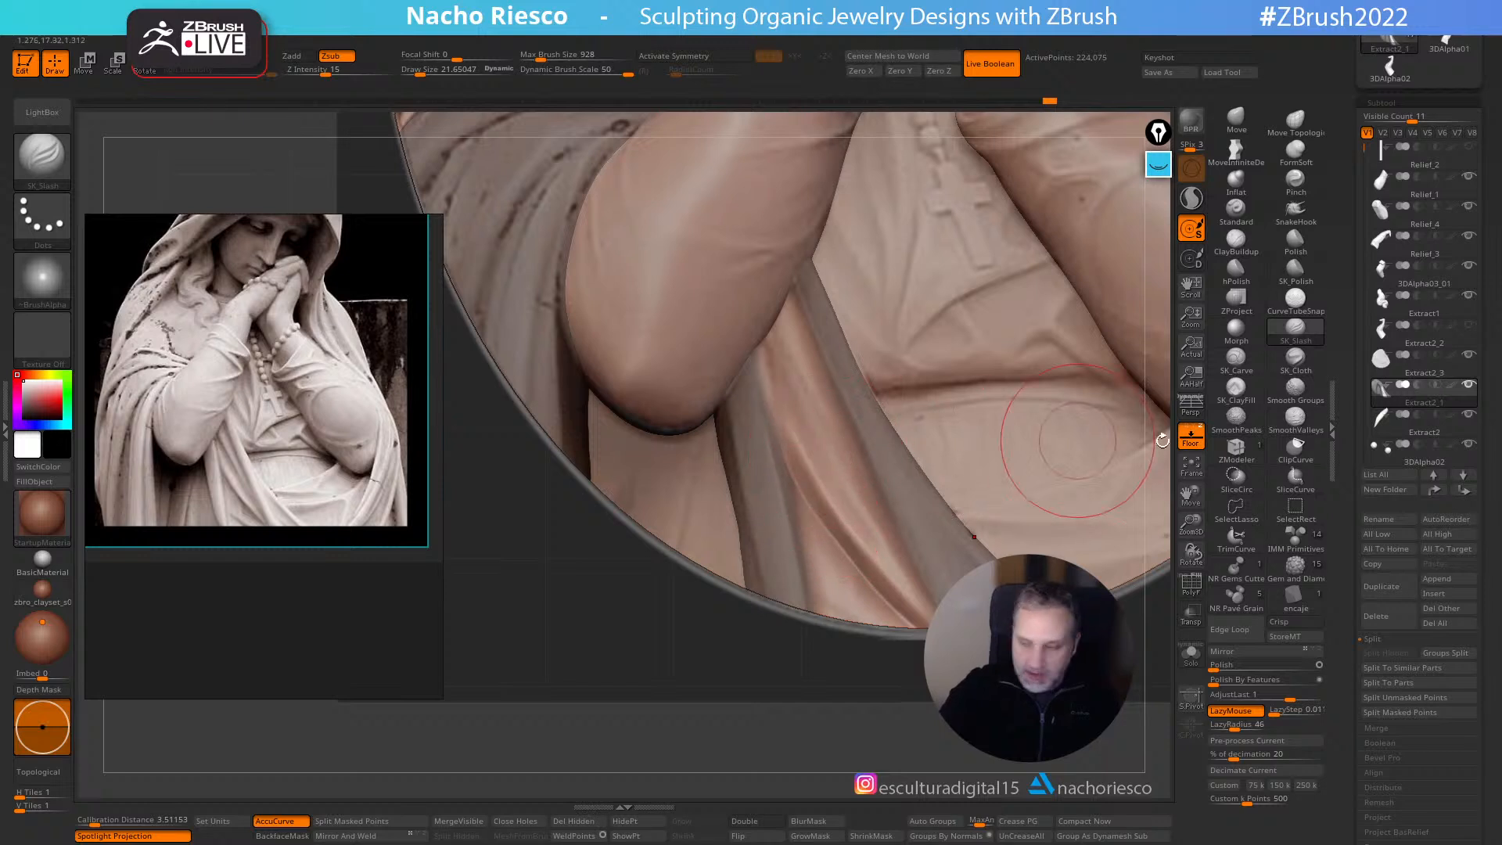
{"action": "left_click", "coordinate": [1296, 358]}
{"action": "key", "text": "s"}
{"action": "left_click_drag", "start_coordinate": [851, 470], "coordinate": [844, 471]}
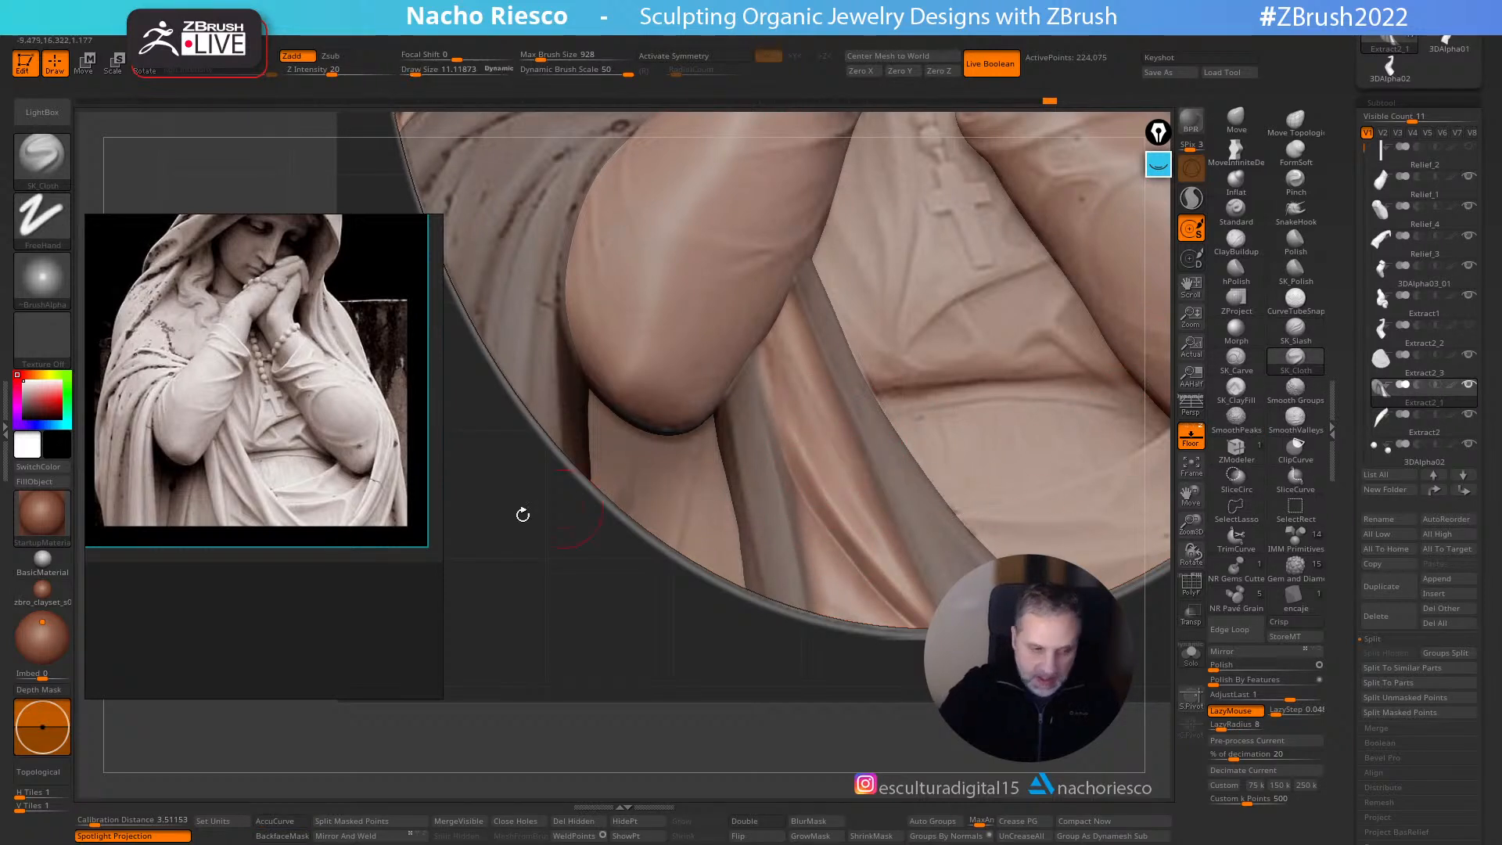
{"action": "left_click", "coordinate": [7, 452]}
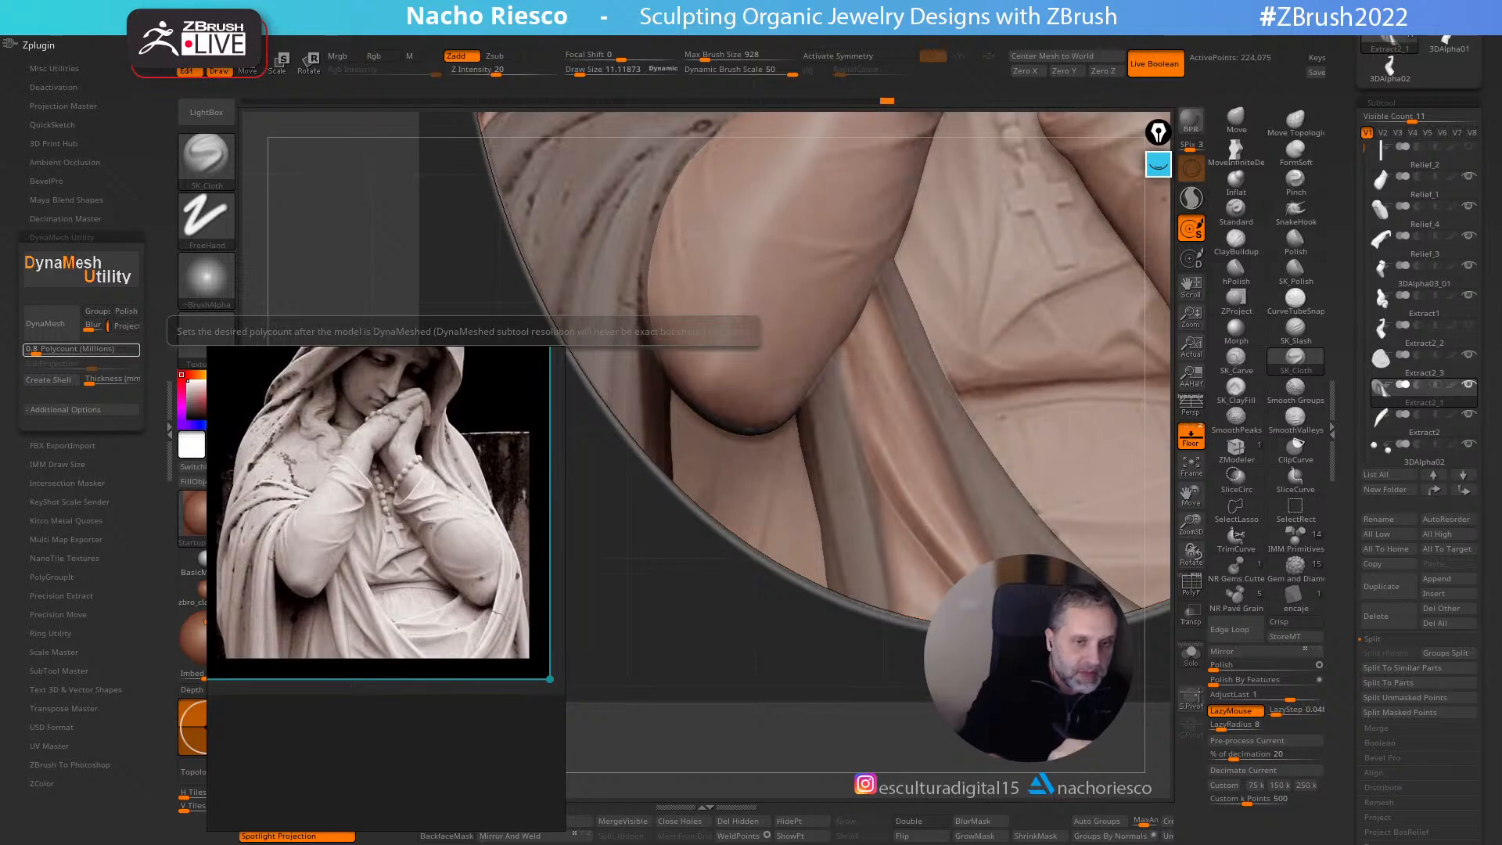
{"action": "key", "text": "space"}
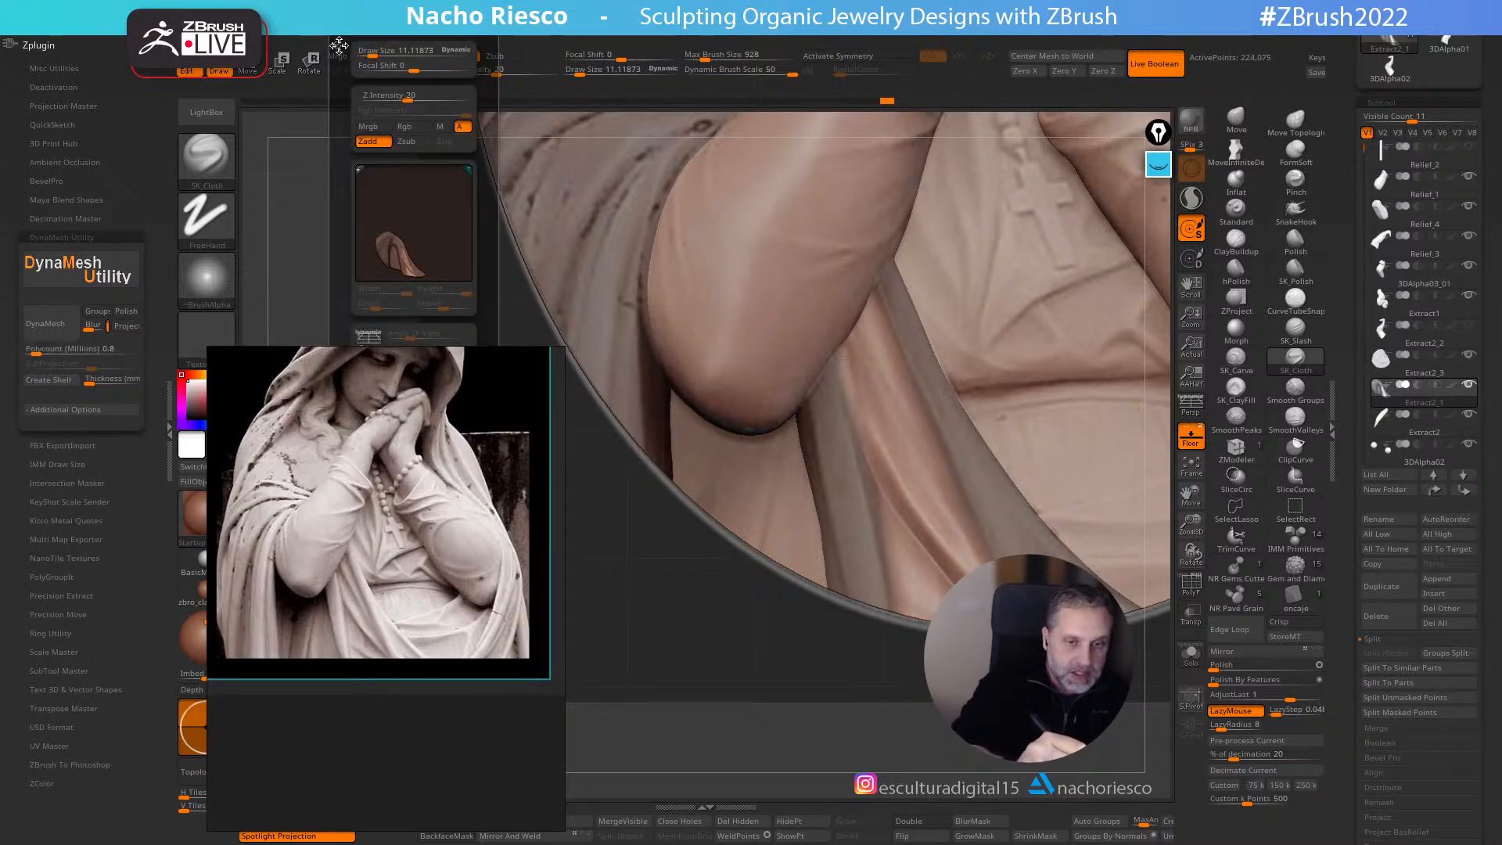
{"action": "left_click_drag", "start_coordinate": [339, 46], "coordinate": [86, 62]}
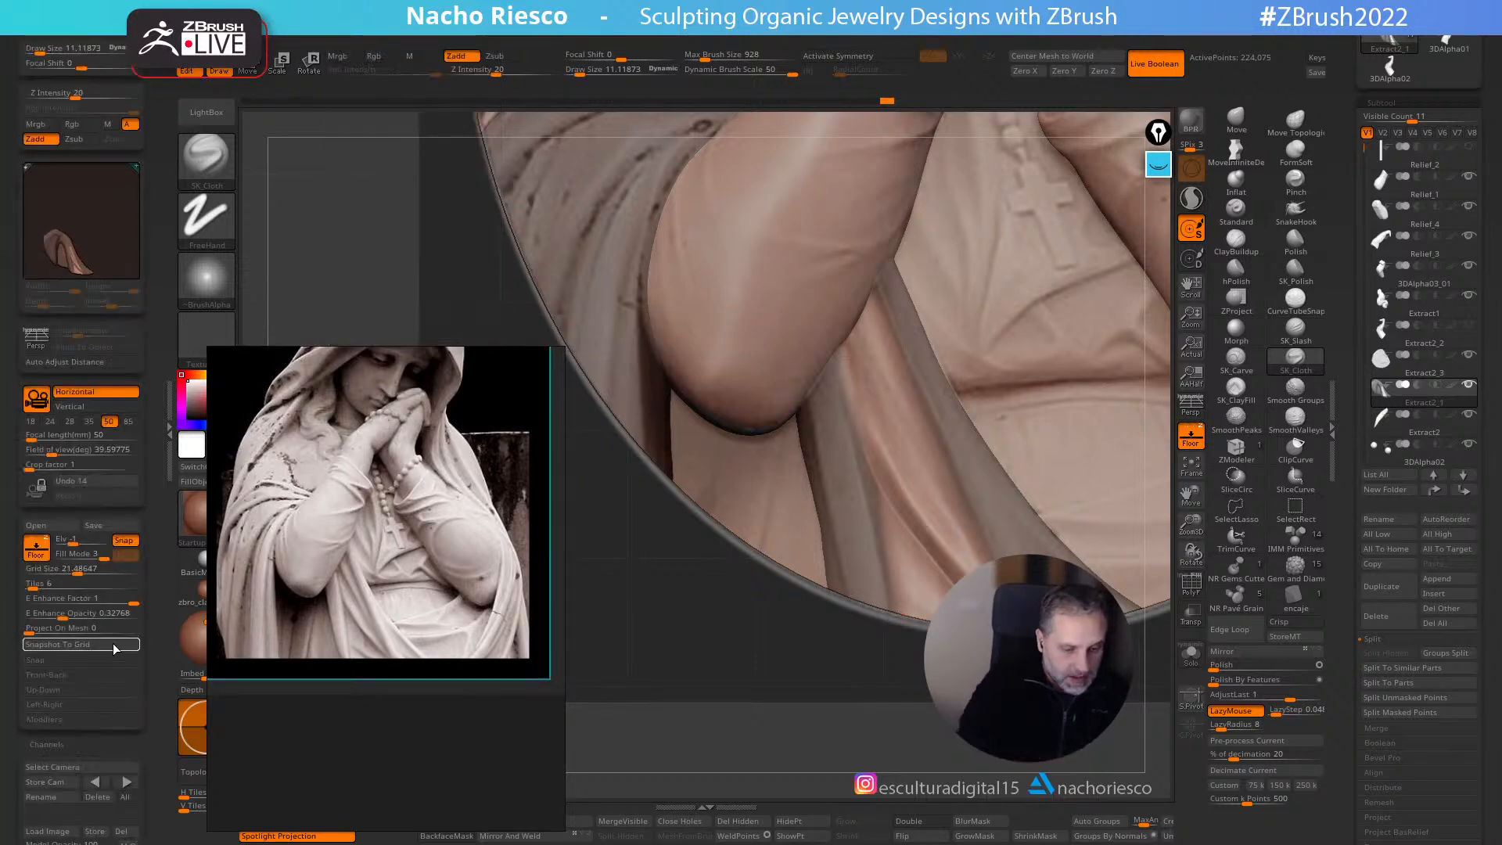
{"action": "left_click", "coordinate": [86, 613]}
{"action": "left_click_drag", "start_coordinate": [84, 613], "coordinate": [78, 612]}
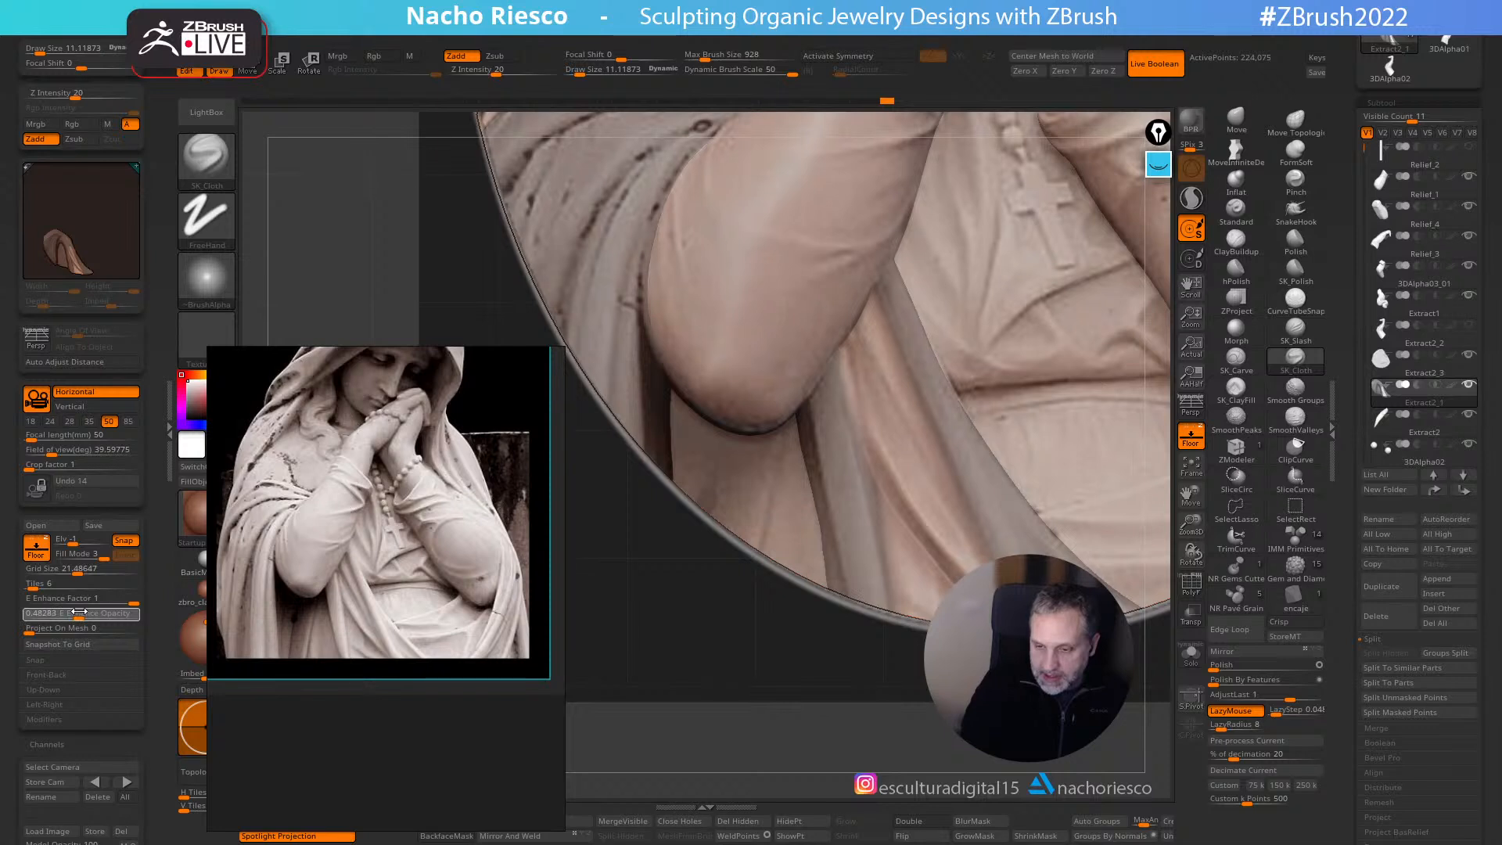
{"action": "left_click", "coordinate": [169, 462]}
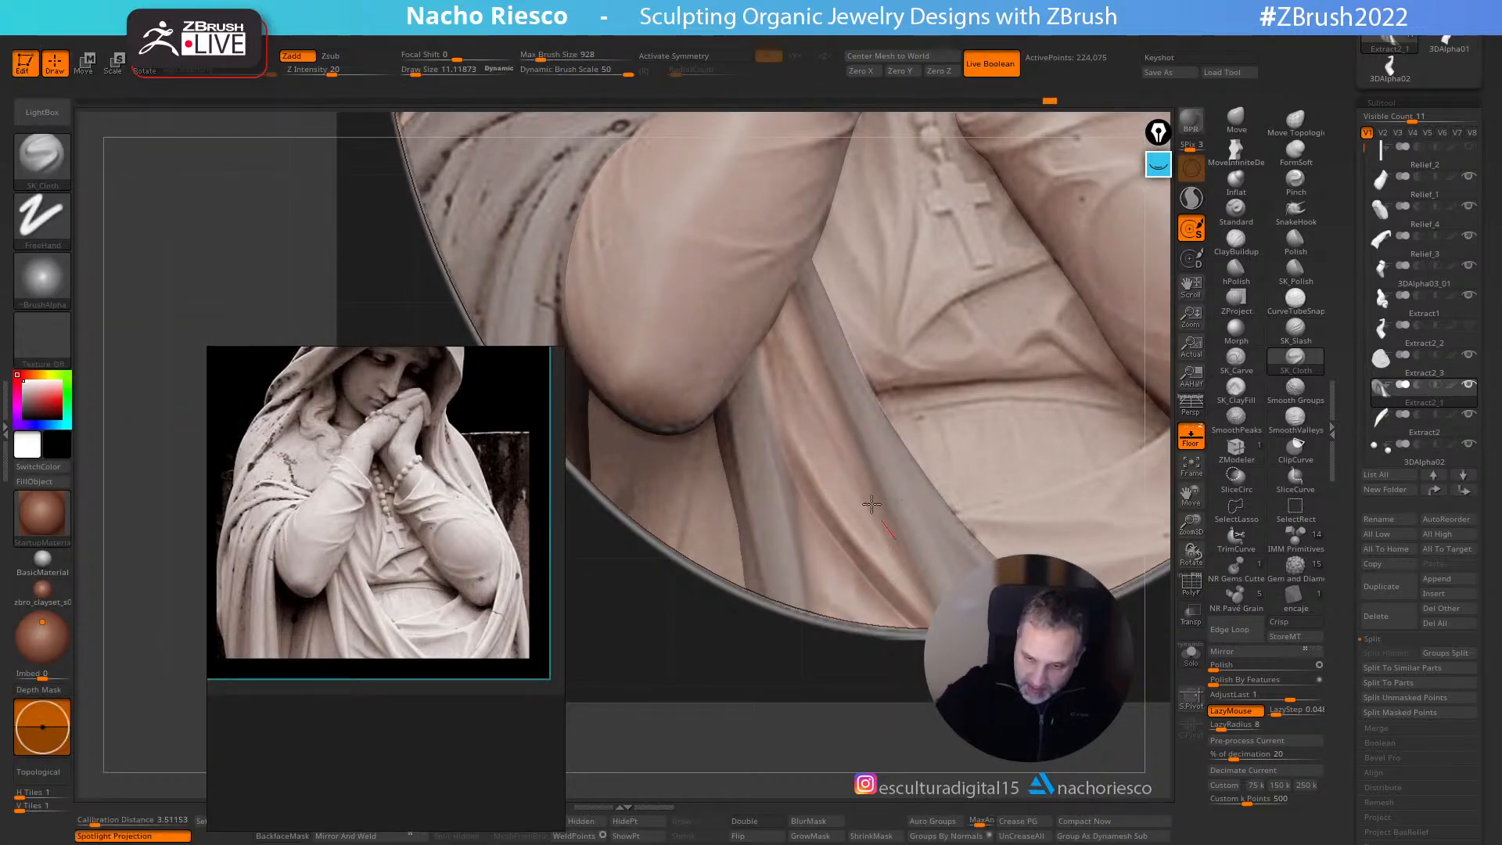
- Build up the fold ridges from the medallion's rim to the elbow with SK_Cloth at draw sizes of about 16 and 13
{"action": "left_click", "coordinate": [1191, 436]}
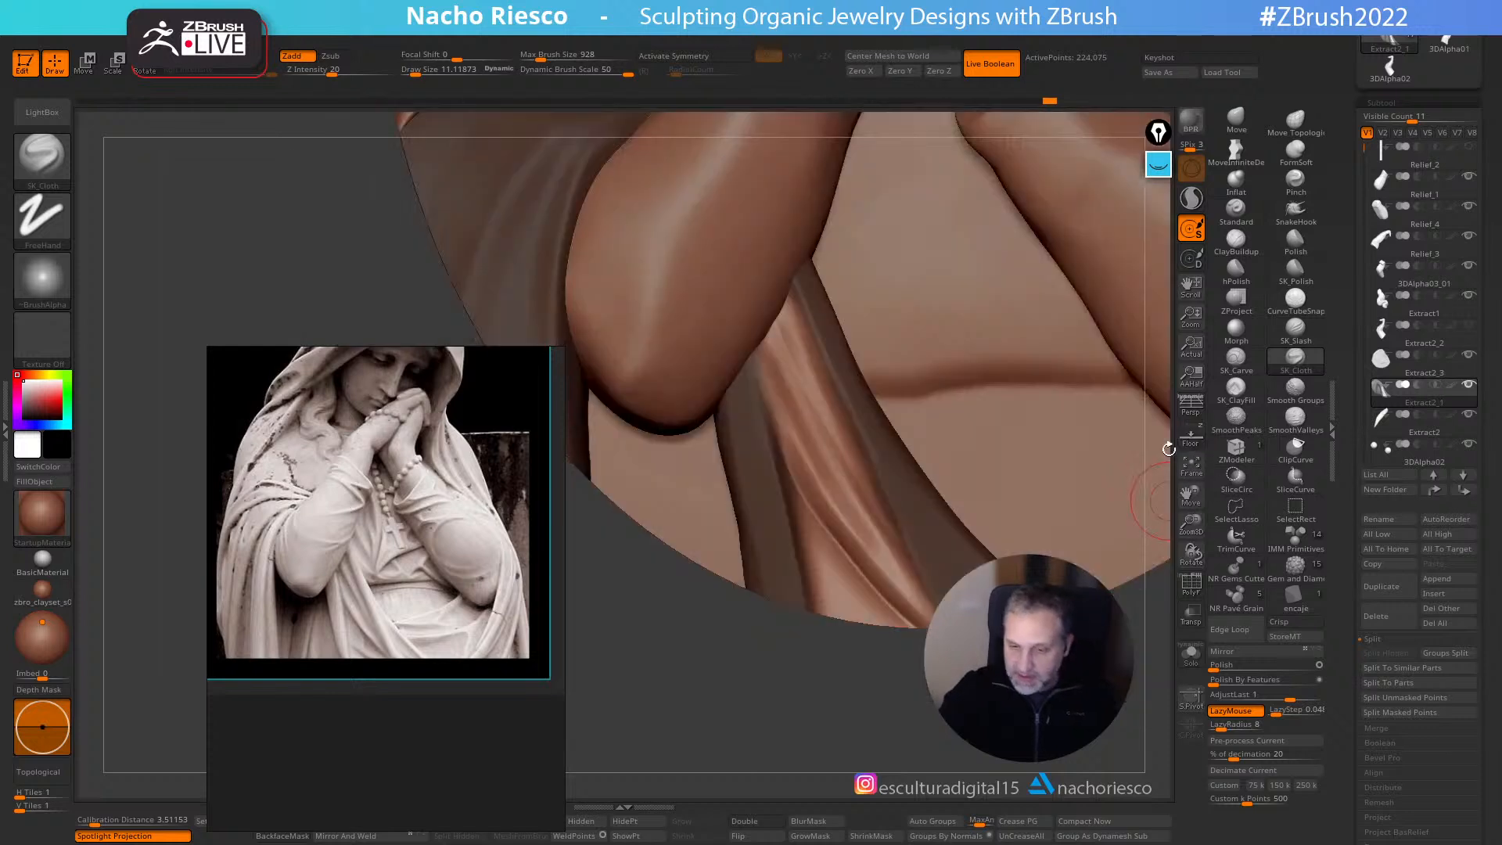
{"action": "mouse_move", "coordinate": [893, 523]}
{"action": "left_mouse_down"}
{"action": "mouse_move", "coordinate": [853, 486]}
{"action": "mouse_move", "coordinate": [741, 242]}
{"action": "left_mouse_up"}
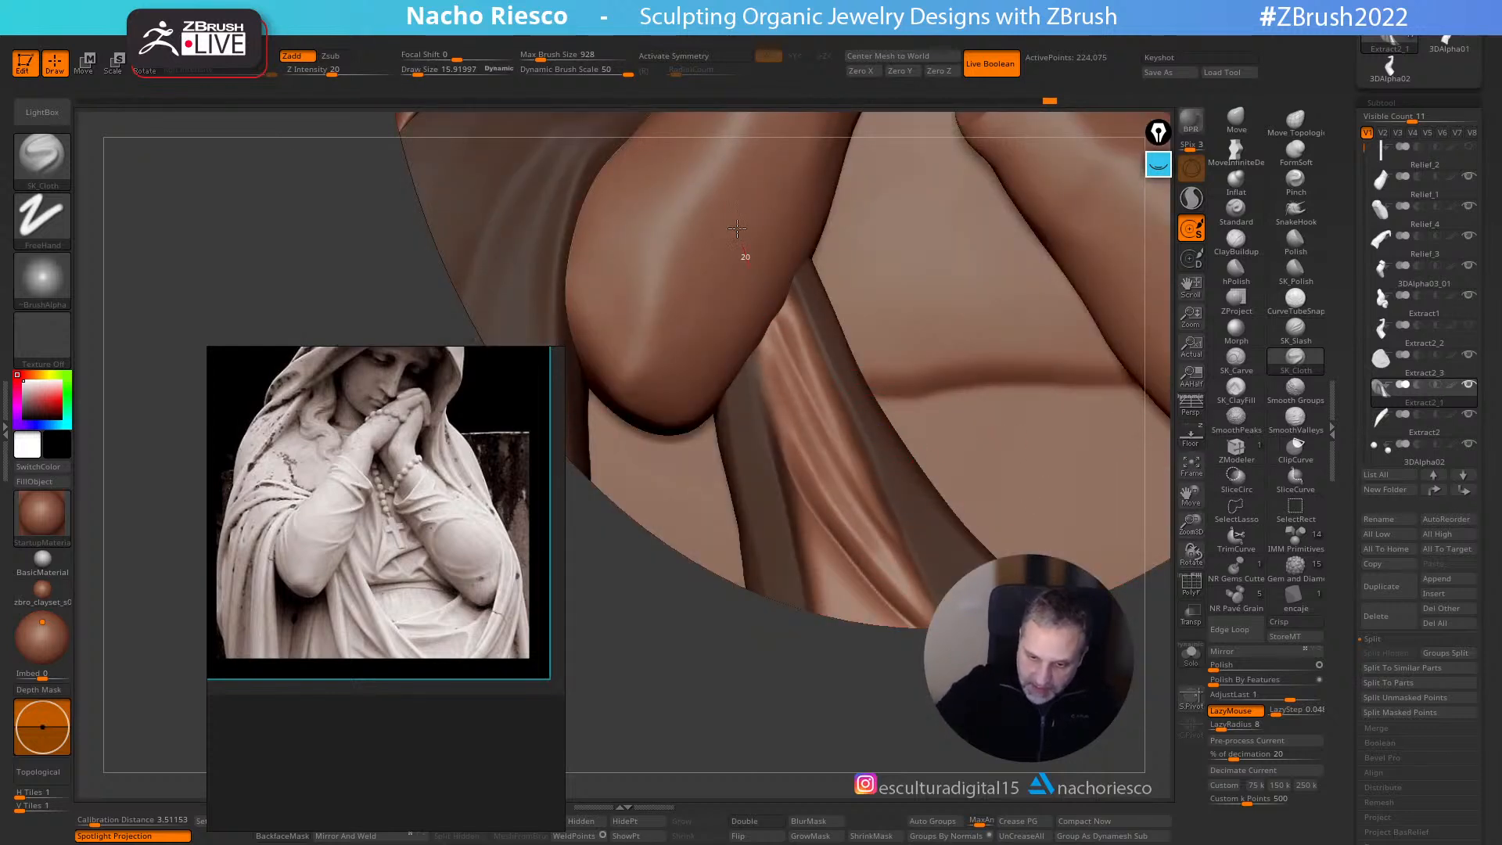
{"action": "left_click_drag", "start_coordinate": [901, 553], "coordinate": [750, 267]}
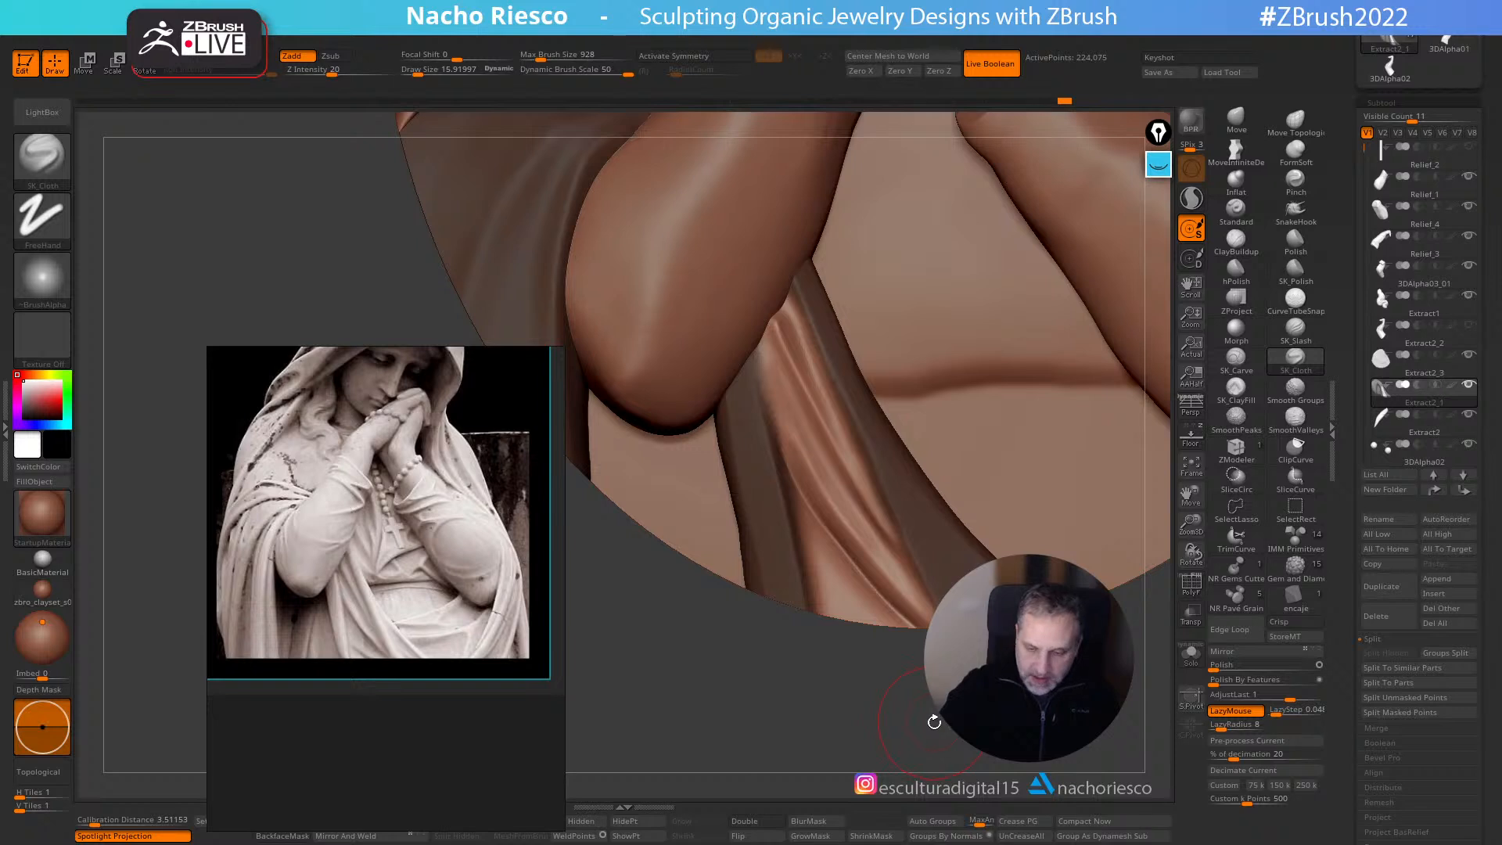
{"action": "left_click_drag", "start_coordinate": [872, 547], "coordinate": [908, 621]}
{"action": "mouse_move", "coordinate": [868, 673]}
{"action": "left_mouse_down"}
{"action": "mouse_move", "coordinate": [907, 618]}
{"action": "mouse_move", "coordinate": [876, 654]}
{"action": "mouse_move", "coordinate": [913, 653]}
{"action": "left_mouse_up"}
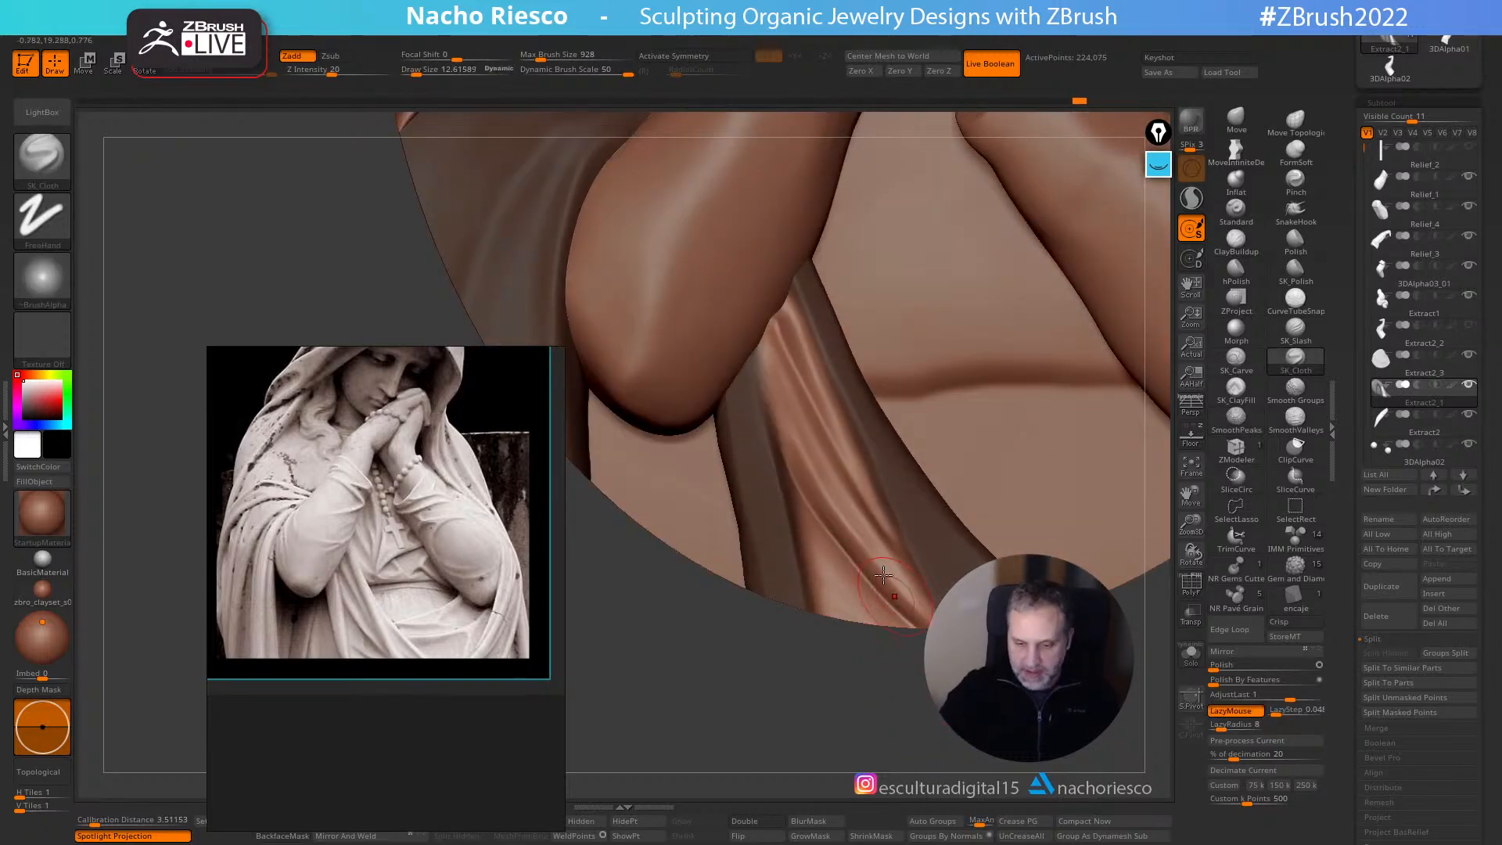
{"action": "key", "text": "shift"}
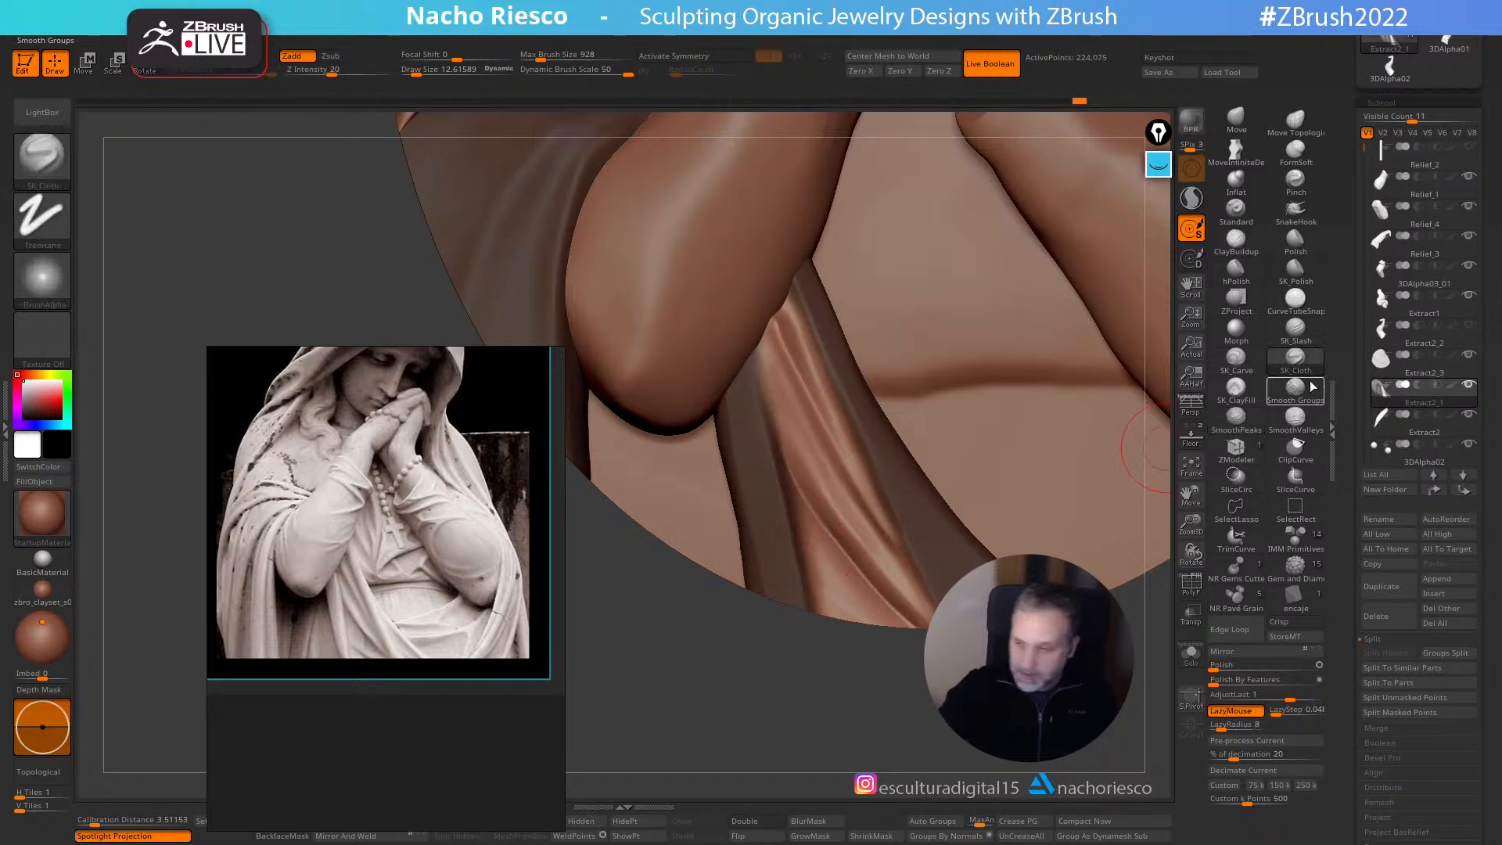
- Deepen the creases beside the fold ridges with SK_Slash at draw sizes of about 24 and 22, undoing the last stroke
{"action": "left_click", "coordinate": [1296, 329]}
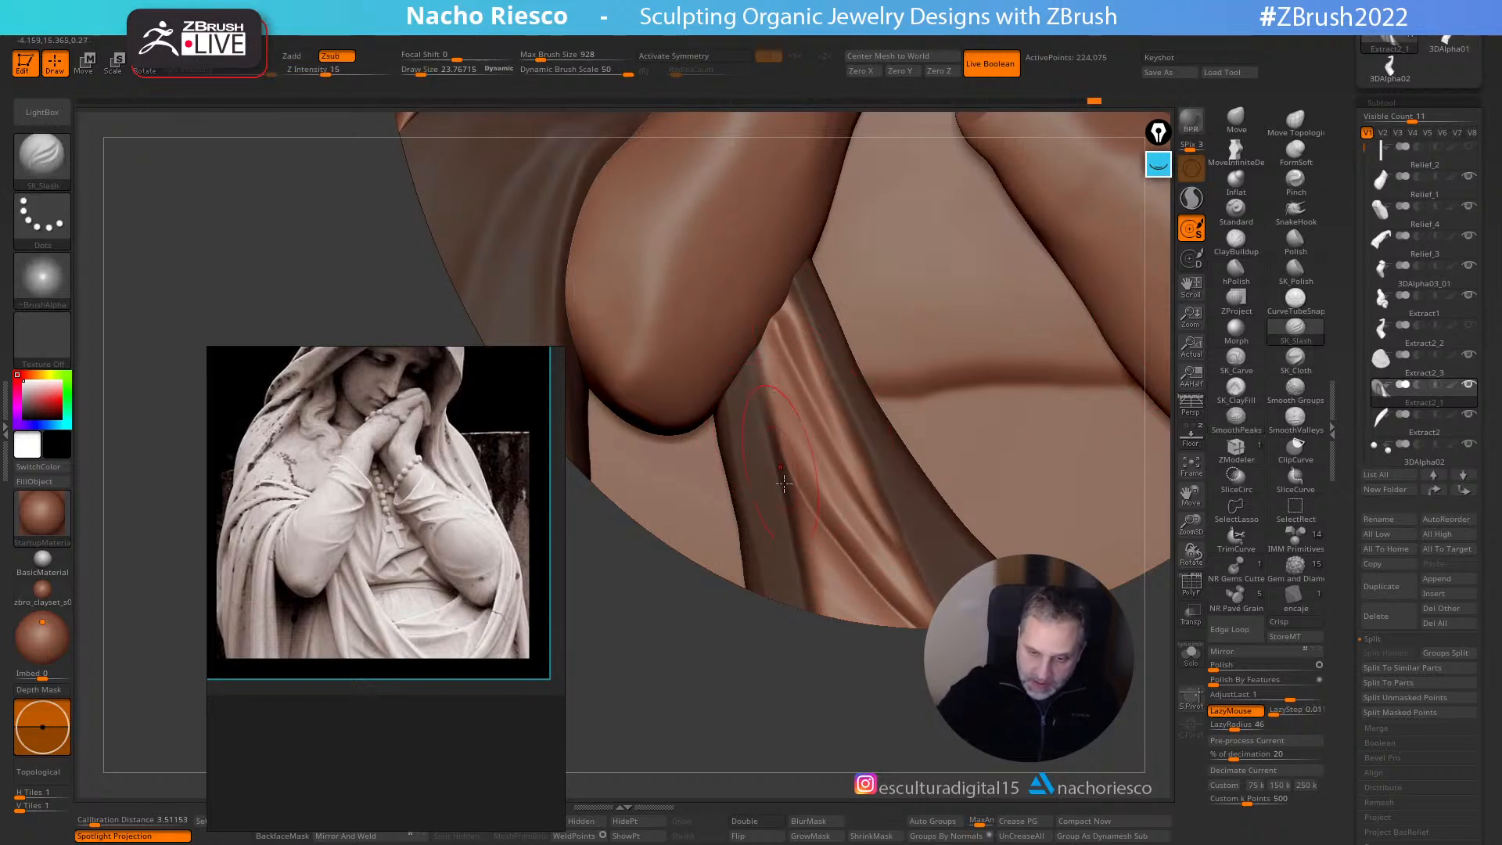
{"action": "key", "text": "s"}
{"action": "left_click_drag", "start_coordinate": [794, 299], "coordinate": [791, 299]}
{"action": "key", "text": "ctrl+z"}
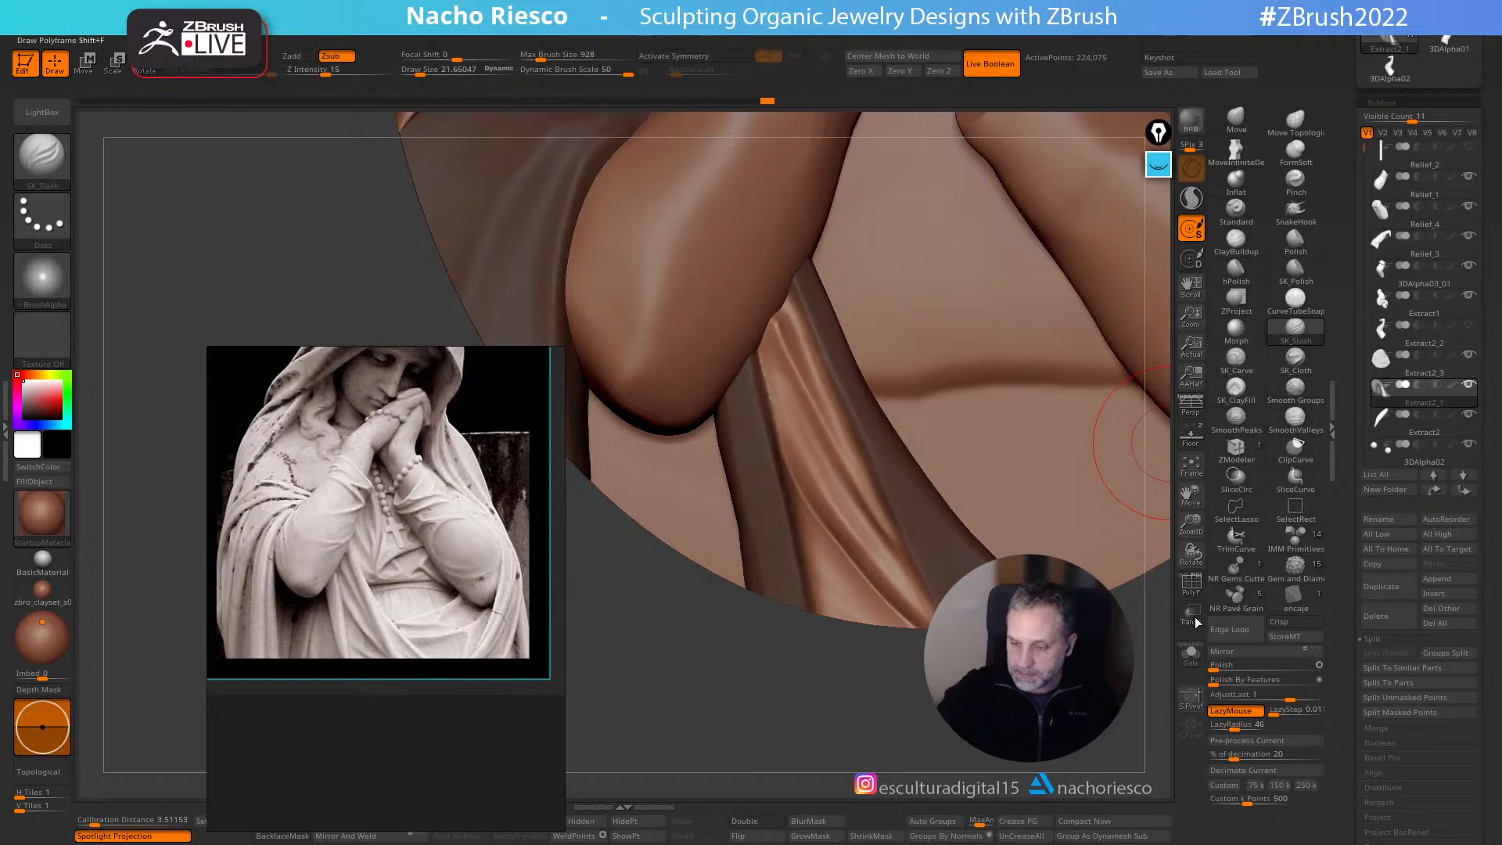
- Isolate the drape, tuck the folds' upper end under the elbow with the Move brush, and clear the mask
{"action": "left_click", "coordinate": [1191, 654]}
{"action": "left_click", "coordinate": [1236, 117]}
{"action": "left_click_drag", "start_coordinate": [778, 315], "coordinate": [766, 256]}
{"action": "left_click", "coordinate": [1191, 654]}
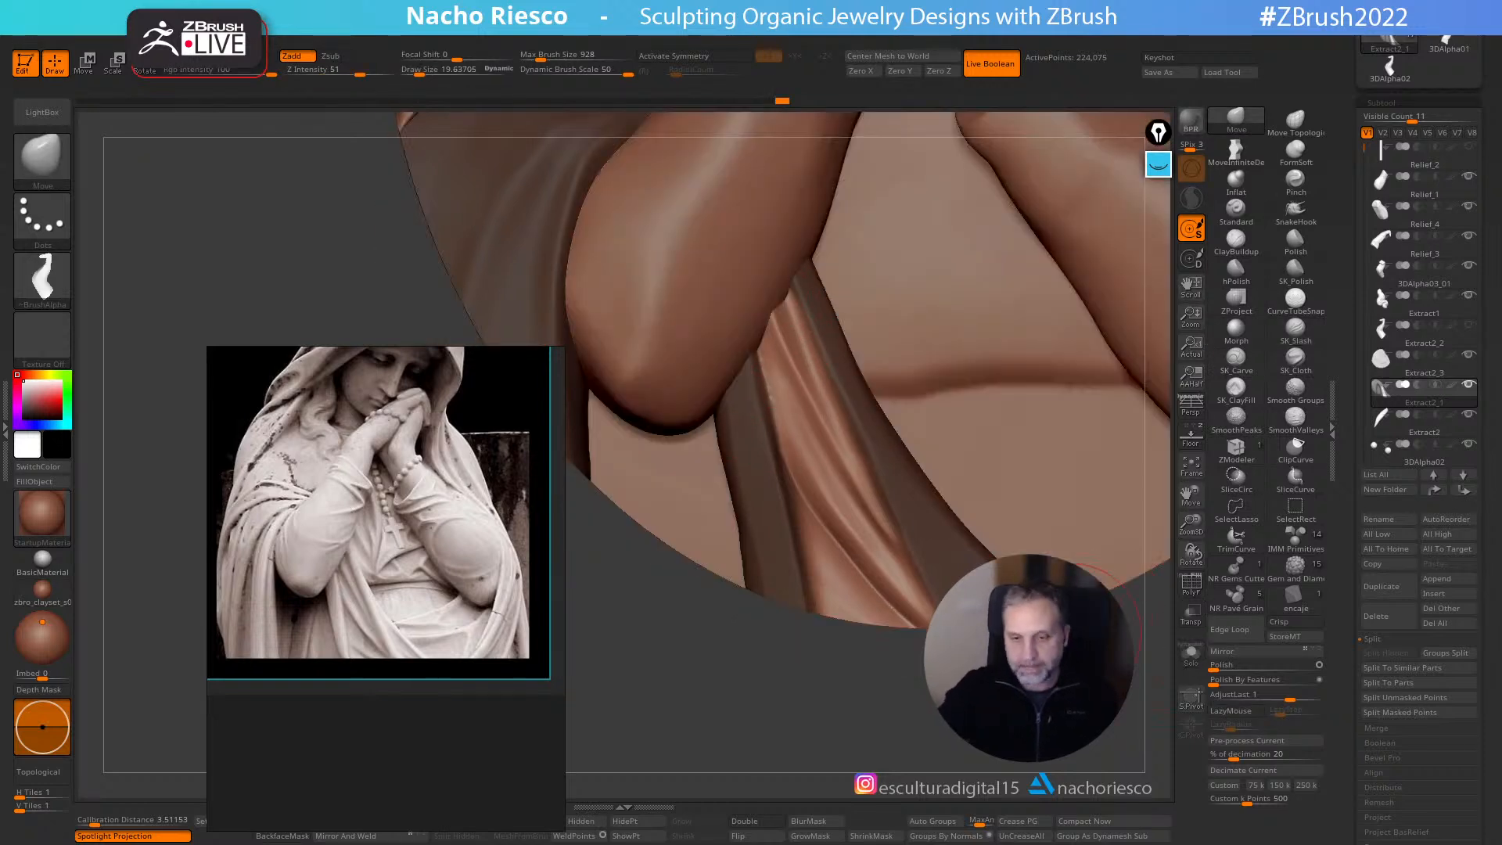
{"action": "left_click_drag", "start_coordinate": [1002, 638], "coordinate": [1015, 699], "text": "ctrl"}
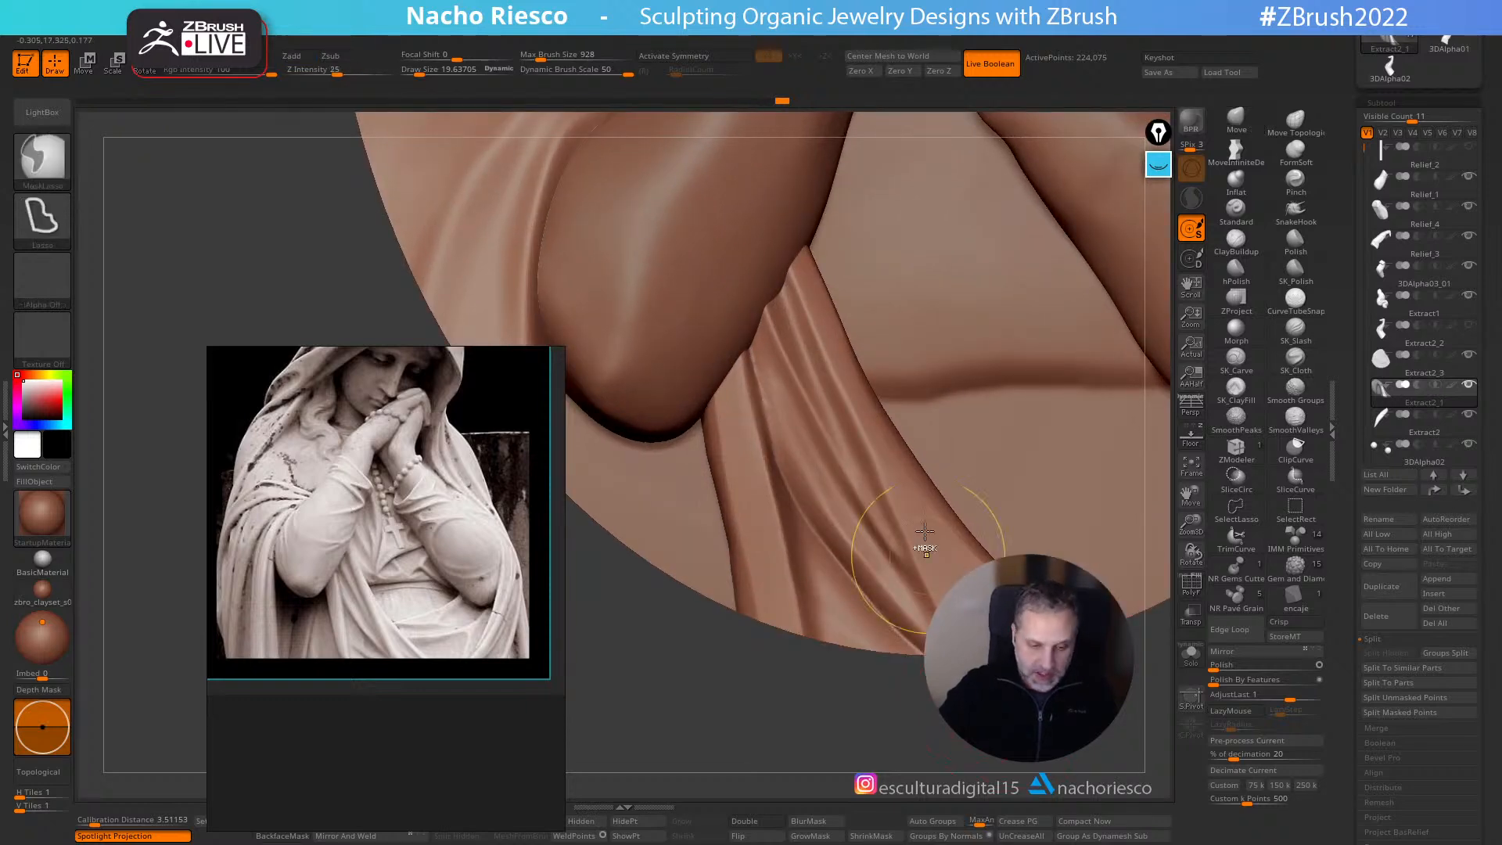
- Mask off everything except the drape's inner edge band and reshape the band's upper end with Move at a draw size of about 54
{"action": "mouse_move", "coordinate": [818, 169]}
{"action": "left_mouse_down", "text": "ctrl"}
{"action": "mouse_move", "coordinate": [774, 219]}
{"action": "mouse_move", "coordinate": [784, 294]}
{"action": "mouse_move", "coordinate": [916, 587]}
{"action": "mouse_move", "coordinate": [975, 603]}
{"action": "mouse_move", "coordinate": [1158, 728]}
{"action": "mouse_move", "coordinate": [1095, 704]}
{"action": "left_mouse_up", "text": "ctrl"}
{"action": "key", "text": "b"}
{"action": "key", "text": "m"}
{"action": "key", "text": "v"}
{"action": "key", "text": "s"}
{"action": "left_click_drag", "start_coordinate": [872, 351], "coordinate": [812, 311]}
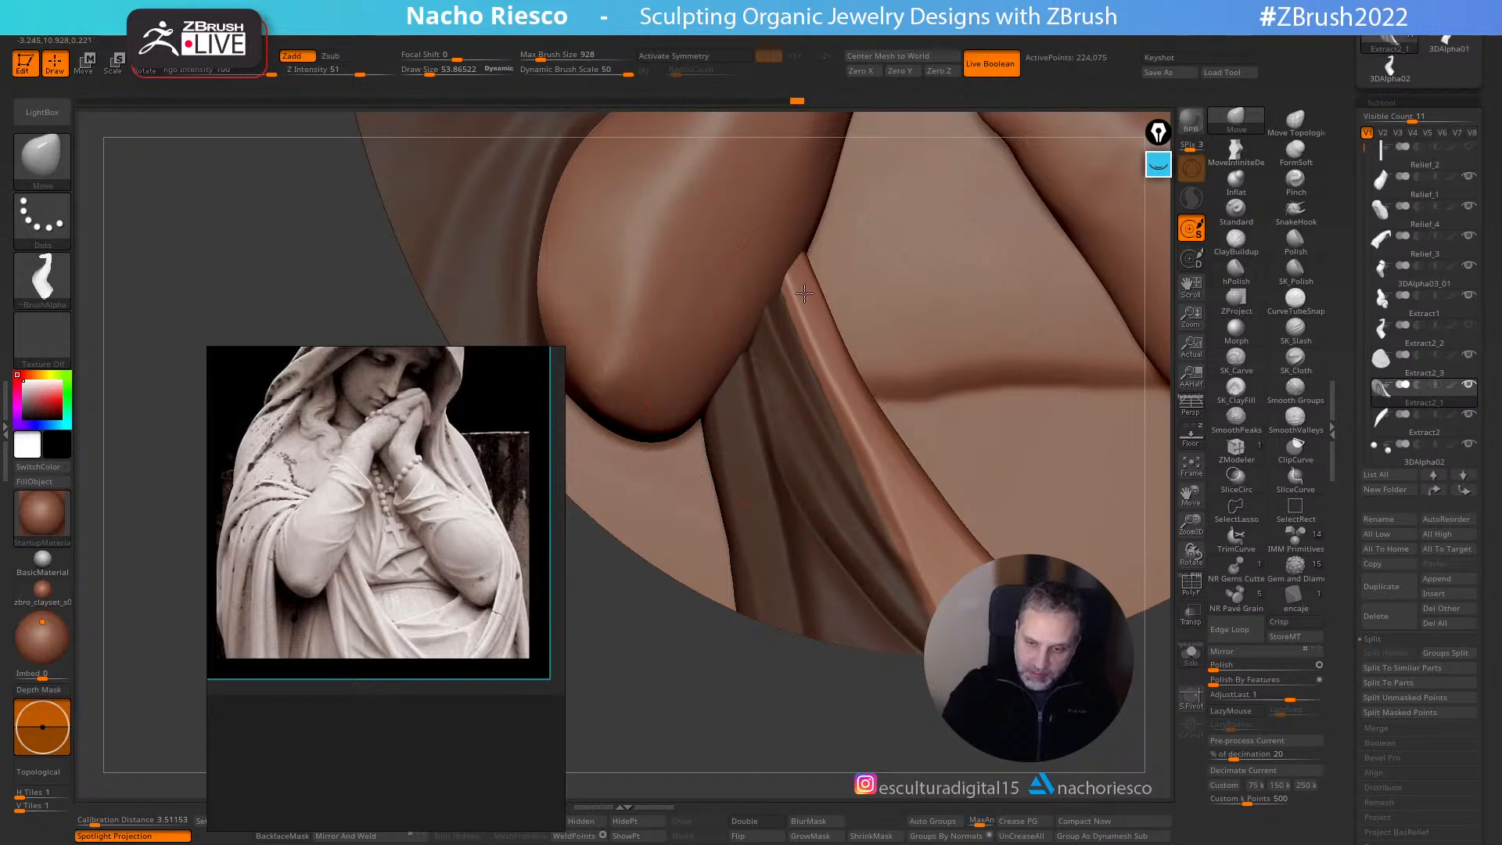
{"action": "right_click_drag", "start_coordinate": [835, 281], "coordinate": [814, 316]}
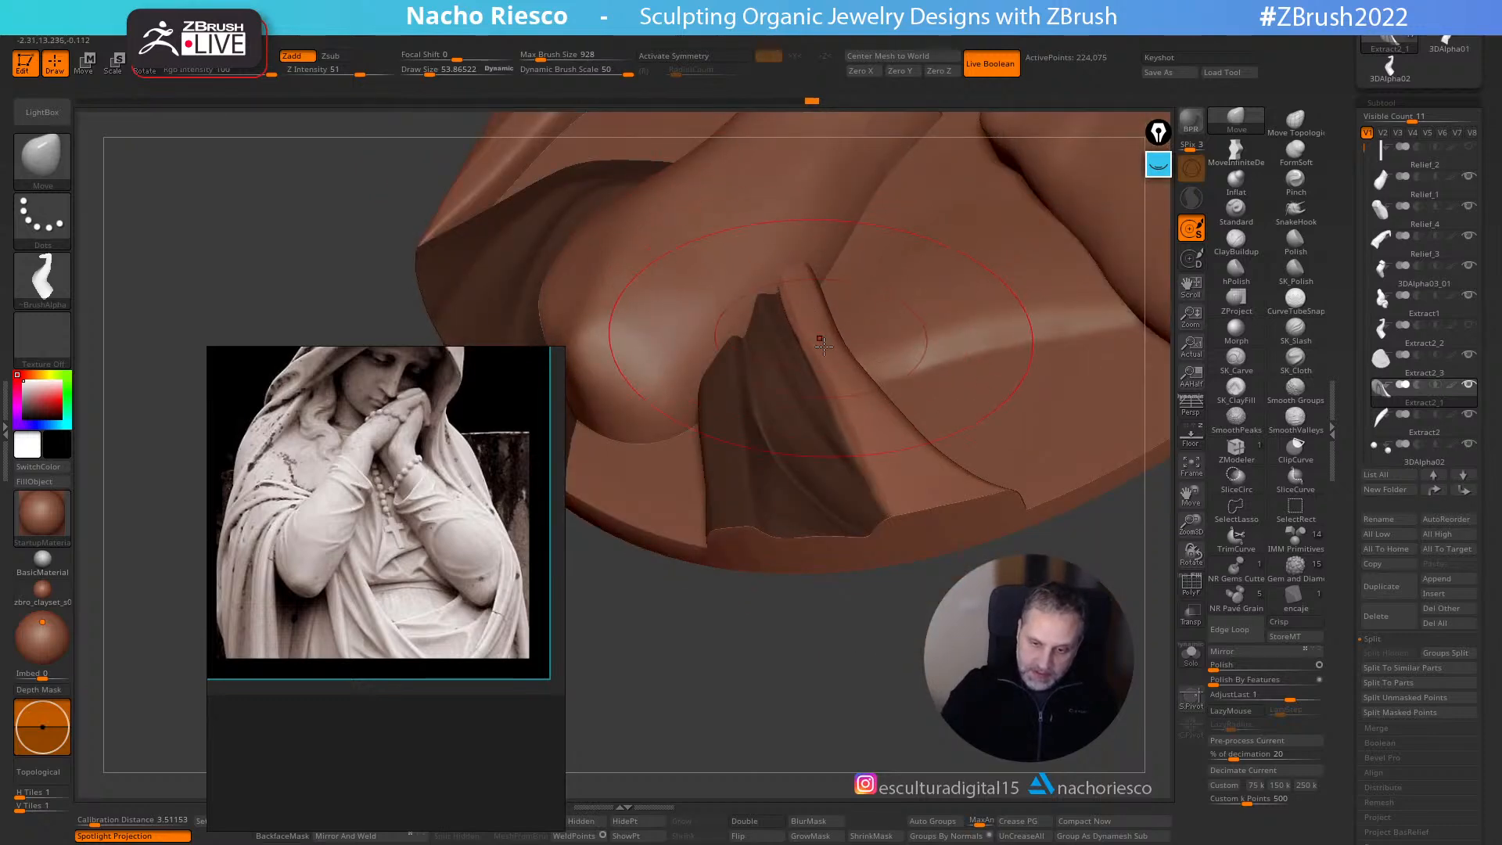
{"action": "left_click_drag", "start_coordinate": [815, 326], "coordinate": [804, 302]}
{"action": "left_click_drag", "start_coordinate": [775, 594], "coordinate": [920, 679]}
{"action": "left_click_drag", "start_coordinate": [780, 270], "coordinate": [782, 277], "text": "shift"}
- Clear the edge band's mask and mask the whole drape except the narrow strip between two folds below the elbow
{"action": "left_click", "coordinate": [806, 688], "text": "ctrl"}
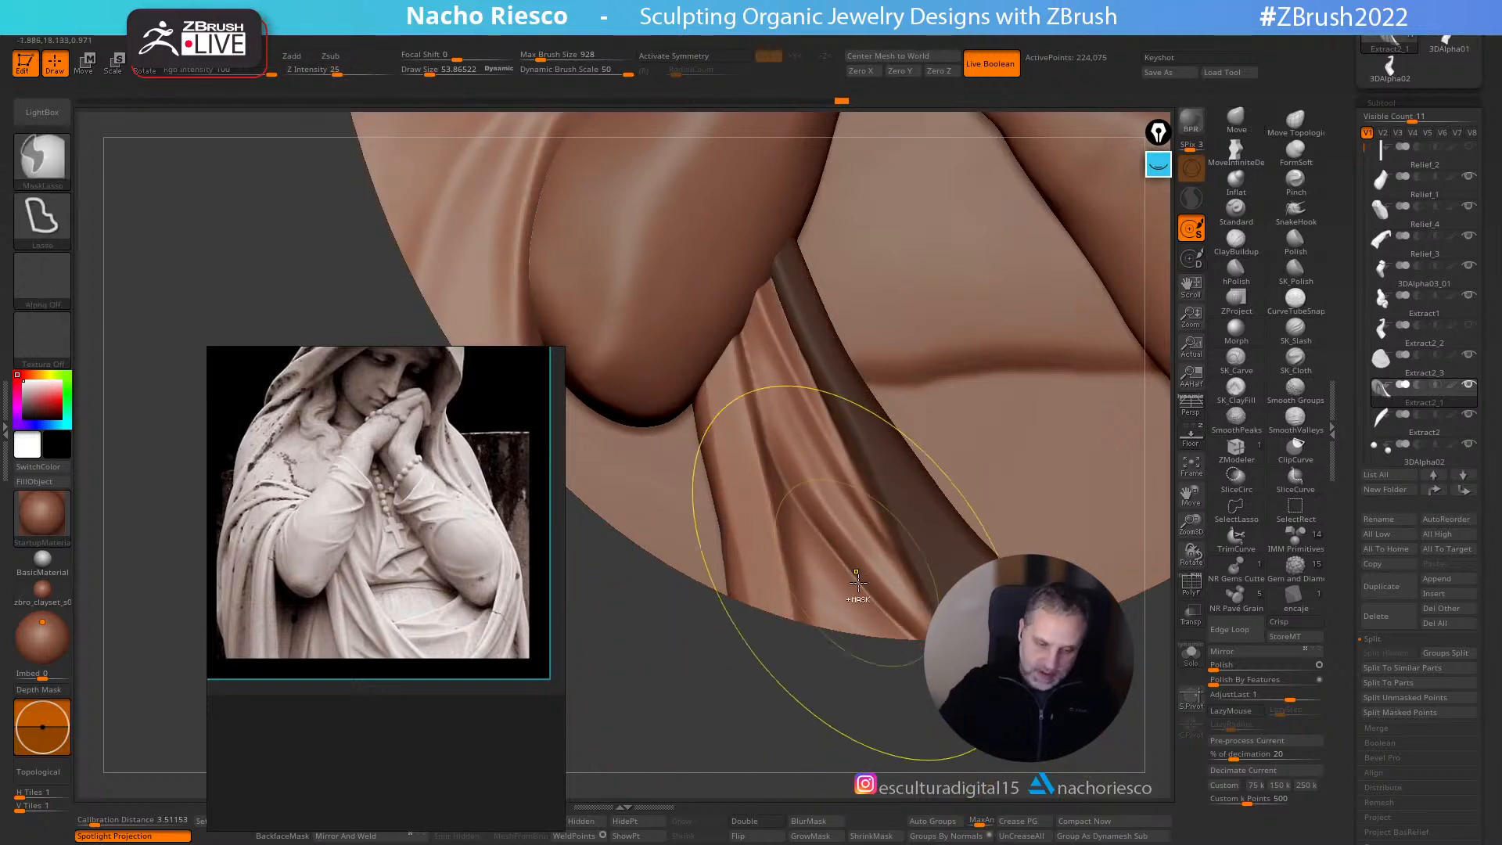
{"action": "left_click_drag", "start_coordinate": [871, 659], "coordinate": [903, 650], "text": "ctrl"}
{"action": "mouse_move", "coordinate": [873, 489]}
{"action": "left_mouse_down", "text": "ctrl"}
{"action": "mouse_move", "coordinate": [852, 461]}
{"action": "mouse_move", "coordinate": [891, 548]}
{"action": "left_mouse_up", "text": "ctrl"}
{"action": "left_click_drag", "start_coordinate": [778, 299], "coordinate": [736, 264], "text": "ctrl"}
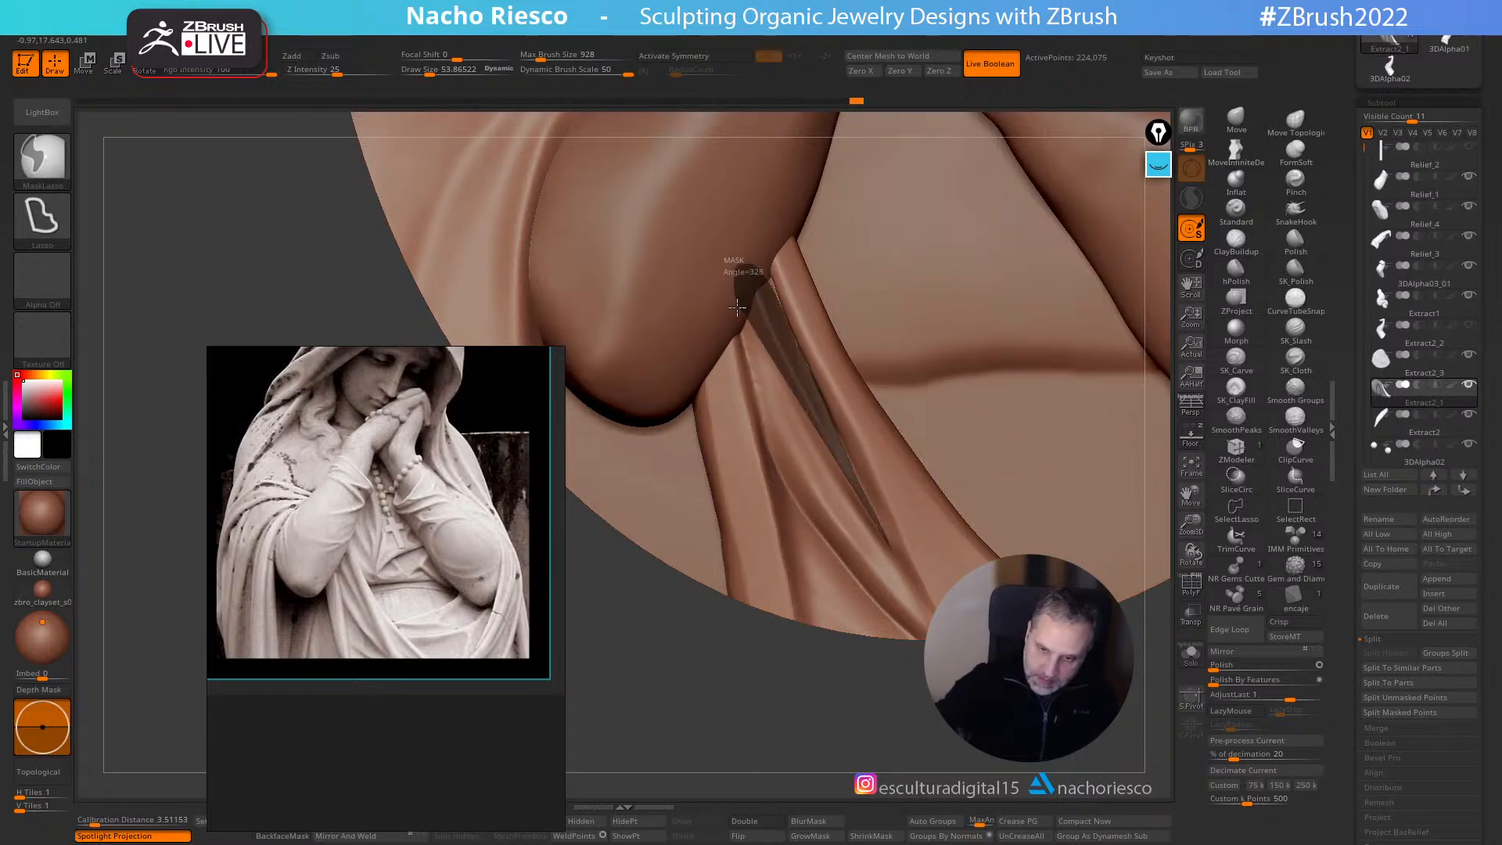
{"action": "left_click", "coordinate": [942, 731], "text": "ctrl"}
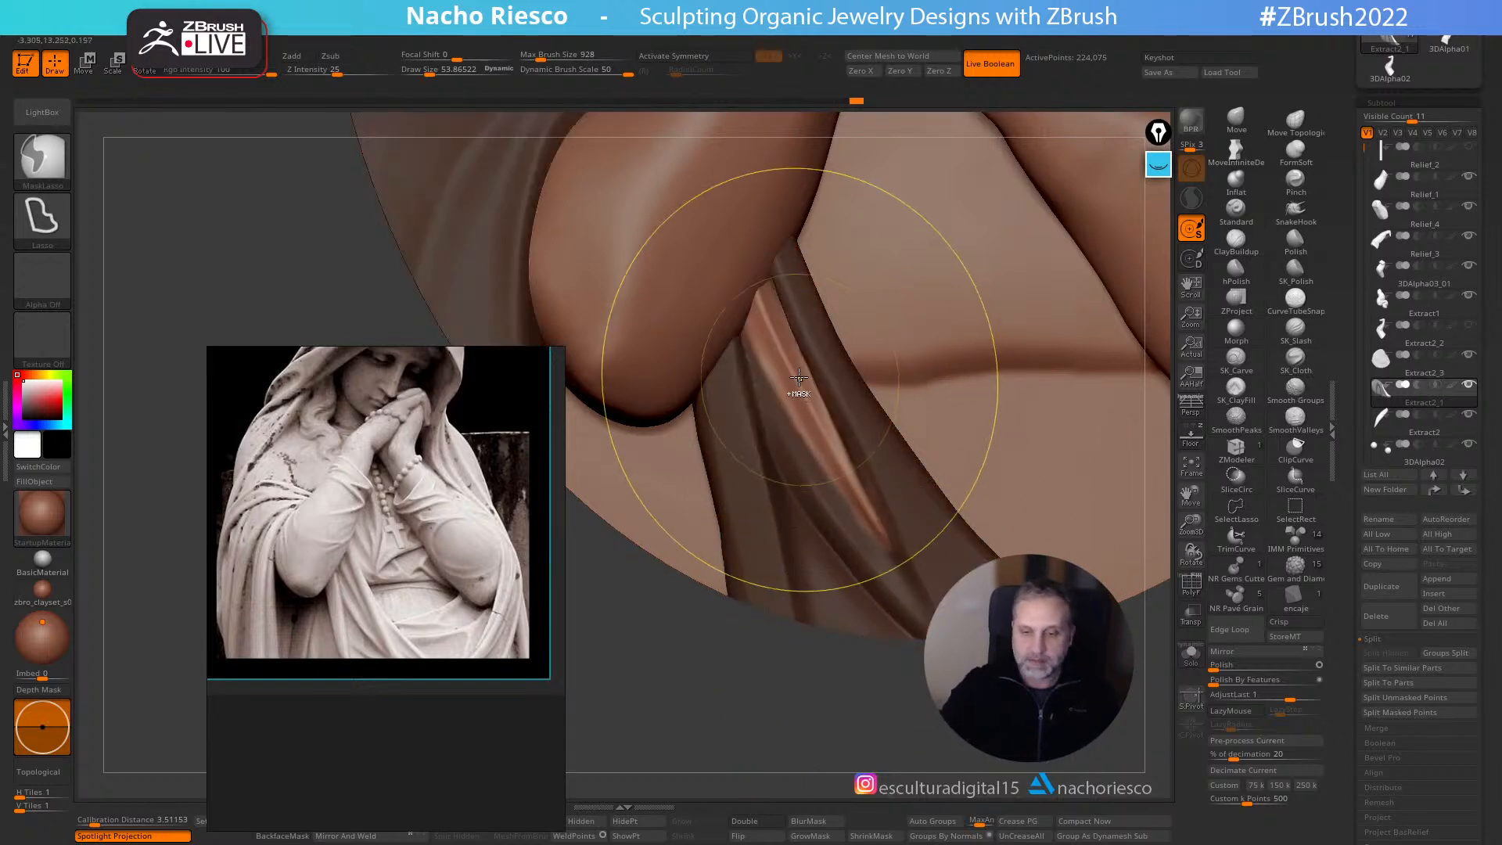
- Reshape the unmasked strip with Move at draw sizes of about 28 and 24, moving the reference photo aside and enabling BackfaceMask
{"action": "left_click_drag", "start_coordinate": [845, 701], "coordinate": [870, 698]}
{"action": "key", "text": "s"}
{"action": "left_click_drag", "start_coordinate": [791, 398], "coordinate": [780, 378]}
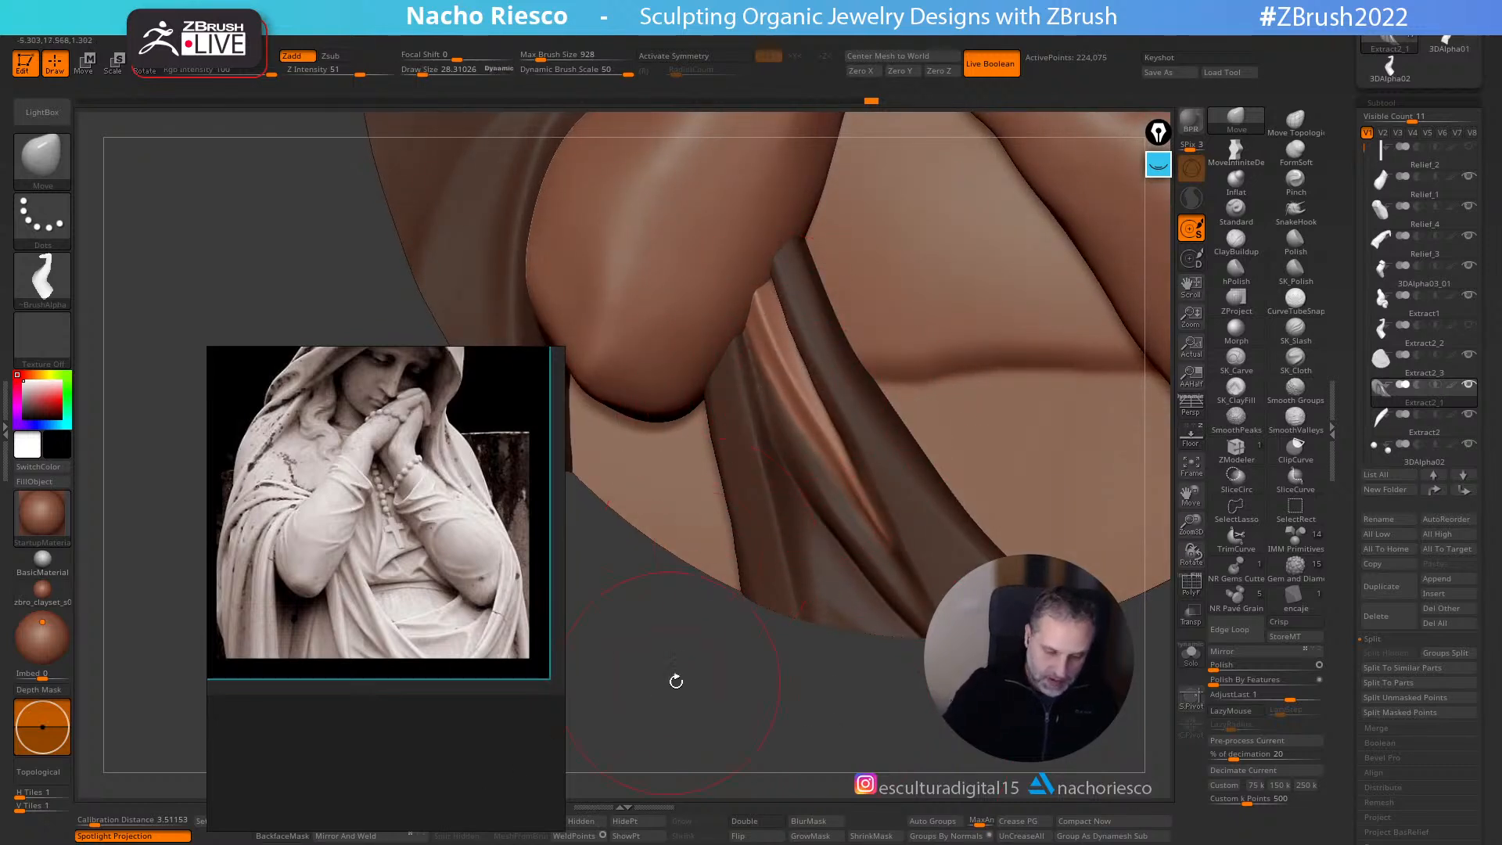
{"action": "left_click_drag", "start_coordinate": [508, 716], "coordinate": [400, 577]}
{"action": "left_click", "coordinate": [290, 835]}
{"action": "key", "text": "s"}
{"action": "left_click_drag", "start_coordinate": [781, 392], "coordinate": [778, 392]}
{"action": "left_click_drag", "start_coordinate": [754, 297], "coordinate": [786, 374]}
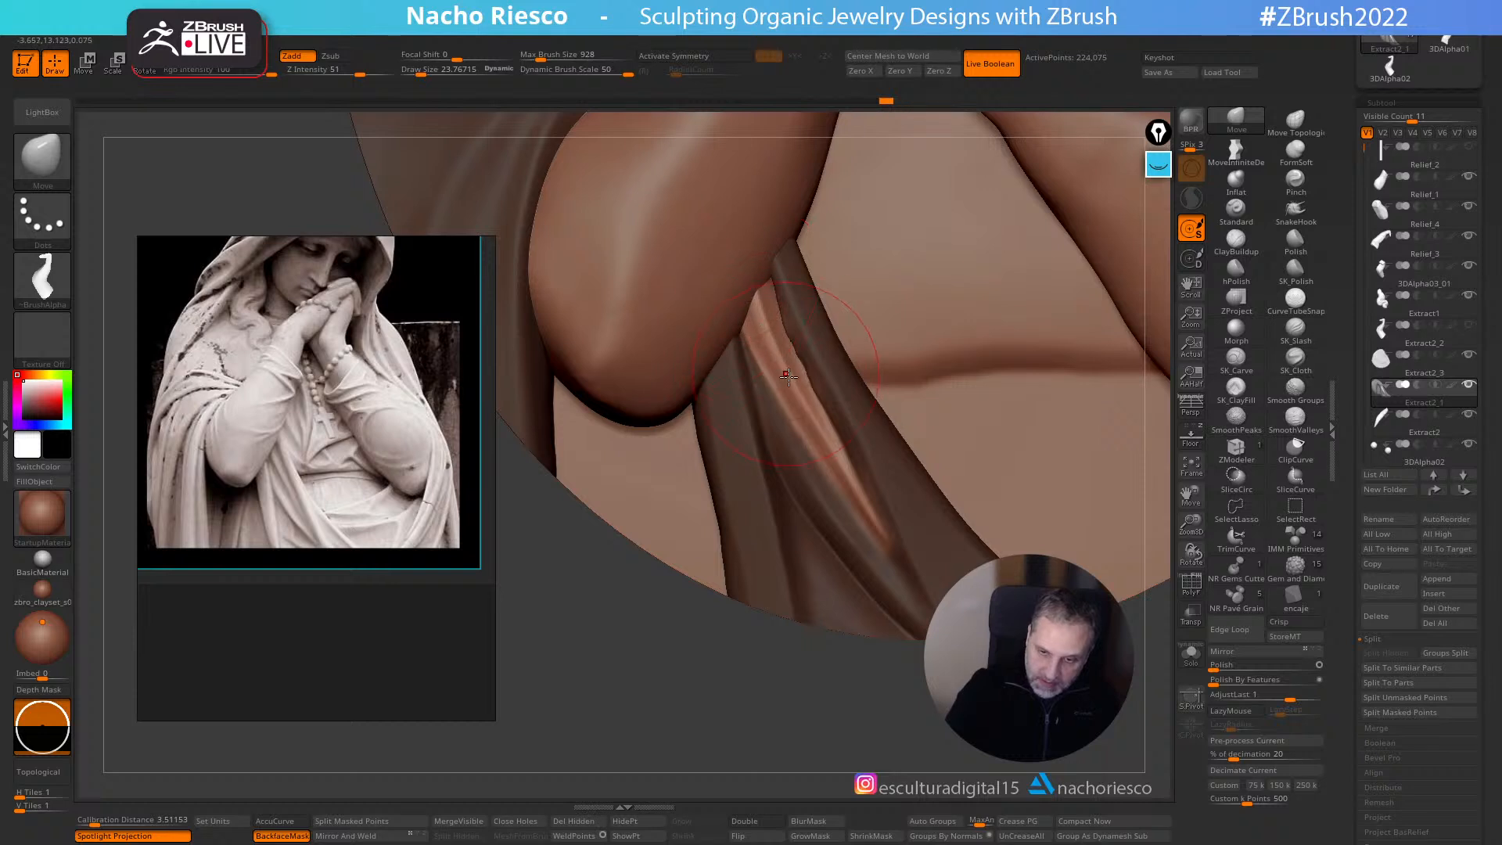
- Undo the last two strip edits, rework its edges with Move, and clear the mask with a DynaMesh refresh
{"action": "left_click", "coordinate": [893, 741]}
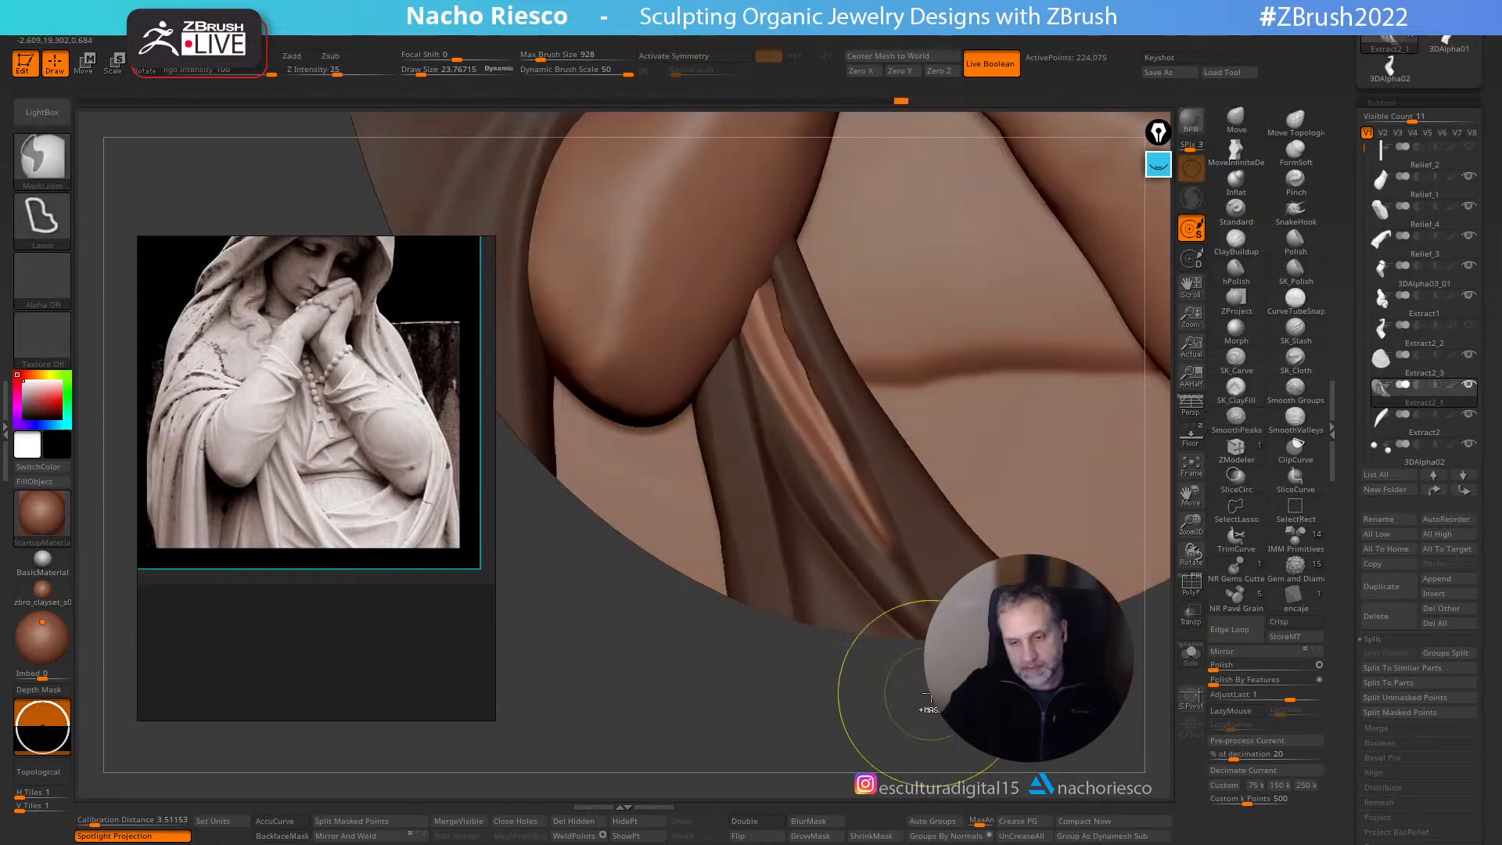
{"action": "key", "text": "ctrl+z"}
{"action": "key", "text": "ctrl+z"}
{"action": "mouse_move", "coordinate": [784, 191]}
{"action": "left_mouse_down", "text": "ctrl"}
{"action": "mouse_move", "coordinate": [782, 294]}
{"action": "mouse_move", "coordinate": [802, 354]}
{"action": "mouse_move", "coordinate": [901, 556]}
{"action": "left_mouse_up", "text": "ctrl"}
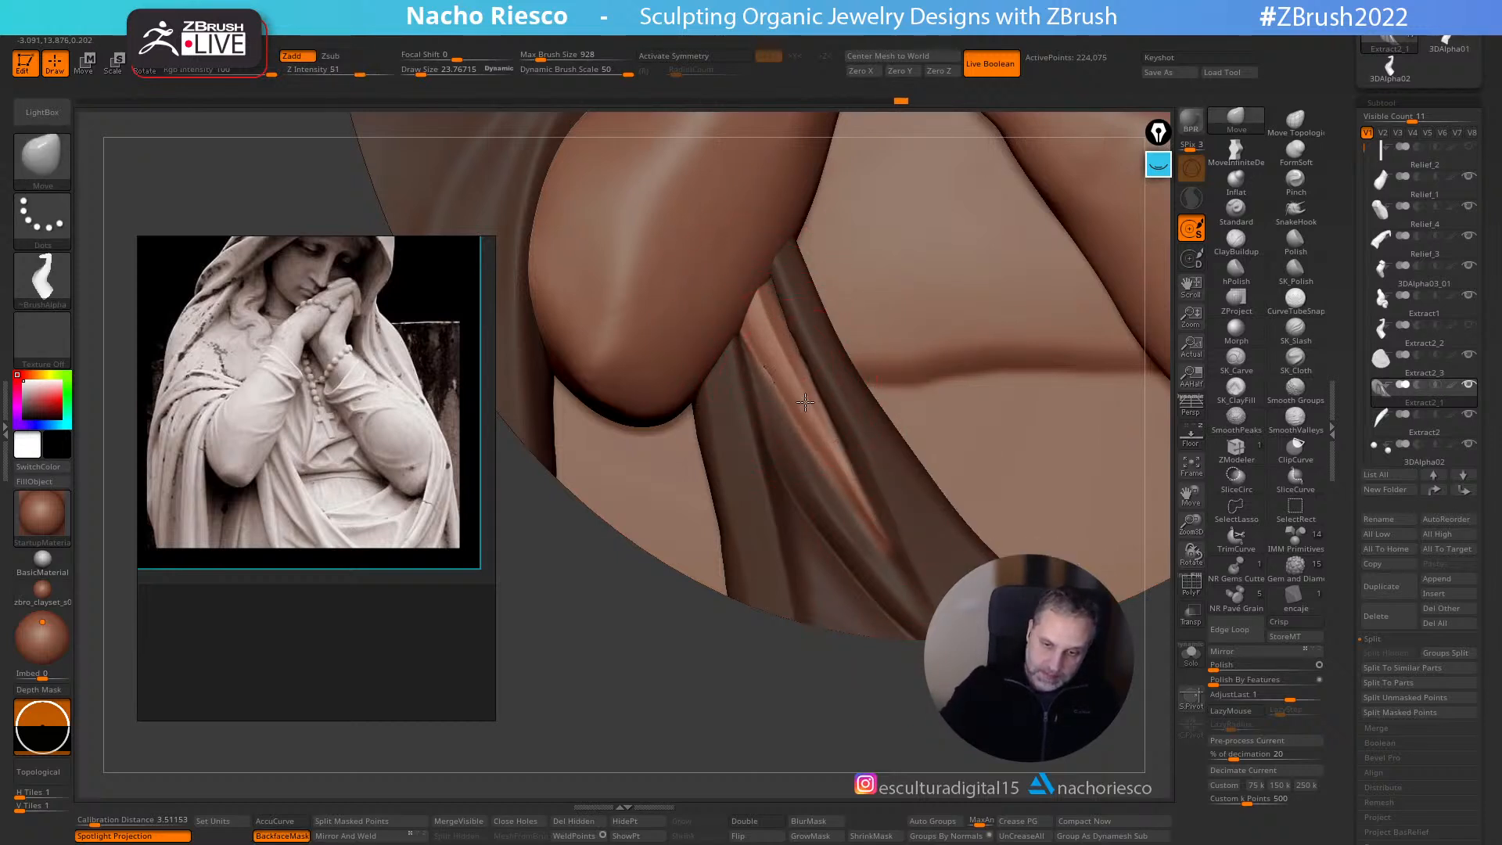
{"action": "left_click_drag", "start_coordinate": [841, 476], "coordinate": [846, 484]}
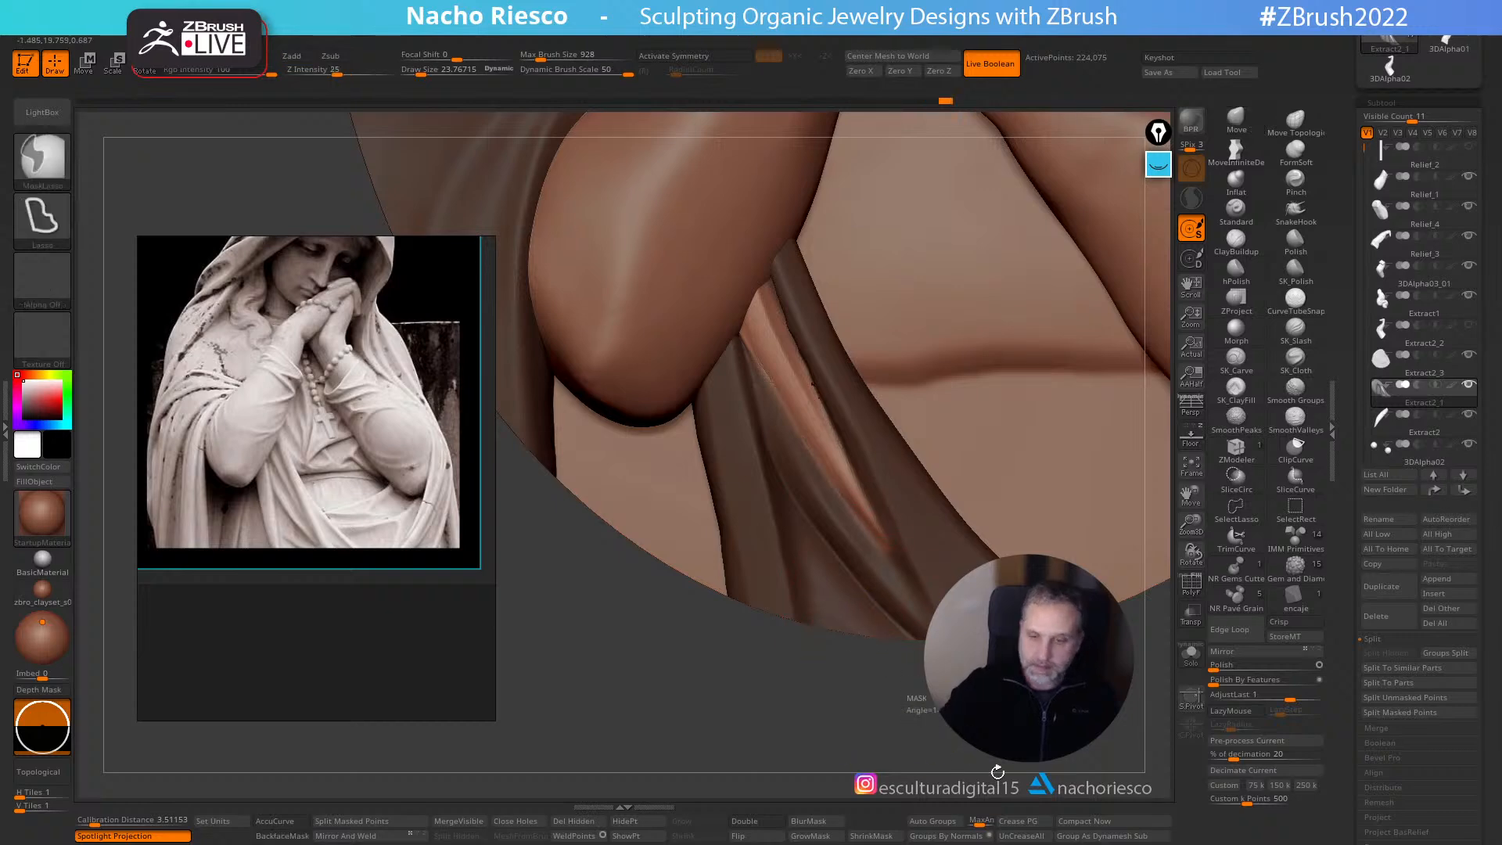
{"action": "left_click_drag", "start_coordinate": [911, 697], "coordinate": [924, 712], "text": "ctrl"}
{"action": "left_click_drag", "start_coordinate": [1027, 782], "coordinate": [1018, 642], "text": "ctrl"}
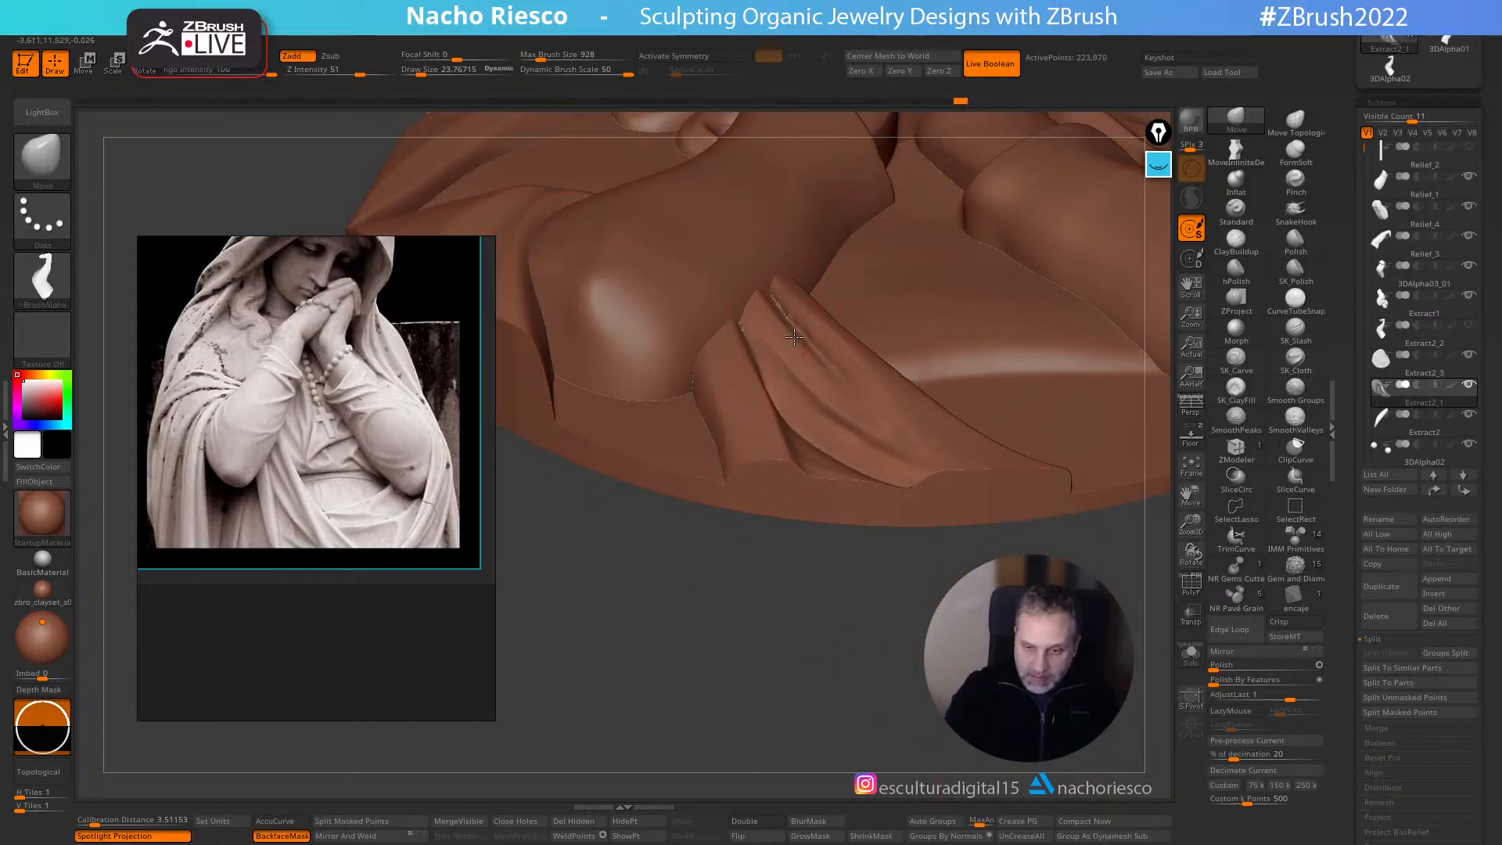
- From low viewing angles, adjust the height of the folds' upper ends with Move at a draw size of about 44 and refresh the DynaMesh
{"action": "left_click_drag", "start_coordinate": [821, 638], "coordinate": [837, 376]}
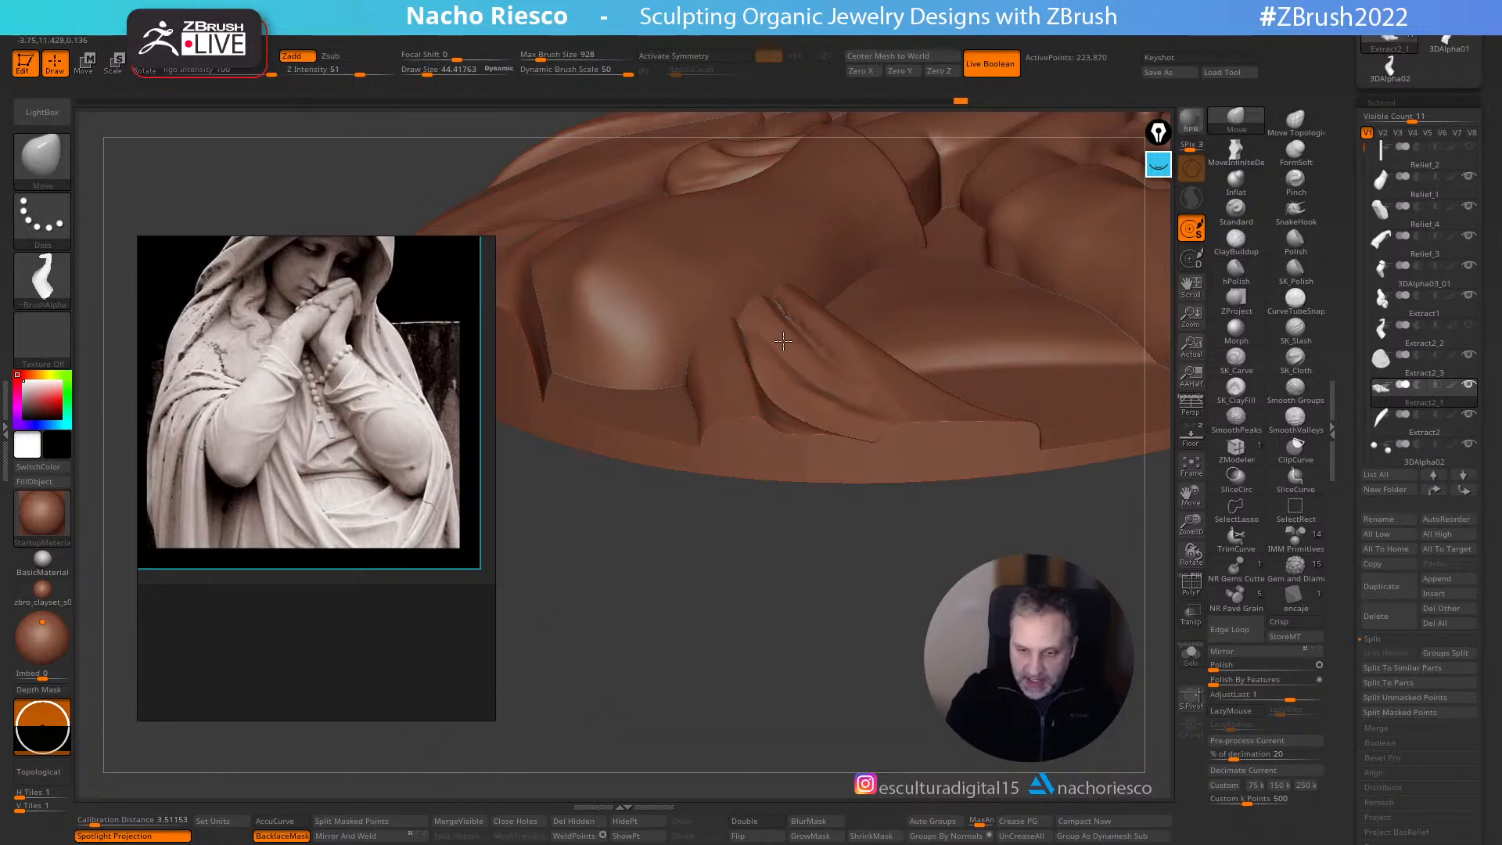
{"action": "left_click_drag", "start_coordinate": [711, 648], "coordinate": [747, 638]}
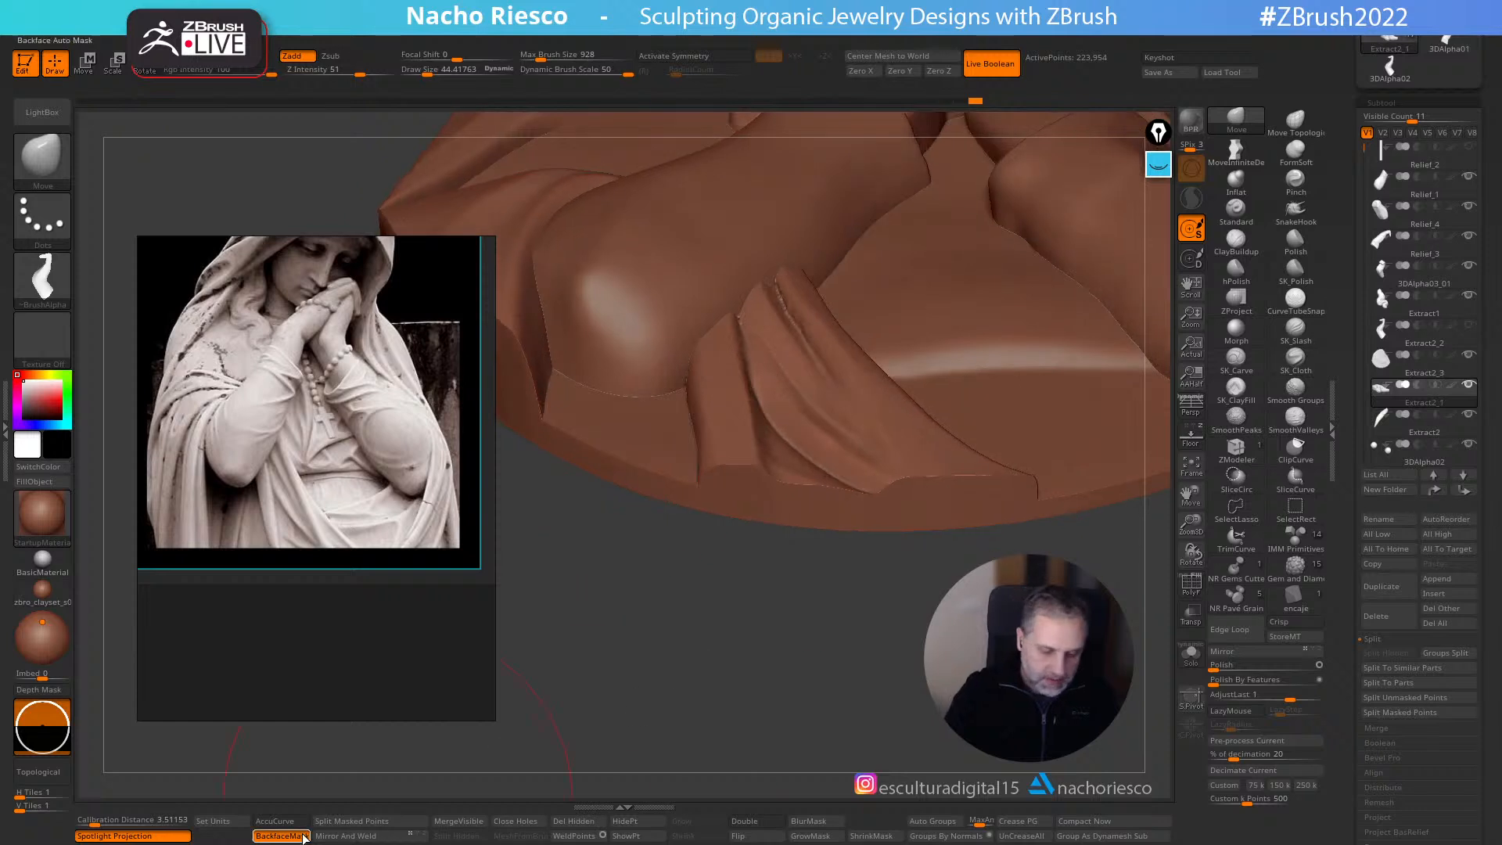
{"action": "left_click_drag", "start_coordinate": [616, 654], "coordinate": [657, 548]}
{"action": "left_click", "coordinate": [42, 279]}
{"action": "left_click", "coordinate": [115, 303]}
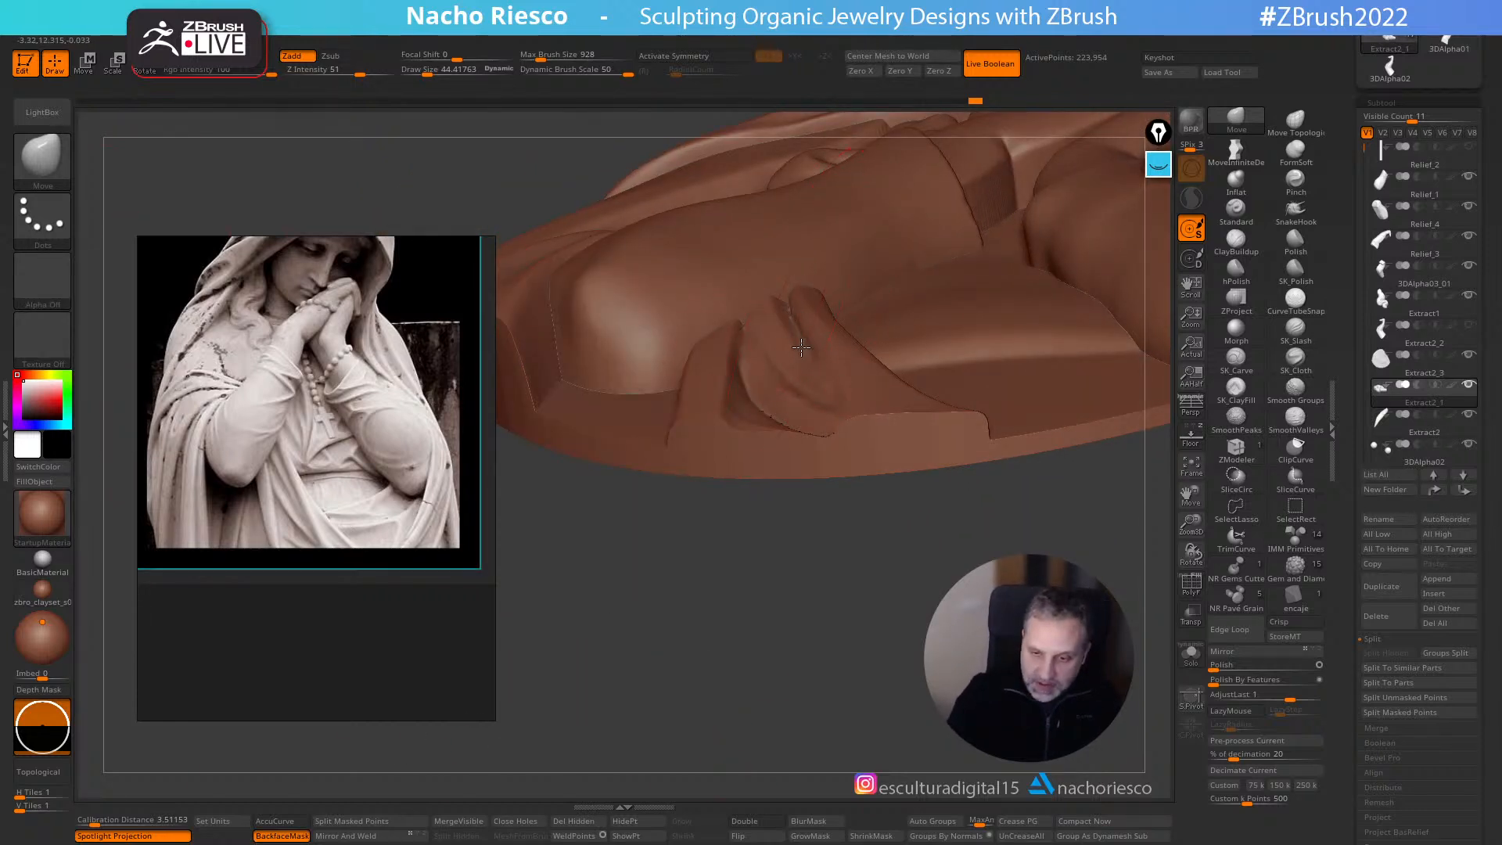
{"action": "left_click_drag", "start_coordinate": [801, 536], "coordinate": [801, 307]}
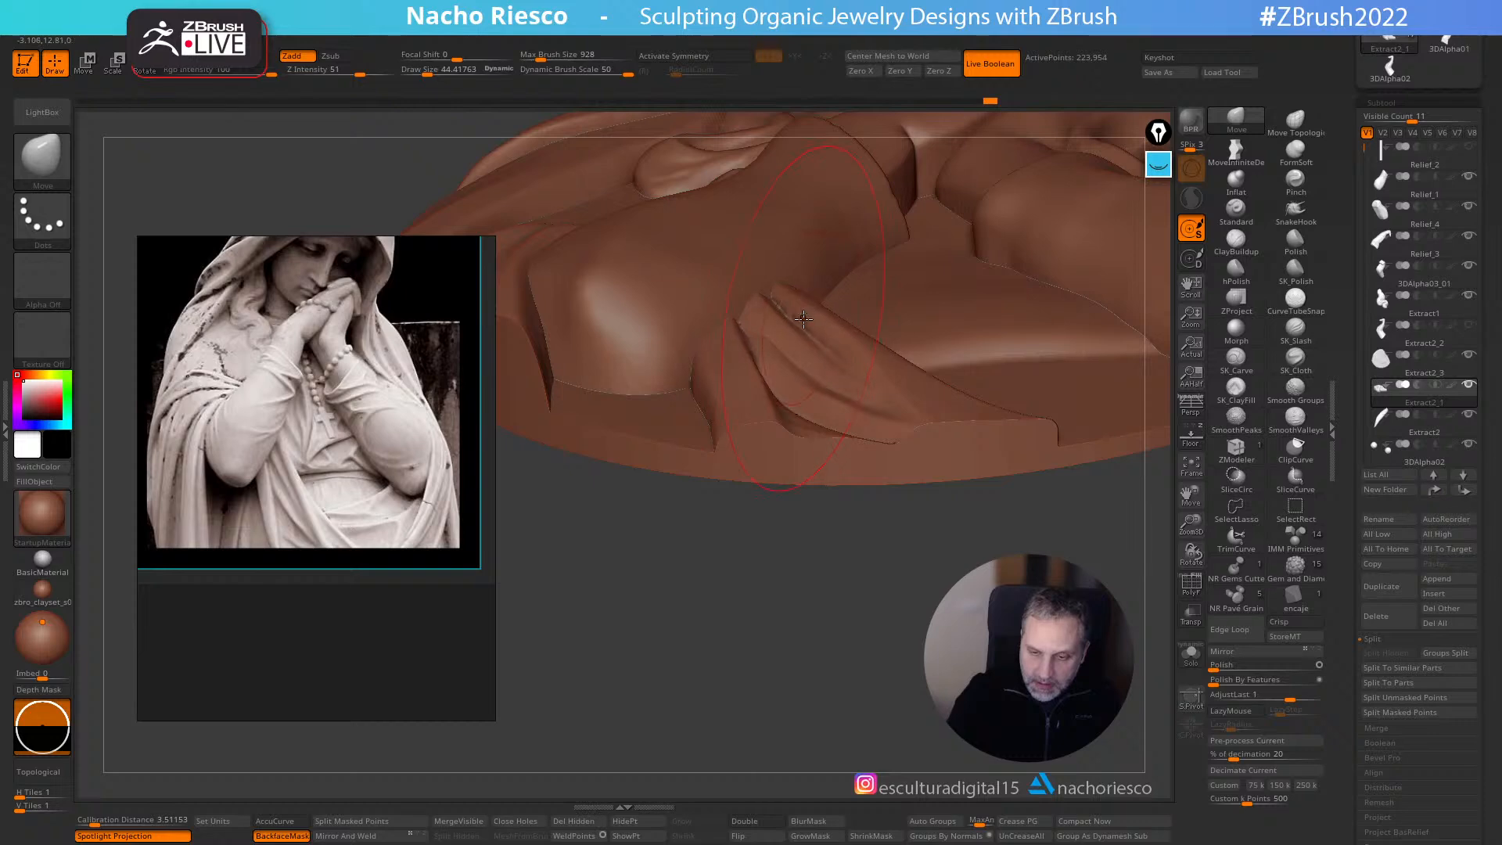
{"action": "mouse_move", "coordinate": [799, 579]}
{"action": "left_mouse_down"}
{"action": "mouse_move", "coordinate": [789, 686]}
{"action": "mouse_move", "coordinate": [771, 704]}
{"action": "mouse_move", "coordinate": [697, 637]}
{"action": "mouse_move", "coordinate": [821, 664]}
{"action": "left_mouse_up"}
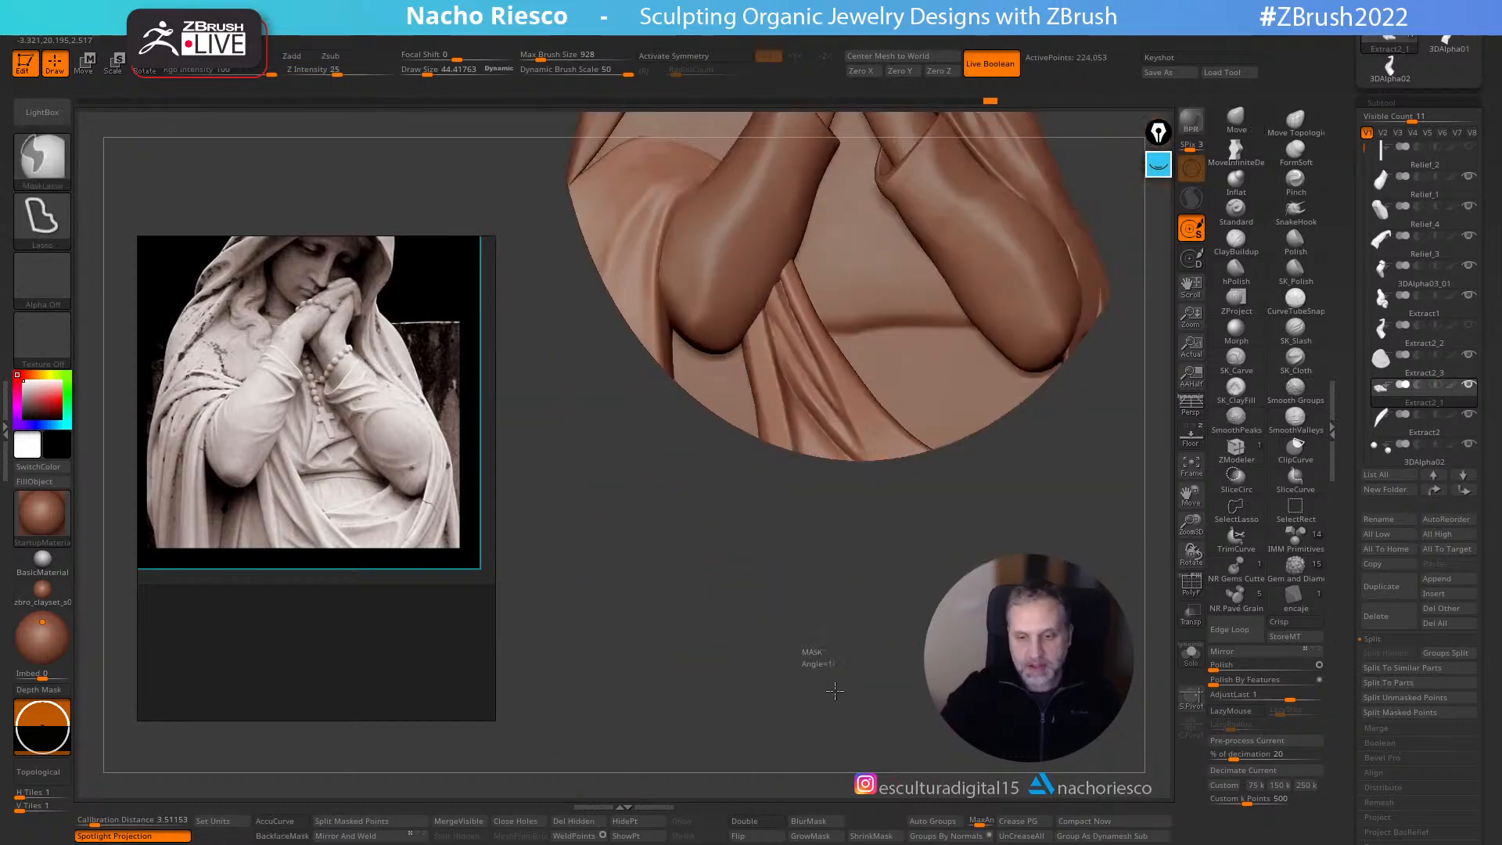
{"action": "left_click_drag", "start_coordinate": [909, 610], "coordinate": [913, 706], "text": "alt"}
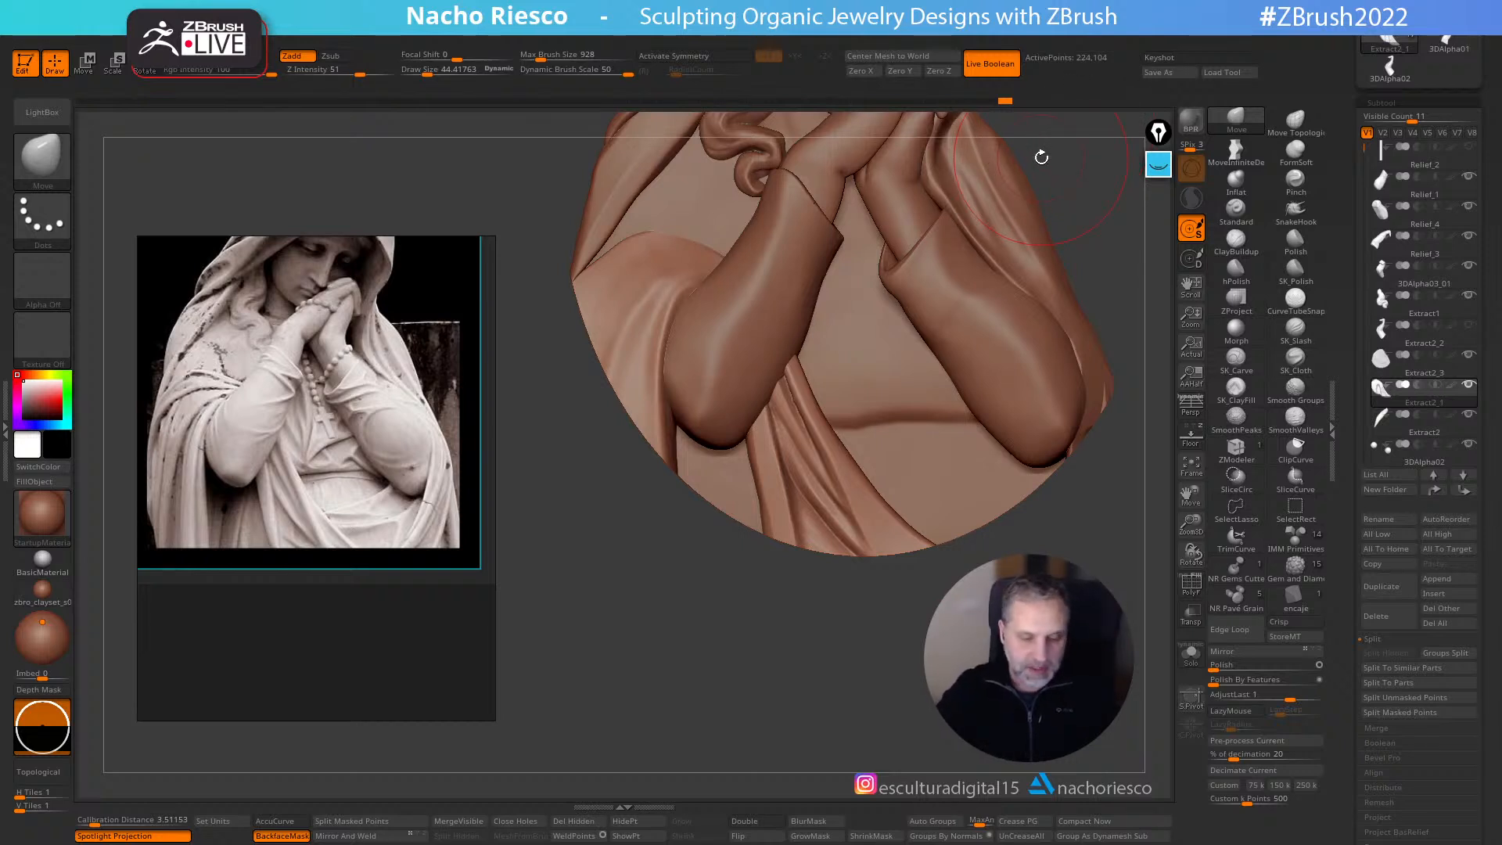
- Adjust the drape's inner fold just below the elbow with Move at a draw size of about 33
{"action": "left_click_drag", "start_coordinate": [882, 645], "coordinate": [861, 496], "text": "alt"}
{"action": "key", "text": "s"}
{"action": "left_click_drag", "start_coordinate": [849, 414], "coordinate": [830, 410]}
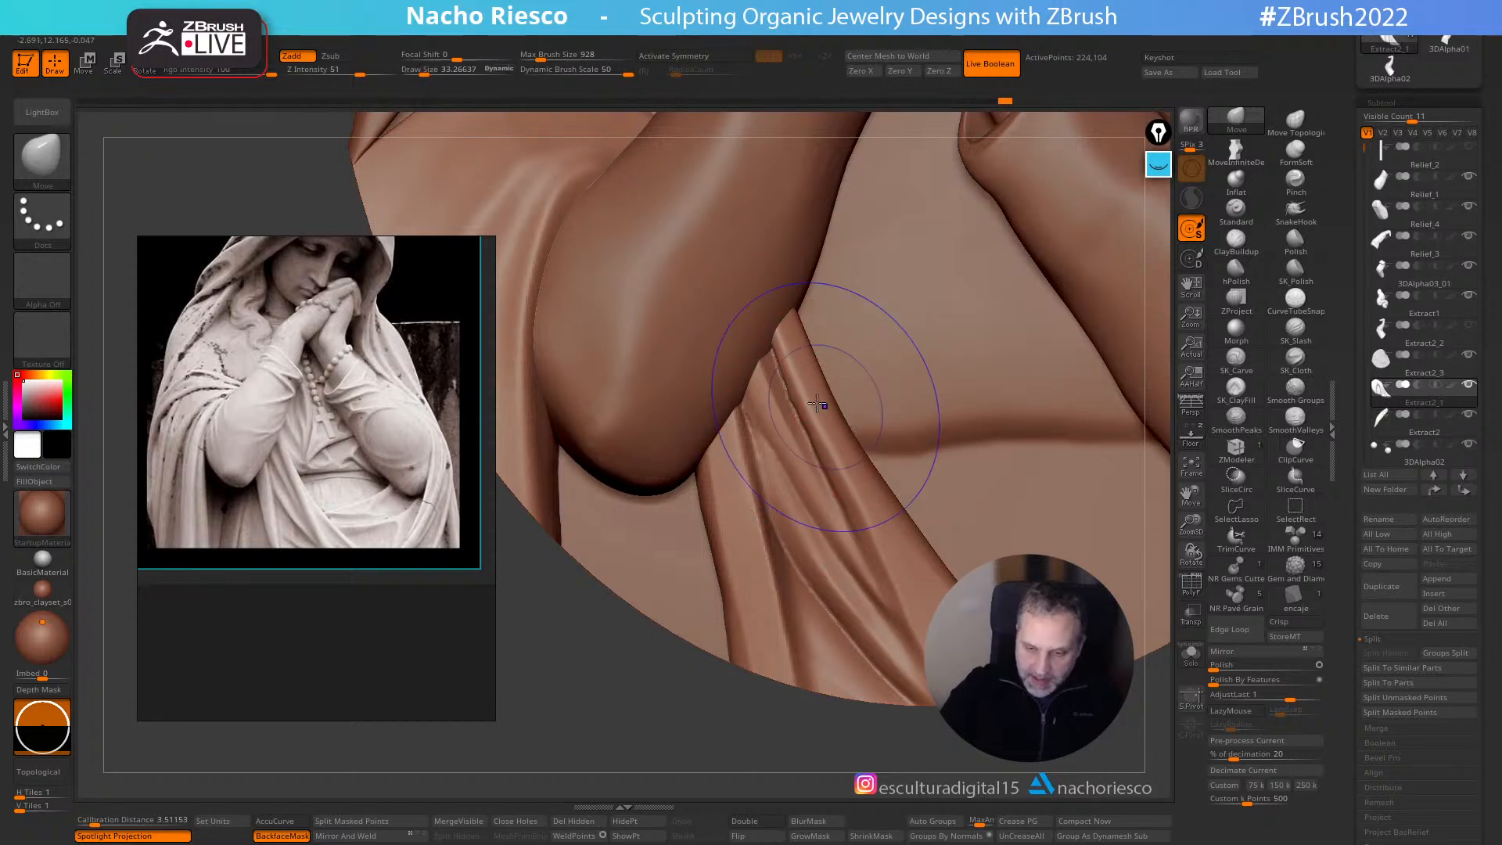
- Smooth the crease at the folds' upper end with SmoothValleys and SmoothPeaks at a draw size of about 16
{"action": "key", "text": "shift"}
{"action": "left_click", "coordinate": [1295, 421], "text": "shift"}
{"action": "key", "text": "s"}
{"action": "left_click_drag", "start_coordinate": [805, 406], "coordinate": [796, 406]}
{"action": "key", "text": "shift"}
{"action": "left_click", "coordinate": [1244, 428], "text": "shift"}
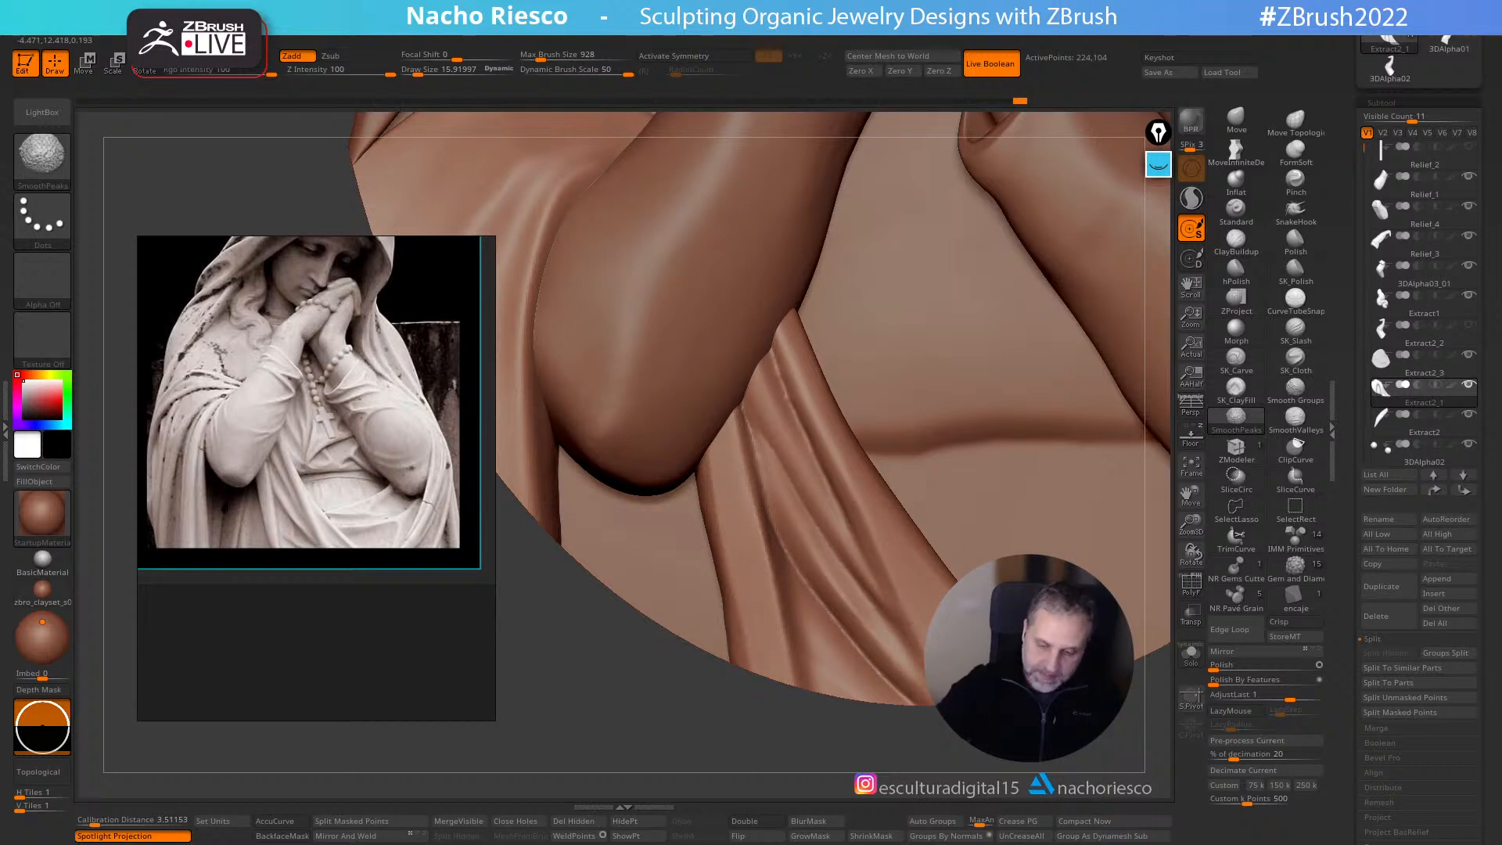
{"action": "mouse_move", "coordinate": [783, 392]}
{"action": "right_mouse_down"}
{"action": "mouse_move", "coordinate": [704, 391]}
{"action": "mouse_move", "coordinate": [775, 392]}
{"action": "right_mouse_up"}
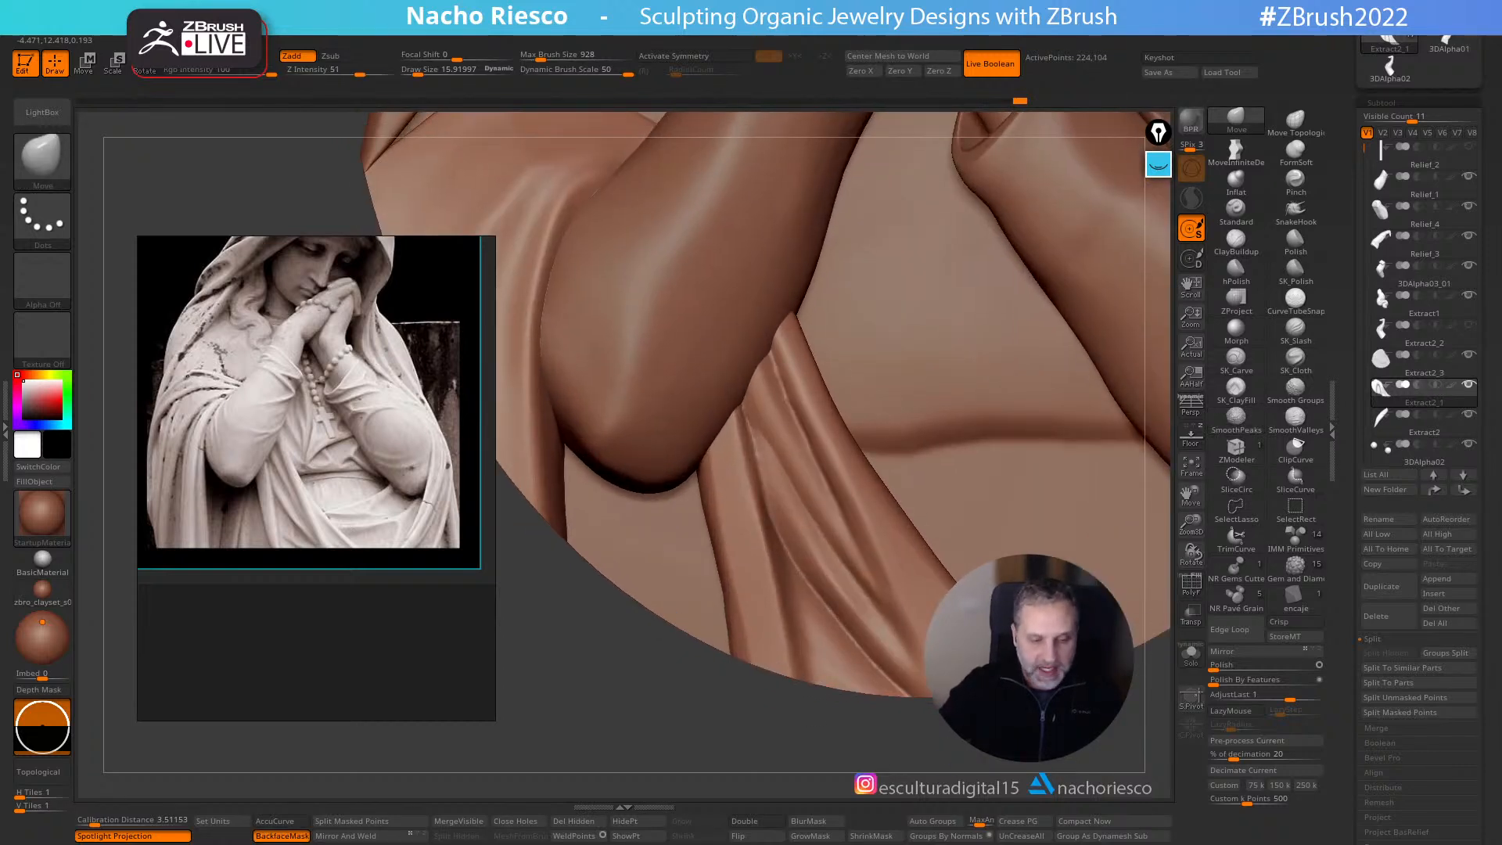
- Strengthen the fold ridges running down to the medallion's rim with SK_Cloth at a draw size of about 14
{"action": "left_click", "coordinate": [1295, 361]}
{"action": "key", "text": "s"}
{"action": "left_click_drag", "start_coordinate": [806, 476], "coordinate": [812, 475]}
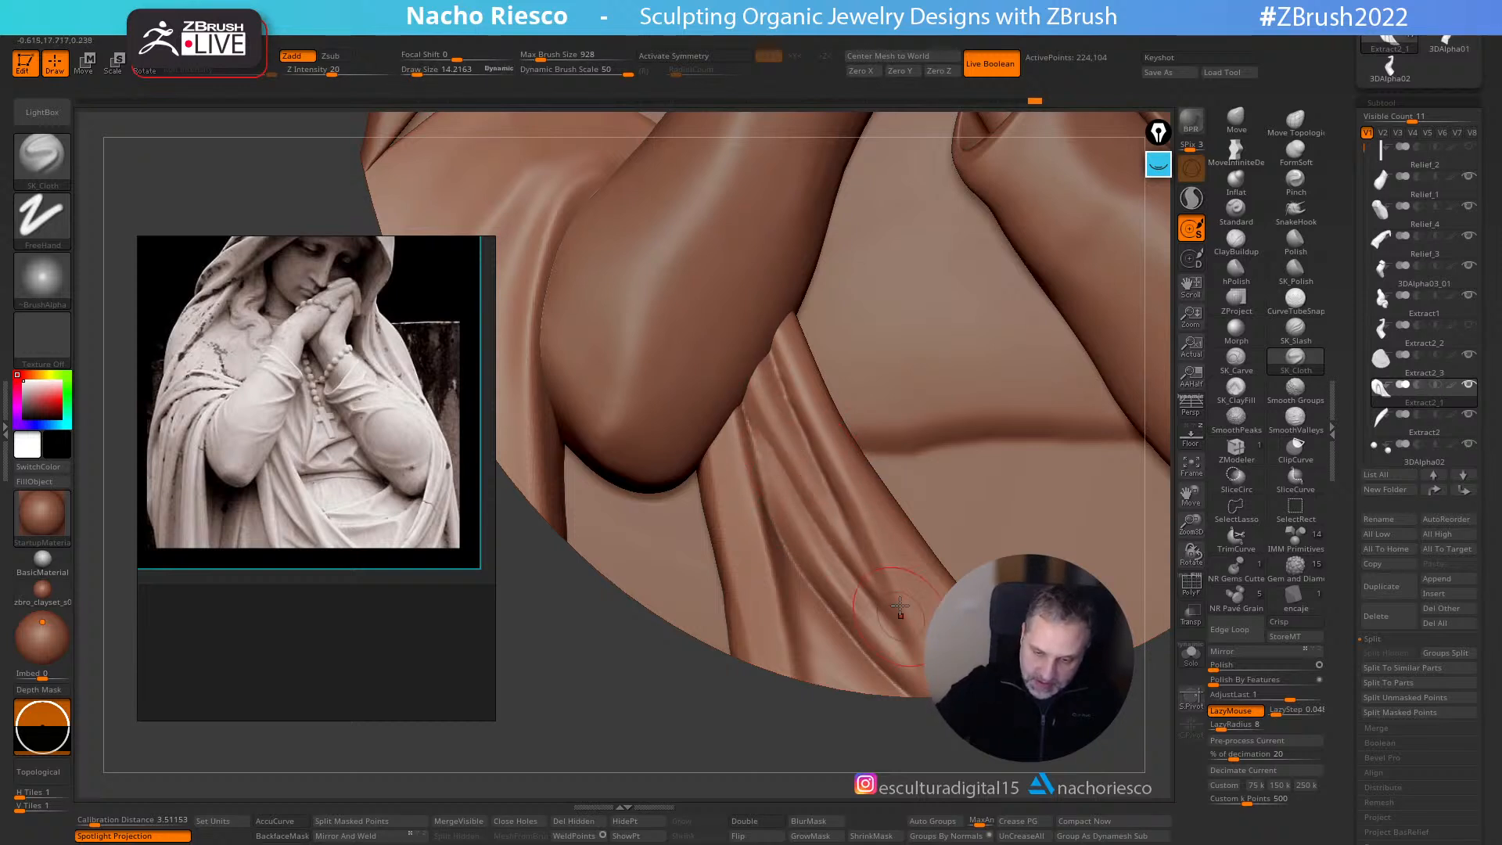
- Remesh the garment with DynaMesh Utility at a polycount of 1 million and enable BackfaceMask for SK_Cloth
{"action": "left_click", "coordinate": [878, 39]}
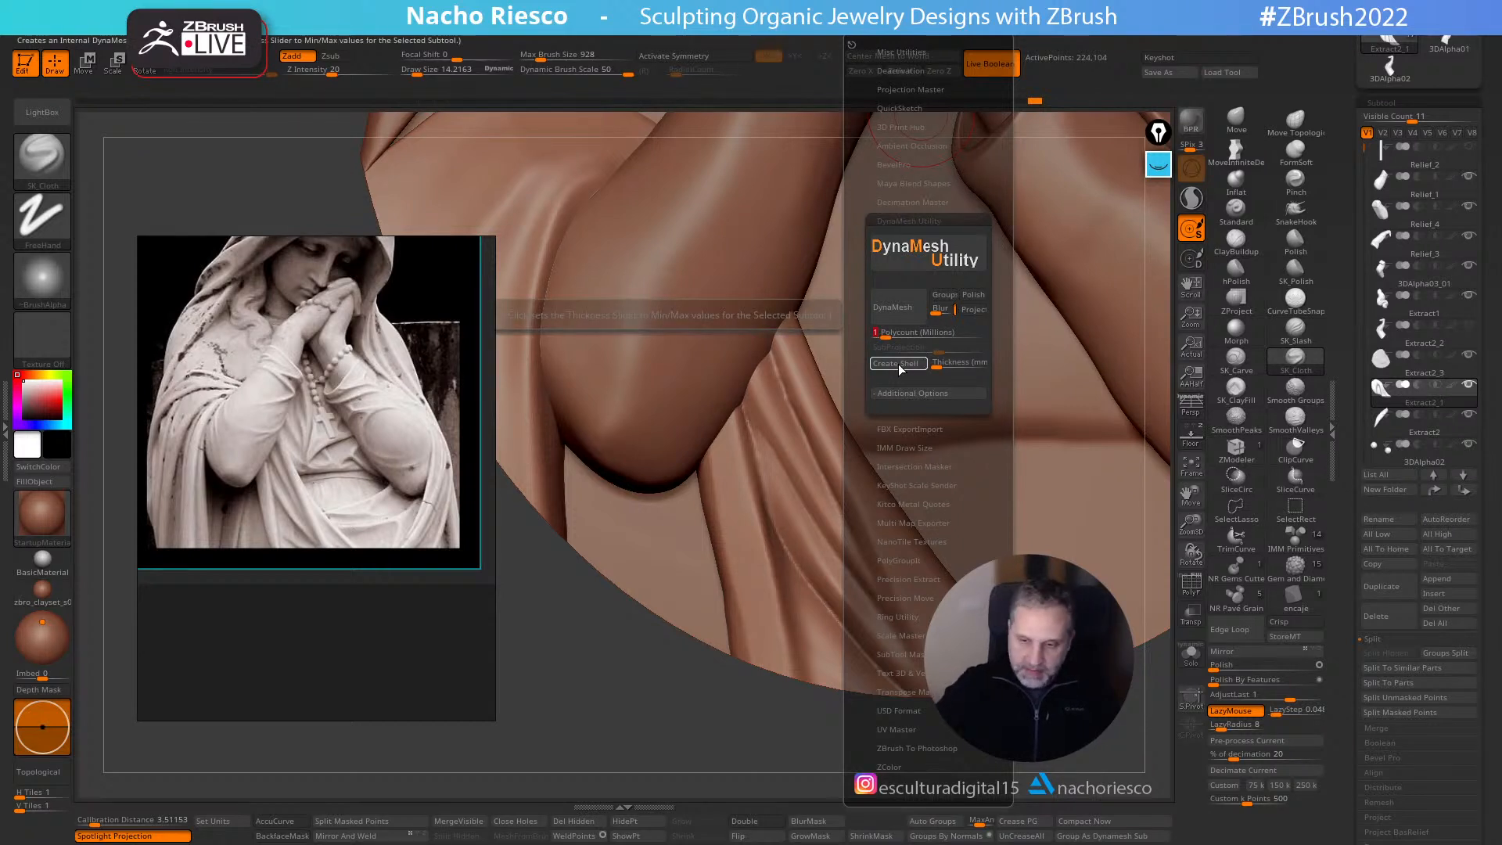
{"action": "left_click", "coordinate": [908, 313]}
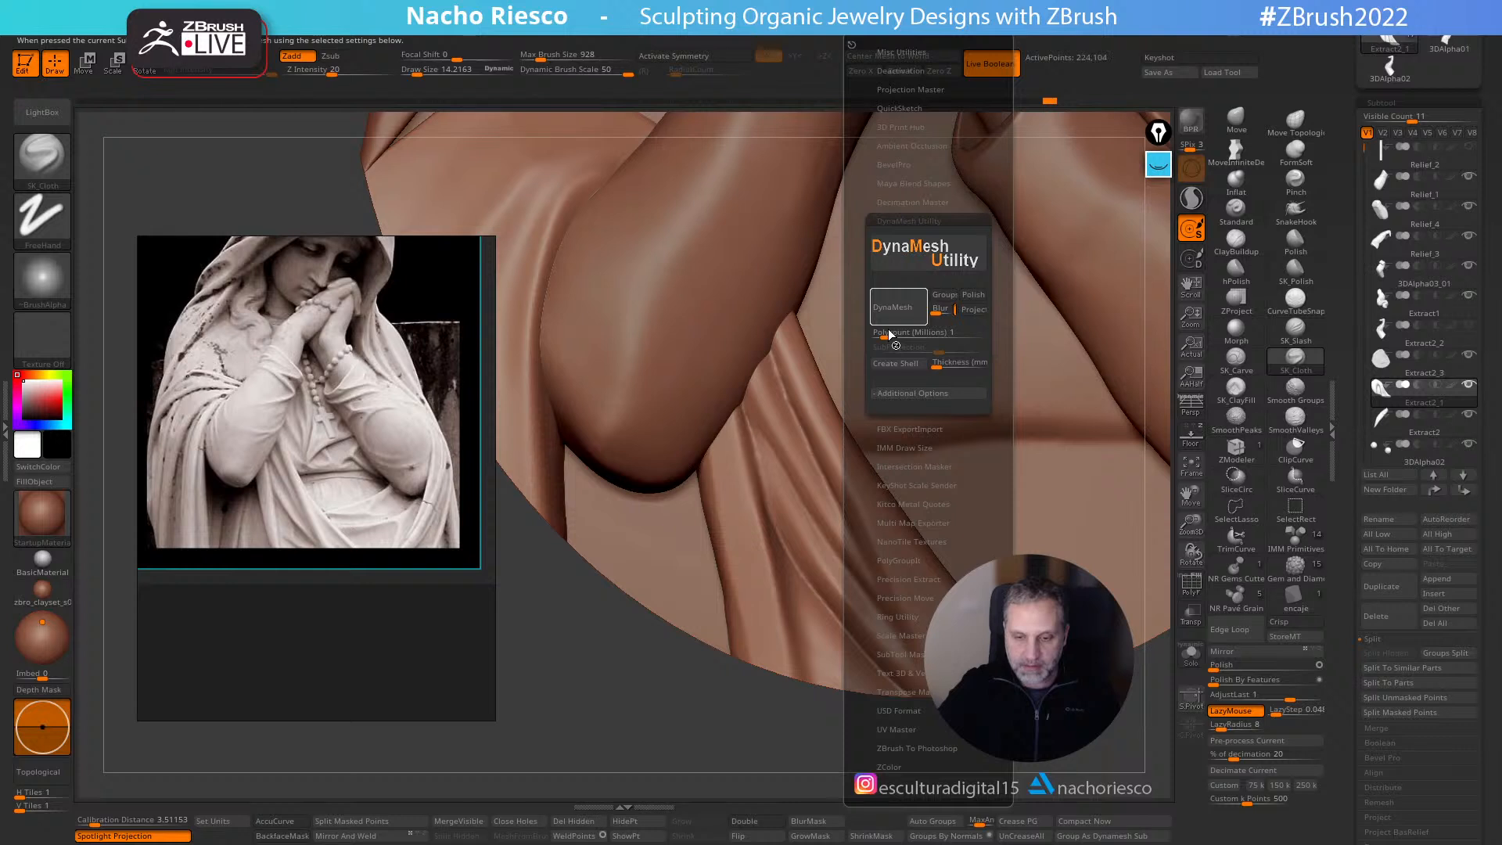
{"action": "left_click", "coordinate": [281, 835]}
- Refine the drape's inner edge fold with SK_Cloth at a draw size of about 31 and Move at about 24
{"action": "key", "text": "s"}
{"action": "left_click_drag", "start_coordinate": [815, 430], "coordinate": [812, 412]}
{"action": "key", "text": "s"}
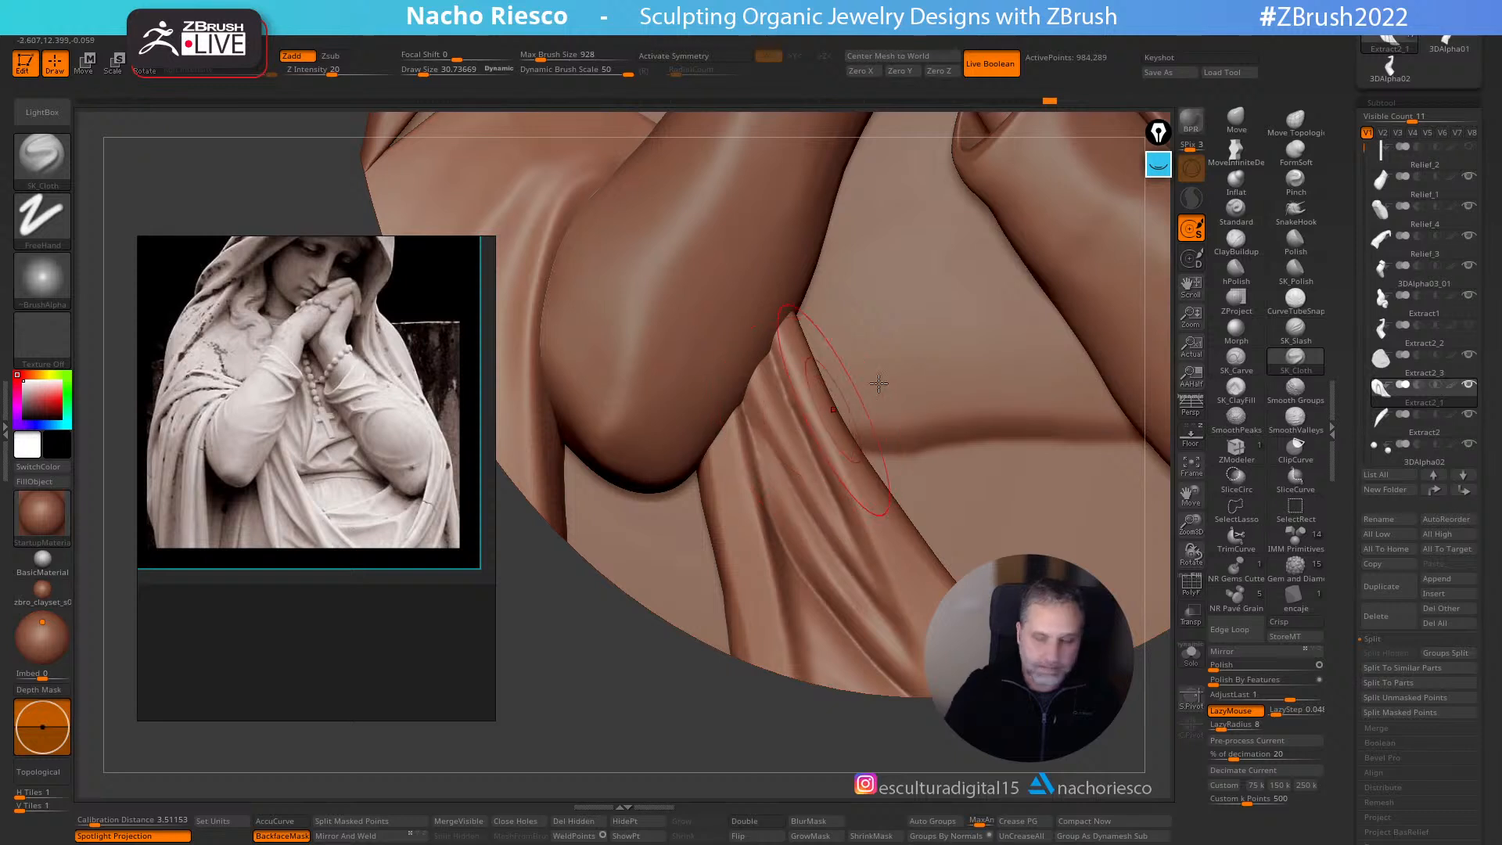
{"action": "left_click", "coordinate": [1271, 125]}
{"action": "key", "text": "s"}
{"action": "left_click_drag", "start_coordinate": [793, 407], "coordinate": [800, 407]}
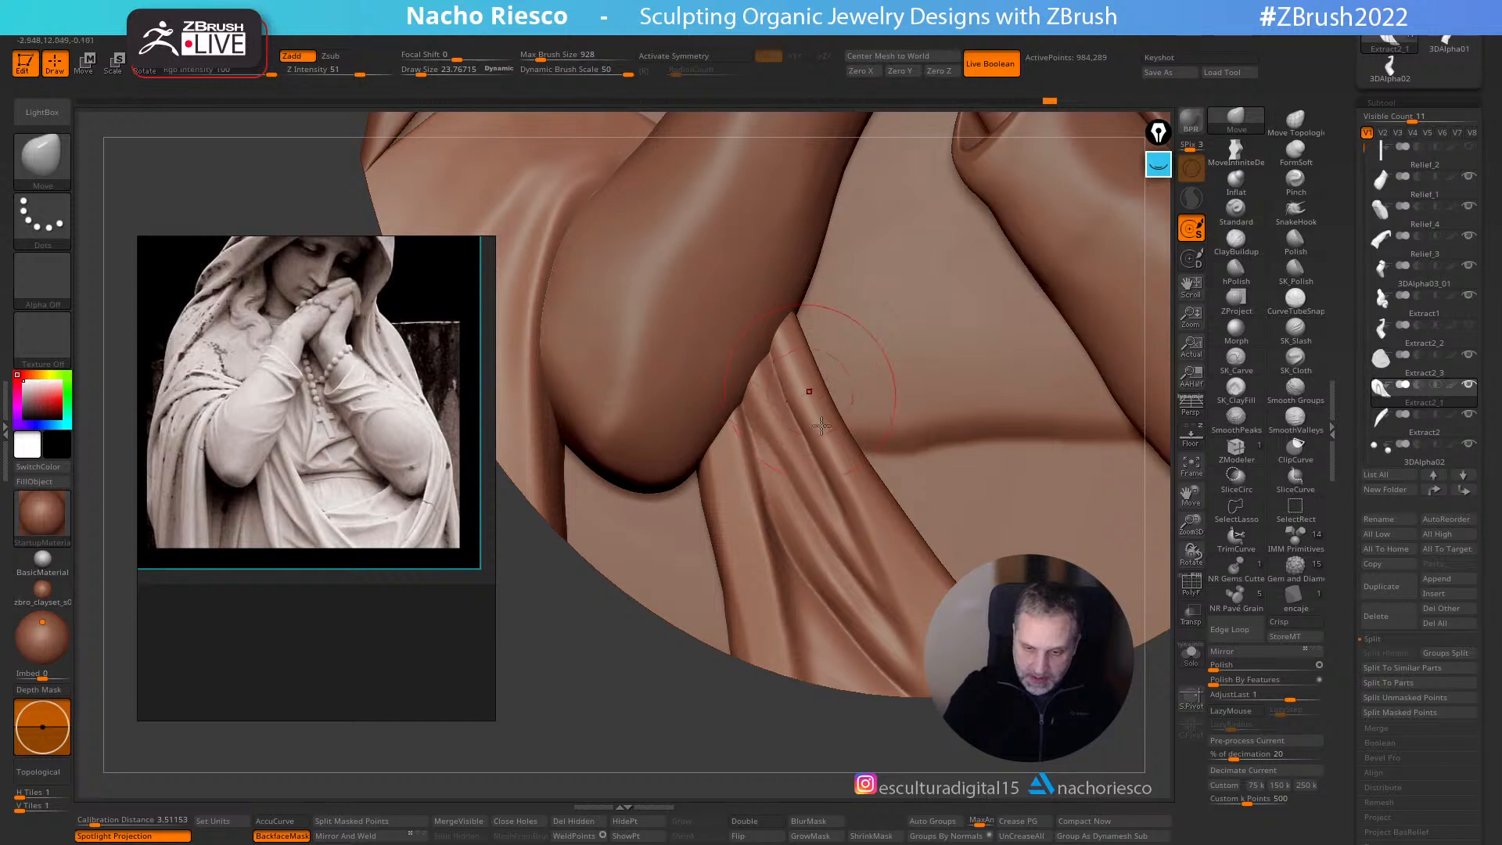
- Mask off everything on the garment except the central fold ridge running to the medallion's rim
{"action": "mouse_move", "coordinate": [1025, 751]}
{"action": "left_mouse_down", "text": "alt"}
{"action": "mouse_move", "coordinate": [1025, 688]}
{"action": "mouse_move", "coordinate": [1039, 724]}
{"action": "left_mouse_up", "text": "alt"}
{"action": "key", "text": "ctrl"}
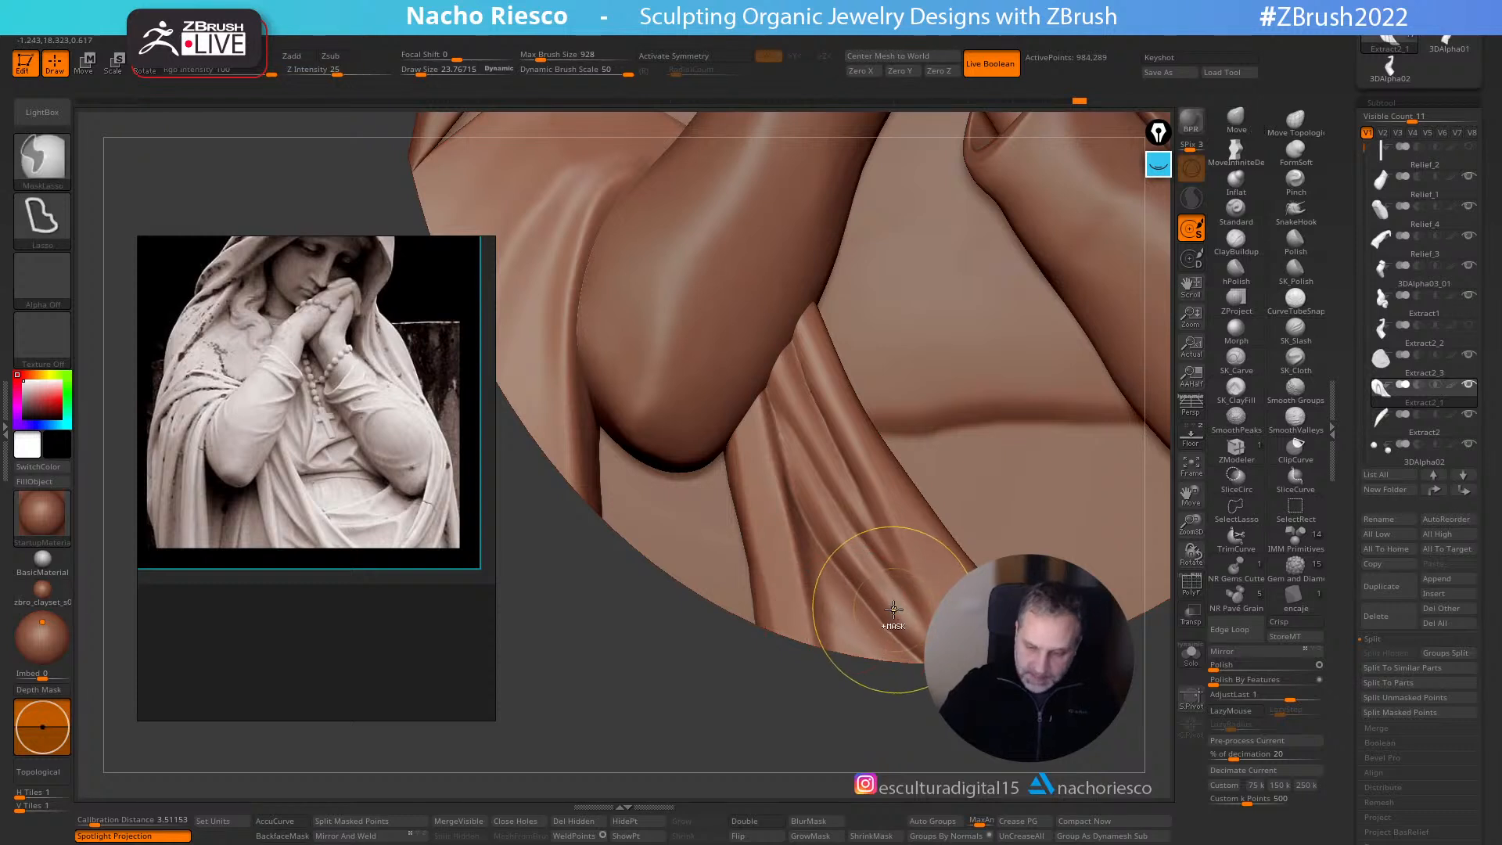
{"action": "mouse_move", "coordinate": [928, 690]}
{"action": "left_mouse_down", "text": "ctrl"}
{"action": "mouse_move", "coordinate": [908, 618]}
{"action": "mouse_move", "coordinate": [795, 493]}
{"action": "mouse_move", "coordinate": [915, 661]}
{"action": "left_mouse_up", "text": "ctrl"}
{"action": "left_click", "coordinate": [967, 721], "text": "ctrl"}
- Reshape the exposed central fold ridge with Move at a draw size of about 24 and clear the mask
{"action": "left_click_drag", "start_coordinate": [840, 545], "coordinate": [831, 549]}
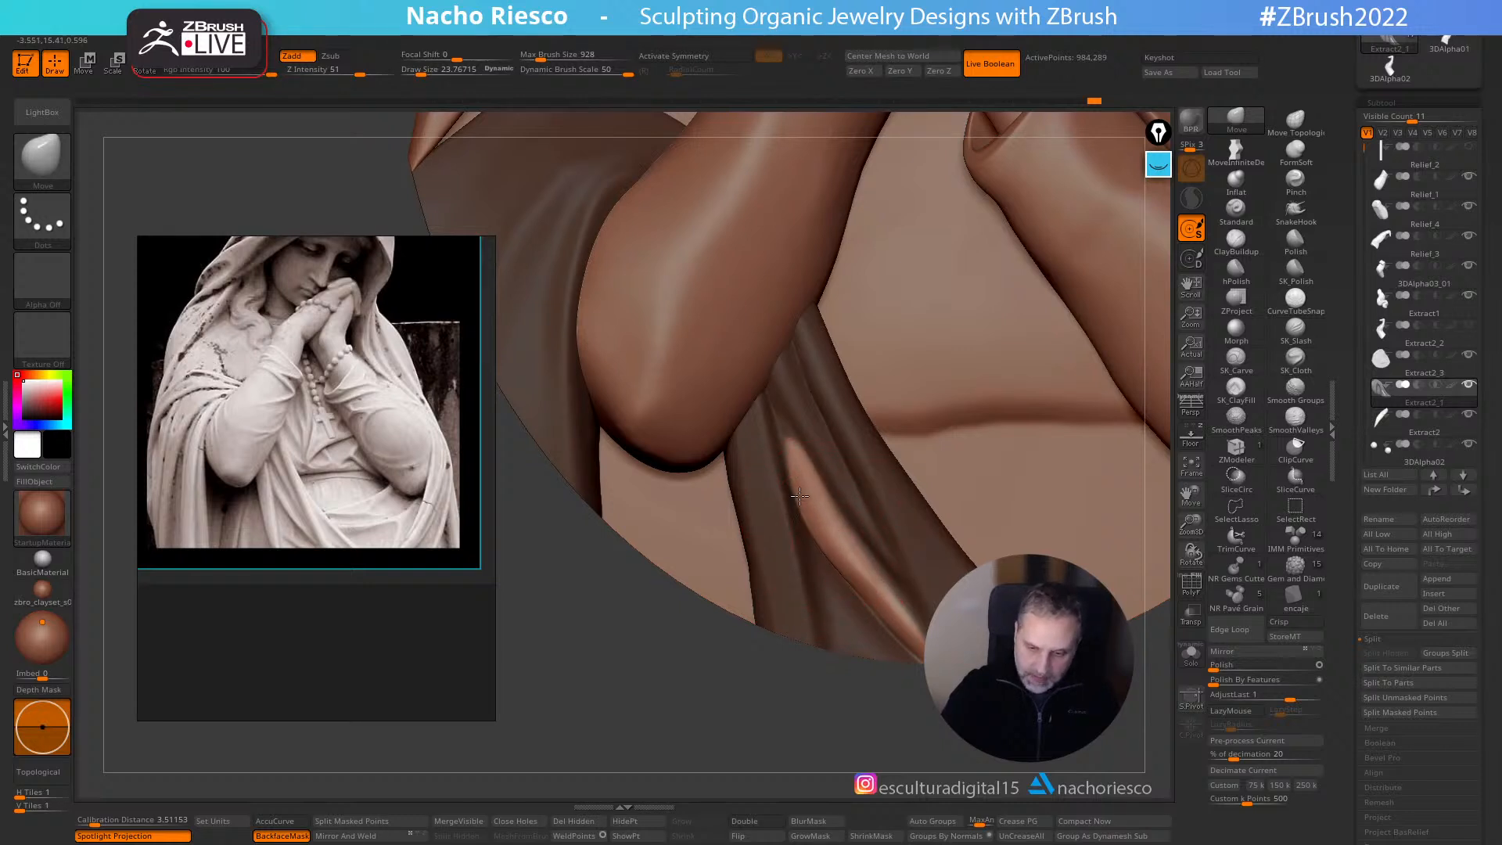
{"action": "left_click_drag", "start_coordinate": [792, 488], "coordinate": [795, 492]}
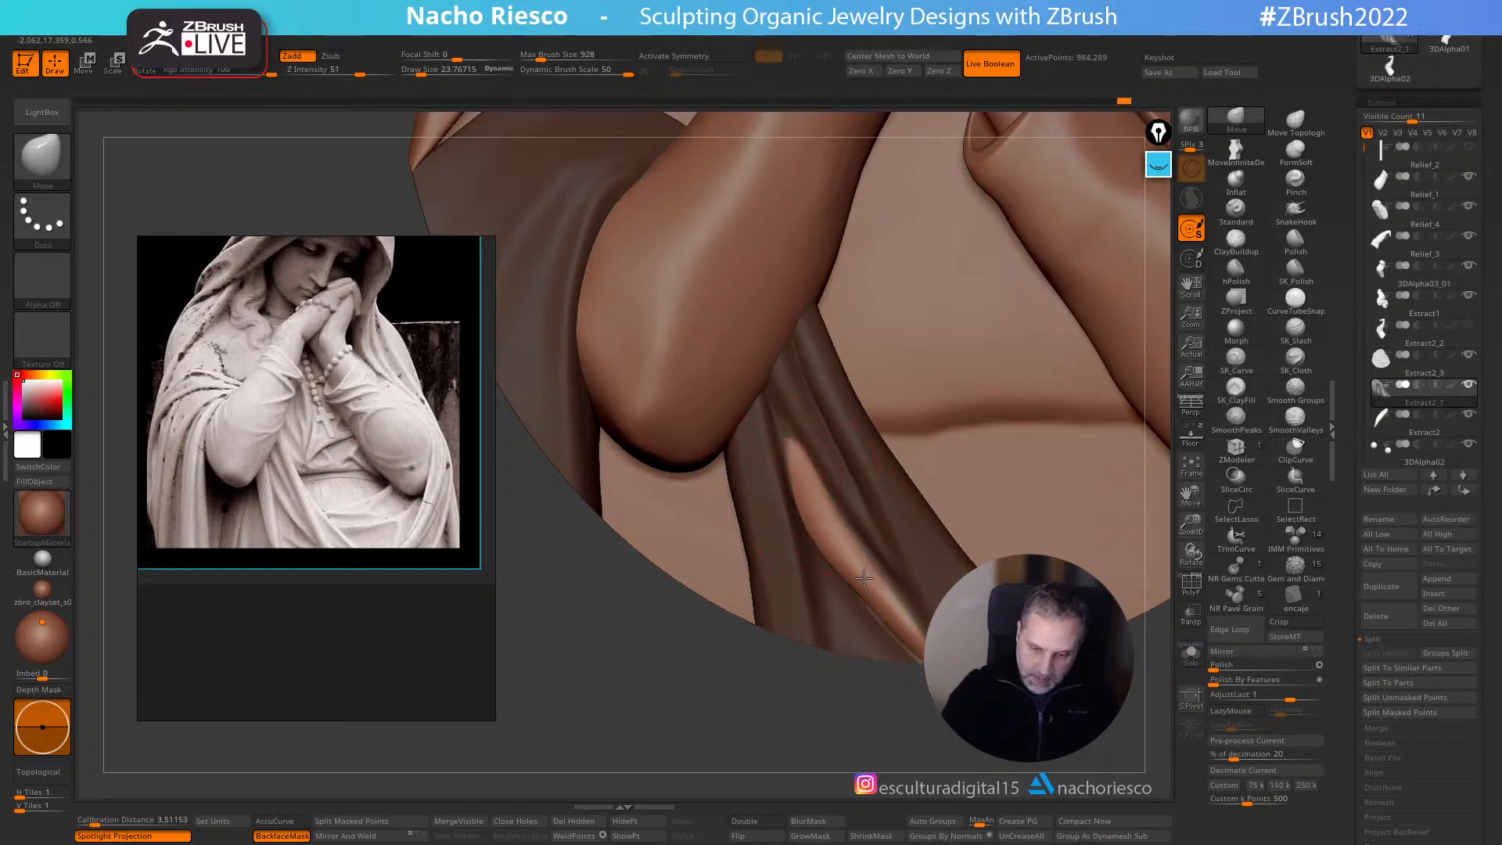
{"action": "mouse_move", "coordinate": [900, 685]}
{"action": "left_mouse_down", "text": "ctrl"}
{"action": "mouse_move", "coordinate": [943, 717]}
{"action": "mouse_move", "coordinate": [939, 744]}
{"action": "left_mouse_up", "text": "ctrl"}
{"action": "left_click_drag", "start_coordinate": [900, 790], "coordinate": [848, 589]}
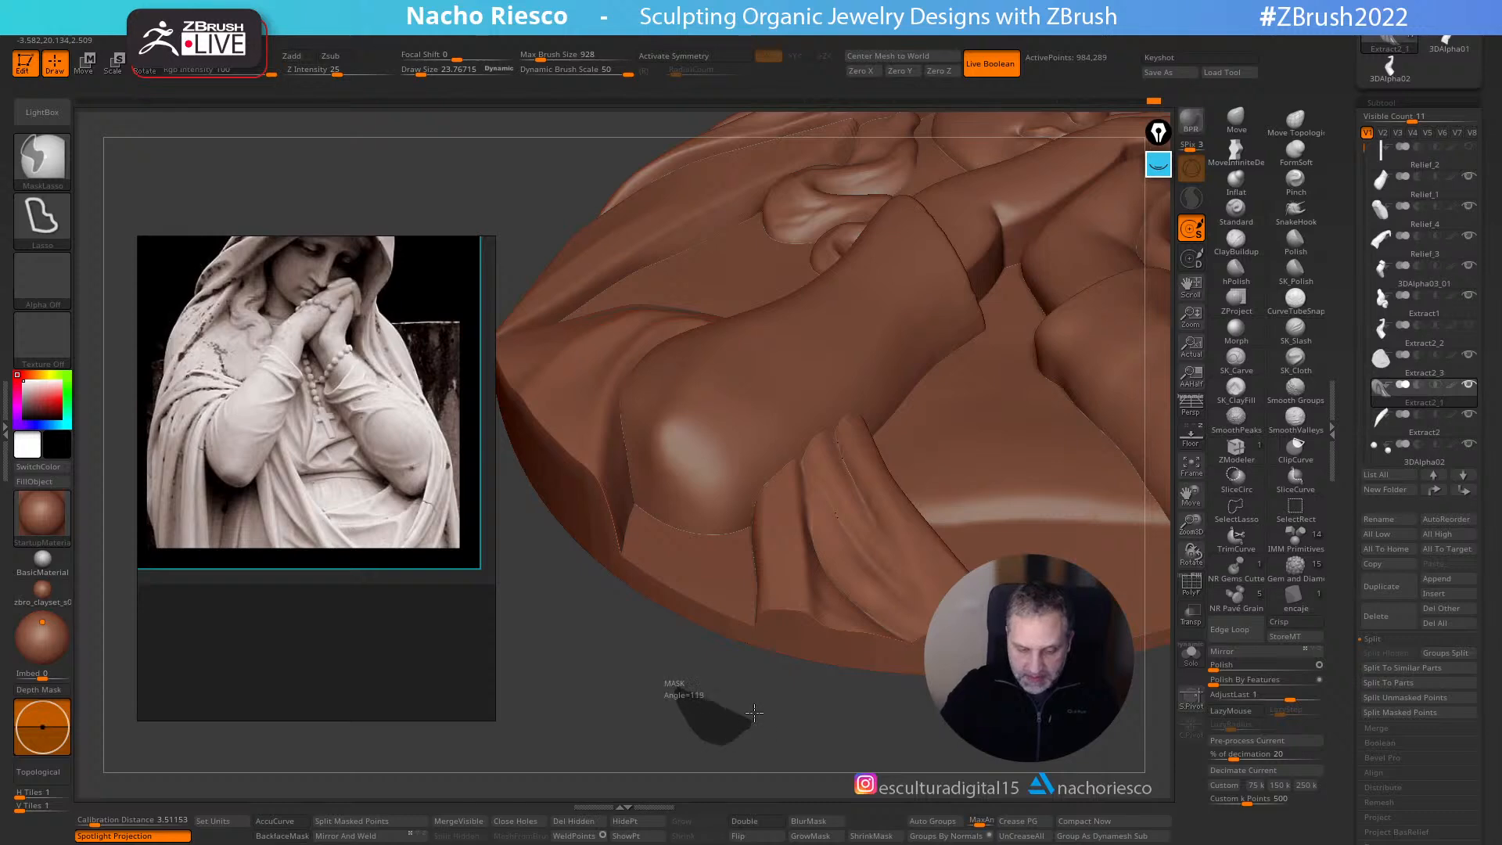
{"action": "left_click_drag", "start_coordinate": [768, 740], "coordinate": [674, 704]}
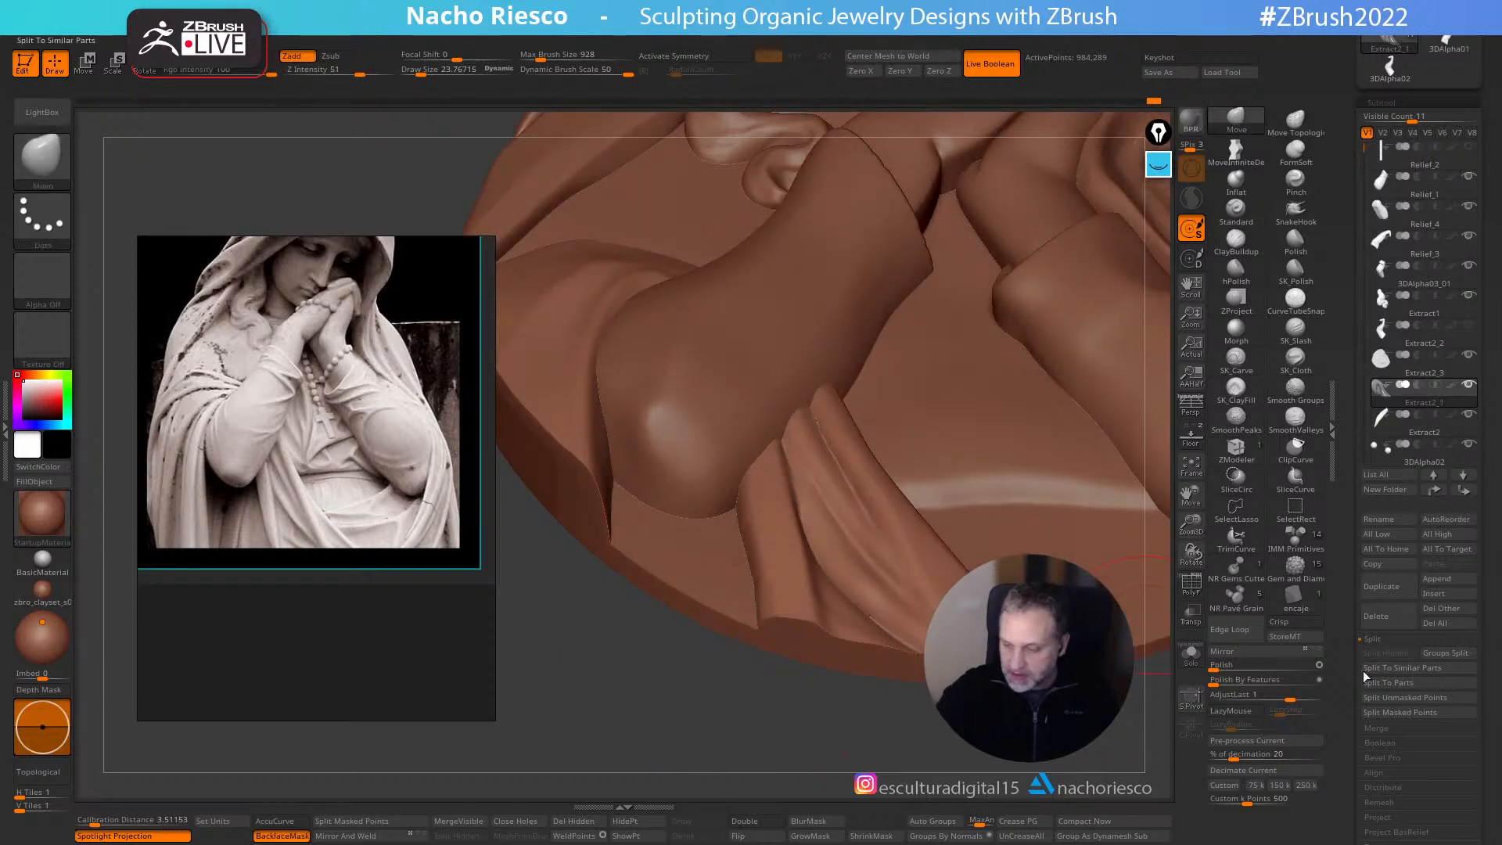
- Open the DynaMesh settings, remesh the garment while it is isolated, and show the full figure from the front again
{"action": "left_click_drag", "start_coordinate": [1353, 783], "coordinate": [1352, 507]}
{"action": "left_click_drag", "start_coordinate": [1406, 767], "coordinate": [1406, 517]}
{"action": "left_click", "coordinate": [1398, 234]}
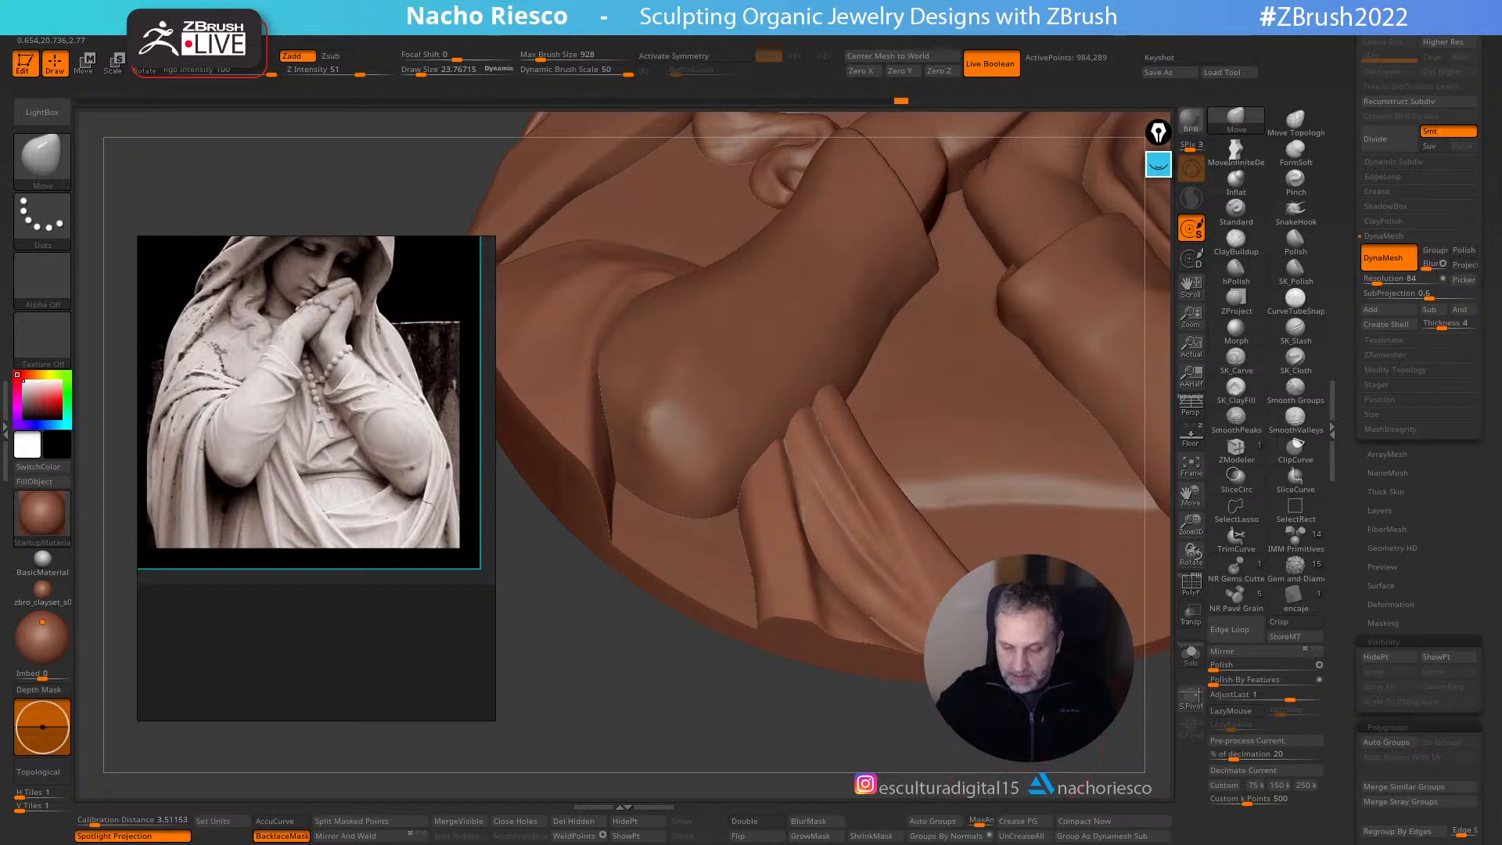
{"action": "left_click", "coordinate": [1191, 656]}
{"action": "left_click_drag", "start_coordinate": [1076, 447], "coordinate": [1058, 425], "text": "ctrl"}
{"action": "left_click_drag", "start_coordinate": [1081, 491], "coordinate": [1089, 540]}
{"action": "left_click", "coordinate": [1191, 654]}
{"action": "left_click_drag", "start_coordinate": [1010, 771], "coordinate": [970, 751], "text": "shift"}
{"action": "left_click_drag", "start_coordinate": [935, 673], "coordinate": [929, 604], "text": "alt"}
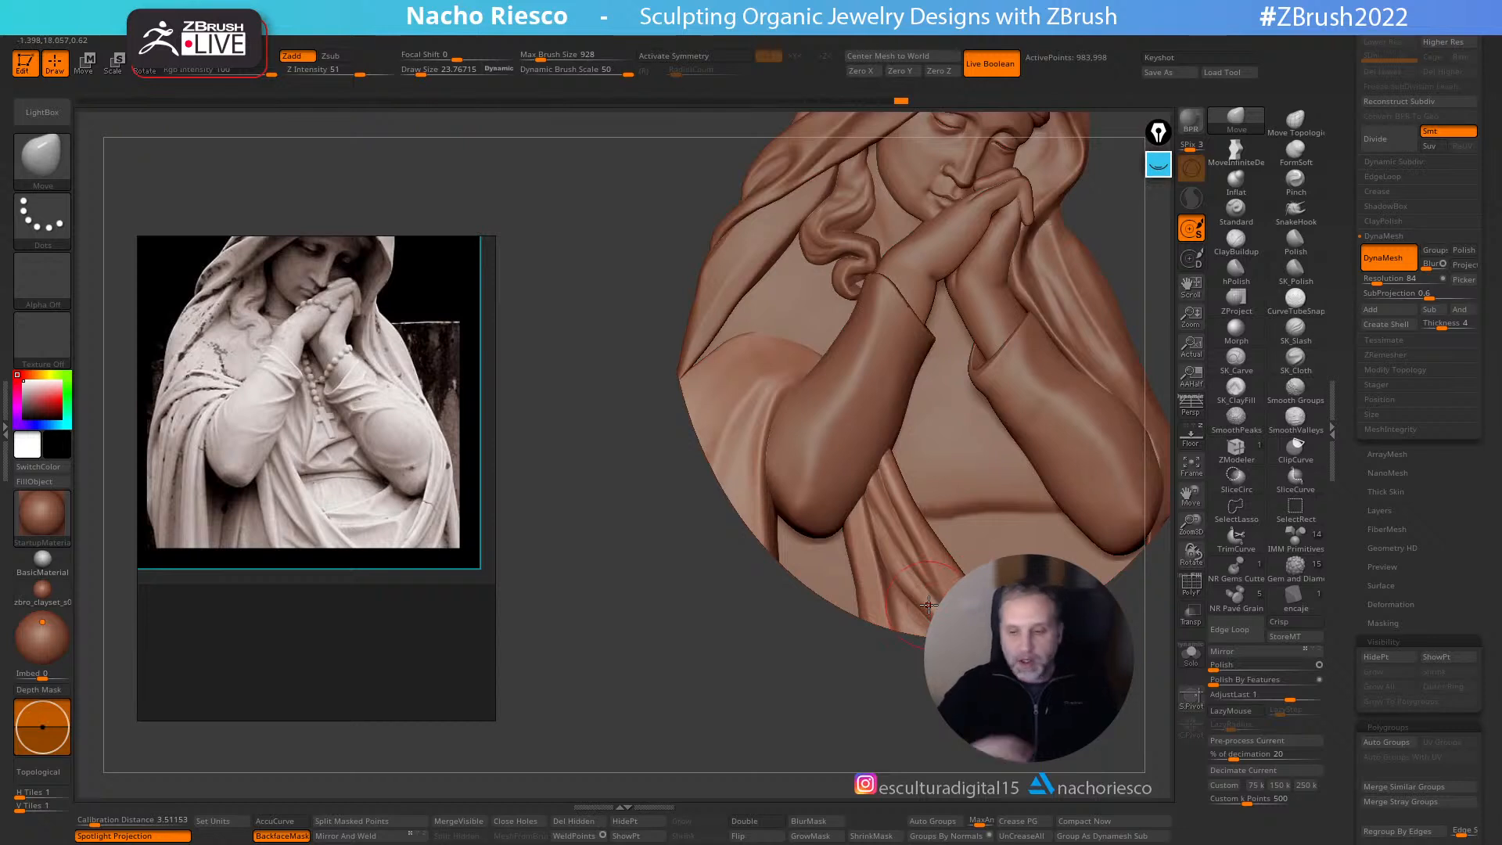
- Fill and soften the valleys between the drape's folds with SK_ClayFill, reducing the draw size from about 14 to 10
{"action": "right_click_drag", "start_coordinate": [929, 605], "coordinate": [900, 506], "text": "ctrl"}
{"action": "key", "text": "s"}
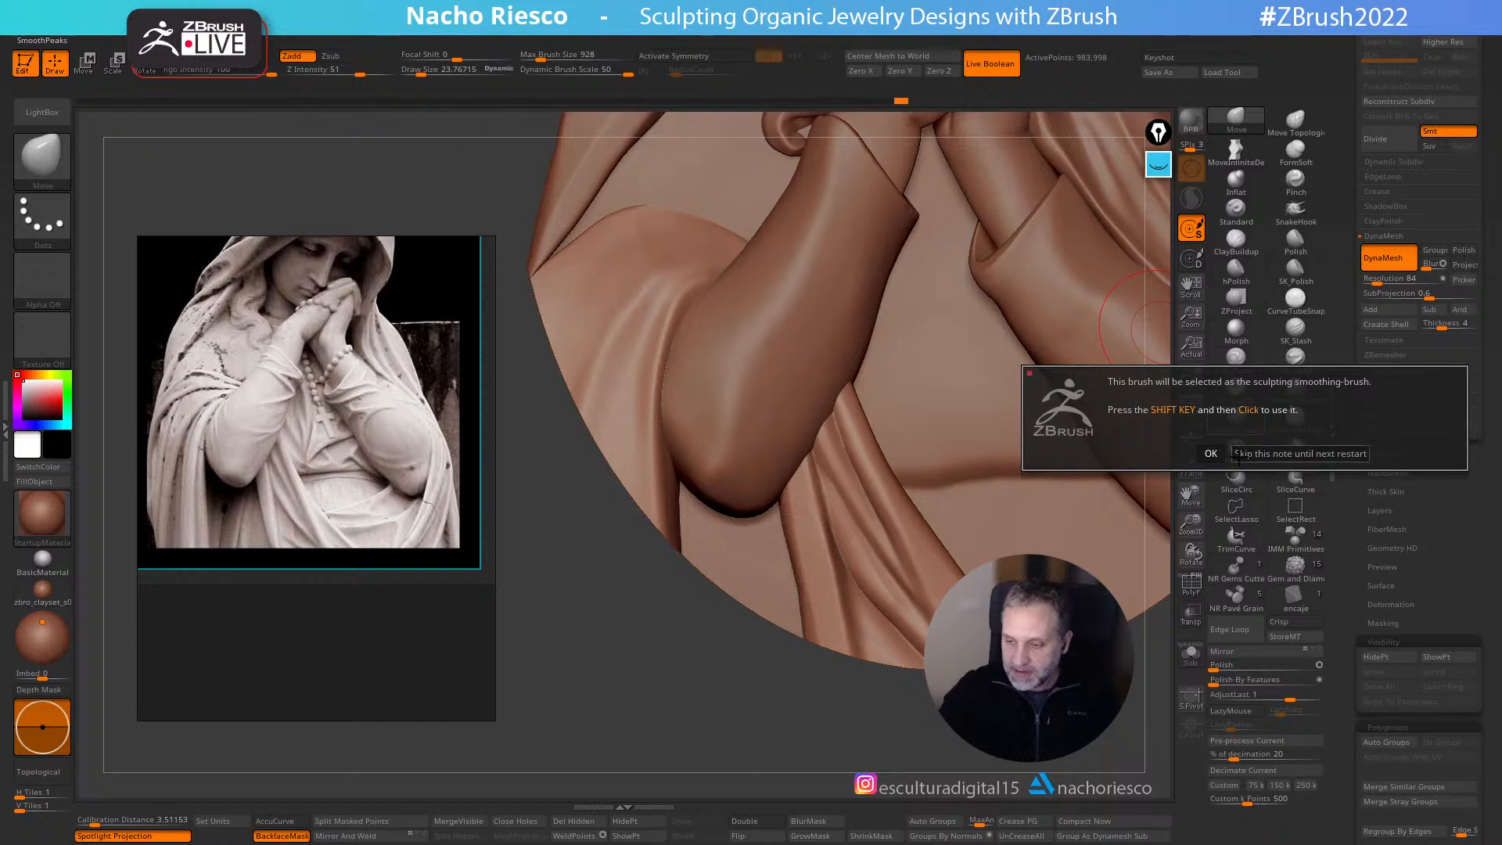
{"action": "left_click", "coordinate": [1234, 386]}
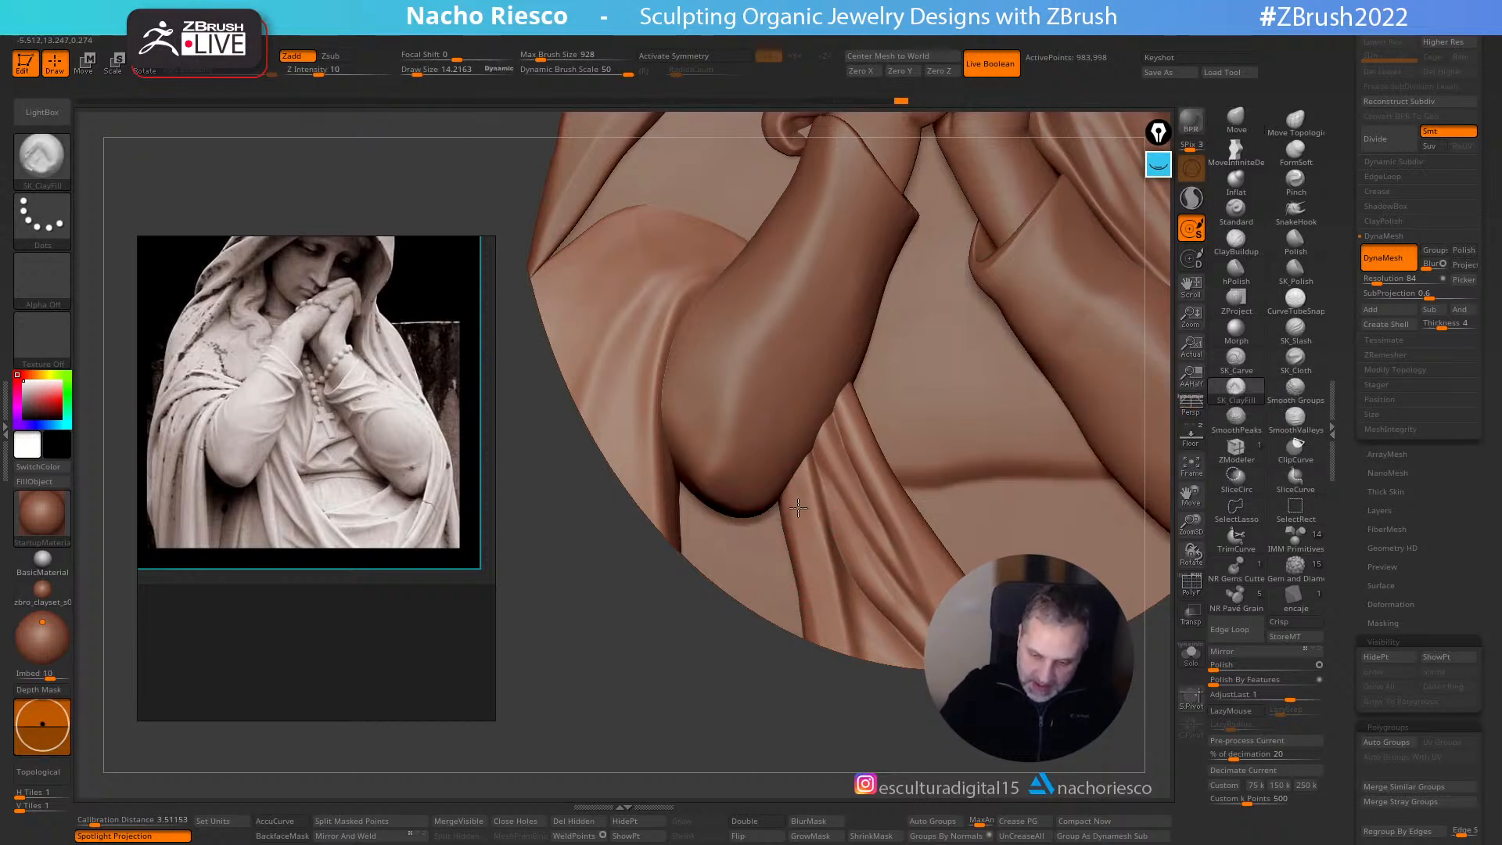
{"action": "left_click_drag", "start_coordinate": [883, 701], "coordinate": [887, 743], "text": "alt"}
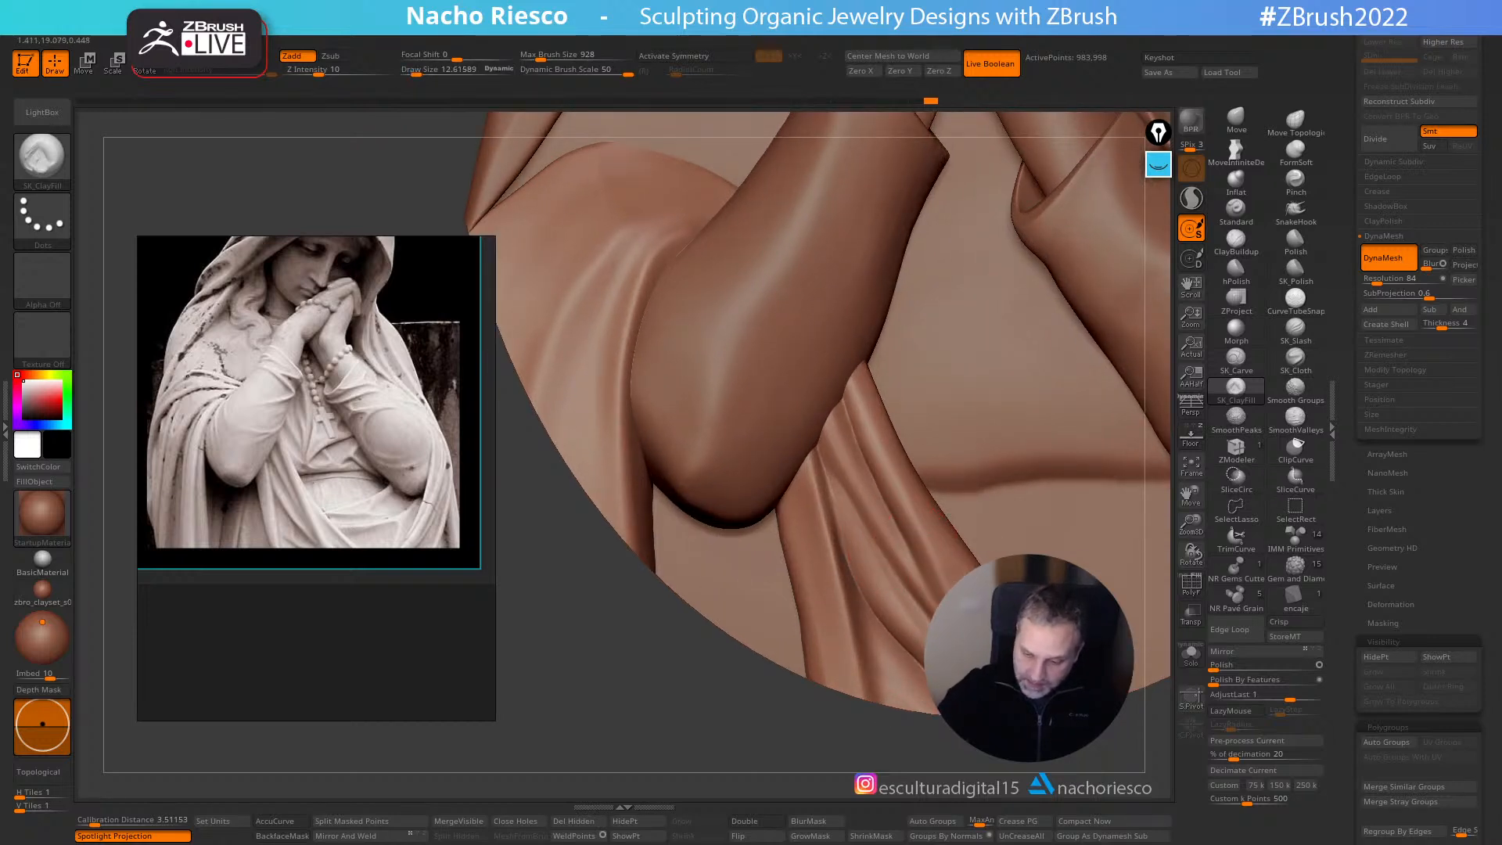
{"action": "key", "text": "["}
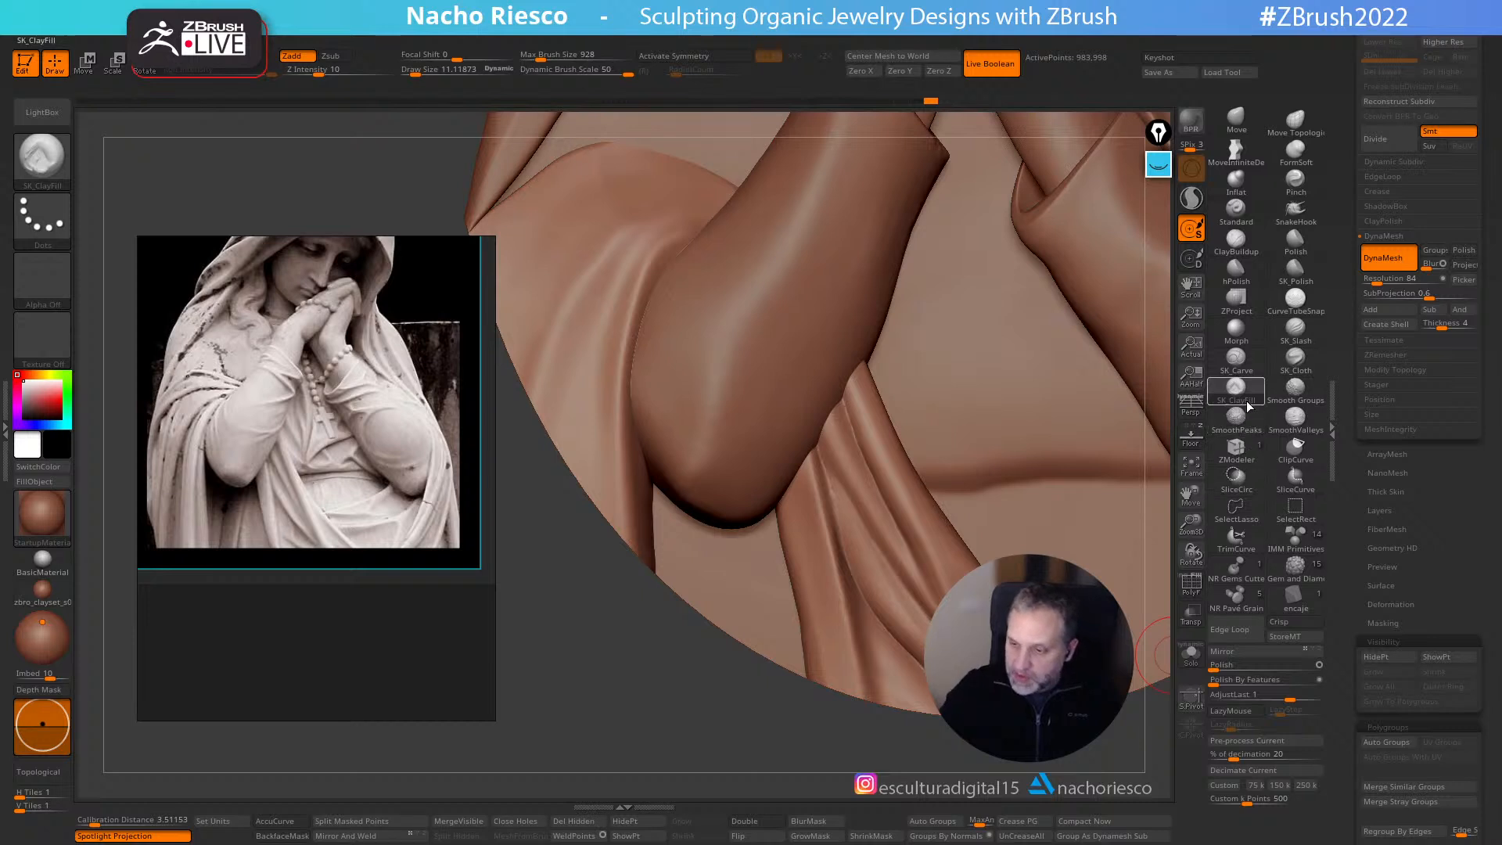
{"action": "key", "text": "["}
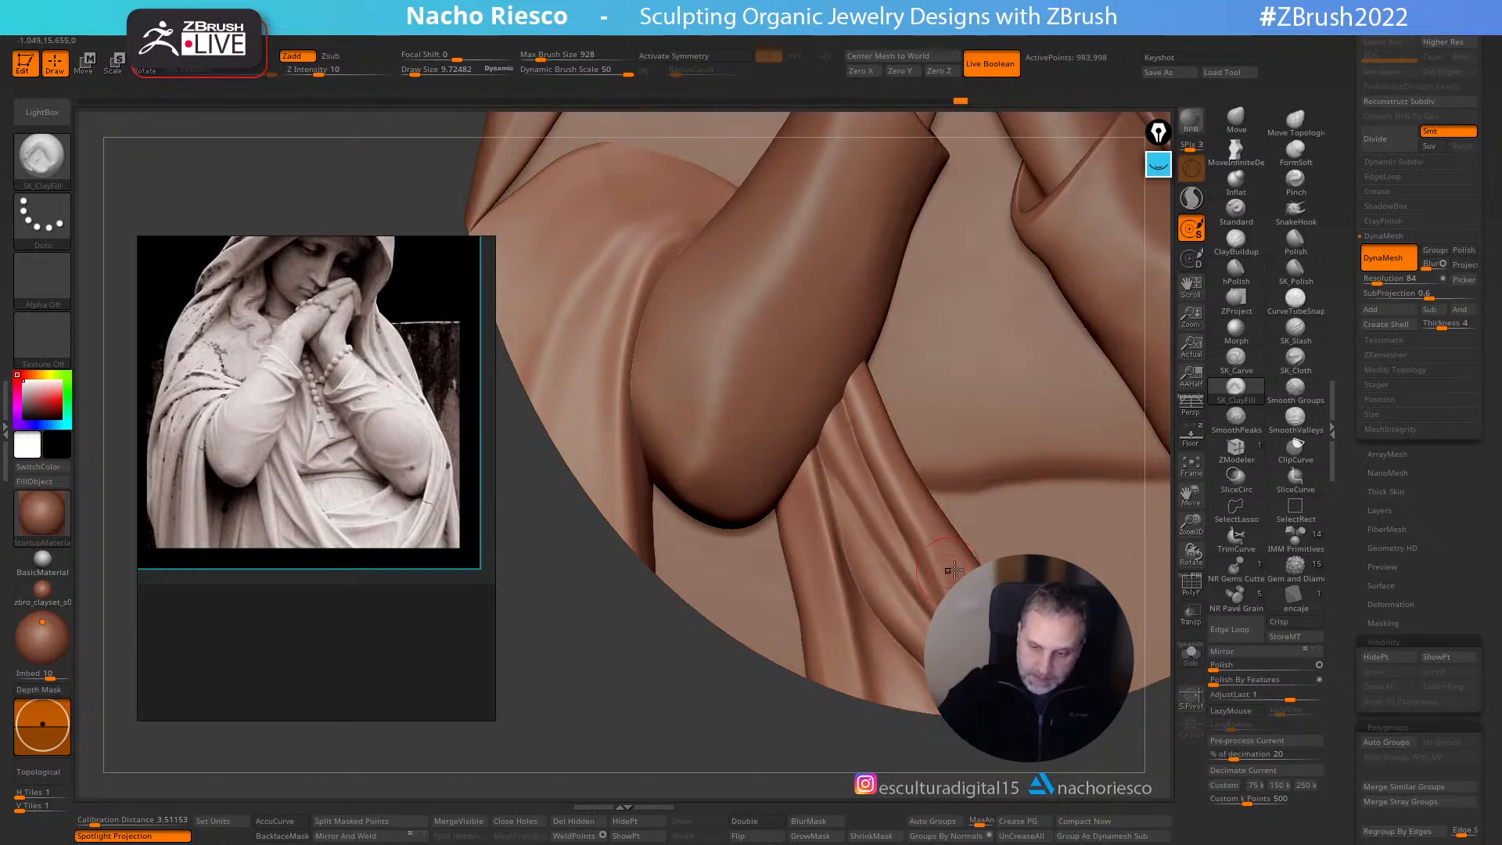
- Cut the grooves between the drape folds below the elbow with SK_Slash at a draw size of about 20 and remesh the garment
{"action": "key", "text": "s"}
{"action": "key", "text": "s"}
{"action": "mouse_move", "coordinate": [883, 556]}
{"action": "left_mouse_down"}
{"action": "mouse_move", "coordinate": [868, 542]}
{"action": "mouse_move", "coordinate": [883, 569]}
{"action": "mouse_move", "coordinate": [868, 569]}
{"action": "left_mouse_up"}
{"action": "left_click", "coordinate": [1295, 330]}
{"action": "key", "text": "s"}
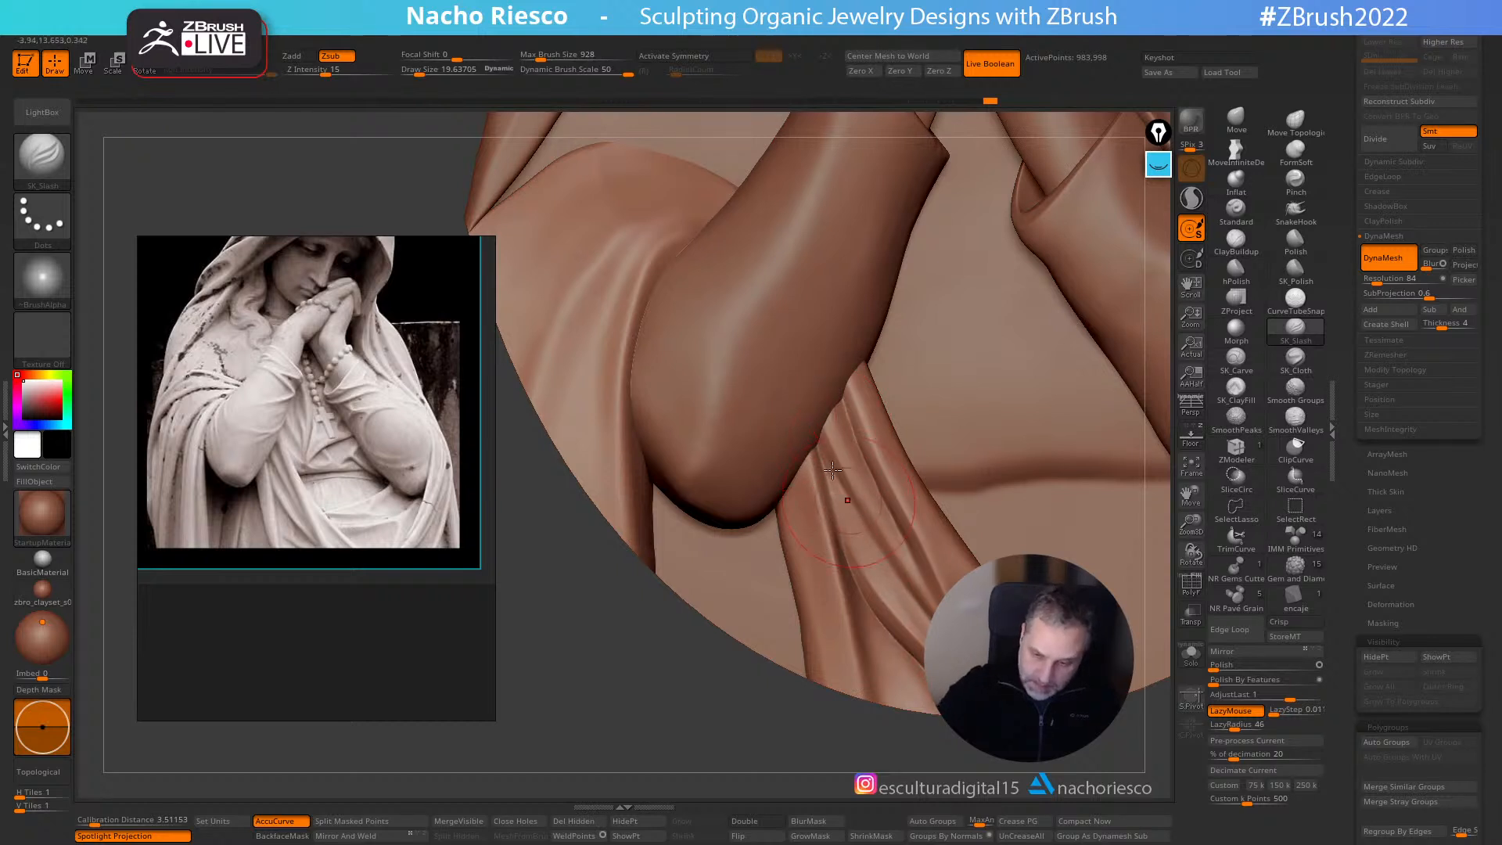
{"action": "left_click_drag", "start_coordinate": [891, 572], "coordinate": [884, 536]}
{"action": "mouse_move", "coordinate": [1076, 737]}
{"action": "right_mouse_down", "text": "ctrl"}
{"action": "mouse_move", "coordinate": [1093, 771]}
{"action": "mouse_move", "coordinate": [916, 756]}
{"action": "mouse_move", "coordinate": [1052, 757]}
{"action": "mouse_move", "coordinate": [1045, 732]}
{"action": "mouse_move", "coordinate": [990, 732]}
{"action": "mouse_move", "coordinate": [970, 689]}
{"action": "right_mouse_up", "text": "ctrl"}
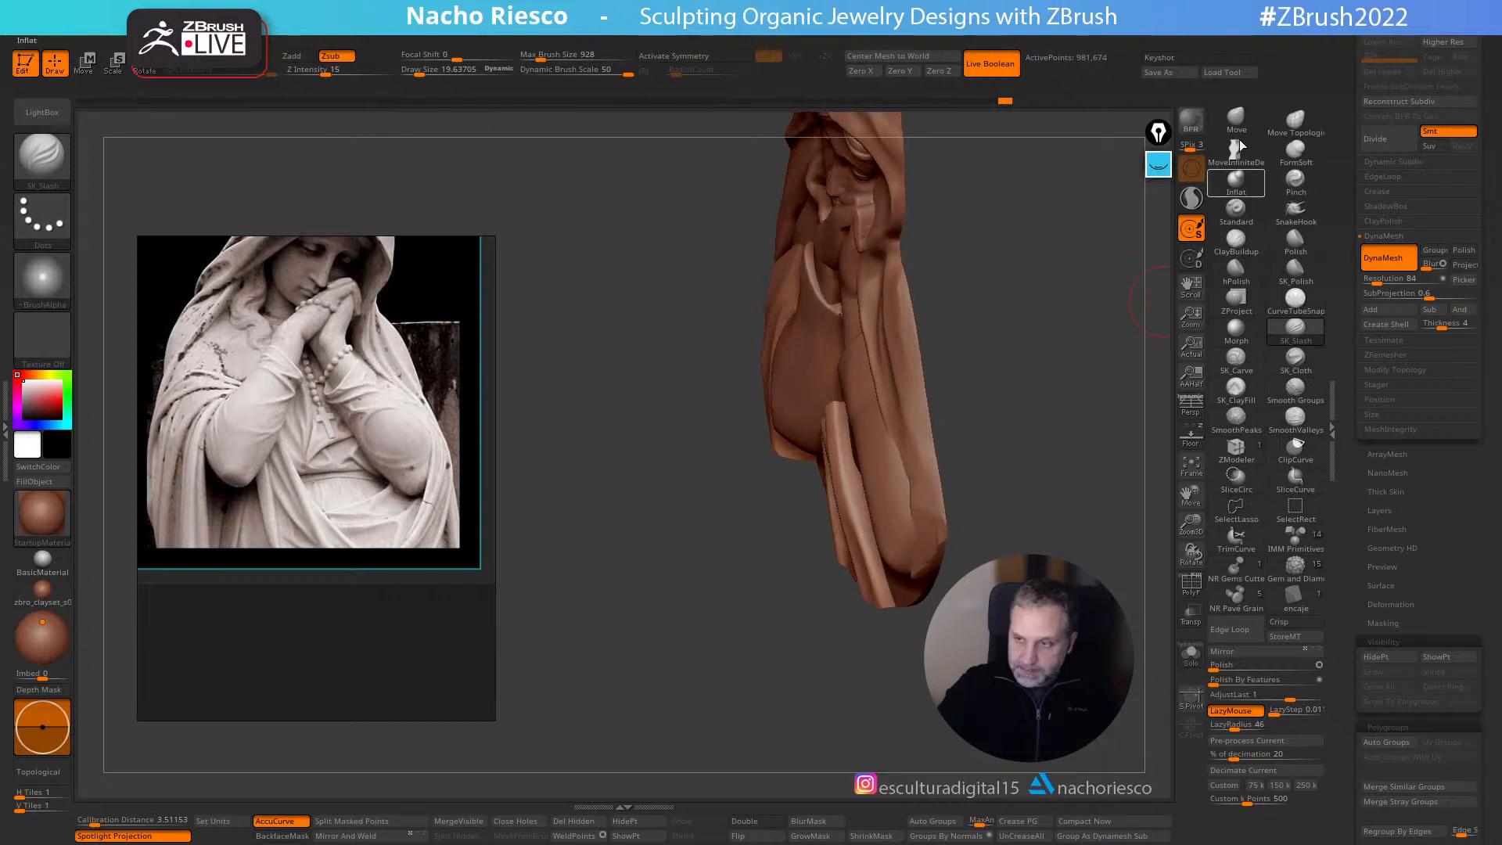
- Reshape the drape folds below the elbow with Move from several angles, enlarging the draw size to about 54
{"action": "left_click", "coordinate": [1236, 118]}
{"action": "key", "text": "s"}
{"action": "left_click_drag", "start_coordinate": [820, 436], "coordinate": [837, 434]}
{"action": "left_click_drag", "start_coordinate": [839, 507], "coordinate": [871, 601]}
{"action": "mouse_move", "coordinate": [861, 657]}
{"action": "right_mouse_down"}
{"action": "mouse_move", "coordinate": [894, 701]}
{"action": "mouse_move", "coordinate": [861, 576]}
{"action": "right_mouse_up"}
{"action": "key", "text": "s"}
{"action": "left_click_drag", "start_coordinate": [860, 576], "coordinate": [876, 568]}
{"action": "mouse_move", "coordinate": [794, 665]}
{"action": "right_mouse_down"}
{"action": "mouse_move", "coordinate": [908, 712]}
{"action": "mouse_move", "coordinate": [910, 668]}
{"action": "mouse_move", "coordinate": [1017, 668]}
{"action": "mouse_move", "coordinate": [843, 671]}
{"action": "mouse_move", "coordinate": [843, 721]}
{"action": "mouse_move", "coordinate": [842, 518]}
{"action": "right_mouse_up"}
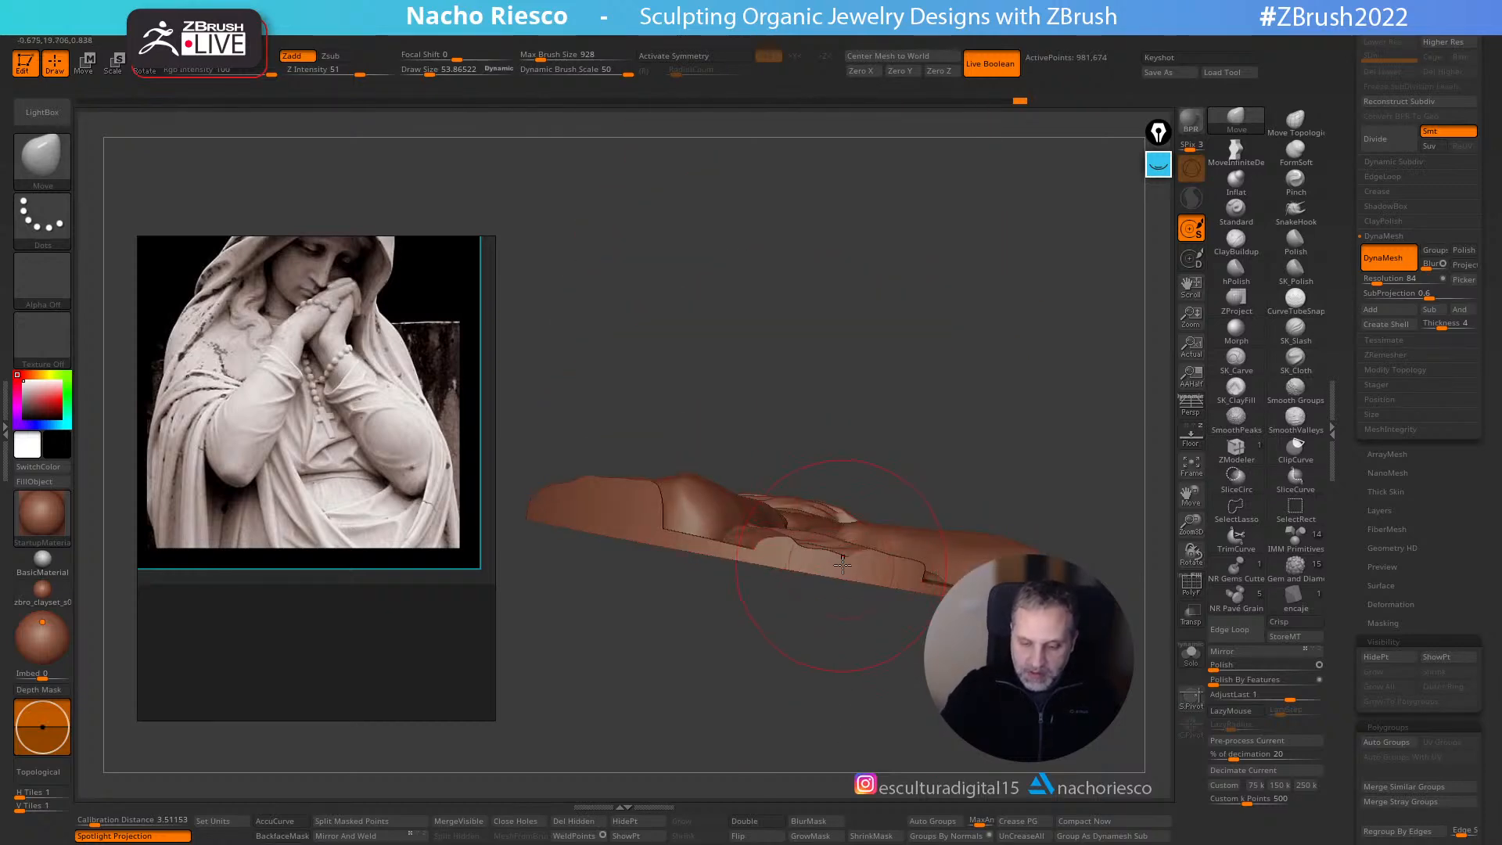
{"action": "right_click_drag", "start_coordinate": [1032, 385], "coordinate": [1089, 543]}
{"action": "right_click_drag", "start_coordinate": [735, 422], "coordinate": [771, 479], "text": "alt"}
{"action": "right_click_drag", "start_coordinate": [627, 621], "coordinate": [664, 769]}
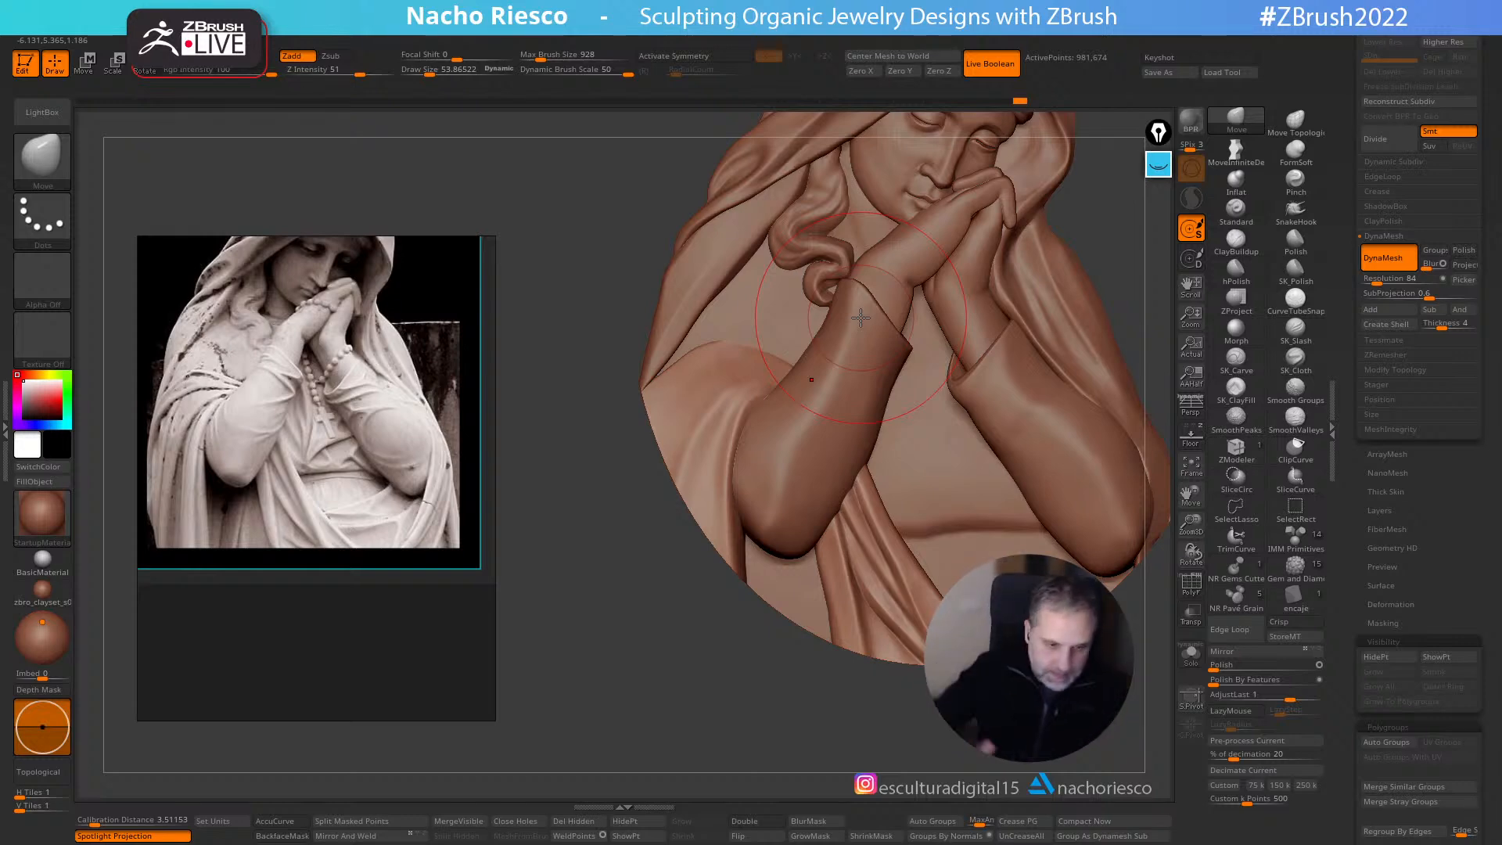
- Examine the cloth folds around the shoulder and raised elbow in an enlarged view of the reference photo
{"action": "mouse_move", "coordinate": [755, 764]}
{"action": "left_mouse_down"}
{"action": "mouse_move", "coordinate": [704, 698]}
{"action": "mouse_move", "coordinate": [765, 730]}
{"action": "mouse_move", "coordinate": [719, 676]}
{"action": "left_mouse_up"}
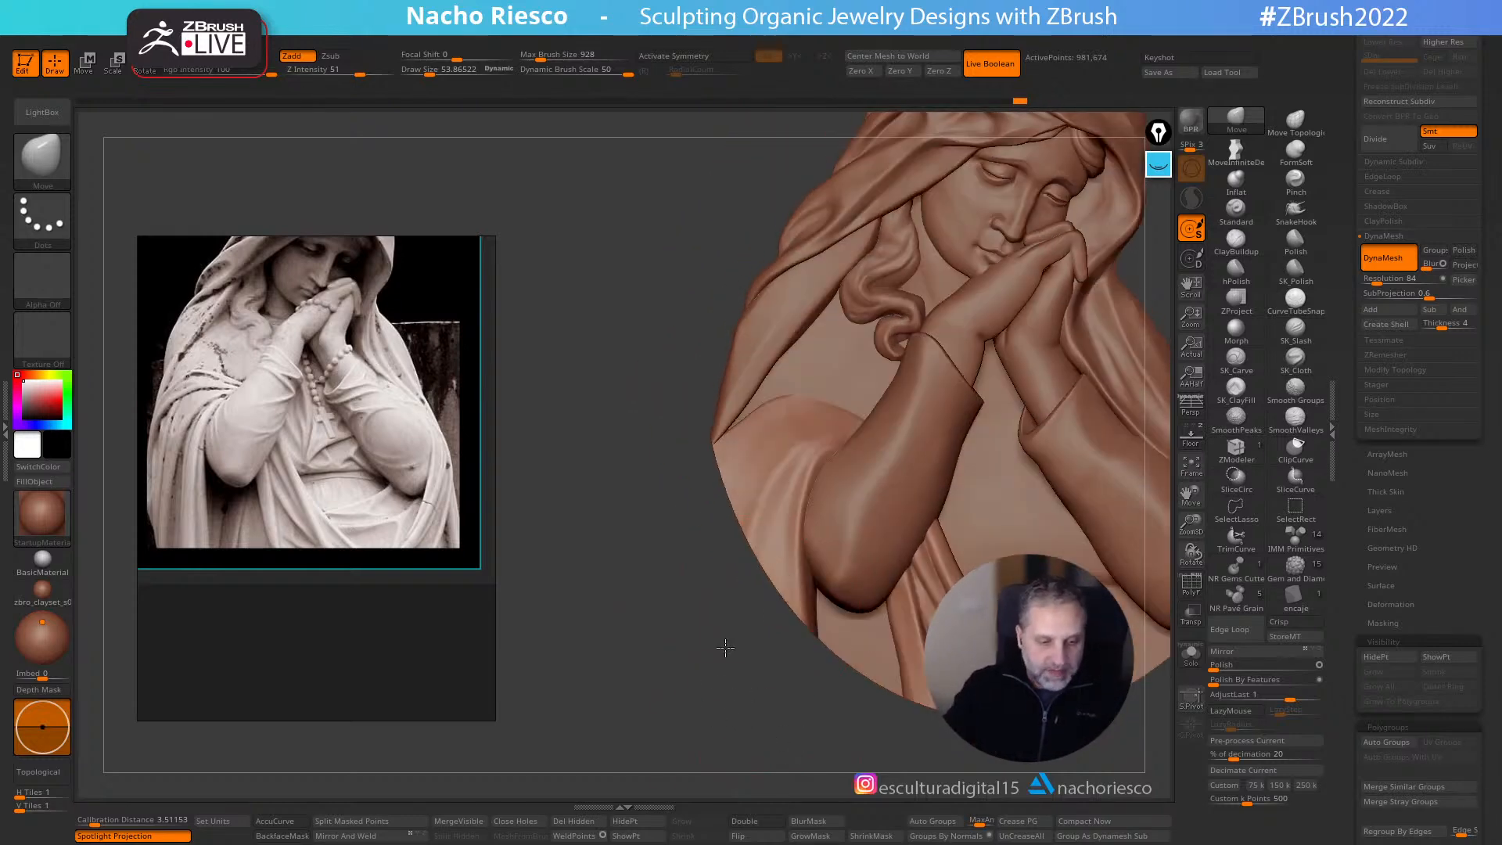
{"action": "scroll", "coordinate": [227, 345], "scroll_direction": "down", "scroll_amount": 1}
{"action": "scroll", "coordinate": [266, 426], "scroll_direction": "up", "scroll_amount": 2}
{"action": "scroll", "coordinate": [372, 481], "scroll_direction": "up", "scroll_amount": 3}
{"action": "middle_click_drag", "start_coordinate": [256, 421], "coordinate": [261, 369]}
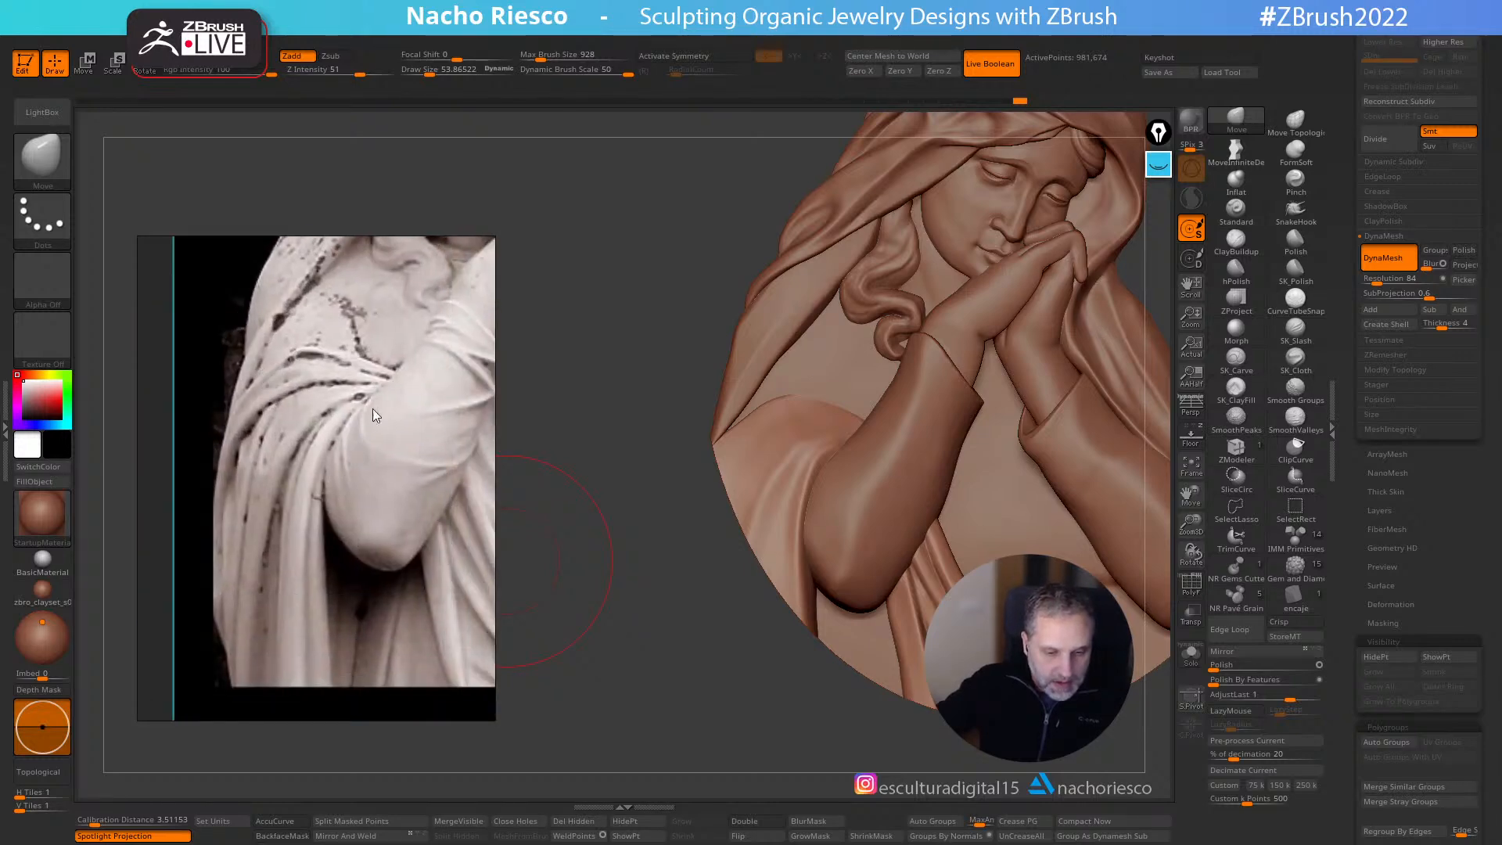
{"action": "scroll", "coordinate": [327, 418], "scroll_direction": "up", "scroll_amount": 2}
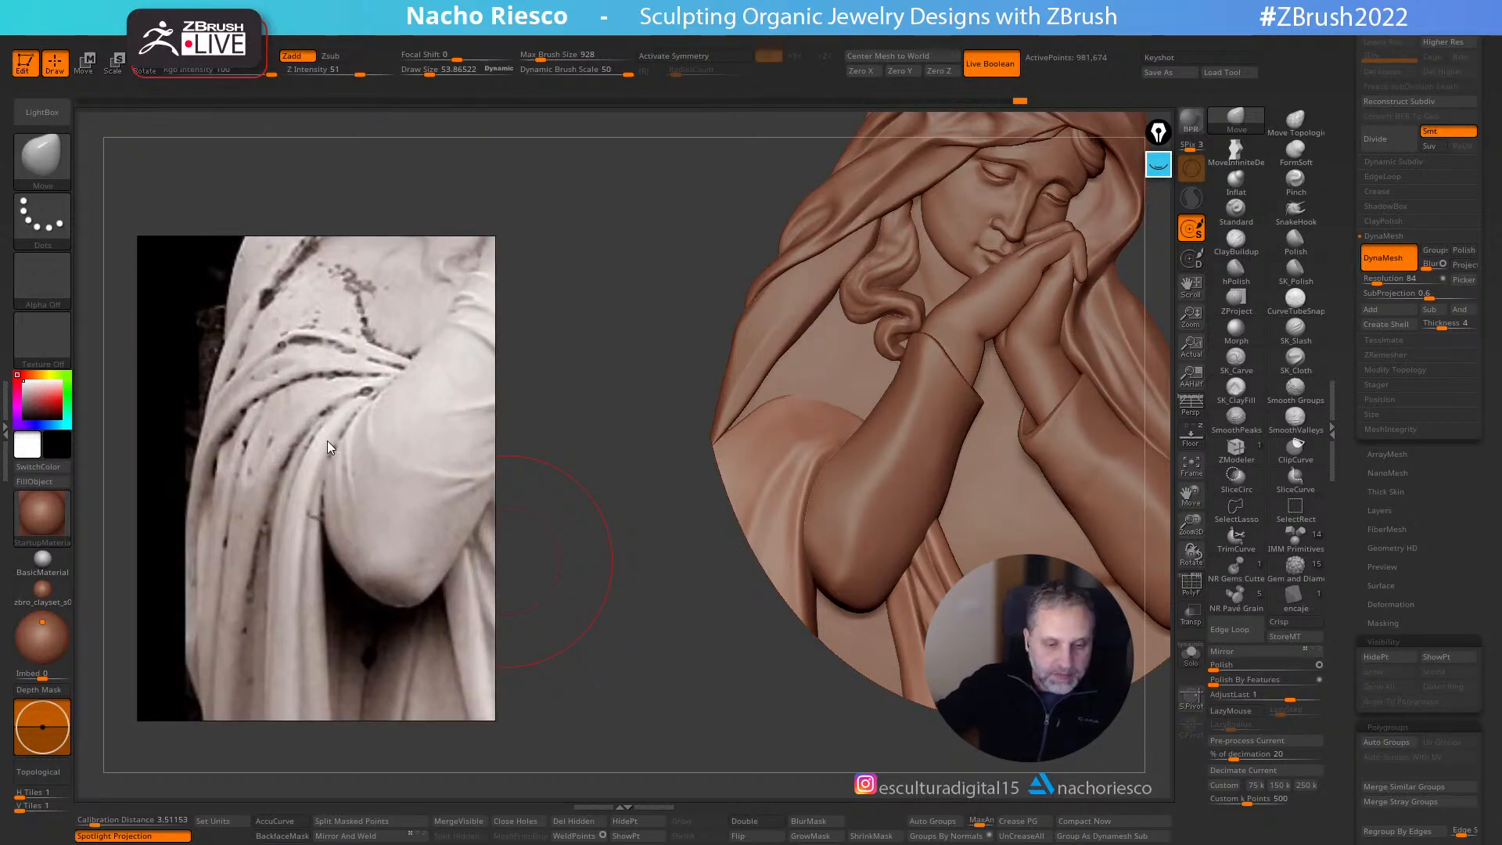
{"action": "right_click_drag", "start_coordinate": [774, 551], "coordinate": [788, 499], "text": "ctrl"}
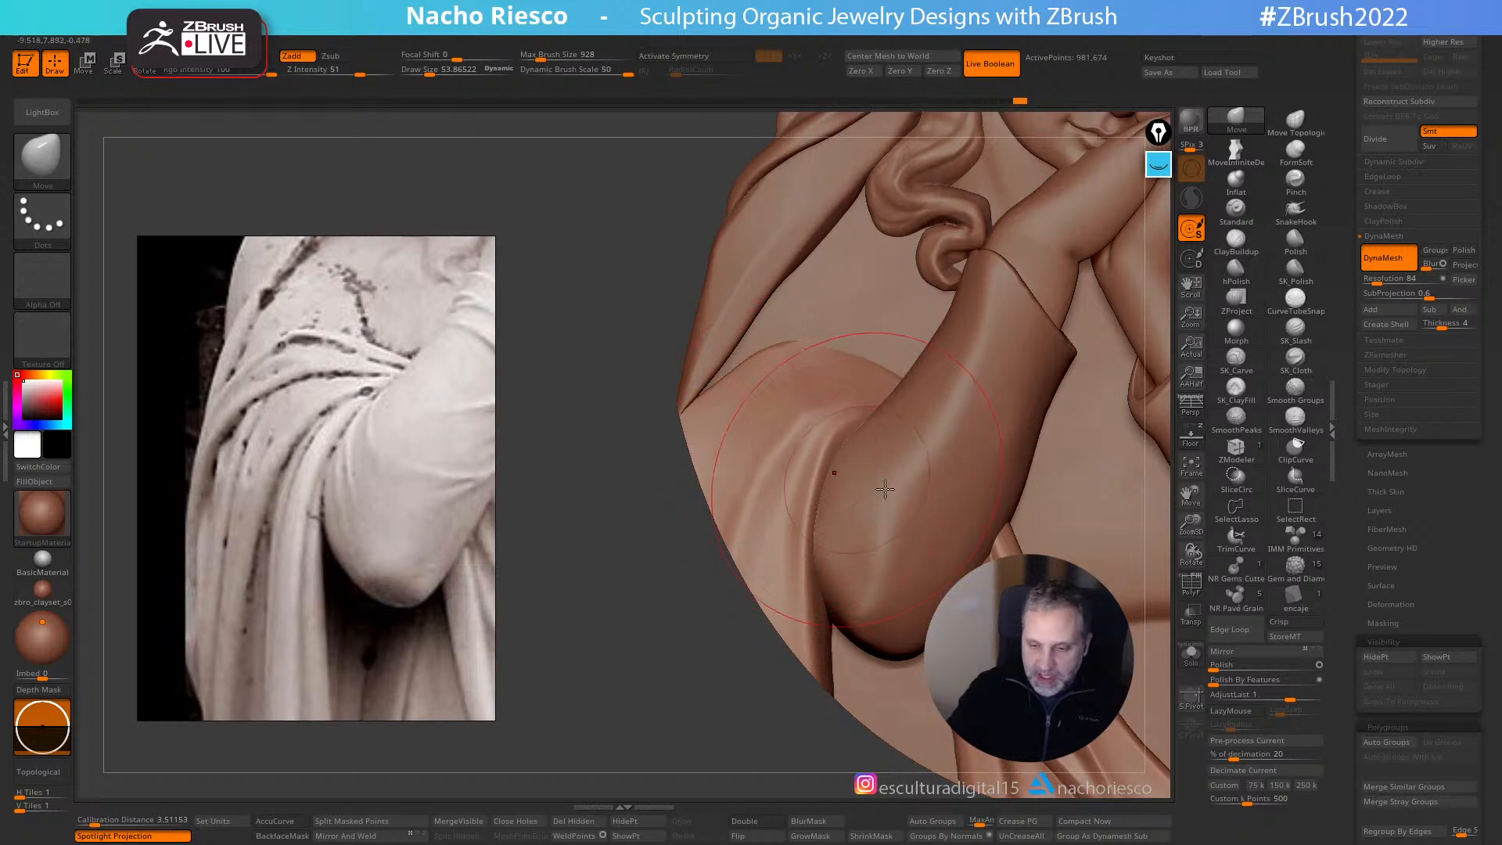
- Mask the hanging cloth beside the elbow using the overlaid reference photo, leaving the upper shoulder band exposed, and hide the overlay
{"action": "left_click", "coordinate": [1191, 436]}
{"action": "left_click_drag", "start_coordinate": [701, 677], "coordinate": [585, 587]}
{"action": "right_click_drag", "start_coordinate": [585, 588], "coordinate": [595, 577], "text": "ctrl"}
{"action": "mouse_move", "coordinate": [704, 537]}
{"action": "left_mouse_down", "text": "ctrl"}
{"action": "mouse_move", "coordinate": [766, 450]}
{"action": "mouse_move", "coordinate": [818, 432]}
{"action": "left_mouse_up", "text": "ctrl"}
{"action": "mouse_move", "coordinate": [954, 465]}
{"action": "left_mouse_down", "text": "ctrl"}
{"action": "mouse_move", "coordinate": [909, 430]}
{"action": "mouse_move", "coordinate": [822, 432]}
{"action": "mouse_move", "coordinate": [732, 484]}
{"action": "mouse_move", "coordinate": [845, 787]}
{"action": "mouse_move", "coordinate": [1006, 735]}
{"action": "left_mouse_up", "text": "ctrl"}
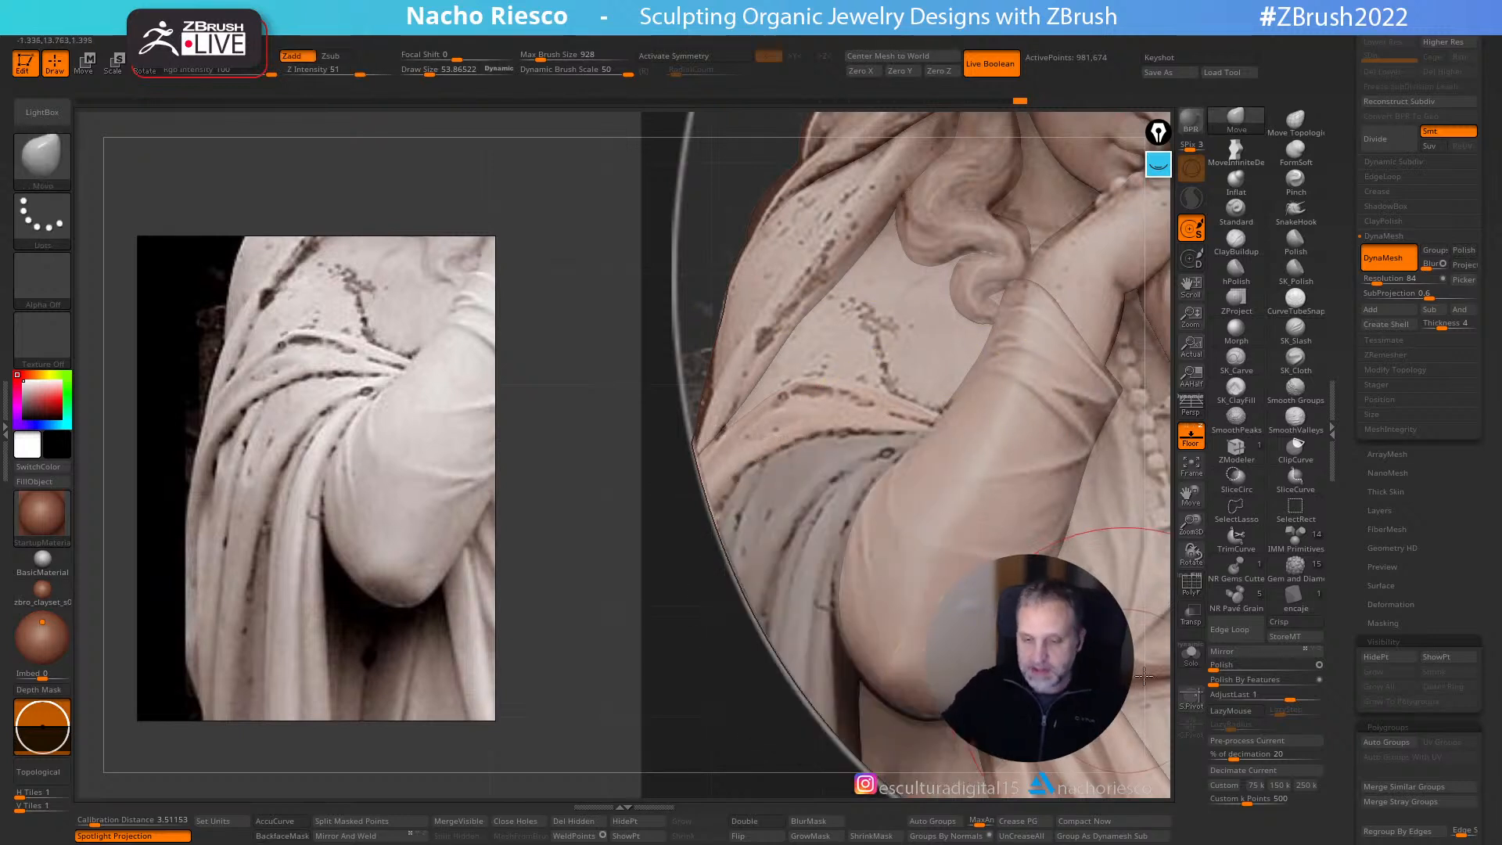
{"action": "left_click", "coordinate": [1197, 438]}
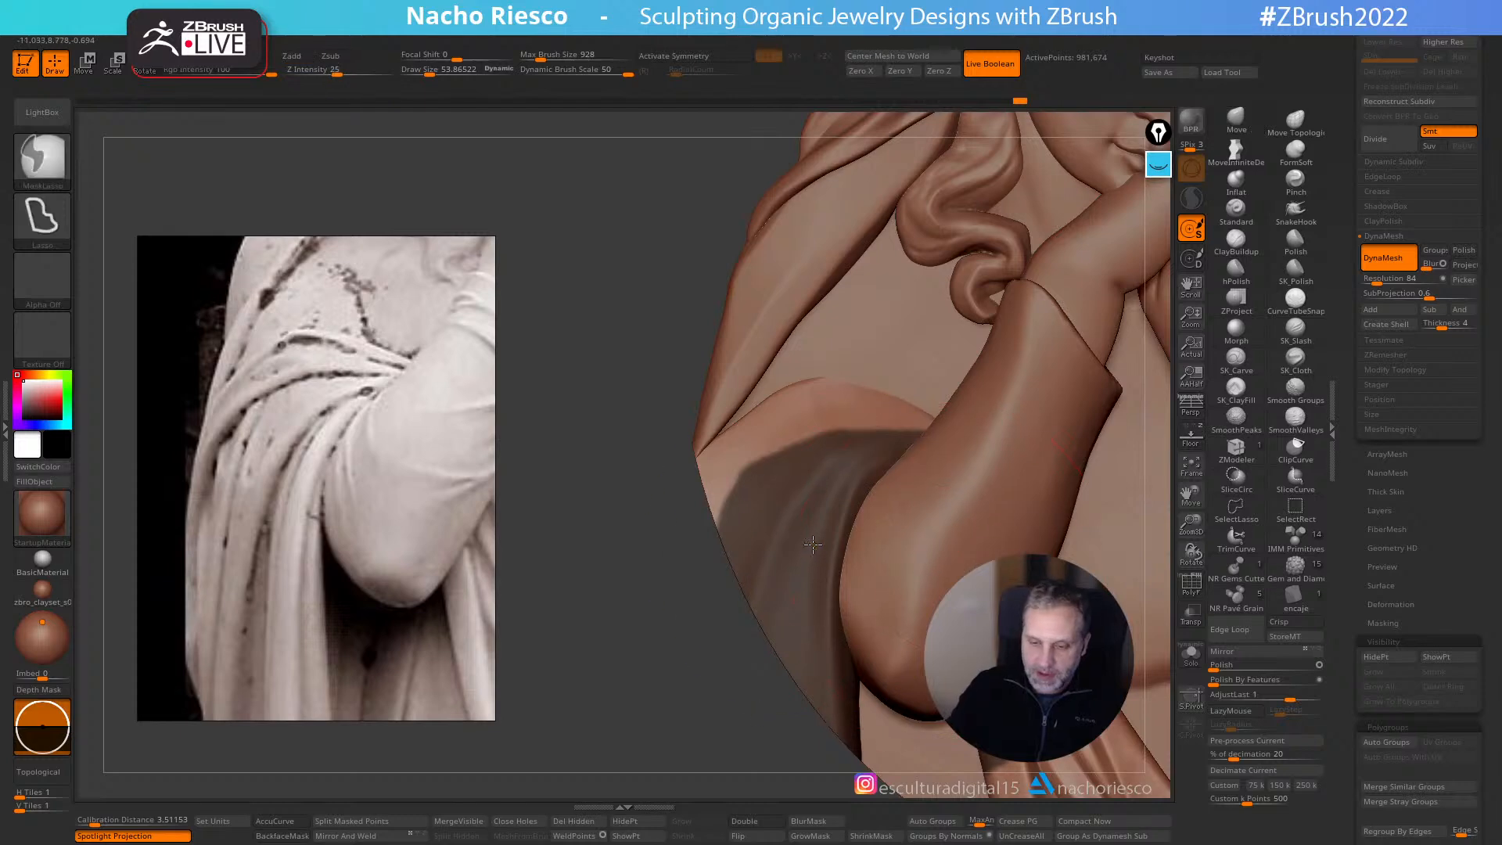
- Reshape the exposed shoulder band with Move at a draw size of about 33 to 36, working from the side and below
{"action": "right_click_drag", "start_coordinate": [842, 544], "coordinate": [994, 524]}
{"action": "left_click", "coordinate": [1236, 121]}
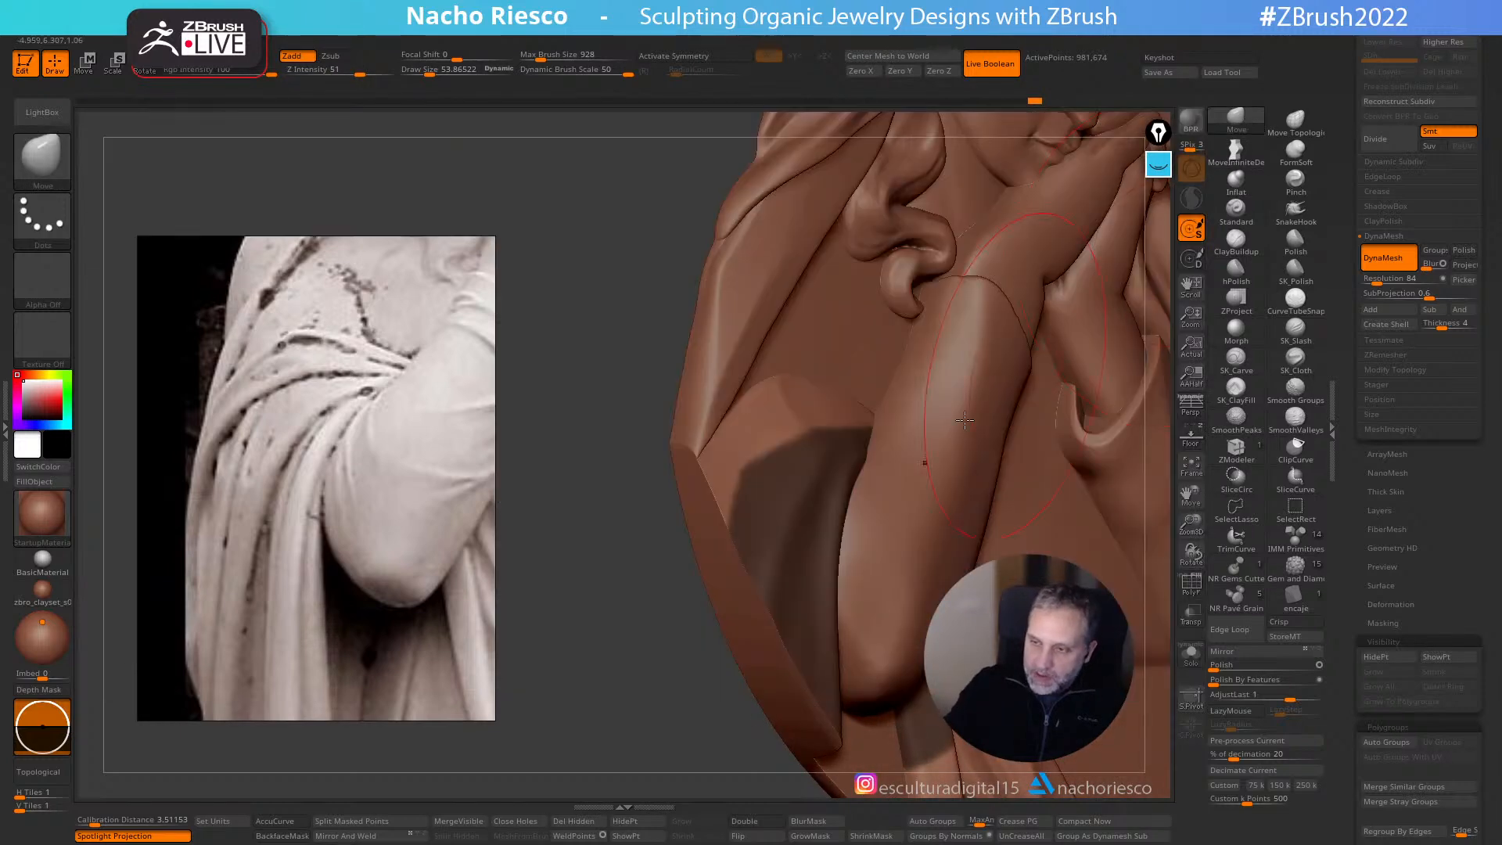
{"action": "left_click_drag", "start_coordinate": [556, 723], "coordinate": [501, 720]}
{"action": "key", "text": "s"}
{"action": "left_click_drag", "start_coordinate": [788, 445], "coordinate": [784, 445]}
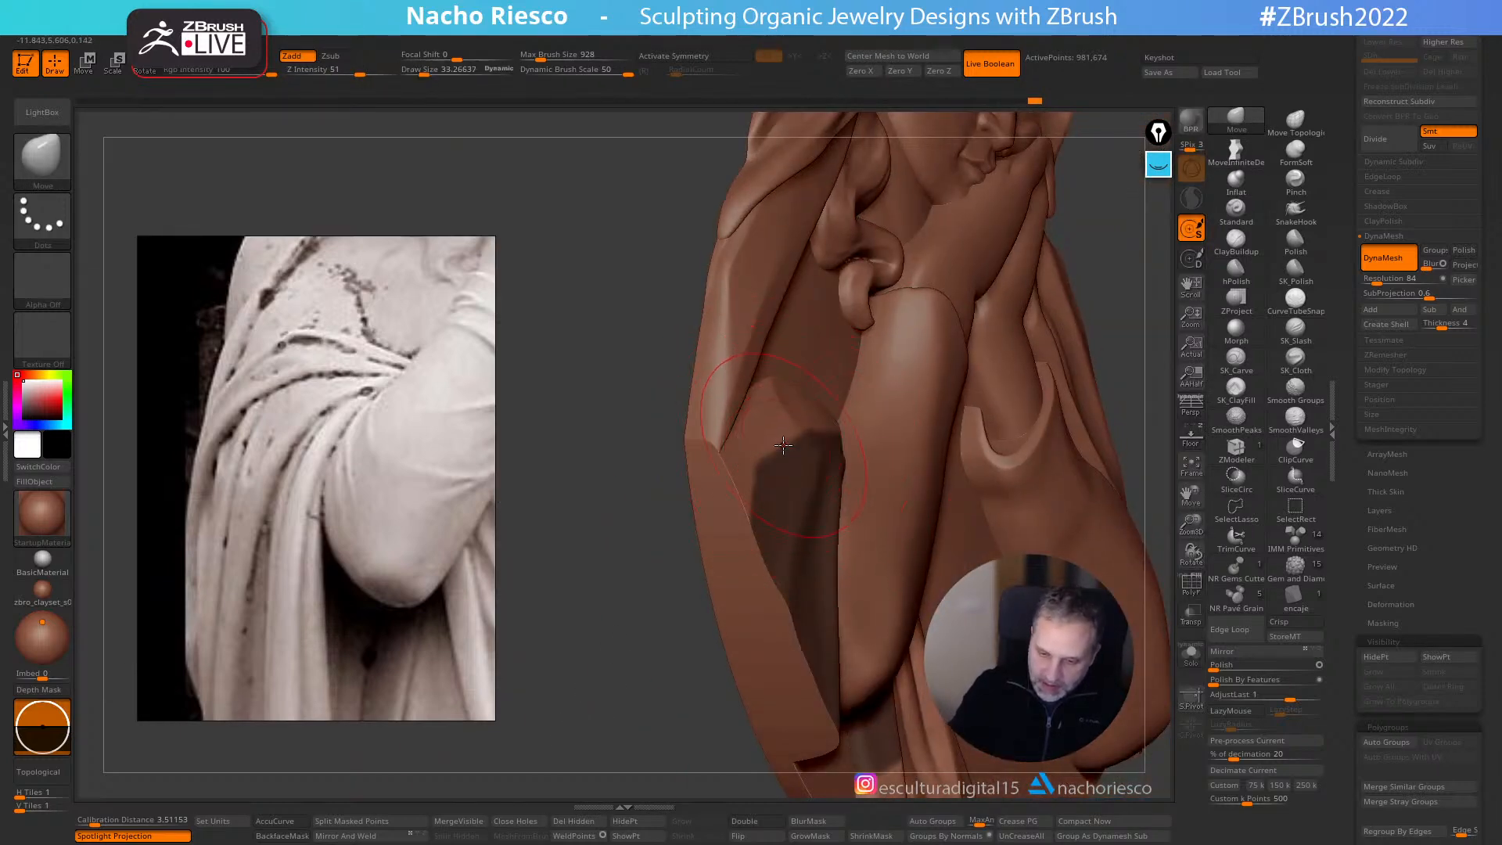
{"action": "key", "text": "space"}
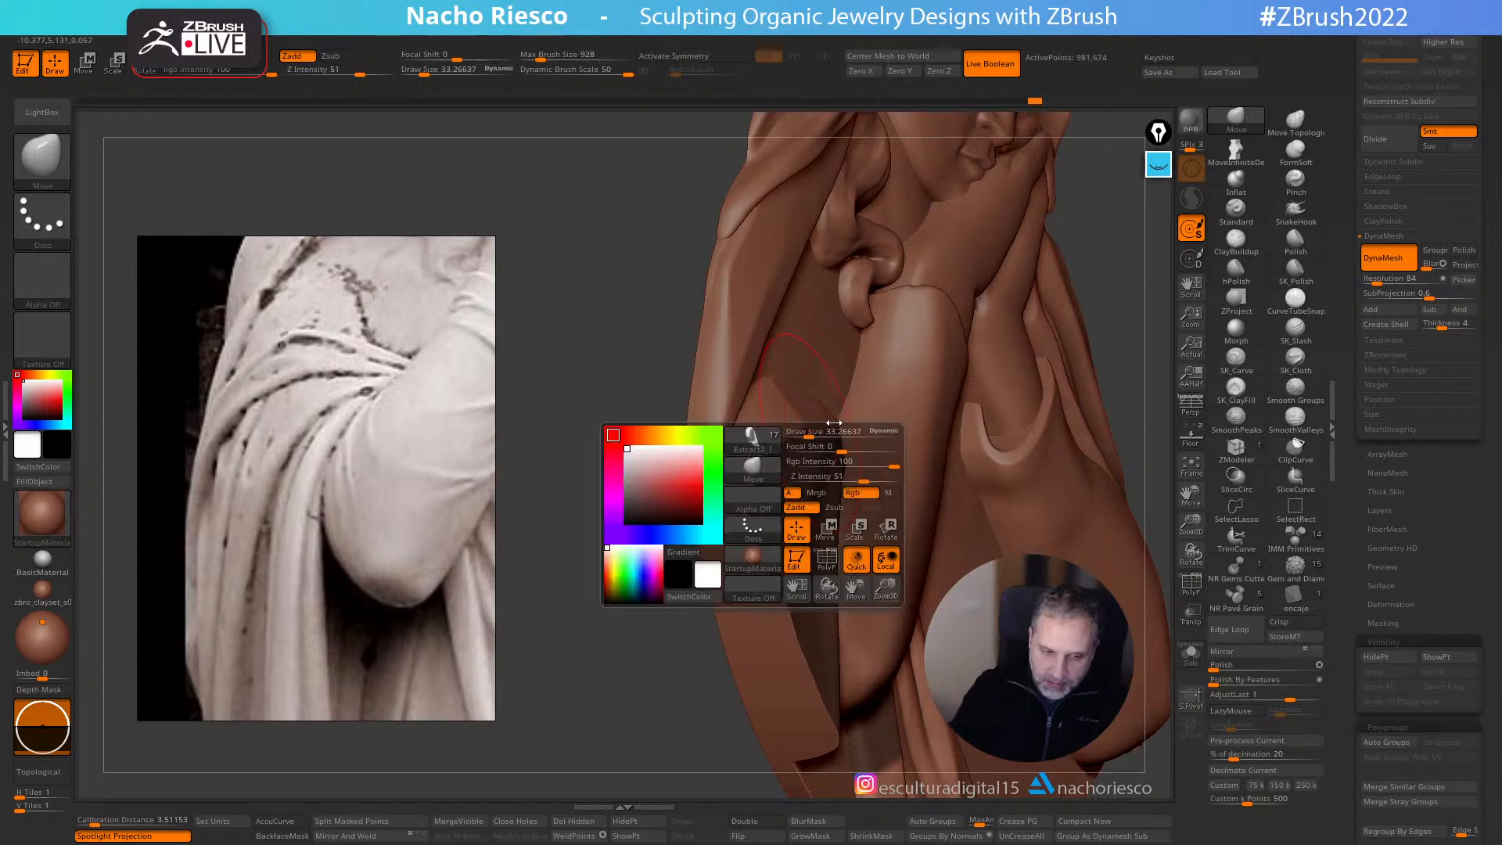
{"action": "right_click_drag", "start_coordinate": [829, 427], "coordinate": [781, 470]}
{"action": "mouse_move", "coordinate": [693, 601]}
{"action": "right_mouse_down"}
{"action": "mouse_move", "coordinate": [797, 458]}
{"action": "mouse_move", "coordinate": [834, 475]}
{"action": "mouse_move", "coordinate": [621, 654]}
{"action": "mouse_move", "coordinate": [610, 680]}
{"action": "mouse_move", "coordinate": [787, 478]}
{"action": "right_mouse_up"}
{"action": "left_click_drag", "start_coordinate": [896, 434], "coordinate": [914, 429]}
{"action": "mouse_move", "coordinate": [647, 741]}
{"action": "right_mouse_down"}
{"action": "mouse_move", "coordinate": [647, 681]}
{"action": "mouse_move", "coordinate": [647, 707]}
{"action": "right_mouse_up"}
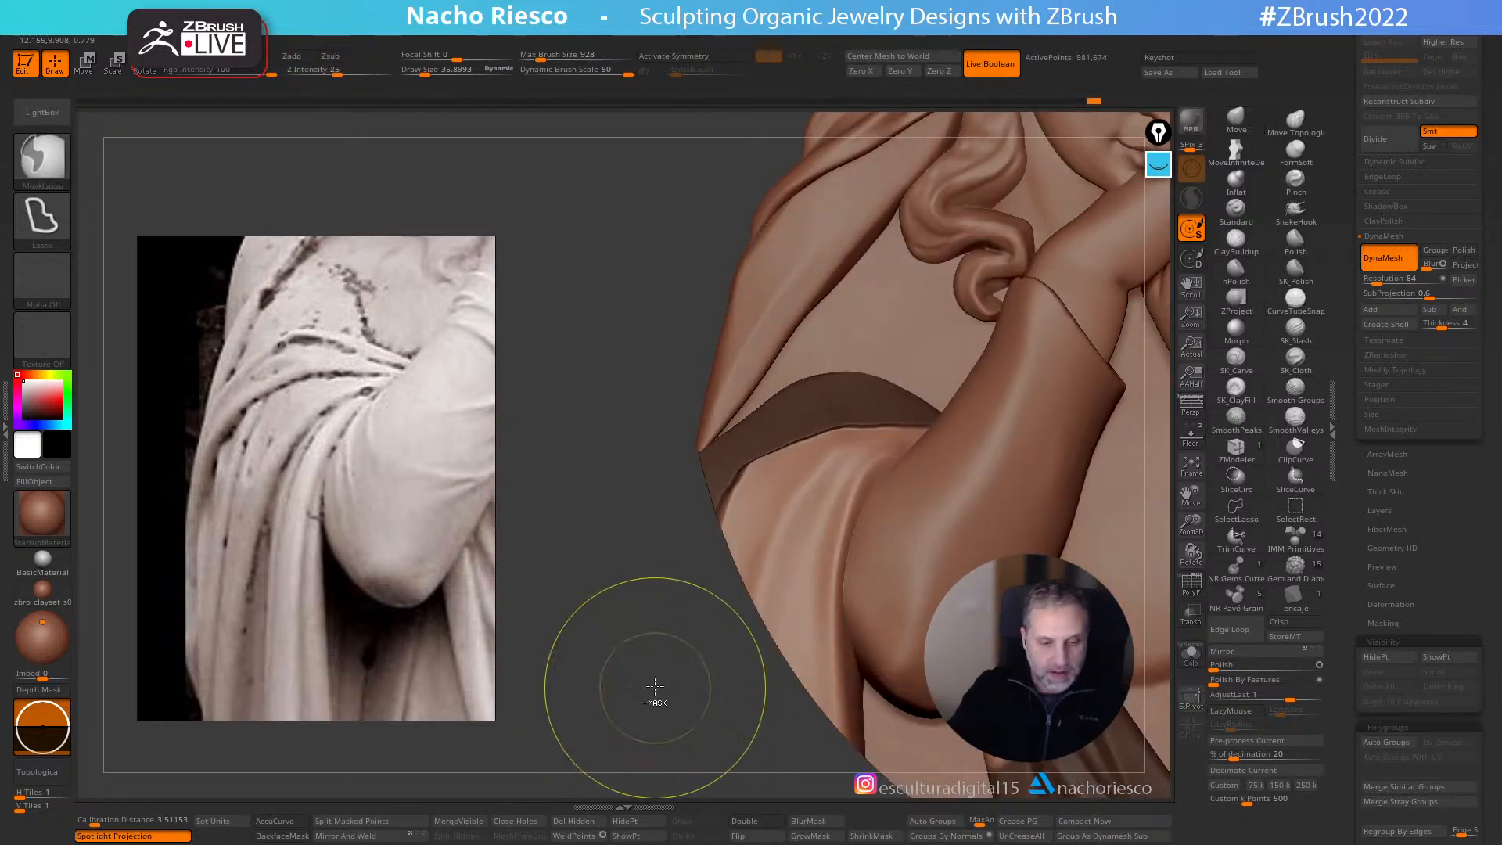
- Swap the mask between the hanging cloth and the shoulder band and refine their shared edge with Move at a draw size of about 11
{"action": "left_click_drag", "start_coordinate": [655, 686], "coordinate": [786, 444], "text": "ctrl"}
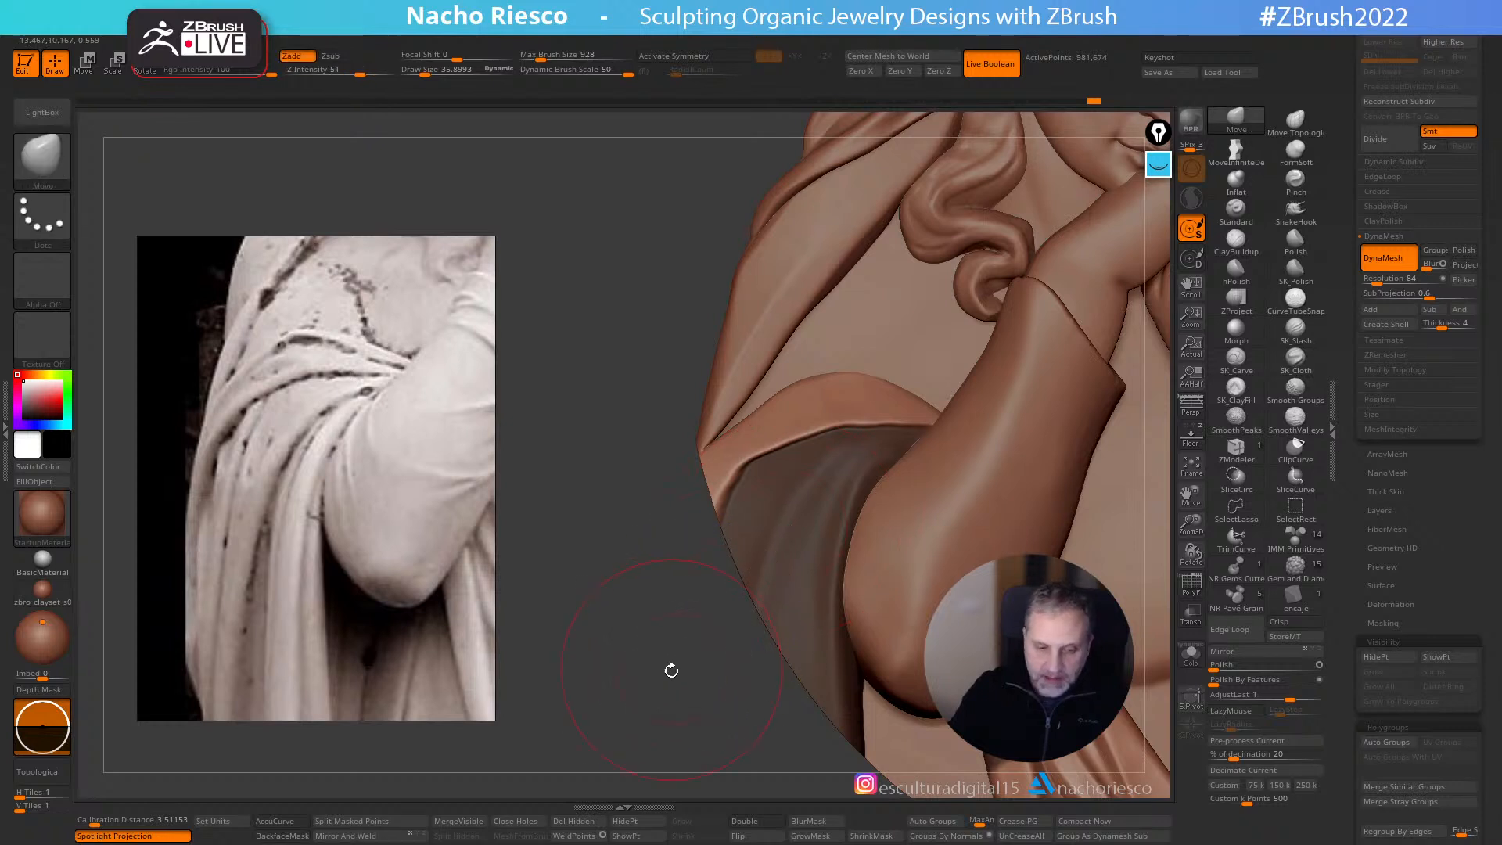
{"action": "left_click", "coordinate": [656, 694], "text": "ctrl"}
{"action": "right_click_drag", "start_coordinate": [656, 694], "coordinate": [659, 716]}
{"action": "key", "text": "s"}
{"action": "mouse_move", "coordinate": [871, 439]}
{"action": "left_mouse_down"}
{"action": "mouse_move", "coordinate": [871, 425]}
{"action": "mouse_move", "coordinate": [850, 425]}
{"action": "left_mouse_up"}
{"action": "left_click", "coordinate": [686, 644], "text": "ctrl"}
{"action": "key", "text": "s"}
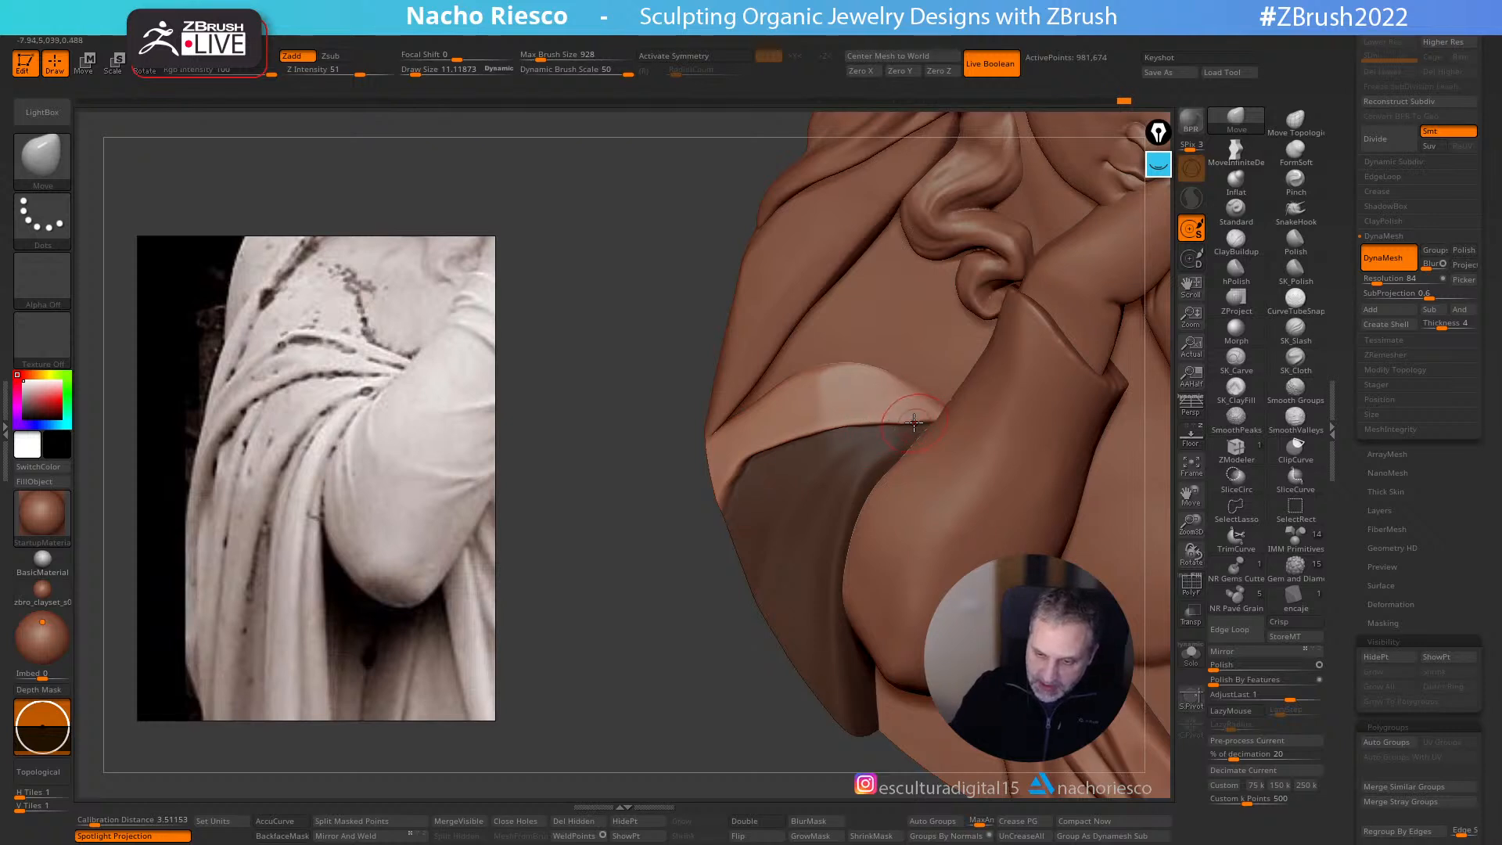
{"action": "left_click_drag", "start_coordinate": [621, 756], "coordinate": [610, 632]}
- Compare the shoulder band with the overlaid reference photo, setting the draw size to about 26 and toggling the last edit
{"action": "left_click", "coordinate": [1199, 441]}
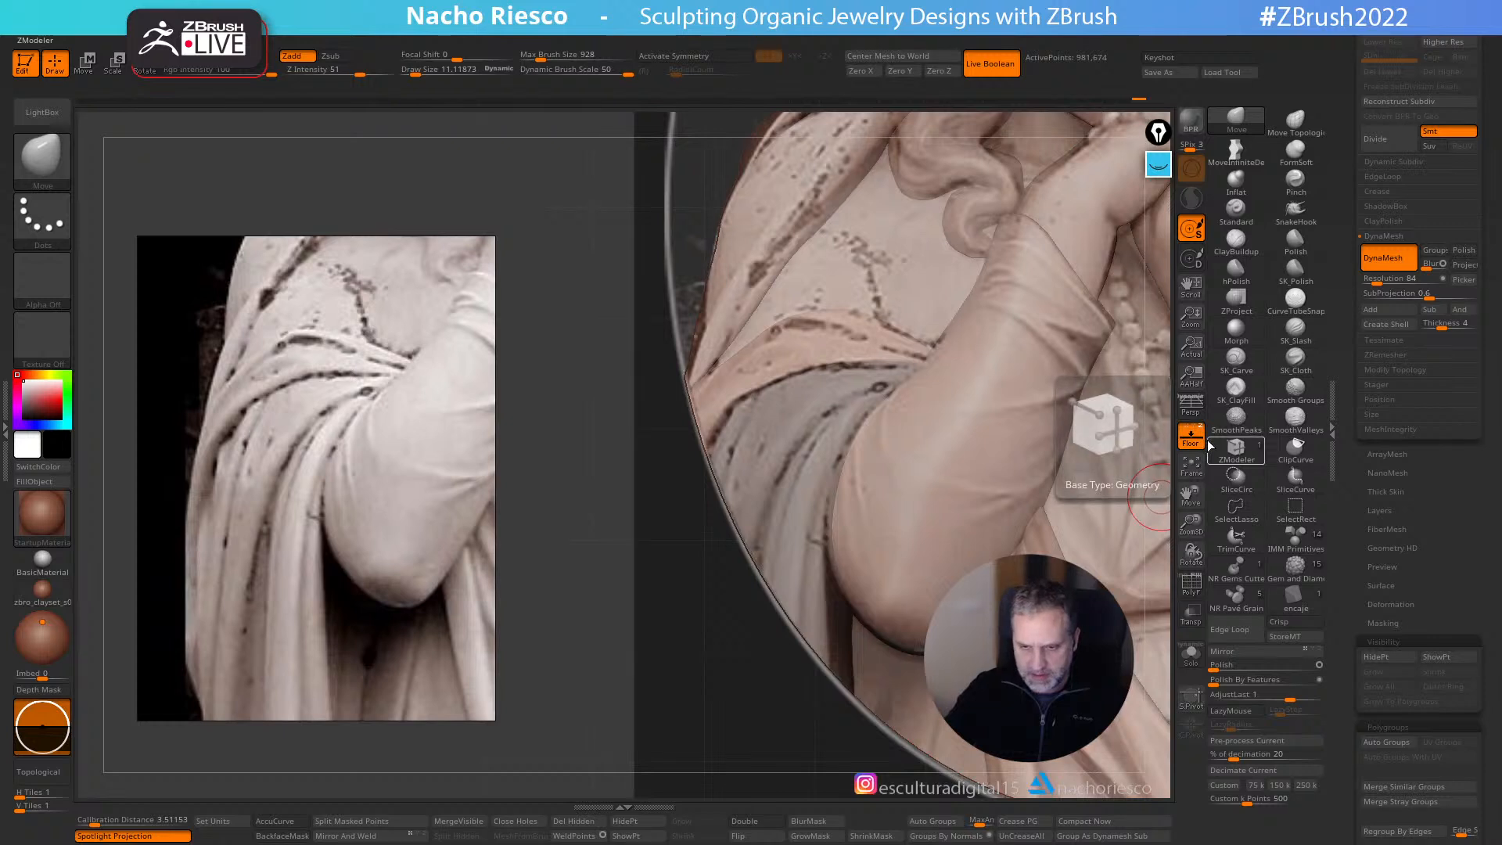
{"action": "key", "text": "s"}
{"action": "left_click_drag", "start_coordinate": [796, 327], "coordinate": [808, 327]}
{"action": "key", "text": "ctrl+z"}
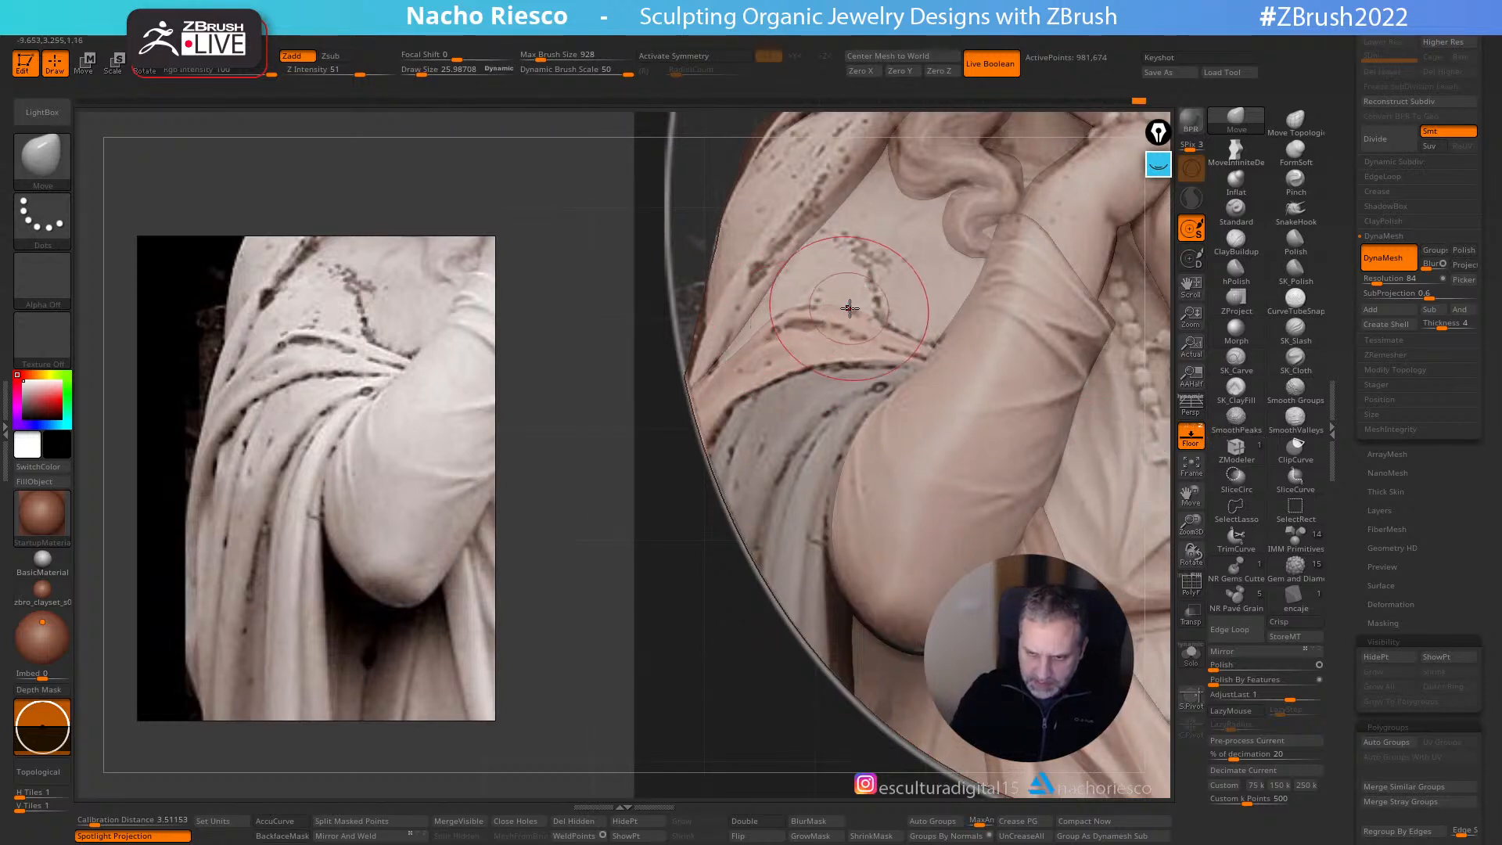
{"action": "left_click", "coordinate": [1191, 437]}
{"action": "key", "text": "ctrl+shift+z"}
{"action": "key", "text": "ctrl+z"}
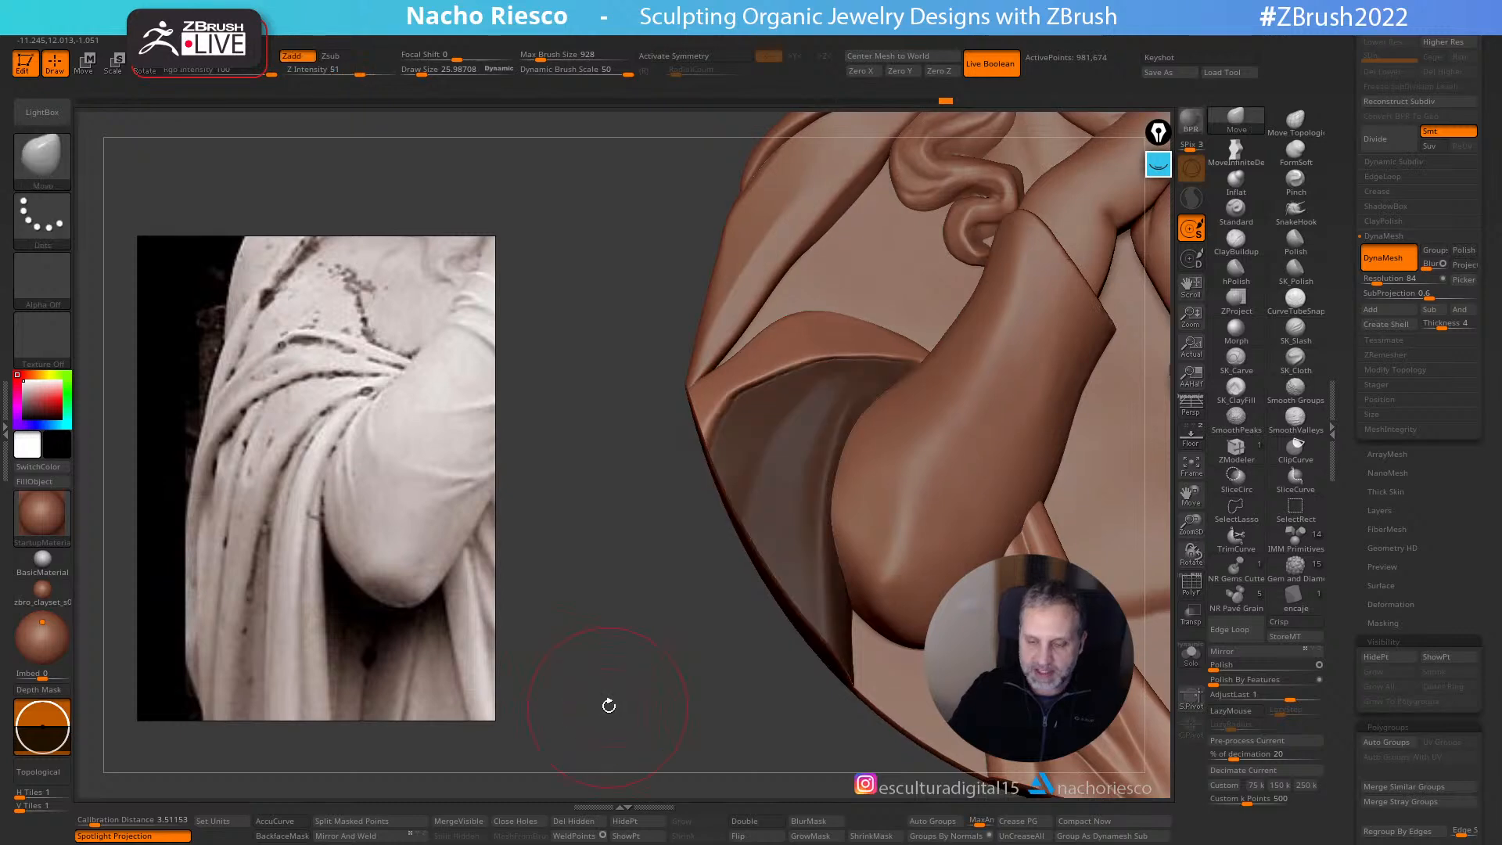
- Adjust the relief of the exposed shoulder band with Move from a low angle, enlarging the draw size to about 39
{"action": "left_click_drag", "start_coordinate": [607, 704], "coordinate": [751, 420]}
{"action": "key", "text": "s"}
{"action": "left_click_drag", "start_coordinate": [837, 347], "coordinate": [845, 347]}
{"action": "key", "text": "ctrl+shift+z"}
{"action": "left_click_drag", "start_coordinate": [678, 640], "coordinate": [725, 576]}
{"action": "mouse_move", "coordinate": [672, 630]}
{"action": "left_mouse_down"}
{"action": "mouse_move", "coordinate": [863, 364]}
{"action": "mouse_move", "coordinate": [898, 362]}
{"action": "left_mouse_up"}
{"action": "key", "text": "s"}
{"action": "key", "text": "s"}
{"action": "key", "text": "bracketleft"}
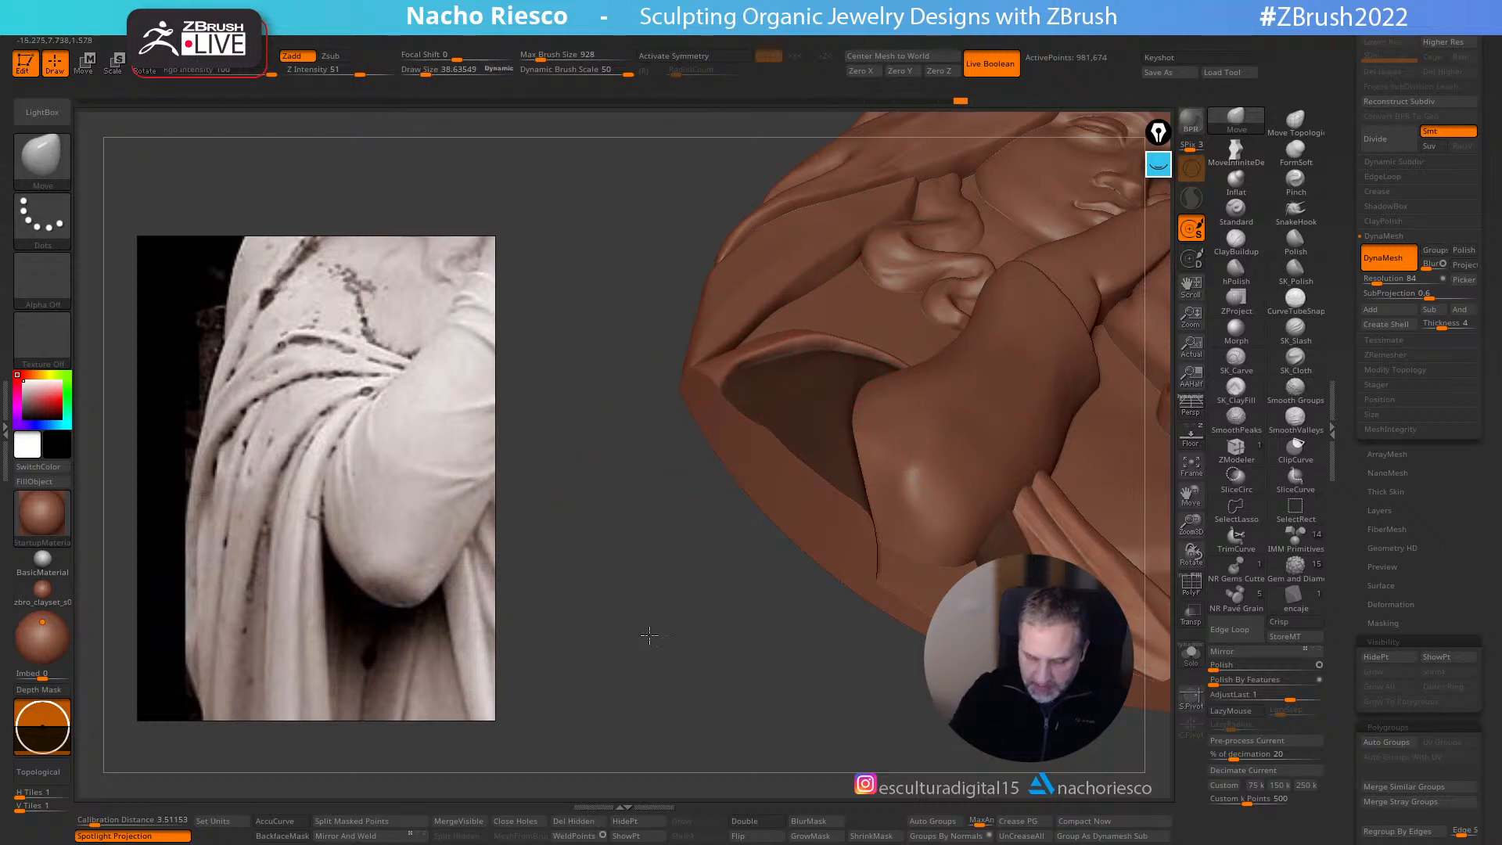
- Refine the shoulder band where it meets the medallion's rim with Move at a draw size of about 14, and clear the mask
{"action": "left_click_drag", "start_coordinate": [660, 605], "coordinate": [638, 679]}
{"action": "key", "text": "s"}
{"action": "left_click_drag", "start_coordinate": [703, 486], "coordinate": [694, 487]}
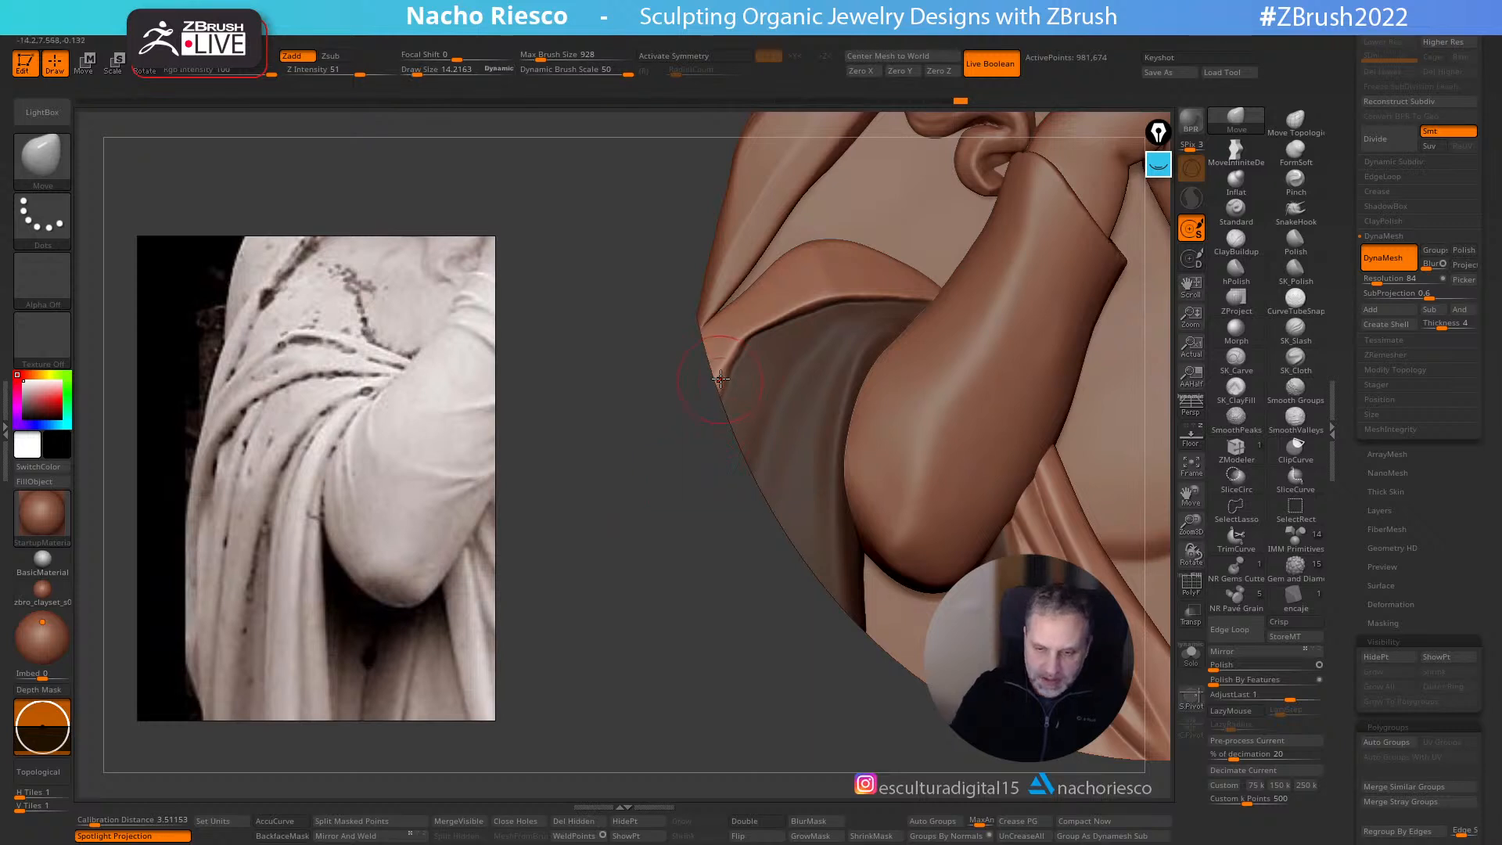
{"action": "left_click", "coordinate": [723, 448], "text": "ctrl"}
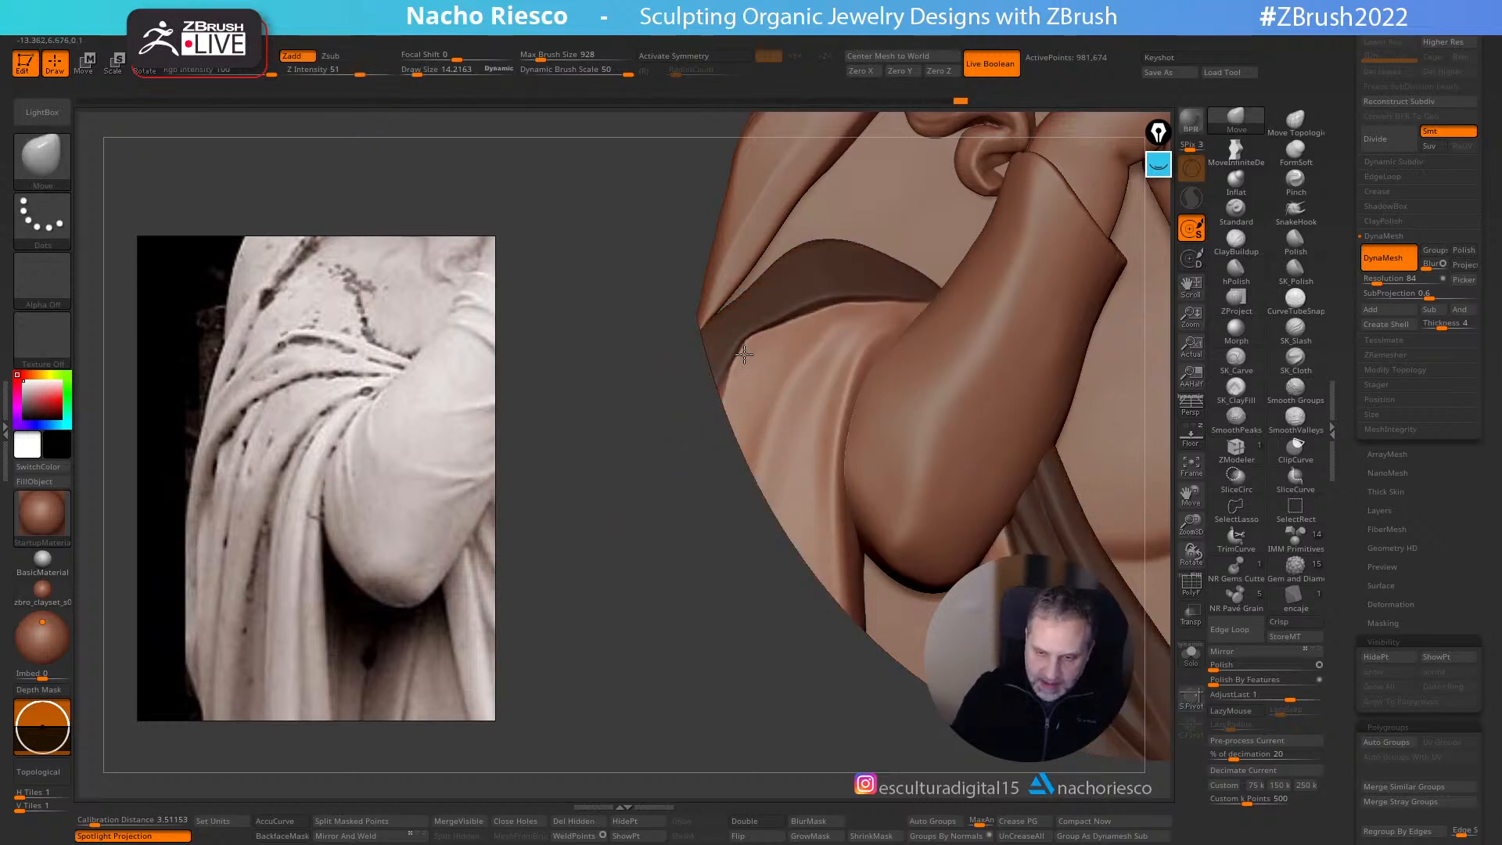
{"action": "mouse_move", "coordinate": [697, 644]}
{"action": "left_mouse_down", "text": "ctrl"}
{"action": "mouse_move", "coordinate": [702, 695]}
{"action": "mouse_move", "coordinate": [684, 644]}
{"action": "mouse_move", "coordinate": [644, 623]}
{"action": "mouse_move", "coordinate": [685, 739]}
{"action": "left_mouse_up", "text": "ctrl"}
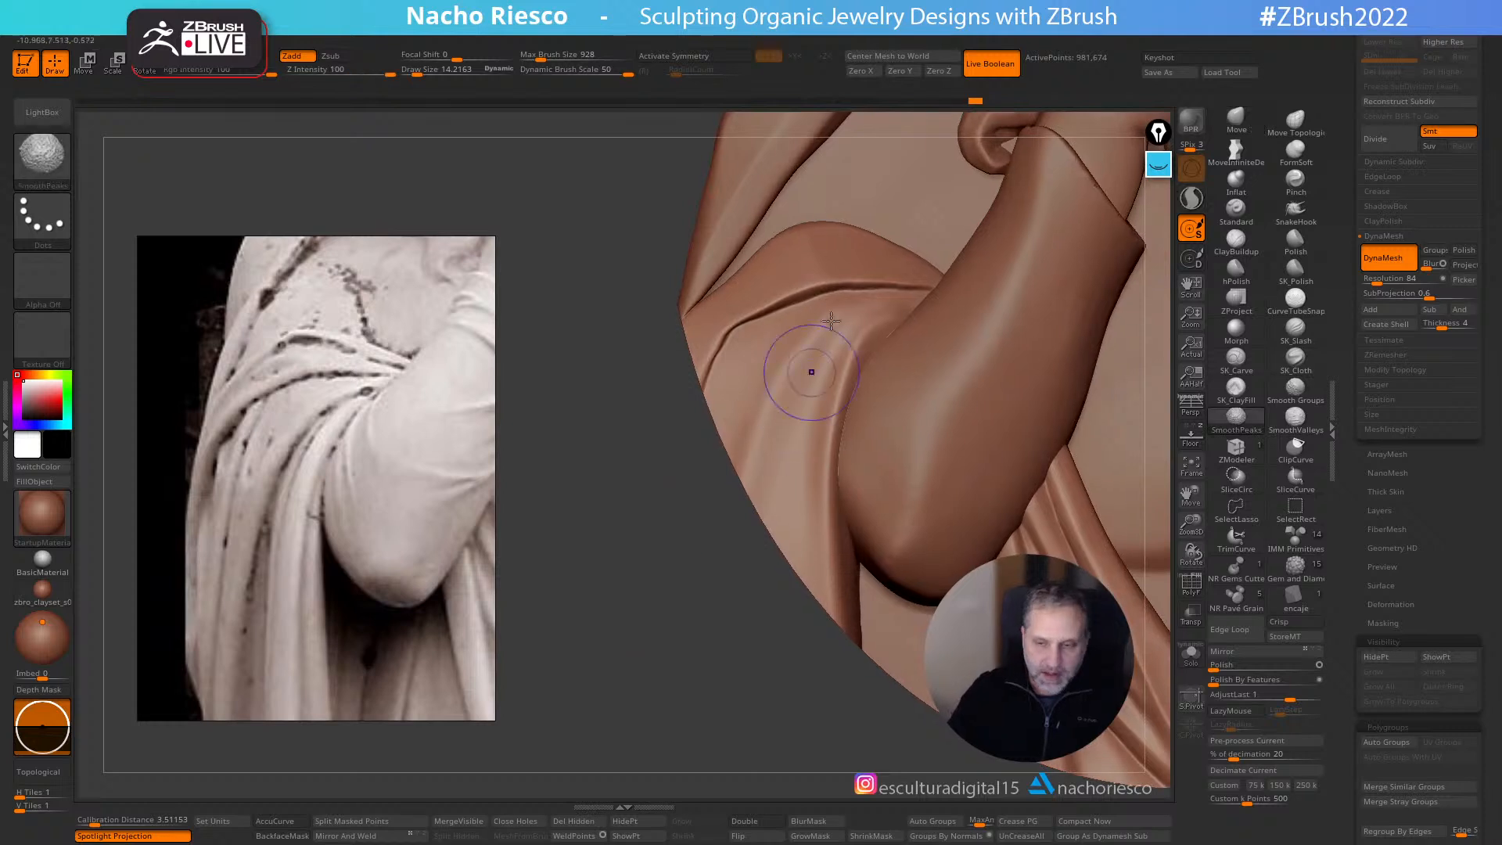
- Turn on BackfaceMask, adjust the crease under the shoulder band with Move at a draw size of about 24, and remesh the garment
{"action": "mouse_move", "coordinate": [673, 587]}
{"action": "left_mouse_down"}
{"action": "mouse_move", "coordinate": [664, 506]}
{"action": "mouse_move", "coordinate": [657, 563]}
{"action": "left_mouse_up"}
{"action": "left_click", "coordinate": [289, 836]}
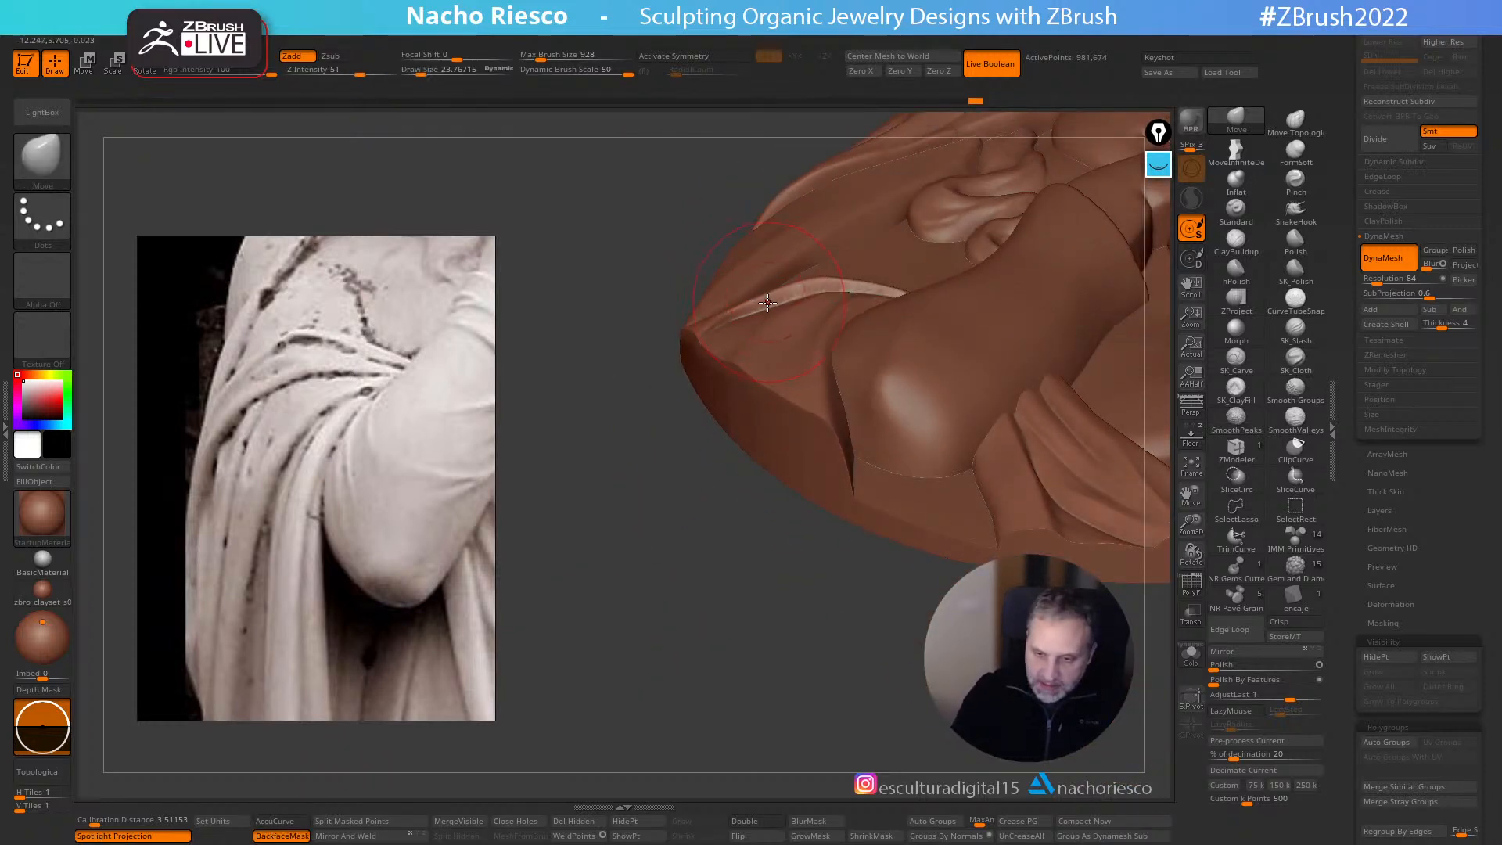
{"action": "left_click_drag", "start_coordinate": [826, 310], "coordinate": [875, 310]}
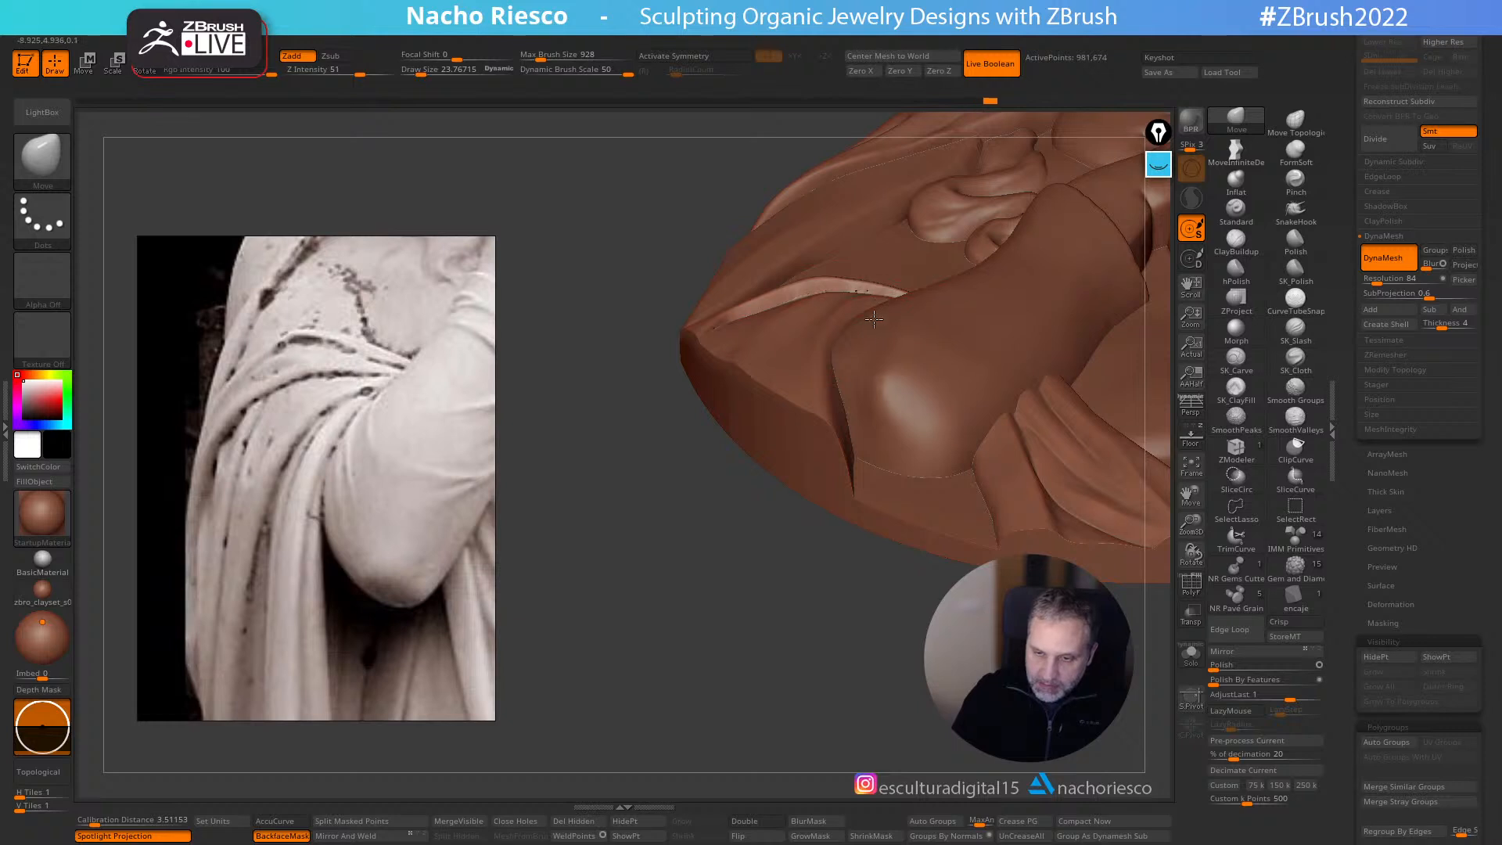
{"action": "left_click_drag", "start_coordinate": [671, 478], "coordinate": [718, 490]}
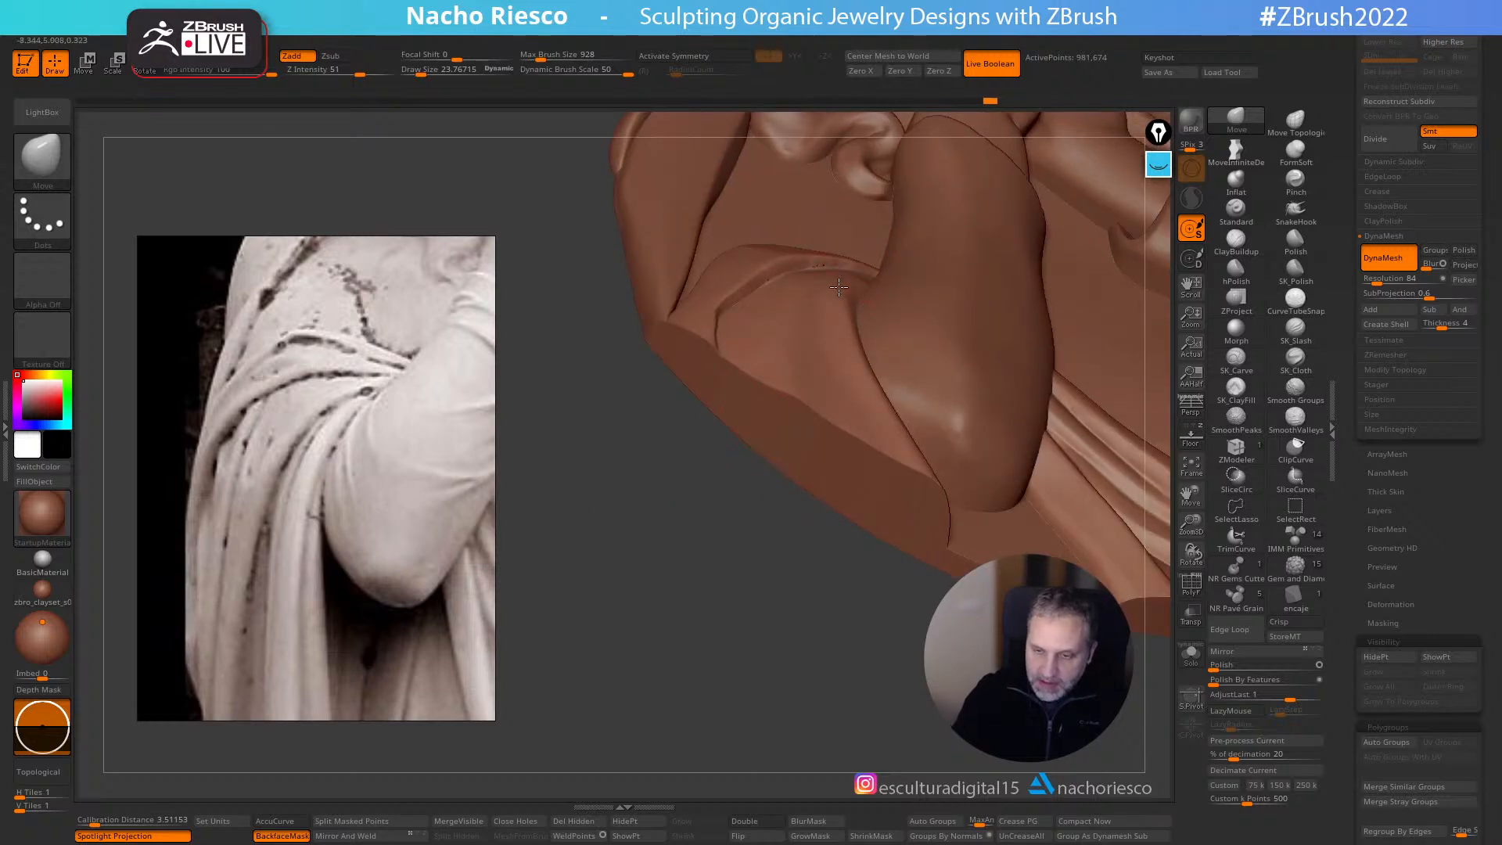
{"action": "mouse_move", "coordinate": [791, 584]}
{"action": "right_mouse_down"}
{"action": "mouse_move", "coordinate": [751, 661]}
{"action": "mouse_move", "coordinate": [655, 652]}
{"action": "mouse_move", "coordinate": [703, 670]}
{"action": "right_mouse_up"}
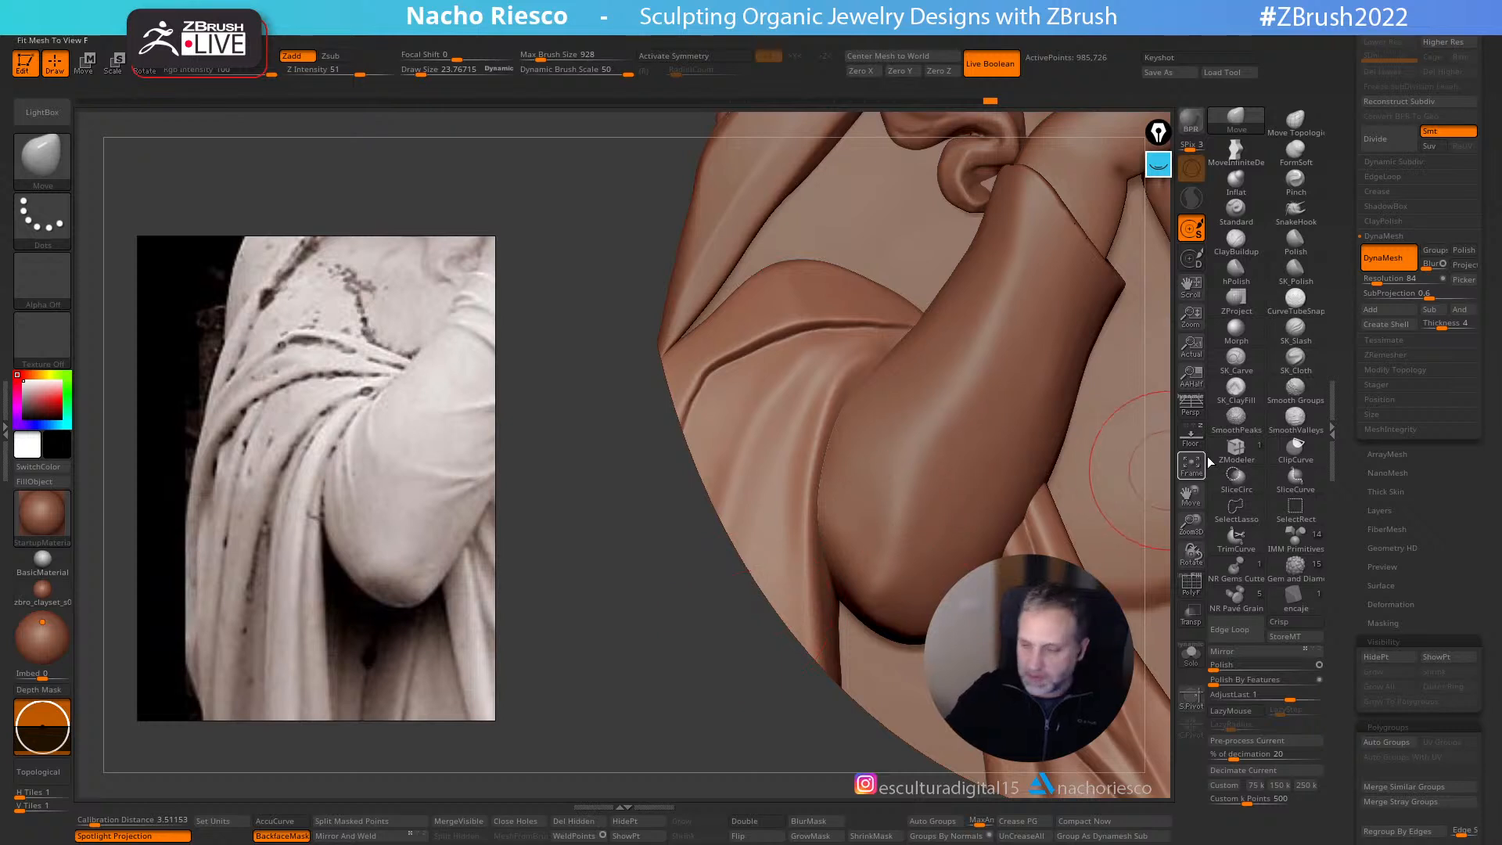
- Outline the fold beside the elbow from the overlaid reference photo with a lasso mask and invert it so only that fold is exposed
{"action": "left_click", "coordinate": [1192, 439]}
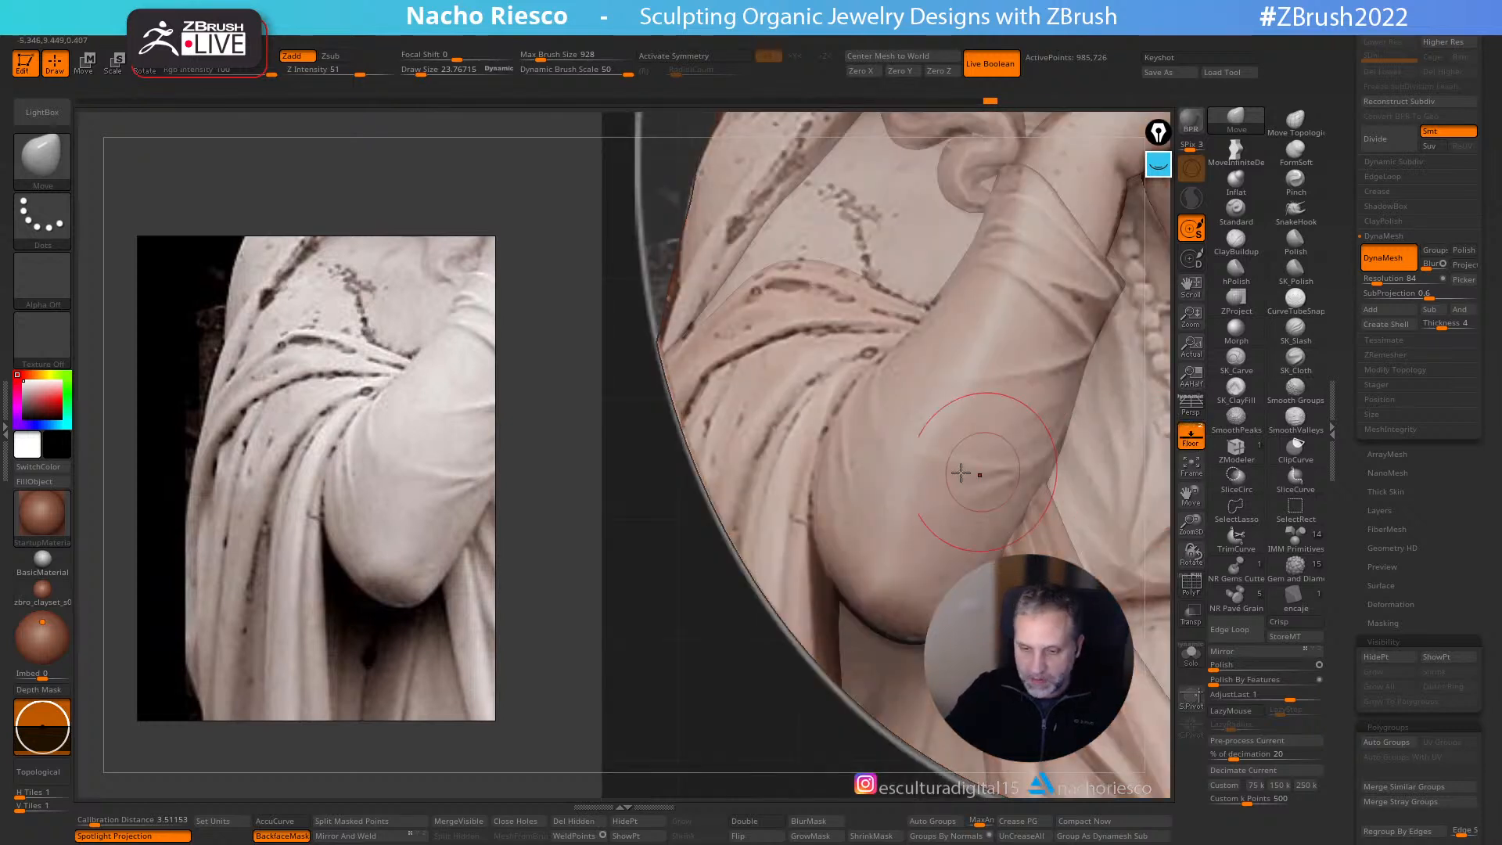
{"action": "mouse_move", "coordinate": [802, 724]}
{"action": "left_mouse_down", "text": "ctrl"}
{"action": "mouse_move", "coordinate": [928, 420]}
{"action": "mouse_move", "coordinate": [926, 350]}
{"action": "mouse_move", "coordinate": [855, 348]}
{"action": "mouse_move", "coordinate": [791, 369]}
{"action": "mouse_move", "coordinate": [757, 462]}
{"action": "mouse_move", "coordinate": [798, 724]}
{"action": "left_mouse_up", "text": "ctrl"}
{"action": "key", "text": "shift+p"}
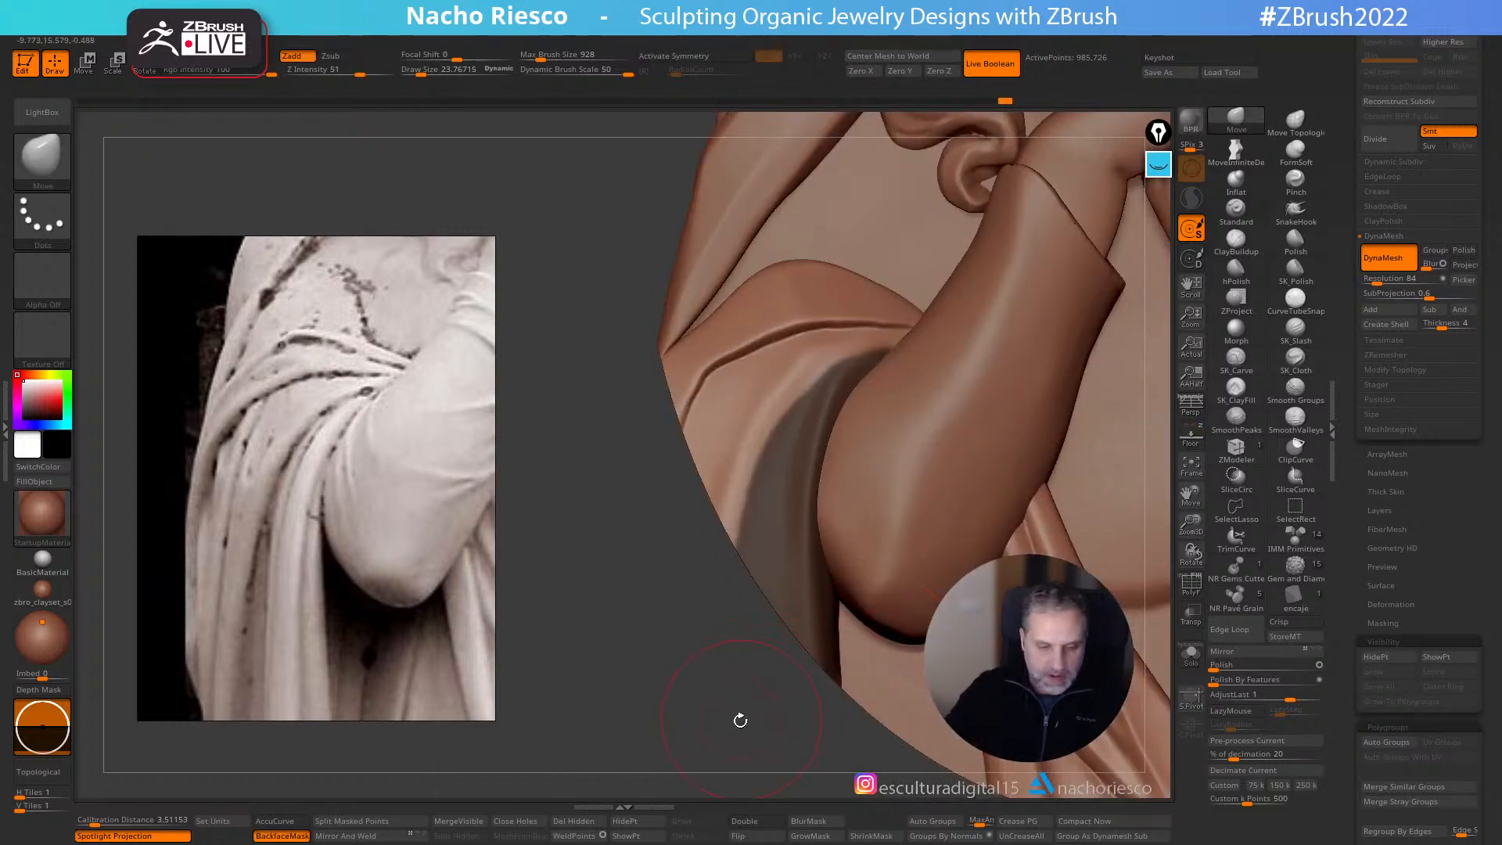
{"action": "left_click", "coordinate": [751, 738], "text": "ctrl"}
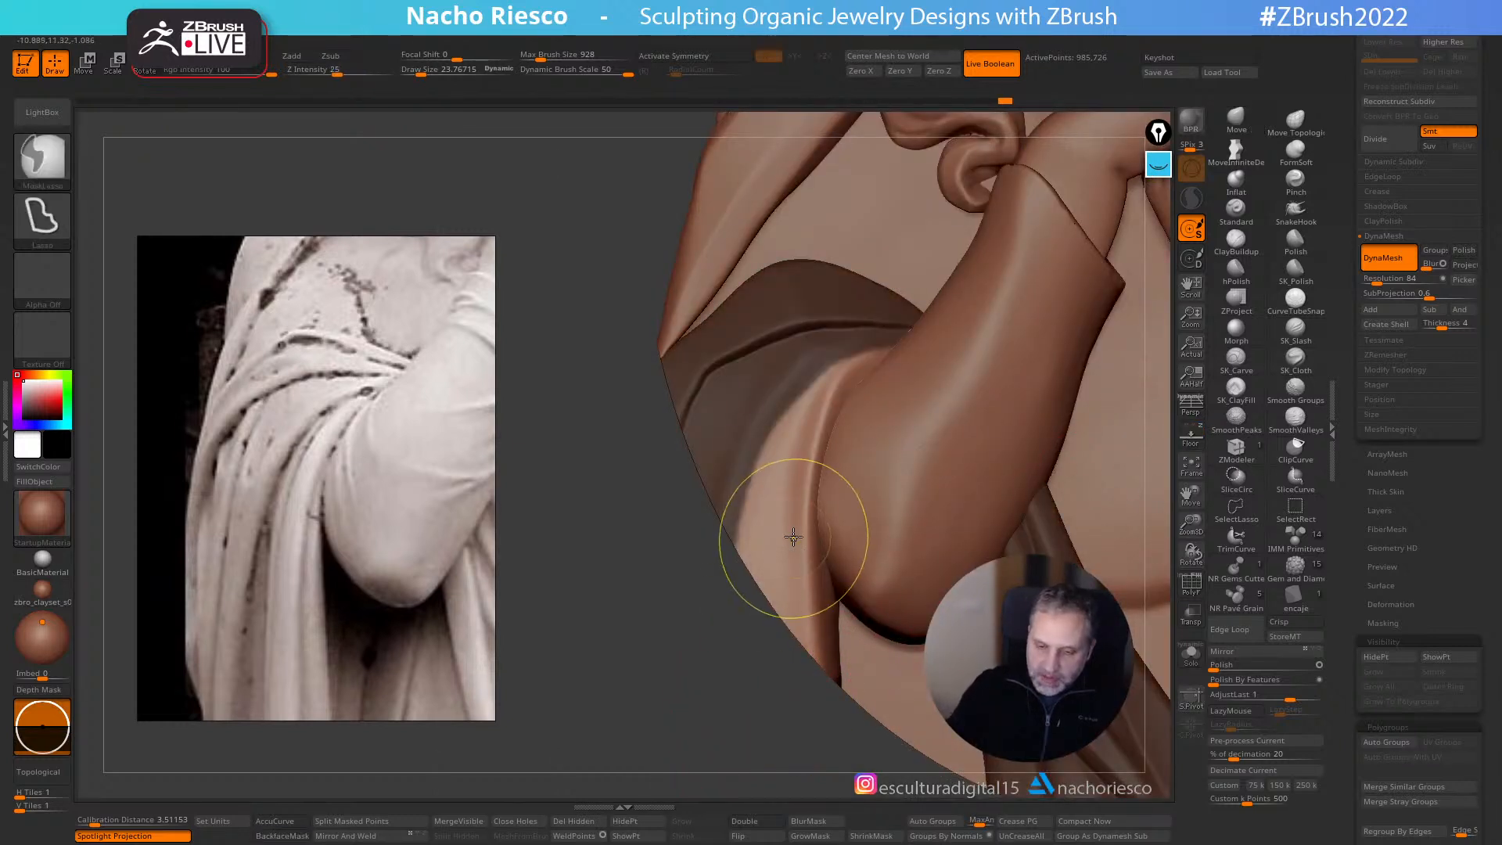
- Turn off BackfaceMask and reshape the fold beside the elbow with Move at a draw size of about 28, inverting the mask between adjustments
{"action": "left_click", "coordinate": [282, 835]}
{"action": "left_click_drag", "start_coordinate": [595, 657], "coordinate": [787, 427]}
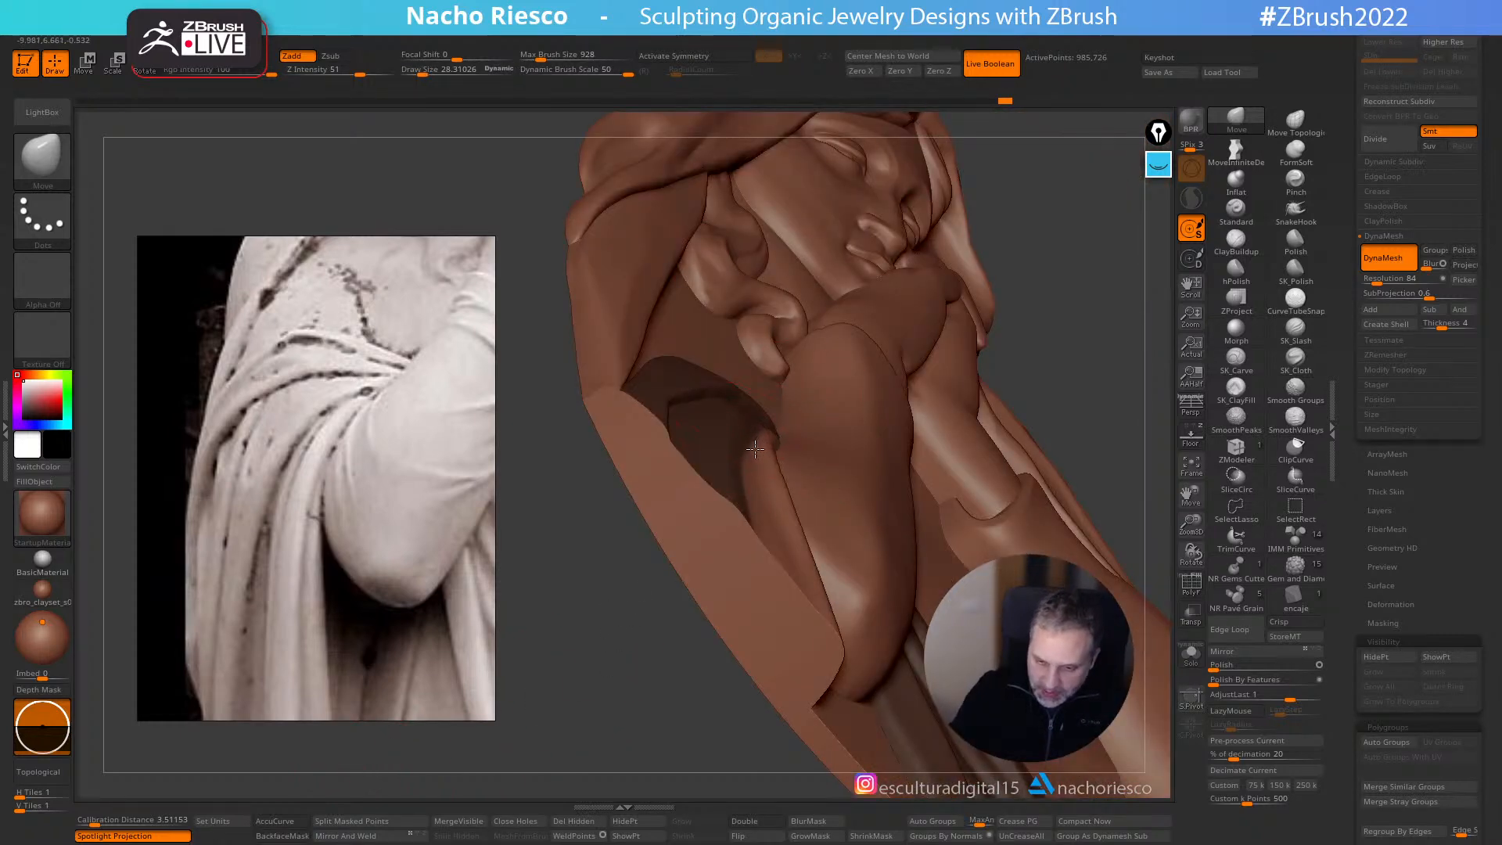
{"action": "left_click_drag", "start_coordinate": [579, 654], "coordinate": [540, 727]}
{"action": "mouse_move", "coordinate": [740, 490]}
{"action": "left_mouse_down"}
{"action": "mouse_move", "coordinate": [729, 463]}
{"action": "mouse_move", "coordinate": [778, 435]}
{"action": "mouse_move", "coordinate": [737, 457]}
{"action": "left_mouse_up"}
{"action": "left_click", "coordinate": [593, 657], "text": "ctrl"}
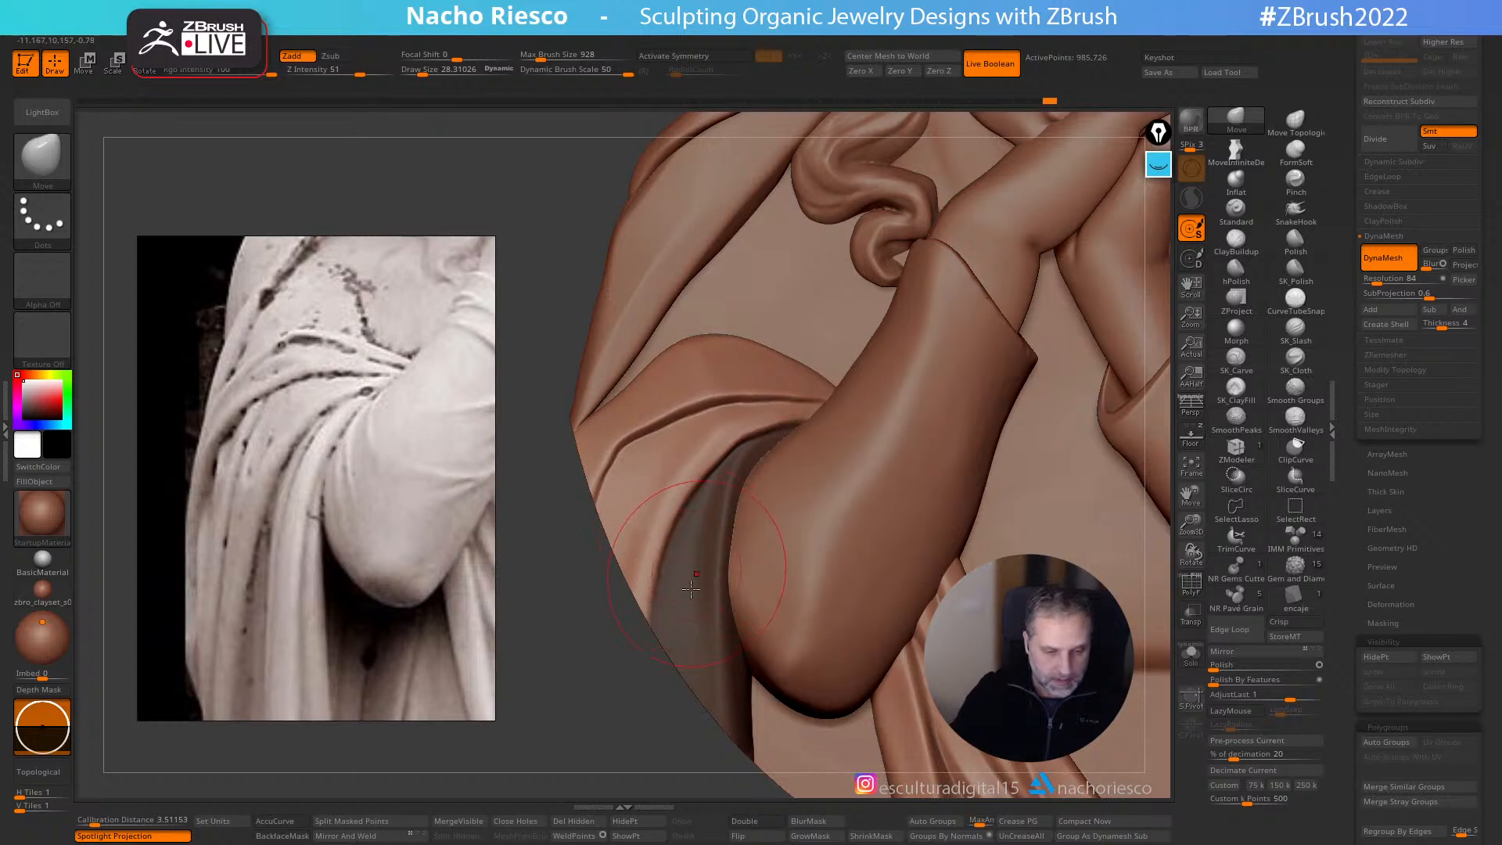
{"action": "left_click", "coordinate": [606, 729], "text": "ctrl"}
{"action": "mouse_move", "coordinate": [672, 586]}
{"action": "left_mouse_down"}
{"action": "mouse_move", "coordinate": [661, 593]}
{"action": "mouse_move", "coordinate": [684, 609]}
{"action": "mouse_move", "coordinate": [665, 597]}
{"action": "mouse_move", "coordinate": [687, 594]}
{"action": "mouse_move", "coordinate": [671, 606]}
{"action": "left_mouse_up"}
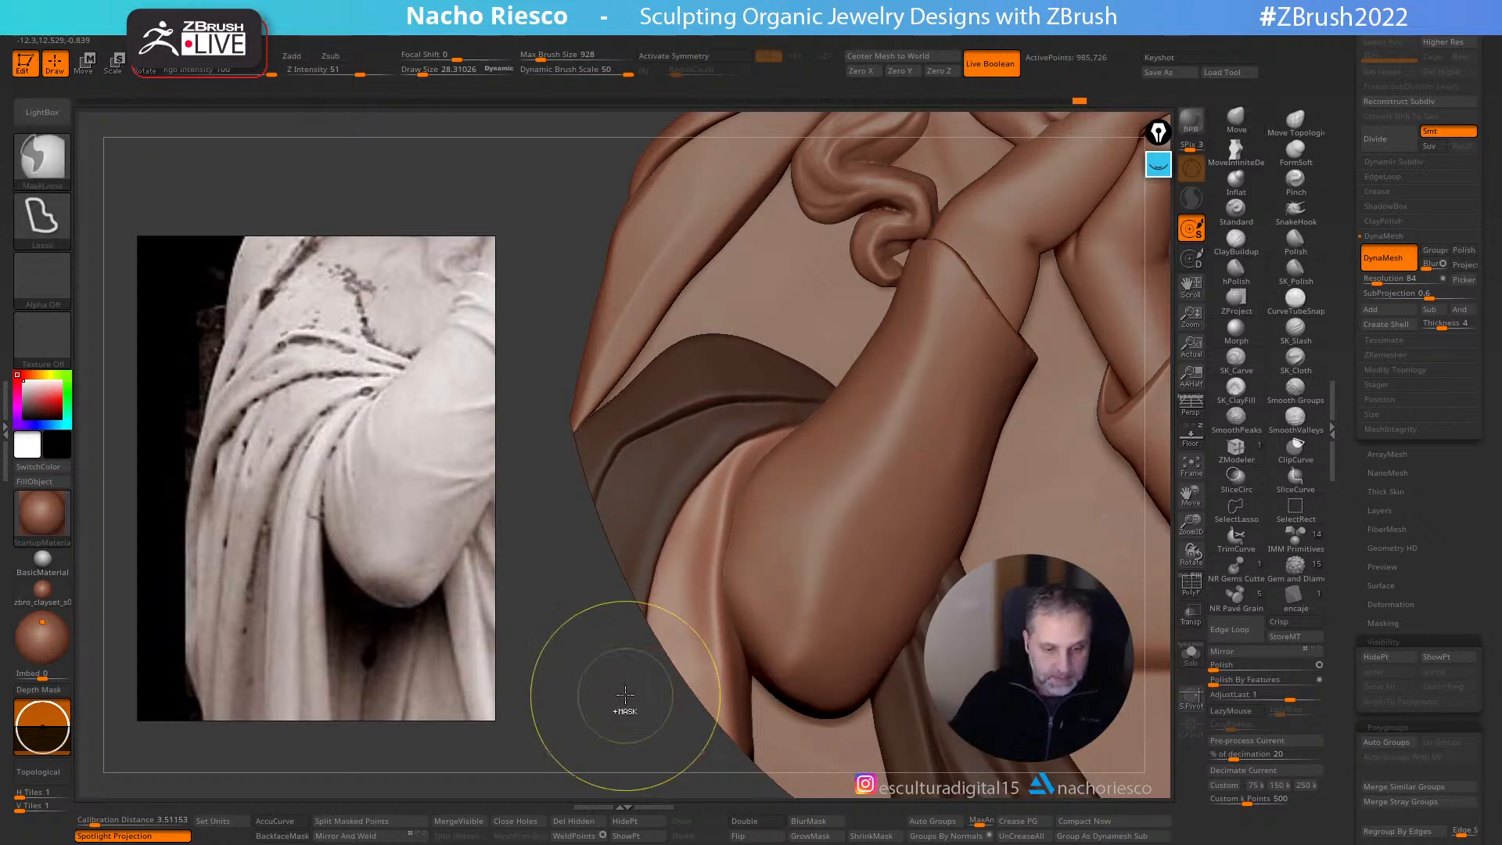
- Show more of the figure from the front and overlay the reference photo on it
{"action": "mouse_move", "coordinate": [622, 726]}
{"action": "left_mouse_down", "text": "alt"}
{"action": "mouse_move", "coordinate": [757, 770]}
{"action": "mouse_move", "coordinate": [787, 711]}
{"action": "left_mouse_up", "text": "alt"}
{"action": "left_click_drag", "start_coordinate": [1162, 461], "coordinate": [1174, 447]}
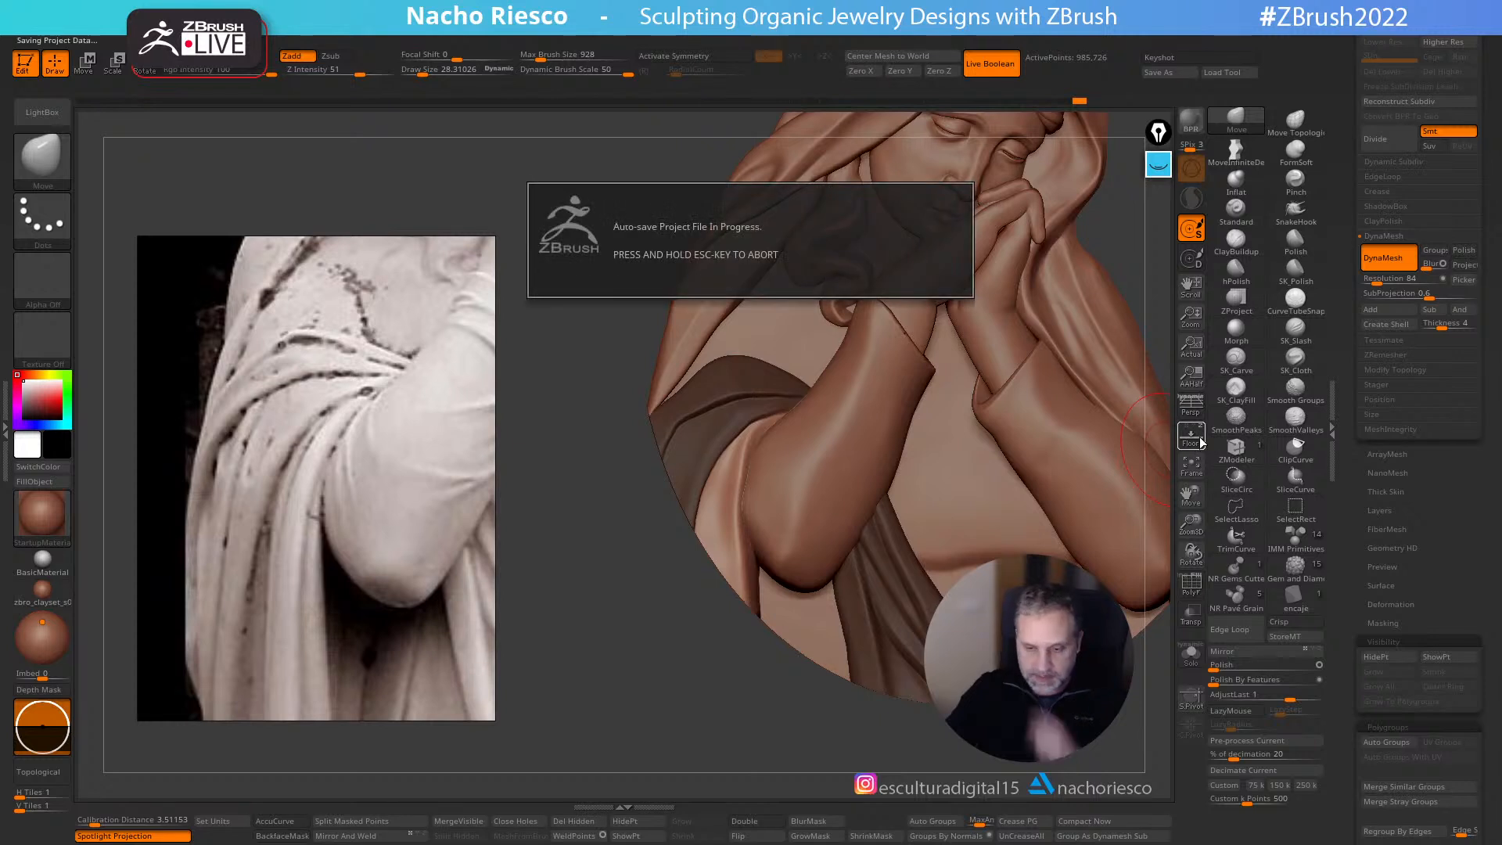
{"action": "left_click", "coordinate": [1200, 442]}
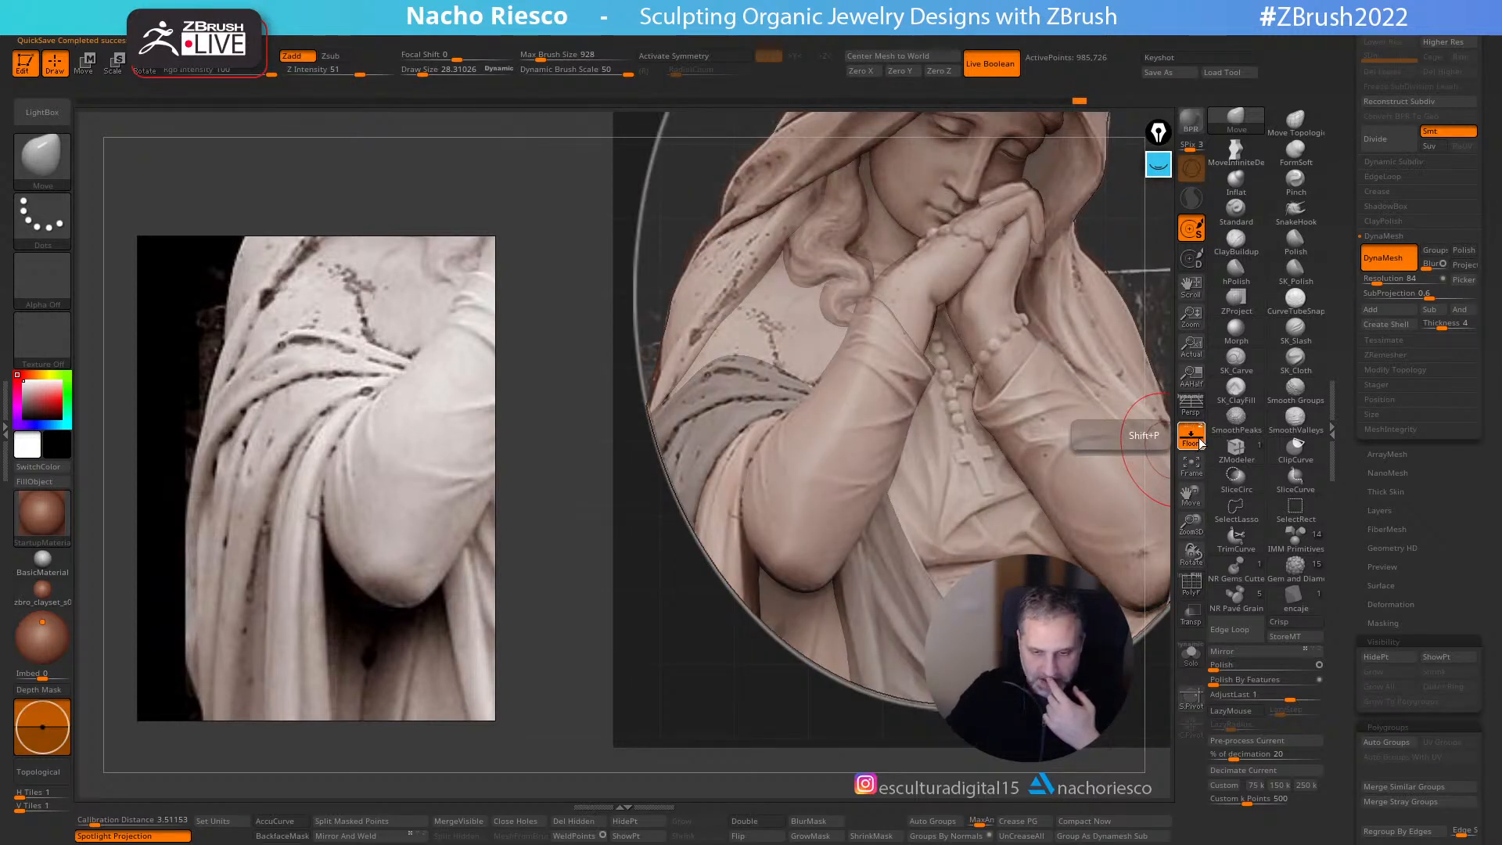
- Mask the fold between the shoulder band and the elbow with a lasso traced from the overlaid reference photo, then hide the photo
{"action": "left_click", "coordinate": [1197, 442]}
{"action": "mouse_move", "coordinate": [623, 708]}
{"action": "left_mouse_down", "text": "ctrl"}
{"action": "mouse_move", "coordinate": [671, 728]}
{"action": "mouse_move", "coordinate": [691, 707]}
{"action": "mouse_move", "coordinate": [686, 719]}
{"action": "left_mouse_up", "text": "ctrl"}
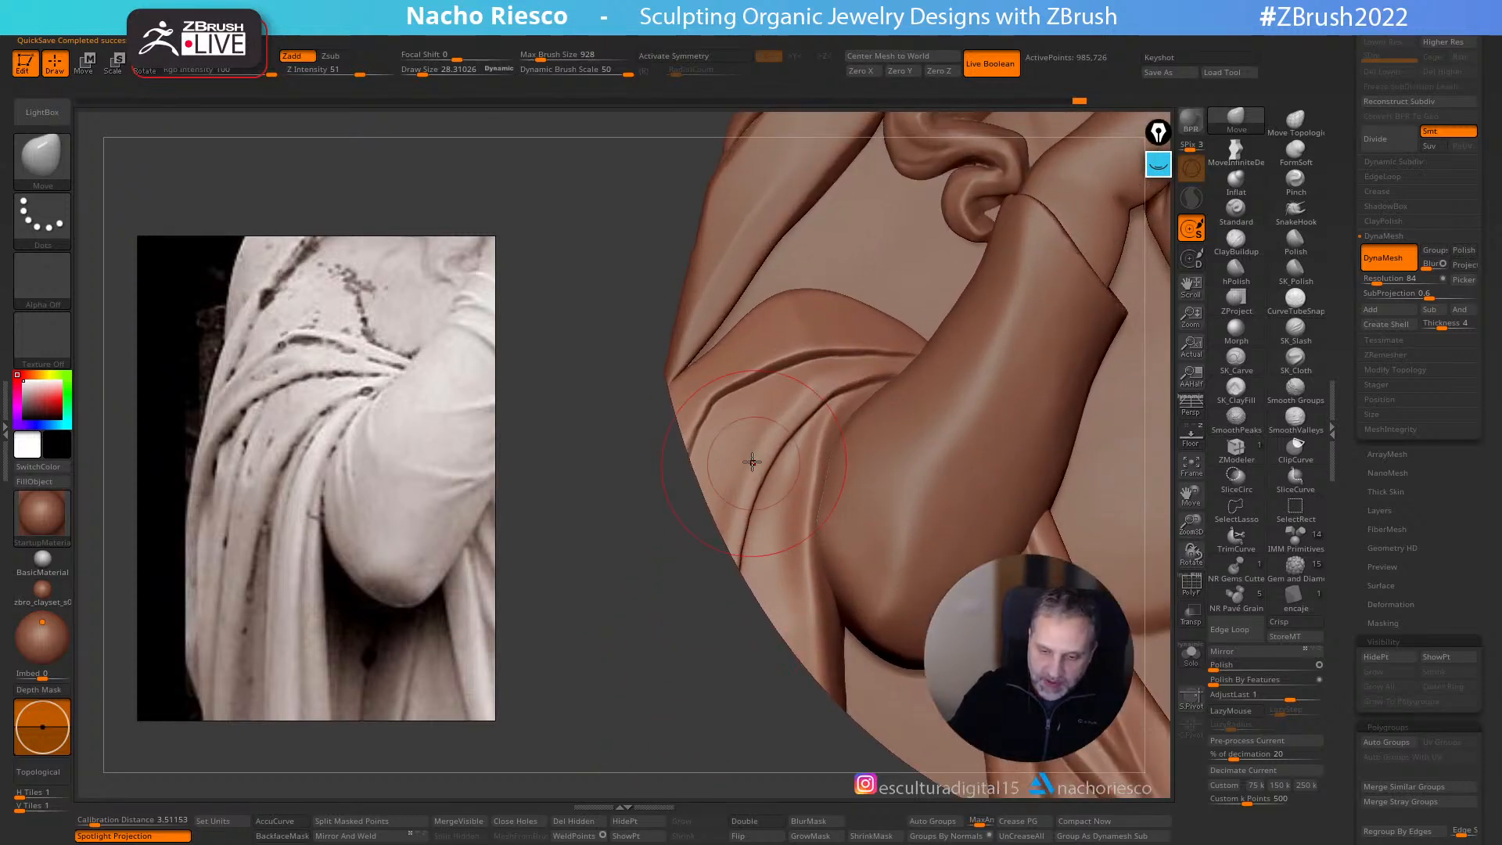
{"action": "left_click", "coordinate": [1191, 436]}
{"action": "key", "text": "ctrl"}
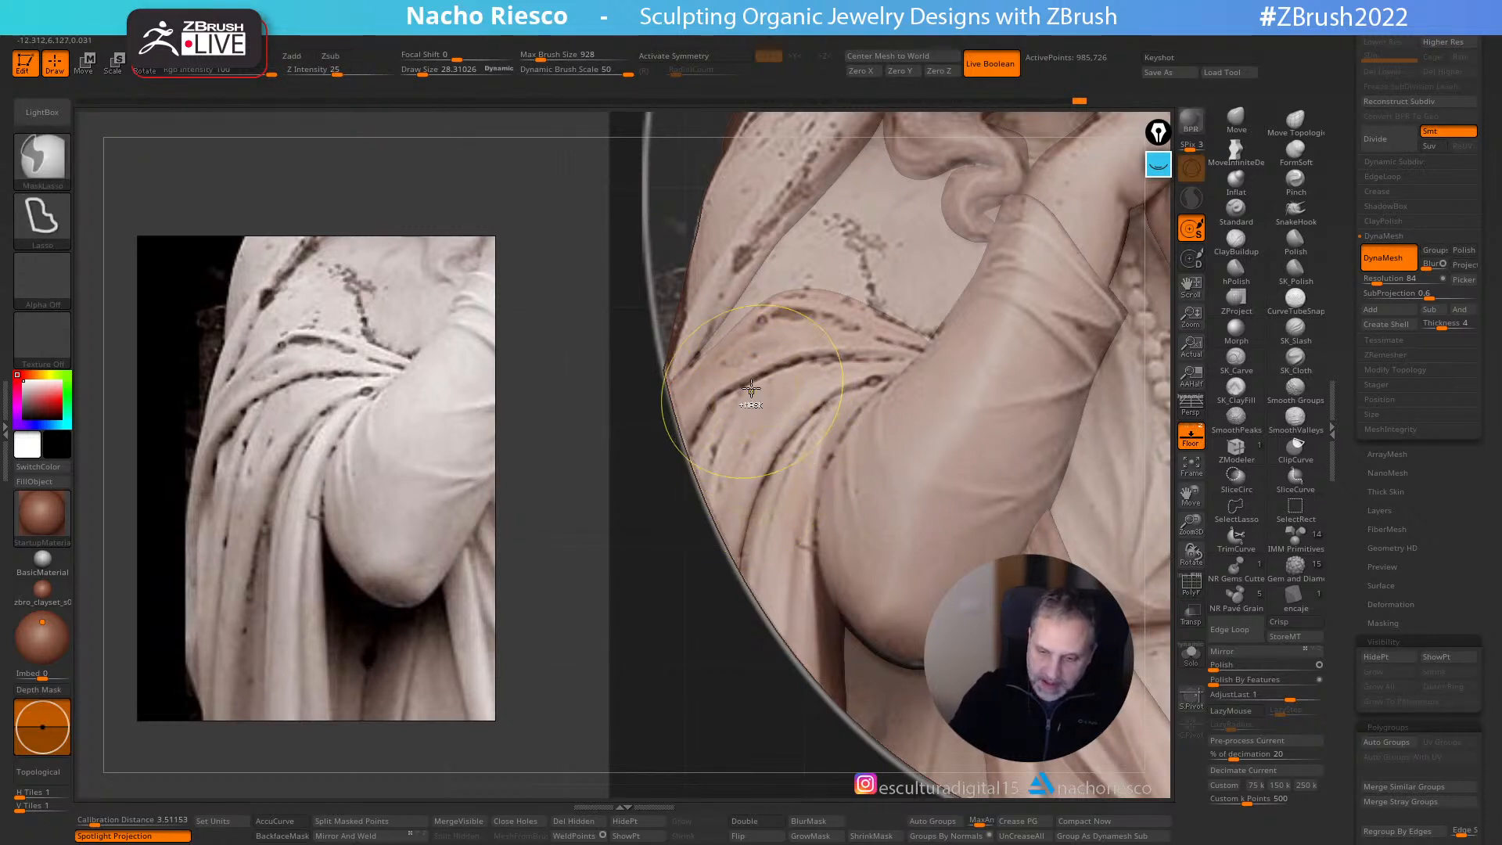
{"action": "mouse_move", "coordinate": [714, 461]}
{"action": "left_mouse_down", "text": "ctrl"}
{"action": "mouse_move", "coordinate": [705, 532]}
{"action": "mouse_move", "coordinate": [759, 537]}
{"action": "left_mouse_up", "text": "ctrl"}
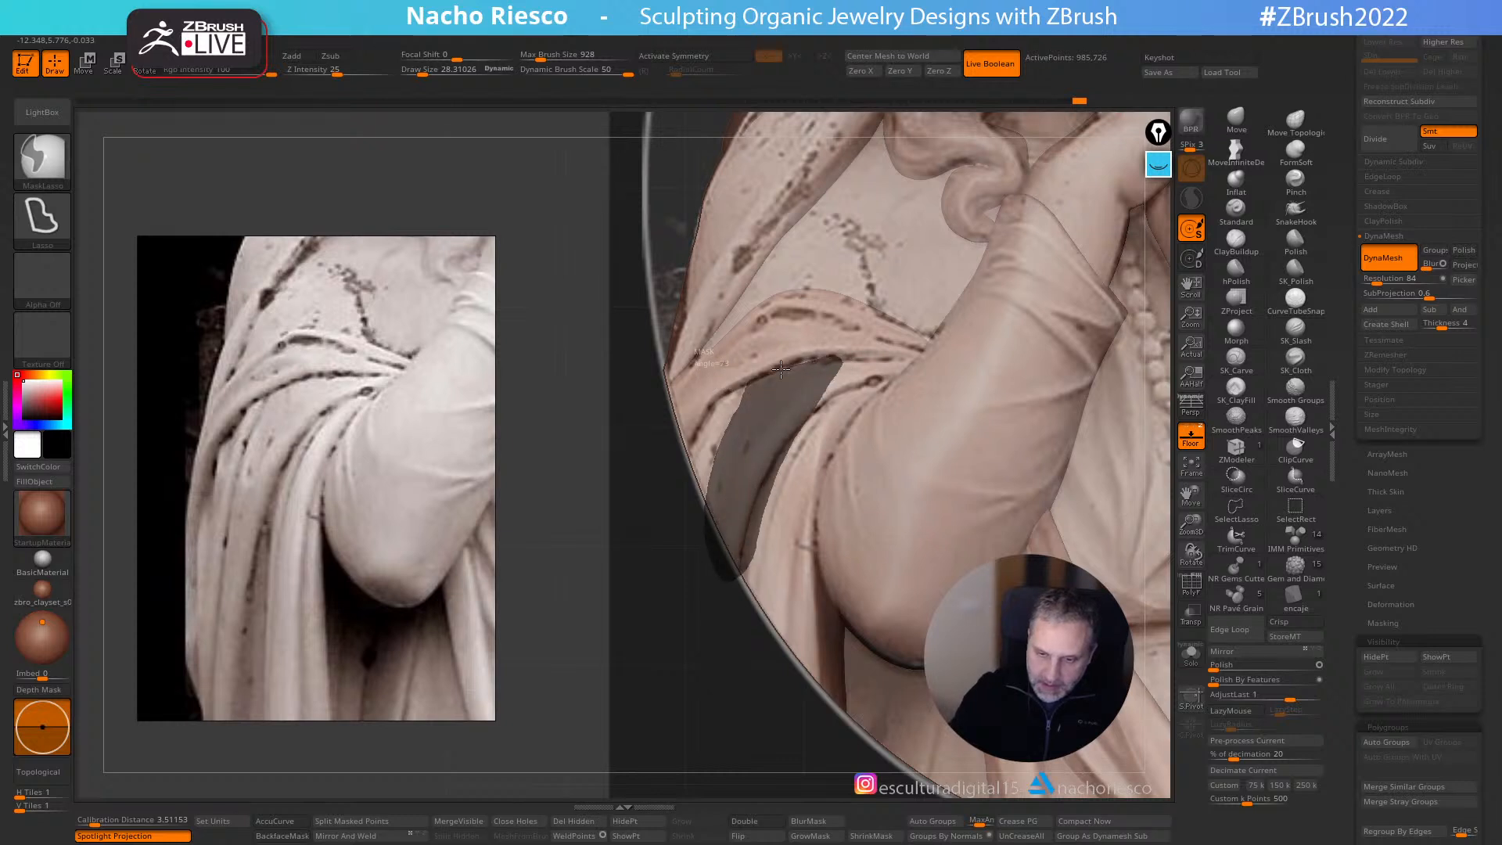
{"action": "left_click_drag", "start_coordinate": [779, 376], "coordinate": [756, 382], "text": "ctrl"}
{"action": "left_click", "coordinate": [1195, 441]}
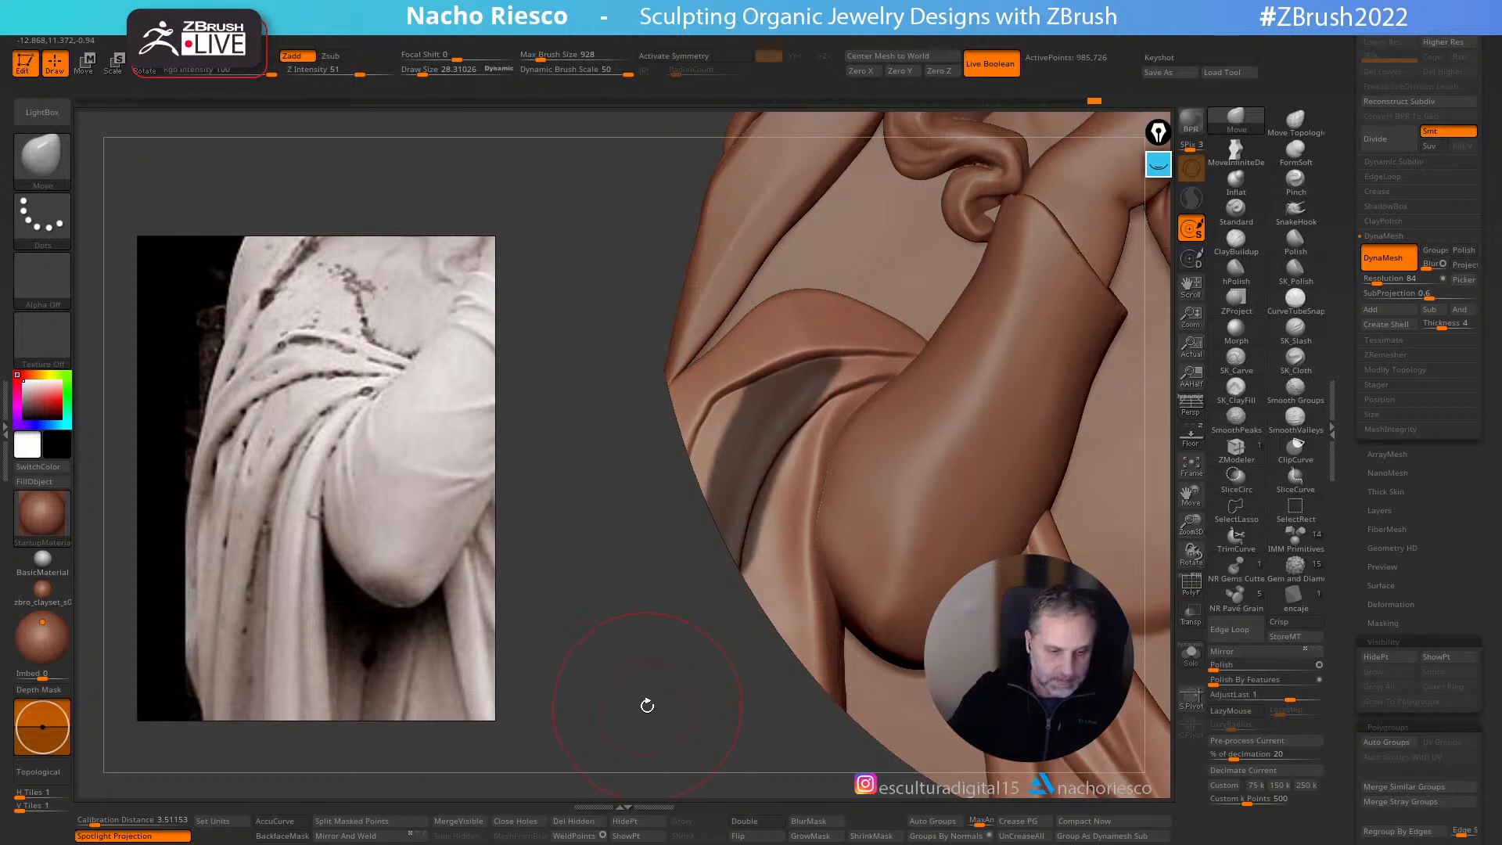
{"action": "left_click", "coordinate": [707, 673], "text": "ctrl"}
{"action": "left_click_drag", "start_coordinate": [704, 676], "coordinate": [701, 735], "text": "alt"}
{"action": "left_click", "coordinate": [1296, 360]}
{"action": "key", "text": "s"}
{"action": "left_click_drag", "start_coordinate": [702, 426], "coordinate": [696, 427]}
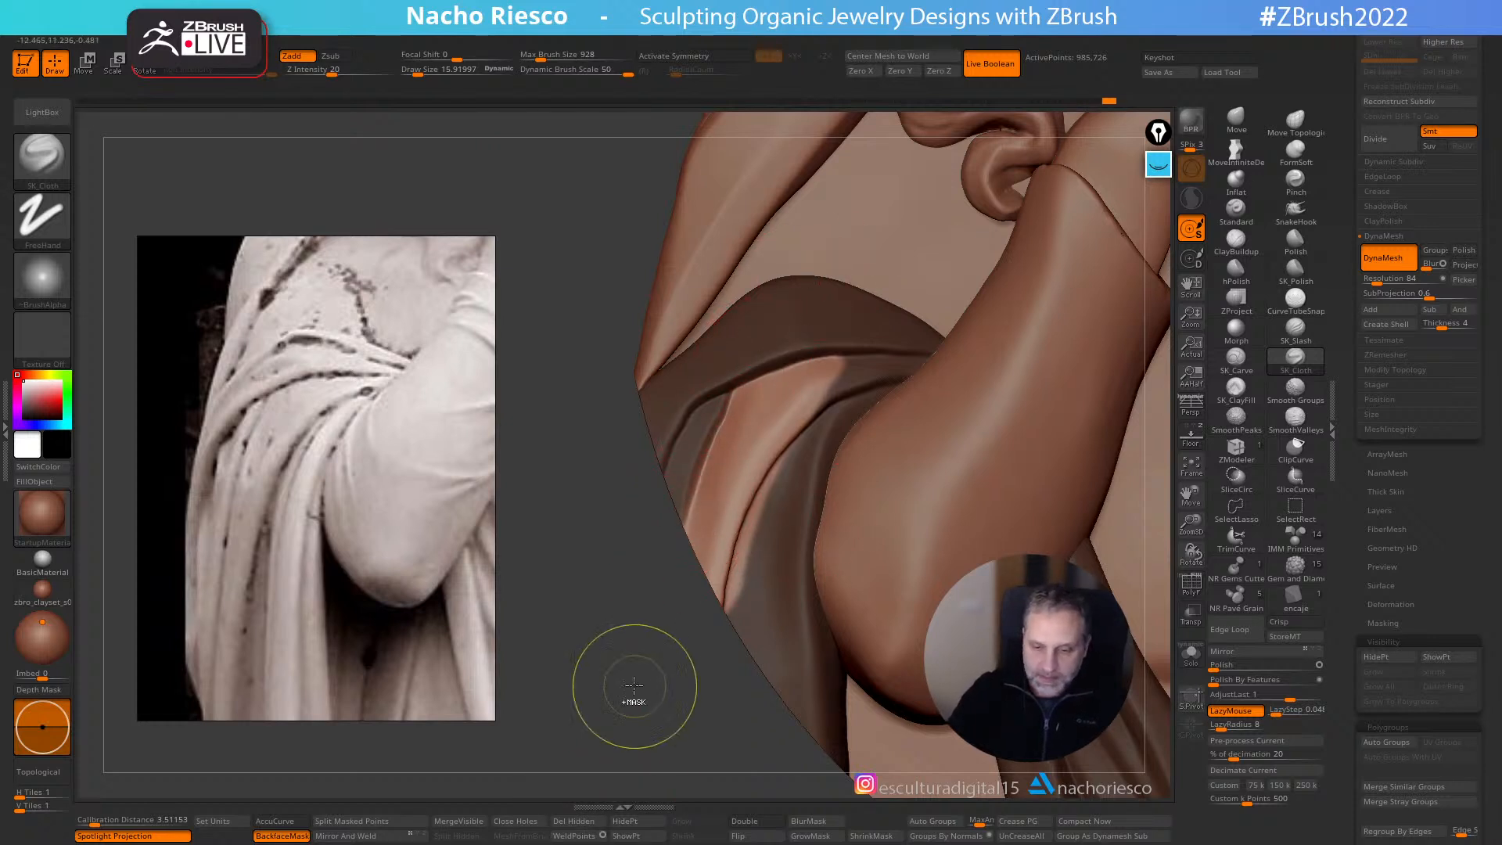
{"action": "key", "text": "ctrl+z"}
- Push the cloth beside the masked fold with Move at a draw size of about 10, and clear the mask
{"action": "left_click", "coordinate": [1236, 118]}
{"action": "key", "text": "s"}
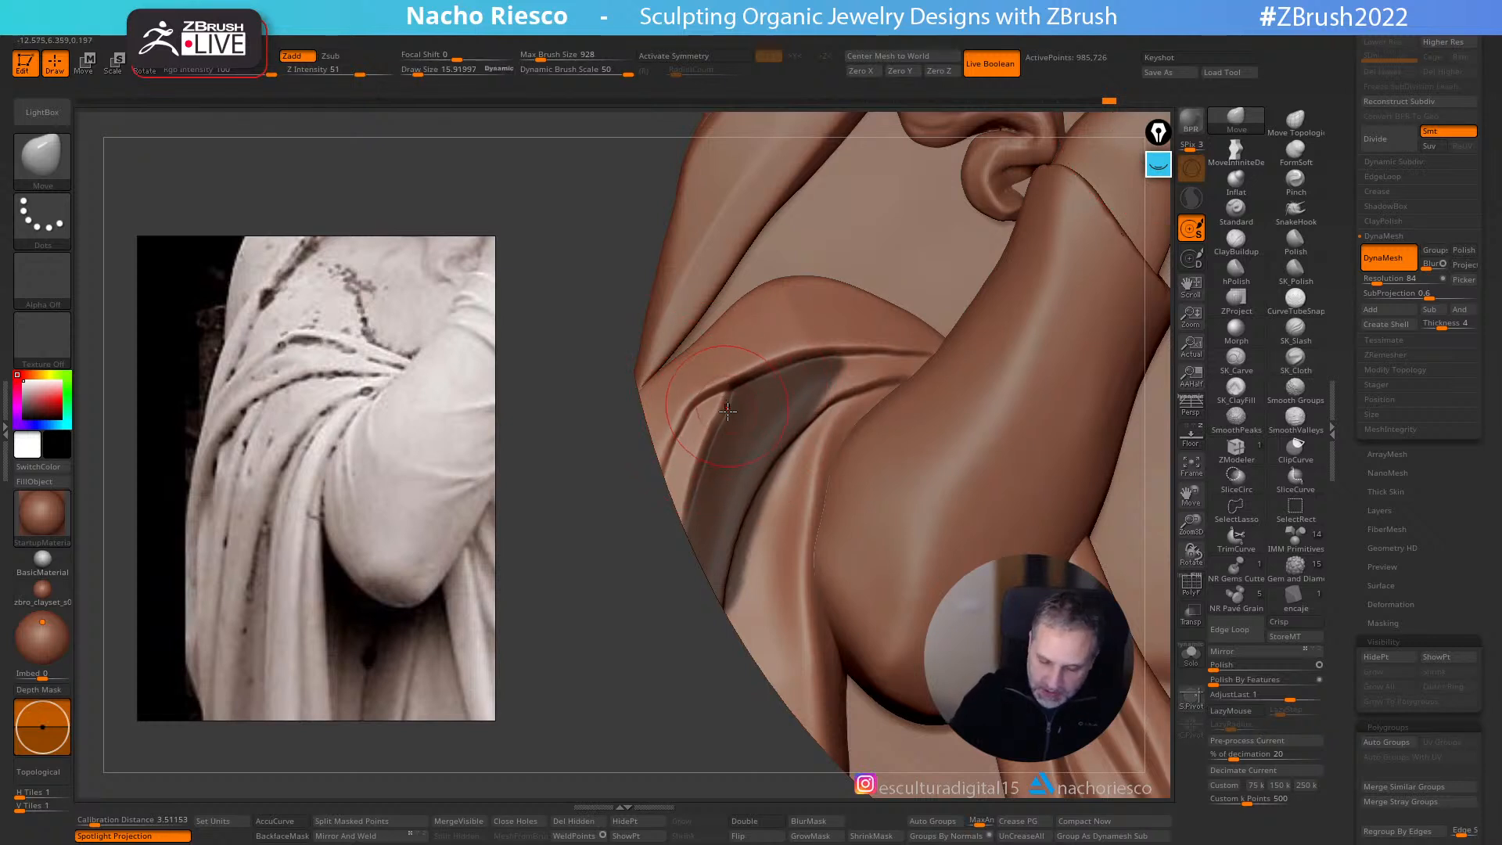
{"action": "key", "text": "s"}
{"action": "left_click_drag", "start_coordinate": [751, 427], "coordinate": [706, 423]}
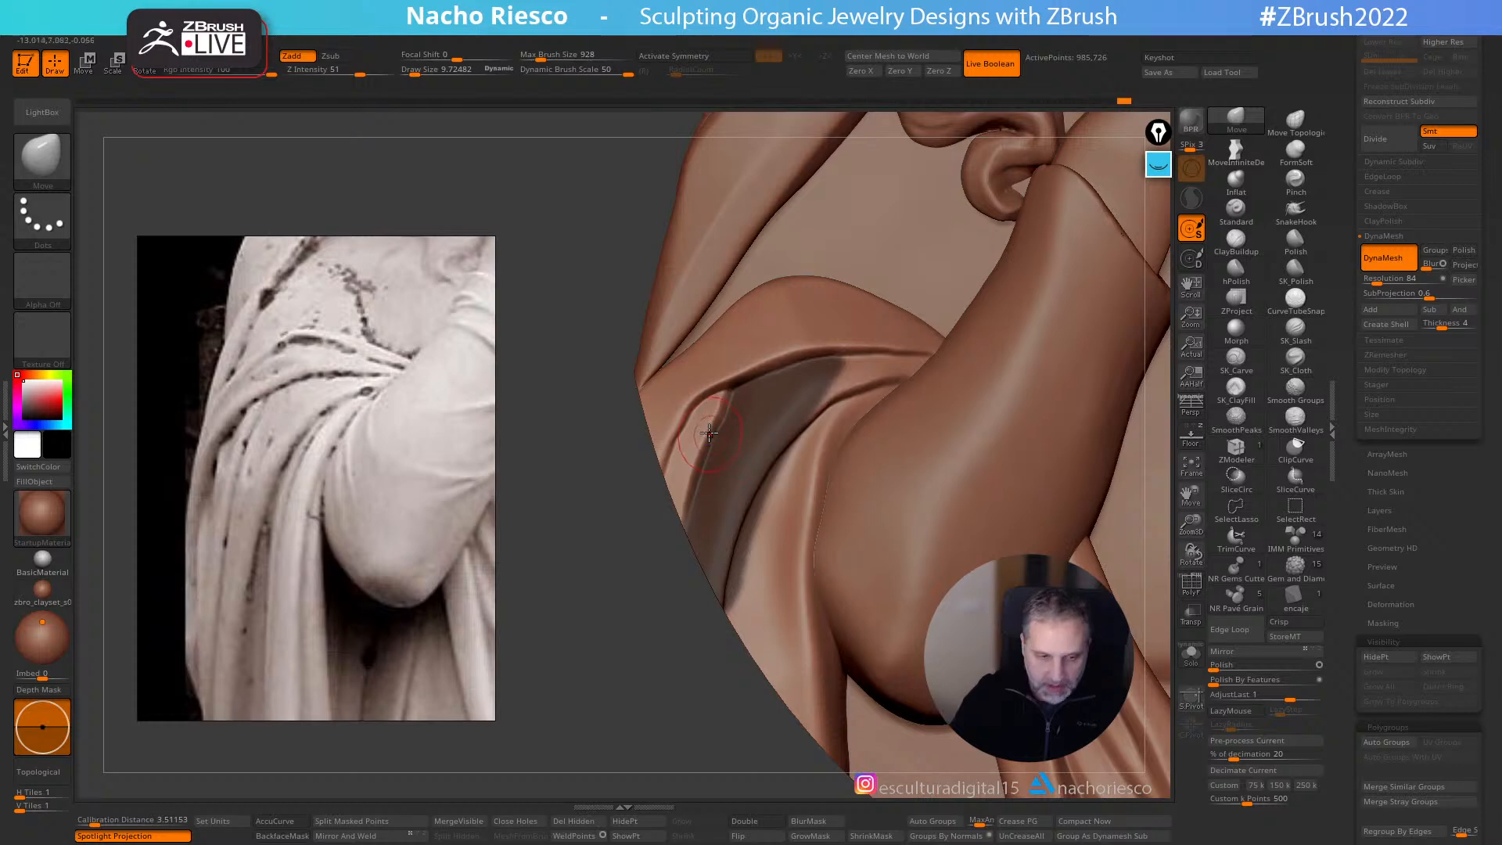
{"action": "key", "text": "shift"}
{"action": "mouse_move", "coordinate": [635, 649]}
{"action": "left_mouse_down", "text": "ctrl"}
{"action": "mouse_move", "coordinate": [670, 727]}
{"action": "mouse_move", "coordinate": [644, 654]}
{"action": "mouse_move", "coordinate": [641, 673]}
{"action": "mouse_move", "coordinate": [687, 635]}
{"action": "left_mouse_up", "text": "ctrl"}
- Turn on BackfaceMask, refine the new crease with Move at draw sizes from about 13 down to 5, and remesh the garment
{"action": "left_click_drag", "start_coordinate": [635, 558], "coordinate": [675, 564]}
{"action": "left_click", "coordinate": [282, 836]}
{"action": "key", "text": "s"}
{"action": "left_click_drag", "start_coordinate": [702, 444], "coordinate": [709, 443]}
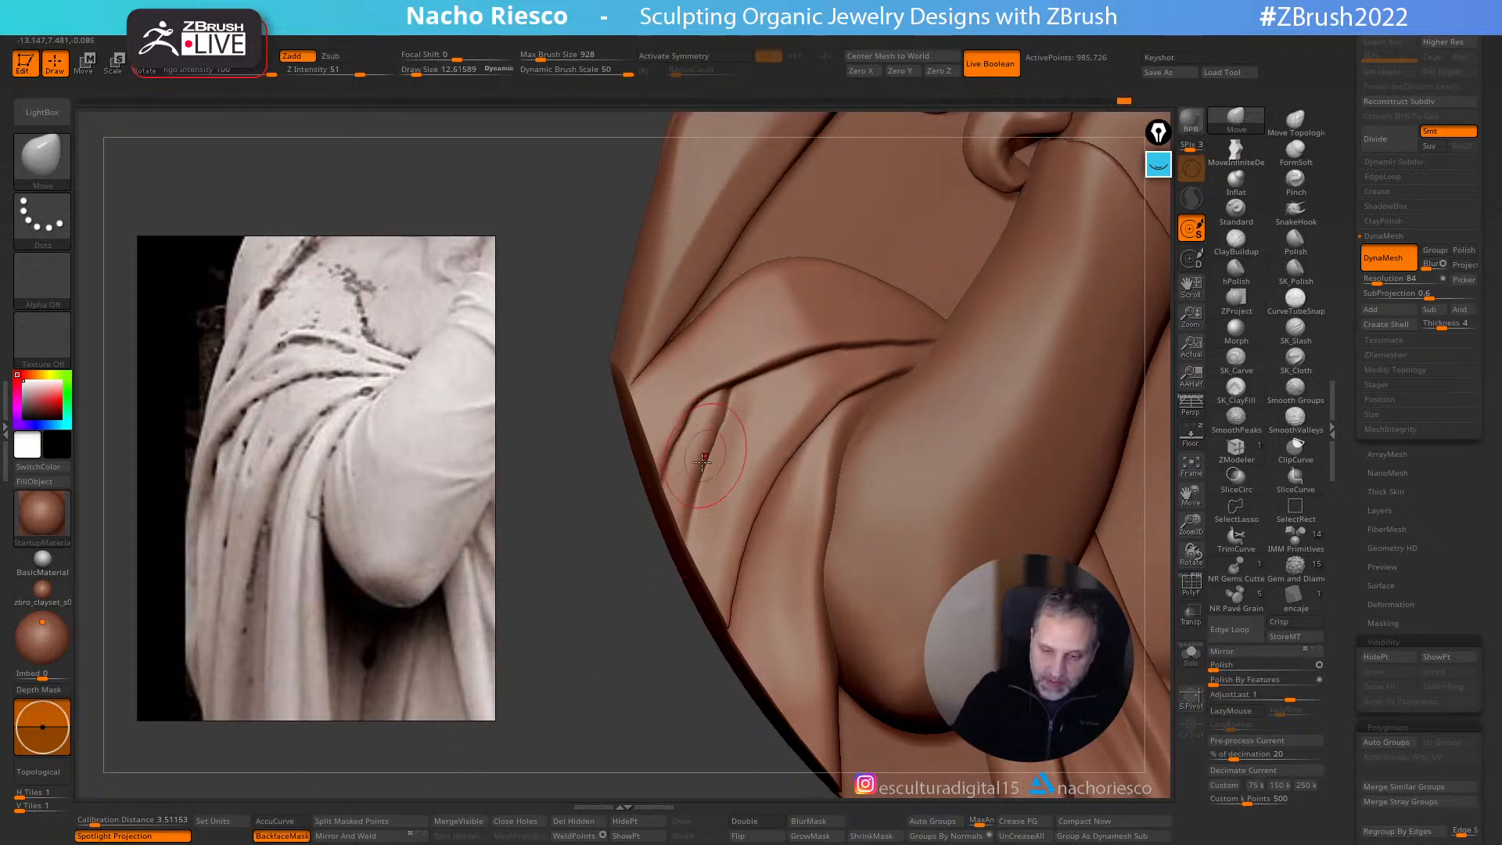
{"action": "key", "text": "s"}
{"action": "left_click_drag", "start_coordinate": [722, 438], "coordinate": [711, 435]}
{"action": "right_click_drag", "start_coordinate": [727, 407], "coordinate": [693, 441]}
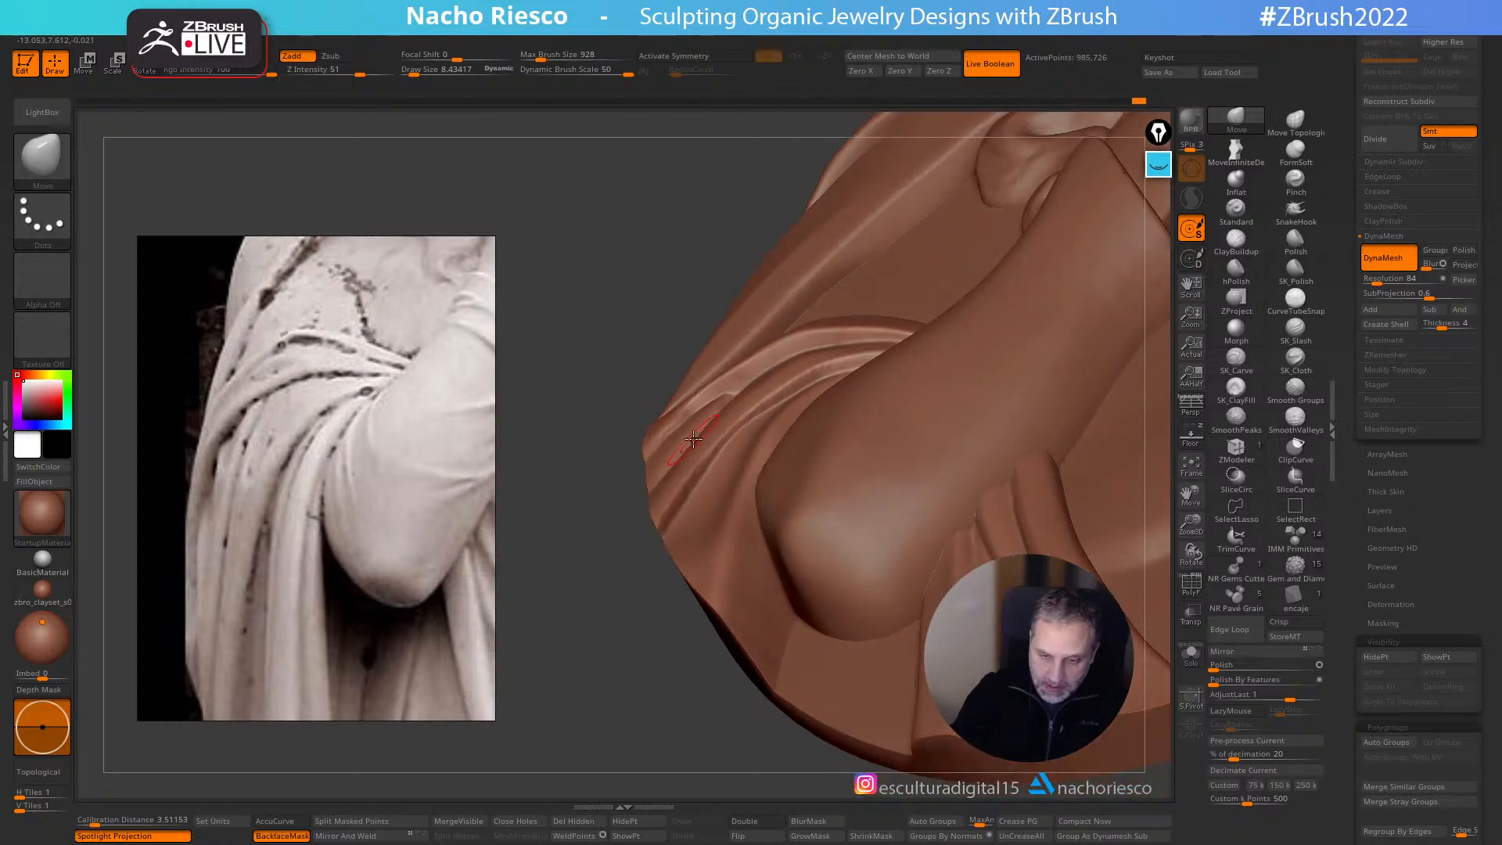
{"action": "right_click_drag", "start_coordinate": [626, 660], "coordinate": [705, 470]}
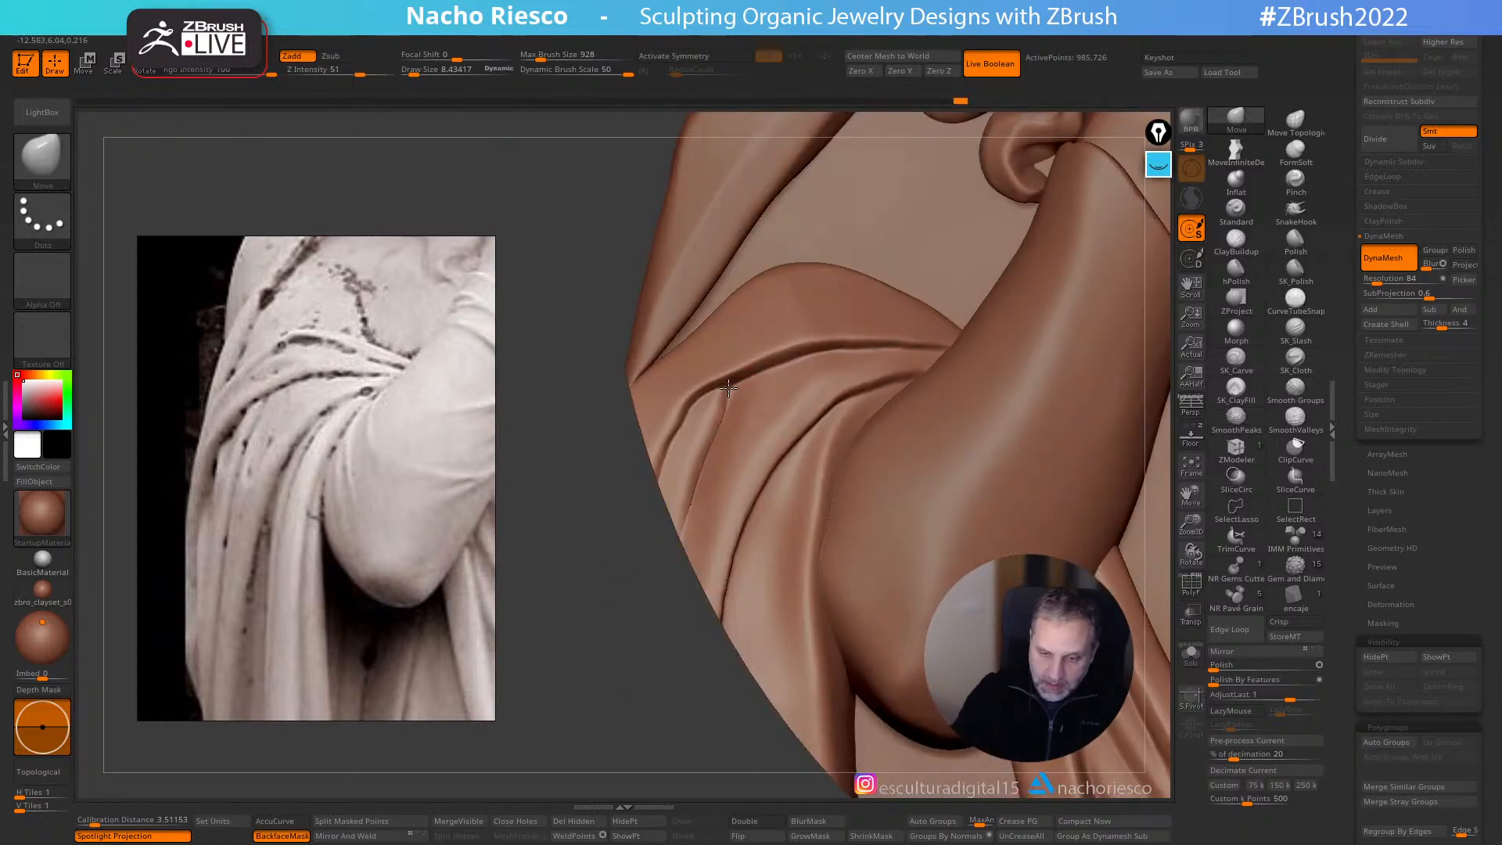
{"action": "key", "text": "s"}
{"action": "left_click_drag", "start_coordinate": [747, 411], "coordinate": [730, 411]}
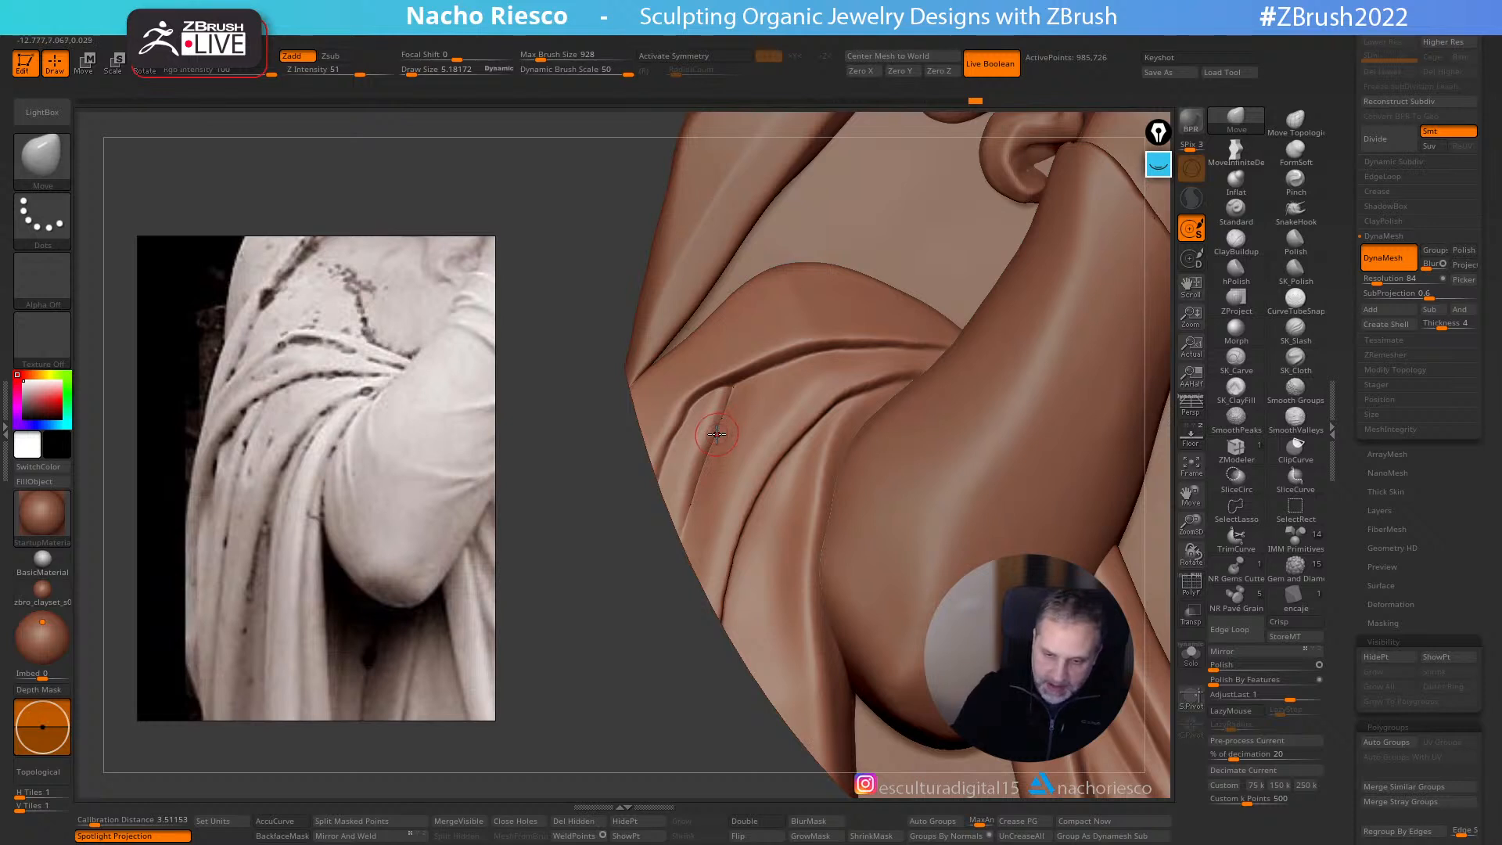
{"action": "left_click_drag", "start_coordinate": [624, 637], "coordinate": [633, 704], "text": "ctrl"}
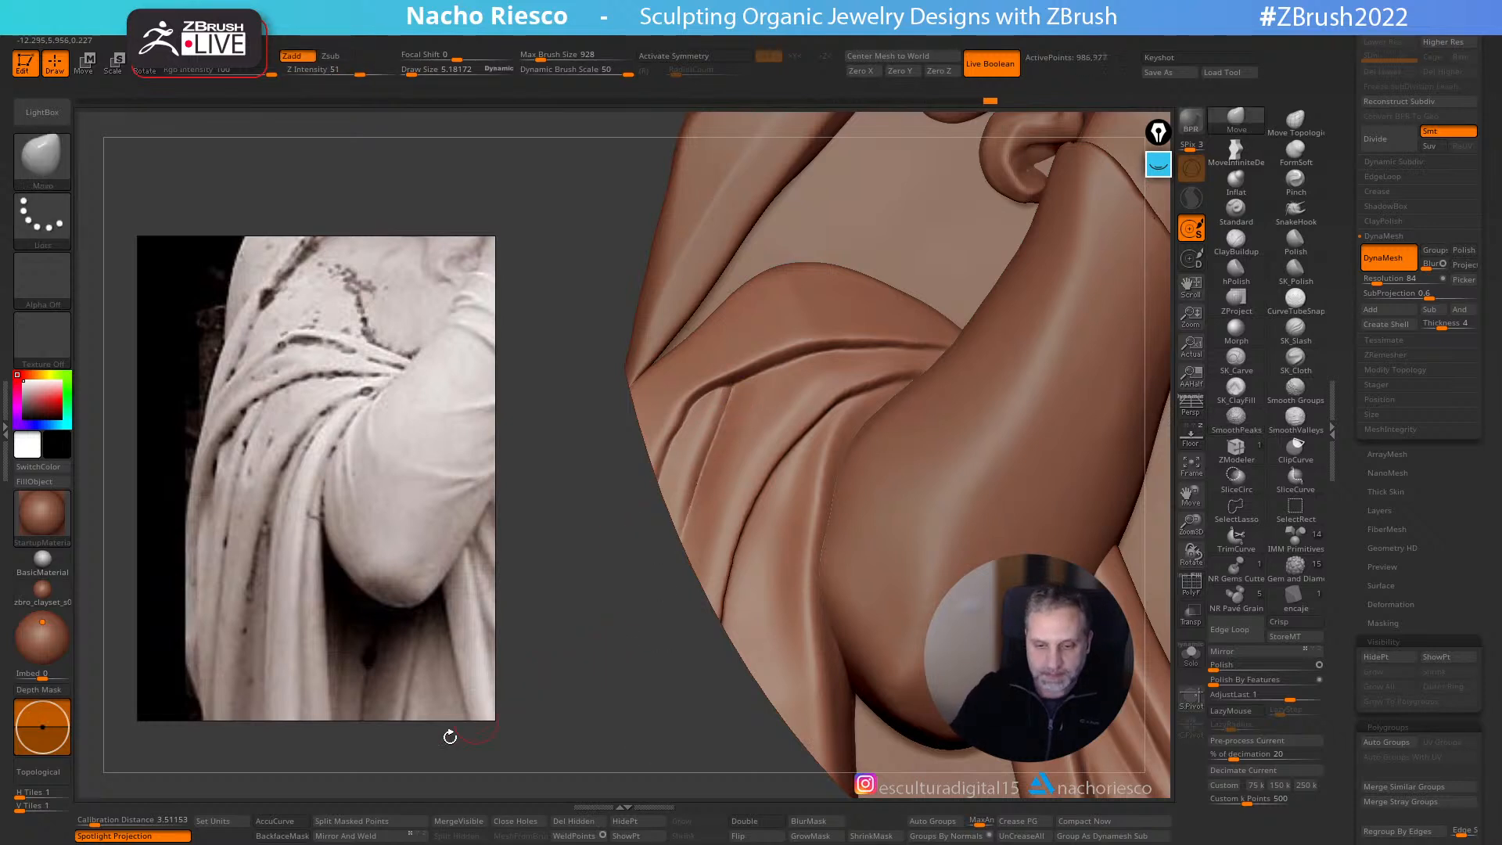
- Adjust the small folds near the medallion's rim with Move at a draw size of about 10 and BackfaceMask on
{"action": "left_click", "coordinate": [283, 836]}
{"action": "left_click_drag", "start_coordinate": [565, 607], "coordinate": [606, 575]}
{"action": "key", "text": "s"}
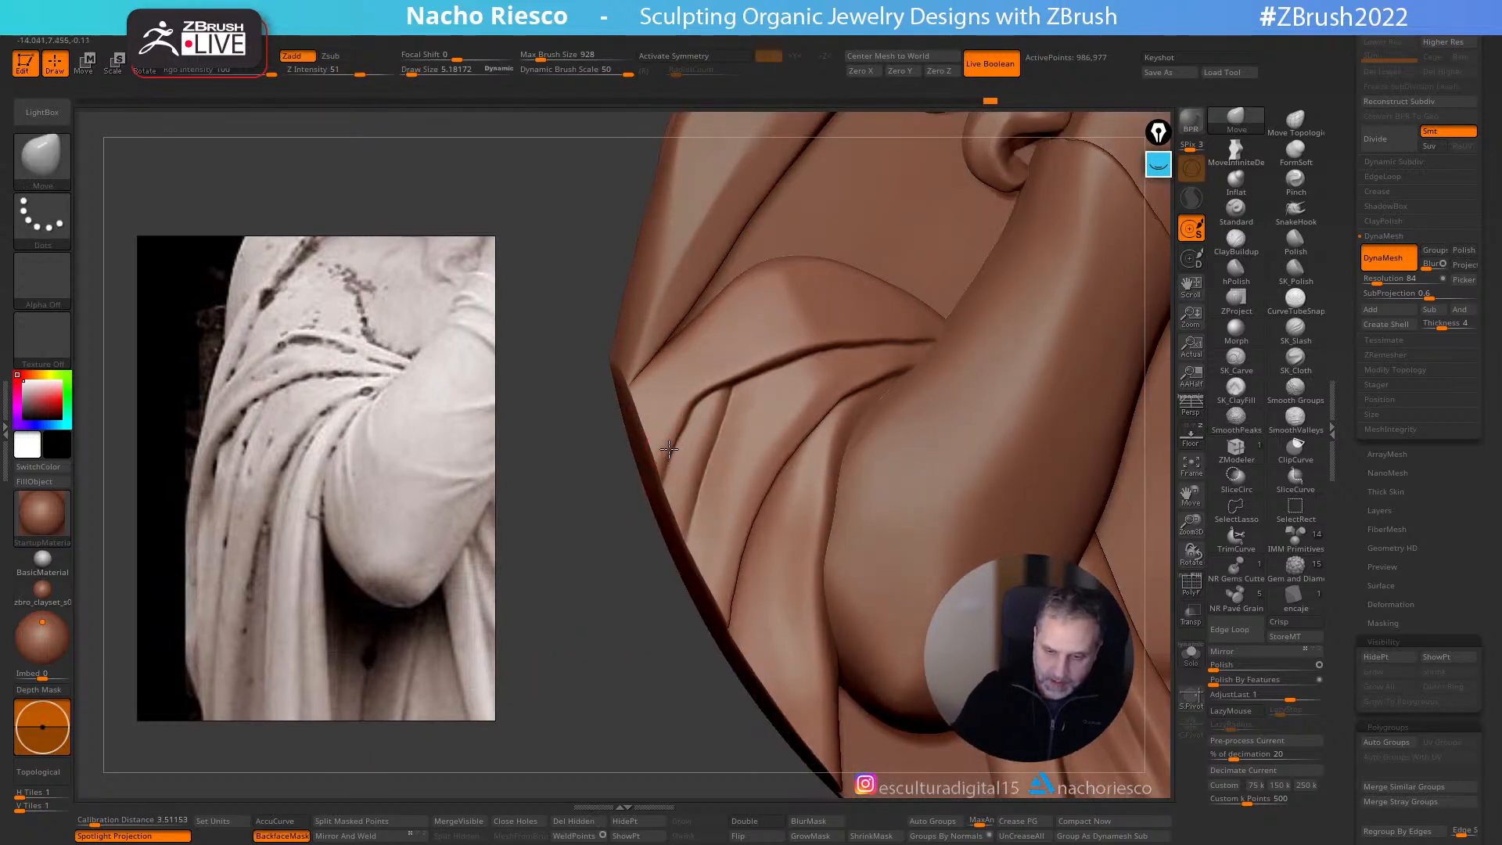
{"action": "key", "text": "s"}
{"action": "mouse_move", "coordinate": [676, 431]}
{"action": "left_mouse_down"}
{"action": "mouse_move", "coordinate": [579, 637]}
{"action": "mouse_move", "coordinate": [608, 684]}
{"action": "left_mouse_up"}
{"action": "mouse_move", "coordinate": [601, 542]}
{"action": "left_mouse_down", "text": "ctrl"}
{"action": "mouse_move", "coordinate": [633, 700]}
{"action": "mouse_move", "coordinate": [649, 700]}
{"action": "left_mouse_up", "text": "ctrl"}
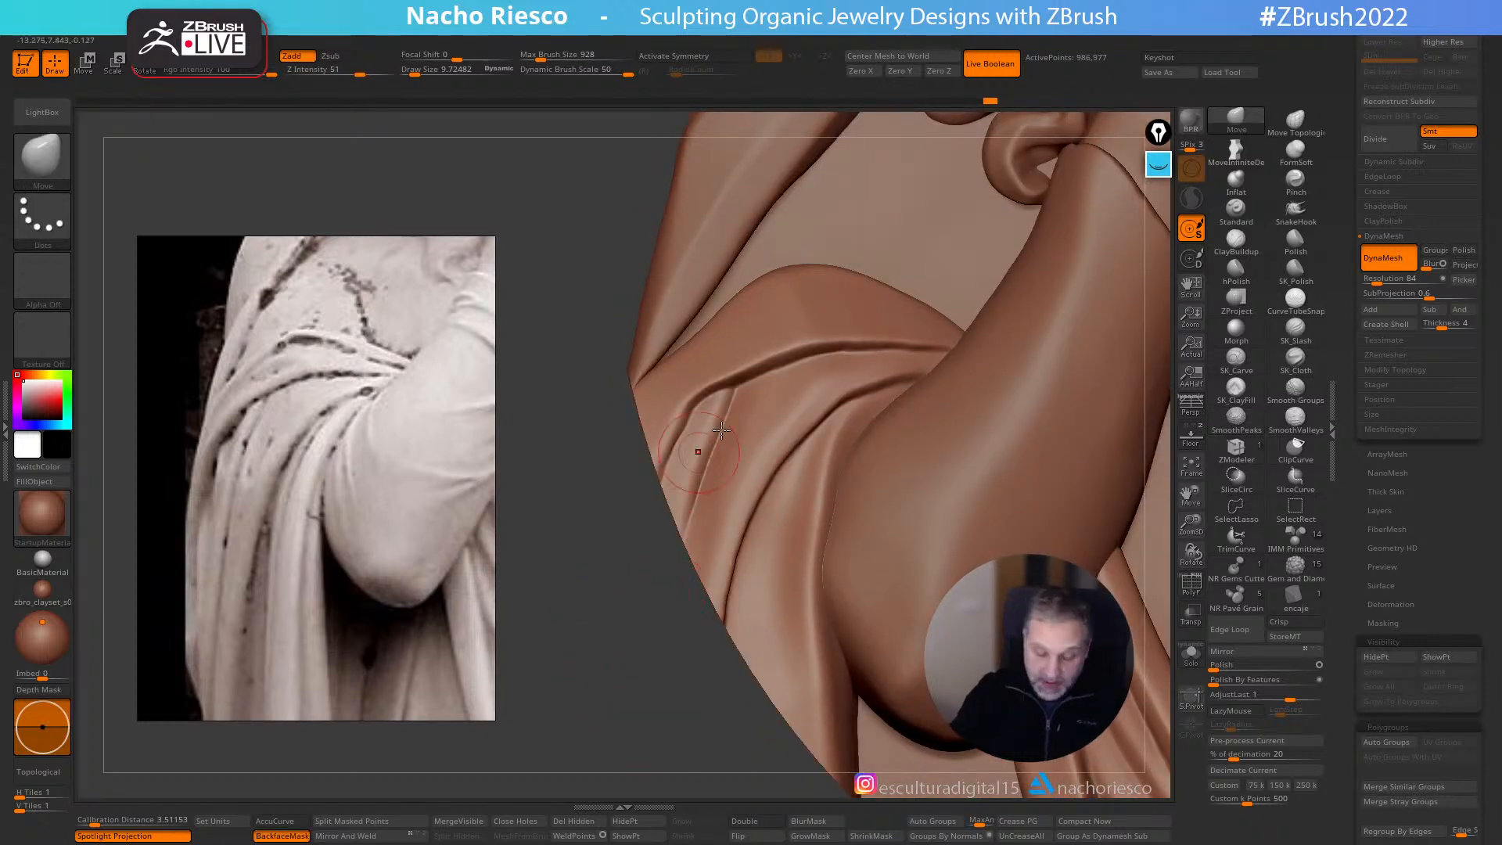
- Remesh the garment with the DynaMesh Utility at a polycount of 1 million
{"action": "left_click", "coordinate": [864, 37]}
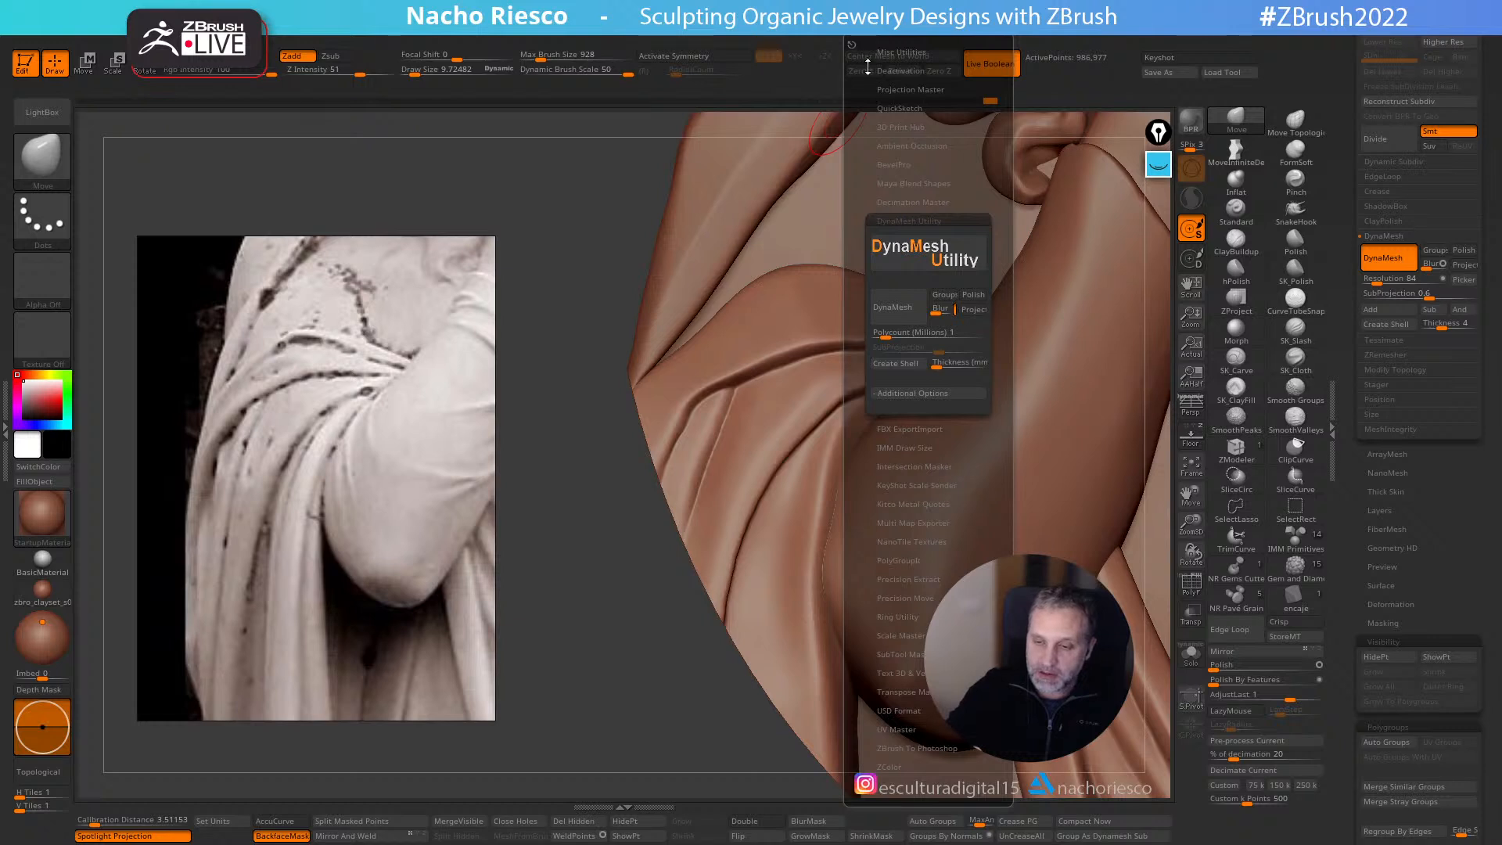
{"action": "left_click", "coordinate": [945, 310]}
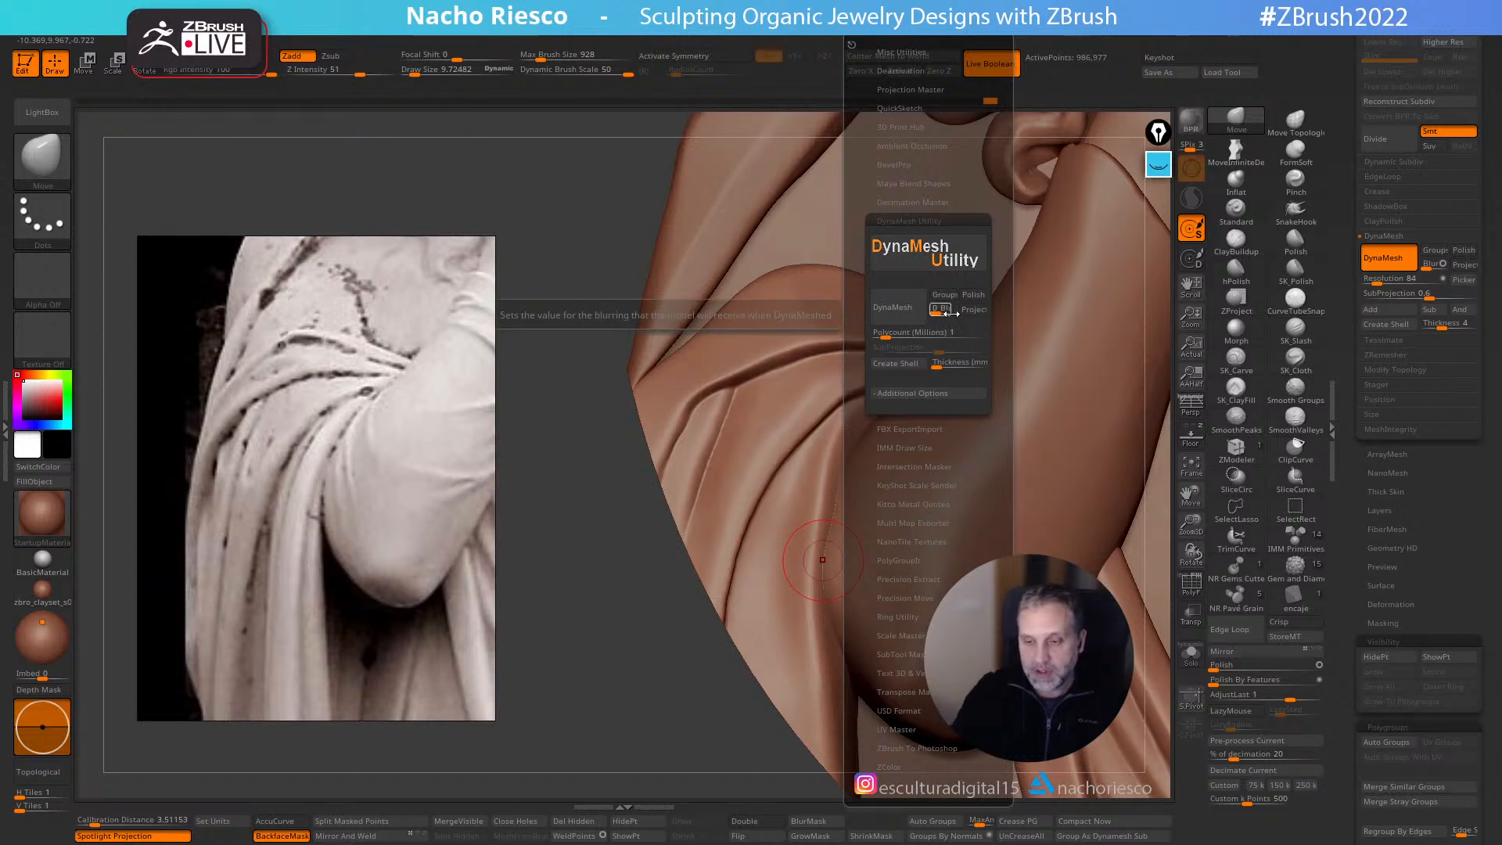
{"action": "left_click", "coordinate": [900, 308]}
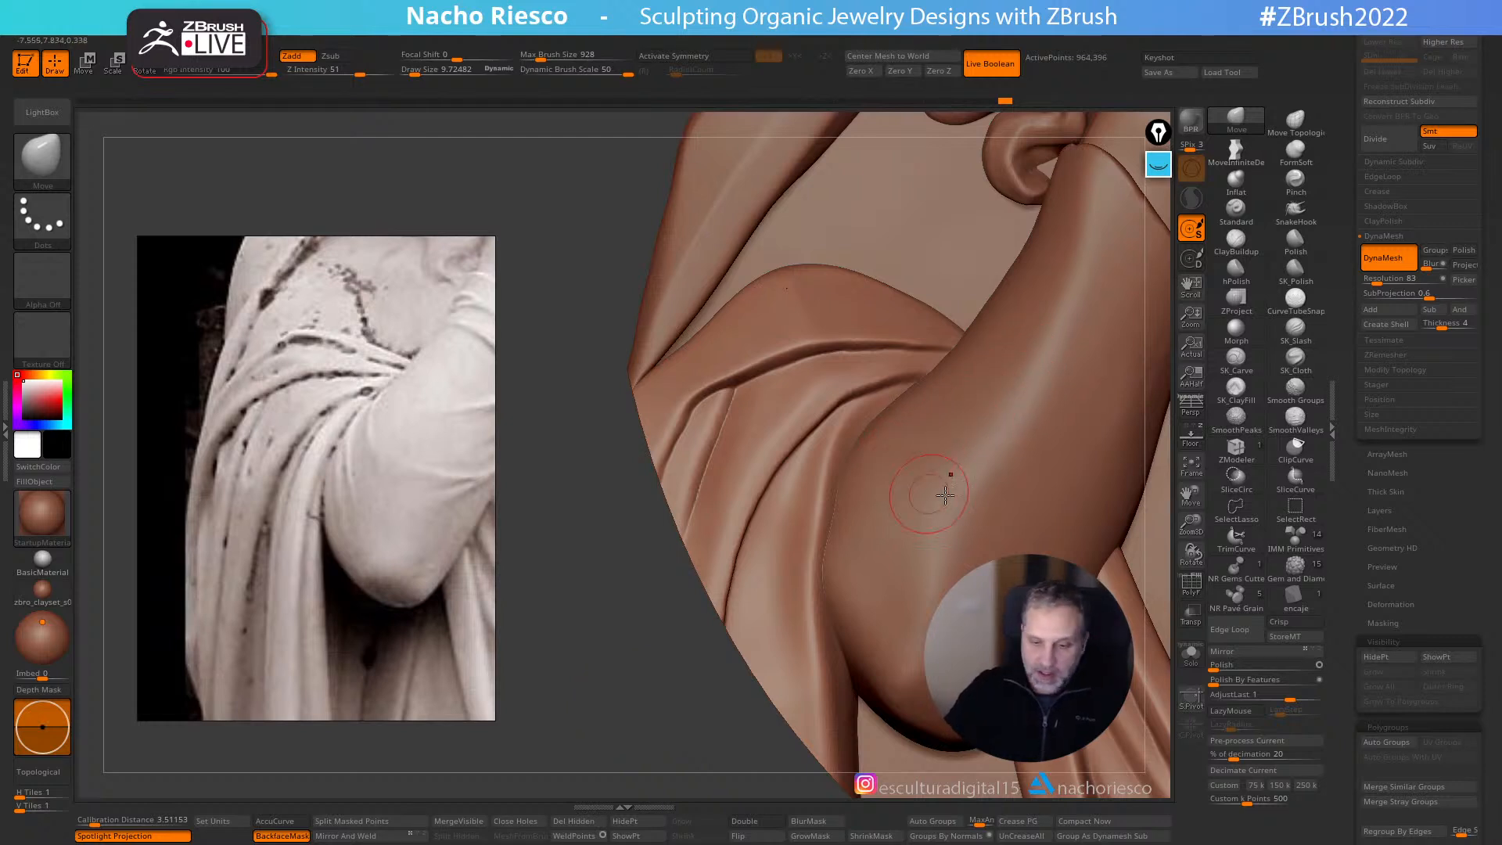
- Trace the narrow hollow inside the fold below the shoulder band from the reference photo with a lasso mask, soften it and invert it
{"action": "left_click_drag", "start_coordinate": [624, 664], "coordinate": [730, 537], "text": "alt"}
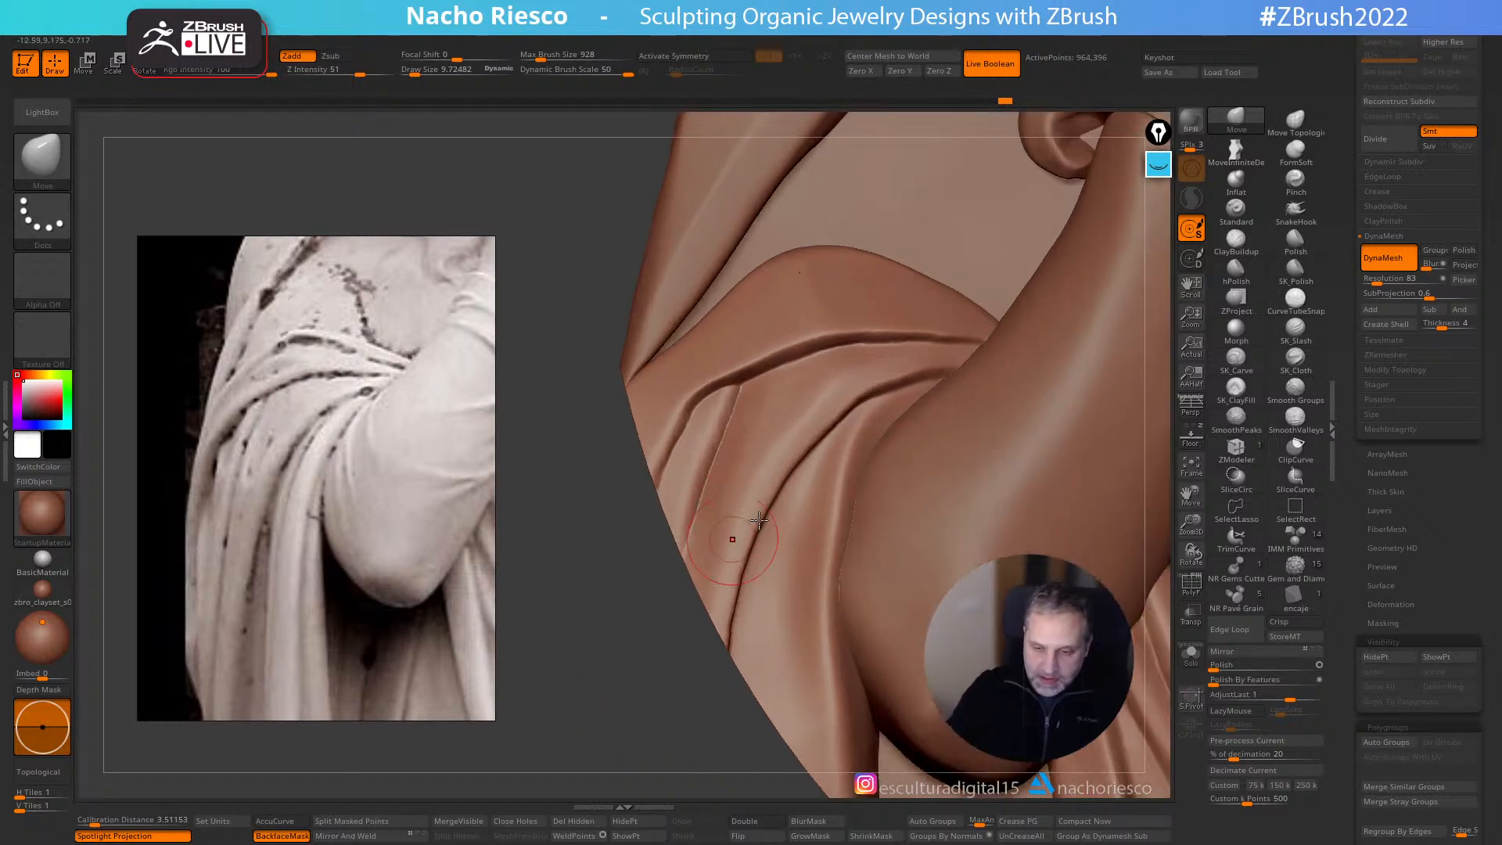
{"action": "left_click", "coordinate": [1191, 438]}
{"action": "key", "text": "ctrl"}
{"action": "mouse_move", "coordinate": [771, 413]}
{"action": "left_mouse_down", "text": "ctrl"}
{"action": "mouse_move", "coordinate": [728, 505]}
{"action": "mouse_move", "coordinate": [881, 336]}
{"action": "mouse_move", "coordinate": [856, 339]}
{"action": "left_mouse_up", "text": "ctrl"}
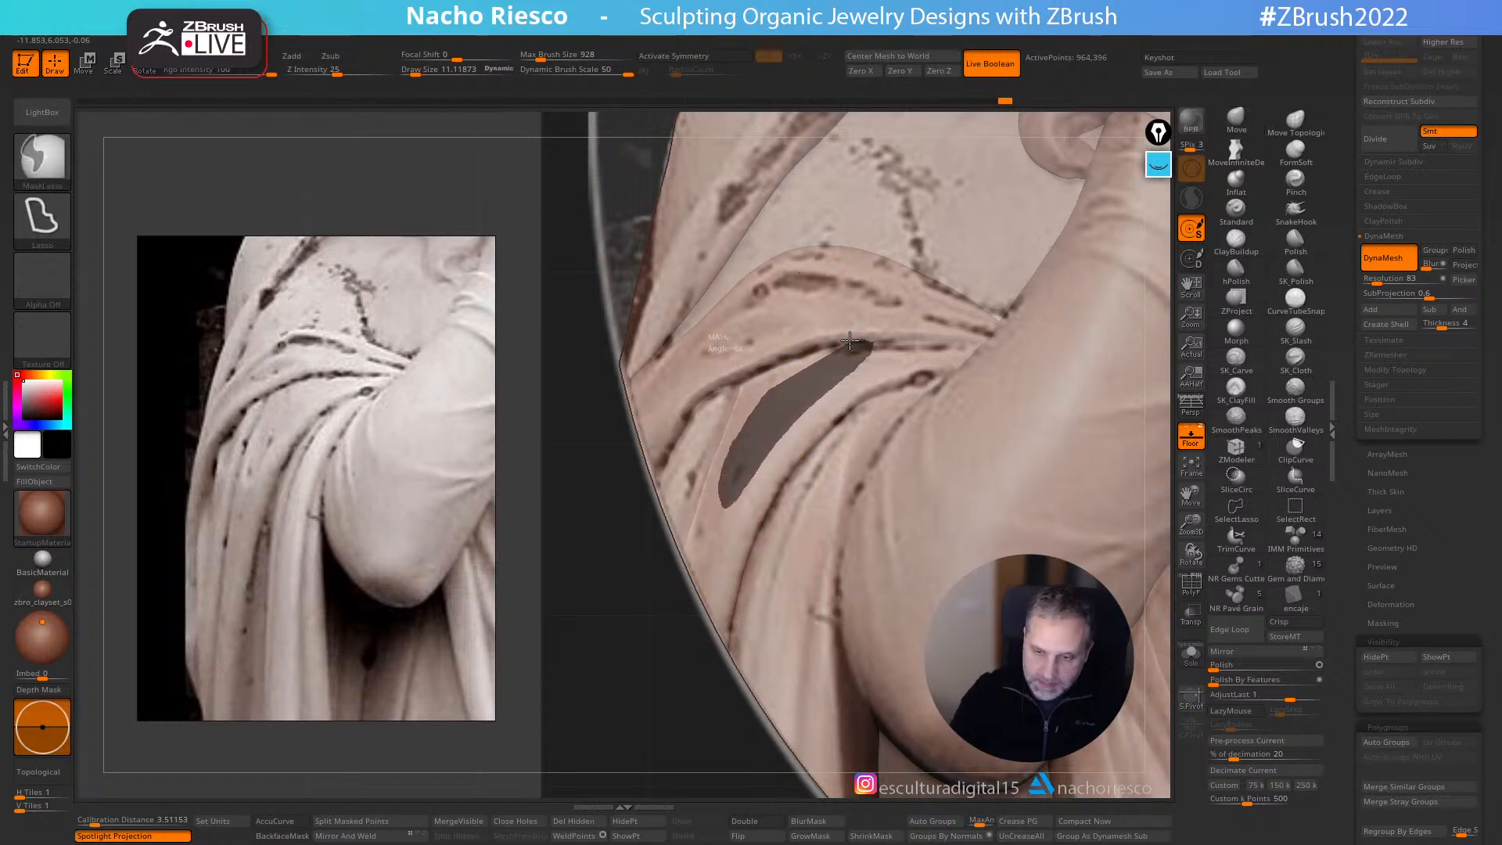
{"action": "left_click_drag", "start_coordinate": [775, 373], "coordinate": [770, 380], "text": "ctrl"}
{"action": "left_click", "coordinate": [1192, 440]}
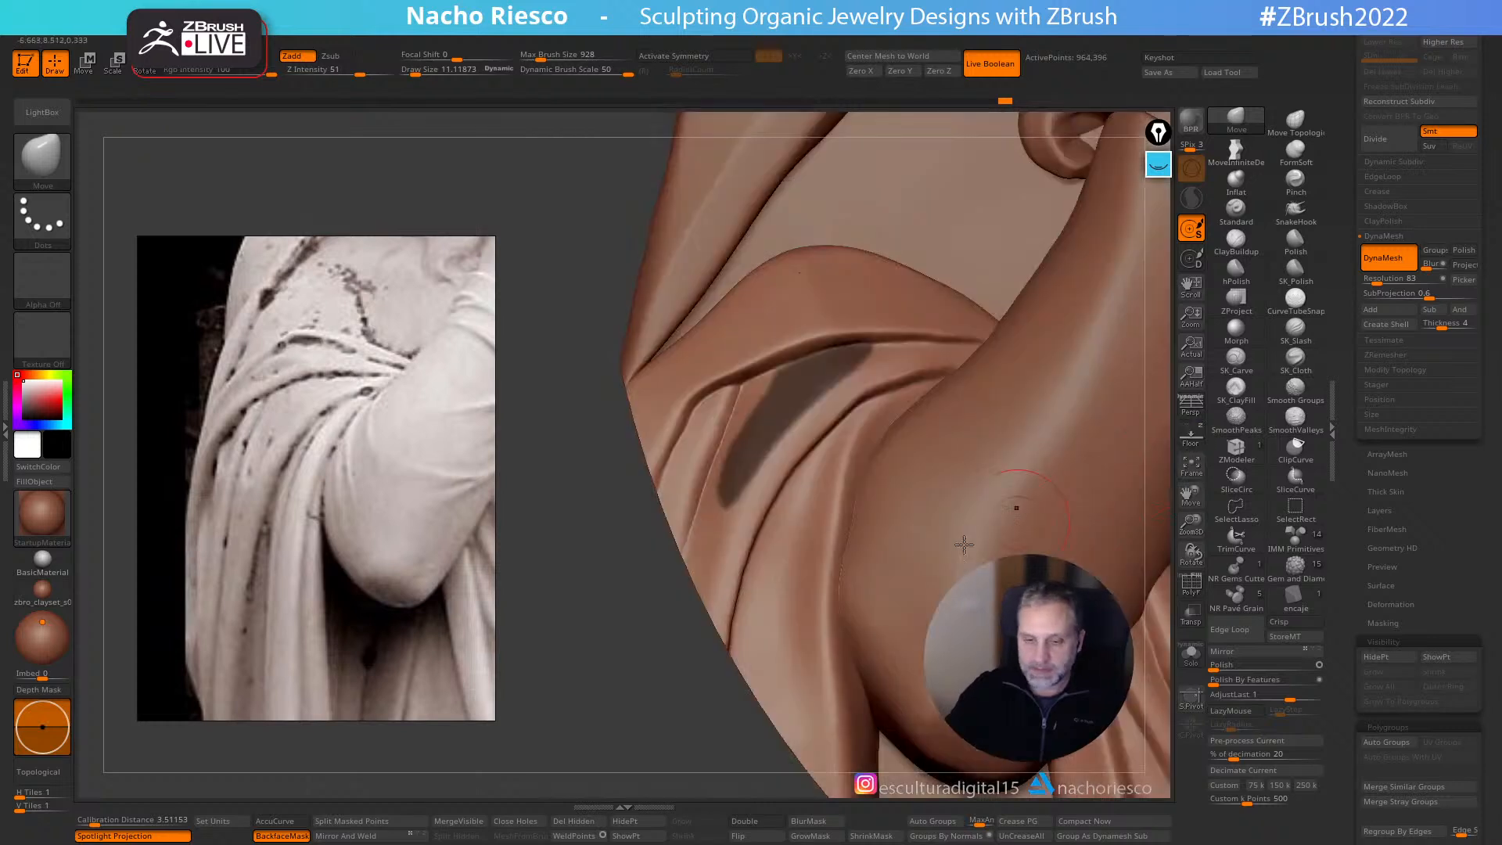
{"action": "left_click", "coordinate": [768, 430], "text": "ctrl"}
{"action": "mouse_move", "coordinate": [843, 344]}
{"action": "left_mouse_down", "text": "ctrl"}
{"action": "mouse_move", "coordinate": [764, 352]}
{"action": "mouse_move", "coordinate": [806, 385]}
{"action": "left_mouse_up", "text": "ctrl"}
{"action": "left_click", "coordinate": [645, 693], "text": "ctrl"}
- Turn off BackfaceMask and reshape the exposed hollow in the fold with Move at a draw size of about 26
{"action": "left_click", "coordinate": [1246, 124]}
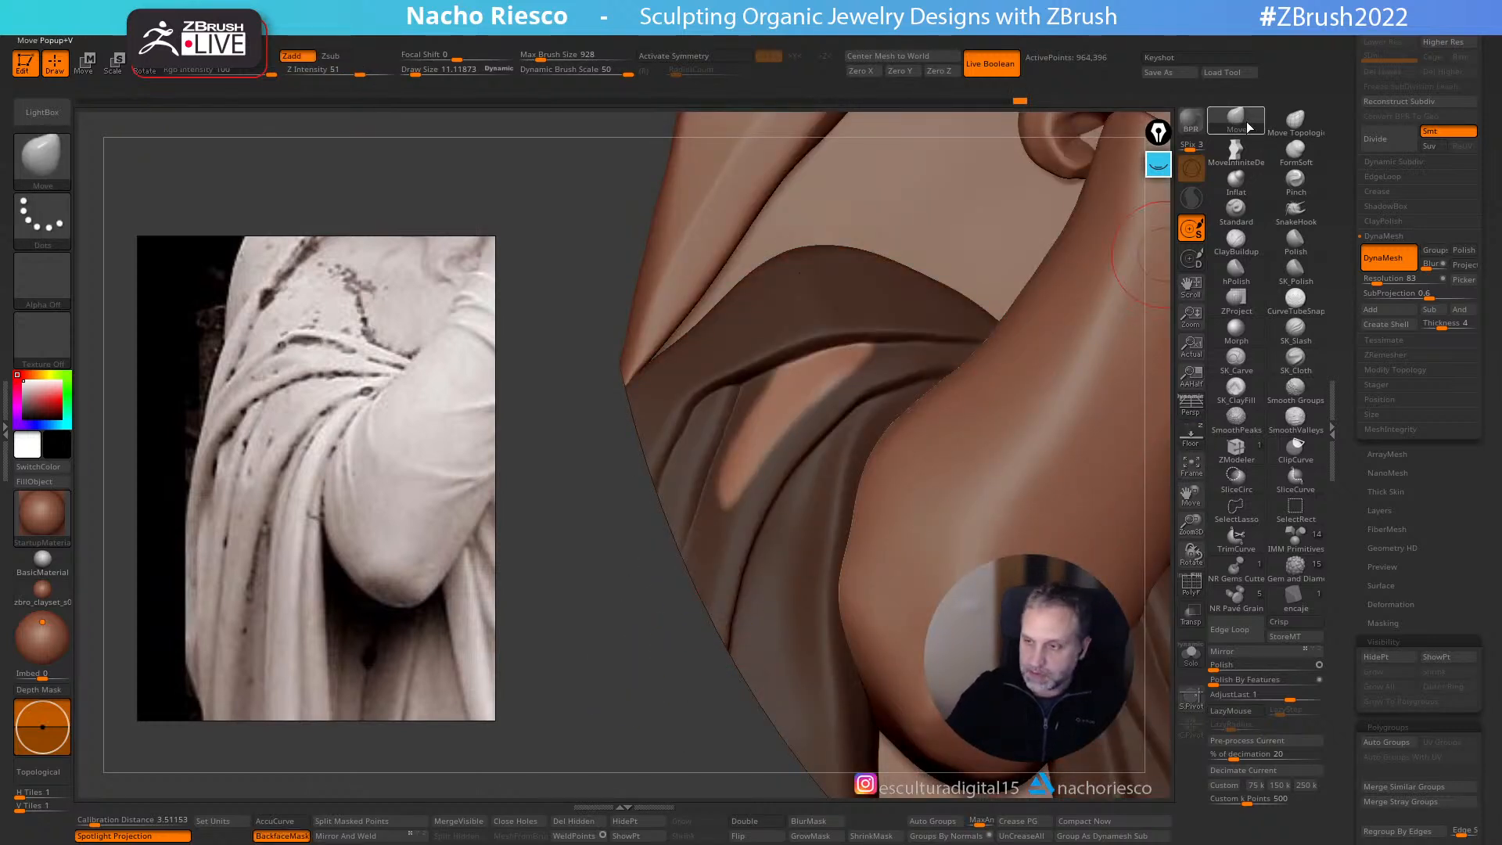
{"action": "key", "text": "s"}
{"action": "left_click_drag", "start_coordinate": [688, 544], "coordinate": [694, 545]}
{"action": "left_click_drag", "start_coordinate": [604, 632], "coordinate": [623, 631]}
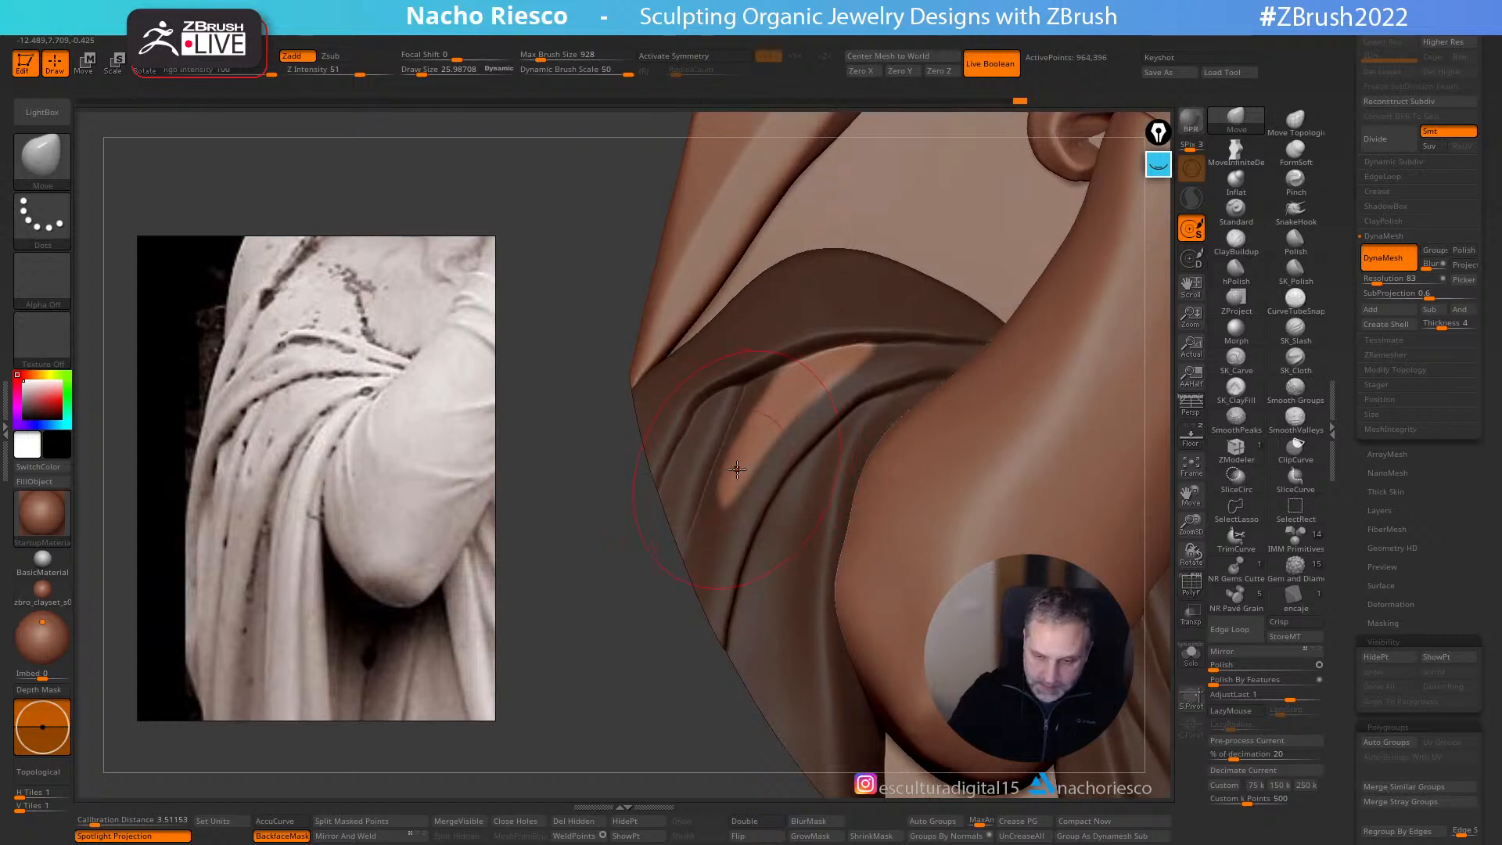
{"action": "left_click", "coordinate": [283, 836]}
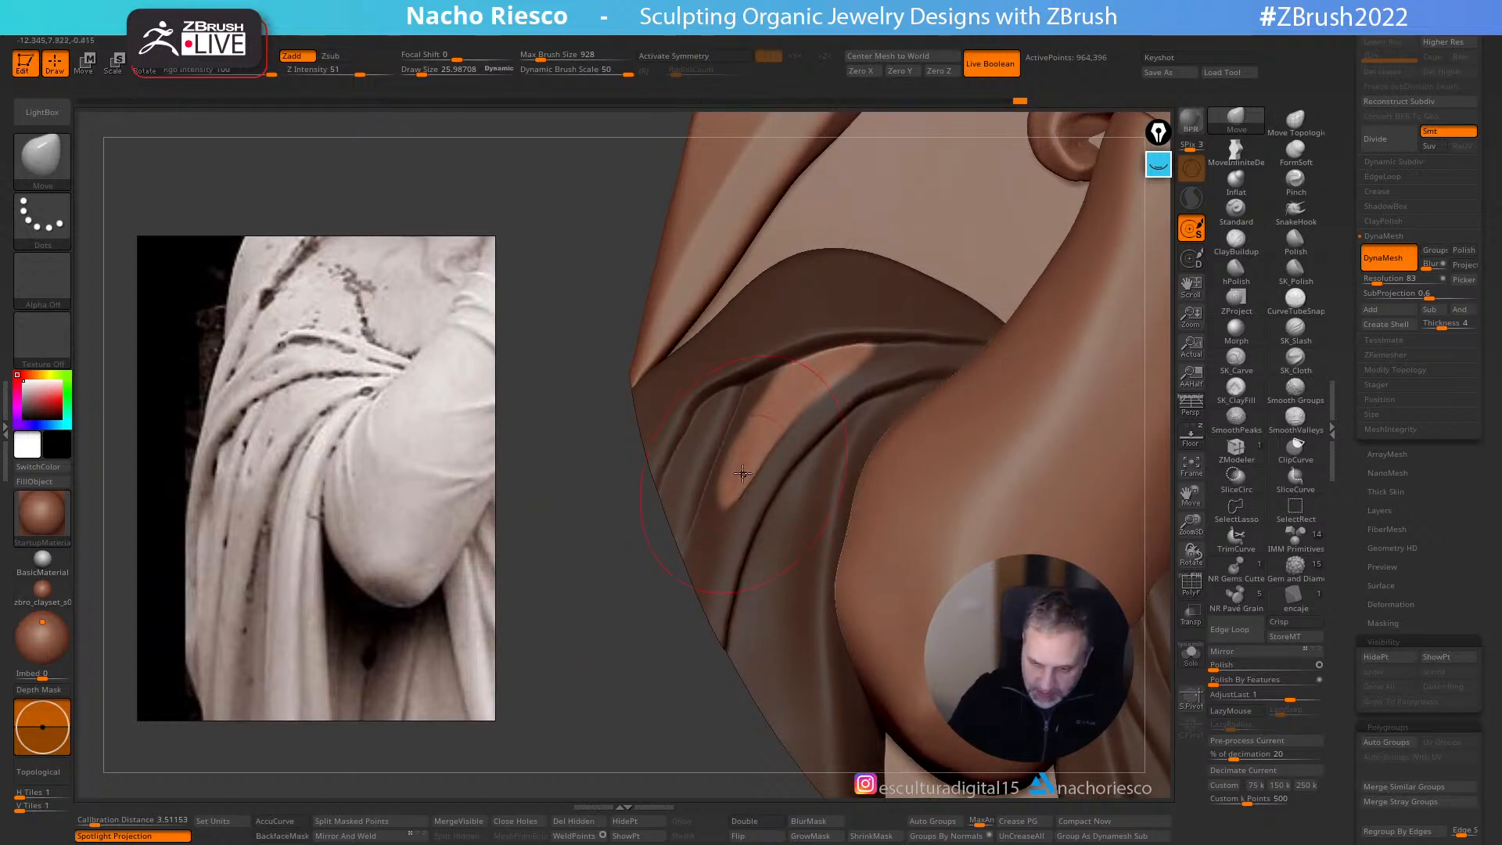
{"action": "mouse_move", "coordinate": [701, 513]}
{"action": "left_mouse_down"}
{"action": "mouse_move", "coordinate": [696, 564]}
{"action": "mouse_move", "coordinate": [716, 587]}
{"action": "left_mouse_up"}
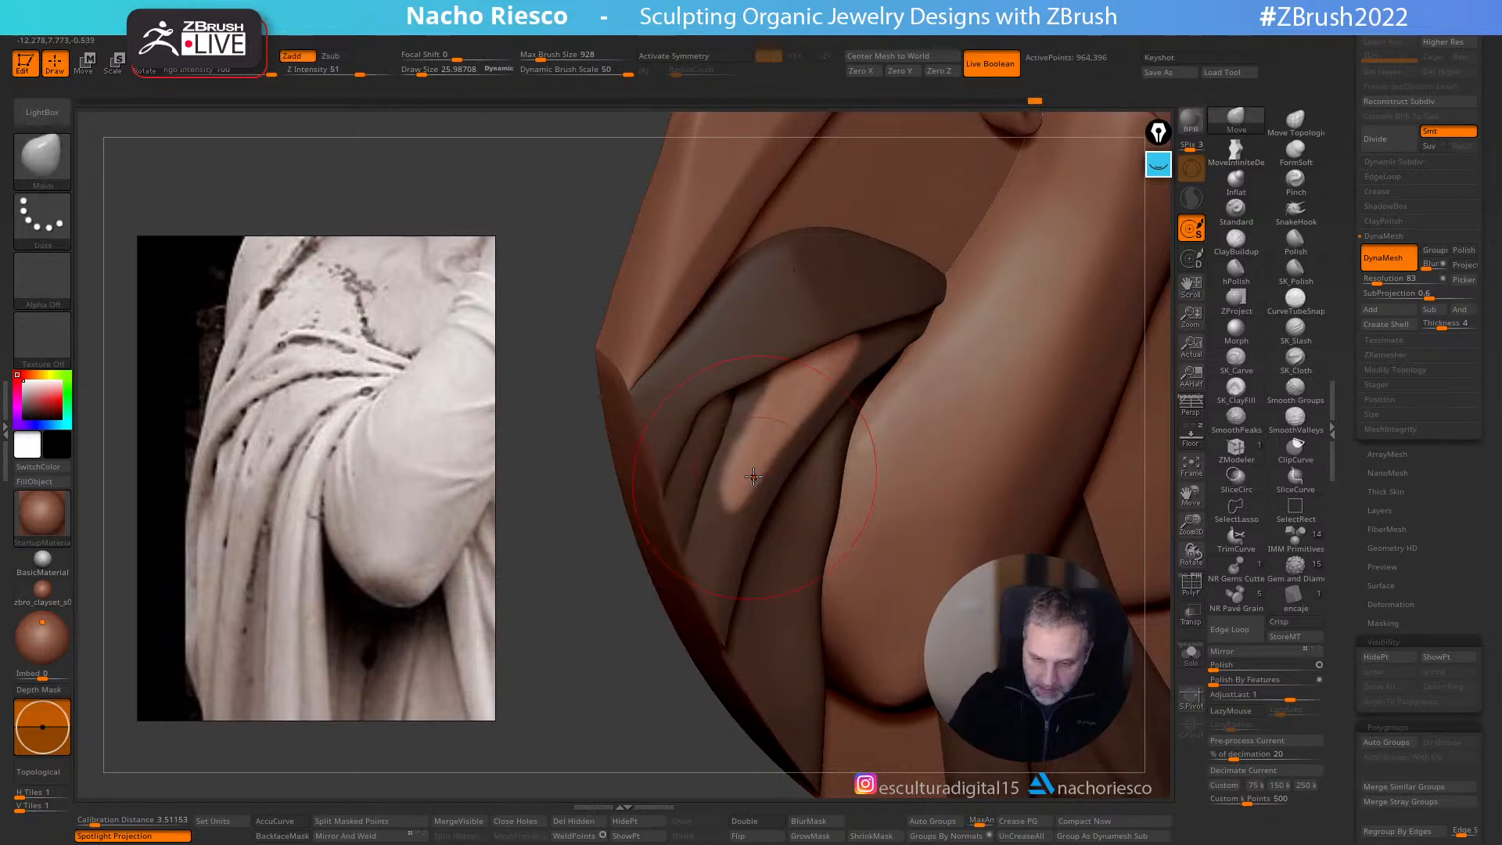
{"action": "left_click_drag", "start_coordinate": [742, 471], "coordinate": [736, 465], "text": "alt"}
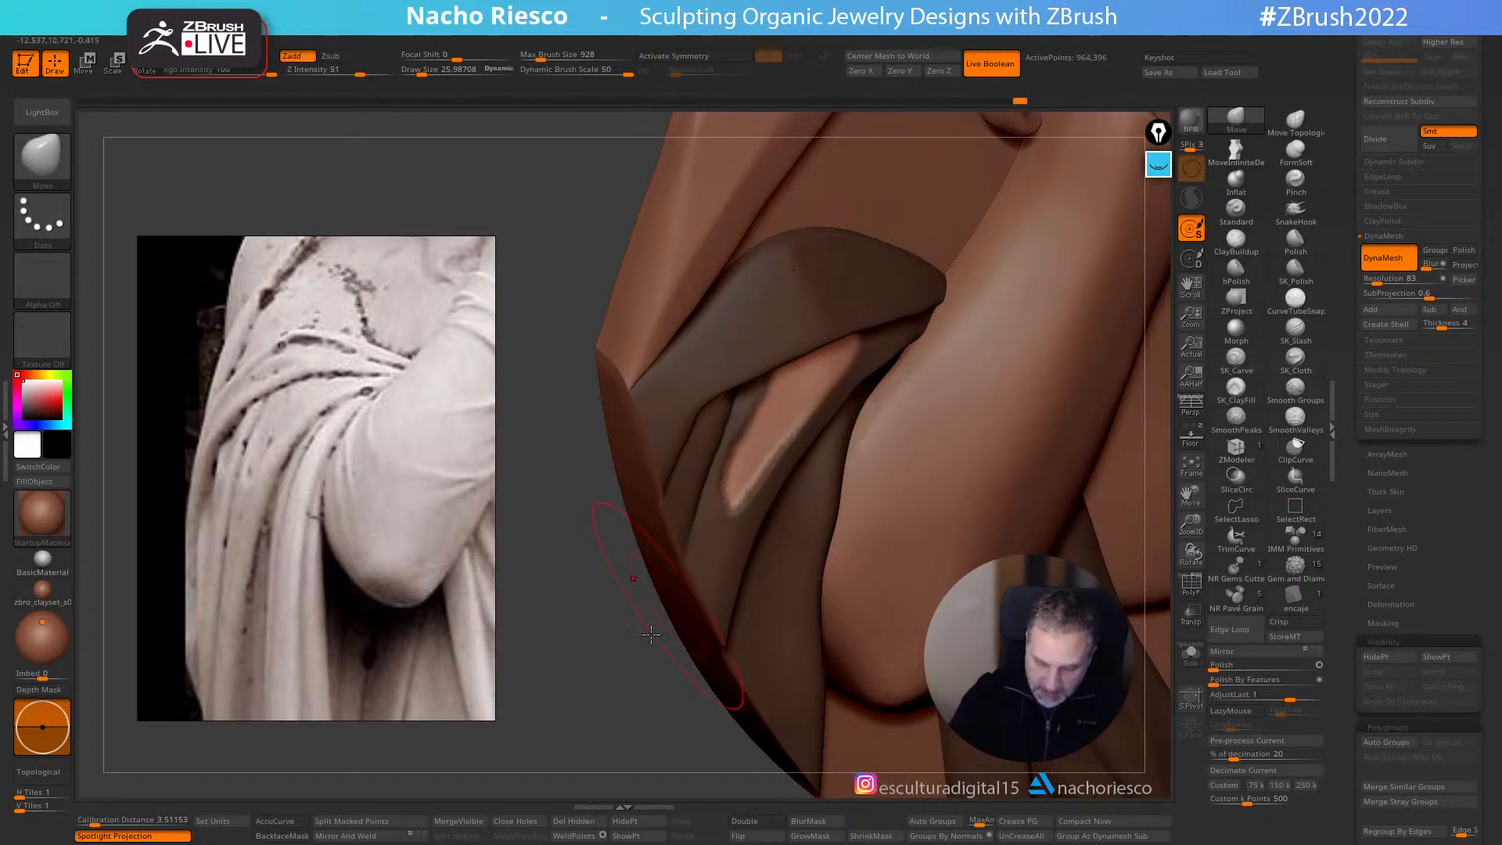
{"action": "right_click_drag", "start_coordinate": [742, 470], "coordinate": [744, 489]}
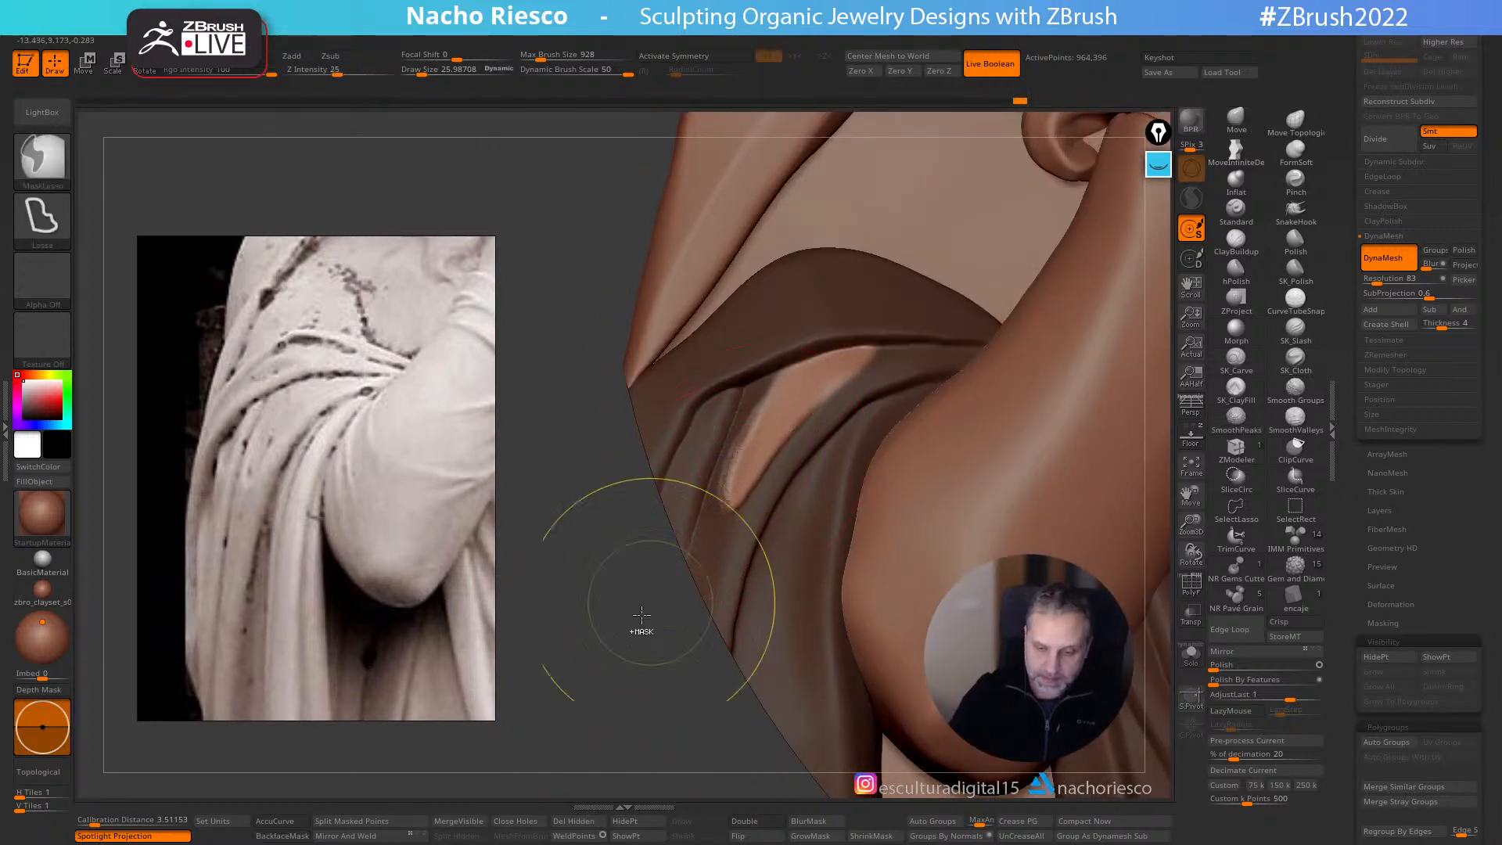
- Clear the mask and smooth the hollow's edges with SmoothPeaks and SmoothValleys at a draw size of about 13
{"action": "left_click_drag", "start_coordinate": [658, 606], "coordinate": [640, 575], "text": "ctrl"}
{"action": "key", "text": "["}
{"action": "left_click_drag", "start_coordinate": [741, 462], "coordinate": [724, 486], "text": "shift"}
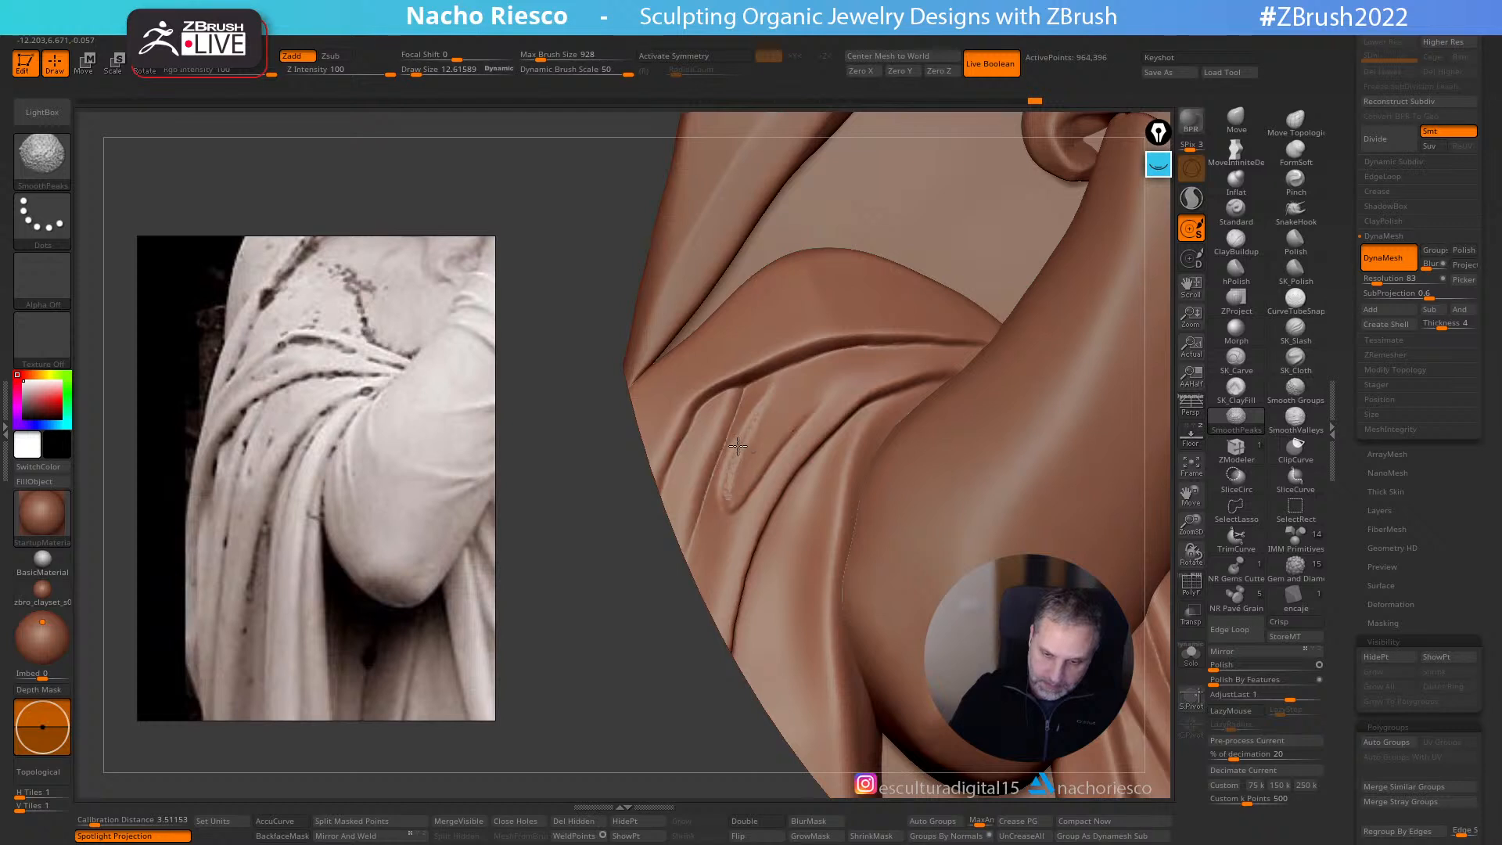
{"action": "key", "text": "s"}
{"action": "left_click", "coordinate": [1296, 417]}
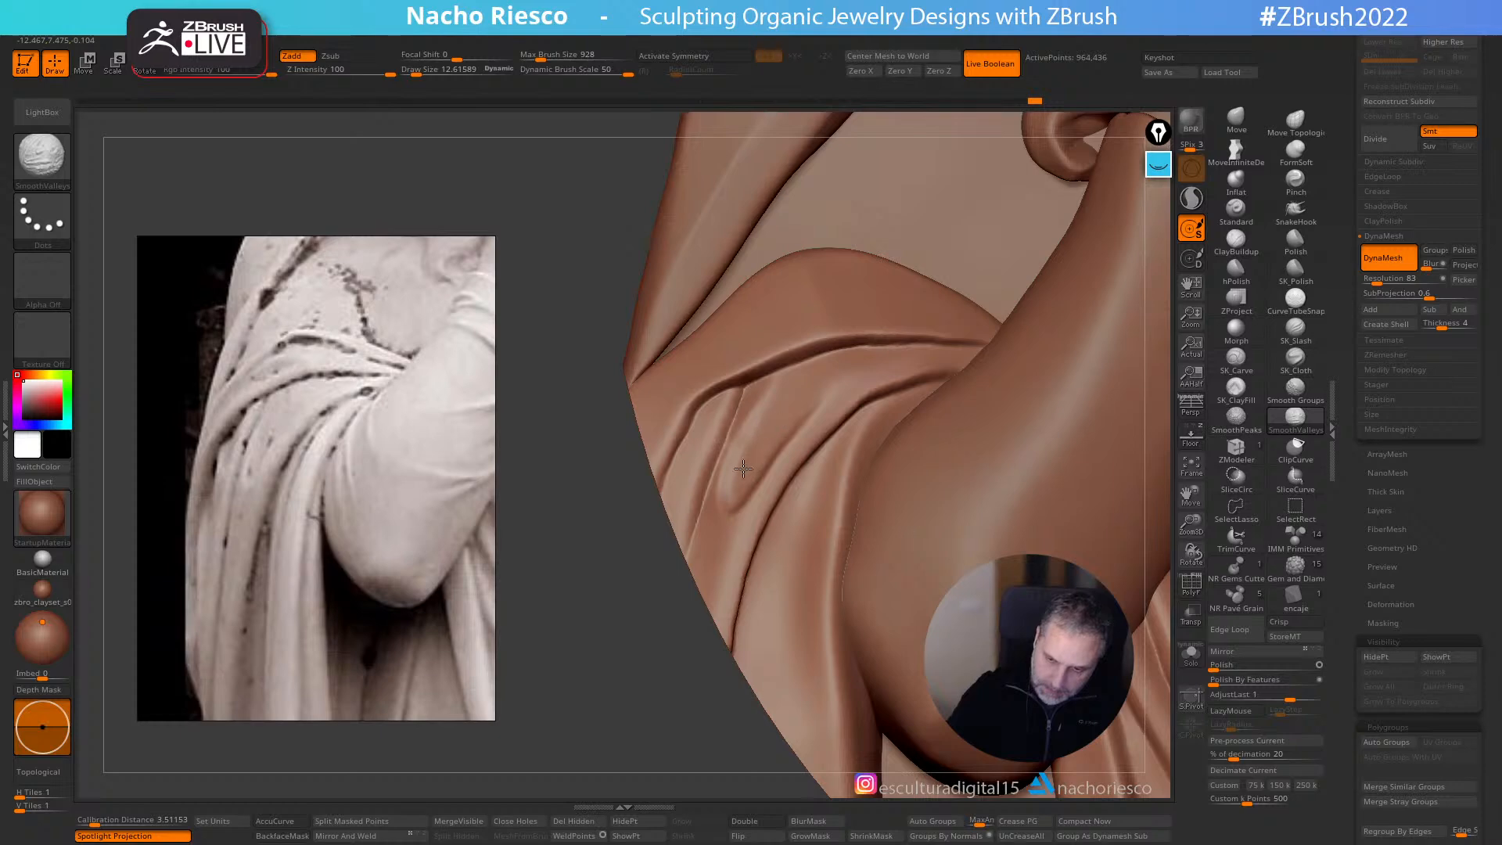
- Turn on BackfaceMask and refine the ridge beside the hollow with Move at a draw size of about 13
{"action": "key", "text": "b"}
{"action": "key", "text": "m"}
{"action": "key", "text": "v"}
{"action": "mouse_move", "coordinate": [668, 728]}
{"action": "left_mouse_down"}
{"action": "mouse_move", "coordinate": [690, 753]}
{"action": "mouse_move", "coordinate": [669, 729]}
{"action": "mouse_move", "coordinate": [706, 735]}
{"action": "left_mouse_up"}
{"action": "mouse_move", "coordinate": [1030, 439]}
{"action": "right_mouse_down"}
{"action": "mouse_move", "coordinate": [1037, 420]}
{"action": "mouse_move", "coordinate": [1007, 475]}
{"action": "right_mouse_up"}
{"action": "left_click", "coordinate": [299, 836]}
{"action": "key", "text": "s"}
{"action": "left_click_drag", "start_coordinate": [805, 489], "coordinate": [805, 489]}
{"action": "mouse_move", "coordinate": [815, 490]}
{"action": "left_mouse_down"}
{"action": "mouse_move", "coordinate": [802, 479]}
{"action": "mouse_move", "coordinate": [848, 435]}
{"action": "mouse_move", "coordinate": [809, 498]}
{"action": "left_mouse_up"}
{"action": "left_click_drag", "start_coordinate": [599, 682], "coordinate": [627, 731], "text": "ctrl"}
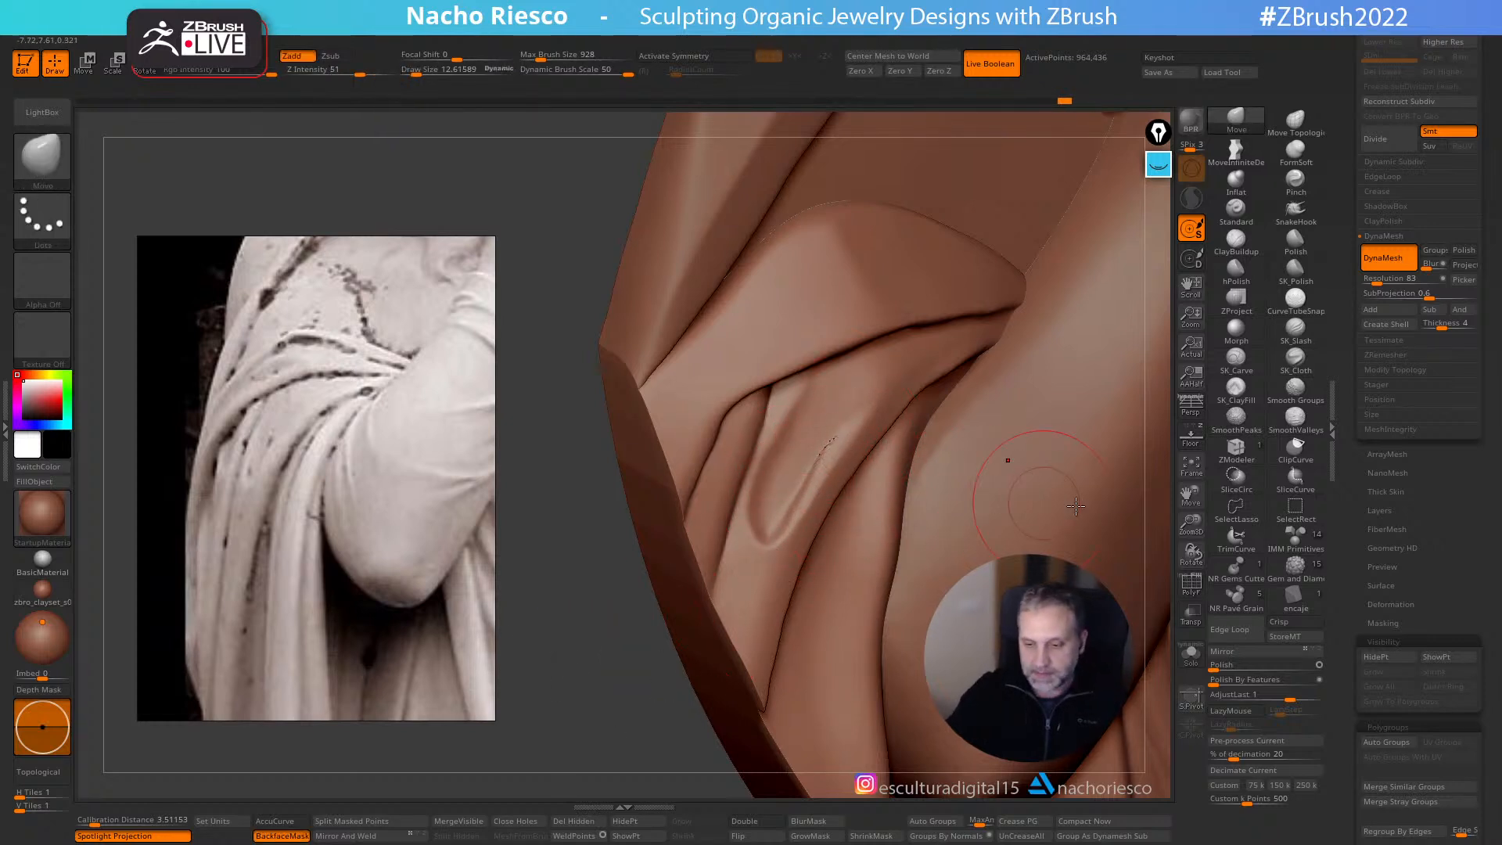
{"action": "left_click_drag", "start_coordinate": [562, 675], "coordinate": [626, 732], "text": "ctrl"}
{"action": "mouse_move", "coordinate": [532, 601]}
{"action": "left_mouse_down", "text": "ctrl"}
{"action": "mouse_move", "coordinate": [577, 677]}
{"action": "mouse_move", "coordinate": [543, 665]}
{"action": "mouse_move", "coordinate": [587, 734]}
{"action": "left_mouse_up", "text": "ctrl"}
- Mask the upper edge of the shoulder band with a lasso traced from the overlaid reference photo, then hide the photo
{"action": "key", "text": "shift"}
{"action": "right_click_drag", "start_coordinate": [720, 352], "coordinate": [876, 673], "text": "ctrl"}
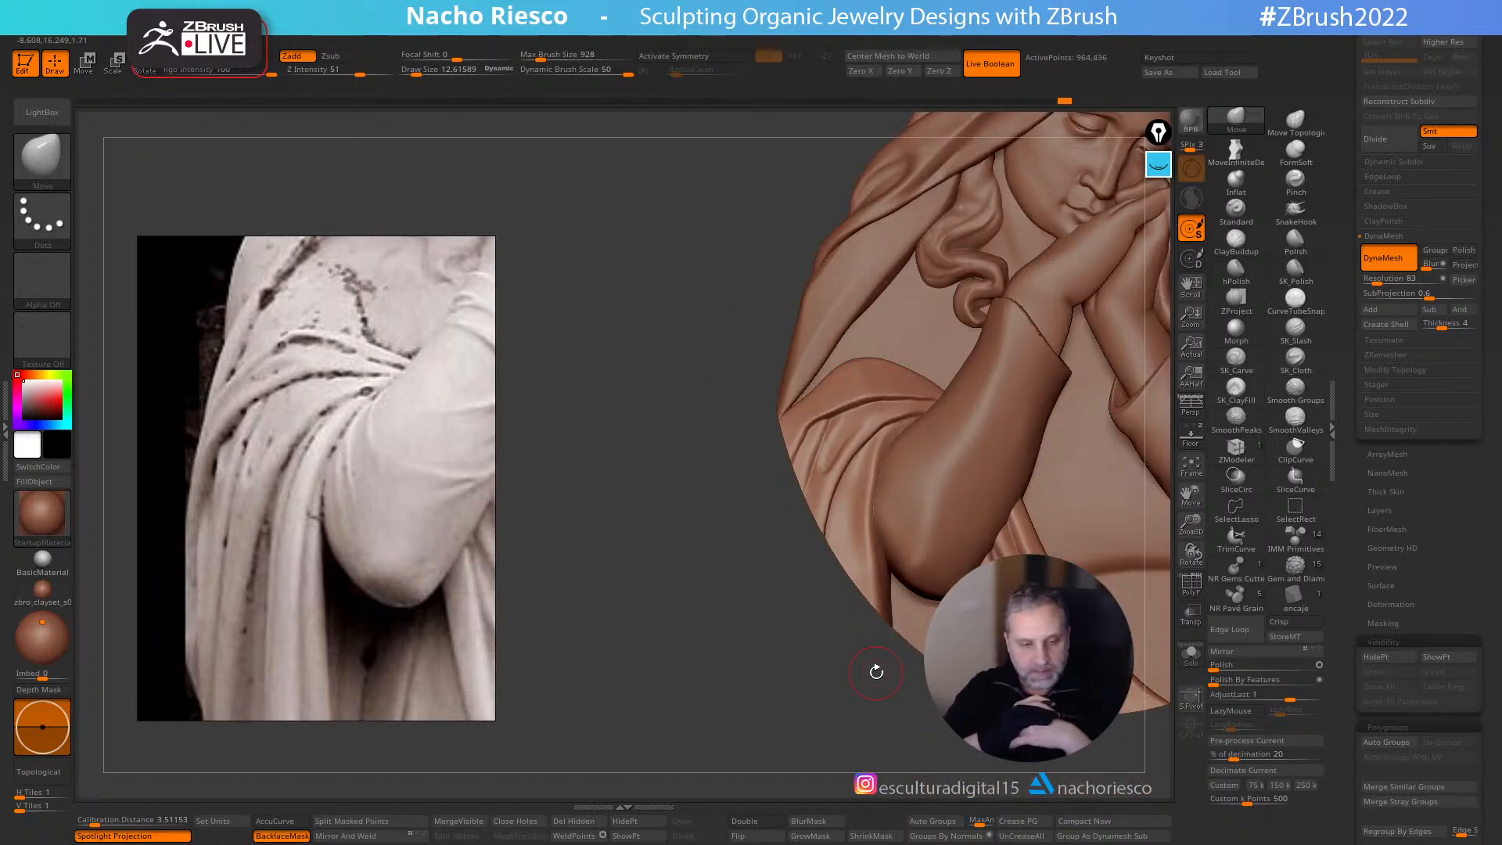
{"action": "left_click", "coordinate": [1190, 436]}
{"action": "mouse_move", "coordinate": [925, 392]}
{"action": "right_mouse_down", "text": "alt"}
{"action": "mouse_move", "coordinate": [936, 476]}
{"action": "mouse_move", "coordinate": [920, 483]}
{"action": "mouse_move", "coordinate": [980, 563]}
{"action": "right_mouse_up", "text": "alt"}
{"action": "mouse_move", "coordinate": [726, 536]}
{"action": "left_mouse_down", "text": "ctrl"}
{"action": "mouse_move", "coordinate": [849, 428]}
{"action": "mouse_move", "coordinate": [1051, 473]}
{"action": "mouse_move", "coordinate": [914, 312]}
{"action": "mouse_move", "coordinate": [456, 650]}
{"action": "mouse_move", "coordinate": [537, 771]}
{"action": "left_mouse_up", "text": "ctrl"}
{"action": "left_click", "coordinate": [1197, 446]}
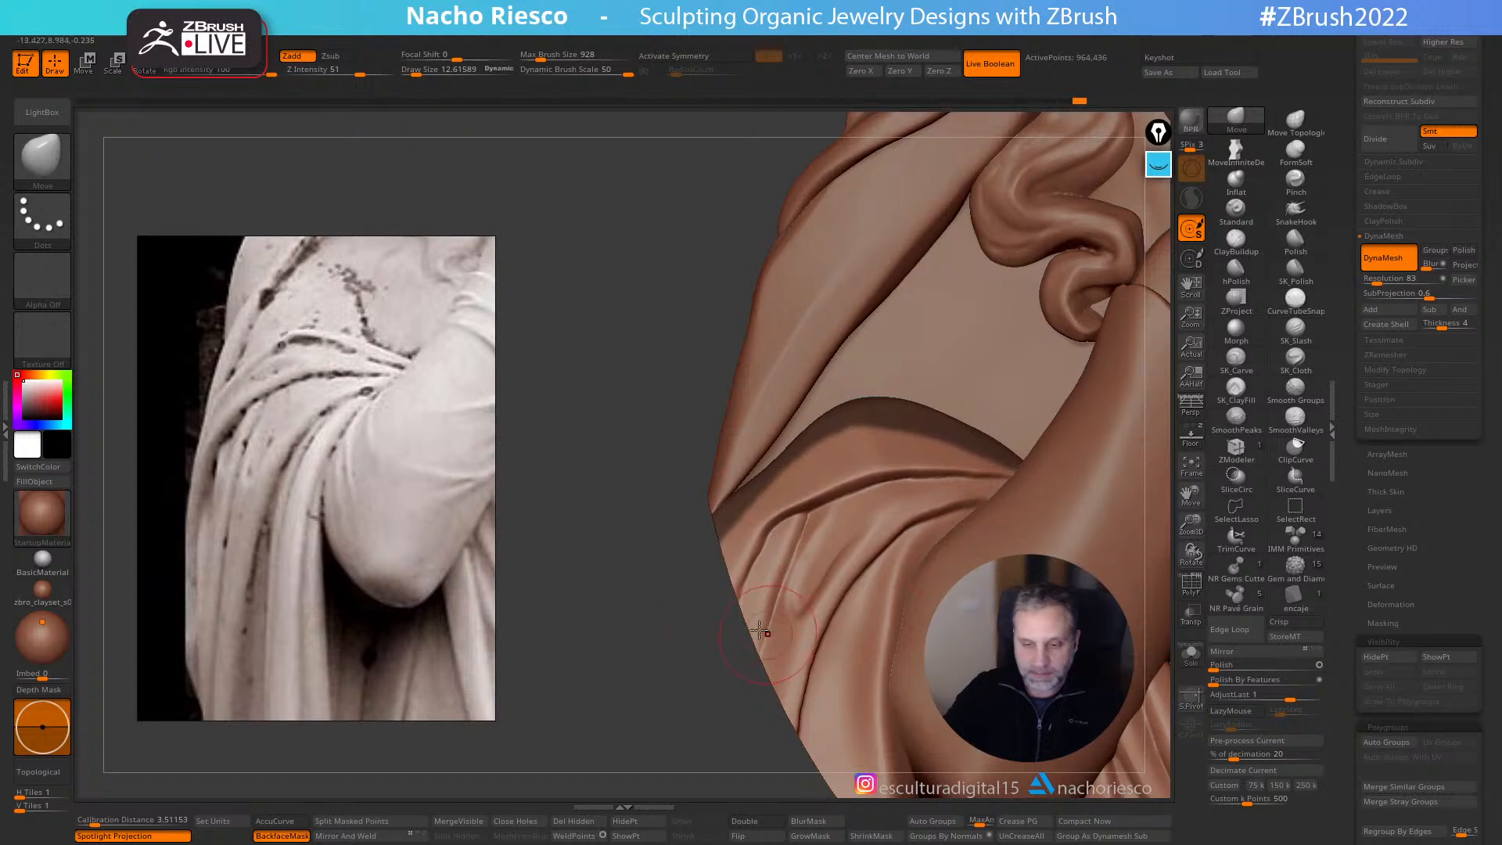
- Turn off BackfaceMask, shape the shoulder band below its masked edge with Move at a draw size of about 20, and invert the mask
{"action": "mouse_move", "coordinate": [627, 666]}
{"action": "left_mouse_down"}
{"action": "mouse_move", "coordinate": [628, 694]}
{"action": "mouse_move", "coordinate": [472, 763]}
{"action": "left_mouse_up"}
{"action": "left_click", "coordinate": [282, 836]}
{"action": "key", "text": "s"}
{"action": "left_click_drag", "start_coordinate": [862, 433], "coordinate": [869, 422]}
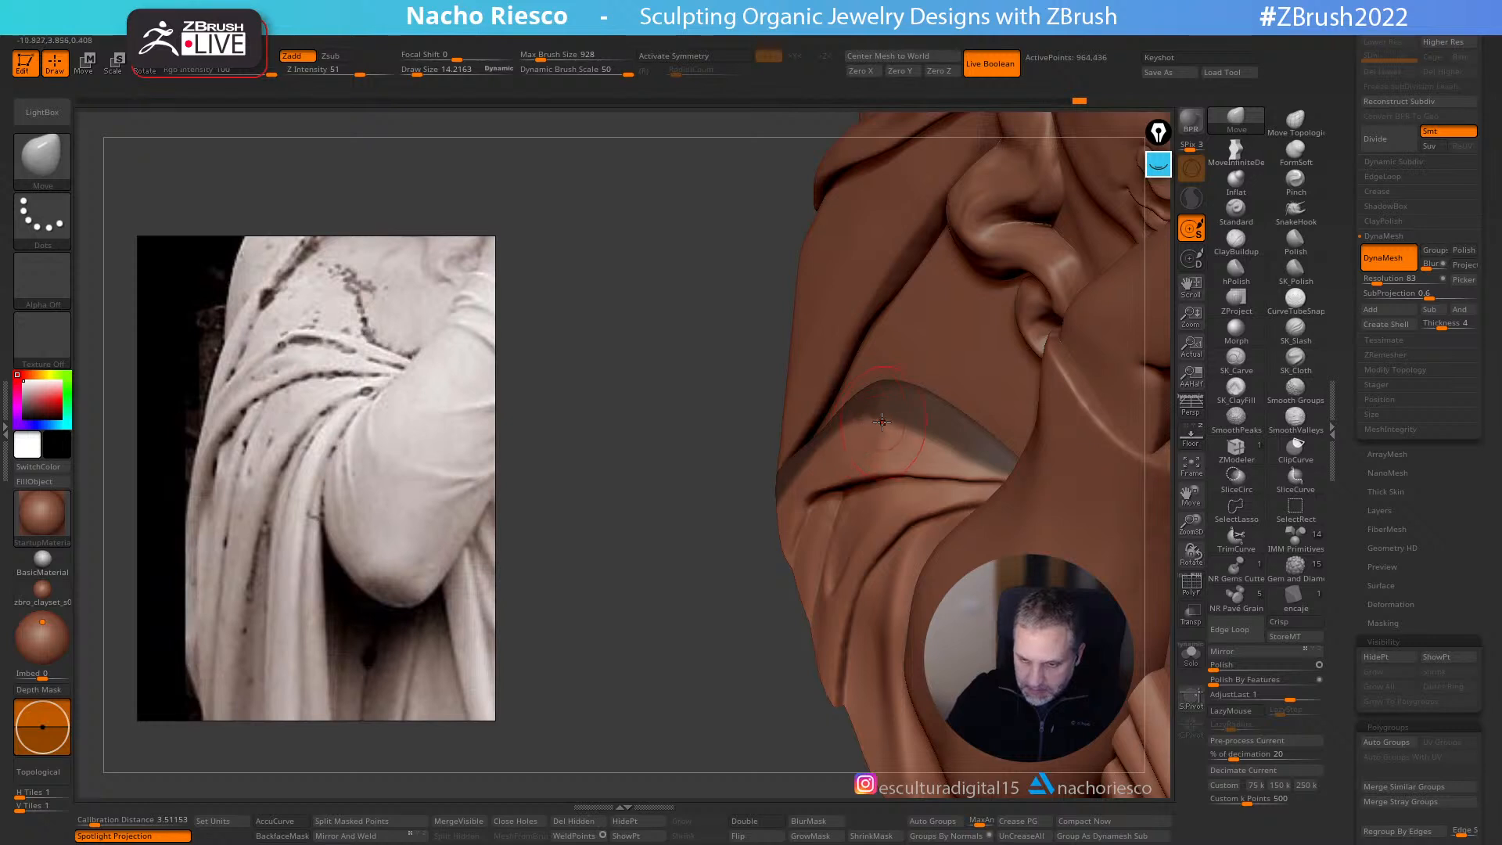
{"action": "key", "text": "s"}
{"action": "left_click", "coordinate": [891, 431]}
{"action": "mouse_move", "coordinate": [892, 415]}
{"action": "right_mouse_down"}
{"action": "mouse_move", "coordinate": [963, 365]}
{"action": "mouse_move", "coordinate": [925, 423]}
{"action": "right_mouse_up"}
{"action": "left_click_drag", "start_coordinate": [891, 423], "coordinate": [819, 454]}
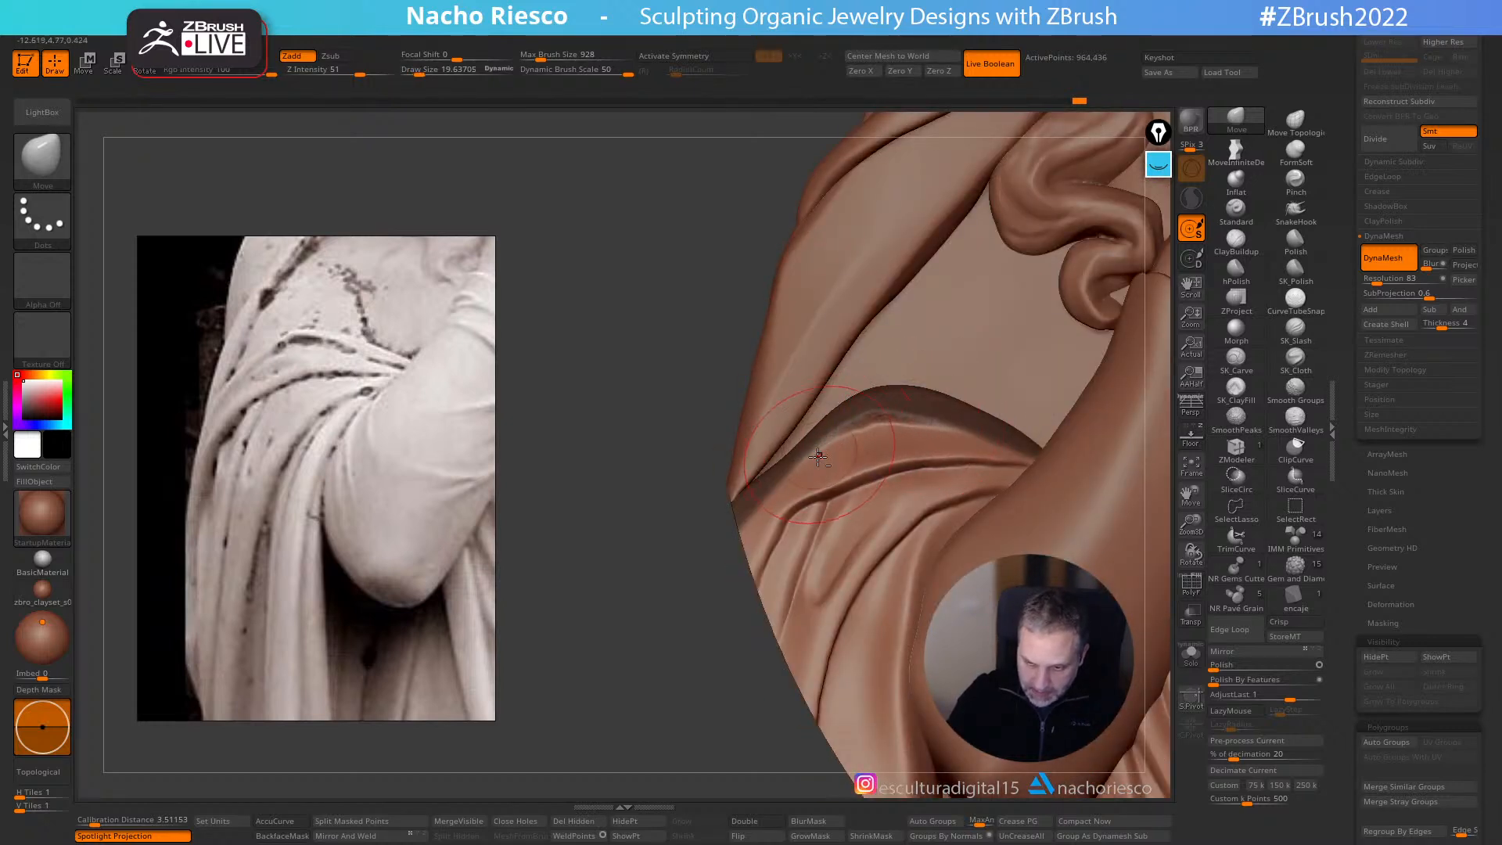
{"action": "left_click_drag", "start_coordinate": [950, 431], "coordinate": [943, 421]}
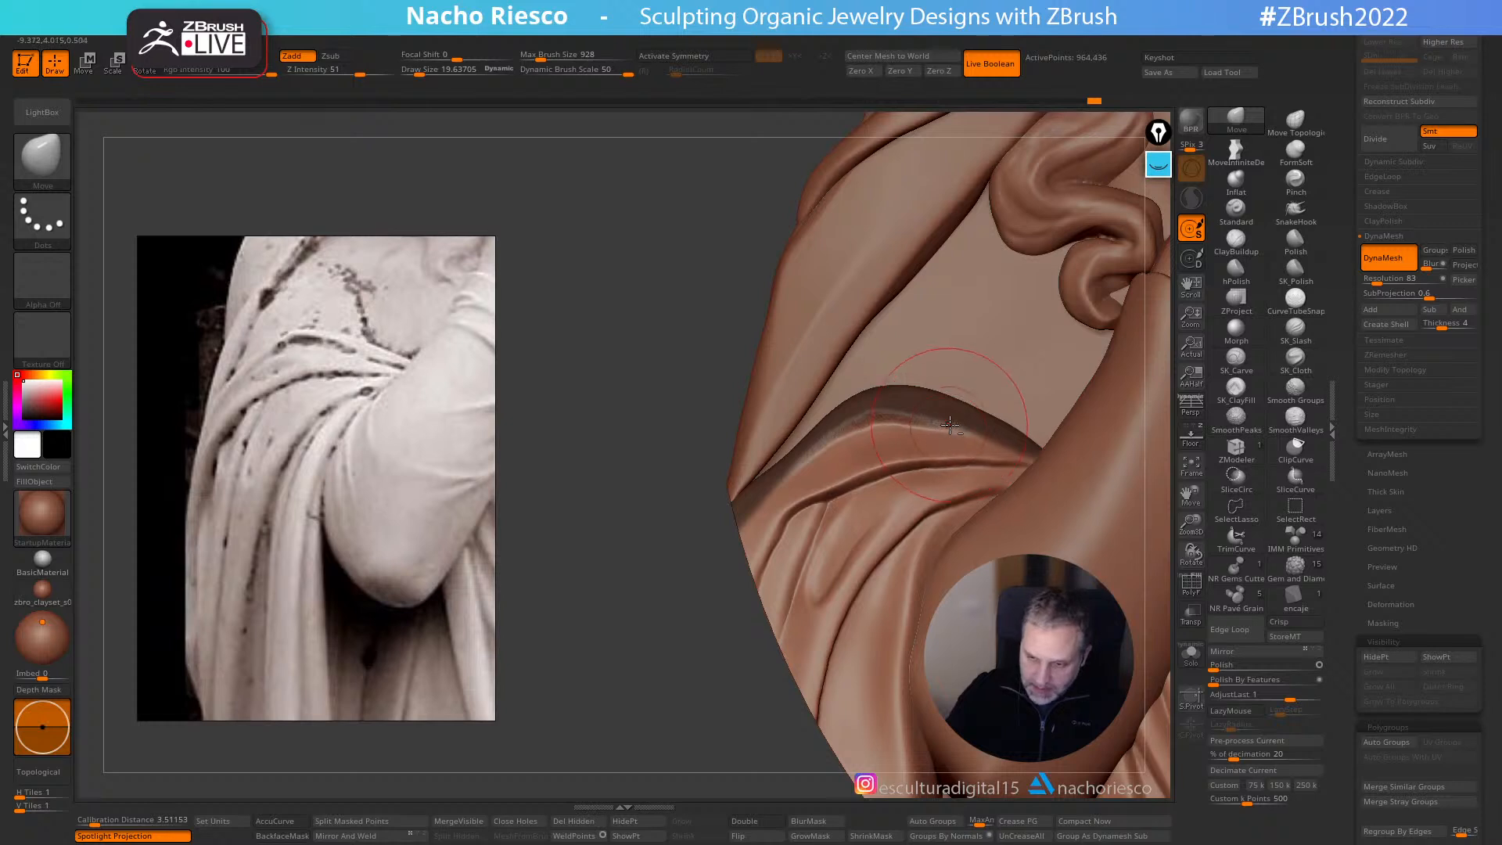
{"action": "left_click", "coordinate": [660, 664], "text": "ctrl"}
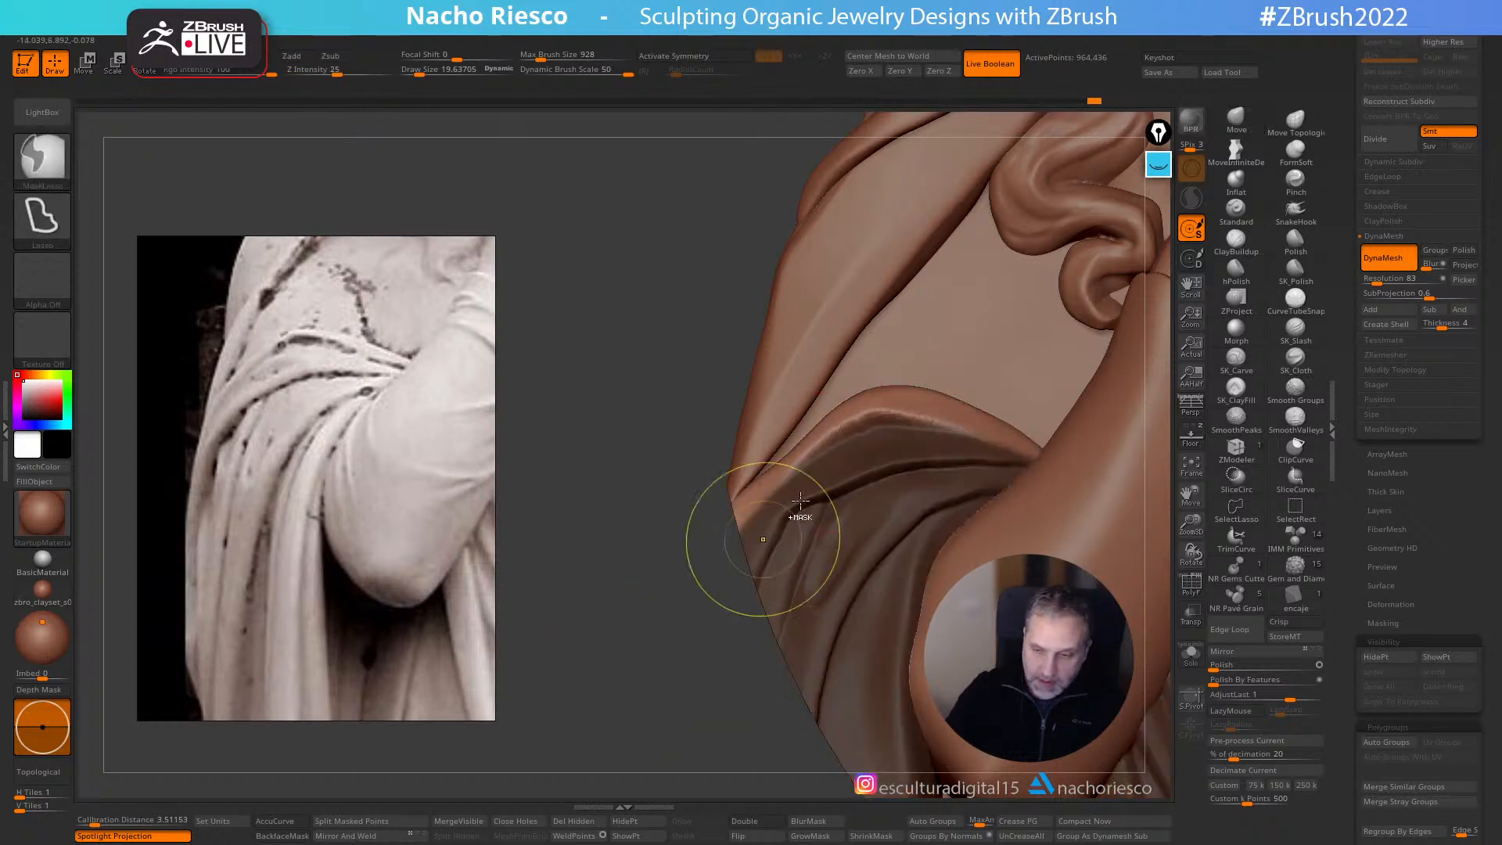
- Reshape the unmasked upper edge of the shoulder band with Move at a draw size of about 20 and smooth it
{"action": "mouse_move", "coordinate": [645, 692]}
{"action": "left_mouse_down"}
{"action": "mouse_move", "coordinate": [650, 760]}
{"action": "mouse_move", "coordinate": [990, 436]}
{"action": "left_mouse_up"}
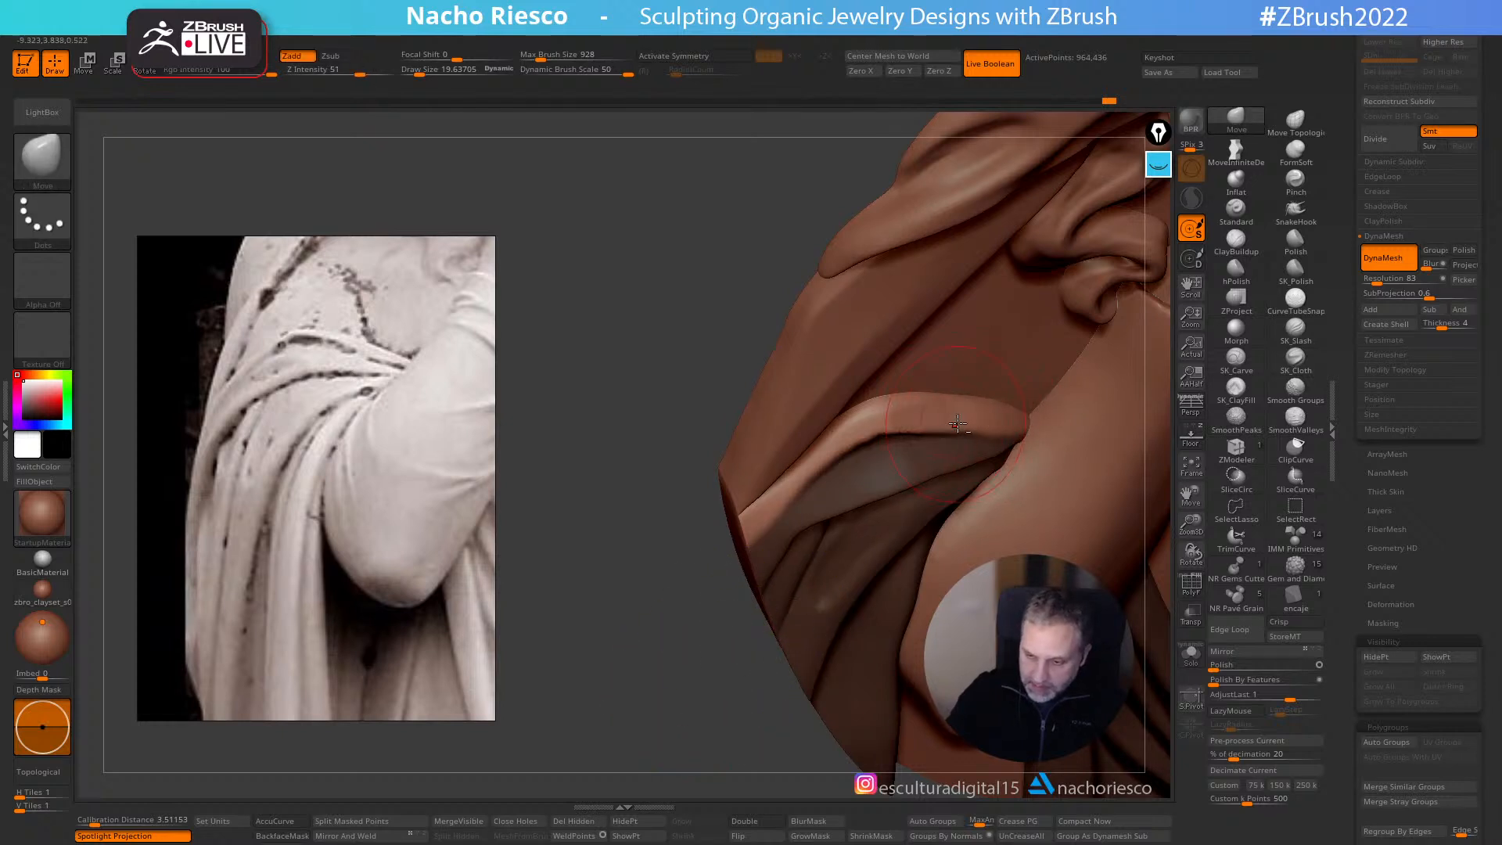
{"action": "mouse_move", "coordinate": [654, 727]}
{"action": "left_mouse_down"}
{"action": "mouse_move", "coordinate": [655, 642]}
{"action": "mouse_move", "coordinate": [651, 728]}
{"action": "left_mouse_up"}
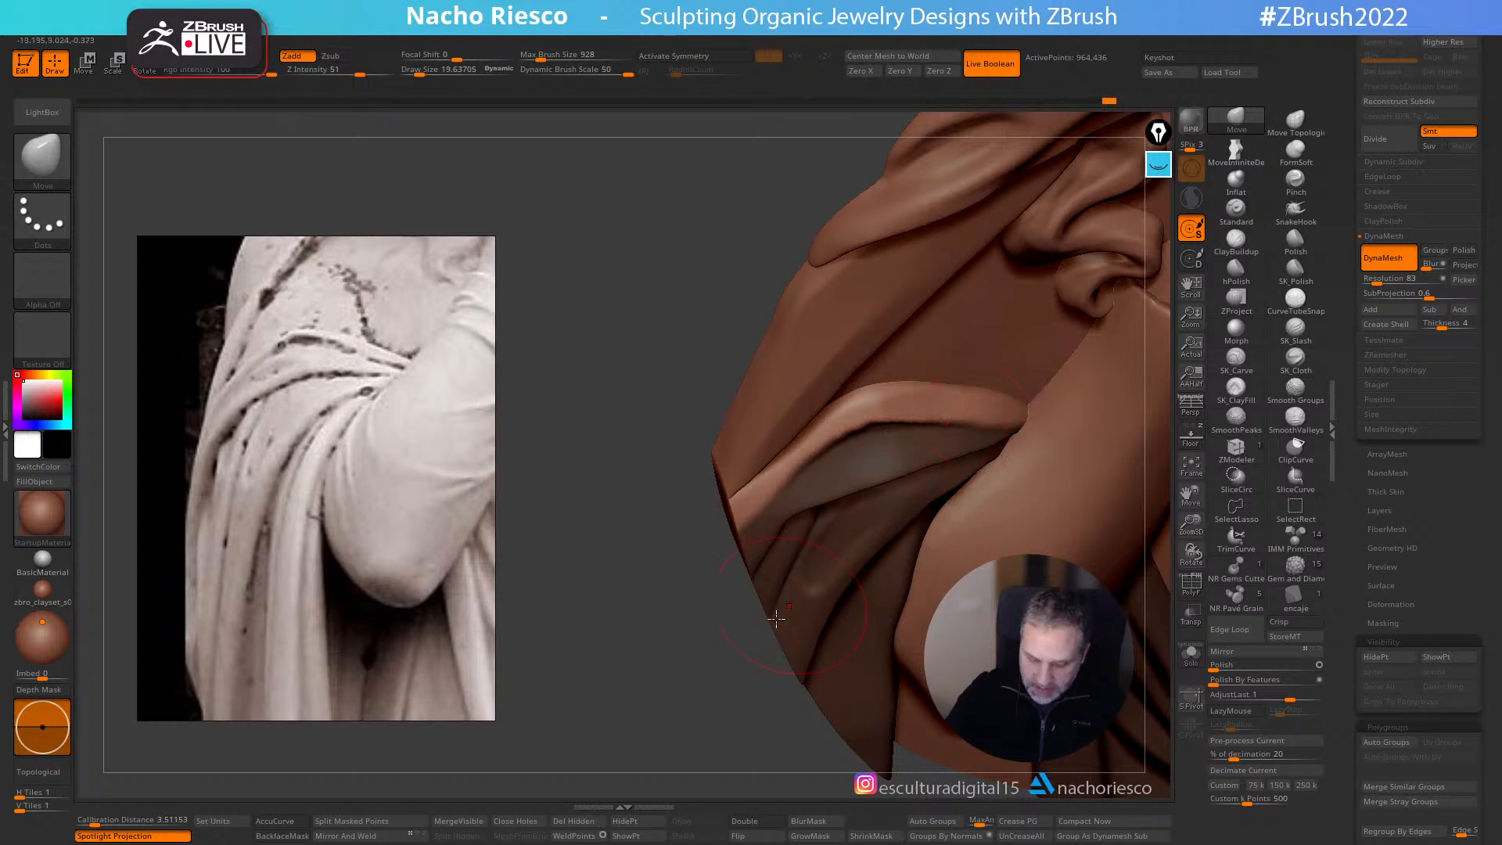
{"action": "left_click_drag", "start_coordinate": [794, 601], "coordinate": [974, 443], "text": "shift"}
{"action": "left_click_drag", "start_coordinate": [699, 697], "coordinate": [626, 614]}
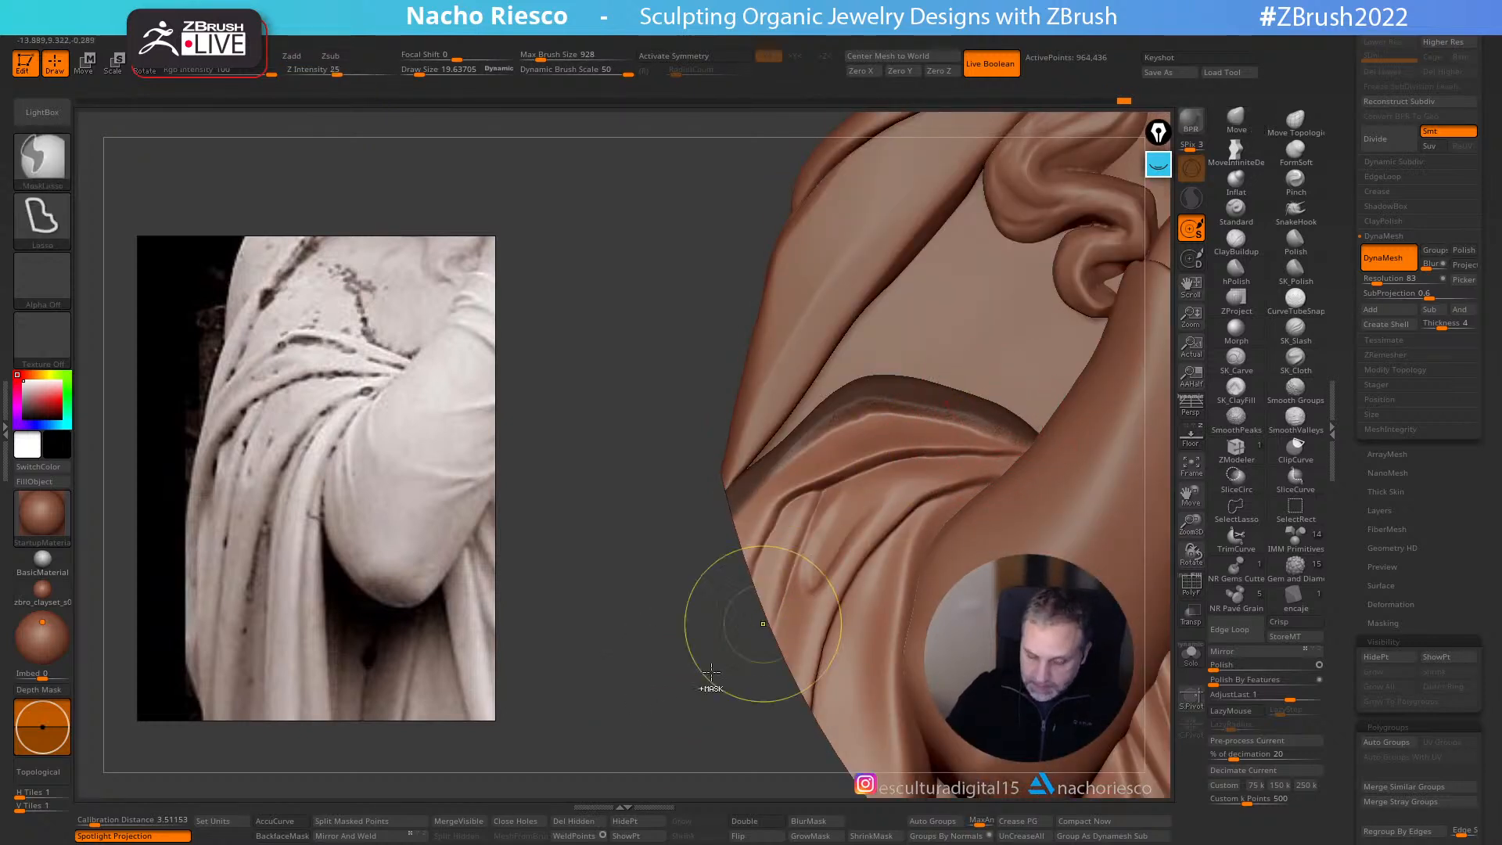
- Switch the mask between the band's edge and the folds, refining the edge's outline near the forearm with Move at a draw size of about 14
{"action": "left_click", "coordinate": [738, 643], "text": "ctrl"}
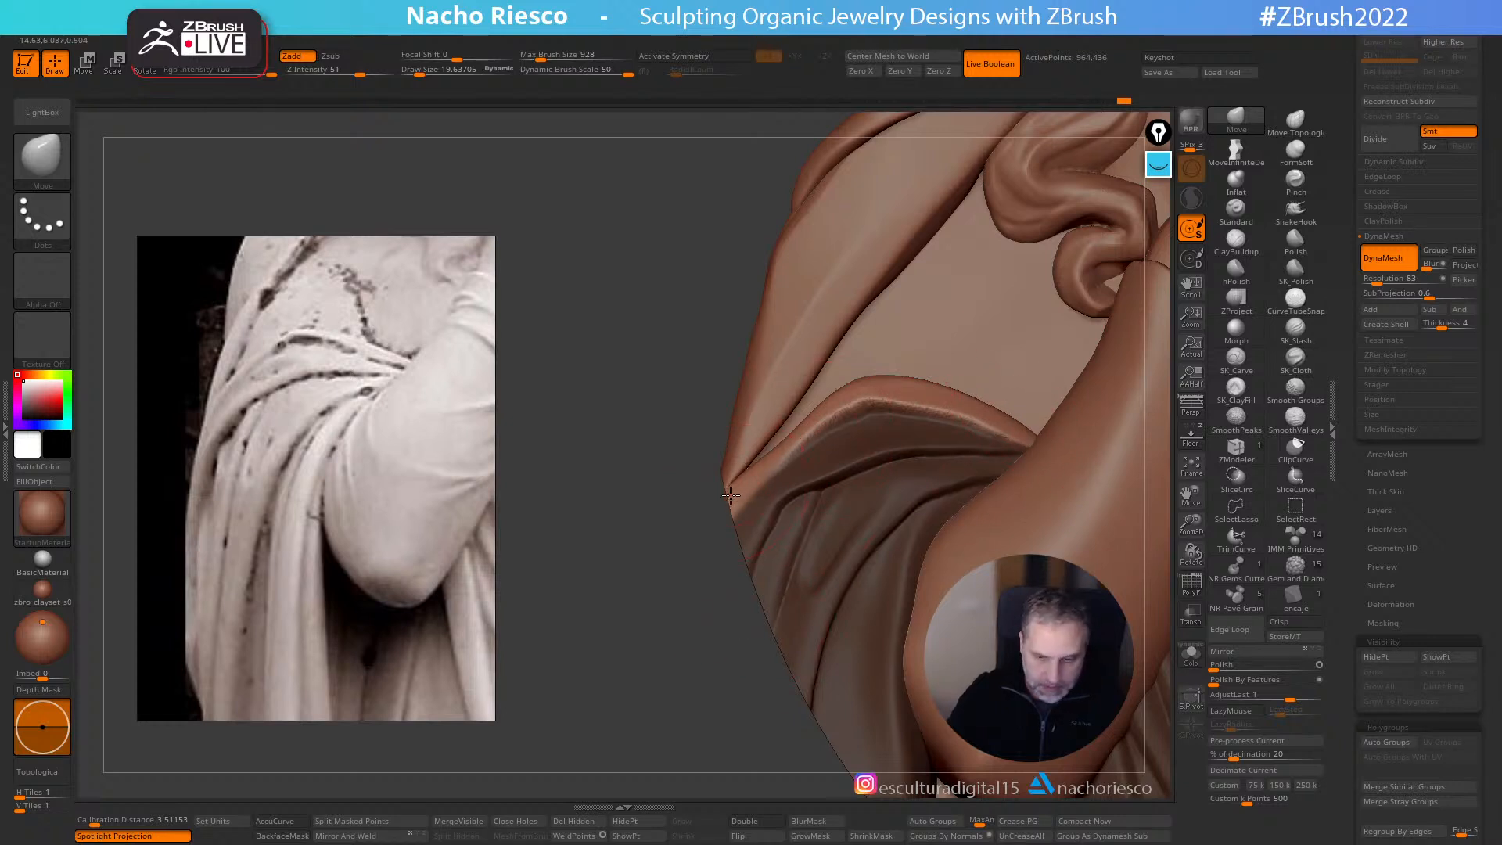
{"action": "left_click", "coordinate": [686, 591], "text": "ctrl"}
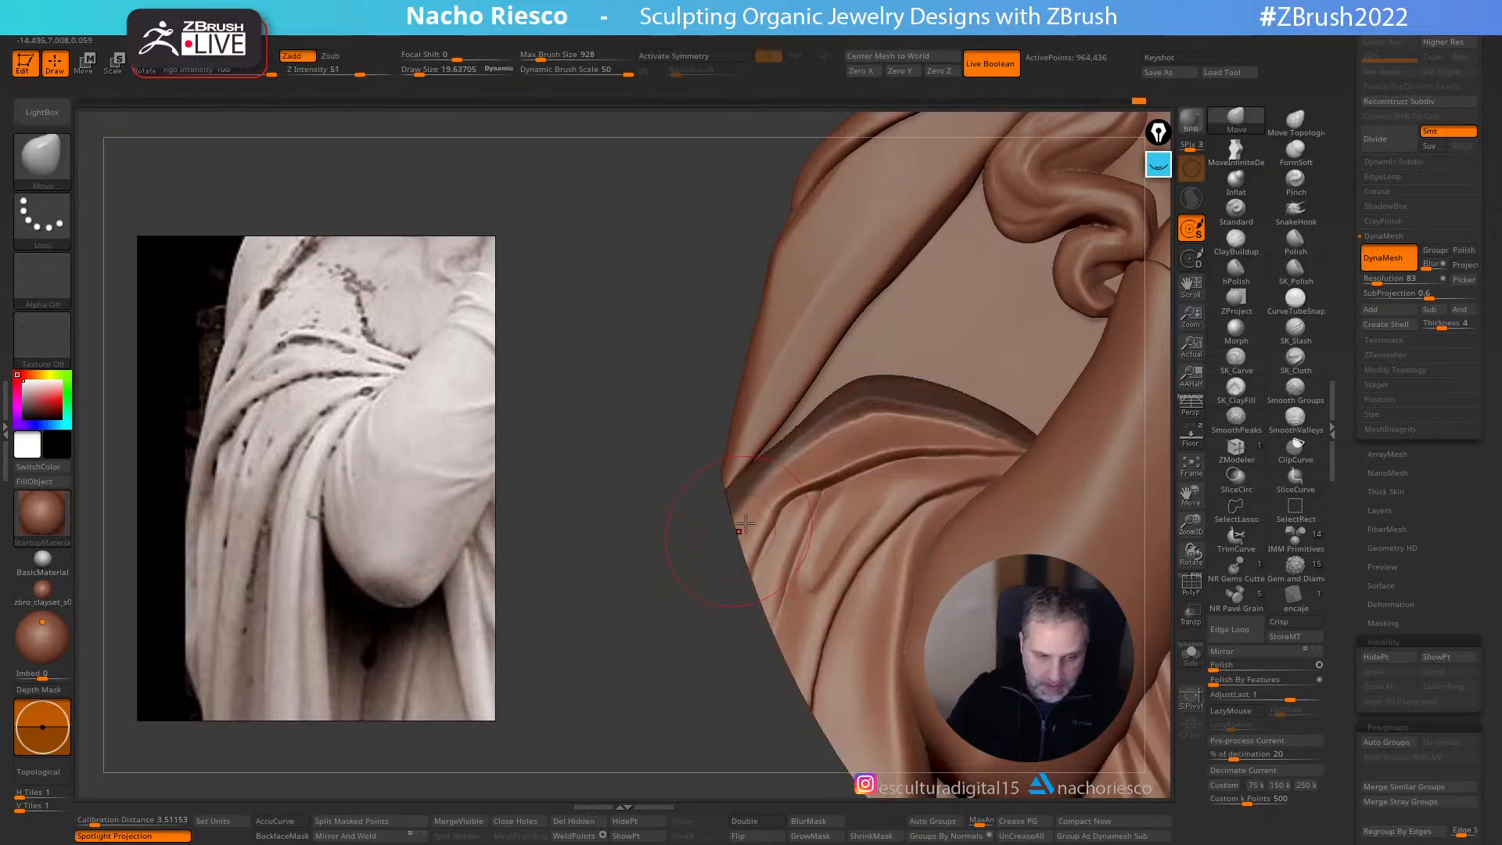
{"action": "left_click", "coordinate": [691, 553], "text": "ctrl"}
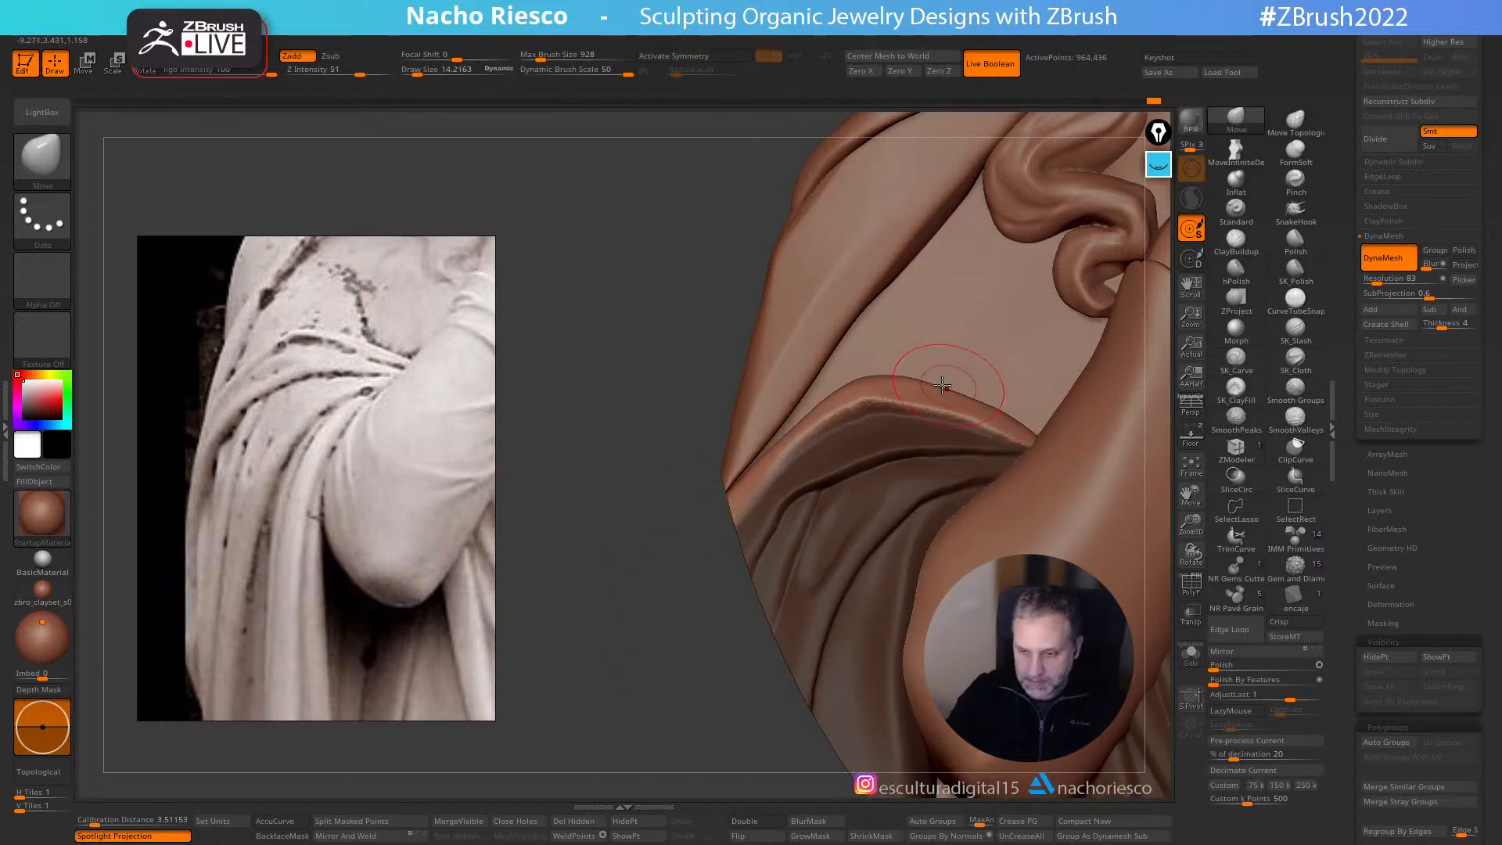
{"action": "left_click_drag", "start_coordinate": [966, 391], "coordinate": [1025, 403]}
{"action": "mouse_move", "coordinate": [1041, 478]}
{"action": "right_mouse_down"}
{"action": "mouse_move", "coordinate": [1000, 520]}
{"action": "mouse_move", "coordinate": [978, 500]}
{"action": "mouse_move", "coordinate": [989, 509]}
{"action": "right_mouse_up"}
- Invert the mask to protect the band's edge and shape the folds directly beneath it with Move
{"action": "left_click", "coordinate": [663, 688], "text": "ctrl"}
{"action": "right_click_drag", "start_coordinate": [663, 688], "coordinate": [688, 716]}
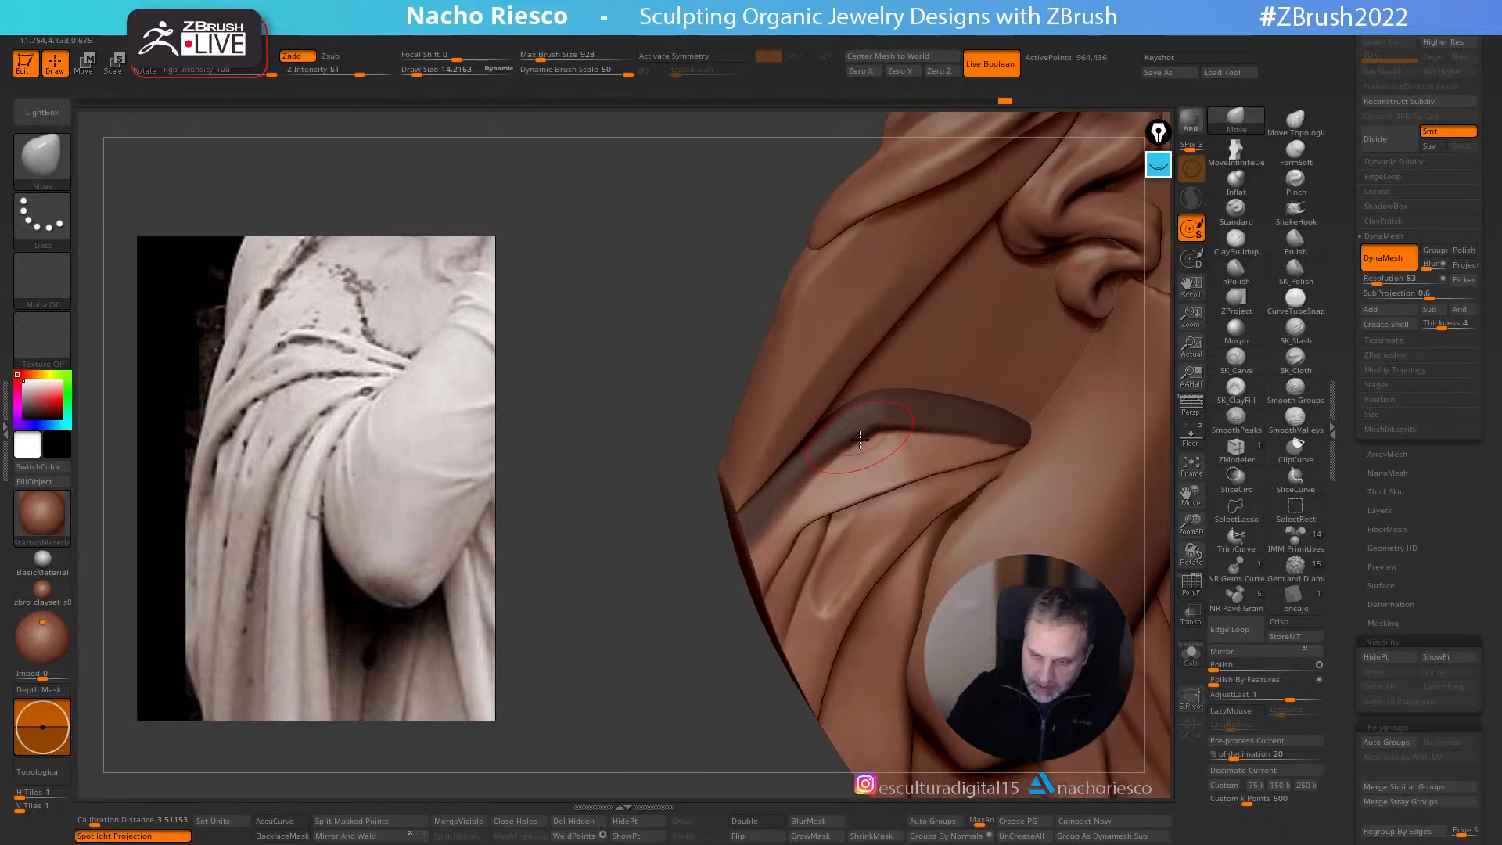
{"action": "left_click_drag", "start_coordinate": [858, 450], "coordinate": [809, 500]}
{"action": "key", "text": "s"}
{"action": "left_click_drag", "start_coordinate": [771, 560], "coordinate": [781, 560]}
{"action": "mouse_move", "coordinate": [936, 459]}
{"action": "left_mouse_down"}
{"action": "mouse_move", "coordinate": [938, 444]}
{"action": "mouse_move", "coordinate": [972, 449]}
{"action": "left_mouse_up"}
- Clear the mask, refine the crease under the band's edge with Move at a draw size of about 6, and smooth it
{"action": "left_click_drag", "start_coordinate": [587, 666], "coordinate": [633, 710]}
{"action": "left_click", "coordinate": [633, 709], "text": "ctrl"}
{"action": "key", "text": "s"}
{"action": "left_click_drag", "start_coordinate": [682, 618], "coordinate": [714, 646], "text": "ctrl"}
{"action": "key", "text": "s"}
{"action": "left_click_drag", "start_coordinate": [914, 423], "coordinate": [864, 421]}
{"action": "key", "text": "s"}
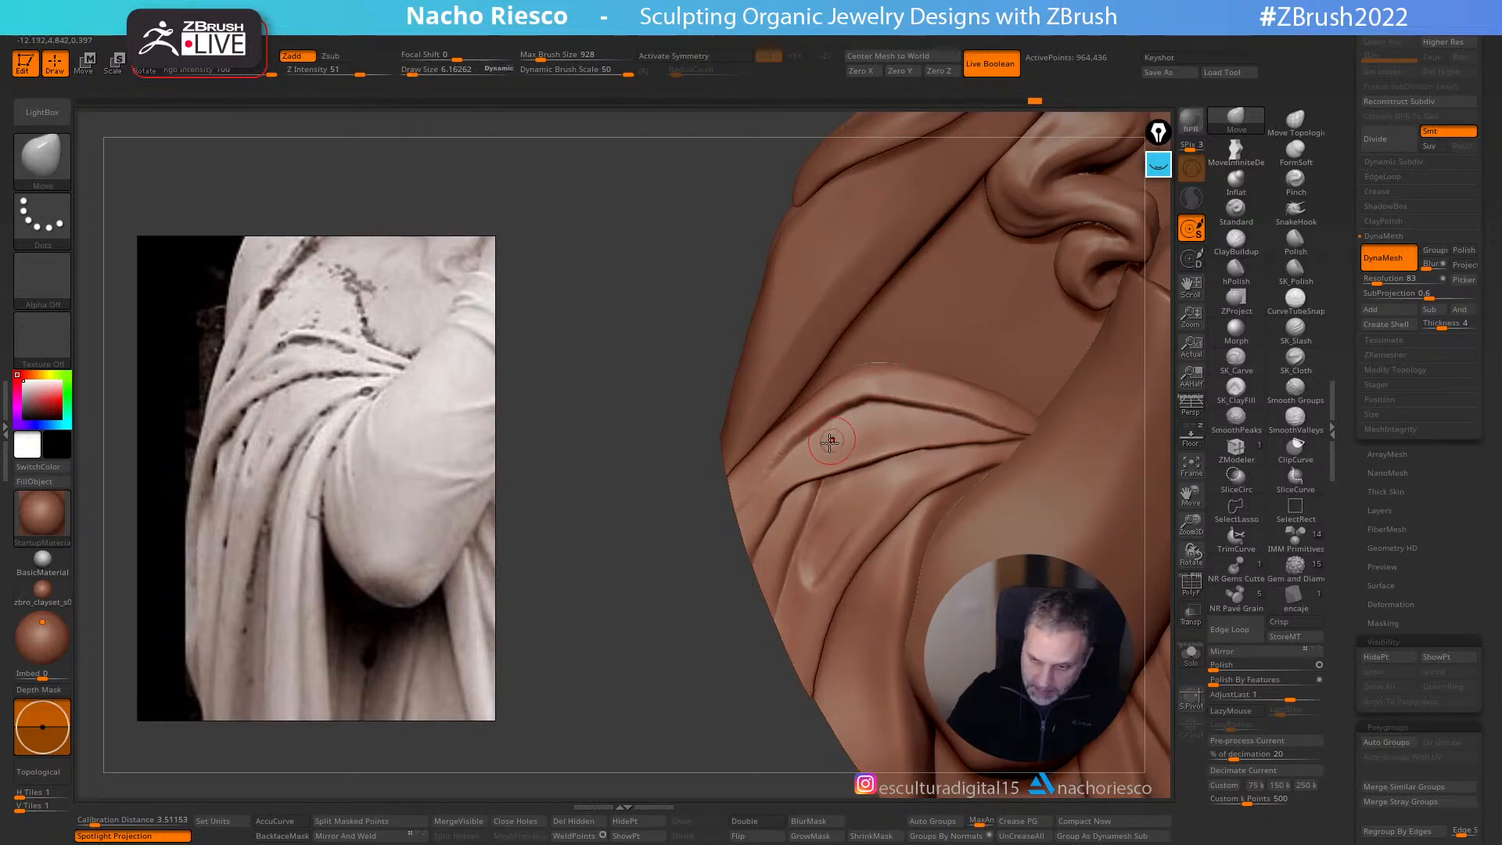
{"action": "left_click_drag", "start_coordinate": [928, 428], "coordinate": [938, 425]}
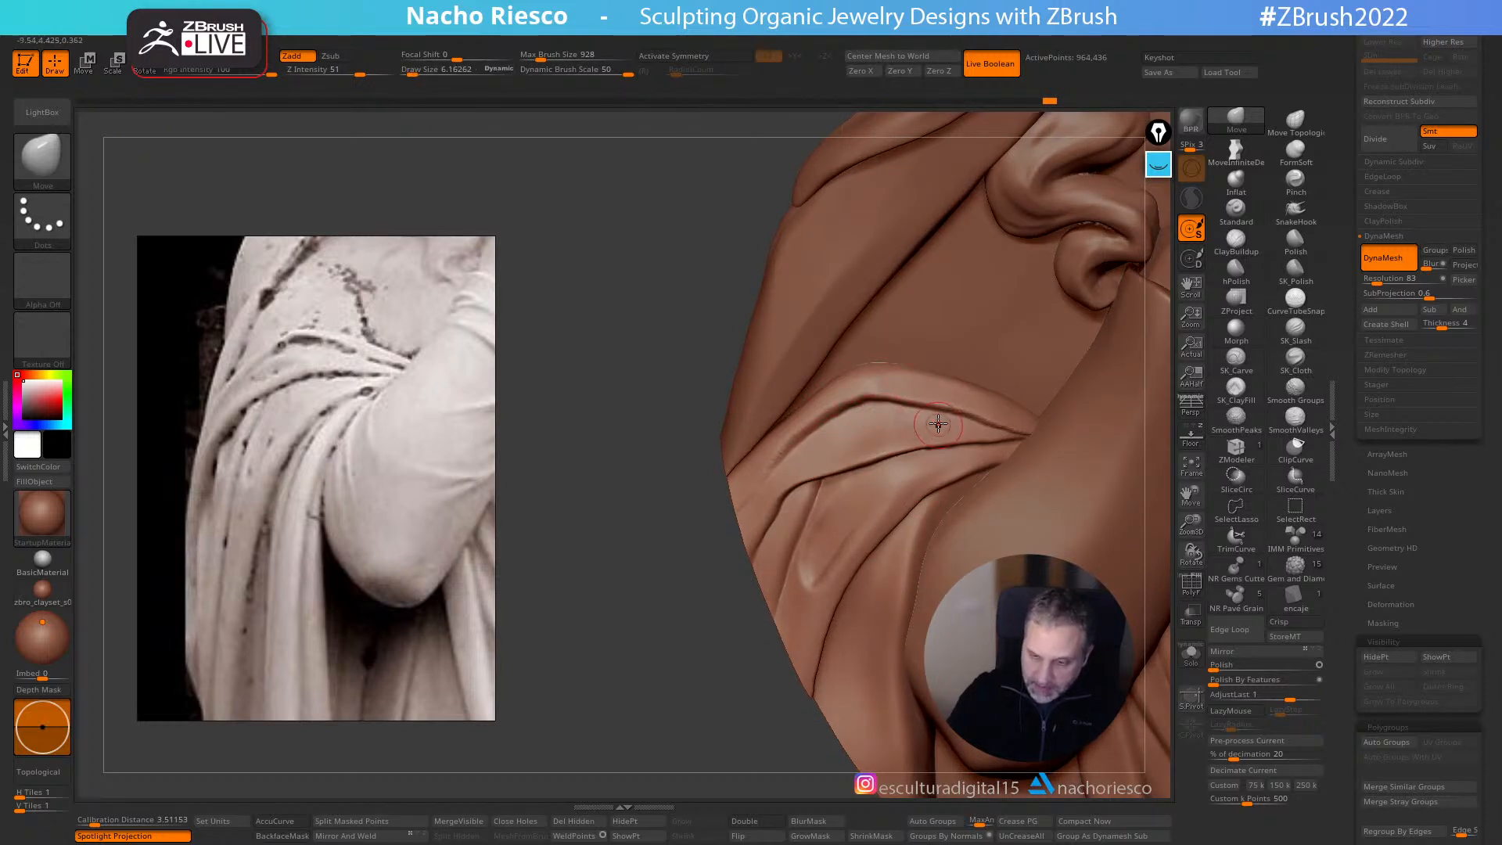
{"action": "mouse_move", "coordinate": [955, 421]}
{"action": "right_mouse_down"}
{"action": "mouse_move", "coordinate": [949, 285]}
{"action": "mouse_move", "coordinate": [953, 301]}
{"action": "right_mouse_up"}
{"action": "left_click_drag", "start_coordinate": [866, 394], "coordinate": [842, 401], "text": "shift"}
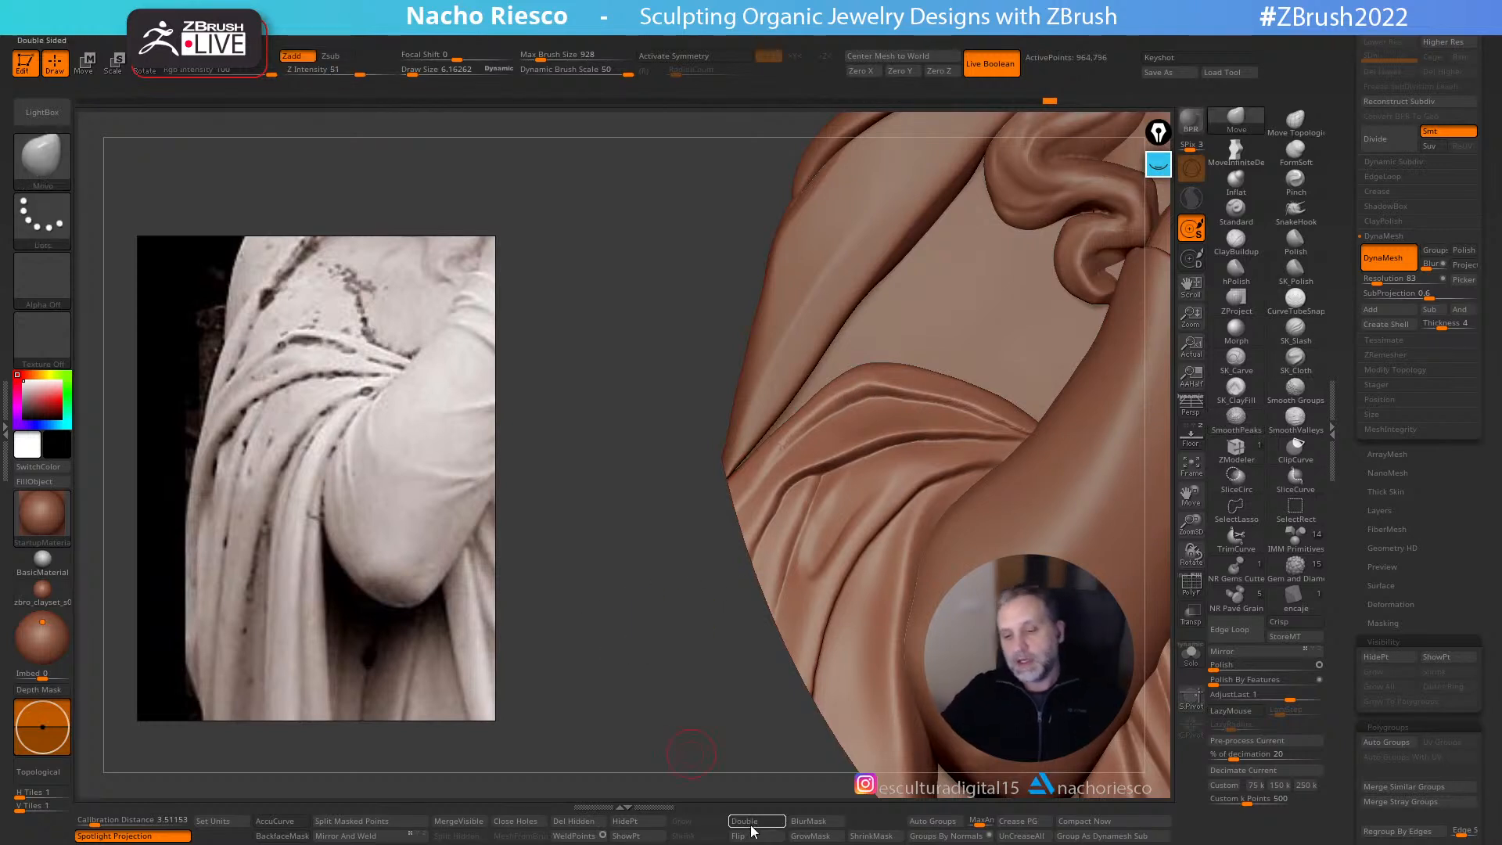
{"action": "right_click_drag", "start_coordinate": [717, 778], "coordinate": [708, 647], "text": "ctrl"}
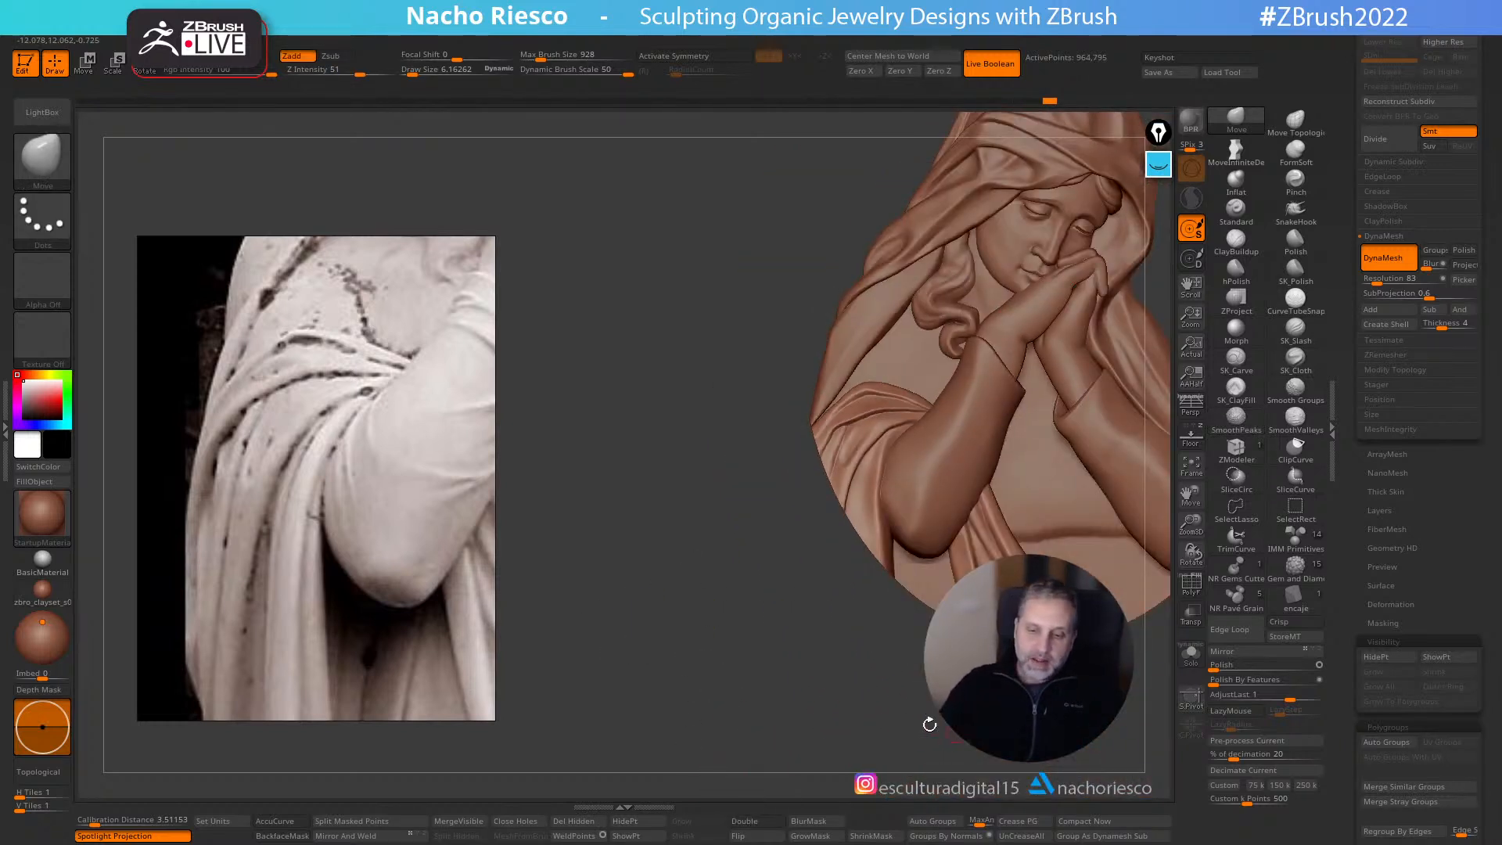
{"action": "right_click_drag", "start_coordinate": [949, 731], "coordinate": [777, 727], "text": "alt"}
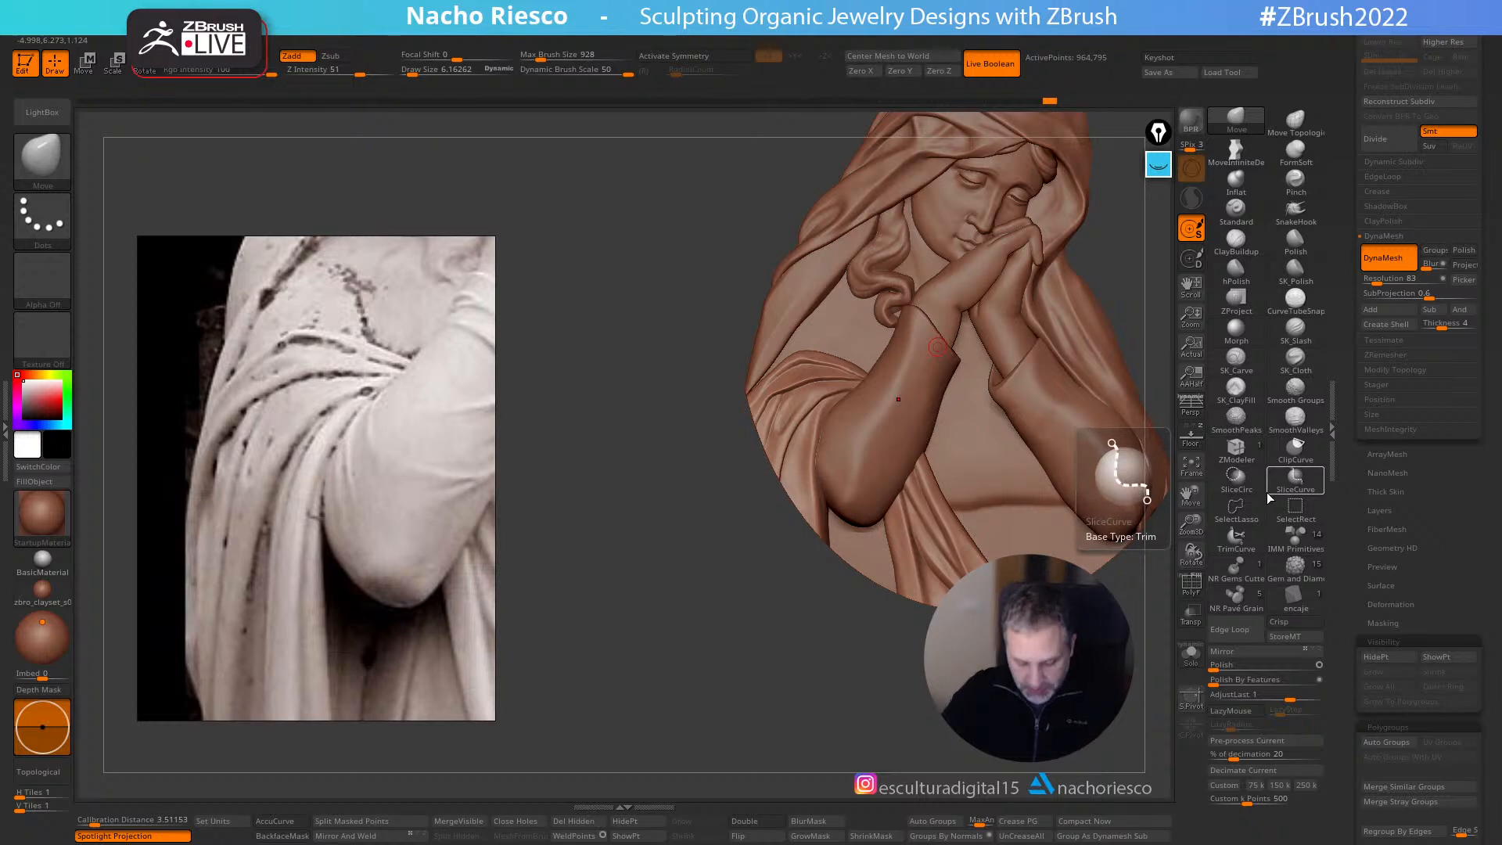
- Move the reference picture below the brush list and look through the available clip, slice and trim brushes
{"action": "key", "text": "ctrl+shift"}
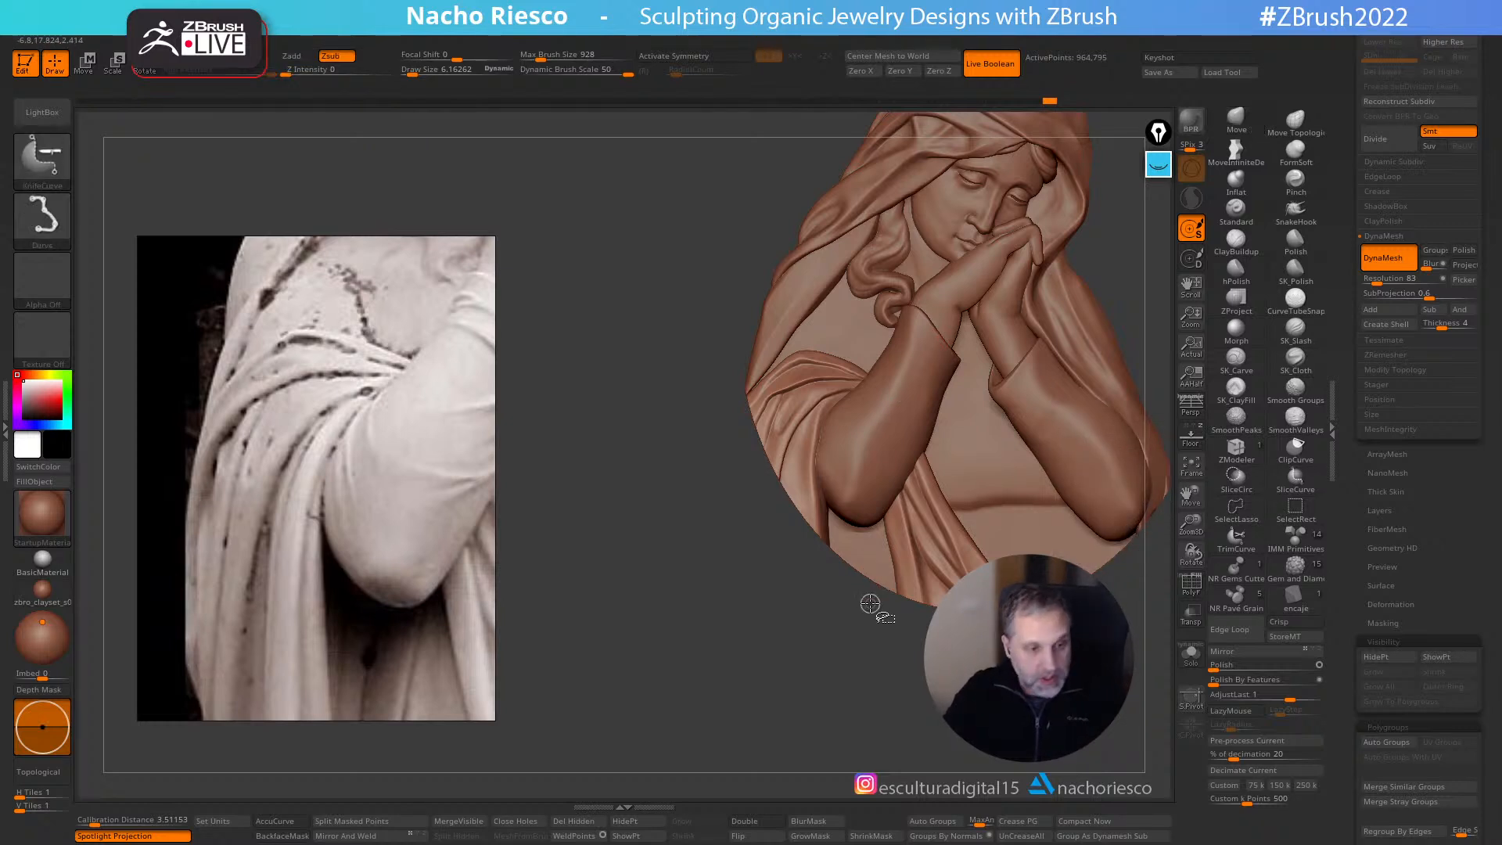
{"action": "key", "text": "ctrl+shift"}
{"action": "left_click", "coordinate": [49, 170]}
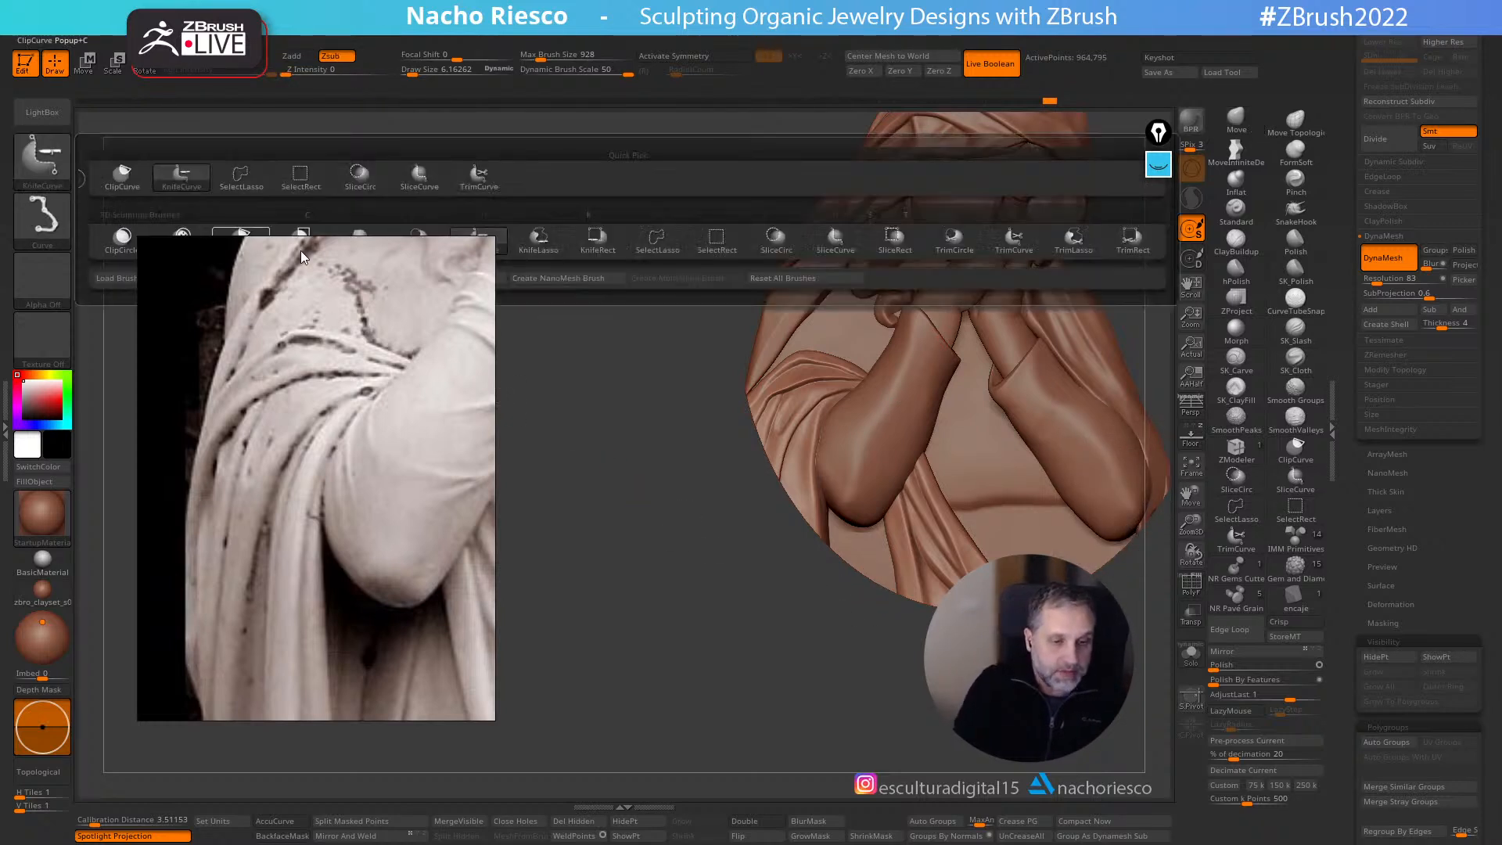
{"action": "left_click_drag", "start_coordinate": [361, 470], "coordinate": [352, 461]}
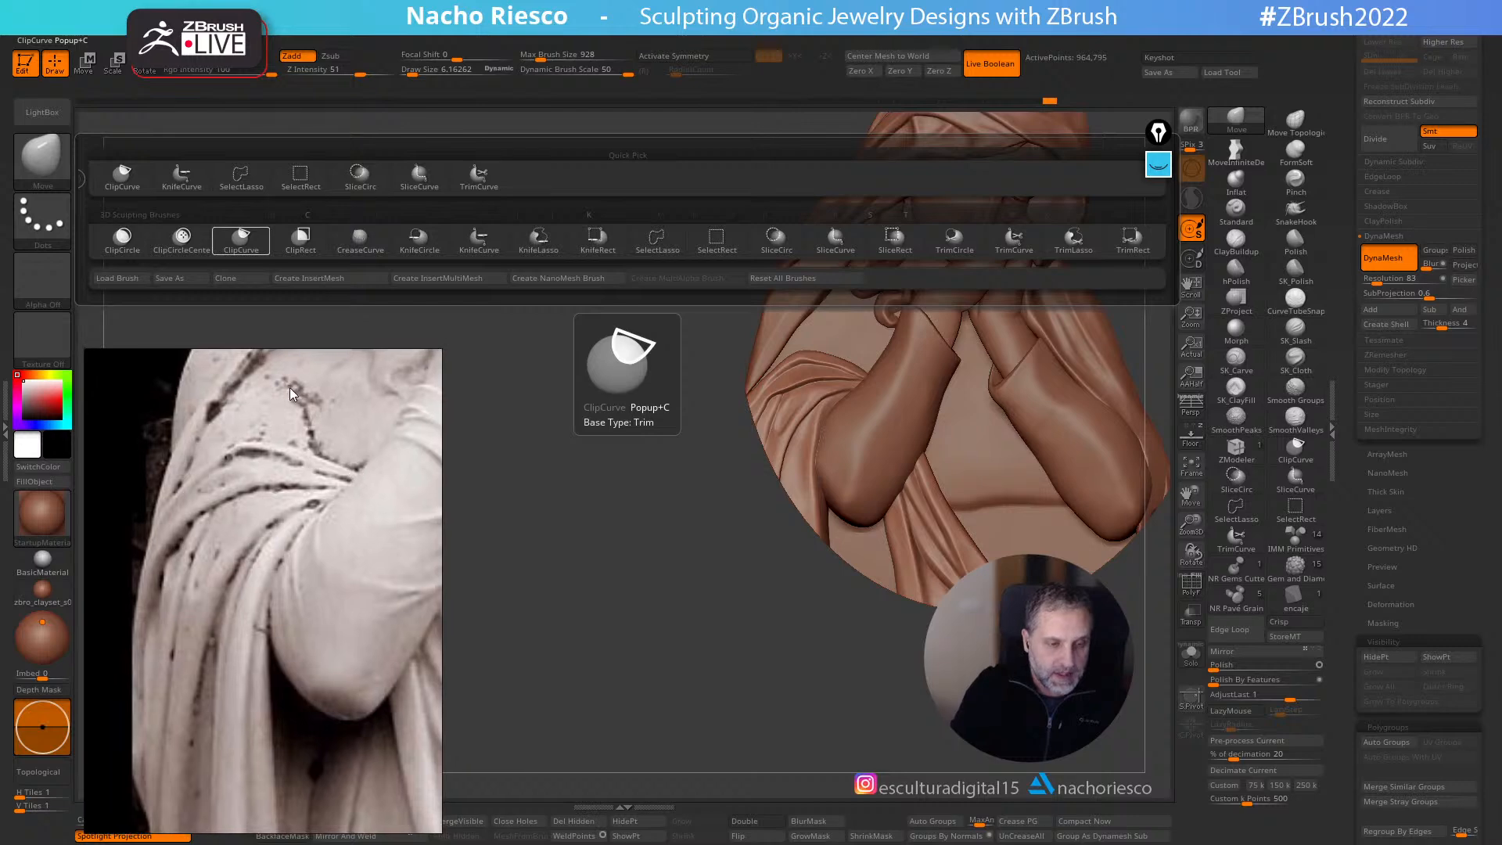
{"action": "left_click", "coordinate": [479, 241]}
{"action": "left_click", "coordinate": [42, 161], "text": "ctrl+shift"}
{"action": "left_click", "coordinate": [68, 155]}
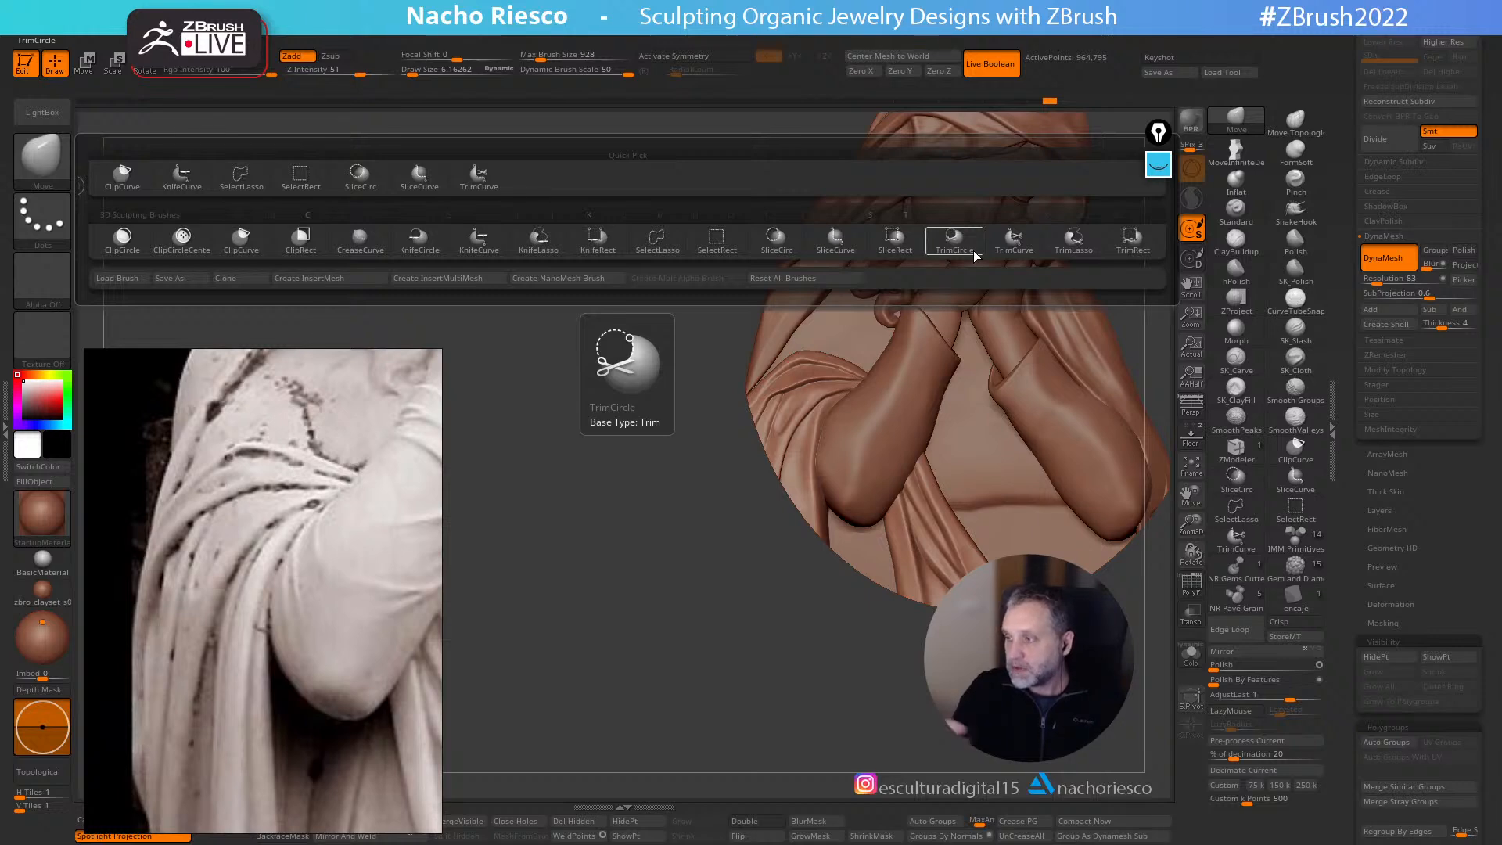
- Show the floor reference image over the sculpt around the bent elbow and drapery
{"action": "mouse_move", "coordinate": [710, 621]}
{"action": "left_mouse_down", "text": "alt"}
{"action": "mouse_move", "coordinate": [731, 730]}
{"action": "mouse_move", "coordinate": [723, 660]}
{"action": "left_mouse_up", "text": "alt"}
{"action": "left_click_drag", "start_coordinate": [669, 714], "coordinate": [629, 616], "text": "alt"}
{"action": "left_click", "coordinate": [1202, 436]}
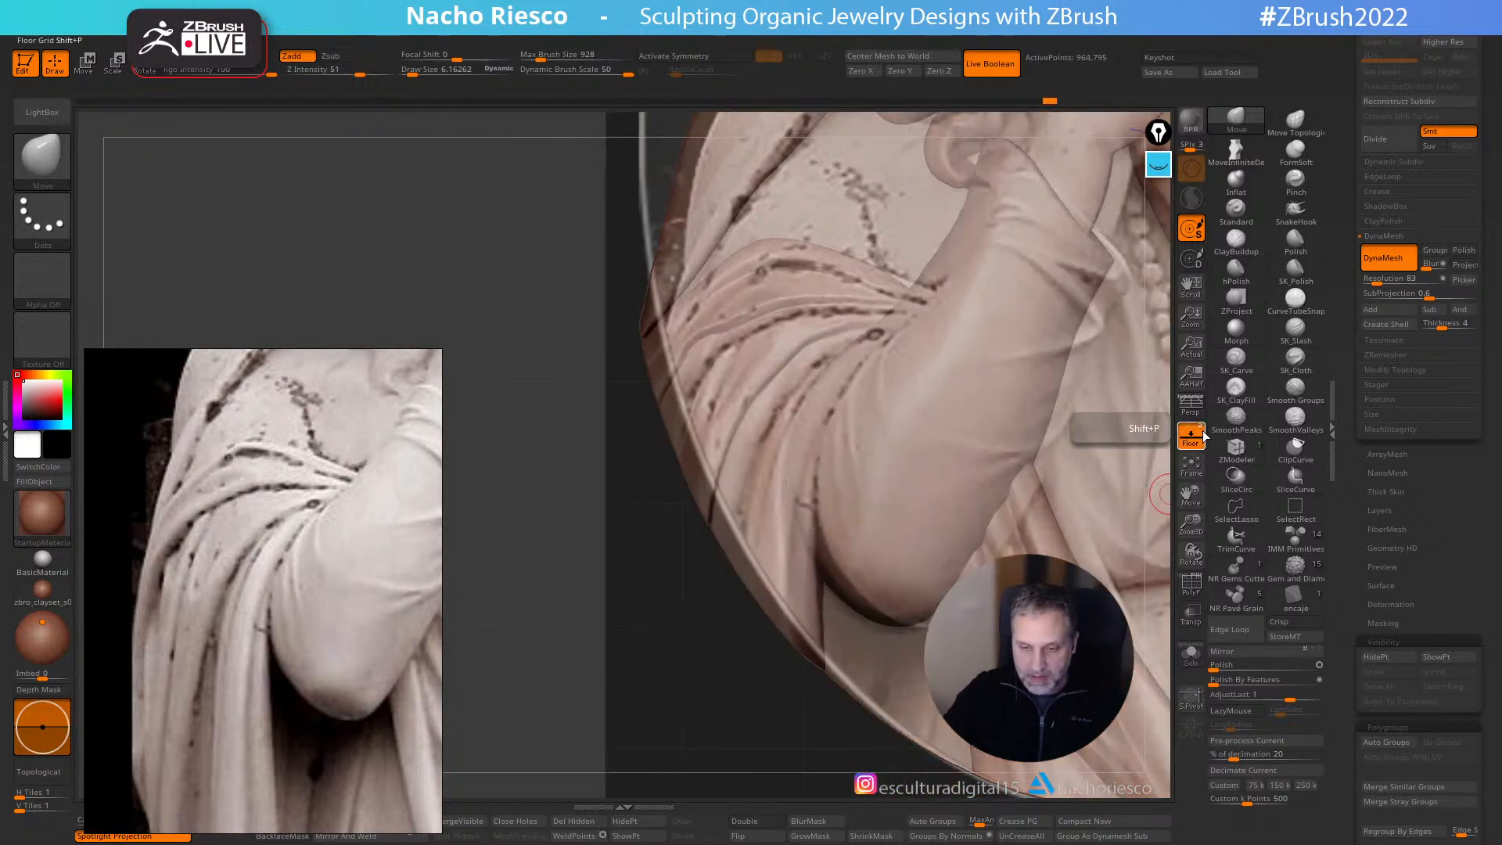
{"action": "left_click", "coordinate": [1203, 435]}
{"action": "left_click", "coordinate": [1208, 429]}
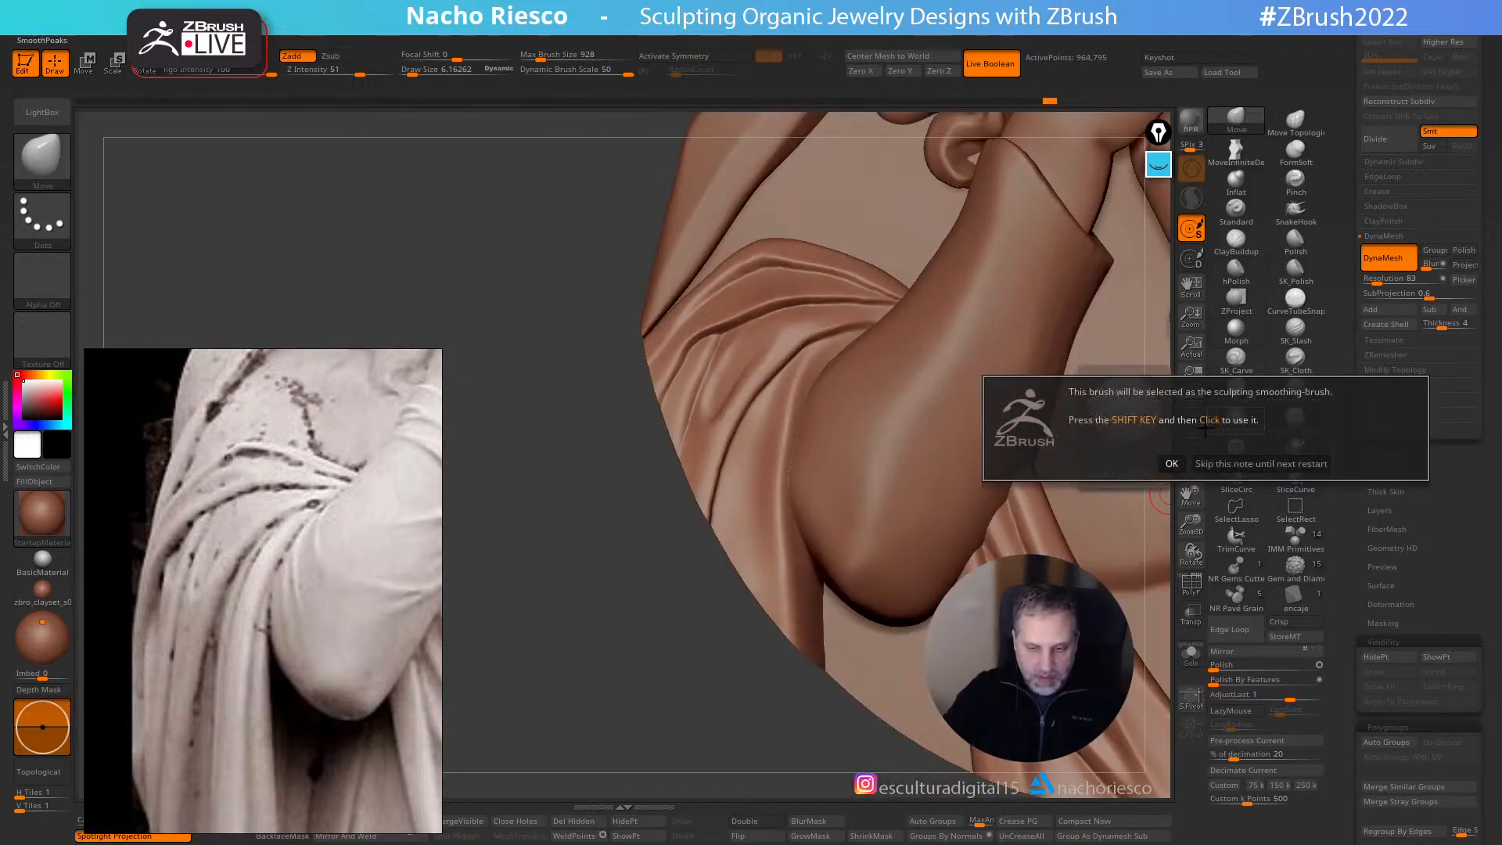
{"action": "left_click", "coordinate": [1226, 462]}
{"action": "left_click", "coordinate": [1199, 435]}
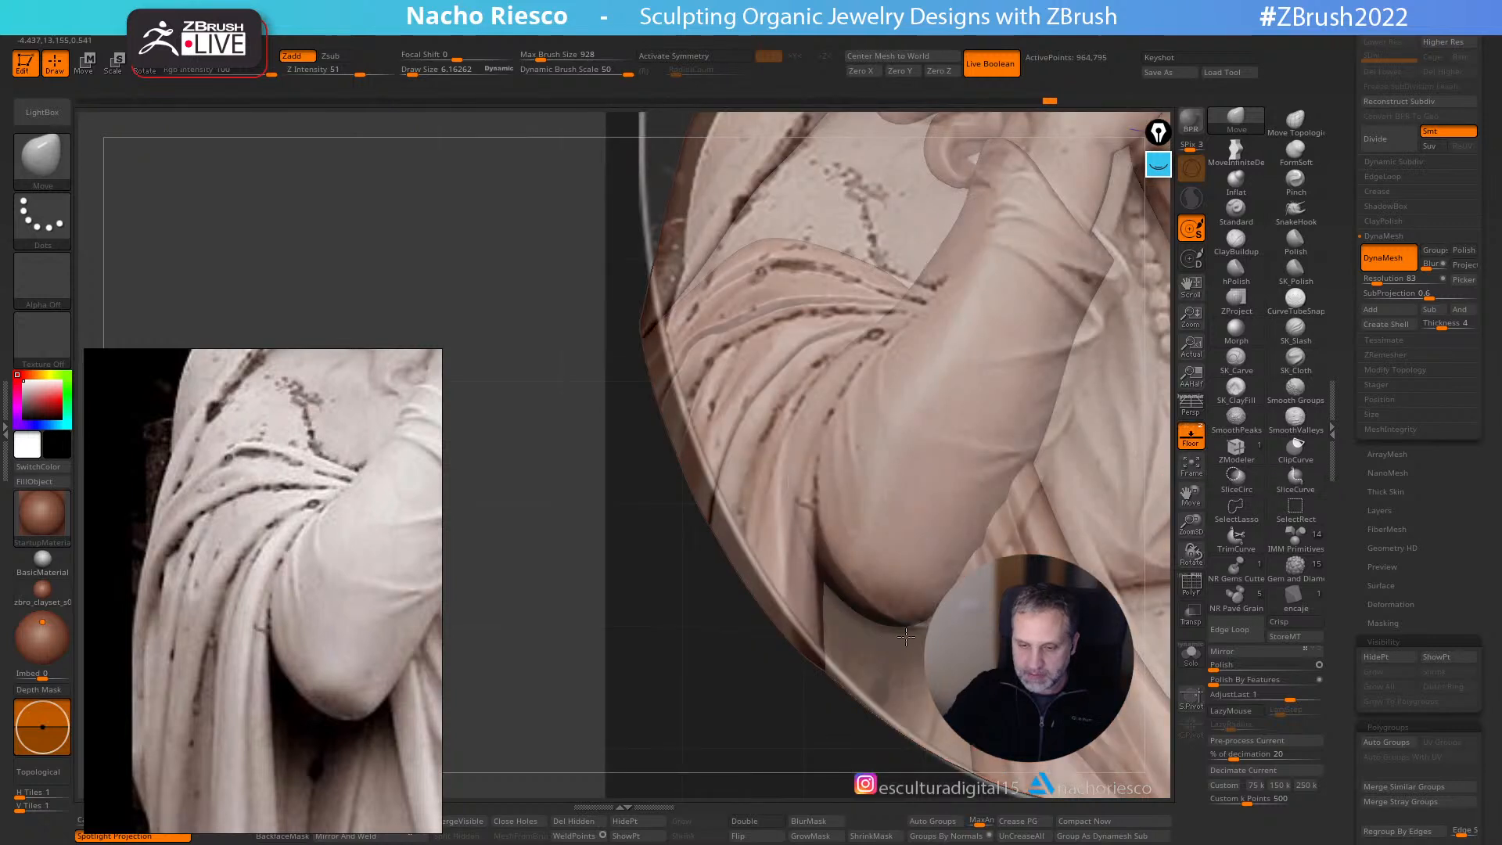
- Select the sleeve subtool and reshape its elbow edge against the reference with the infinite-depth Move brush at a size of about 61
{"action": "left_click", "coordinate": [818, 473], "text": "alt"}
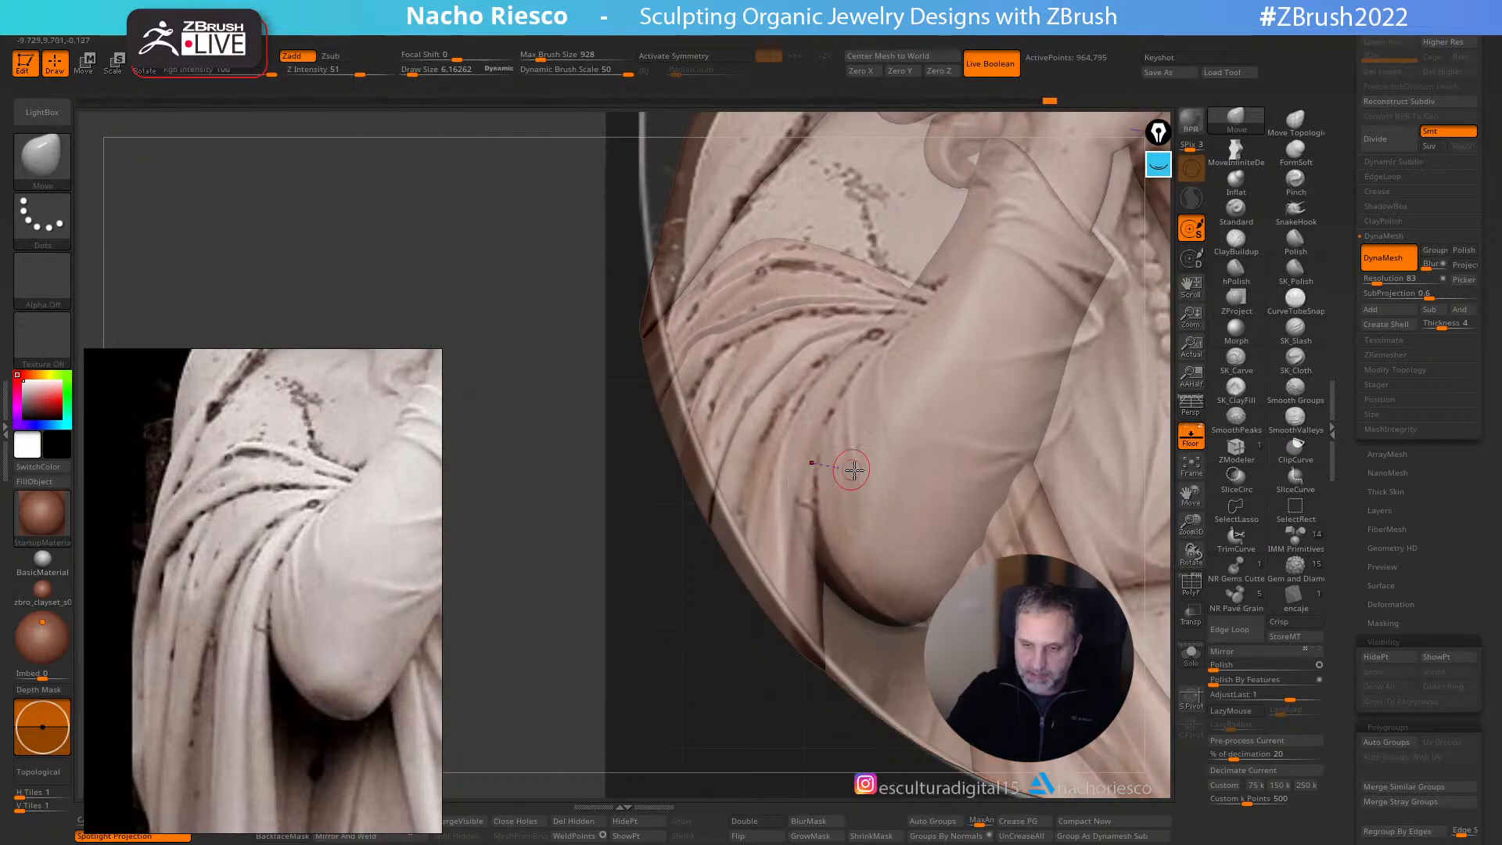
{"action": "left_click", "coordinate": [1237, 154]}
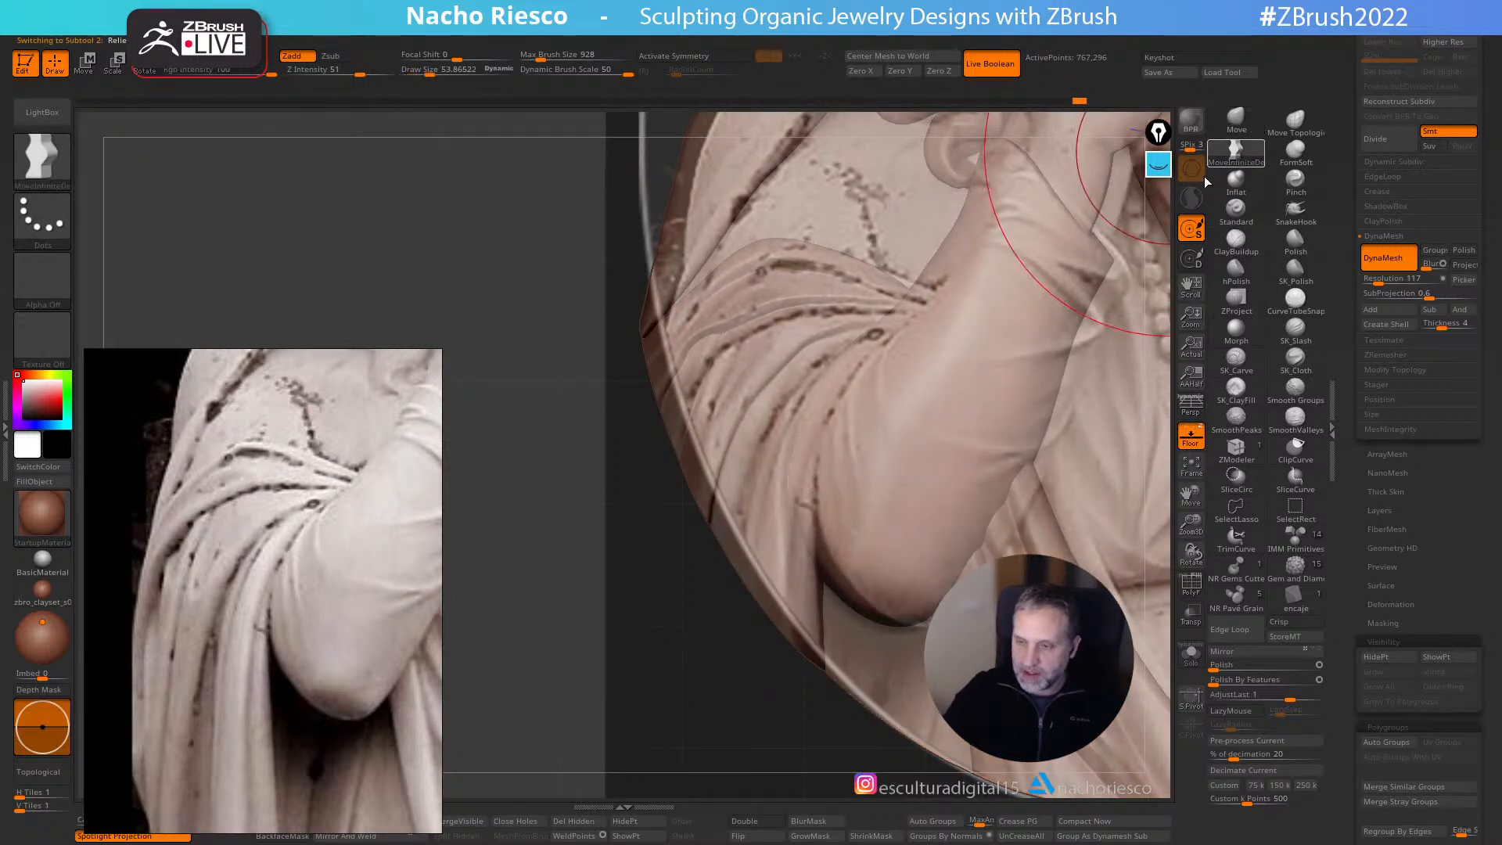
{"action": "key", "text": "s"}
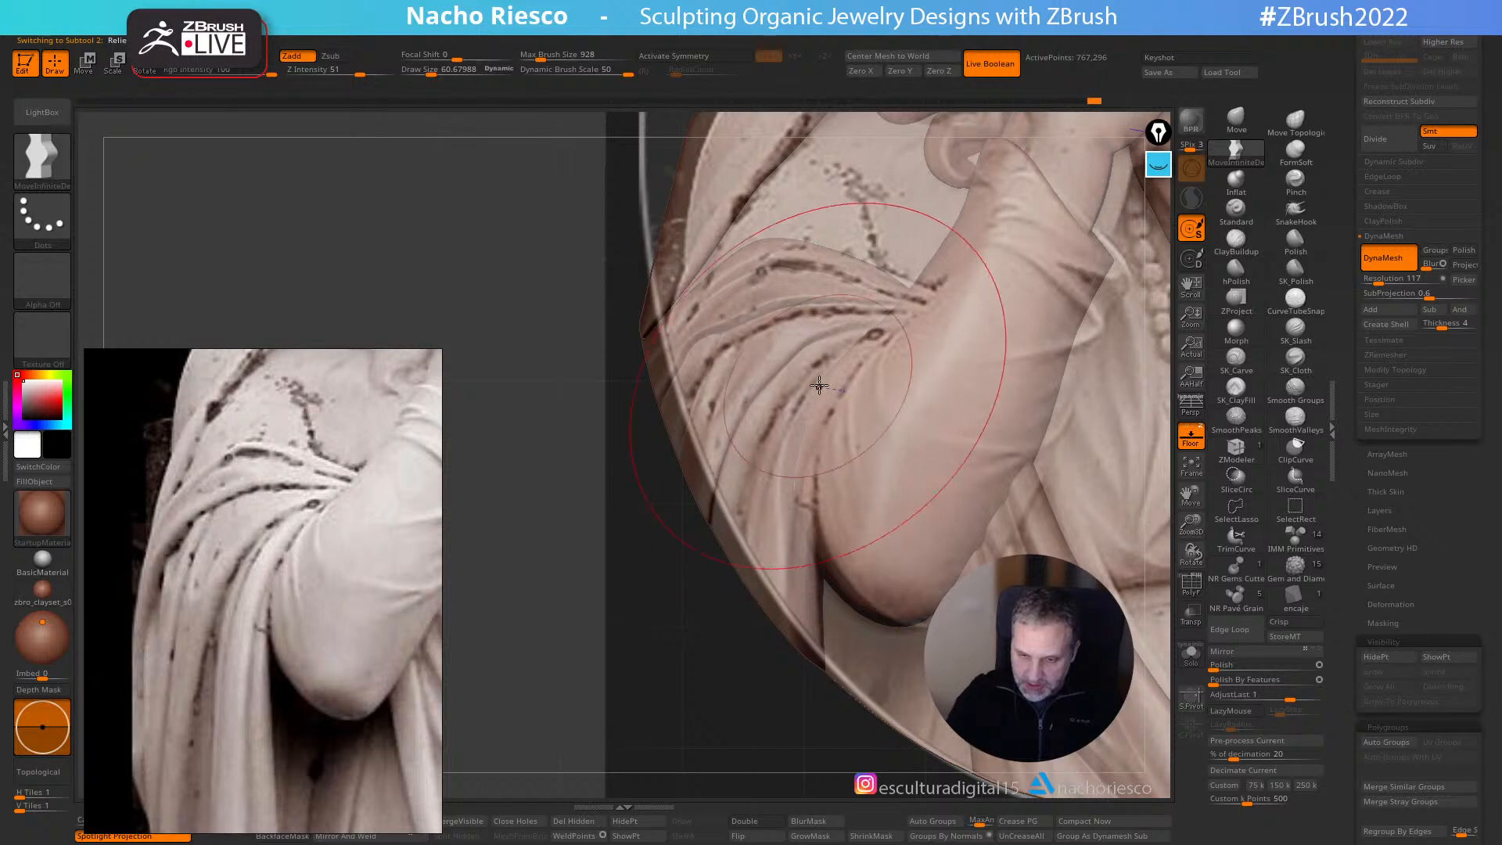
{"action": "left_click_drag", "start_coordinate": [838, 423], "coordinate": [827, 506]}
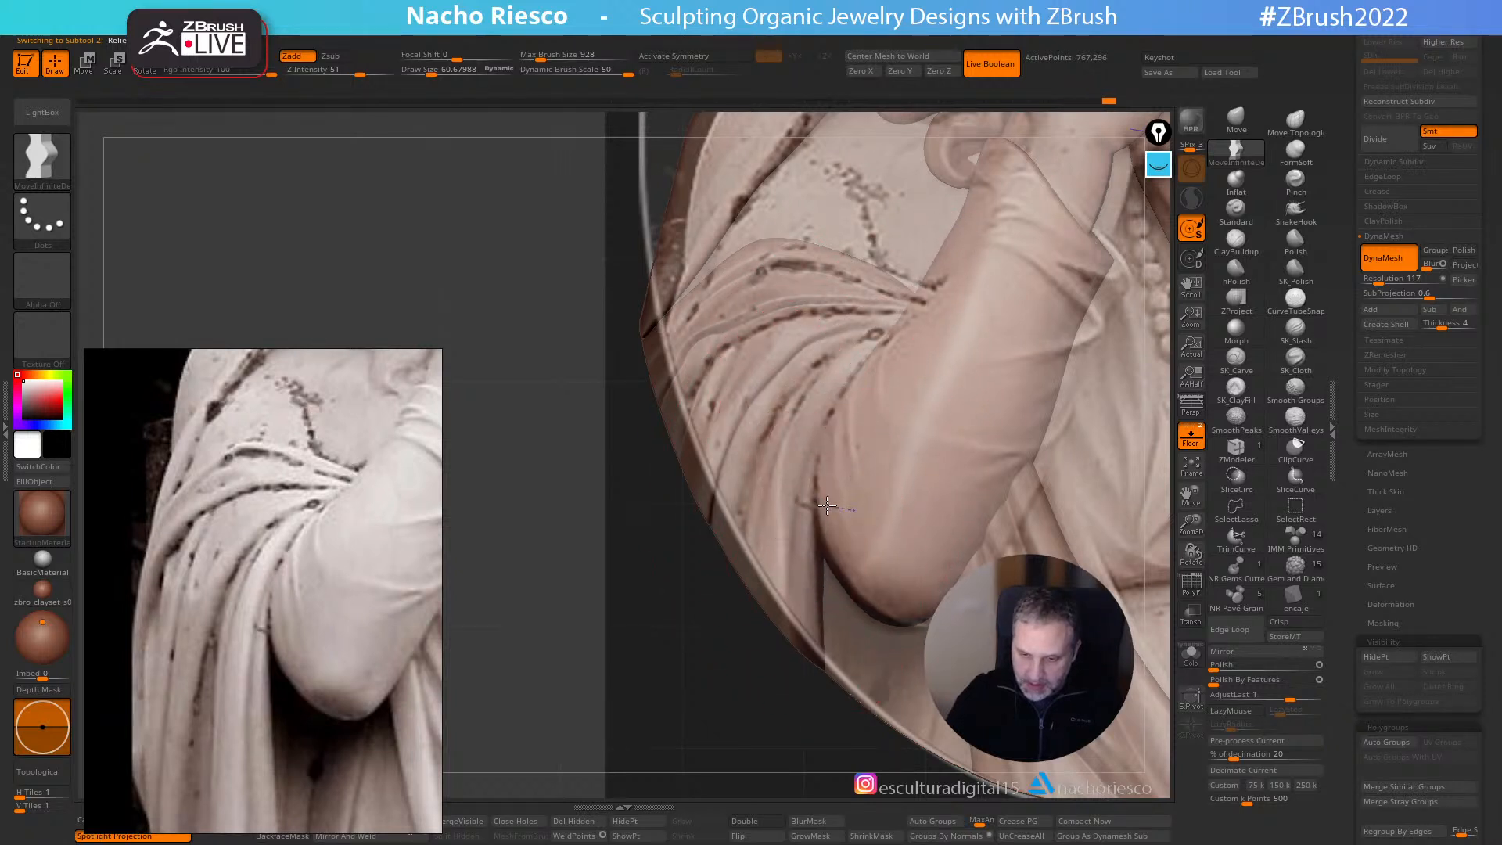
{"action": "left_click", "coordinate": [1199, 440]}
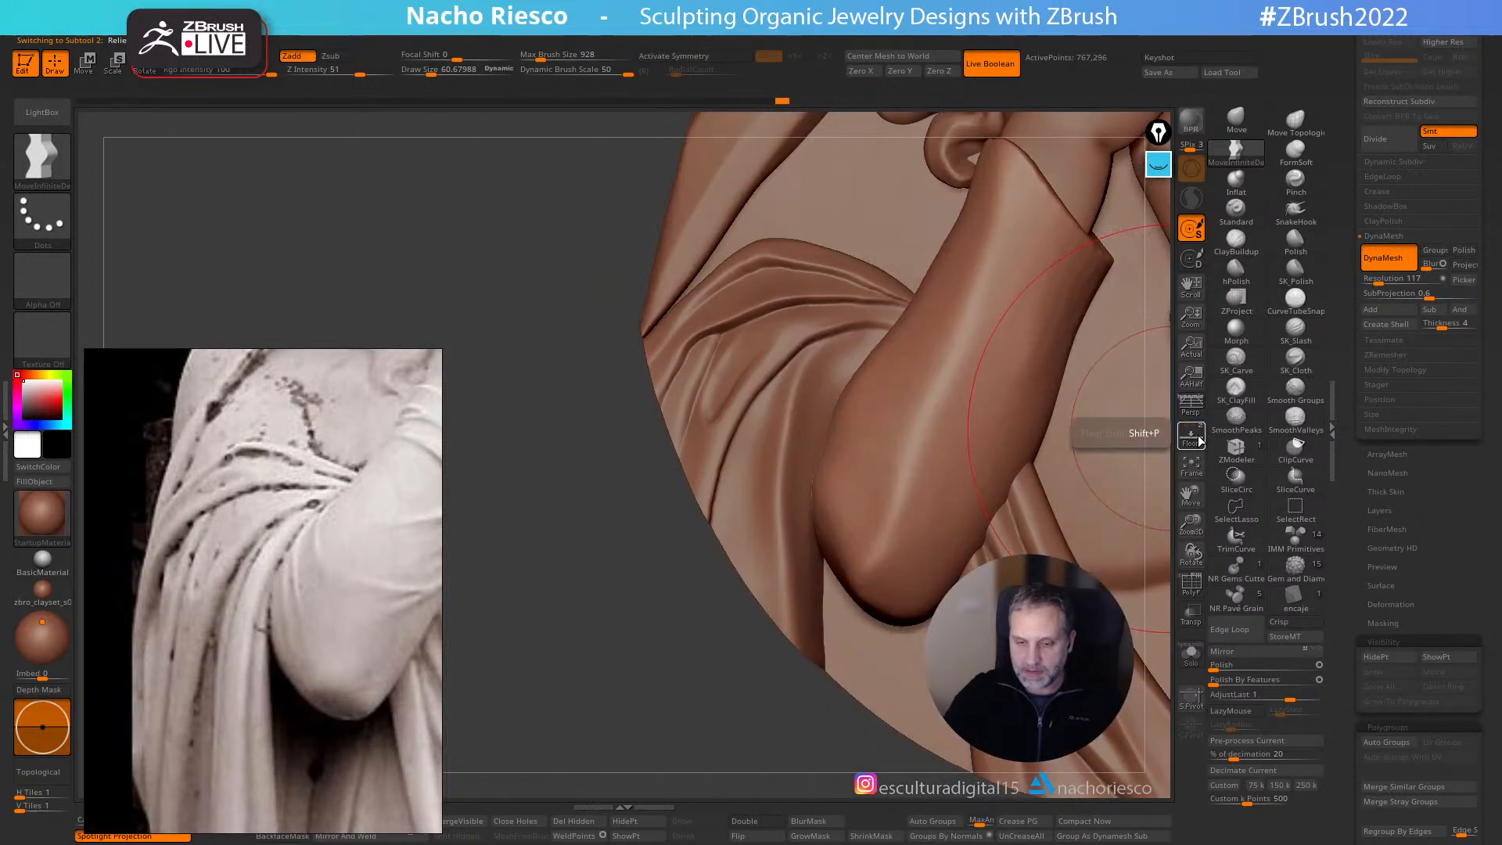
{"action": "left_click", "coordinate": [1191, 437]}
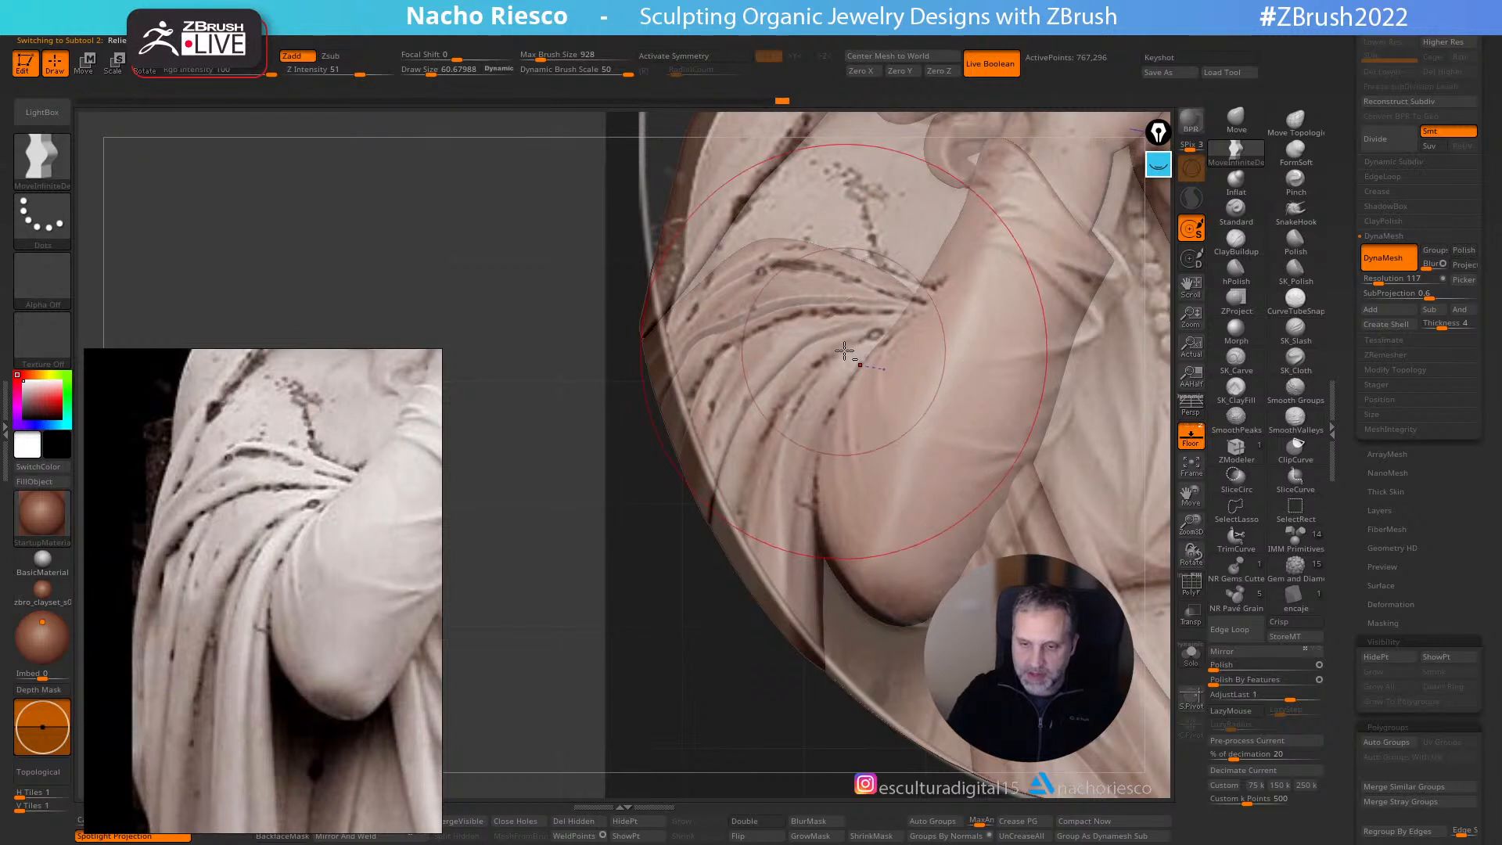
- Shift the drapery's upper folds beside the arm to match the reference, using the infinite-depth Move brush at a size of about 41
{"action": "key", "text": "s"}
{"action": "mouse_move", "coordinate": [847, 349]}
{"action": "left_mouse_down"}
{"action": "mouse_move", "coordinate": [820, 331]}
{"action": "mouse_move", "coordinate": [722, 338]}
{"action": "left_mouse_up"}
{"action": "key", "text": "bracketleft"}
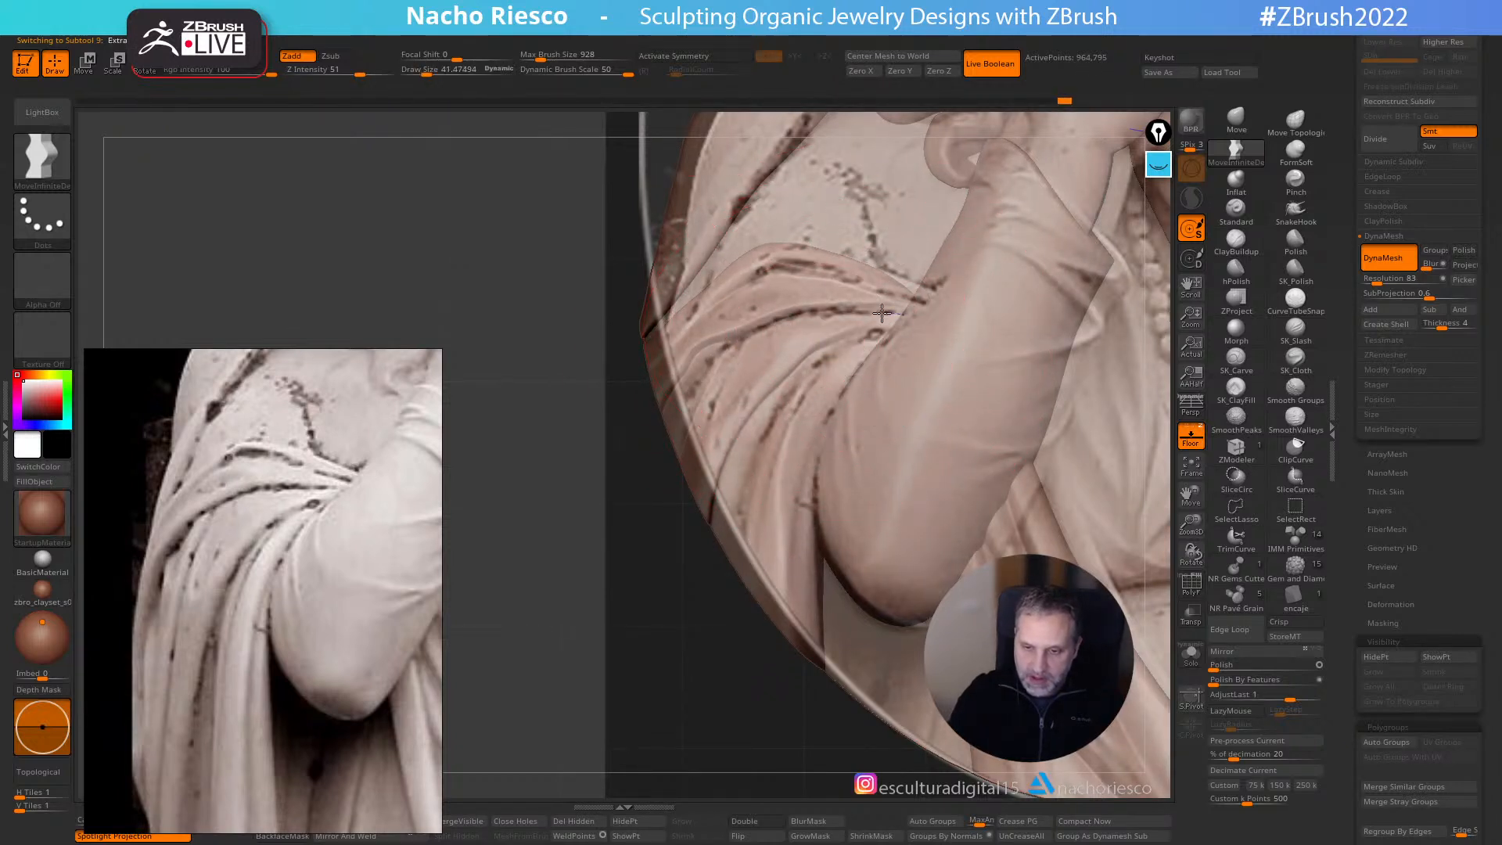
{"action": "key", "text": "bracketleft"}
{"action": "mouse_move", "coordinate": [884, 302]}
{"action": "left_mouse_down"}
{"action": "mouse_move", "coordinate": [933, 306]}
{"action": "mouse_move", "coordinate": [914, 288]}
{"action": "left_mouse_up"}
{"action": "left_click_drag", "start_coordinate": [793, 282], "coordinate": [784, 259]}
{"action": "key", "text": "bracketleft"}
- Align the drapery's middle and lower folds with the reference, reducing the Move brush size to about 18
{"action": "left_click_drag", "start_coordinate": [843, 316], "coordinate": [833, 327]}
{"action": "mouse_move", "coordinate": [819, 401]}
{"action": "left_mouse_down"}
{"action": "mouse_move", "coordinate": [831, 415]}
{"action": "mouse_move", "coordinate": [762, 420]}
{"action": "mouse_move", "coordinate": [736, 534]}
{"action": "left_mouse_up"}
{"action": "mouse_move", "coordinate": [763, 433]}
{"action": "left_mouse_down"}
{"action": "mouse_move", "coordinate": [785, 430]}
{"action": "mouse_move", "coordinate": [814, 480]}
{"action": "left_mouse_up"}
{"action": "key", "text": "bracketleft"}
{"action": "left_click_drag", "start_coordinate": [806, 493], "coordinate": [816, 481]}
{"action": "key", "text": "bracketleft"}
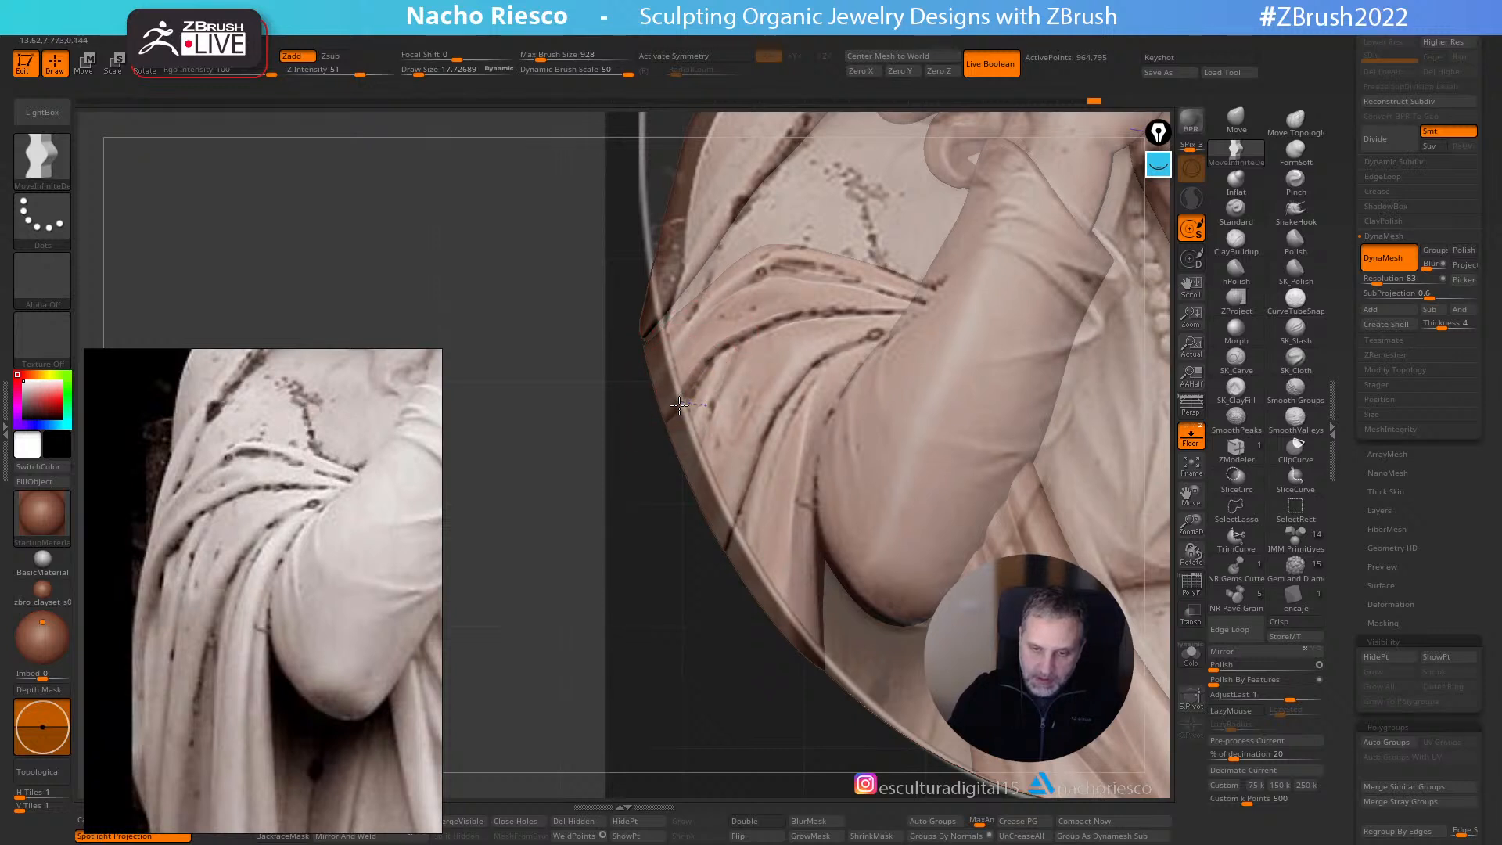
{"action": "left_click", "coordinate": [1190, 435]}
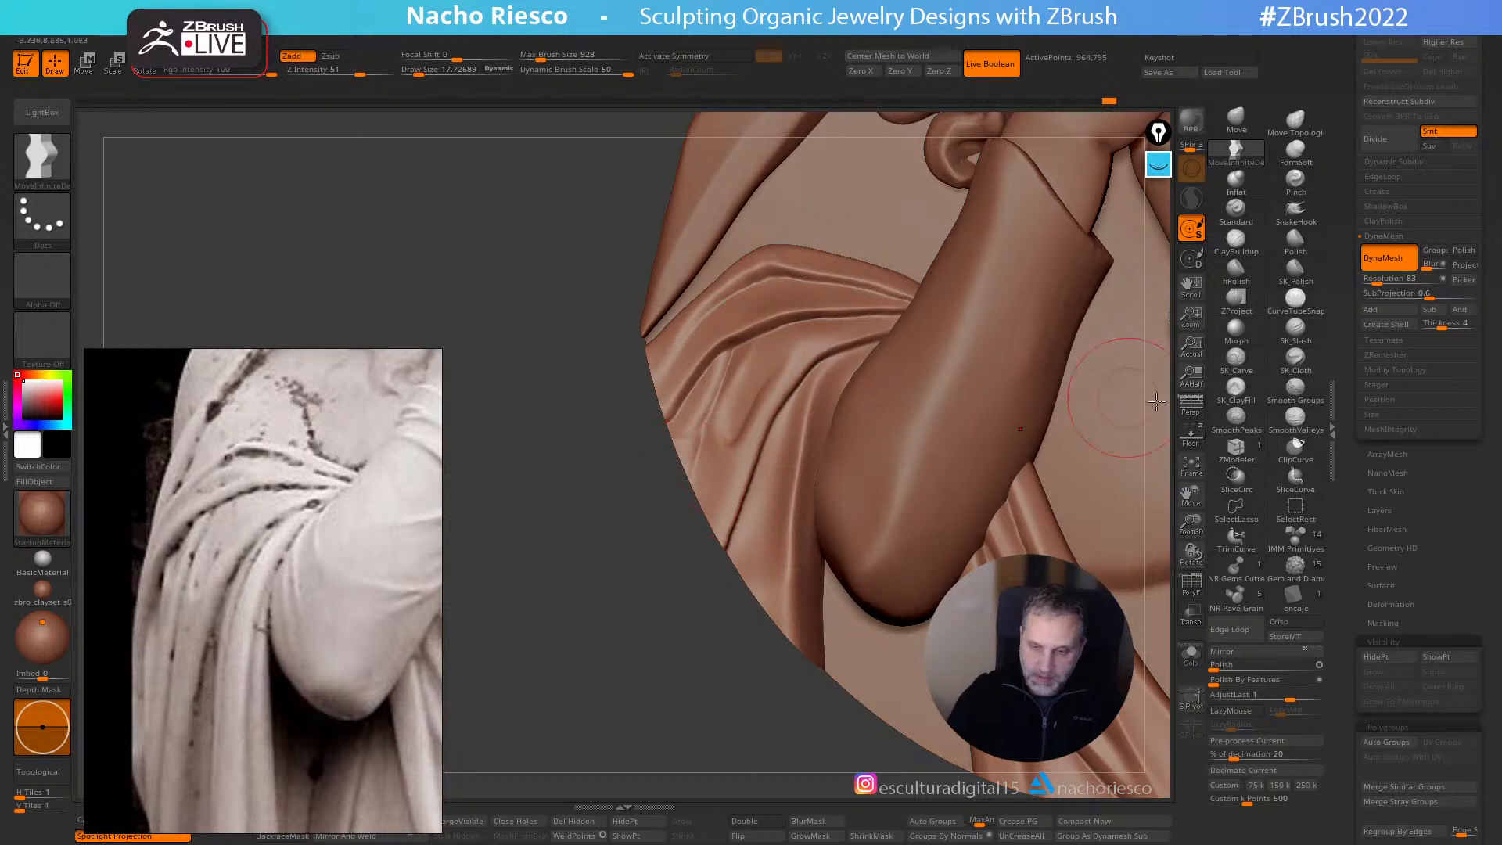
- Adjust the drapery's outer edge along the medallion rim to the reference with brush sizes of about 28 and 14
{"action": "key", "text": "shift+z"}
{"action": "key", "text": "s"}
{"action": "left_click_drag", "start_coordinate": [721, 444], "coordinate": [726, 444]}
{"action": "left_click_drag", "start_coordinate": [607, 610], "coordinate": [610, 611], "text": "shift"}
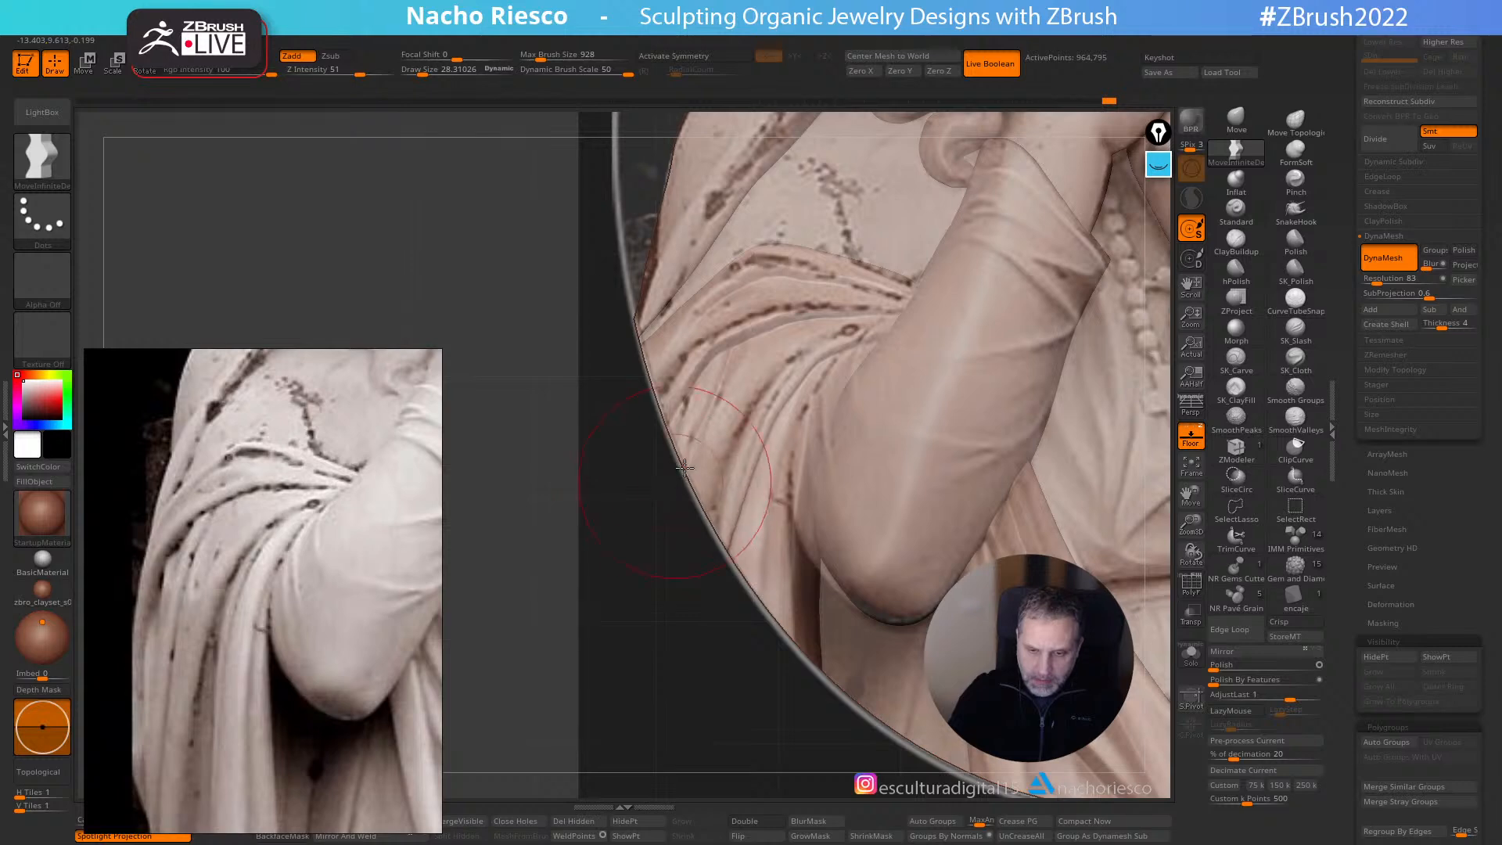
{"action": "left_click_drag", "start_coordinate": [668, 477], "coordinate": [694, 474]}
{"action": "key", "text": "s"}
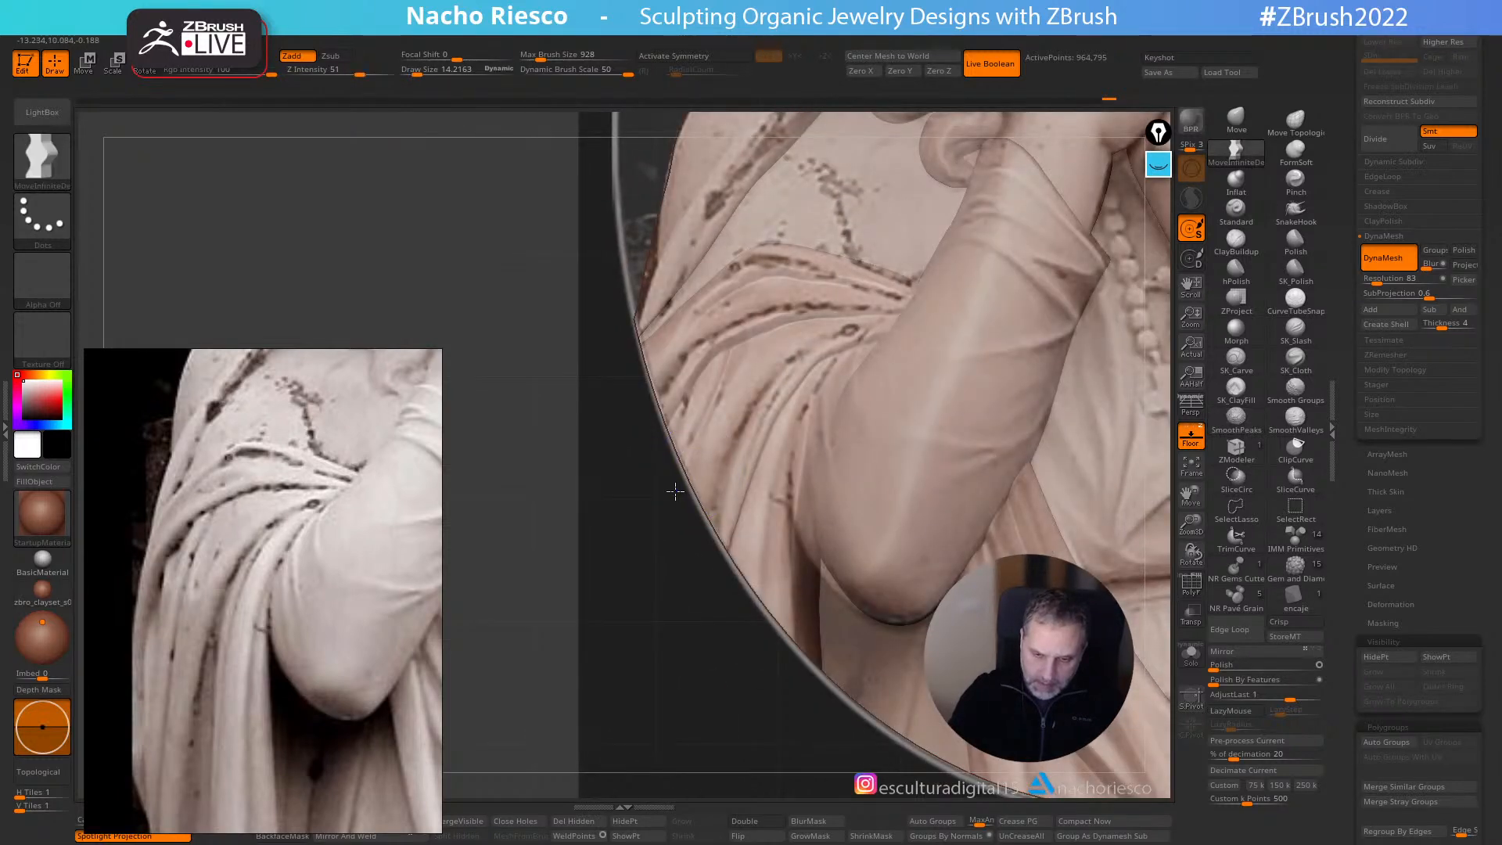
{"action": "left_click", "coordinate": [1190, 435]}
{"action": "key", "text": "shift"}
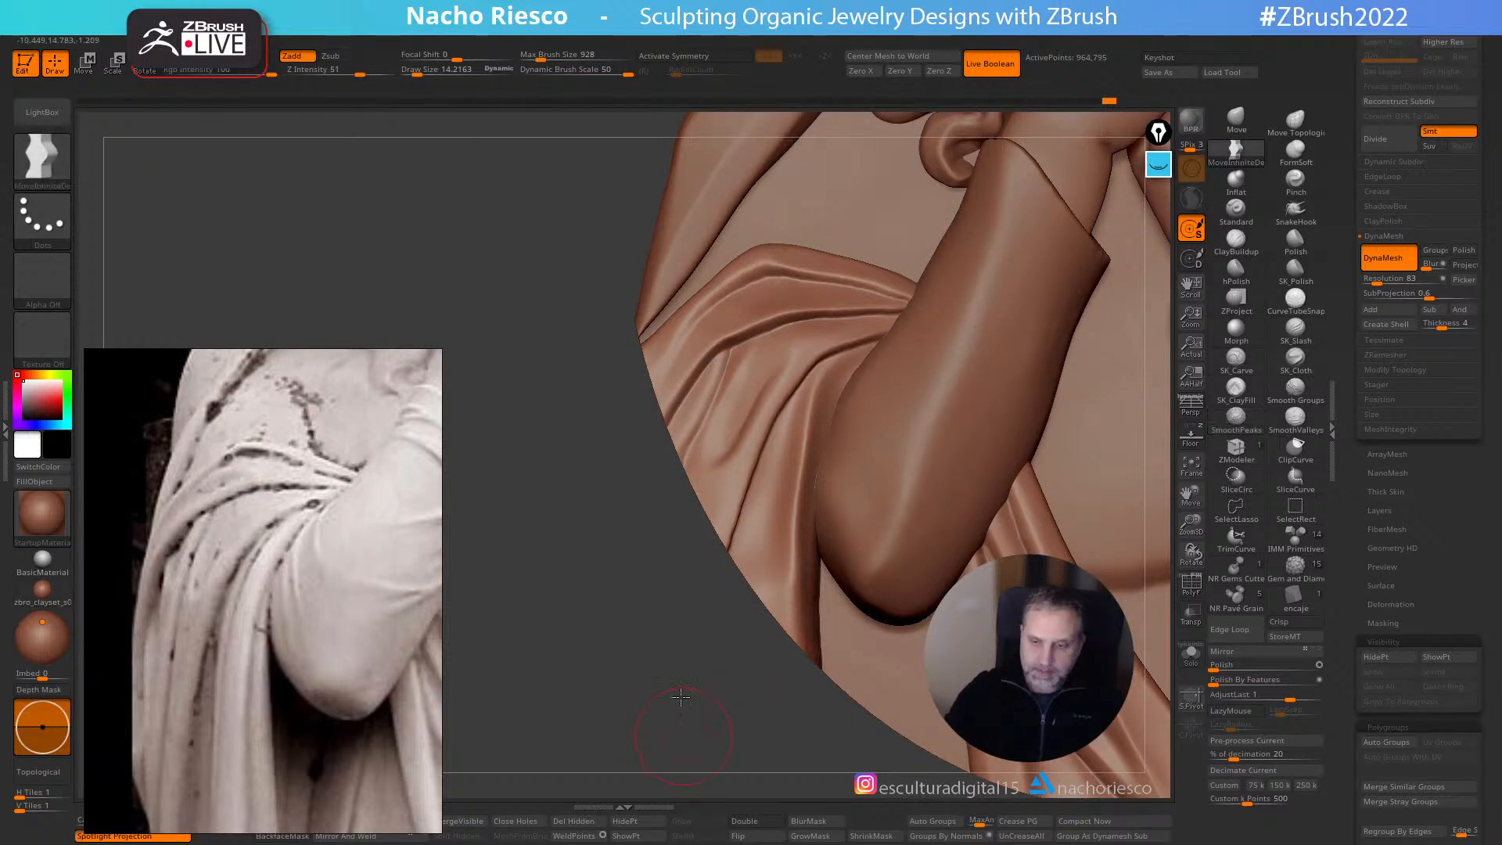
- Polish the drapery fold beside the elbow with the Polish brush at a size of about 18
{"action": "left_click_drag", "start_coordinate": [681, 716], "coordinate": [619, 730], "text": "alt"}
{"action": "left_click_drag", "start_coordinate": [766, 669], "coordinate": [780, 443]}
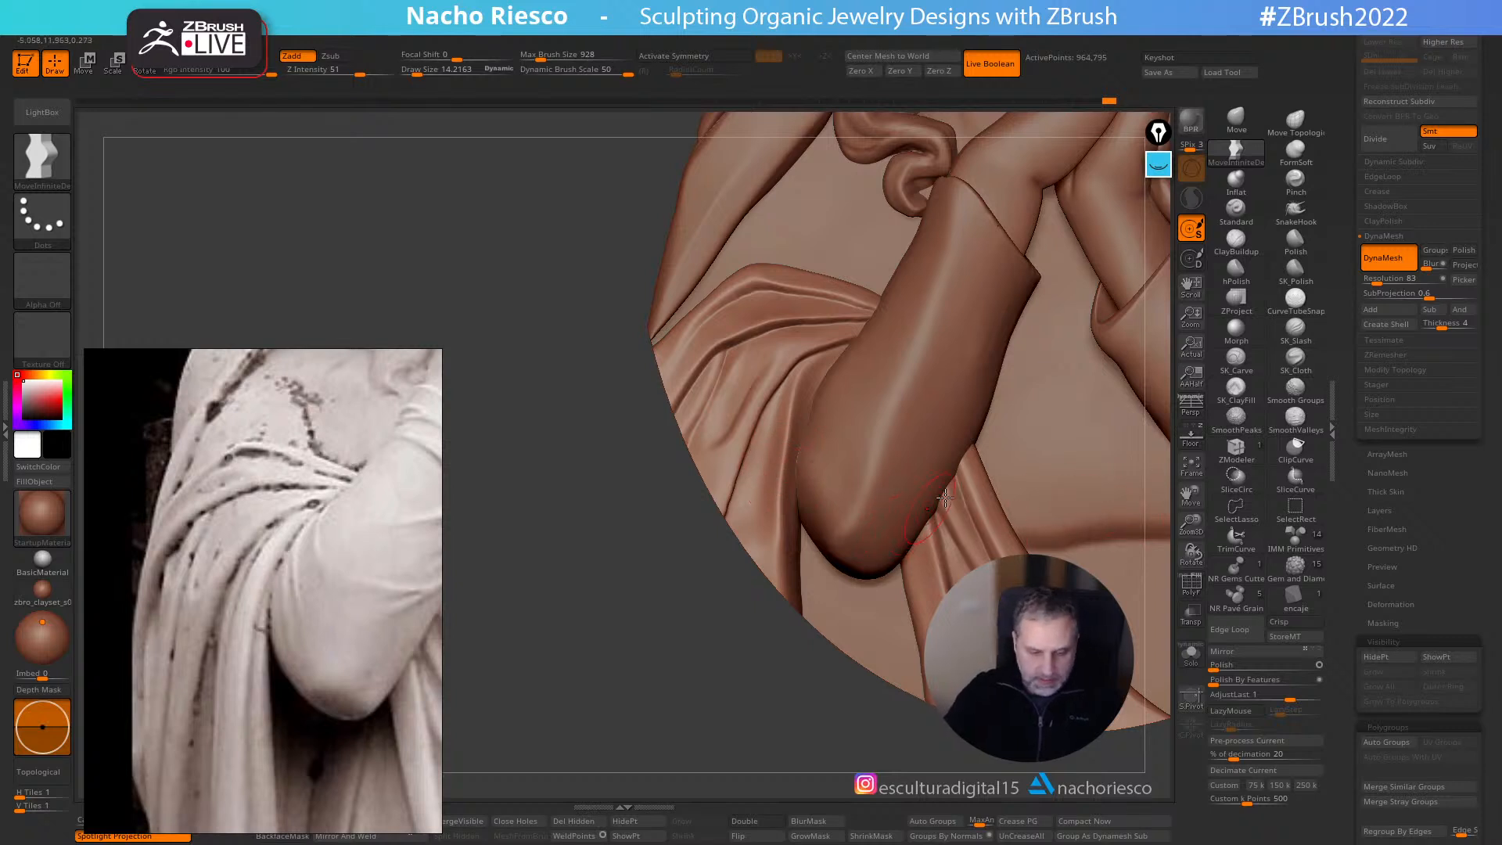
{"action": "left_click", "coordinate": [1296, 242]}
{"action": "key", "text": "s"}
{"action": "left_click_drag", "start_coordinate": [776, 498], "coordinate": [779, 511]}
{"action": "key", "text": "s"}
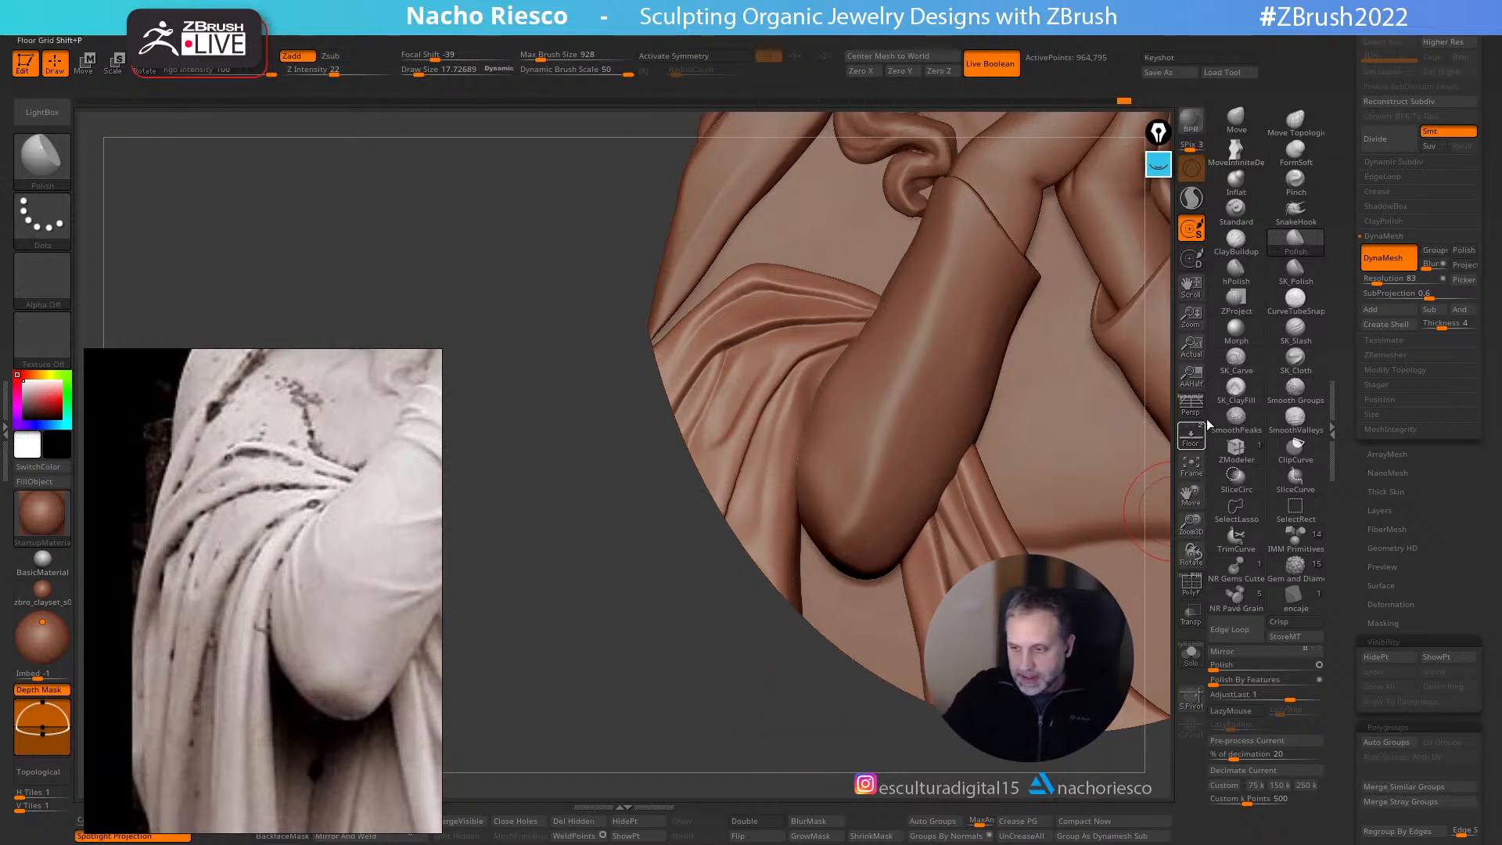
- Mask the whole drapery except the narrow strip beside the elbow, using the reference as a guide
{"action": "key", "text": "shift+p"}
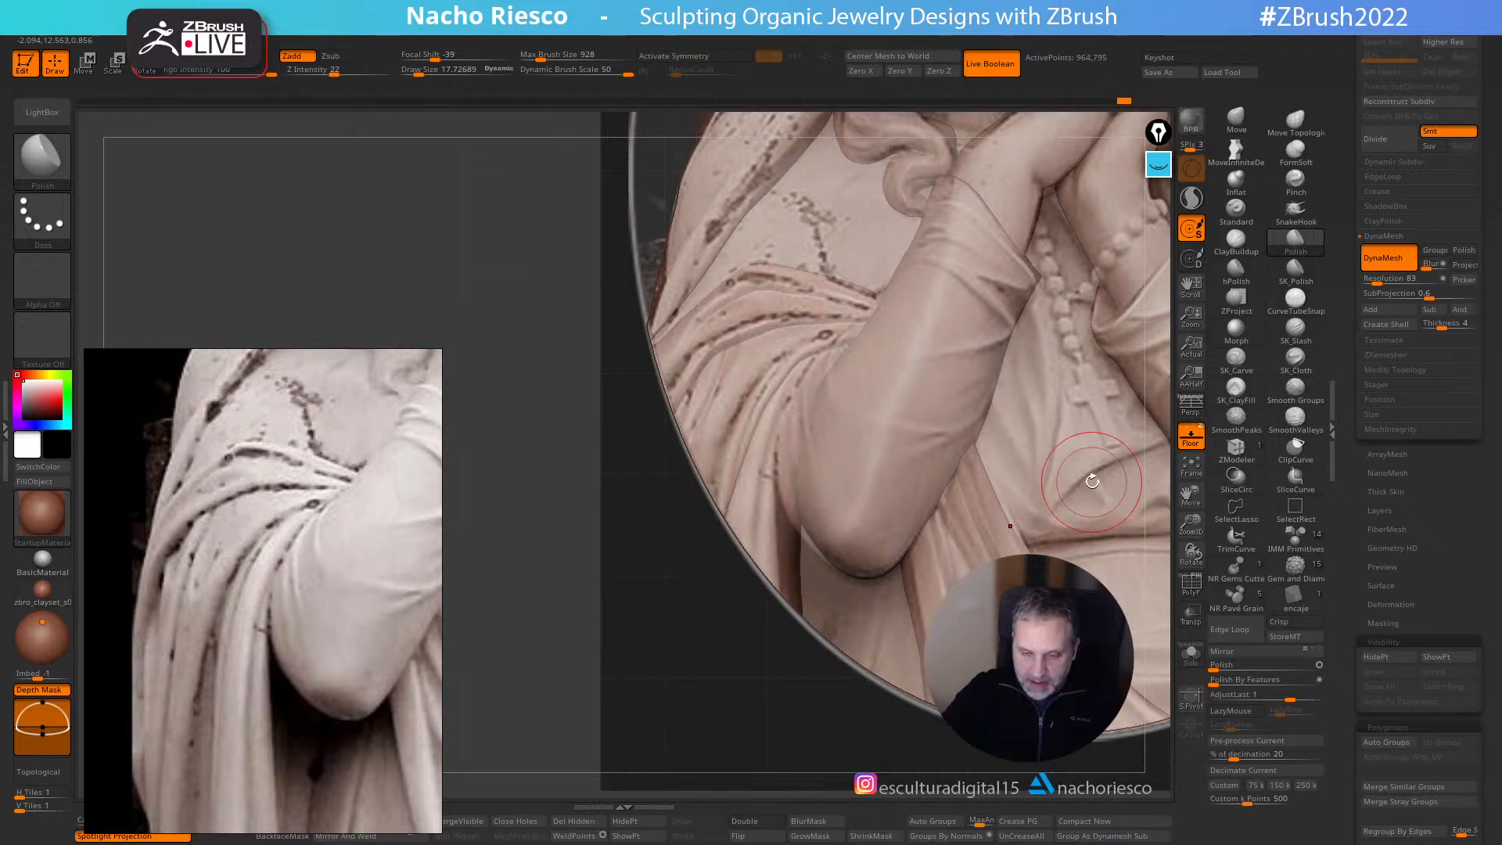
{"action": "mouse_move", "coordinate": [870, 351]}
{"action": "left_mouse_down", "text": "ctrl"}
{"action": "mouse_move", "coordinate": [786, 419]}
{"action": "mouse_move", "coordinate": [776, 490]}
{"action": "mouse_move", "coordinate": [836, 656]}
{"action": "left_mouse_up", "text": "ctrl"}
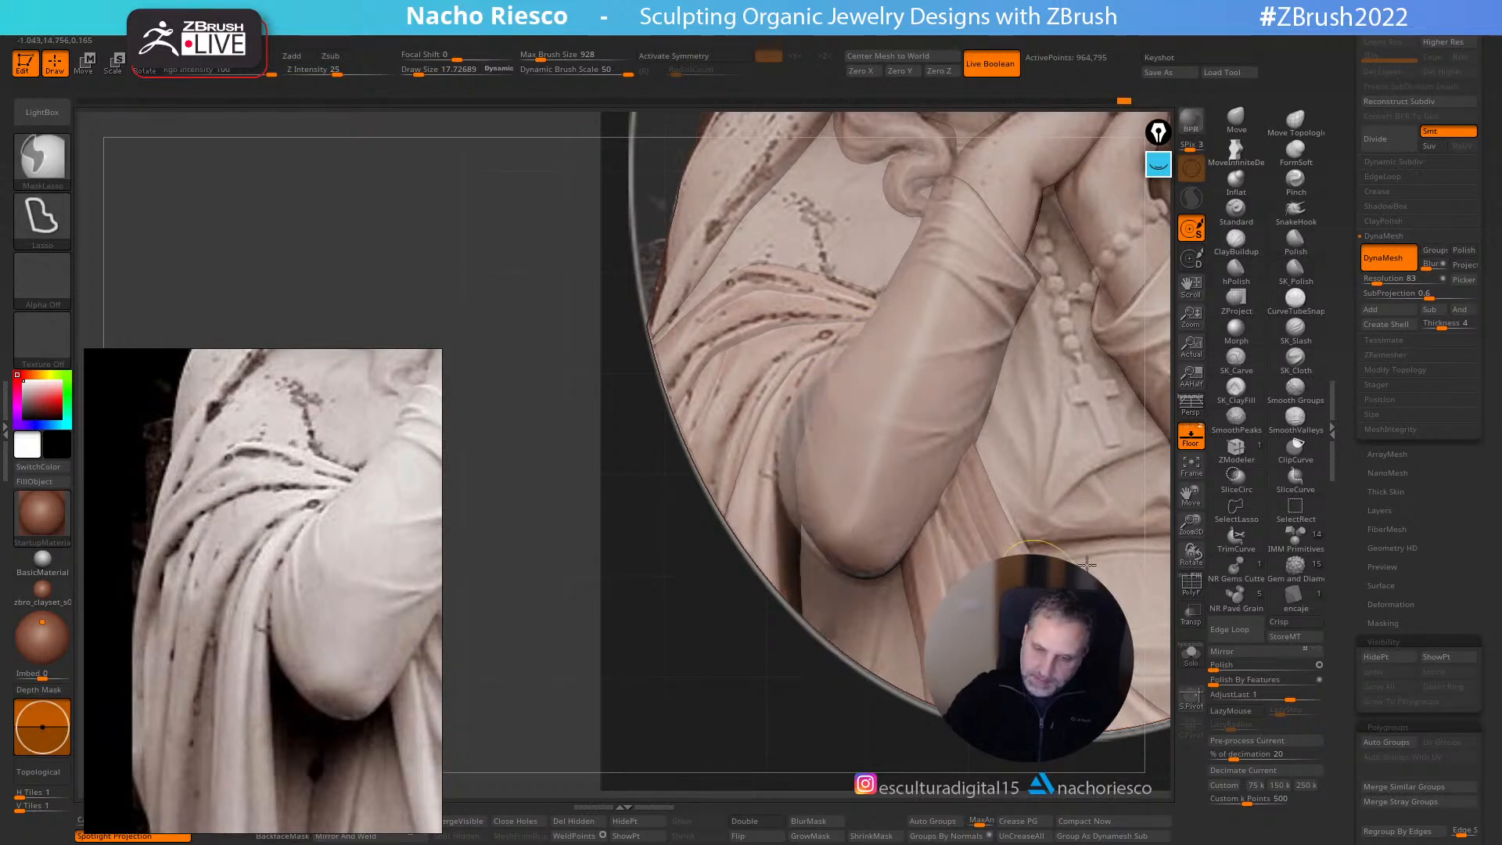
{"action": "left_click", "coordinate": [1236, 452]}
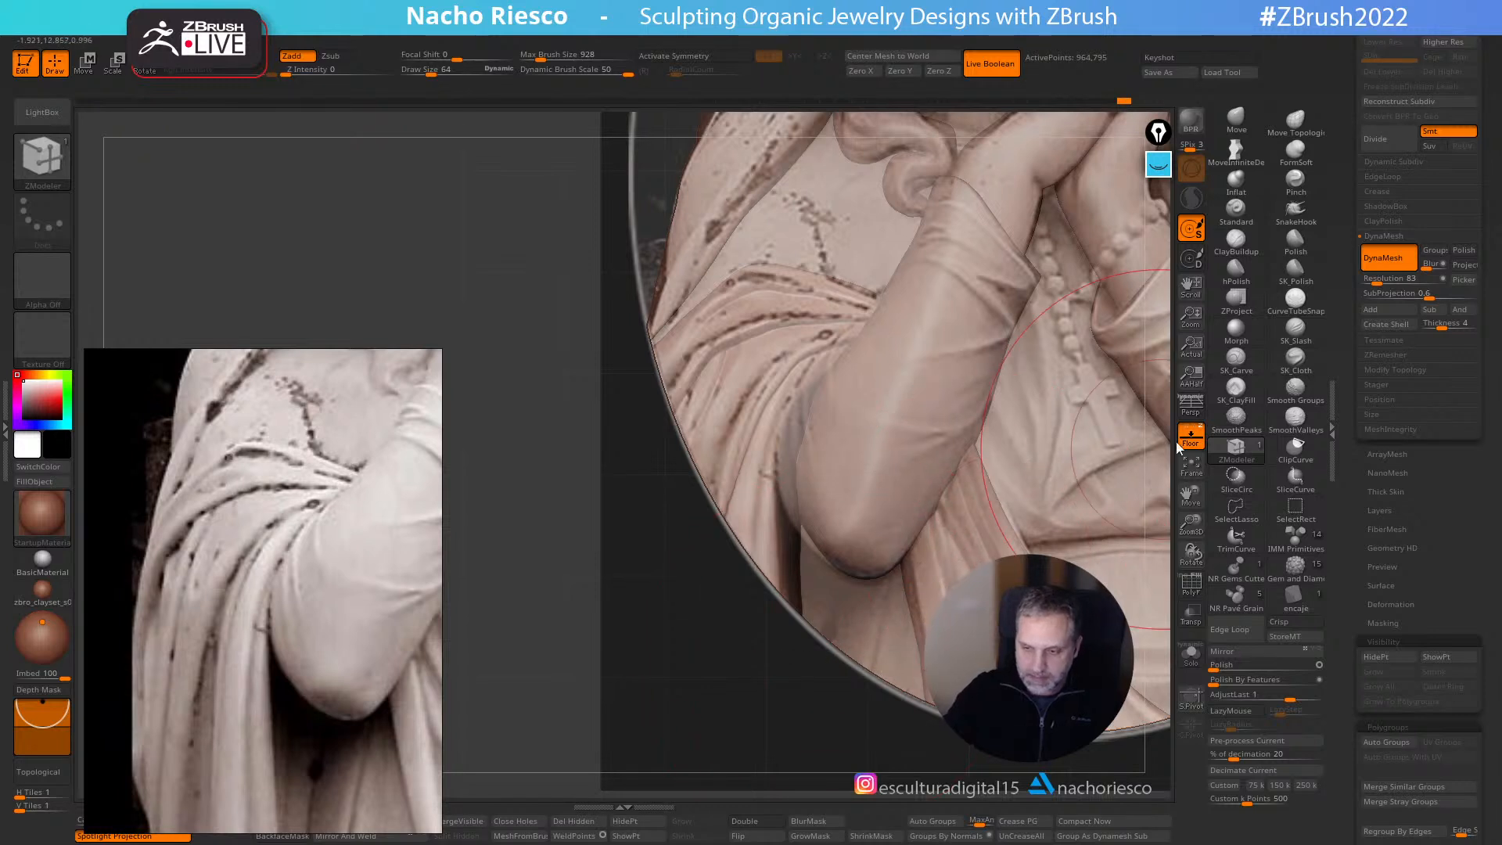
{"action": "key", "text": "shift+p"}
{"action": "mouse_move", "coordinate": [799, 561]}
{"action": "left_mouse_down", "text": "ctrl"}
{"action": "mouse_move", "coordinate": [797, 392]}
{"action": "mouse_move", "coordinate": [708, 333]}
{"action": "left_mouse_up", "text": "ctrl"}
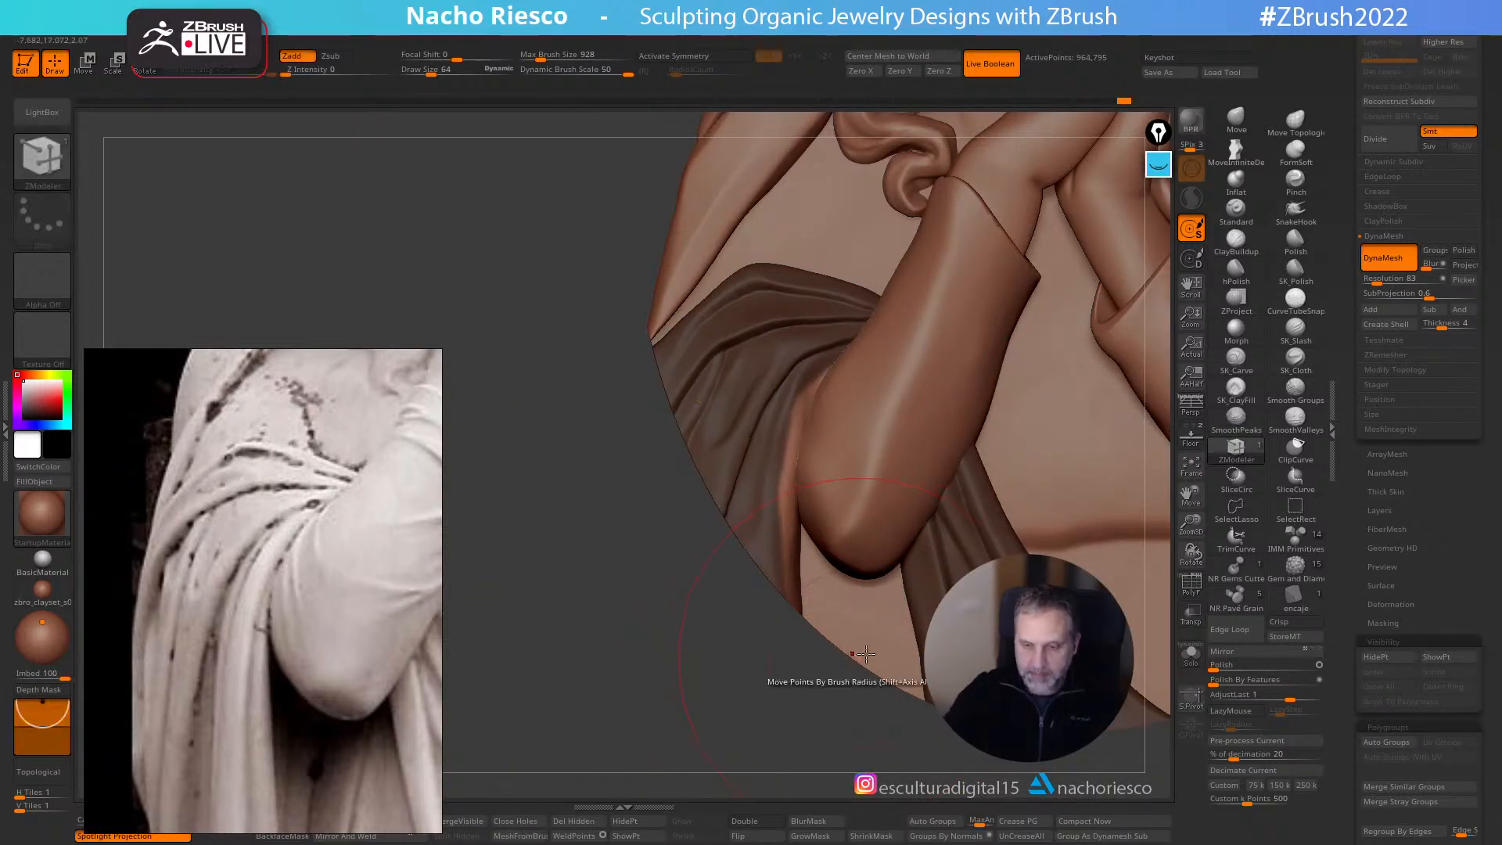
- Flatten the unmasked strip beside the elbow with the hPolish brush at a size of about 24 and clear the mask
{"action": "left_click", "coordinate": [1236, 270]}
{"action": "key", "text": "s"}
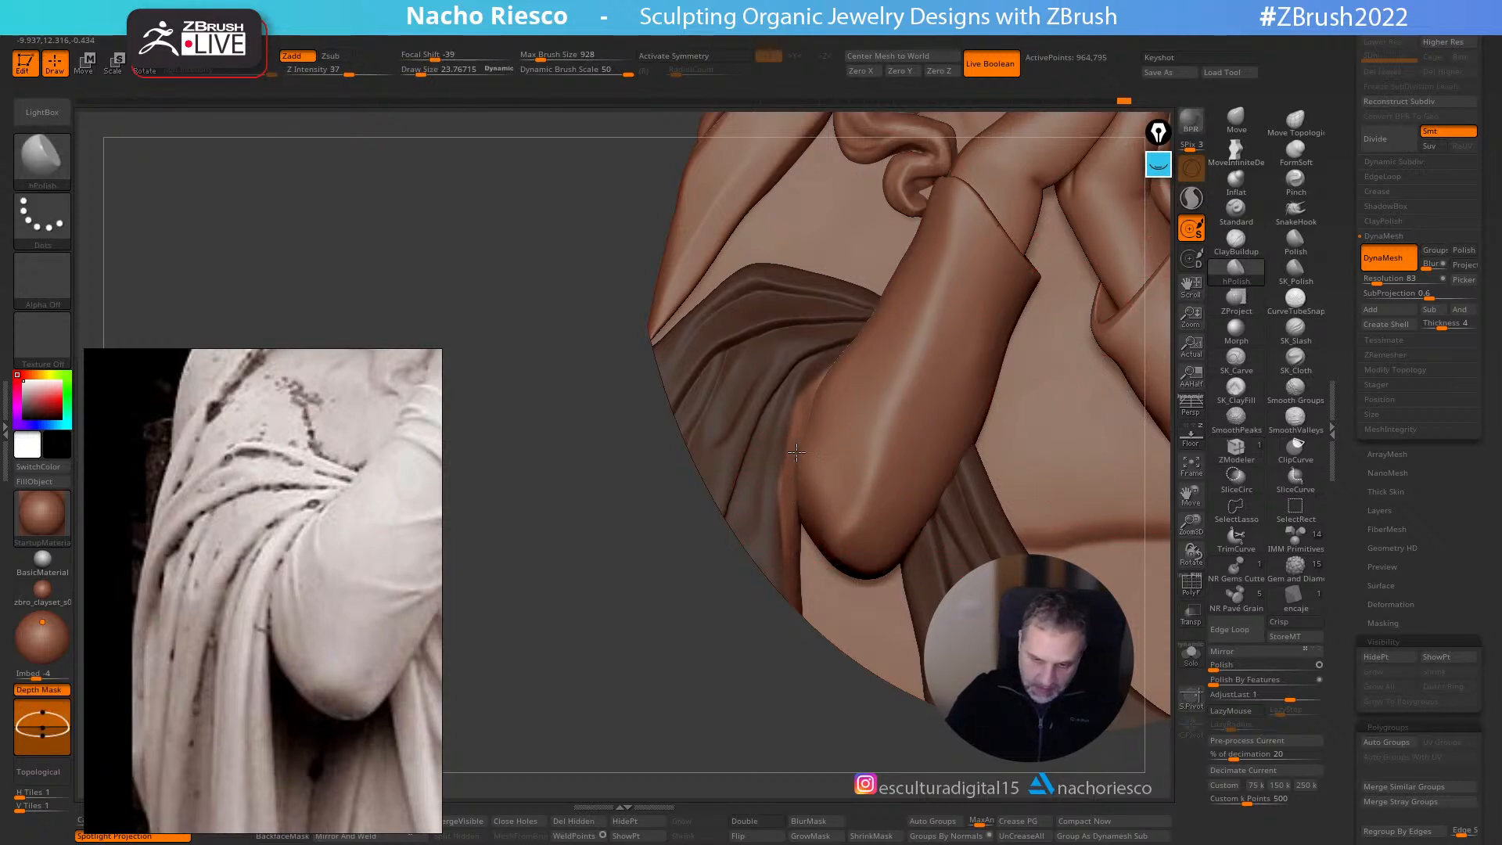
{"action": "left_click", "coordinate": [787, 700], "text": "ctrl"}
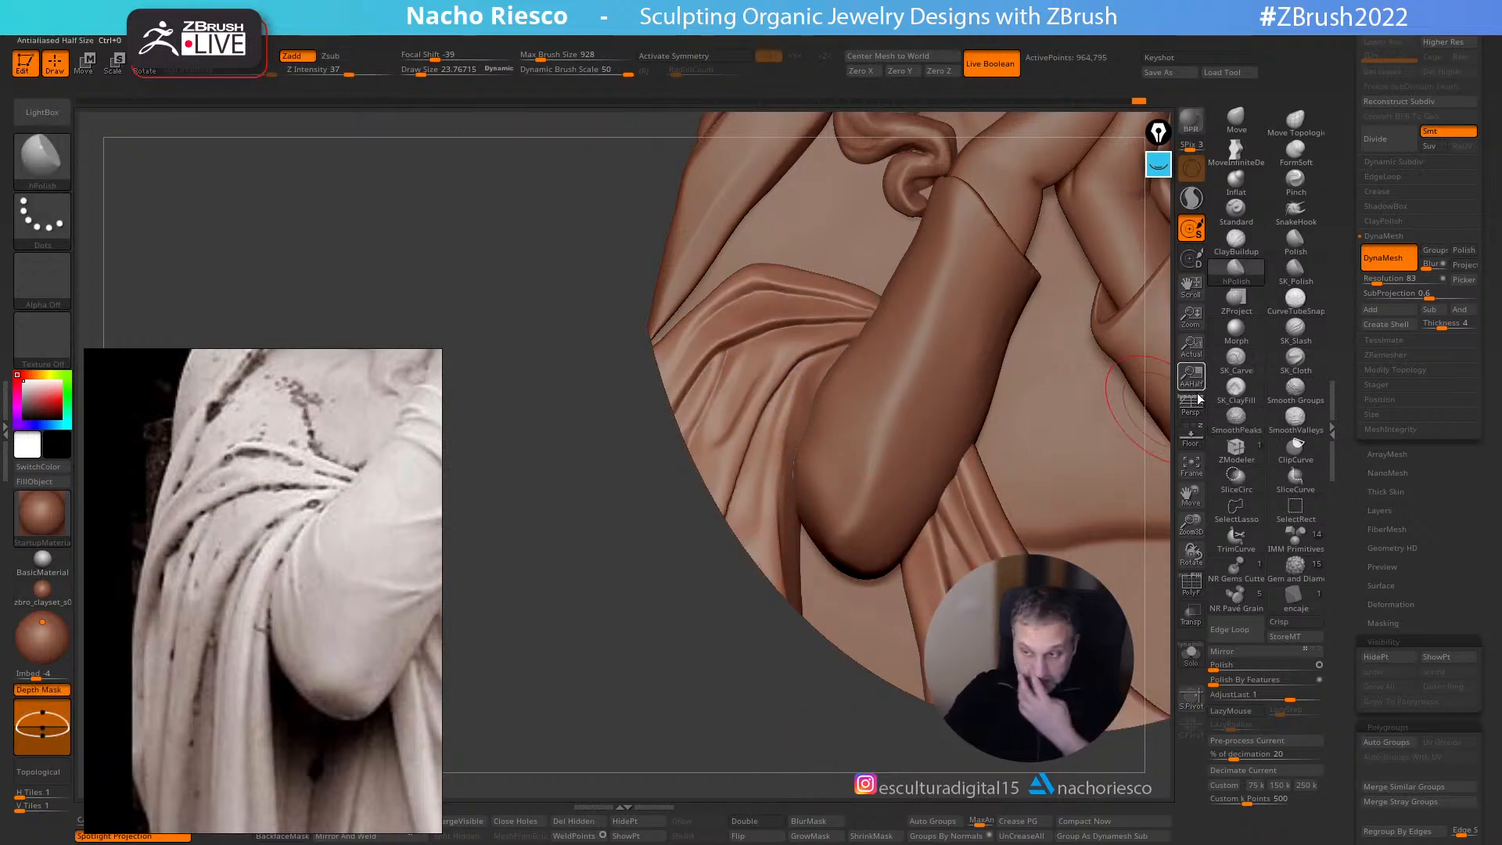
- Select the sleeve subtool and pull its elbow edge toward the drapery with the Move brush at a size of about 36
{"action": "left_click", "coordinate": [1191, 436]}
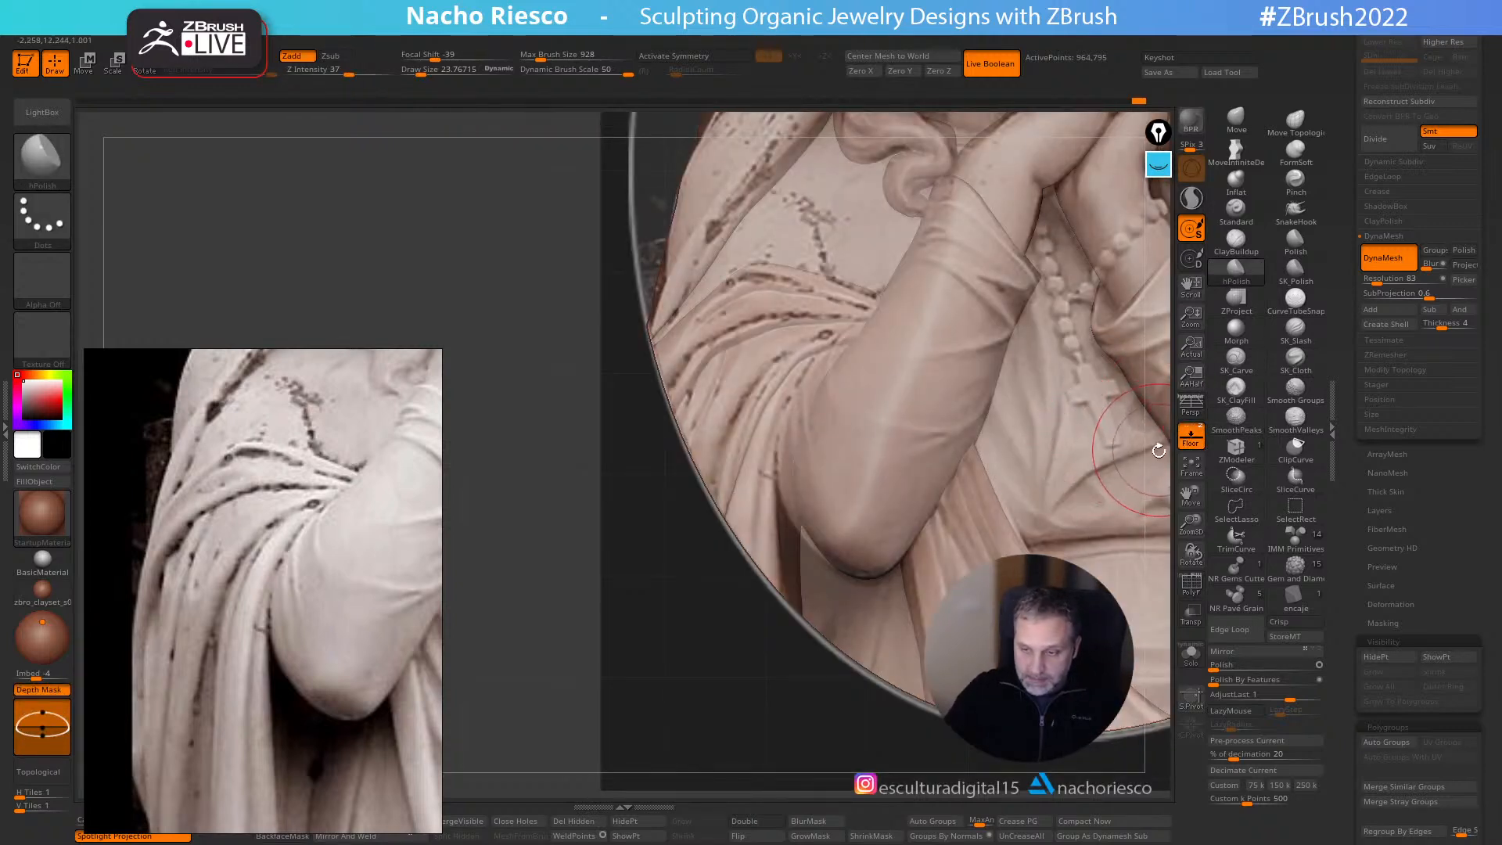
{"action": "left_click_drag", "start_coordinate": [735, 637], "coordinate": [648, 687], "text": "shift"}
{"action": "left_click", "coordinate": [831, 456], "text": "alt"}
{"action": "left_click", "coordinate": [1190, 436]}
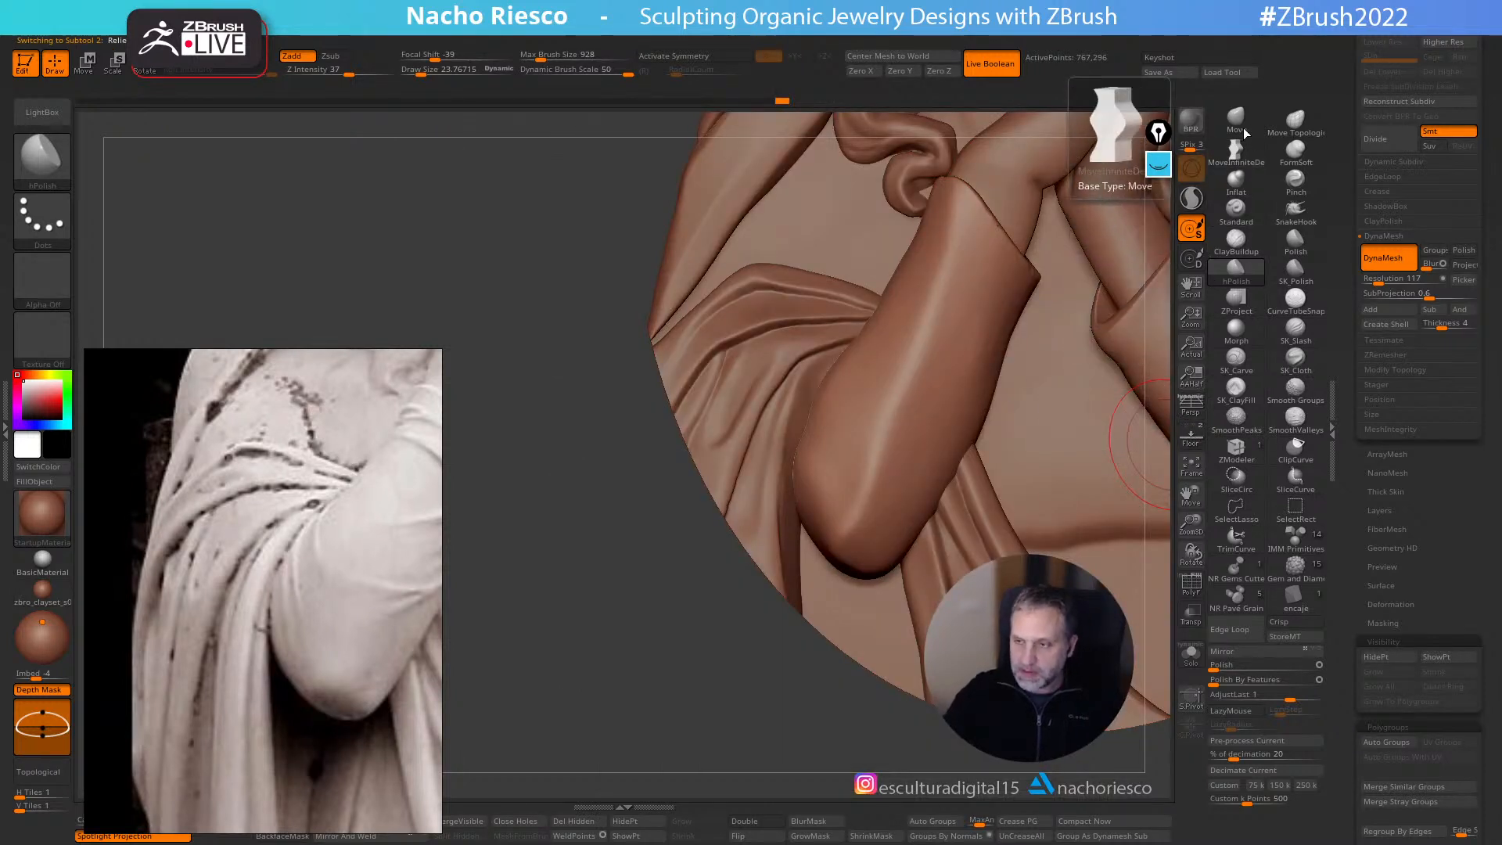
{"action": "left_click", "coordinate": [1236, 119]}
{"action": "key", "text": "s"}
{"action": "left_click_drag", "start_coordinate": [827, 428], "coordinate": [819, 436]}
{"action": "key", "text": "bracketright"}
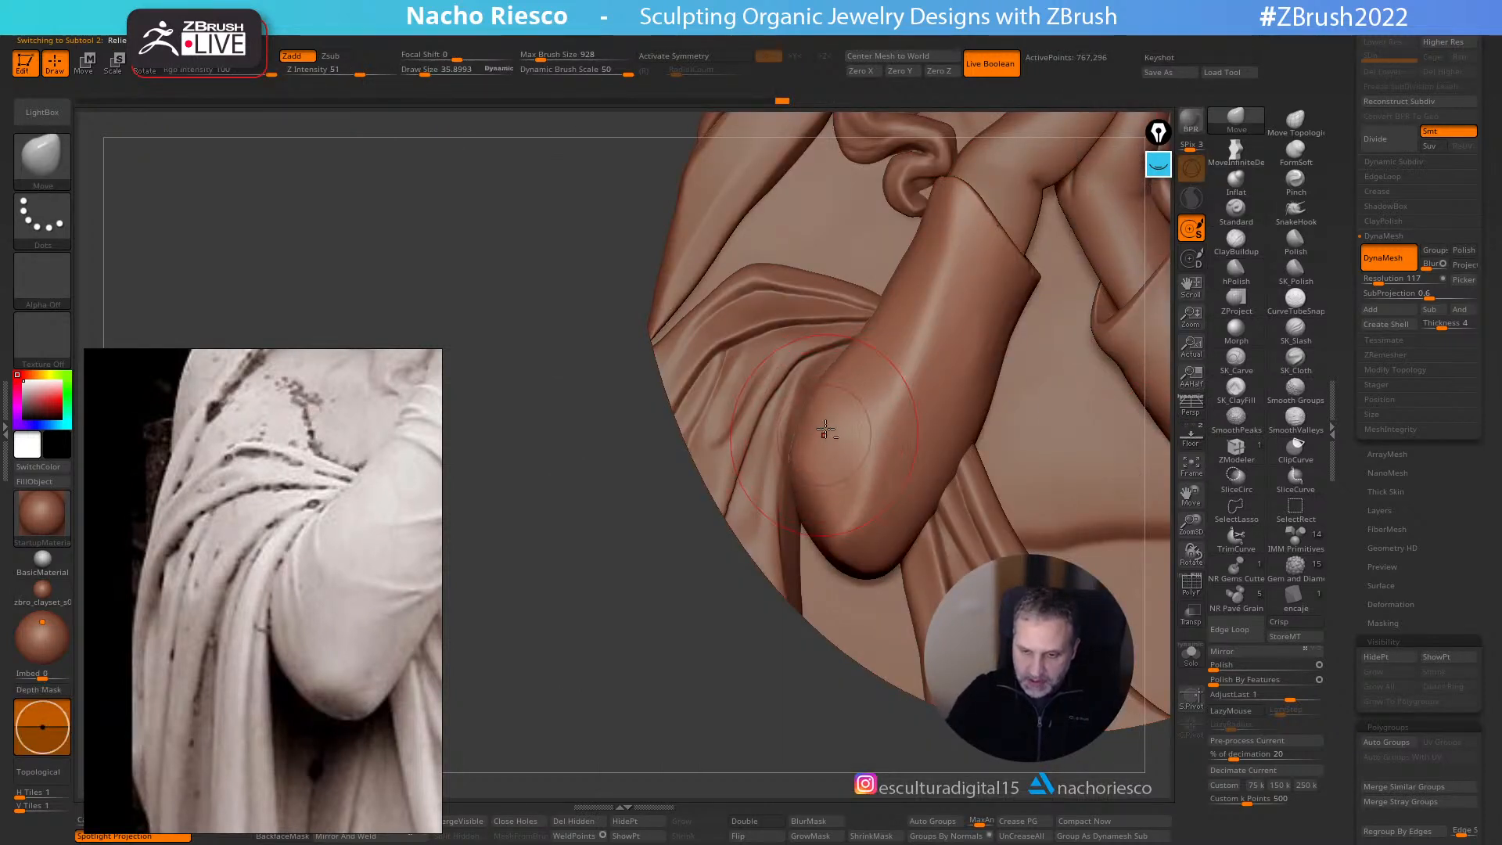
- Reshape the underside of the elbow to the reference with the Move brush at a size of about 26
{"action": "left_click", "coordinate": [1191, 437]}
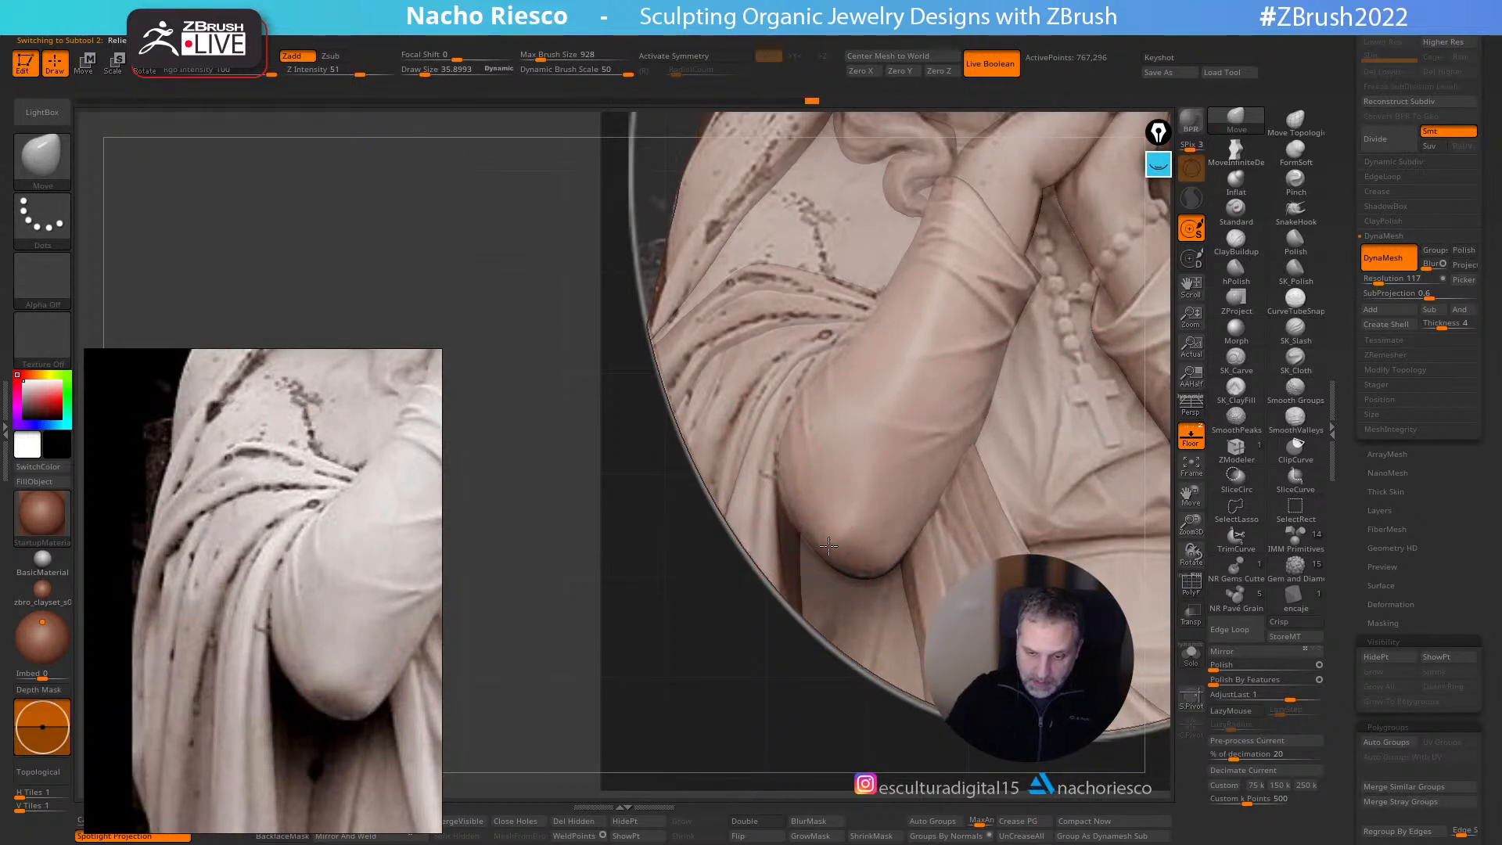
{"action": "key", "text": "s"}
{"action": "left_click_drag", "start_coordinate": [861, 561], "coordinate": [853, 561]}
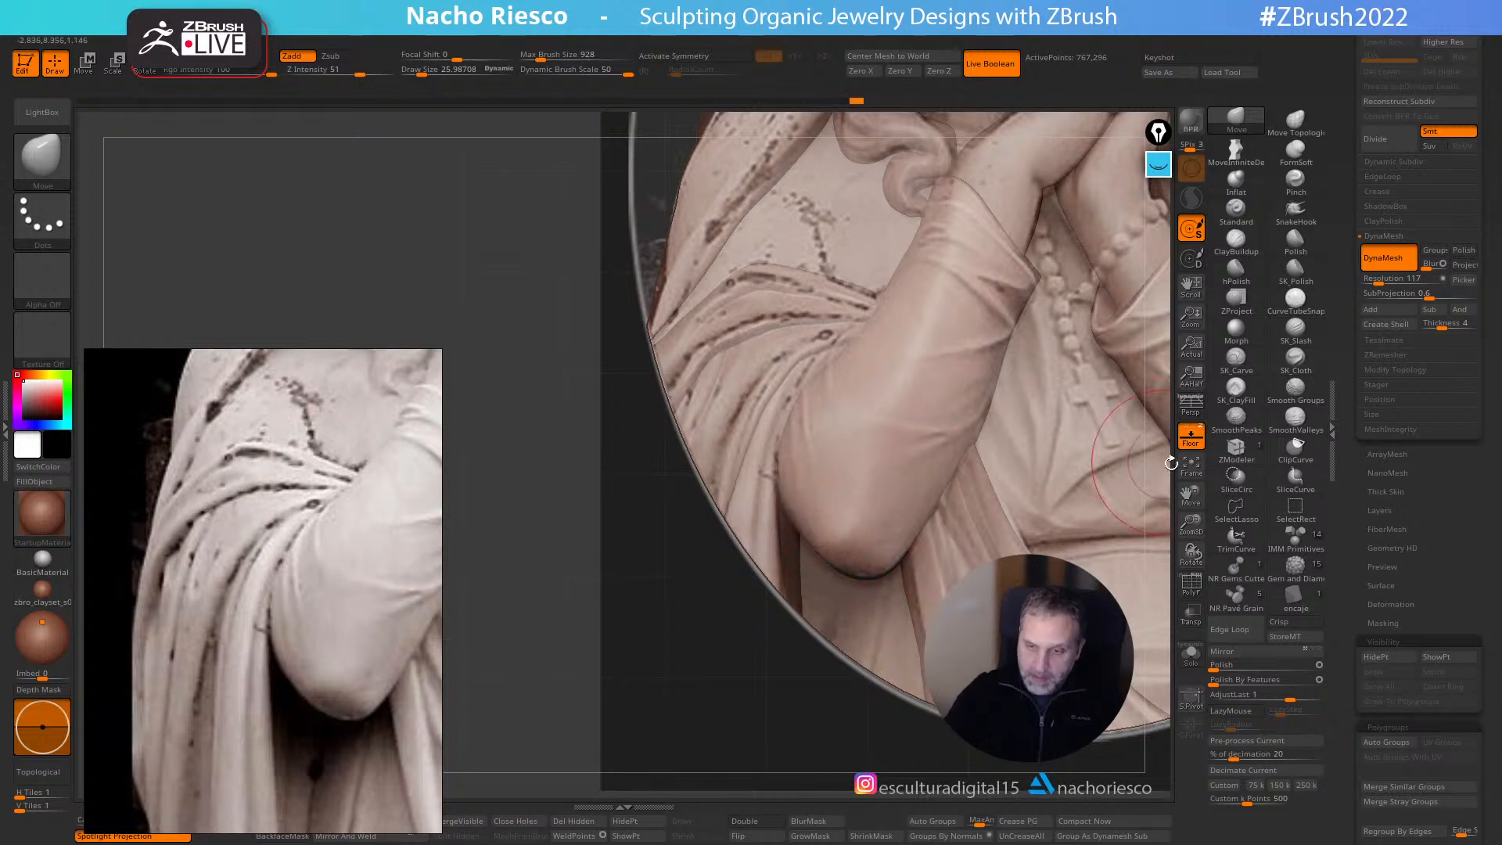
{"action": "left_click", "coordinate": [1190, 436]}
- Refine the sleeve's outer contour above the elbow where it meets the drapery, using the Move brush at varying sizes
{"action": "key", "text": "s"}
{"action": "left_click_drag", "start_coordinate": [800, 439], "coordinate": [806, 439]}
{"action": "left_click_drag", "start_coordinate": [737, 659], "coordinate": [606, 656]}
{"action": "key", "text": "s"}
{"action": "left_click_drag", "start_coordinate": [759, 485], "coordinate": [775, 488]}
{"action": "key", "text": "s"}
{"action": "mouse_move", "coordinate": [641, 559]}
{"action": "left_mouse_down"}
{"action": "mouse_move", "coordinate": [550, 600]}
{"action": "mouse_move", "coordinate": [596, 514]}
{"action": "left_mouse_up"}
{"action": "key", "text": "s"}
{"action": "left_click_drag", "start_coordinate": [787, 467], "coordinate": [795, 466]}
{"action": "mouse_move", "coordinate": [678, 565]}
{"action": "left_mouse_down"}
{"action": "mouse_move", "coordinate": [789, 429]}
{"action": "mouse_move", "coordinate": [771, 444]}
{"action": "left_mouse_up"}
- Smooth the sleeve around the elbow with the SmoothPeaks brush
{"action": "left_click", "coordinate": [774, 430], "text": "alt"}
{"action": "right_click_drag", "start_coordinate": [784, 521], "coordinate": [789, 609]}
{"action": "mouse_move", "coordinate": [731, 666]}
{"action": "right_mouse_down", "text": "ctrl"}
{"action": "mouse_move", "coordinate": [774, 704]}
{"action": "mouse_move", "coordinate": [792, 674]}
{"action": "mouse_move", "coordinate": [796, 692]}
{"action": "mouse_move", "coordinate": [667, 688]}
{"action": "mouse_move", "coordinate": [724, 676]}
{"action": "mouse_move", "coordinate": [736, 709]}
{"action": "right_mouse_up", "text": "ctrl"}
{"action": "key", "text": "shift"}
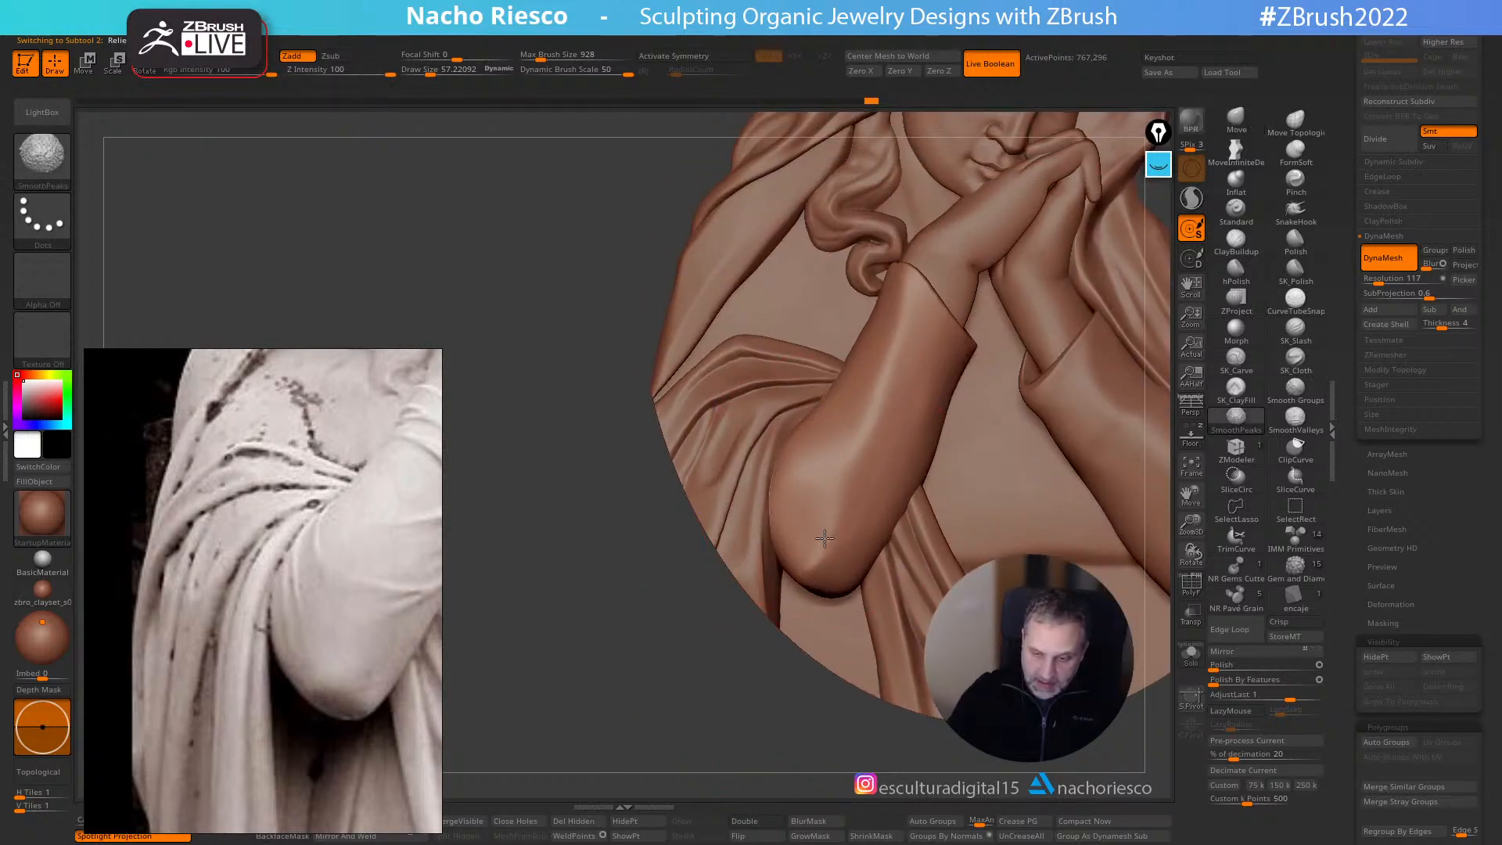
- Select the draped fold subtool, compare it with the reference photo overlay at the elbow, and undo the latest Move edits
{"action": "left_click", "coordinate": [758, 577], "text": "alt"}
{"action": "key", "text": "s"}
{"action": "left_click_drag", "start_coordinate": [755, 580], "coordinate": [752, 580]}
{"action": "left_click", "coordinate": [1191, 436]}
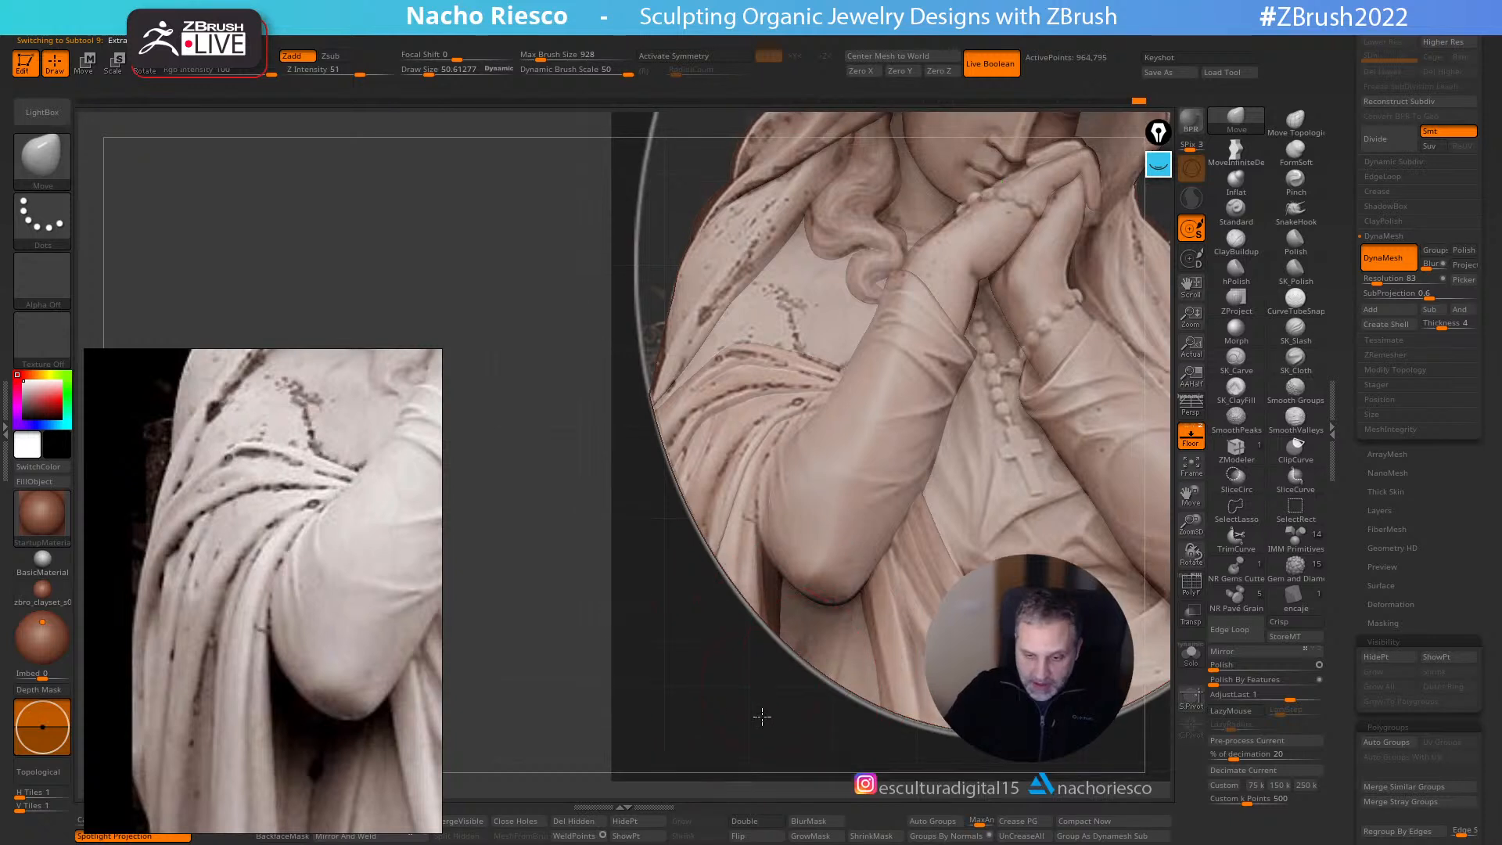
{"action": "right_click_drag", "start_coordinate": [762, 713], "coordinate": [770, 726], "text": "ctrl"}
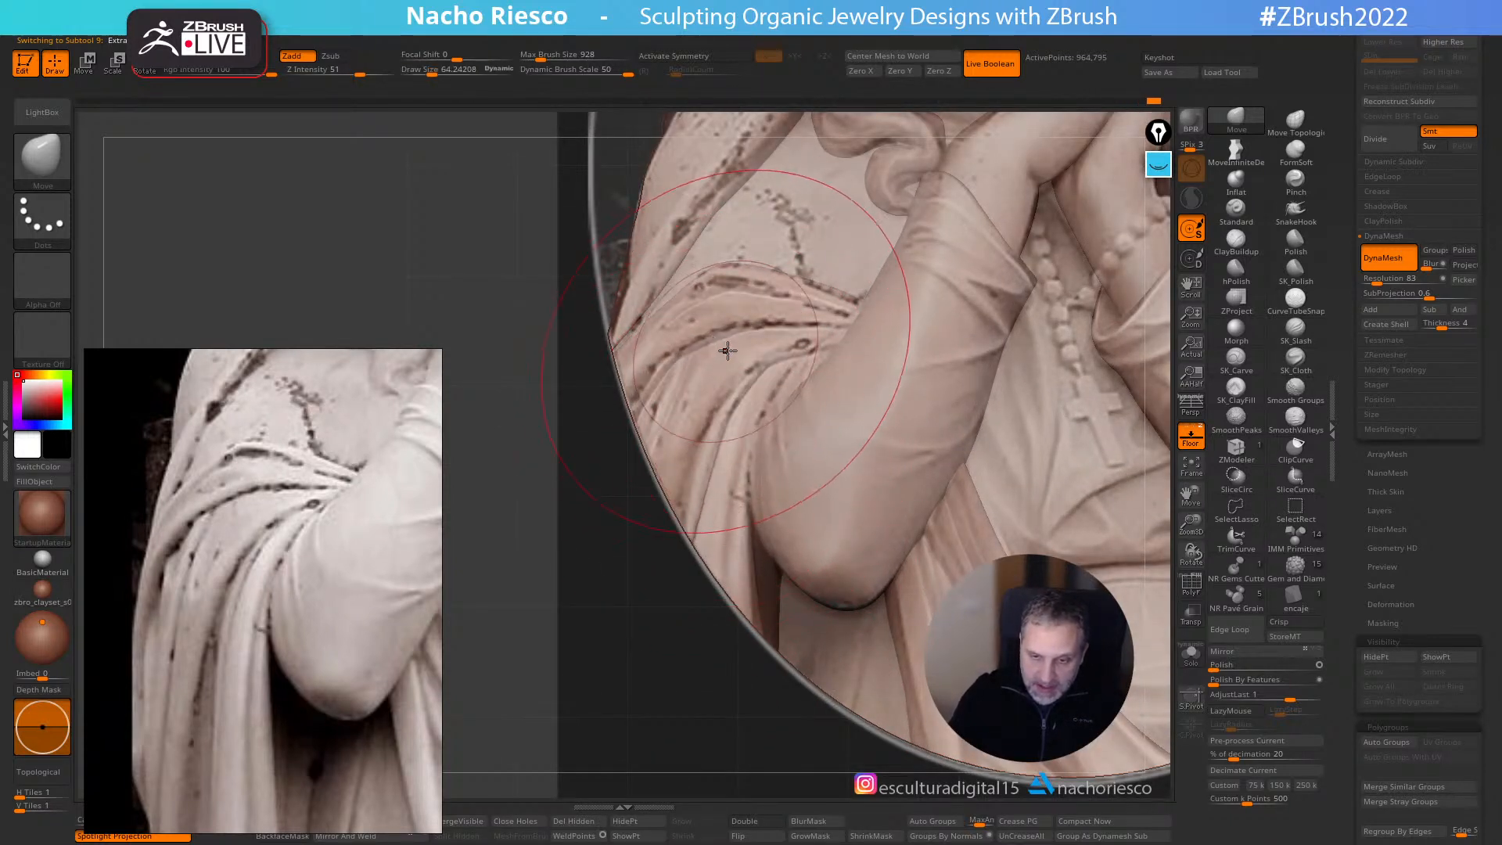
{"action": "key", "text": "ctrl+z"}
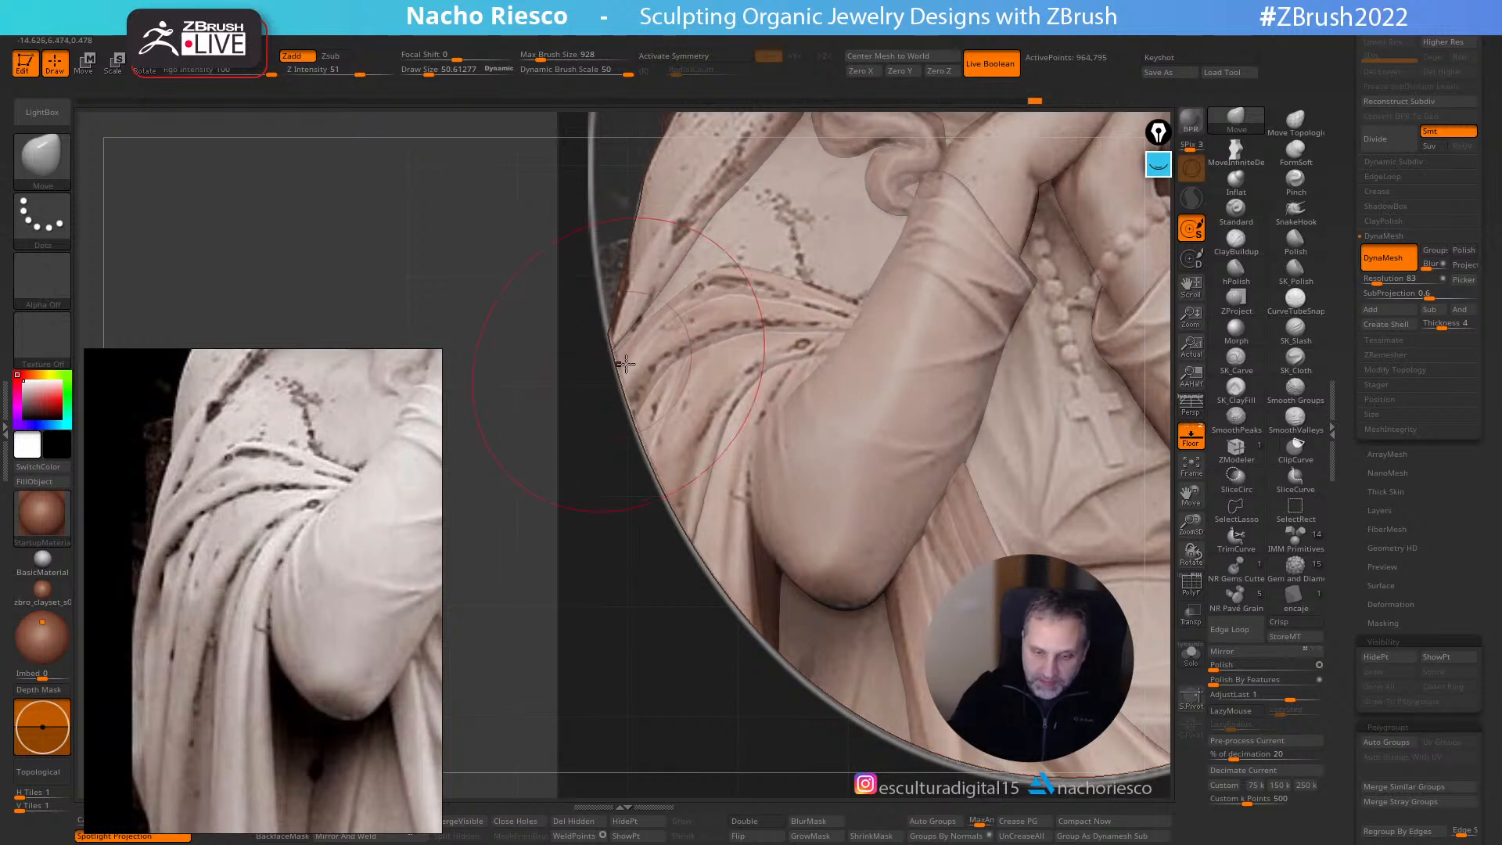
{"action": "left_click", "coordinate": [1191, 440]}
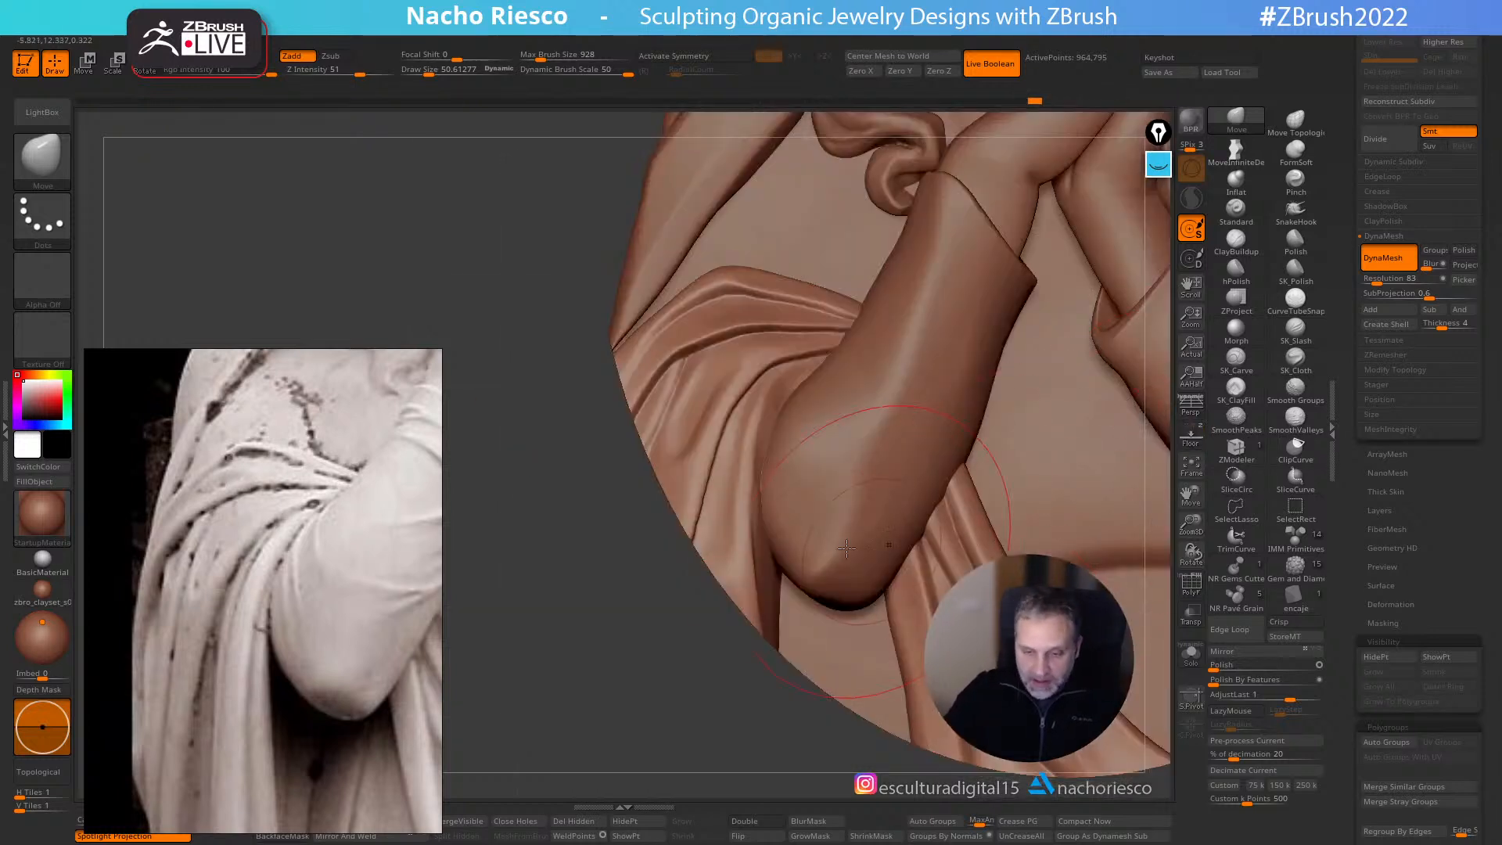
{"action": "key", "text": "shift+z"}
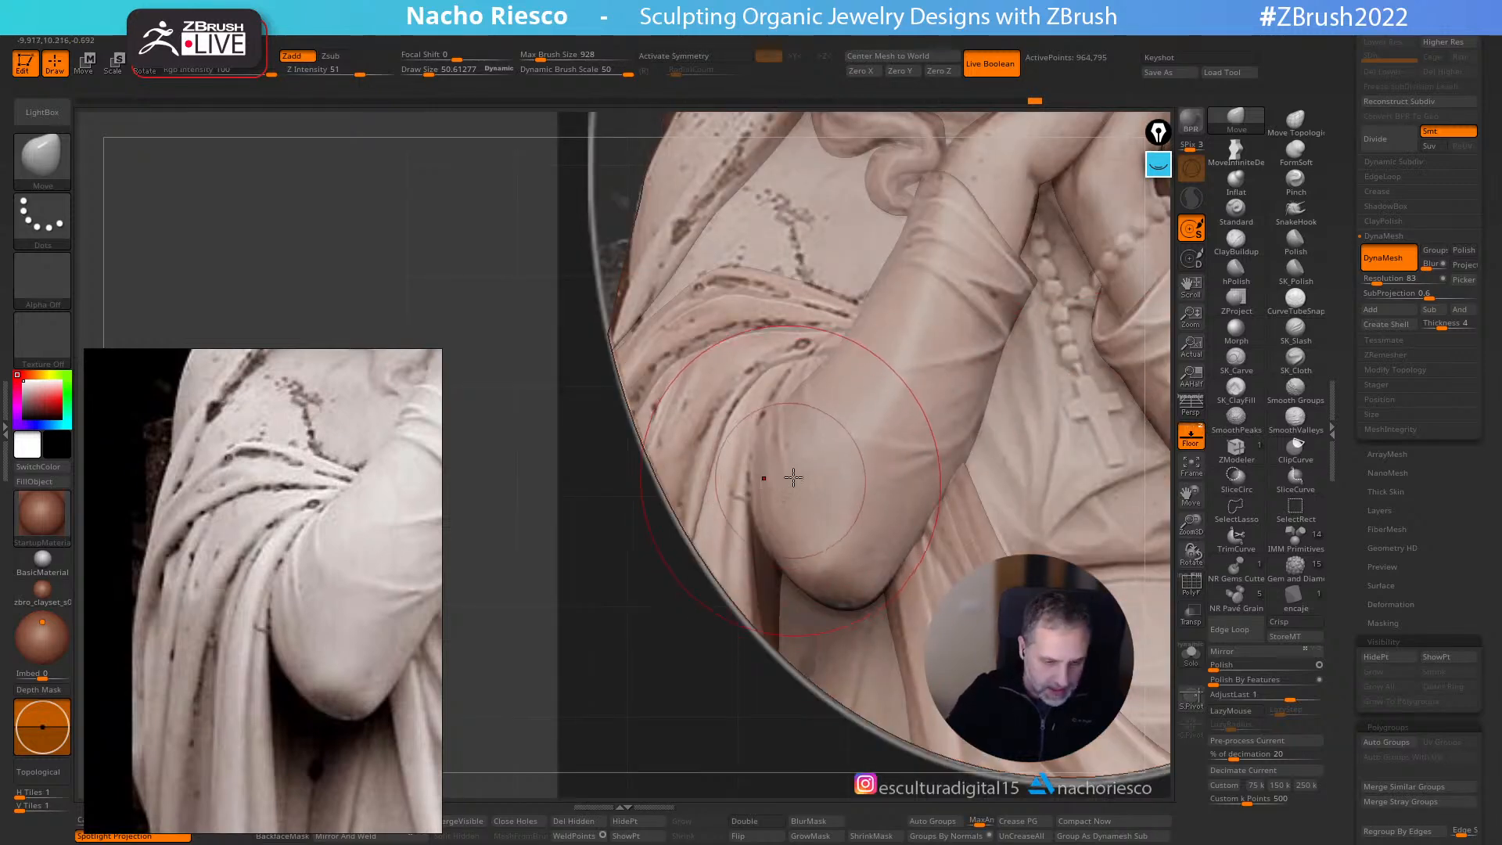
- Isolate the drapery, lasso-mask the vertical fold beside the elbow against the reference, then show all subtools with the mask inverted
{"action": "left_click", "coordinate": [1193, 659]}
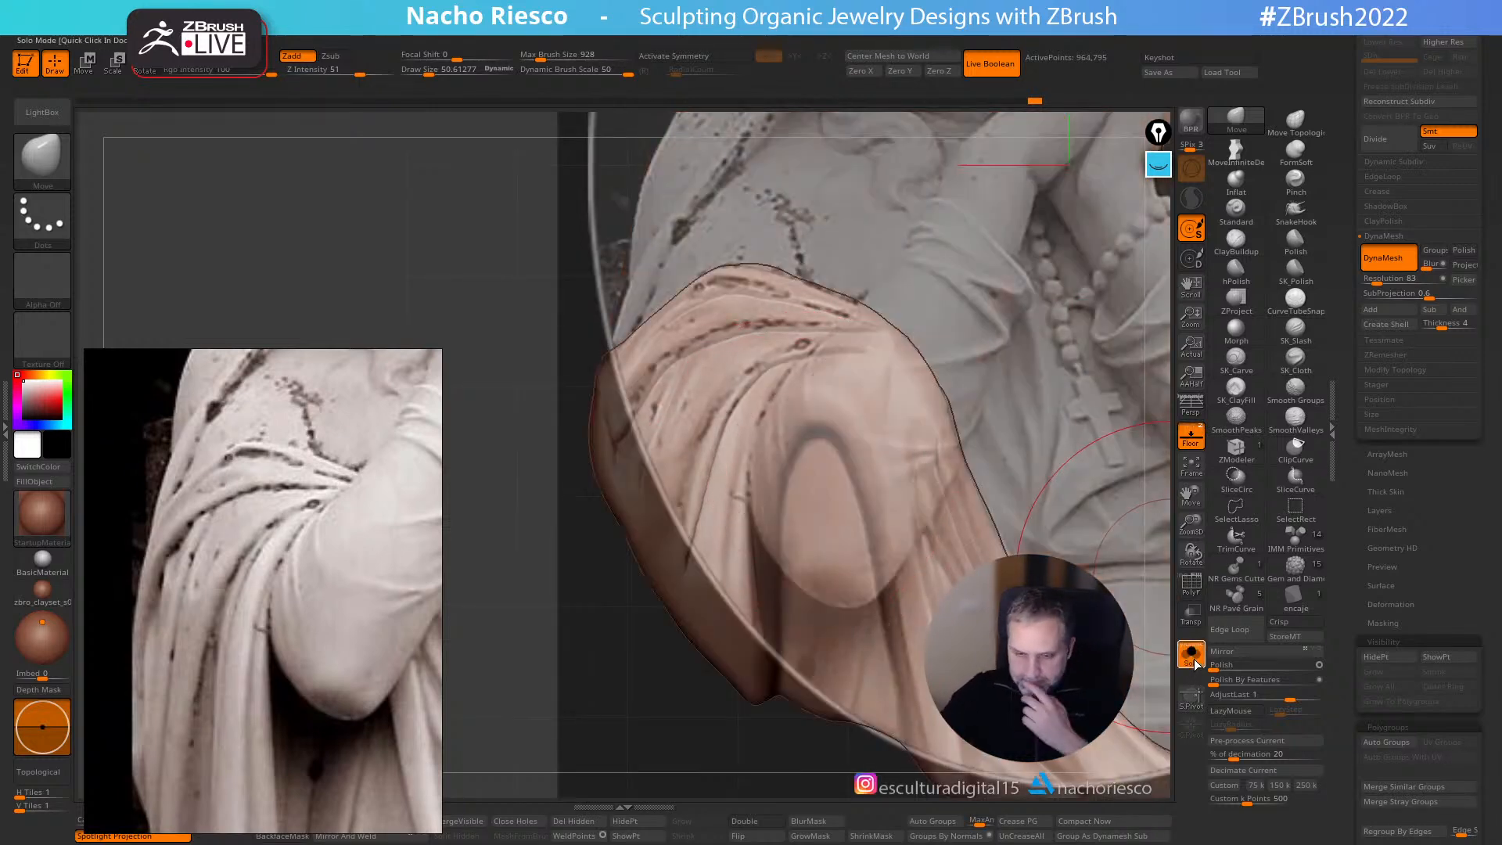
{"action": "key", "text": "ctrl"}
{"action": "mouse_move", "coordinate": [786, 454]}
{"action": "left_mouse_down", "text": "ctrl"}
{"action": "mouse_move", "coordinate": [803, 441]}
{"action": "mouse_move", "coordinate": [758, 419]}
{"action": "mouse_move", "coordinate": [736, 480]}
{"action": "mouse_move", "coordinate": [761, 763]}
{"action": "mouse_move", "coordinate": [822, 723]}
{"action": "left_mouse_up", "text": "ctrl"}
{"action": "left_click", "coordinate": [1191, 435]}
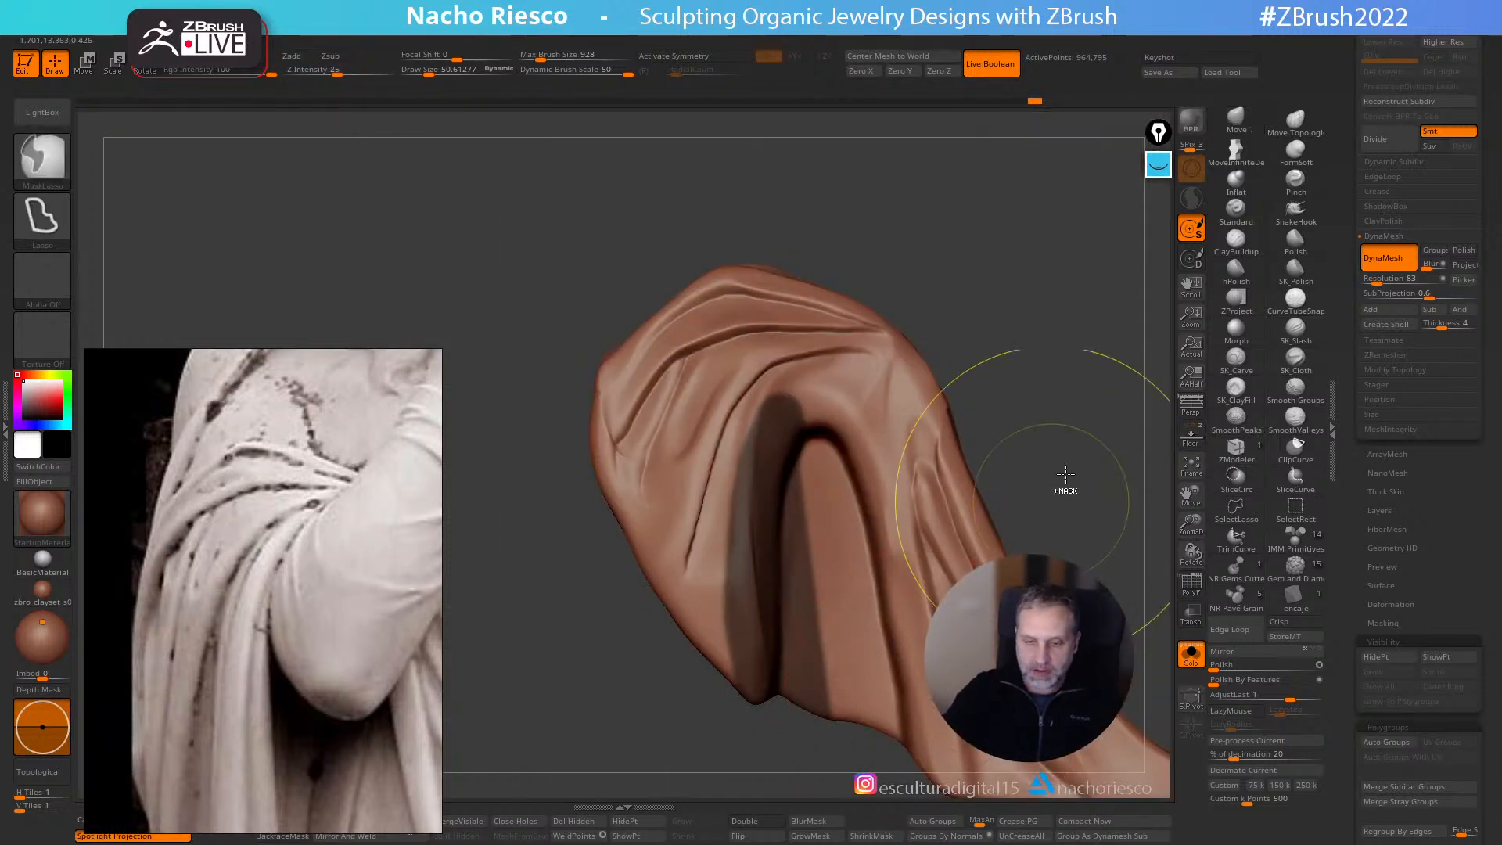
{"action": "left_click", "coordinate": [1191, 654]}
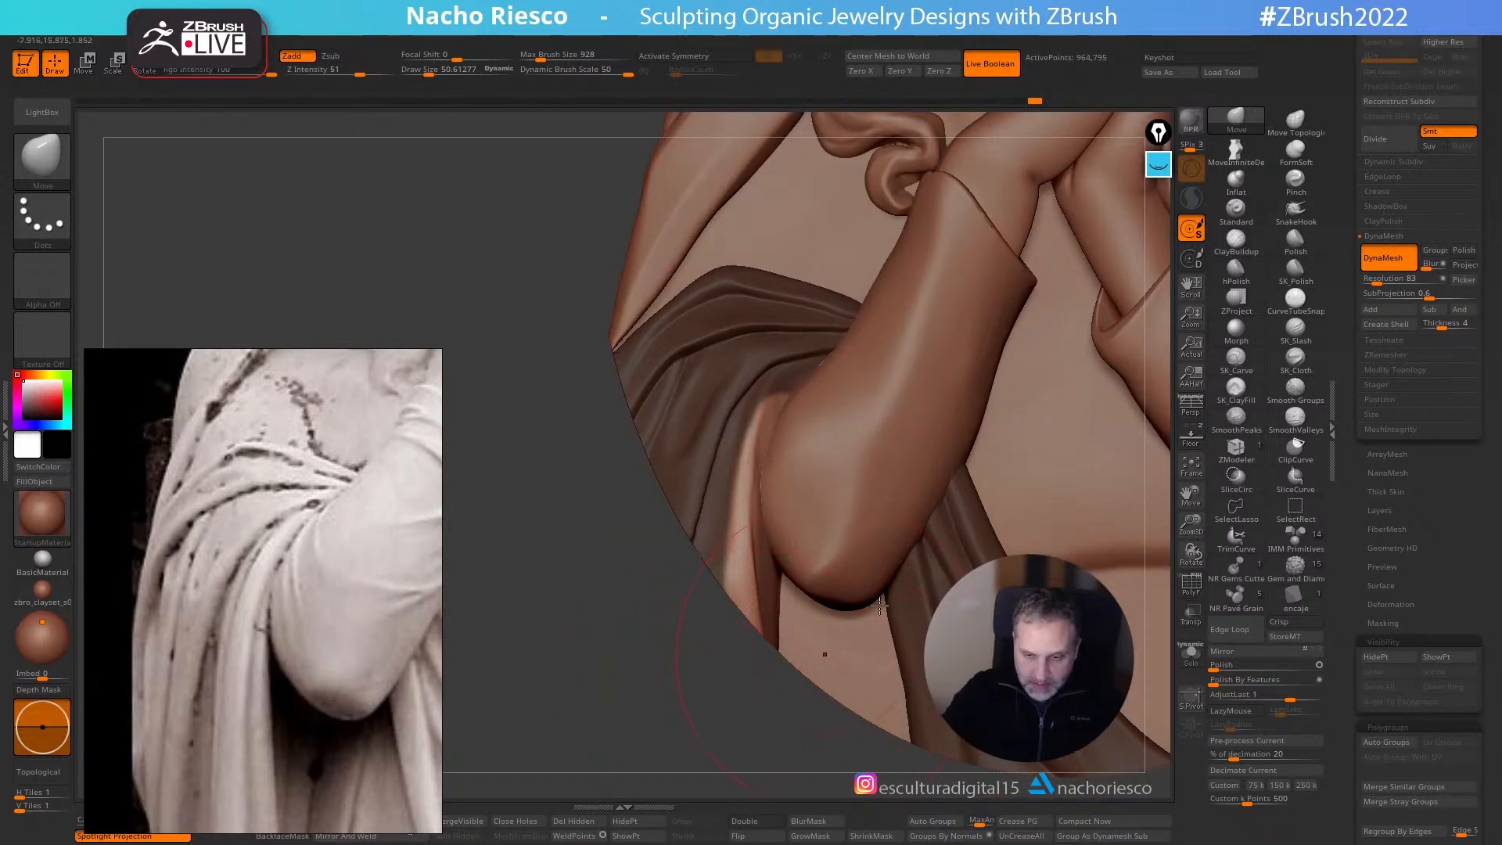
- Reshape the unmasked fold beside the elbow with the Move brush at a size of about 44 and smooth it
{"action": "left_click", "coordinate": [1244, 119]}
{"action": "left_click_drag", "start_coordinate": [603, 747], "coordinate": [512, 735]}
{"action": "key", "text": "s"}
{"action": "left_click_drag", "start_coordinate": [678, 463], "coordinate": [679, 463]}
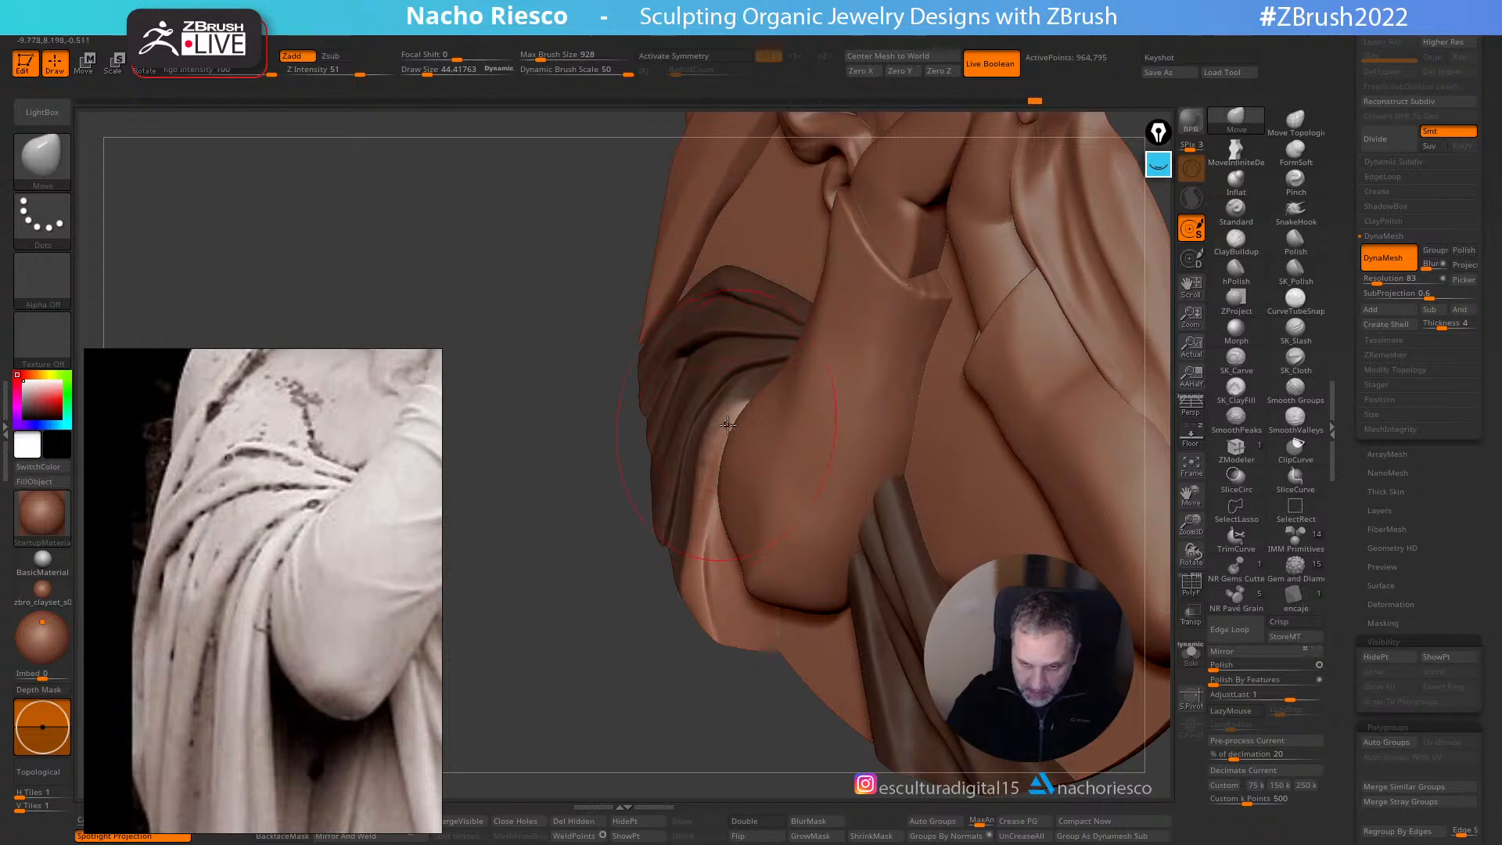
{"action": "left_click_drag", "start_coordinate": [693, 633], "coordinate": [712, 615]}
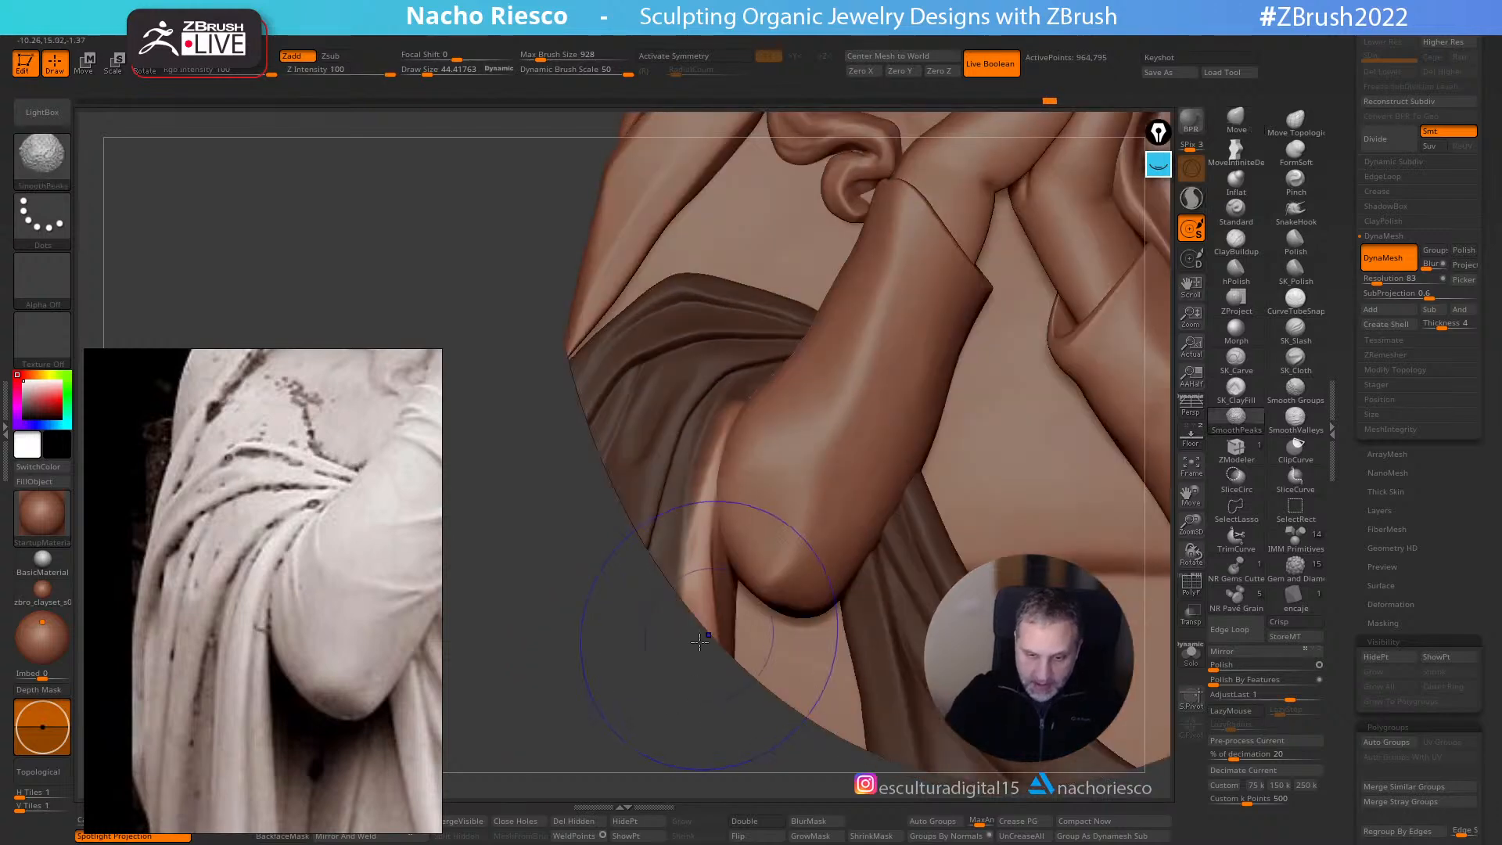
- Refine the fold edges on both sides of the mask with the Move brush at about 24 and SmoothPeaks, then clear the mask
{"action": "left_click", "coordinate": [654, 706], "text": "ctrl"}
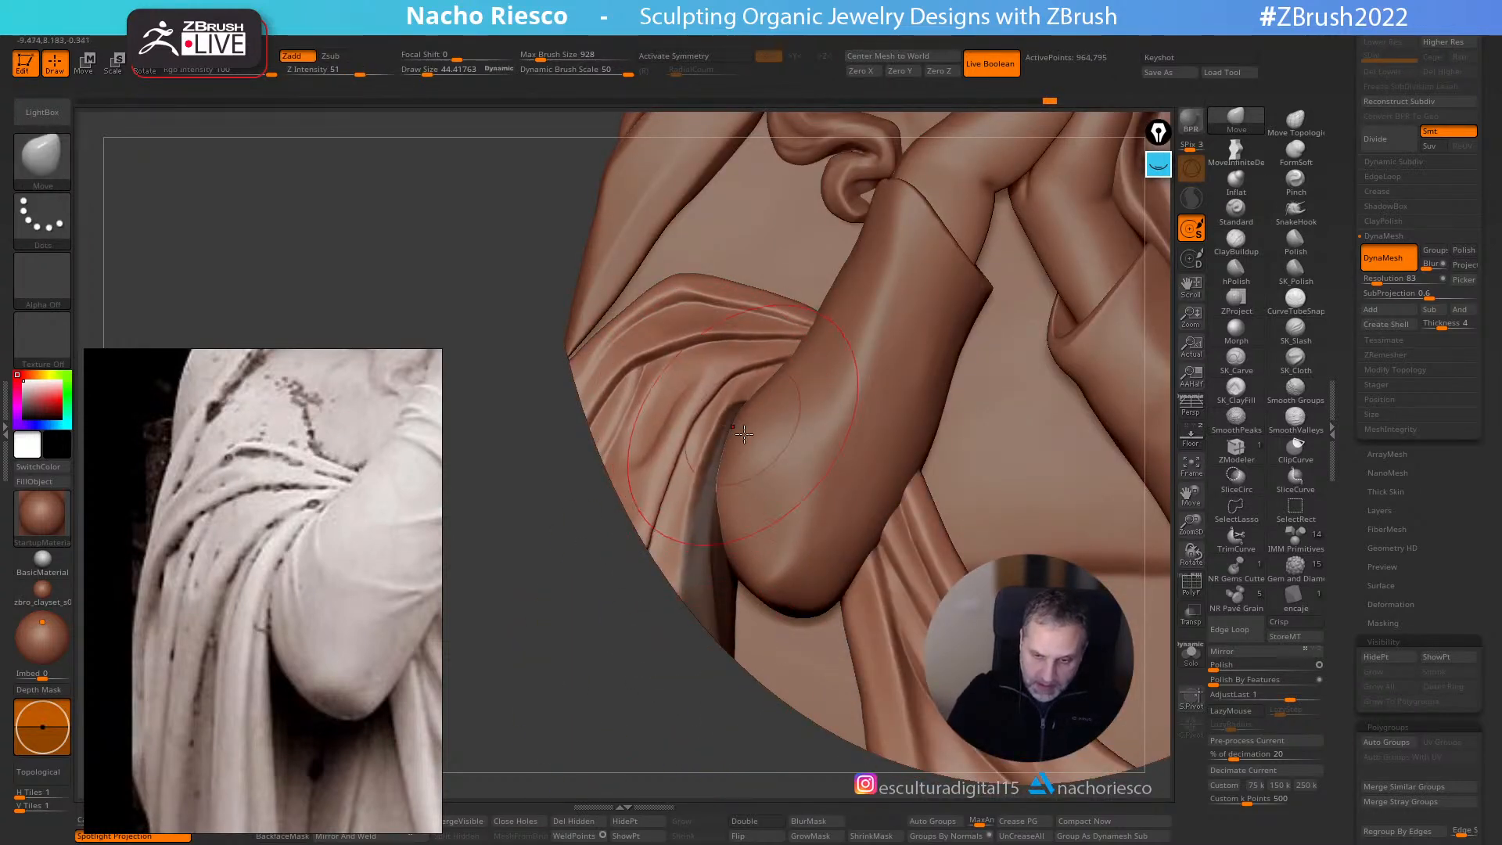
{"action": "left_click", "coordinate": [676, 575], "text": "ctrl"}
{"action": "key", "text": "s"}
{"action": "left_click_drag", "start_coordinate": [729, 422], "coordinate": [722, 422]}
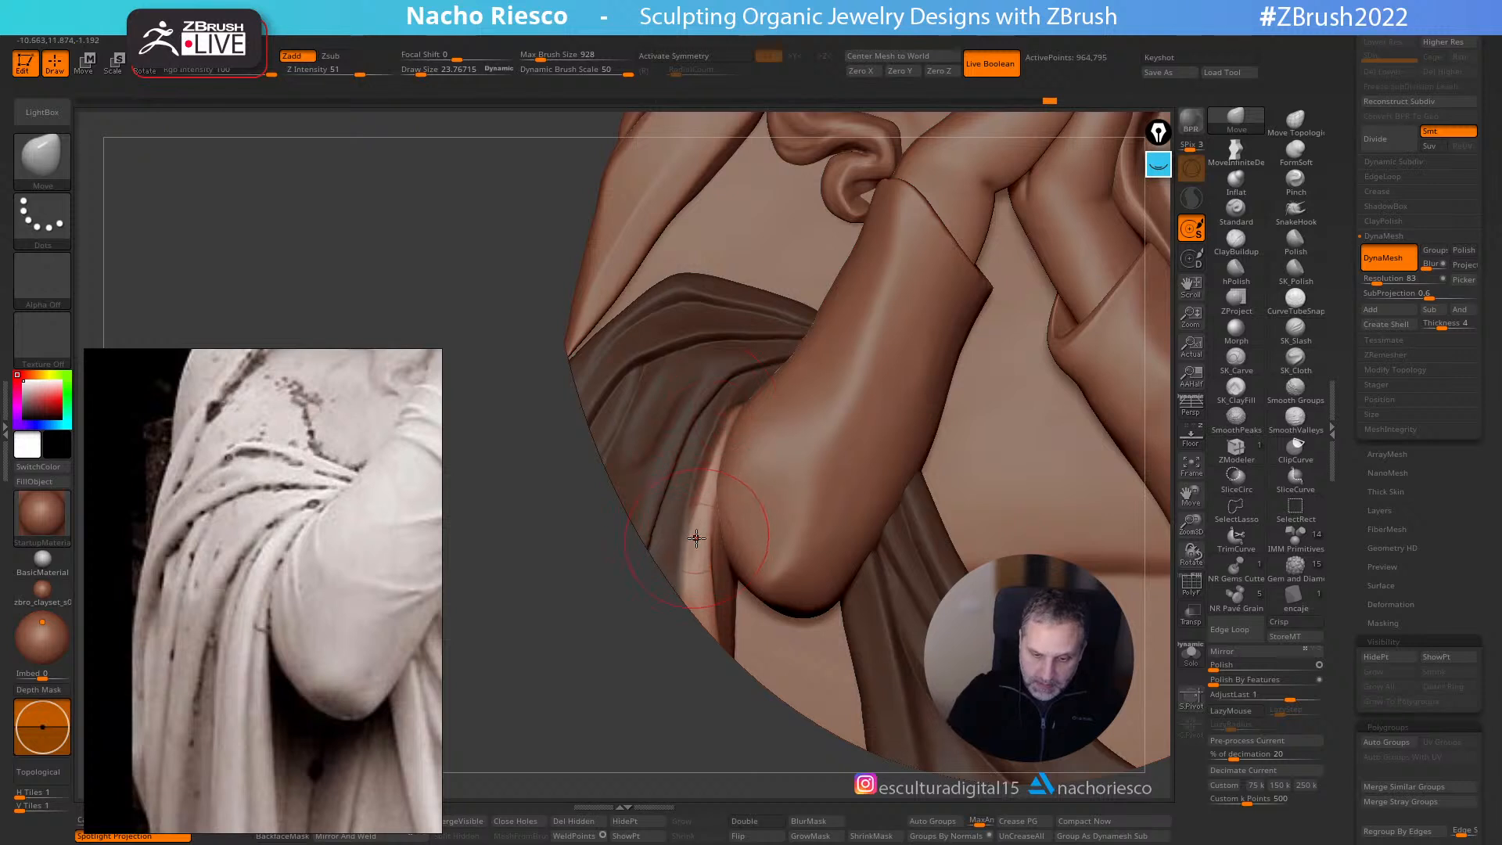
{"action": "left_click", "coordinate": [674, 660], "text": "ctrl"}
{"action": "left_click_drag", "start_coordinate": [701, 462], "coordinate": [705, 449], "text": "shift"}
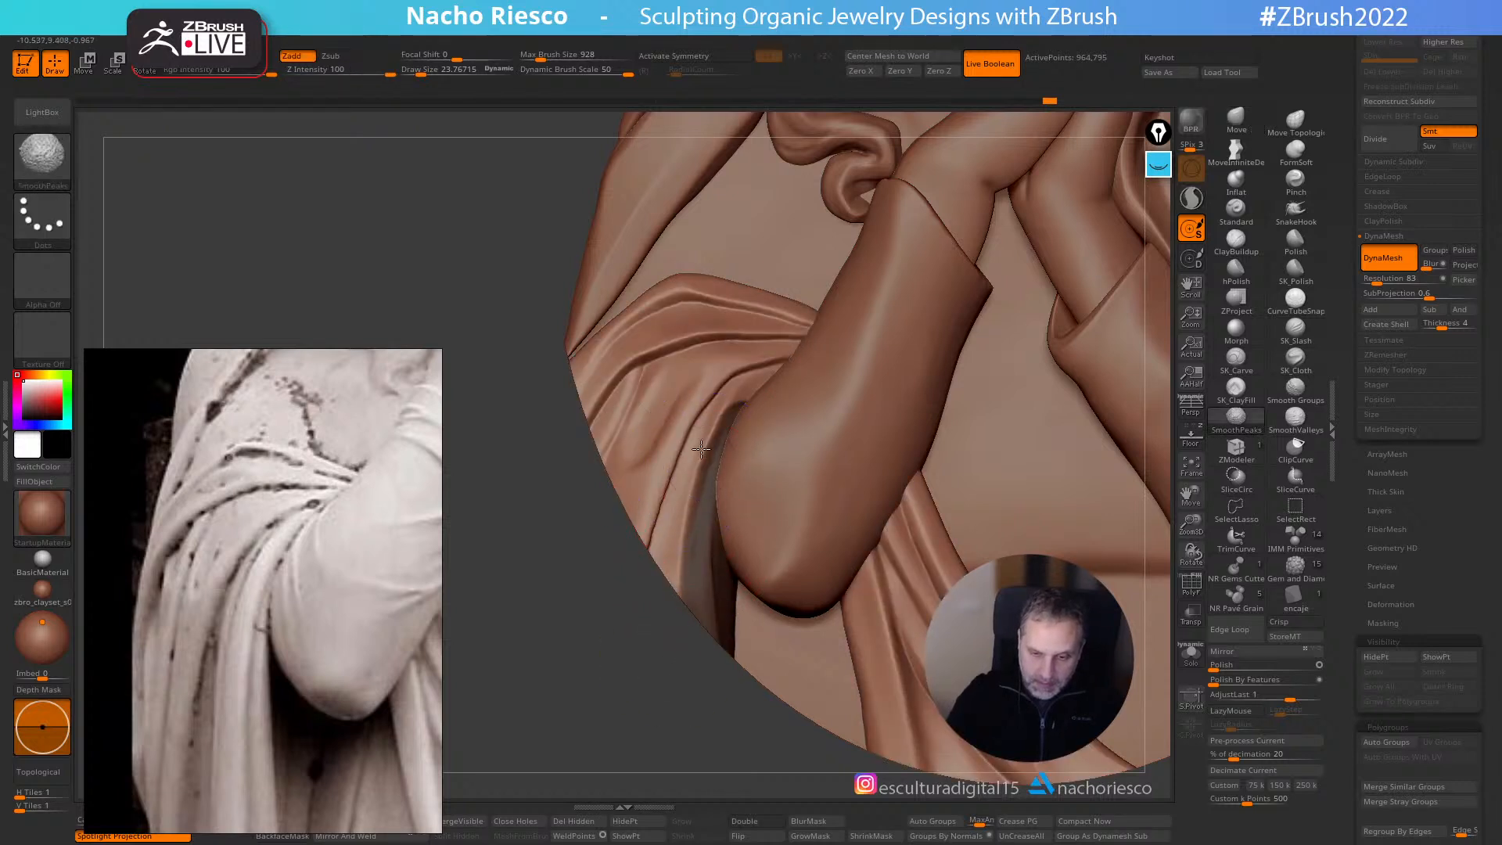
{"action": "left_click_drag", "start_coordinate": [672, 684], "coordinate": [707, 677], "text": "ctrl"}
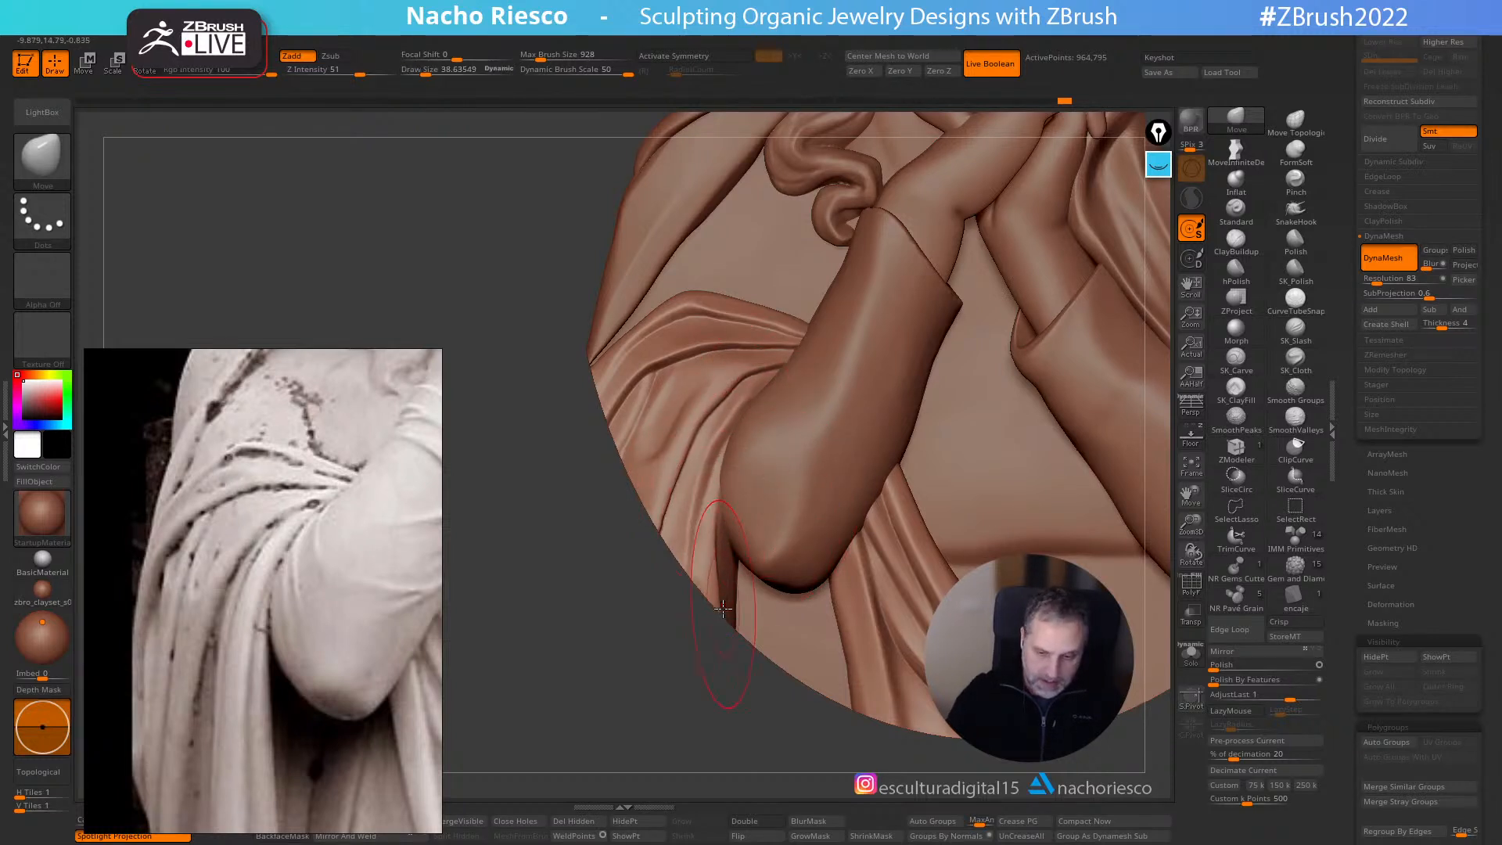
- Adjust the lower end and upper part of the fold beside the elbow with the Move brush and smooth it with SmoothPeaks
{"action": "left_click_drag", "start_coordinate": [721, 623], "coordinate": [713, 689]}
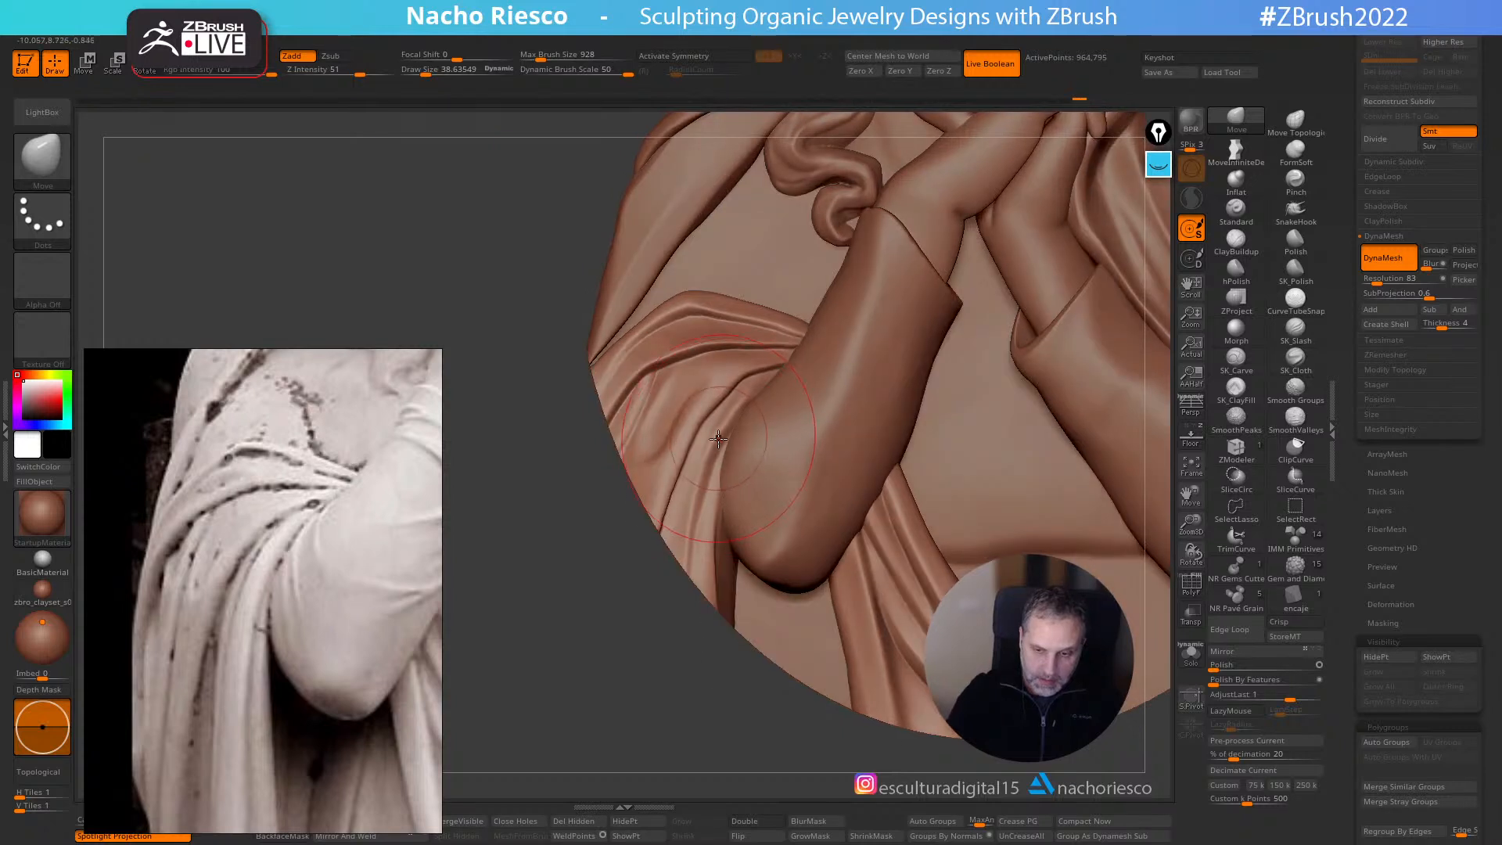
{"action": "left_click_drag", "start_coordinate": [705, 453], "coordinate": [707, 474], "text": "shift"}
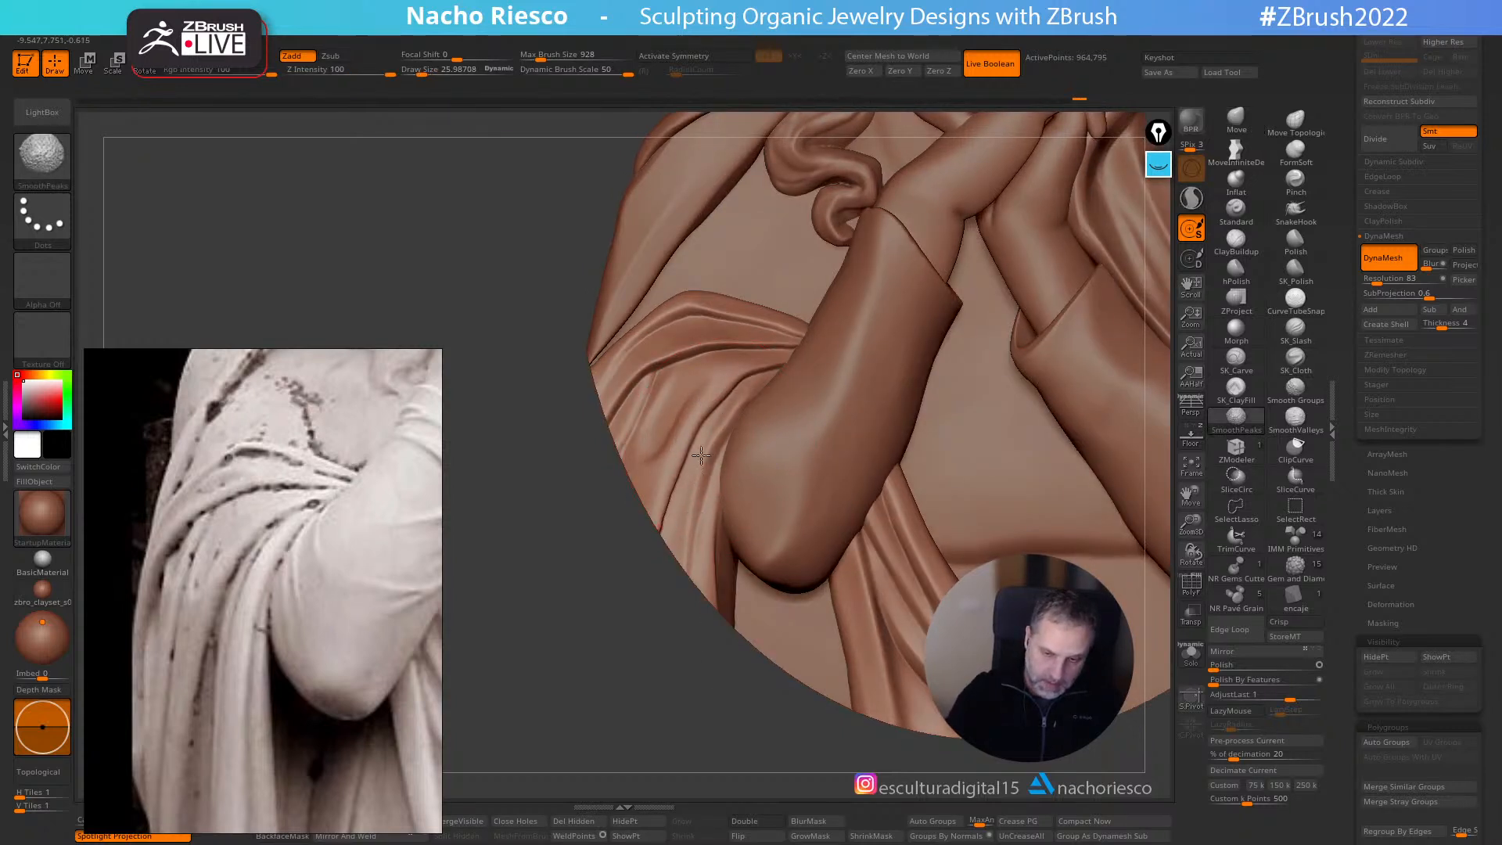
{"action": "mouse_move", "coordinate": [711, 764]}
{"action": "left_mouse_down", "text": "alt"}
{"action": "mouse_move", "coordinate": [708, 627]}
{"action": "mouse_move", "coordinate": [722, 629]}
{"action": "mouse_move", "coordinate": [761, 750]}
{"action": "mouse_move", "coordinate": [712, 686]}
{"action": "mouse_move", "coordinate": [819, 671]}
{"action": "mouse_move", "coordinate": [809, 646]}
{"action": "mouse_move", "coordinate": [783, 704]}
{"action": "mouse_move", "coordinate": [681, 701]}
{"action": "mouse_move", "coordinate": [664, 475]}
{"action": "left_mouse_up", "text": "alt"}
{"action": "key", "text": "s"}
{"action": "key", "text": "s"}
{"action": "mouse_move", "coordinate": [674, 625]}
{"action": "left_mouse_down"}
{"action": "mouse_move", "coordinate": [705, 684]}
{"action": "mouse_move", "coordinate": [691, 667]}
{"action": "mouse_move", "coordinate": [718, 547]}
{"action": "left_mouse_up"}
{"action": "mouse_move", "coordinate": [662, 464]}
{"action": "left_mouse_down"}
{"action": "mouse_move", "coordinate": [656, 451]}
{"action": "mouse_move", "coordinate": [698, 457]}
{"action": "left_mouse_up"}
- Turn the medallion to its side profile and draw a black annotation arc over the relief from edge to edge
{"action": "mouse_move", "coordinate": [848, 338]}
{"action": "left_mouse_down"}
{"action": "mouse_move", "coordinate": [831, 375]}
{"action": "mouse_move", "coordinate": [736, 414]}
{"action": "left_mouse_up"}
{"action": "mouse_move", "coordinate": [858, 404]}
{"action": "left_mouse_down"}
{"action": "mouse_move", "coordinate": [739, 462]}
{"action": "mouse_move", "coordinate": [708, 447]}
{"action": "left_mouse_up"}
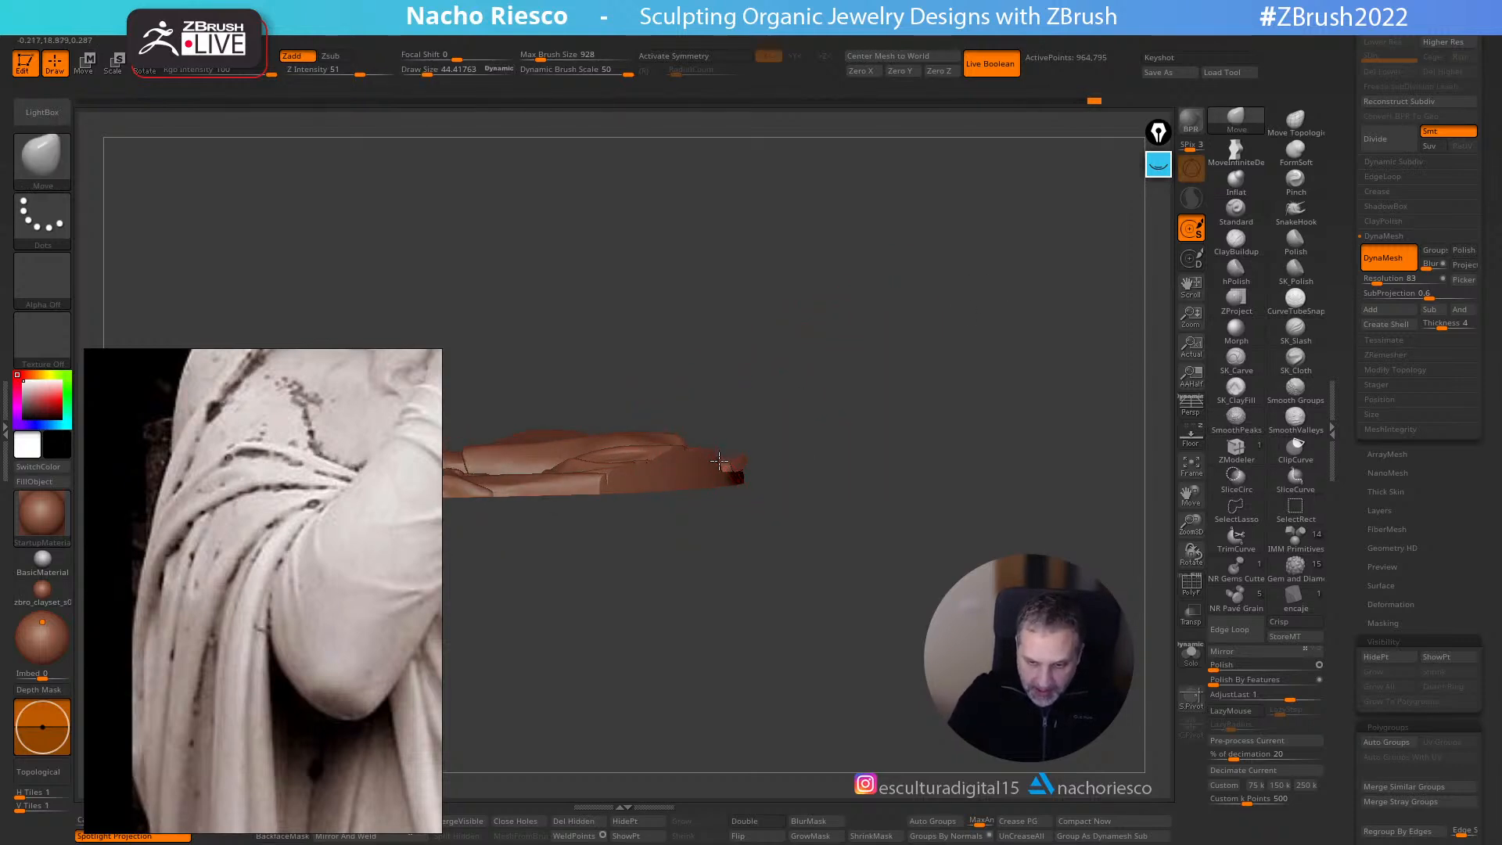
{"action": "left_click_drag", "start_coordinate": [833, 391], "coordinate": [604, 473]}
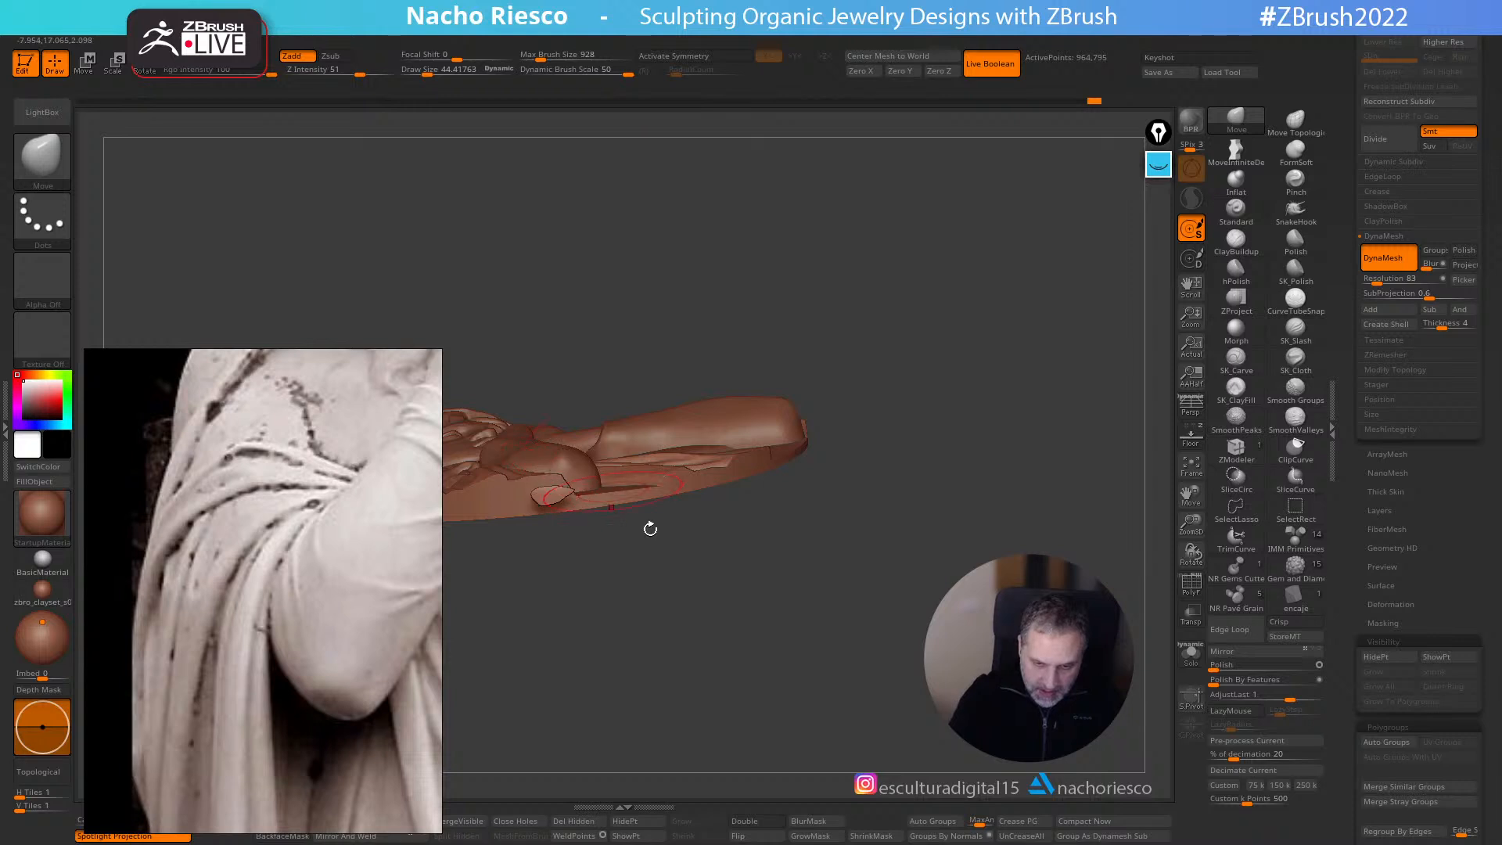
{"action": "left_click_drag", "start_coordinate": [649, 540], "coordinate": [801, 533]}
{"action": "mouse_move", "coordinate": [782, 611]}
{"action": "left_mouse_down", "text": "alt"}
{"action": "mouse_move", "coordinate": [1145, 568]}
{"action": "mouse_move", "coordinate": [1145, 478]}
{"action": "mouse_move", "coordinate": [1150, 535]}
{"action": "mouse_move", "coordinate": [1168, 533]}
{"action": "left_mouse_up", "text": "alt"}
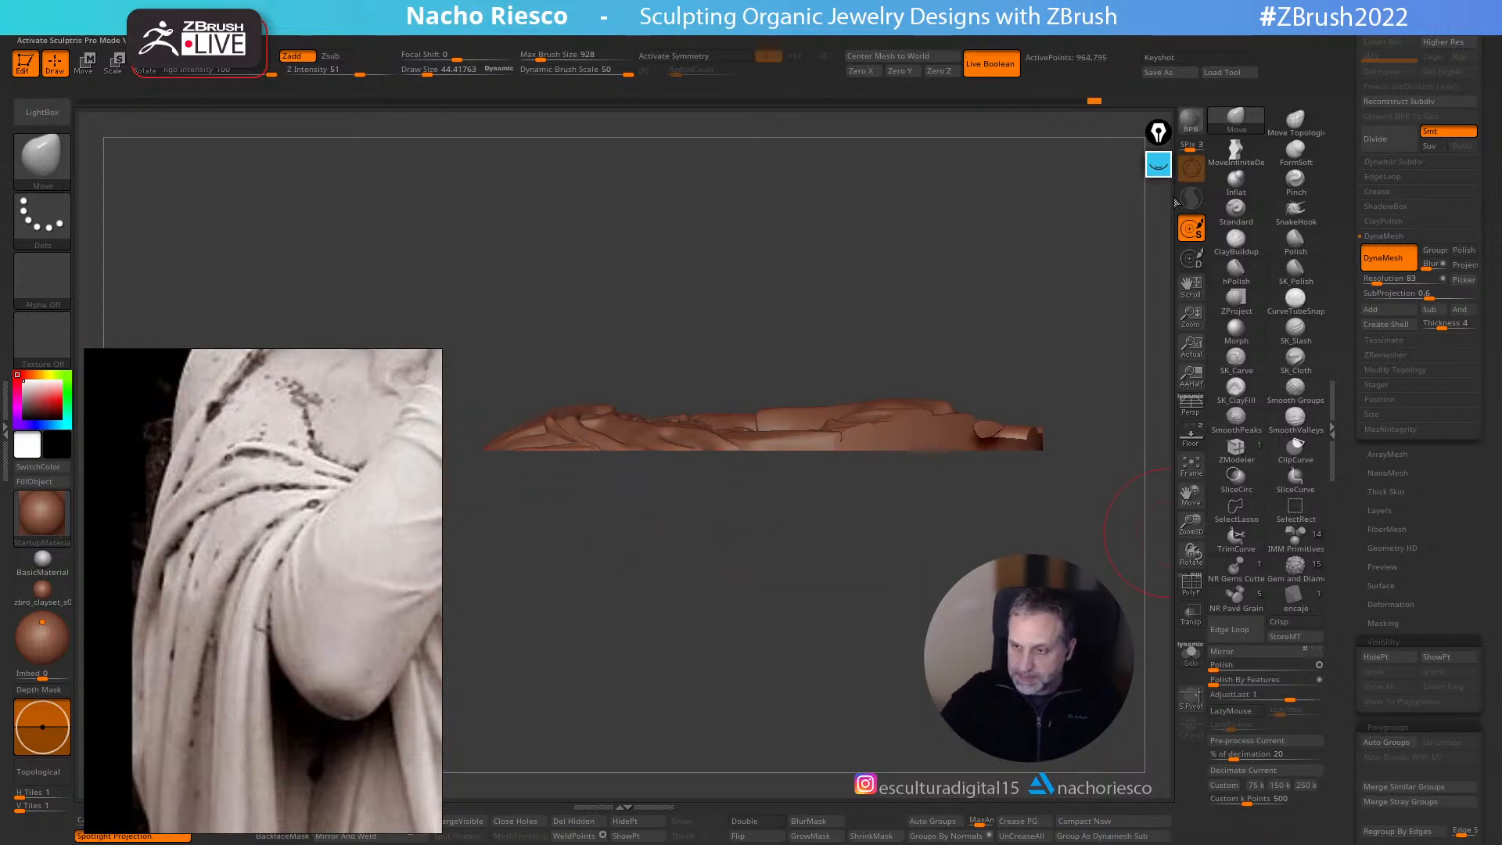
{"action": "left_click", "coordinate": [1158, 164]}
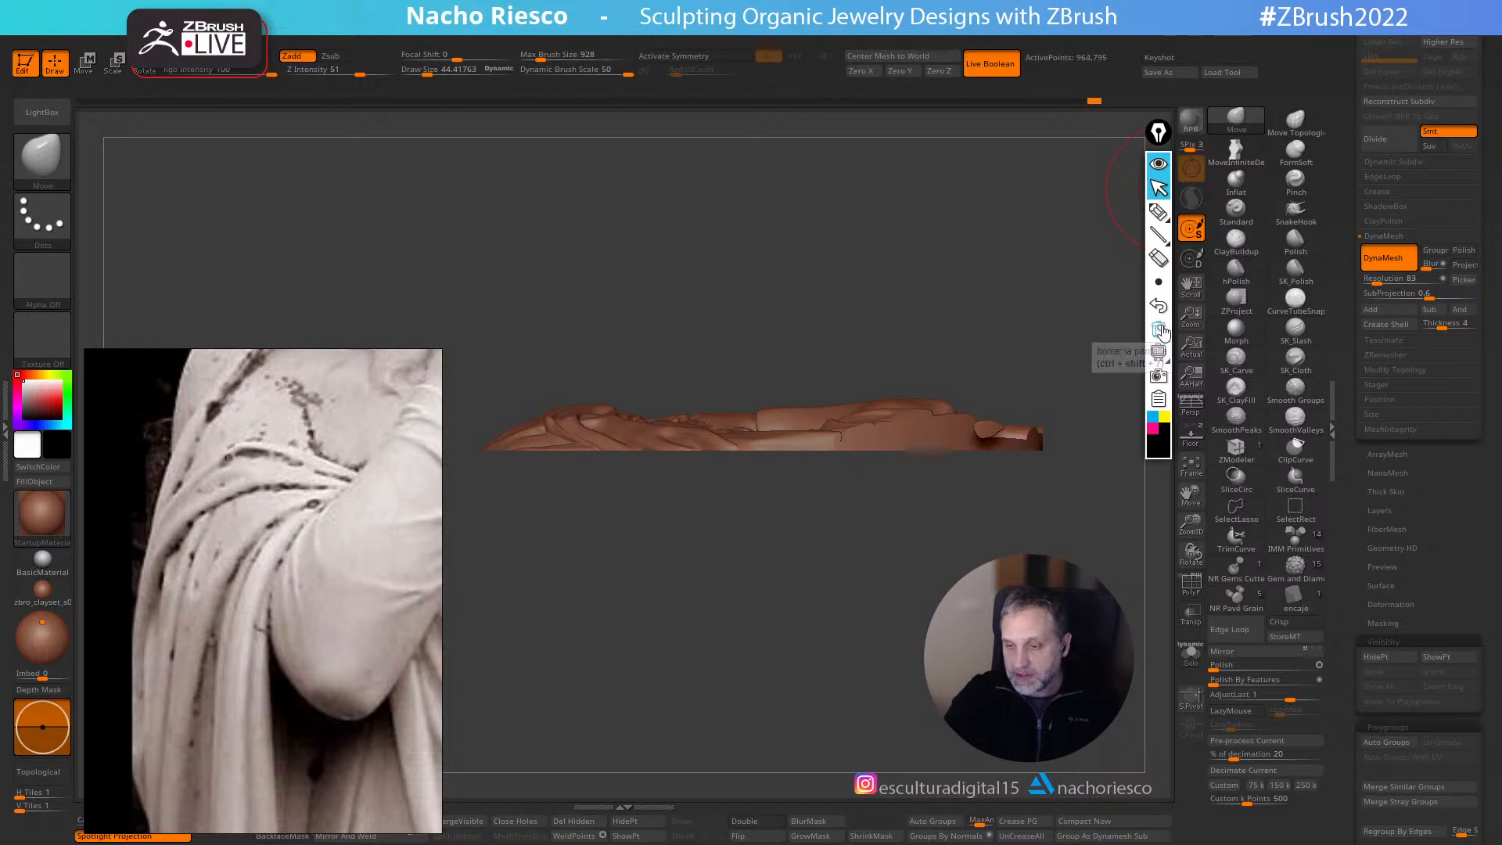
{"action": "left_click", "coordinate": [1159, 211]}
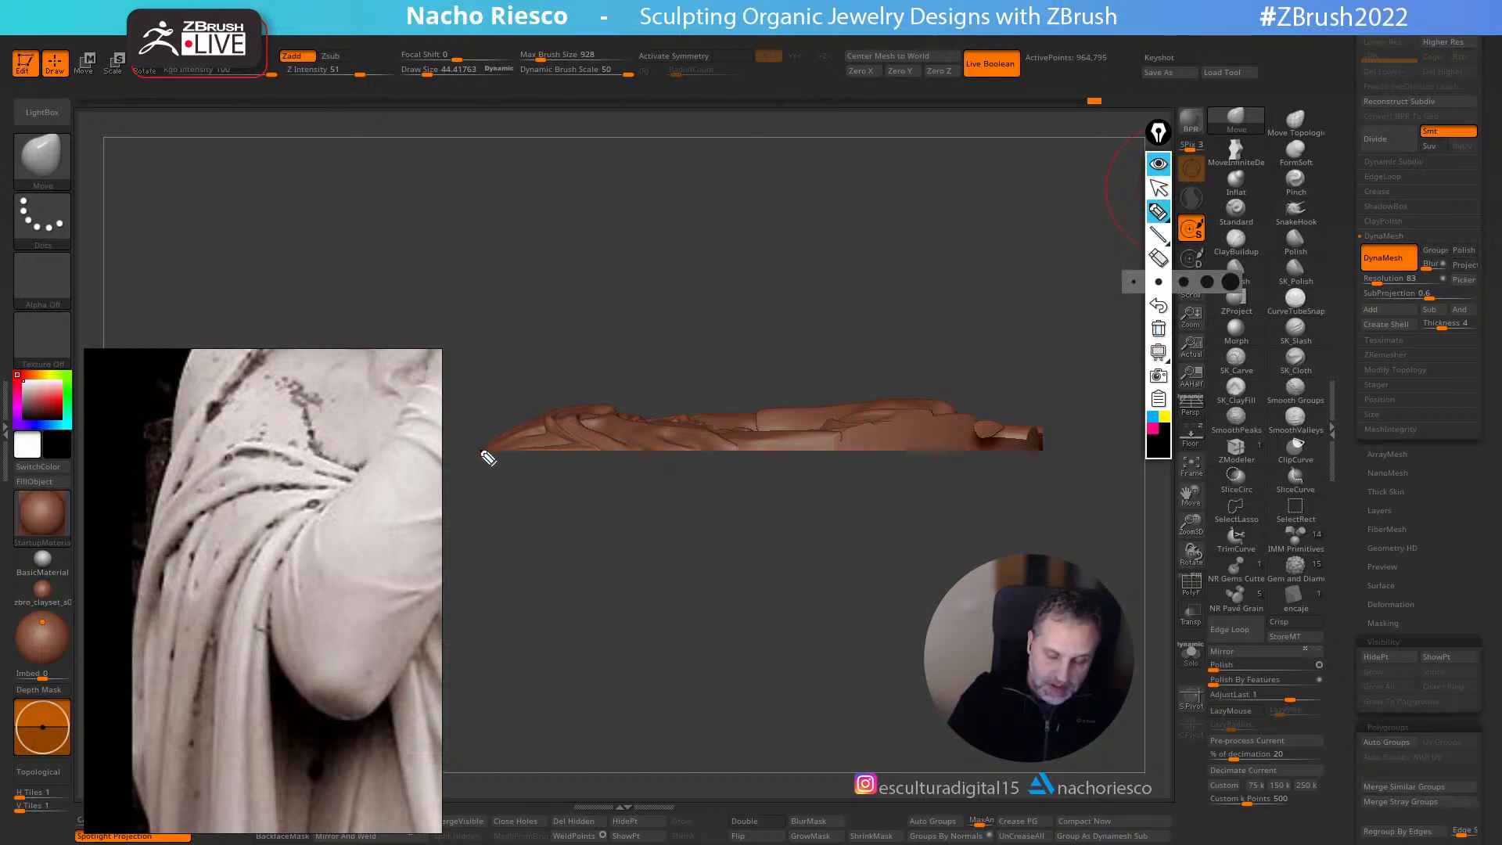
{"action": "left_click_drag", "start_coordinate": [480, 450], "coordinate": [494, 441]}
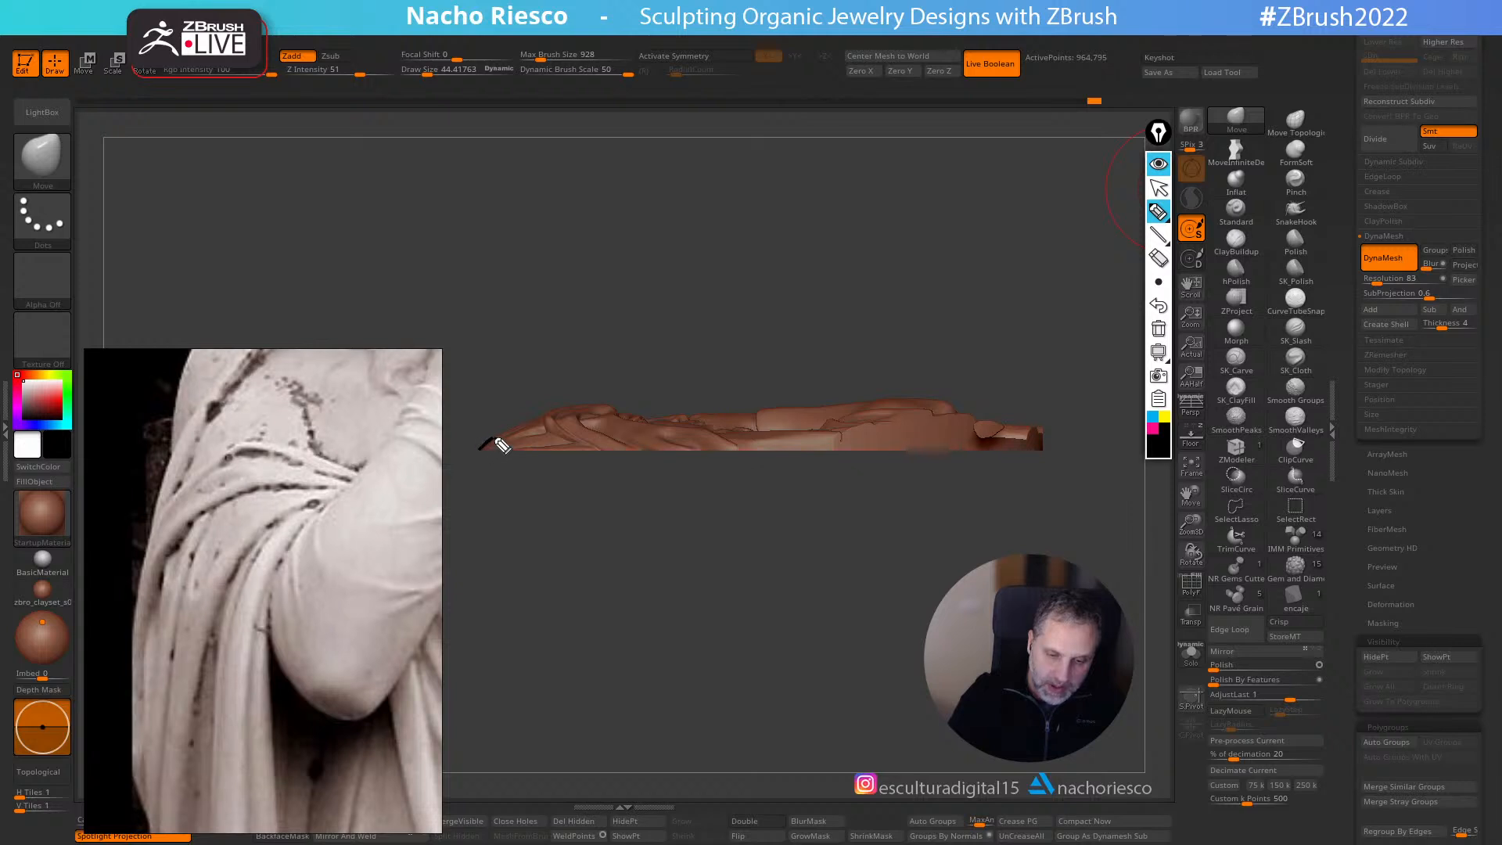
{"action": "mouse_move", "coordinate": [638, 397]}
{"action": "left_mouse_down"}
{"action": "mouse_move", "coordinate": [751, 379]}
{"action": "mouse_move", "coordinate": [879, 389]}
{"action": "mouse_move", "coordinate": [1058, 444]}
{"action": "left_mouse_up"}
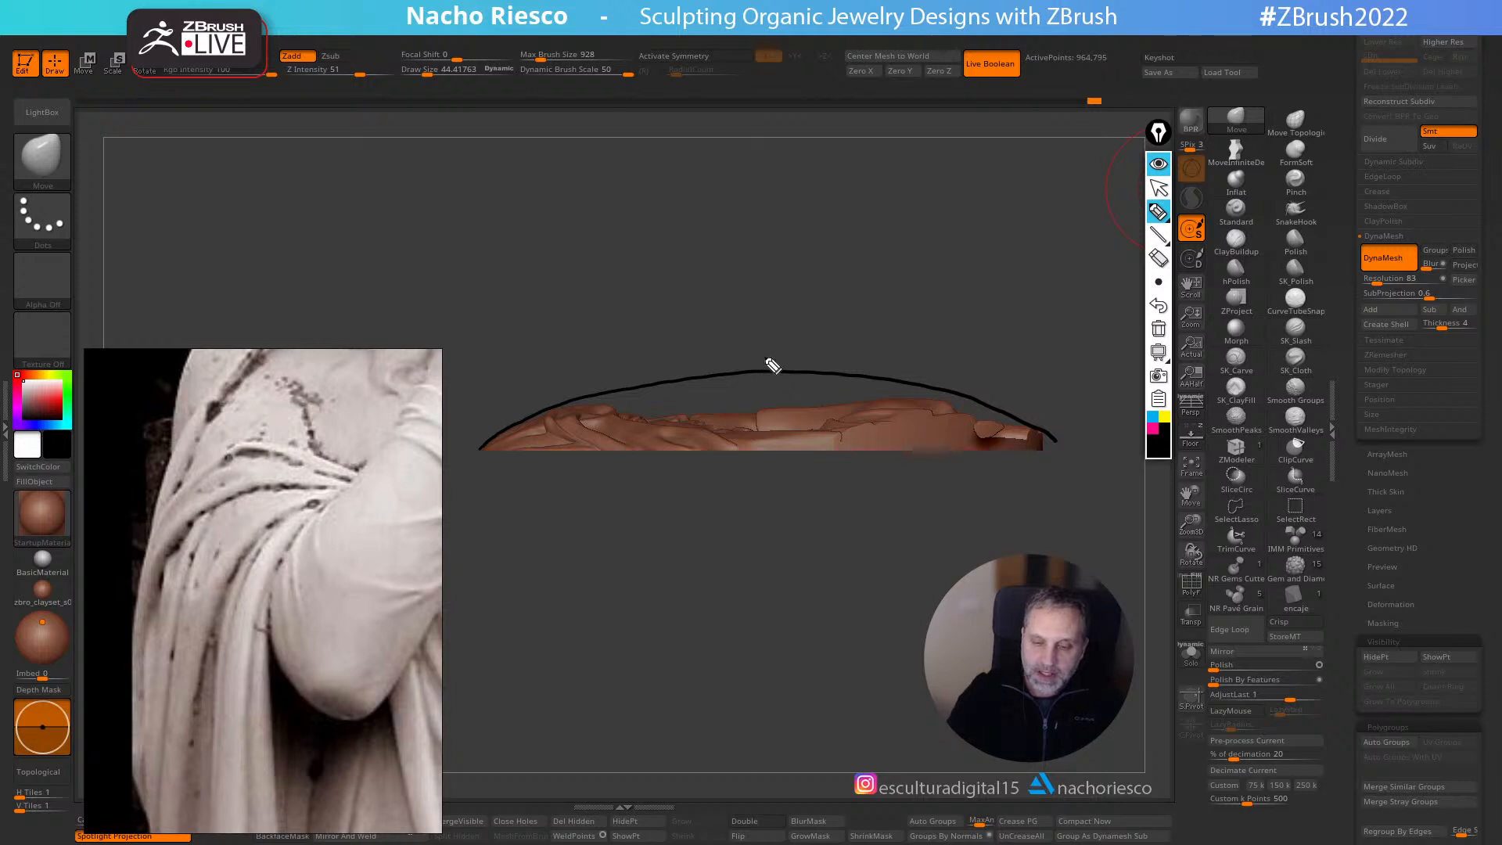
- Divide the annotated side profile with two vertical lines and number the three sections 1, 2 and 3
{"action": "left_click_drag", "start_coordinate": [656, 330], "coordinate": [664, 486]}
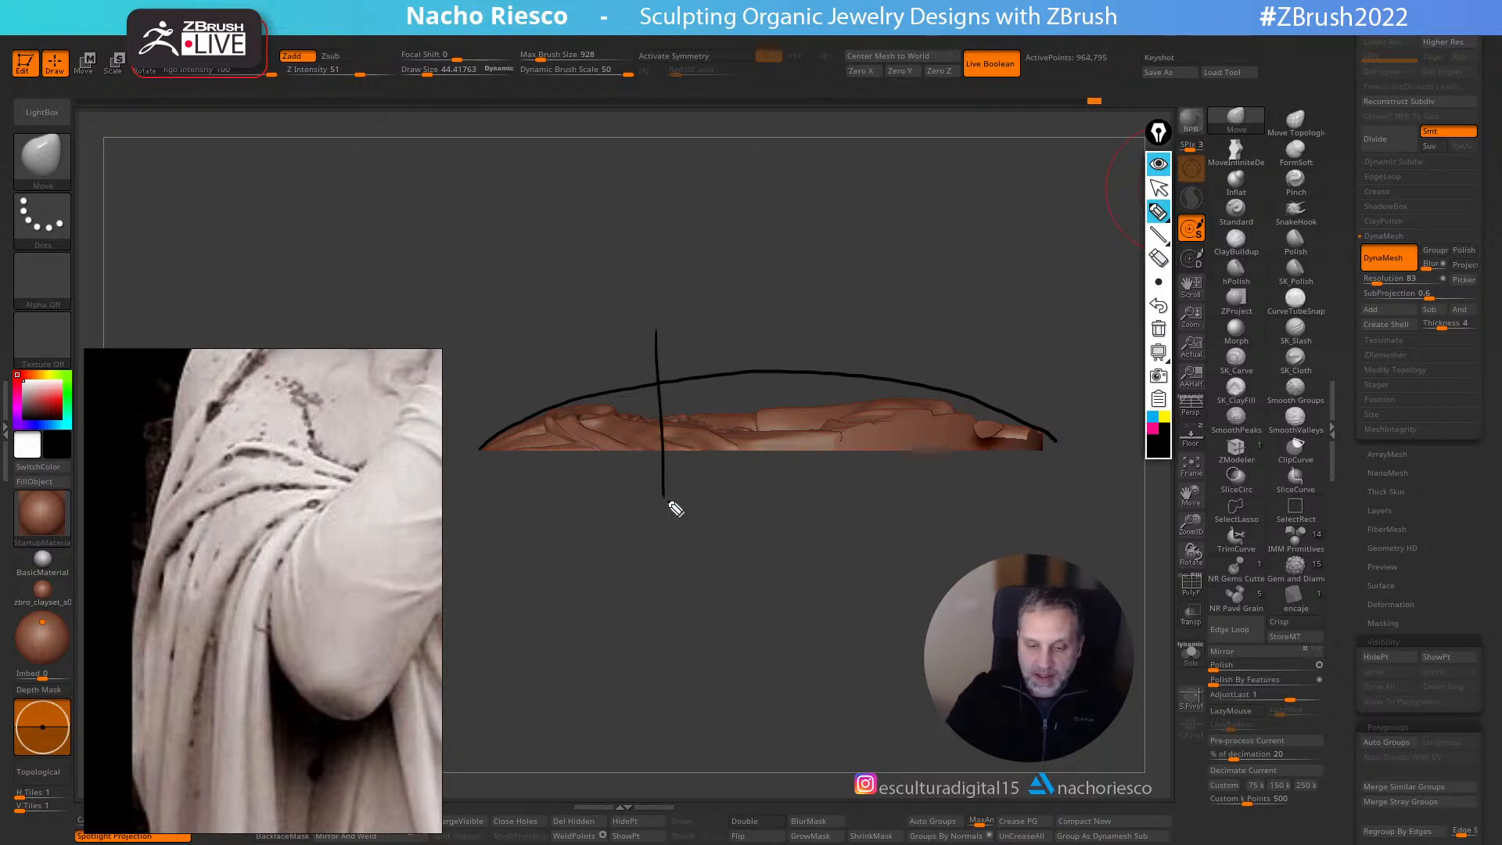
{"action": "left_click_drag", "start_coordinate": [867, 332], "coordinate": [863, 510]}
{"action": "left_click_drag", "start_coordinate": [751, 480], "coordinate": [783, 502]}
{"action": "left_click_drag", "start_coordinate": [928, 473], "coordinate": [932, 507]}
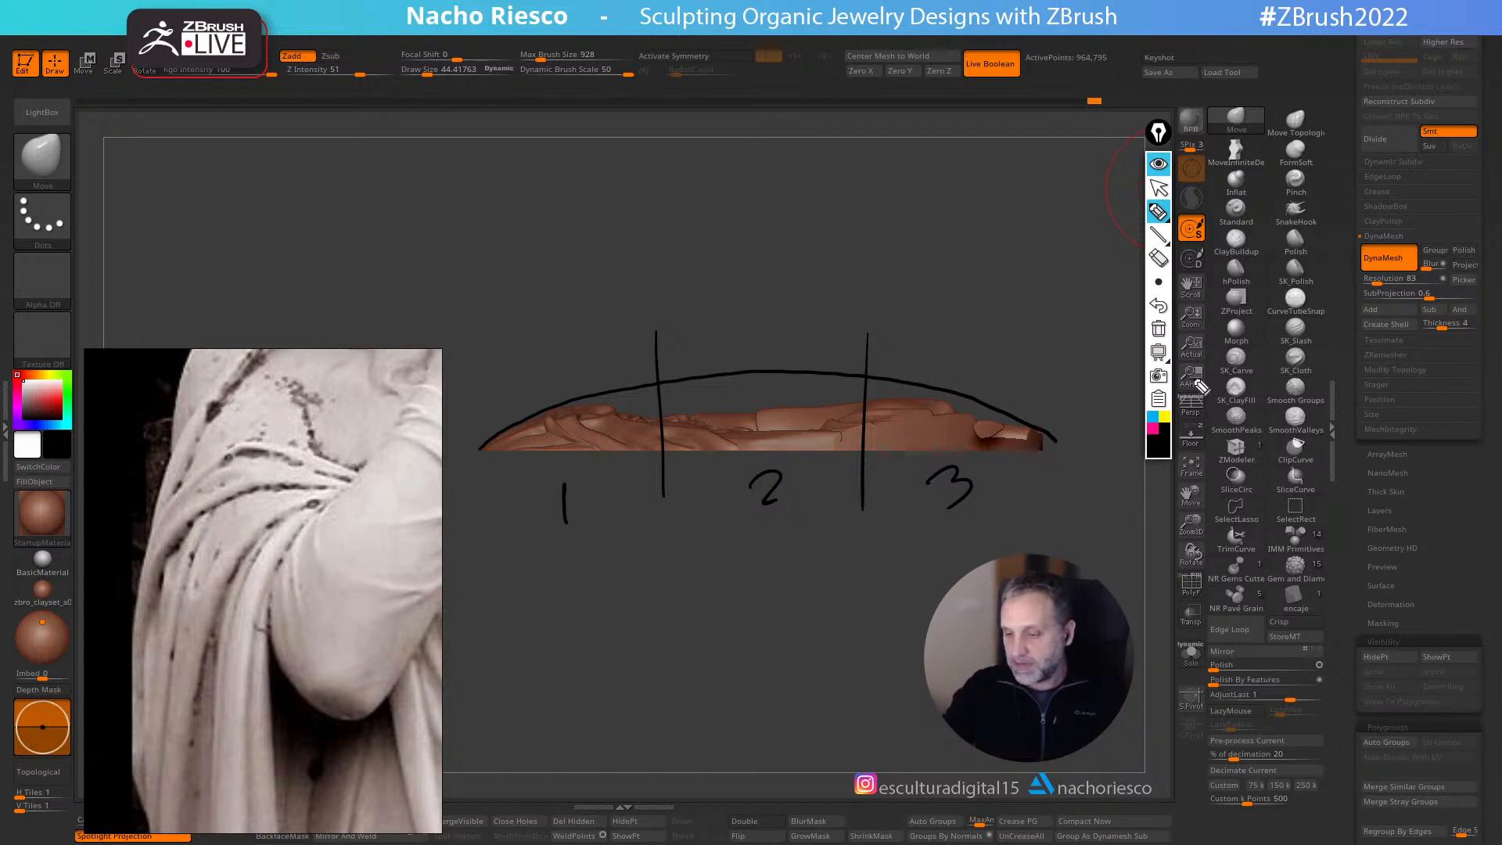
- Mark the height of the relief's edge in section 3 with yellow lines and arrows, then erase all annotations
{"action": "left_click", "coordinate": [1164, 417]}
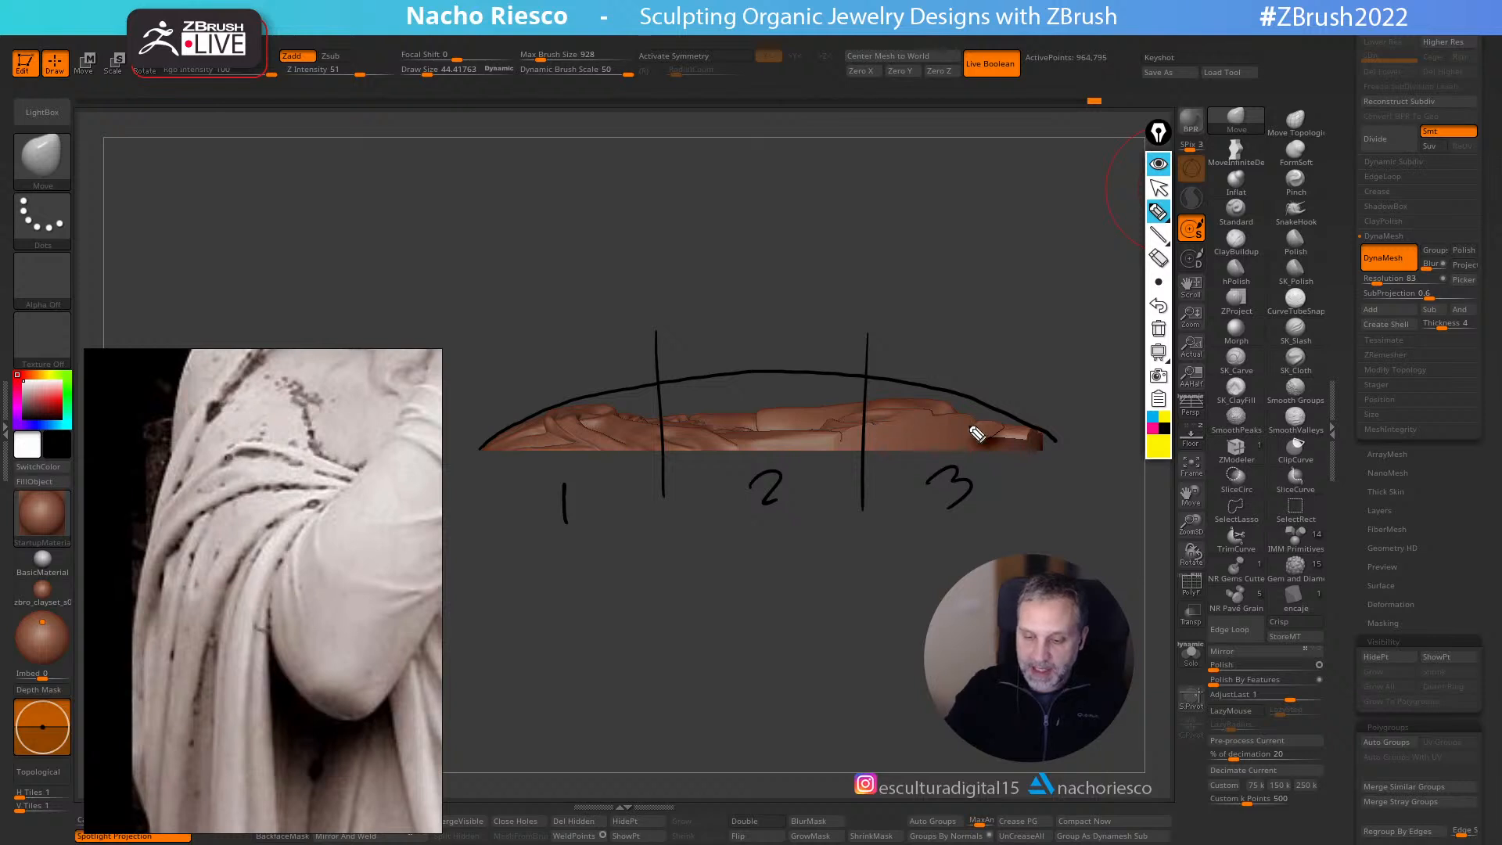
{"action": "mouse_move", "coordinate": [932, 405]}
{"action": "left_mouse_down"}
{"action": "mouse_move", "coordinate": [1018, 400]}
{"action": "mouse_move", "coordinate": [1039, 449]}
{"action": "left_mouse_up"}
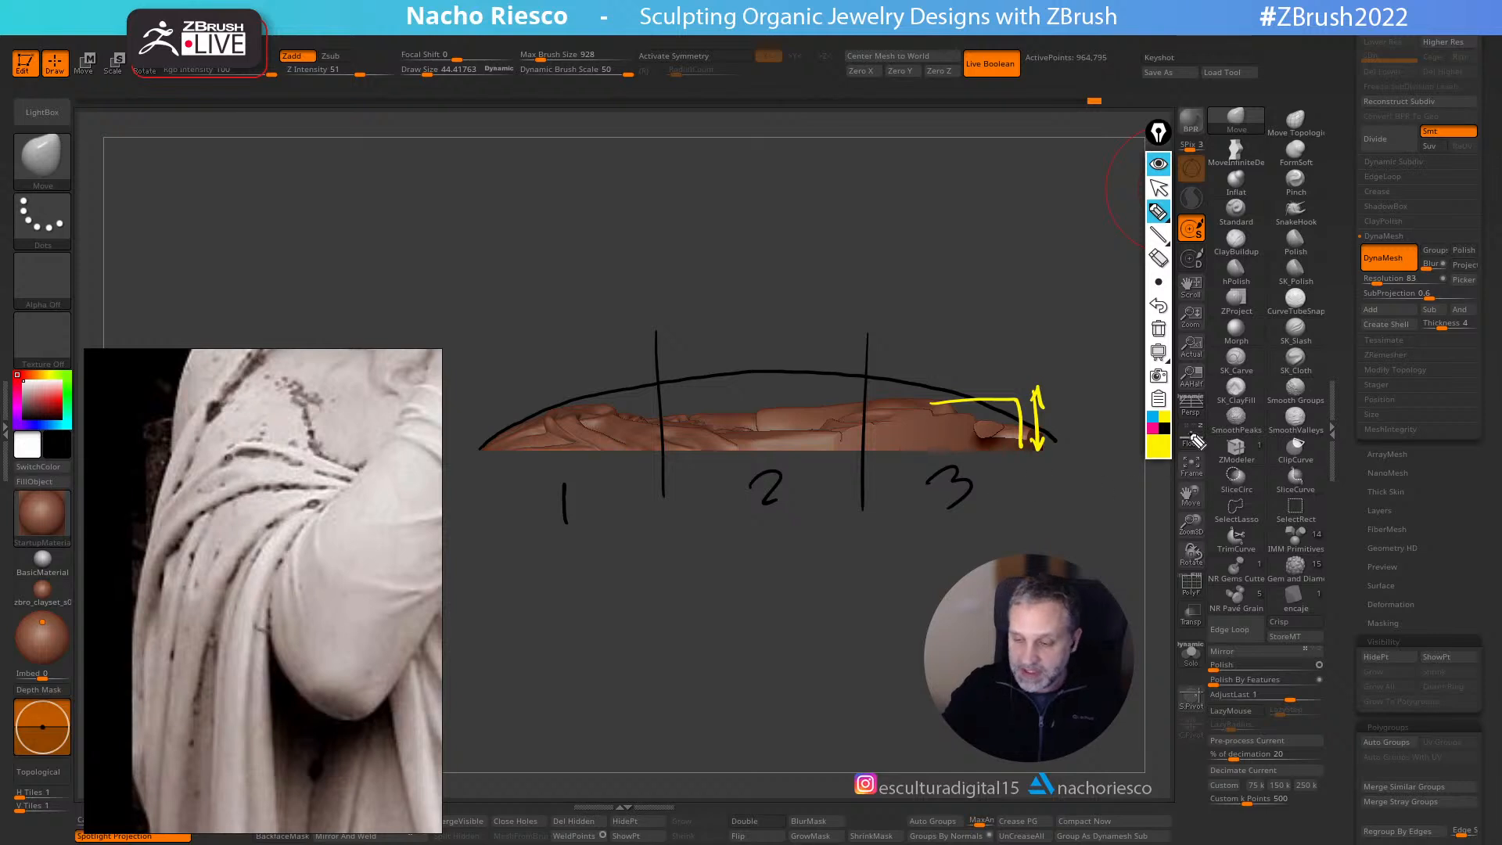
{"action": "left_click", "coordinate": [1159, 328]}
{"action": "left_click", "coordinate": [1159, 188]}
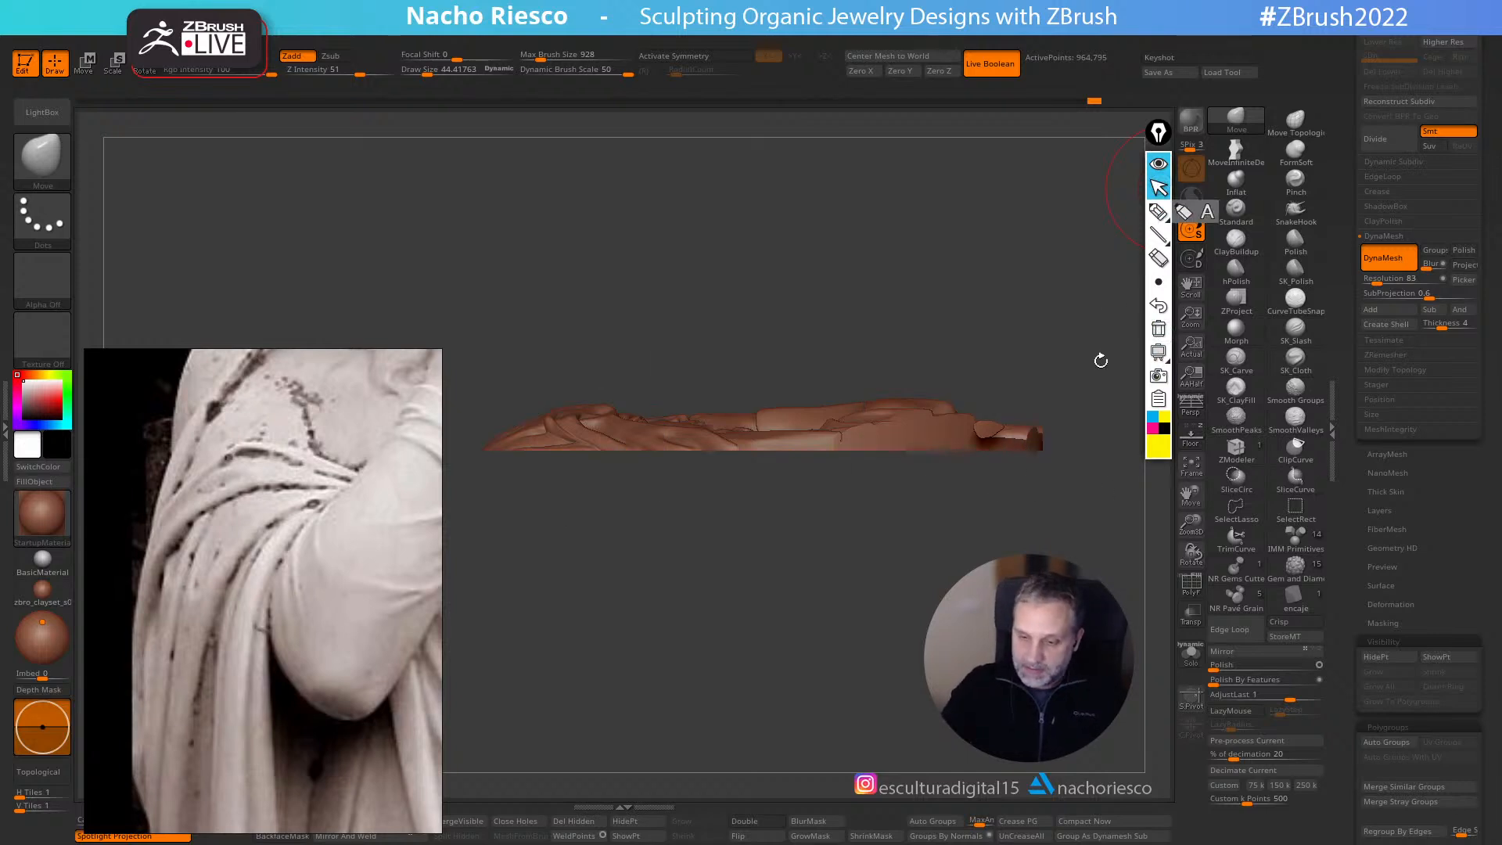
- Turn the medallion back to its front view, reframe the reference photo on the whole figure and make the torso clothing the active part
{"action": "mouse_move", "coordinate": [1060, 529]}
{"action": "left_mouse_down"}
{"action": "mouse_move", "coordinate": [873, 594]}
{"action": "mouse_move", "coordinate": [892, 517]}
{"action": "mouse_move", "coordinate": [908, 520]}
{"action": "mouse_move", "coordinate": [970, 696]}
{"action": "mouse_move", "coordinate": [790, 491]}
{"action": "left_mouse_up"}
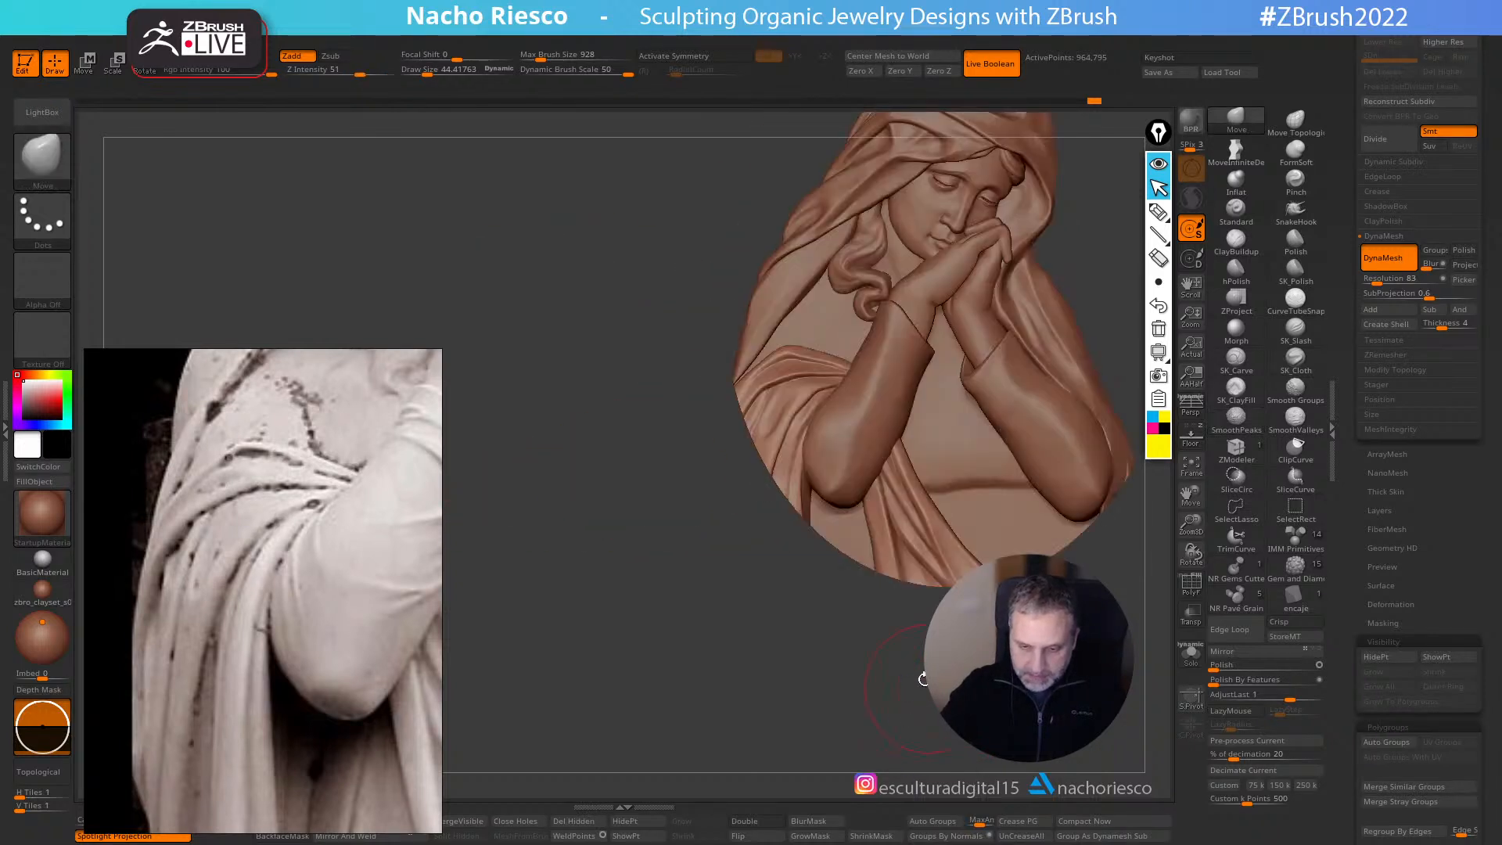
{"action": "left_click_drag", "start_coordinate": [807, 654], "coordinate": [745, 756]}
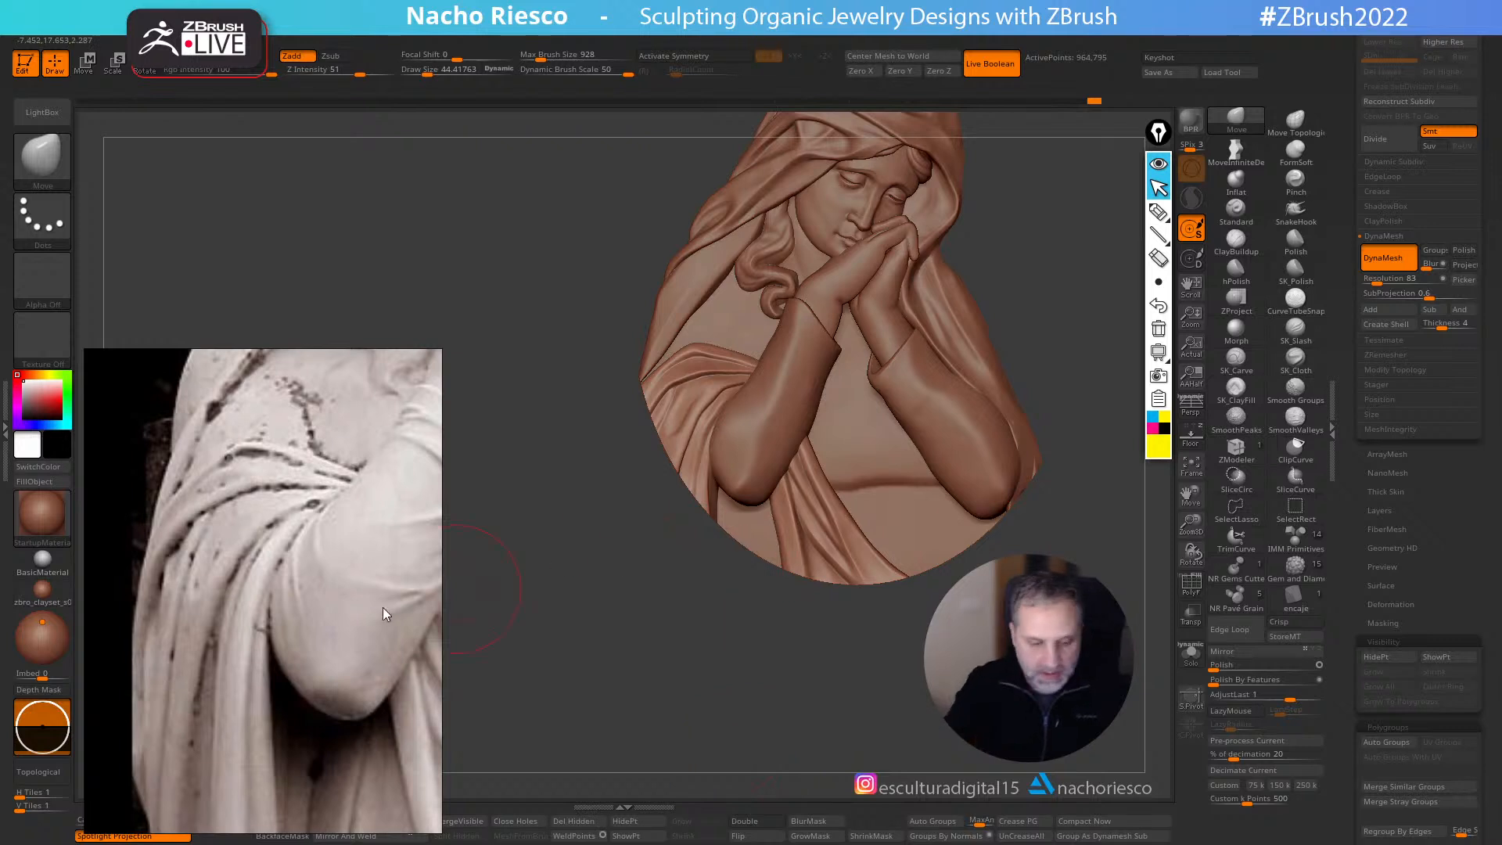
{"action": "scroll", "coordinate": [373, 695], "scroll_direction": "down", "scroll_amount": 2}
{"action": "left_click_drag", "start_coordinate": [368, 670], "coordinate": [247, 631]}
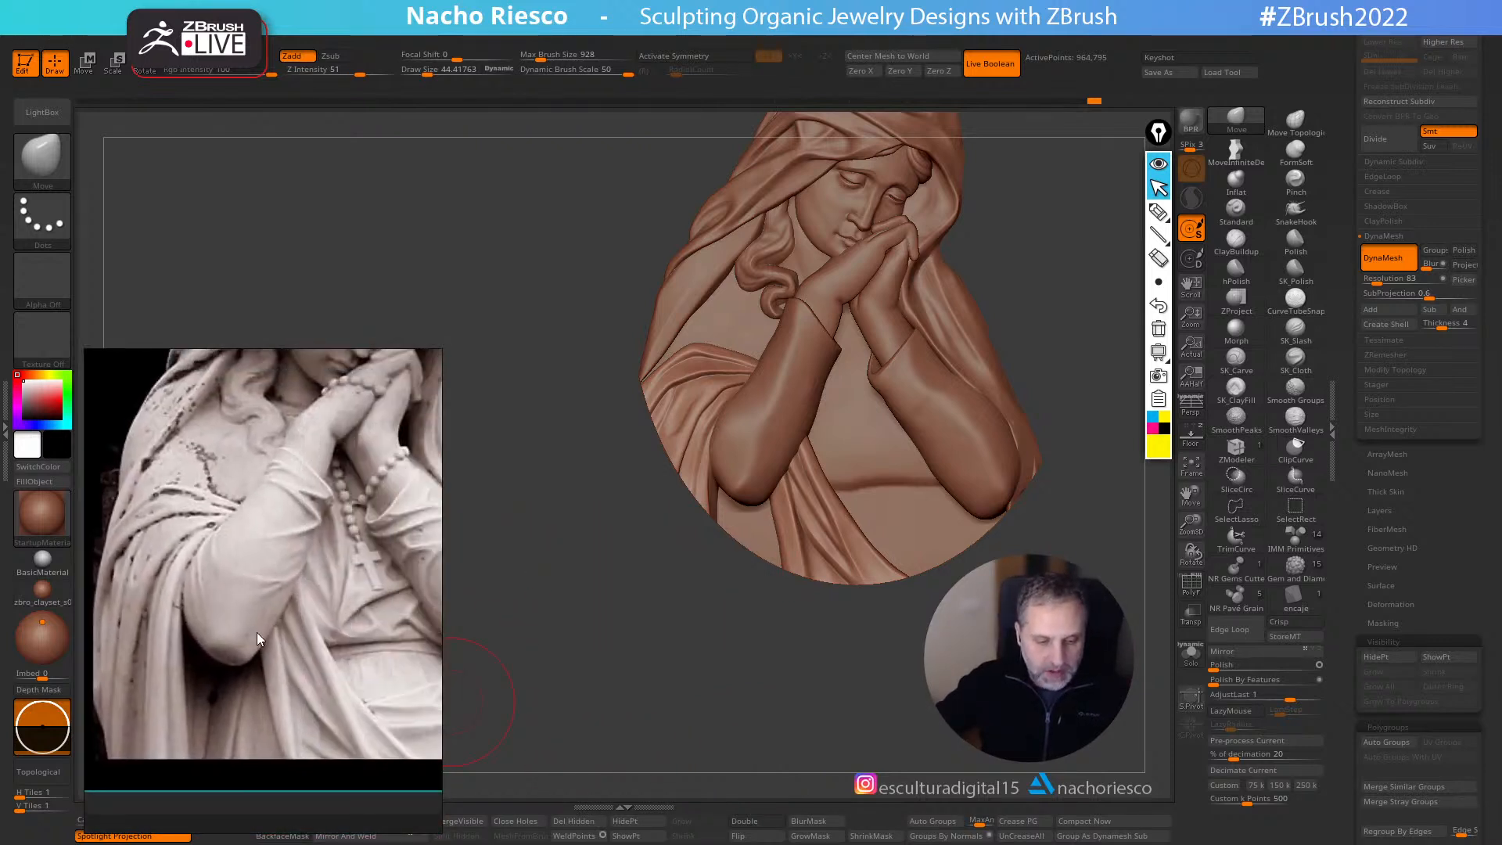
{"action": "left_click_drag", "start_coordinate": [370, 623], "coordinate": [308, 608]}
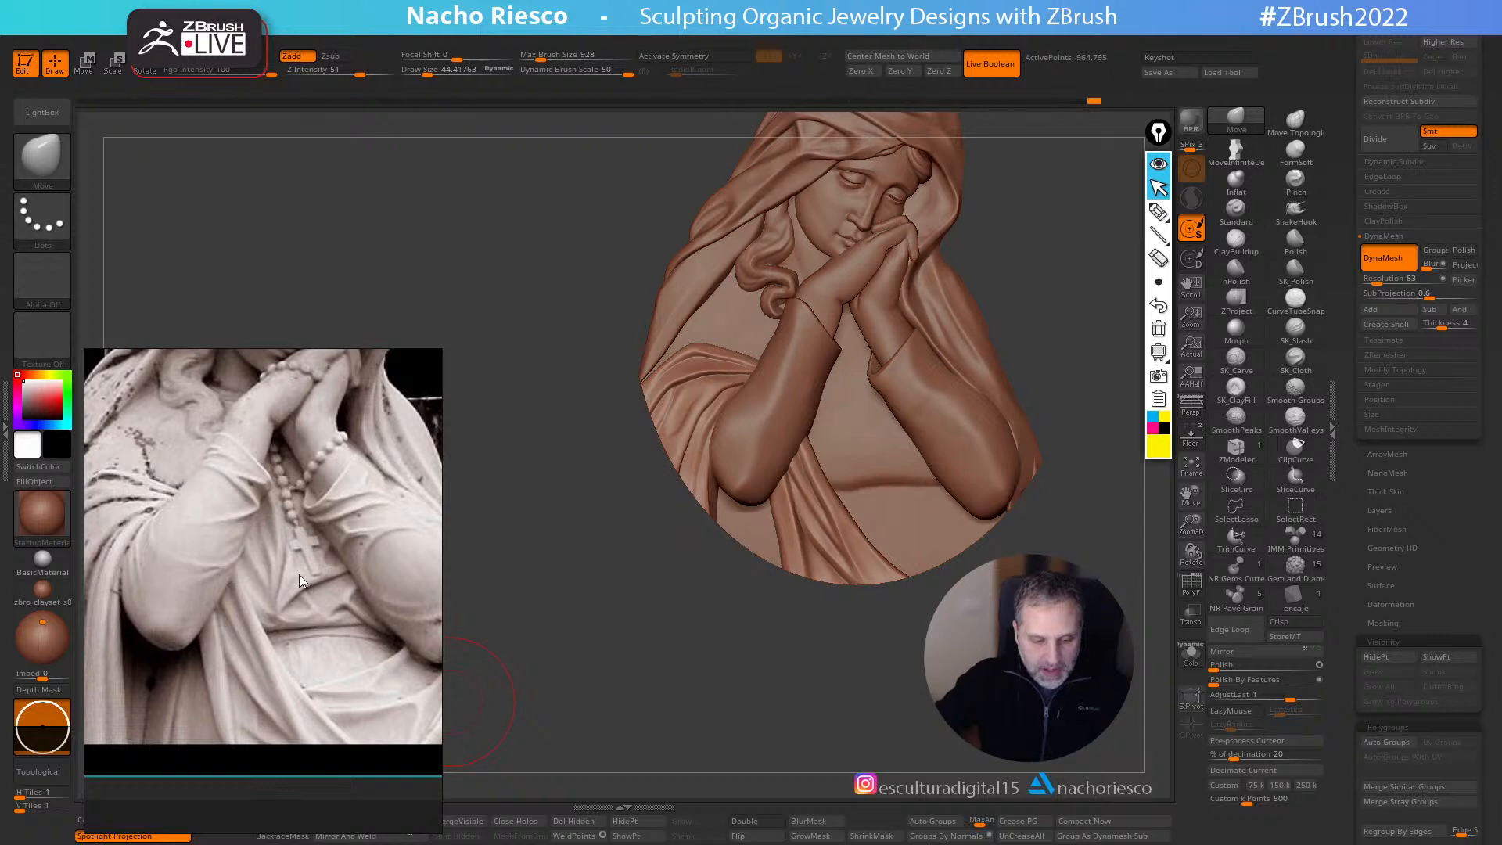
{"action": "left_click", "coordinate": [869, 447], "text": "alt"}
{"action": "mouse_move", "coordinate": [727, 627]}
{"action": "left_mouse_down", "text": "alt"}
{"action": "mouse_move", "coordinate": [788, 643]}
{"action": "mouse_move", "coordinate": [674, 567]}
{"action": "left_mouse_up", "text": "alt"}
{"action": "left_click_drag", "start_coordinate": [288, 518], "coordinate": [291, 538]}
{"action": "scroll", "coordinate": [284, 539], "scroll_direction": "down", "scroll_amount": 2}
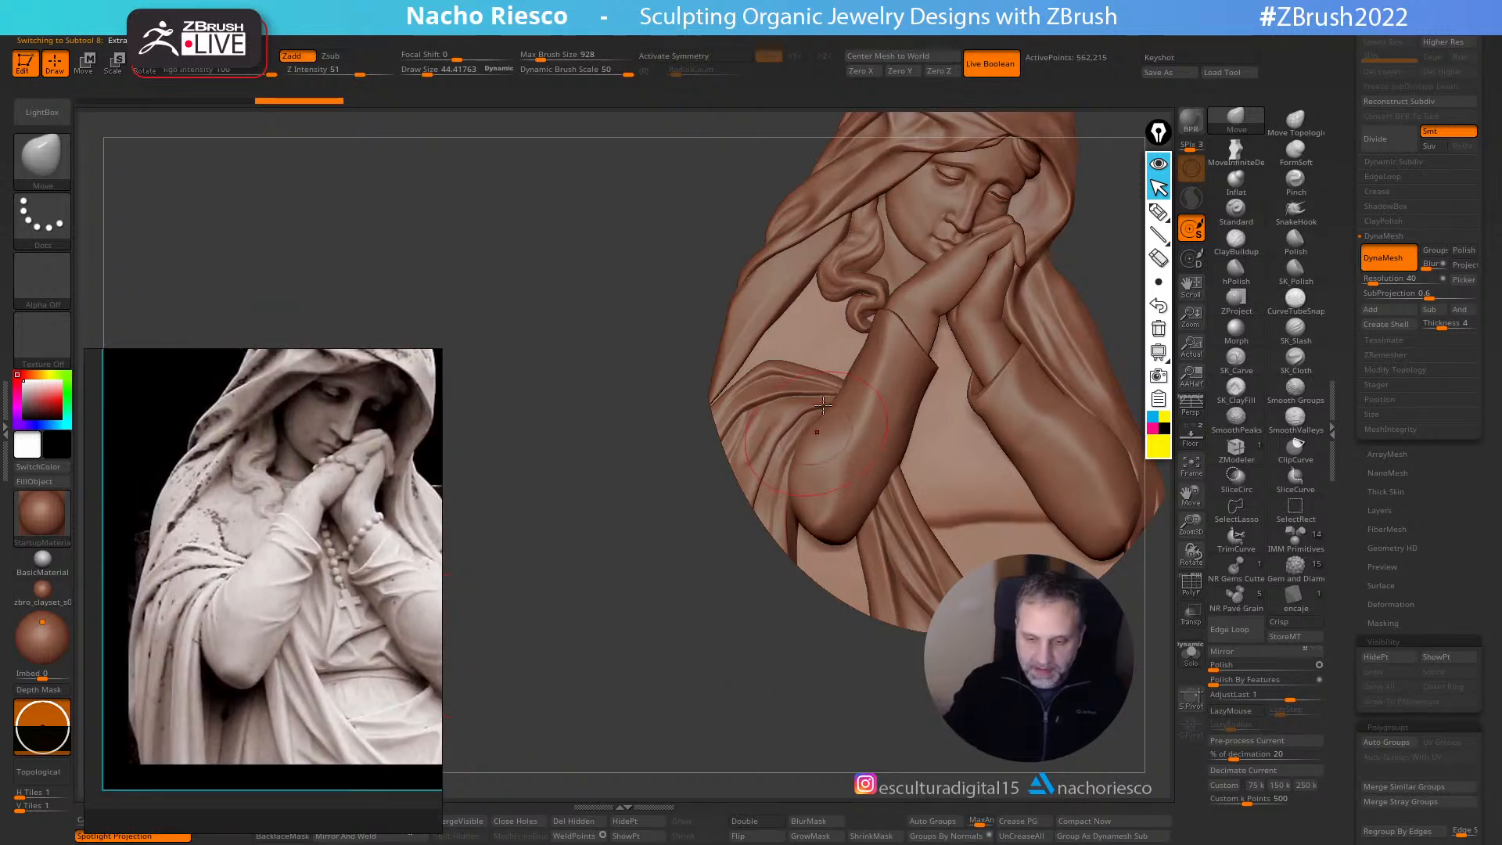
{"action": "left_click_drag", "start_coordinate": [697, 622], "coordinate": [694, 697], "text": "alt"}
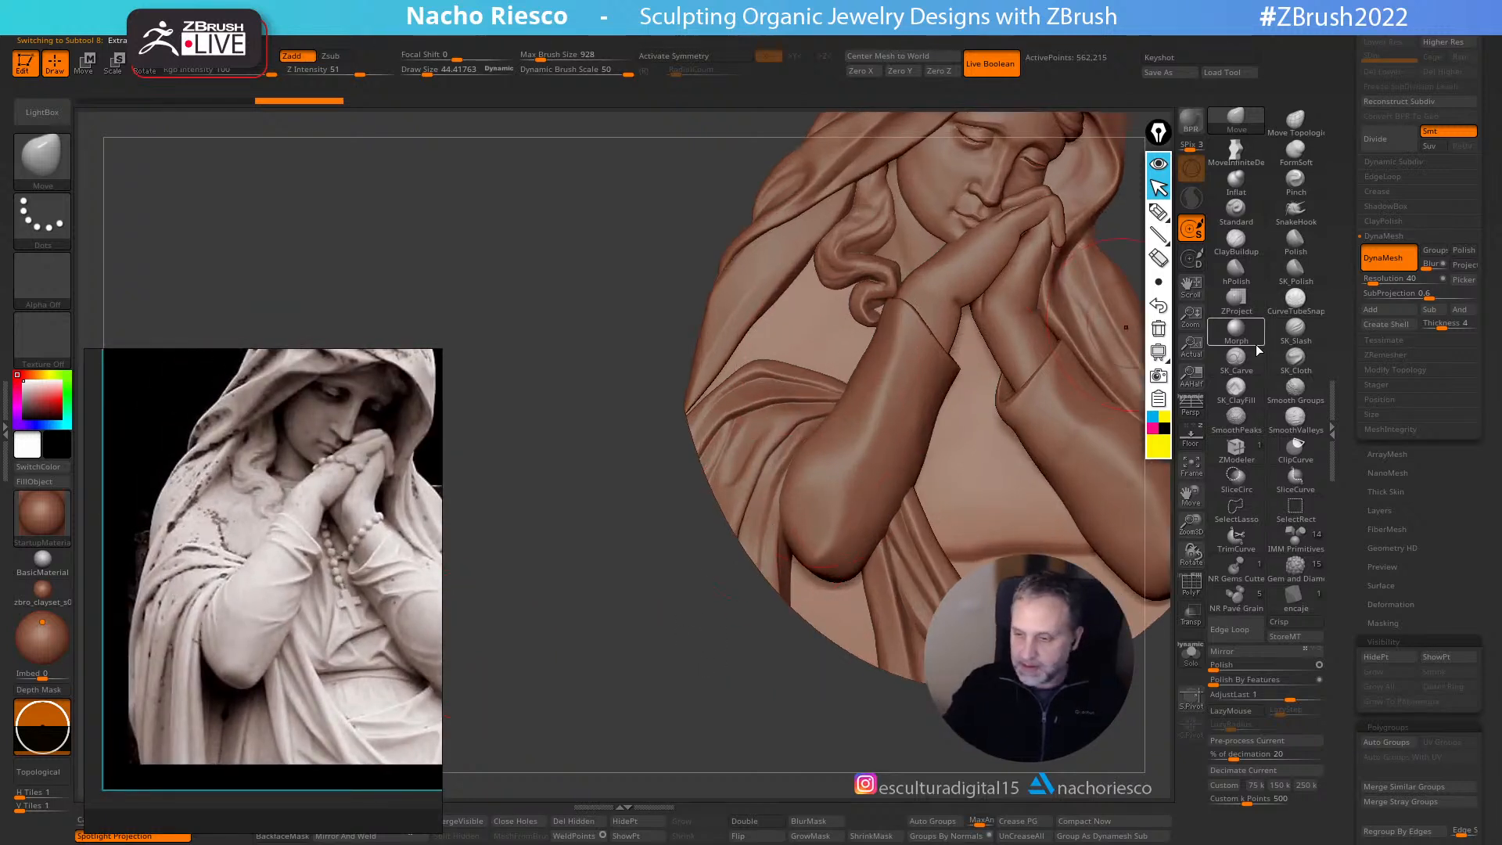
- Sculpt the start of a fold on the chest below the hair lock, using the SK_Cloth and SK_ClayFill brushes
{"action": "left_click", "coordinate": [1299, 361]}
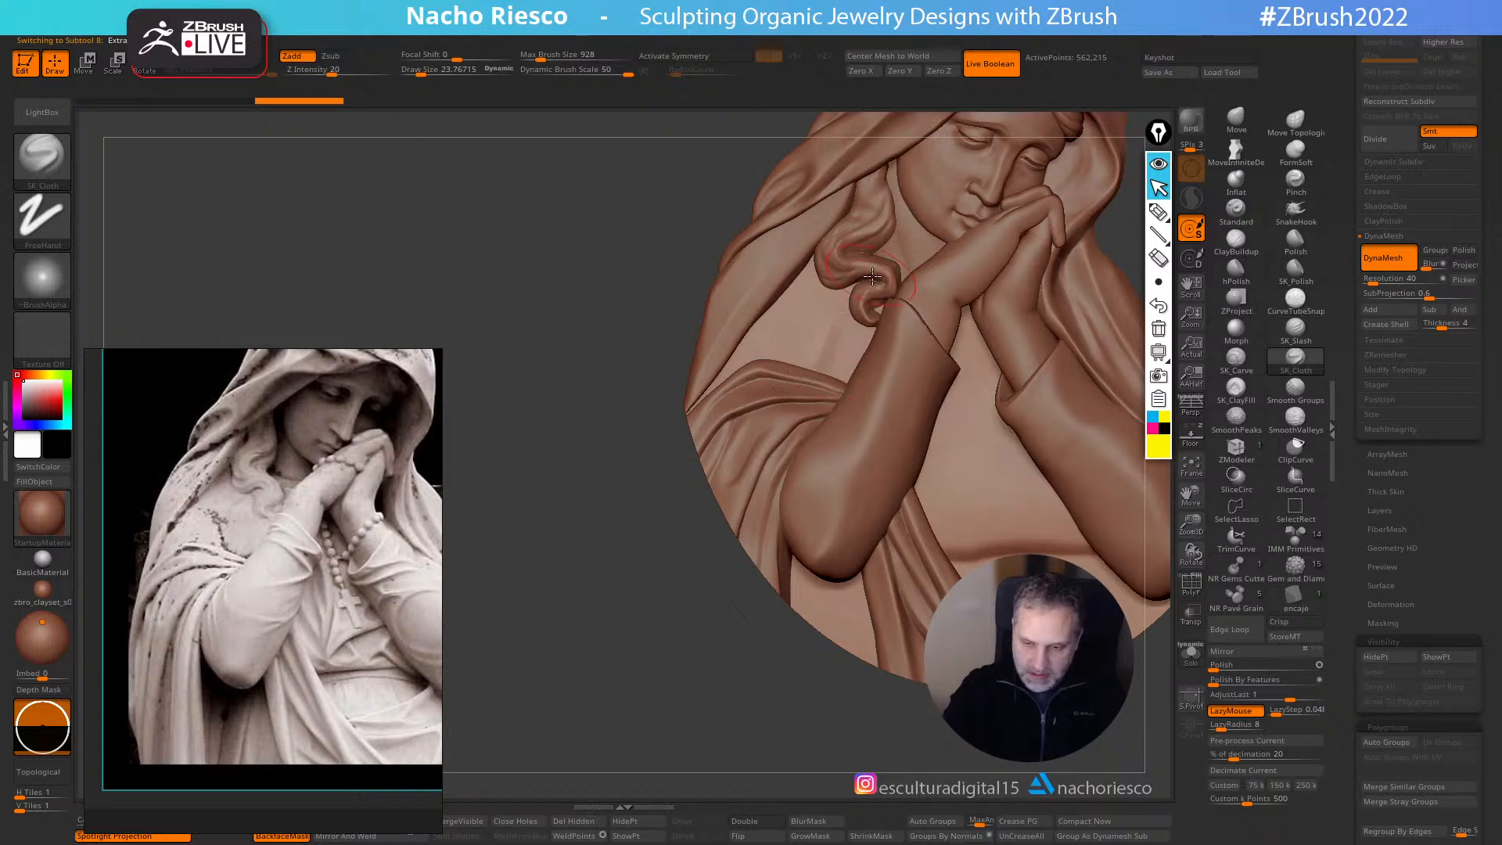
{"action": "mouse_move", "coordinate": [835, 338]}
{"action": "left_mouse_down"}
{"action": "mouse_move", "coordinate": [845, 320]}
{"action": "mouse_move", "coordinate": [825, 340]}
{"action": "left_mouse_up"}
{"action": "left_click", "coordinate": [1241, 395]}
{"action": "key", "text": "s"}
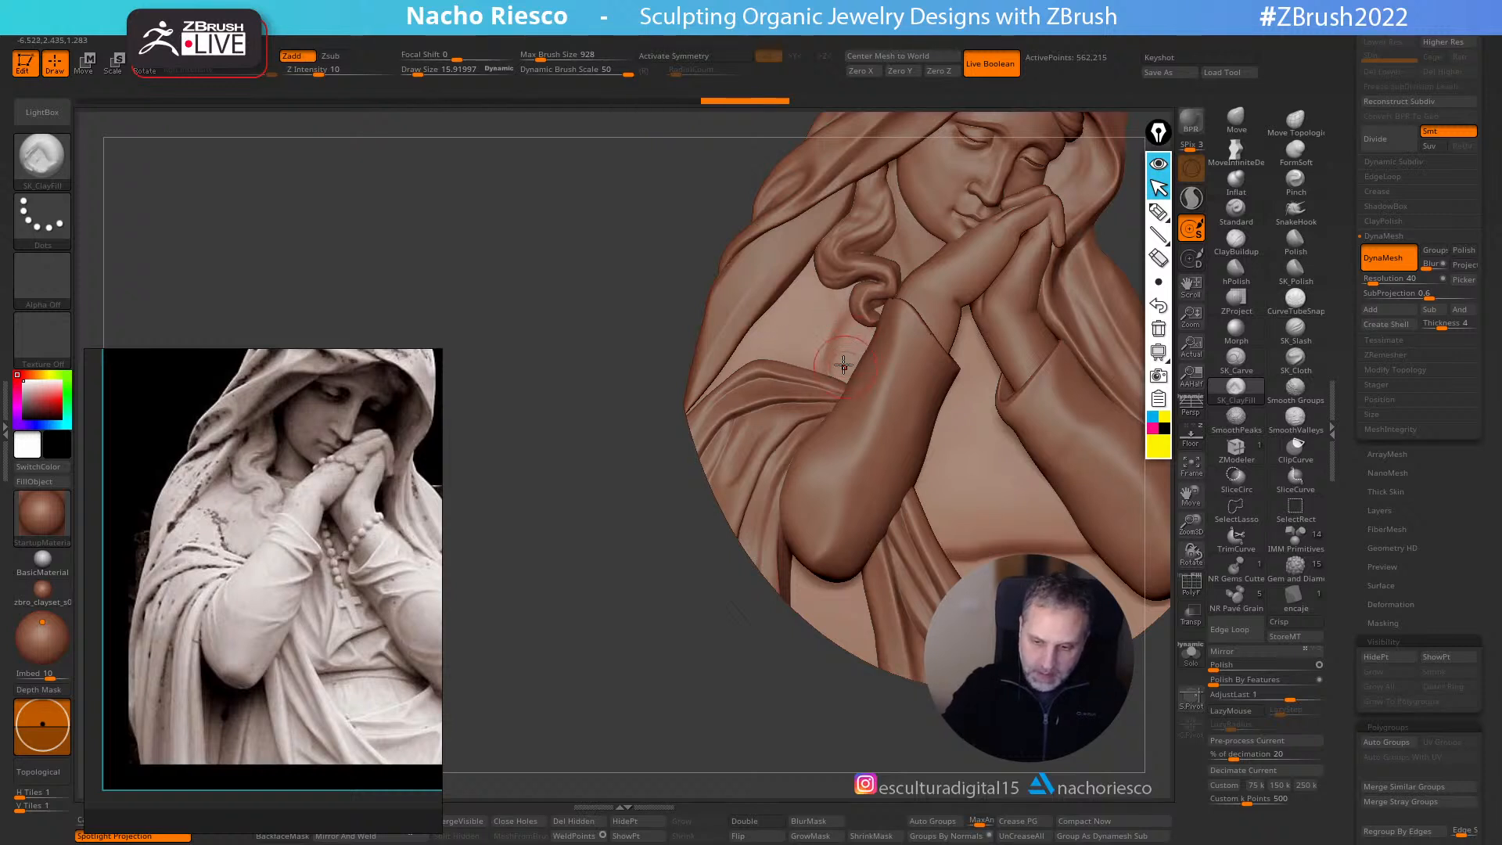
{"action": "left_click_drag", "start_coordinate": [831, 360], "coordinate": [834, 322]}
{"action": "mouse_move", "coordinate": [778, 688]}
{"action": "left_mouse_down", "text": "alt"}
{"action": "mouse_move", "coordinate": [777, 662]}
{"action": "mouse_move", "coordinate": [788, 684]}
{"action": "mouse_move", "coordinate": [821, 695]}
{"action": "mouse_move", "coordinate": [814, 672]}
{"action": "mouse_move", "coordinate": [808, 689]}
{"action": "mouse_move", "coordinate": [826, 621]}
{"action": "left_mouse_up", "text": "alt"}
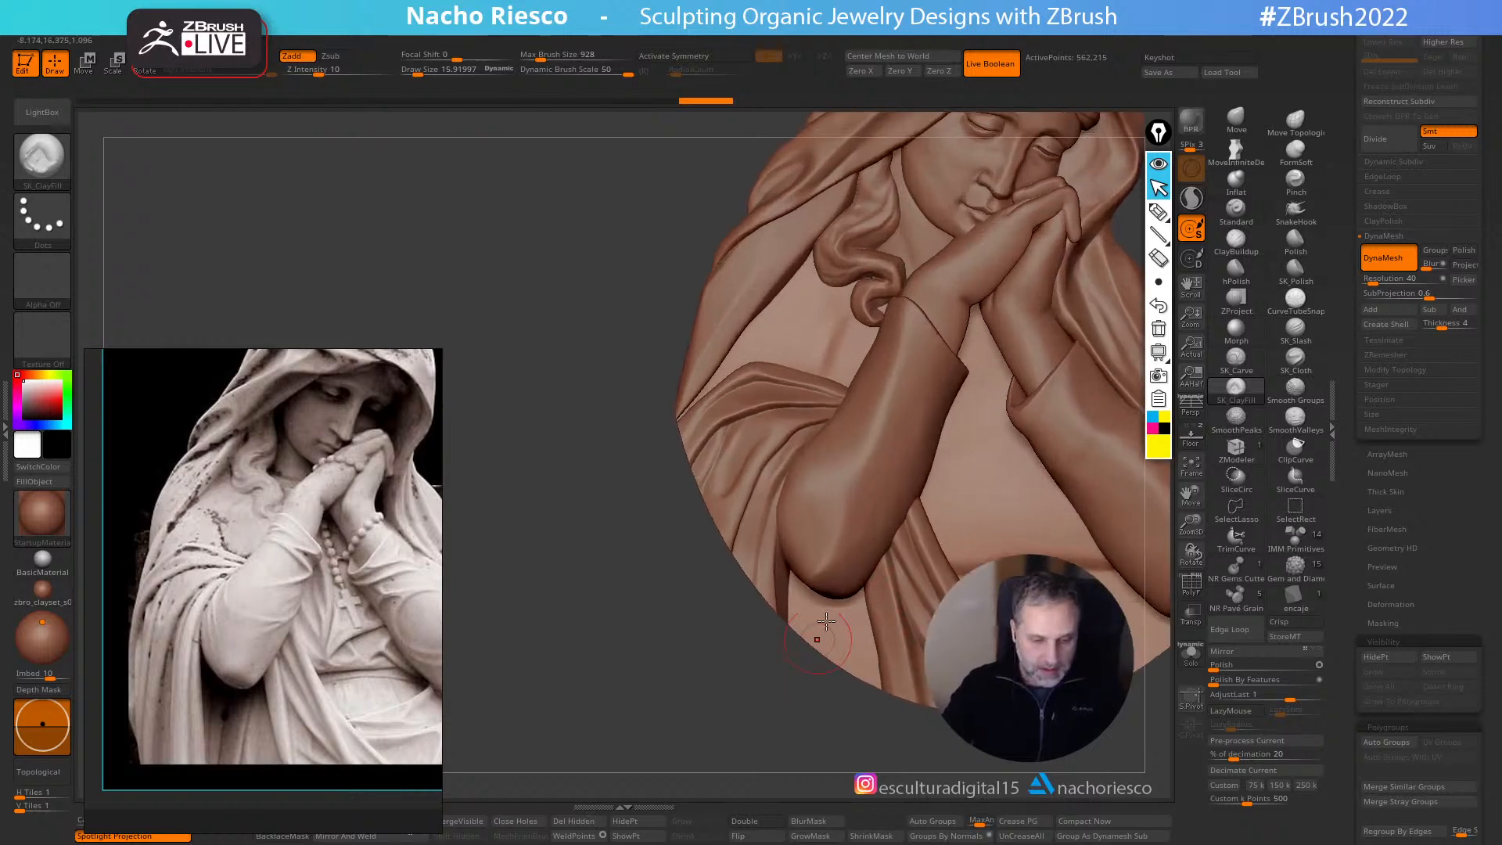
- Cut V-shaped folds into the chest cloth with SK_Slash, following the reference overlay, and soften them with SmoothPeaks and SmoothValleys
{"action": "left_click", "coordinate": [1296, 328]}
{"action": "key", "text": "shift+p"}
{"action": "key", "text": "s"}
{"action": "left_click_drag", "start_coordinate": [825, 360], "coordinate": [832, 360]}
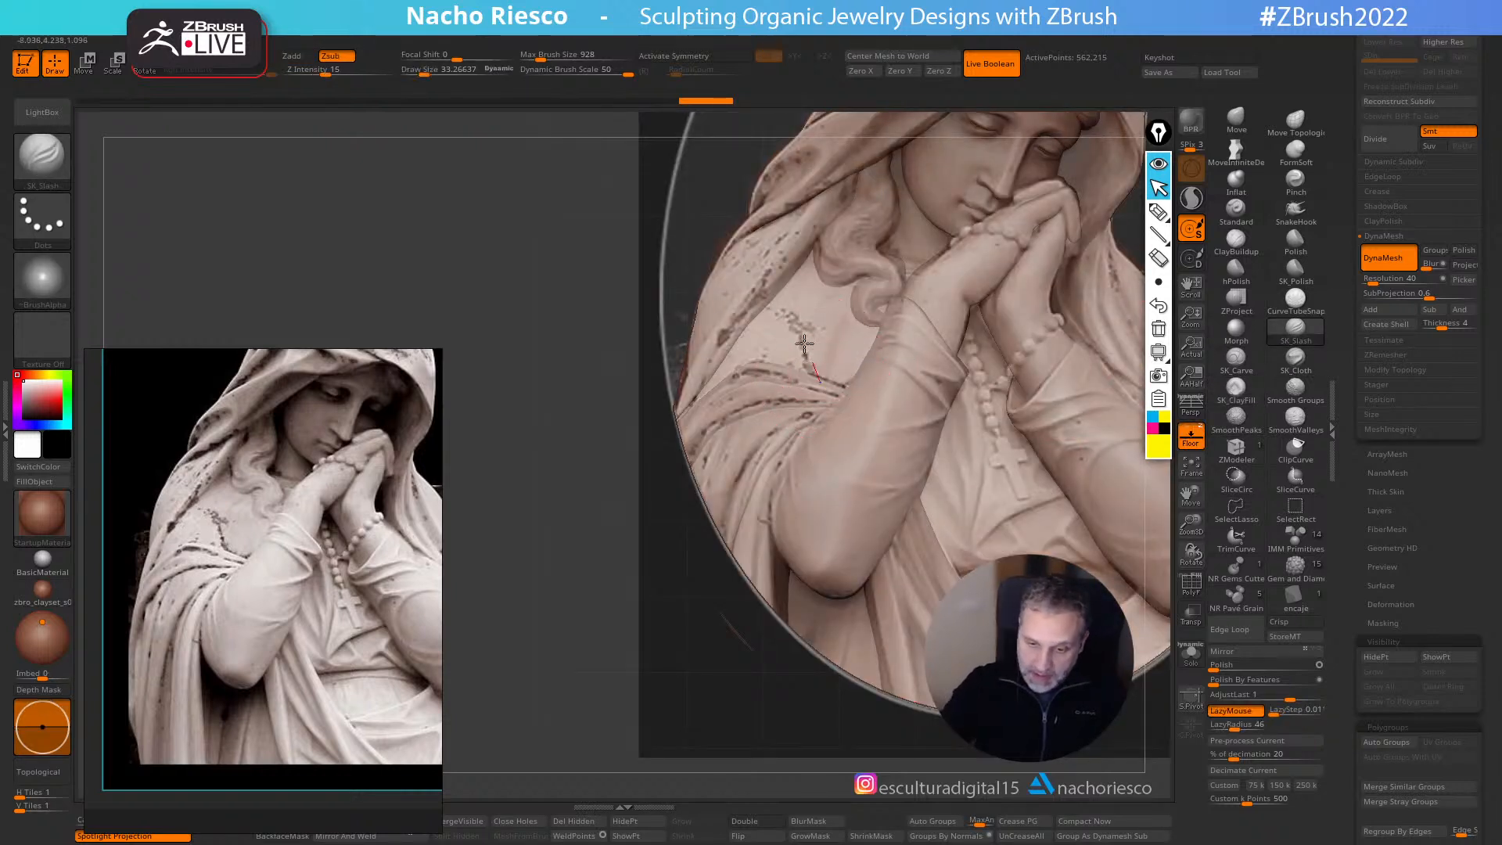
{"action": "key", "text": "shift+p"}
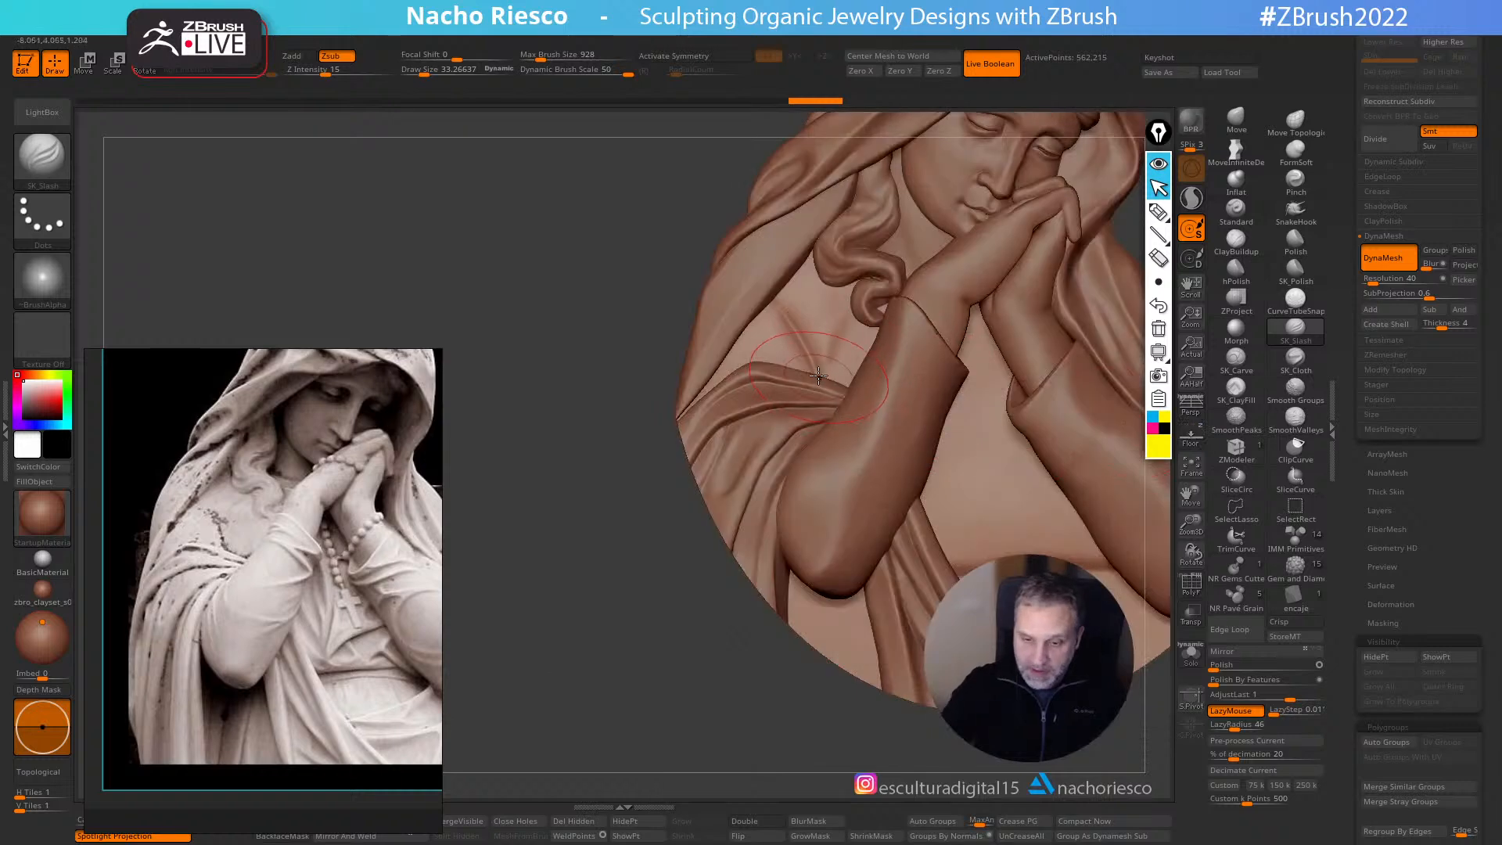
{"action": "left_click_drag", "start_coordinate": [763, 323], "coordinate": [740, 338]}
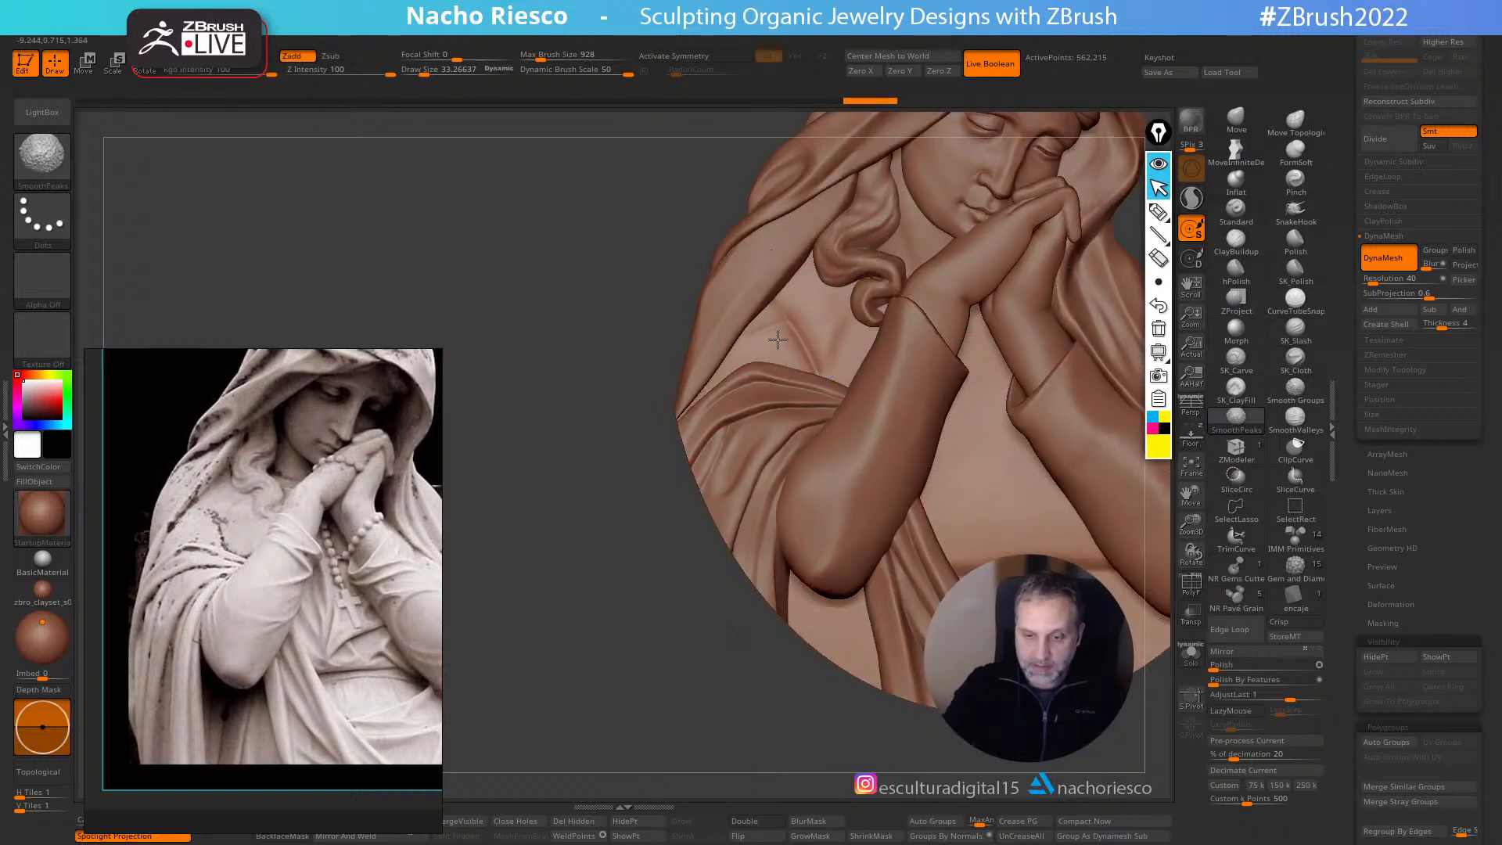
{"action": "left_click", "coordinate": [1296, 329]}
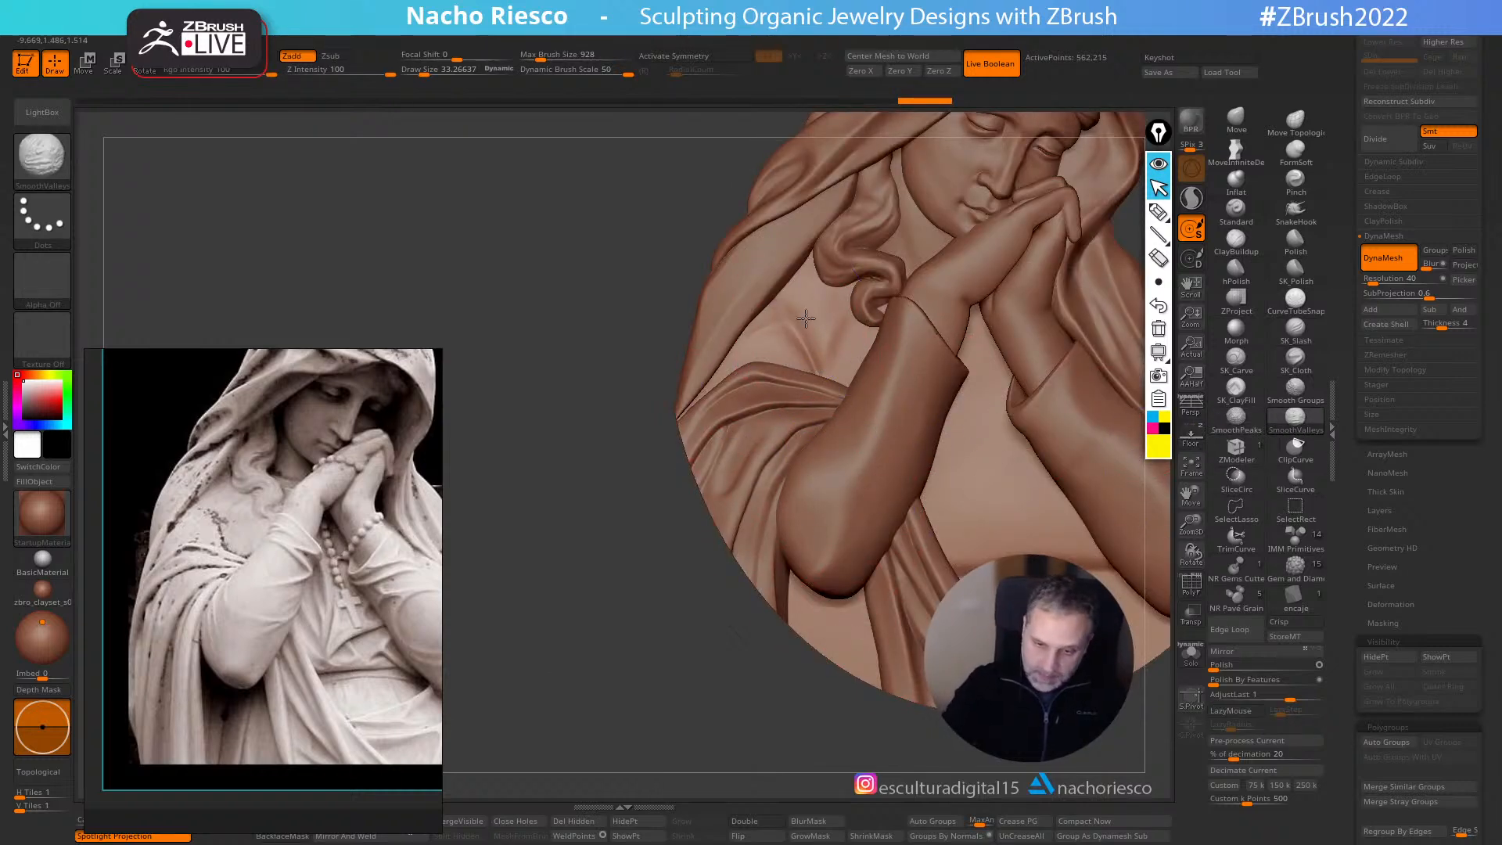
- Isolate the torso clothing and overlay the reference image on it, framing the area between the arms
{"action": "left_click_drag", "start_coordinate": [750, 695], "coordinate": [623, 713], "text": "alt"}
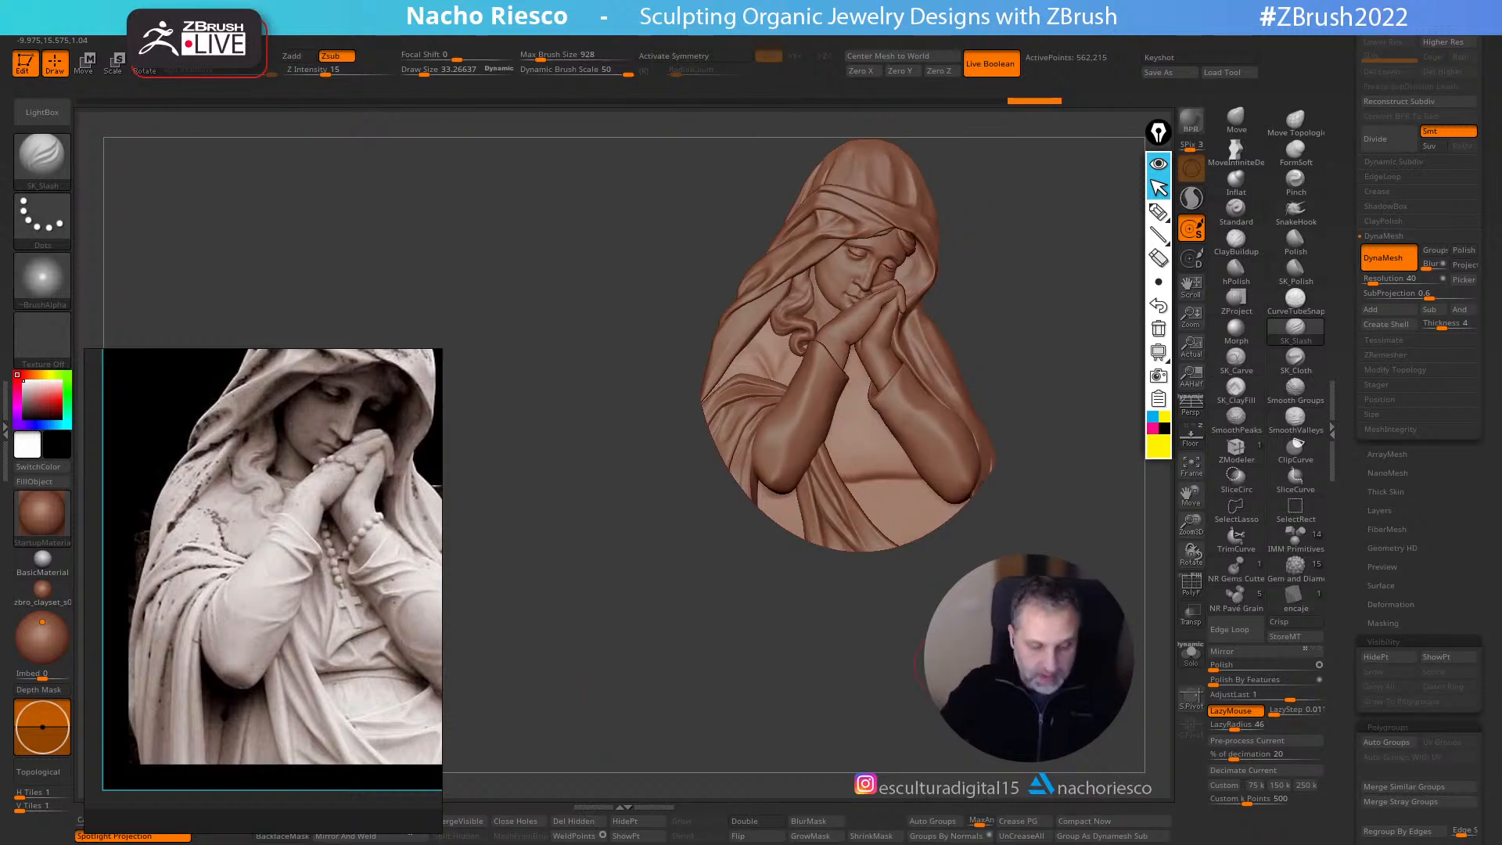
{"action": "left_click_drag", "start_coordinate": [923, 625], "coordinate": [927, 683], "text": "alt"}
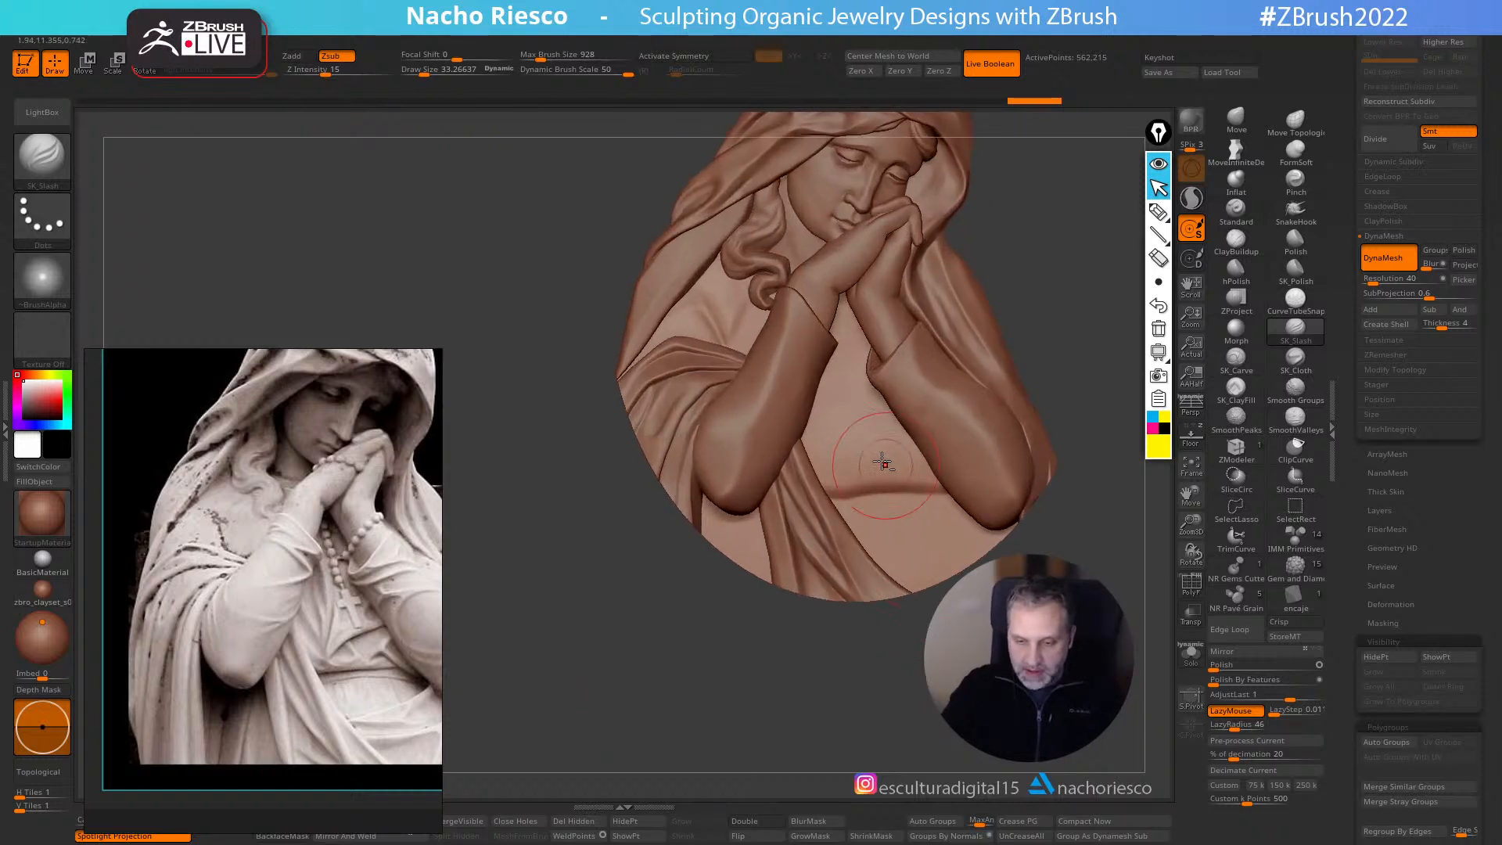
{"action": "left_click", "coordinate": [1191, 656]}
{"action": "left_click", "coordinate": [1190, 436]}
{"action": "left_click_drag", "start_coordinate": [1010, 619], "coordinate": [1005, 679], "text": "alt"}
- Lasso-mask the cloth panel behind the cross, from its pointed lower tip up to the far sleeve
{"action": "key", "text": "s"}
{"action": "left_click_drag", "start_coordinate": [815, 471], "coordinate": [806, 470]}
{"action": "key", "text": "s"}
{"action": "left_click_drag", "start_coordinate": [808, 402], "coordinate": [806, 423]}
{"action": "key", "text": "s"}
{"action": "left_click", "coordinate": [808, 422]}
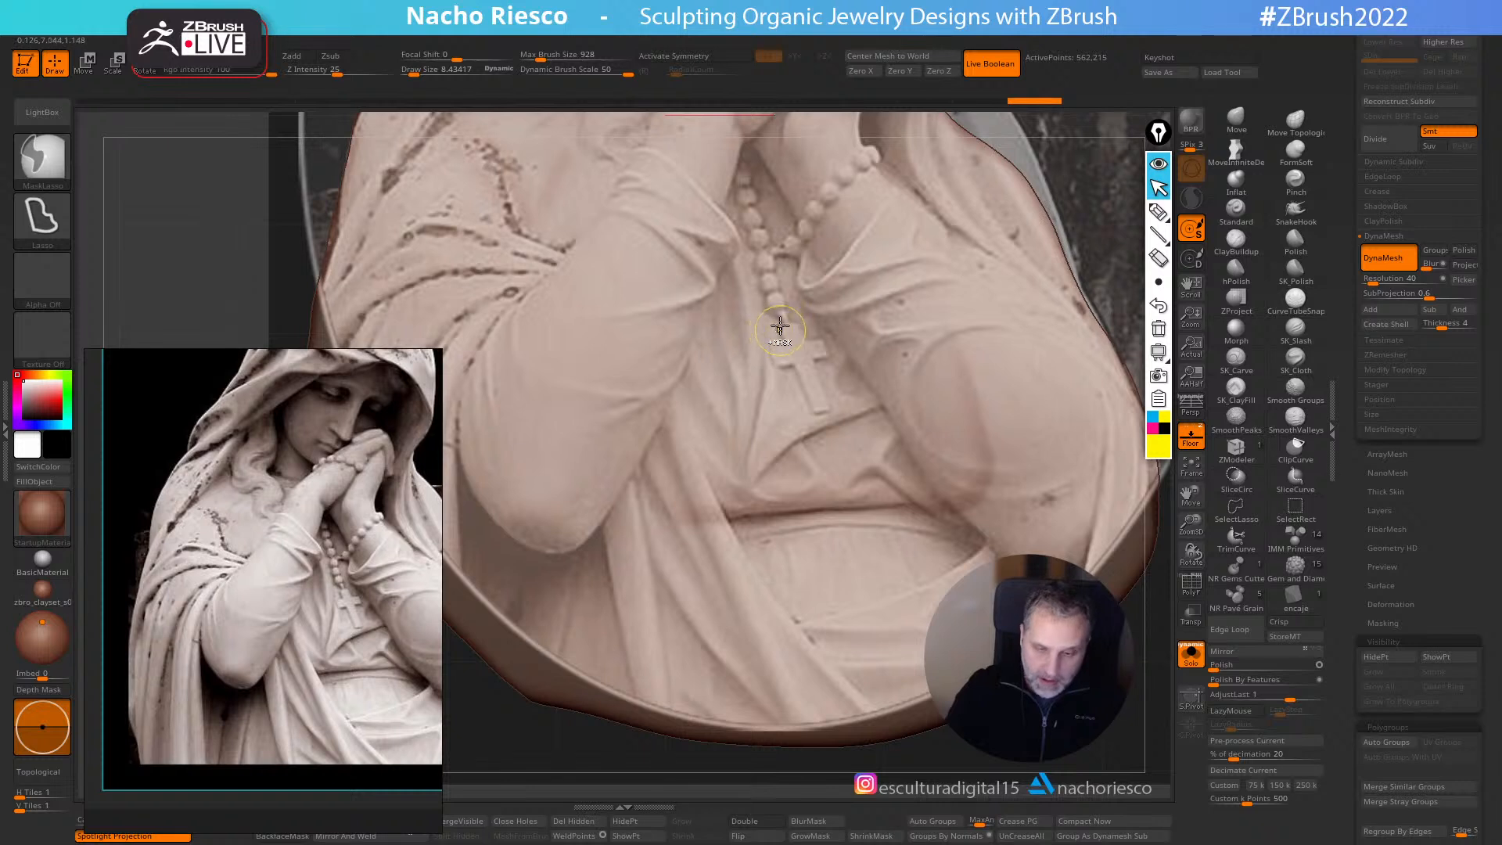
{"action": "mouse_move", "coordinate": [749, 456]}
{"action": "left_mouse_down", "text": "ctrl"}
{"action": "mouse_move", "coordinate": [751, 488]}
{"action": "mouse_move", "coordinate": [803, 438]}
{"action": "mouse_move", "coordinate": [892, 399]}
{"action": "mouse_move", "coordinate": [947, 321]}
{"action": "left_mouse_up", "text": "ctrl"}
{"action": "mouse_move", "coordinate": [774, 335]}
{"action": "left_mouse_down", "text": "ctrl"}
{"action": "mouse_move", "coordinate": [774, 313]}
{"action": "mouse_move", "coordinate": [895, 198]}
{"action": "mouse_move", "coordinate": [957, 331]}
{"action": "left_mouse_up", "text": "ctrl"}
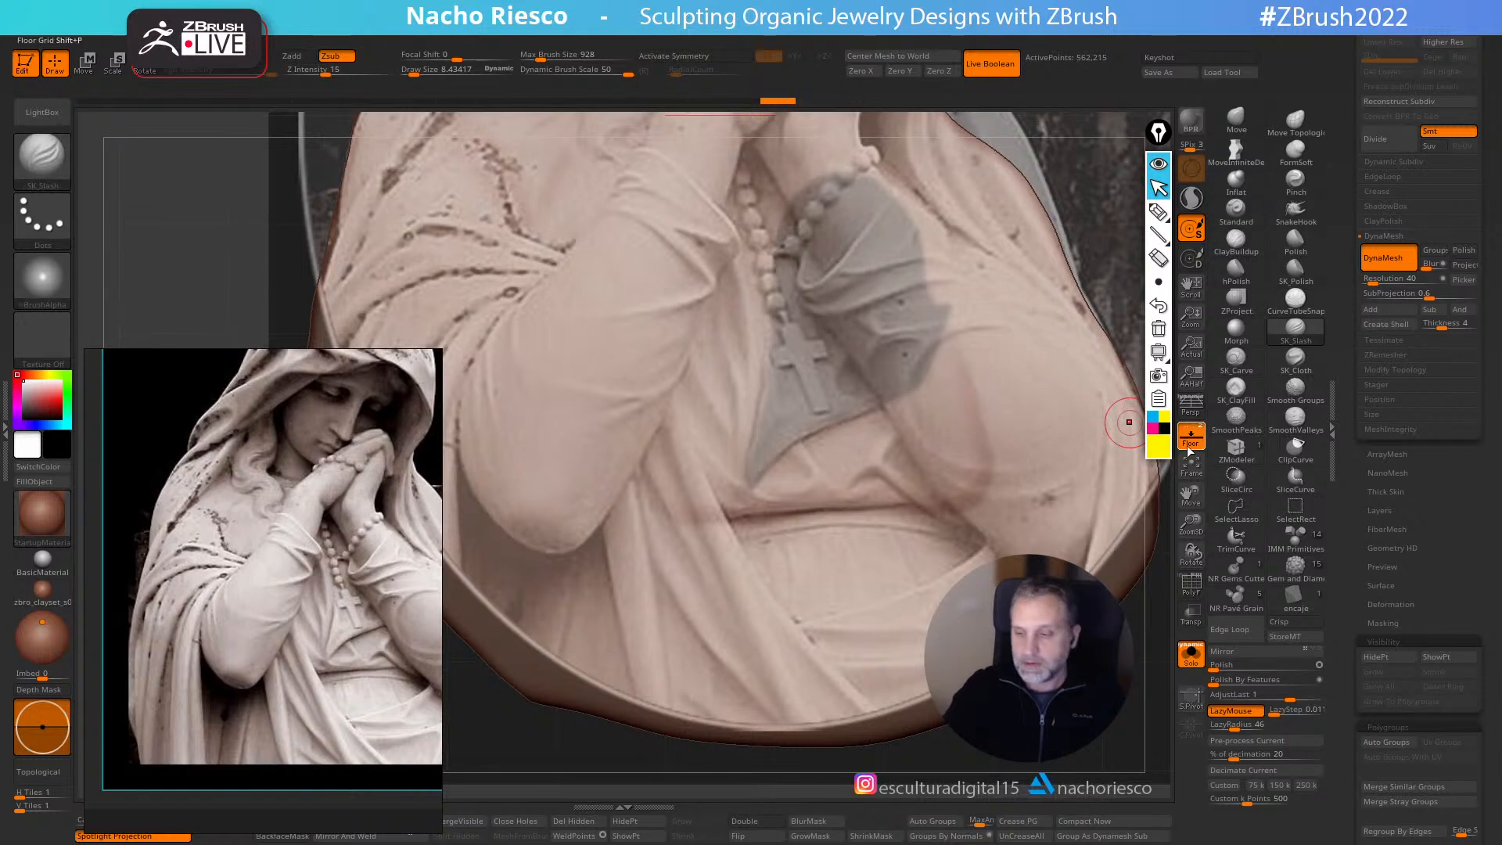
- Hide the reference overlay, invert the mask and push the exposed panel's surface with the Move brush
{"action": "left_click", "coordinate": [1192, 439]}
{"action": "key", "text": "ctrl+i"}
{"action": "left_click", "coordinate": [1236, 122]}
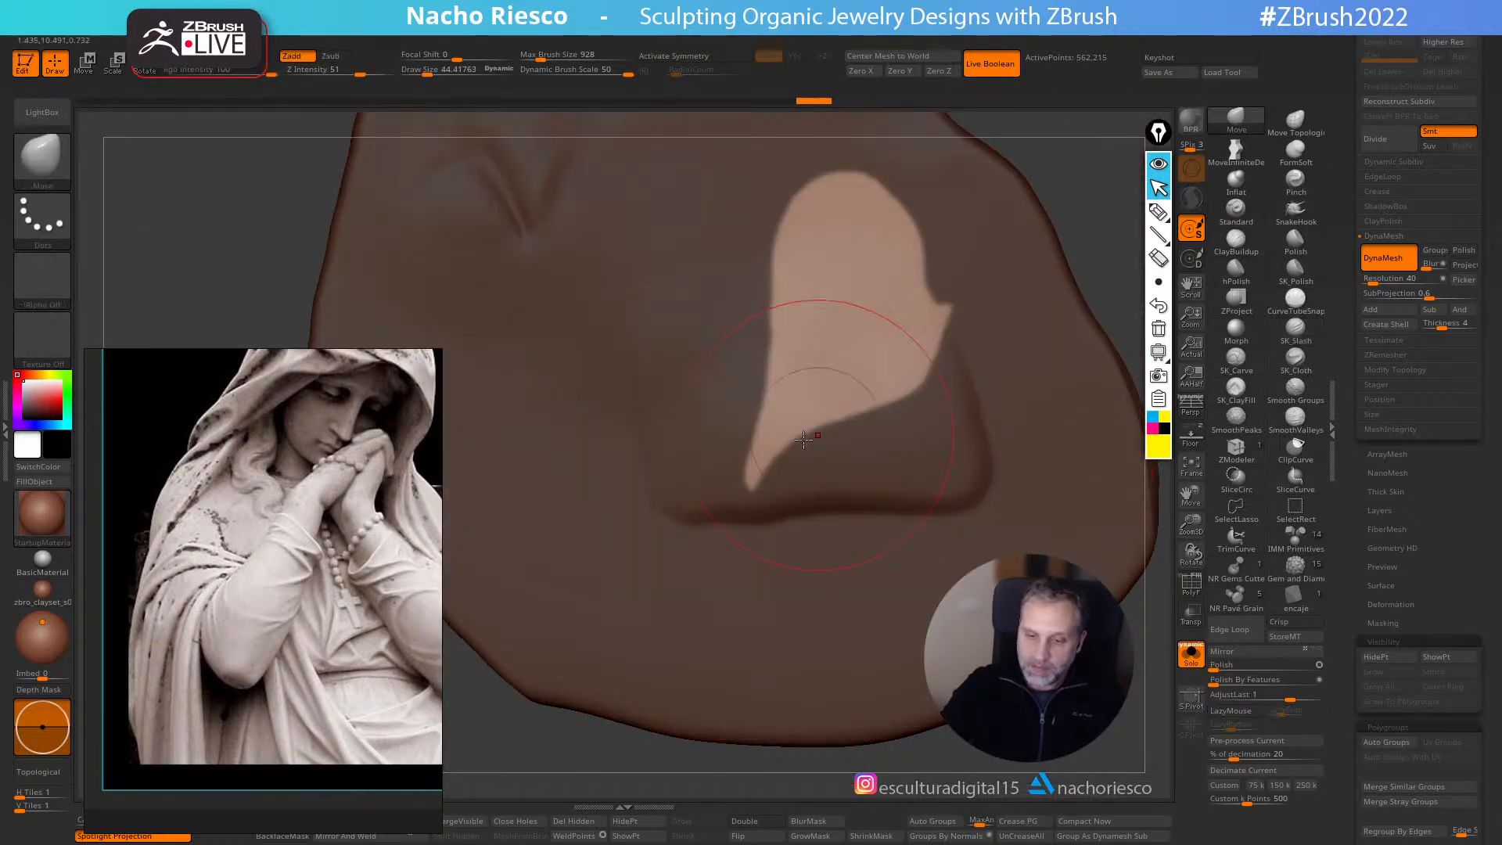
{"action": "left_click_drag", "start_coordinate": [806, 397], "coordinate": [849, 289], "text": "alt"}
{"action": "mouse_move", "coordinate": [860, 374]}
{"action": "left_mouse_down", "text": "alt"}
{"action": "mouse_move", "coordinate": [887, 512]}
{"action": "mouse_move", "coordinate": [828, 405]}
{"action": "mouse_move", "coordinate": [810, 450]}
{"action": "left_mouse_up", "text": "alt"}
- Refine the step along the panel's lower edge with a smaller Move brush, switching the masked side, and clear the mask
{"action": "key", "text": "ctrl+i"}
{"action": "key", "text": "s"}
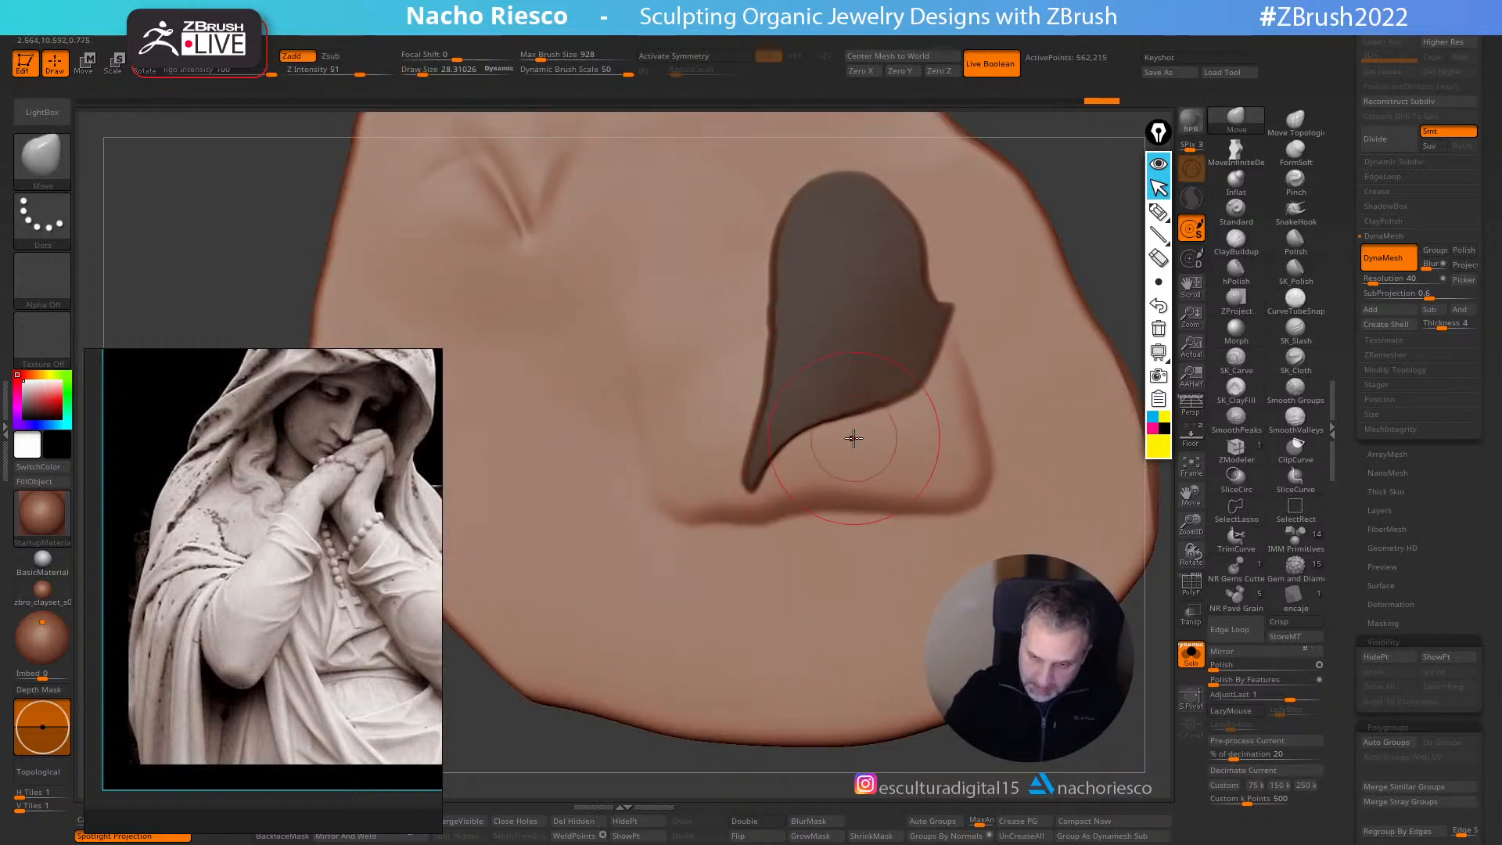
{"action": "key", "text": "ctrl"}
{"action": "left_click", "coordinate": [1124, 241], "text": "ctrl"}
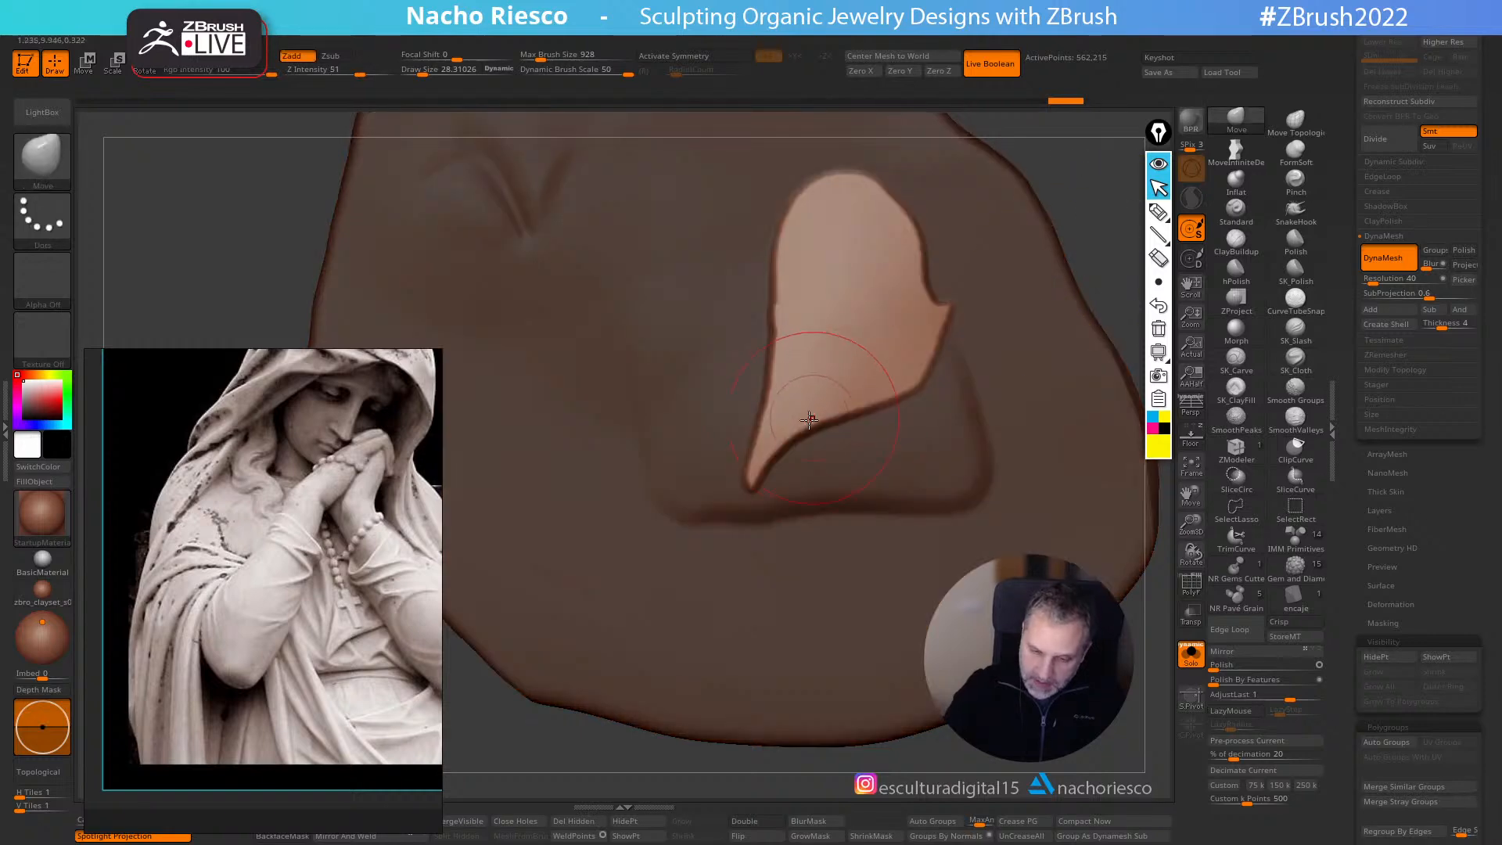
{"action": "left_click_drag", "start_coordinate": [806, 421], "coordinate": [778, 410]}
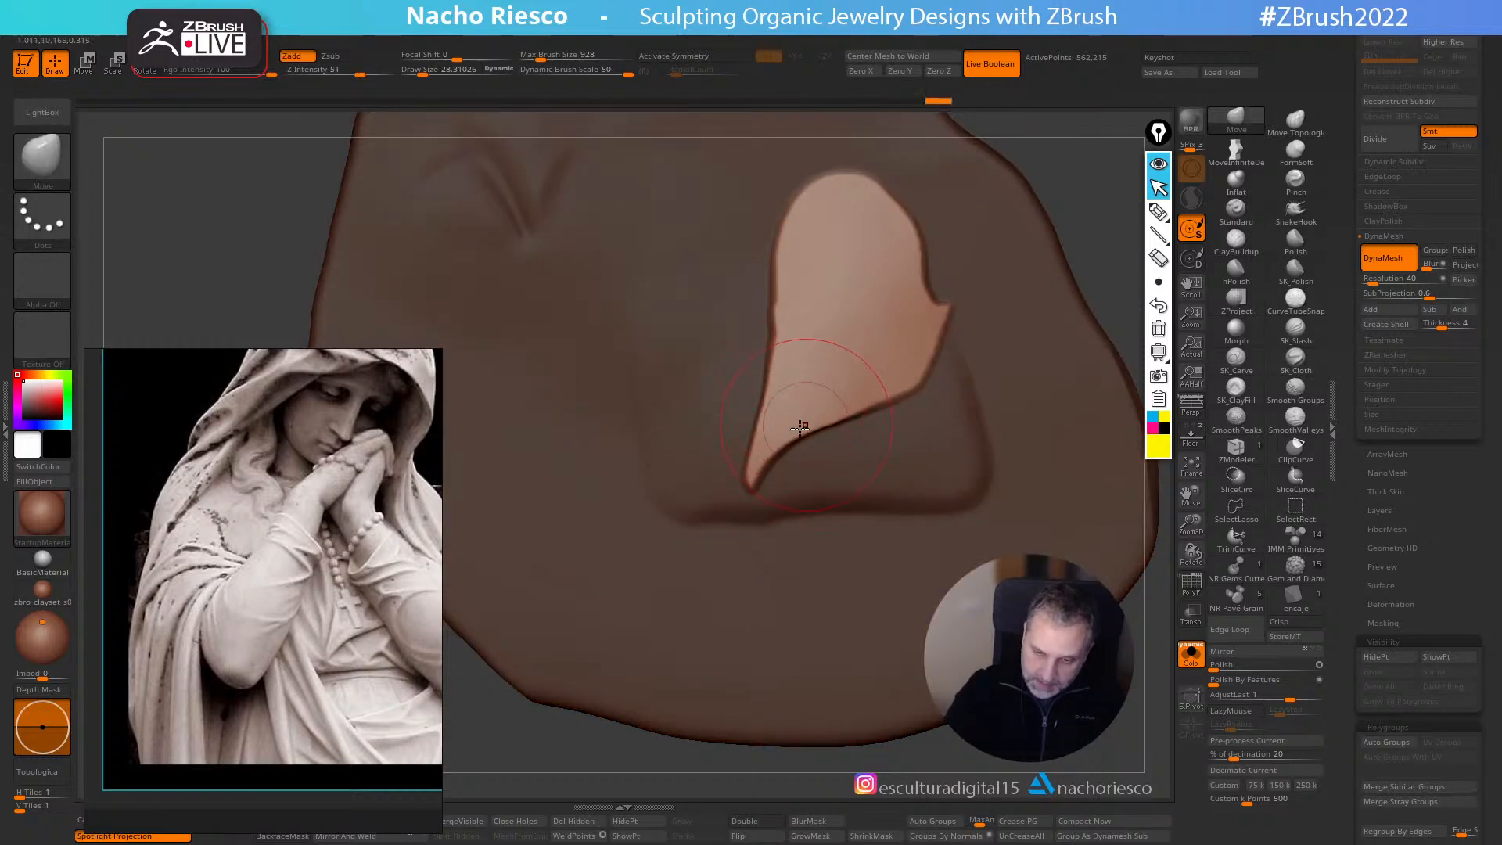
{"action": "left_click", "coordinate": [1170, 605], "text": "ctrl"}
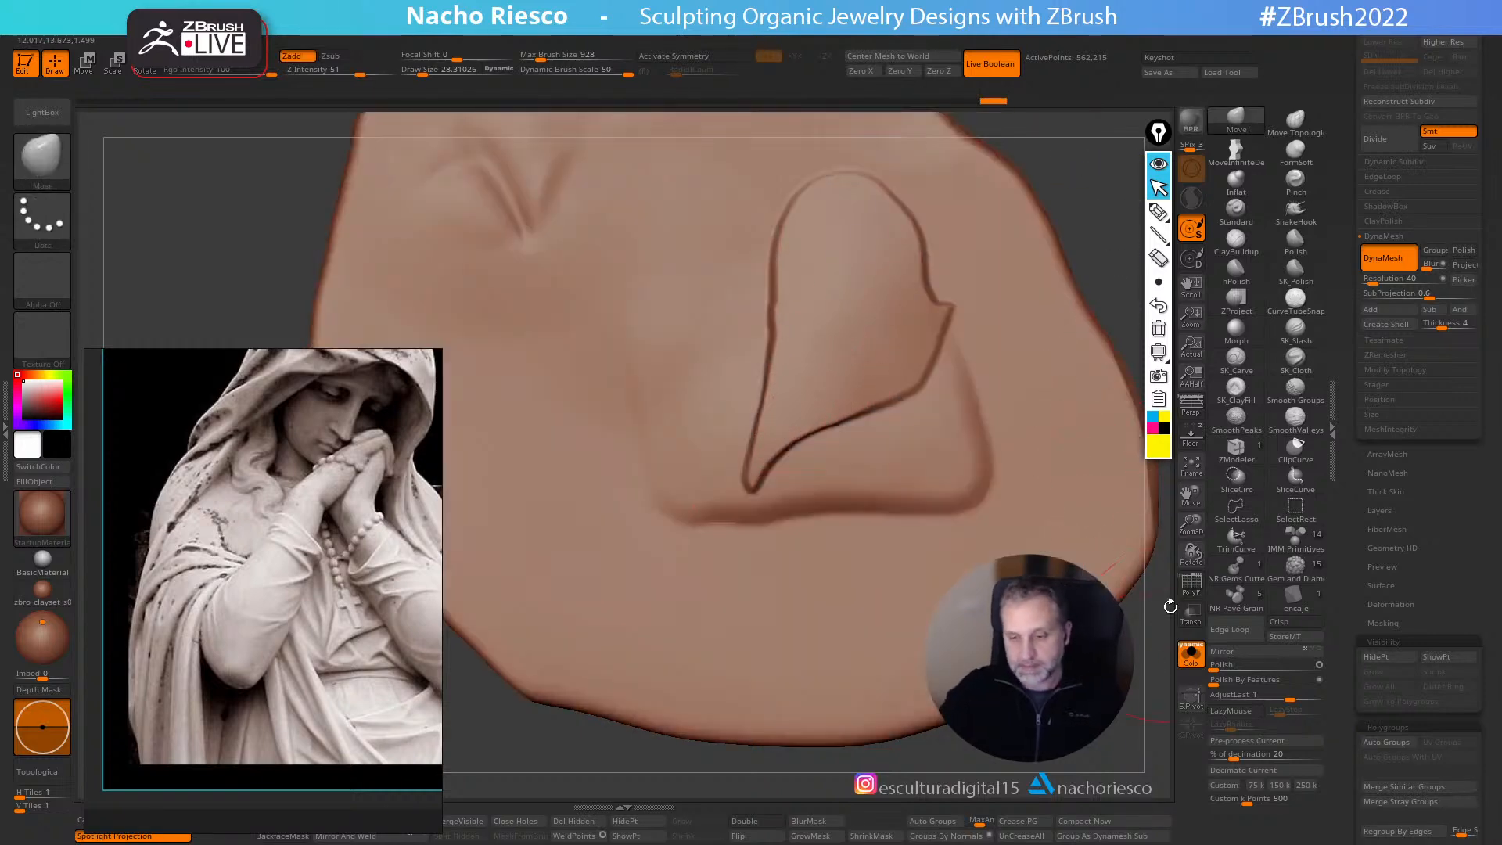
- Check the panel against the reference overlay and mask it again, leaving the surrounding cloth editable
{"action": "left_click", "coordinate": [1192, 436]}
{"action": "key", "text": "s"}
{"action": "left_click_drag", "start_coordinate": [800, 491], "coordinate": [792, 491]}
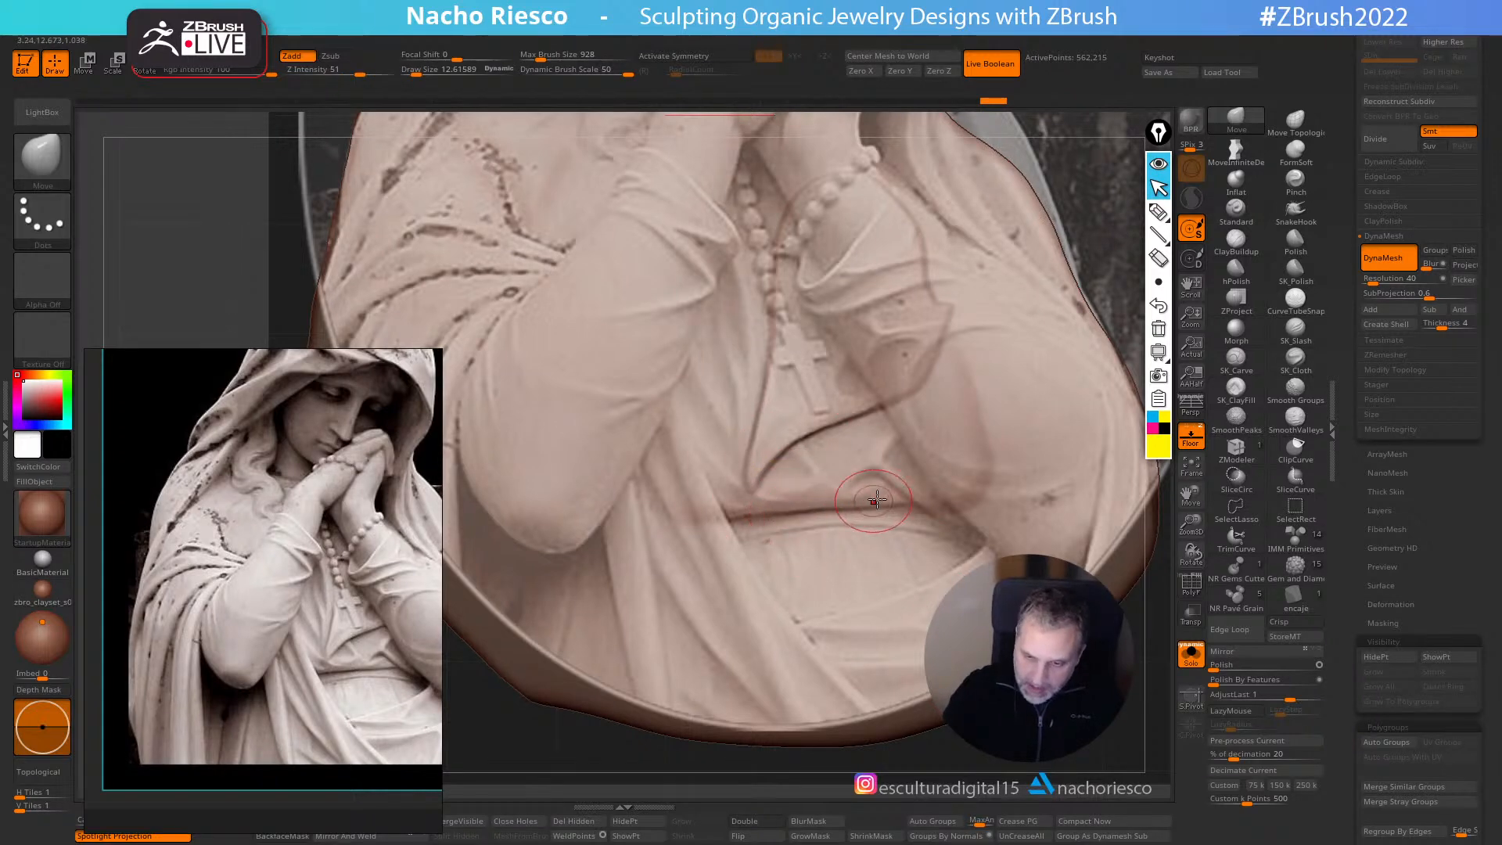
{"action": "left_click_drag", "start_coordinate": [882, 439], "coordinate": [1015, 747], "text": "ctrl"}
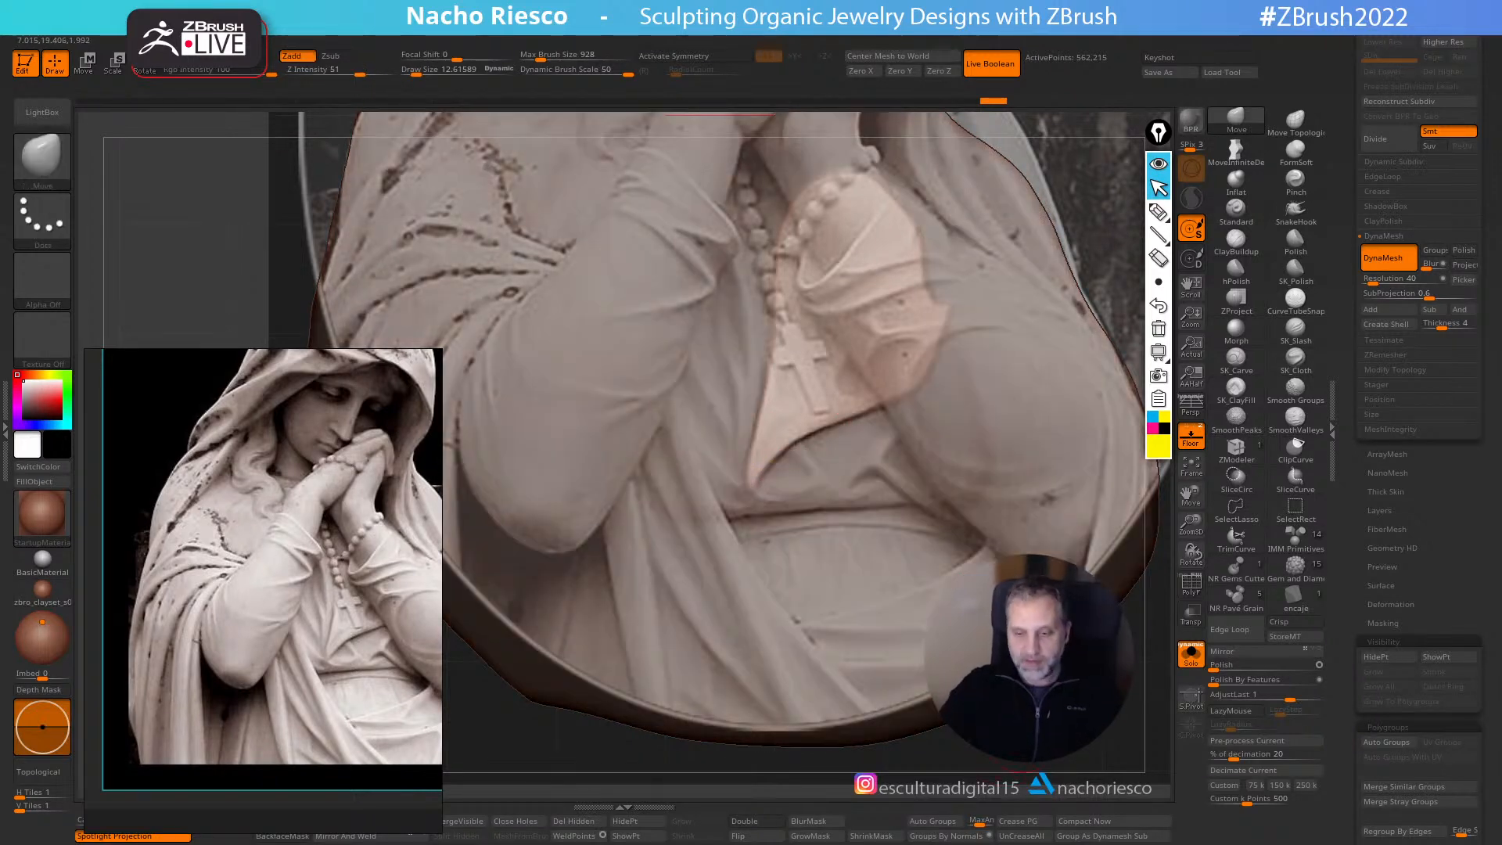
{"action": "left_click", "coordinate": [1201, 444]}
{"action": "right_click_drag", "start_coordinate": [1160, 606], "coordinate": [1169, 556], "text": "alt"}
{"action": "left_click", "coordinate": [1166, 556], "text": "ctrl"}
- Shape the small folds beneath the masked panel with SK_ClayFill, following the reference overlay and an enlarged view of the photo
{"action": "left_click", "coordinate": [1250, 400]}
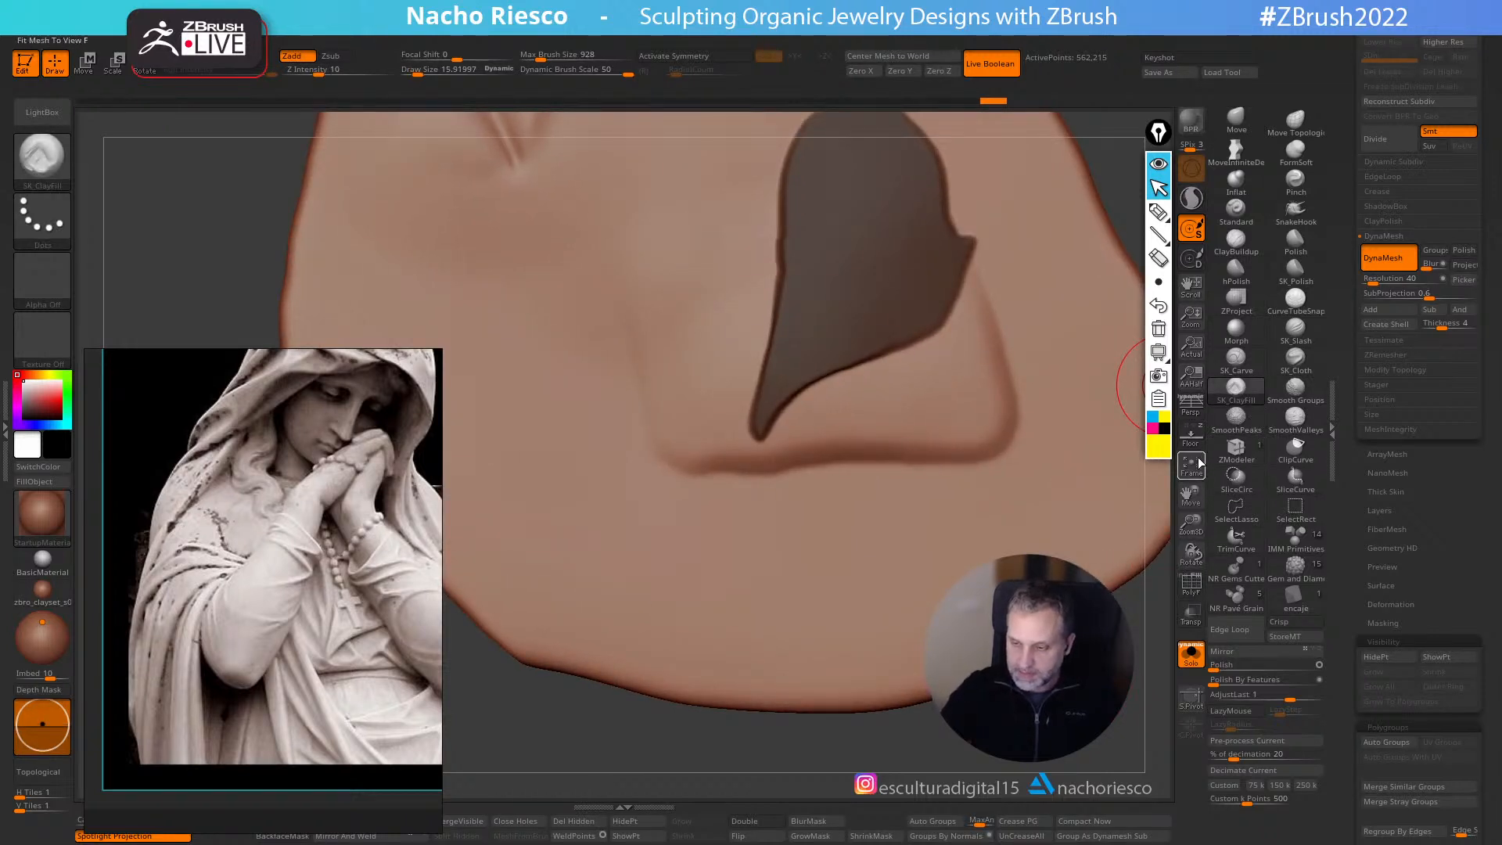
{"action": "left_click", "coordinate": [1193, 437]}
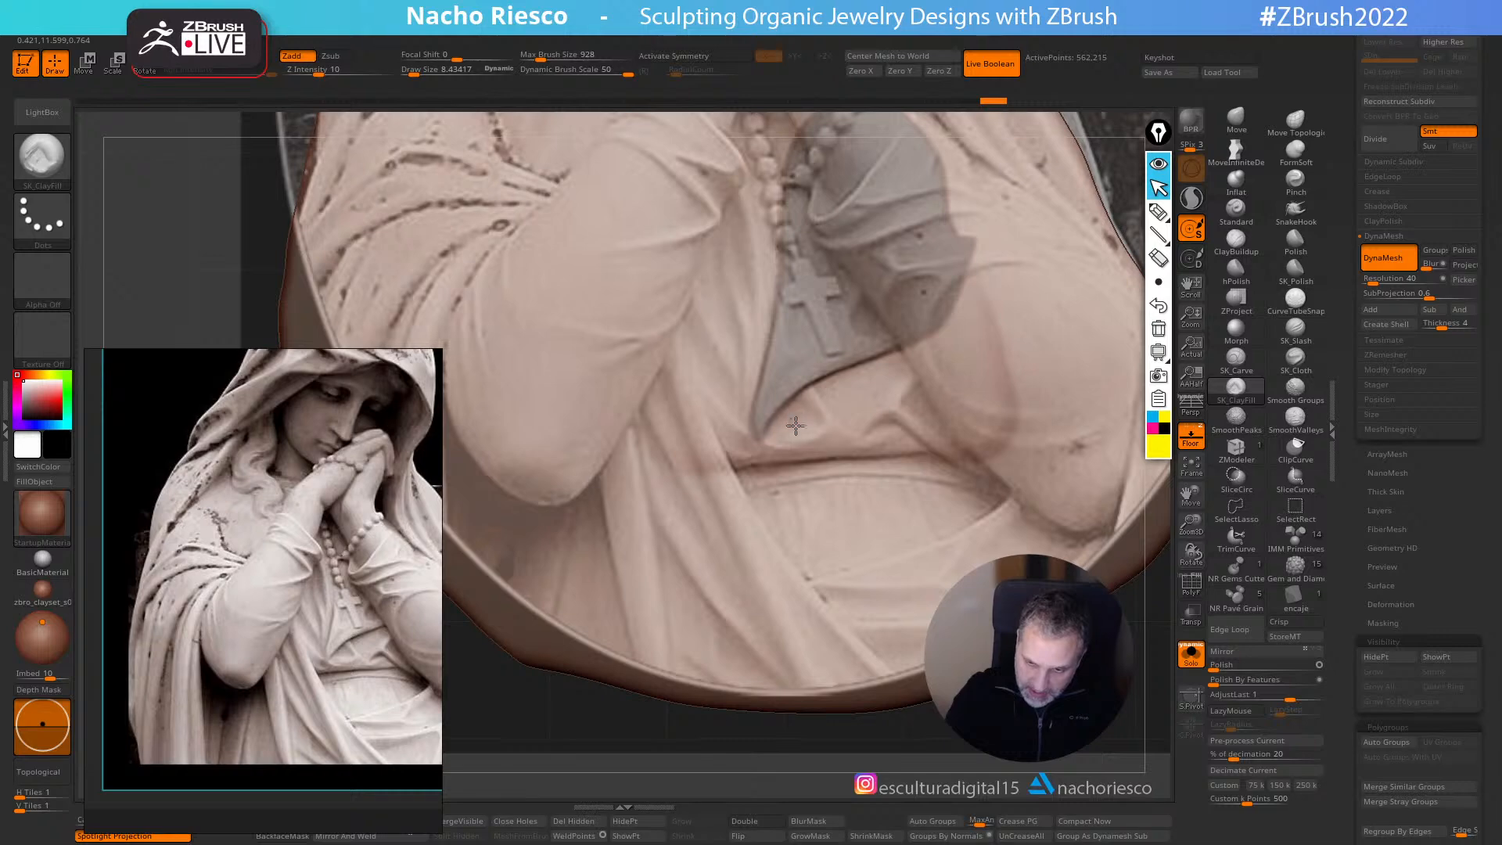
{"action": "left_click_drag", "start_coordinate": [839, 391], "coordinate": [983, 346]}
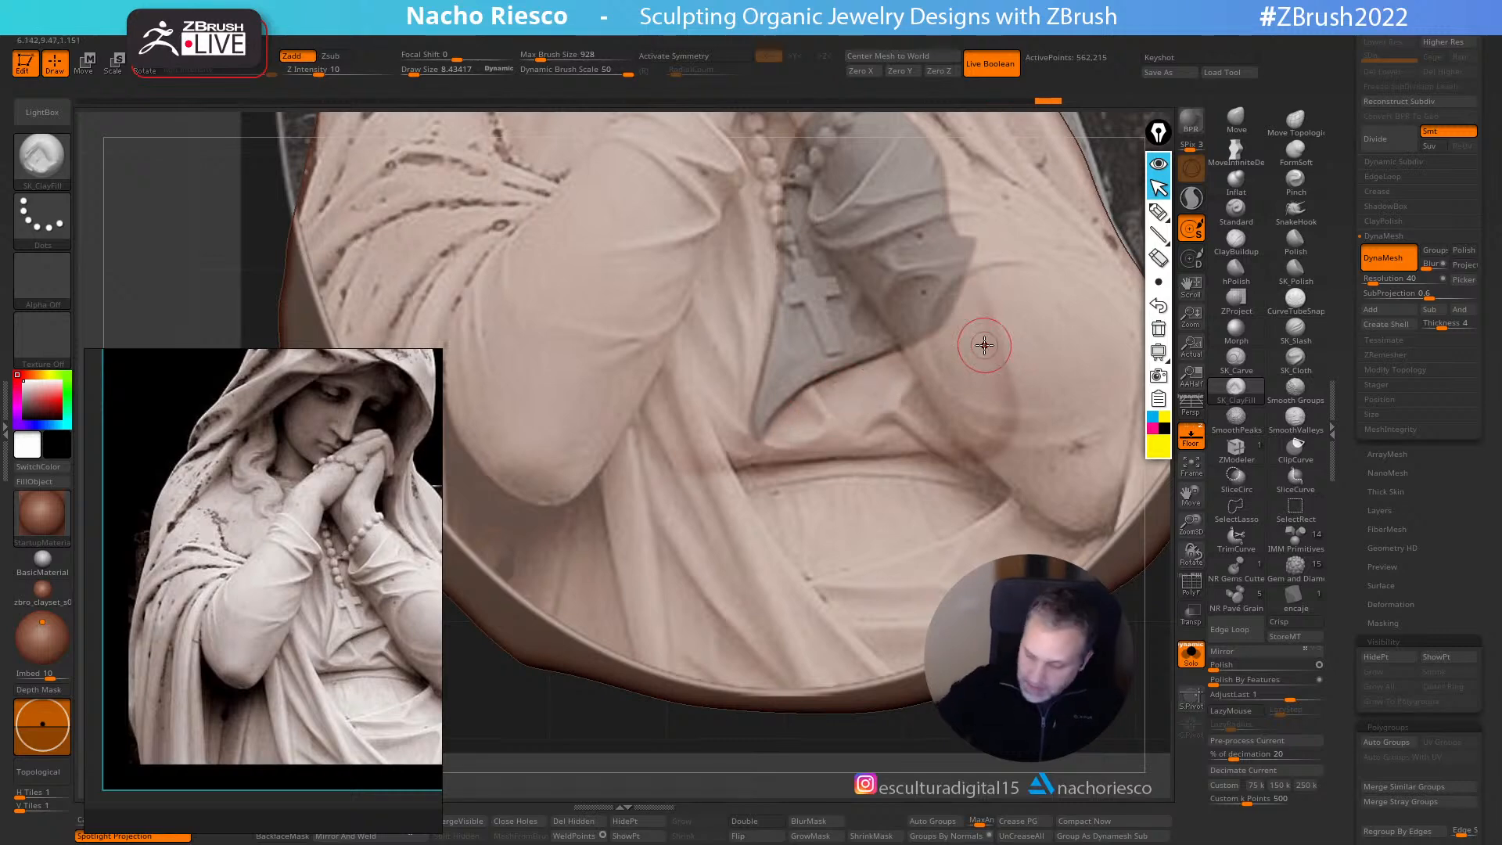
{"action": "scroll", "coordinate": [312, 604], "scroll_direction": "up", "scroll_amount": 5}
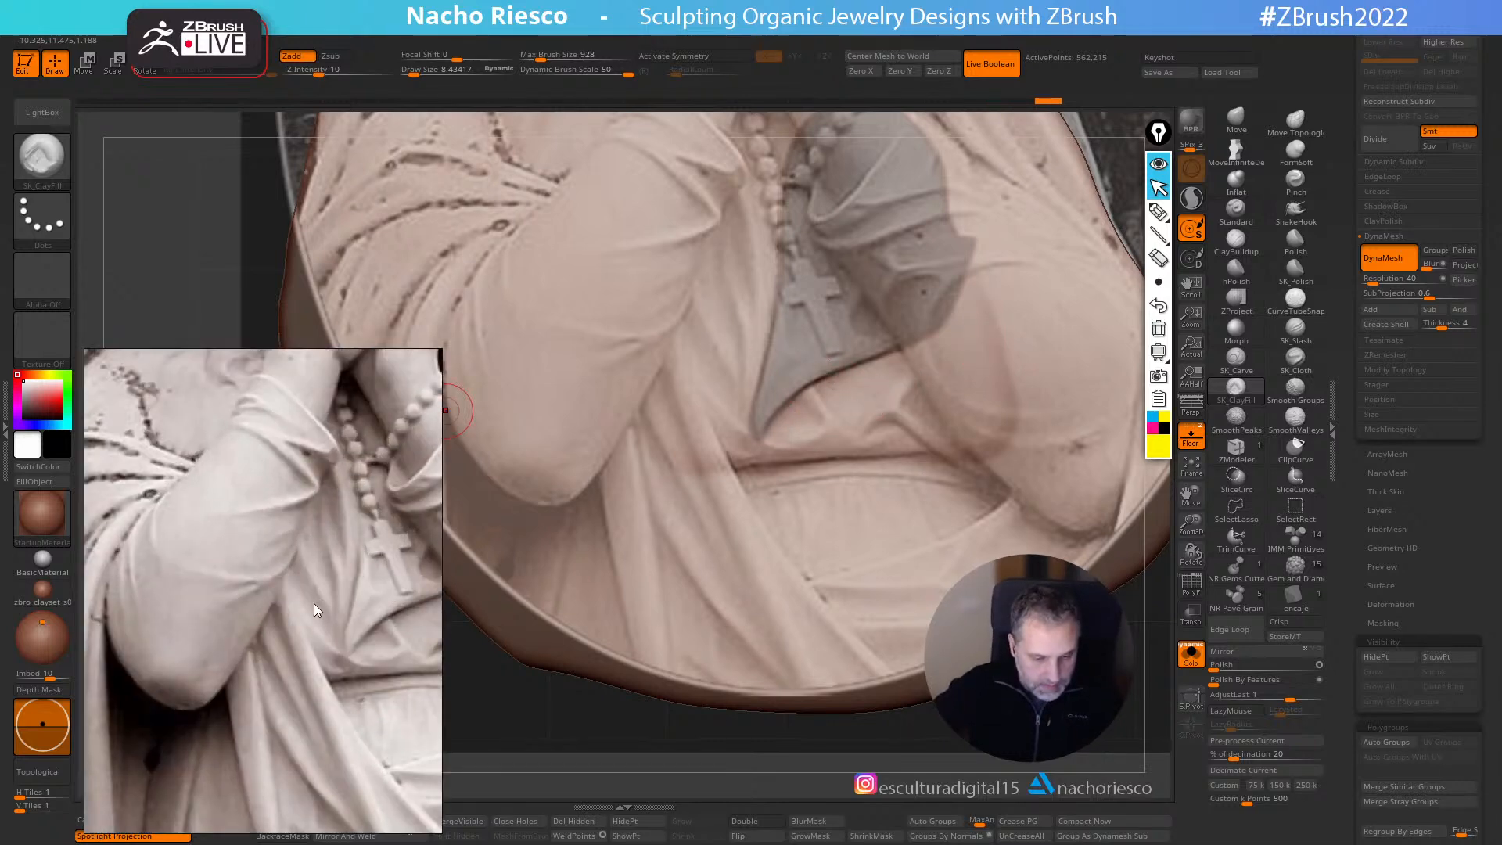
{"action": "left_click_drag", "start_coordinate": [262, 479], "coordinate": [203, 413]}
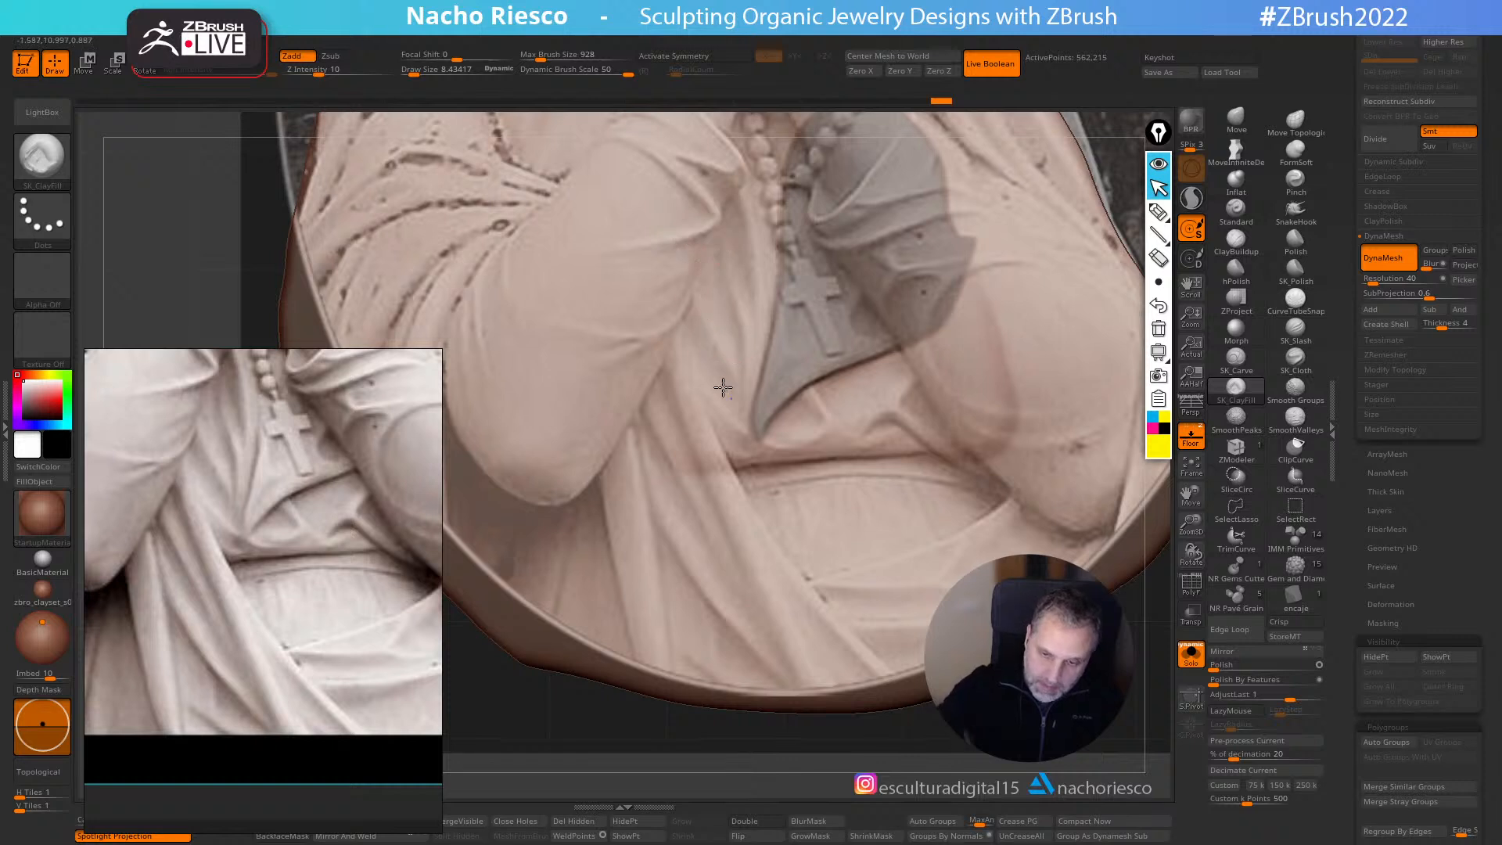
{"action": "left_click", "coordinate": [1192, 440]}
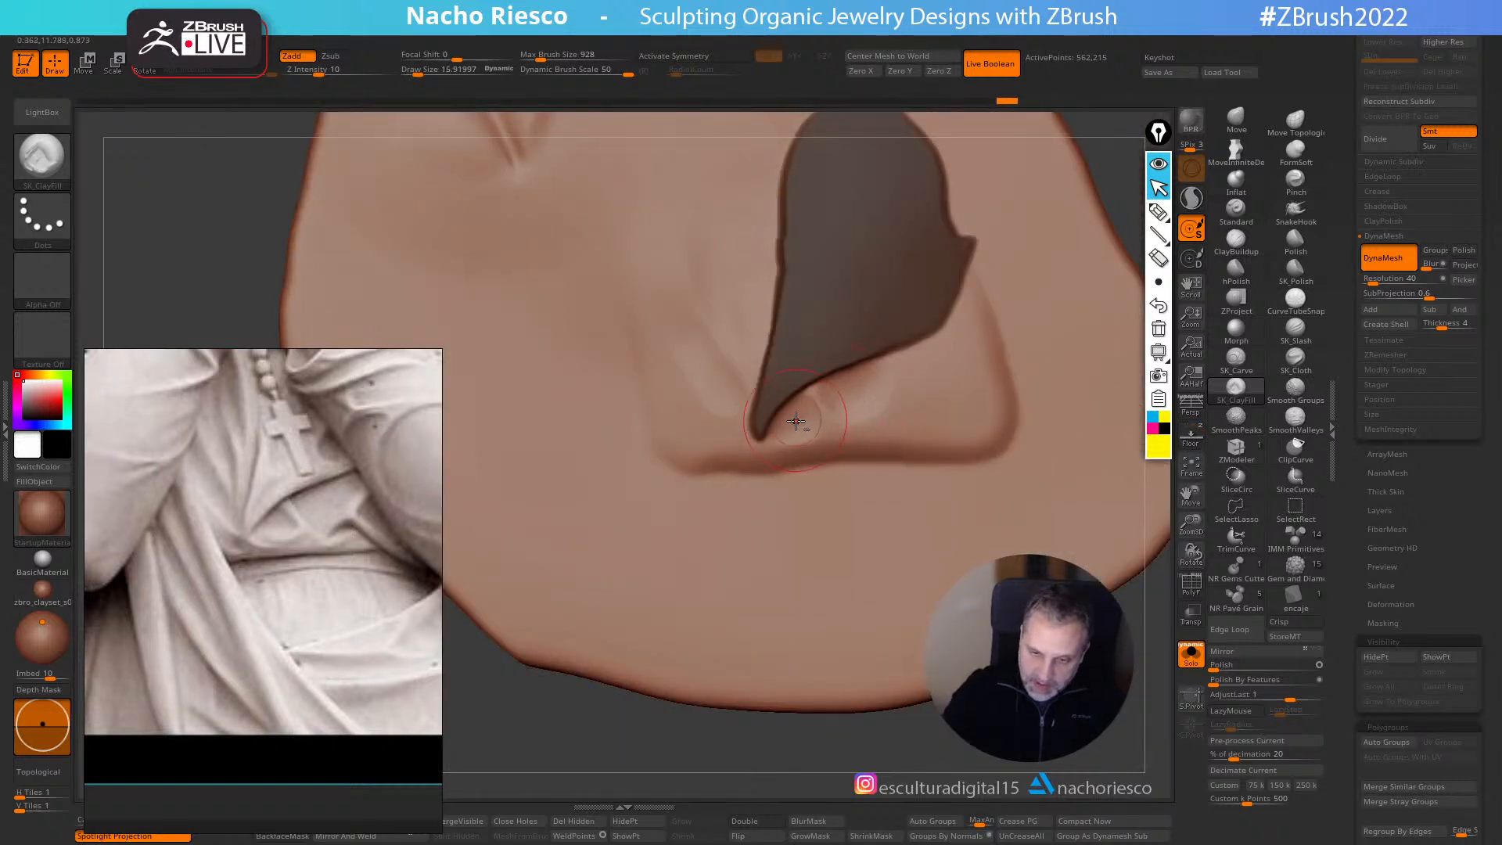
- Carve the diagonal folds between the masked panel and the near arm with a smaller SK_ClayFill brush, raising Z Intensity to 17
{"action": "key", "text": "s"}
{"action": "left_click", "coordinate": [727, 397]}
{"action": "left_click_drag", "start_coordinate": [744, 384], "coordinate": [695, 321], "text": "alt"}
{"action": "key", "text": "s"}
{"action": "left_click", "coordinate": [715, 379]}
{"action": "mouse_move", "coordinate": [731, 368]}
{"action": "left_mouse_down", "text": "alt"}
{"action": "mouse_move", "coordinate": [680, 320]}
{"action": "mouse_move", "coordinate": [688, 234]}
{"action": "left_mouse_up", "text": "alt"}
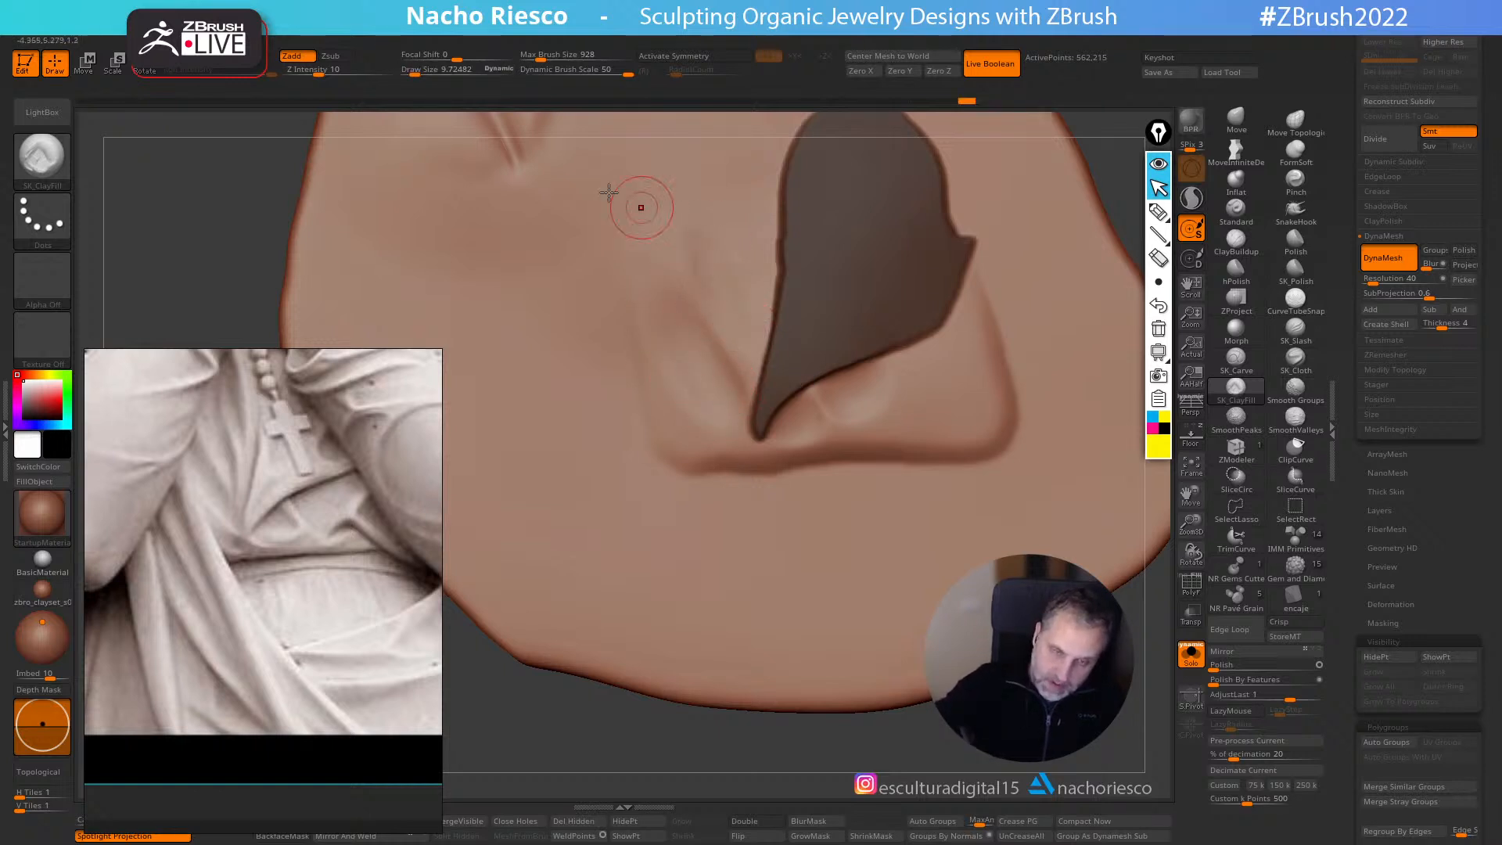
{"action": "left_click_drag", "start_coordinate": [319, 71], "coordinate": [328, 71]}
{"action": "left_click_drag", "start_coordinate": [762, 334], "coordinate": [725, 256], "text": "alt"}
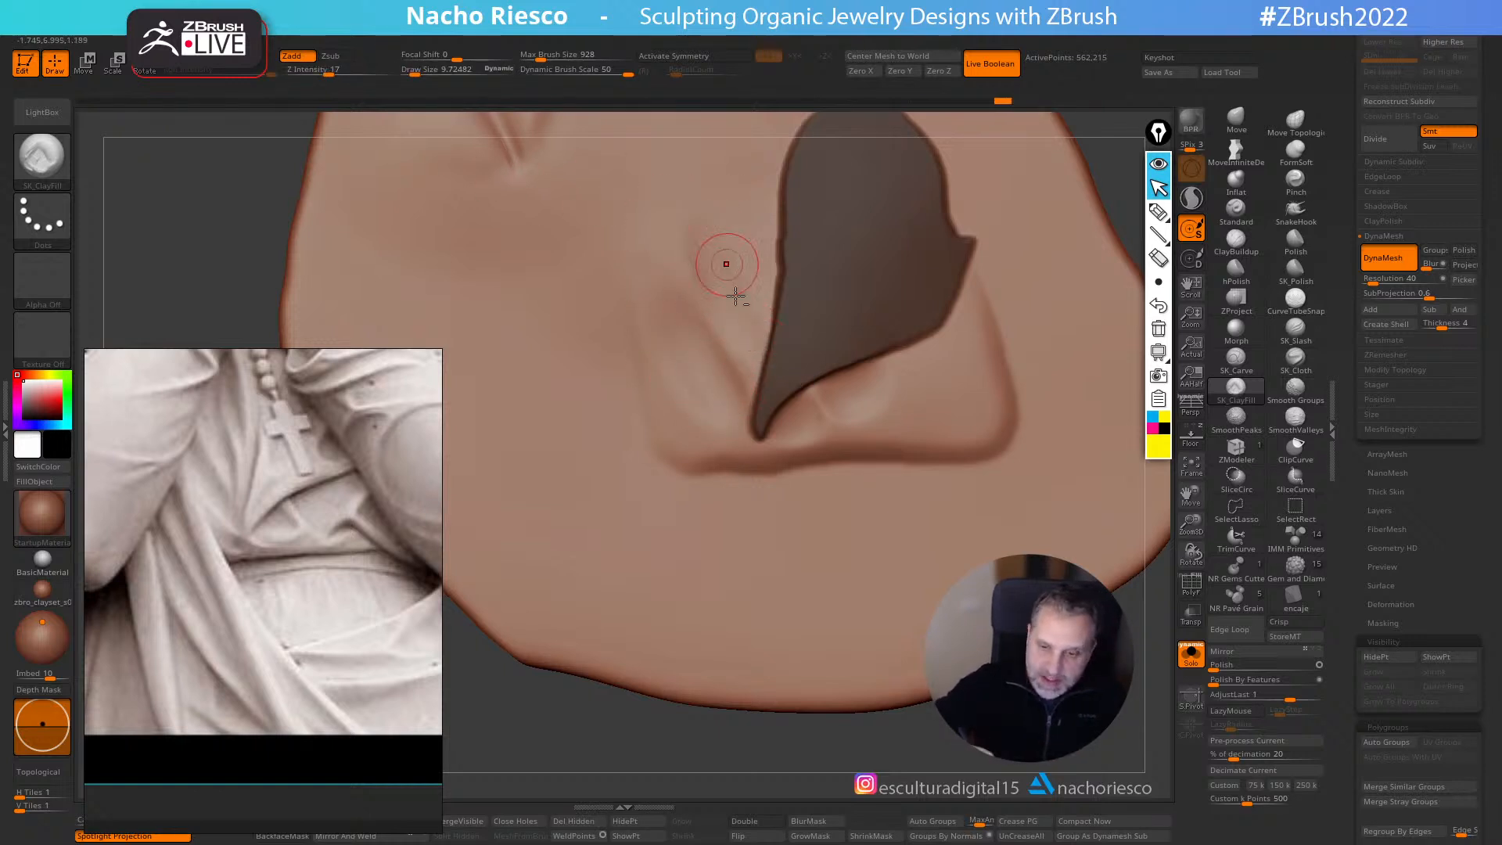
- Show the reference overlay, clear the panel mask and lasso-mask the small fold just above the waistline
{"action": "left_click", "coordinate": [1195, 437]}
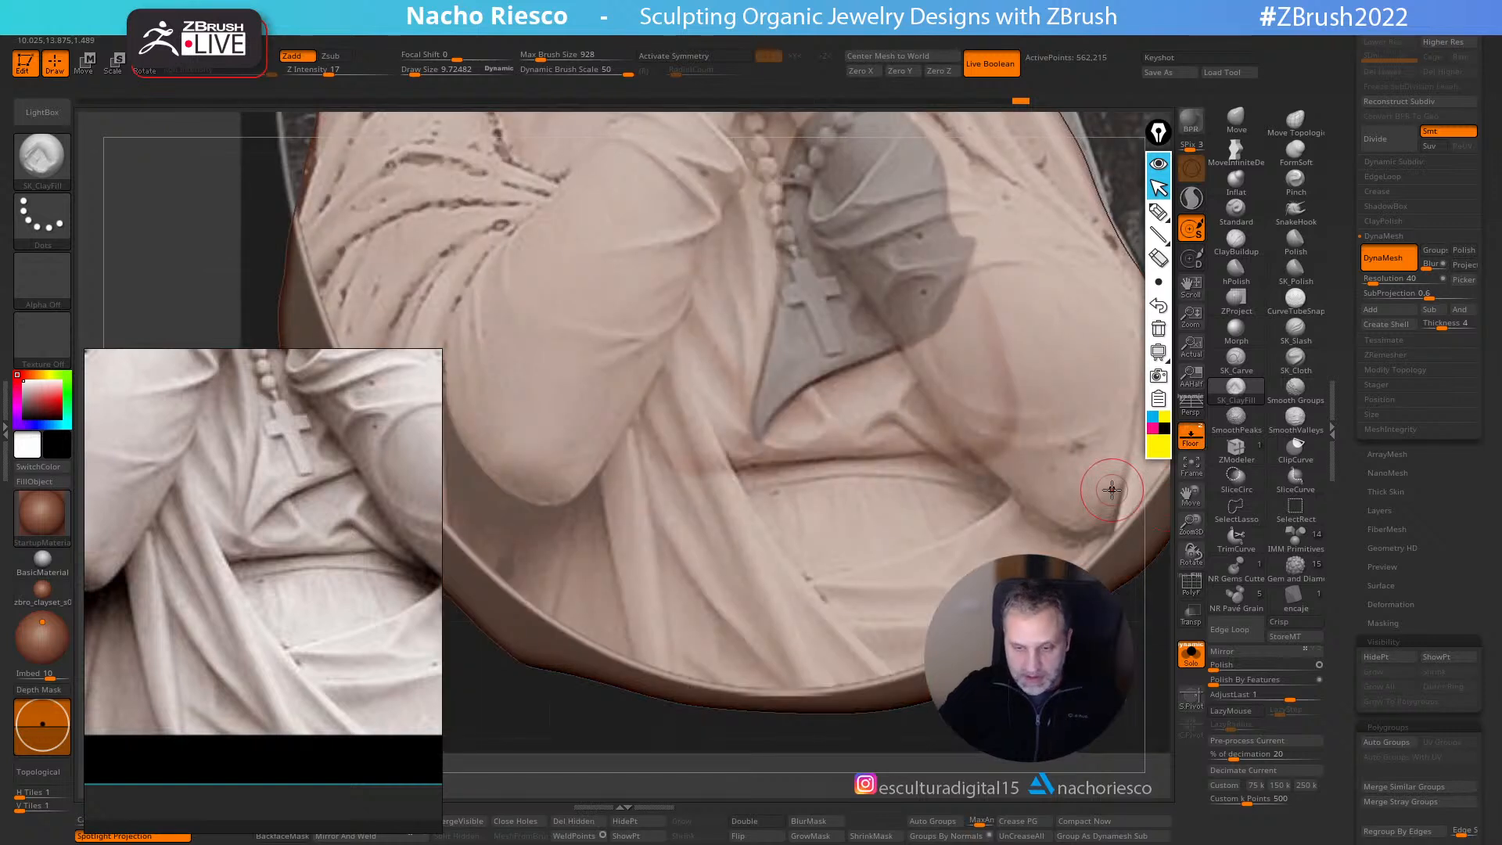
{"action": "key", "text": "ctrl"}
{"action": "left_click_drag", "start_coordinate": [1045, 708], "coordinate": [1056, 731], "text": "ctrl"}
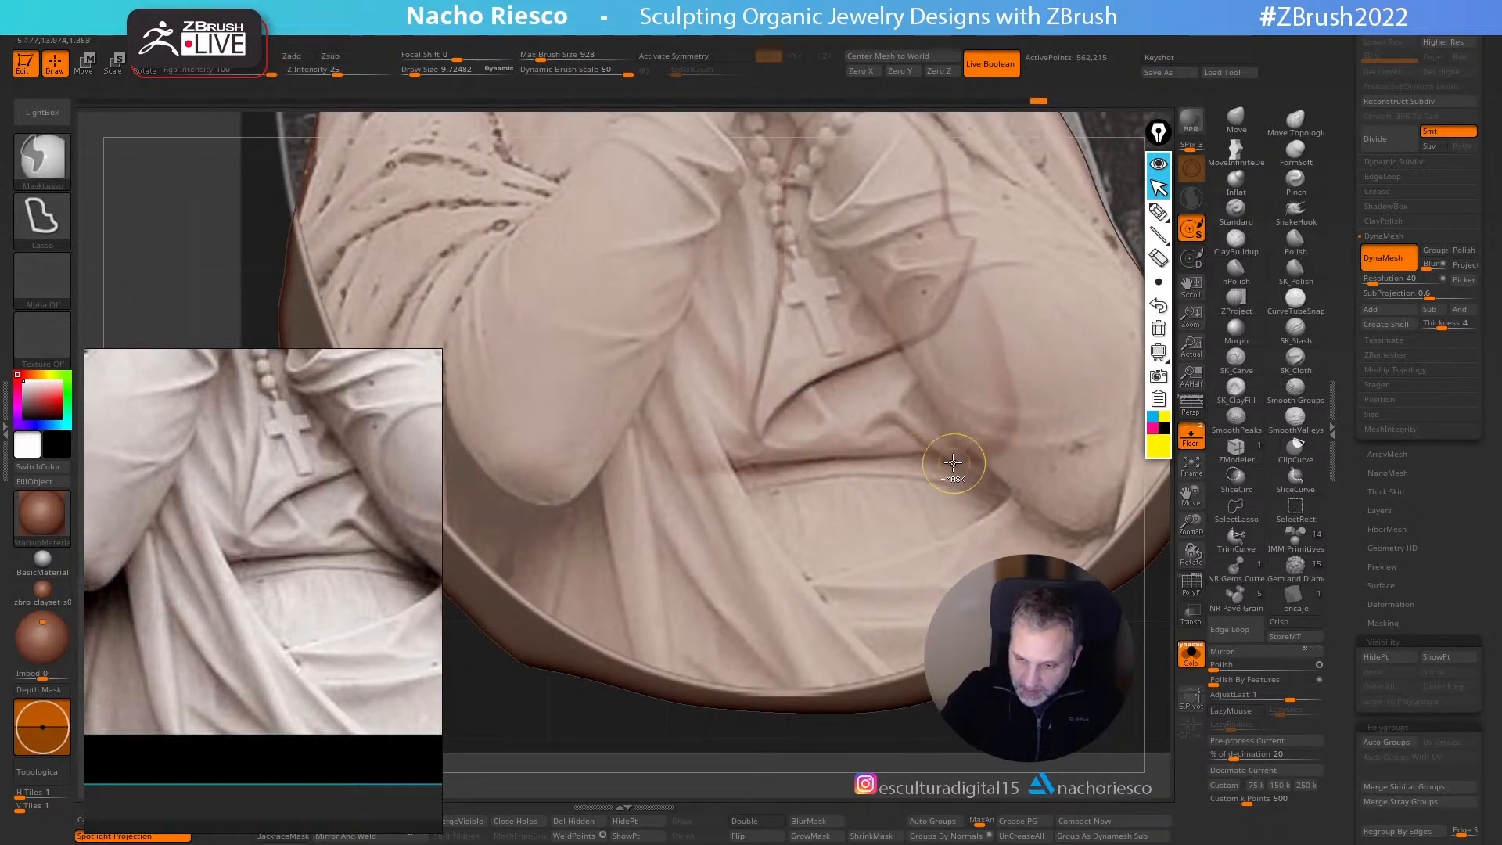
{"action": "left_click_drag", "start_coordinate": [874, 424], "coordinate": [859, 450], "text": "ctrl"}
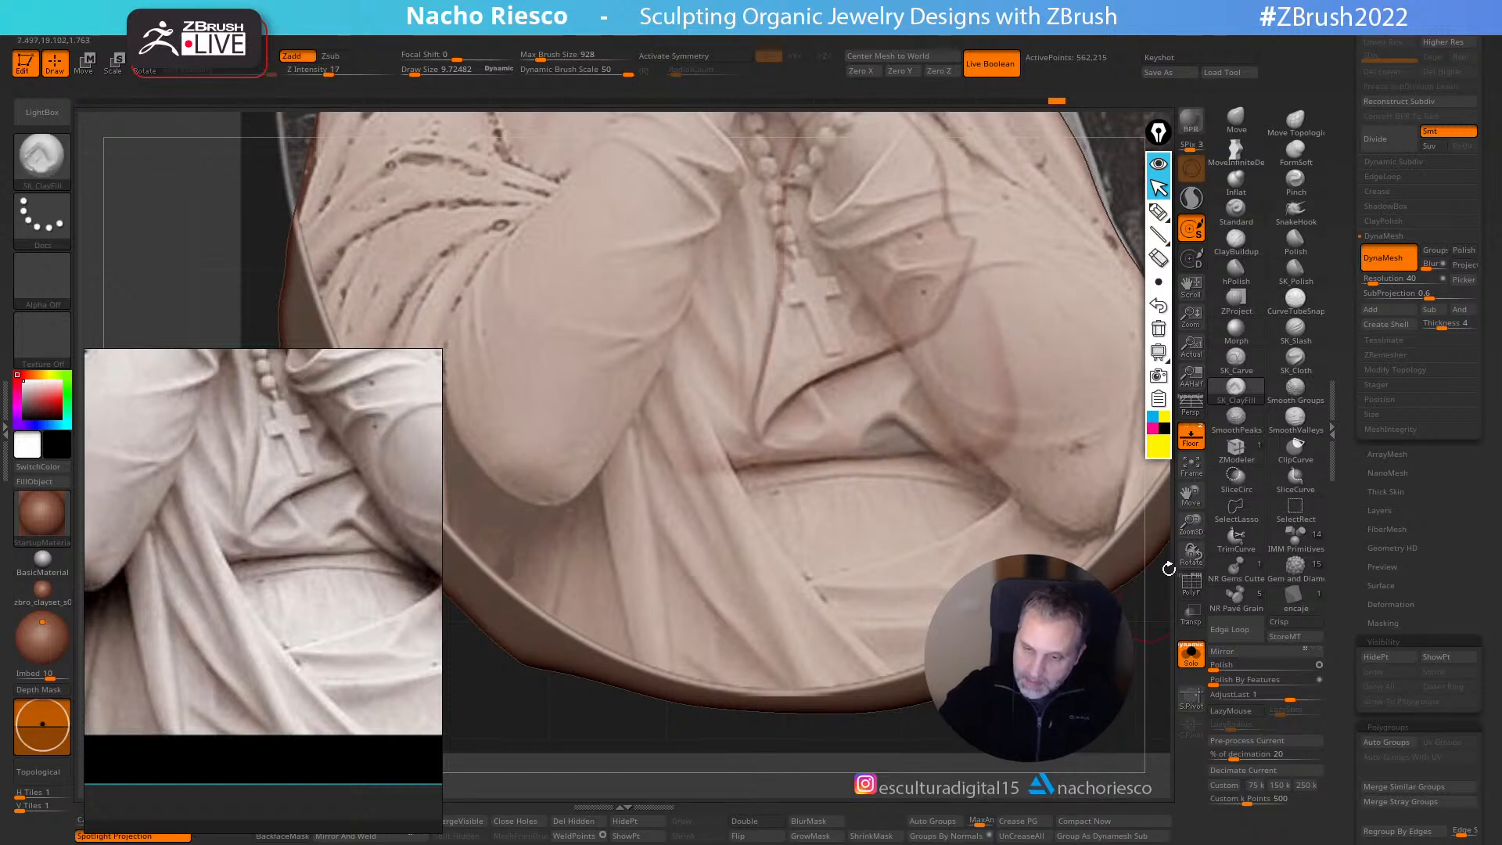
- Lasso-mask the small fold just above the waistline and invert the mask so only that fold stays editable
{"action": "left_click", "coordinate": [1201, 444]}
{"action": "key", "text": "ctrl"}
{"action": "mouse_move", "coordinate": [889, 419]}
{"action": "left_mouse_down", "text": "ctrl"}
{"action": "mouse_move", "coordinate": [870, 468]}
{"action": "mouse_move", "coordinate": [896, 478]}
{"action": "left_mouse_up", "text": "ctrl"}
{"action": "left_click", "coordinate": [1118, 717], "text": "ctrl"}
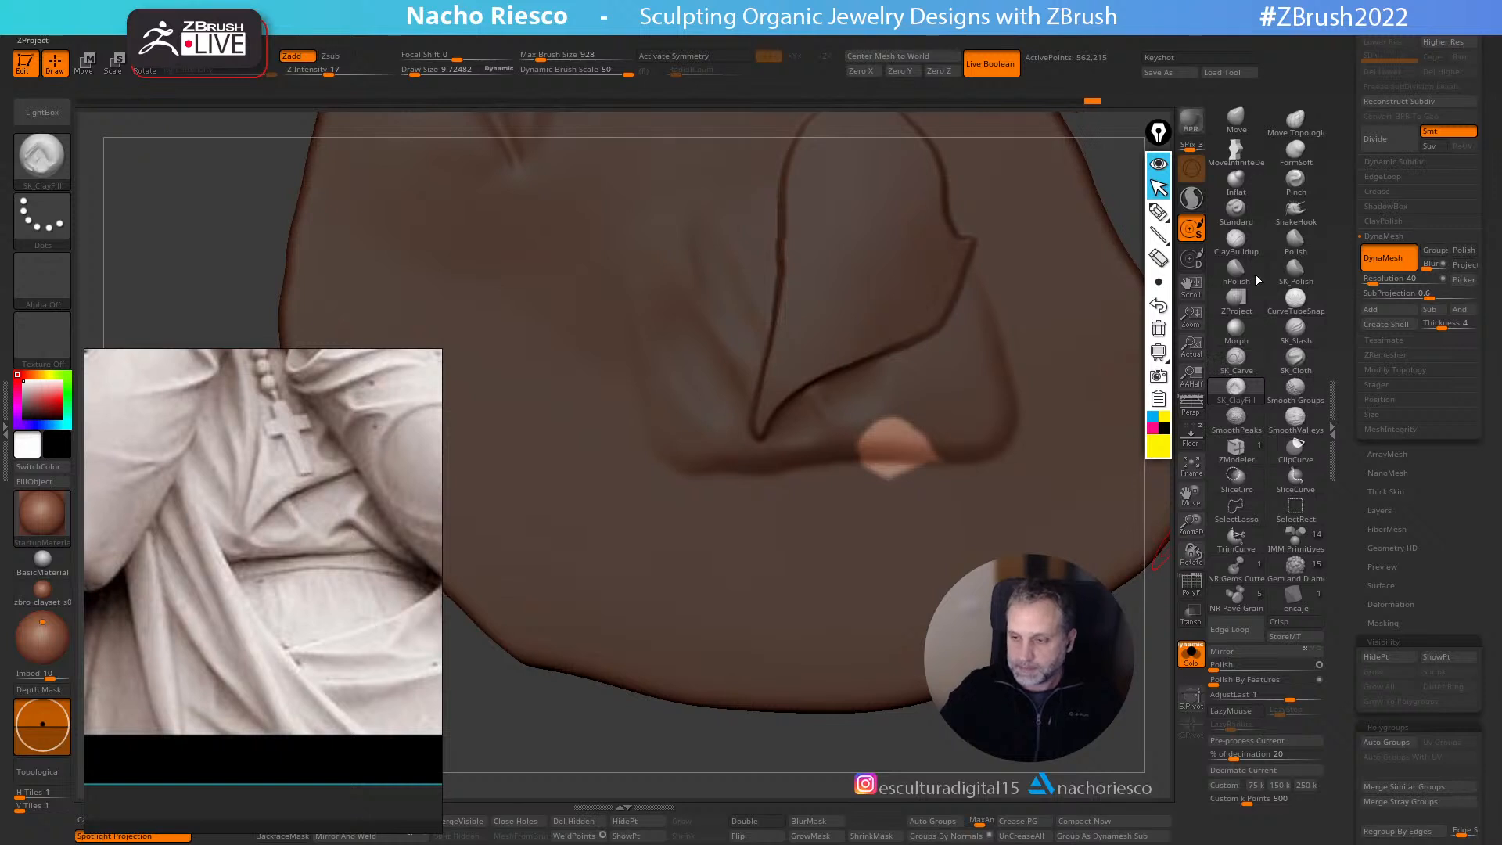
- Compare the fold with the reference overlay using the Move brush, invert the mask and smooth the cloth around the fold
{"action": "left_click", "coordinate": [1238, 124]}
{"action": "left_click", "coordinate": [1194, 438]}
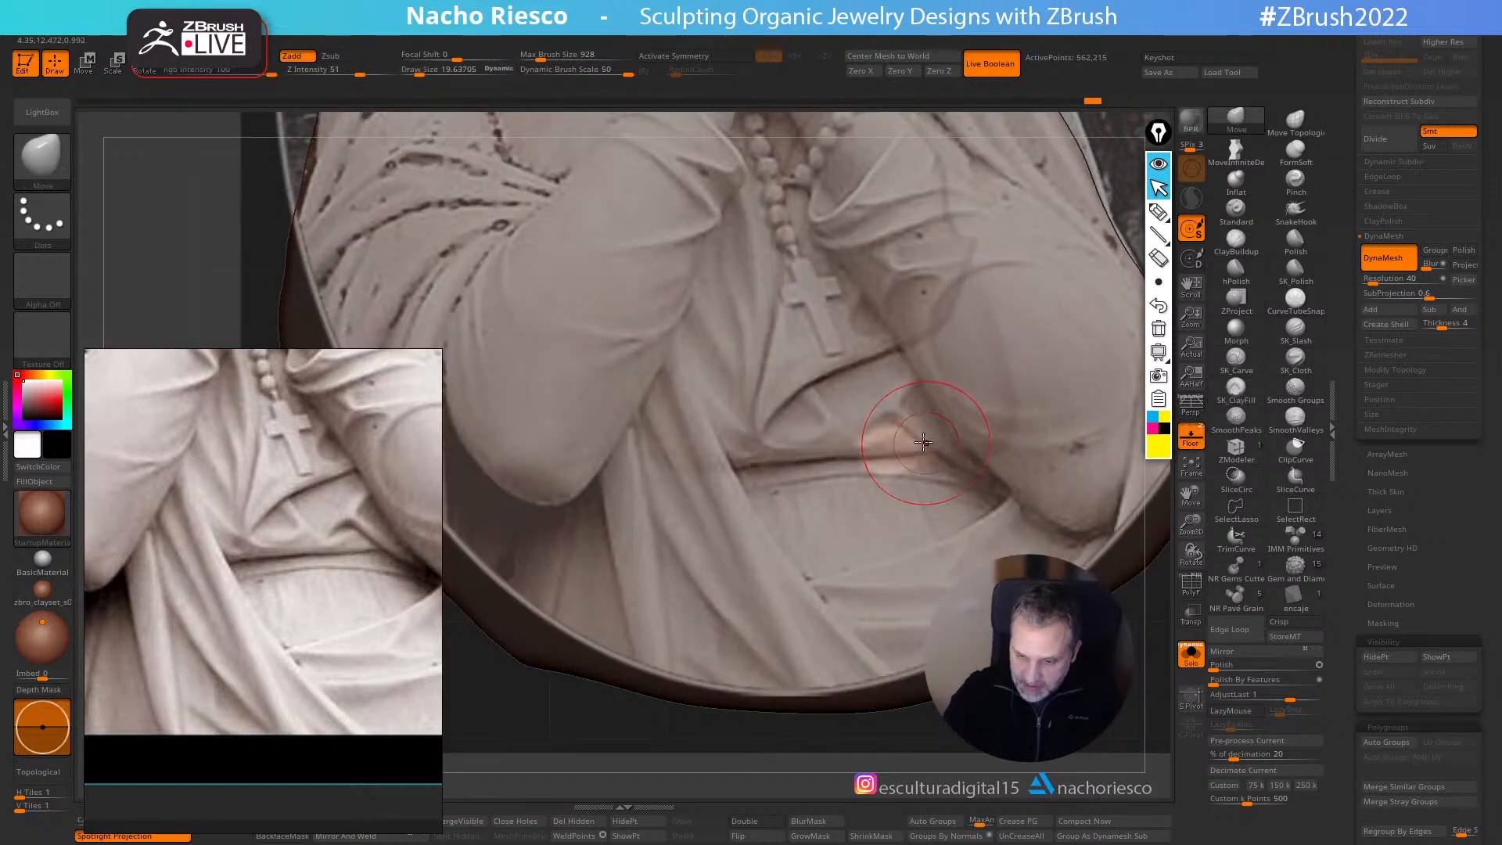
{"action": "key", "text": "s"}
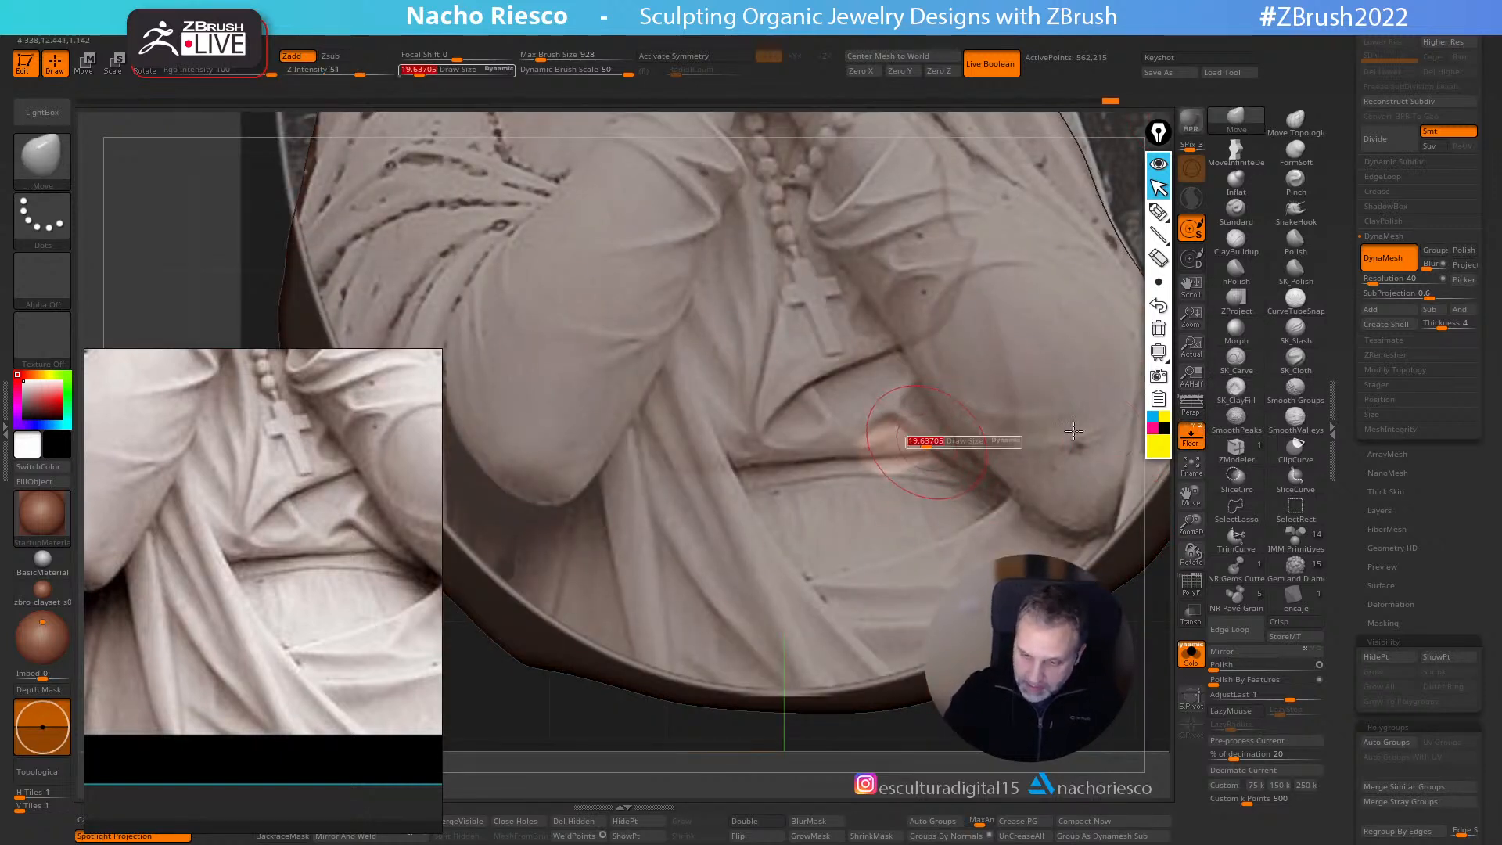
{"action": "left_click", "coordinate": [1191, 440]}
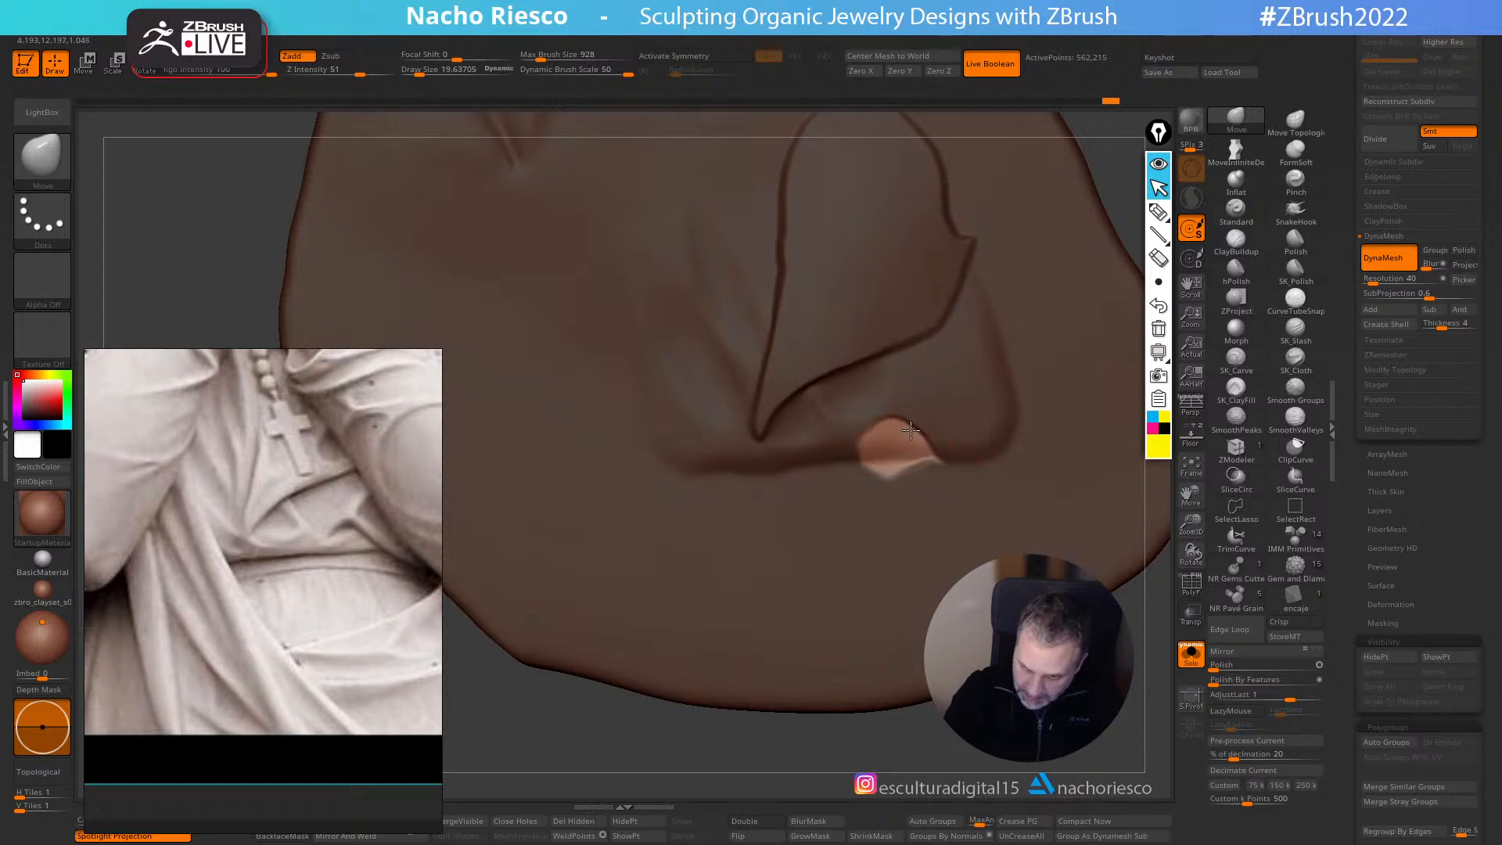
{"action": "key", "text": "ctrl+z"}
{"action": "key", "text": "ctrl+i"}
{"action": "mouse_move", "coordinate": [814, 423]}
{"action": "right_mouse_down"}
{"action": "mouse_move", "coordinate": [918, 420]}
{"action": "mouse_move", "coordinate": [983, 362]}
{"action": "right_mouse_up"}
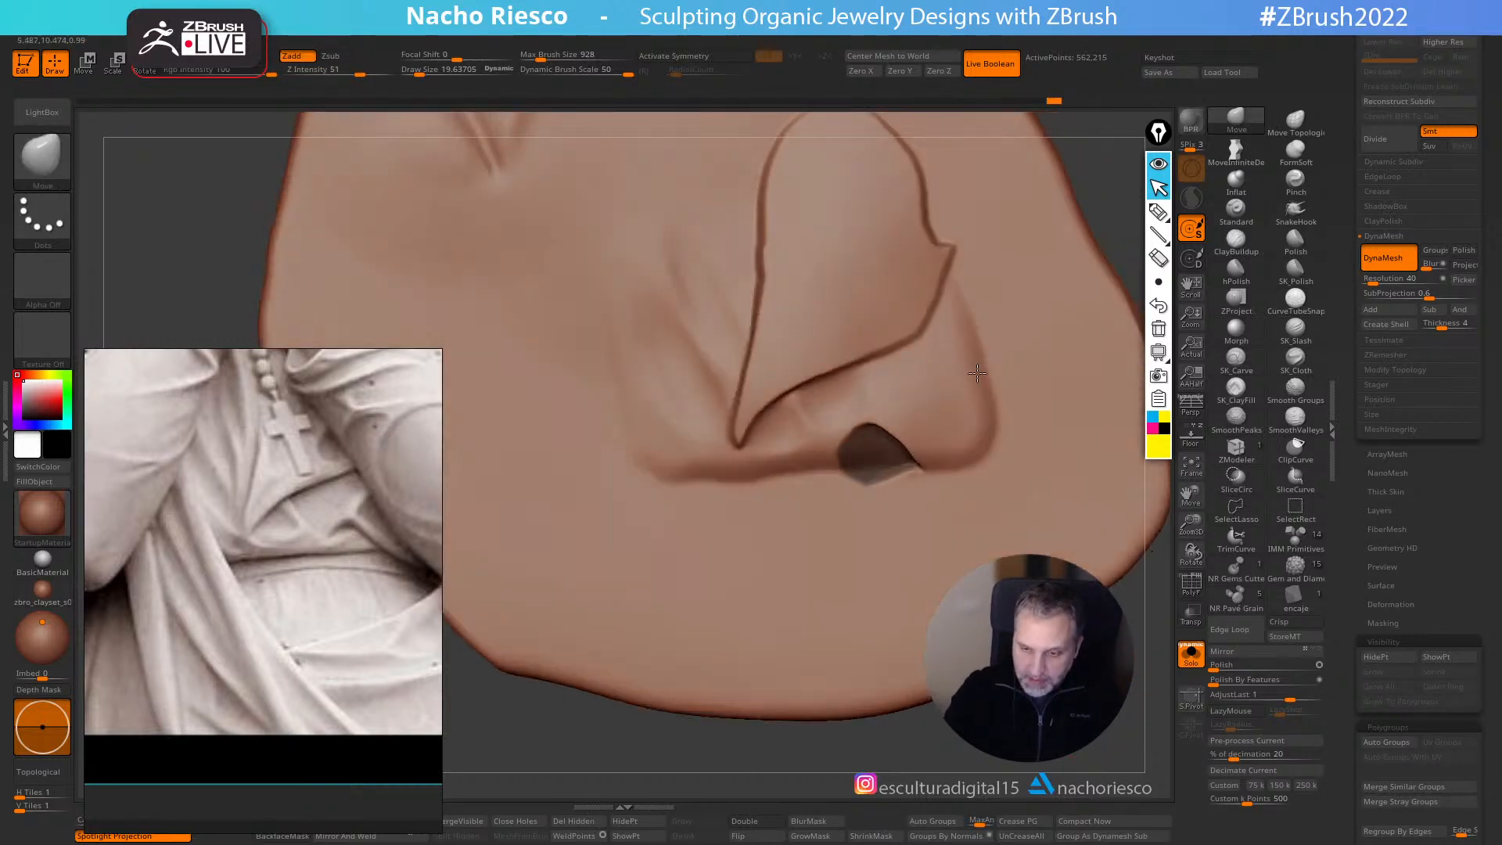
{"action": "left_click_drag", "start_coordinate": [914, 423], "coordinate": [913, 443], "text": "shift"}
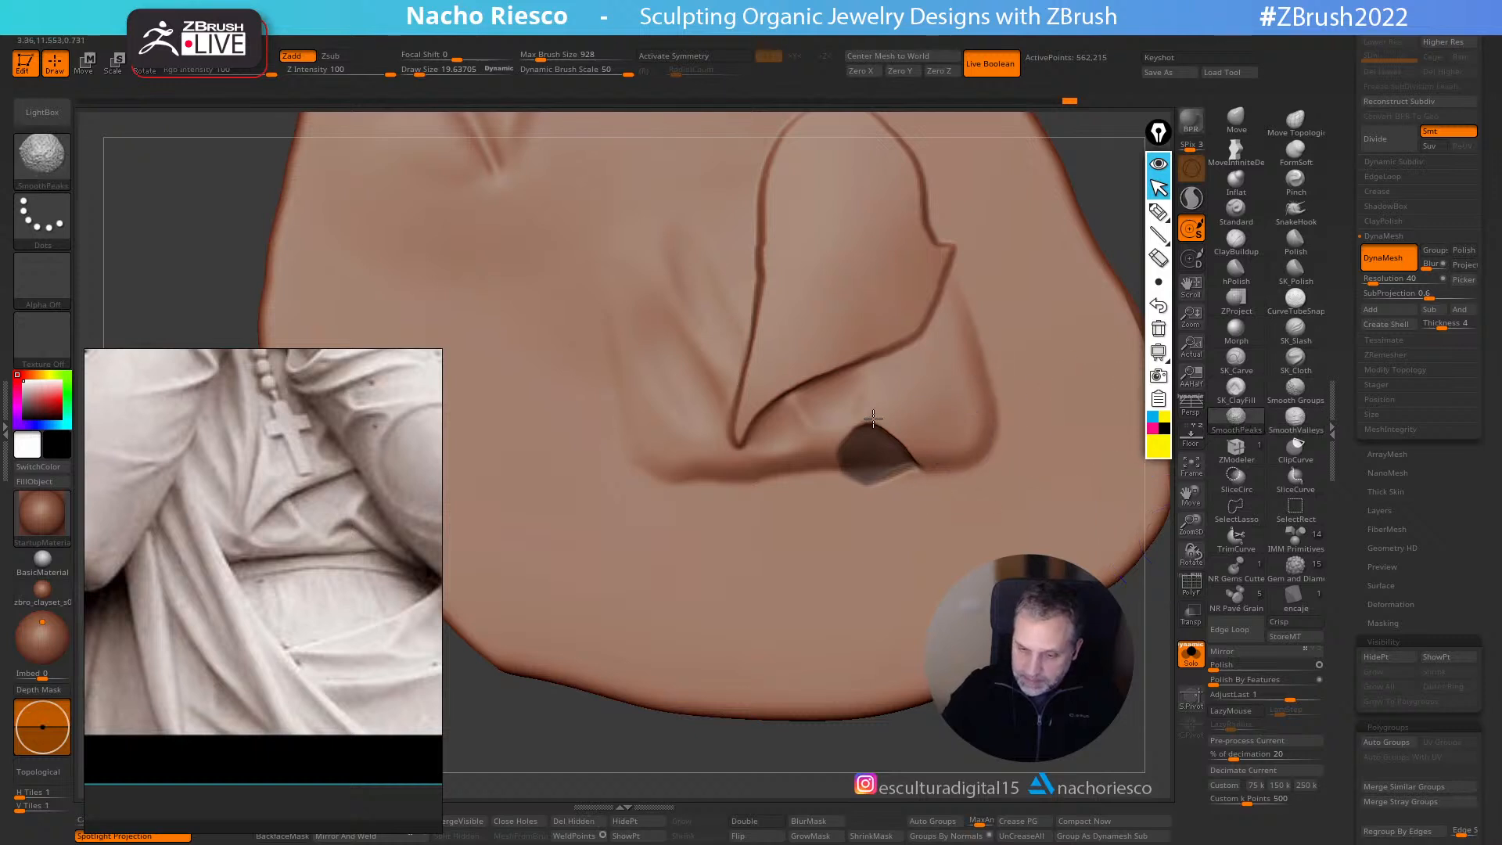
- Check the small fold against the reference overlay, adjust the cloth along its edge and invert the mask to expose the fold
{"action": "left_click", "coordinate": [1191, 436]}
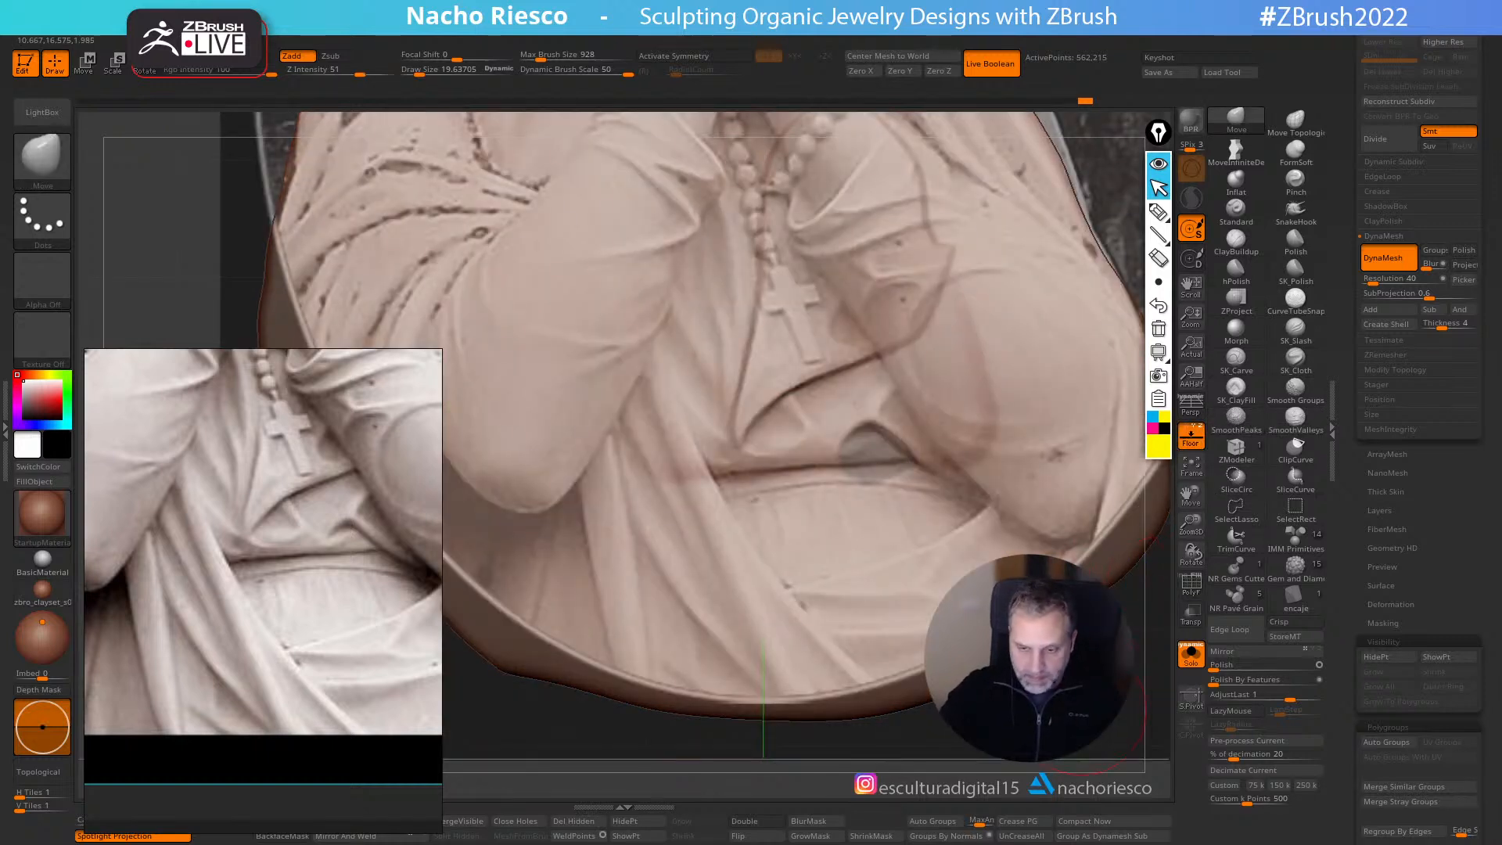
{"action": "right_click_drag", "start_coordinate": [1169, 691], "coordinate": [1158, 668], "text": "ctrl"}
{"action": "left_click", "coordinate": [1236, 446]}
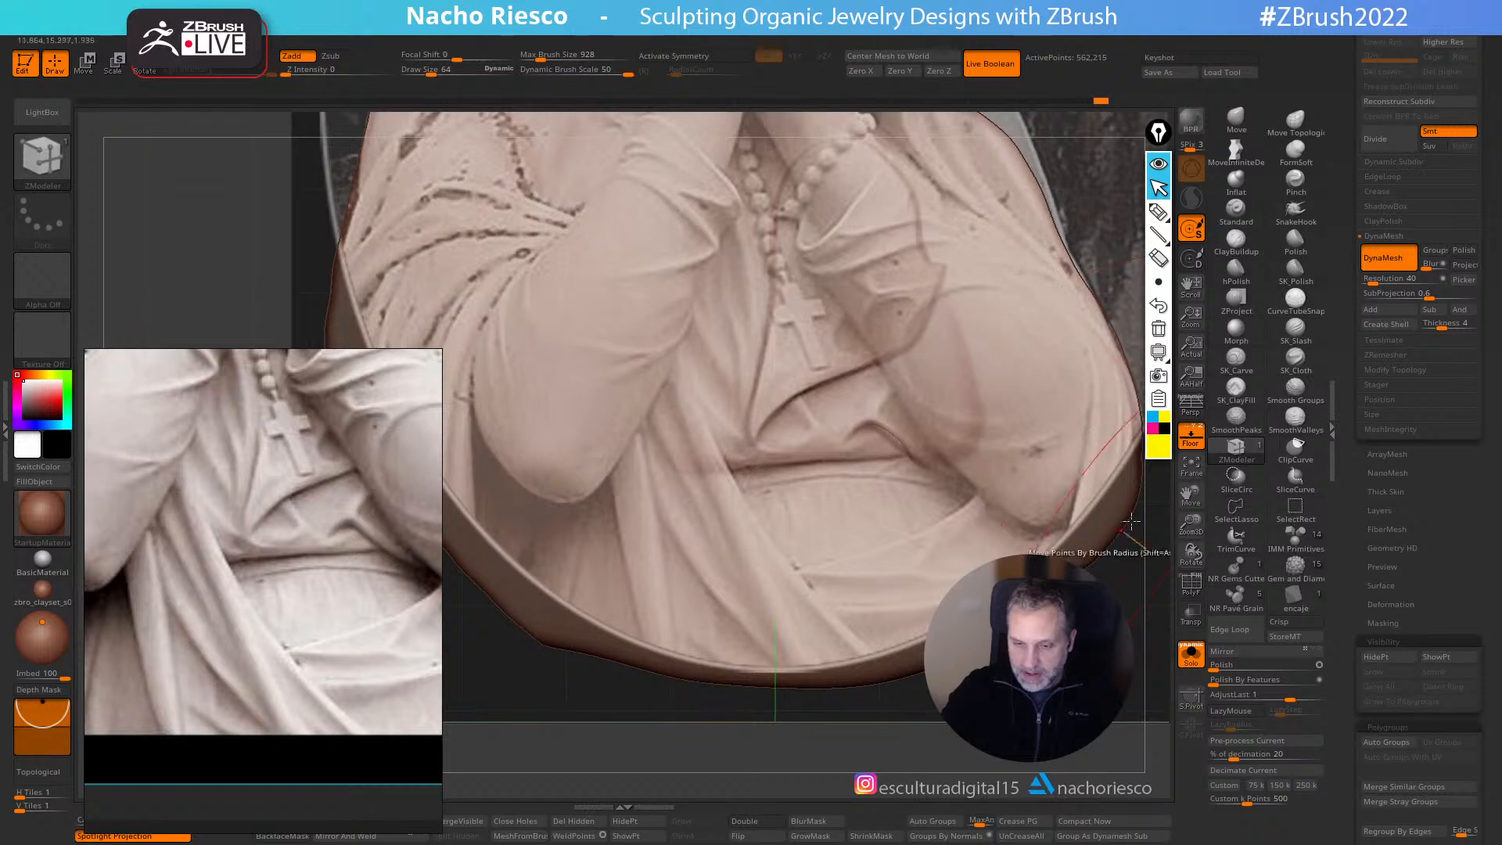
{"action": "left_click", "coordinate": [1191, 436]}
{"action": "left_click_drag", "start_coordinate": [1072, 660], "coordinate": [1069, 690], "text": "alt"}
{"action": "key", "text": "s"}
{"action": "left_click", "coordinate": [876, 444]}
{"action": "left_click_drag", "start_coordinate": [877, 444], "coordinate": [922, 472]}
{"action": "right_click_drag", "start_coordinate": [936, 460], "coordinate": [936, 549], "text": "ctrl"}
{"action": "left_click", "coordinate": [1160, 580], "text": "ctrl"}
- Shape the exposed small fold with the Move brush and SK_Cloth at a draw size of about 12.6, and clear the mask
{"action": "key", "text": "s"}
{"action": "left_click_drag", "start_coordinate": [879, 454], "coordinate": [871, 454]}
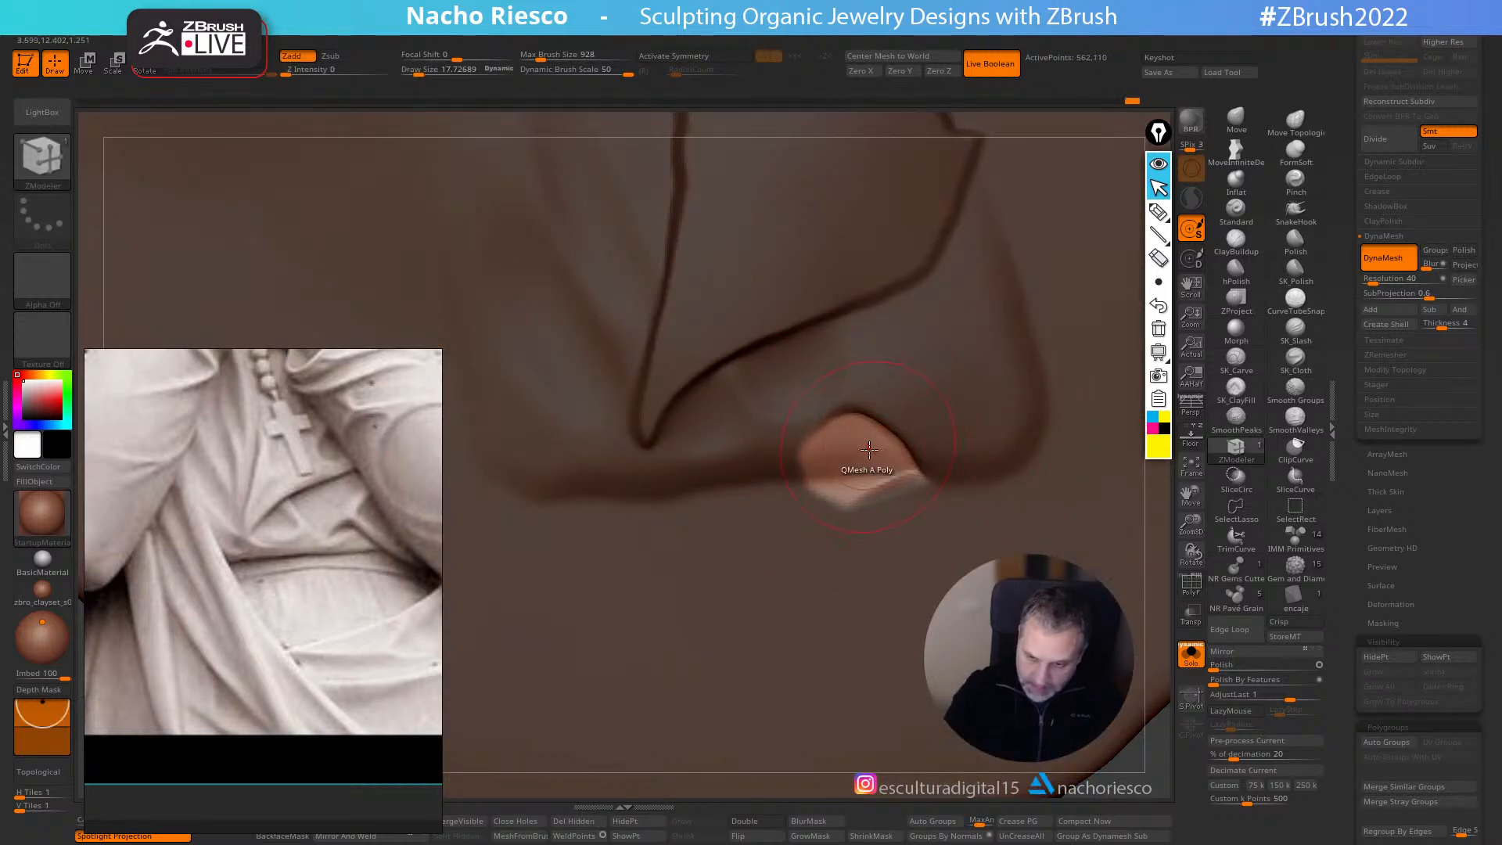
{"action": "left_click", "coordinate": [1244, 120]}
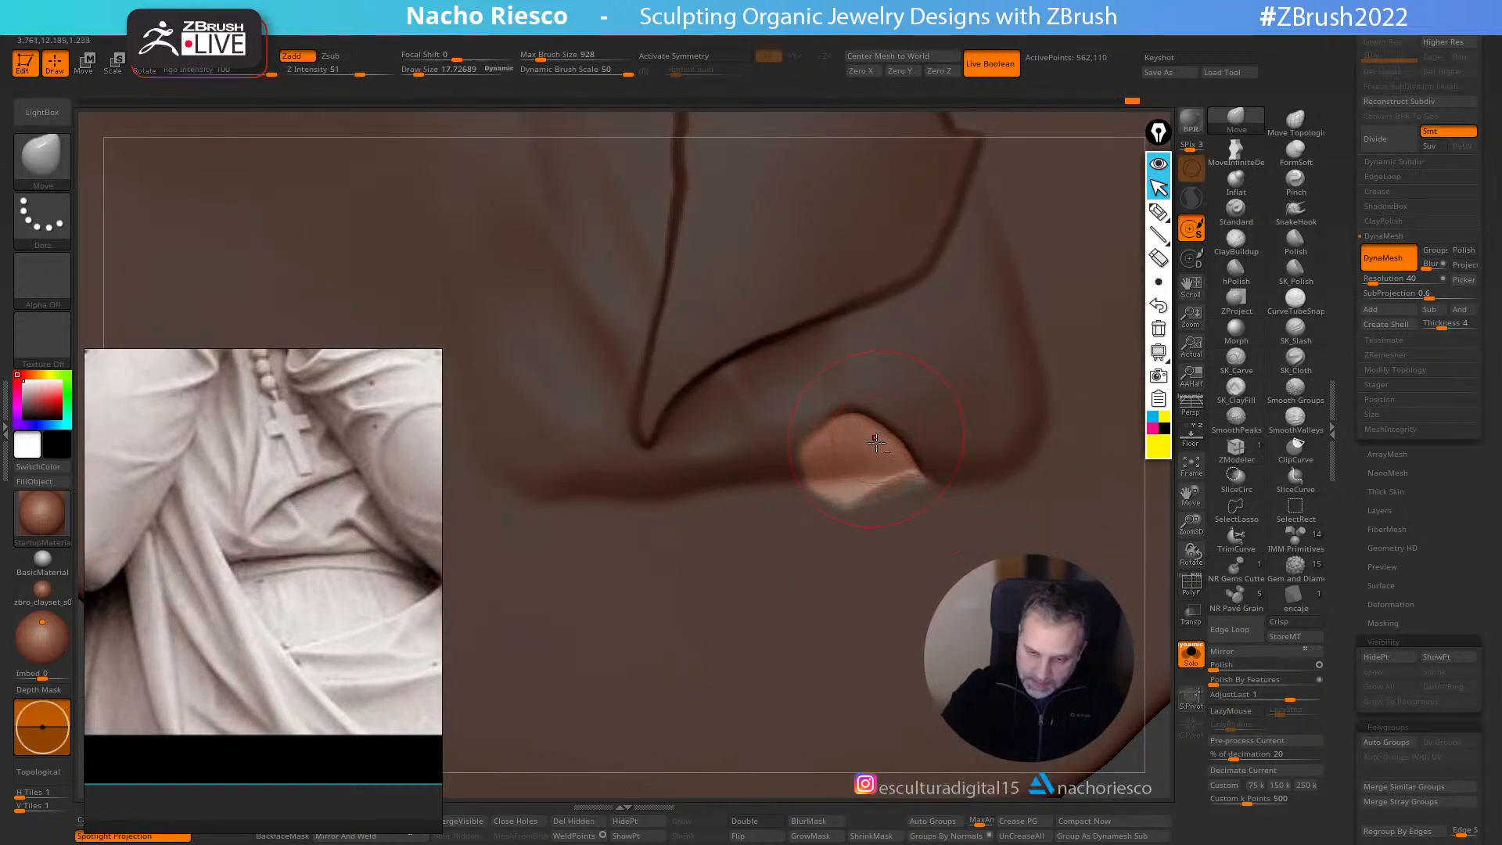
{"action": "left_click", "coordinate": [1296, 358]}
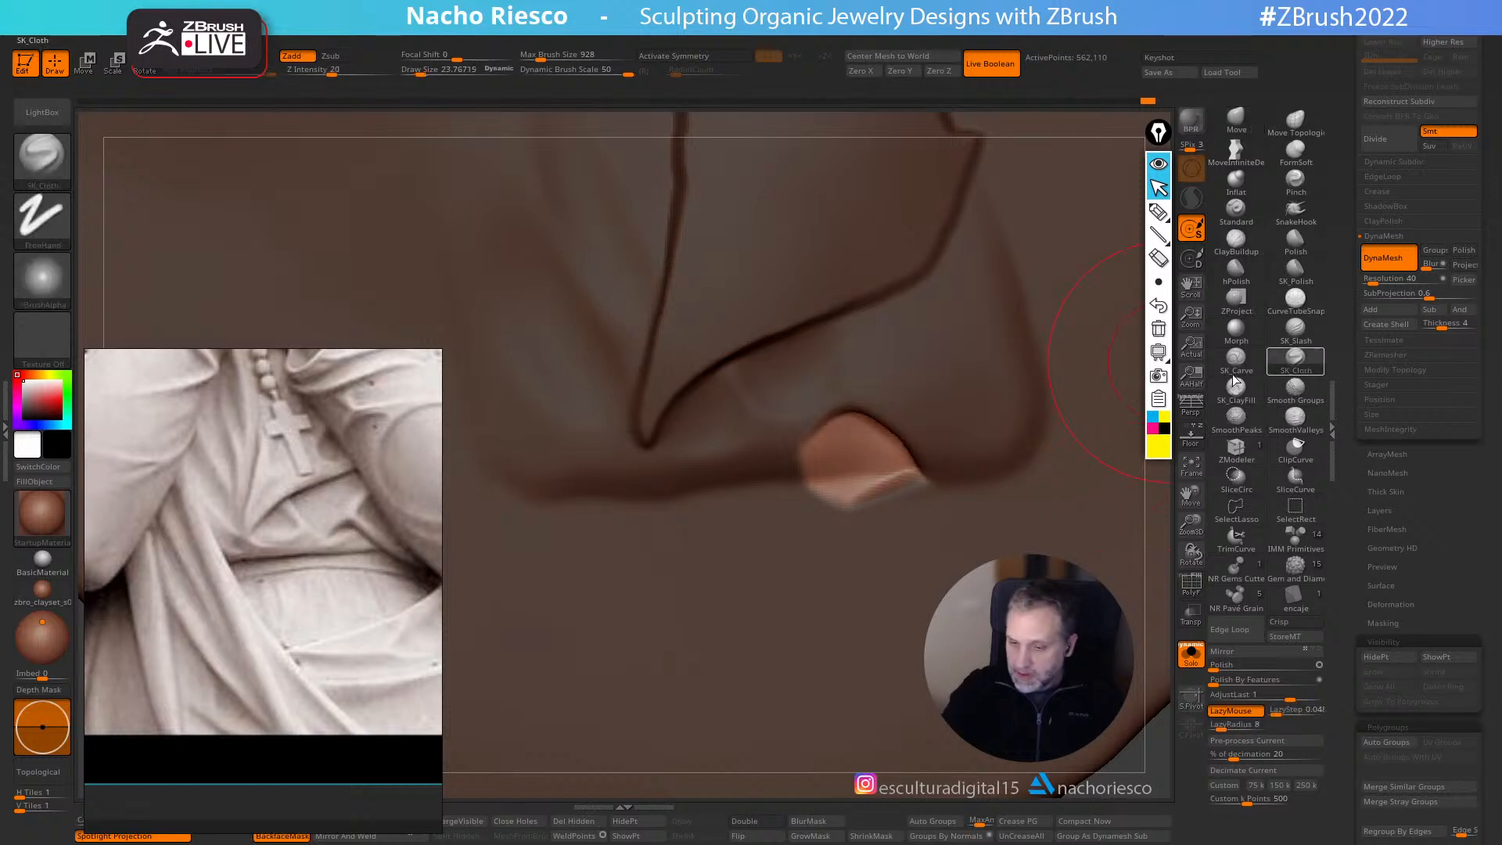
{"action": "key", "text": "s"}
{"action": "left_click_drag", "start_coordinate": [811, 449], "coordinate": [922, 421]}
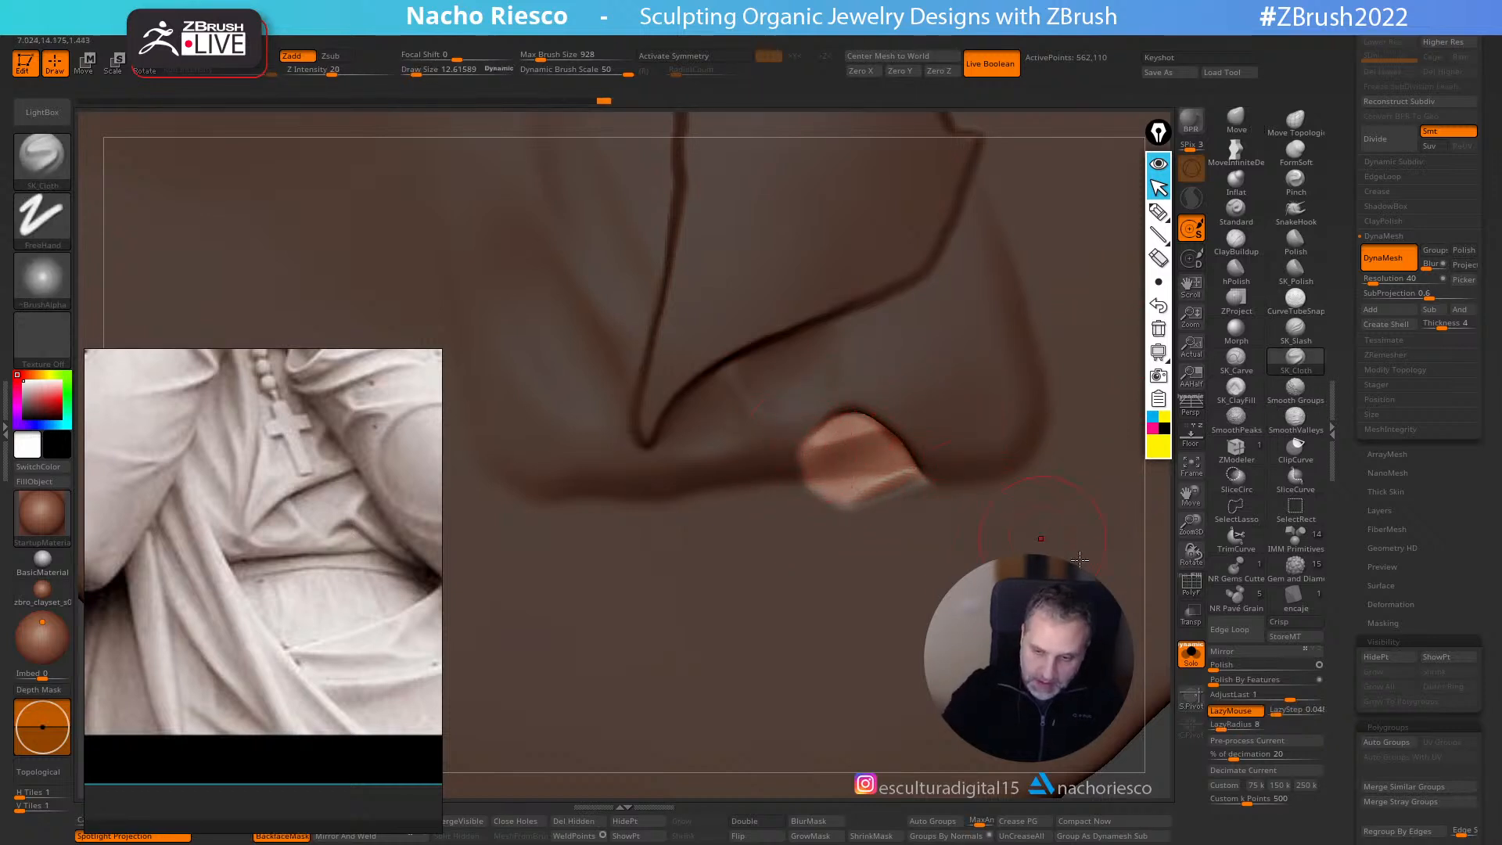
{"action": "left_click_drag", "start_coordinate": [1154, 579], "coordinate": [1172, 585], "text": "ctrl"}
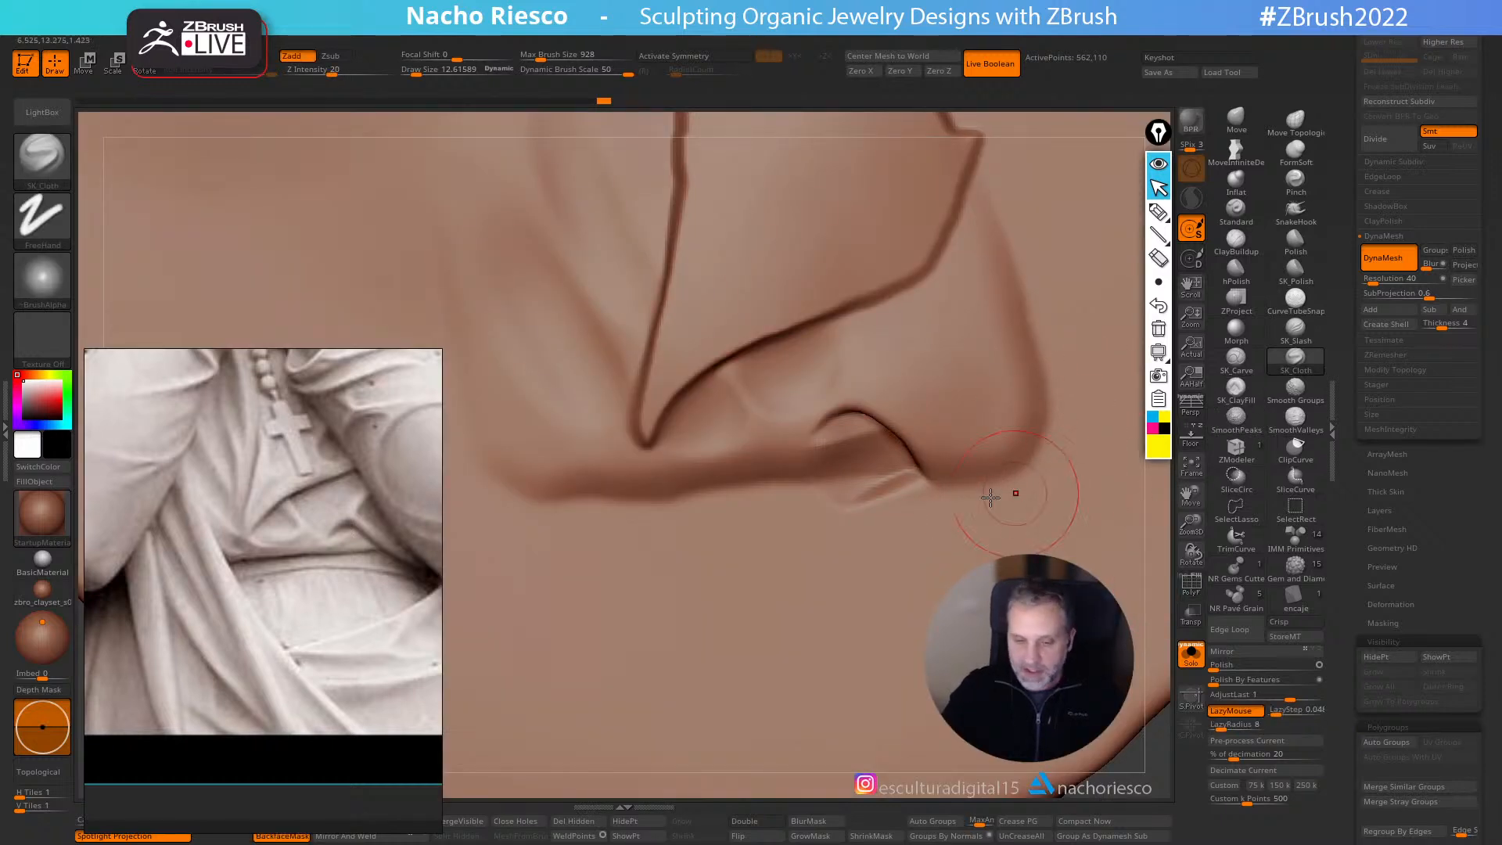
- Fill and refine the small folds beneath the chest panel with SK_ClayFill at a draw size of about 5.2
{"action": "left_click", "coordinate": [1236, 389]}
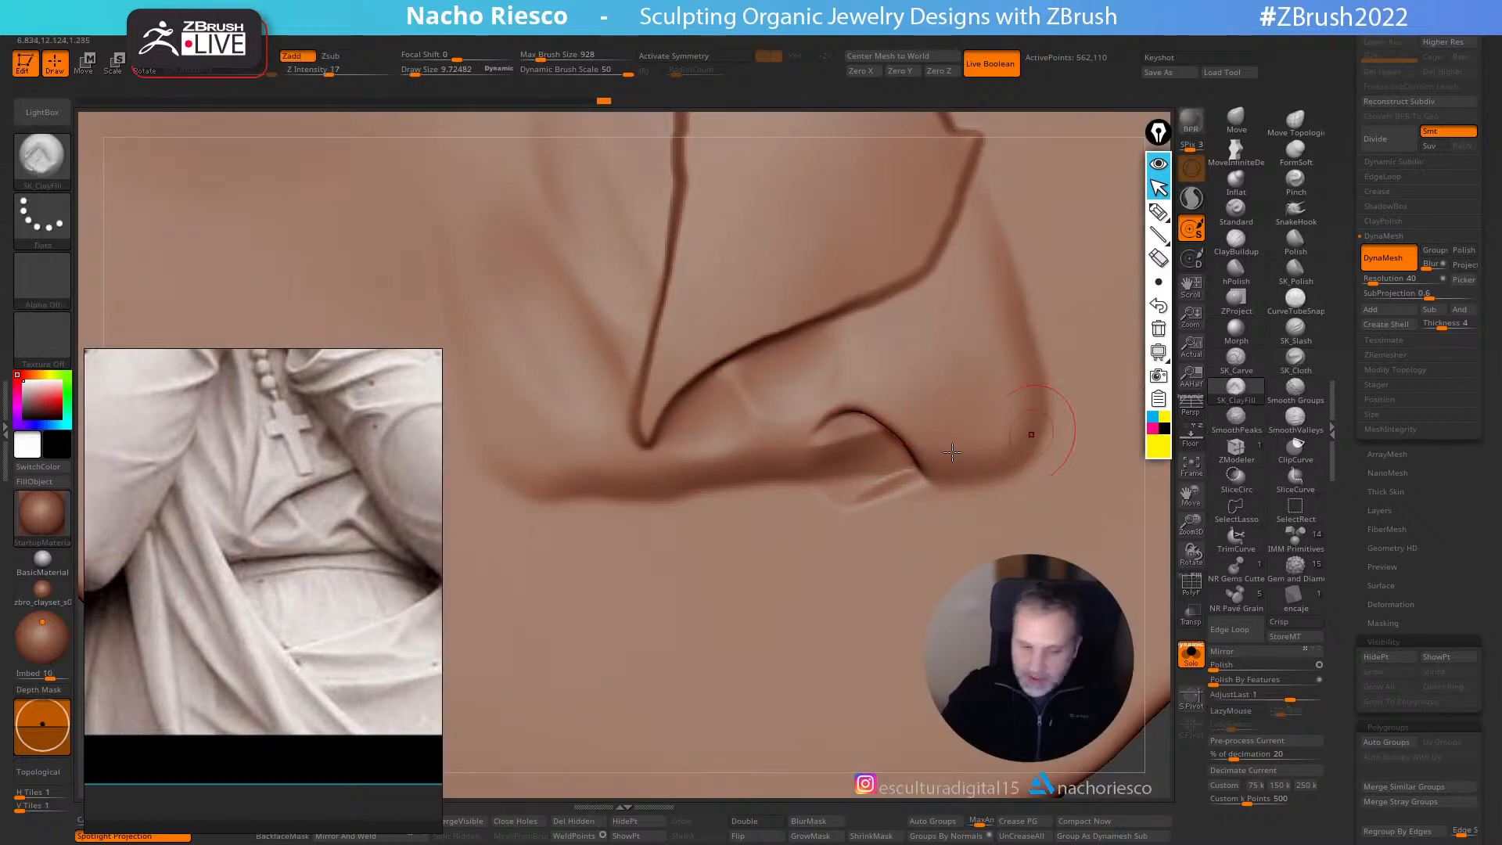
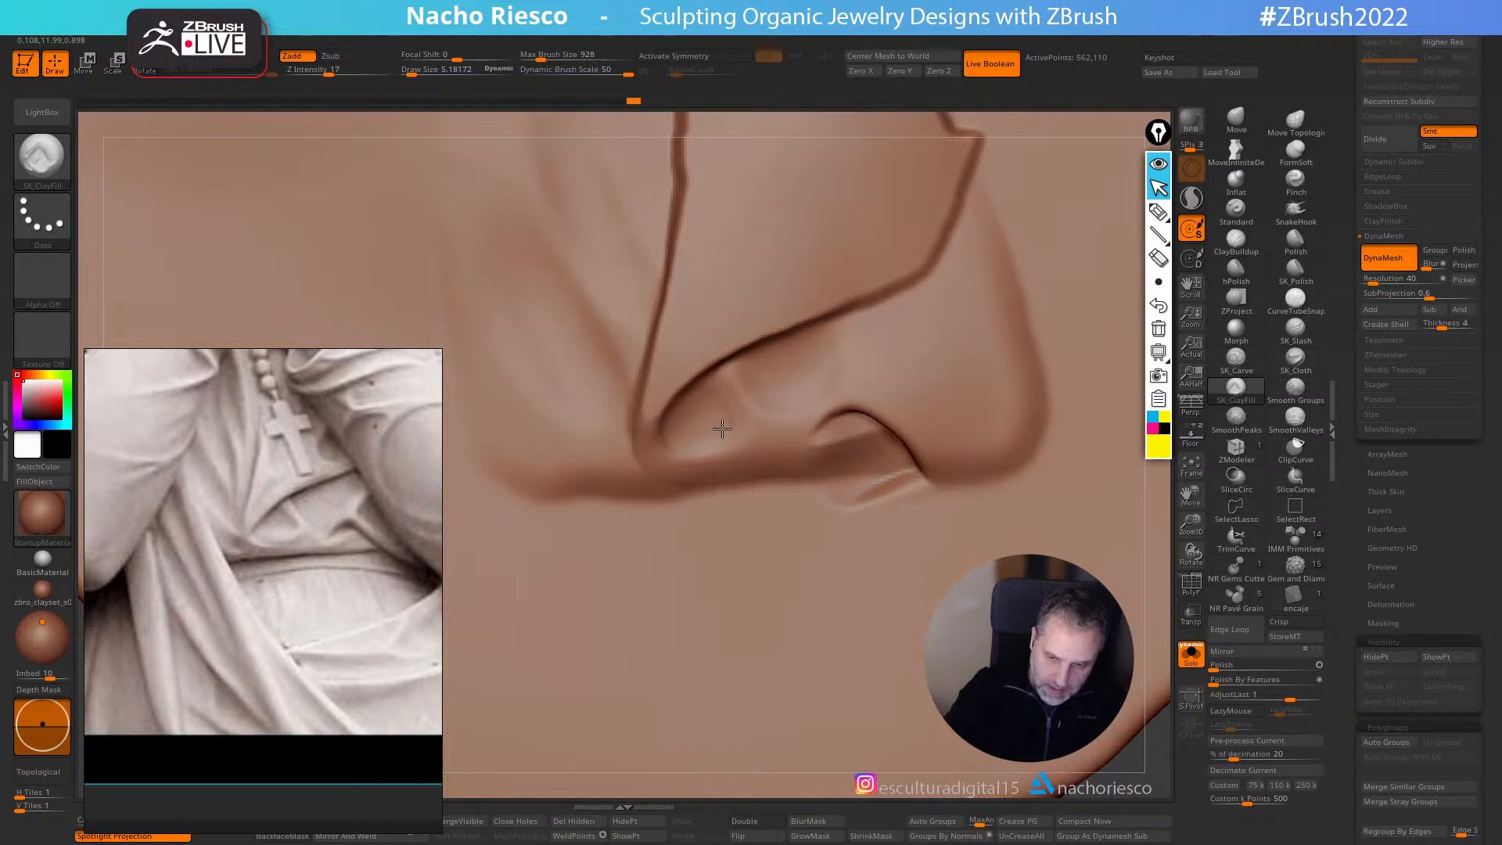
{"action": "mouse_move", "coordinate": [761, 448]}
{"action": "left_mouse_down"}
{"action": "mouse_move", "coordinate": [718, 429]}
{"action": "mouse_move", "coordinate": [739, 450]}
{"action": "left_mouse_up"}
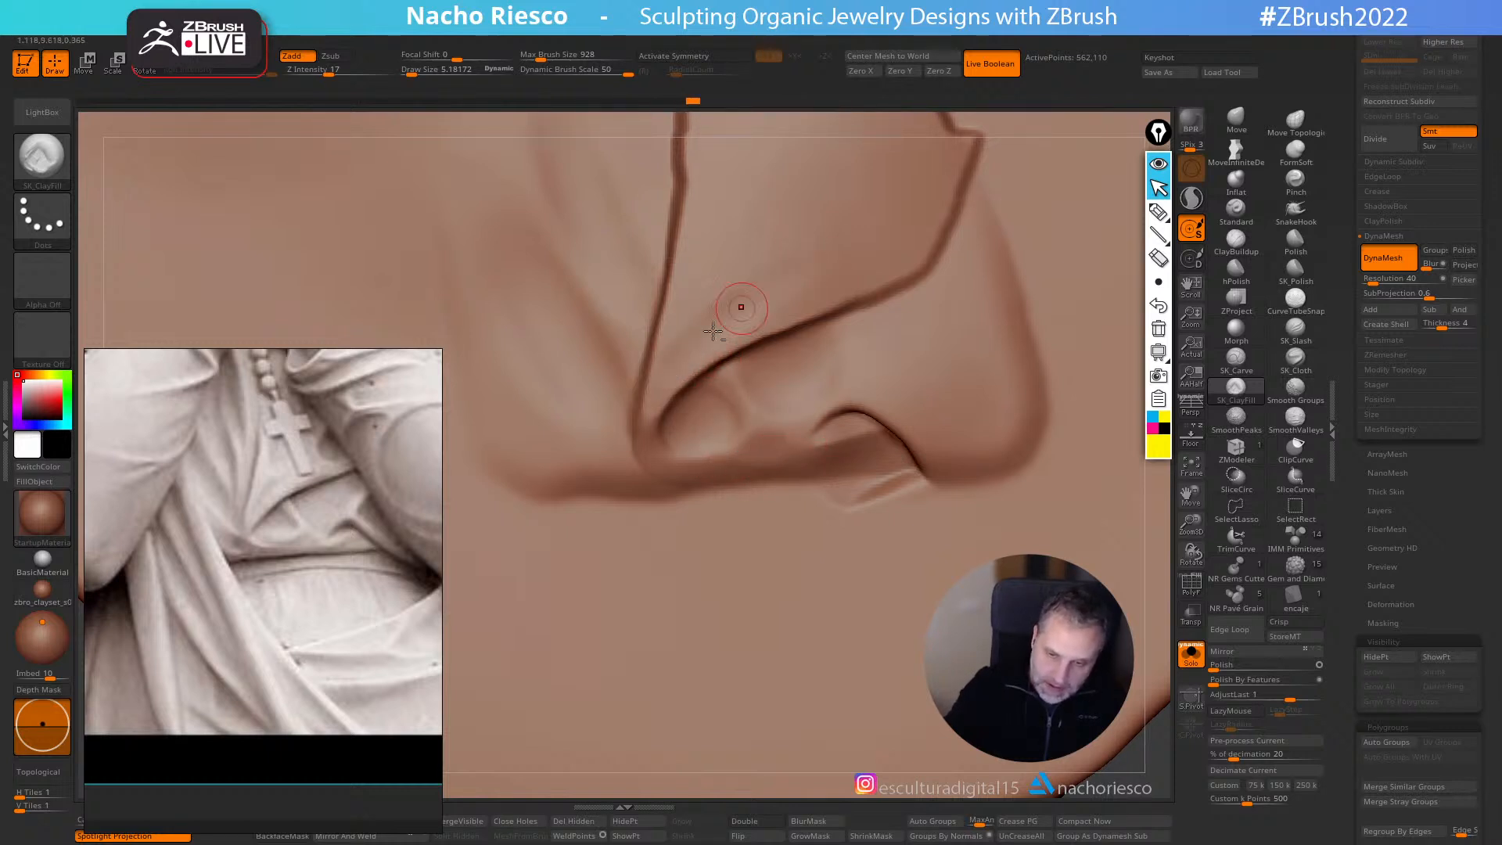
{"action": "left_click_drag", "start_coordinate": [974, 451], "coordinate": [885, 406]}
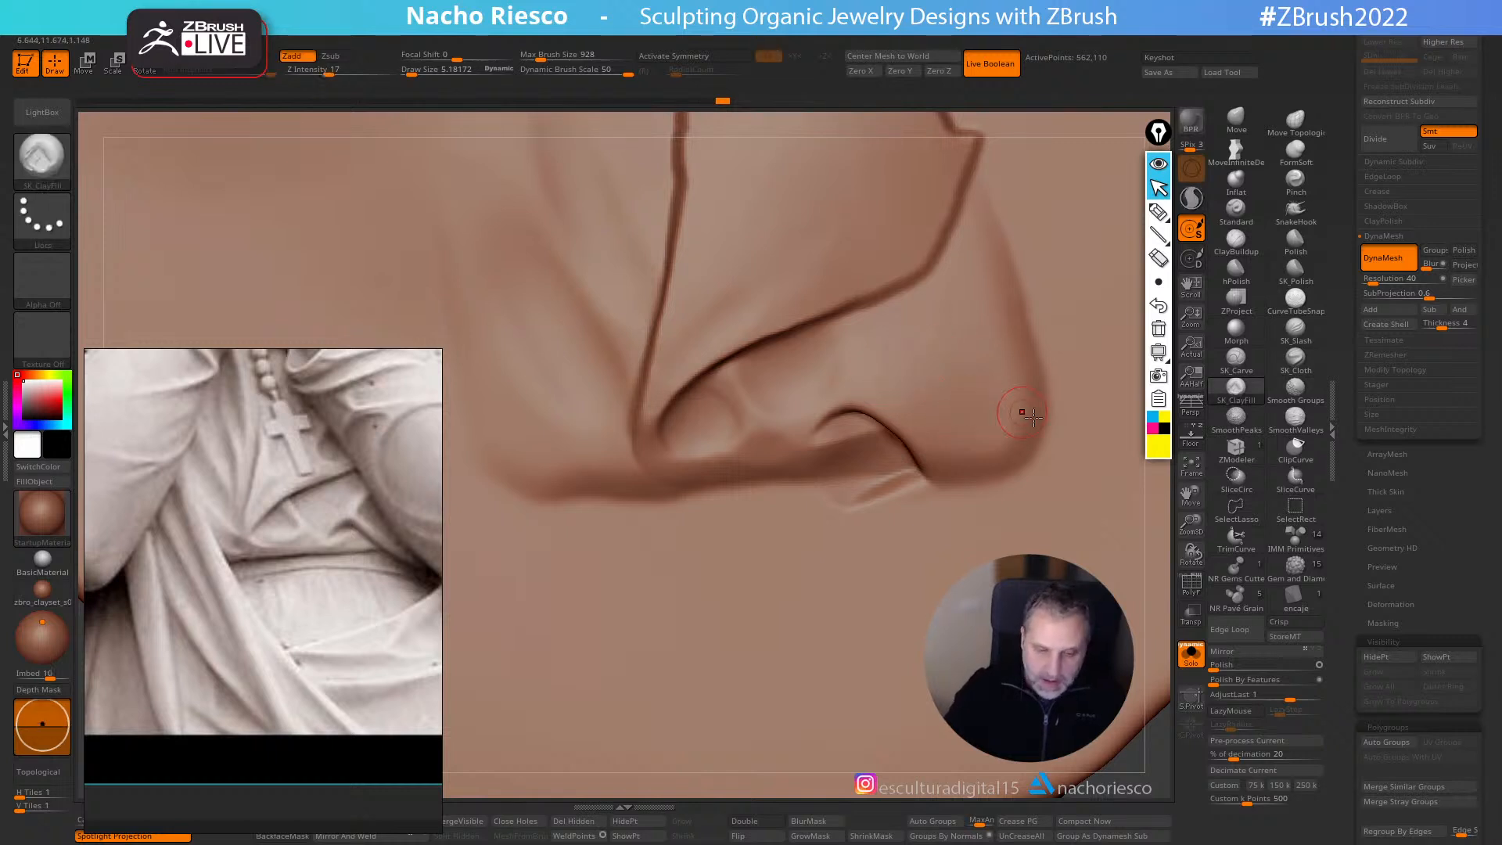
- Lasso-mask the hollow between the small fold and the near arm from the reference overlay, and invert the mask
{"action": "key", "text": "shift+p"}
{"action": "key", "text": "ctrl"}
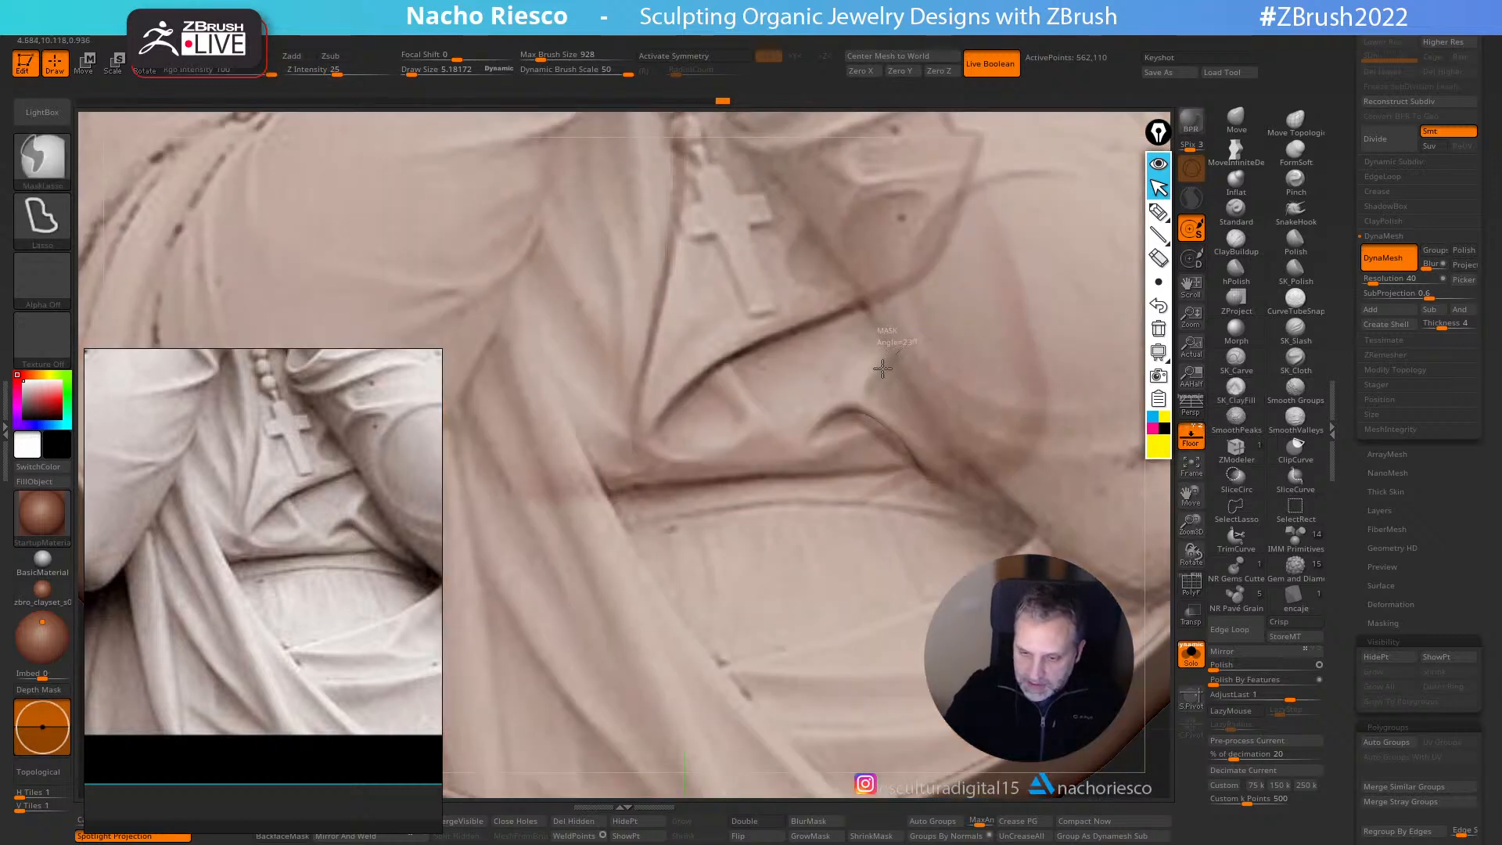
{"action": "mouse_move", "coordinate": [868, 393]}
{"action": "left_mouse_down", "text": "ctrl"}
{"action": "mouse_move", "coordinate": [911, 432]}
{"action": "mouse_move", "coordinate": [1009, 450]}
{"action": "mouse_move", "coordinate": [982, 305]}
{"action": "left_mouse_up", "text": "ctrl"}
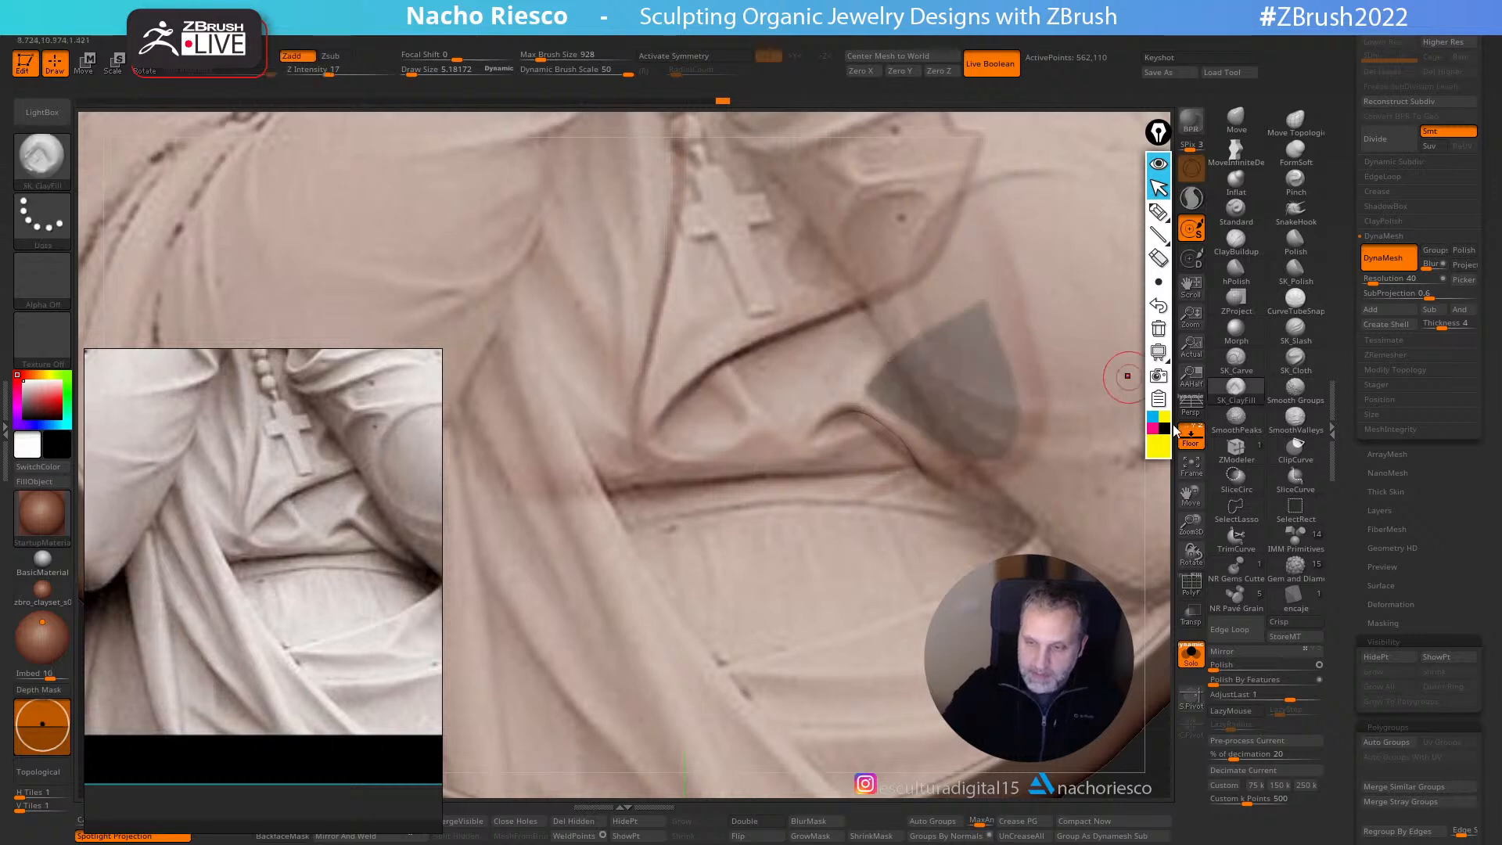
{"action": "left_click", "coordinate": [1190, 436]}
{"action": "key", "text": "ctrl+i"}
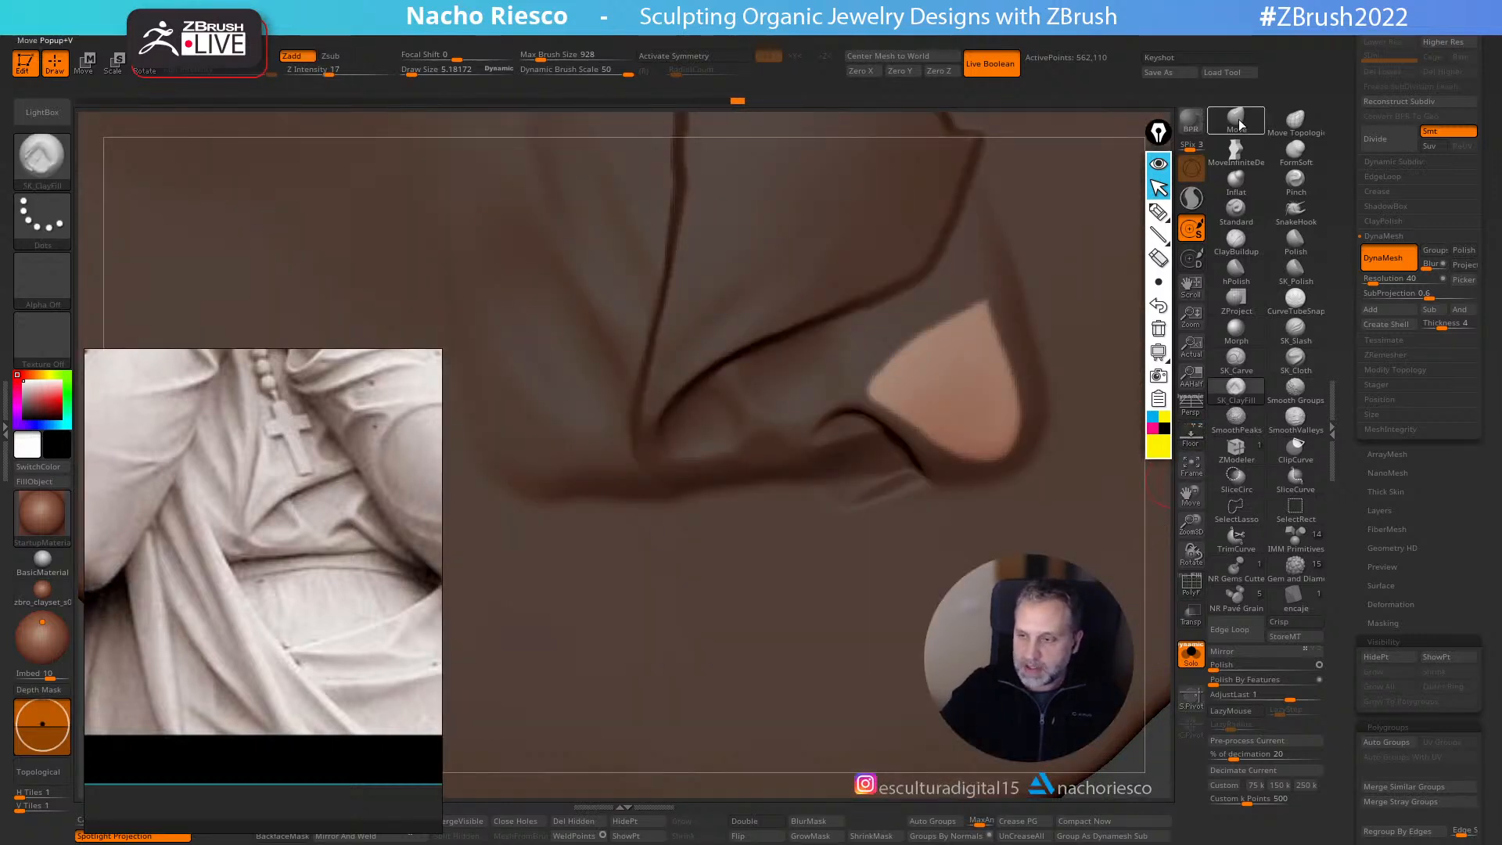
- Sculpt the exposed hollow with SK_ClayFill at a draw size of about 23.8, and invert the mask to protect it
{"action": "key", "text": "s"}
{"action": "left_click_drag", "start_coordinate": [880, 399], "coordinate": [891, 398]}
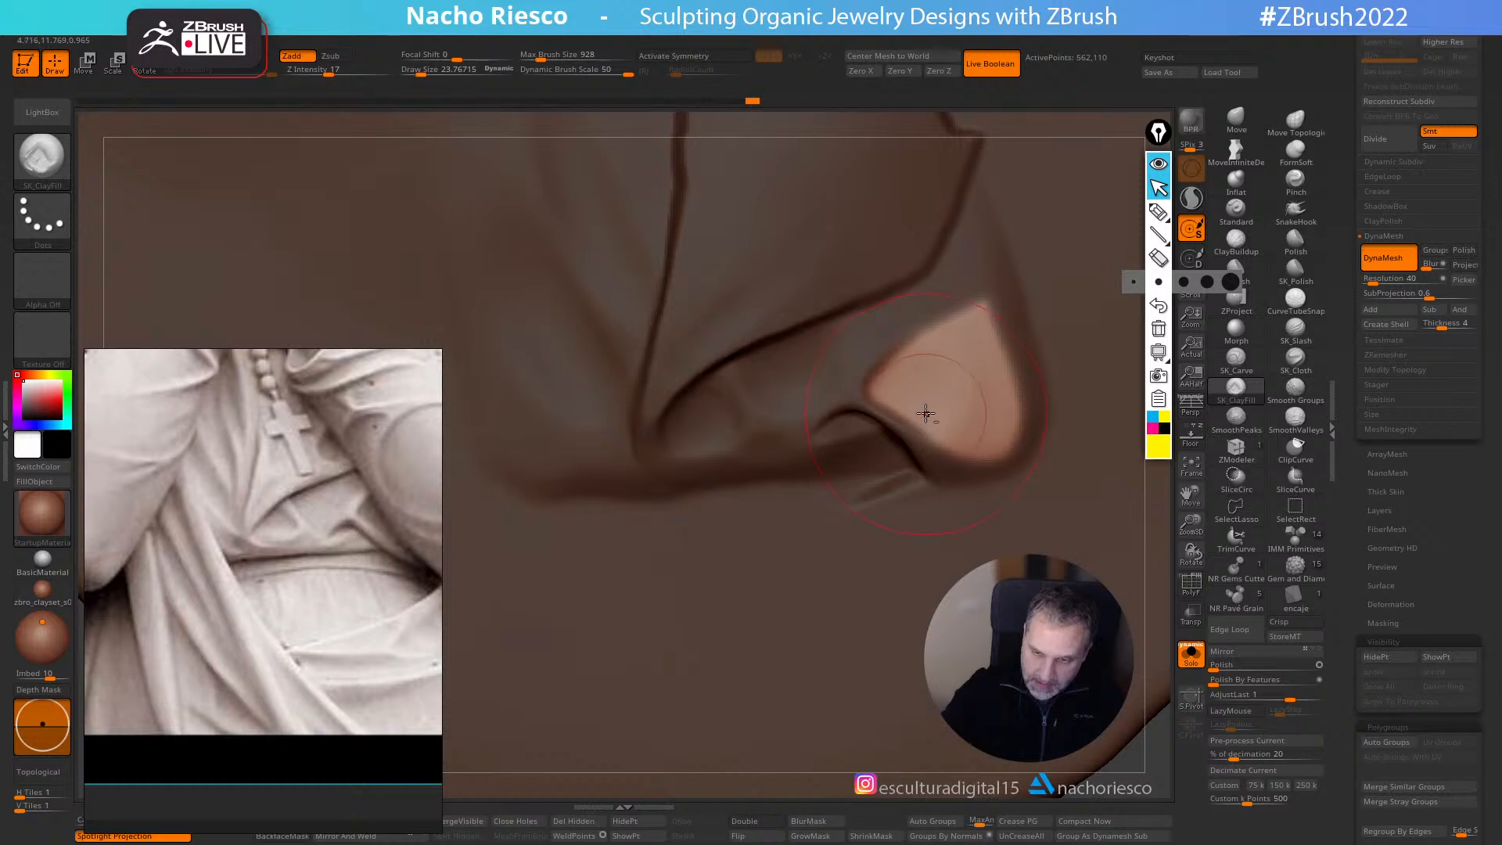
{"action": "key", "text": "ctrl+i"}
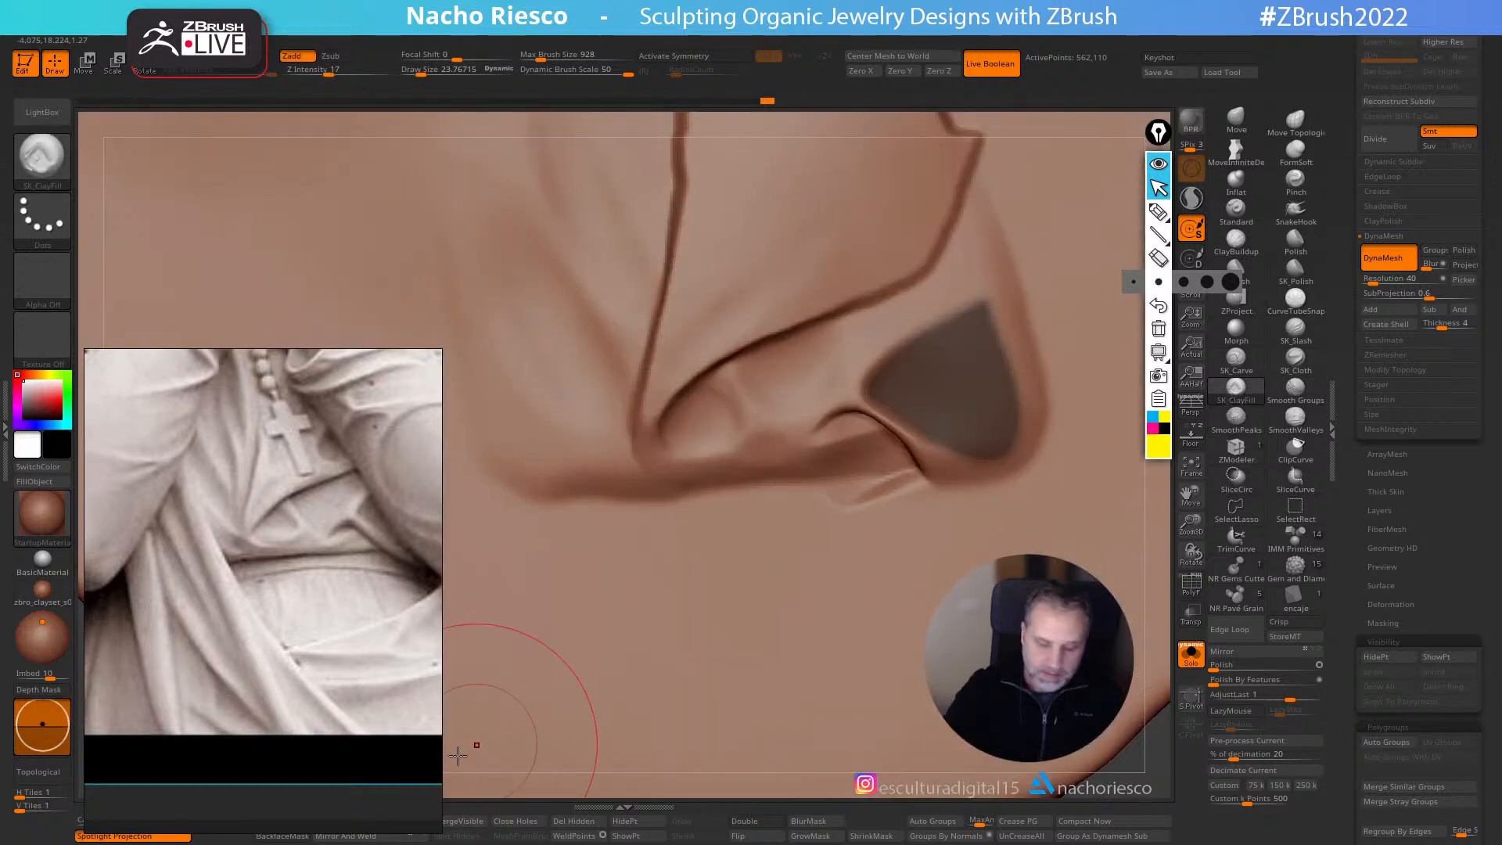
- Reposition the reference photo for a clearer view and adjust the fold edge beside the masked hollow with a smaller Move brush
{"action": "left_click_drag", "start_coordinate": [349, 826], "coordinate": [364, 674]}
{"action": "left_click", "coordinate": [281, 836]}
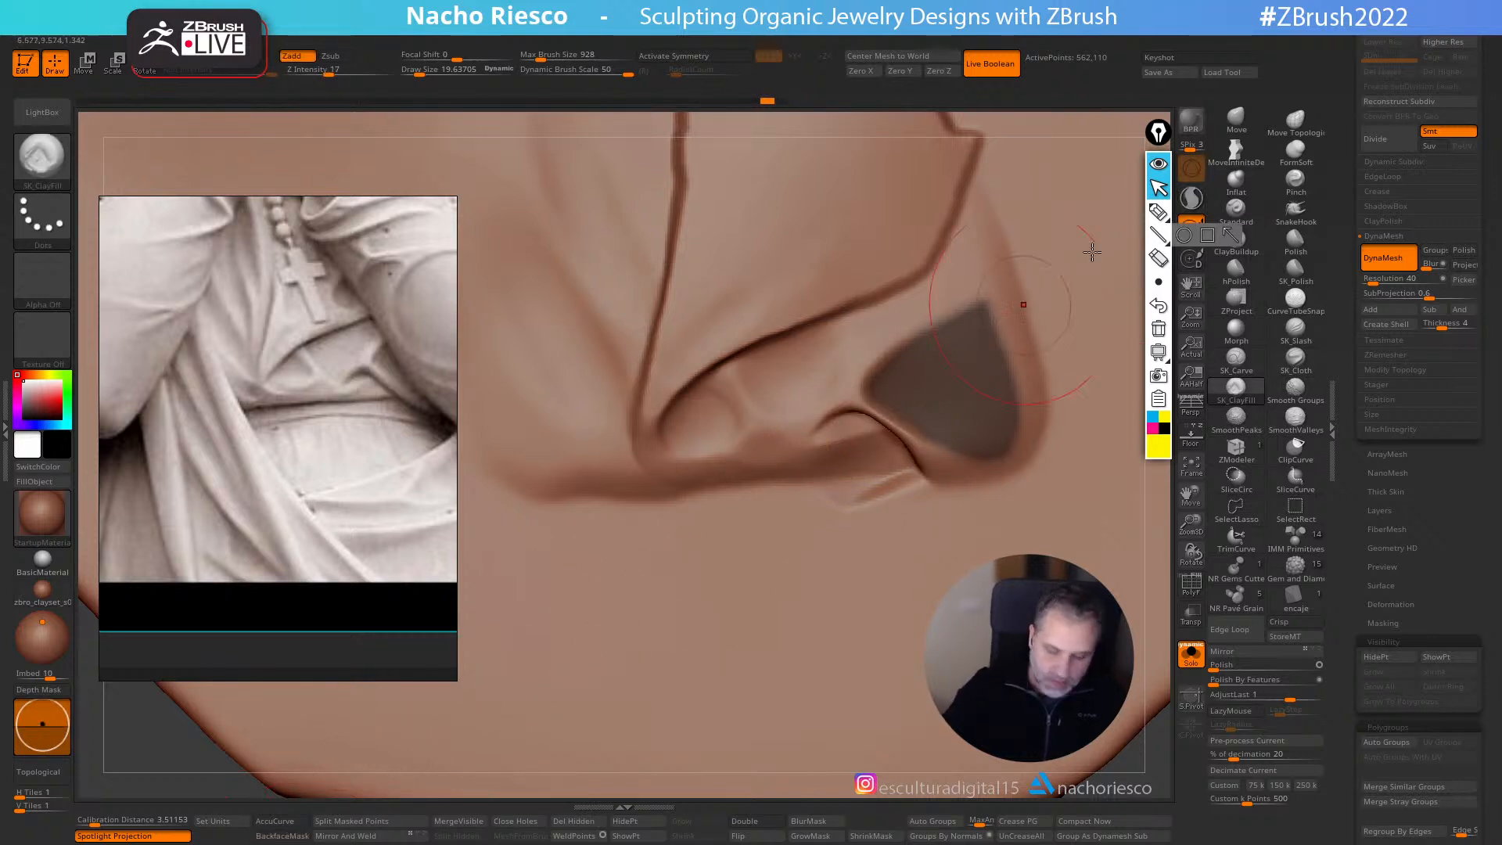
{"action": "key", "text": "b"}
{"action": "key", "text": "m"}
{"action": "key", "text": "v"}
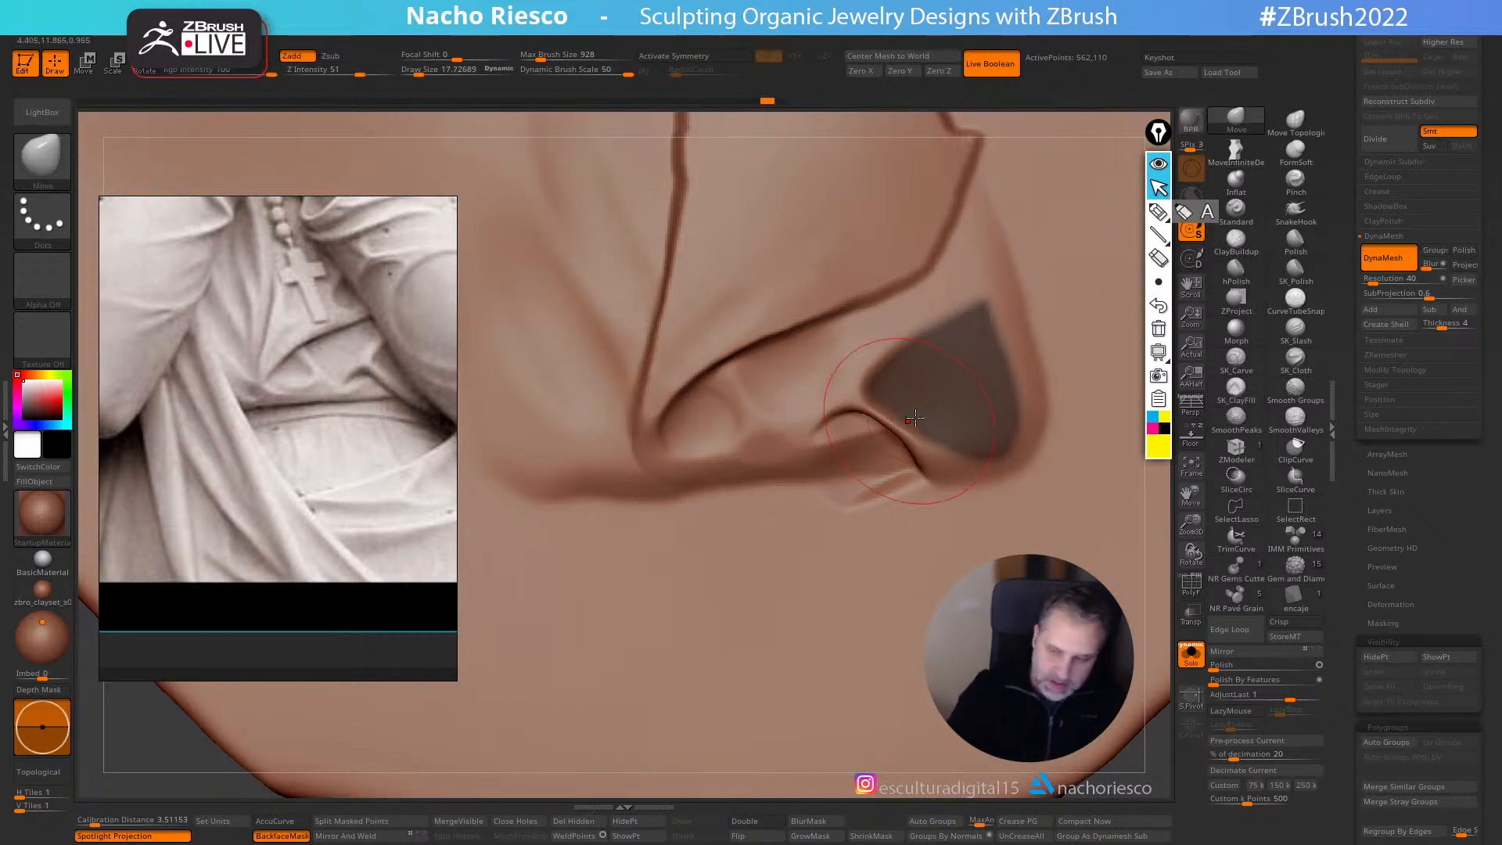
{"action": "key", "text": "s"}
{"action": "left_click_drag", "start_coordinate": [906, 423], "coordinate": [903, 422]}
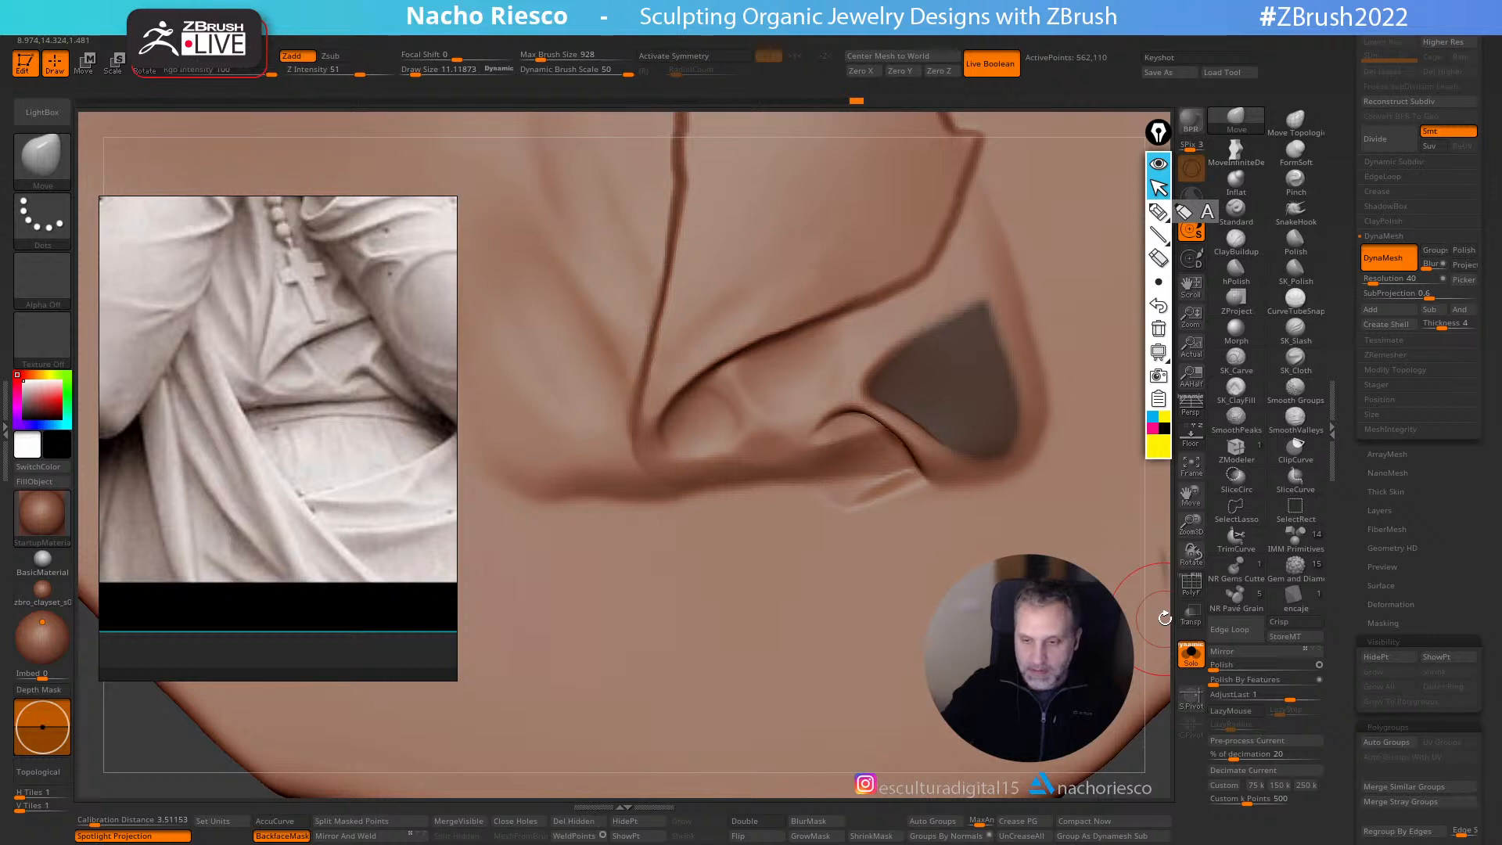
- Extend the diagonal crease beneath the chest panel toward the arm with SK_Slash and build up the cloth alongside it with SK_ClayFill
{"action": "left_click", "coordinate": [1296, 329]}
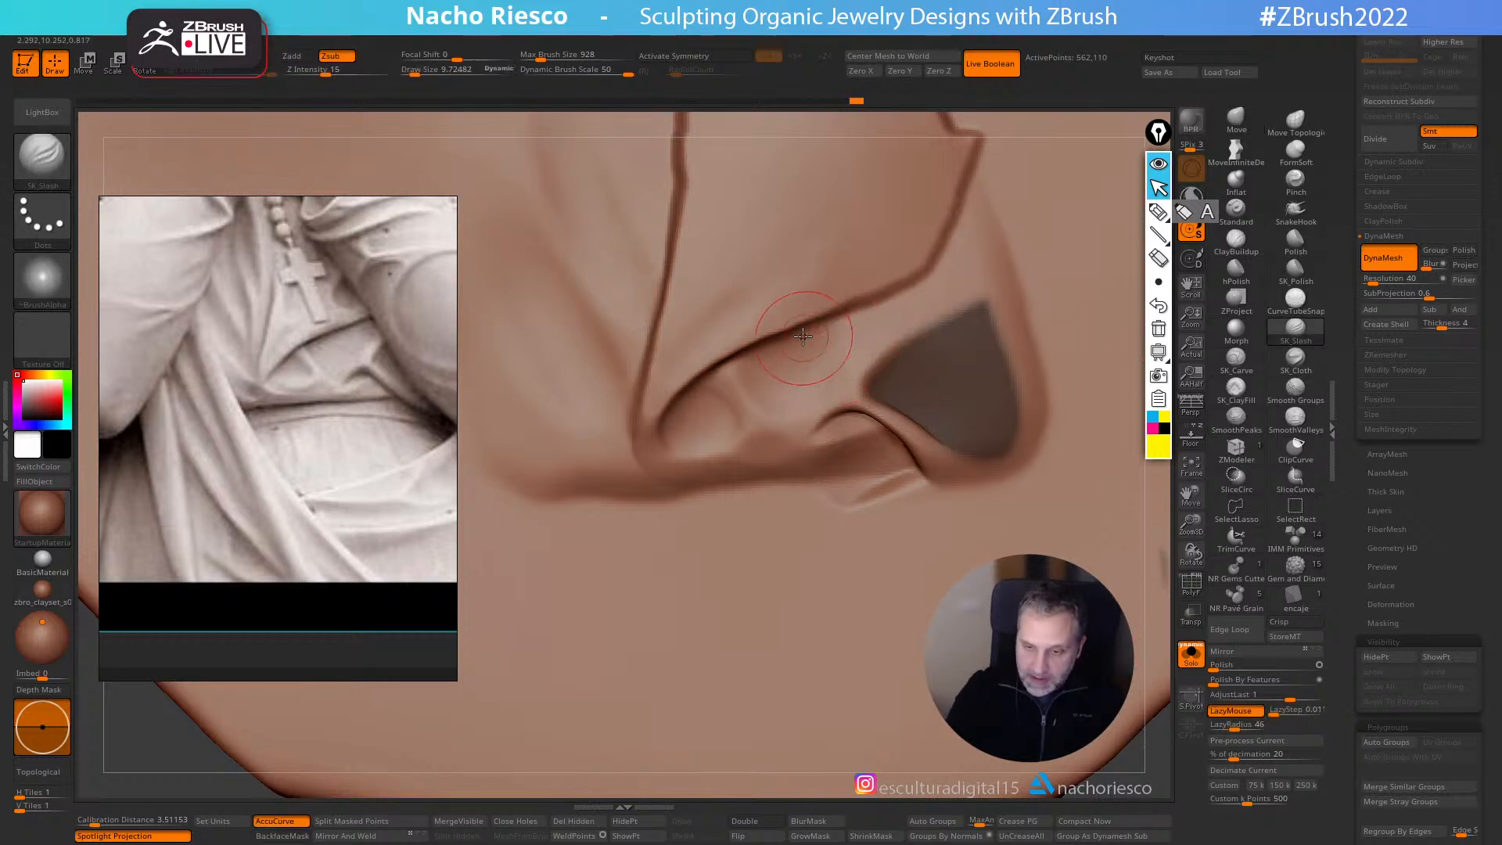
{"action": "left_click_drag", "start_coordinate": [783, 340], "coordinate": [1095, 228]}
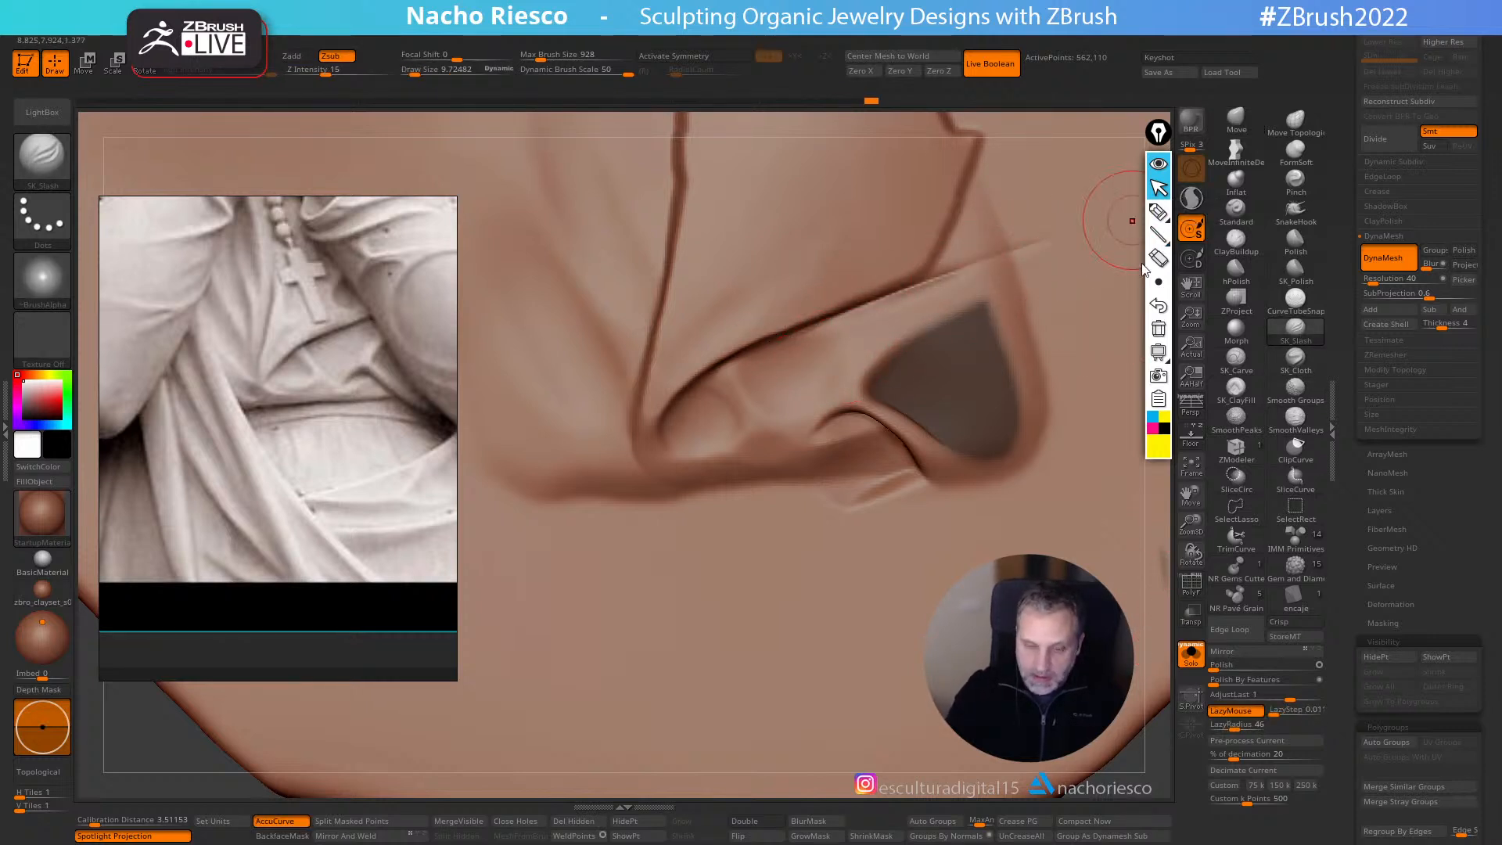
{"action": "left_click", "coordinate": [1237, 386]}
{"action": "key", "text": "s"}
{"action": "left_click_drag", "start_coordinate": [908, 306], "coordinate": [865, 328]}
- Invert the mask, refine the hollow beside the small fold with SK_ClayFill at a draw size of about 8.4, and clear the mask
{"action": "key", "text": "ctrl+i"}
{"action": "mouse_move", "coordinate": [916, 373]}
{"action": "left_mouse_down"}
{"action": "mouse_move", "coordinate": [952, 339]}
{"action": "mouse_move", "coordinate": [935, 329]}
{"action": "mouse_move", "coordinate": [958, 390]}
{"action": "mouse_move", "coordinate": [916, 371]}
{"action": "left_mouse_up"}
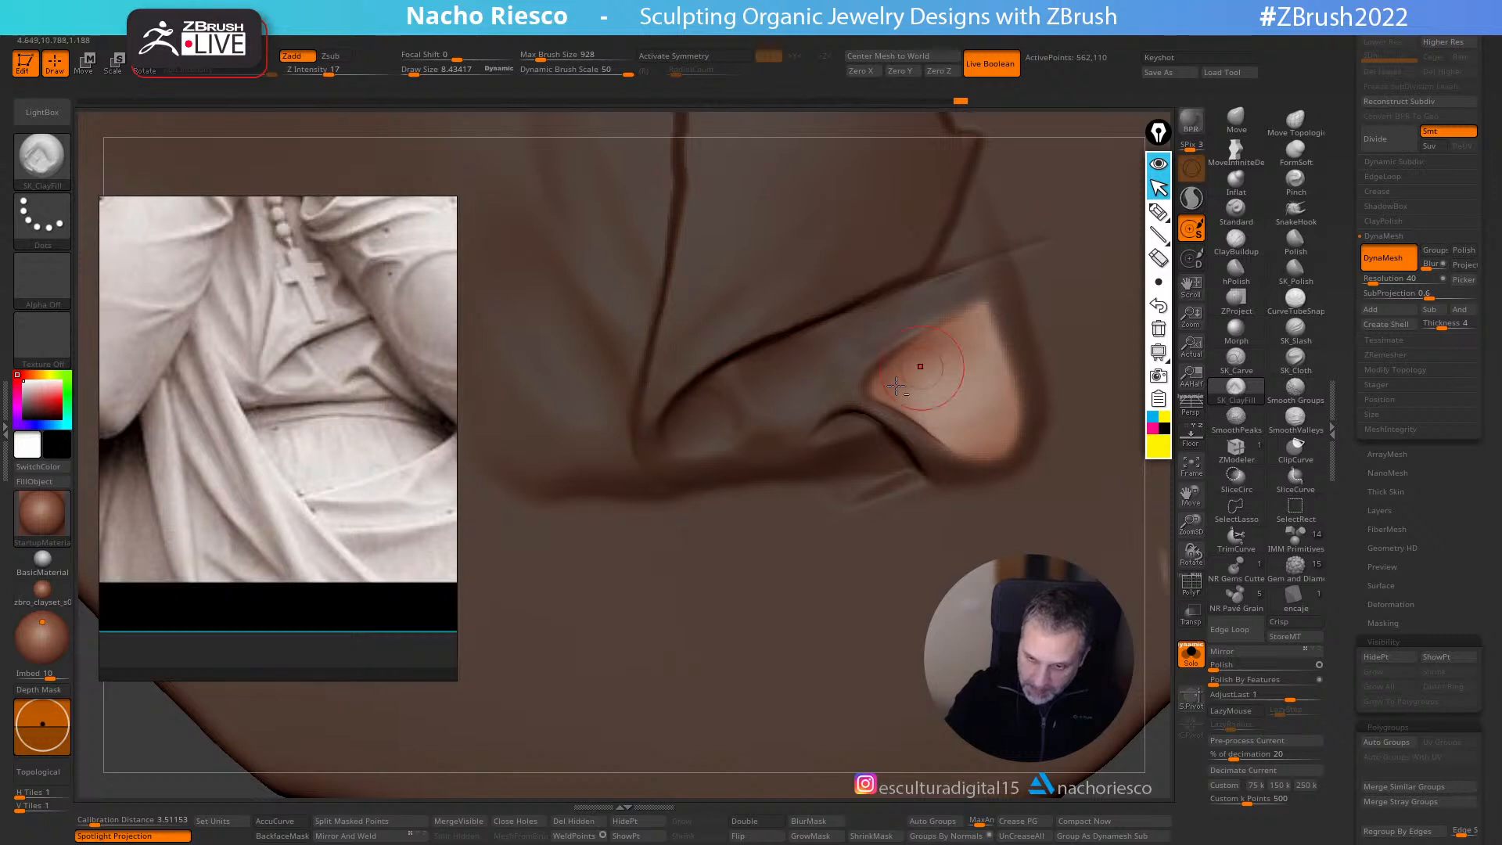
{"action": "left_click_drag", "start_coordinate": [1163, 745], "coordinate": [1158, 621], "text": "alt"}
{"action": "left_click_drag", "start_coordinate": [1080, 748], "coordinate": [1009, 802], "text": "ctrl"}
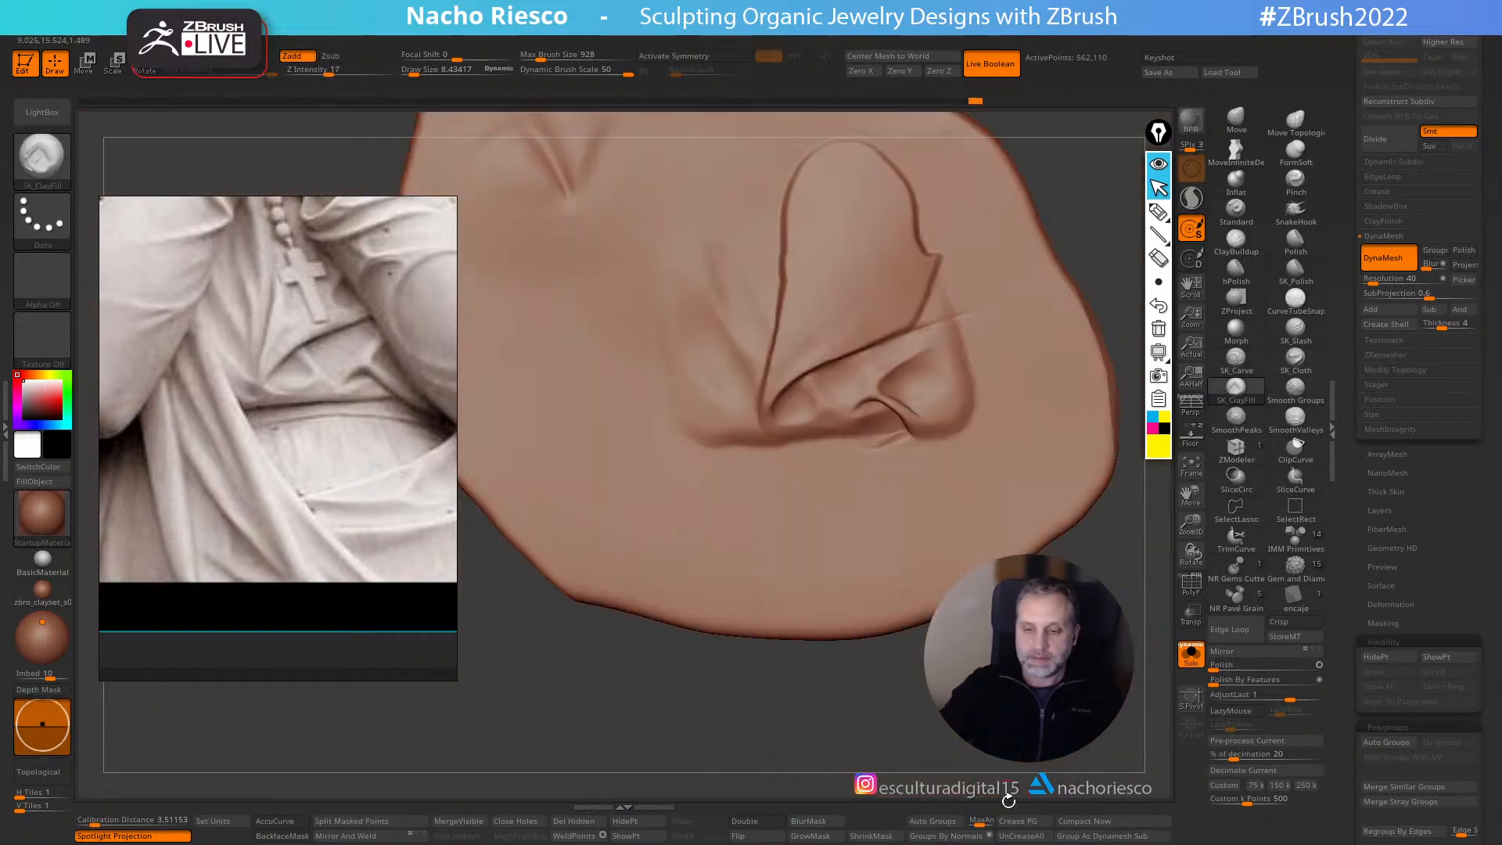
- Lasso-mask the fold above the diagonal crease following the reference overlay, and invert the mask so only that area is editable
{"action": "left_click_drag", "start_coordinate": [1121, 477], "coordinate": [1144, 542], "text": "alt"}
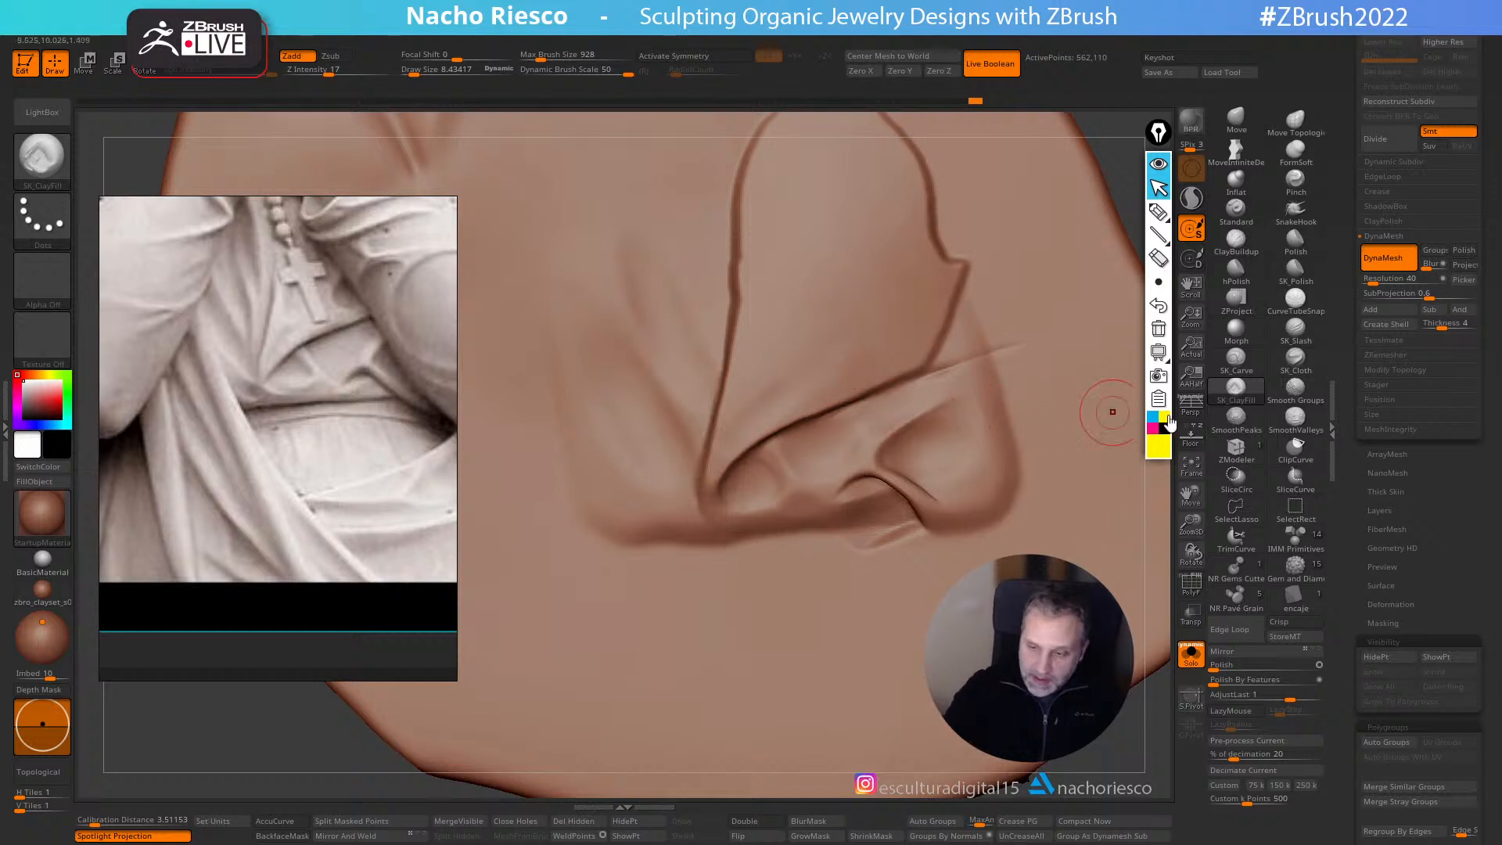
{"action": "key", "text": "shift+z"}
{"action": "key", "text": "s"}
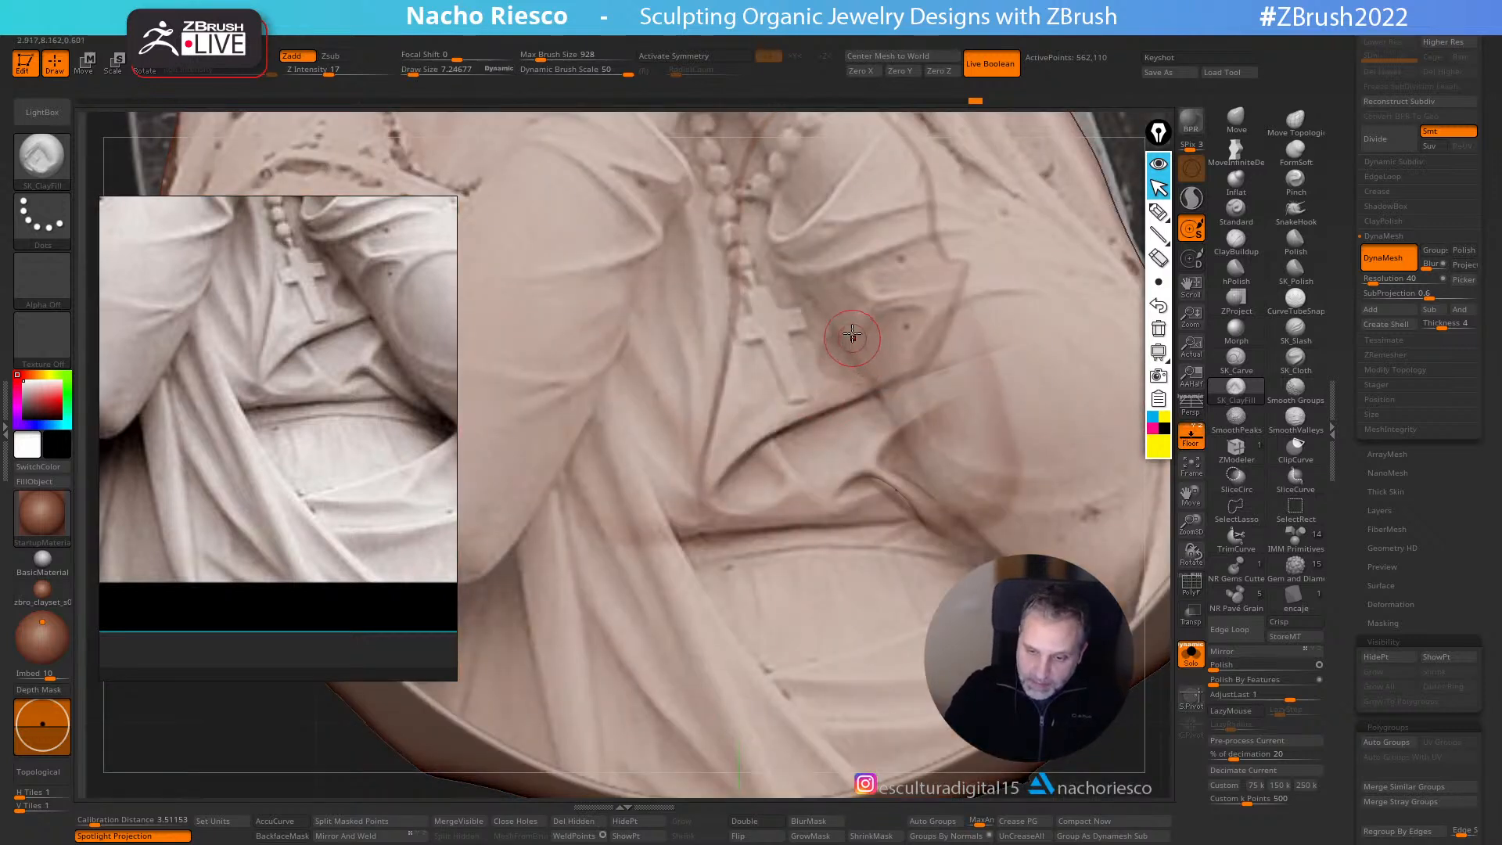
{"action": "key", "text": "ctrl"}
{"action": "mouse_move", "coordinate": [817, 371]}
{"action": "left_mouse_down", "text": "ctrl"}
{"action": "mouse_move", "coordinate": [900, 352]}
{"action": "mouse_move", "coordinate": [978, 281]}
{"action": "left_mouse_up", "text": "ctrl"}
{"action": "key", "text": "shift+z"}
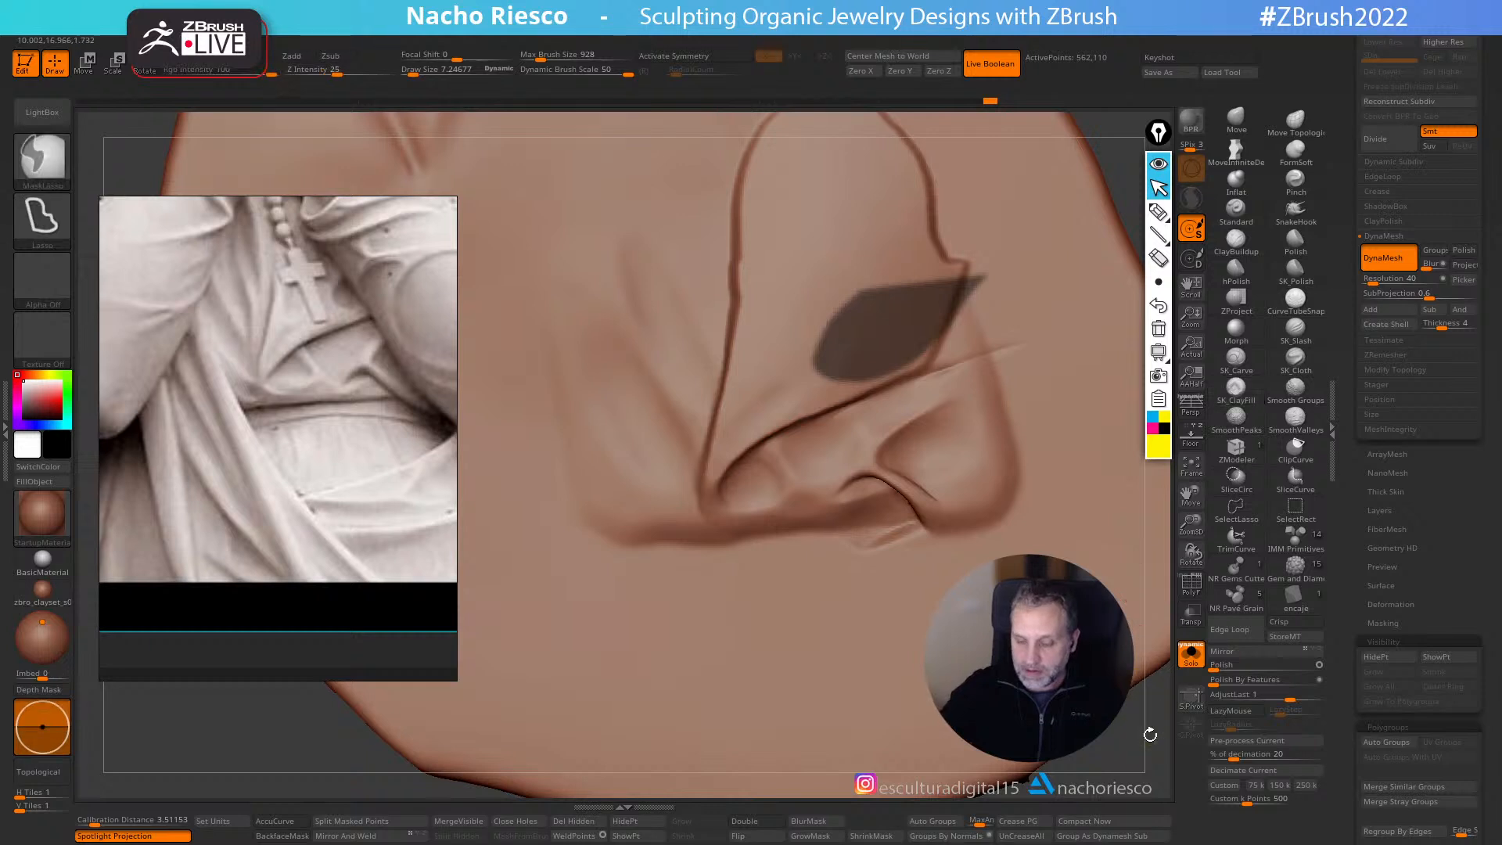
{"action": "left_click", "coordinate": [1165, 531], "text": "ctrl"}
- Reshape the exposed area above the diagonal crease with the Move brush, clear the mask and check the crease edge against the reference overlay
{"action": "left_click", "coordinate": [1236, 119]}
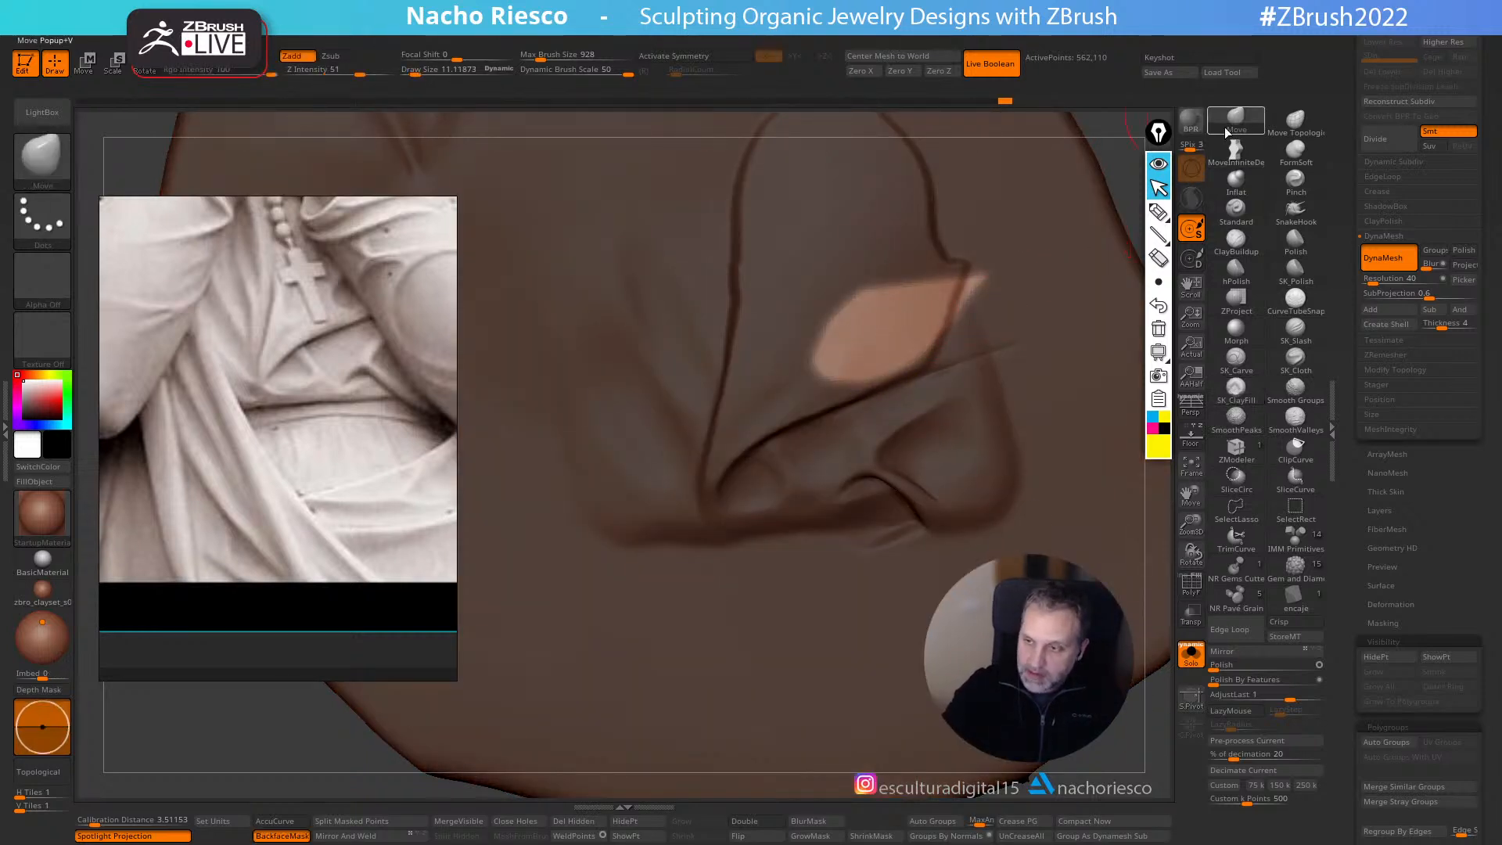
{"action": "left_click_drag", "start_coordinate": [847, 354], "coordinate": [869, 359], "text": "alt"}
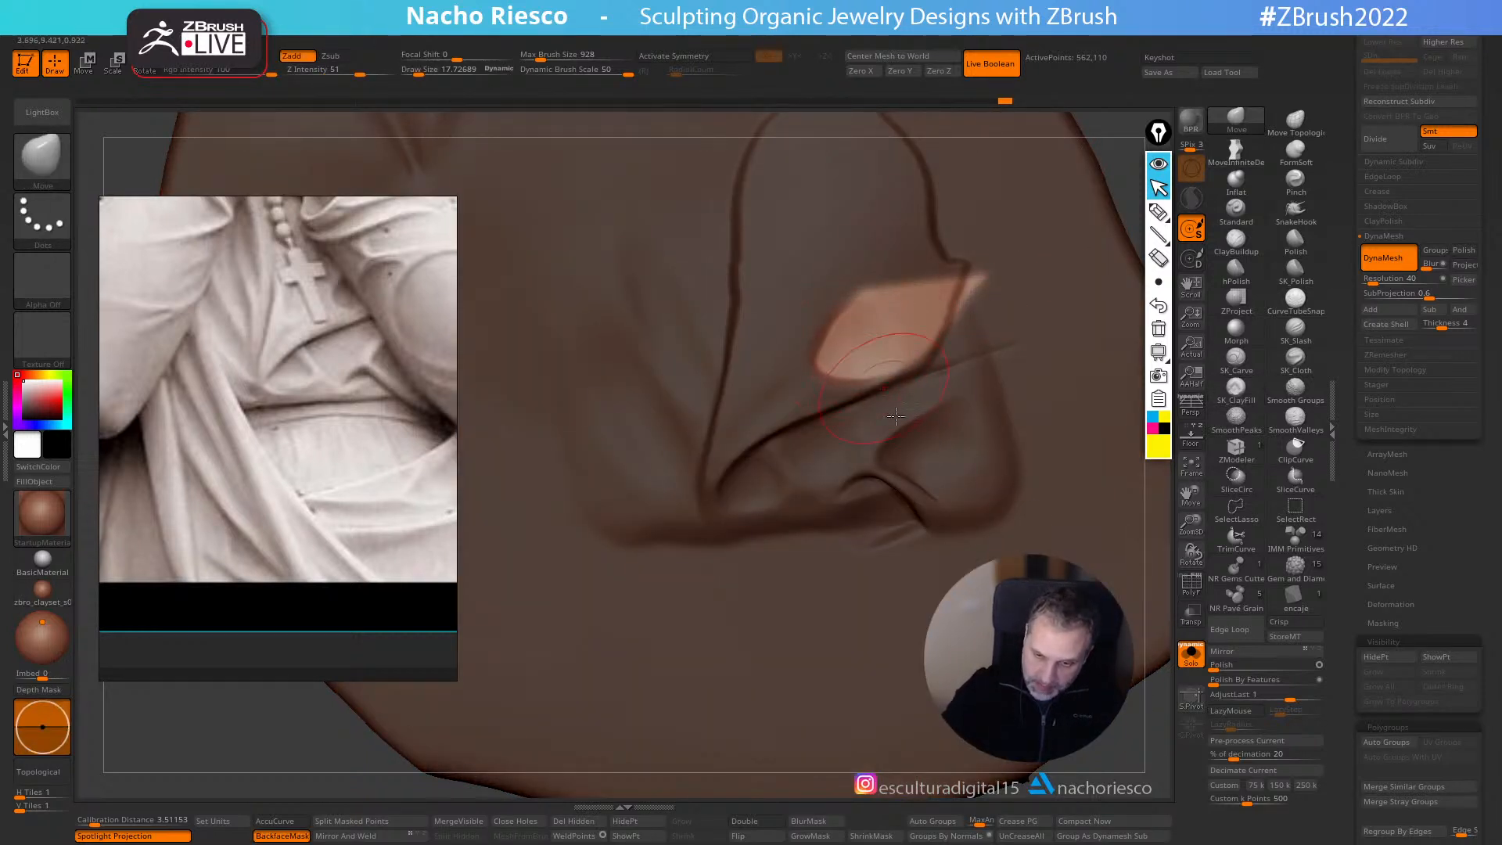
{"action": "left_click_drag", "start_coordinate": [1127, 728], "coordinate": [1096, 763], "text": "ctrl"}
{"action": "key", "text": "s"}
{"action": "left_click_drag", "start_coordinate": [853, 405], "coordinate": [848, 405]}
{"action": "left_click", "coordinate": [1191, 438]}
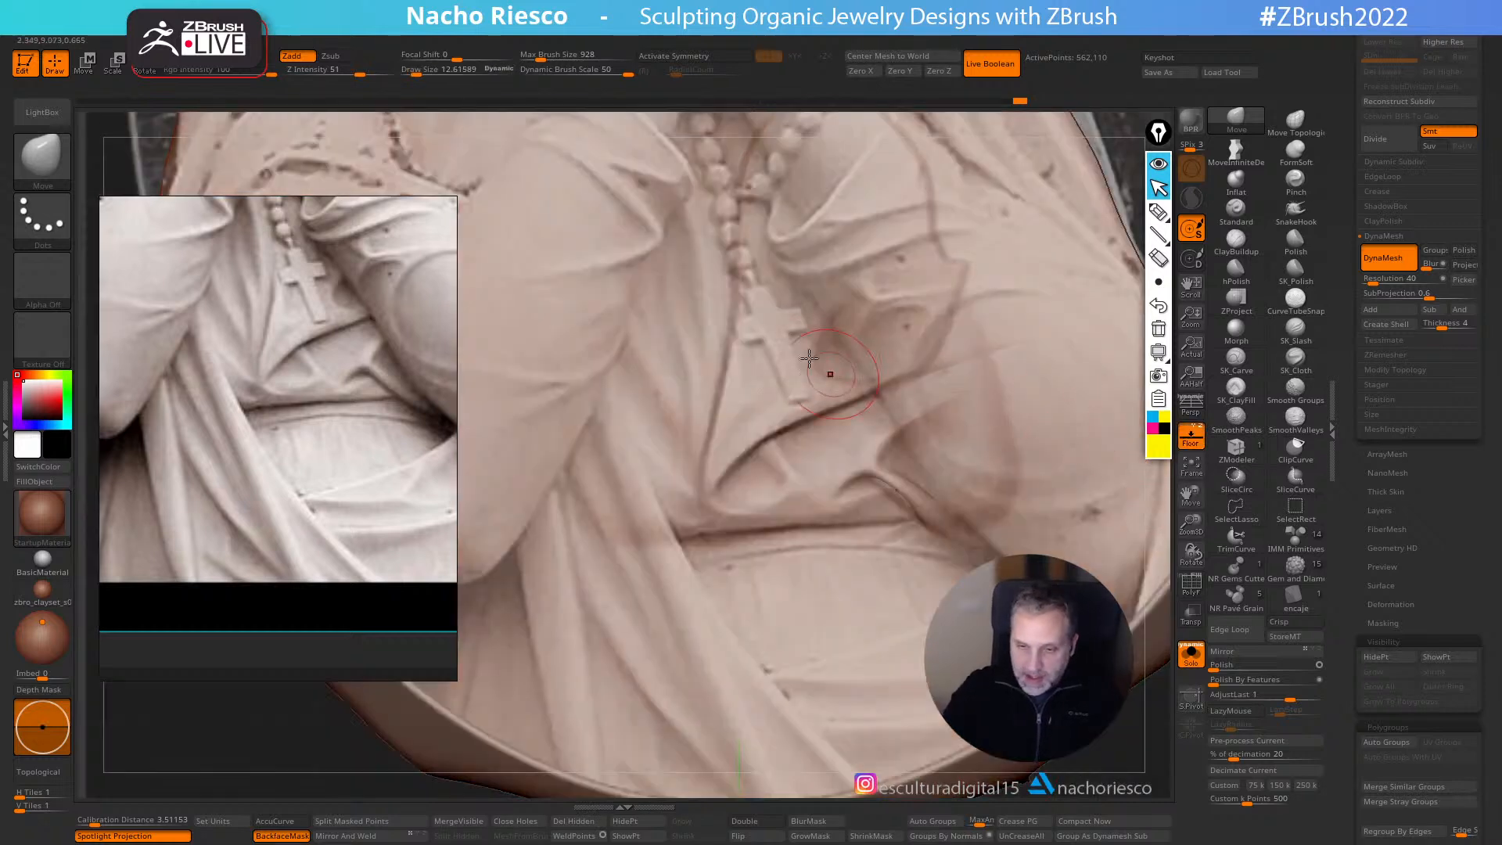
- Lasso-mask the two narrow folds in the chest panel beside the main crease and invert the mask, with the reference overlay hidden
{"action": "key", "text": "s"}
{"action": "mouse_move", "coordinate": [792, 337]}
{"action": "left_mouse_down"}
{"action": "mouse_move", "coordinate": [779, 337]}
{"action": "mouse_move", "coordinate": [814, 234]}
{"action": "mouse_move", "coordinate": [772, 396]}
{"action": "mouse_move", "coordinate": [716, 447]}
{"action": "mouse_move", "coordinate": [783, 413]}
{"action": "left_mouse_up"}
{"action": "left_click", "coordinate": [1191, 436]}
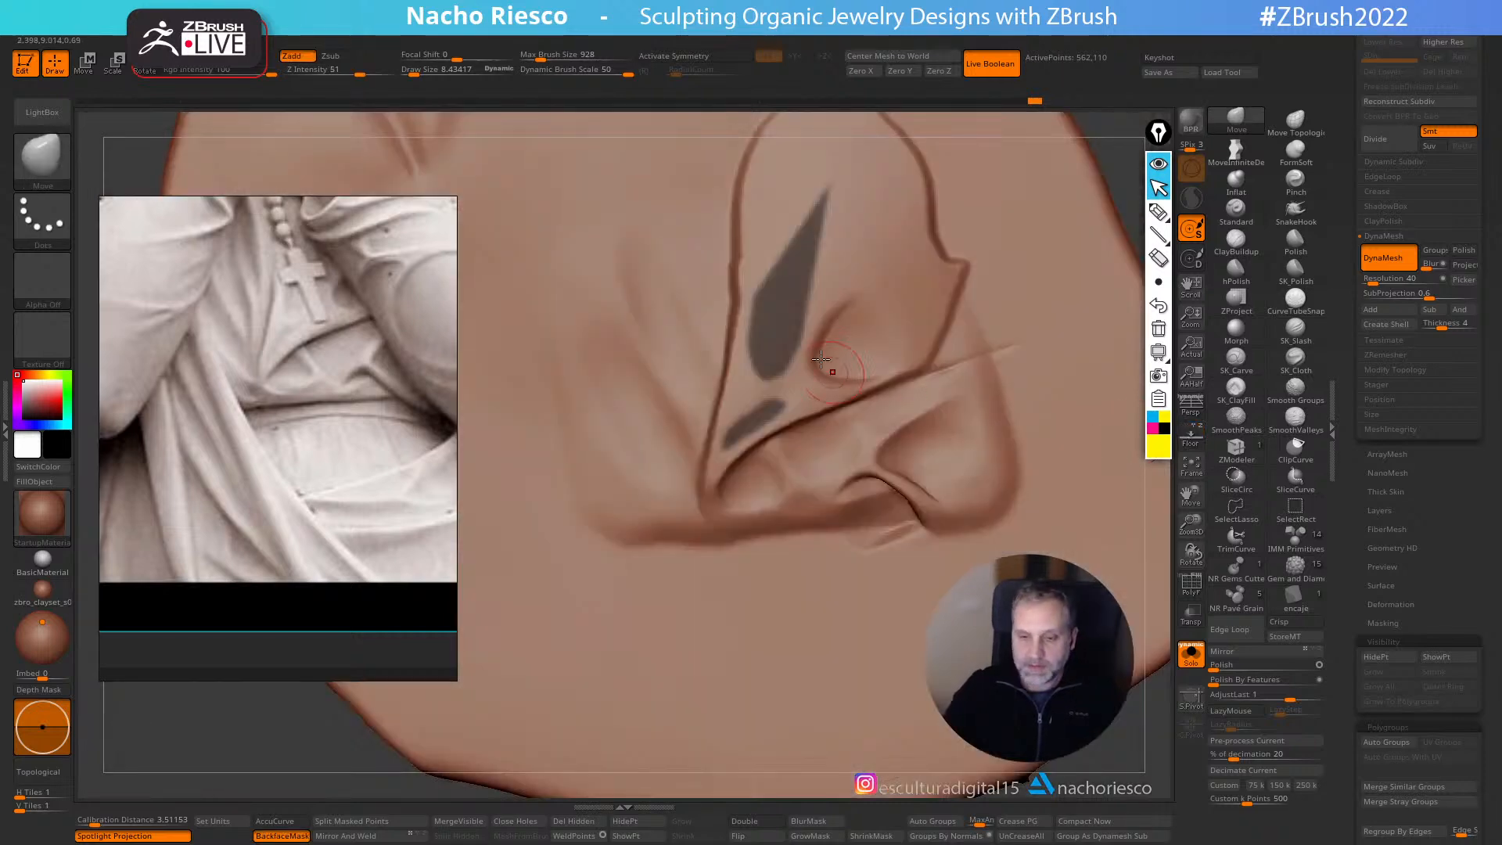
{"action": "key", "text": "ctrl+i"}
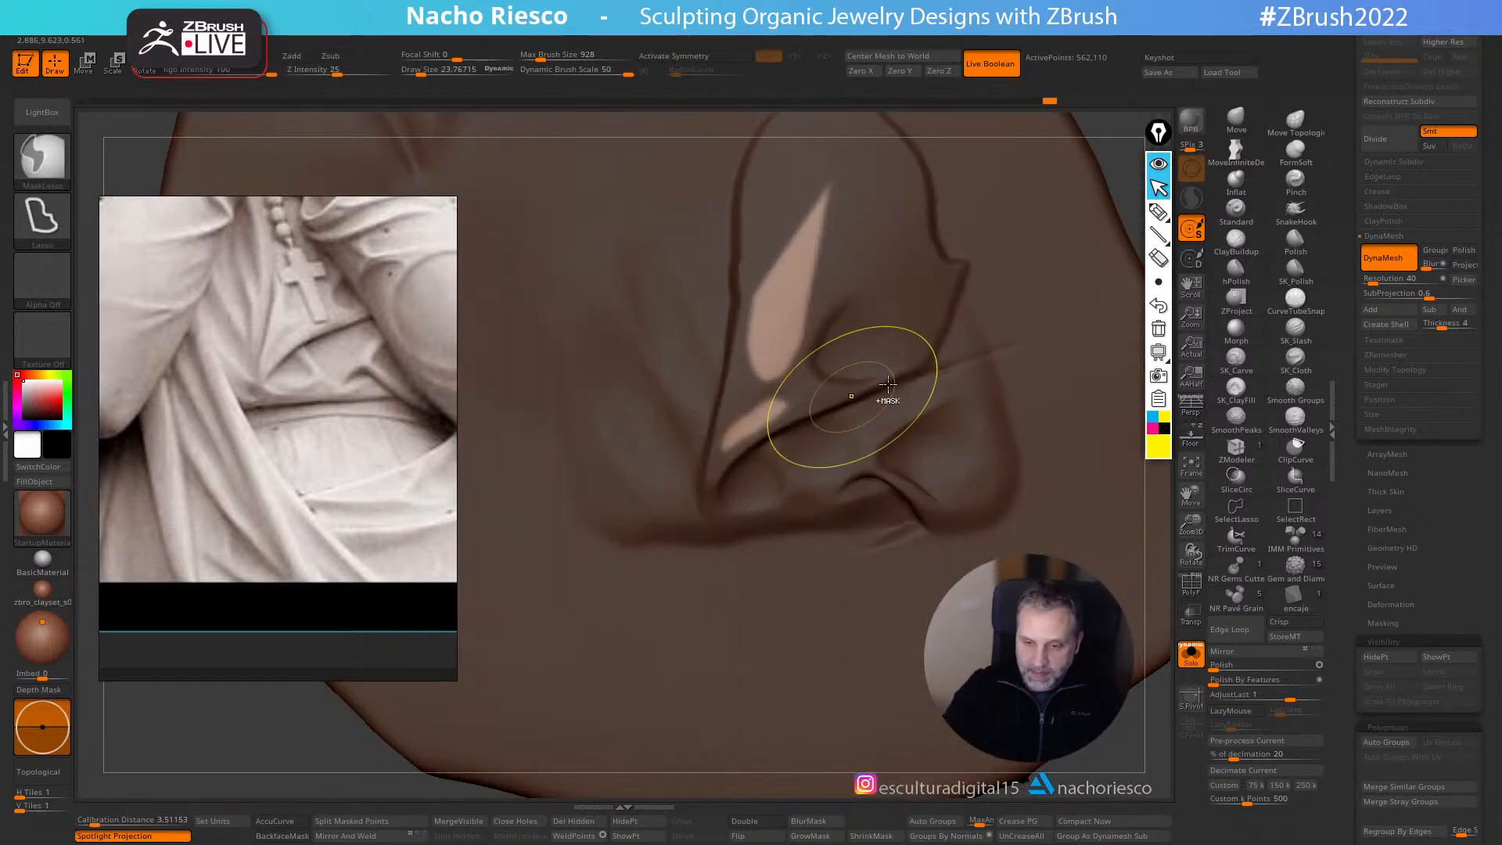
- Reshape the two exposed narrow folds with the Move brush, clear the mask, and adjust their edges at a draw size of about 7.2
{"action": "key", "text": "b"}
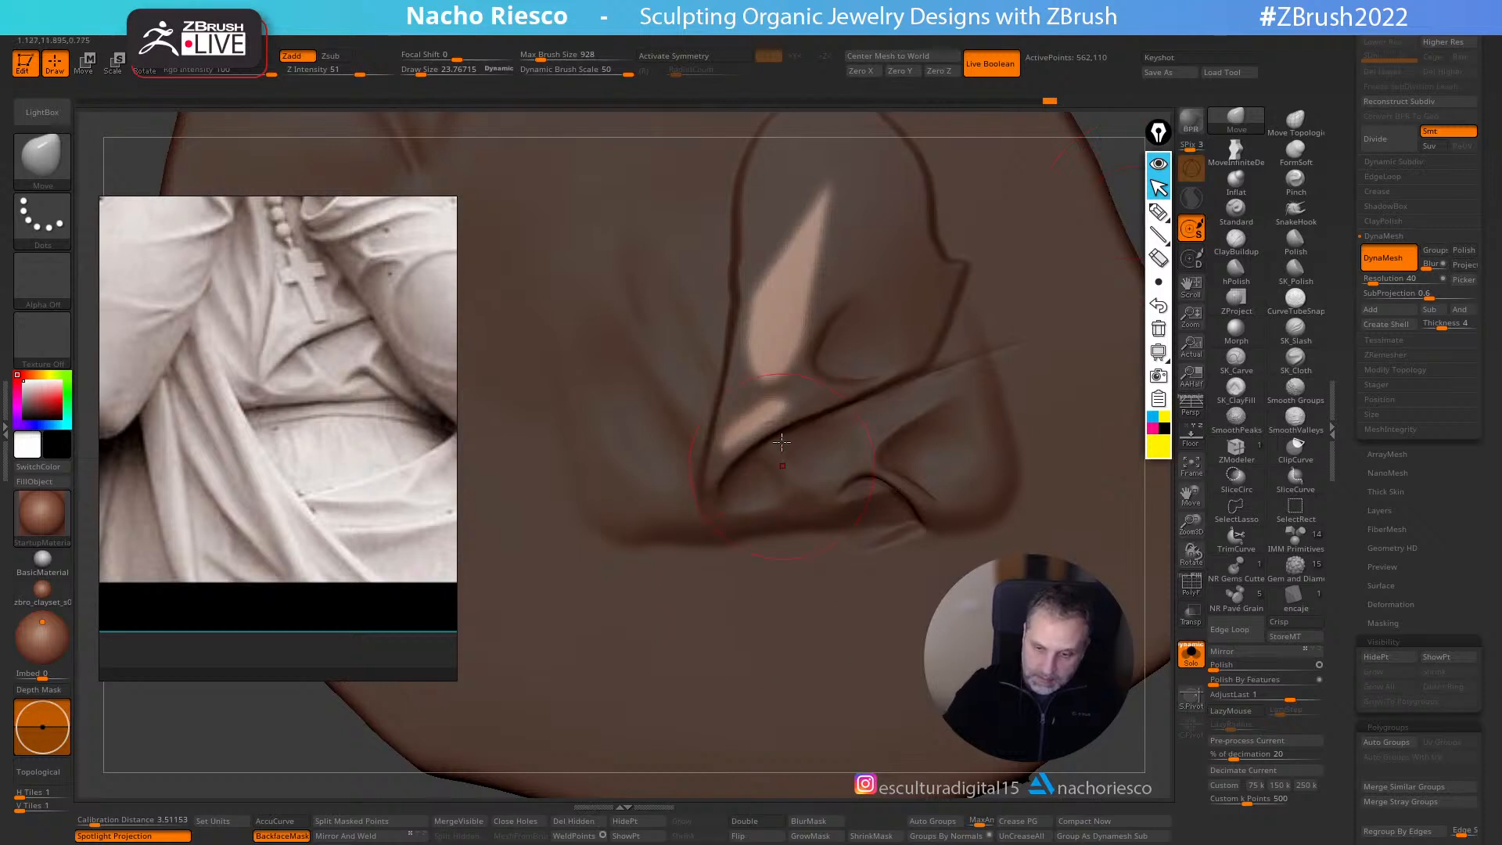
{"action": "key", "text": "s"}
{"action": "key", "text": "s"}
{"action": "left_click_drag", "start_coordinate": [776, 369], "coordinate": [775, 368]}
{"action": "left_click_drag", "start_coordinate": [756, 364], "coordinate": [767, 397]}
{"action": "key", "text": "s"}
{"action": "left_click_drag", "start_coordinate": [1164, 659], "coordinate": [1134, 709], "text": "ctrl"}
{"action": "right_click_drag", "start_coordinate": [1143, 704], "coordinate": [1142, 642], "text": "ctrl"}
{"action": "key", "text": "s"}
{"action": "left_click_drag", "start_coordinate": [795, 388], "coordinate": [778, 386]}
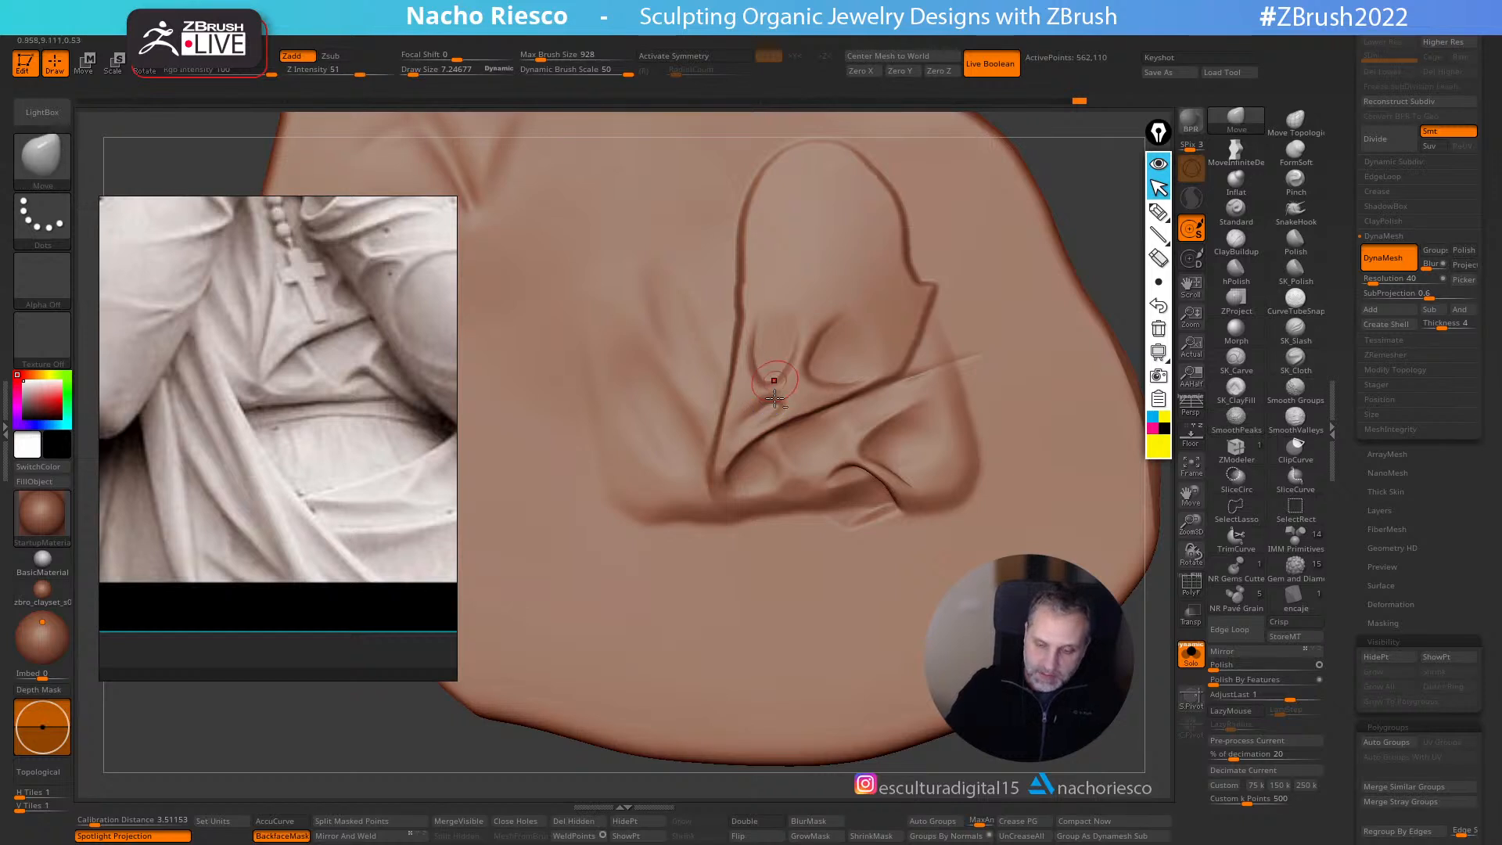
- Soften the narrow folds and the rounded fold in the chest panel with SmoothValleys at a draw size of about 11.1
{"action": "right_click_drag", "start_coordinate": [768, 382], "coordinate": [792, 415], "text": "ctrl"}
{"action": "left_click", "coordinate": [1297, 424], "text": "shift"}
{"action": "key", "text": "s"}
{"action": "left_click_drag", "start_coordinate": [771, 358], "coordinate": [754, 337]}
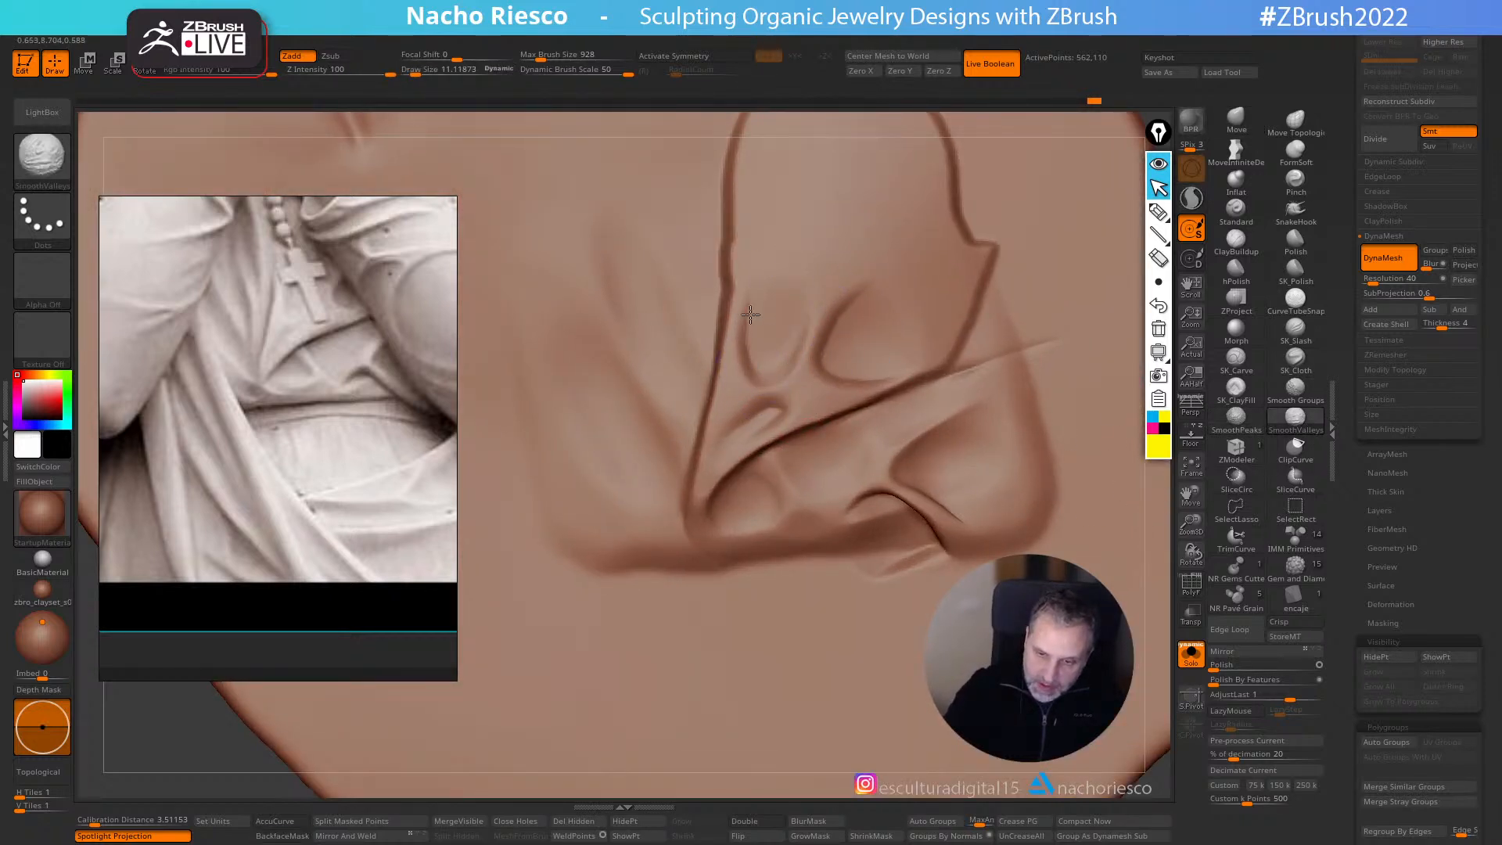
{"action": "left_click_drag", "start_coordinate": [744, 391], "coordinate": [732, 438], "text": "shift"}
{"action": "left_click_drag", "start_coordinate": [864, 327], "coordinate": [868, 283], "text": "shift"}
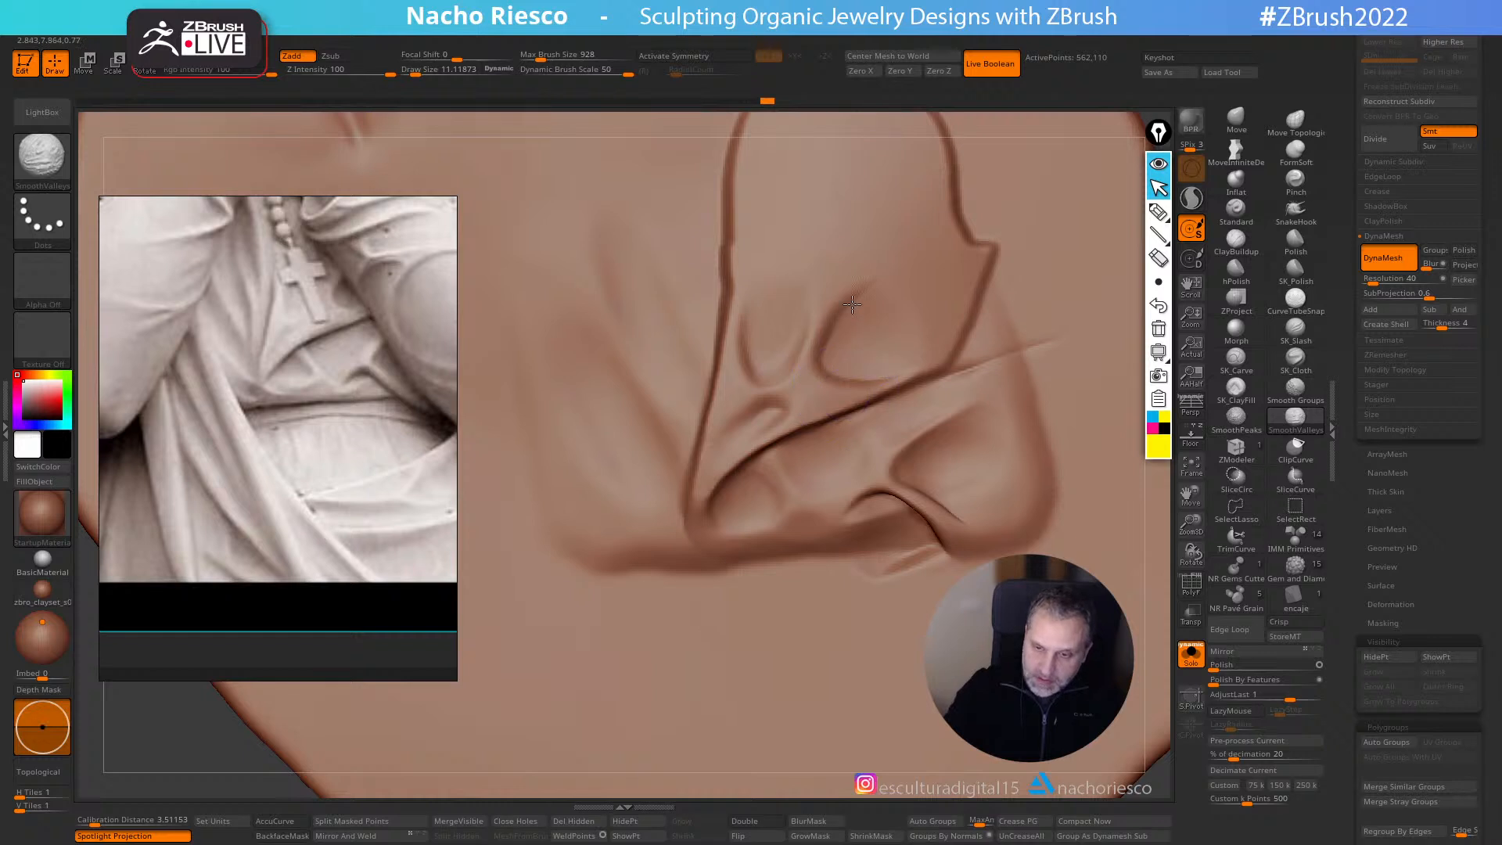
{"action": "left_click_drag", "start_coordinate": [904, 336], "coordinate": [914, 273], "text": "shift"}
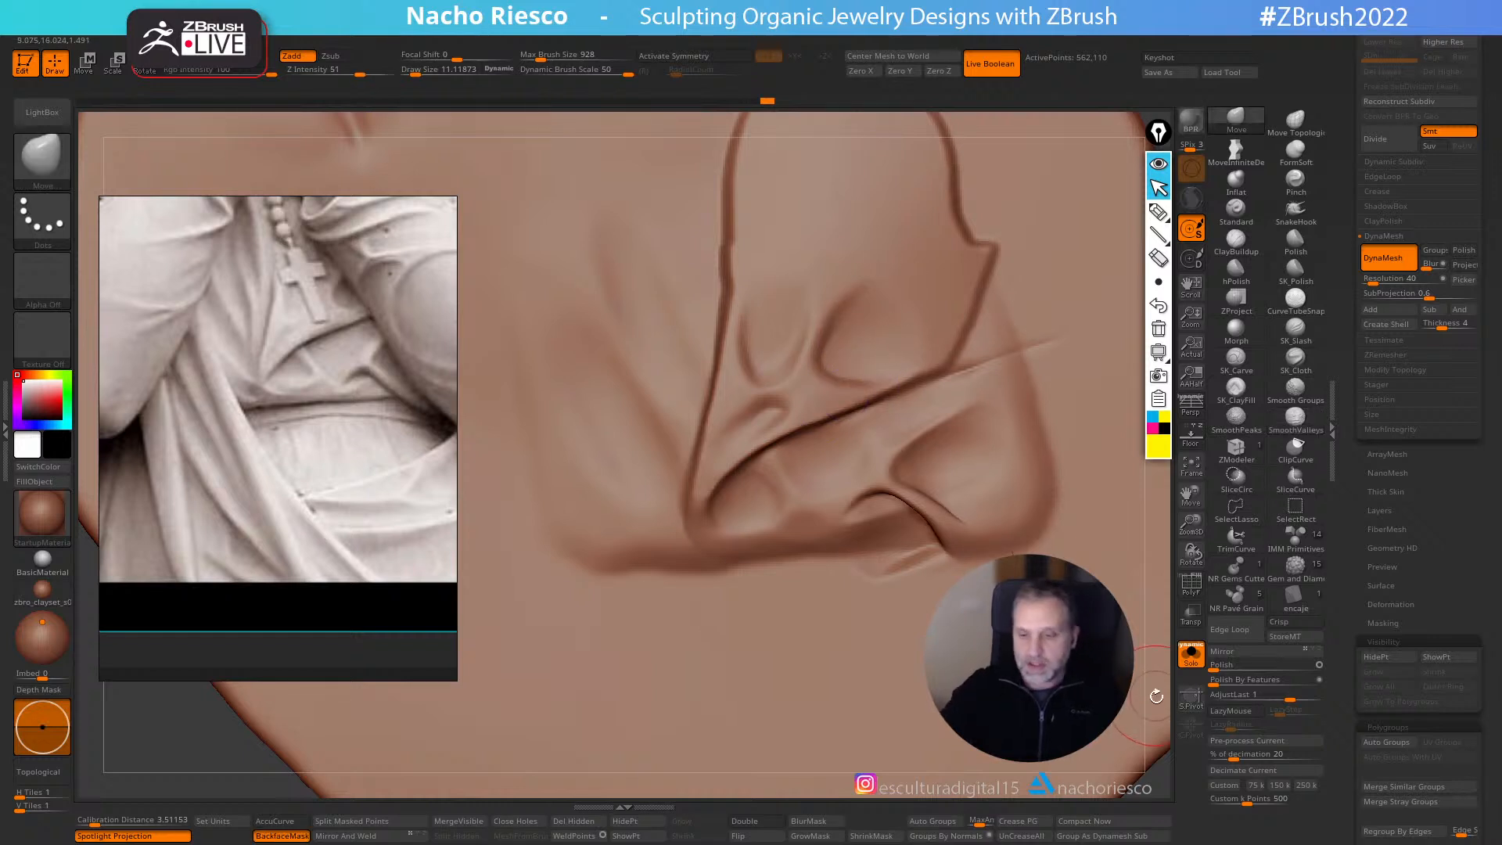
{"action": "left_click_drag", "start_coordinate": [1153, 694], "coordinate": [1140, 597], "text": "alt"}
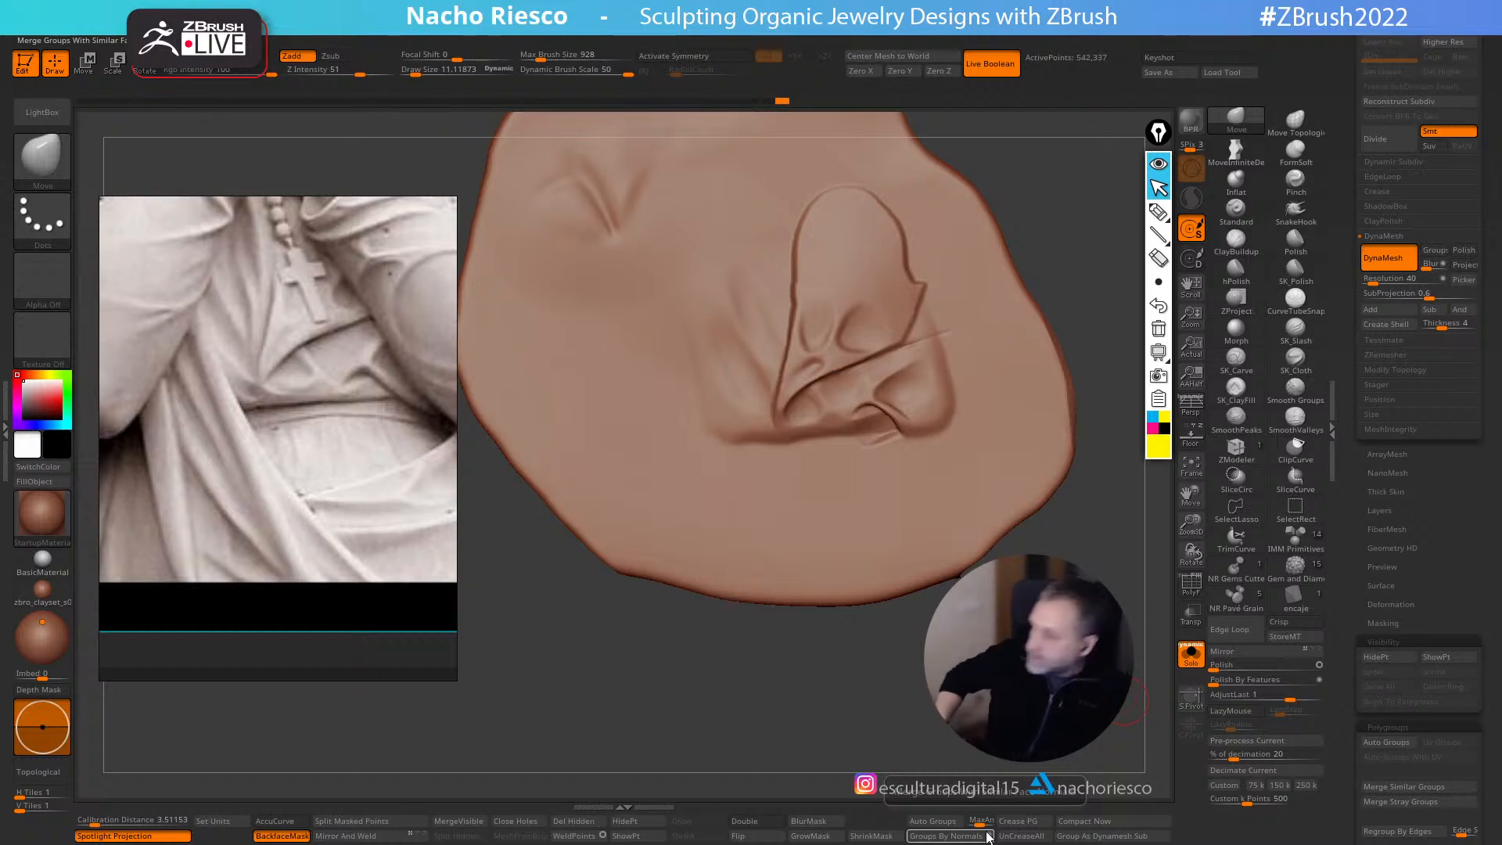
- Show the whole medallion with the reference overlay and sculpt the chest and waist folds with SK_Cloth at a draw size of about 14.2
{"action": "left_click", "coordinate": [1190, 654]}
{"action": "left_click_drag", "start_coordinate": [1138, 676], "coordinate": [1150, 710], "text": "alt"}
{"action": "left_click", "coordinate": [1191, 435]}
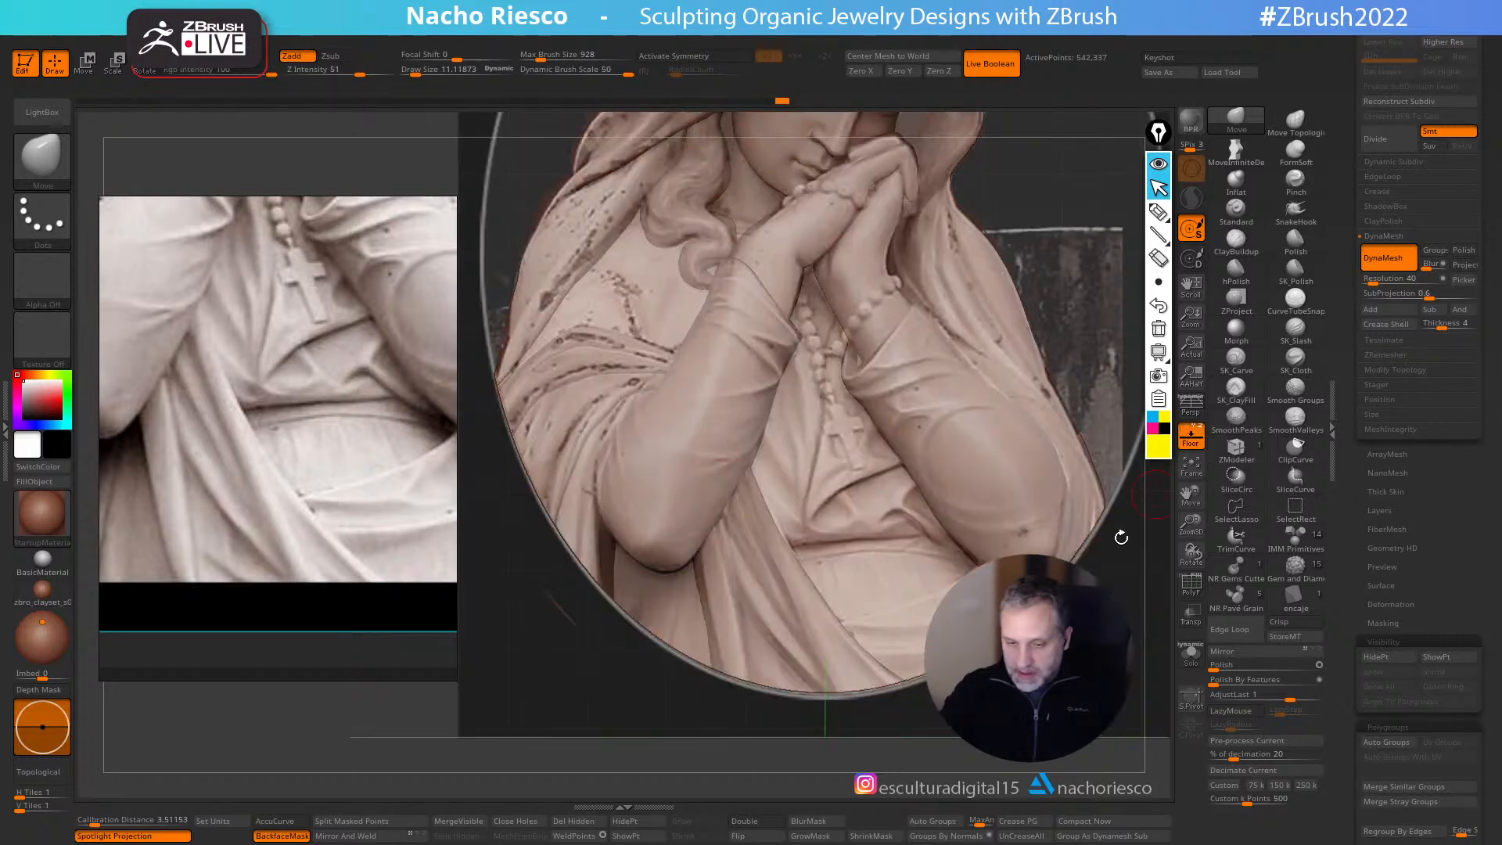
{"action": "left_click", "coordinate": [1296, 360]}
{"action": "key", "text": "s"}
{"action": "left_click_drag", "start_coordinate": [804, 458], "coordinate": [807, 458]}
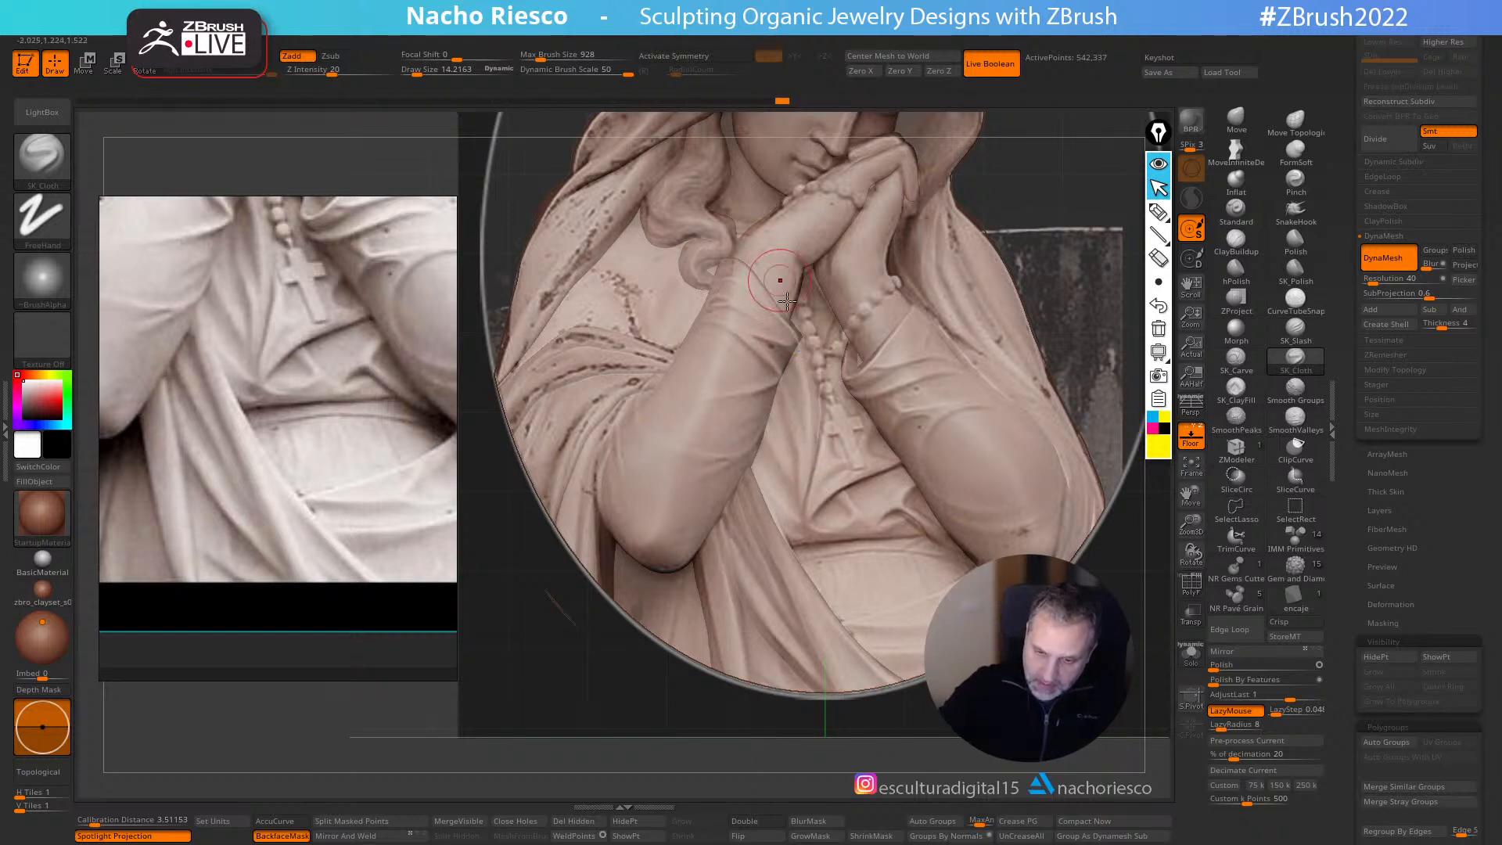
{"action": "left_click_drag", "start_coordinate": [801, 502], "coordinate": [784, 469]}
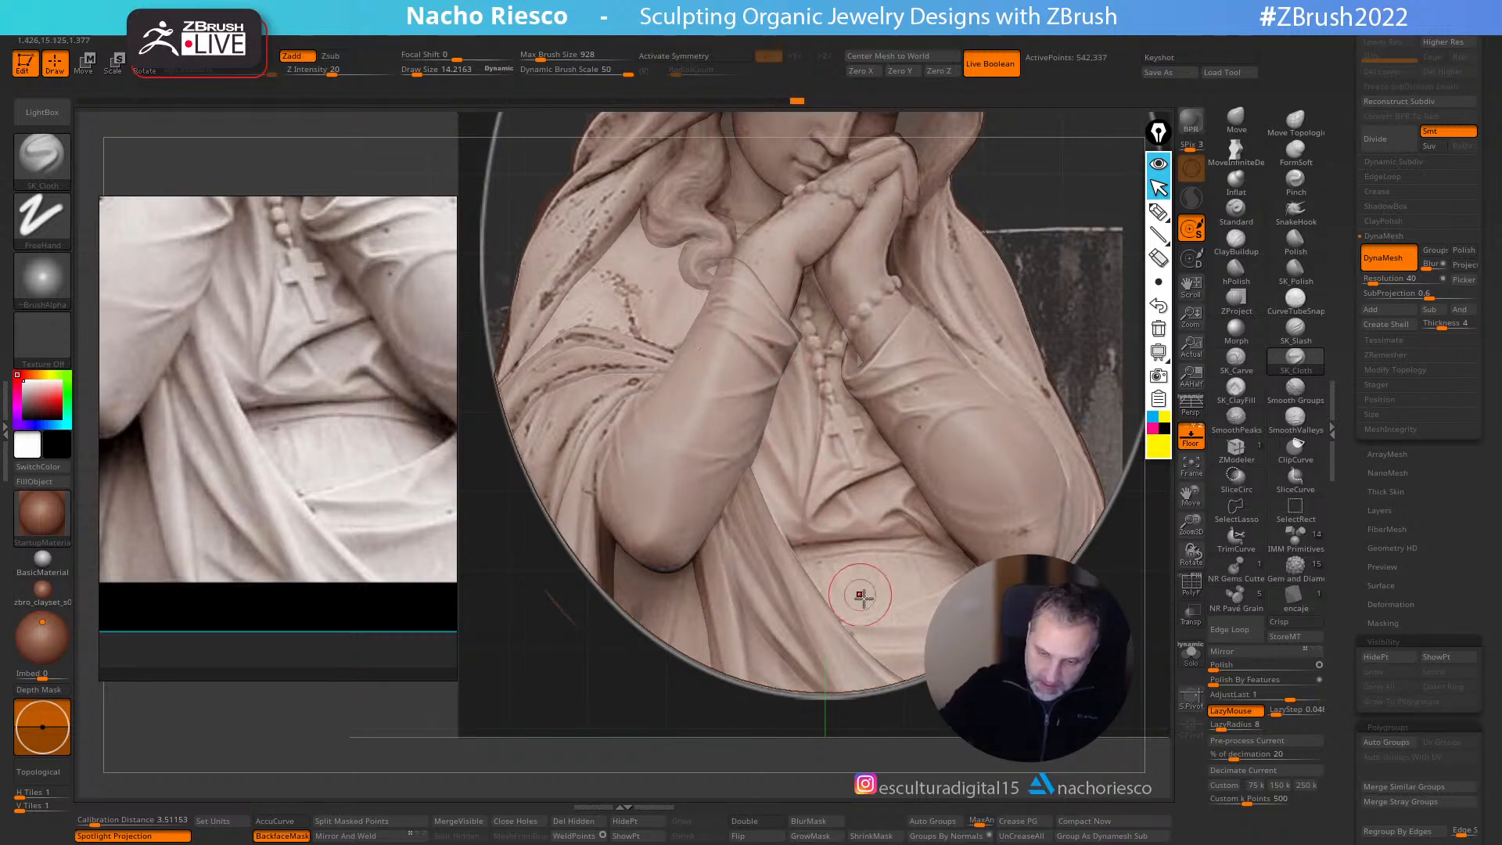
{"action": "left_click_drag", "start_coordinate": [794, 543], "coordinate": [964, 538]}
- Hide the reference overlay, undo the long waist stroke, and rework the waist fold with a shorter SK_Cloth stroke
{"action": "left_click", "coordinate": [1197, 440]}
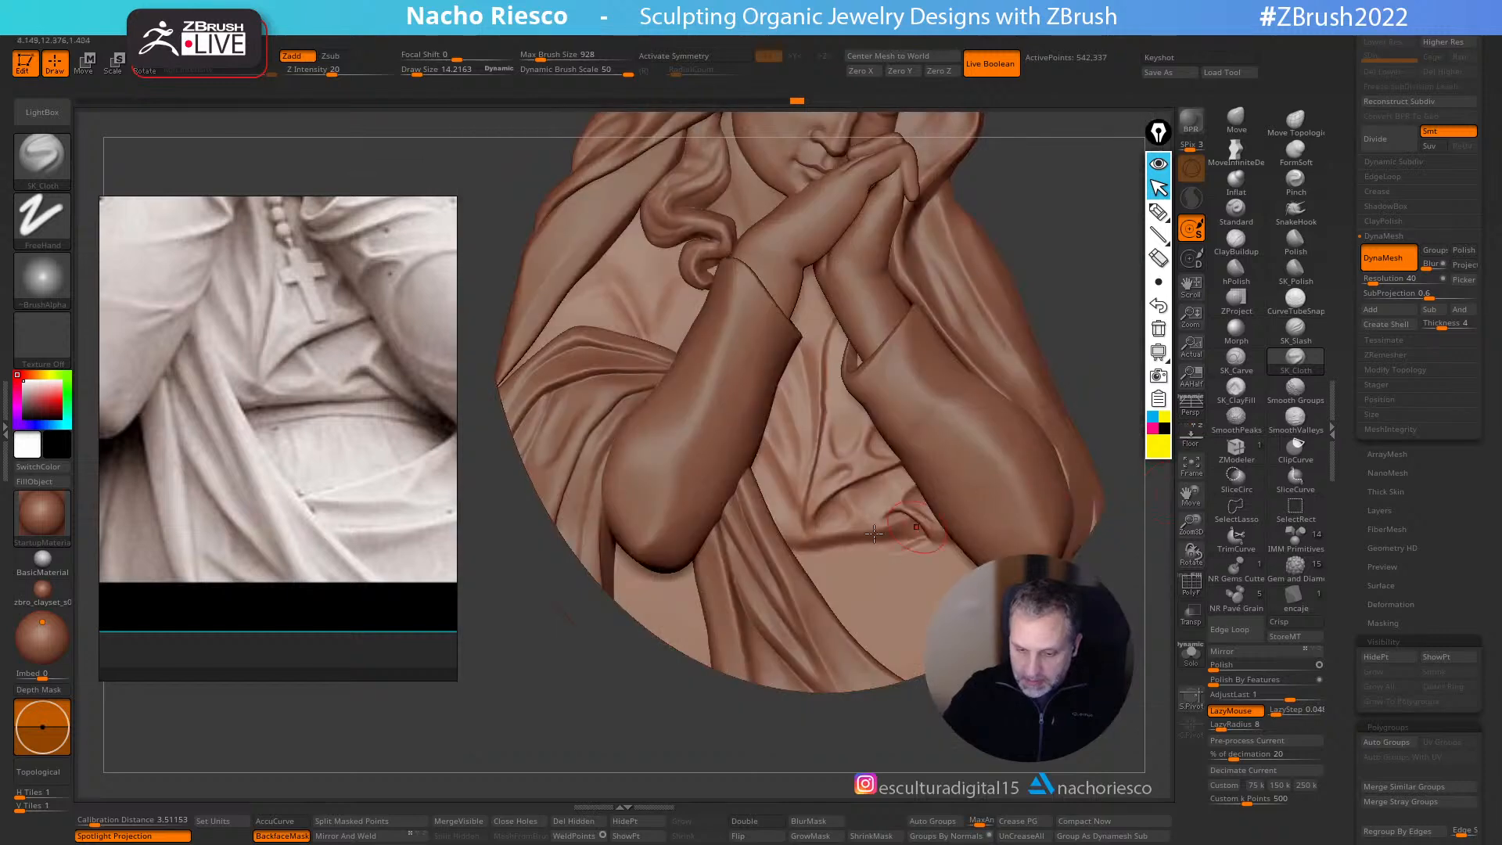
{"action": "left_click_drag", "start_coordinate": [828, 529], "coordinate": [955, 537]}
{"action": "key", "text": "ctrl+z"}
{"action": "left_click_drag", "start_coordinate": [789, 541], "coordinate": [862, 534]}
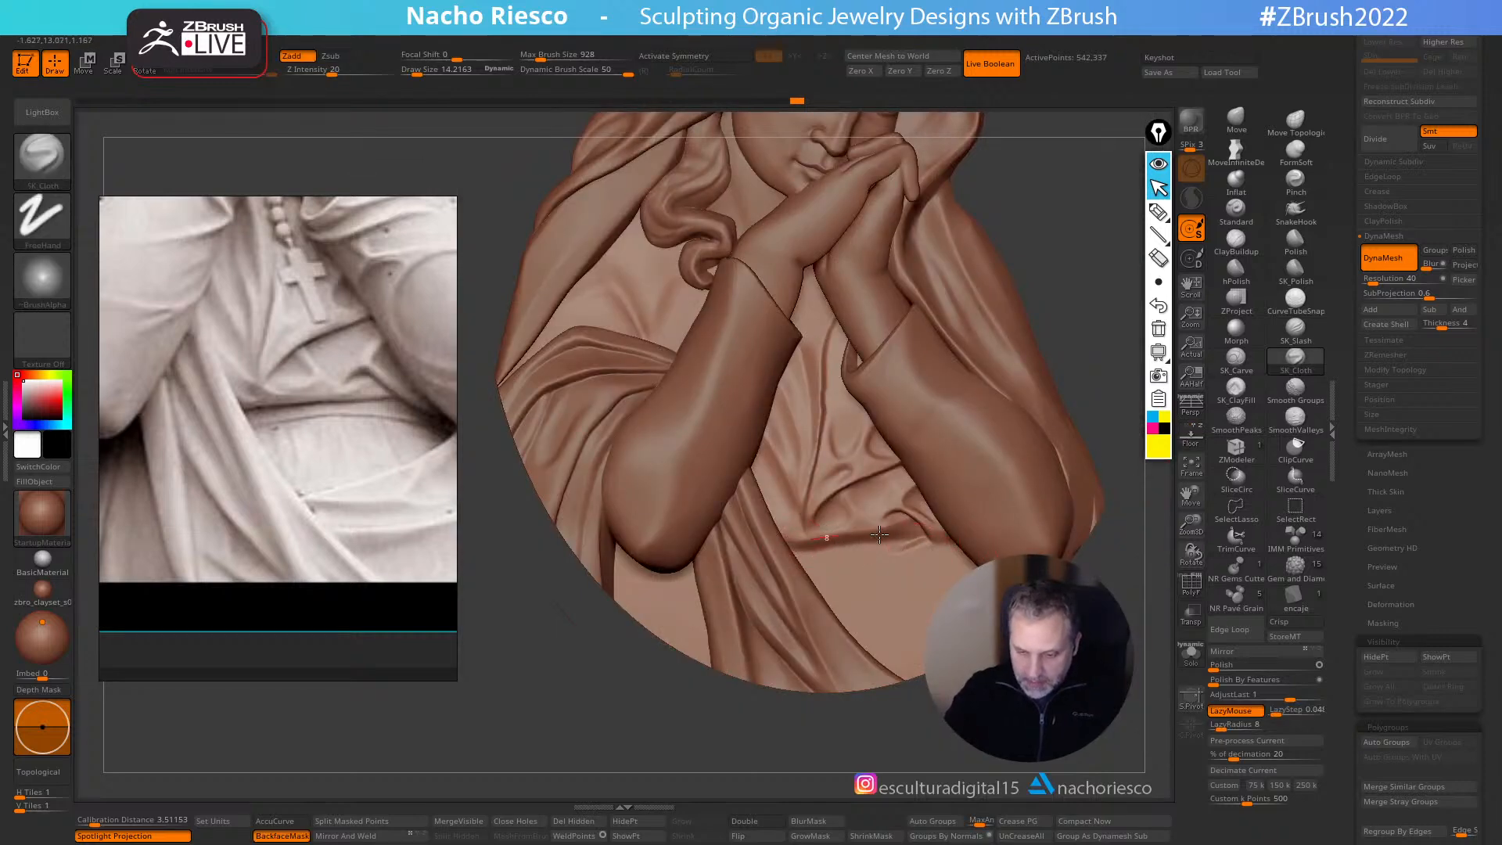
{"action": "right_click_drag", "start_coordinate": [867, 560], "coordinate": [1144, 455], "text": "ctrl"}
- Build up the folds beside the right sleeve with SK_ClayFill at draw sizes of about 7.2 and 6.2, guided by the reference overlay
{"action": "left_click", "coordinate": [1191, 437]}
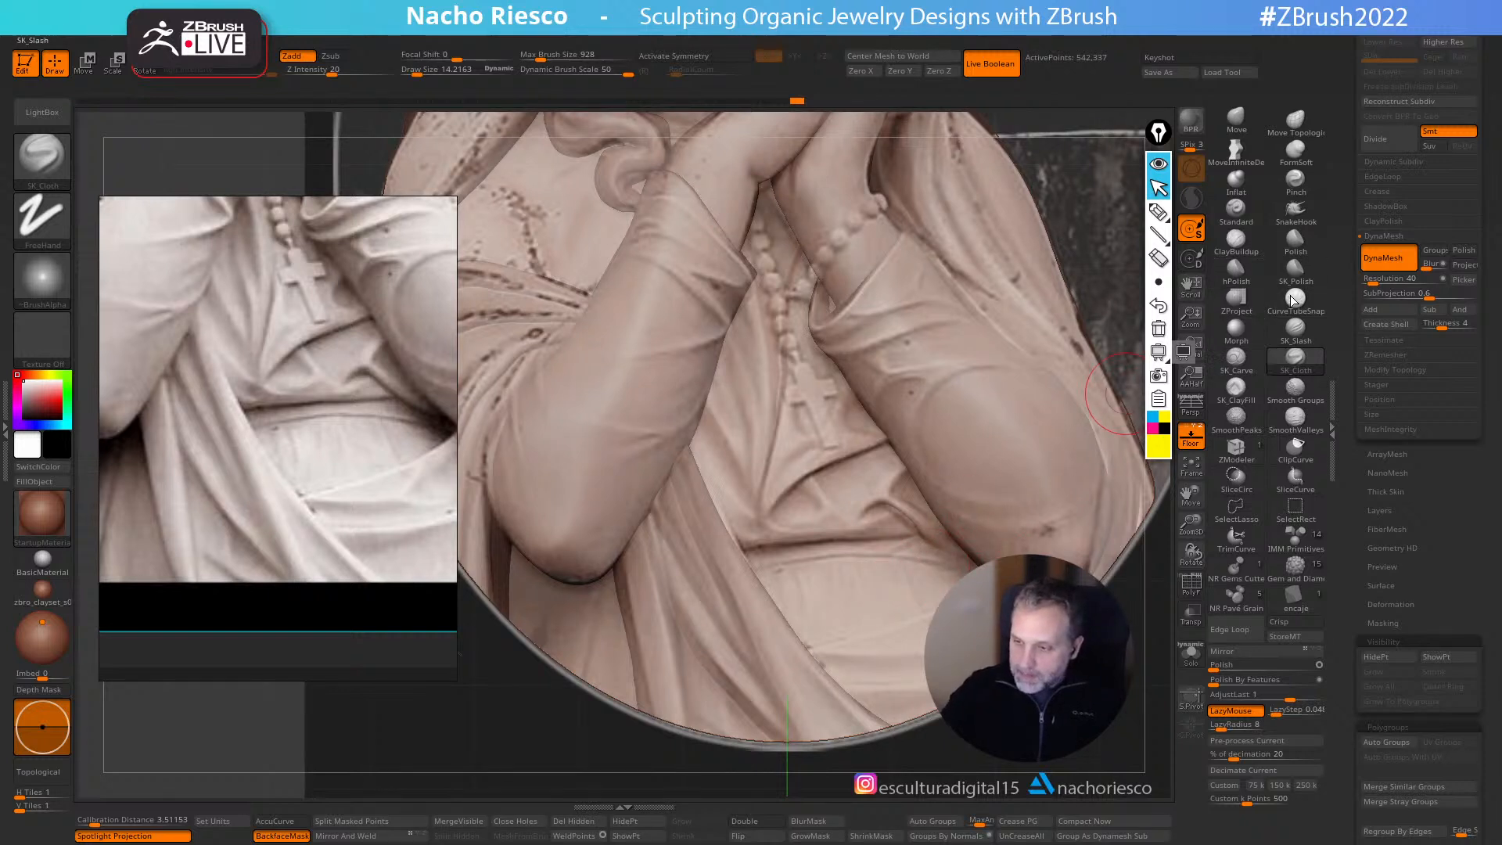
{"action": "left_click", "coordinate": [1245, 399]}
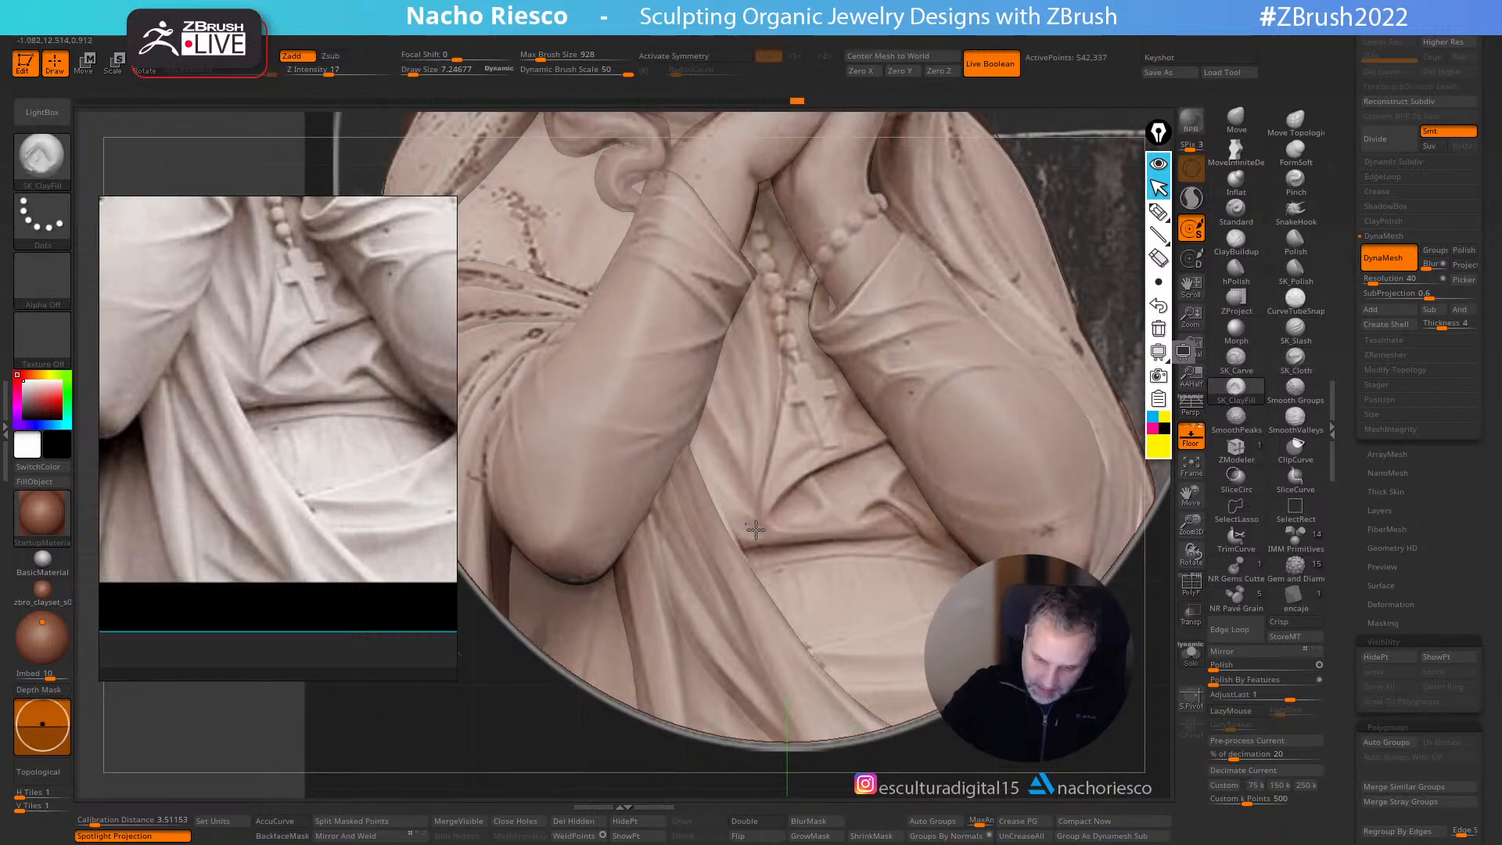
{"action": "left_click_drag", "start_coordinate": [753, 529], "coordinate": [757, 526]}
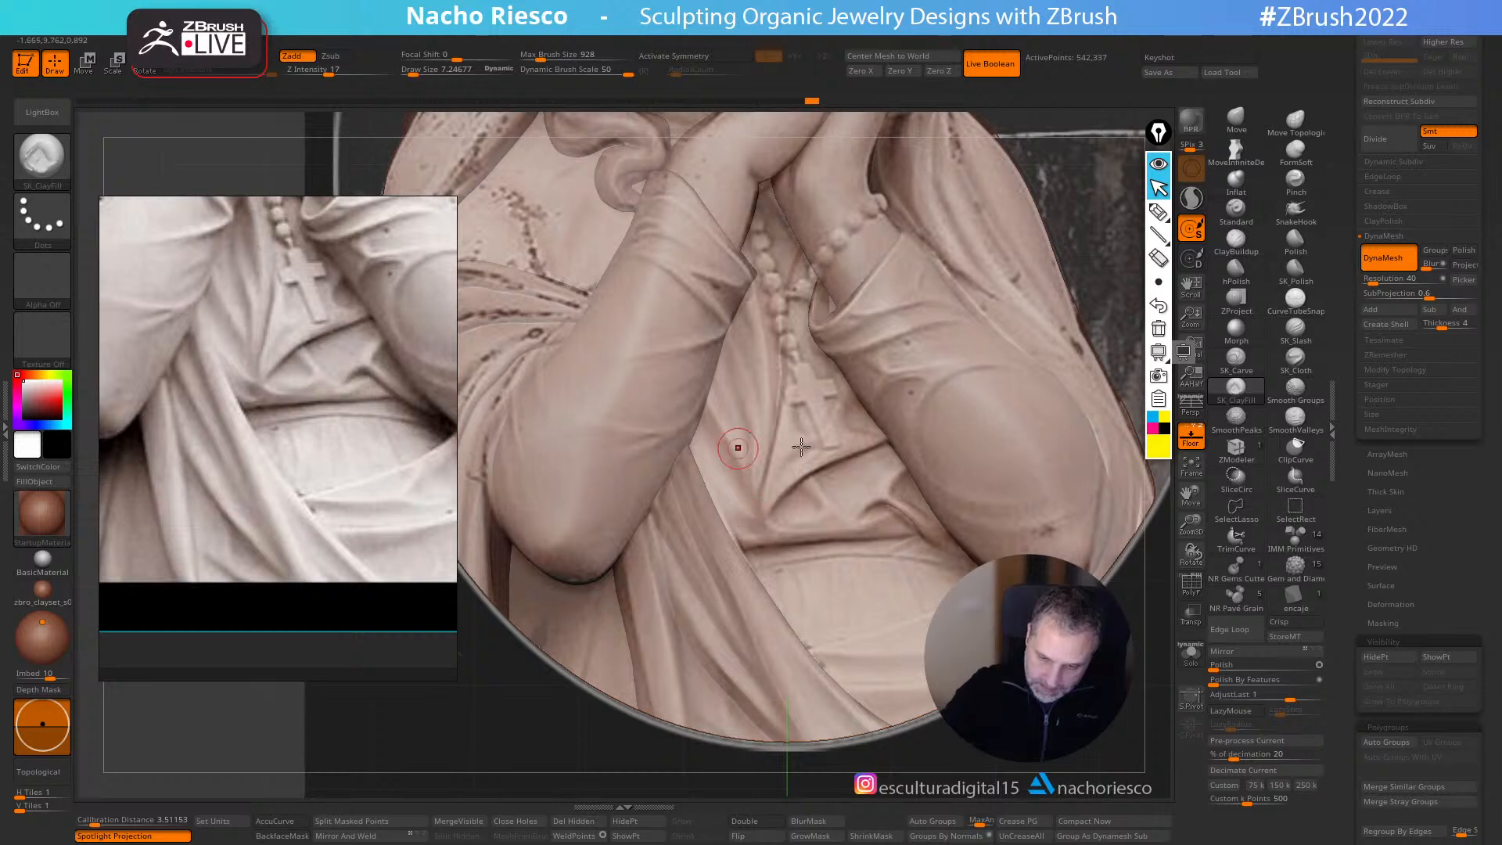
{"action": "key", "text": "shift+p"}
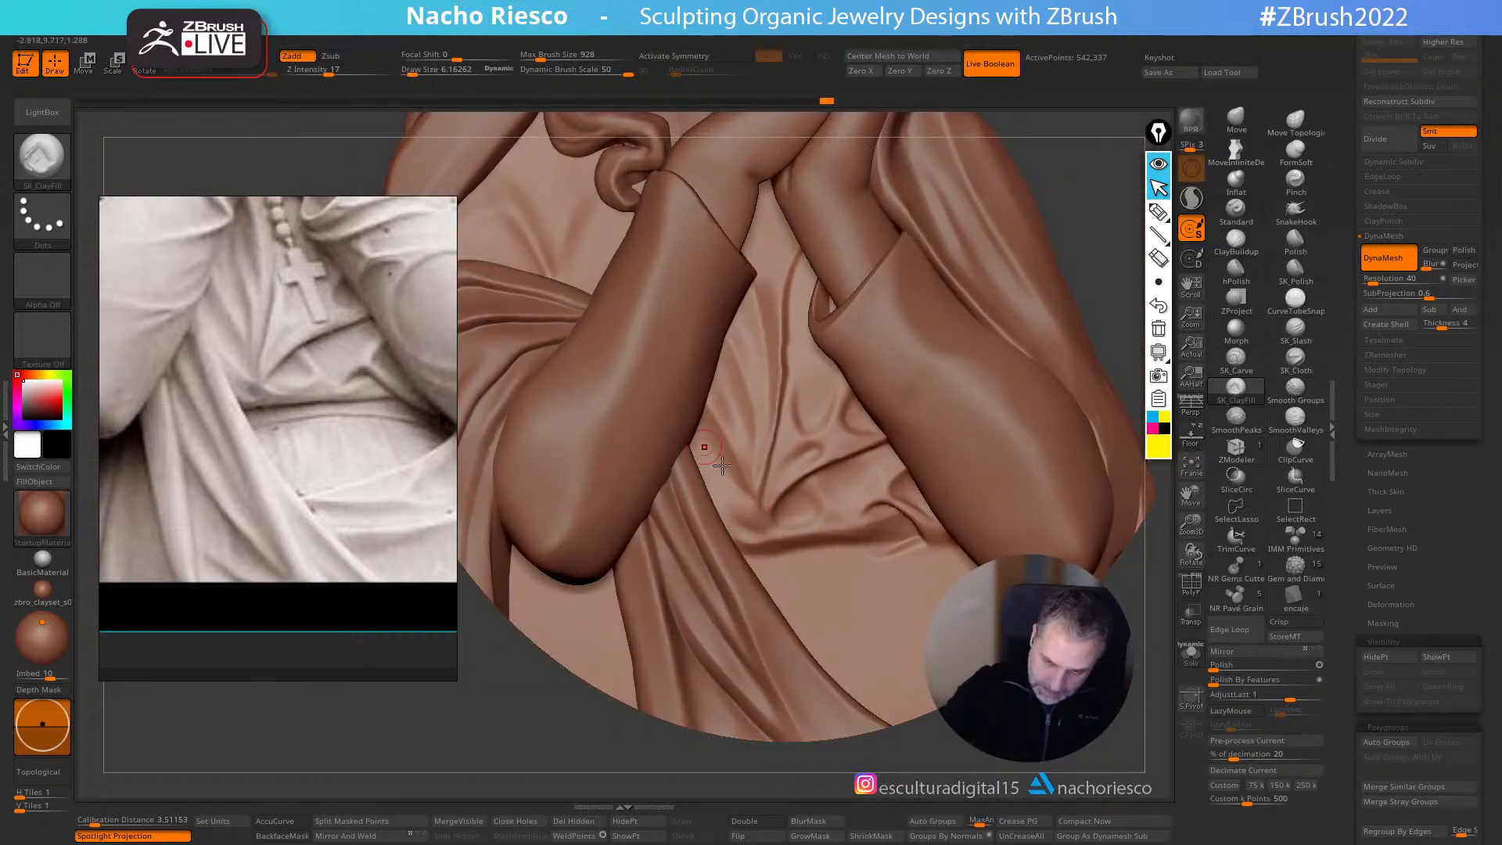
{"action": "right_click_drag", "start_coordinate": [781, 523], "coordinate": [862, 526], "text": "ctrl"}
{"action": "right_click_drag", "start_coordinate": [818, 446], "coordinate": [1093, 119], "text": "ctrl"}
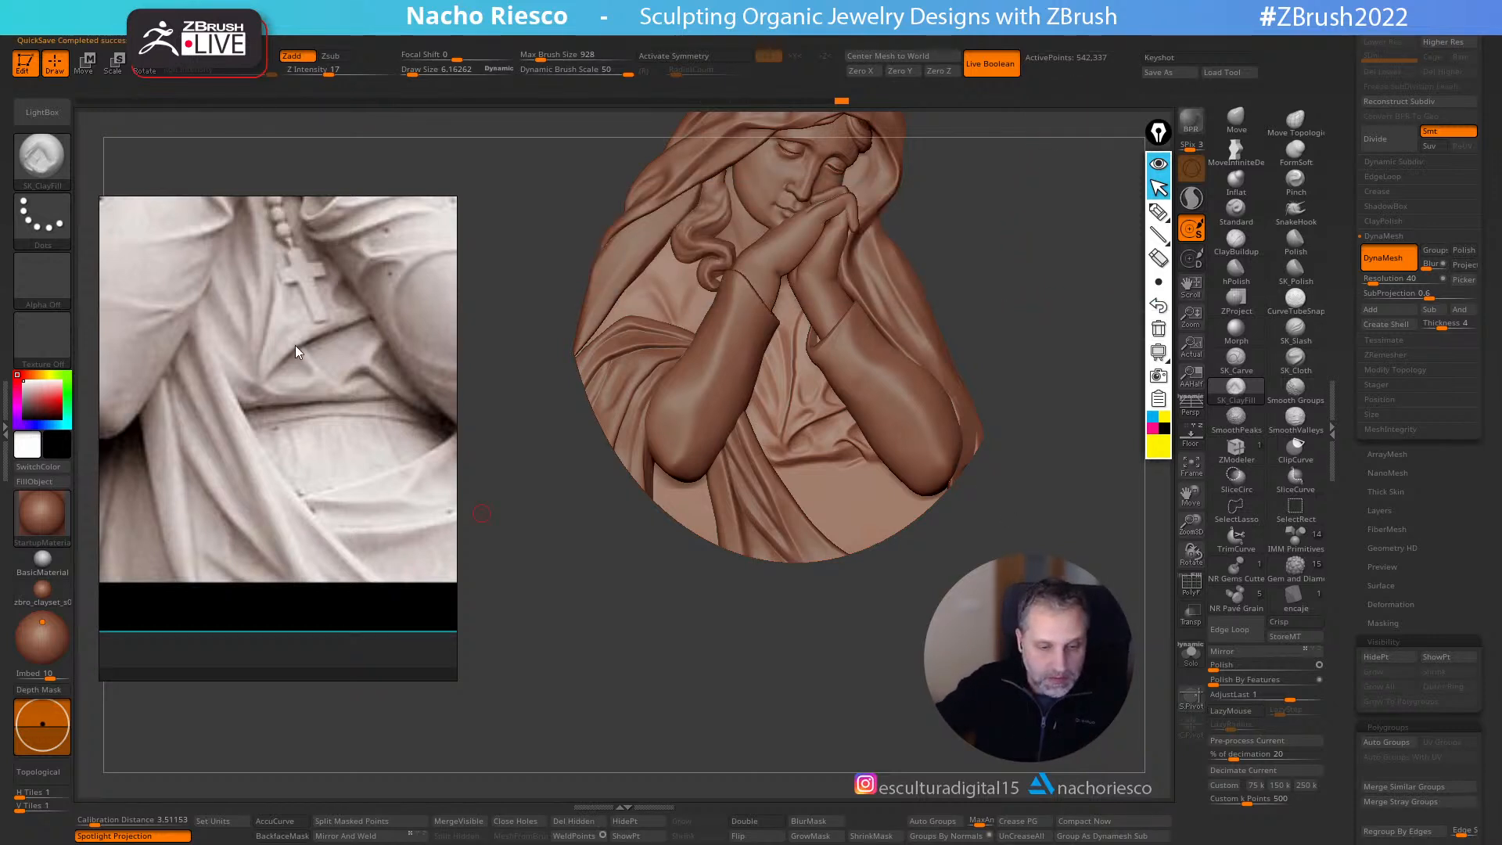
- Reposition the reference photo to show the rosary and smooth the chest folds with SmoothPeaks and SmoothValleys at a draw size of 18
{"action": "left_click_drag", "start_coordinate": [311, 273], "coordinate": [312, 406]}
{"action": "mouse_move", "coordinate": [1058, 467]}
{"action": "left_mouse_down"}
{"action": "mouse_move", "coordinate": [1050, 509]}
{"action": "mouse_move", "coordinate": [1070, 415]}
{"action": "mouse_move", "coordinate": [1070, 470]}
{"action": "mouse_move", "coordinate": [1119, 567]}
{"action": "left_mouse_up"}
{"action": "key", "text": "s"}
{"action": "left_click_drag", "start_coordinate": [787, 447], "coordinate": [800, 448]}
{"action": "key", "text": "shift"}
{"action": "left_click", "coordinate": [1236, 387]}
{"action": "key", "text": "shift"}
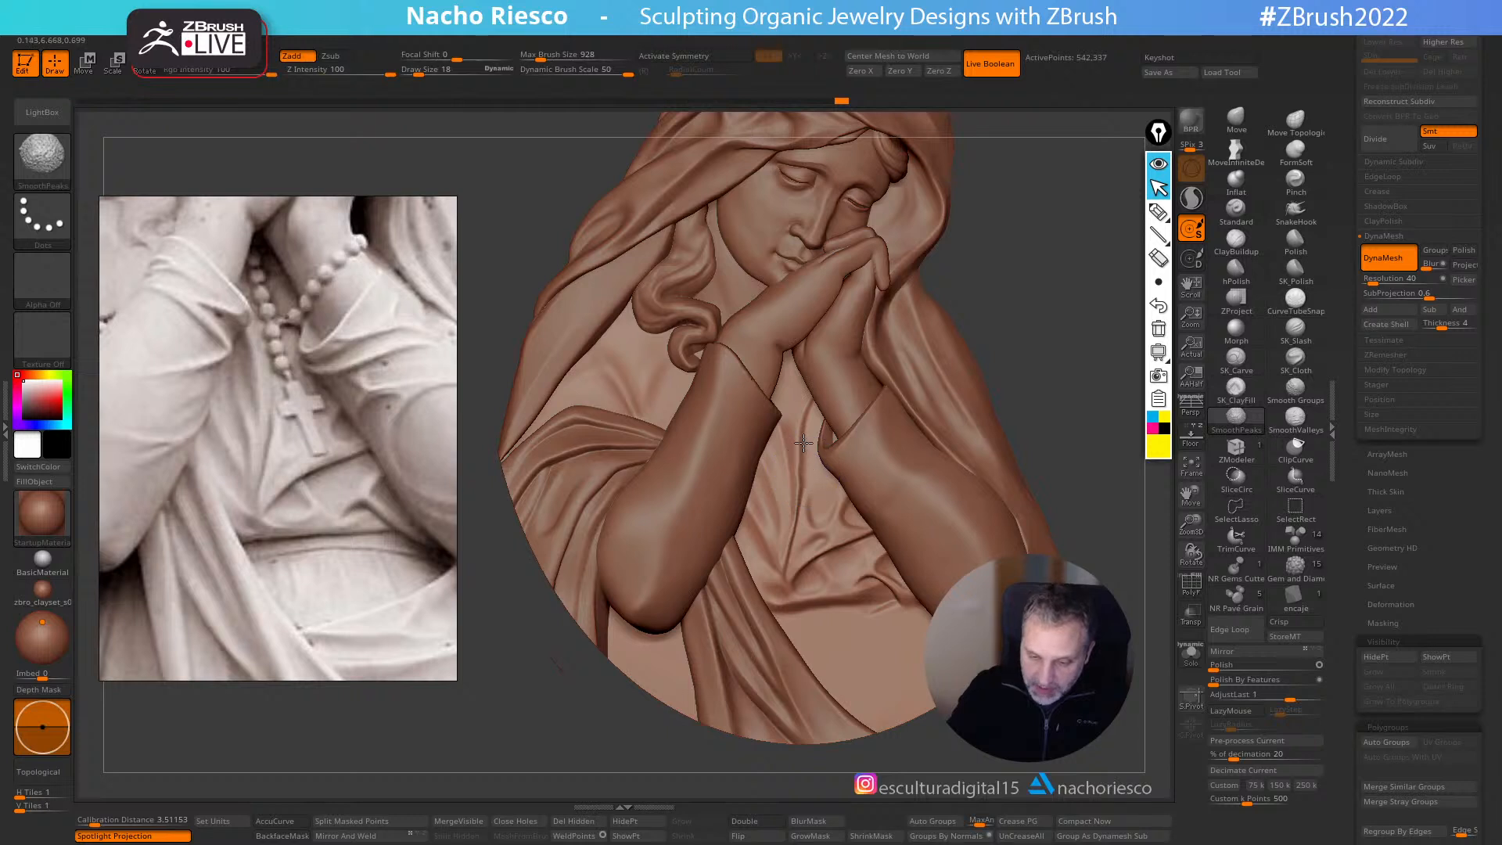
{"action": "key", "text": "shift"}
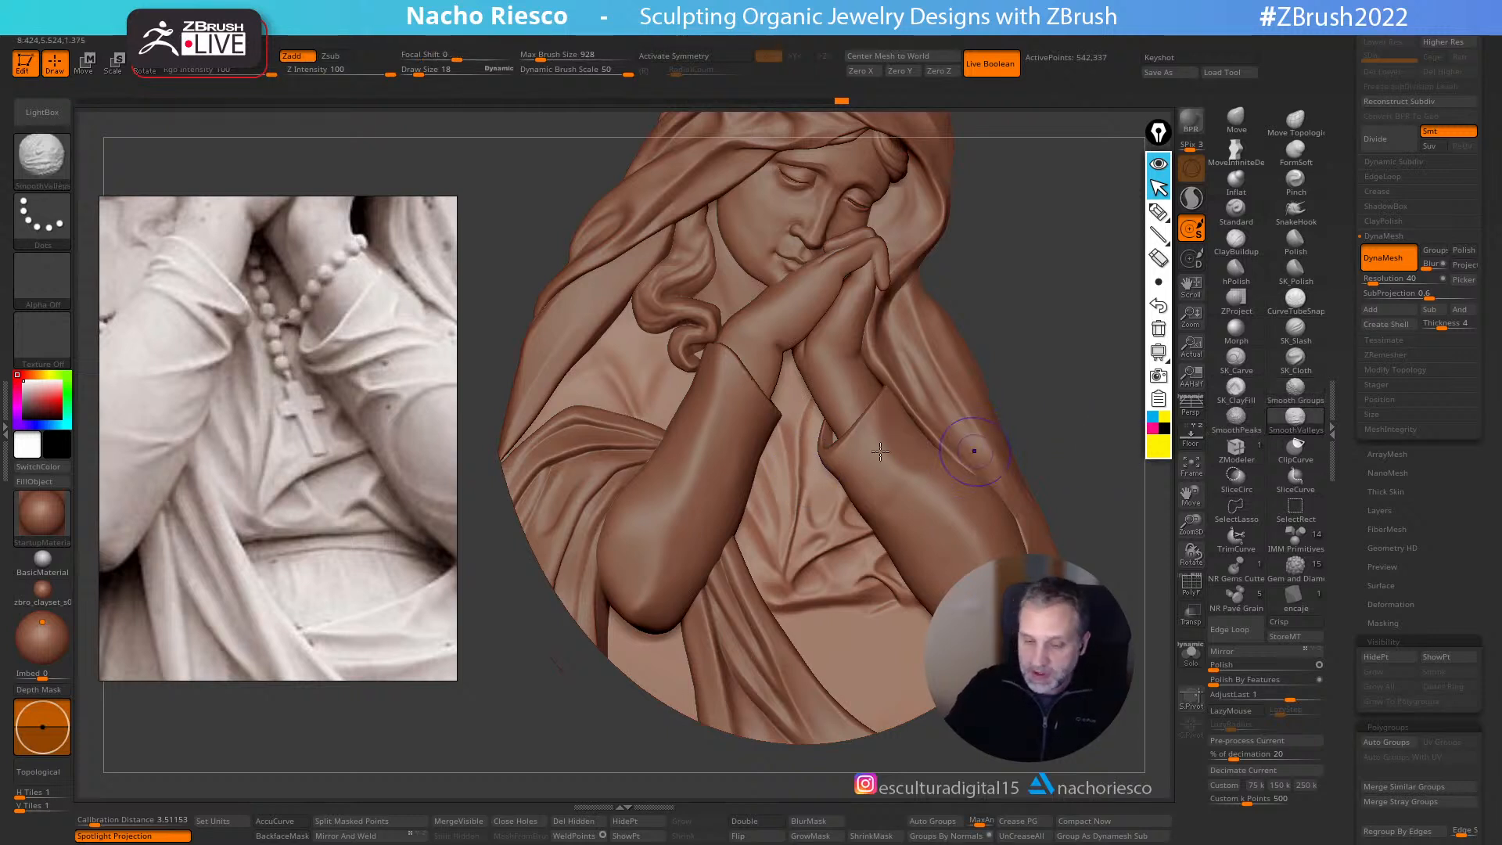
{"action": "left_click_drag", "start_coordinate": [1040, 352], "coordinate": [1040, 423], "text": "alt"}
{"action": "key", "text": "shift"}
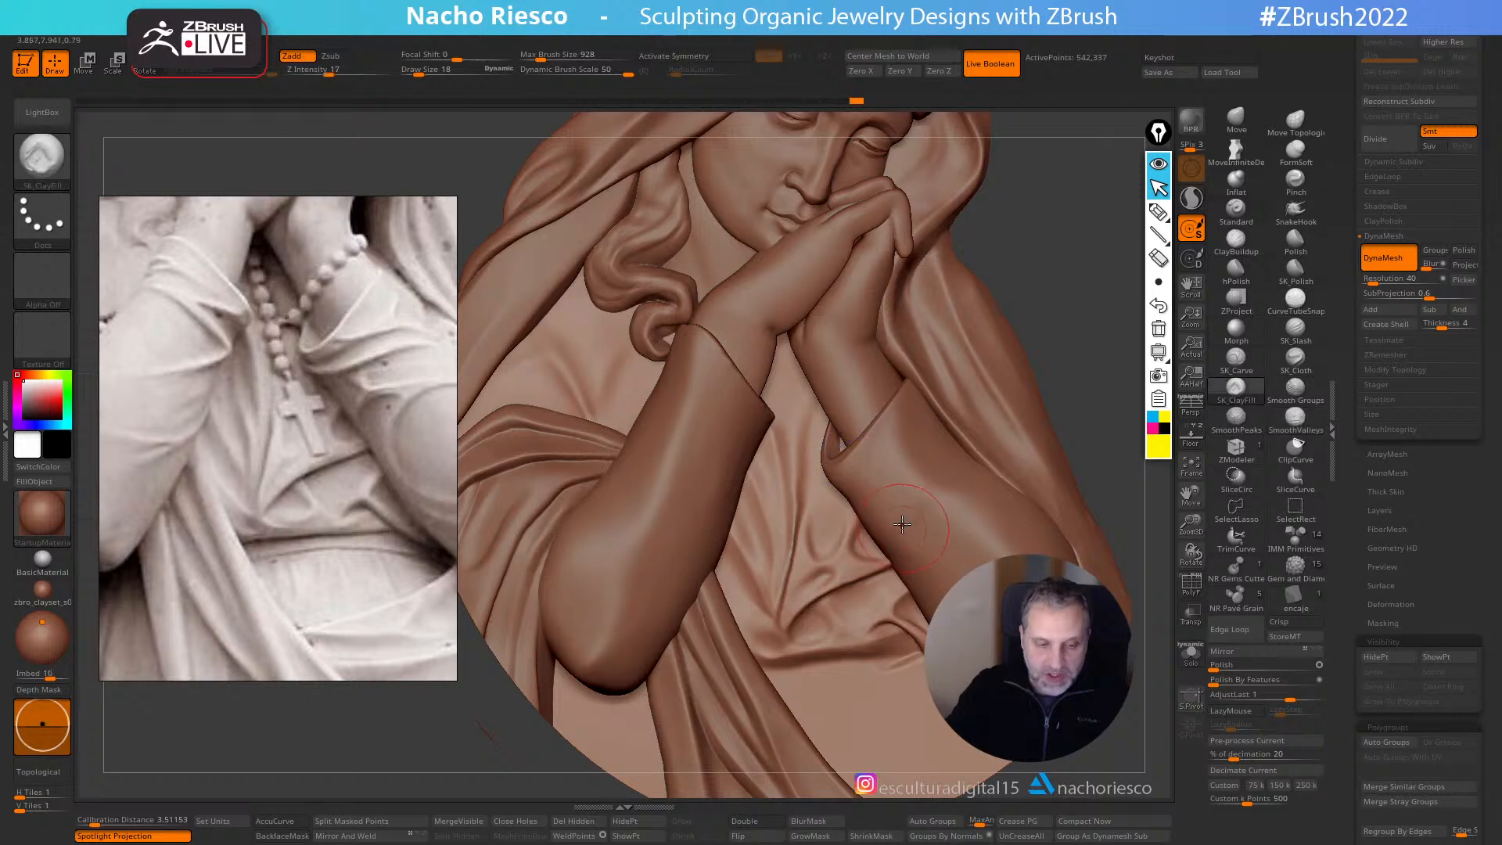
- Add volume to the chest folds between the sleeves with SK_ClayFill at draw sizes of about 14.2 and 15.9
{"action": "left_click", "coordinate": [1241, 395]}
{"action": "key", "text": "s"}
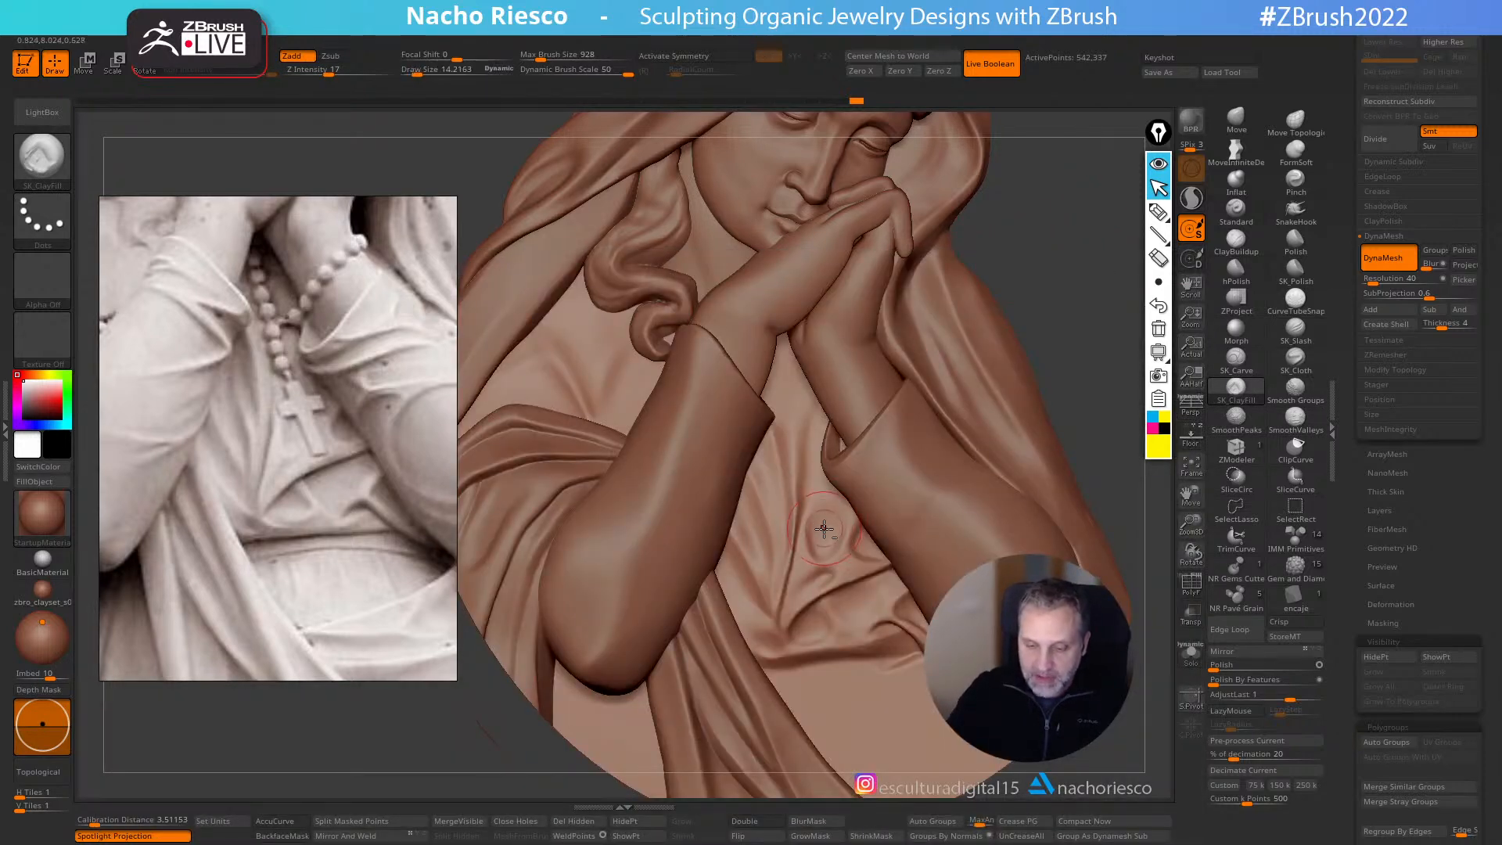
{"action": "key", "text": "s"}
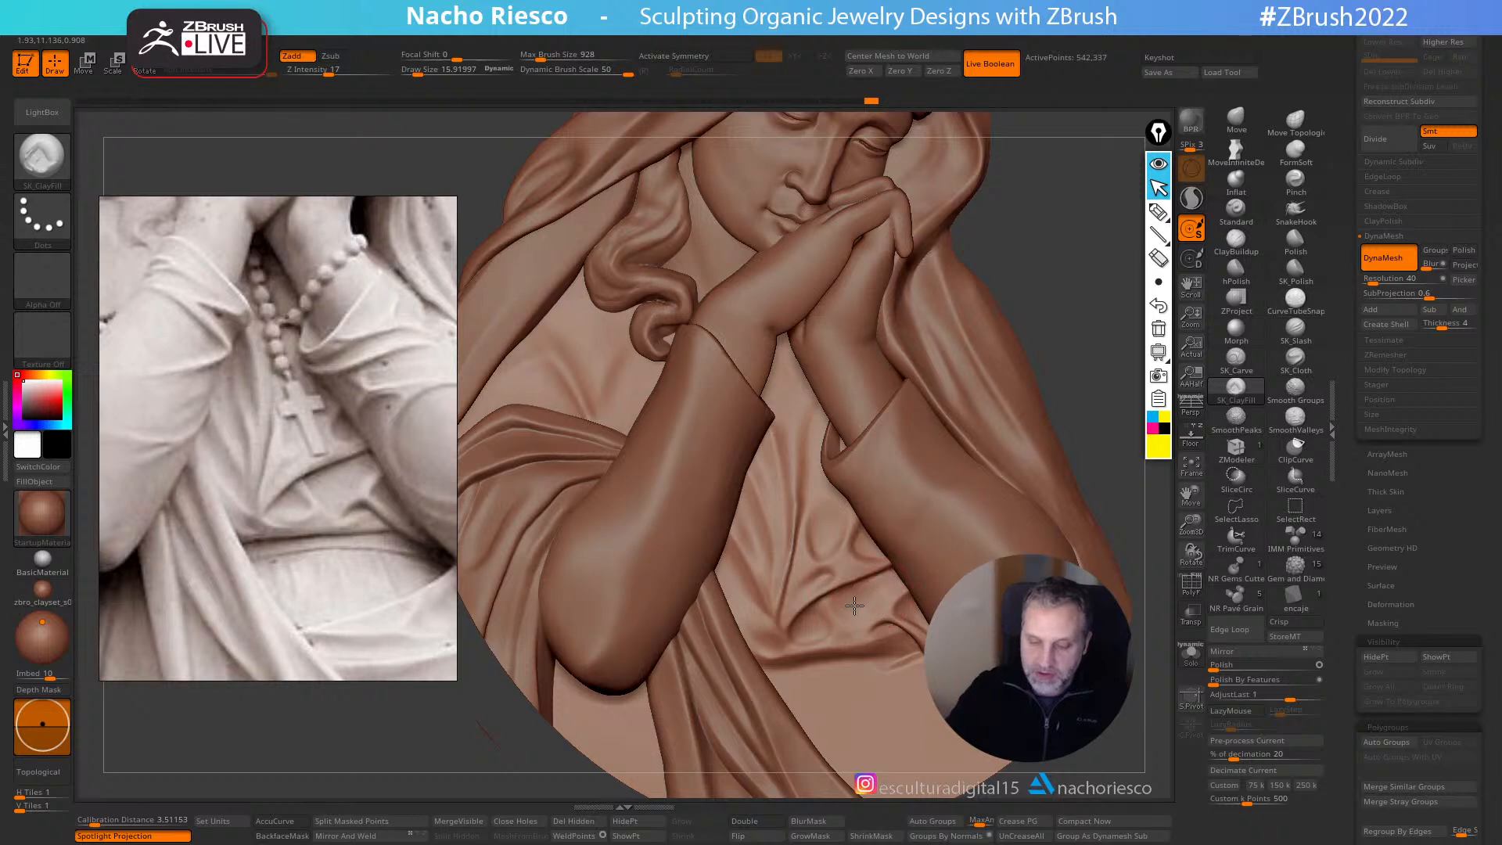
{"action": "key", "text": "s"}
{"action": "left_click_drag", "start_coordinate": [786, 423], "coordinate": [800, 431]}
- Isolate the torso clothing, extend long folds up the chest with SK_Cloth, and soften them with SmoothValleys and SmoothPeaks
{"action": "left_click", "coordinate": [1296, 361]}
{"action": "left_click", "coordinate": [1191, 654]}
{"action": "key", "text": "s"}
{"action": "left_click_drag", "start_coordinate": [792, 482], "coordinate": [742, 288]}
{"action": "mouse_move", "coordinate": [1007, 275]}
{"action": "left_mouse_down"}
{"action": "mouse_move", "coordinate": [1045, 270]}
{"action": "mouse_move", "coordinate": [1045, 307]}
{"action": "left_mouse_up"}
{"action": "left_click_drag", "start_coordinate": [788, 459], "coordinate": [735, 274]}
{"action": "left_click_drag", "start_coordinate": [771, 353], "coordinate": [752, 337], "text": "shift"}
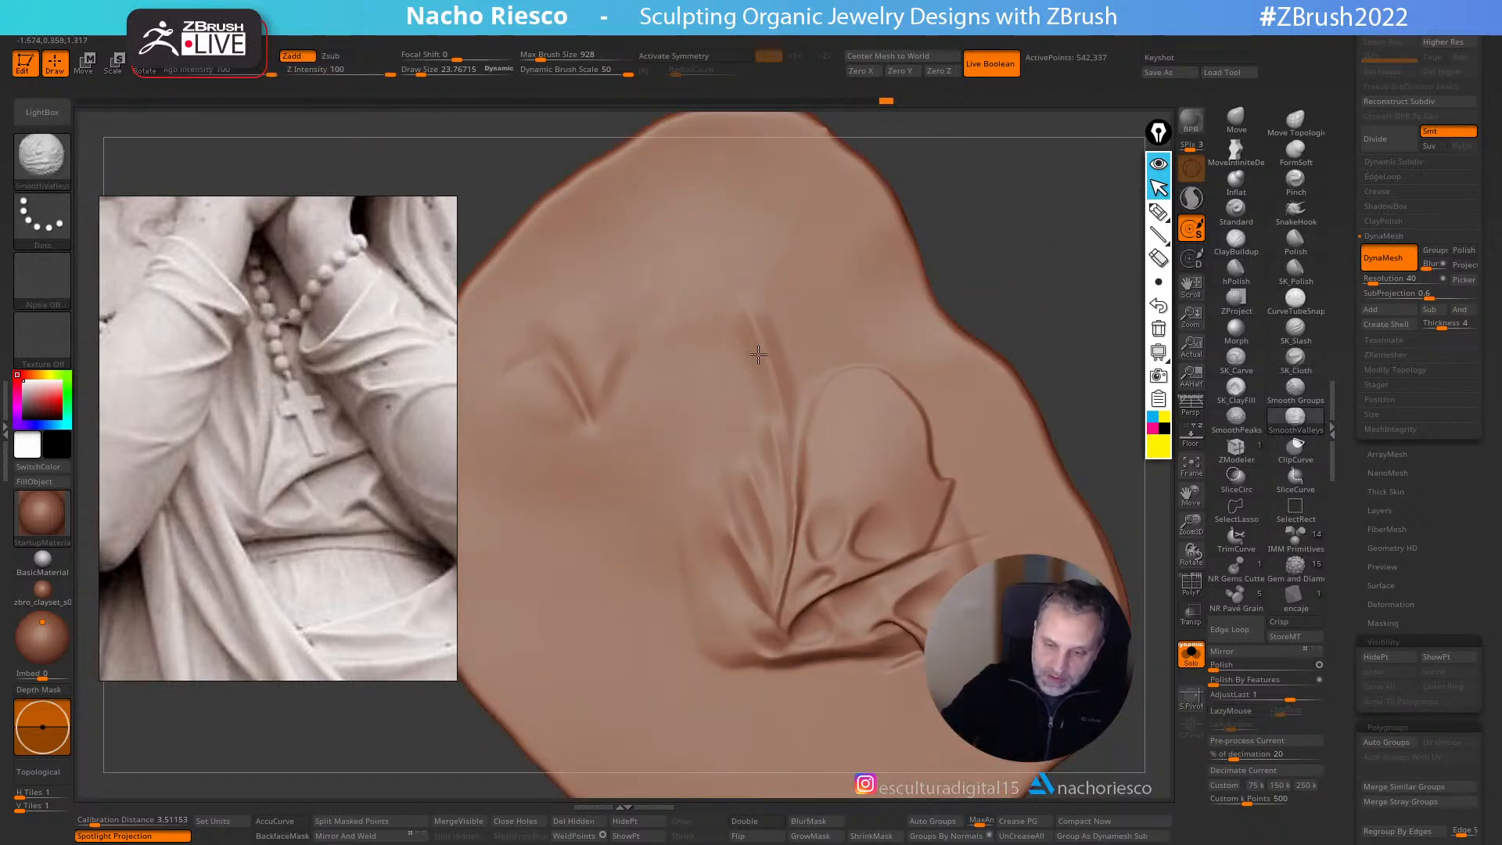
{"action": "left_click", "coordinate": [1244, 416], "text": "shift"}
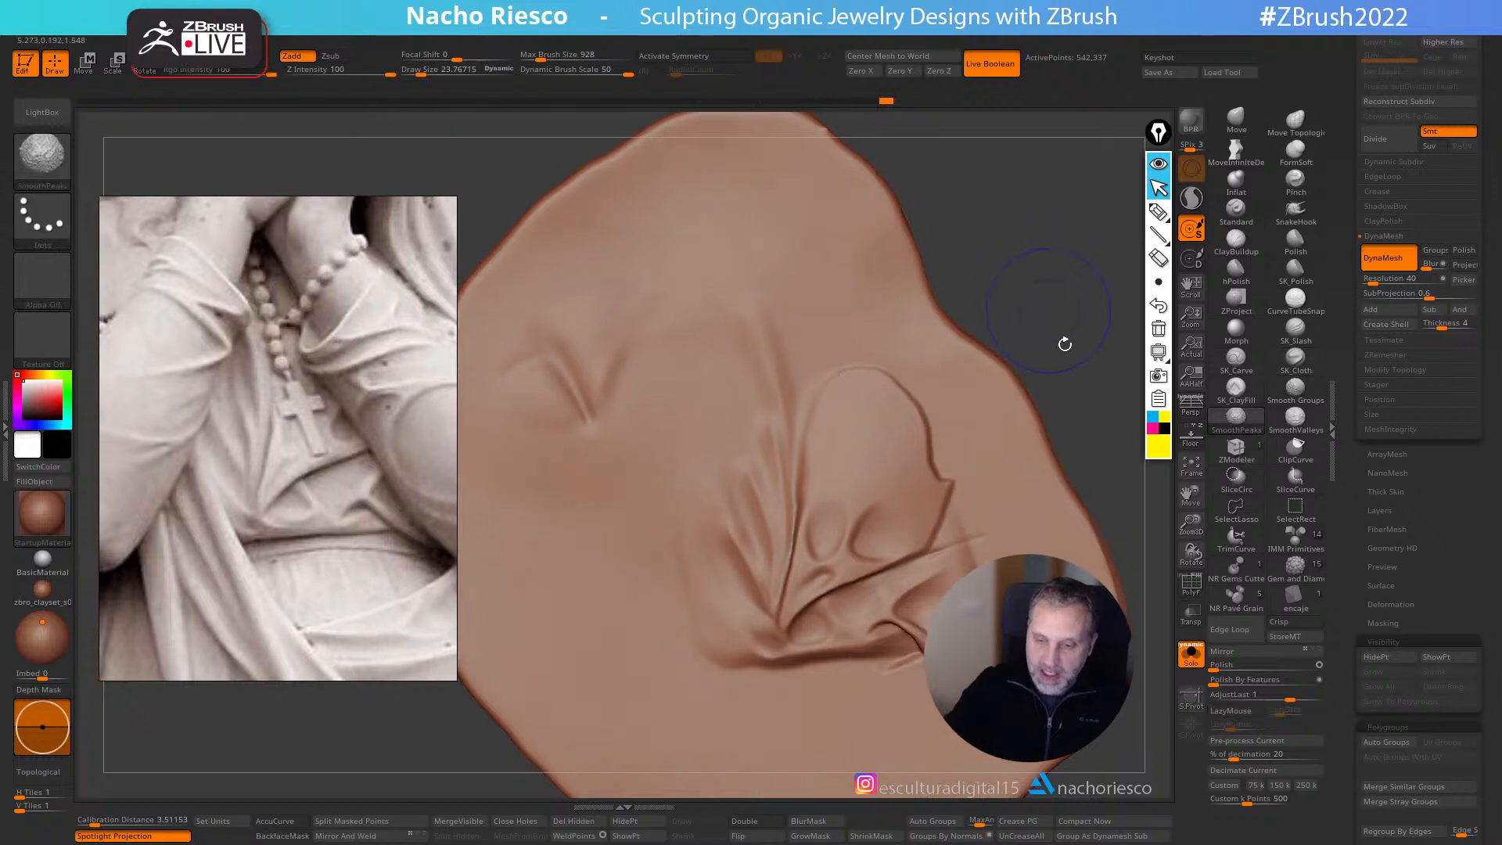
{"action": "left_click", "coordinate": [1196, 659]}
- Refine the upper chest folds between the cuffs with SK_ClayFill on the full medallion
{"action": "mouse_move", "coordinate": [1105, 333]}
{"action": "left_mouse_down"}
{"action": "mouse_move", "coordinate": [1101, 317]}
{"action": "mouse_move", "coordinate": [1062, 509]}
{"action": "mouse_move", "coordinate": [1061, 438]}
{"action": "left_mouse_up"}
{"action": "left_click", "coordinate": [1241, 389]}
{"action": "key", "text": "s"}
{"action": "left_click_drag", "start_coordinate": [834, 482], "coordinate": [820, 477]}
{"action": "left_click_drag", "start_coordinate": [1045, 342], "coordinate": [1053, 287], "text": "alt"}
- Adjust the long chest folds and their meeting point above the waist with the Move brush at a draw size of about 19.6
{"action": "left_click", "coordinate": [1238, 122]}
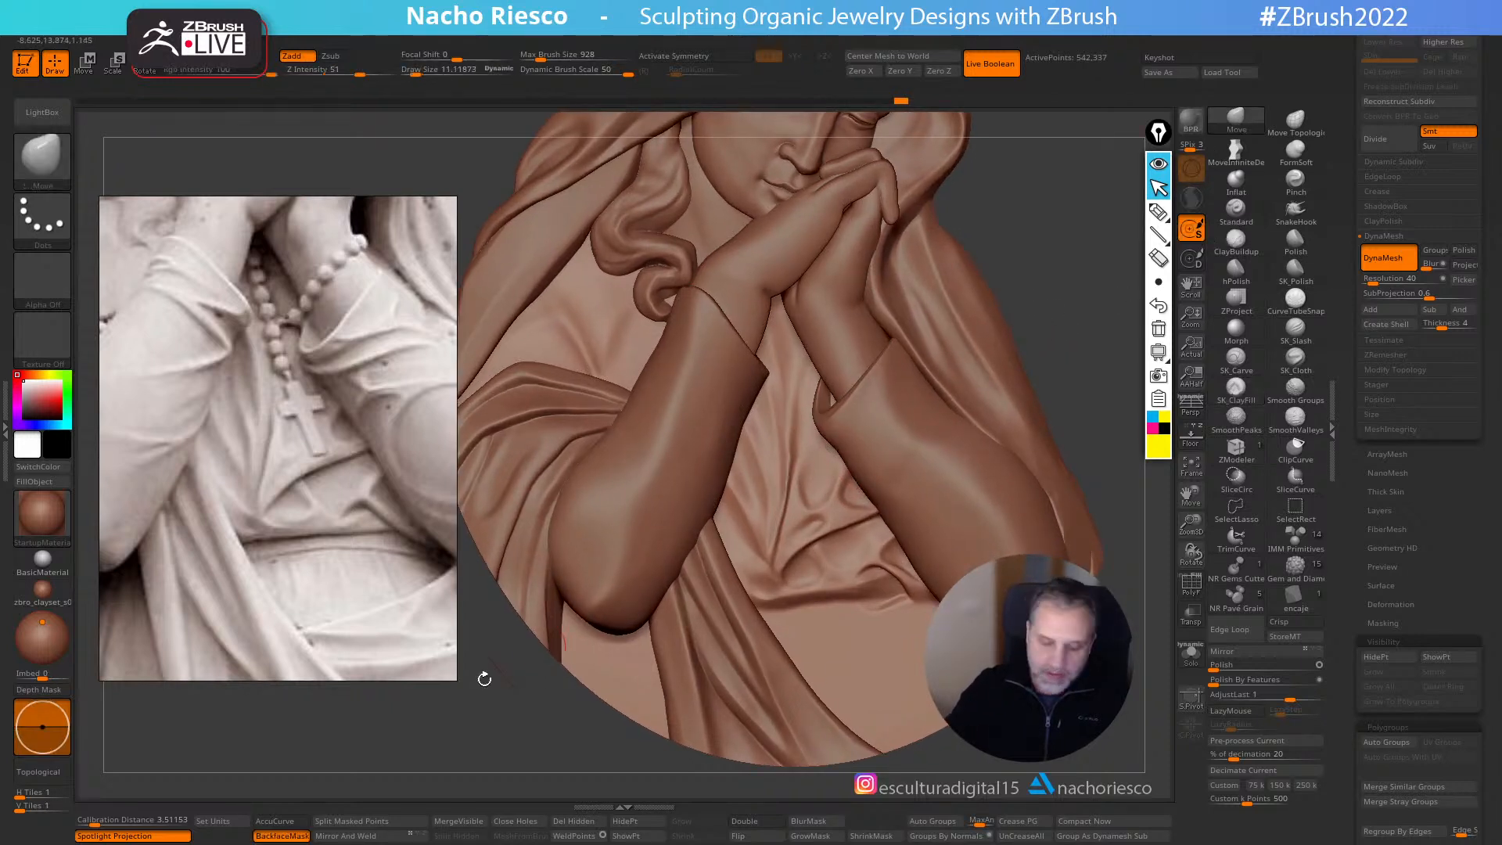
{"action": "key", "text": "s"}
{"action": "left_click_drag", "start_coordinate": [795, 490], "coordinate": [787, 489]}
{"action": "key", "text": "s"}
{"action": "left_click_drag", "start_coordinate": [798, 436], "coordinate": [808, 435]}
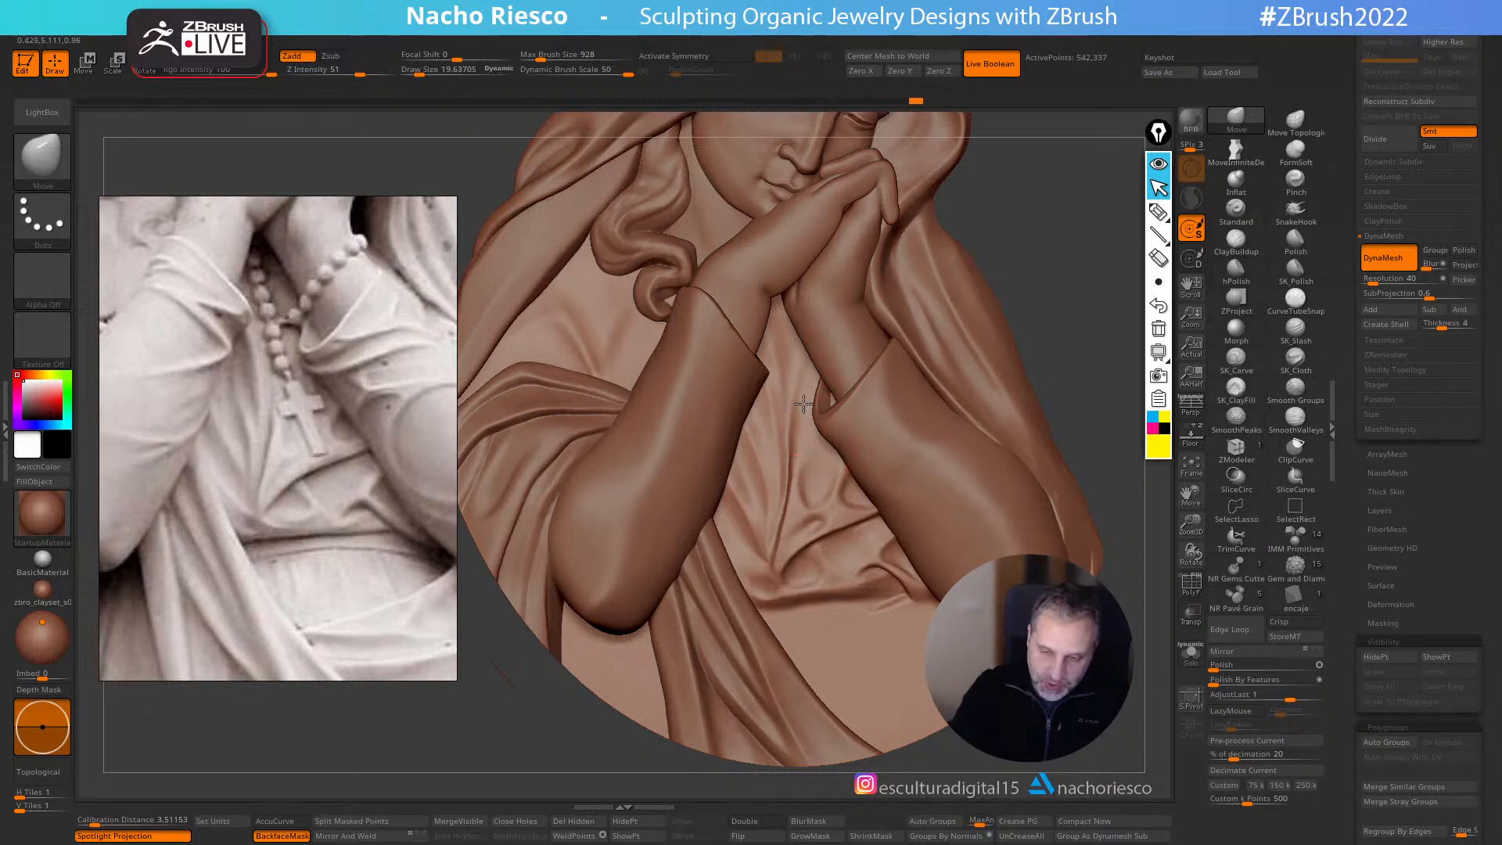
{"action": "left_click_drag", "start_coordinate": [782, 564], "coordinate": [785, 580]}
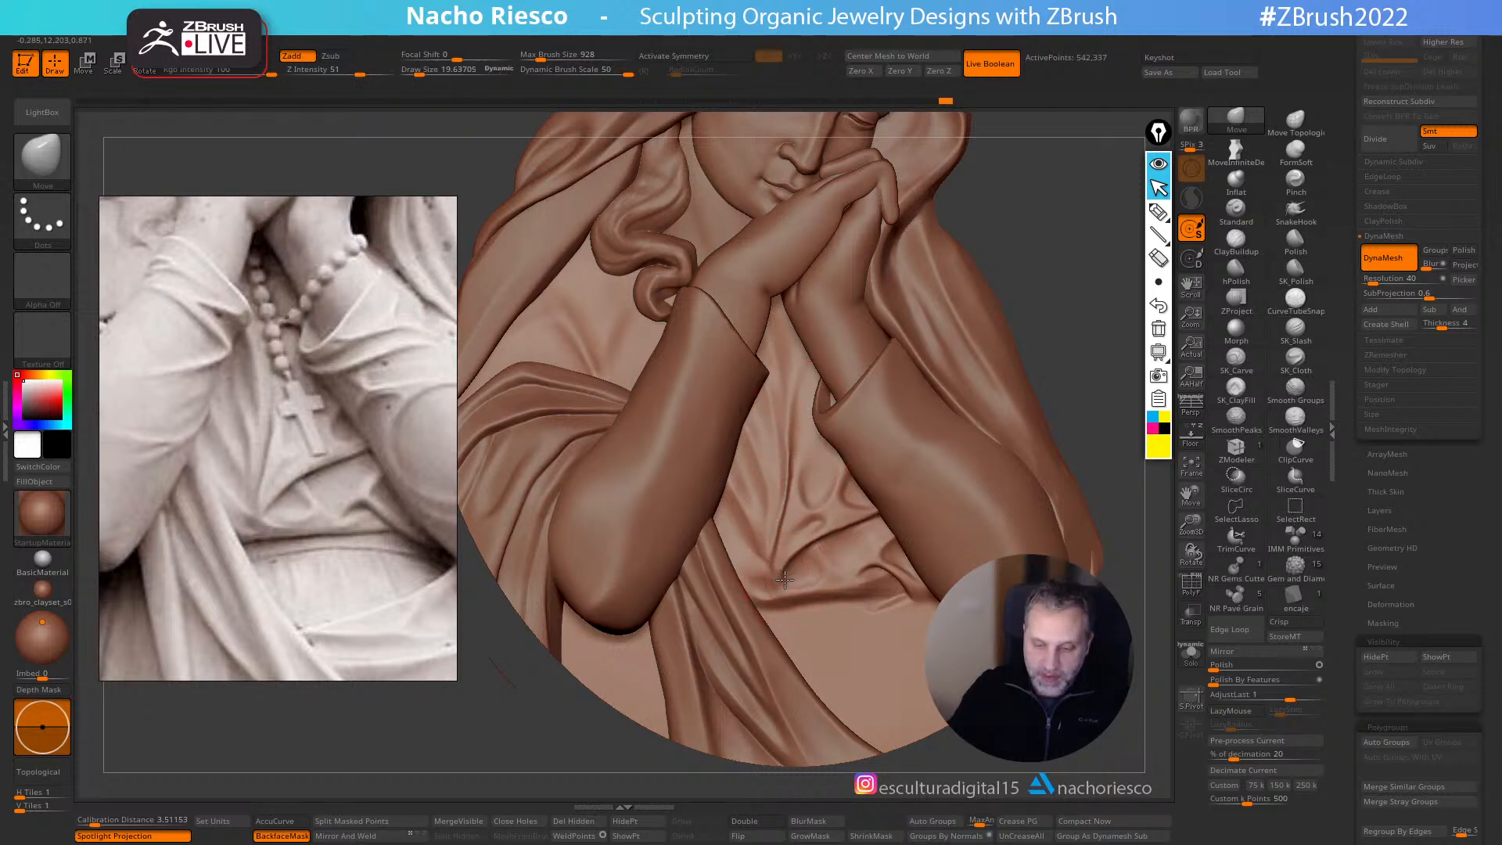
- Sharpen the small folds just above the waist with SK_Cloth at a draw size of about 7.2
{"action": "mouse_move", "coordinate": [1109, 413]}
{"action": "left_mouse_down", "text": "alt"}
{"action": "mouse_move", "coordinate": [1107, 401]}
{"action": "mouse_move", "coordinate": [1111, 446]}
{"action": "left_mouse_up", "text": "alt"}
{"action": "left_click", "coordinate": [1295, 360]}
{"action": "key", "text": "s"}
{"action": "left_click_drag", "start_coordinate": [789, 582], "coordinate": [833, 601]}
{"action": "key", "text": "shift"}
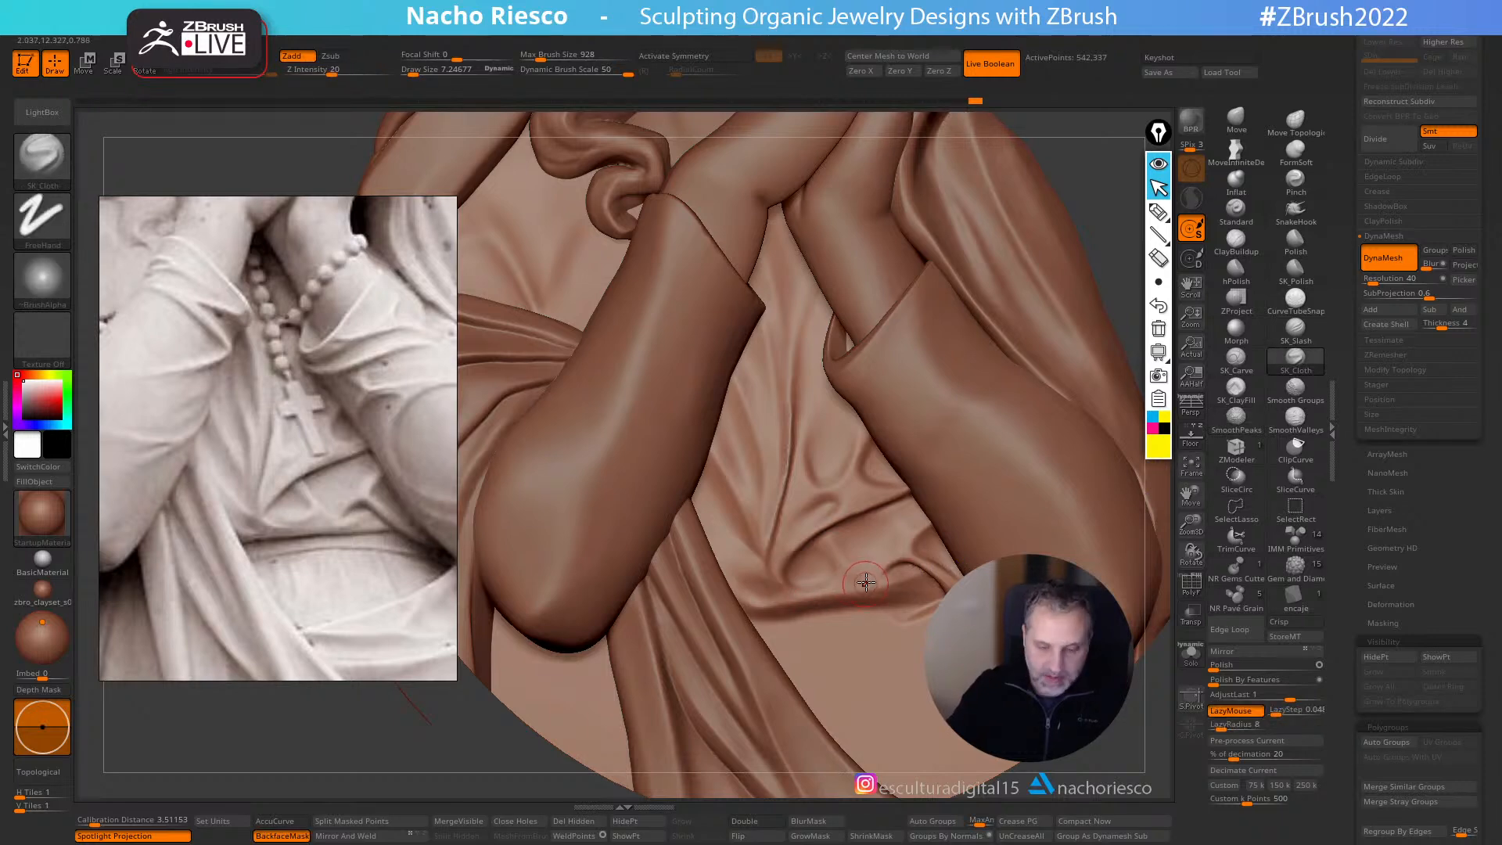
- Deepen the diagonal crease toward the arm with SK_Slash at a draw size of about 8.4, working from a tilted view
{"action": "left_click_drag", "start_coordinate": [1132, 326], "coordinate": [1074, 313]}
{"action": "left_click", "coordinate": [1296, 328]}
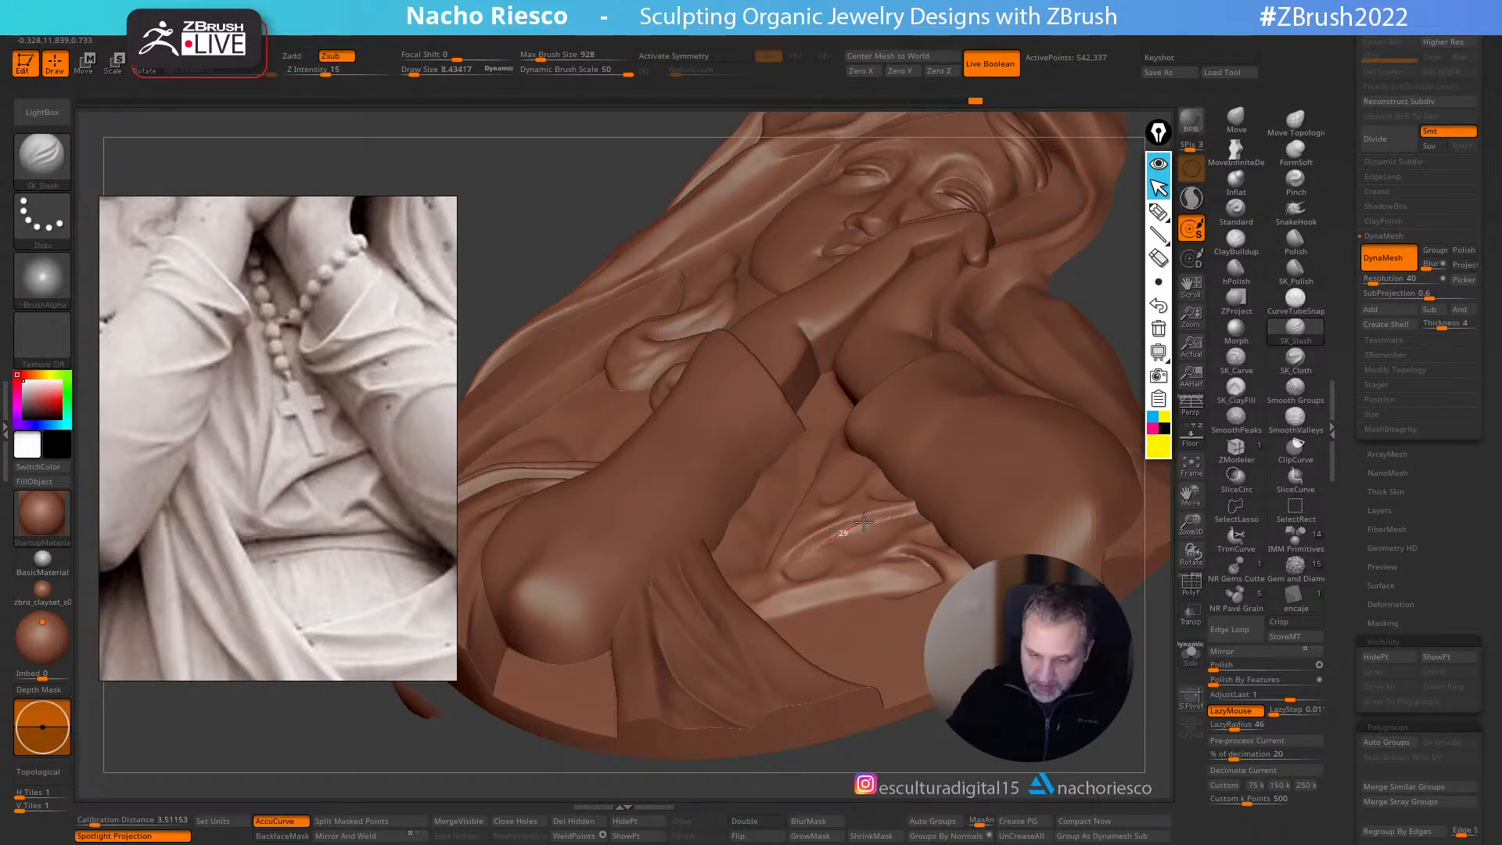
{"action": "left_click_drag", "start_coordinate": [941, 507], "coordinate": [942, 507]}
{"action": "right_click_drag", "start_coordinate": [942, 507], "coordinate": [923, 595]}
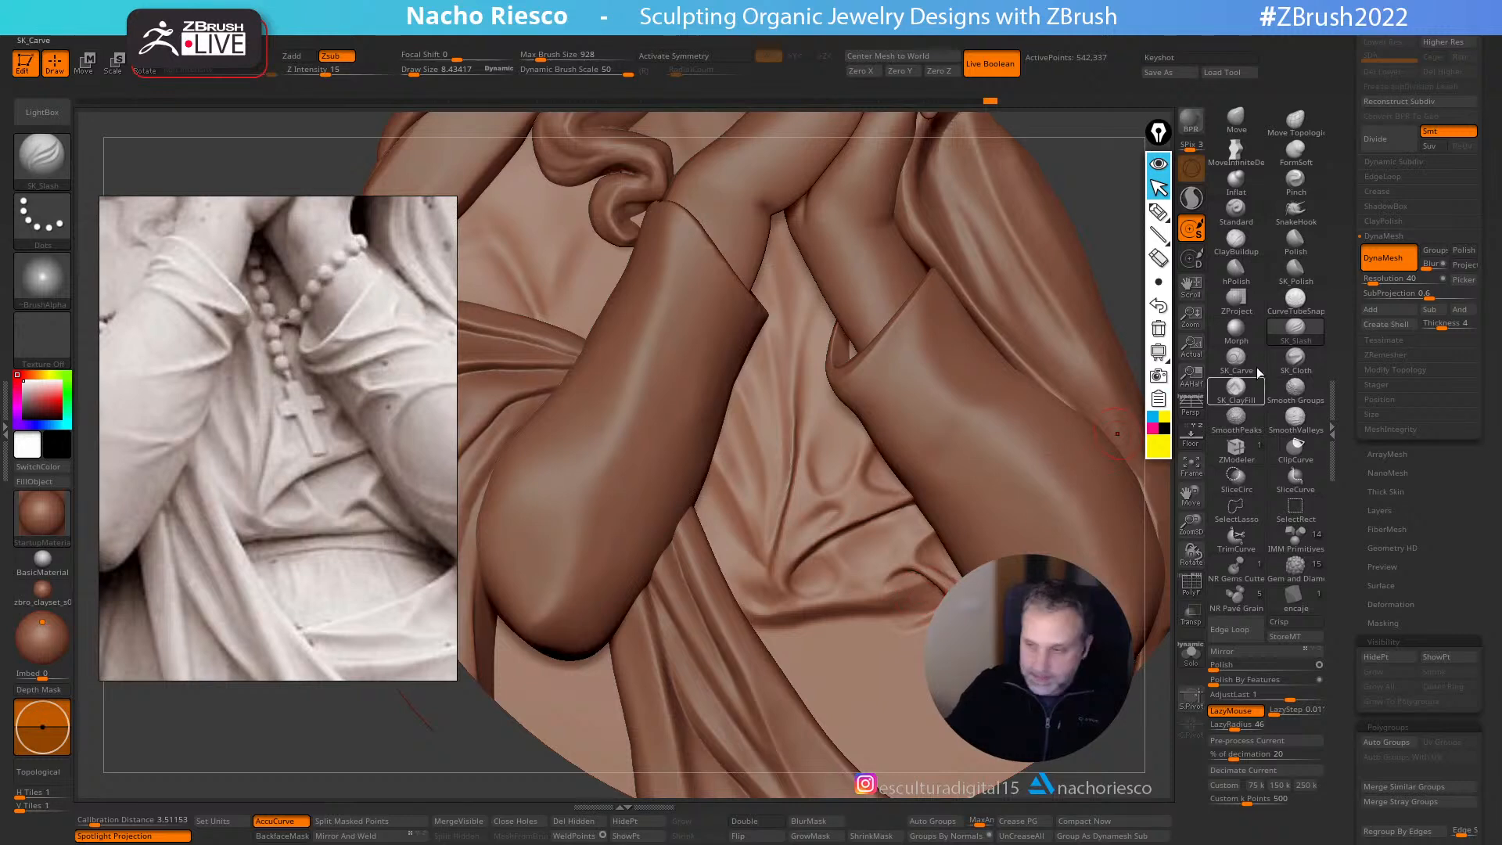
- Fill the cloth along the diagonal crease with SK_ClayFill at a draw size of about 5.2
{"action": "left_click", "coordinate": [1236, 387]}
{"action": "mouse_move", "coordinate": [882, 507]}
{"action": "right_mouse_down"}
{"action": "mouse_move", "coordinate": [866, 510]}
{"action": "mouse_move", "coordinate": [879, 594]}
{"action": "right_mouse_up"}
{"action": "key", "text": "s"}
{"action": "left_click_drag", "start_coordinate": [869, 516], "coordinate": [862, 517]}
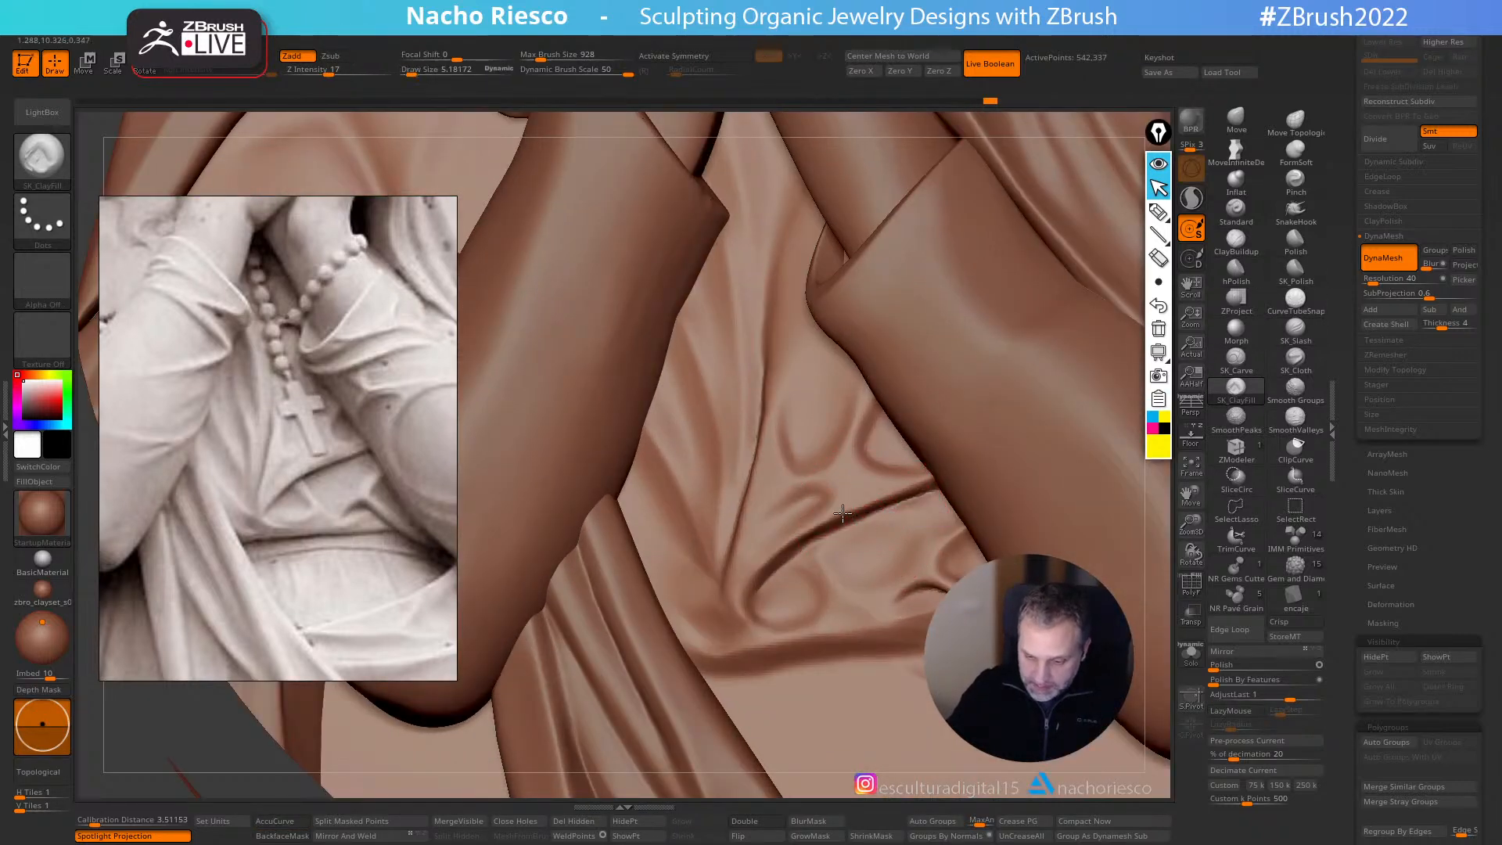
- Remesh the torso clothing with the DynaMesh utility at a polycount of 1 million, smooth the chest folds, and review the whole medallion
{"action": "left_click", "coordinate": [871, 29]}
{"action": "left_click", "coordinate": [897, 313]}
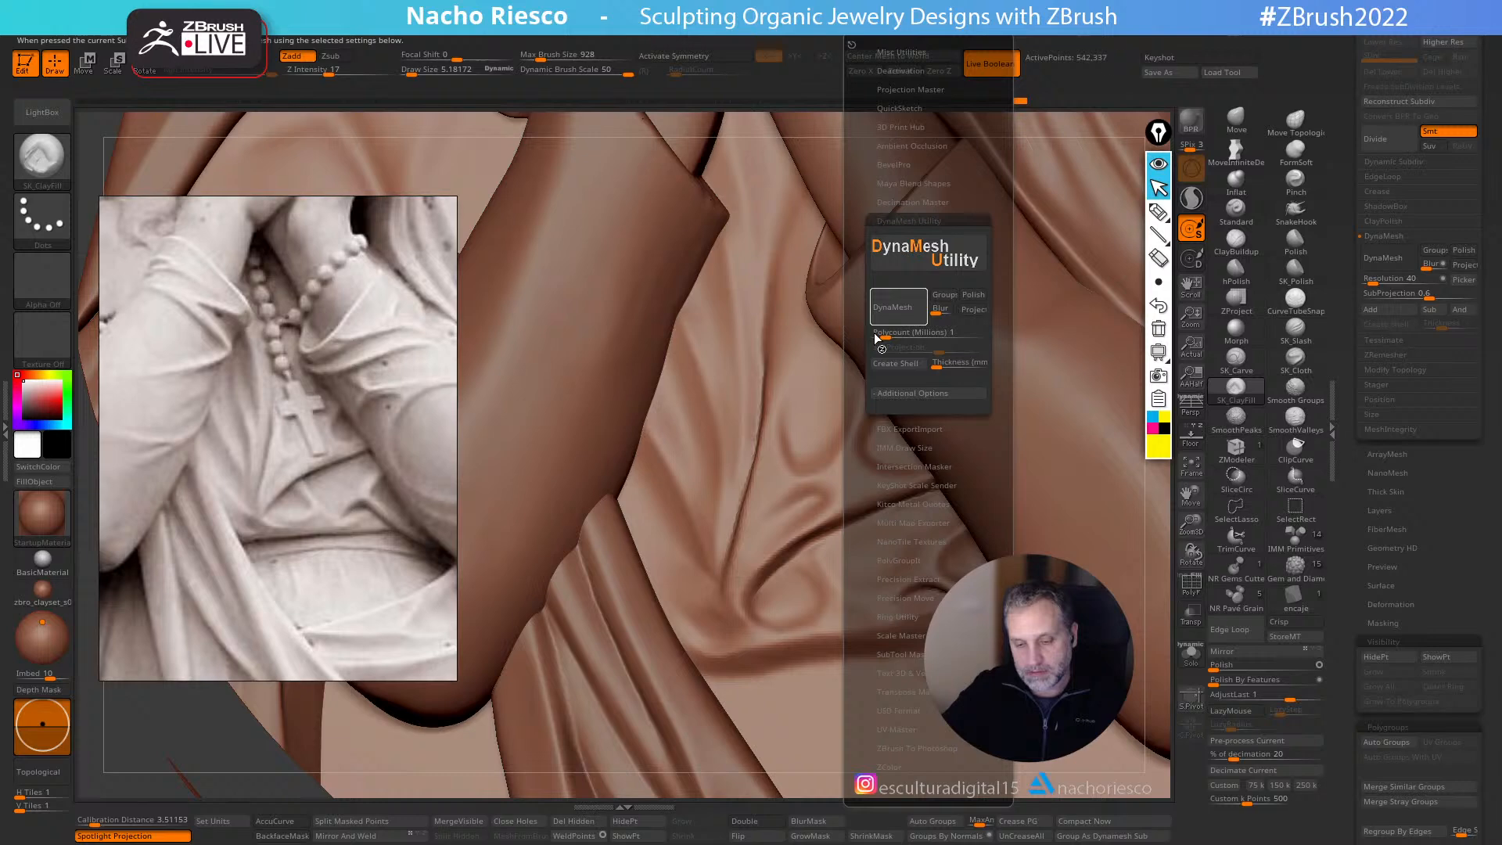
{"action": "key", "text": "shift"}
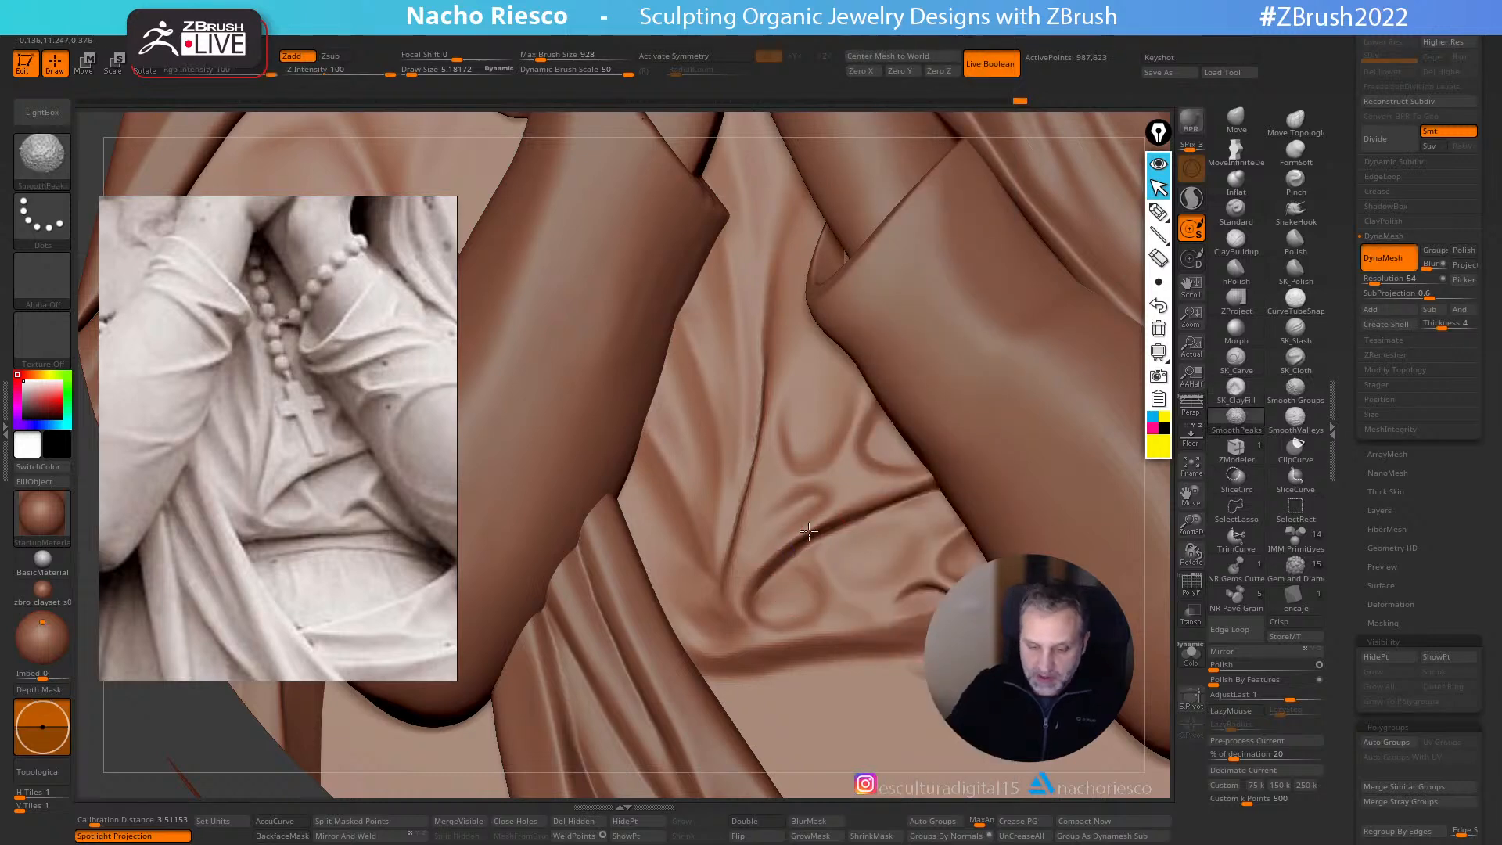
{"action": "left_click_drag", "start_coordinate": [768, 376], "coordinate": [770, 368], "text": "shift"}
{"action": "mouse_move", "coordinate": [771, 368]}
{"action": "right_mouse_down"}
{"action": "mouse_move", "coordinate": [829, 368]}
{"action": "mouse_move", "coordinate": [783, 364]}
{"action": "mouse_move", "coordinate": [952, 110]}
{"action": "right_mouse_up"}
{"action": "left_click_drag", "start_coordinate": [1113, 632], "coordinate": [1061, 469], "text": "alt"}
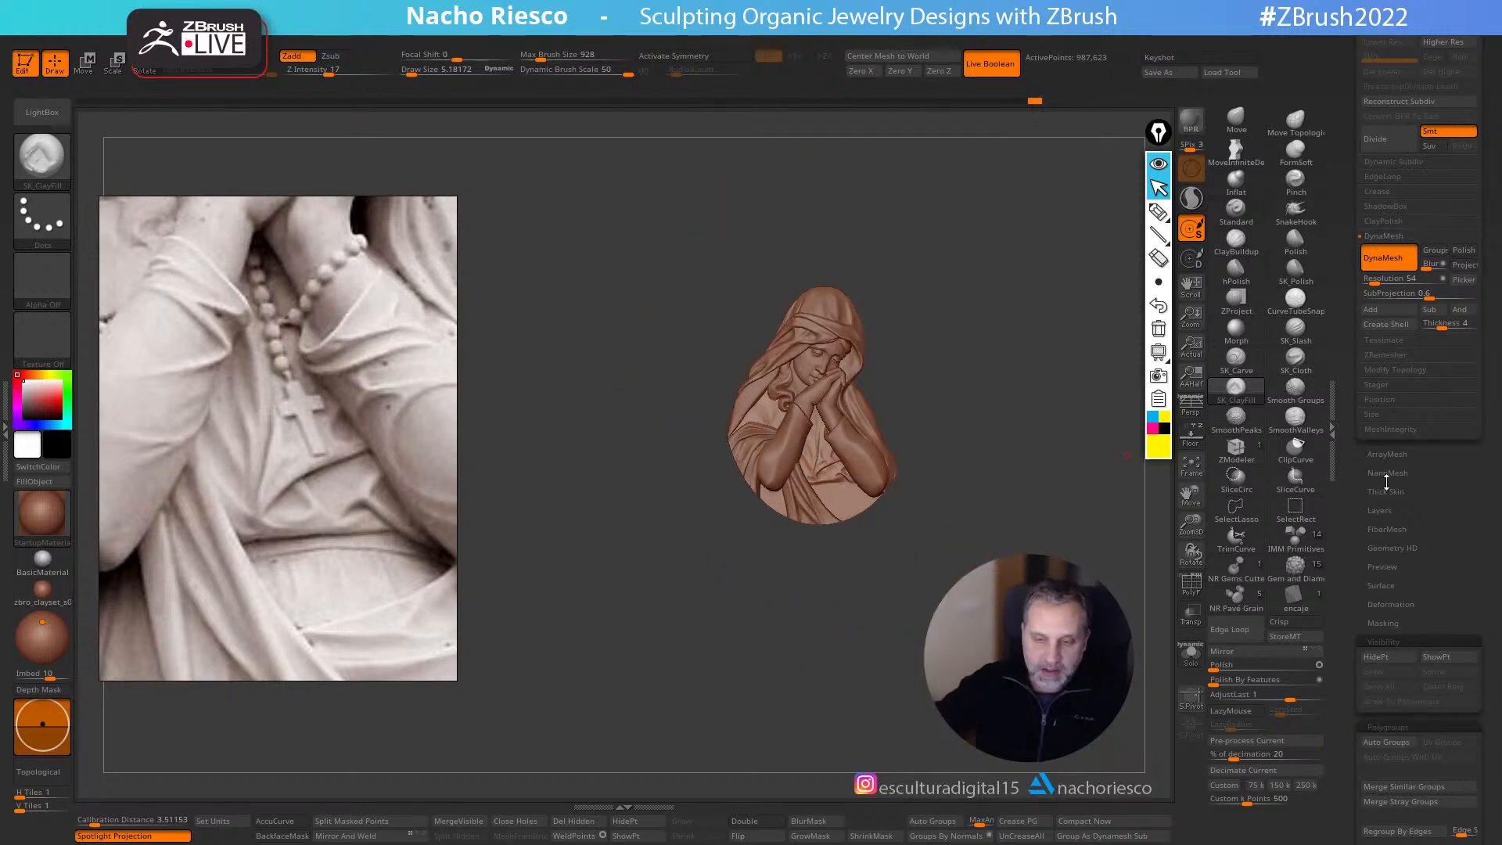
- Show the full statue in the reference photo and adjust the chest clothing with Move at a draw size of about 57.2, with backface masking off
{"action": "scroll", "coordinate": [242, 470], "scroll_direction": "down", "scroll_amount": 5}
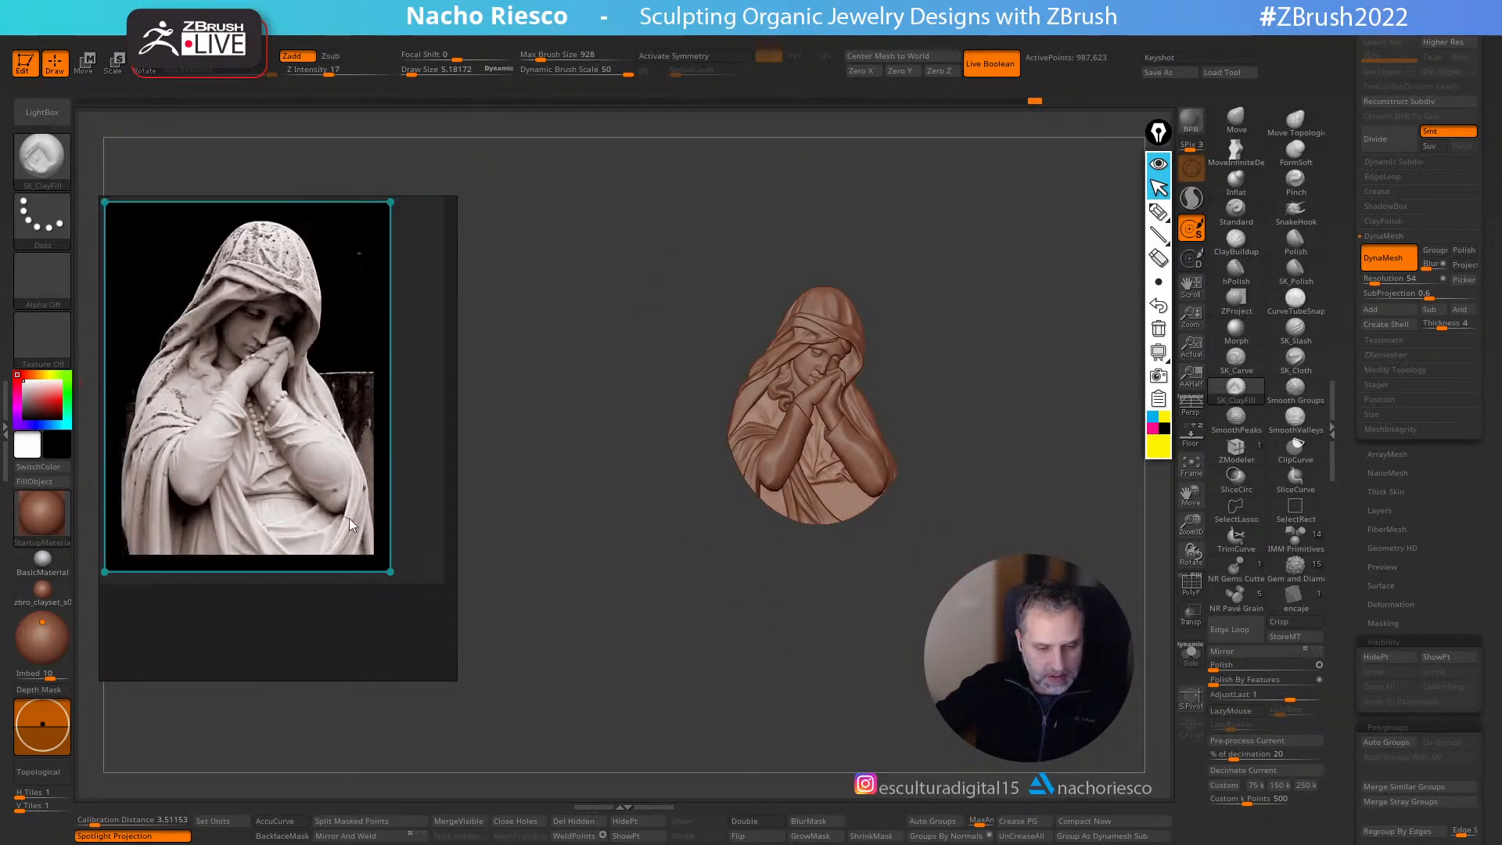
{"action": "right_click_drag", "start_coordinate": [997, 482], "coordinate": [966, 595], "text": "ctrl"}
{"action": "left_click_drag", "start_coordinate": [996, 564], "coordinate": [1018, 547]}
{"action": "left_click", "coordinate": [1229, 124]}
{"action": "mouse_move", "coordinate": [1071, 482]}
{"action": "left_mouse_down"}
{"action": "mouse_move", "coordinate": [1037, 540]}
{"action": "mouse_move", "coordinate": [1033, 587]}
{"action": "left_mouse_up"}
{"action": "key", "text": "s"}
{"action": "left_click_drag", "start_coordinate": [792, 452], "coordinate": [780, 439]}
{"action": "key", "text": "s"}
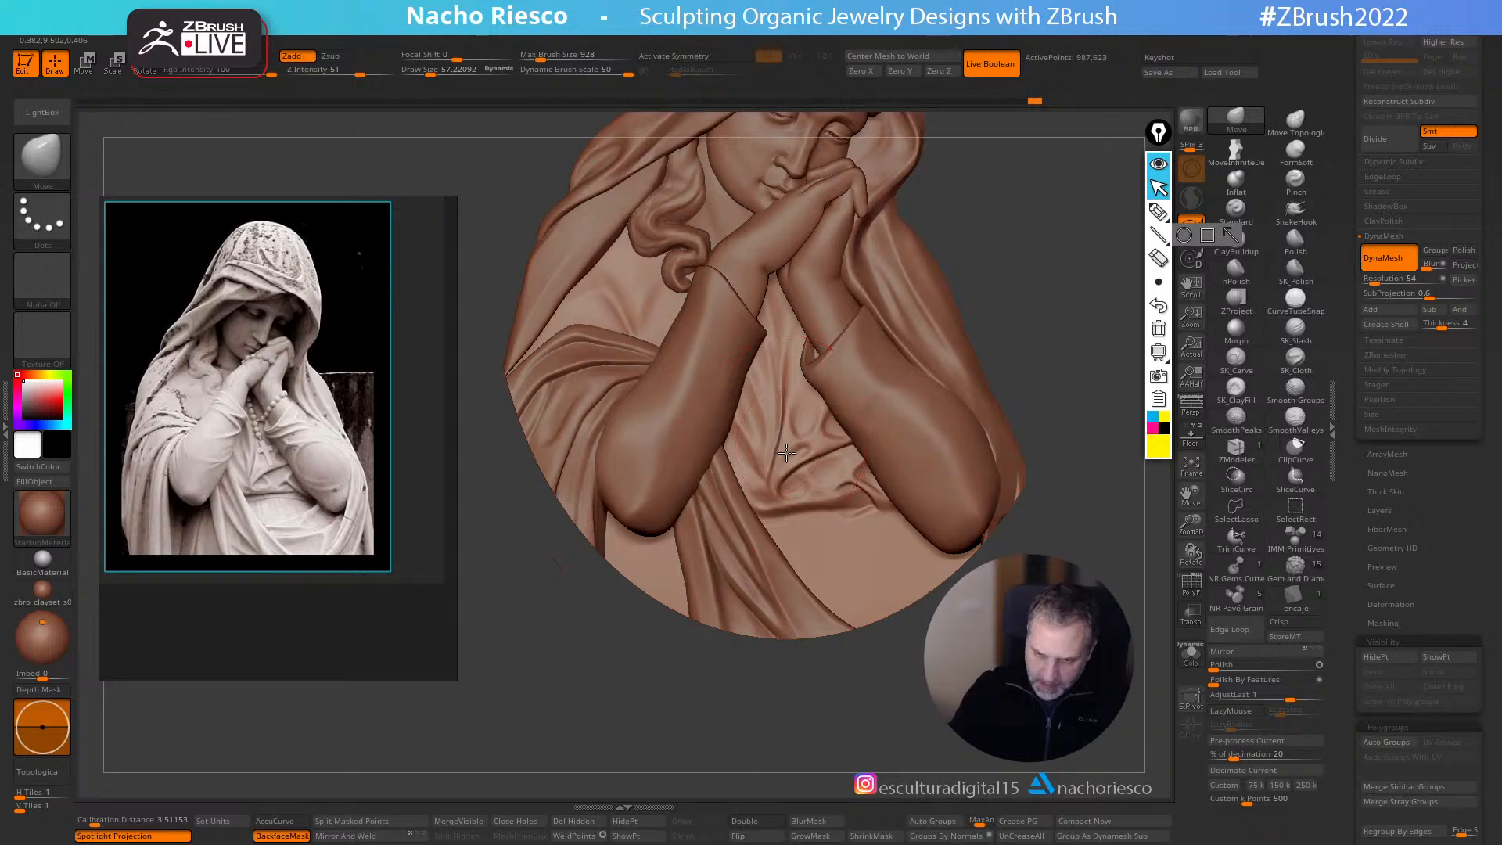
{"action": "left_click", "coordinate": [281, 835]}
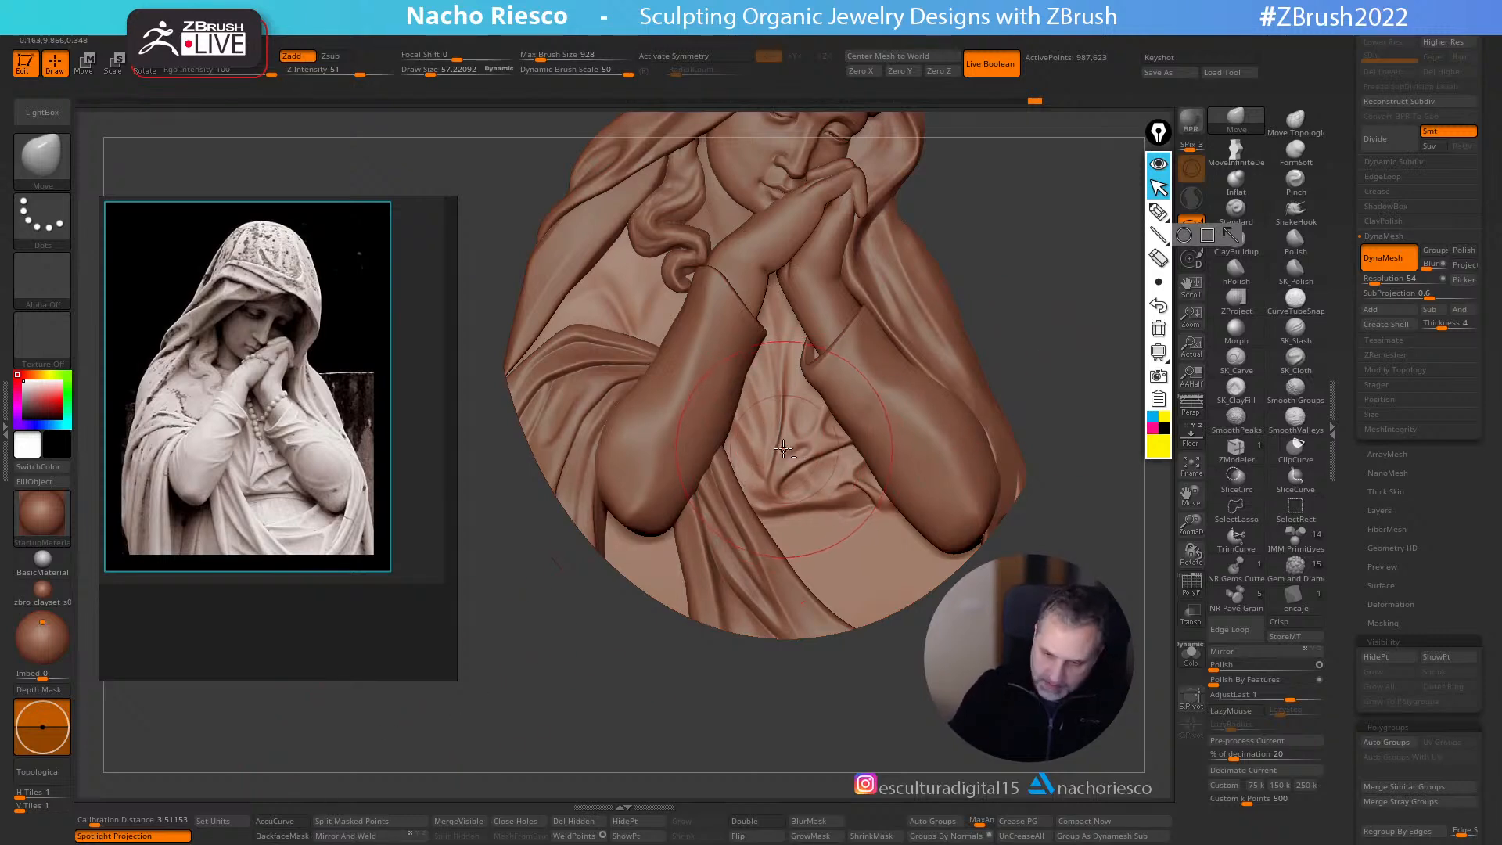
{"action": "right_click_drag", "start_coordinate": [798, 457], "coordinate": [789, 441]}
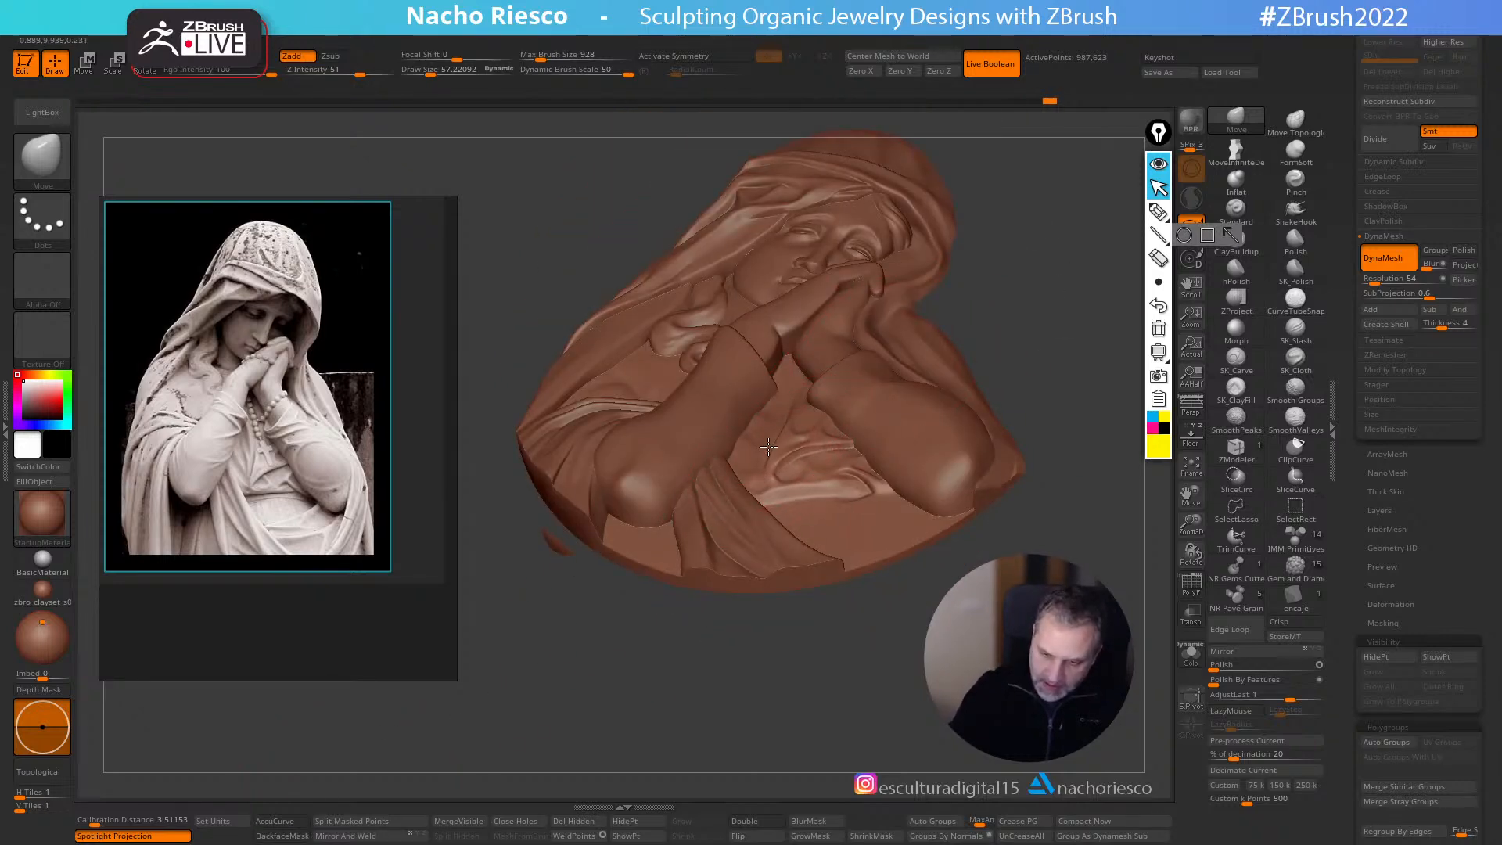
{"action": "left_click_drag", "start_coordinate": [932, 321], "coordinate": [1081, 334]}
{"action": "left_click_drag", "start_coordinate": [1030, 460], "coordinate": [912, 696], "text": "alt"}
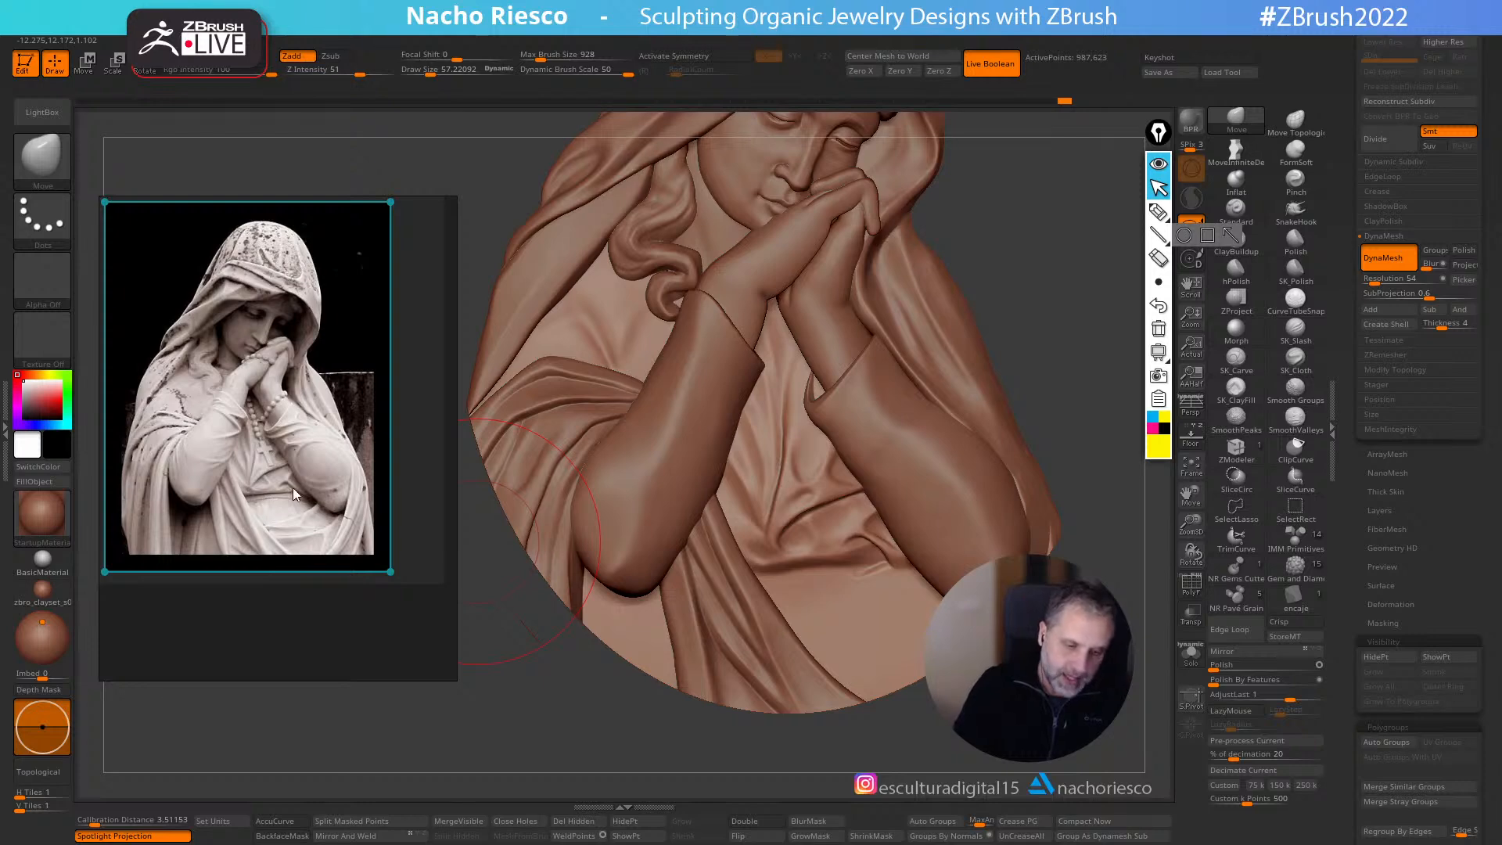
- Carve the horizontal waist crease below the chest folds with SK_Slash at draw sizes of about 11.1 and 9.7, following the reference overlay
{"action": "mouse_move", "coordinate": [964, 702]}
{"action": "right_mouse_down"}
{"action": "mouse_move", "coordinate": [1079, 735]}
{"action": "mouse_move", "coordinate": [1066, 712]}
{"action": "mouse_move", "coordinate": [1061, 759]}
{"action": "right_mouse_up"}
{"action": "left_click", "coordinate": [1295, 332]}
{"action": "key", "text": "s"}
{"action": "left_click_drag", "start_coordinate": [834, 596], "coordinate": [820, 596]}
{"action": "left_click", "coordinate": [819, 596]}
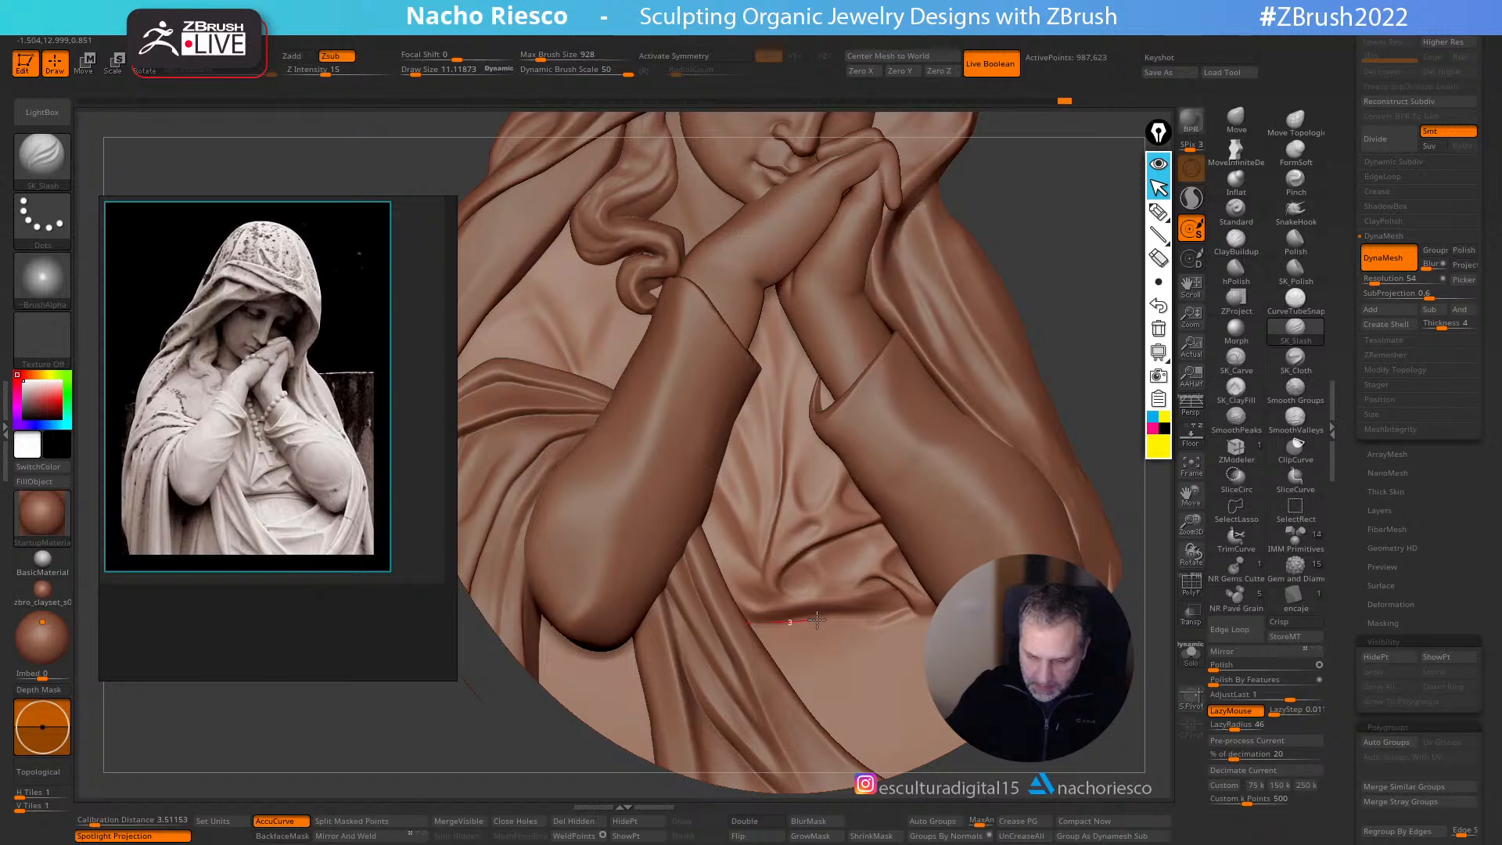
{"action": "left_click", "coordinate": [1190, 437]}
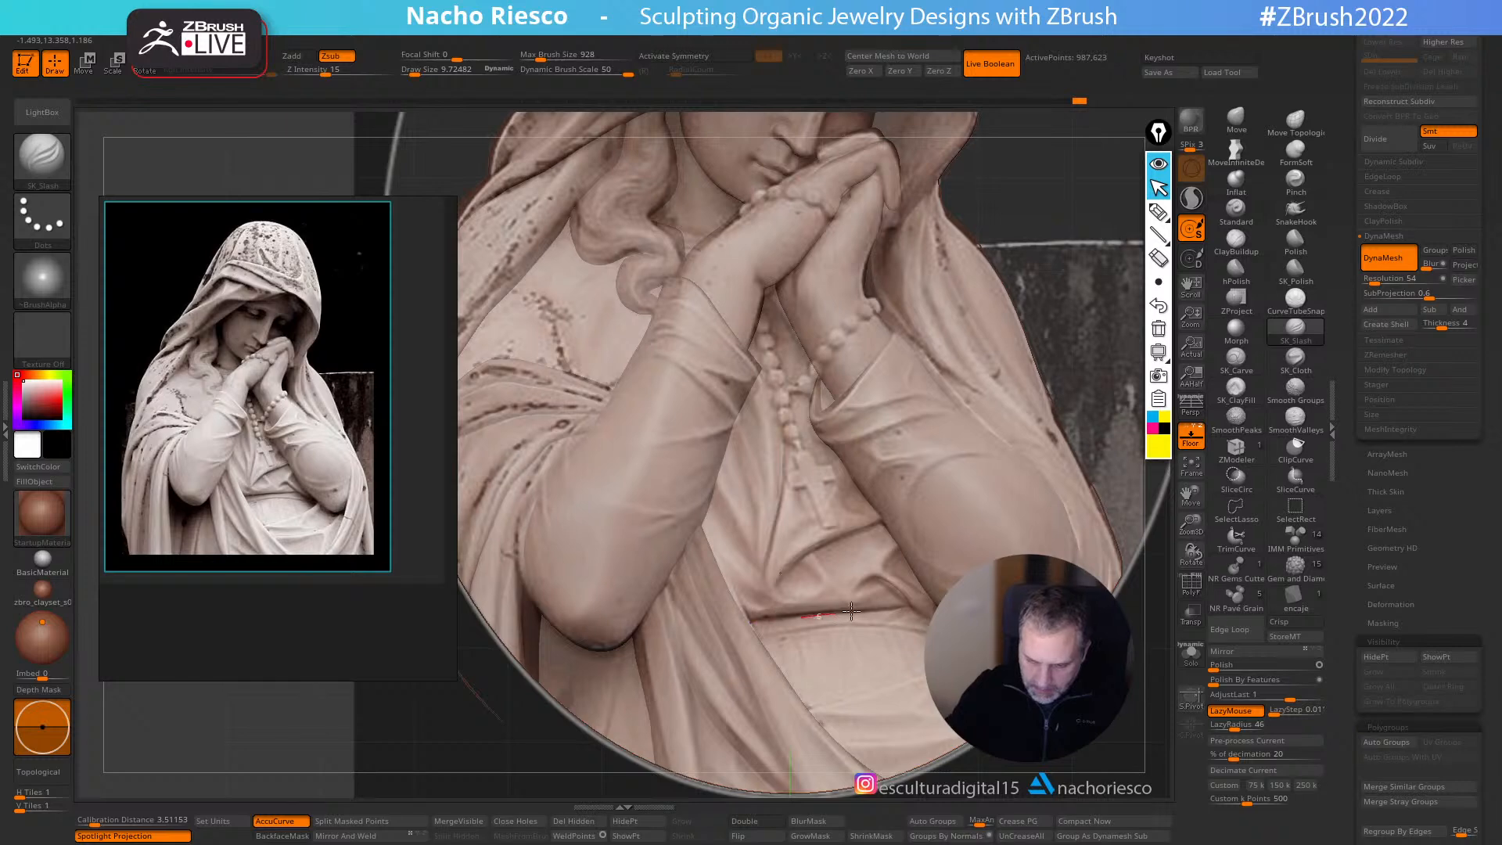
{"action": "left_click", "coordinate": [1191, 435]}
{"action": "mouse_move", "coordinate": [1081, 763]}
{"action": "left_mouse_down", "text": "alt"}
{"action": "mouse_move", "coordinate": [1076, 611]}
{"action": "mouse_move", "coordinate": [1074, 689]}
{"action": "mouse_move", "coordinate": [1129, 446]}
{"action": "left_mouse_up", "text": "alt"}
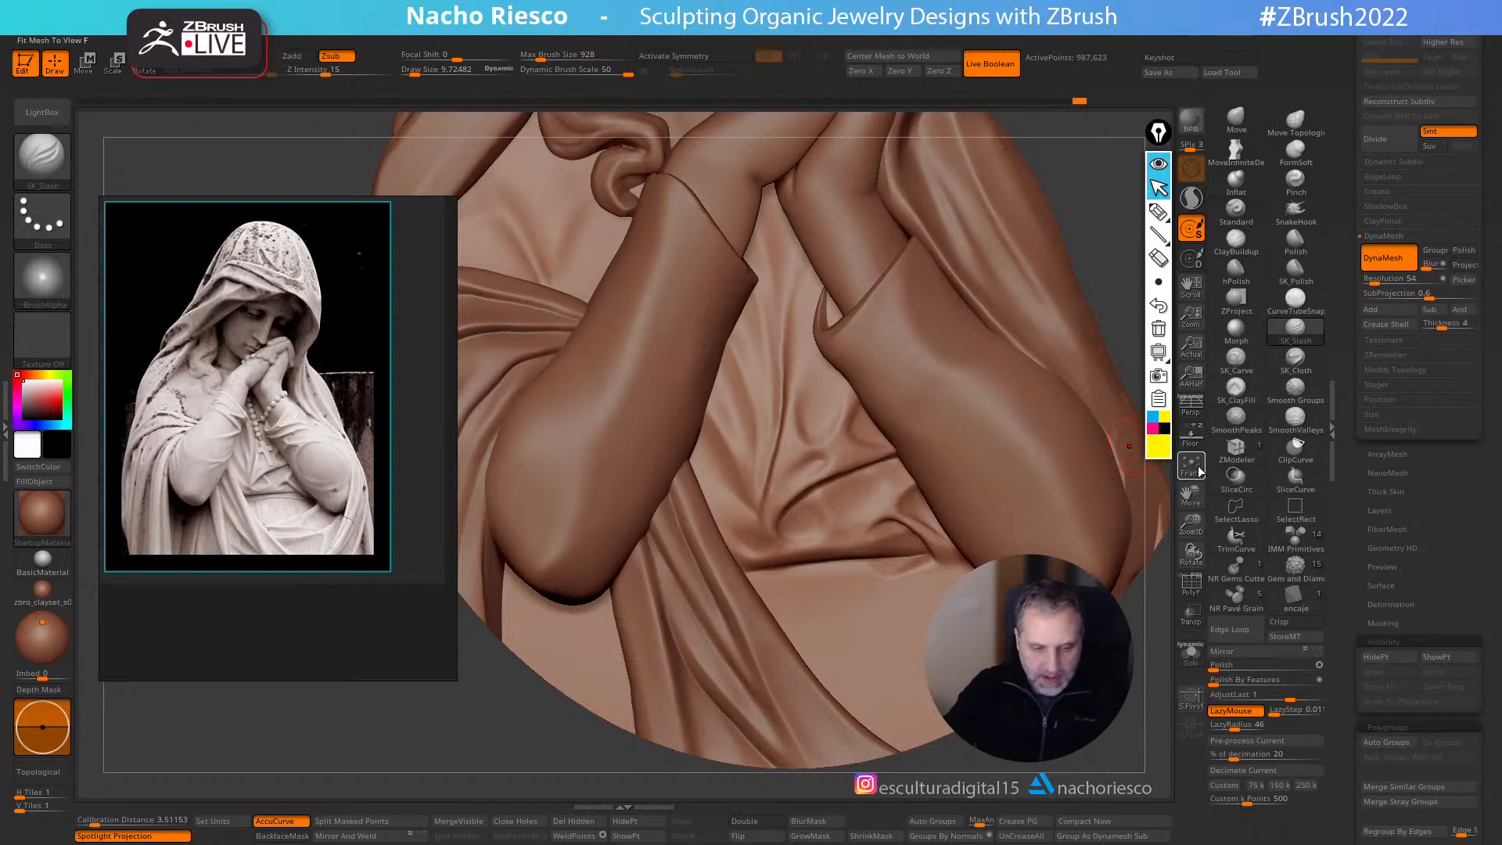
- Insert an IMM Primitives cube just below the waist crease at a draw size of about 14.2 and split it into its own subtool
{"action": "left_click", "coordinate": [1296, 536]}
{"action": "left_click", "coordinate": [101, 112]}
{"action": "left_click", "coordinate": [1191, 436]}
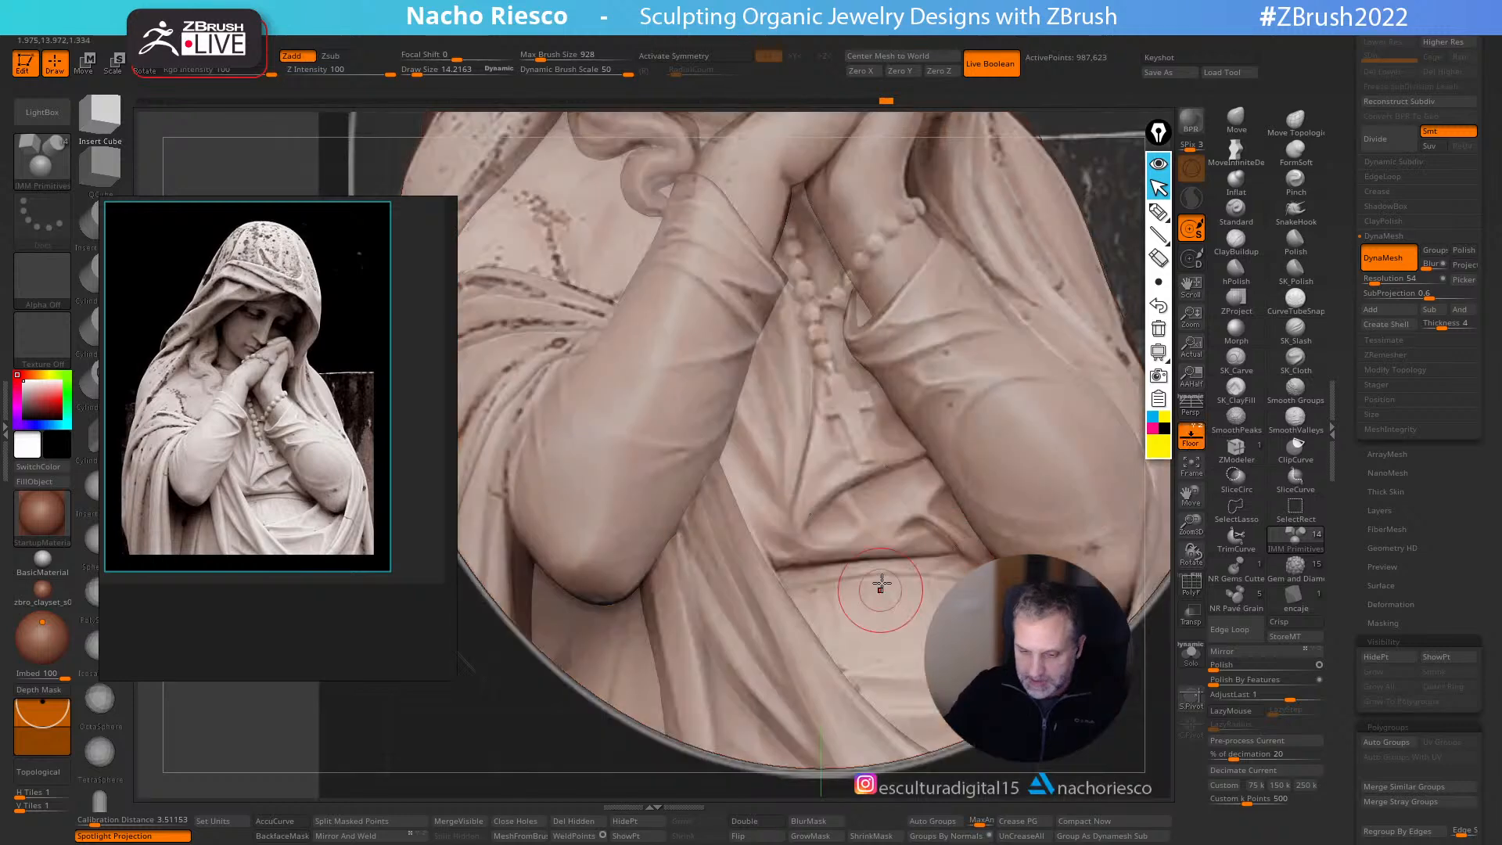
{"action": "left_click_drag", "start_coordinate": [874, 592], "coordinate": [874, 598]}
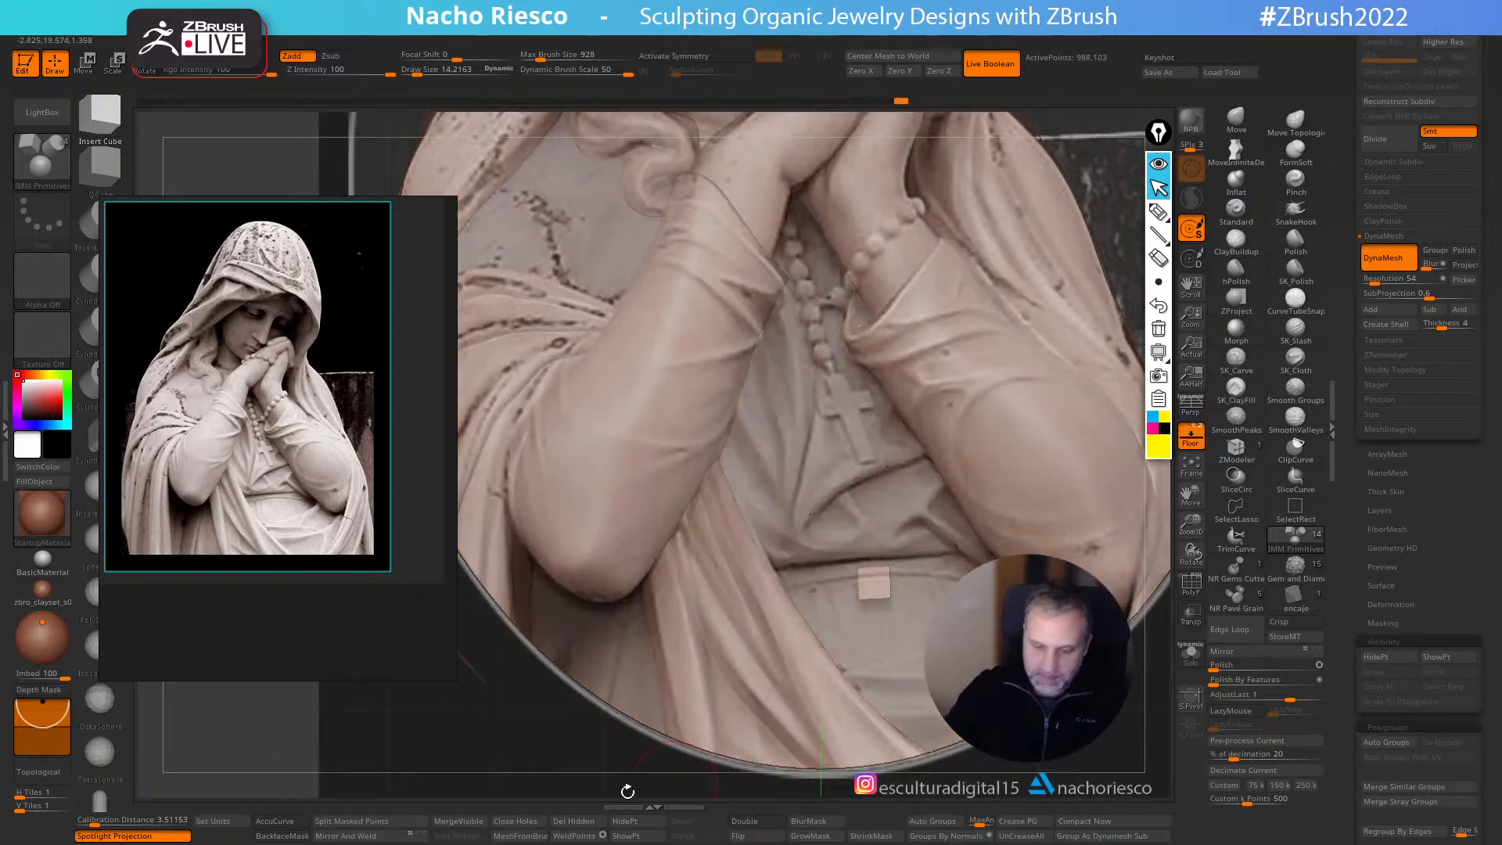
{"action": "left_click", "coordinate": [372, 822]}
- Stretch the inserted cube into a wide, thin waistband strip across the torso and position it under the chest folds
{"action": "key", "text": "w"}
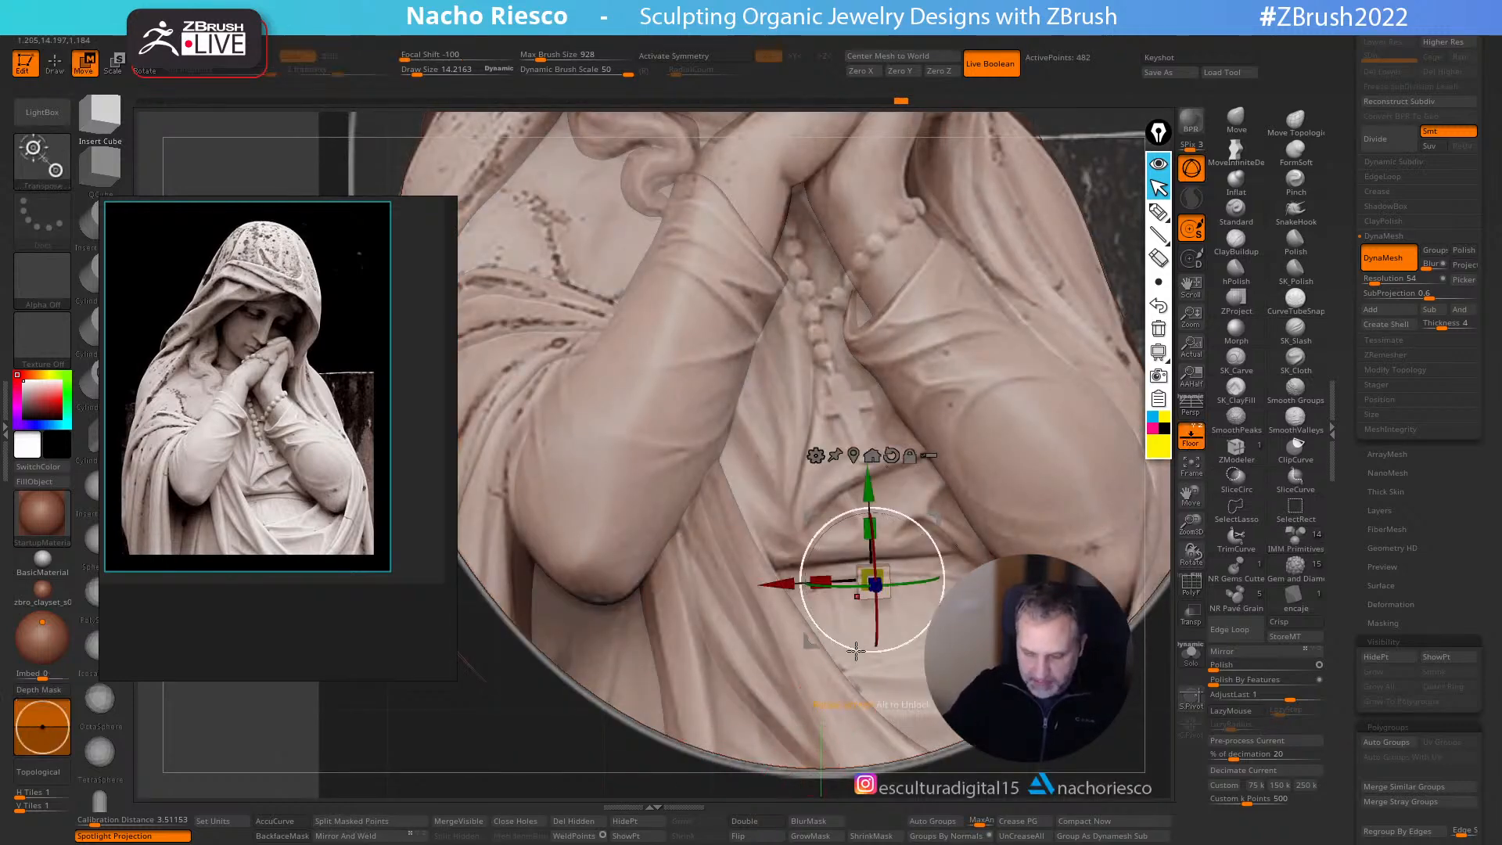
{"action": "left_click_drag", "start_coordinate": [622, 633], "coordinate": [790, 618]}
{"action": "left_click_drag", "start_coordinate": [917, 594], "coordinate": [898, 590]}
{"action": "left_click_drag", "start_coordinate": [1100, 481], "coordinate": [1009, 502]}
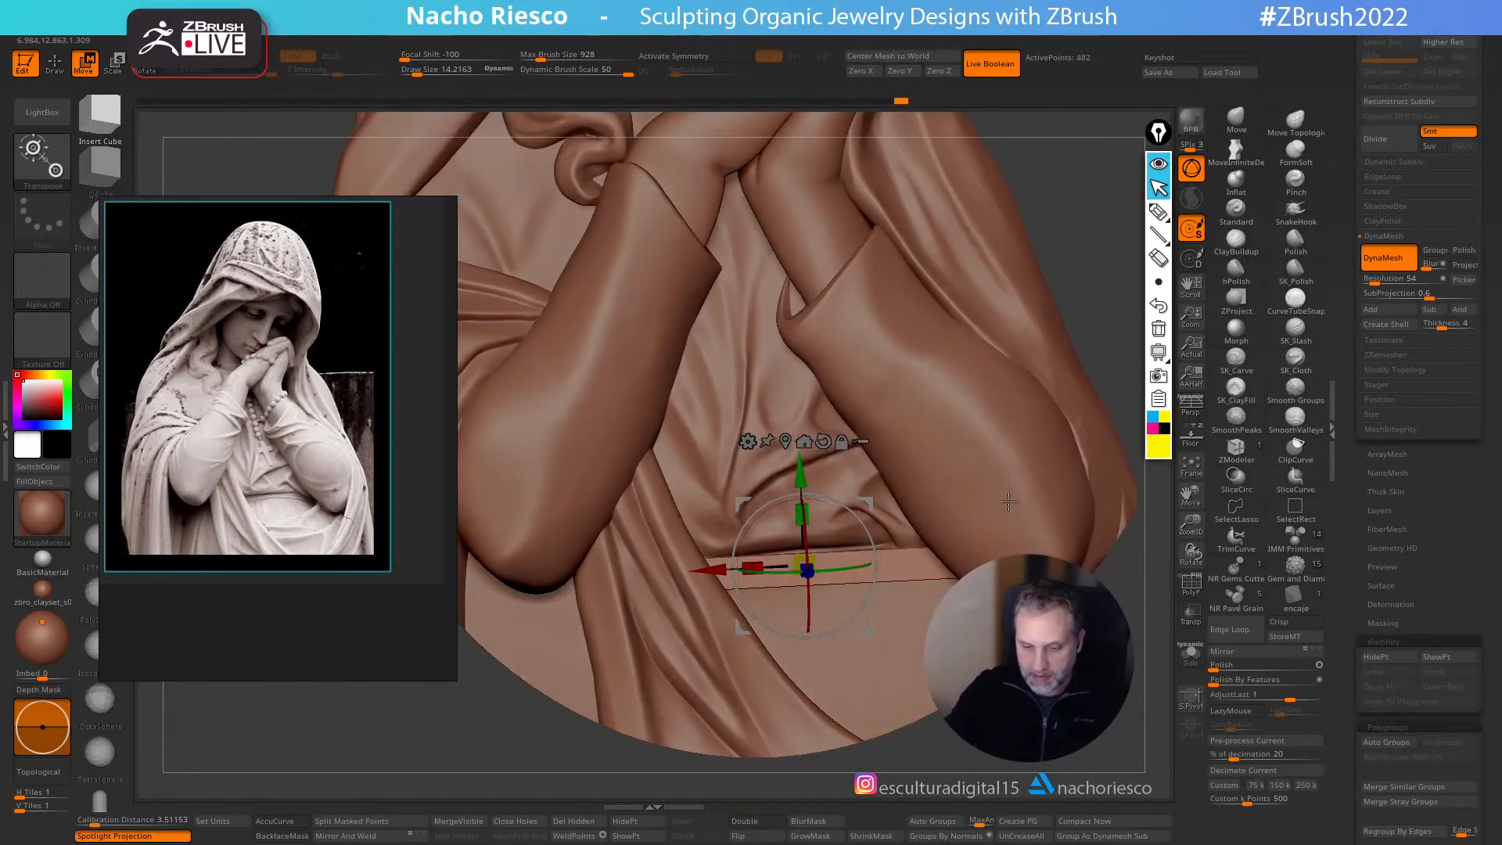
- Bend the waistband strip to the reference waistline with Move at draw sizes of about 67.9 and 26, and increase its mesh density
{"action": "left_click", "coordinate": [1236, 119]}
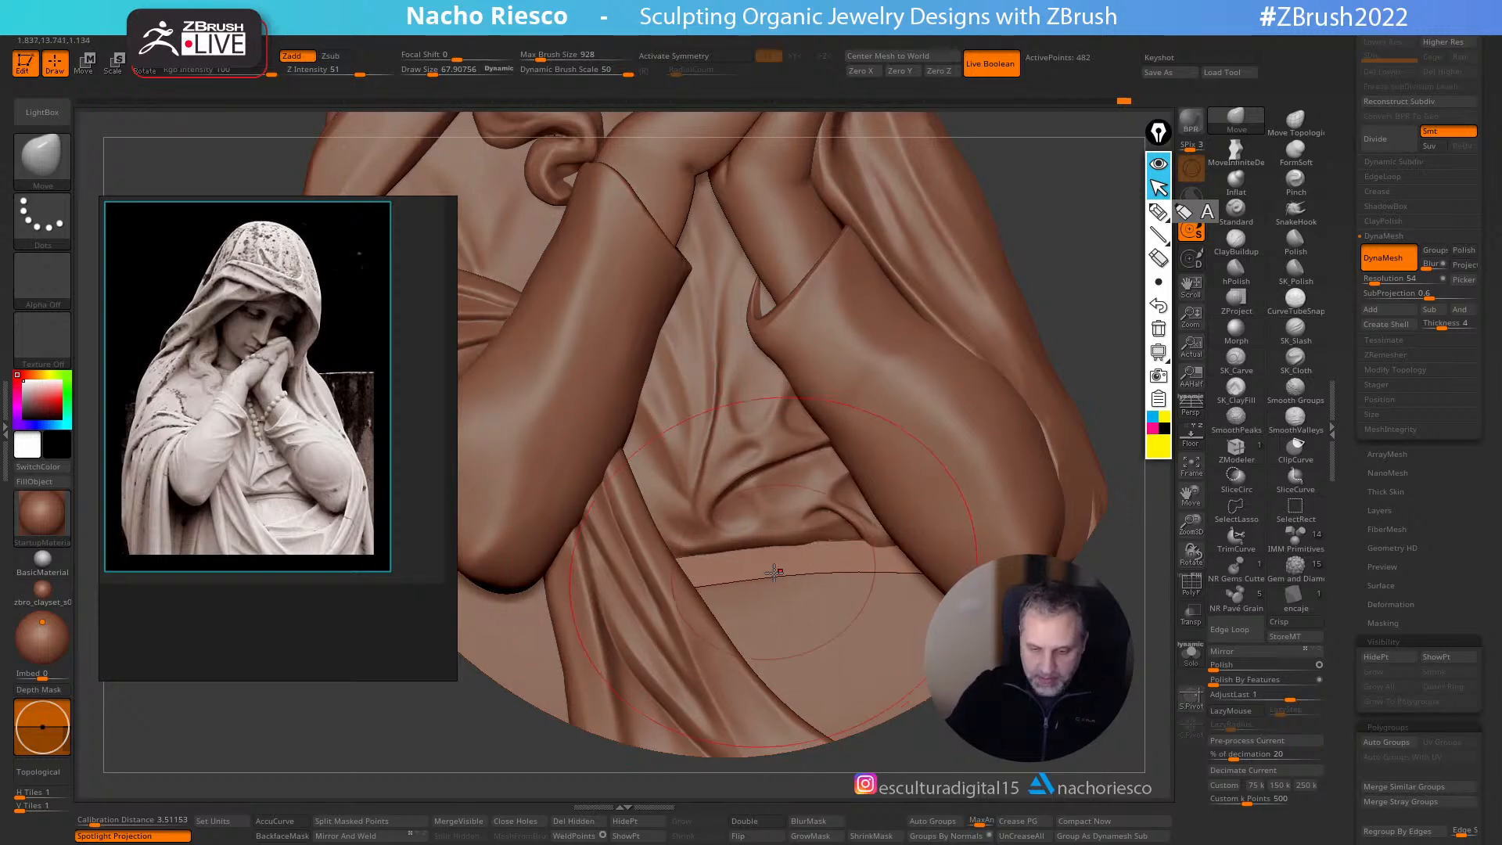
{"action": "left_click", "coordinate": [1191, 436]}
{"action": "left_click_drag", "start_coordinate": [735, 577], "coordinate": [682, 557]}
{"action": "left_click_drag", "start_coordinate": [794, 573], "coordinate": [846, 546]}
{"action": "key", "text": "s"}
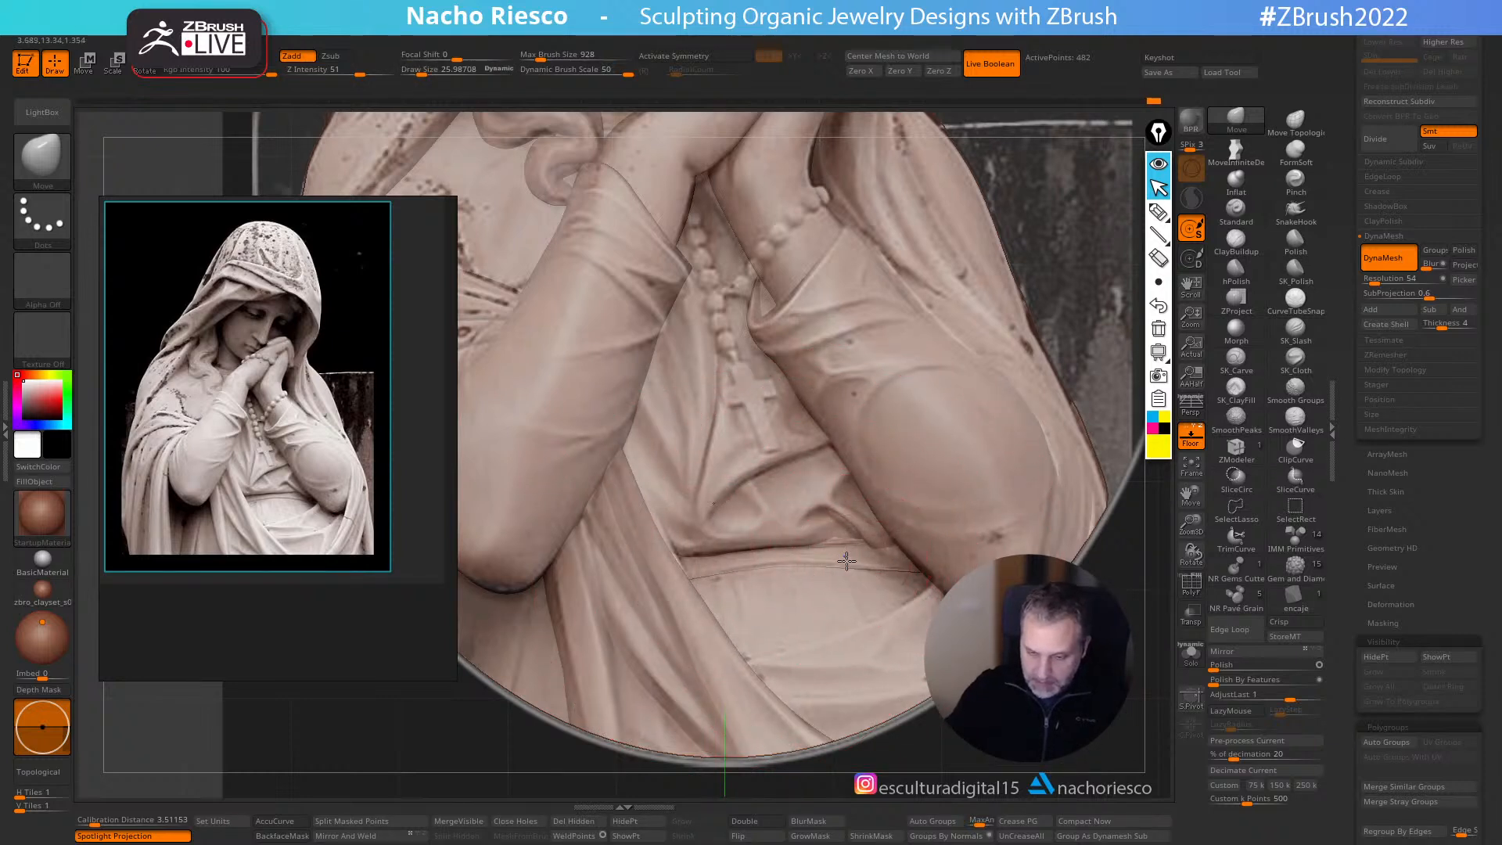
{"action": "left_click", "coordinate": [1237, 416]}
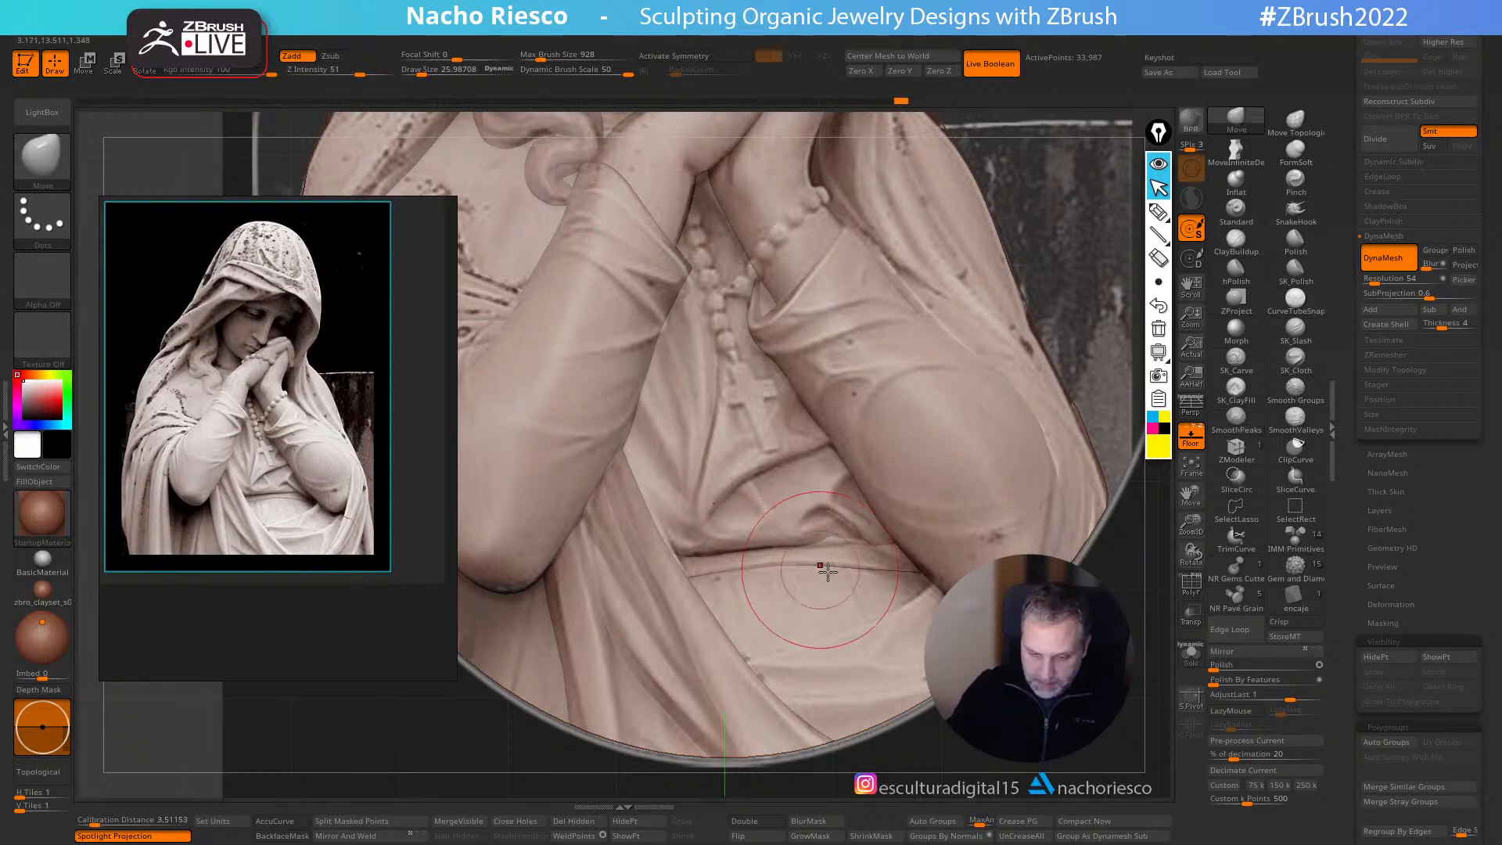
- Adjust the waistband's depth against the torso with Move at a draw size of about 41.5, working from a low side view
{"action": "left_click", "coordinate": [1191, 438]}
{"action": "left_click_drag", "start_coordinate": [1115, 522], "coordinate": [1103, 305]}
{"action": "key", "text": "s"}
{"action": "left_click_drag", "start_coordinate": [979, 419], "coordinate": [916, 462]}
{"action": "key", "text": "s"}
{"action": "left_click_drag", "start_coordinate": [772, 563], "coordinate": [777, 564]}
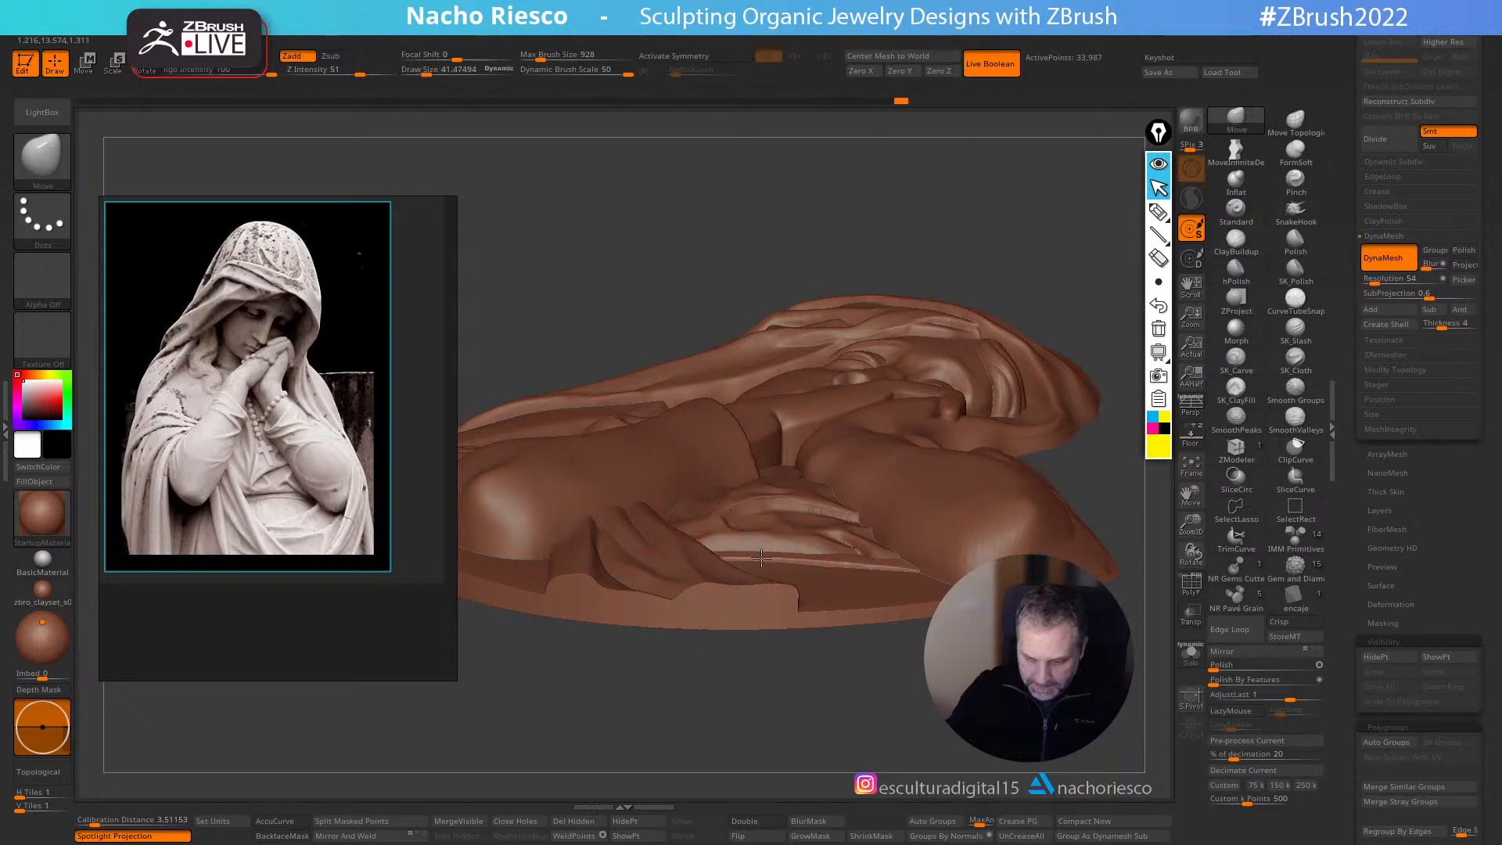
{"action": "left_click", "coordinate": [826, 539], "text": "alt"}
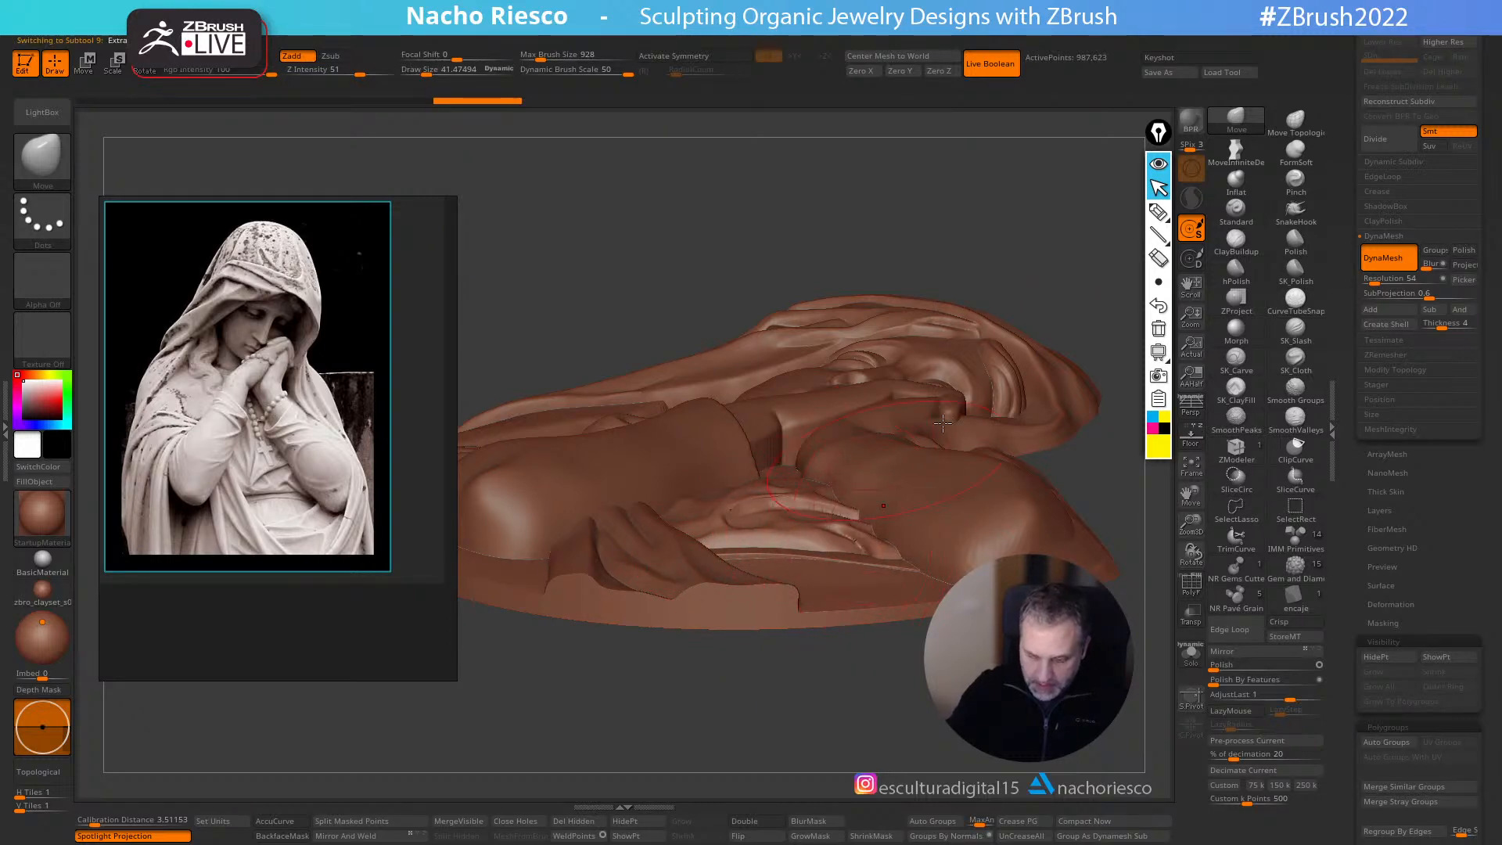
{"action": "mouse_move", "coordinate": [1113, 493]}
{"action": "right_mouse_down"}
{"action": "mouse_move", "coordinate": [1064, 336]}
{"action": "mouse_move", "coordinate": [951, 133]}
{"action": "mouse_move", "coordinate": [964, 112]}
{"action": "right_mouse_up"}
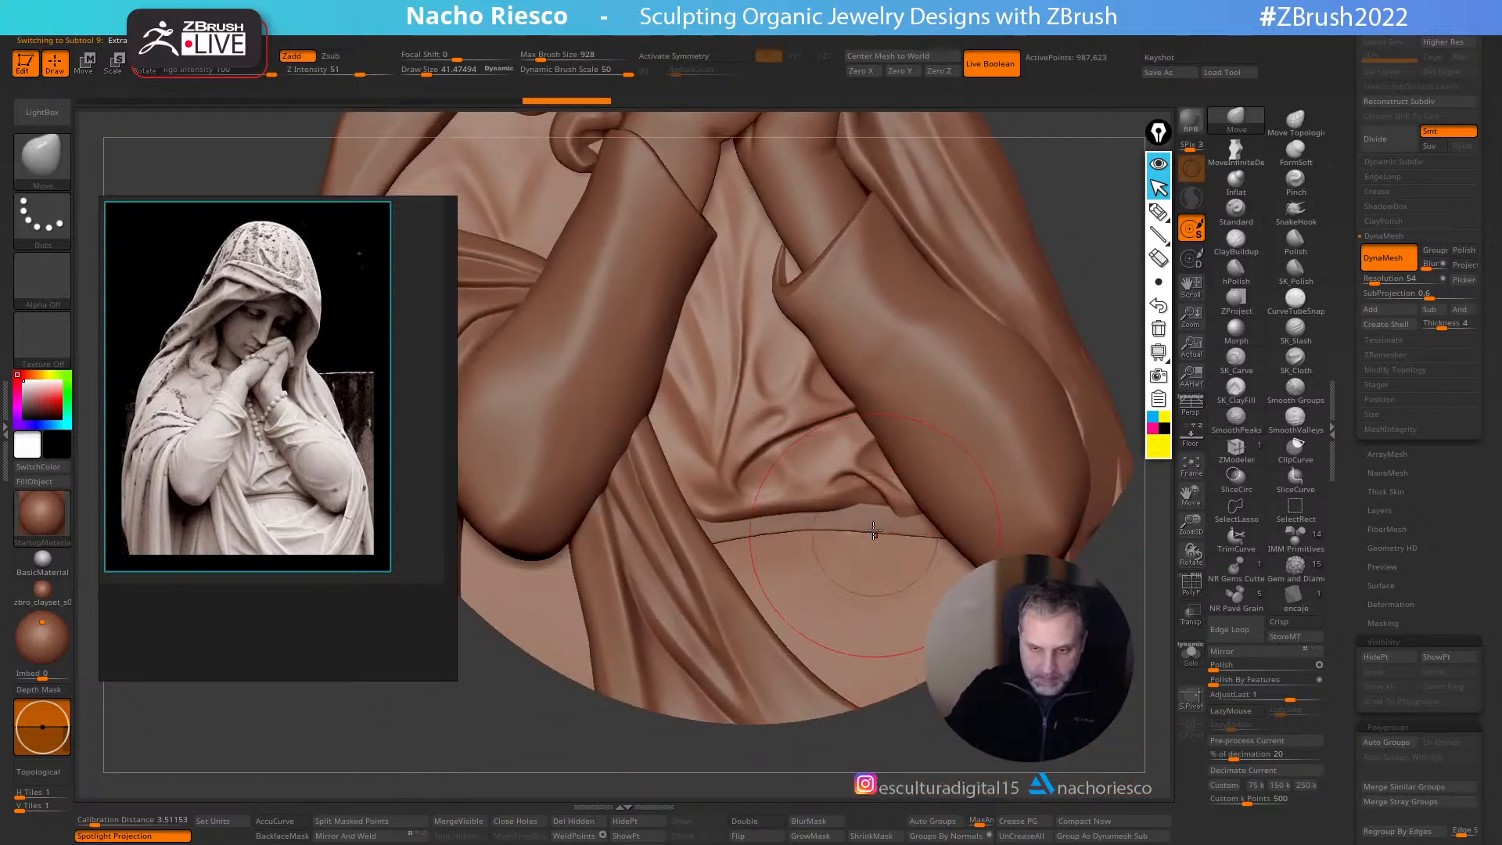
- Select the waistband strip and fit its end near the arm to the reference overlay with Move
{"action": "left_click", "coordinate": [915, 520], "text": "alt"}
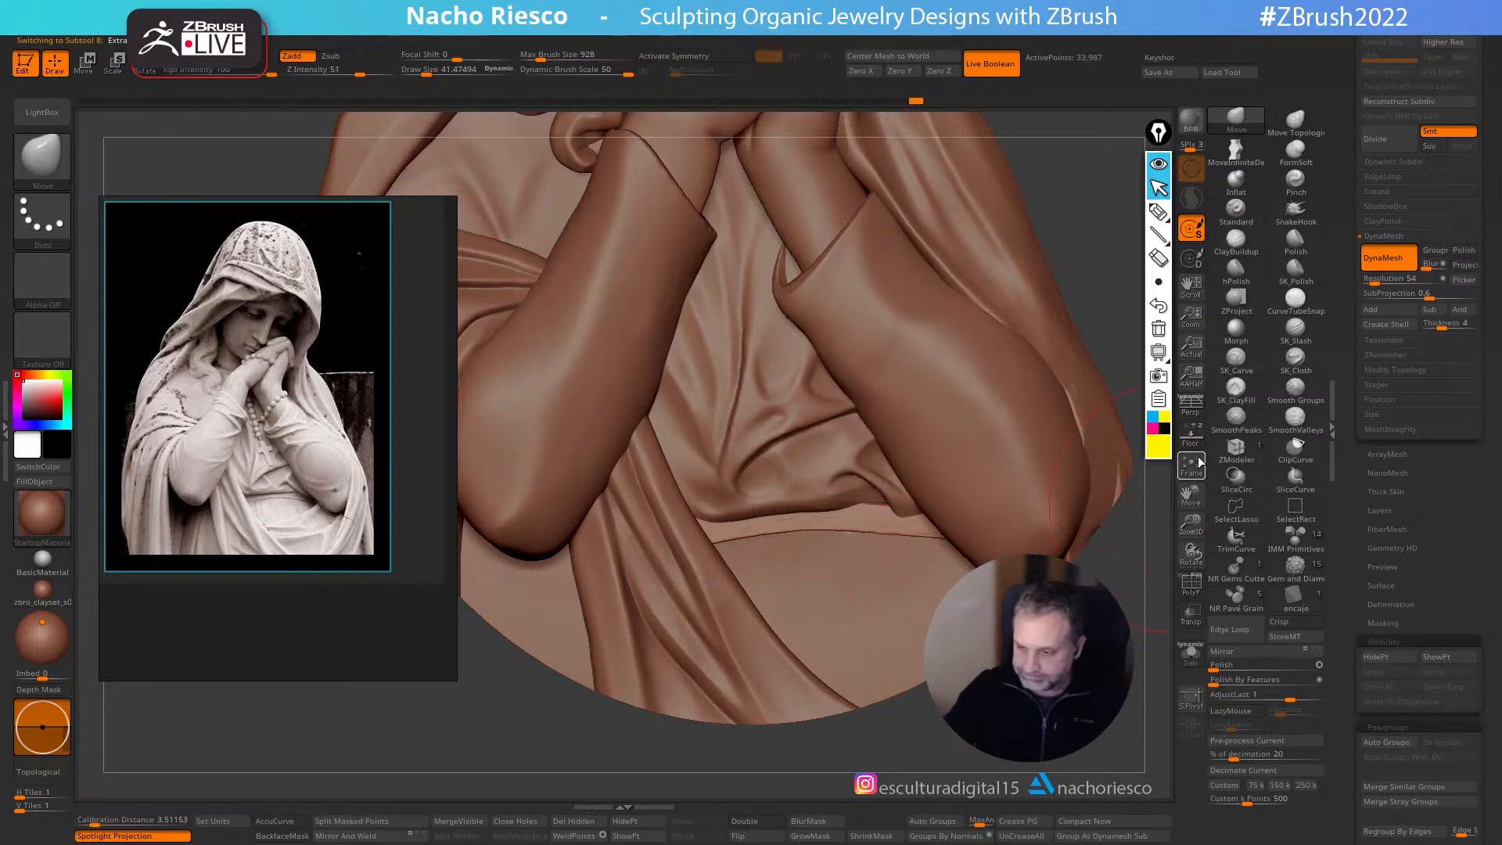
{"action": "left_click", "coordinate": [1191, 436]}
{"action": "left_click", "coordinate": [913, 513], "text": "alt"}
{"action": "key", "text": "s"}
{"action": "mouse_move", "coordinate": [915, 510]}
{"action": "left_mouse_down"}
{"action": "mouse_move", "coordinate": [873, 500]}
{"action": "mouse_move", "coordinate": [936, 528]}
{"action": "mouse_move", "coordinate": [906, 518]}
{"action": "left_mouse_up"}
{"action": "key", "text": "s"}
- Cut the waistline into the torso clothing up to the arm with SK_Slash at a draw size of about 12.6, following the reference overlay
{"action": "left_click", "coordinate": [1299, 338]}
{"action": "left_click_drag", "start_coordinate": [1011, 542], "coordinate": [1016, 542]}
{"action": "left_click_drag", "start_coordinate": [711, 547], "coordinate": [1010, 544]}
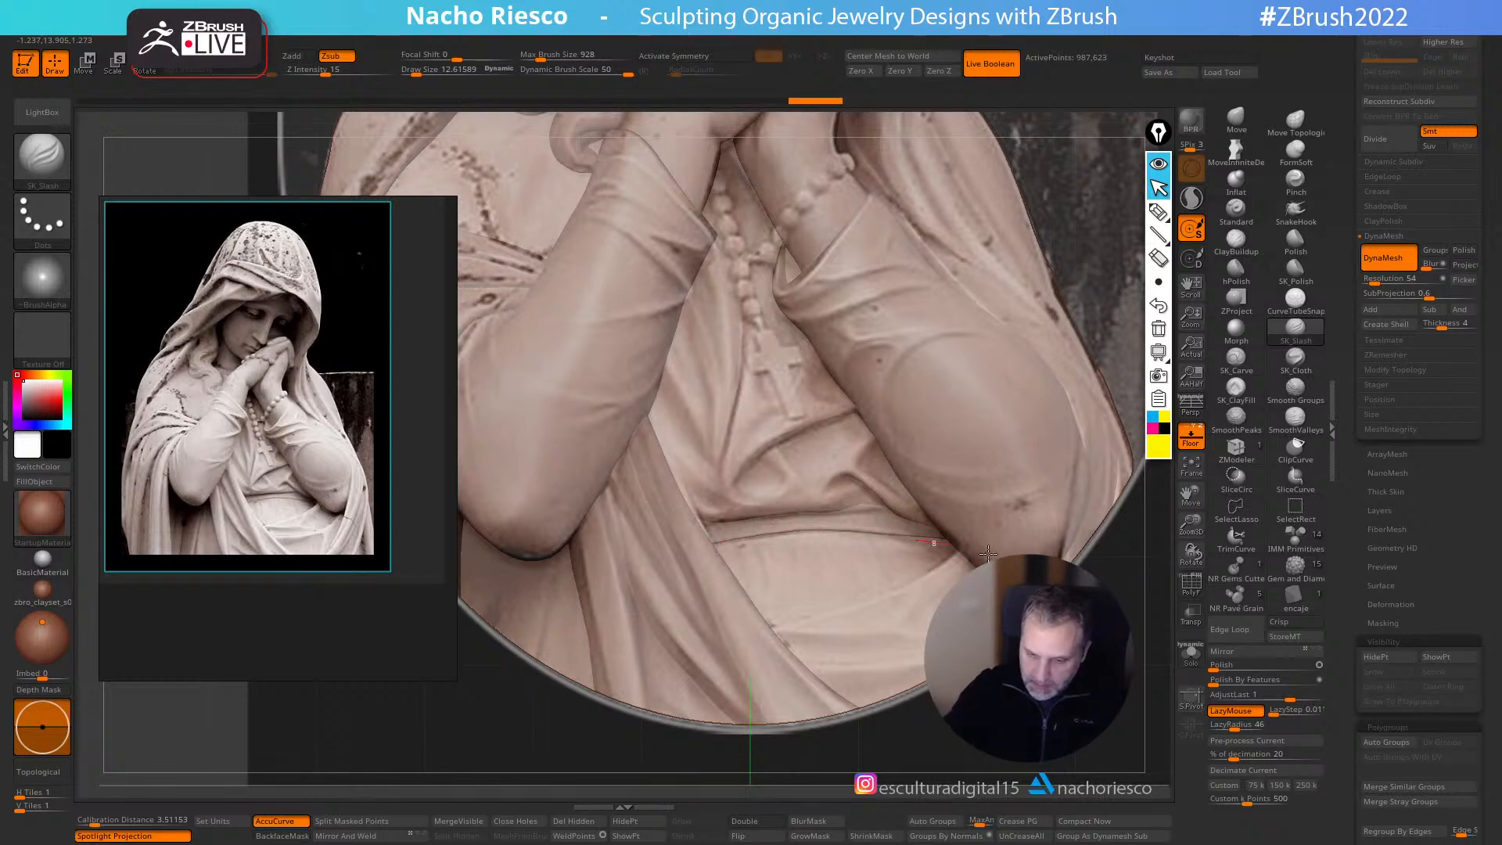
{"action": "left_click", "coordinate": [1191, 435]}
{"action": "left_click_drag", "start_coordinate": [988, 724], "coordinate": [912, 679], "text": "alt"}
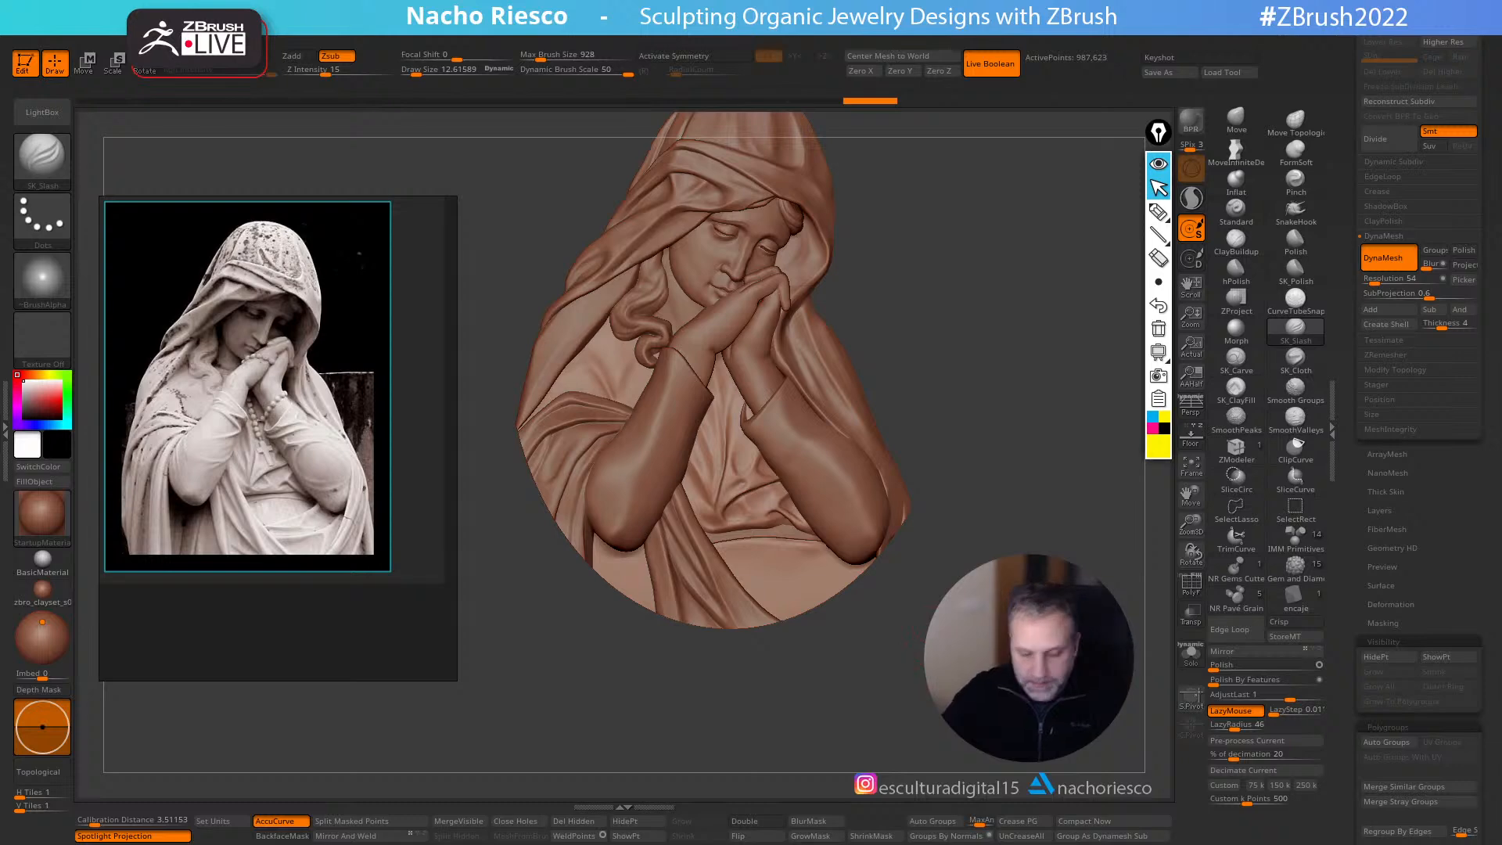
- Mask the upper torso clothing and flatten the cloth below the waistline with hPolish at a draw size of about 21.7
{"action": "mouse_move", "coordinate": [856, 607]}
{"action": "left_mouse_down", "text": "alt"}
{"action": "mouse_move", "coordinate": [885, 613]}
{"action": "mouse_move", "coordinate": [920, 657]}
{"action": "mouse_move", "coordinate": [935, 571]}
{"action": "mouse_move", "coordinate": [853, 532]}
{"action": "mouse_move", "coordinate": [671, 651]}
{"action": "left_mouse_up", "text": "alt"}
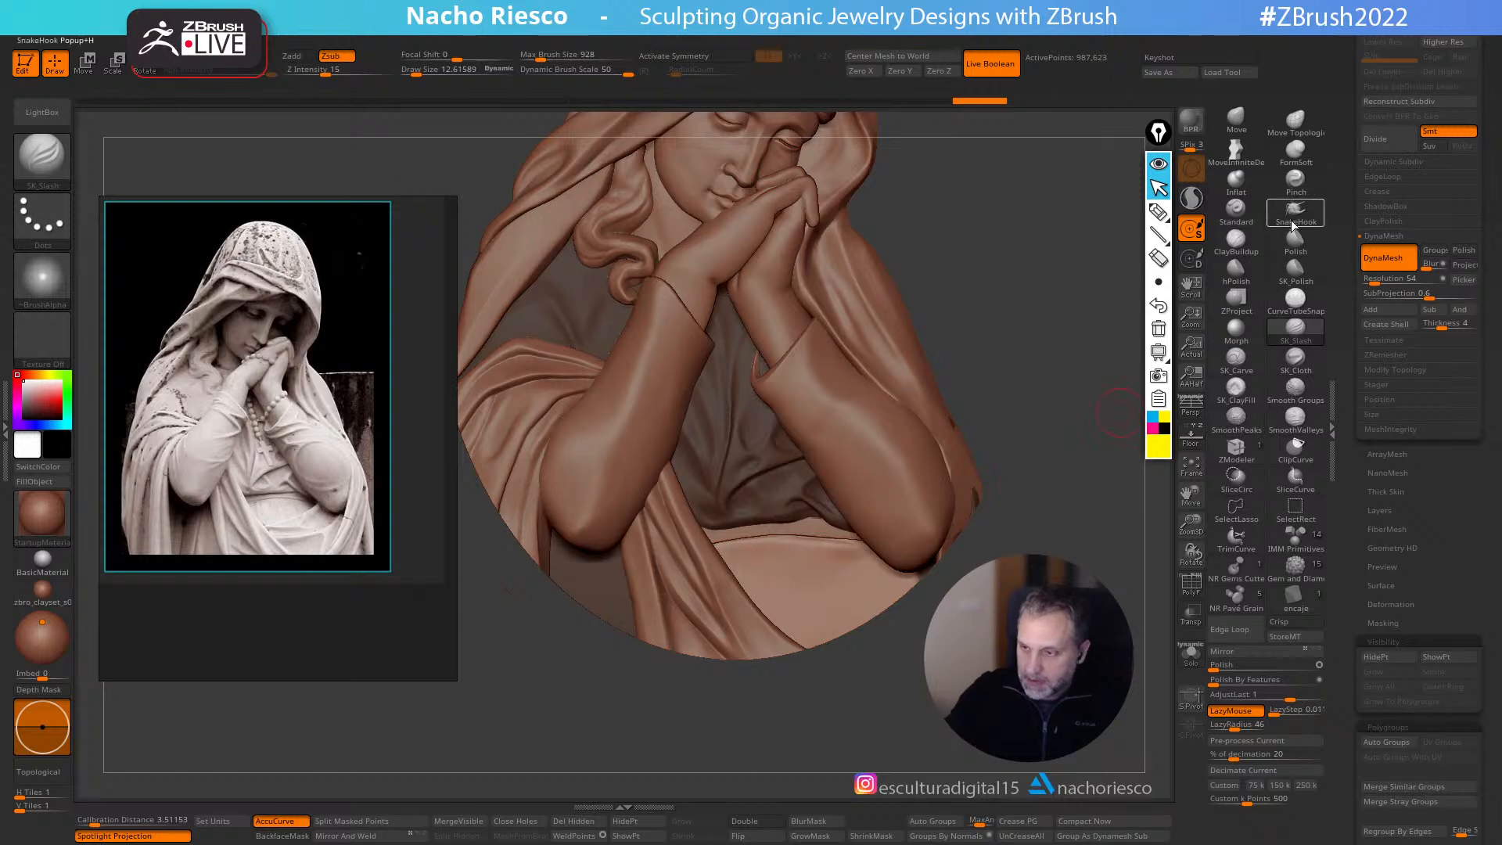
{"action": "left_click", "coordinate": [1236, 270]}
{"action": "key", "text": "s"}
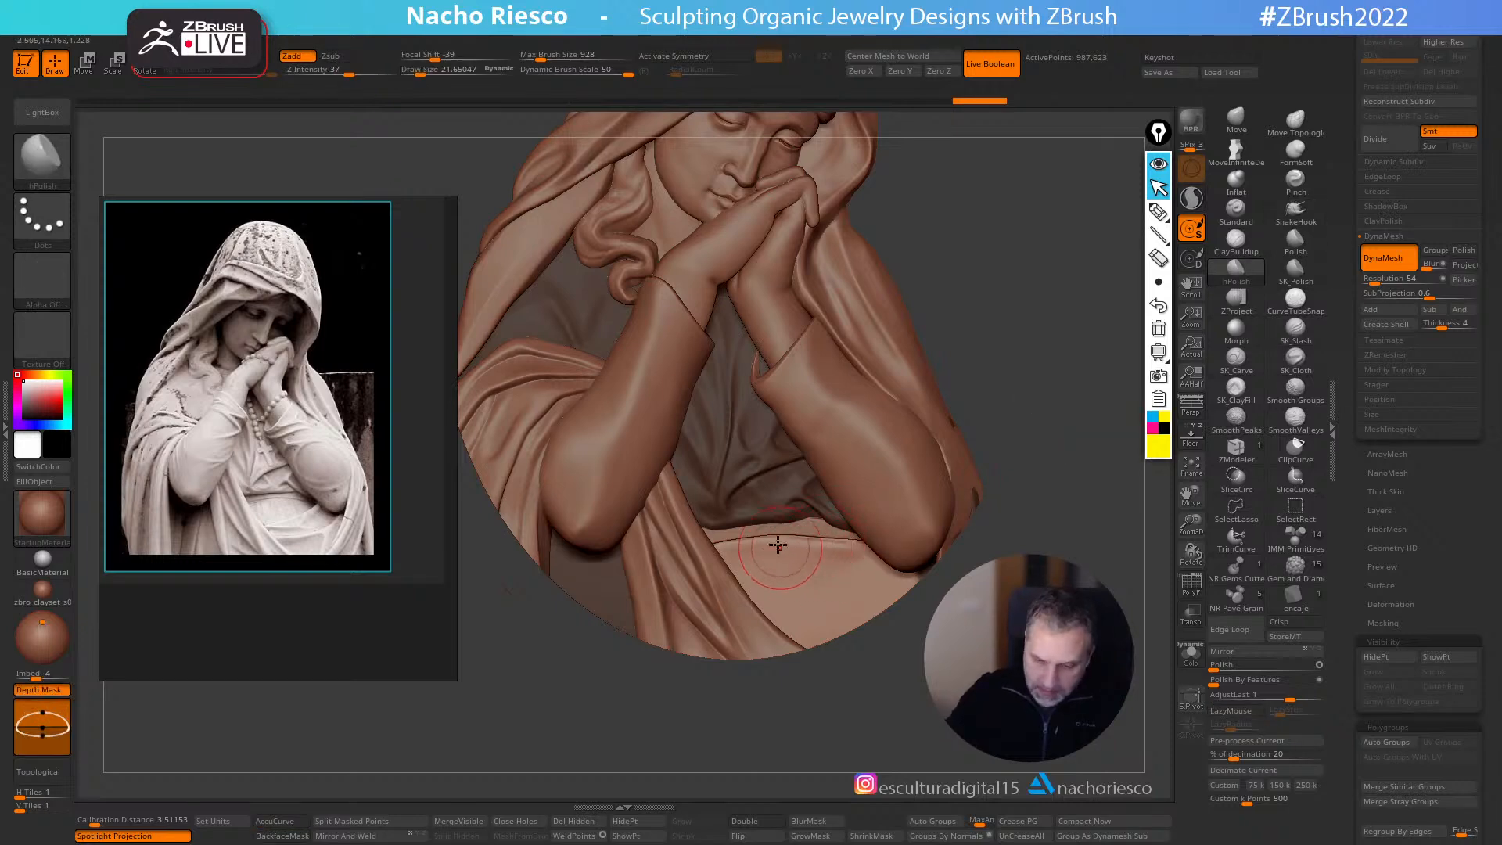
{"action": "left_click_drag", "start_coordinate": [782, 543], "coordinate": [861, 552]}
- Reshape the unmasked cloth below the waist from a side view with Move at a draw size of about 44.4
{"action": "left_click_drag", "start_coordinate": [1119, 547], "coordinate": [1096, 446]}
{"action": "left_click", "coordinate": [1237, 121]}
{"action": "key", "text": "s"}
{"action": "left_click_drag", "start_coordinate": [771, 590], "coordinate": [844, 628]}
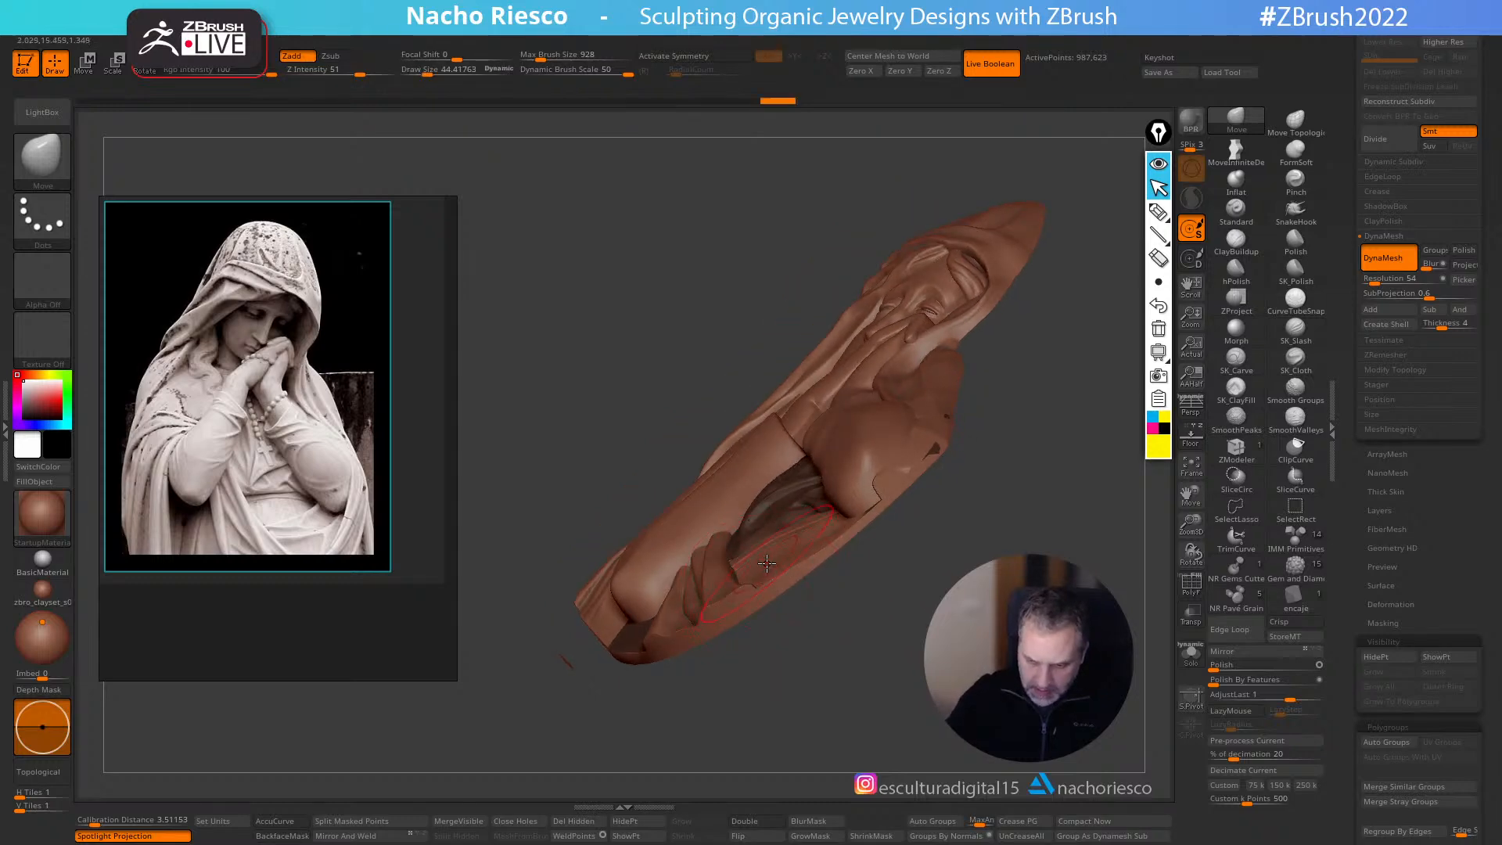
{"action": "left_click_drag", "start_coordinate": [832, 535], "coordinate": [817, 543]}
{"action": "mouse_move", "coordinate": [931, 689]}
{"action": "left_mouse_down"}
{"action": "mouse_move", "coordinate": [870, 699]}
{"action": "mouse_move", "coordinate": [812, 651]}
{"action": "left_mouse_up"}
- Adjust the lower torso cloth beside the diagonal drape, review the whole medallion, and save the project
{"action": "left_click", "coordinate": [711, 573], "text": "alt"}
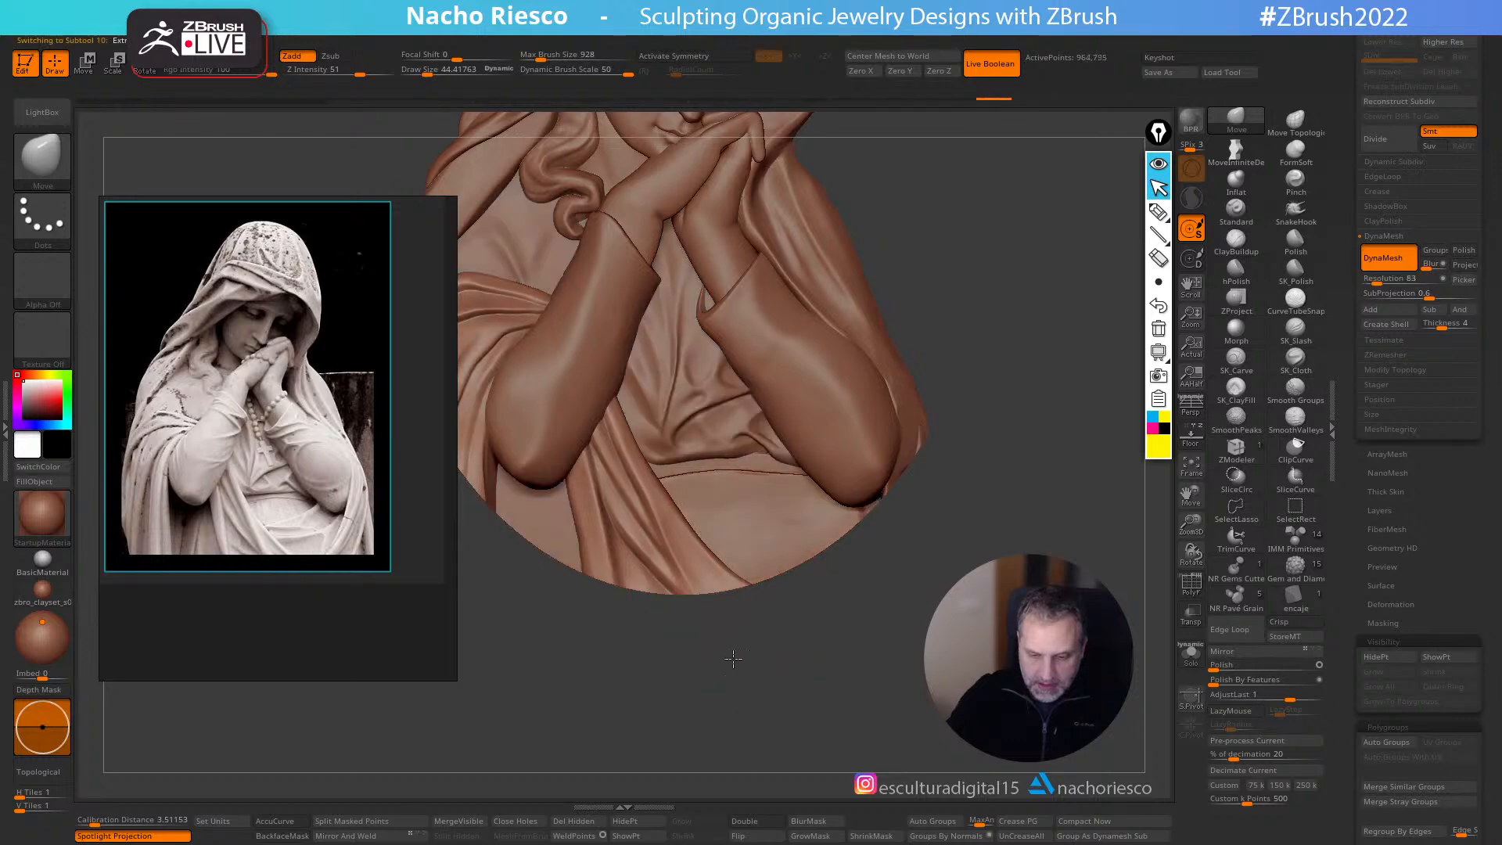
{"action": "left_click", "coordinate": [709, 528], "text": "alt"}
{"action": "key", "text": "s"}
{"action": "left_click", "coordinate": [706, 525]}
{"action": "left_click_drag", "start_coordinate": [706, 529], "coordinate": [698, 525]}
{"action": "mouse_move", "coordinate": [832, 594]}
{"action": "left_mouse_down"}
{"action": "mouse_move", "coordinate": [911, 560]}
{"action": "mouse_move", "coordinate": [896, 624]}
{"action": "mouse_move", "coordinate": [915, 642]}
{"action": "mouse_move", "coordinate": [955, 457]}
{"action": "mouse_move", "coordinate": [993, 537]}
{"action": "mouse_move", "coordinate": [1010, 449]}
{"action": "mouse_move", "coordinate": [996, 510]}
{"action": "left_mouse_up"}
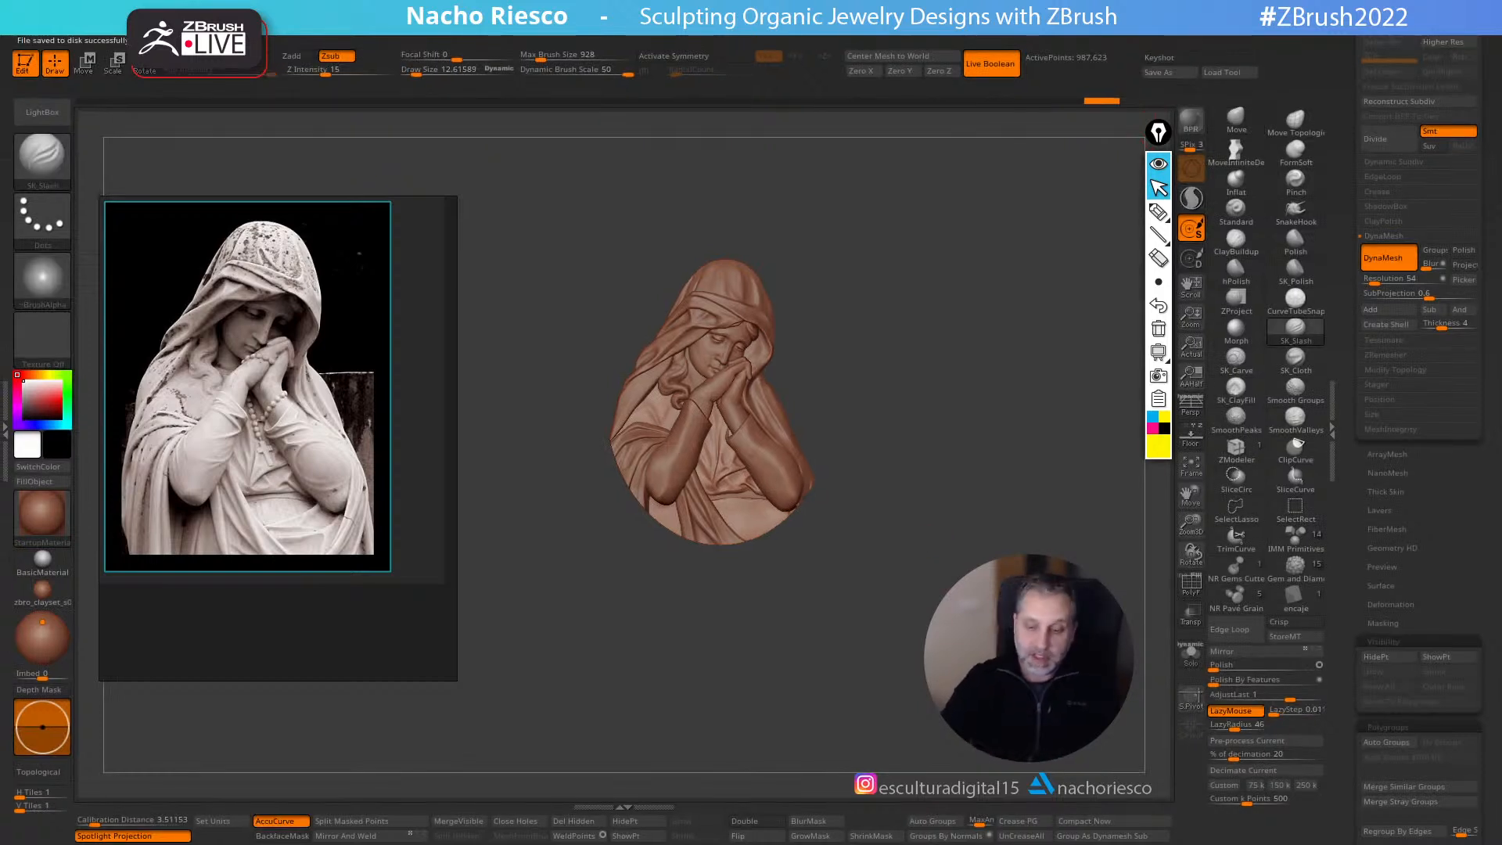
- Choose the Dam_Standard brush for the torso clothing, declining the offer to activate Dynamic Subdiv
{"action": "mouse_move", "coordinate": [923, 313]}
{"action": "left_mouse_down", "text": "alt"}
{"action": "mouse_move", "coordinate": [923, 430]}
{"action": "mouse_move", "coordinate": [924, 327]}
{"action": "mouse_move", "coordinate": [923, 407]}
{"action": "left_mouse_up", "text": "alt"}
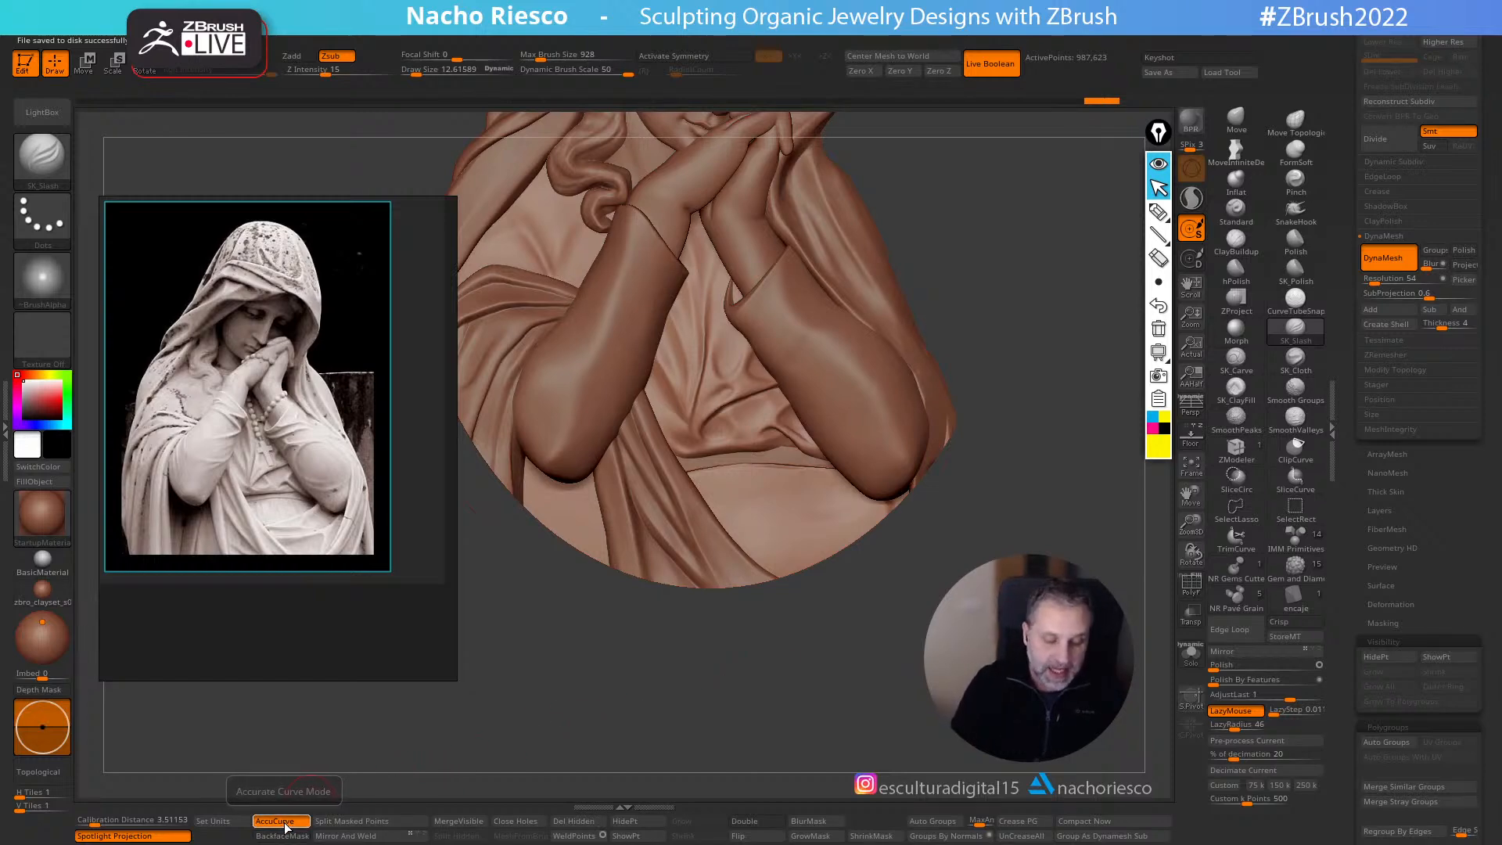
{"action": "left_click", "coordinate": [44, 159]}
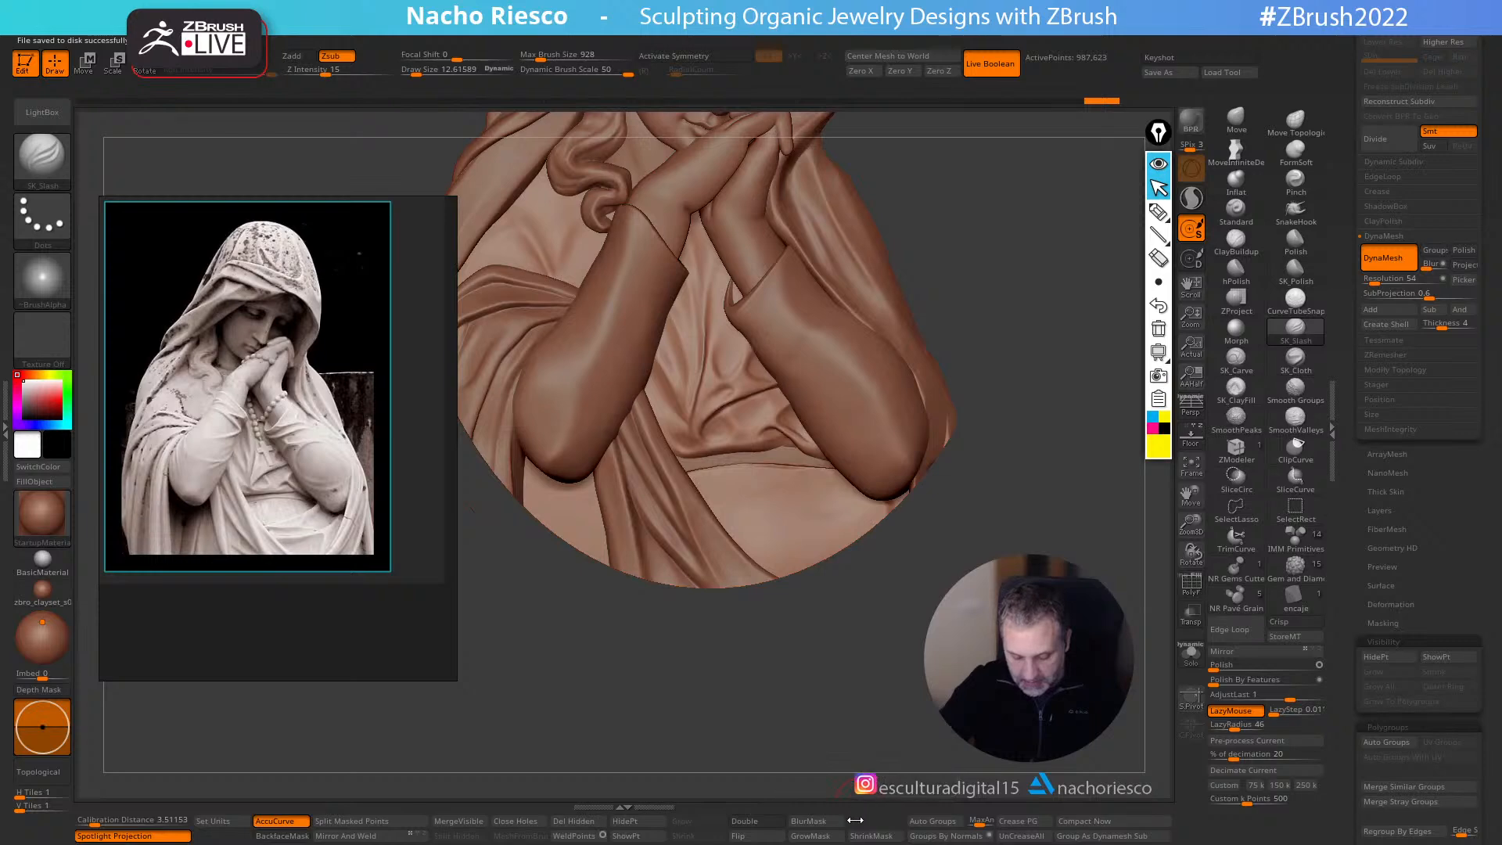
{"action": "key", "text": "d"}
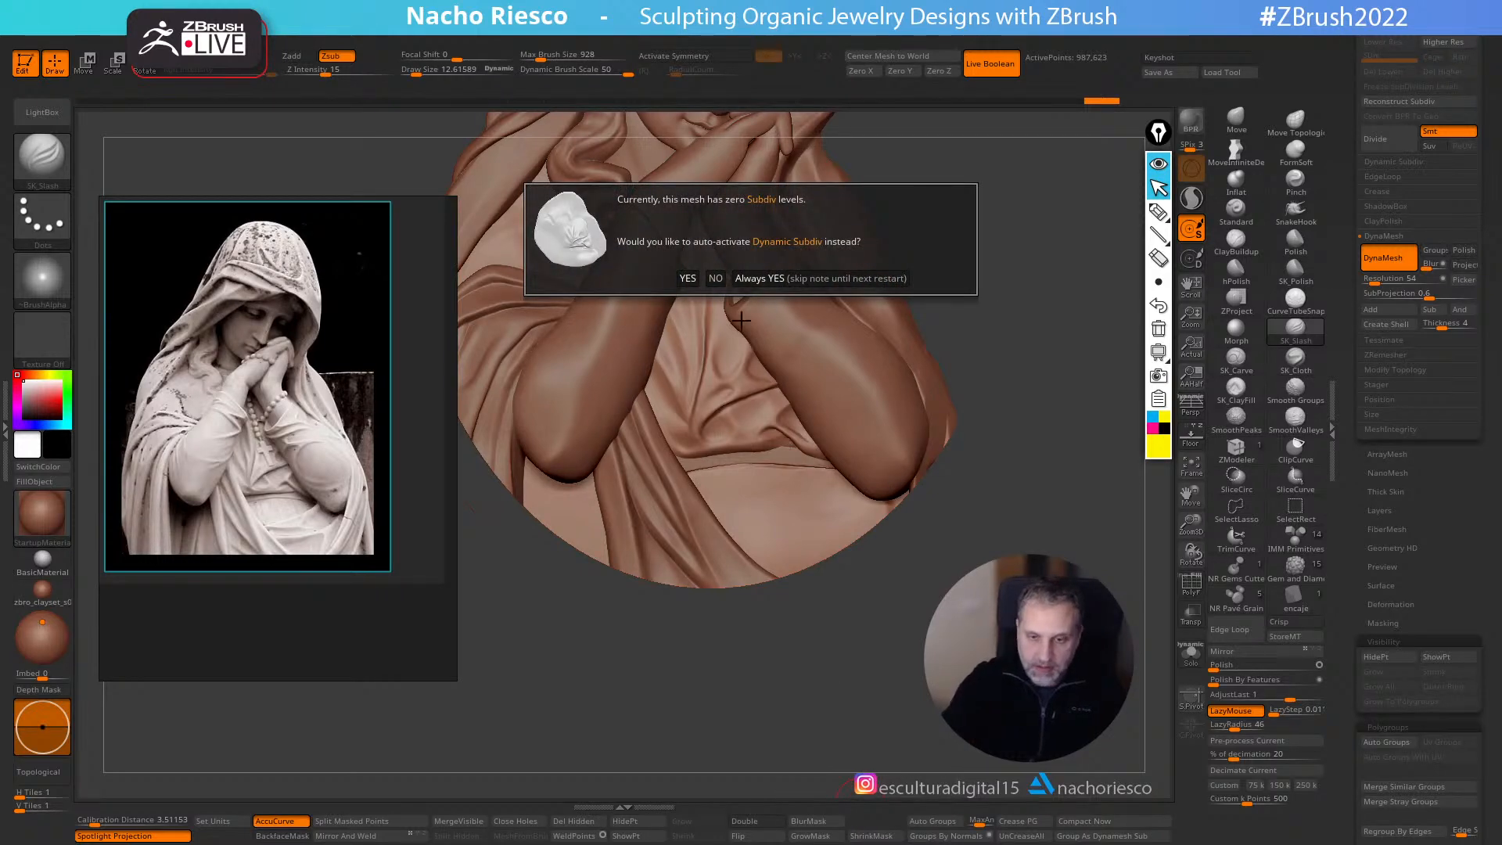
{"action": "left_click", "coordinate": [715, 278]}
{"action": "key", "text": "b"}
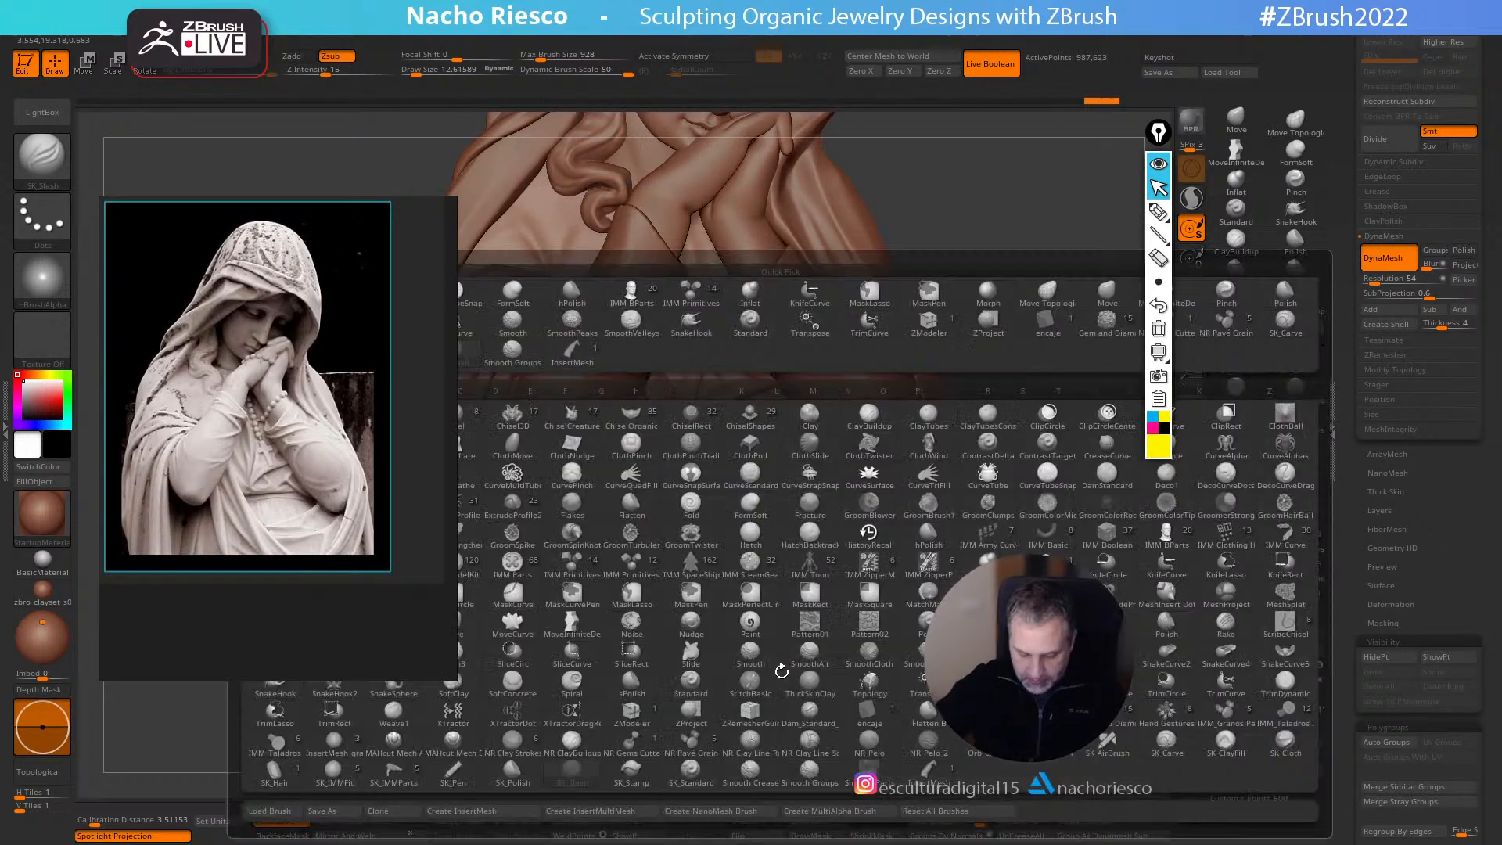
{"action": "left_click", "coordinate": [810, 715]}
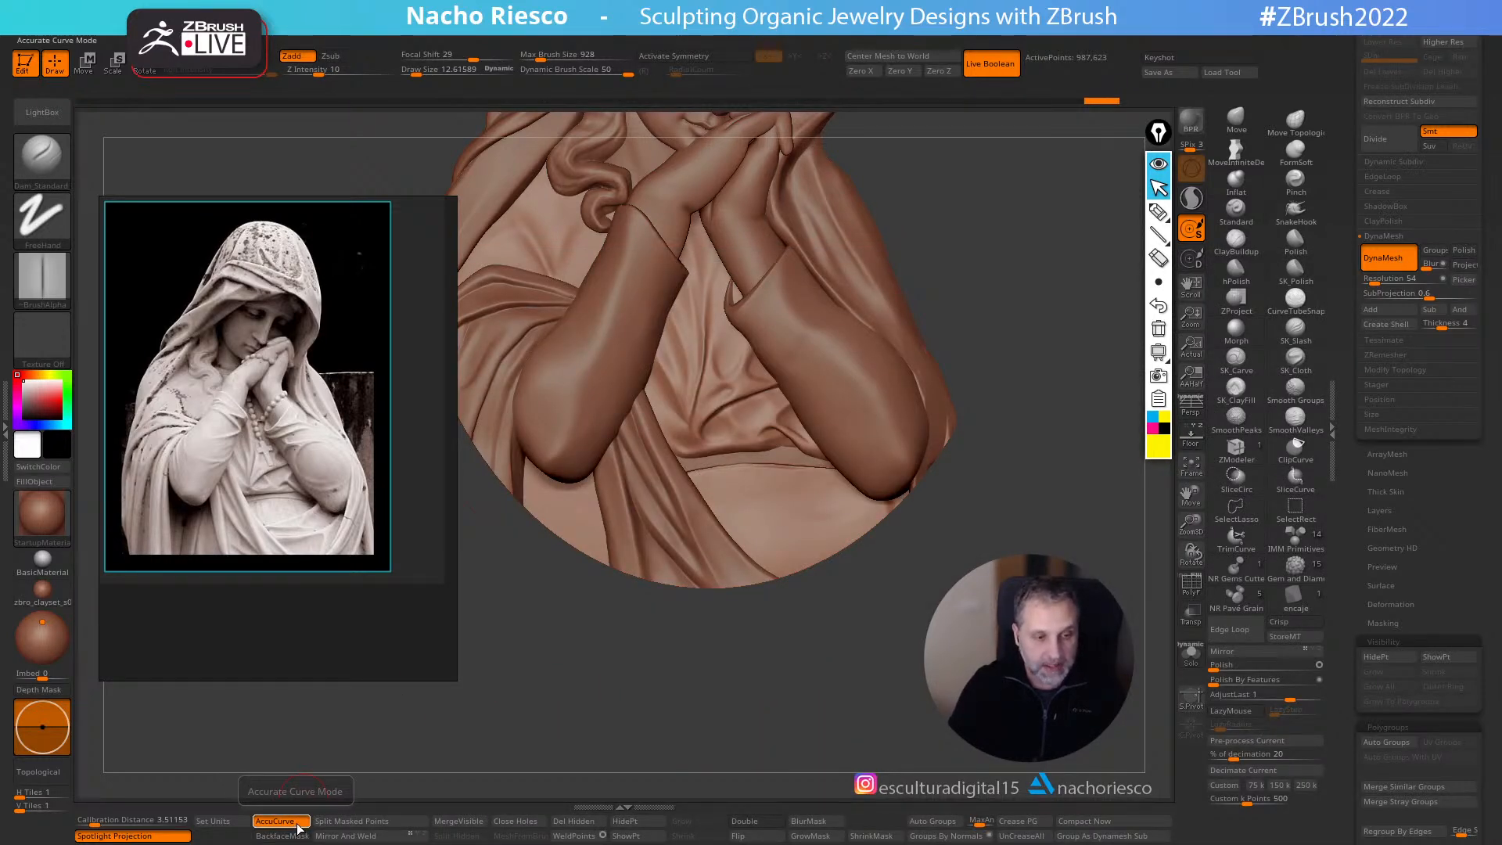
- Try two downward creases below the waistband with Dam_Standard at a draw size of about 21.7, and undo both strokes
{"action": "mouse_move", "coordinate": [803, 626]}
{"action": "left_mouse_down", "text": "alt"}
{"action": "mouse_move", "coordinate": [806, 665]}
{"action": "mouse_move", "coordinate": [827, 629]}
{"action": "left_mouse_up", "text": "alt"}
{"action": "key", "text": "s"}
{"action": "left_click_drag", "start_coordinate": [786, 499], "coordinate": [800, 528]}
{"action": "mouse_move", "coordinate": [765, 428]}
{"action": "left_mouse_down"}
{"action": "mouse_move", "coordinate": [802, 527]}
{"action": "mouse_move", "coordinate": [810, 464]}
{"action": "mouse_move", "coordinate": [853, 533]}
{"action": "left_mouse_up"}
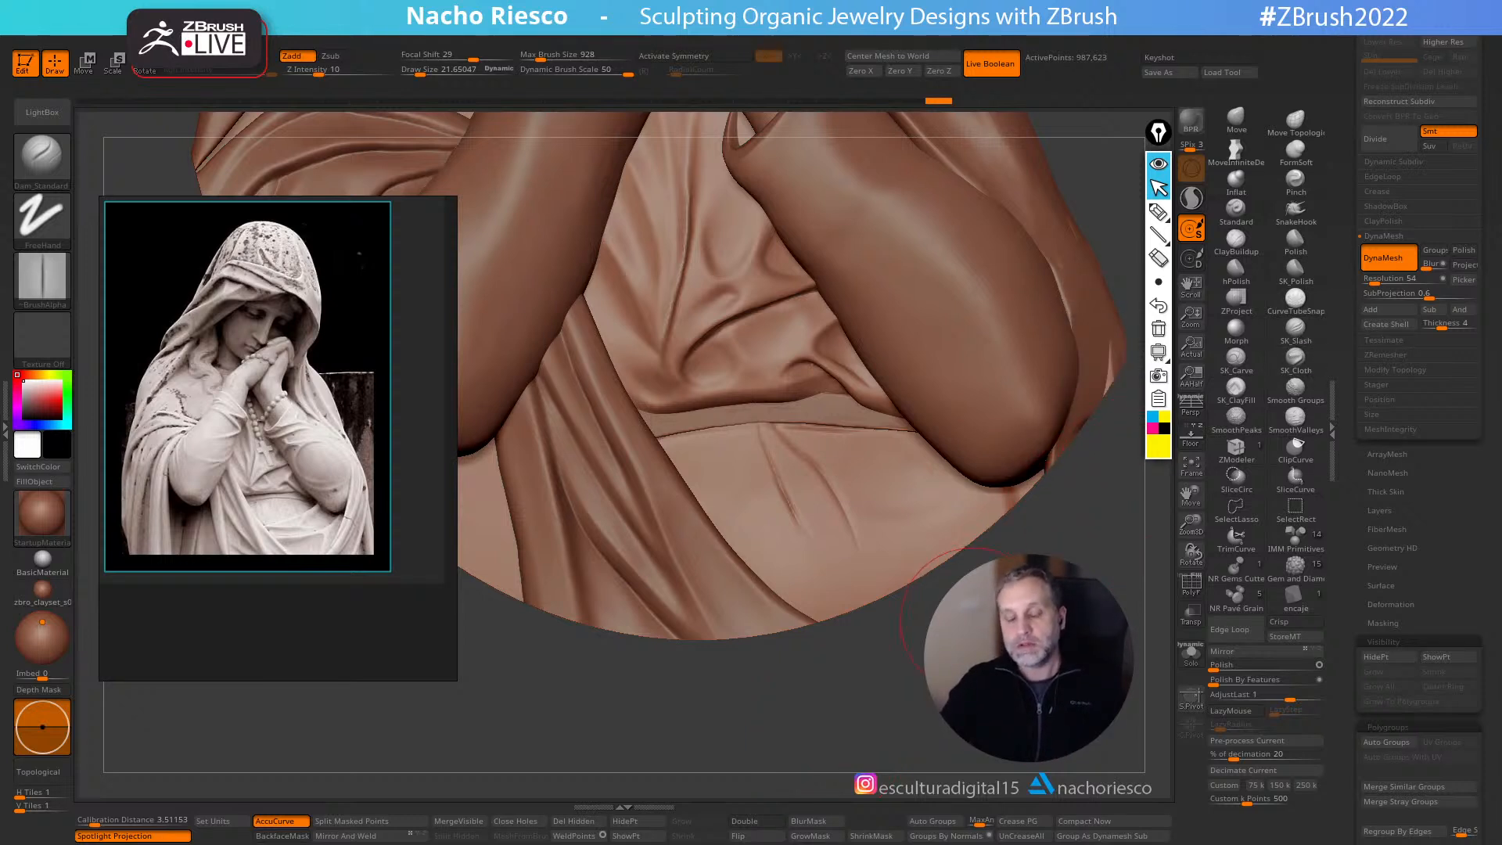
{"action": "key", "text": "ctrl+z"}
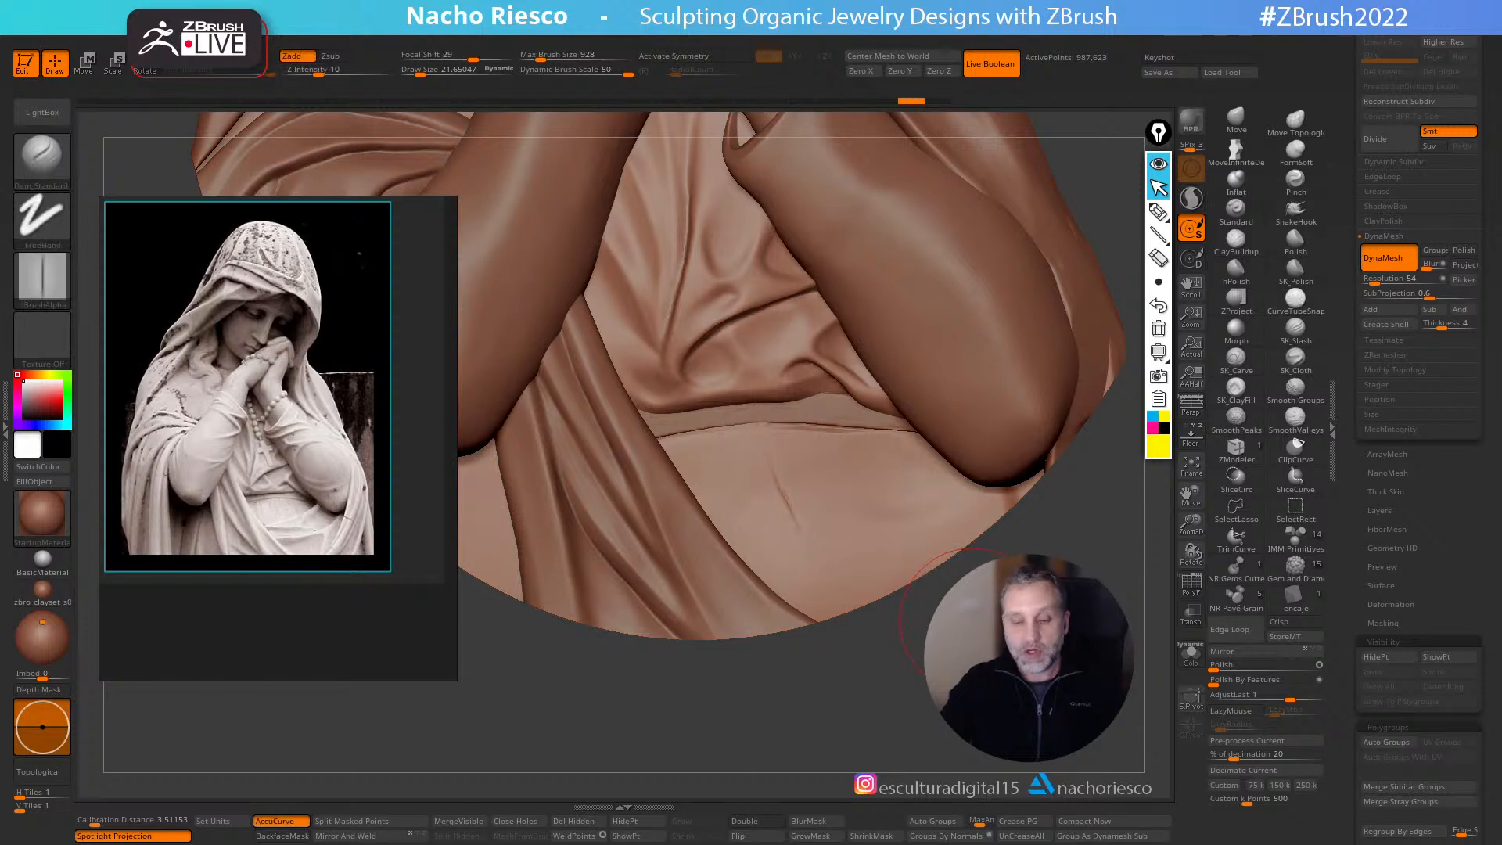
{"action": "key", "text": "ctrl+z"}
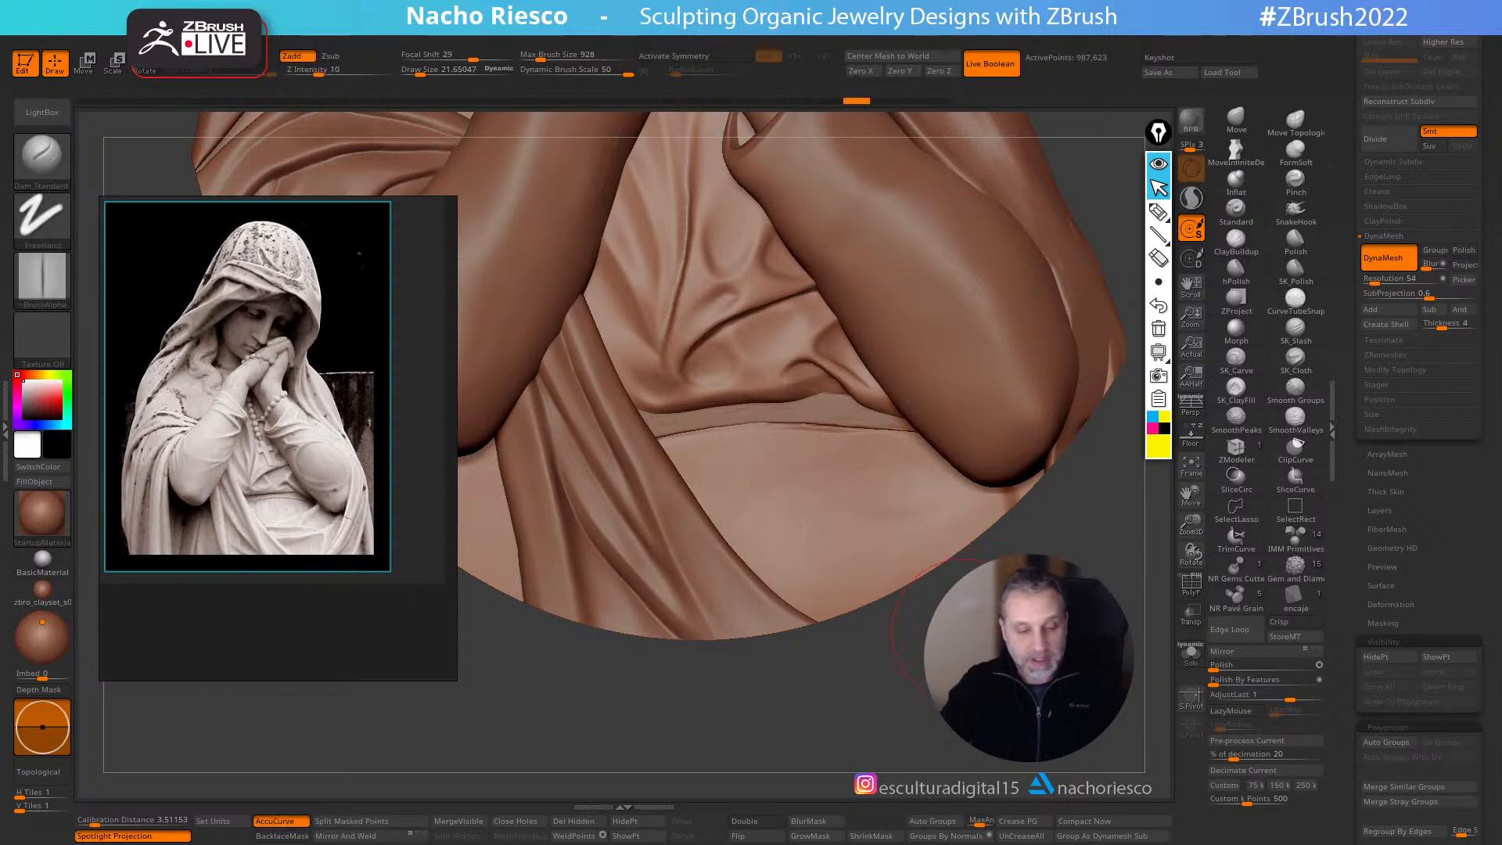
- Choose the DamStandard sculpting brush, shifting the reference photo out of the way and collapsing the screen annotation tools
{"action": "left_click", "coordinate": [44, 159]}
{"action": "left_click", "coordinate": [805, 695]}
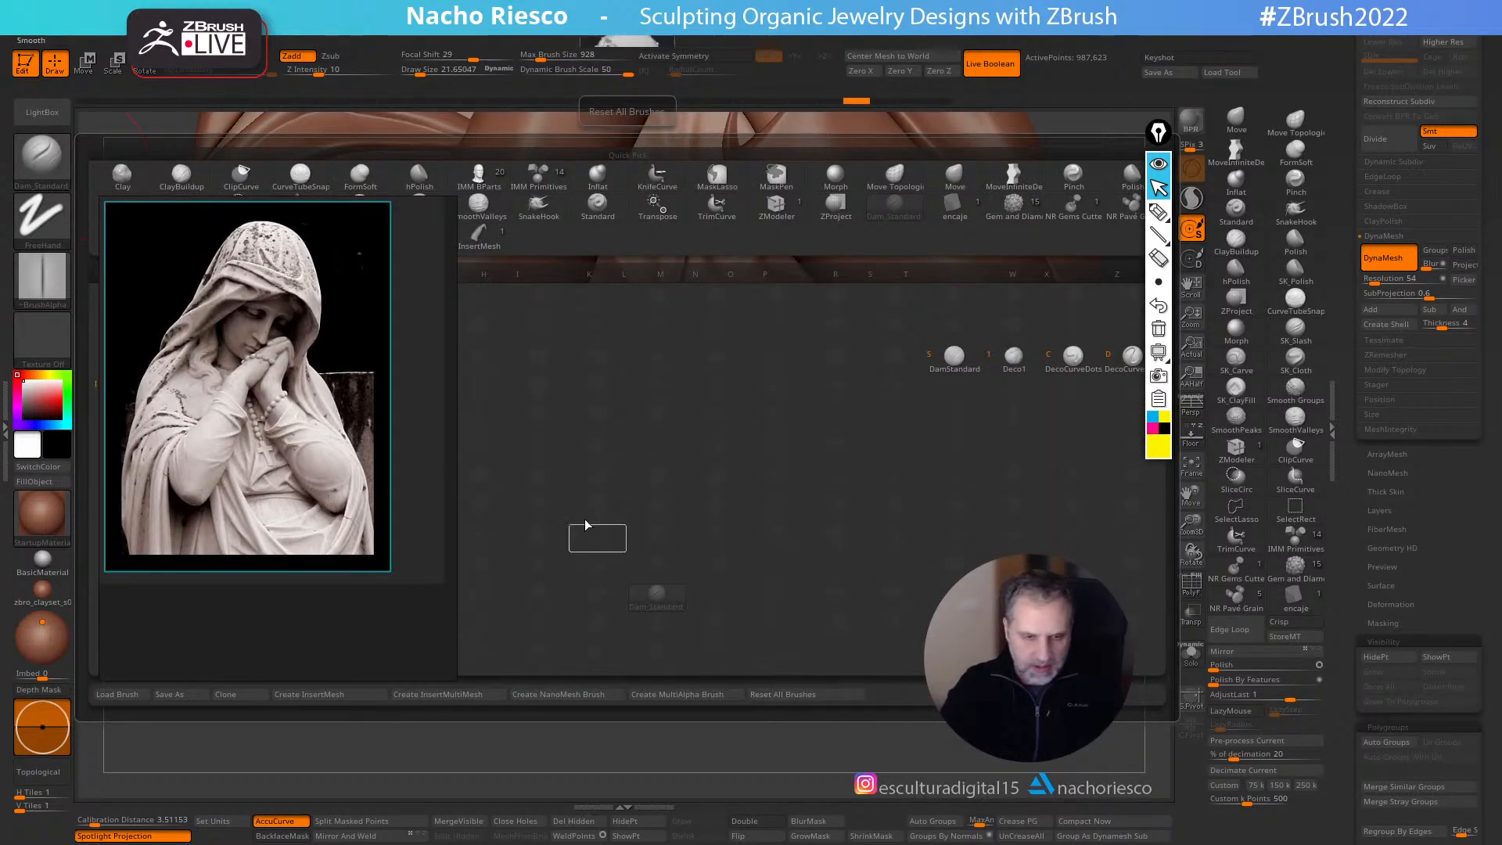
{"action": "mouse_move", "coordinate": [373, 420]}
{"action": "left_mouse_down"}
{"action": "mouse_move", "coordinate": [304, 837]}
{"action": "mouse_move", "coordinate": [321, 772]}
{"action": "mouse_move", "coordinate": [427, 602]}
{"action": "left_mouse_up"}
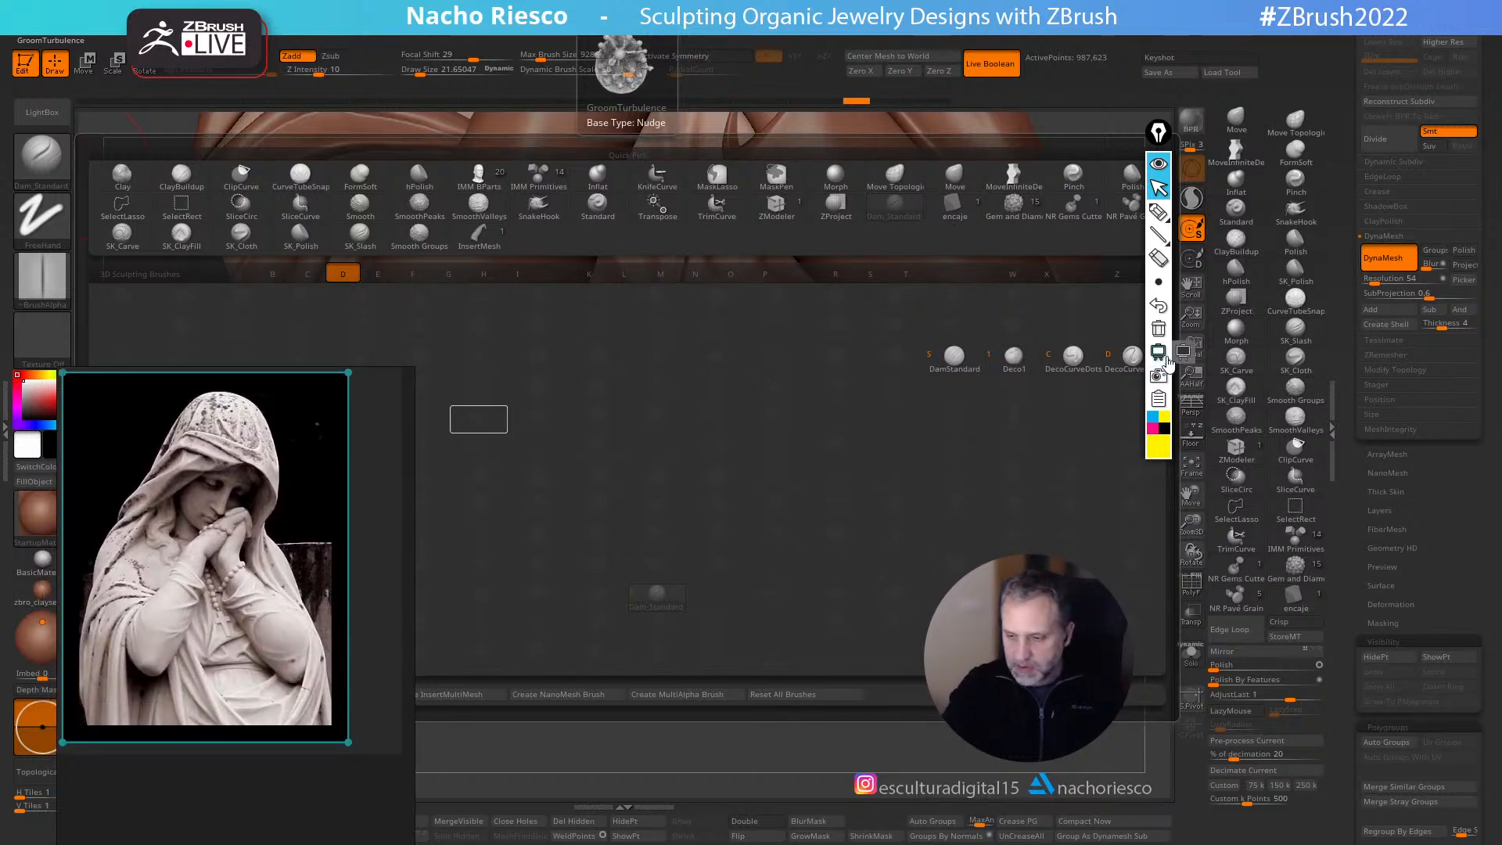
{"action": "left_click", "coordinate": [1160, 167]}
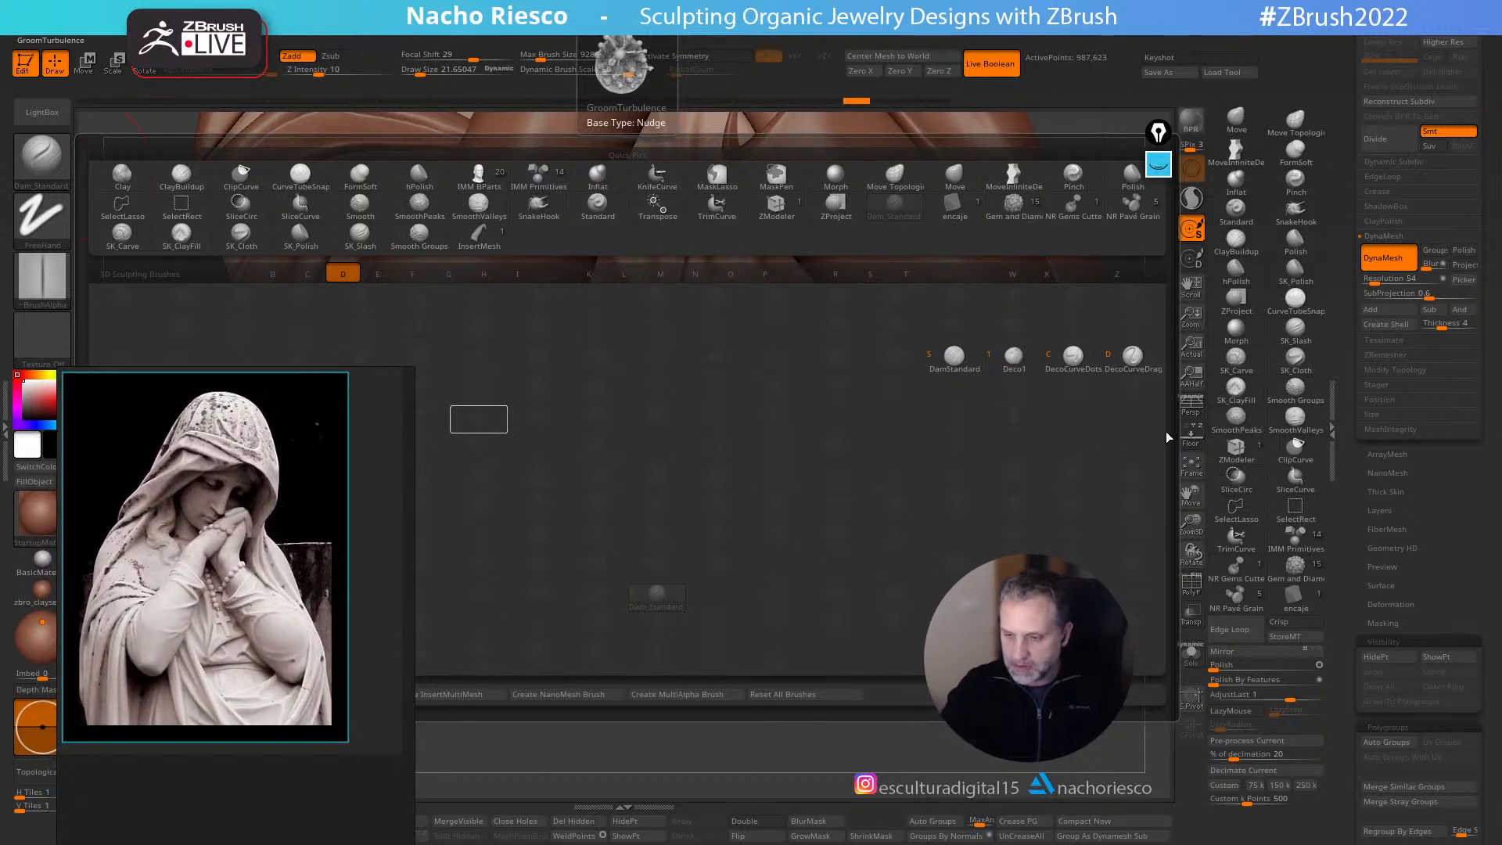
{"action": "left_click", "coordinate": [954, 359]}
- Try several curved folds below the waistband with DamStandard at a draw size of about 21.7, reposition the reference photo, and undo the strokes
{"action": "mouse_move", "coordinate": [785, 462]}
{"action": "left_mouse_down"}
{"action": "mouse_move", "coordinate": [872, 578]}
{"action": "mouse_move", "coordinate": [911, 562]}
{"action": "left_mouse_up"}
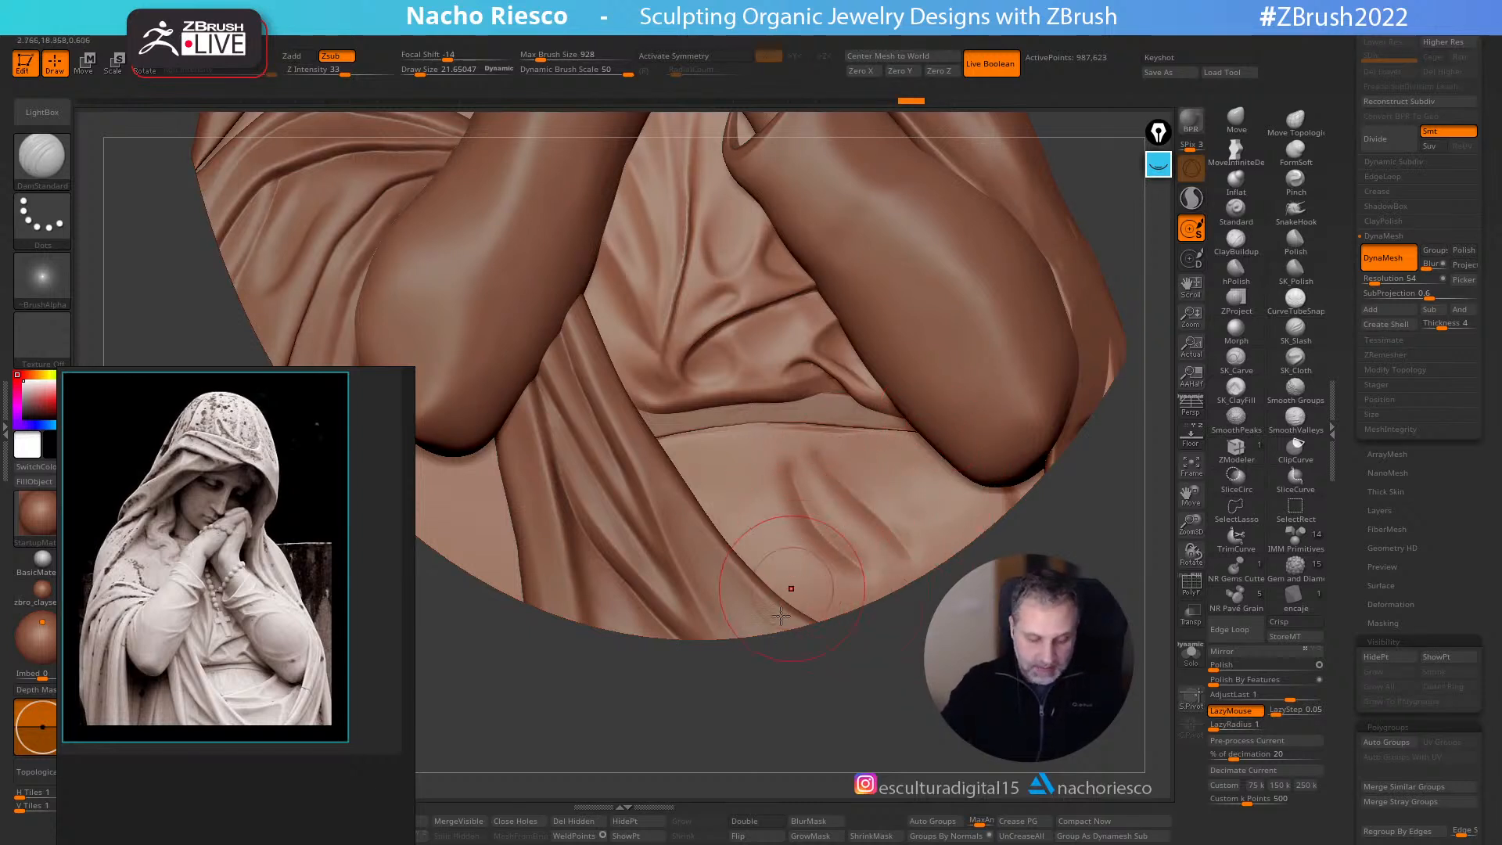
{"action": "left_click_drag", "start_coordinate": [324, 665], "coordinate": [310, 629]}
{"action": "right_click_drag", "start_coordinate": [310, 629], "coordinate": [328, 489]}
{"action": "left_click", "coordinate": [287, 824]}
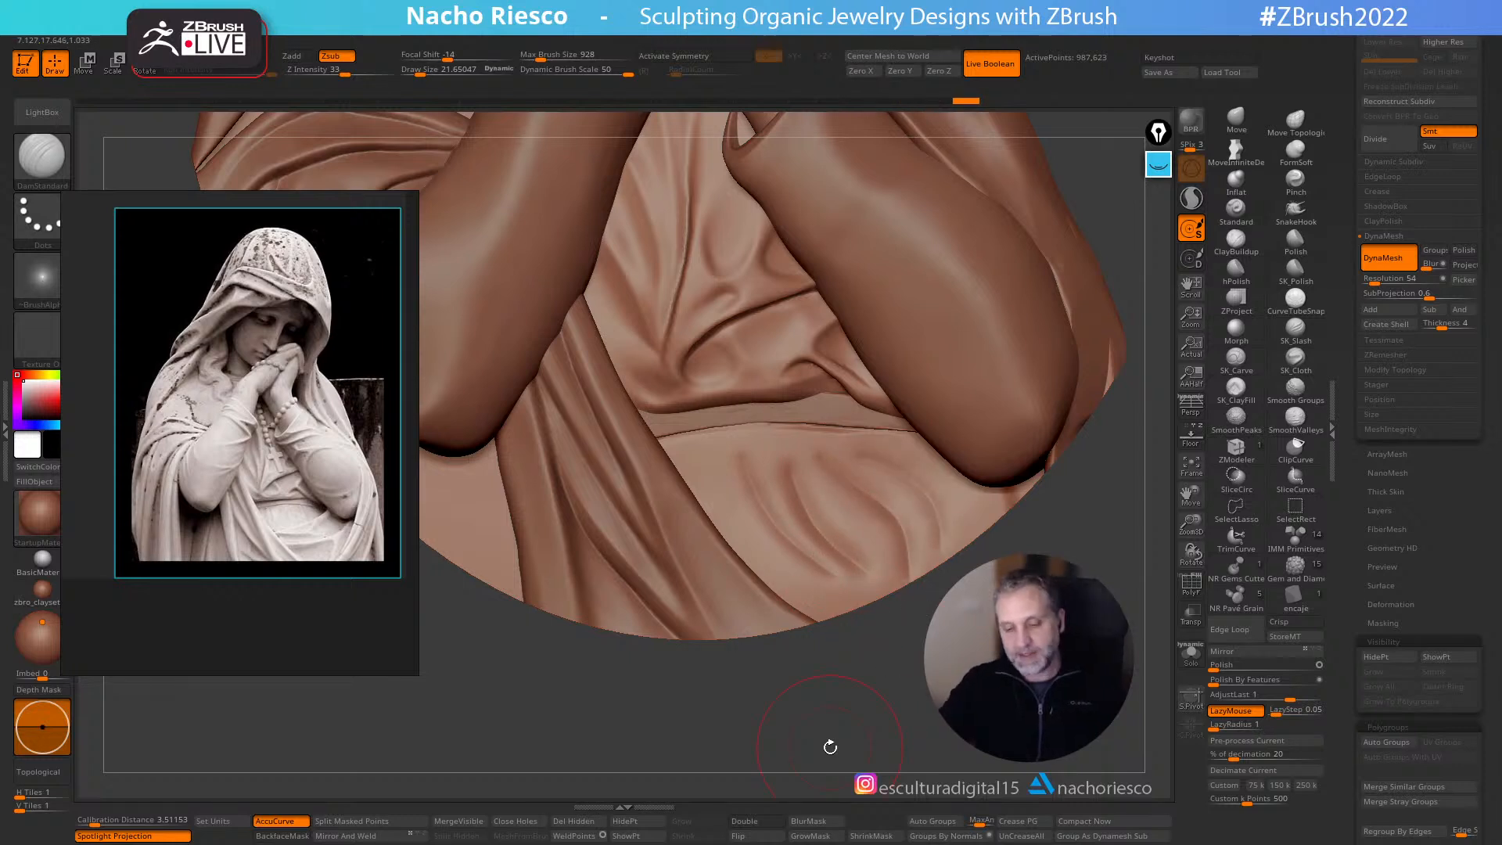
{"action": "key", "text": "ctrl+z"}
{"action": "key", "text": "ctrl+z"}
{"action": "key", "text": "ctrl+z"}
{"action": "key", "text": "ctrl+z"}
{"action": "key", "text": "ctrl+z"}
- Try downward creases on the belly cloth with DamStandard and SK_Slash, and undo them
{"action": "mouse_move", "coordinate": [731, 458]}
{"action": "left_mouse_down"}
{"action": "mouse_move", "coordinate": [751, 510]}
{"action": "mouse_move", "coordinate": [831, 591]}
{"action": "left_mouse_up"}
{"action": "left_click_drag", "start_coordinate": [889, 644], "coordinate": [951, 704], "text": "alt"}
{"action": "key", "text": "ctrl+z"}
{"action": "mouse_move", "coordinate": [730, 438]}
{"action": "left_mouse_down"}
{"action": "mouse_move", "coordinate": [778, 540]}
{"action": "mouse_move", "coordinate": [851, 609]}
{"action": "left_mouse_up"}
{"action": "left_click", "coordinate": [1296, 329]}
{"action": "left_click_drag", "start_coordinate": [801, 435], "coordinate": [931, 583]}
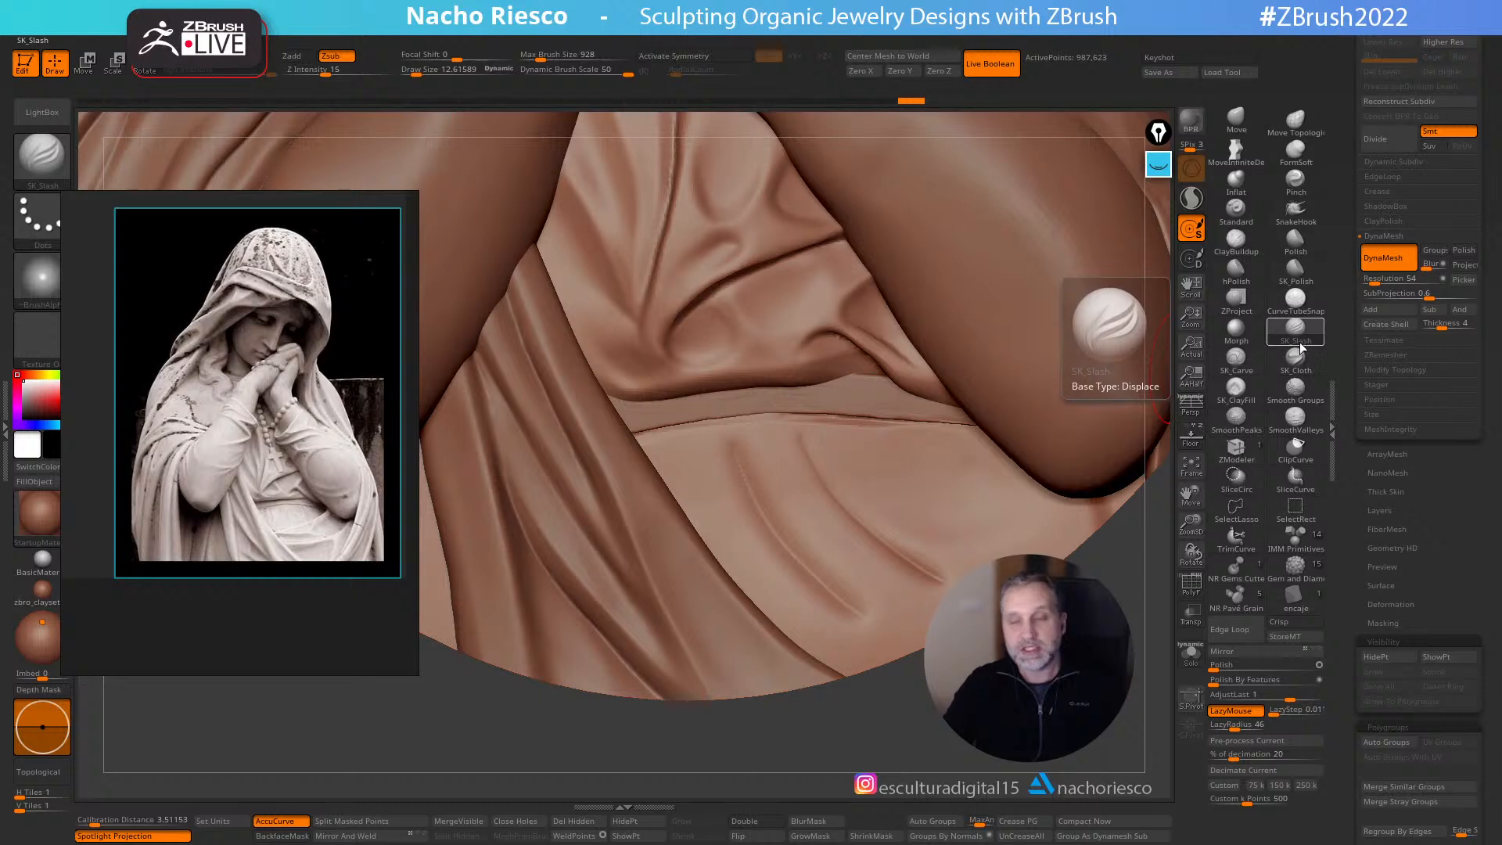
{"action": "key", "text": "ctrl"}
{"action": "key", "text": "ctrl+z"}
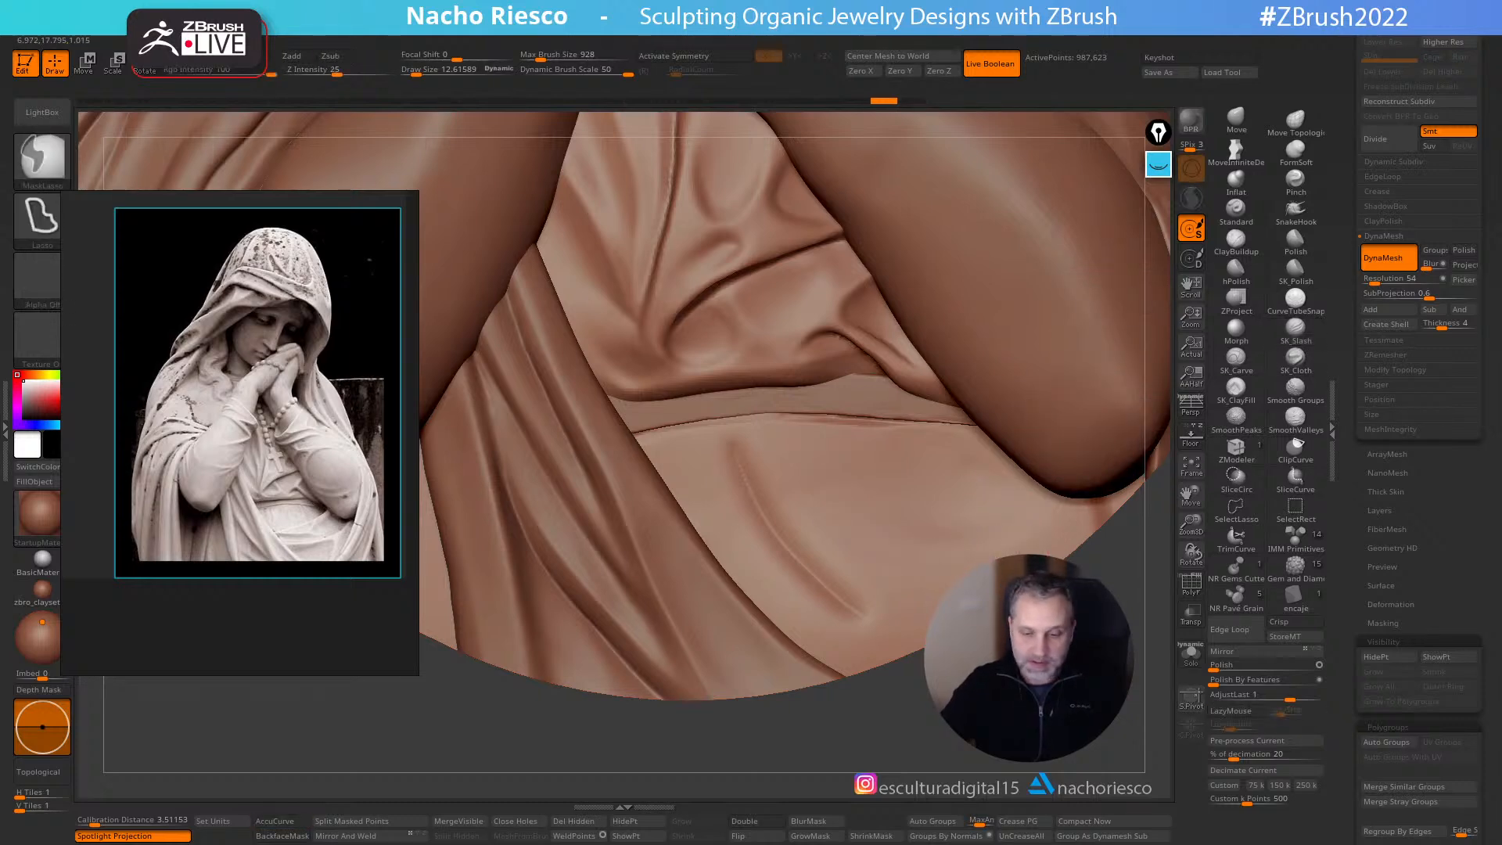
{"action": "key", "text": "ctrl+z"}
- Adjust the cloak's lower edge beside the elbow against the reference overlay with Move, reducing the draw size to about 79.5
{"action": "right_click_drag", "start_coordinate": [987, 548], "coordinate": [989, 491], "text": "ctrl"}
{"action": "mouse_move", "coordinate": [988, 548]}
{"action": "right_mouse_down", "text": "ctrl"}
{"action": "mouse_move", "coordinate": [987, 564]}
{"action": "mouse_move", "coordinate": [987, 513]}
{"action": "mouse_move", "coordinate": [988, 589]}
{"action": "mouse_move", "coordinate": [933, 590]}
{"action": "right_mouse_up", "text": "ctrl"}
{"action": "left_click", "coordinate": [924, 436], "text": "alt"}
{"action": "left_click", "coordinate": [1197, 660]}
{"action": "mouse_move", "coordinate": [1166, 614]}
{"action": "right_mouse_down"}
{"action": "mouse_move", "coordinate": [1144, 604]}
{"action": "mouse_move", "coordinate": [1154, 621]}
{"action": "mouse_move", "coordinate": [1096, 659]}
{"action": "mouse_move", "coordinate": [1052, 658]}
{"action": "right_mouse_up"}
{"action": "left_click", "coordinate": [1183, 659]}
{"action": "left_click", "coordinate": [1237, 123]}
{"action": "key", "text": "s"}
{"action": "left_click_drag", "start_coordinate": [902, 472], "coordinate": [920, 473]}
{"action": "right_click_drag", "start_coordinate": [907, 497], "coordinate": [1089, 509]}
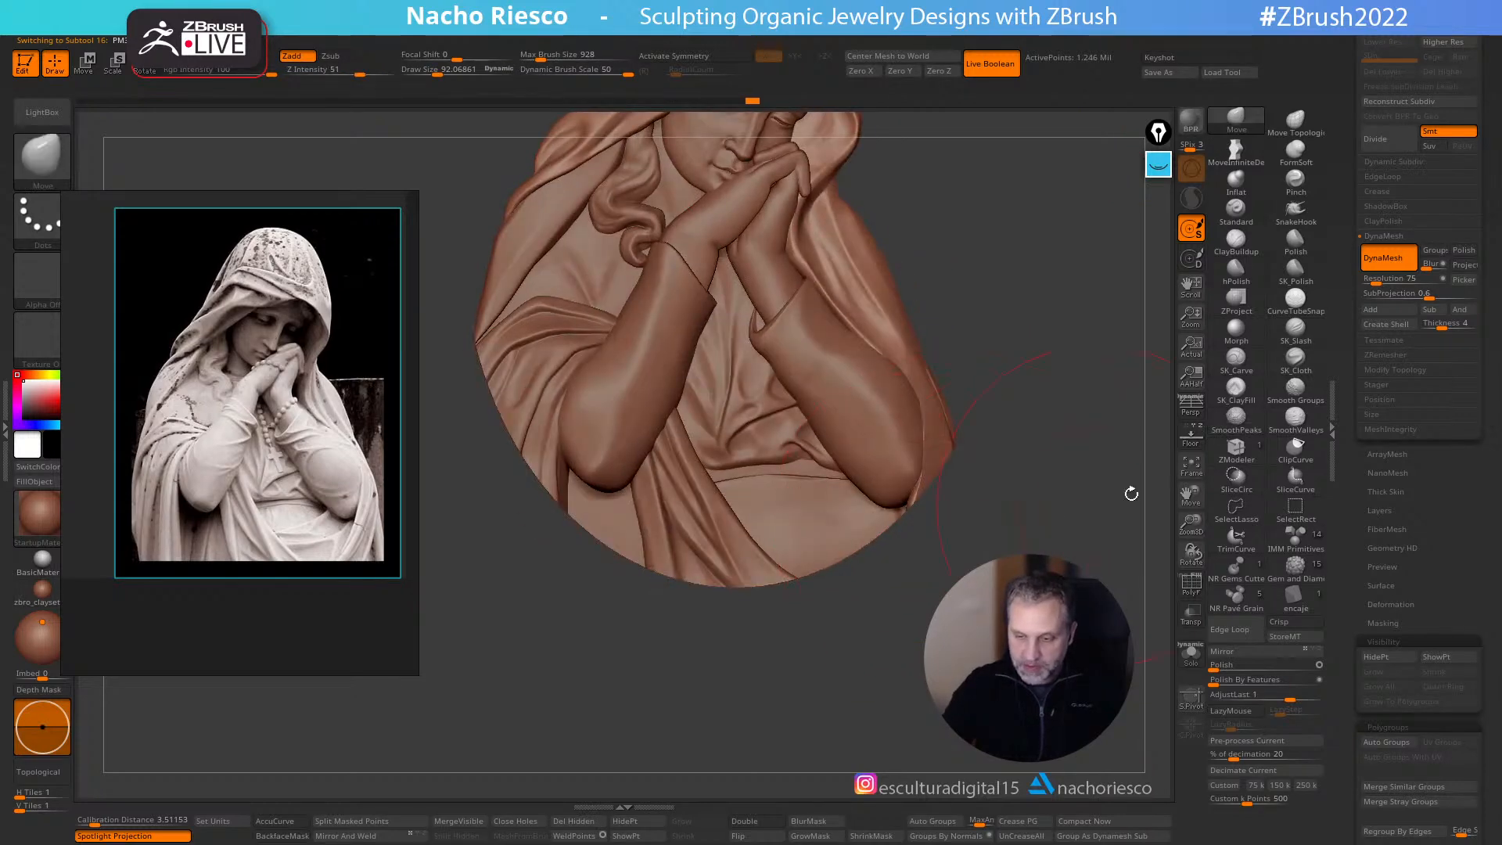
{"action": "left_click", "coordinate": [1191, 437]}
{"action": "right_click_drag", "start_coordinate": [996, 520], "coordinate": [1064, 511]}
{"action": "left_click_drag", "start_coordinate": [911, 443], "coordinate": [937, 431]}
{"action": "key", "text": "bracketleft"}
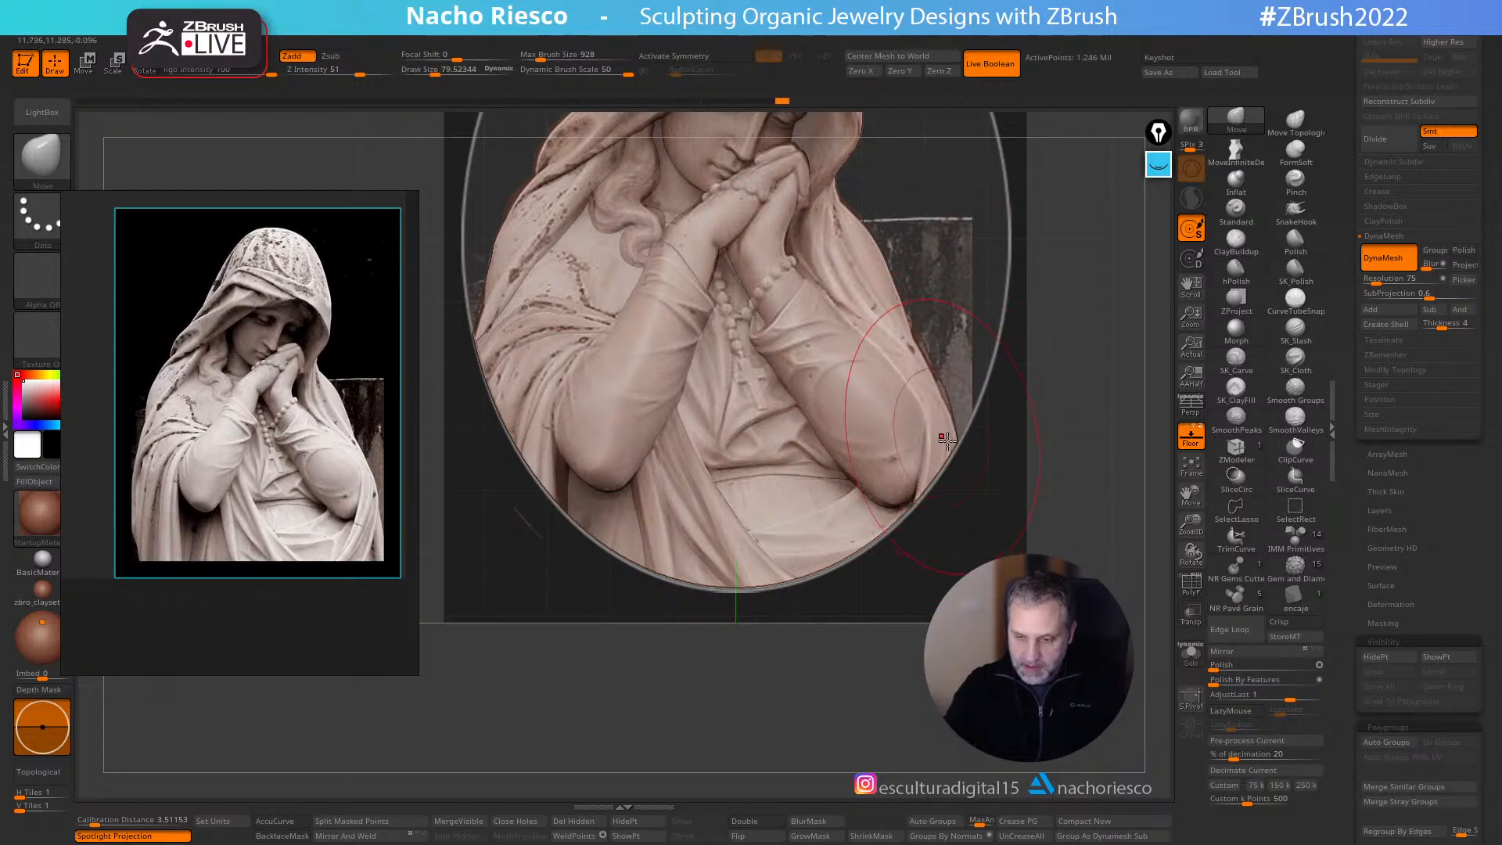
- Isolate the torso clothing without the reference overlay and duplicate its subtool
{"action": "left_click", "coordinate": [900, 542], "text": "alt"}
{"action": "left_click", "coordinate": [1191, 656]}
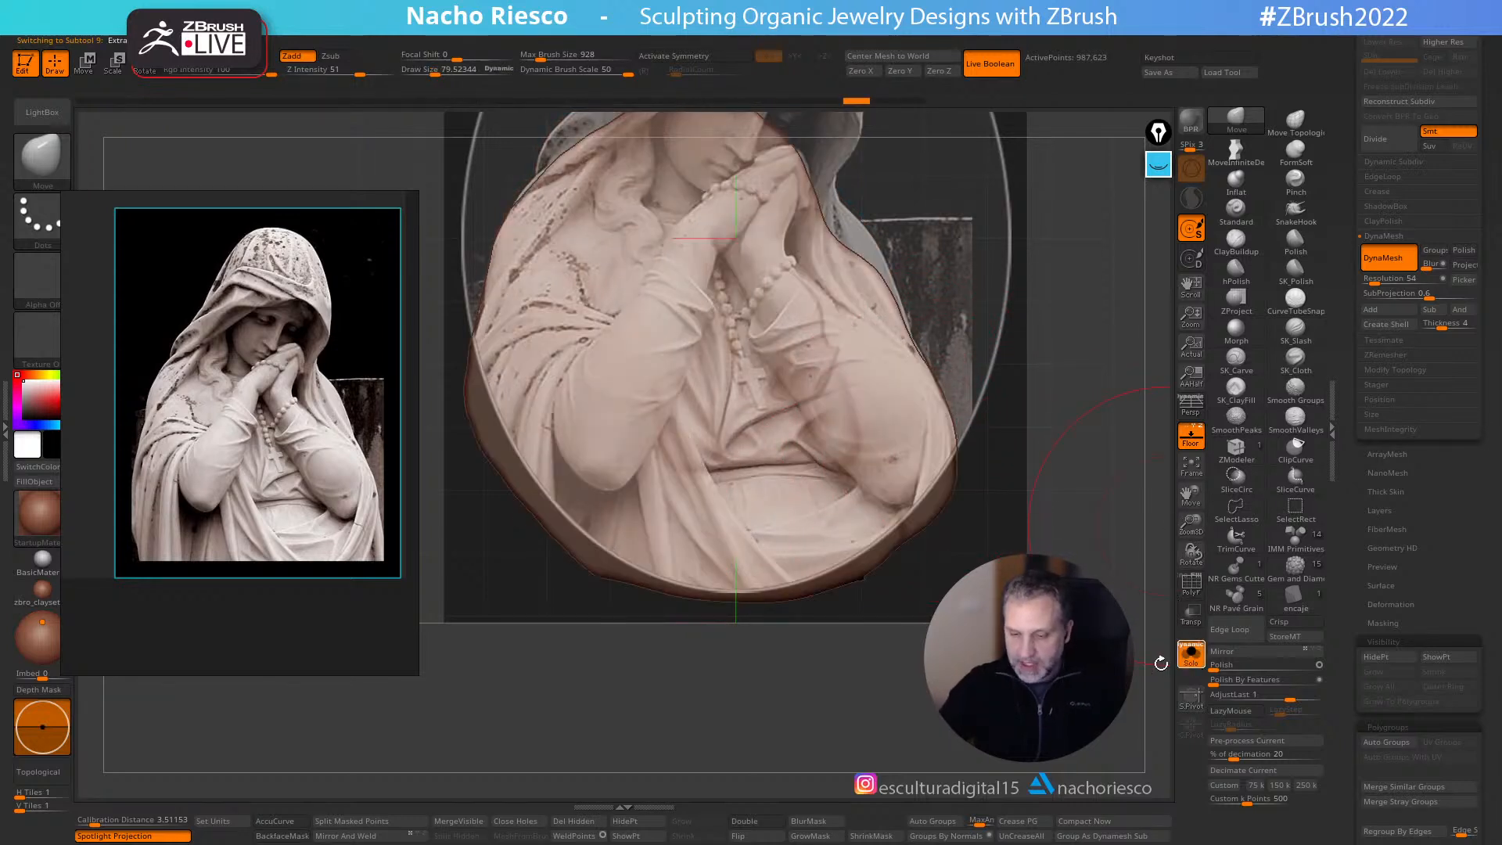
{"action": "left_click", "coordinate": [1202, 436]}
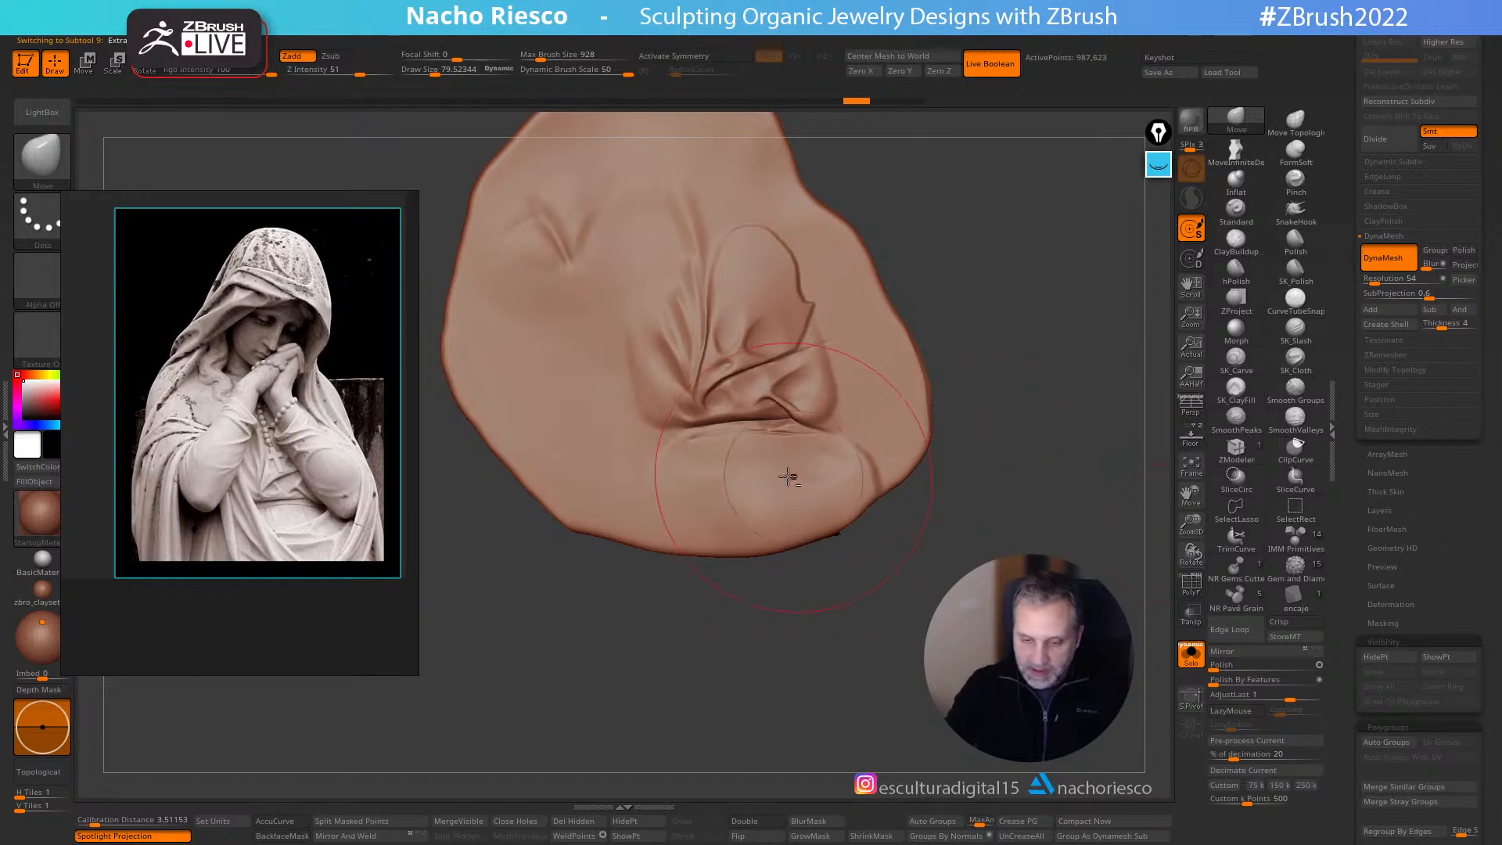
{"action": "scroll", "coordinate": [1345, 452], "scroll_direction": "up", "scroll_amount": 5}
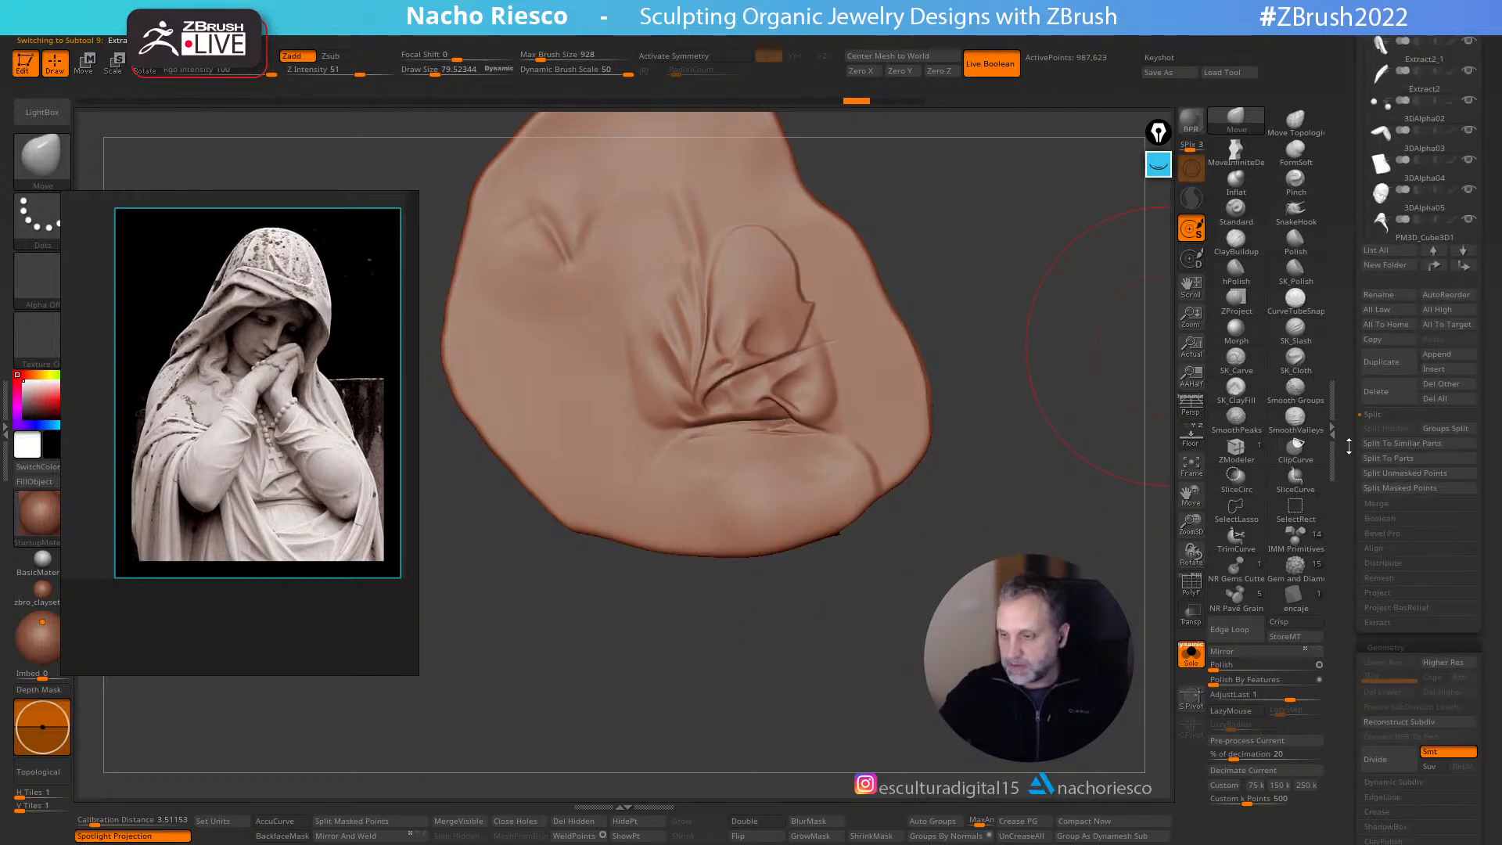
{"action": "scroll", "coordinate": [1351, 481], "scroll_direction": "up", "scroll_amount": 3}
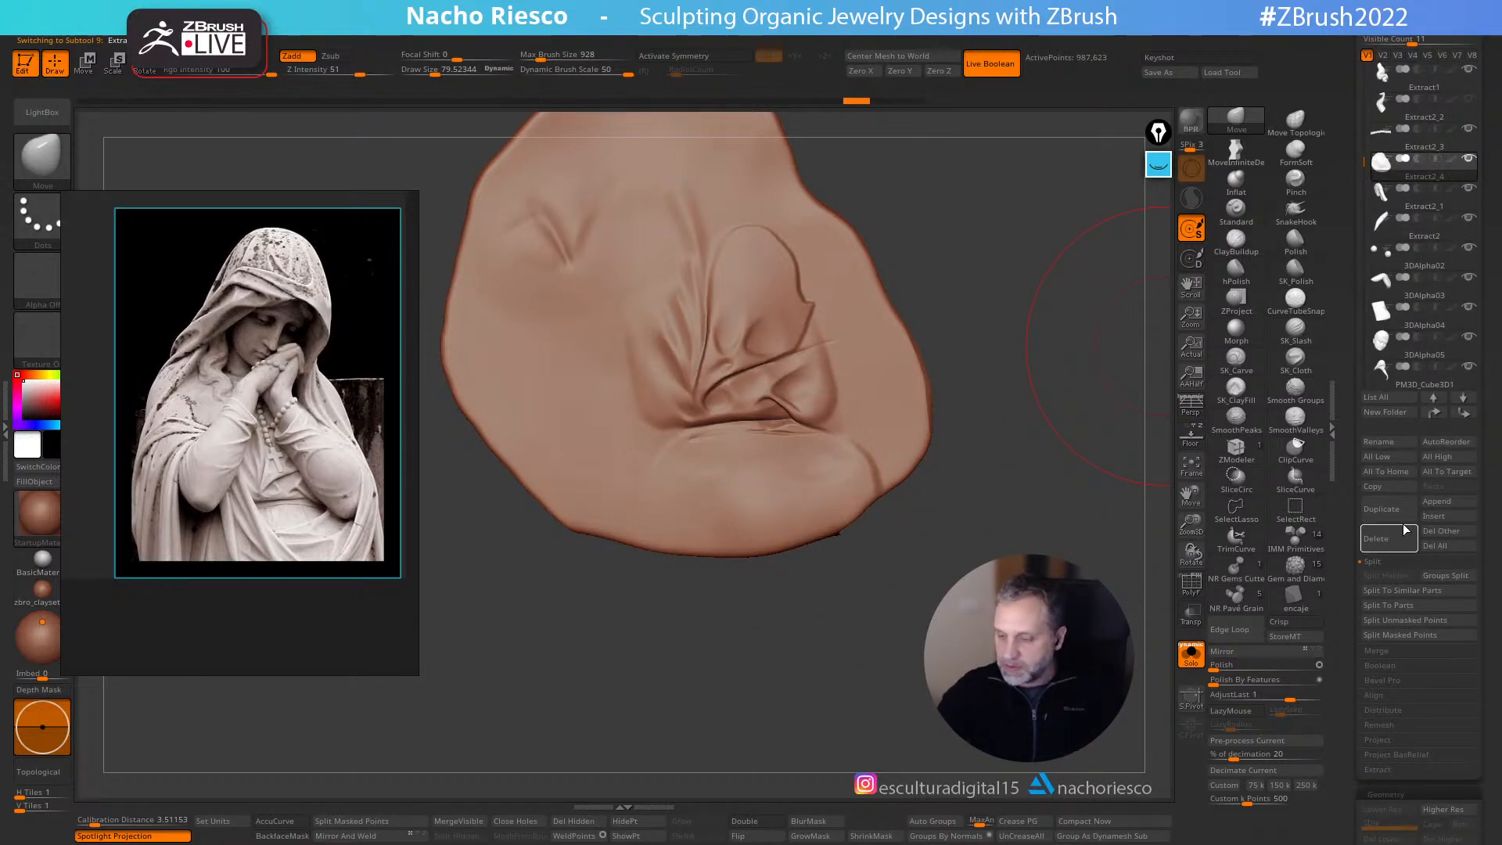
{"action": "left_click", "coordinate": [1382, 509]}
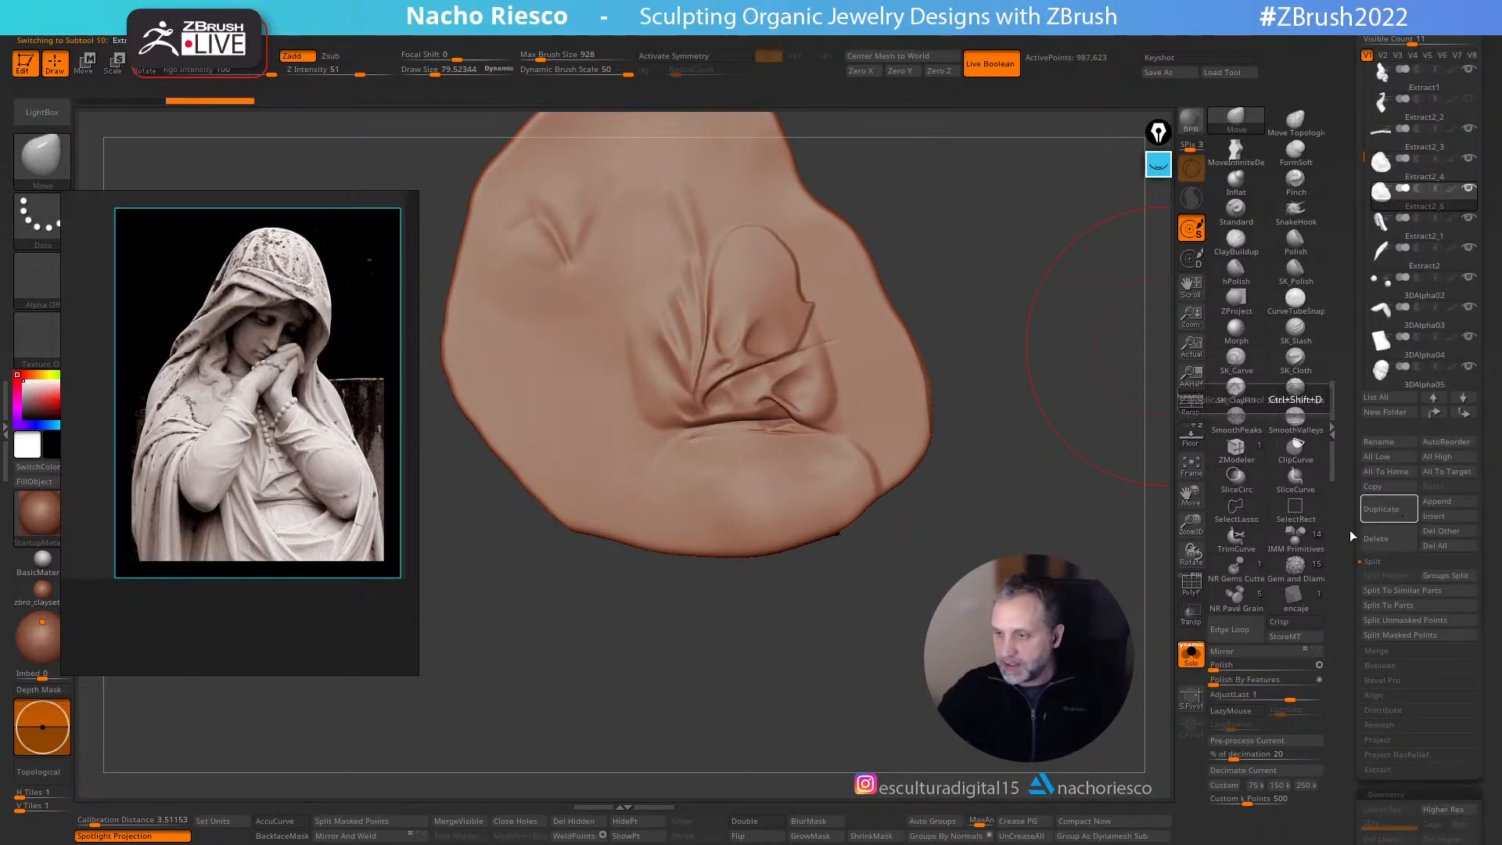
- Mask a curved strip along the duplicate's lower edge using the reference overlay, and keep only that strip as a closed mesh
{"action": "left_click", "coordinate": [1201, 440]}
{"action": "key", "text": "ctrl"}
{"action": "mouse_move", "coordinate": [831, 634]}
{"action": "left_mouse_down", "text": "ctrl"}
{"action": "mouse_move", "coordinate": [947, 465]}
{"action": "mouse_move", "coordinate": [892, 388]}
{"action": "mouse_move", "coordinate": [818, 419]}
{"action": "mouse_move", "coordinate": [762, 474]}
{"action": "mouse_move", "coordinate": [592, 509]}
{"action": "left_mouse_up", "text": "ctrl"}
{"action": "left_click", "coordinate": [1191, 436]}
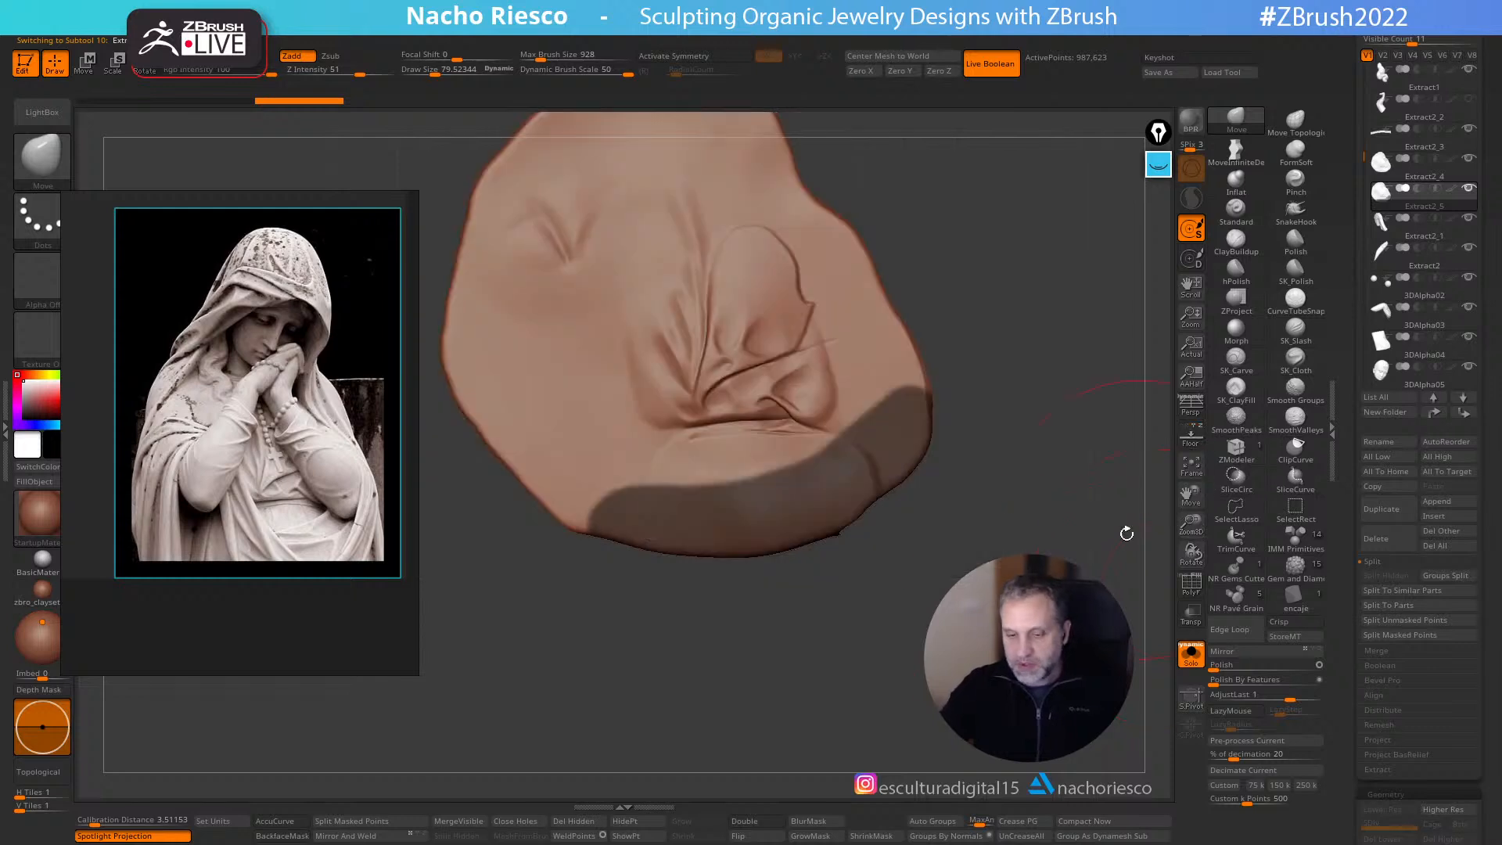
{"action": "left_click", "coordinate": [640, 827]}
{"action": "left_click_drag", "start_coordinate": [859, 661], "coordinate": [960, 537]}
{"action": "left_click_drag", "start_coordinate": [983, 476], "coordinate": [912, 765], "text": "ctrl"}
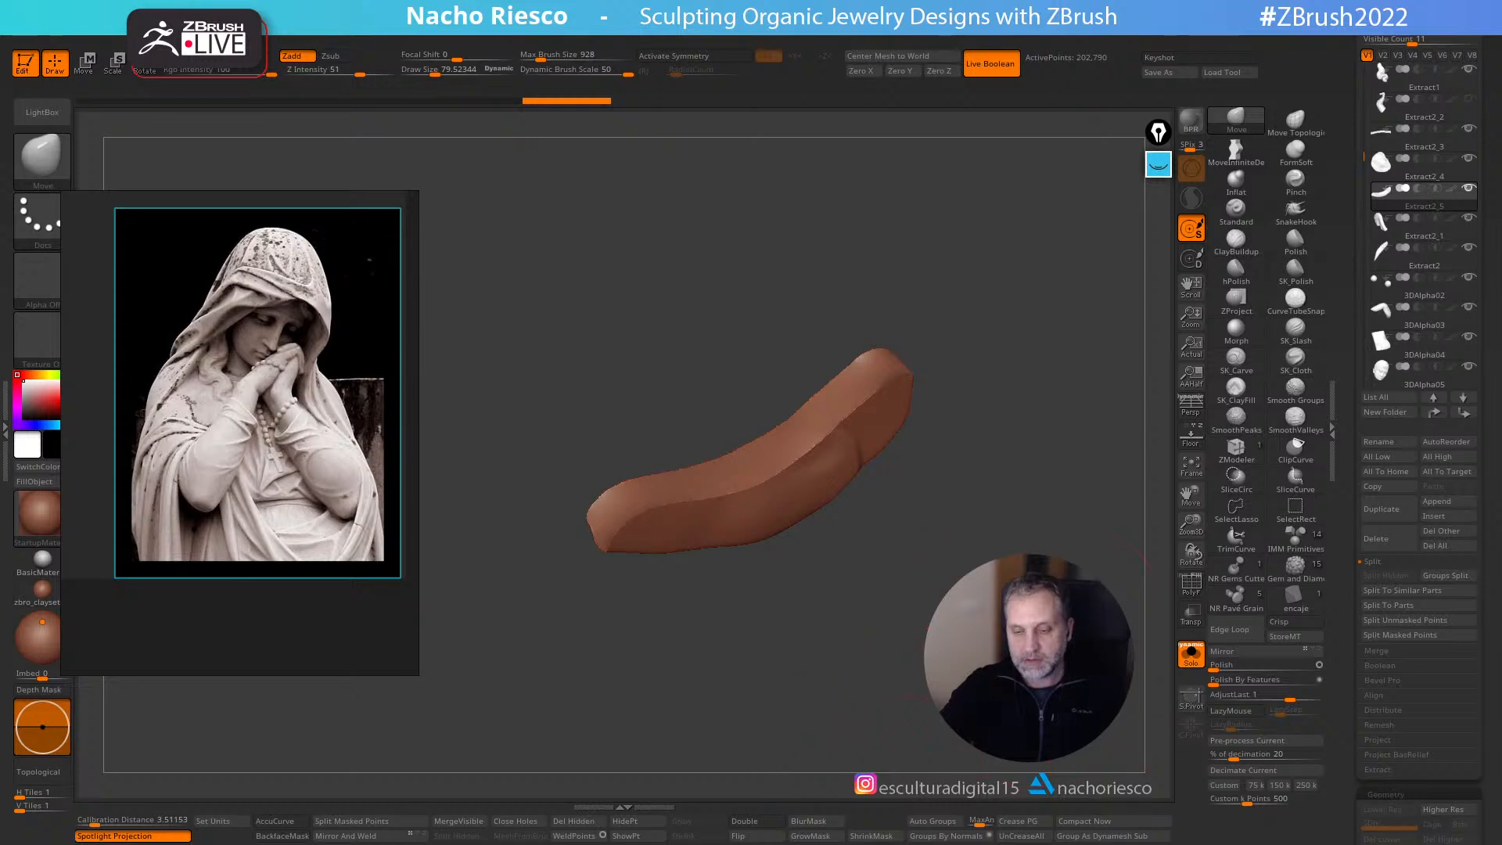
- Show the whole medallion and pull the new cloth strip forward over the torso clothing with Move at a draw size of about 79.5
{"action": "left_click", "coordinate": [1191, 654]}
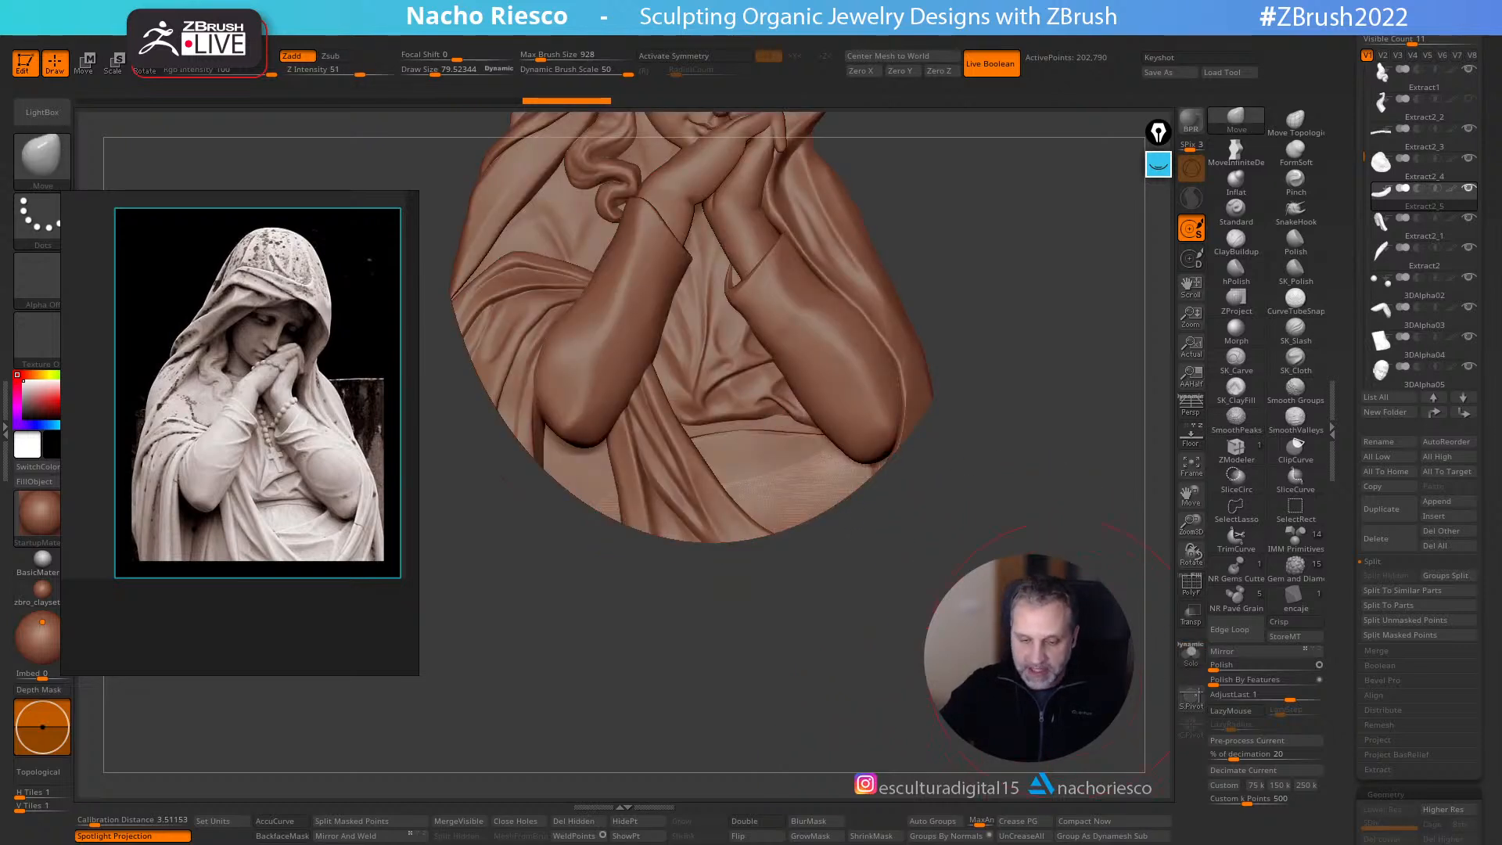
{"action": "left_click_drag", "start_coordinate": [1040, 376], "coordinate": [994, 469], "text": "alt"}
{"action": "key", "text": "s"}
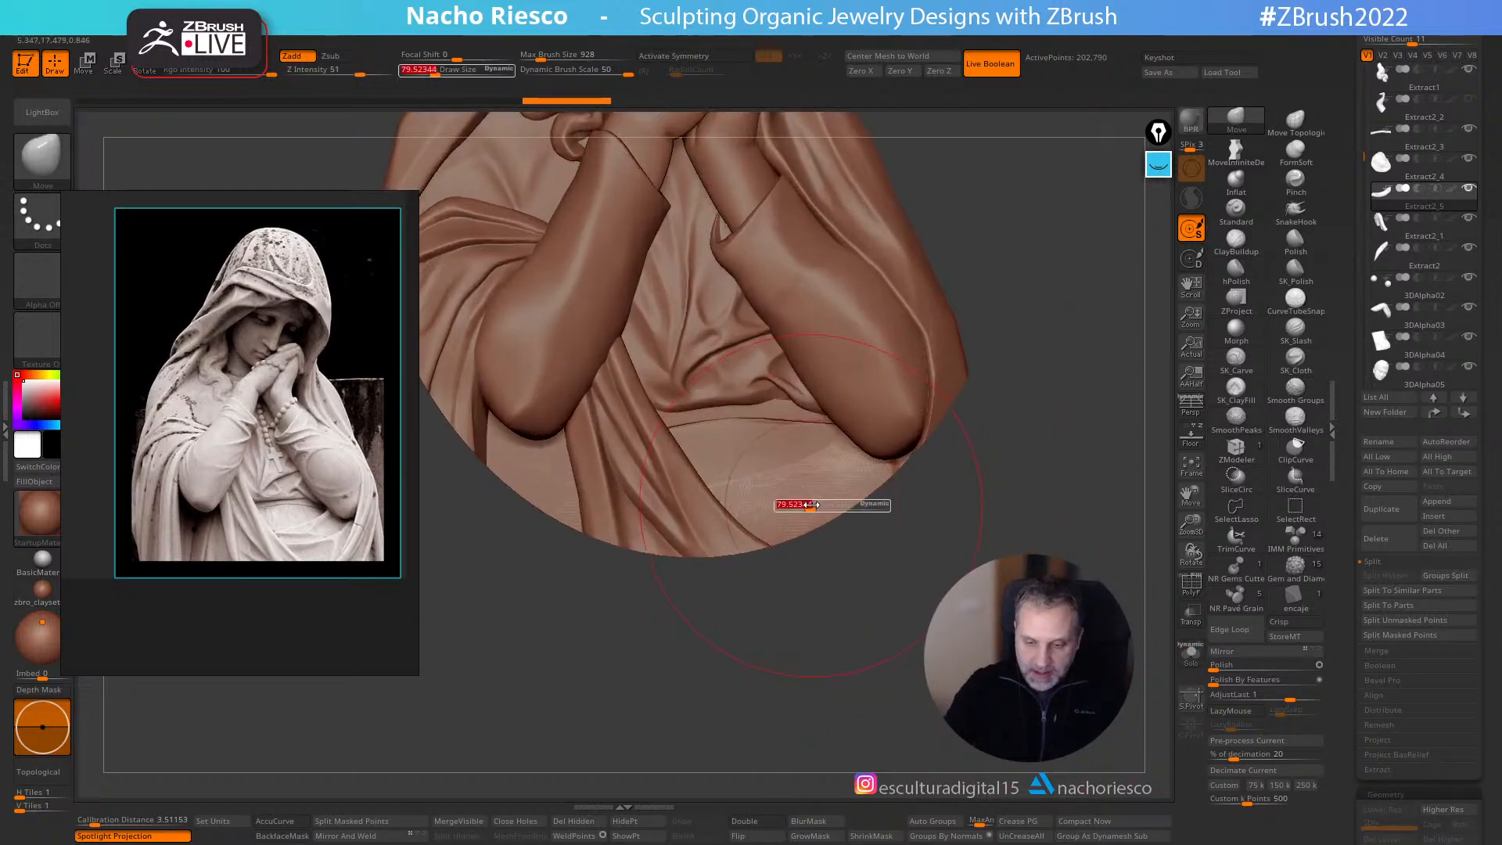
{"action": "left_click_drag", "start_coordinate": [797, 503], "coordinate": [796, 509], "text": "alt"}
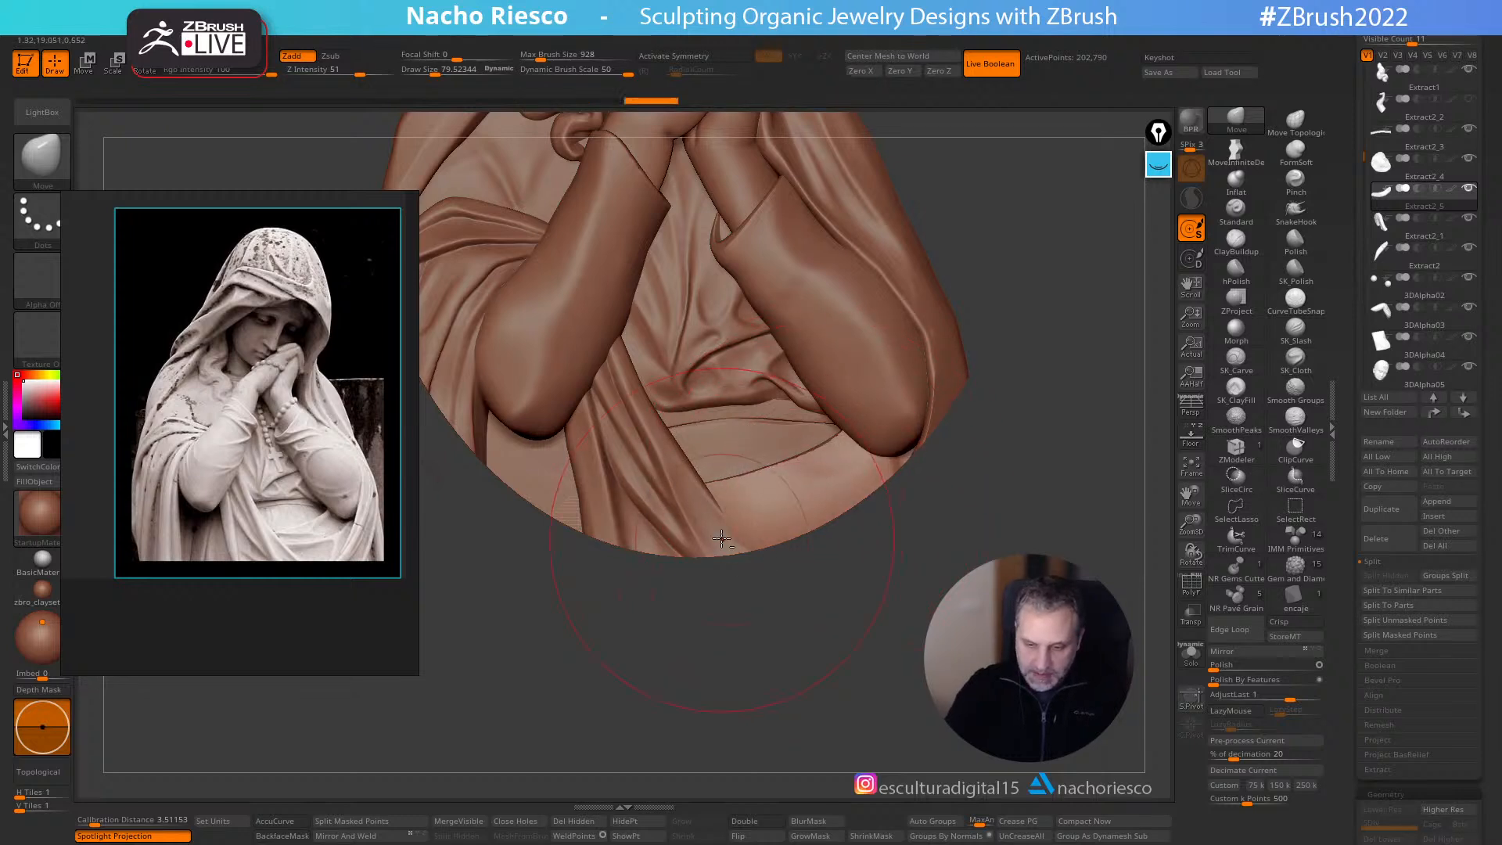
{"action": "left_click", "coordinate": [734, 548], "text": "alt"}
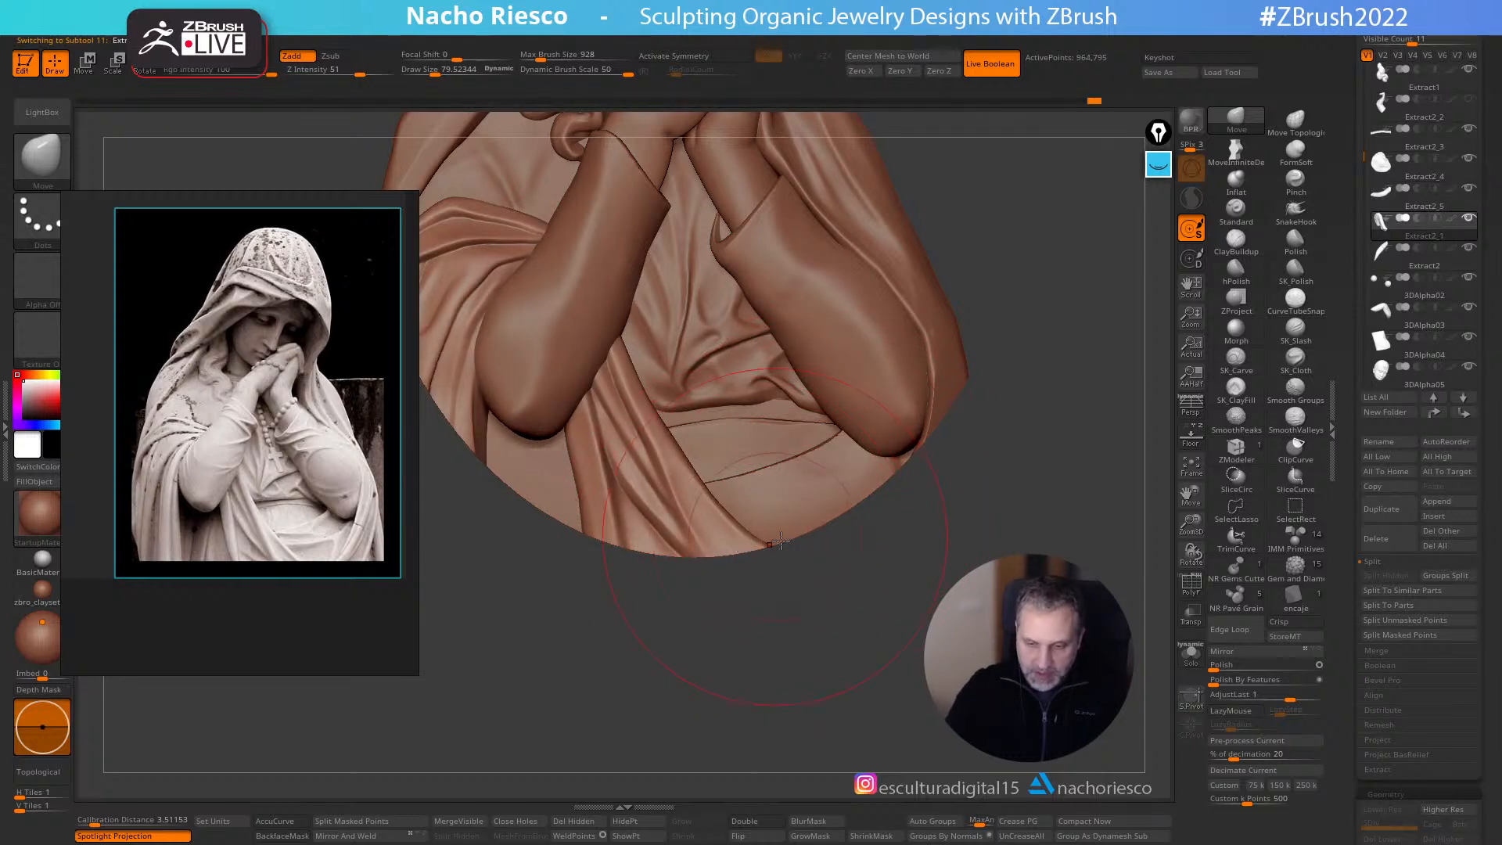
{"action": "left_click", "coordinate": [860, 467], "text": "alt"}
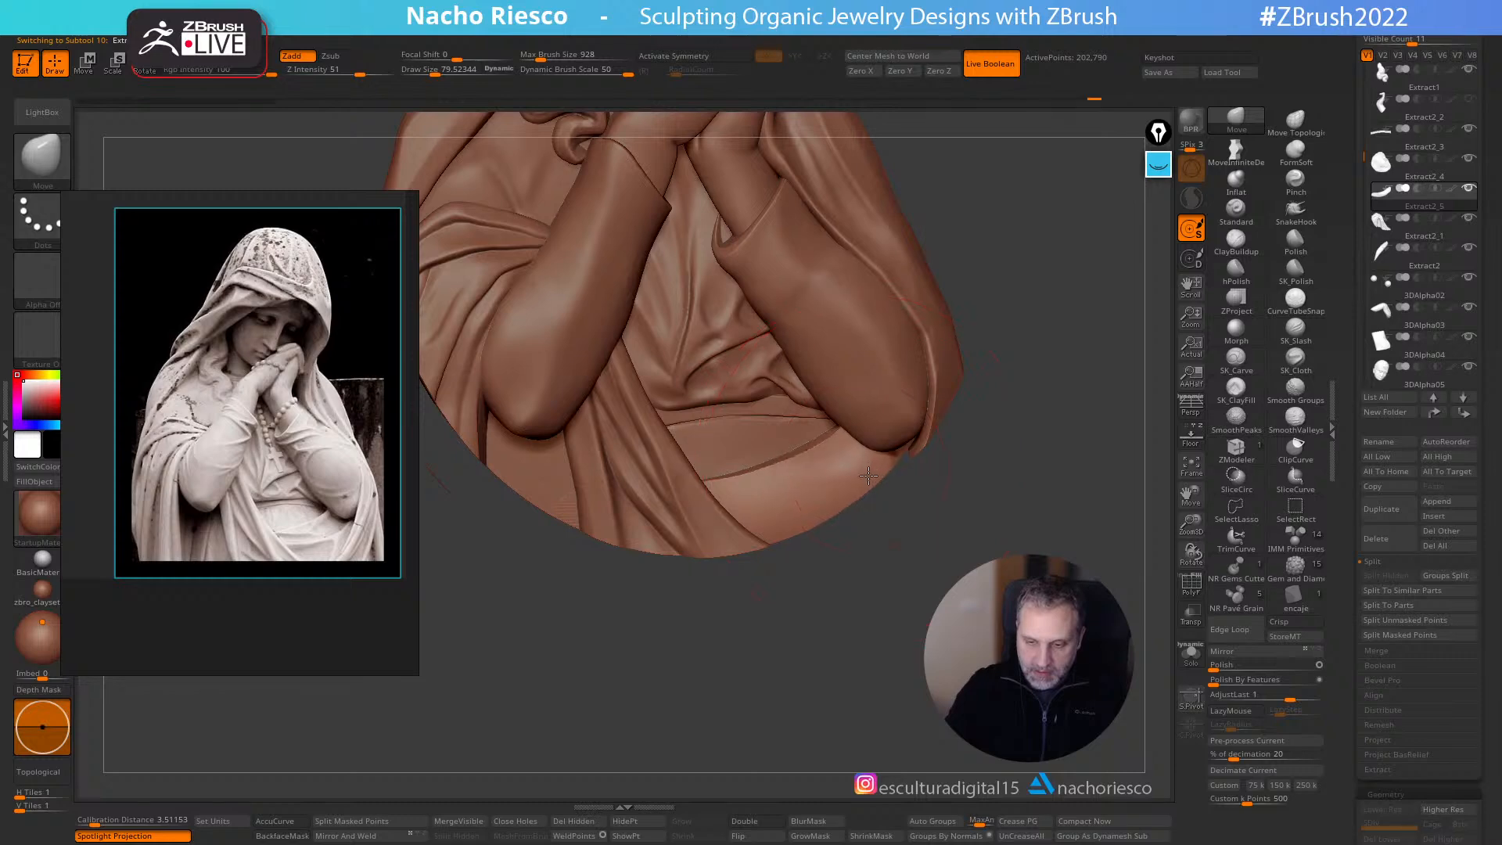
{"action": "left_click_drag", "start_coordinate": [922, 540], "coordinate": [925, 427]}
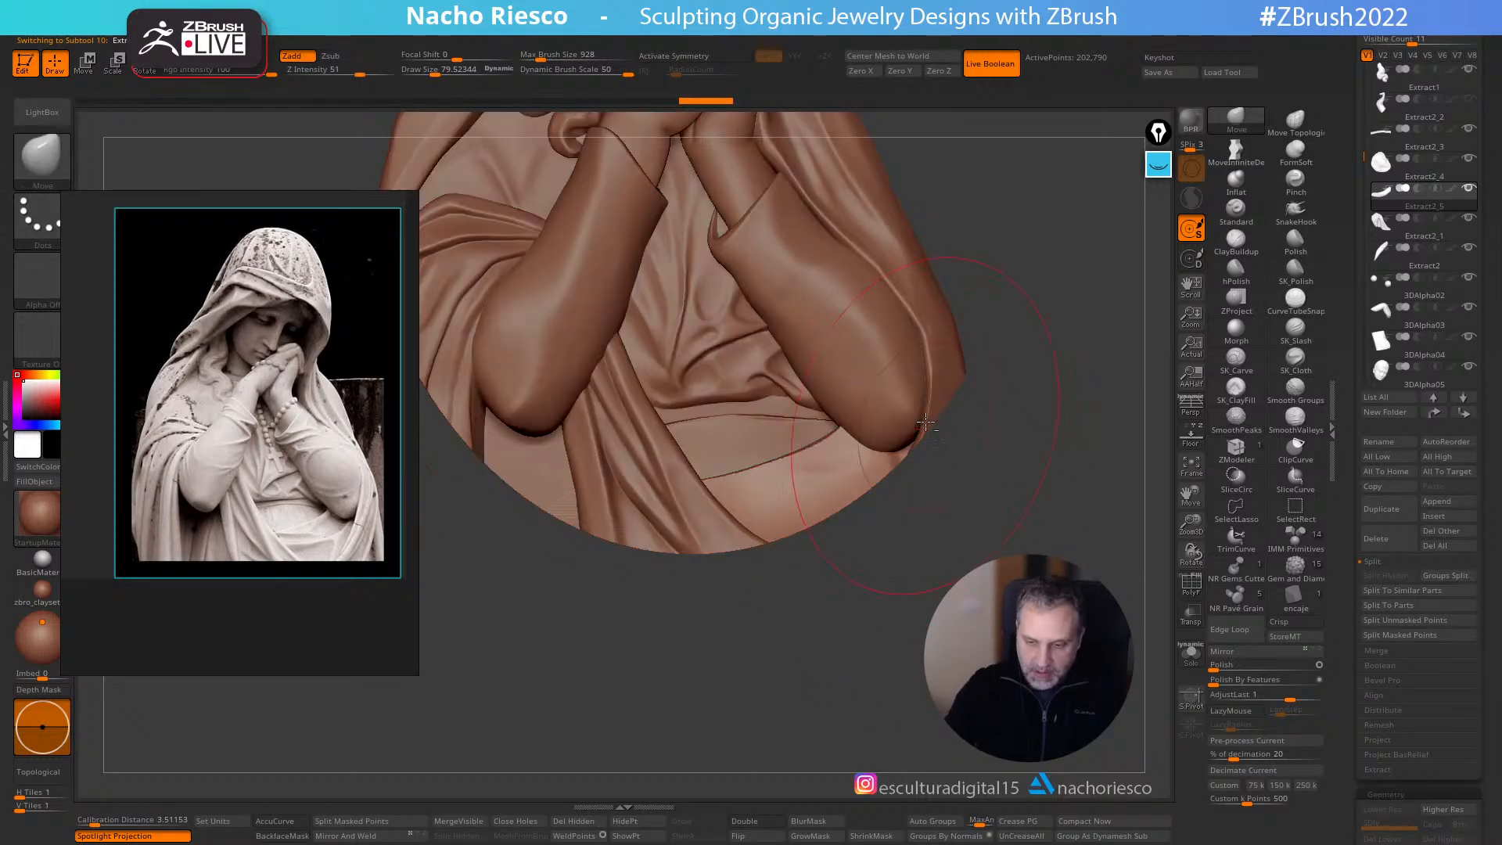
- Check the cloak edge by the elbow and reshape the belly cloth above the new strip with Move at a draw size of about 44.4
{"action": "left_click", "coordinate": [930, 415], "text": "alt"}
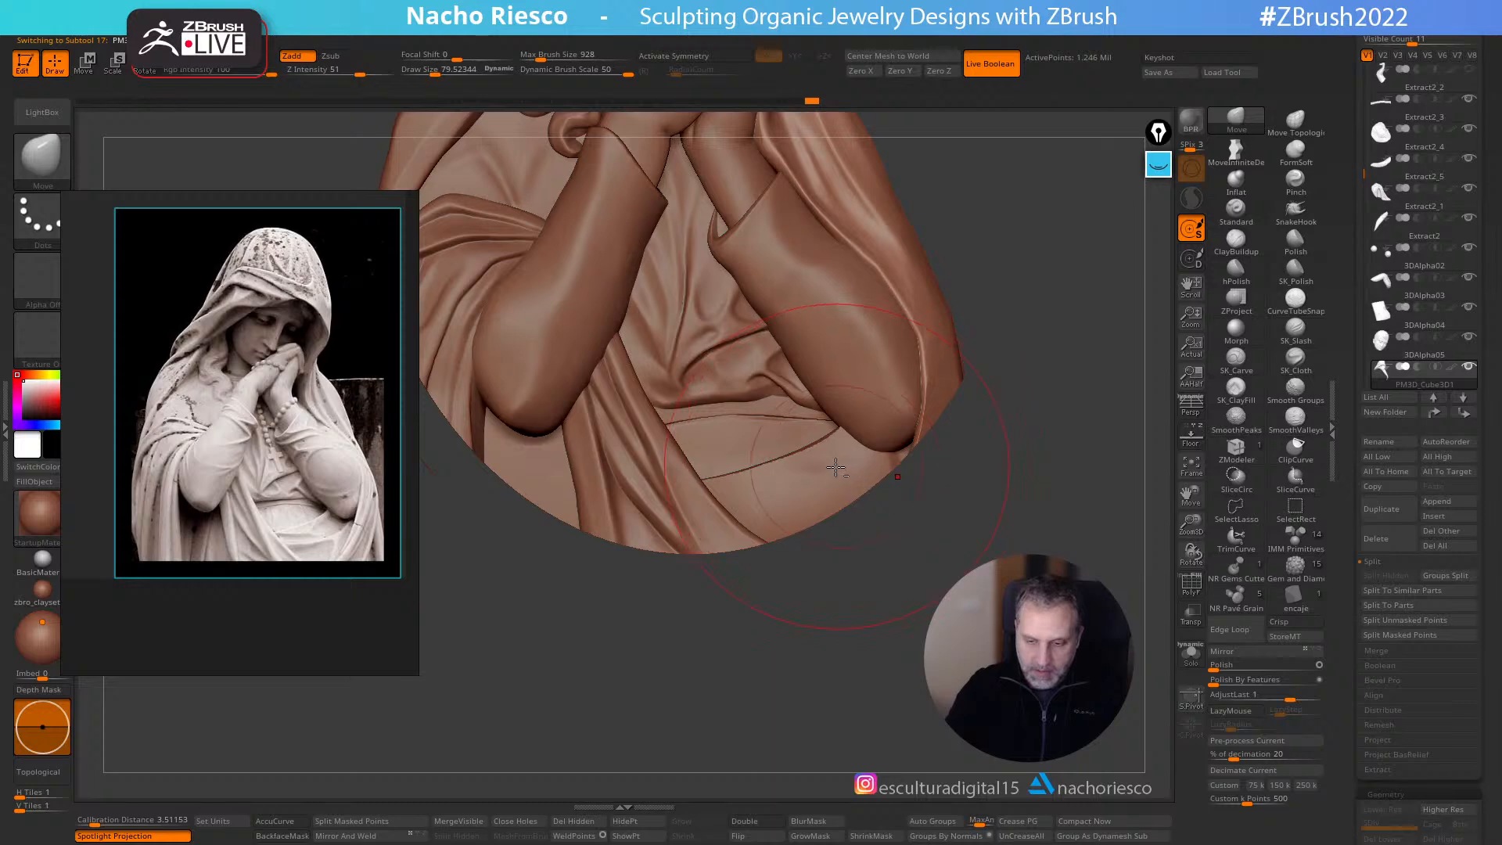
{"action": "left_click_drag", "start_coordinate": [847, 527], "coordinate": [875, 565]}
{"action": "left_click", "coordinate": [772, 452], "text": "alt"}
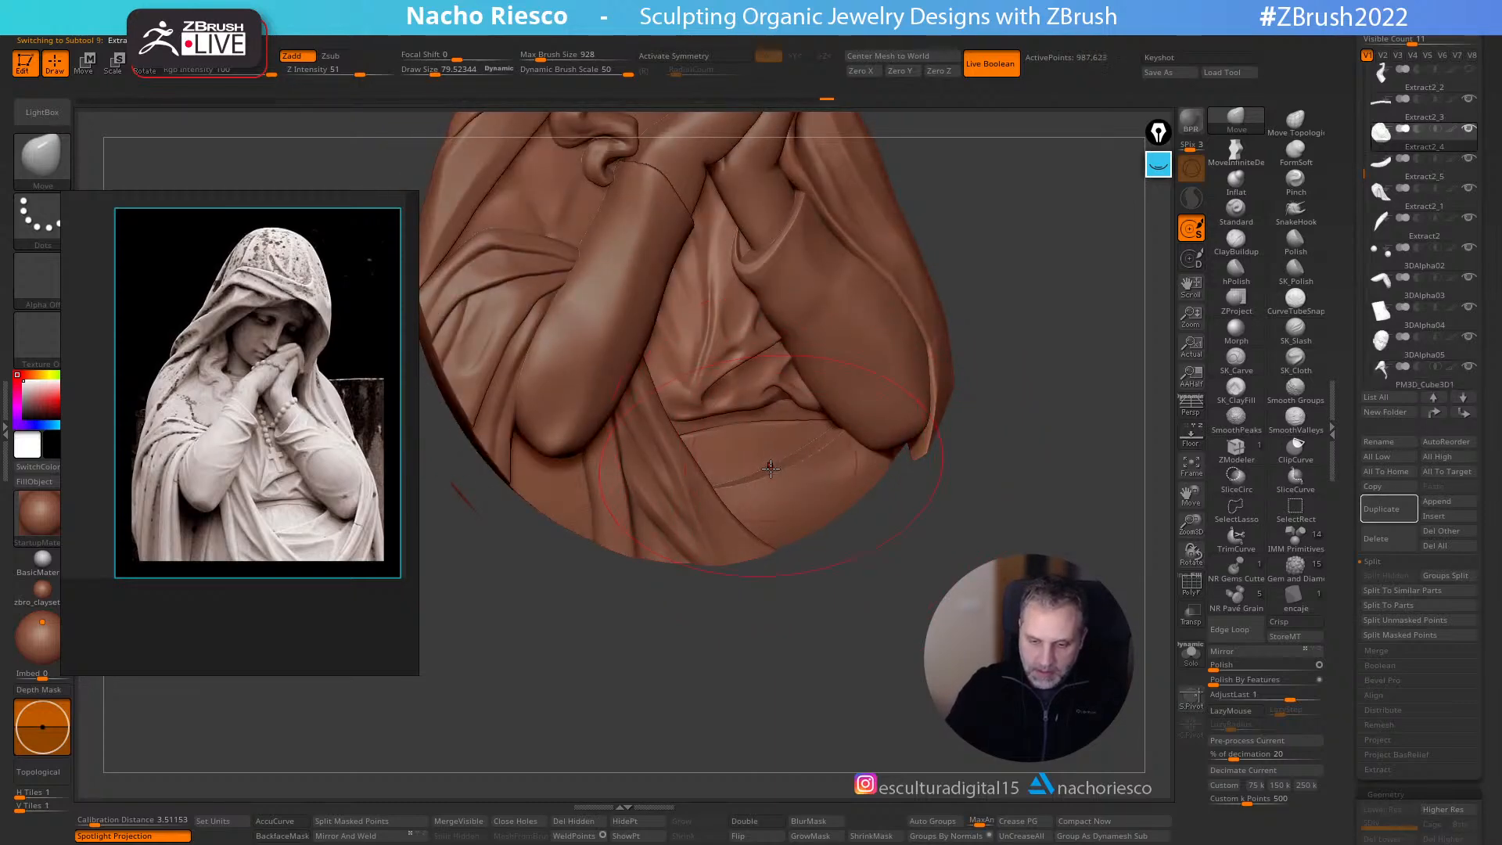
{"action": "left_click_drag", "start_coordinate": [841, 582], "coordinate": [892, 585]}
{"action": "key", "text": "s"}
{"action": "left_click_drag", "start_coordinate": [782, 480], "coordinate": [772, 480]}
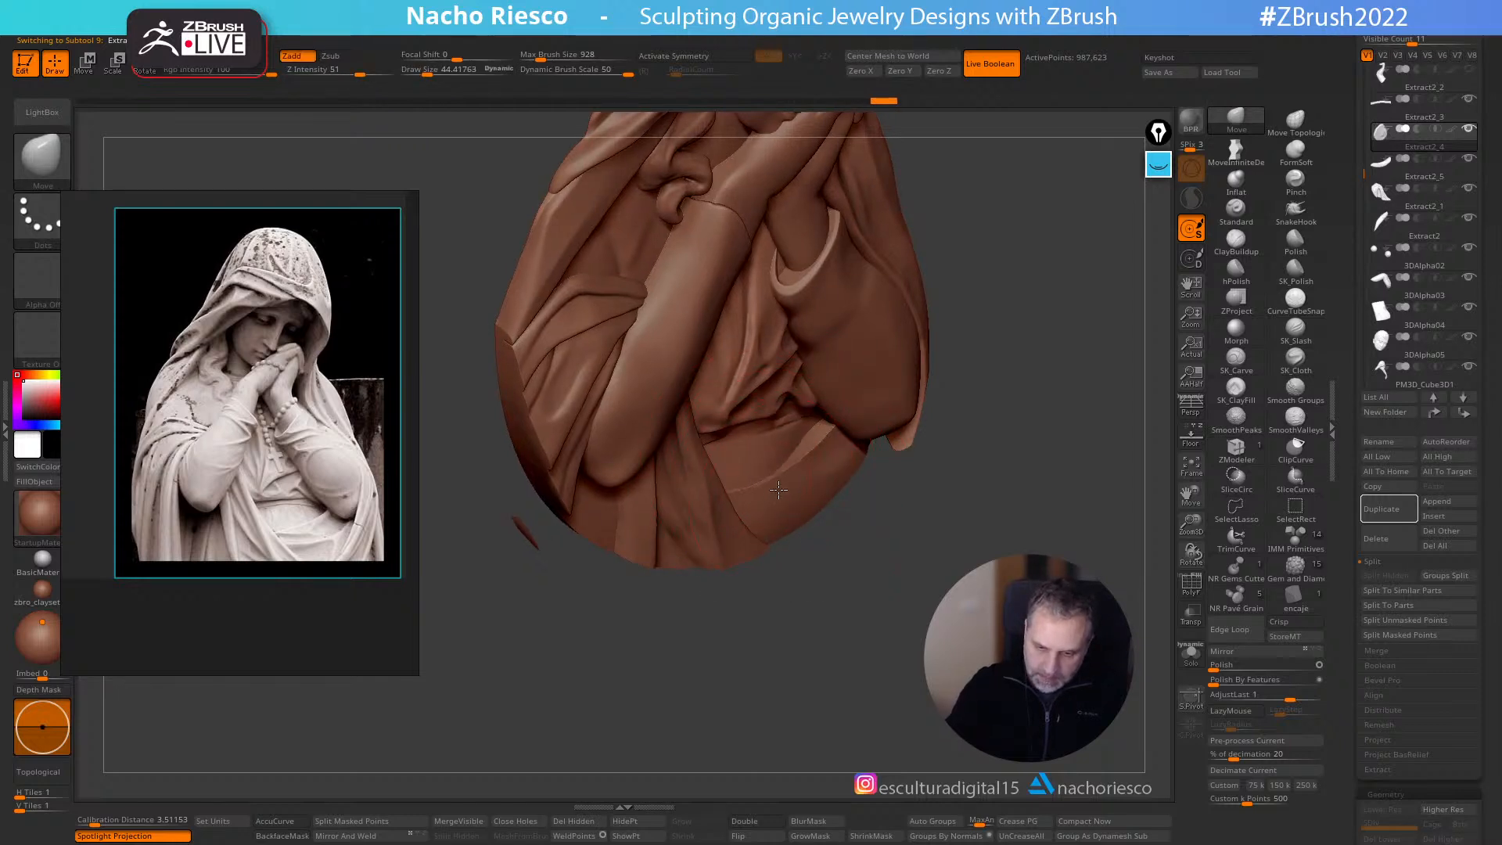
{"action": "left_click_drag", "start_coordinate": [886, 578], "coordinate": [818, 447]}
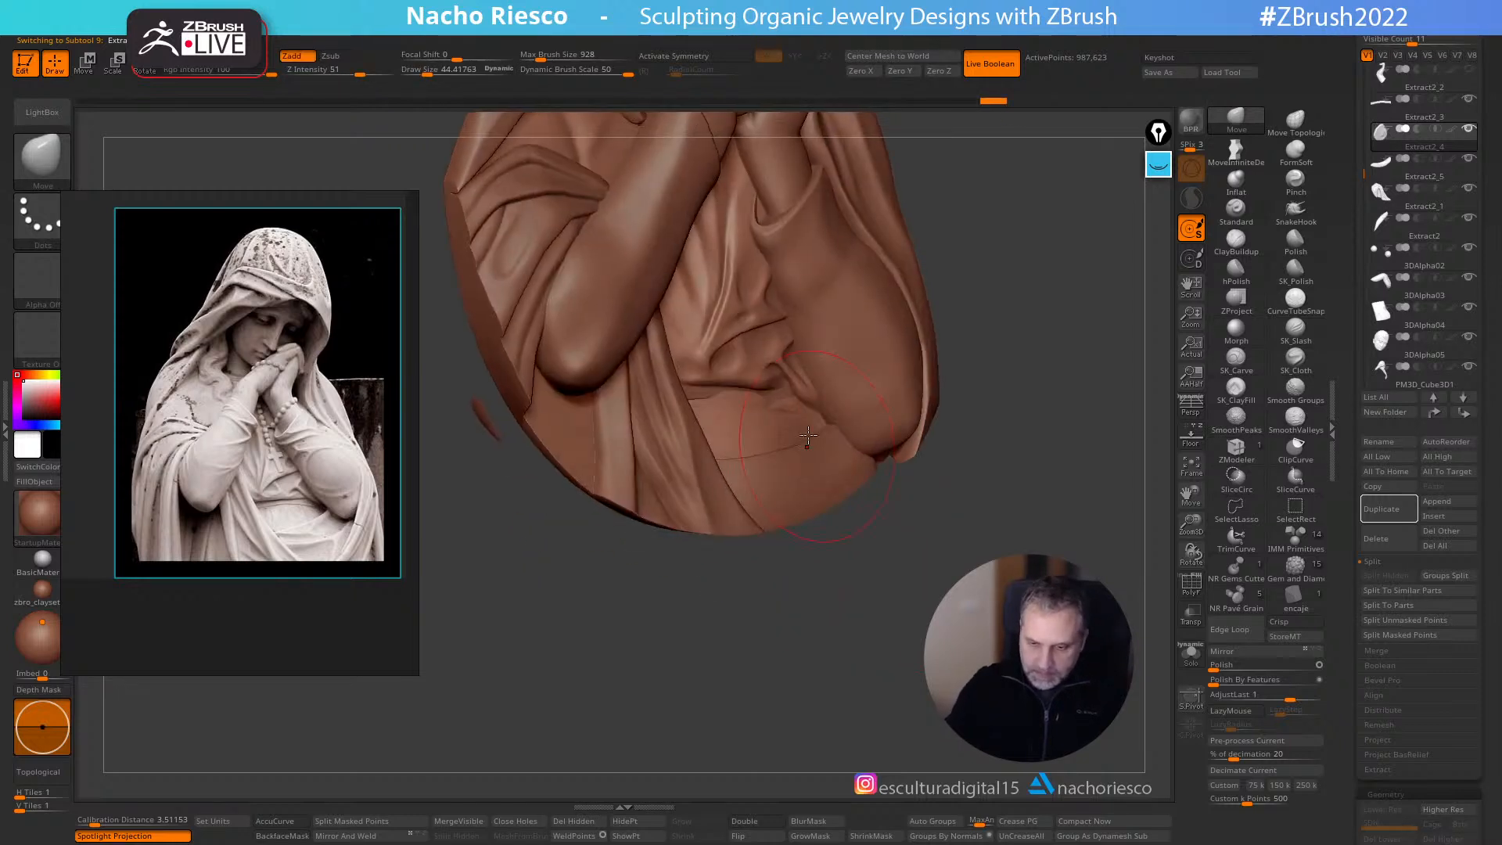
- Fit the waistband and the belly cloth beneath it together, using Move at a draw size of about 33.3 on the cloth
{"action": "left_click", "coordinate": [774, 395], "text": "alt"}
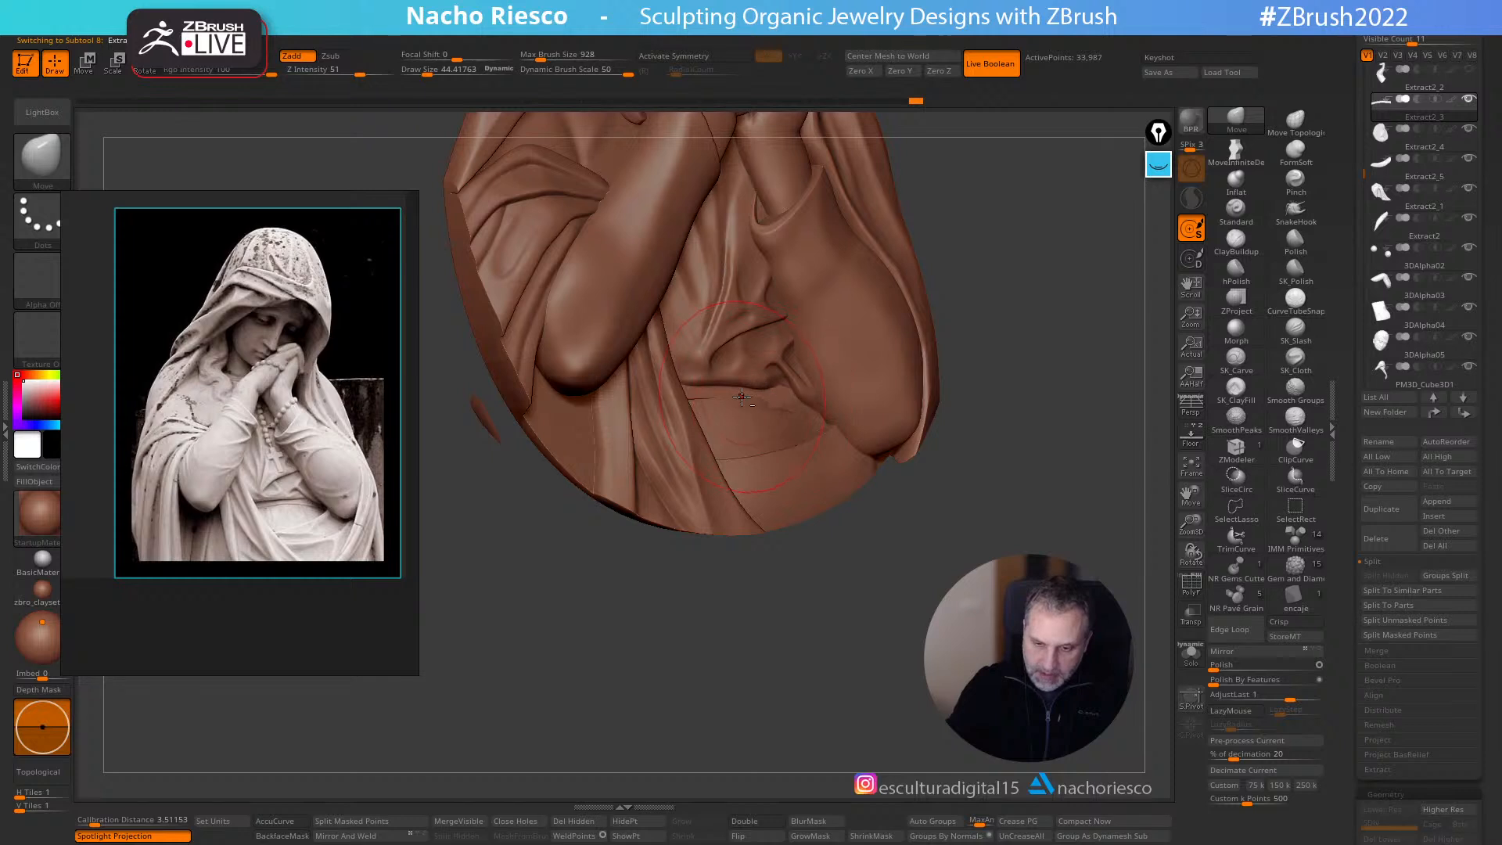
{"action": "left_click_drag", "start_coordinate": [855, 551], "coordinate": [806, 567]}
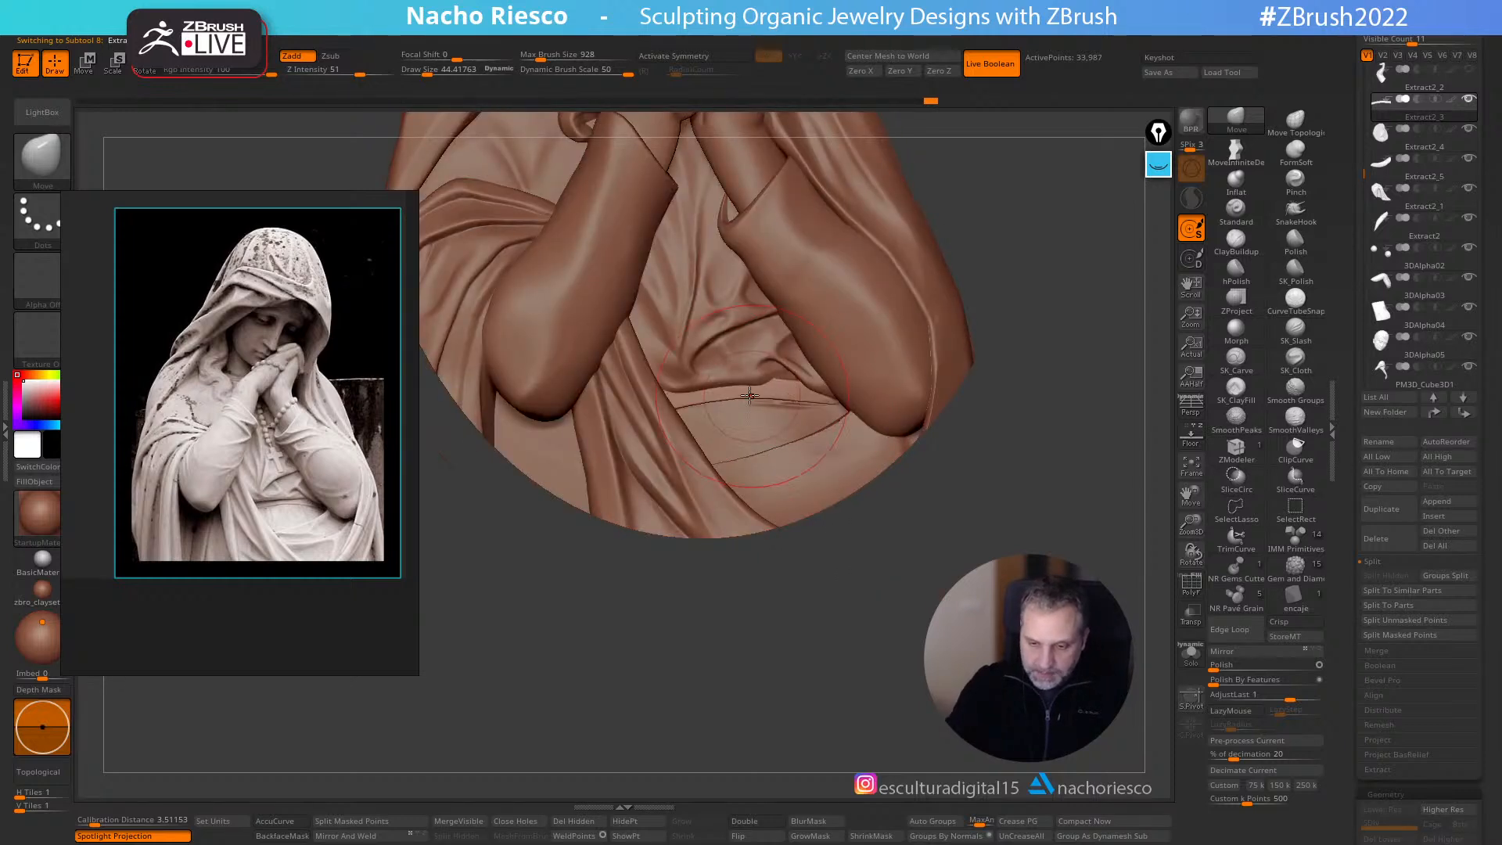
{"action": "left_click", "coordinate": [795, 407], "text": "alt"}
{"action": "key", "text": "bracketleft"}
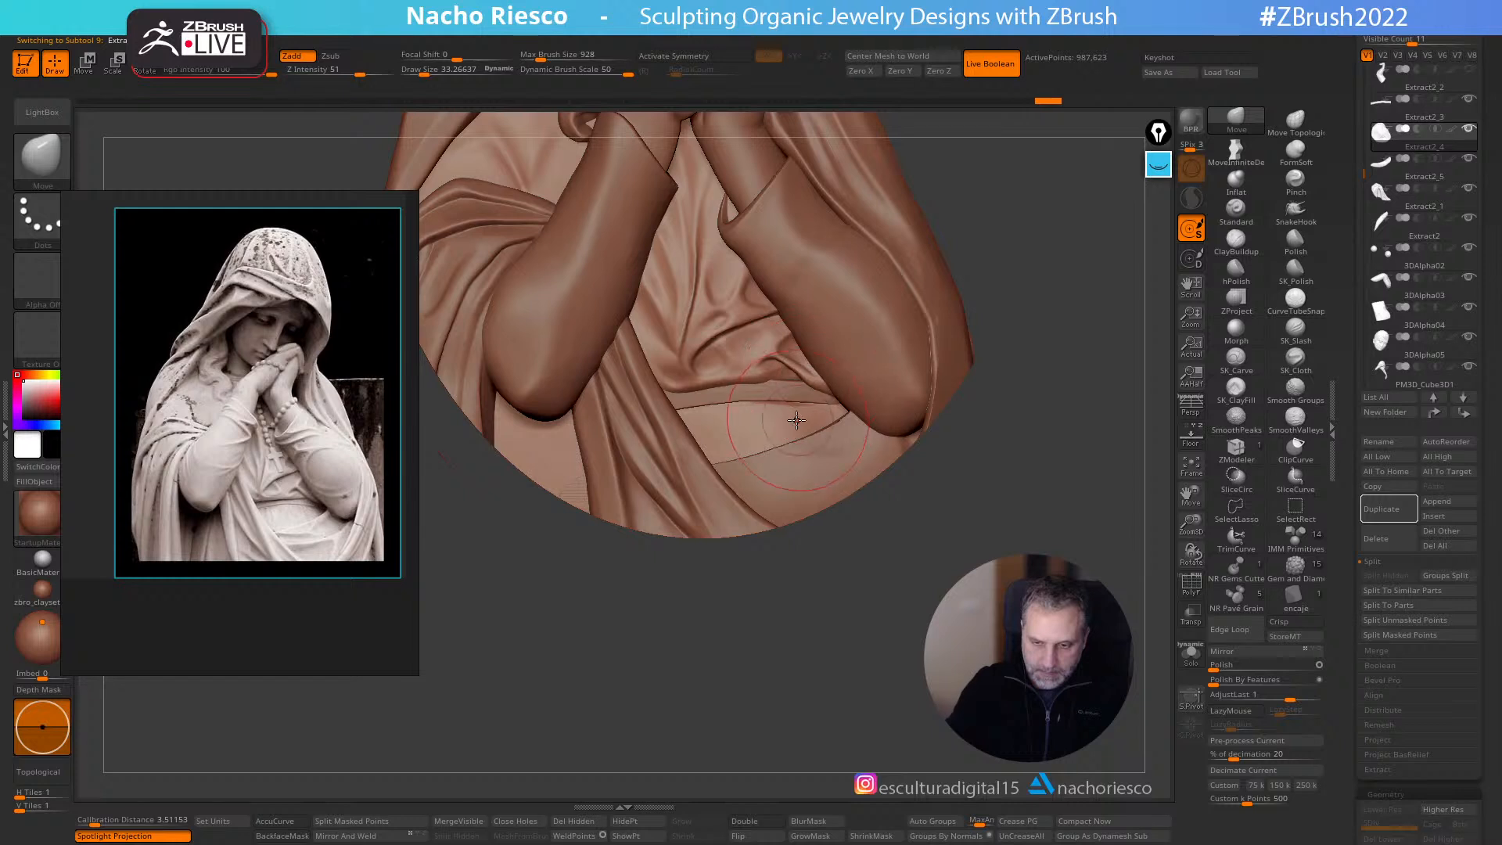
{"action": "right_click_drag", "start_coordinate": [842, 489], "coordinate": [871, 537]}
- Select the lower cloth strip and adjust its upper edge with Move at a draw size of about 53.9
{"action": "left_click", "coordinate": [850, 490], "text": "alt"}
{"action": "left_click", "coordinate": [1211, 423]}
{"action": "mouse_move", "coordinate": [904, 540]}
{"action": "right_mouse_down"}
{"action": "mouse_move", "coordinate": [927, 550]}
{"action": "mouse_move", "coordinate": [876, 581]}
{"action": "mouse_move", "coordinate": [942, 527]}
{"action": "mouse_move", "coordinate": [978, 649]}
{"action": "right_mouse_up"}
{"action": "key", "text": "s"}
{"action": "left_click", "coordinate": [761, 448]}
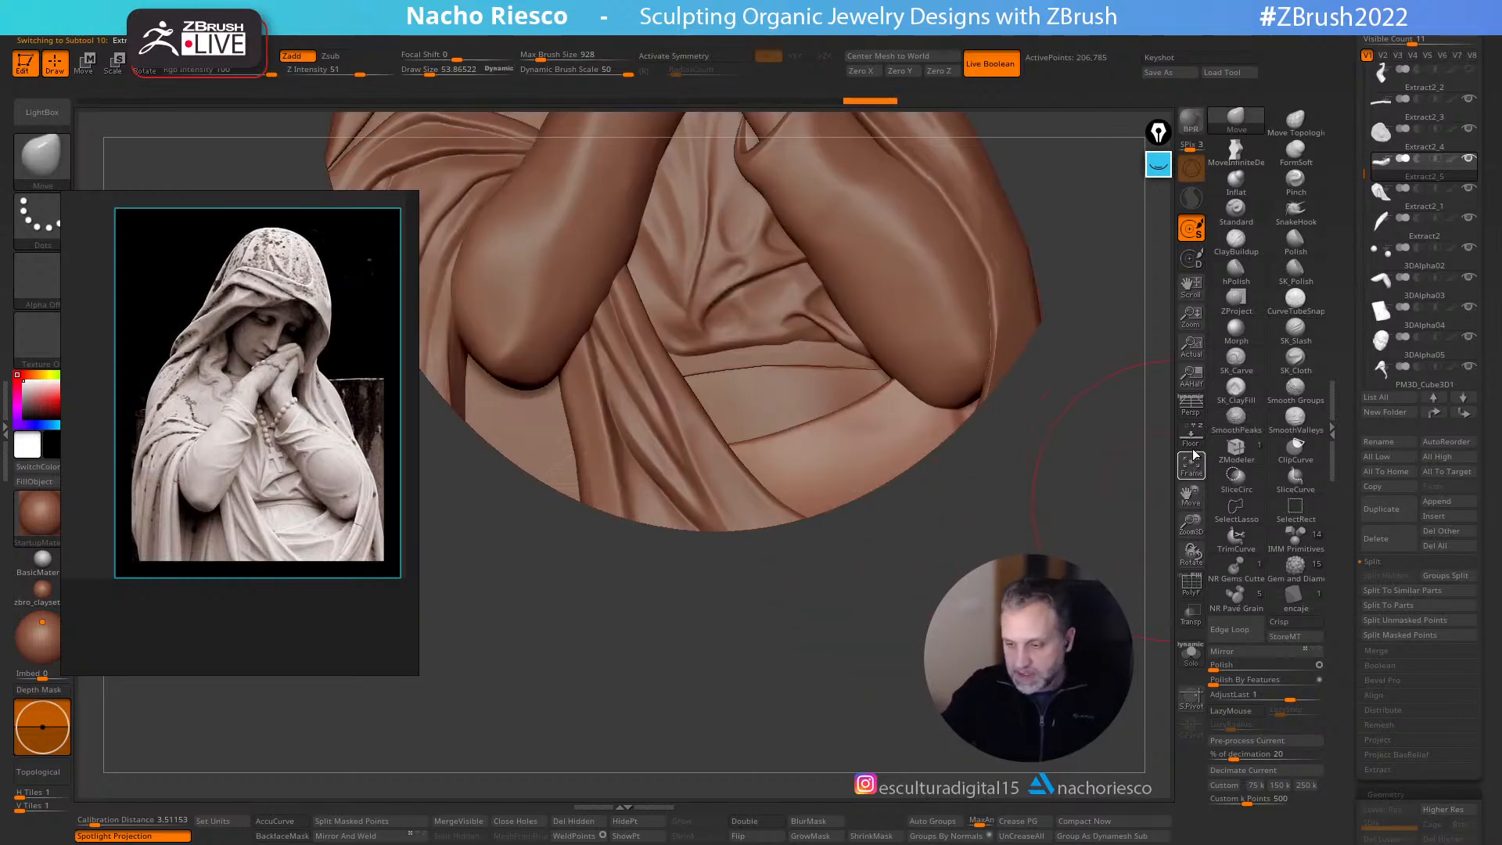
- Isolate the strip over the reference overlay, mask its upper fold area along the photo's contour, and show the whole medallion again
{"action": "left_click", "coordinate": [1191, 435]}
{"action": "right_click_drag", "start_coordinate": [892, 474], "coordinate": [871, 539], "text": "ctrl"}
{"action": "key", "text": "s"}
{"action": "left_click_drag", "start_coordinate": [872, 540], "coordinate": [854, 540]}
{"action": "left_click", "coordinate": [1189, 664]}
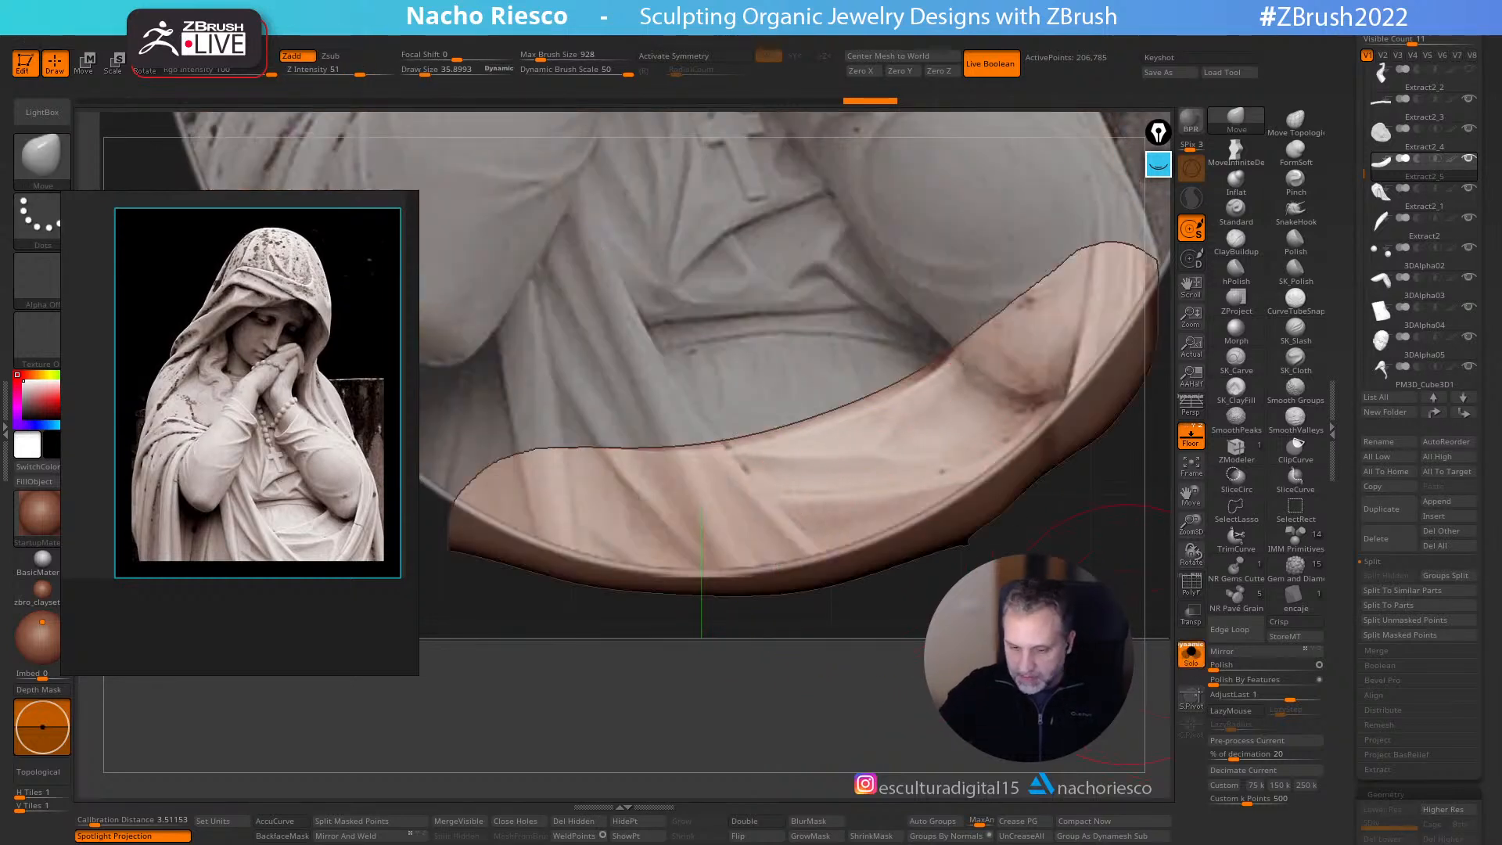
{"action": "mouse_move", "coordinate": [675, 393]}
{"action": "left_mouse_down", "text": "ctrl"}
{"action": "mouse_move", "coordinate": [736, 485]}
{"action": "mouse_move", "coordinate": [959, 474]}
{"action": "mouse_move", "coordinate": [1044, 141]}
{"action": "left_mouse_up", "text": "ctrl"}
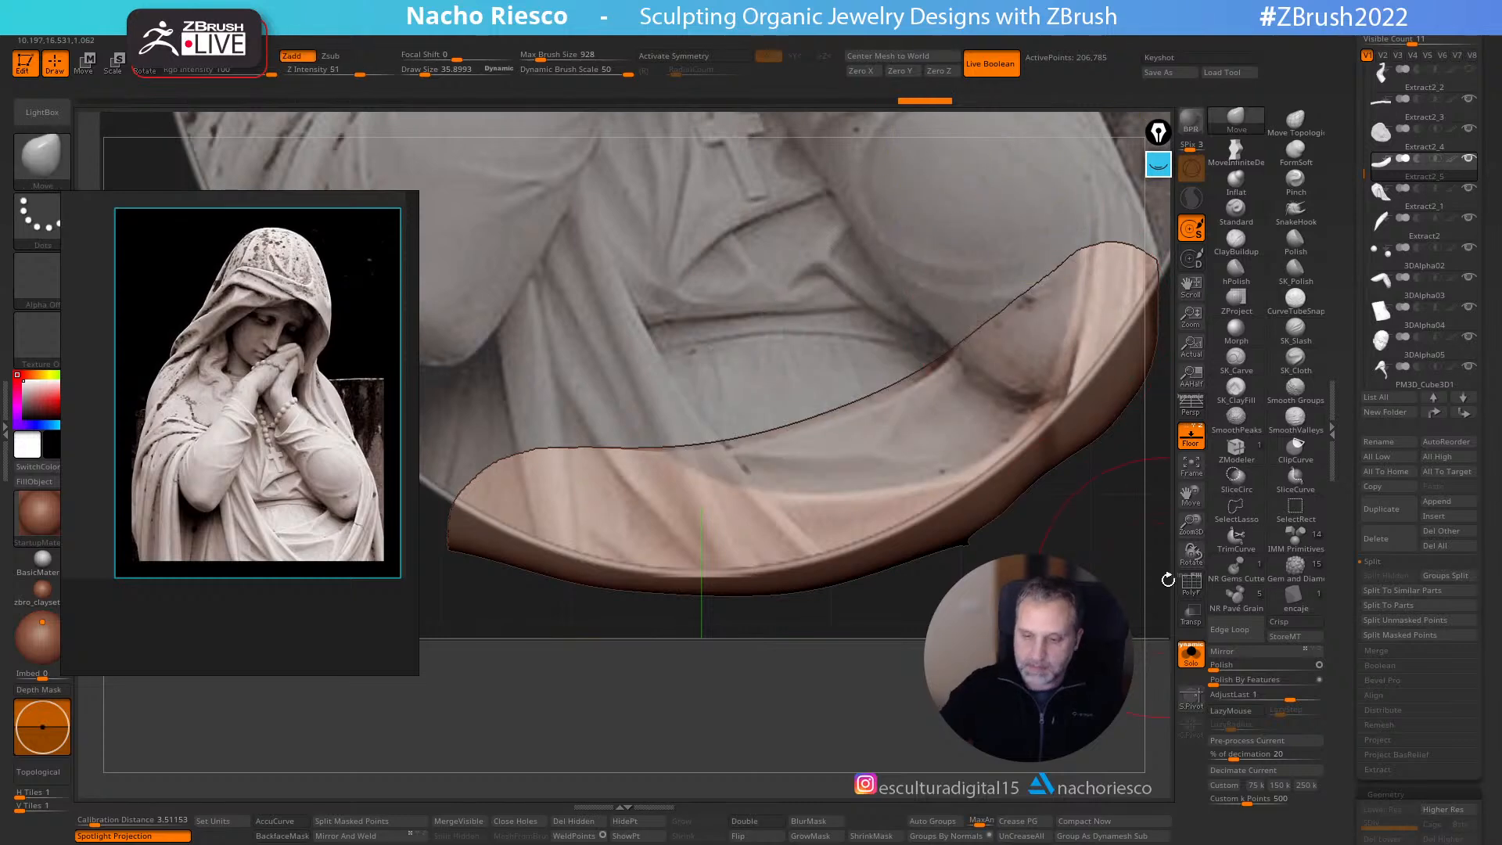
{"action": "left_click", "coordinate": [1191, 437]}
{"action": "left_click", "coordinate": [1191, 654]}
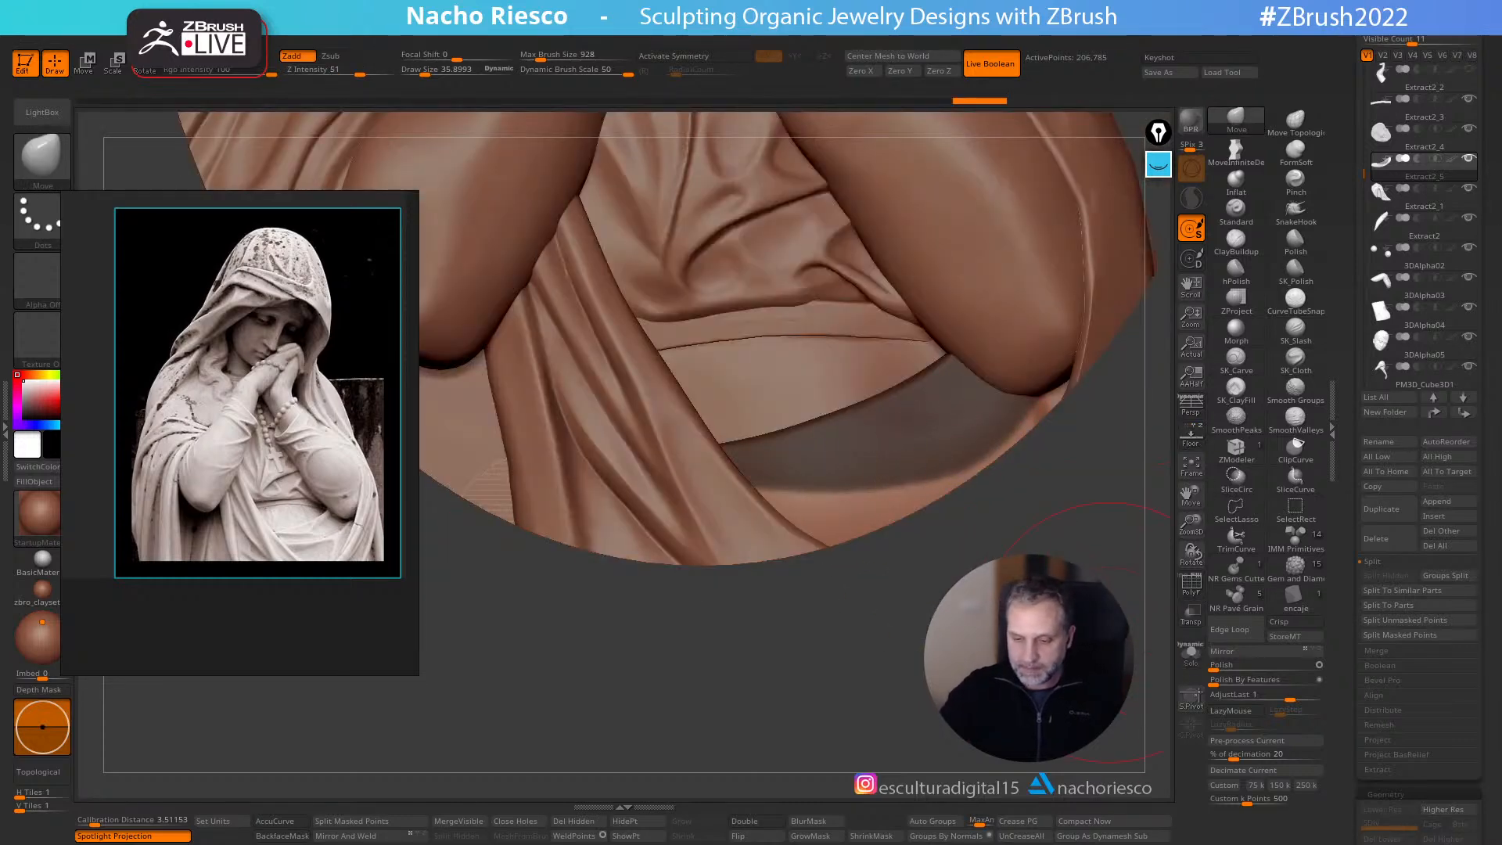
- Reshape the strip's unmasked lower part with Move at a draw size of about 47.5, invert the mask, and adjust the upper fold's edge
{"action": "key", "text": "s"}
{"action": "left_click_drag", "start_coordinate": [836, 495], "coordinate": [853, 530]}
{"action": "left_click_drag", "start_coordinate": [926, 493], "coordinate": [936, 500]}
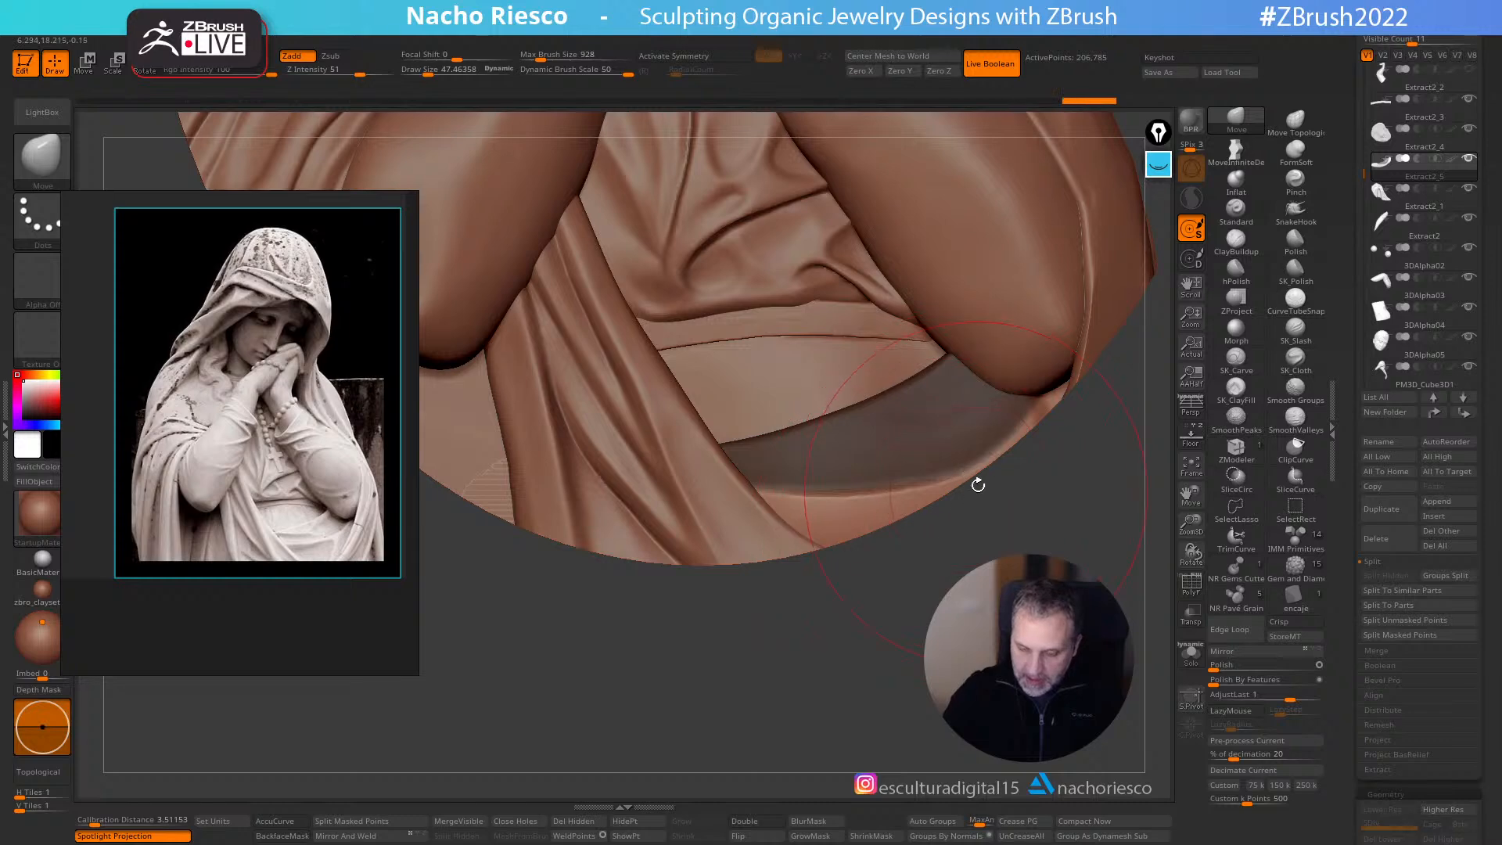
{"action": "left_click_drag", "start_coordinate": [1008, 451], "coordinate": [1017, 443]}
{"action": "left_click", "coordinate": [961, 537], "text": "ctrl"}
{"action": "left_click_drag", "start_coordinate": [886, 479], "coordinate": [884, 487]}
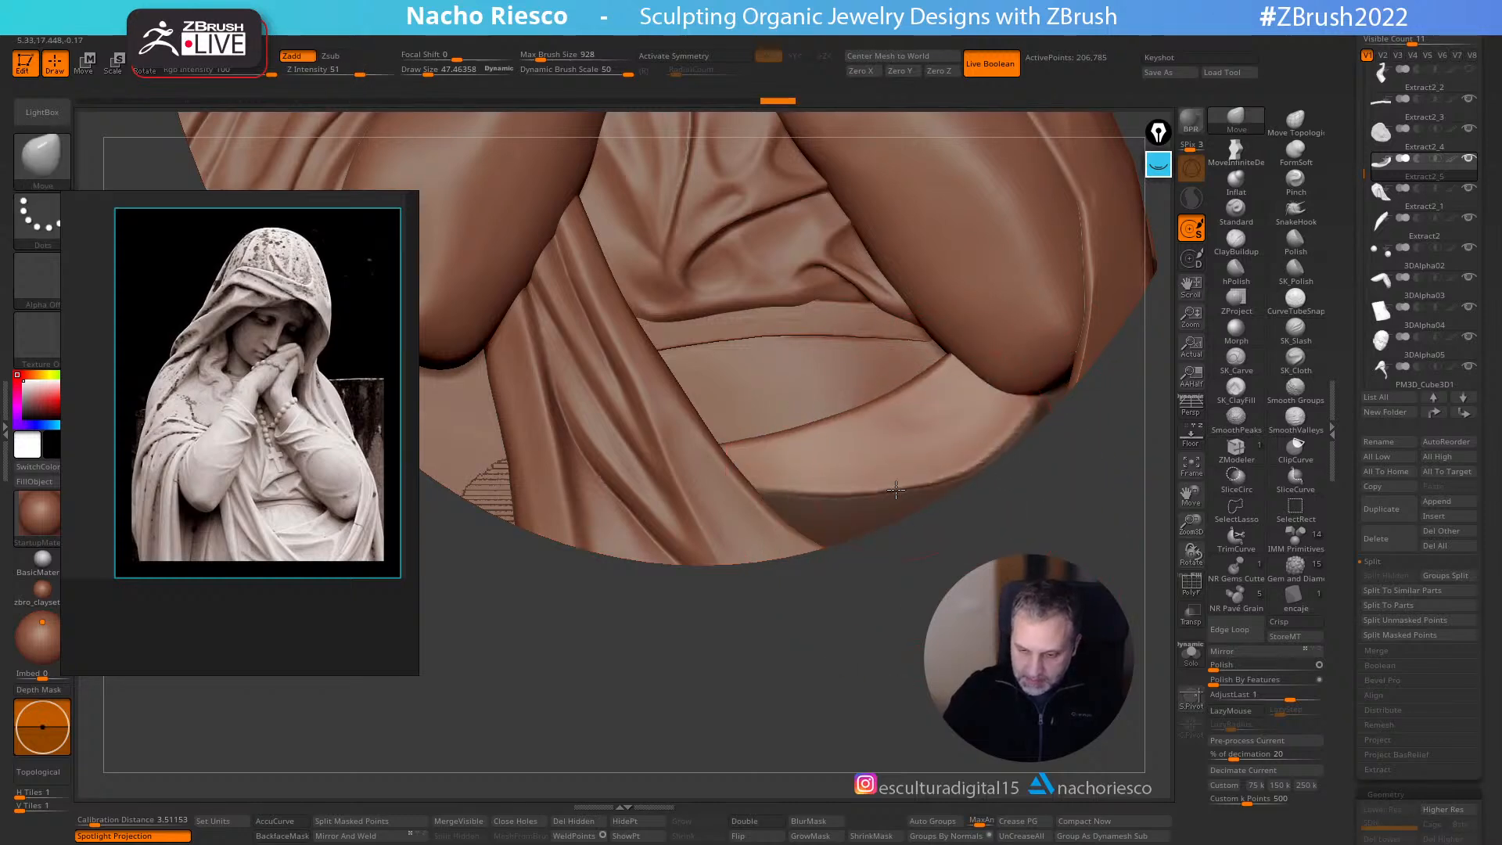
- Check the masked cloth strip from an angle and compare its contour with the reference photo overlay
{"action": "left_click", "coordinate": [922, 543], "text": "ctrl"}
{"action": "mouse_move", "coordinate": [921, 604]}
{"action": "left_mouse_down"}
{"action": "mouse_move", "coordinate": [899, 654]}
{"action": "mouse_move", "coordinate": [841, 646]}
{"action": "left_mouse_up"}
{"action": "key", "text": "ctrl+shift+z"}
{"action": "key", "text": "ctrl+shift+z"}
{"action": "key", "text": "ctrl+shift+z"}
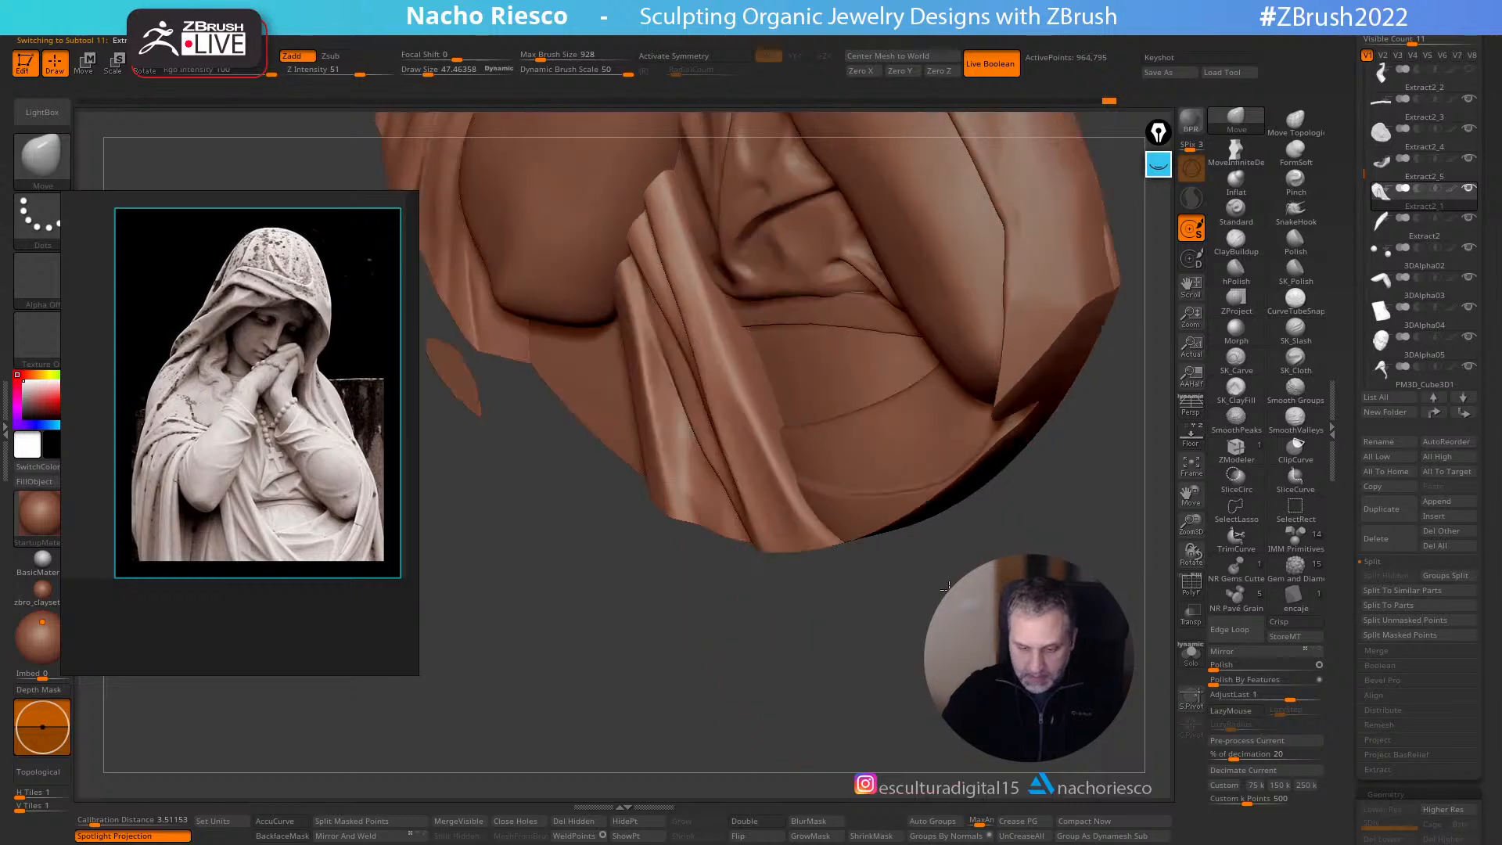
{"action": "left_click", "coordinate": [1202, 436]}
{"action": "key", "text": "ctrl+z"}
{"action": "key", "text": "ctrl+z"}
{"action": "left_click_drag", "start_coordinate": [933, 674], "coordinate": [891, 694]}
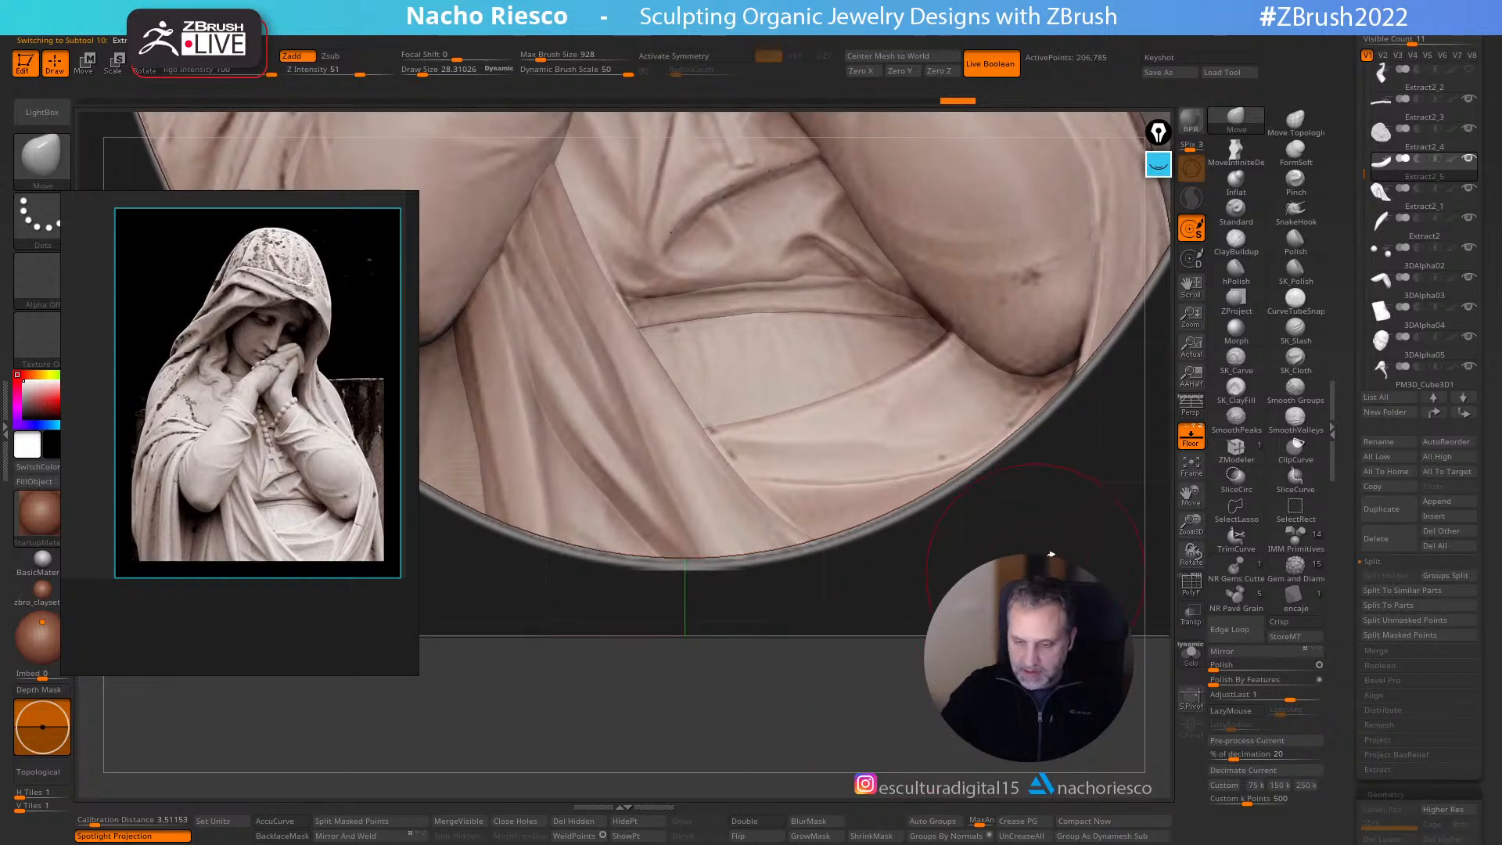
- Smooth the strip along the lower edge of the masked upper fold and clear the mask
{"action": "left_click", "coordinate": [1191, 435]}
{"action": "left_click", "coordinate": [999, 606], "text": "ctrl"}
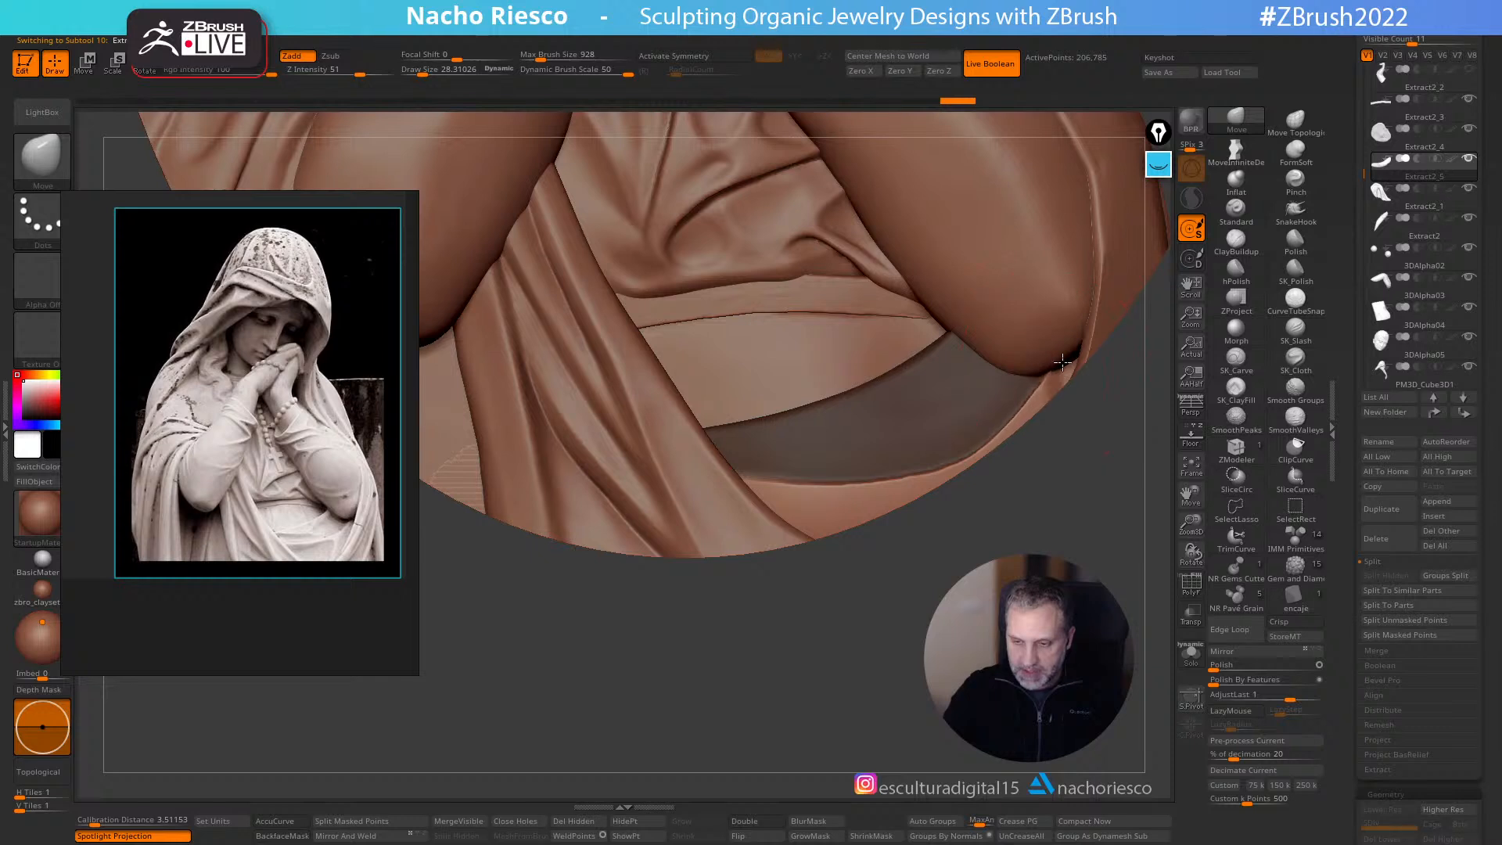
{"action": "key", "text": "shift"}
{"action": "mouse_move", "coordinate": [974, 441]}
{"action": "left_mouse_down", "text": "shift"}
{"action": "mouse_move", "coordinate": [825, 496]}
{"action": "mouse_move", "coordinate": [765, 496]}
{"action": "mouse_move", "coordinate": [785, 479]}
{"action": "mouse_move", "coordinate": [773, 484]}
{"action": "left_mouse_up", "text": "shift"}
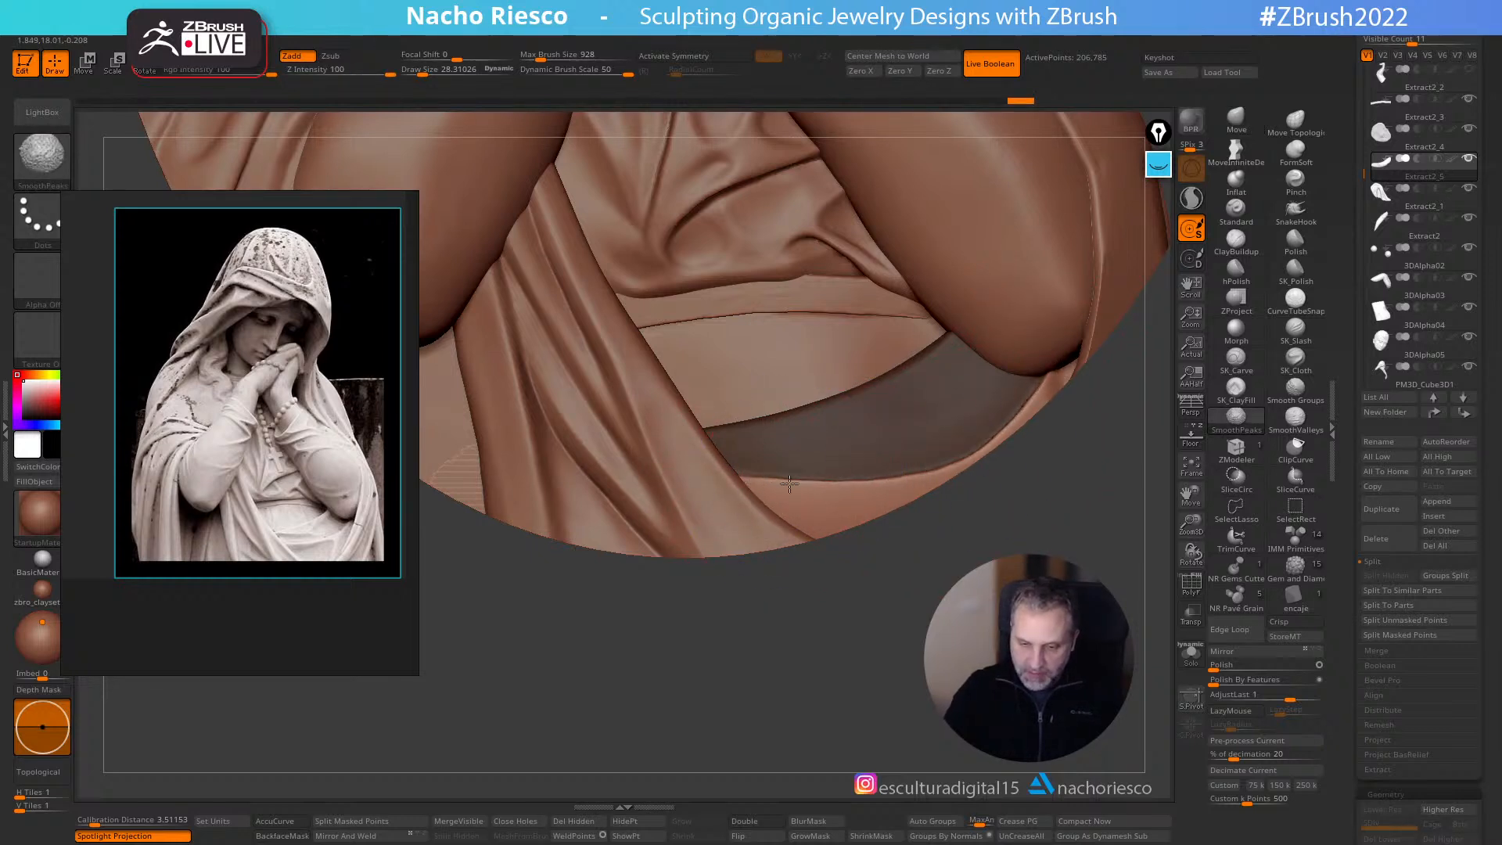
{"action": "mouse_move", "coordinate": [997, 536]}
{"action": "left_mouse_down", "text": "ctrl"}
{"action": "mouse_move", "coordinate": [1017, 548]}
{"action": "mouse_move", "coordinate": [1007, 534]}
{"action": "left_mouse_up", "text": "ctrl"}
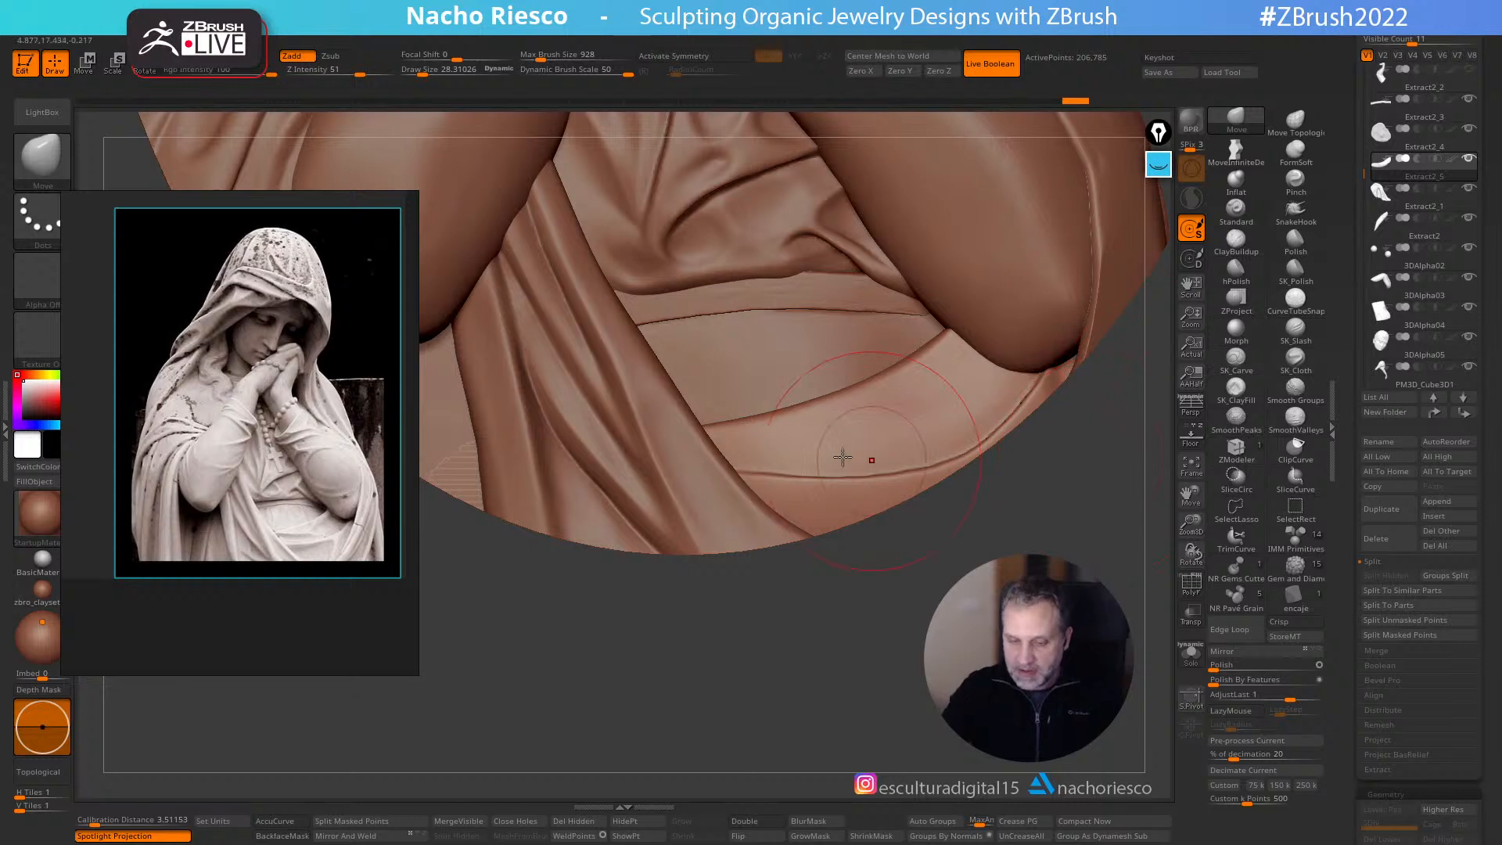
- Sculpt soft folds on the strip with SK_ClayFill at a draw size of about 8.4, following the reference overlay
{"action": "left_click", "coordinate": [1236, 389]}
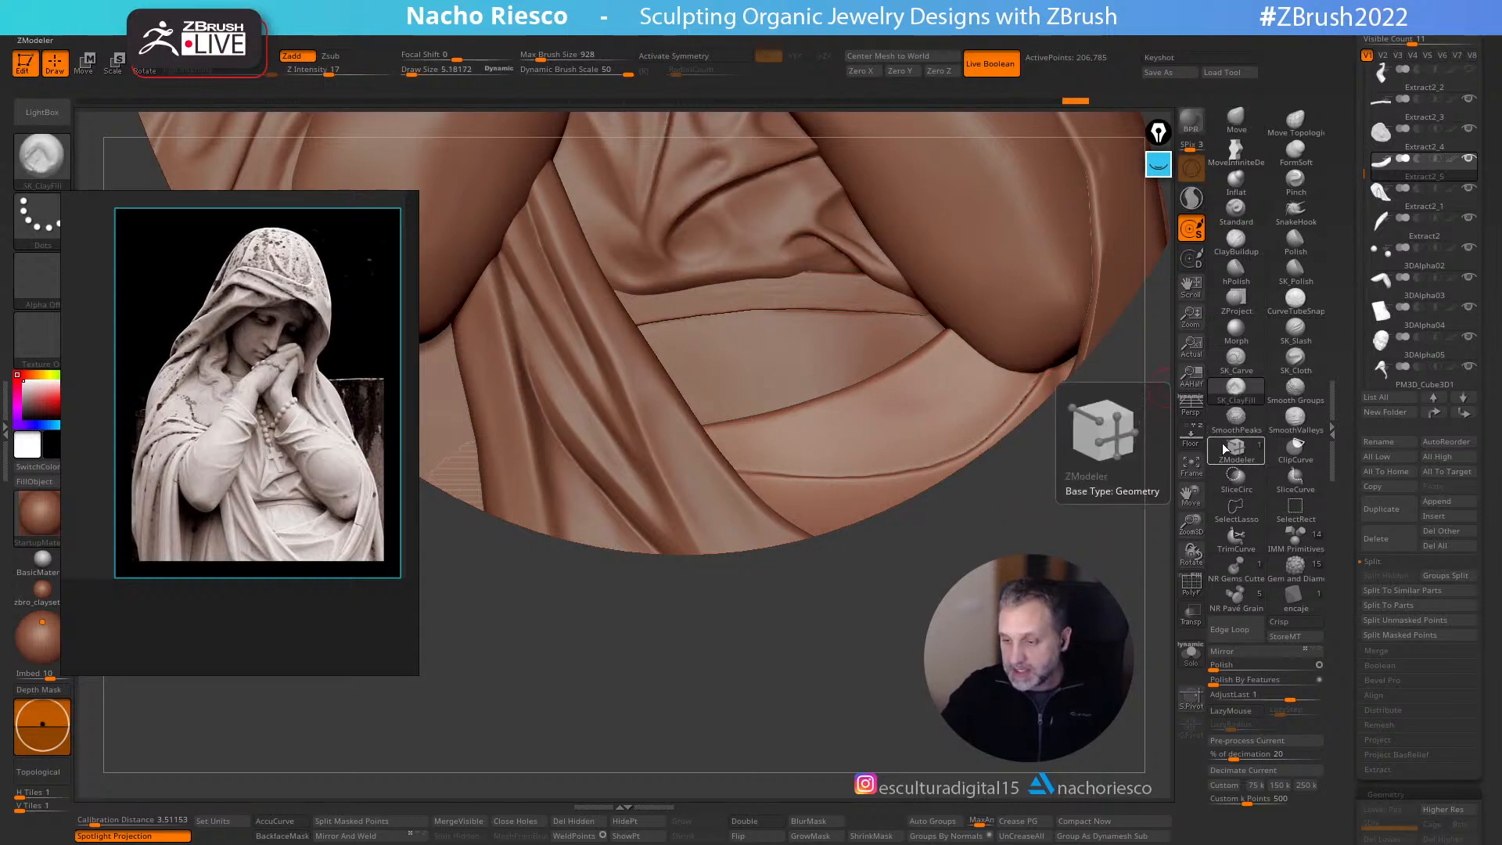
{"action": "left_click", "coordinate": [1191, 436]}
{"action": "key", "text": "s"}
{"action": "left_click_drag", "start_coordinate": [928, 421], "coordinate": [935, 419]}
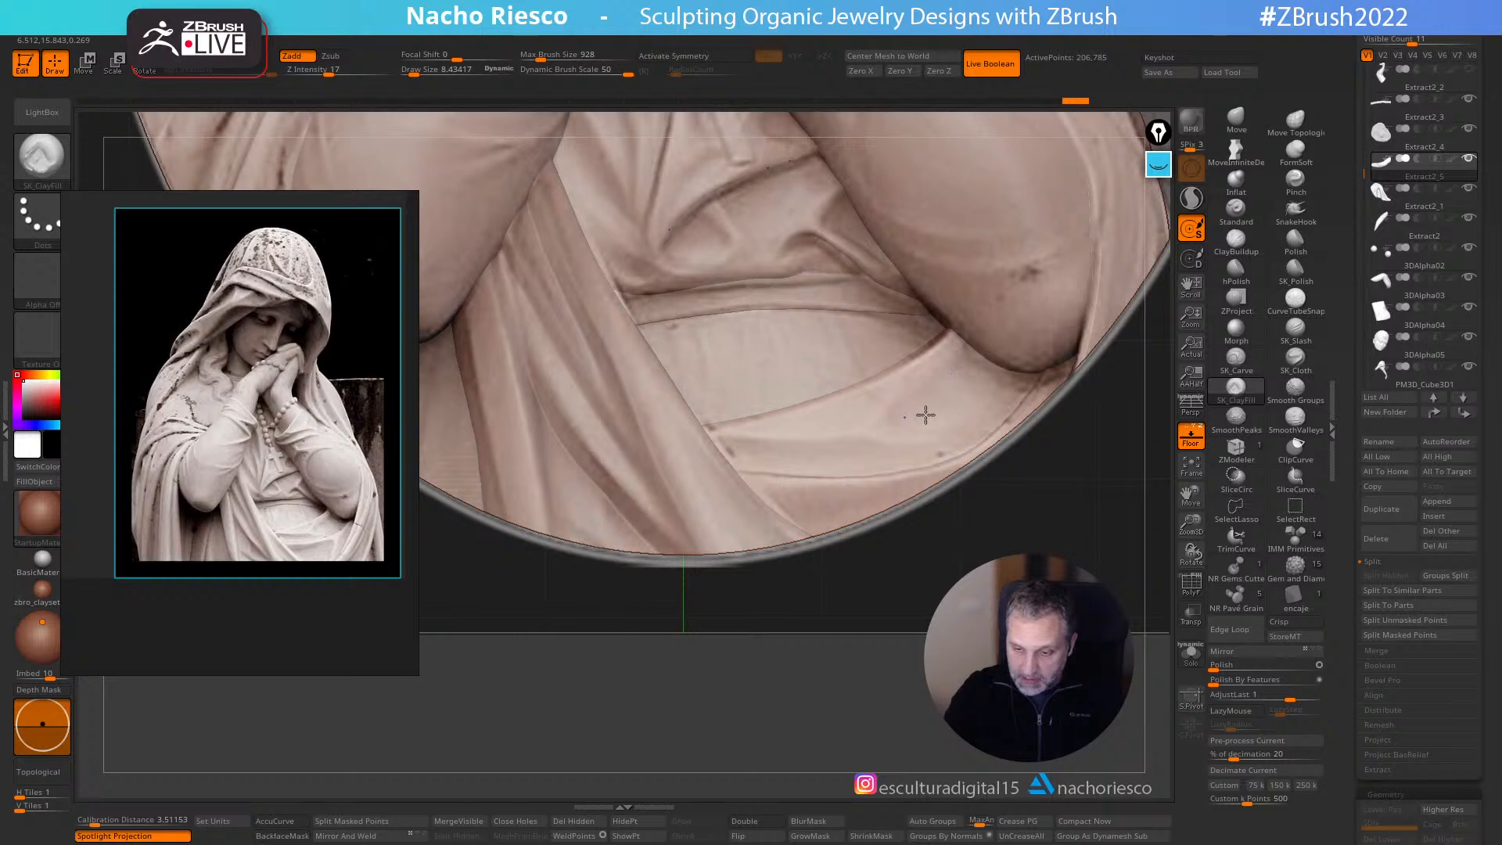
{"action": "mouse_move", "coordinate": [991, 368]}
{"action": "left_mouse_down"}
{"action": "mouse_move", "coordinate": [836, 452]}
{"action": "mouse_move", "coordinate": [747, 452]}
{"action": "left_mouse_up"}
{"action": "key", "text": "s"}
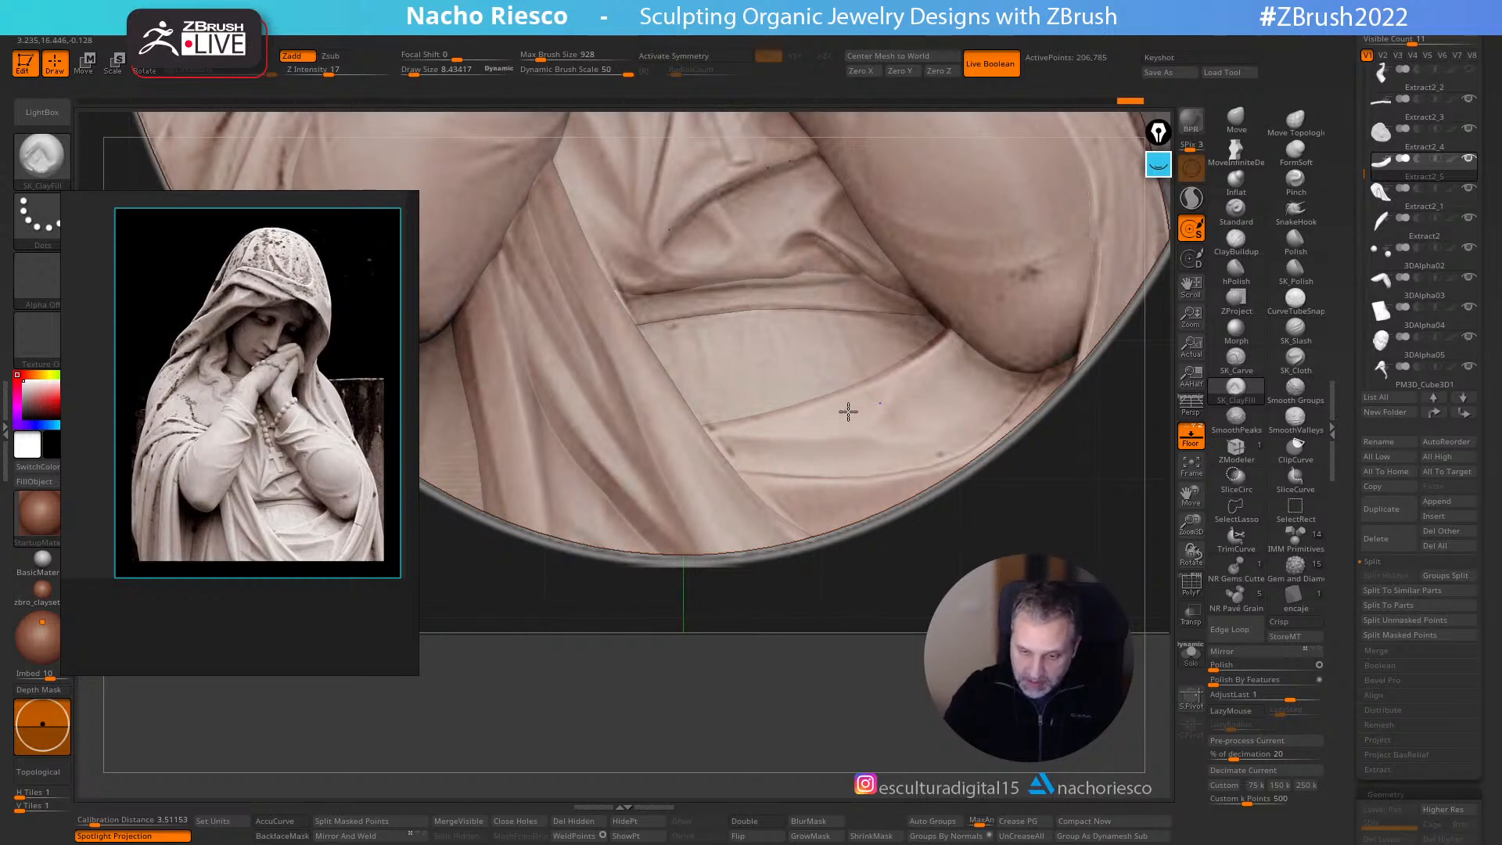
{"action": "left_click", "coordinate": [1191, 436]}
{"action": "left_click_drag", "start_coordinate": [1136, 481], "coordinate": [1099, 512], "text": "alt"}
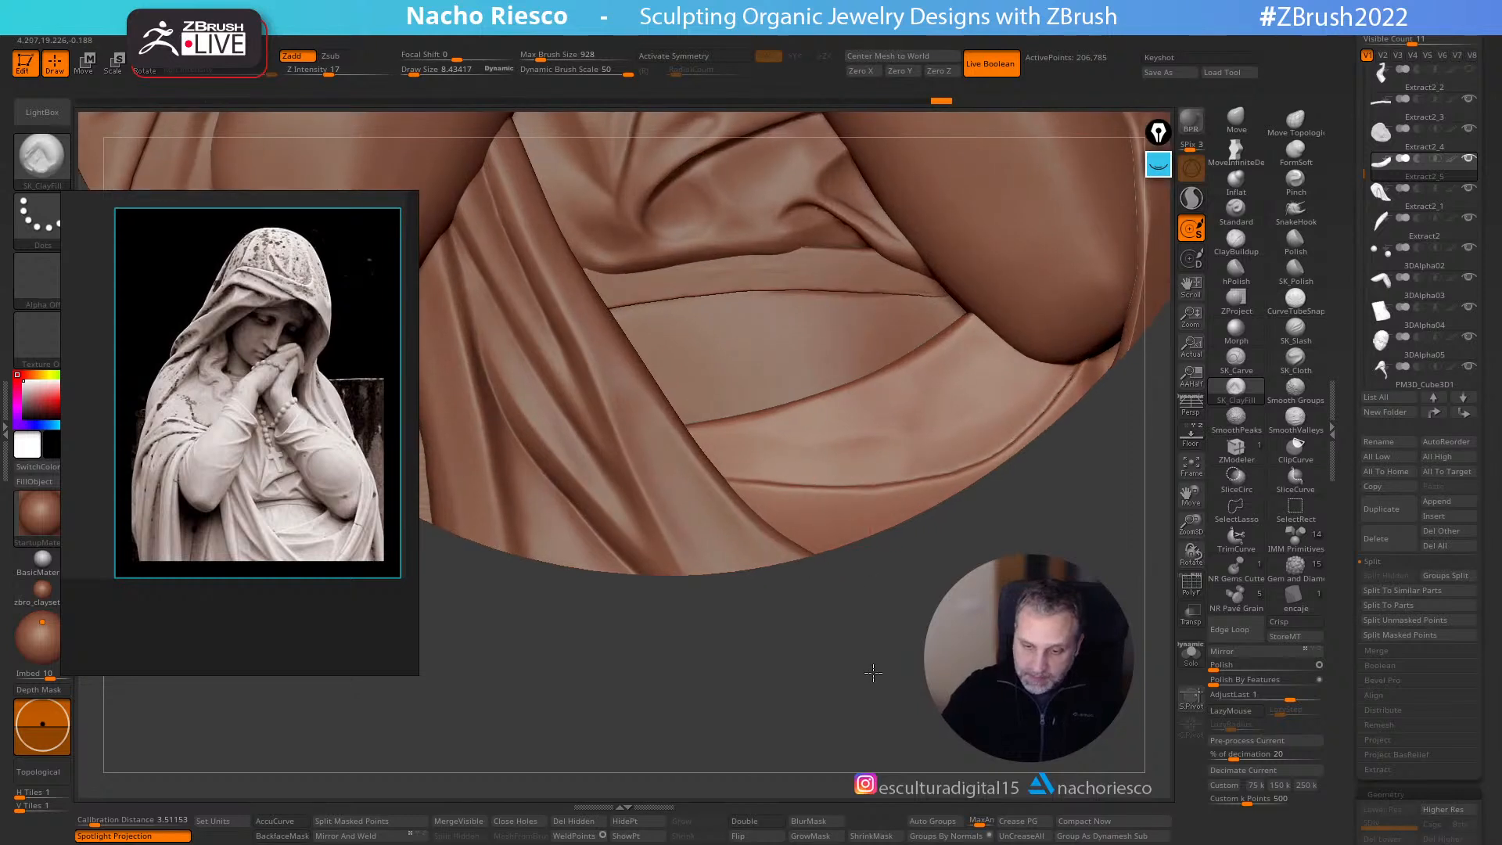
- Carve and build up the folds across the strip's upper layer with SK_ClayFill at a draw size of about 8.4
{"action": "key", "text": "s"}
{"action": "left_click_drag", "start_coordinate": [755, 426], "coordinate": [736, 426], "text": "alt"}
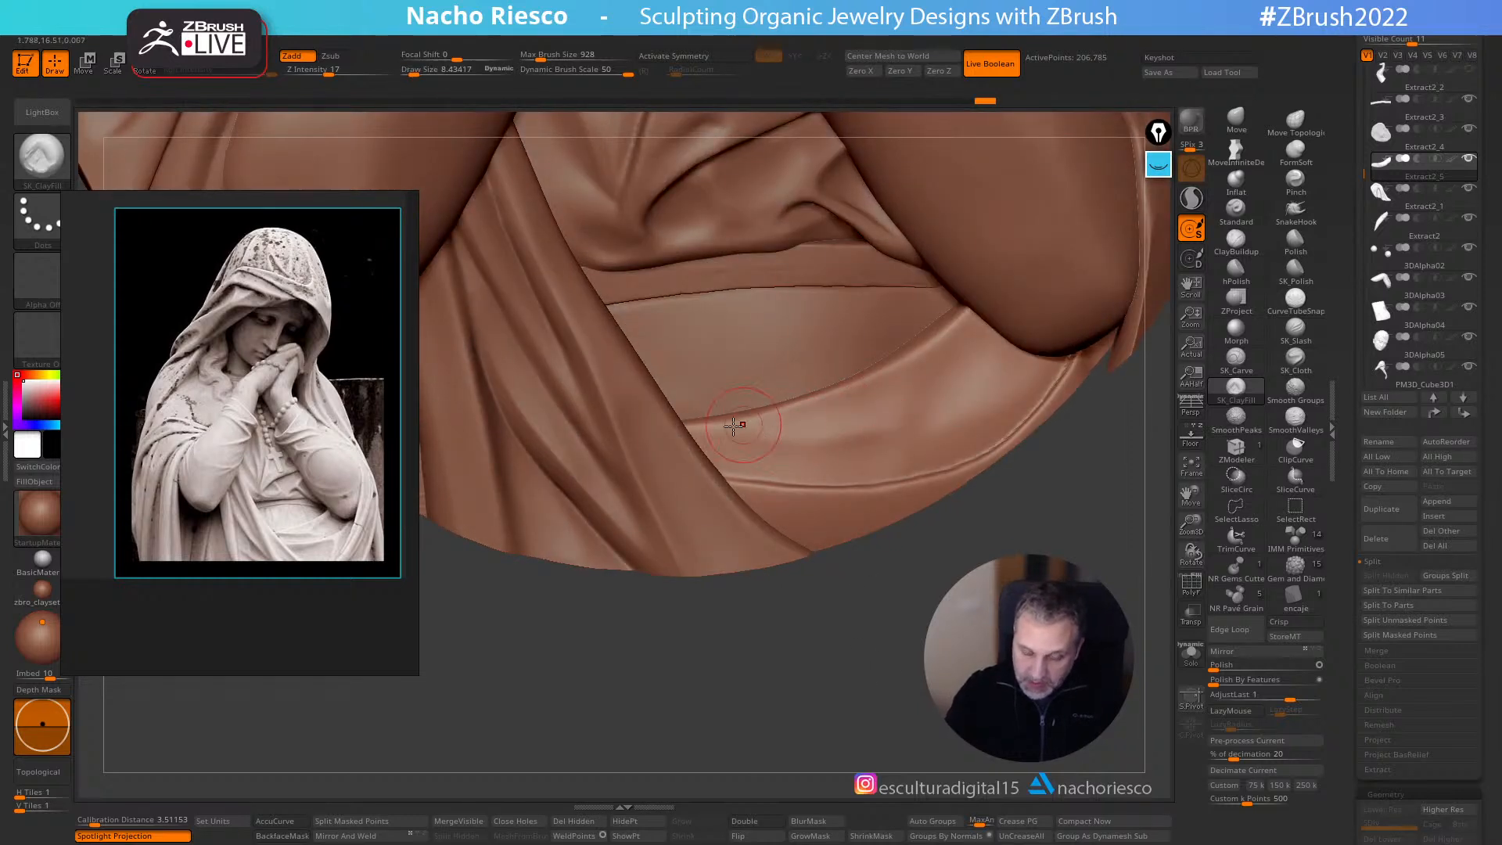
{"action": "left_click_drag", "start_coordinate": [942, 398], "coordinate": [980, 388]}
{"action": "left_click_drag", "start_coordinate": [900, 421], "coordinate": [852, 463], "text": "alt"}
{"action": "key", "text": "s"}
{"action": "left_click_drag", "start_coordinate": [745, 458], "coordinate": [857, 459]}
{"action": "mouse_move", "coordinate": [859, 594]}
{"action": "left_mouse_down"}
{"action": "mouse_move", "coordinate": [889, 603]}
{"action": "mouse_move", "coordinate": [908, 651]}
{"action": "mouse_move", "coordinate": [885, 626]}
{"action": "mouse_move", "coordinate": [900, 602]}
{"action": "left_mouse_up"}
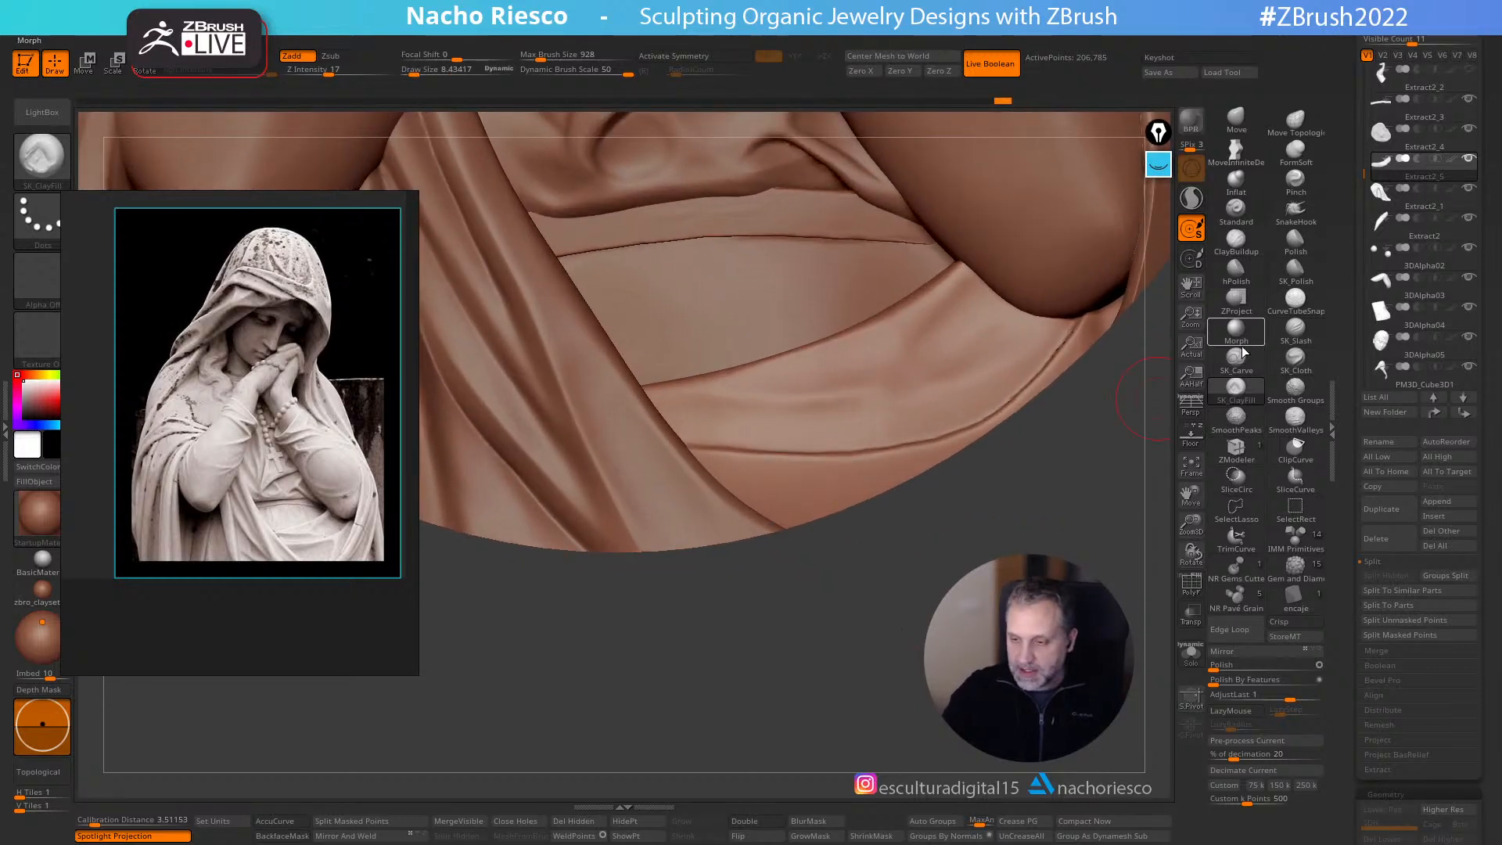
- Annotate the strip with Y-shaped fold lines and draw an X and Y shapes beside it
{"action": "left_click", "coordinate": [1158, 167]}
{"action": "left_click", "coordinate": [1164, 431]}
{"action": "left_click", "coordinate": [1159, 211]}
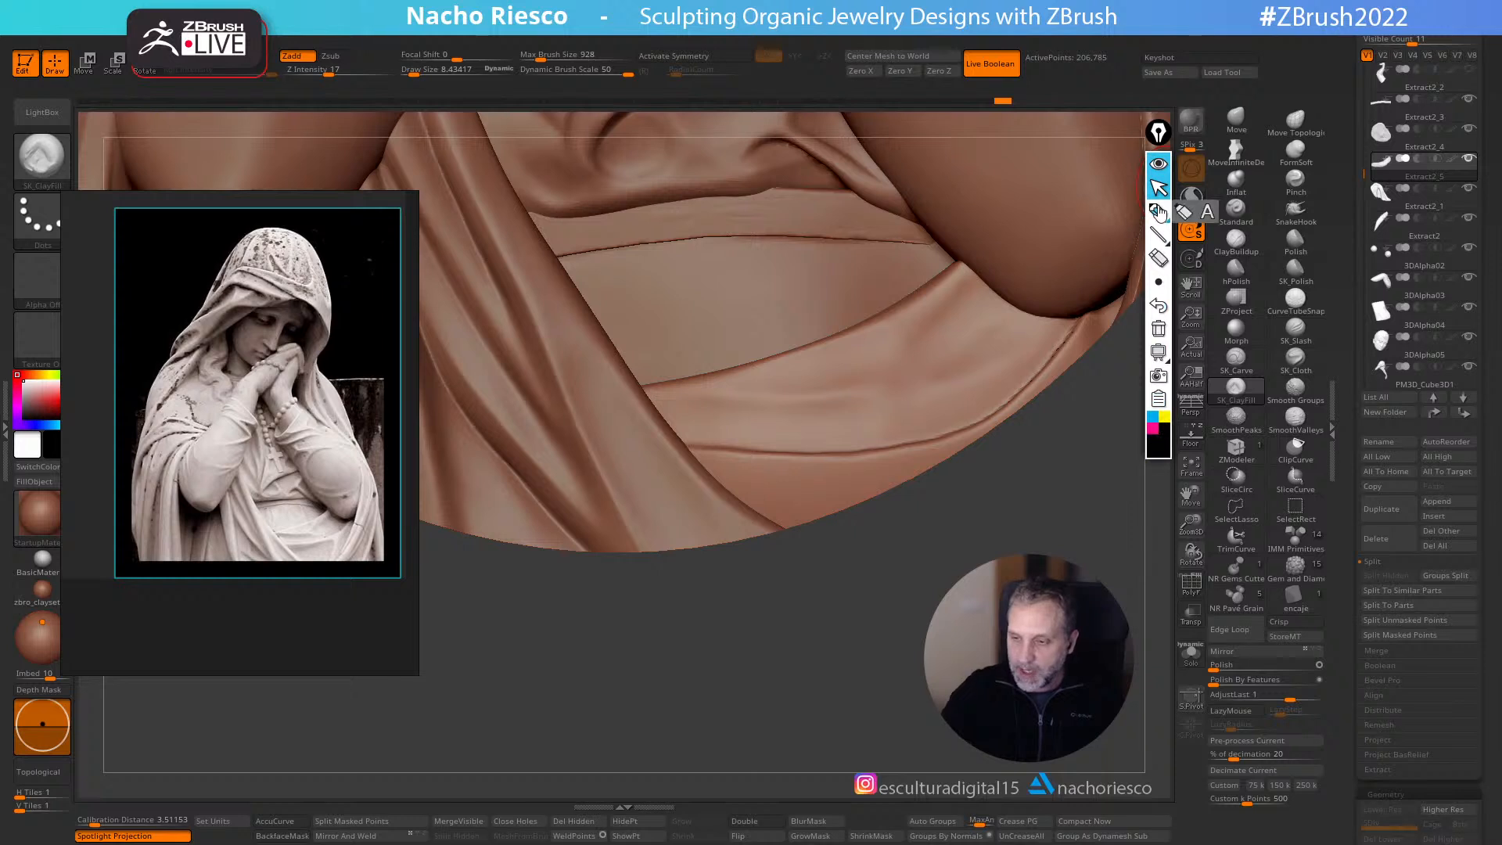
{"action": "mouse_move", "coordinate": [953, 291]}
{"action": "left_mouse_down"}
{"action": "mouse_move", "coordinate": [867, 395]}
{"action": "mouse_move", "coordinate": [996, 383]}
{"action": "left_mouse_up"}
{"action": "left_click_drag", "start_coordinate": [869, 391], "coordinate": [689, 400]}
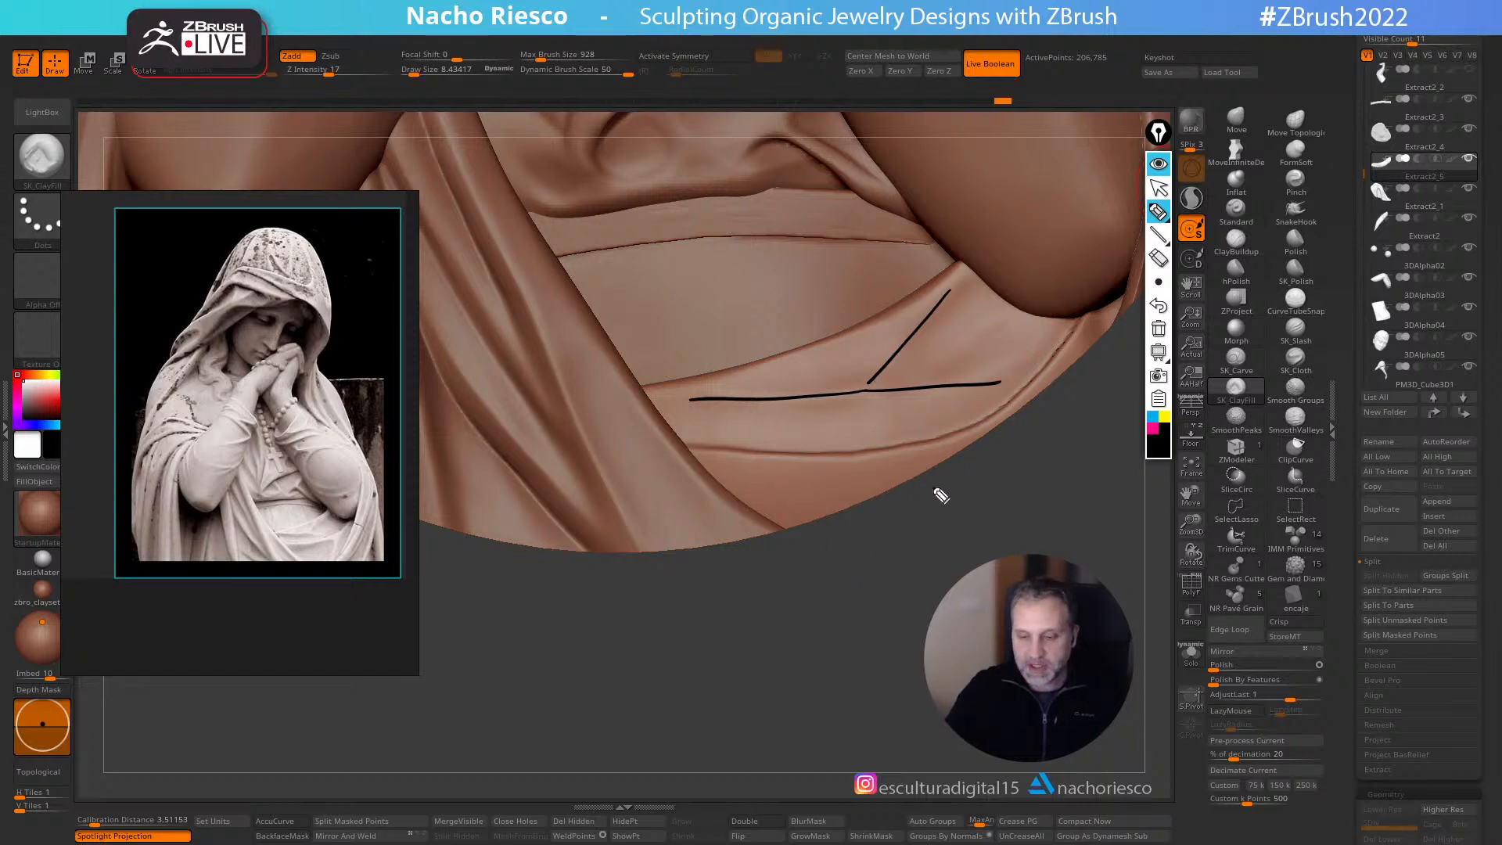
{"action": "left_click_drag", "start_coordinate": [1027, 448], "coordinate": [941, 530]}
{"action": "left_click_drag", "start_coordinate": [971, 468], "coordinate": [999, 512]}
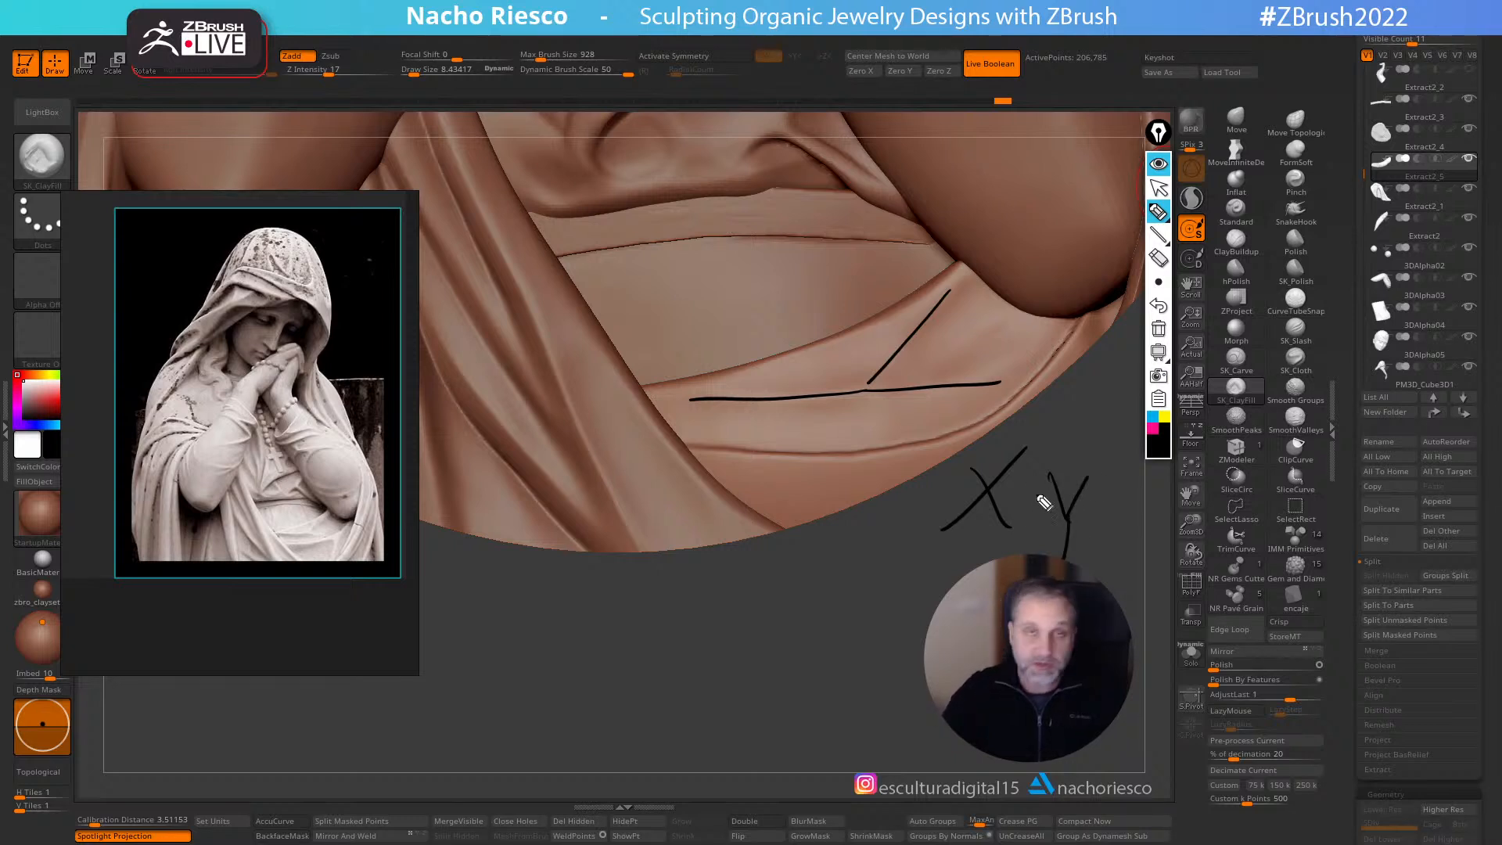
{"action": "left_click_drag", "start_coordinate": [874, 607], "coordinate": [912, 543]}
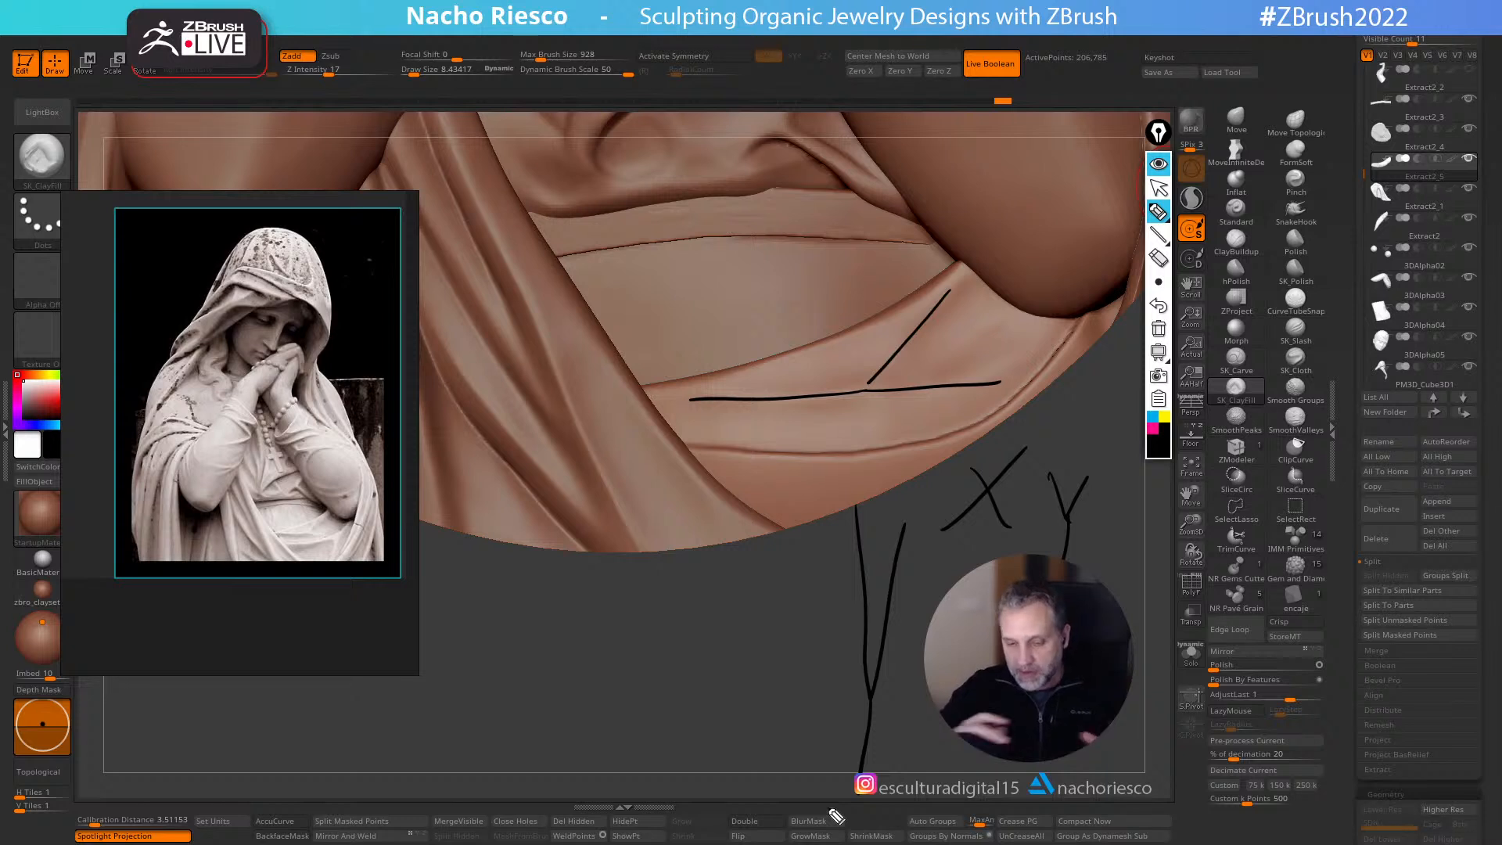
- Erase the screen annotations and leave the annotation pen to resume sculpting
{"action": "left_click", "coordinate": [1159, 329]}
{"action": "left_click", "coordinate": [1158, 187]}
{"action": "left_click", "coordinate": [1158, 211]}
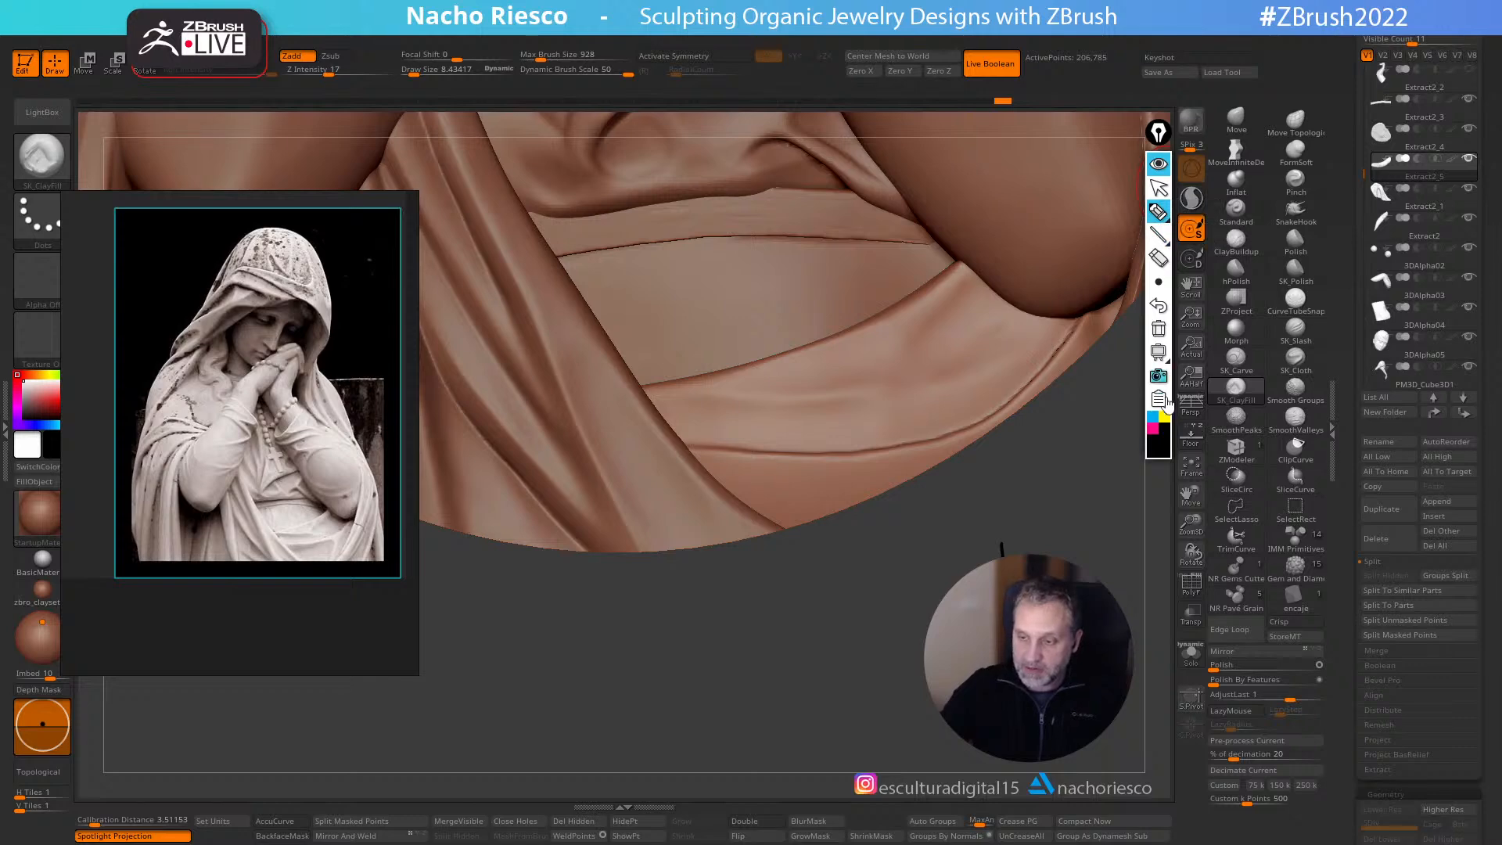
{"action": "left_click", "coordinate": [1159, 189]}
{"action": "mouse_move", "coordinate": [998, 520]}
{"action": "left_mouse_down"}
{"action": "mouse_move", "coordinate": [1006, 537]}
{"action": "mouse_move", "coordinate": [1072, 492]}
{"action": "left_mouse_up"}
- Sculpt a Y-shaped fold near the strip's upper corner by the elbow, using SK_ClayFill at a draw size of about 7.2
{"action": "left_click", "coordinate": [1239, 391]}
{"action": "left_click", "coordinate": [939, 371]}
{"action": "key", "text": "s"}
{"action": "mouse_move", "coordinate": [930, 369]}
{"action": "left_mouse_down"}
{"action": "mouse_move", "coordinate": [948, 331]}
{"action": "mouse_move", "coordinate": [1021, 336]}
{"action": "left_mouse_up"}
{"action": "key", "text": "s"}
{"action": "left_click_drag", "start_coordinate": [951, 330], "coordinate": [949, 330]}
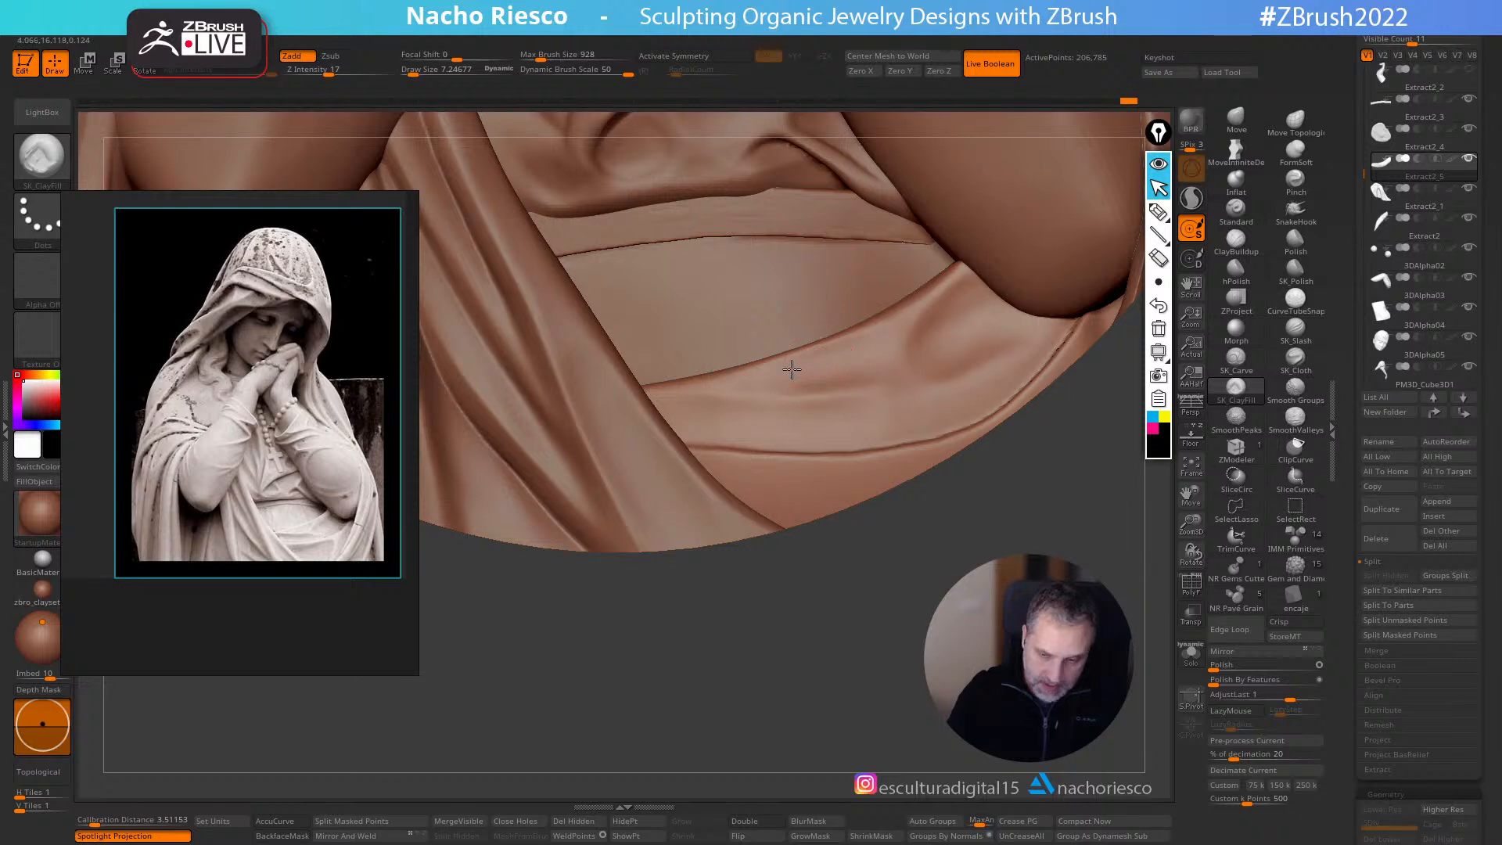
{"action": "key", "text": "s"}
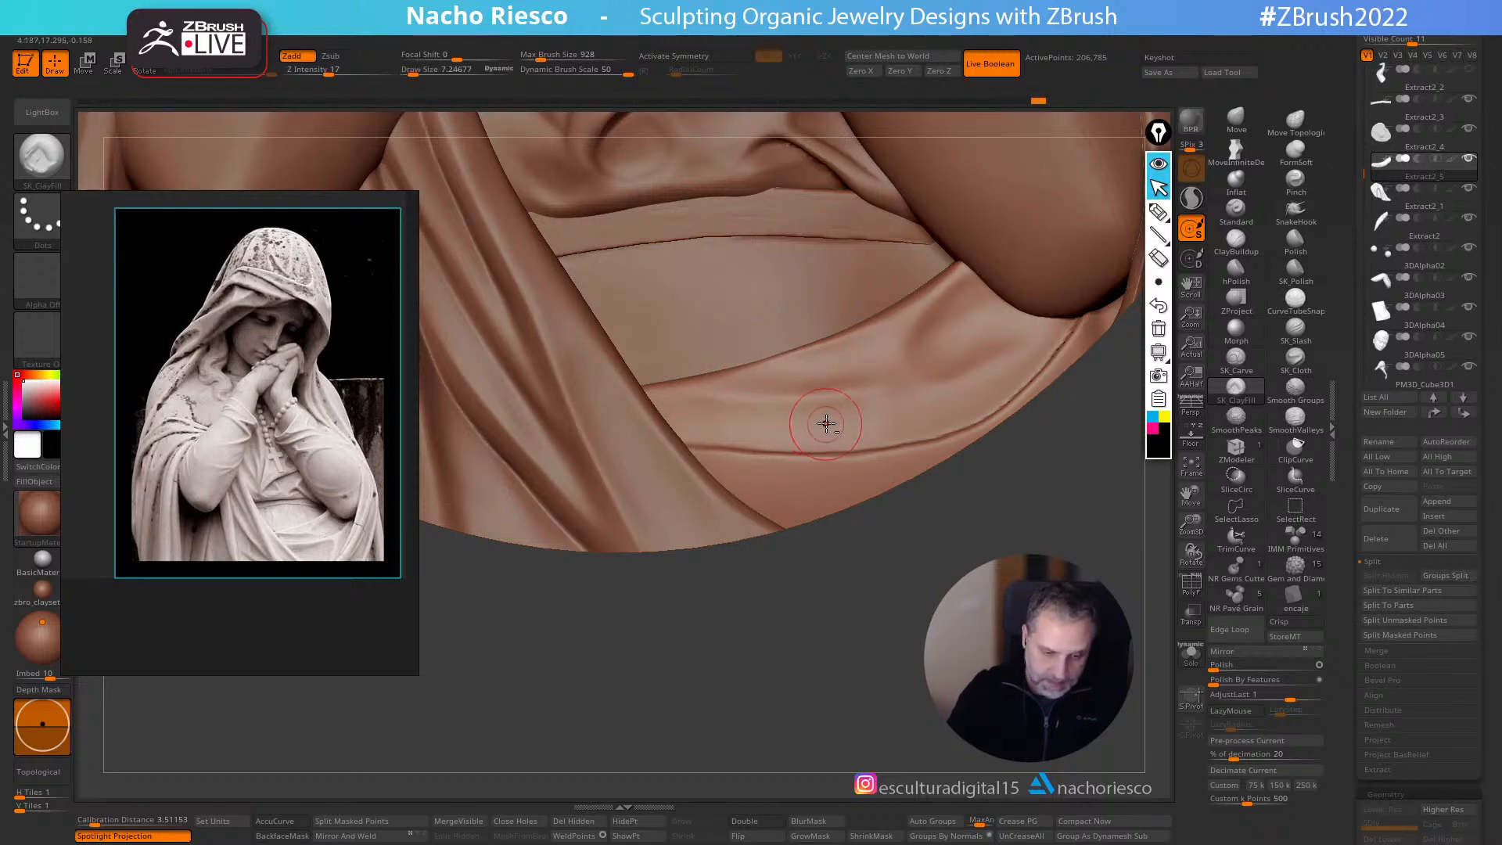
- Extend the folds across the strip's middle and lower layer with SK_ClayFill, reducing the draw size to about 6.2
{"action": "mouse_move", "coordinate": [789, 421]}
{"action": "left_mouse_down"}
{"action": "mouse_move", "coordinate": [861, 416]}
{"action": "mouse_move", "coordinate": [825, 420]}
{"action": "left_mouse_up"}
{"action": "mouse_move", "coordinate": [992, 382]}
{"action": "left_mouse_down"}
{"action": "mouse_move", "coordinate": [1001, 371]}
{"action": "mouse_move", "coordinate": [930, 340]}
{"action": "mouse_move", "coordinate": [965, 305]}
{"action": "mouse_move", "coordinate": [908, 333]}
{"action": "left_mouse_up"}
{"action": "key", "text": "s"}
{"action": "left_click", "coordinate": [886, 342]}
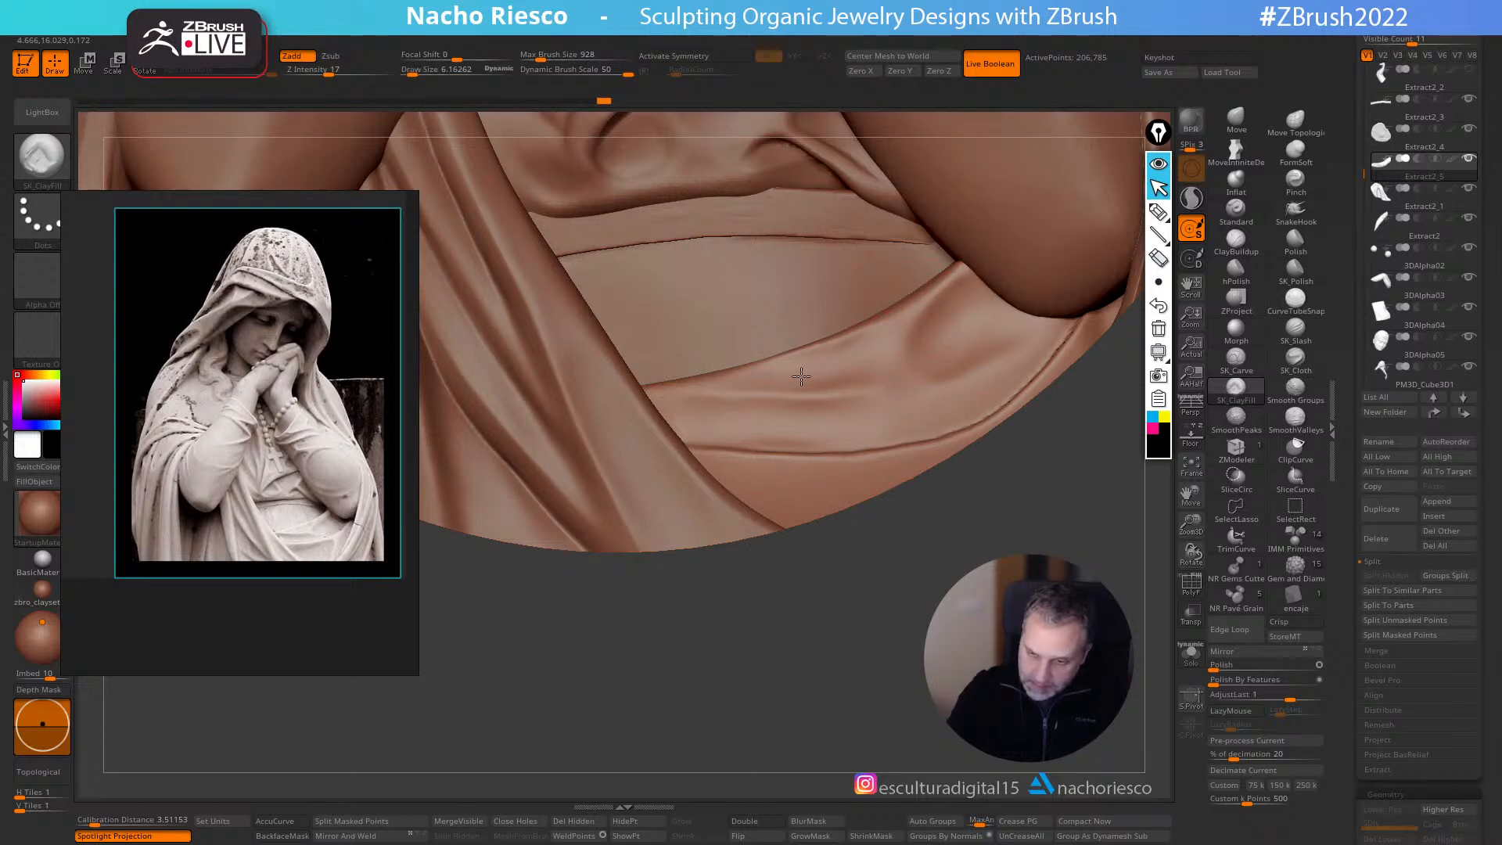
{"action": "left_click_drag", "start_coordinate": [723, 391], "coordinate": [805, 369]}
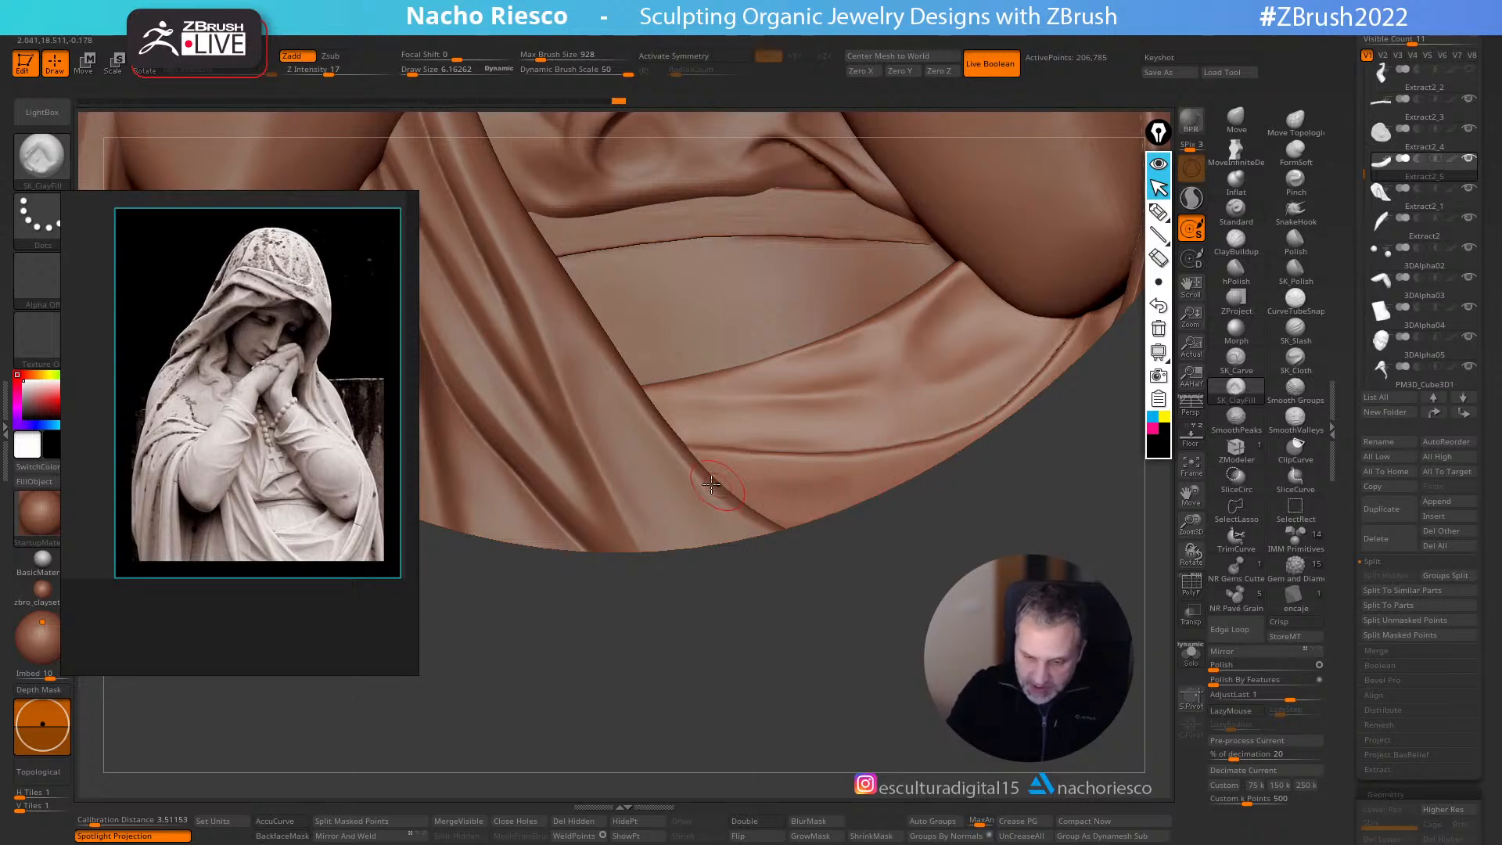
{"action": "mouse_move", "coordinate": [801, 490]}
{"action": "left_mouse_down"}
{"action": "mouse_move", "coordinate": [752, 503]}
{"action": "mouse_move", "coordinate": [874, 486]}
{"action": "left_mouse_up"}
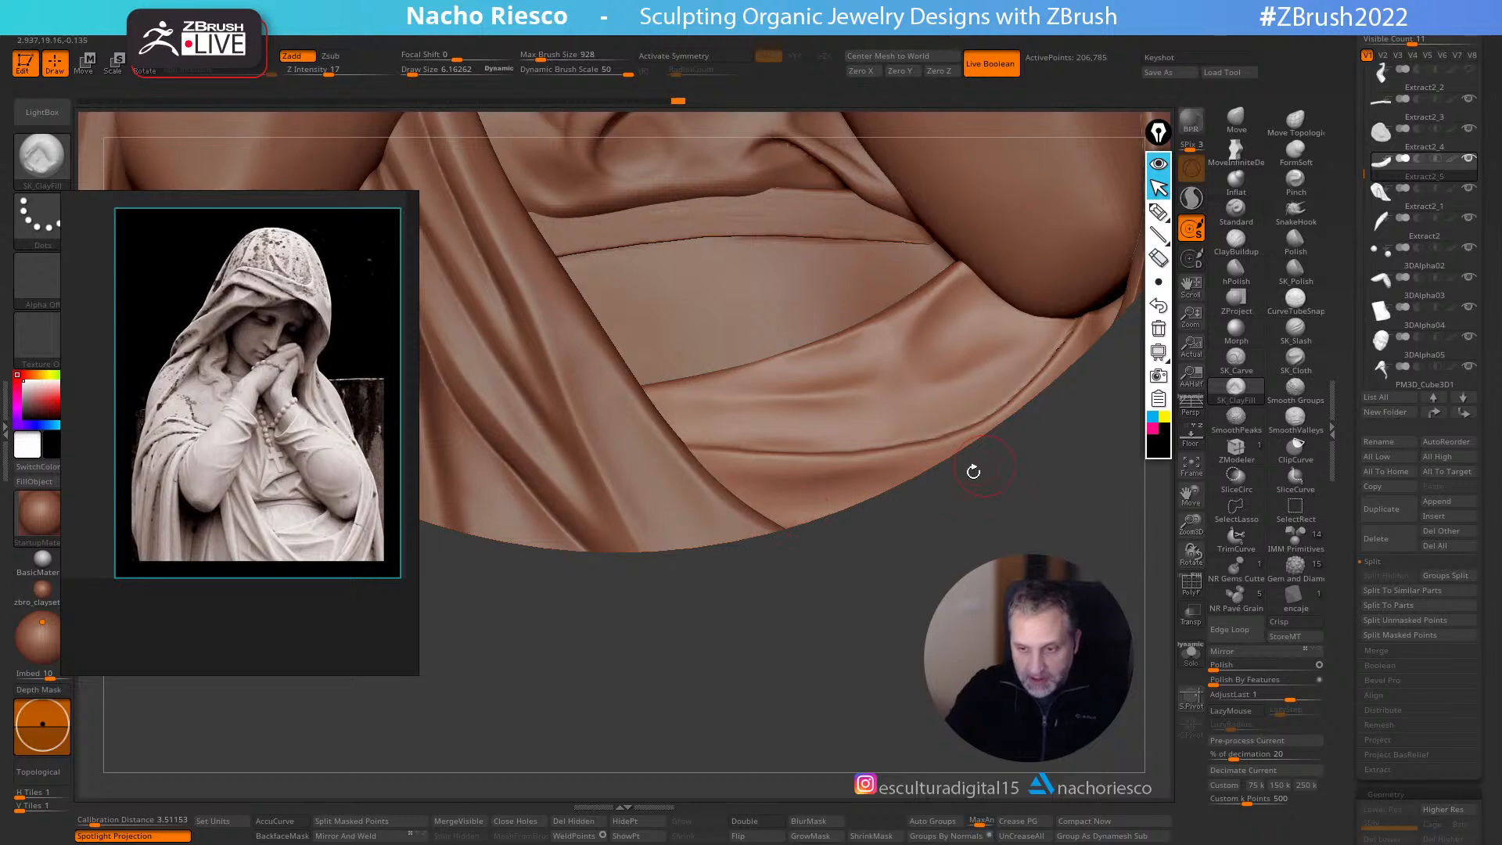
- Sharpen the strip's upper folds with SK_ClayFill at a draw size of about 5.2 and smooth the area around its lower seam
{"action": "left_click_drag", "start_coordinate": [826, 360], "coordinate": [853, 350]}
{"action": "left_click_drag", "start_coordinate": [844, 568], "coordinate": [841, 603]}
{"action": "key", "text": "s"}
{"action": "left_click_drag", "start_coordinate": [791, 389], "coordinate": [787, 389]}
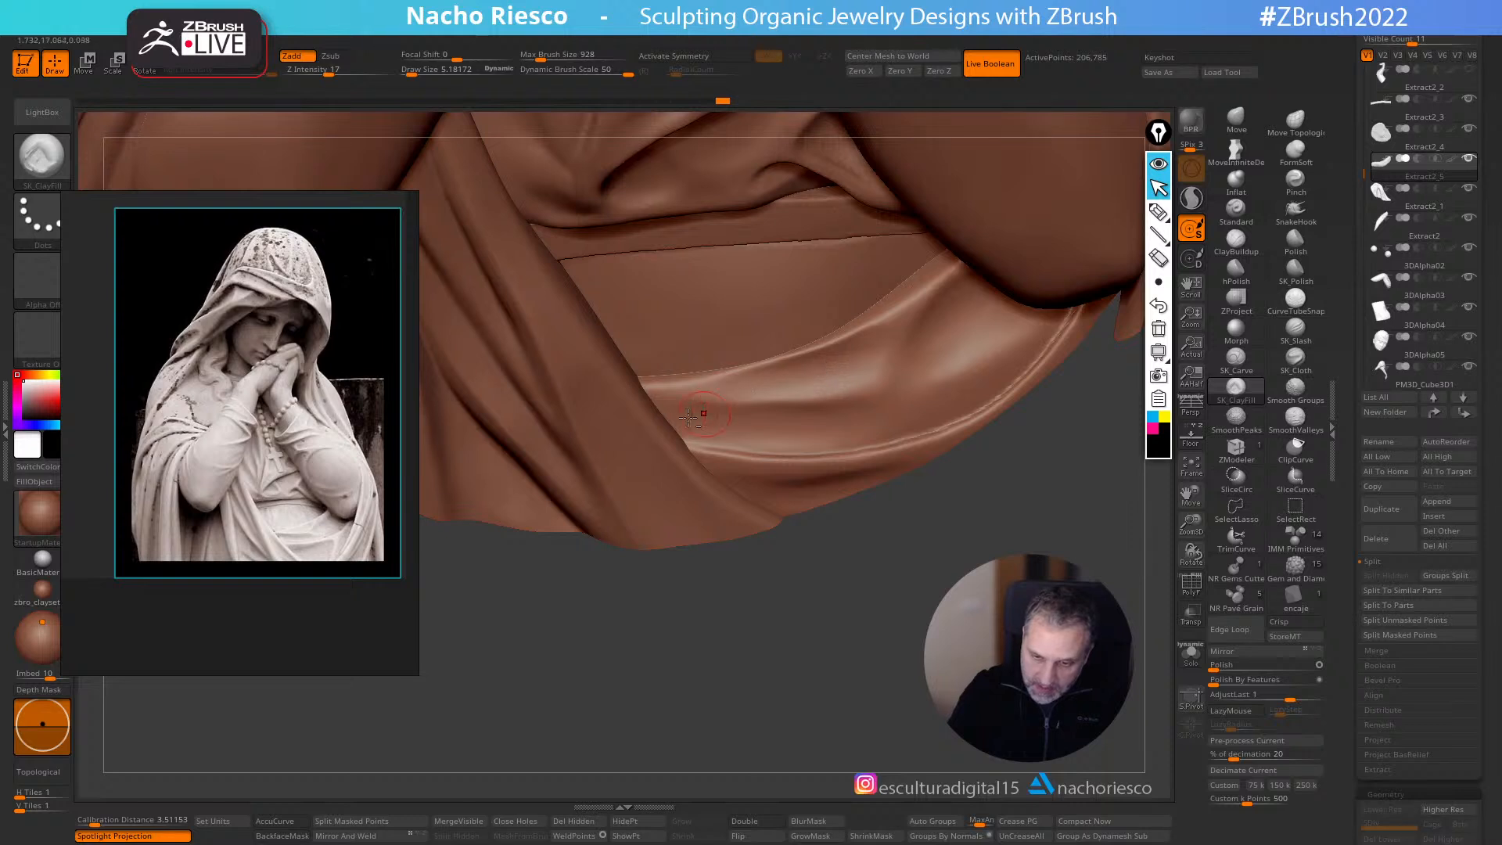
{"action": "left_click_drag", "start_coordinate": [936, 565], "coordinate": [931, 422]}
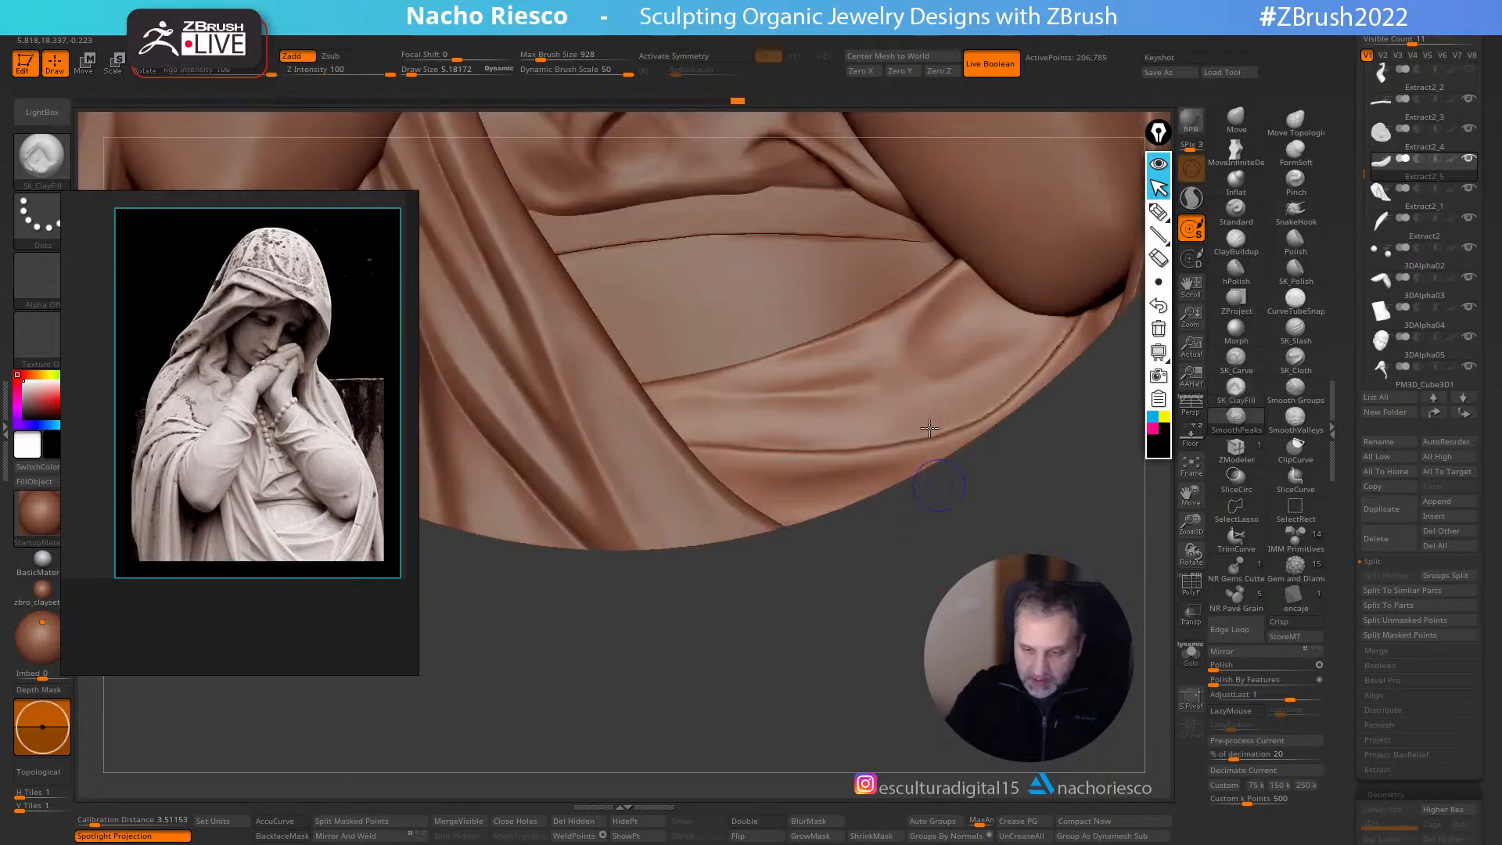
- Refine the creases just above the strip's lower seam with SK_ClayFill and undo the last change
{"action": "mouse_move", "coordinate": [949, 371]}
{"action": "left_mouse_down", "text": "alt"}
{"action": "mouse_move", "coordinate": [937, 352]}
{"action": "mouse_move", "coordinate": [914, 363]}
{"action": "mouse_move", "coordinate": [926, 388]}
{"action": "left_mouse_up", "text": "alt"}
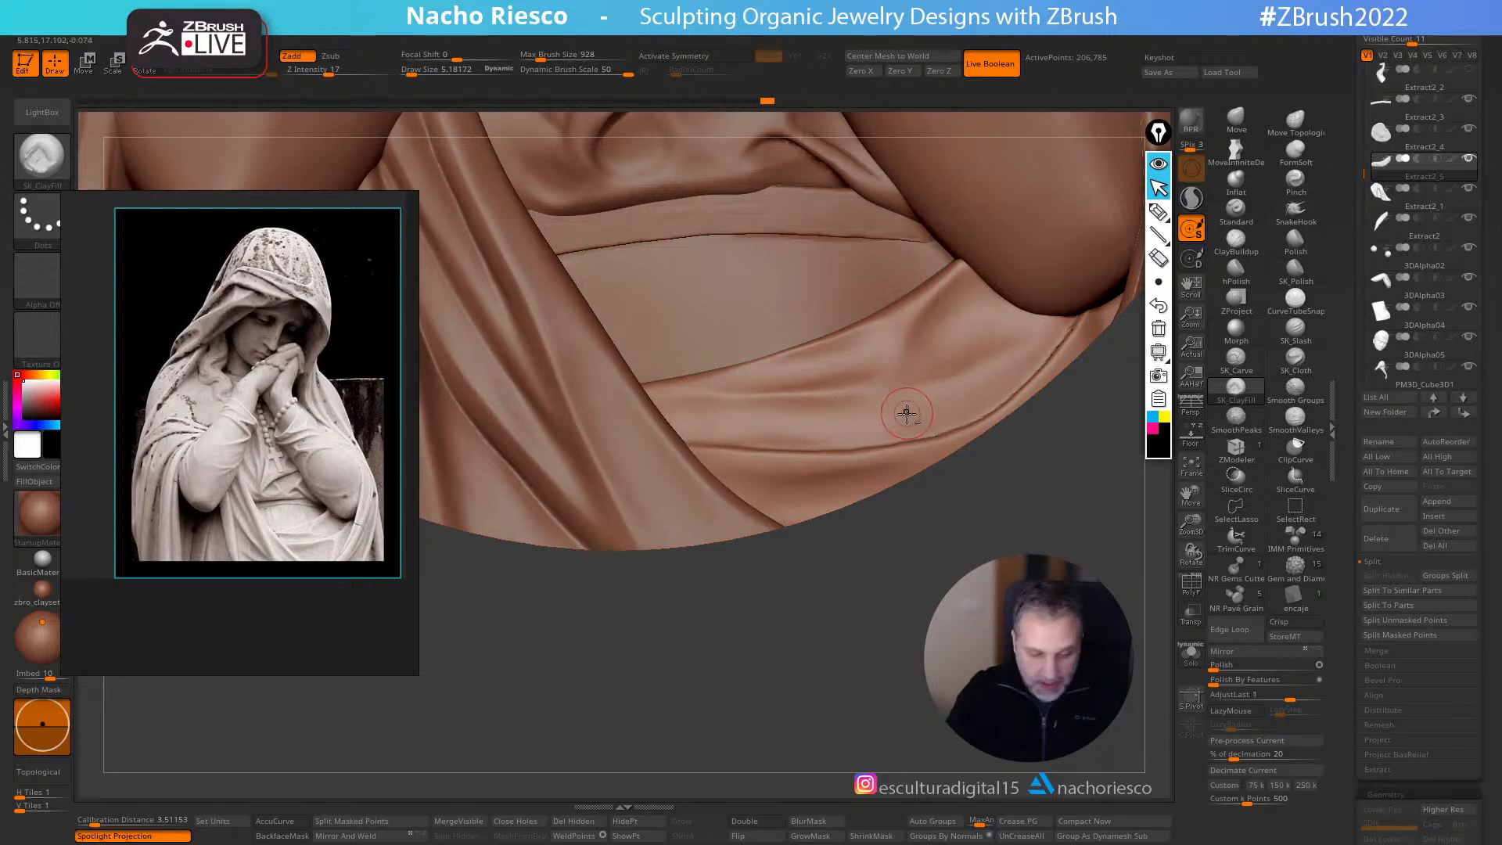
{"action": "mouse_move", "coordinate": [926, 389]}
{"action": "left_mouse_down"}
{"action": "mouse_move", "coordinate": [896, 422]}
{"action": "mouse_move", "coordinate": [934, 403]}
{"action": "mouse_move", "coordinate": [860, 415]}
{"action": "left_mouse_up"}
{"action": "left_click_drag", "start_coordinate": [744, 426], "coordinate": [939, 438]}
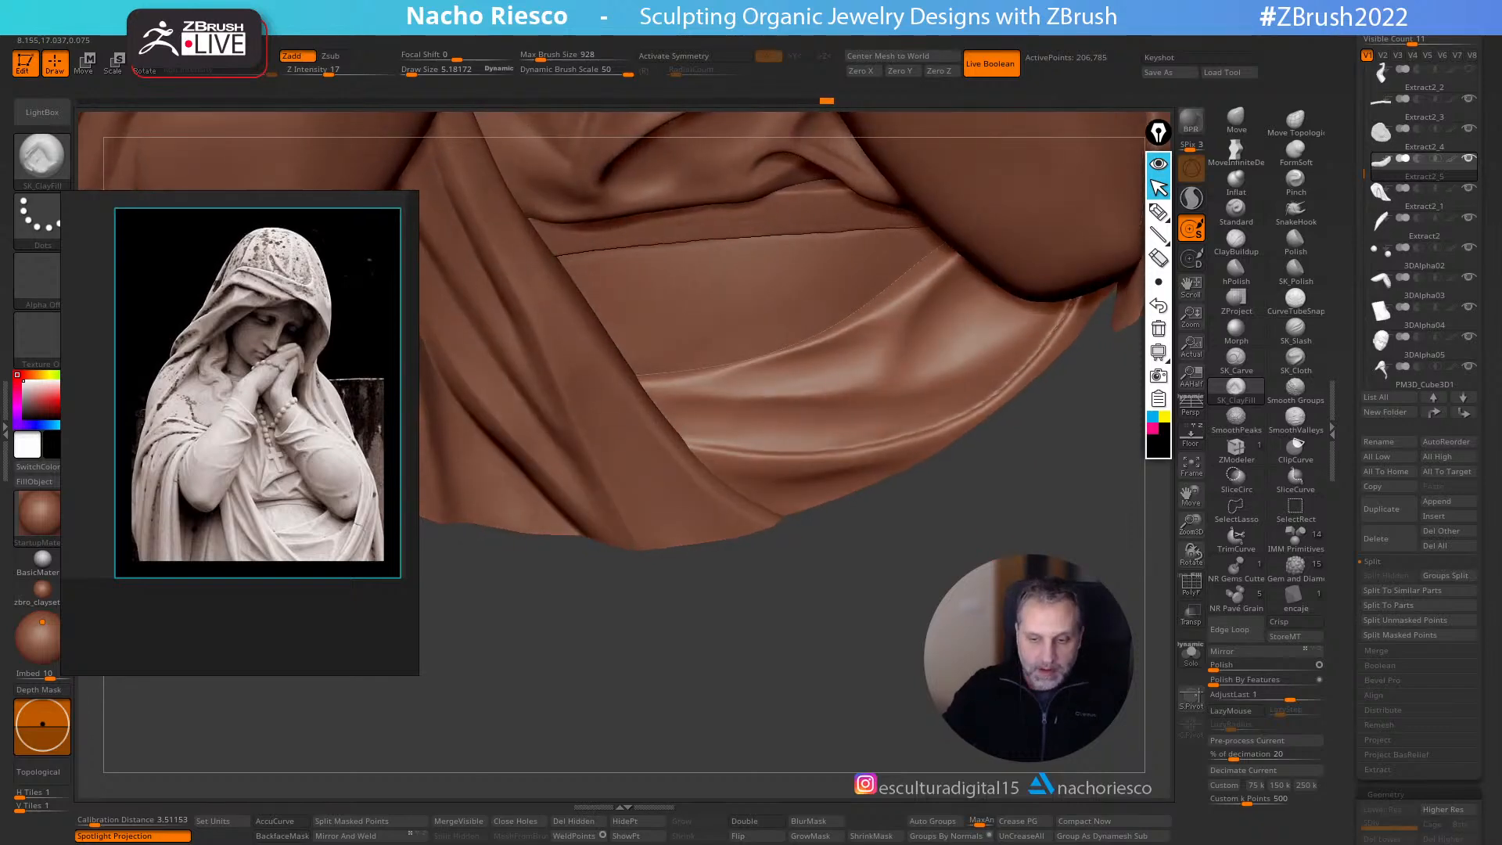
{"action": "key", "text": "ctrl+z"}
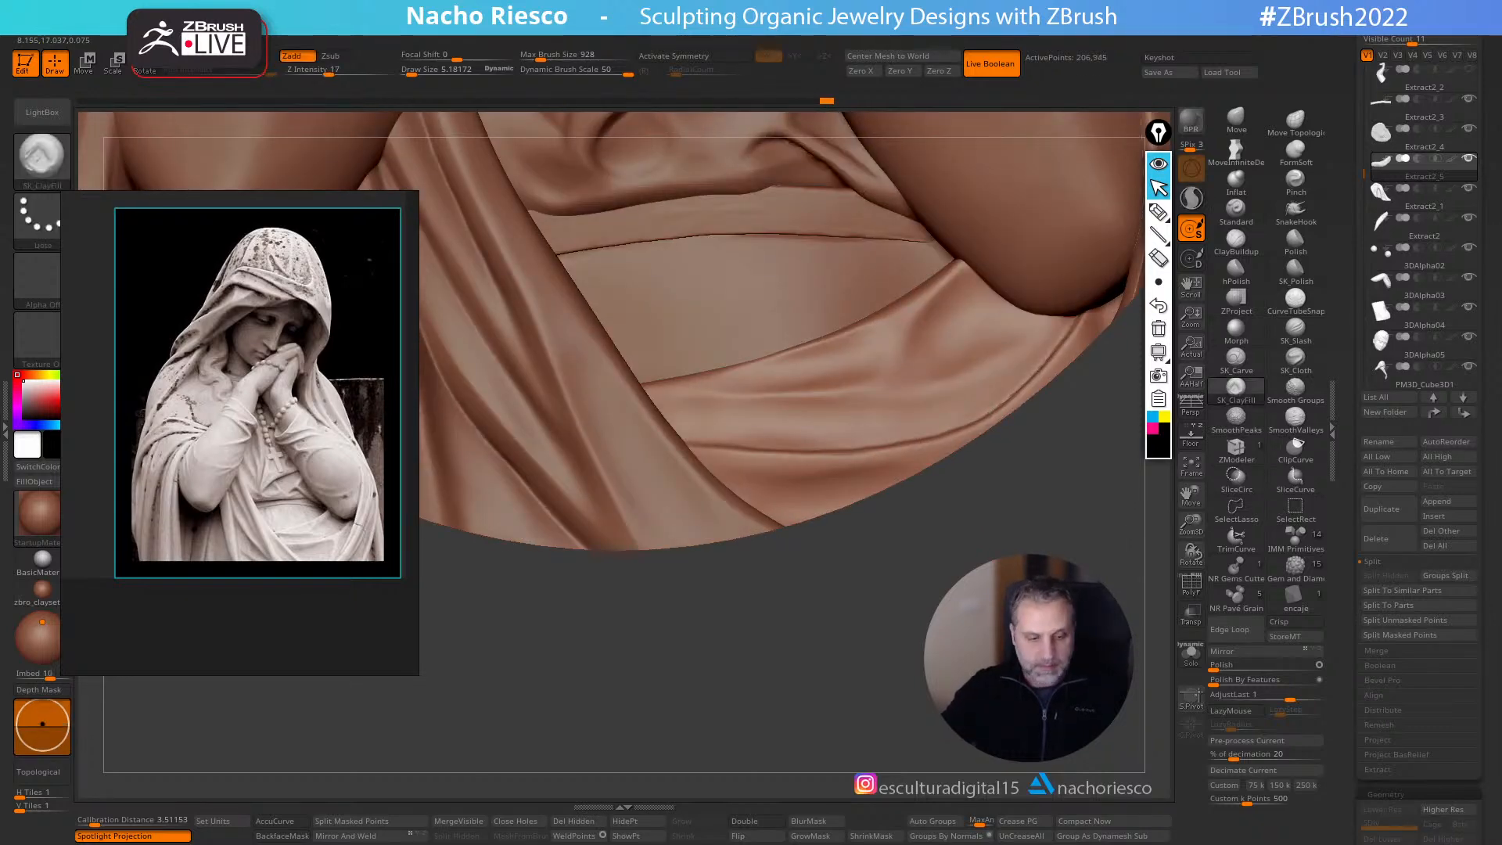
- Switch to the Move brush and inspect the cloth strip up close, within the whole medallion, and on its own
{"action": "right_click_drag", "start_coordinate": [724, 430], "coordinate": [724, 485], "text": "ctrl"}
{"action": "left_click", "coordinate": [1236, 120]}
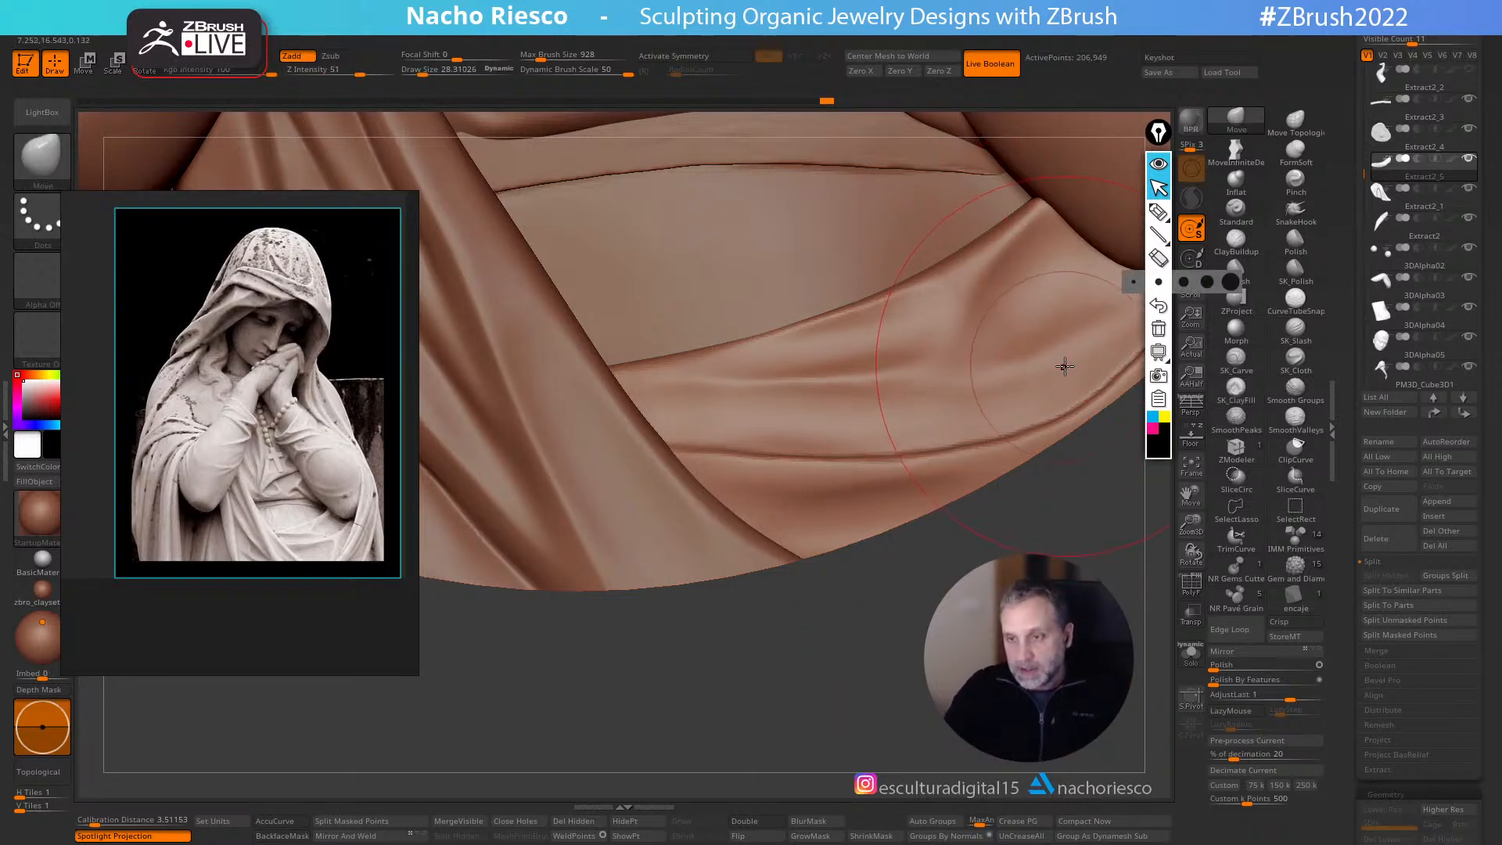
{"action": "right_click_drag", "start_coordinate": [1056, 383], "coordinate": [1034, 589], "text": "ctrl"}
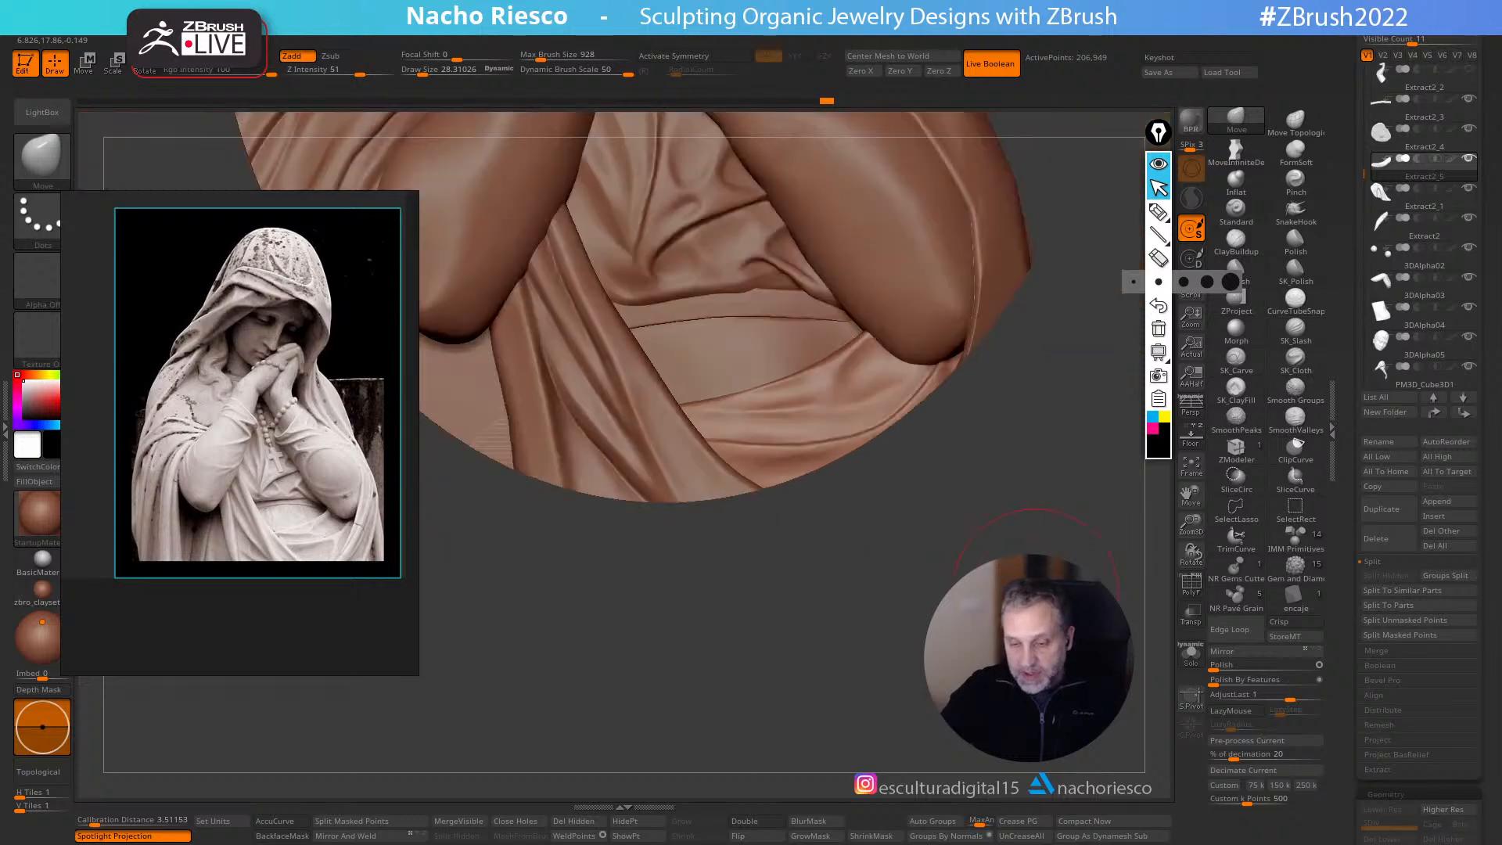
{"action": "left_click", "coordinate": [1202, 440]}
{"action": "left_click", "coordinate": [1202, 442]}
{"action": "left_click", "coordinate": [1190, 653]}
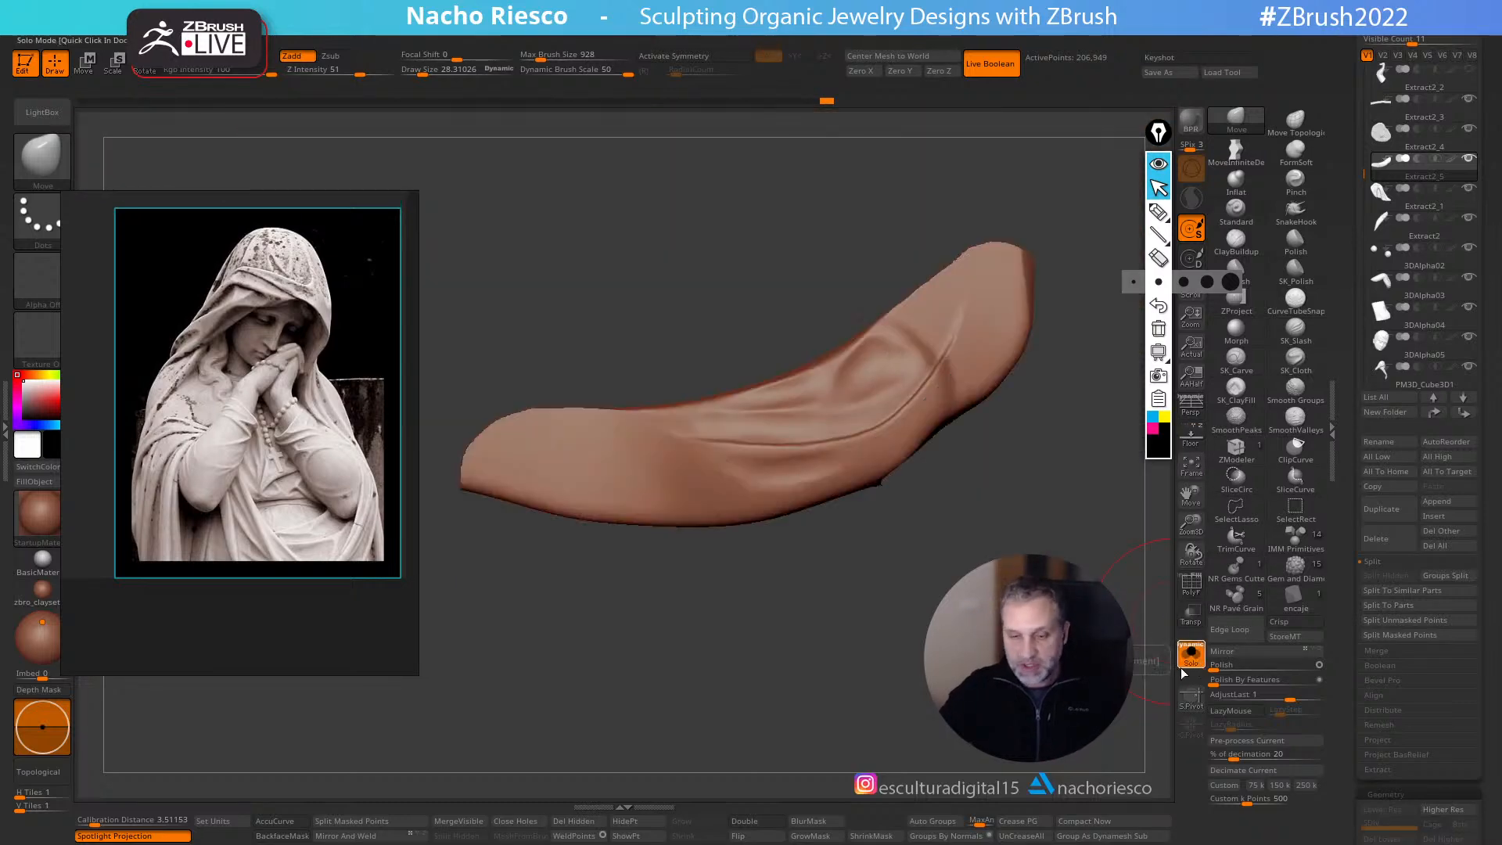
{"action": "left_click", "coordinate": [1191, 654]}
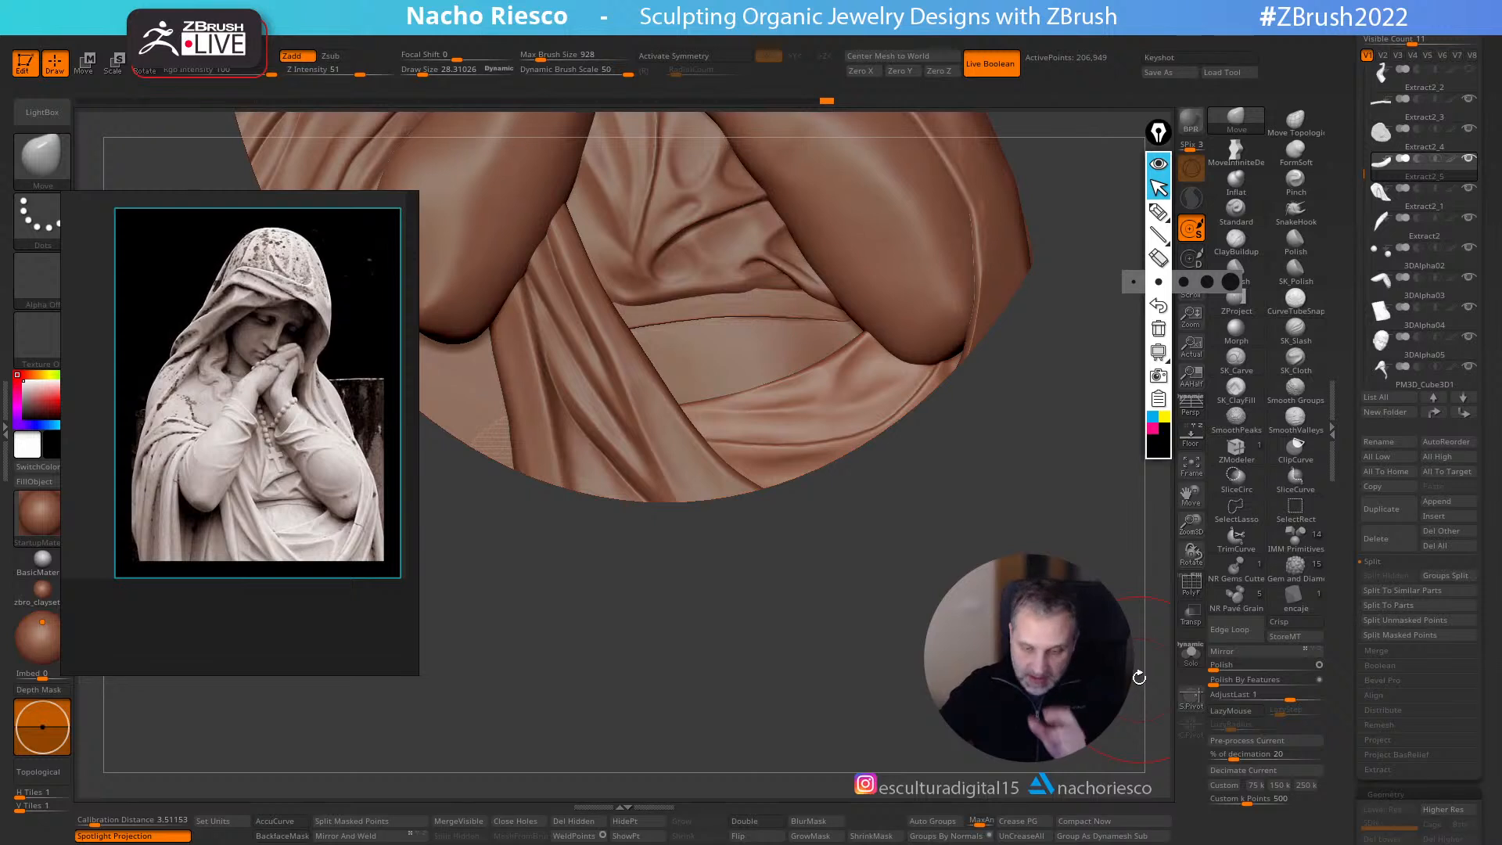
- Remesh the cloth strip with DynaMesh Utility at a polycount of 0.6 million
{"action": "left_click", "coordinate": [880, 36]}
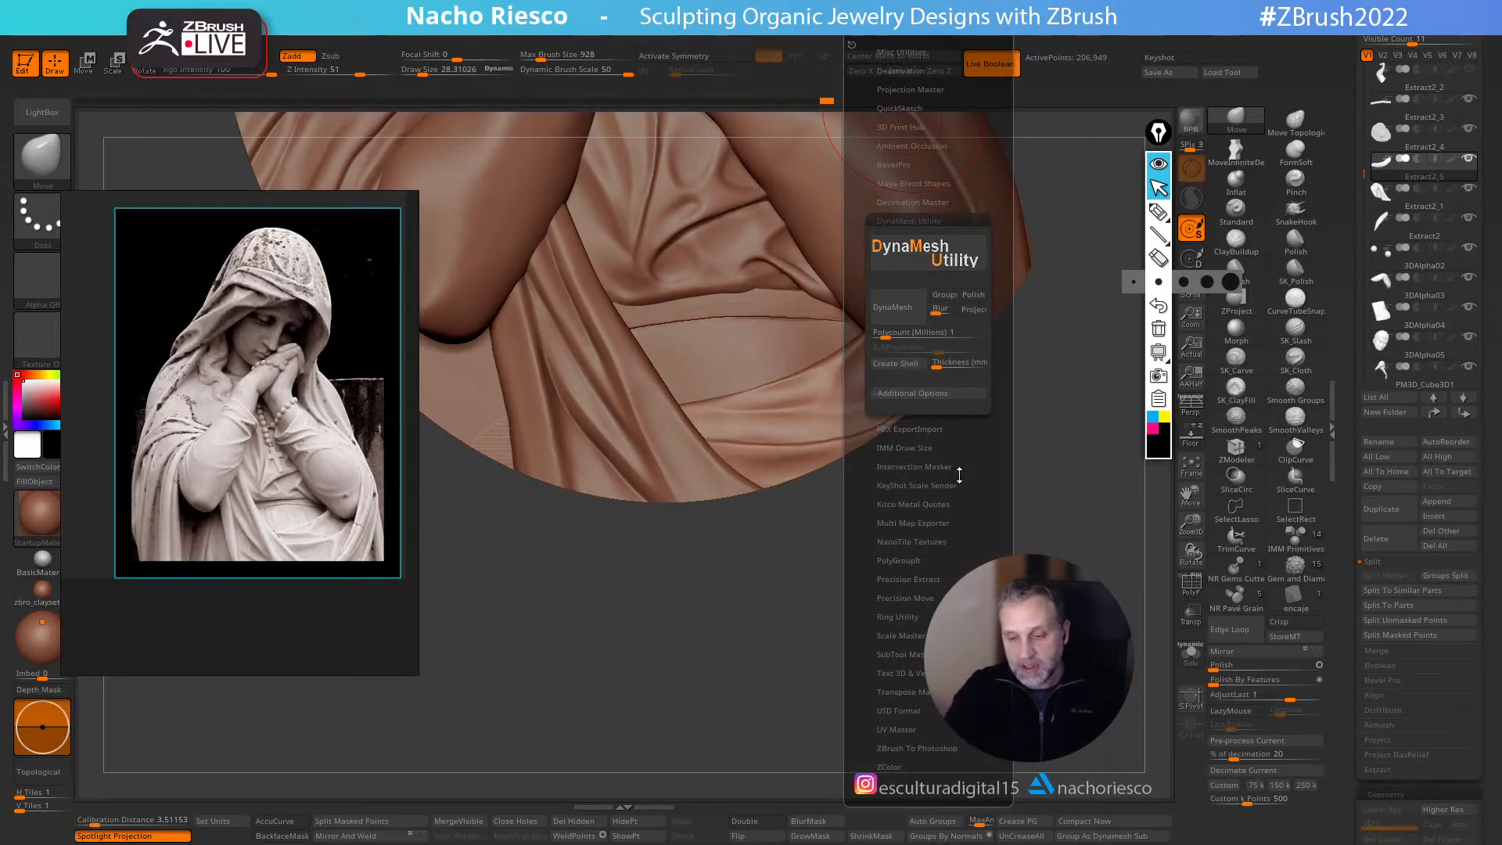
{"action": "left_click_drag", "start_coordinate": [941, 337], "coordinate": [950, 339]}
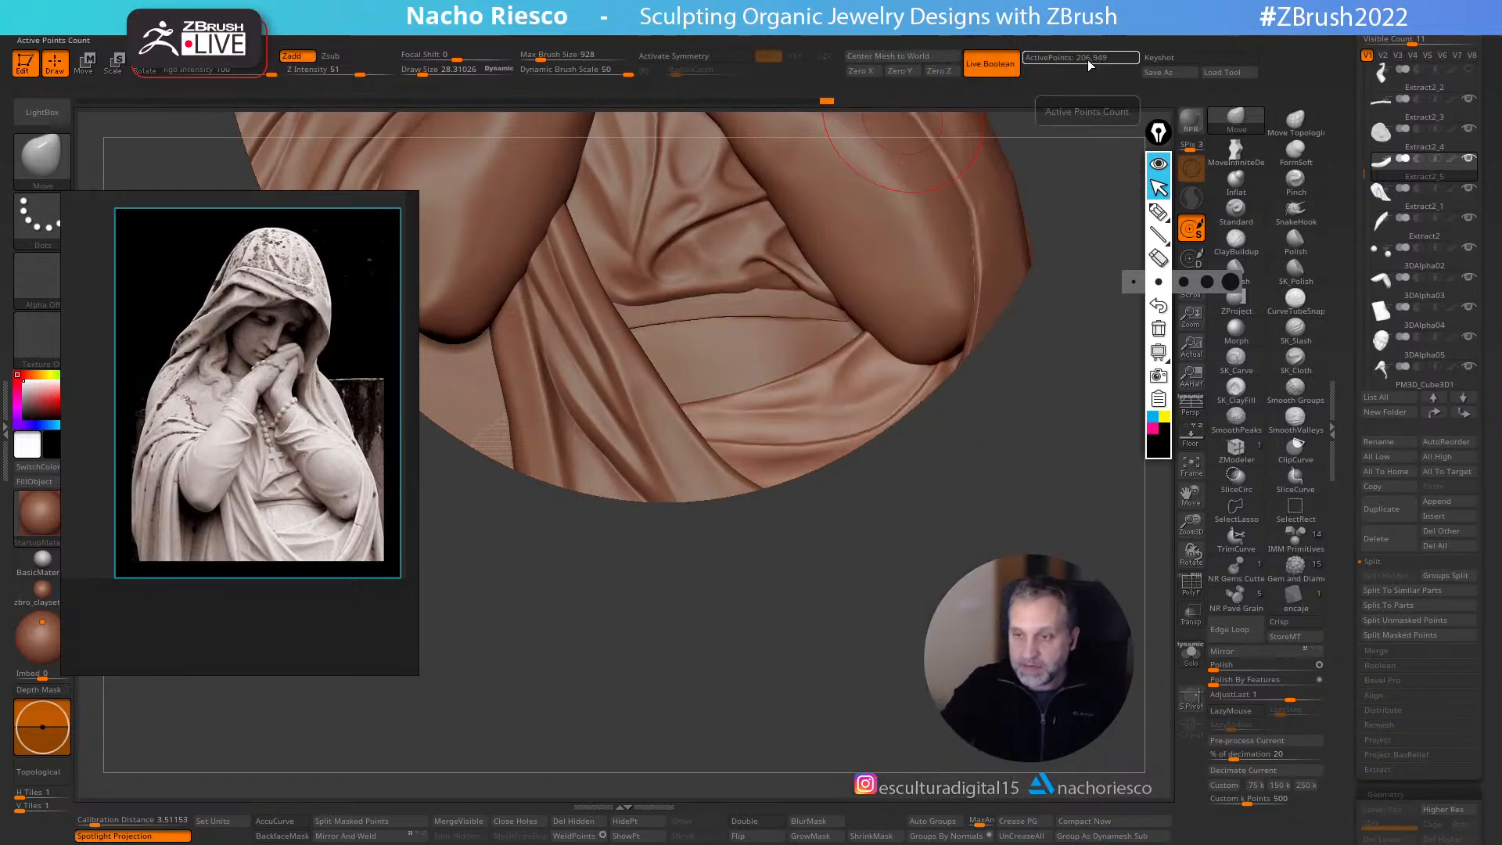
{"action": "left_click", "coordinate": [875, 37]}
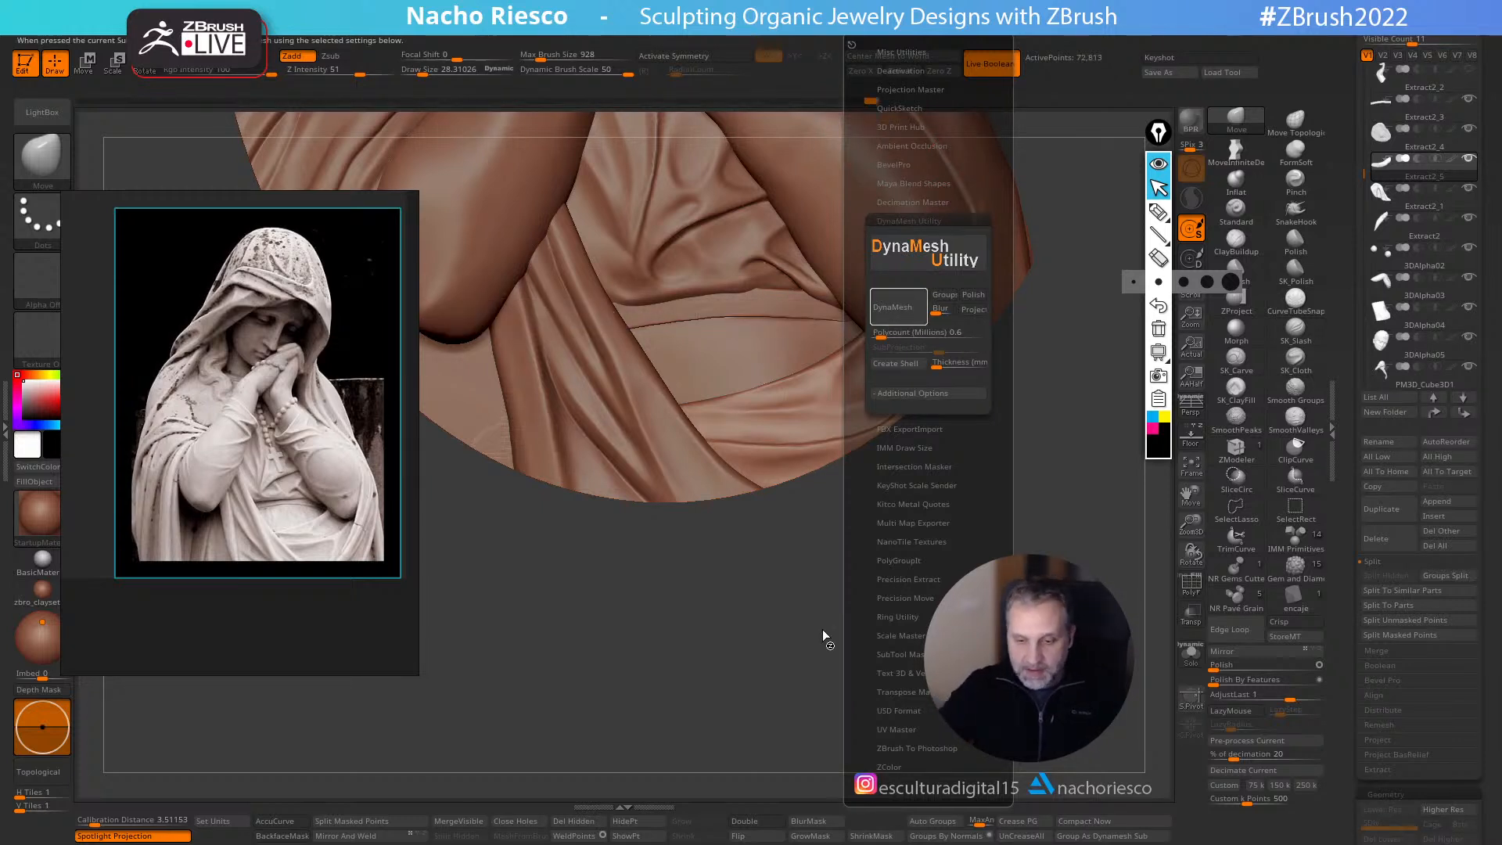
{"action": "left_click", "coordinate": [898, 307]}
{"action": "left_click_drag", "start_coordinate": [1056, 609], "coordinate": [657, 563]}
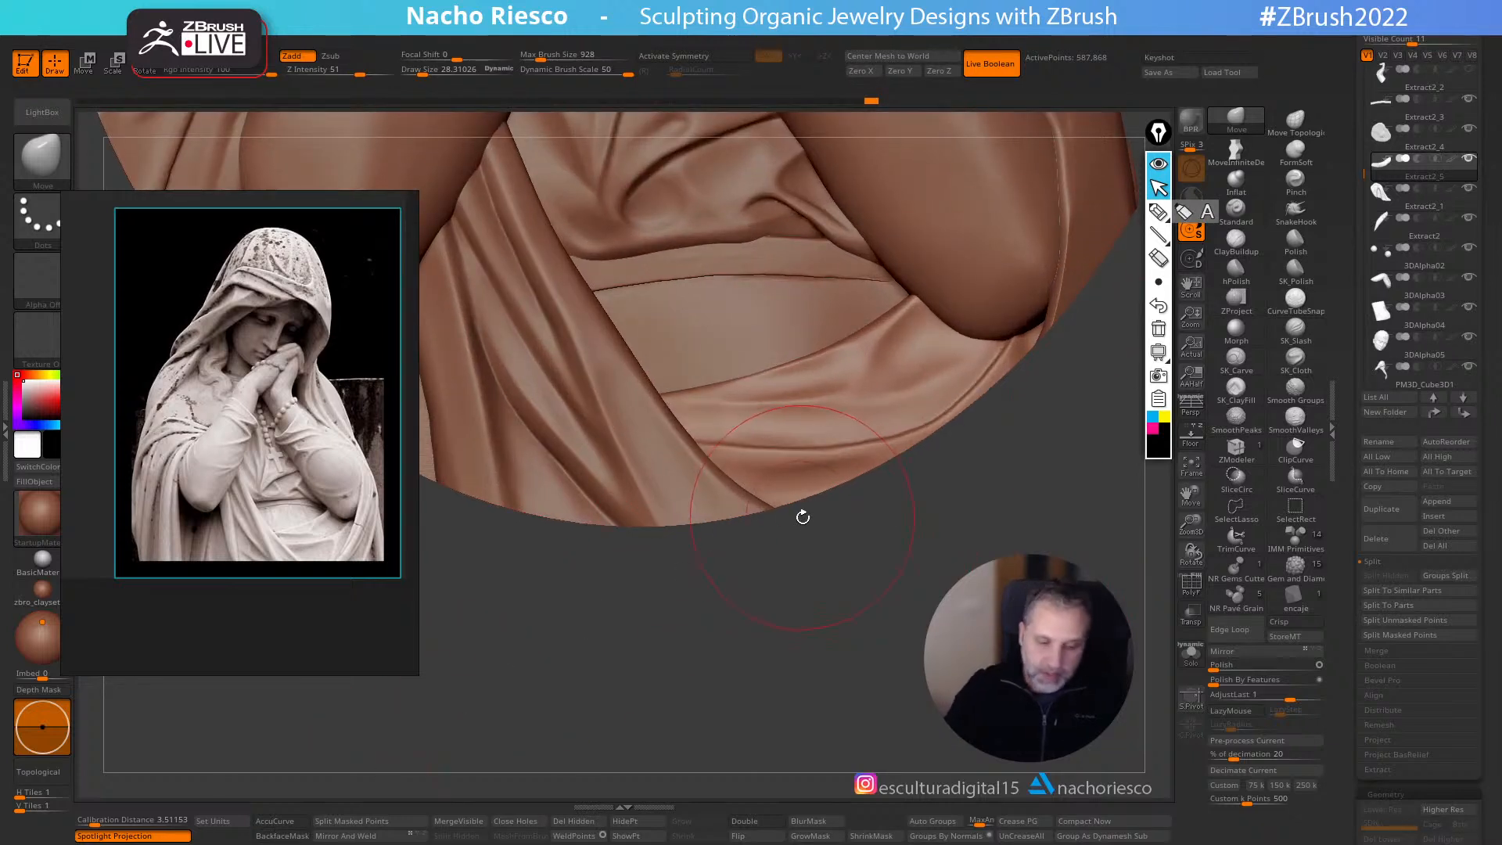
{"action": "key", "text": "ctrl"}
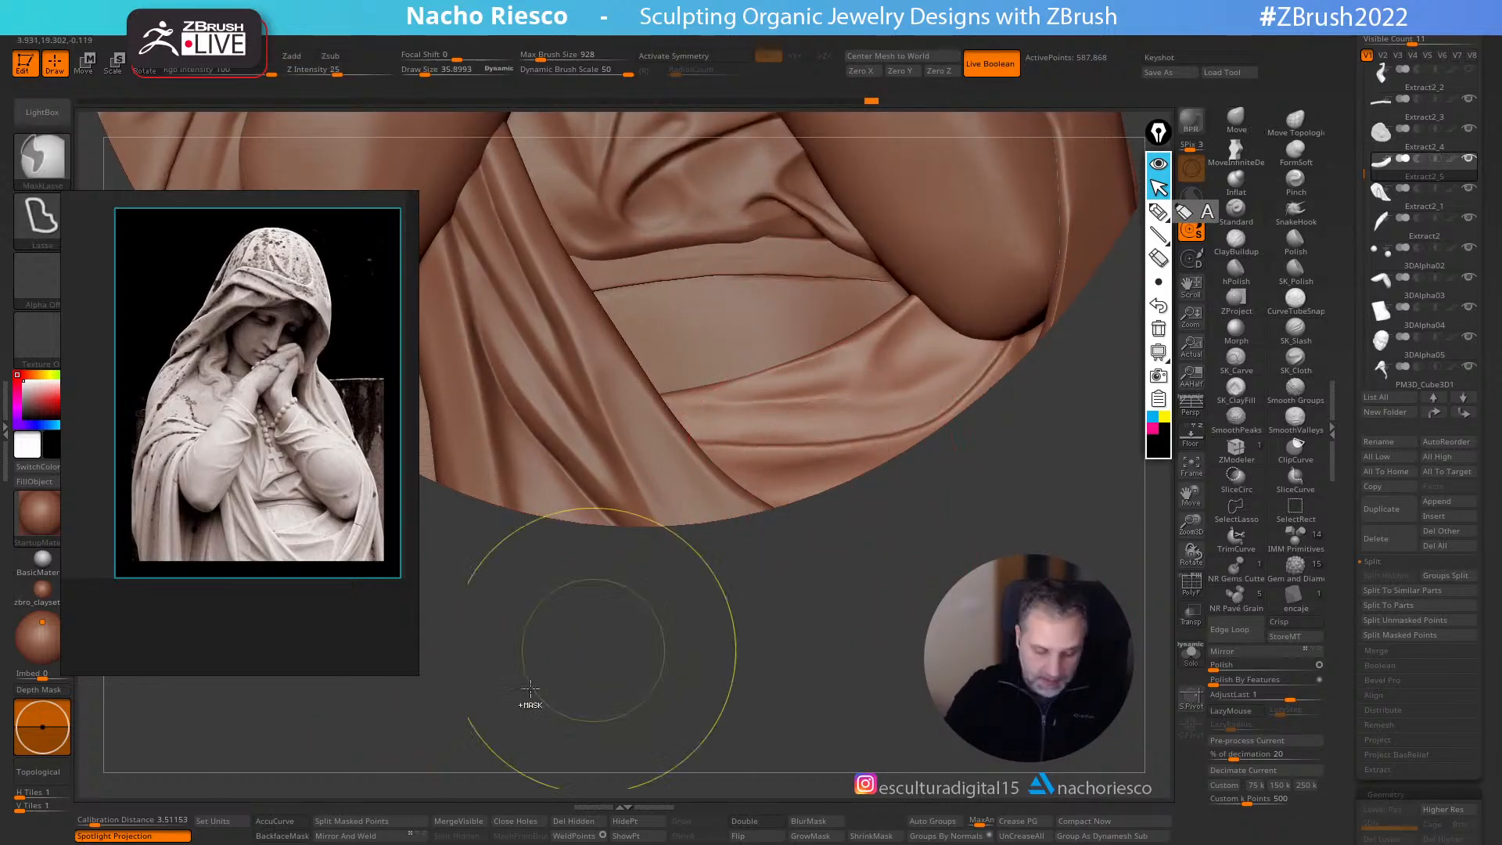
- Adjust the cloth strip's outer edge with the Move brush at a draw size of about 26 and smooth its upper end
{"action": "key", "text": "s"}
{"action": "left_click_drag", "start_coordinate": [808, 506], "coordinate": [805, 507]}
{"action": "left_click_drag", "start_coordinate": [865, 456], "coordinate": [879, 447]}
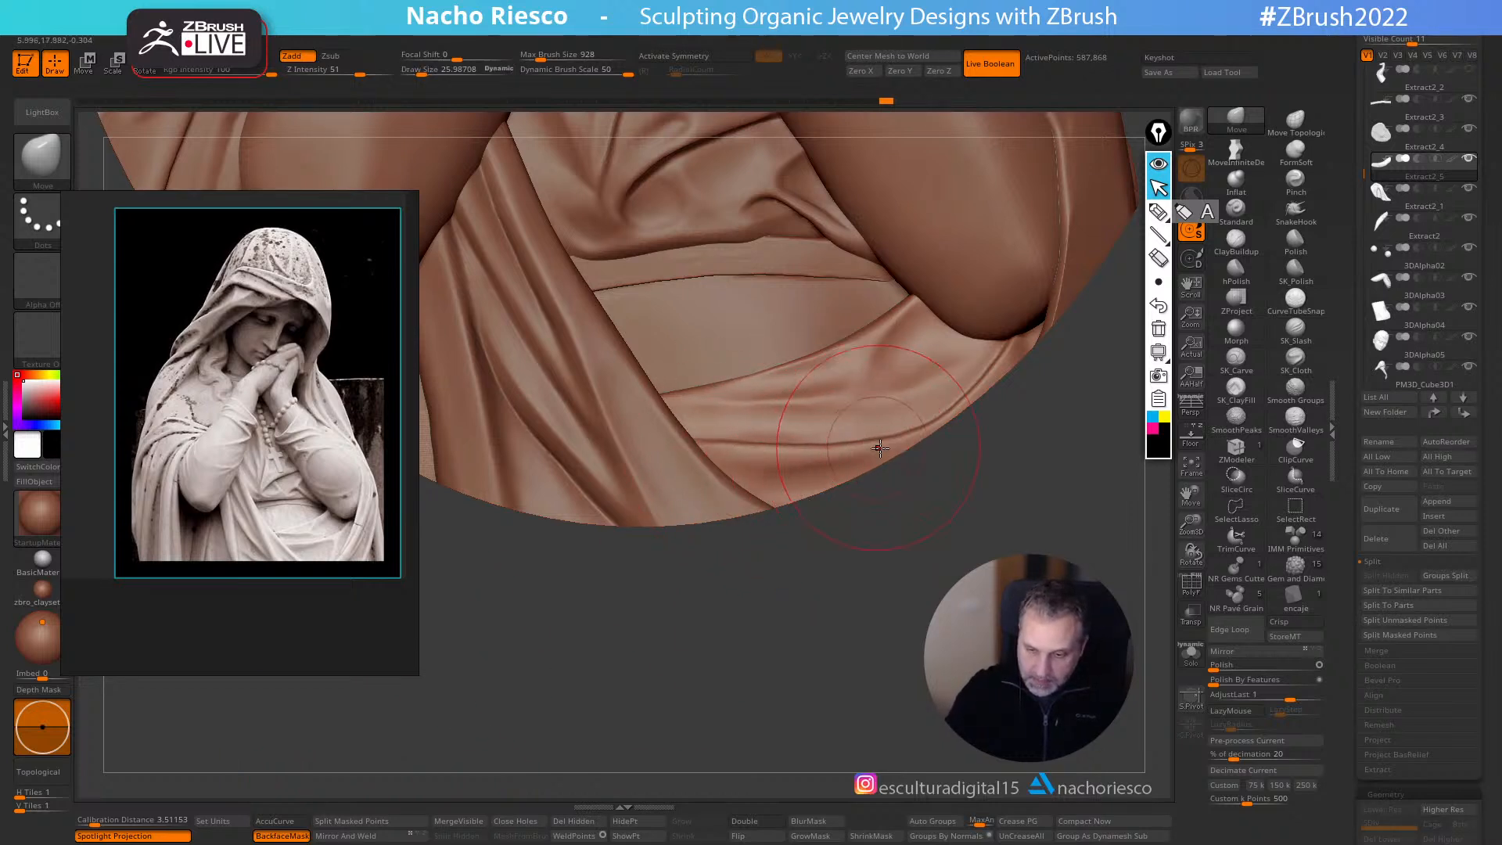
{"action": "left_click", "coordinate": [1237, 419], "text": "shift"}
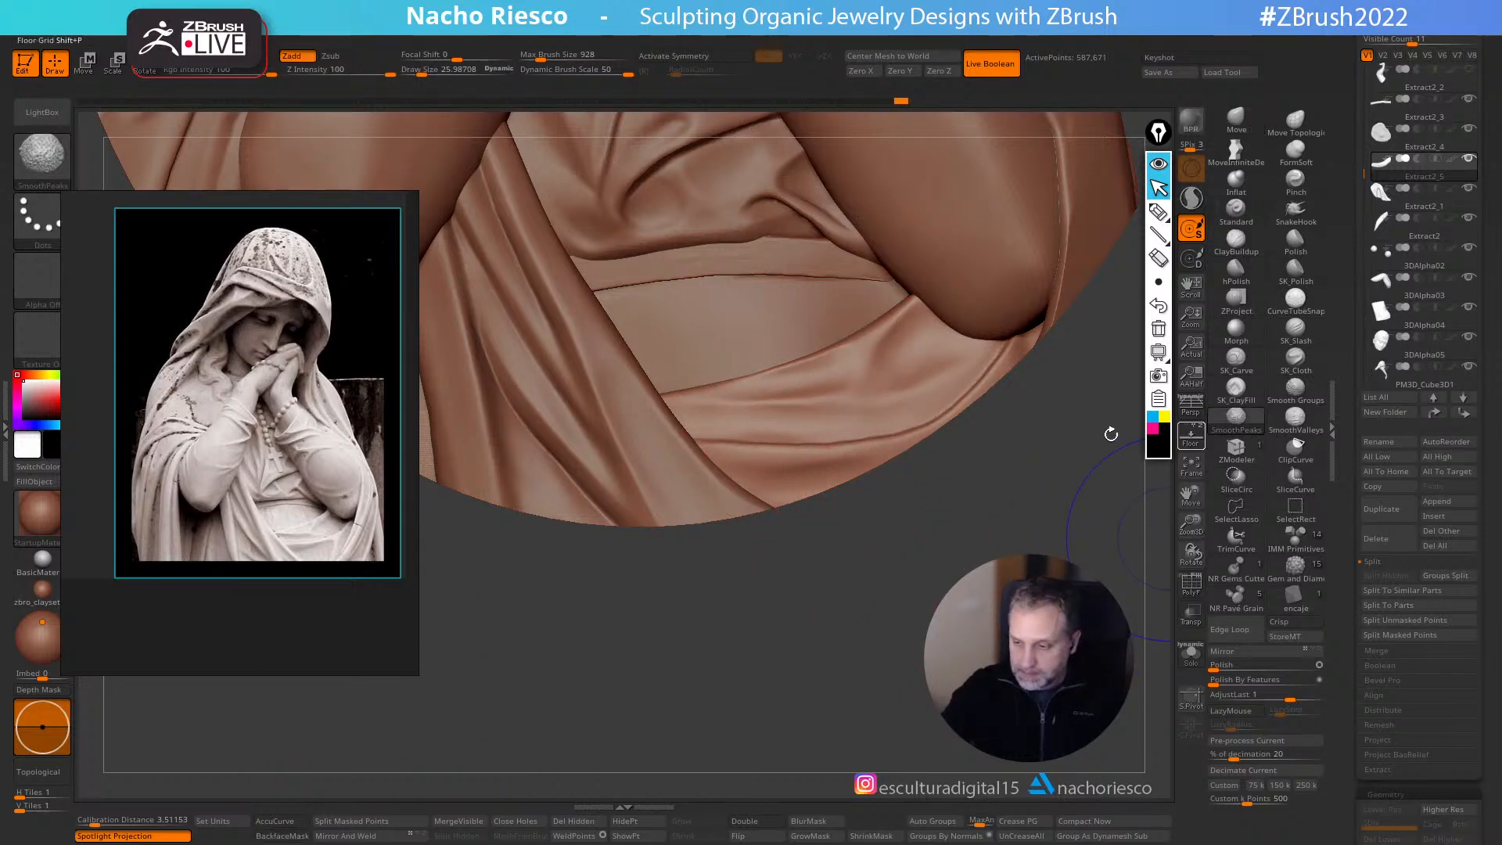
{"action": "left_click_drag", "start_coordinate": [939, 407], "coordinate": [997, 356], "text": "shift"}
{"action": "mouse_move", "coordinate": [960, 476]}
{"action": "left_mouse_down", "text": "alt"}
{"action": "mouse_move", "coordinate": [956, 399]}
{"action": "mouse_move", "coordinate": [952, 441]}
{"action": "mouse_move", "coordinate": [933, 417]}
{"action": "left_mouse_up", "text": "alt"}
{"action": "key", "text": "s"}
{"action": "left_click", "coordinate": [952, 442]}
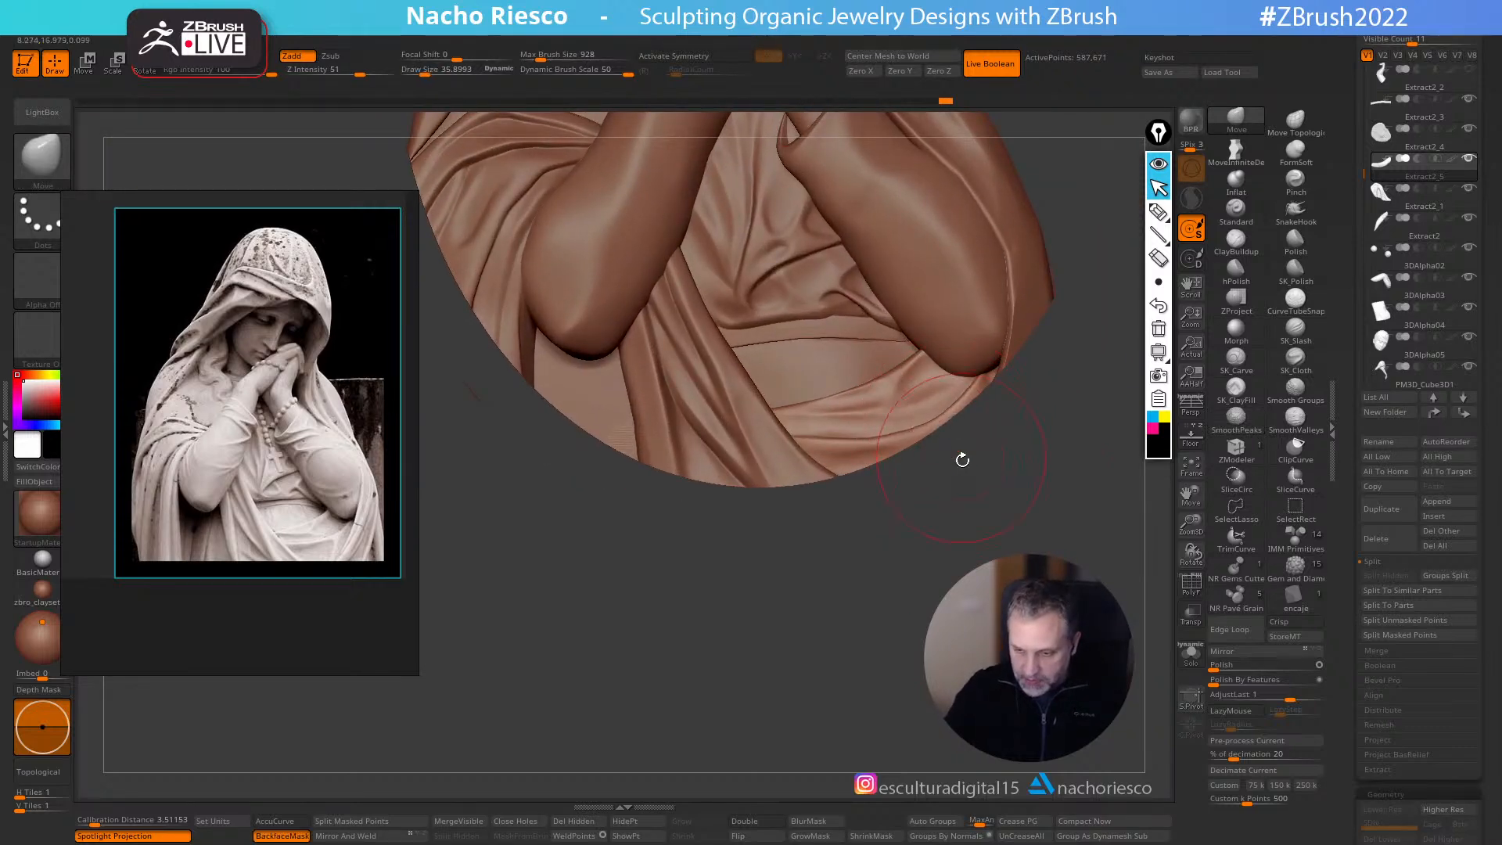
- Isolate the sleeve of the figure's left arm with its polygroups displayed and assign the whole sleeve to a single polygroup
{"action": "left_click_drag", "start_coordinate": [993, 466], "coordinate": [1005, 351], "text": "alt"}
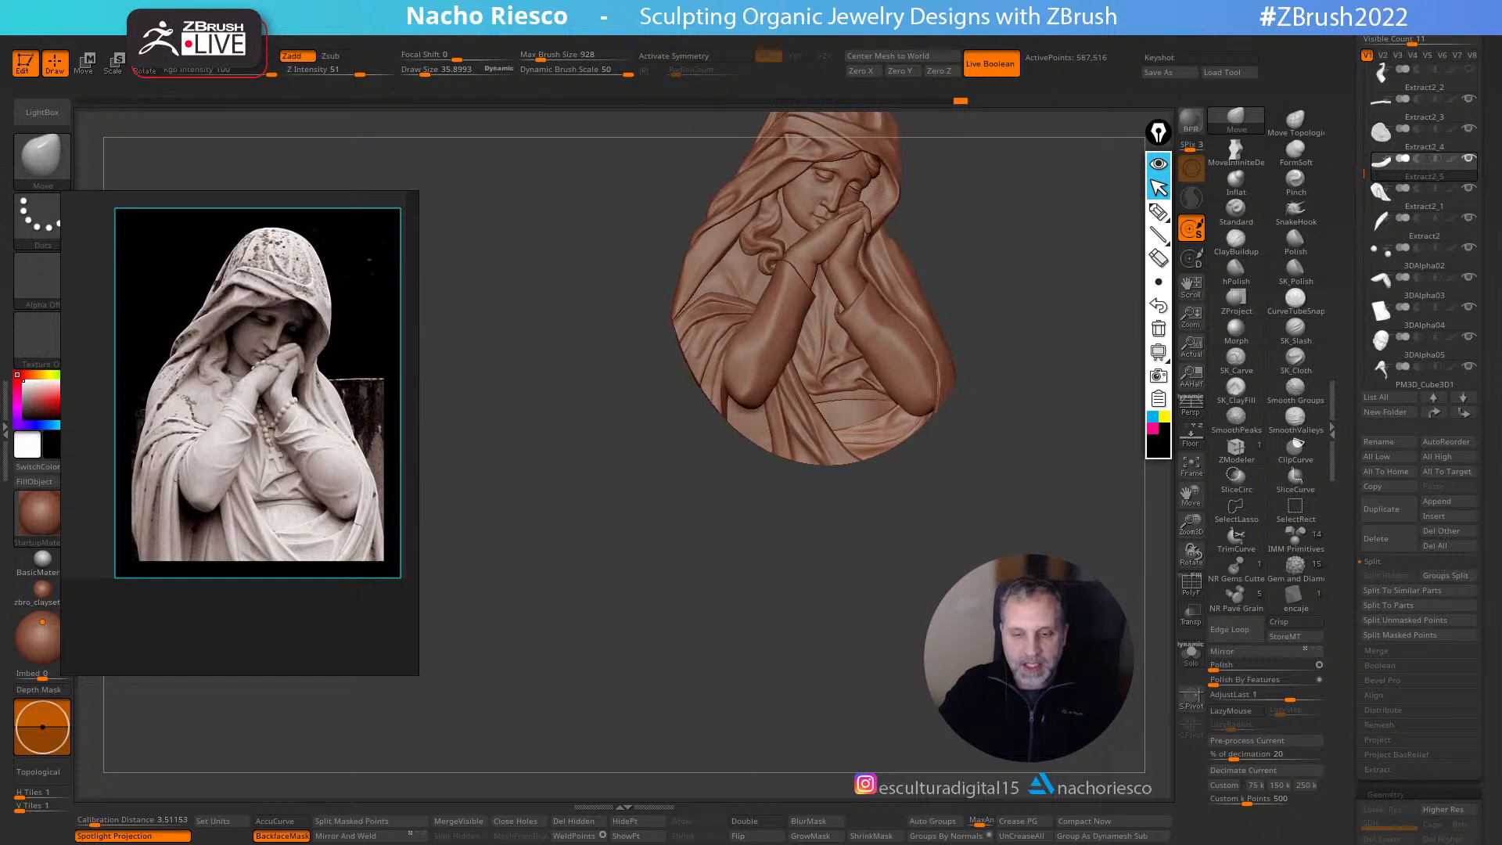
{"action": "left_click_drag", "start_coordinate": [938, 629], "coordinate": [899, 713], "text": "alt"}
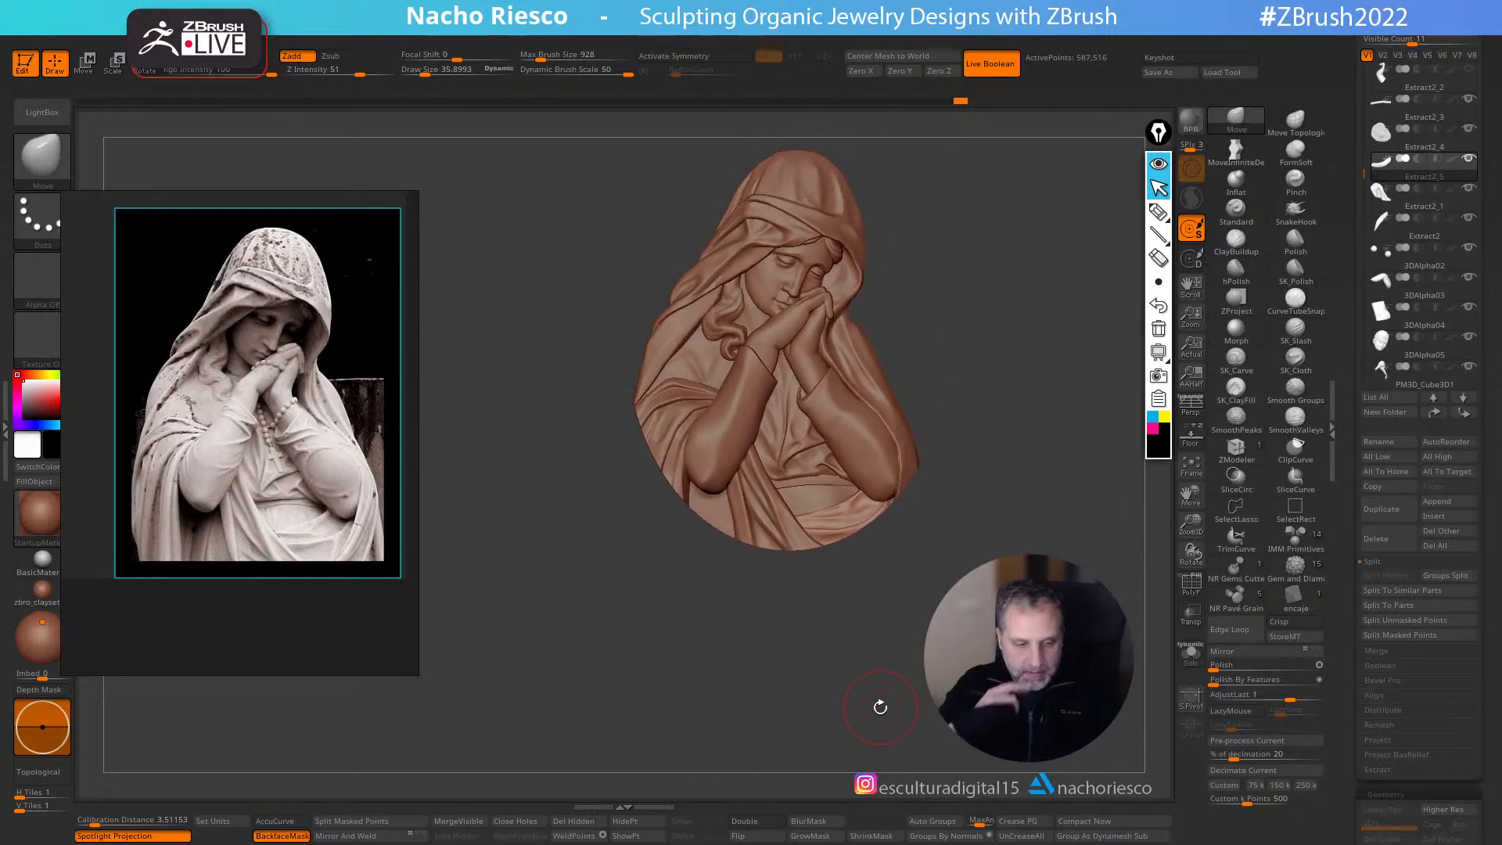
{"action": "left_click_drag", "start_coordinate": [1023, 496], "coordinate": [857, 416], "text": "alt"}
{"action": "left_click", "coordinate": [845, 377], "text": "alt"}
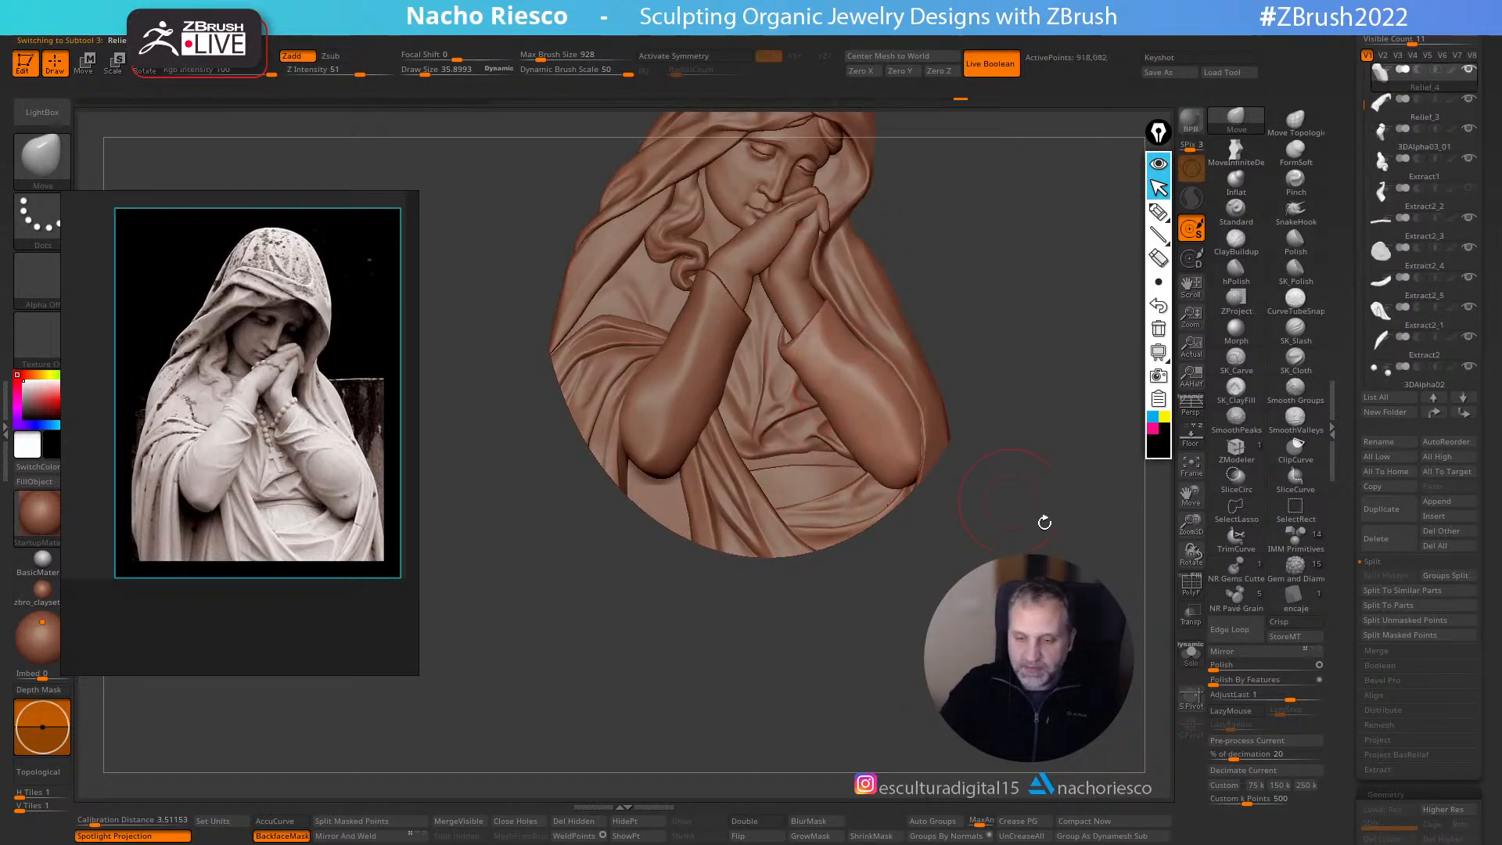
{"action": "left_click", "coordinate": [1191, 654]}
{"action": "mouse_move", "coordinate": [1103, 532]}
{"action": "left_mouse_down"}
{"action": "mouse_move", "coordinate": [1135, 552]}
{"action": "mouse_move", "coordinate": [1088, 595]}
{"action": "mouse_move", "coordinate": [1145, 603]}
{"action": "left_mouse_up"}
{"action": "left_click", "coordinate": [1191, 585]}
{"action": "key", "text": "ctrl"}
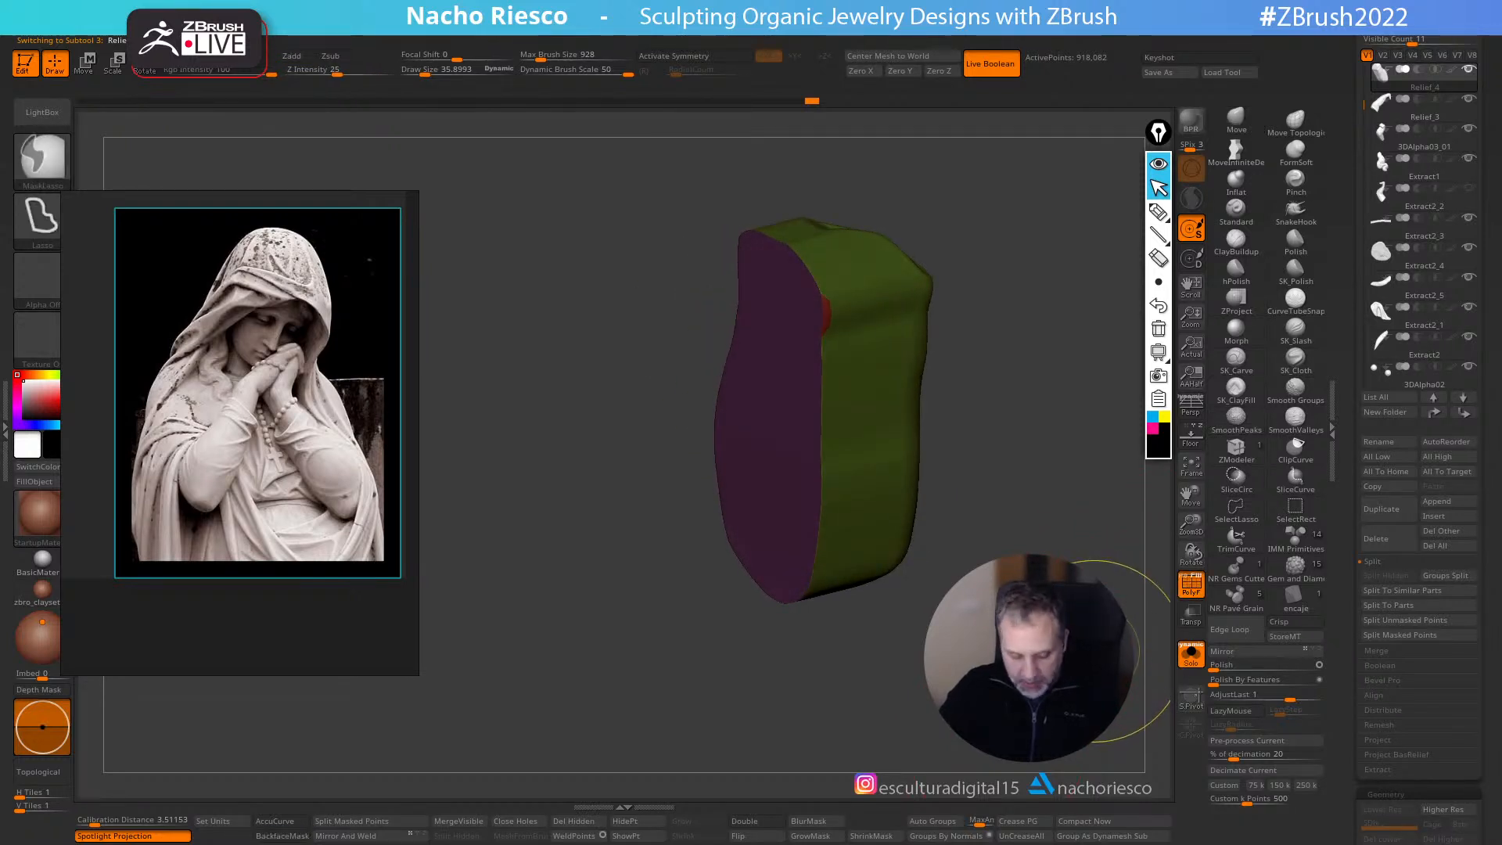
{"action": "key", "text": "ctrl+w"}
- Mask the cuff end of the sleeve with a lasso and turn the masked area into its own polygroup
{"action": "mouse_move", "coordinate": [1094, 651]}
{"action": "left_mouse_down"}
{"action": "mouse_move", "coordinate": [1061, 653]}
{"action": "mouse_move", "coordinate": [998, 557]}
{"action": "left_mouse_up"}
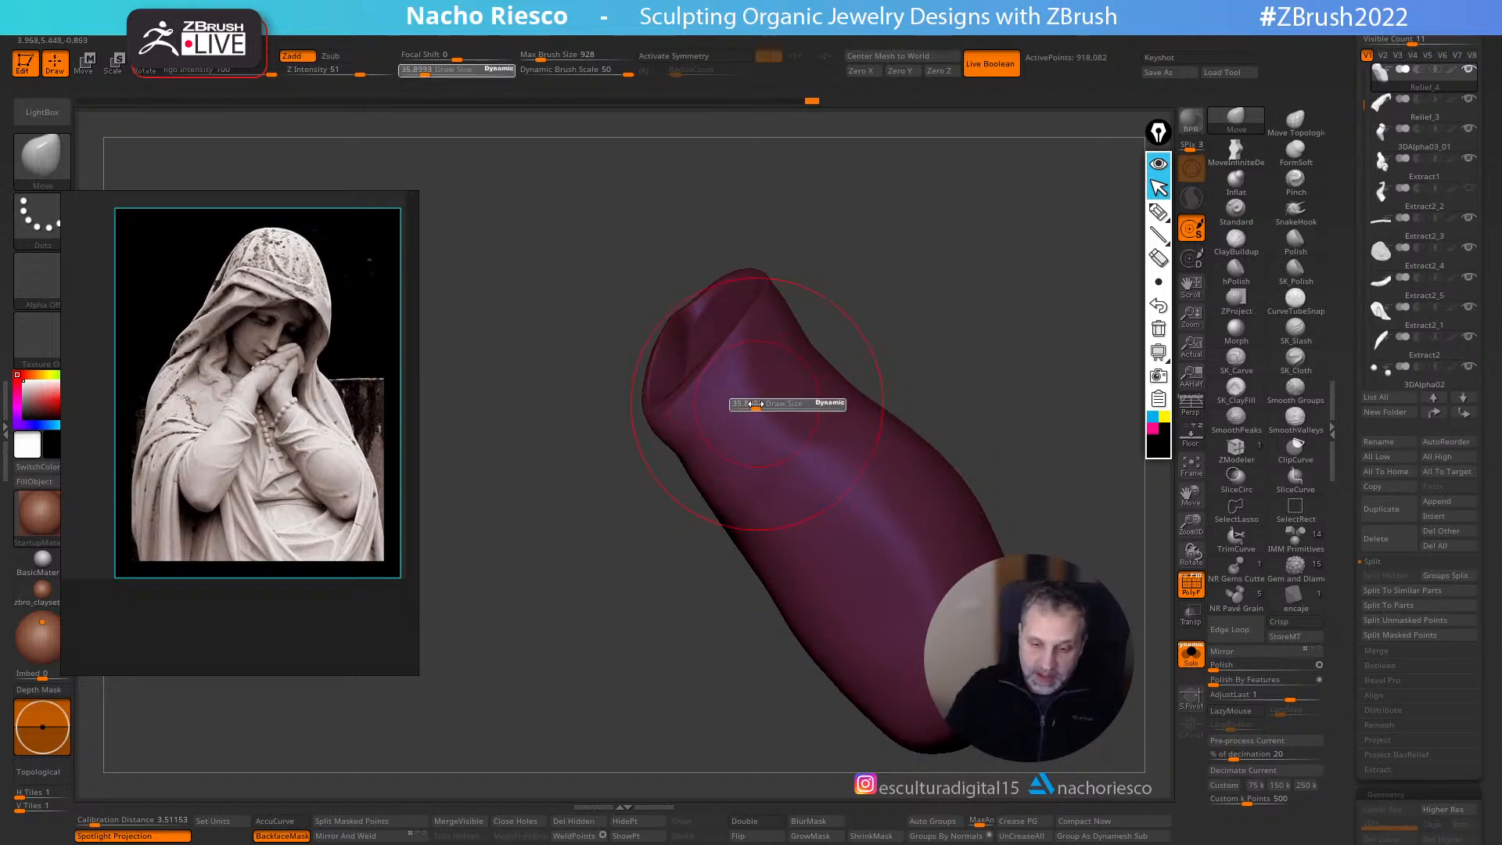
{"action": "left_click", "coordinate": [70, 187], "text": "ctrl"}
{"action": "mouse_move", "coordinate": [592, 391]}
{"action": "left_mouse_down", "text": "ctrl"}
{"action": "mouse_move", "coordinate": [595, 464]}
{"action": "mouse_move", "coordinate": [698, 459]}
{"action": "mouse_move", "coordinate": [781, 348]}
{"action": "mouse_move", "coordinate": [720, 205]}
{"action": "mouse_move", "coordinate": [513, 328]}
{"action": "left_mouse_up", "text": "ctrl"}
{"action": "mouse_move", "coordinate": [1017, 469]}
{"action": "left_mouse_down"}
{"action": "mouse_move", "coordinate": [1052, 446]}
{"action": "mouse_move", "coordinate": [1030, 447]}
{"action": "left_mouse_up"}
{"action": "mouse_move", "coordinate": [676, 443]}
{"action": "left_mouse_down", "text": "ctrl"}
{"action": "mouse_move", "coordinate": [785, 337]}
{"action": "mouse_move", "coordinate": [693, 195]}
{"action": "mouse_move", "coordinate": [665, 227]}
{"action": "left_mouse_up", "text": "ctrl"}
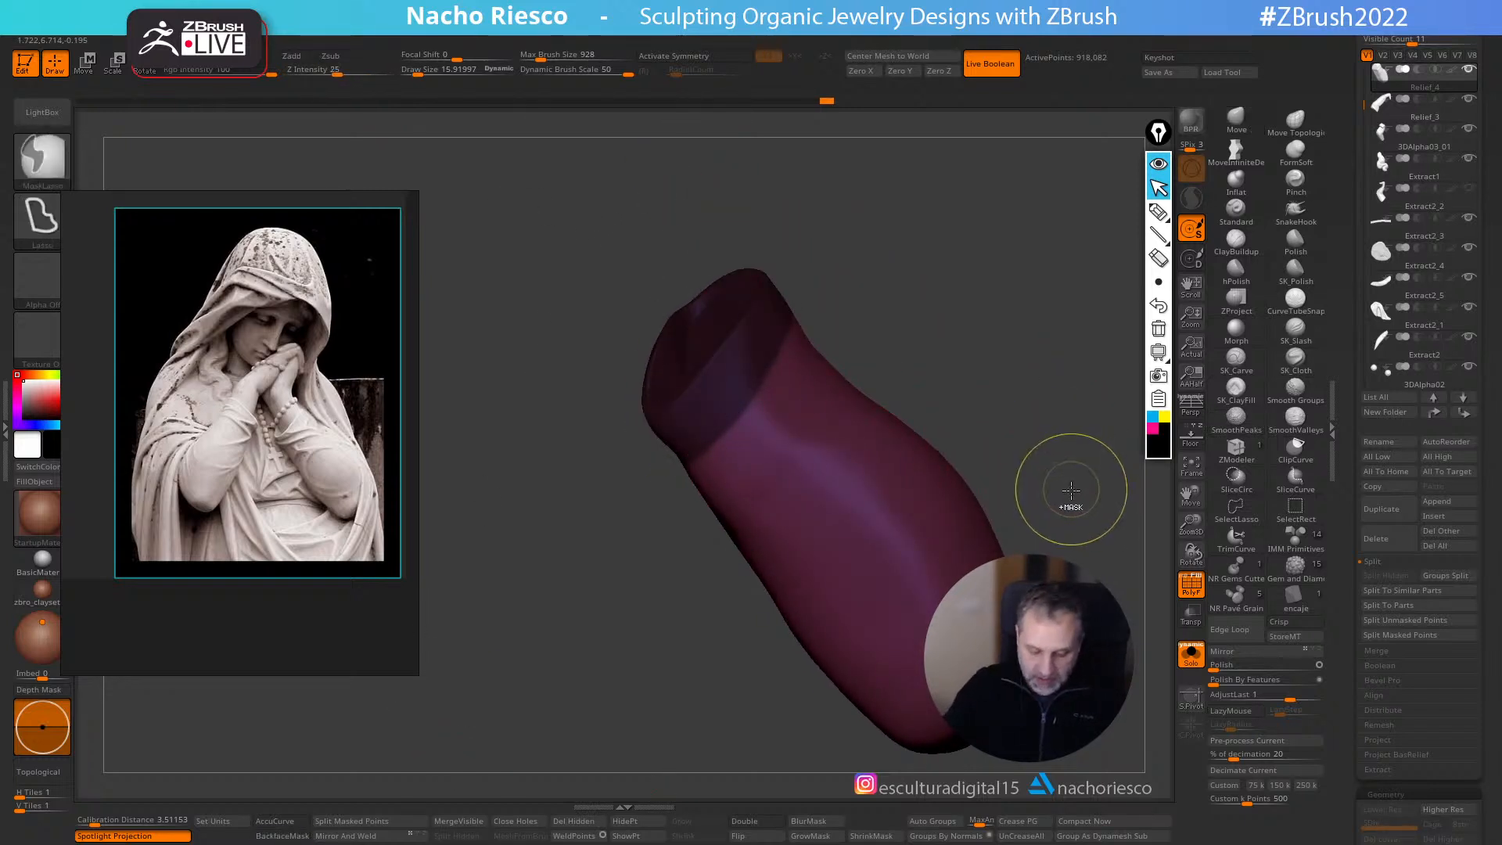
{"action": "key", "text": "ctrl+w"}
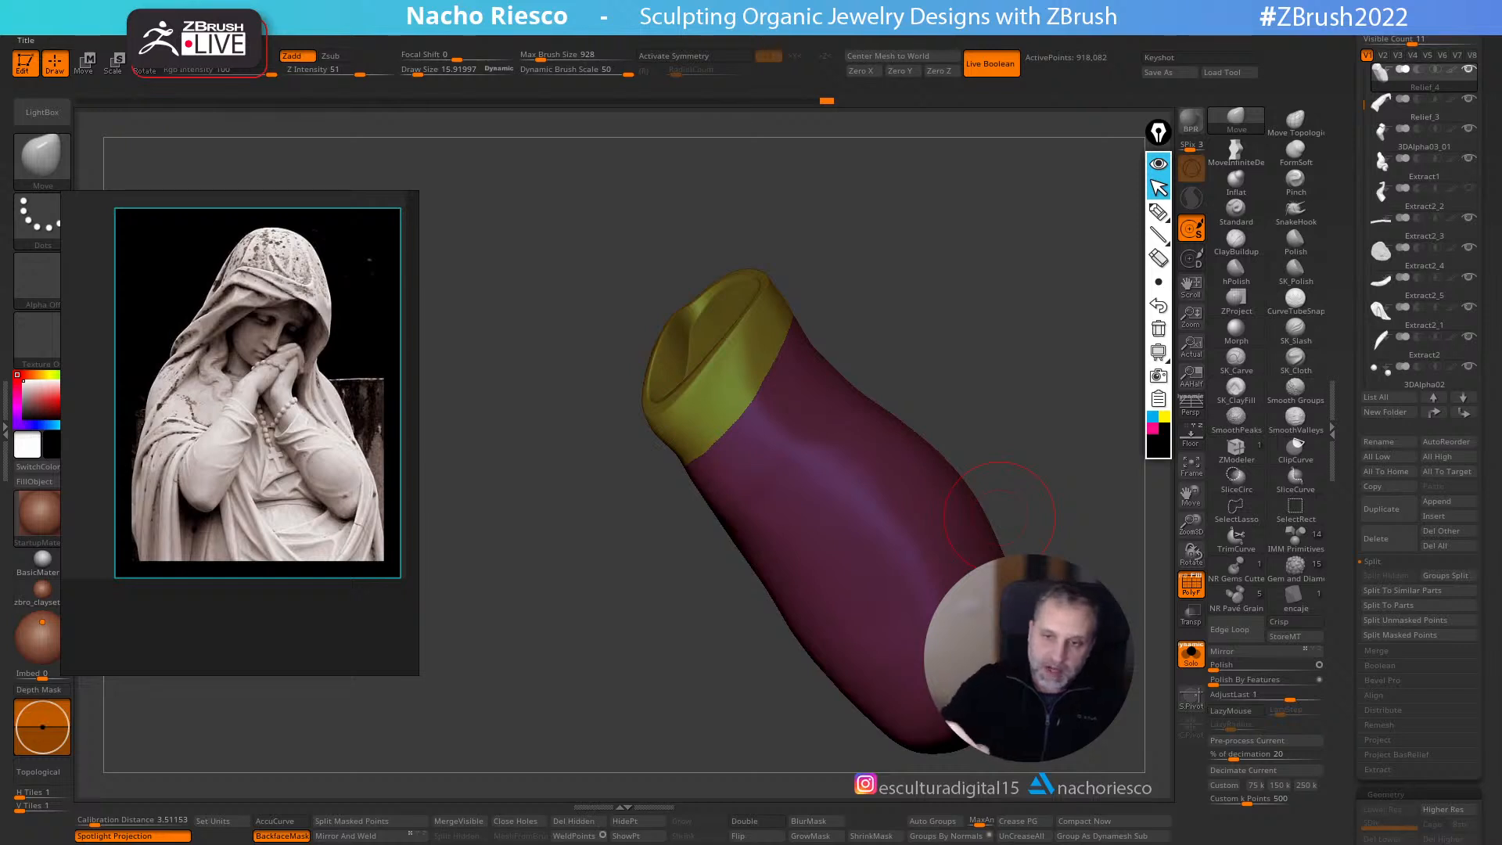
- Frame the sleeve mesh with a curve along its polygroup boundary only, with Border and Creased edges disabled
{"action": "left_click", "coordinate": [710, 38]}
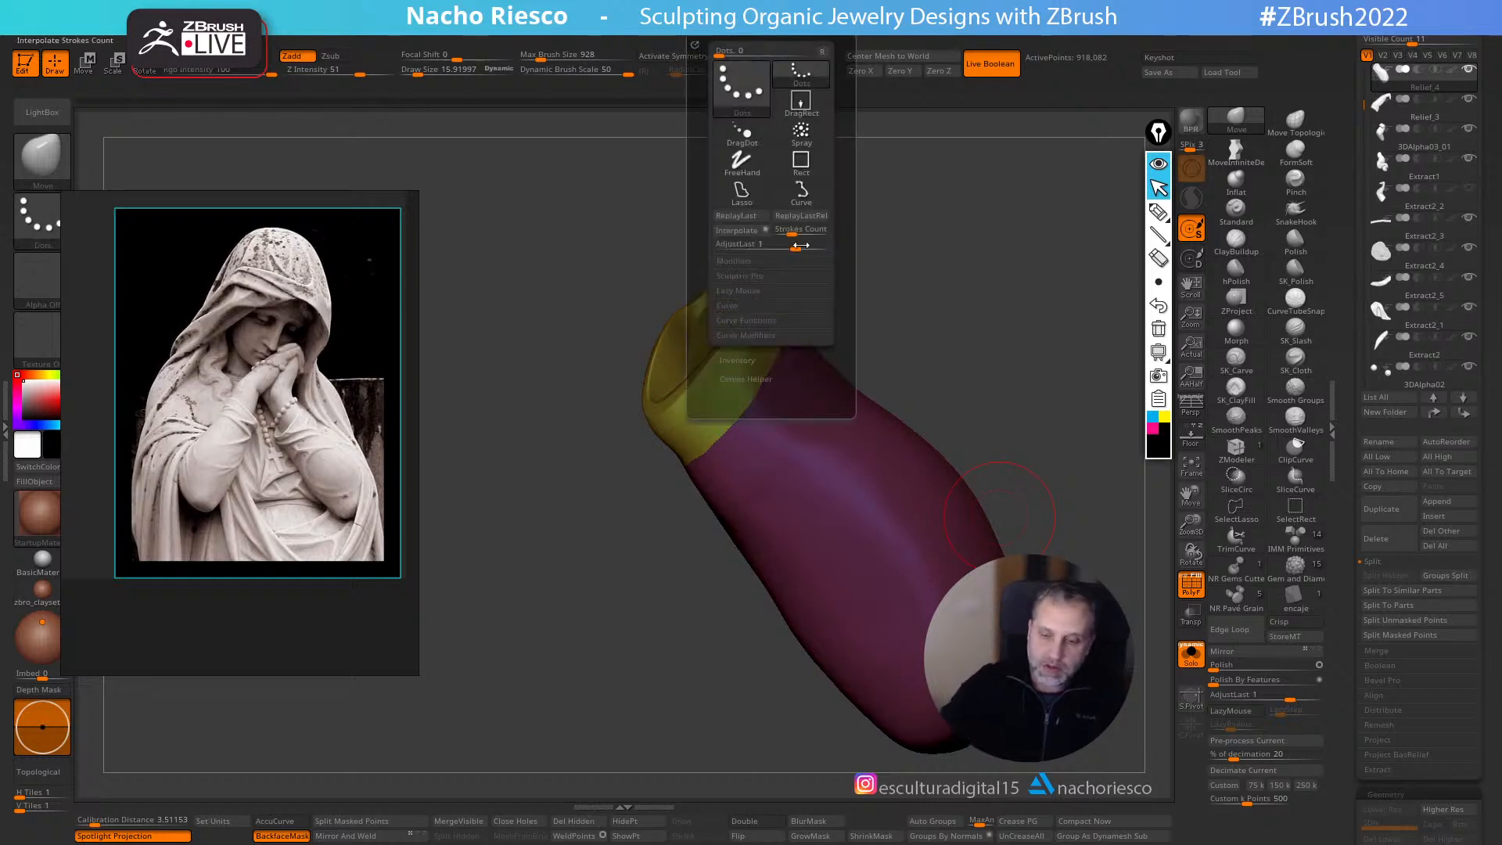
{"action": "left_click", "coordinate": [804, 334]}
{"action": "left_click", "coordinate": [803, 320]}
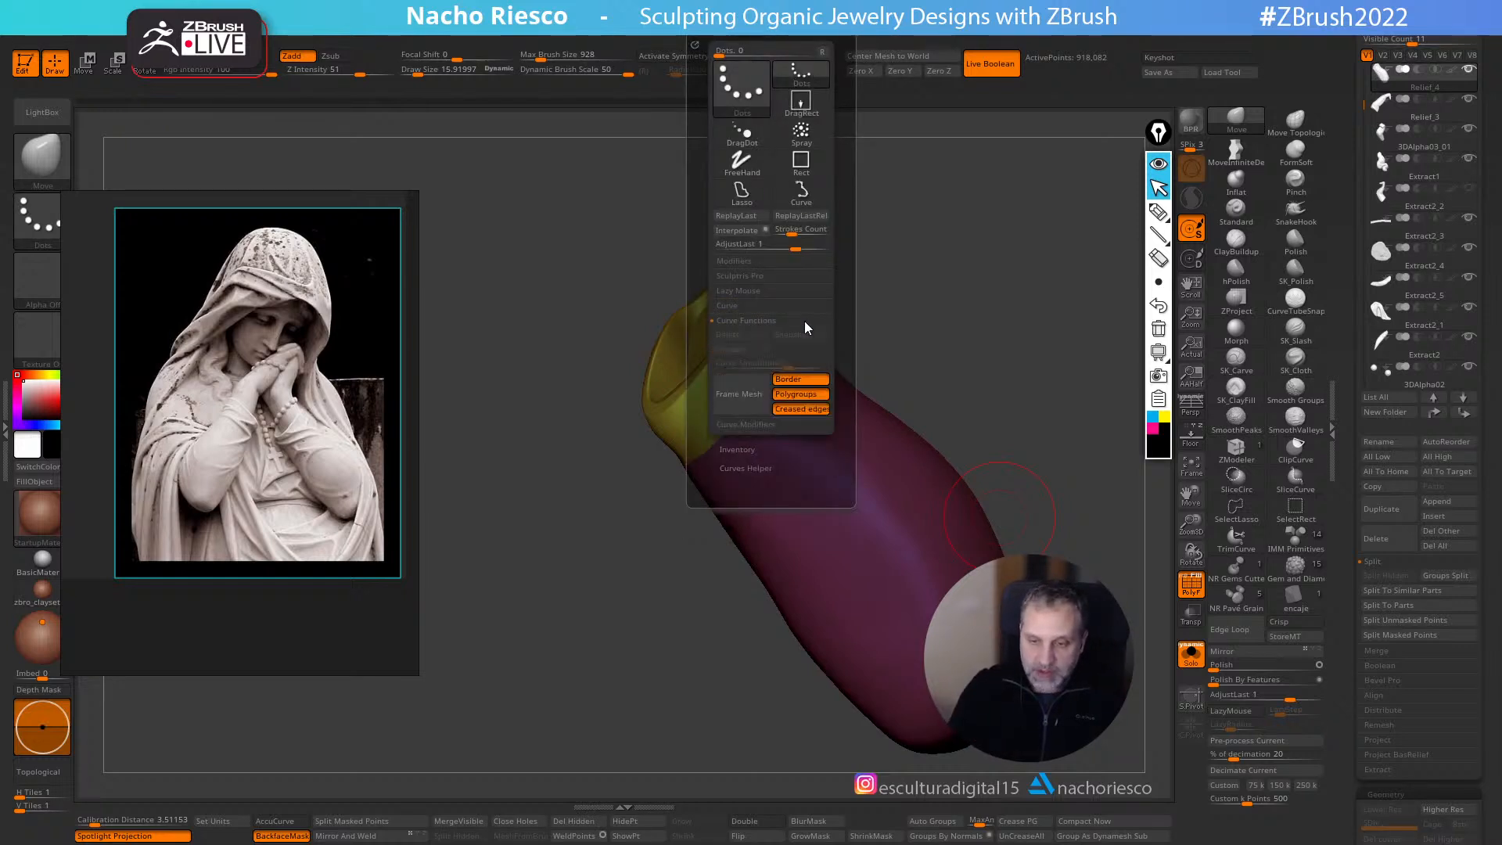
{"action": "left_click", "coordinate": [806, 379]}
{"action": "left_click", "coordinate": [814, 409]}
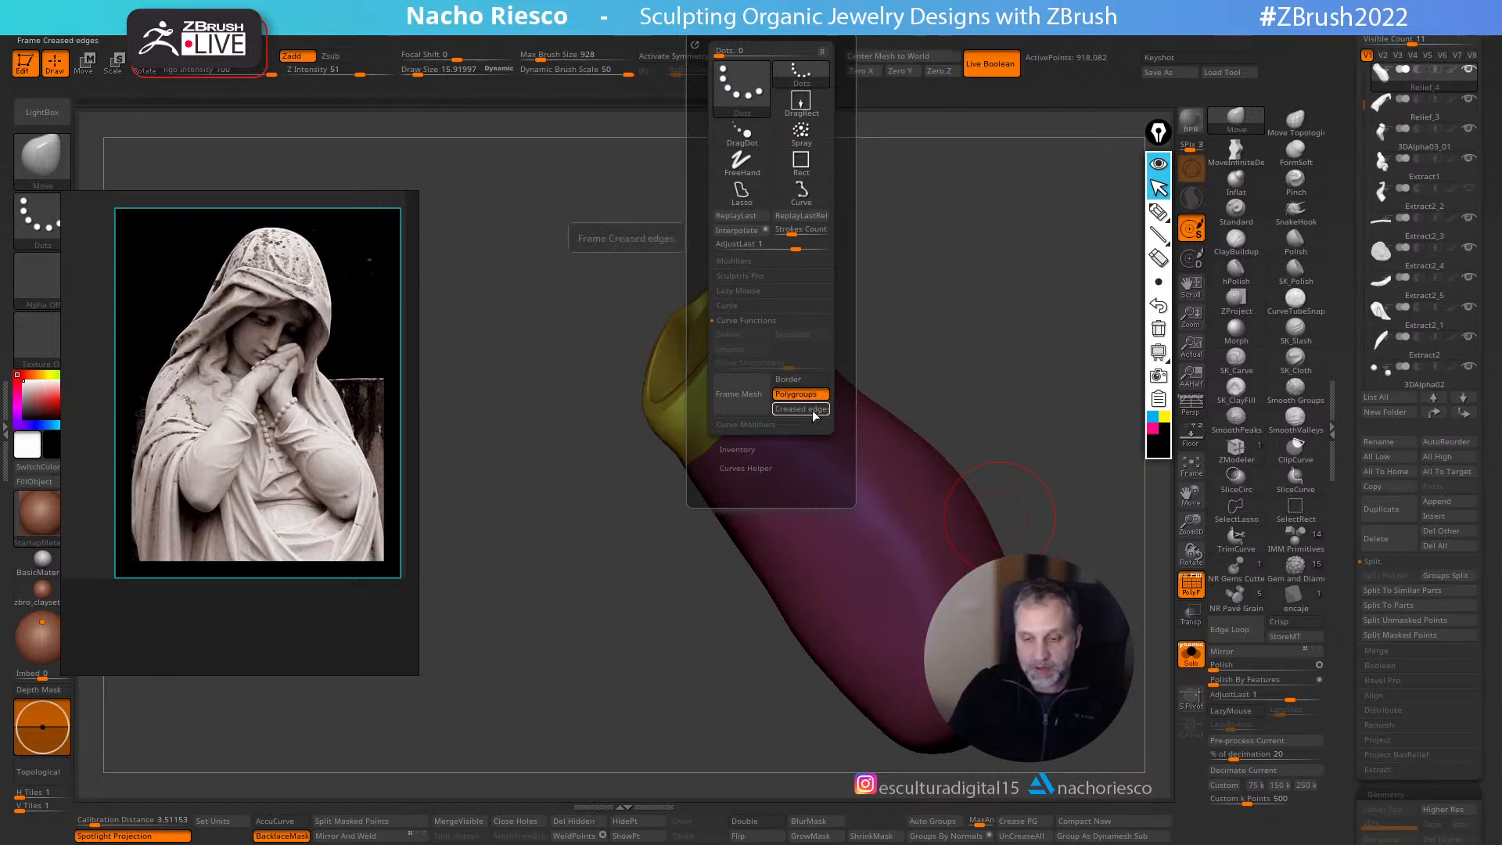
{"action": "left_click", "coordinate": [750, 399]}
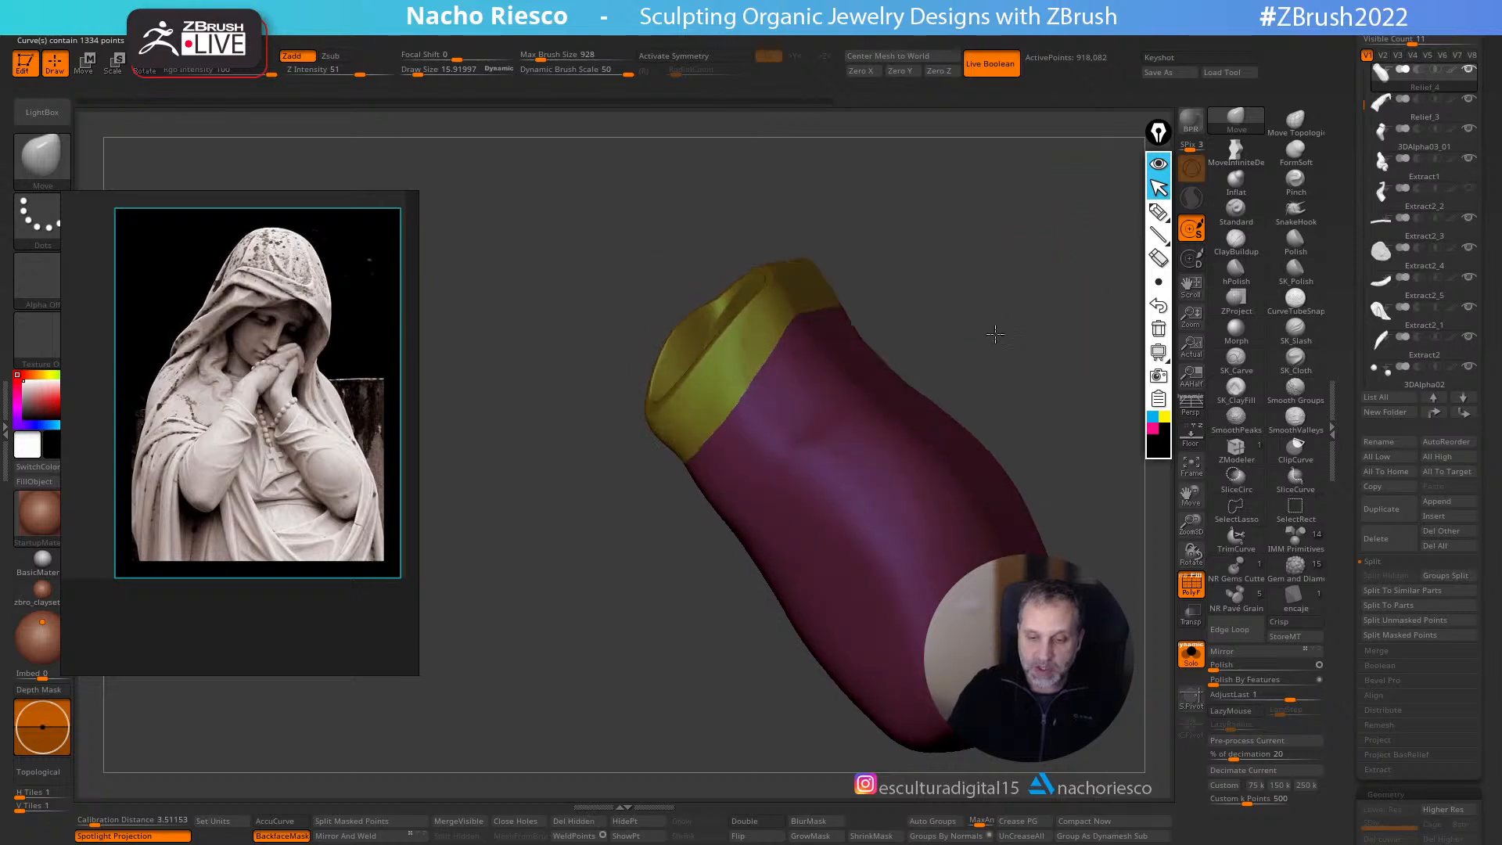
{"action": "key", "text": "f"}
{"action": "left_click_drag", "start_coordinate": [1018, 370], "coordinate": [967, 361]}
{"action": "left_click_drag", "start_coordinate": [861, 312], "coordinate": [956, 272]}
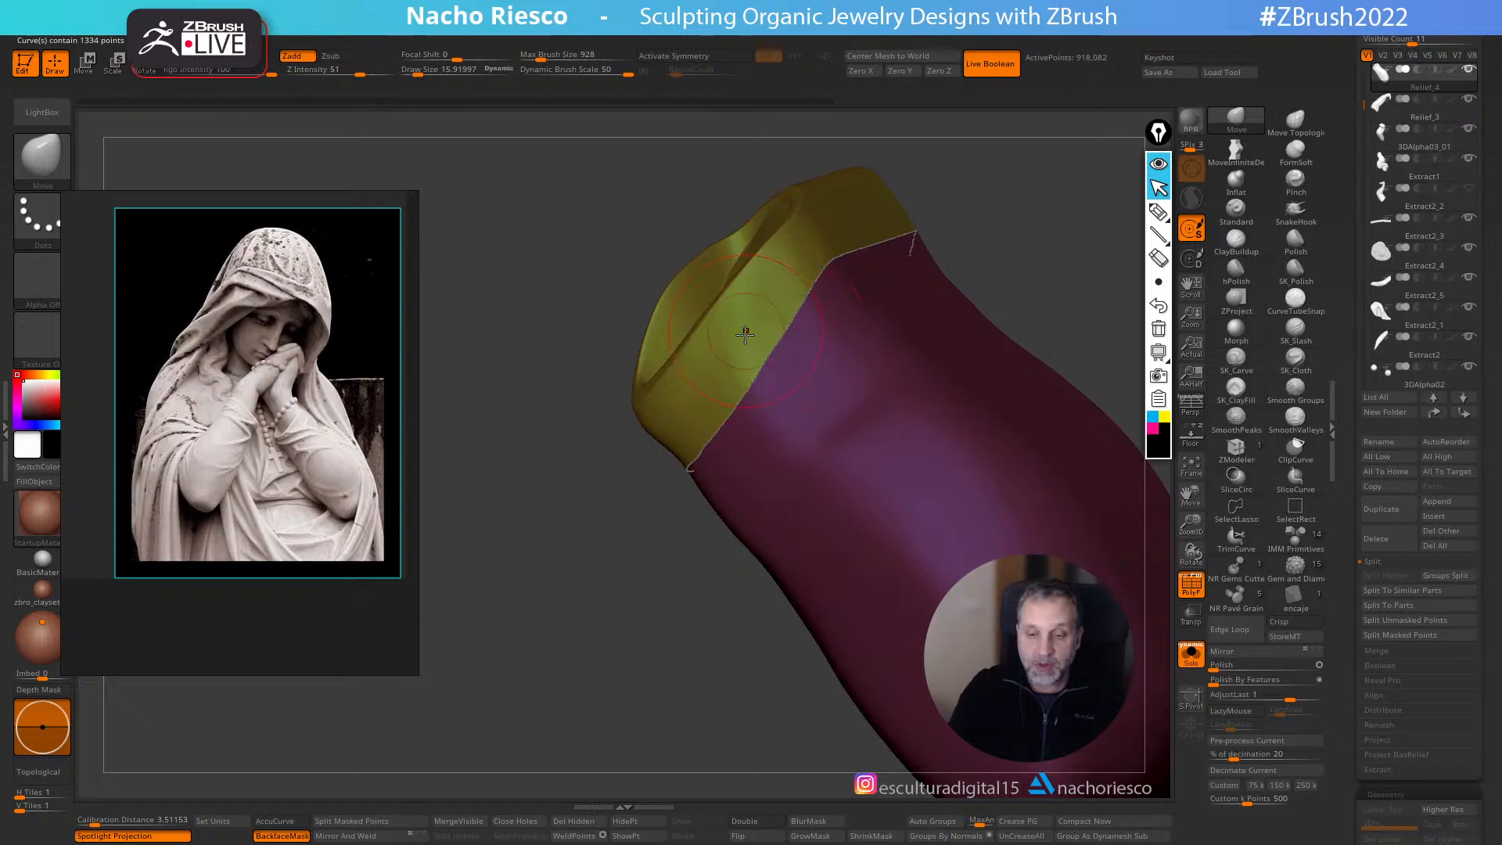
{"action": "left_click_drag", "start_coordinate": [1037, 265], "coordinate": [1031, 288]}
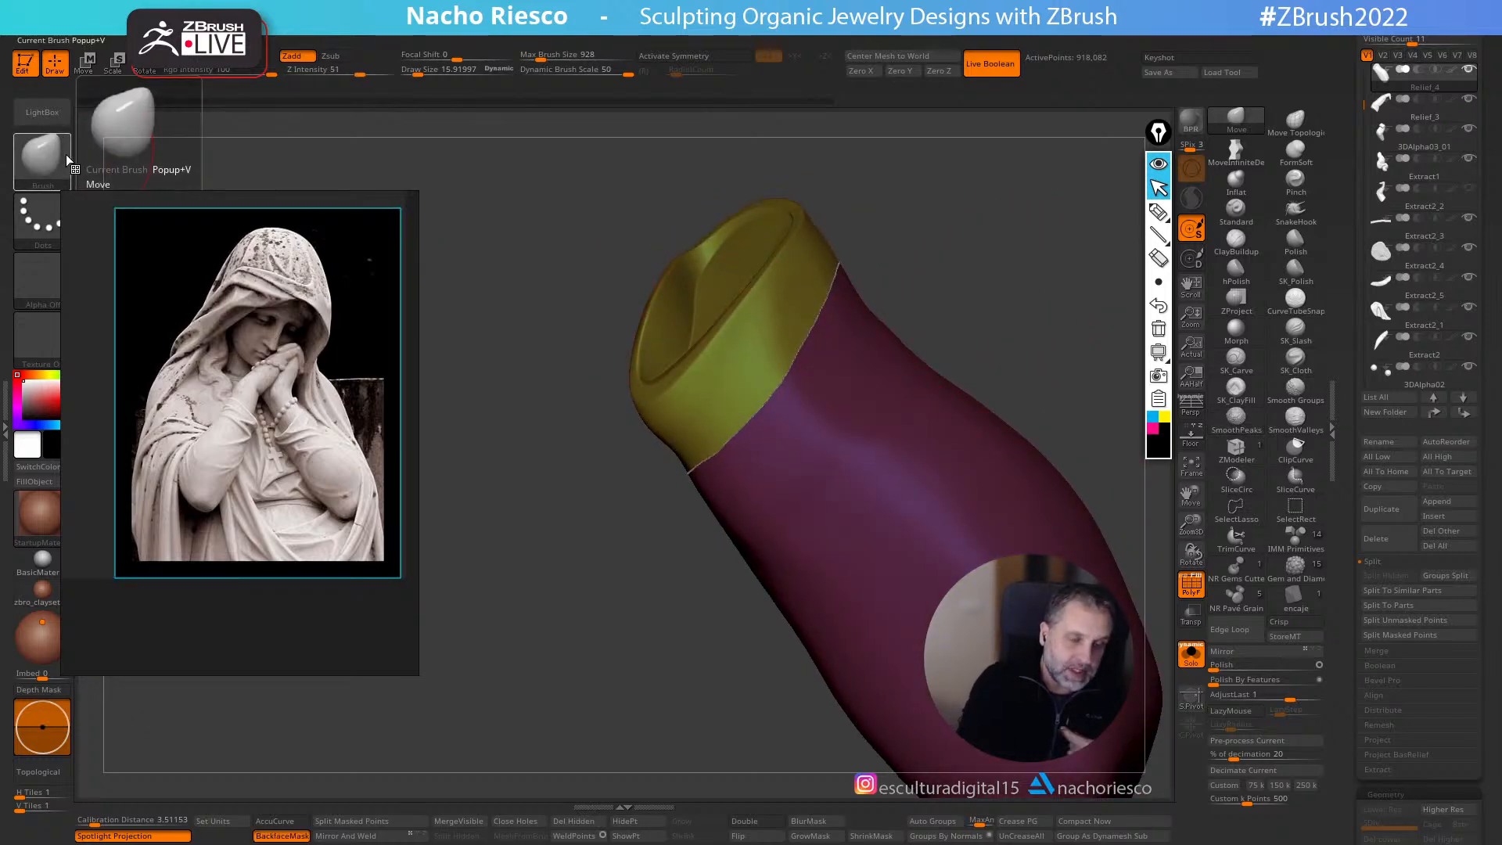
- Activate the IMM Primitives brush with its Insert Cylinder mesh and leave LightBox closed
{"action": "left_click", "coordinate": [47, 113]}
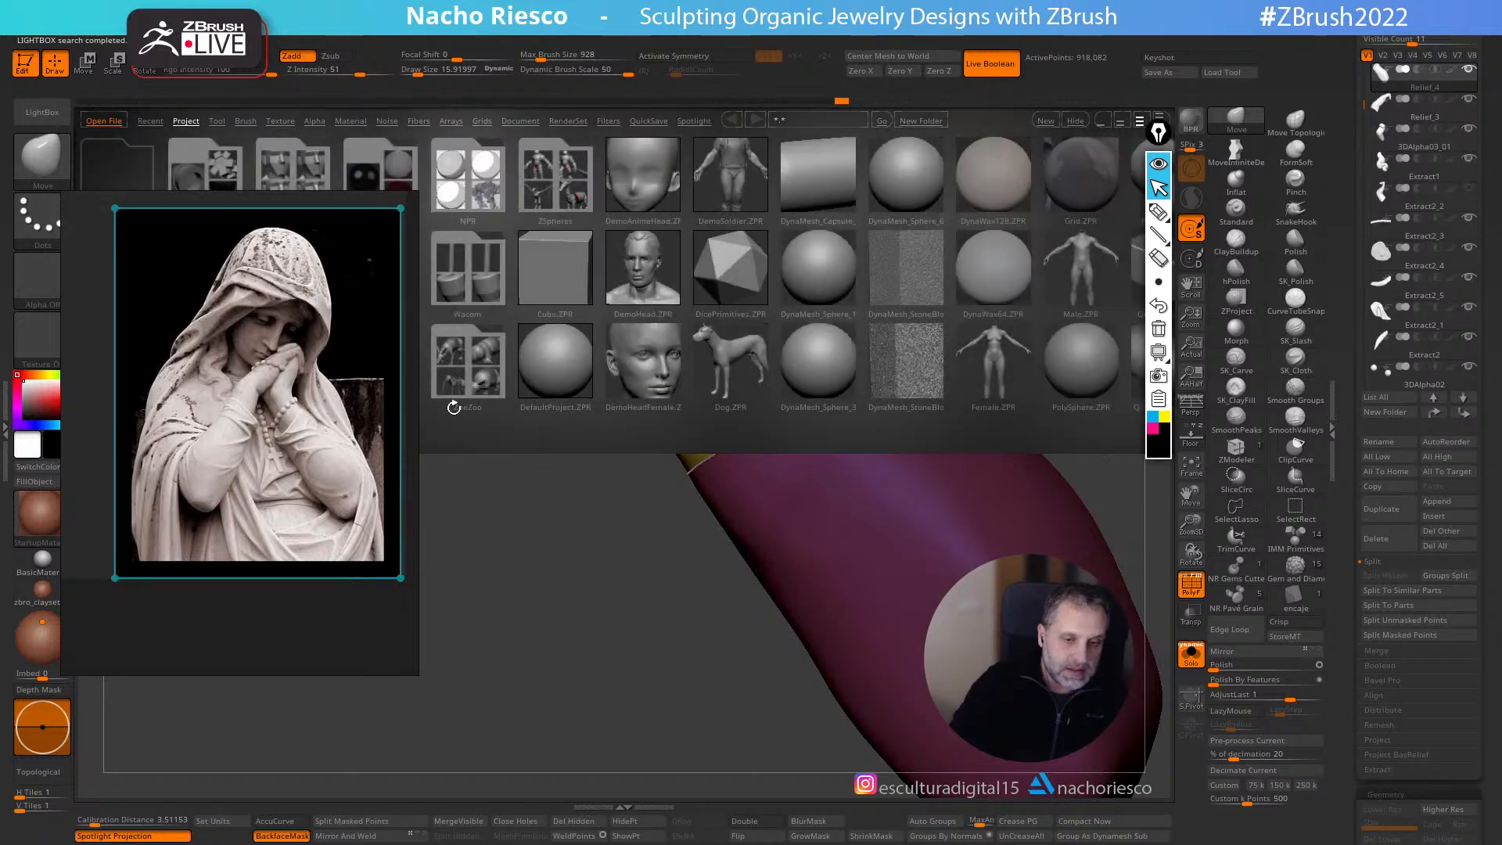
{"action": "left_click", "coordinate": [50, 143]}
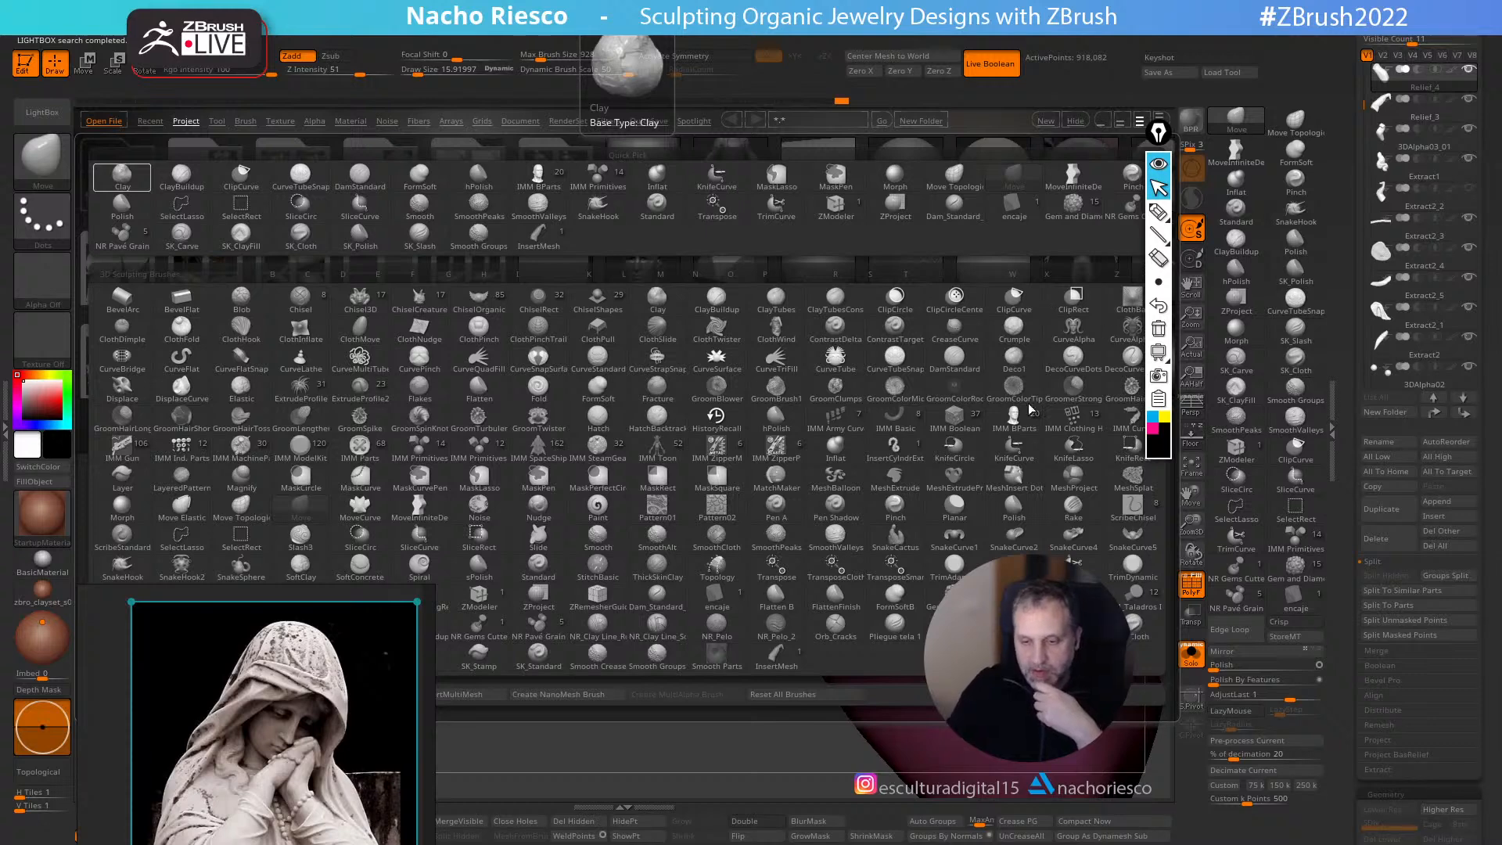
{"action": "left_click", "coordinate": [1299, 546]}
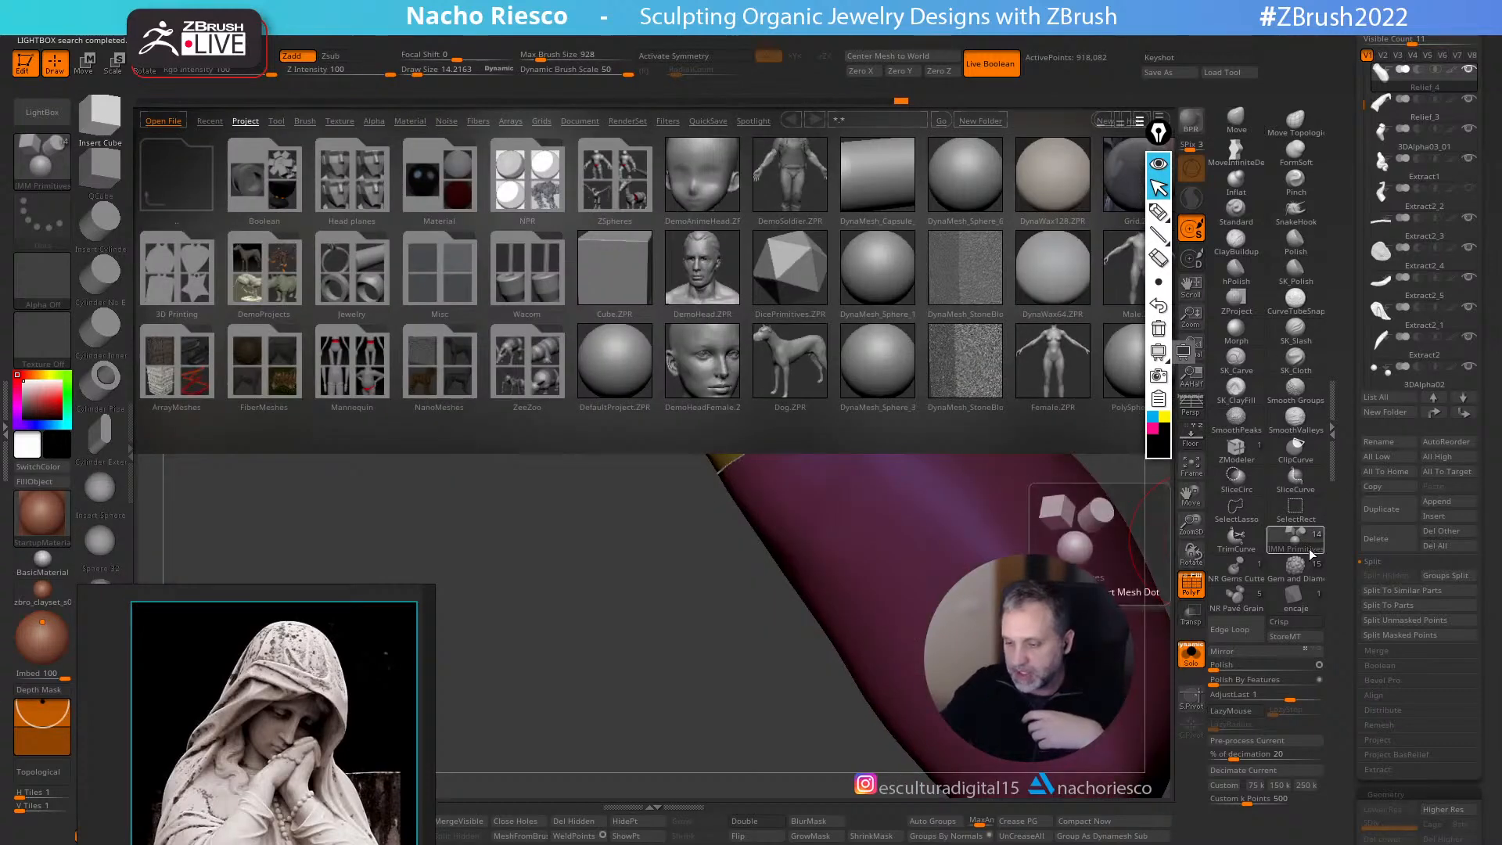
{"action": "left_click_drag", "start_coordinate": [104, 235], "coordinate": [615, 541]}
{"action": "left_click_drag", "start_coordinate": [681, 654], "coordinate": [217, 519]}
{"action": "left_click", "coordinate": [101, 557]}
{"action": "left_click_drag", "start_coordinate": [449, 579], "coordinate": [522, 595]}
{"action": "left_click", "coordinate": [61, 118]}
- Try inserting a single cylinder on the sleeve just below the cuff line and undo it
{"action": "left_click_drag", "start_coordinate": [552, 687], "coordinate": [1008, 438], "text": "alt"}
{"action": "mouse_move", "coordinate": [793, 406]}
{"action": "left_mouse_down"}
{"action": "mouse_move", "coordinate": [814, 440]}
{"action": "mouse_move", "coordinate": [795, 434]}
{"action": "left_mouse_up"}
{"action": "key", "text": "ctrl+z"}
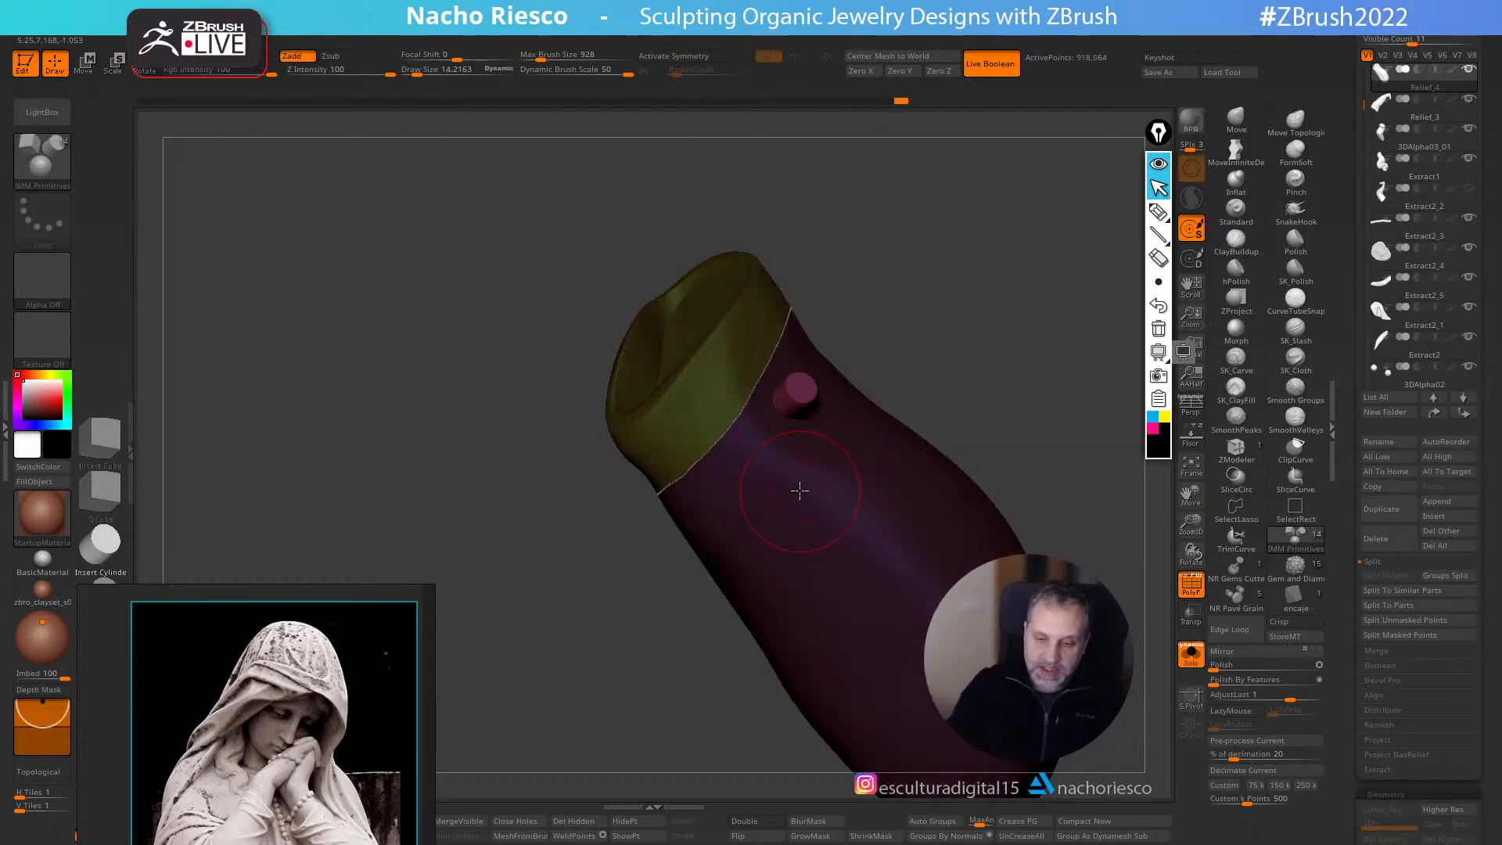
{"action": "key", "text": "ctrl+z"}
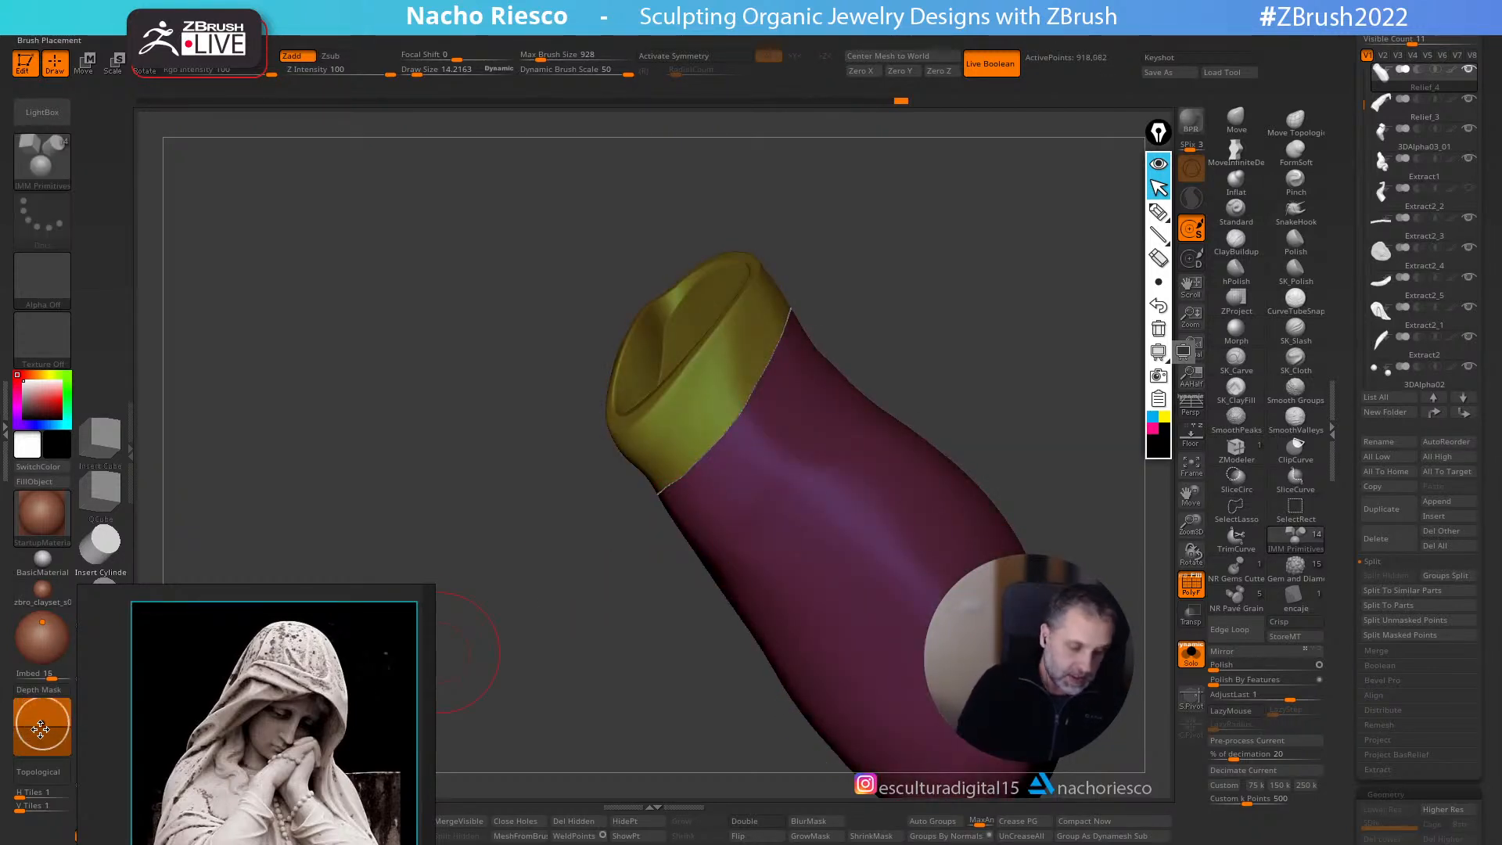
- Pick the Cylinder Pipe insert mesh and enable Curve Mode for the brush stroke
{"action": "left_click_drag", "start_coordinate": [114, 474], "coordinate": [120, 190]}
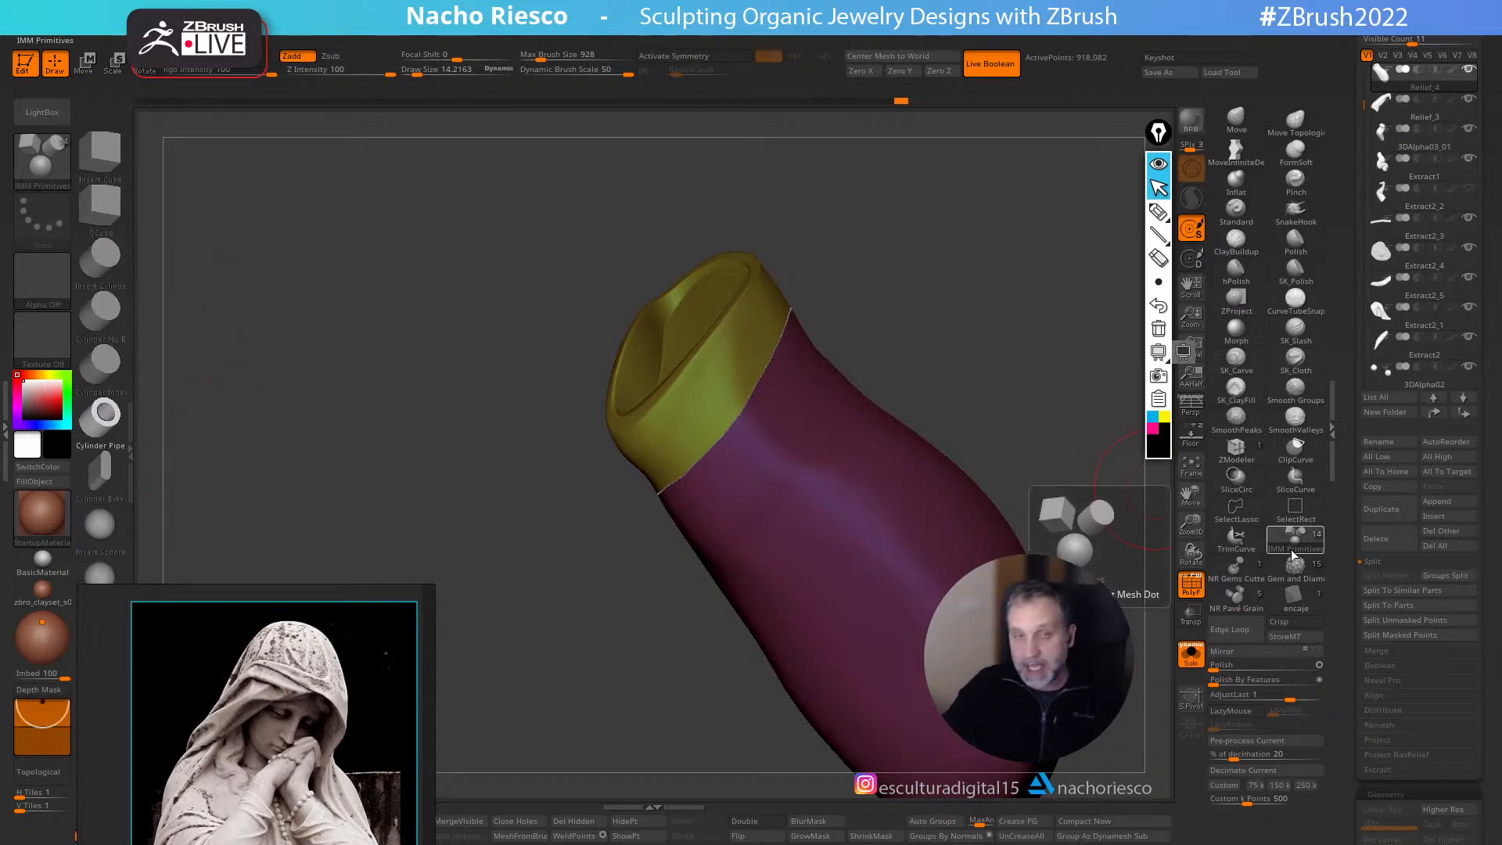
{"action": "left_click", "coordinate": [714, 39]}
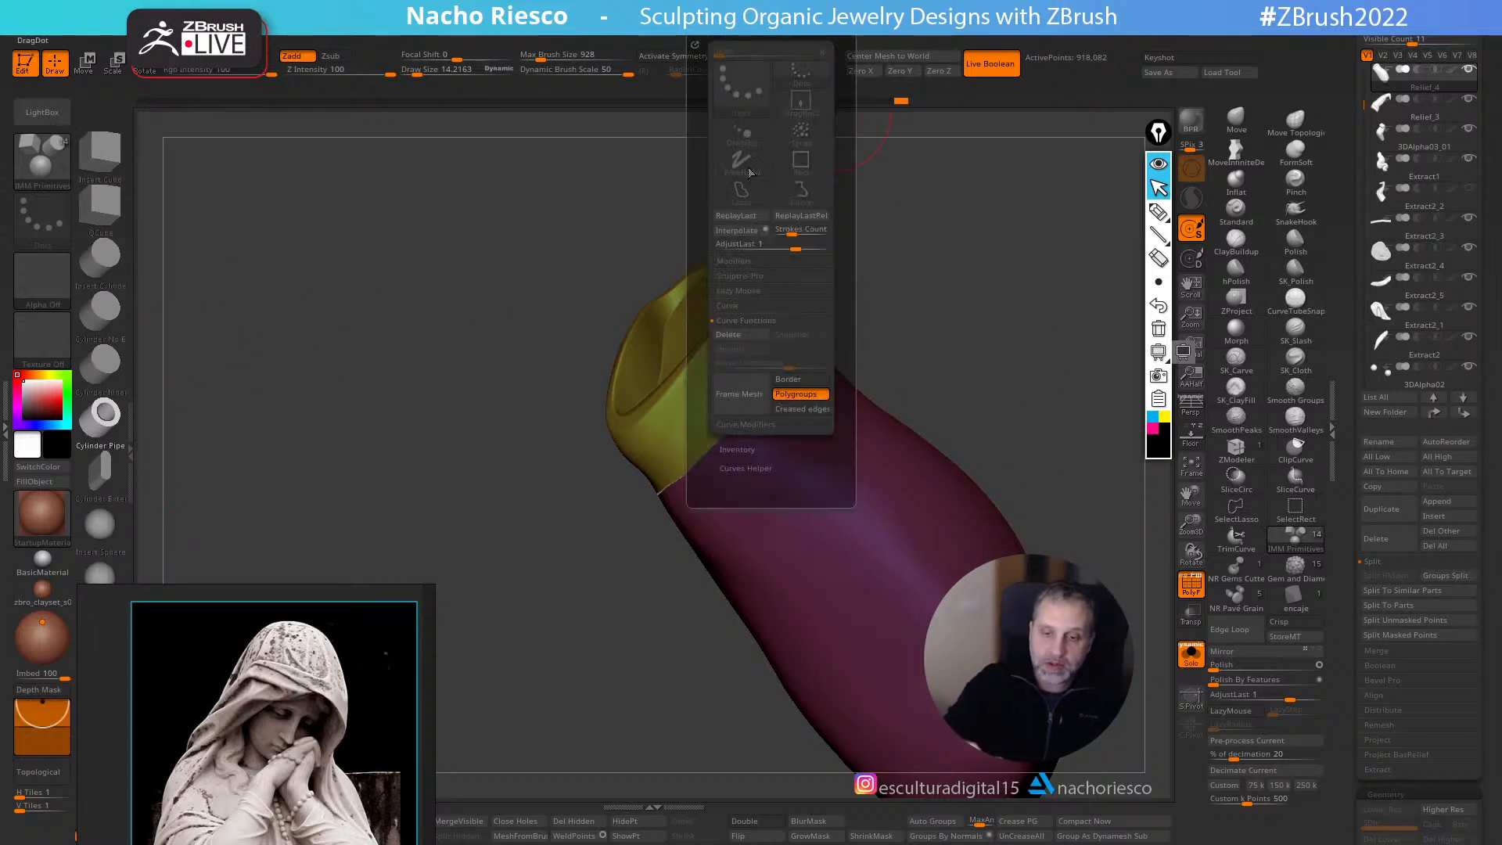
{"action": "left_click", "coordinate": [748, 305]}
{"action": "left_click", "coordinate": [747, 320]}
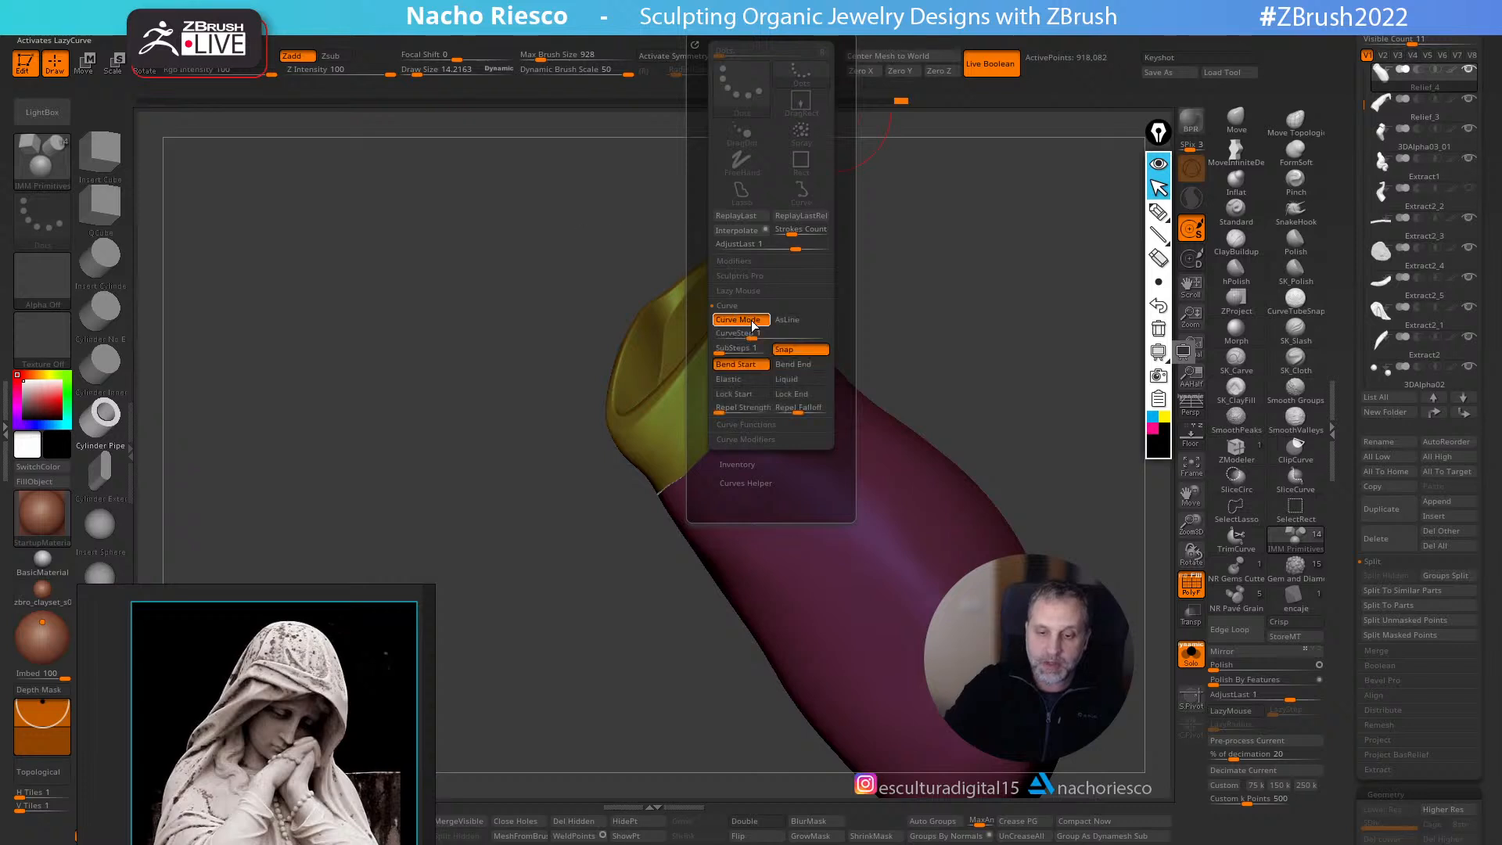
- Try chains of Cylinder Pipe and Insert Cylinder meshes along the cuff curve, undoing each one
{"action": "key", "text": "s"}
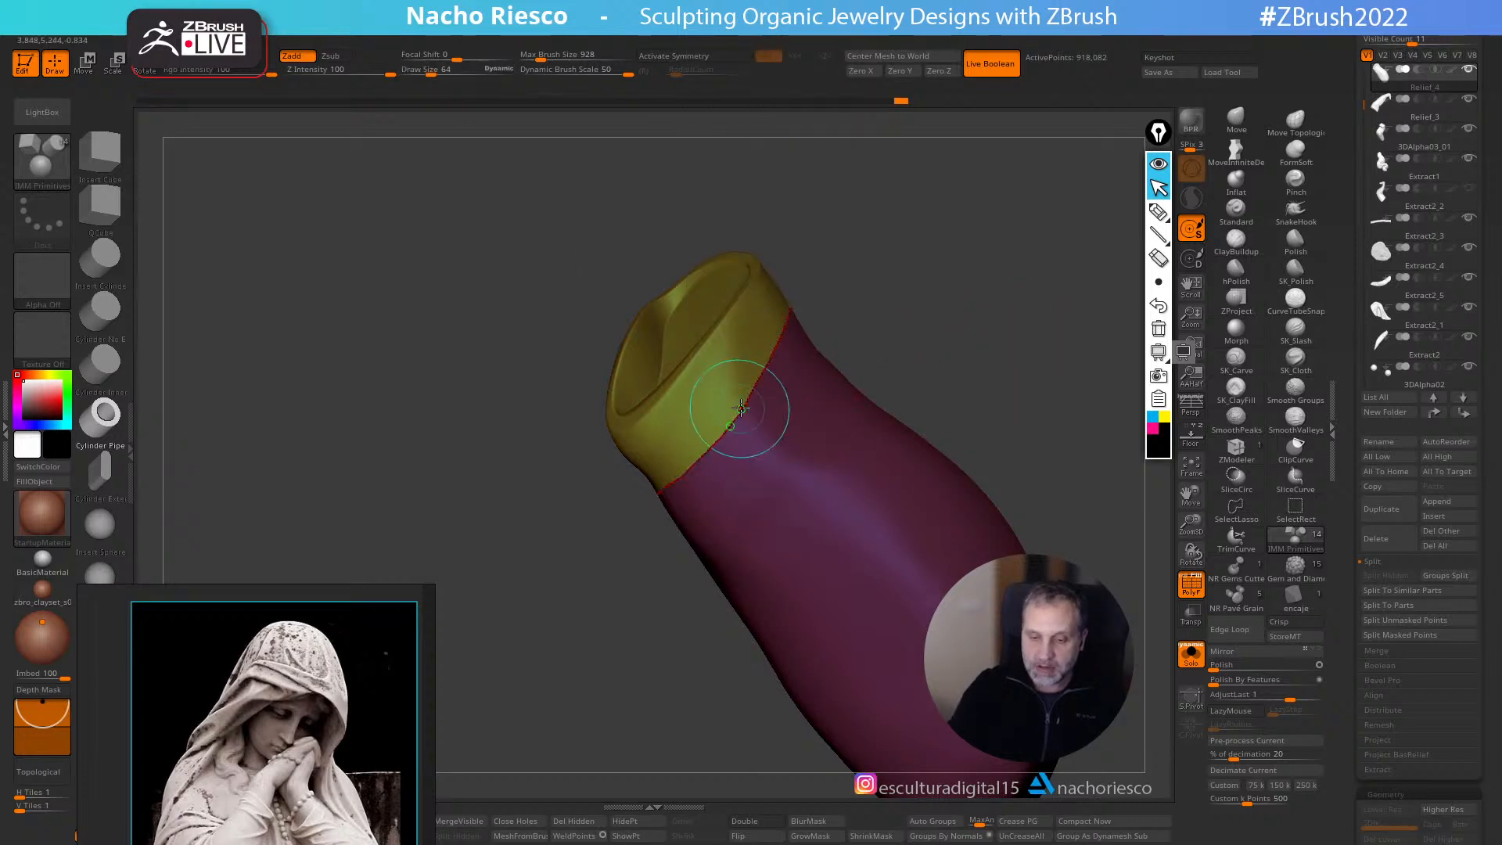
{"action": "left_click", "coordinate": [730, 425]}
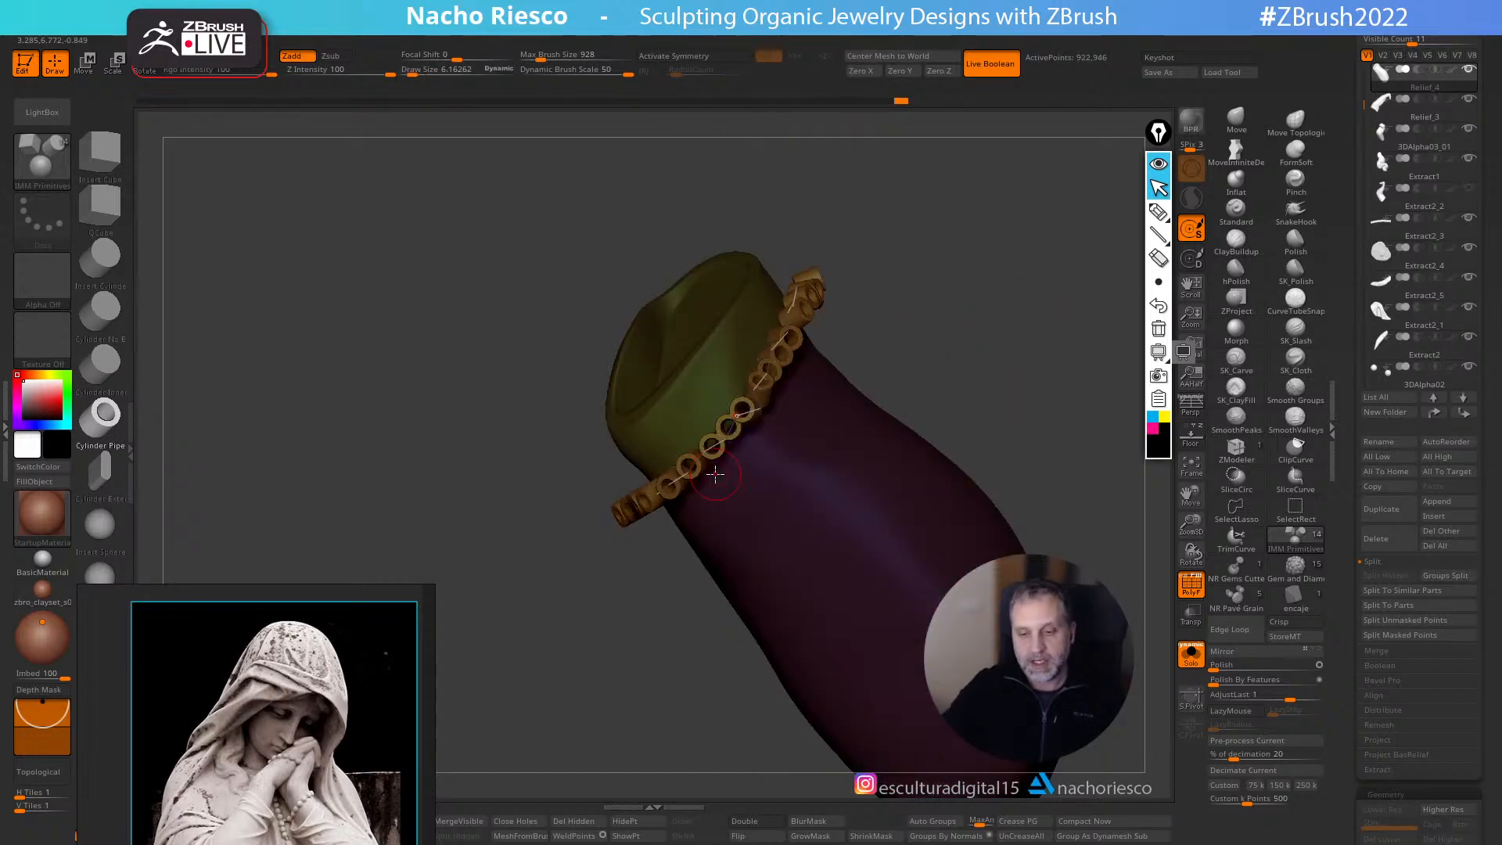
{"action": "key", "text": "ctrl+z"}
{"action": "left_click", "coordinate": [106, 264]}
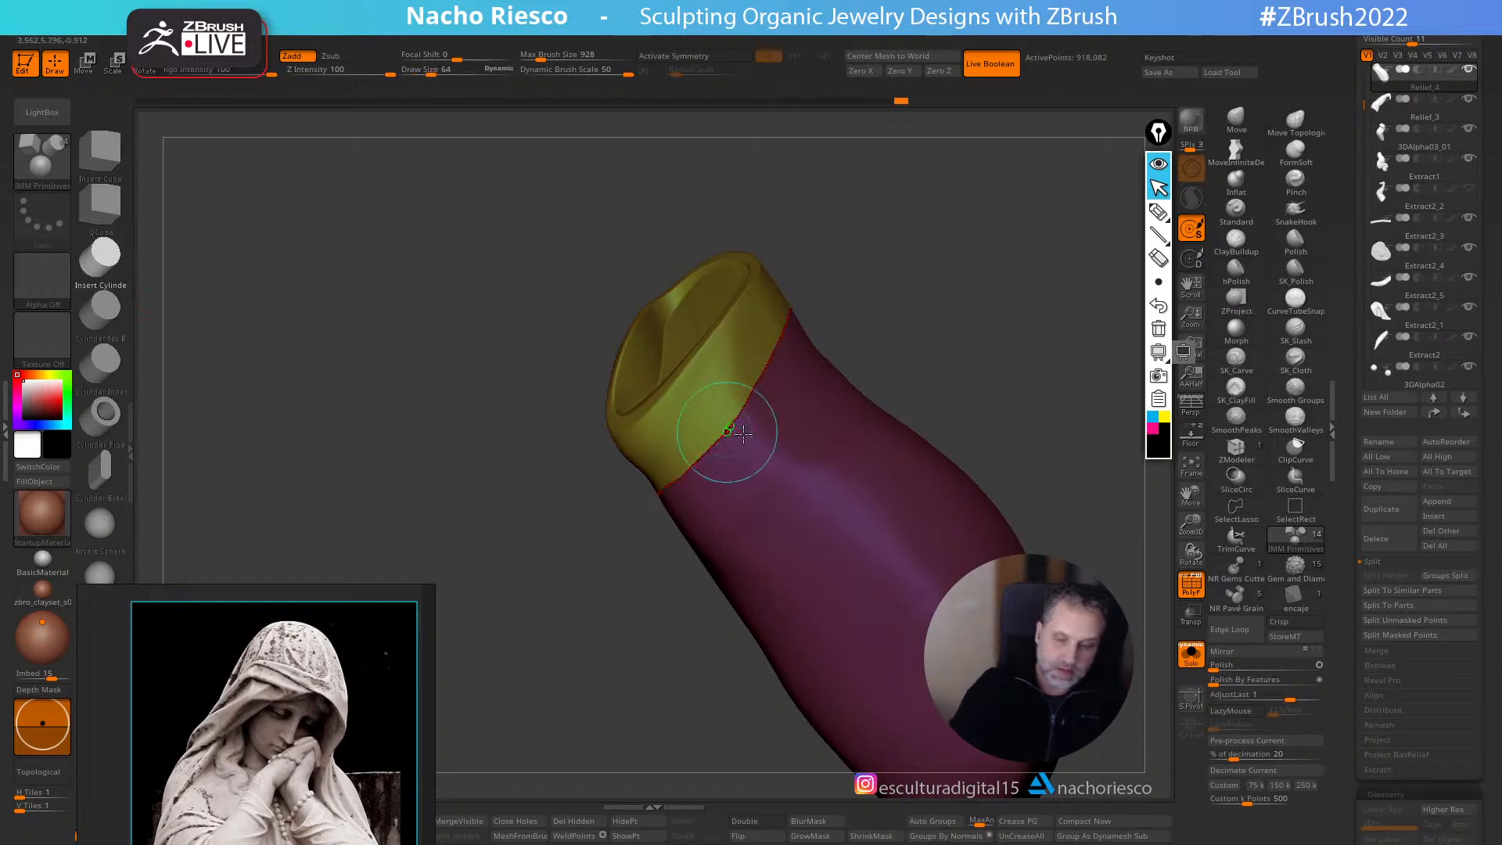
{"action": "left_click", "coordinate": [750, 400]}
{"action": "mouse_move", "coordinate": [993, 339]}
{"action": "left_mouse_down"}
{"action": "mouse_move", "coordinate": [1013, 297]}
{"action": "mouse_move", "coordinate": [976, 383]}
{"action": "mouse_move", "coordinate": [1033, 360]}
{"action": "left_mouse_up"}
{"action": "key", "text": "ctrl+z"}
- Test a cylinder chain on the cuff curve with depth -24 and draw size about 11, check it on the full relief, and undo it
{"action": "left_click_drag", "start_coordinate": [44, 727], "coordinate": [43, 735]}
{"action": "key", "text": "s"}
{"action": "left_click_drag", "start_coordinate": [853, 335], "coordinate": [865, 335]}
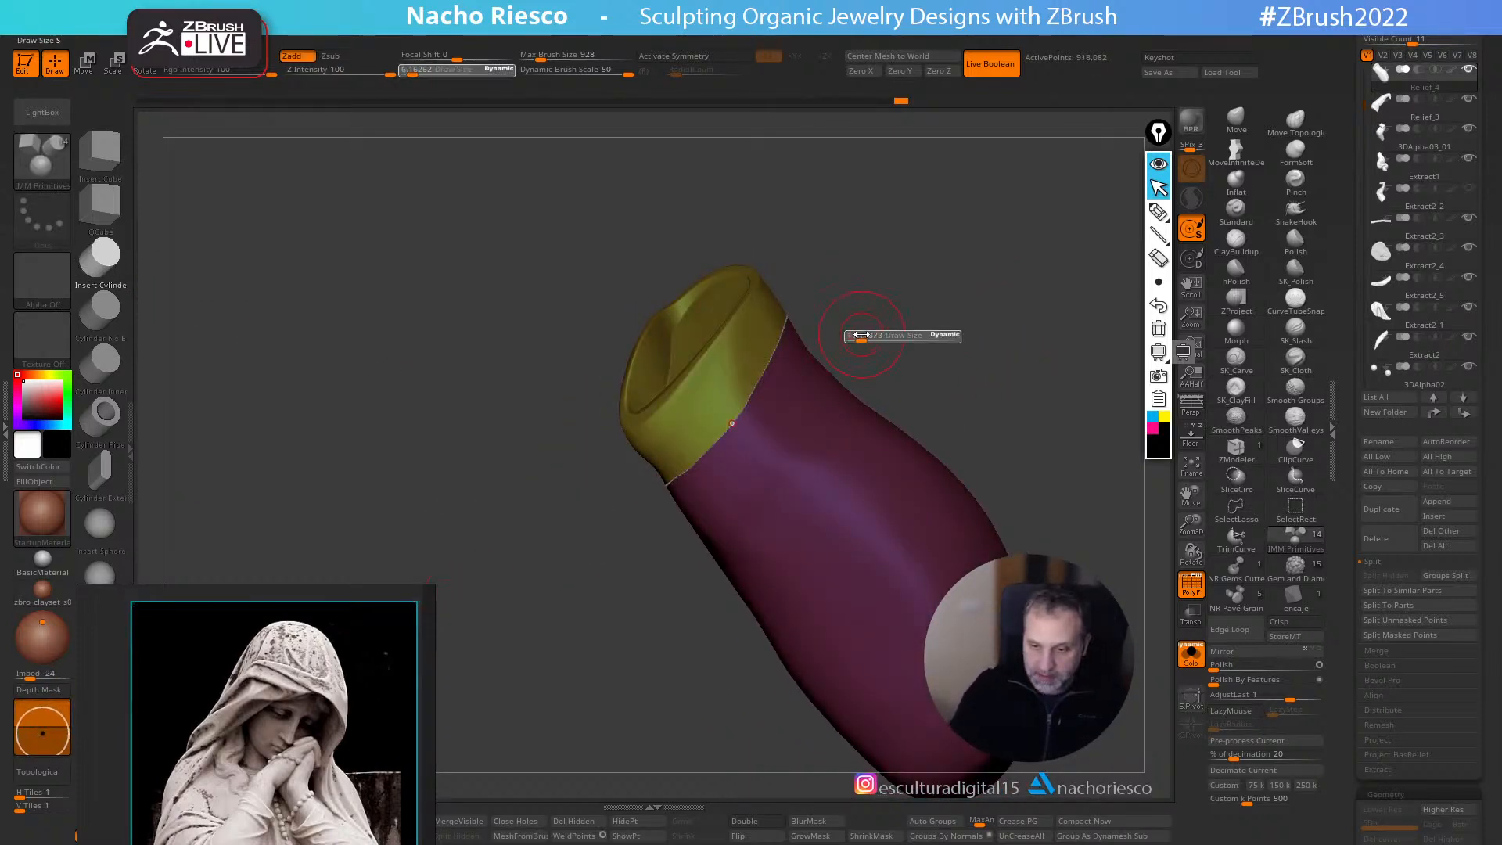
{"action": "left_click", "coordinate": [764, 380]}
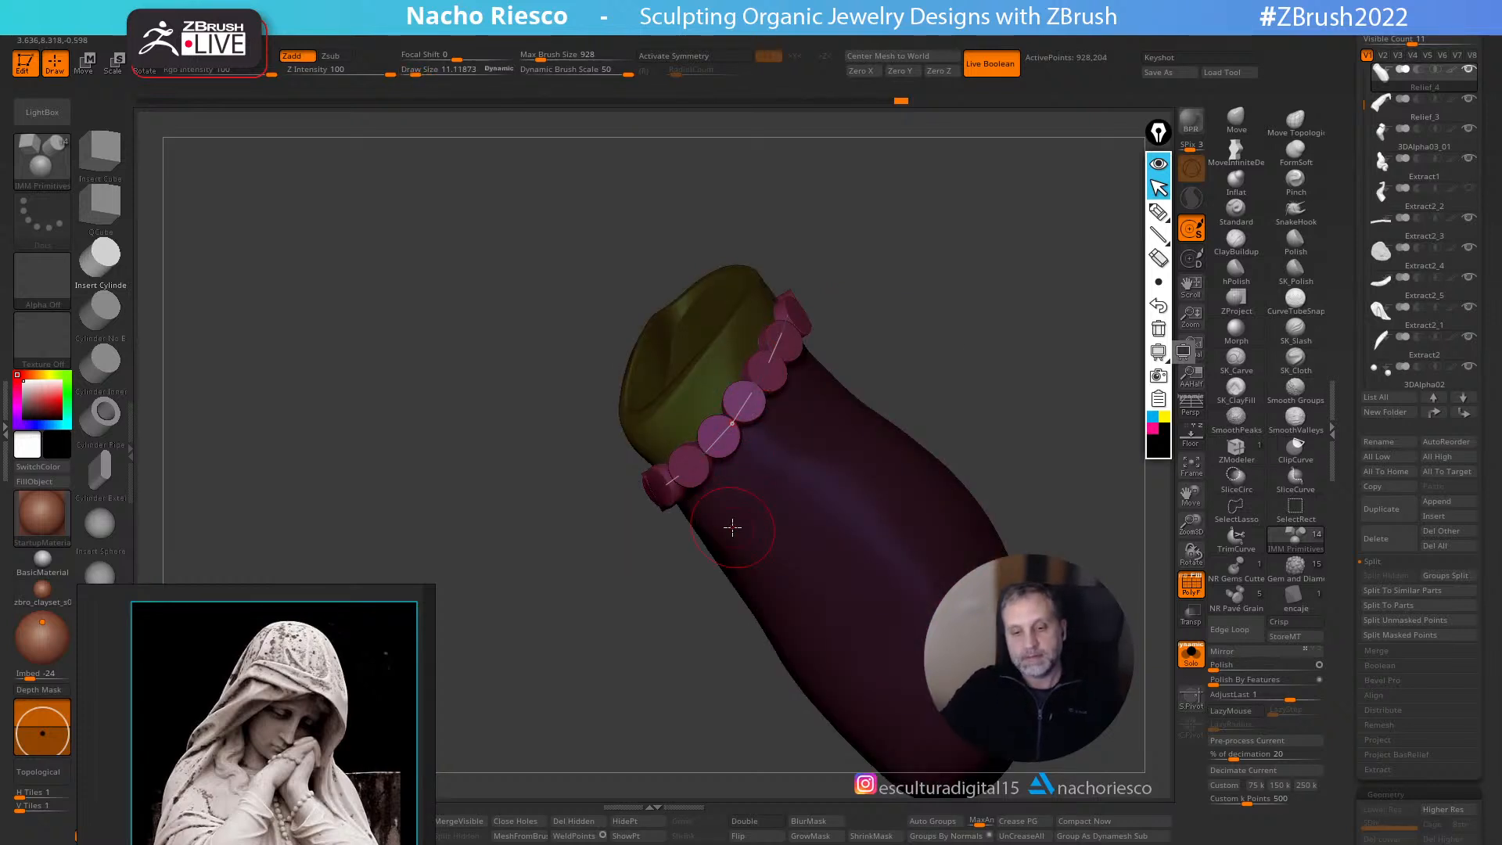
{"action": "left_click", "coordinate": [1191, 583]}
{"action": "left_click", "coordinate": [1191, 656]}
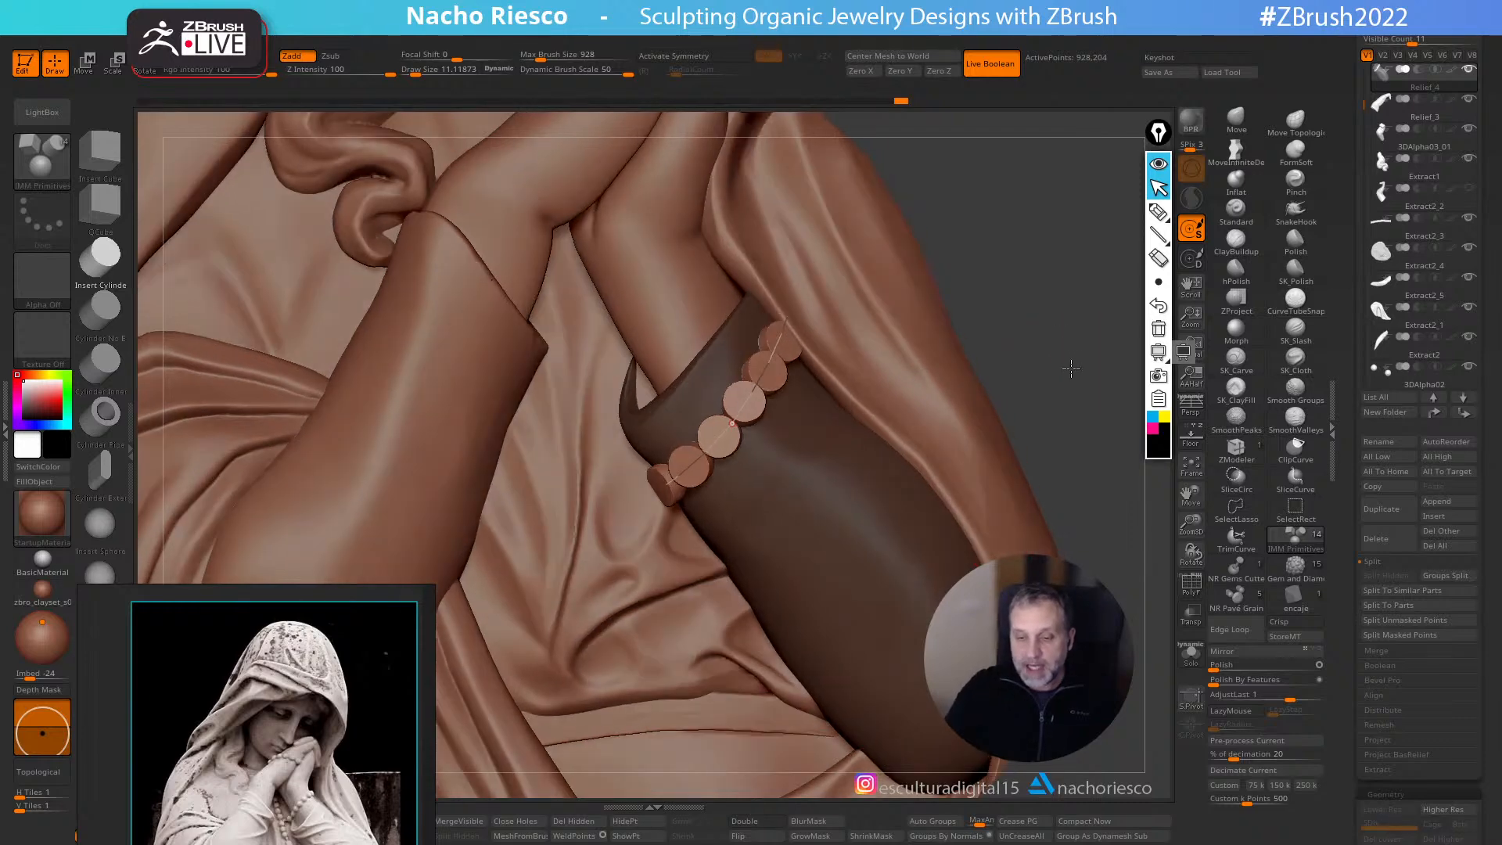
{"action": "key", "text": "ctrl+z"}
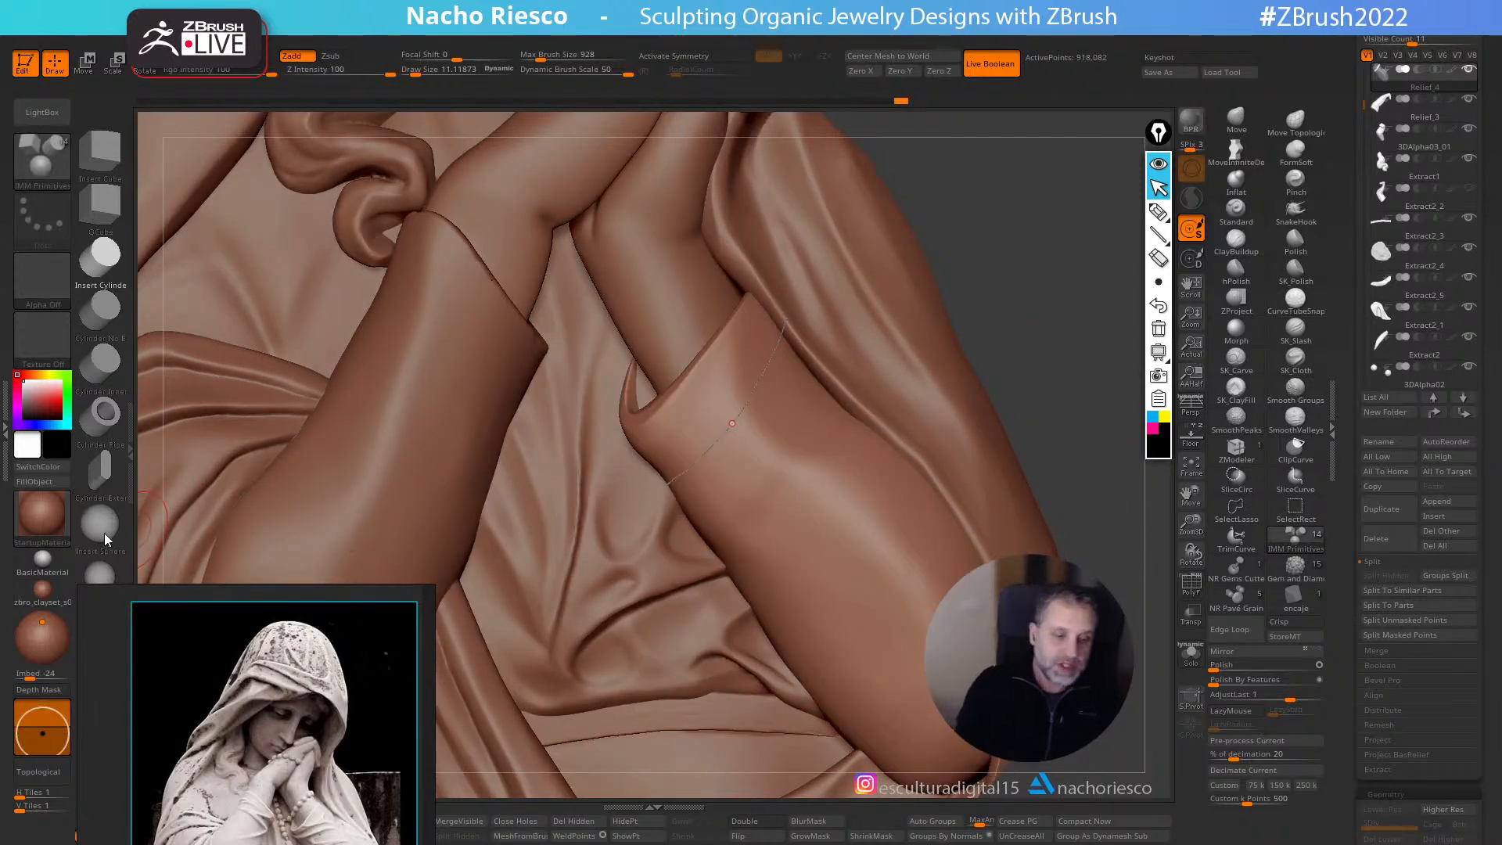
- Try a chain of Insert Sphere meshes along the cuff curve
{"action": "left_click", "coordinate": [102, 468]}
{"action": "left_click_drag", "start_coordinate": [109, 317], "coordinate": [109, 302]}
{"action": "left_click", "coordinate": [109, 424]}
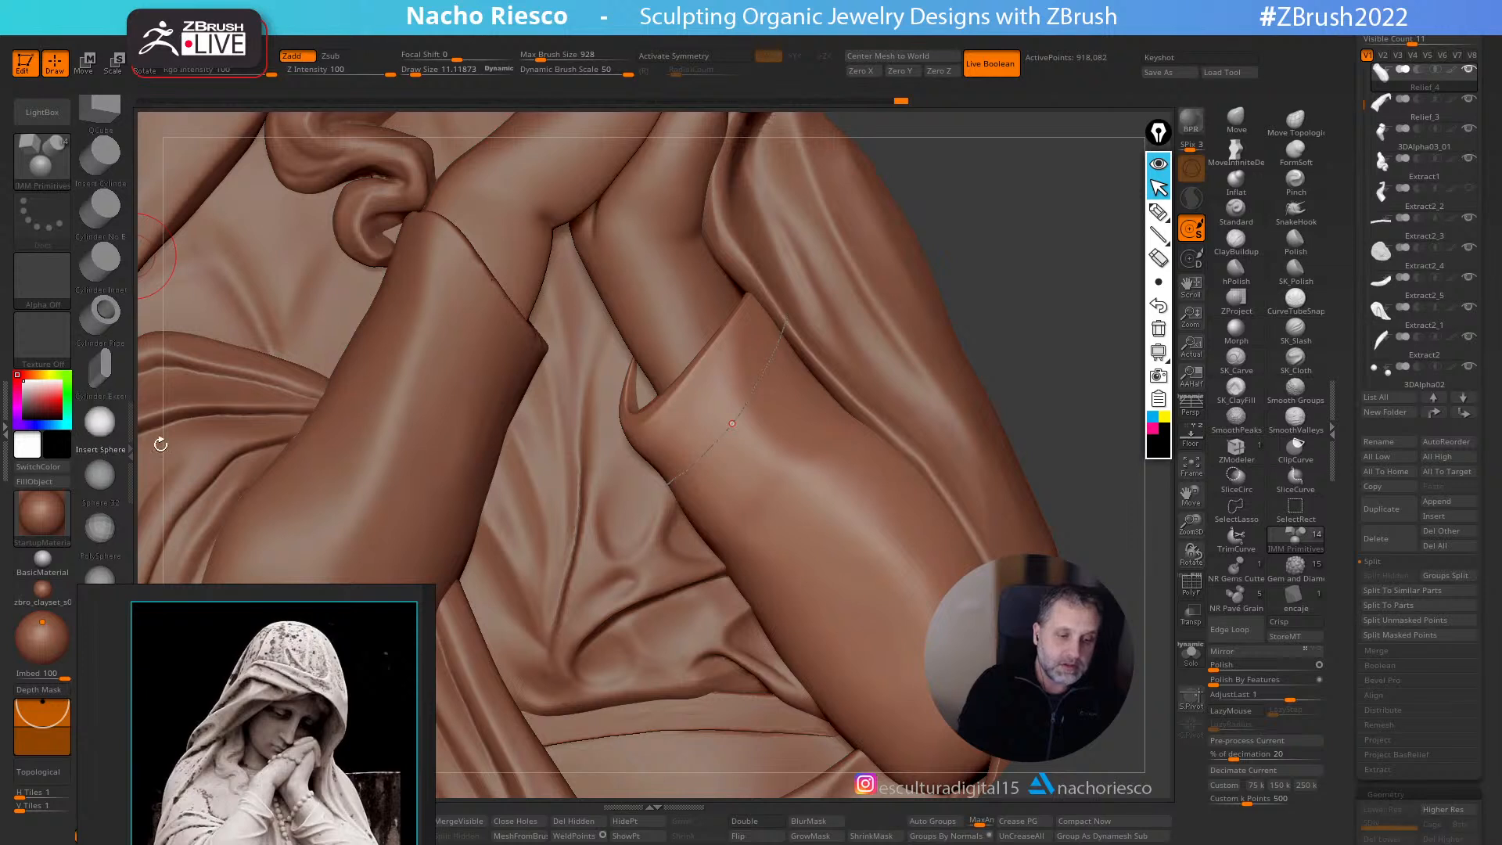
{"action": "left_click", "coordinate": [706, 458]}
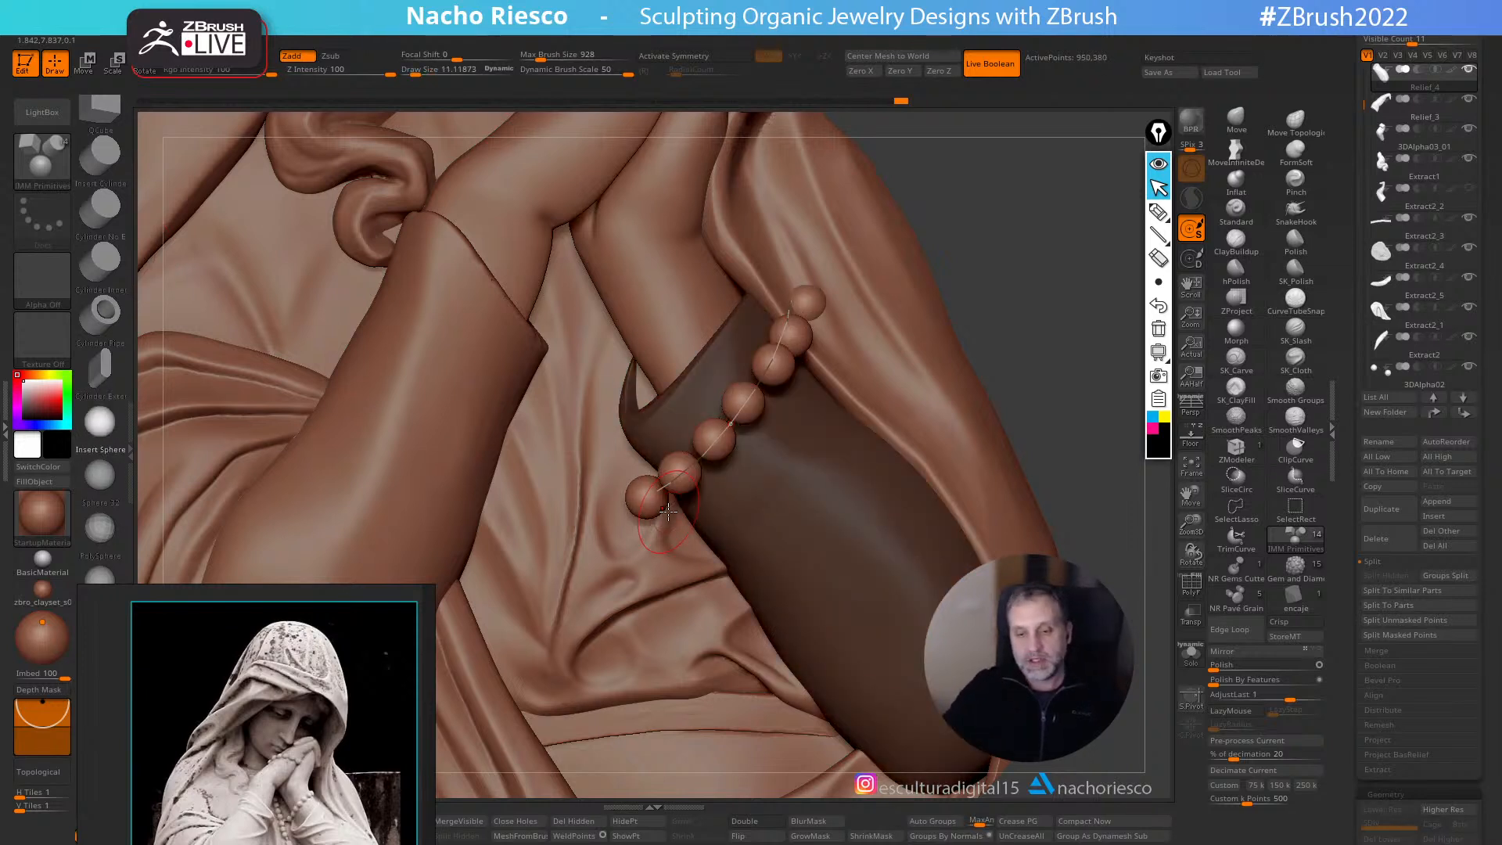
- Try the extended cylinder insert mesh along the cuff curve and undo it
{"action": "left_click", "coordinate": [97, 377]}
{"action": "left_click", "coordinate": [729, 426]}
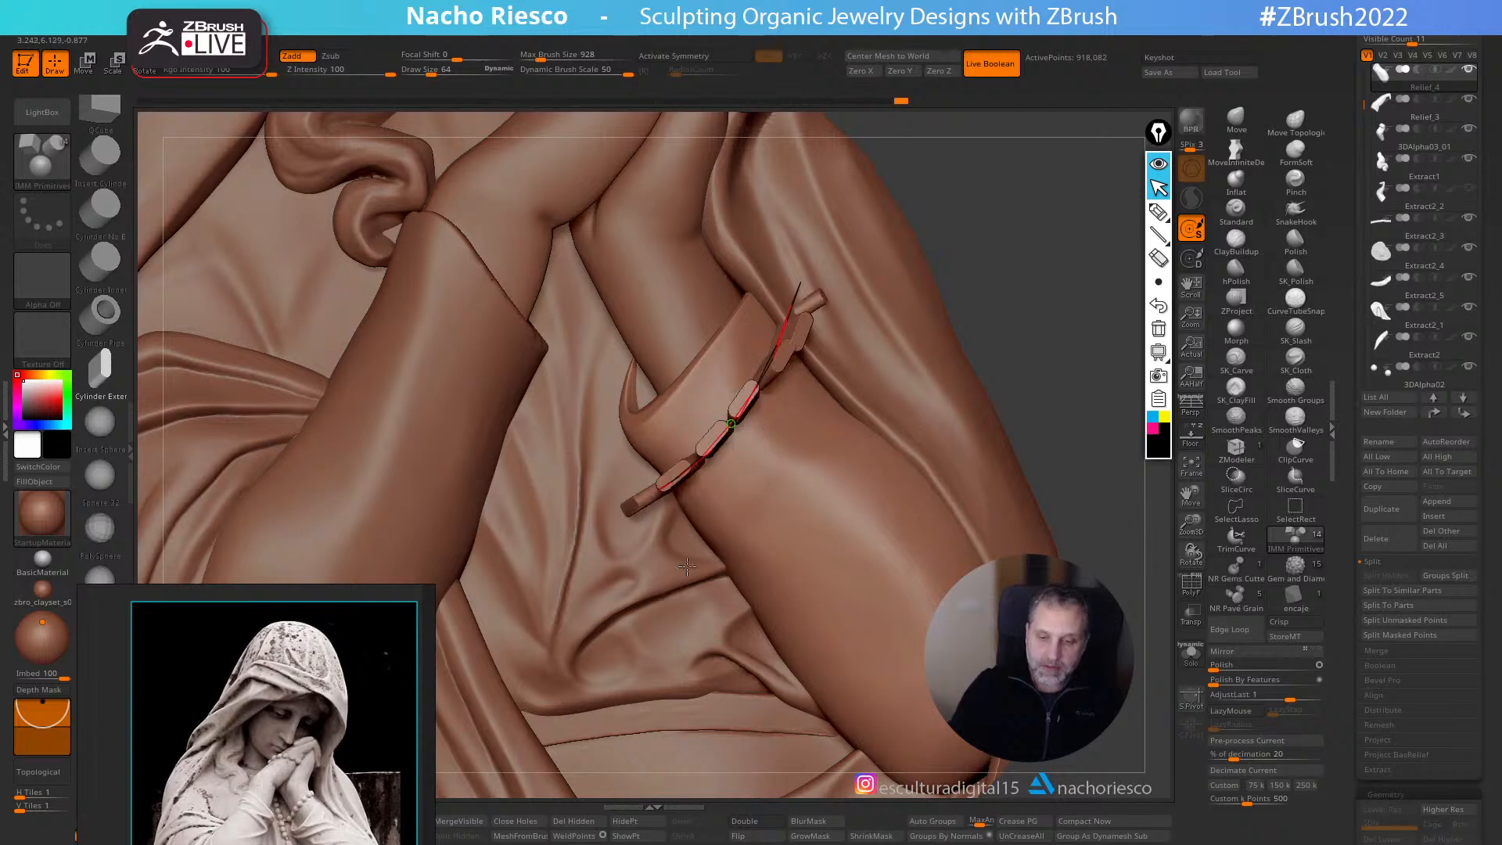
{"action": "key", "text": "ctrl+z"}
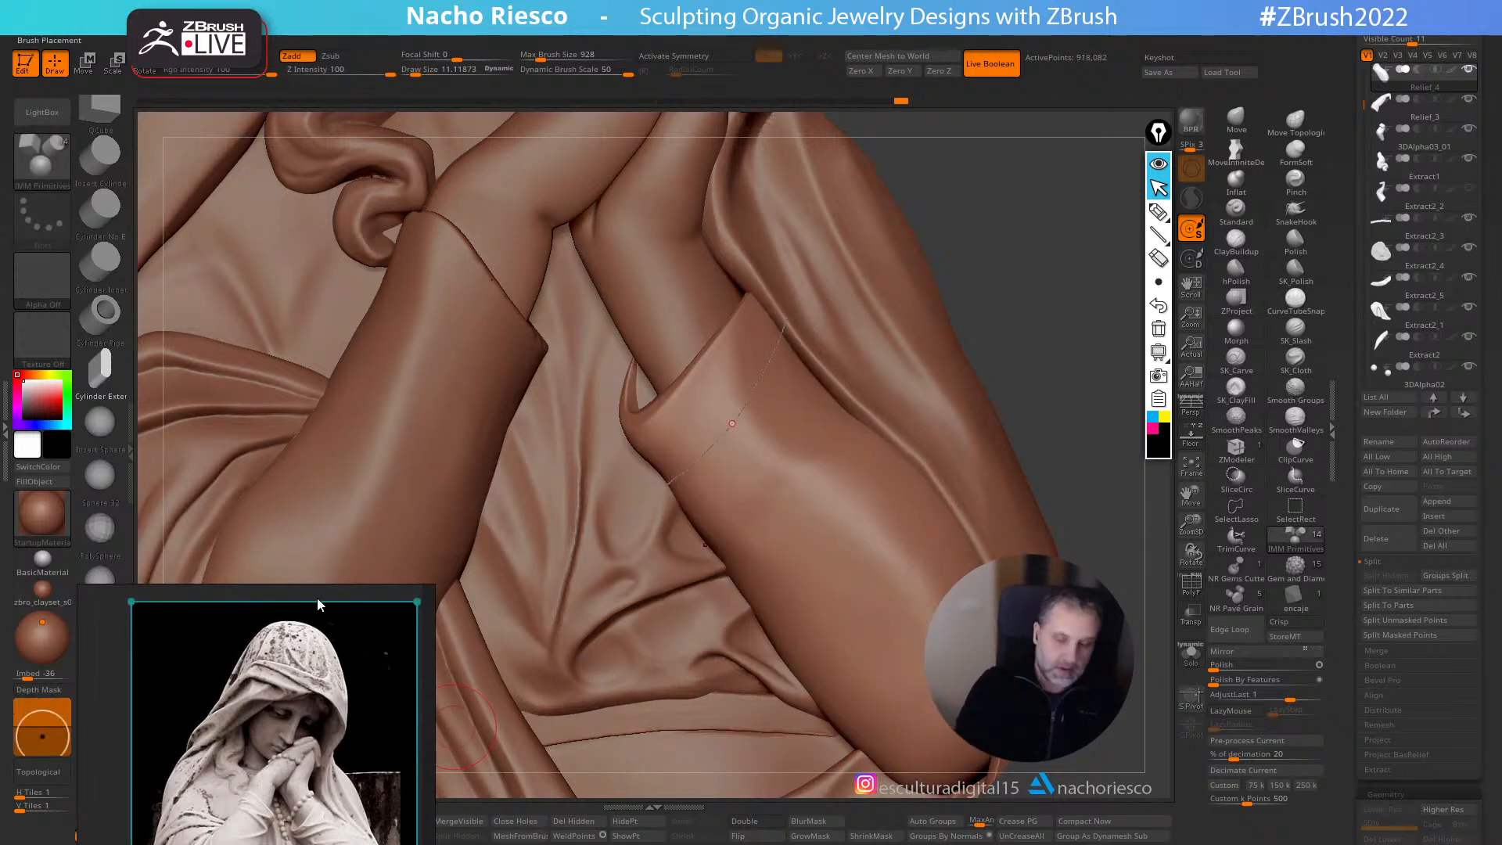
- Undo the last insert-mesh trial on the cuff curve and load the Greek-key insert mesh brush from the NACHO brush folder
{"action": "left_click", "coordinate": [707, 440]}
{"action": "key", "text": "ctrl+z"}
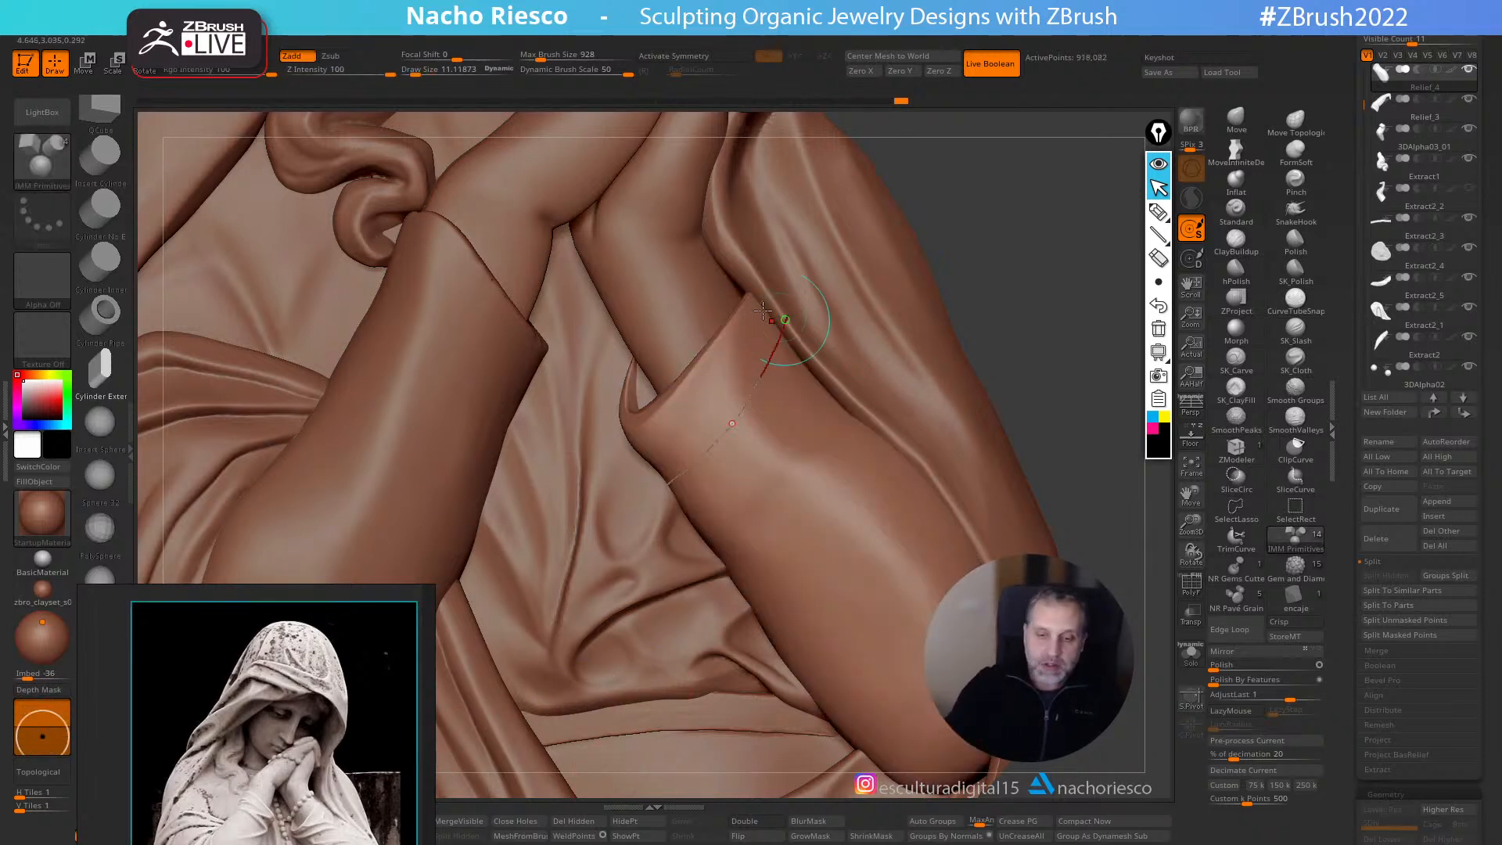
{"action": "left_click", "coordinate": [43, 111]}
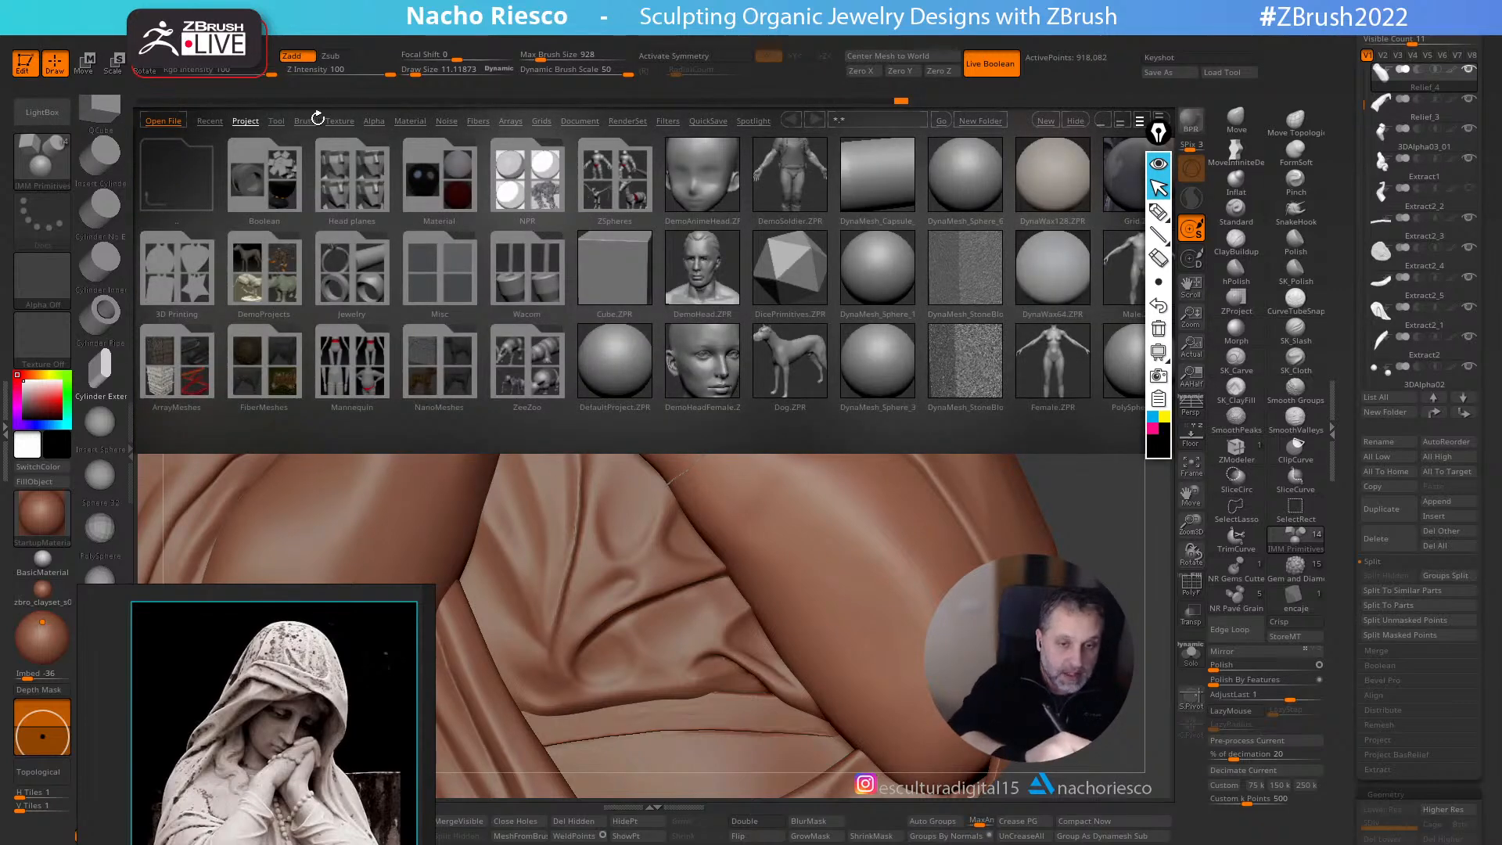
{"action": "left_click", "coordinate": [308, 120]}
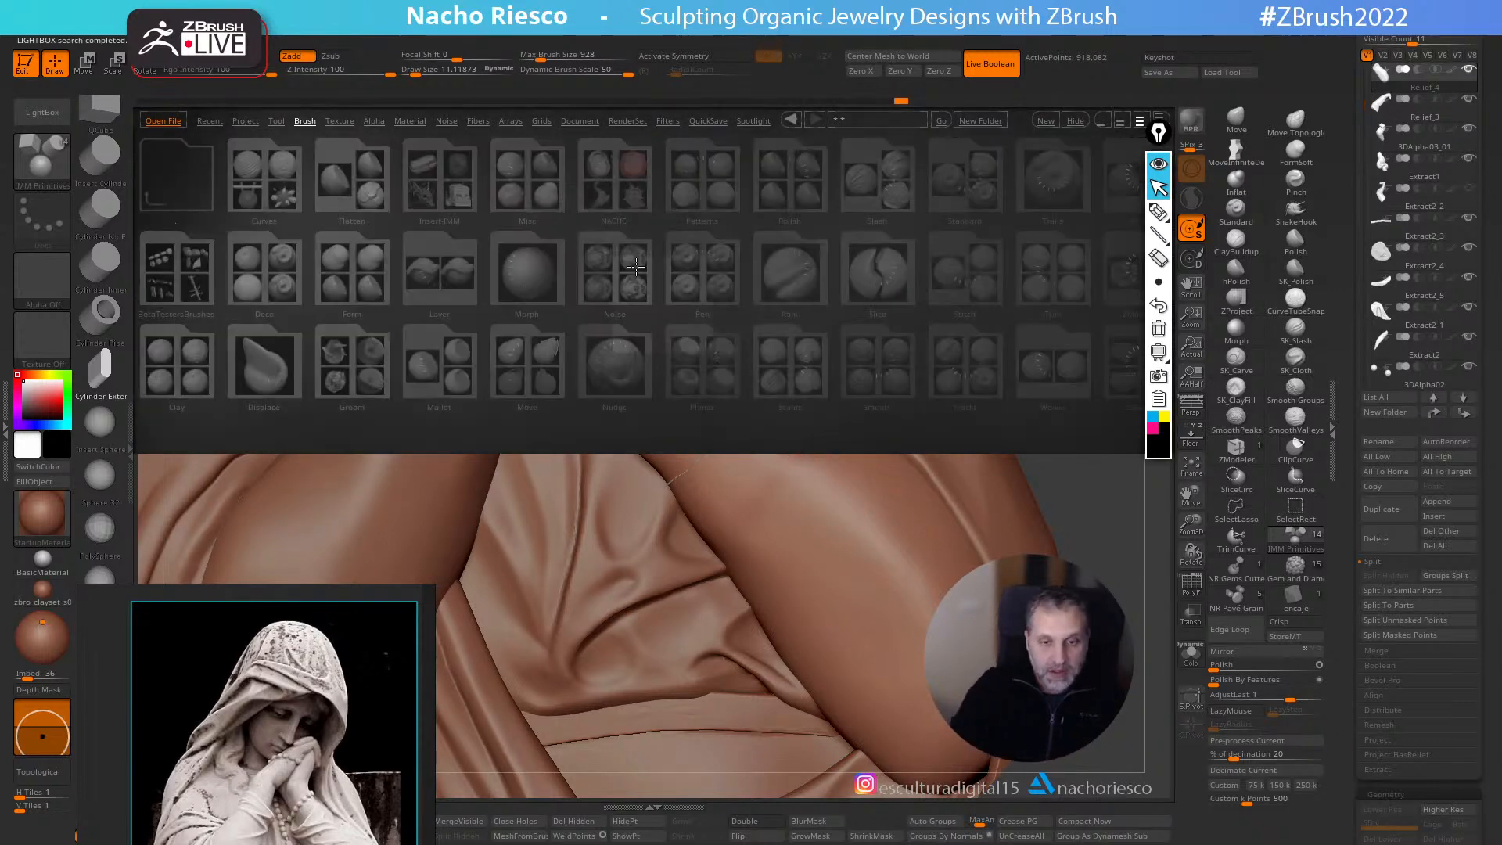
{"action": "left_click", "coordinate": [616, 175]}
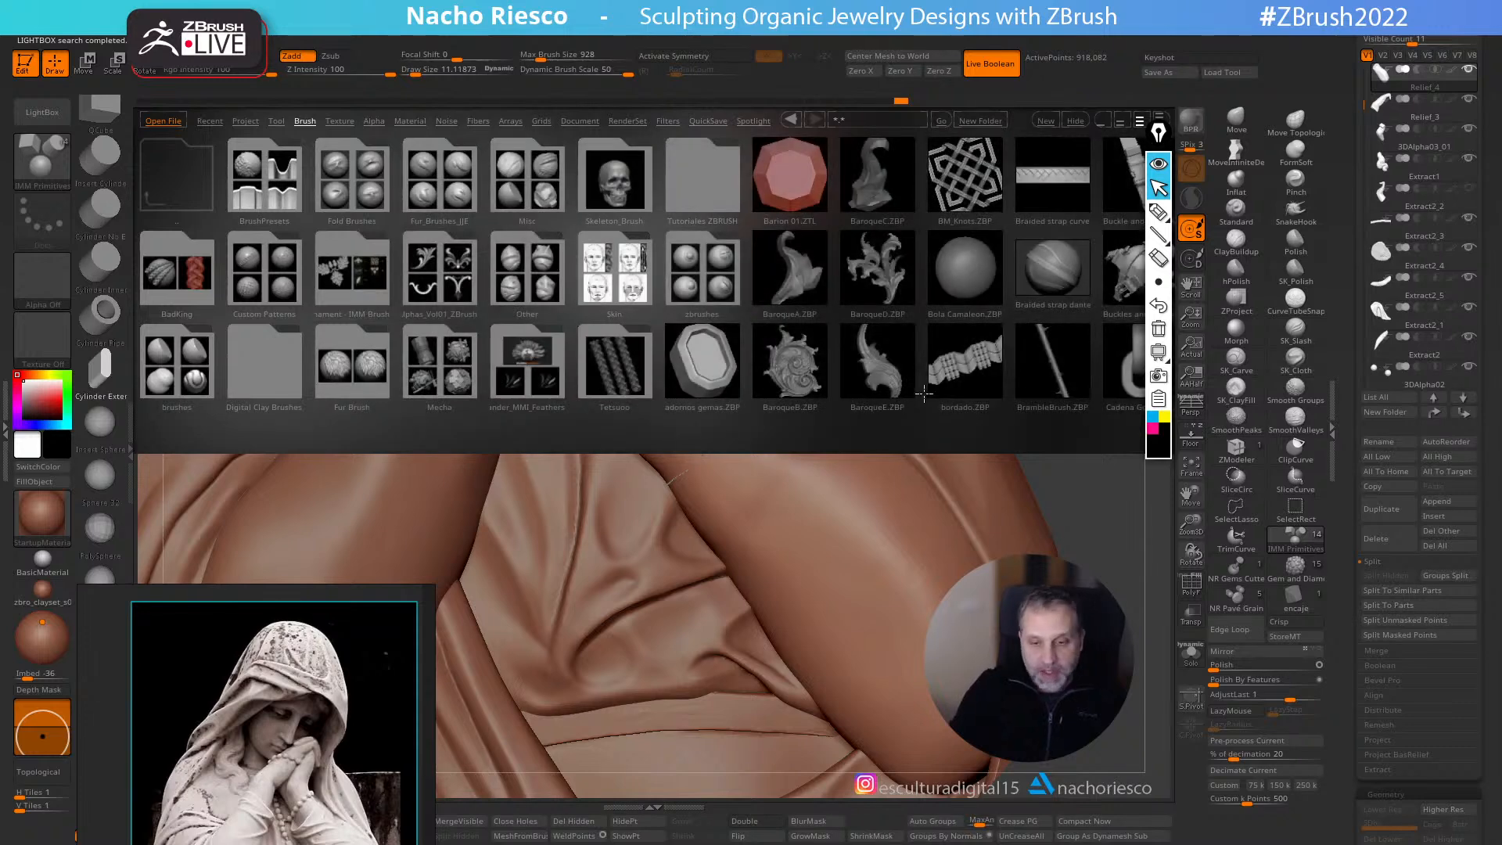
{"action": "scroll", "coordinate": [916, 387], "scroll_direction": "down", "scroll_amount": 3}
{"action": "scroll", "coordinate": [908, 385], "scroll_direction": "down", "scroll_amount": 10}
{"action": "scroll", "coordinate": [930, 402], "scroll_direction": "down", "scroll_amount": 10}
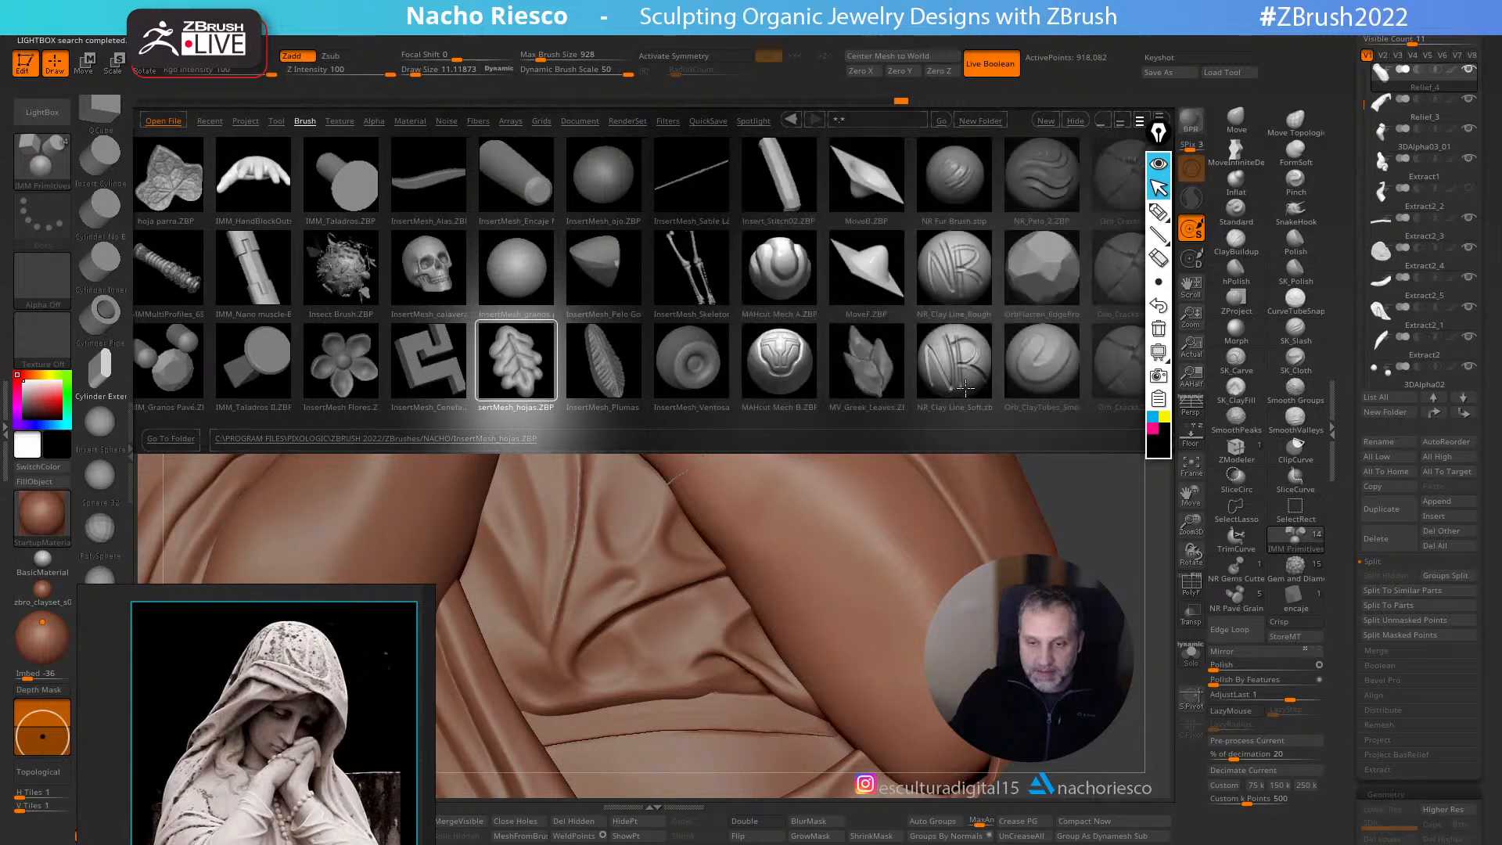
{"action": "double_click", "coordinate": [446, 378]}
- Try a Greek-key chain along the cuff curve at a draw size of about 7.2
{"action": "key", "text": "s"}
{"action": "left_click_drag", "start_coordinate": [968, 356], "coordinate": [985, 358]}
{"action": "left_click", "coordinate": [744, 408]}
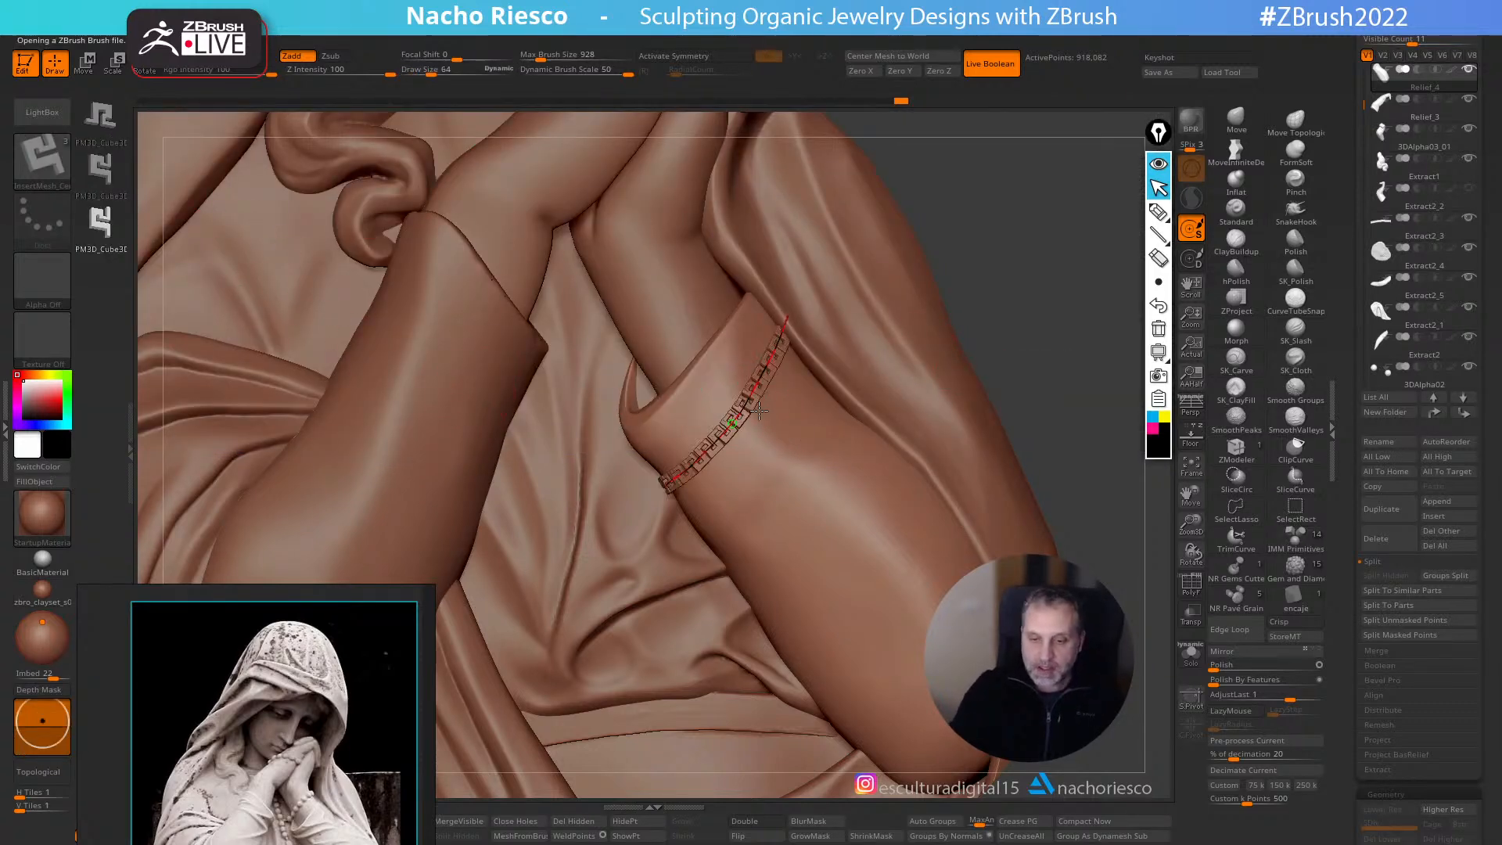
{"action": "left_click", "coordinate": [1033, 365]}
{"action": "right_click_drag", "start_coordinate": [1048, 355], "coordinate": [1048, 423], "text": "ctrl"}
{"action": "key", "text": "ctrl+z"}
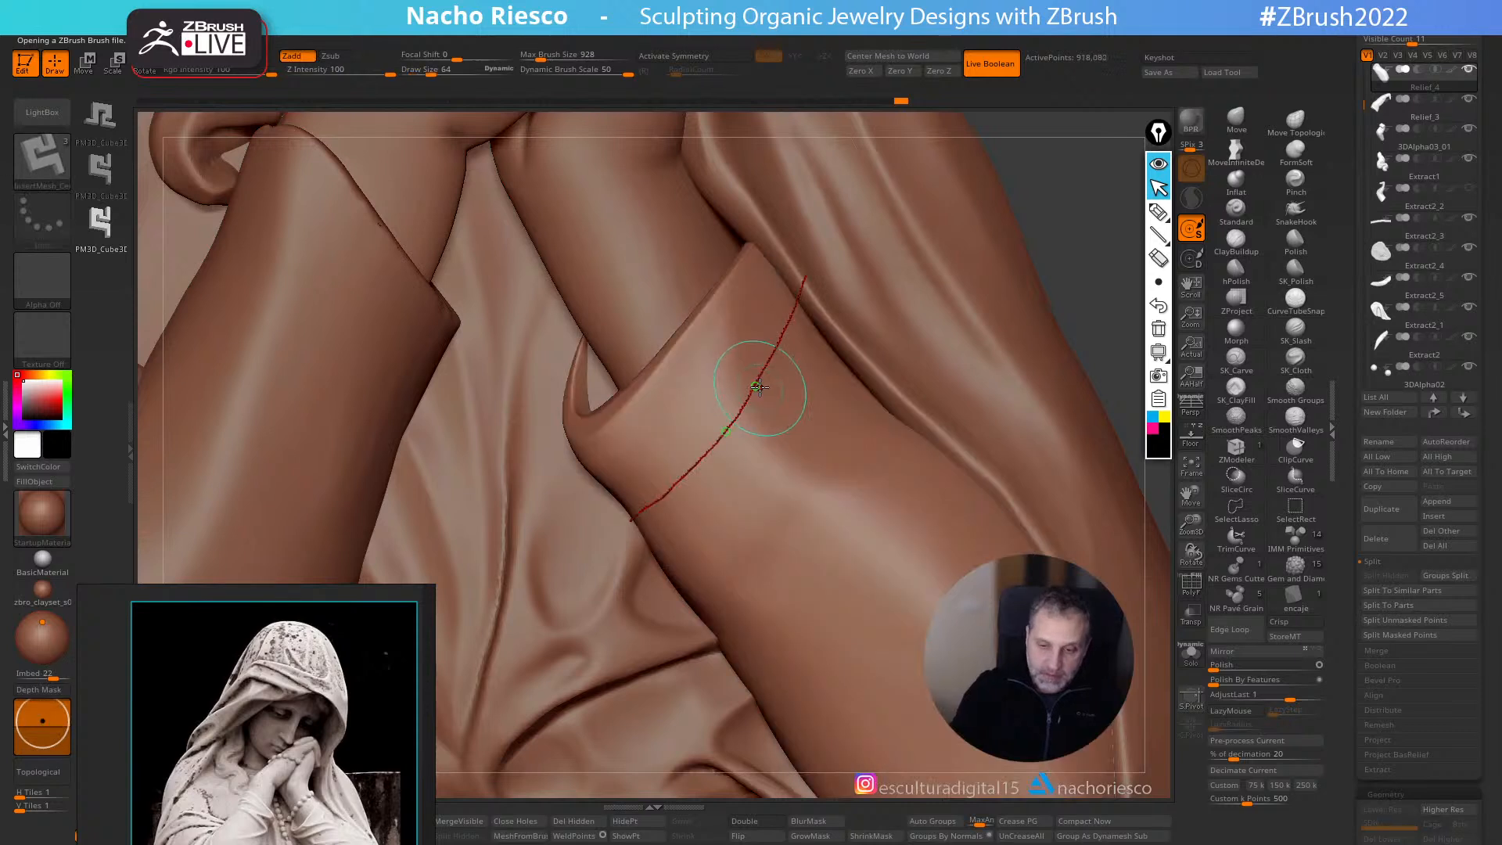
{"action": "left_click", "coordinate": [759, 385]}
{"action": "left_click", "coordinate": [822, 436]}
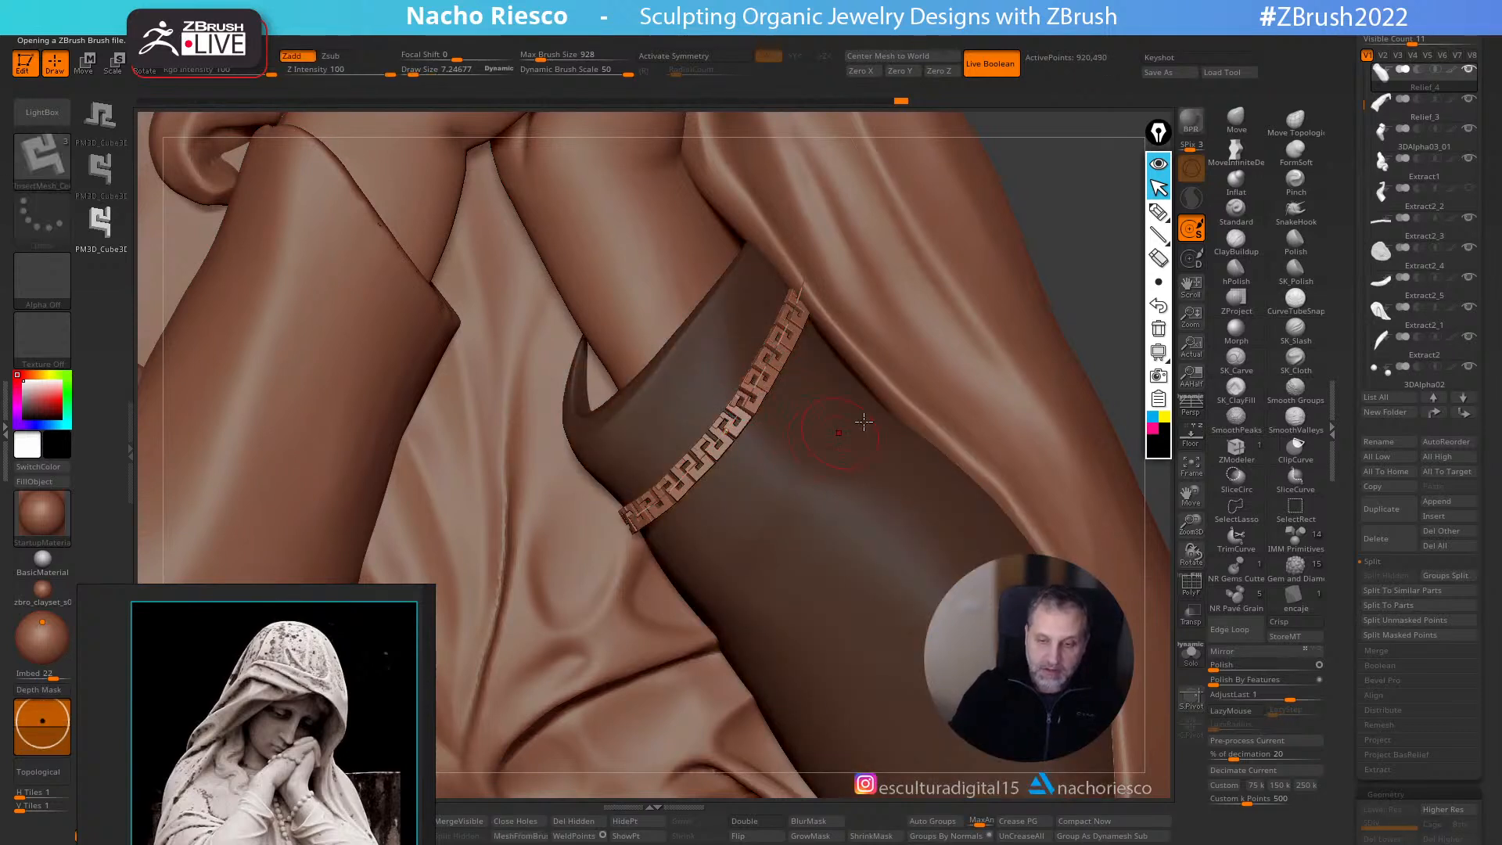
- Undo the small Greek-key chain and reapply it along the cuff curve at a draw size of about 9.7
{"action": "key", "text": "ctrl+z"}
{"action": "key", "text": "s"}
{"action": "left_click_drag", "start_coordinate": [911, 393], "coordinate": [916, 394]}
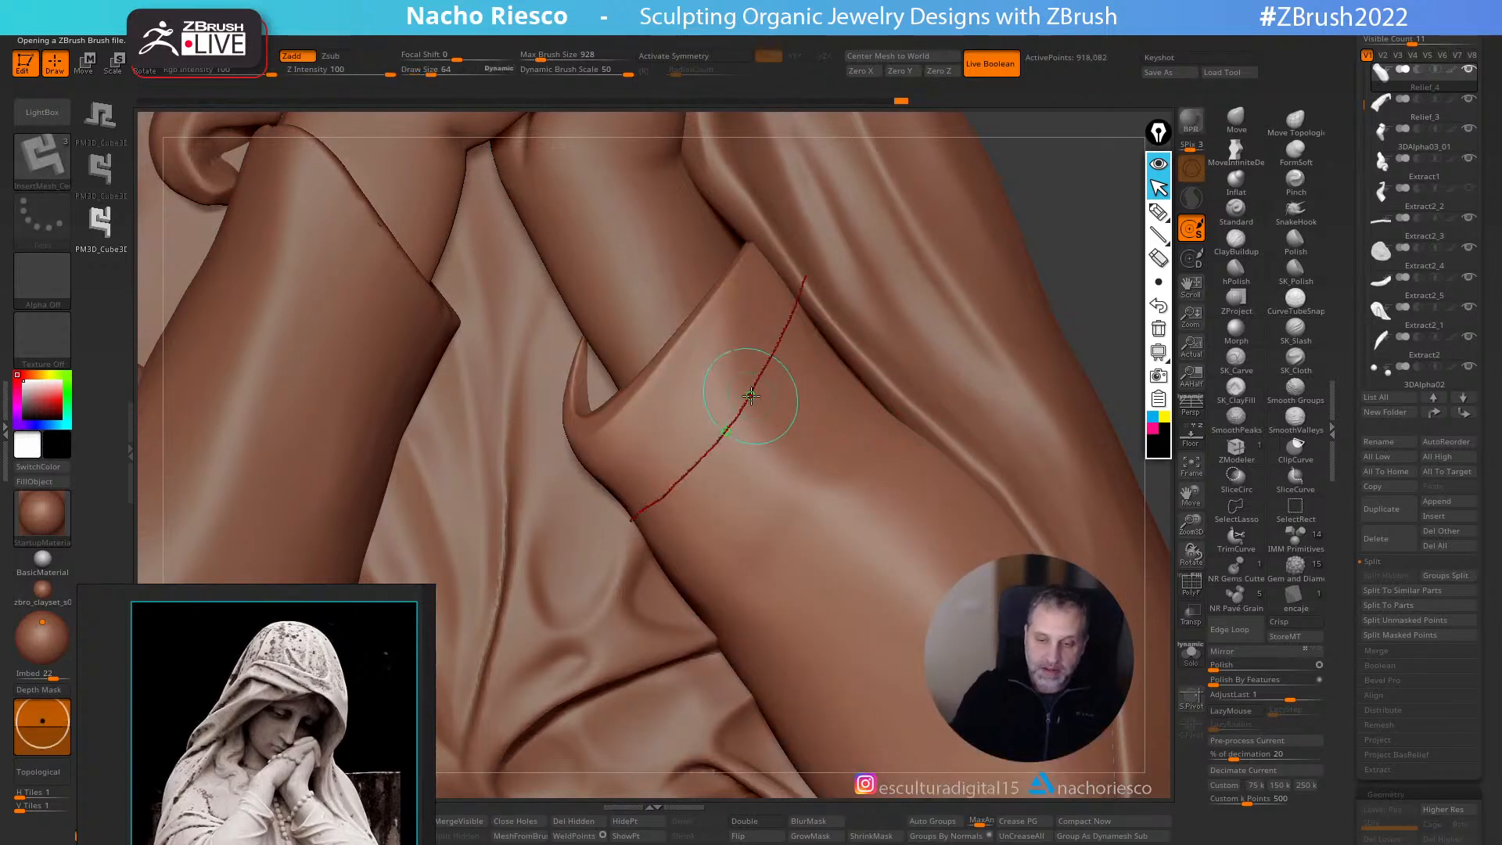
{"action": "left_click", "coordinate": [745, 401]}
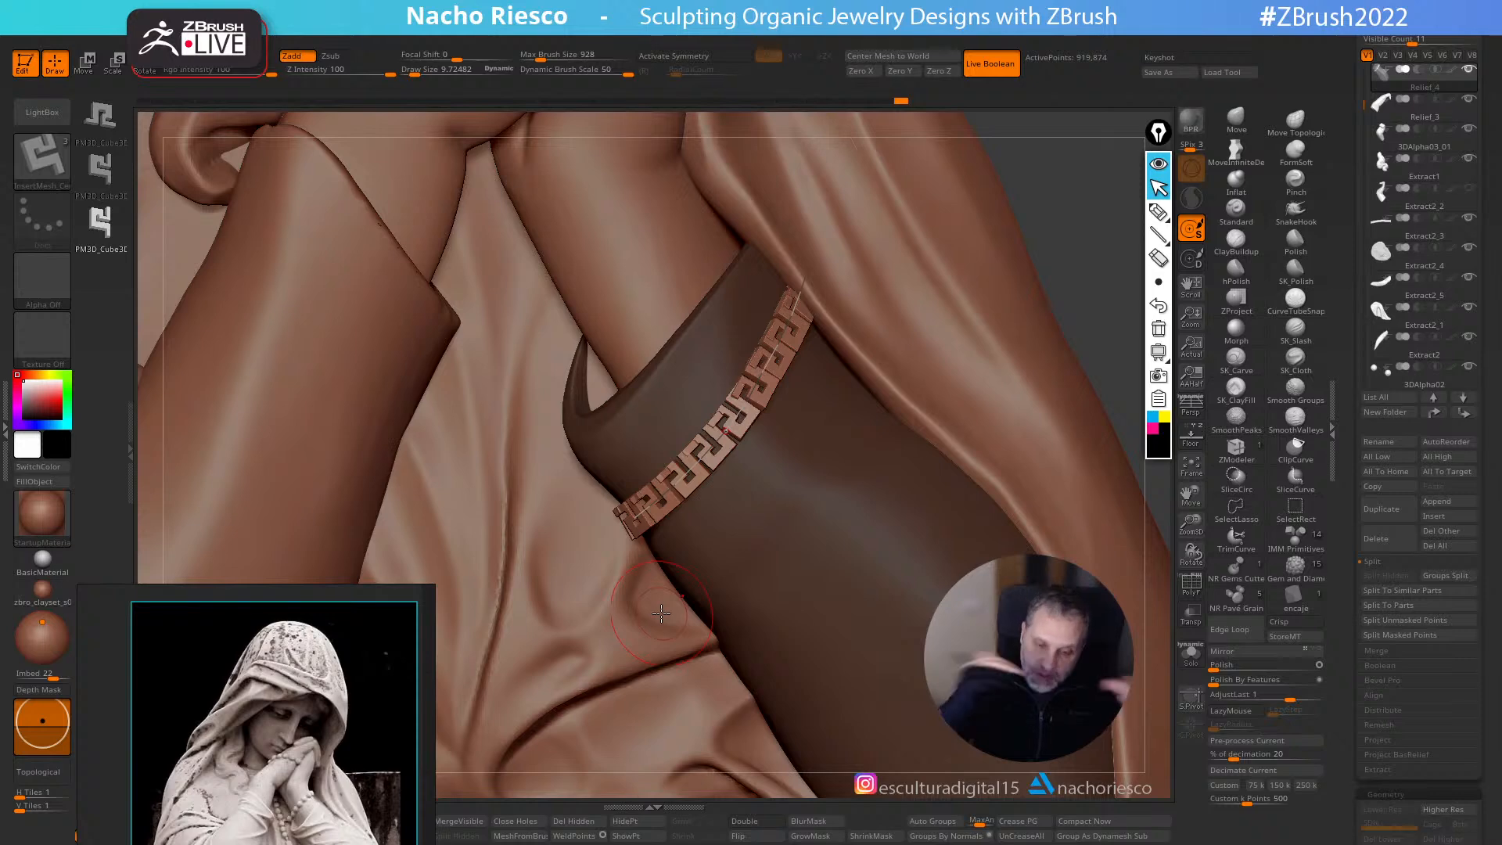
- Browse the NACHO brush folder for other trim meshes and load Rope_Brush
{"action": "left_click", "coordinate": [41, 112]}
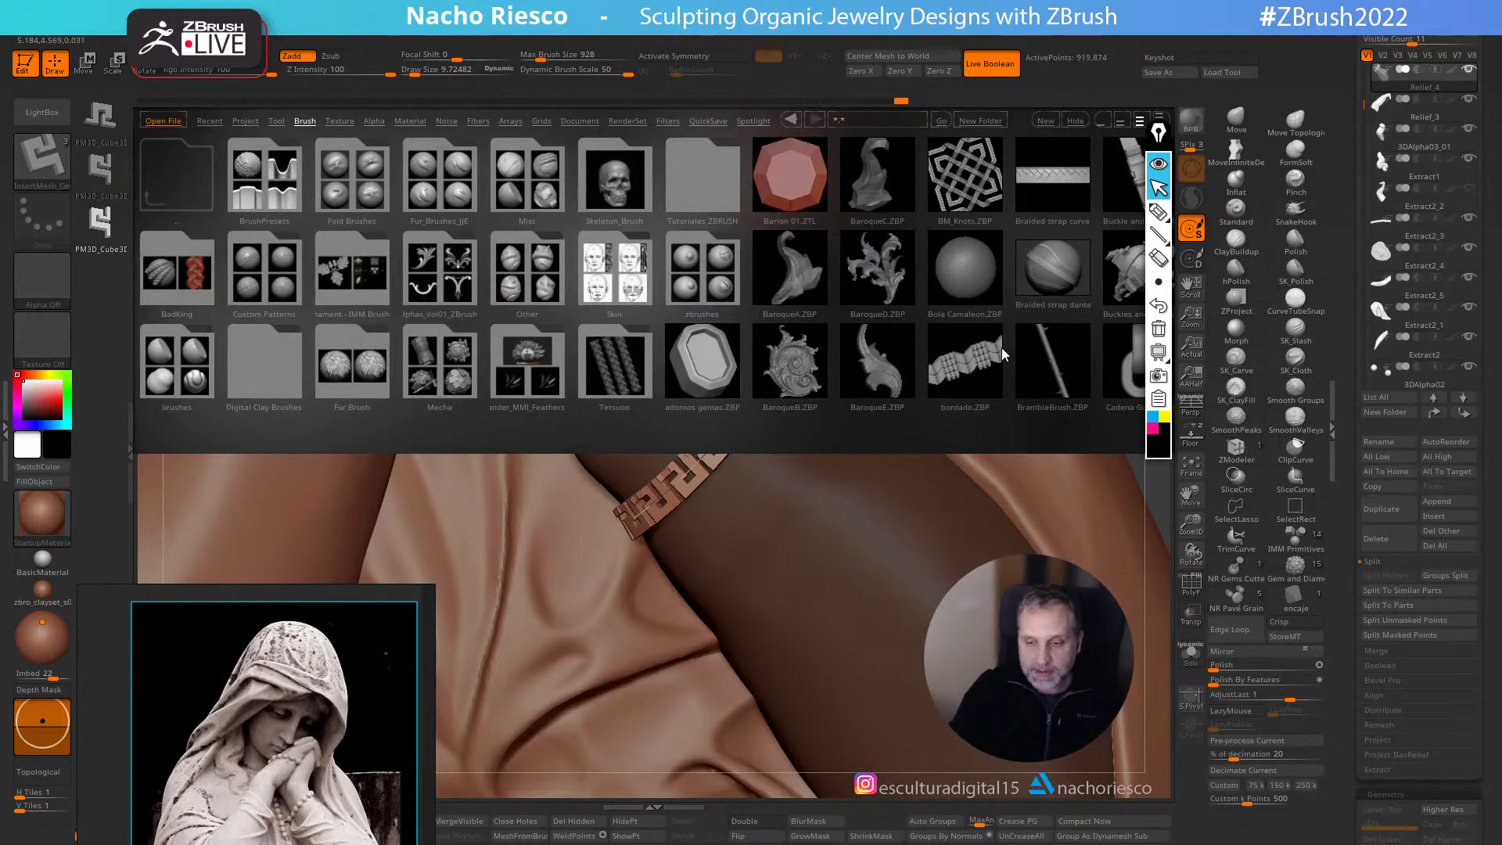
{"action": "left_click_drag", "start_coordinate": [1011, 344], "coordinate": [945, 369]}
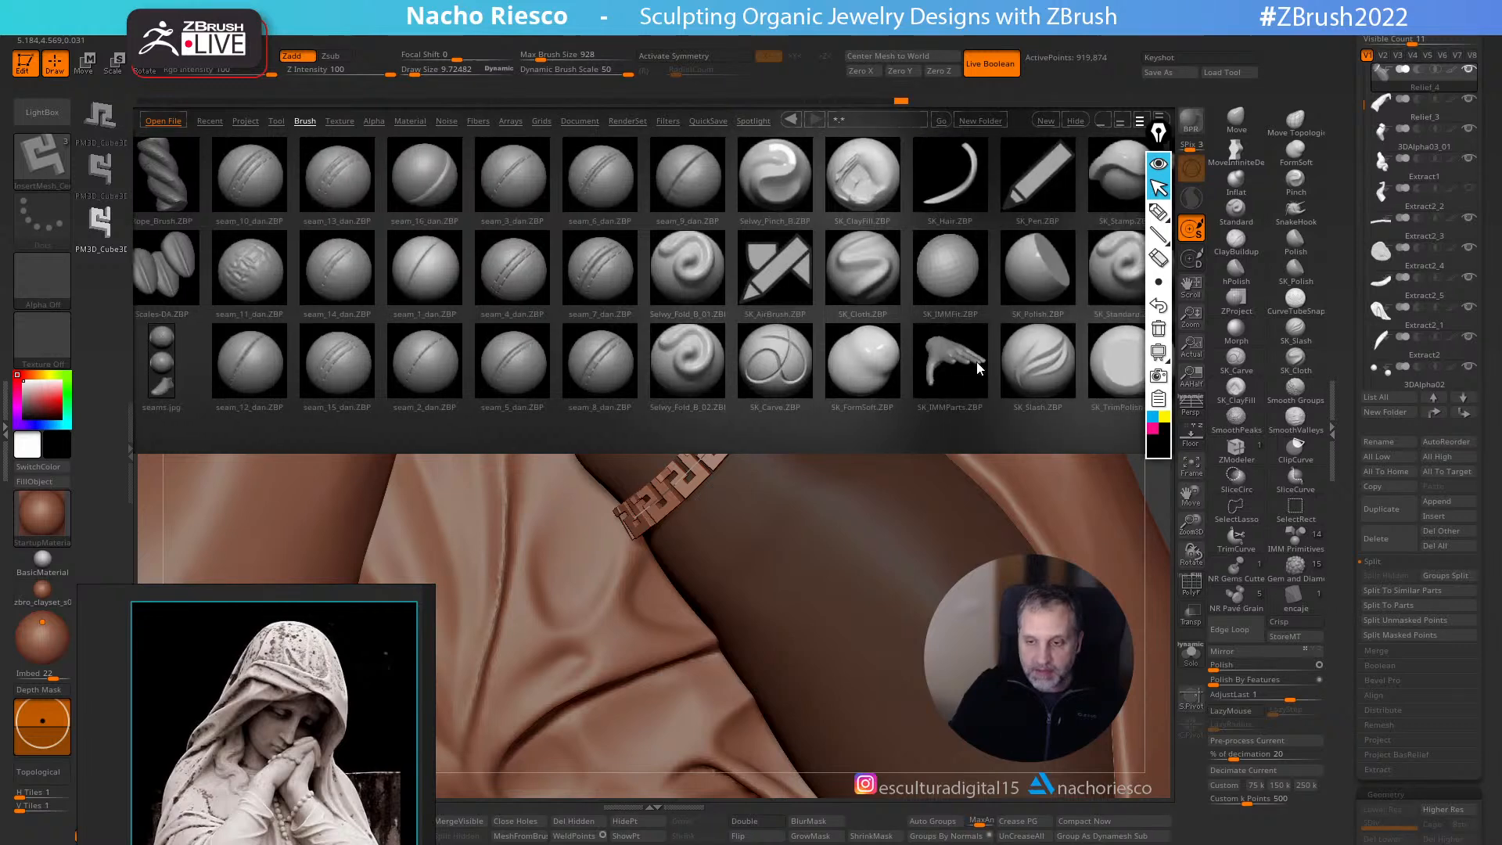
{"action": "scroll", "coordinate": [993, 359], "scroll_direction": "down", "scroll_amount": 10}
{"action": "scroll", "coordinate": [853, 392], "scroll_direction": "up", "scroll_amount": 10}
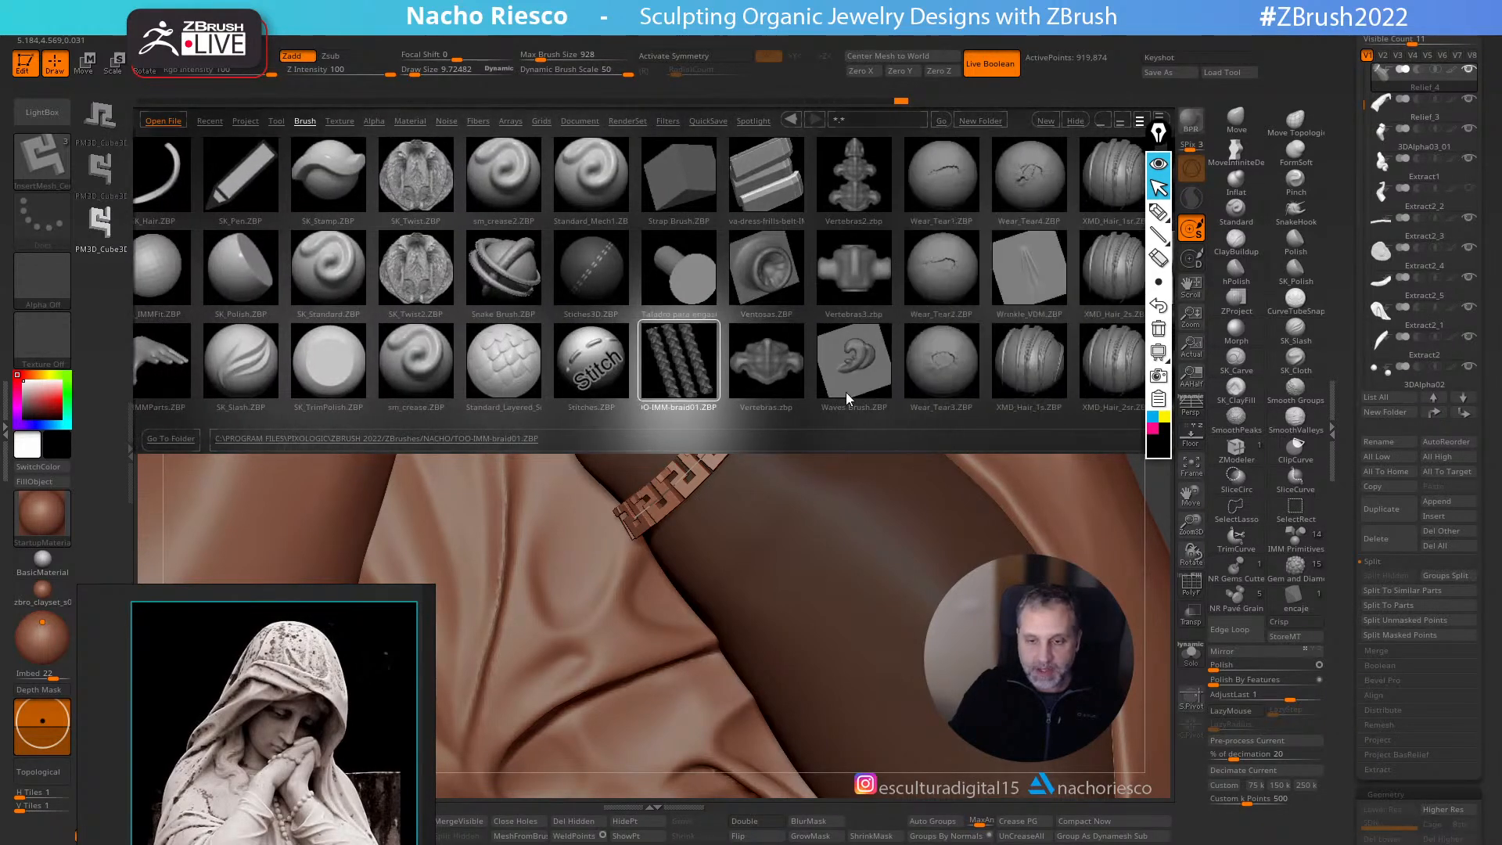
{"action": "scroll", "coordinate": [844, 393], "scroll_direction": "up", "scroll_amount": 5}
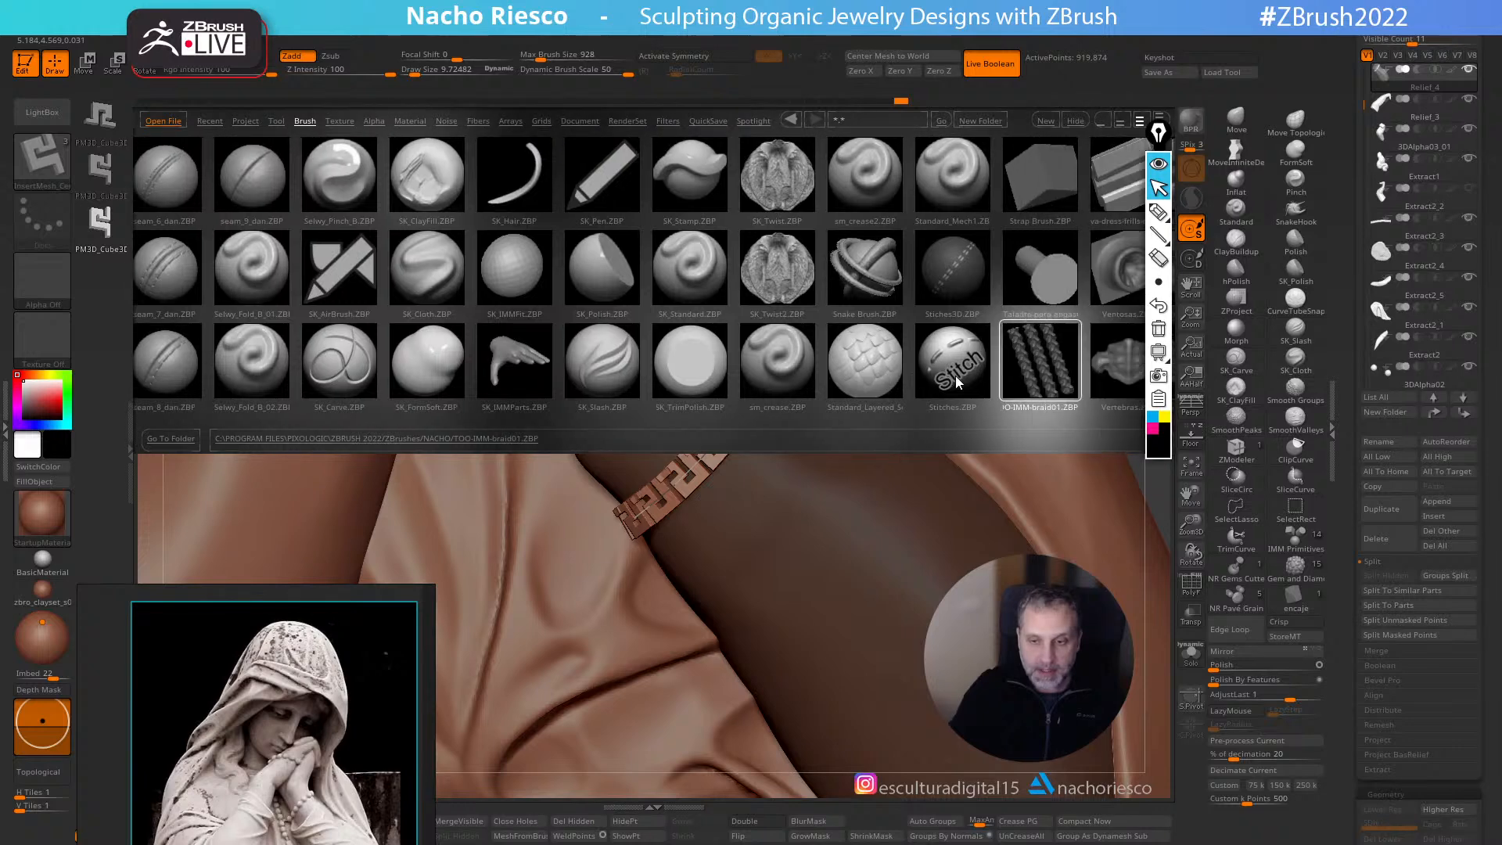
{"action": "scroll", "coordinate": [978, 367], "scroll_direction": "up", "scroll_amount": 10}
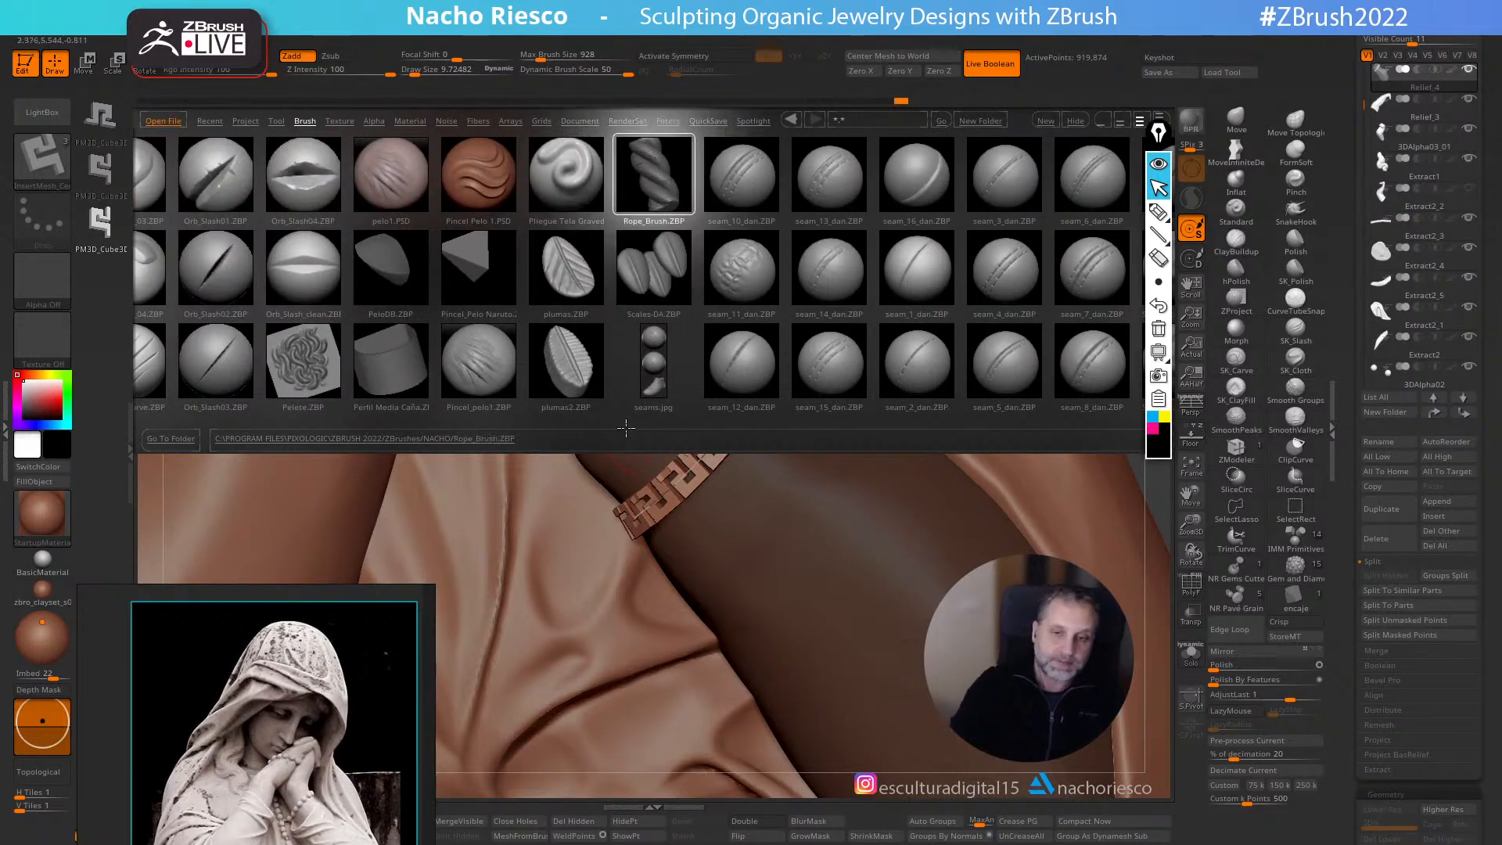
{"action": "double_click", "coordinate": [640, 183]}
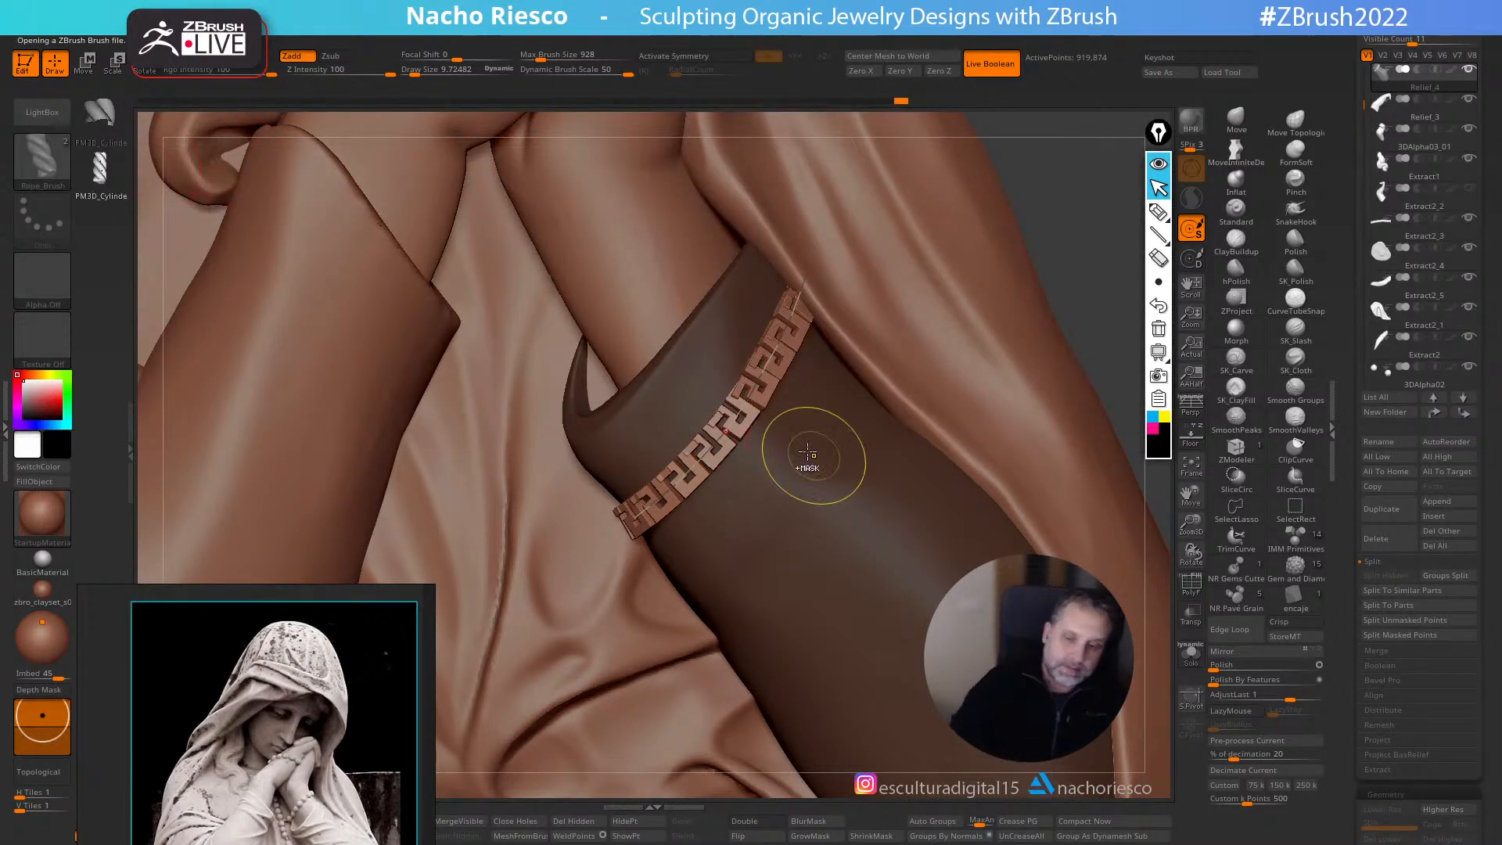
- Remove the Greek-key chain and try the rope mesh along the cuff curve with a depth of 100
{"action": "key", "text": "ctrl+z"}
{"action": "left_click", "coordinate": [728, 427]}
{"action": "key", "text": "ctrl+z"}
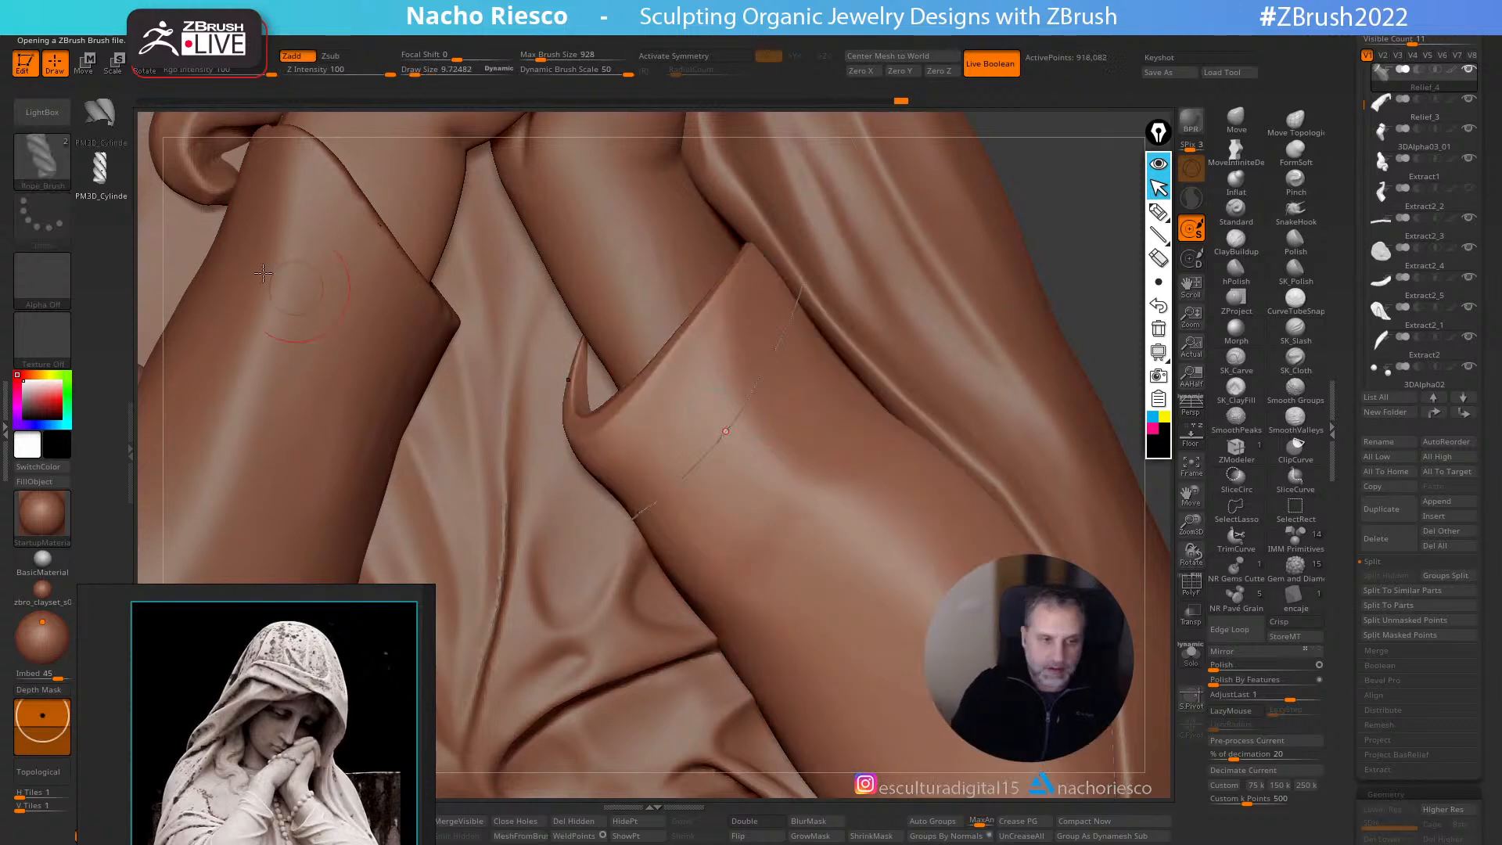
{"action": "left_click", "coordinate": [713, 395]}
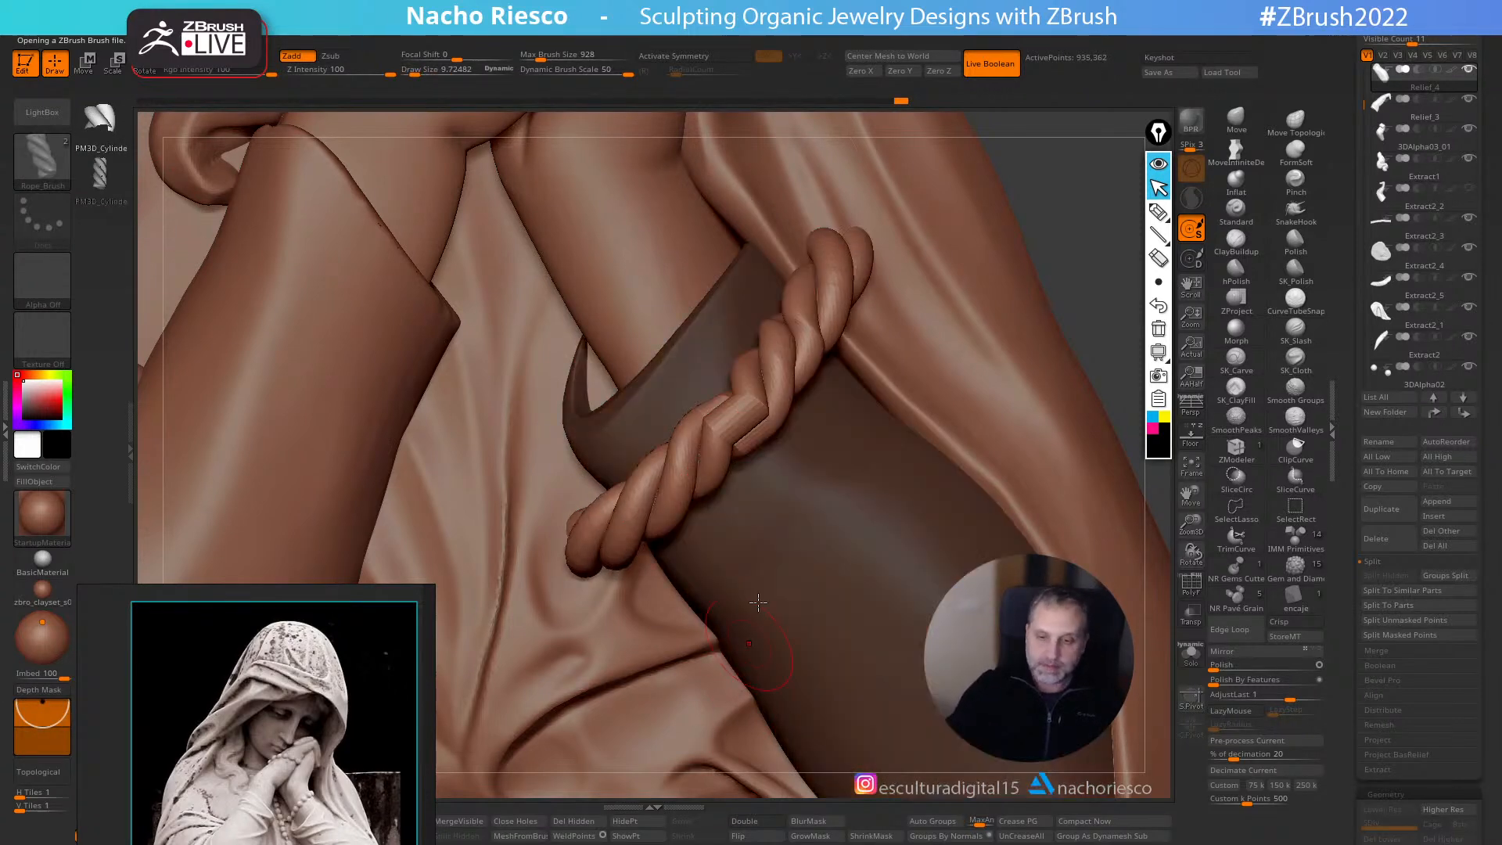
- Try a reshaped rope along the cuff curve, check it against the wider relief, and undo it
{"action": "key", "text": "ctrl+z"}
{"action": "key", "text": "s"}
{"action": "left_click_drag", "start_coordinate": [721, 426], "coordinate": [751, 426]}
{"action": "left_click", "coordinate": [747, 435]}
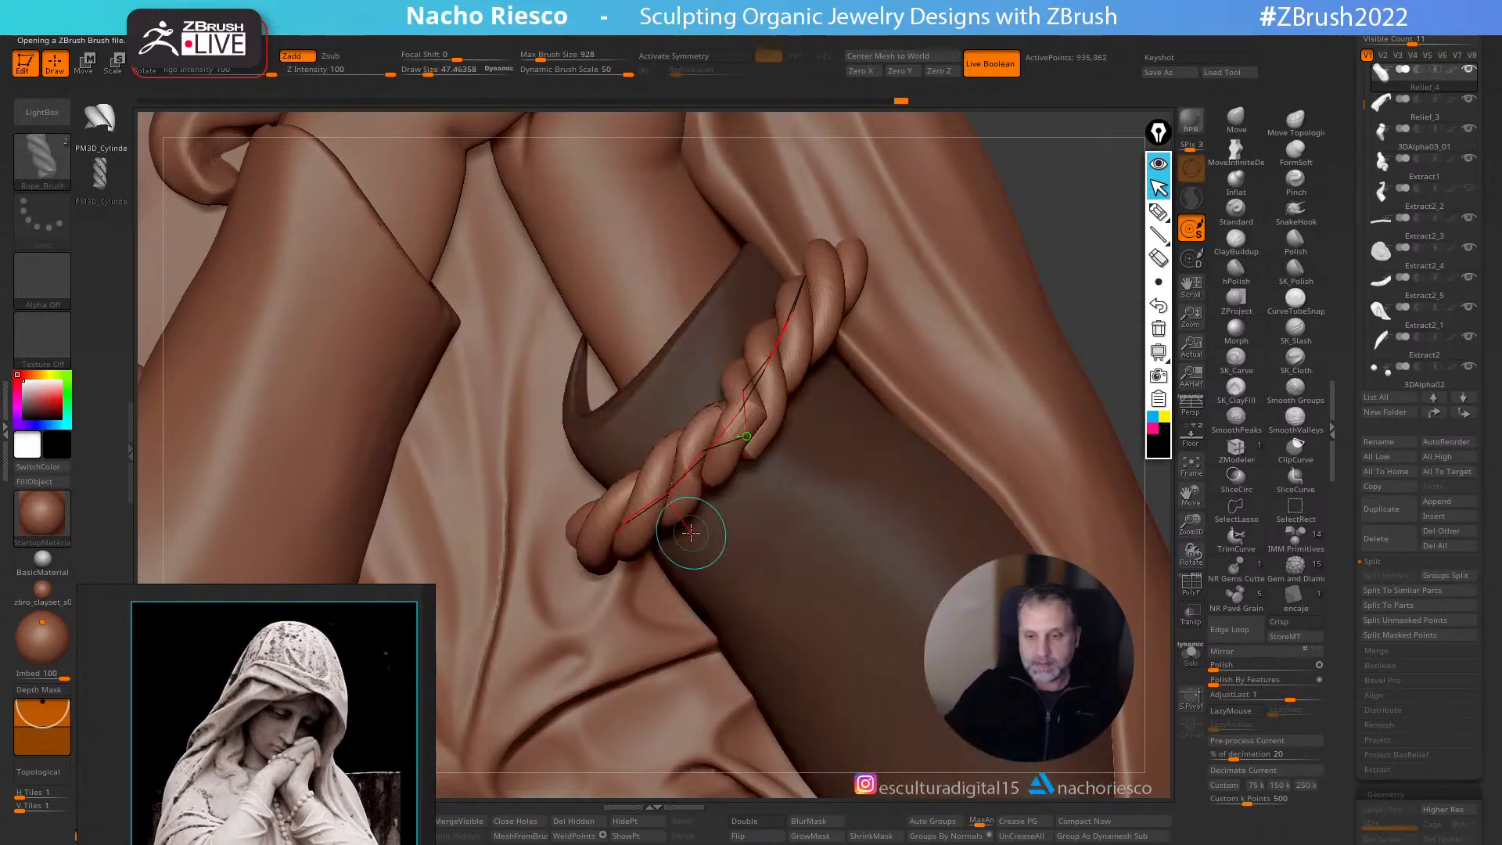
{"action": "left_click_drag", "start_coordinate": [1113, 315], "coordinate": [1073, 235], "text": "alt"}
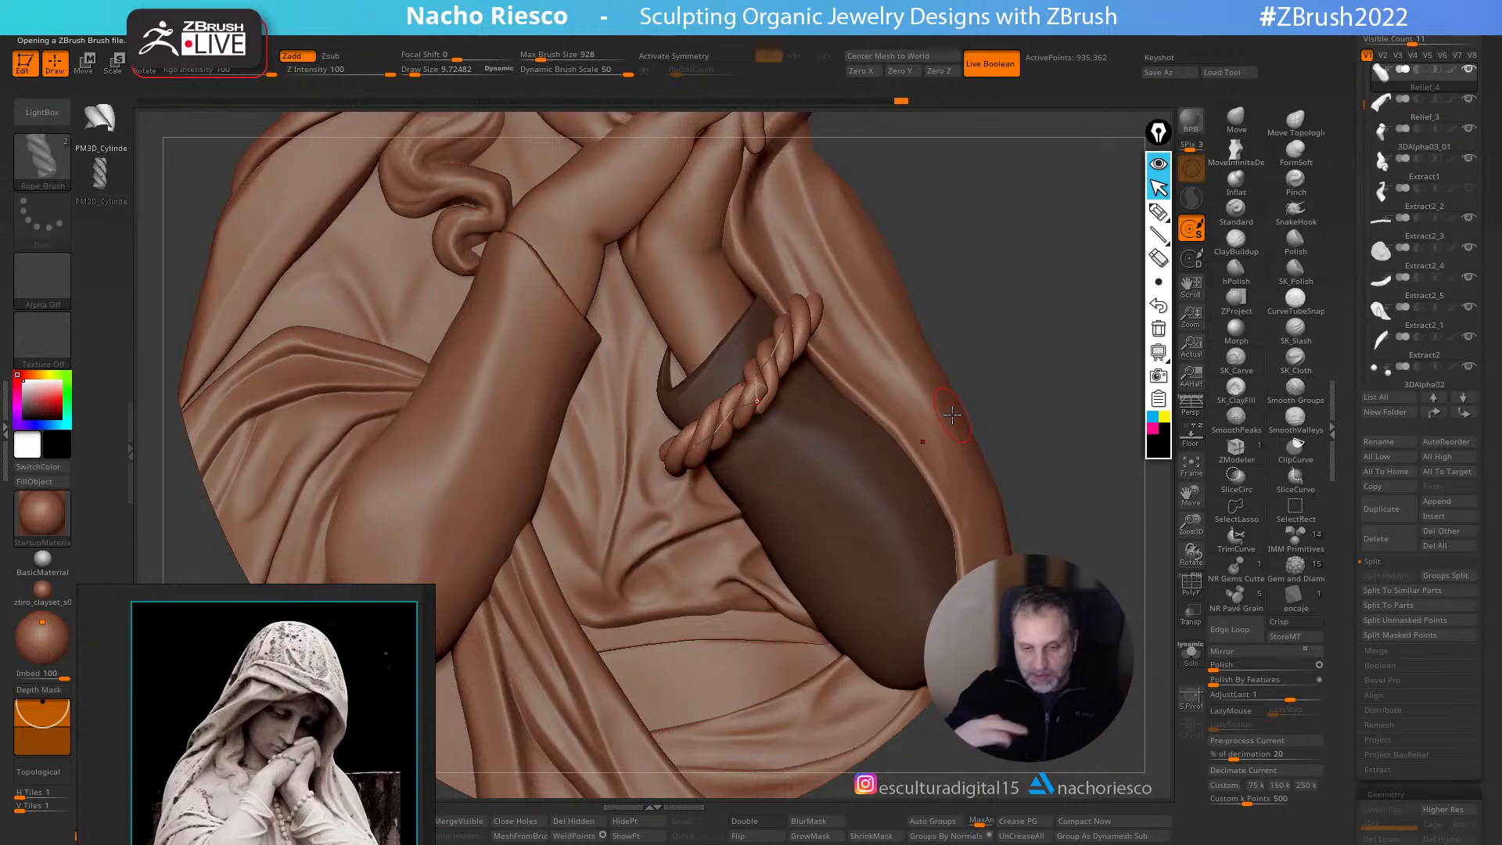
{"action": "key", "text": "ctrl+z"}
{"action": "mouse_move", "coordinate": [1090, 478]}
{"action": "left_mouse_down", "text": "alt"}
{"action": "mouse_move", "coordinate": [1066, 428]}
{"action": "mouse_move", "coordinate": [1067, 500]}
{"action": "left_mouse_up", "text": "alt"}
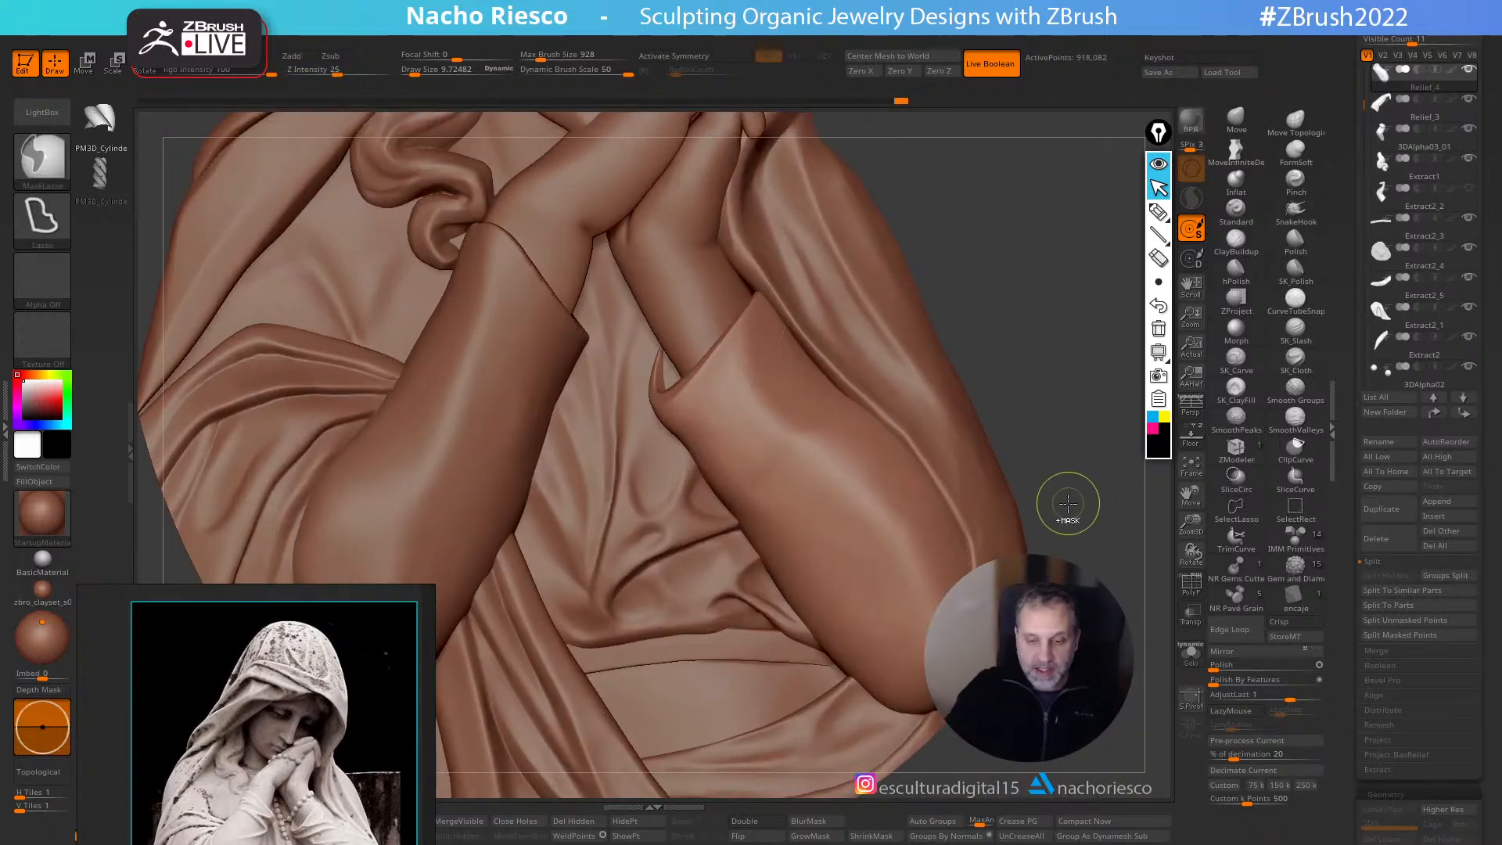
- Isolate the sleeve with its polygroups displayed, undo its earlier cuff polygrouping, and set the draw size to about 7.2
{"action": "key", "text": "ctrl+z"}
{"action": "left_click", "coordinate": [1194, 589]}
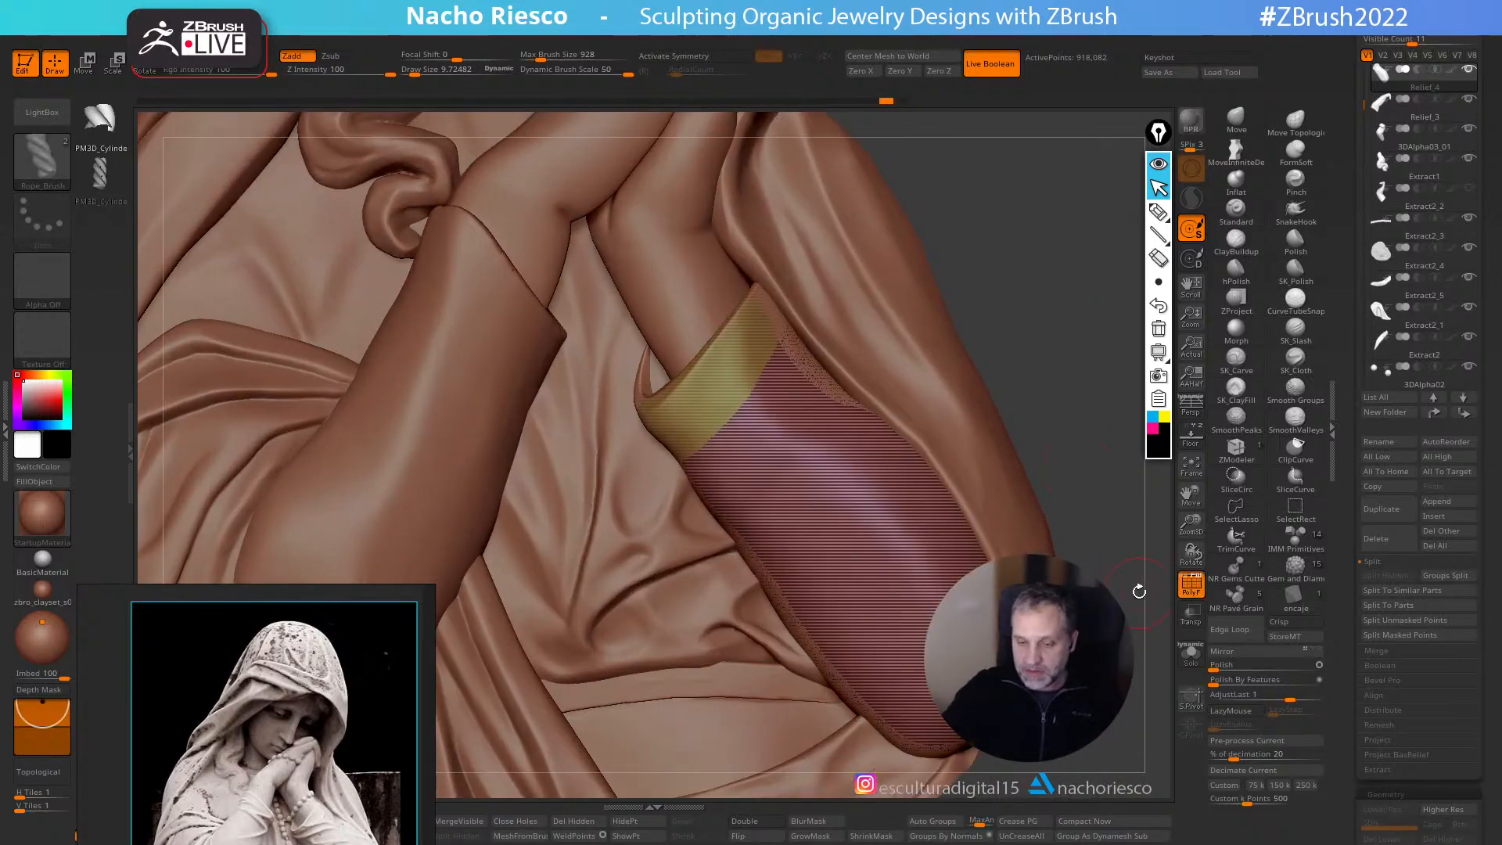
{"action": "left_click", "coordinate": [1191, 655]}
{"action": "key", "text": "ctrl+z"}
{"action": "mouse_move", "coordinate": [1046, 470]}
{"action": "left_mouse_down", "text": "ctrl"}
{"action": "mouse_move", "coordinate": [1067, 493]}
{"action": "mouse_move", "coordinate": [1033, 451]}
{"action": "left_mouse_up", "text": "ctrl"}
{"action": "key", "text": "s"}
{"action": "left_click", "coordinate": [889, 451]}
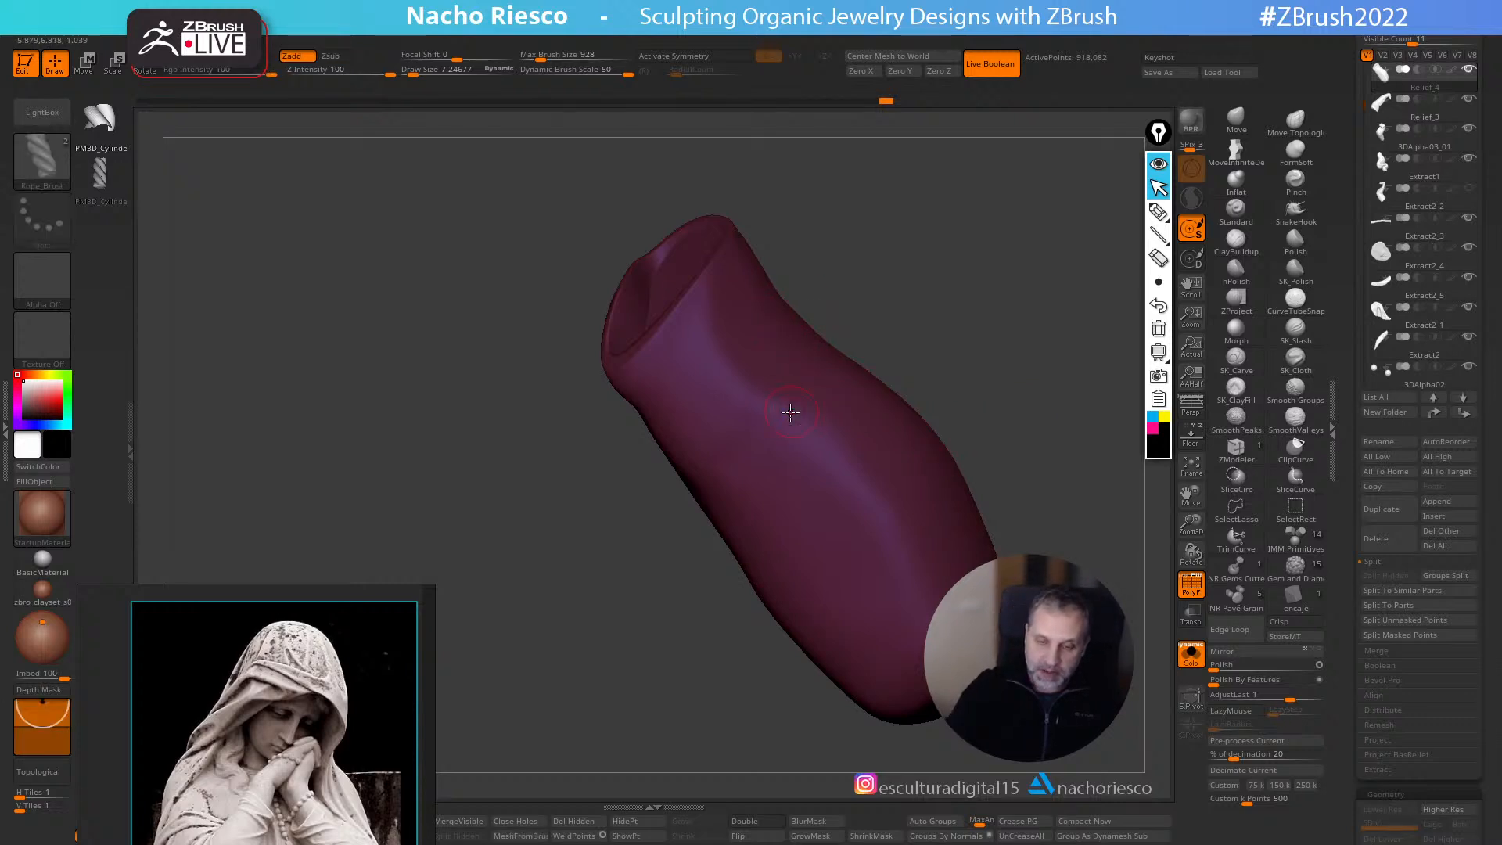
- Divide the sleeve into three polygroups: the cuff band and two lengthwise halves of the remaining sleeve
{"action": "mouse_move", "coordinate": [580, 251]}
{"action": "left_mouse_down", "text": "ctrl"}
{"action": "mouse_move", "coordinate": [591, 423]}
{"action": "mouse_move", "coordinate": [720, 317]}
{"action": "mouse_move", "coordinate": [707, 151]}
{"action": "left_mouse_up", "text": "ctrl"}
{"action": "key", "text": "ctrl+w"}
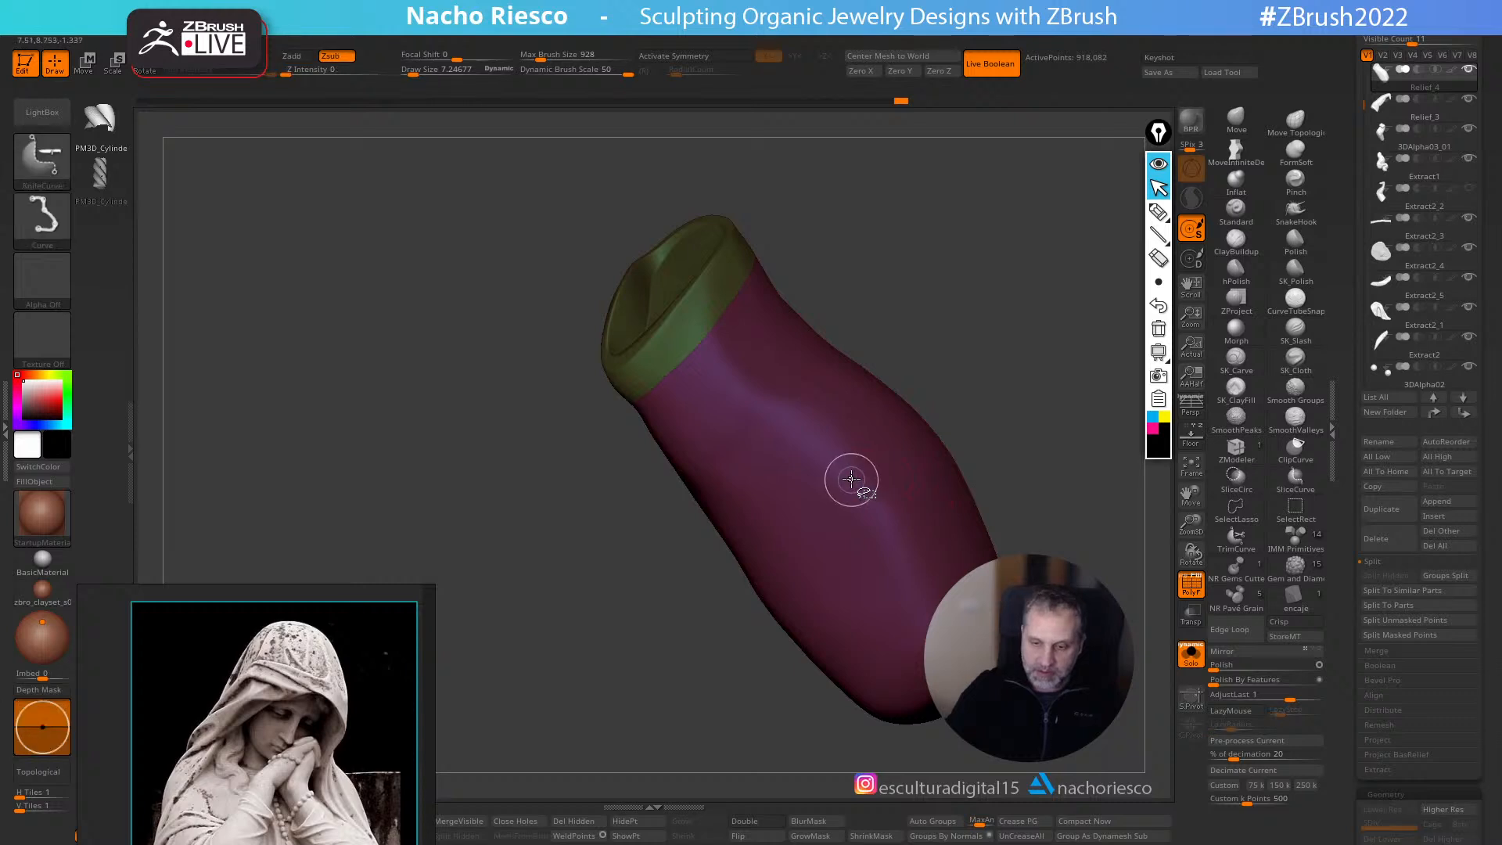
{"action": "left_click", "coordinate": [851, 480], "text": "ctrl+shift"}
{"action": "mouse_move", "coordinate": [698, 216]}
{"action": "left_mouse_down", "text": "ctrl"}
{"action": "mouse_move", "coordinate": [857, 249]}
{"action": "mouse_move", "coordinate": [846, 388]}
{"action": "mouse_move", "coordinate": [862, 522]}
{"action": "mouse_move", "coordinate": [974, 517]}
{"action": "mouse_move", "coordinate": [963, 266]}
{"action": "left_mouse_up", "text": "ctrl"}
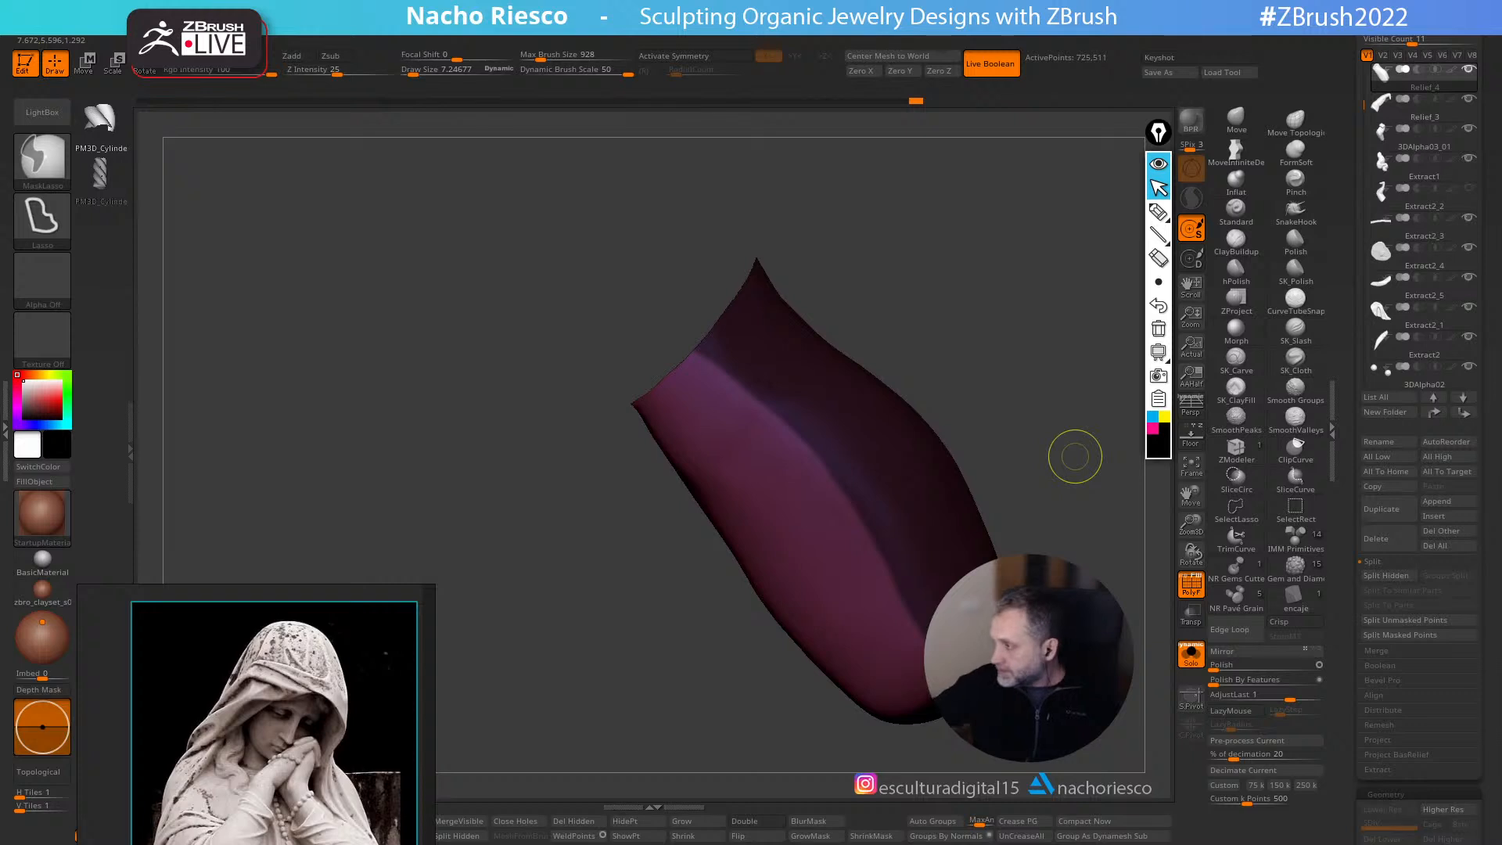
{"action": "key", "text": "ctrl+w"}
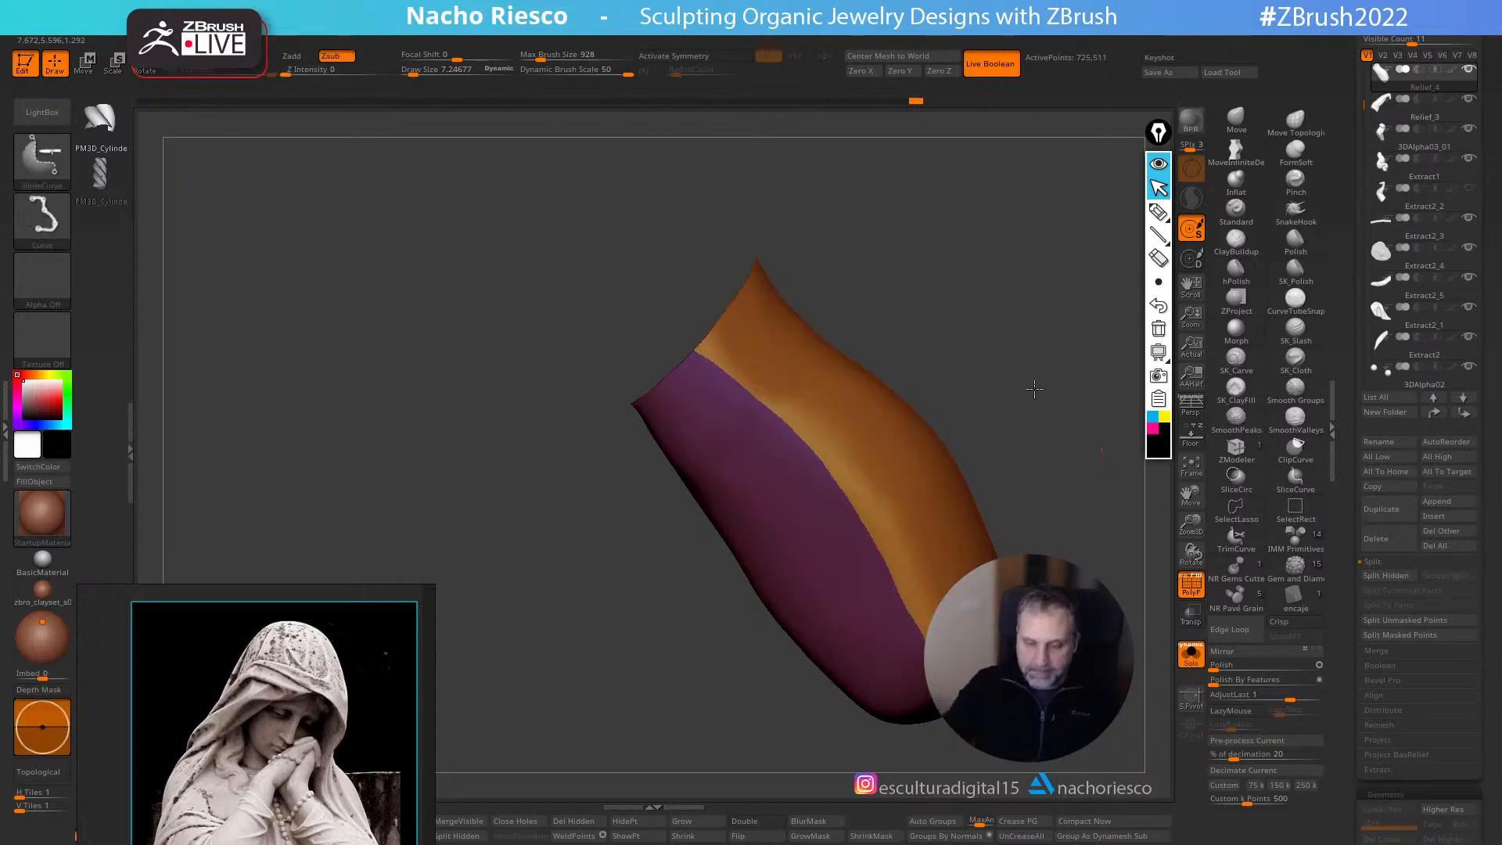
{"action": "left_click", "coordinate": [1017, 258], "text": "ctrl+shift"}
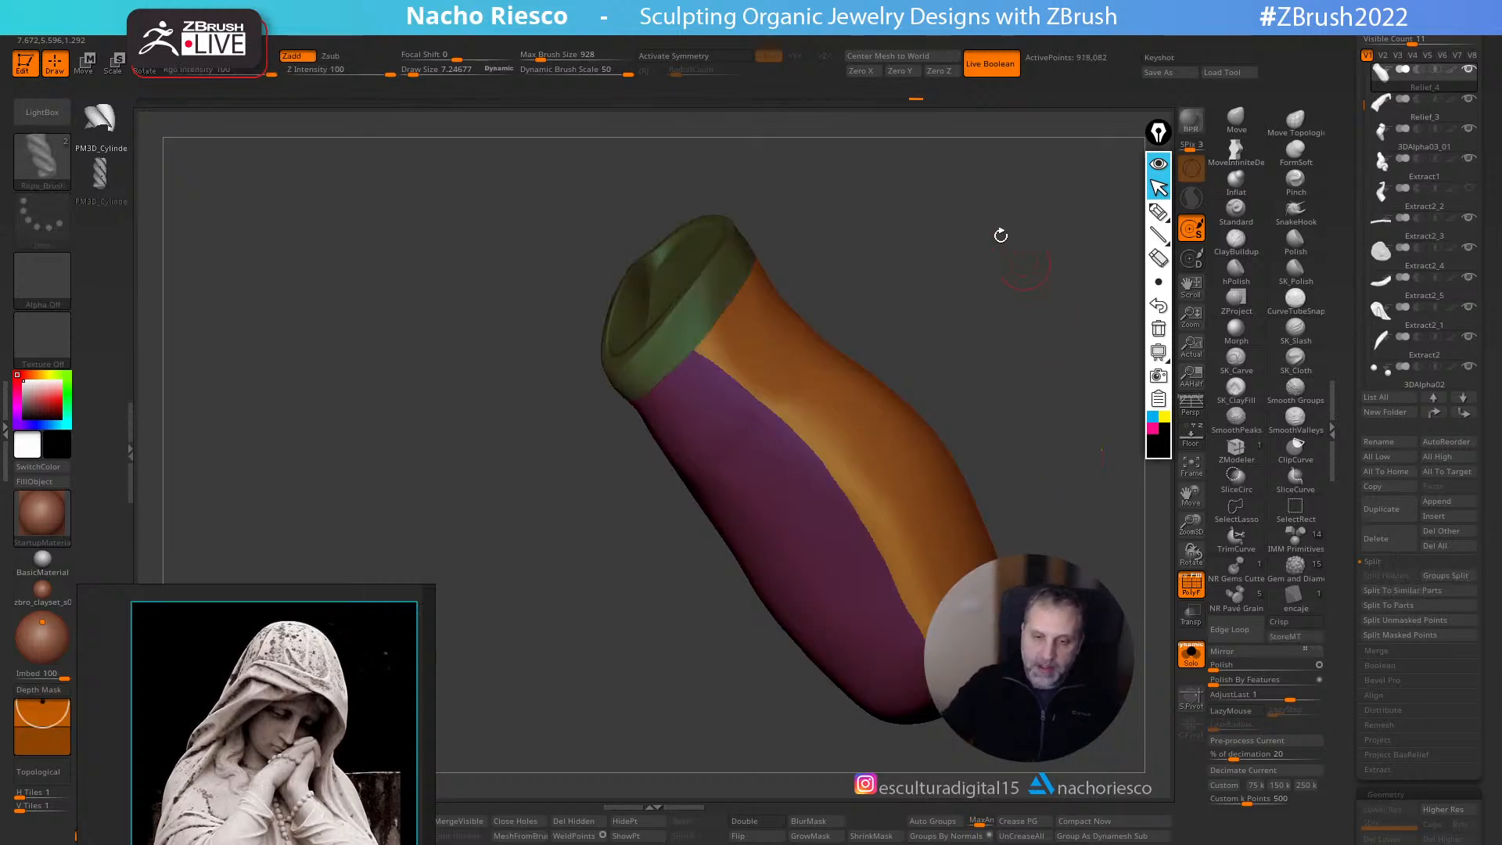
- Generate curves along the sleeve's polygroup borders with Frame Mesh, using only the Polygroups option
{"action": "left_click", "coordinate": [712, 40]}
{"action": "left_click", "coordinate": [780, 424]}
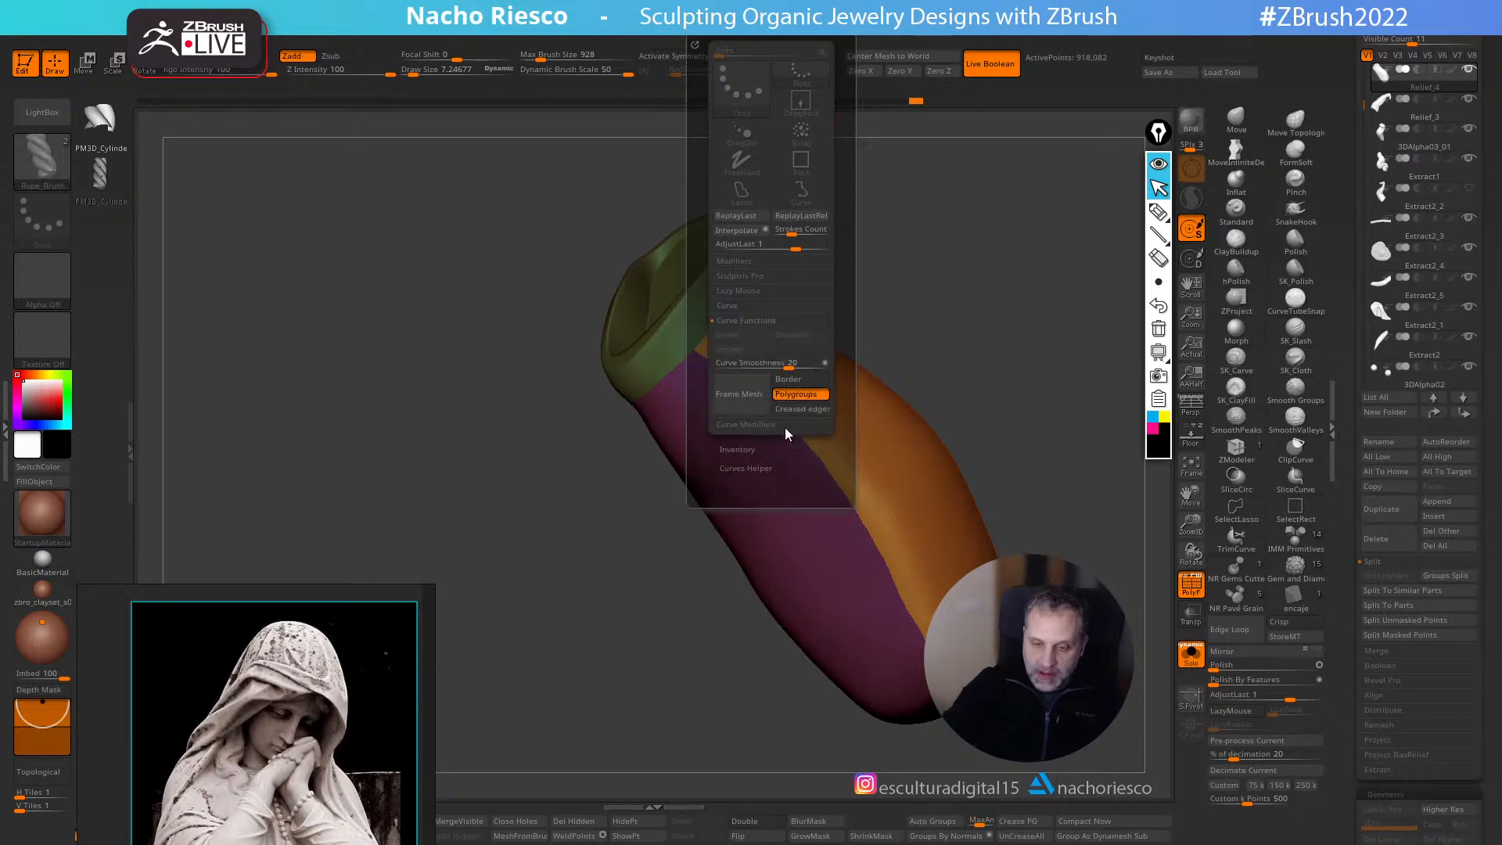
{"action": "left_click", "coordinate": [741, 393]}
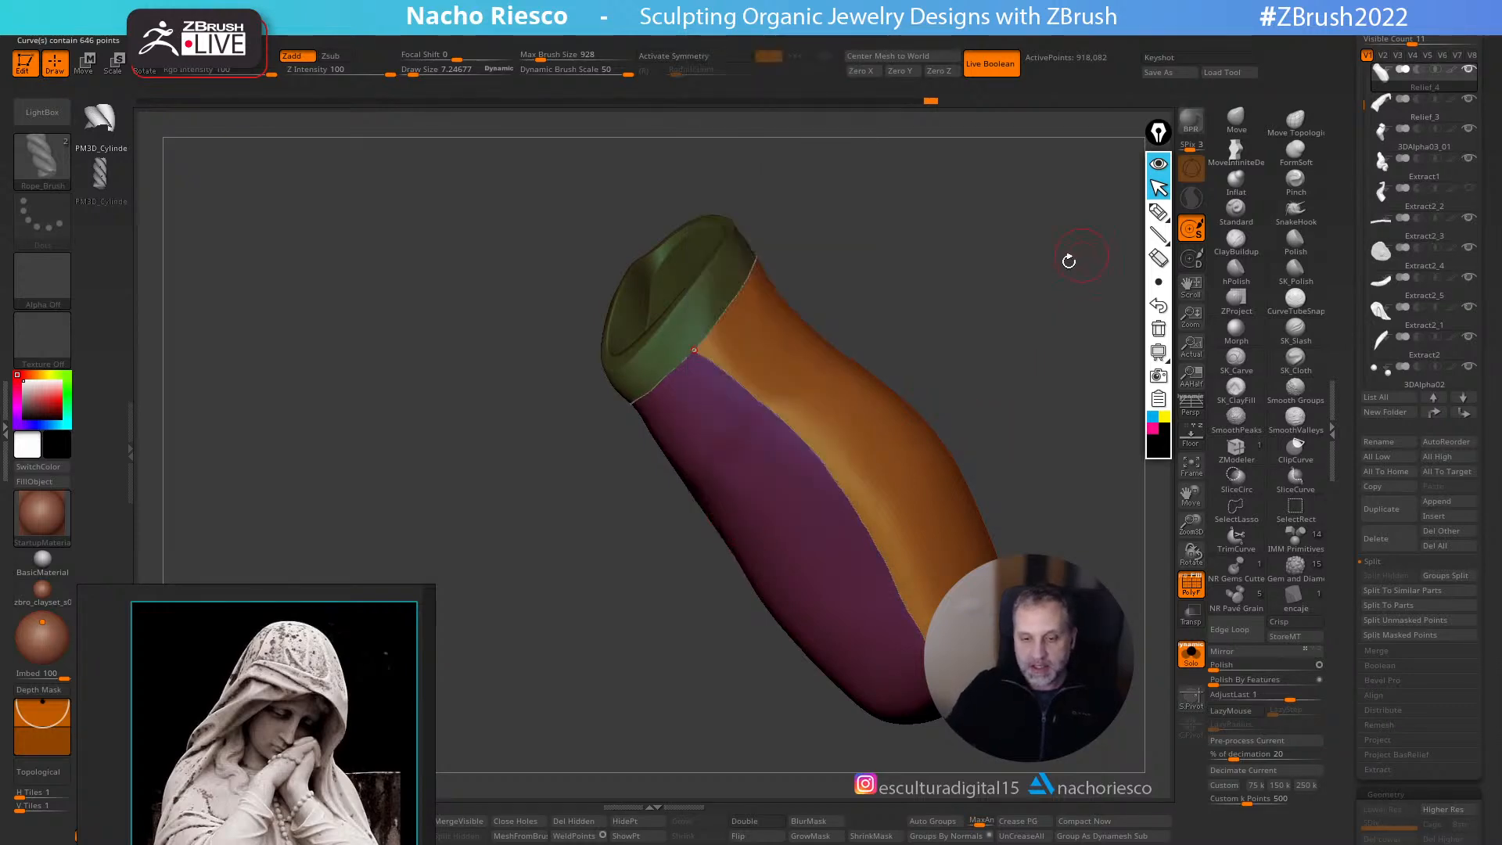
- Load the Insert Stitch02 brush from the BetaTestersBrushes folder of the brush library
{"action": "left_click", "coordinate": [43, 112]}
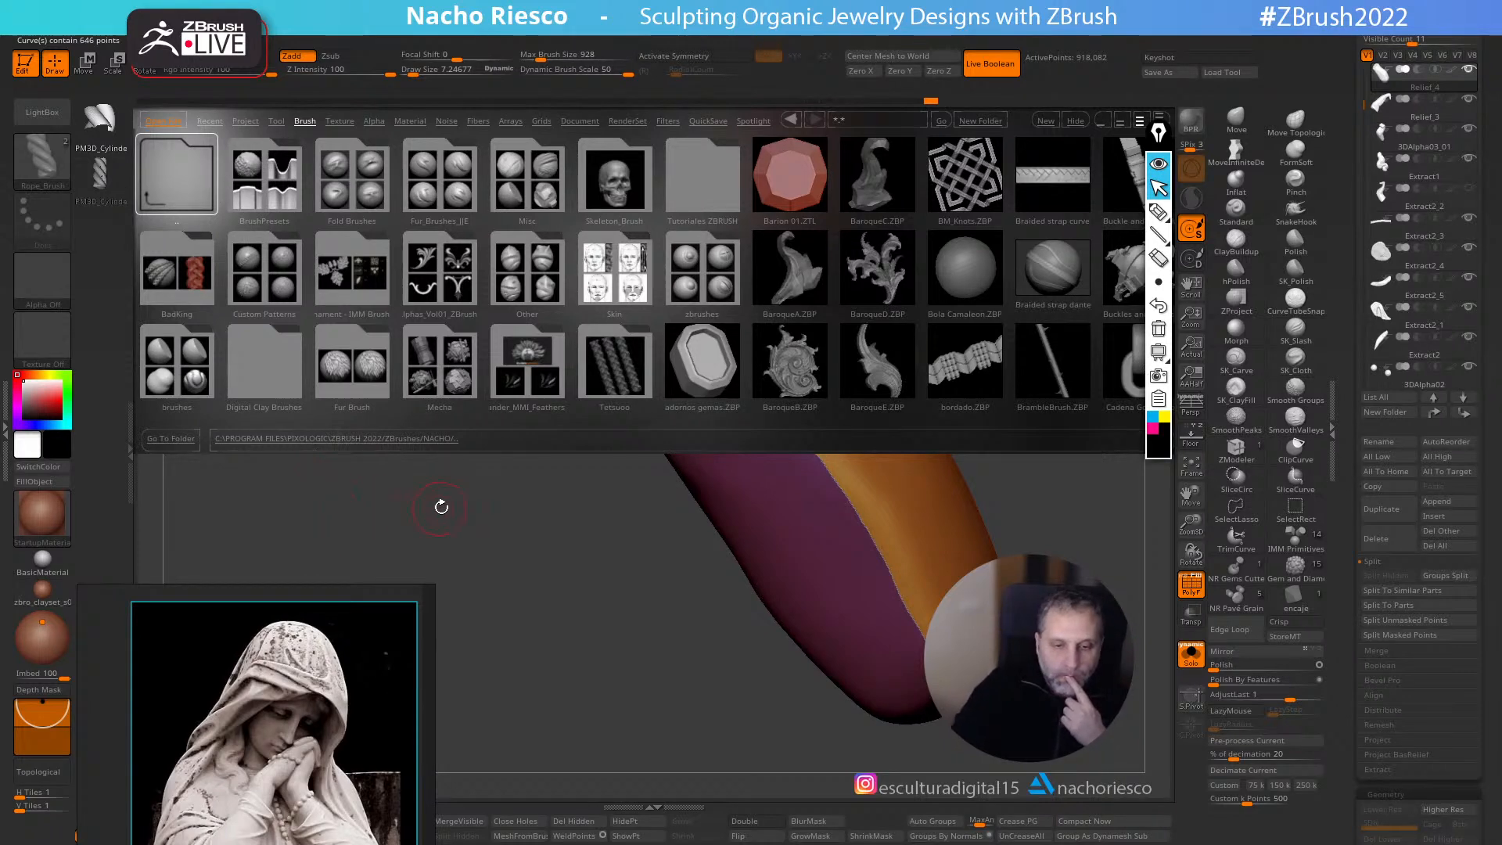
{"action": "left_click", "coordinate": [209, 197]}
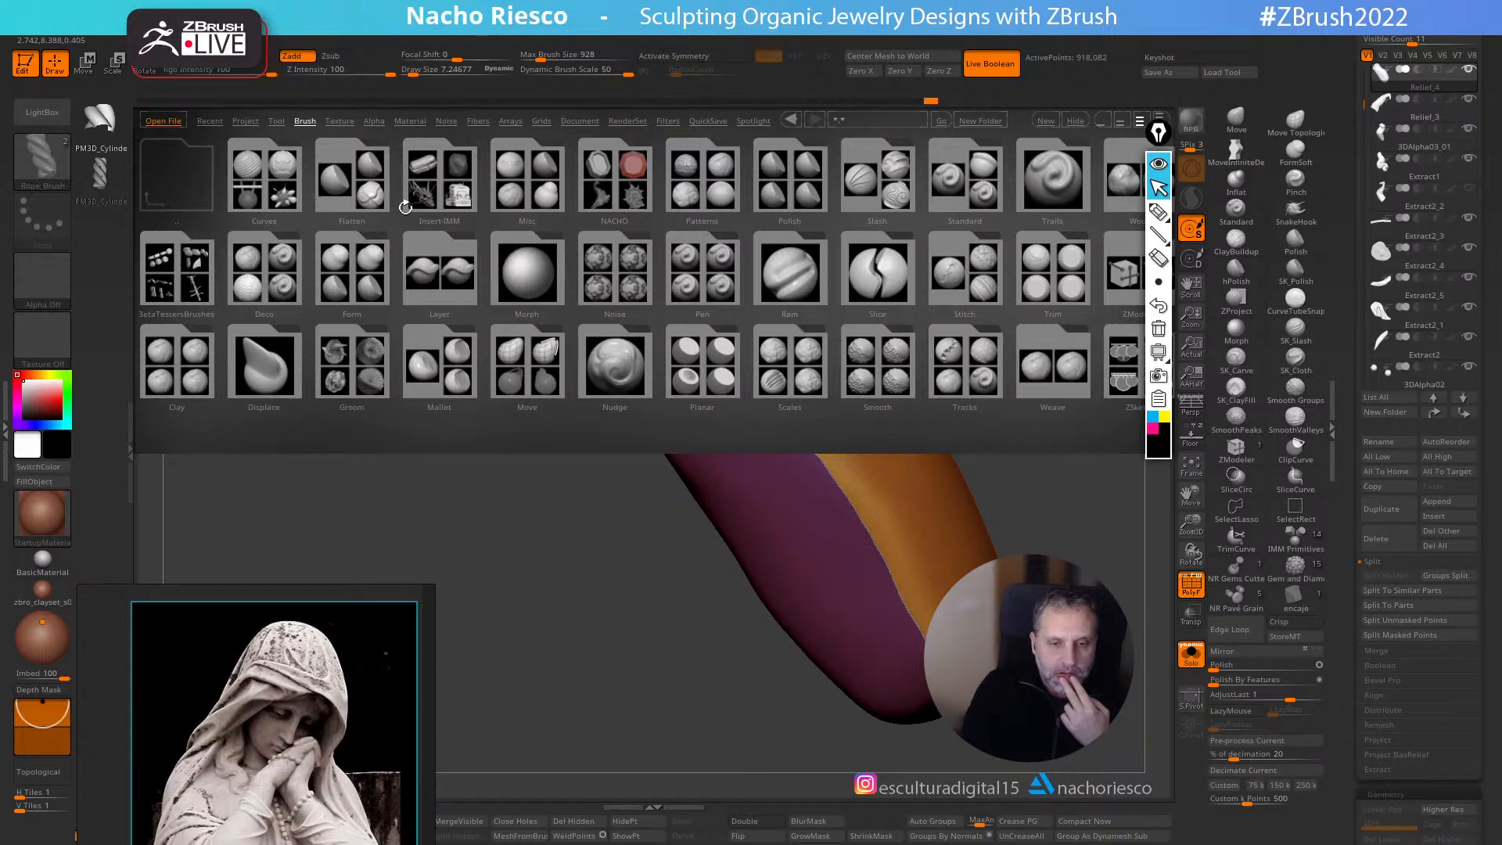
{"action": "left_click", "coordinate": [446, 191]}
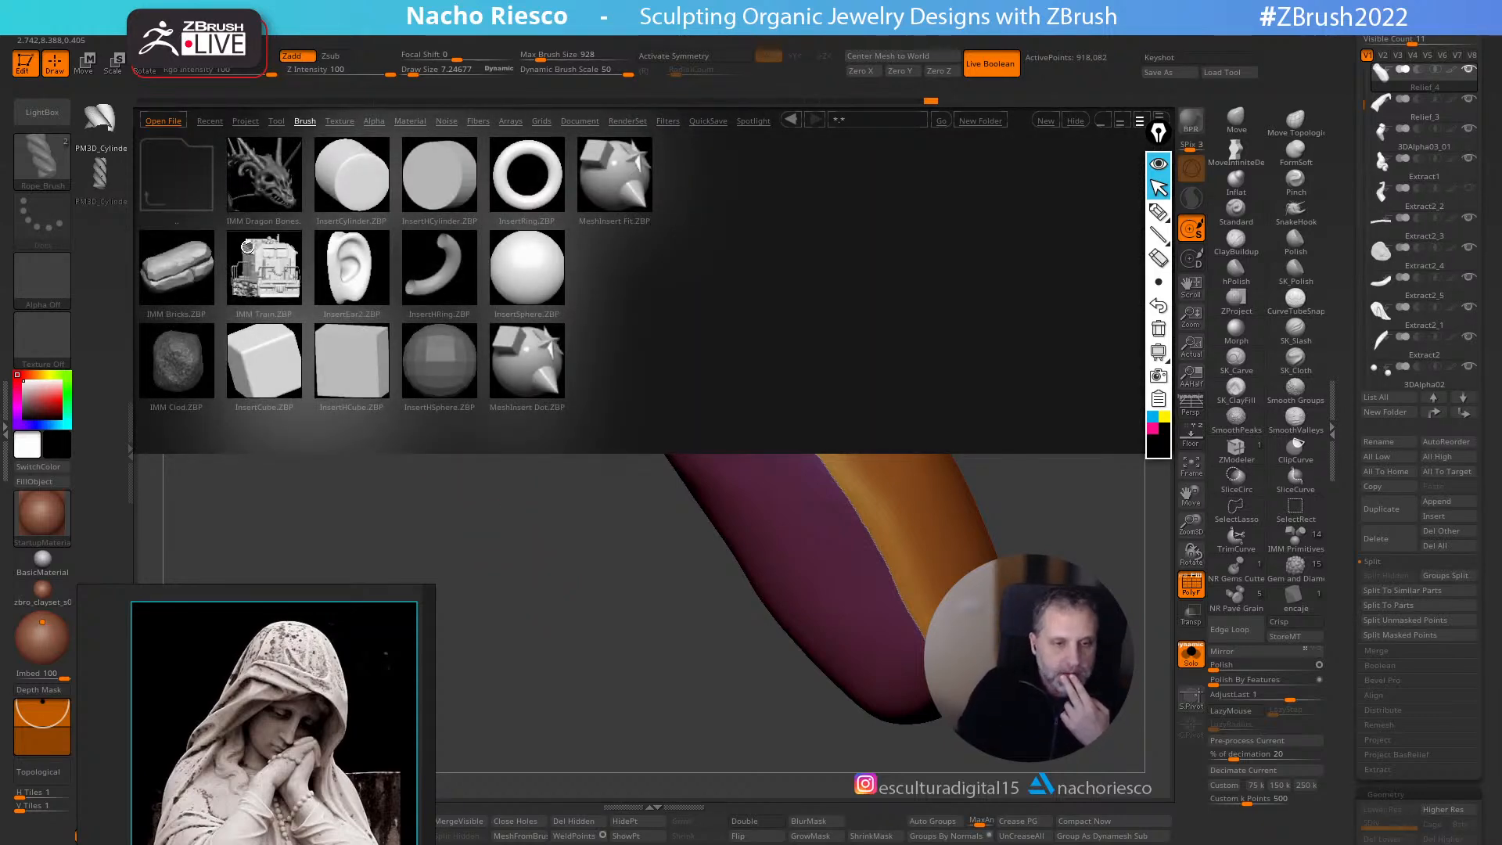
{"action": "left_click", "coordinate": [179, 174]}
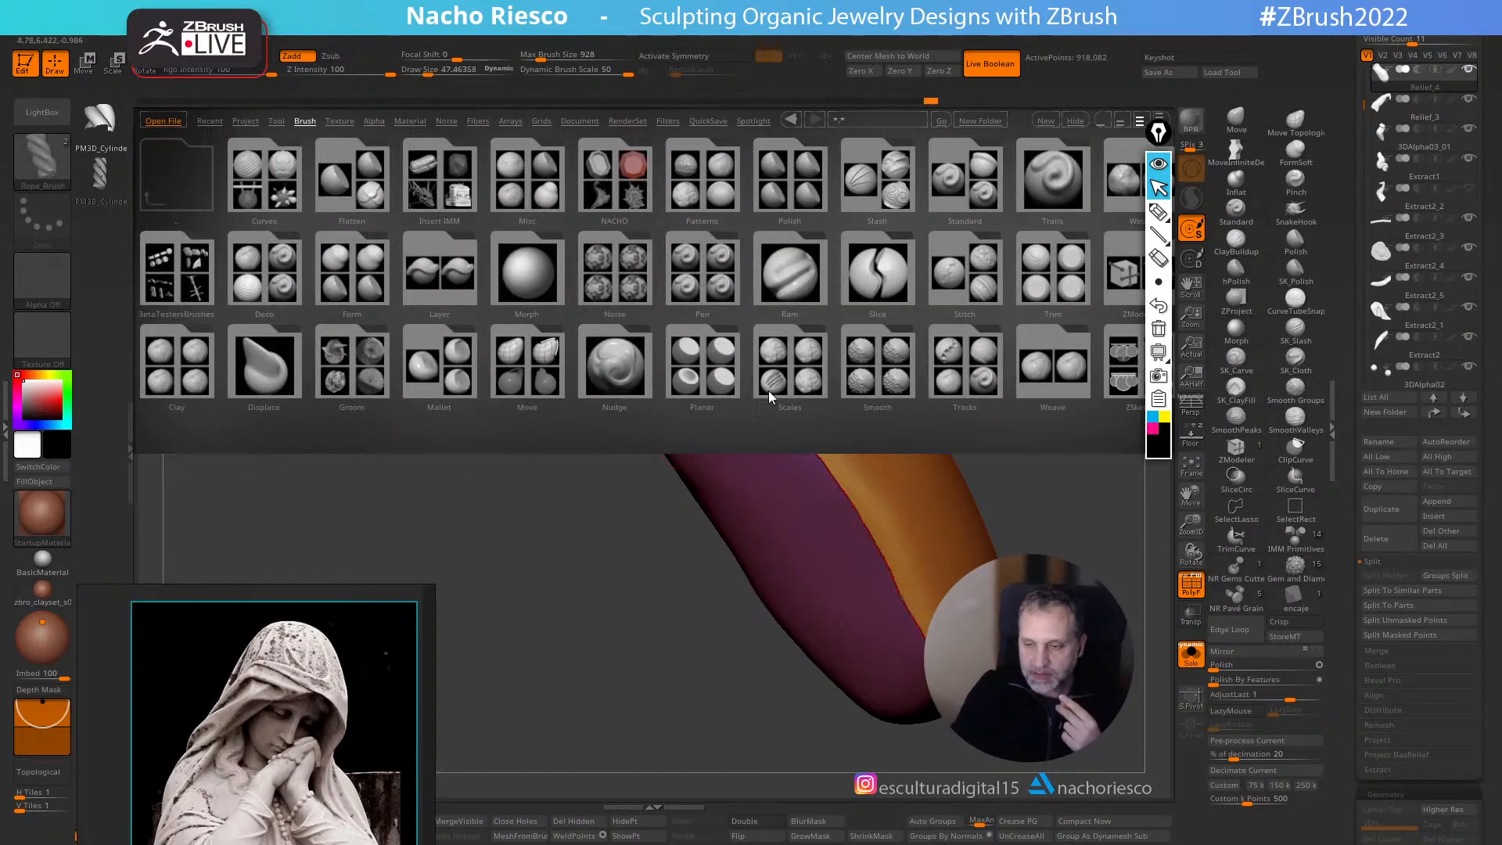
{"action": "scroll", "coordinate": [681, 415], "scroll_direction": "down", "scroll_amount": 3}
{"action": "left_click_drag", "start_coordinate": [681, 415], "coordinate": [803, 394]}
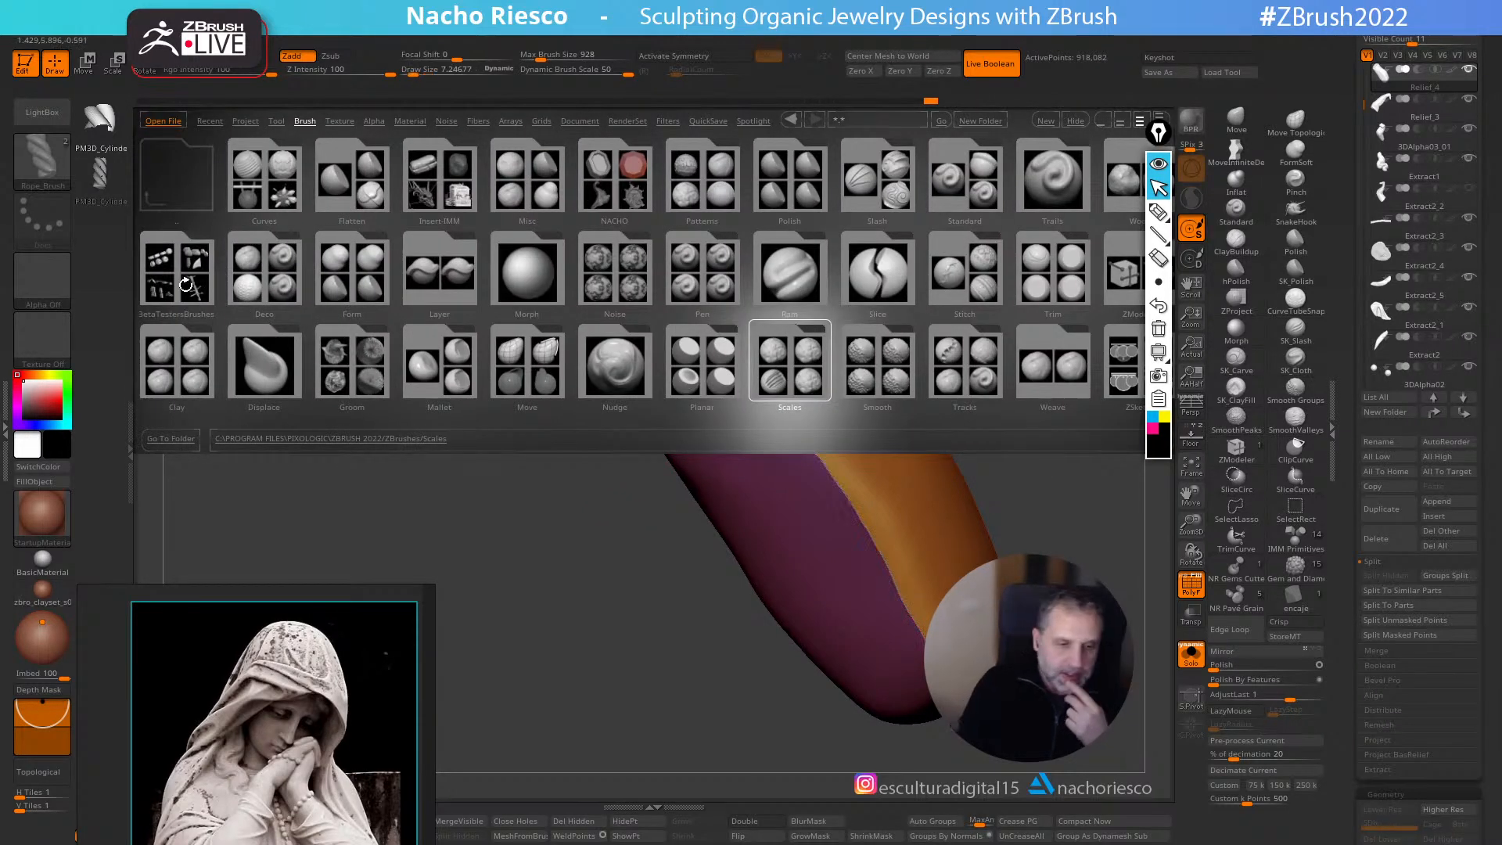
{"action": "double_click", "coordinate": [183, 278]}
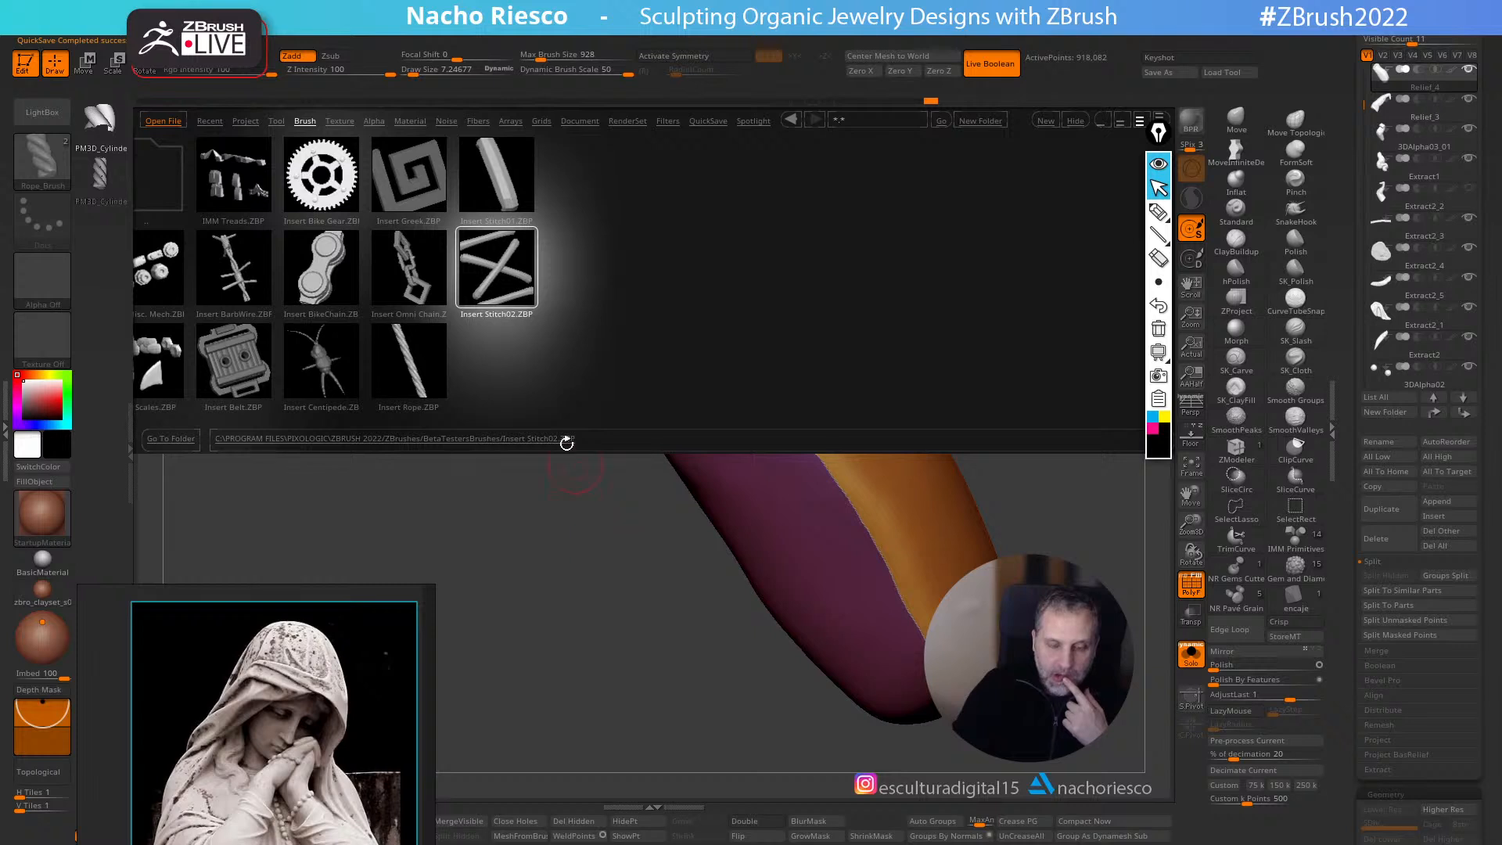
{"action": "double_click", "coordinate": [481, 274]}
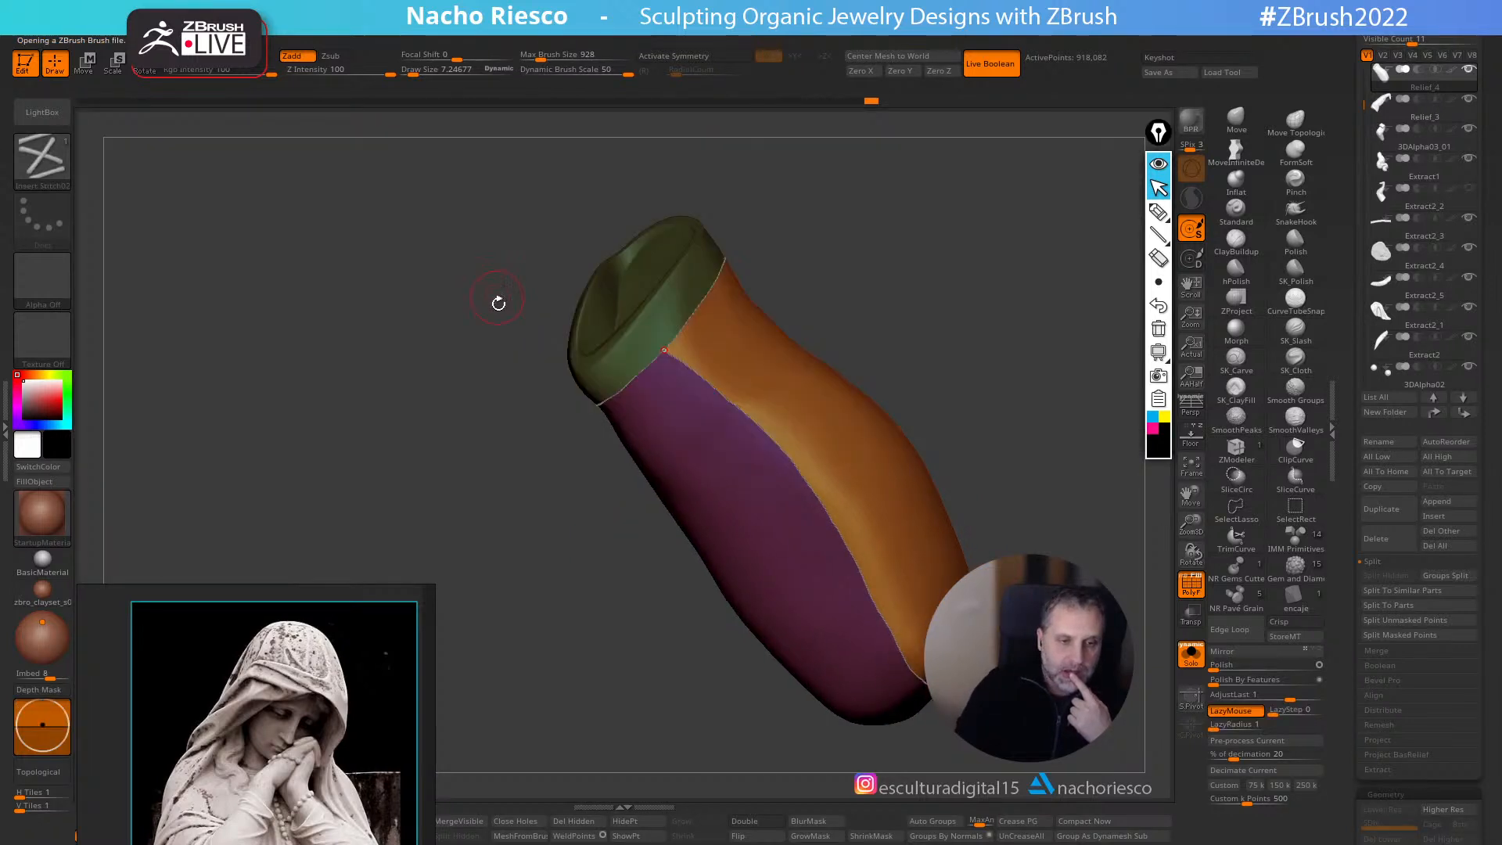
- Try the cross-stitch insert along the sleeve's border curves, check it against the full relief without polygroup colours, and undo it
{"action": "mouse_move", "coordinate": [949, 375]}
{"action": "left_mouse_down"}
{"action": "mouse_move", "coordinate": [966, 391]}
{"action": "mouse_move", "coordinate": [916, 426]}
{"action": "left_mouse_up"}
{"action": "left_click", "coordinate": [794, 478]}
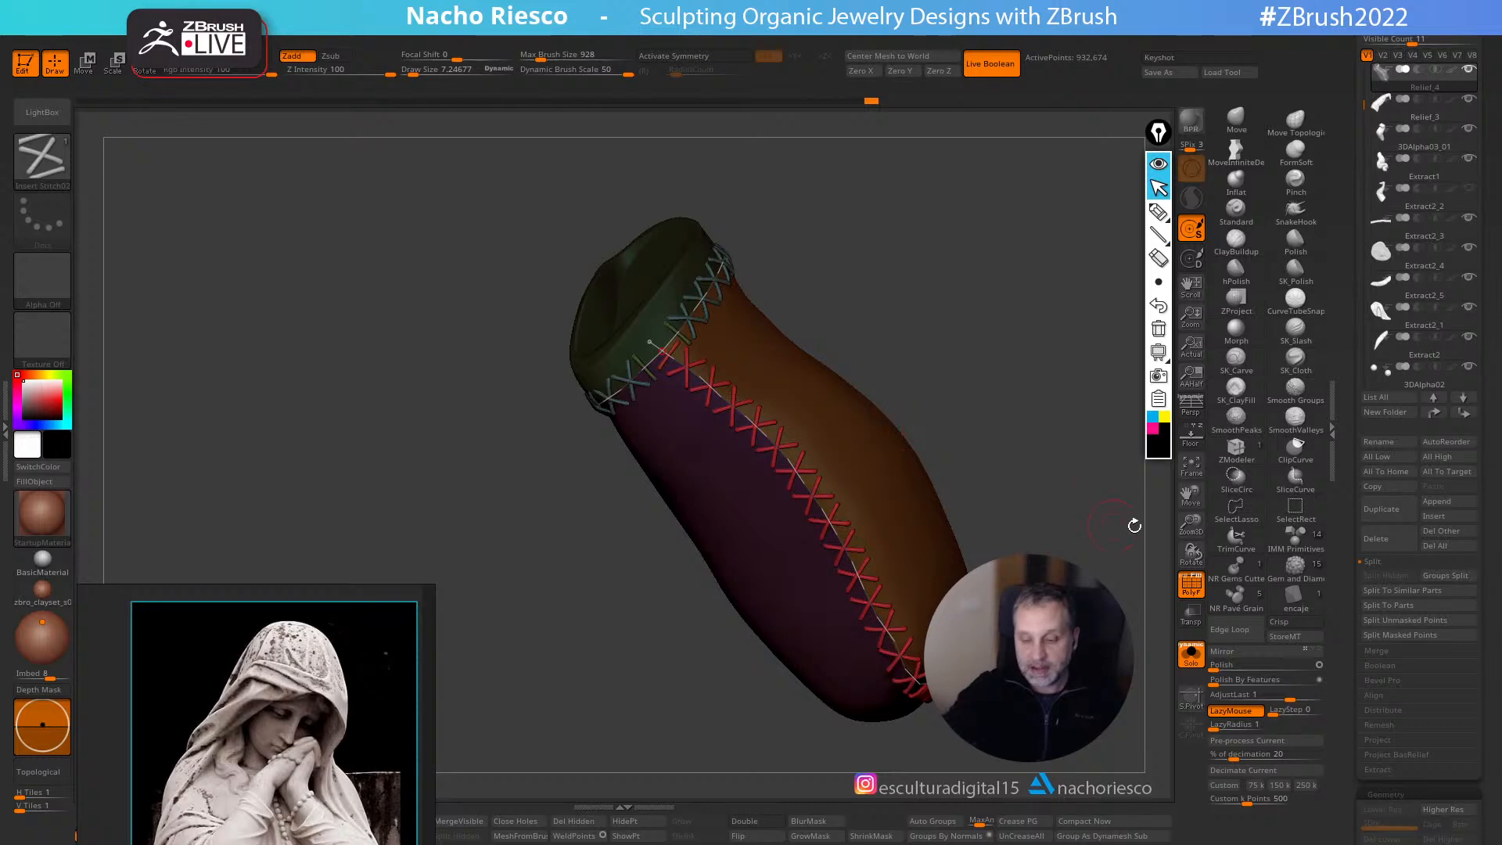
{"action": "left_click", "coordinate": [1191, 654]}
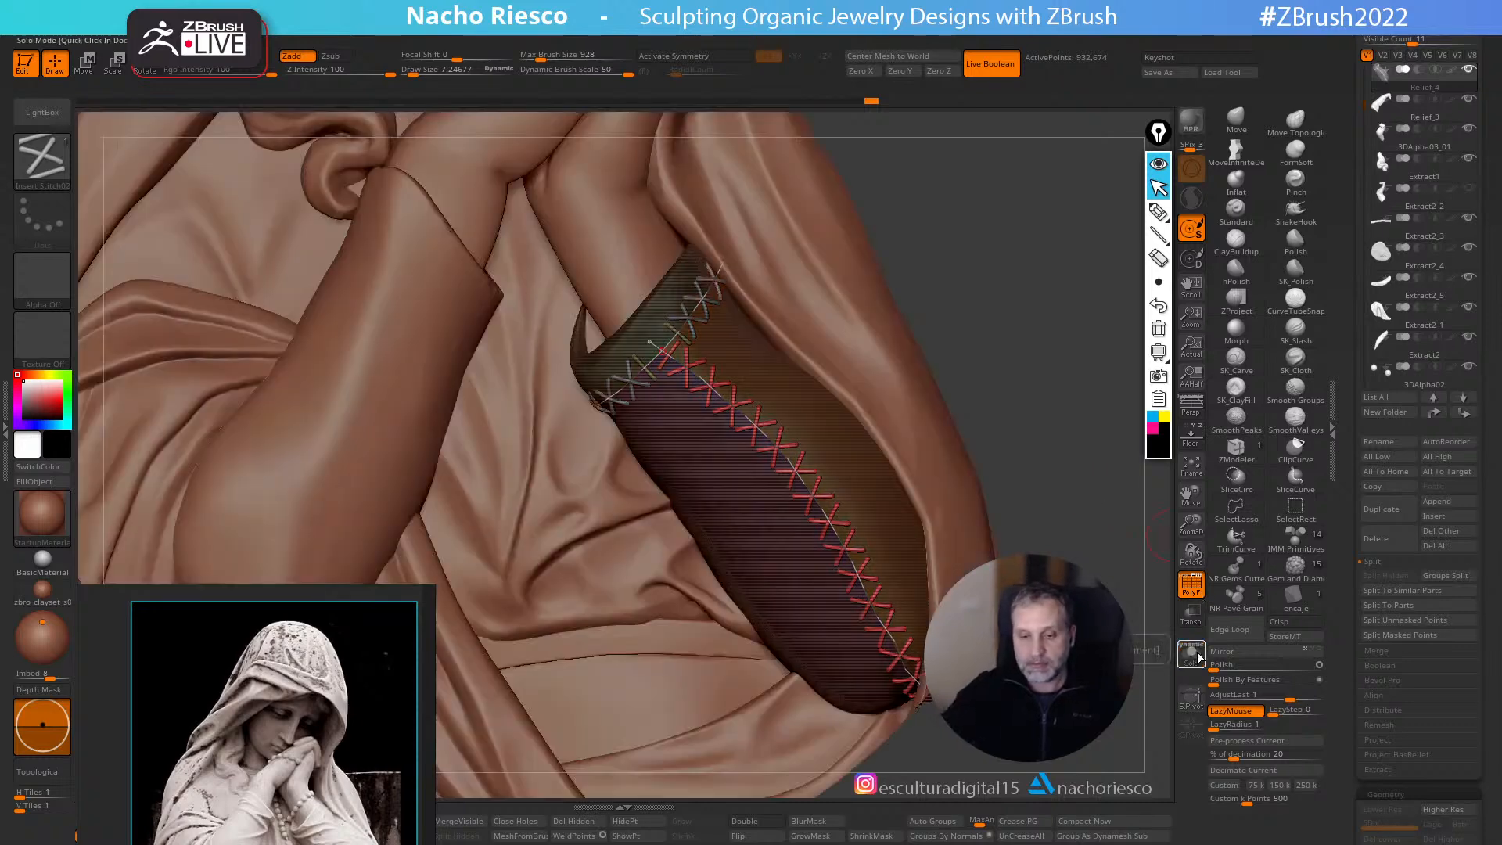
{"action": "left_click", "coordinate": [1193, 585]}
{"action": "key", "text": "ctrl+z"}
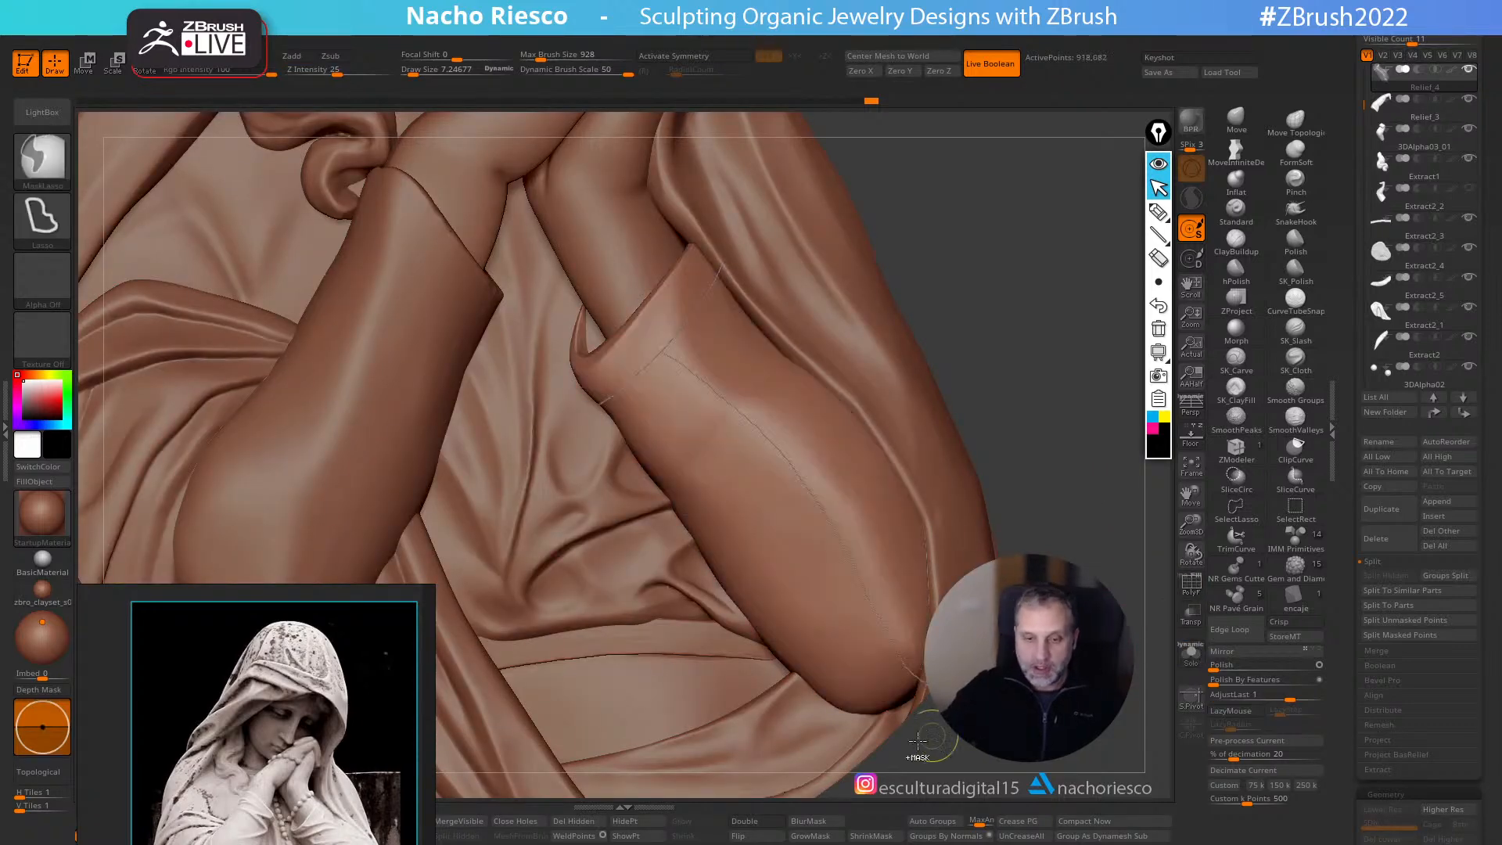
- Reposition the reference photo beside the relief and select the cloth piece just below the waistband
{"action": "right_click_drag", "start_coordinate": [809, 485], "coordinate": [813, 743], "text": "ctrl"}
{"action": "right_click_drag", "start_coordinate": [533, 822], "coordinate": [632, 662], "text": "alt"}
{"action": "right_click_drag", "start_coordinate": [335, 676], "coordinate": [357, 288]}
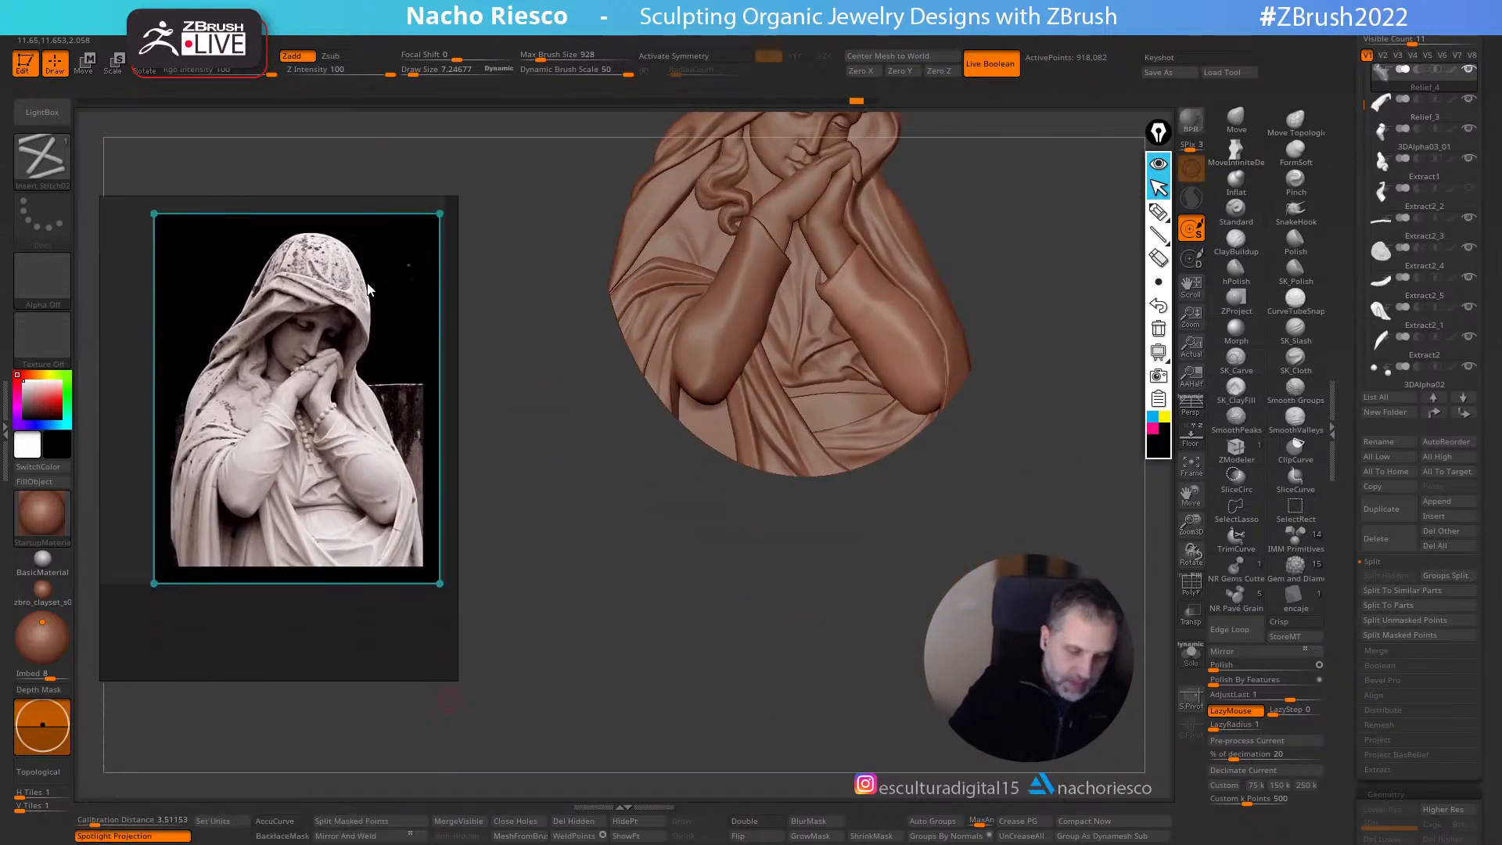
{"action": "right_click_drag", "start_coordinate": [704, 674], "coordinate": [791, 506]}
{"action": "right_click_drag", "start_coordinate": [885, 682], "coordinate": [860, 498], "text": "ctrl"}
{"action": "left_click", "coordinate": [785, 477], "text": "alt"}
{"action": "mouse_move", "coordinate": [868, 637]}
{"action": "right_mouse_down", "text": "alt"}
{"action": "mouse_move", "coordinate": [883, 674]}
{"action": "mouse_move", "coordinate": [782, 514]}
{"action": "right_mouse_up", "text": "alt"}
- Sculpt a row of lengthwise pleats running down from the waistband with the SK_Cloth brush at a draw size of about 8.4
{"action": "key", "text": "s"}
{"action": "left_click_drag", "start_coordinate": [725, 490], "coordinate": [729, 490]}
{"action": "left_click_drag", "start_coordinate": [644, 459], "coordinate": [665, 559]}
{"action": "left_click_drag", "start_coordinate": [657, 471], "coordinate": [687, 556]}
{"action": "left_click_drag", "start_coordinate": [668, 462], "coordinate": [698, 552]}
{"action": "mouse_move", "coordinate": [671, 455]}
{"action": "left_mouse_down"}
{"action": "mouse_move", "coordinate": [712, 555]}
{"action": "mouse_move", "coordinate": [761, 611]}
{"action": "left_mouse_up"}
{"action": "left_click_drag", "start_coordinate": [697, 468], "coordinate": [735, 583], "text": "alt"}
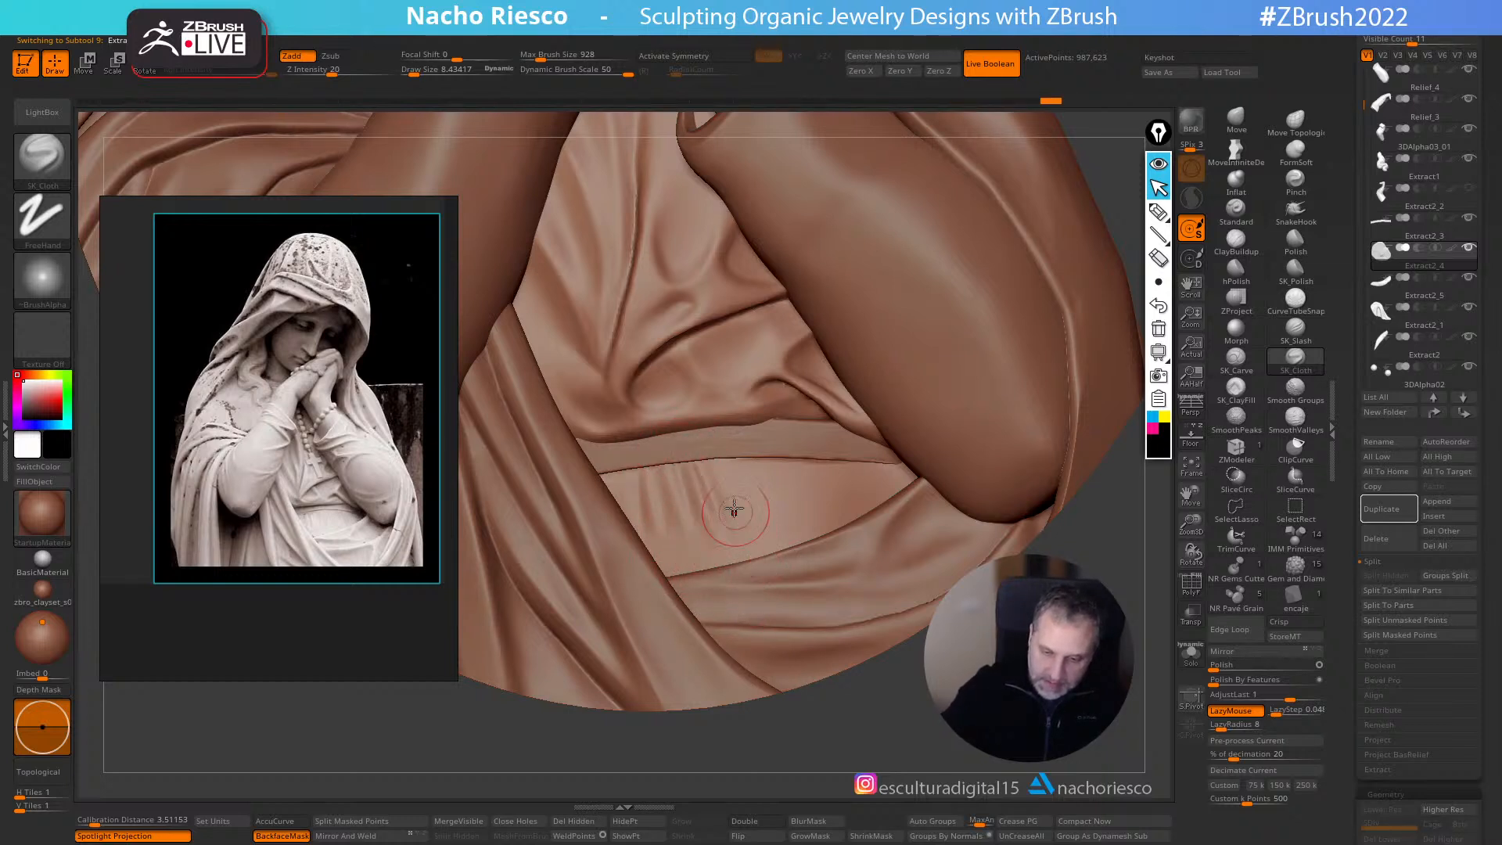
{"action": "left_click_drag", "start_coordinate": [732, 449], "coordinate": [802, 585], "text": "alt"}
{"action": "left_click_drag", "start_coordinate": [793, 458], "coordinate": [853, 587]}
- Mask the pleated cloth except its end near the elbow, and set the Move Topological brush size to about 36
{"action": "key", "text": "ctrl"}
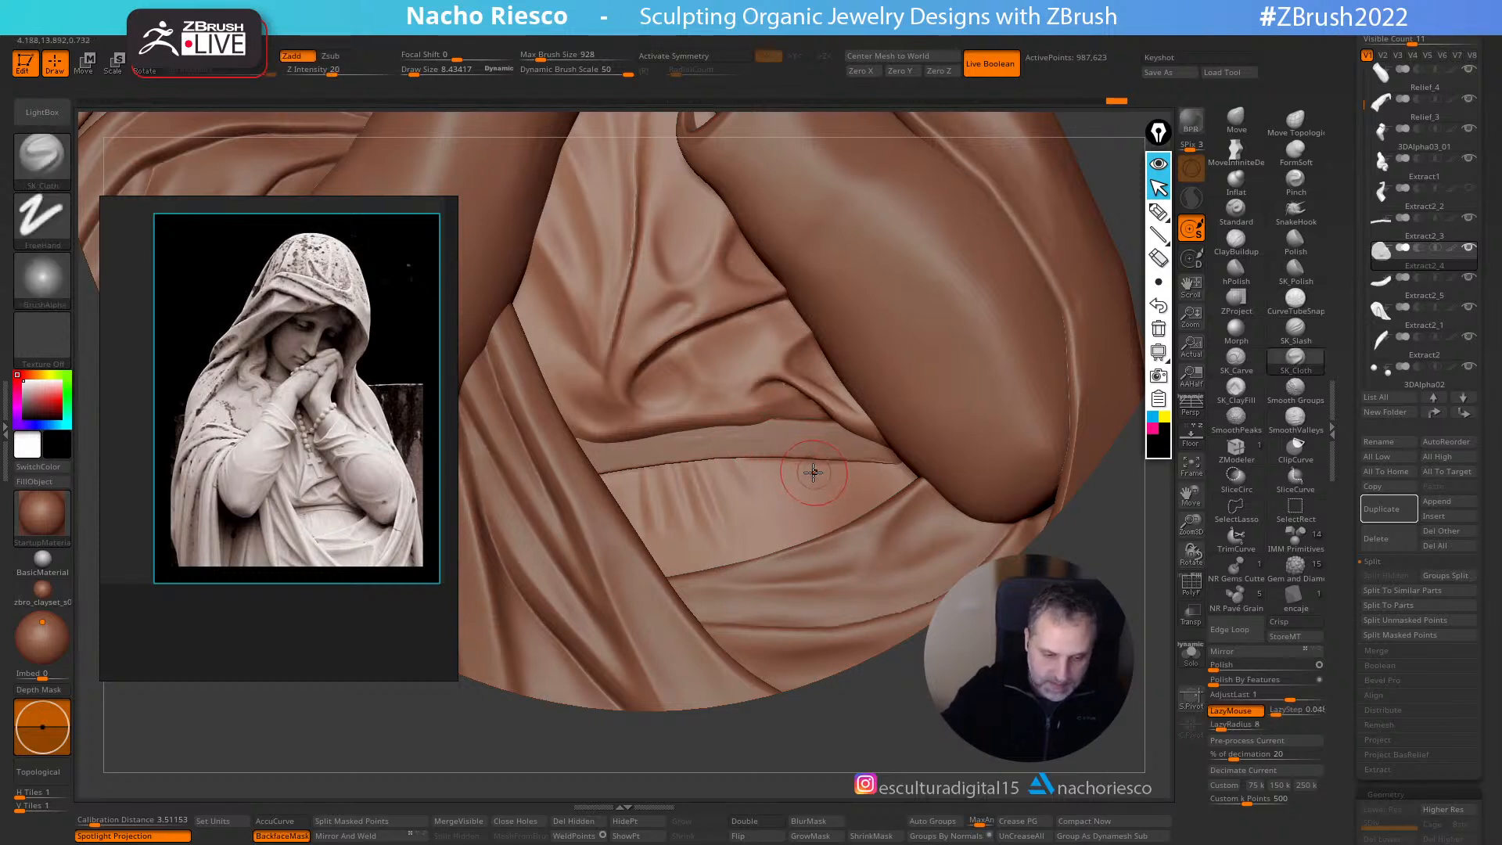
{"action": "mouse_move", "coordinate": [798, 428]}
{"action": "left_mouse_down", "text": "ctrl"}
{"action": "mouse_move", "coordinate": [822, 575]}
{"action": "mouse_move", "coordinate": [1039, 486]}
{"action": "mouse_move", "coordinate": [1133, 497]}
{"action": "left_mouse_up", "text": "ctrl"}
{"action": "left_click", "coordinate": [1284, 130]}
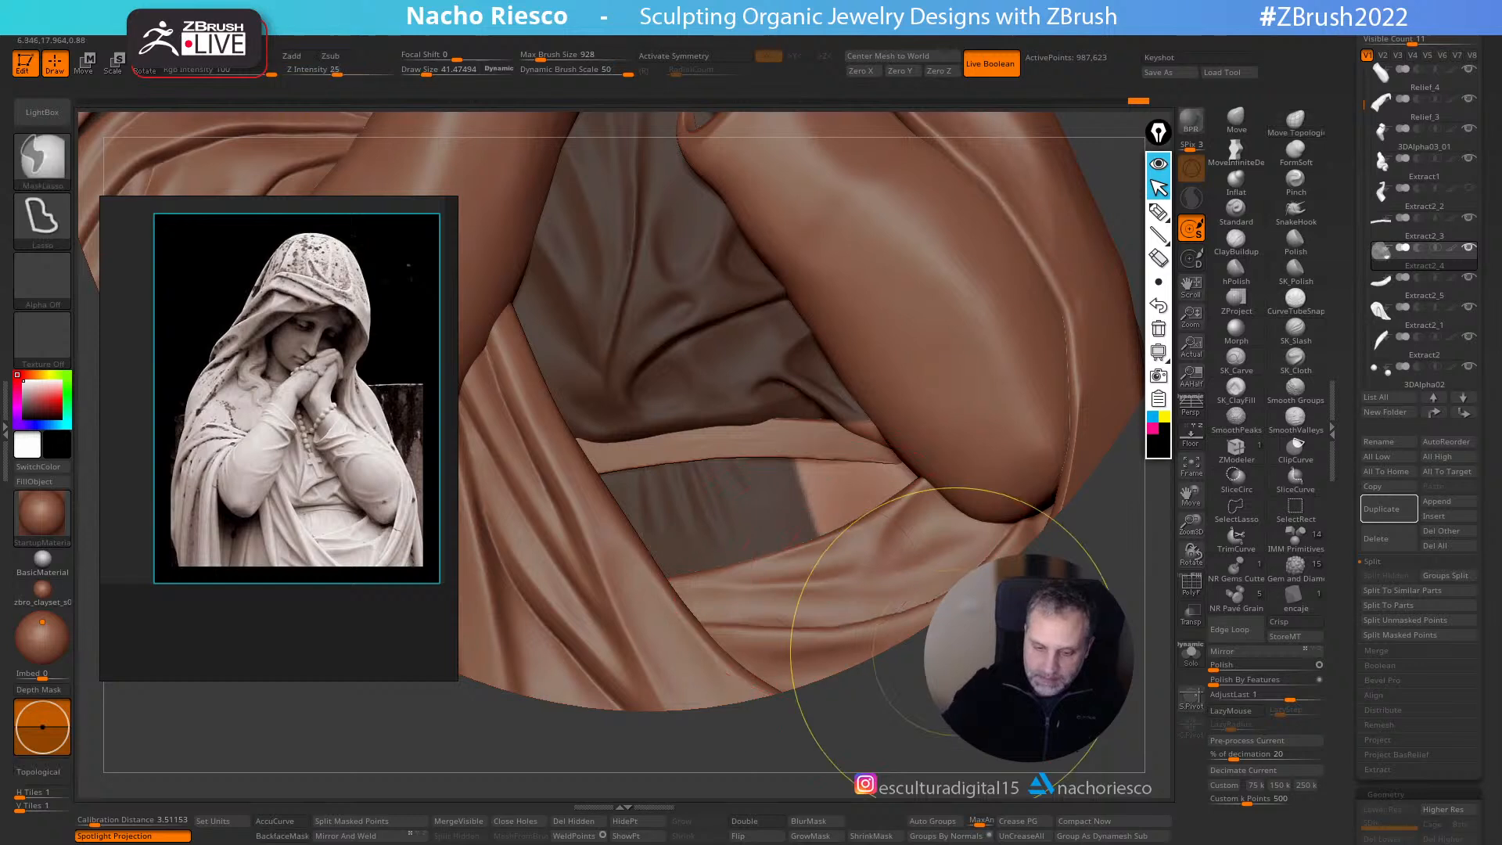
{"action": "left_click", "coordinate": [996, 658], "text": "ctrl"}
{"action": "key", "text": "s"}
{"action": "left_click_drag", "start_coordinate": [826, 531], "coordinate": [821, 531]}
{"action": "left_click", "coordinate": [917, 650], "text": "ctrl"}
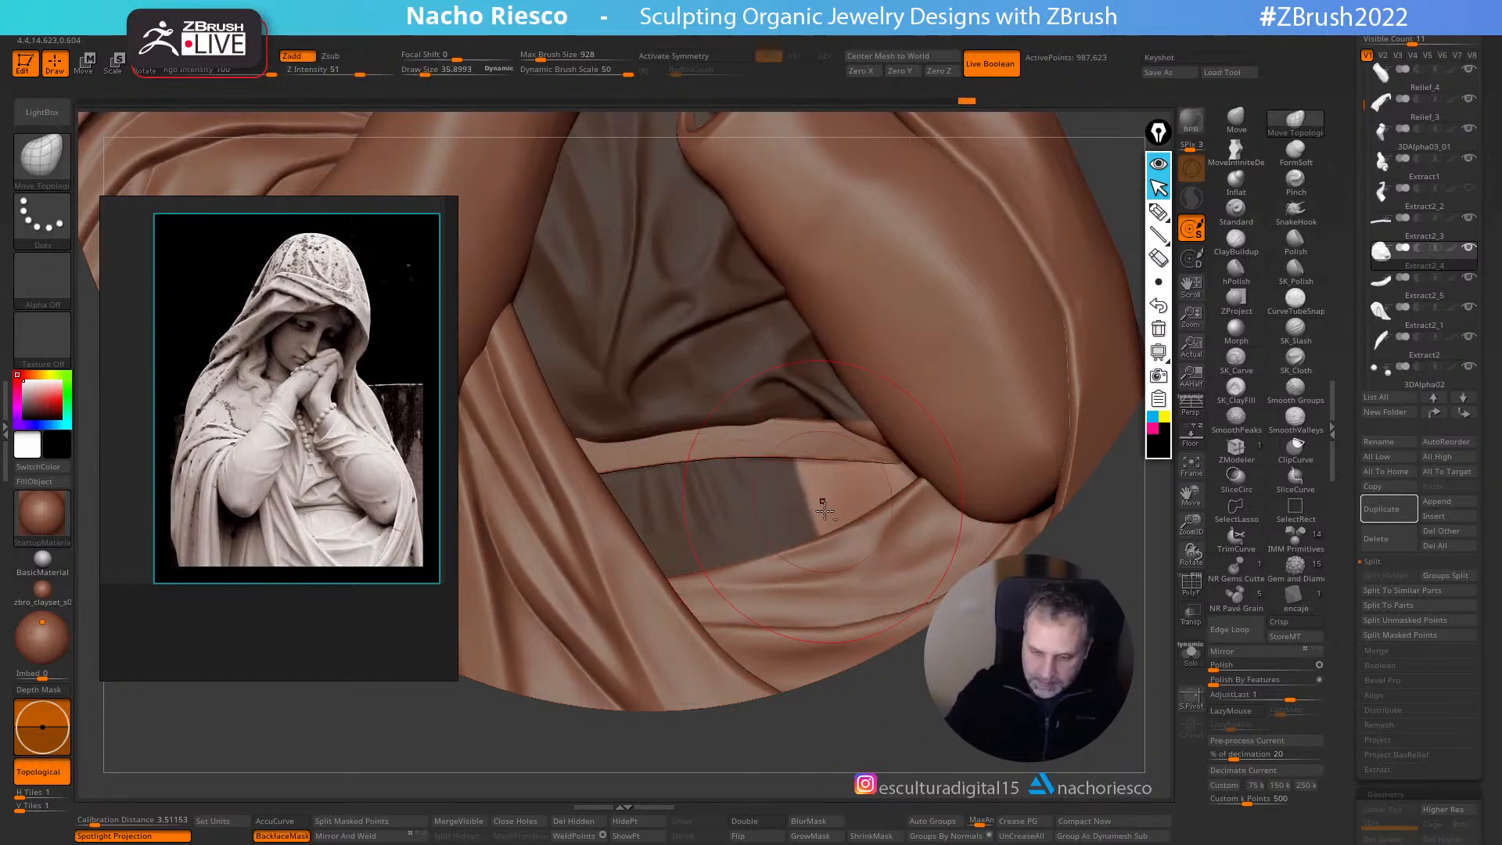
- Shift the unmasked cloth into a stepped fold using the Move brush at about size 14 without backface masking, and clear the mask
{"action": "left_click", "coordinate": [1237, 121]}
{"action": "left_click", "coordinate": [282, 836]}
{"action": "key", "text": "s"}
{"action": "mouse_move", "coordinate": [820, 509]}
{"action": "left_mouse_down"}
{"action": "mouse_move", "coordinate": [827, 528]}
{"action": "mouse_move", "coordinate": [839, 495]}
{"action": "mouse_move", "coordinate": [823, 515]}
{"action": "left_mouse_up"}
{"action": "key", "text": "s"}
{"action": "left_click_drag", "start_coordinate": [1094, 540], "coordinate": [1127, 501], "text": "ctrl"}
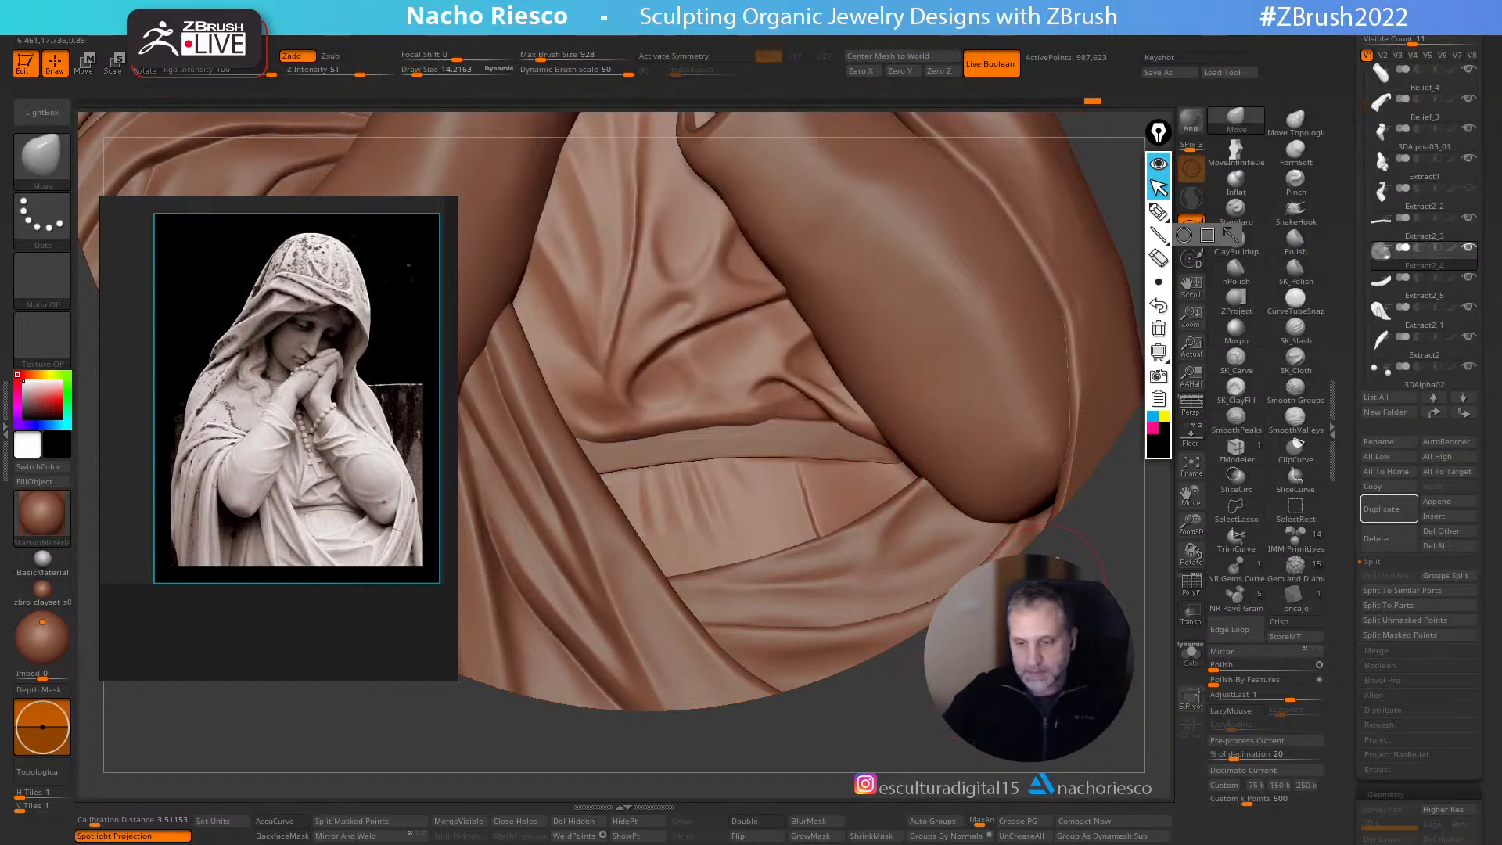
- Add pleats around the stepped fold below the waistband with the SK_Cloth brush at a draw size of about 7.2
{"action": "left_click", "coordinate": [1305, 363]}
{"action": "key", "text": "s"}
{"action": "left_click_drag", "start_coordinate": [852, 486], "coordinate": [866, 552]}
{"action": "mouse_move", "coordinate": [836, 455]}
{"action": "left_mouse_down"}
{"action": "mouse_move", "coordinate": [900, 571]}
{"action": "mouse_move", "coordinate": [902, 526]}
{"action": "left_mouse_up"}
{"action": "left_click_drag", "start_coordinate": [767, 470], "coordinate": [801, 579]}
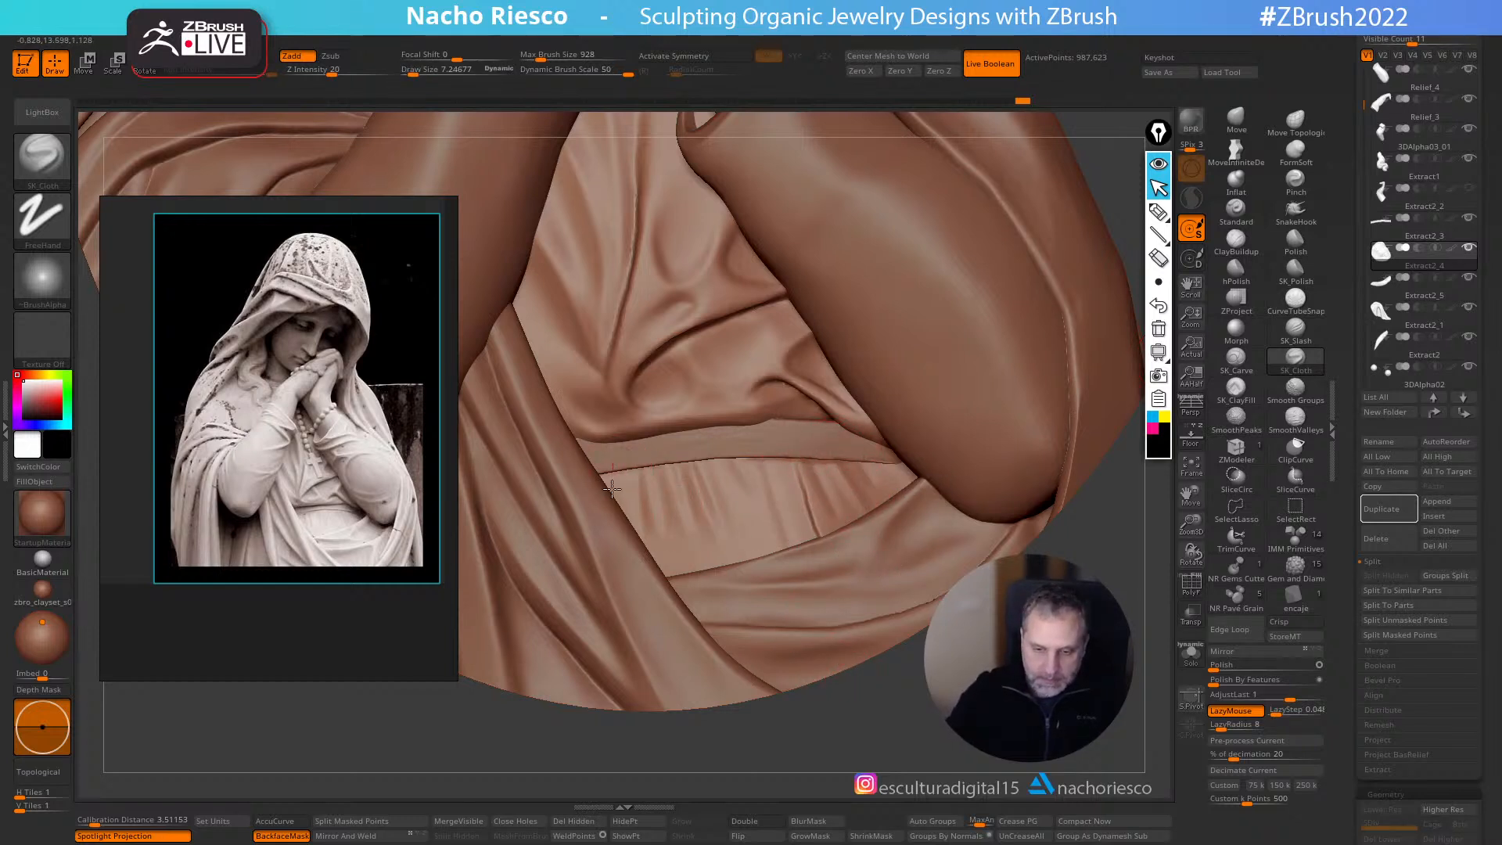
- Compare the waistband and the pleated cloth below it with the enlarged waist area of the reference photo
{"action": "left_click", "coordinate": [716, 455], "text": "alt"}
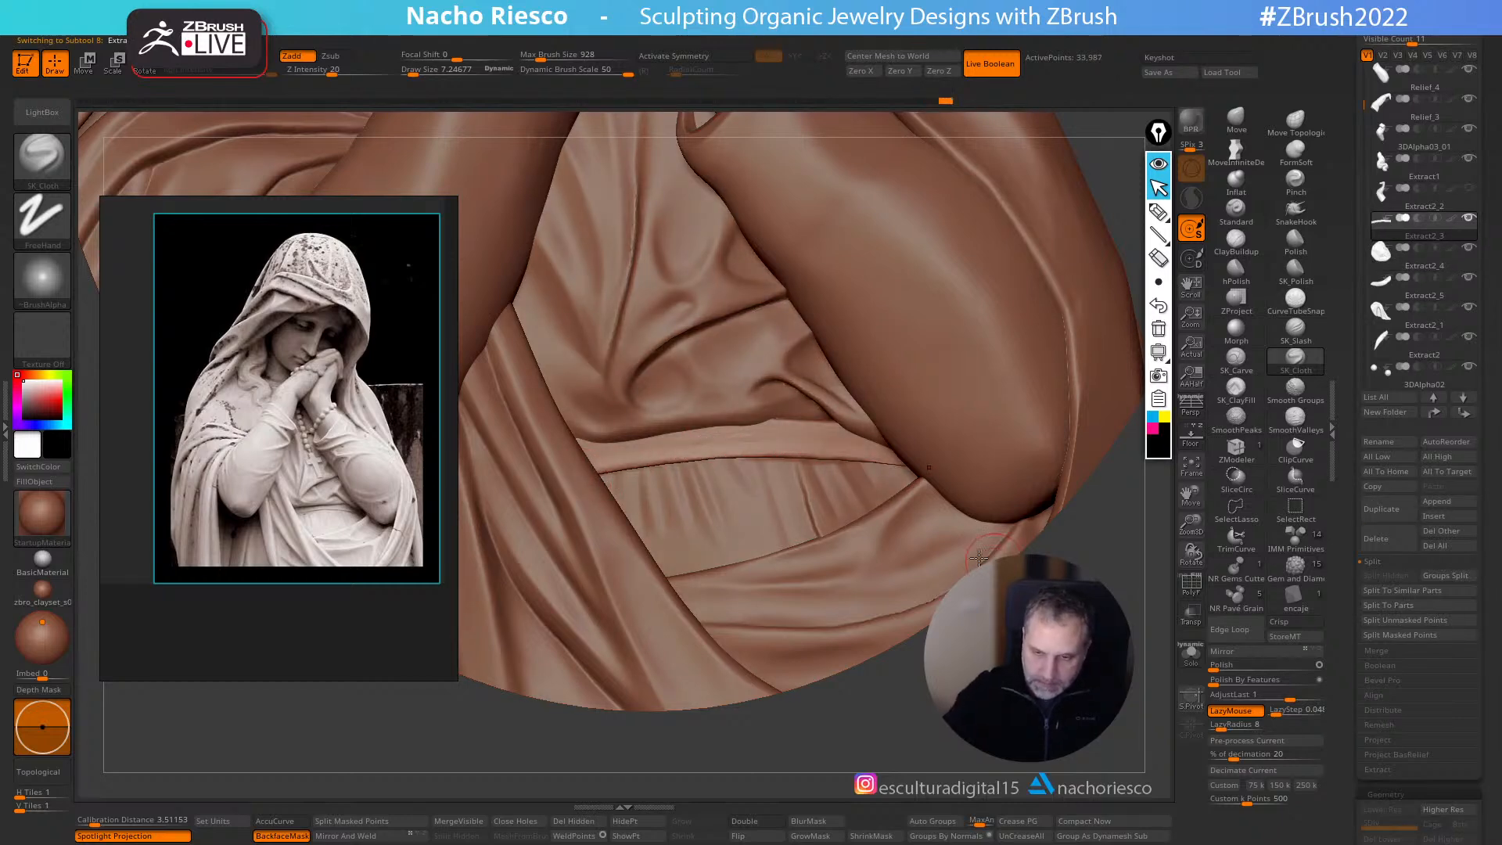
{"action": "right_click_drag", "start_coordinate": [924, 450], "coordinate": [986, 595], "text": "ctrl"}
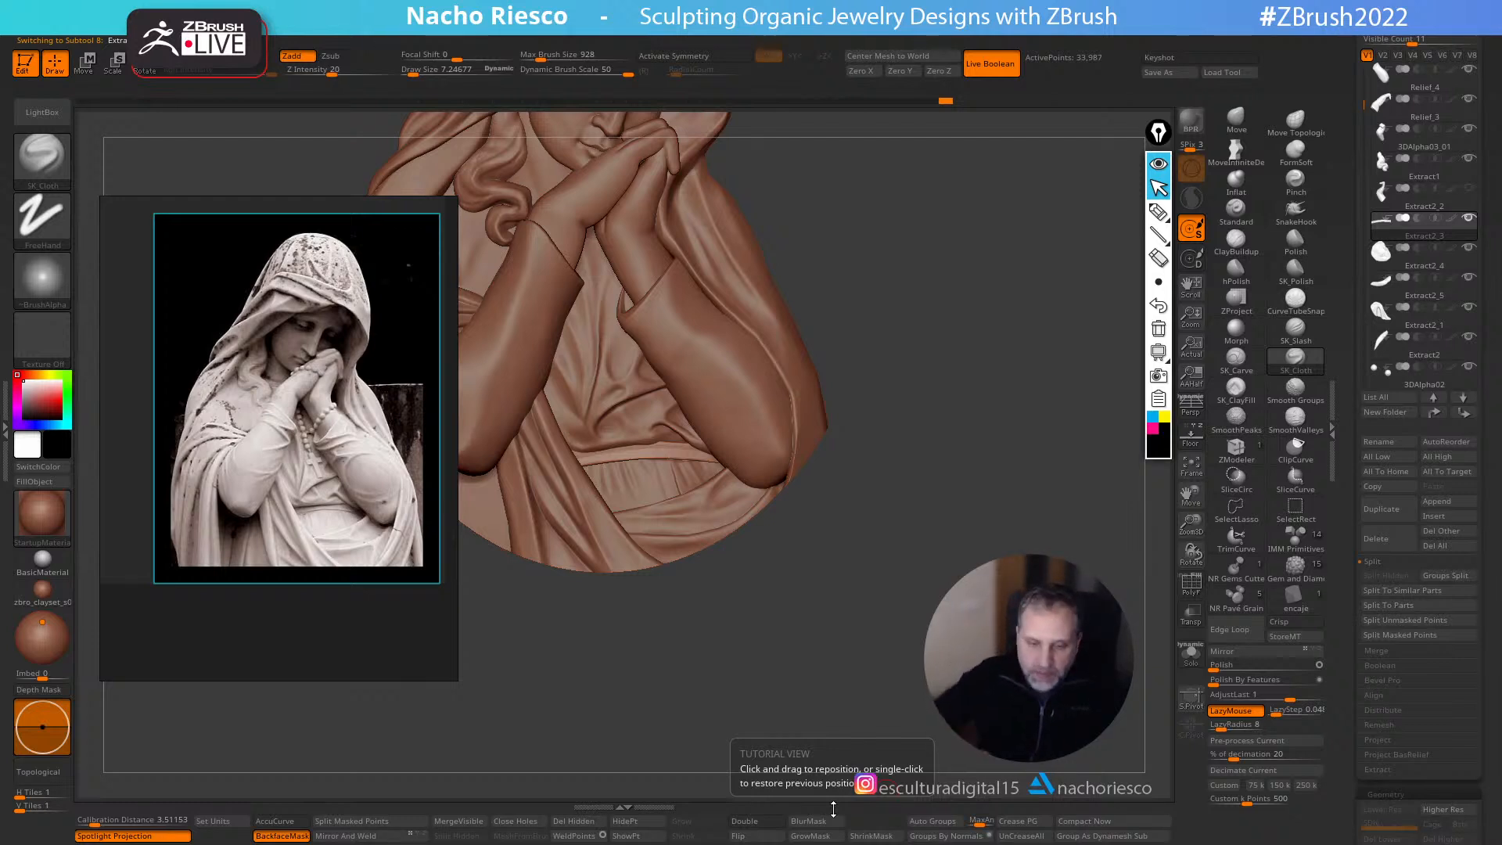
{"action": "mouse_move", "coordinate": [885, 513]}
{"action": "right_mouse_down", "text": "alt"}
{"action": "mouse_move", "coordinate": [956, 564]}
{"action": "mouse_move", "coordinate": [955, 369]}
{"action": "mouse_move", "coordinate": [882, 515]}
{"action": "mouse_move", "coordinate": [918, 540]}
{"action": "mouse_move", "coordinate": [958, 480]}
{"action": "mouse_move", "coordinate": [1000, 479]}
{"action": "mouse_move", "coordinate": [877, 519]}
{"action": "right_mouse_up", "text": "alt"}
{"action": "left_click", "coordinate": [835, 408], "text": "alt"}
{"action": "right_click_drag", "start_coordinate": [901, 674], "coordinate": [876, 734], "text": "alt"}
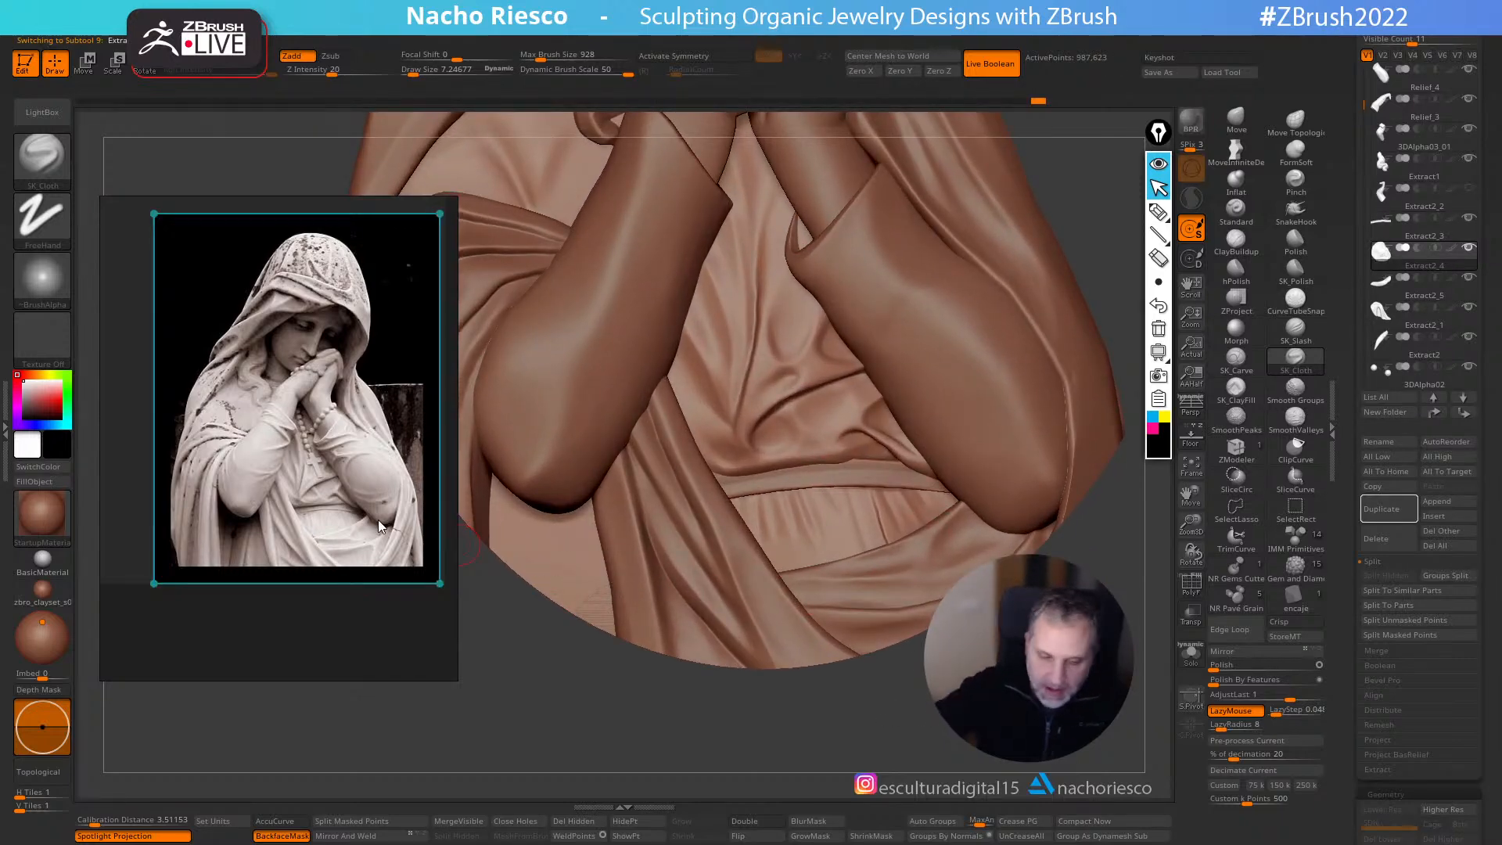
{"action": "scroll", "coordinate": [339, 468], "scroll_direction": "down", "scroll_amount": 3}
{"action": "scroll", "coordinate": [336, 477], "scroll_direction": "up", "scroll_amount": 10}
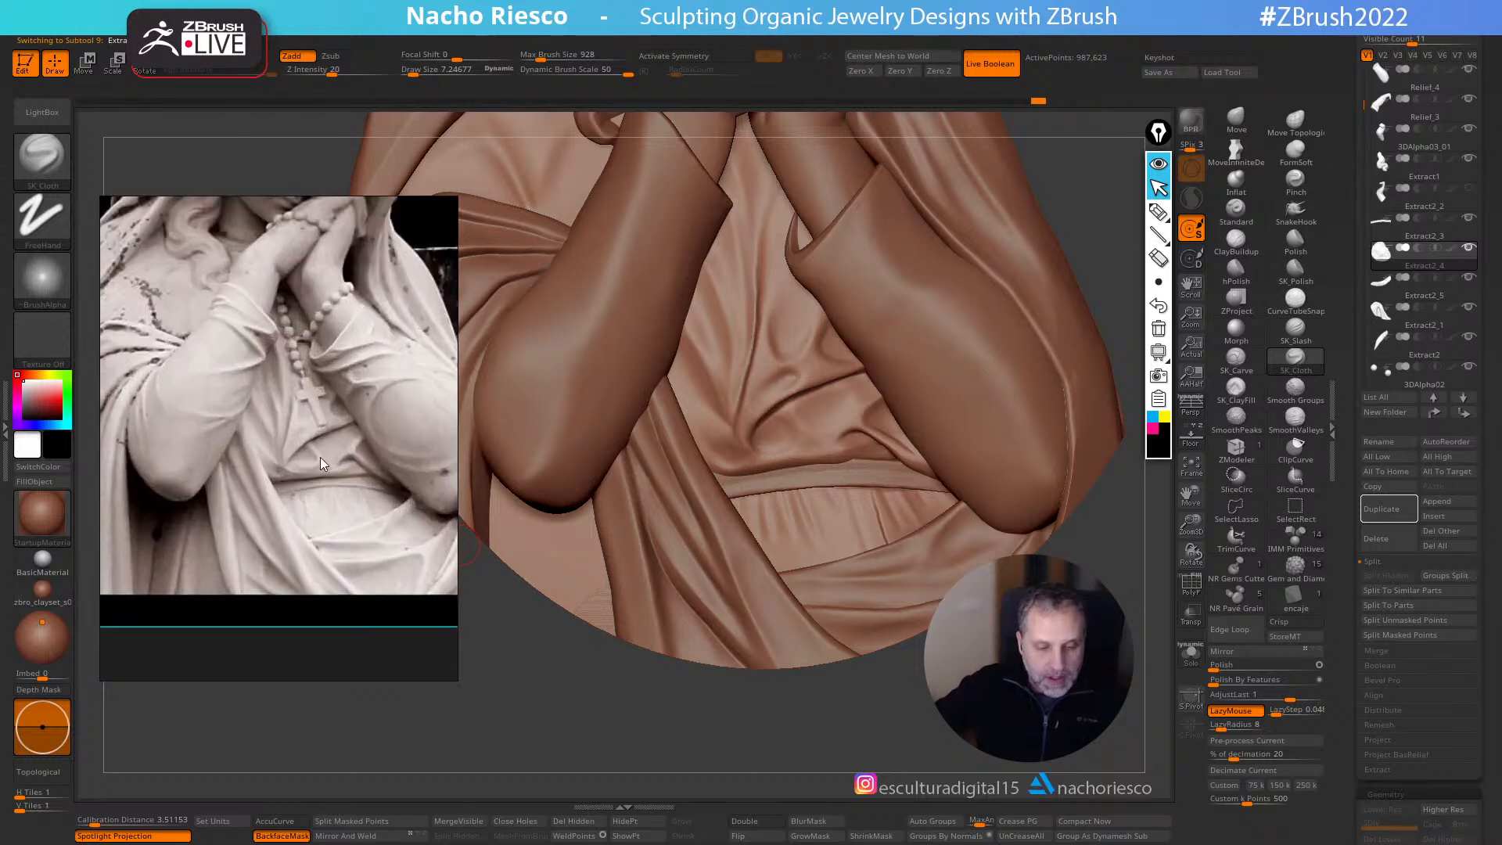
{"action": "scroll", "coordinate": [312, 464], "scroll_direction": "up", "scroll_amount": 4}
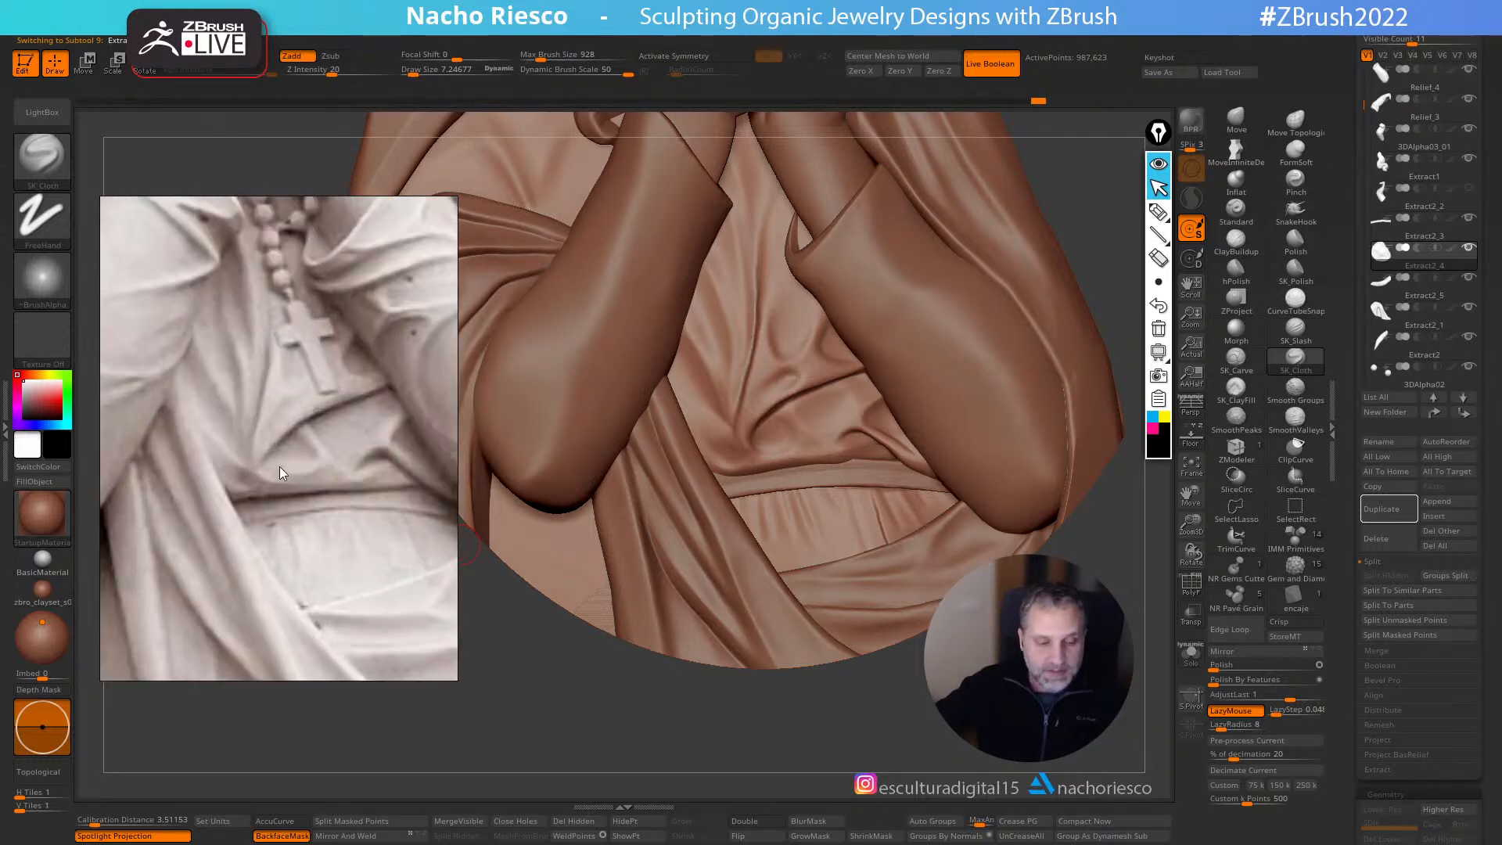
{"action": "left_click_drag", "start_coordinate": [285, 494], "coordinate": [294, 426]}
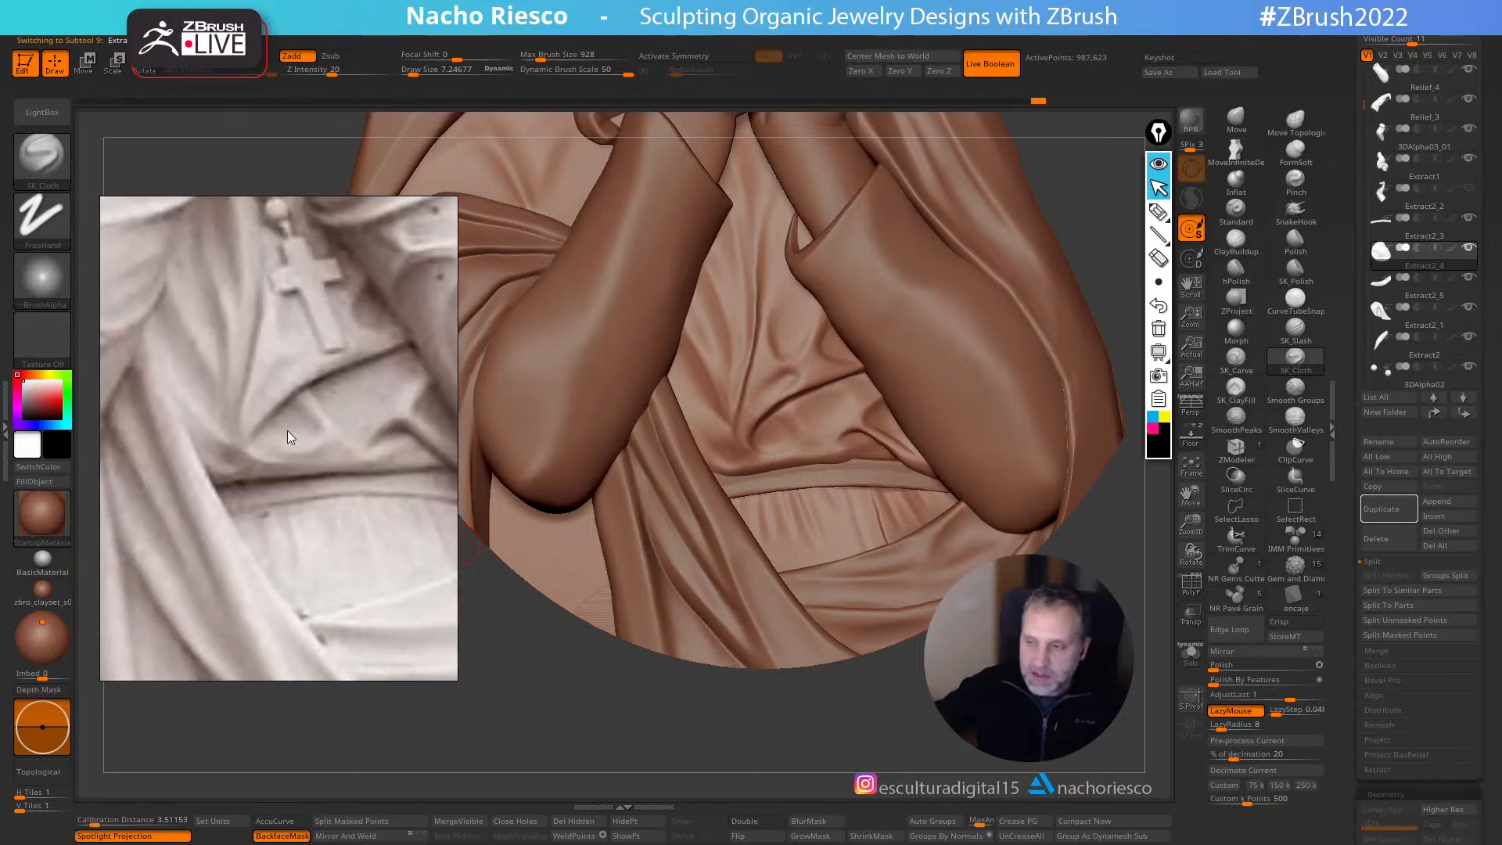
- Mark the angled waist fold with pen annotations on the reference photo and the model, and clear the annotations
{"action": "left_click", "coordinate": [1240, 117]}
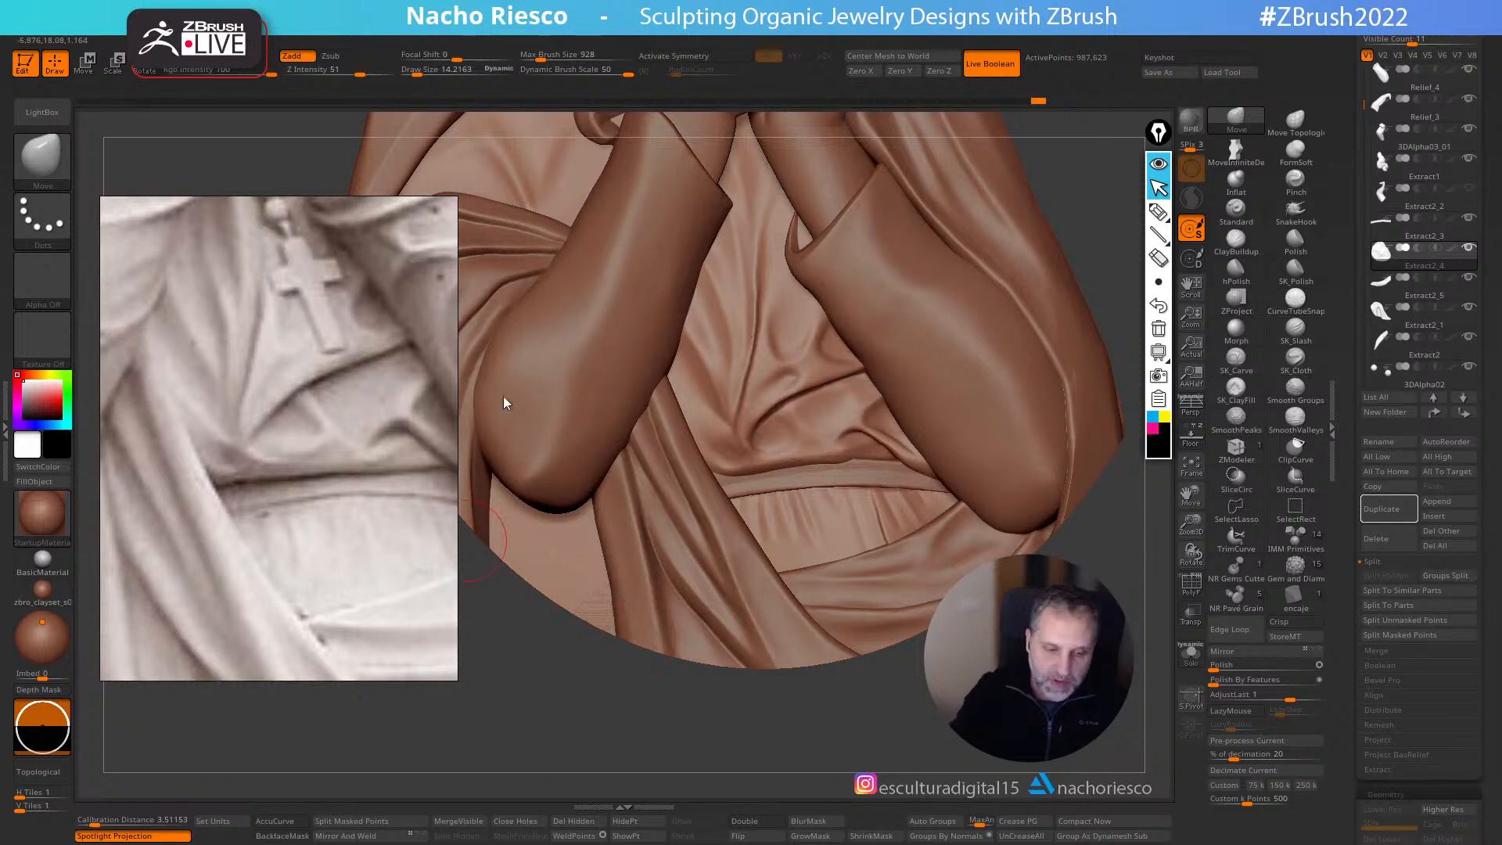
{"action": "left_click", "coordinate": [1158, 212]}
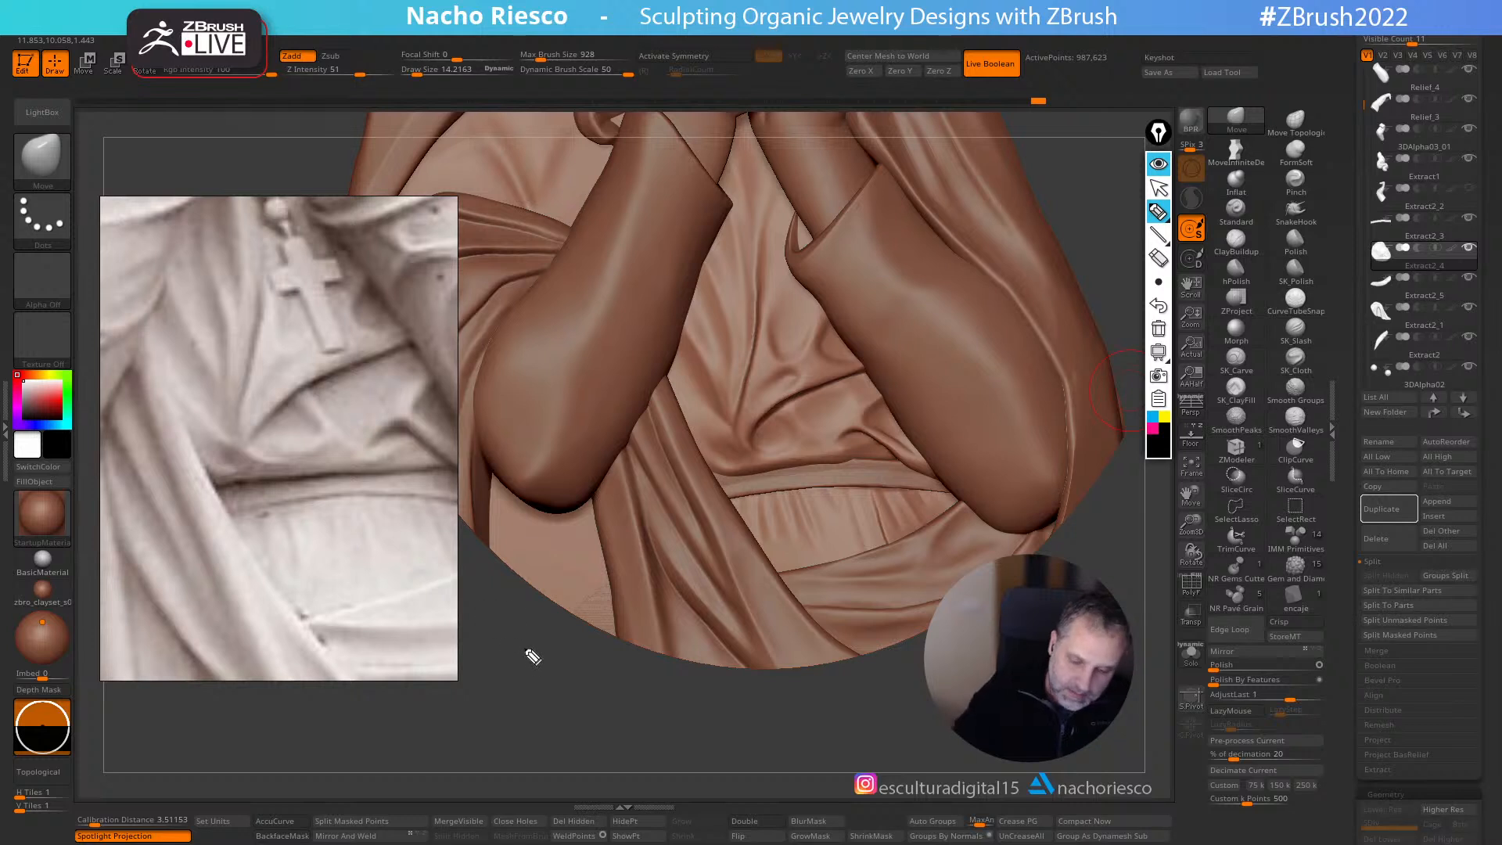
{"action": "mouse_move", "coordinate": [257, 439]}
{"action": "left_mouse_down"}
{"action": "mouse_move", "coordinate": [288, 402]}
{"action": "mouse_move", "coordinate": [399, 348]}
{"action": "left_mouse_up"}
{"action": "left_click_drag", "start_coordinate": [291, 378], "coordinate": [258, 338]}
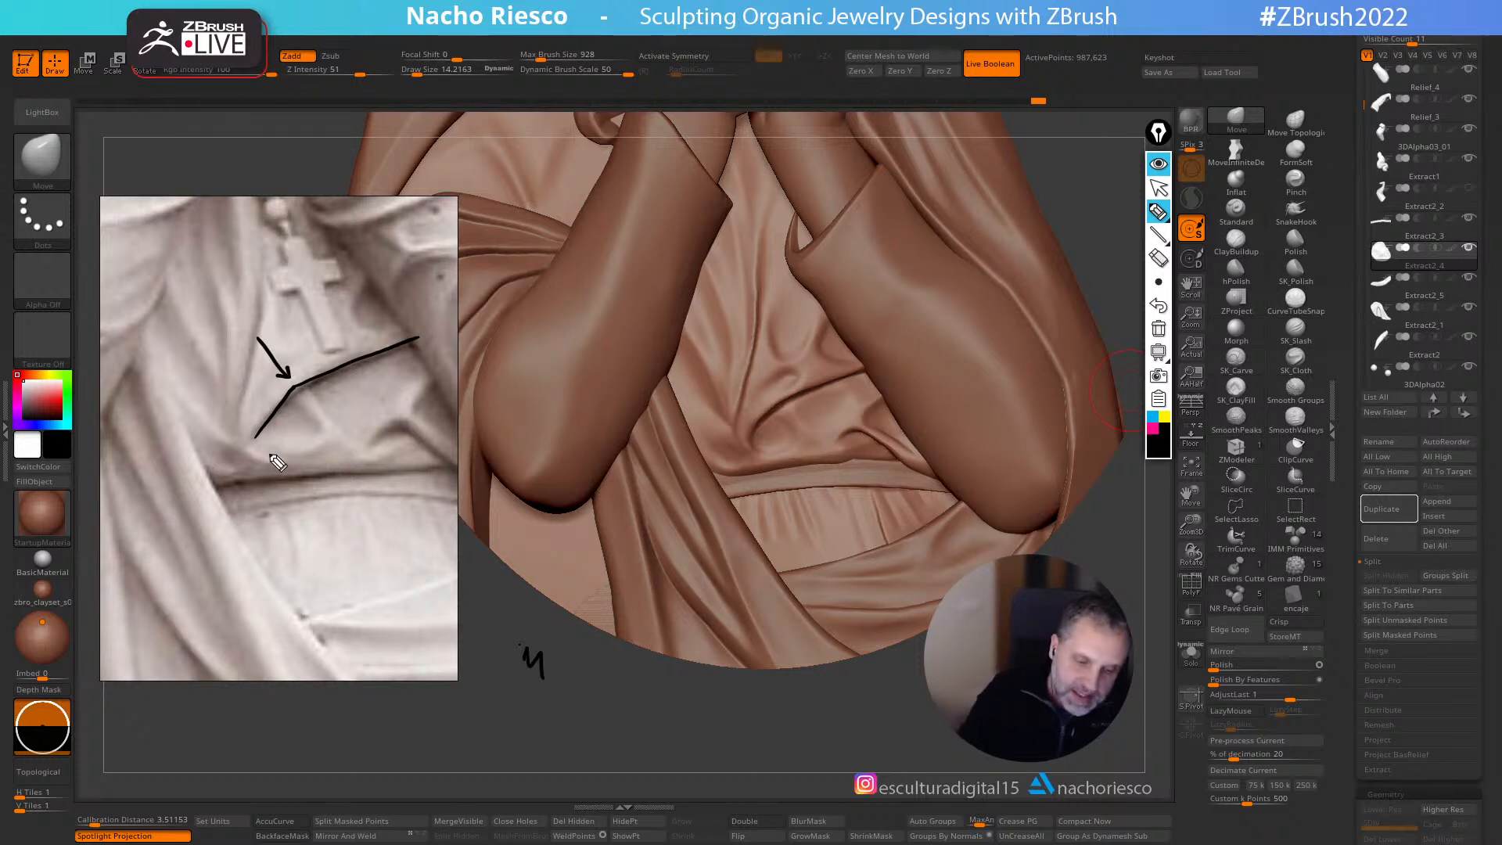
{"action": "left_click_drag", "start_coordinate": [301, 428], "coordinate": [376, 373]}
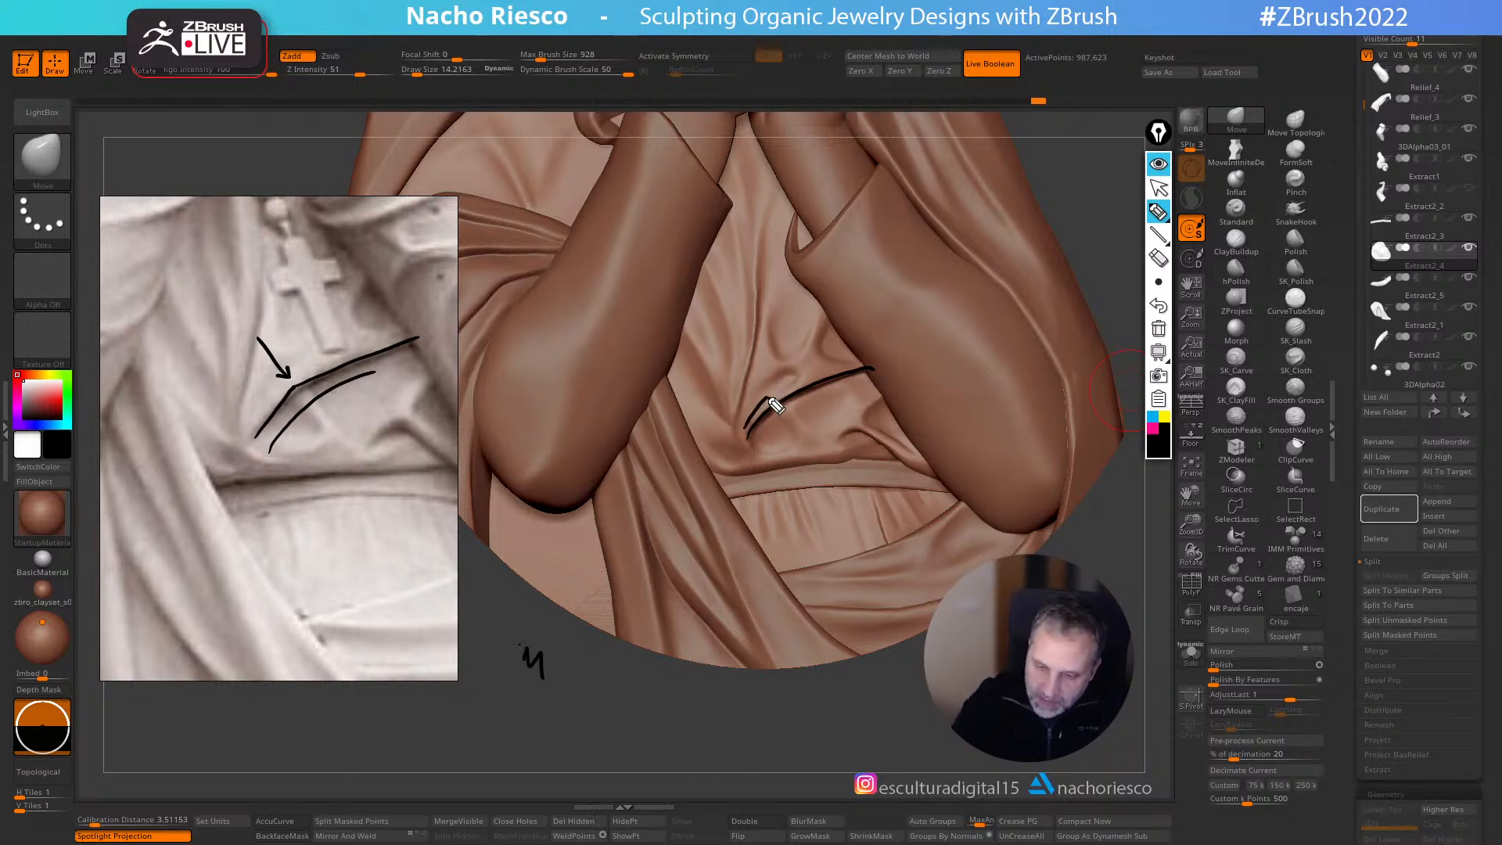
{"action": "left_click_drag", "start_coordinate": [789, 383], "coordinate": [875, 367]}
{"action": "left_click_drag", "start_coordinate": [784, 378], "coordinate": [760, 340]}
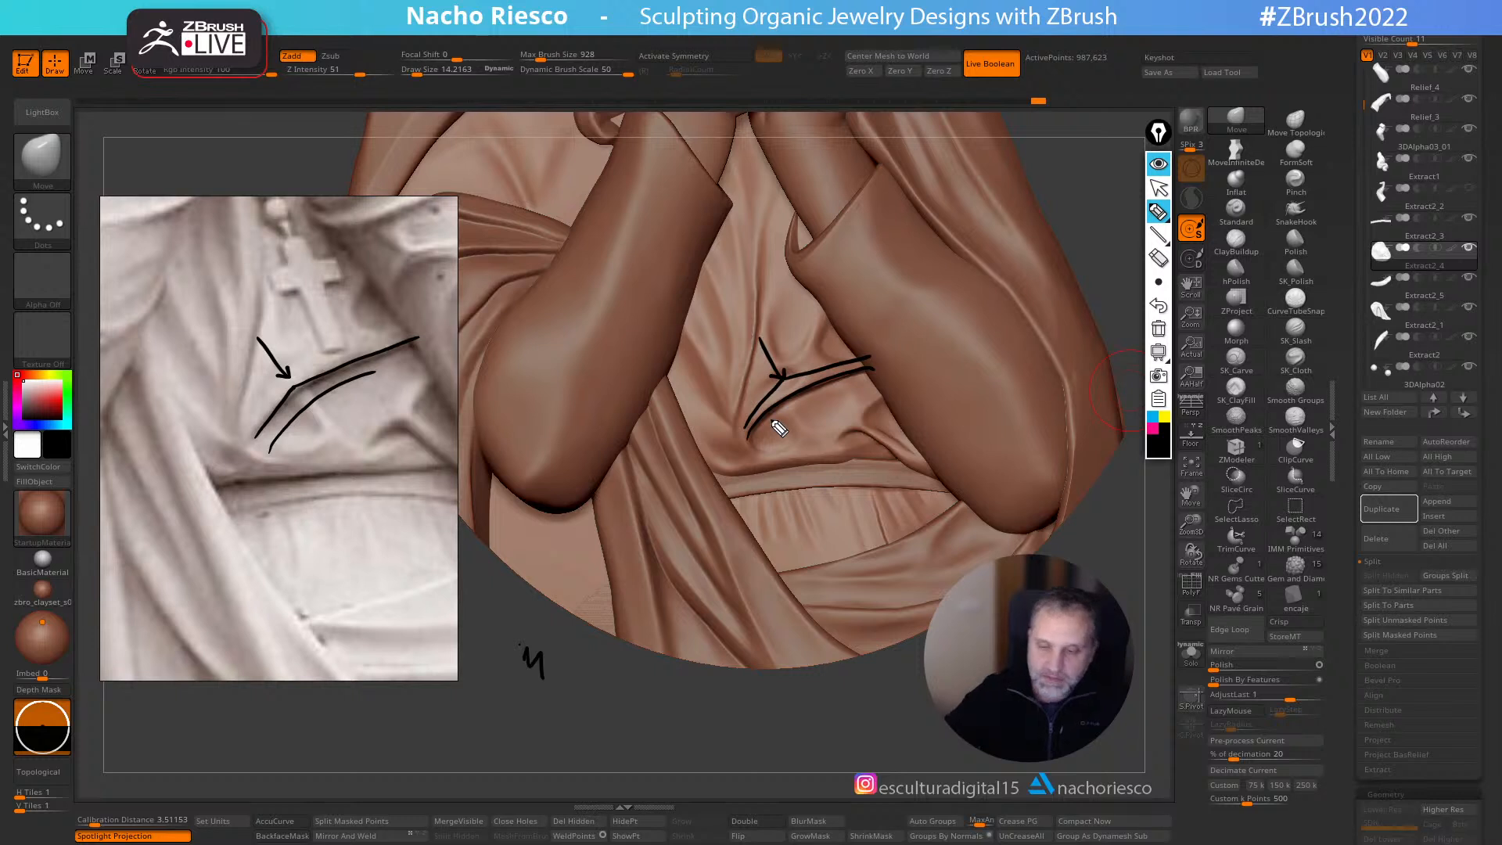
{"action": "left_click", "coordinate": [1159, 329]}
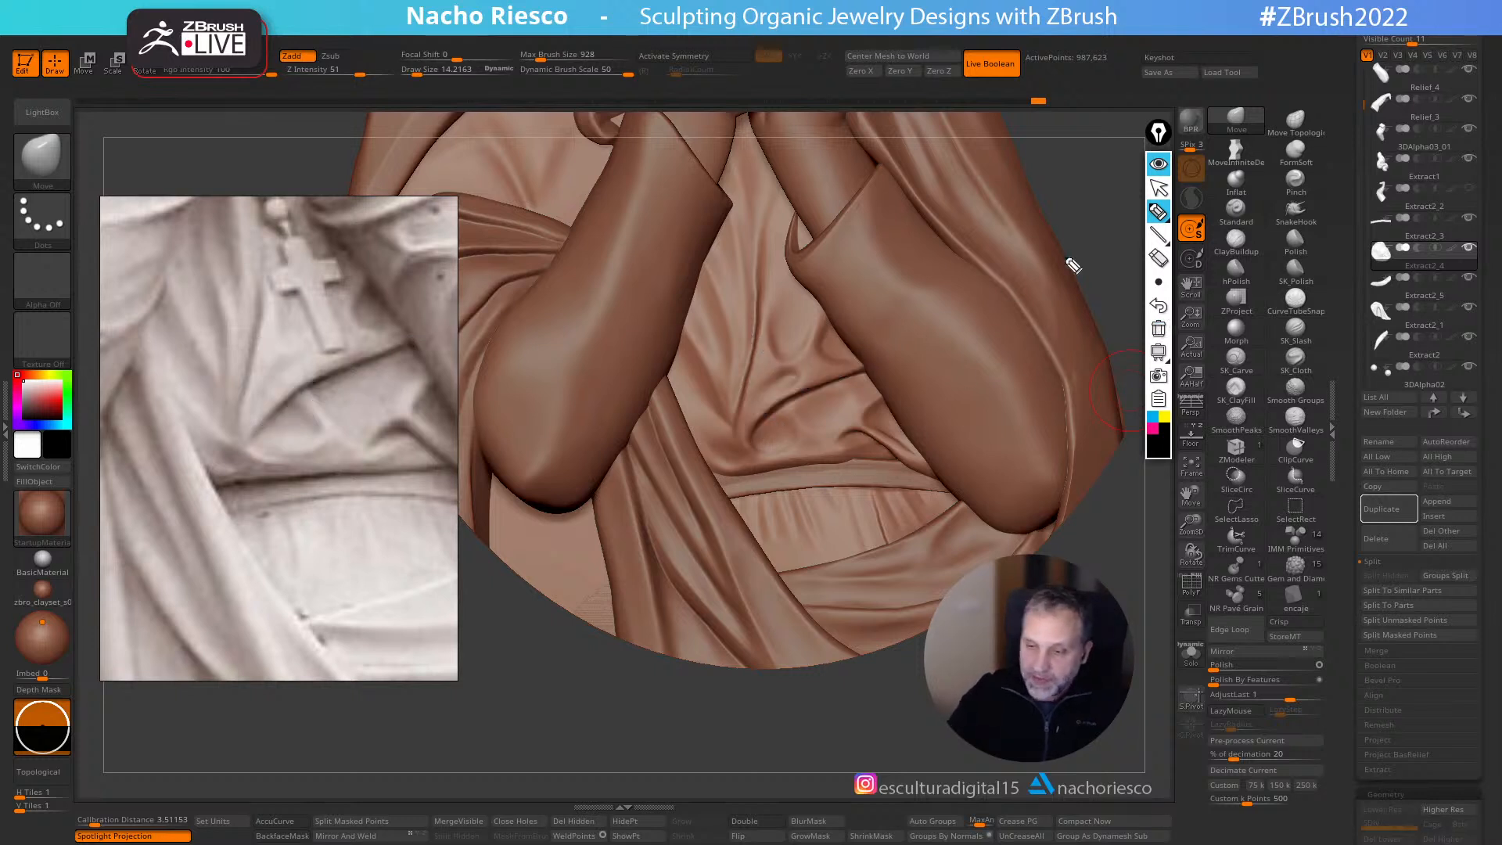
{"action": "left_click", "coordinate": [1161, 191]}
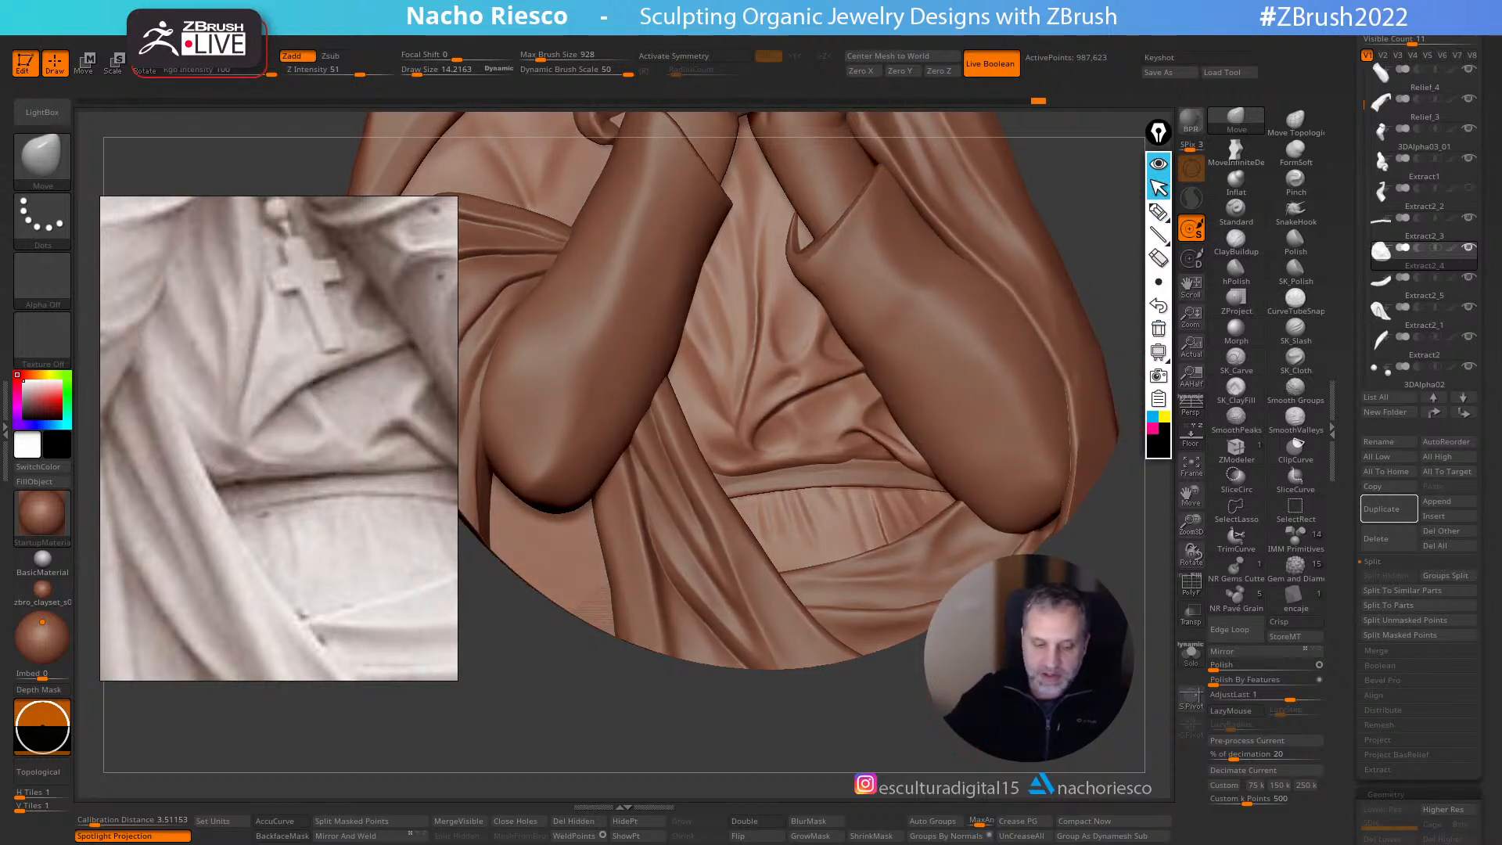
- Try to shift the crease of the angled waist fold with the Move brush at draw size about 11
{"action": "left_click", "coordinate": [1242, 123]}
{"action": "left_click", "coordinate": [1243, 134]}
{"action": "right_click_drag", "start_coordinate": [815, 419], "coordinate": [866, 626], "text": "ctrl"}
{"action": "key", "text": "s"}
{"action": "left_click_drag", "start_coordinate": [822, 475], "coordinate": [803, 479]}
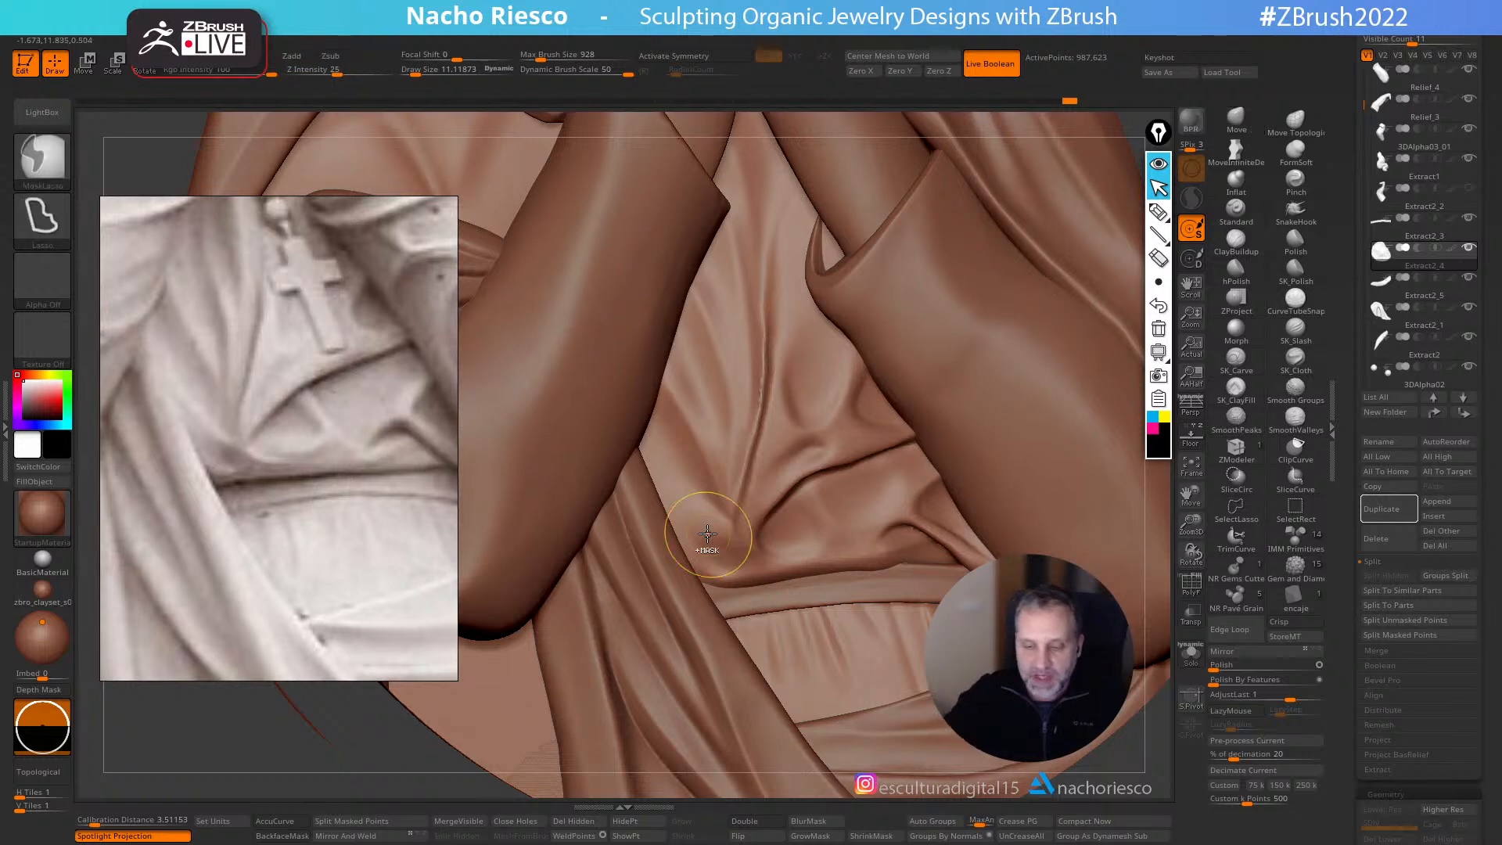
{"action": "key", "text": "ctrl+z"}
- Enable AccuCurve for the Move brush and sharpen the waist folds beside the forearm at draw size about 14 to 16
{"action": "left_click", "coordinate": [281, 822]}
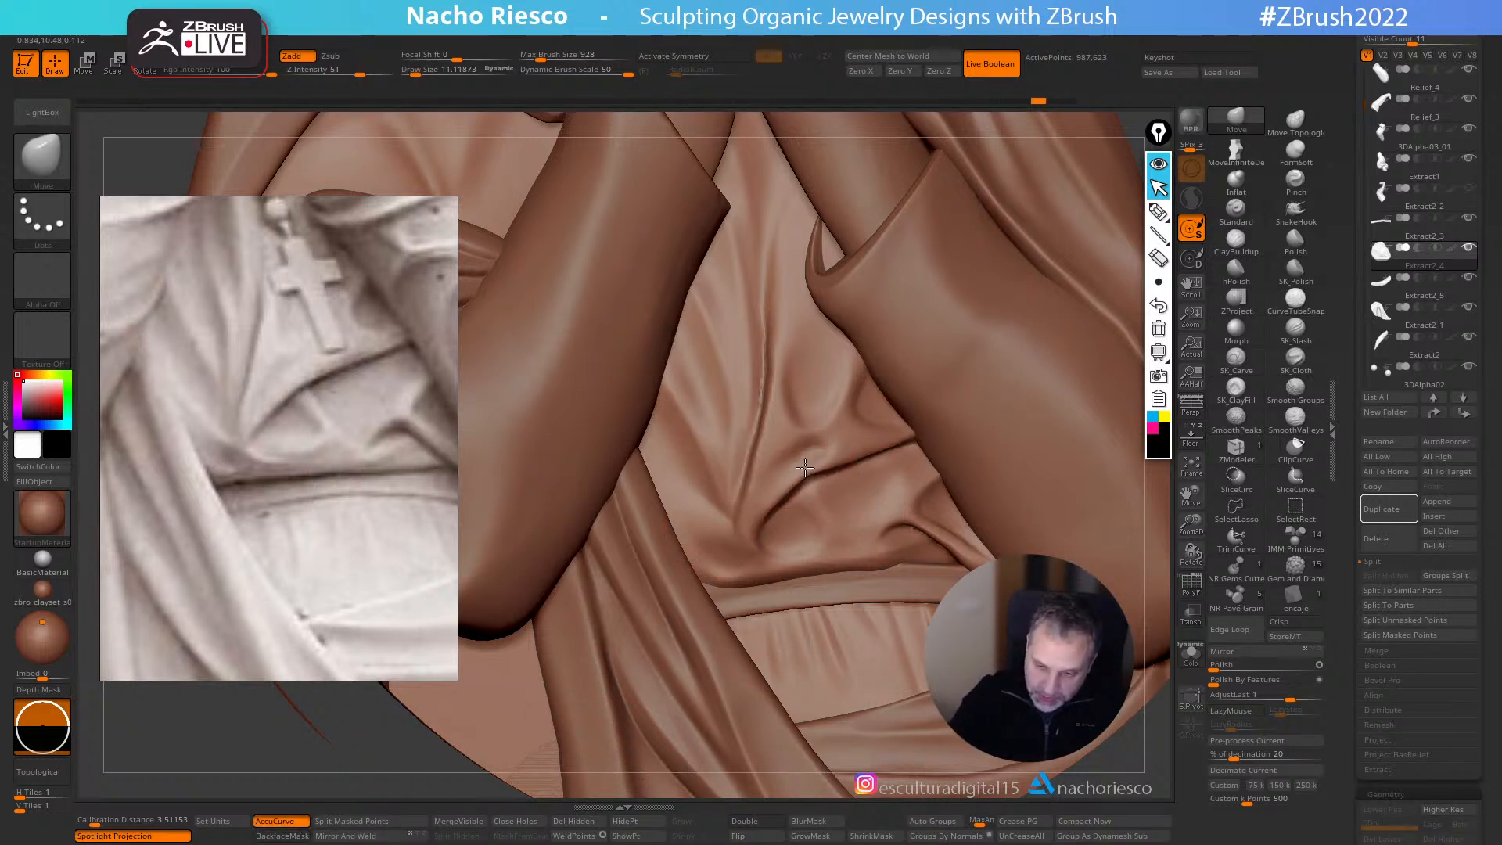
{"action": "mouse_move", "coordinate": [798, 445]}
{"action": "left_mouse_down"}
{"action": "mouse_move", "coordinate": [832, 486]}
{"action": "mouse_move", "coordinate": [816, 473]}
{"action": "left_mouse_up"}
{"action": "key", "text": "ctrl+z"}
{"action": "key", "text": "s"}
{"action": "left_click", "coordinate": [814, 482]}
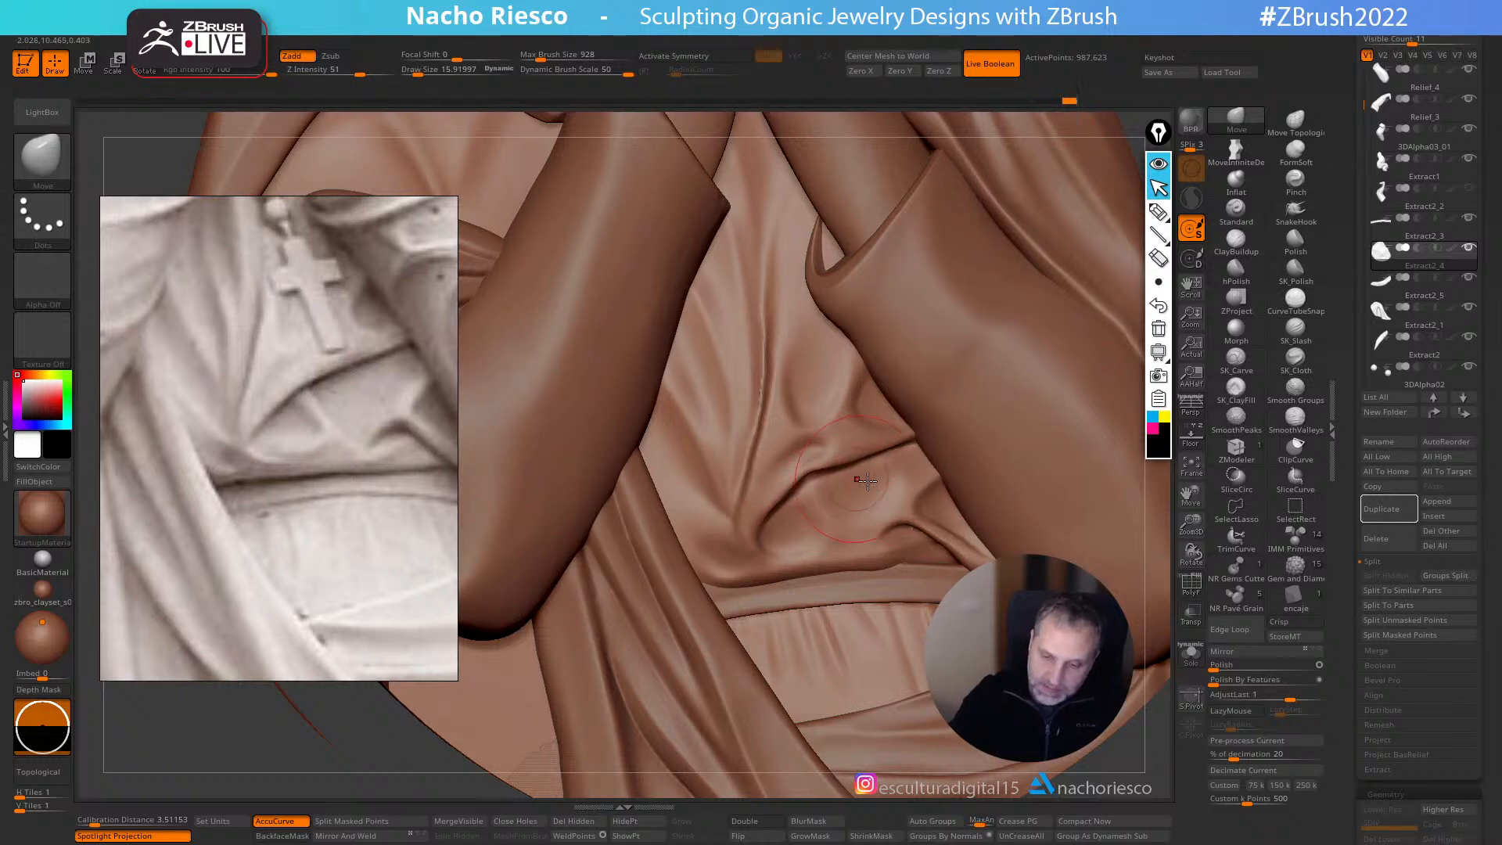
{"action": "left_click_drag", "start_coordinate": [917, 488], "coordinate": [907, 518]}
{"action": "key", "text": "s"}
{"action": "left_click", "coordinate": [904, 523]}
{"action": "left_click_drag", "start_coordinate": [890, 568], "coordinate": [900, 564]}
- Adjust the depth of the fold beside the forearm from a low side angle at draw size about 26
{"action": "right_click_drag", "start_coordinate": [950, 460], "coordinate": [1236, 182]}
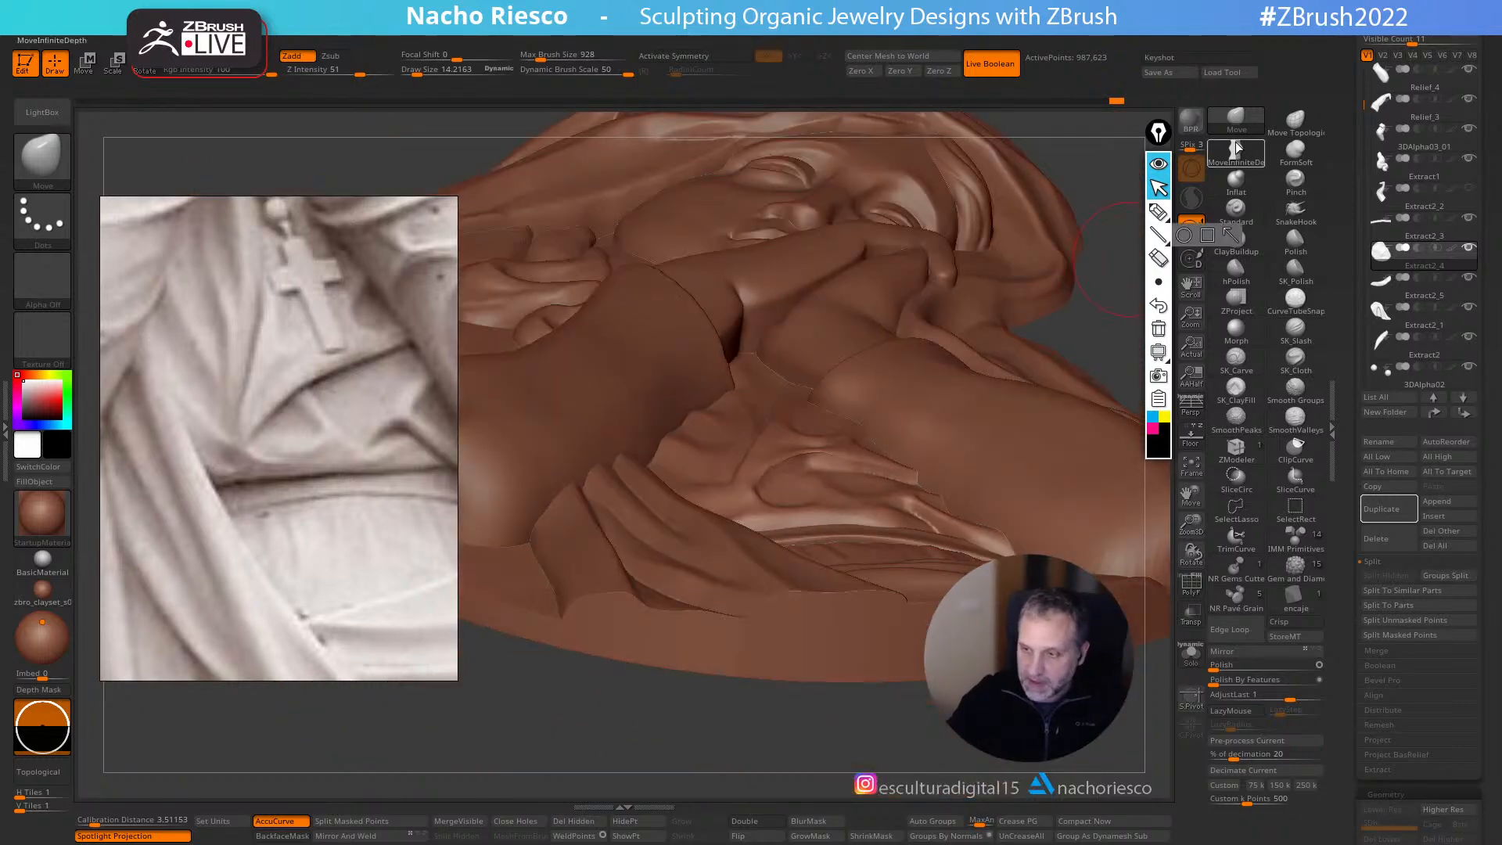
{"action": "key", "text": "s"}
{"action": "left_click", "coordinate": [927, 531]}
{"action": "left_click_drag", "start_coordinate": [925, 535], "coordinate": [929, 531]}
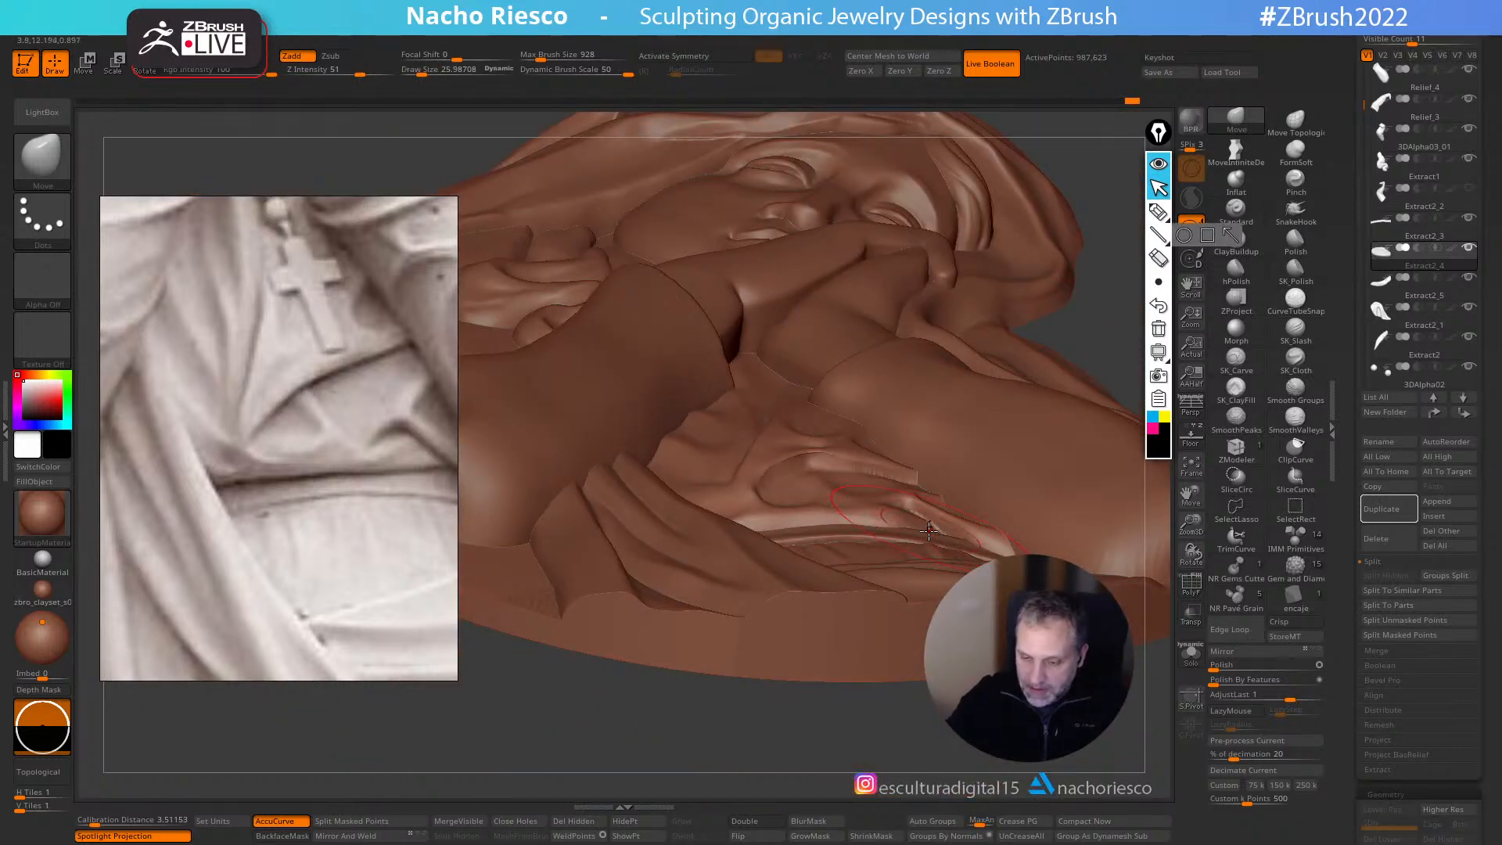
- Refine the small pointed fold above the belt from the front with draw sizes of about 14 and 10
{"action": "right_click_drag", "start_coordinate": [1029, 708], "coordinate": [1031, 787]}
{"action": "key", "text": "s"}
{"action": "left_click", "coordinate": [900, 526]}
{"action": "left_click_drag", "start_coordinate": [900, 541], "coordinate": [895, 540]}
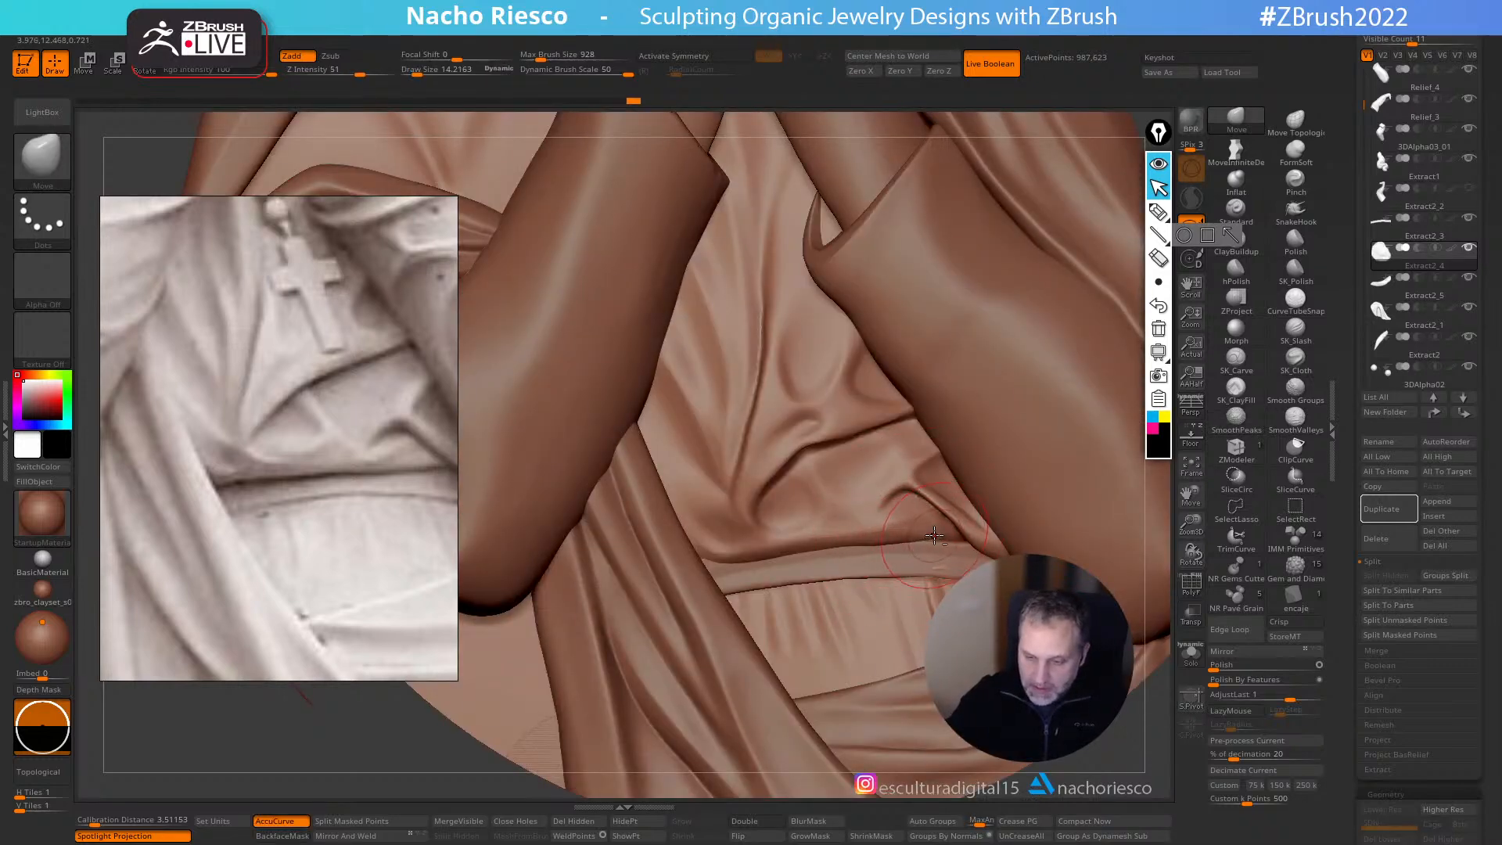
{"action": "key", "text": "s"}
{"action": "left_click", "coordinate": [901, 502]}
{"action": "key", "text": "s"}
{"action": "left_click", "coordinate": [907, 489]}
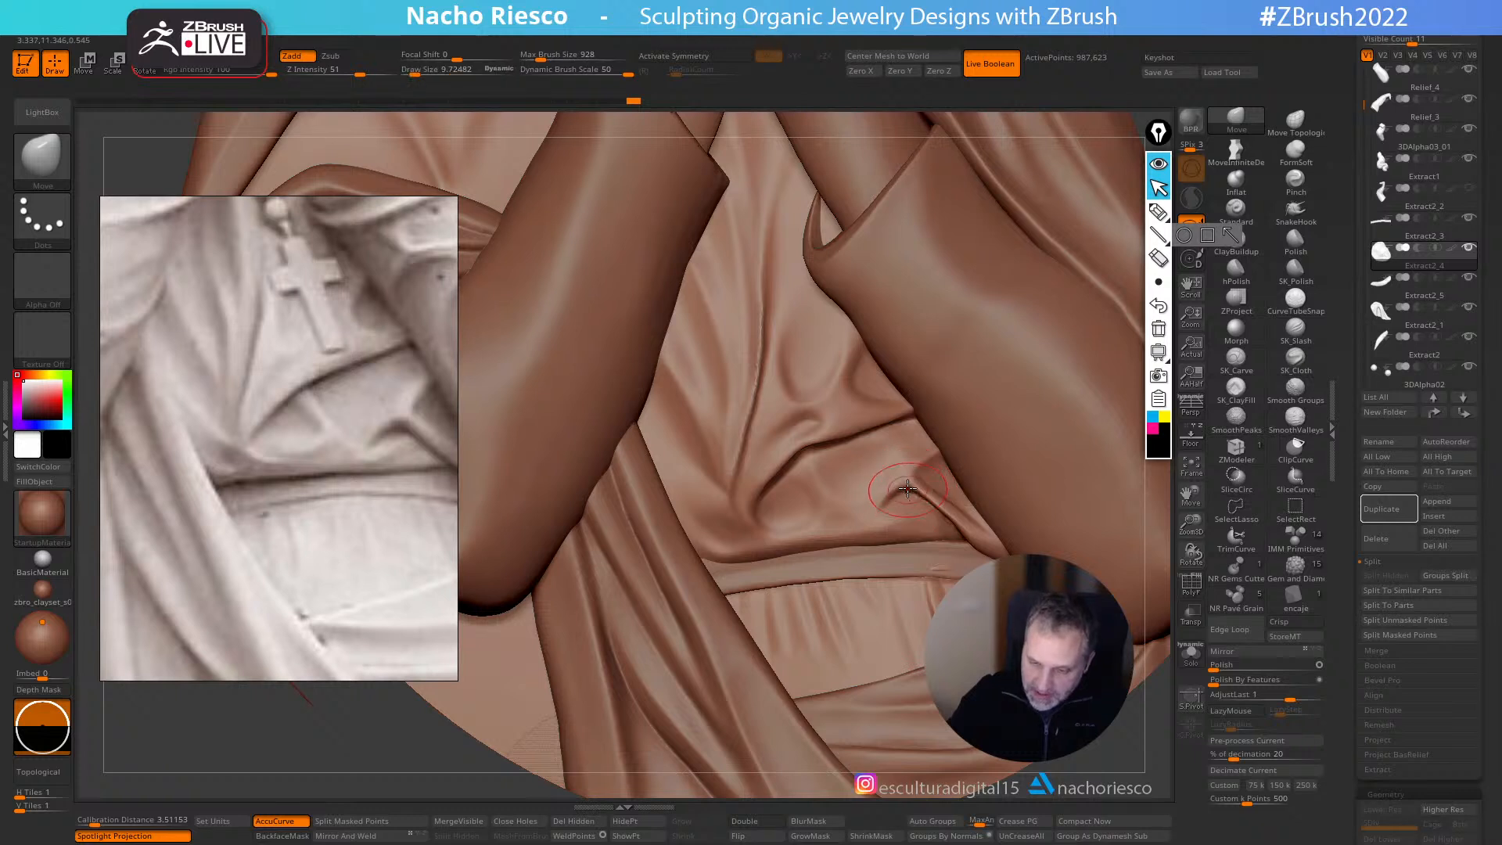
{"action": "left_click_drag", "start_coordinate": [908, 474], "coordinate": [912, 488]}
- Reshape the long vertical chest fold and the lower ends of the waist folds, reducing the draw size to about 11
{"action": "mouse_move", "coordinate": [784, 411]}
{"action": "left_mouse_down"}
{"action": "mouse_move", "coordinate": [766, 403]}
{"action": "mouse_move", "coordinate": [784, 360]}
{"action": "mouse_move", "coordinate": [778, 292]}
{"action": "left_mouse_up"}
{"action": "key", "text": "s"}
{"action": "key", "text": "s"}
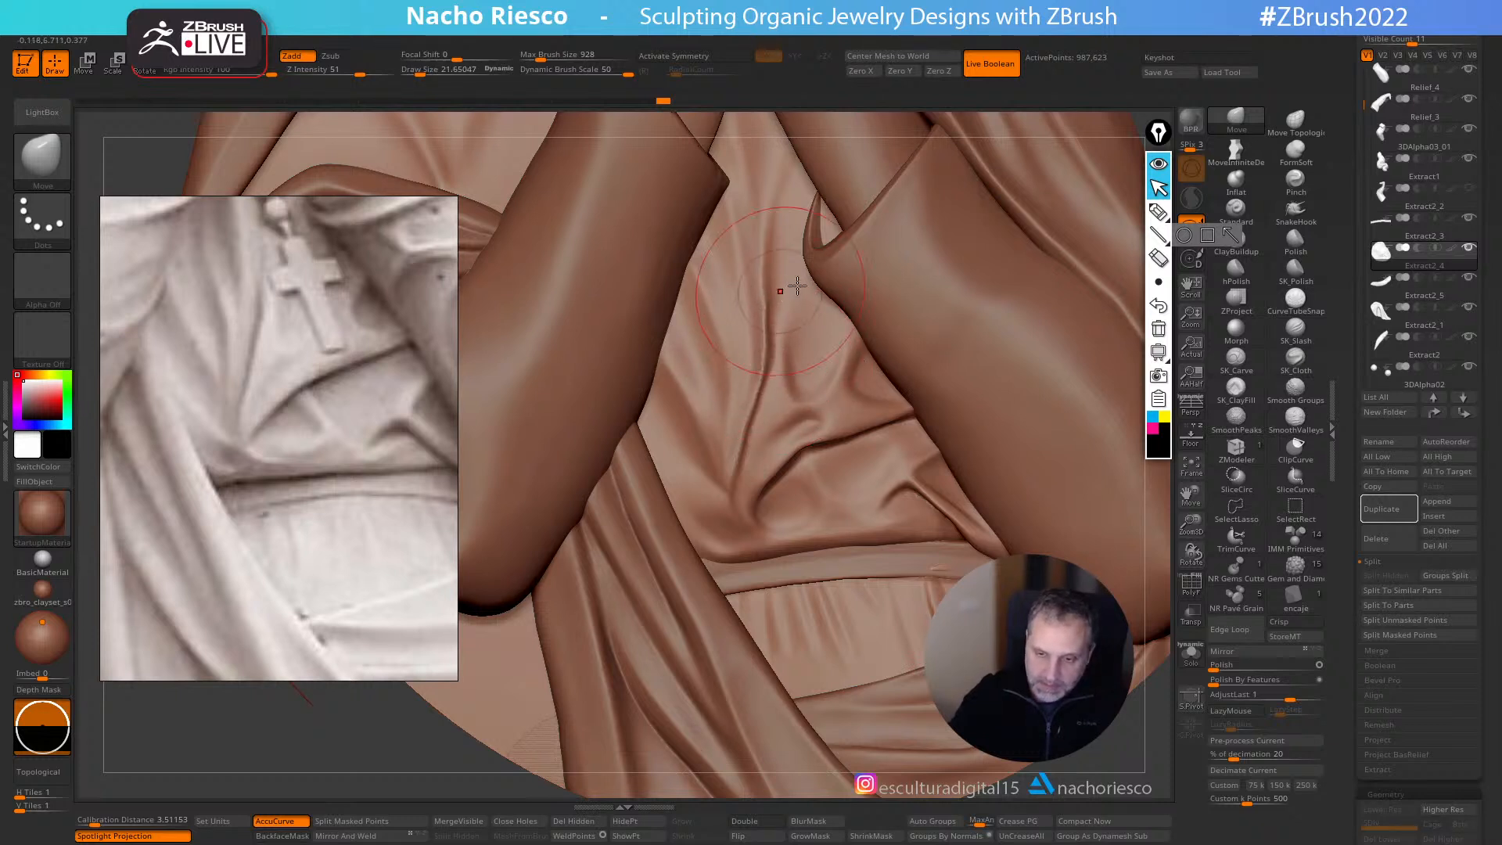
{"action": "key", "text": "s"}
{"action": "left_click_drag", "start_coordinate": [852, 509], "coordinate": [847, 508]}
{"action": "key", "text": "["}
{"action": "key", "text": "["}
{"action": "key", "text": "["}
{"action": "key", "text": "["}
{"action": "left_click_drag", "start_coordinate": [751, 534], "coordinate": [739, 556]}
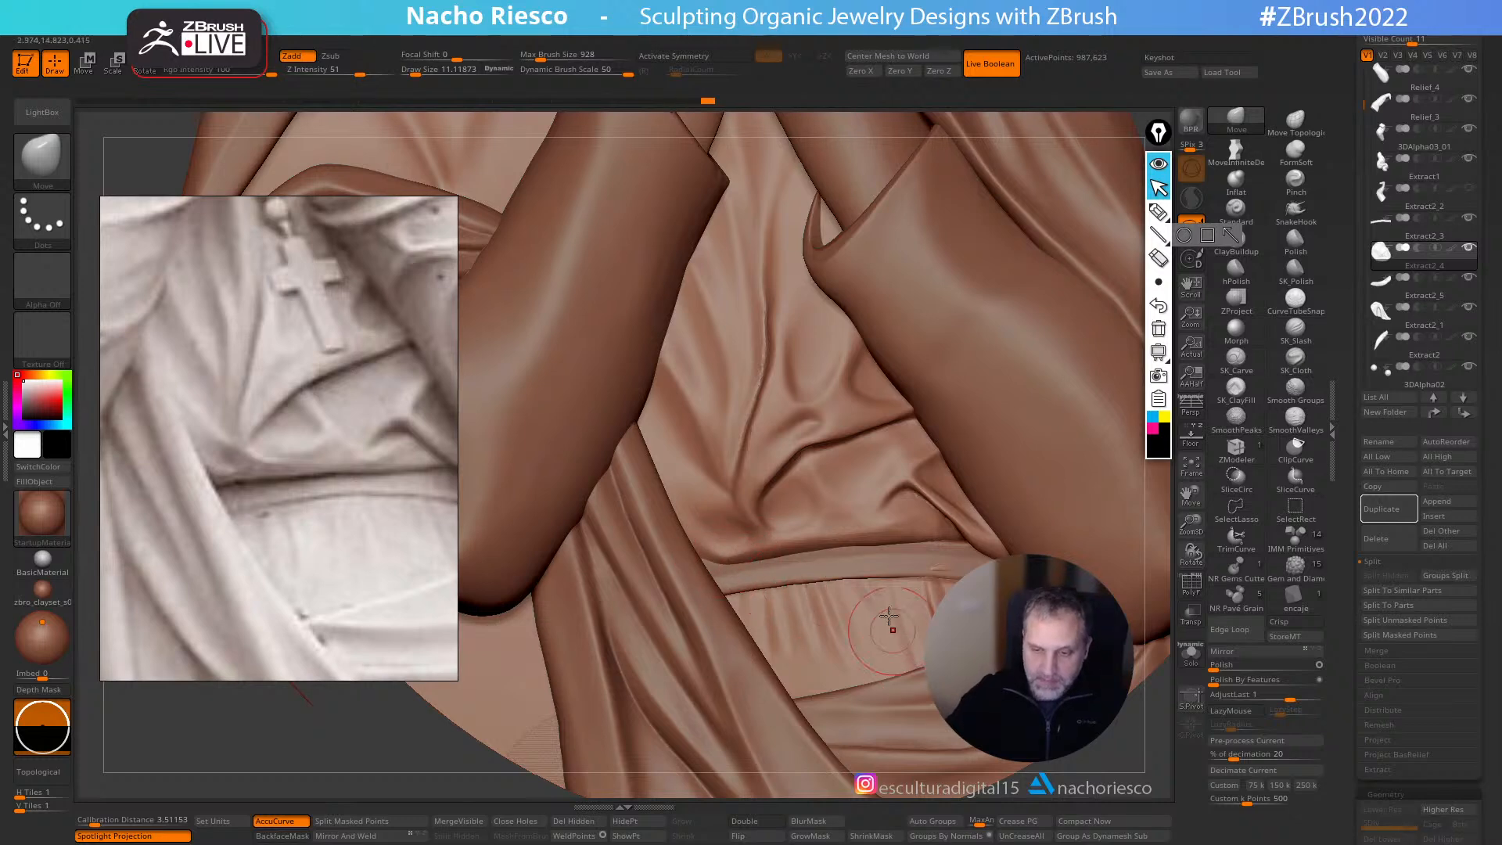
- Reshape the dress folds between the two wrists with the Move brush at draw sizes of about 26 and 33
{"action": "key", "text": "f"}
{"action": "mouse_move", "coordinate": [1092, 370]}
{"action": "left_mouse_down", "text": "alt"}
{"action": "mouse_move", "coordinate": [1043, 347]}
{"action": "mouse_move", "coordinate": [1037, 375]}
{"action": "left_mouse_up", "text": "alt"}
{"action": "key", "text": "s"}
{"action": "left_click_drag", "start_coordinate": [711, 430], "coordinate": [718, 431]}
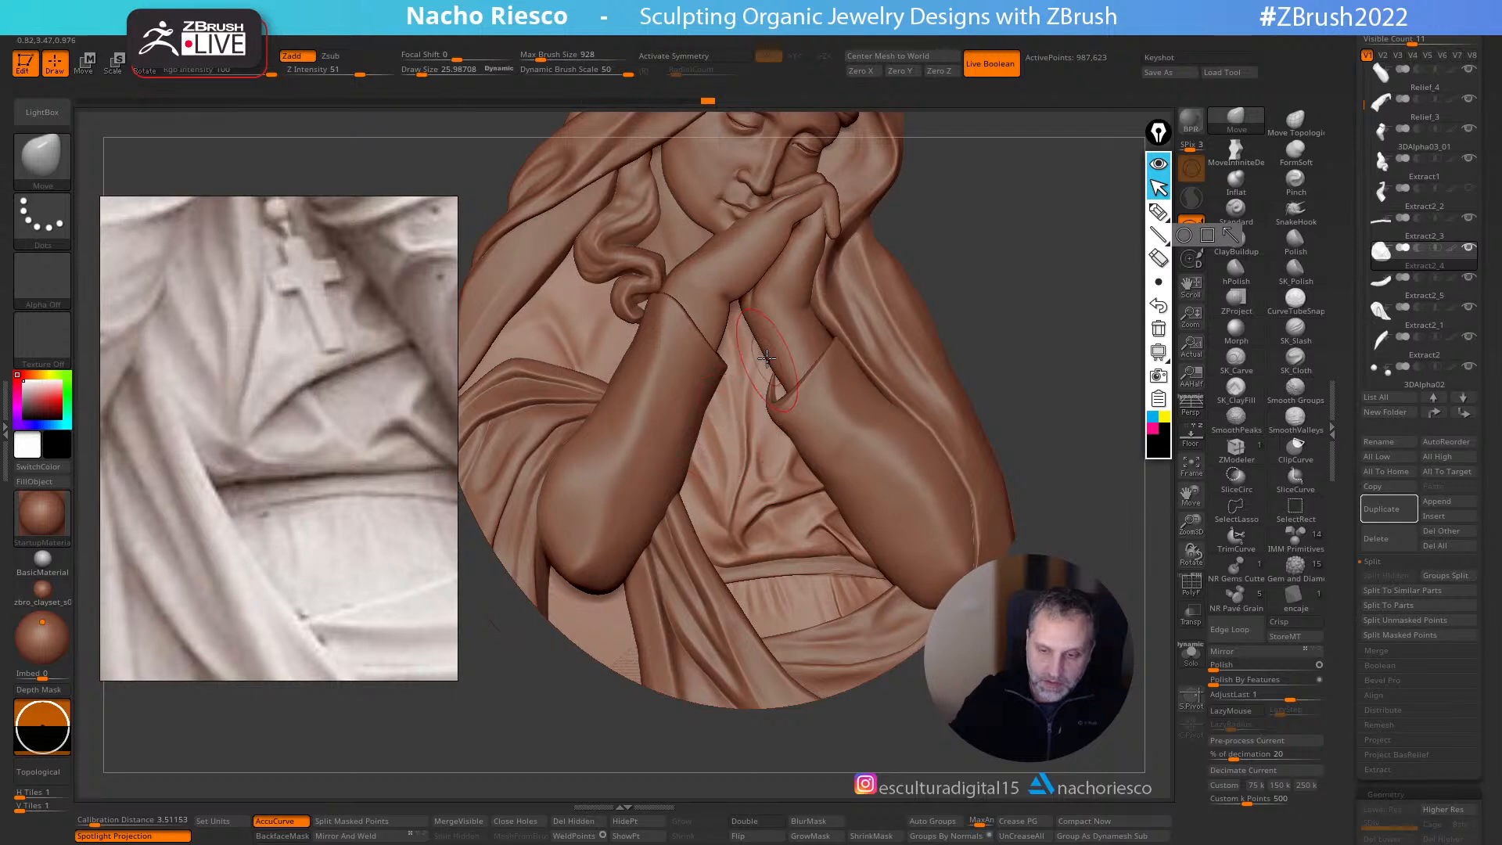
{"action": "left_click_drag", "start_coordinate": [764, 322], "coordinate": [762, 316]}
{"action": "key", "text": "s"}
{"action": "left_click_drag", "start_coordinate": [749, 391], "coordinate": [753, 391]}
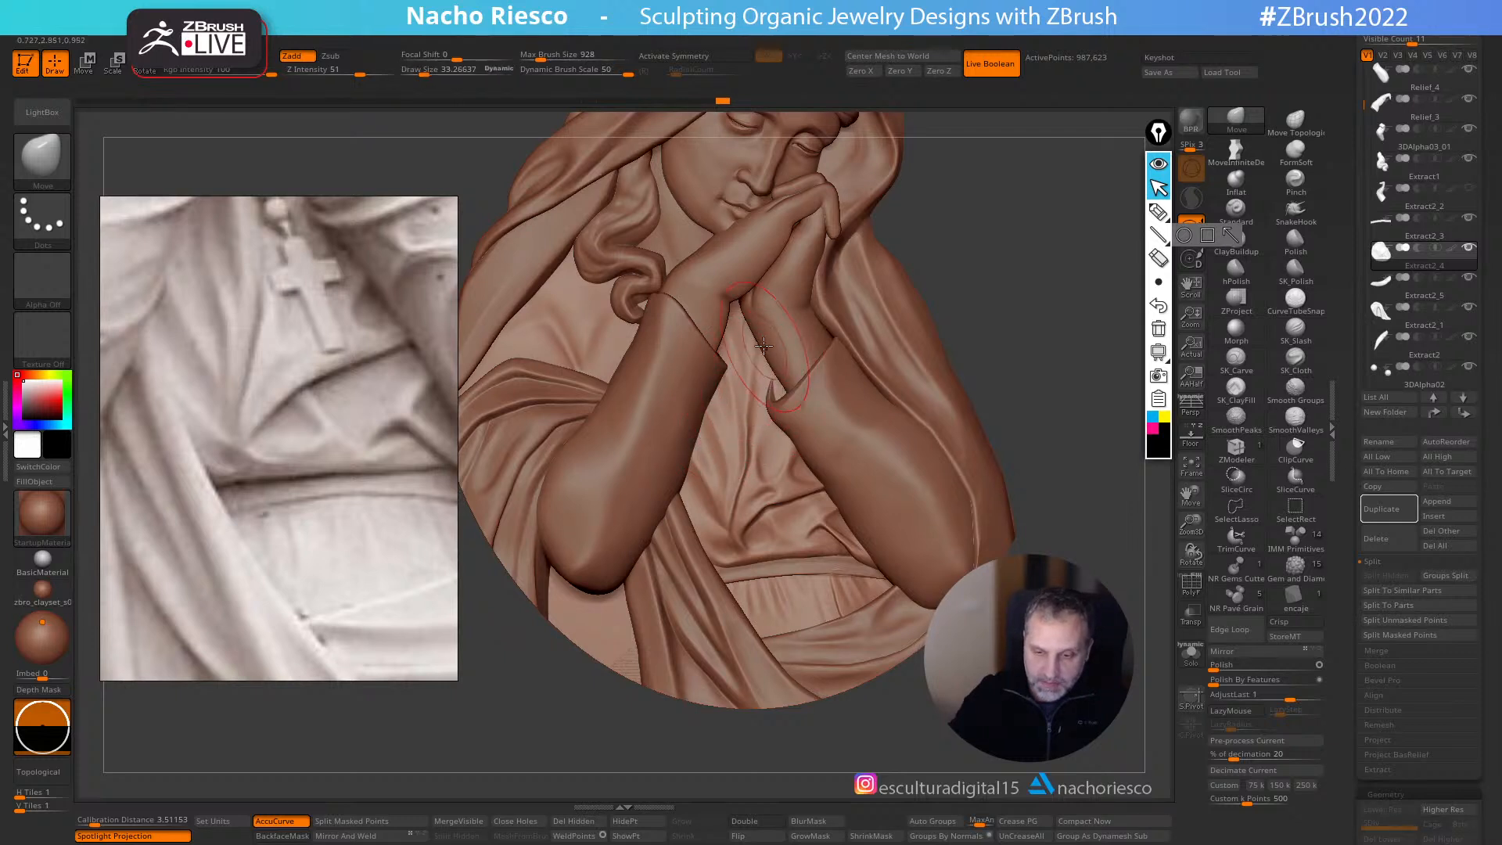
{"action": "left_click_drag", "start_coordinate": [767, 318], "coordinate": [771, 319]}
{"action": "left_click_drag", "start_coordinate": [784, 379], "coordinate": [781, 369]}
- Try pulling the veil's outer edge with AccuCurve on and off to compare how the Move brush behaves
{"action": "mouse_move", "coordinate": [987, 320]}
{"action": "left_mouse_down", "text": "alt"}
{"action": "mouse_move", "coordinate": [951, 274]}
{"action": "mouse_move", "coordinate": [1056, 280]}
{"action": "left_mouse_up", "text": "alt"}
{"action": "left_click", "coordinate": [780, 400], "text": "alt"}
{"action": "mouse_move", "coordinate": [899, 324]}
{"action": "left_mouse_down"}
{"action": "mouse_move", "coordinate": [962, 298]}
{"action": "mouse_move", "coordinate": [1033, 309]}
{"action": "mouse_move", "coordinate": [877, 431]}
{"action": "mouse_move", "coordinate": [864, 413]}
{"action": "mouse_move", "coordinate": [817, 406]}
{"action": "mouse_move", "coordinate": [869, 369]}
{"action": "left_mouse_up"}
{"action": "left_click", "coordinate": [822, 407], "text": "alt"}
{"action": "key", "text": "s"}
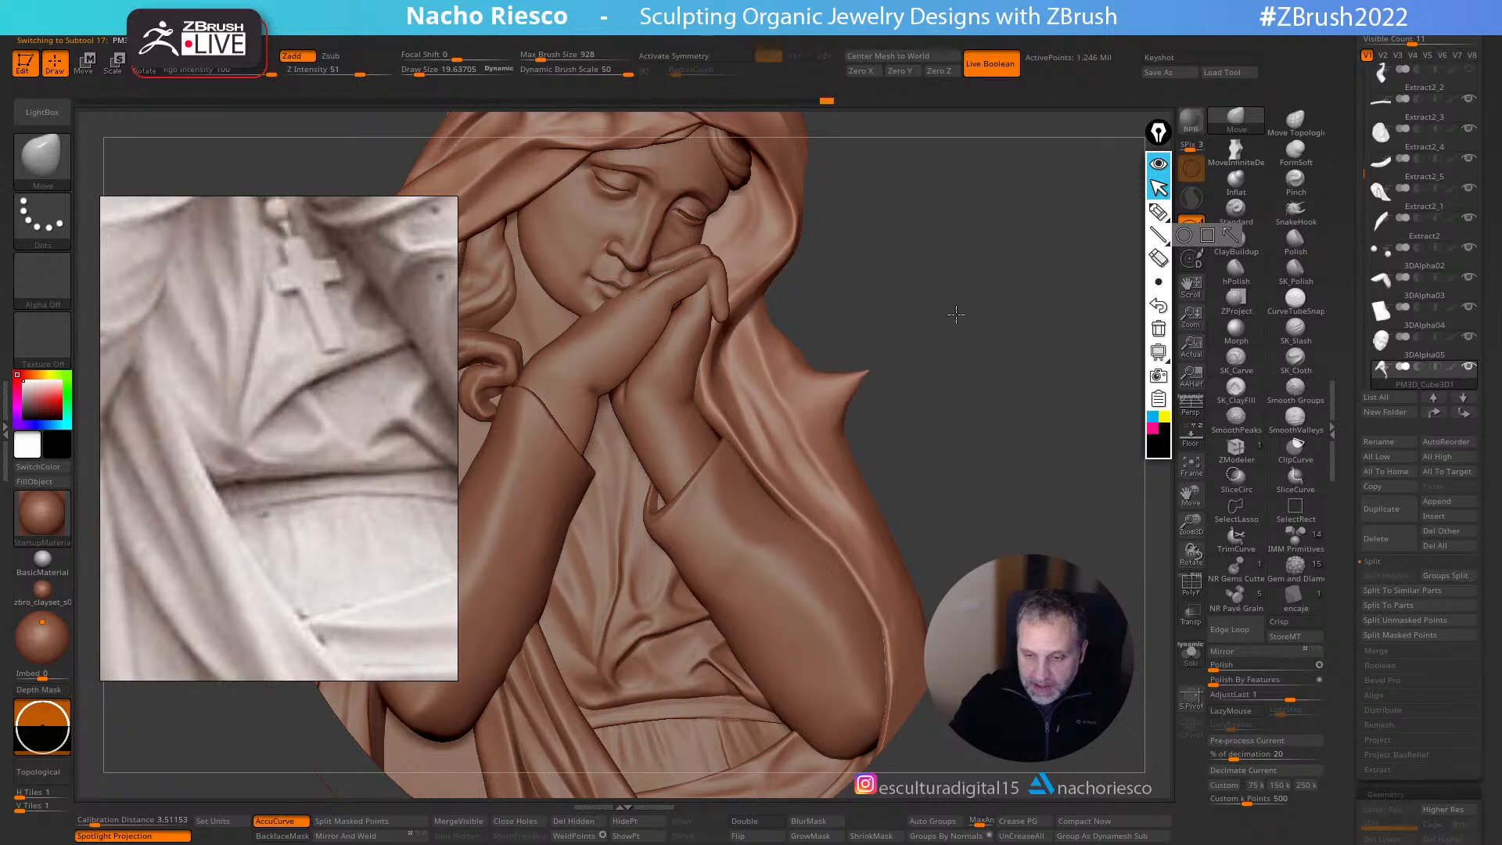
{"action": "left_click", "coordinate": [276, 821]}
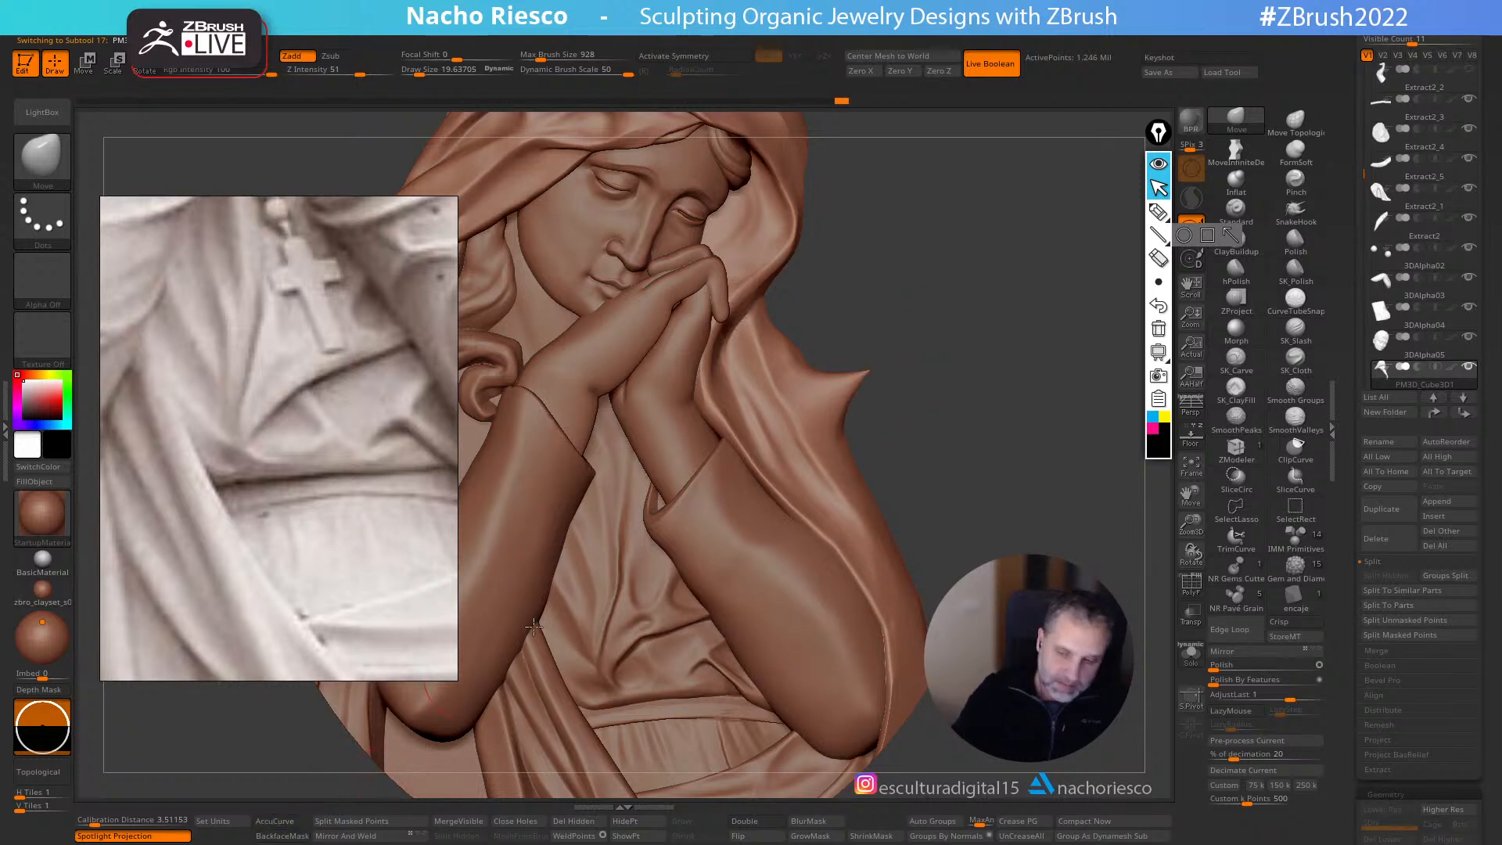
{"action": "left_click_drag", "start_coordinate": [856, 477], "coordinate": [934, 418]}
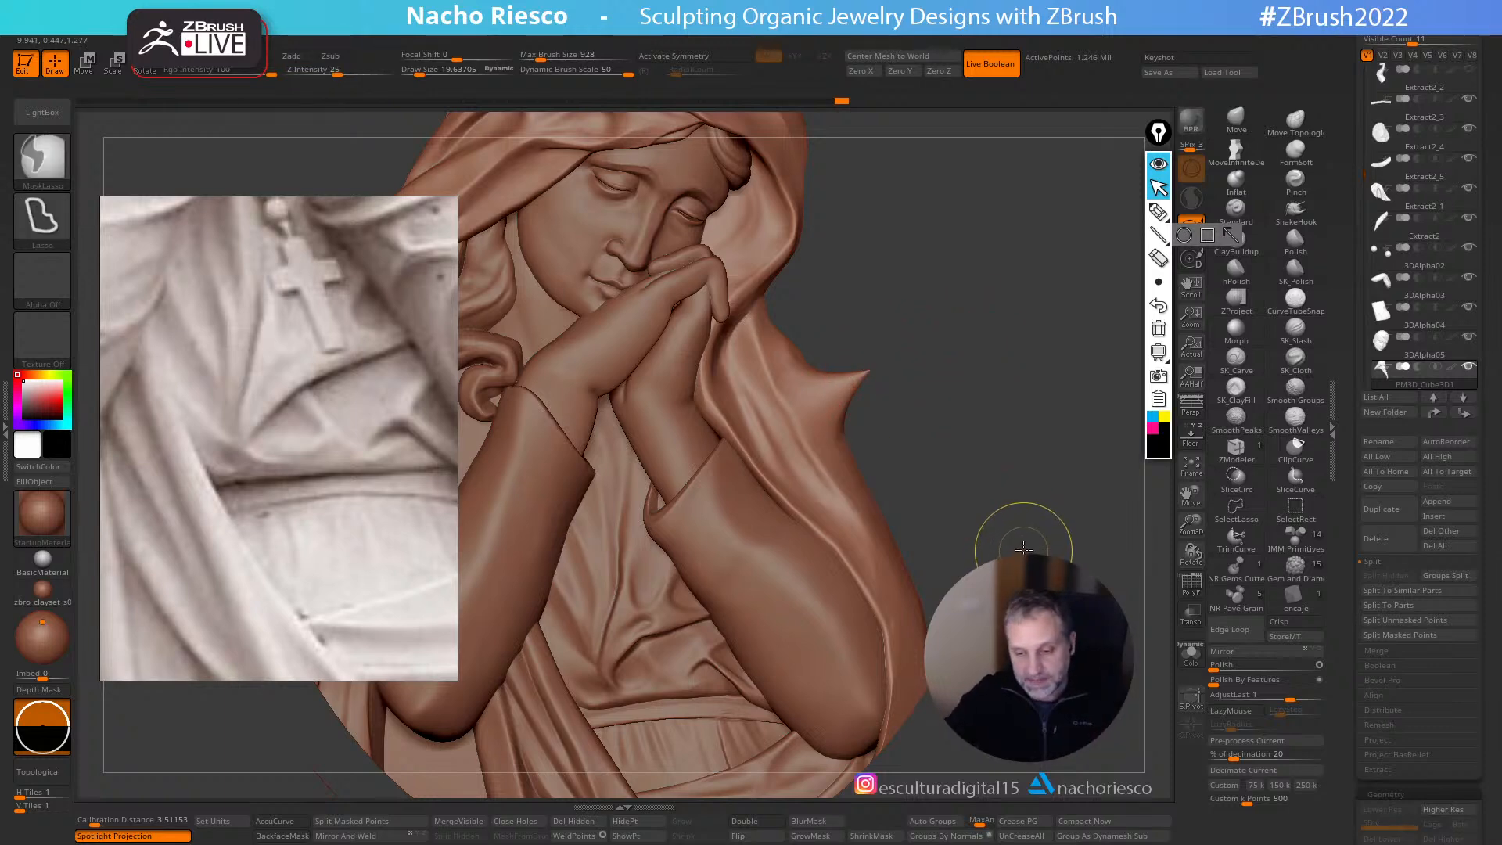
- Activate the lower wrap subtool Extract2_5, show more of the reference photo, and enable AccuCurve again
{"action": "mouse_move", "coordinate": [1013, 530]}
{"action": "left_mouse_down"}
{"action": "mouse_move", "coordinate": [1006, 433]}
{"action": "mouse_move", "coordinate": [1107, 379]}
{"action": "mouse_move", "coordinate": [1094, 470]}
{"action": "mouse_move", "coordinate": [815, 612]}
{"action": "left_mouse_up"}
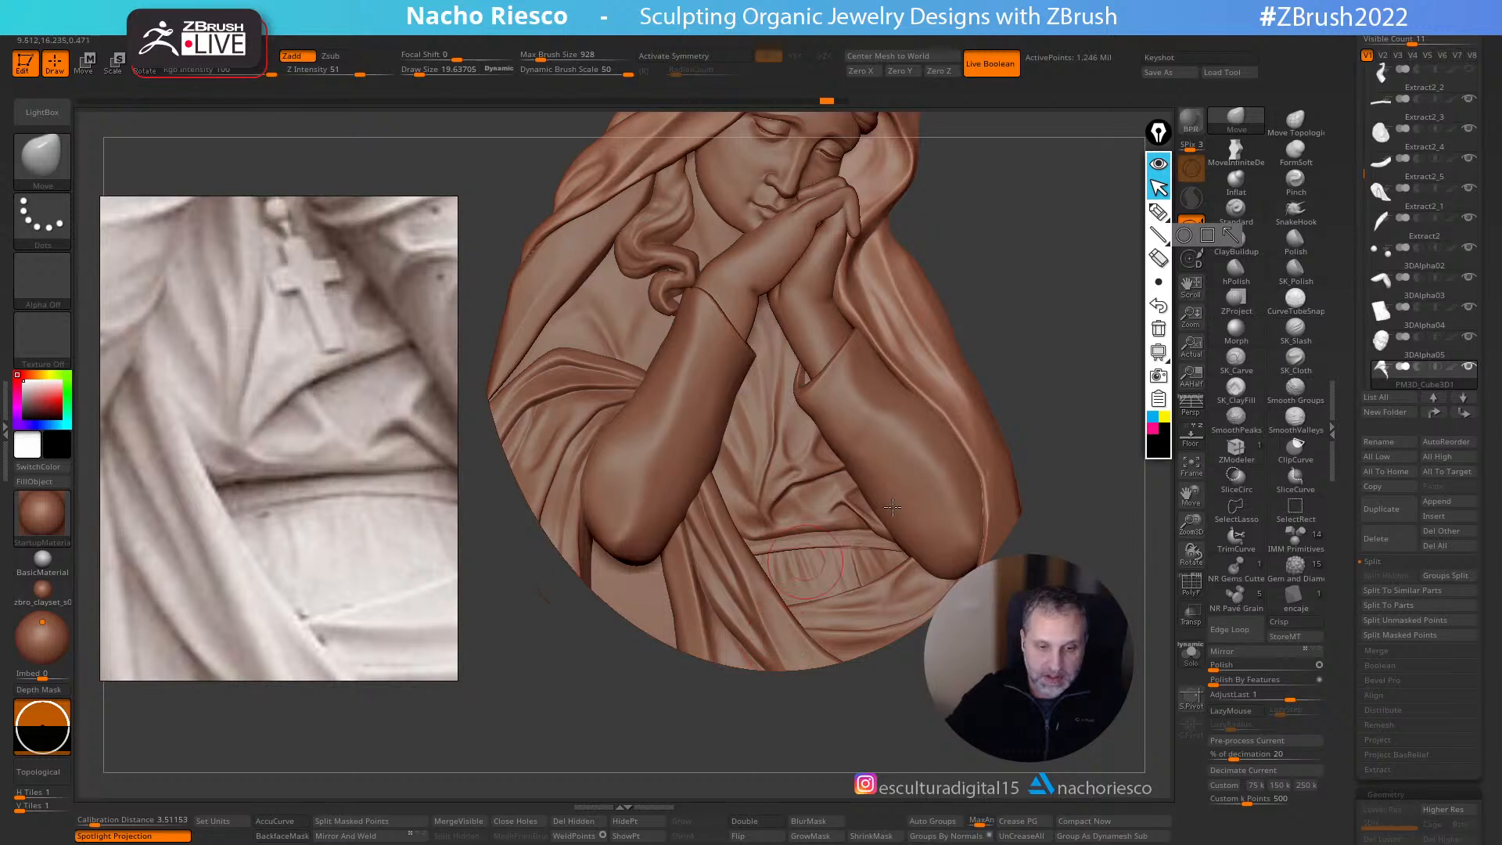
{"action": "scroll", "coordinate": [275, 425], "scroll_direction": "down", "scroll_amount": 3}
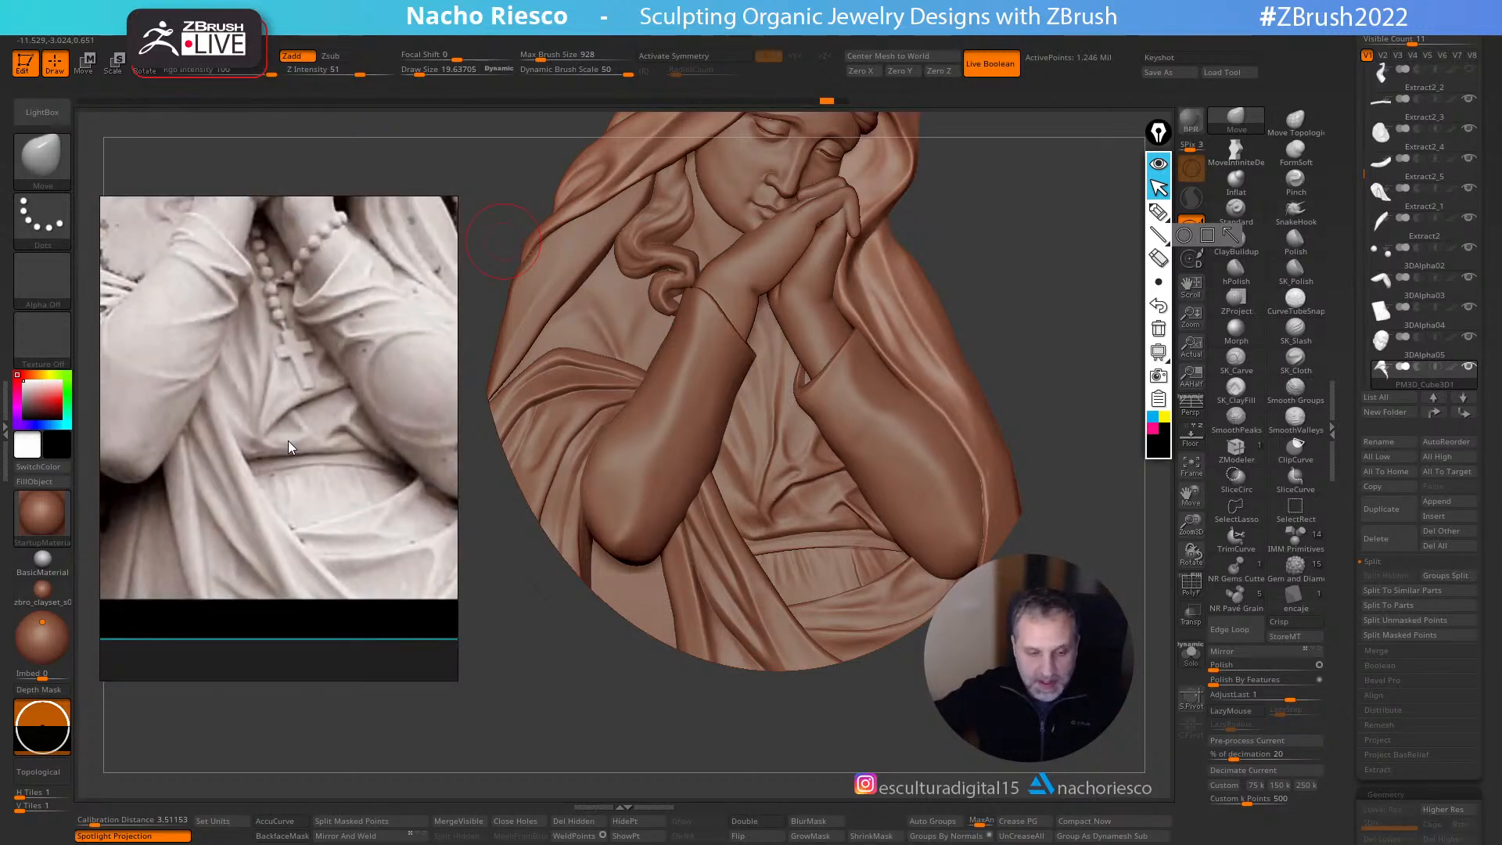
{"action": "left_click", "coordinate": [888, 617], "text": "alt"}
{"action": "mouse_move", "coordinate": [949, 724]}
{"action": "left_mouse_down", "text": "alt"}
{"action": "mouse_move", "coordinate": [888, 651]}
{"action": "mouse_move", "coordinate": [890, 746]}
{"action": "left_mouse_up", "text": "alt"}
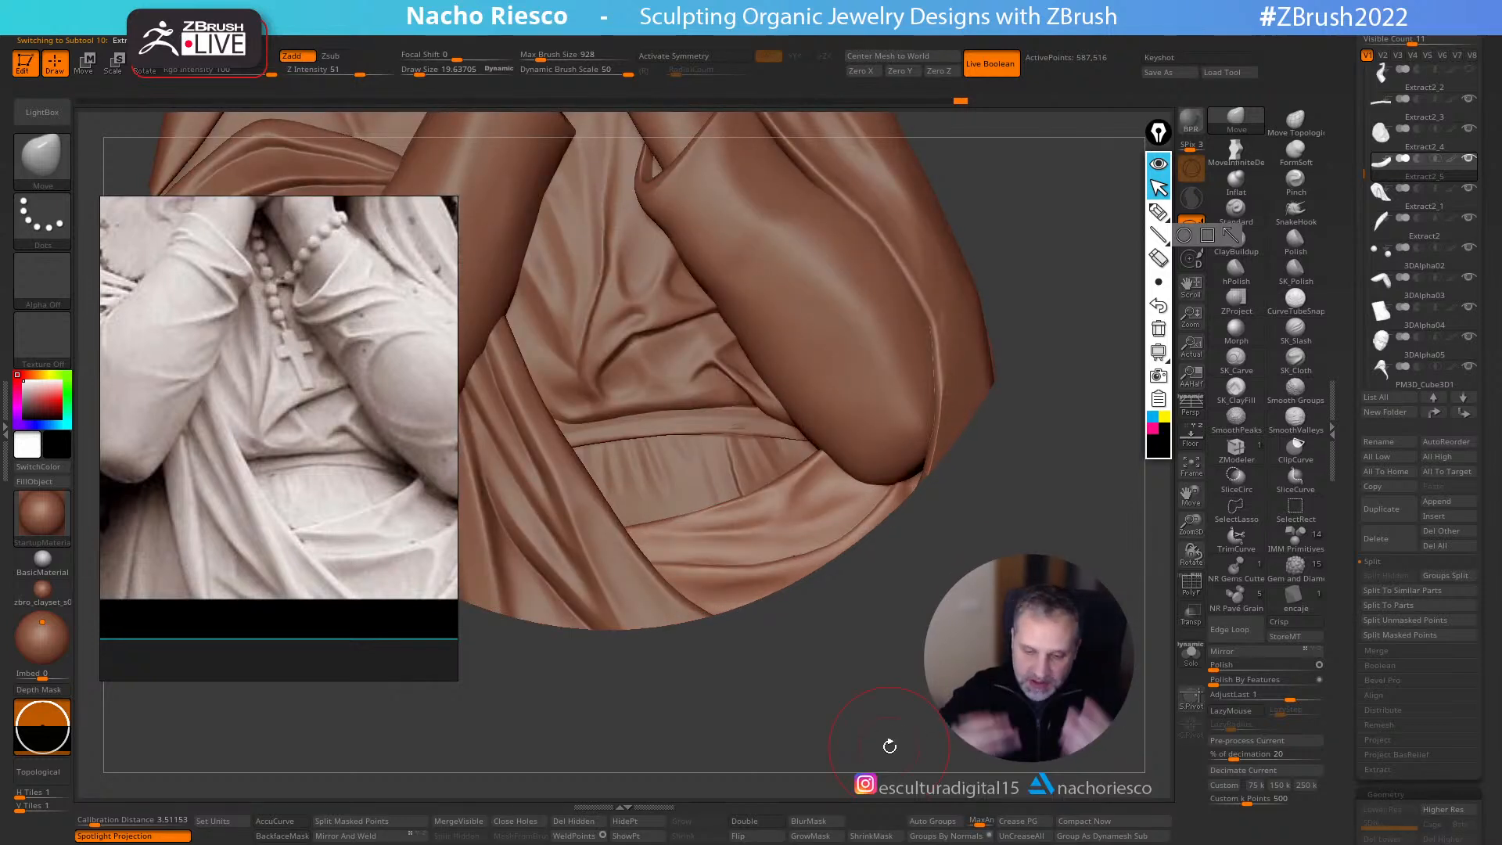
{"action": "left_click", "coordinate": [275, 821]}
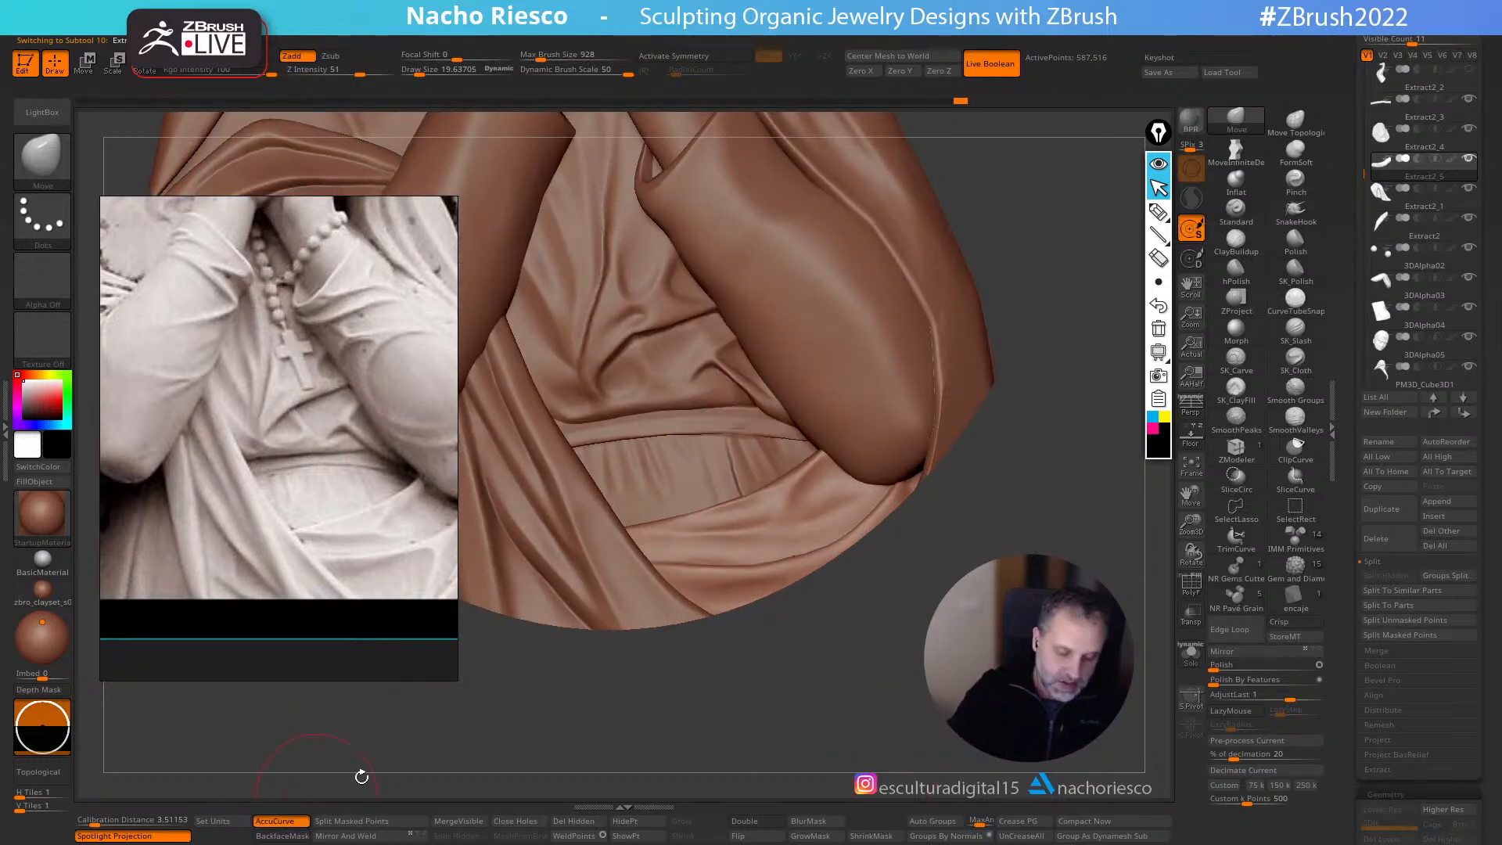
- Form a sharper fold in the lower wrap below the elbow with draw sizes of about 16 and 10
{"action": "key", "text": "s"}
{"action": "left_click_drag", "start_coordinate": [793, 525], "coordinate": [789, 525]}
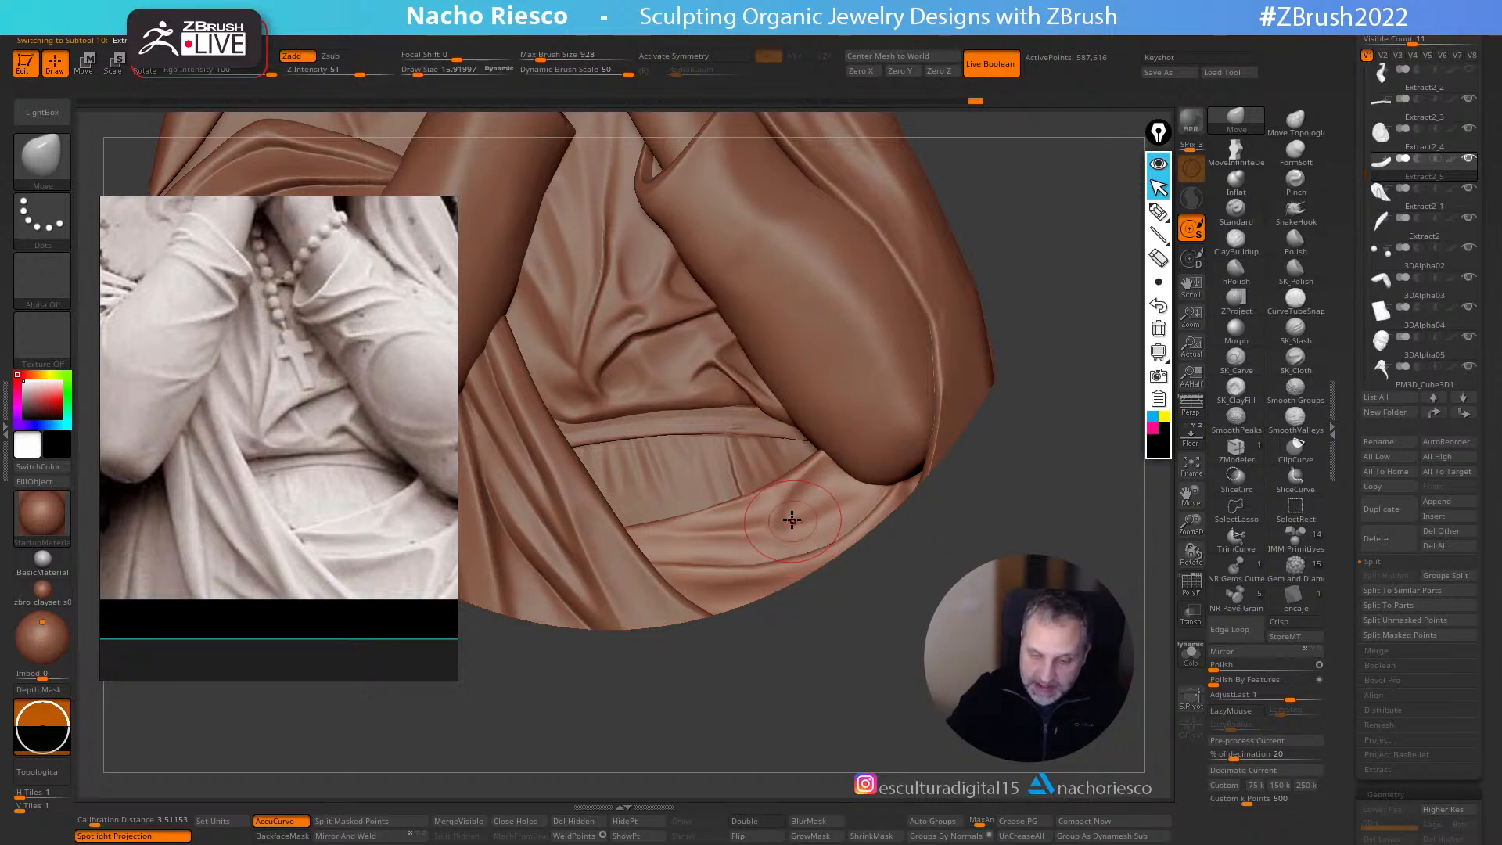
{"action": "right_click_drag", "start_coordinate": [845, 564], "coordinate": [857, 666], "text": "ctrl"}
{"action": "key", "text": "s"}
{"action": "left_click_drag", "start_coordinate": [811, 517], "coordinate": [798, 518]}
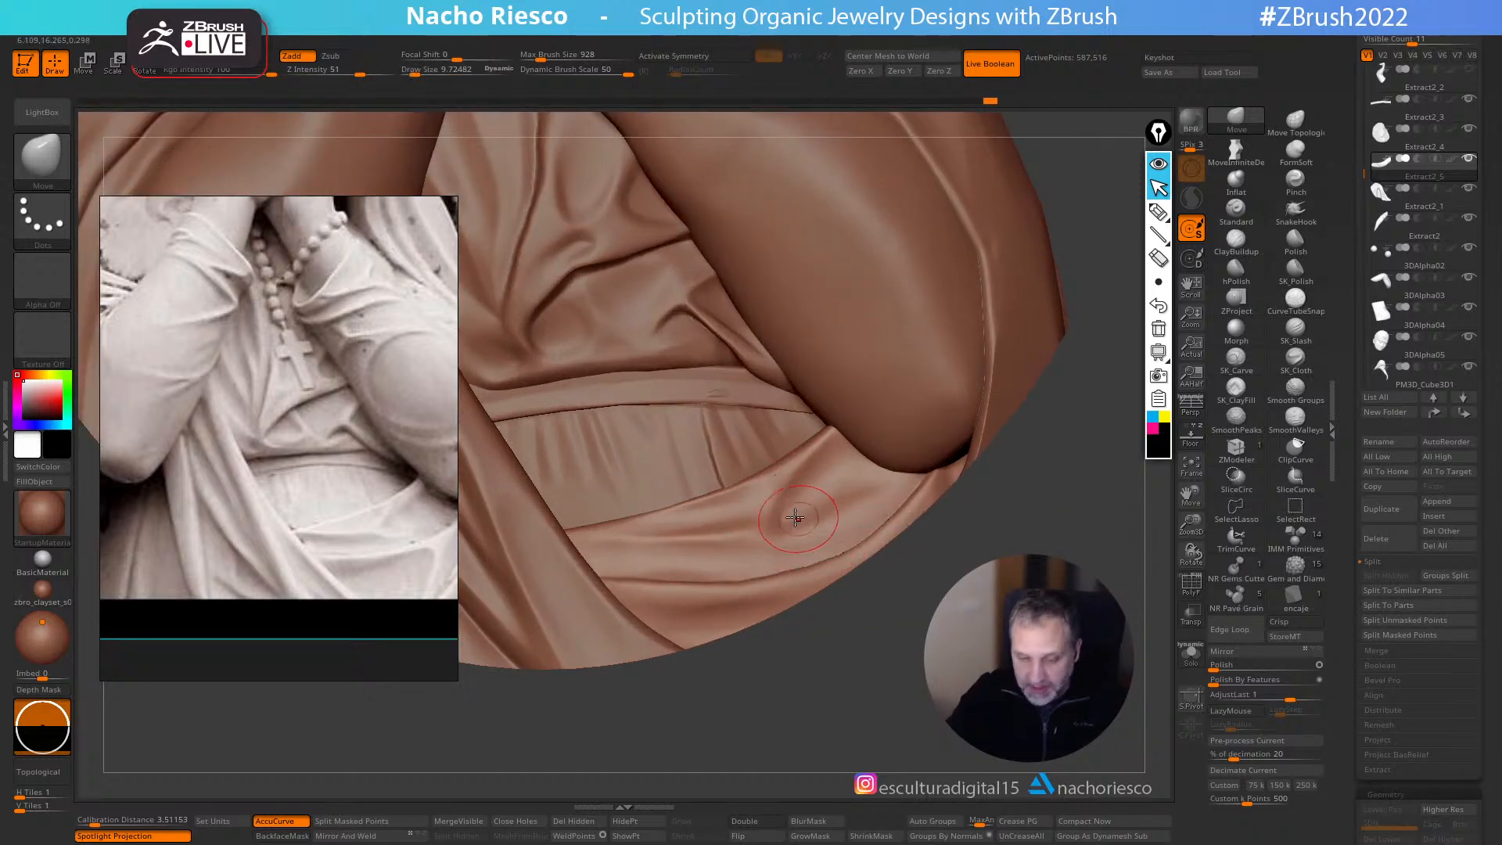
- Set the draw size to about 12.6 and shape the crease near the wrap's upper edge
{"action": "key", "text": "bracketright"}
{"action": "key", "text": "bracketright"}
{"action": "key", "text": "bracketright"}
{"action": "key", "text": "bracketright"}
{"action": "key", "text": "bracketright"}
{"action": "key", "text": "bracketright"}
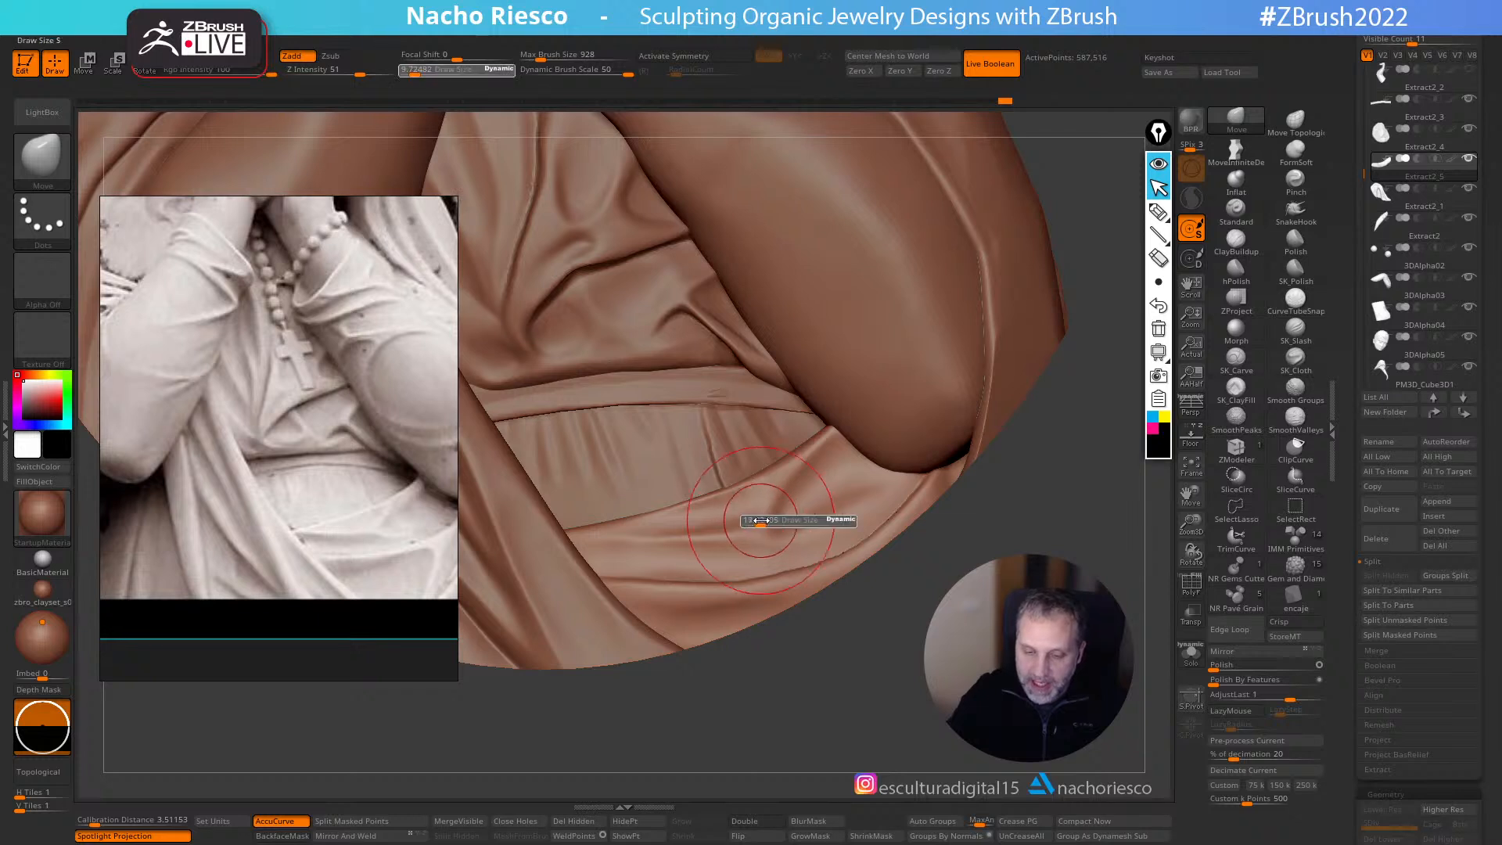
{"action": "key", "text": "bracketleft"}
{"action": "key", "text": "bracketleft"}
{"action": "key", "text": "bracketleft"}
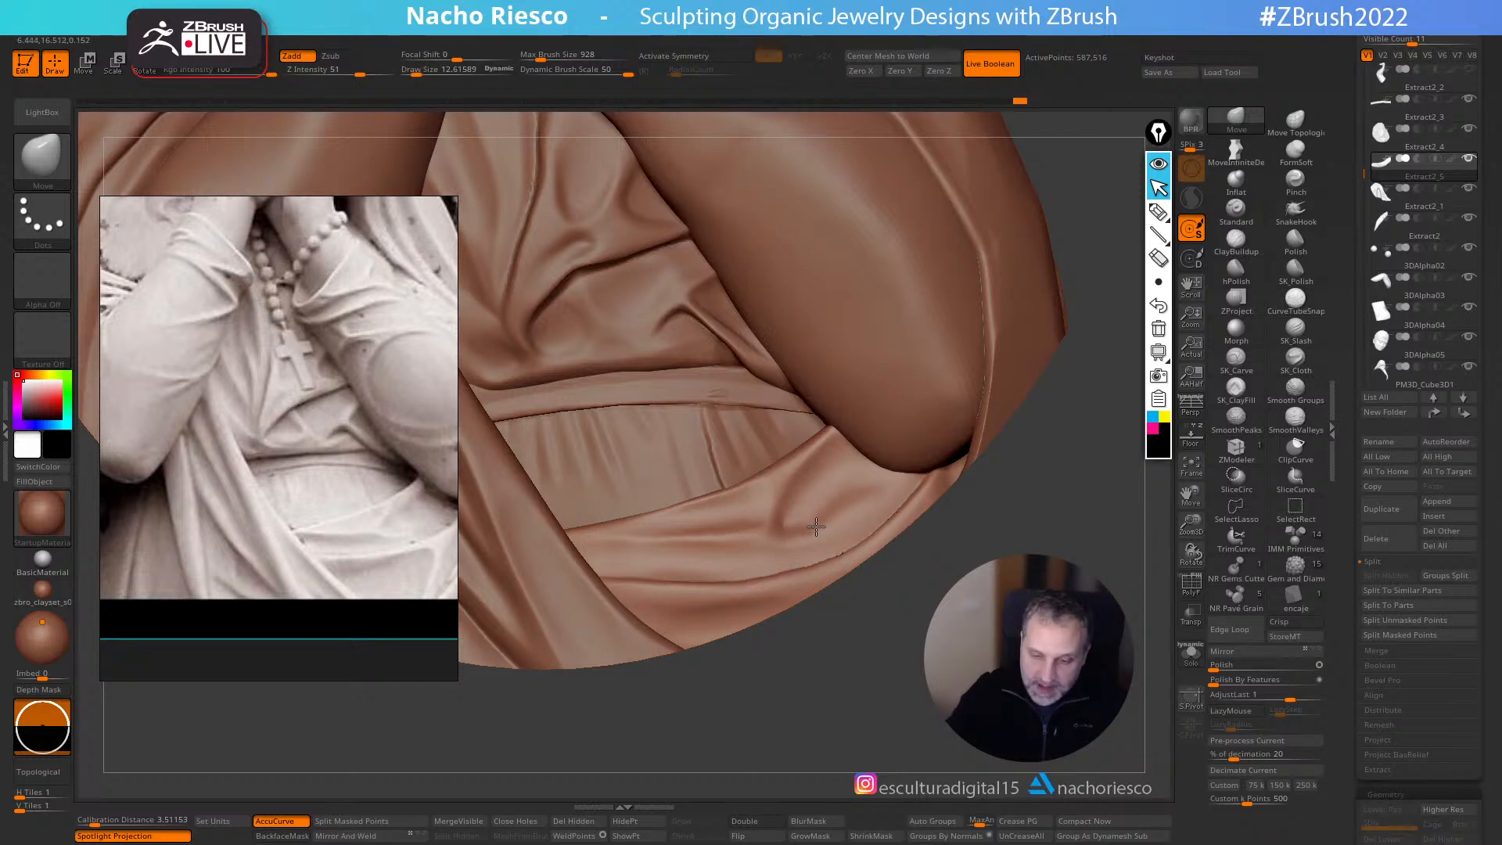
{"action": "left_click_drag", "start_coordinate": [775, 488], "coordinate": [756, 494]}
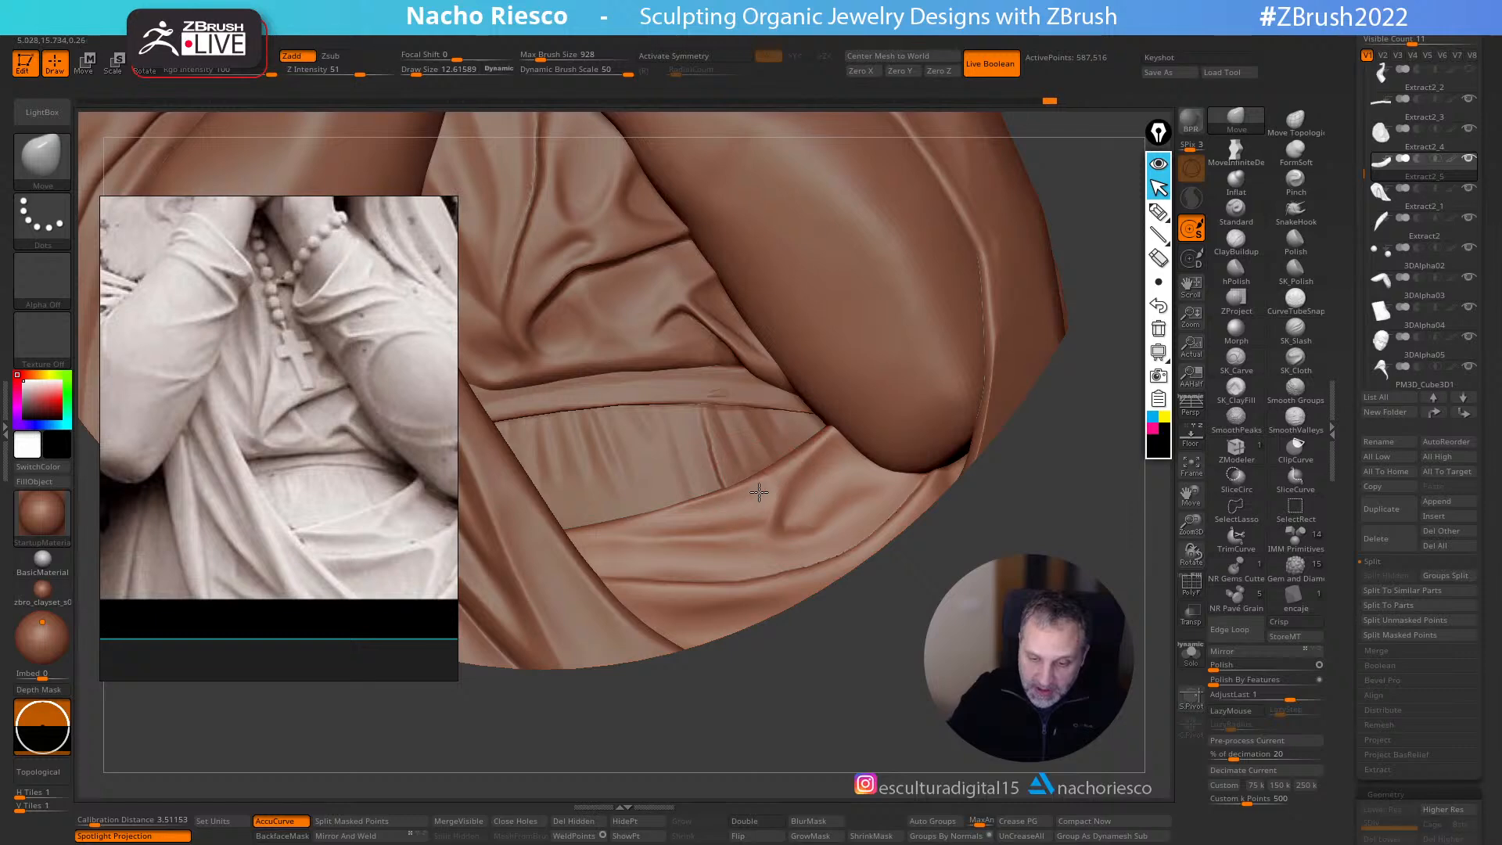
- Continue adjusting the lower wrap's folds toward the hanging drape with a draw size of about 20
{"action": "left_click_drag", "start_coordinate": [875, 642], "coordinate": [763, 510]}
{"action": "mouse_move", "coordinate": [890, 618]}
{"action": "left_mouse_down"}
{"action": "mouse_move", "coordinate": [790, 516]}
{"action": "mouse_move", "coordinate": [831, 543]}
{"action": "mouse_move", "coordinate": [838, 509]}
{"action": "mouse_move", "coordinate": [830, 539]}
{"action": "left_mouse_up"}
{"action": "left_click", "coordinate": [1295, 421]}
{"action": "key", "text": "s"}
{"action": "key", "text": "s"}
{"action": "left_click_drag", "start_coordinate": [660, 530], "coordinate": [662, 529]}
{"action": "left_click_drag", "start_coordinate": [915, 554], "coordinate": [1046, 539], "text": "alt"}
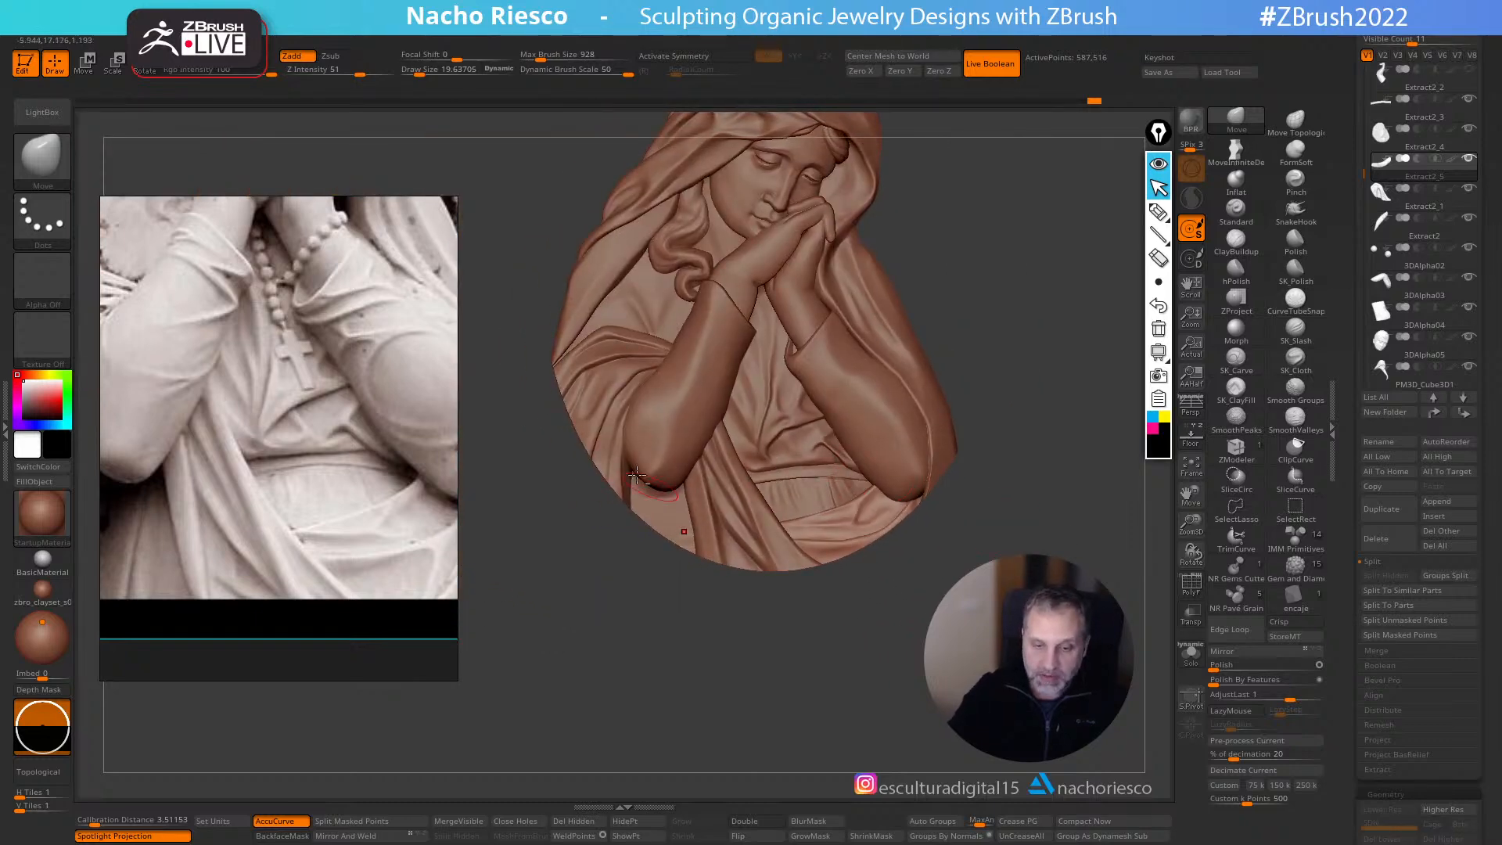
- Activate the shoulder drape subtool Extract2_1, bring the matching arm area of the reference into view, and adjust the drape's upper folds
{"action": "left_click", "coordinate": [609, 456], "text": "alt"}
{"action": "left_click_drag", "start_coordinate": [759, 653], "coordinate": [841, 674], "text": "alt"}
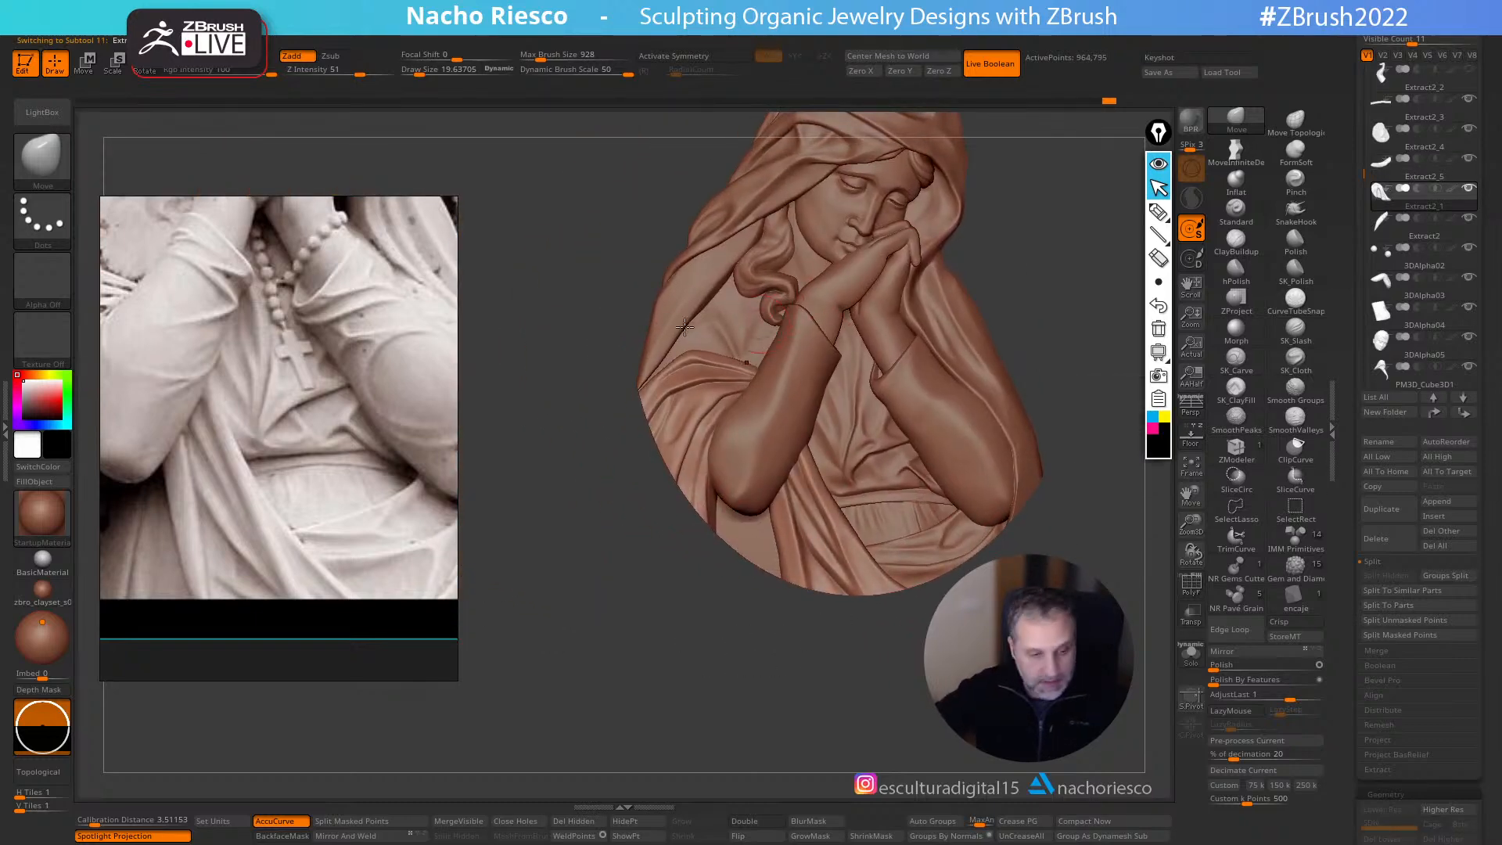
{"action": "left_click_drag", "start_coordinate": [298, 363], "coordinate": [403, 434]}
{"action": "left_click_drag", "start_coordinate": [149, 450], "coordinate": [243, 448]}
{"action": "mouse_move", "coordinate": [800, 703]}
{"action": "left_mouse_down"}
{"action": "mouse_move", "coordinate": [563, 688]}
{"action": "mouse_move", "coordinate": [632, 761]}
{"action": "left_mouse_up"}
{"action": "key", "text": "s"}
{"action": "left_click_drag", "start_coordinate": [749, 312], "coordinate": [746, 320]}
{"action": "key", "text": "s"}
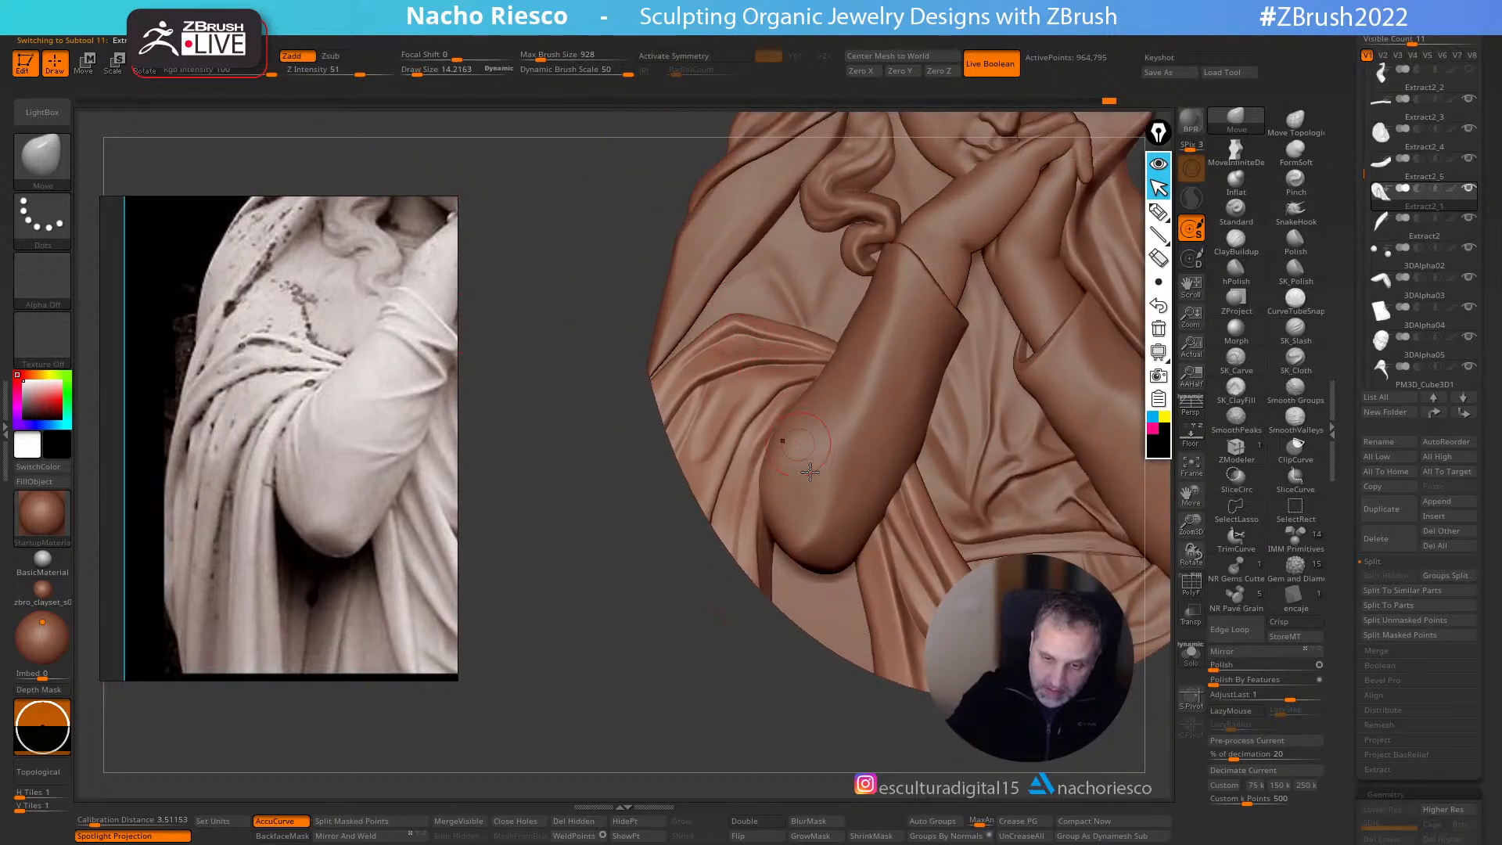
- Reshape the drape's folds alongside the upper arm and elbow, increasing the draw size to about 31
{"action": "key", "text": "s"}
{"action": "left_click_drag", "start_coordinate": [750, 373], "coordinate": [753, 372]}
{"action": "key", "text": "s"}
{"action": "left_click_drag", "start_coordinate": [741, 443], "coordinate": [746, 432]}
{"action": "key", "text": "s"}
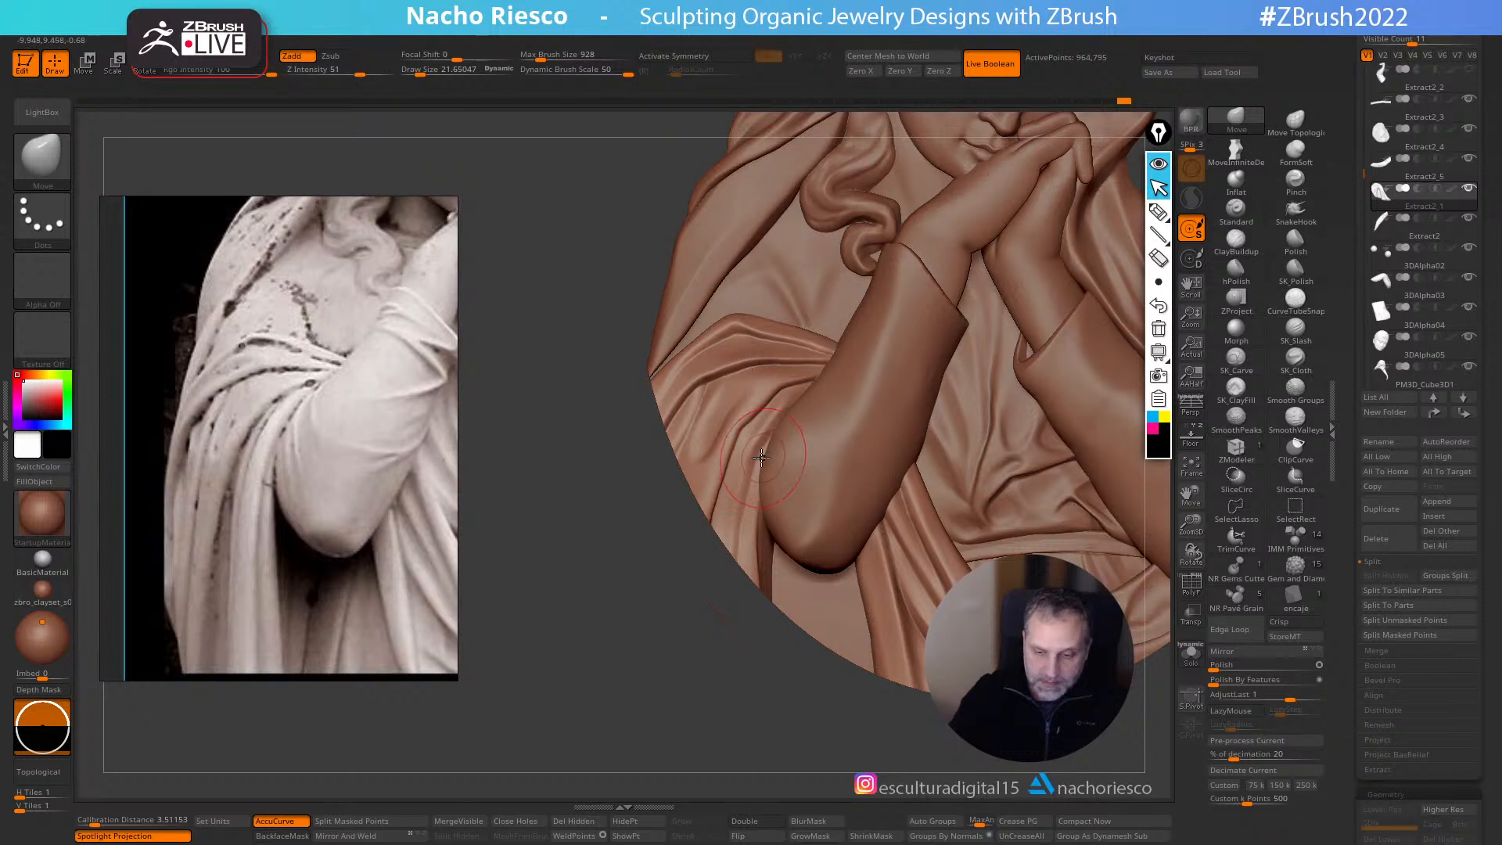
{"action": "key", "text": "s"}
{"action": "left_click_drag", "start_coordinate": [767, 504], "coordinate": [770, 504]}
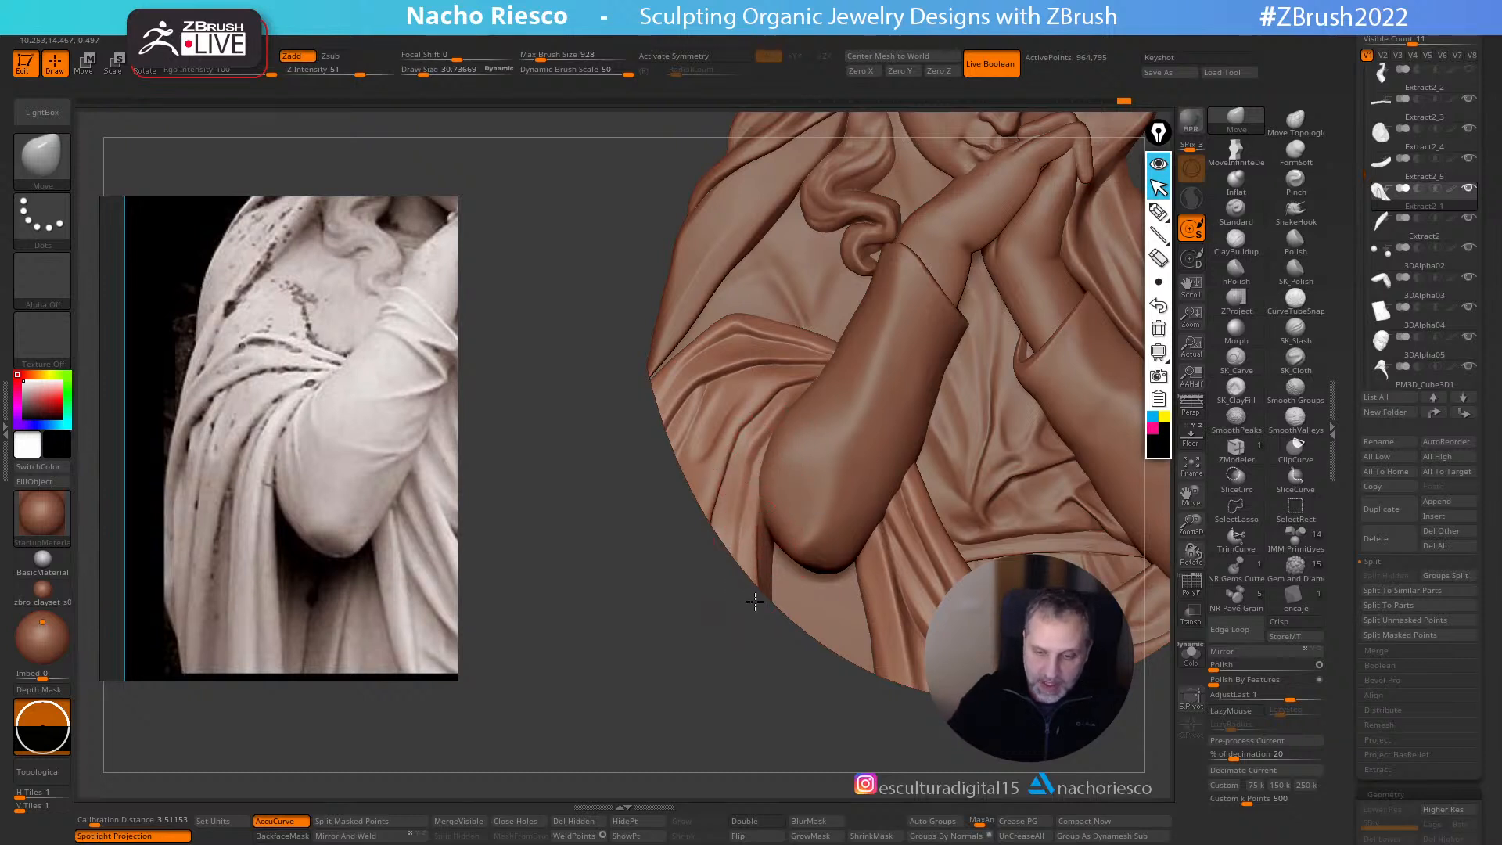
- Adjust the shoulder drape beside the forearm, tightening its upper fold with the Pinch brush at a draw size of about 31
{"action": "key", "text": "s"}
{"action": "left_click_drag", "start_coordinate": [742, 396], "coordinate": [746, 396]}
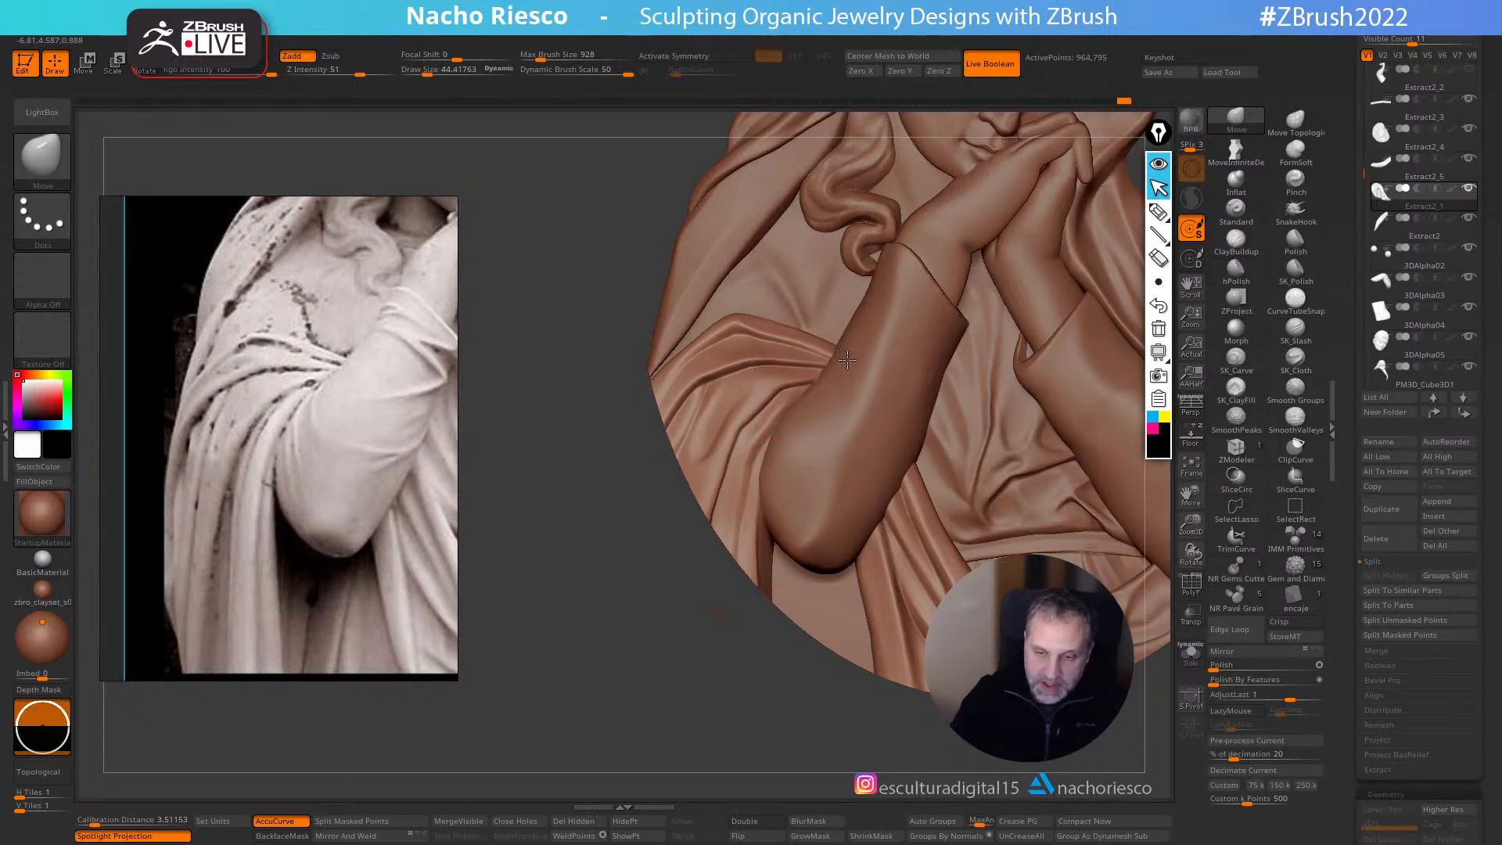
{"action": "left_click", "coordinate": [1296, 178]}
{"action": "key", "text": "s"}
{"action": "left_click_drag", "start_coordinate": [837, 352], "coordinate": [822, 352]}
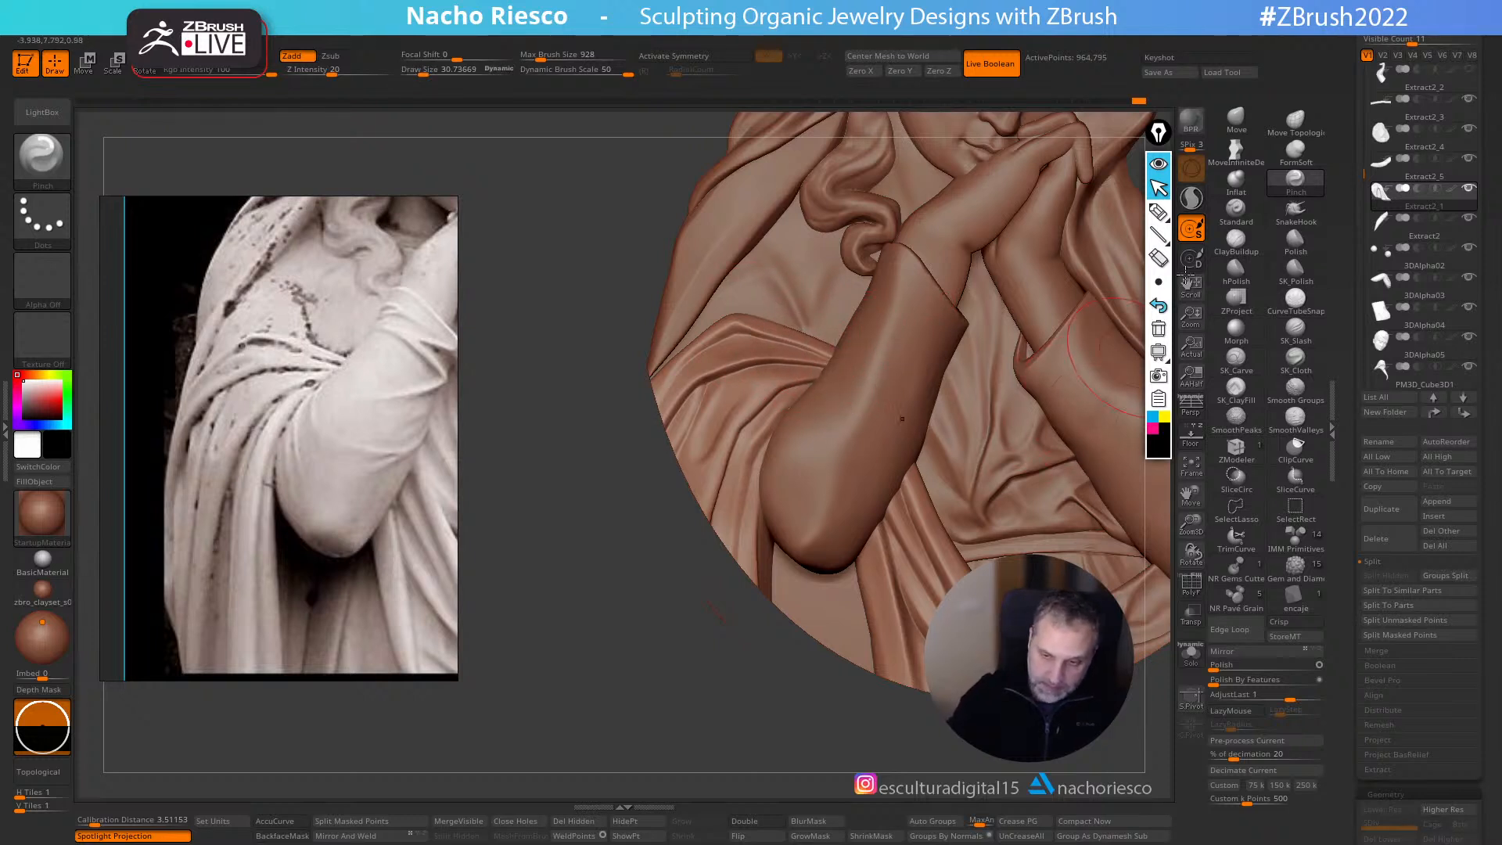
- Nudge the drape's upper folds beside the forearm with the Move brush at a draw size of about 44
{"action": "left_click", "coordinate": [1237, 120]}
{"action": "left_click_drag", "start_coordinate": [820, 353], "coordinate": [819, 364]}
{"action": "key", "text": "s"}
{"action": "left_click_drag", "start_coordinate": [706, 387], "coordinate": [702, 387]}
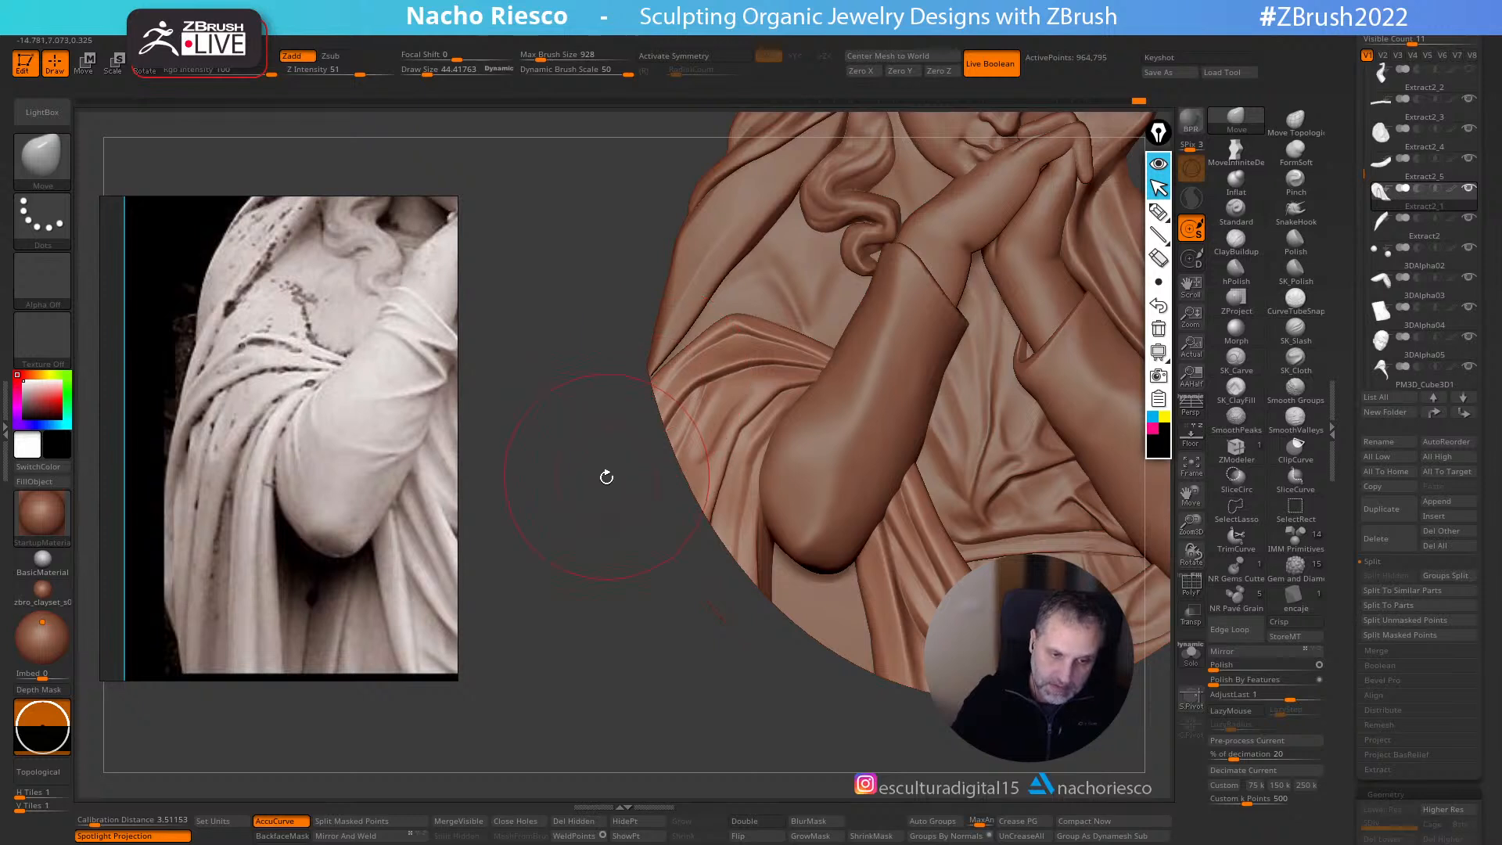
{"action": "mouse_move", "coordinate": [621, 477]}
{"action": "left_mouse_down", "text": "alt"}
{"action": "mouse_move", "coordinate": [600, 475]}
{"action": "mouse_move", "coordinate": [613, 547]}
{"action": "left_mouse_up", "text": "alt"}
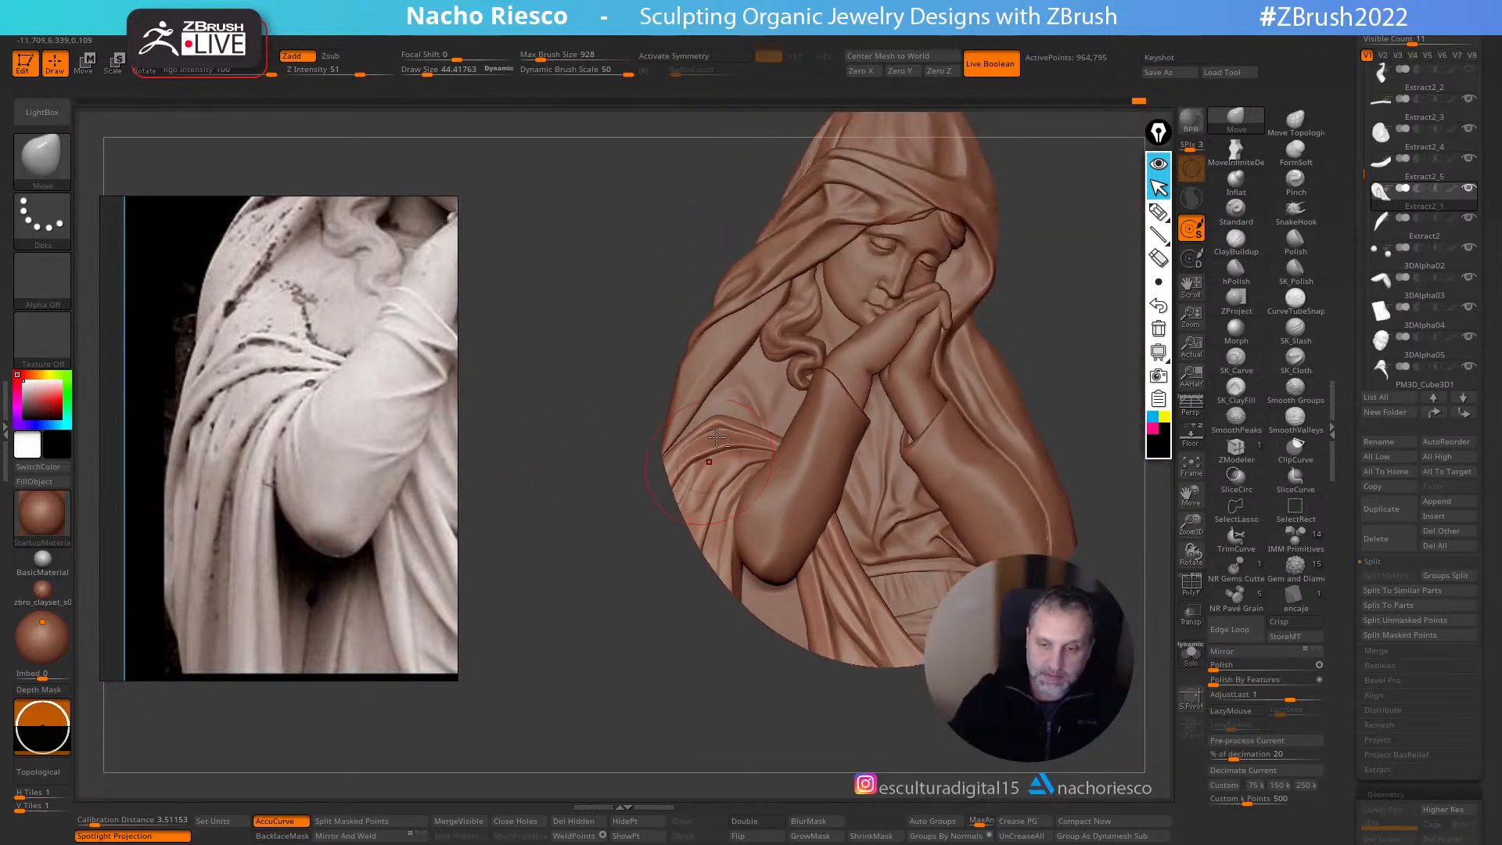
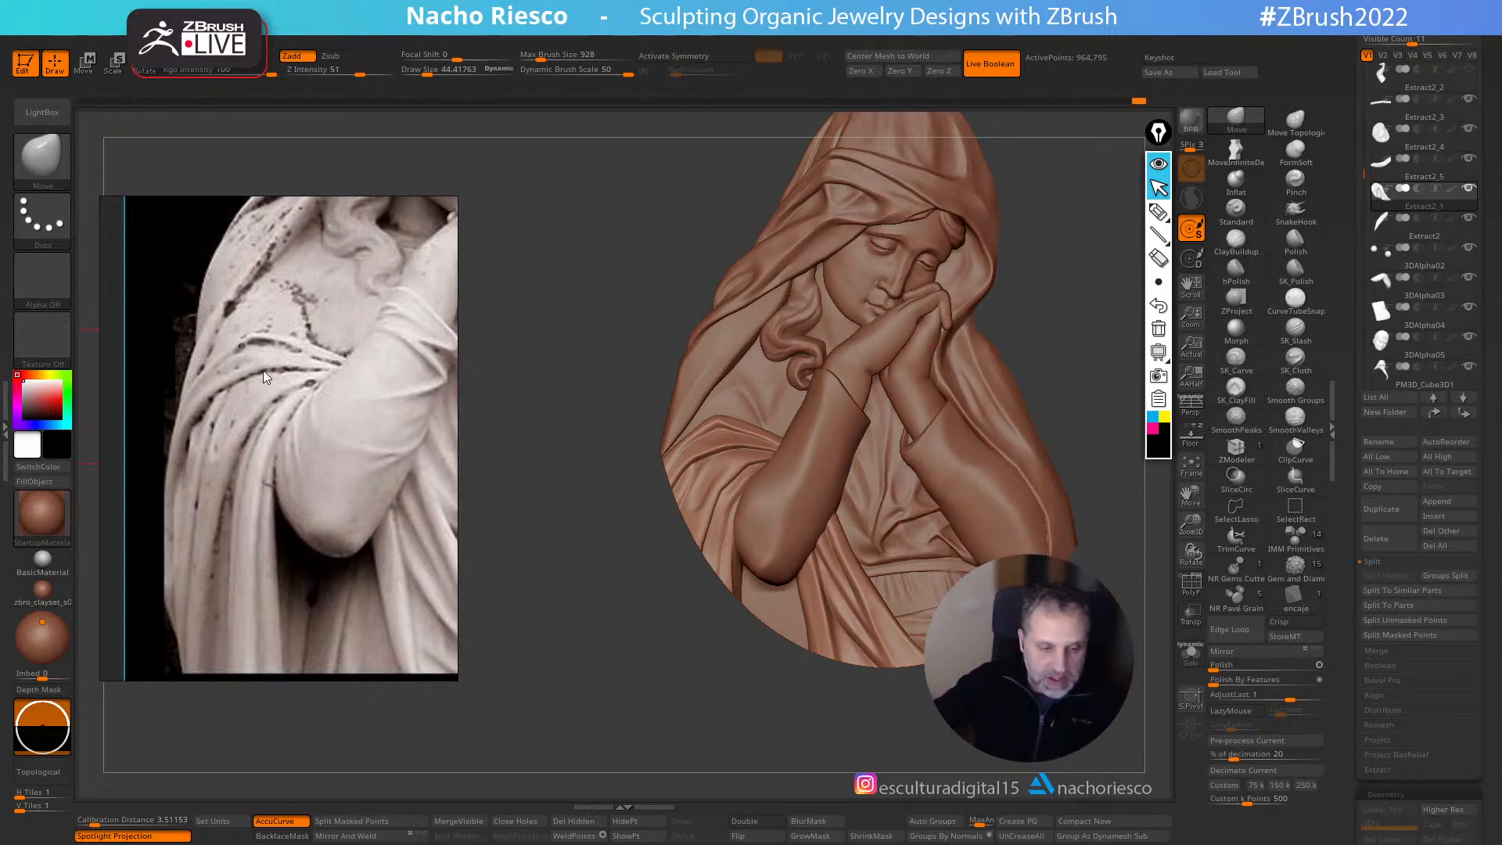
- Activate the veil strip subtool Extract2 and lasso-mask its outer part, using the overlaid reference image as a guide
{"action": "left_click_drag", "start_coordinate": [1084, 301], "coordinate": [1134, 407], "text": "alt"}
{"action": "left_click", "coordinate": [768, 453], "text": "alt"}
{"action": "right_click_drag", "start_coordinate": [768, 453], "coordinate": [879, 527], "text": "ctrl"}
{"action": "key", "text": "ctrl"}
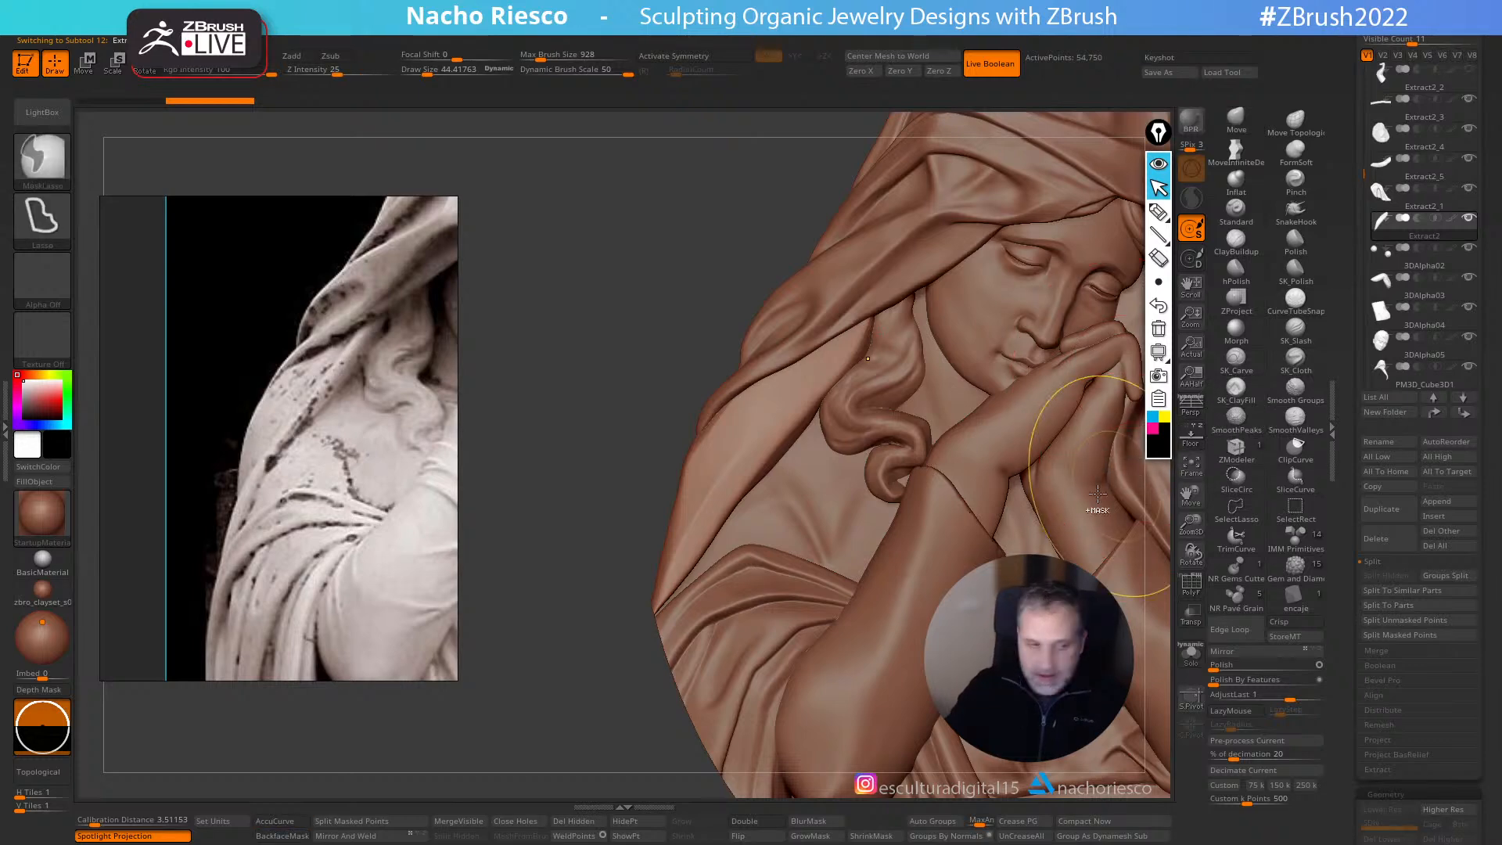
{"action": "left_click", "coordinate": [1190, 435]}
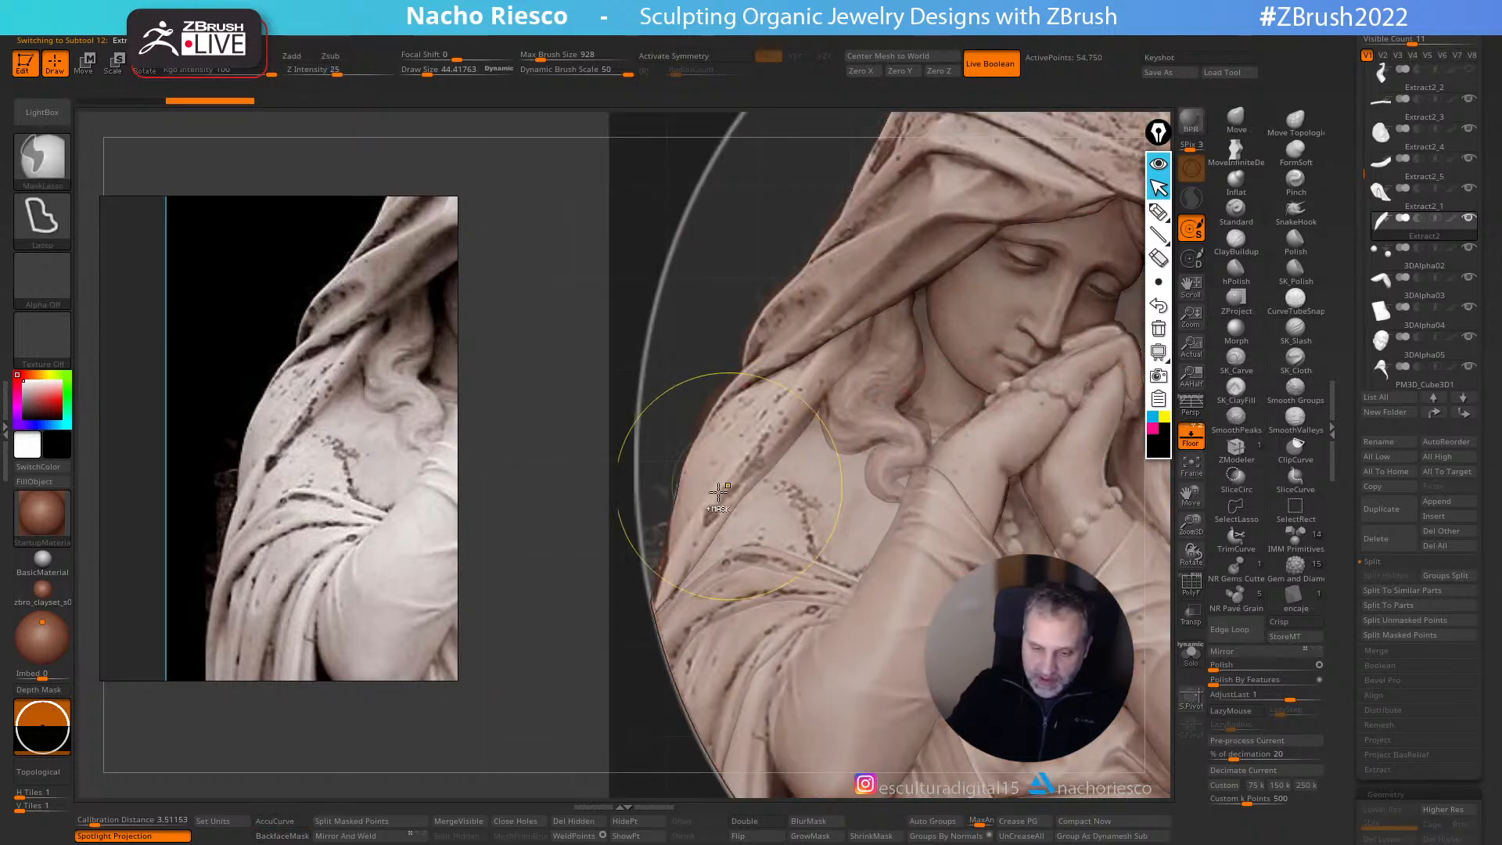
{"action": "mouse_move", "coordinate": [667, 545]}
{"action": "left_mouse_down", "text": "ctrl"}
{"action": "mouse_move", "coordinate": [760, 423]}
{"action": "mouse_move", "coordinate": [809, 312]}
{"action": "mouse_move", "coordinate": [560, 462]}
{"action": "left_mouse_up", "text": "ctrl"}
{"action": "left_click", "coordinate": [1190, 435]}
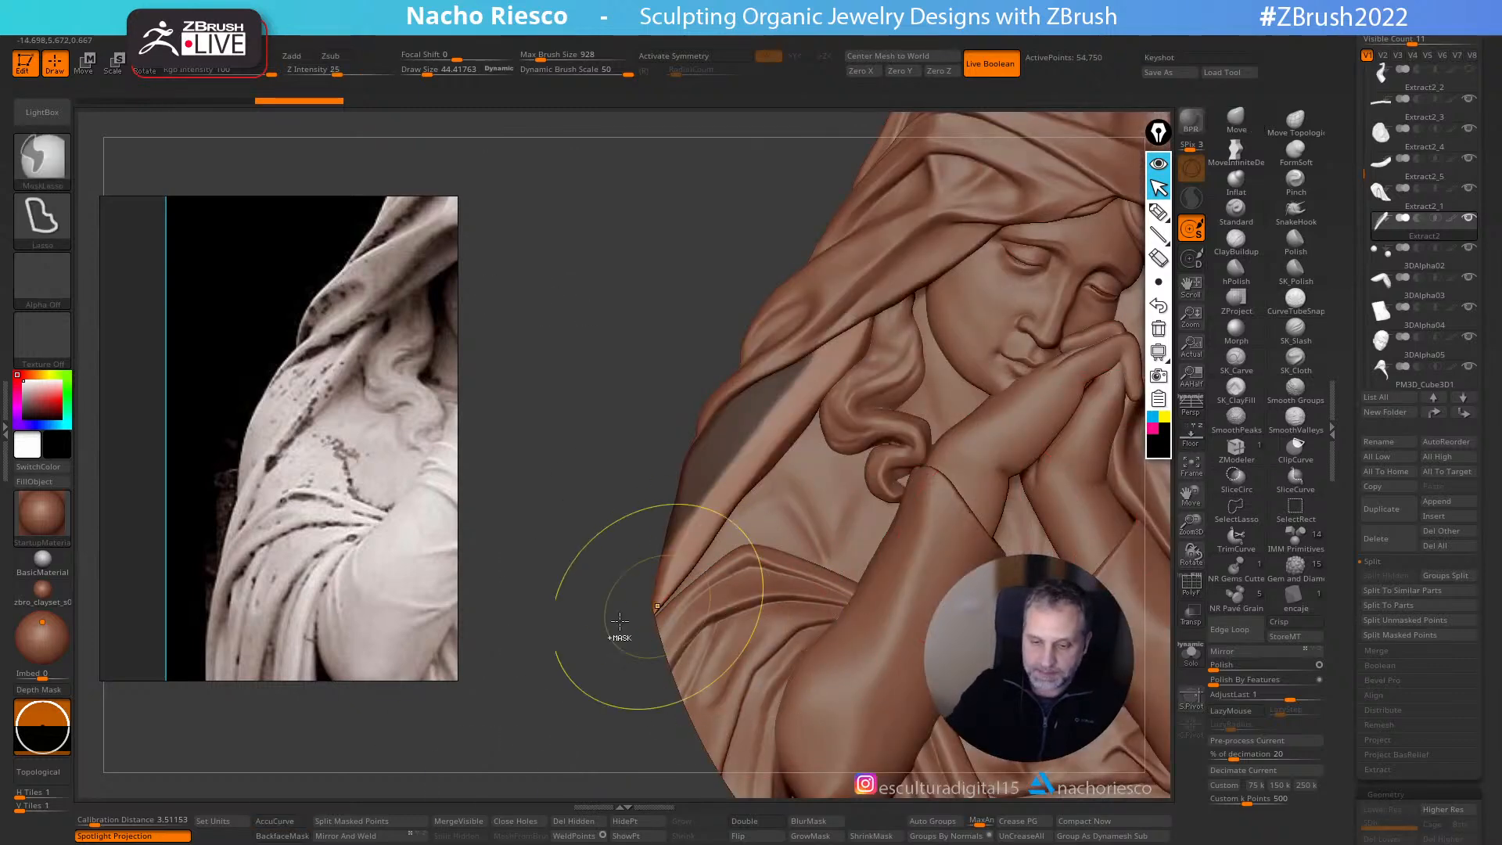
- Reshape the veil strip on both sides of the mask with Move at a draw size of about 61, inverting the mask between strokes
{"action": "key", "text": "b"}
{"action": "key", "text": "m"}
{"action": "key", "text": "v"}
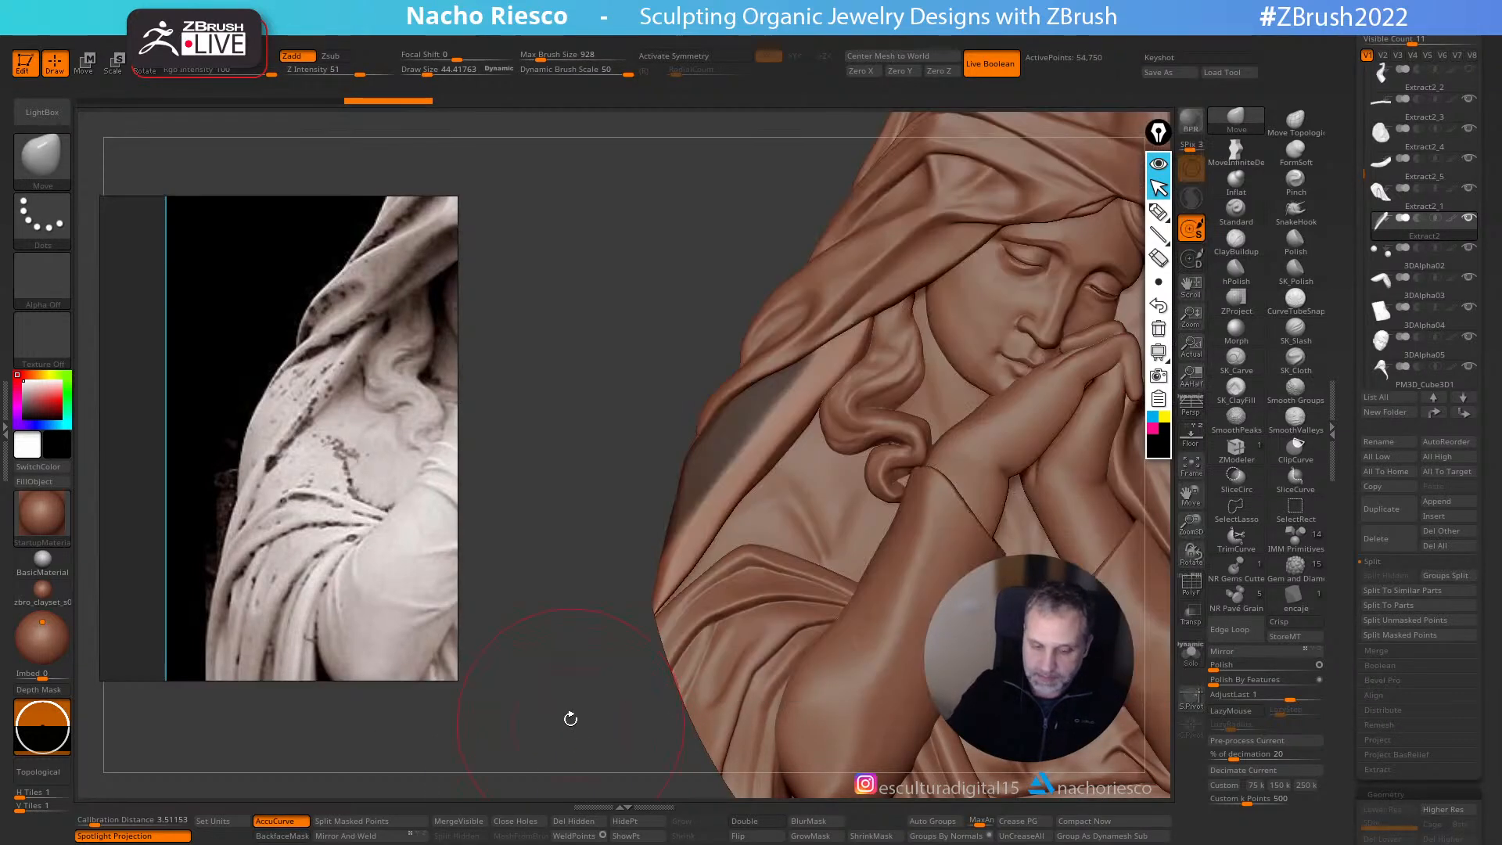
{"action": "left_click", "coordinate": [557, 704], "text": "ctrl"}
{"action": "key", "text": "s"}
{"action": "left_click_drag", "start_coordinate": [742, 406], "coordinate": [749, 403]}
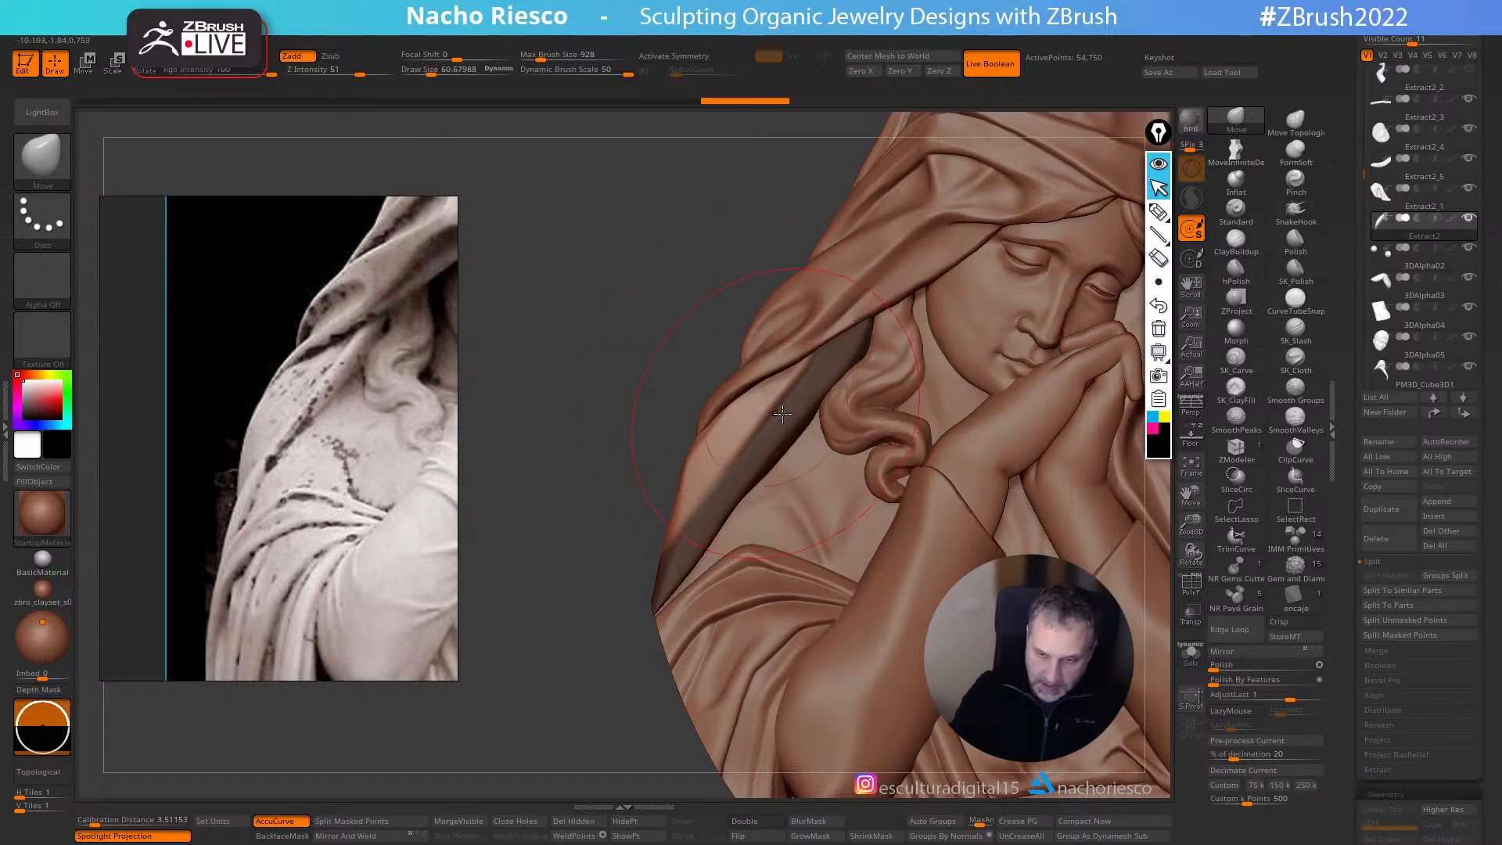
{"action": "left_click", "coordinate": [587, 637], "text": "ctrl"}
{"action": "left_click_drag", "start_coordinate": [781, 426], "coordinate": [817, 384]}
{"action": "left_click_drag", "start_coordinate": [672, 521], "coordinate": [647, 553]}
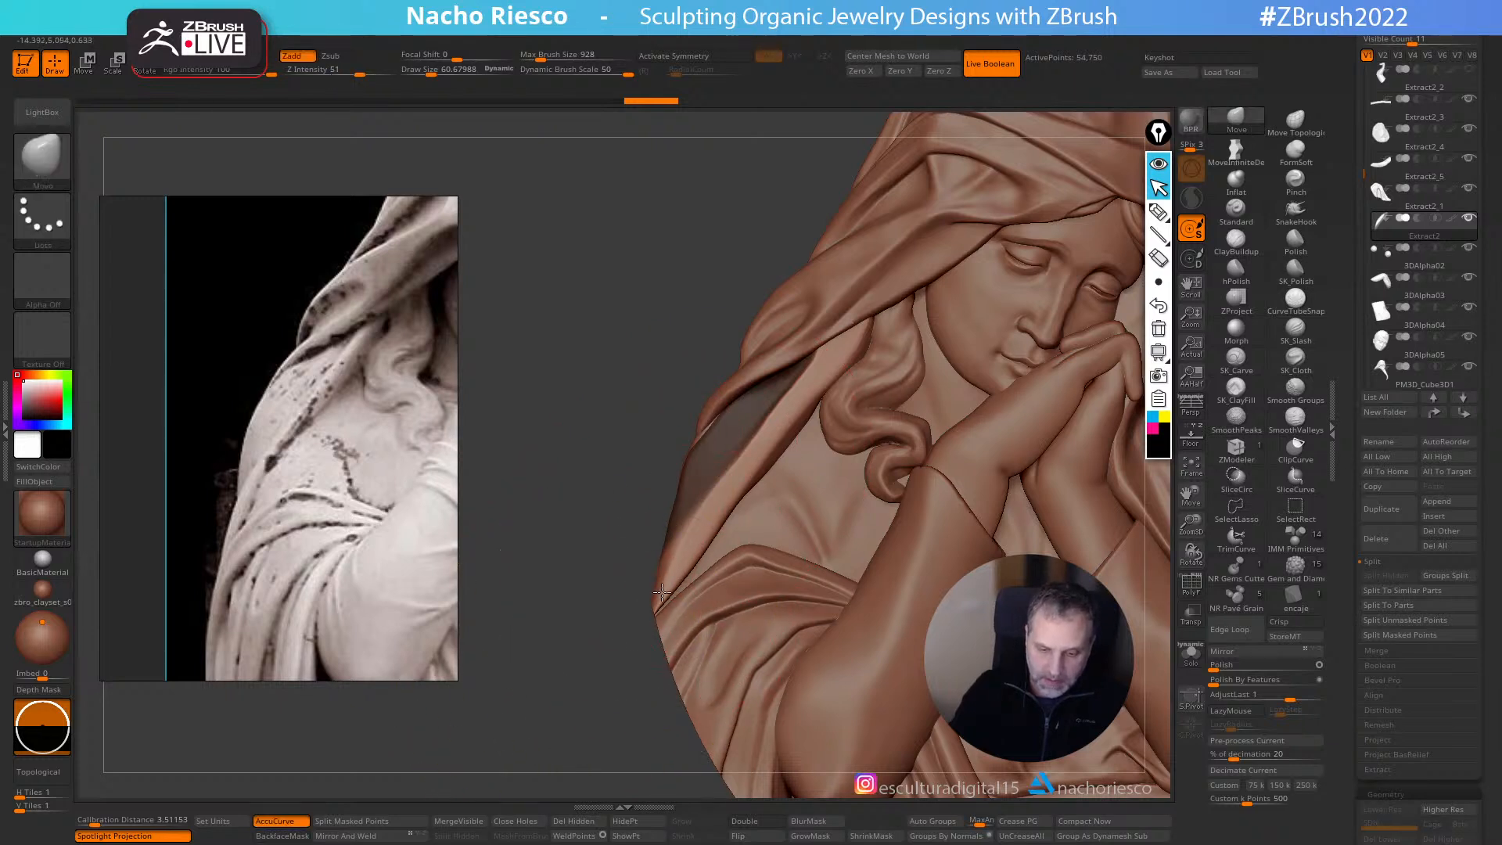
- Refine the unmasked inner edge toward the strip's lower tip with a draw size of about 41
{"action": "key", "text": "s"}
{"action": "left_click_drag", "start_coordinate": [682, 572], "coordinate": [677, 572]}
{"action": "left_click_drag", "start_coordinate": [683, 571], "coordinate": [699, 558]}
{"action": "left_click_drag", "start_coordinate": [726, 500], "coordinate": [734, 491]}
{"action": "mouse_move", "coordinate": [741, 498]}
{"action": "right_mouse_down"}
{"action": "mouse_move", "coordinate": [739, 512]}
{"action": "mouse_move", "coordinate": [750, 461]}
{"action": "right_mouse_up"}
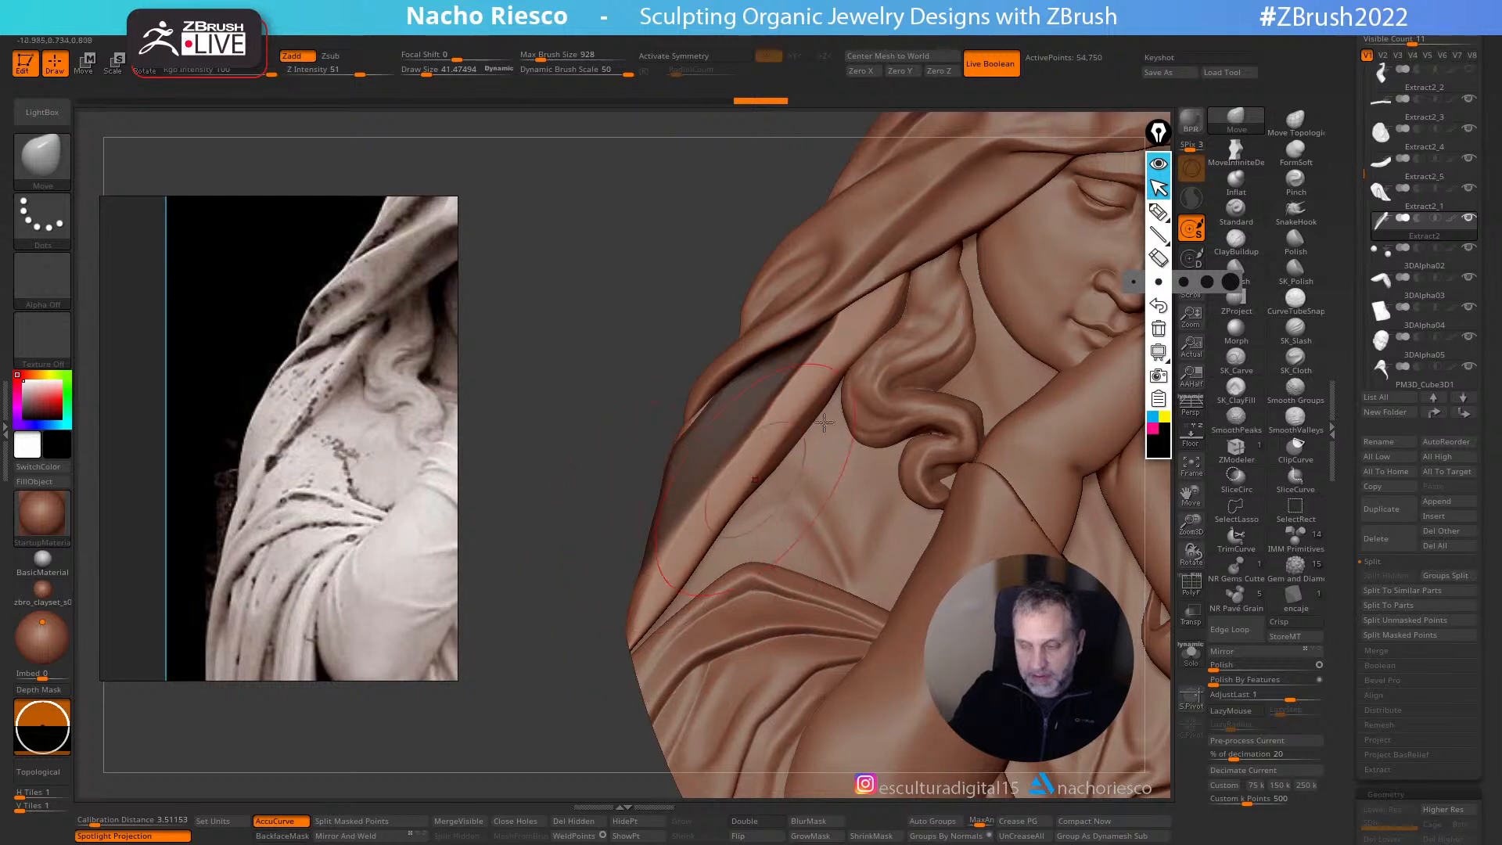
- Sharpen the strip's unmasked inner fold down to its lower tip with the Pinch brush at a draw size of about 31
{"action": "left_click", "coordinate": [1299, 183]}
{"action": "key", "text": "s"}
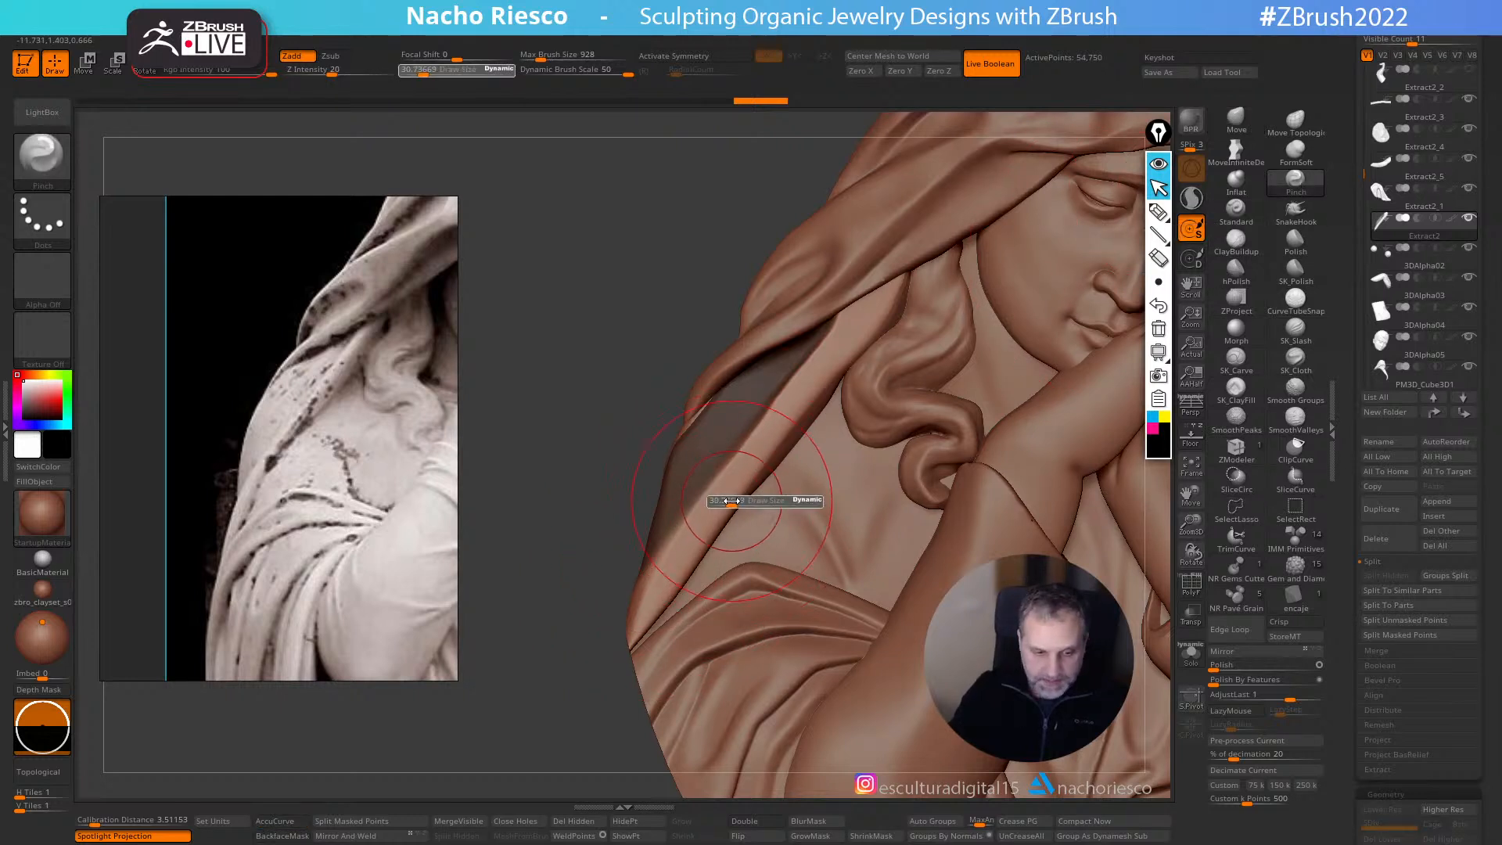
{"action": "left_click_drag", "start_coordinate": [722, 522], "coordinate": [644, 628]}
{"action": "left_click_drag", "start_coordinate": [771, 456], "coordinate": [653, 615]}
{"action": "left_click_drag", "start_coordinate": [753, 479], "coordinate": [649, 618]}
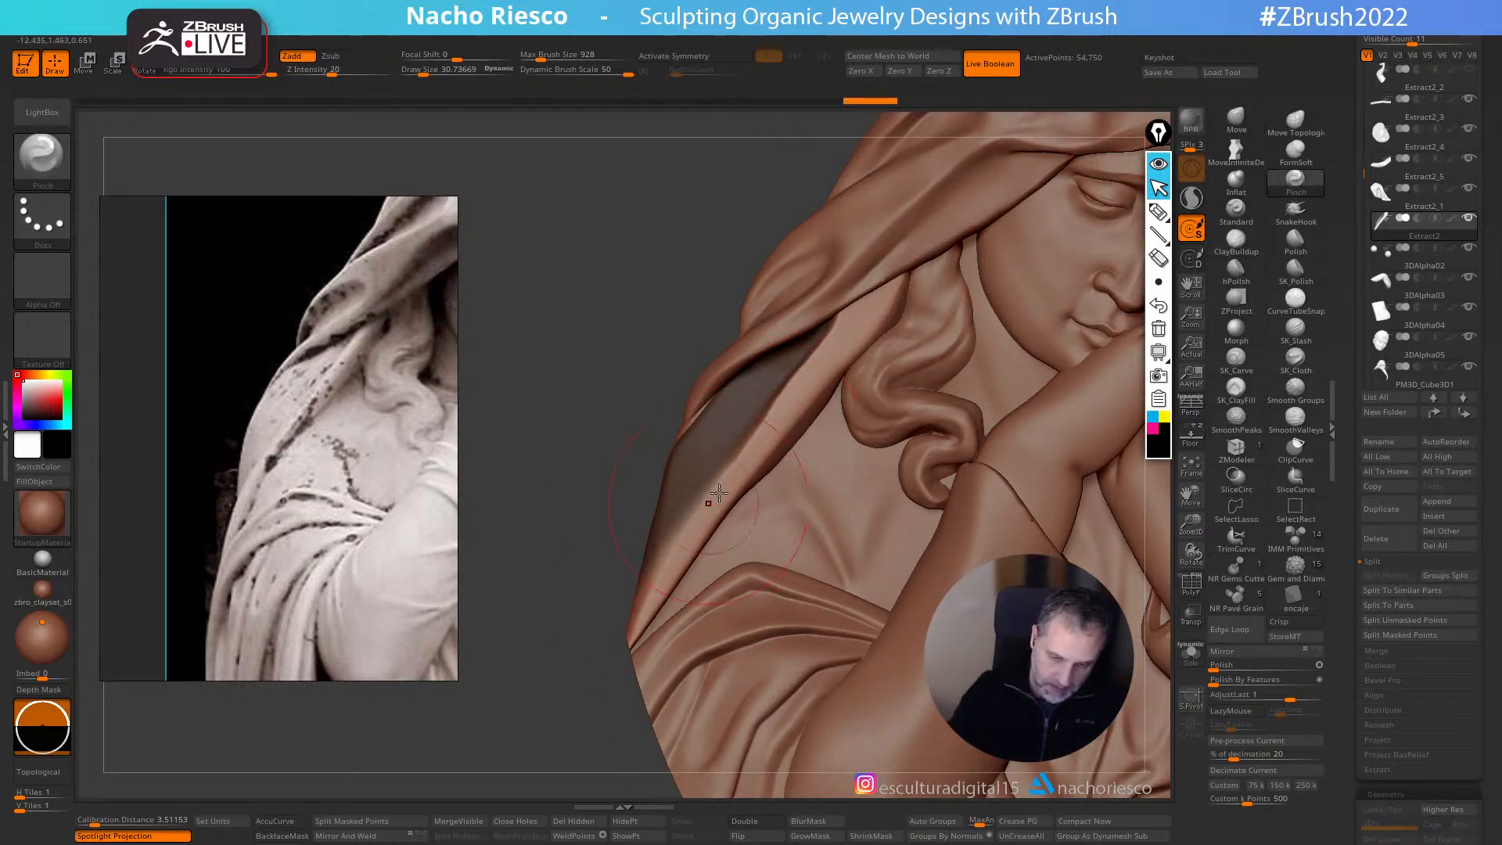
{"action": "left_click_drag", "start_coordinate": [708, 504], "coordinate": [649, 605]}
{"action": "left_click_drag", "start_coordinate": [820, 376], "coordinate": [705, 519]}
- Smooth the upper part of the inner fold with SmoothPeaks and invert the mask to expose the strip's outer part
{"action": "left_click_drag", "start_coordinate": [812, 365], "coordinate": [778, 410], "text": "shift"}
{"action": "left_click", "coordinate": [1238, 421], "text": "shift"}
{"action": "mouse_move", "coordinate": [821, 349]}
{"action": "left_mouse_down", "text": "shift"}
{"action": "mouse_move", "coordinate": [810, 357]}
{"action": "mouse_move", "coordinate": [898, 285]}
{"action": "left_mouse_up", "text": "shift"}
{"action": "left_click", "coordinate": [549, 671], "text": "ctrl"}
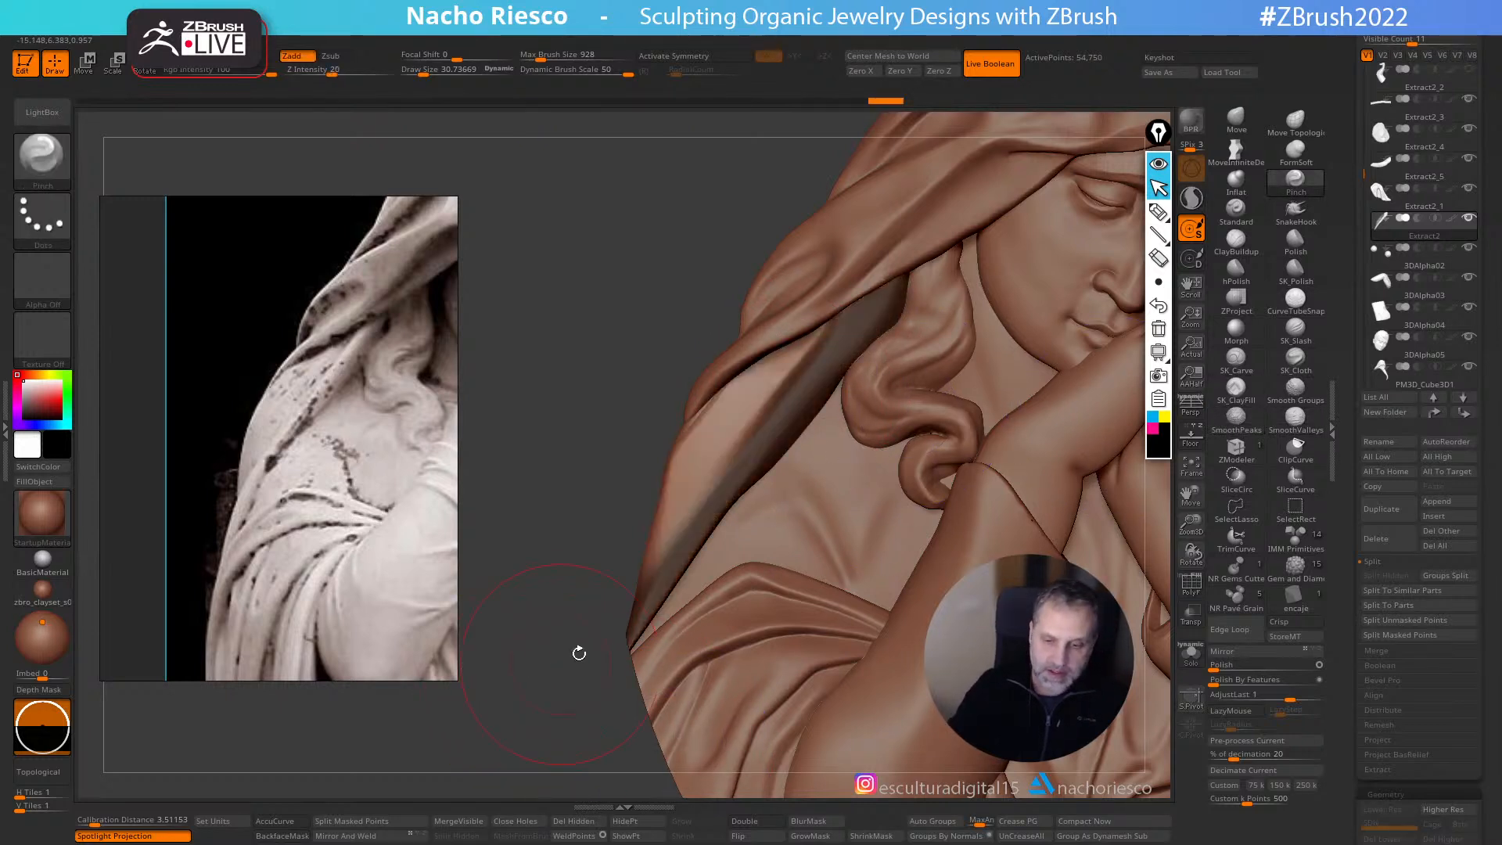
{"action": "mouse_move", "coordinate": [520, 715]}
{"action": "left_mouse_down", "text": "ctrl"}
{"action": "mouse_move", "coordinate": [530, 726]}
{"action": "mouse_move", "coordinate": [517, 657]}
{"action": "mouse_move", "coordinate": [551, 701]}
{"action": "left_mouse_up", "text": "ctrl"}
{"action": "key", "text": "ctrl+z"}
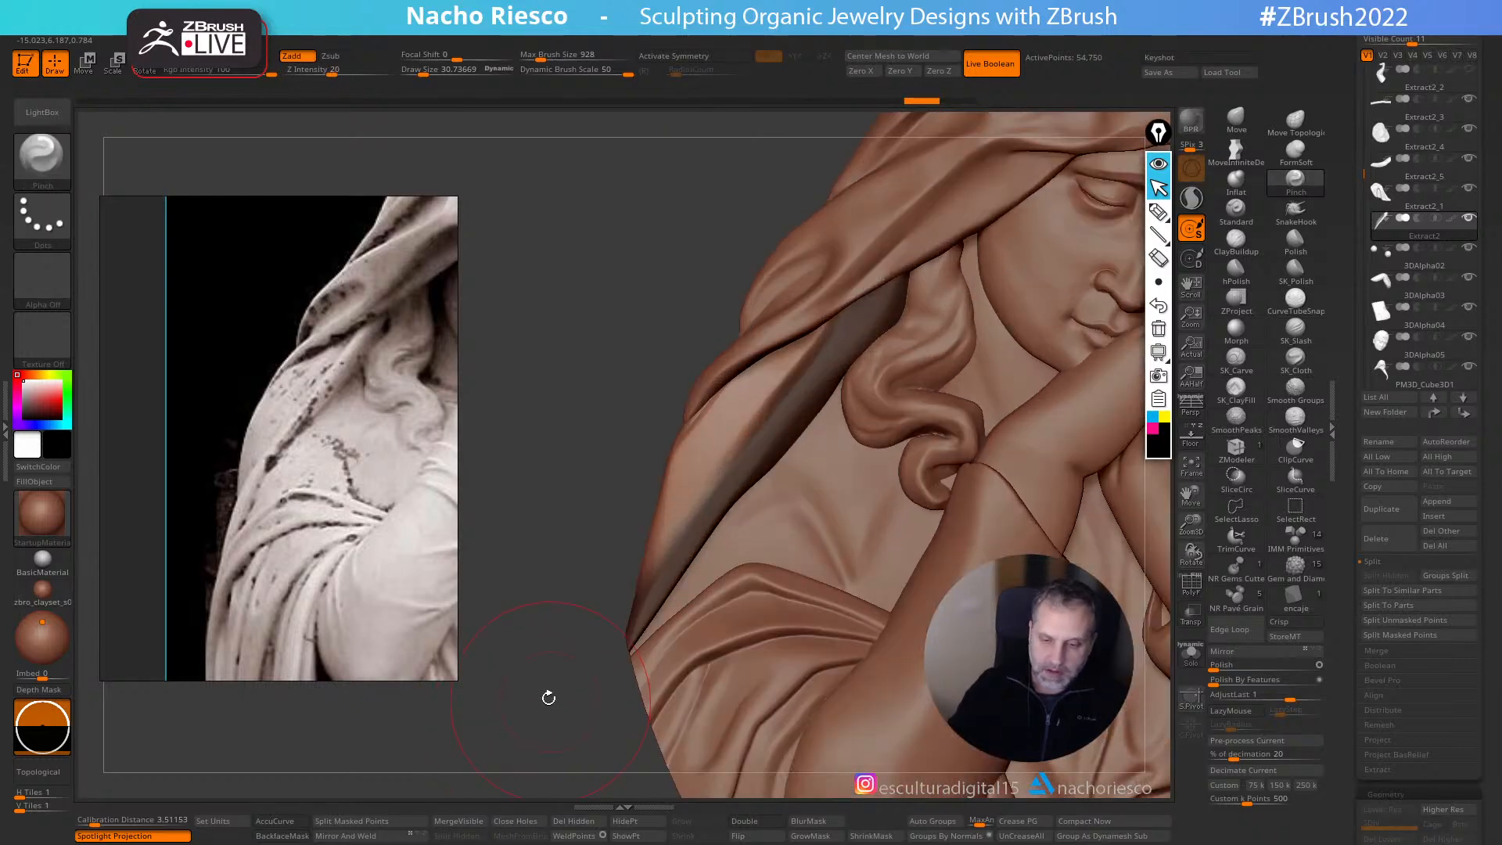
- Carve along the strip's outer part with SK_Slash at a draw size of about 24, then clear the mask
{"action": "left_click", "coordinate": [1296, 330]}
{"action": "key", "text": "s"}
{"action": "left_click_drag", "start_coordinate": [716, 500], "coordinate": [713, 500]}
{"action": "left_click_drag", "start_coordinate": [718, 407], "coordinate": [615, 600]}
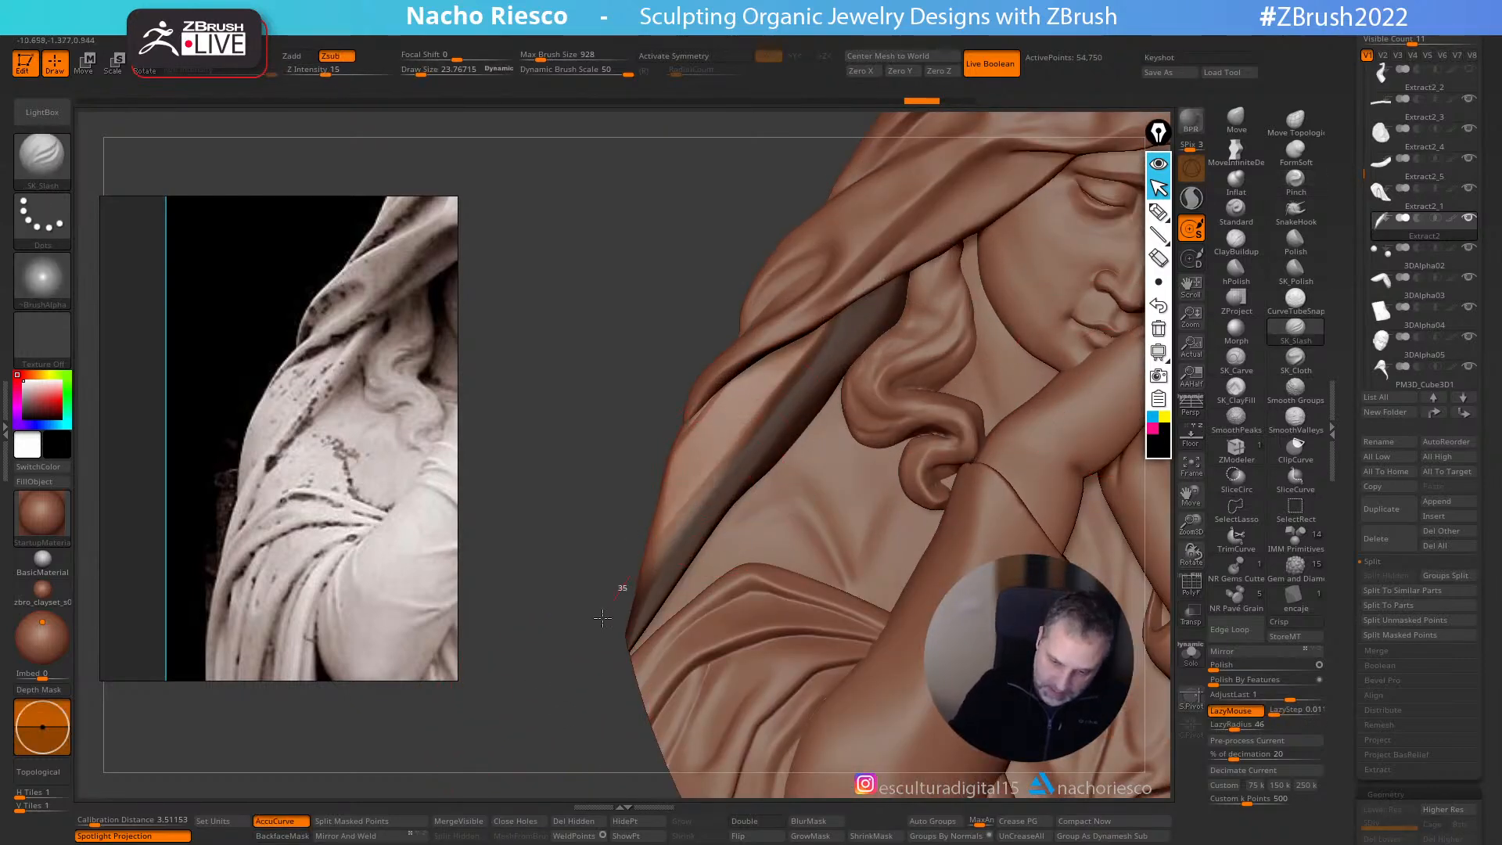
{"action": "left_click_drag", "start_coordinate": [816, 454], "coordinate": [634, 580]}
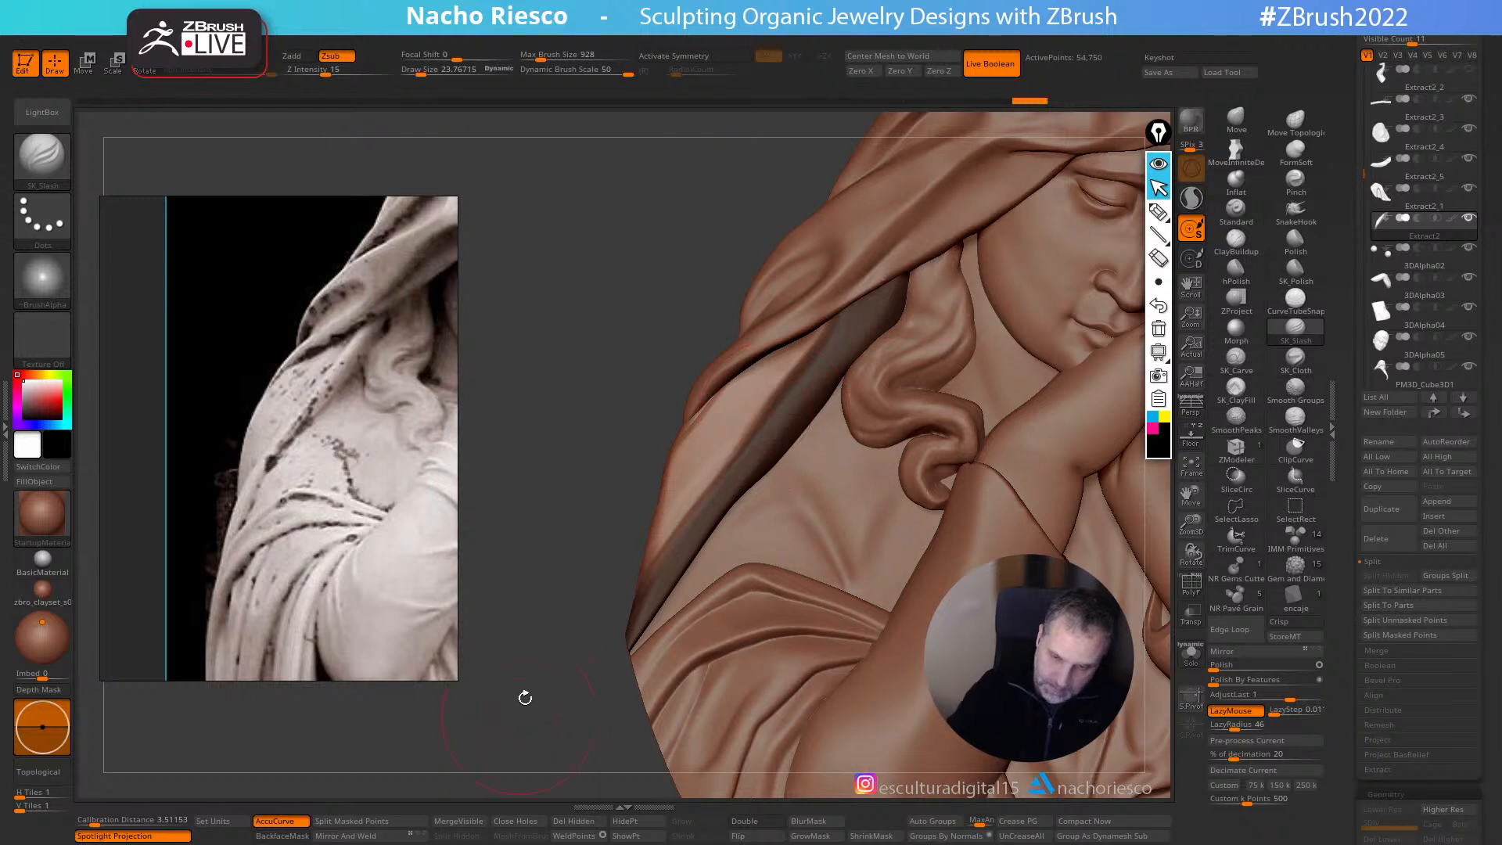
{"action": "left_click_drag", "start_coordinate": [517, 722], "coordinate": [554, 711], "text": "ctrl"}
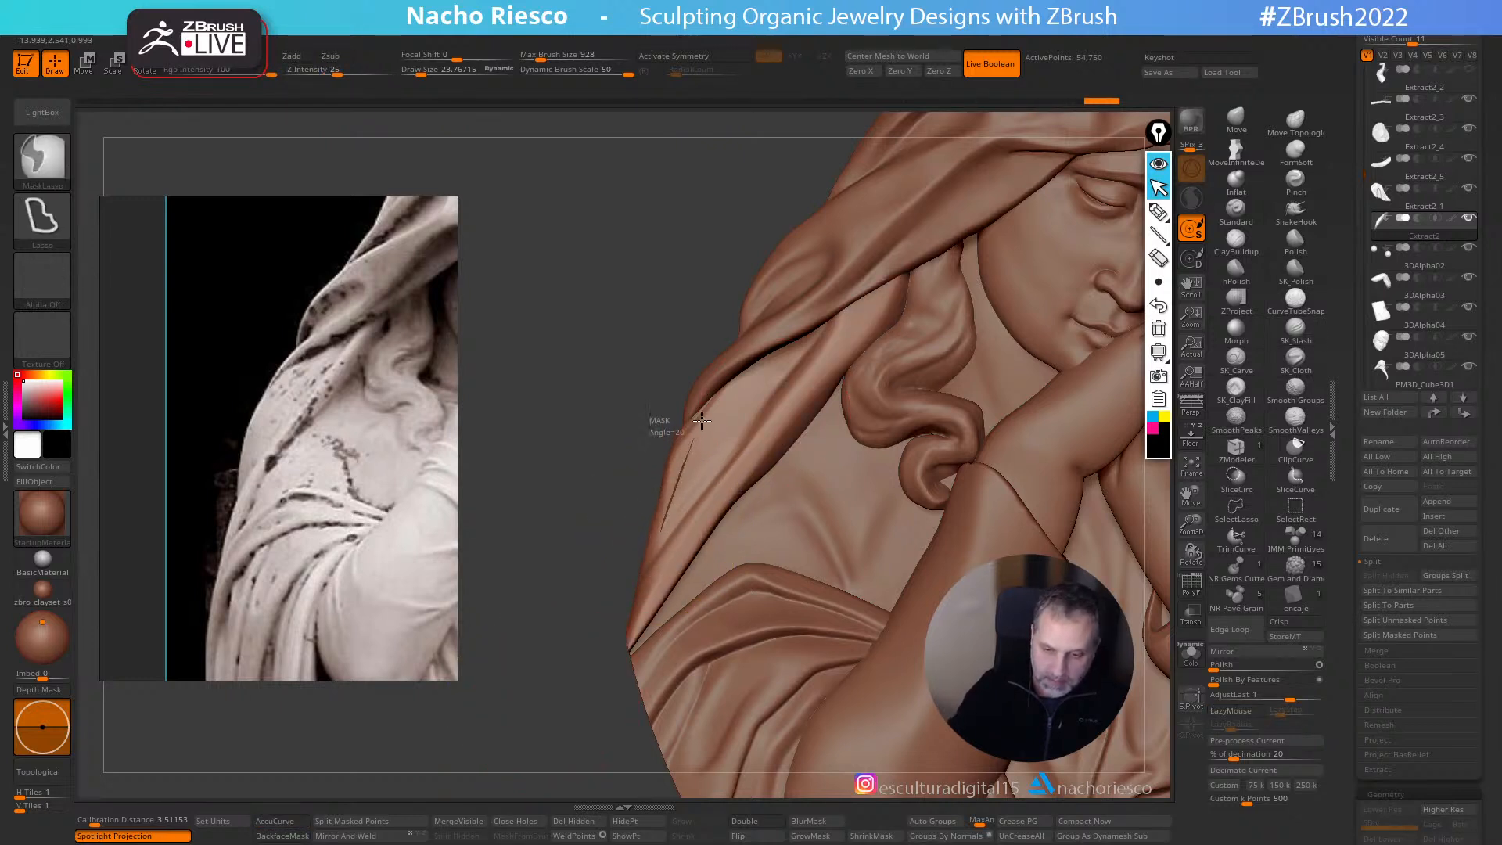
- Adjust the shape of the veil strip below the hood's edge with the Move brush
{"action": "left_click_drag", "start_coordinate": [705, 401], "coordinate": [771, 336]}
{"action": "key", "text": "b"}
{"action": "key", "text": "m"}
{"action": "key", "text": "v"}
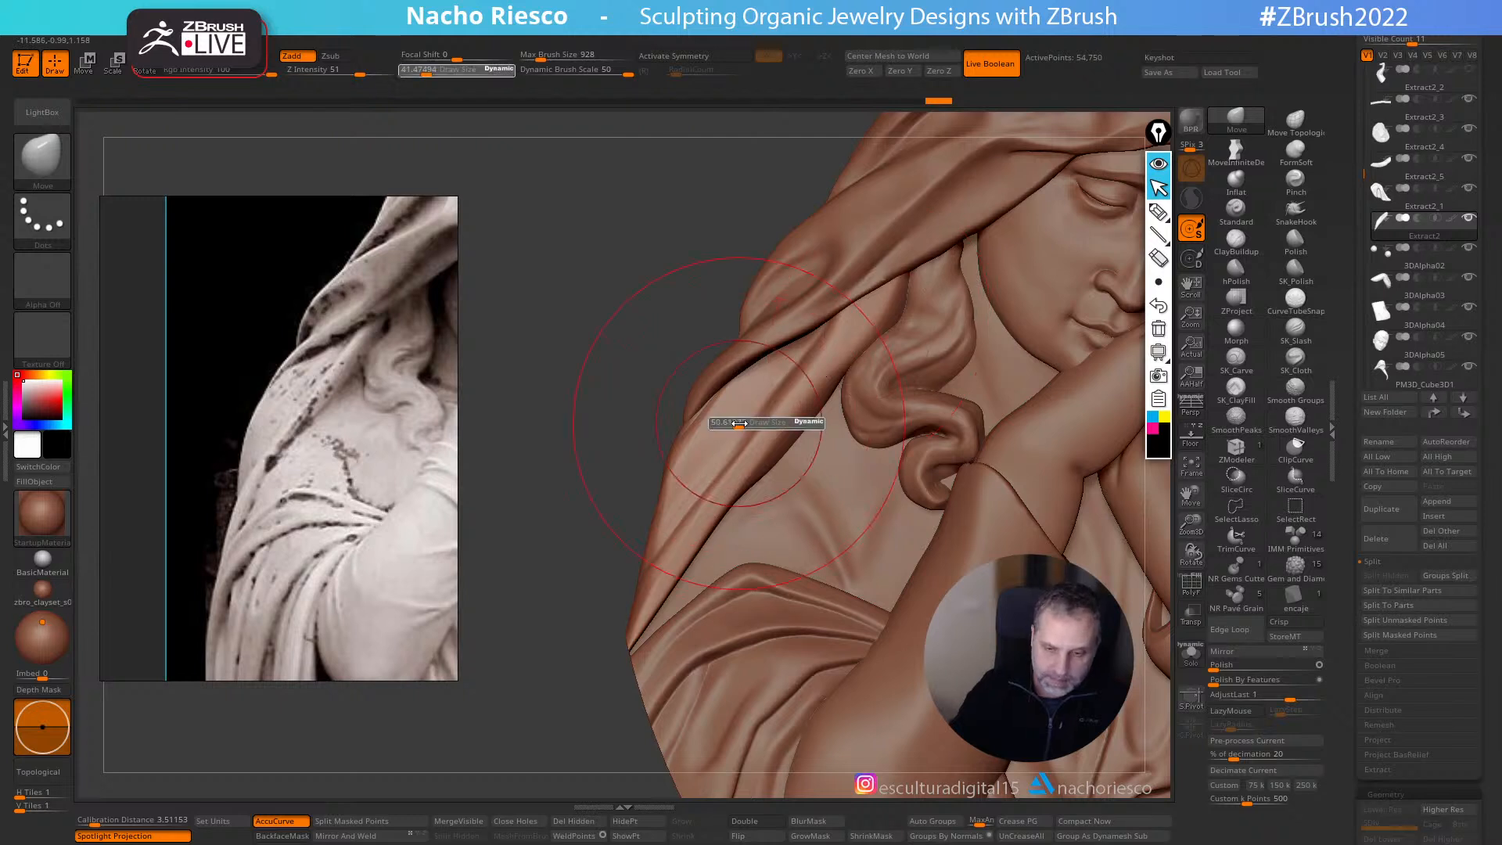
{"action": "left_click_drag", "start_coordinate": [701, 419], "coordinate": [696, 414]}
{"action": "key", "text": "s"}
{"action": "mouse_move", "coordinate": [787, 392]}
{"action": "left_mouse_down"}
{"action": "mouse_move", "coordinate": [833, 385]}
{"action": "mouse_move", "coordinate": [873, 332]}
{"action": "mouse_move", "coordinate": [807, 414]}
{"action": "left_mouse_up"}
- Flatten the strip's inner fold beside the hair curls with hPolish at a draw size of about 24
{"action": "left_click", "coordinate": [1237, 270]}
{"action": "key", "text": "s"}
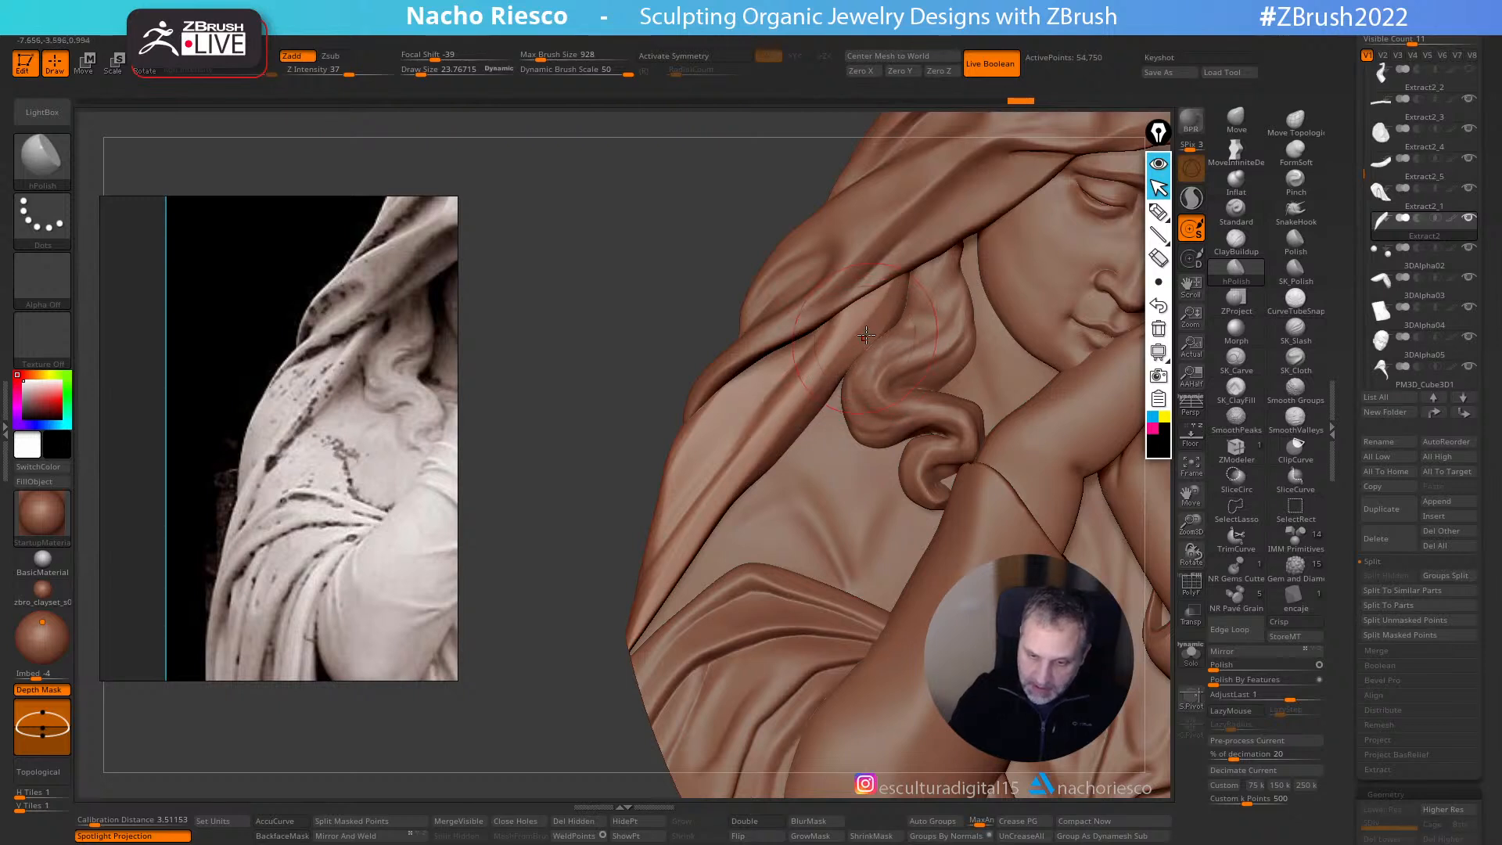
{"action": "left_click_drag", "start_coordinate": [832, 362], "coordinate": [724, 507]}
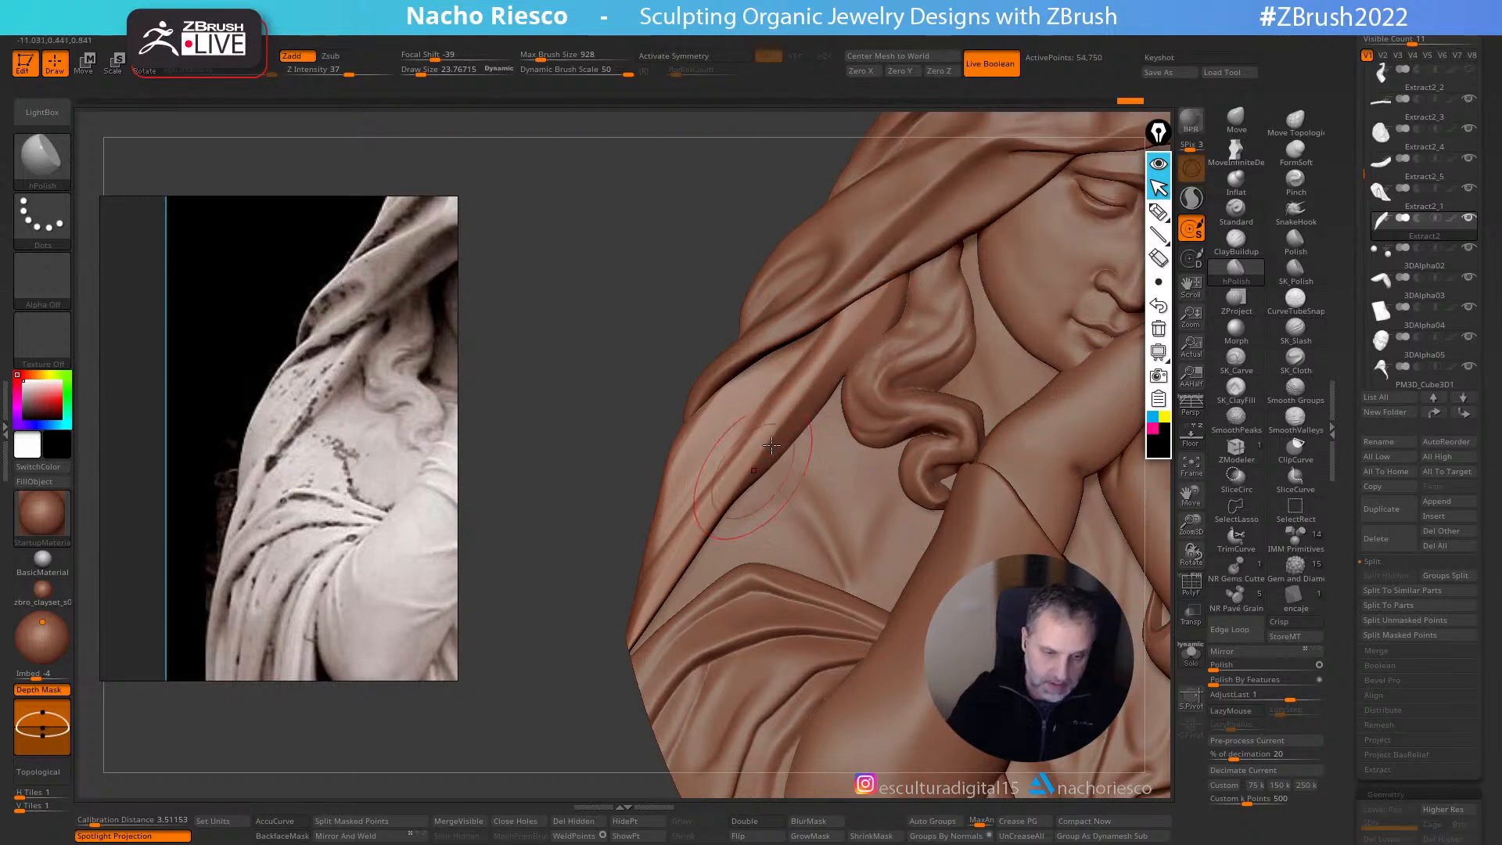
{"action": "left_click_drag", "start_coordinate": [820, 387], "coordinate": [771, 470]}
- Cut a crease along the strip's inner fold with SK_Slash at a draw size of about 20 and smooth its side
{"action": "left_click", "coordinate": [1298, 331]}
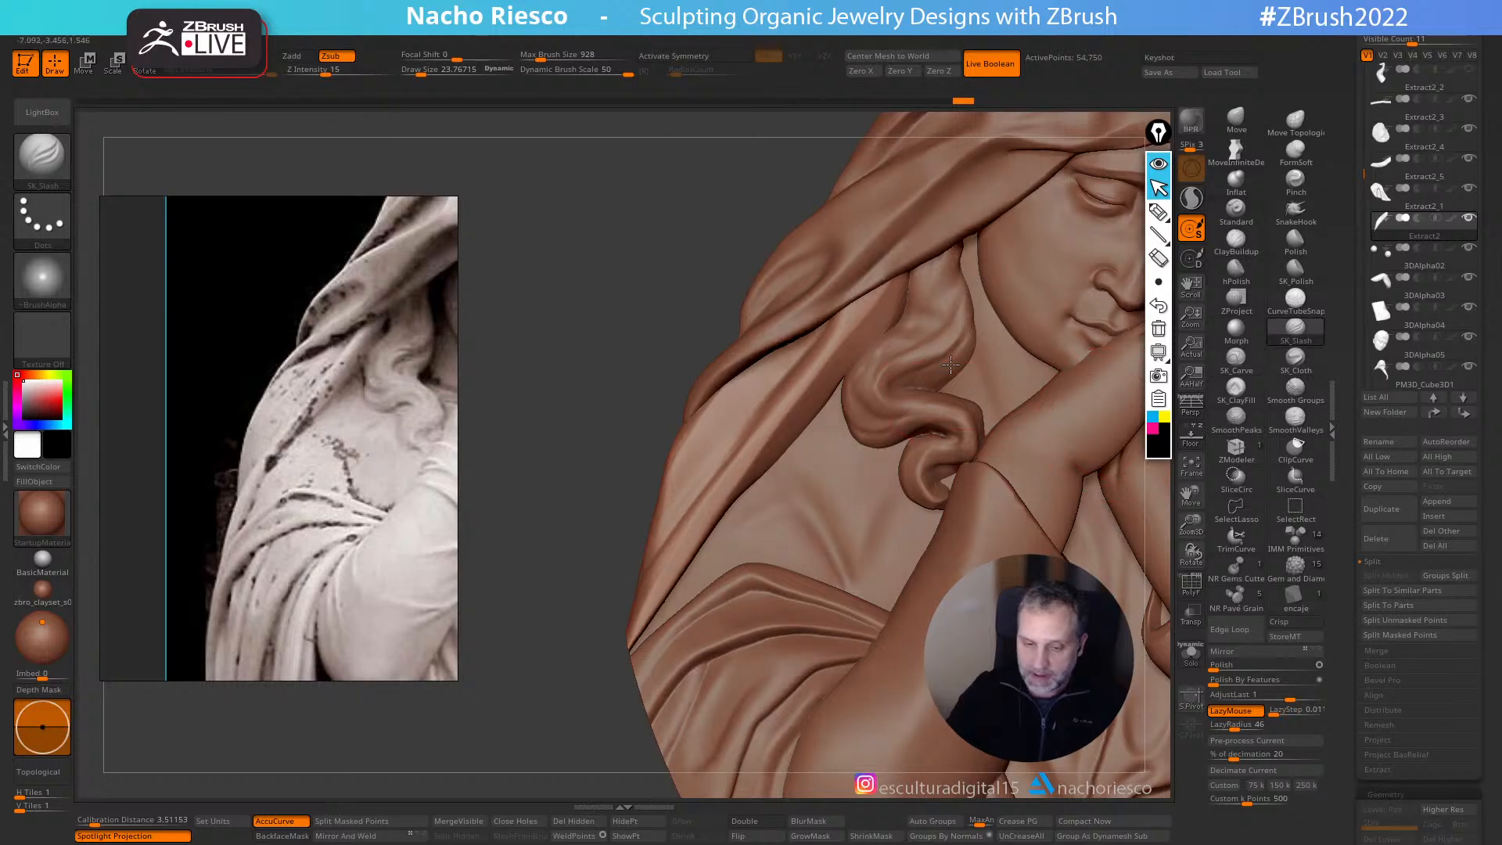
{"action": "right_click_drag", "start_coordinate": [806, 500], "coordinate": [770, 473]}
{"action": "key", "text": "s"}
{"action": "left_click_drag", "start_coordinate": [760, 466], "coordinate": [853, 346]}
{"action": "left_click_drag", "start_coordinate": [728, 515], "coordinate": [892, 299]}
{"action": "mouse_move", "coordinate": [806, 490]}
{"action": "right_mouse_down"}
{"action": "mouse_move", "coordinate": [802, 517]}
{"action": "mouse_move", "coordinate": [838, 530]}
{"action": "right_mouse_up"}
{"action": "left_click_drag", "start_coordinate": [803, 467], "coordinate": [775, 452], "text": "shift"}
{"action": "right_click_drag", "start_coordinate": [675, 667], "coordinate": [706, 558], "text": "alt"}
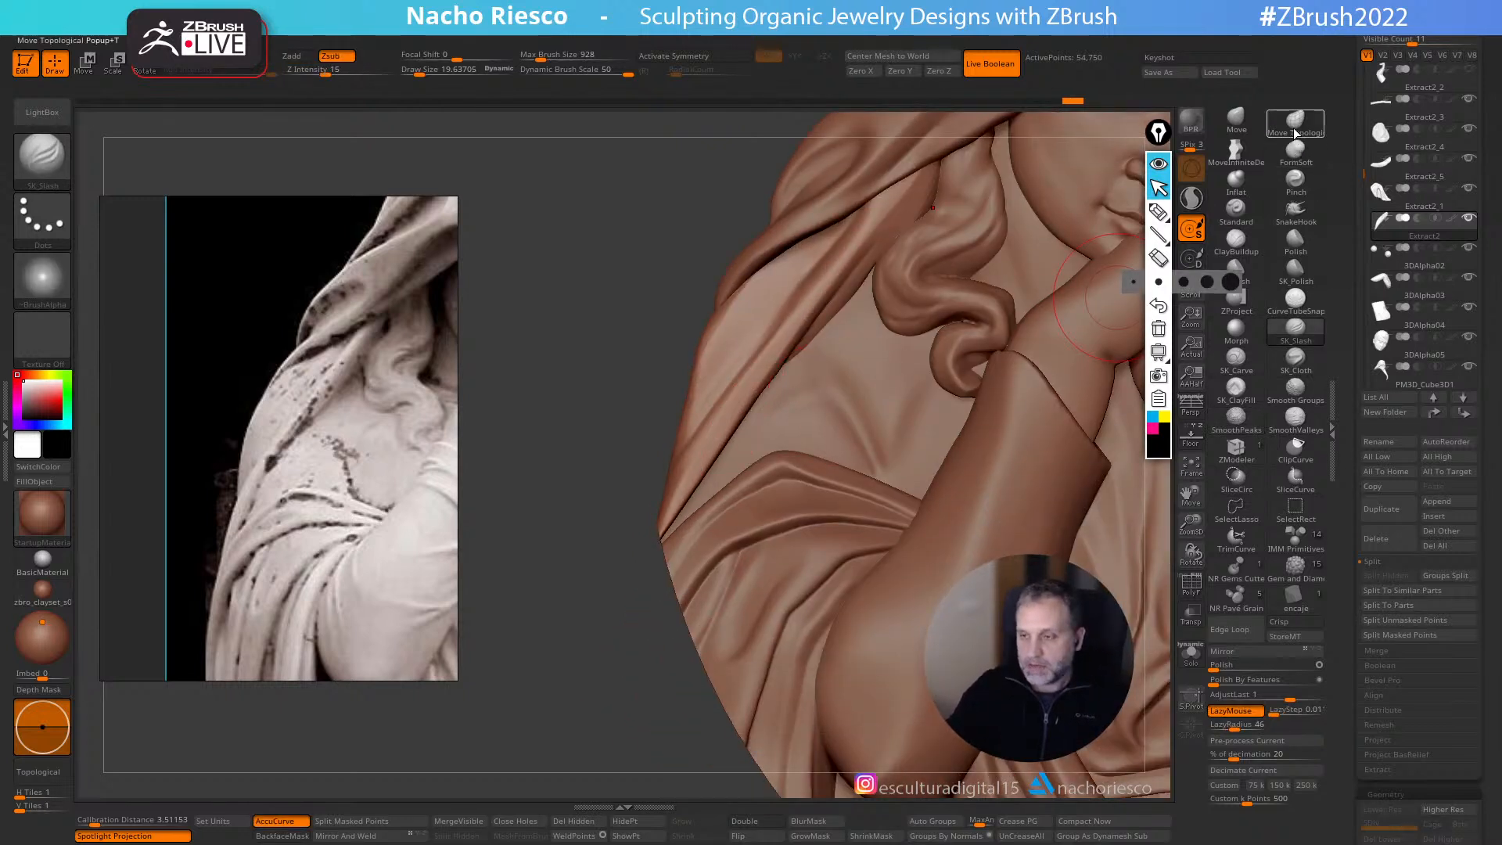
- Push the strip's lower outline outward with Move at a draw size of about 47 and polish its tip with hPolish at about 16
{"action": "left_click", "coordinate": [1237, 122]}
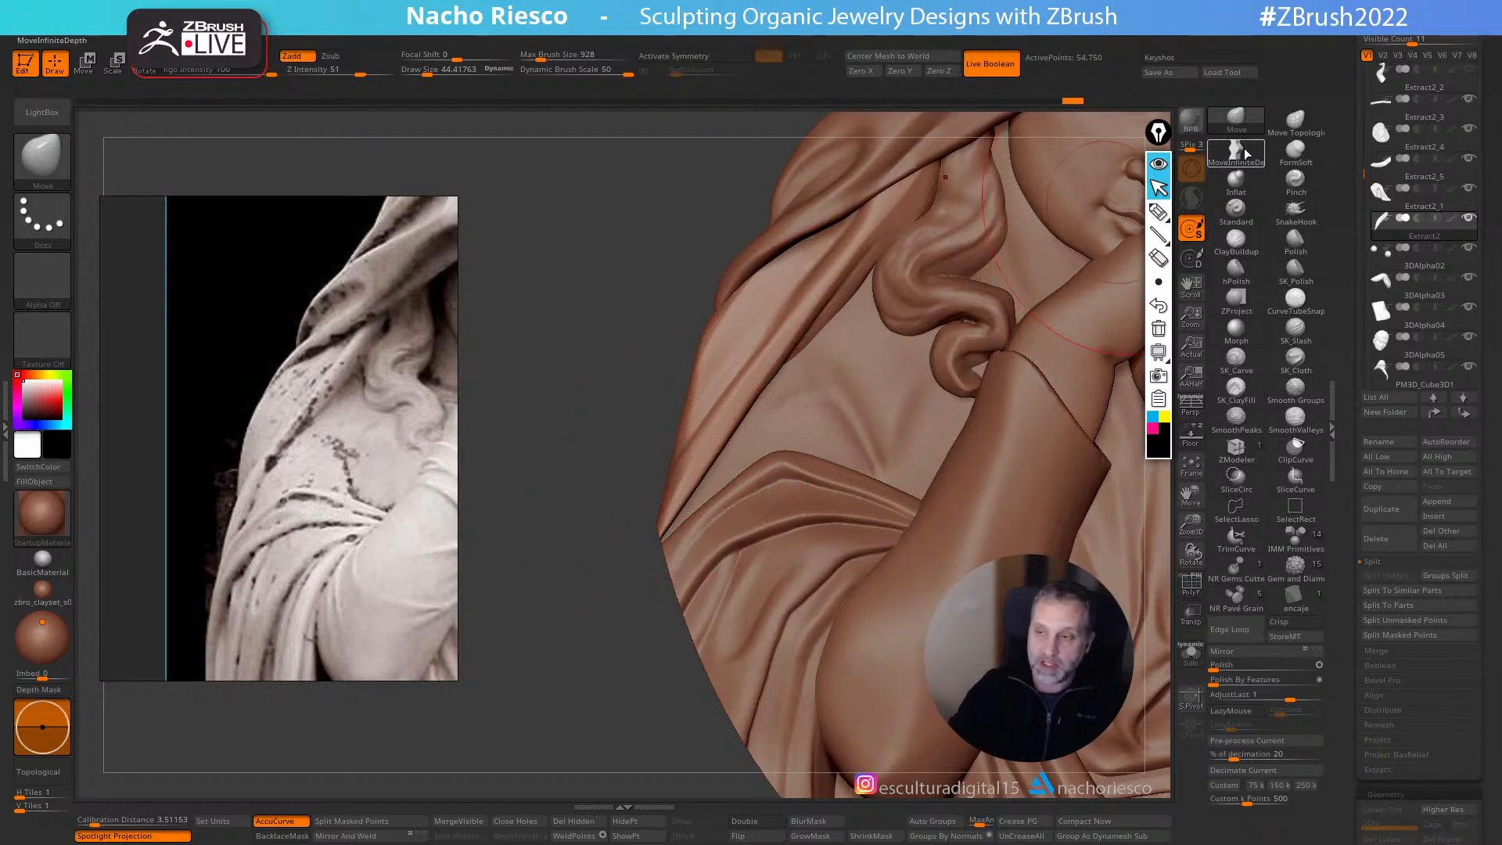
{"action": "key", "text": "s"}
{"action": "left_click_drag", "start_coordinate": [702, 509], "coordinate": [705, 509]}
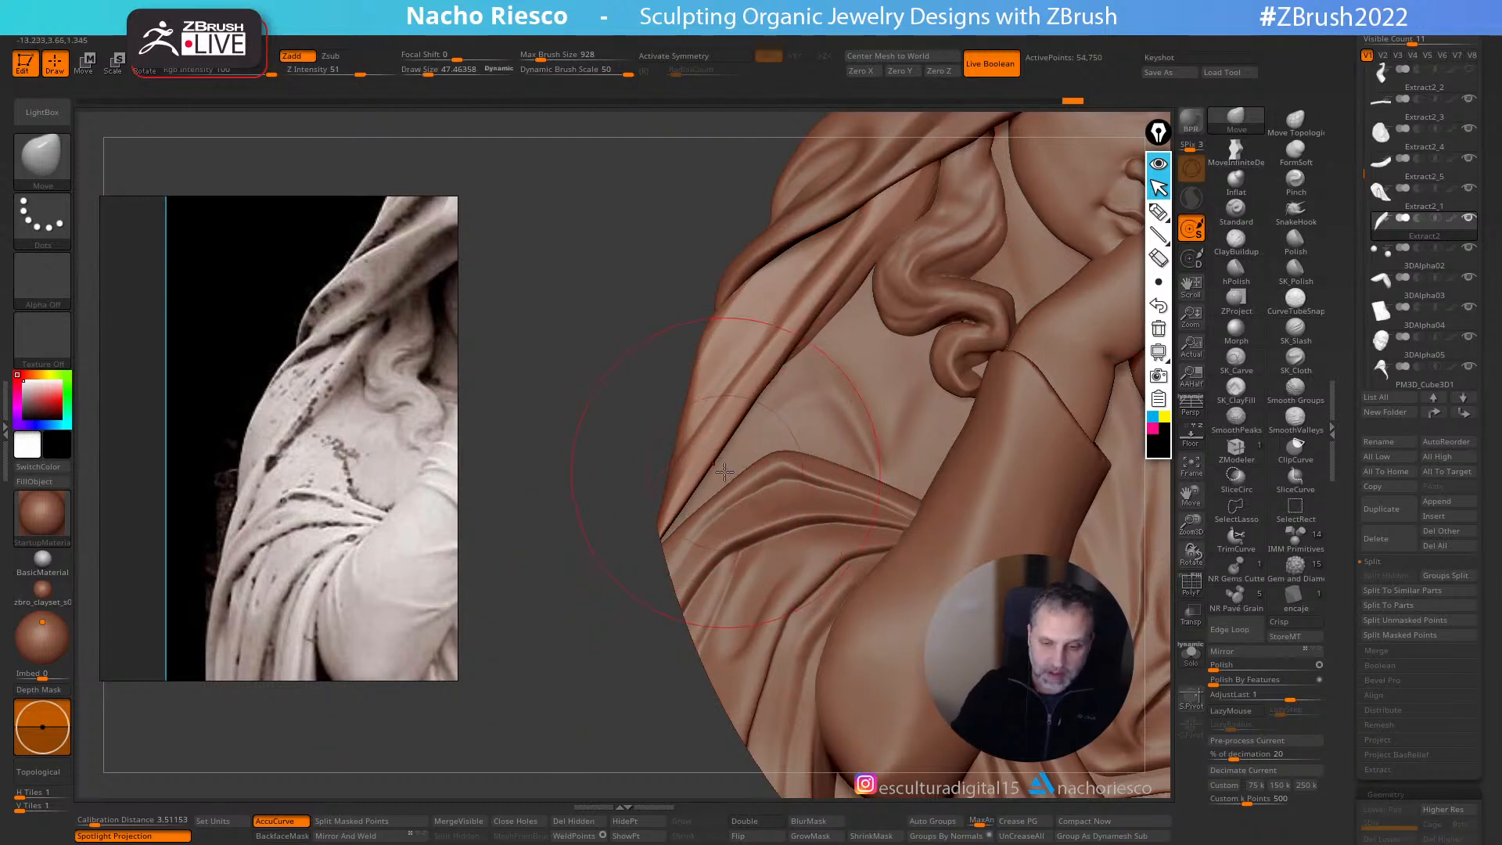
{"action": "left_click_drag", "start_coordinate": [736, 446], "coordinate": [722, 419]}
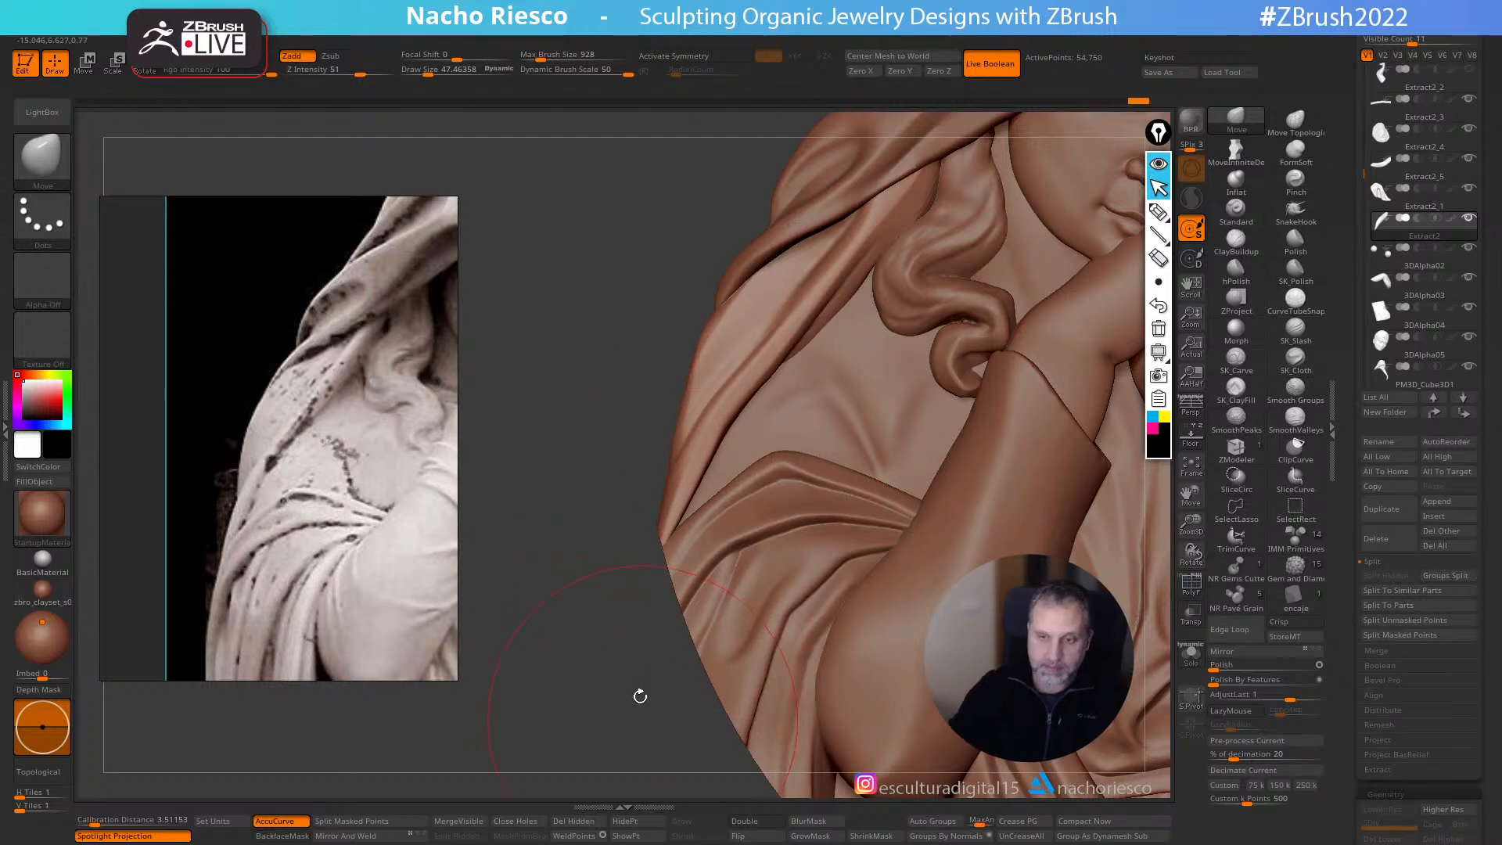
{"action": "left_click_drag", "start_coordinate": [575, 638], "coordinate": [597, 707]}
{"action": "right_click_drag", "start_coordinate": [1033, 590], "coordinate": [1029, 575]}
{"action": "left_click", "coordinate": [1248, 278]}
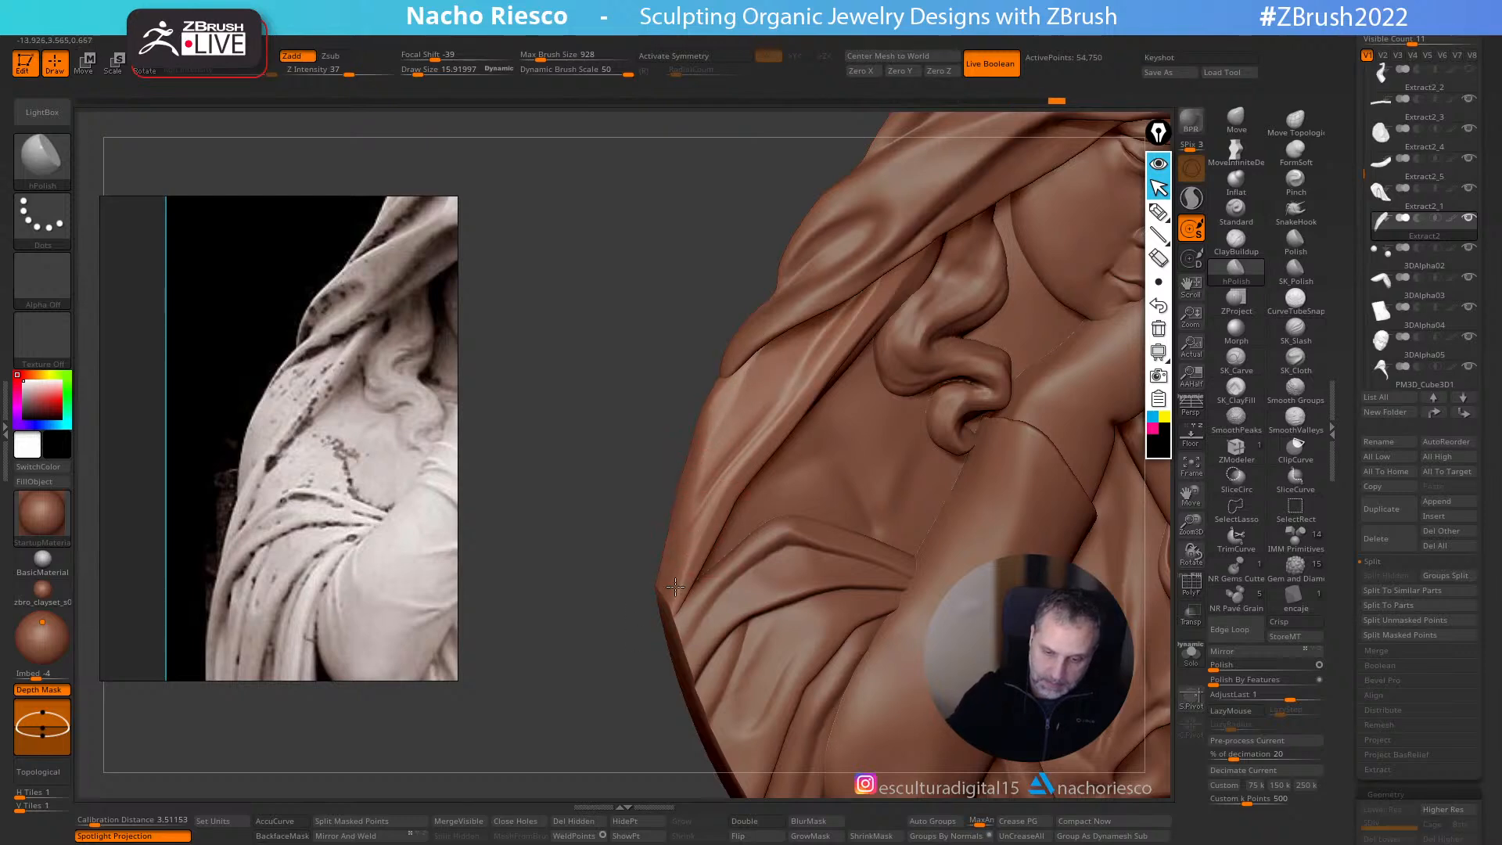
{"action": "right_click_drag", "start_coordinate": [580, 670], "coordinate": [657, 563]}
- Activate the hood subtool PM3D_Cube3D1 and adjust its outer edge above the veil strip with the Move brush
{"action": "left_click", "coordinate": [721, 371], "text": "alt"}
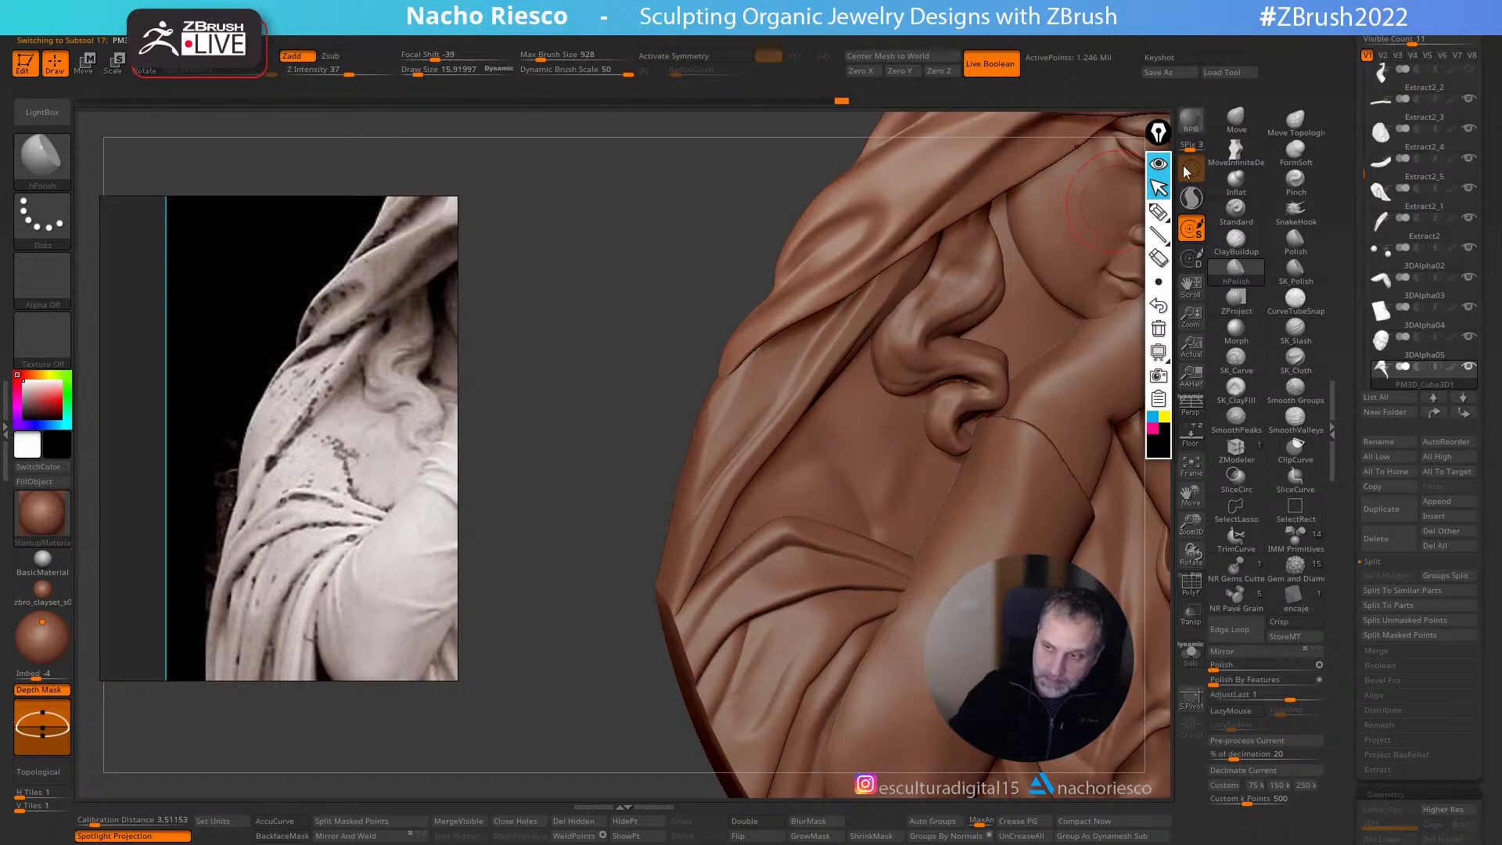
{"action": "left_click", "coordinate": [1237, 119]}
{"action": "left_click_drag", "start_coordinate": [560, 518], "coordinate": [554, 501]}
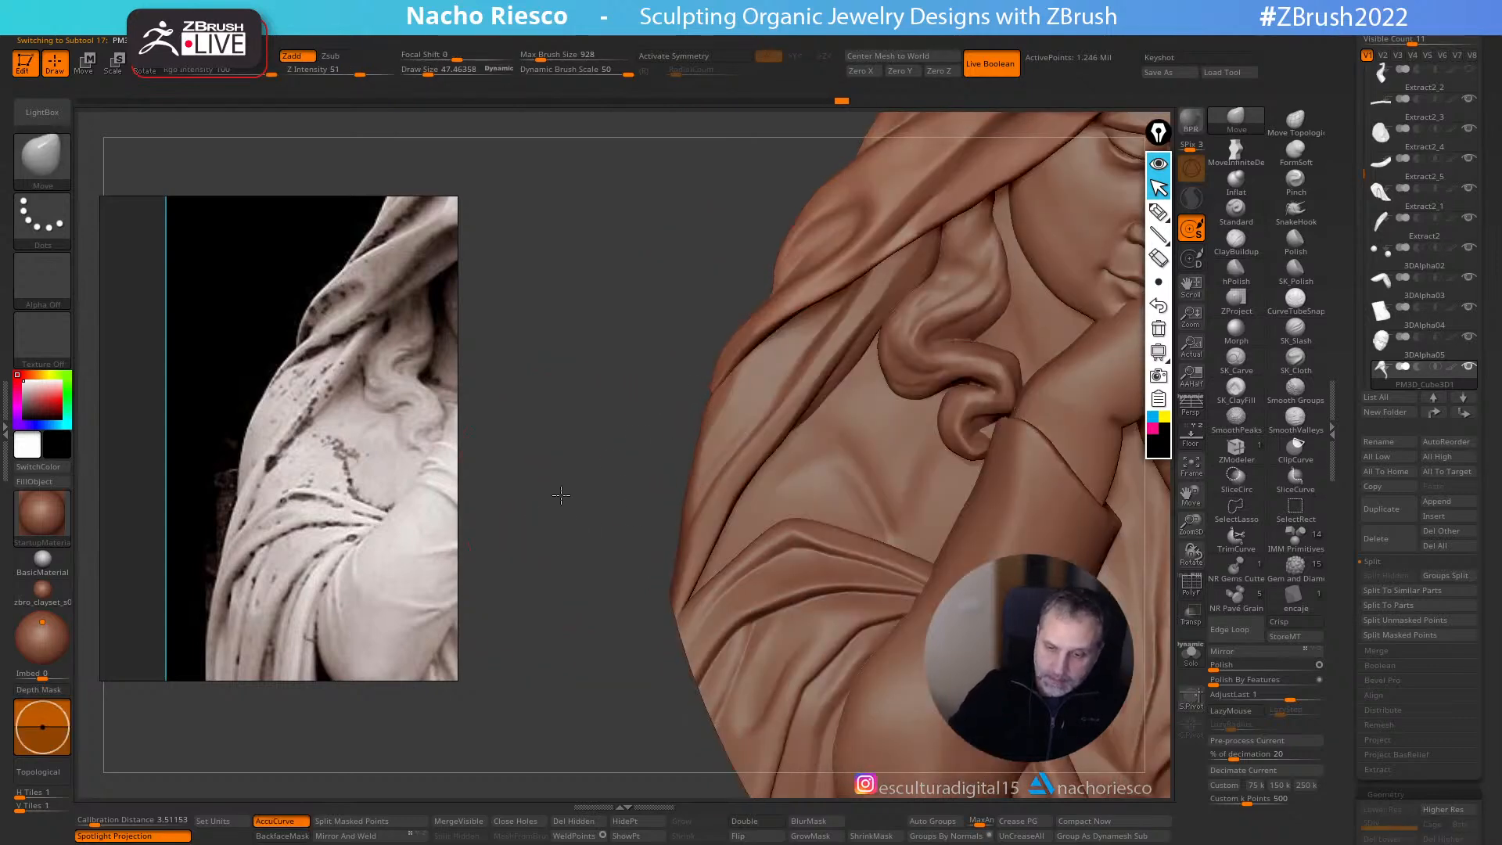
{"action": "left_click_drag", "start_coordinate": [728, 438], "coordinate": [794, 423]}
{"action": "left_click_drag", "start_coordinate": [637, 519], "coordinate": [567, 489]}
- Reactivate the veil strip Extract2 and shift its inner fold with the Move brush at a draw size of about 33
{"action": "left_click_drag", "start_coordinate": [584, 255], "coordinate": [595, 469], "text": "alt"}
{"action": "left_click_drag", "start_coordinate": [976, 604], "coordinate": [959, 501], "text": "alt"}
{"action": "left_click", "coordinate": [824, 461], "text": "alt"}
{"action": "mouse_move", "coordinate": [657, 501]}
{"action": "left_mouse_down"}
{"action": "mouse_move", "coordinate": [661, 595]}
{"action": "mouse_move", "coordinate": [669, 501]}
{"action": "left_mouse_up"}
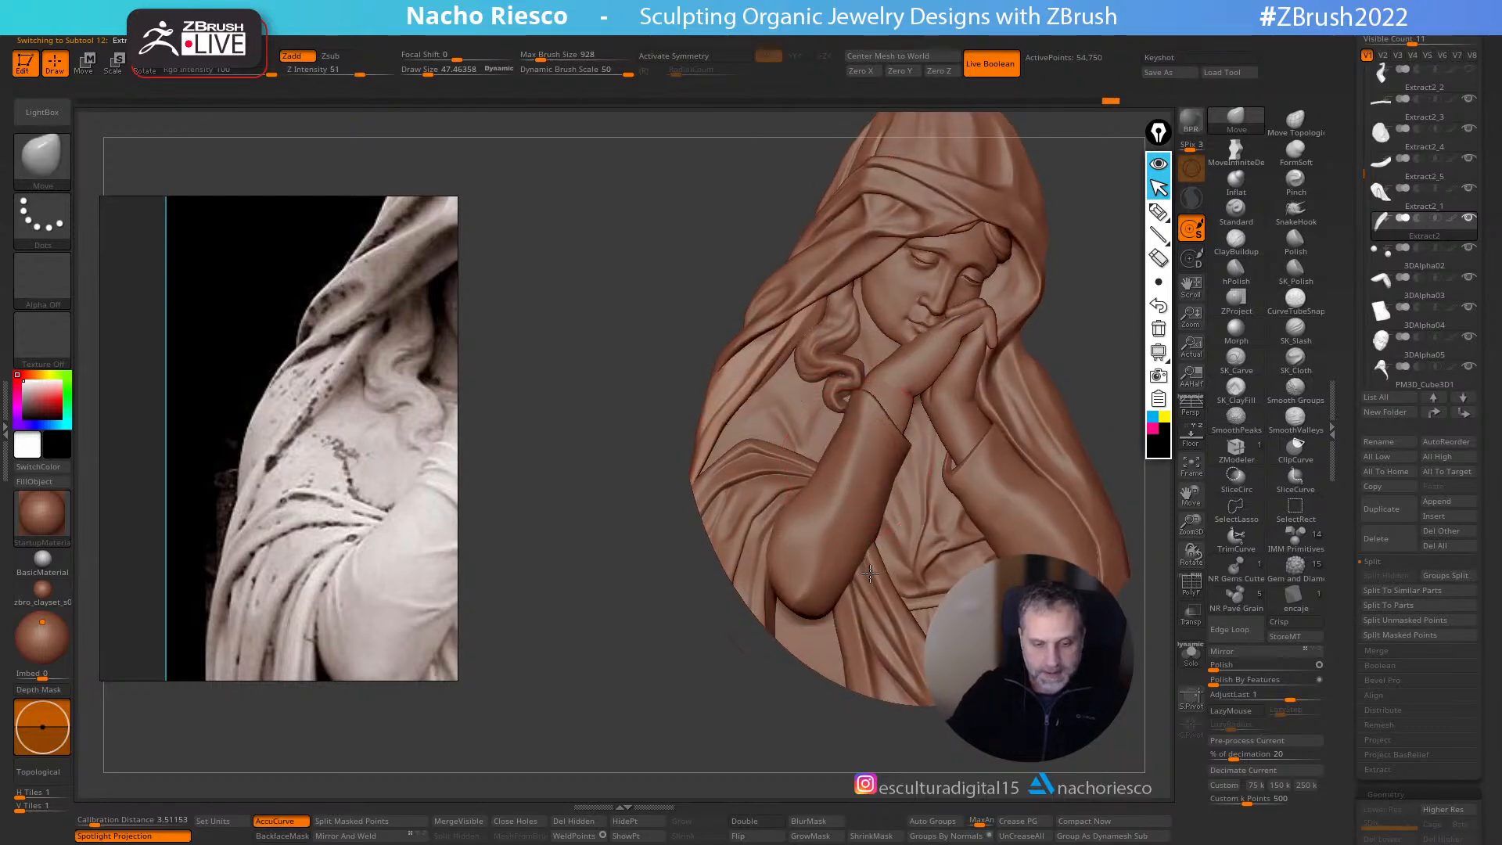
{"action": "right_click_drag", "start_coordinate": [871, 570], "coordinate": [747, 422], "text": "ctrl"}
{"action": "key", "text": "s"}
{"action": "mouse_move", "coordinate": [734, 422]}
{"action": "left_mouse_down"}
{"action": "mouse_move", "coordinate": [683, 445]}
{"action": "mouse_move", "coordinate": [735, 394]}
{"action": "left_mouse_up"}
{"action": "key", "text": "s"}
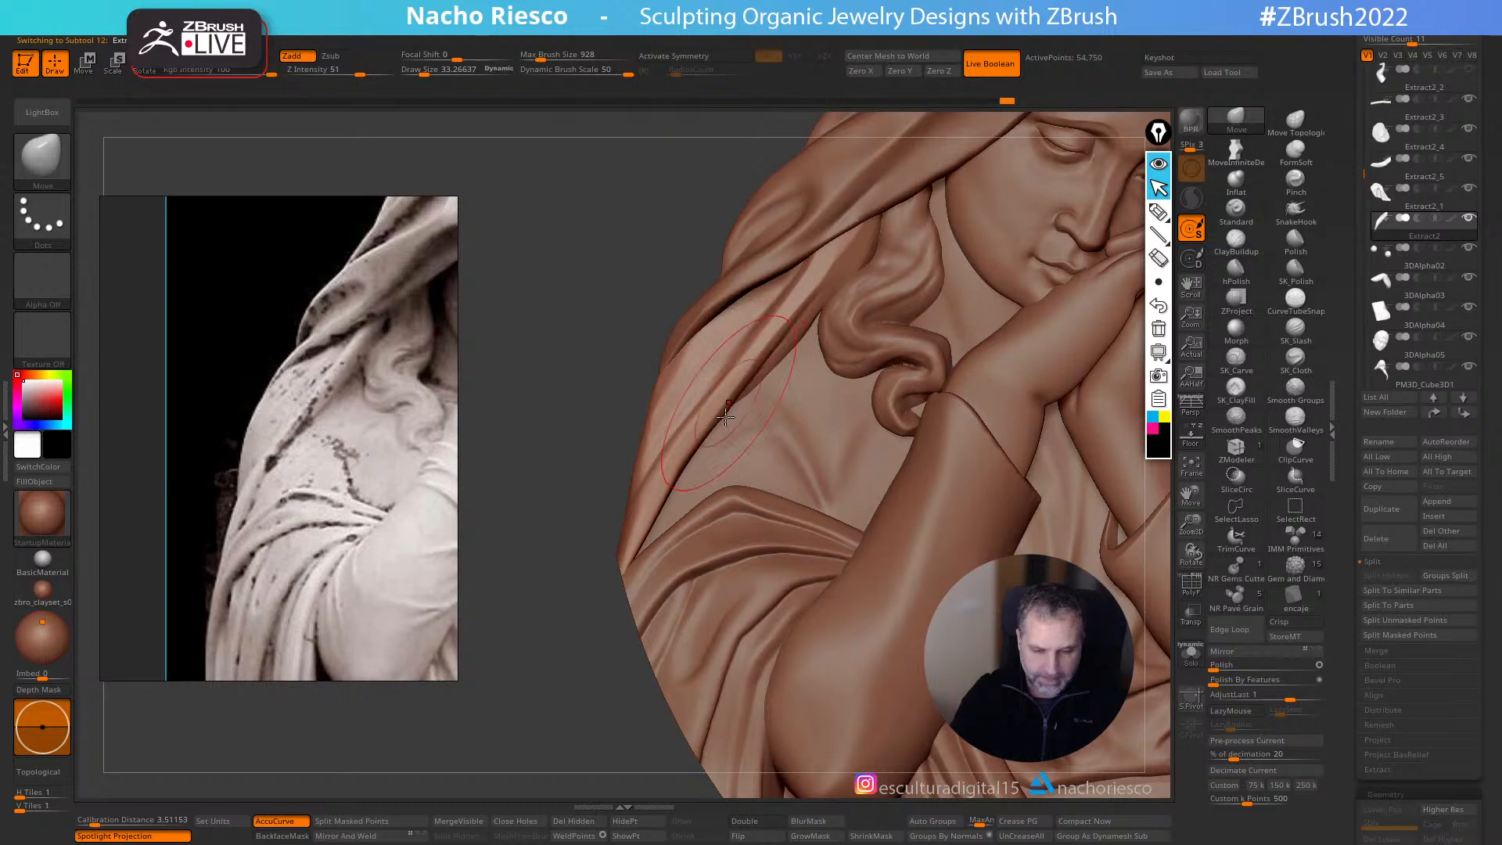
- Build up thin ridges along the veil strip's inner fold with SK_ClayFill at a draw size of about 6
{"action": "left_click", "coordinate": [1235, 389]}
{"action": "mouse_move", "coordinate": [720, 423]}
{"action": "right_mouse_down"}
{"action": "mouse_move", "coordinate": [734, 431]}
{"action": "mouse_move", "coordinate": [704, 439]}
{"action": "right_mouse_up"}
{"action": "key", "text": "s"}
{"action": "left_click_drag", "start_coordinate": [678, 449], "coordinate": [744, 362]}
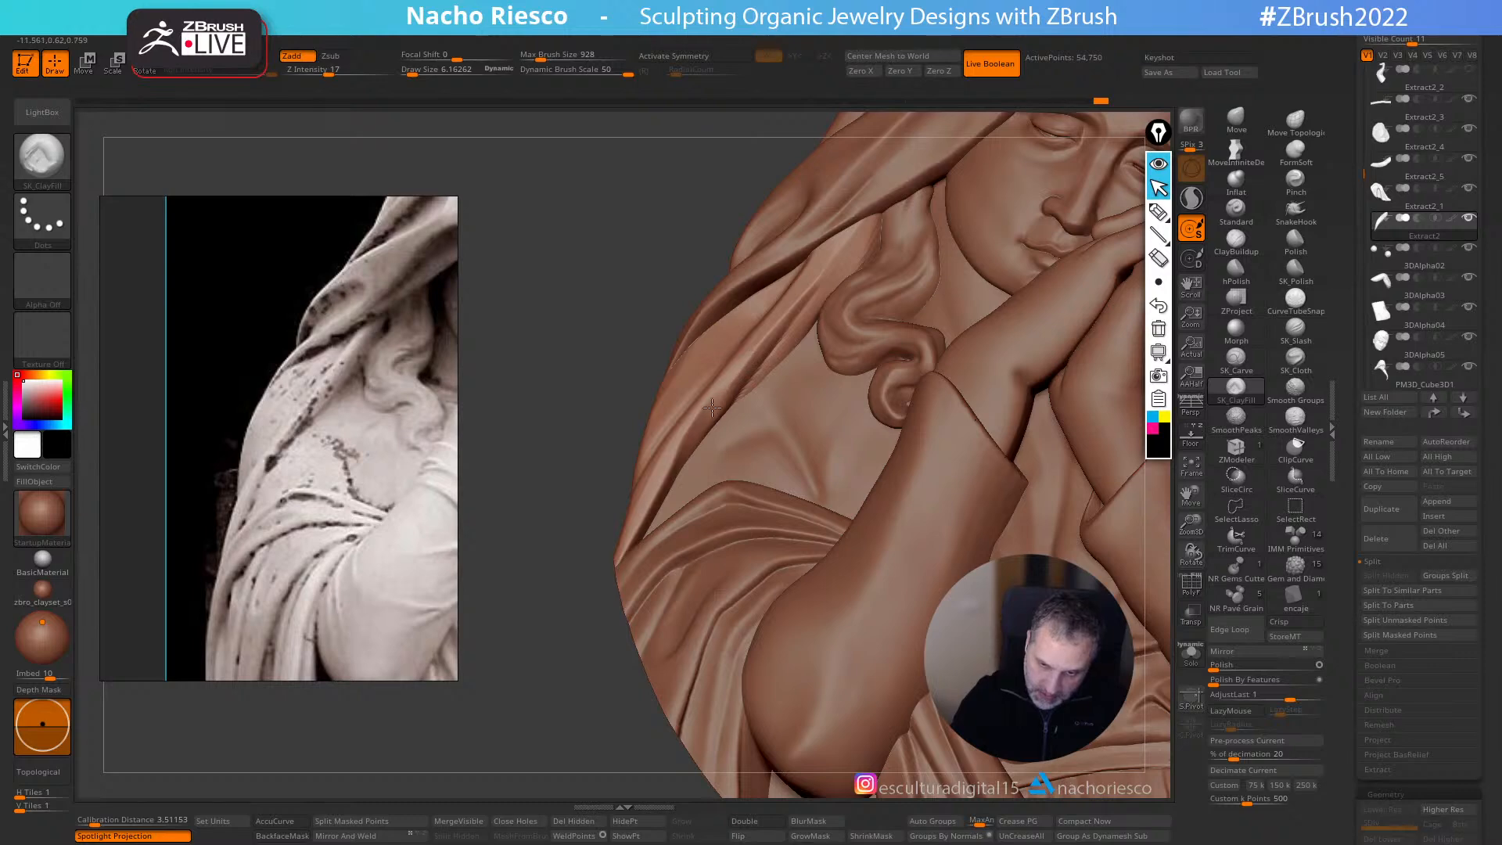
{"action": "right_click_drag", "start_coordinate": [667, 503], "coordinate": [664, 731]}
{"action": "left_click_drag", "start_coordinate": [820, 304], "coordinate": [860, 242]}
{"action": "left_click_drag", "start_coordinate": [784, 360], "coordinate": [841, 274]}
{"action": "key", "text": "ctrl+shift+z"}
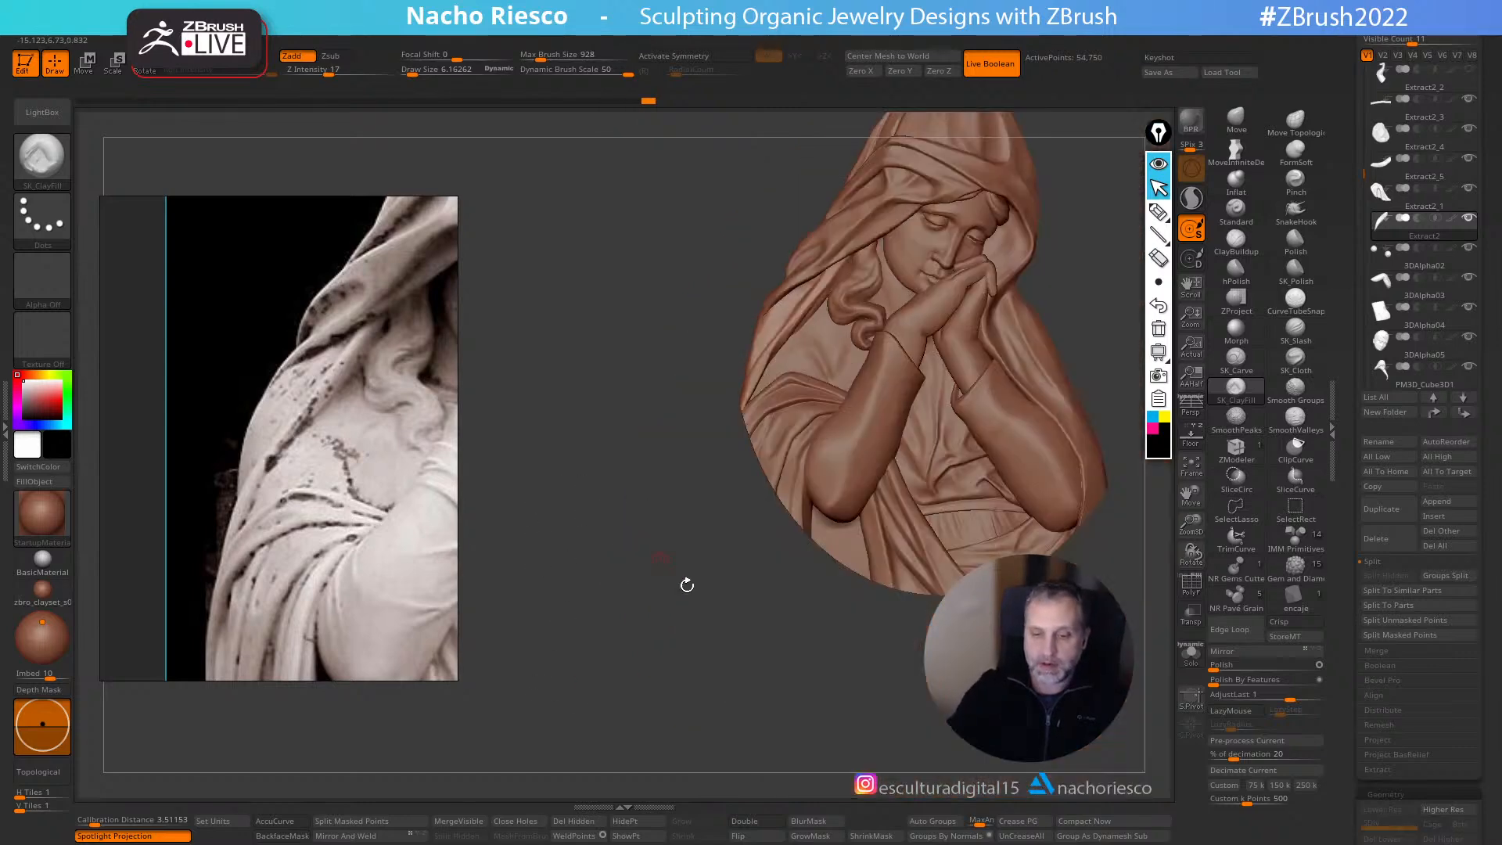
- Activate Extract2_4 with the Move brush at a draw size of about 47 and reposition the reference photo to show the whole praying figure
{"action": "mouse_move", "coordinate": [795, 657]}
{"action": "left_mouse_down"}
{"action": "mouse_move", "coordinate": [808, 627]}
{"action": "mouse_move", "coordinate": [848, 618]}
{"action": "mouse_move", "coordinate": [852, 644]}
{"action": "left_mouse_up"}
{"action": "left_click", "coordinate": [923, 391], "text": "alt"}
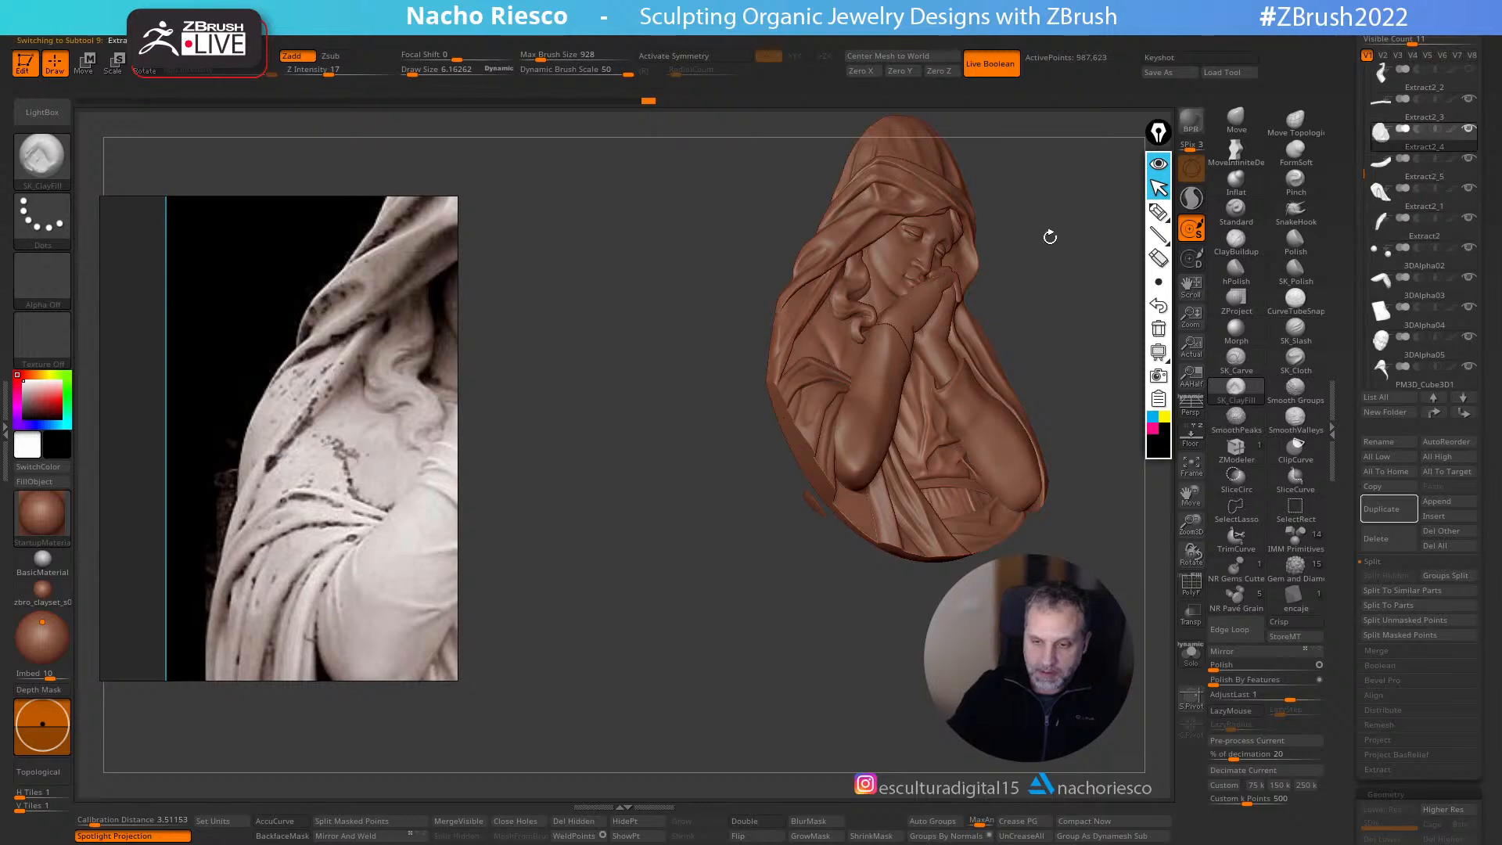
{"action": "left_click_drag", "start_coordinate": [1074, 277], "coordinate": [1127, 227], "text": "alt"}
{"action": "left_click", "coordinate": [1235, 121]}
{"action": "key", "text": "s"}
{"action": "left_click_drag", "start_coordinate": [840, 340], "coordinate": [846, 333]}
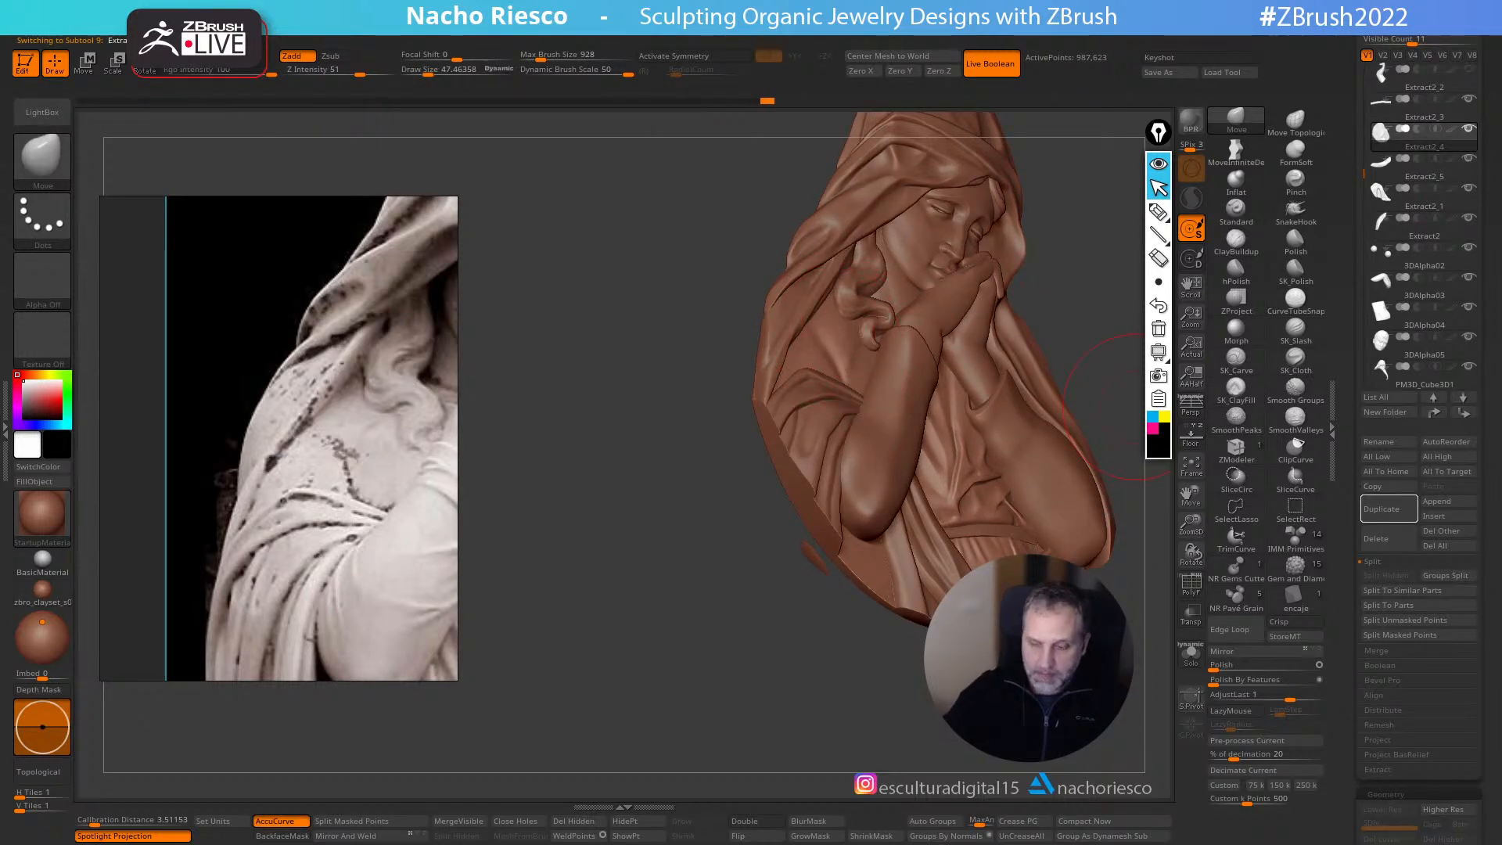
{"action": "left_click_drag", "start_coordinate": [1089, 530], "coordinate": [1119, 470], "text": "shift"}
{"action": "left_click_drag", "start_coordinate": [435, 564], "coordinate": [88, 459]}
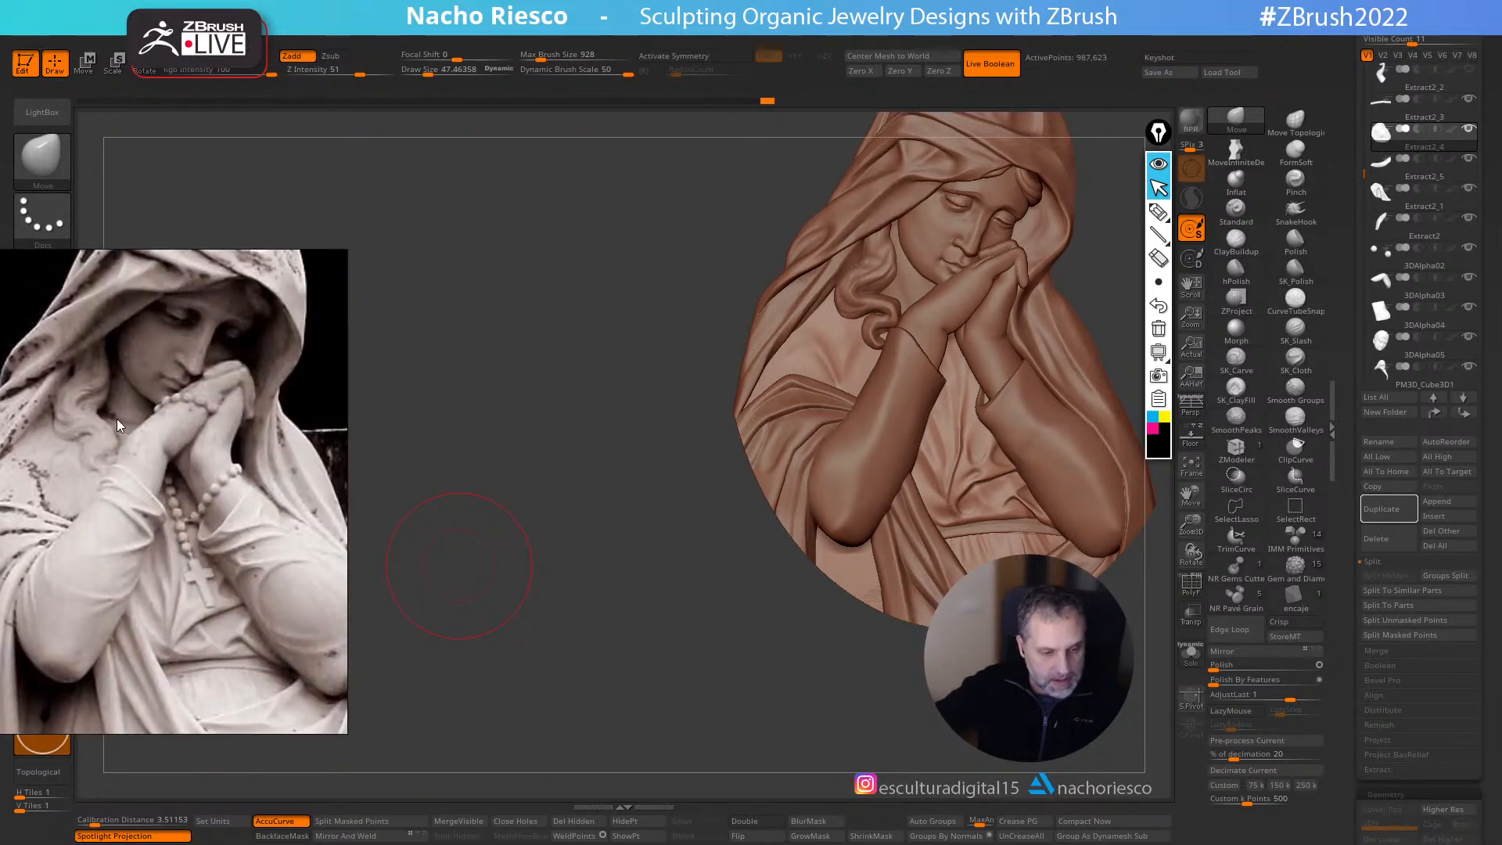
{"action": "mouse_move", "coordinate": [923, 725]}
{"action": "left_mouse_down", "text": "alt"}
{"action": "mouse_move", "coordinate": [828, 688]}
{"action": "mouse_move", "coordinate": [855, 653]}
{"action": "mouse_move", "coordinate": [855, 704]}
{"action": "left_mouse_up", "text": "alt"}
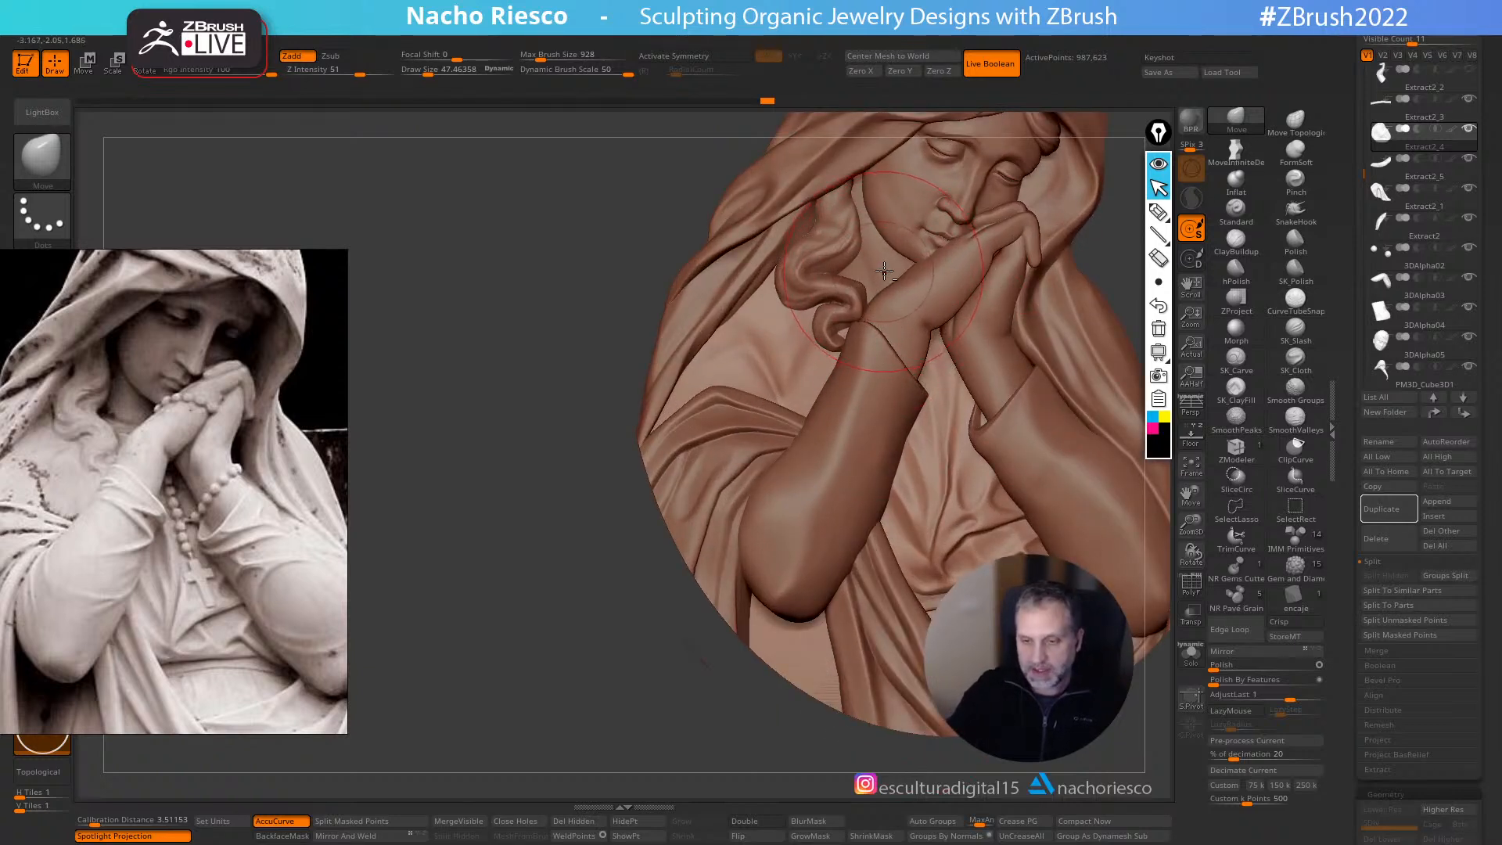
- Isolate the neck subtool and draw a curved CurveTubeSnap tube across its base at a draw size of about 7, following the reference neckline
{"action": "left_click", "coordinate": [933, 328], "text": "alt"}
{"action": "left_click", "coordinate": [1190, 658]}
{"action": "left_click_drag", "start_coordinate": [1096, 650], "coordinate": [1128, 610]}
{"action": "mouse_move", "coordinate": [970, 564]}
{"action": "left_mouse_down"}
{"action": "mouse_move", "coordinate": [928, 527]}
{"action": "mouse_move", "coordinate": [1041, 450]}
{"action": "mouse_move", "coordinate": [1032, 463]}
{"action": "mouse_move", "coordinate": [944, 489]}
{"action": "mouse_move", "coordinate": [1027, 412]}
{"action": "mouse_move", "coordinate": [889, 520]}
{"action": "mouse_move", "coordinate": [905, 637]}
{"action": "mouse_move", "coordinate": [862, 791]}
{"action": "left_mouse_up"}
{"action": "left_click", "coordinate": [1296, 299]}
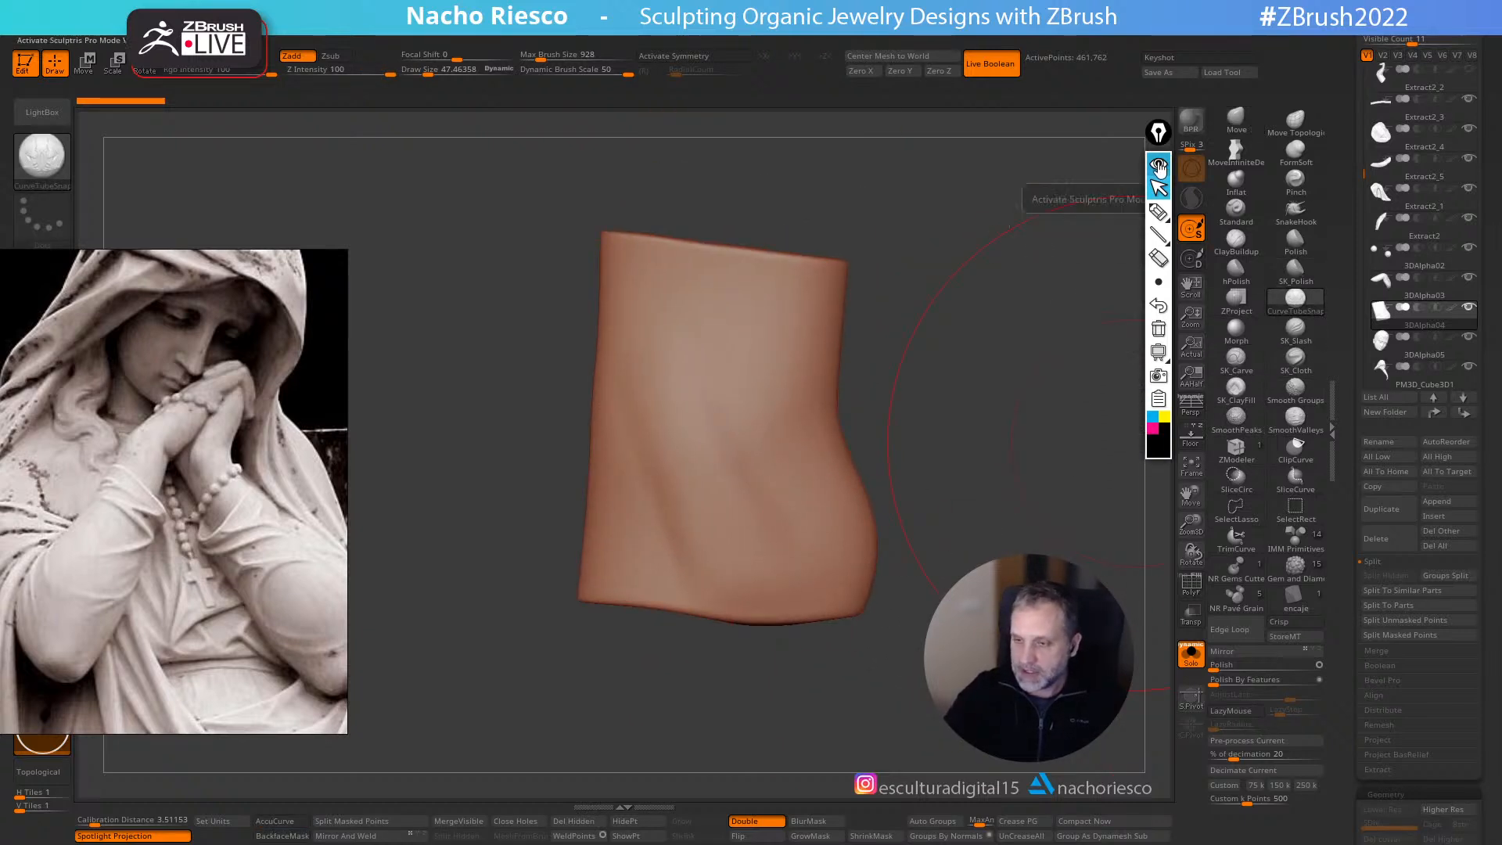
{"action": "key", "text": "shift+p"}
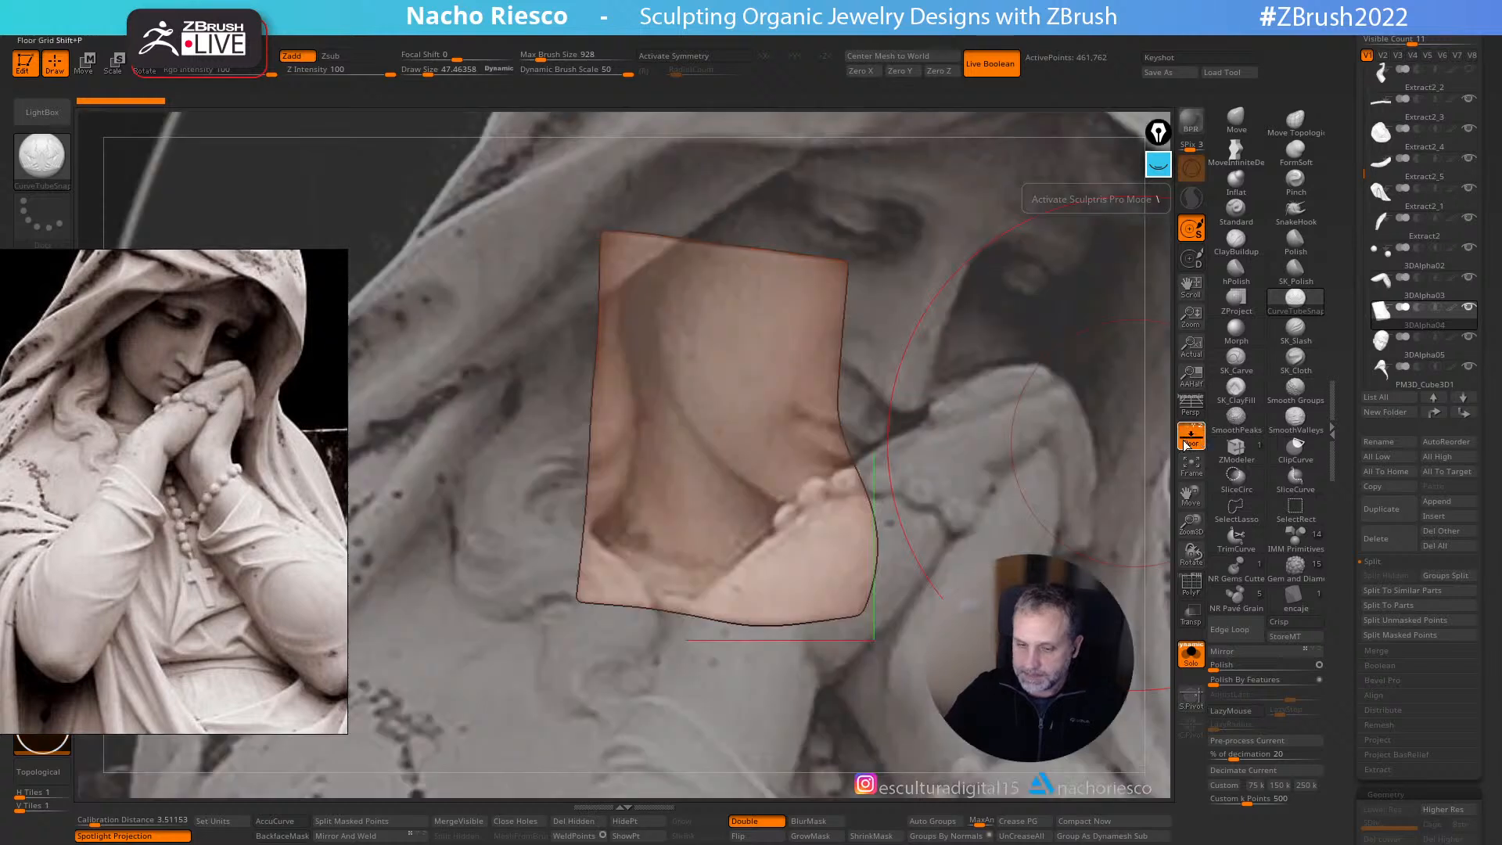
{"action": "key", "text": "s"}
{"action": "left_click_drag", "start_coordinate": [739, 476], "coordinate": [719, 477]}
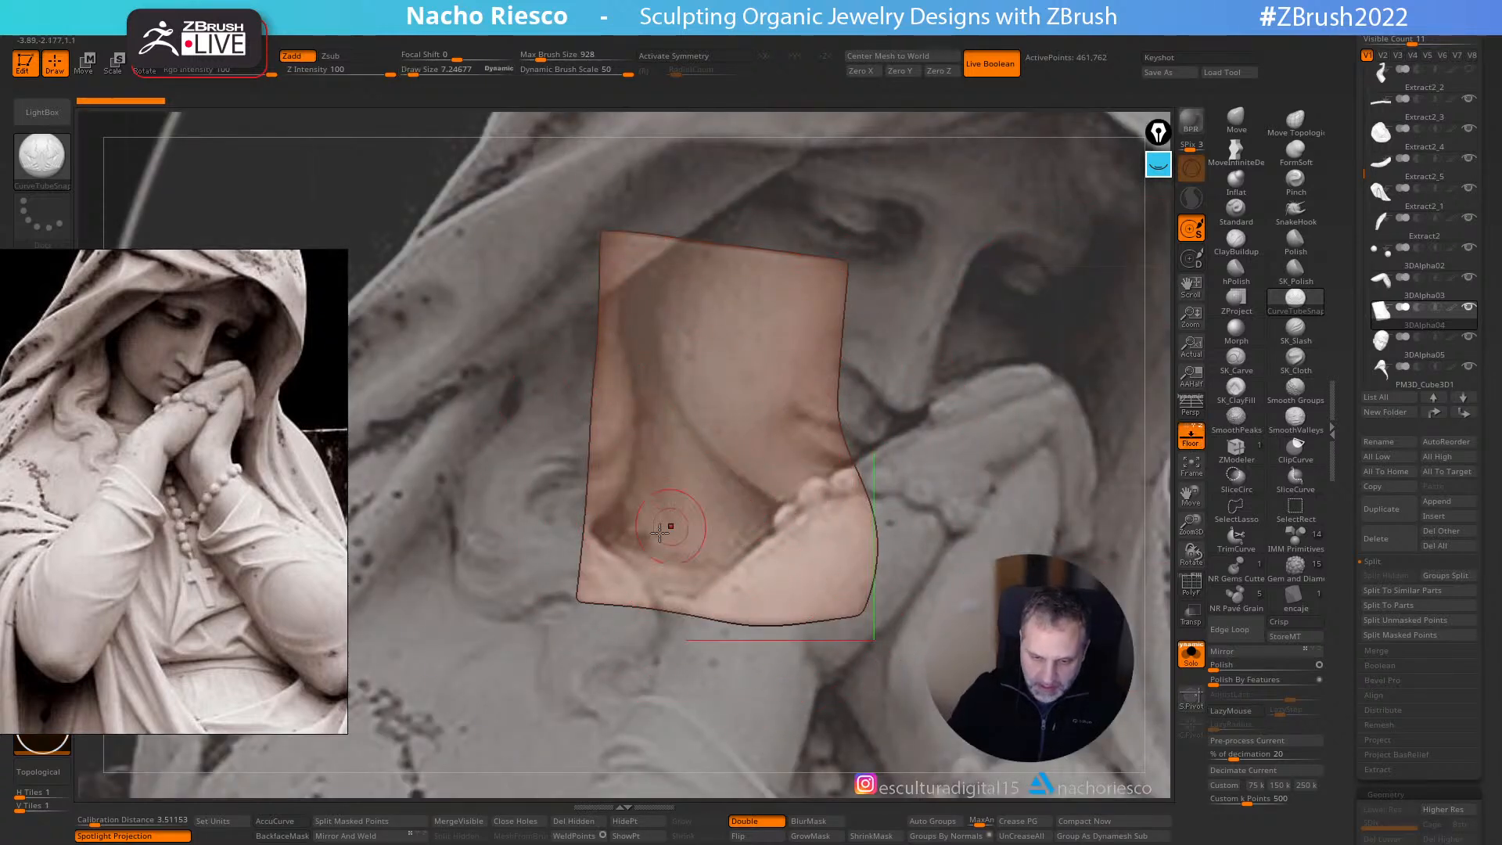
{"action": "left_click_drag", "start_coordinate": [596, 535], "coordinate": [631, 563]}
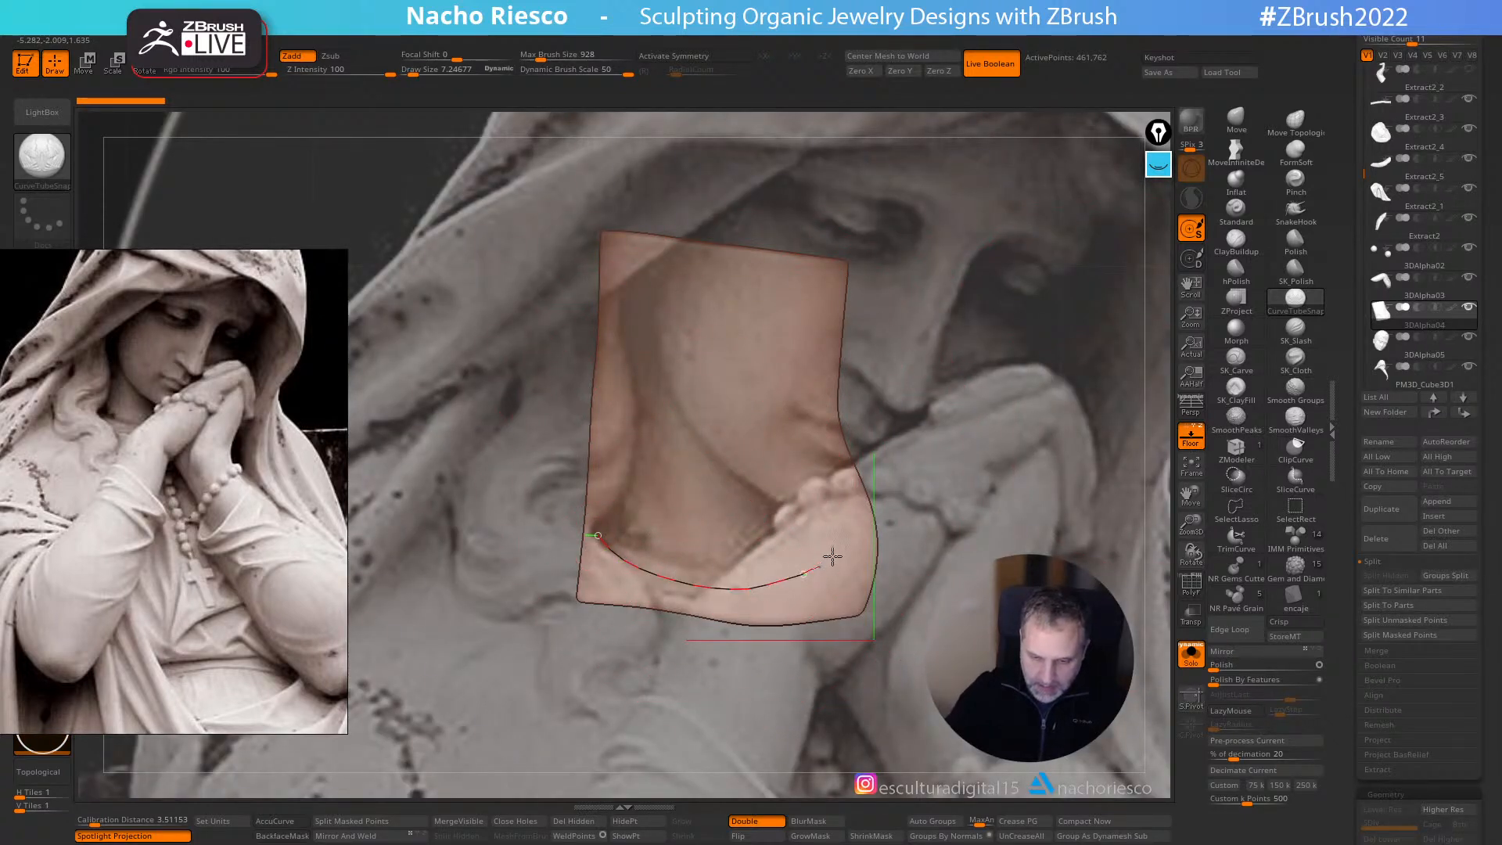
{"action": "left_click_drag", "start_coordinate": [824, 564], "coordinate": [848, 541]}
{"action": "left_click", "coordinate": [1191, 435]}
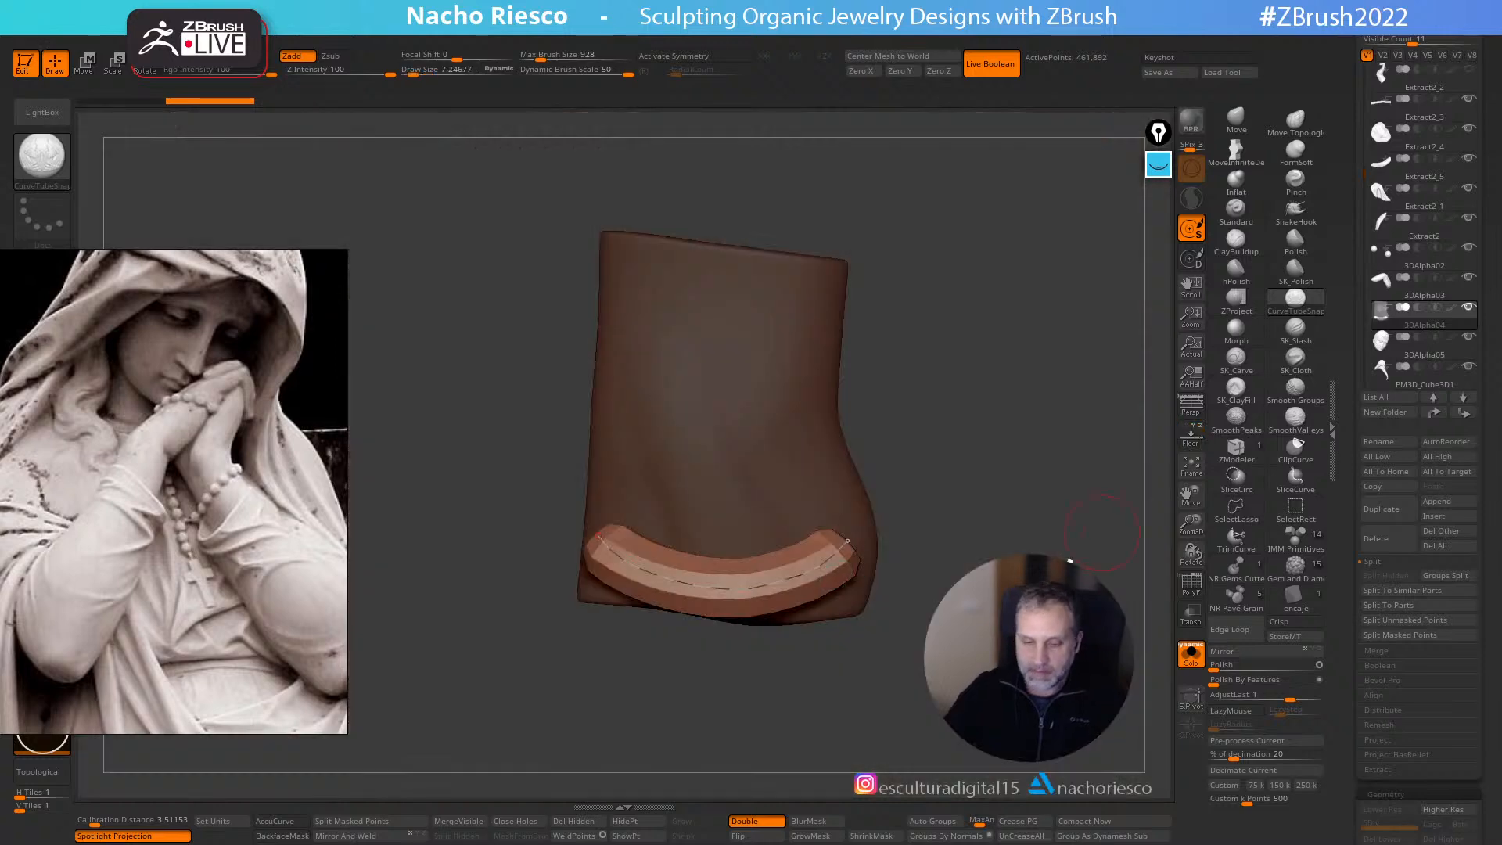
- Split the masked points to separate the new tube from the neck, increase its mesh density and show all subtools again
{"action": "left_click_drag", "start_coordinate": [1103, 533], "coordinate": [1120, 509], "text": "alt"}
{"action": "left_click", "coordinate": [352, 822]}
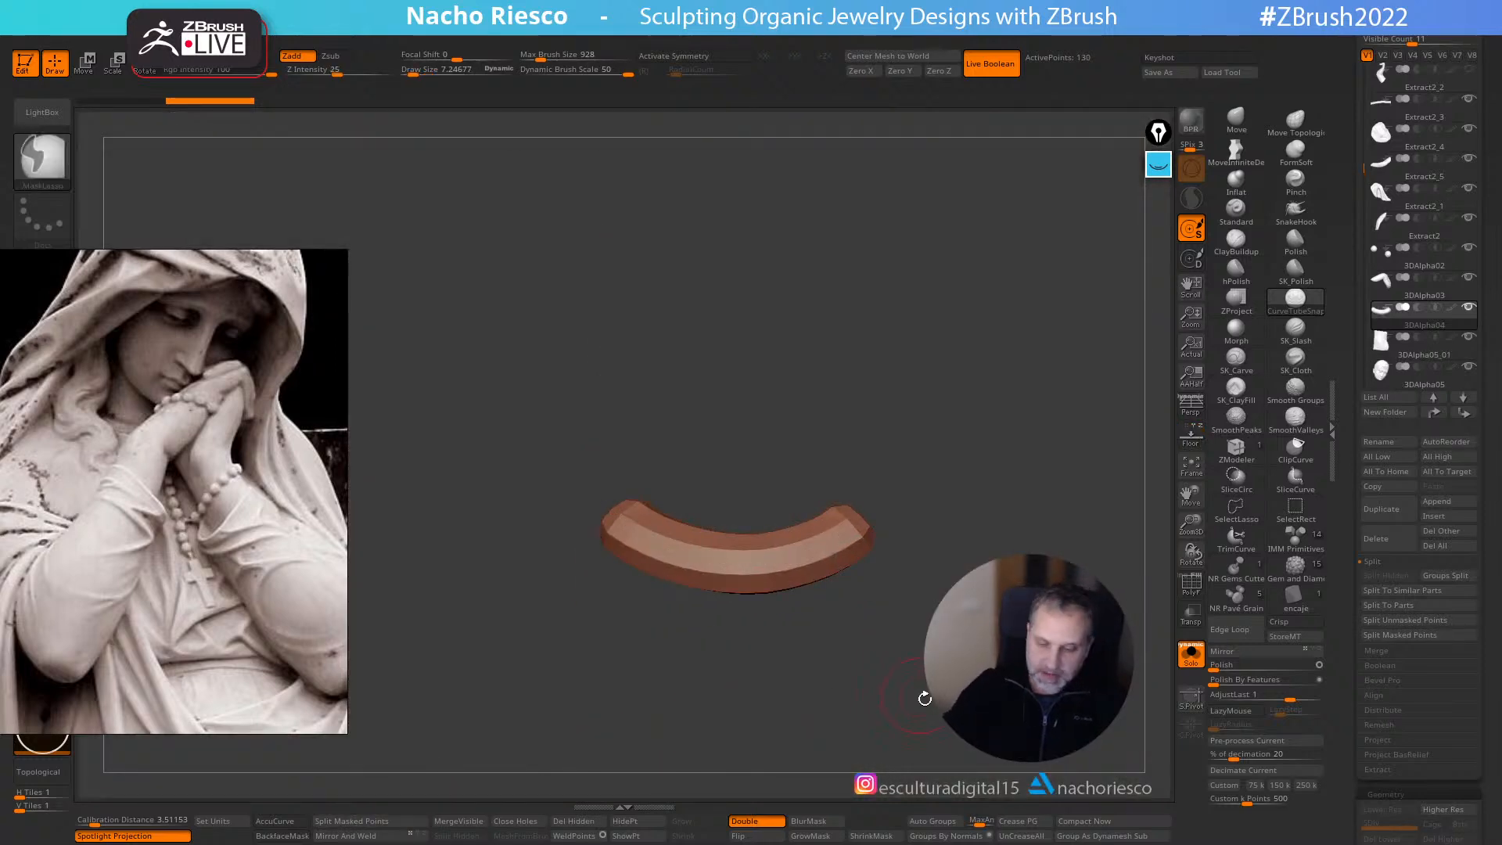
{"action": "key", "text": "ctrl"}
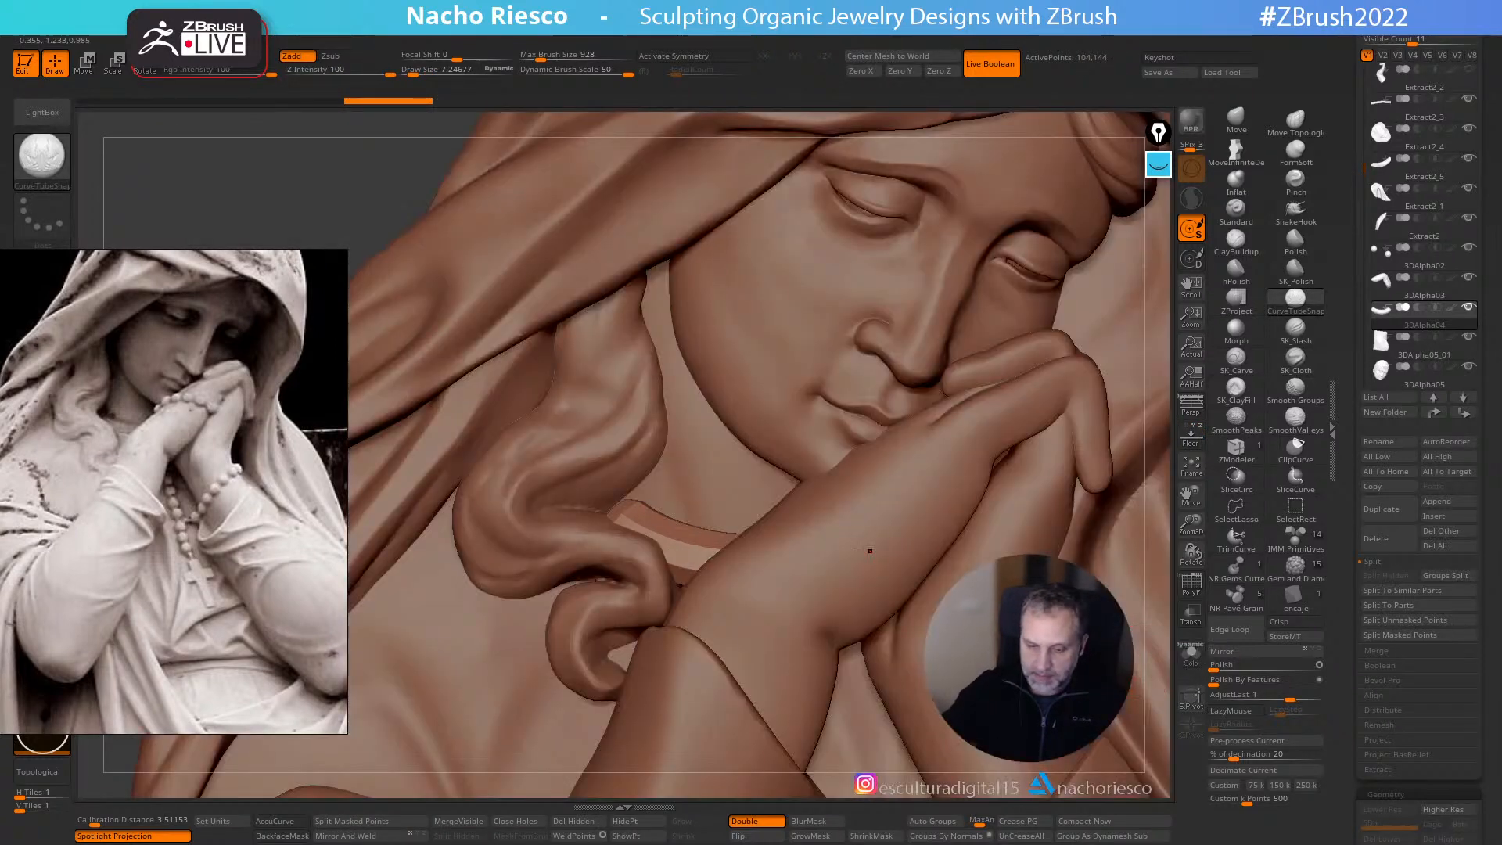
{"action": "left_click", "coordinate": [1191, 656]}
{"action": "right_click_drag", "start_coordinate": [912, 537], "coordinate": [875, 534]}
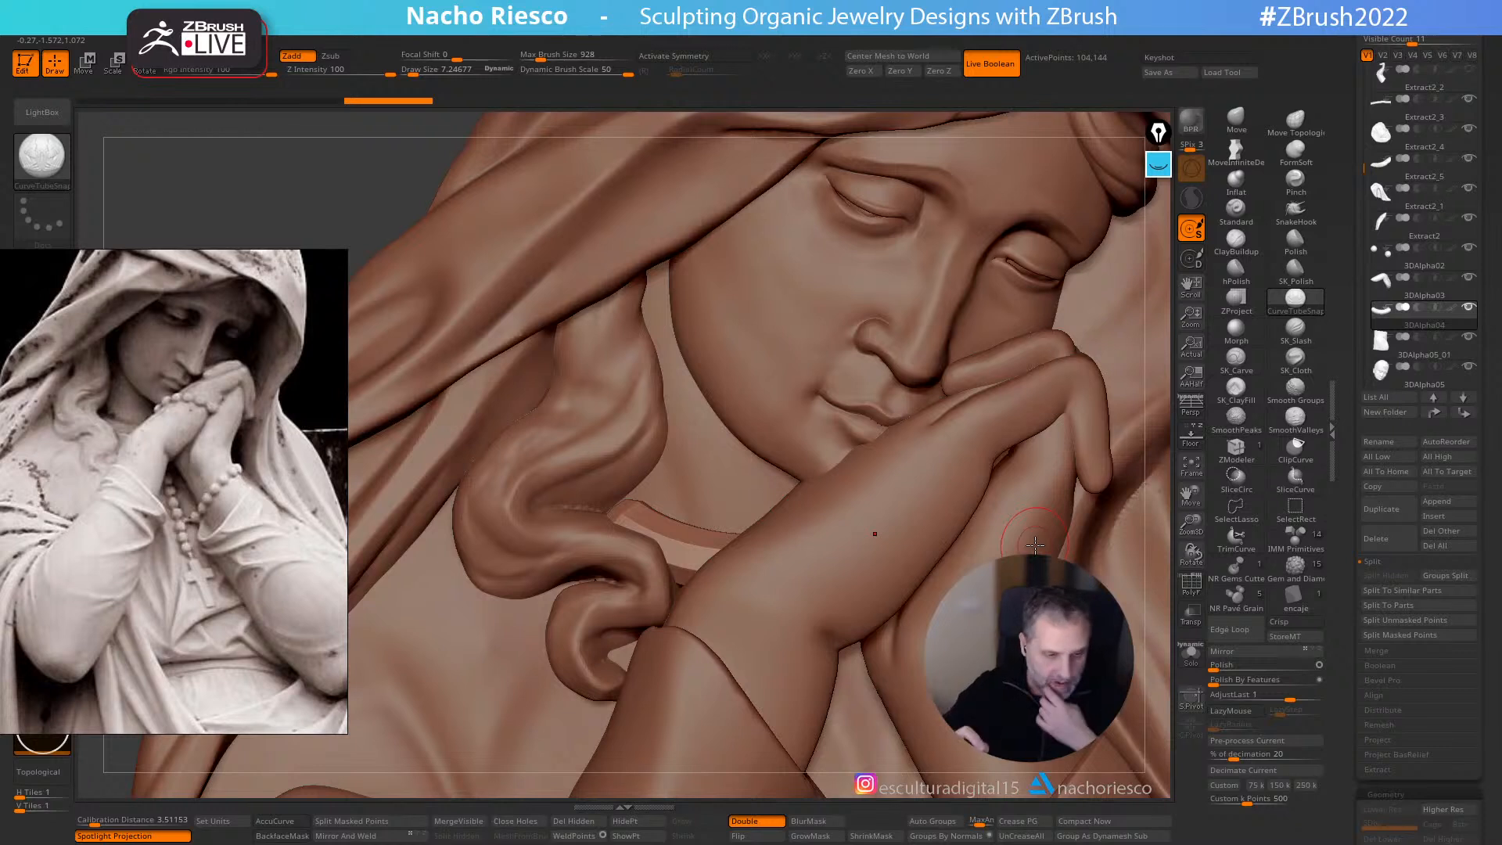
- Smooth the neckline tube and reshape it between the hair and the wrist with Move at a draw size of about 64
{"action": "left_click", "coordinate": [1235, 181]}
{"action": "key", "text": "s"}
{"action": "left_click_drag", "start_coordinate": [701, 551], "coordinate": [724, 551]}
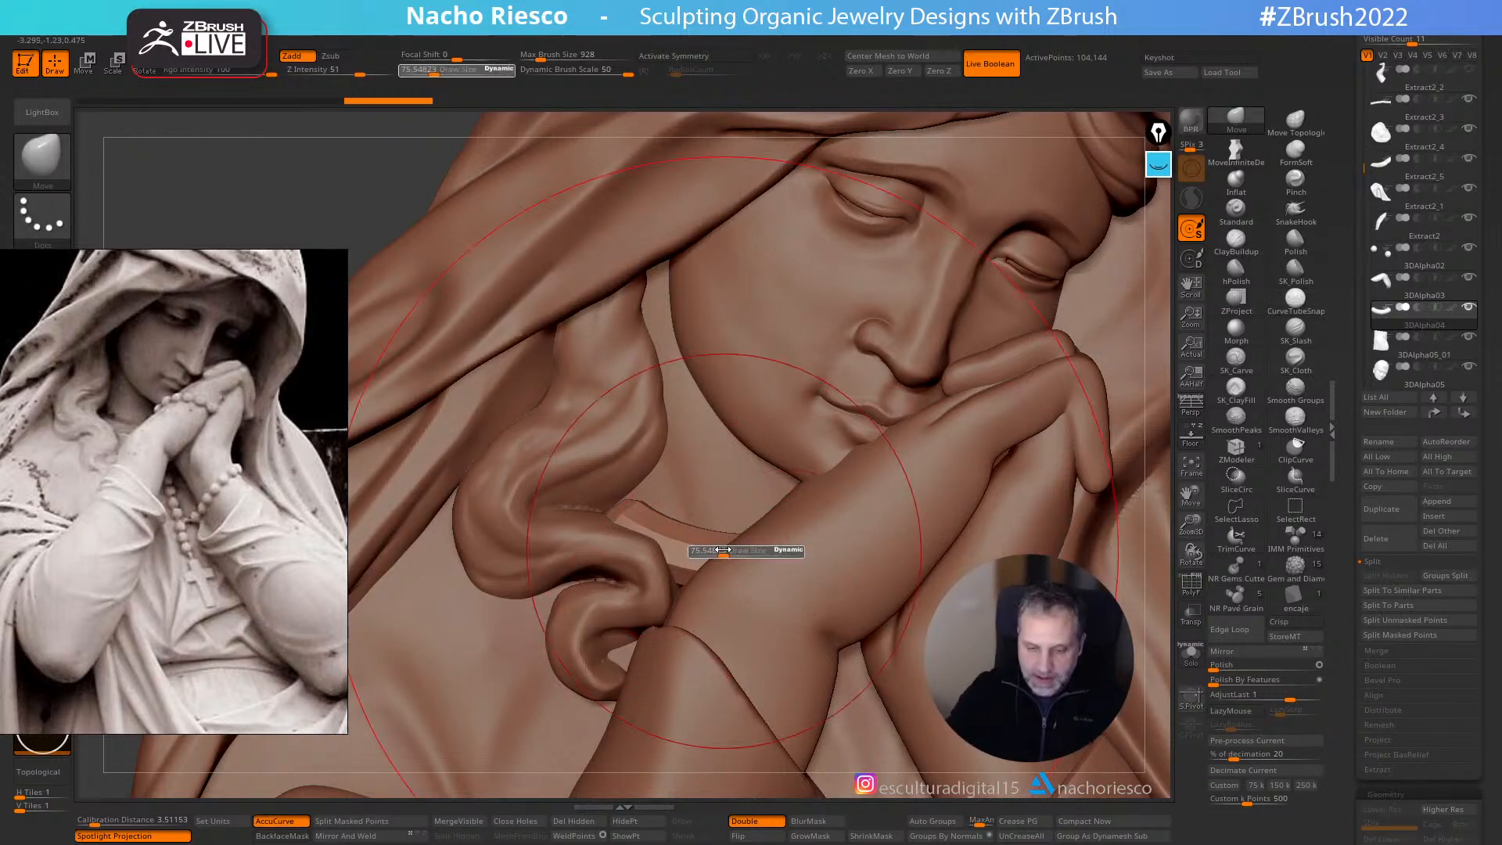
{"action": "key", "text": "shift"}
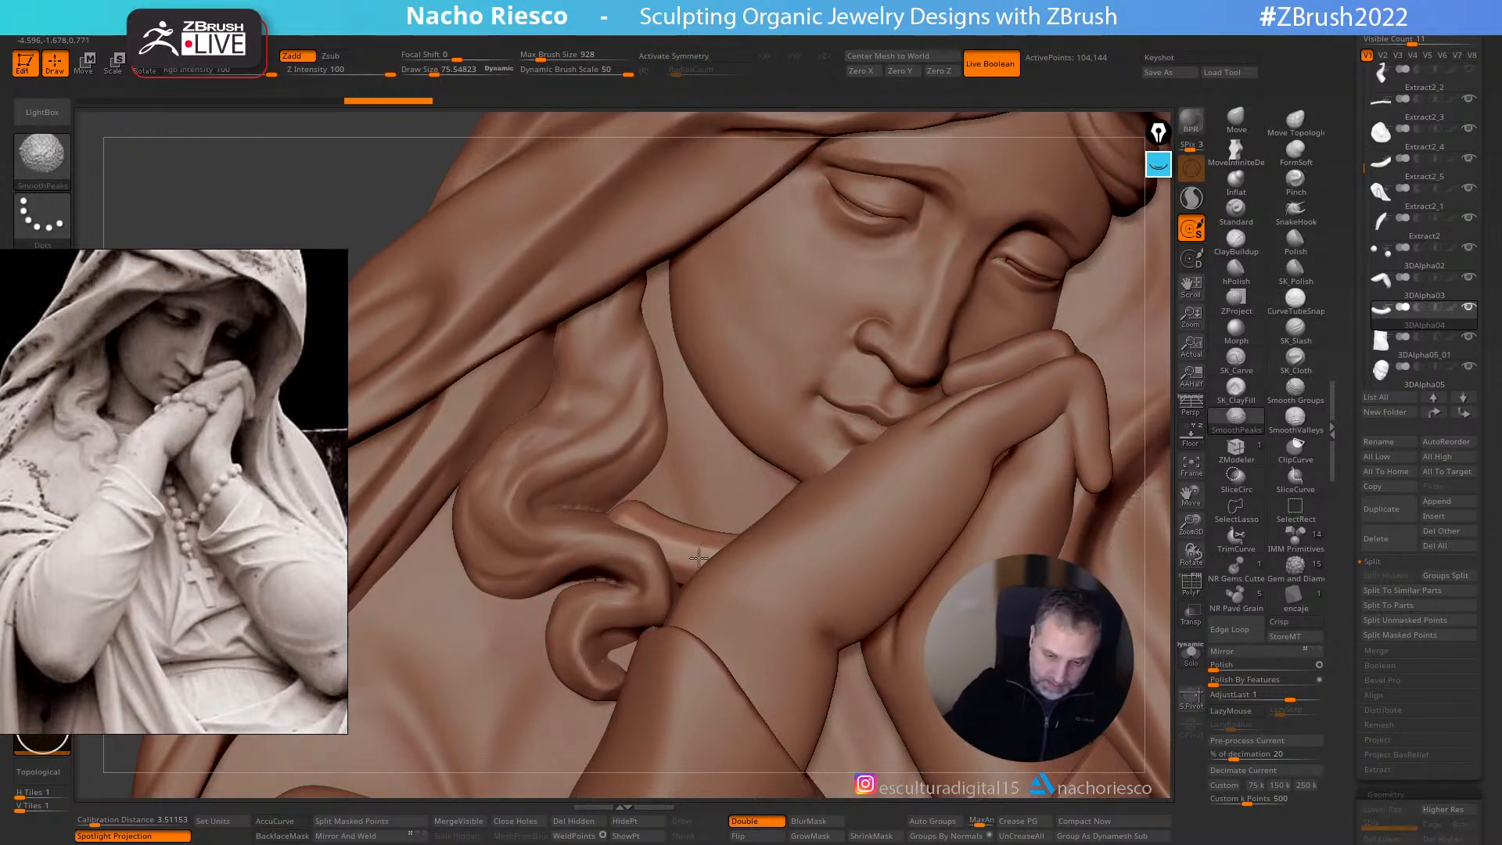
{"action": "key", "text": "b"}
{"action": "key", "text": "m"}
{"action": "key", "text": "v"}
{"action": "mouse_move", "coordinate": [643, 515]}
{"action": "left_mouse_down"}
{"action": "mouse_move", "coordinate": [651, 537]}
{"action": "mouse_move", "coordinate": [684, 541]}
{"action": "left_mouse_up"}
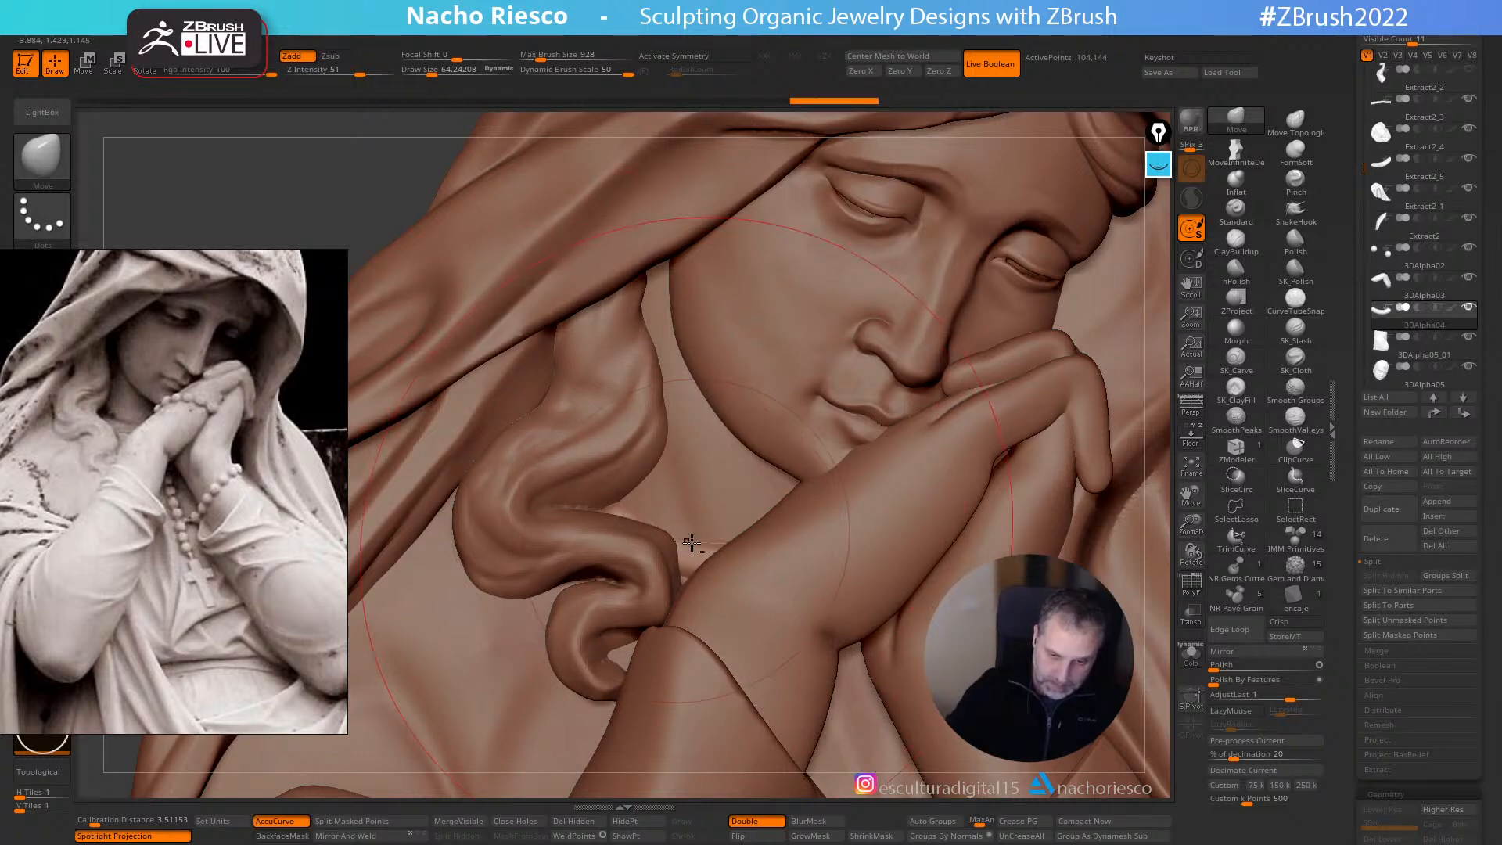
- Shift the lower curl of hair lock Extract1 against the overlaid reference with Move at about 36, and reactivate the neckline tube
{"action": "left_click", "coordinate": [1182, 440]}
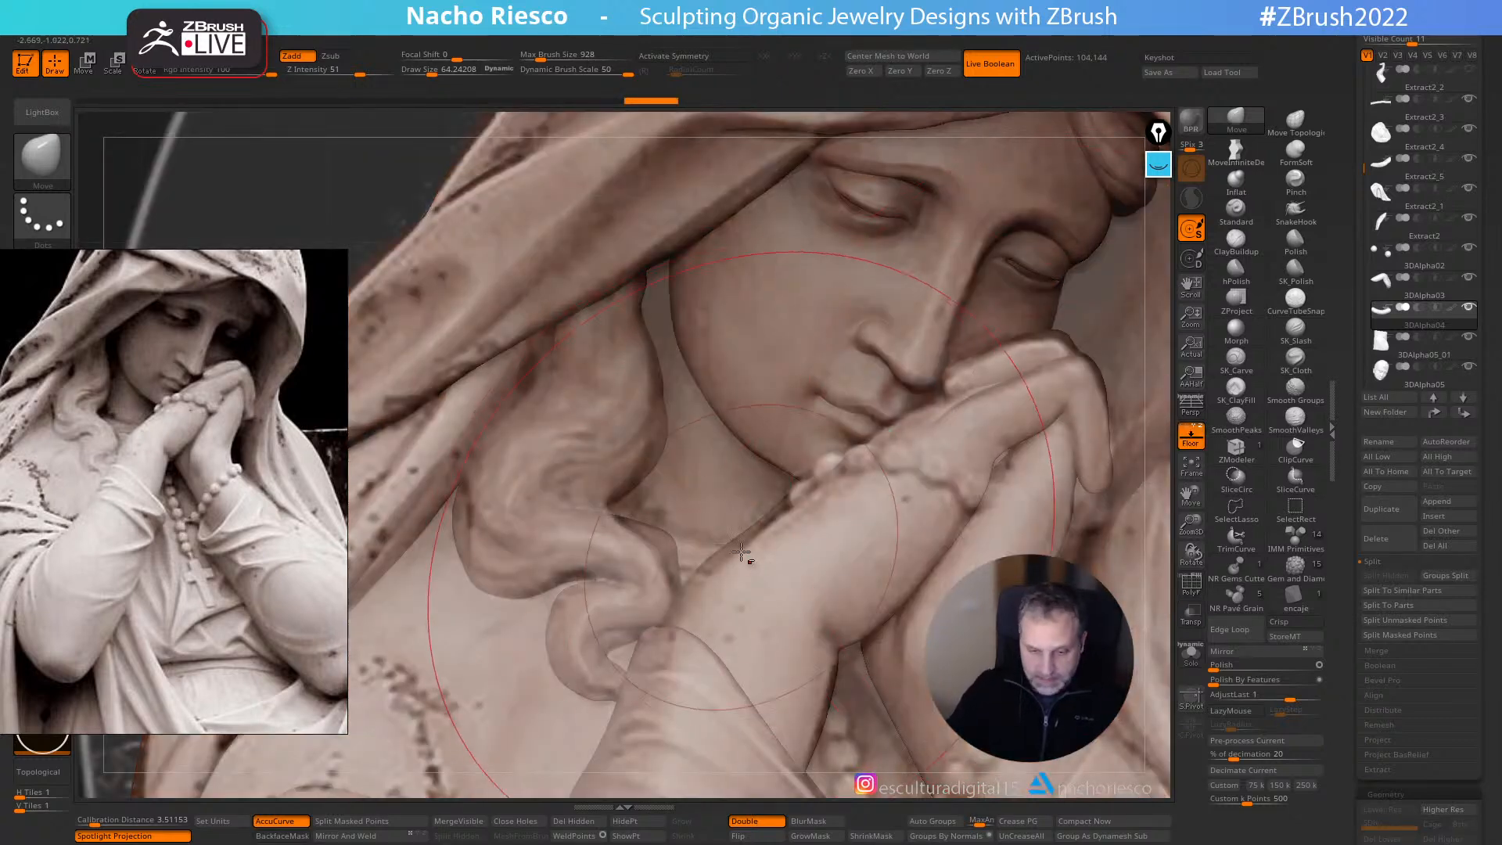
{"action": "left_click", "coordinate": [654, 562], "text": "alt"}
{"action": "left_click_drag", "start_coordinate": [646, 571], "coordinate": [629, 552]}
{"action": "key", "text": "["}
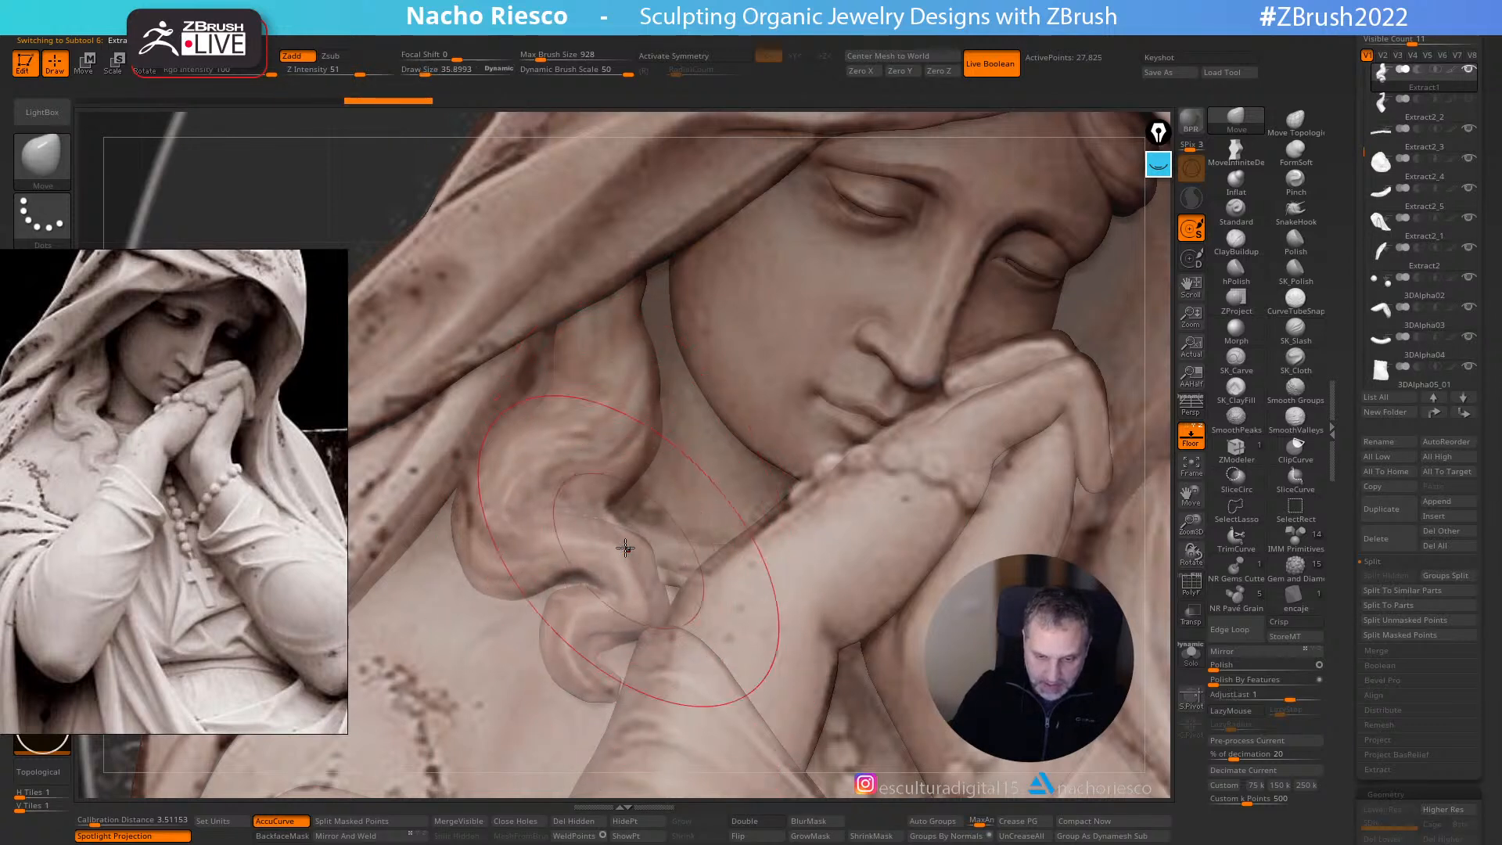
{"action": "left_click", "coordinate": [676, 559], "text": "alt"}
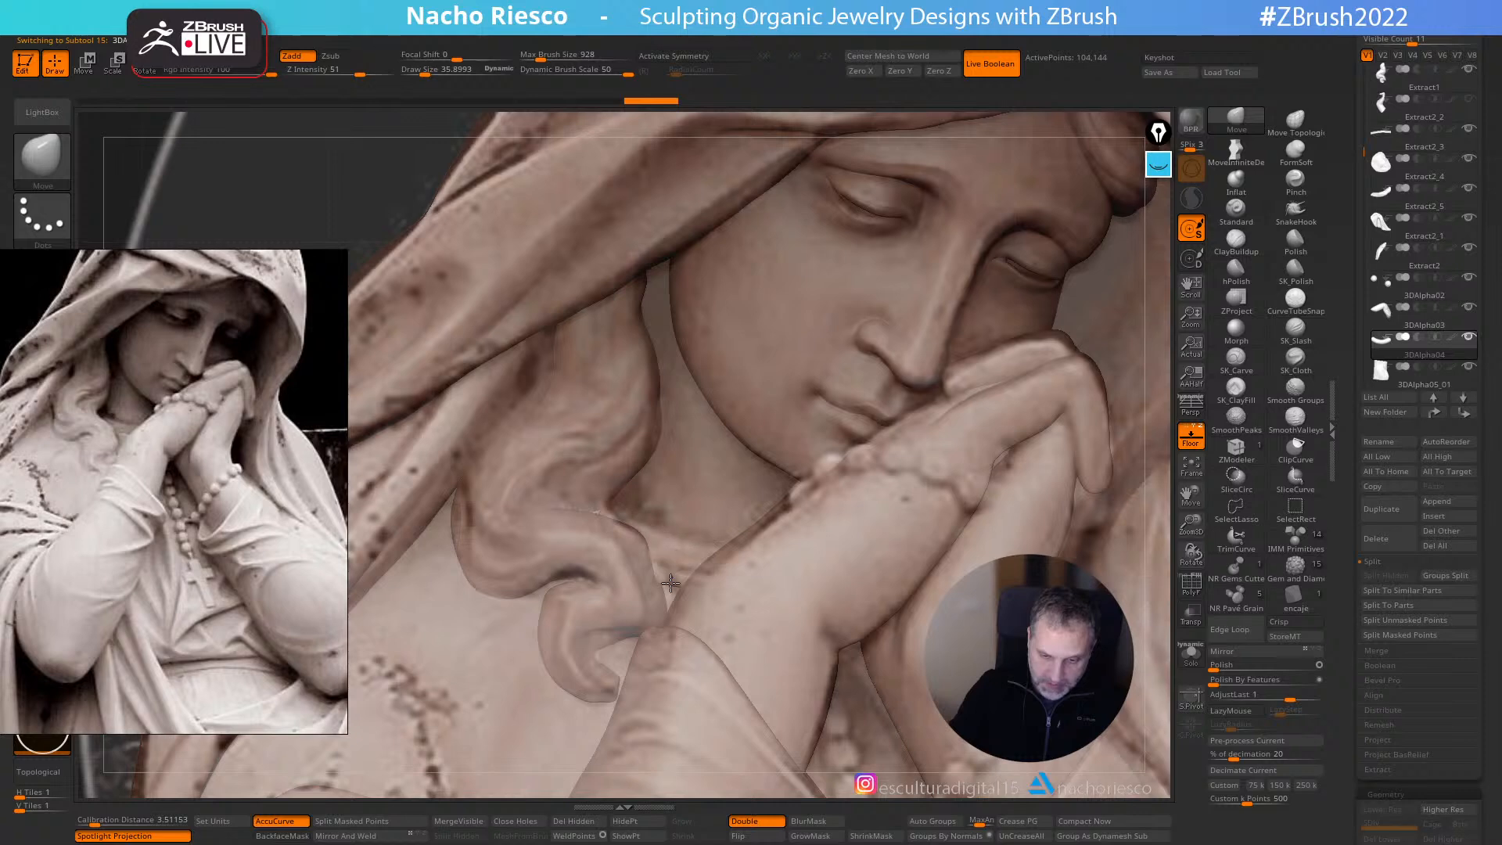
{"action": "key", "text": "shift+p"}
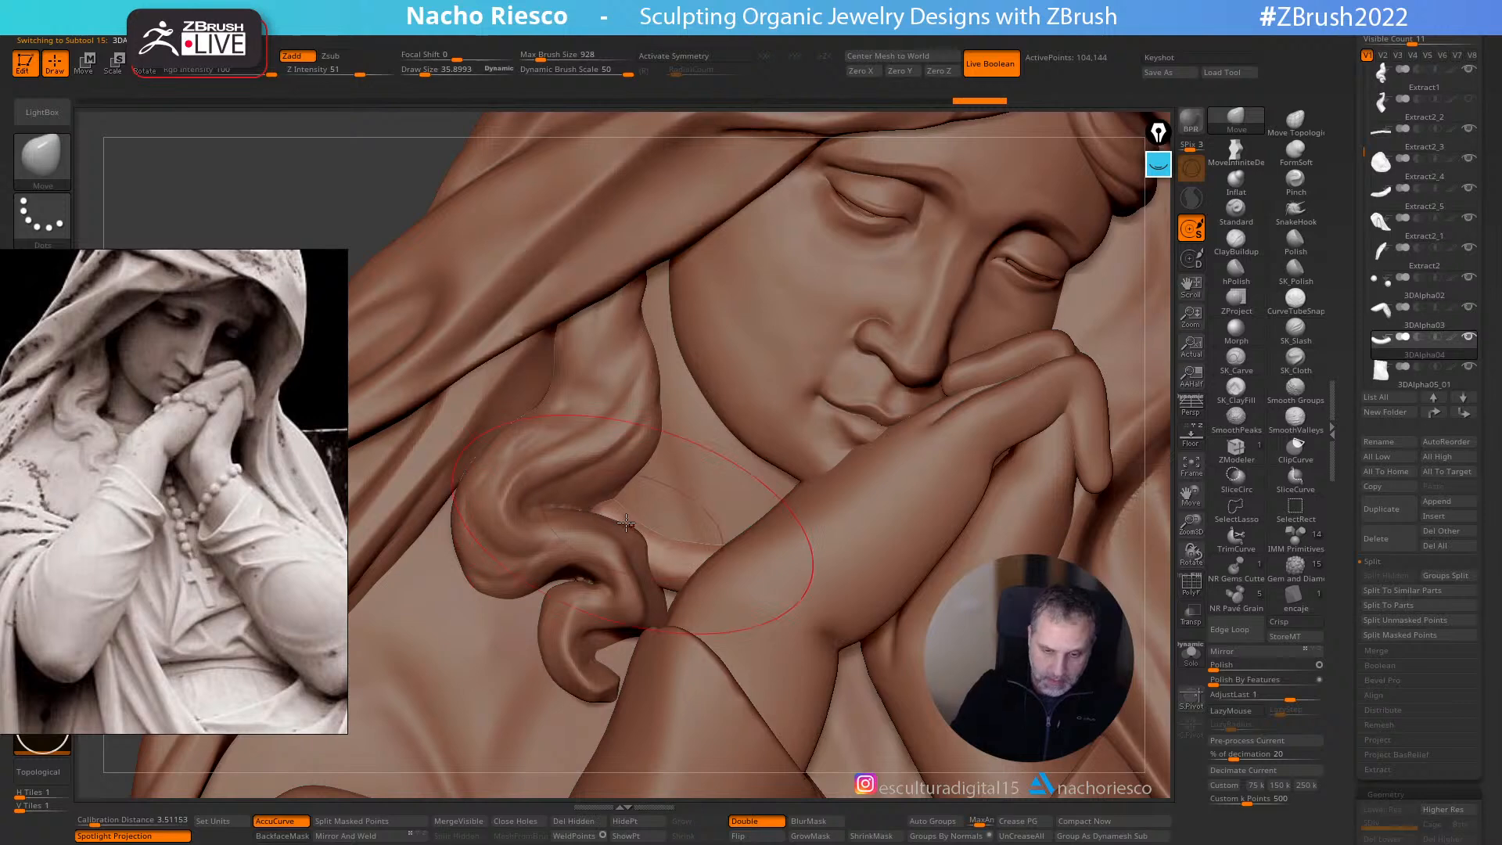
- Isolate the neckline tube, polish its surface with hPolish at a draw size of about 14 and show the whole relief again
{"action": "left_click", "coordinate": [671, 602], "text": "alt"}
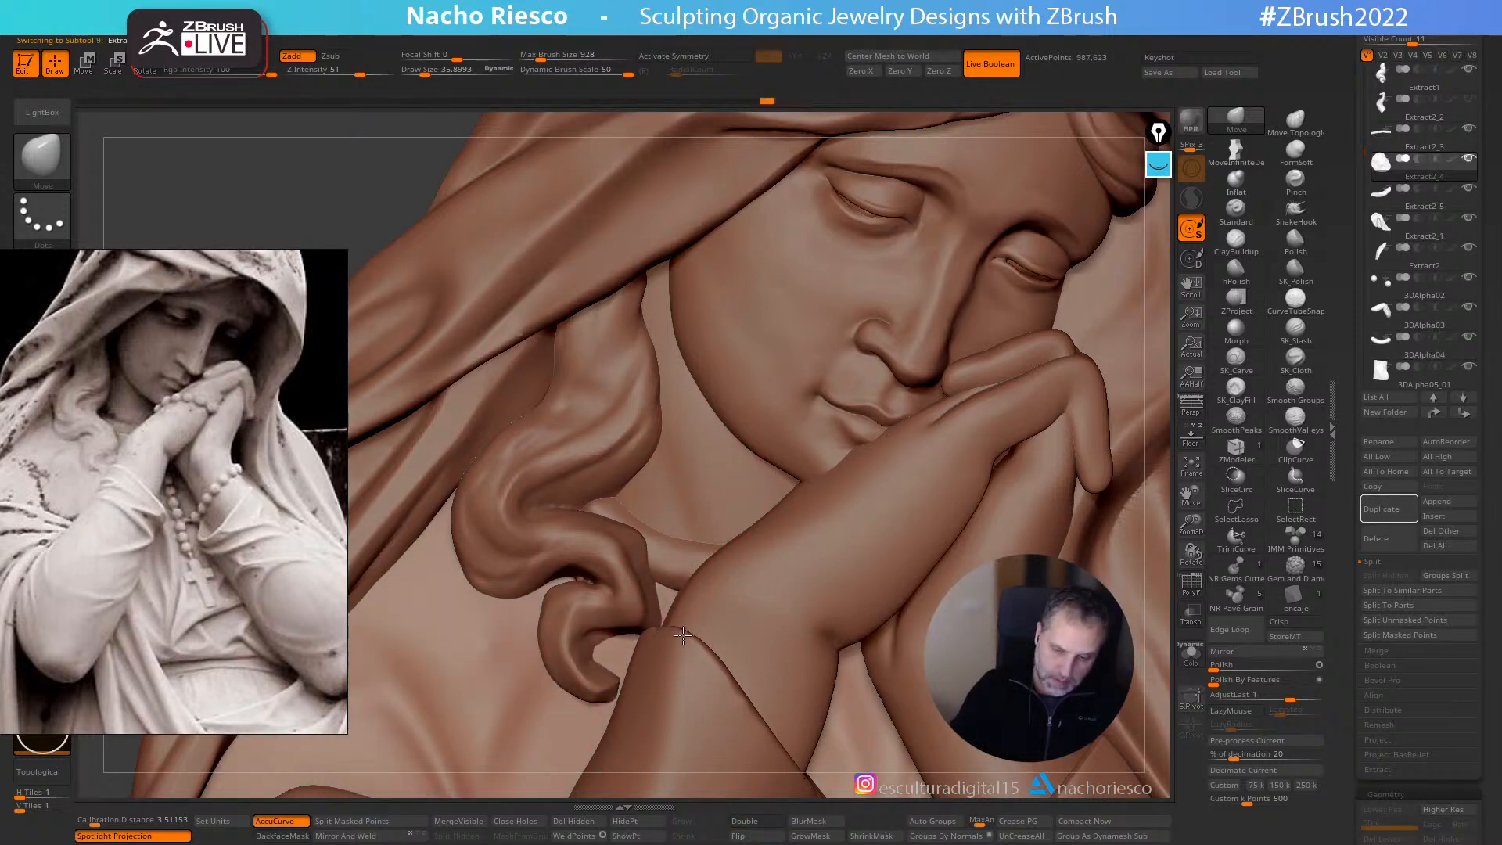
{"action": "right_click_drag", "start_coordinate": [768, 671], "coordinate": [978, 428], "text": "ctrl"}
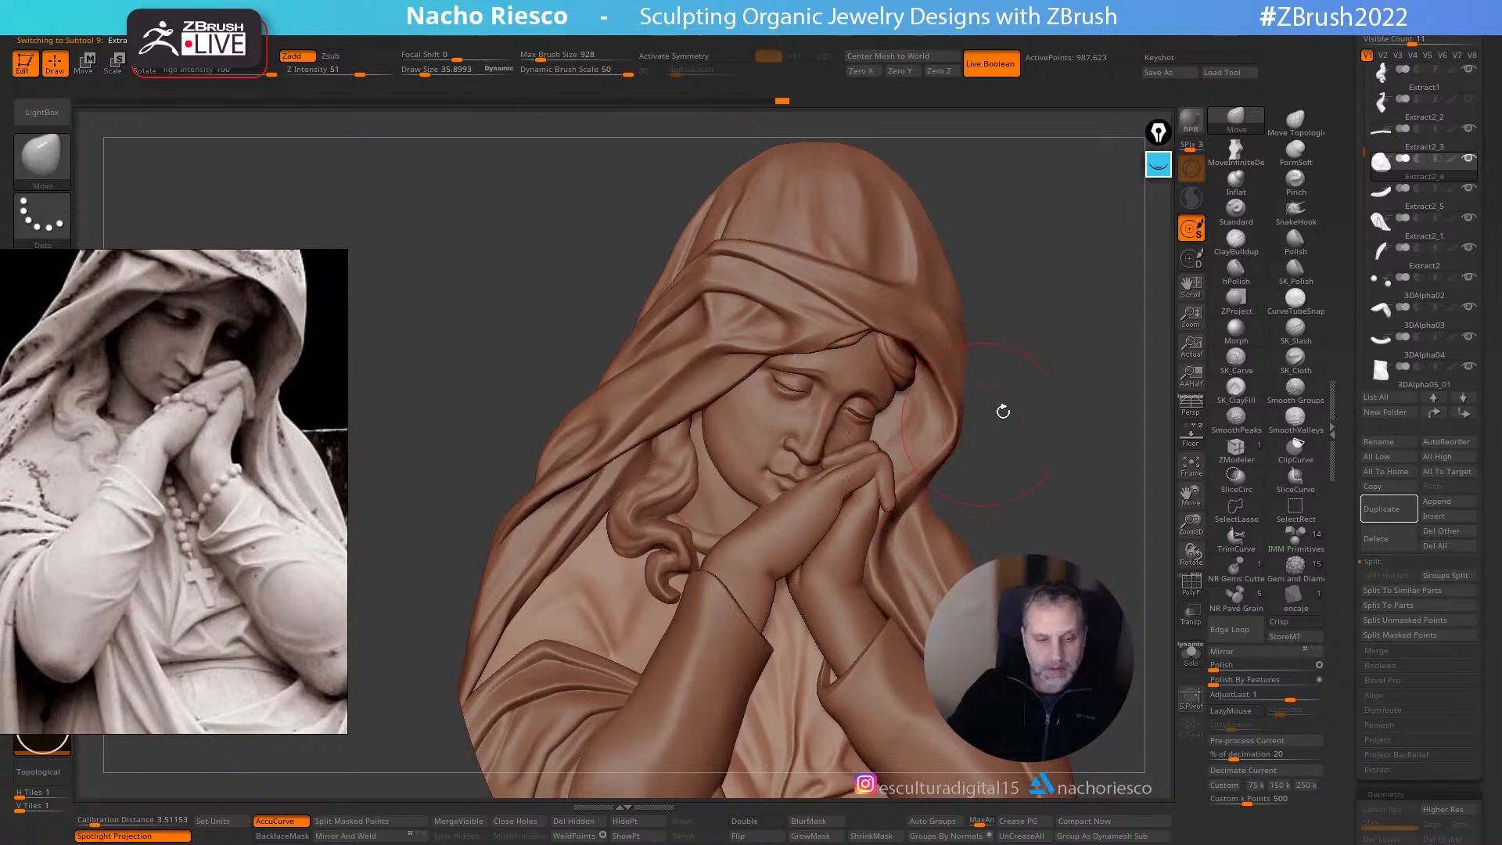
{"action": "left_click_drag", "start_coordinate": [1037, 386], "coordinate": [1060, 372], "text": "alt"}
{"action": "left_click", "coordinate": [731, 522], "text": "alt"}
{"action": "right_click_drag", "start_coordinate": [1065, 499], "coordinate": [1096, 548], "text": "ctrl"}
{"action": "left_click", "coordinate": [1243, 278]}
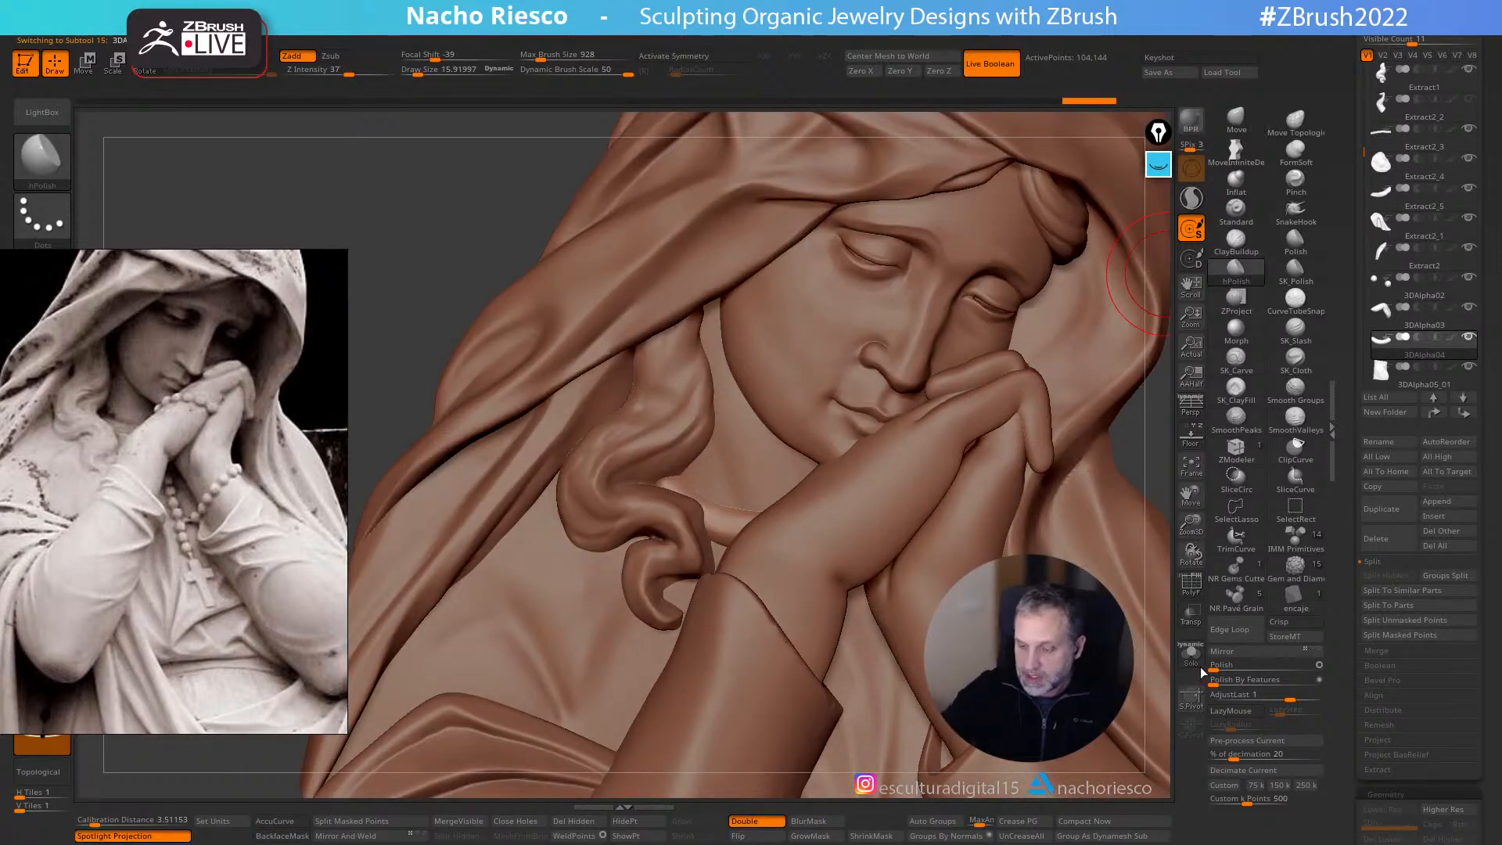
{"action": "left_click", "coordinate": [1193, 654]}
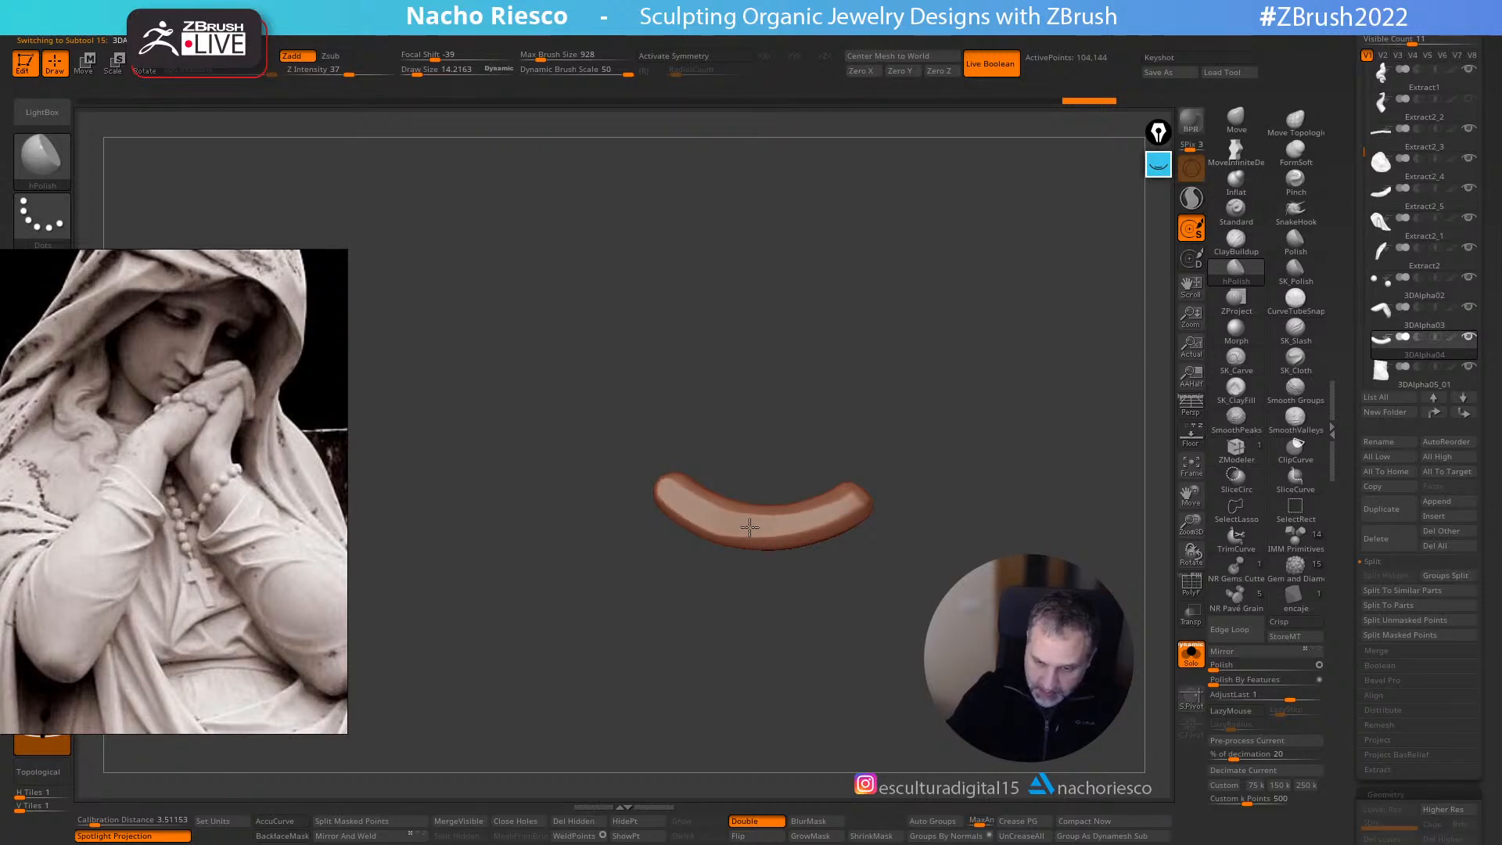
{"action": "left_click", "coordinate": [1194, 665]}
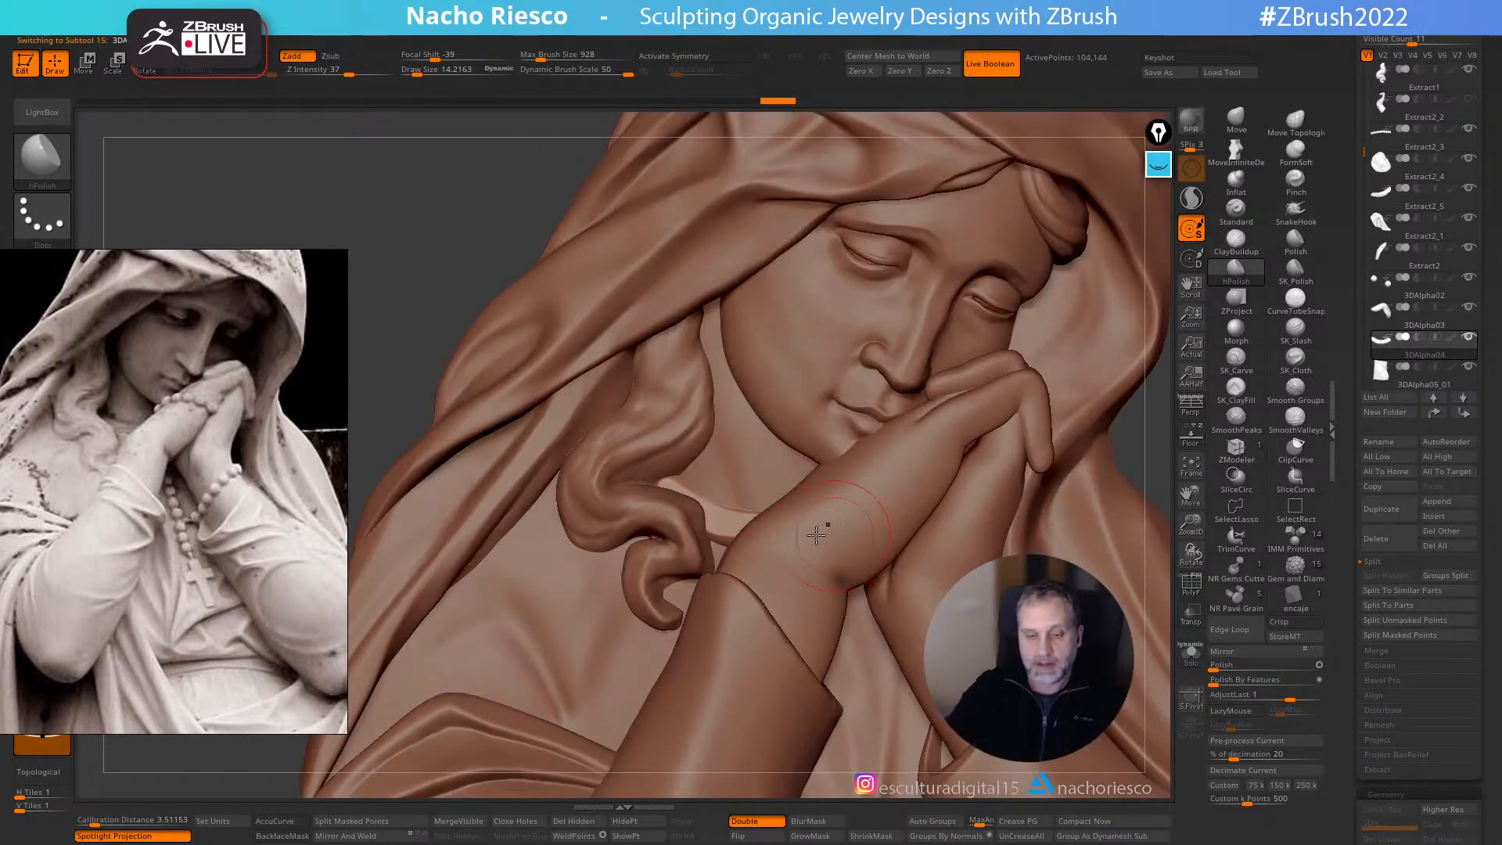
{"action": "key", "text": "shift"}
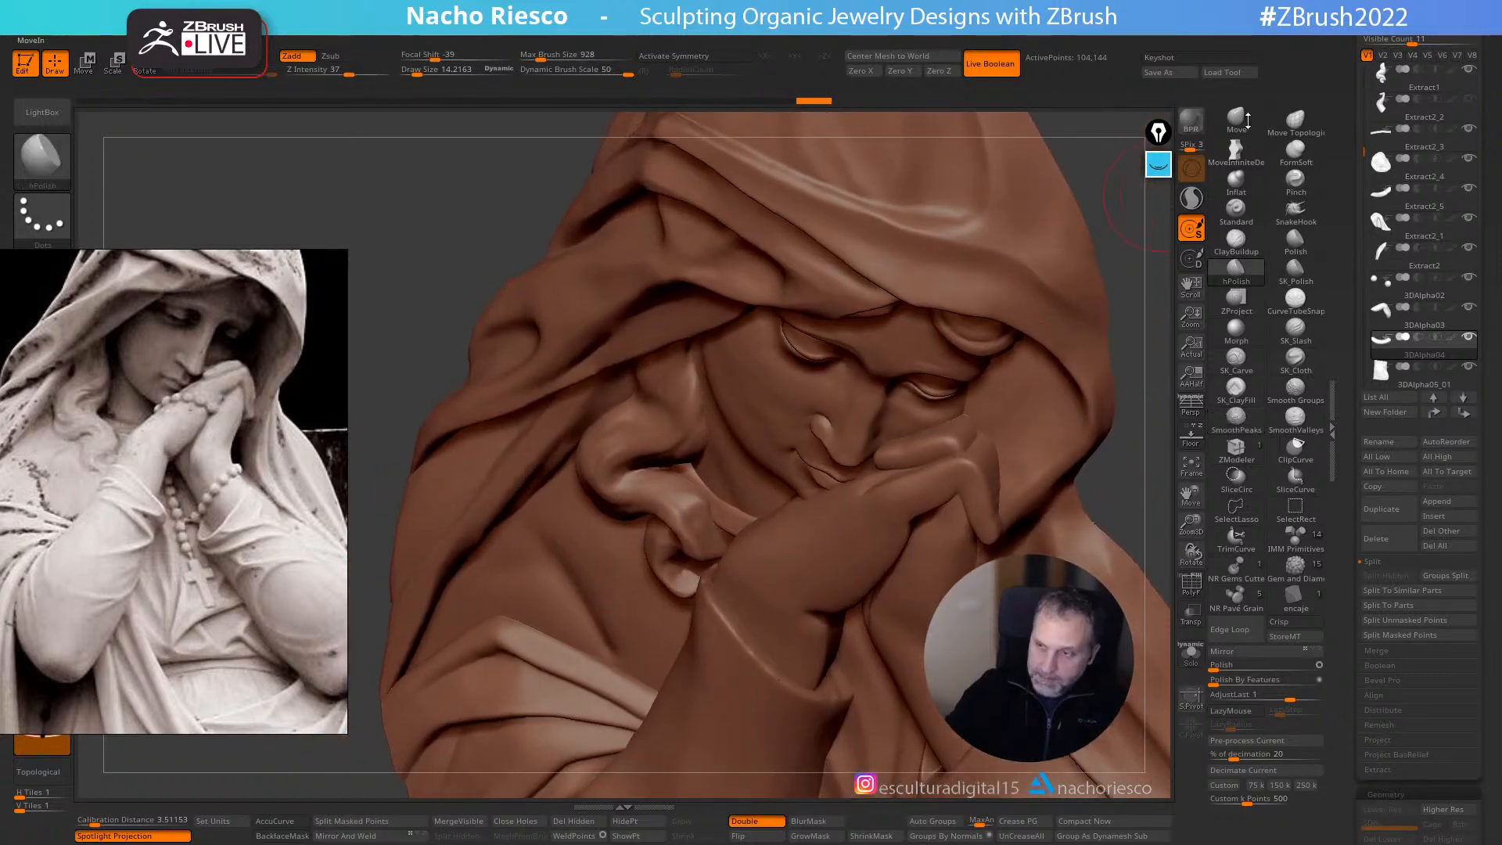
- Switch off AccuCurve and adjust both ends of the neckline tube with Move at a draw size of about 28
{"action": "left_click", "coordinate": [1244, 119]}
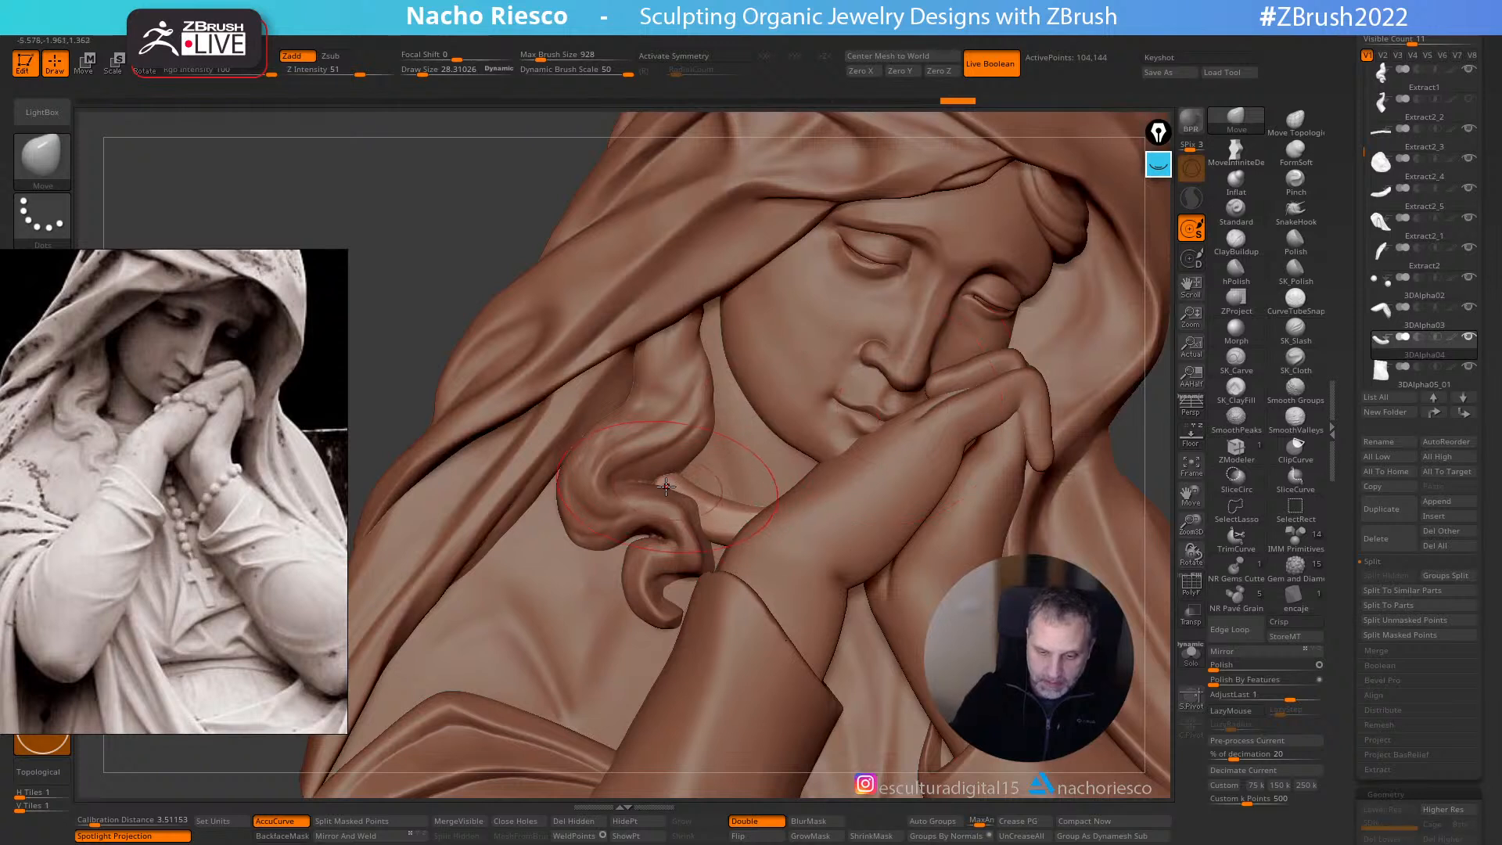
{"action": "left_click", "coordinate": [277, 821]}
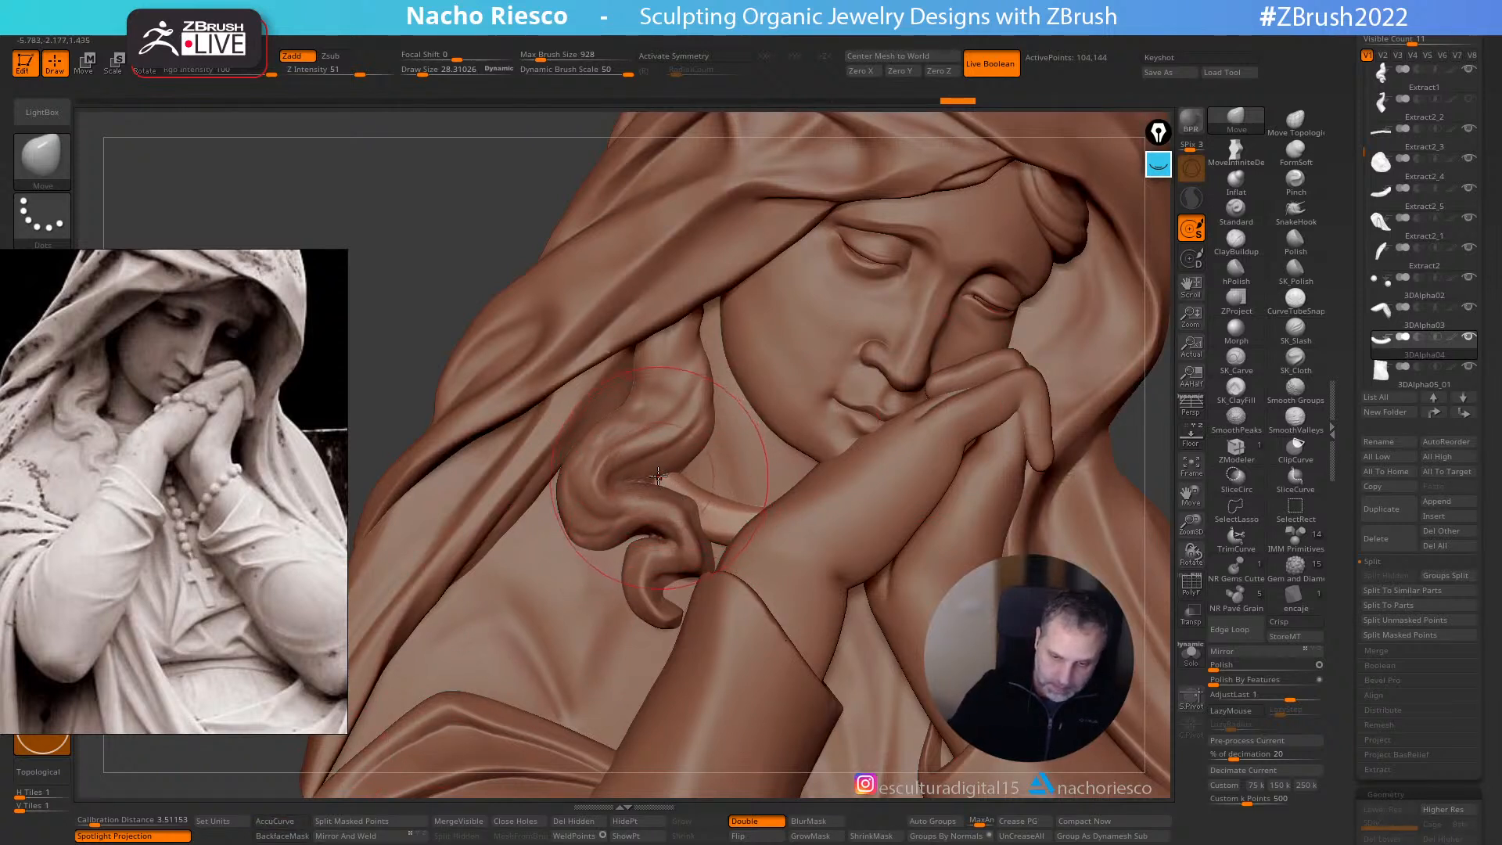
{"action": "left_click_drag", "start_coordinate": [660, 479], "coordinate": [678, 480]}
{"action": "left_click_drag", "start_coordinate": [747, 517], "coordinate": [741, 551]}
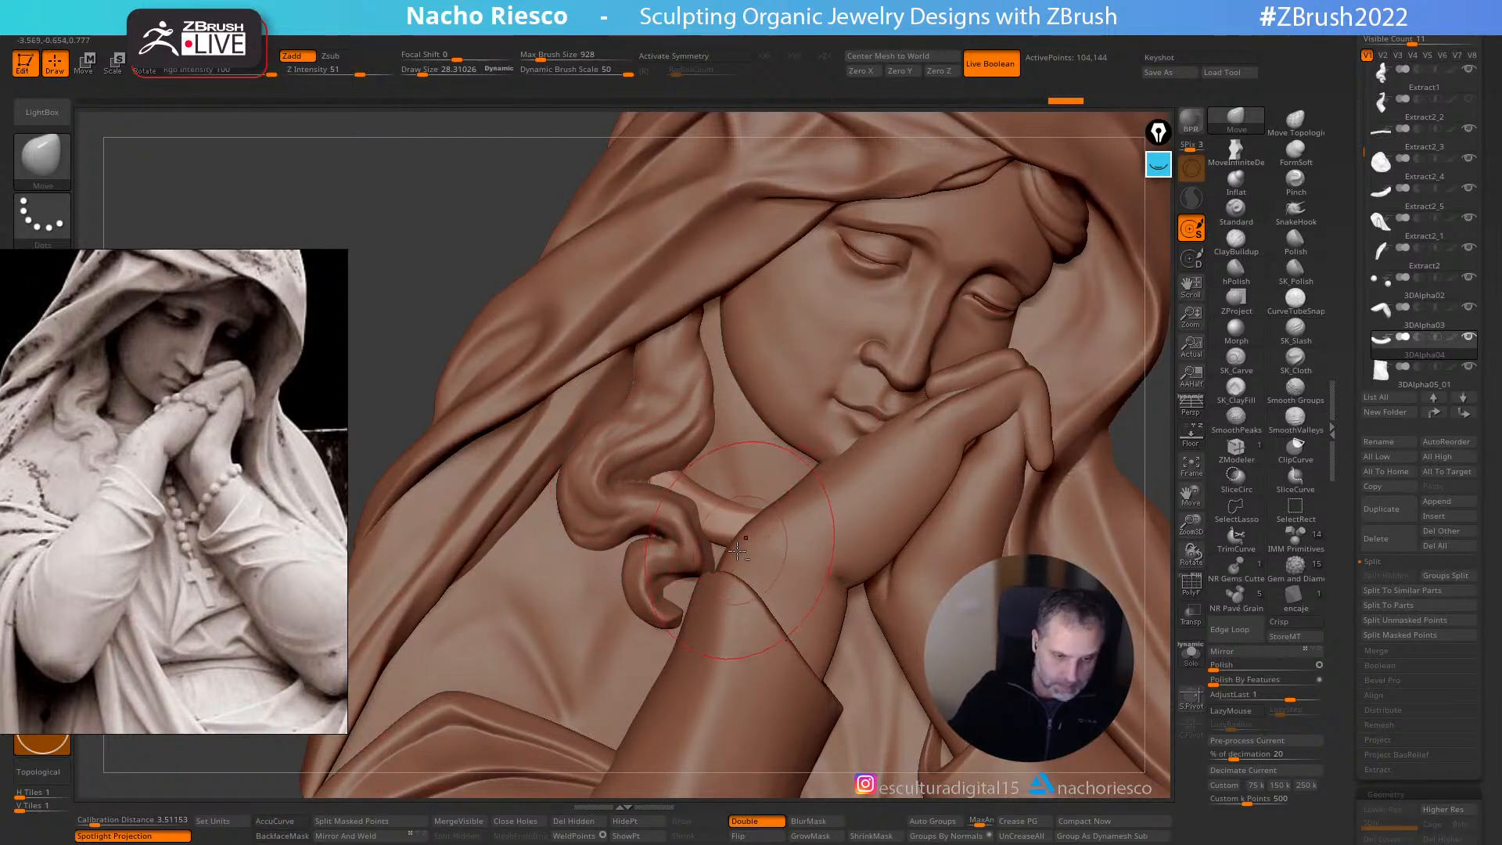
- Reactivate hair lock Extract1, overlay the reference and adjust the lock's lower curl with the Move brush
{"action": "left_click", "coordinate": [692, 548], "text": "alt"}
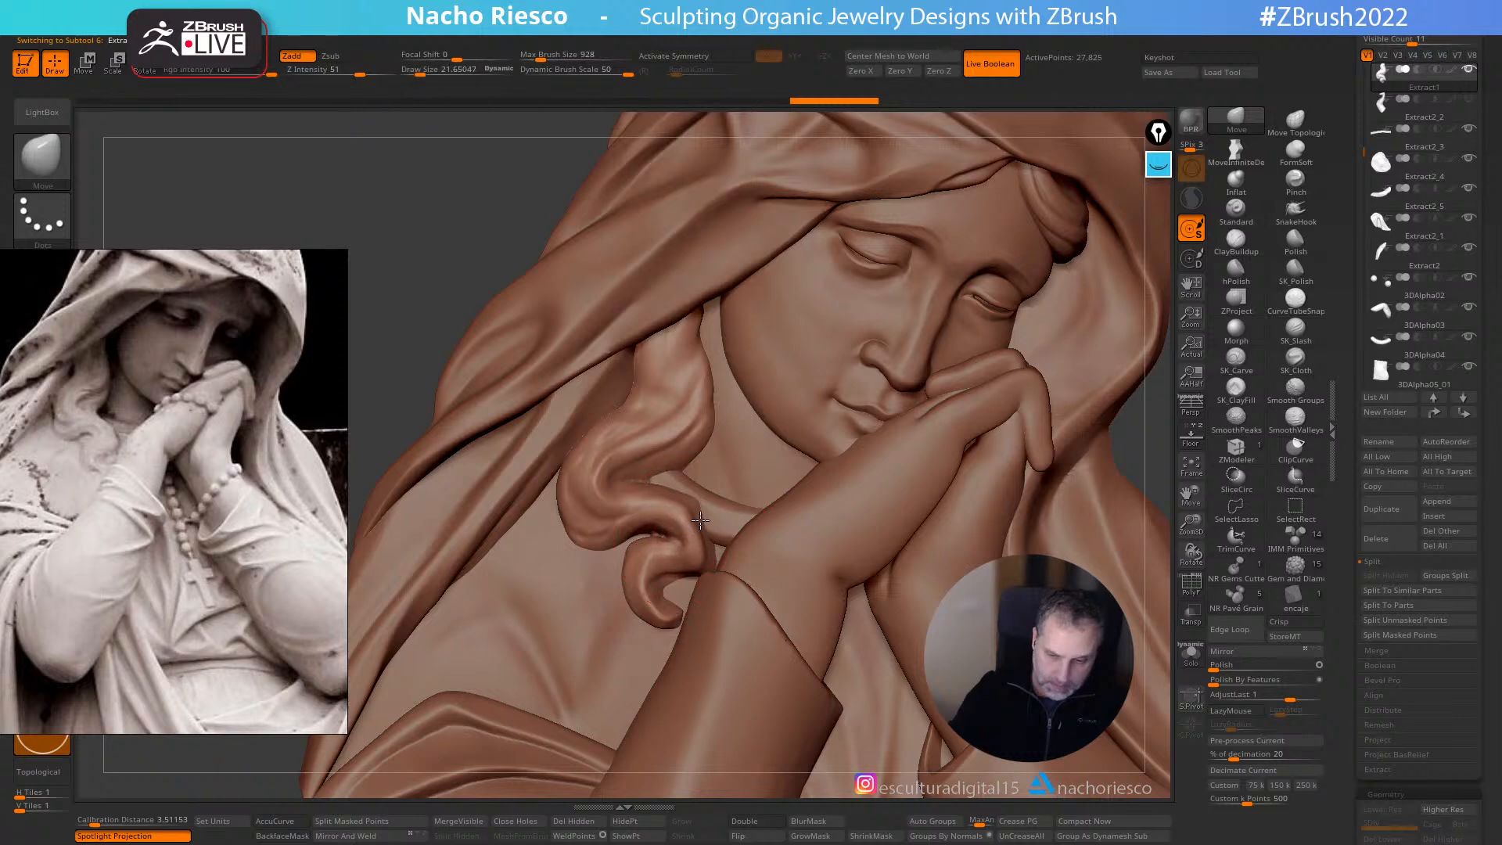
{"action": "left_click", "coordinate": [1183, 441]}
{"action": "key", "text": "s"}
{"action": "left_click_drag", "start_coordinate": [658, 540], "coordinate": [689, 532]}
{"action": "key", "text": "s"}
{"action": "left_click_drag", "start_coordinate": [702, 529], "coordinate": [680, 530]}
- Enable BackfaceMask, widen the hair lock's lower curl toward the wrist with Move at a draw size of about 26, and remesh the lock
{"action": "key", "text": "s"}
{"action": "left_click", "coordinate": [282, 835]}
{"action": "key", "text": "s"}
{"action": "left_click_drag", "start_coordinate": [687, 519], "coordinate": [679, 519]}
{"action": "left_click_drag", "start_coordinate": [678, 504], "coordinate": [681, 493]}
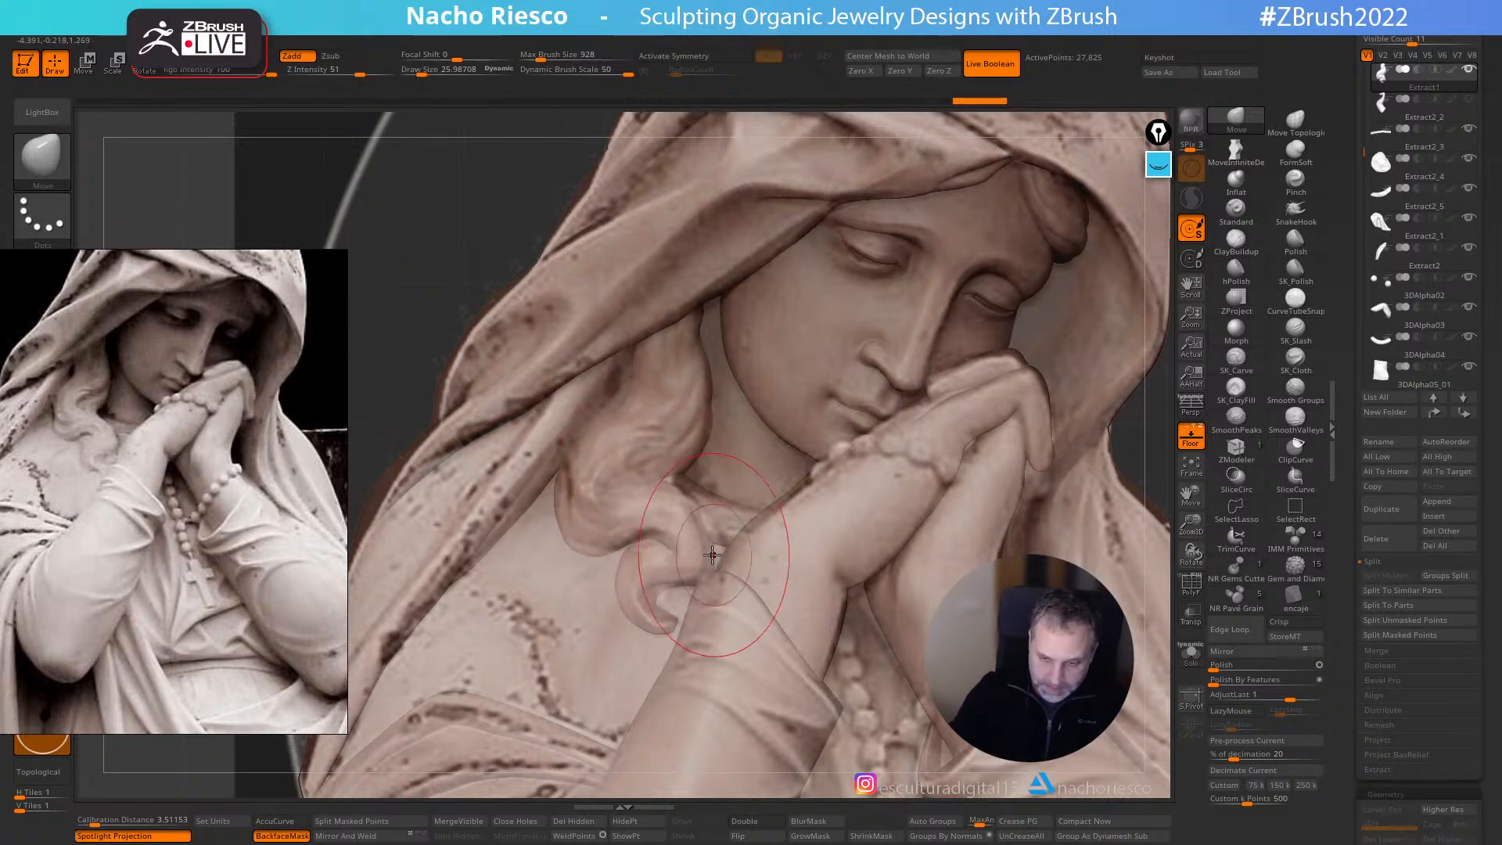
{"action": "left_click_drag", "start_coordinate": [726, 535], "coordinate": [724, 535]}
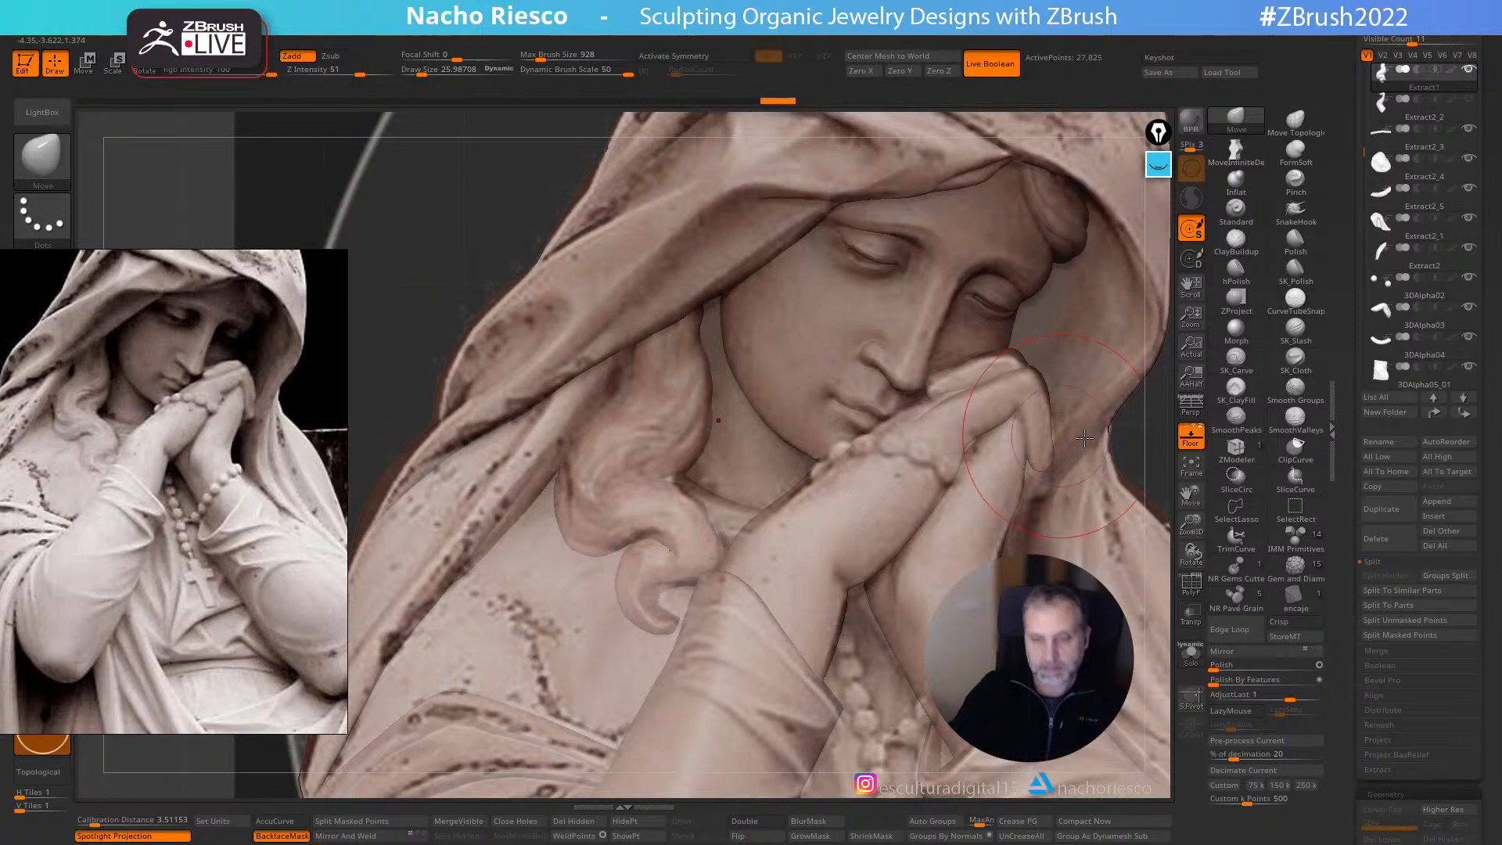
{"action": "left_click", "coordinate": [1191, 441]}
{"action": "left_click_drag", "start_coordinate": [1151, 439], "coordinate": [1156, 447], "text": "ctrl"}
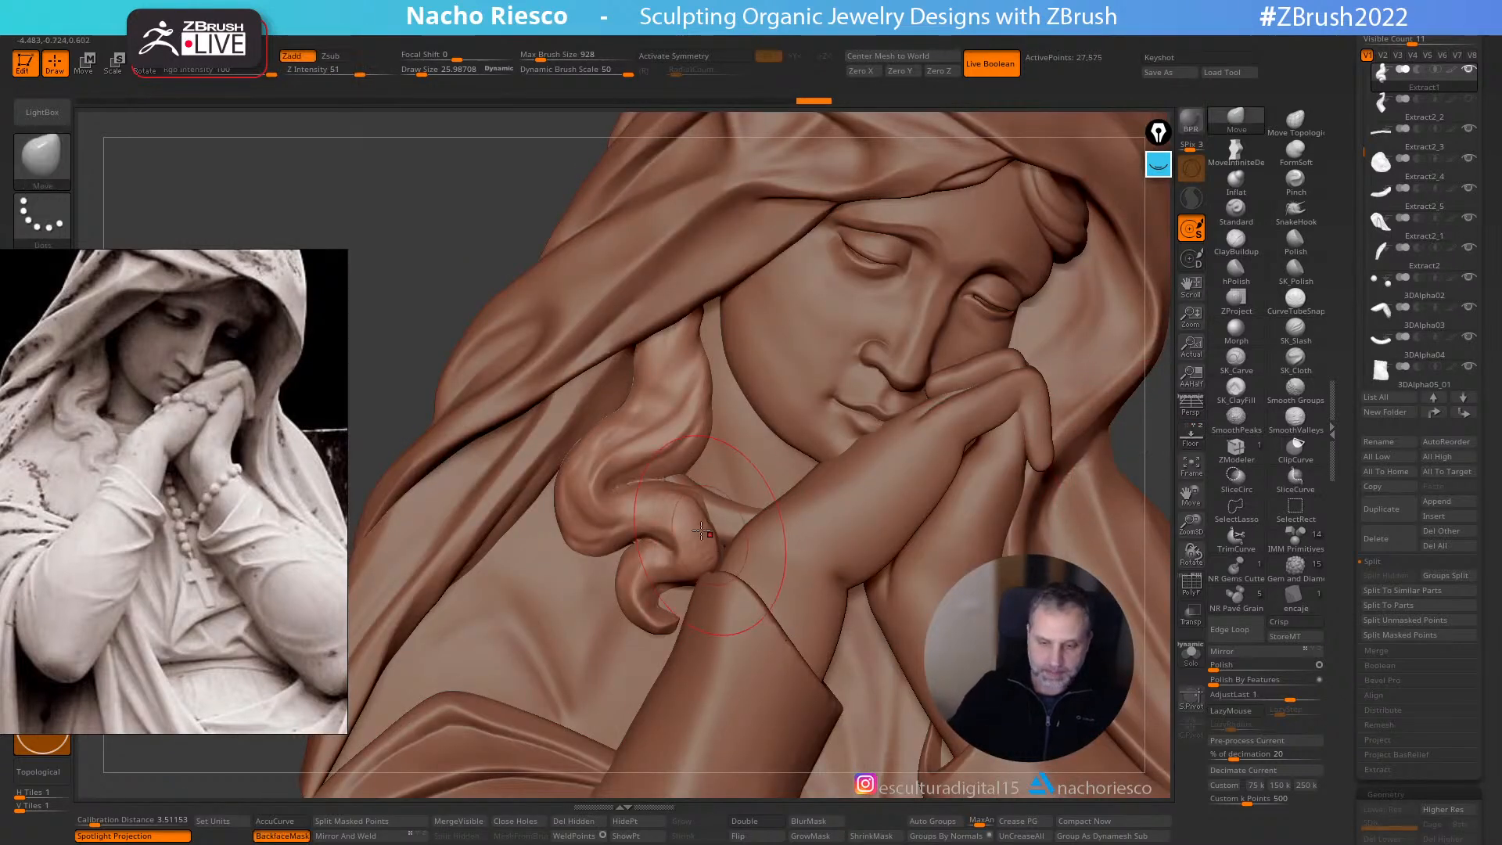
- Refine the shape of the hair lock's lower curl with Move at a draw size of about 16 and check the full relief
{"action": "mouse_move", "coordinate": [732, 520]}
{"action": "right_mouse_down", "text": "alt"}
{"action": "mouse_move", "coordinate": [998, 314]}
{"action": "mouse_move", "coordinate": [1041, 356]}
{"action": "mouse_move", "coordinate": [979, 468]}
{"action": "right_mouse_up", "text": "alt"}
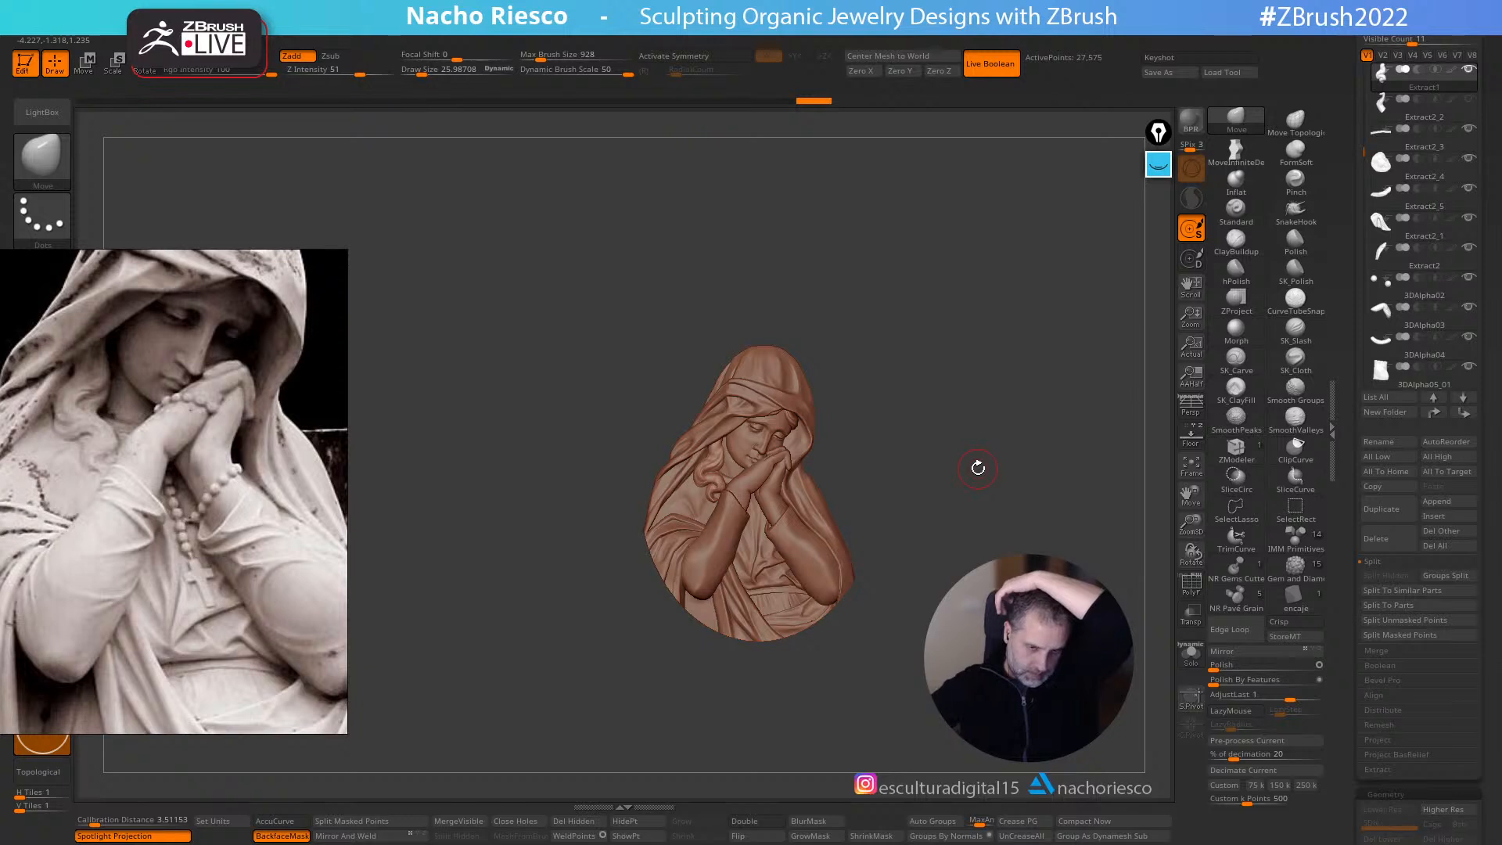
{"action": "mouse_move", "coordinate": [1049, 444]}
{"action": "right_mouse_down", "text": "alt"}
{"action": "mouse_move", "coordinate": [1013, 626]}
{"action": "mouse_move", "coordinate": [982, 610]}
{"action": "right_mouse_up", "text": "alt"}
{"action": "key", "text": "s"}
{"action": "mouse_move", "coordinate": [679, 546]}
{"action": "left_mouse_down"}
{"action": "mouse_move", "coordinate": [709, 545]}
{"action": "mouse_move", "coordinate": [712, 525]}
{"action": "mouse_move", "coordinate": [700, 529]}
{"action": "mouse_move", "coordinate": [714, 545]}
{"action": "left_mouse_up"}
{"action": "key", "text": "s"}
{"action": "key", "text": "s"}
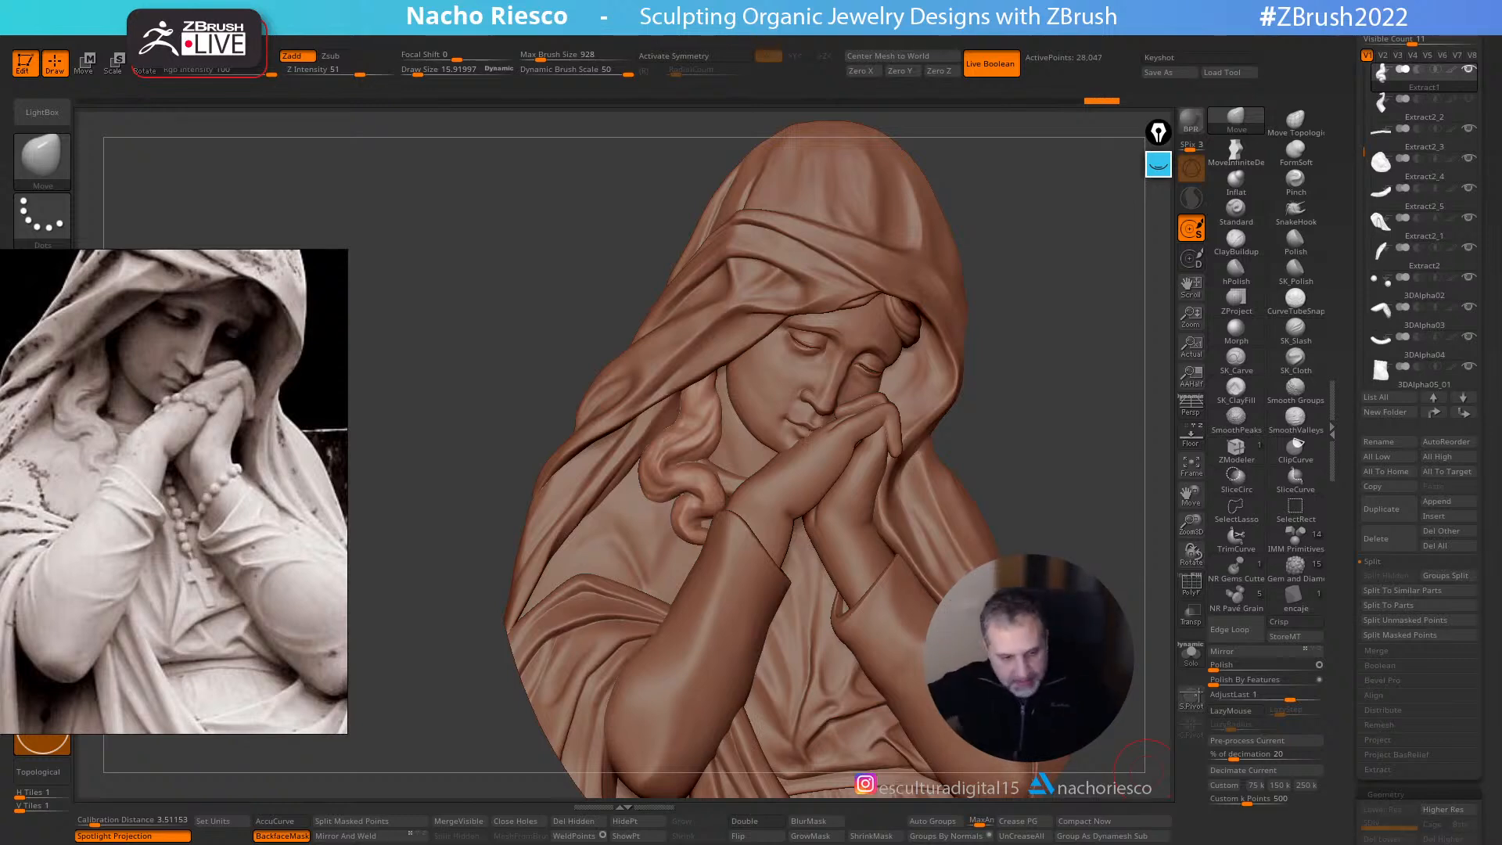
{"action": "mouse_move", "coordinate": [1077, 505]}
{"action": "left_mouse_down"}
{"action": "mouse_move", "coordinate": [1111, 458]}
{"action": "mouse_move", "coordinate": [1093, 387]}
{"action": "left_mouse_up"}
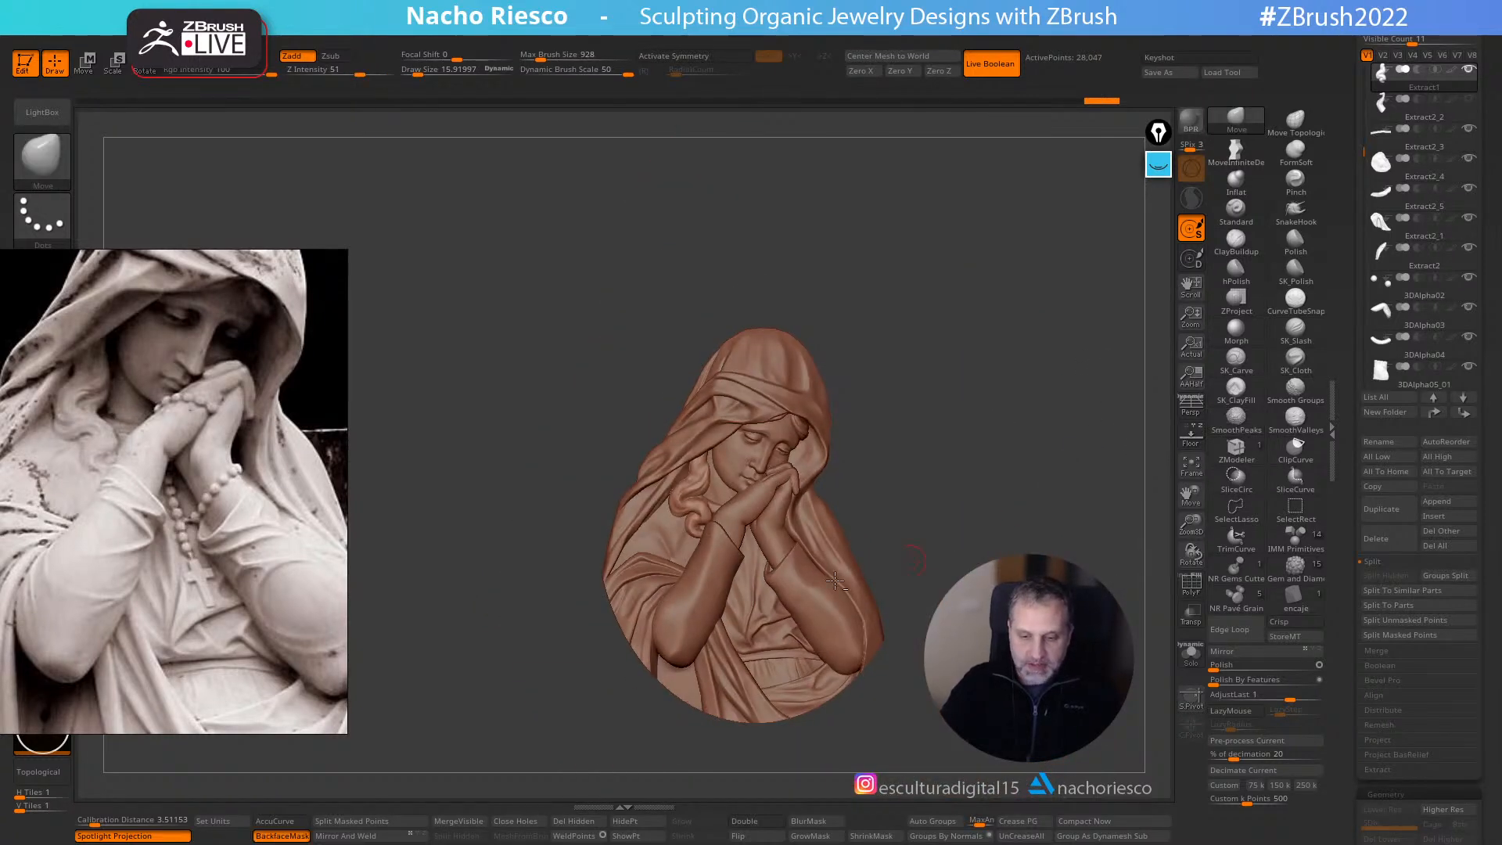
- Activate the left-hand sleeve Relief_1, overlay the statue reference and isolate the sleeve with Solo
{"action": "left_click", "coordinate": [712, 566], "text": "alt"}
{"action": "left_click_drag", "start_coordinate": [975, 513], "coordinate": [1015, 642], "text": "alt"}
{"action": "left_click", "coordinate": [1191, 469]}
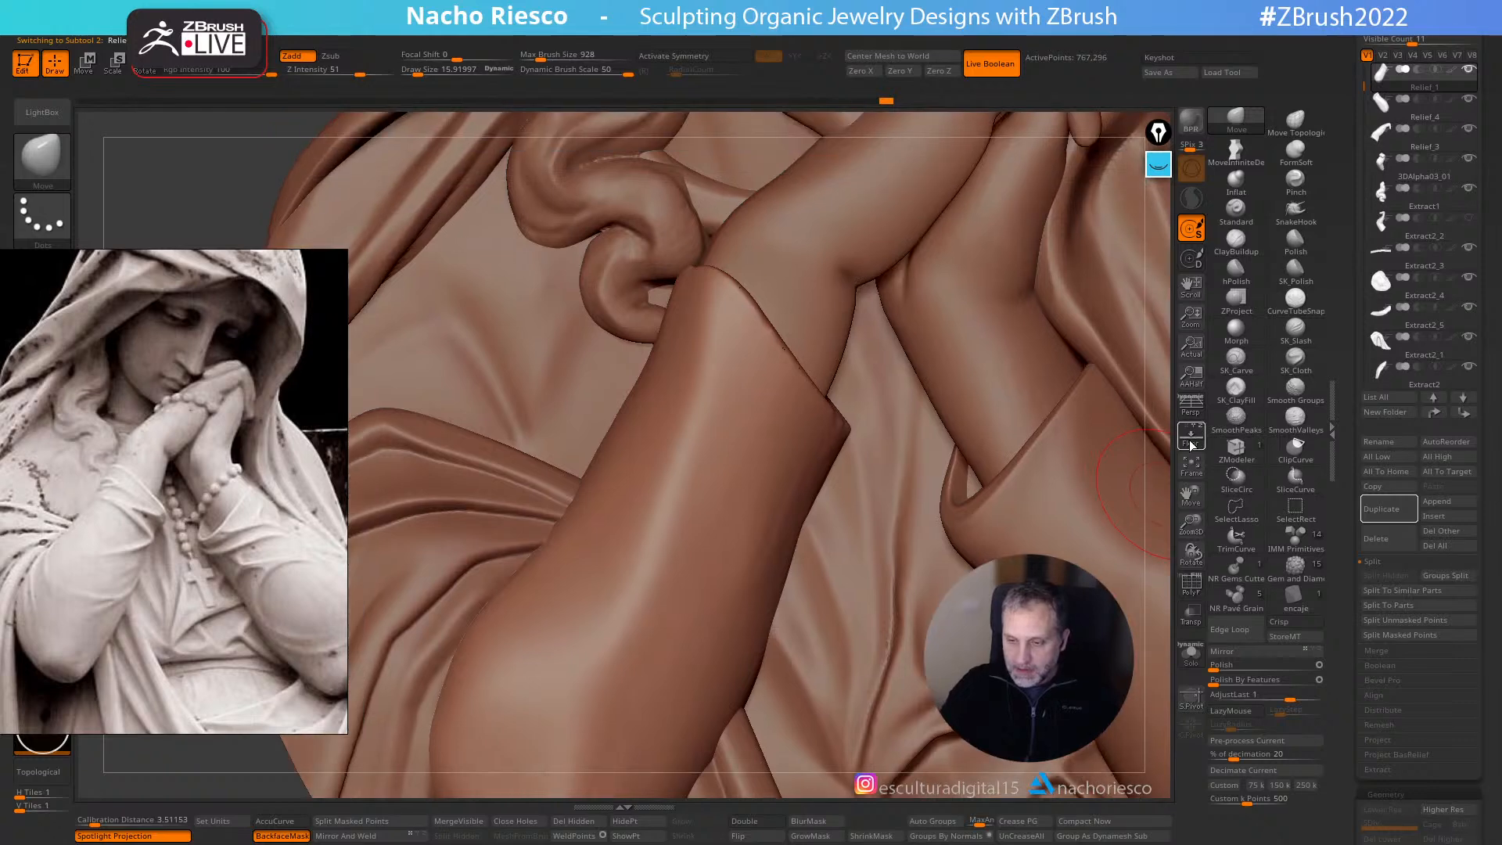
{"action": "left_click", "coordinate": [1191, 439]}
{"action": "left_click_drag", "start_coordinate": [828, 403], "coordinate": [855, 498], "text": "alt"}
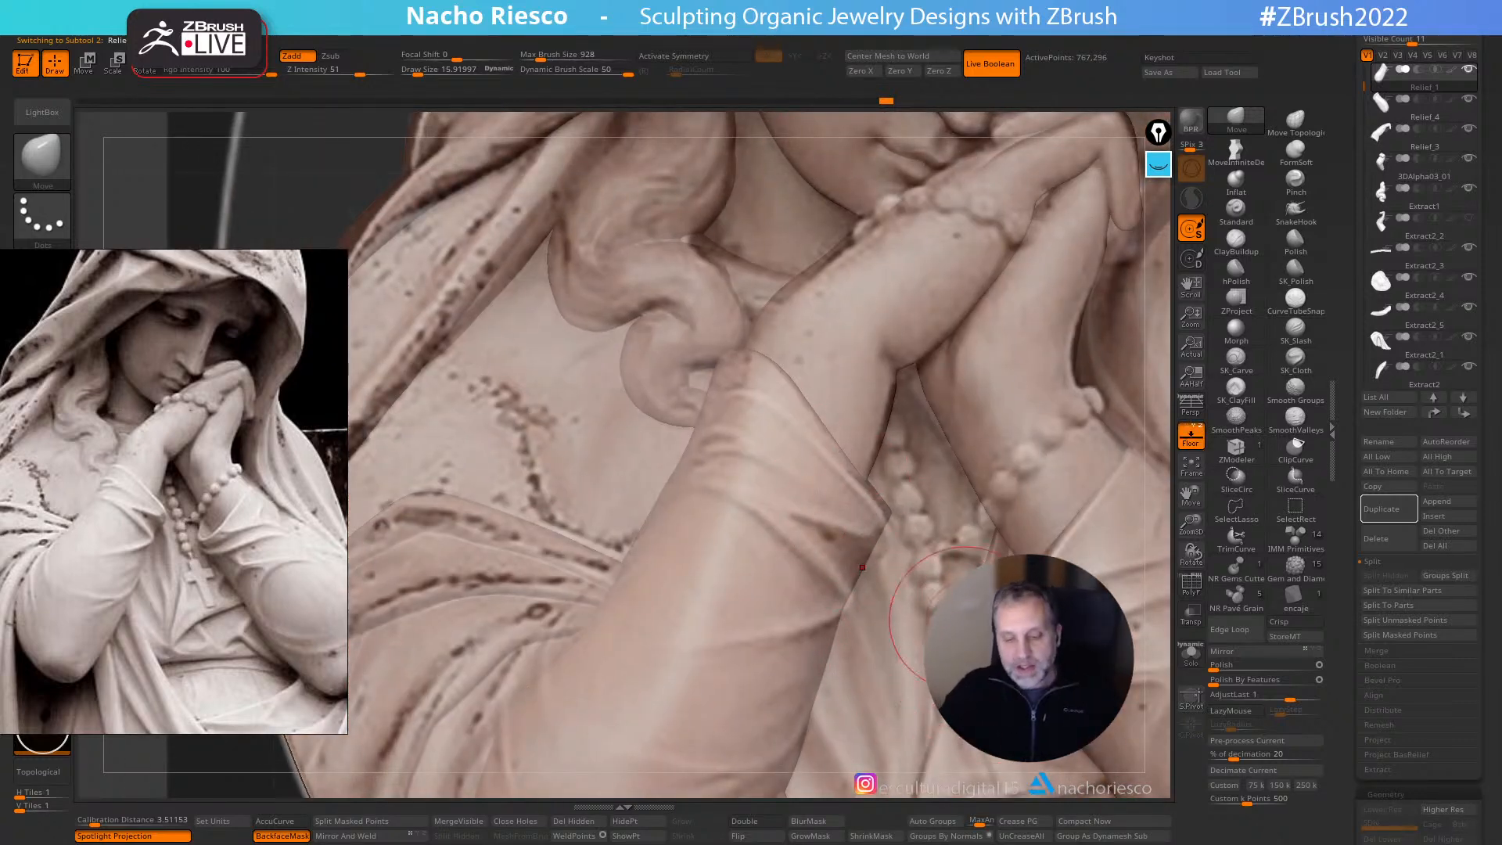
{"action": "right_click_drag", "start_coordinate": [1038, 414], "coordinate": [1148, 580], "text": "ctrl"}
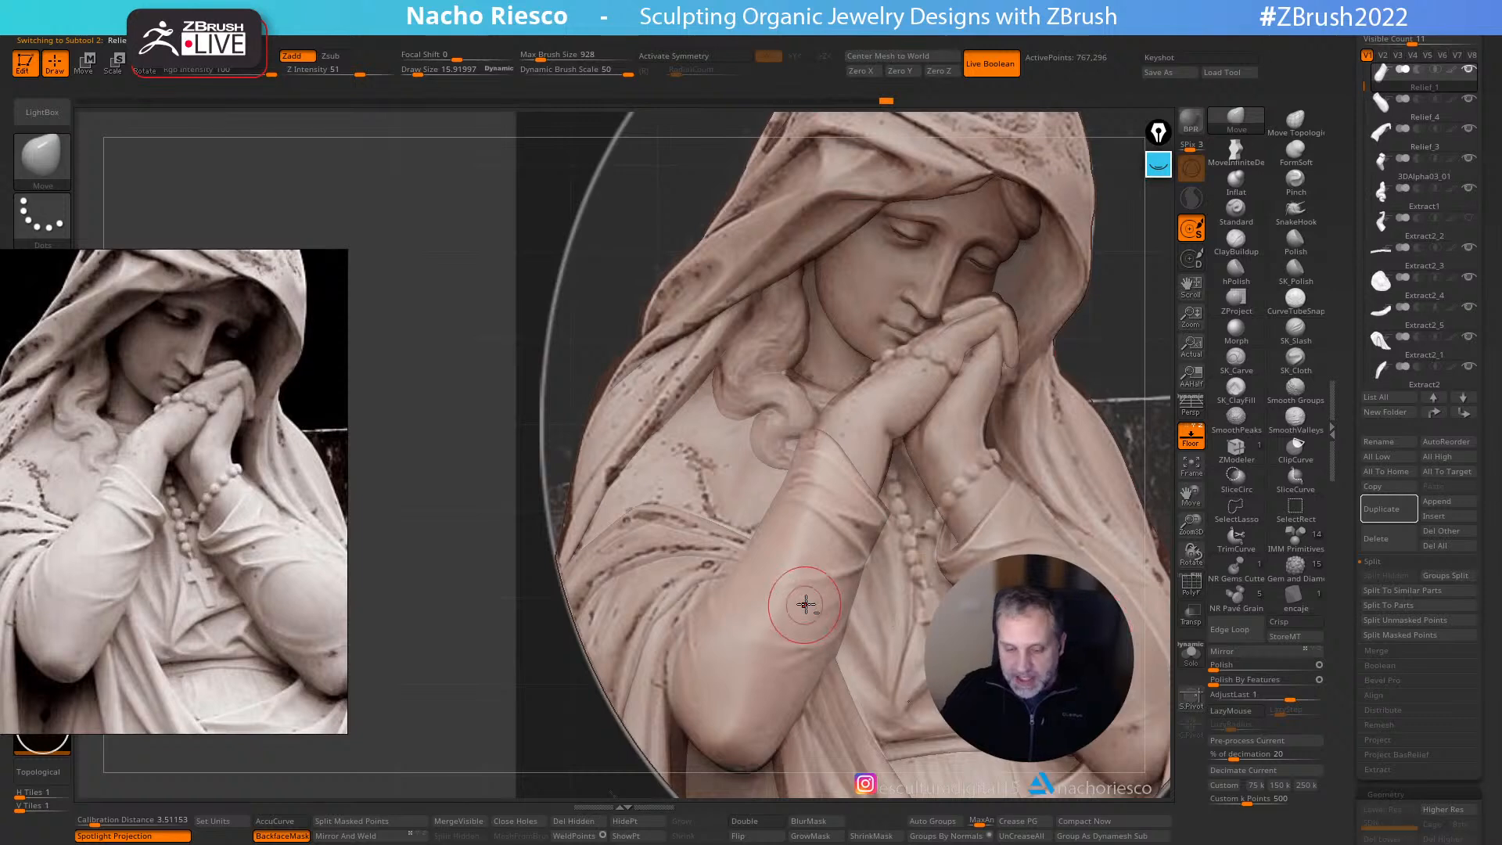
{"action": "left_click", "coordinate": [1191, 654]}
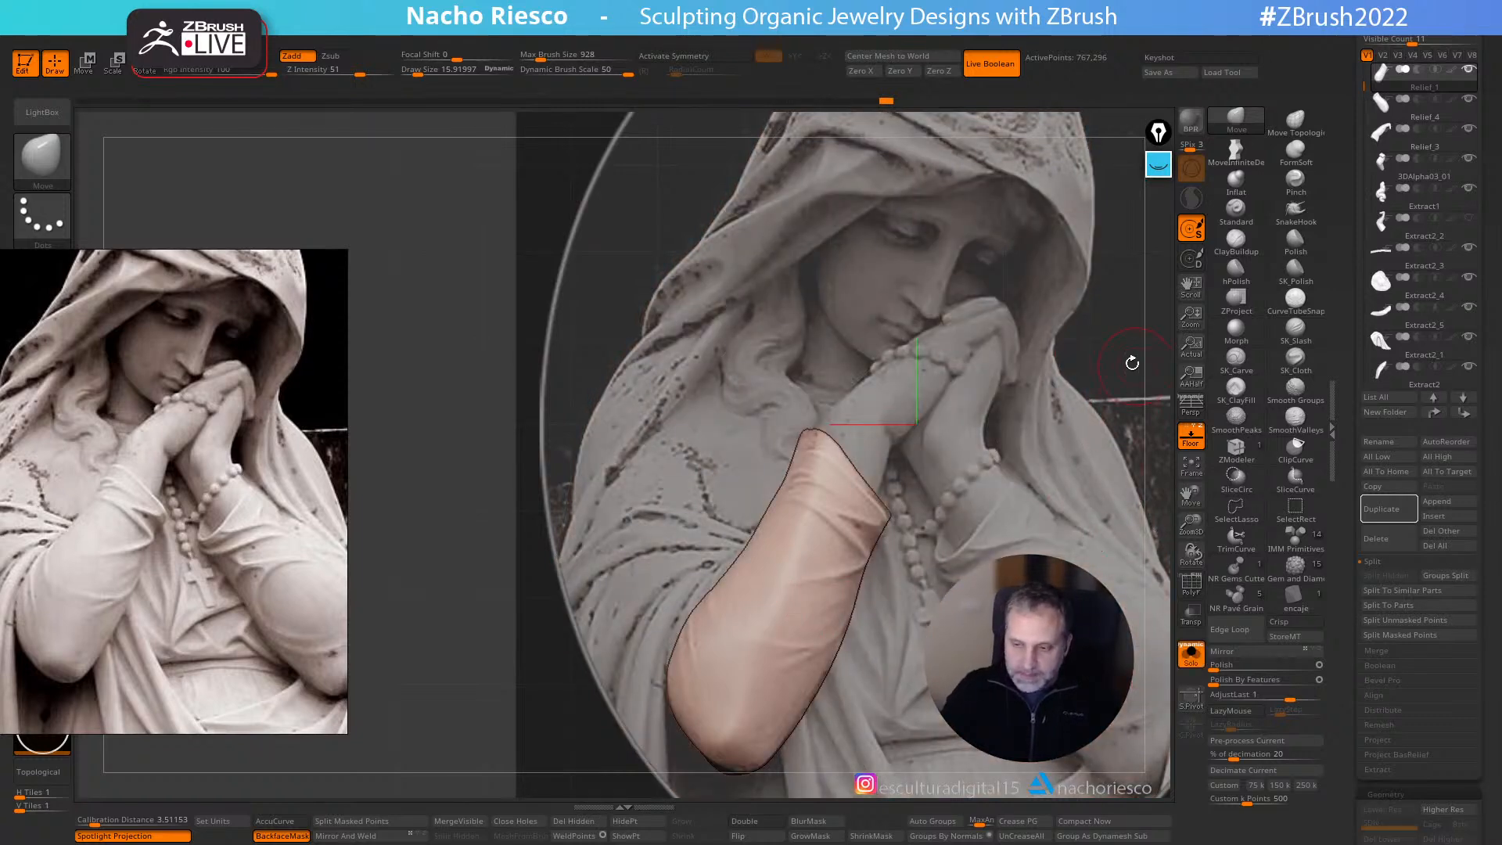
{"action": "left_click_drag", "start_coordinate": [1100, 321], "coordinate": [1094, 382], "text": "alt"}
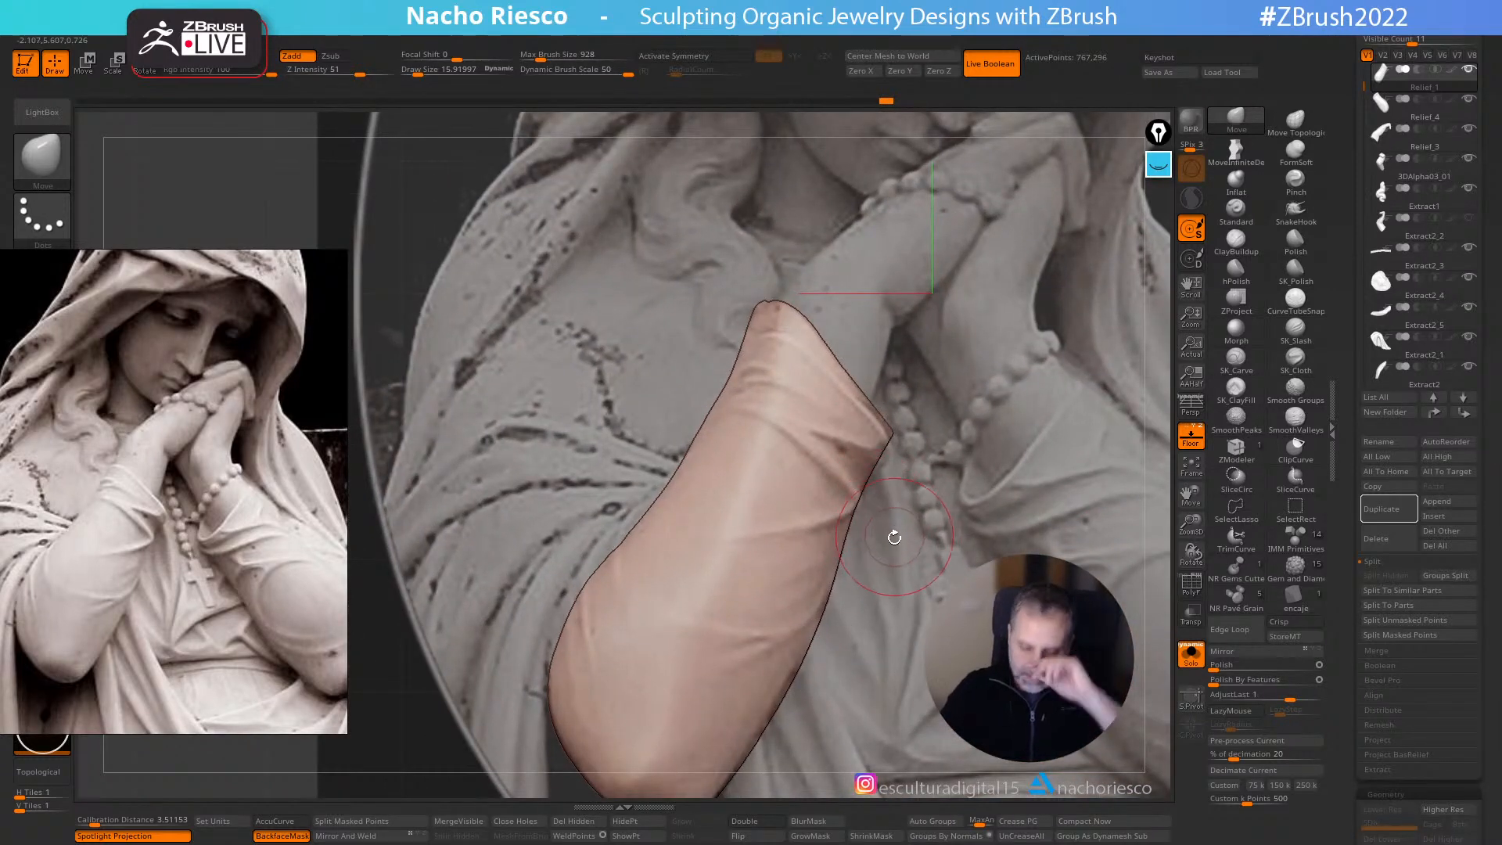
{"action": "left_click_drag", "start_coordinate": [868, 491], "coordinate": [837, 538], "text": "alt"}
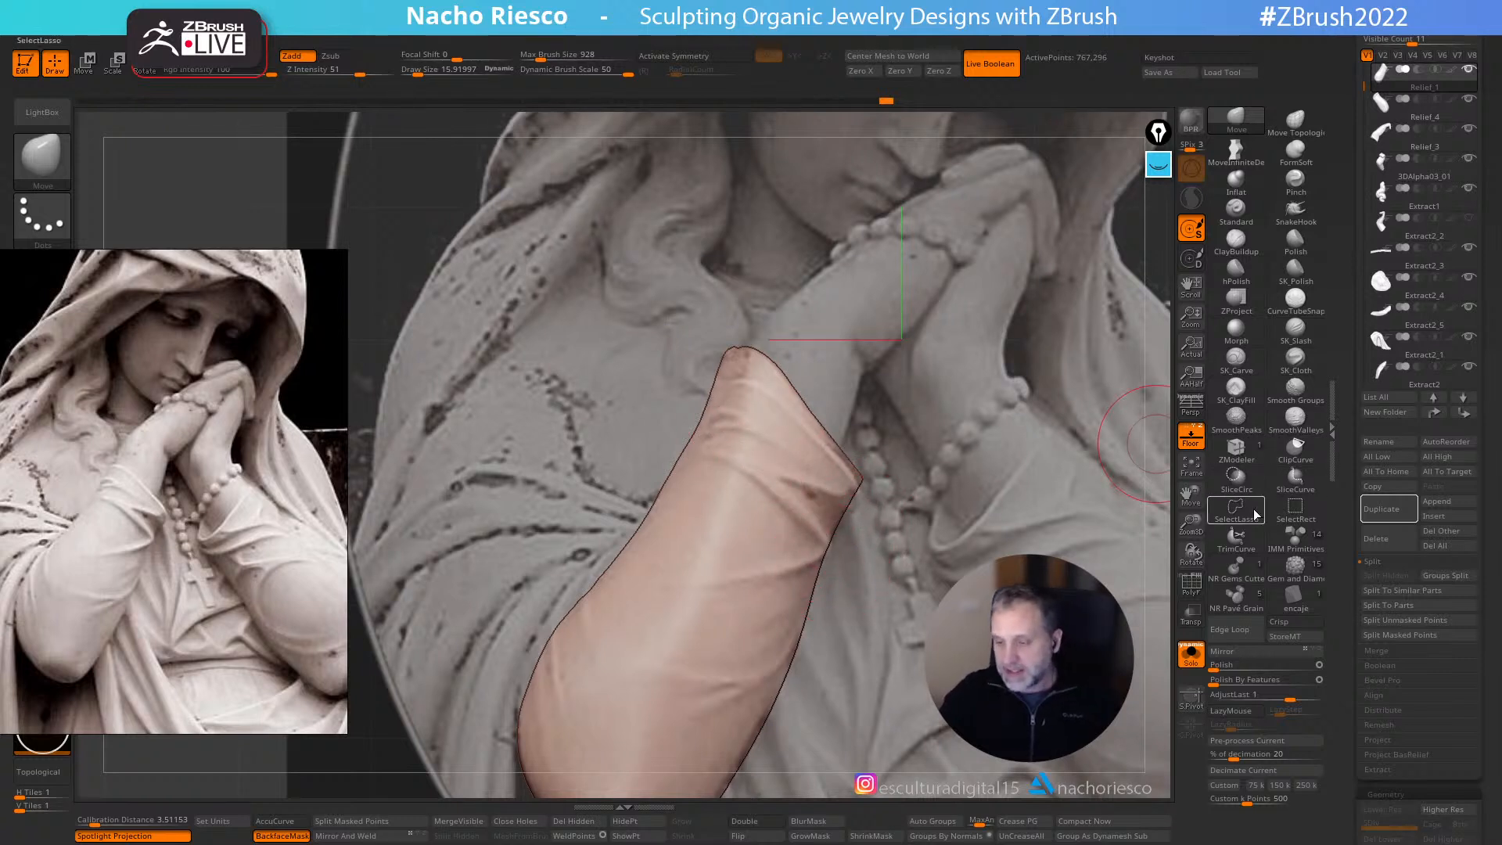
- Sketch the crossing fold lines on the sleeve as on-screen annotations, clear the sketch and return to sculpting
{"action": "left_click", "coordinate": [1159, 170]}
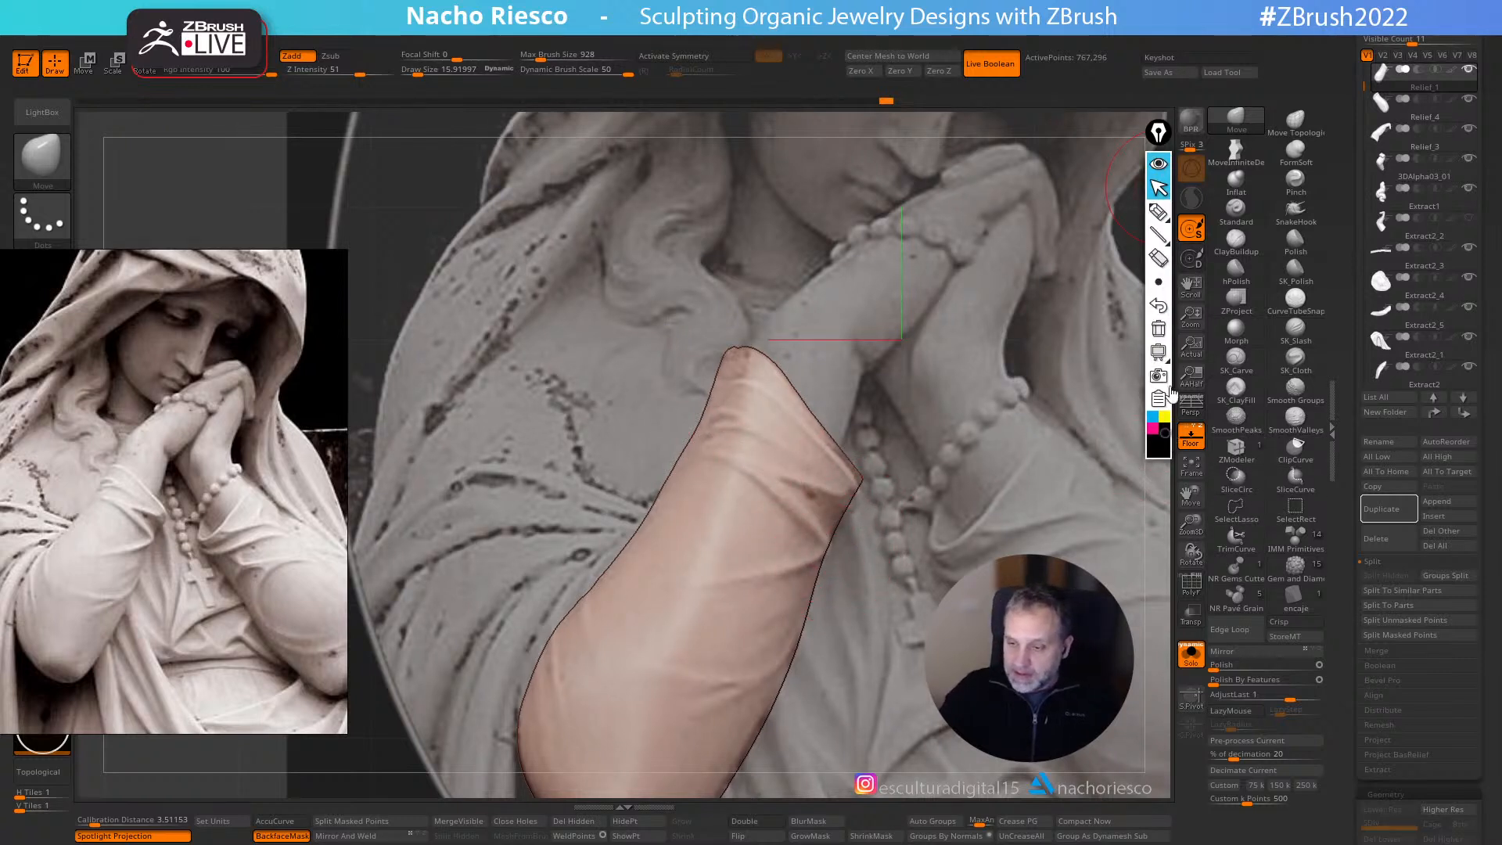
{"action": "left_click", "coordinate": [1161, 213]}
{"action": "left_click_drag", "start_coordinate": [771, 481], "coordinate": [820, 533]}
{"action": "left_click_drag", "start_coordinate": [831, 491], "coordinate": [774, 484]}
{"action": "left_click_drag", "start_coordinate": [777, 480], "coordinate": [708, 457]}
{"action": "mouse_move", "coordinate": [806, 520]}
{"action": "left_mouse_down"}
{"action": "mouse_move", "coordinate": [841, 557]}
{"action": "mouse_move", "coordinate": [853, 535]}
{"action": "left_mouse_up"}
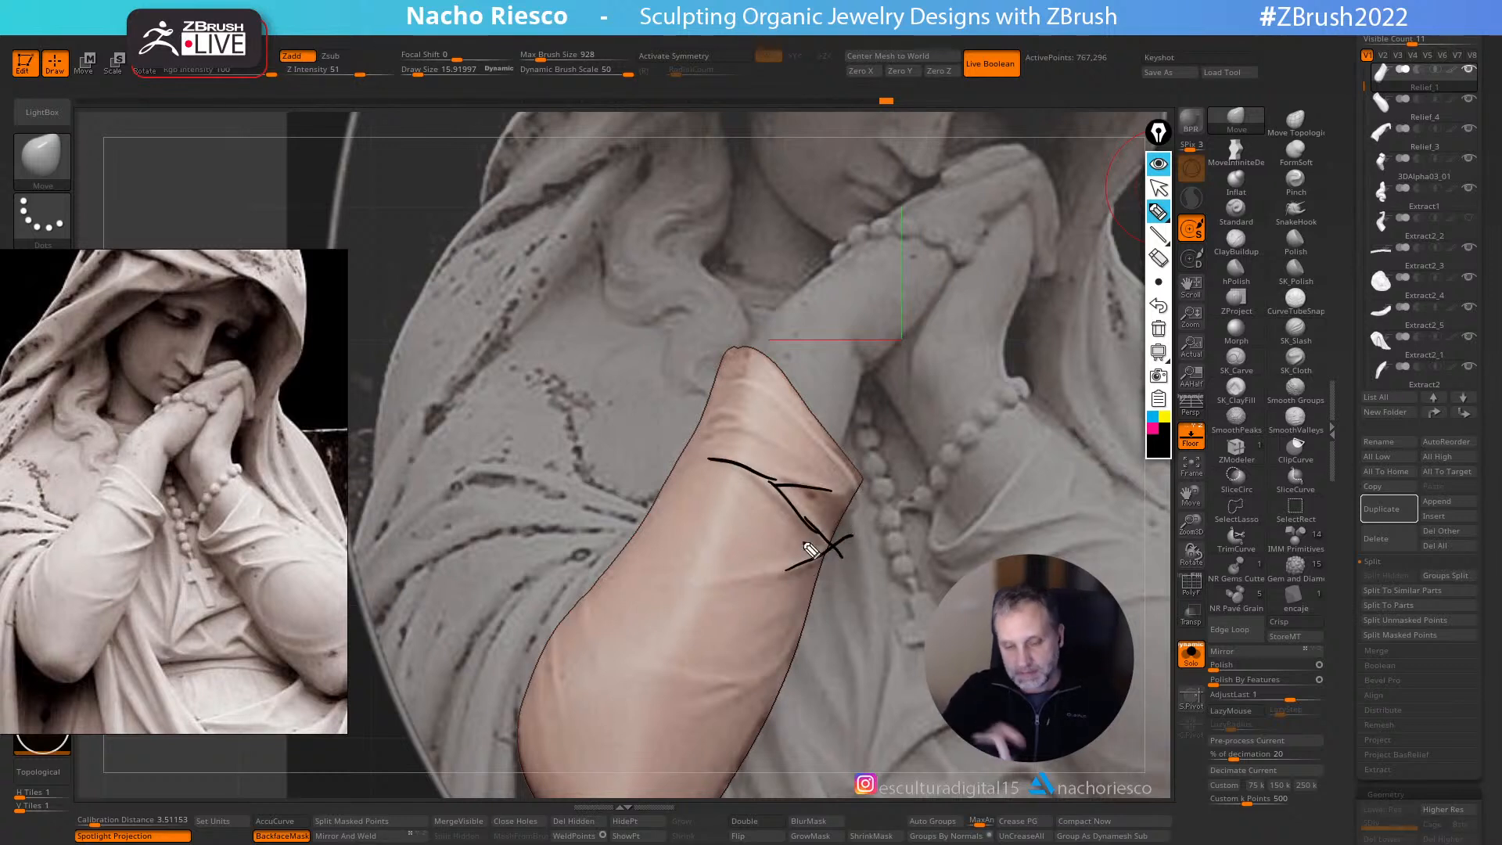
{"action": "mouse_move", "coordinate": [683, 679]}
{"action": "left_mouse_down"}
{"action": "mouse_move", "coordinate": [773, 714]}
{"action": "mouse_move", "coordinate": [798, 652]}
{"action": "left_mouse_up"}
{"action": "mouse_move", "coordinate": [817, 487]}
{"action": "left_mouse_down"}
{"action": "mouse_move", "coordinate": [857, 493]}
{"action": "mouse_move", "coordinate": [776, 398]}
{"action": "mouse_move", "coordinate": [747, 429]}
{"action": "mouse_move", "coordinate": [814, 467]}
{"action": "left_mouse_up"}
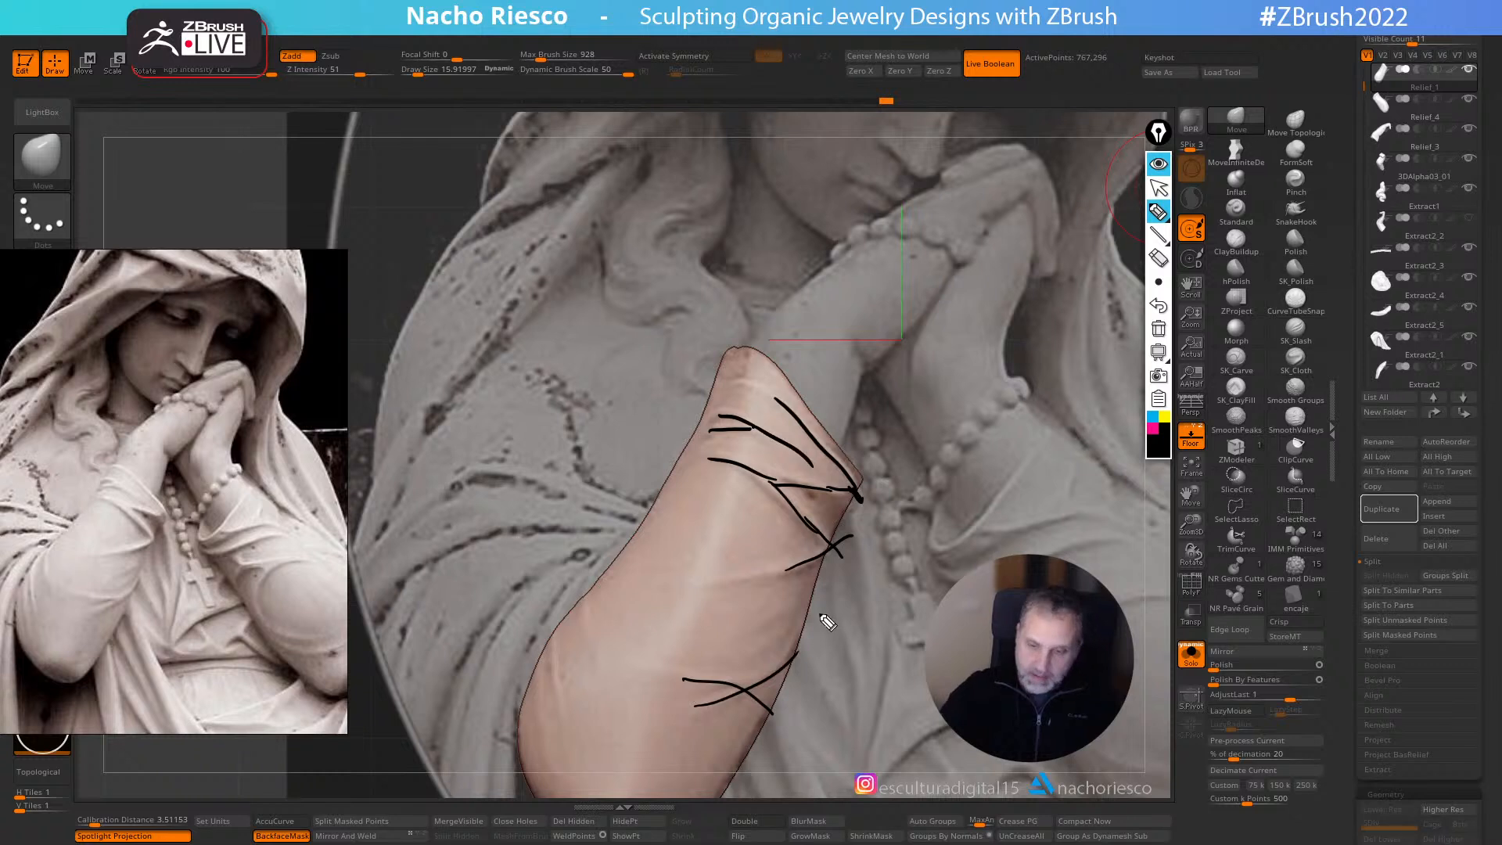
{"action": "left_click", "coordinate": [1159, 329]}
{"action": "left_click", "coordinate": [1159, 187]}
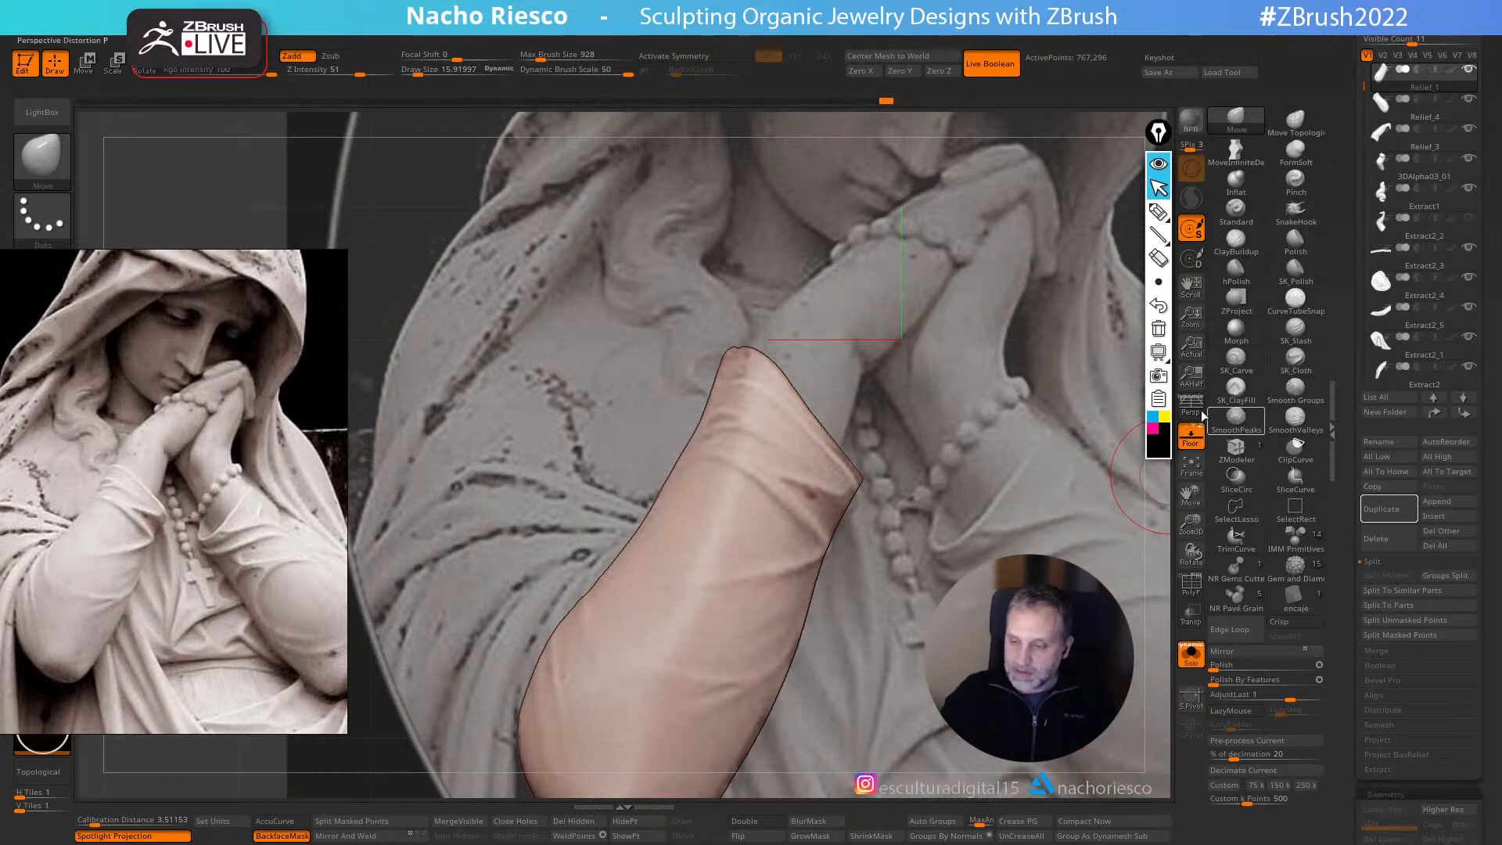
- Hide the reference and flatten the upper forearm surface of the sleeve with the Polish brush at a draw size of about 28
{"action": "left_click", "coordinate": [1198, 479]}
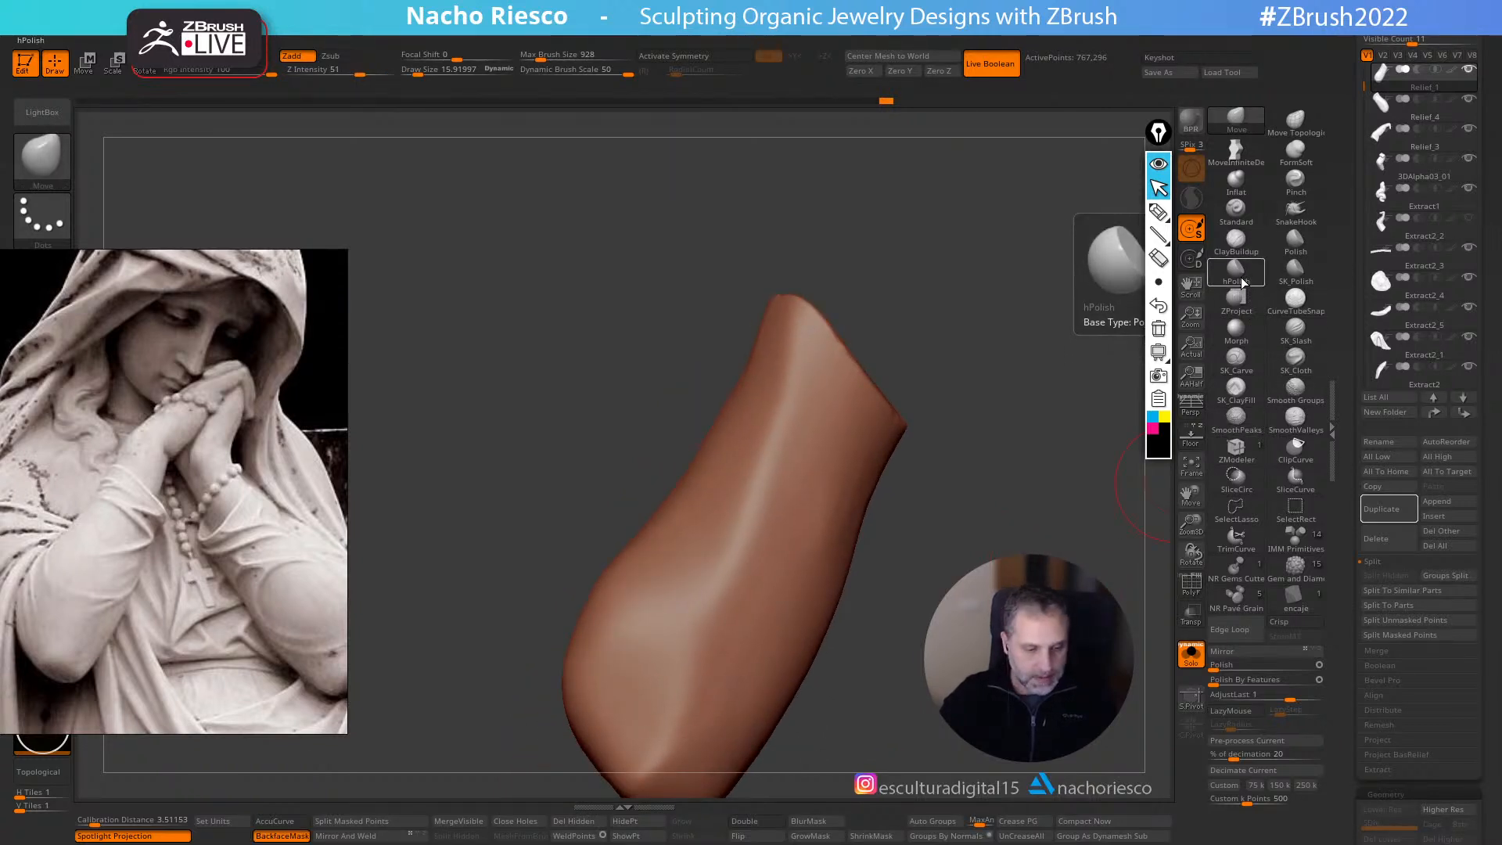
{"action": "left_click", "coordinate": [1296, 239]}
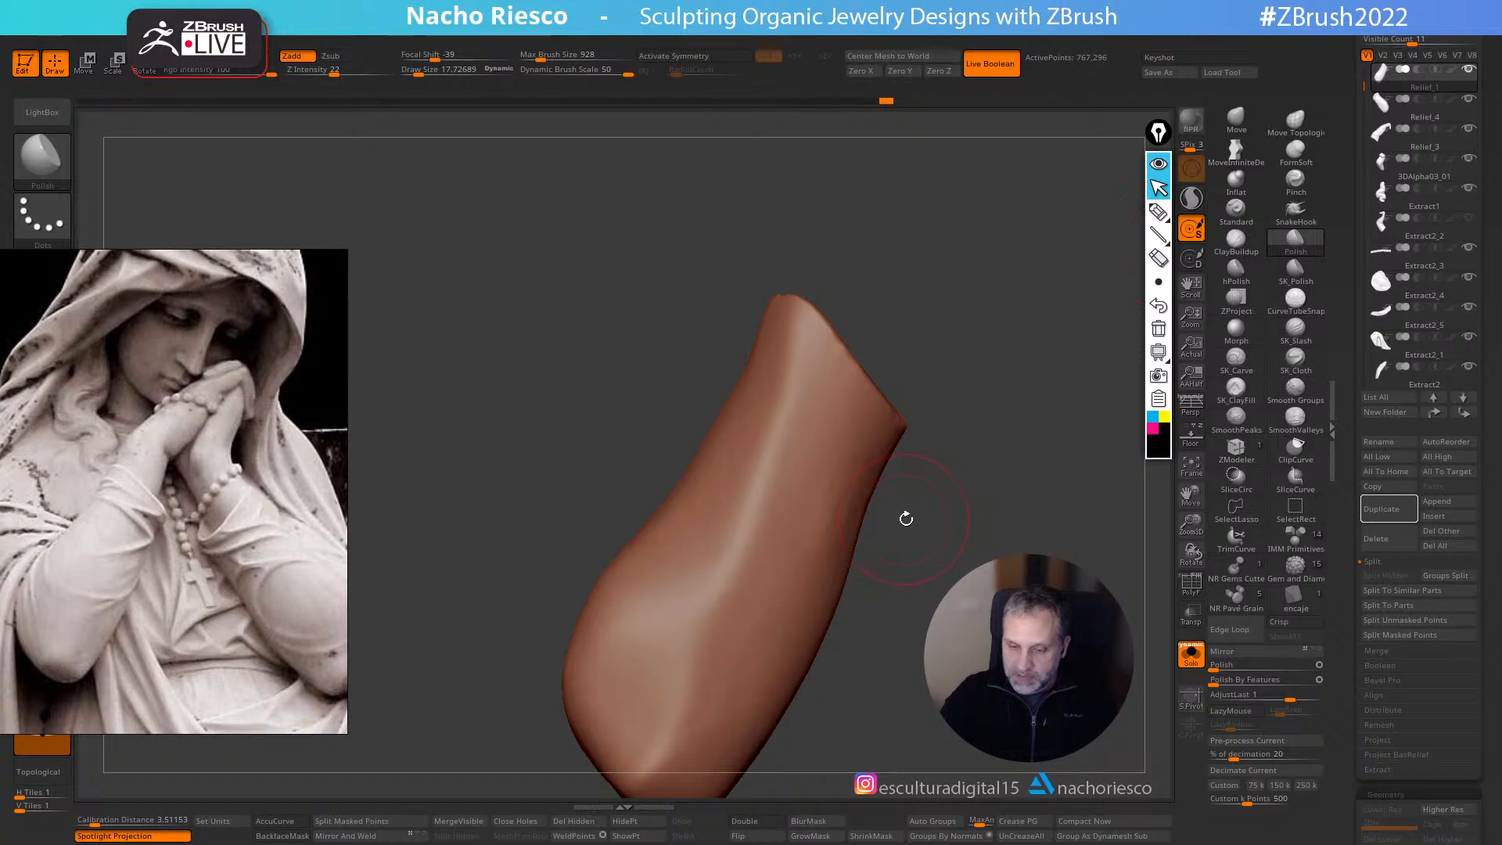
{"action": "left_click", "coordinate": [1191, 435]}
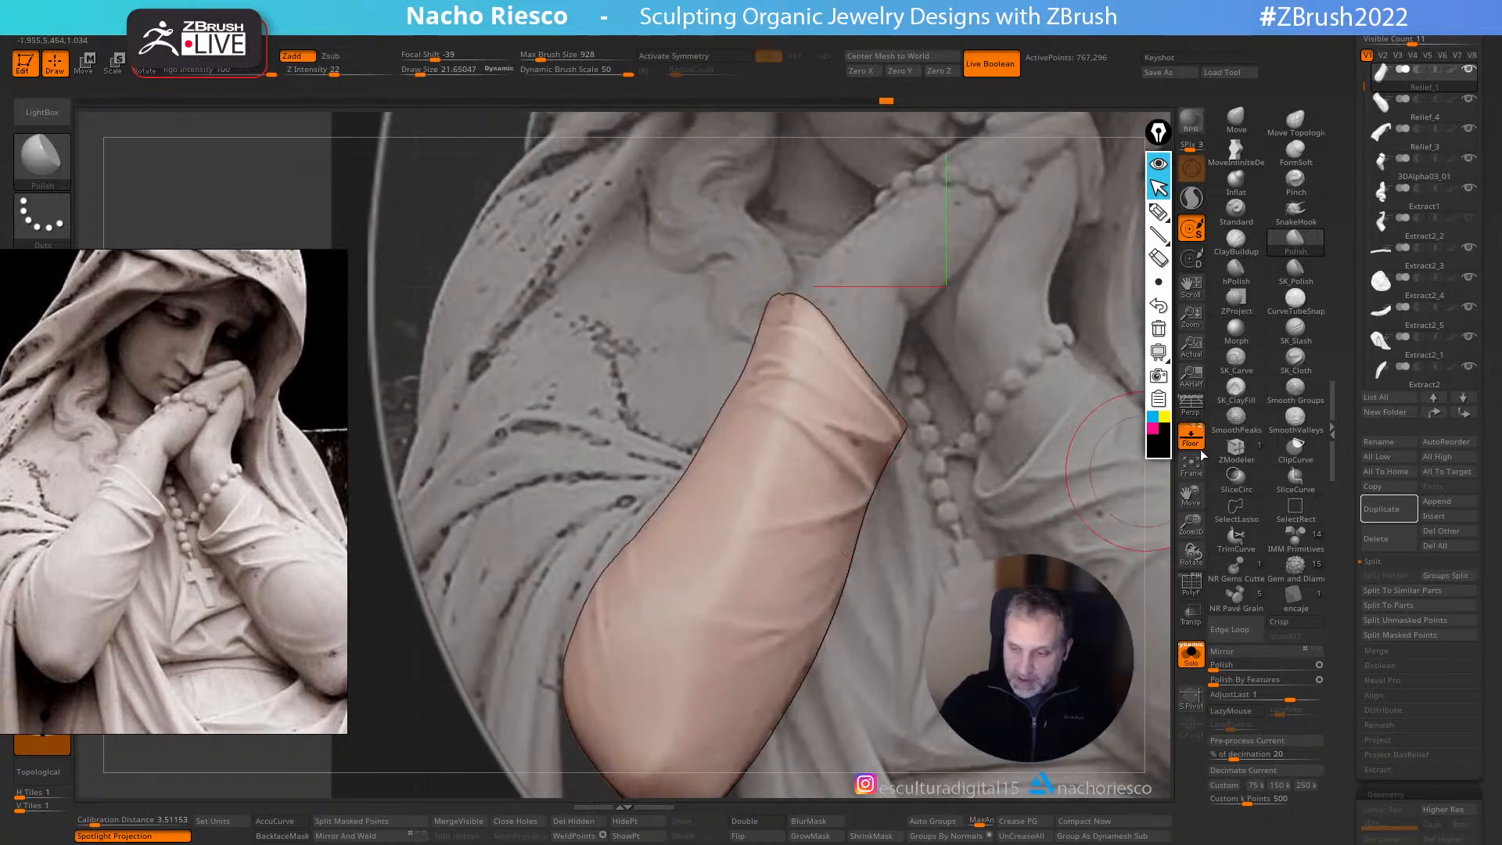
{"action": "left_click", "coordinate": [1191, 435]}
{"action": "mouse_move", "coordinate": [799, 445]}
{"action": "left_mouse_down"}
{"action": "mouse_move", "coordinate": [781, 423]}
{"action": "mouse_move", "coordinate": [738, 446]}
{"action": "mouse_move", "coordinate": [778, 428]}
{"action": "left_mouse_up"}
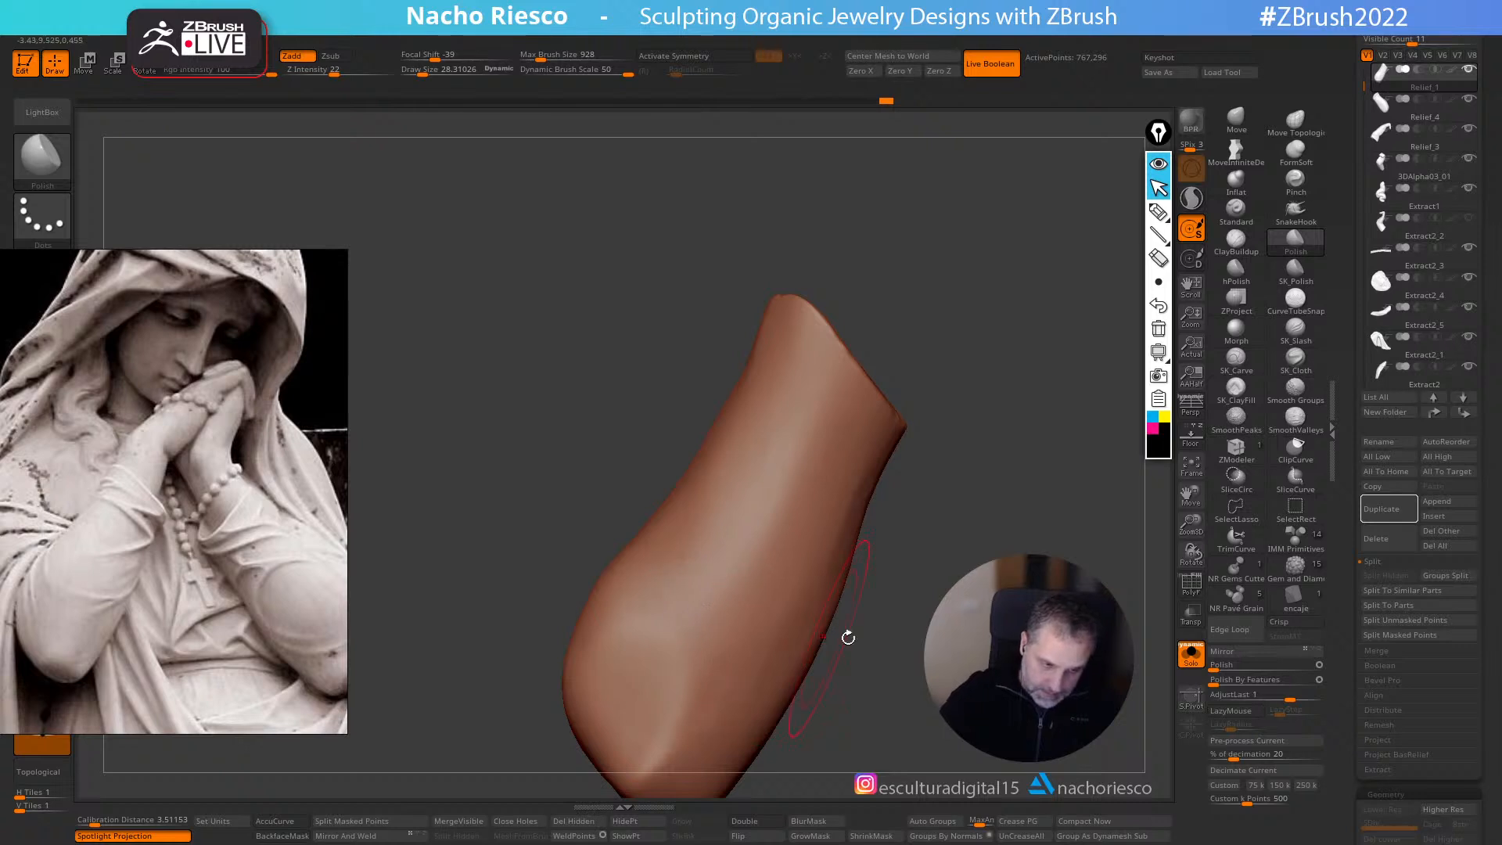
- Compare the elbow end of the sleeve with the reference and polish its planes at a draw size of about 24
{"action": "right_click_drag", "start_coordinate": [670, 604], "coordinate": [744, 528], "text": "alt"}
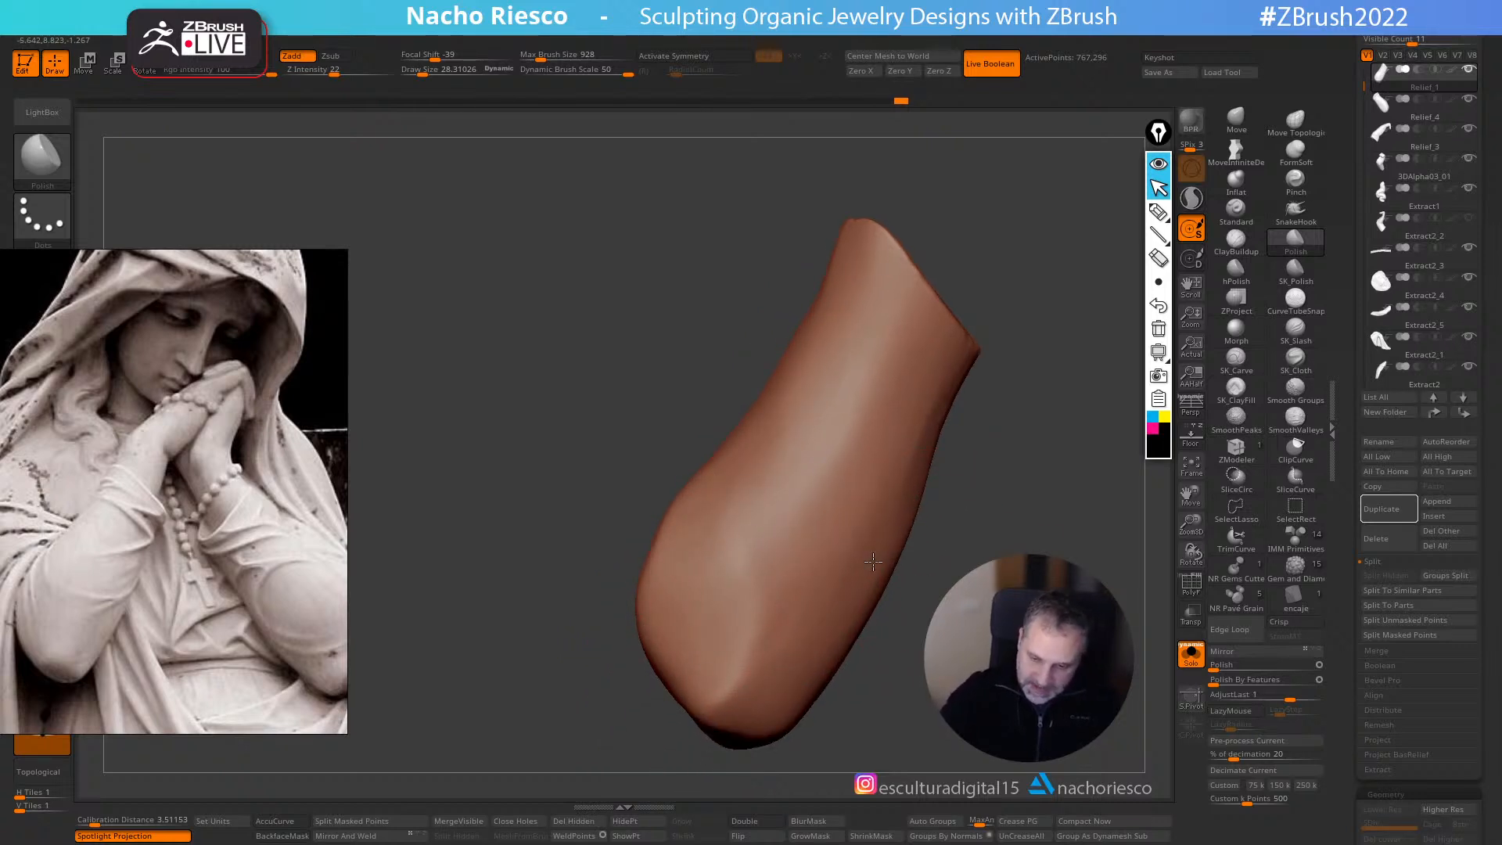
{"action": "right_click_drag", "start_coordinate": [883, 578], "coordinate": [853, 555]}
{"action": "left_click", "coordinate": [1191, 436]}
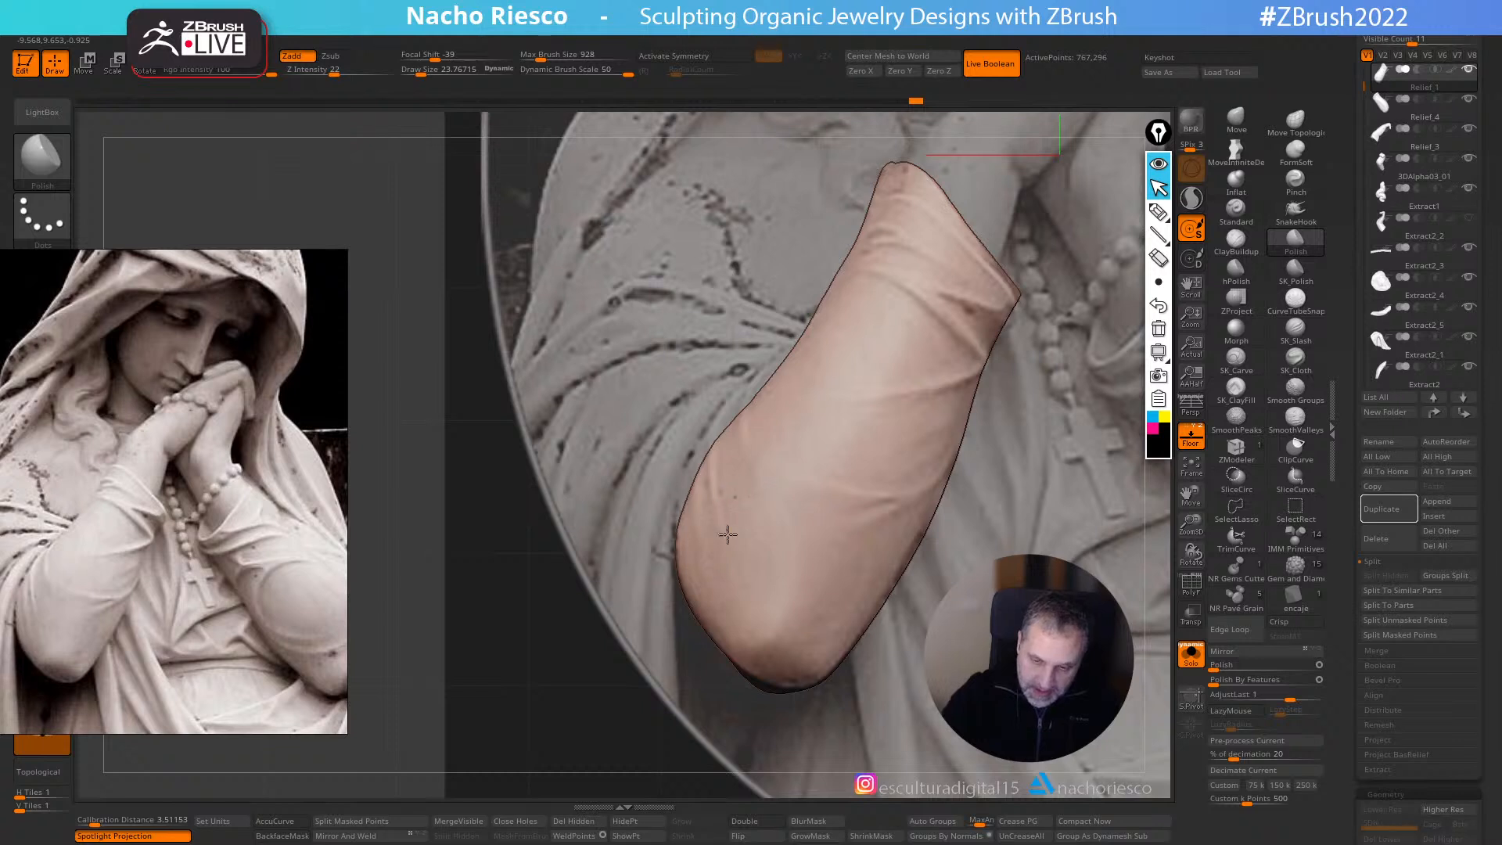
{"action": "left_click", "coordinate": [1202, 437]}
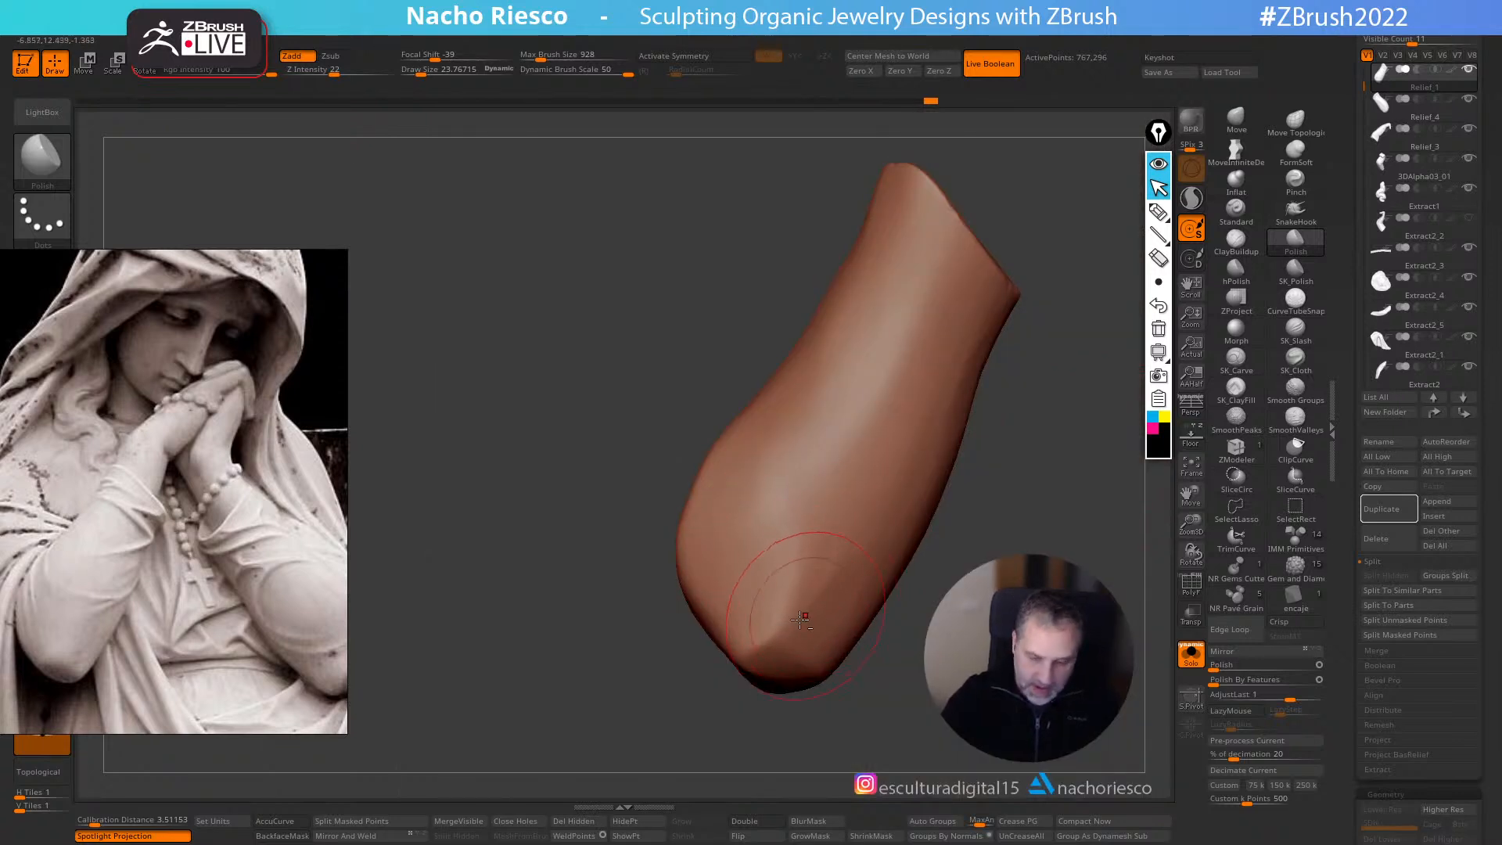
{"action": "left_click_drag", "start_coordinate": [789, 704], "coordinate": [922, 658]}
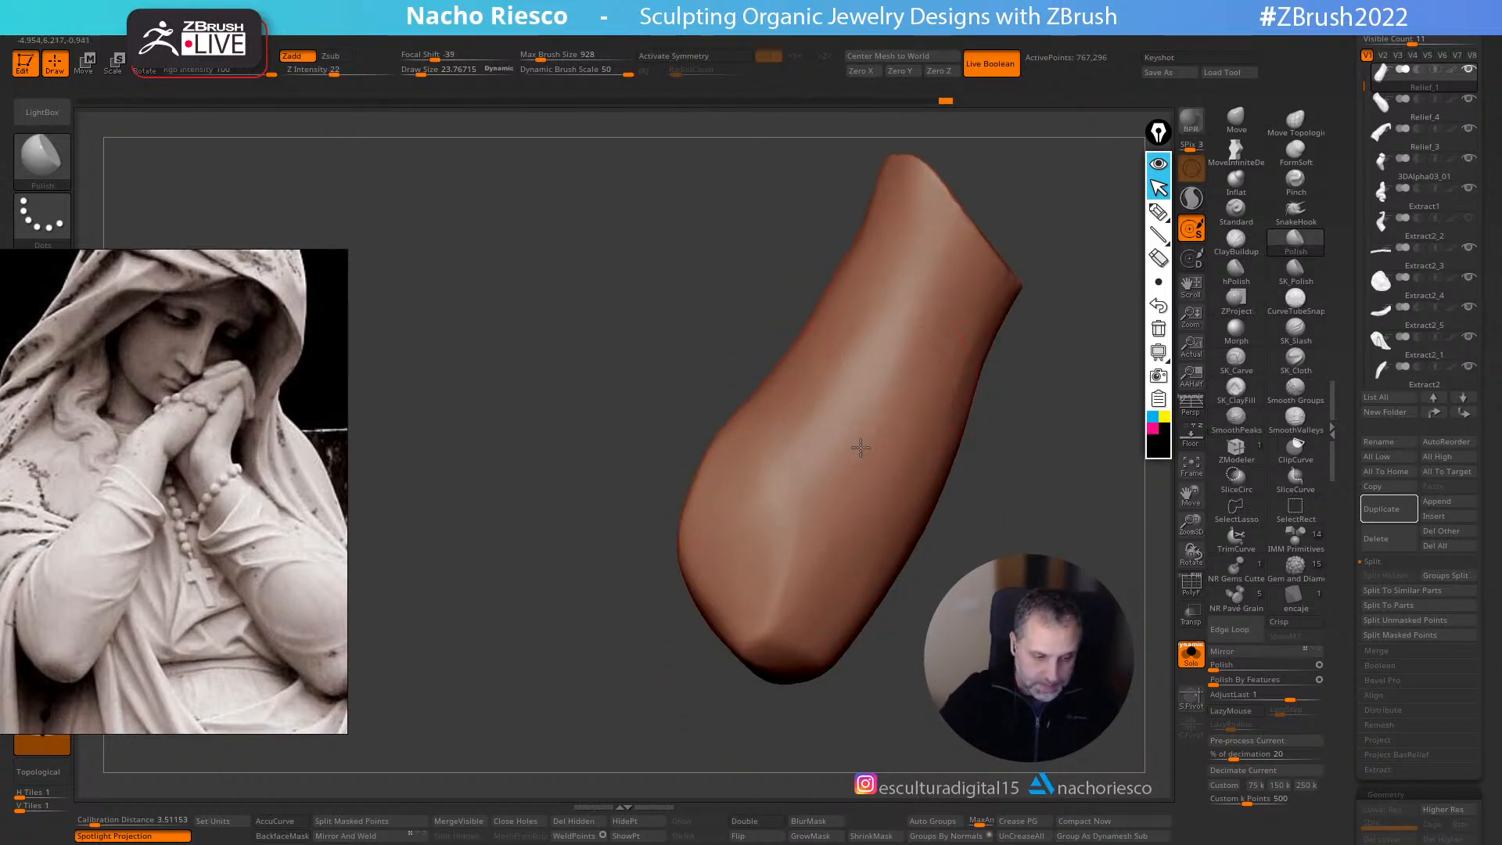
- Polish and smooth the inner side of the sleeve at a draw size of about 28
{"action": "left_click_drag", "start_coordinate": [976, 497], "coordinate": [959, 554]}
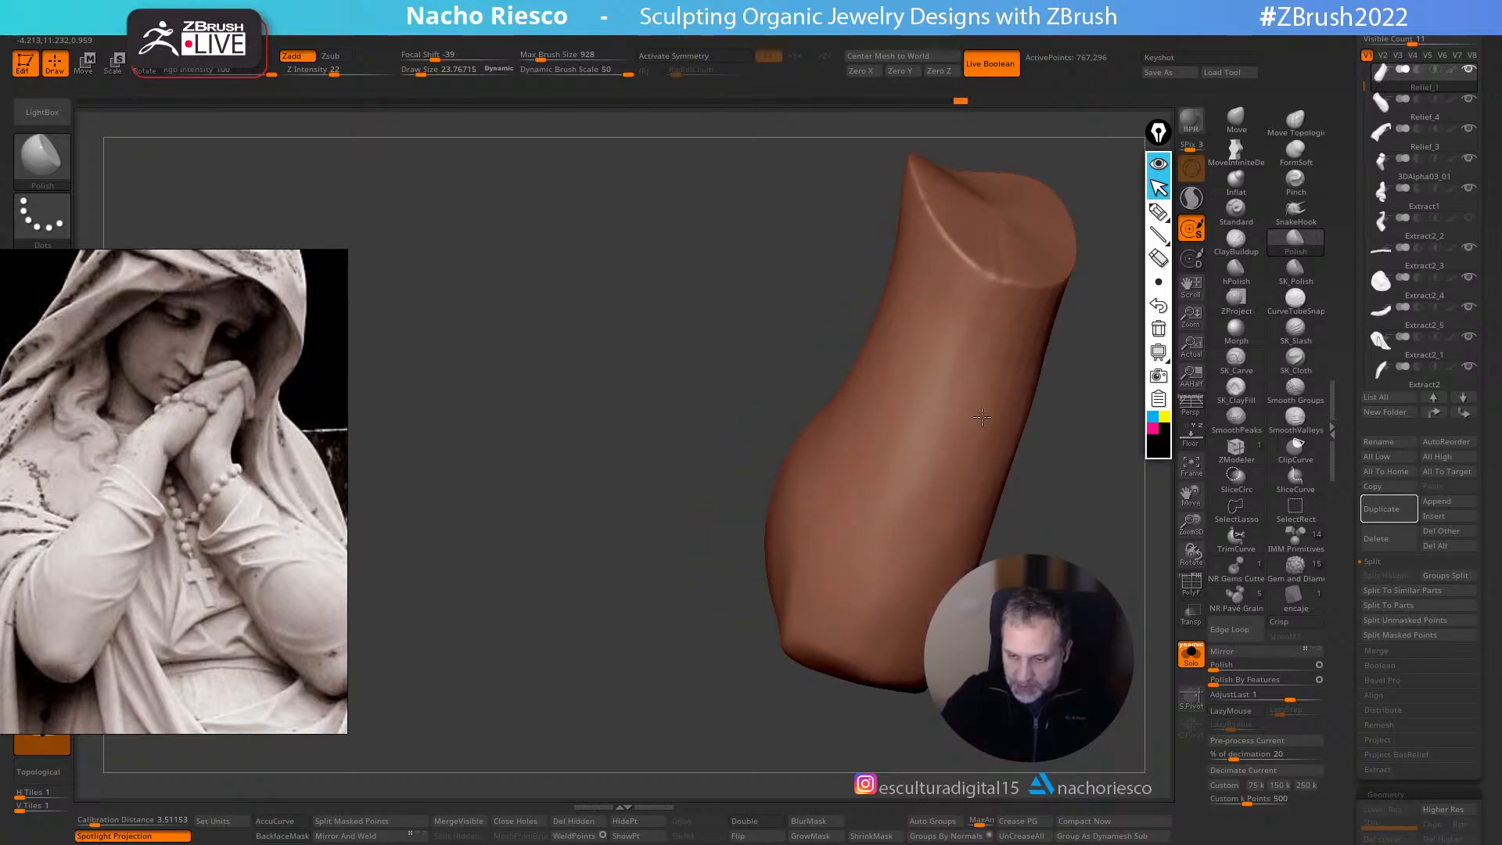
{"action": "mouse_move", "coordinate": [999, 475]}
{"action": "left_mouse_down"}
{"action": "mouse_move", "coordinate": [948, 461]}
{"action": "mouse_move", "coordinate": [895, 492]}
{"action": "mouse_move", "coordinate": [960, 486]}
{"action": "left_mouse_up"}
{"action": "key", "text": "s"}
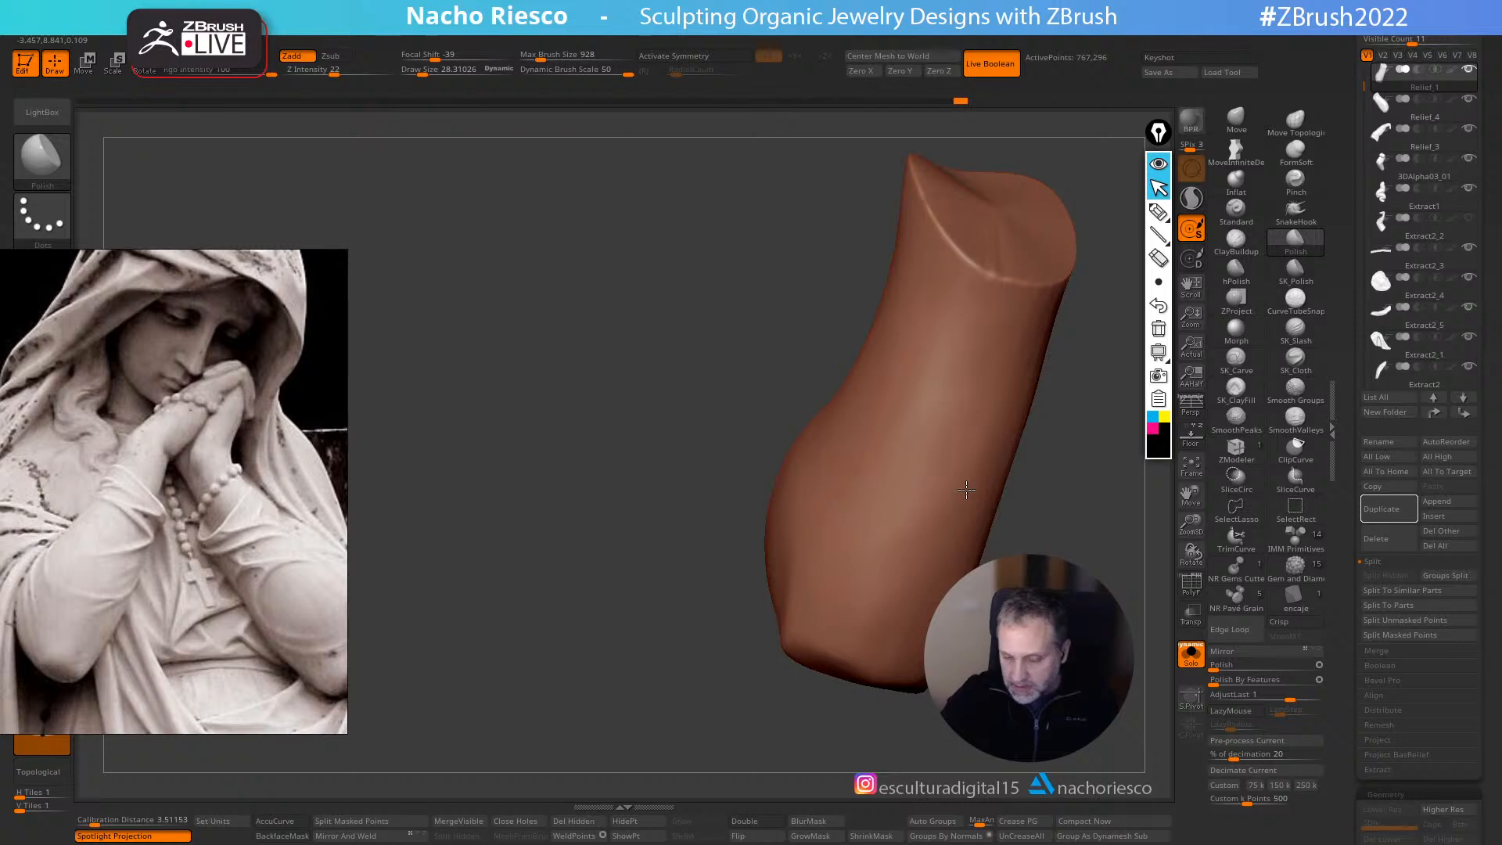
{"action": "left_click_drag", "start_coordinate": [993, 540], "coordinate": [895, 523]}
{"action": "left_click_drag", "start_coordinate": [891, 592], "coordinate": [907, 540], "text": "shift"}
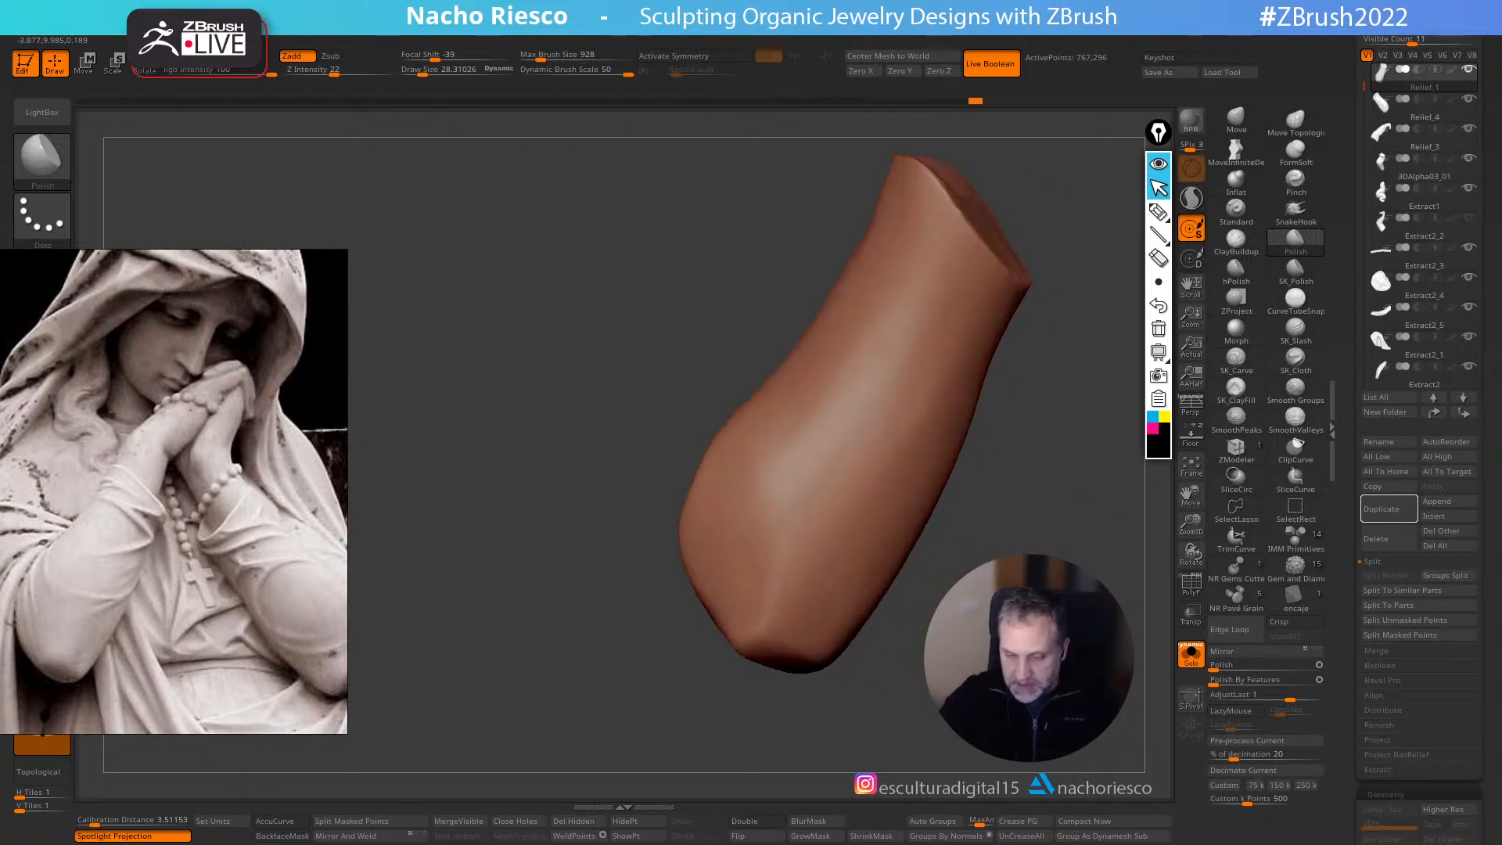
{"action": "left_click_drag", "start_coordinate": [1030, 658], "coordinate": [878, 706], "text": "alt"}
- Overlay the reference and sculpt the main folds below the cuff and on the lower sleeve with Morph at a draw size of about 5
{"action": "left_click", "coordinate": [1192, 437]}
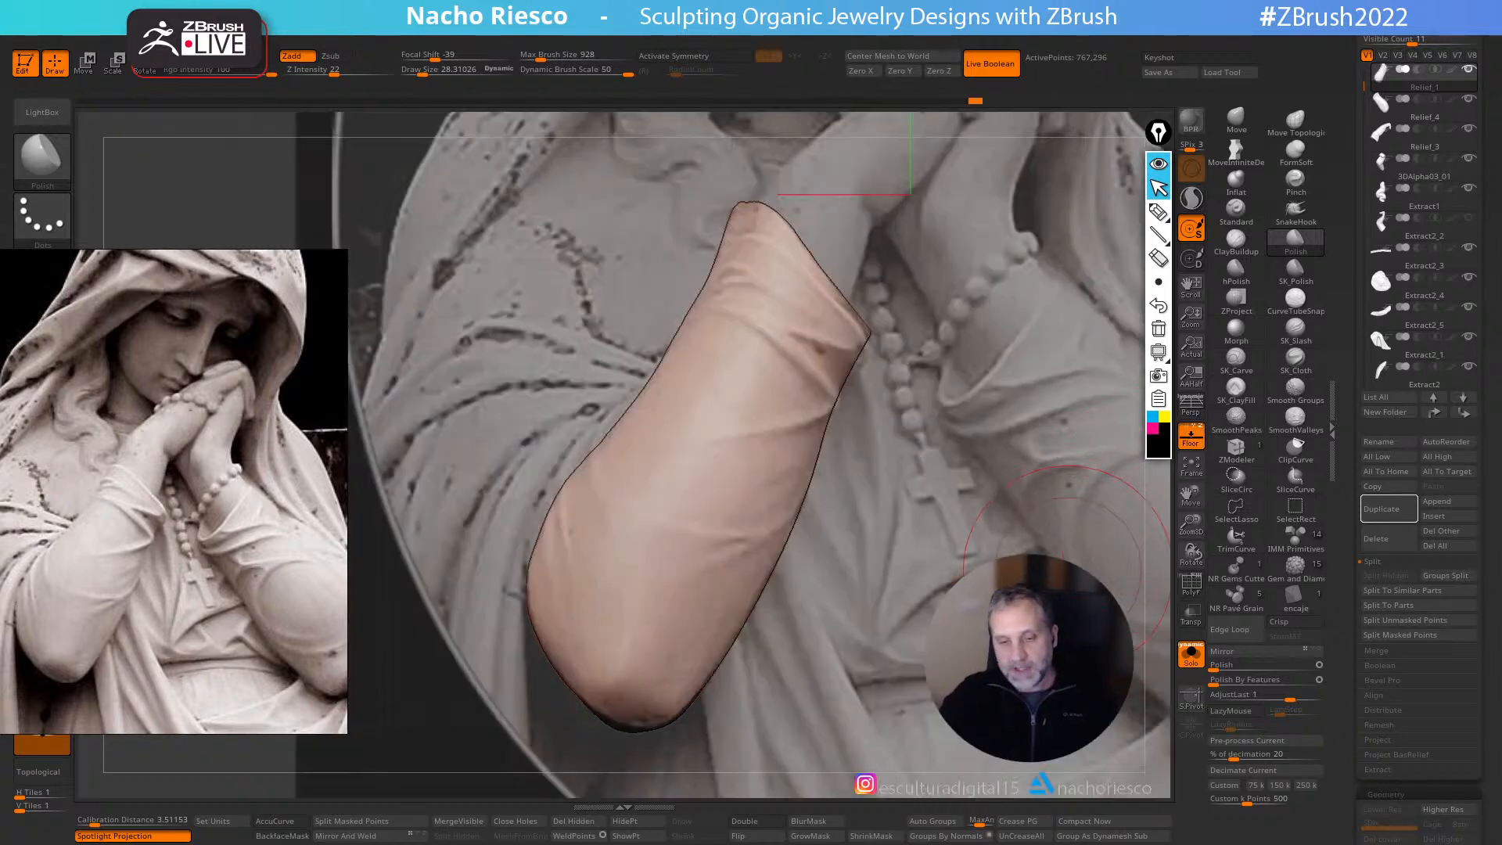
{"action": "left_click", "coordinate": [1246, 342]}
{"action": "key", "text": "s"}
{"action": "left_click_drag", "start_coordinate": [821, 425], "coordinate": [807, 424]}
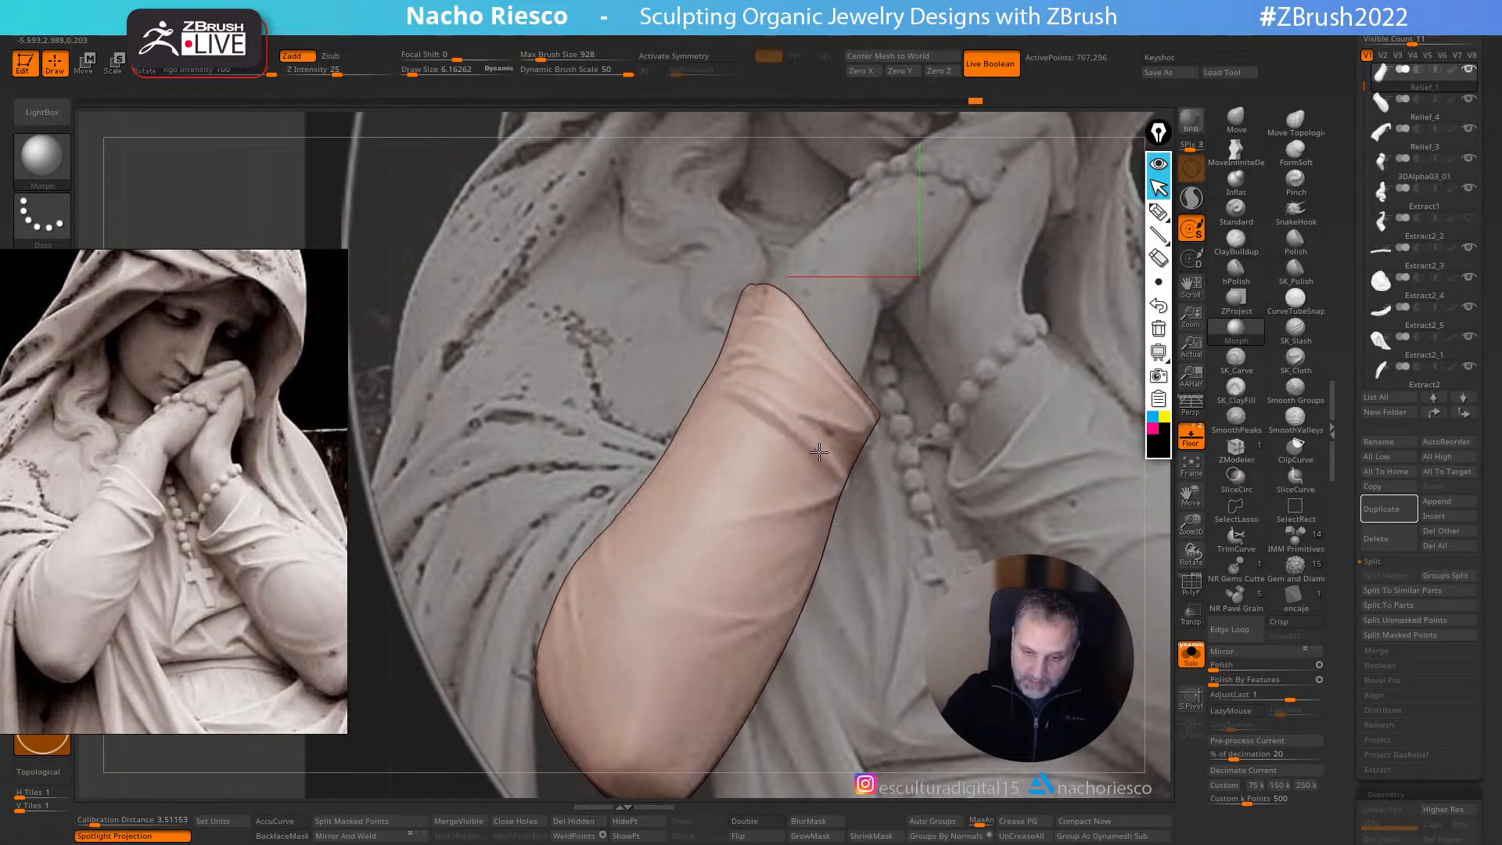
{"action": "key", "text": "s"}
{"action": "mouse_move", "coordinate": [813, 438]}
{"action": "left_mouse_down", "text": "shift"}
{"action": "mouse_move", "coordinate": [752, 402]}
{"action": "mouse_move", "coordinate": [769, 406]}
{"action": "left_mouse_up", "text": "shift"}
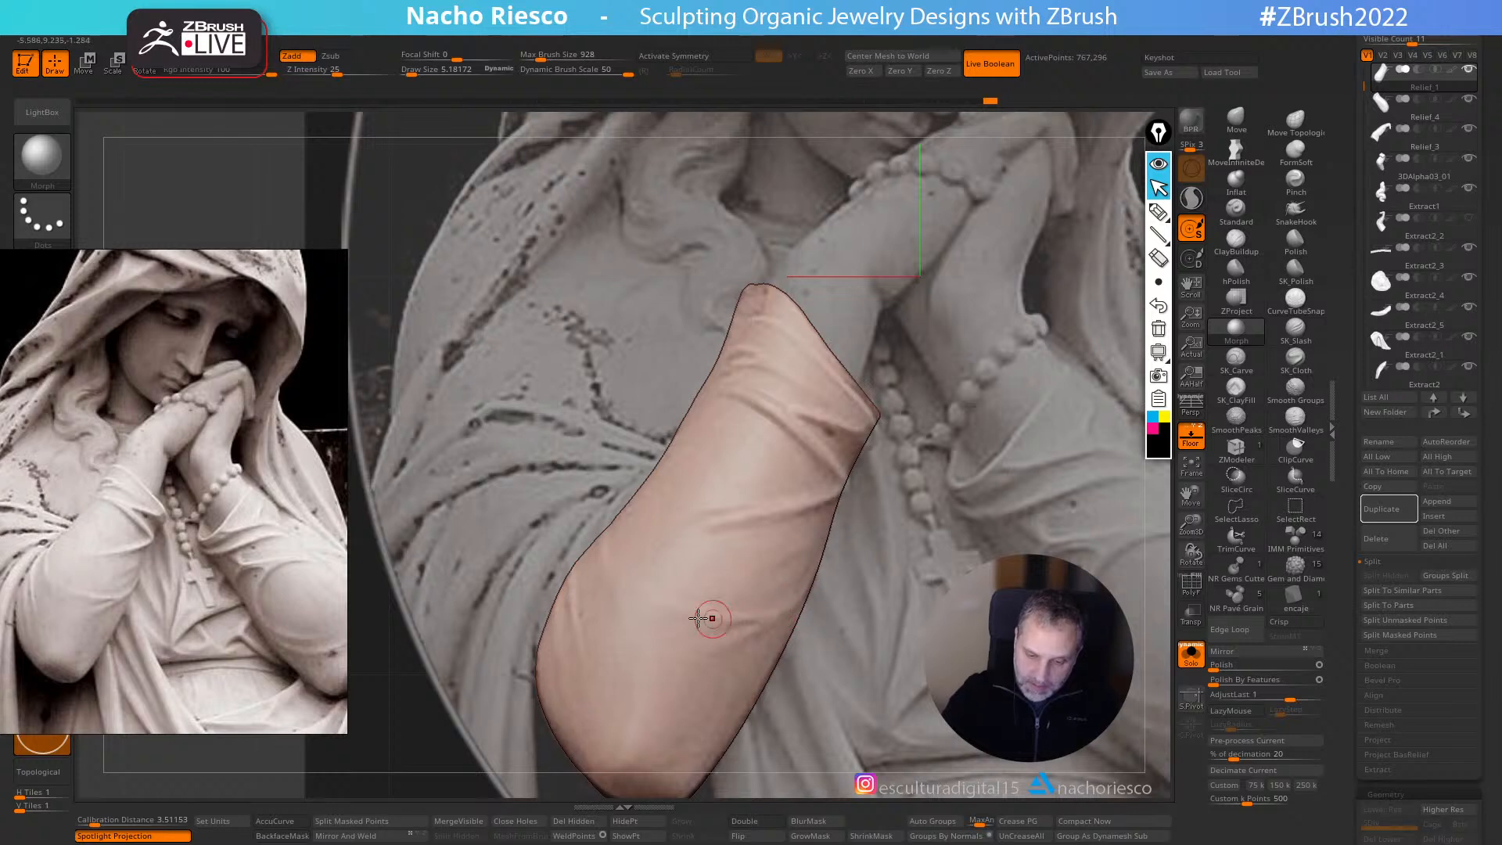
{"action": "mouse_move", "coordinate": [686, 610]}
{"action": "left_mouse_down"}
{"action": "mouse_move", "coordinate": [759, 619]}
{"action": "mouse_move", "coordinate": [799, 603]}
{"action": "mouse_move", "coordinate": [631, 722]}
{"action": "left_mouse_up"}
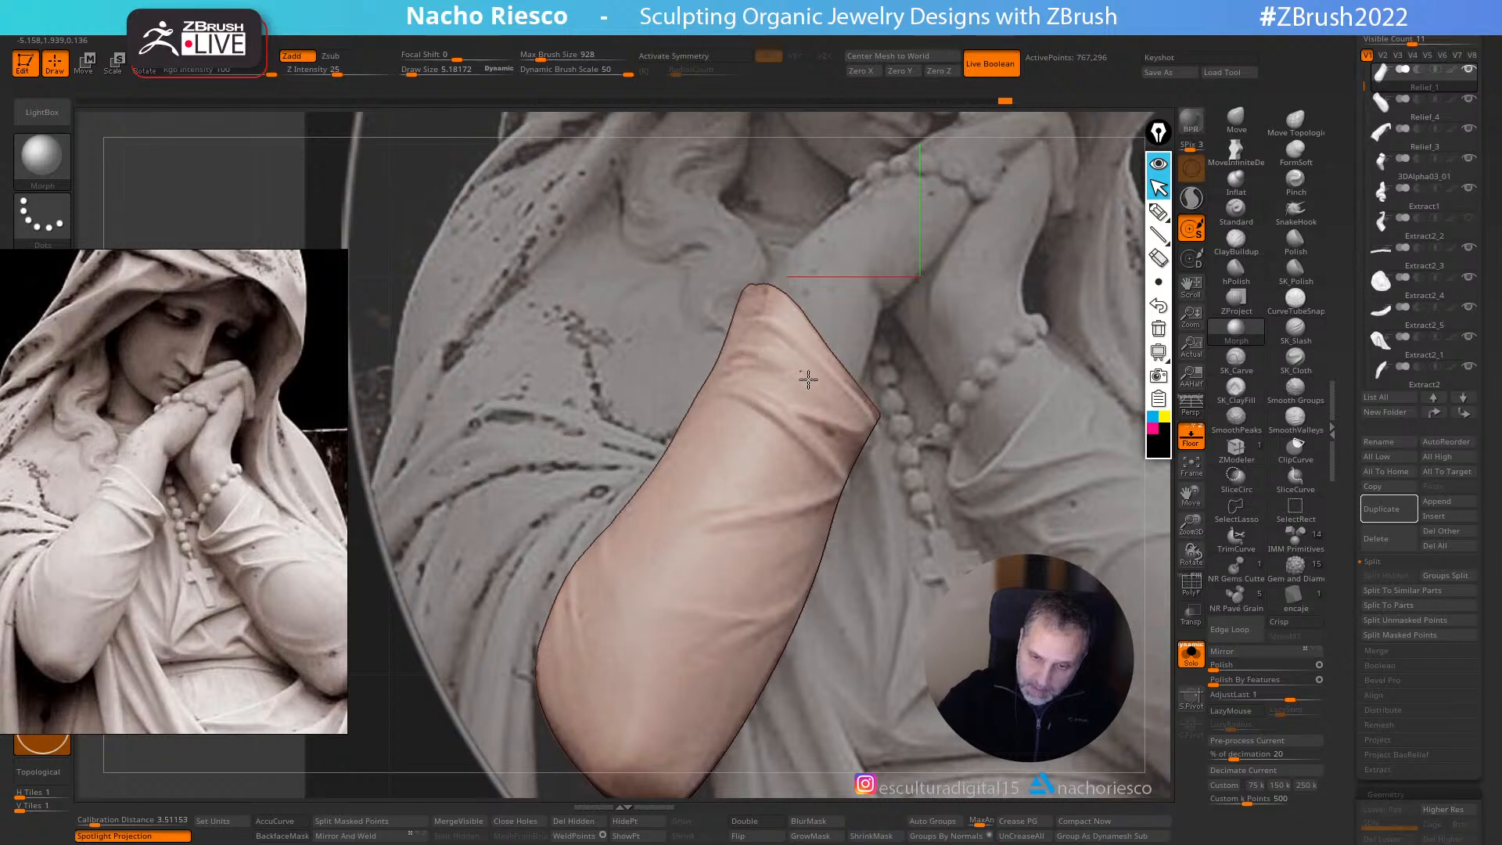
- Undo the wide cuff stroke and sculpt finer folds across the cuff with Morph at a draw size of about 3.5
{"action": "left_click_drag", "start_coordinate": [726, 366], "coordinate": [804, 384]}
{"action": "key", "text": "s"}
{"action": "key", "text": "ctrl+z"}
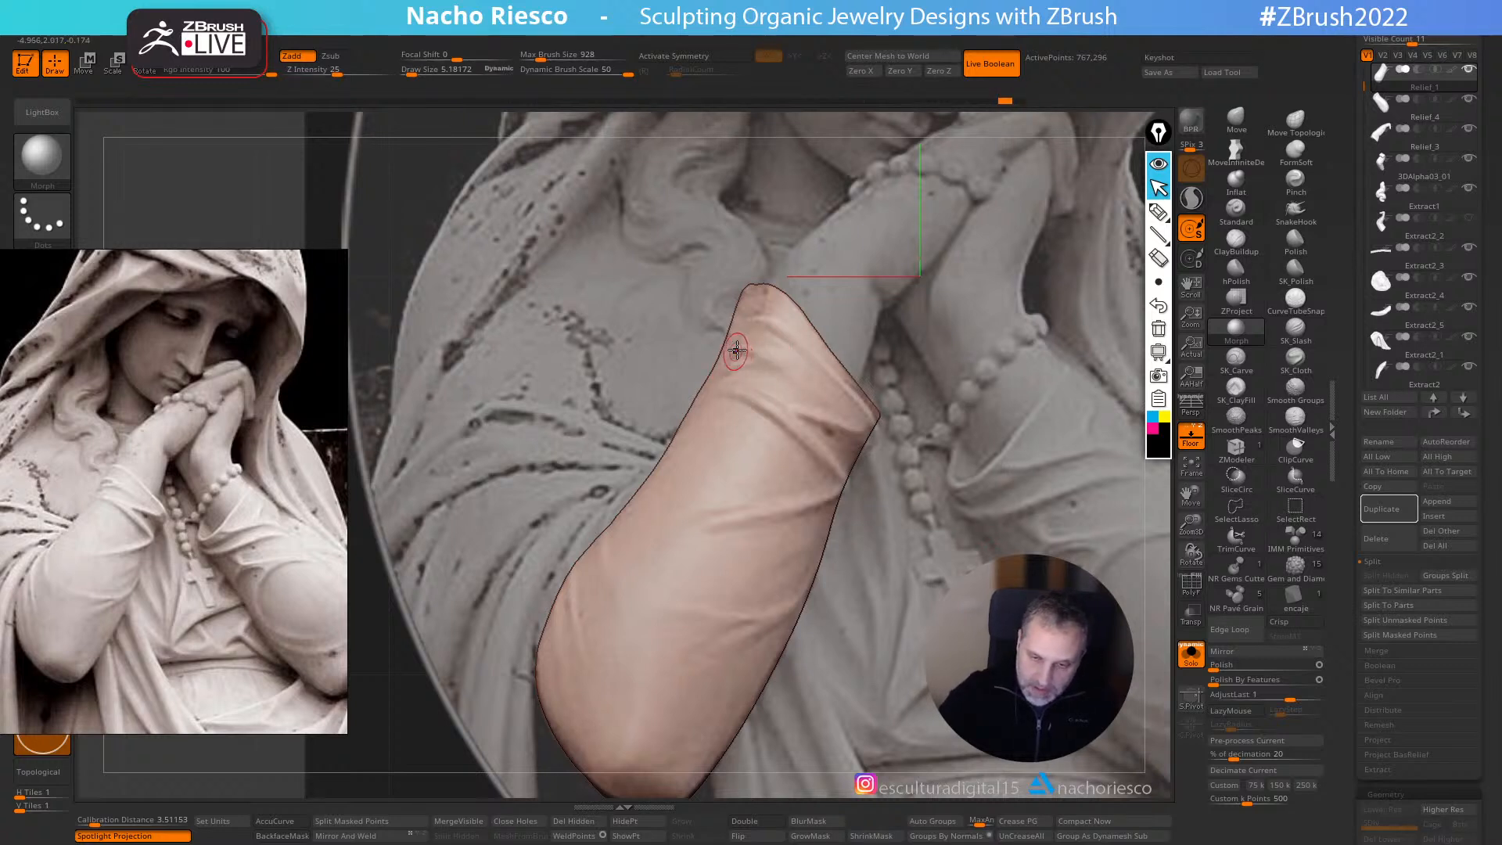
{"action": "key", "text": "s"}
{"action": "mouse_move", "coordinate": [766, 344]}
{"action": "left_mouse_down"}
{"action": "mouse_move", "coordinate": [738, 345]}
{"action": "mouse_move", "coordinate": [813, 388]}
{"action": "left_mouse_up"}
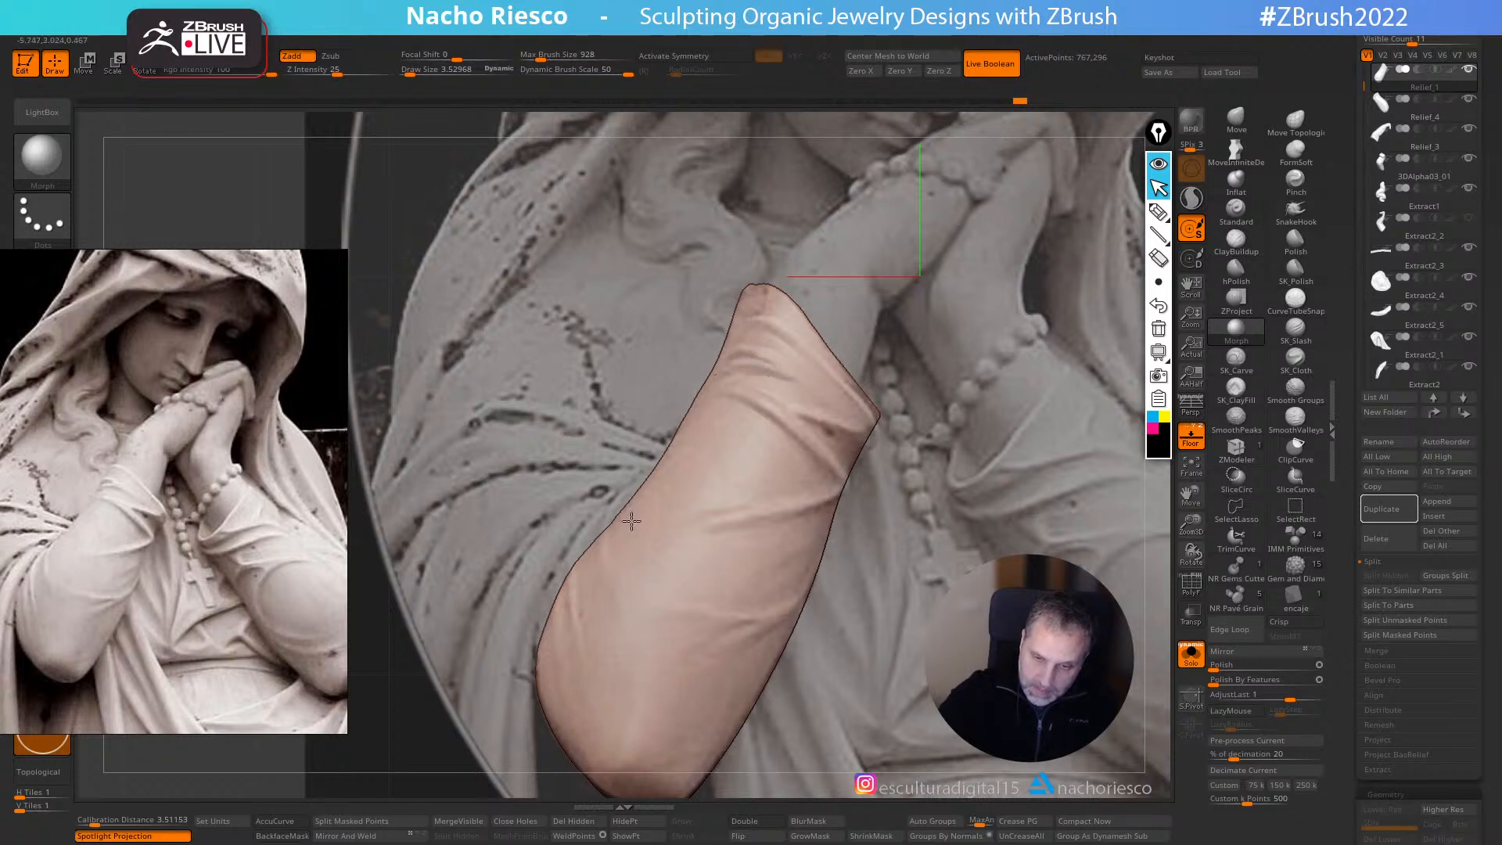
- Hide the reference and extend the cuff folds around the side of the sleeve with Morph at a draw size of about 5
{"action": "key", "text": "shift+p"}
{"action": "left_click_drag", "start_coordinate": [991, 518], "coordinate": [923, 480], "text": "alt"}
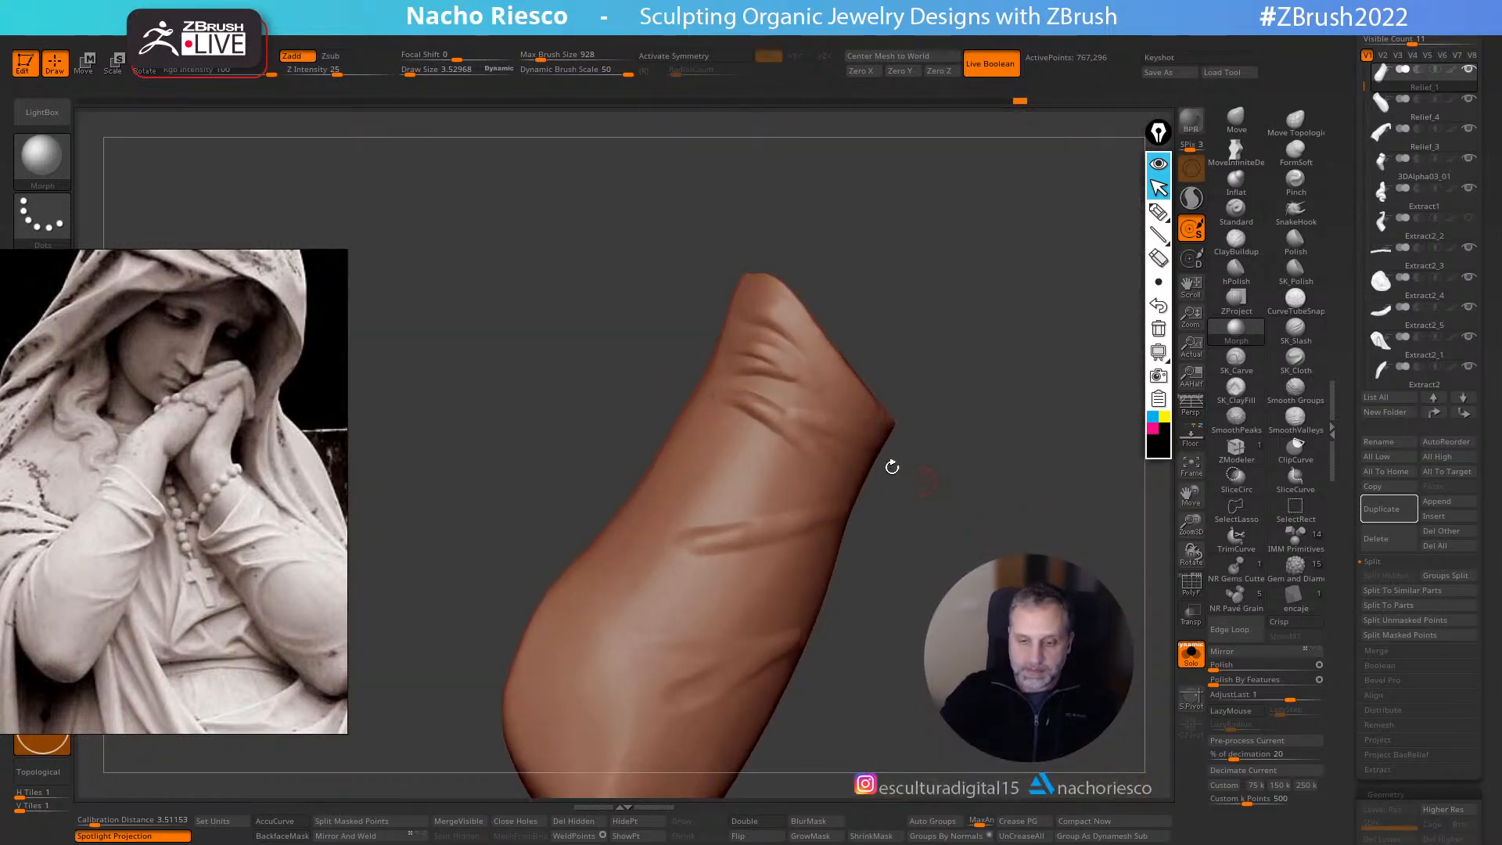
{"action": "key", "text": "s"}
{"action": "left_click_drag", "start_coordinate": [797, 418], "coordinate": [802, 418]}
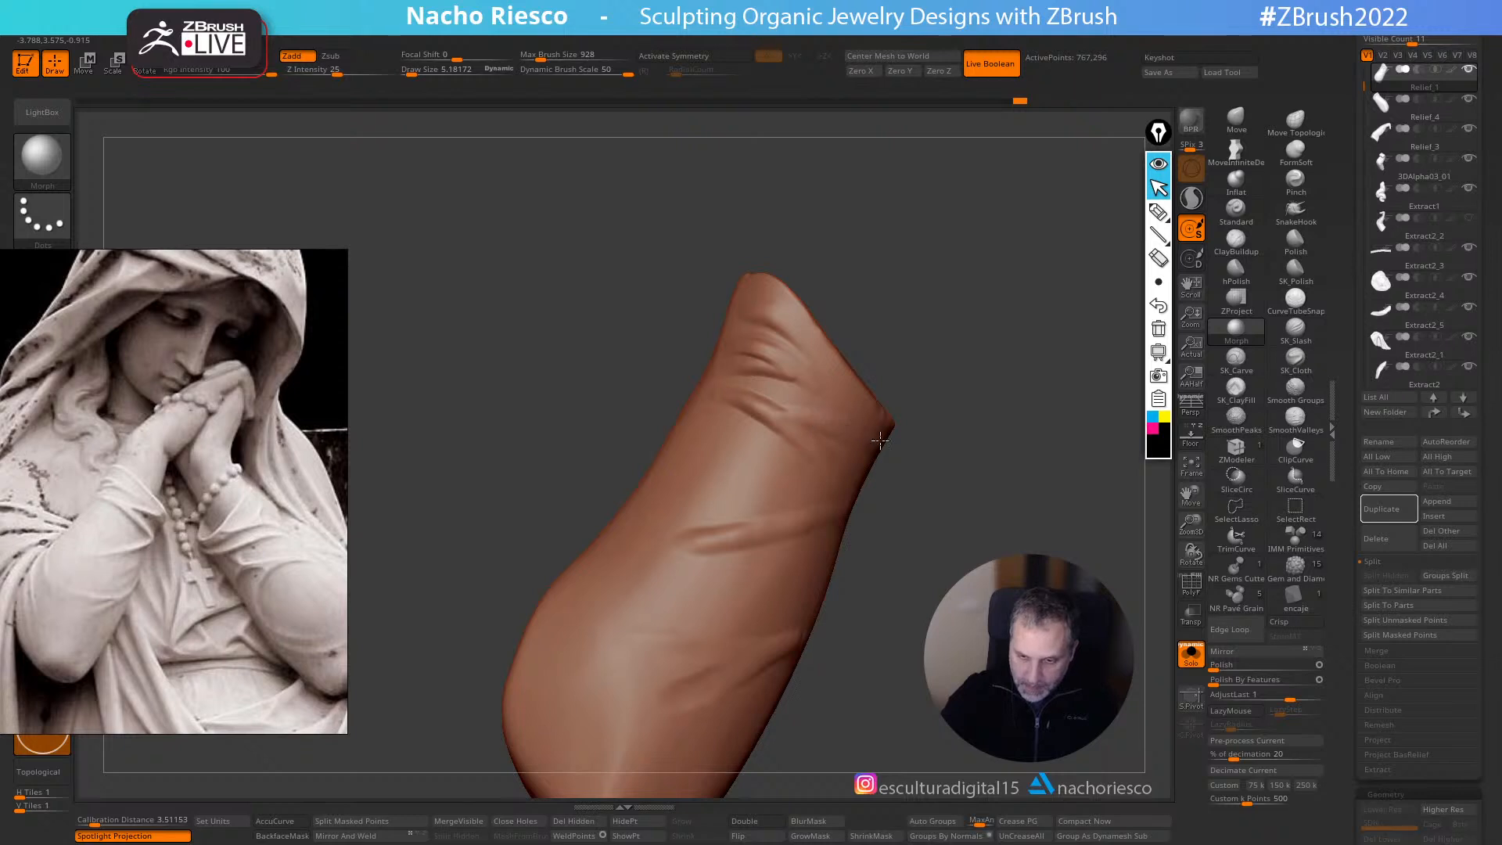
{"action": "left_click_drag", "start_coordinate": [1007, 513], "coordinate": [972, 529]}
{"action": "left_click_drag", "start_coordinate": [775, 413], "coordinate": [702, 389]}
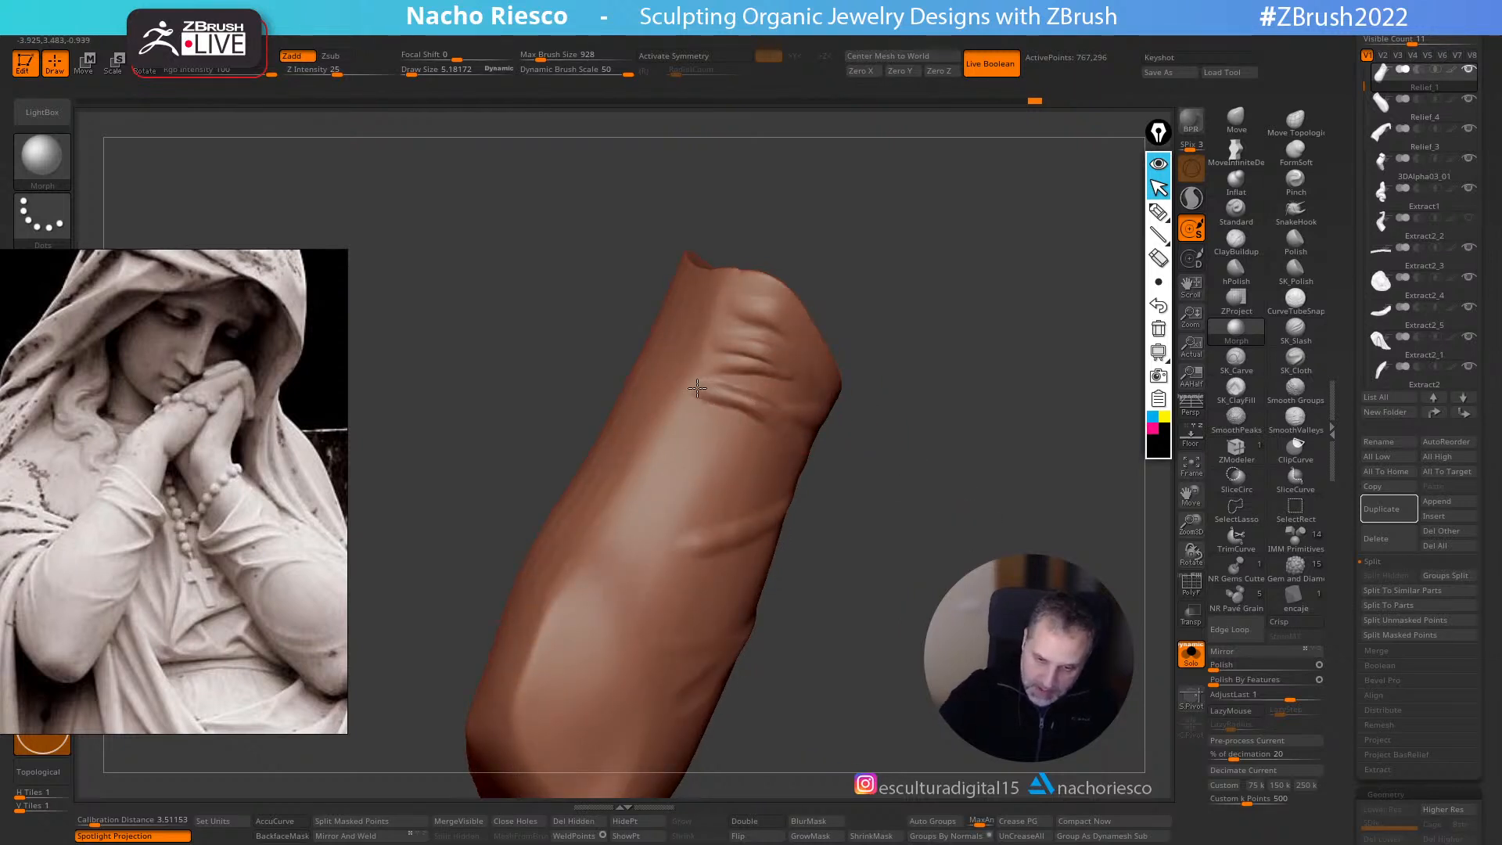
{"action": "mouse_move", "coordinate": [904, 411]}
{"action": "left_mouse_down"}
{"action": "mouse_move", "coordinate": [831, 554]}
{"action": "mouse_move", "coordinate": [782, 533]}
{"action": "left_mouse_up"}
- Overlay the reference and sculpt broader folds on the lower sleeve and around the elbow with Morph at a draw size of about 8.4
{"action": "left_click", "coordinate": [1192, 436]}
{"action": "key", "text": "s"}
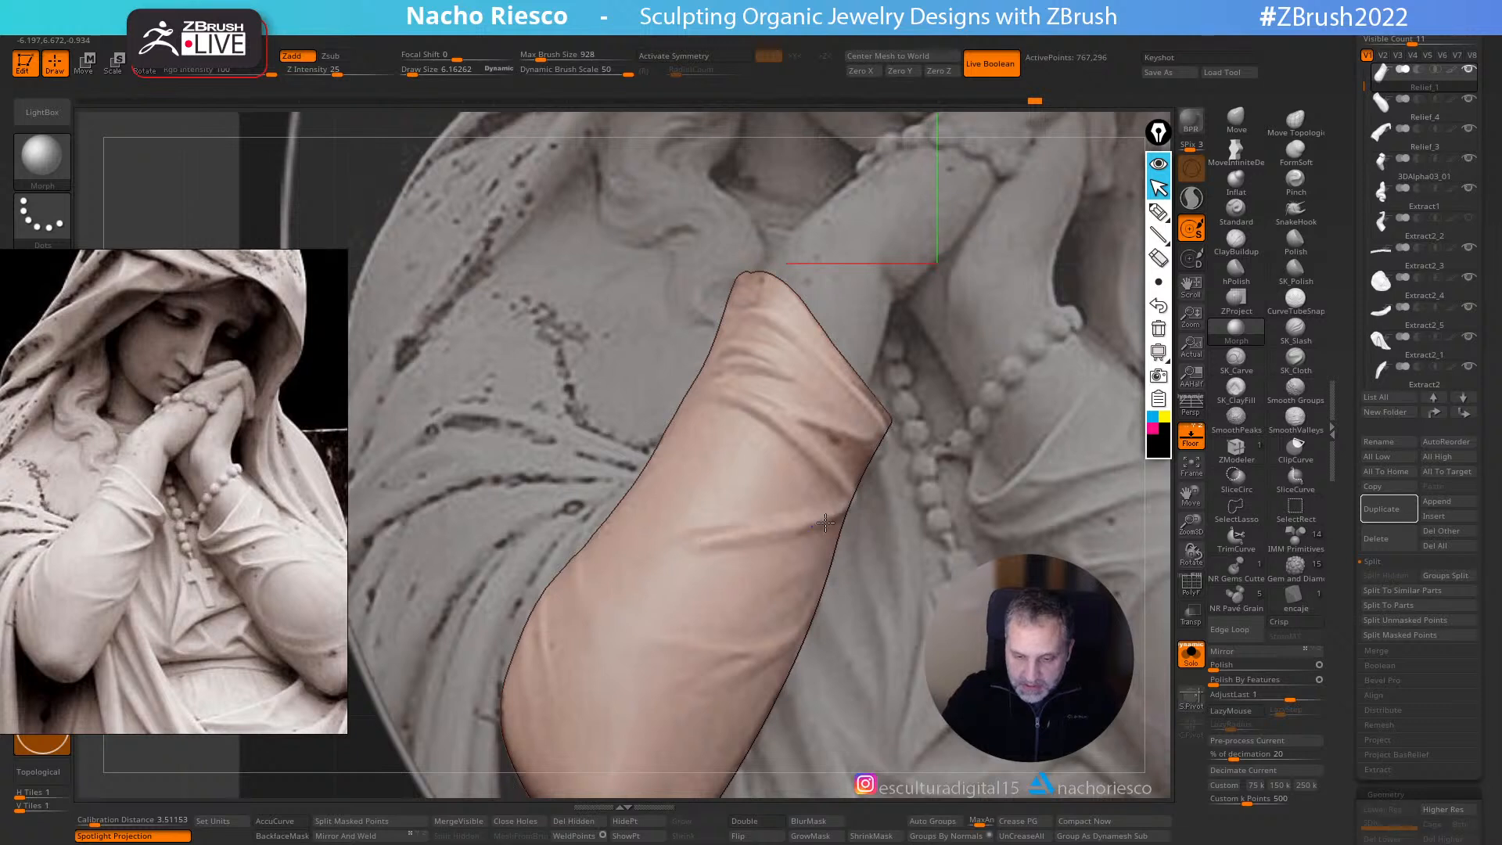
{"action": "right_click_drag", "start_coordinate": [786, 631], "coordinate": [841, 557], "text": "alt"}
{"action": "key", "text": "s"}
{"action": "left_click_drag", "start_coordinate": [835, 521], "coordinate": [849, 520]}
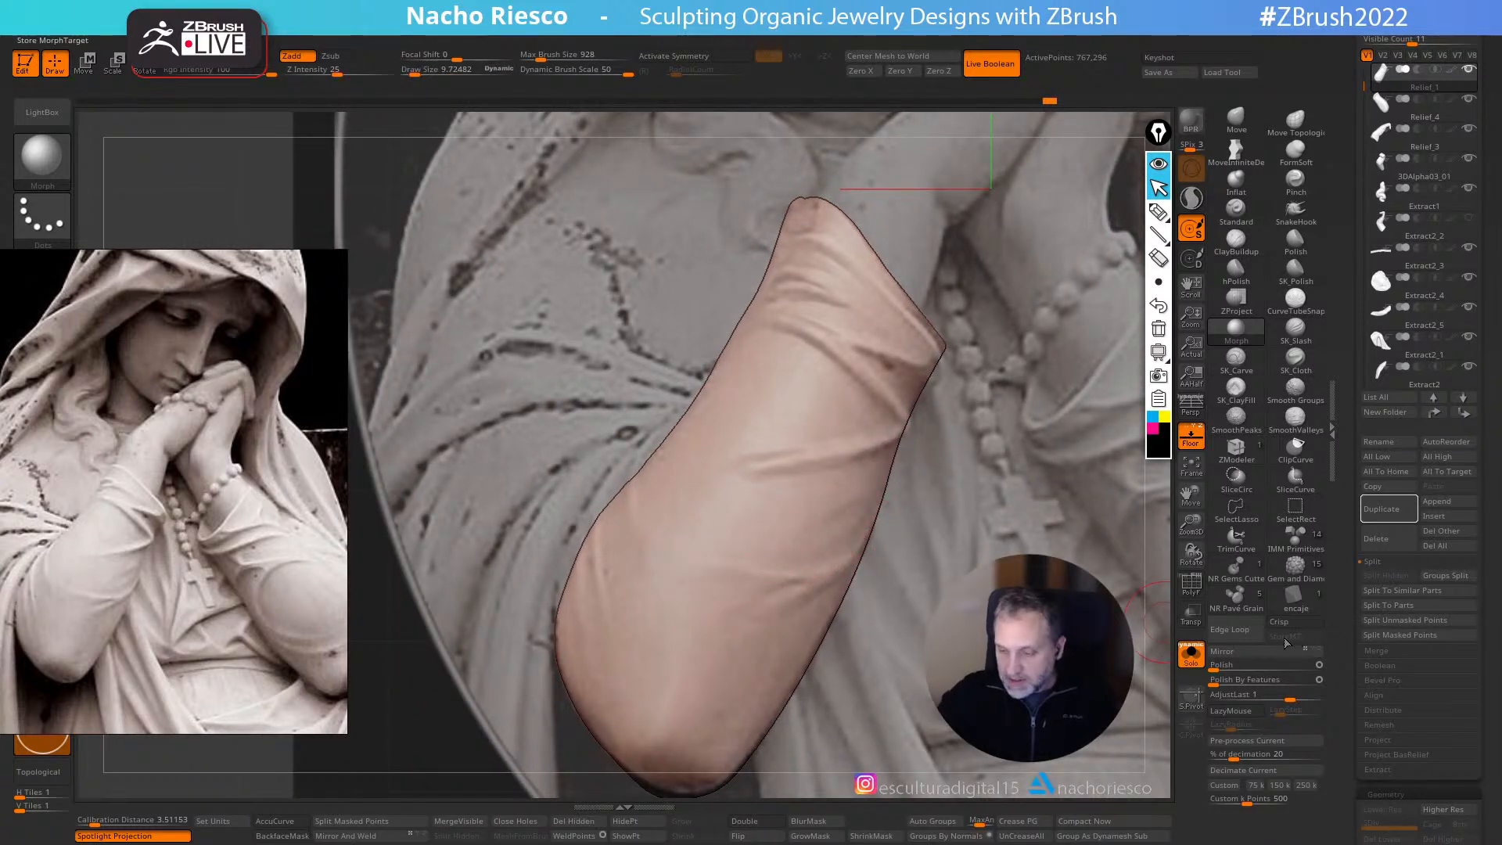
{"action": "key", "text": "s"}
{"action": "left_click_drag", "start_coordinate": [804, 586], "coordinate": [720, 637]}
{"action": "mouse_move", "coordinate": [607, 601]}
{"action": "left_mouse_down"}
{"action": "mouse_move", "coordinate": [594, 538]}
{"action": "mouse_move", "coordinate": [626, 658]}
{"action": "left_mouse_up"}
{"action": "mouse_move", "coordinate": [637, 543]}
{"action": "left_mouse_down"}
{"action": "mouse_move", "coordinate": [640, 475]}
{"action": "mouse_move", "coordinate": [638, 622]}
{"action": "mouse_move", "coordinate": [582, 548]}
{"action": "left_mouse_up"}
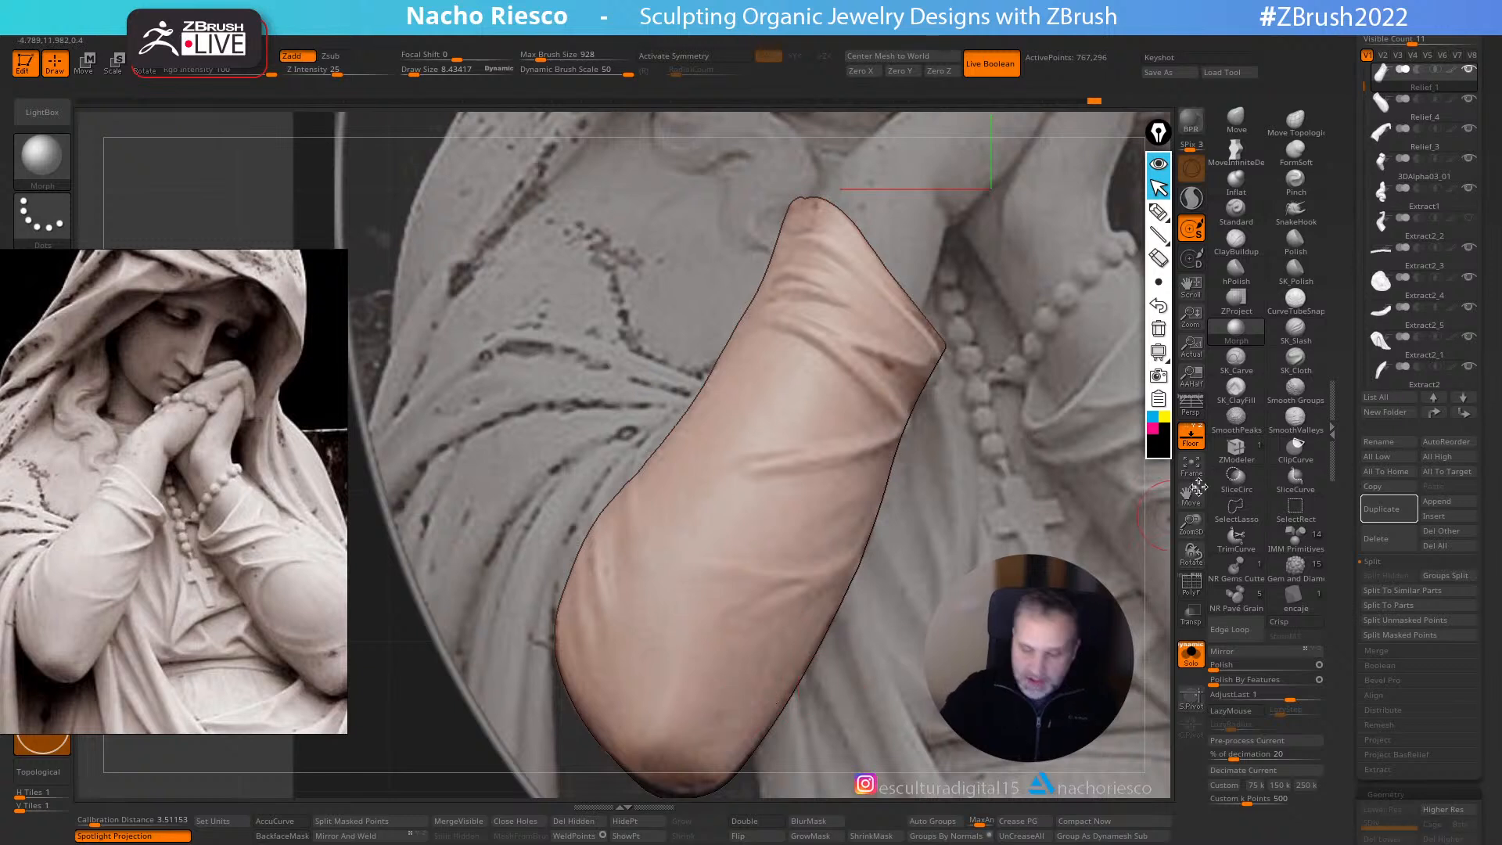
- Hide the reference and refine the folds on the cuff and lower sleeve with Morph at a draw size of about 6.2
{"action": "left_click", "coordinate": [1197, 443]}
{"action": "key", "text": "p"}
{"action": "key", "text": "p"}
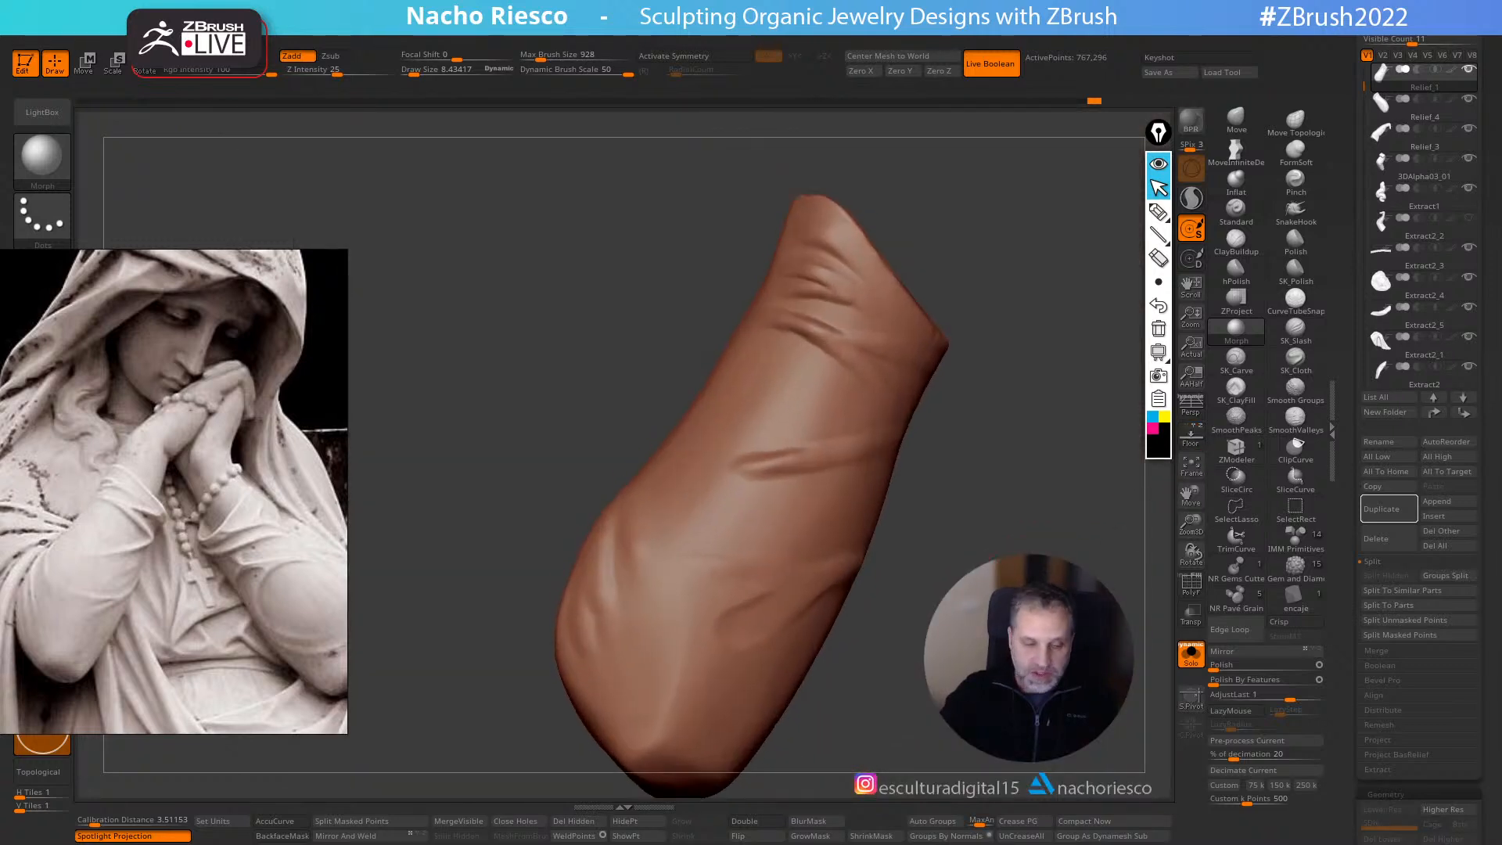
{"action": "right_click_drag", "start_coordinate": [751, 306], "coordinate": [837, 345]}
{"action": "key", "text": "bracketleft"}
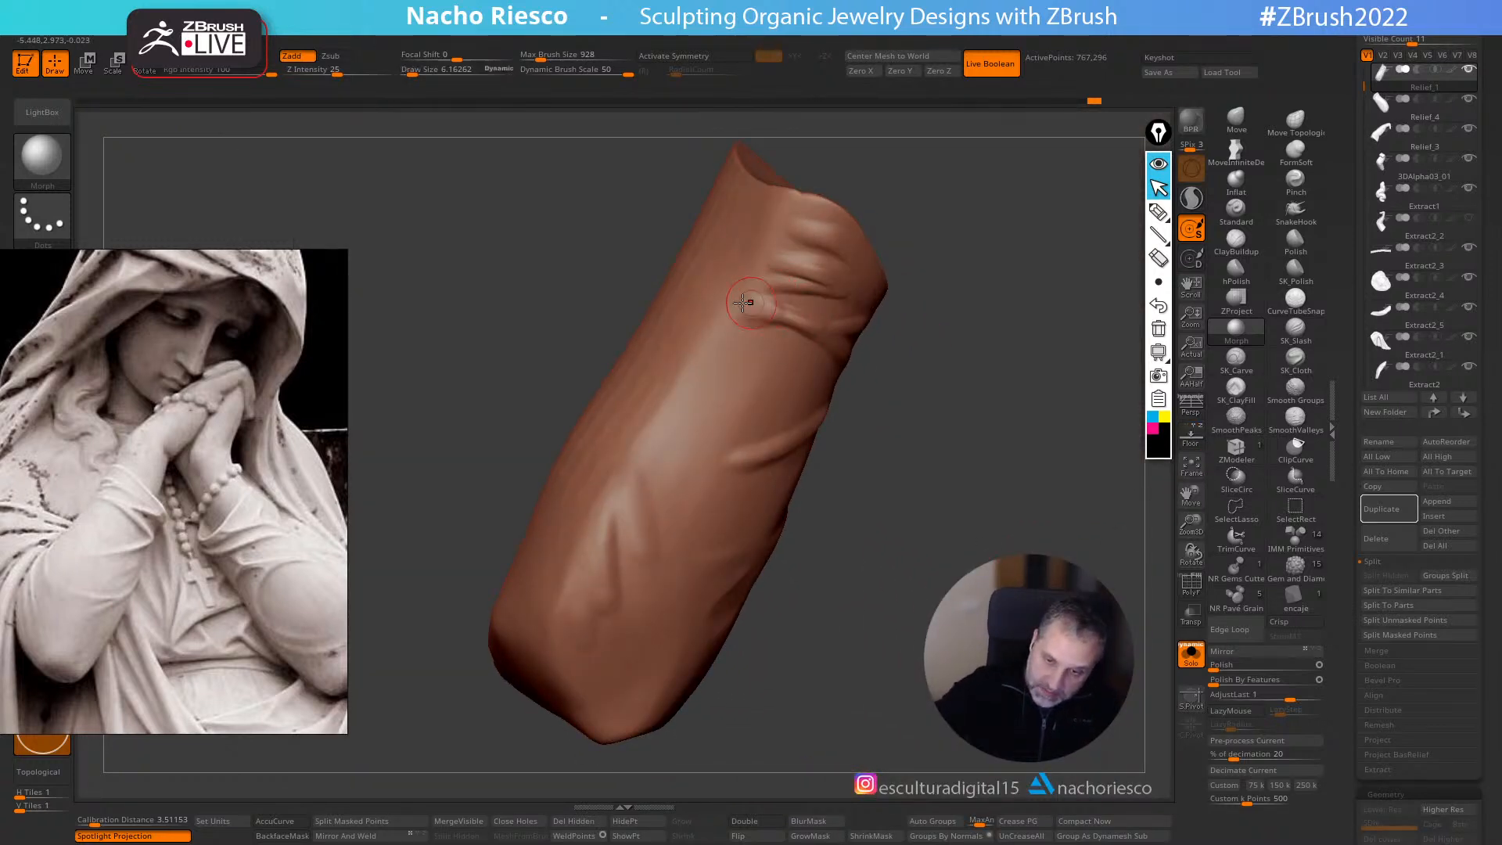
{"action": "left_click_drag", "start_coordinate": [961, 241], "coordinate": [932, 202]}
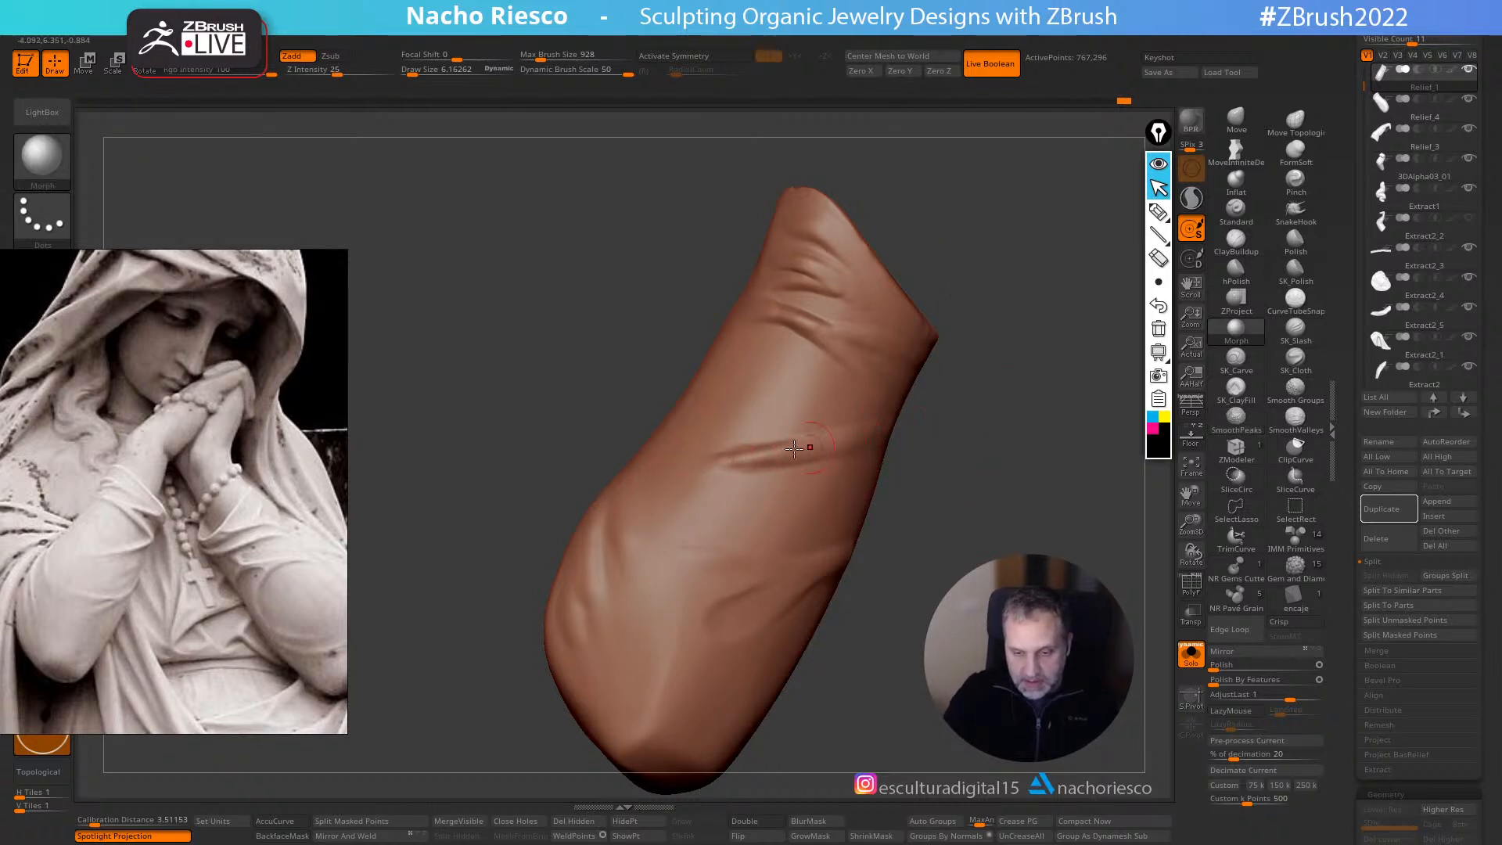
{"action": "left_click_drag", "start_coordinate": [734, 610], "coordinate": [771, 588]}
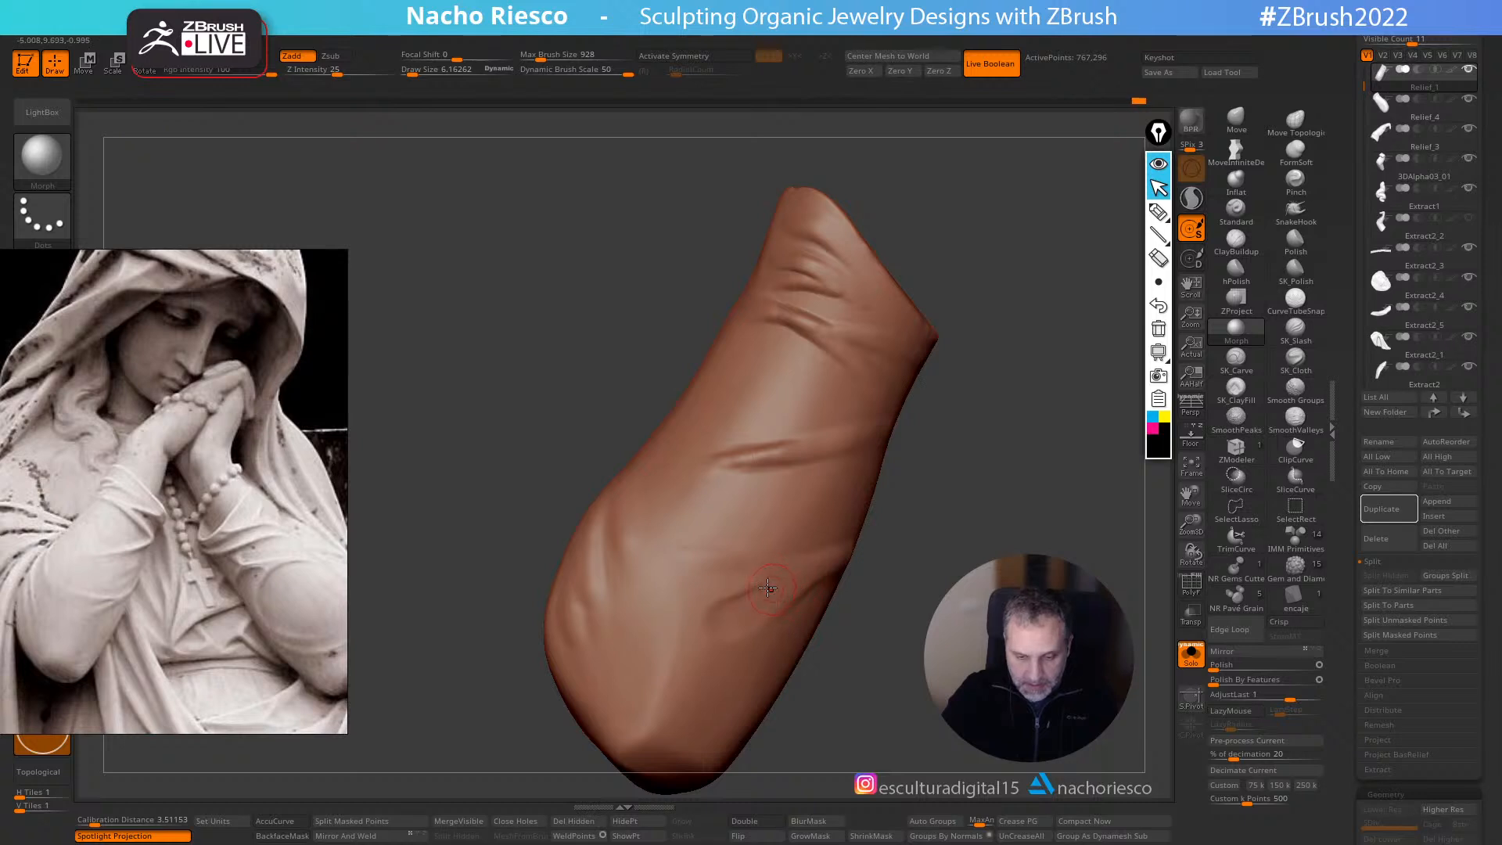
- Soften the ridges of the sleeve folds with SmoothPeaks at a draw size of about 26
{"action": "mouse_move", "coordinate": [939, 555]}
{"action": "left_mouse_down", "text": "alt"}
{"action": "mouse_move", "coordinate": [976, 543]}
{"action": "mouse_move", "coordinate": [964, 462]}
{"action": "mouse_move", "coordinate": [952, 514]}
{"action": "left_mouse_up", "text": "alt"}
{"action": "key", "text": "s"}
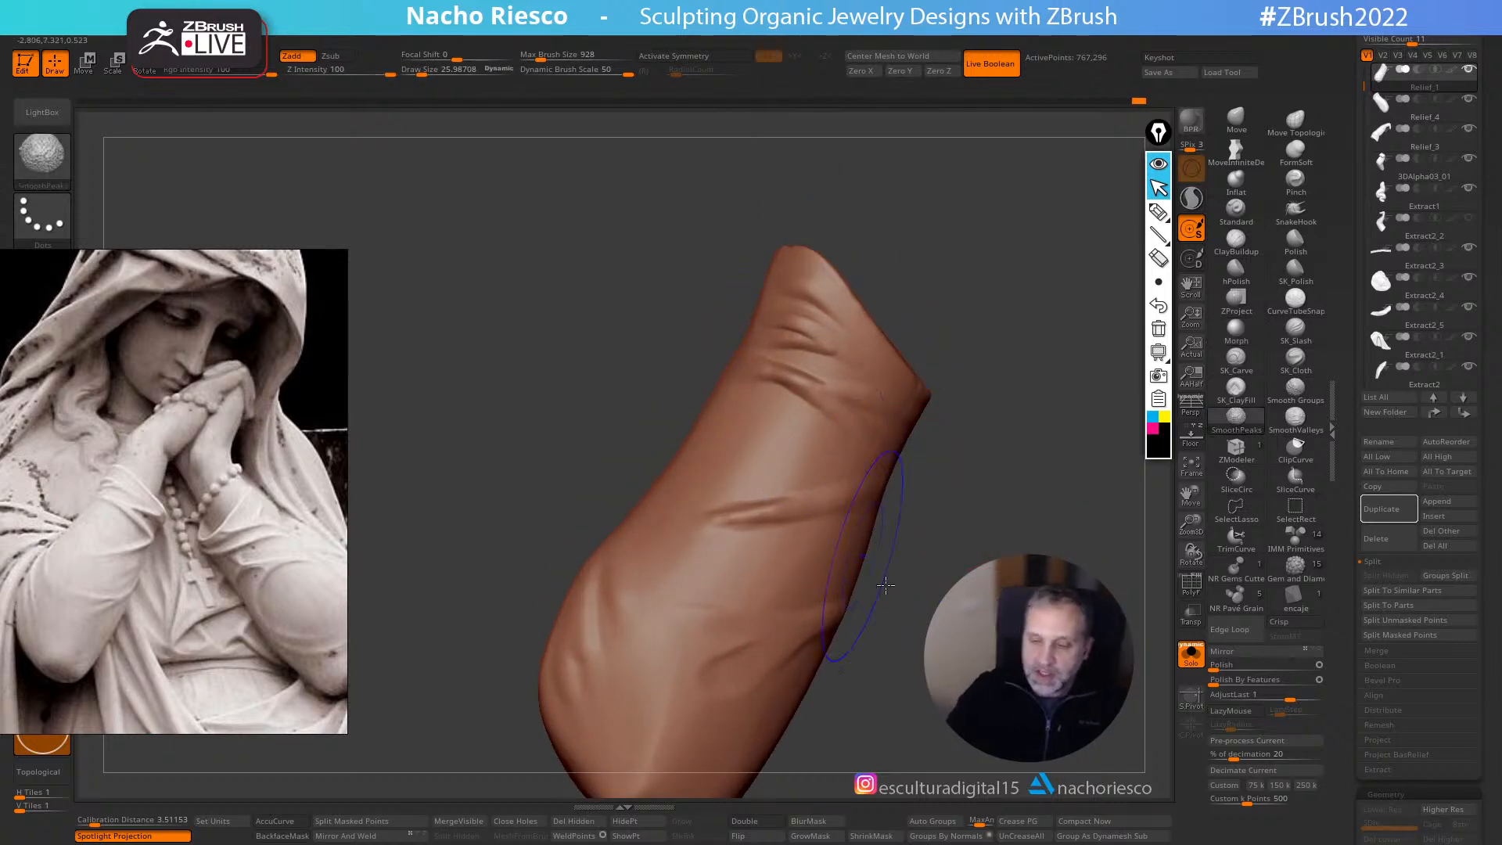
{"action": "left_click", "coordinate": [1236, 417]}
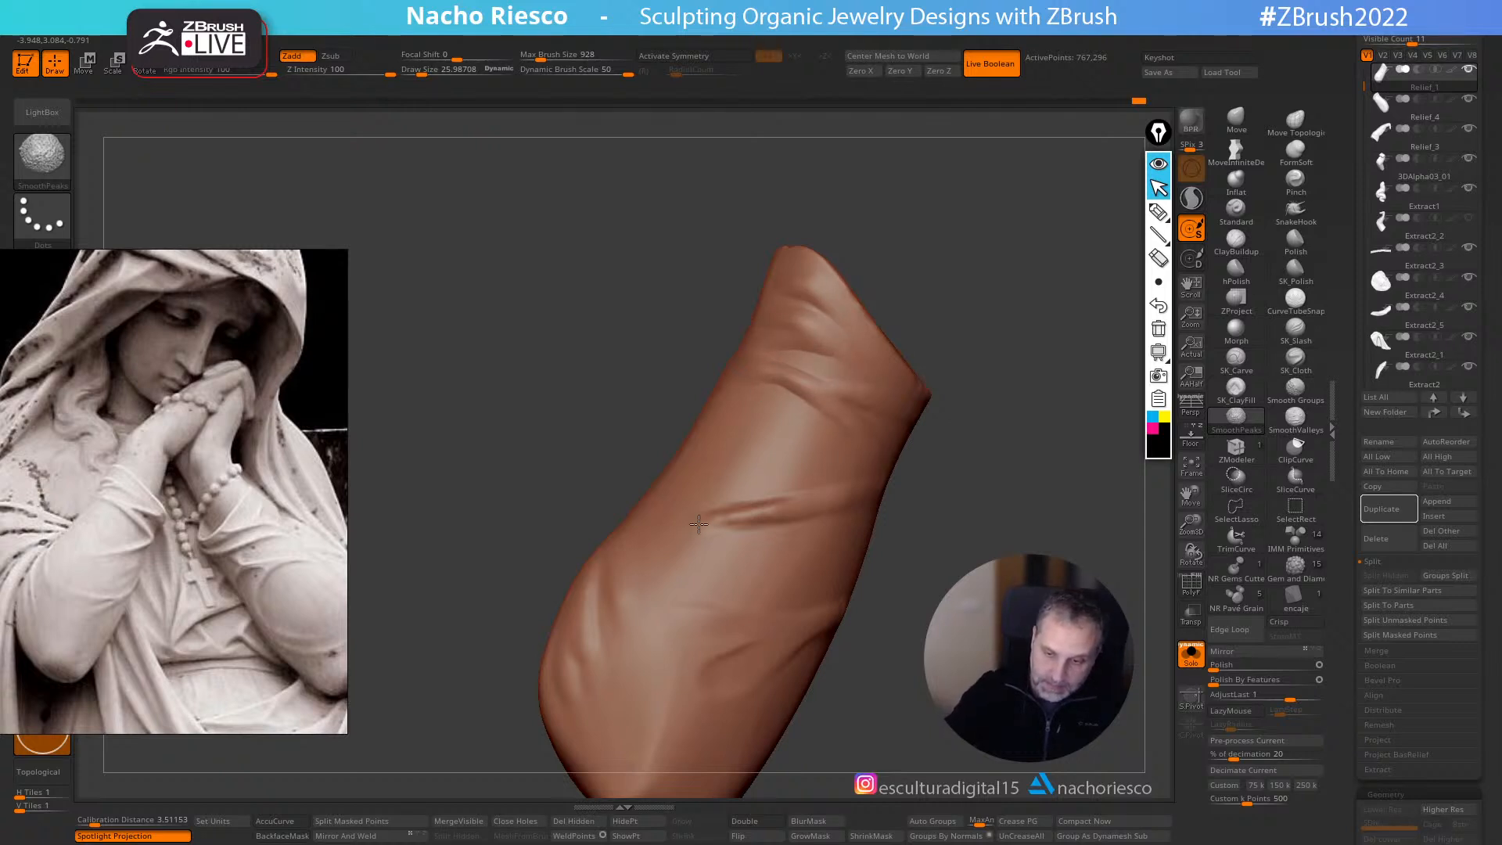
{"action": "left_click_drag", "start_coordinate": [939, 501], "coordinate": [938, 548], "text": "alt"}
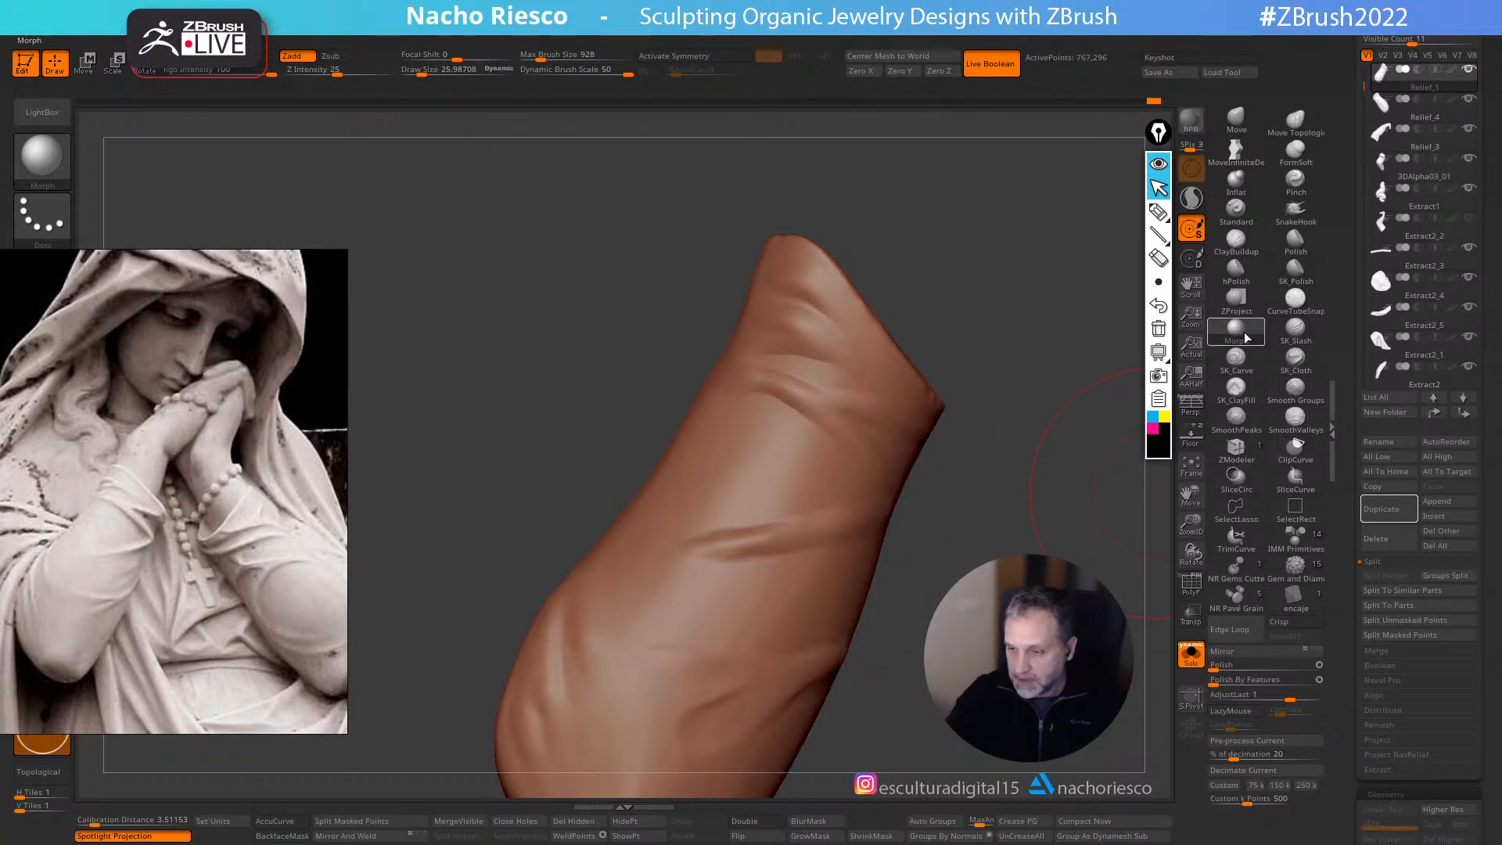
- Check the reference overlay and sculpt finer folds below the cuff towards the sleeve edge with Morph at a draw size of about 4.3
{"action": "left_click", "coordinate": [1191, 435]}
{"action": "key", "text": "s"}
{"action": "left_click_drag", "start_coordinate": [899, 484], "coordinate": [893, 483]}
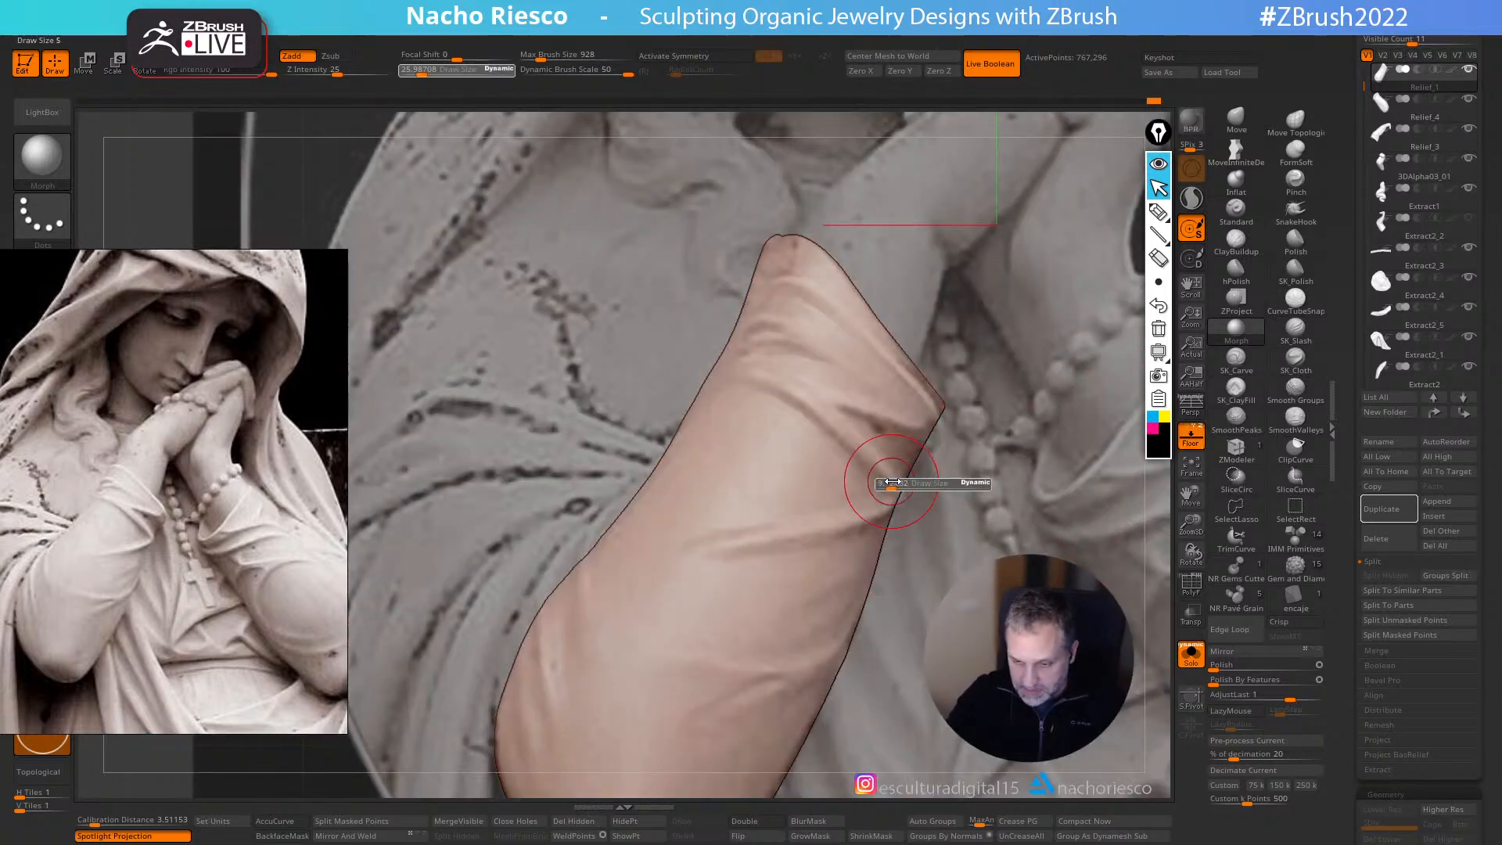
{"action": "left_click", "coordinate": [1186, 443]}
{"action": "left_click_drag", "start_coordinate": [1068, 450], "coordinate": [883, 468]}
{"action": "key", "text": "s"}
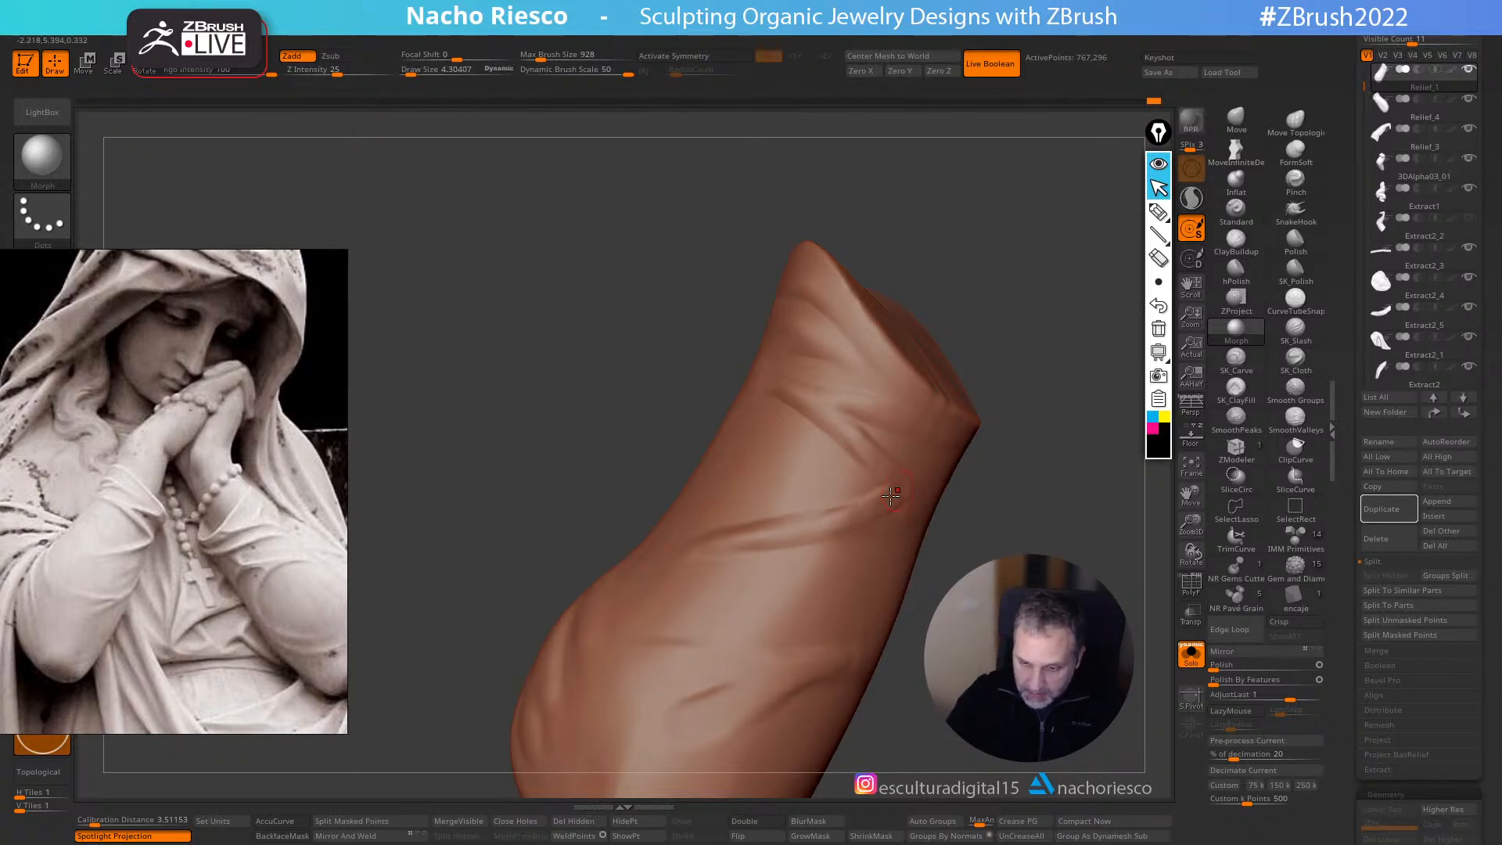
{"action": "left_click_drag", "start_coordinate": [1053, 509], "coordinate": [1009, 523]}
{"action": "key", "text": "s"}
{"action": "mouse_move", "coordinate": [970, 540]}
{"action": "left_mouse_down"}
{"action": "mouse_move", "coordinate": [953, 552]}
{"action": "mouse_move", "coordinate": [996, 555]}
{"action": "left_mouse_up"}
- Smooth the sleeve folds with SmoothValleys and SmoothPeaks at a draw size of about 21.7
{"action": "left_click", "coordinate": [1302, 423]}
{"action": "key", "text": "s"}
{"action": "left_click_drag", "start_coordinate": [842, 385], "coordinate": [852, 385]}
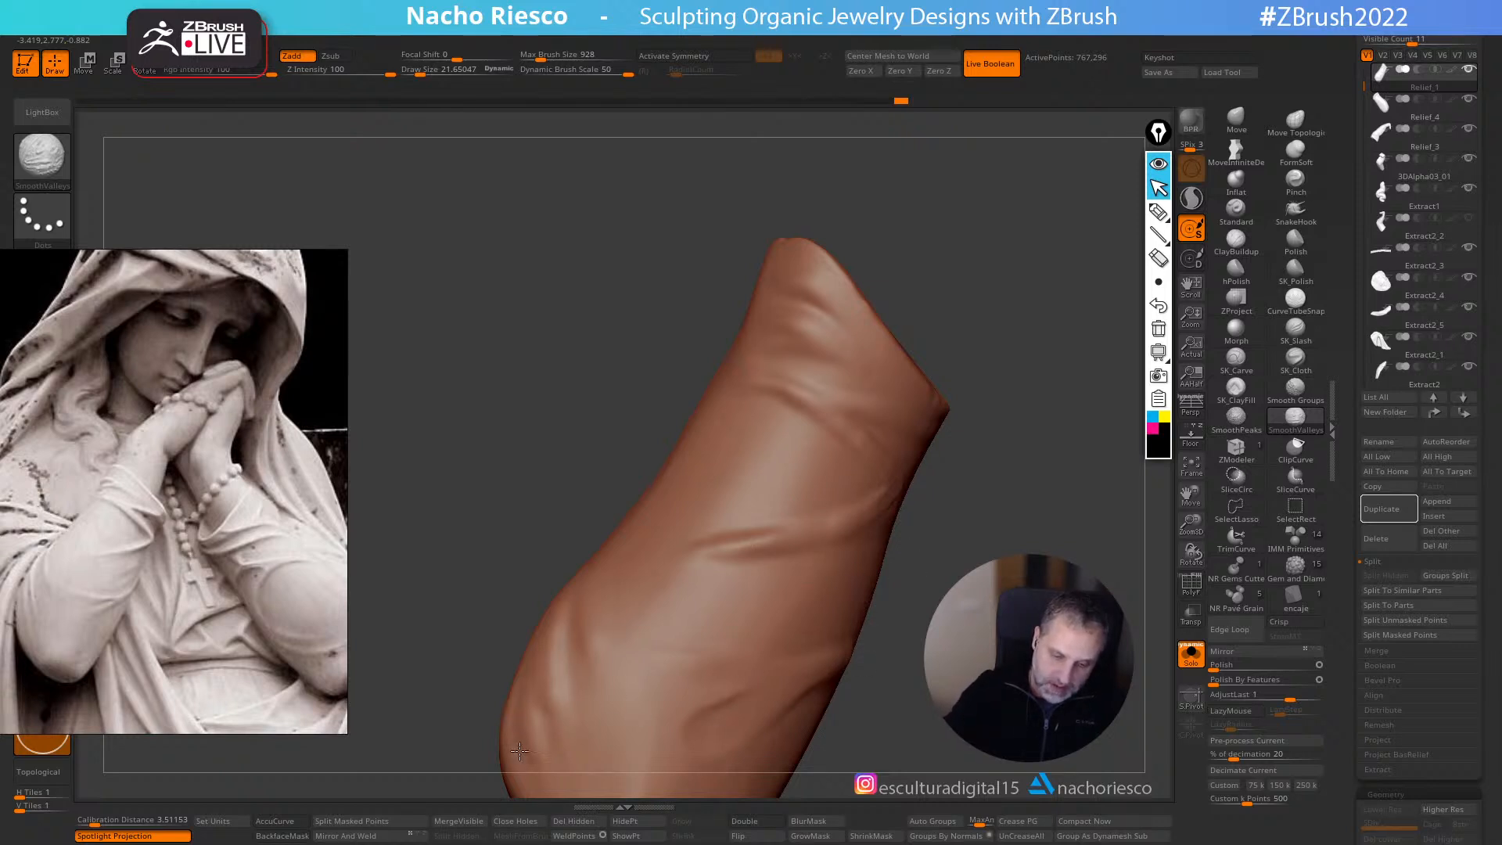
{"action": "left_click_drag", "start_coordinate": [955, 527], "coordinate": [1090, 537]}
{"action": "left_click", "coordinate": [1246, 429]}
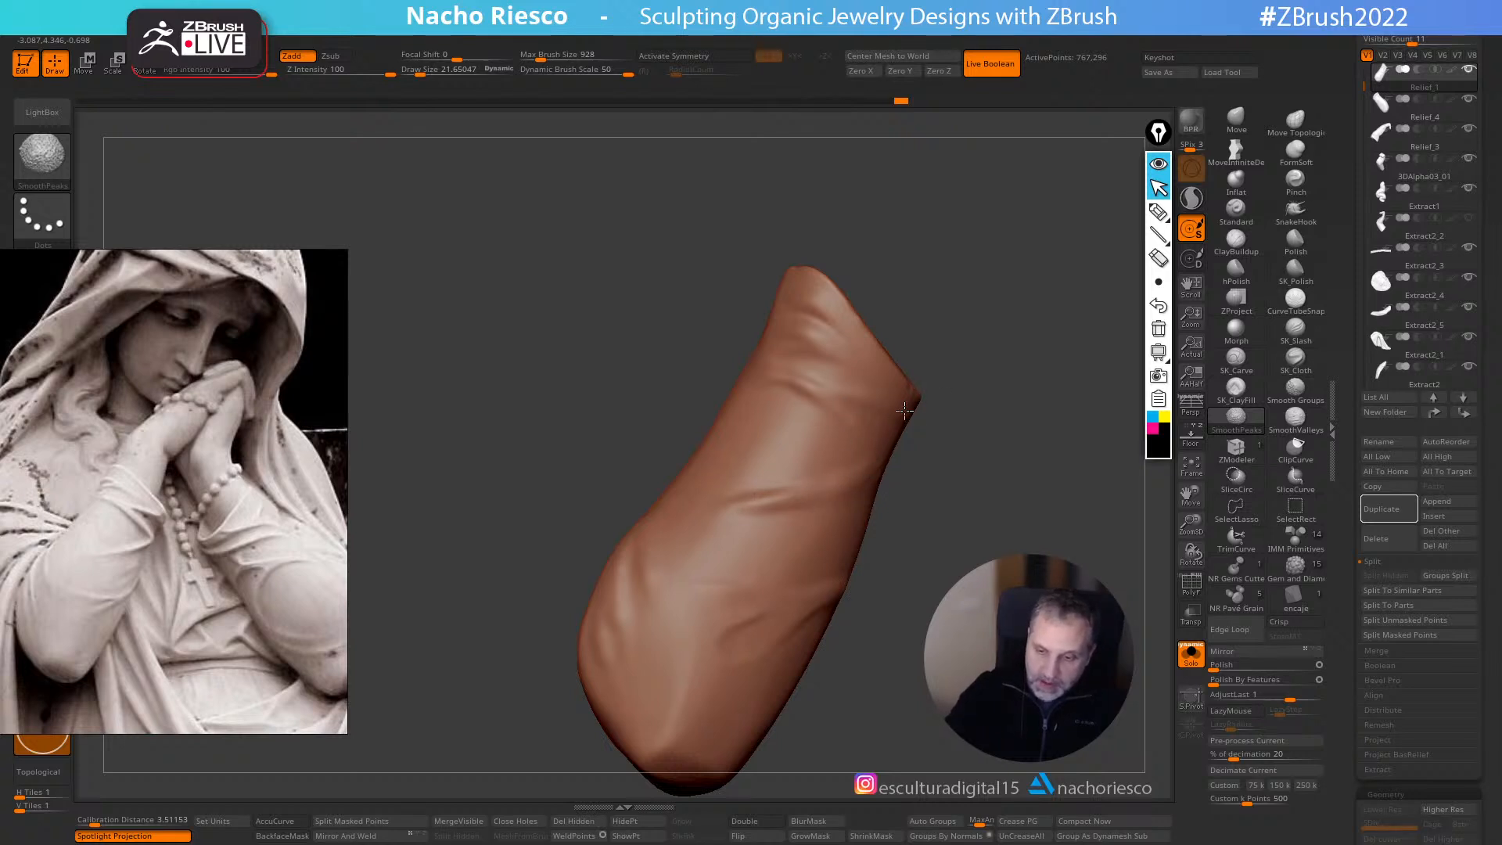
{"action": "mouse_move", "coordinate": [989, 496]}
{"action": "left_mouse_down"}
{"action": "mouse_move", "coordinate": [1050, 526]}
{"action": "mouse_move", "coordinate": [1033, 537]}
{"action": "mouse_move", "coordinate": [1135, 432]}
{"action": "left_mouse_up"}
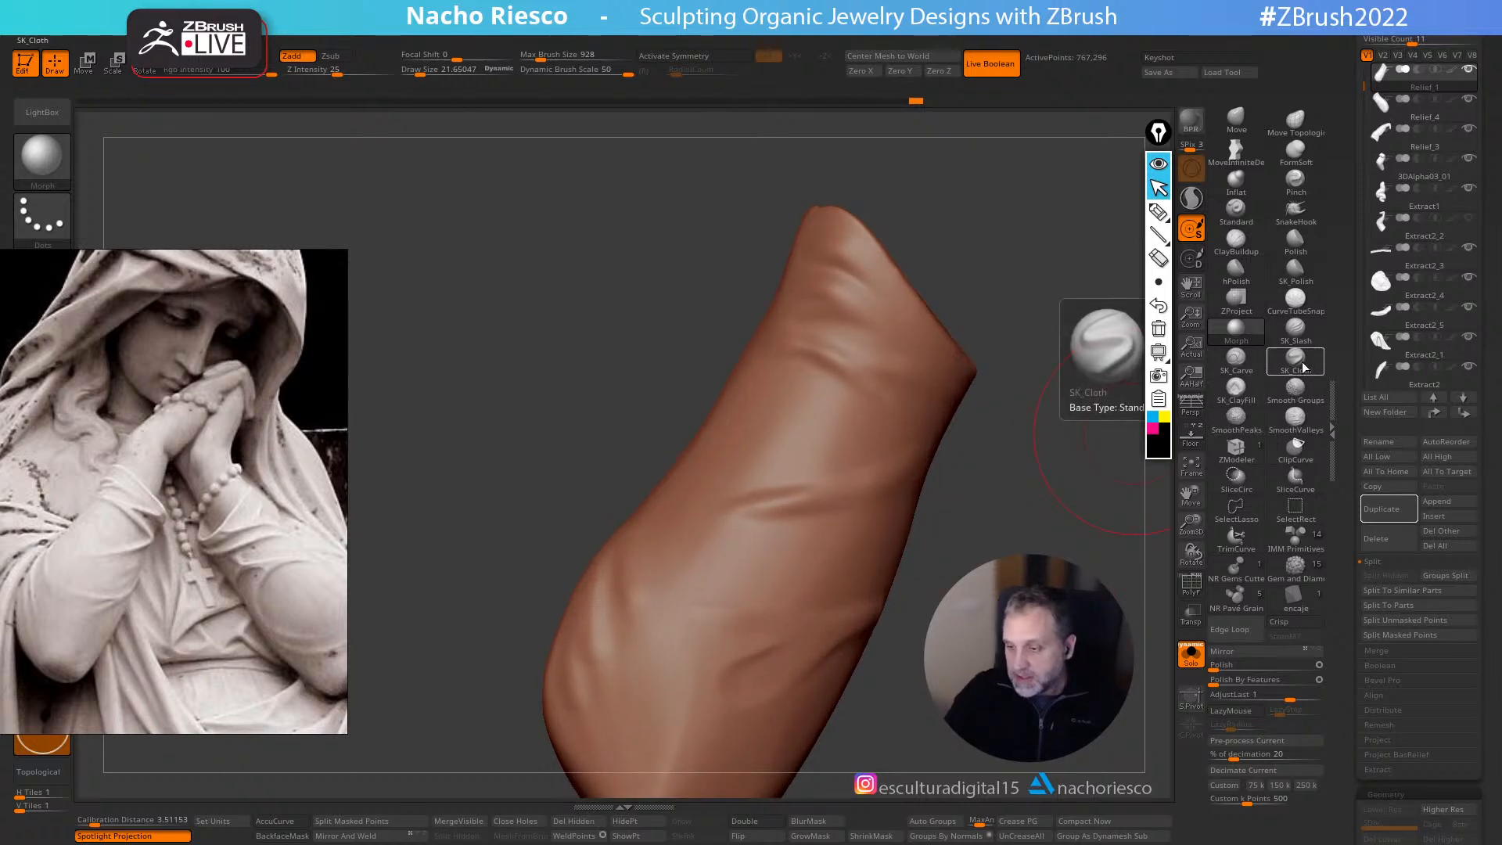
{"action": "left_click", "coordinate": [1296, 360]}
{"action": "key", "text": "s"}
{"action": "left_click", "coordinate": [874, 409]}
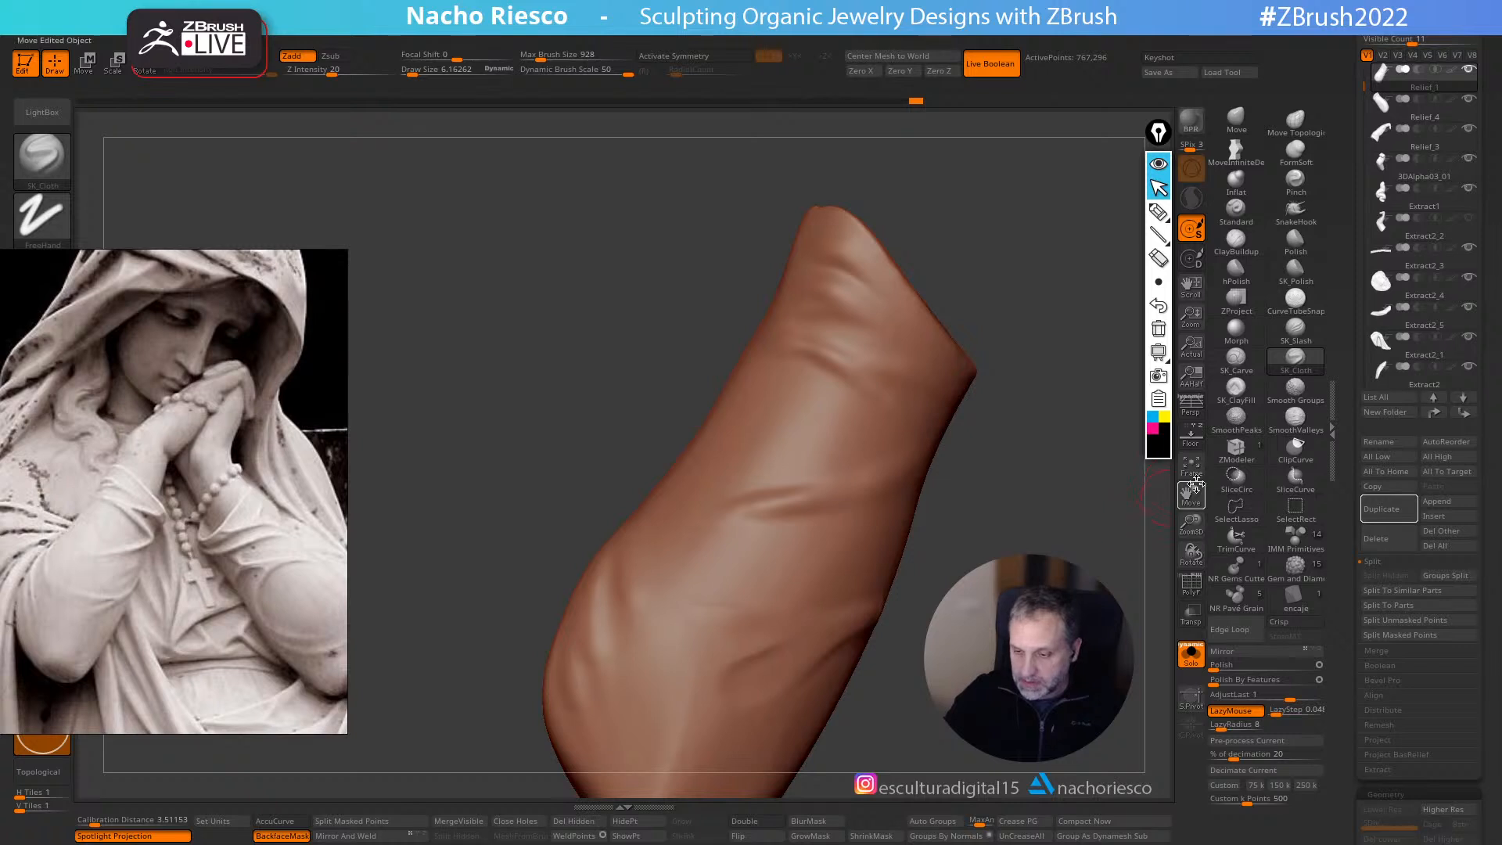
- Overlay the reference, lasso-mask two fold areas along the sleeve edge beside the rosary, and hide the reference
{"action": "left_click", "coordinate": [1191, 436]}
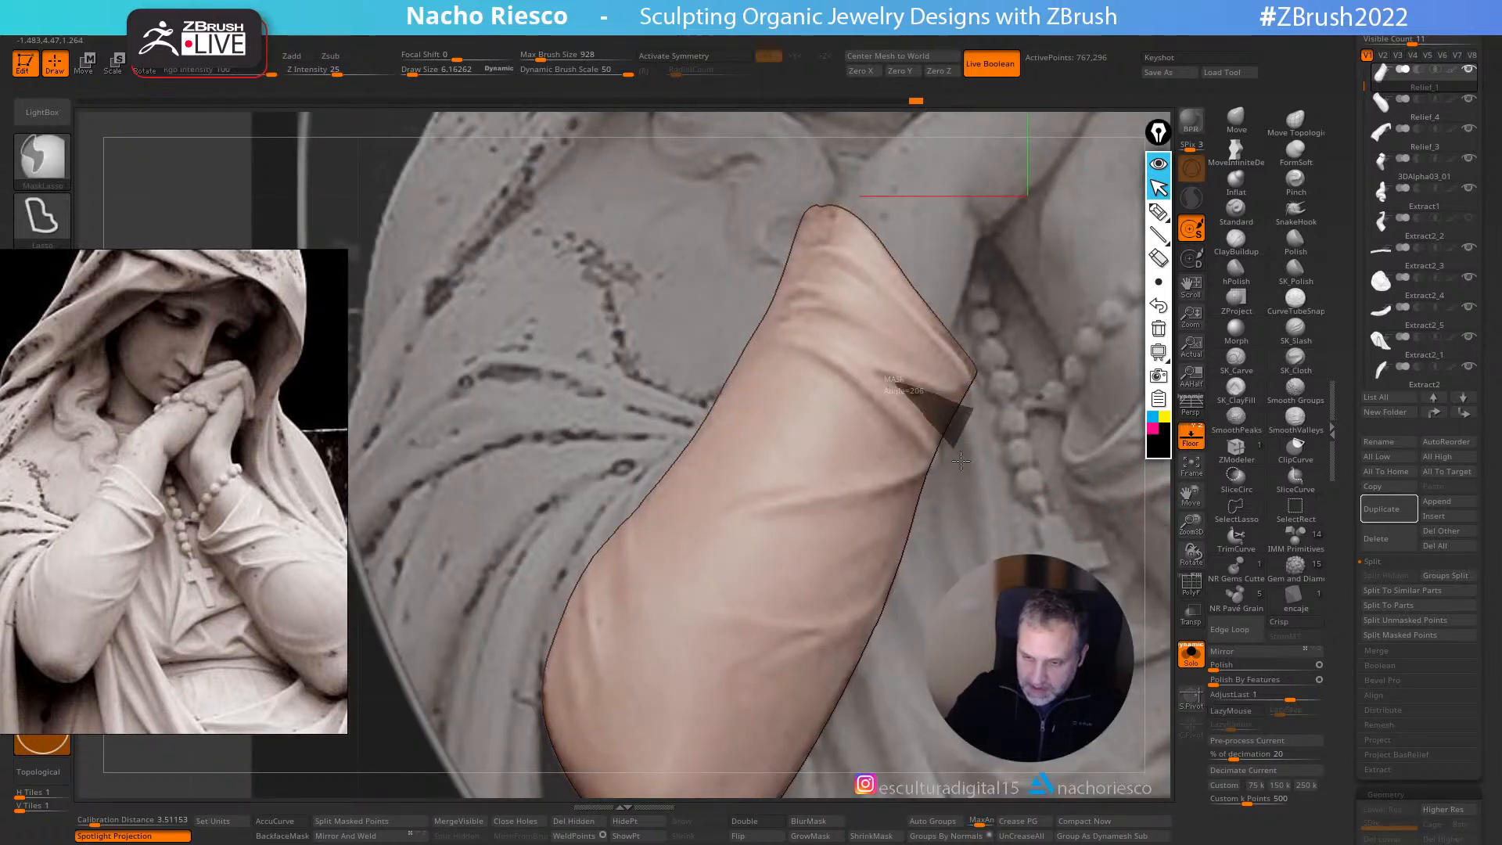
{"action": "key", "text": "ctrl"}
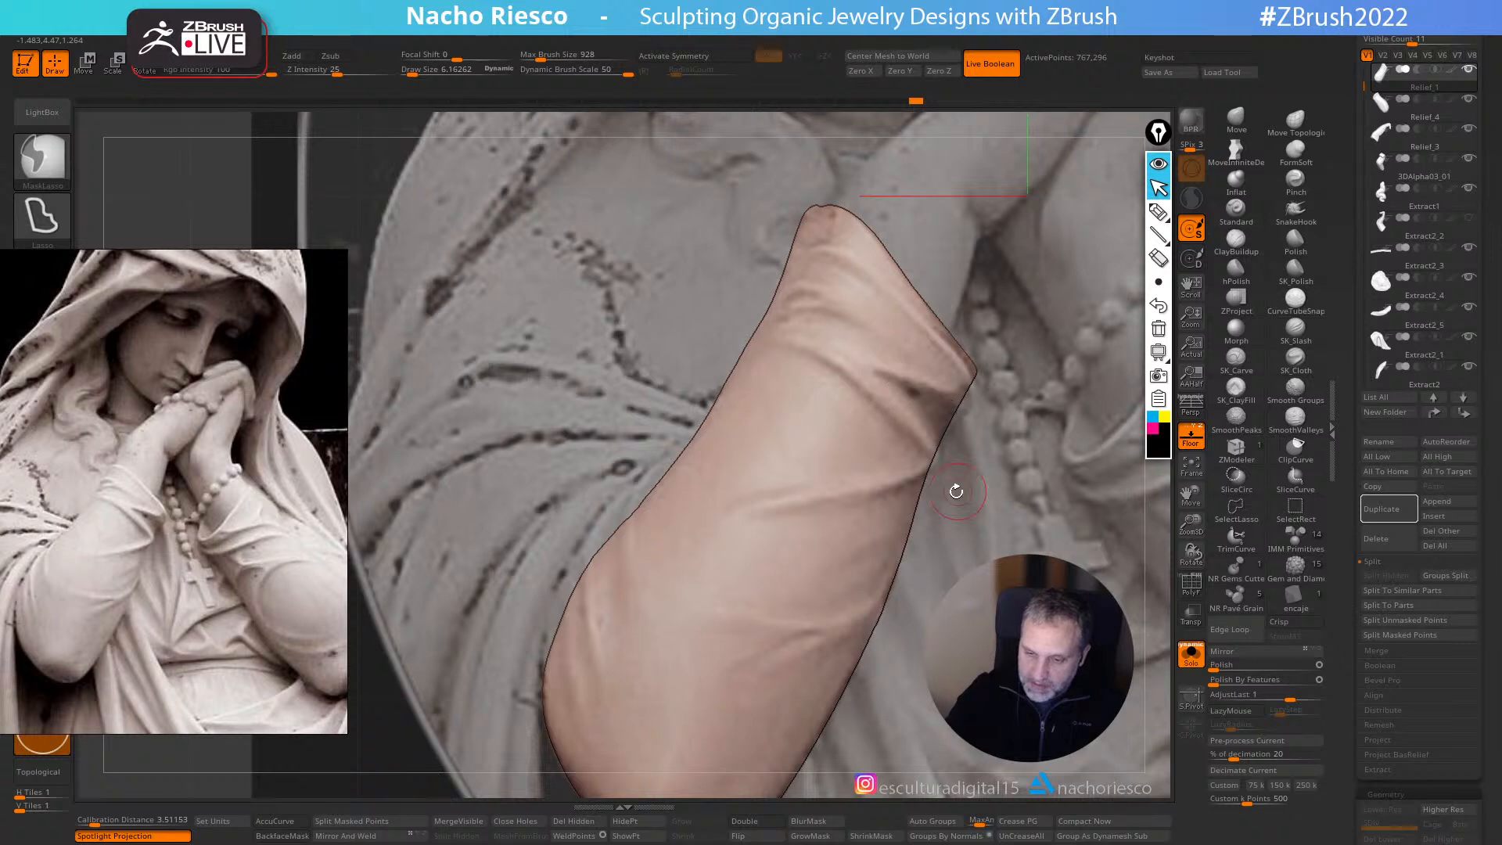
{"action": "mouse_move", "coordinate": [925, 485]}
{"action": "left_mouse_down", "text": "ctrl"}
{"action": "mouse_move", "coordinate": [787, 552]}
{"action": "mouse_move", "coordinate": [974, 548]}
{"action": "mouse_move", "coordinate": [935, 478]}
{"action": "mouse_move", "coordinate": [914, 479]}
{"action": "mouse_move", "coordinate": [925, 449]}
{"action": "left_mouse_up", "text": "ctrl"}
{"action": "key", "text": "shift+p"}
- Shape the masked fold borders with Move at a draw size of about 16, inverting the mask for the other side and clearing it
{"action": "left_click", "coordinate": [1237, 120]}
{"action": "key", "text": "s"}
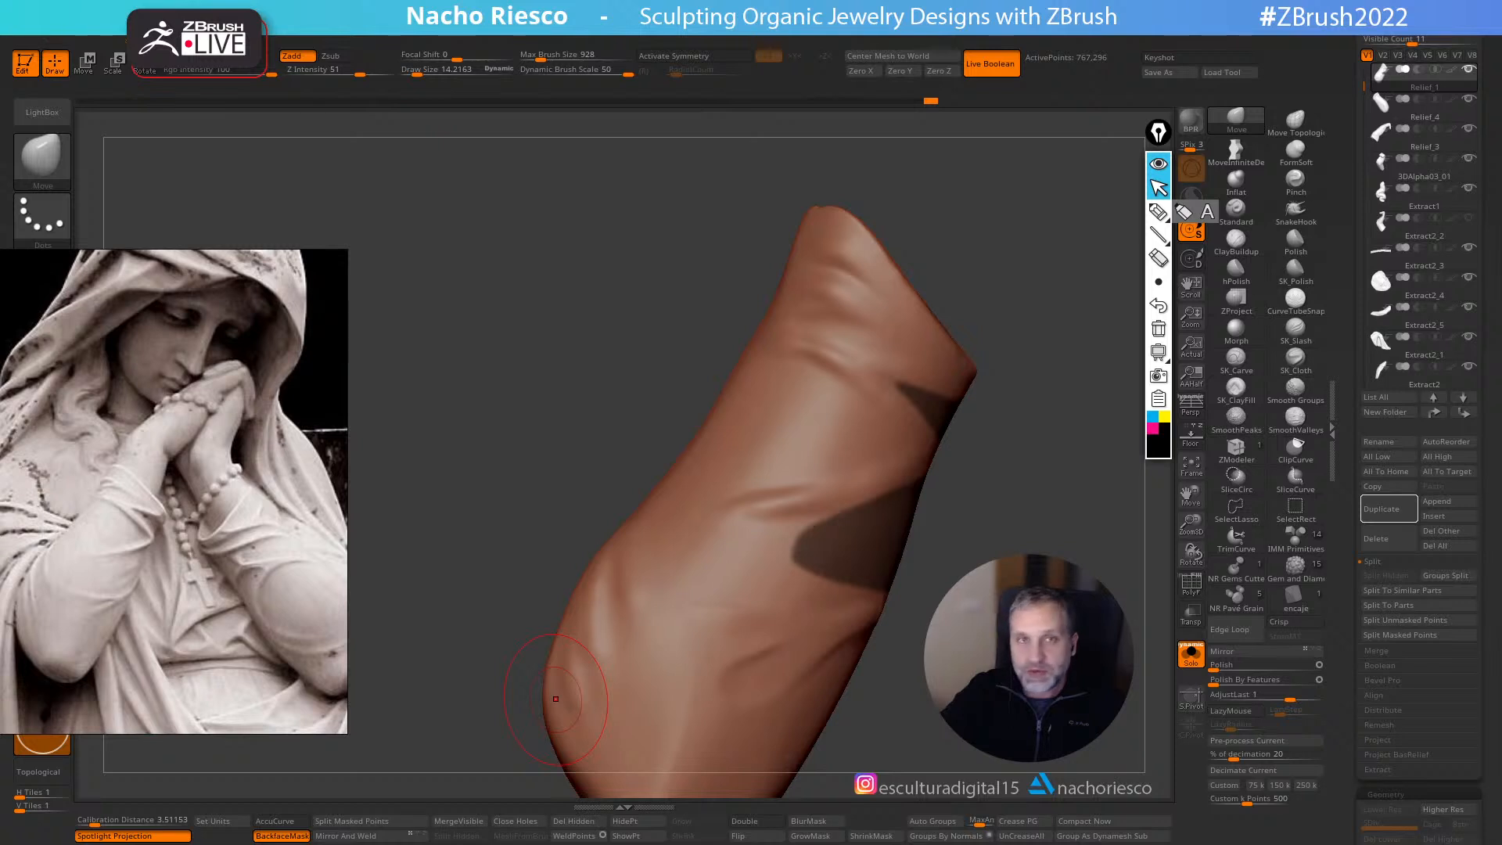
{"action": "mouse_move", "coordinate": [1046, 443]}
{"action": "left_mouse_down"}
{"action": "mouse_move", "coordinate": [1022, 472]}
{"action": "mouse_move", "coordinate": [1041, 447]}
{"action": "left_mouse_up"}
{"action": "key", "text": "s"}
{"action": "left_click", "coordinate": [921, 461]}
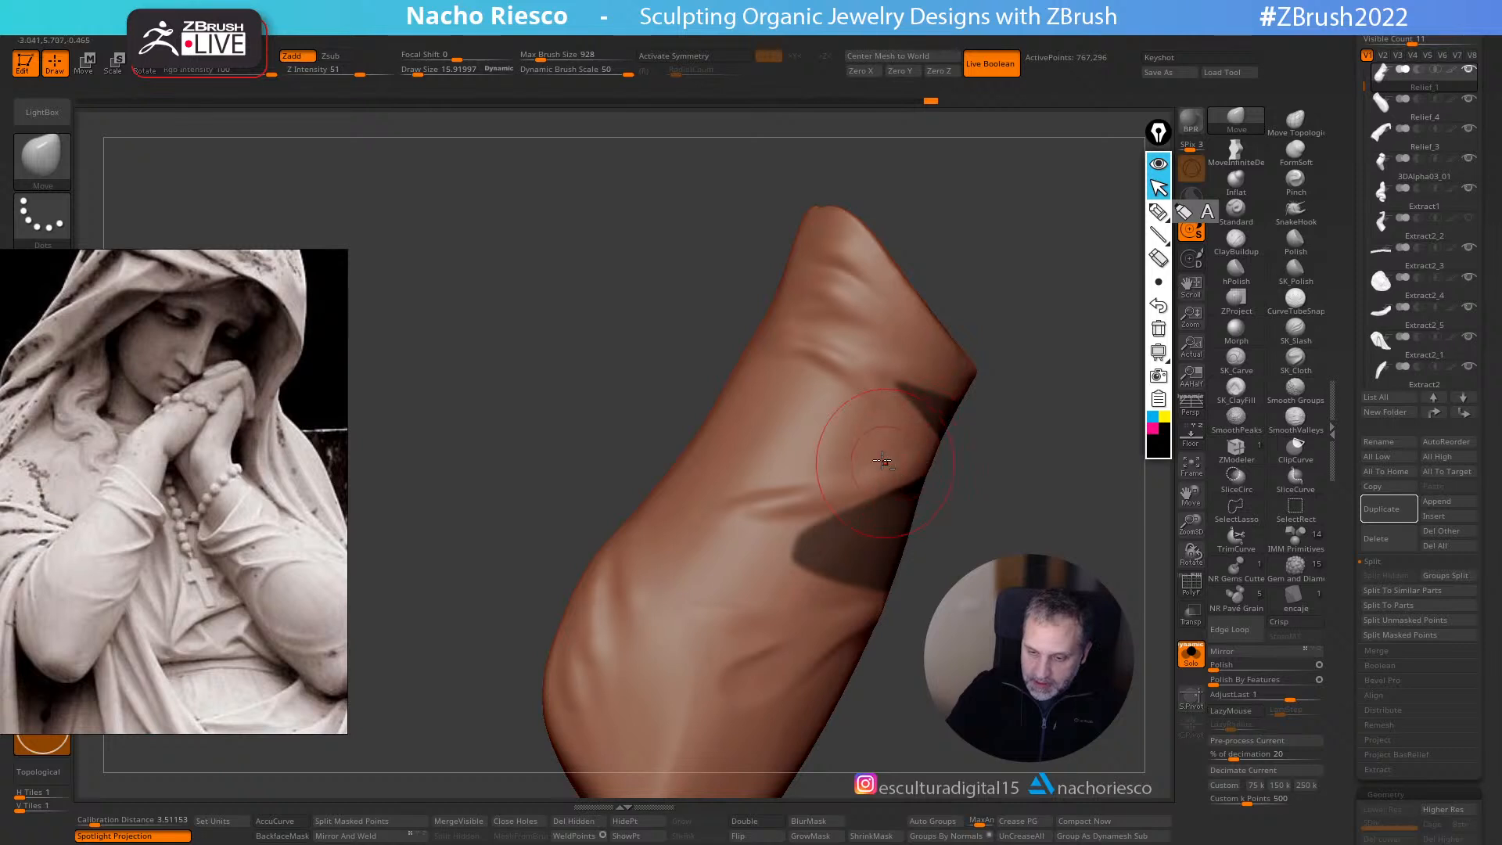
{"action": "left_click", "coordinate": [983, 476], "text": "ctrl"}
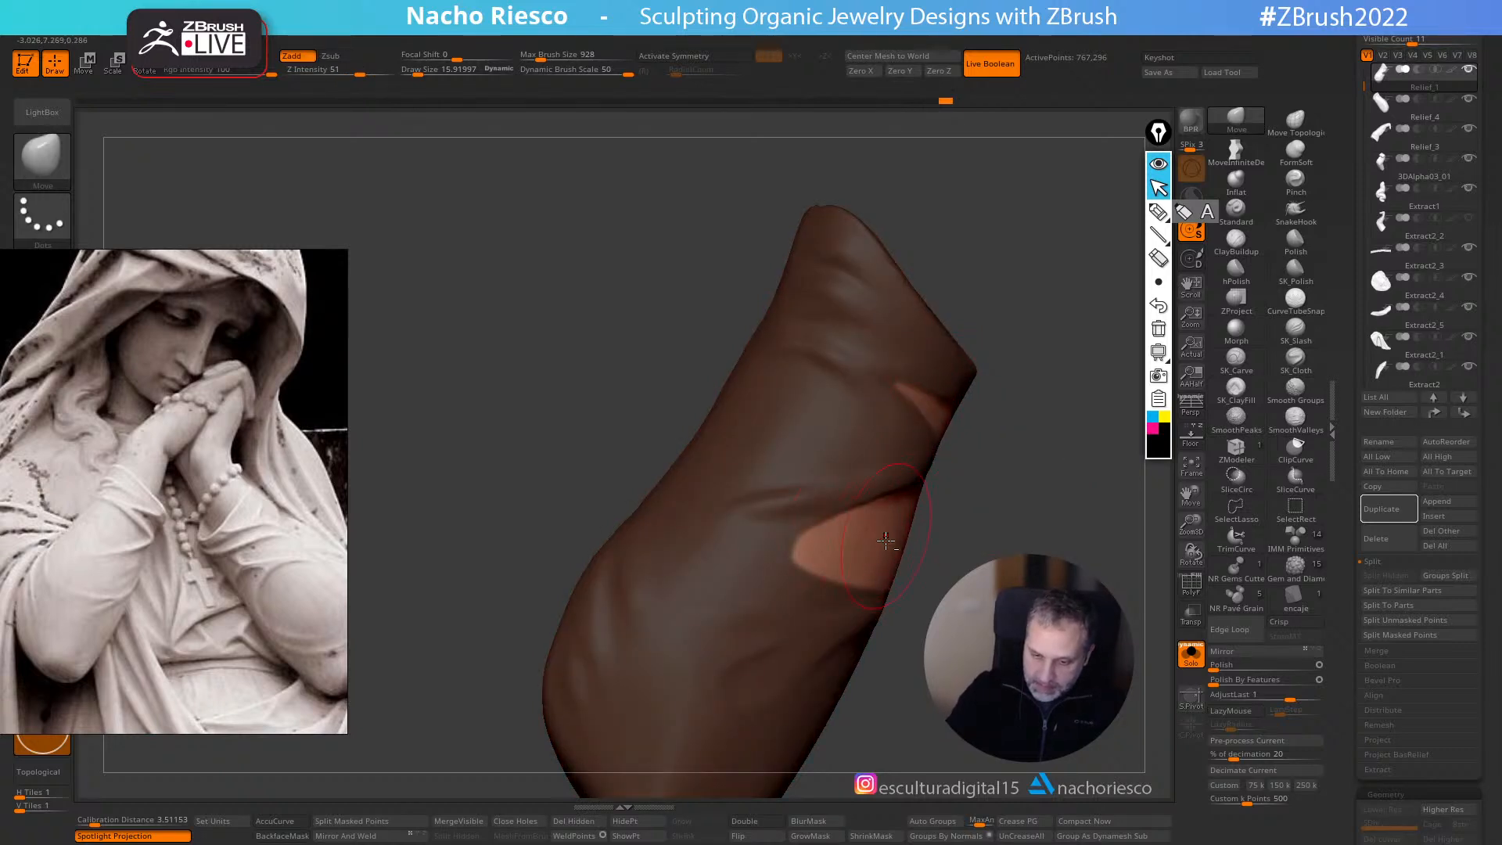
{"action": "mouse_move", "coordinate": [956, 547]}
{"action": "left_mouse_down", "text": "ctrl"}
{"action": "mouse_move", "coordinate": [962, 501]}
{"action": "mouse_move", "coordinate": [1114, 503]}
{"action": "left_mouse_up", "text": "ctrl"}
{"action": "key", "text": "shift"}
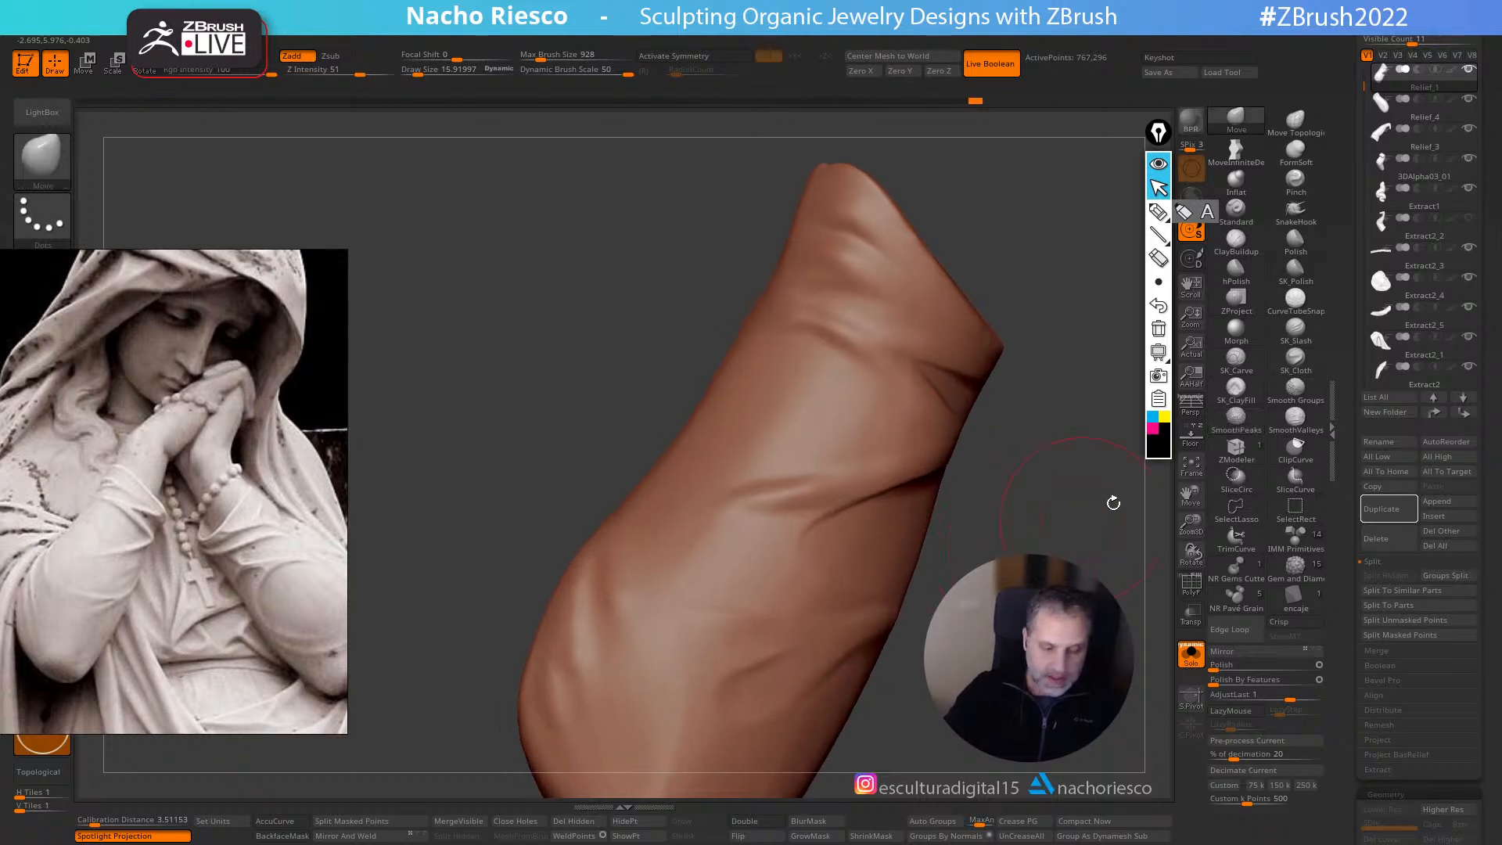
- Lasso-mask the band between the folds below the cuff and shape it with Move at about 19.6, inverting and finally clearing the mask
{"action": "left_click", "coordinate": [1201, 437]}
{"action": "key", "text": "s"}
{"action": "left_click_drag", "start_coordinate": [932, 459], "coordinate": [922, 459]}
{"action": "mouse_move", "coordinate": [730, 491]}
{"action": "left_mouse_down", "text": "ctrl"}
{"action": "mouse_move", "coordinate": [948, 442]}
{"action": "mouse_move", "coordinate": [813, 337]}
{"action": "mouse_move", "coordinate": [706, 406]}
{"action": "left_mouse_up", "text": "ctrl"}
{"action": "key", "text": "shift+p"}
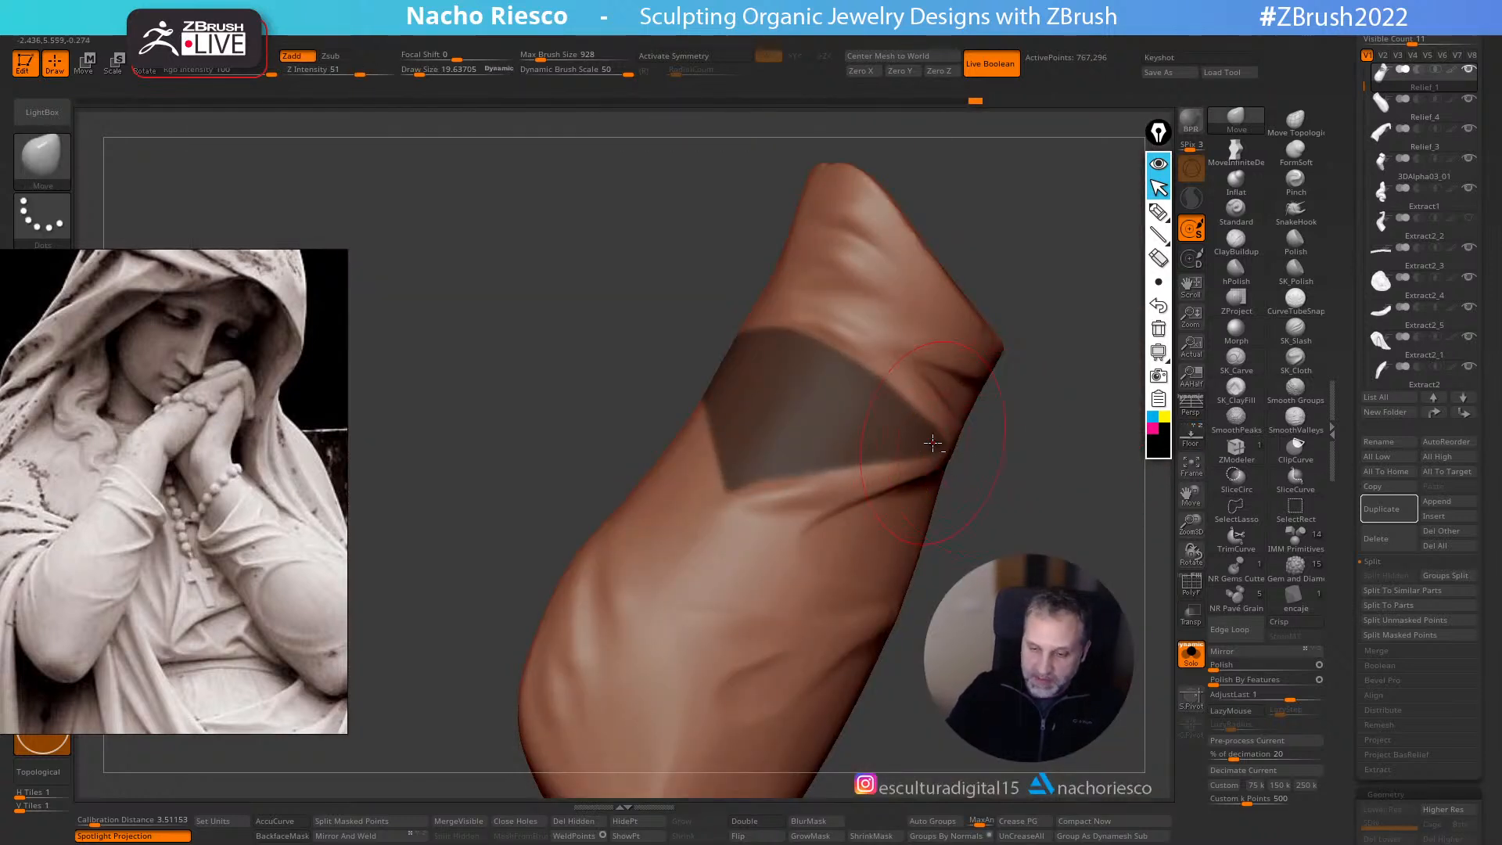
{"action": "left_click", "coordinate": [1021, 469], "text": "ctrl"}
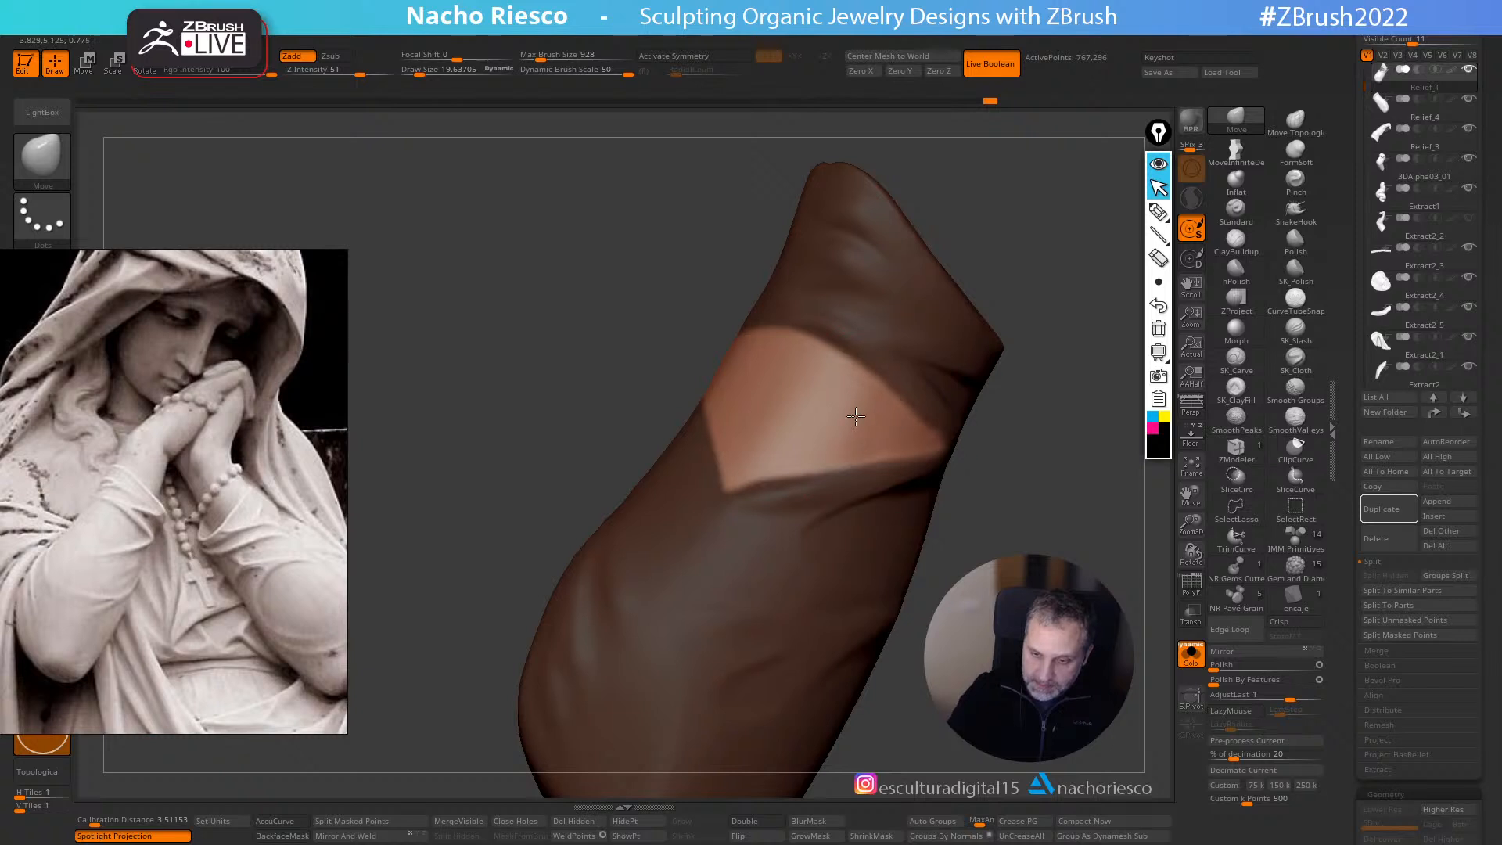
{"action": "mouse_move", "coordinate": [999, 526]}
{"action": "left_mouse_down", "text": "ctrl"}
{"action": "mouse_move", "coordinate": [977, 505]}
{"action": "mouse_move", "coordinate": [1014, 528]}
{"action": "mouse_move", "coordinate": [1024, 626]}
{"action": "left_mouse_up", "text": "ctrl"}
- Paint a narrow mask along the fold across the cuff using the reference at a draw size of about 6.2, and invert it
{"action": "left_click", "coordinate": [1191, 435]}
{"action": "key", "text": "s"}
{"action": "left_click_drag", "start_coordinate": [896, 434], "coordinate": [886, 433]}
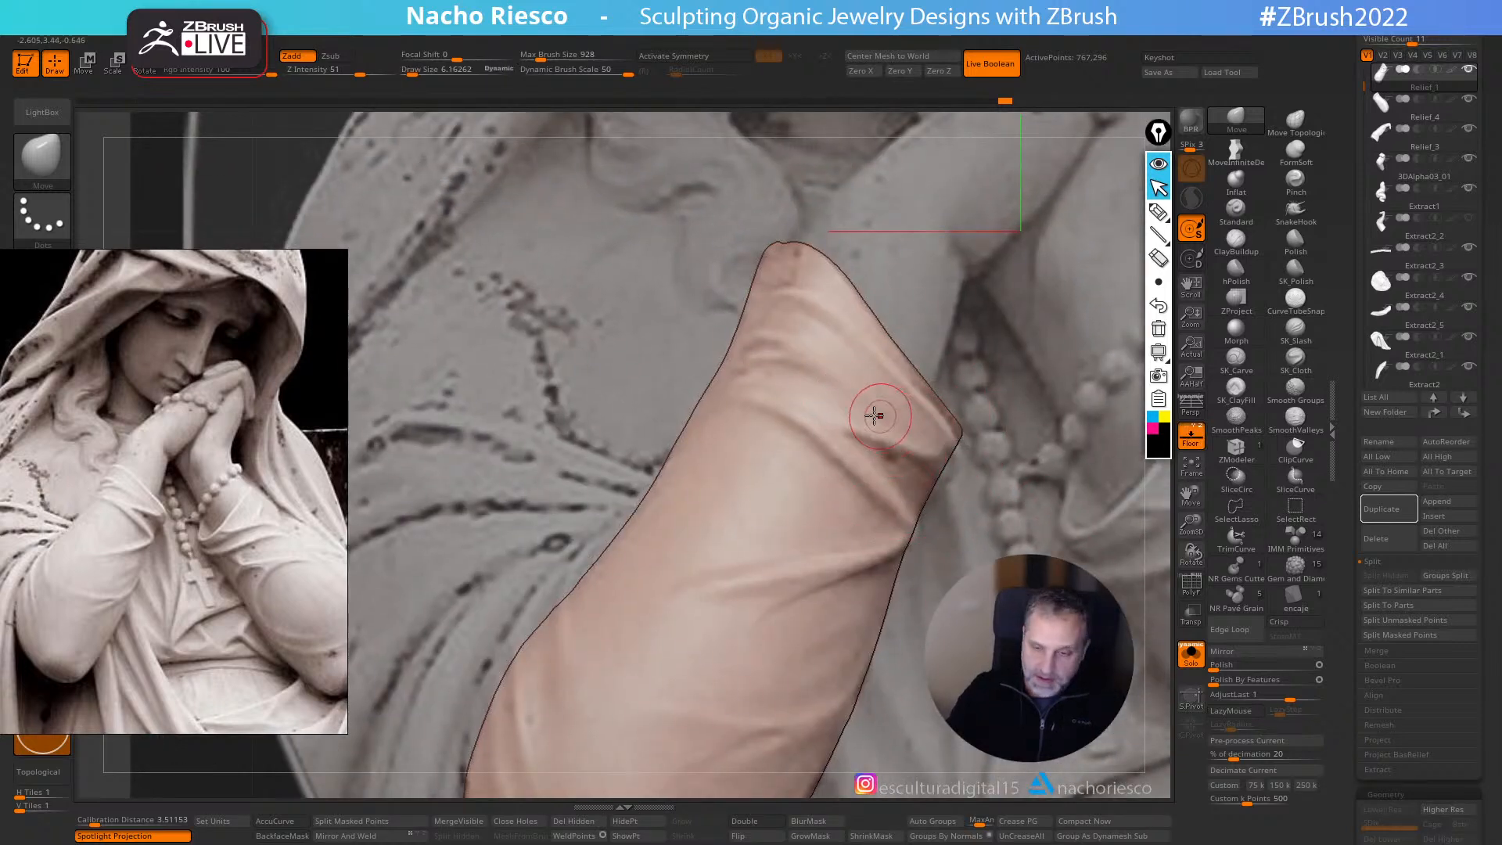
{"action": "key", "text": "ctrl"}
{"action": "mouse_move", "coordinate": [757, 364]}
{"action": "left_mouse_down", "text": "ctrl"}
{"action": "mouse_move", "coordinate": [774, 388]}
{"action": "mouse_move", "coordinate": [897, 426]}
{"action": "left_mouse_up", "text": "ctrl"}
{"action": "left_click_drag", "start_coordinate": [823, 382], "coordinate": [752, 374], "text": "ctrl"}
{"action": "left_click", "coordinate": [1191, 436]}
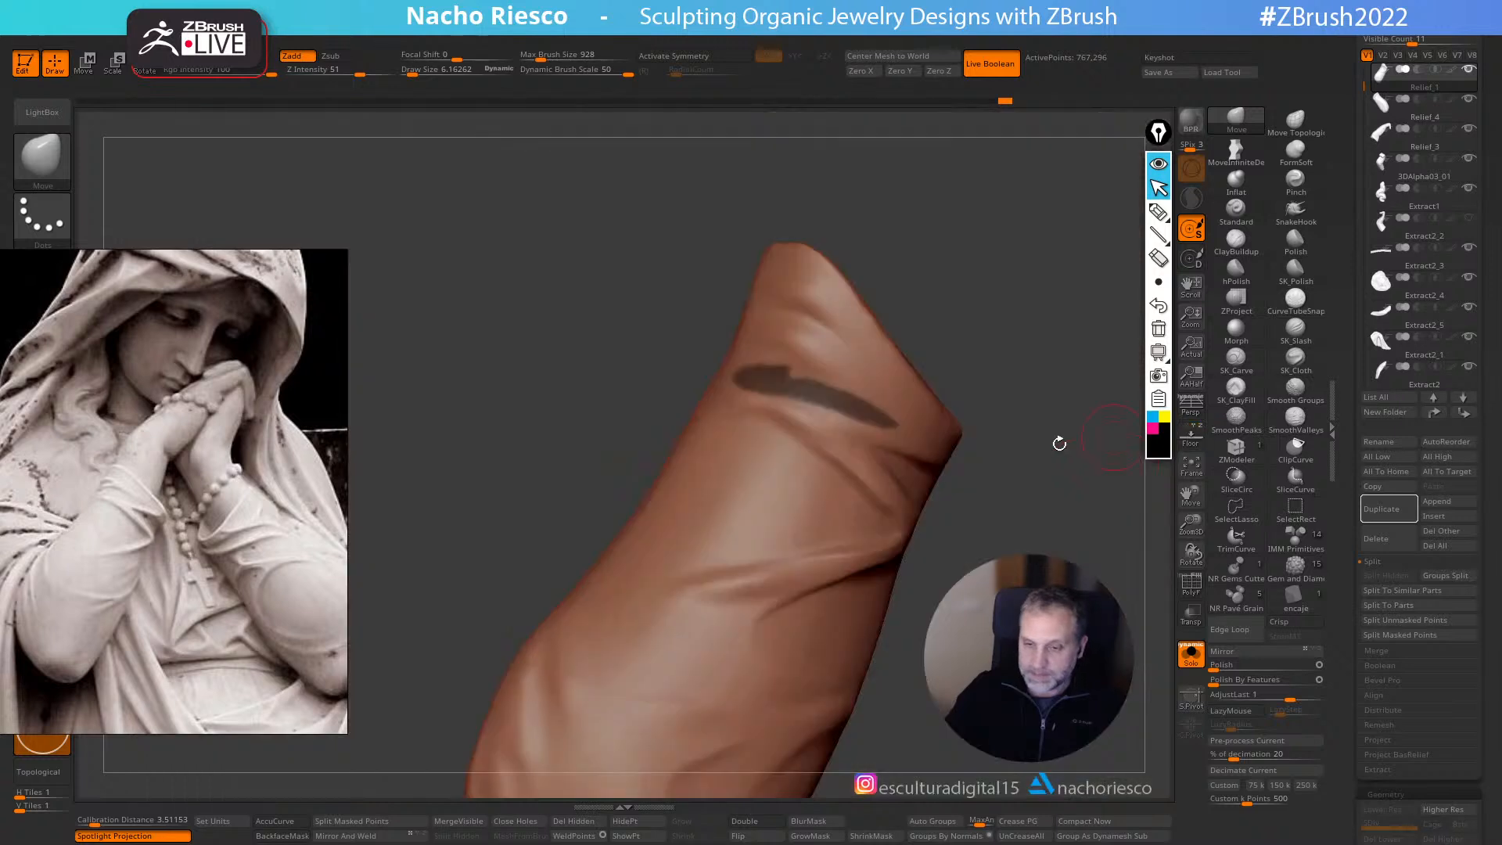
{"action": "key", "text": "ctrl"}
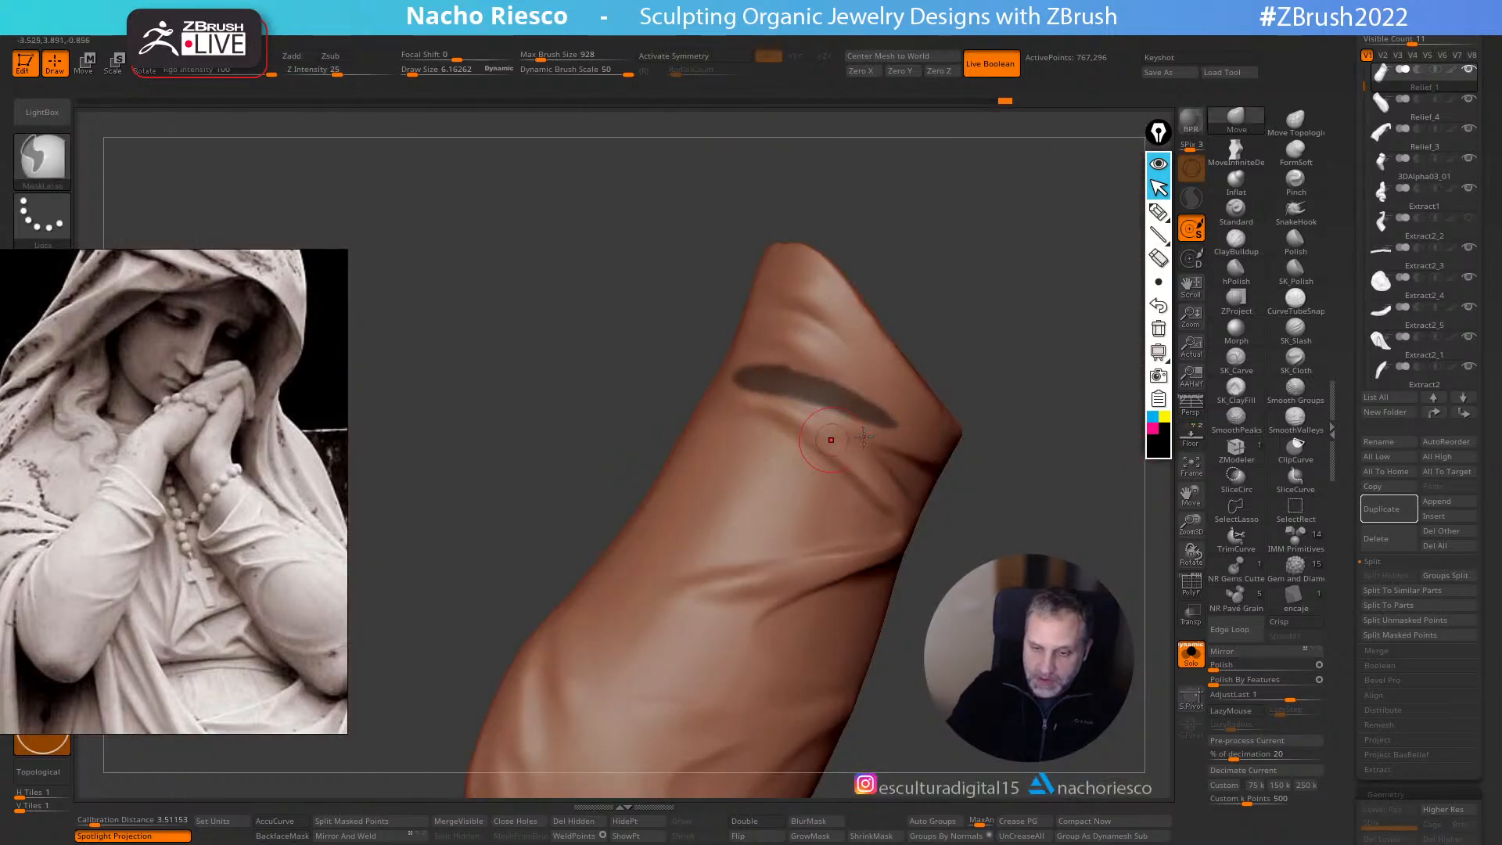
{"action": "left_click", "coordinate": [1018, 367], "text": "ctrl"}
- Try to shape the unmasked cuff fold with Move at a draw size of about 8.4, clear the mask, and undo the attempt
{"action": "left_click_drag", "start_coordinate": [1026, 373], "coordinate": [1039, 438], "text": "alt"}
{"action": "key", "text": "s"}
{"action": "left_click_drag", "start_coordinate": [810, 377], "coordinate": [800, 377]}
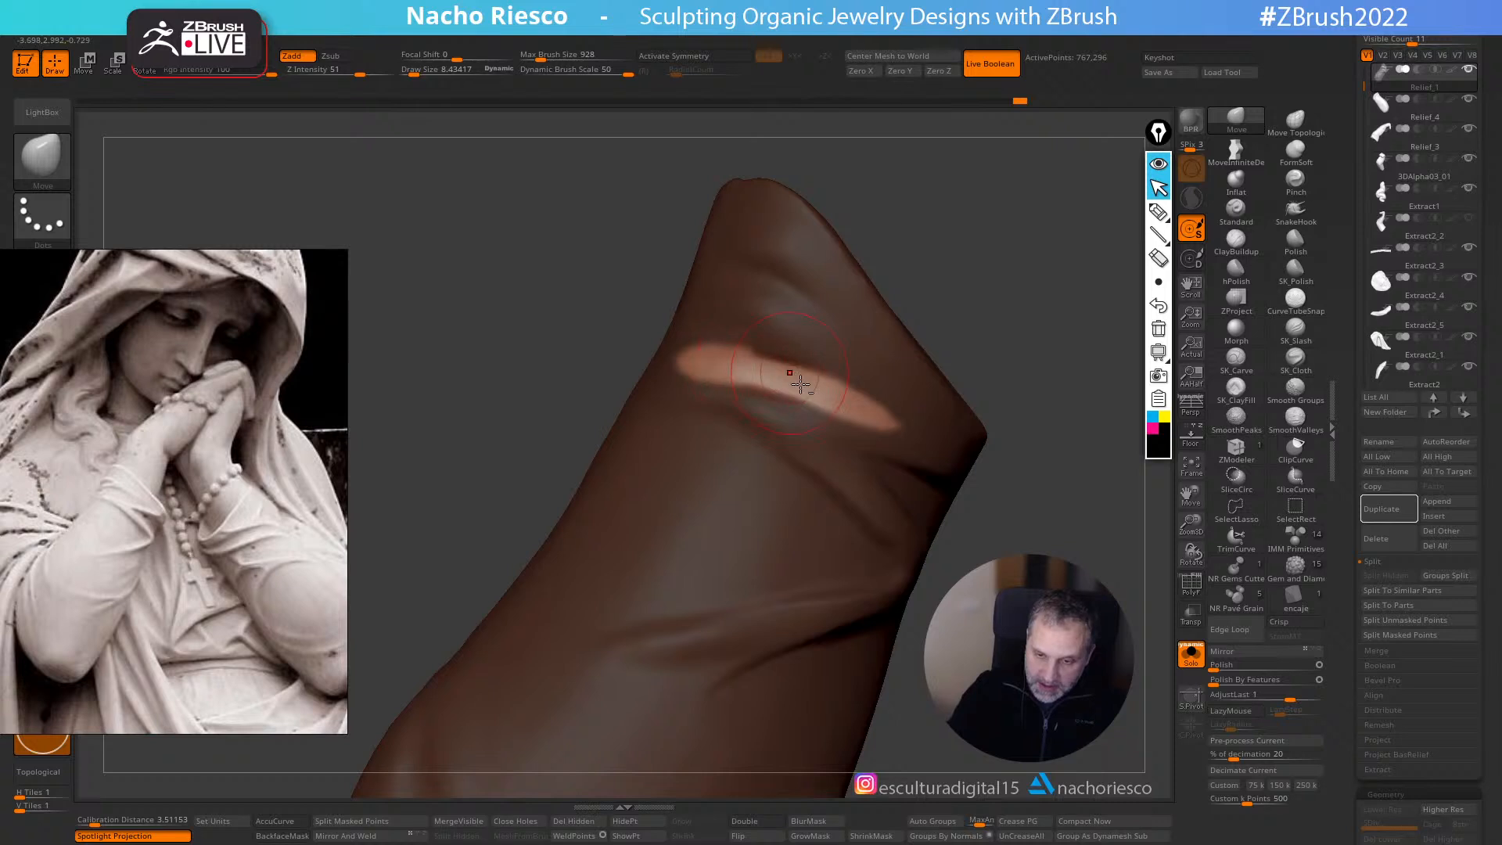
{"action": "left_click_drag", "start_coordinate": [988, 325], "coordinate": [1027, 418], "text": "ctrl"}
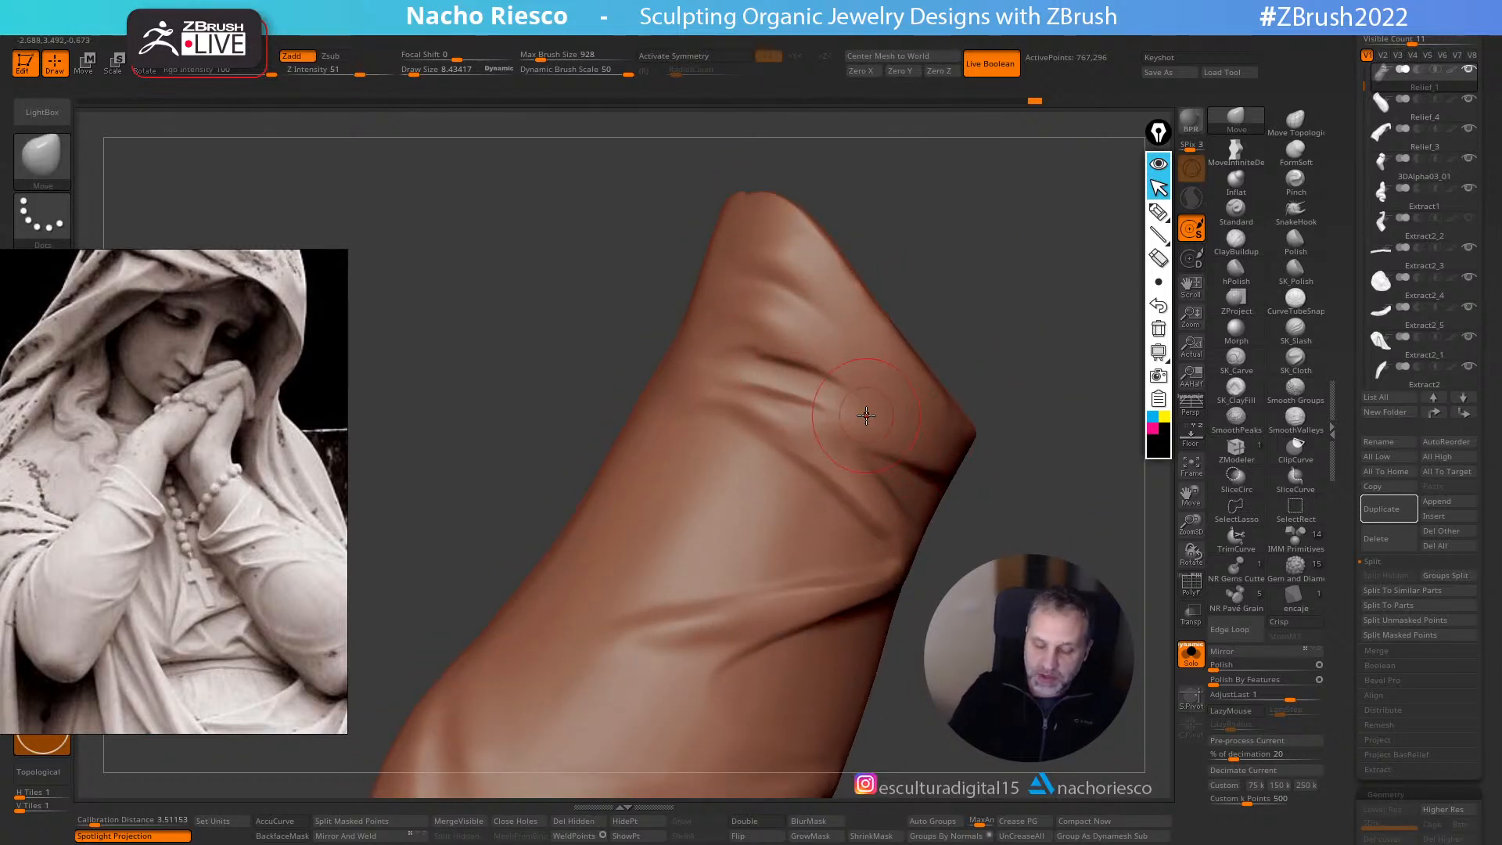
{"action": "key", "text": "ctrl+z"}
{"action": "key", "text": "ctrl+z"}
{"action": "key", "text": "ctrl+z"}
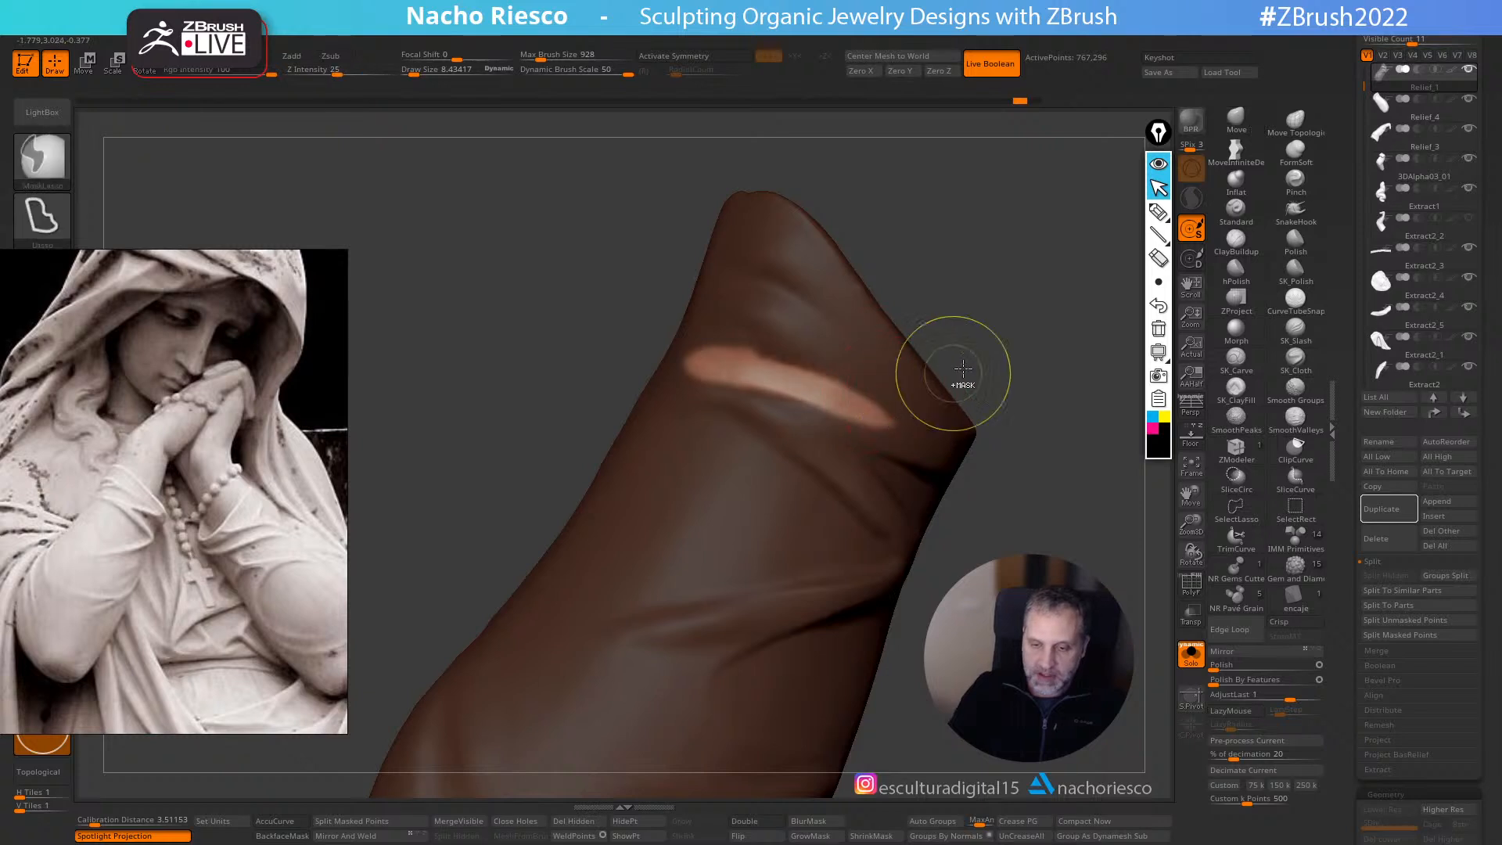
- Try to shape the unmasked cuff fold with Move at a larger draw size of about 28.3 and inspect it without the mask
{"action": "key", "text": "s"}
{"action": "left_click_drag", "start_coordinate": [970, 393], "coordinate": [988, 393]}
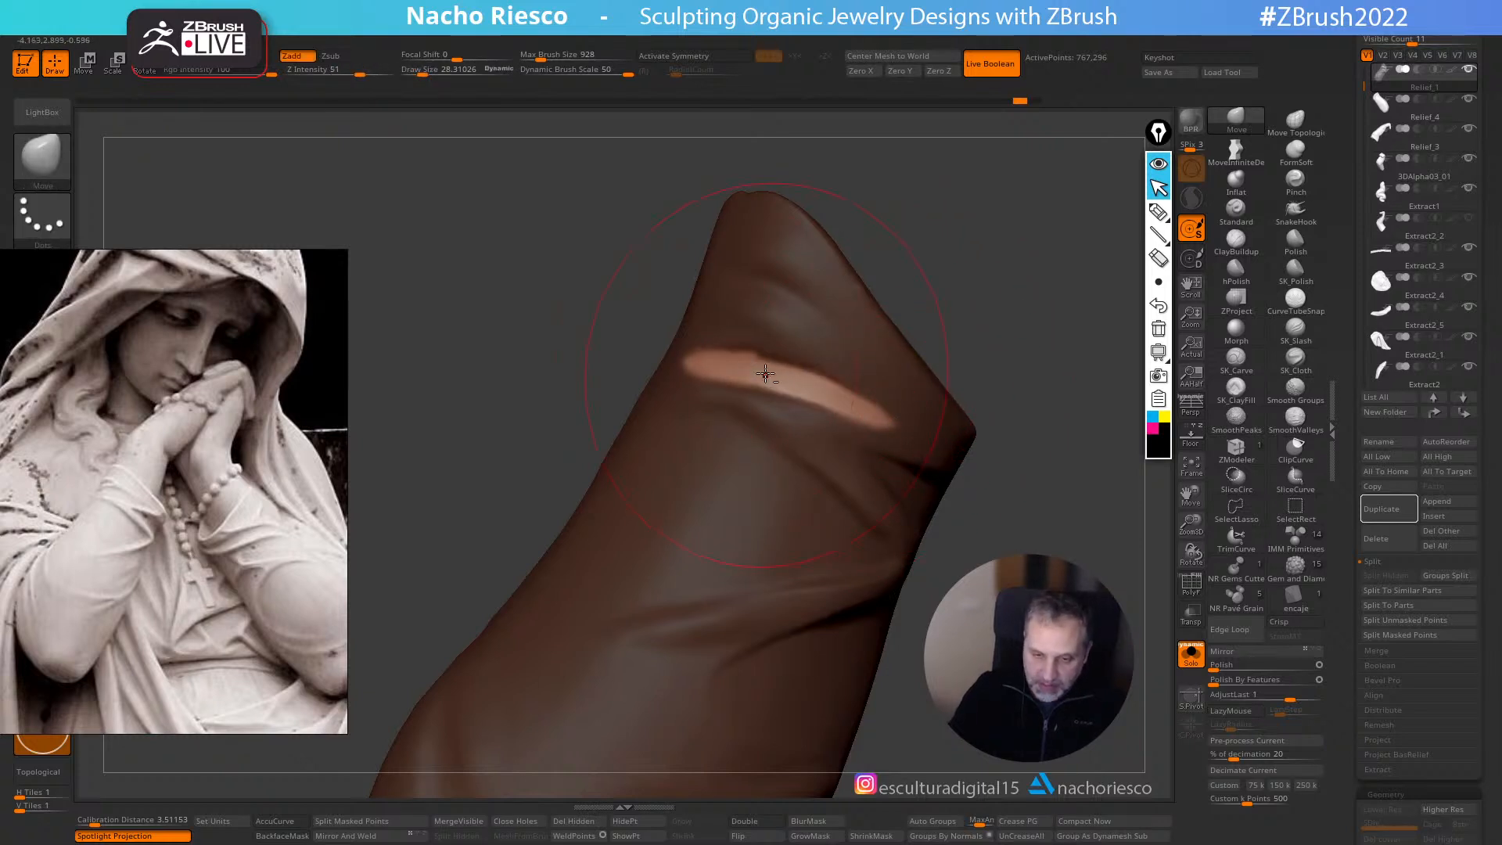
{"action": "left_click", "coordinate": [956, 396], "text": "ctrl"}
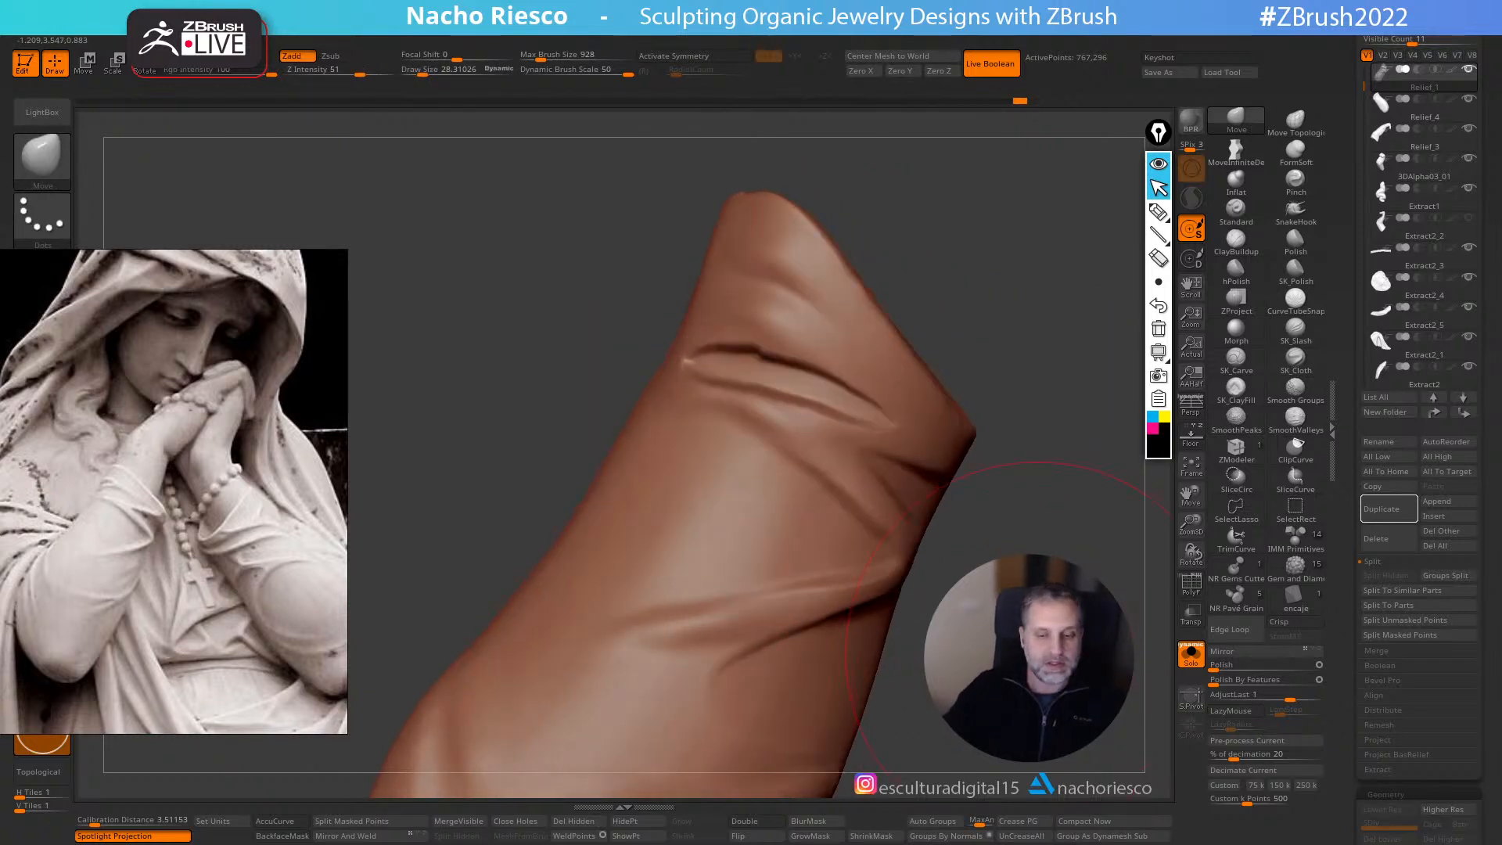
{"action": "mouse_move", "coordinate": [1033, 624]}
{"action": "left_mouse_down", "text": "alt"}
{"action": "mouse_move", "coordinate": [1049, 594]}
{"action": "mouse_move", "coordinate": [1045, 618]}
{"action": "left_mouse_up", "text": "alt"}
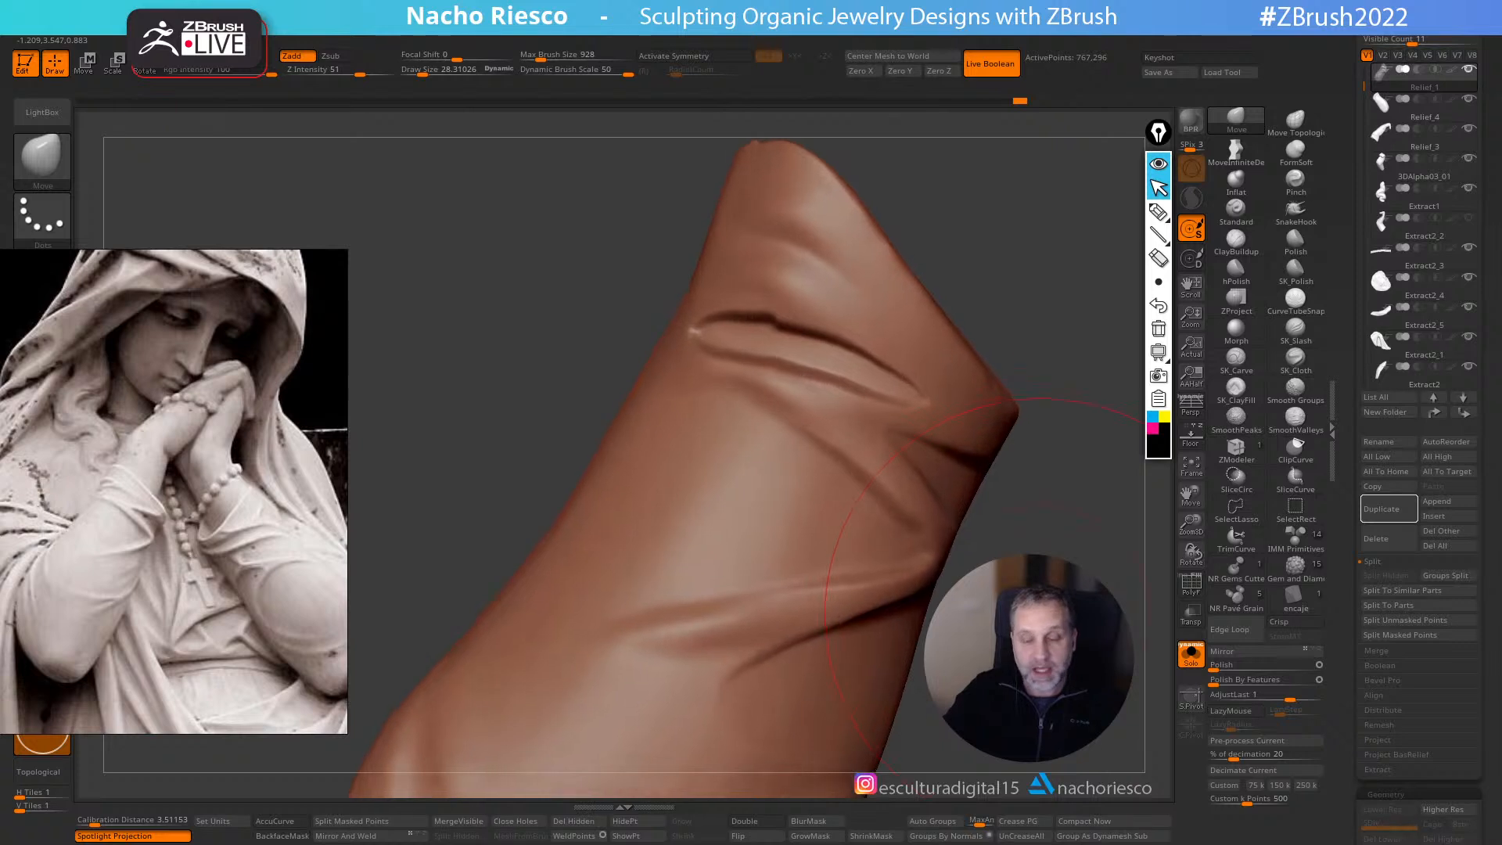
{"action": "key", "text": "ctrl+h"}
- Shape the unmasked cuff fold with Move at a draw size of about 12.6 and clear the mask
{"action": "key", "text": "s"}
{"action": "left_click_drag", "start_coordinate": [831, 369], "coordinate": [817, 368]}
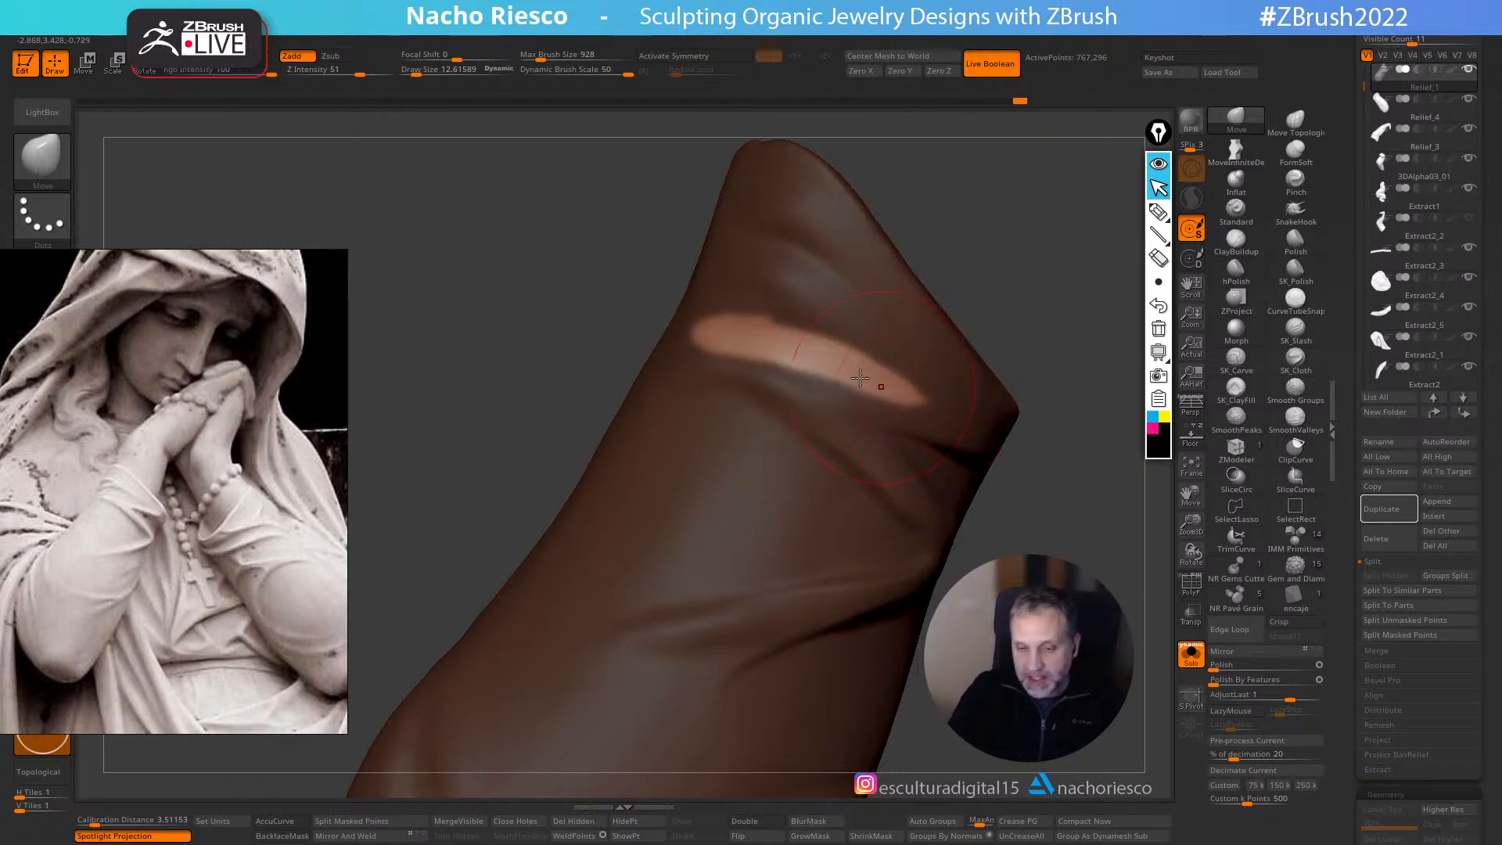
{"action": "left_click_drag", "start_coordinate": [802, 350], "coordinate": [792, 339], "text": "alt"}
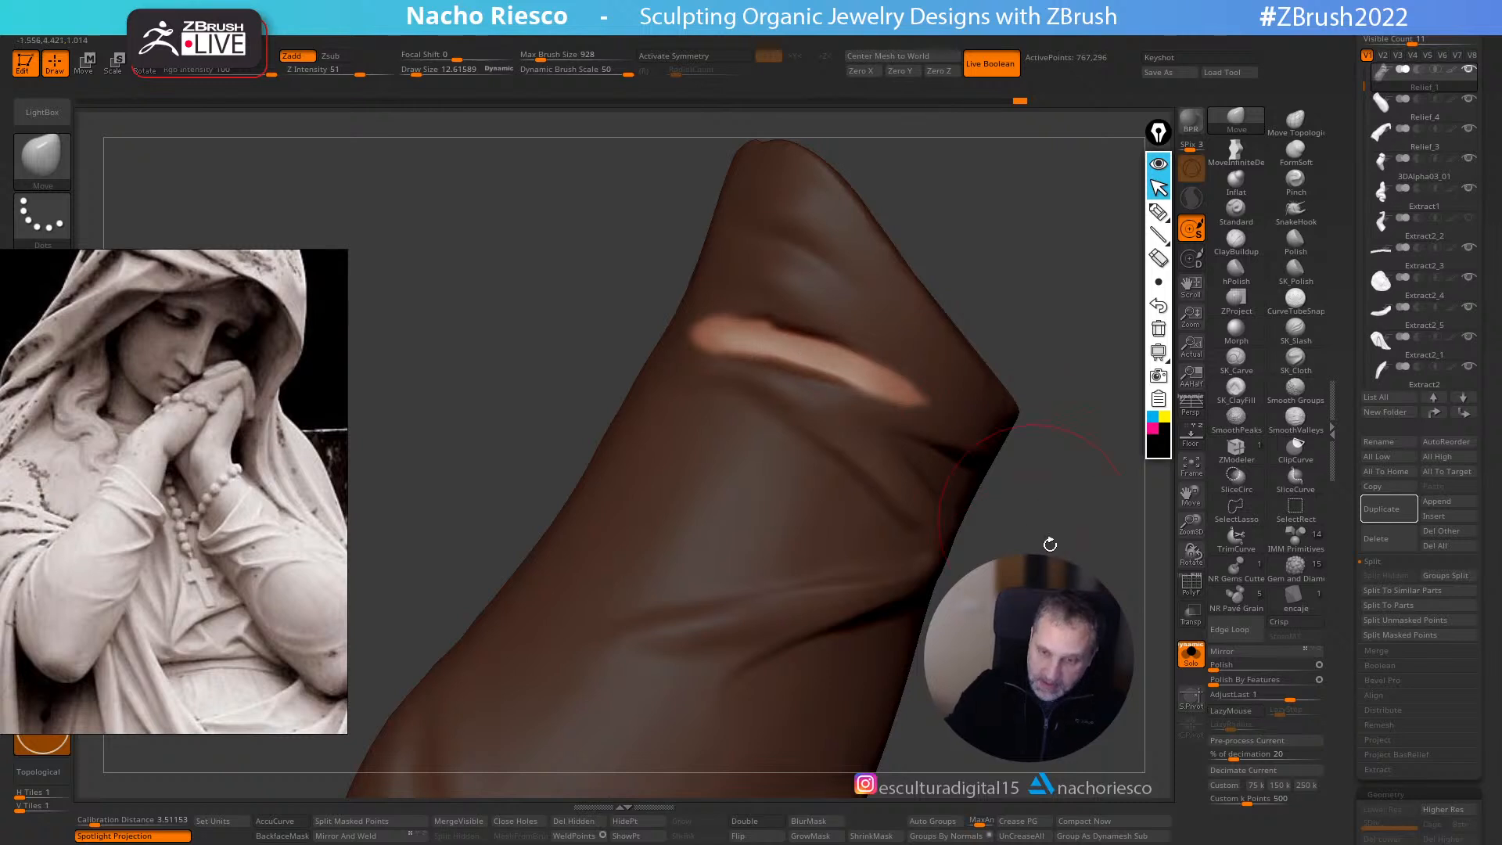
{"action": "left_click_drag", "start_coordinate": [1147, 626], "coordinate": [1161, 615], "text": "ctrl"}
- Smooth along the reshaped cuff fold, switching to SmoothValleys for its creases
{"action": "left_click_drag", "start_coordinate": [792, 337], "coordinate": [913, 403], "text": "shift"}
{"action": "mouse_move", "coordinate": [1026, 626]}
{"action": "left_mouse_down", "text": "alt"}
{"action": "mouse_move", "coordinate": [1023, 543]}
{"action": "mouse_move", "coordinate": [1027, 583]}
{"action": "left_mouse_up", "text": "alt"}
{"action": "left_click", "coordinate": [1301, 424], "text": "shift"}
{"action": "left_click_drag", "start_coordinate": [761, 314], "coordinate": [813, 348], "text": "shift"}
{"action": "left_click_drag", "start_coordinate": [945, 458], "coordinate": [933, 439]}
{"action": "left_click_drag", "start_coordinate": [1025, 632], "coordinate": [1070, 543], "text": "alt"}
- Mask a curved band across the middle of the sleeve, using the floor reference image for its lower fold line
{"action": "left_click", "coordinate": [1191, 436]}
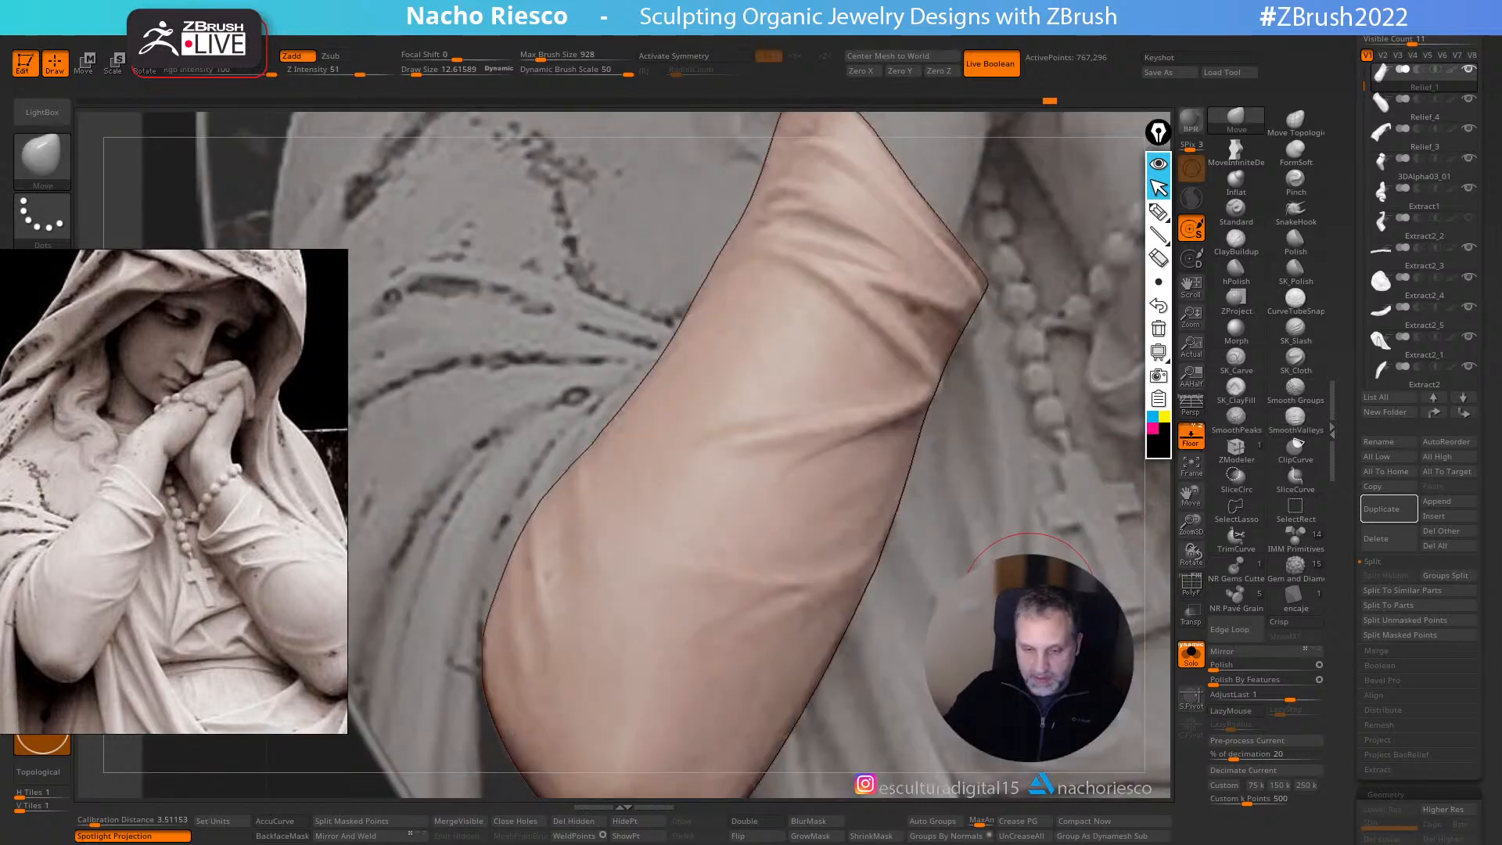
{"action": "mouse_move", "coordinate": [610, 335]}
{"action": "left_mouse_down", "text": "ctrl"}
{"action": "mouse_move", "coordinate": [579, 376]}
{"action": "mouse_move", "coordinate": [581, 495]}
{"action": "mouse_move", "coordinate": [681, 526]}
{"action": "mouse_move", "coordinate": [835, 518]}
{"action": "mouse_move", "coordinate": [642, 309]}
{"action": "mouse_move", "coordinate": [611, 333]}
{"action": "left_mouse_up", "text": "ctrl"}
{"action": "key", "text": "shift+p"}
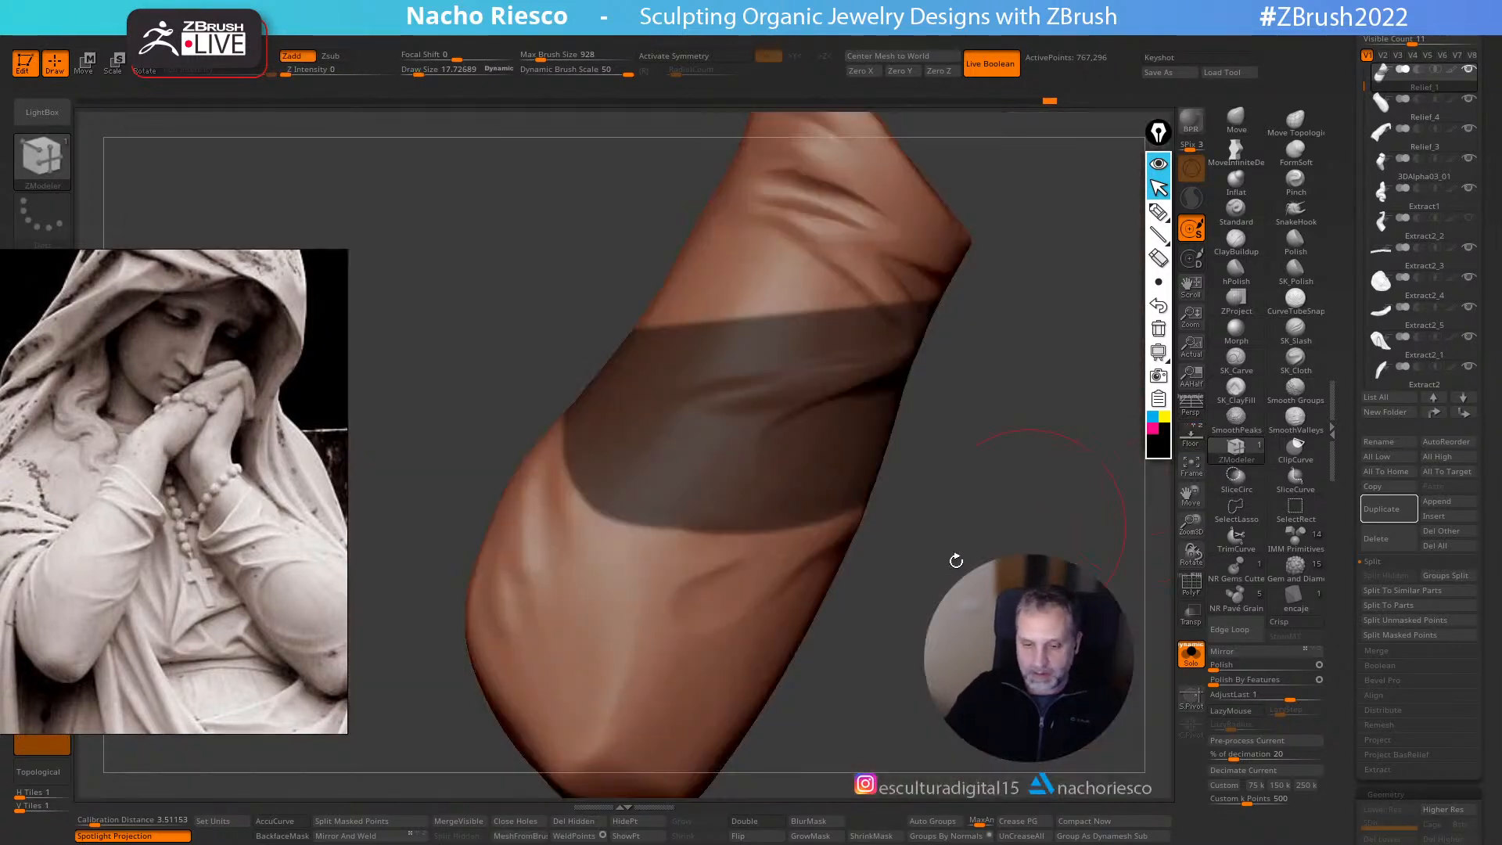
{"action": "key", "text": "s"}
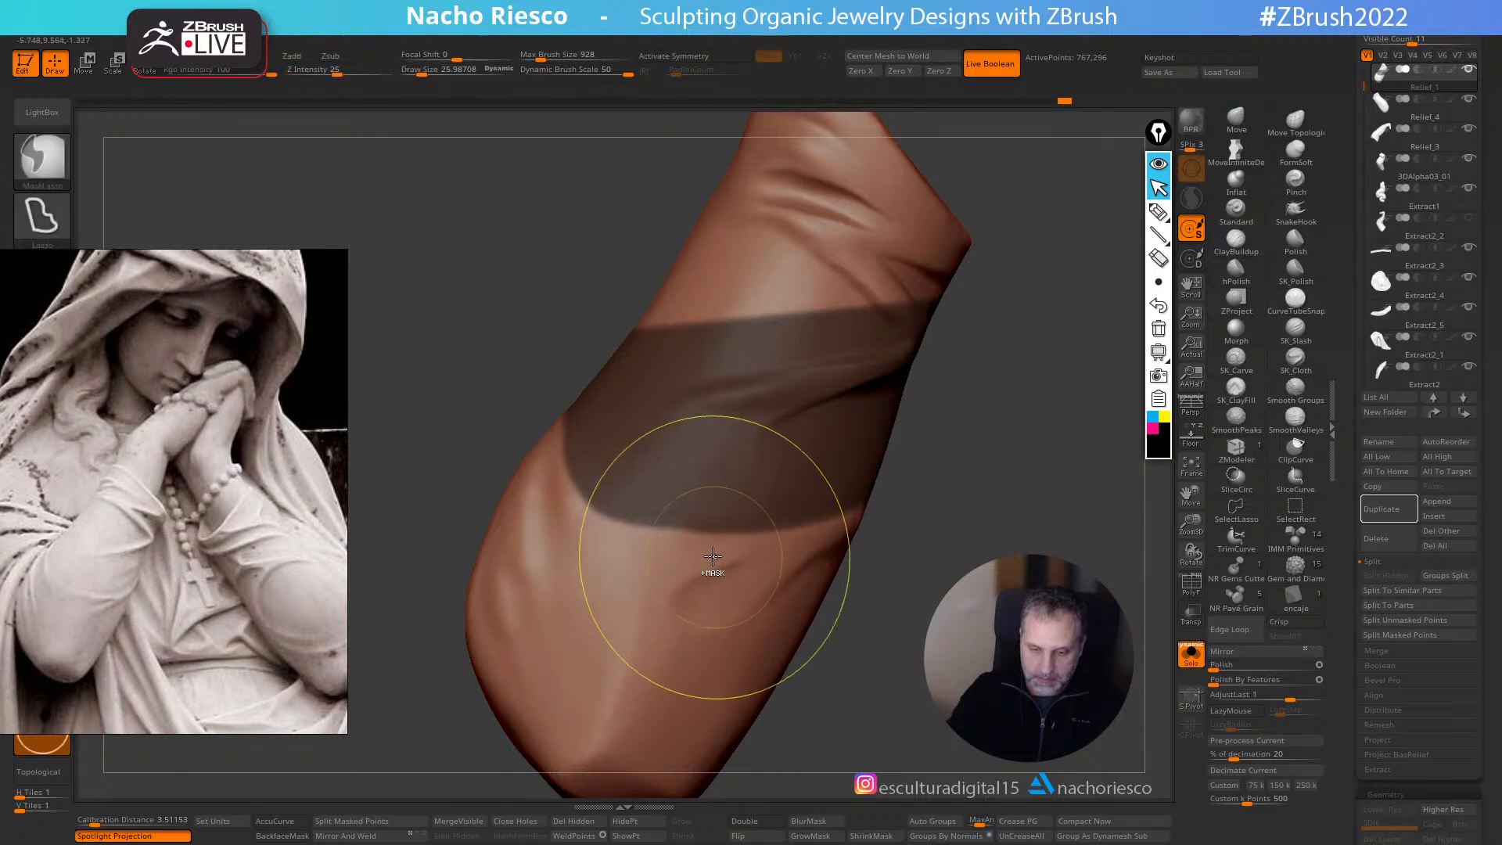
{"action": "left_click_drag", "start_coordinate": [711, 554], "coordinate": [714, 554]}
{"action": "left_click", "coordinate": [689, 554], "text": "ctrl"}
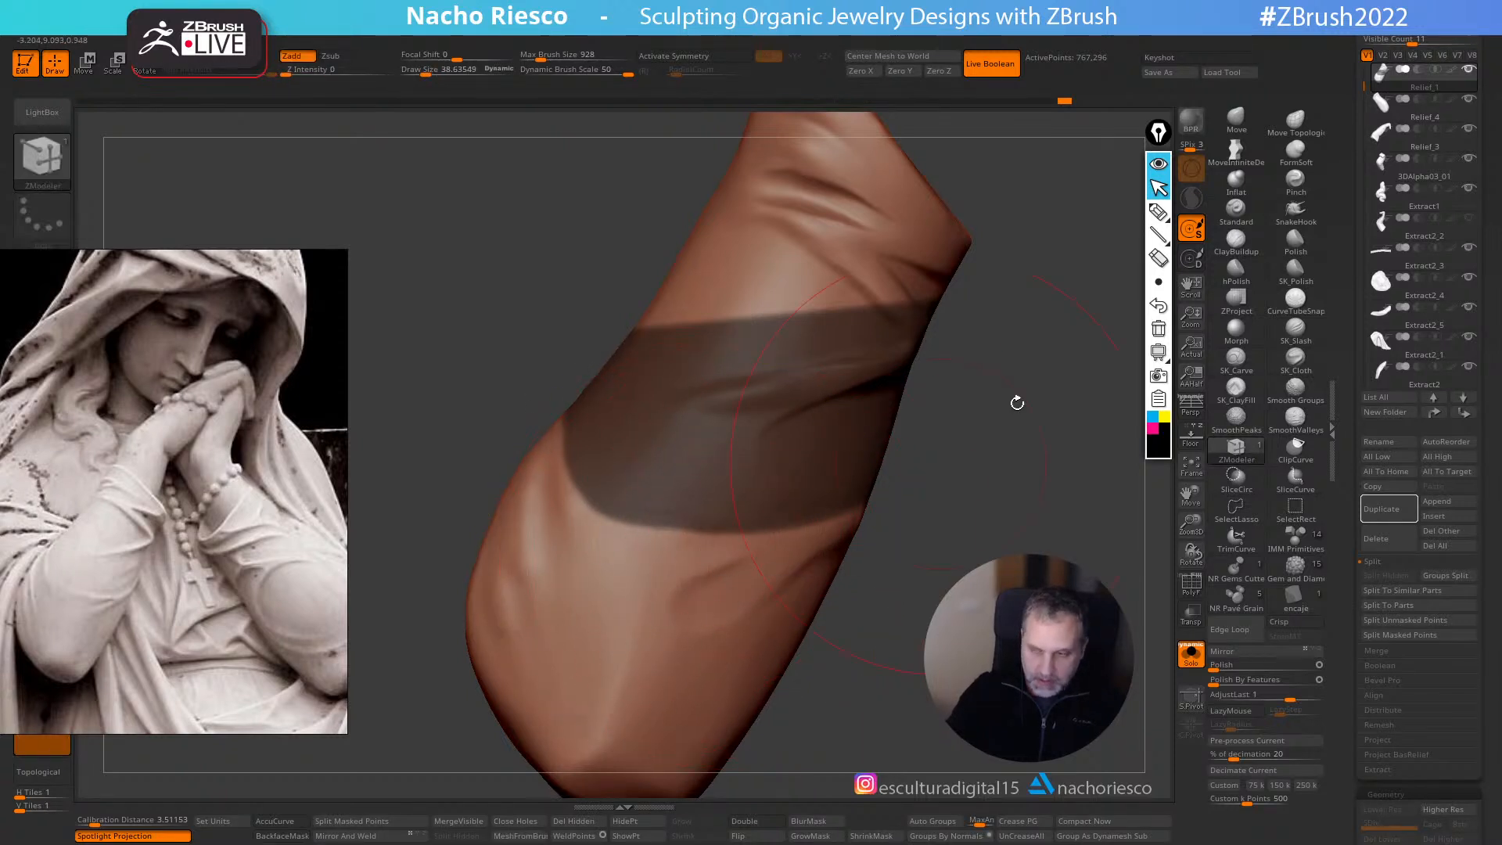
- Shape the cloth along the masked band's lower edge with Move at draw sizes of about 14.2 and 21.7, flipping the mask between passes
{"action": "left_click", "coordinate": [1237, 119]}
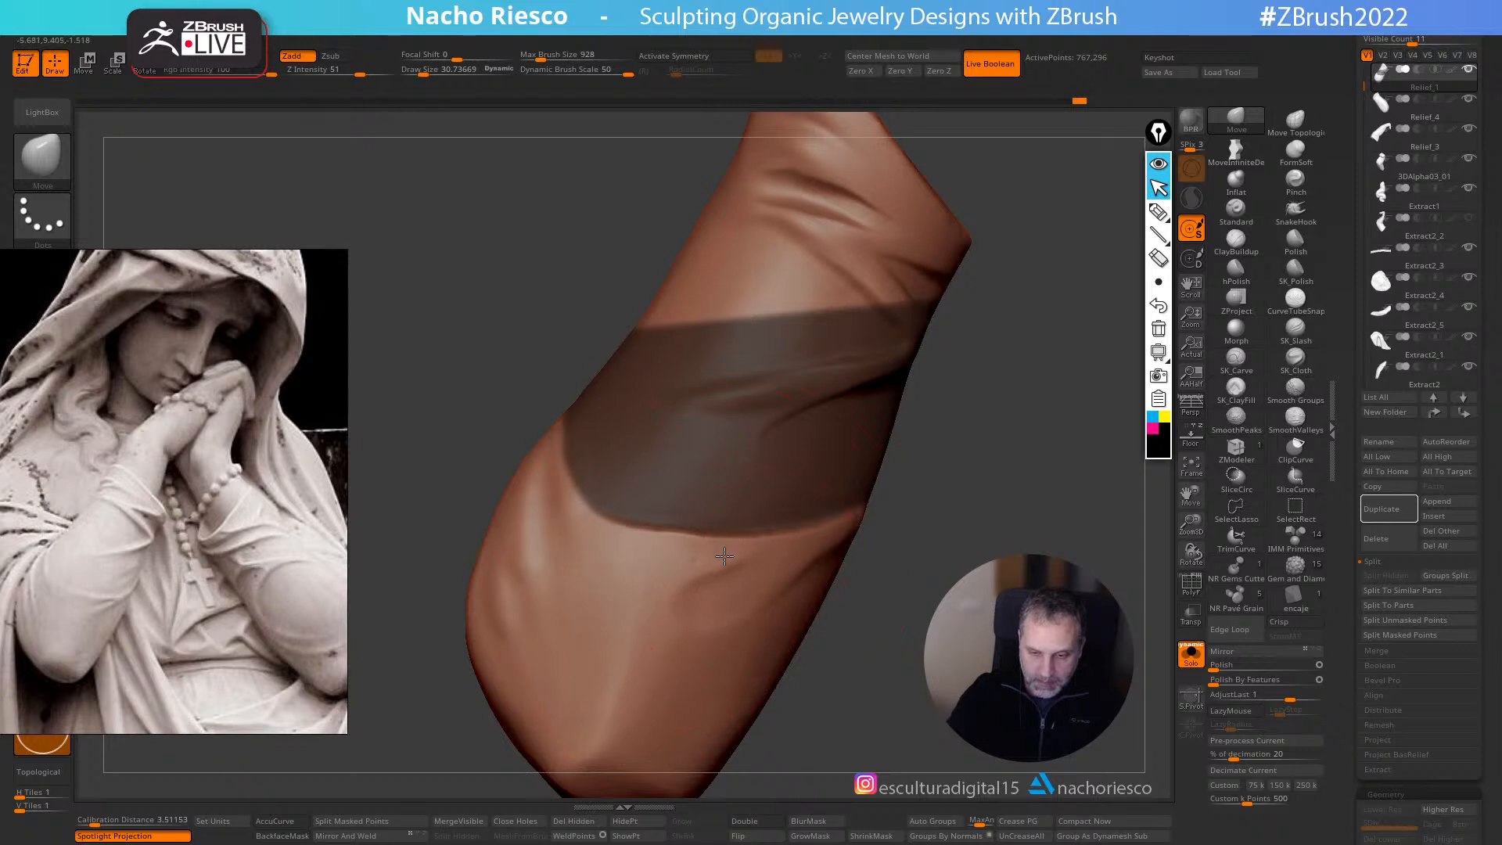
{"action": "key", "text": "s"}
{"action": "left_click_drag", "start_coordinate": [720, 544], "coordinate": [677, 536]}
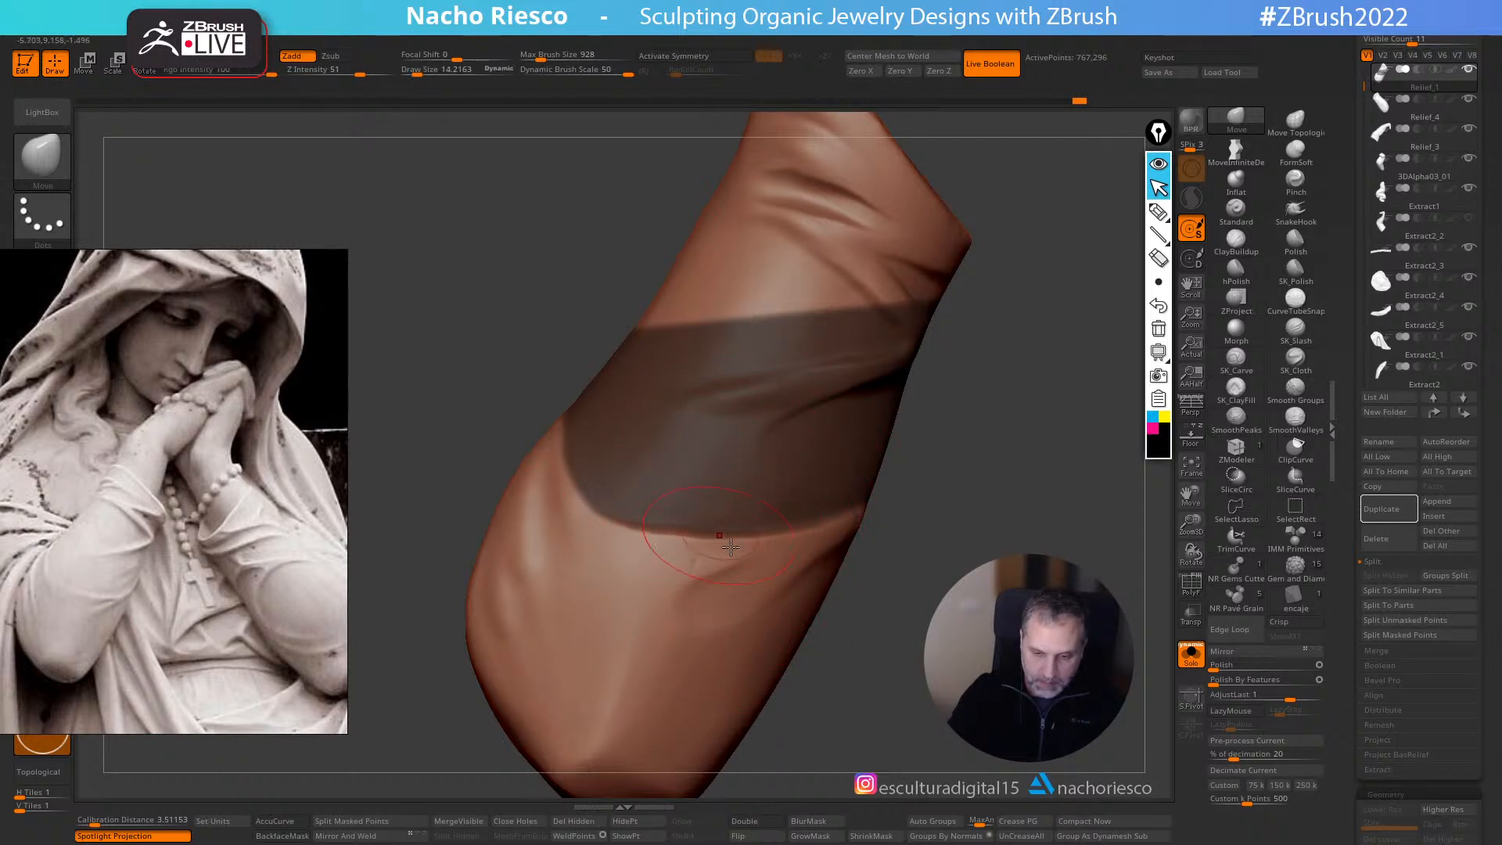
{"action": "left_click", "coordinate": [895, 547], "text": "ctrl"}
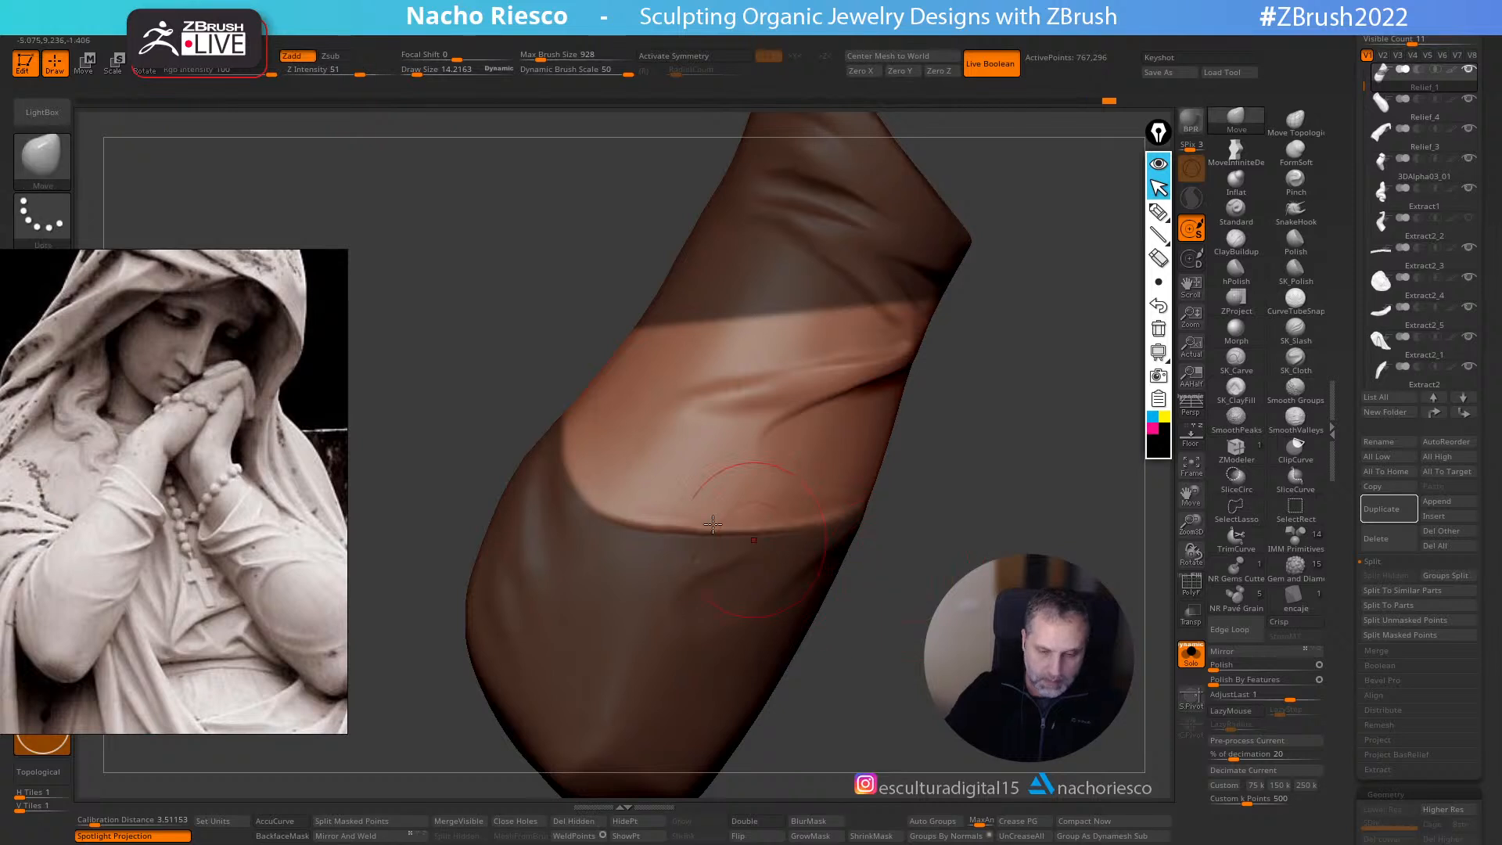
{"action": "left_click", "coordinate": [946, 537], "text": "ctrl"}
{"action": "key", "text": "s"}
{"action": "left_click_drag", "start_coordinate": [551, 447], "coordinate": [579, 463]}
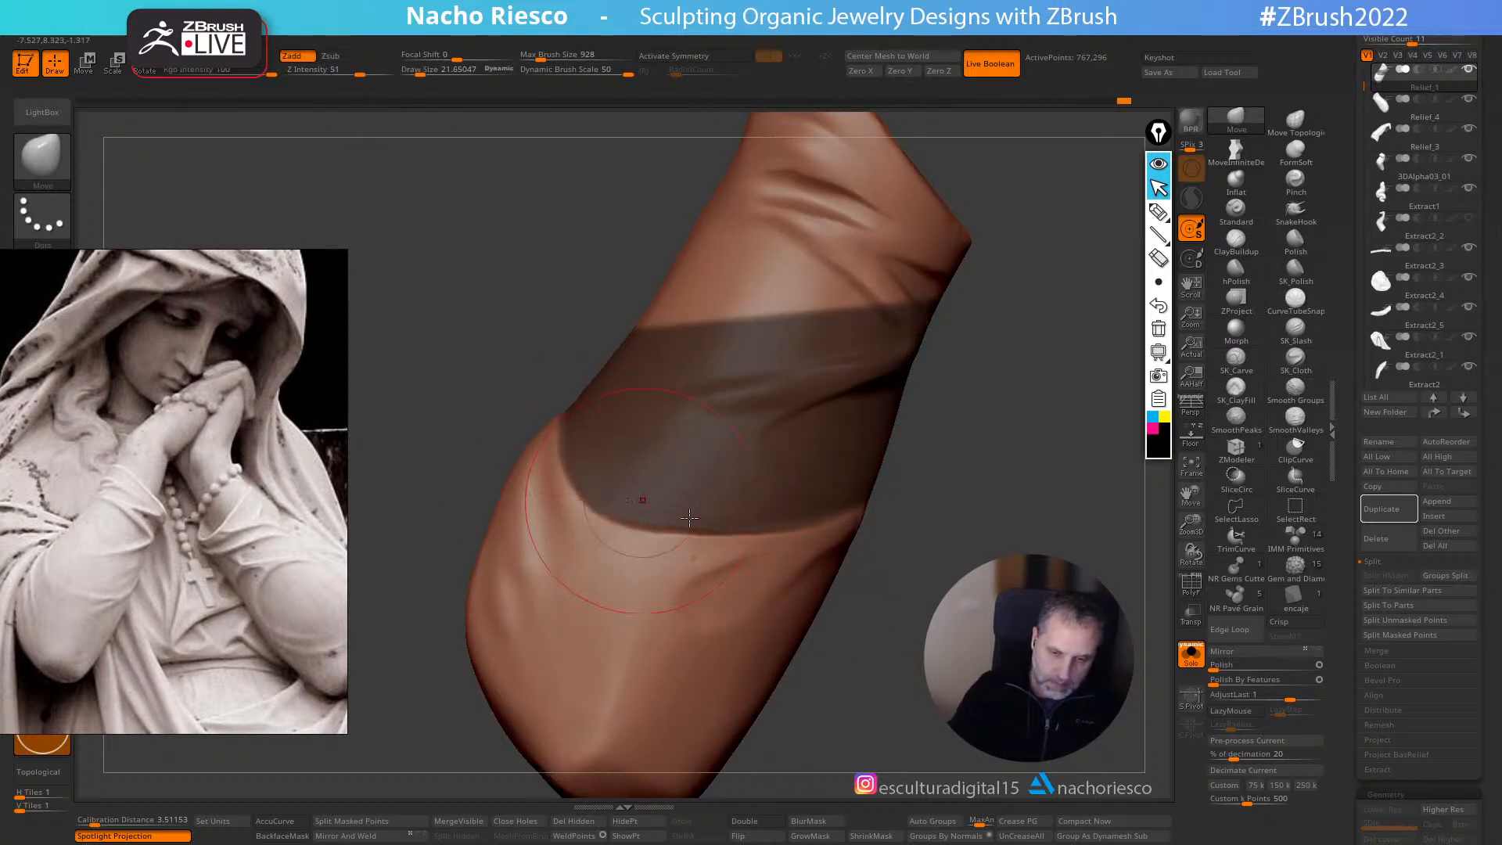
- Invert the mask, adjust the exposed band's edge from the side with Move at a draw size of about 7.2, and clear the mask
{"action": "left_click", "coordinate": [983, 551], "text": "ctrl"}
{"action": "left_click_drag", "start_coordinate": [988, 547], "coordinate": [704, 480]}
{"action": "key", "text": "s"}
{"action": "left_click_drag", "start_coordinate": [577, 423], "coordinate": [569, 422]}
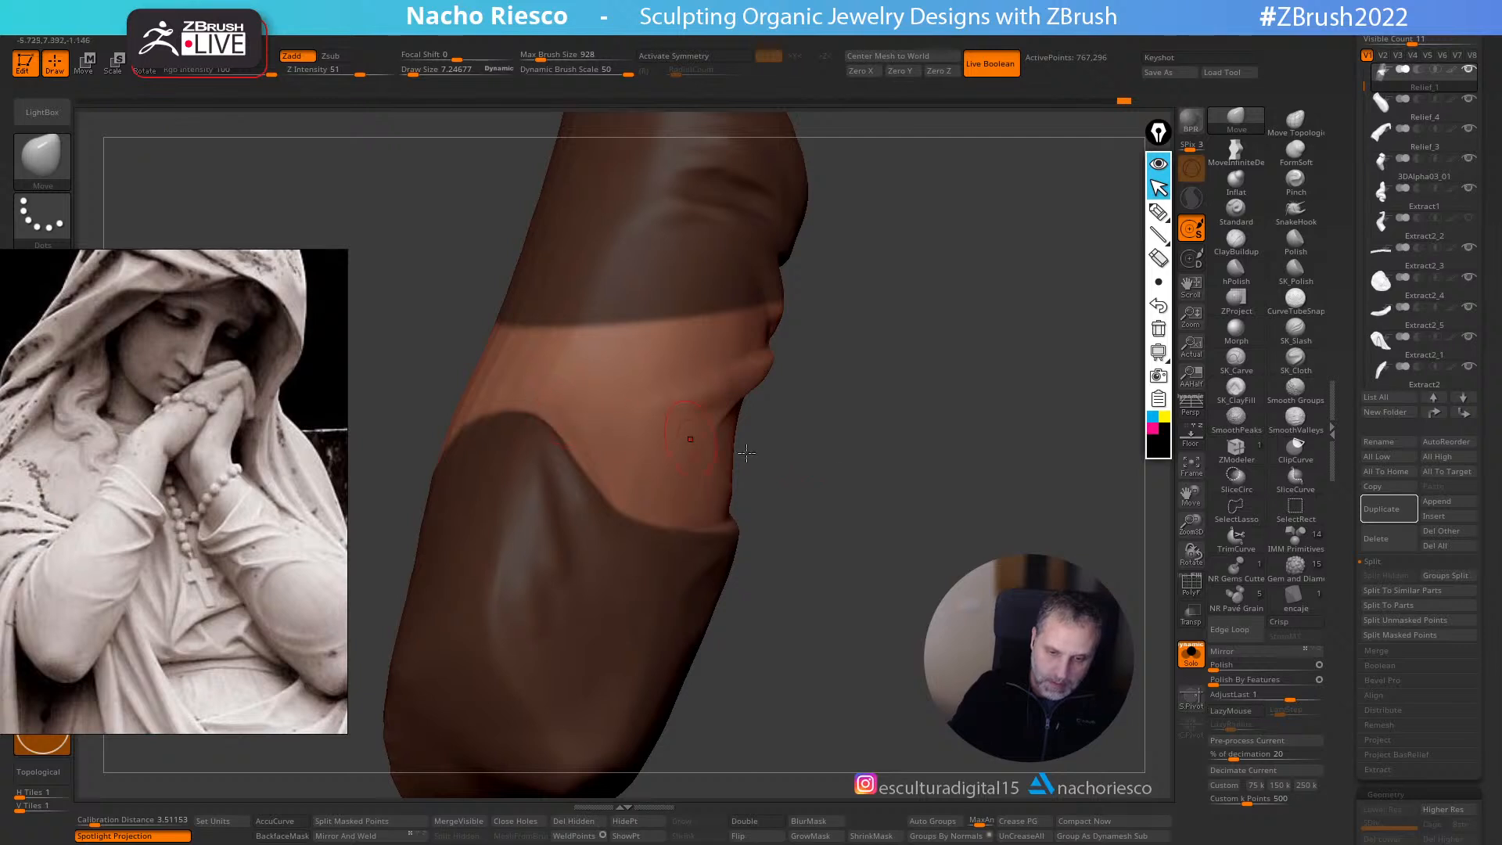
{"action": "left_click_drag", "start_coordinate": [753, 460], "coordinate": [832, 479]}
{"action": "left_click_drag", "start_coordinate": [951, 536], "coordinate": [1008, 602], "text": "ctrl"}
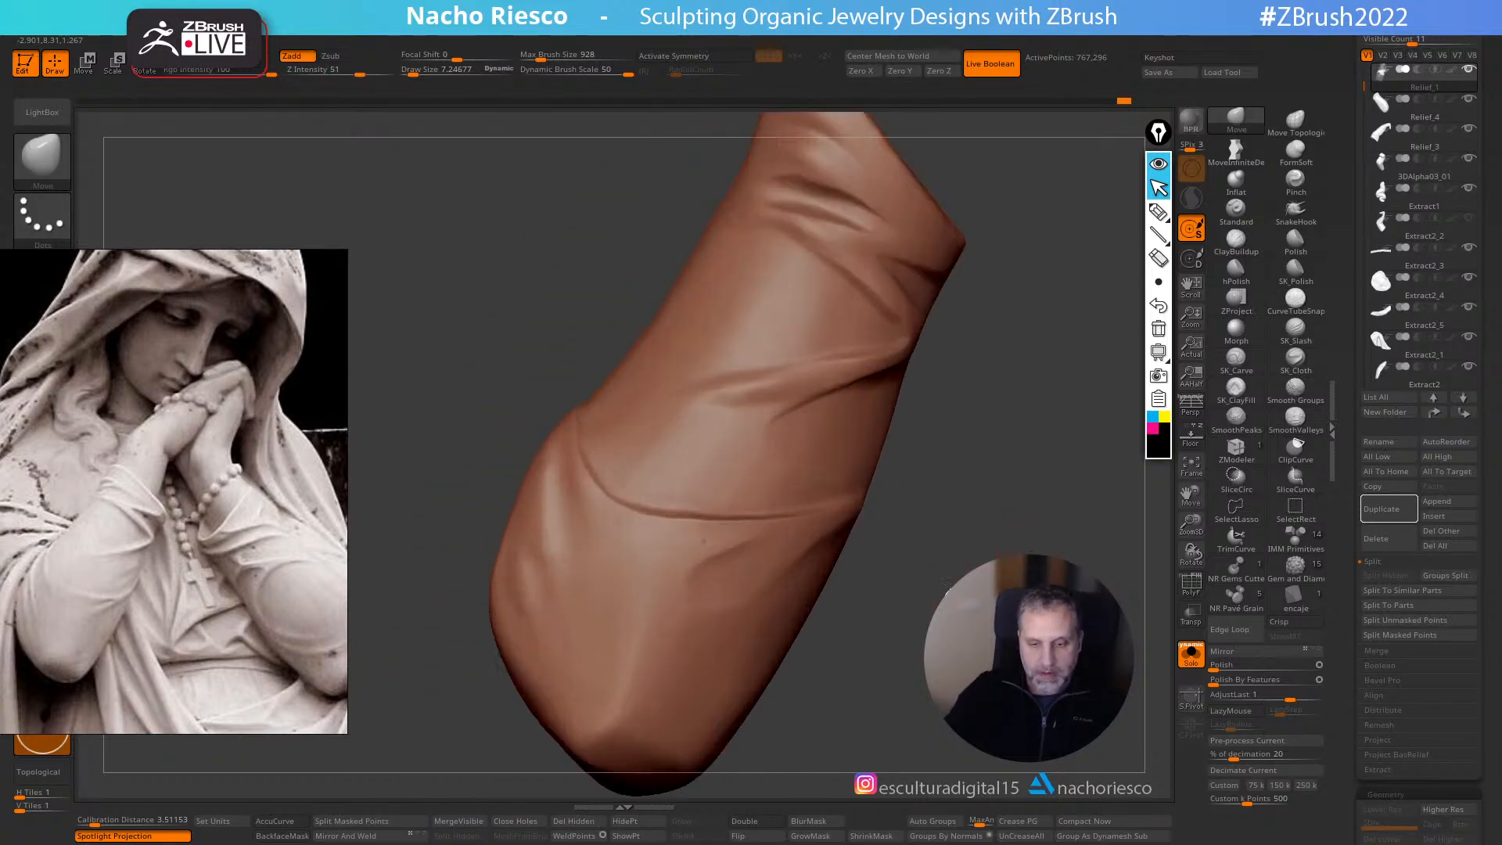
- Soften the crease across the middle of the sleeve with SmoothValleys and SmoothPeaks, enlarging the draw size to about 21.7
{"action": "left_click", "coordinate": [1296, 417]}
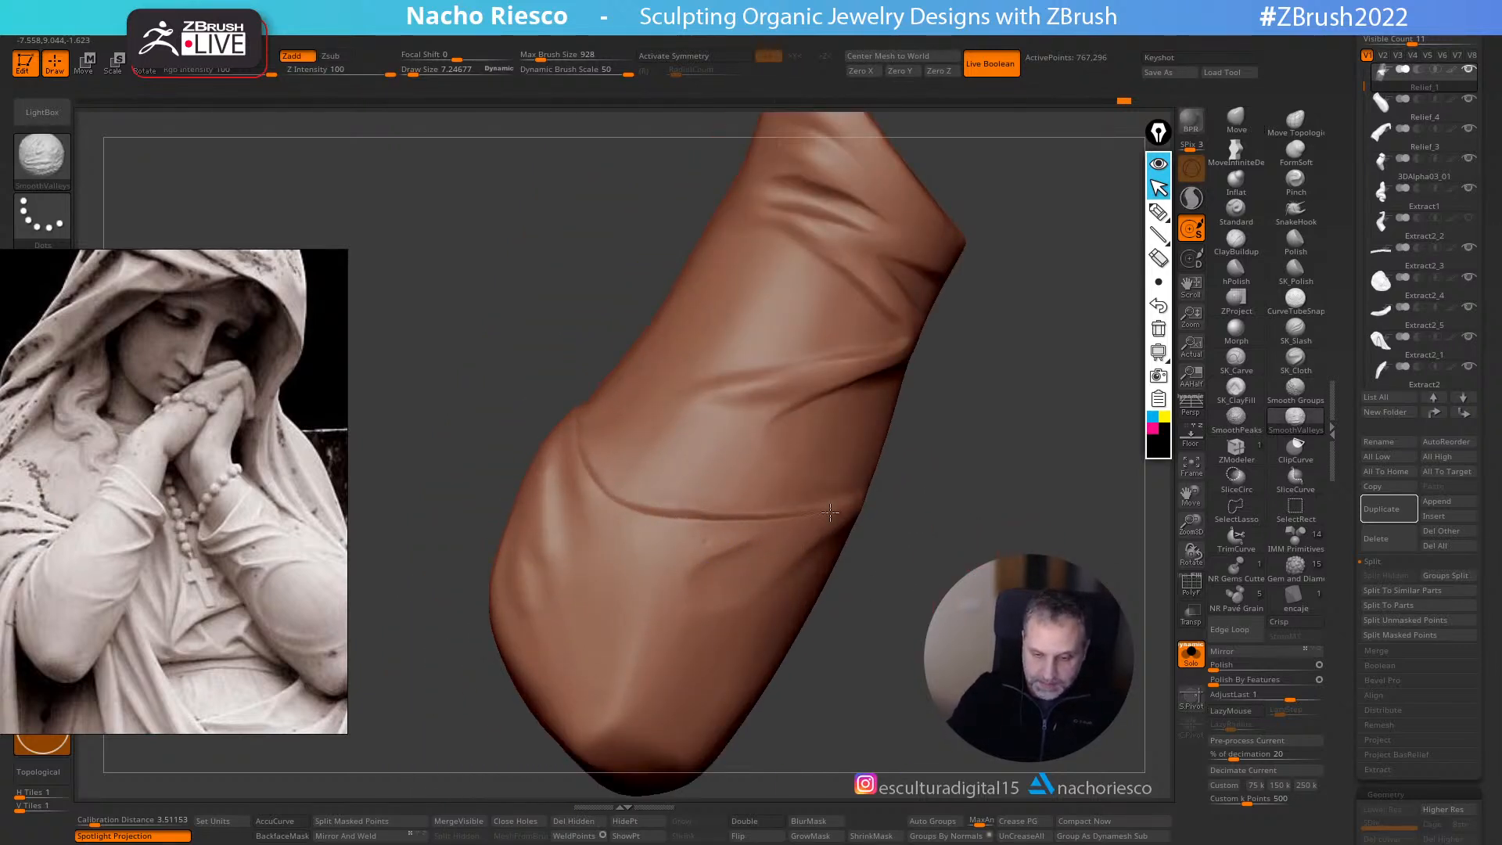
{"action": "left_click", "coordinate": [1236, 417]}
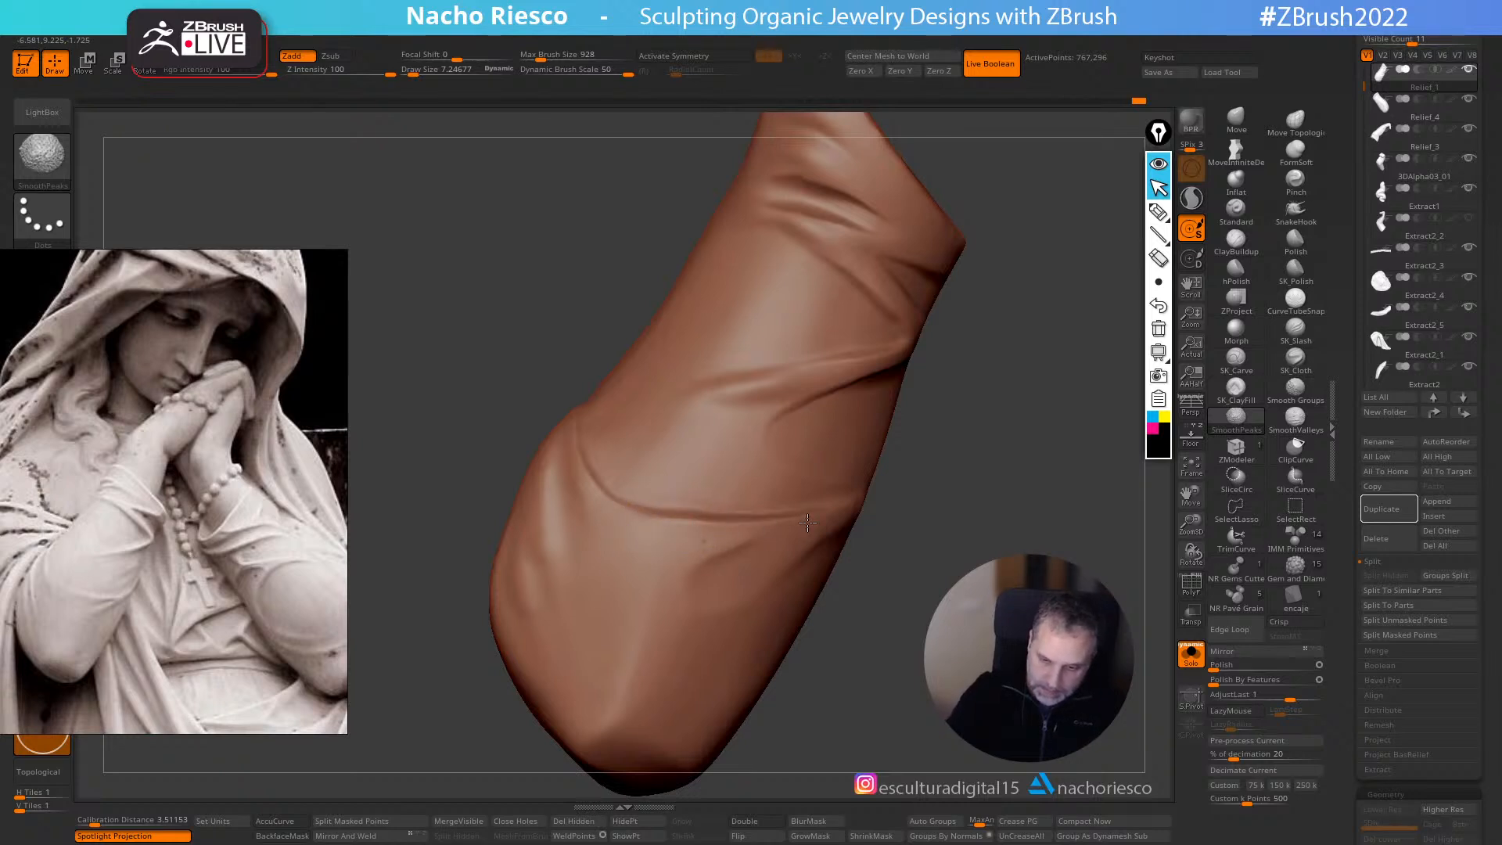
{"action": "left_click", "coordinate": [1236, 270]}
{"action": "key", "text": "s"}
{"action": "left_click_drag", "start_coordinate": [700, 502], "coordinate": [726, 501]}
{"action": "mouse_move", "coordinate": [632, 609]}
{"action": "left_mouse_down"}
{"action": "mouse_move", "coordinate": [675, 509]}
{"action": "mouse_move", "coordinate": [697, 570]}
{"action": "mouse_move", "coordinate": [673, 515]}
{"action": "mouse_move", "coordinate": [612, 465]}
{"action": "left_mouse_up"}
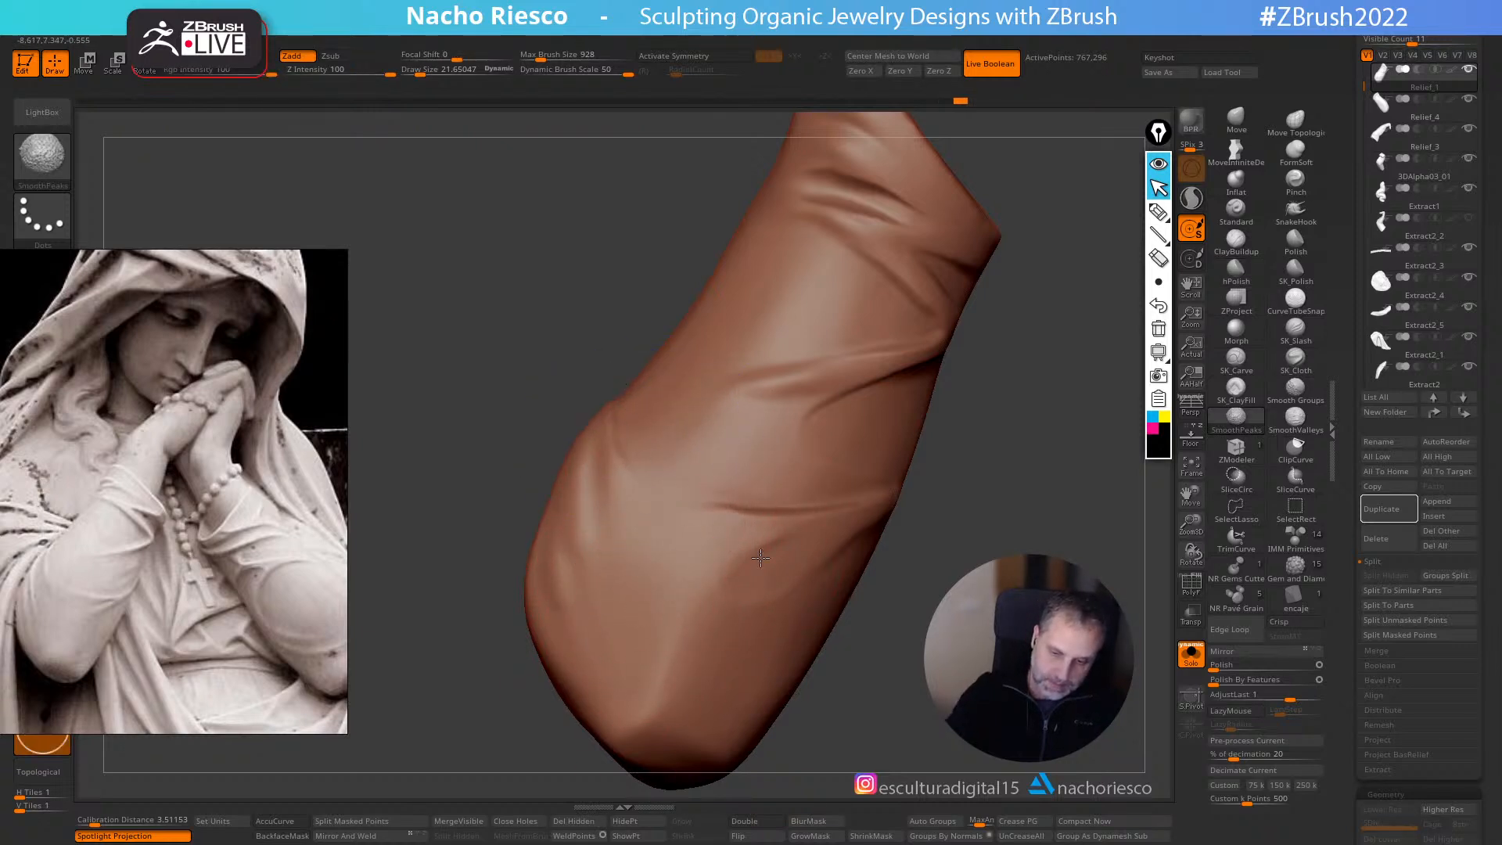
- Mask a rounded patch on the sleeve's inner side above the elbow, compare it with the reference, and invert the mask
{"action": "mouse_move", "coordinate": [943, 531]}
{"action": "left_mouse_down"}
{"action": "mouse_move", "coordinate": [969, 477]}
{"action": "mouse_move", "coordinate": [955, 523]}
{"action": "mouse_move", "coordinate": [992, 600]}
{"action": "mouse_move", "coordinate": [942, 499]}
{"action": "mouse_move", "coordinate": [910, 497]}
{"action": "mouse_move", "coordinate": [822, 540]}
{"action": "mouse_move", "coordinate": [739, 658]}
{"action": "left_mouse_up"}
{"action": "left_click", "coordinate": [1191, 436]}
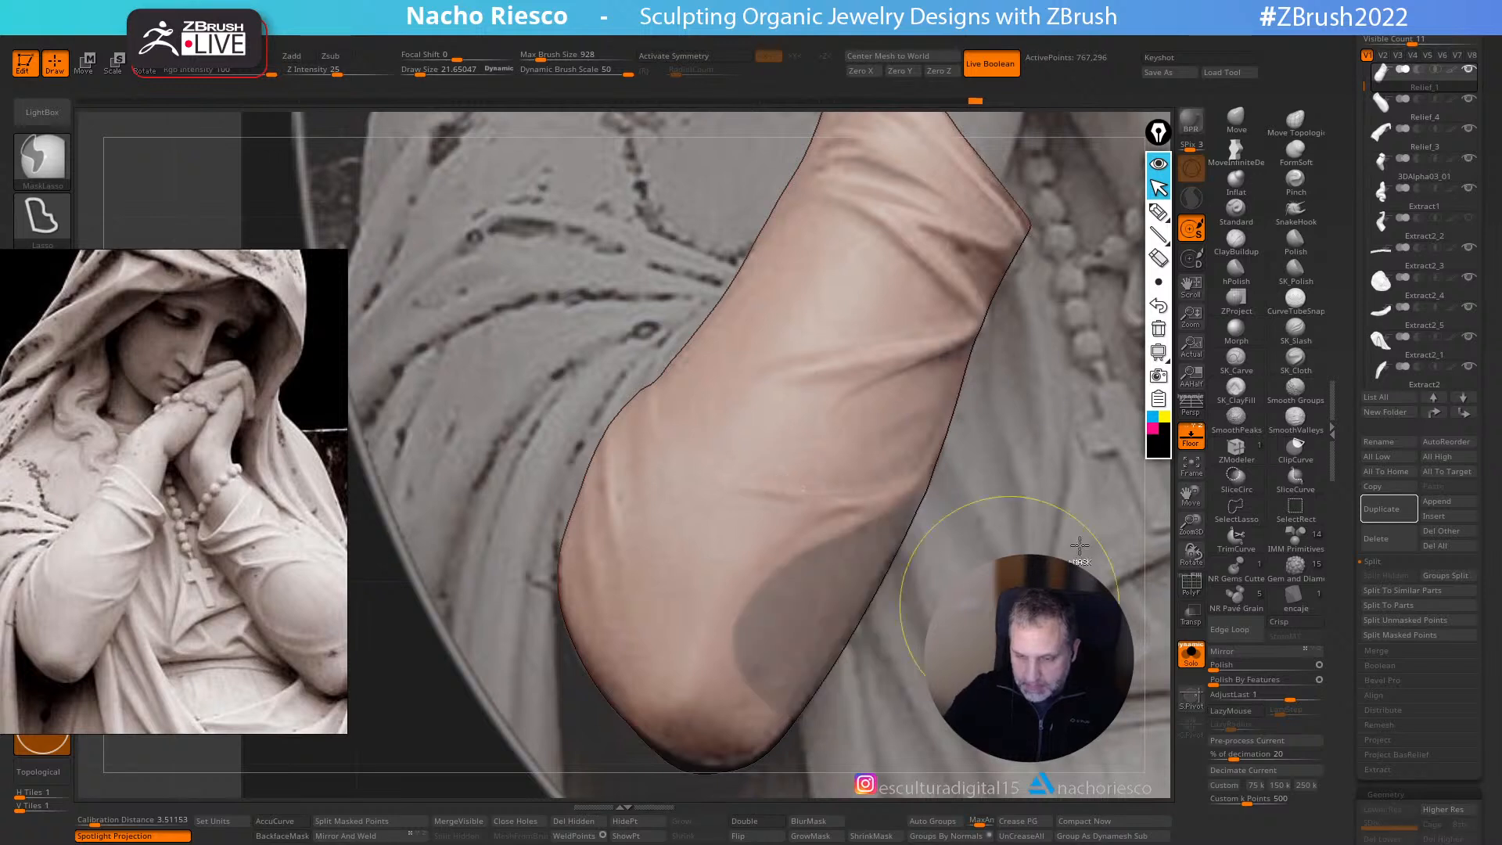
{"action": "left_click", "coordinate": [1191, 437]}
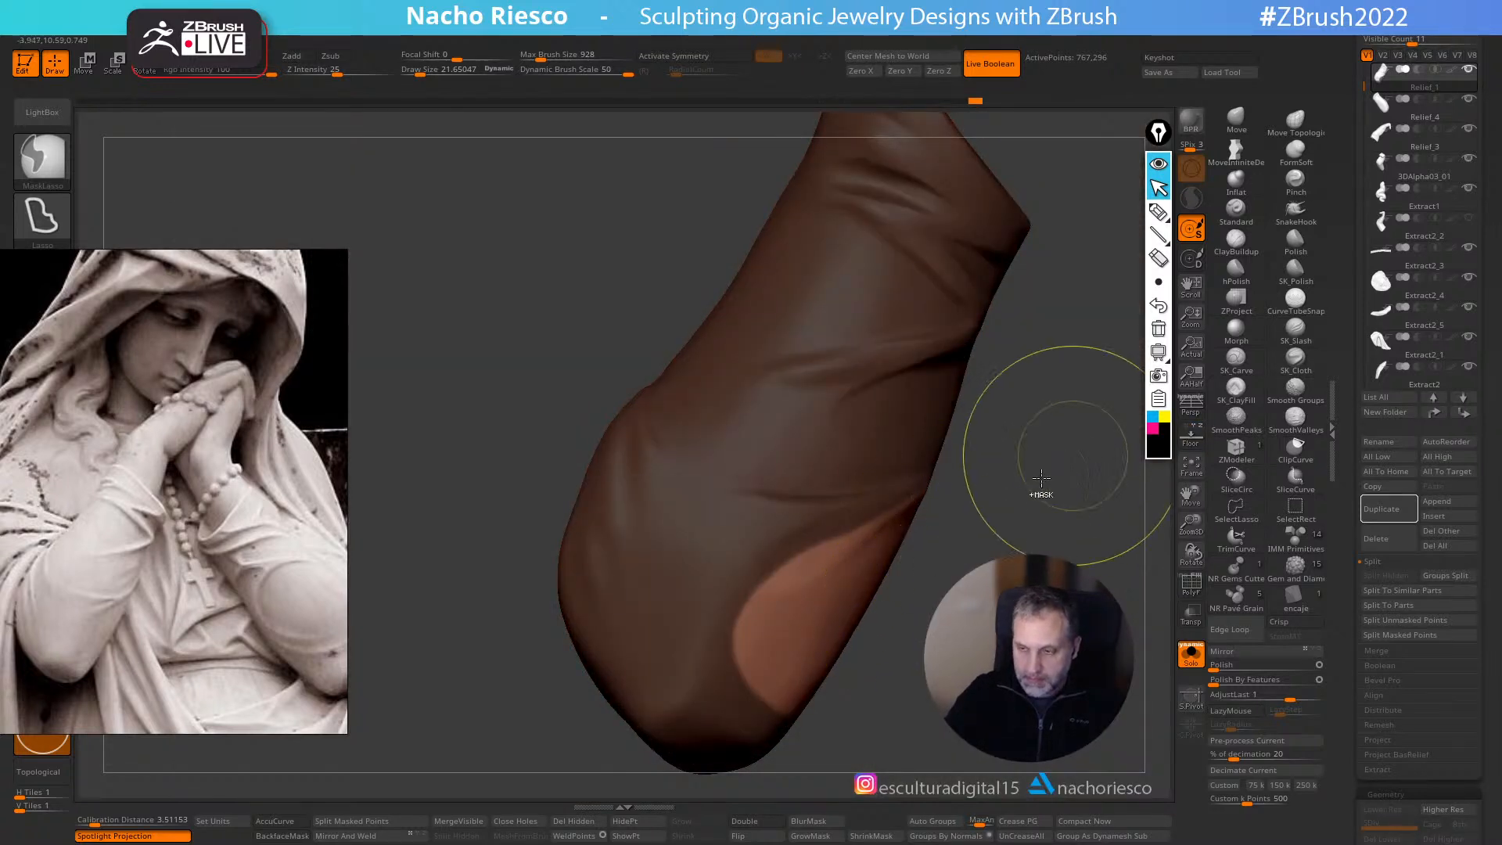
- Shape the unmasked patch above the elbow from an angled view with Move at a draw size of about 19.6
{"action": "left_click", "coordinate": [1237, 120]}
{"action": "key", "text": "s"}
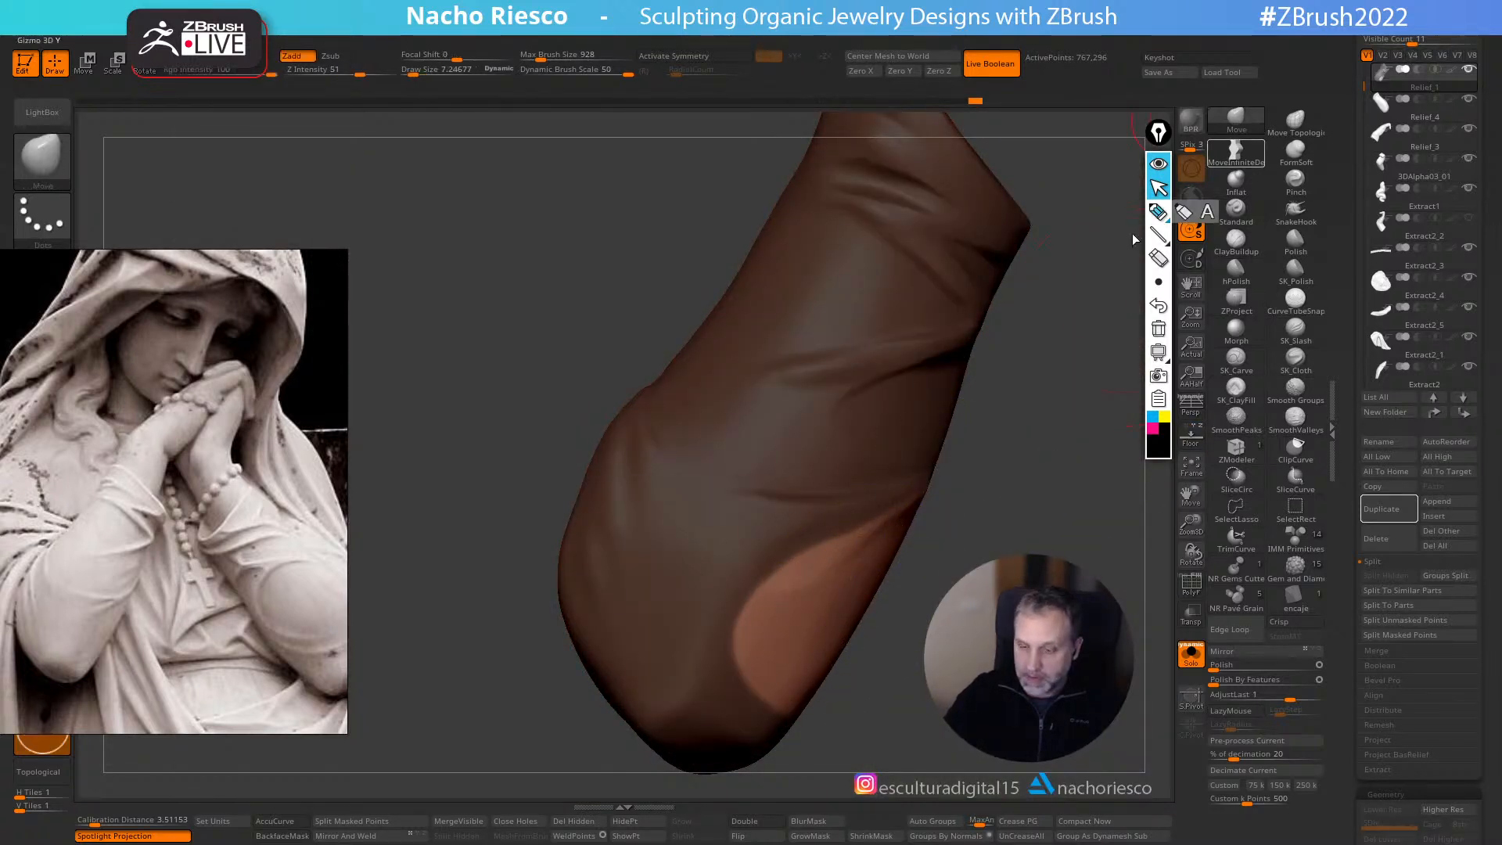
{"action": "left_click_drag", "start_coordinate": [926, 566], "coordinate": [853, 540]}
{"action": "key", "text": "s"}
{"action": "left_click", "coordinate": [858, 529]}
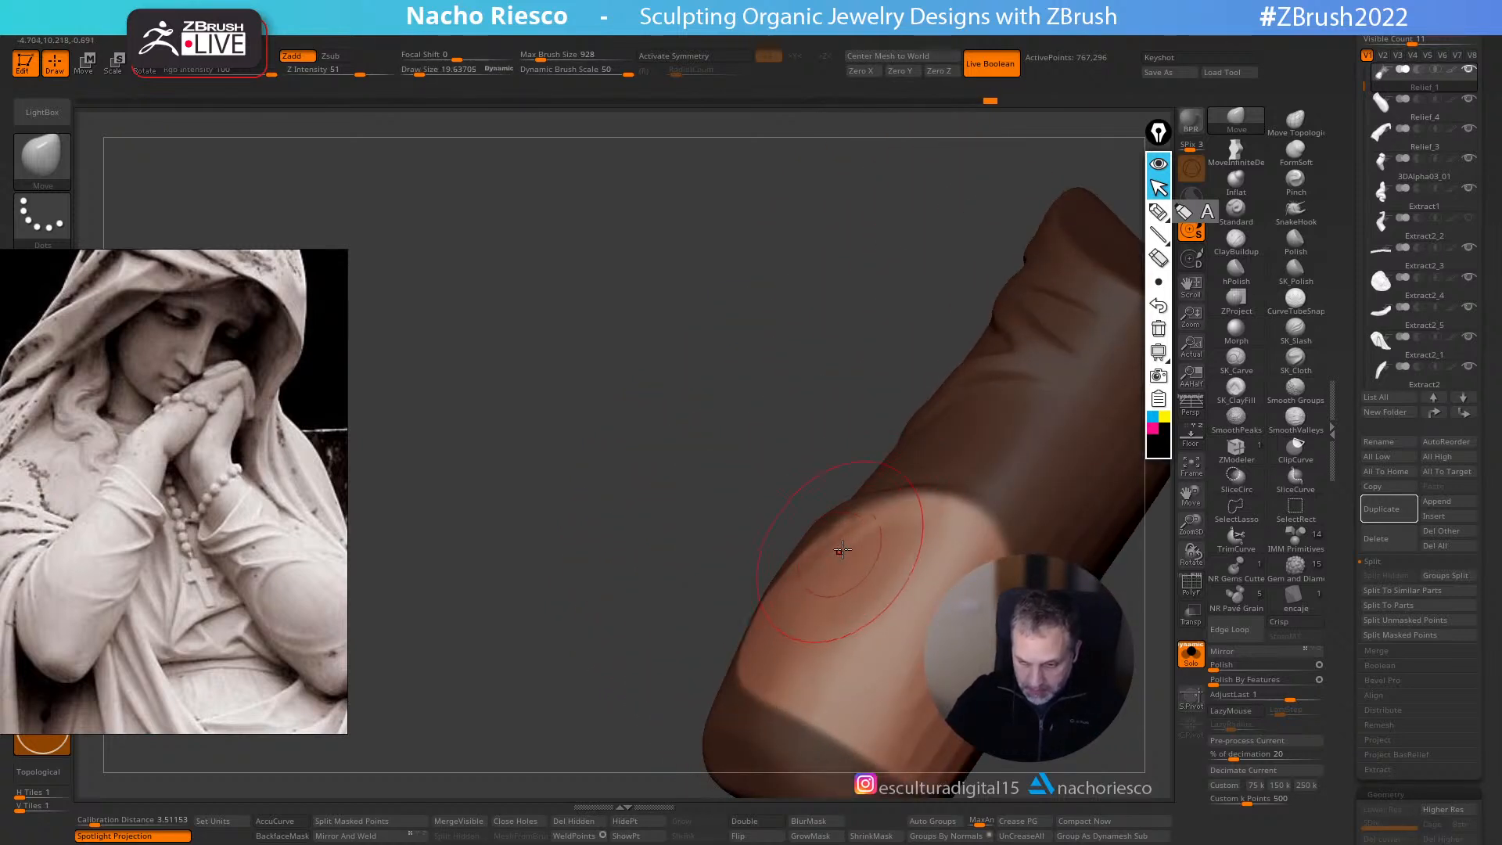
- Smooth the fold above the elbow with SmoothPeaks and SmoothValleys, and clear the mask
{"action": "right_click_drag", "start_coordinate": [858, 533], "coordinate": [932, 580], "text": "shift"}
{"action": "left_click_drag", "start_coordinate": [896, 547], "coordinate": [894, 521], "text": "shift"}
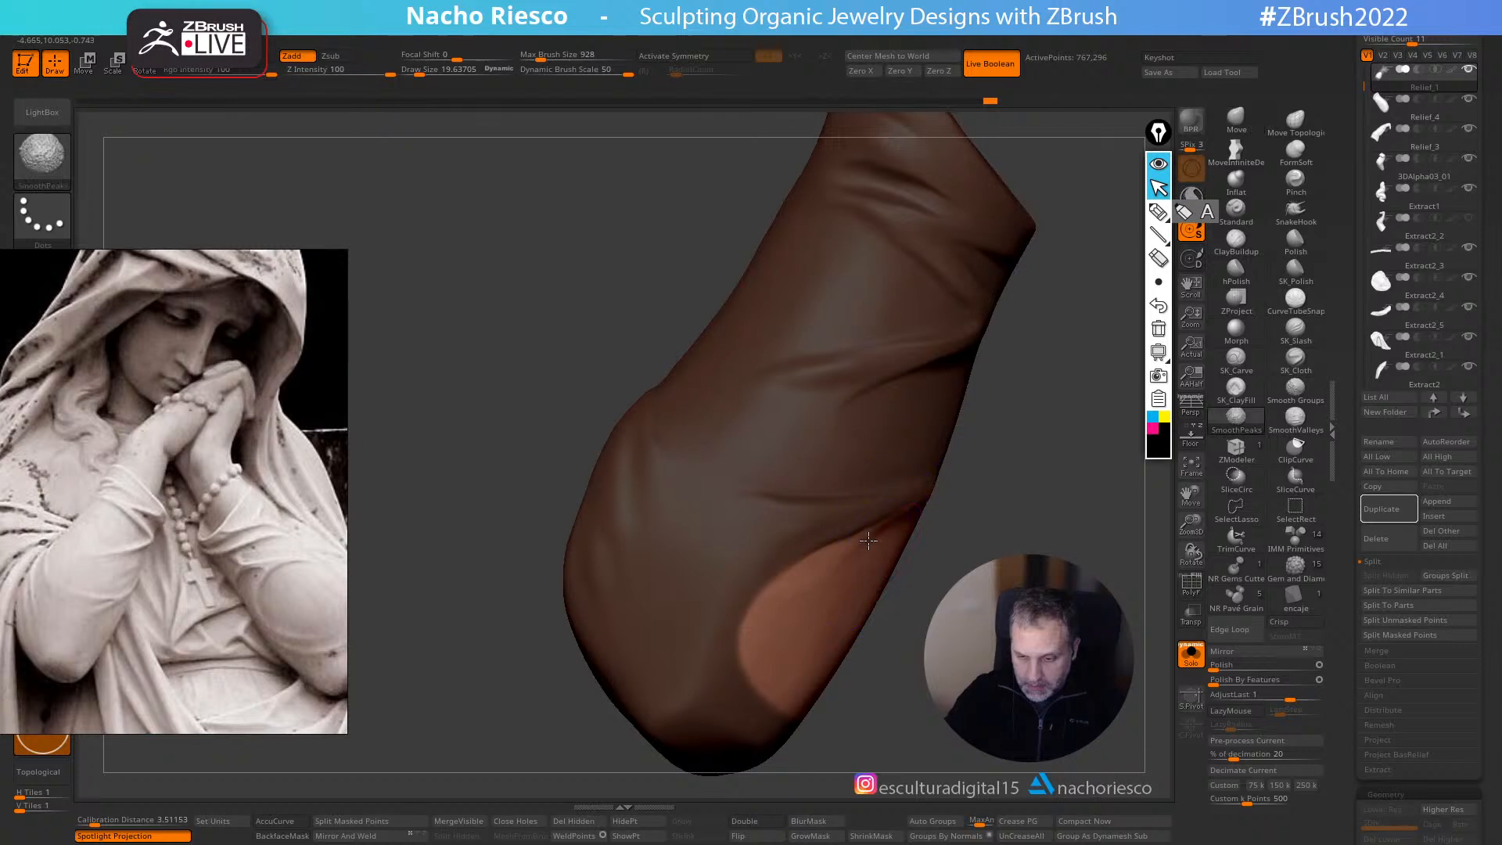
{"action": "right_click_drag", "start_coordinate": [893, 541], "coordinate": [939, 548], "text": "shift"}
{"action": "left_click", "coordinate": [1295, 420]}
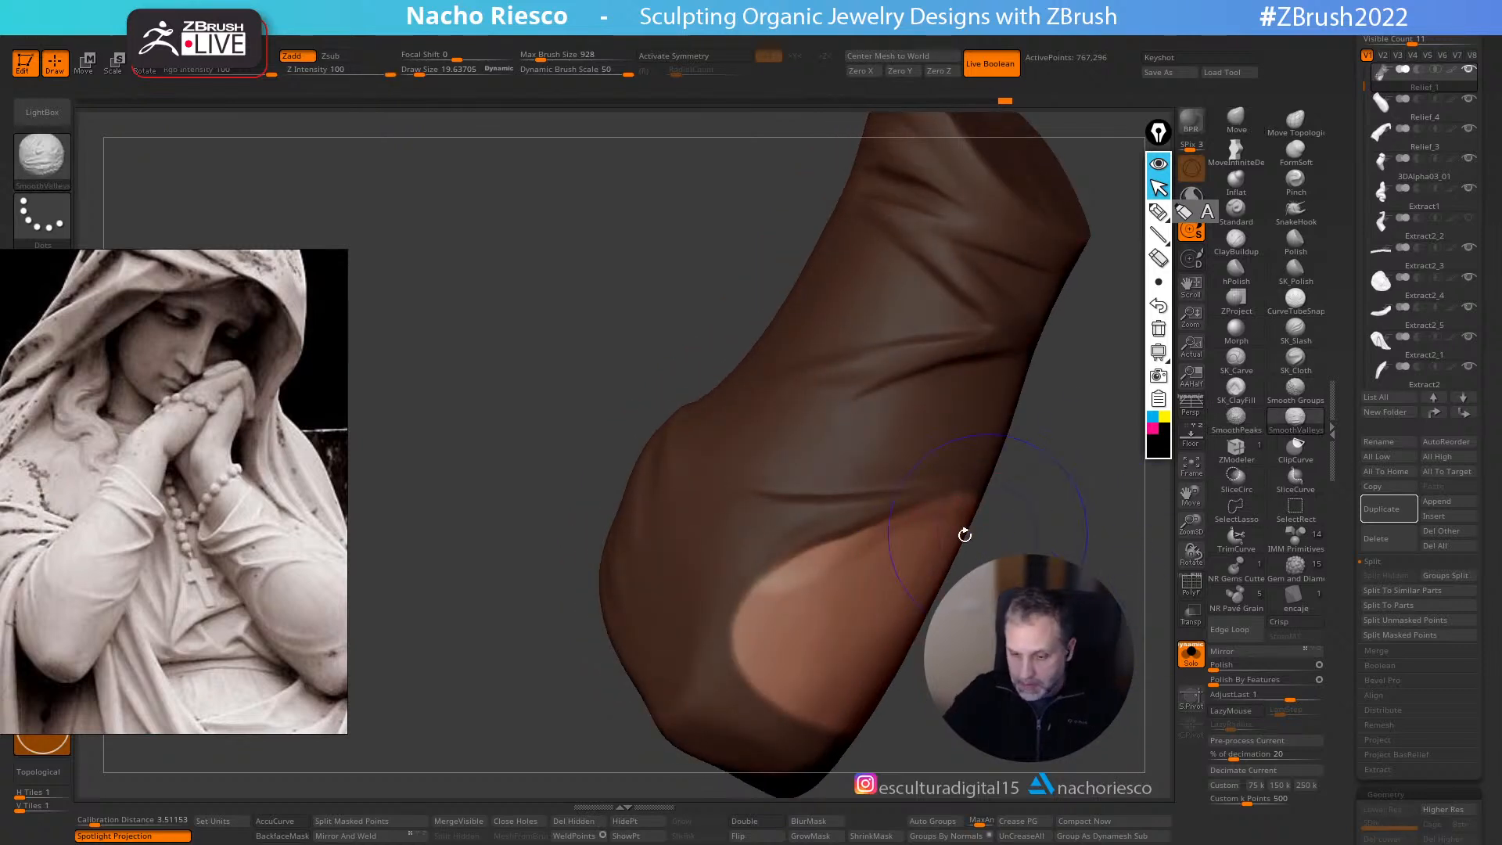
{"action": "left_click", "coordinate": [1236, 417]}
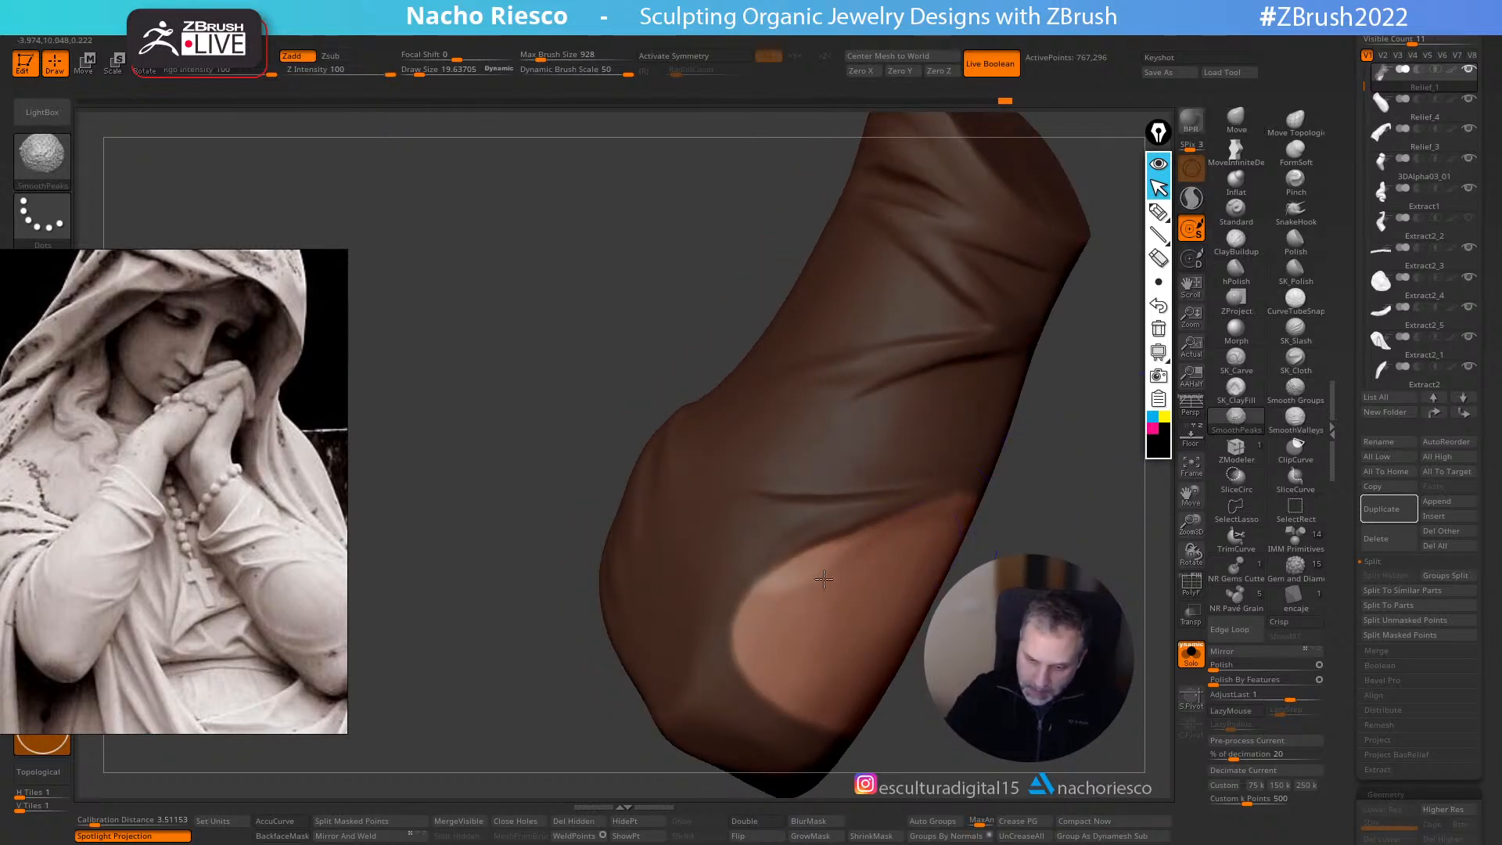
{"action": "left_click_drag", "start_coordinate": [1017, 470], "coordinate": [1056, 508], "text": "ctrl"}
{"action": "right_click_drag", "start_coordinate": [939, 548], "coordinate": [869, 564]}
{"action": "left_click_drag", "start_coordinate": [869, 563], "coordinate": [844, 542], "text": "shift"}
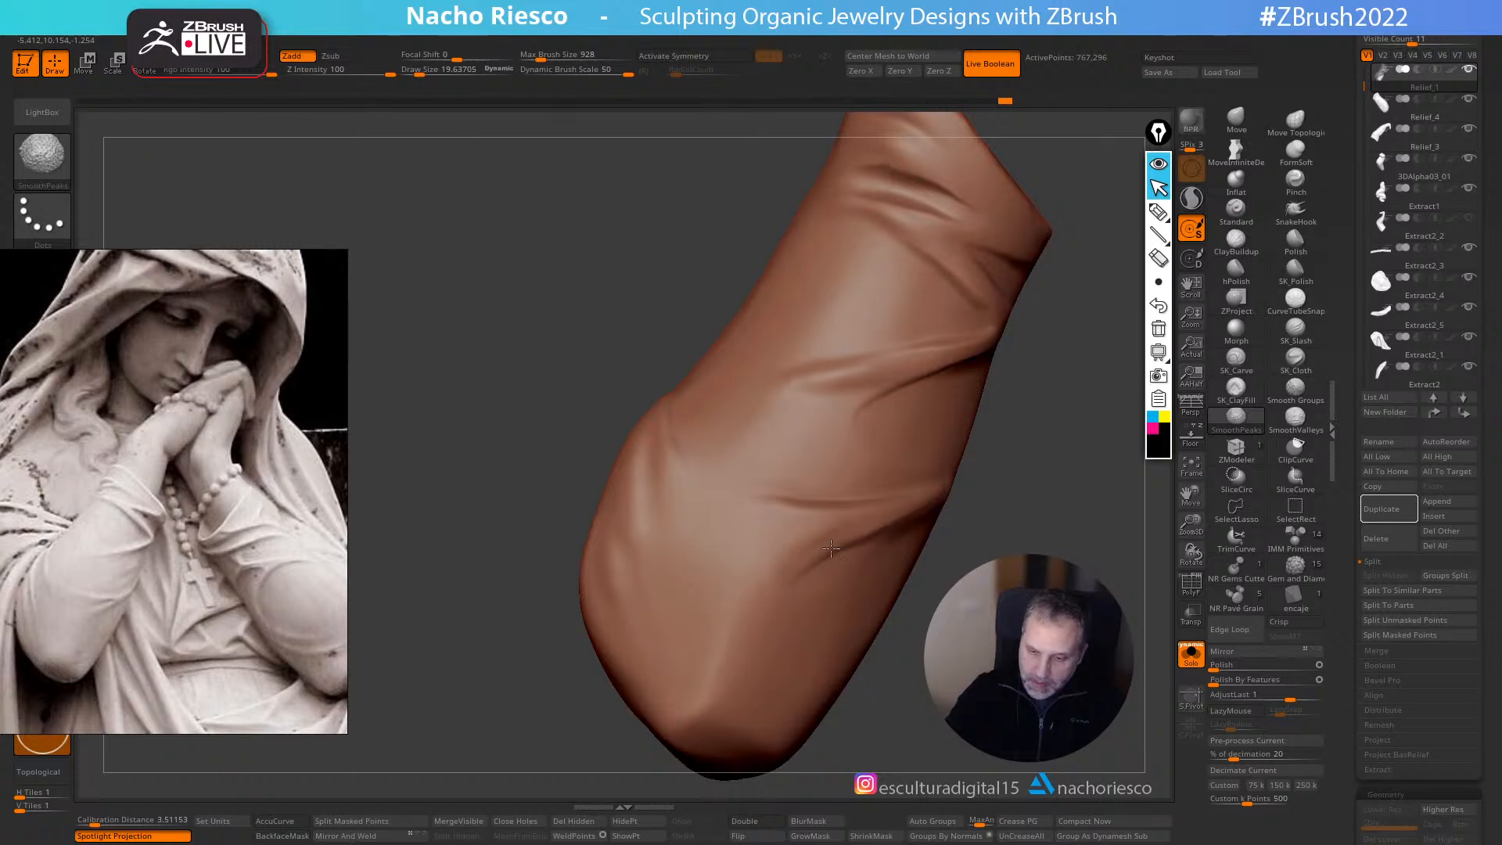
- Adjust the elbow fold with Move at draw sizes of about 8.4 and 19.6, restoring the full relief around the sleeve
{"action": "right_click_drag", "start_coordinate": [922, 509], "coordinate": [1070, 427], "text": "ctrl"}
{"action": "left_click", "coordinate": [1236, 121]}
{"action": "key", "text": "s"}
{"action": "left_click_drag", "start_coordinate": [850, 539], "coordinate": [840, 546]}
{"action": "right_click_drag", "start_coordinate": [886, 525], "coordinate": [963, 462], "text": "alt"}
{"action": "left_click", "coordinate": [1191, 654]}
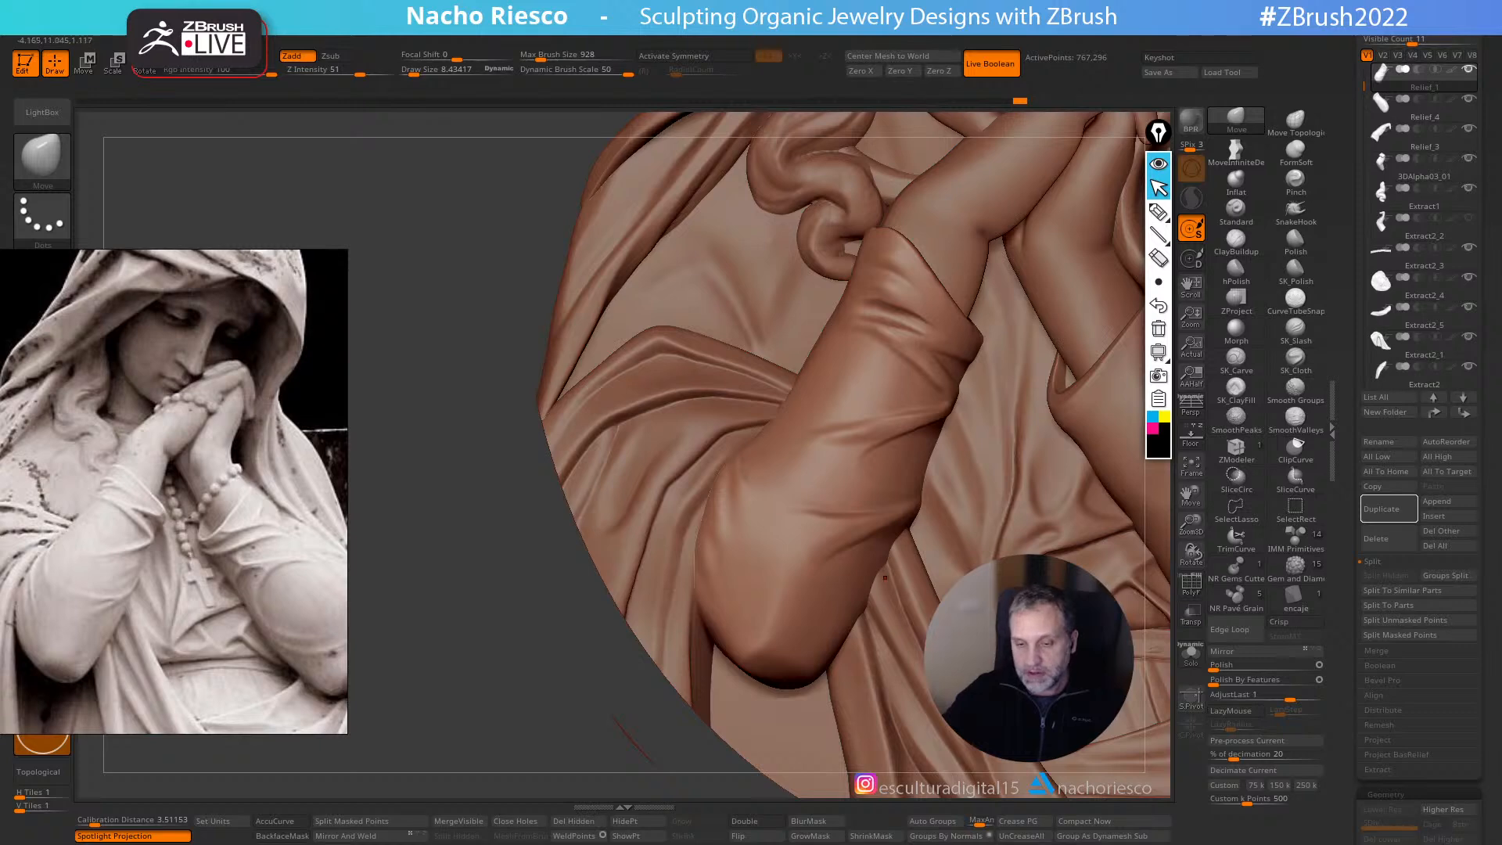
{"action": "key", "text": "s"}
{"action": "left_click_drag", "start_coordinate": [875, 557], "coordinate": [883, 550]}
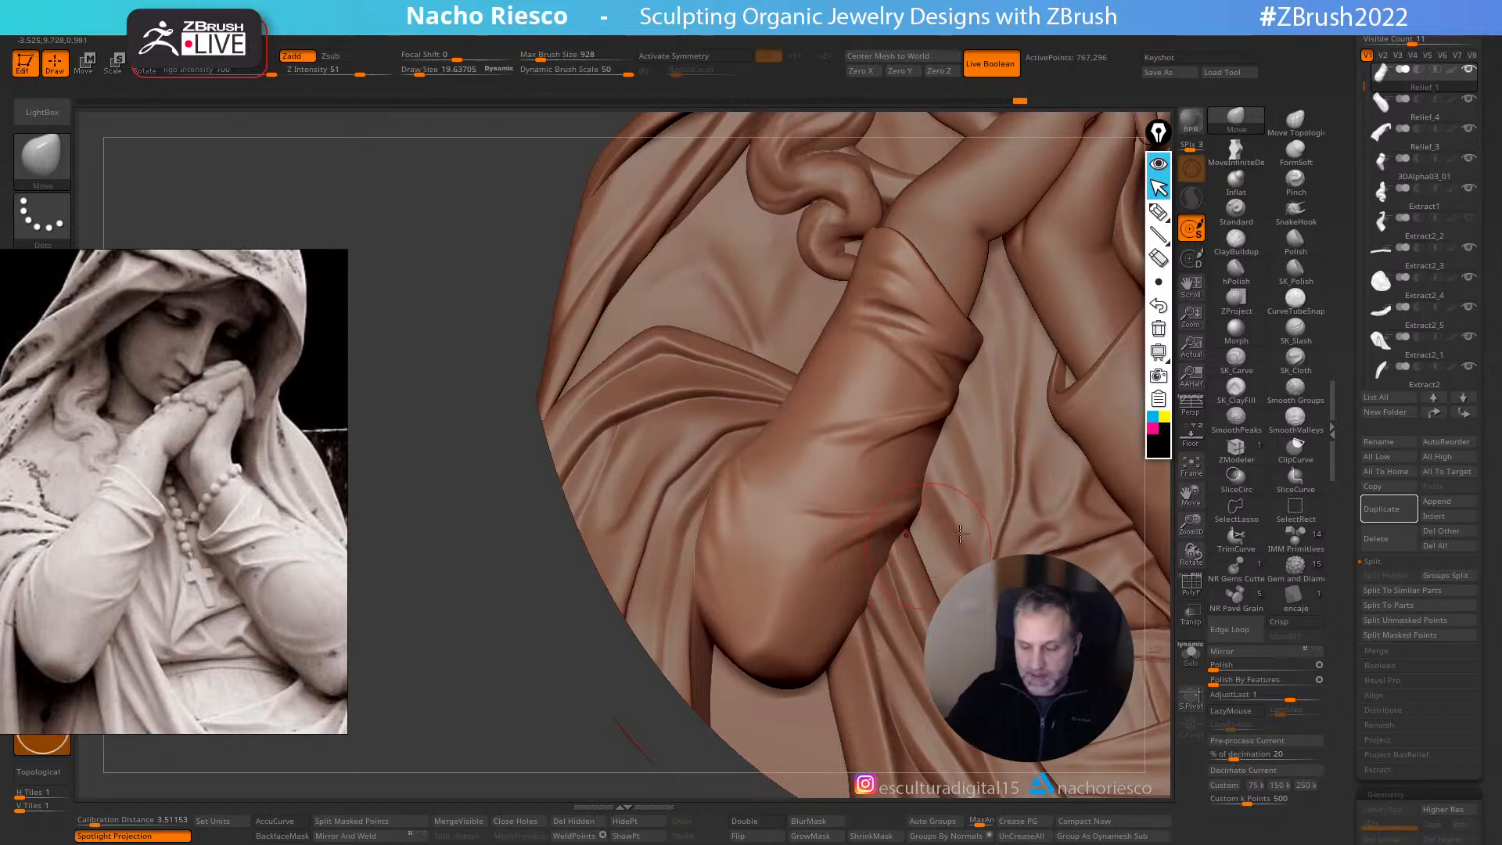
- Mask a narrow wedge along the fold above the elbow, following the reference image, and invert the mask
{"action": "left_click", "coordinate": [1241, 393]}
{"action": "right_click_drag", "start_coordinate": [914, 596], "coordinate": [1191, 479], "text": "ctrl"}
{"action": "left_click", "coordinate": [1191, 434]}
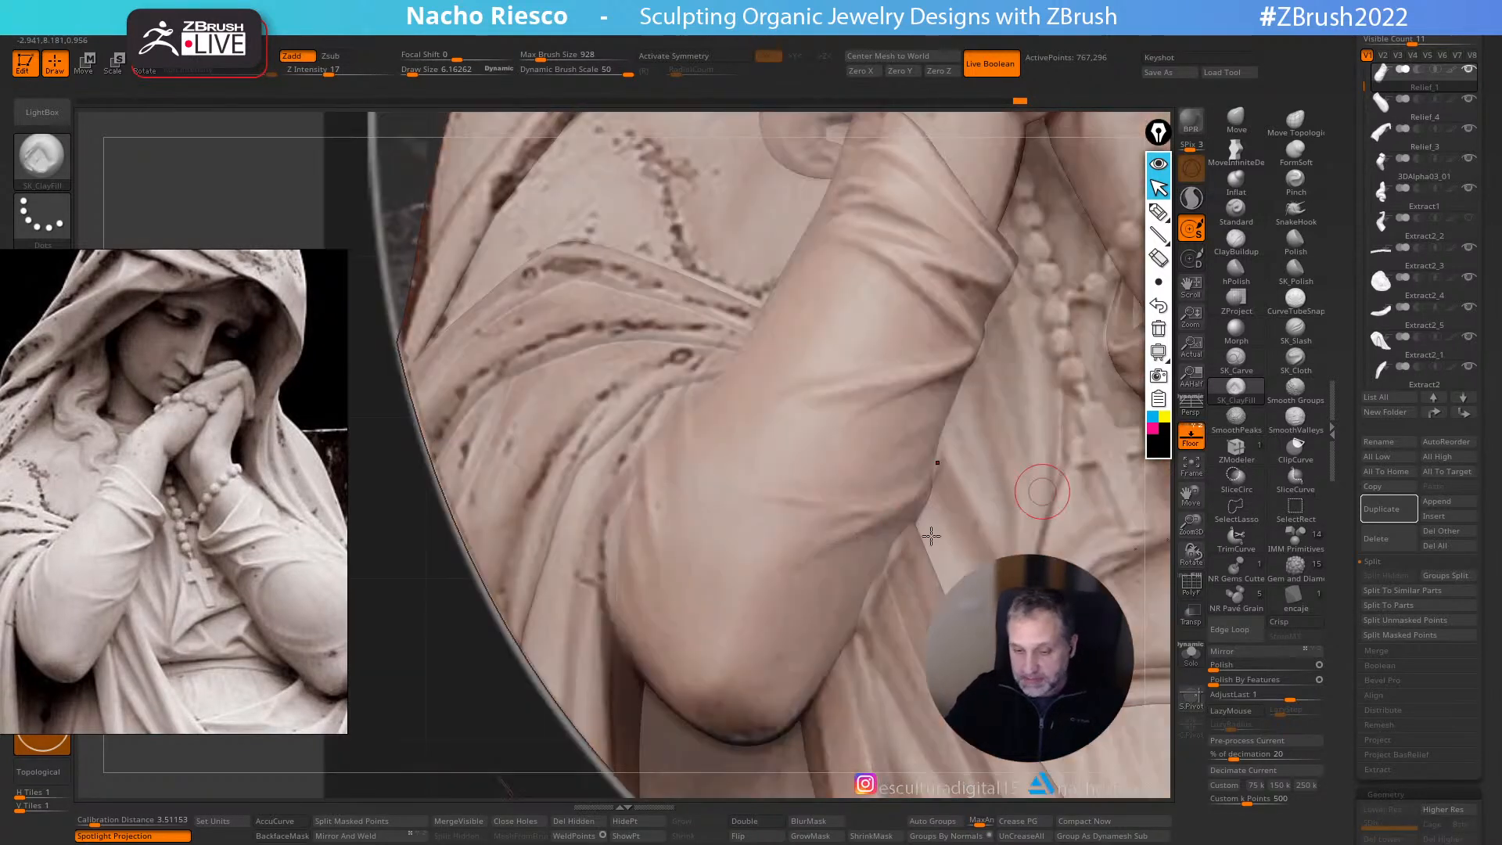
{"action": "key", "text": "ctrl"}
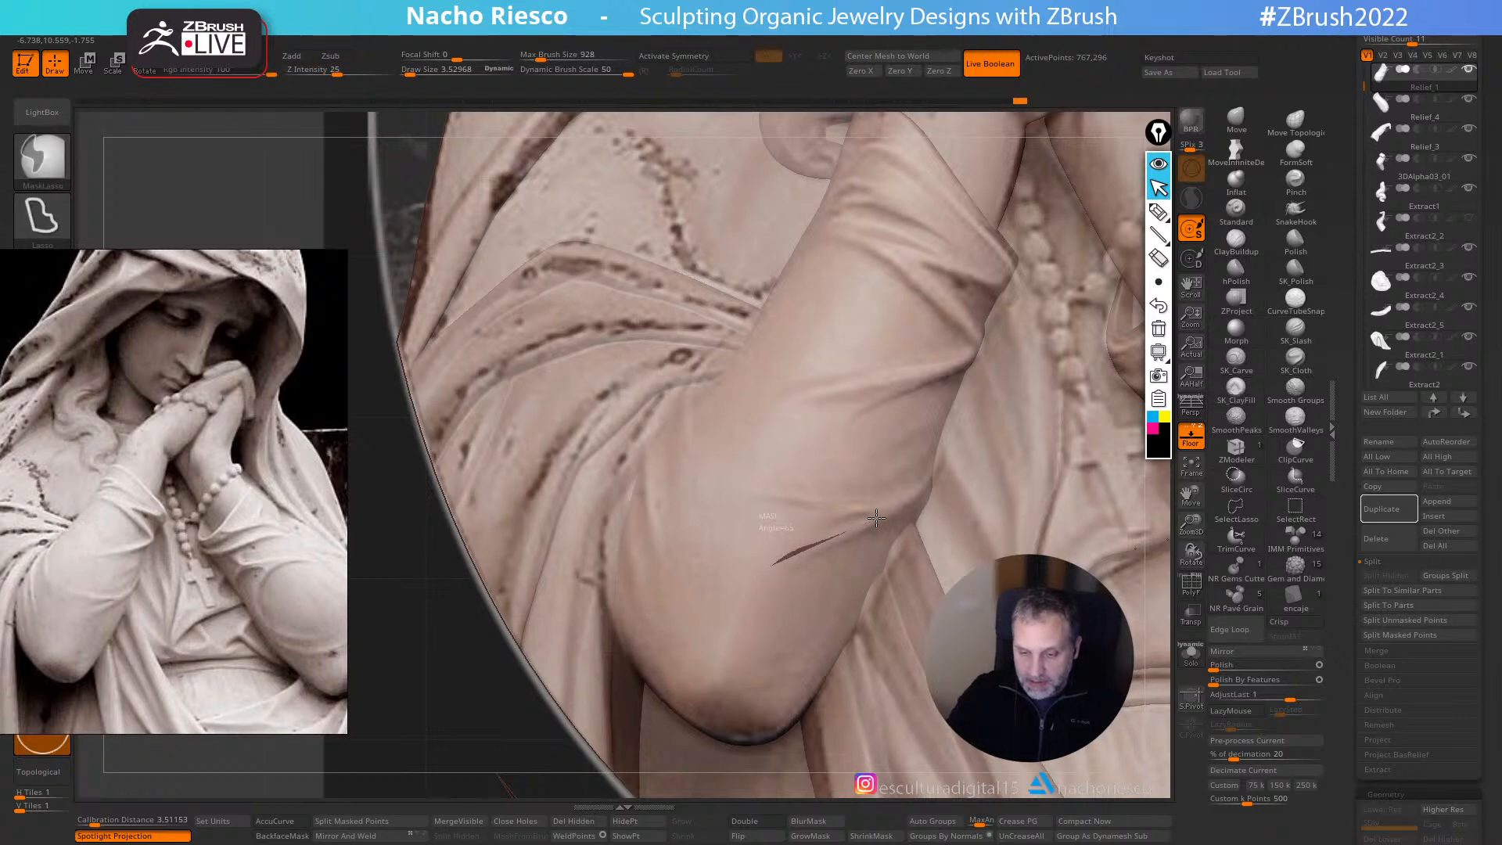
{"action": "mouse_move", "coordinate": [864, 511]}
{"action": "left_mouse_down", "text": "ctrl"}
{"action": "mouse_move", "coordinate": [711, 519]}
{"action": "mouse_move", "coordinate": [855, 536]}
{"action": "left_mouse_up", "text": "ctrl"}
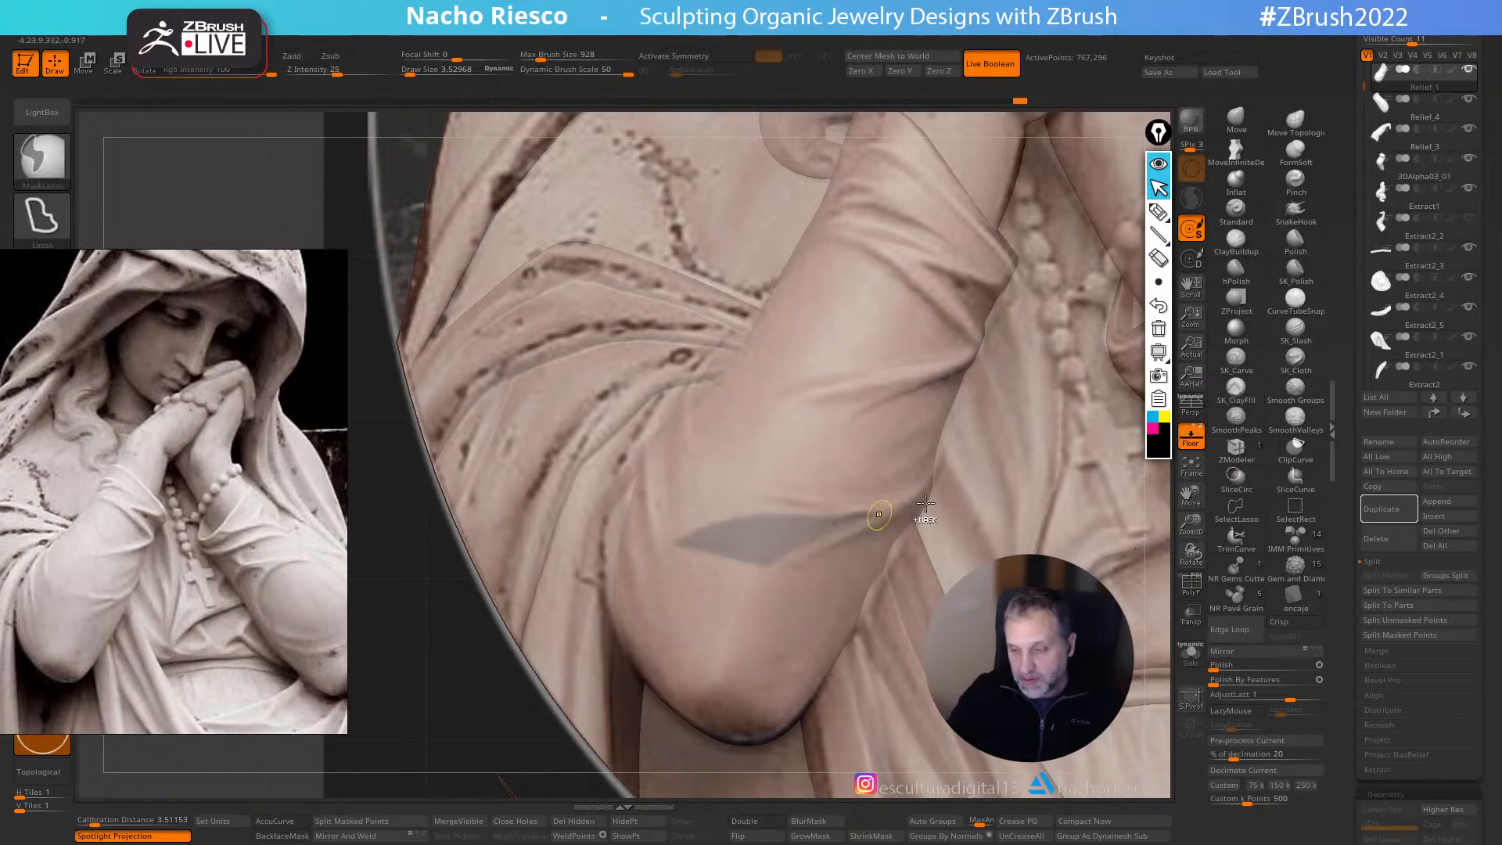
{"action": "left_click", "coordinate": [1191, 434]}
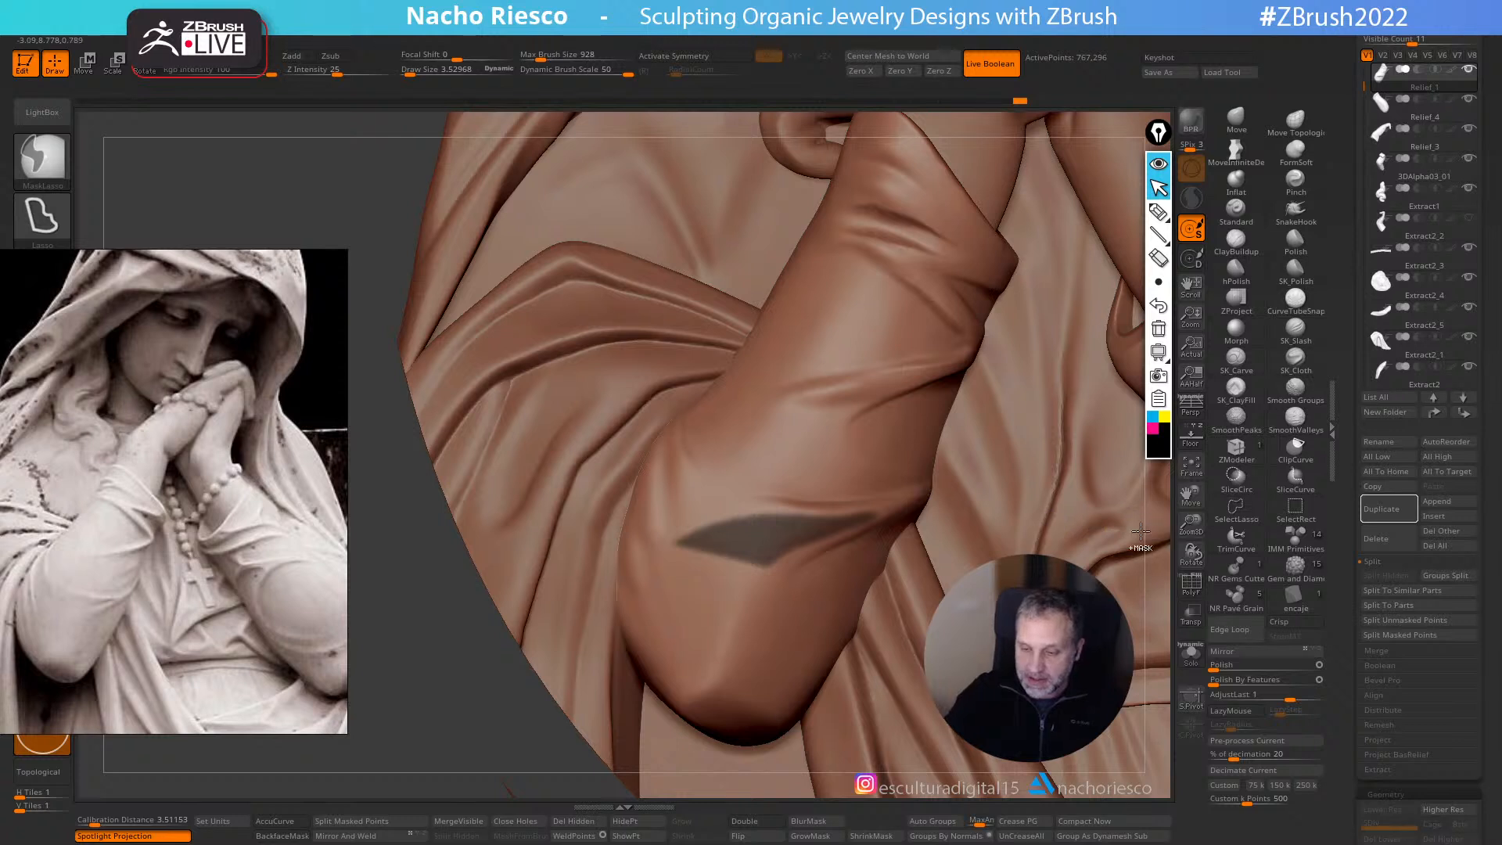
{"action": "left_click", "coordinate": [939, 523], "text": "ctrl"}
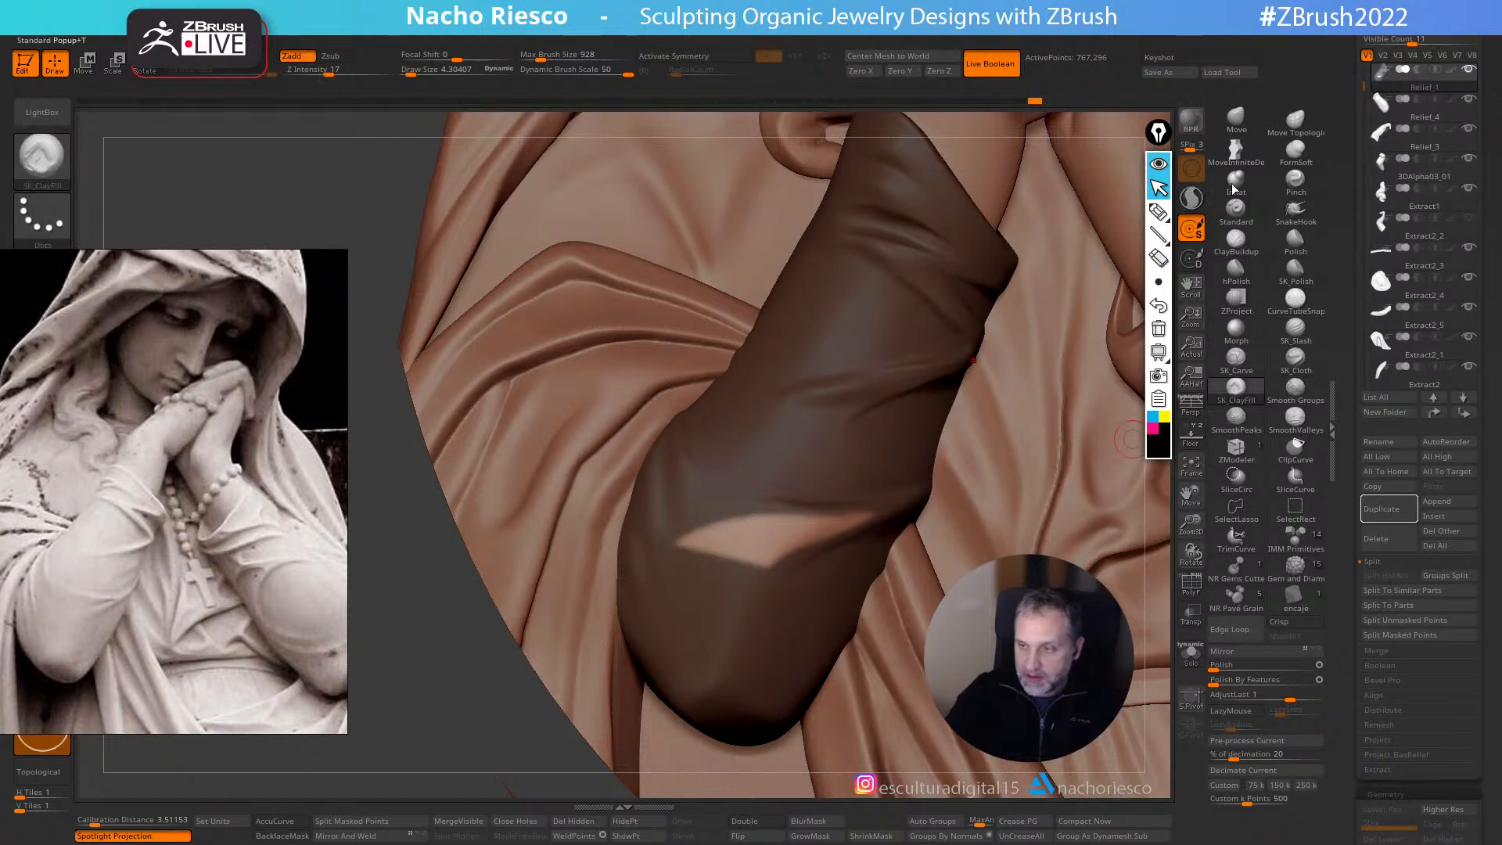
- Shape the unmasked wedge with Move at a draw size of about 14.2, clear the mask, and soften the fold with SmoothPeaks and SmoothValleys
{"action": "left_click", "coordinate": [1237, 121]}
{"action": "key", "text": "s"}
{"action": "left_click", "coordinate": [853, 522]}
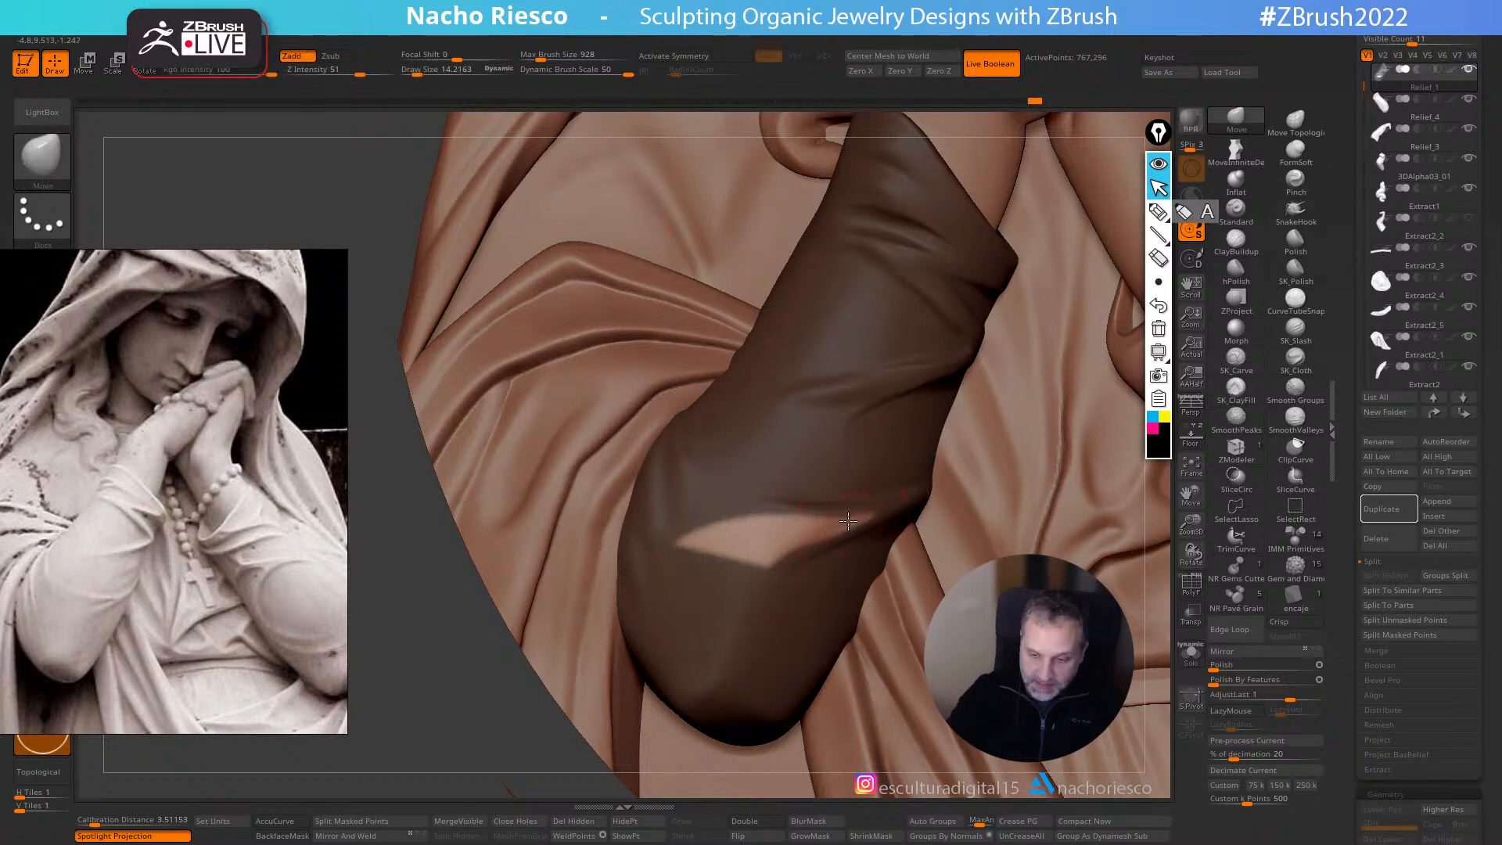
{"action": "key", "text": "ctrl+shift+a"}
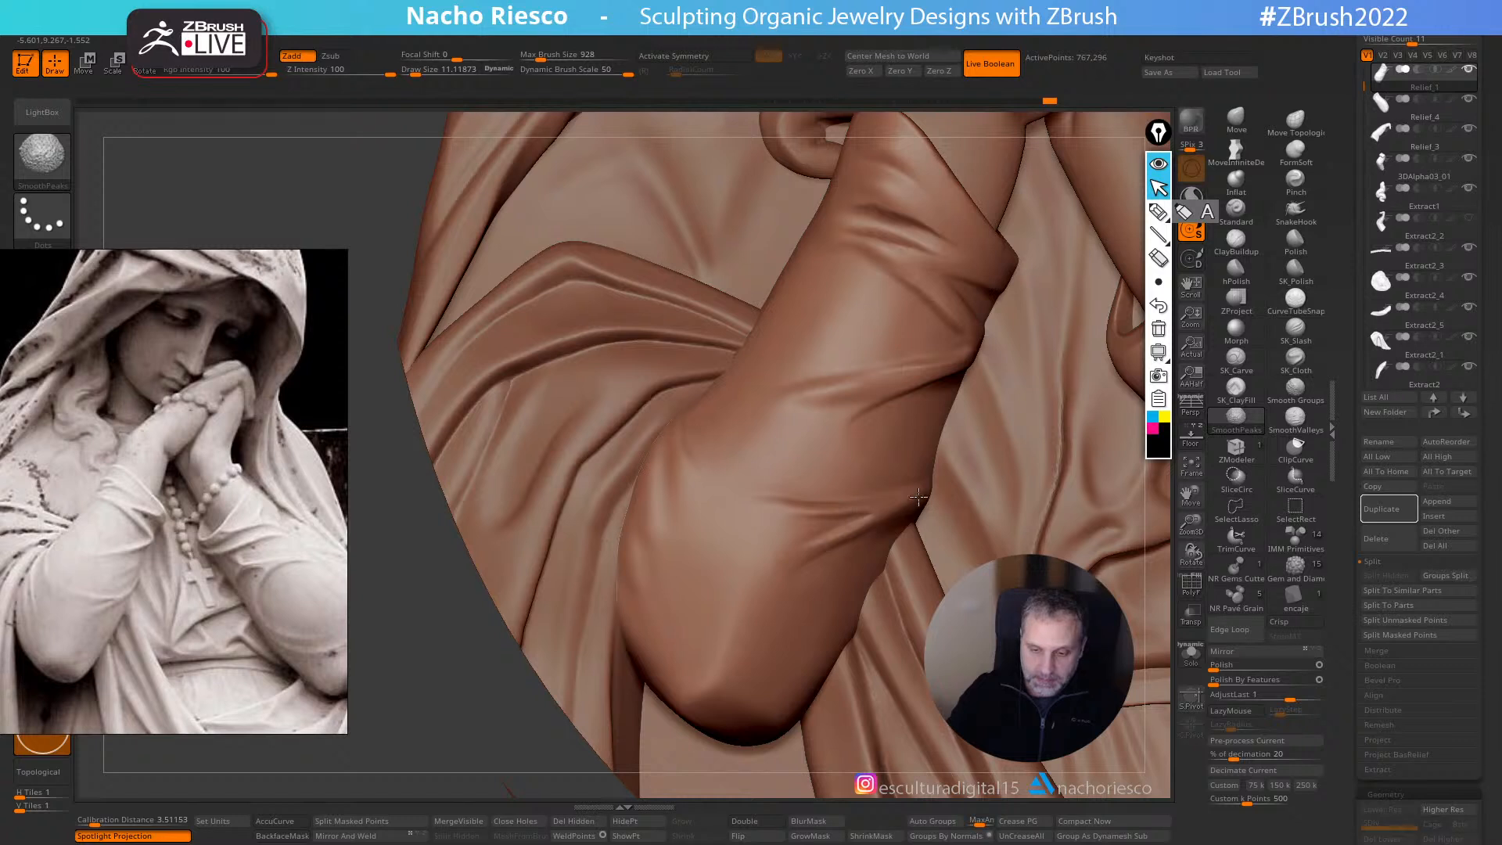
{"action": "left_click", "coordinate": [1296, 418]}
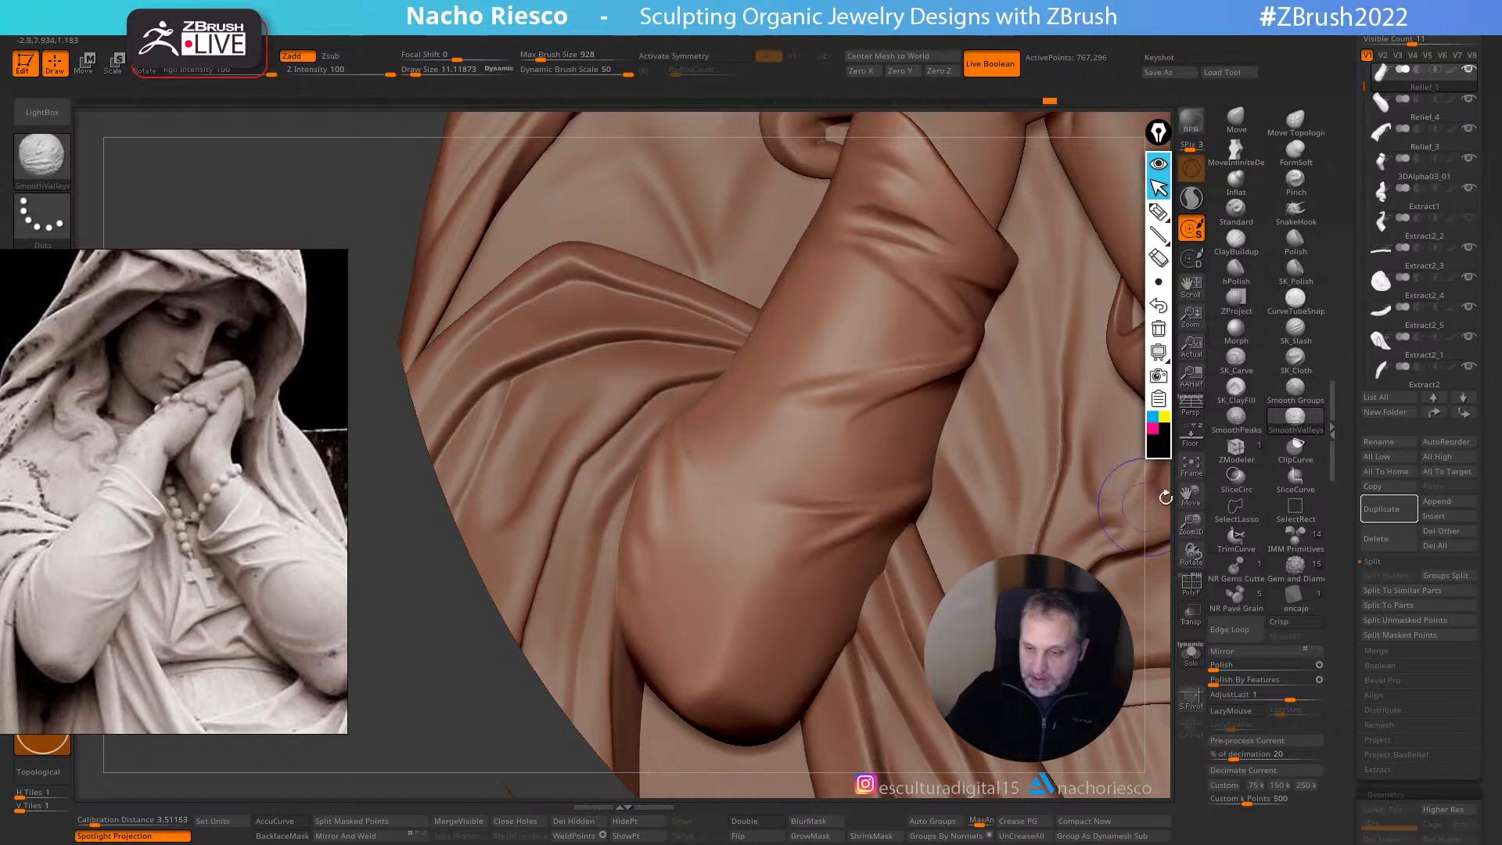
{"action": "left_click", "coordinate": [1211, 421]}
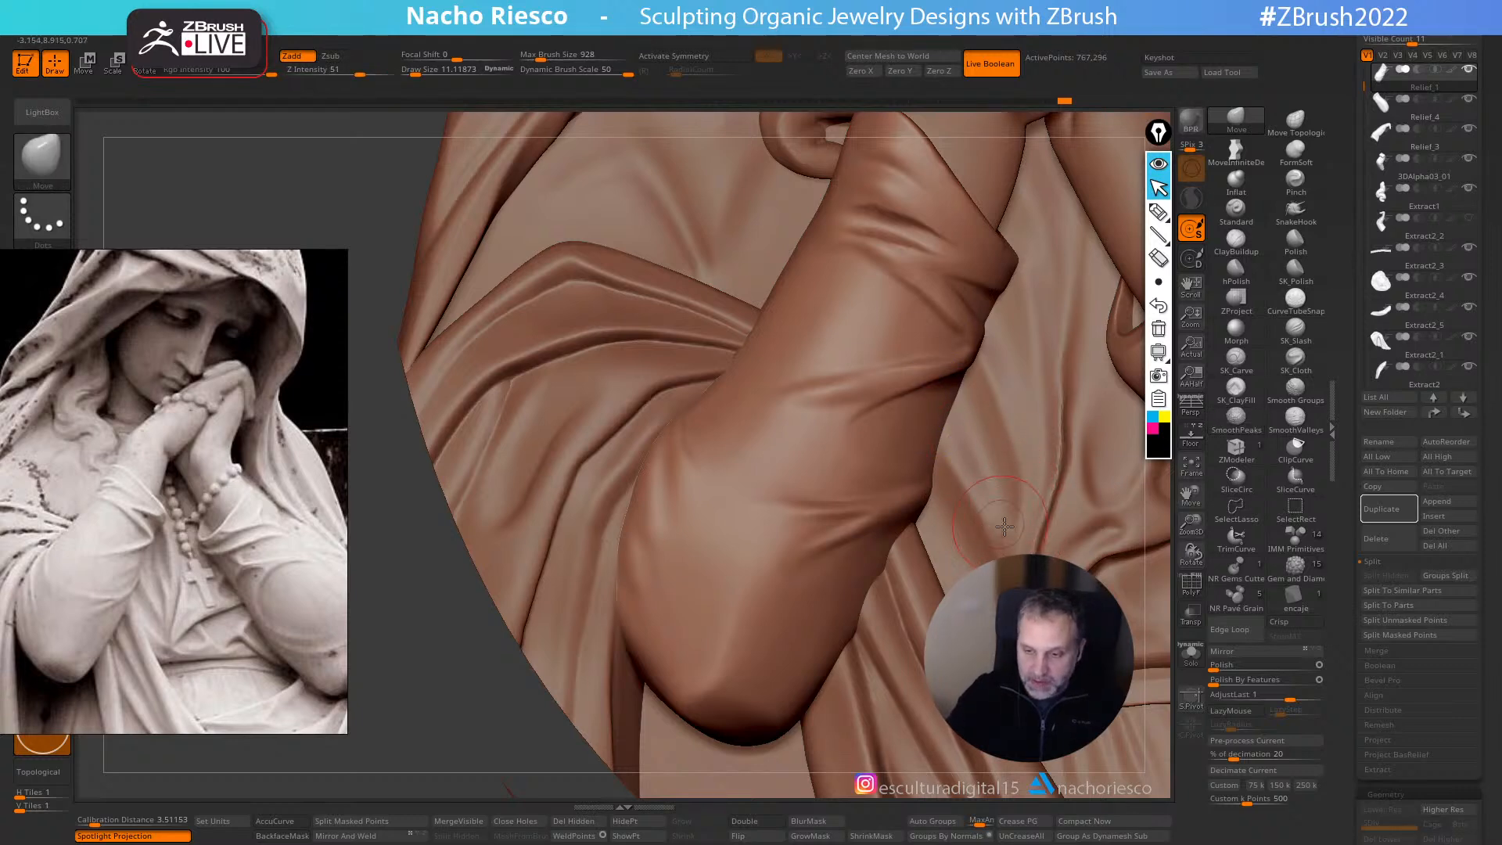
- Refine the sleeve's inner folds from a low oblique view with Move at a draw size of about 15.9
{"action": "left_click_drag", "start_coordinate": [1174, 572], "coordinate": [1165, 748]}
{"action": "key", "text": "s"}
{"action": "left_click_drag", "start_coordinate": [902, 491], "coordinate": [896, 487]}
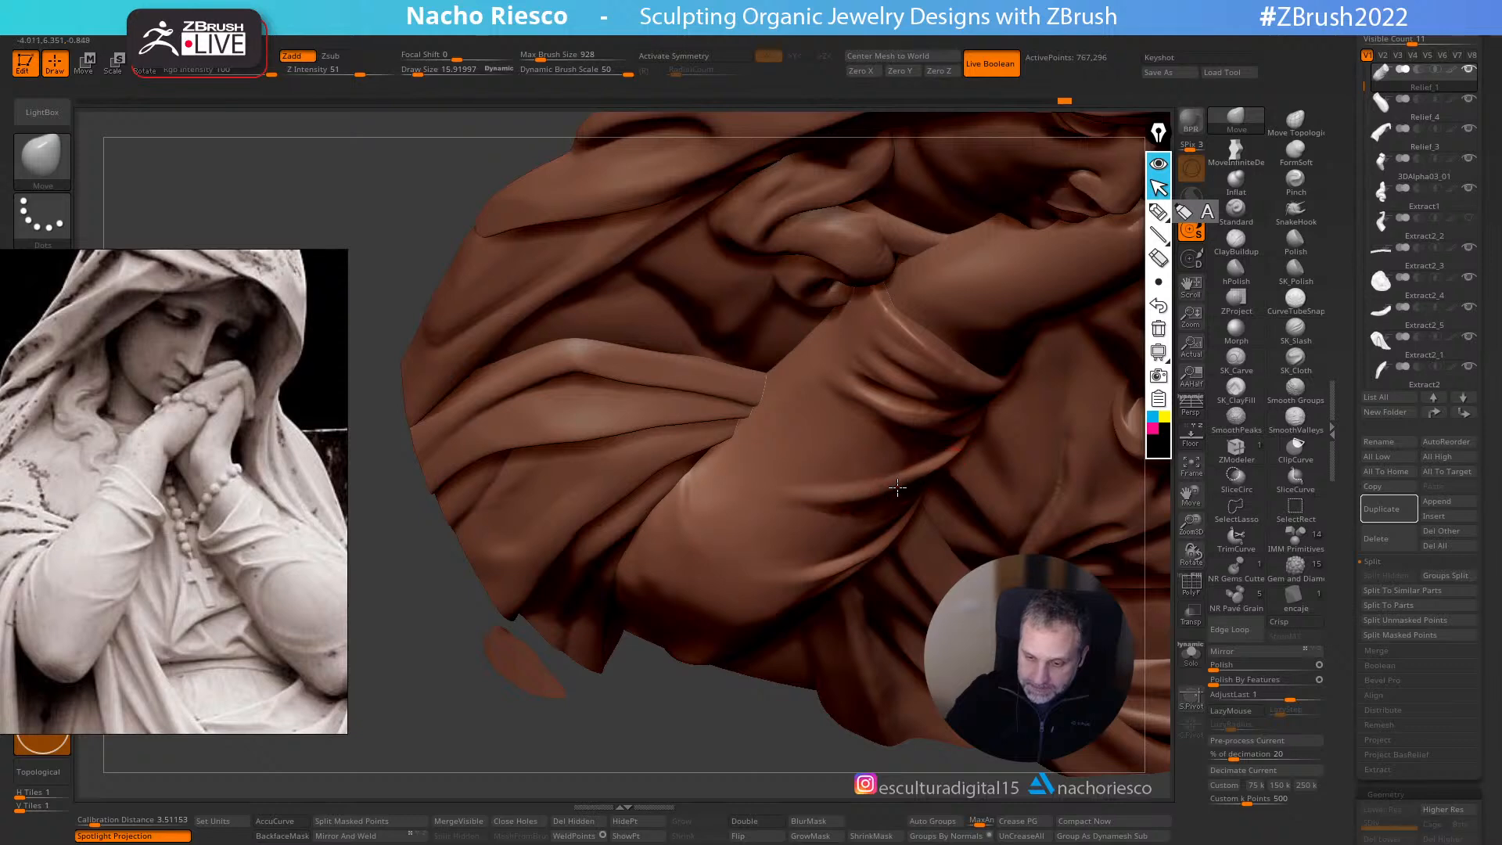
{"action": "left_click_drag", "start_coordinate": [1164, 537], "coordinate": [981, 560]}
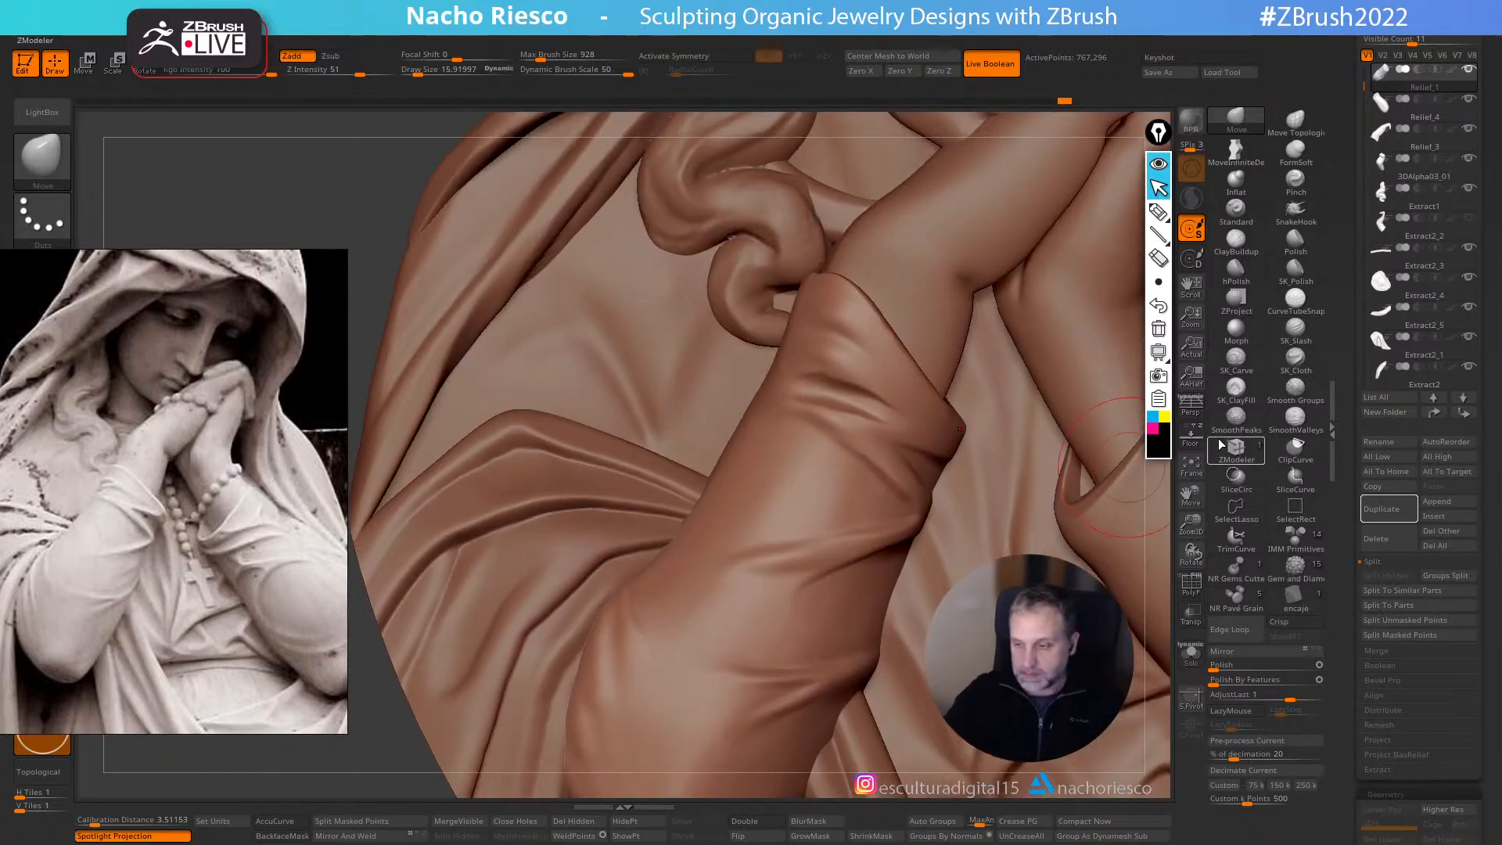
- Mask a wedge on the mid-forearm between the sleeve folds, following the reference overlay, and trim the mask's edge
{"action": "left_click", "coordinate": [1193, 439]}
{"action": "mouse_move", "coordinate": [873, 474]}
{"action": "left_mouse_down", "text": "ctrl"}
{"action": "mouse_move", "coordinate": [793, 407]}
{"action": "mouse_move", "coordinate": [675, 583]}
{"action": "mouse_move", "coordinate": [682, 655]}
{"action": "left_mouse_up", "text": "ctrl"}
{"action": "key", "text": "shift+z"}
{"action": "right_click_drag", "start_coordinate": [1010, 490], "coordinate": [1096, 532]}
{"action": "mouse_move", "coordinate": [837, 442]}
{"action": "right_mouse_down"}
{"action": "mouse_move", "coordinate": [838, 483]}
{"action": "mouse_move", "coordinate": [736, 447]}
{"action": "right_mouse_up"}
{"action": "left_click_drag", "start_coordinate": [712, 432], "coordinate": [792, 420], "text": "ctrl+alt"}
- Shape the forearm fold with Move at draw sizes of about 23.8 and 14.2, inverting the mask between passes, and clear the mask
{"action": "key", "text": "s"}
{"action": "mouse_move", "coordinate": [777, 451]}
{"action": "right_mouse_down"}
{"action": "mouse_move", "coordinate": [825, 385]}
{"action": "mouse_move", "coordinate": [757, 399]}
{"action": "right_mouse_up"}
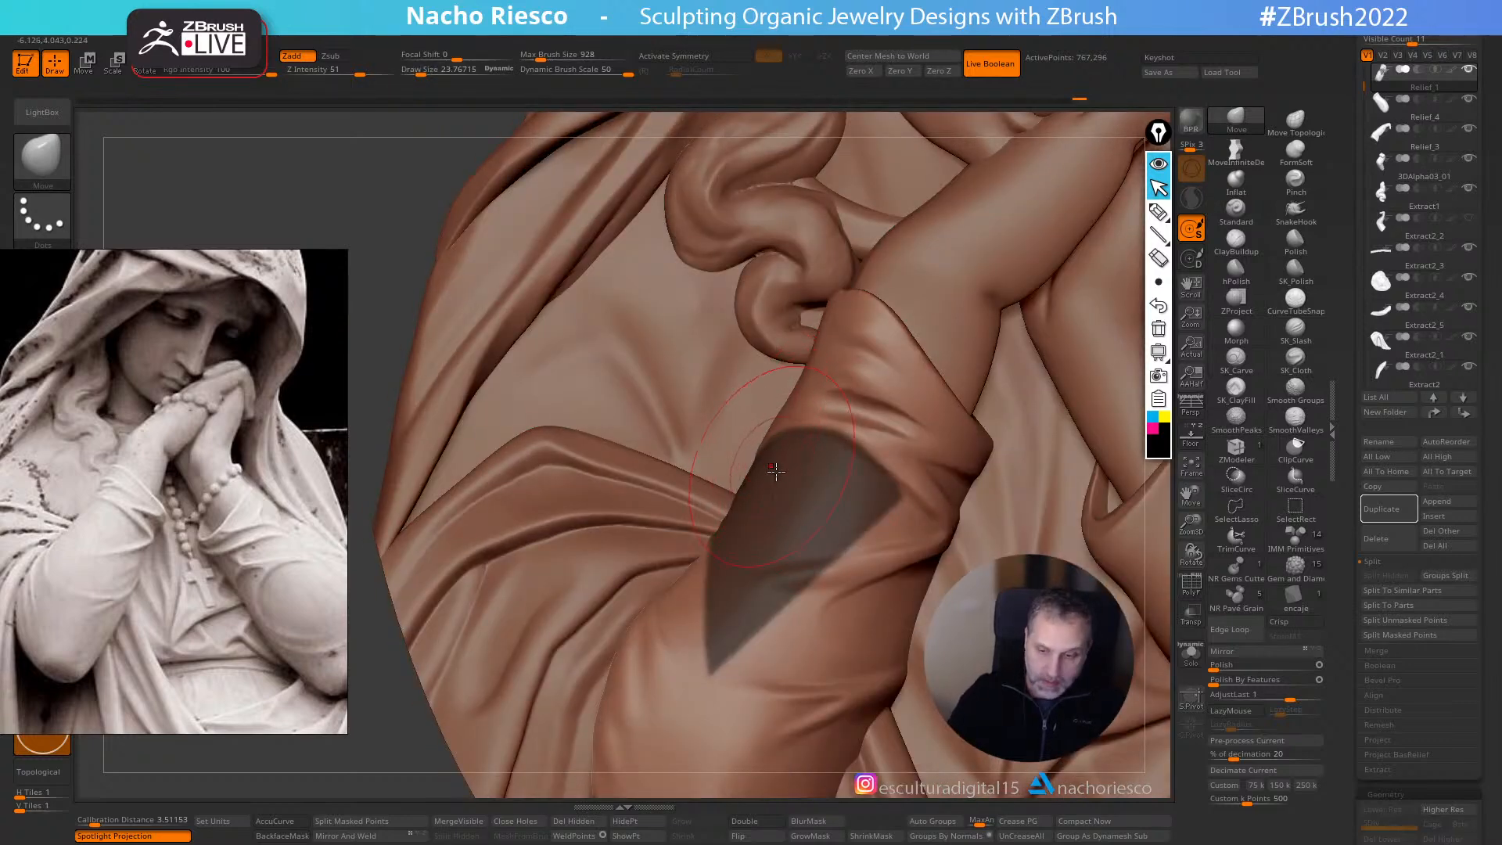
{"action": "key", "text": "ctrl"}
{"action": "left_click", "coordinate": [823, 765], "text": "ctrl"}
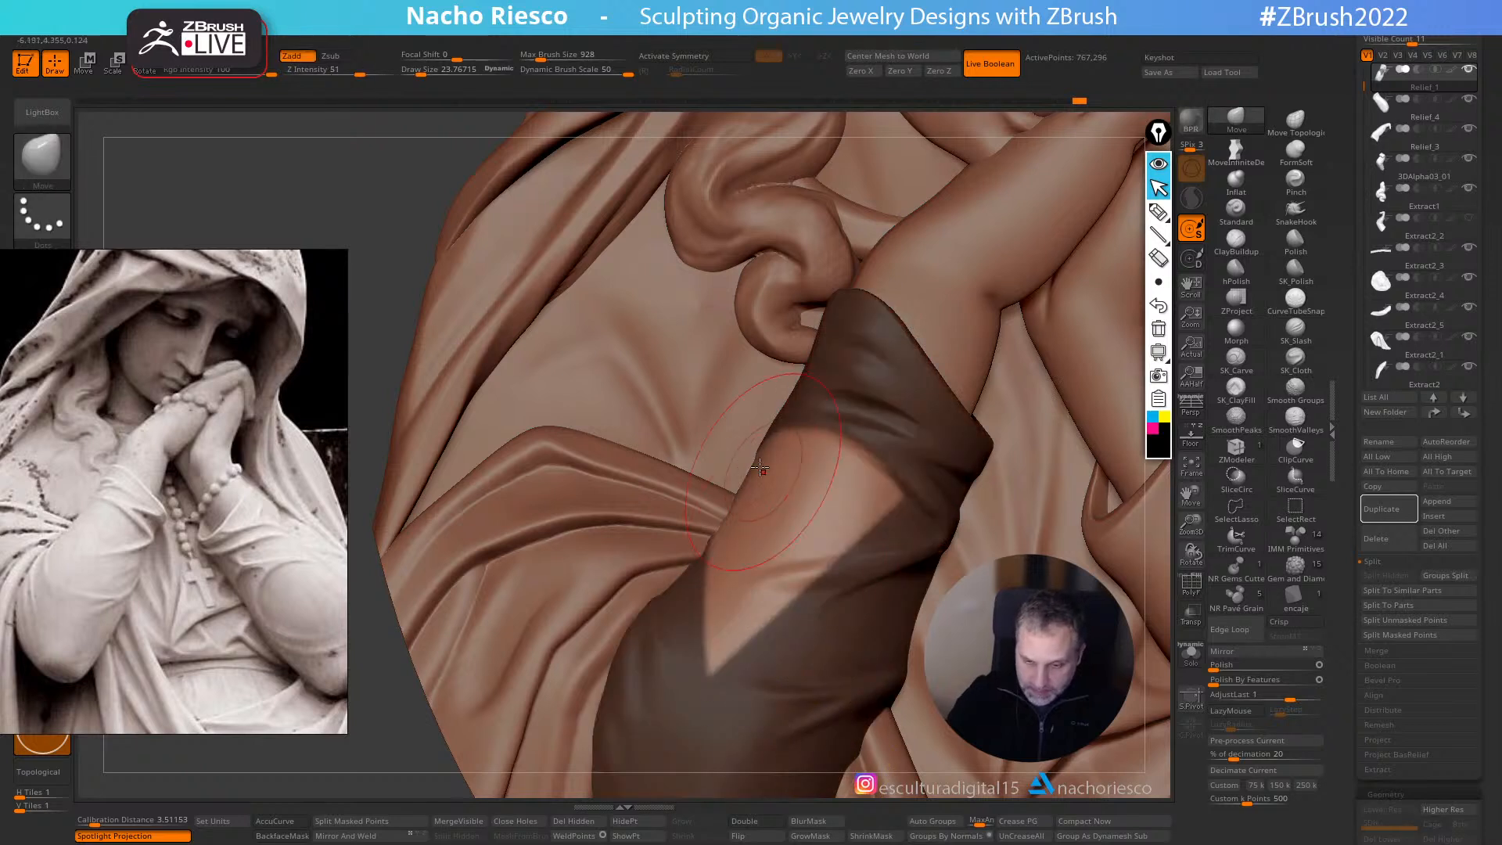
{"action": "key", "text": "ctrl"}
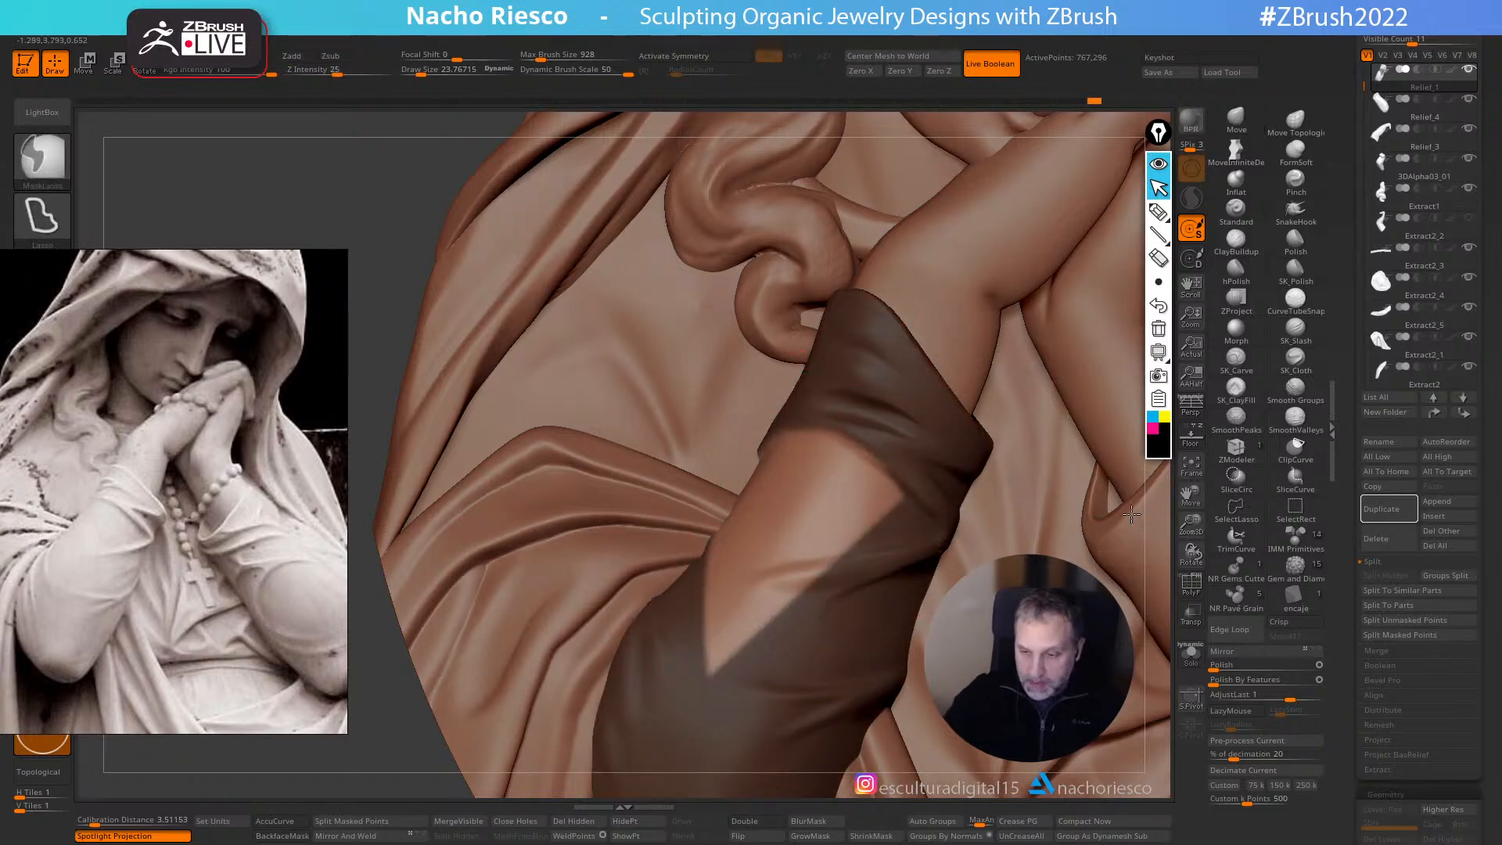
{"action": "key", "text": "ctrl"}
{"action": "left_click", "coordinate": [393, 706], "text": "ctrl"}
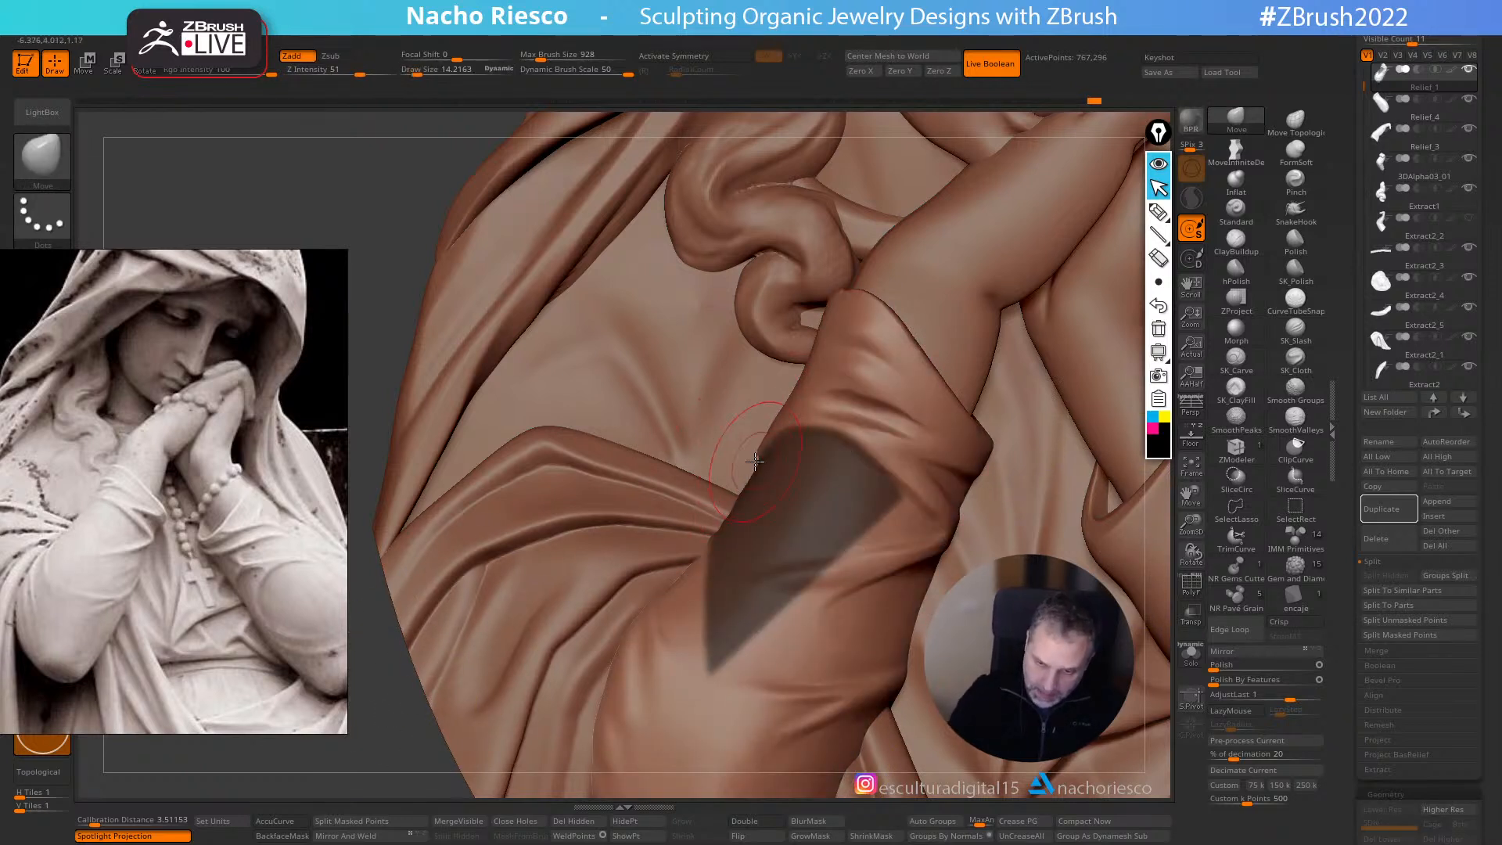
{"action": "left_click_drag", "start_coordinate": [419, 718], "coordinate": [402, 732], "text": "ctrl"}
- Refine the folds along the sleeve's inner edge with Move at a draw size of about 5.2 and soften them with SmoothPeaks at about 8.4
{"action": "key", "text": "shift"}
{"action": "right_click_drag", "start_coordinate": [784, 431], "coordinate": [1092, 422], "text": "alt"}
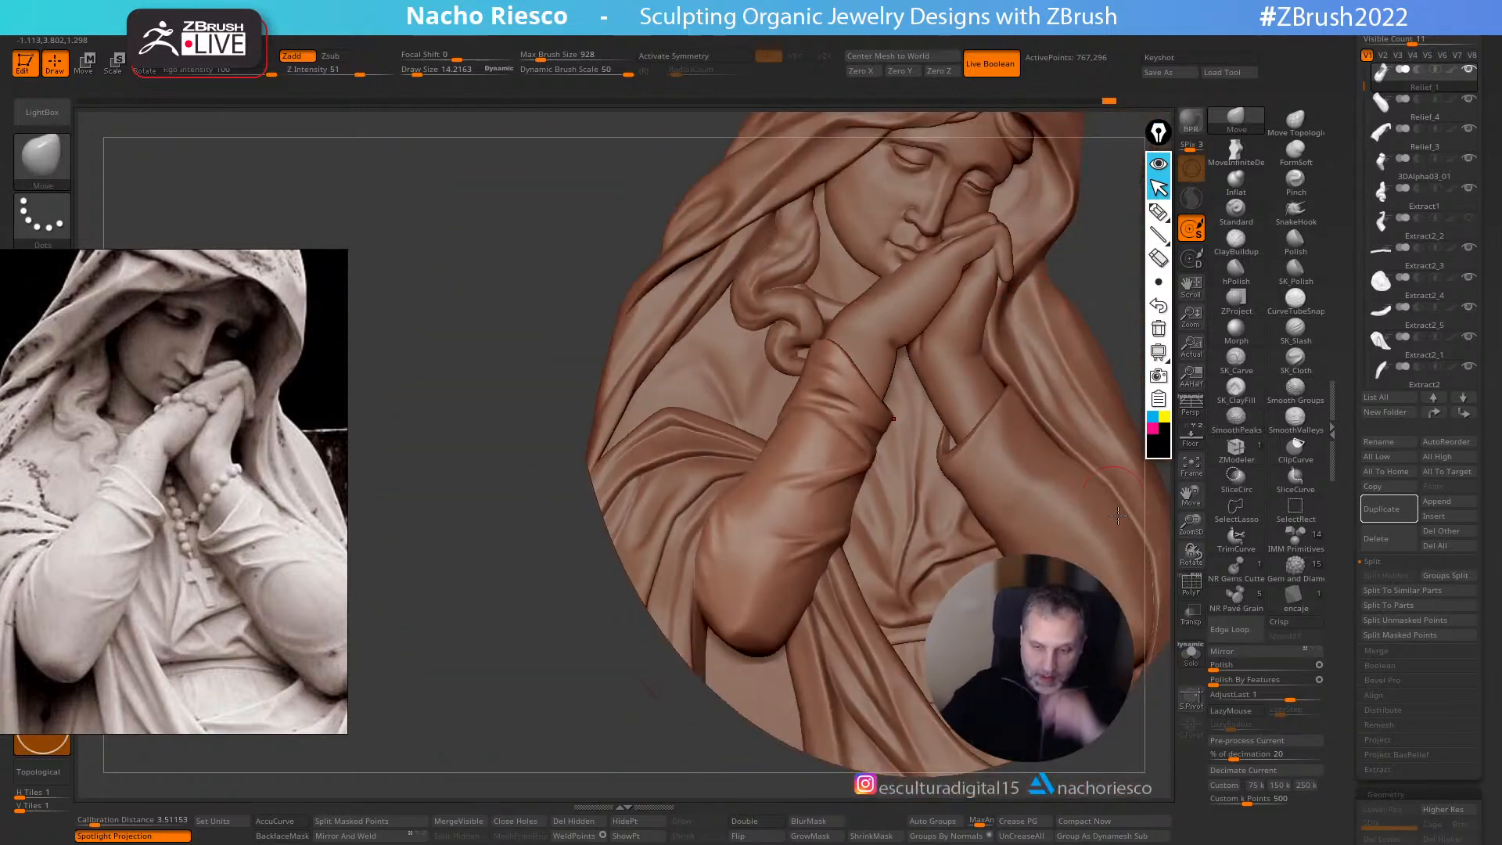
{"action": "right_click_drag", "start_coordinate": [917, 532], "coordinate": [875, 463]}
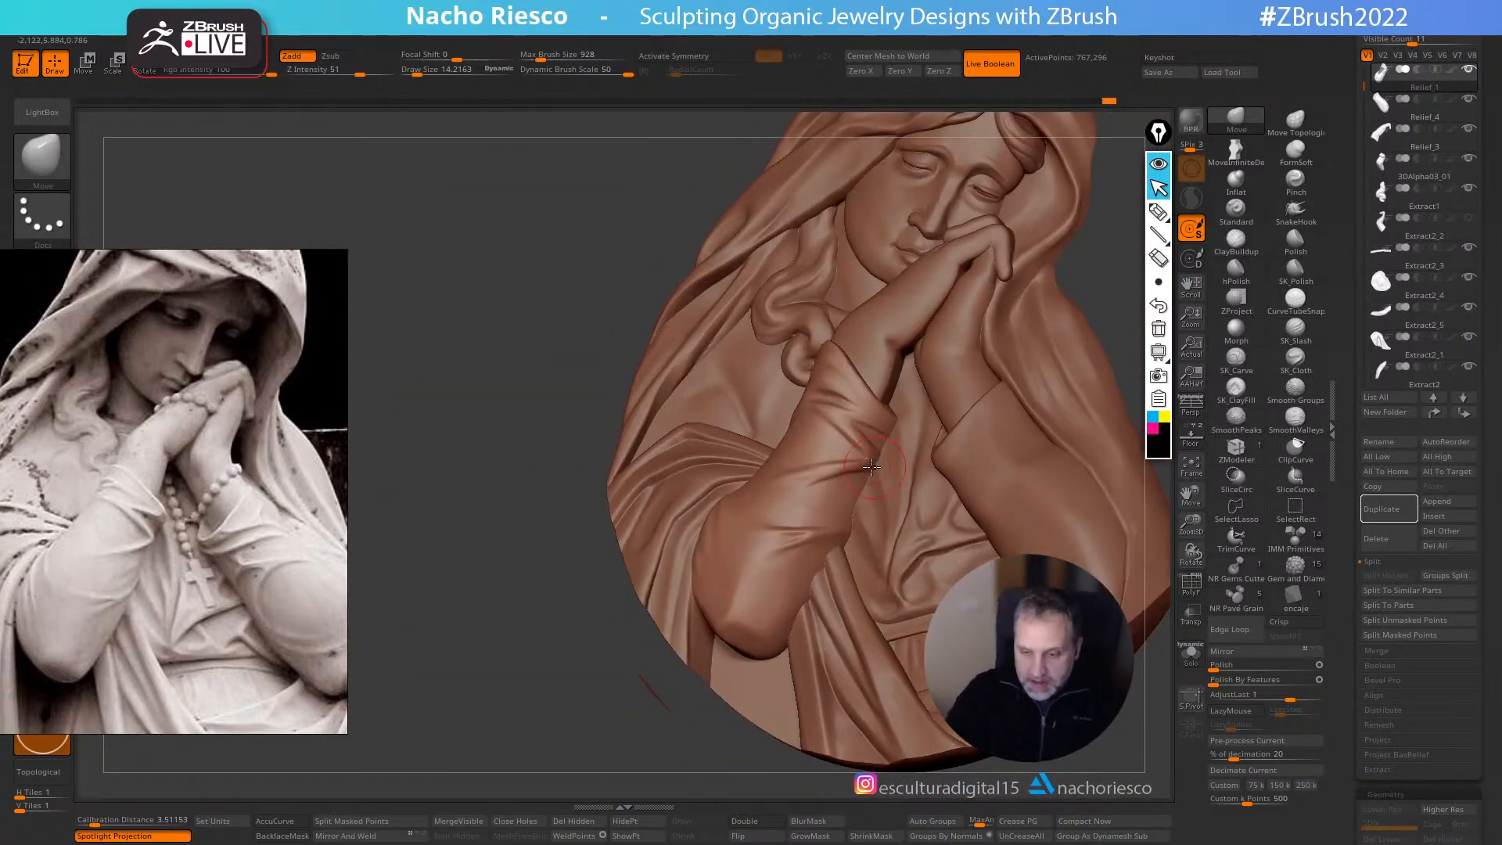
{"action": "left_click_drag", "start_coordinate": [837, 466], "coordinate": [862, 469], "text": "shift"}
{"action": "right_click_drag", "start_coordinate": [869, 498], "coordinate": [867, 469], "text": "ctrl"}
{"action": "key", "text": "s"}
{"action": "left_click_drag", "start_coordinate": [868, 468], "coordinate": [864, 468]}
{"action": "mouse_move", "coordinate": [866, 470]}
{"action": "right_mouse_down"}
{"action": "mouse_move", "coordinate": [859, 497]}
{"action": "mouse_move", "coordinate": [840, 456]}
{"action": "right_mouse_up"}
{"action": "left_click", "coordinate": [1296, 422], "text": "shift"}
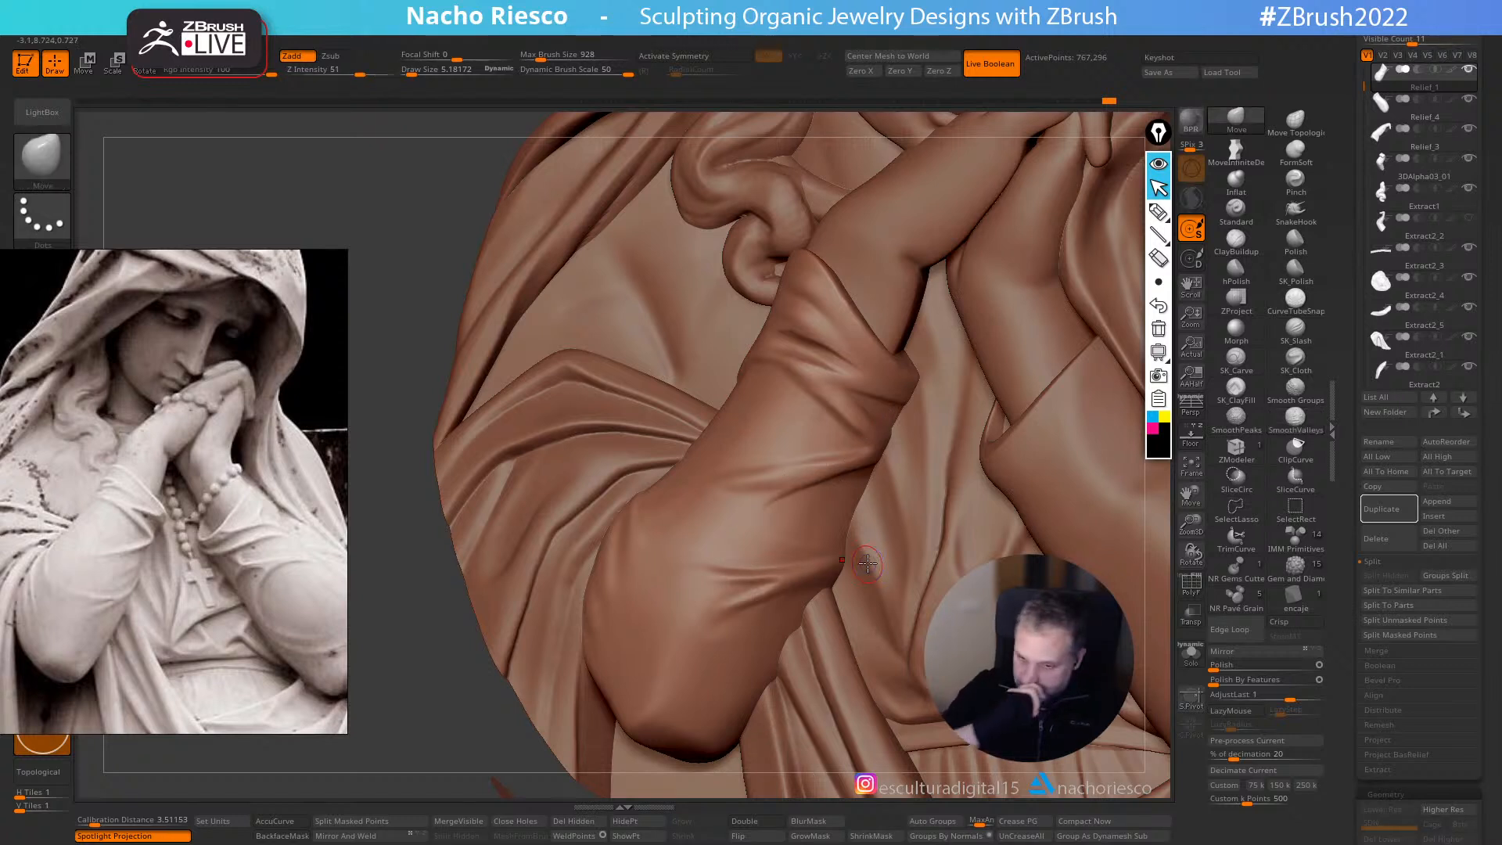
{"action": "key", "text": "shift"}
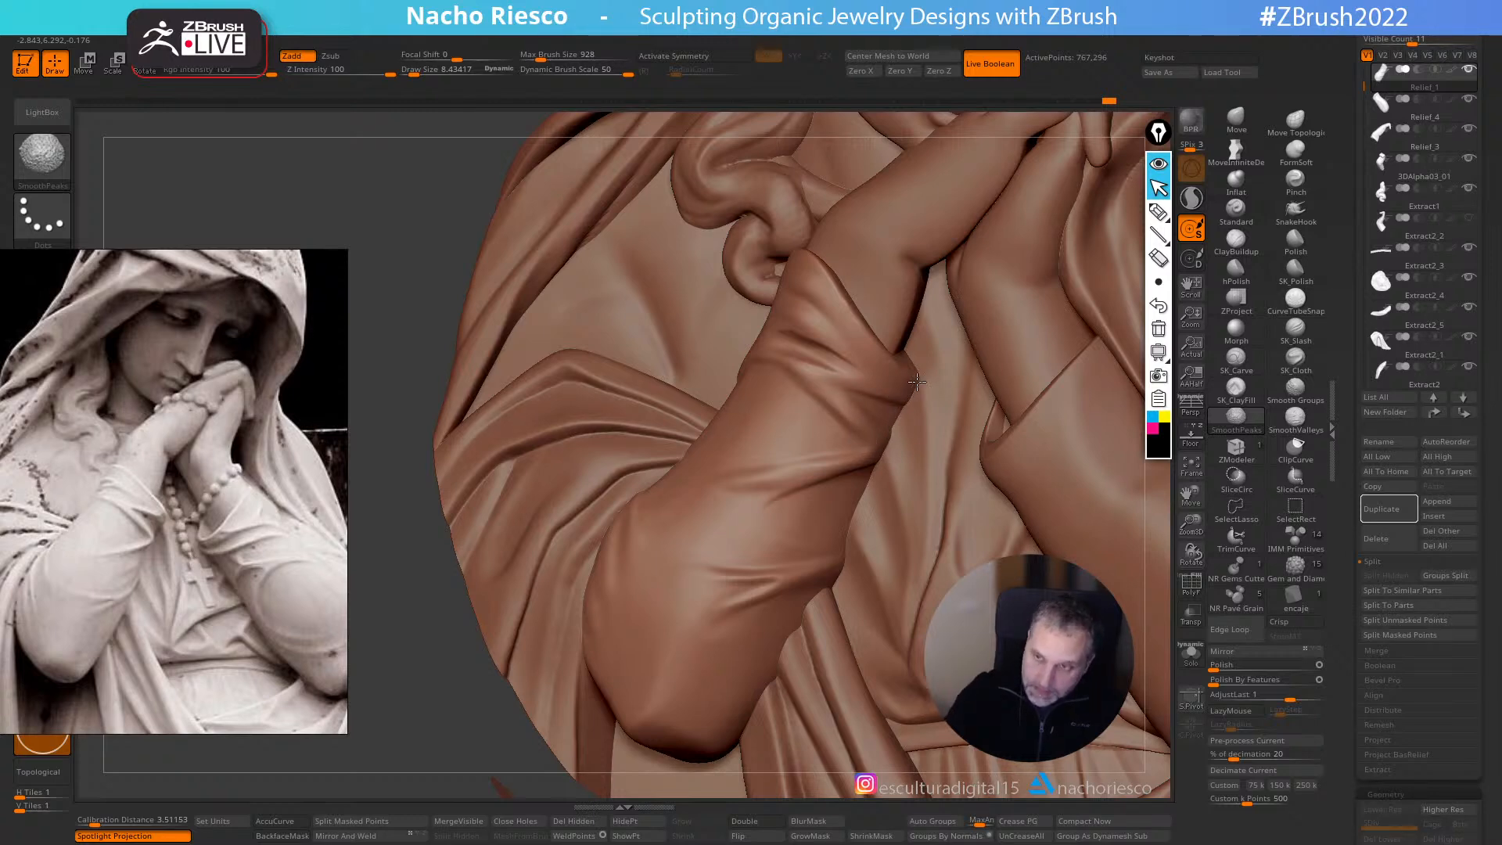
{"action": "right_click_drag", "start_coordinate": [939, 359], "coordinate": [982, 380]}
- Remesh the sleeve with DynaMesh and turn on AccuCurve for the Move brush
{"action": "left_click_drag", "start_coordinate": [406, 652], "coordinate": [491, 757], "text": "ctrl"}
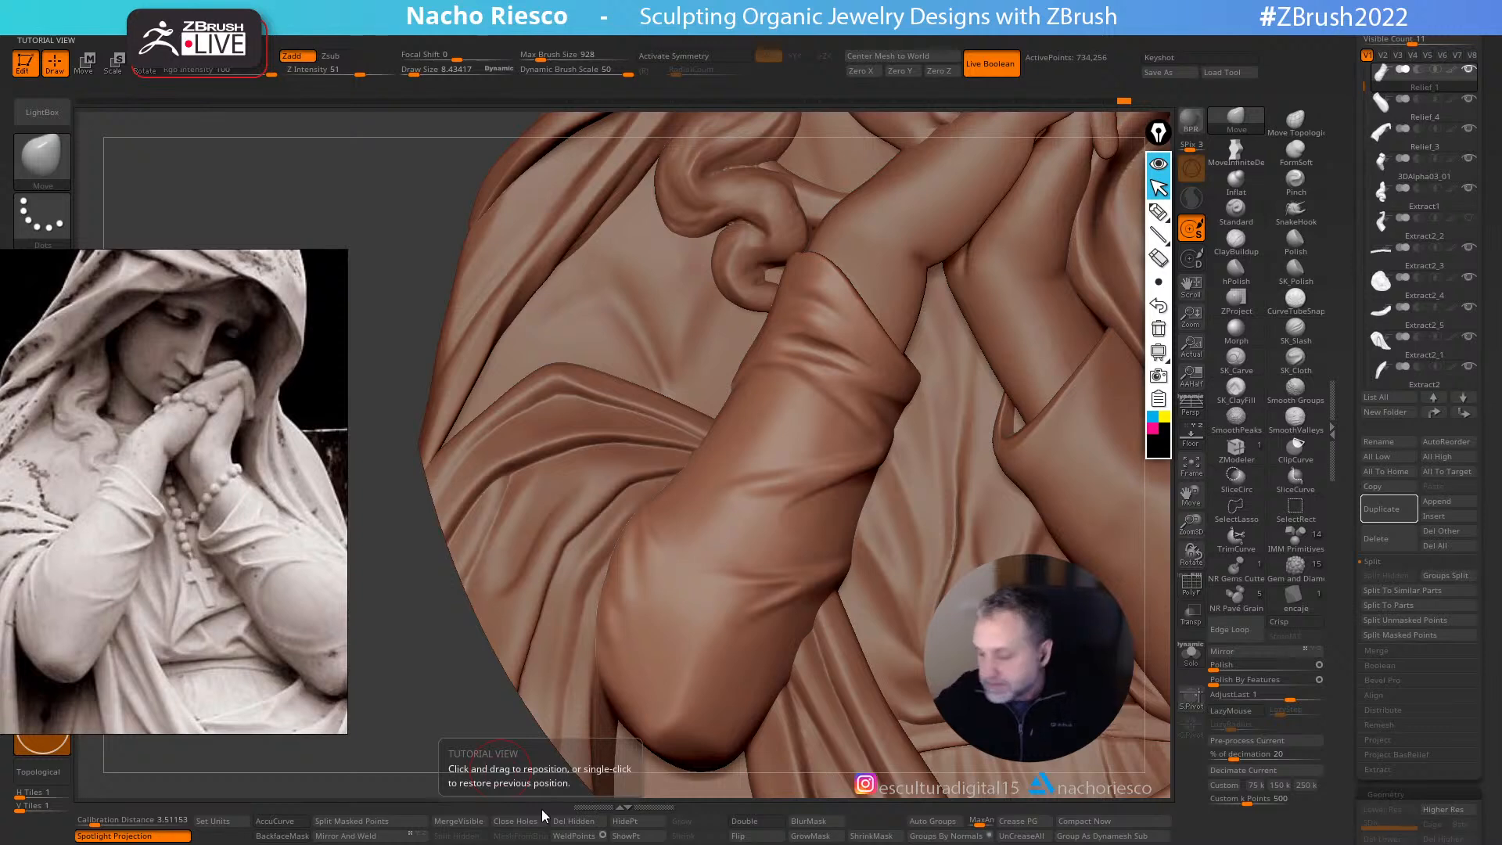
{"action": "left_click", "coordinate": [542, 809]}
{"action": "right_click_drag", "start_coordinate": [939, 360], "coordinate": [819, 522], "text": "alt"}
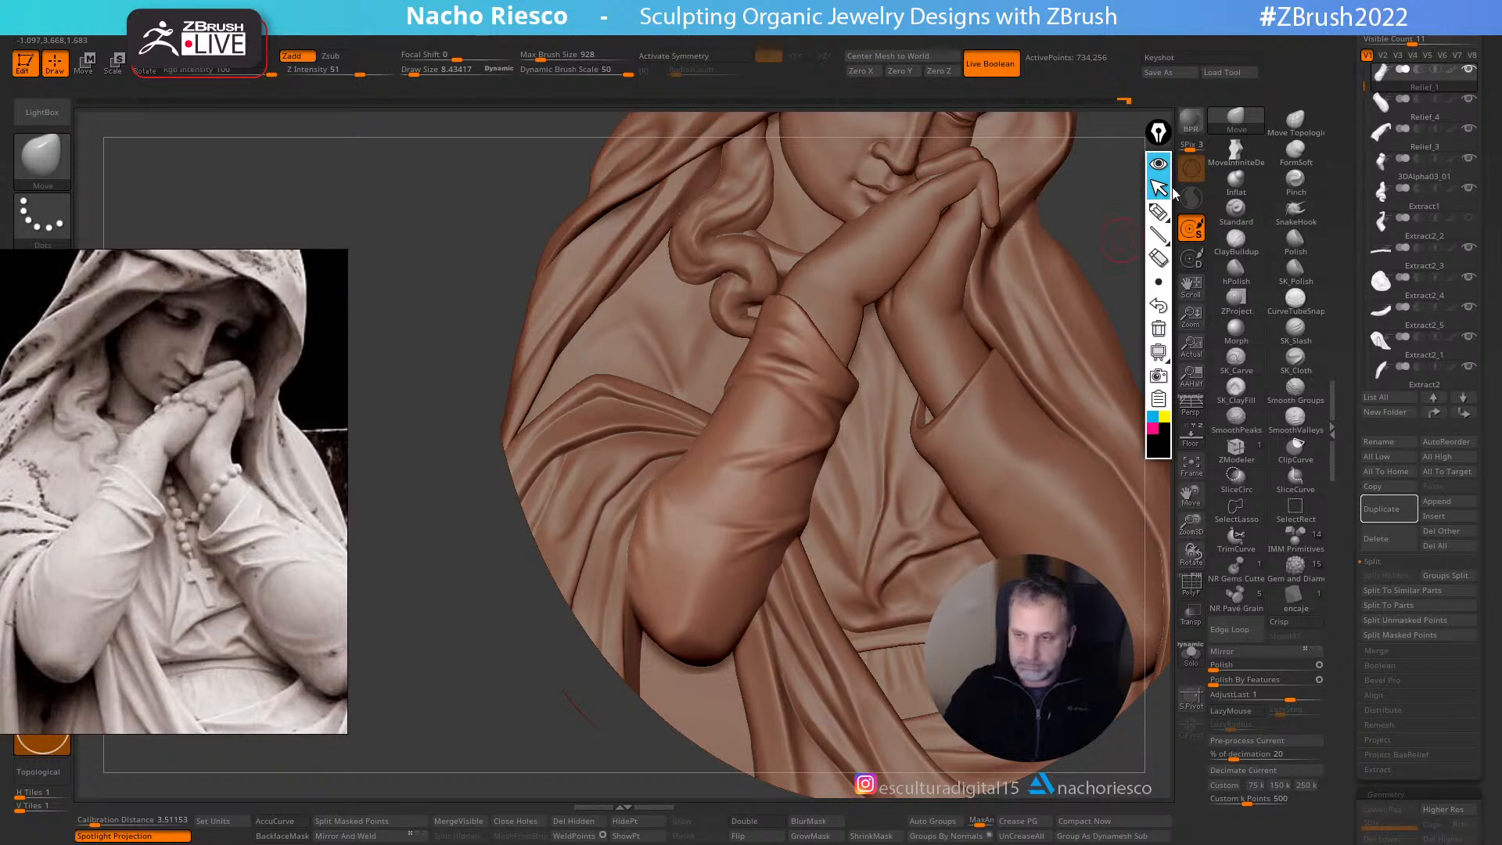
{"action": "left_click", "coordinate": [275, 821]}
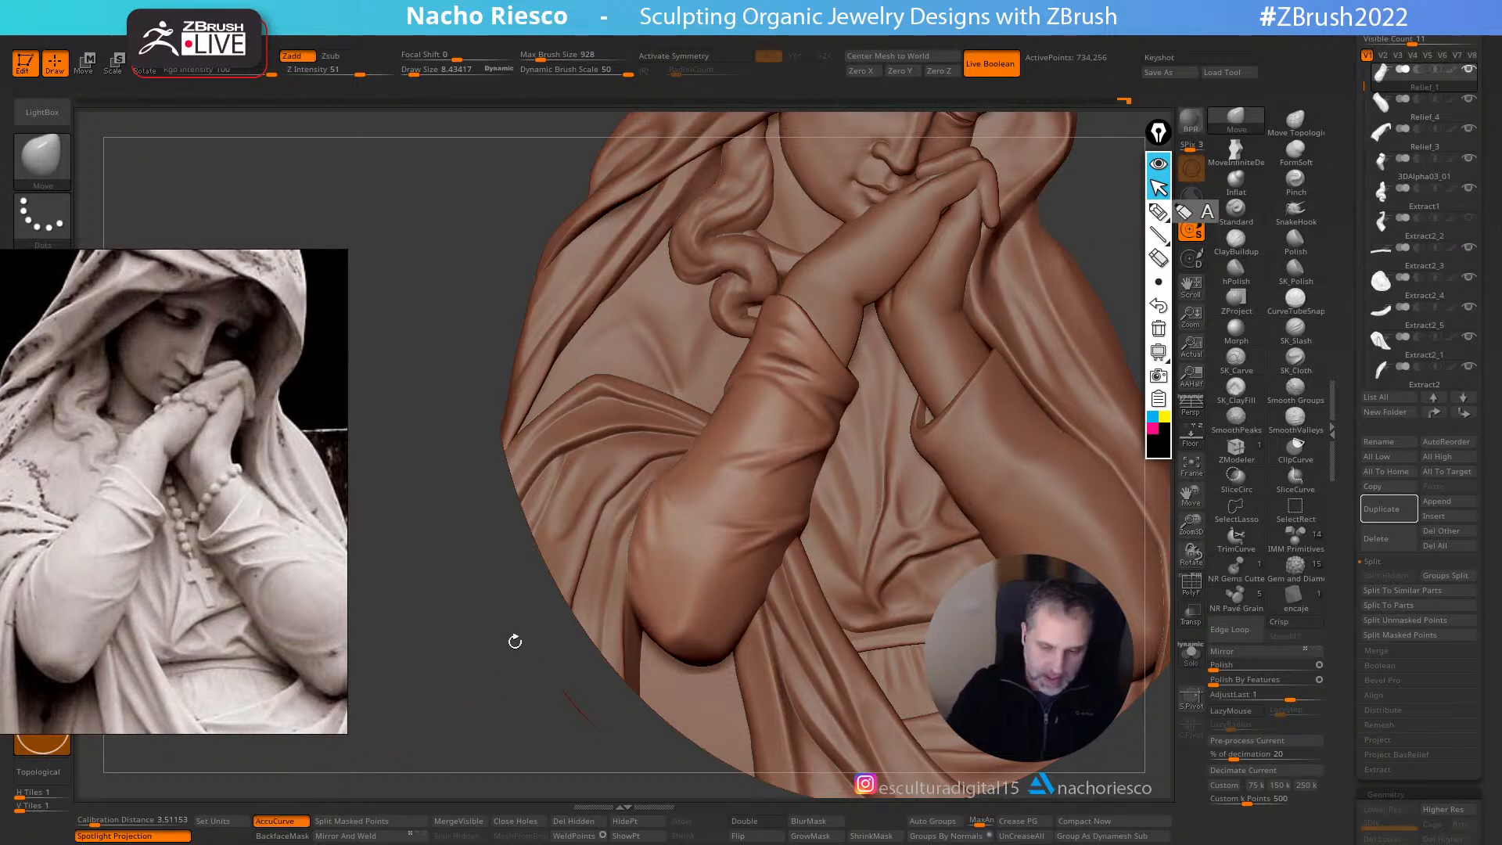
- Adjust the sleeve contour and folds above the elbow with Move at draw sizes of about 19.6, 30.7 and 23.8
{"action": "key", "text": "s"}
{"action": "left_click_drag", "start_coordinate": [781, 535], "coordinate": [787, 535]}
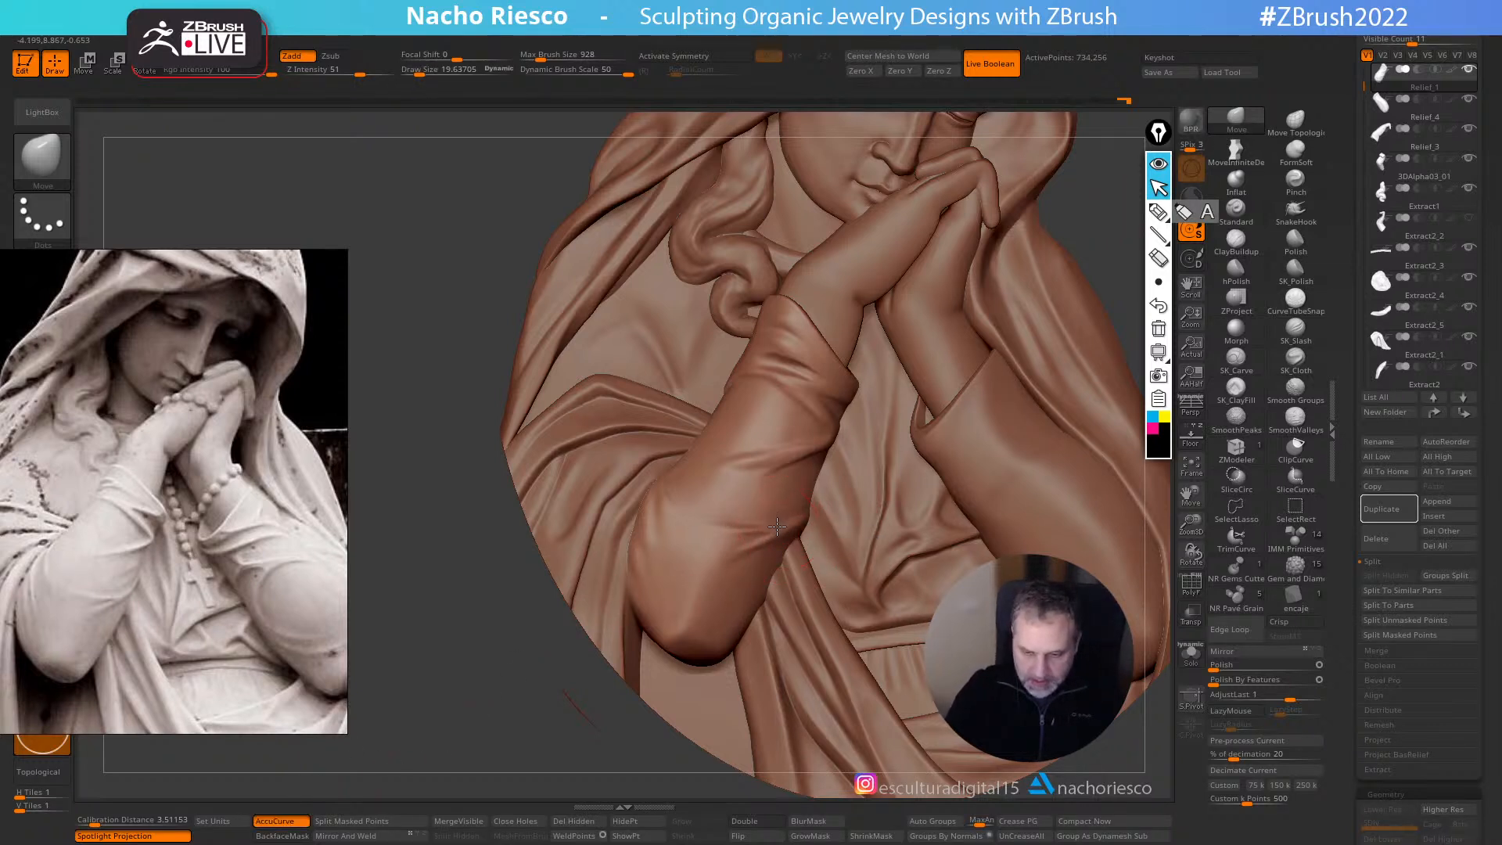
{"action": "key", "text": "s"}
{"action": "left_click", "coordinate": [769, 527]}
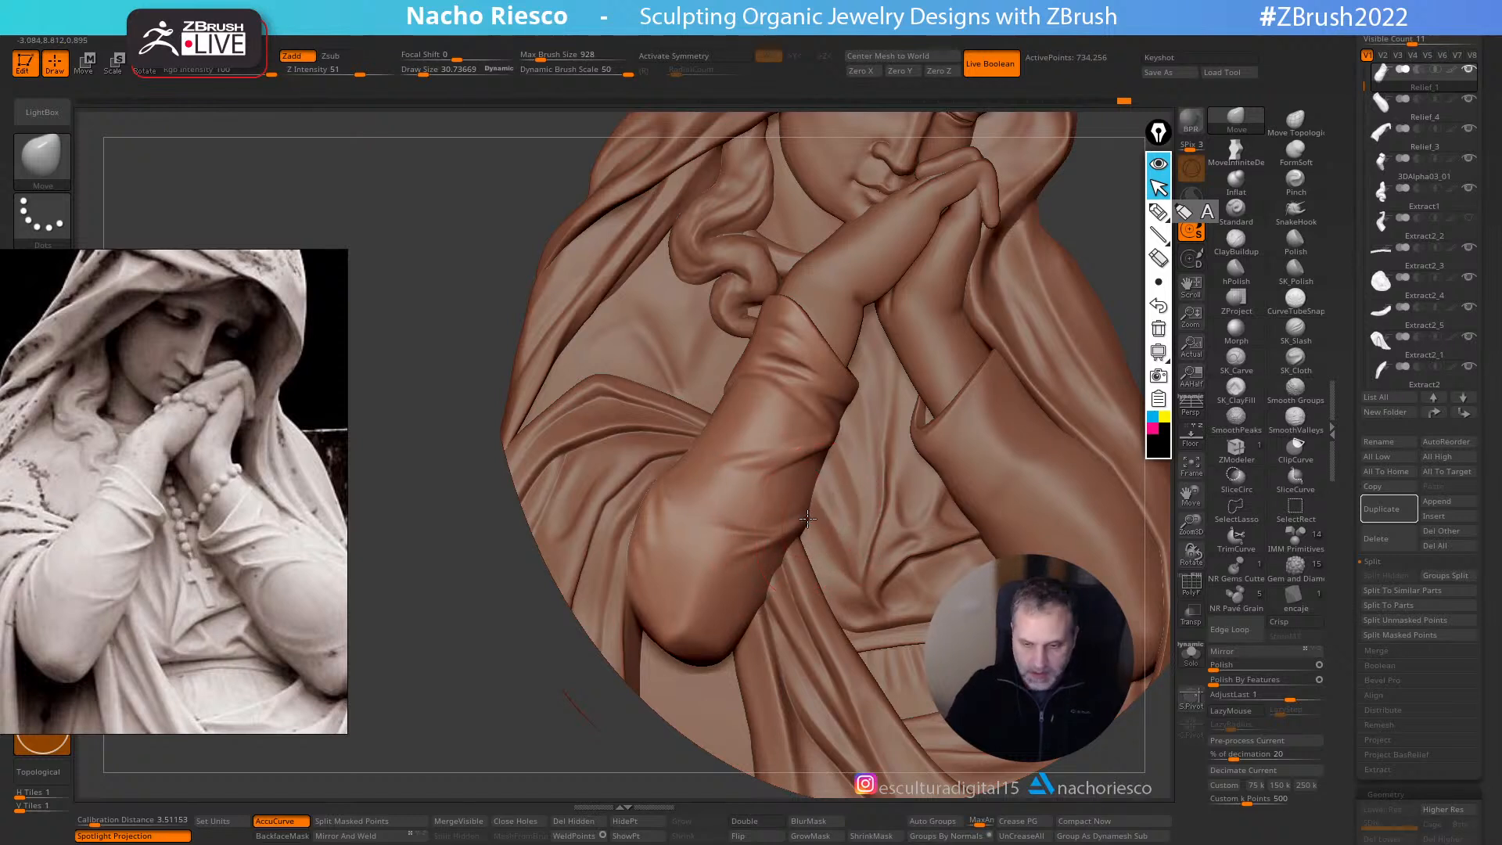
{"action": "key", "text": "s"}
{"action": "left_click_drag", "start_coordinate": [815, 489], "coordinate": [808, 490]}
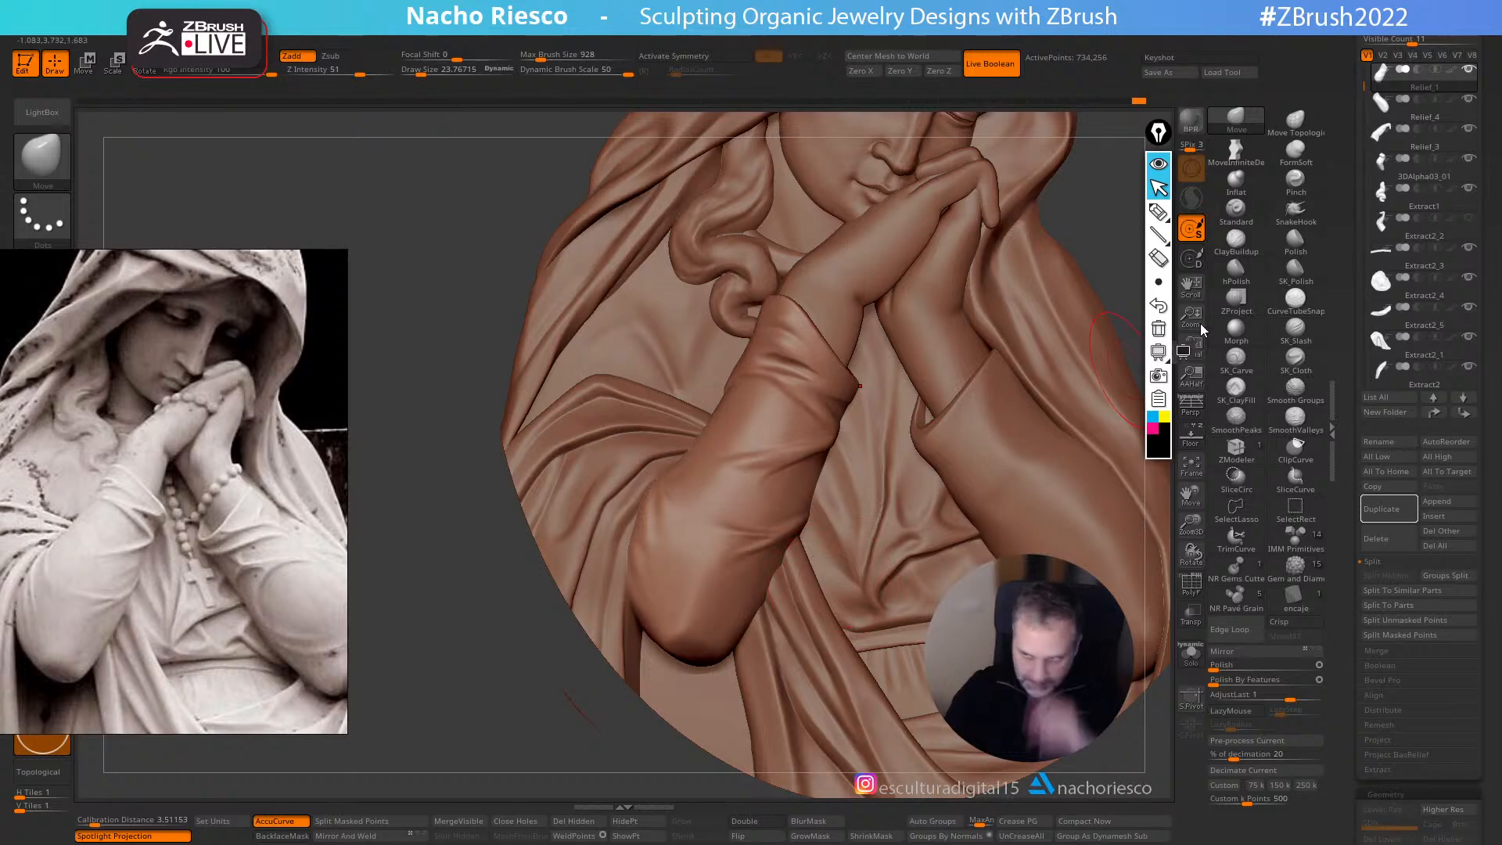
- Flatten the forearm fold planes with hPolish, reducing the draw size from about 11.1 to 8.4 and 7.2
{"action": "left_click", "coordinate": [1236, 272]}
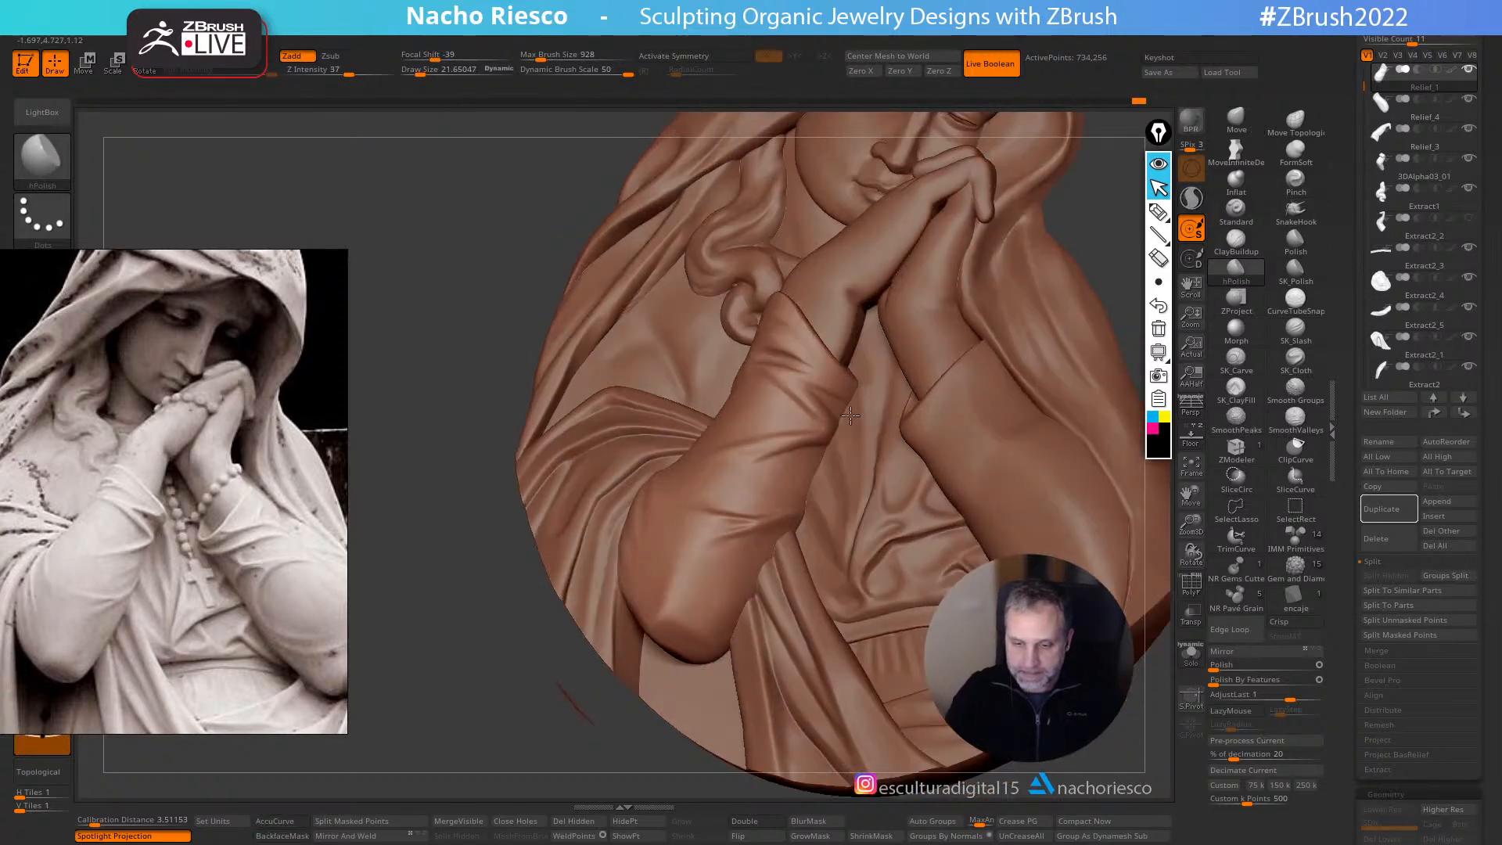
{"action": "key", "text": "s"}
{"action": "left_click", "coordinate": [740, 522]}
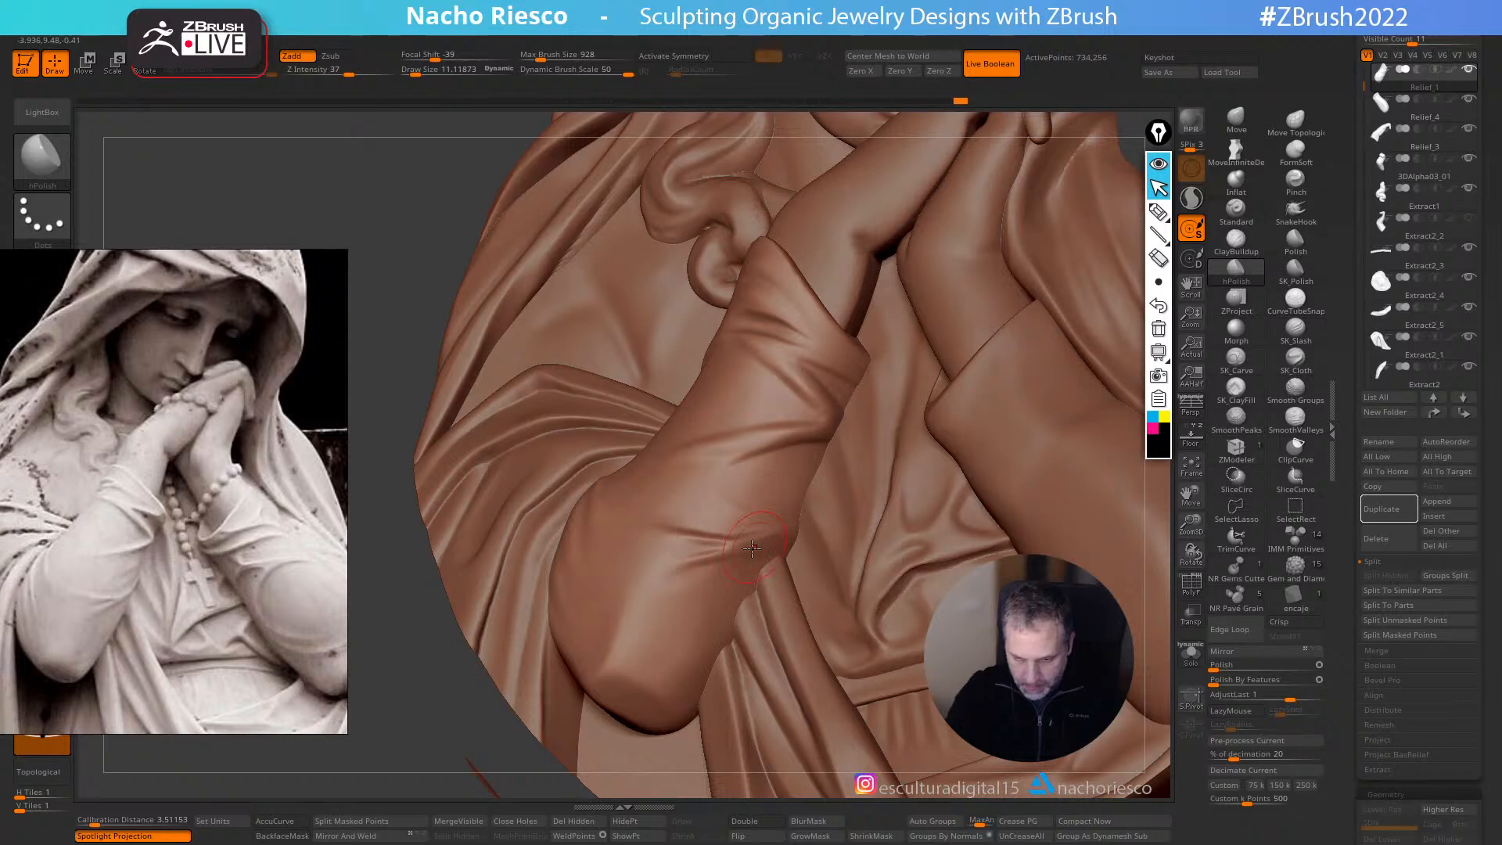
{"action": "key", "text": "s"}
{"action": "left_click", "coordinate": [789, 440]}
{"action": "mouse_move", "coordinate": [790, 439]}
{"action": "right_mouse_down"}
{"action": "mouse_move", "coordinate": [806, 449]}
{"action": "mouse_move", "coordinate": [788, 438]}
{"action": "right_mouse_up"}
{"action": "key", "text": "s"}
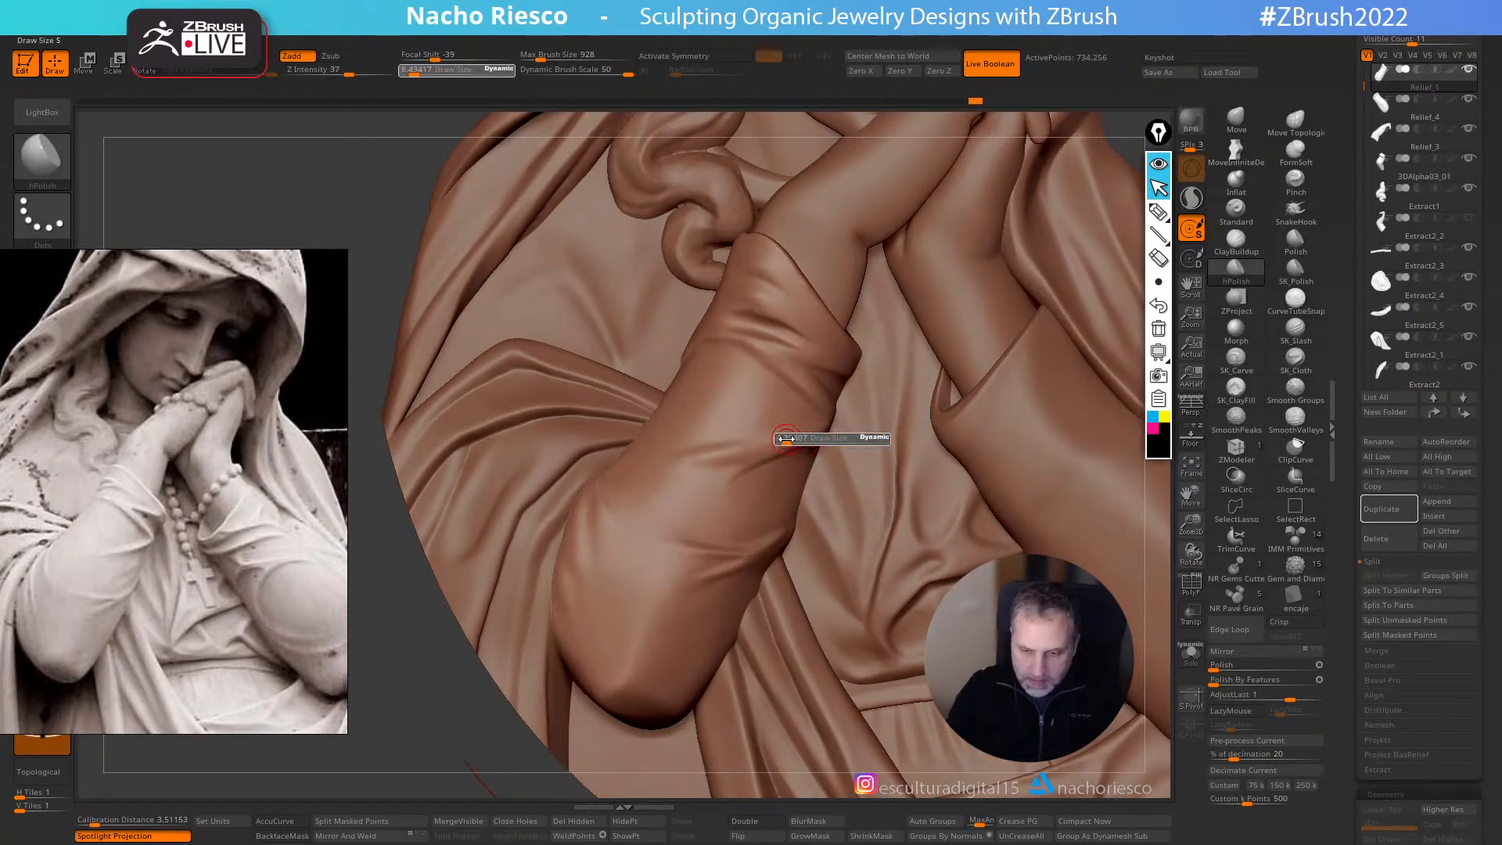
{"action": "left_click", "coordinate": [787, 438]}
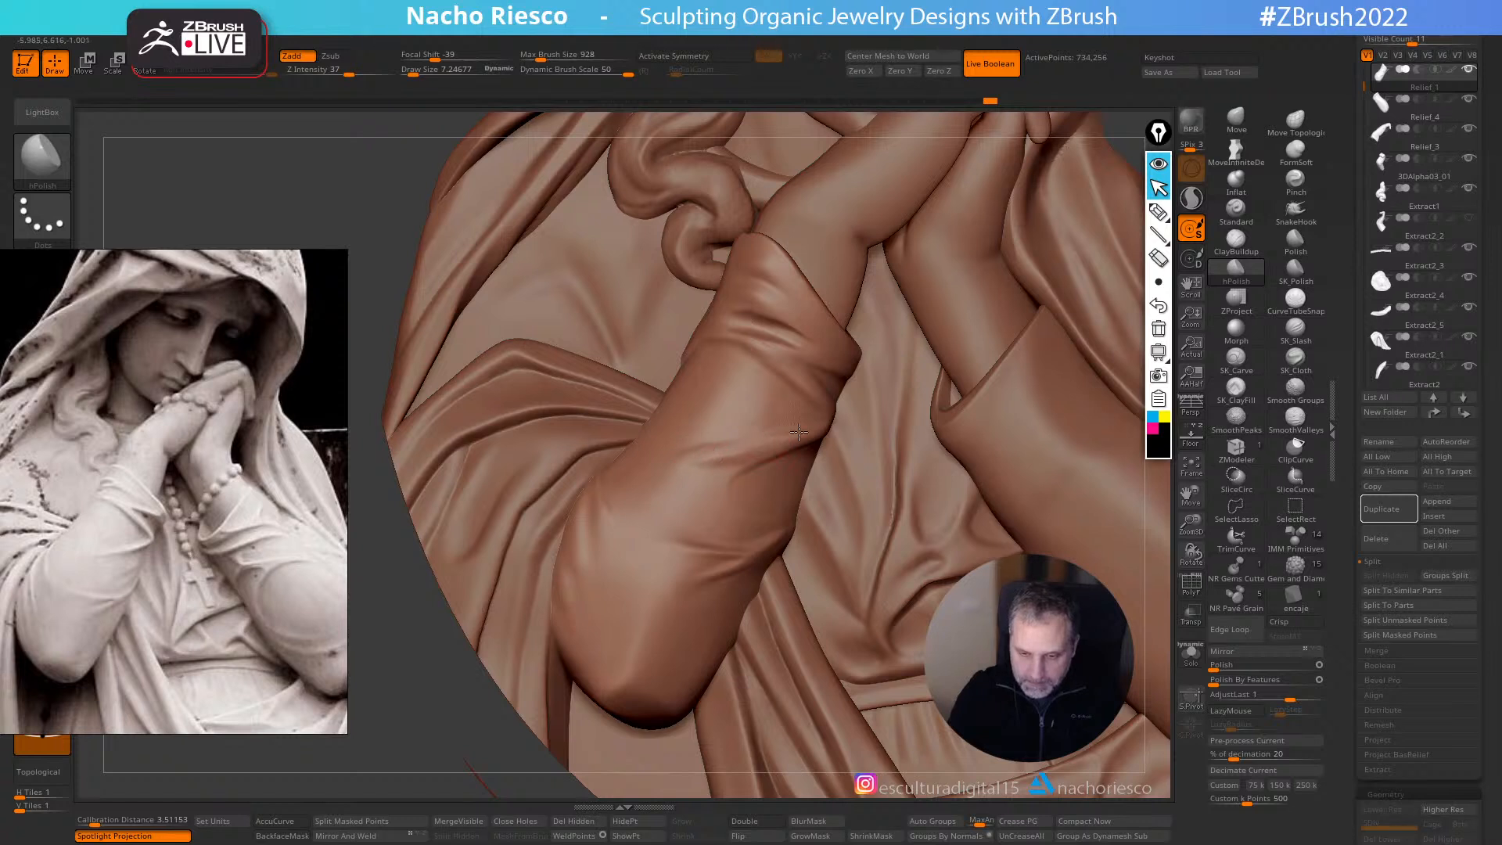
- Soften the polished mid-forearm fold with SmoothPeaks and SmoothValleys at a draw size of about 7.2
{"action": "key", "text": "shift"}
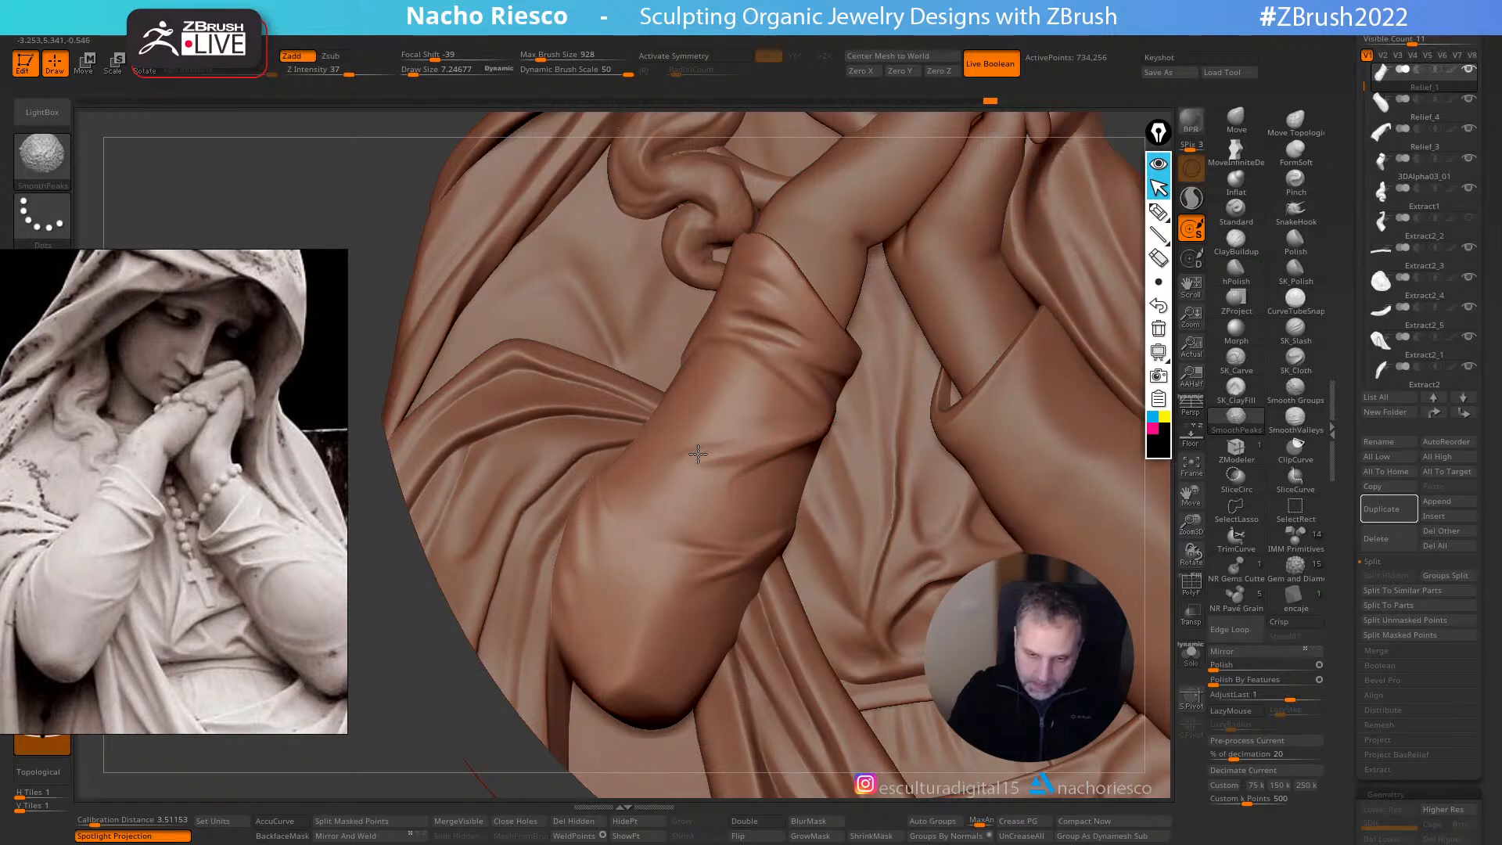
{"action": "left_click", "coordinate": [1296, 418], "text": "shift"}
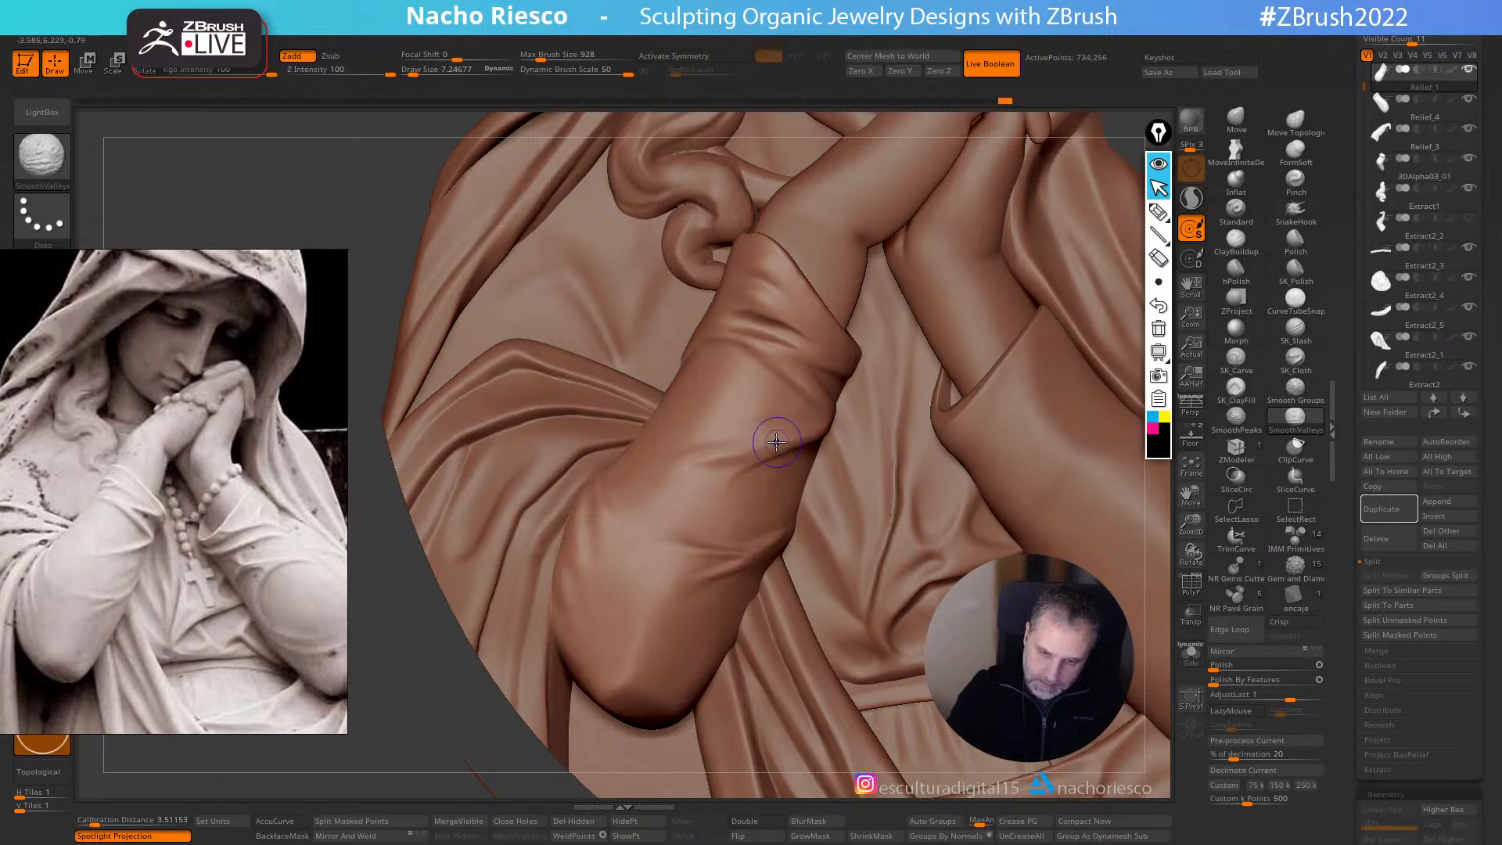
{"action": "key", "text": "shift"}
{"action": "mouse_move", "coordinate": [760, 443]}
{"action": "left_mouse_down", "text": "shift"}
{"action": "mouse_move", "coordinate": [772, 436]}
{"action": "mouse_move", "coordinate": [752, 442]}
{"action": "left_mouse_up", "text": "shift"}
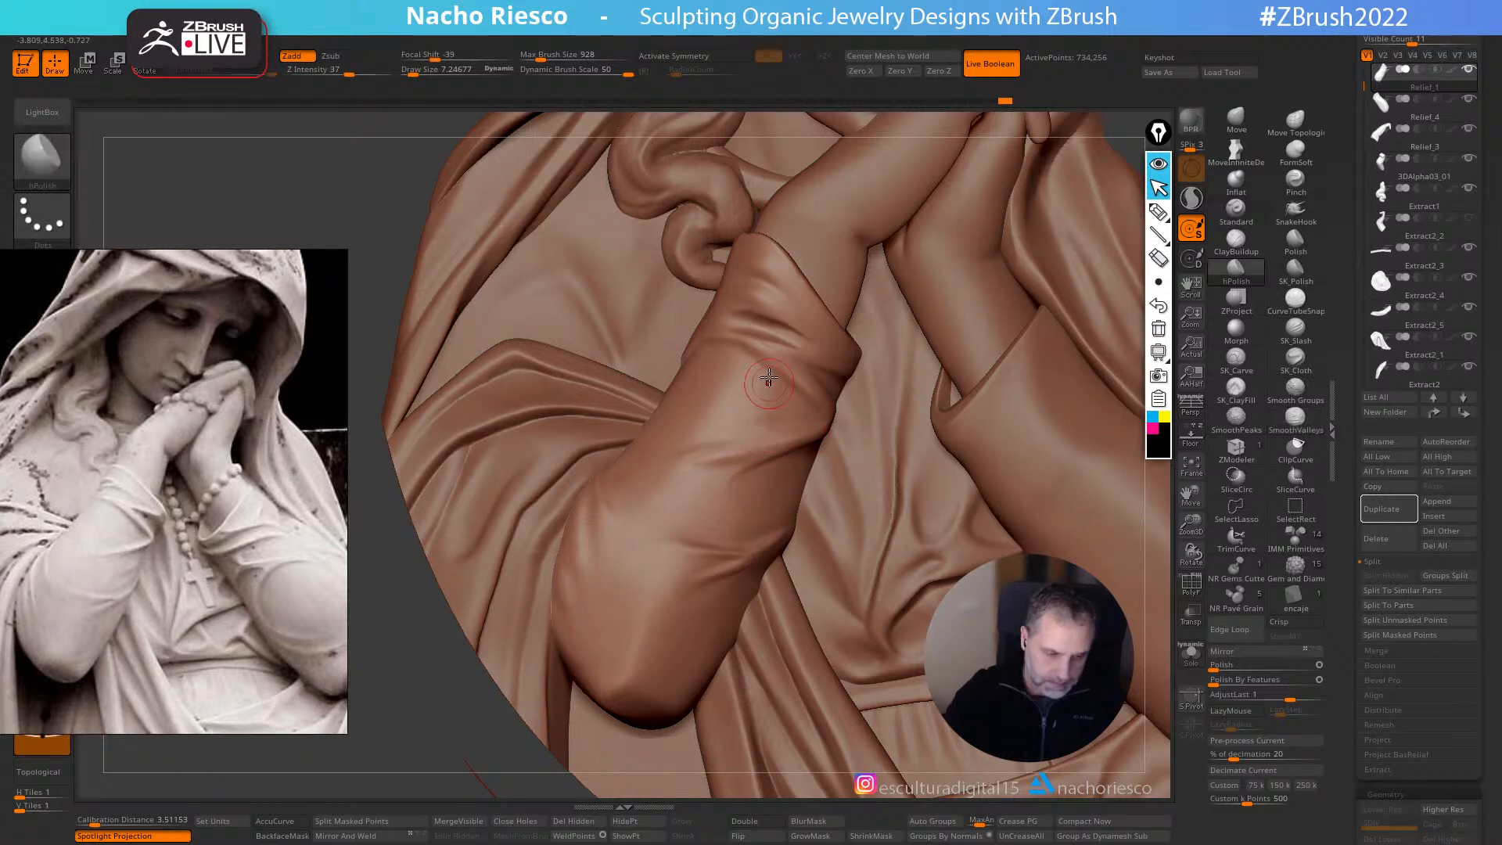
- Carve creases beside the cuff with SK_Slash at a draw size of about 14.2 and soften them with SmoothValleys and SmoothPeaks
{"action": "left_click", "coordinate": [1296, 329]}
{"action": "key", "text": "s"}
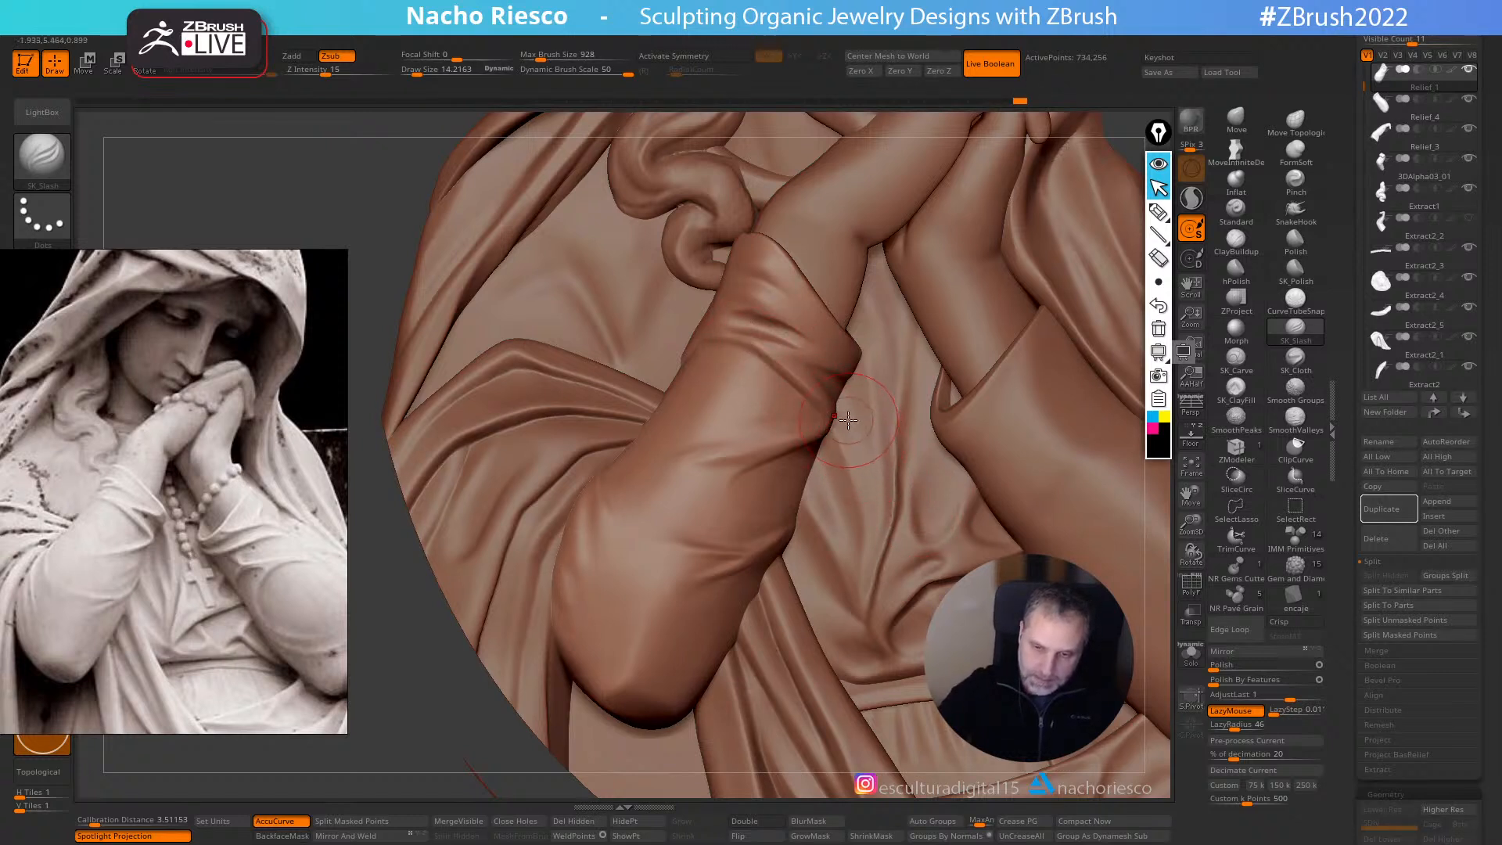
{"action": "right_click_drag", "start_coordinate": [834, 359], "coordinate": [839, 360]}
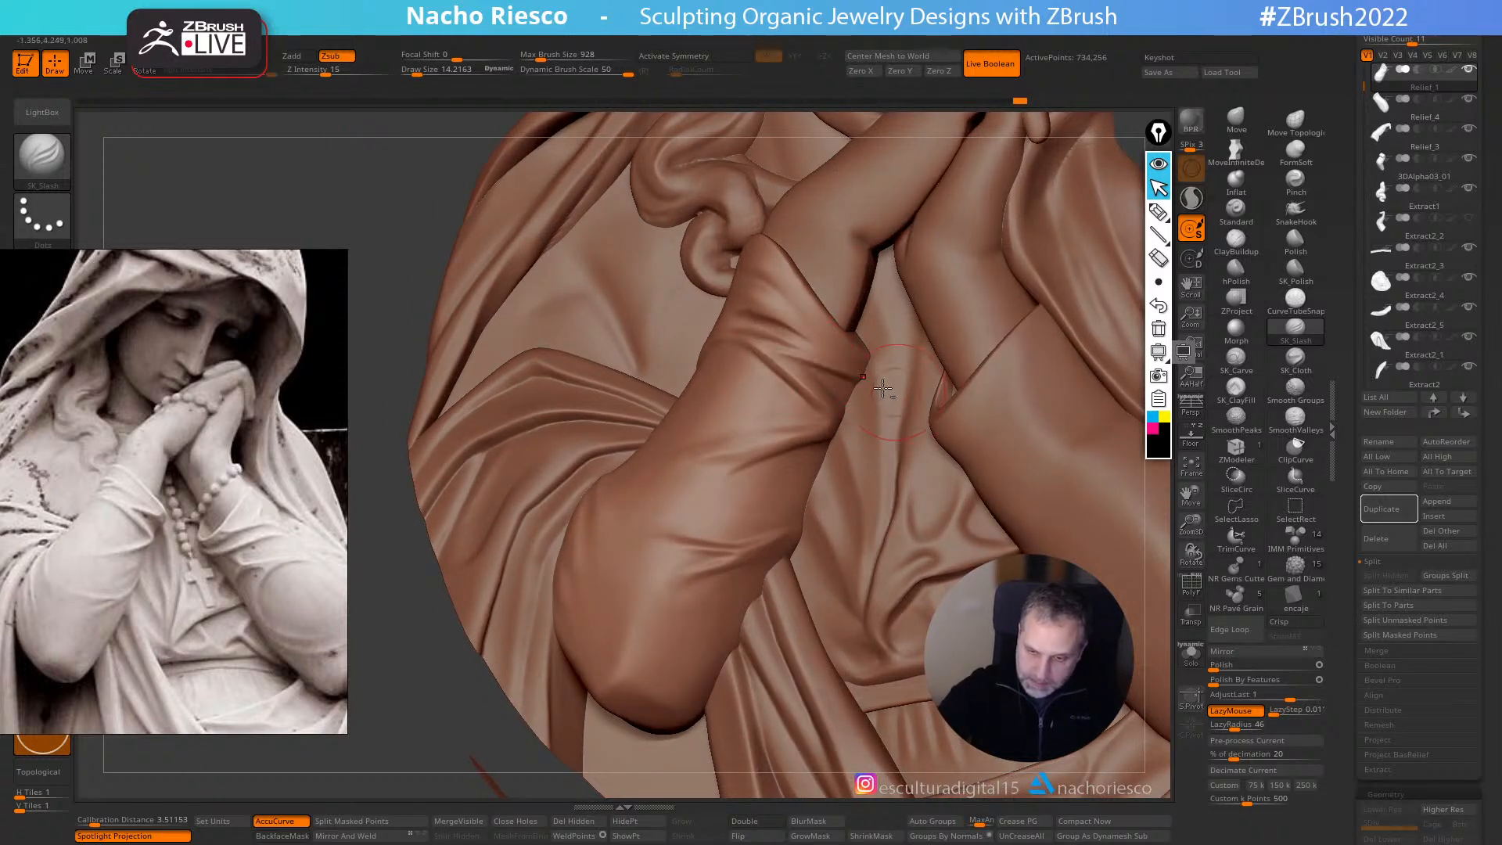
{"action": "key", "text": "shift"}
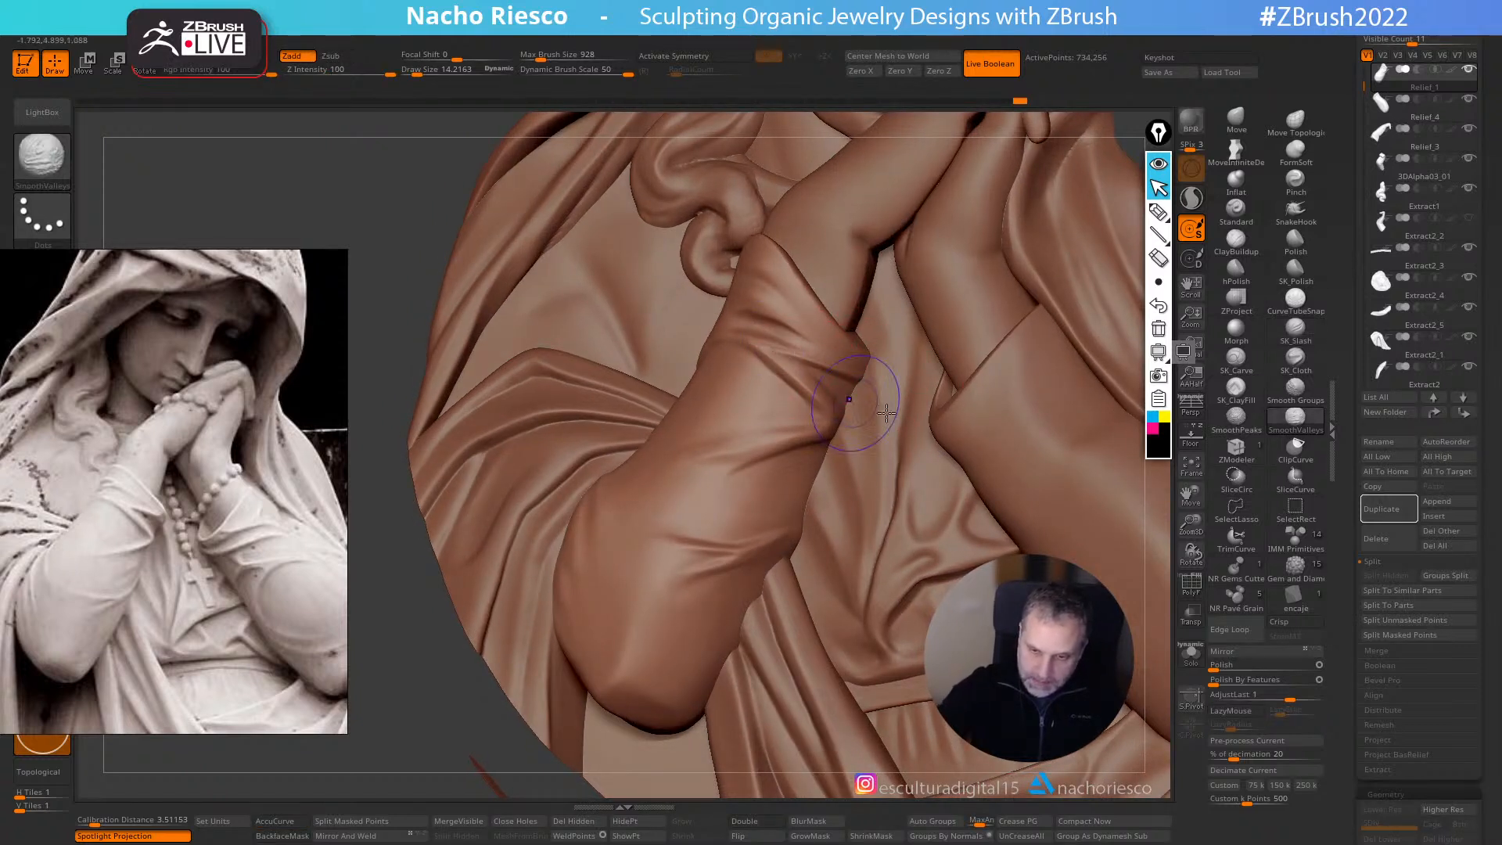
{"action": "left_click", "coordinate": [1244, 417], "text": "shift"}
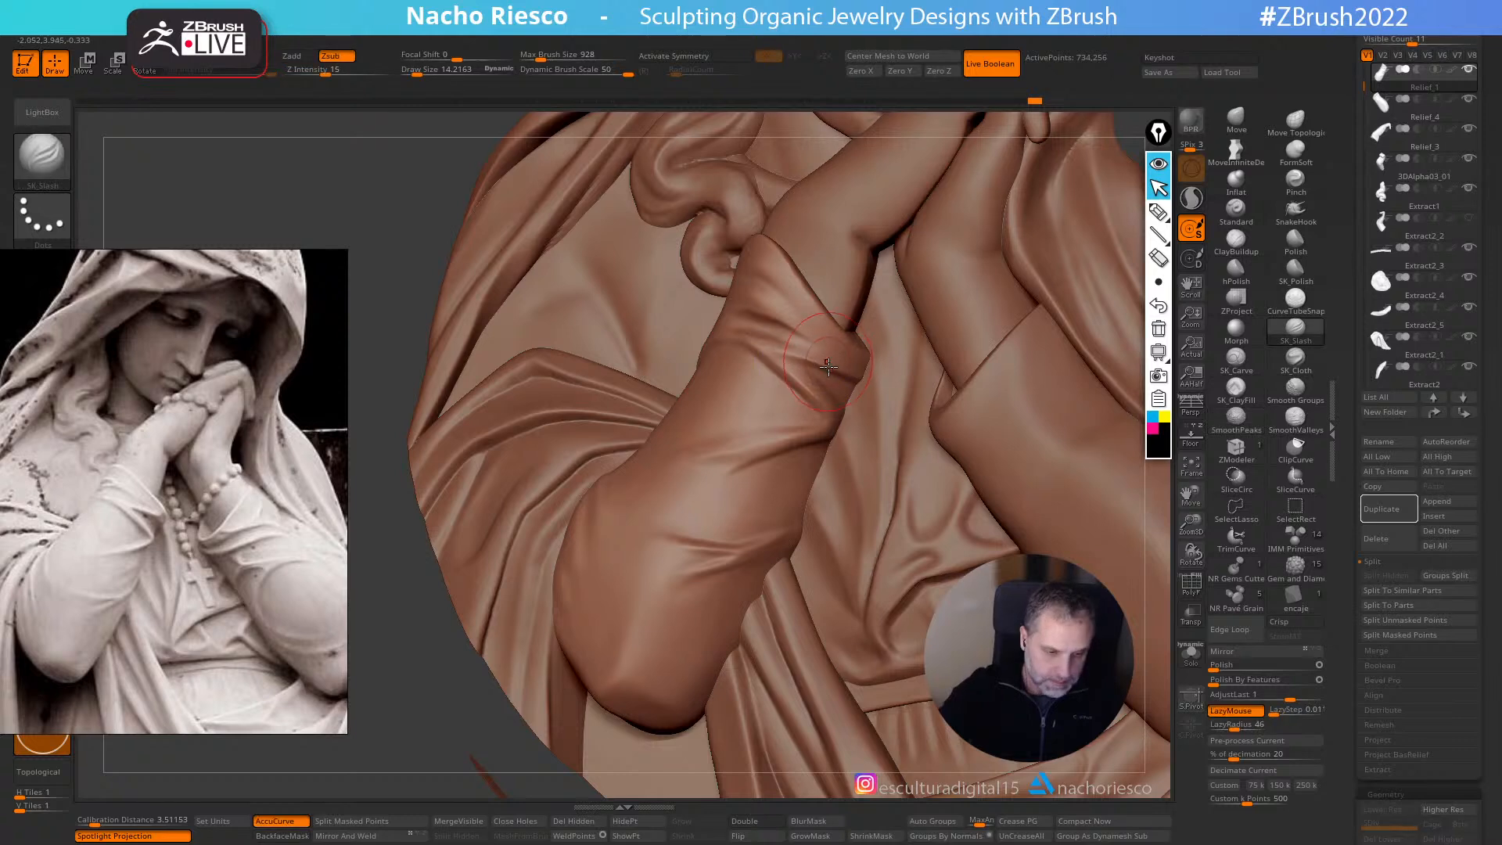
- Deepen the creases around the cuff's edge from several angles with SK_Slash and smooth their ridges with SmoothPeaks
{"action": "right_click_drag", "start_coordinate": [828, 364], "coordinate": [831, 335]}
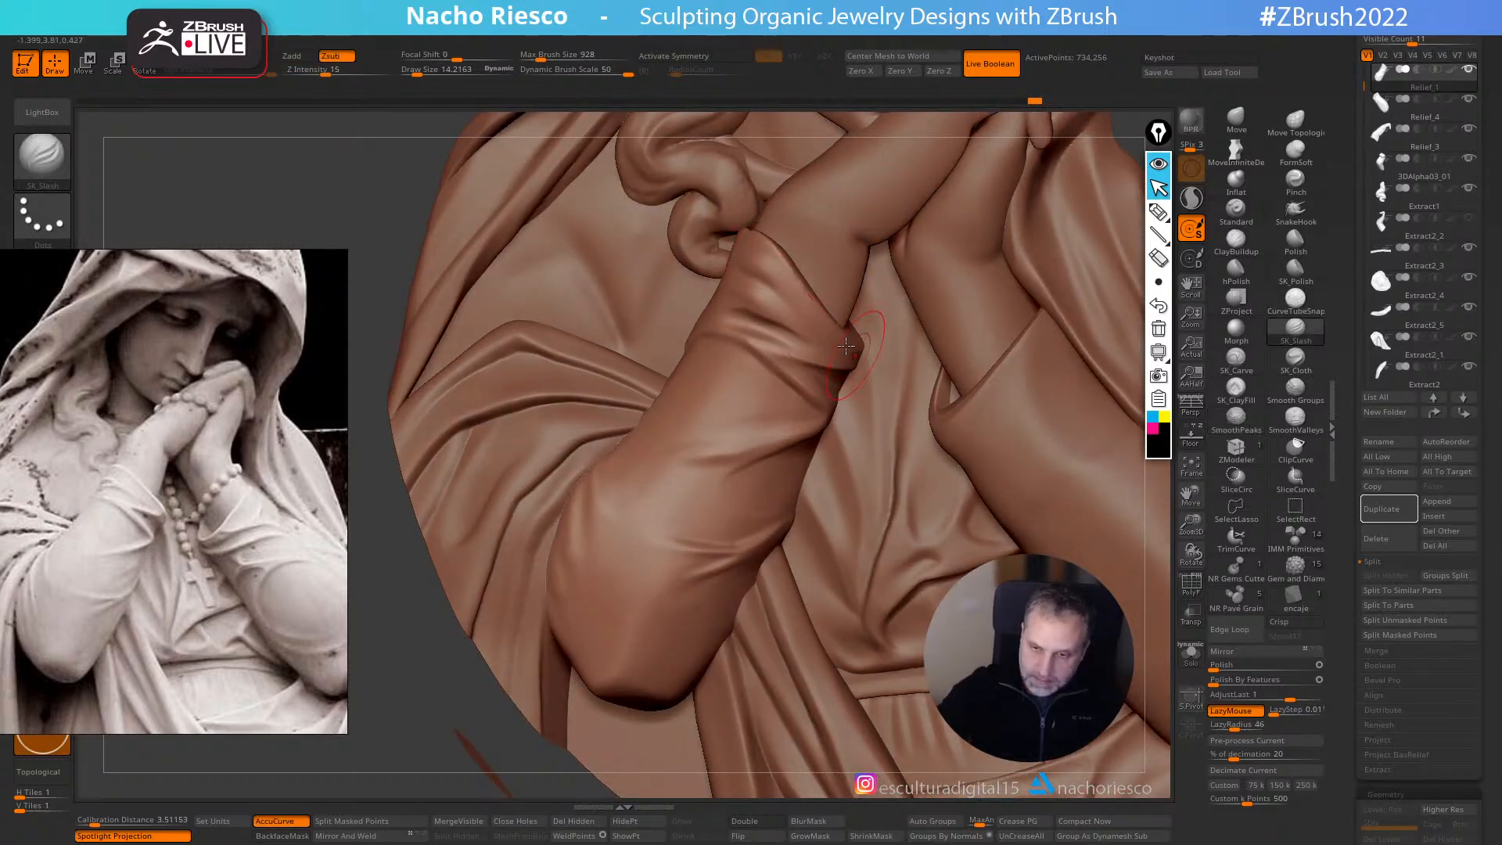
{"action": "left_click_drag", "start_coordinate": [883, 373], "coordinate": [888, 388]}
{"action": "key", "text": "shift"}
{"action": "mouse_move", "coordinate": [883, 319]}
{"action": "right_mouse_down"}
{"action": "mouse_move", "coordinate": [926, 311]}
{"action": "mouse_move", "coordinate": [829, 310]}
{"action": "mouse_move", "coordinate": [763, 276]}
{"action": "right_mouse_up"}
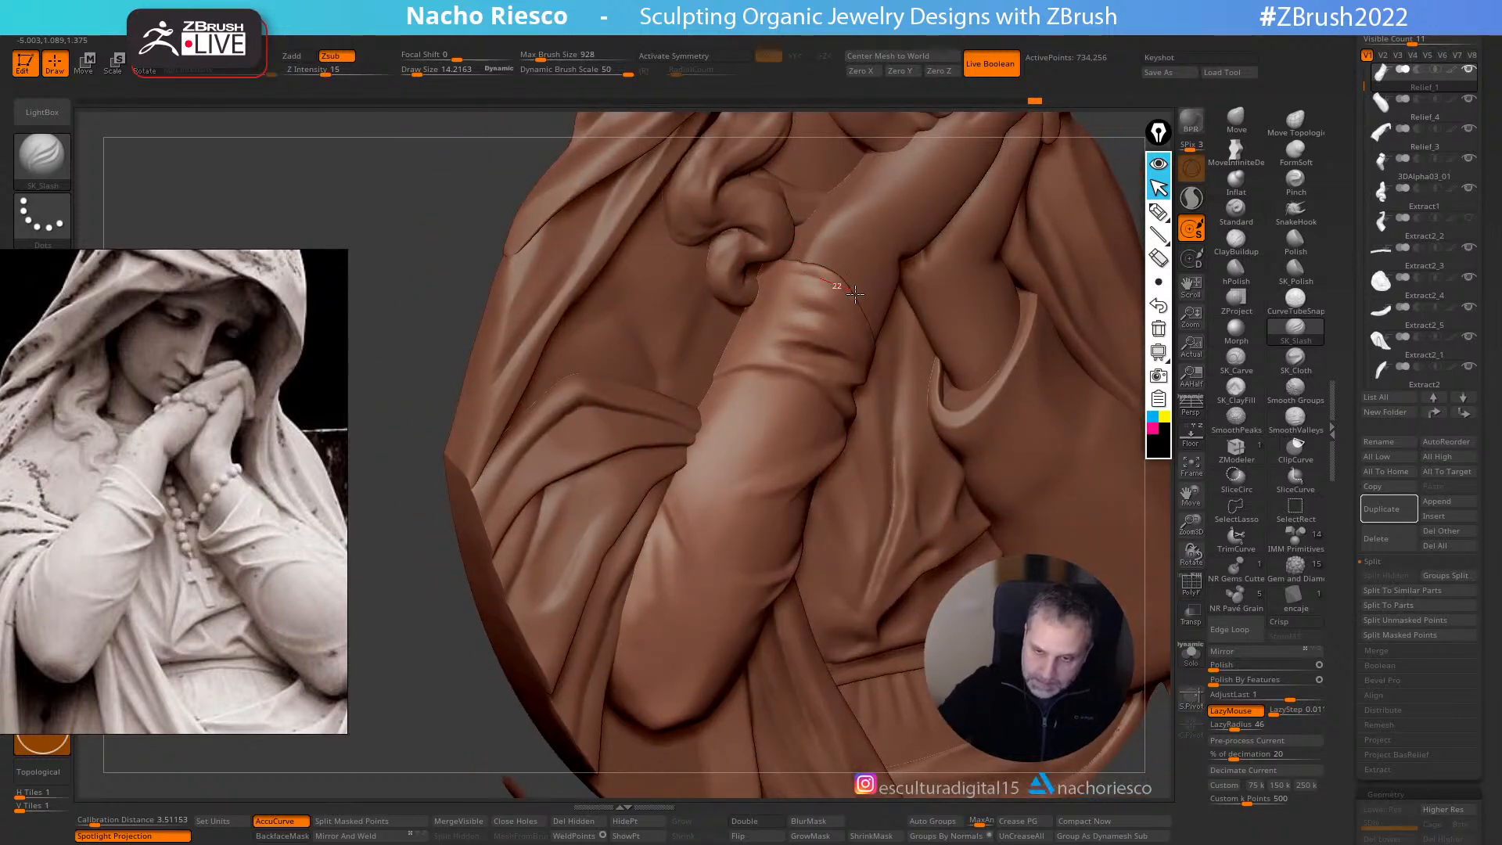
{"action": "left_click_drag", "start_coordinate": [907, 428], "coordinate": [909, 434]}
{"action": "mouse_move", "coordinate": [908, 435]}
{"action": "right_mouse_down"}
{"action": "mouse_move", "coordinate": [837, 270]}
{"action": "mouse_move", "coordinate": [869, 293]}
{"action": "right_mouse_up"}
{"action": "mouse_move", "coordinate": [882, 299]}
{"action": "left_mouse_down", "text": "shift"}
{"action": "mouse_move", "coordinate": [837, 275]}
{"action": "mouse_move", "coordinate": [900, 375]}
{"action": "left_mouse_up", "text": "shift"}
{"action": "left_click_drag", "start_coordinate": [912, 446], "coordinate": [894, 365], "text": "shift"}
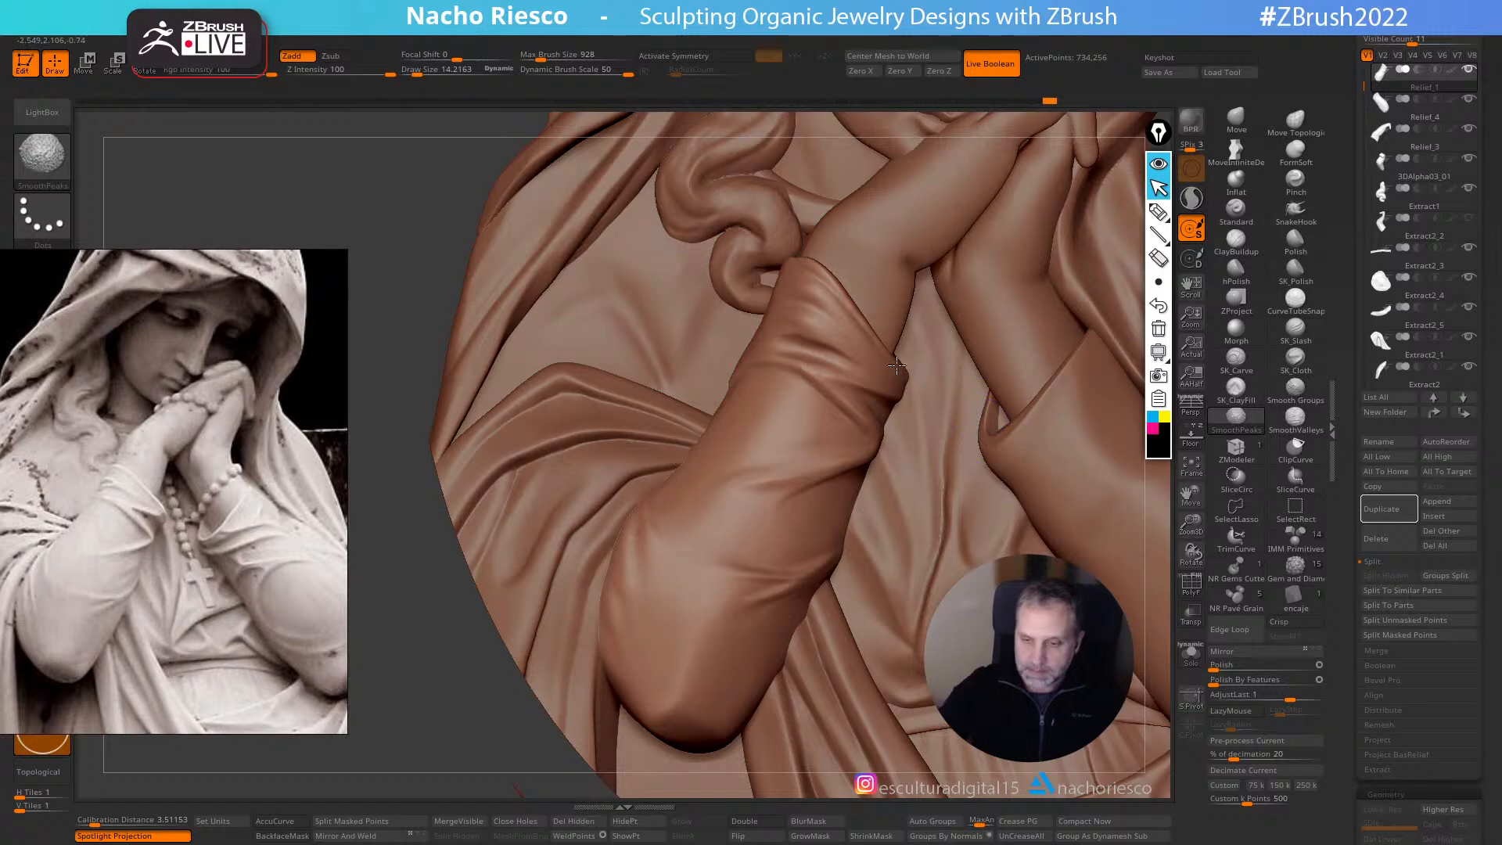
{"action": "right_click_drag", "start_coordinate": [917, 469], "coordinate": [908, 399], "text": "ctrl"}
{"action": "mouse_move", "coordinate": [1087, 533]}
{"action": "right_mouse_down", "text": "alt"}
{"action": "mouse_move", "coordinate": [1063, 510]}
{"action": "mouse_move", "coordinate": [1056, 579]}
{"action": "right_mouse_up", "text": "alt"}
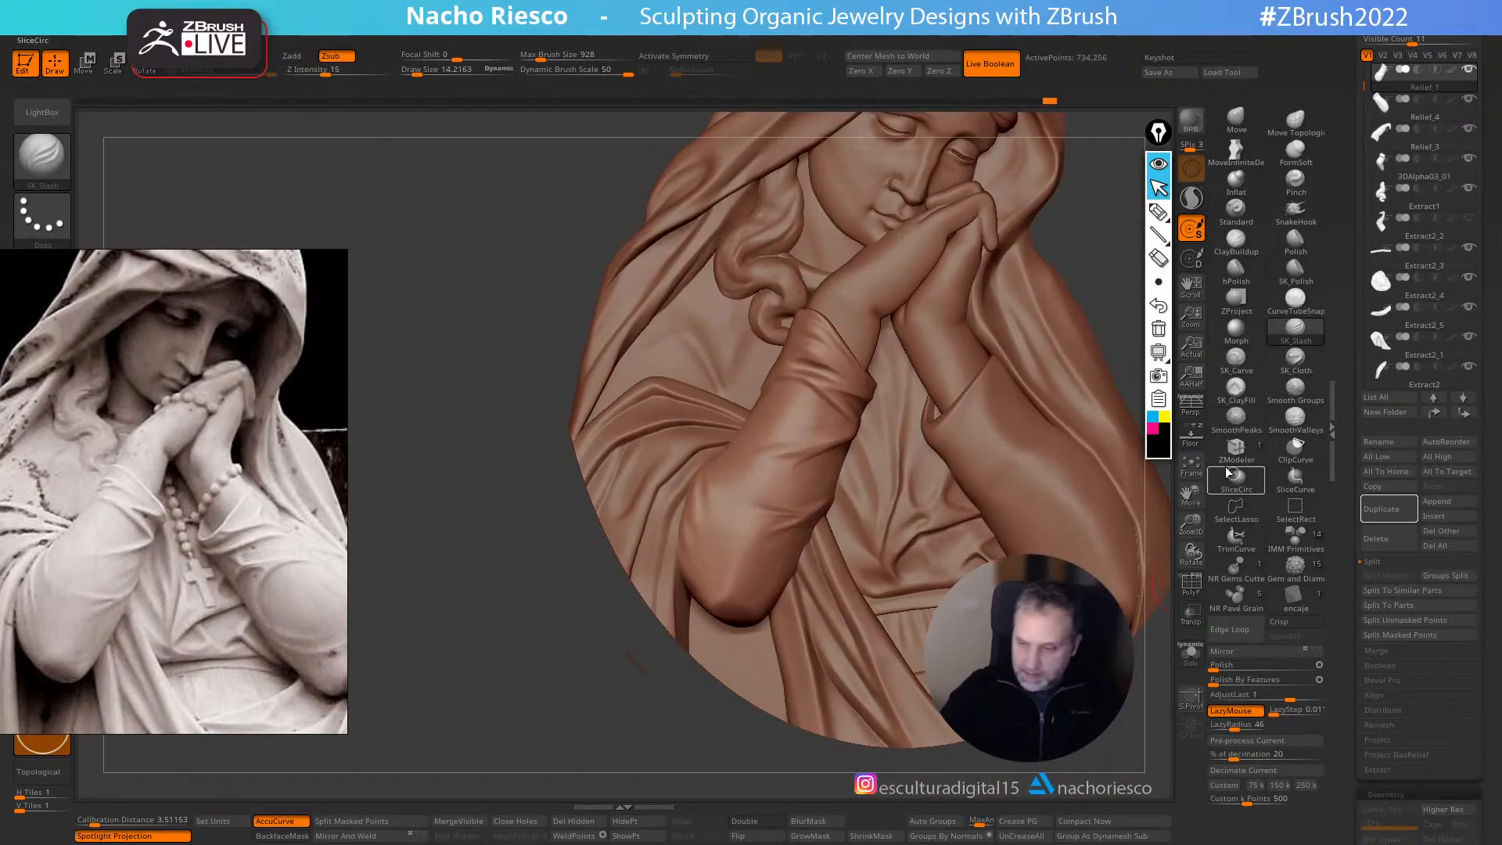
- Carve a crease above the elbow with SK_Slash at draw sizes of about 15.9 and 21.7, using the reference overlay as a guide
{"action": "left_click", "coordinate": [1190, 435]}
{"action": "left_click_drag", "start_coordinate": [720, 505], "coordinate": [713, 456]}
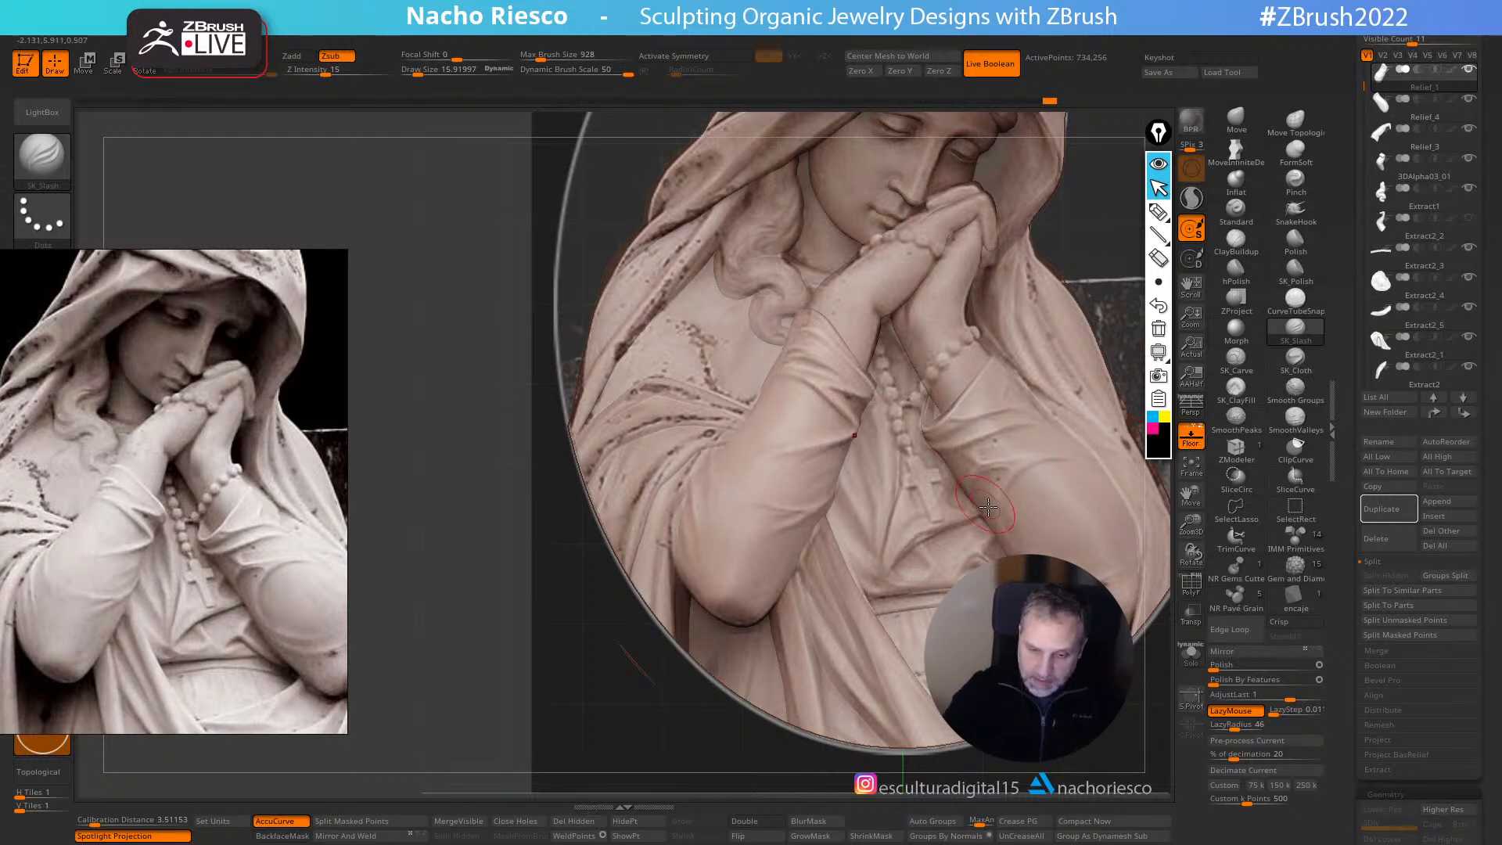
{"action": "right_click_drag", "start_coordinate": [1093, 470], "coordinate": [1002, 539]}
{"action": "left_click", "coordinate": [1187, 443]}
{"action": "right_click_drag", "start_coordinate": [1080, 470], "coordinate": [1119, 505]}
{"action": "key", "text": "s"}
{"action": "key", "text": "]"}
{"action": "left_click_drag", "start_coordinate": [731, 517], "coordinate": [719, 478]}
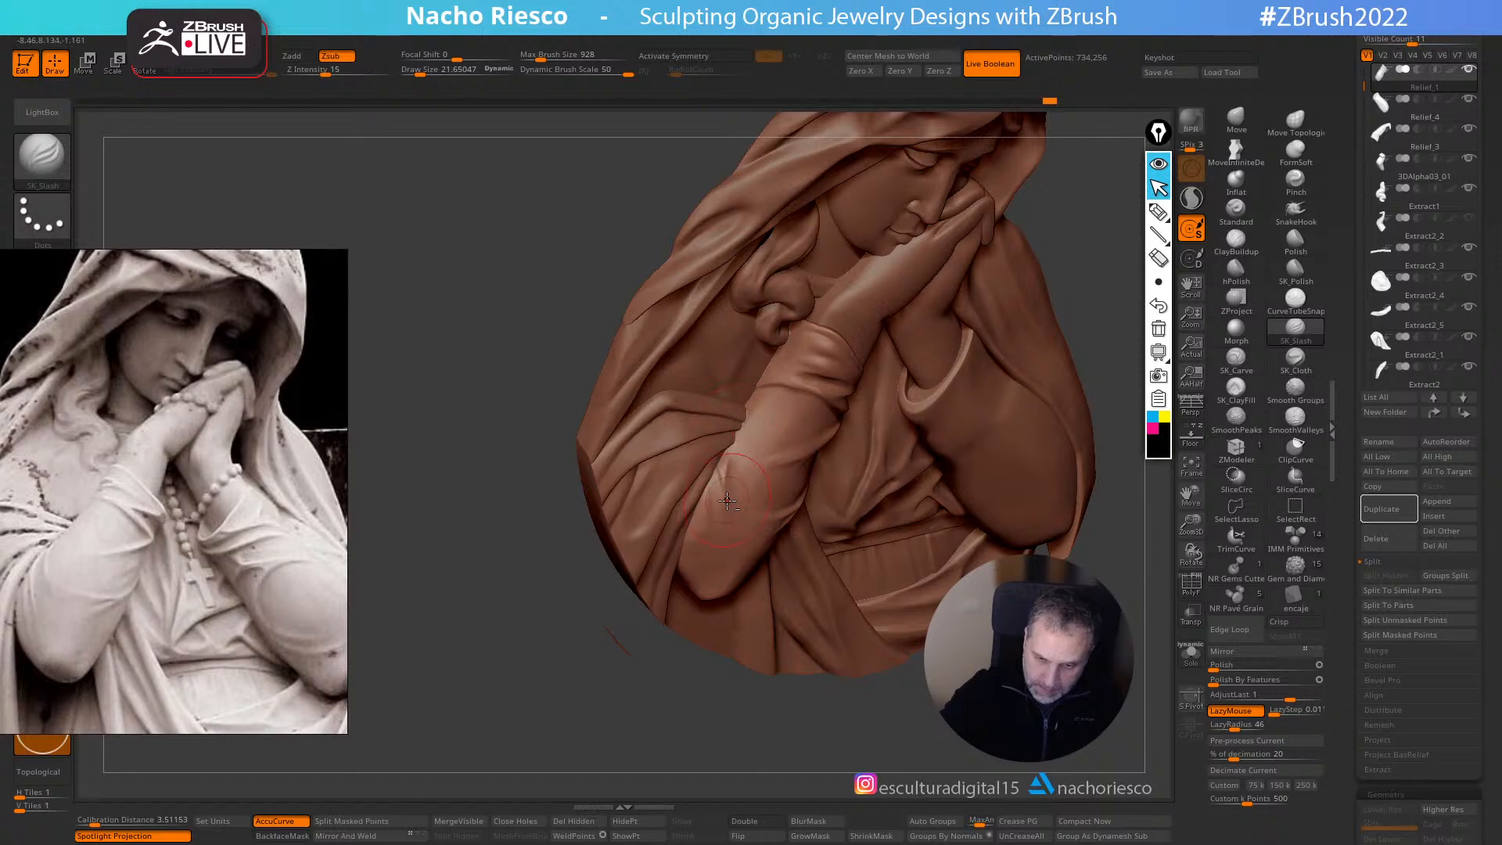
- Isolate the sleeve, rework and smooth the elbow crease with SK_Slash at a draw size of about 21.7, and show all parts again
{"action": "left_click", "coordinate": [1191, 656]}
{"action": "key", "text": "ctrl"}
{"action": "left_click_drag", "start_coordinate": [730, 514], "coordinate": [715, 478]}
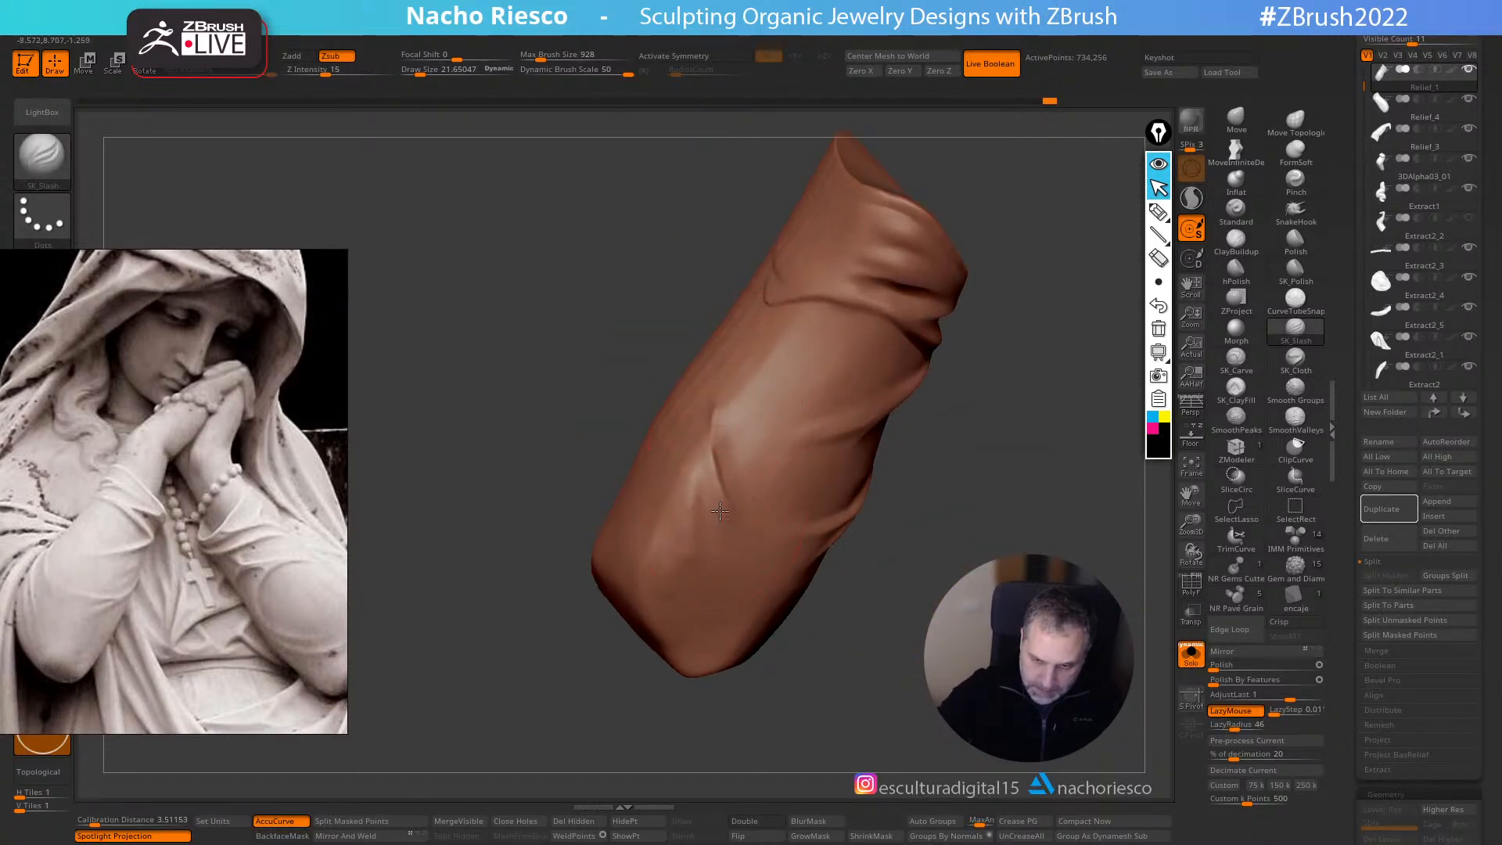
{"action": "key", "text": "shift"}
{"action": "left_click_drag", "start_coordinate": [709, 449], "coordinate": [724, 512], "text": "shift"}
{"action": "mouse_move", "coordinate": [724, 513]}
{"action": "right_mouse_down"}
{"action": "mouse_move", "coordinate": [735, 532]}
{"action": "mouse_move", "coordinate": [708, 490]}
{"action": "right_mouse_up"}
{"action": "left_click_drag", "start_coordinate": [724, 477], "coordinate": [733, 368]}
{"action": "left_click_drag", "start_coordinate": [1009, 427], "coordinate": [899, 462]}
{"action": "left_click", "coordinate": [1191, 657]}
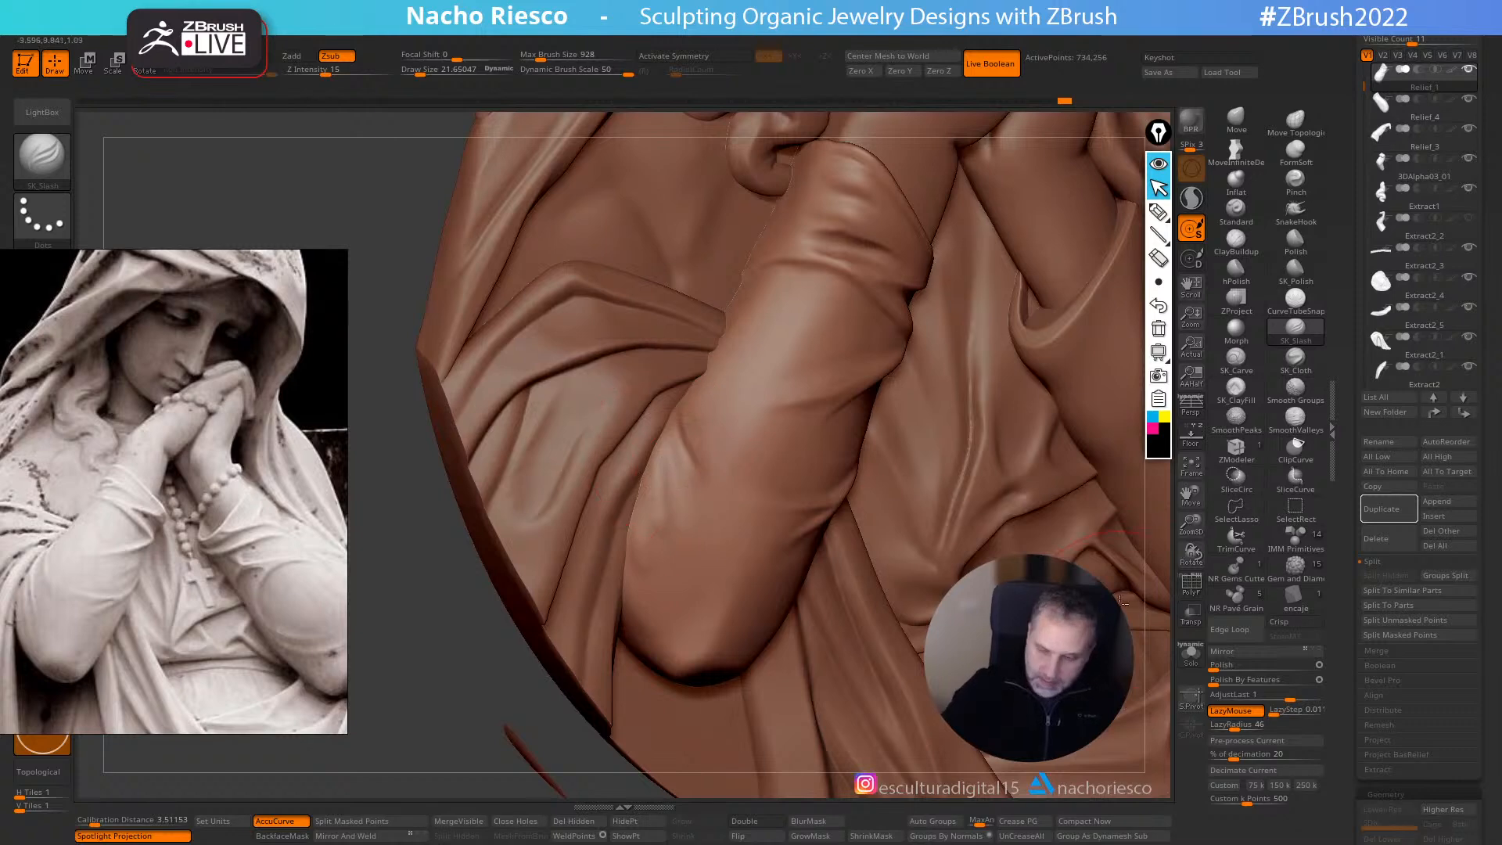
- Compare the elbow with the reference overlay and shape its inner folds with SK_Cloth at draw sizes of about 7.2 and 9.7
{"action": "left_click_drag", "start_coordinate": [1159, 622], "coordinate": [1166, 603]}
{"action": "left_click", "coordinate": [1227, 447]}
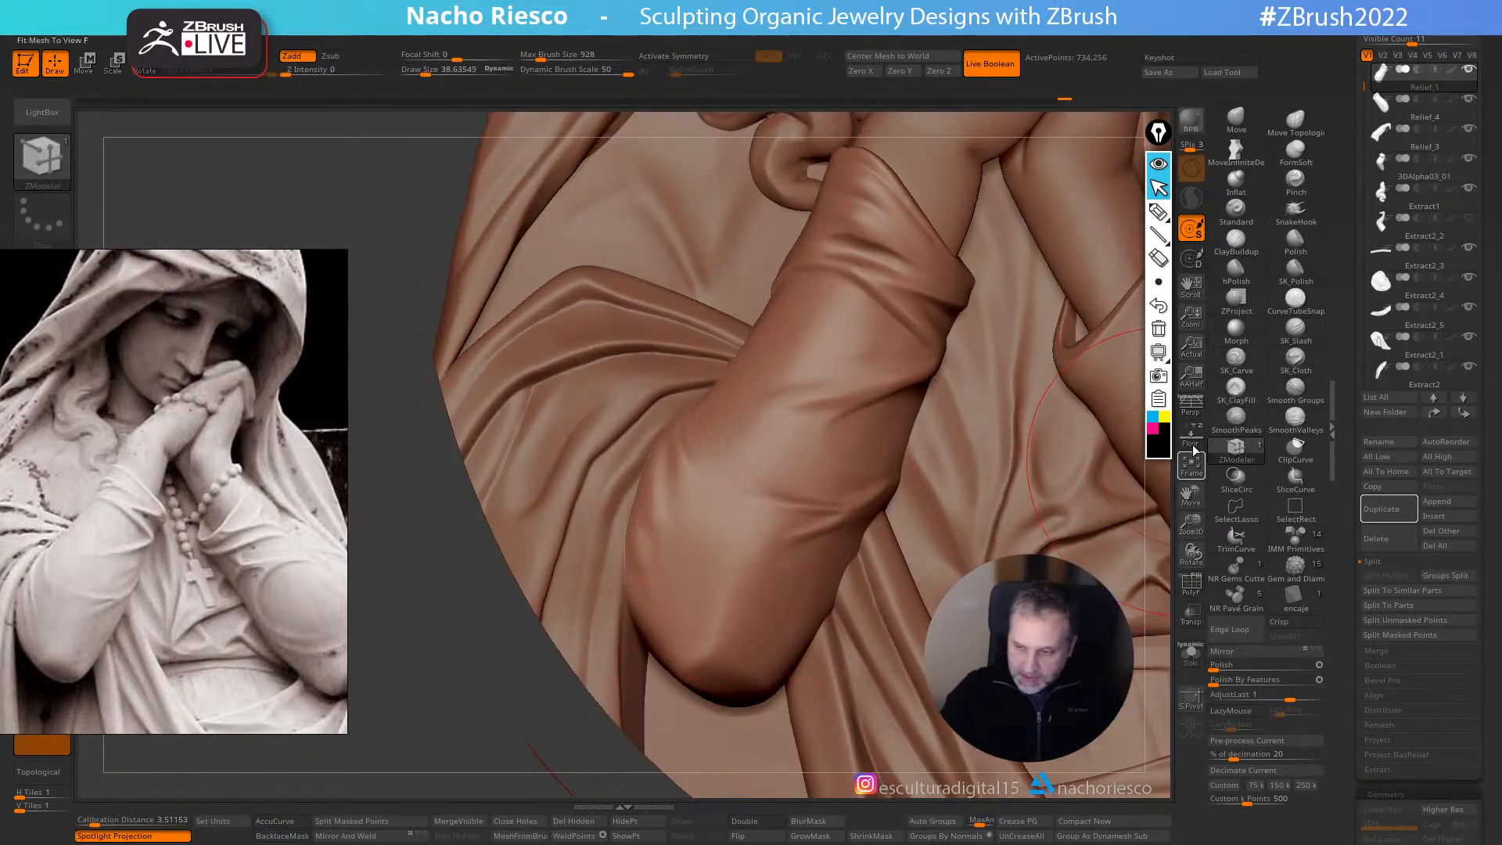
{"action": "key", "text": "shift+p"}
{"action": "right_click_drag", "start_coordinate": [647, 461], "coordinate": [697, 483], "text": "shift"}
{"action": "key", "text": "s"}
{"action": "mouse_move", "coordinate": [664, 477]}
{"action": "left_mouse_down"}
{"action": "mouse_move", "coordinate": [649, 476]}
{"action": "mouse_move", "coordinate": [661, 473]}
{"action": "left_mouse_up"}
{"action": "left_click", "coordinate": [1298, 363]}
{"action": "key", "text": "s"}
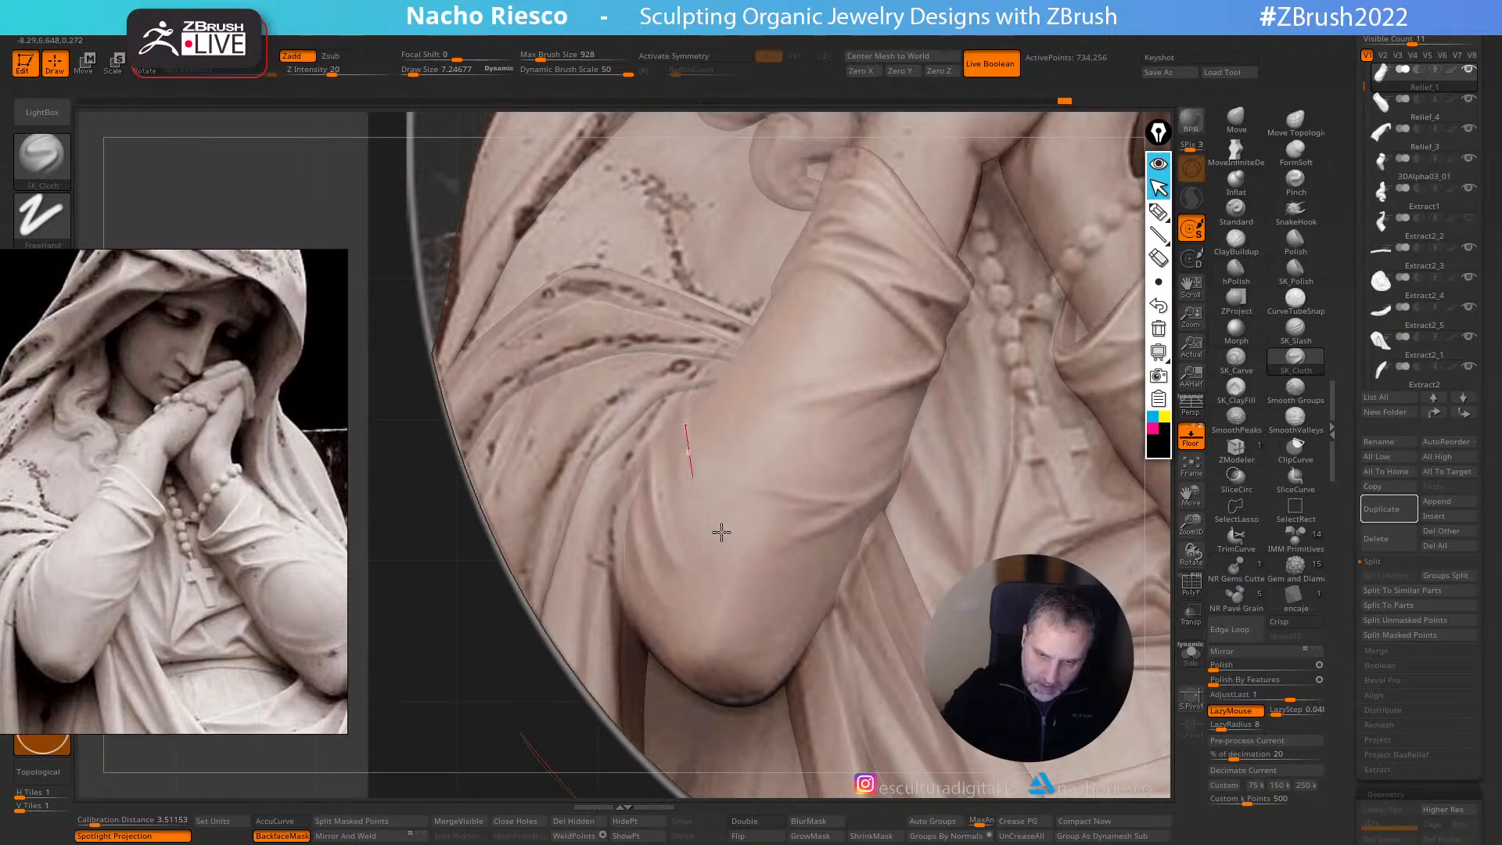
{"action": "left_click", "coordinate": [1190, 439]}
{"action": "key", "text": "s"}
{"action": "left_click_drag", "start_coordinate": [727, 498], "coordinate": [736, 498]}
{"action": "mouse_move", "coordinate": [696, 548]}
{"action": "left_mouse_down", "text": "shift"}
{"action": "mouse_move", "coordinate": [656, 569]}
{"action": "mouse_move", "coordinate": [653, 614]}
{"action": "mouse_move", "coordinate": [650, 587]}
{"action": "left_mouse_up", "text": "shift"}
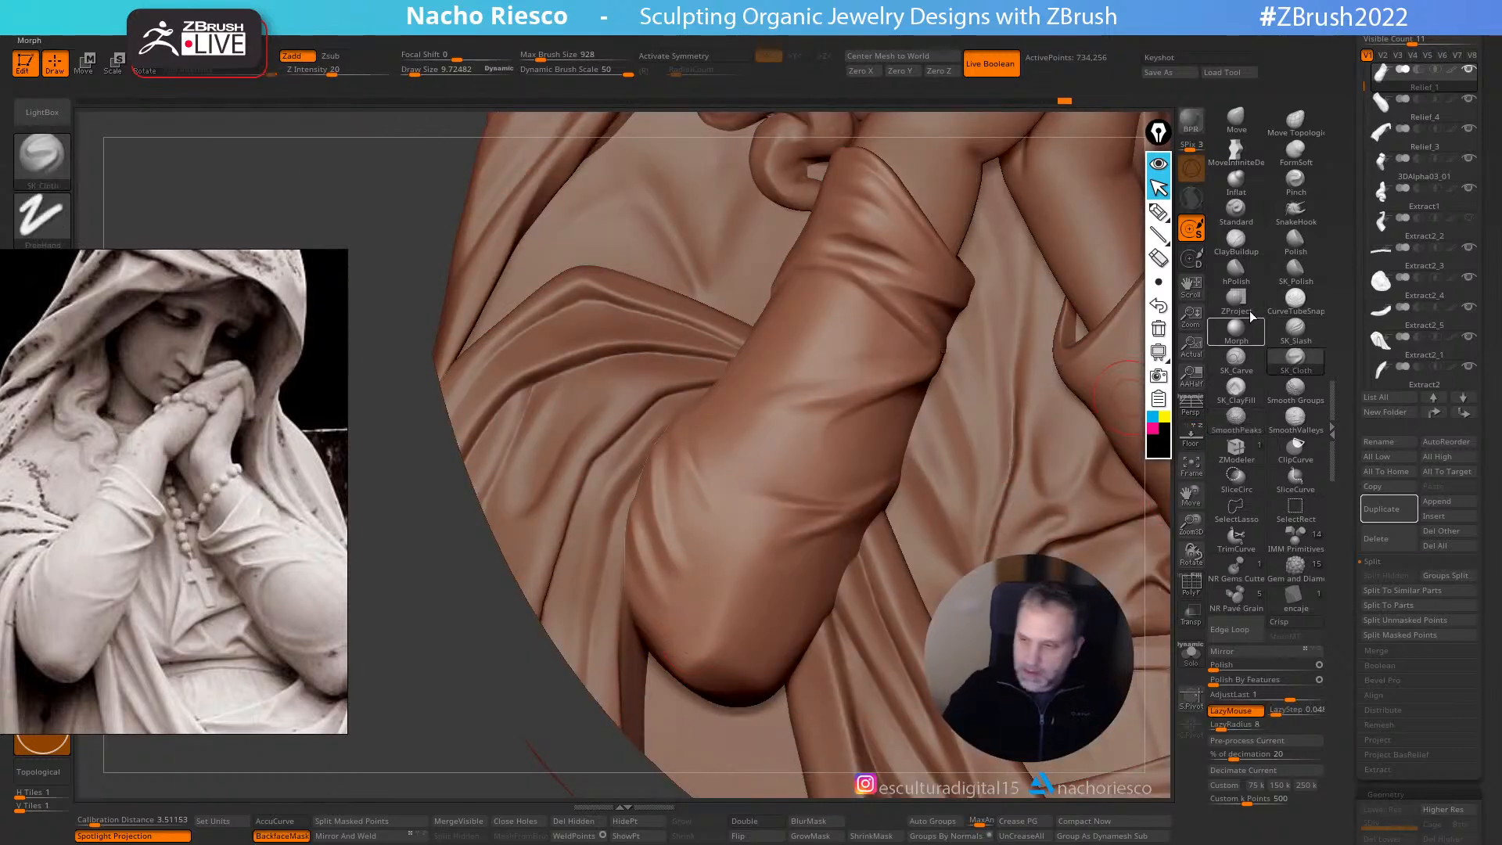
- Flatten the elbow folds with SK_Polish at a draw size of about 9.7 and soften them with SmoothPeaks
{"action": "key", "text": "s"}
{"action": "left_click_drag", "start_coordinate": [670, 501], "coordinate": [657, 516]}
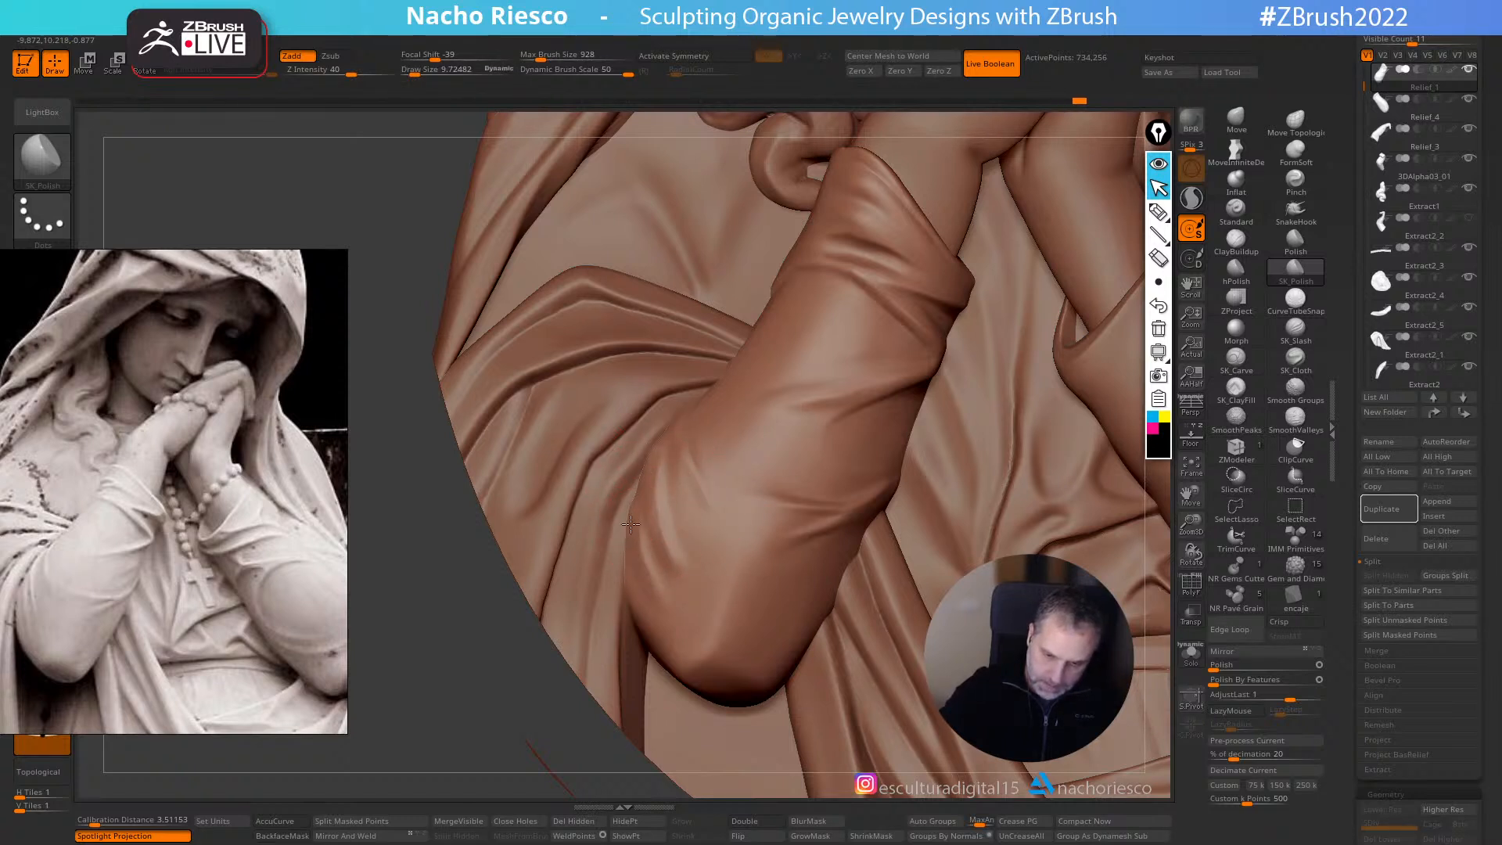
{"action": "key", "text": "shift"}
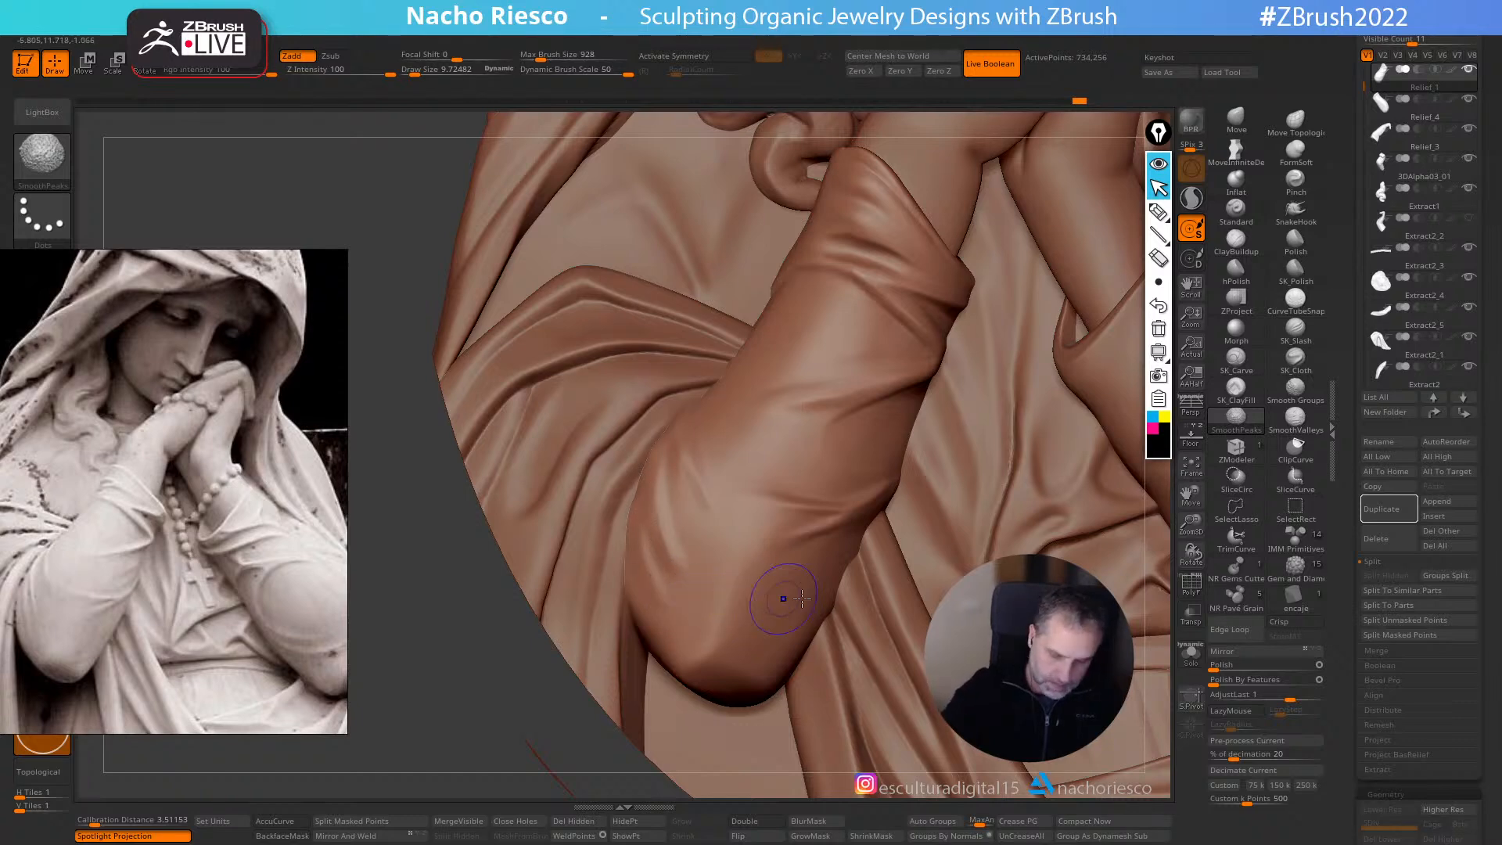
- Carve a crease along the inner bend of the sleeve with SK_Slash at a draw size of about 21.7 and smooth it with SmoothPeaks
{"action": "right_click_drag", "start_coordinate": [841, 585], "coordinate": [908, 559]}
{"action": "left_click", "coordinate": [1296, 327]}
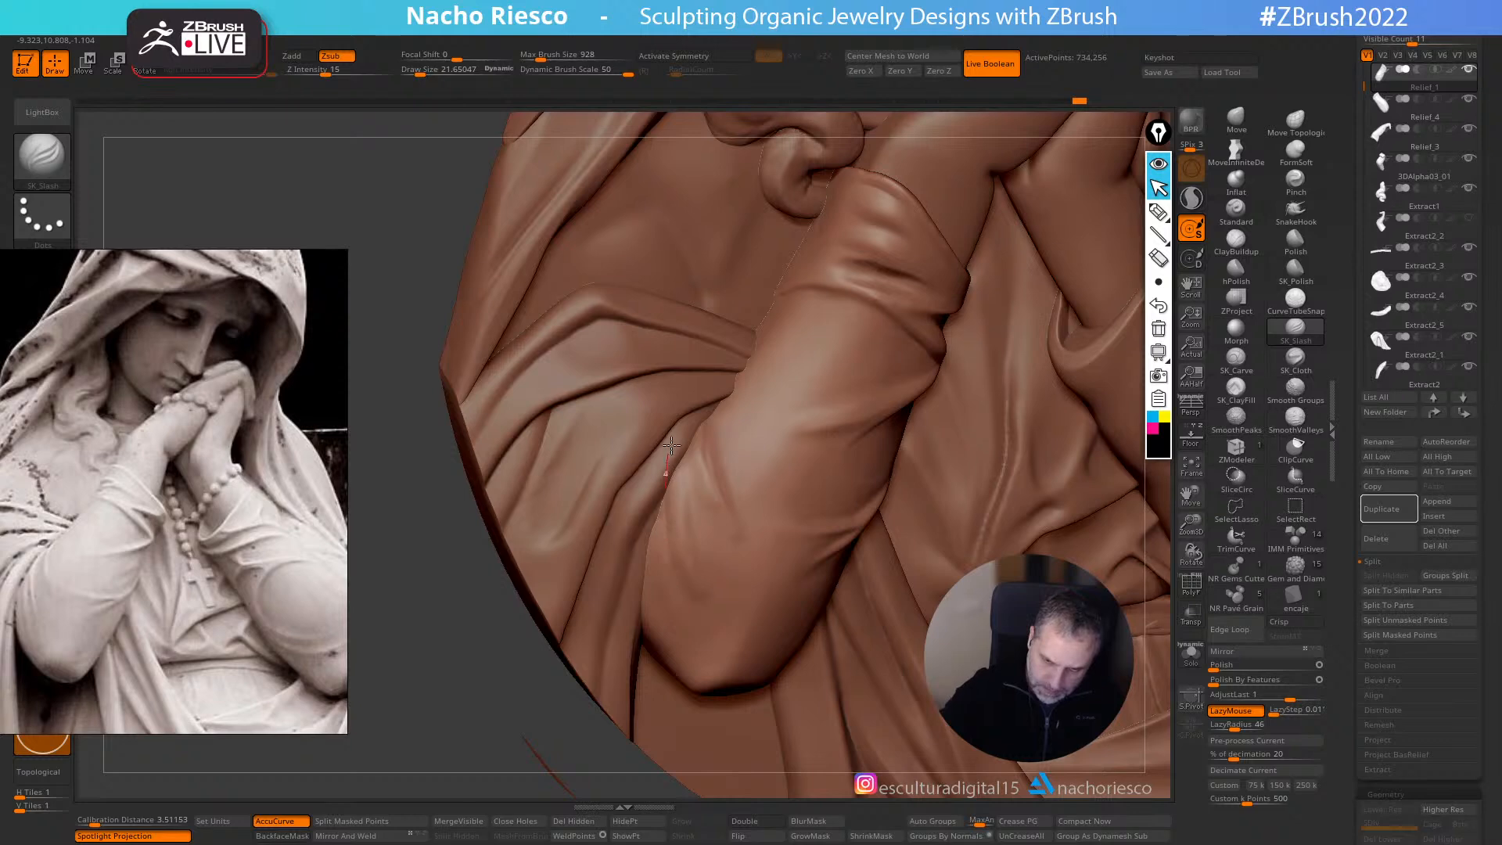
{"action": "left_click_drag", "start_coordinate": [701, 402], "coordinate": [709, 403]}
{"action": "left_click_drag", "start_coordinate": [709, 472], "coordinate": [711, 480], "text": "shift"}
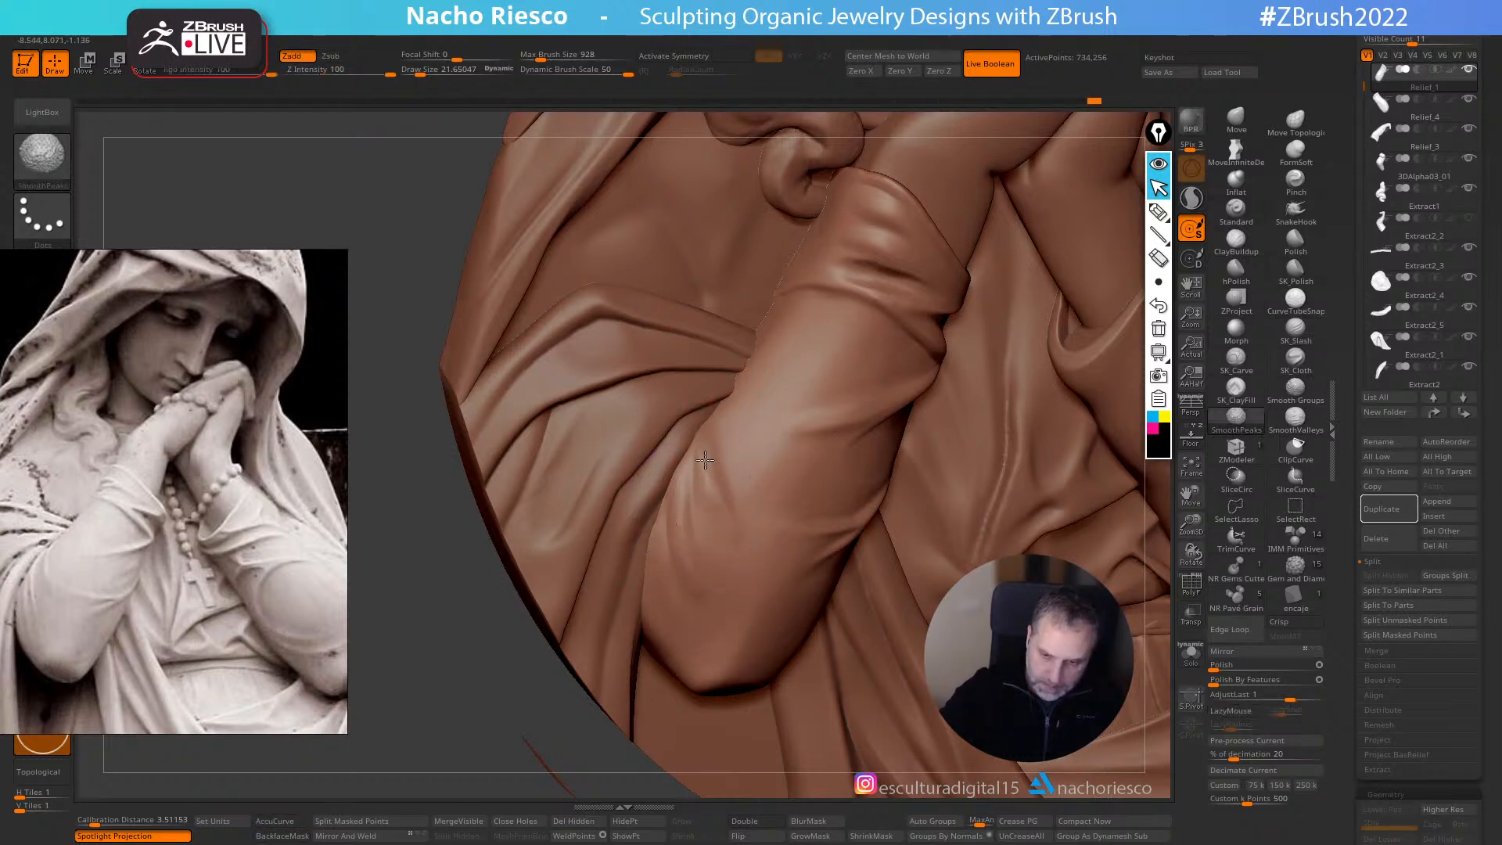
{"action": "mouse_move", "coordinate": [716, 531]}
{"action": "right_mouse_down"}
{"action": "mouse_move", "coordinate": [751, 473]}
{"action": "mouse_move", "coordinate": [719, 510]}
{"action": "right_mouse_up"}
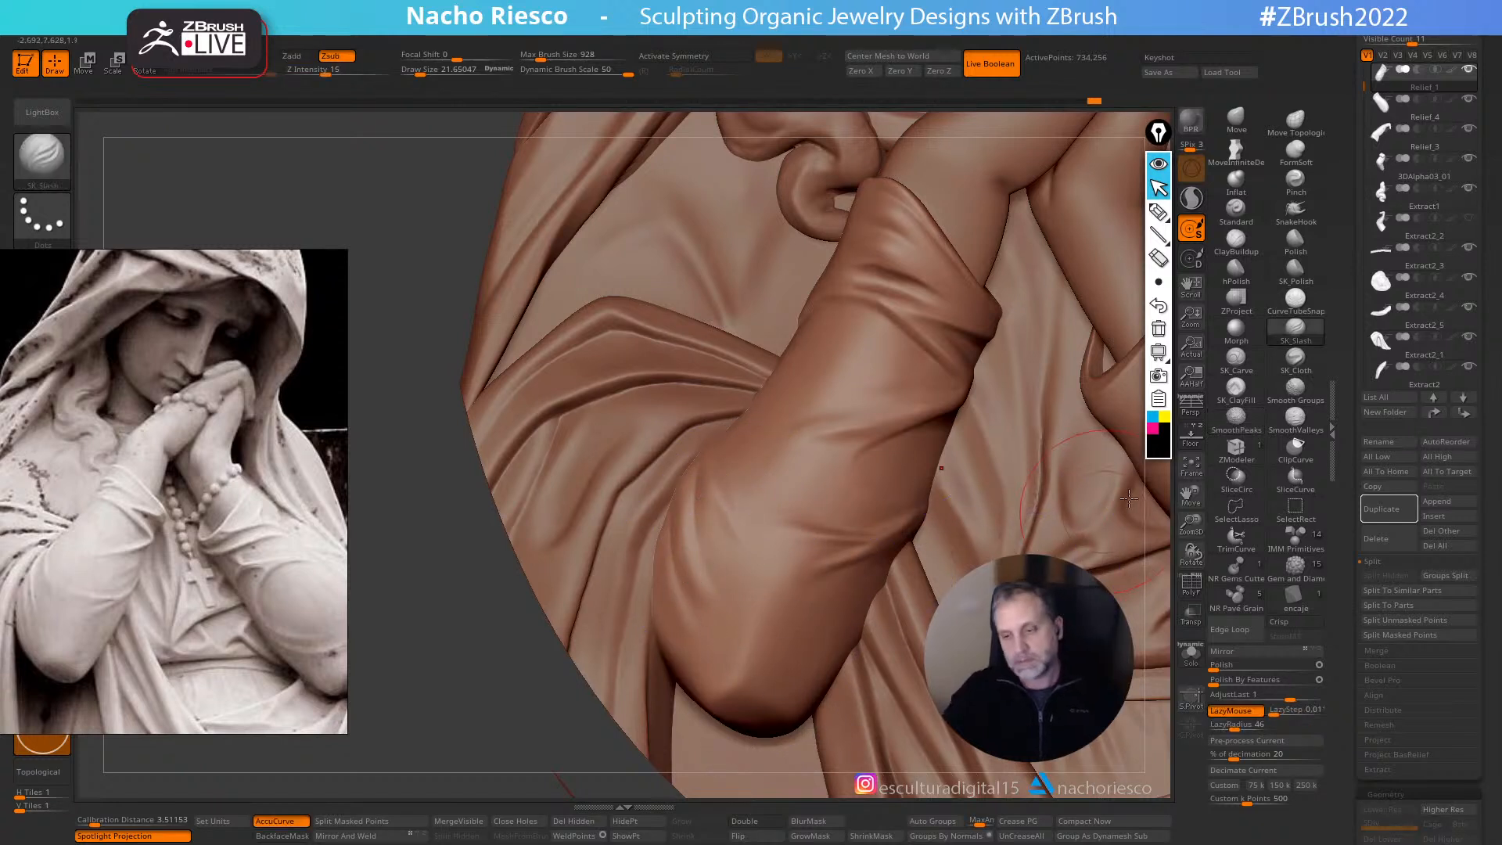
- Polish the outer side of the elbow down to its tip with SK_Polish at a draw size of about 12.6
{"action": "left_click", "coordinate": [1296, 270]}
{"action": "key", "text": "s"}
{"action": "left_click_drag", "start_coordinate": [721, 524], "coordinate": [679, 516]}
{"action": "left_click_drag", "start_coordinate": [690, 566], "coordinate": [713, 664]}
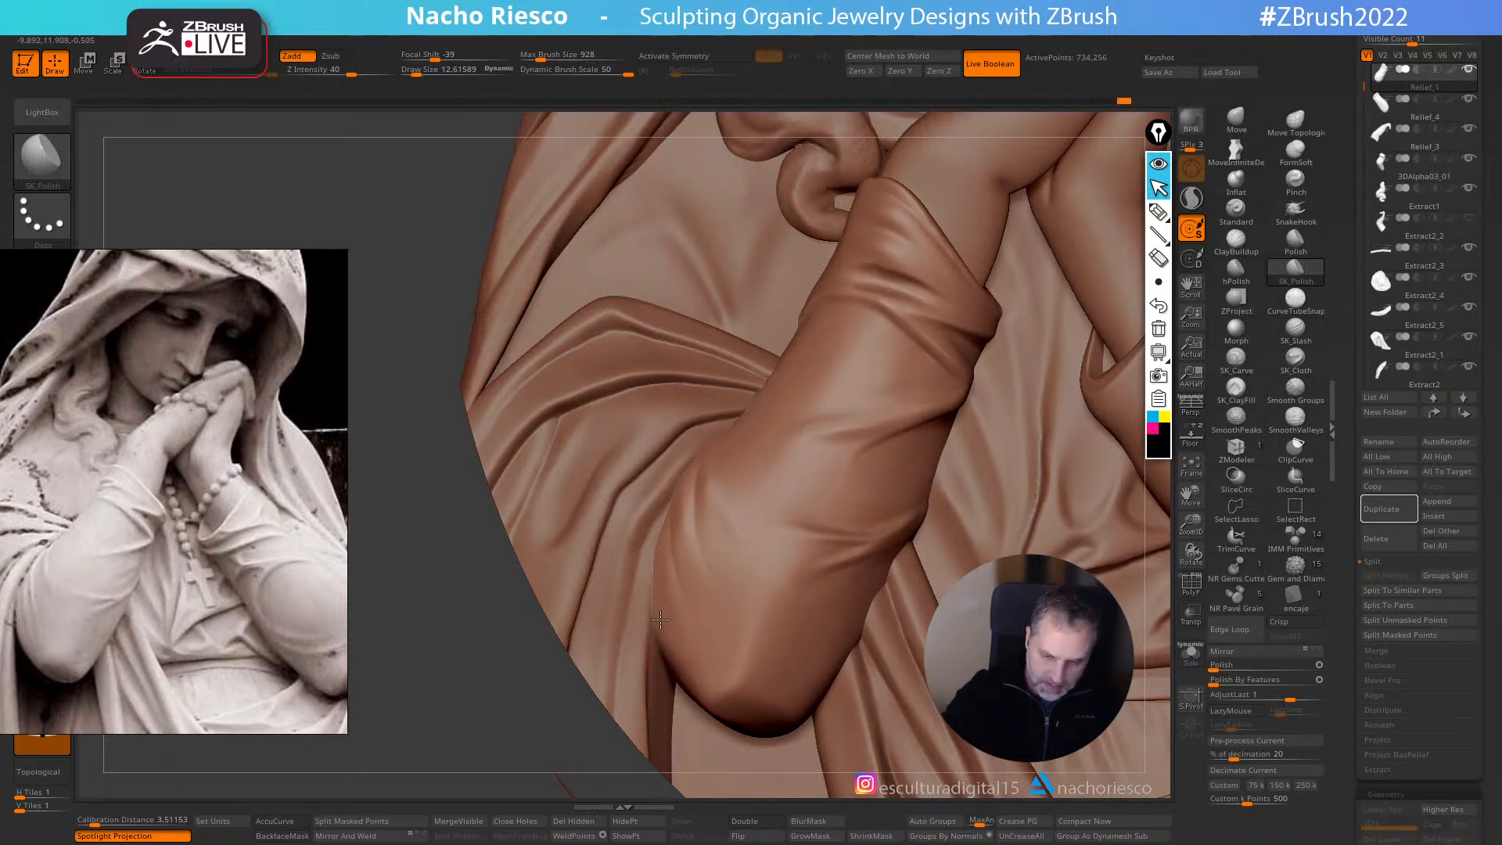
{"action": "key", "text": "shift"}
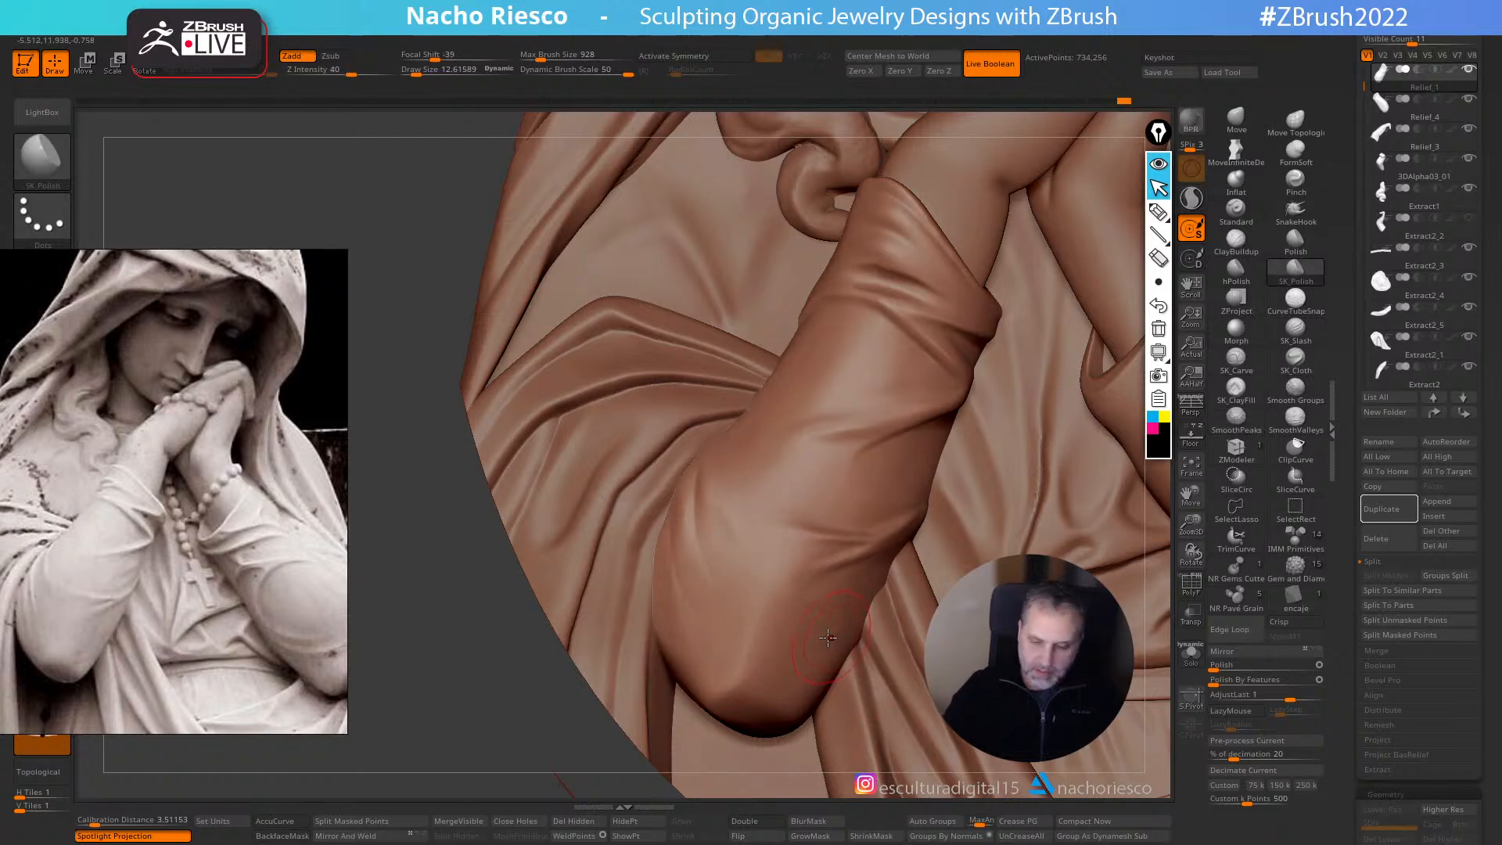
- Adjust the elbow tip's contour with the Move brush at draw sizes of about 23.8 and 15.9
{"action": "left_click", "coordinate": [1236, 120]}
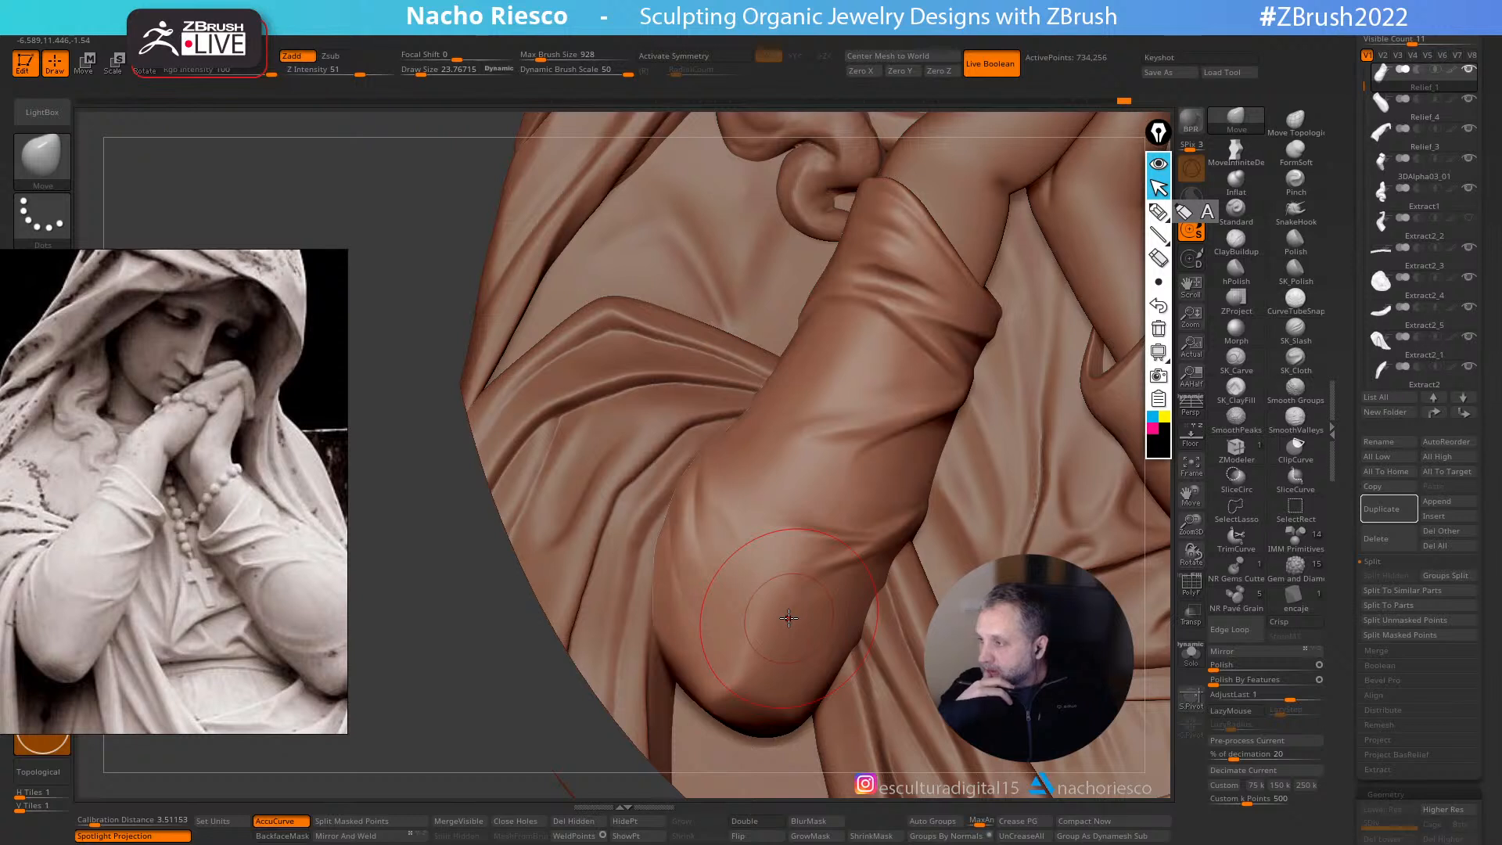
{"action": "key", "text": "s"}
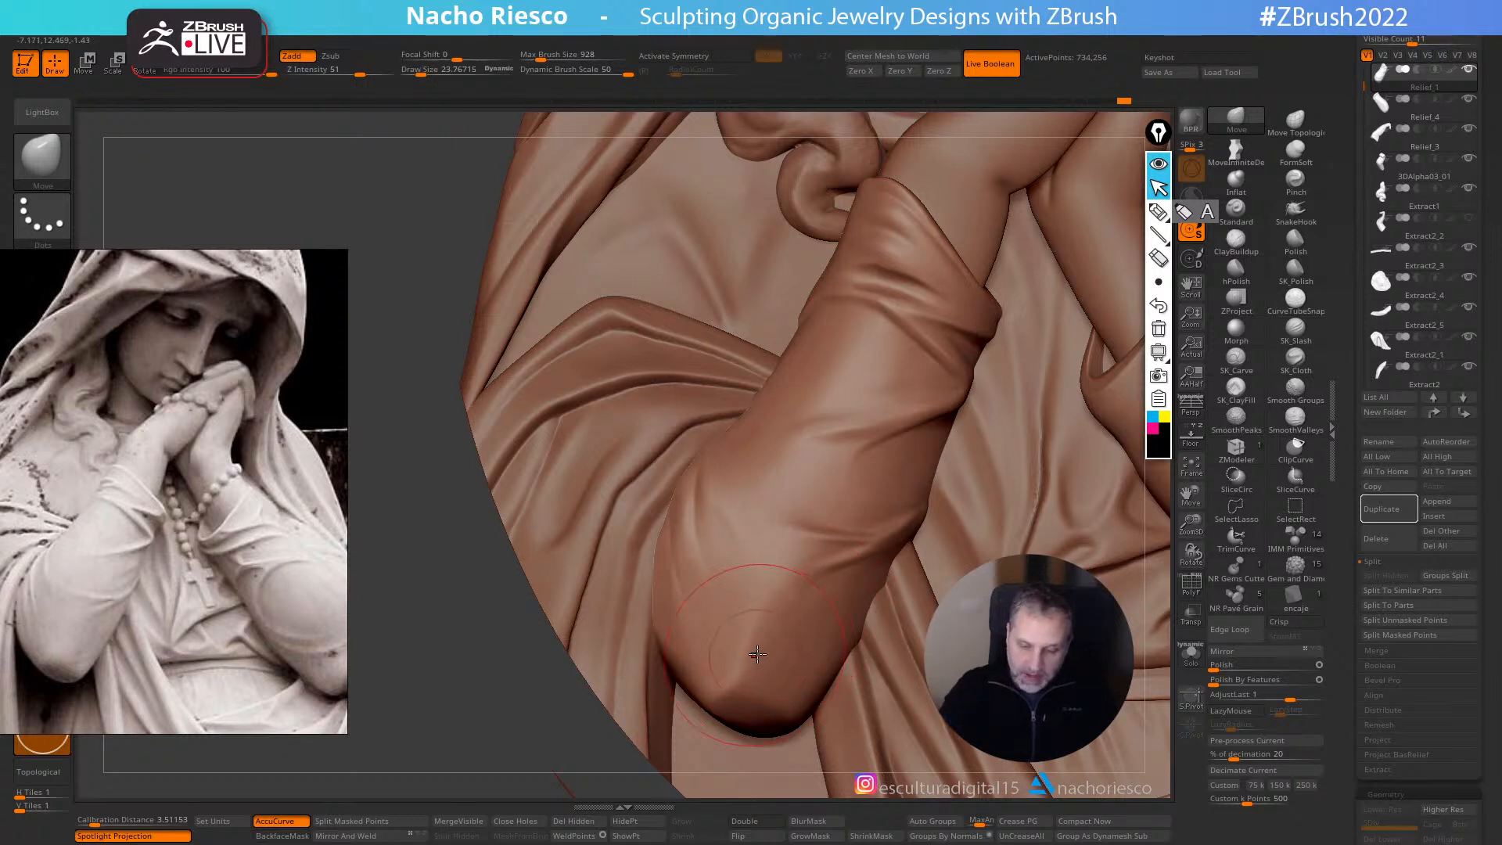
{"action": "key", "text": "["}
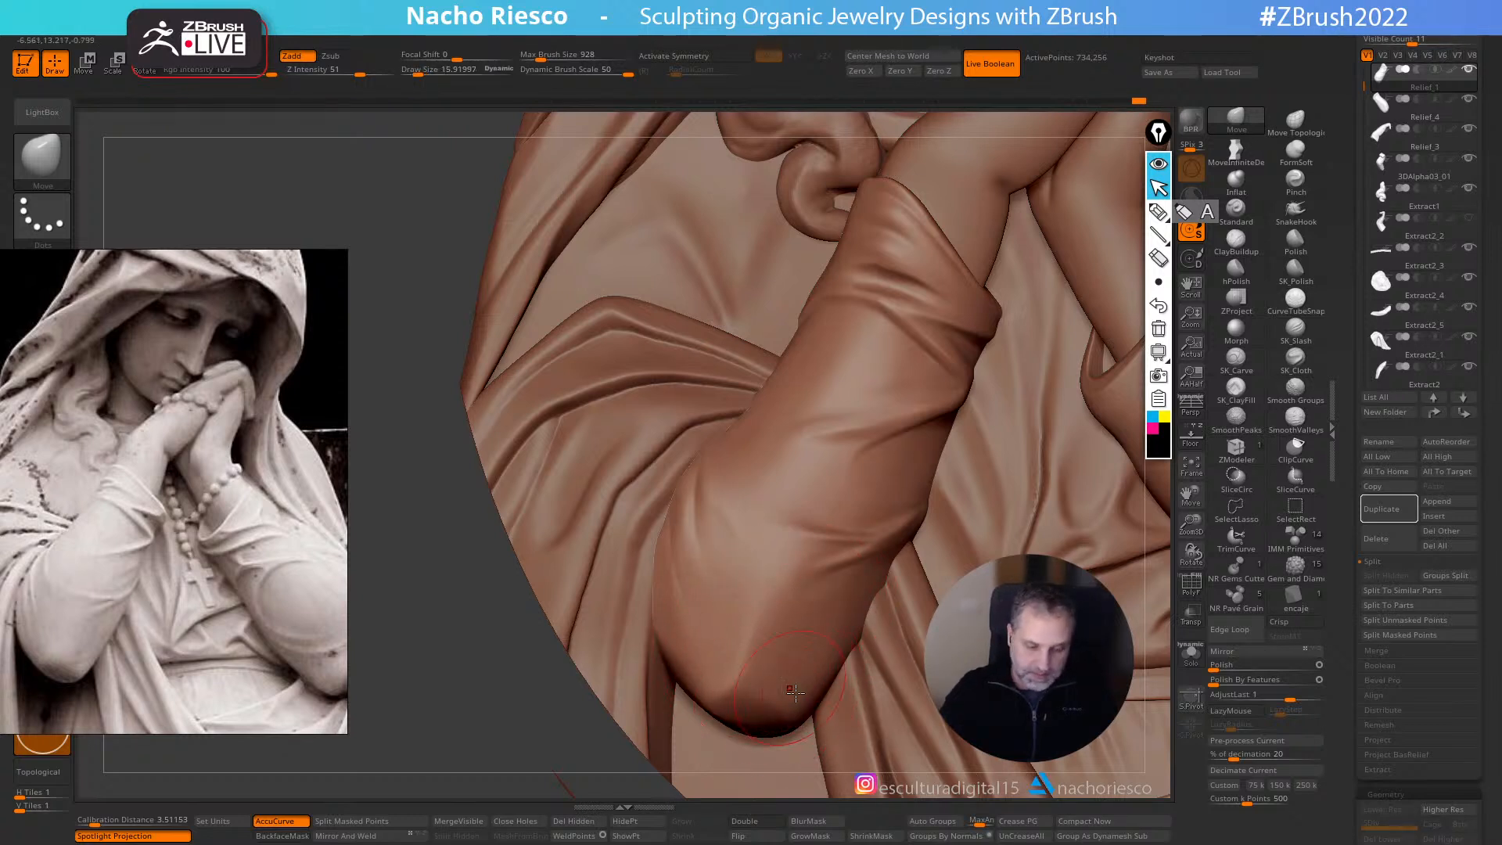
{"action": "key", "text": "]"}
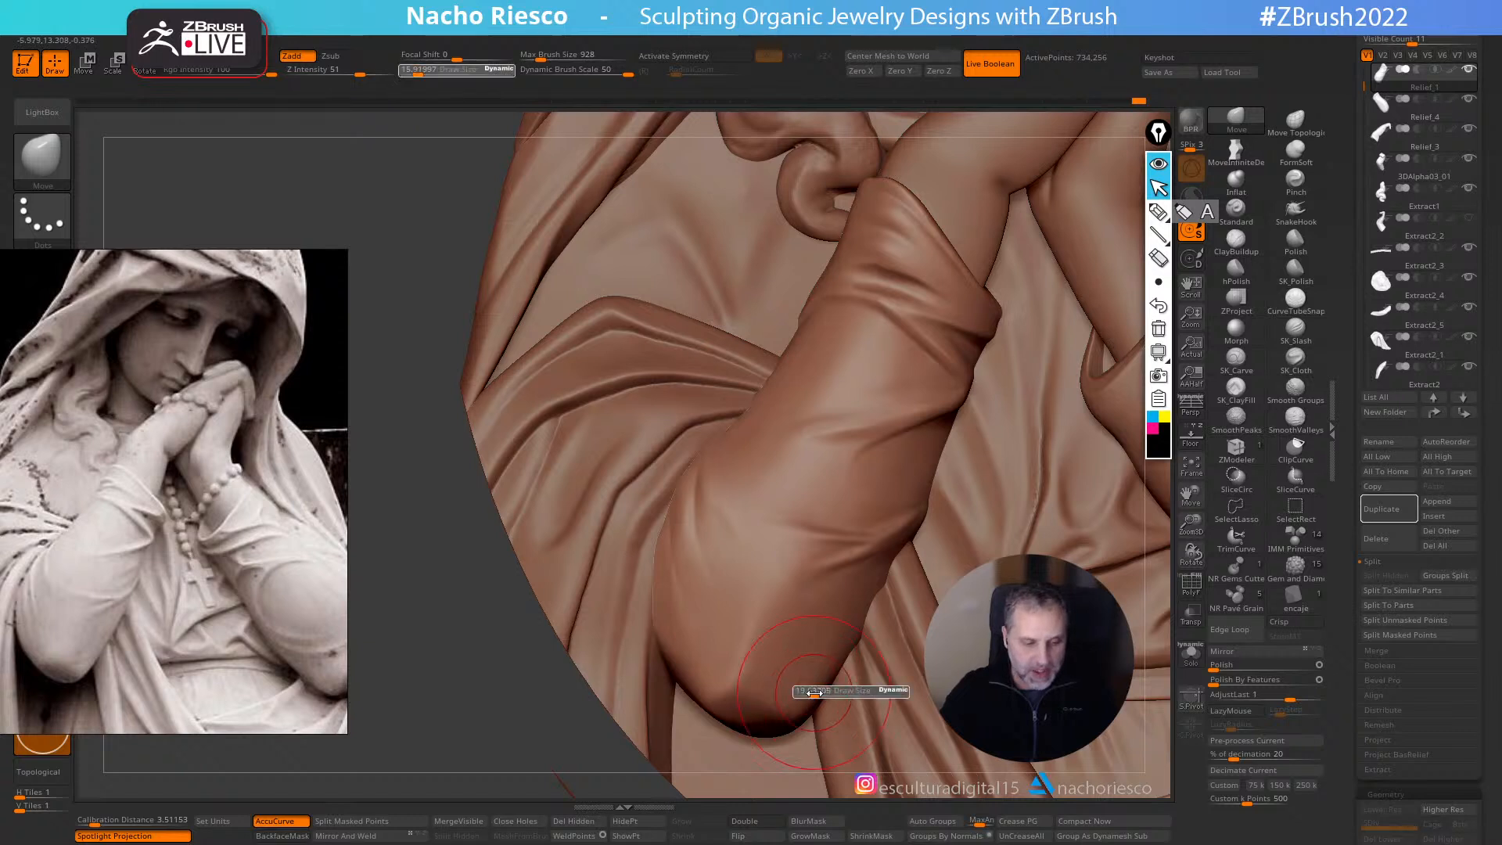
- Sculpt broad folds across the middle of the sleeve with SK_Cloth at draw sizes of about 21.7 and 19.6, undoing an unwanted stroke and smoothing
{"action": "left_click", "coordinate": [1296, 360]}
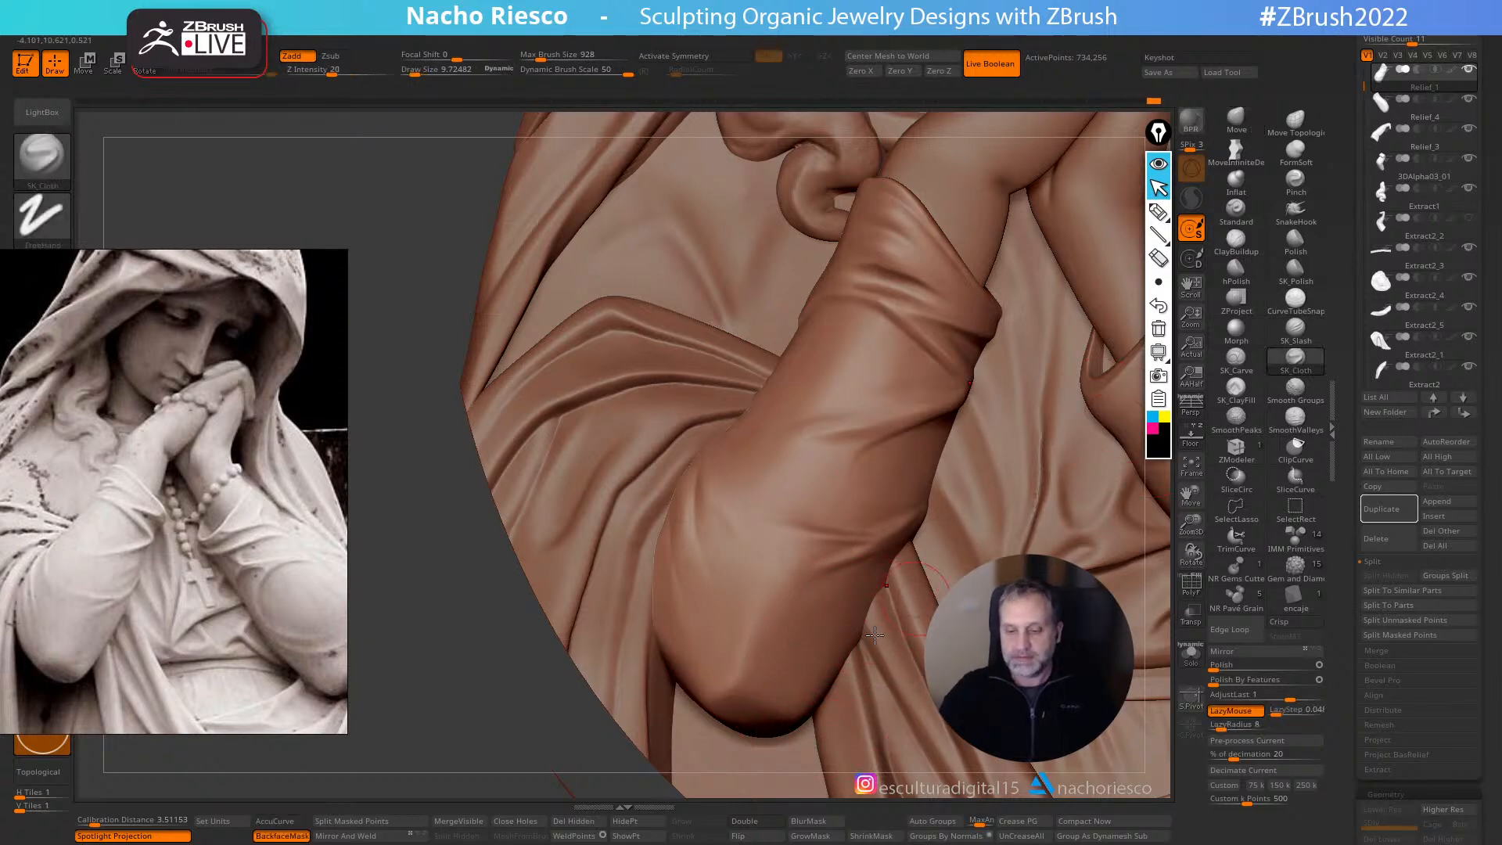
{"action": "key", "text": "s"}
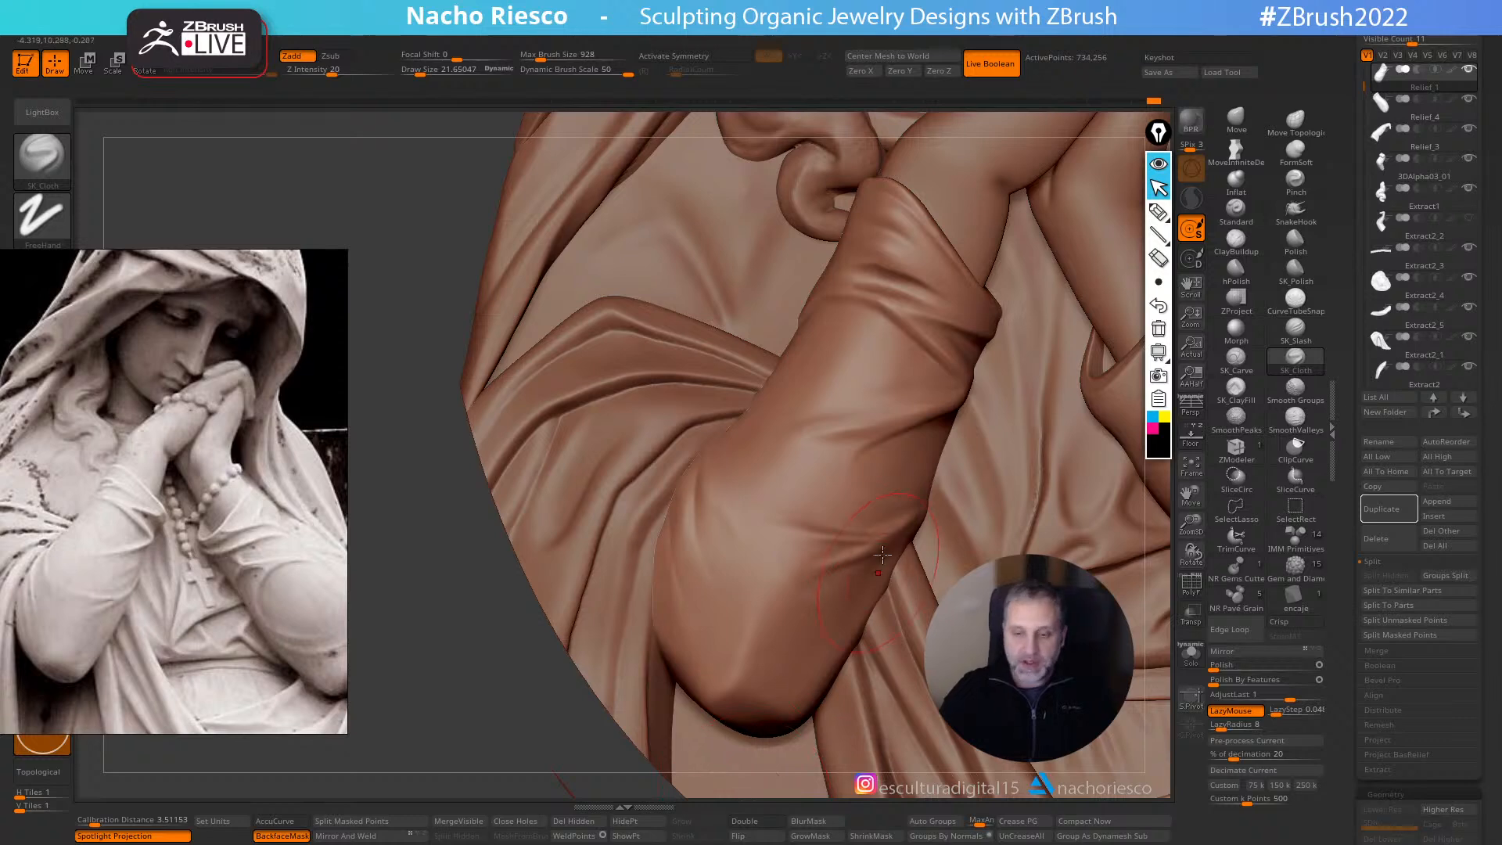
{"action": "right_click_drag", "start_coordinate": [805, 474], "coordinate": [754, 413]}
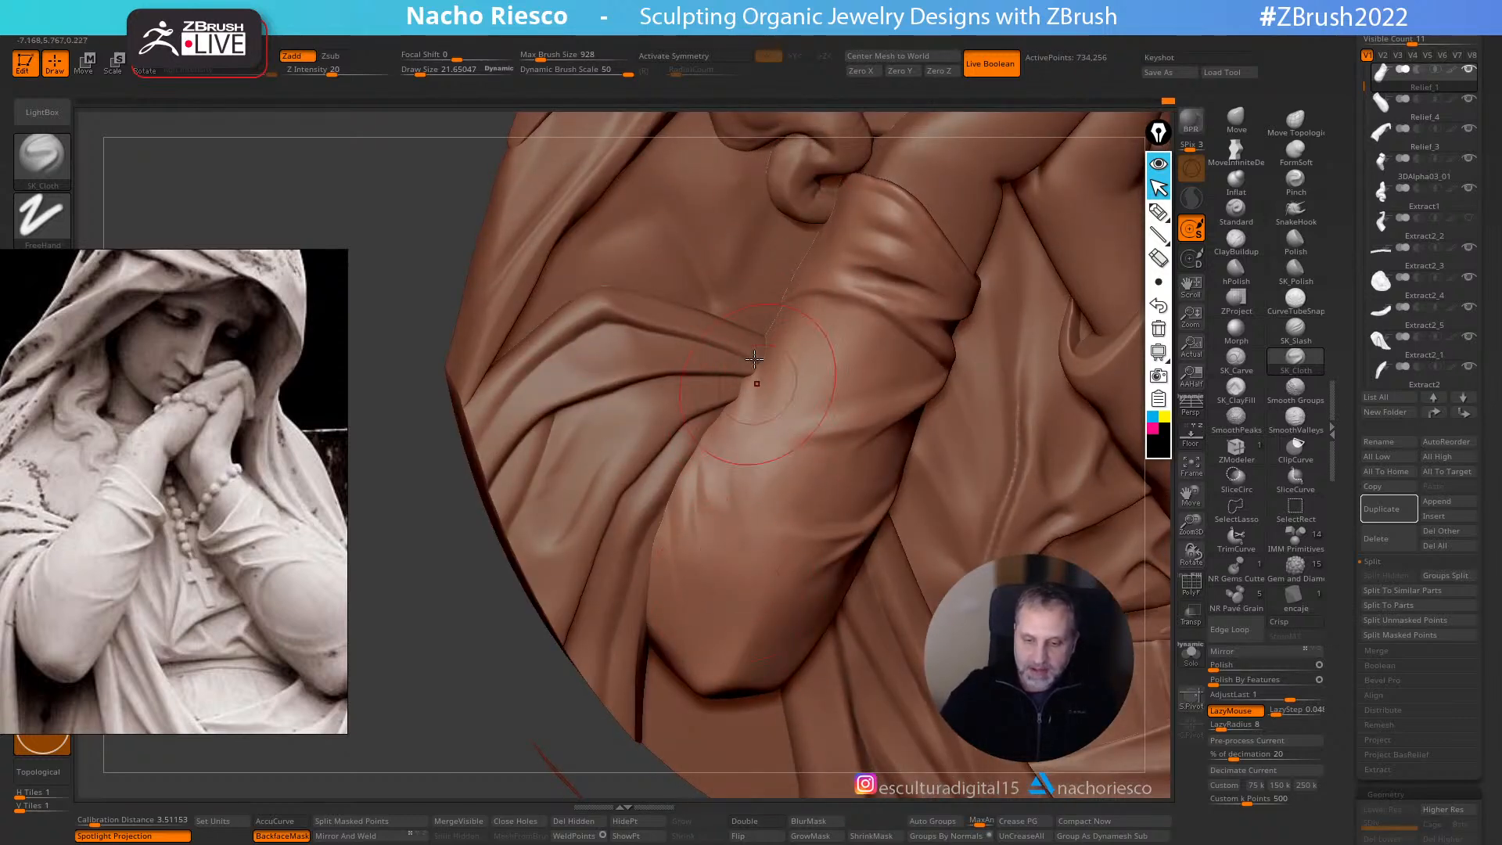
{"action": "right_click_drag", "start_coordinate": [732, 362], "coordinate": [735, 415]}
{"action": "key", "text": "ctrl+z"}
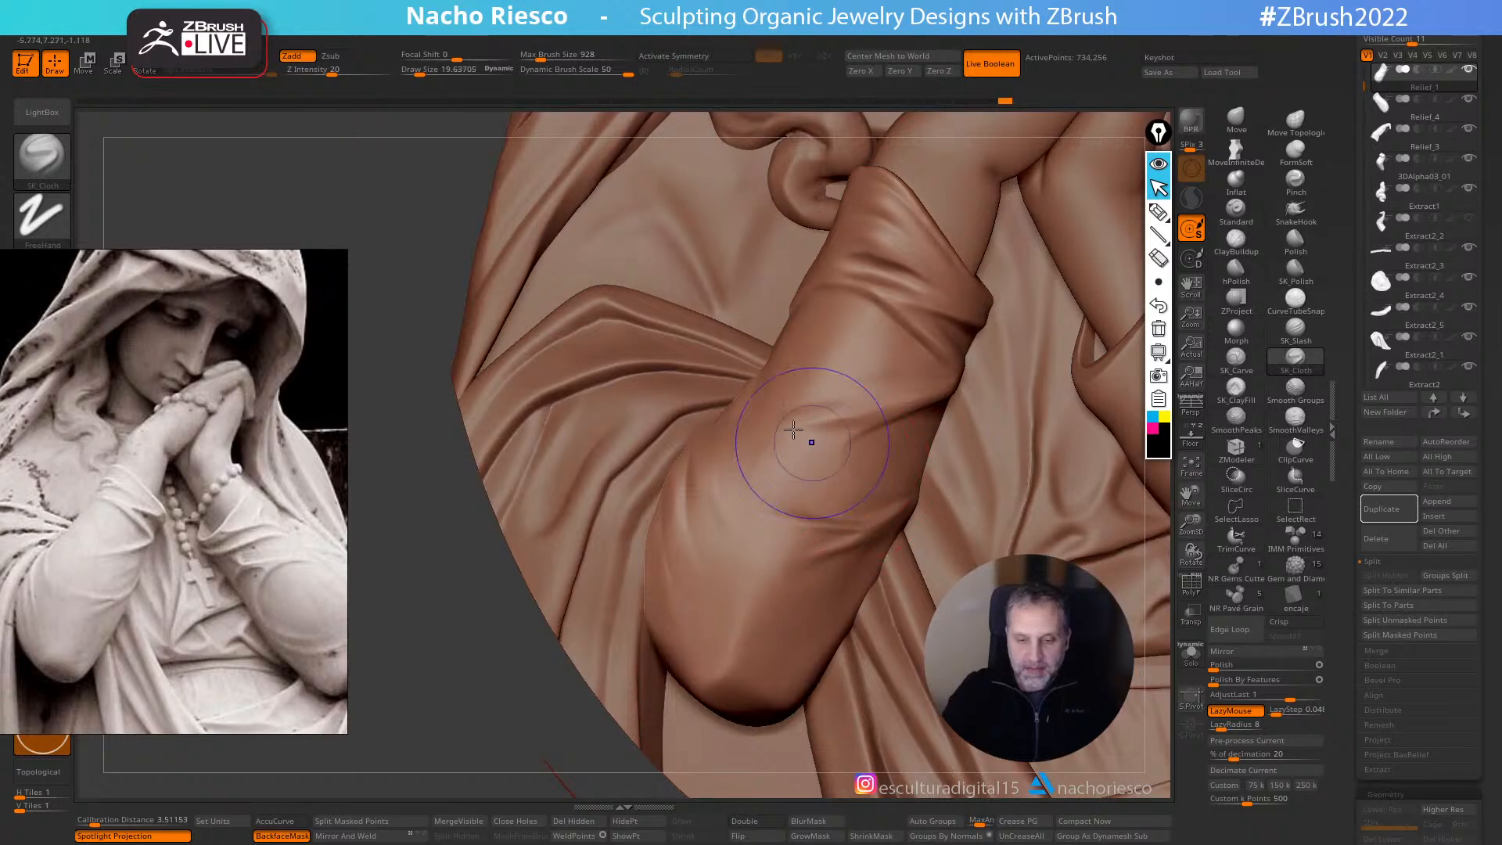
{"action": "key", "text": "shift"}
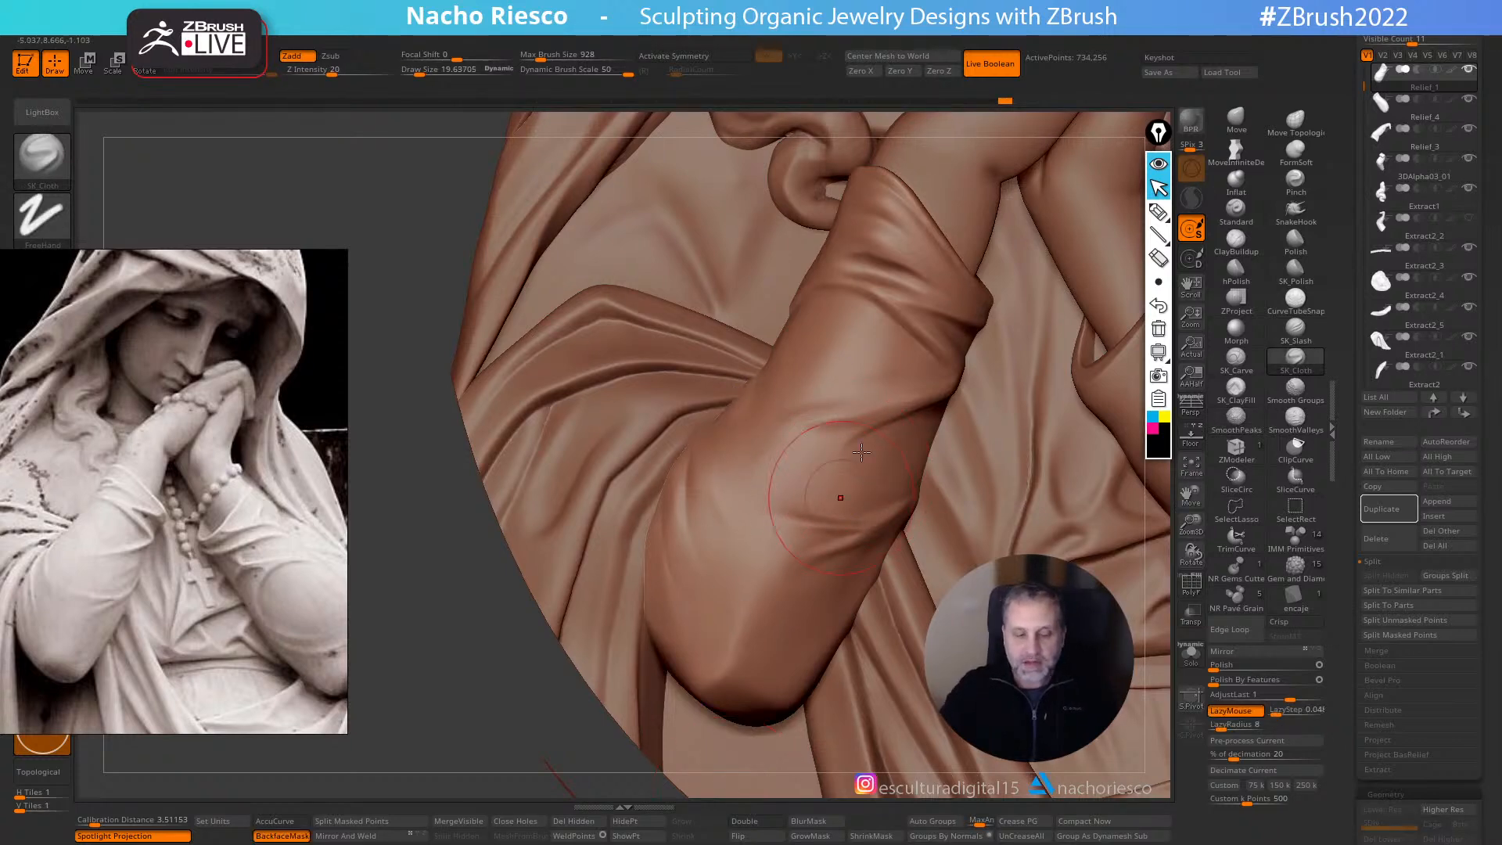
- Refine the small folds on the inner side of the cuff below the hair curl with SK_Cloth at a draw size of about 5.2
{"action": "right_click_drag", "start_coordinate": [932, 409], "coordinate": [945, 349]}
{"action": "key", "text": "s"}
{"action": "left_click_drag", "start_coordinate": [909, 283], "coordinate": [885, 283]}
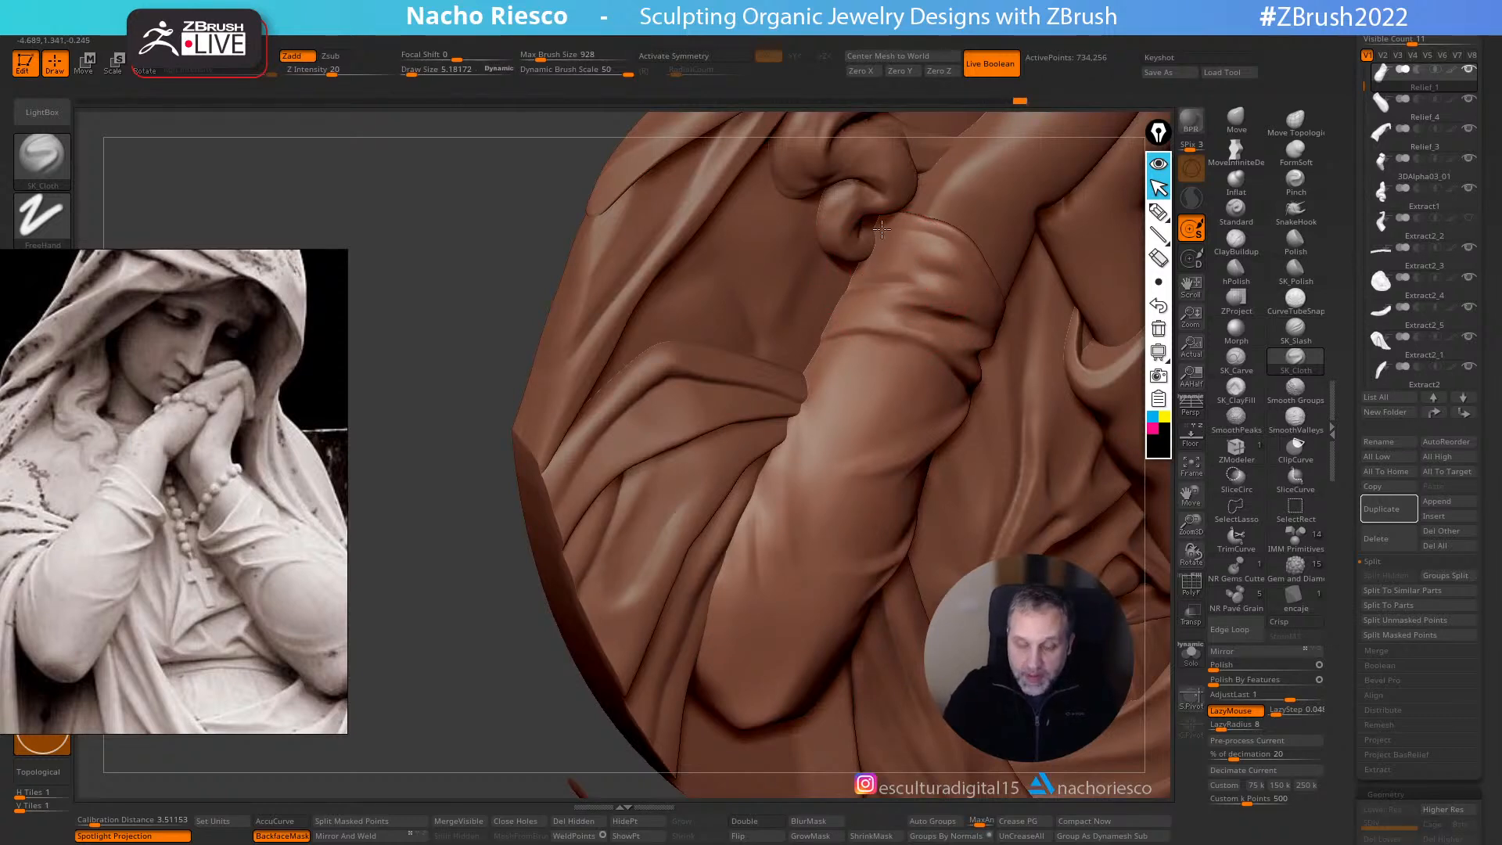
{"action": "right_click_drag", "start_coordinate": [886, 236], "coordinate": [1001, 217]}
{"action": "right_click_drag", "start_coordinate": [954, 312], "coordinate": [923, 290]}
{"action": "key", "text": "s"}
{"action": "left_click_drag", "start_coordinate": [847, 300], "coordinate": [922, 288]}
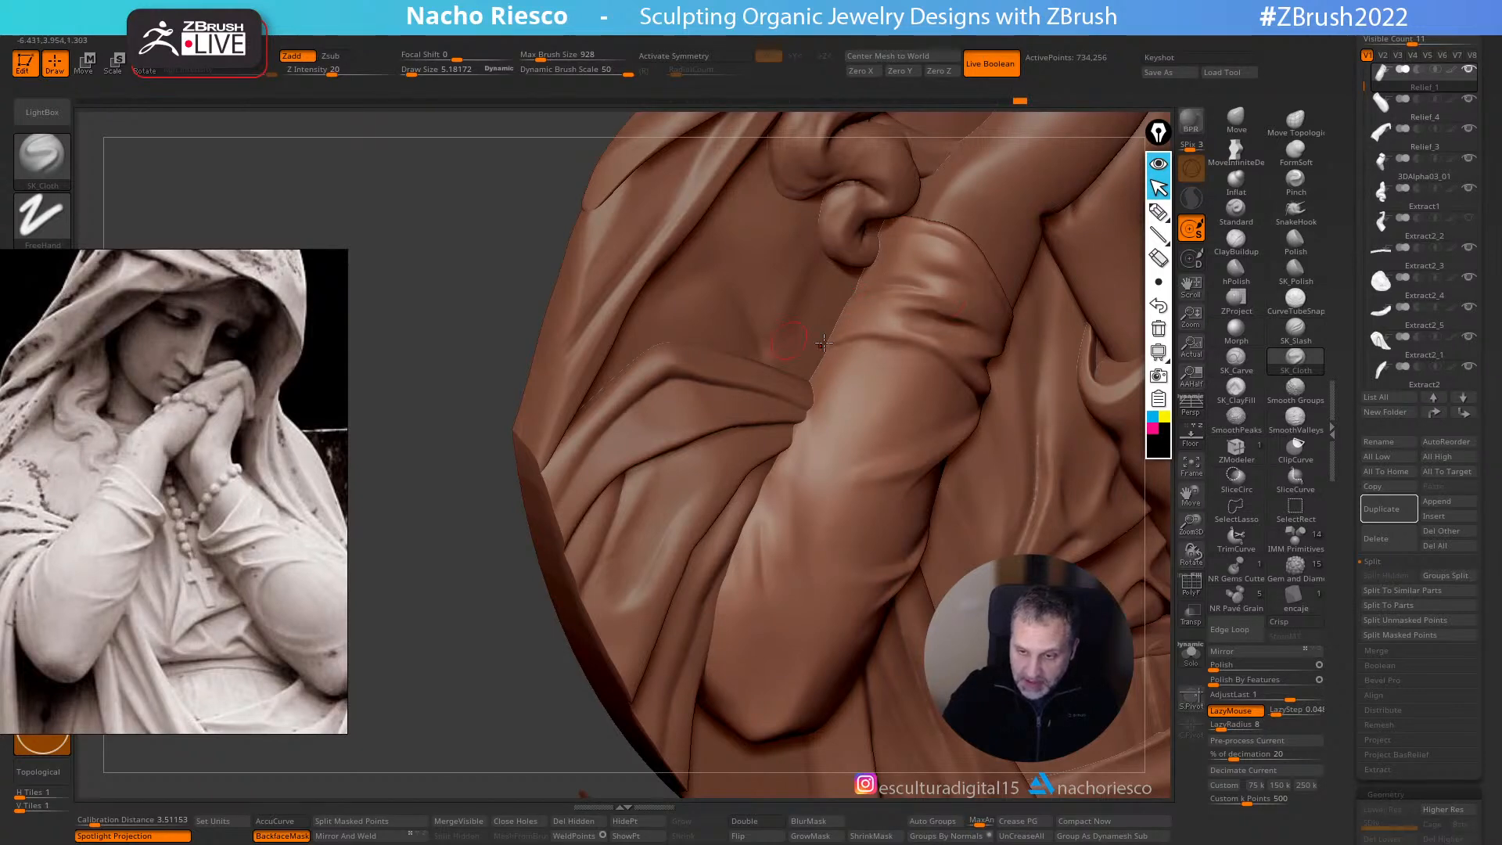
{"action": "right_click_drag", "start_coordinate": [888, 370], "coordinate": [947, 301]}
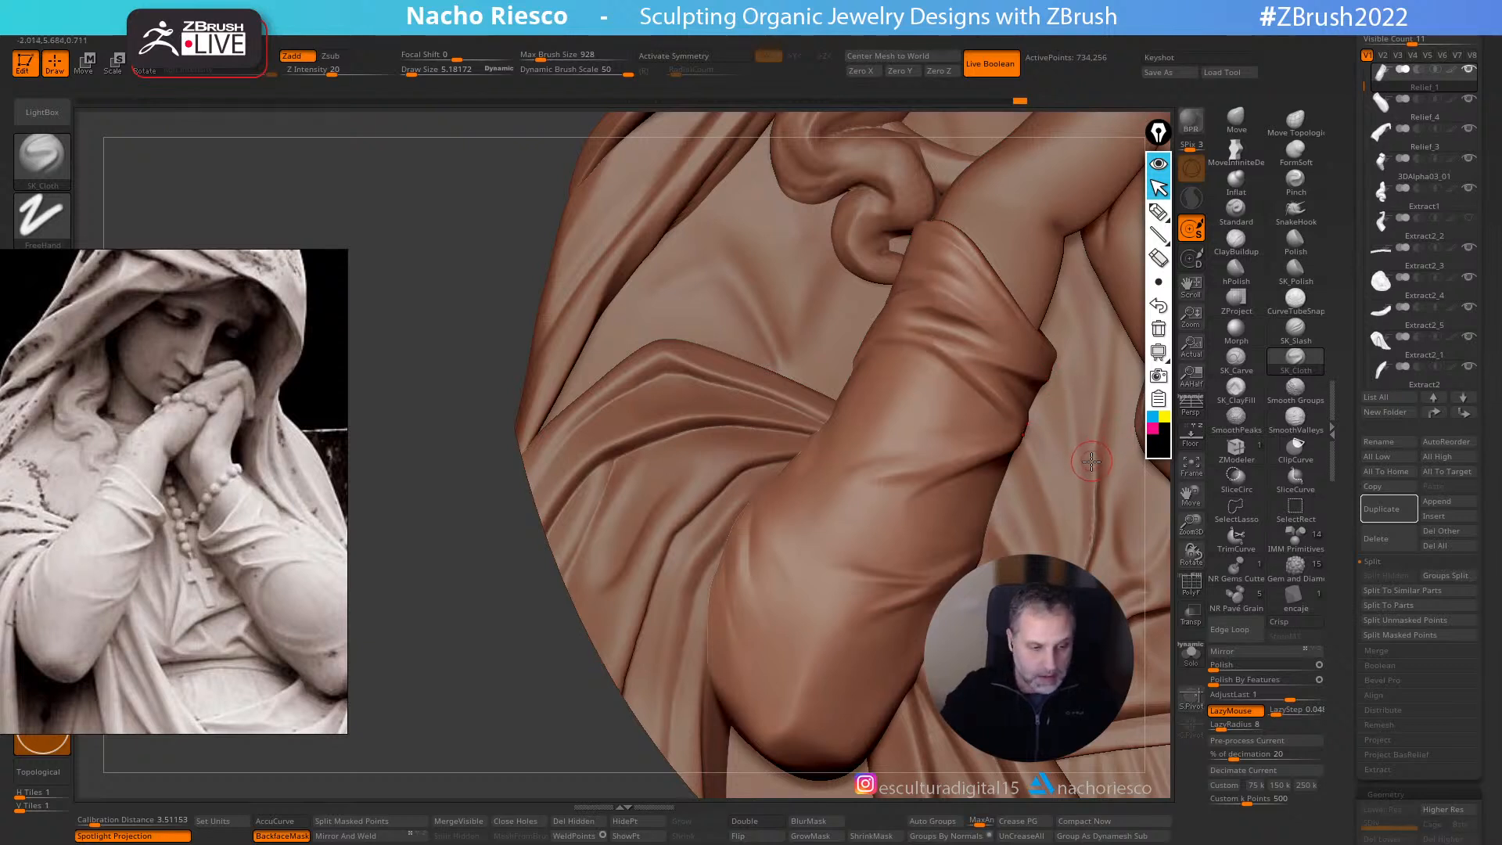
- Deepen the creases across the cuff with SK_Slash at draw sizes of about 19.6 and 17.7
{"action": "left_click", "coordinate": [1296, 327]}
{"action": "key", "text": "s"}
{"action": "left_click_drag", "start_coordinate": [939, 321], "coordinate": [1008, 345]}
{"action": "right_click_drag", "start_coordinate": [939, 338], "coordinate": [1044, 366]}
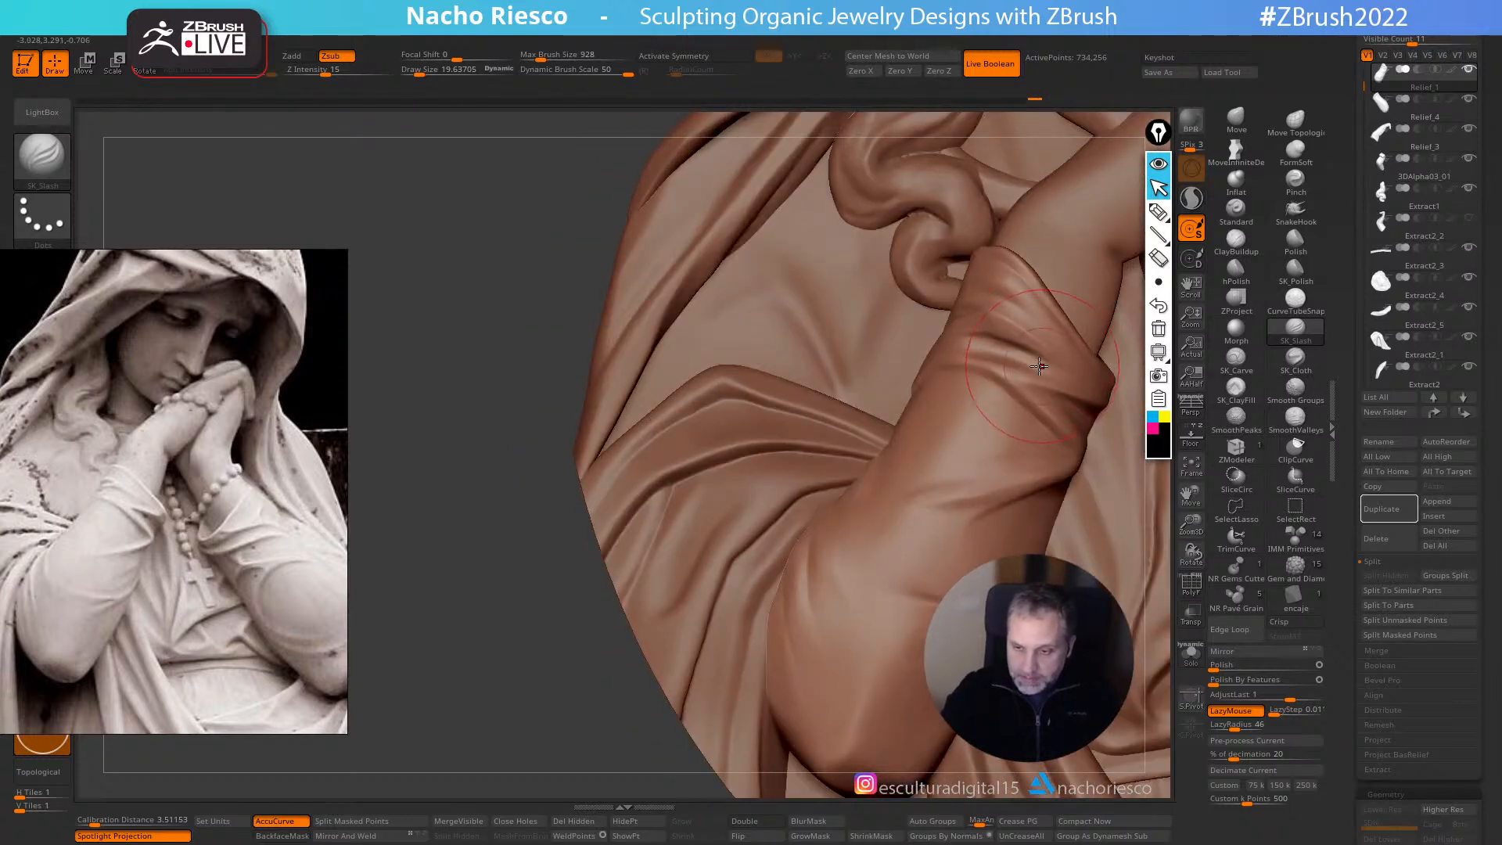
{"action": "key", "text": "s"}
{"action": "left_click_drag", "start_coordinate": [1012, 342], "coordinate": [1007, 342]}
{"action": "right_click_drag", "start_coordinate": [923, 468], "coordinate": [841, 508], "text": "alt"}
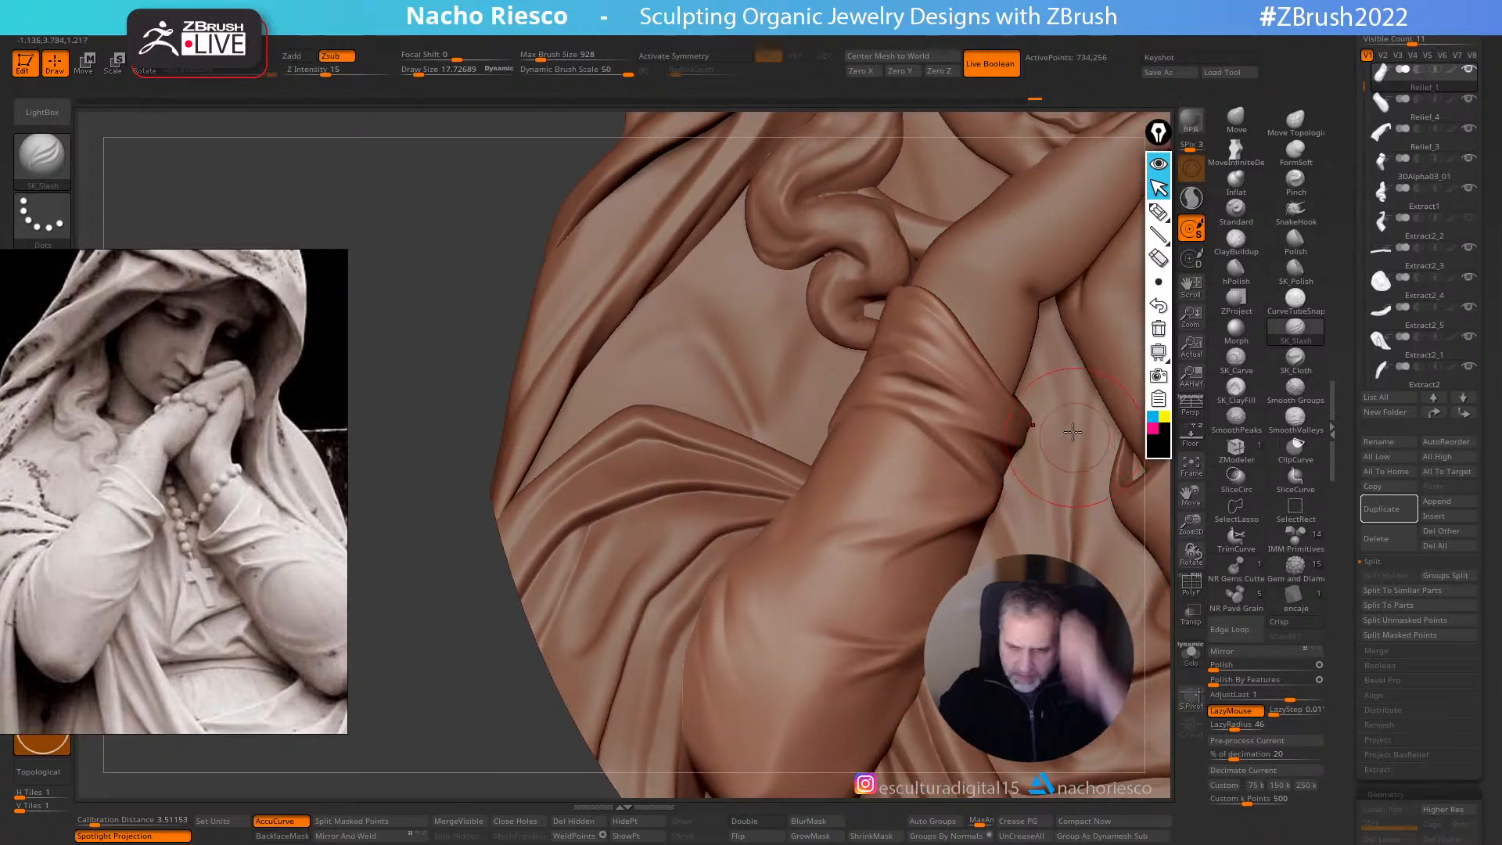
- Mask everything except the band behind the cuff's rim, polish that band with SK_Polish at a draw size of about 9.7, and clear the mask
{"action": "mouse_move", "coordinate": [979, 408]}
{"action": "right_mouse_down"}
{"action": "mouse_move", "coordinate": [976, 332]}
{"action": "mouse_move", "coordinate": [942, 342]}
{"action": "right_mouse_up"}
{"action": "mouse_move", "coordinate": [890, 254]}
{"action": "left_mouse_down", "text": "ctrl"}
{"action": "mouse_move", "coordinate": [849, 305]}
{"action": "mouse_move", "coordinate": [970, 376]}
{"action": "mouse_move", "coordinate": [994, 367]}
{"action": "mouse_move", "coordinate": [901, 266]}
{"action": "mouse_move", "coordinate": [882, 270]}
{"action": "left_mouse_up", "text": "ctrl"}
{"action": "left_click", "coordinate": [1158, 549], "text": "ctrl"}
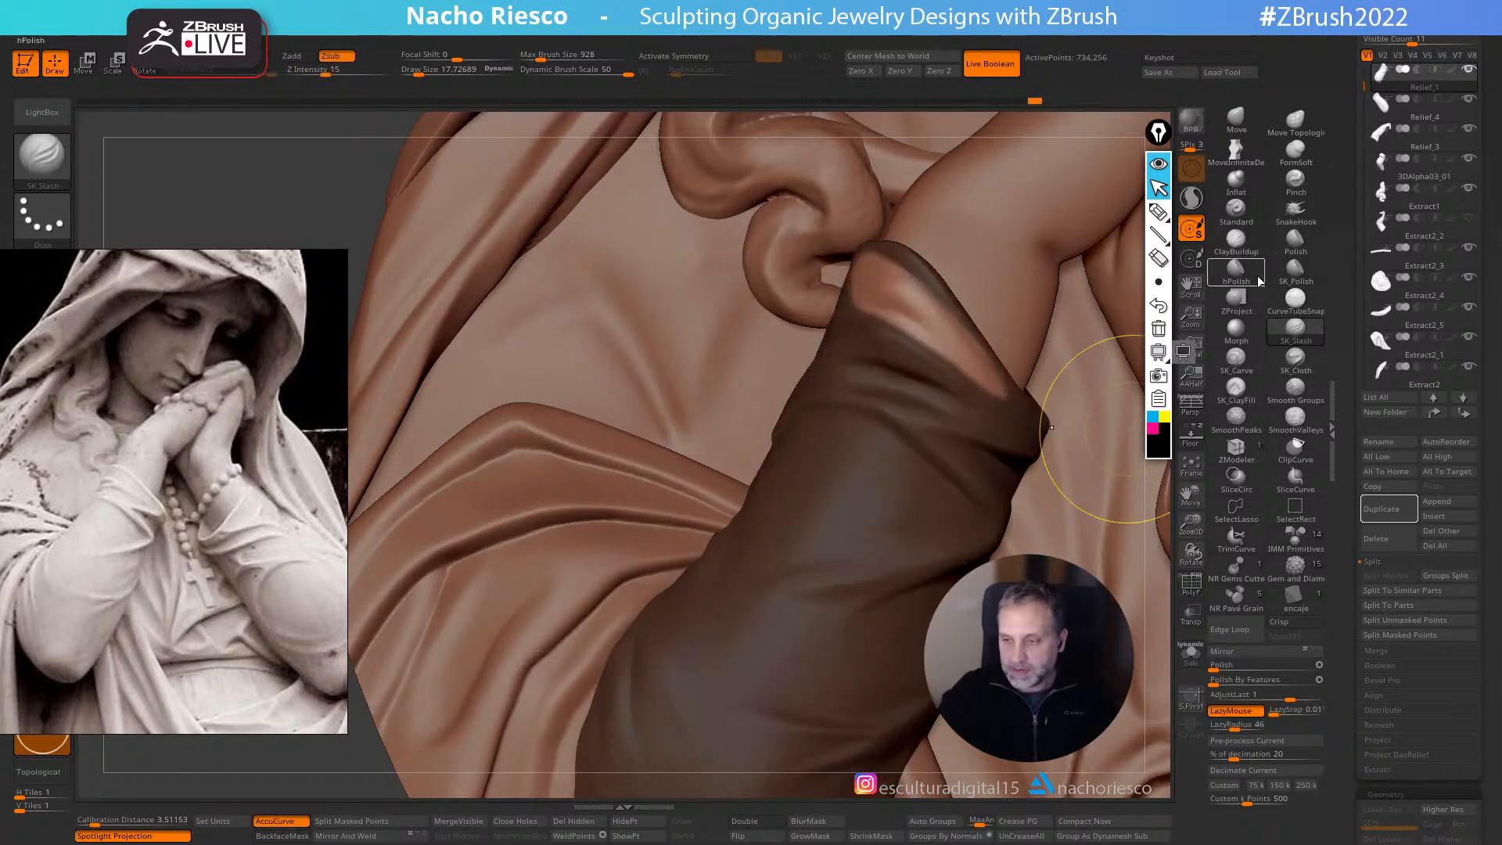
{"action": "left_click", "coordinate": [1297, 279]}
{"action": "key", "text": "s"}
{"action": "left_click_drag", "start_coordinate": [942, 320], "coordinate": [928, 321]}
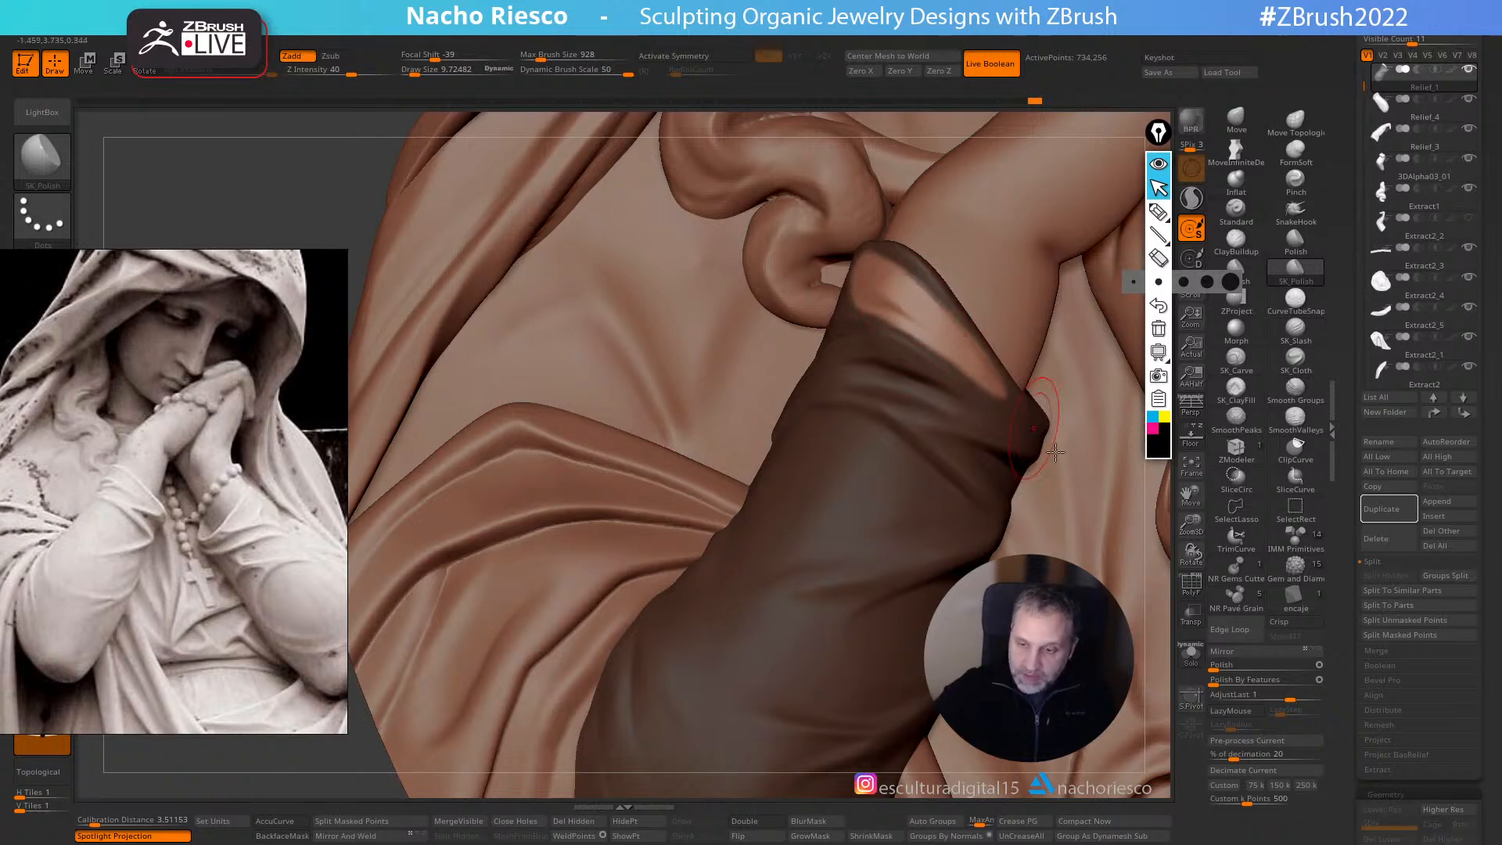
{"action": "left_click_drag", "start_coordinate": [1162, 576], "coordinate": [1137, 571], "text": "ctrl"}
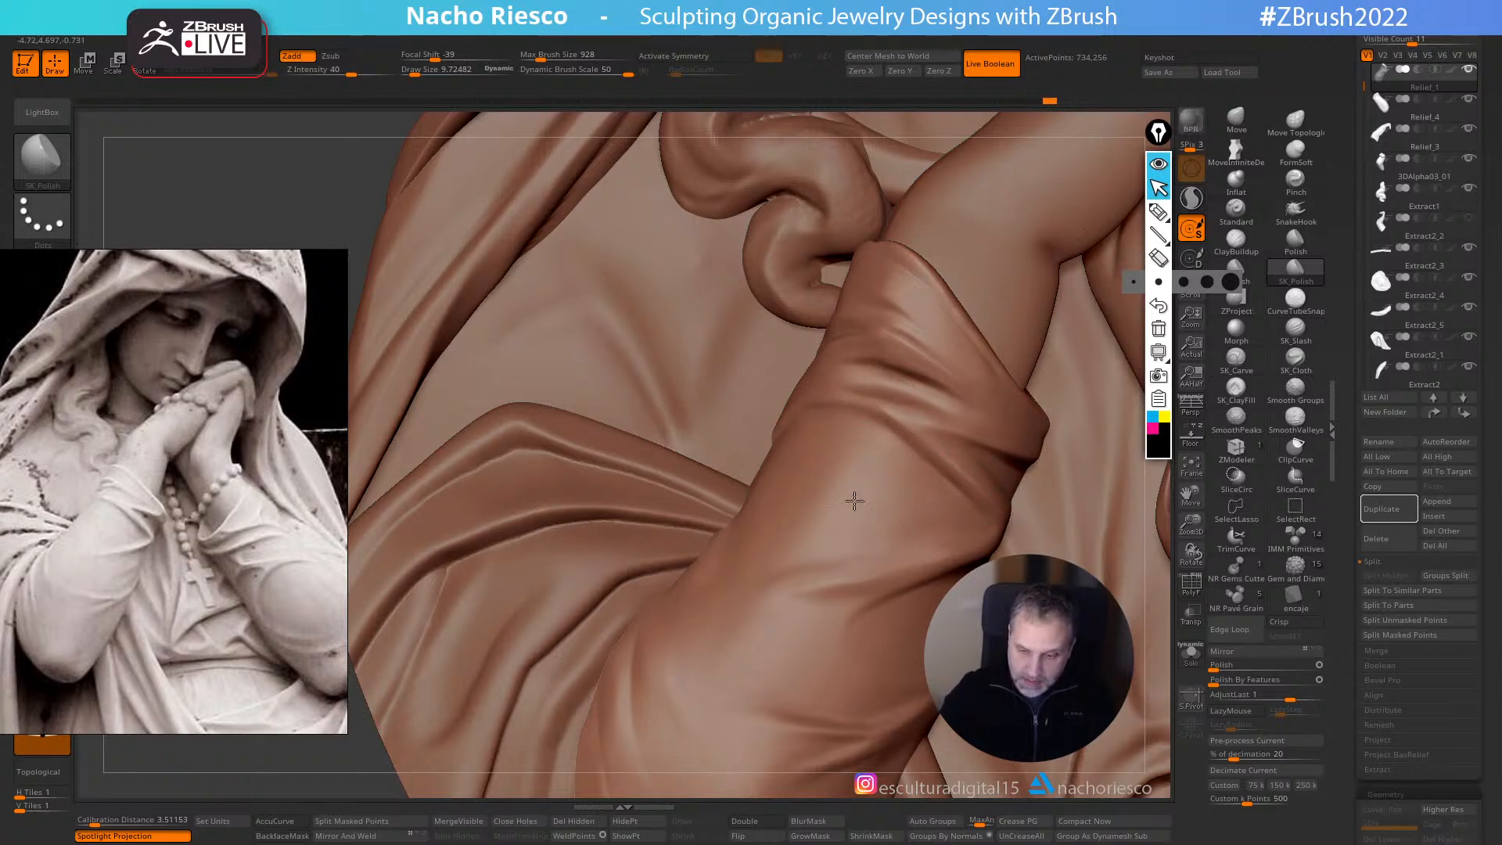
- Build up the surface below the cuff folds with SK_ClayFill at draw sizes of about 6.2 and 8.4, and smooth it with SmoothPeaks
{"action": "left_click", "coordinate": [1244, 395]}
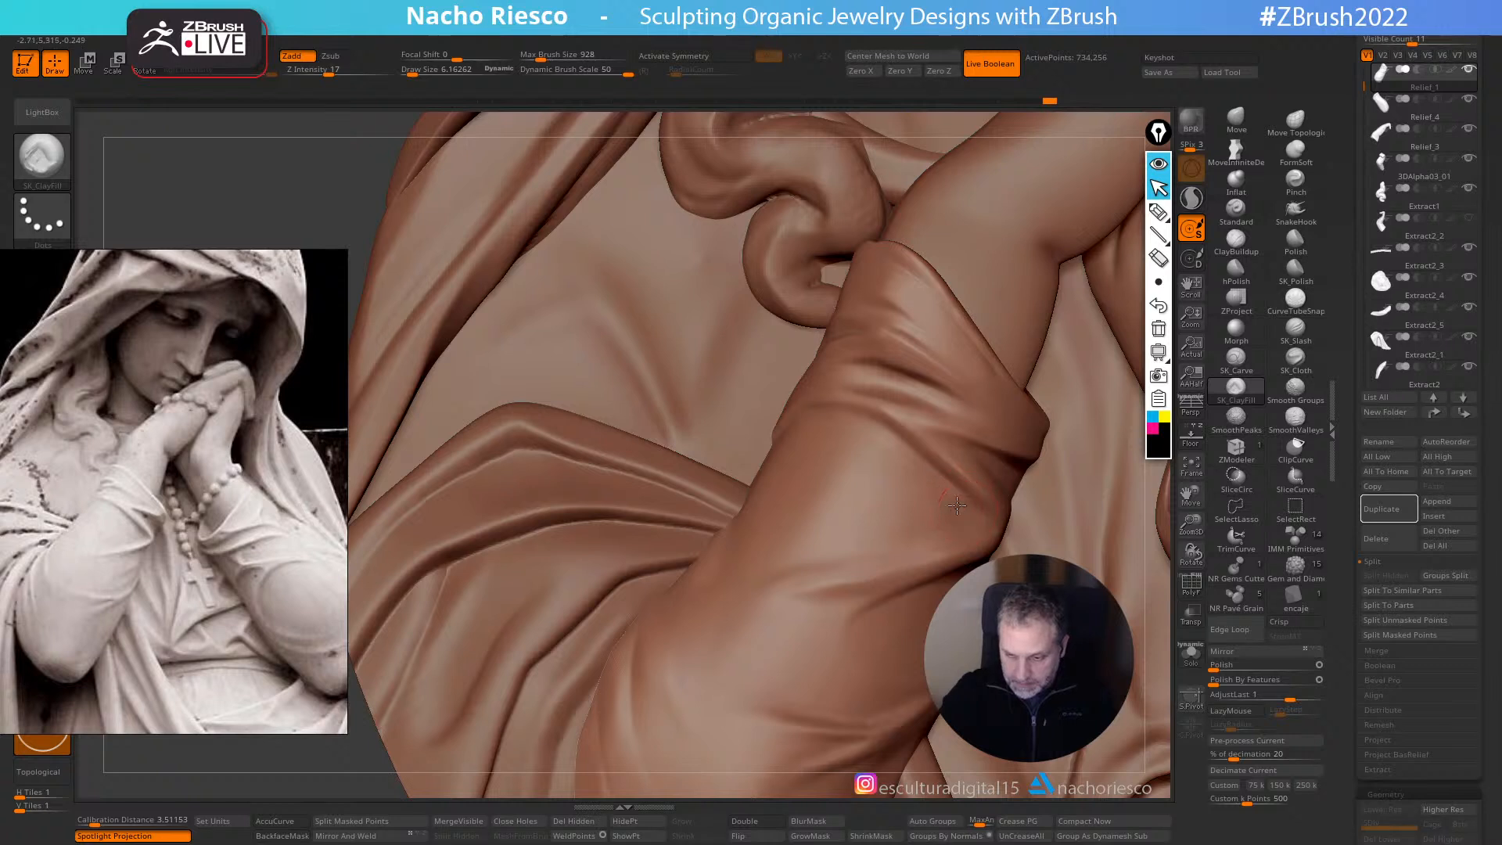
{"action": "key", "text": "s"}
{"action": "left_click_drag", "start_coordinate": [954, 513], "coordinate": [960, 515]}
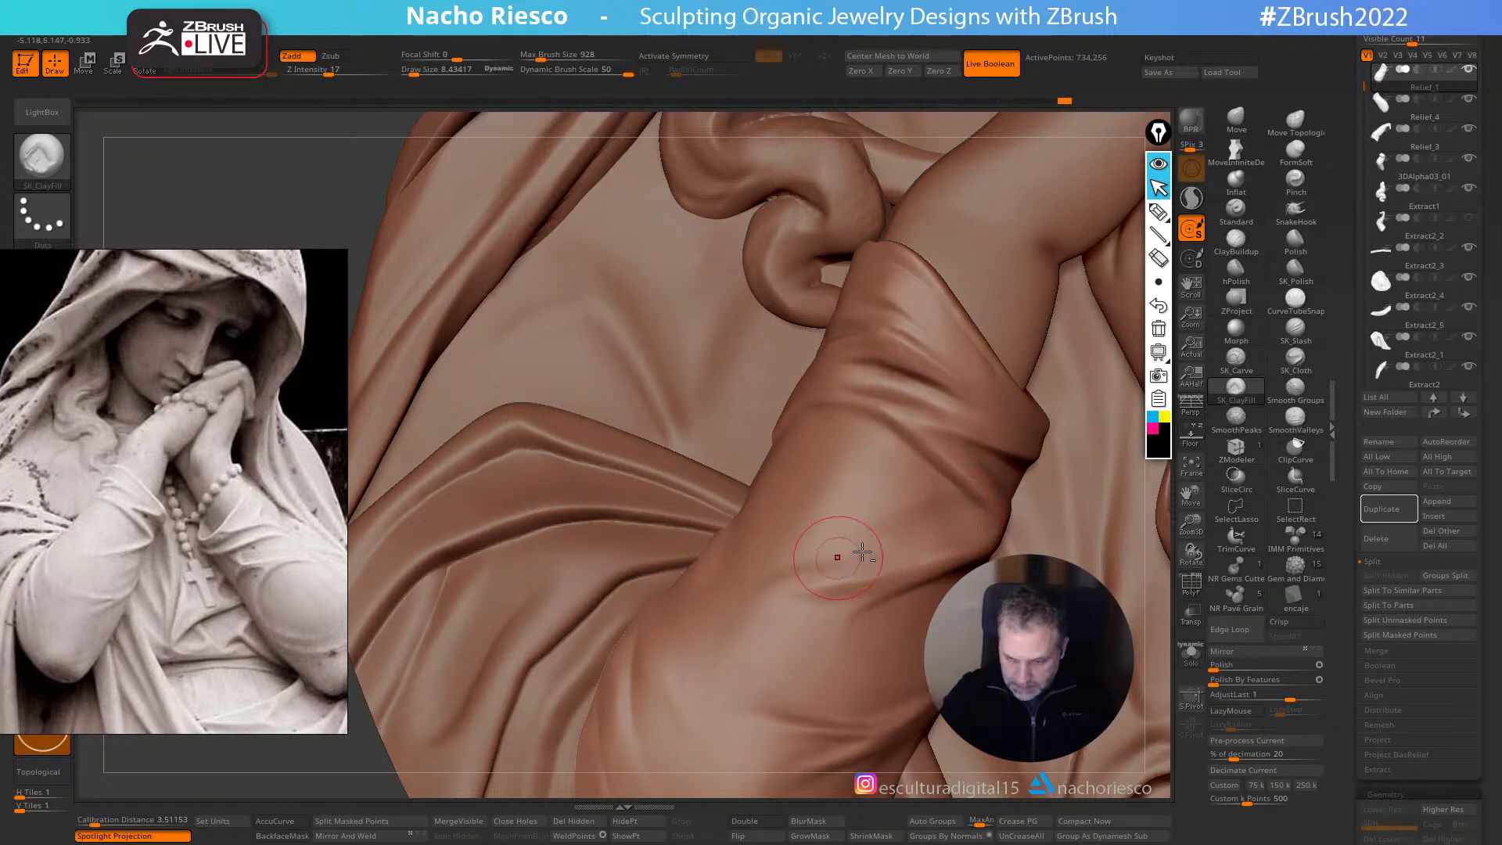
{"action": "key", "text": "shift"}
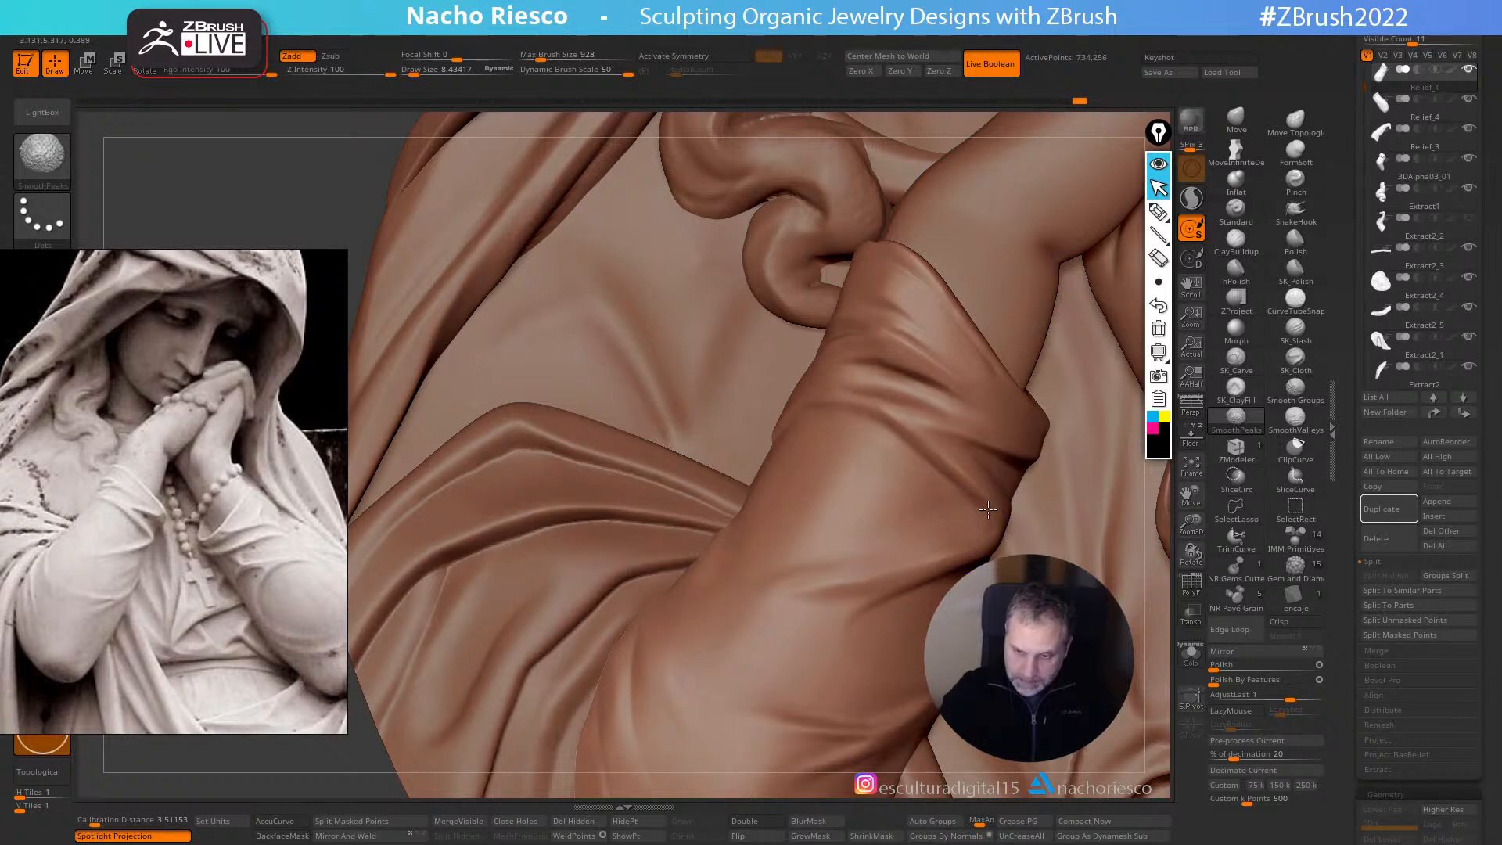
{"action": "right_click_drag", "start_coordinate": [1096, 524], "coordinate": [1036, 517]}
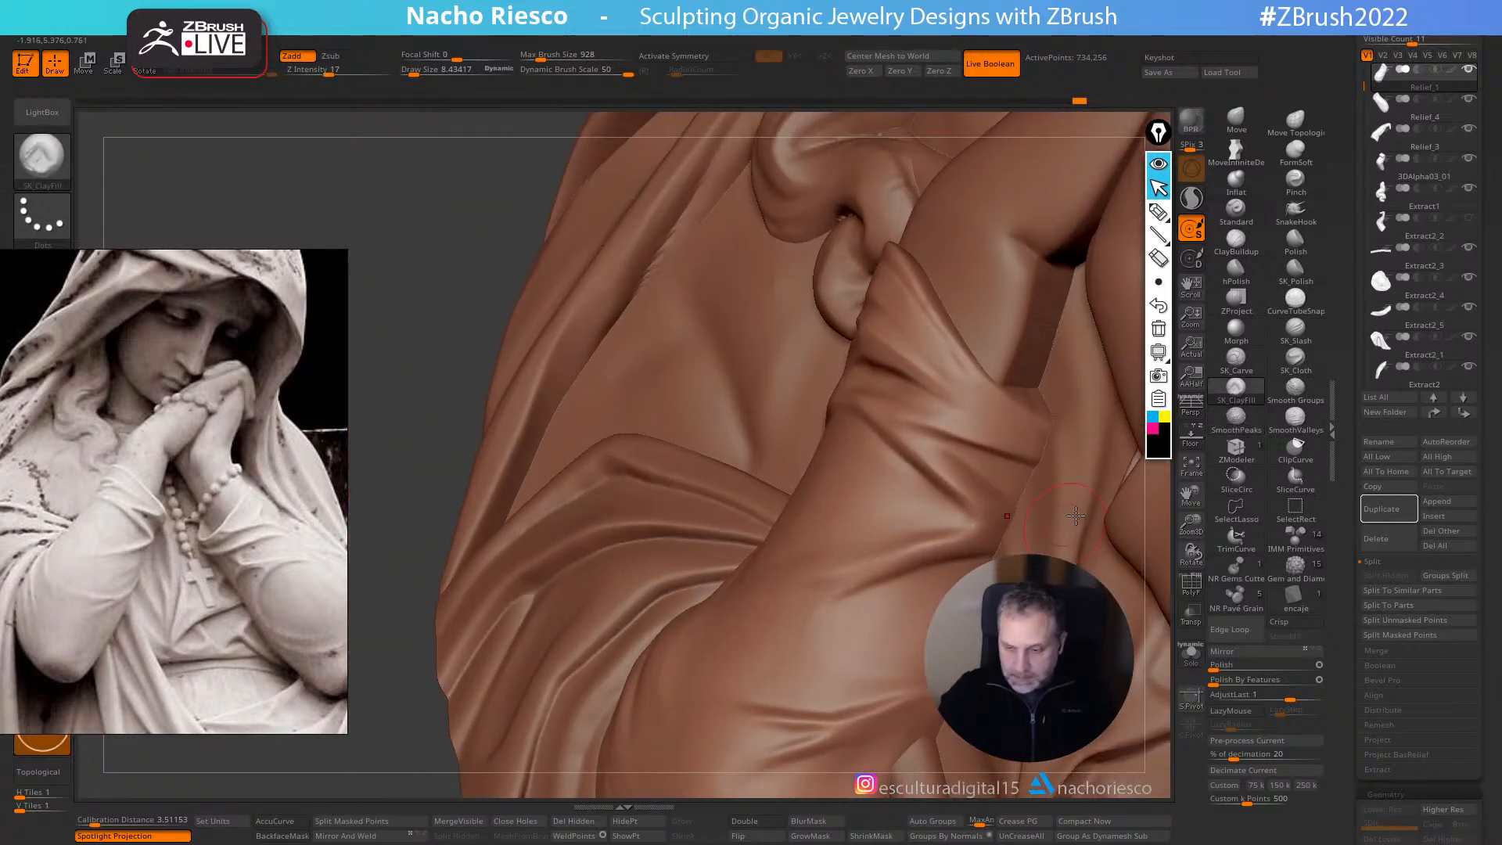
- Sharpen the fold ridge below the cuff with the Pinch brush at a draw size of about 5.2
{"action": "left_click", "coordinate": [1296, 181]}
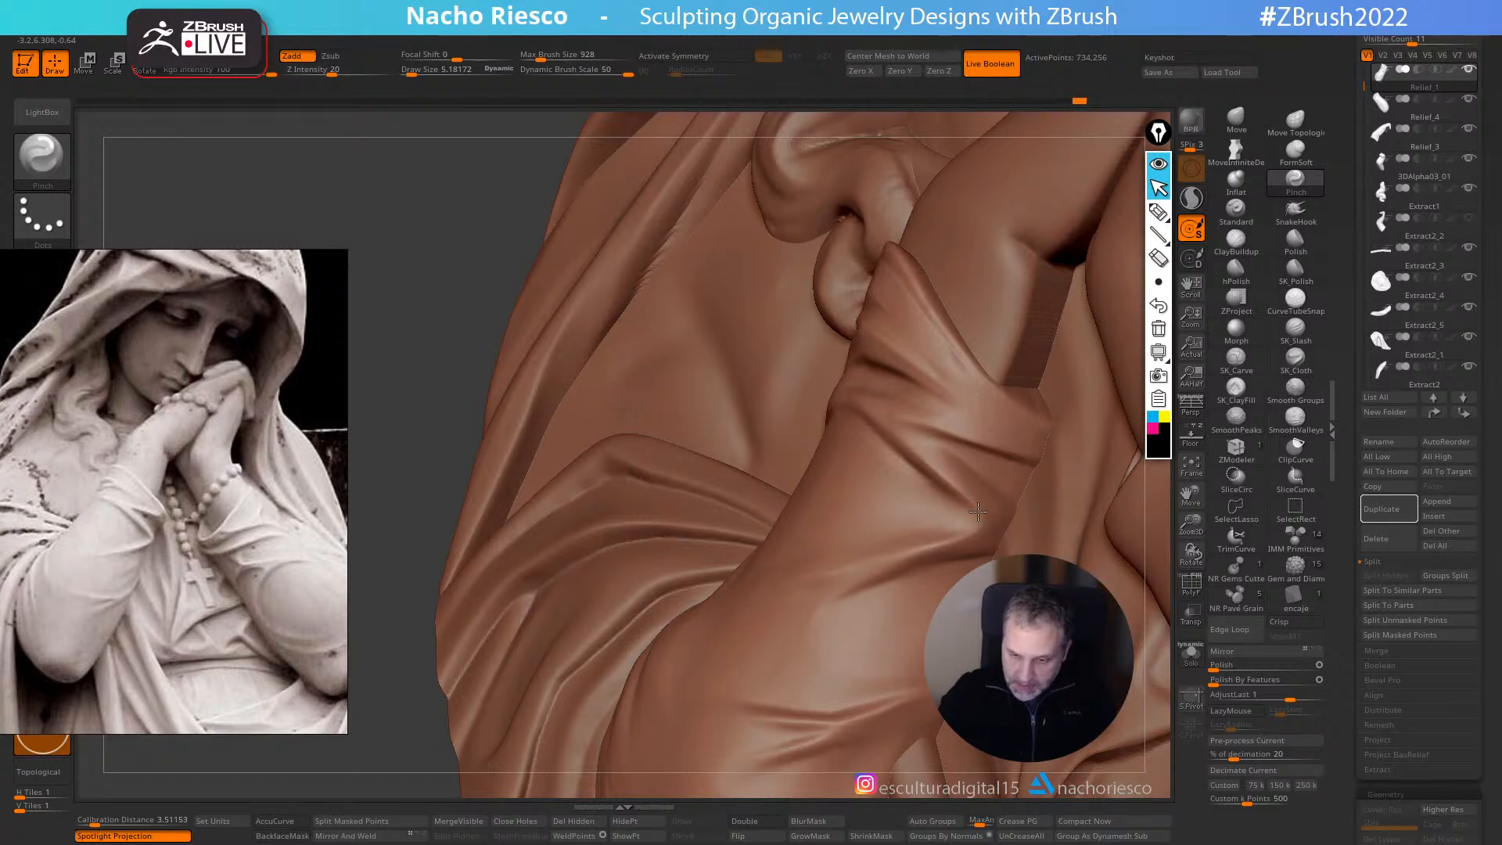
{"action": "right_click_drag", "start_coordinate": [952, 571], "coordinate": [1015, 507]}
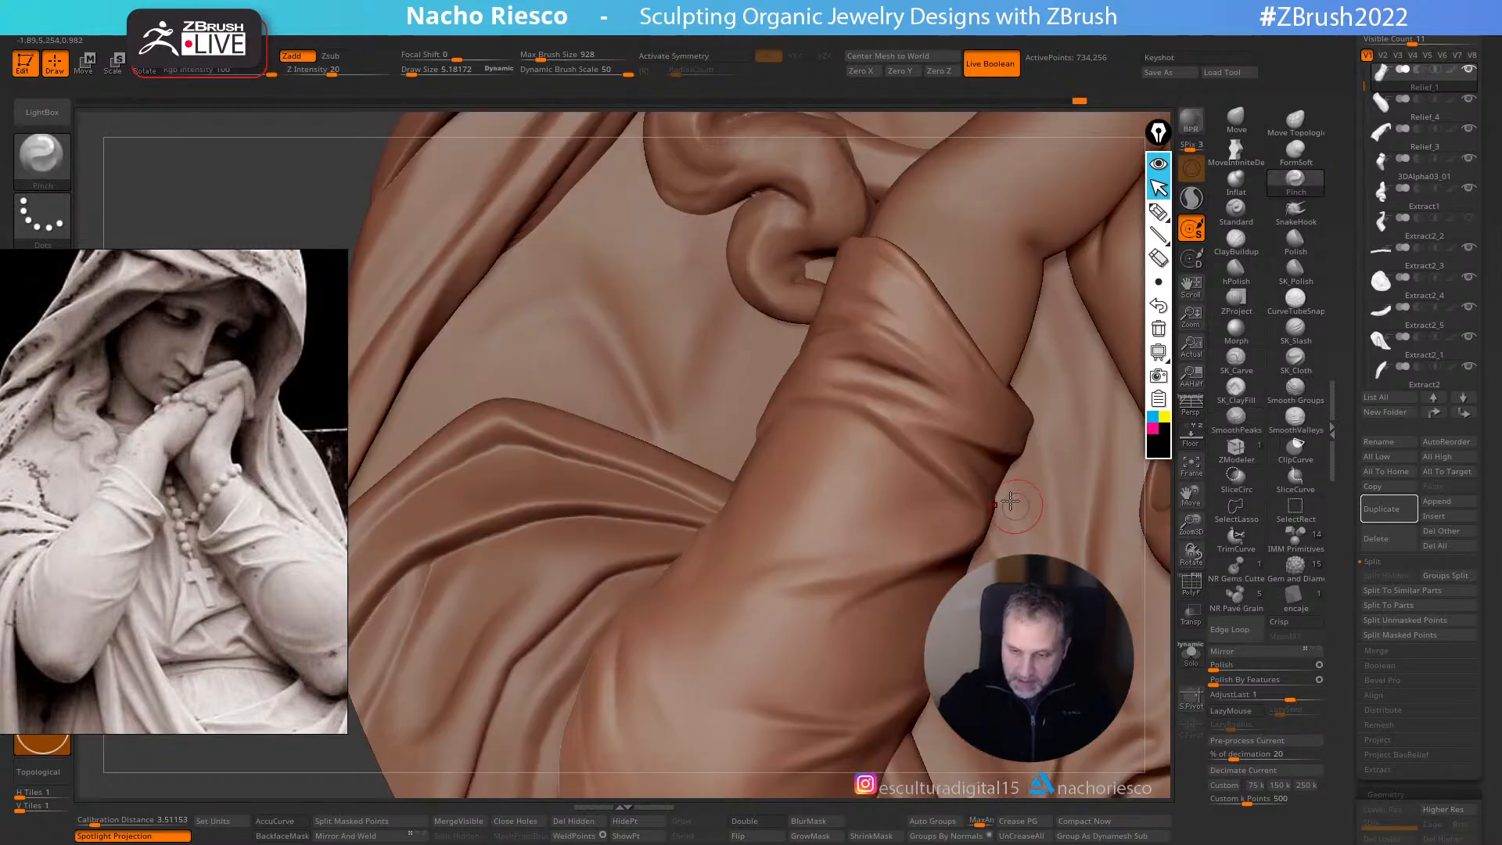
{"action": "mouse_move", "coordinate": [1020, 431]}
{"action": "right_mouse_down"}
{"action": "mouse_move", "coordinate": [1084, 500]}
{"action": "mouse_move", "coordinate": [1120, 438]}
{"action": "right_mouse_up"}
- Reshape the outer corner of the cuff with the Move brush at draw sizes of about 21.7 and 19.6
{"action": "left_click", "coordinate": [1237, 126]}
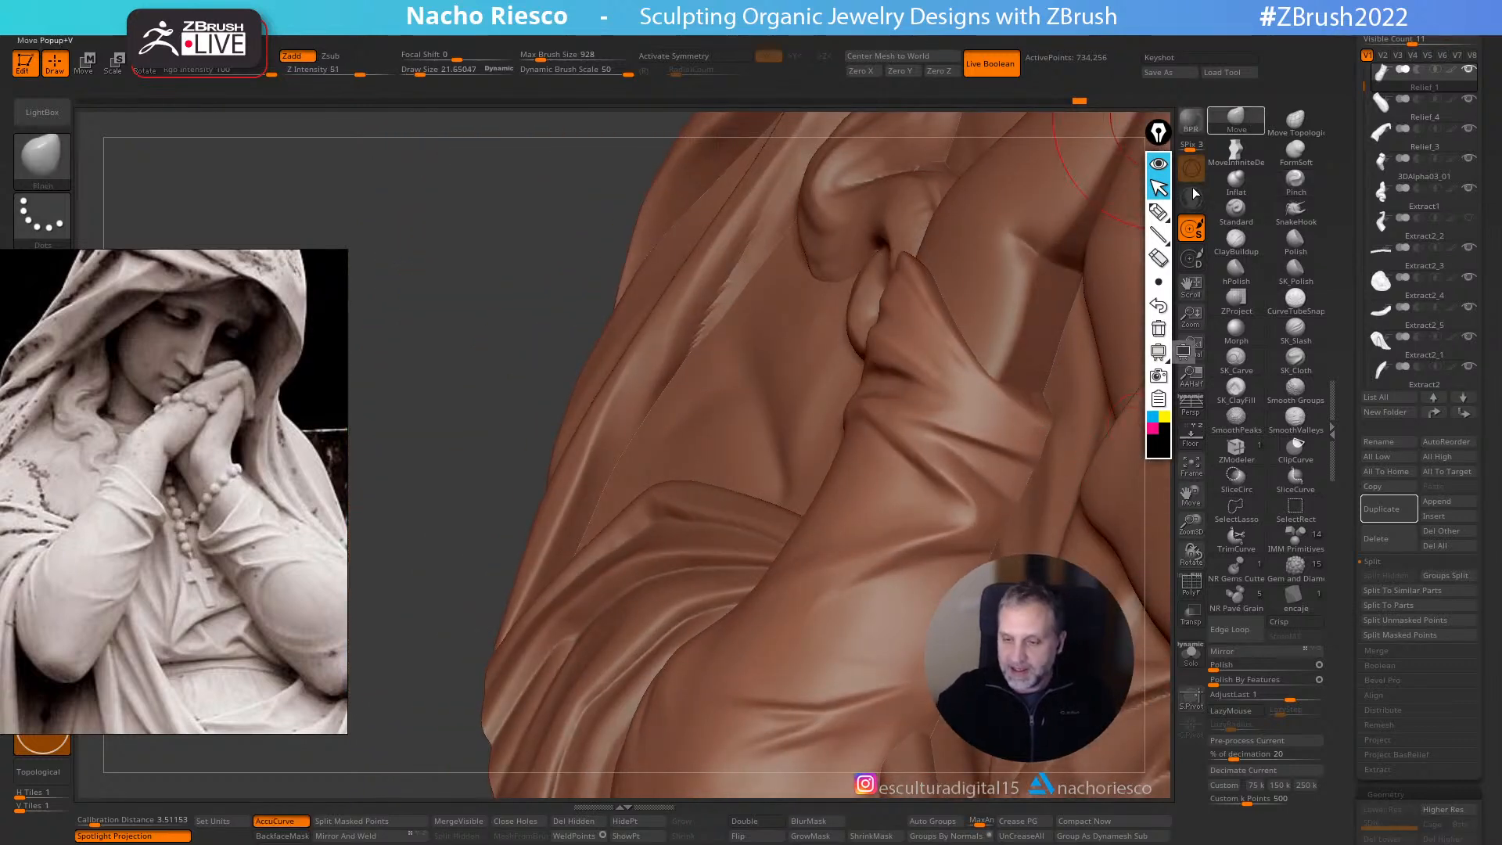
{"action": "key", "text": "s"}
{"action": "left_click_drag", "start_coordinate": [1003, 421], "coordinate": [1013, 421]}
{"action": "right_click_drag", "start_coordinate": [1013, 421], "coordinate": [990, 403]}
{"action": "key", "text": "s"}
{"action": "left_click_drag", "start_coordinate": [990, 404], "coordinate": [993, 403]}
{"action": "left_click_drag", "start_coordinate": [988, 407], "coordinate": [983, 405]}
{"action": "mouse_move", "coordinate": [1020, 369]}
{"action": "right_mouse_down"}
{"action": "mouse_move", "coordinate": [1009, 426]}
{"action": "mouse_move", "coordinate": [1072, 441]}
{"action": "right_mouse_up"}
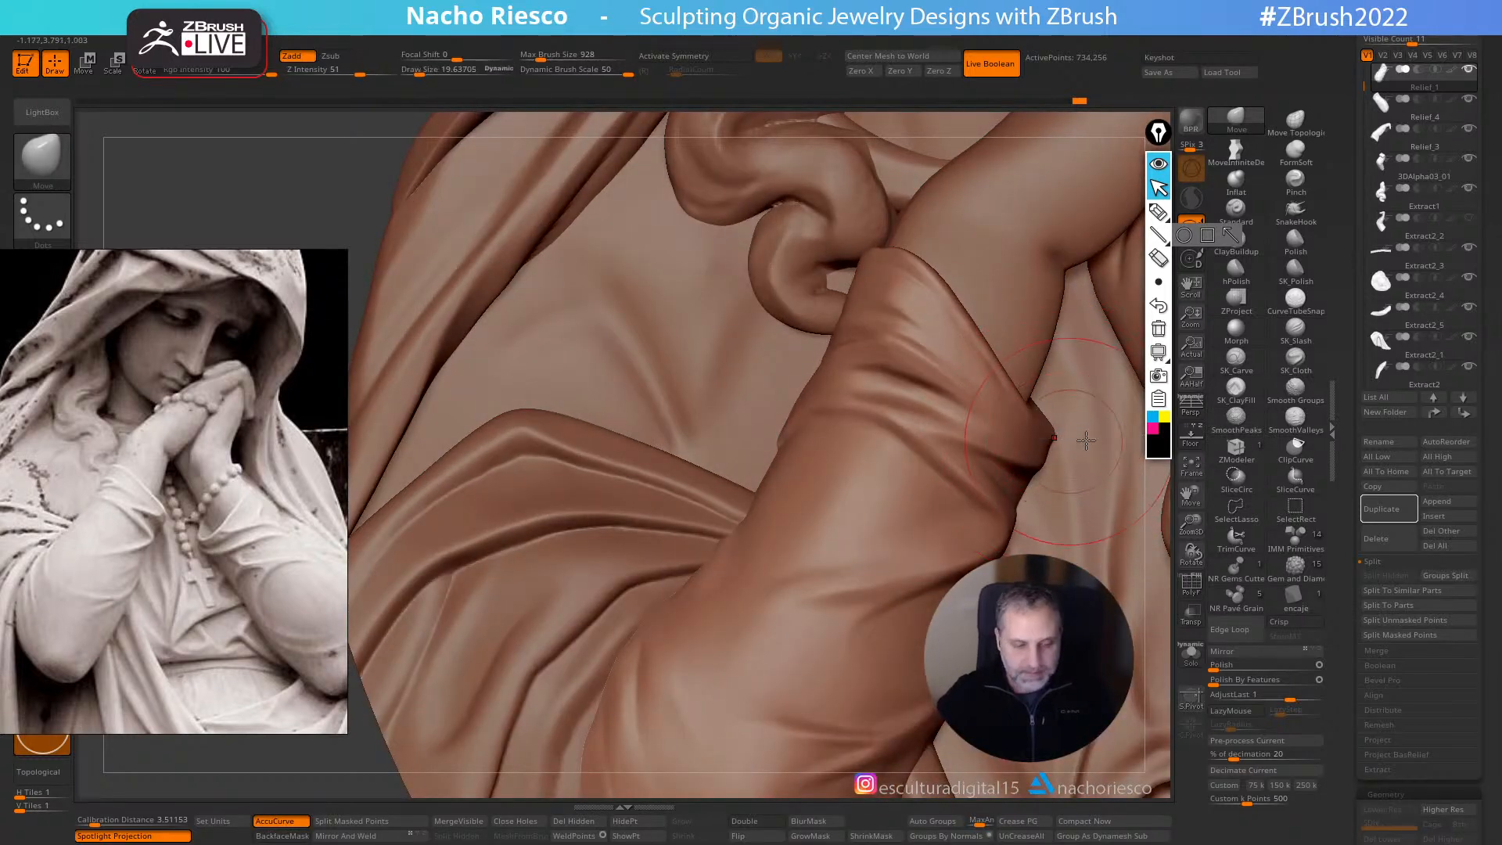
- Build up the outer corner of the cuff with the SK_ClayFill brush at a draw size of about 2.9
{"action": "left_click", "coordinate": [1236, 388]}
{"action": "mouse_move", "coordinate": [1041, 384]}
{"action": "right_mouse_down"}
{"action": "mouse_move", "coordinate": [1021, 374]}
{"action": "mouse_move", "coordinate": [1000, 424]}
{"action": "right_mouse_up"}
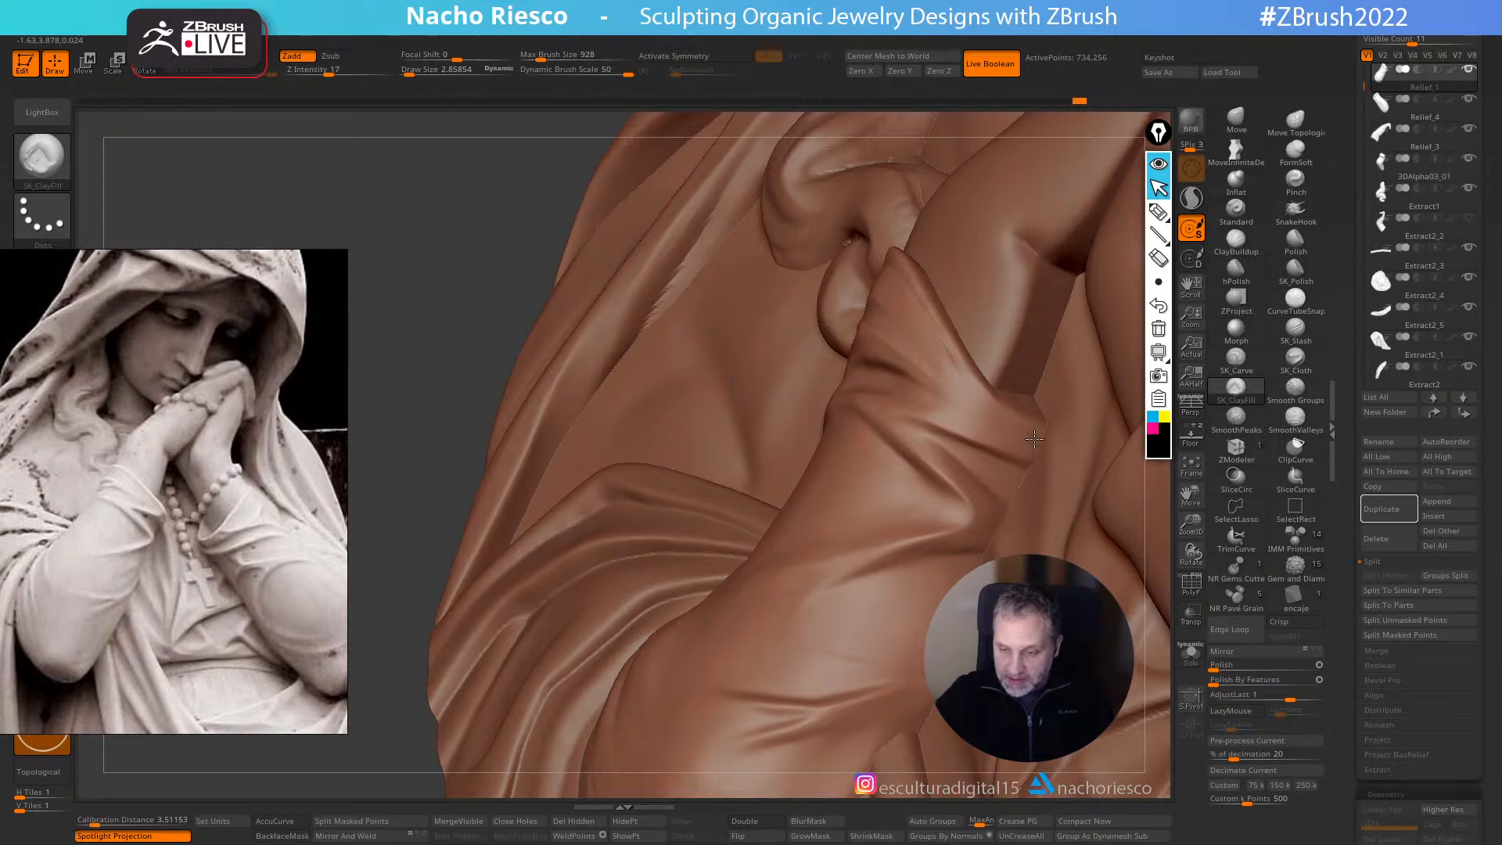
{"action": "mouse_move", "coordinate": [1029, 448]}
{"action": "right_mouse_down"}
{"action": "mouse_move", "coordinate": [1093, 480]}
{"action": "mouse_move", "coordinate": [923, 344]}
{"action": "mouse_move", "coordinate": [861, 602]}
{"action": "mouse_move", "coordinate": [817, 703]}
{"action": "mouse_move", "coordinate": [821, 682]}
{"action": "right_mouse_up"}
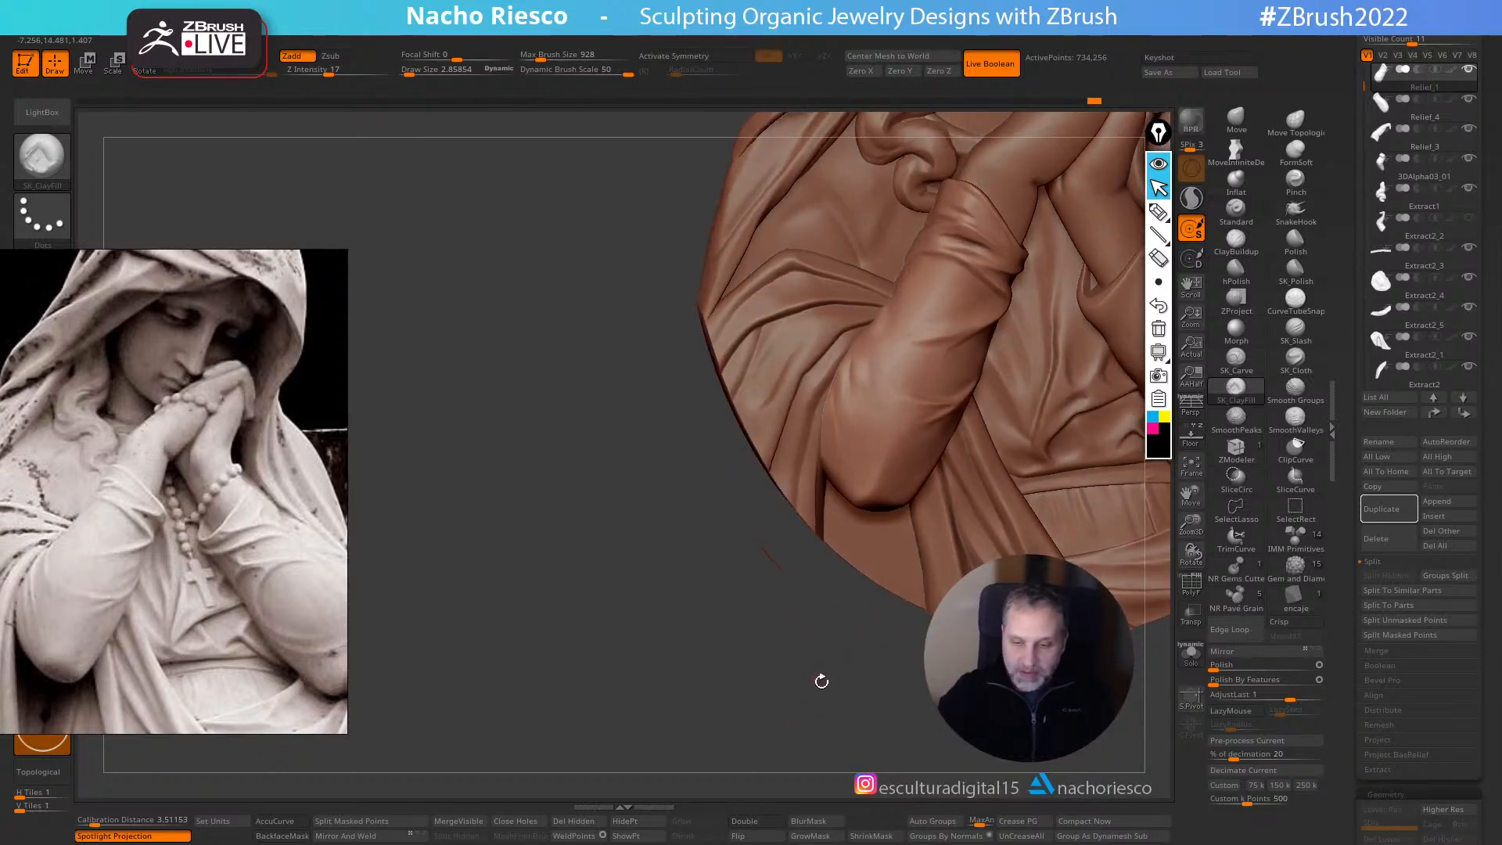
- Carve fold creases along the inner side of the sleeve's elbow with the SK_Slash brush at a draw size of about 19.6
{"action": "left_click", "coordinate": [1296, 329]}
{"action": "left_click_drag", "start_coordinate": [817, 398], "coordinate": [815, 419]}
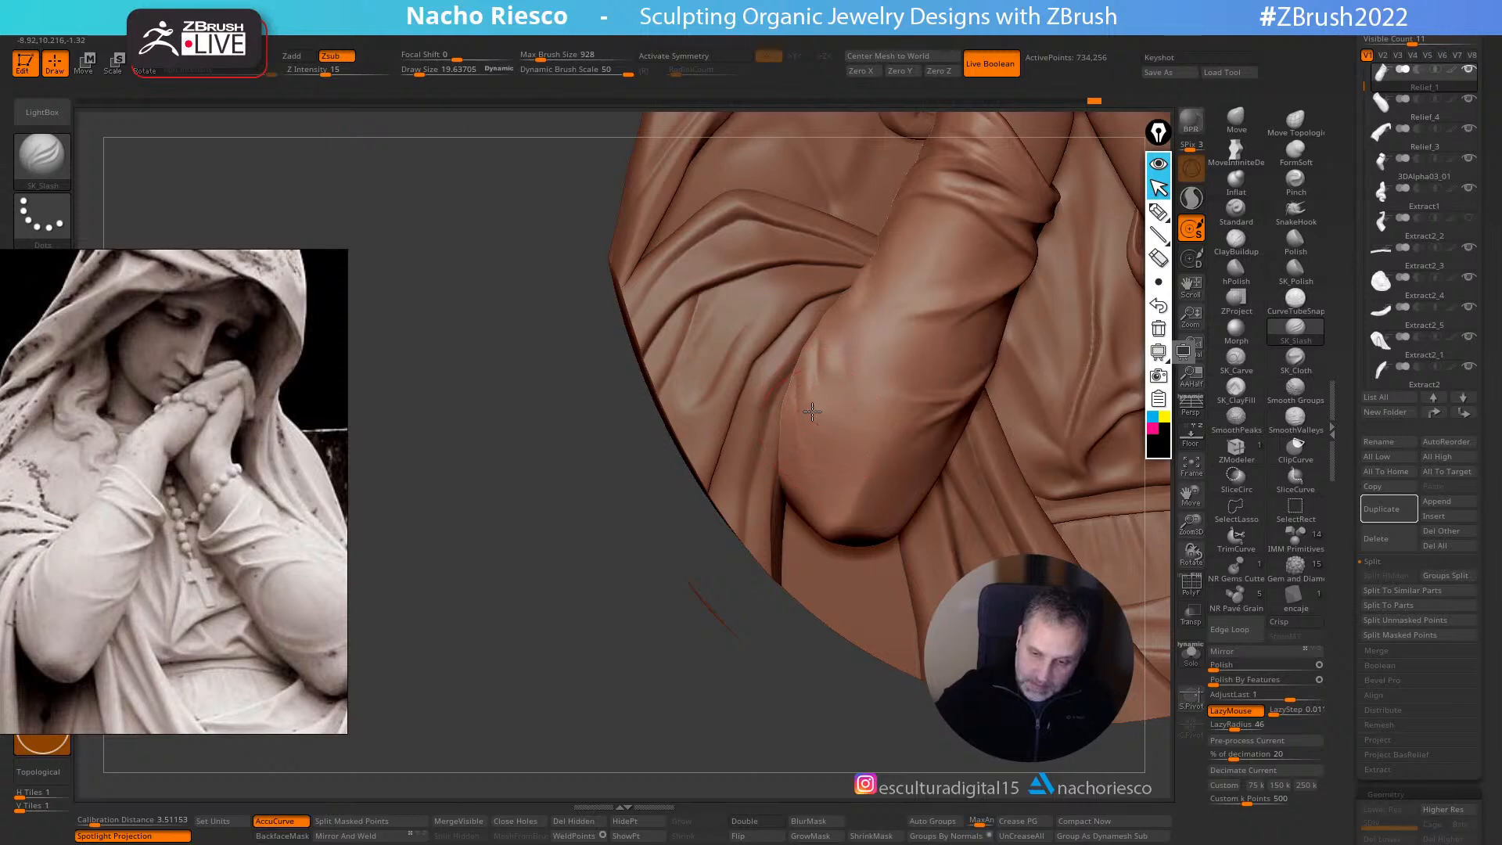
{"action": "mouse_move", "coordinate": [816, 307]}
{"action": "left_mouse_down"}
{"action": "mouse_move", "coordinate": [799, 404]}
{"action": "mouse_move", "coordinate": [822, 321]}
{"action": "left_mouse_up"}
{"action": "mouse_move", "coordinate": [724, 674]}
{"action": "left_mouse_down"}
{"action": "mouse_move", "coordinate": [753, 679]}
{"action": "mouse_move", "coordinate": [738, 677]}
{"action": "mouse_move", "coordinate": [725, 707]}
{"action": "mouse_move", "coordinate": [785, 681]}
{"action": "left_mouse_up"}
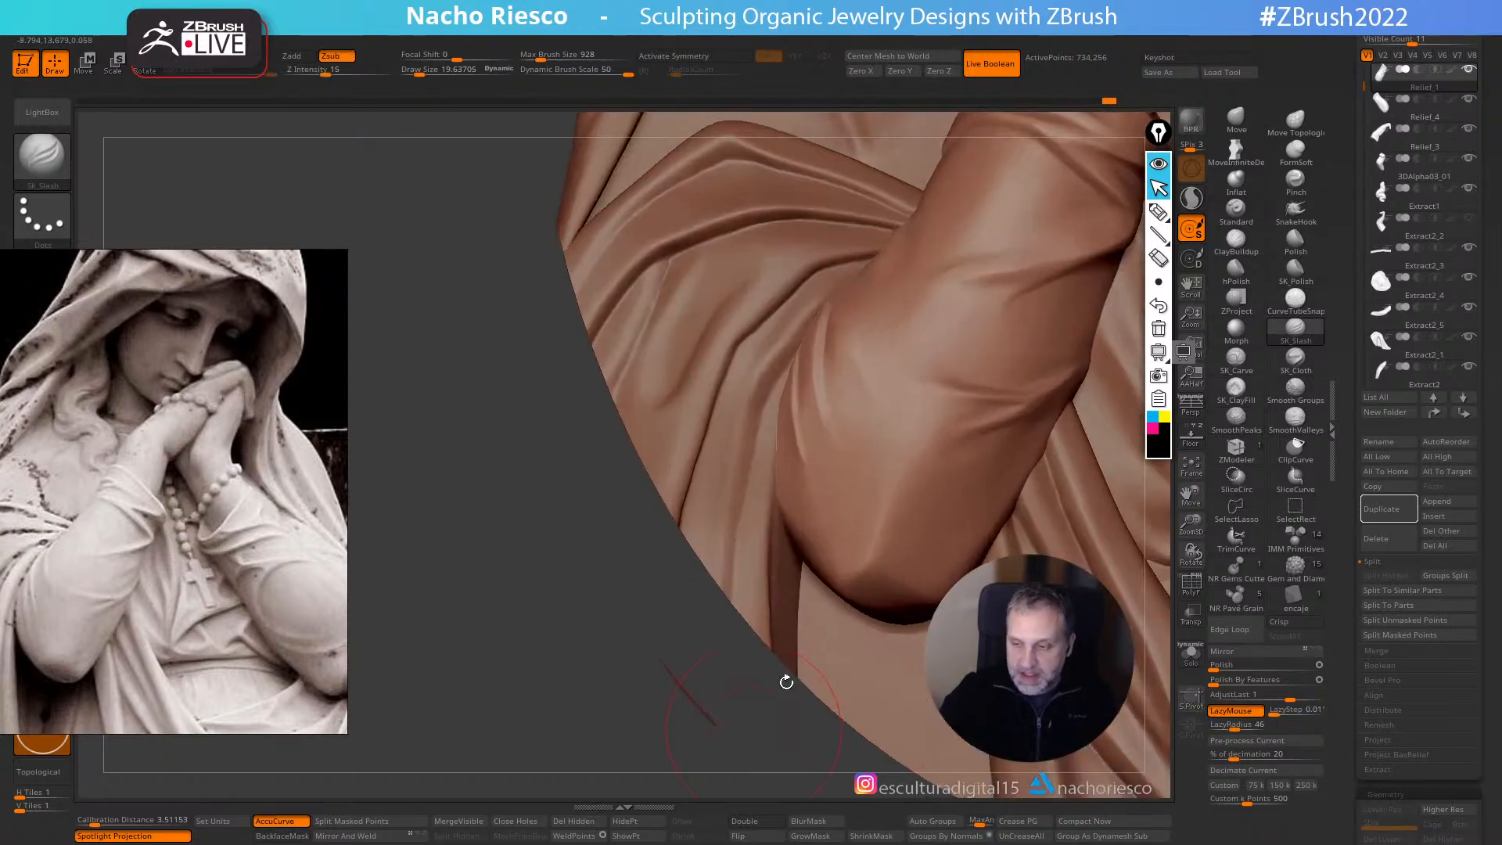
{"action": "left_click", "coordinate": [1298, 276]}
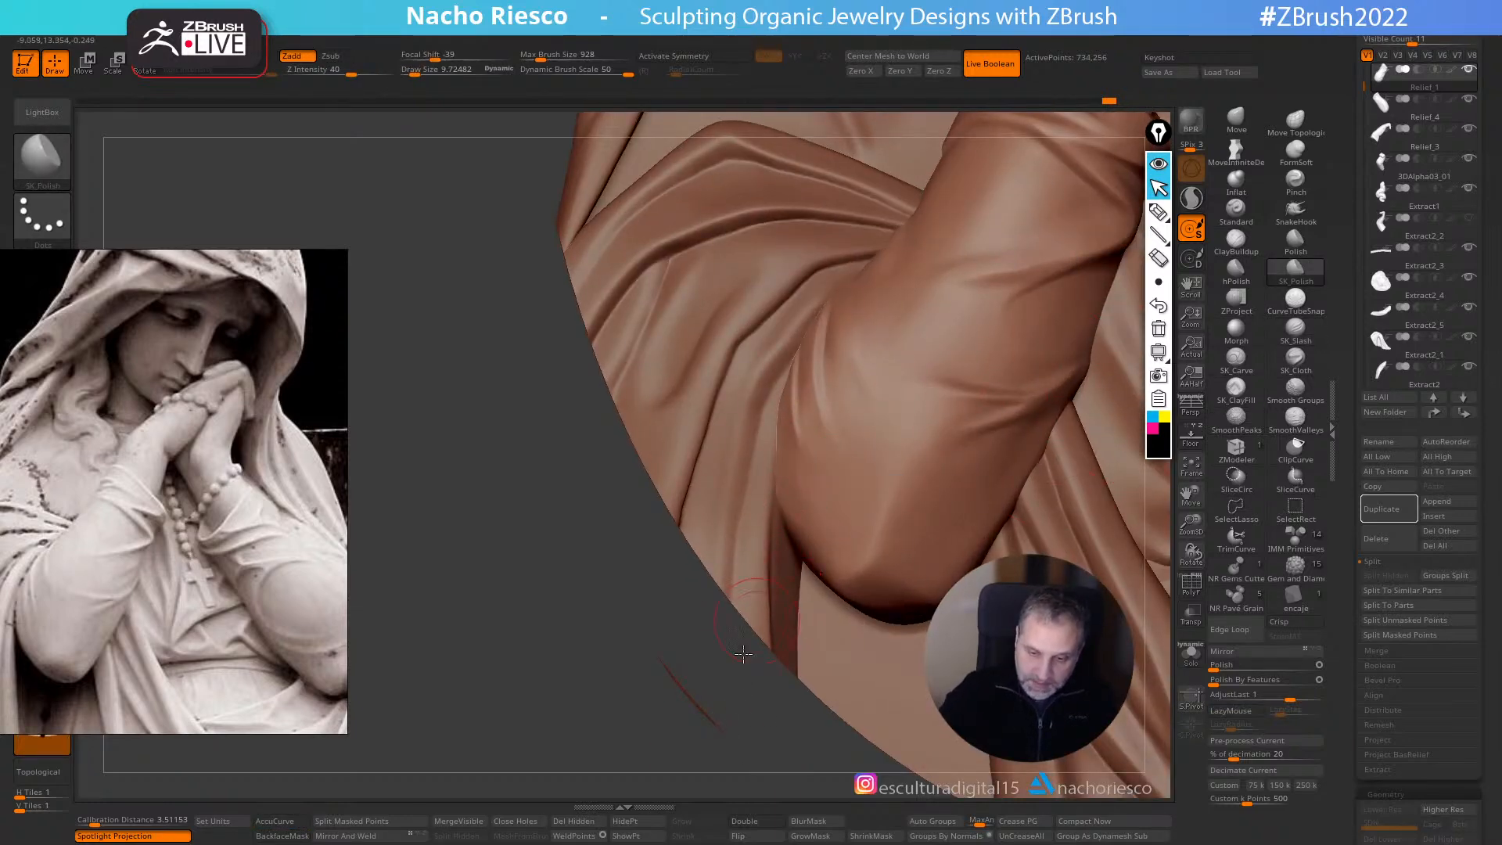
{"action": "left_click_drag", "start_coordinate": [571, 712], "coordinate": [464, 742]}
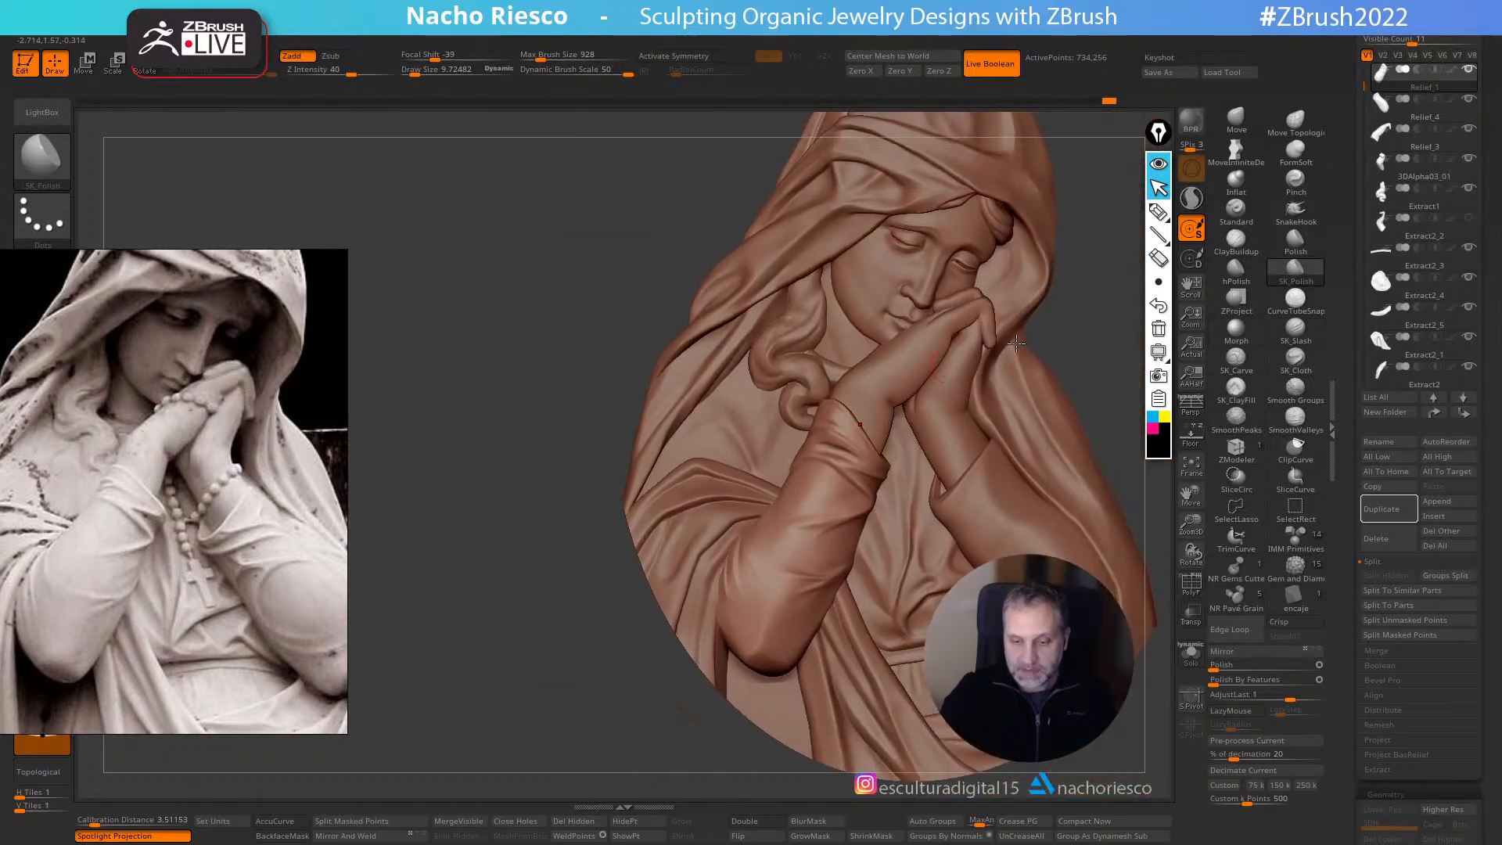
- Sharpen the fold ridges along the lower sleeve with the Pinch brush at a draw size of about 6.2
{"action": "left_click", "coordinate": [1296, 183]}
{"action": "right_click_drag", "start_coordinate": [827, 512], "coordinate": [855, 654], "text": "ctrl"}
{"action": "key", "text": "s"}
{"action": "mouse_move", "coordinate": [801, 614]}
{"action": "left_mouse_down"}
{"action": "mouse_move", "coordinate": [716, 627]}
{"action": "mouse_move", "coordinate": [799, 631]}
{"action": "mouse_move", "coordinate": [764, 641]}
{"action": "left_mouse_up"}
{"action": "key", "text": "s"}
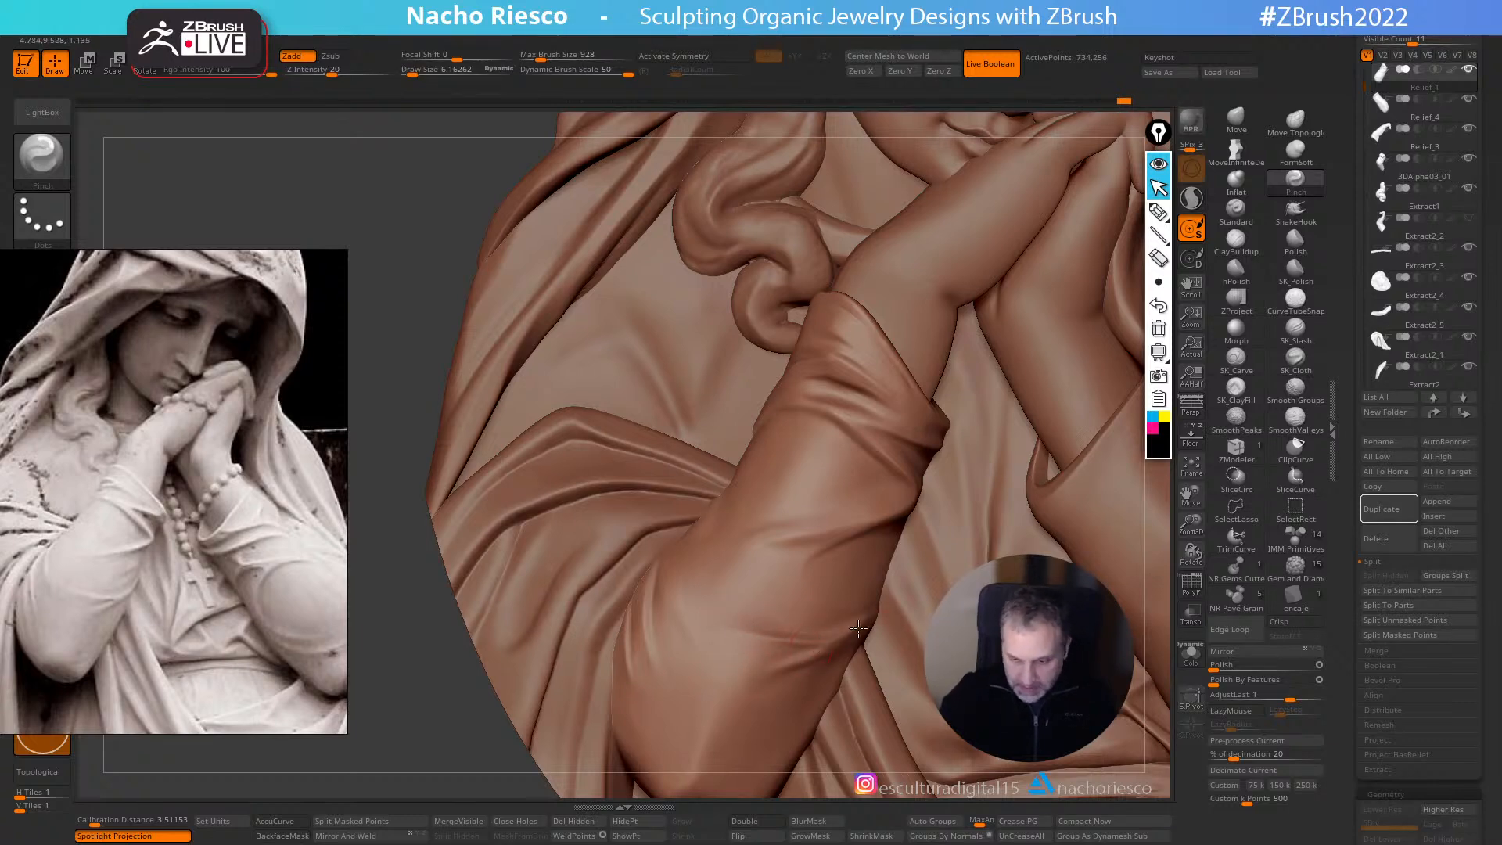
{"action": "right_click_drag", "start_coordinate": [798, 644], "coordinate": [847, 552], "text": "alt"}
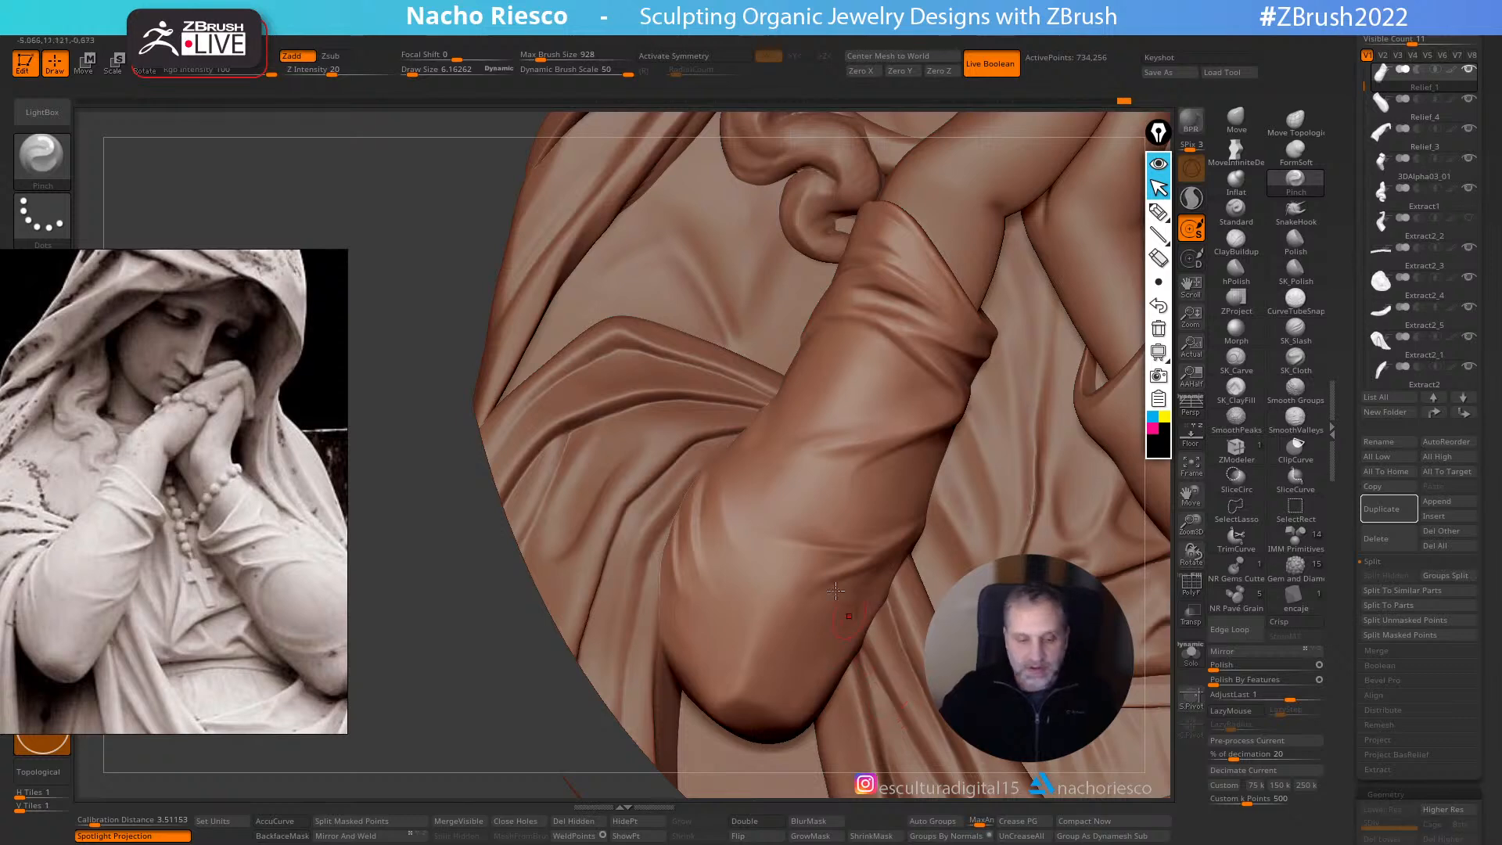
{"action": "right_click_drag", "start_coordinate": [809, 523], "coordinate": [805, 519], "text": "alt"}
{"action": "mouse_move", "coordinate": [876, 320]}
{"action": "right_mouse_down"}
{"action": "mouse_move", "coordinate": [845, 310]}
{"action": "mouse_move", "coordinate": [947, 290]}
{"action": "right_mouse_up"}
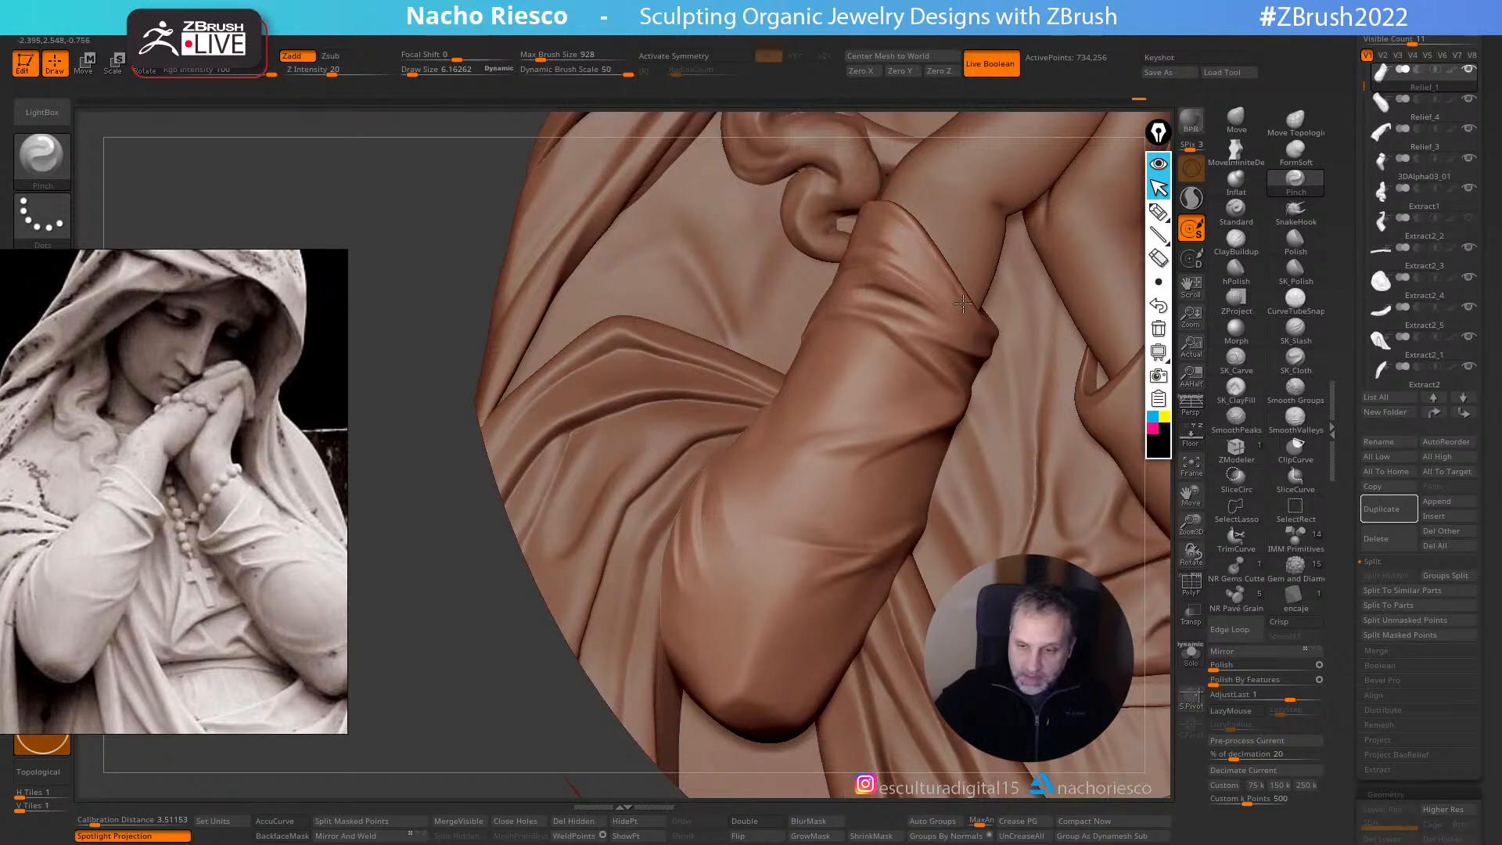
{"action": "right_click_drag", "start_coordinate": [984, 391], "coordinate": [984, 438]}
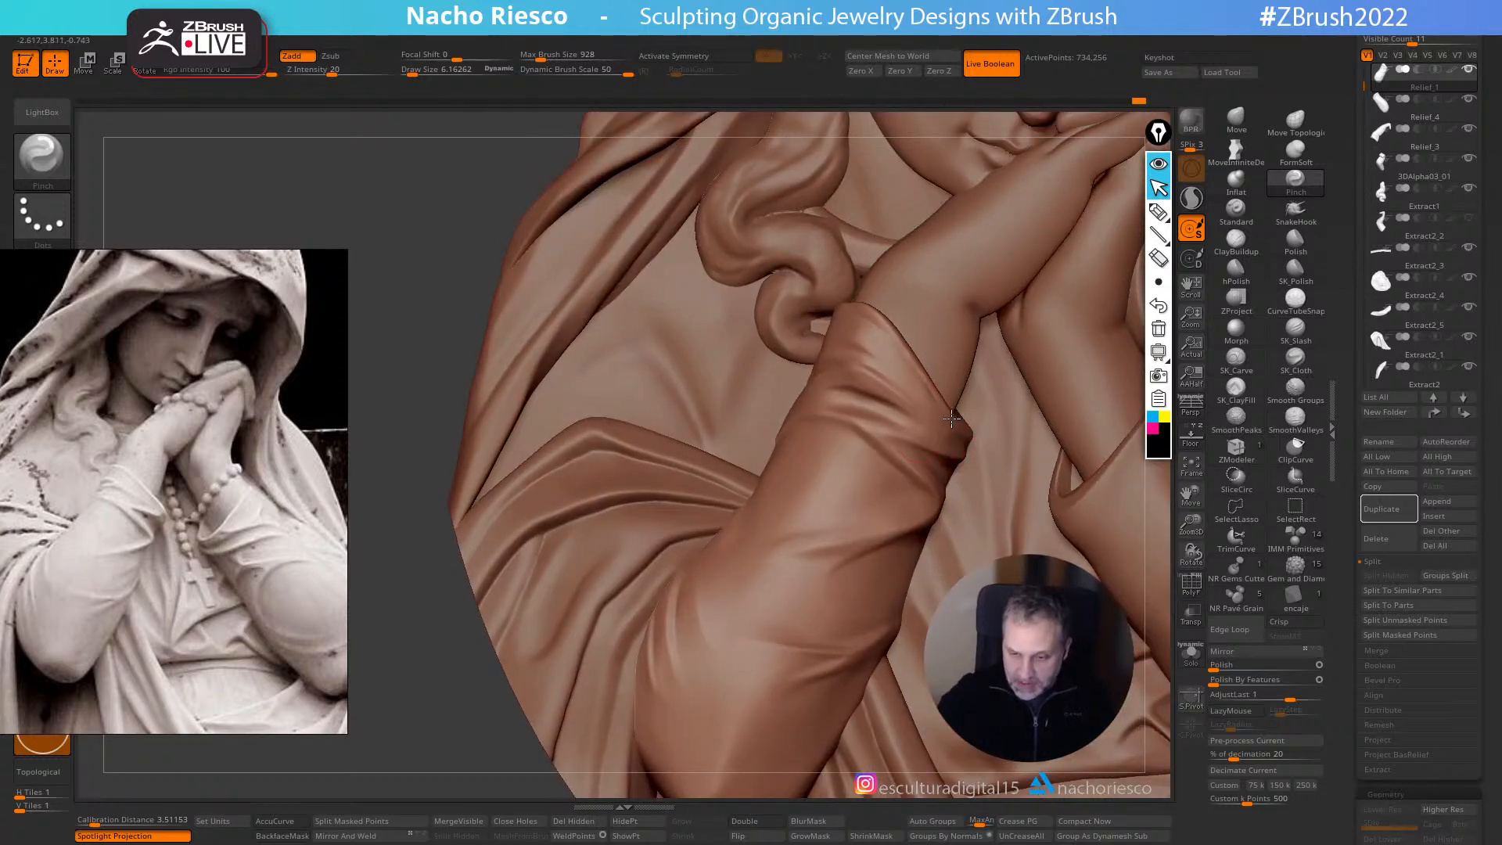
- Reshape the rim of the cuff with the Move brush at a draw size of about 9.7 and smooth it with SmoothPeaks
{"action": "right_click_drag", "start_coordinate": [928, 360], "coordinate": [861, 298]}
{"action": "left_click", "coordinate": [1236, 119]}
{"action": "key", "text": "s"}
{"action": "mouse_move", "coordinate": [822, 306]}
{"action": "left_mouse_down"}
{"action": "mouse_move", "coordinate": [841, 305]}
{"action": "mouse_move", "coordinate": [829, 310]}
{"action": "left_mouse_up"}
{"action": "key", "text": "s"}
{"action": "mouse_move", "coordinate": [879, 352]}
{"action": "right_mouse_down"}
{"action": "mouse_move", "coordinate": [882, 319]}
{"action": "mouse_move", "coordinate": [856, 283]}
{"action": "mouse_move", "coordinate": [882, 303]}
{"action": "right_mouse_up"}
{"action": "left_click_drag", "start_coordinate": [882, 304], "coordinate": [860, 297], "text": "shift"}
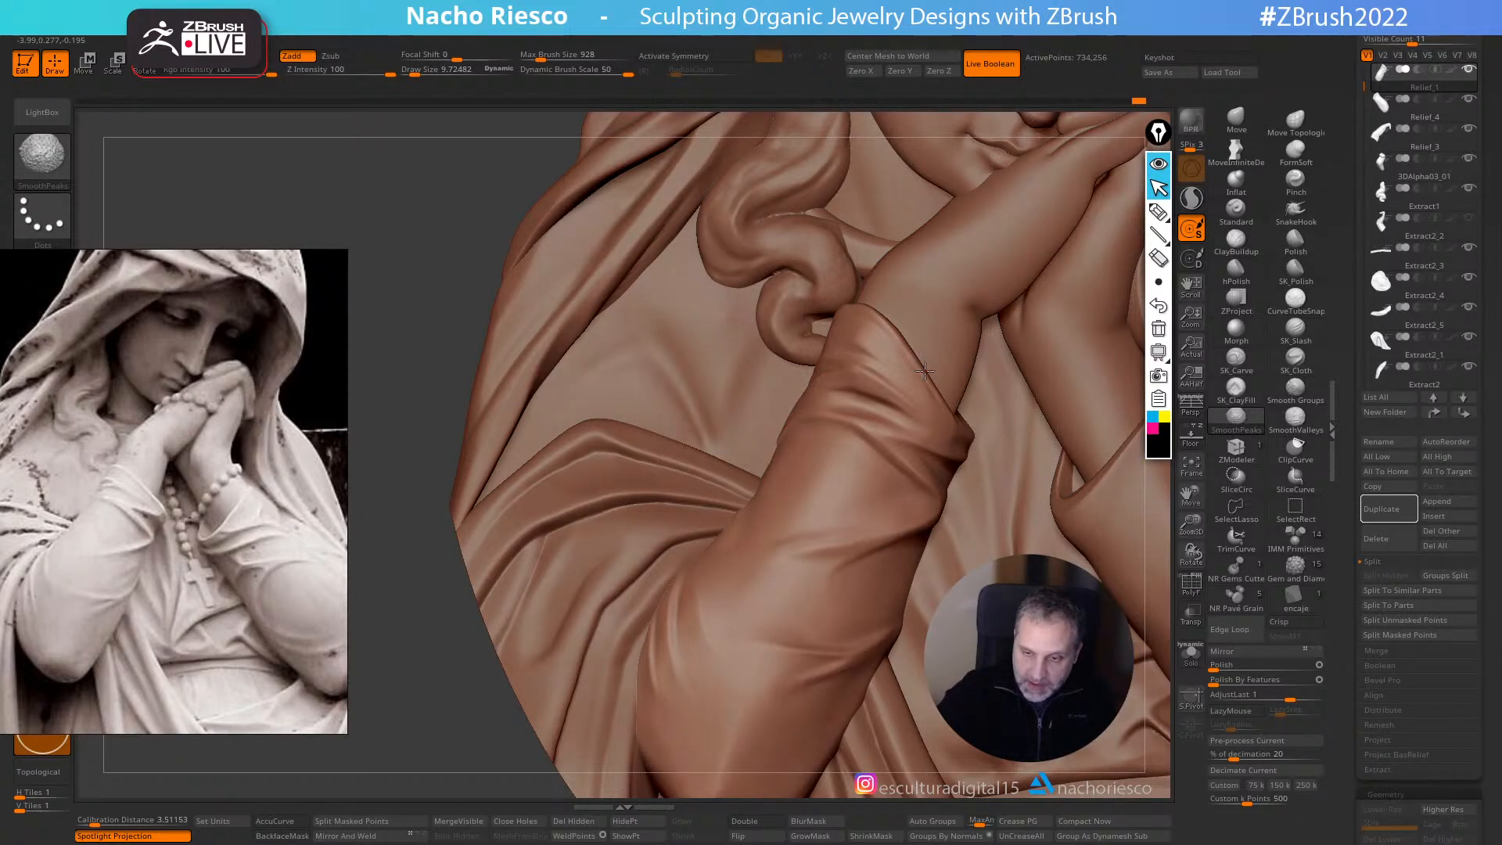
{"action": "right_click_drag", "start_coordinate": [931, 270], "coordinate": [910, 129], "text": "alt"}
{"action": "right_click_drag", "start_coordinate": [884, 732], "coordinate": [942, 708], "text": "alt"}
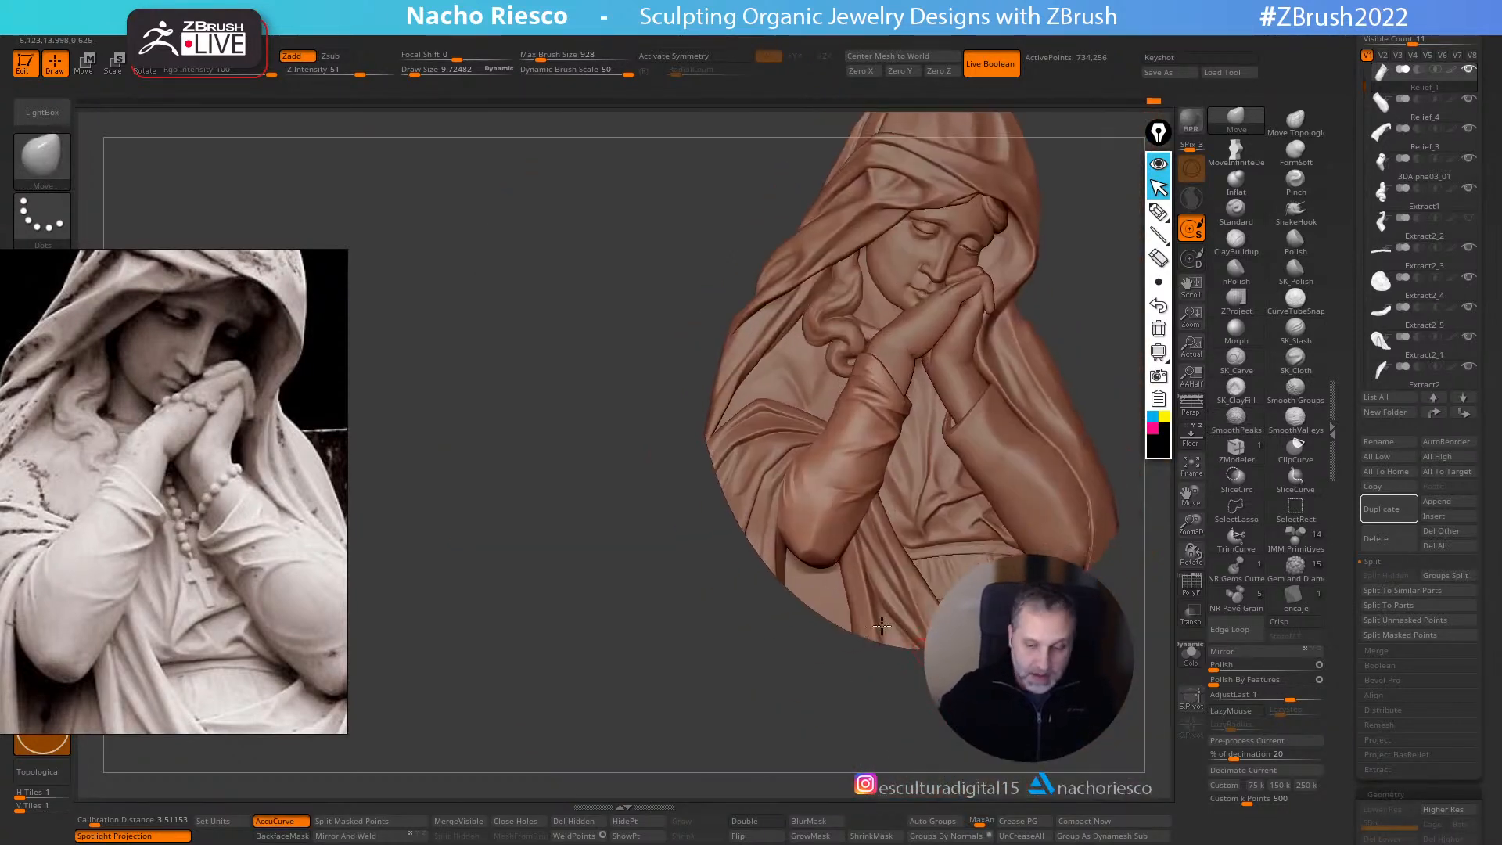
- Reshape the mantle folds beside the elbow with the Move brush at a draw size of about 28.3, and shift the reference image closer to the relief
{"action": "left_click", "coordinate": [781, 478], "text": "alt"}
{"action": "key", "text": "s"}
{"action": "left_click_drag", "start_coordinate": [780, 479], "coordinate": [804, 482]}
{"action": "key", "text": "s"}
{"action": "left_click_drag", "start_coordinate": [739, 635], "coordinate": [794, 470]}
{"action": "mouse_move", "coordinate": [711, 638]}
{"action": "left_mouse_down"}
{"action": "mouse_move", "coordinate": [716, 751]}
{"action": "mouse_move", "coordinate": [717, 670]}
{"action": "mouse_move", "coordinate": [742, 662]}
{"action": "left_mouse_up"}
{"action": "key", "text": "s"}
{"action": "left_click_drag", "start_coordinate": [782, 503], "coordinate": [774, 503]}
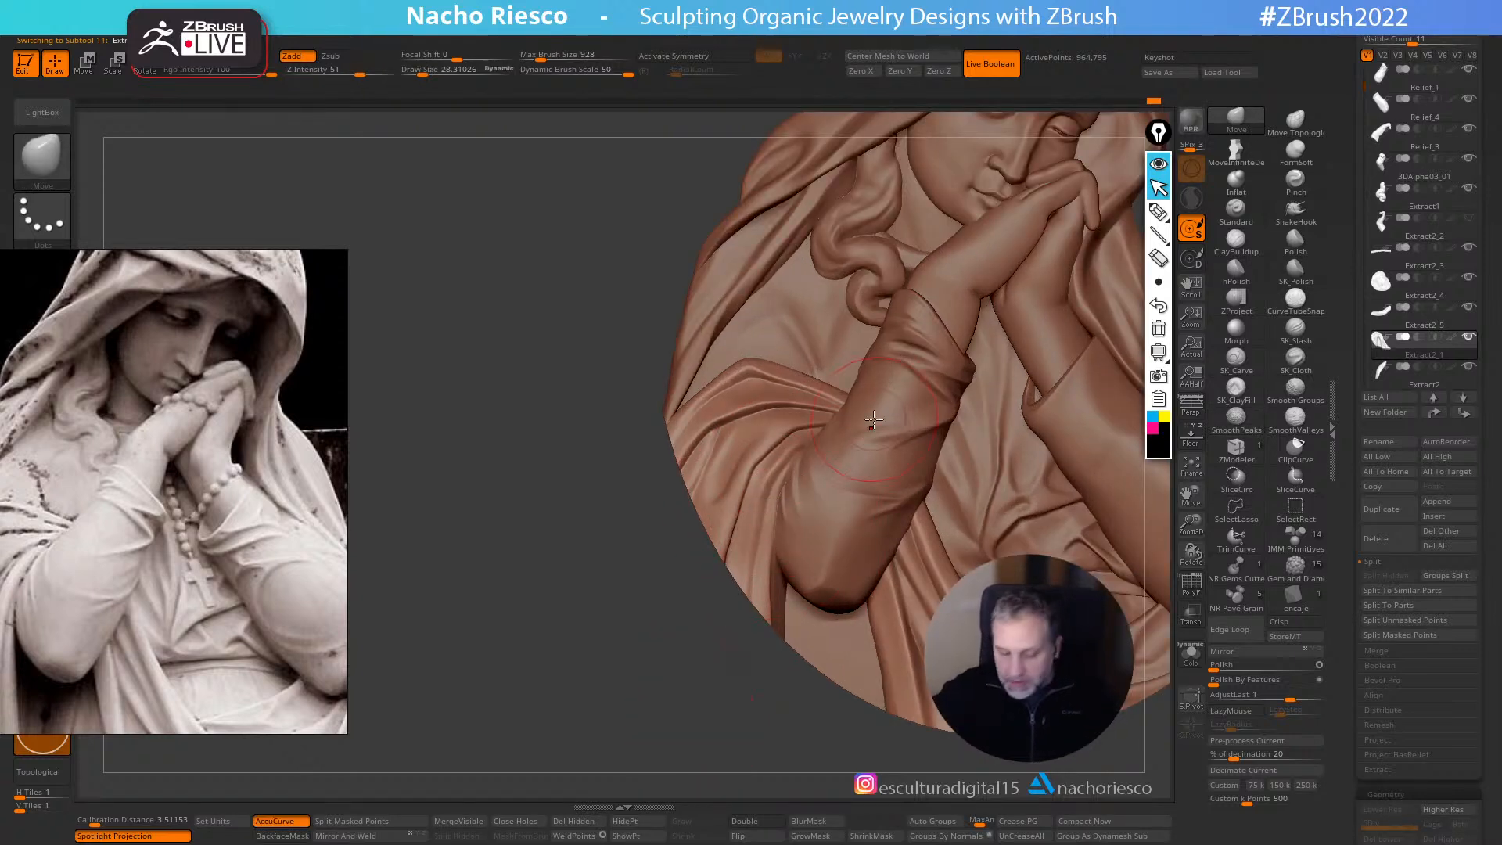
{"action": "left_click_drag", "start_coordinate": [95, 418], "coordinate": [227, 337]}
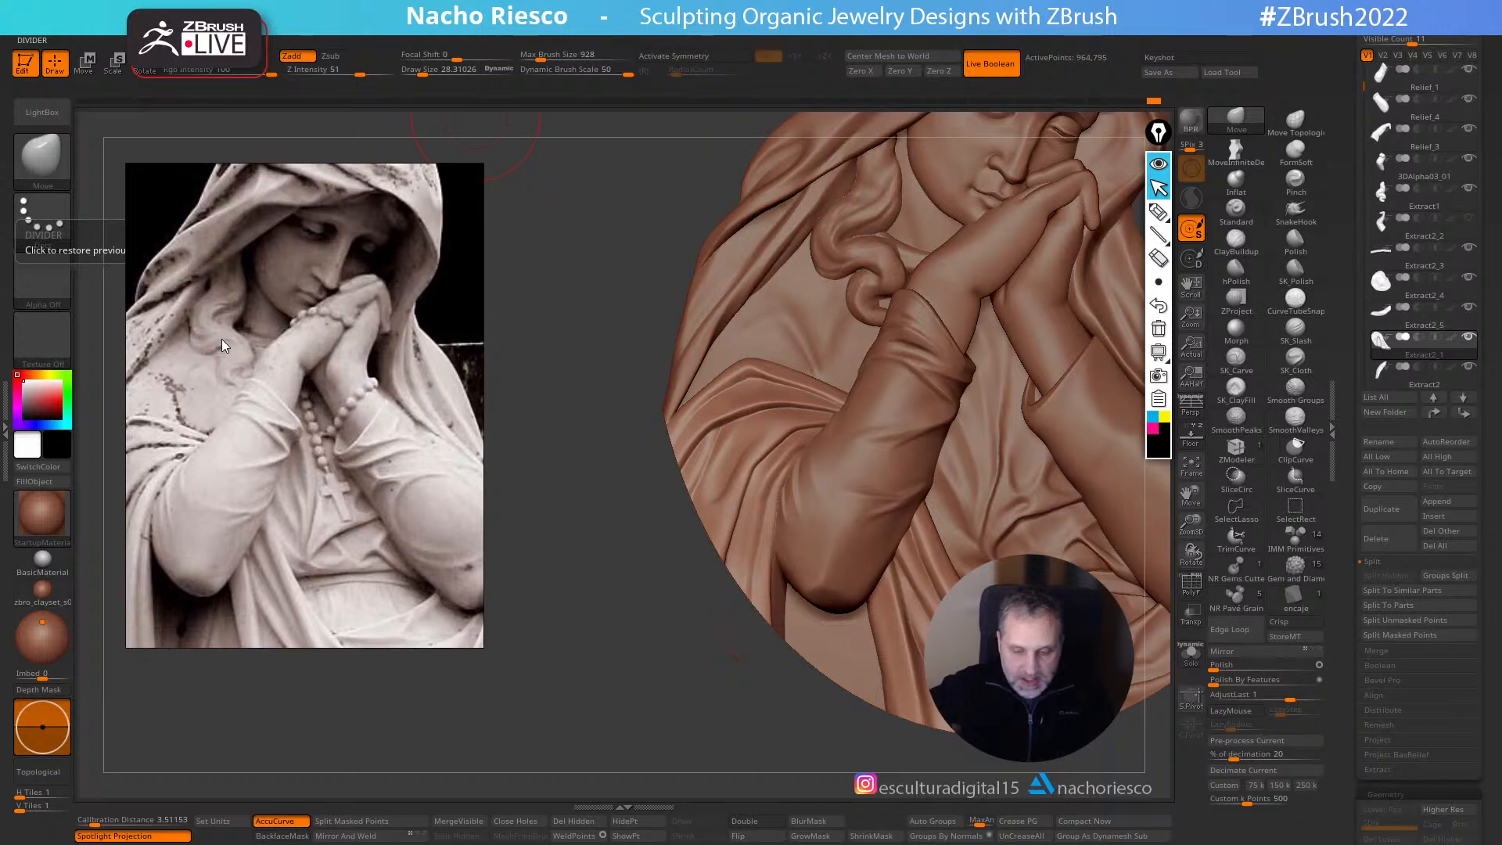
- Sharpen the mantle folds beside the elbow with the Pinch brush at draw sizes of about 3.5 and 4.3, raising Z Intensity to 30
{"action": "mouse_move", "coordinate": [724, 681]}
{"action": "left_mouse_down"}
{"action": "mouse_move", "coordinate": [725, 731]}
{"action": "mouse_move", "coordinate": [721, 654]}
{"action": "mouse_move", "coordinate": [694, 671]}
{"action": "mouse_move", "coordinate": [673, 774]}
{"action": "left_mouse_up"}
{"action": "left_click", "coordinate": [1288, 338]}
{"action": "key", "text": "s"}
{"action": "mouse_move", "coordinate": [753, 427]}
{"action": "left_mouse_down"}
{"action": "mouse_move", "coordinate": [739, 426]}
{"action": "mouse_move", "coordinate": [793, 391]}
{"action": "mouse_move", "coordinate": [739, 424]}
{"action": "left_mouse_up"}
{"action": "left_click", "coordinate": [1295, 182]}
{"action": "key", "text": "s"}
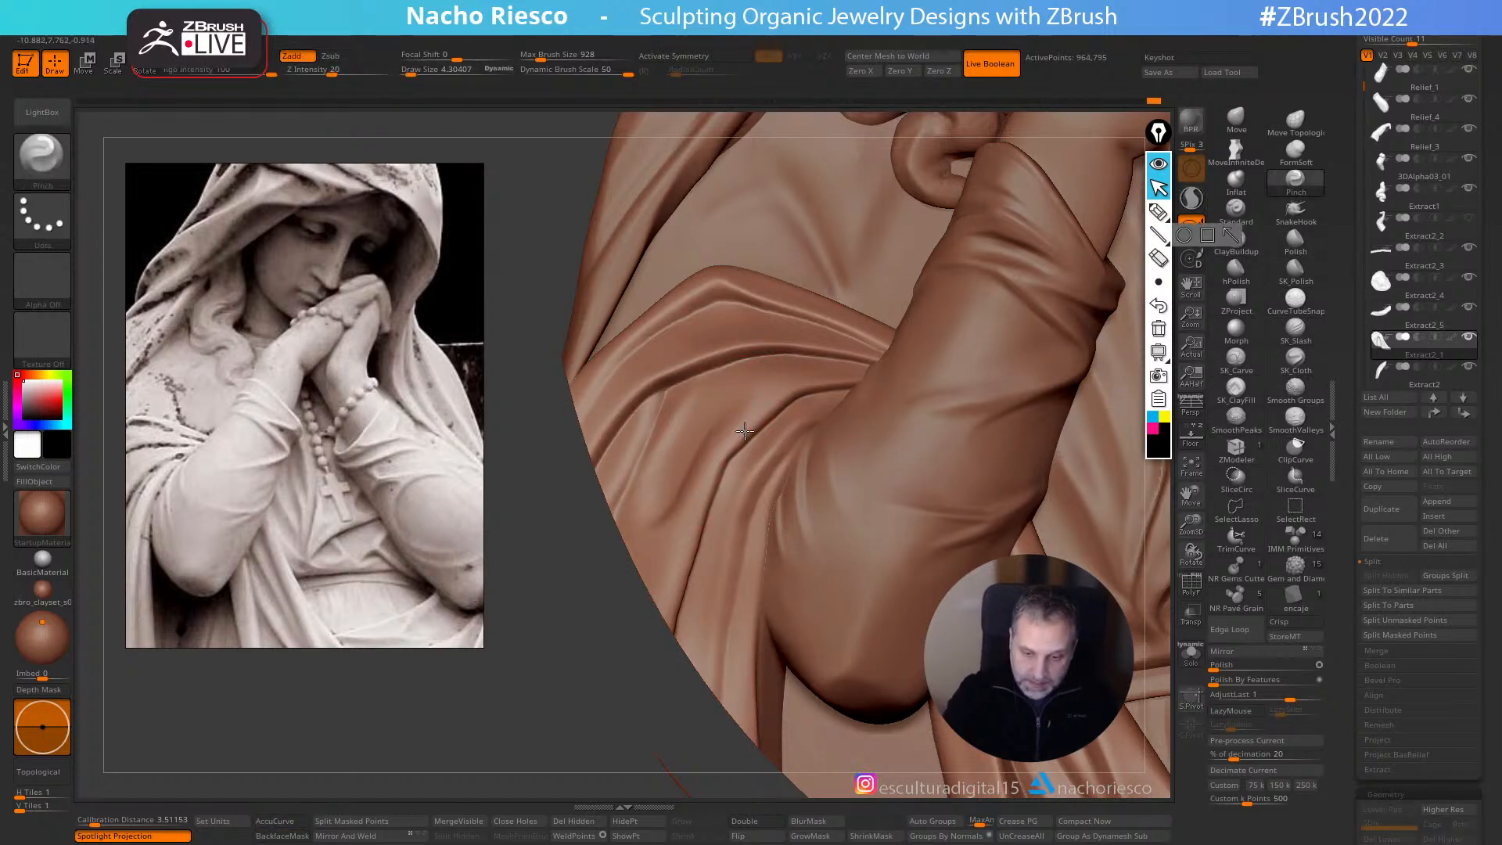
{"action": "key", "text": "s"}
{"action": "left_click_drag", "start_coordinate": [756, 417], "coordinate": [730, 441]}
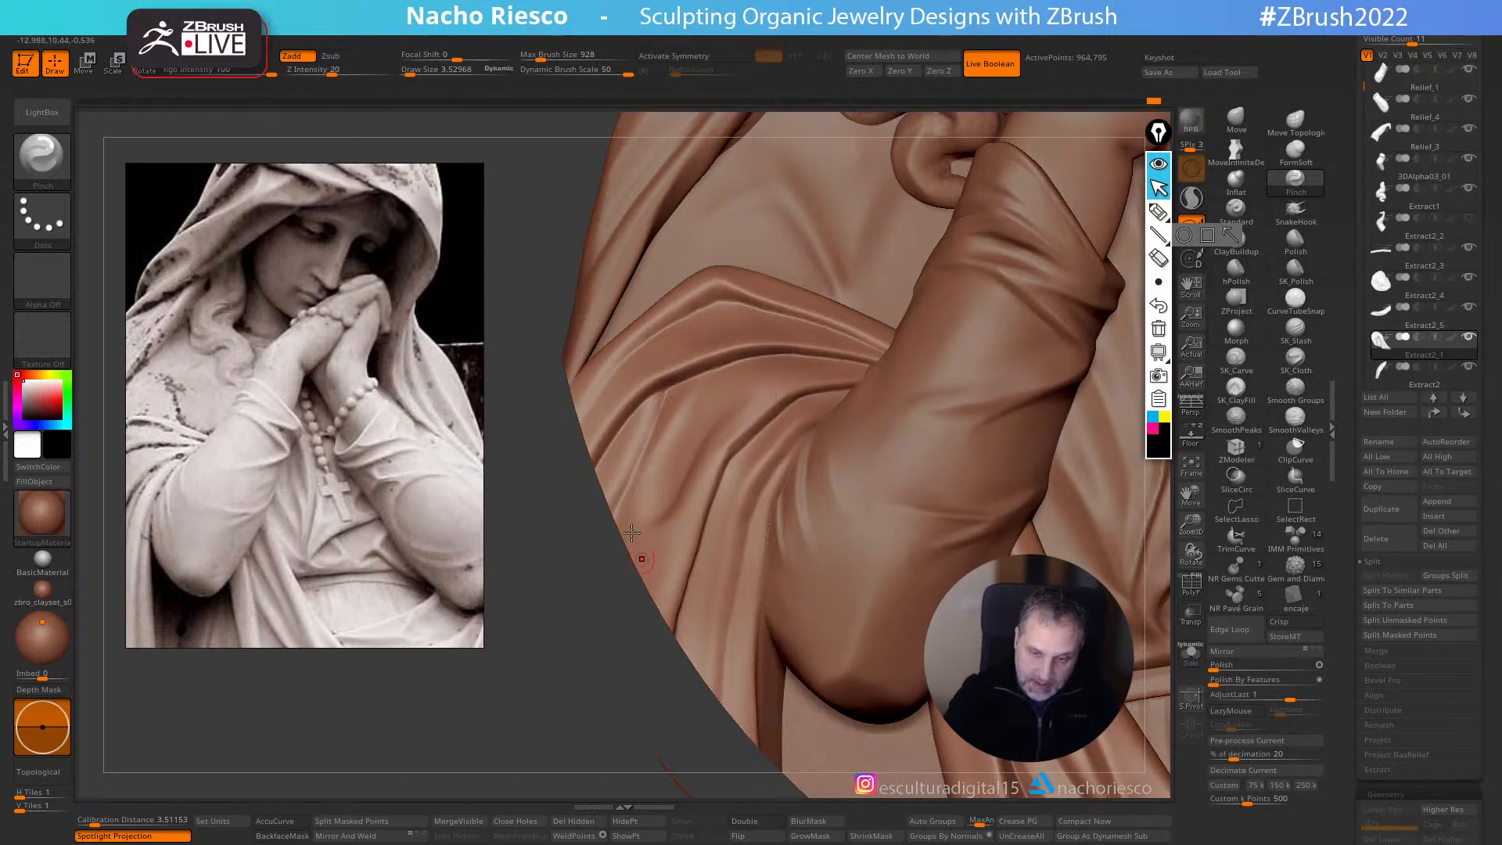
{"action": "left_click", "coordinate": [343, 72]}
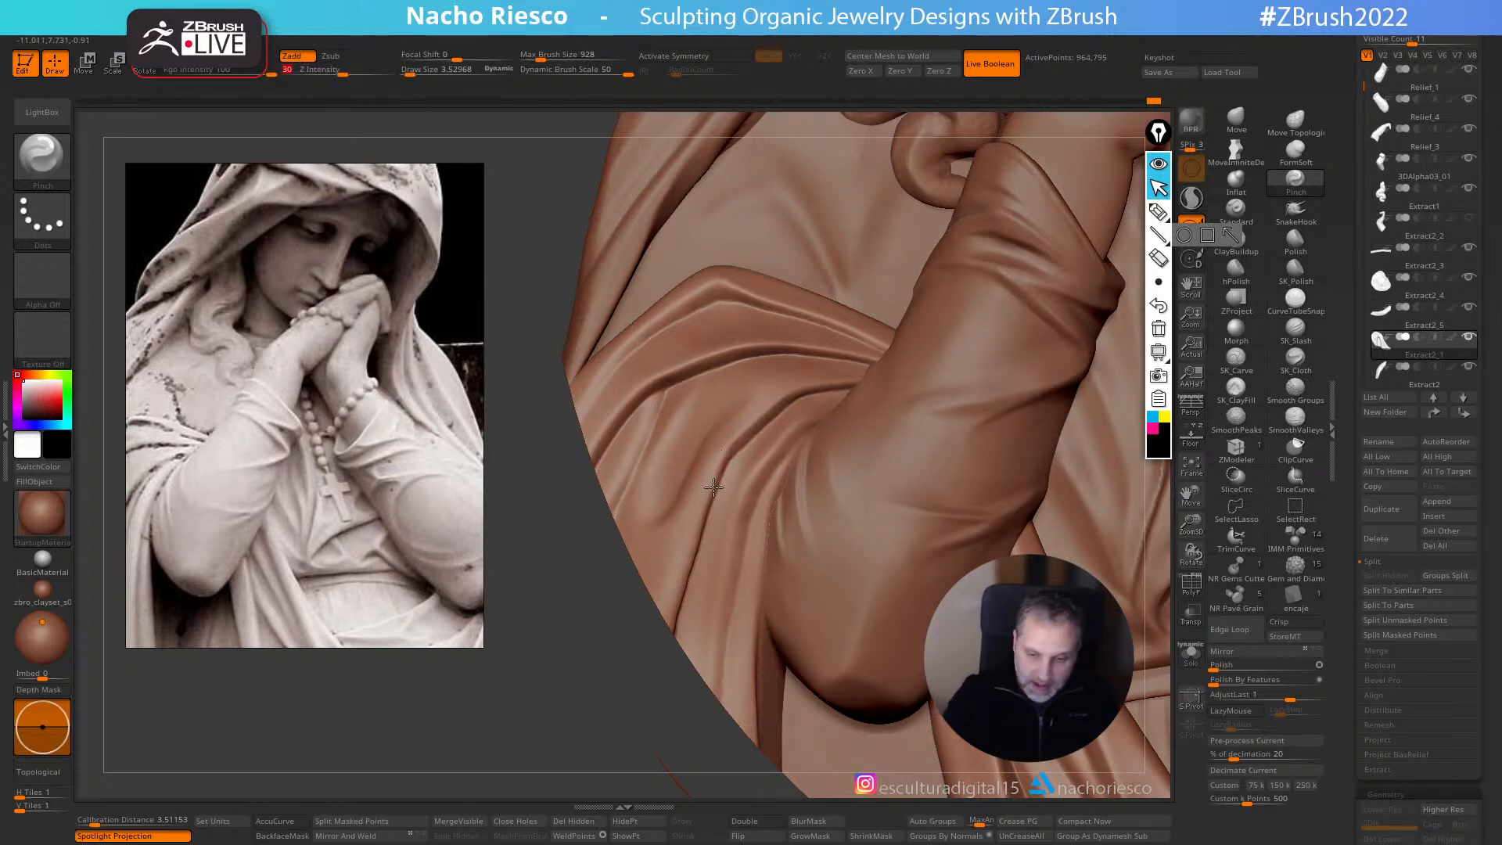
{"action": "key", "text": "s"}
{"action": "left_click_drag", "start_coordinate": [723, 538], "coordinate": [747, 535]}
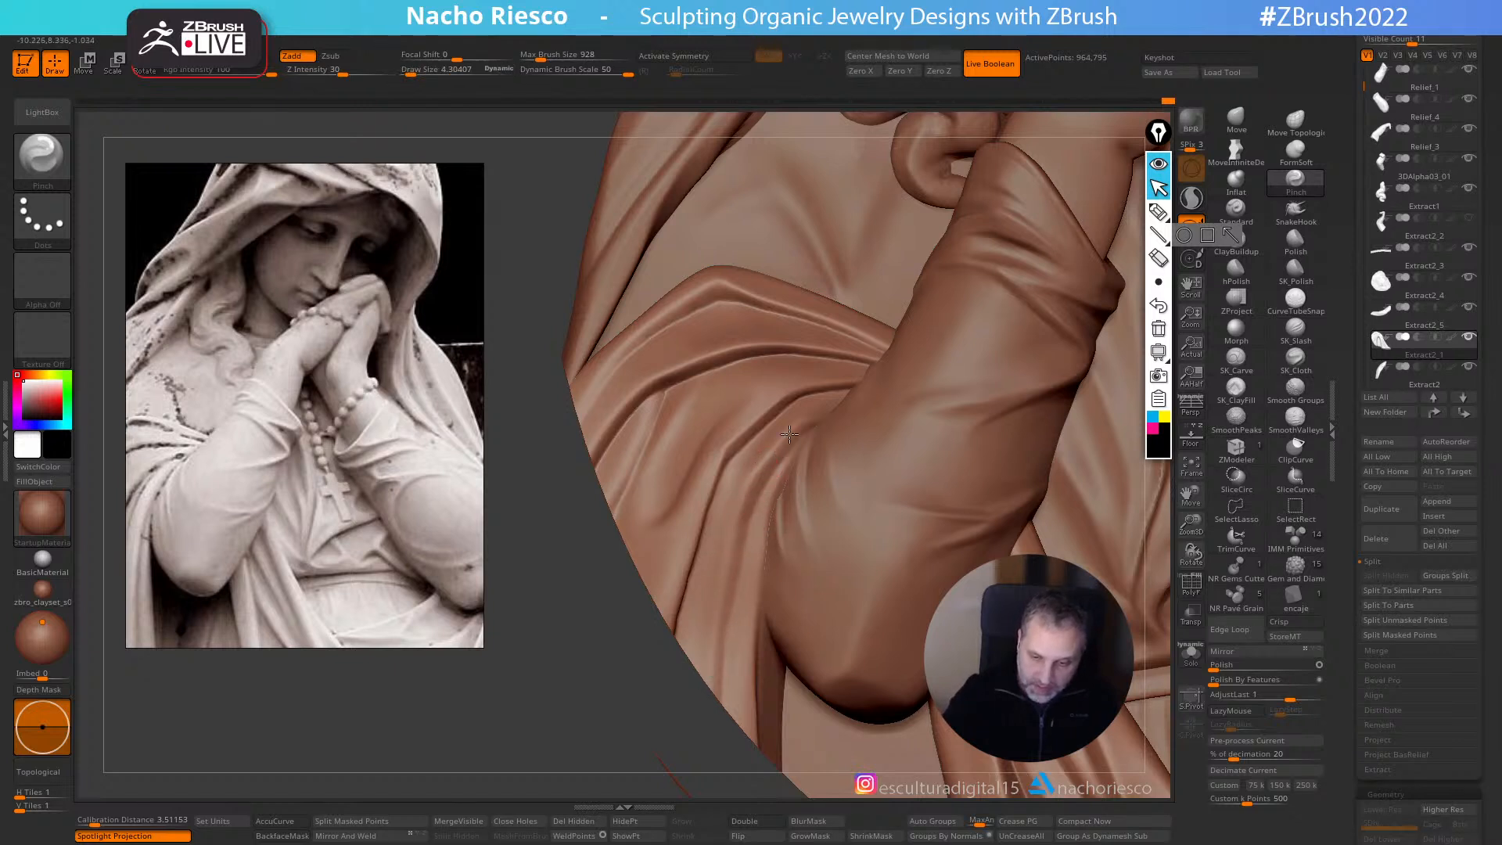
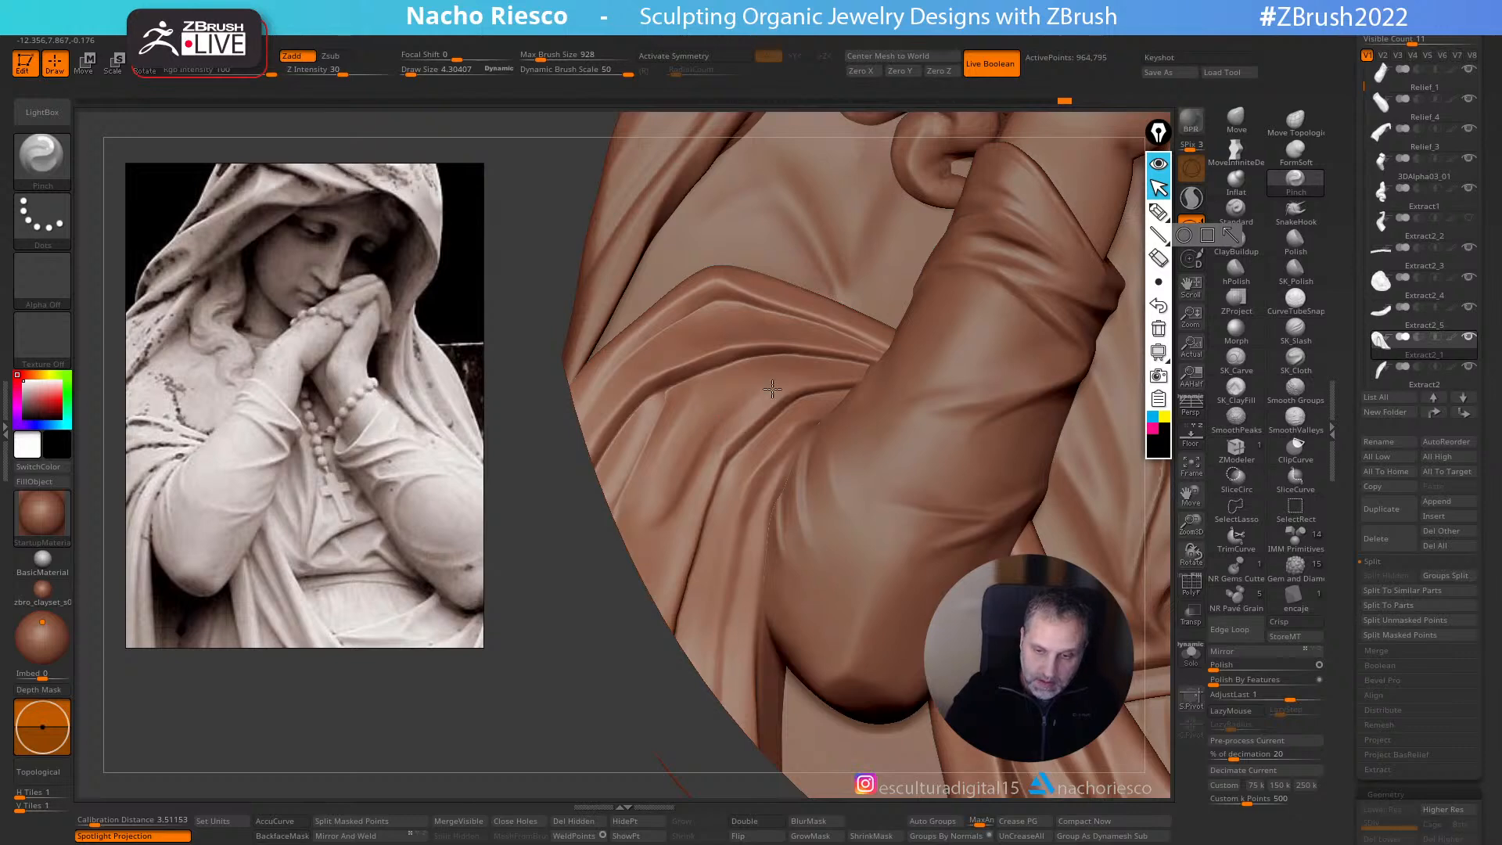
- Sharpen the ridges of the mantle folds hanging below the forearm with the Pinch brush at a draw size of about 4.3
{"action": "mouse_move", "coordinate": [603, 673]}
{"action": "left_mouse_down"}
{"action": "mouse_move", "coordinate": [607, 731]}
{"action": "mouse_move", "coordinate": [661, 680]}
{"action": "mouse_move", "coordinate": [637, 627]}
{"action": "mouse_move", "coordinate": [688, 612]}
{"action": "mouse_move", "coordinate": [689, 540]}
{"action": "left_mouse_up"}
{"action": "left_click_drag", "start_coordinate": [763, 667], "coordinate": [759, 720], "text": "alt"}
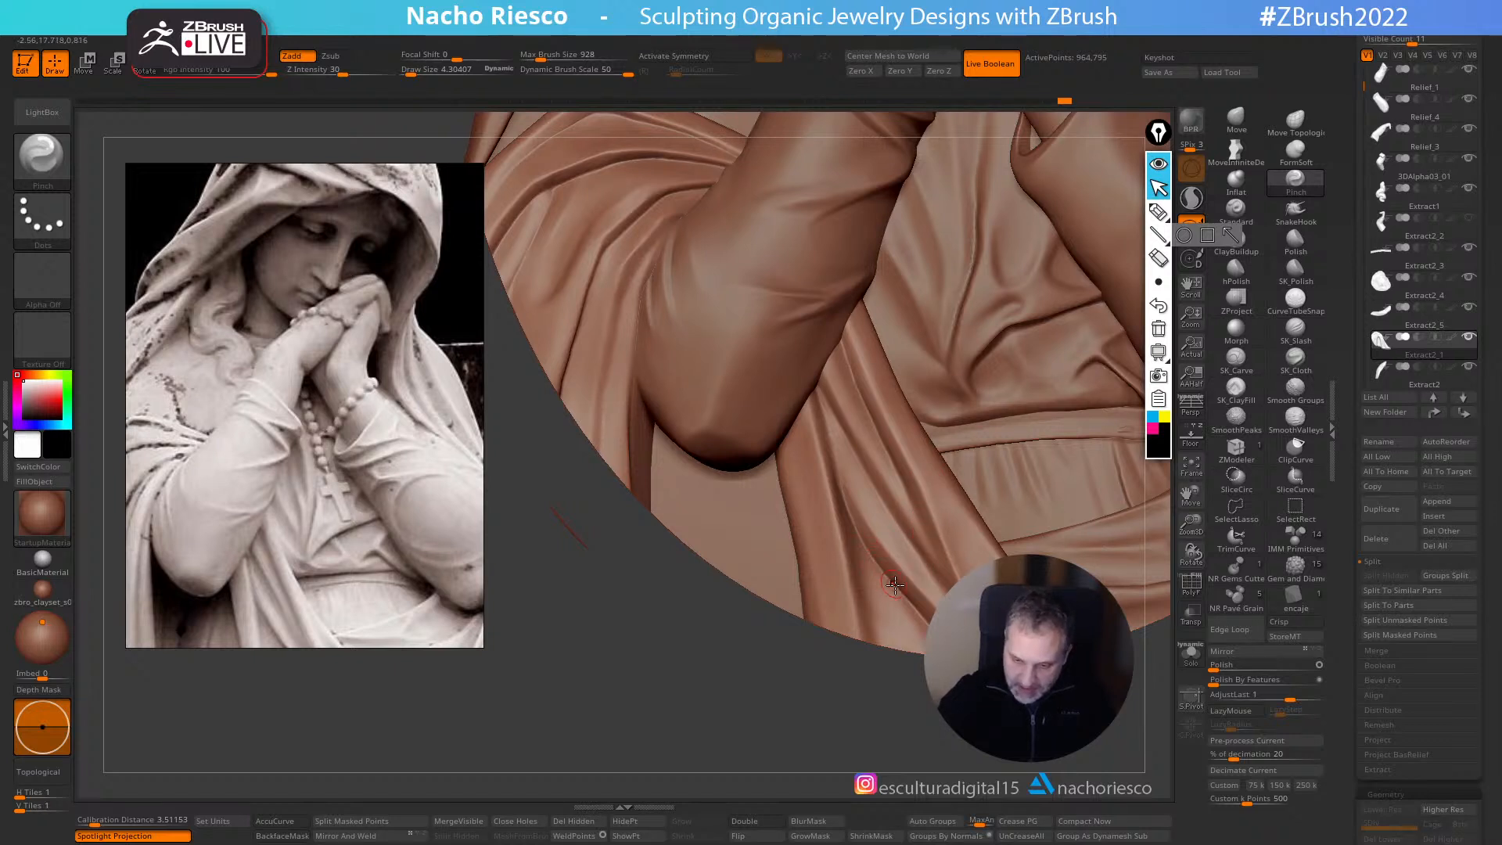
{"action": "mouse_move", "coordinate": [912, 716]}
{"action": "left_mouse_down", "text": "alt"}
{"action": "mouse_move", "coordinate": [872, 661]}
{"action": "mouse_move", "coordinate": [889, 731]}
{"action": "left_mouse_up", "text": "alt"}
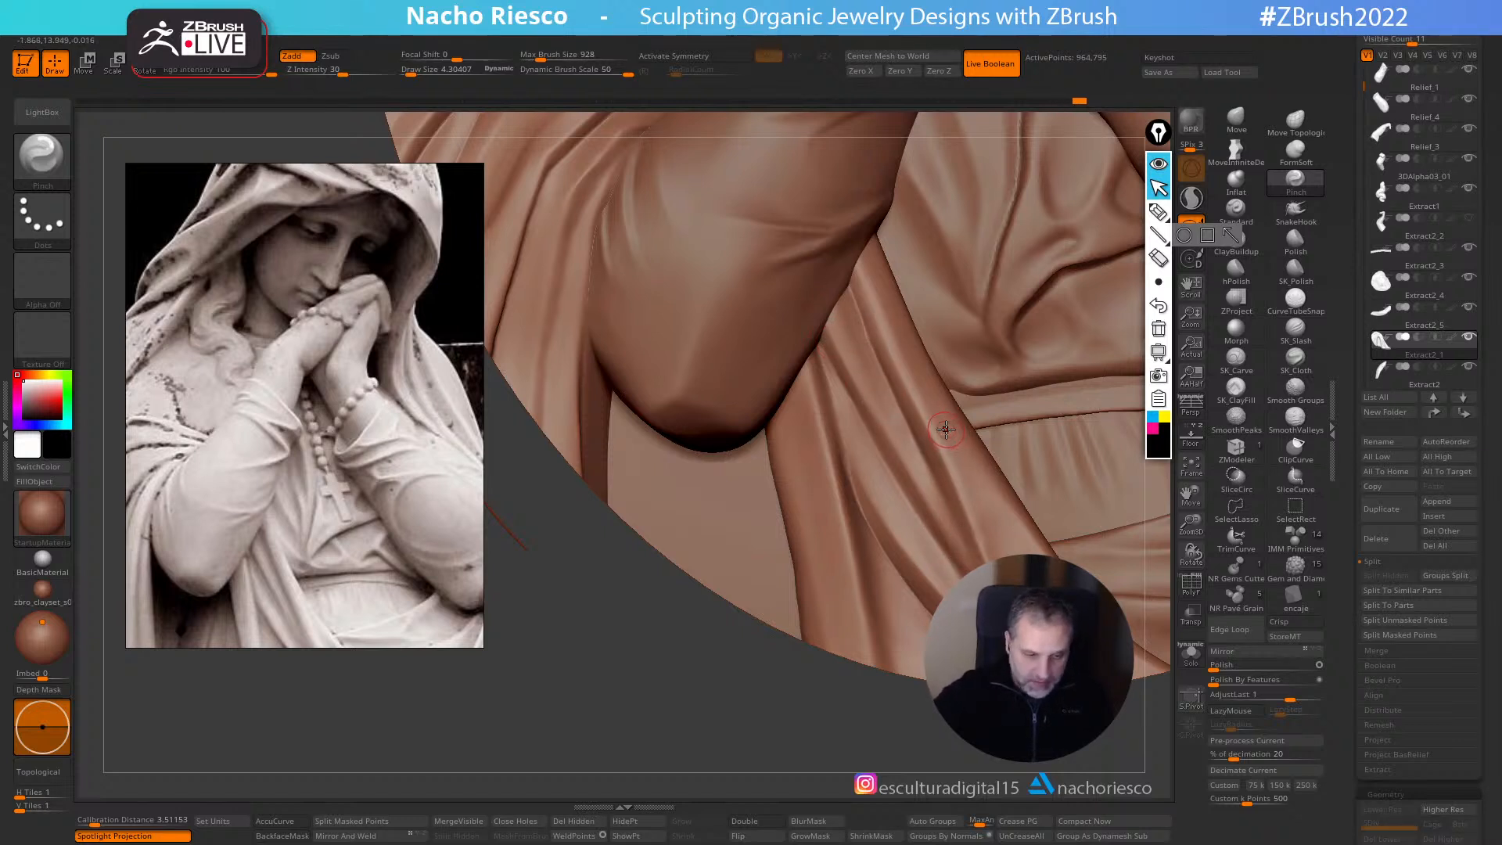
- Mask the hanging mantle folds except for the strip along their inner edge beside the waistband
{"action": "left_click_drag", "start_coordinate": [1033, 767], "coordinate": [962, 747], "text": "alt"}
{"action": "mouse_move", "coordinate": [1068, 759]}
{"action": "left_mouse_down", "text": "ctrl"}
{"action": "mouse_move", "coordinate": [970, 454]}
{"action": "mouse_move", "coordinate": [842, 379]}
{"action": "mouse_move", "coordinate": [865, 485]}
{"action": "mouse_move", "coordinate": [929, 625]}
{"action": "mouse_move", "coordinate": [1079, 749]}
{"action": "mouse_move", "coordinate": [876, 712]}
{"action": "left_mouse_up", "text": "ctrl"}
{"action": "left_click", "coordinate": [1078, 751], "text": "ctrl"}
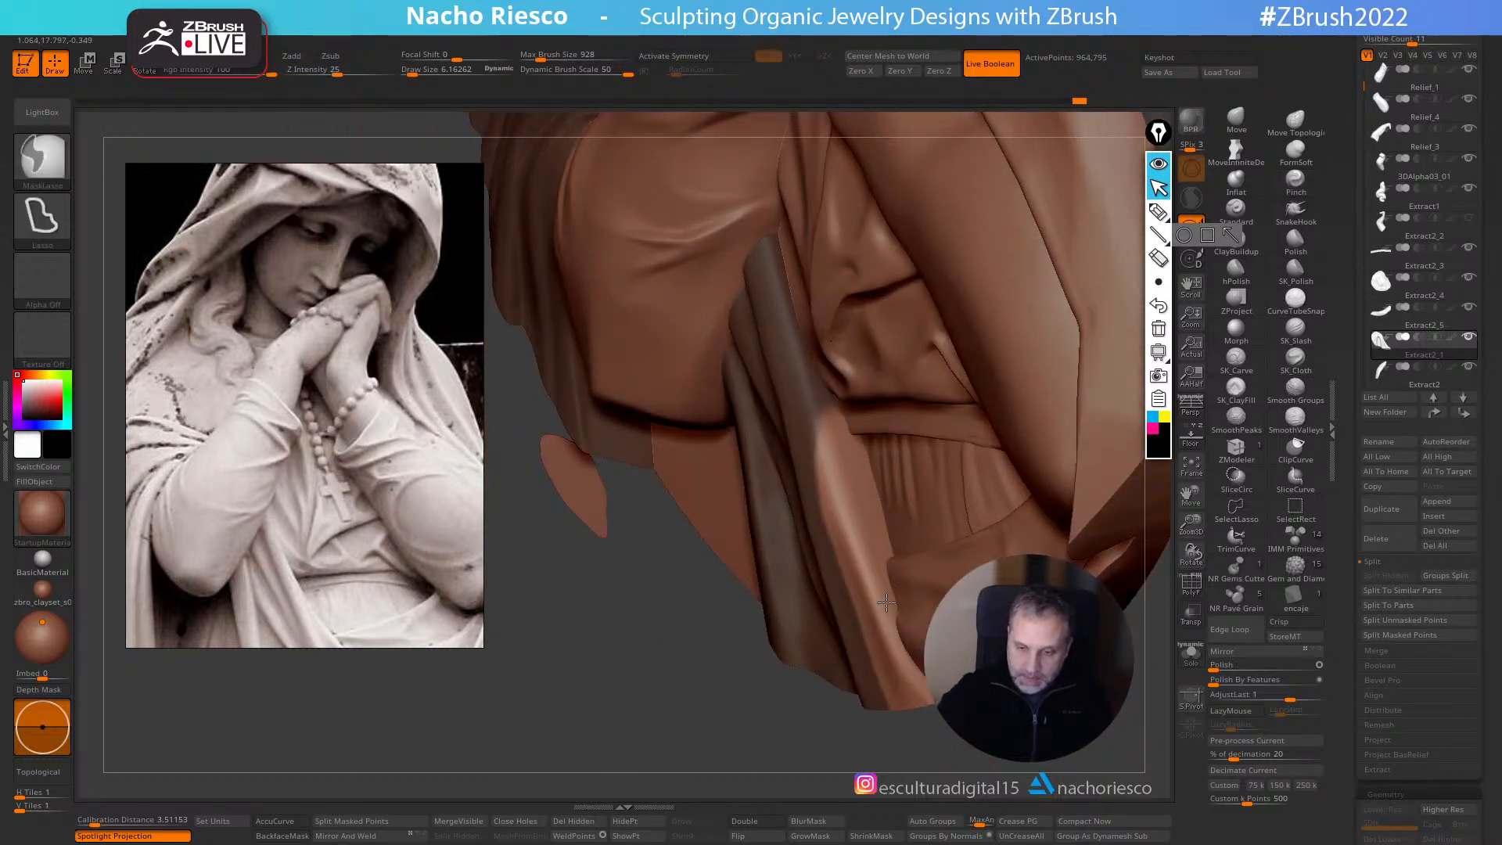
- Reshape the unmasked mantle strip with the Move brush at draw sizes of about 28.3 and 21.7 with AccuCurve off, and clear the mask
{"action": "left_click", "coordinate": [1255, 123]}
{"action": "left_click", "coordinate": [284, 822]}
{"action": "left_click", "coordinate": [285, 826]}
{"action": "left_click_drag", "start_coordinate": [603, 686], "coordinate": [532, 679]}
{"action": "key", "text": "s"}
{"action": "left_click", "coordinate": [805, 500]}
{"action": "left_click_drag", "start_coordinate": [837, 493], "coordinate": [849, 493]}
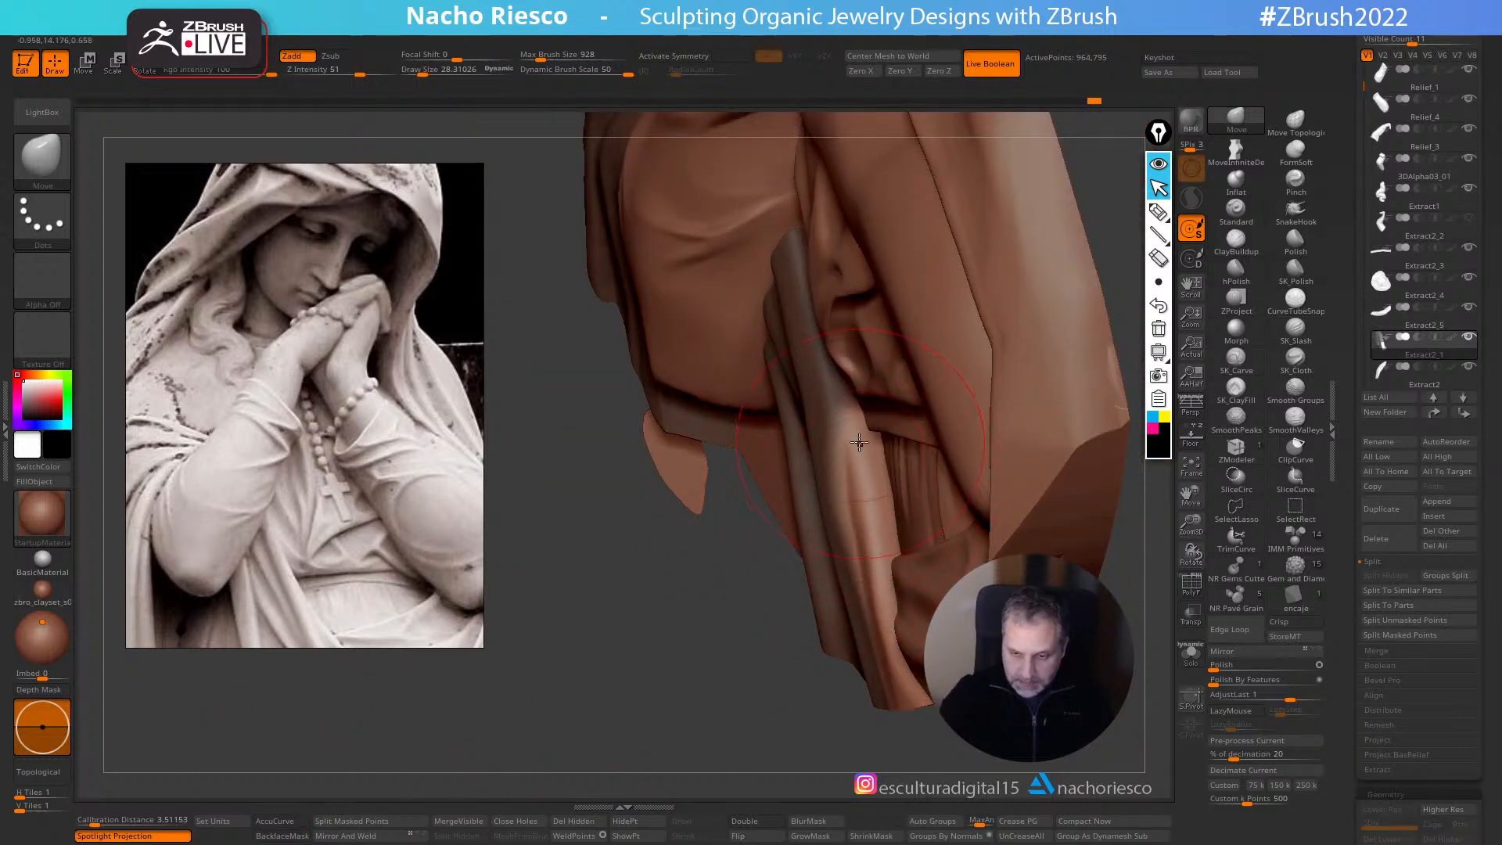
{"action": "left_click_drag", "start_coordinate": [735, 694], "coordinate": [805, 632], "text": "shift"}
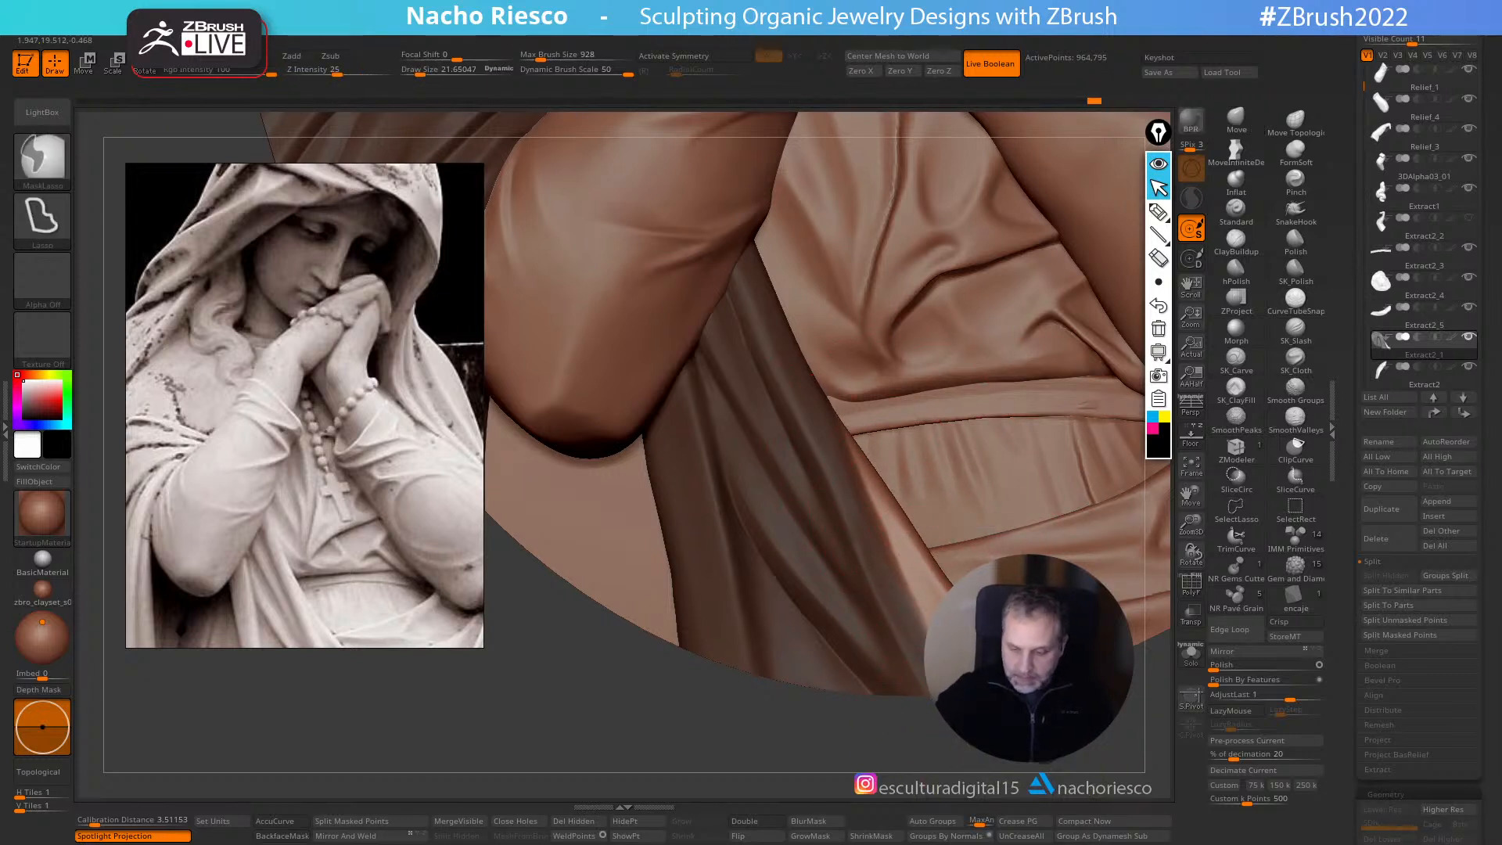
{"action": "left_click_drag", "start_coordinate": [422, 673], "coordinate": [243, 726], "text": "ctrl"}
- Smooth the inner edge of the hanging mantle with SmoothPeaks and SmoothValleys at a draw size of about 21.7
{"action": "key", "text": "shift"}
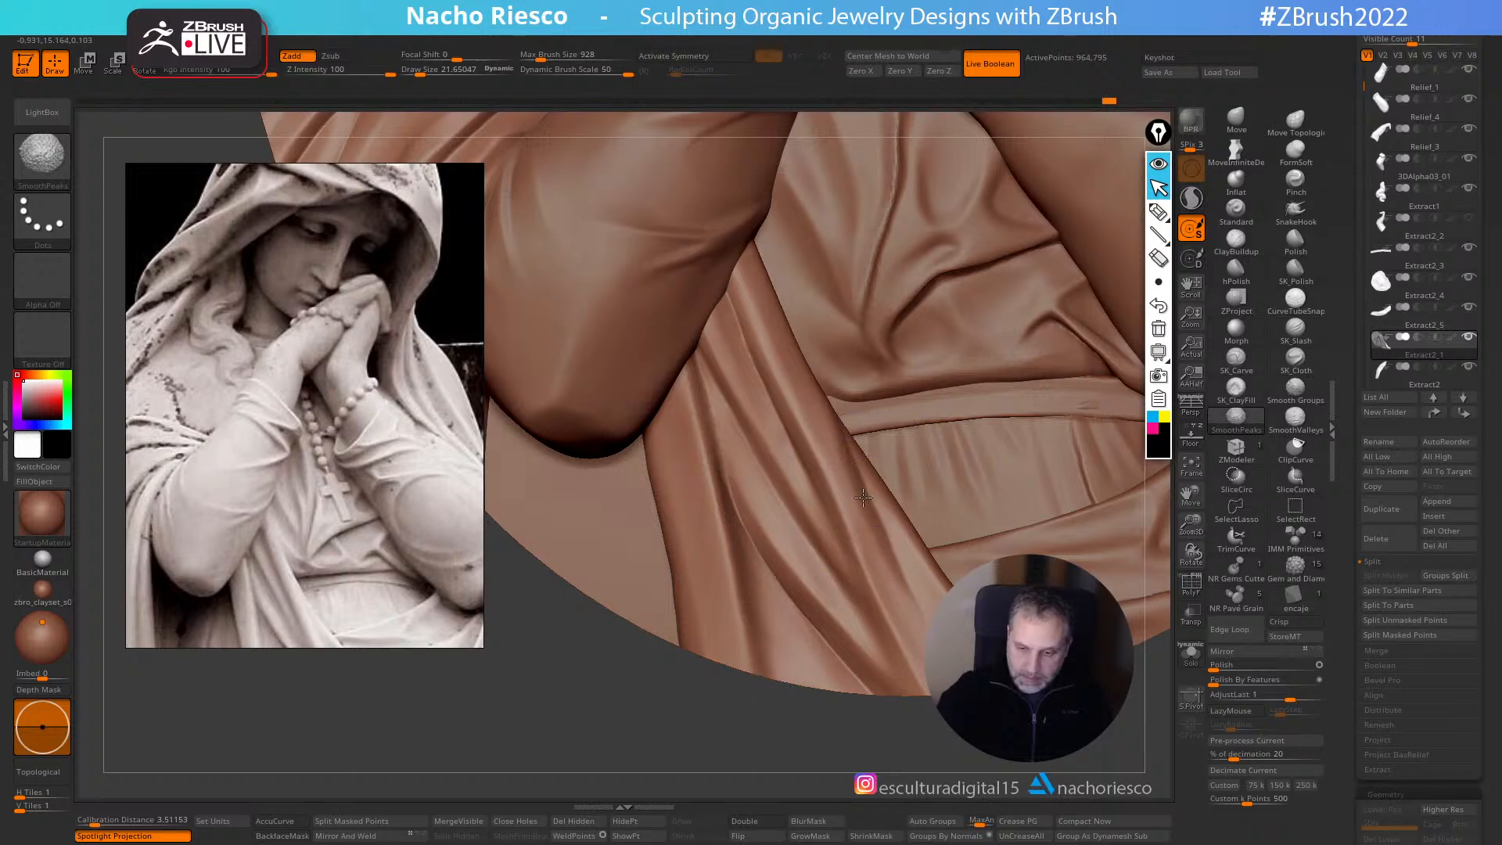
{"action": "left_click", "coordinate": [1295, 423], "text": "shift"}
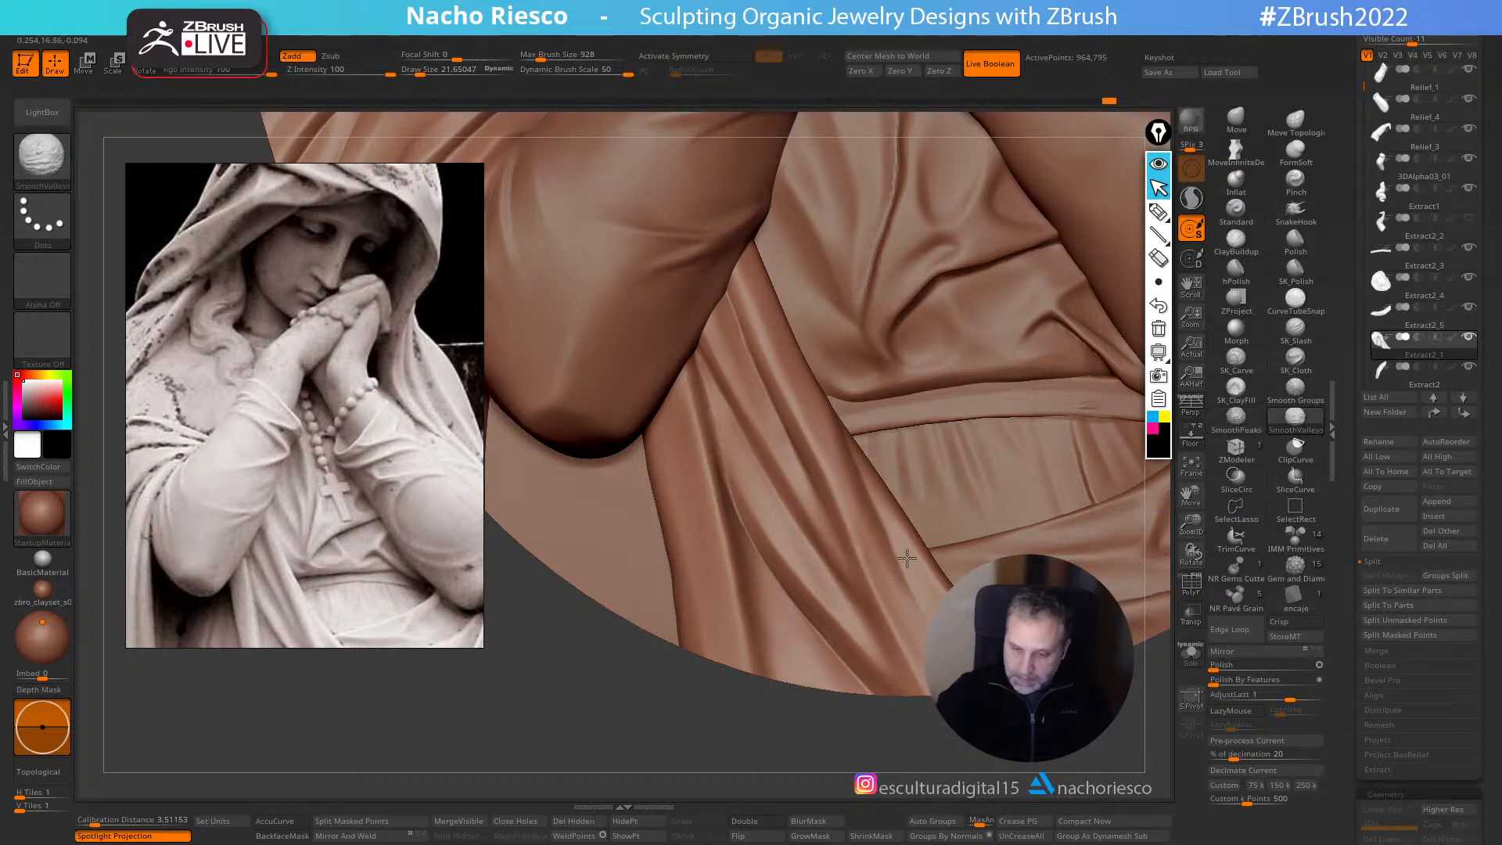
{"action": "mouse_move", "coordinate": [1022, 751]}
{"action": "left_mouse_down", "text": "alt"}
{"action": "mouse_move", "coordinate": [980, 618]}
{"action": "mouse_move", "coordinate": [988, 704]}
{"action": "mouse_move", "coordinate": [1011, 661]}
{"action": "mouse_move", "coordinate": [1018, 704]}
{"action": "left_mouse_up", "text": "alt"}
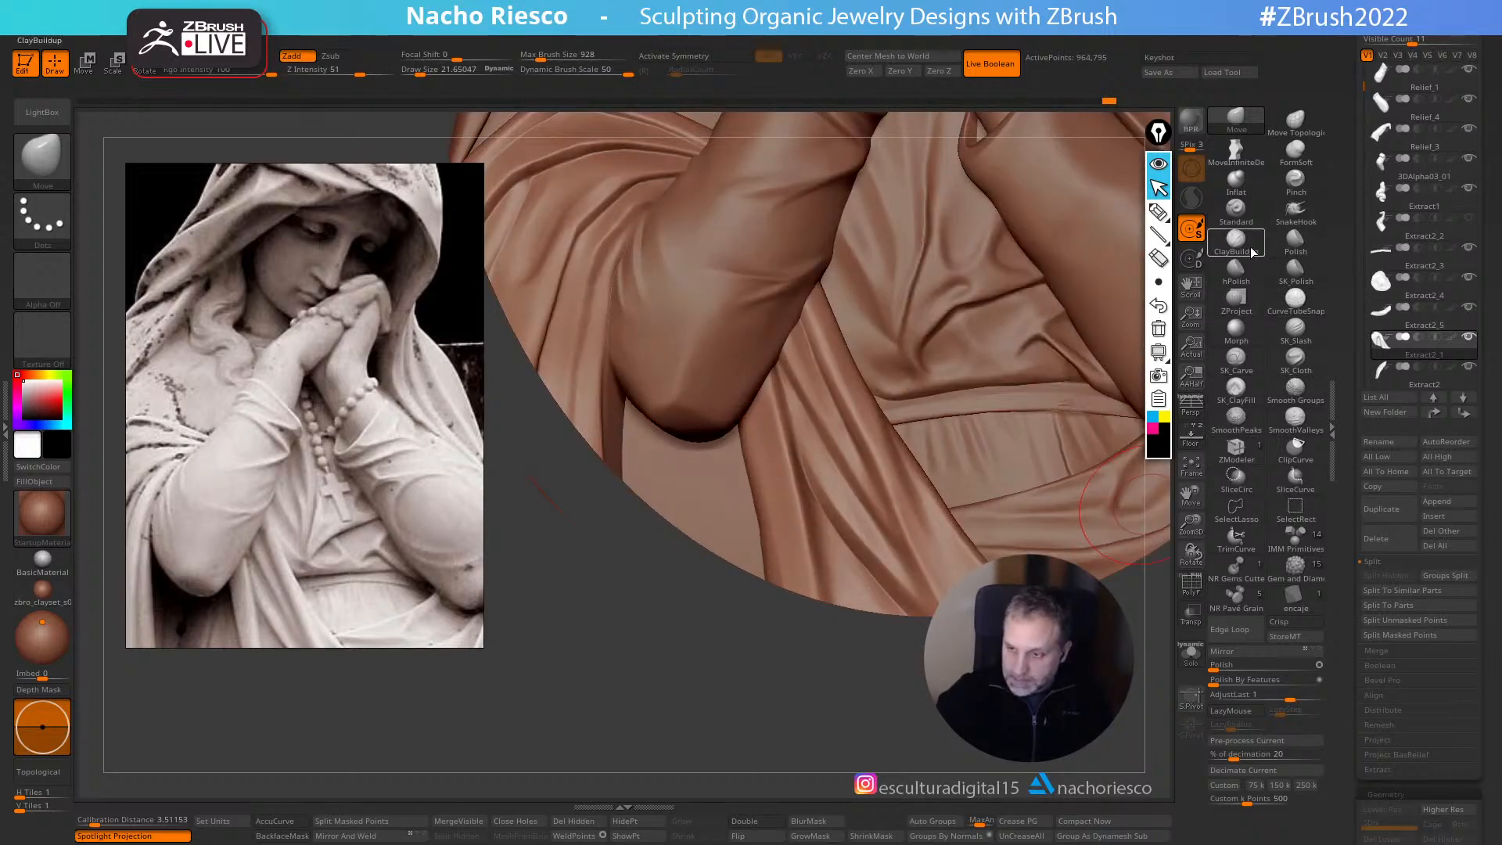
- Sharpen the edge of the mantle next to the elbow with the Pinch brush at a draw size of about 7.2
{"action": "left_click", "coordinate": [1296, 180]}
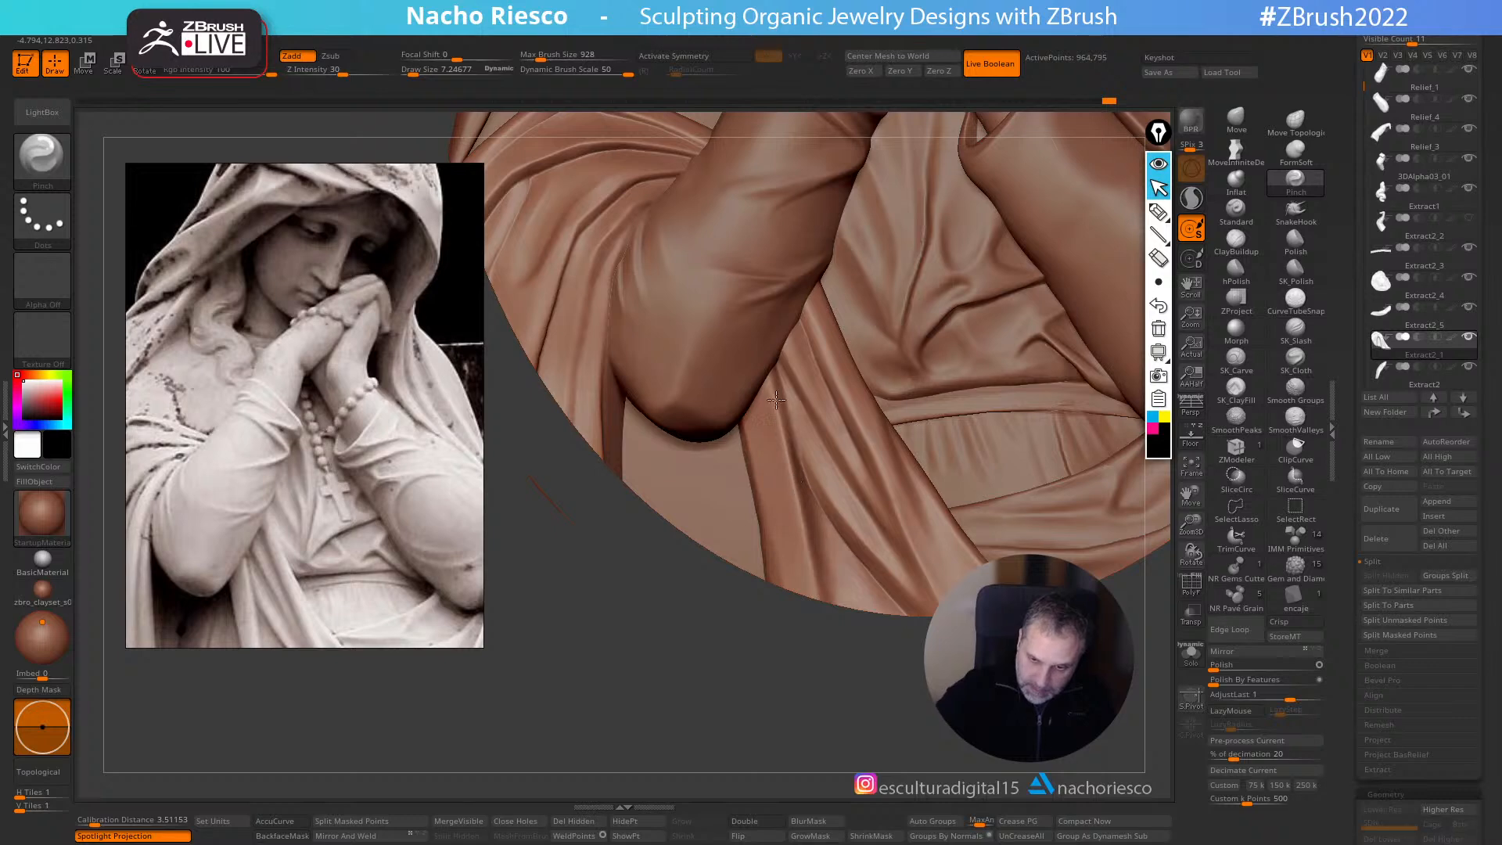
{"action": "left_click_drag", "start_coordinate": [1009, 704], "coordinate": [988, 657], "text": "alt"}
{"action": "left_click_drag", "start_coordinate": [1103, 446], "coordinate": [953, 577], "text": "alt"}
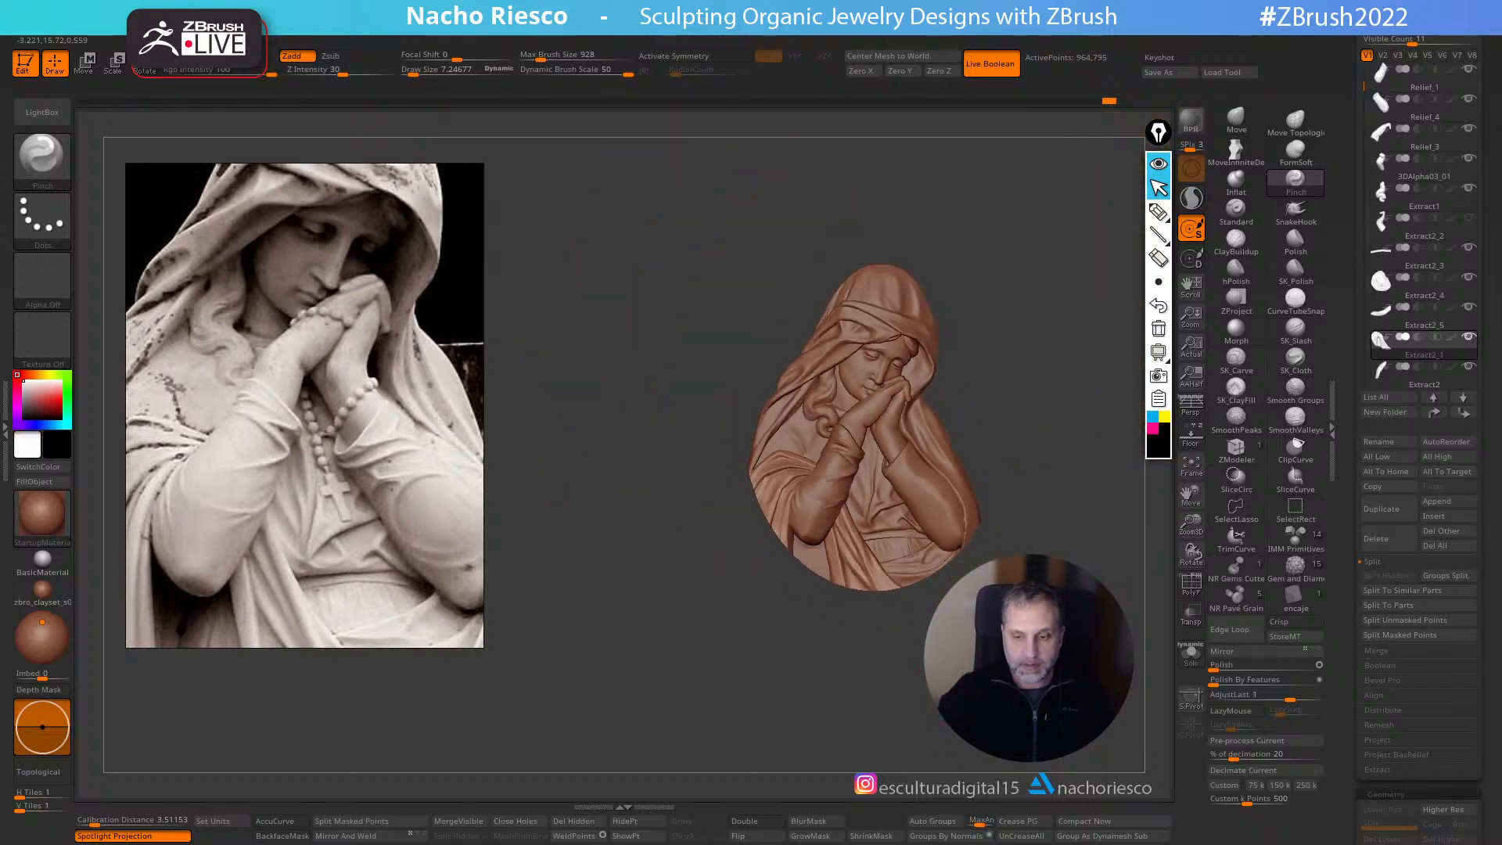
{"action": "left_click_drag", "start_coordinate": [1009, 673], "coordinate": [1004, 554]}
- Make the chest drapery the active piece and mask its area between the forearms
{"action": "left_click", "coordinate": [893, 517], "text": "alt"}
{"action": "left_click_drag", "start_coordinate": [1066, 399], "coordinate": [1052, 513], "text": "shift"}
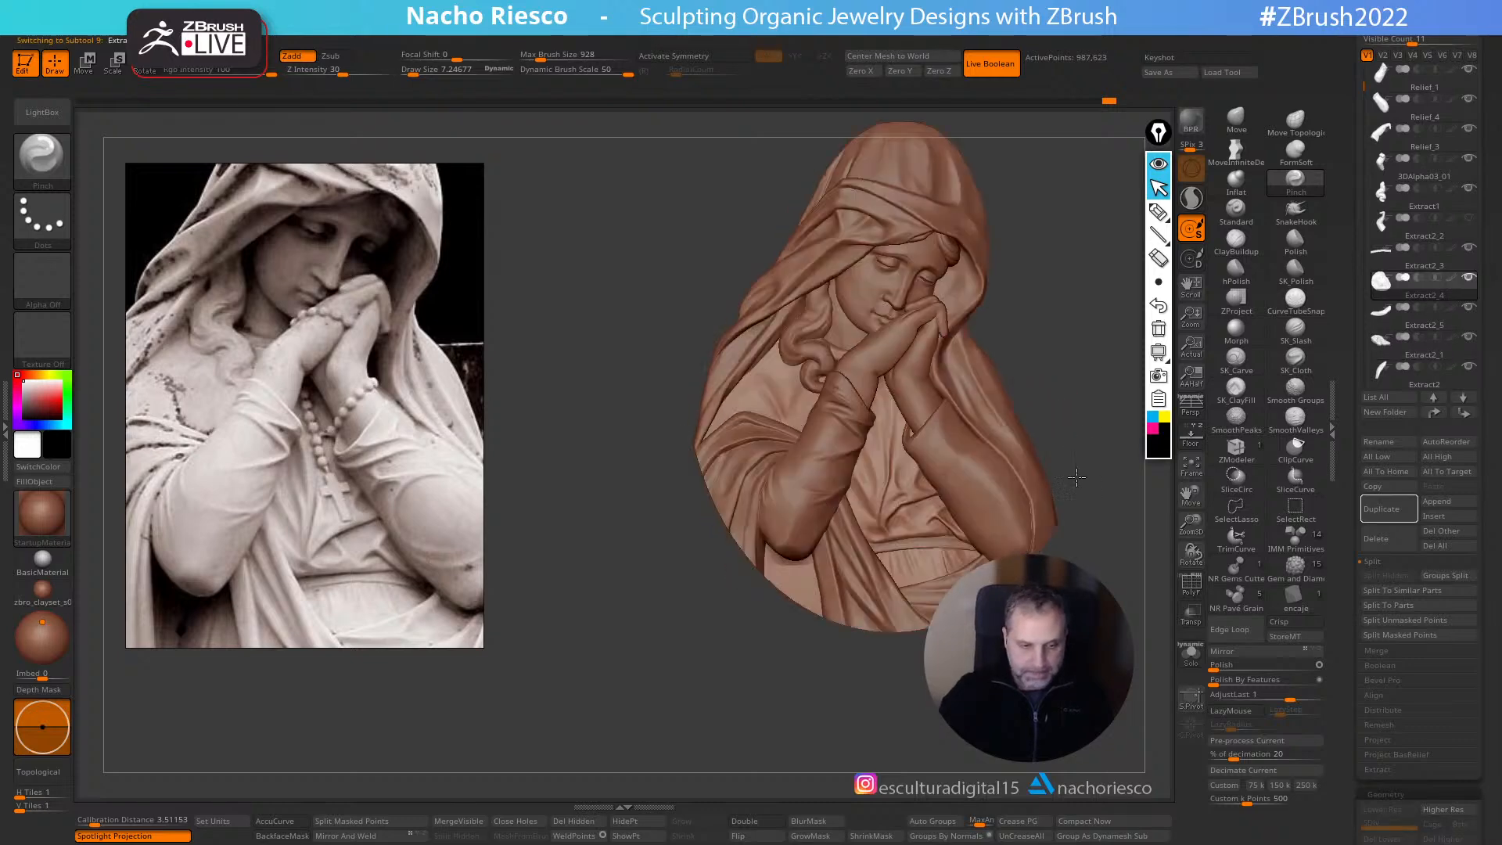
{"action": "left_click_drag", "start_coordinate": [1106, 424], "coordinate": [1092, 386], "text": "alt"}
{"action": "mouse_move", "coordinate": [1094, 337]}
{"action": "left_mouse_down", "text": "ctrl"}
{"action": "mouse_move", "coordinate": [1064, 300]}
{"action": "mouse_move", "coordinate": [896, 313]}
{"action": "mouse_move", "coordinate": [885, 532]}
{"action": "mouse_move", "coordinate": [998, 544]}
{"action": "mouse_move", "coordinate": [950, 509]}
{"action": "left_mouse_up", "text": "ctrl"}
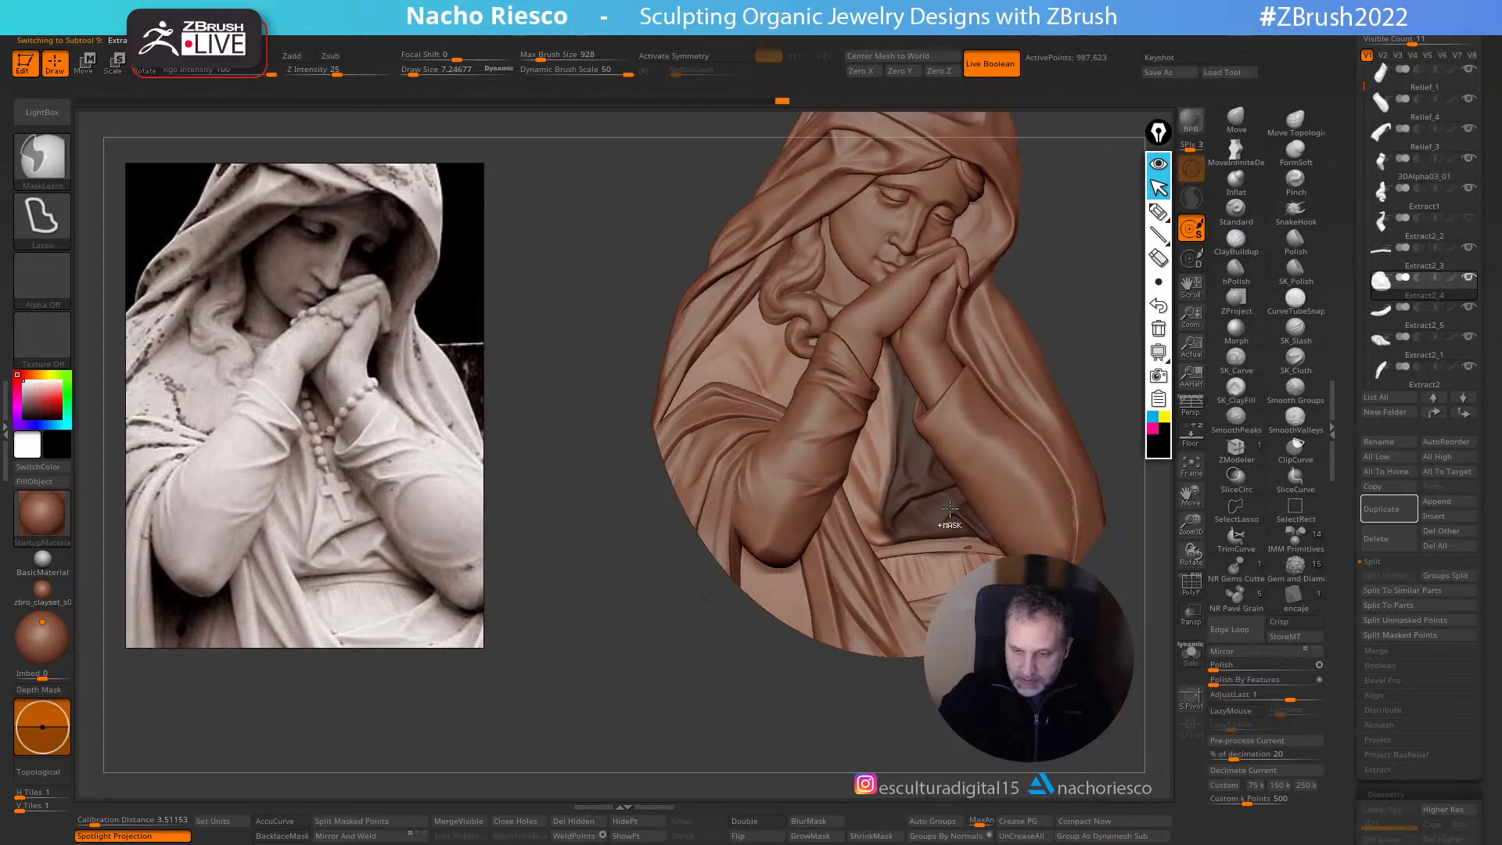
- Adjust the depth of the chest drapery between the arms with the Move brush at a draw size of about 75.5
{"action": "left_click_drag", "start_coordinate": [1086, 332], "coordinate": [1086, 191]}
{"action": "left_click", "coordinate": [1236, 120]}
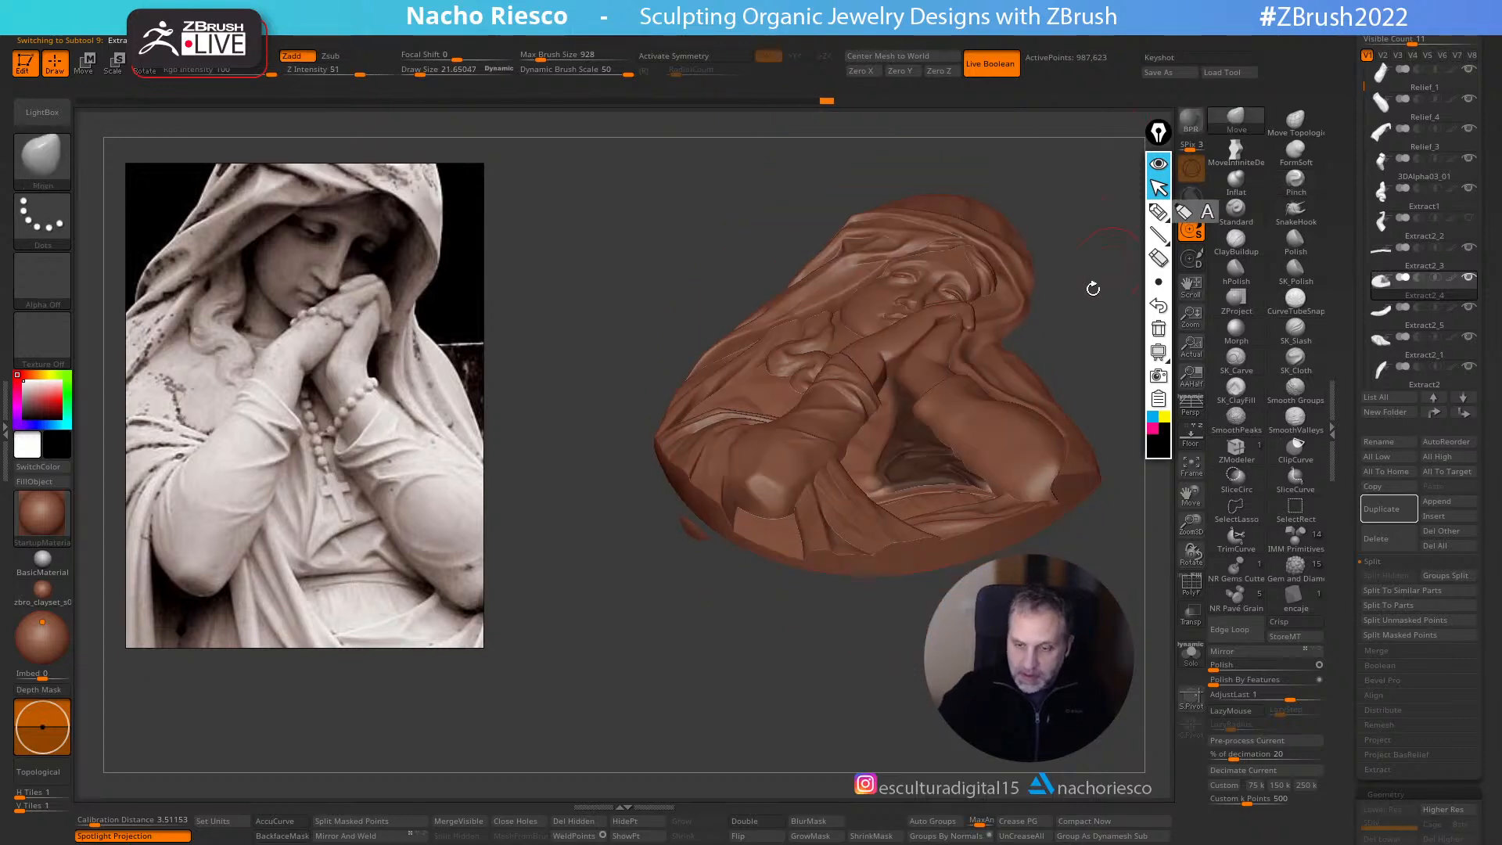
{"action": "left_click_drag", "start_coordinate": [1106, 268], "coordinate": [1103, 198]}
{"action": "key", "text": "s"}
{"action": "left_click_drag", "start_coordinate": [896, 435], "coordinate": [920, 435]}
{"action": "mouse_move", "coordinate": [908, 623]}
{"action": "left_mouse_down"}
{"action": "mouse_move", "coordinate": [910, 702]}
{"action": "mouse_move", "coordinate": [919, 622]}
{"action": "mouse_move", "coordinate": [1018, 620]}
{"action": "mouse_move", "coordinate": [939, 619]}
{"action": "mouse_move", "coordinate": [920, 516]}
{"action": "left_mouse_up"}
{"action": "left_click_drag", "start_coordinate": [1043, 305], "coordinate": [1026, 282]}
{"action": "left_click_drag", "start_coordinate": [1049, 383], "coordinate": [1094, 463], "text": "alt"}
- Isolate the forearm-and-hand piece and reshape its lower end with the Move brush at draw sizes of about 30.7 and 26
{"action": "left_click", "coordinate": [864, 410], "text": "alt"}
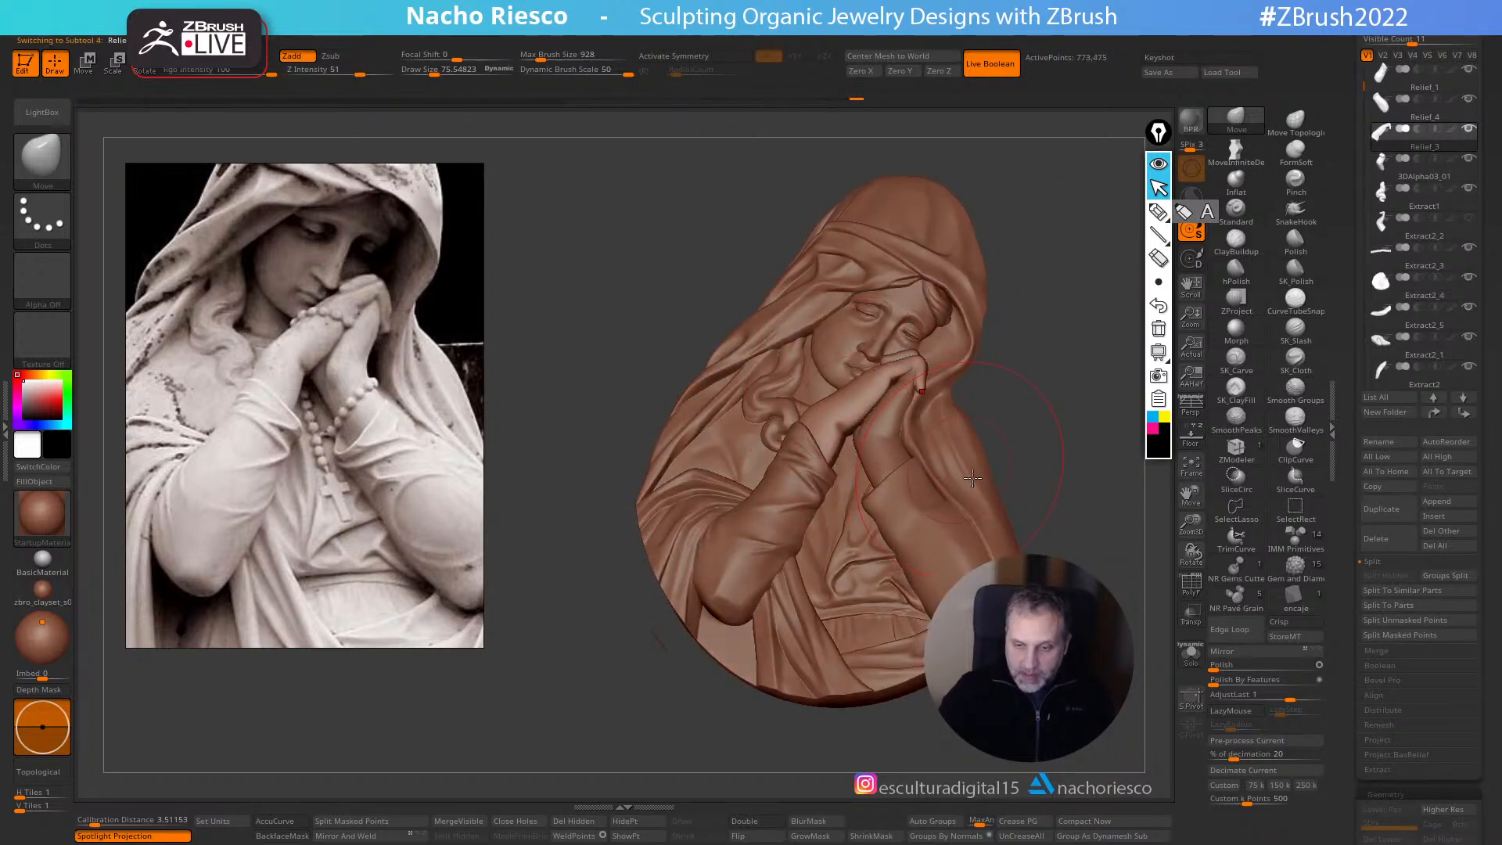
{"action": "left_click", "coordinate": [1191, 654]}
{"action": "left_click_drag", "start_coordinate": [1049, 571], "coordinate": [850, 542], "text": "alt"}
{"action": "key", "text": "s"}
{"action": "left_click_drag", "start_coordinate": [811, 402], "coordinate": [798, 403]}
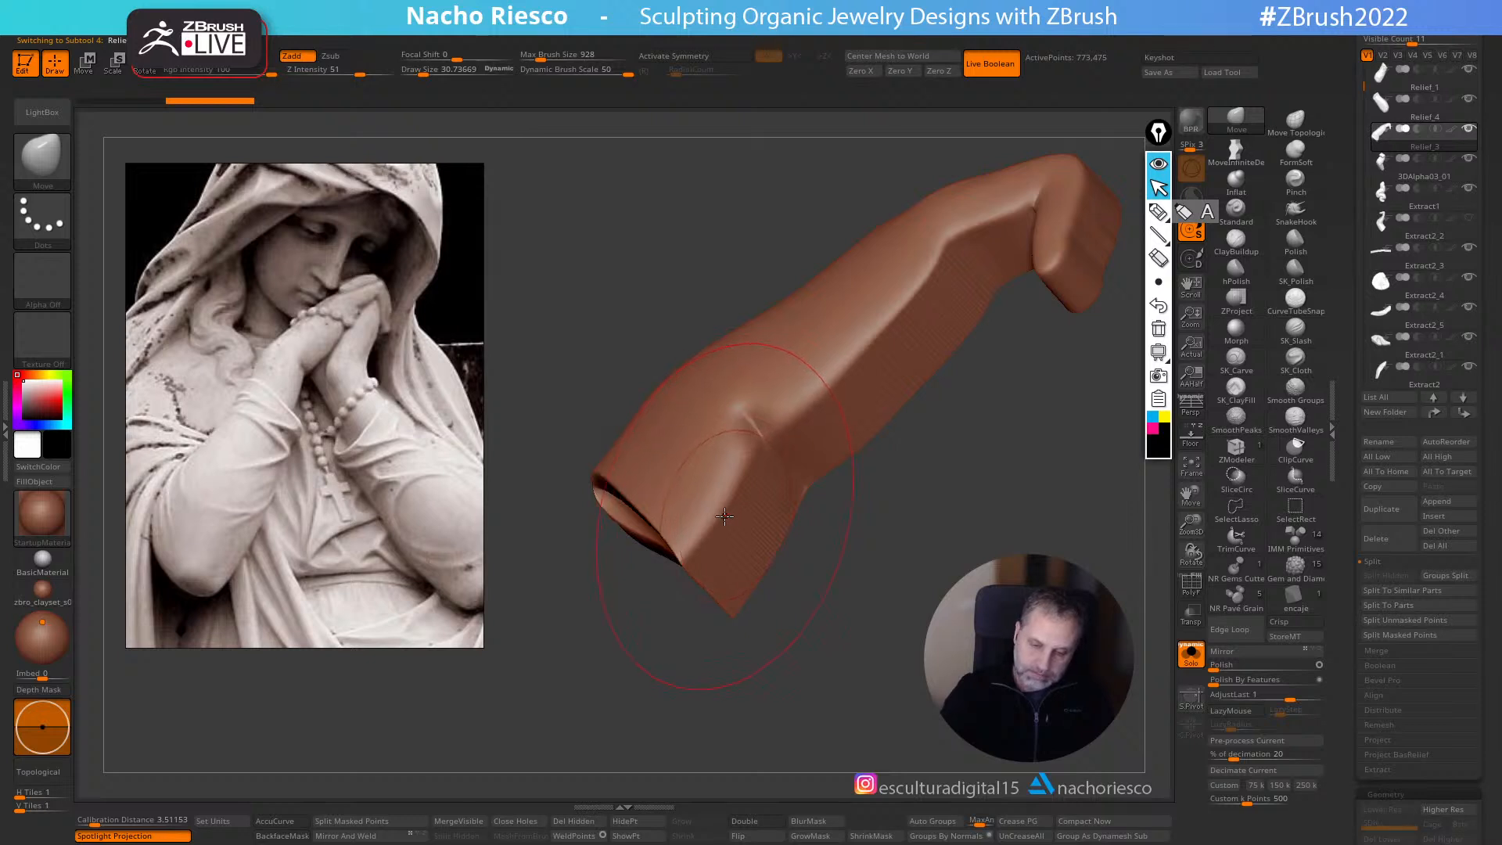
{"action": "left_click_drag", "start_coordinate": [830, 567], "coordinate": [810, 507]}
{"action": "key", "text": "s"}
{"action": "mouse_move", "coordinate": [798, 453]}
{"action": "left_mouse_down"}
{"action": "mouse_move", "coordinate": [892, 565]}
{"action": "mouse_move", "coordinate": [882, 551]}
{"action": "left_mouse_up"}
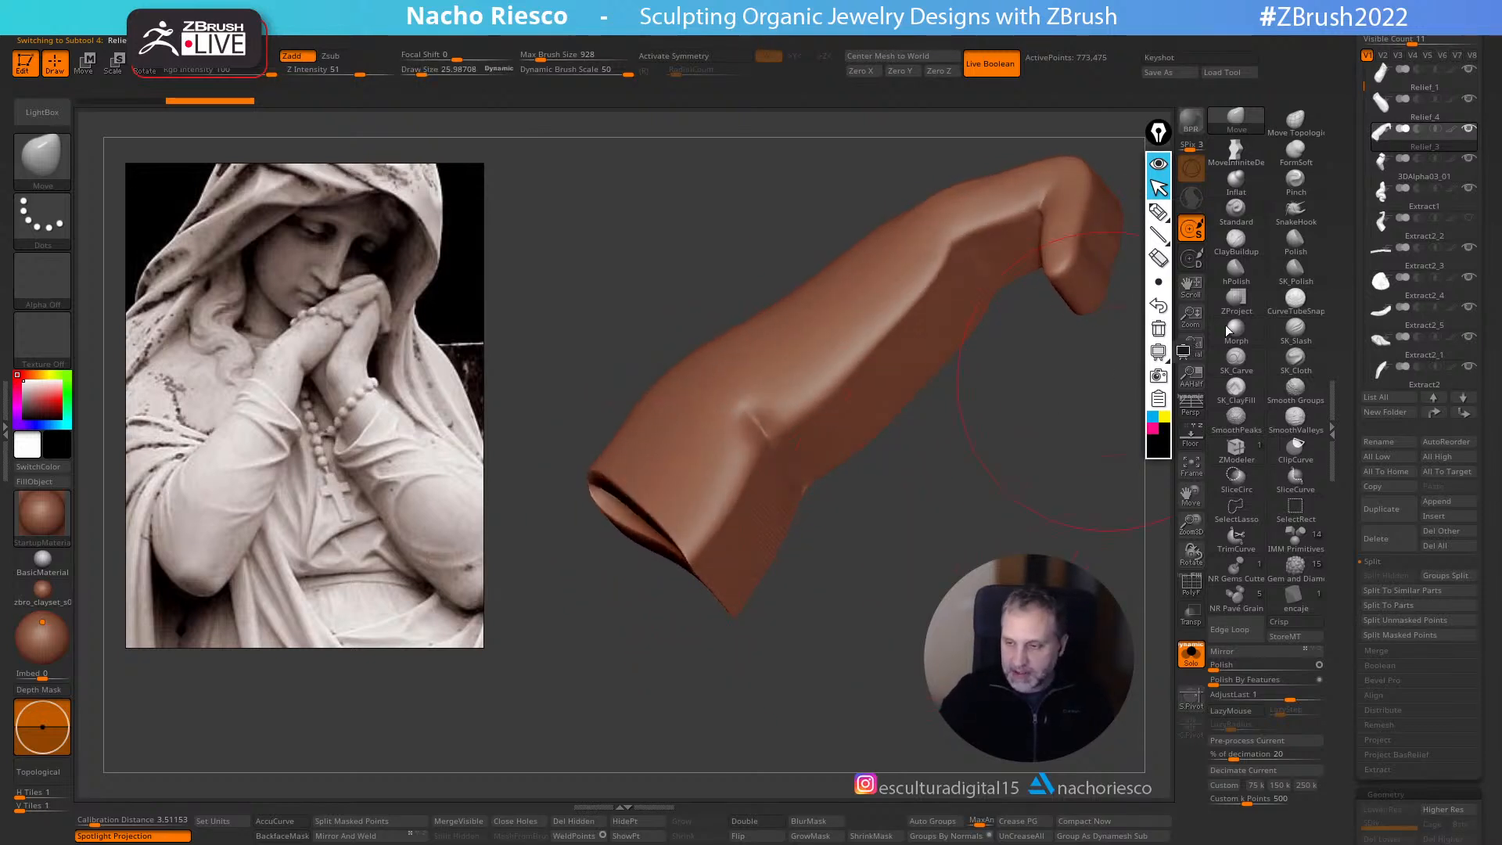
- Try to polish the lower end of the isolated forearm with the Polish brush at a draw size of about 17.7
{"action": "left_click", "coordinate": [1297, 244]}
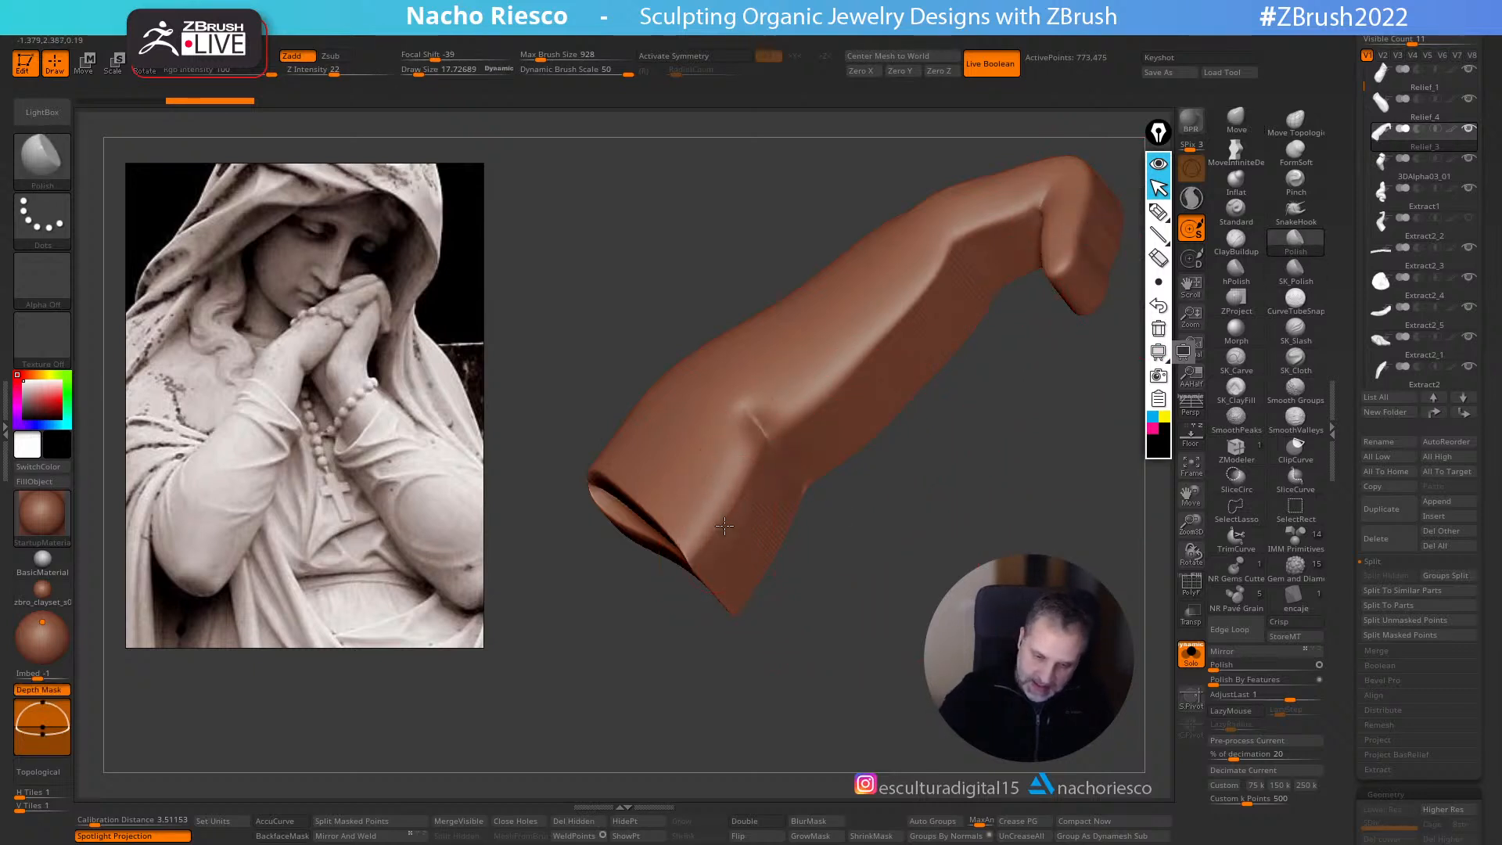
{"action": "key", "text": "x"}
{"action": "key", "text": "ctrl"}
{"action": "right_click_drag", "start_coordinate": [796, 564], "coordinate": [858, 639], "text": "ctrl"}
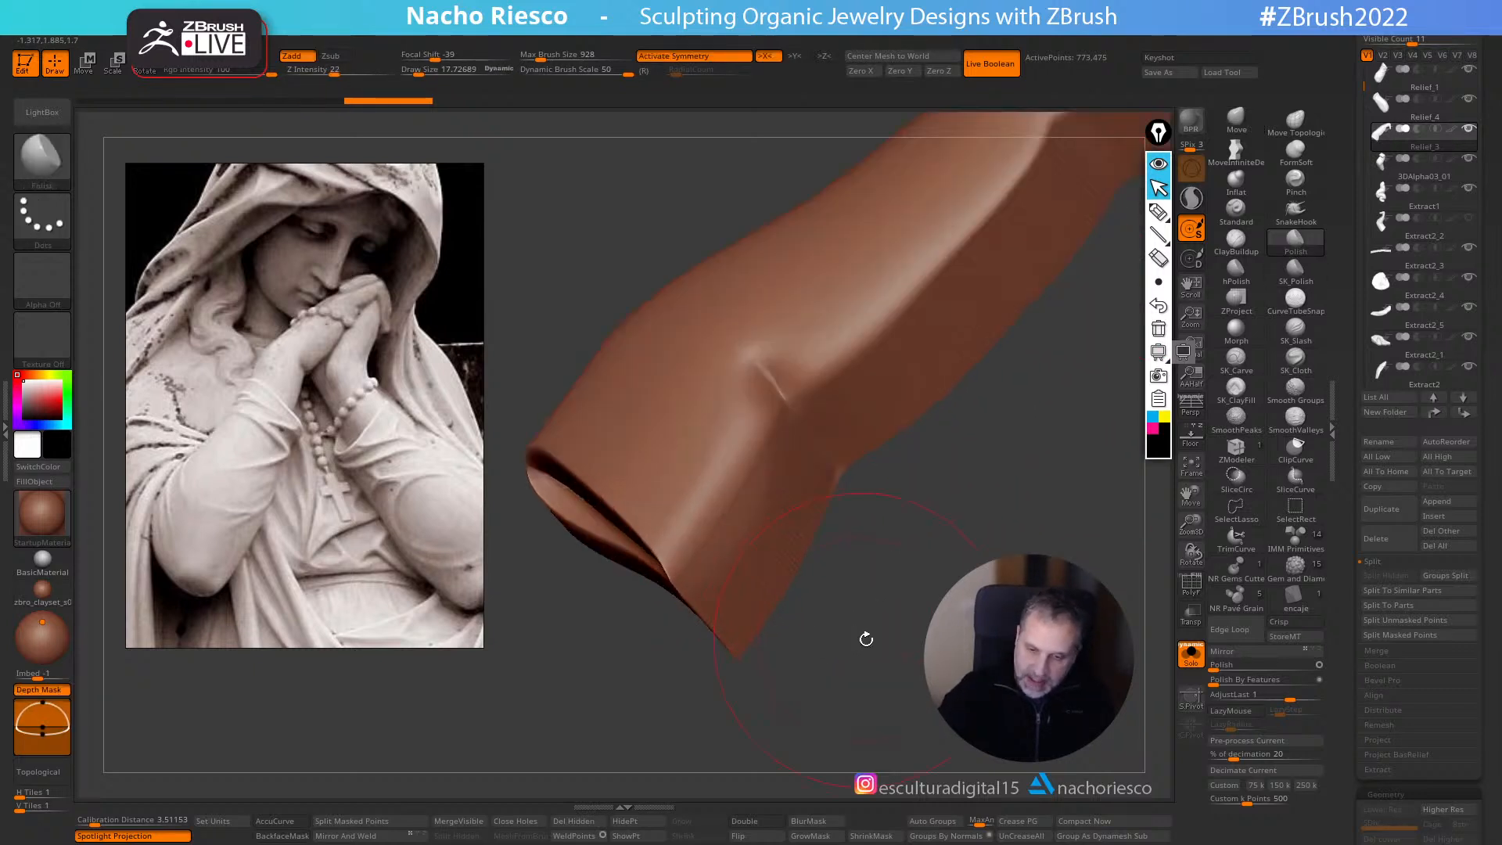
{"action": "key", "text": "ctrl+z"}
- Sketch numbered arrows over the forearm's lower end to mark the polishing directions, and clear the annotations
{"action": "left_click", "coordinate": [1159, 212]}
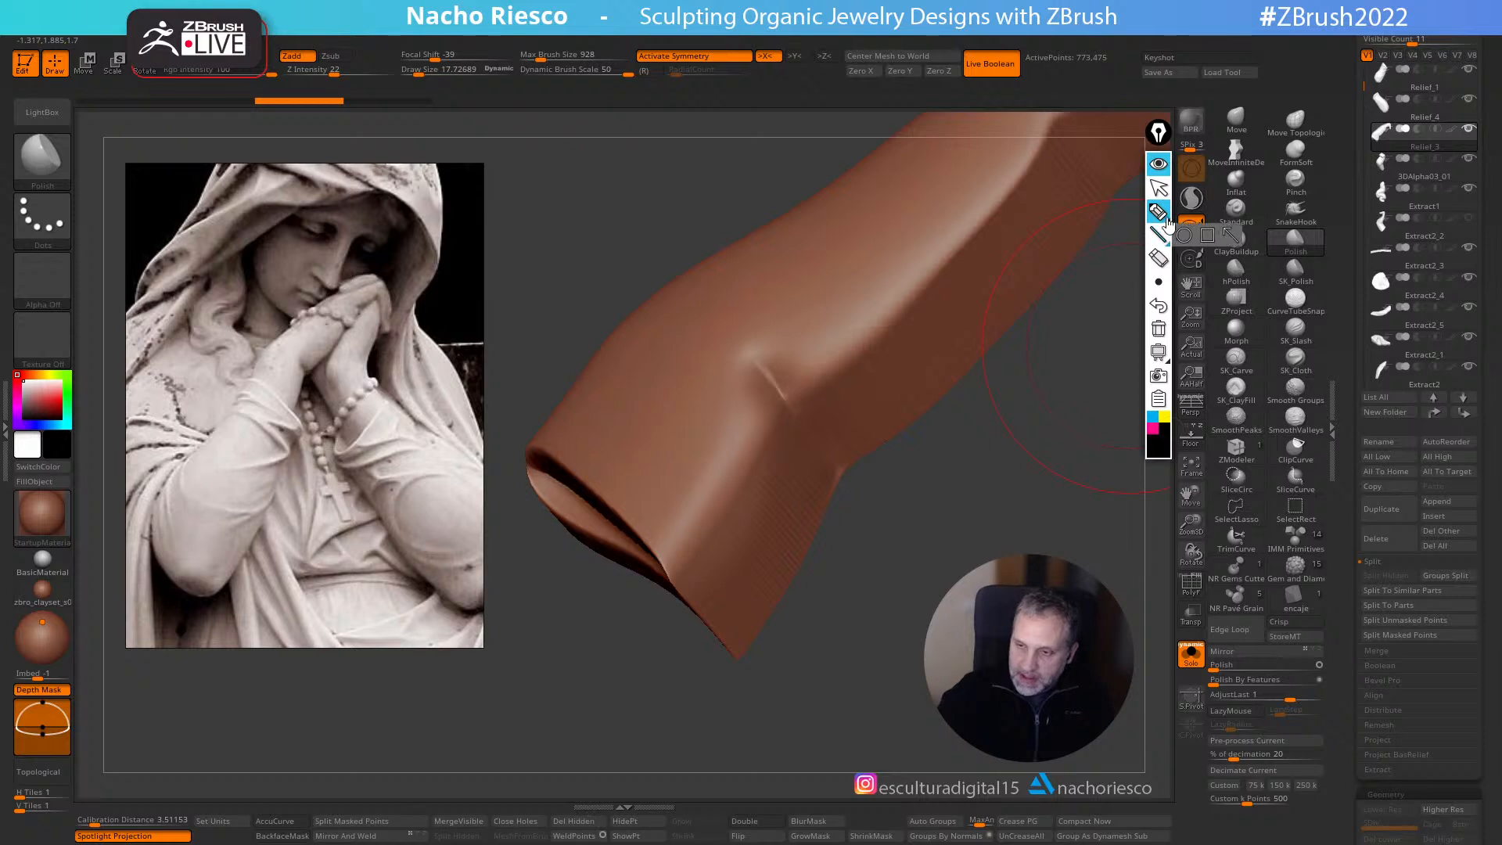
{"action": "left_click_drag", "start_coordinate": [675, 493], "coordinate": [743, 548]}
{"action": "left_click_drag", "start_coordinate": [712, 452], "coordinate": [765, 517]}
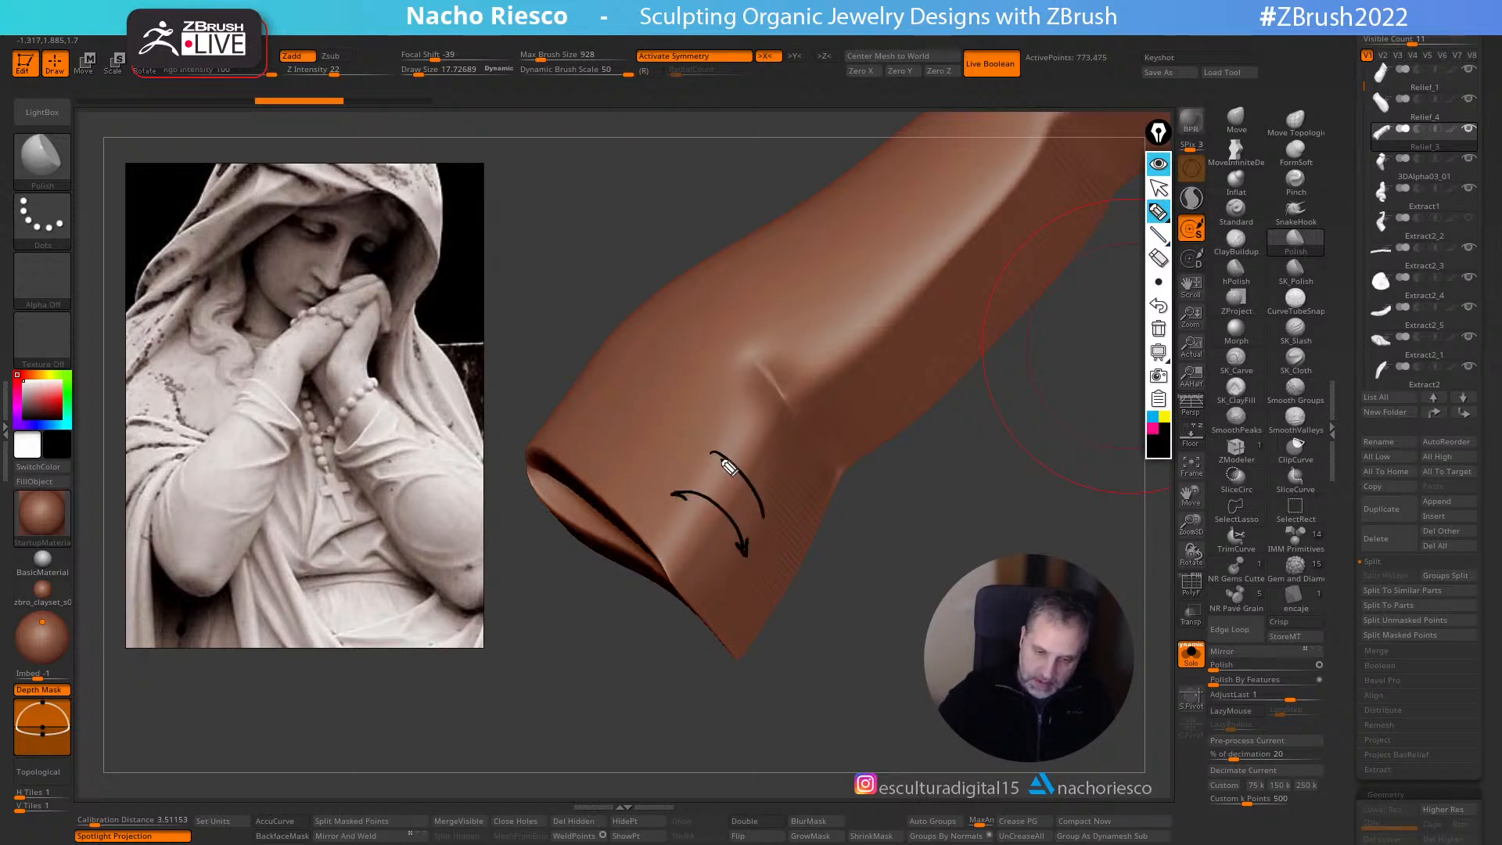
{"action": "left_click_drag", "start_coordinate": [648, 490], "coordinate": [709, 412]}
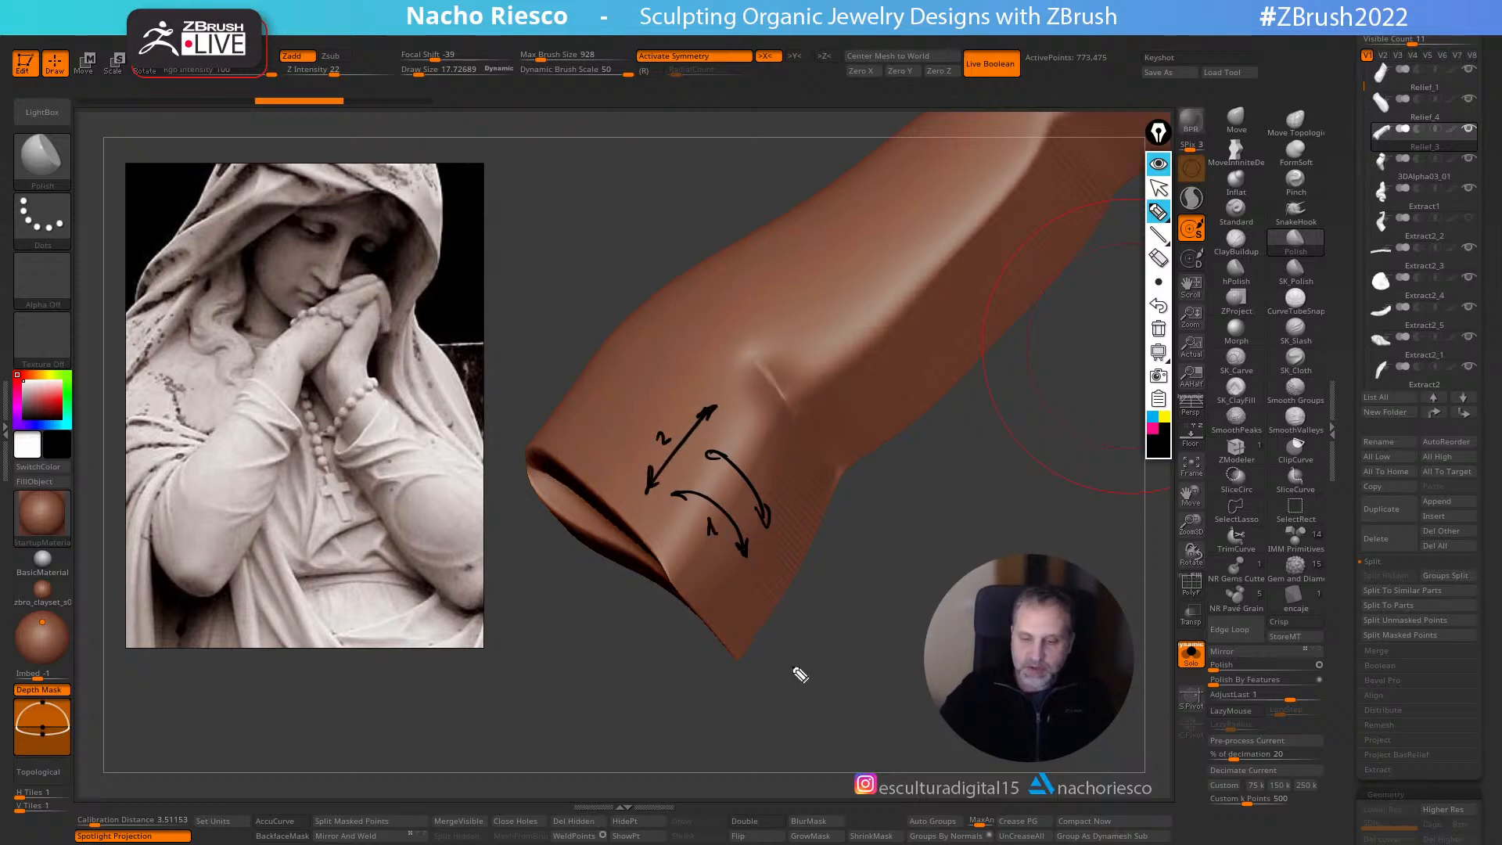
{"action": "left_click", "coordinate": [1159, 331]}
{"action": "left_click", "coordinate": [1159, 188]}
- Polish the planes of the forearm's lower end with the Polish brush at a draw size of about 12.6
{"action": "left_click", "coordinate": [1305, 162]}
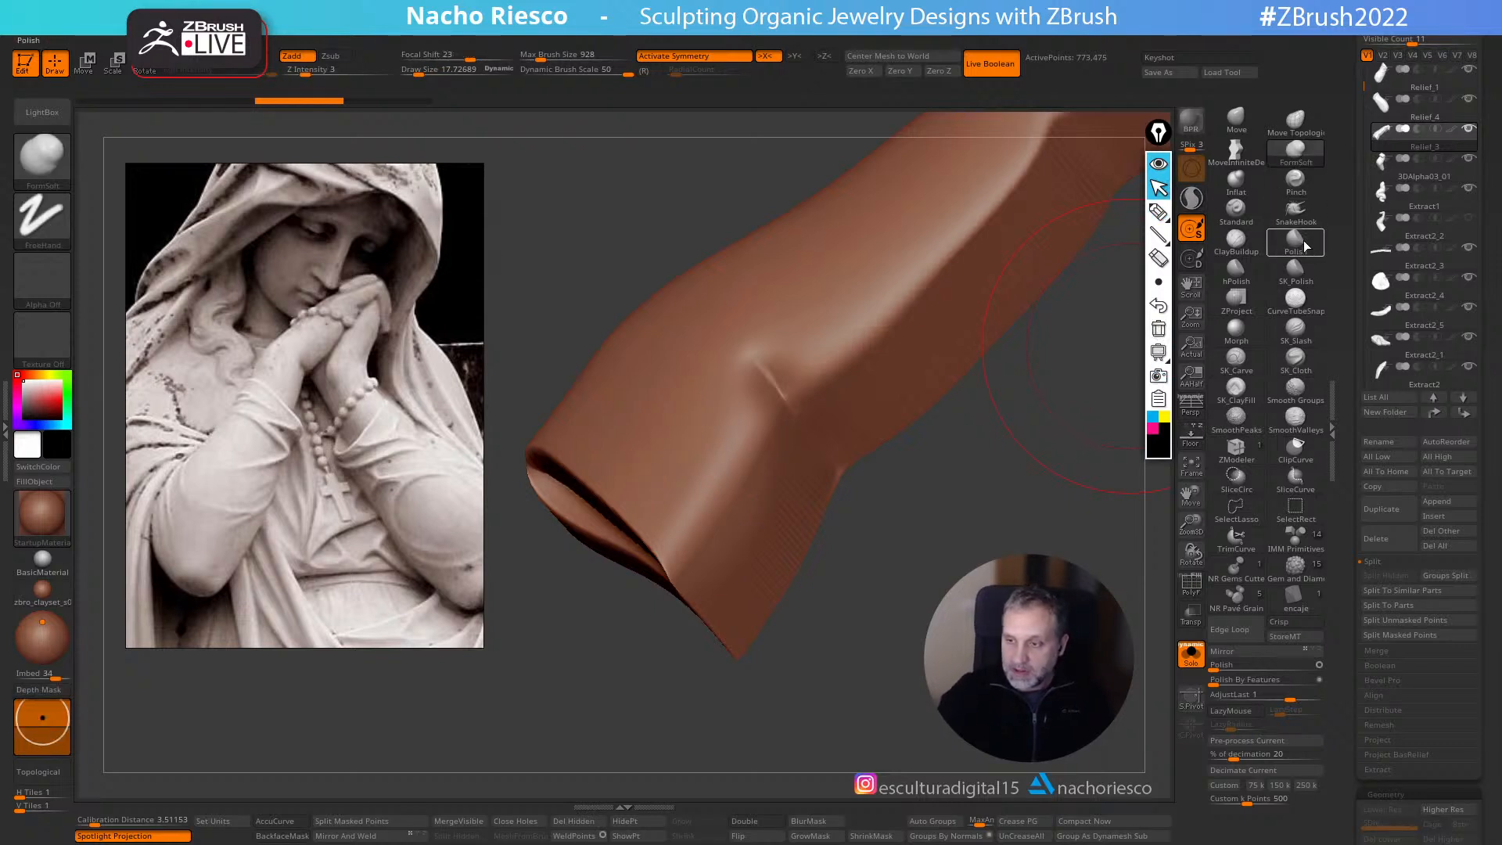
{"action": "left_click", "coordinate": [1304, 247]}
{"action": "key", "text": "s"}
{"action": "left_click_drag", "start_coordinate": [731, 500], "coordinate": [726, 500]}
{"action": "key", "text": "s"}
{"action": "left_click", "coordinate": [696, 522]}
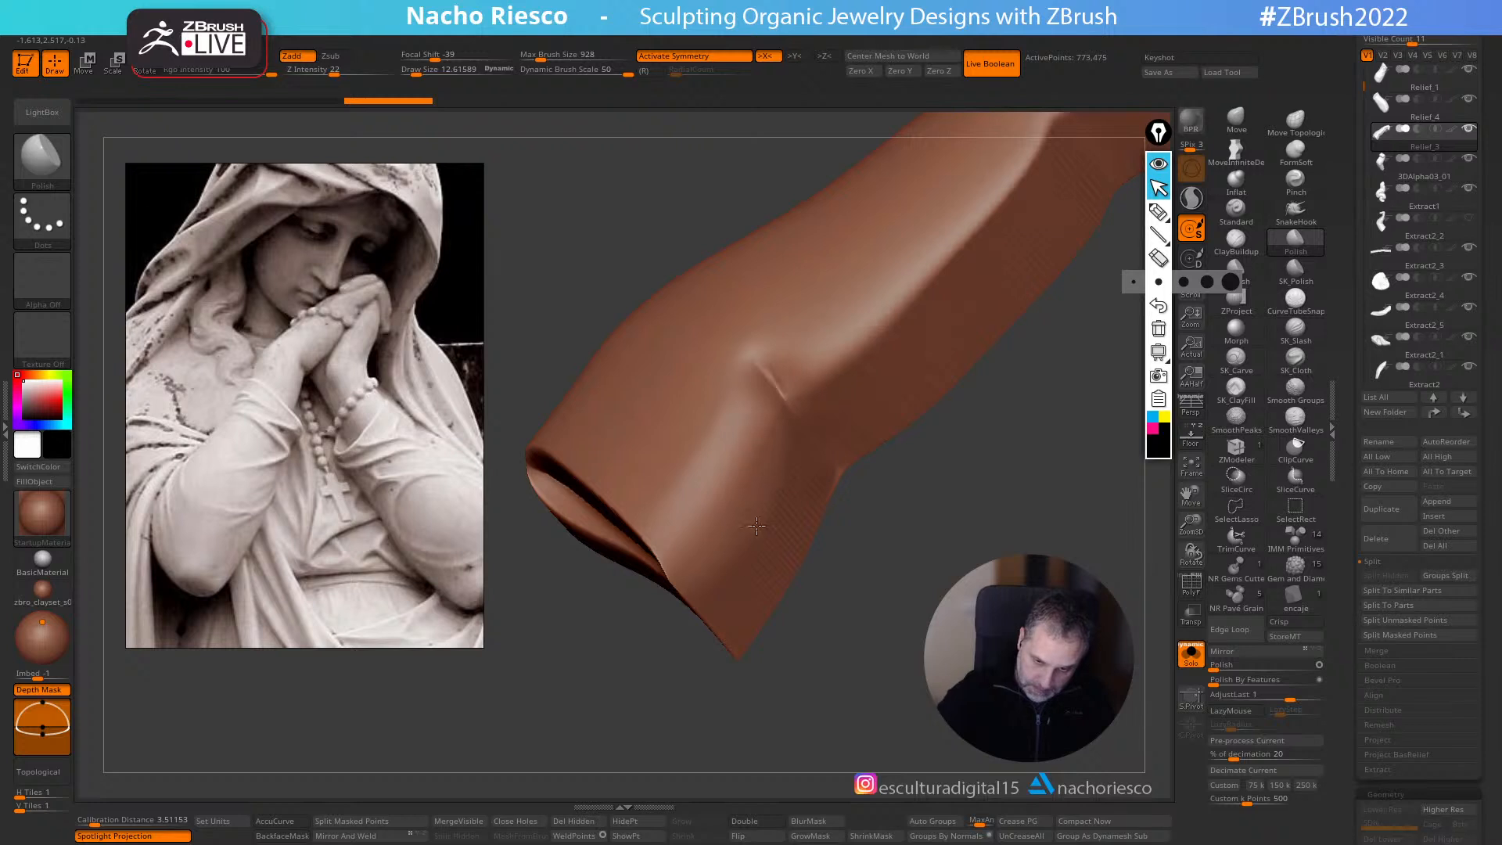
{"action": "mouse_move", "coordinate": [900, 557]}
{"action": "left_mouse_down"}
{"action": "mouse_move", "coordinate": [922, 569]}
{"action": "mouse_move", "coordinate": [870, 760]}
{"action": "left_mouse_up"}
{"action": "left_click_drag", "start_coordinate": [792, 509], "coordinate": [813, 577]}
{"action": "left_click_drag", "start_coordinate": [842, 523], "coordinate": [853, 488]}
{"action": "mouse_move", "coordinate": [892, 533]}
{"action": "right_mouse_down"}
{"action": "mouse_move", "coordinate": [880, 615]}
{"action": "mouse_move", "coordinate": [900, 549]}
{"action": "right_mouse_up"}
- Try further Polish brush strokes along the lower edge of the forearm, and undo them
{"action": "key", "text": "ctrl+z"}
{"action": "mouse_move", "coordinate": [842, 491]}
{"action": "left_mouse_down"}
{"action": "mouse_move", "coordinate": [822, 526]}
{"action": "mouse_move", "coordinate": [785, 523]}
{"action": "mouse_move", "coordinate": [793, 545]}
{"action": "left_mouse_up"}
{"action": "mouse_move", "coordinate": [869, 579]}
{"action": "right_mouse_down"}
{"action": "mouse_move", "coordinate": [922, 657]}
{"action": "mouse_move", "coordinate": [900, 587]}
{"action": "mouse_move", "coordinate": [908, 530]}
{"action": "right_mouse_up"}
{"action": "left_click_drag", "start_coordinate": [958, 442], "coordinate": [805, 536]}
{"action": "key", "text": "ctrl+z"}
{"action": "key", "text": "ctrl+z"}
- Polish the underside of the forearm up to the hand with the Polish brush at a draw size of about 12.6
{"action": "right_click_drag", "start_coordinate": [920, 627], "coordinate": [892, 567]}
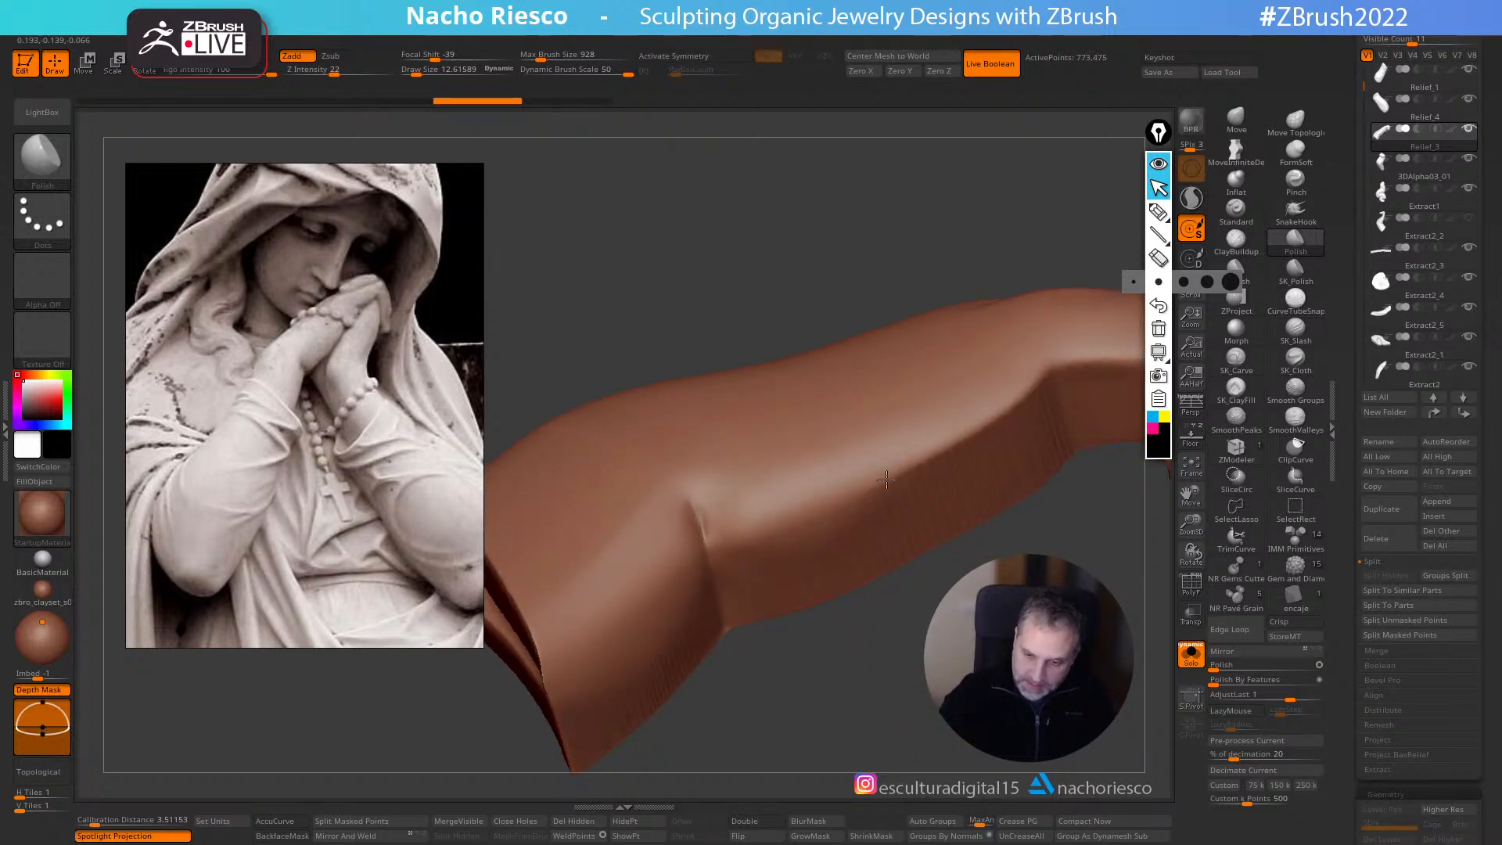
{"action": "left_click_drag", "start_coordinate": [875, 502], "coordinate": [1041, 378]}
{"action": "mouse_move", "coordinate": [791, 533]}
{"action": "left_mouse_down"}
{"action": "mouse_move", "coordinate": [879, 477]}
{"action": "mouse_move", "coordinate": [802, 452]}
{"action": "left_mouse_up"}
{"action": "left_click_drag", "start_coordinate": [909, 441], "coordinate": [977, 424]}
{"action": "mouse_move", "coordinate": [1016, 560]}
{"action": "left_mouse_down", "text": "alt"}
{"action": "mouse_move", "coordinate": [855, 681]}
{"action": "mouse_move", "coordinate": [876, 634]}
{"action": "left_mouse_up", "text": "alt"}
- Round off the hand and its bent finger with the Polish brush at a draw size of about 9.7
{"action": "key", "text": "s"}
{"action": "mouse_move", "coordinate": [928, 457]}
{"action": "left_mouse_down"}
{"action": "mouse_move", "coordinate": [897, 457]}
{"action": "mouse_move", "coordinate": [994, 401]}
{"action": "left_mouse_up"}
{"action": "left_click_drag", "start_coordinate": [1032, 337], "coordinate": [1030, 311]}
{"action": "key", "text": "s"}
{"action": "left_click", "coordinate": [926, 446]}
{"action": "left_click_drag", "start_coordinate": [924, 445], "coordinate": [919, 442]}
{"action": "left_click", "coordinate": [917, 460]}
{"action": "right_click_drag", "start_coordinate": [916, 460], "coordinate": [1026, 488]}
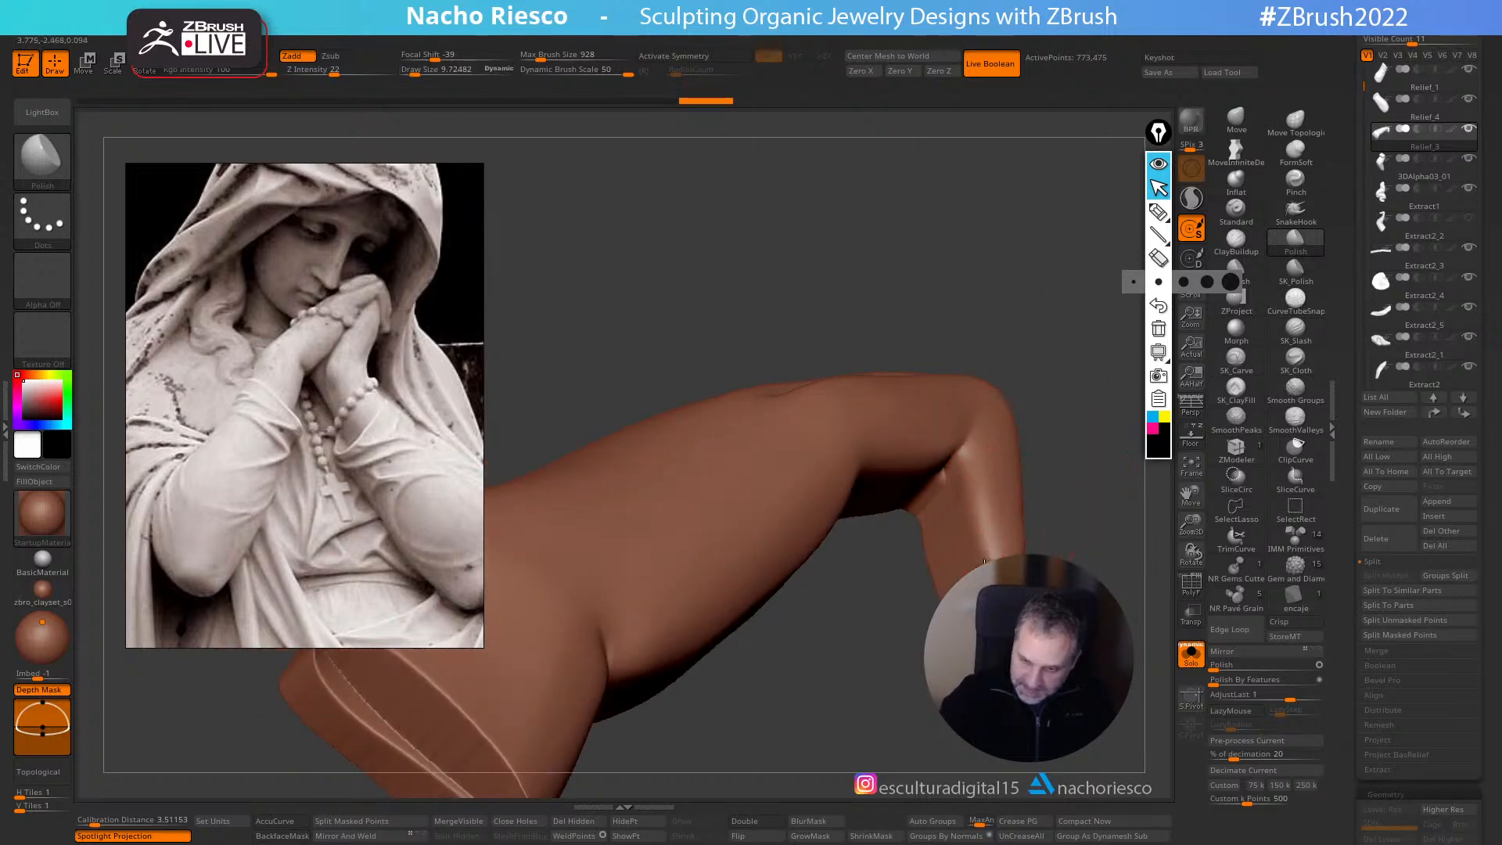
{"action": "left_click_drag", "start_coordinate": [991, 534], "coordinate": [1035, 548]}
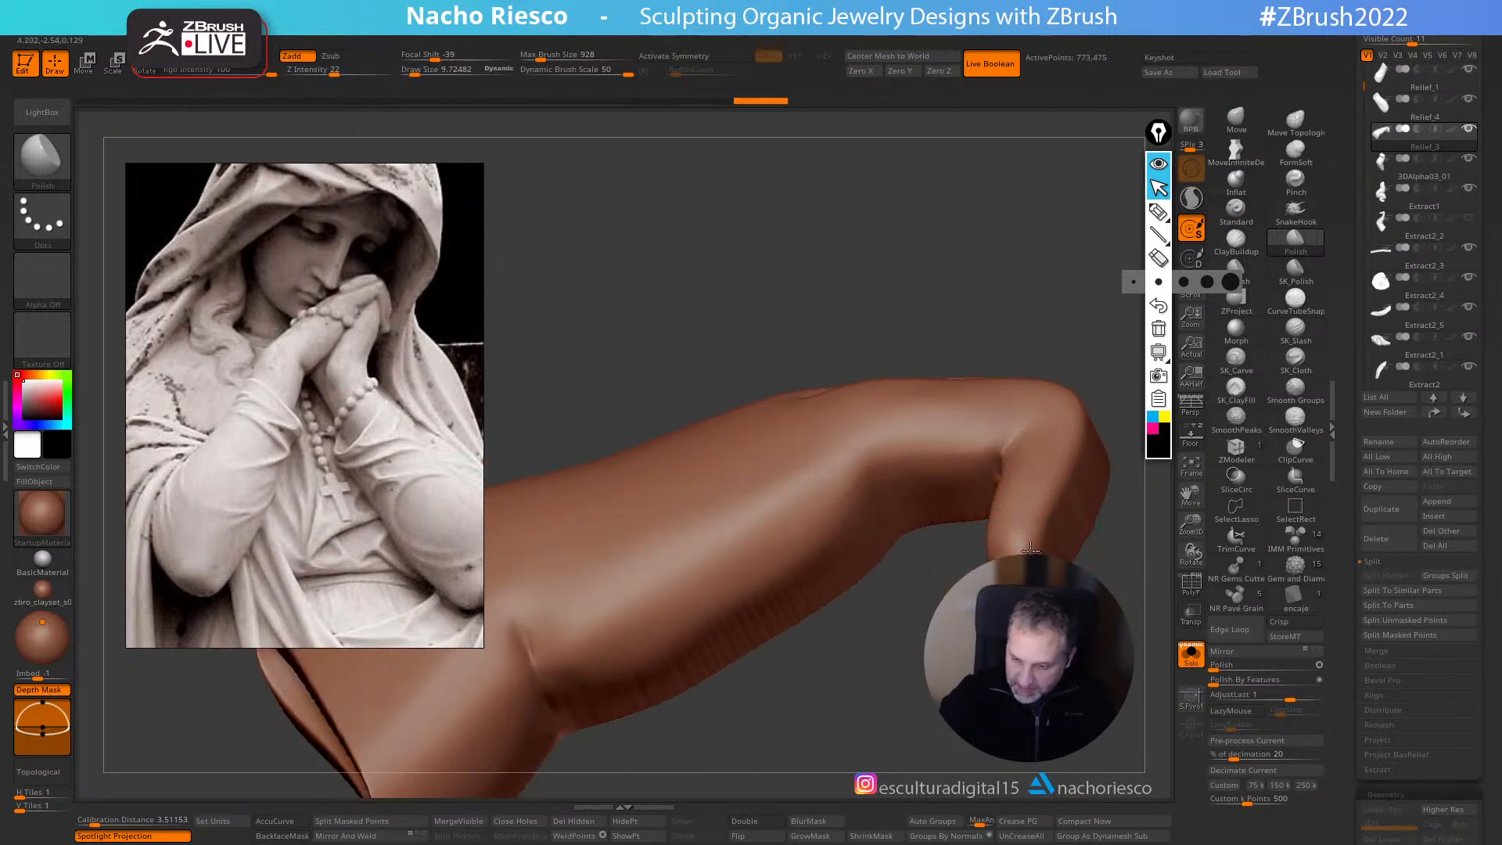
{"action": "mouse_move", "coordinate": [1105, 510]}
{"action": "left_mouse_down"}
{"action": "mouse_move", "coordinate": [1074, 415]}
{"action": "mouse_move", "coordinate": [1075, 544]}
{"action": "mouse_move", "coordinate": [890, 613]}
{"action": "left_mouse_up"}
{"action": "mouse_move", "coordinate": [741, 547]}
{"action": "left_mouse_down"}
{"action": "mouse_move", "coordinate": [832, 712]}
{"action": "mouse_move", "coordinate": [887, 643]}
{"action": "left_mouse_up"}
- Display all the pieces again and set the Move brush to a draw size of about 19.6 for the forearm
{"action": "left_click", "coordinate": [1193, 656]}
{"action": "mouse_move", "coordinate": [1149, 555]}
{"action": "left_mouse_down"}
{"action": "mouse_move", "coordinate": [1074, 485]}
{"action": "mouse_move", "coordinate": [1095, 539]}
{"action": "left_mouse_up"}
{"action": "left_click", "coordinate": [1236, 120]}
{"action": "key", "text": "s"}
{"action": "left_click_drag", "start_coordinate": [712, 654], "coordinate": [712, 685]}
{"action": "key", "text": "s"}
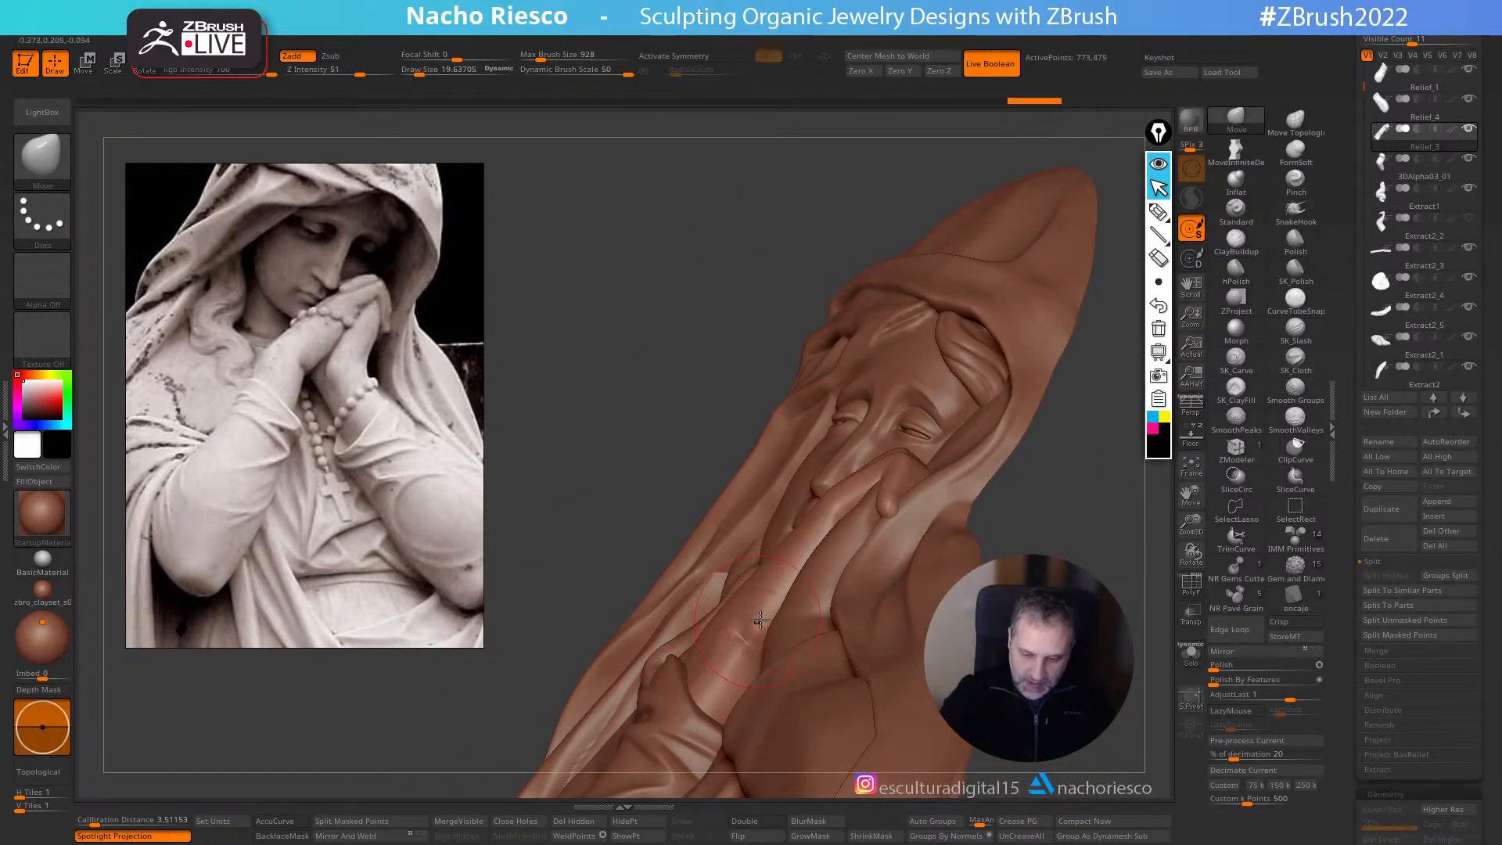
- Adjust the forearm and hand below the chin with the Move brush at a draw size of about 30.7
{"action": "key", "text": "s"}
{"action": "left_click_drag", "start_coordinate": [754, 632], "coordinate": [748, 632]}
{"action": "mouse_move", "coordinate": [1073, 510]}
{"action": "left_mouse_down"}
{"action": "mouse_move", "coordinate": [1102, 526]}
{"action": "mouse_move", "coordinate": [1045, 509]}
{"action": "left_mouse_up"}
{"action": "key", "text": "s"}
{"action": "left_click_drag", "start_coordinate": [817, 530], "coordinate": [832, 533]}
{"action": "mouse_move", "coordinate": [1044, 488]}
{"action": "left_mouse_down"}
{"action": "mouse_move", "coordinate": [1080, 551]}
{"action": "mouse_move", "coordinate": [783, 548]}
{"action": "mouse_move", "coordinate": [794, 554]}
{"action": "left_mouse_up"}
{"action": "key", "text": "s"}
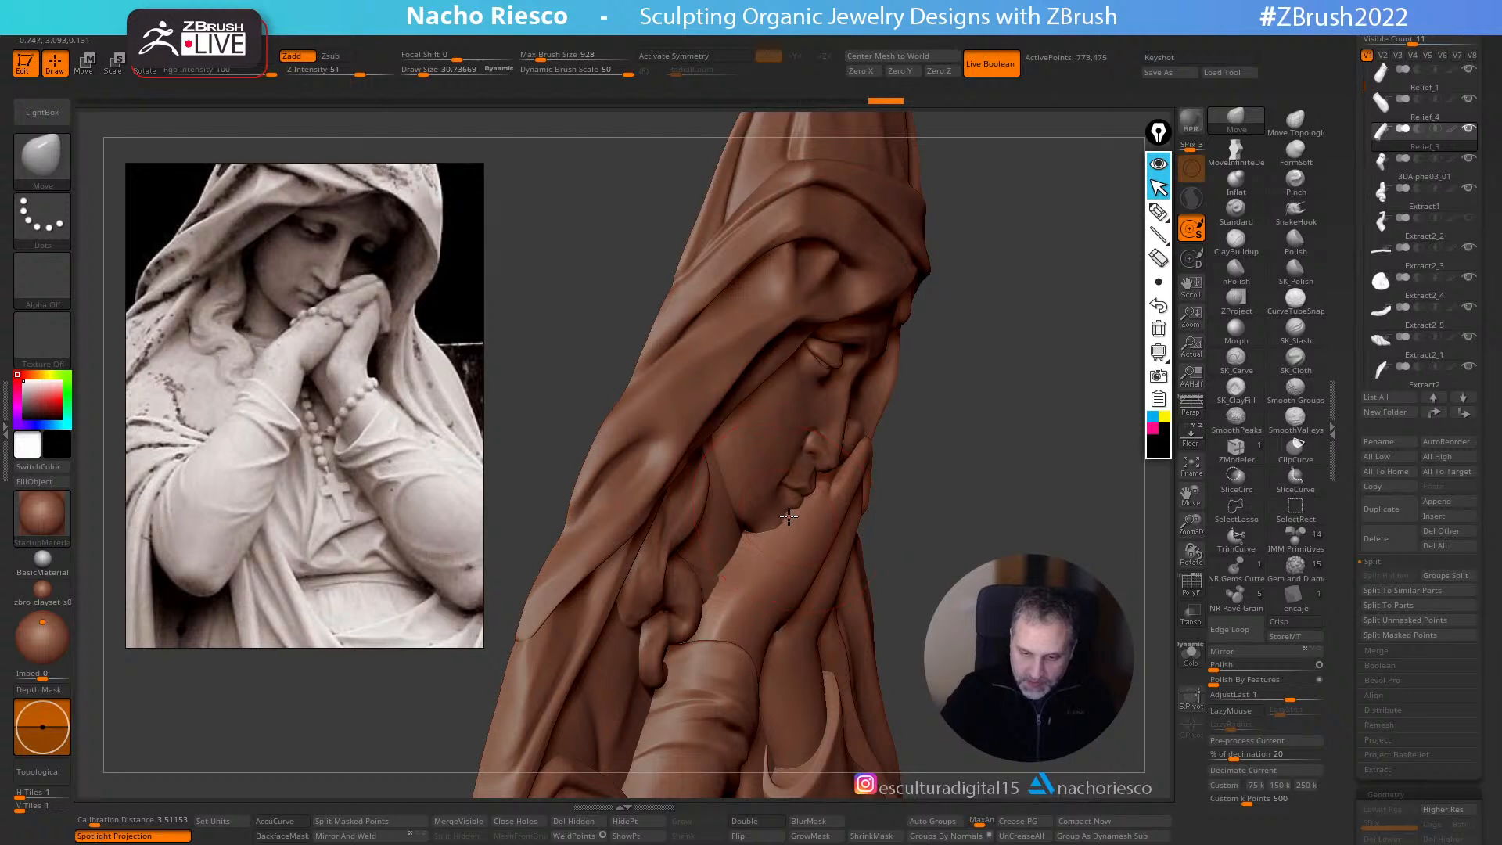
{"action": "left_click_drag", "start_coordinate": [996, 506], "coordinate": [1021, 518]}
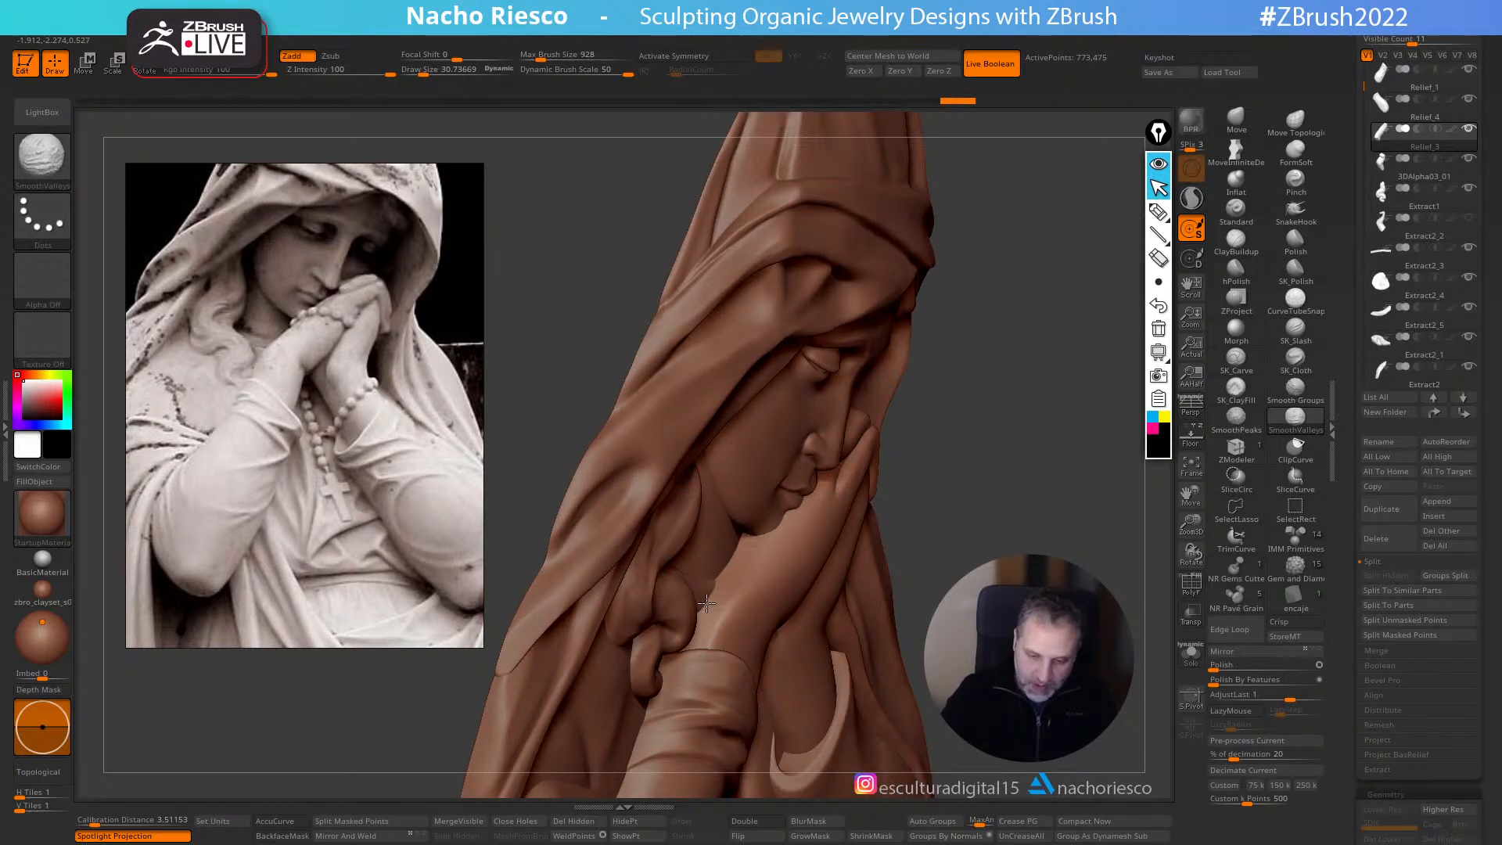
- Isolate the forearm, polish its outer side with the Polish brush at a draw size of about 14.2, and smooth the surface
{"action": "left_click", "coordinate": [1296, 239]}
{"action": "mouse_move", "coordinate": [1022, 552]}
{"action": "left_mouse_down"}
{"action": "mouse_move", "coordinate": [1041, 501]}
{"action": "mouse_move", "coordinate": [1040, 587]}
{"action": "left_mouse_up"}
{"action": "left_click", "coordinate": [1191, 654]}
{"action": "key", "text": "s"}
{"action": "left_click_drag", "start_coordinate": [743, 585], "coordinate": [746, 585]}
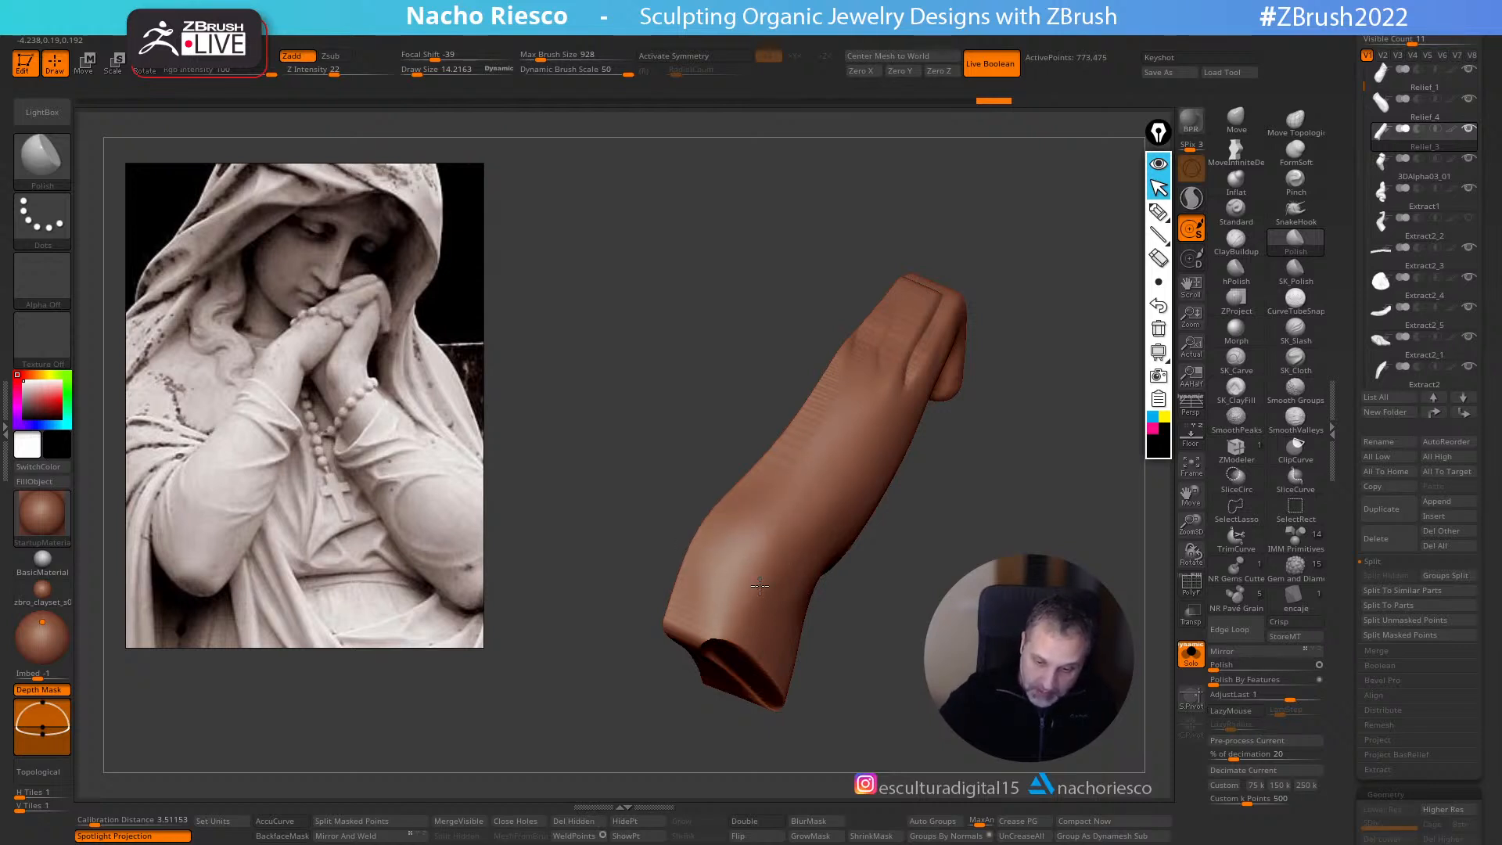
{"action": "left_click_drag", "start_coordinate": [820, 524], "coordinate": [822, 595], "text": "alt"}
{"action": "left_click_drag", "start_coordinate": [884, 626], "coordinate": [962, 634], "text": "shift"}
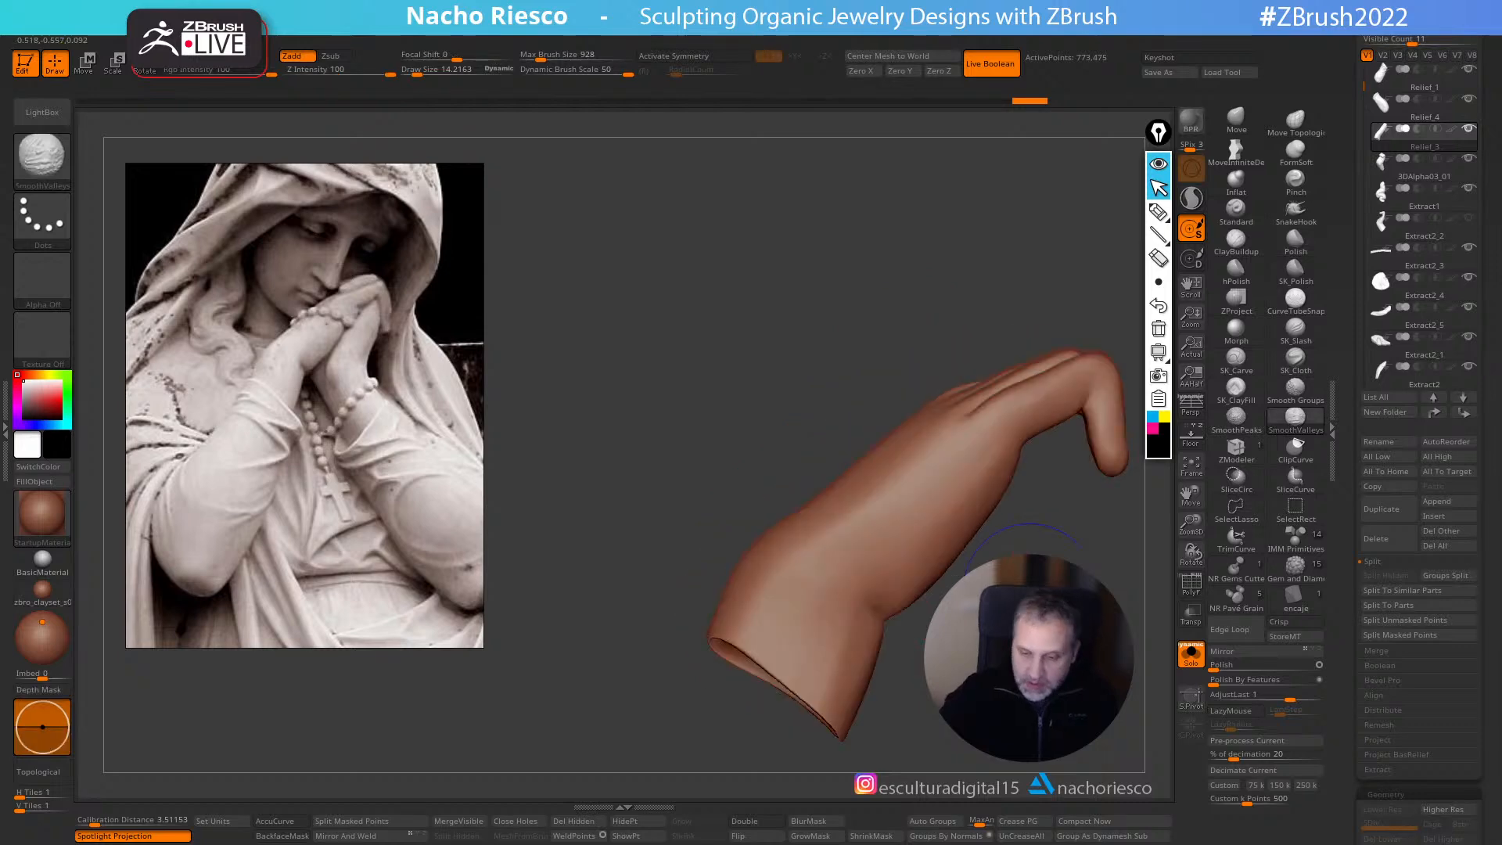
- Show all the pieces and adjust the forearm against the sleeve with the Move brush at a draw size of about 14.2
{"action": "left_click", "coordinate": [1200, 653]}
{"action": "right_click_drag", "start_coordinate": [884, 548], "coordinate": [735, 552]}
{"action": "left_click", "coordinate": [1236, 117]}
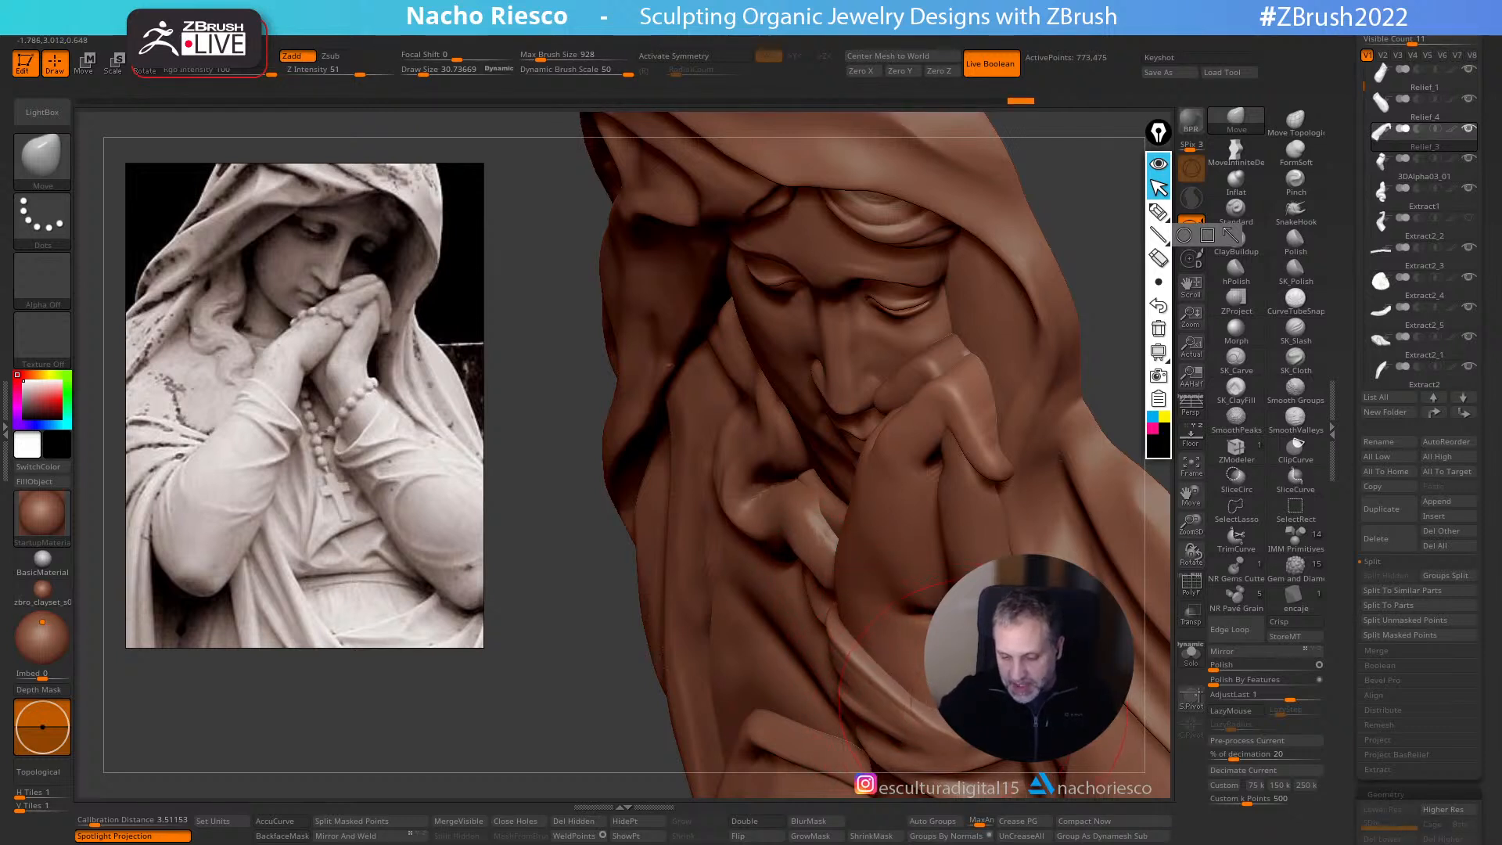
{"action": "key", "text": "s"}
{"action": "left_click_drag", "start_coordinate": [983, 718], "coordinate": [979, 708]}
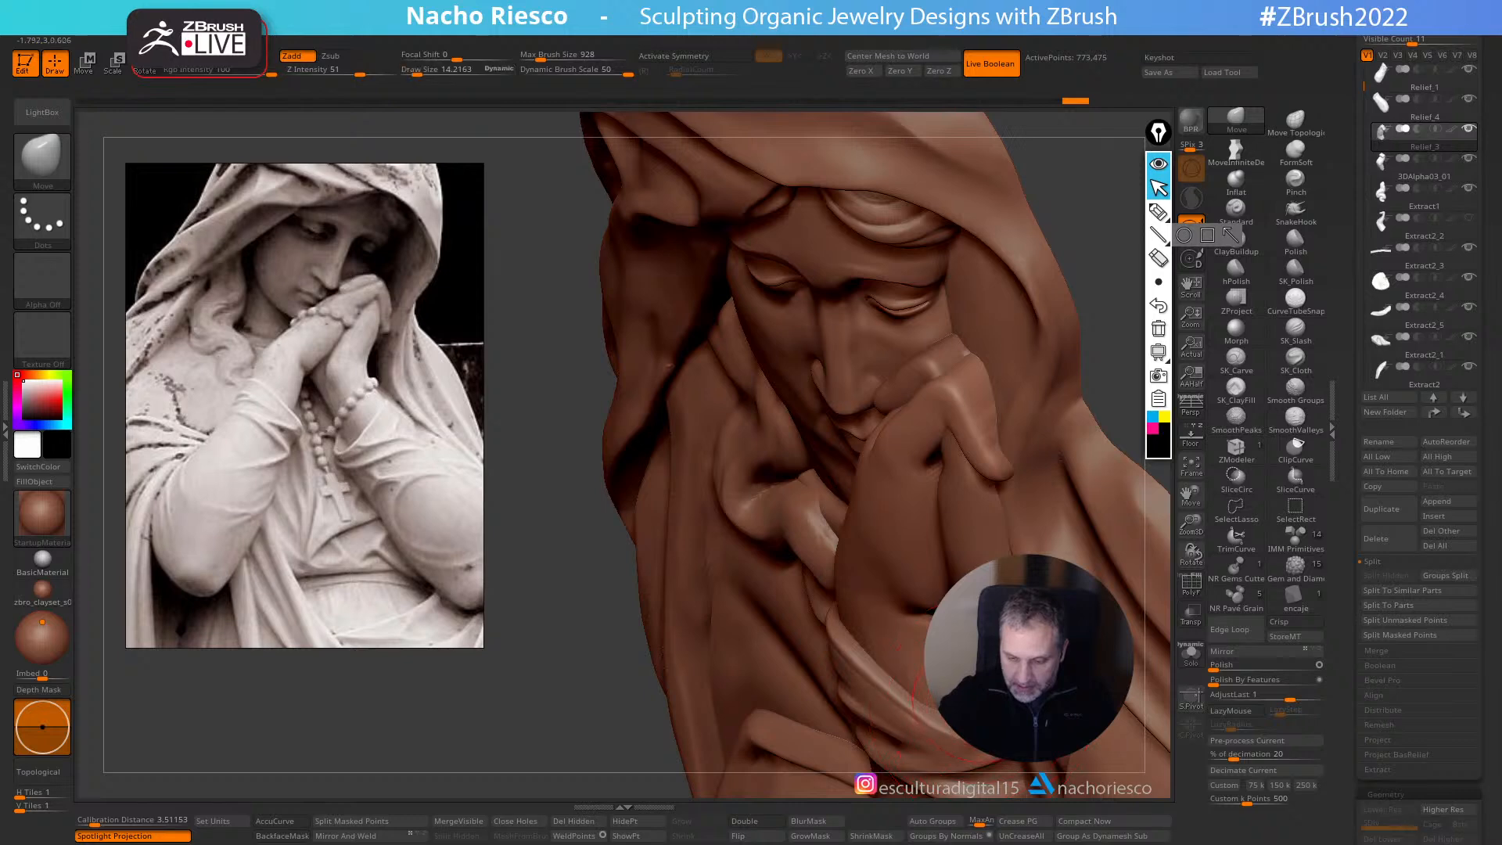
{"action": "left_click_drag", "start_coordinate": [970, 626], "coordinate": [982, 611], "text": "shift"}
- Make the other praying hand the active piece and adjust its shape with the Move brush
{"action": "mouse_move", "coordinate": [845, 547]}
{"action": "right_mouse_down"}
{"action": "mouse_move", "coordinate": [988, 553]}
{"action": "mouse_move", "coordinate": [988, 540]}
{"action": "right_mouse_up"}
{"action": "right_click_drag", "start_coordinate": [956, 382], "coordinate": [1049, 454], "text": "ctrl"}
{"action": "right_click_drag", "start_coordinate": [1072, 564], "coordinate": [1018, 532], "text": "alt"}
{"action": "right_click_drag", "start_coordinate": [1107, 441], "coordinate": [1121, 390]}
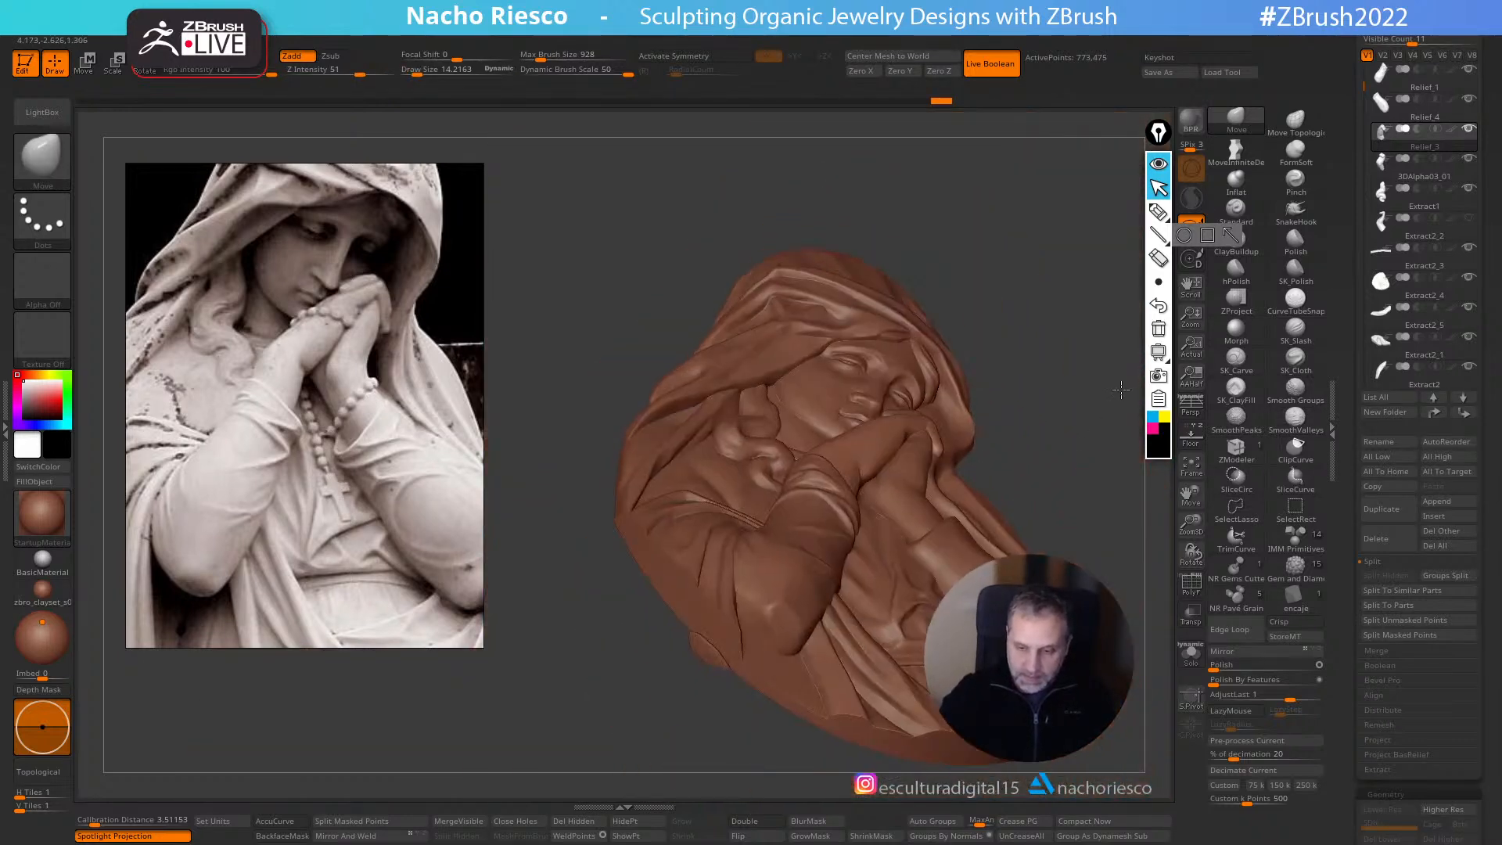
{"action": "left_click", "coordinate": [944, 499], "text": "alt"}
{"action": "right_click_drag", "start_coordinate": [1077, 451], "coordinate": [994, 611]}
{"action": "right_click_drag", "start_coordinate": [865, 504], "coordinate": [908, 486], "text": "ctrl"}
{"action": "key", "text": "s"}
{"action": "left_click_drag", "start_coordinate": [907, 487], "coordinate": [915, 485]}
{"action": "mouse_move", "coordinate": [905, 477]}
{"action": "right_mouse_down"}
{"action": "mouse_move", "coordinate": [1040, 423]}
{"action": "mouse_move", "coordinate": [967, 353]}
{"action": "right_mouse_up"}
- Isolate the front forearm and hand, and polish the knuckles with the Polish brush at a draw size of about 7.2
{"action": "left_click", "coordinate": [1019, 403], "text": "alt"}
{"action": "left_click", "coordinate": [1192, 659]}
{"action": "mouse_move", "coordinate": [1052, 485]}
{"action": "right_mouse_down", "text": "alt"}
{"action": "mouse_move", "coordinate": [974, 492]}
{"action": "mouse_move", "coordinate": [974, 426]}
{"action": "mouse_move", "coordinate": [1126, 475]}
{"action": "right_mouse_up", "text": "alt"}
{"action": "left_click", "coordinate": [1295, 243]}
{"action": "key", "text": "s"}
{"action": "left_click_drag", "start_coordinate": [861, 520], "coordinate": [847, 518]}
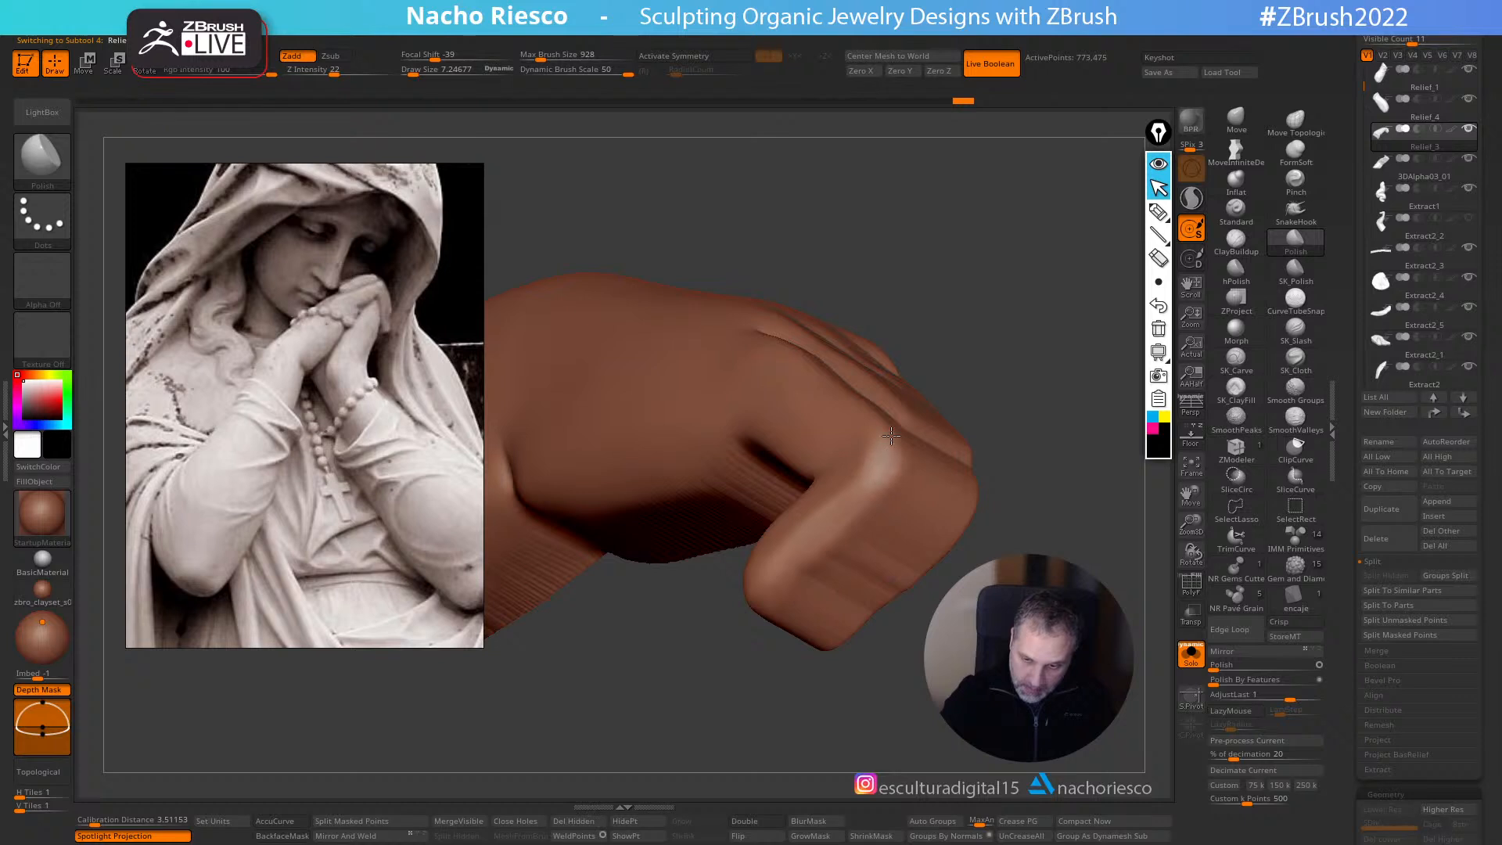
{"action": "right_click_drag", "start_coordinate": [1024, 499], "coordinate": [861, 376]}
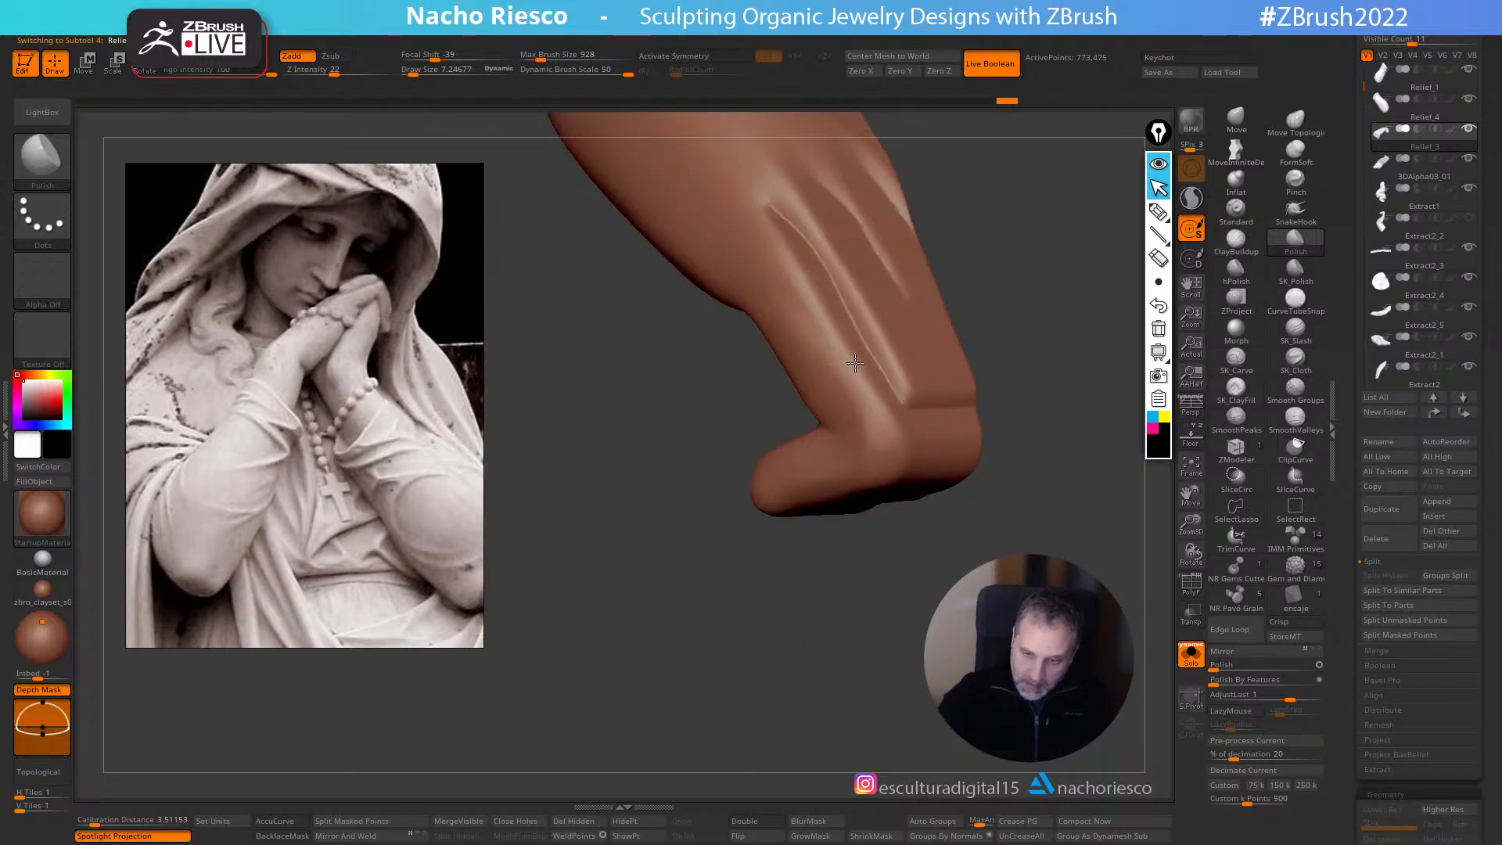
- Polish the bent finger and the grooves between the fingers with the Polish brush at draw sizes of about 8.4 and 5.2
{"action": "mouse_move", "coordinate": [1001, 570]}
{"action": "right_mouse_down"}
{"action": "mouse_move", "coordinate": [1017, 508]}
{"action": "mouse_move", "coordinate": [1056, 595]}
{"action": "mouse_move", "coordinate": [1067, 560]}
{"action": "mouse_move", "coordinate": [1075, 591]}
{"action": "mouse_move", "coordinate": [1044, 601]}
{"action": "right_mouse_up"}
{"action": "key", "text": "s"}
{"action": "left_click_drag", "start_coordinate": [951, 543], "coordinate": [956, 543]}
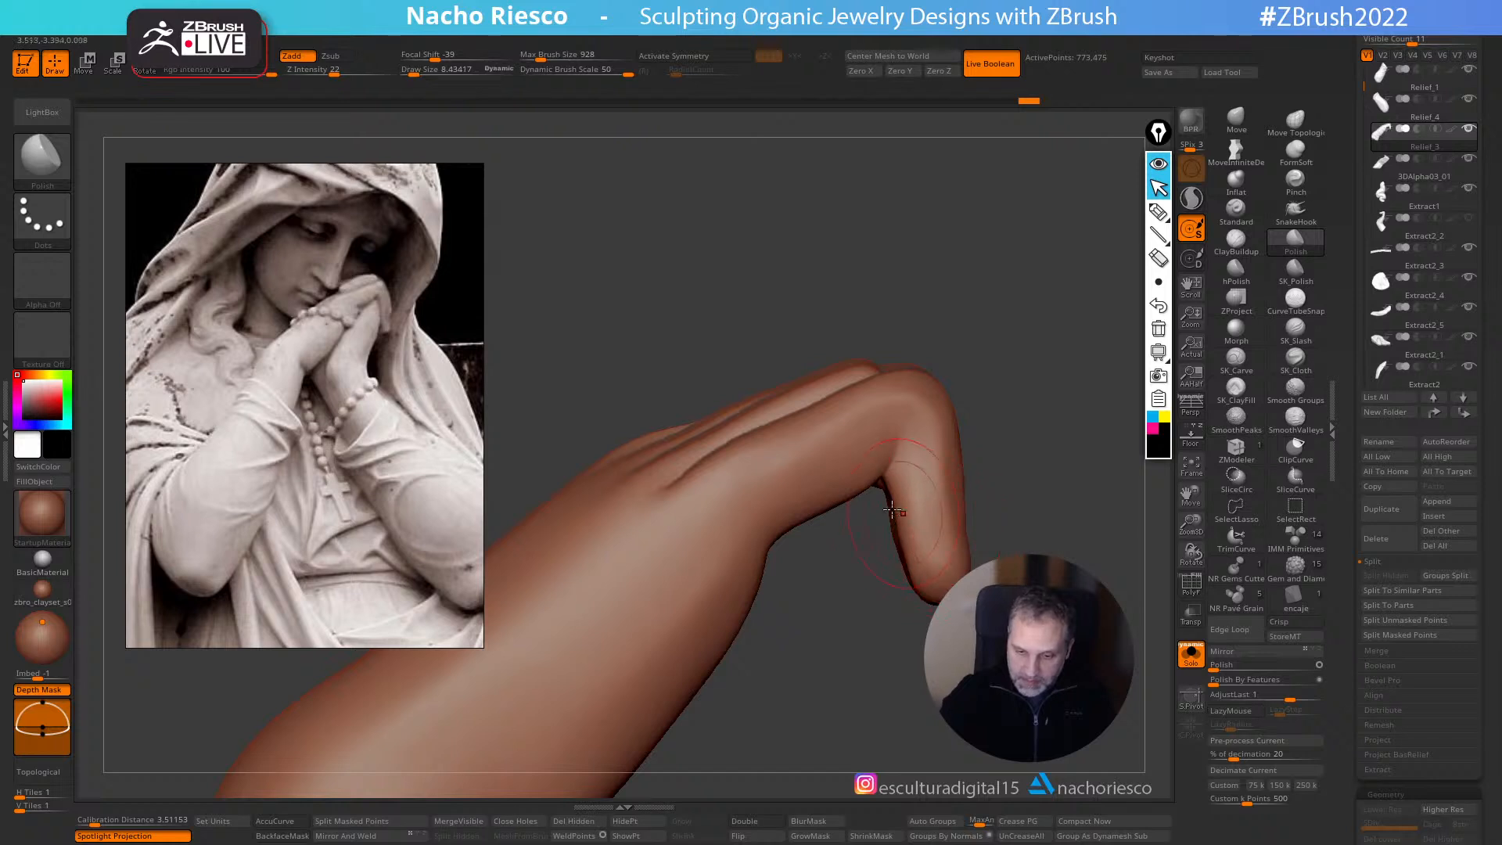
{"action": "right_click_drag", "start_coordinate": [836, 492], "coordinate": [834, 444]}
{"action": "key", "text": "s"}
{"action": "left_click_drag", "start_coordinate": [834, 443], "coordinate": [820, 441]}
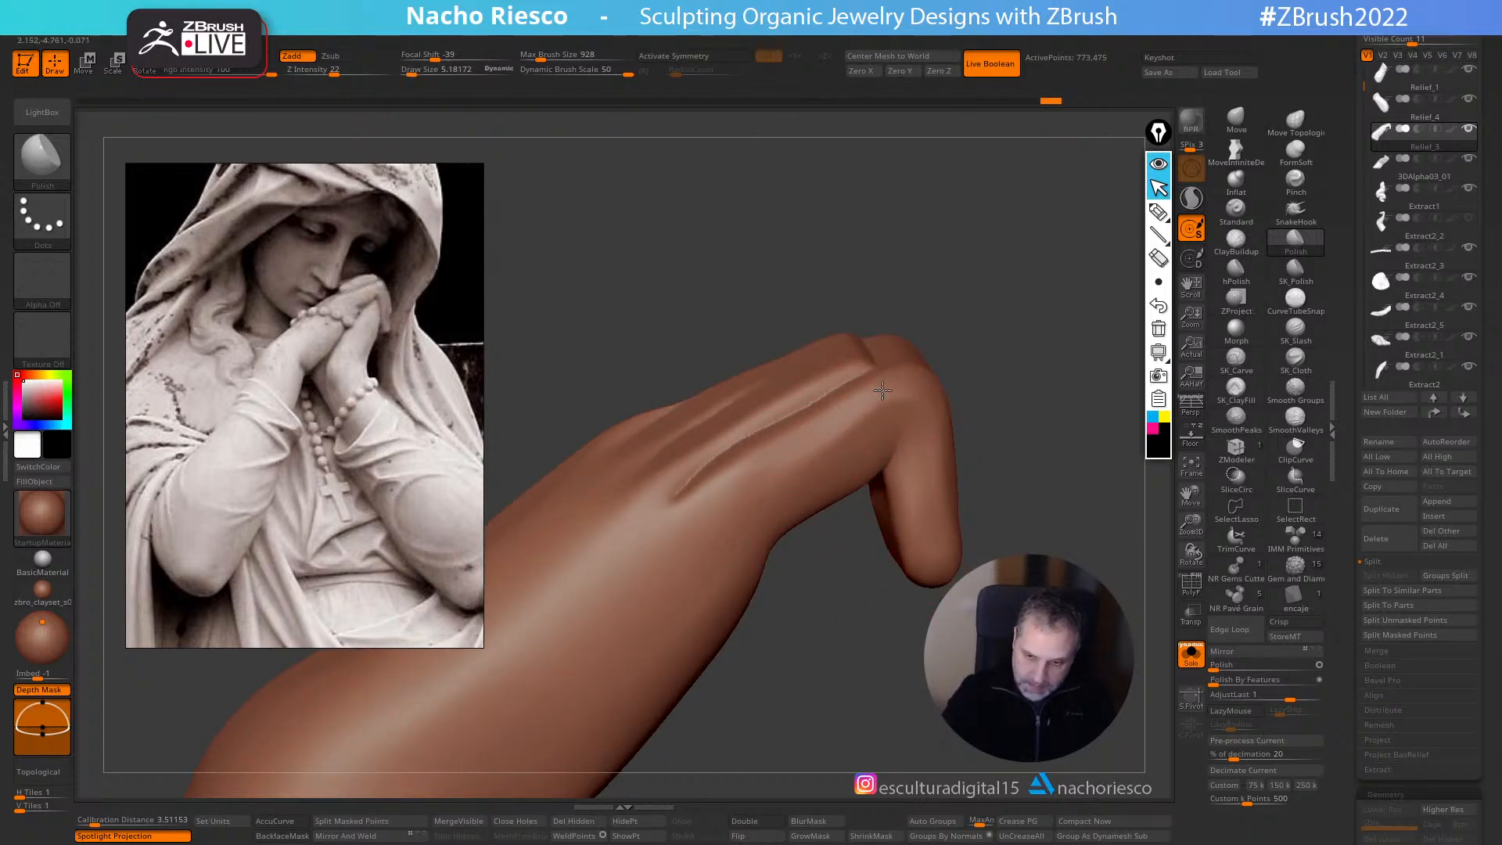
{"action": "left_click_drag", "start_coordinate": [775, 458], "coordinate": [673, 537]}
{"action": "mouse_move", "coordinate": [835, 564]}
{"action": "right_mouse_down"}
{"action": "mouse_move", "coordinate": [872, 625]}
{"action": "mouse_move", "coordinate": [931, 587]}
{"action": "mouse_move", "coordinate": [947, 626]}
{"action": "mouse_move", "coordinate": [953, 410]}
{"action": "right_mouse_up"}
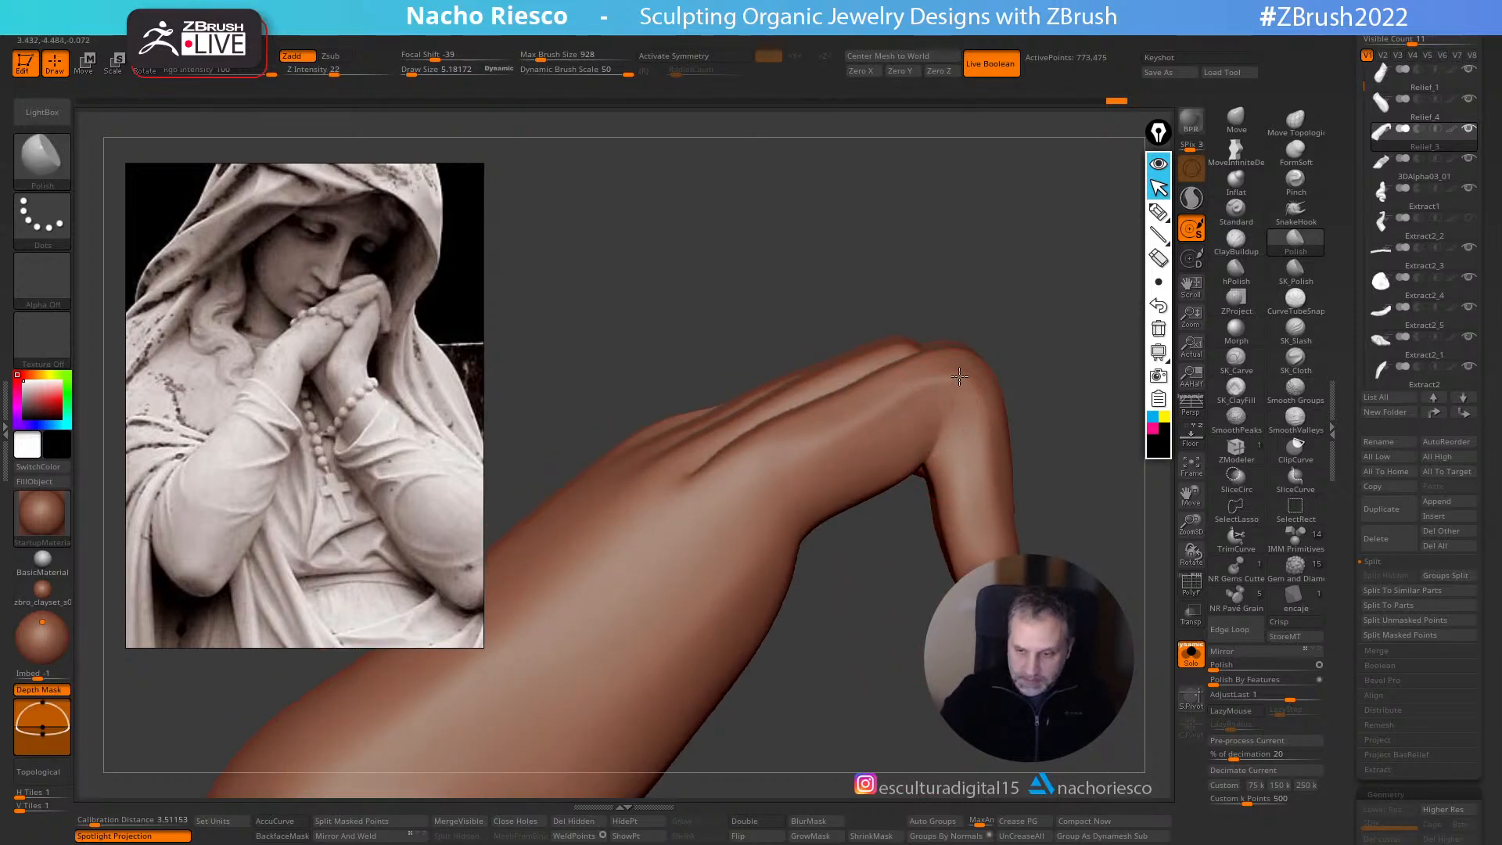
{"action": "mouse_move", "coordinate": [959, 388]}
{"action": "left_mouse_down"}
{"action": "mouse_move", "coordinate": [970, 430]}
{"action": "mouse_move", "coordinate": [906, 426]}
{"action": "mouse_move", "coordinate": [887, 446]}
{"action": "left_mouse_up"}
- Build up volume on the back of the hand and the bent finger with the SK_ClayFill brush at a draw size of about 6.2
{"action": "left_click", "coordinate": [1238, 392]}
{"action": "key", "text": "s"}
{"action": "key", "text": "s"}
{"action": "key", "text": "s"}
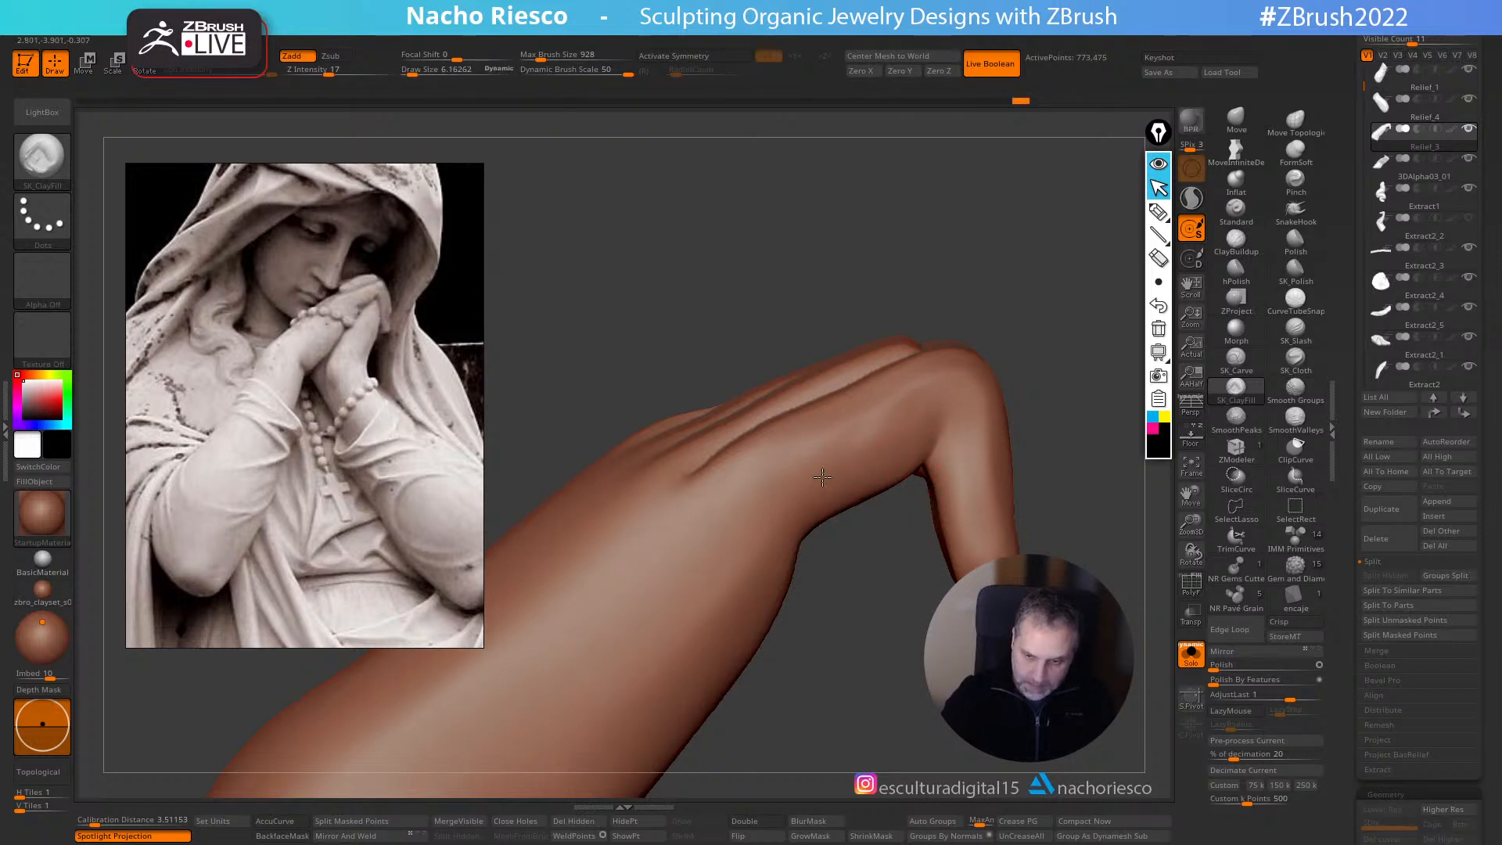
{"action": "mouse_move", "coordinate": [799, 486]}
{"action": "left_mouse_down"}
{"action": "mouse_move", "coordinate": [899, 418]}
{"action": "mouse_move", "coordinate": [868, 442]}
{"action": "left_mouse_up"}
{"action": "right_click_drag", "start_coordinate": [963, 474], "coordinate": [965, 457]}
{"action": "key", "text": "s"}
{"action": "left_click_drag", "start_coordinate": [987, 457], "coordinate": [987, 457]}
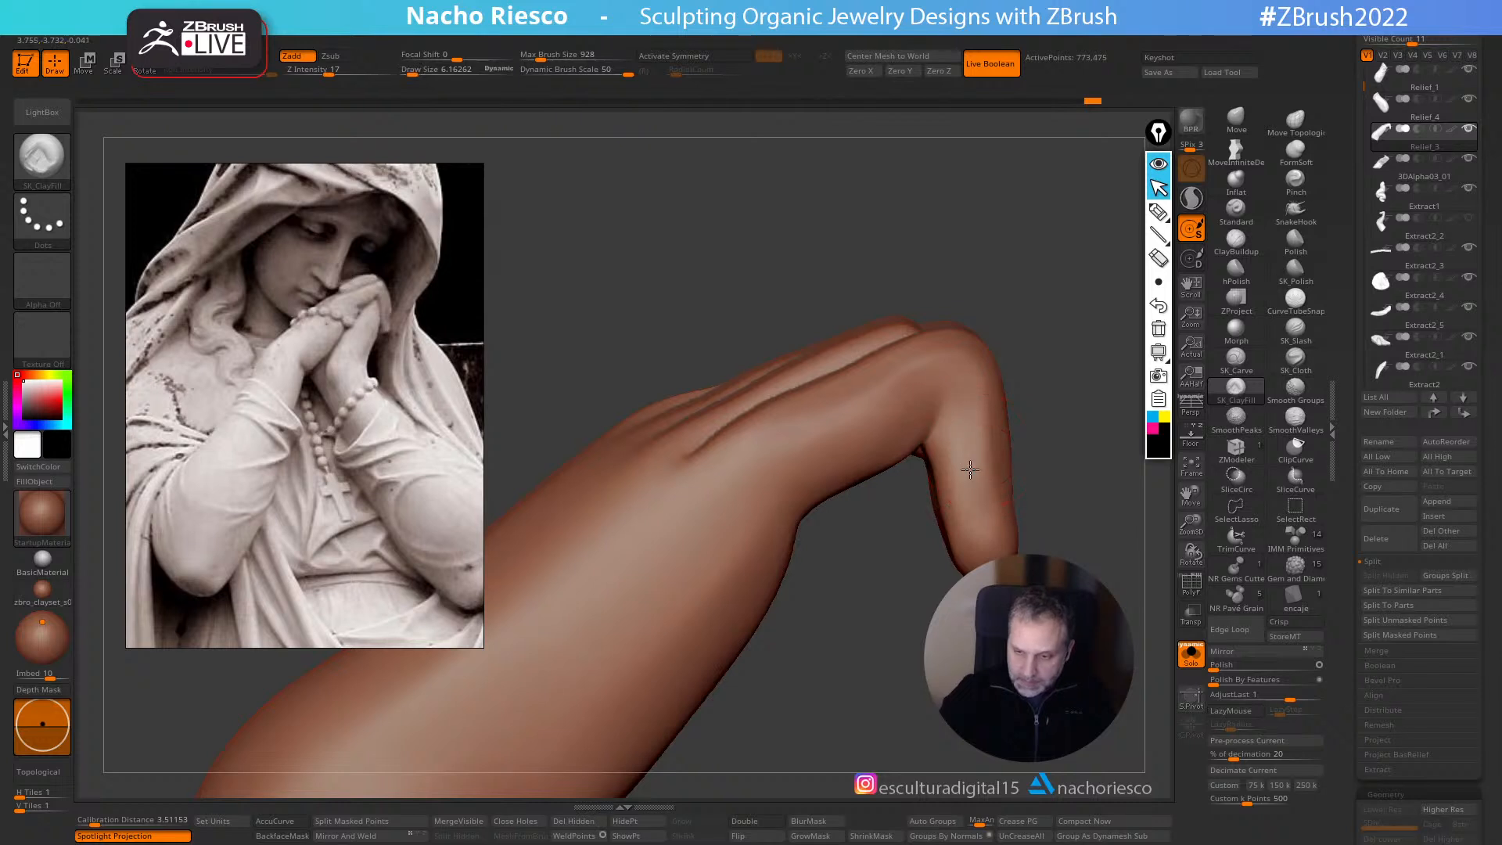
{"action": "right_click_drag", "start_coordinate": [1037, 593], "coordinate": [1021, 564], "text": "ctrl"}
- Show all the pieces and carve the inner edge of the bent finger with the SK_Slash brush at a draw size of about 7.2
{"action": "left_click", "coordinate": [1195, 662]}
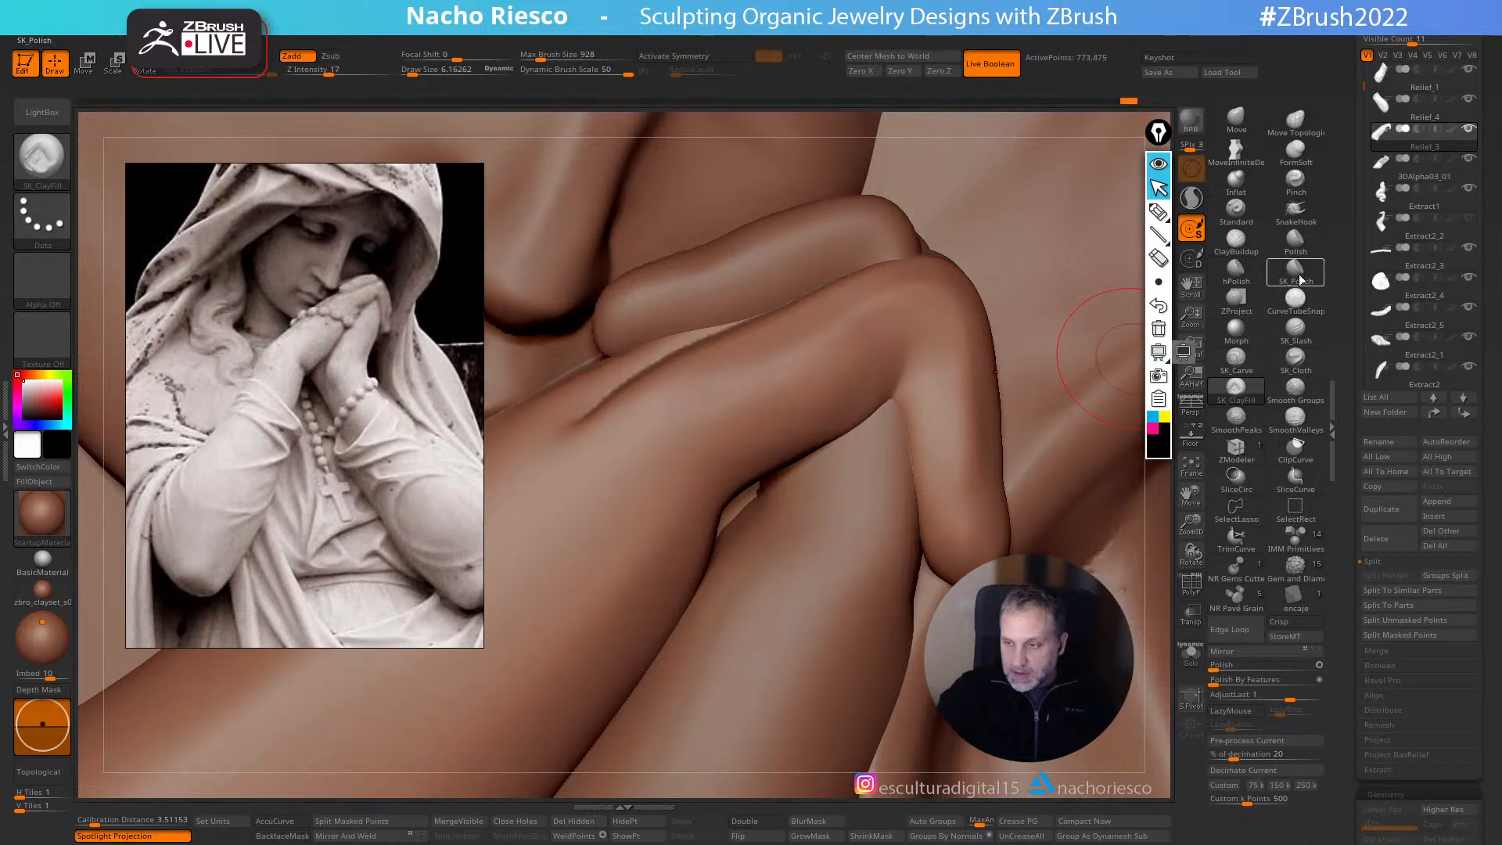
{"action": "left_click", "coordinate": [1296, 329]}
{"action": "key", "text": "s"}
{"action": "left_click_drag", "start_coordinate": [914, 398], "coordinate": [839, 474]}
{"action": "key", "text": "ctrl+z"}
{"action": "mouse_move", "coordinate": [908, 366]}
{"action": "left_mouse_down"}
{"action": "mouse_move", "coordinate": [891, 415]}
{"action": "mouse_move", "coordinate": [910, 552]}
{"action": "left_mouse_up"}
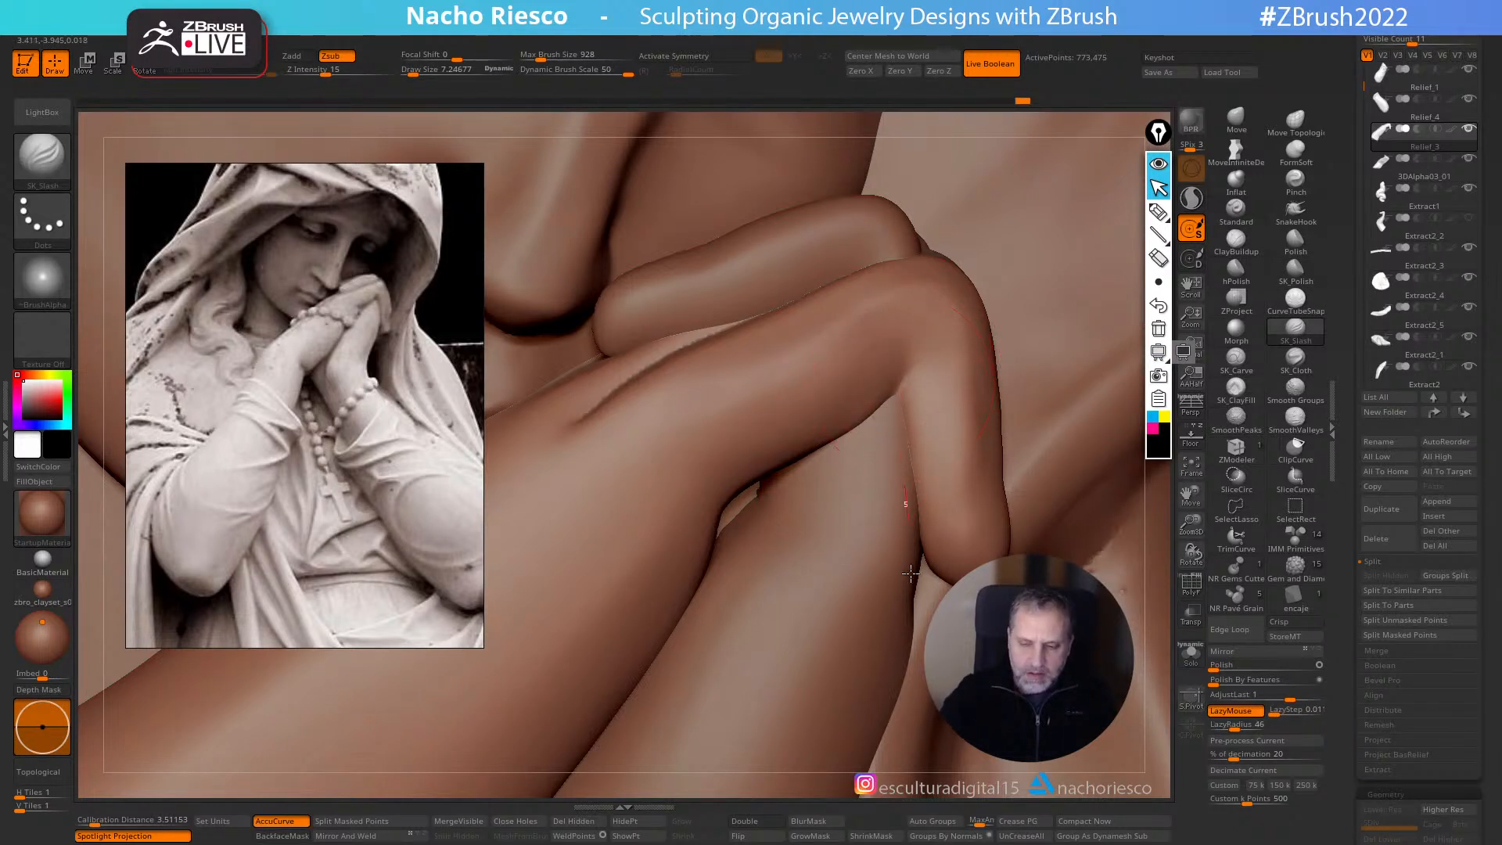
{"action": "left_click_drag", "start_coordinate": [910, 430], "coordinate": [915, 516]}
{"action": "mouse_move", "coordinate": [928, 574]}
{"action": "left_mouse_down"}
{"action": "mouse_move", "coordinate": [961, 546]}
{"action": "mouse_move", "coordinate": [948, 568]}
{"action": "left_mouse_up"}
- Slim the outline of the bent finger and its knuckle with the Move brush at draw sizes of about 5.2 and 6.2
{"action": "left_click", "coordinate": [1236, 121]}
{"action": "key", "text": "s"}
{"action": "key", "text": "s"}
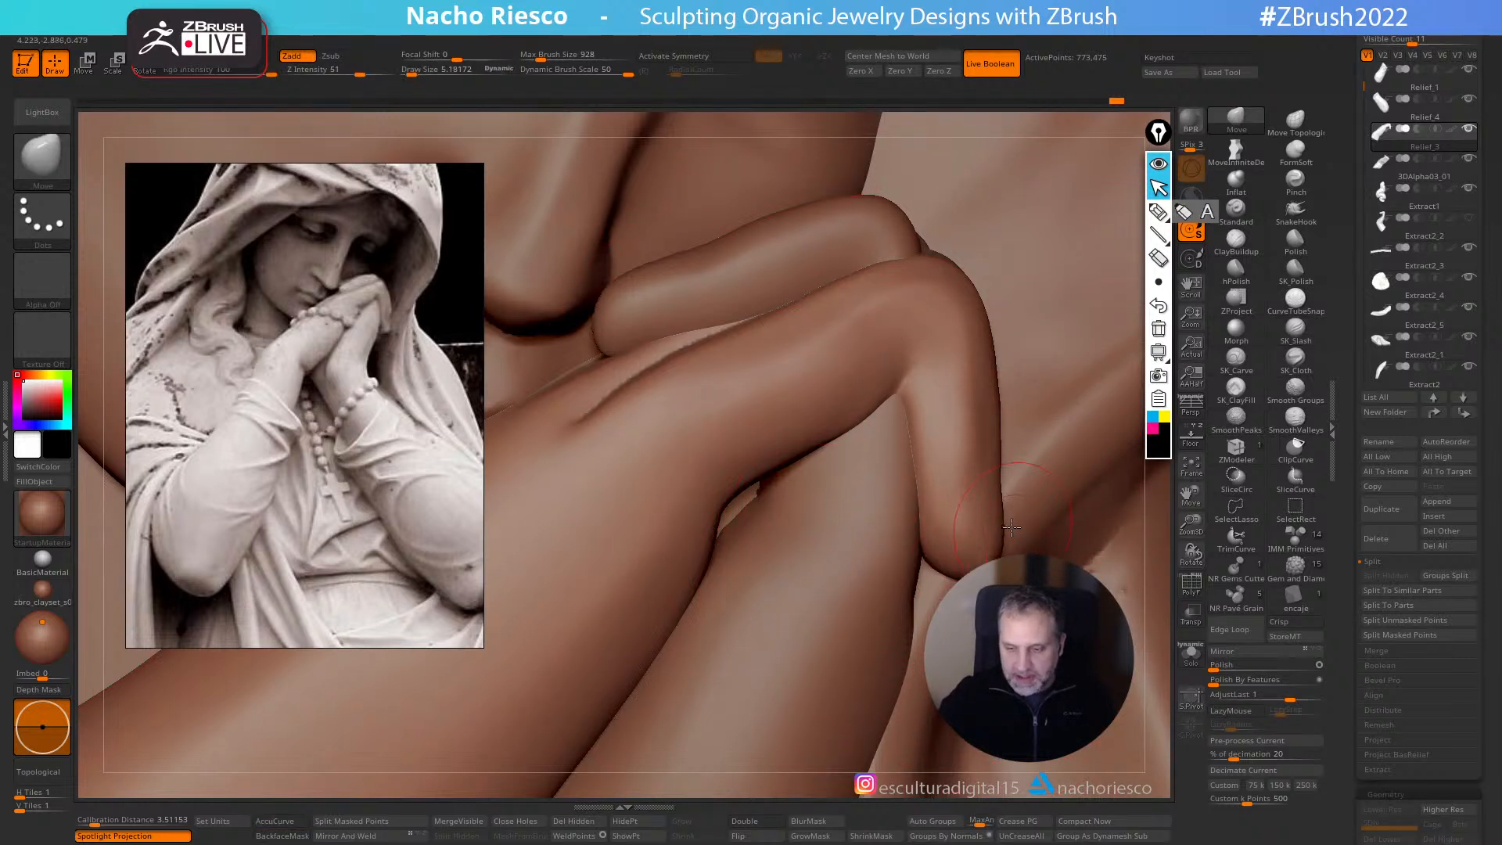
{"action": "left_click_drag", "start_coordinate": [1008, 497], "coordinate": [1001, 485]}
{"action": "key", "text": "s"}
{"action": "left_click_drag", "start_coordinate": [972, 383], "coordinate": [970, 363]}
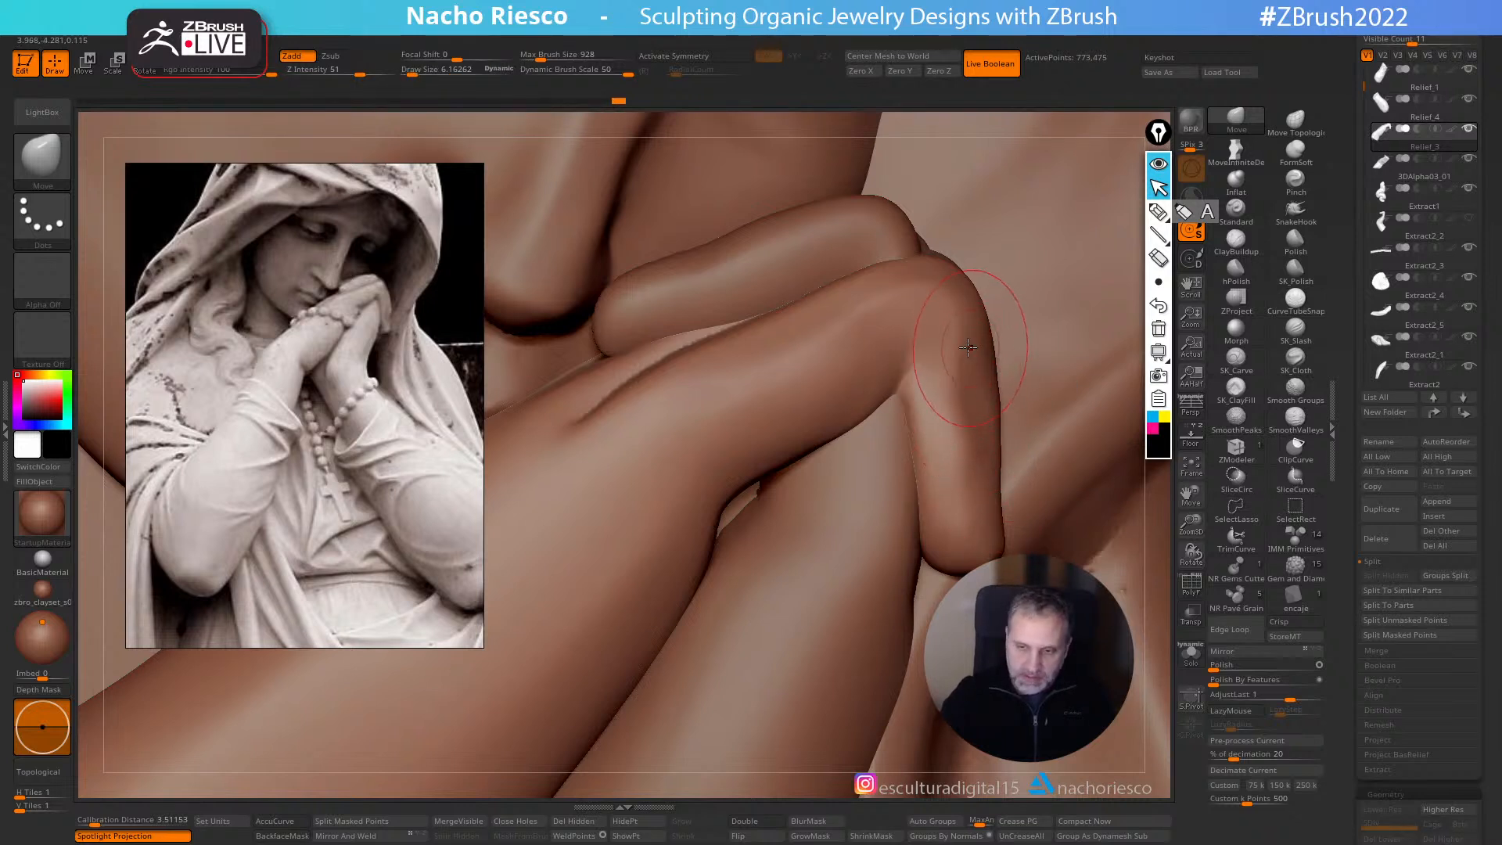
{"action": "mouse_move", "coordinate": [956, 305]}
{"action": "left_mouse_down"}
{"action": "mouse_move", "coordinate": [934, 270]}
{"action": "mouse_move", "coordinate": [987, 323]}
{"action": "left_mouse_up"}
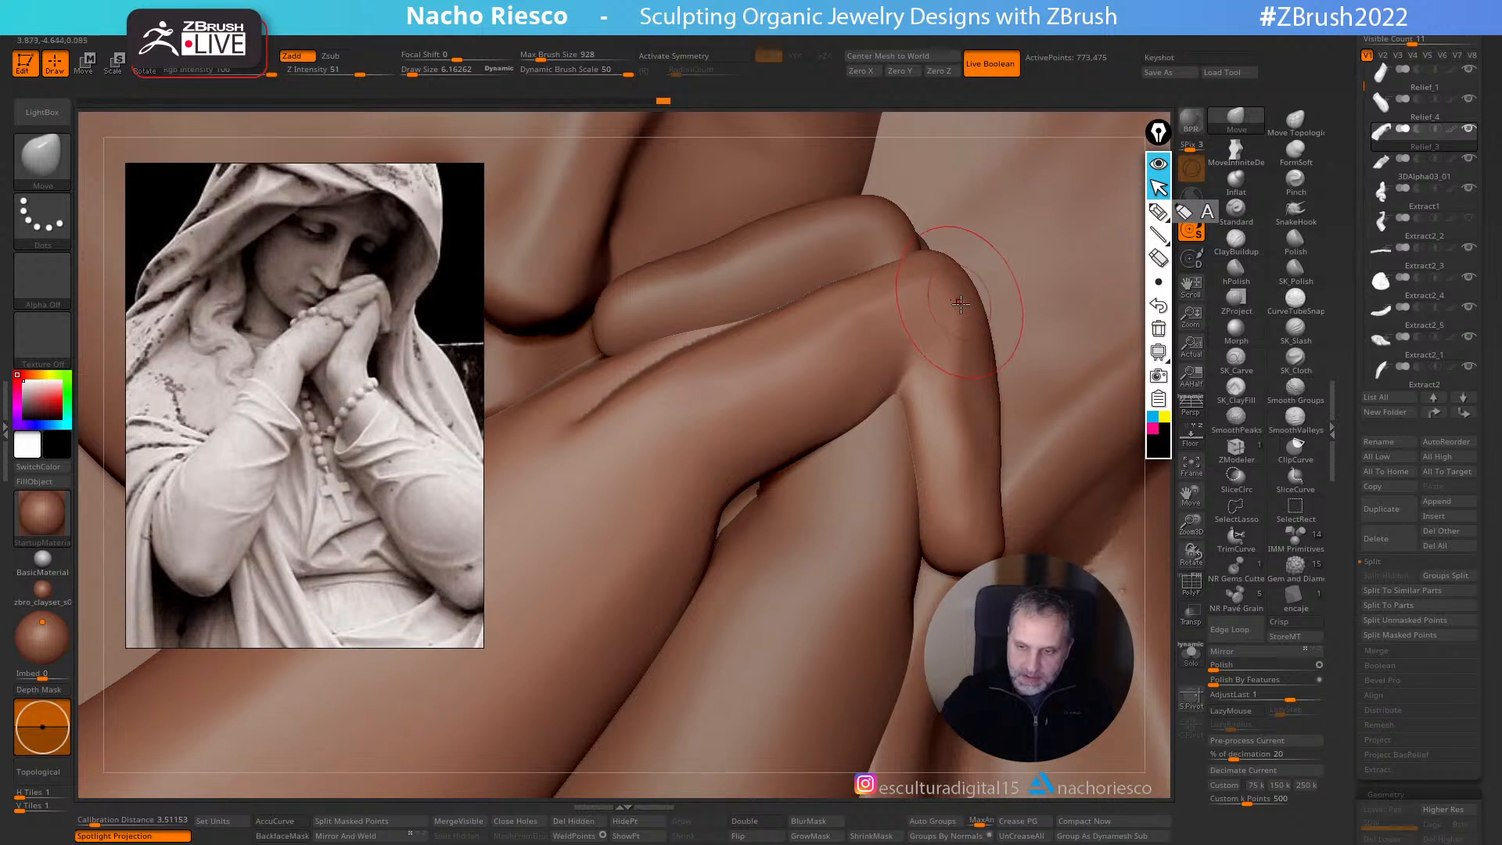
- Soften the knuckle and underside of the bent finger with the FormSoft brush at a draw size of about 6.2 and smoothing strokes
{"action": "left_click", "coordinate": [1296, 150]}
{"action": "key", "text": "s"}
{"action": "left_click_drag", "start_coordinate": [1022, 292], "coordinate": [952, 294]}
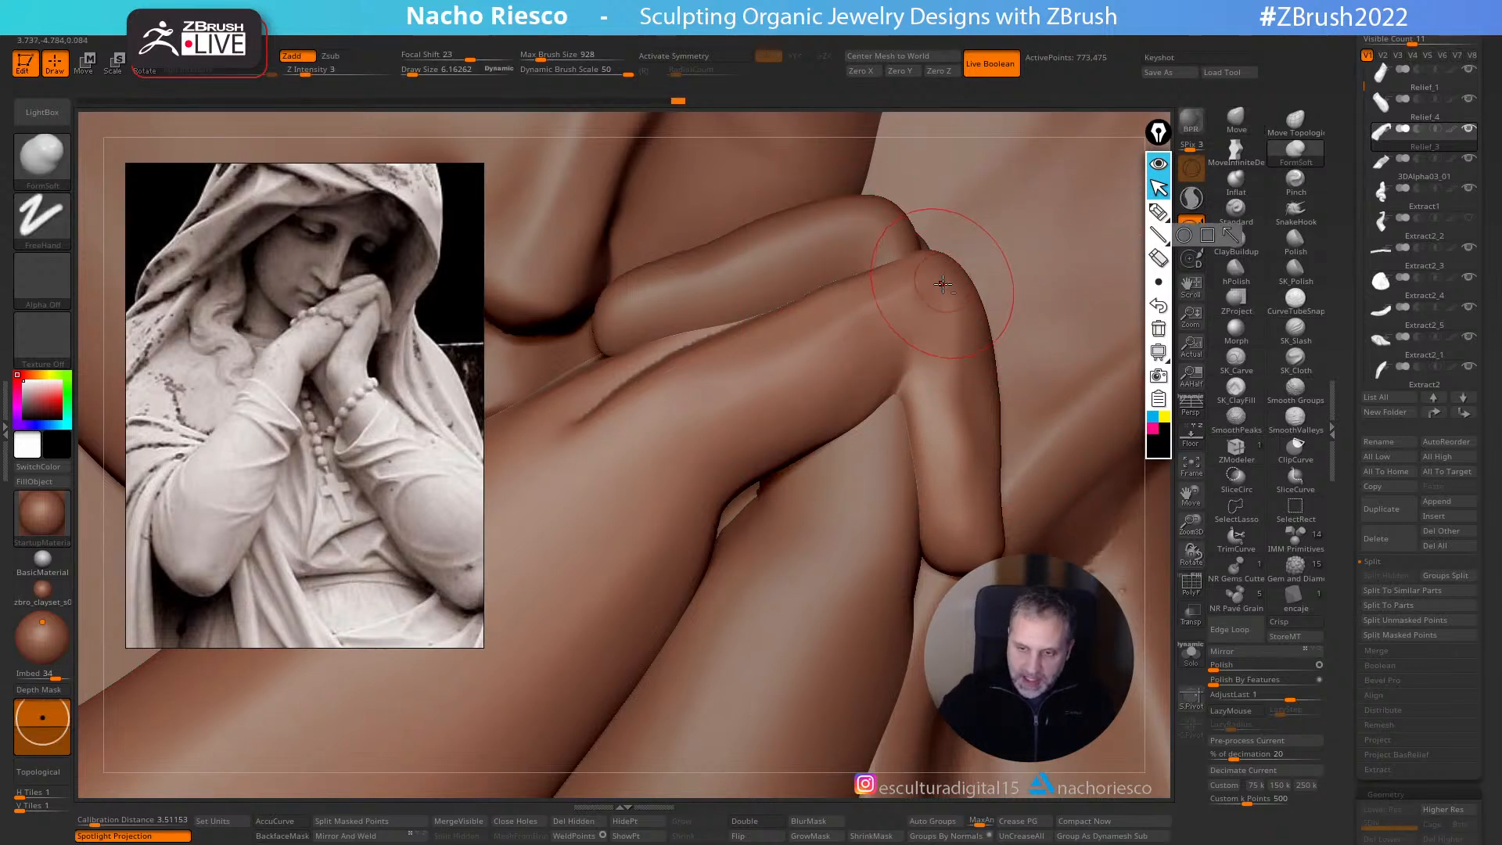
{"action": "left_click_drag", "start_coordinate": [965, 282], "coordinate": [956, 274], "text": "shift"}
{"action": "mouse_move", "coordinate": [939, 331]}
{"action": "right_mouse_down", "text": "alt"}
{"action": "mouse_move", "coordinate": [924, 281]}
{"action": "mouse_move", "coordinate": [909, 558]}
{"action": "mouse_move", "coordinate": [944, 390]}
{"action": "right_mouse_up", "text": "alt"}
{"action": "left_click_drag", "start_coordinate": [944, 390], "coordinate": [898, 393], "text": "shift"}
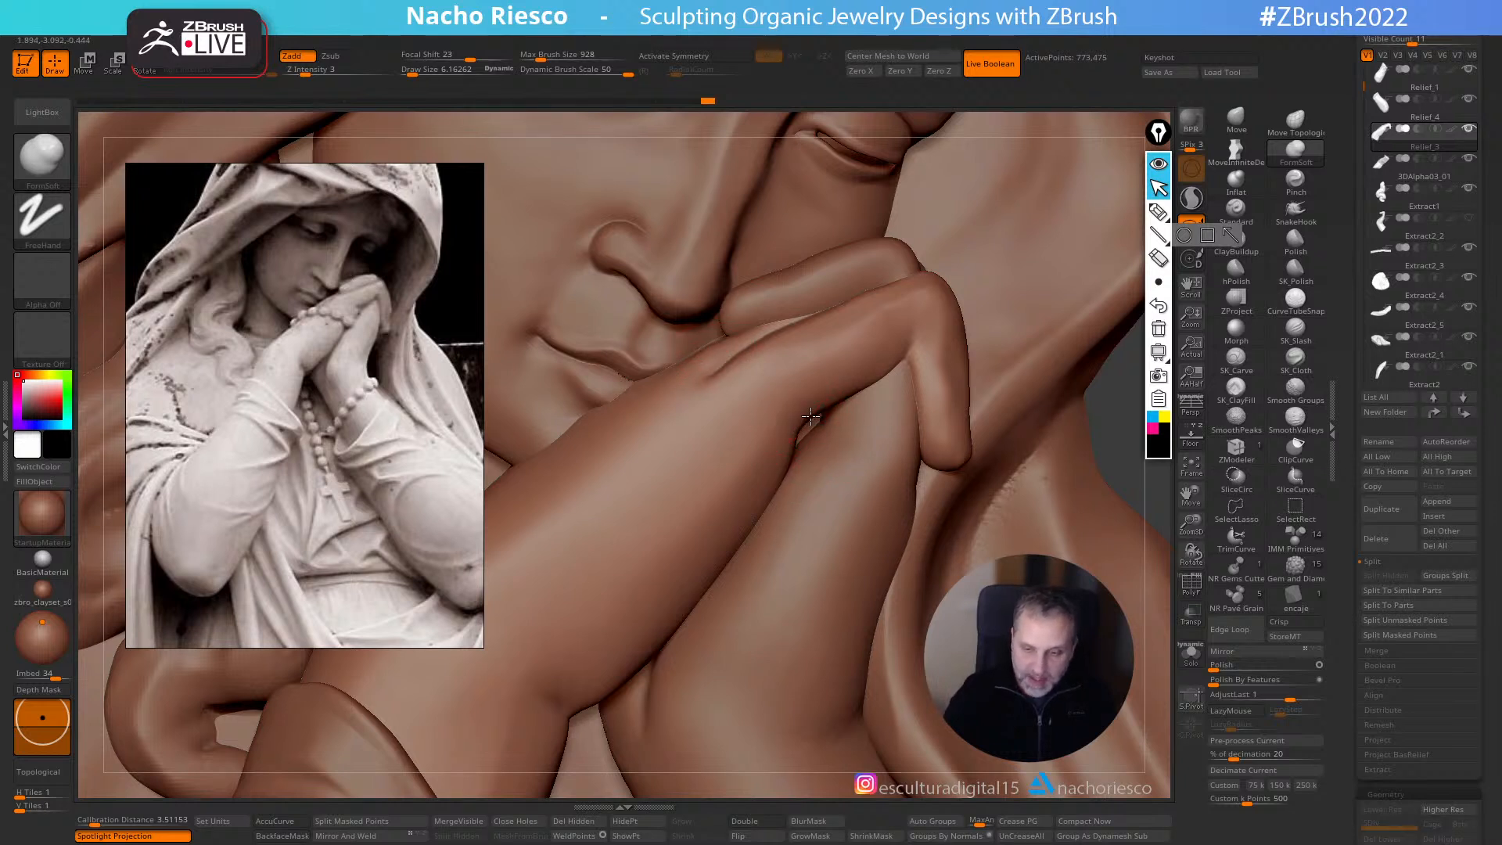
{"action": "key", "text": "bracketleft"}
{"action": "key", "text": "bracketright"}
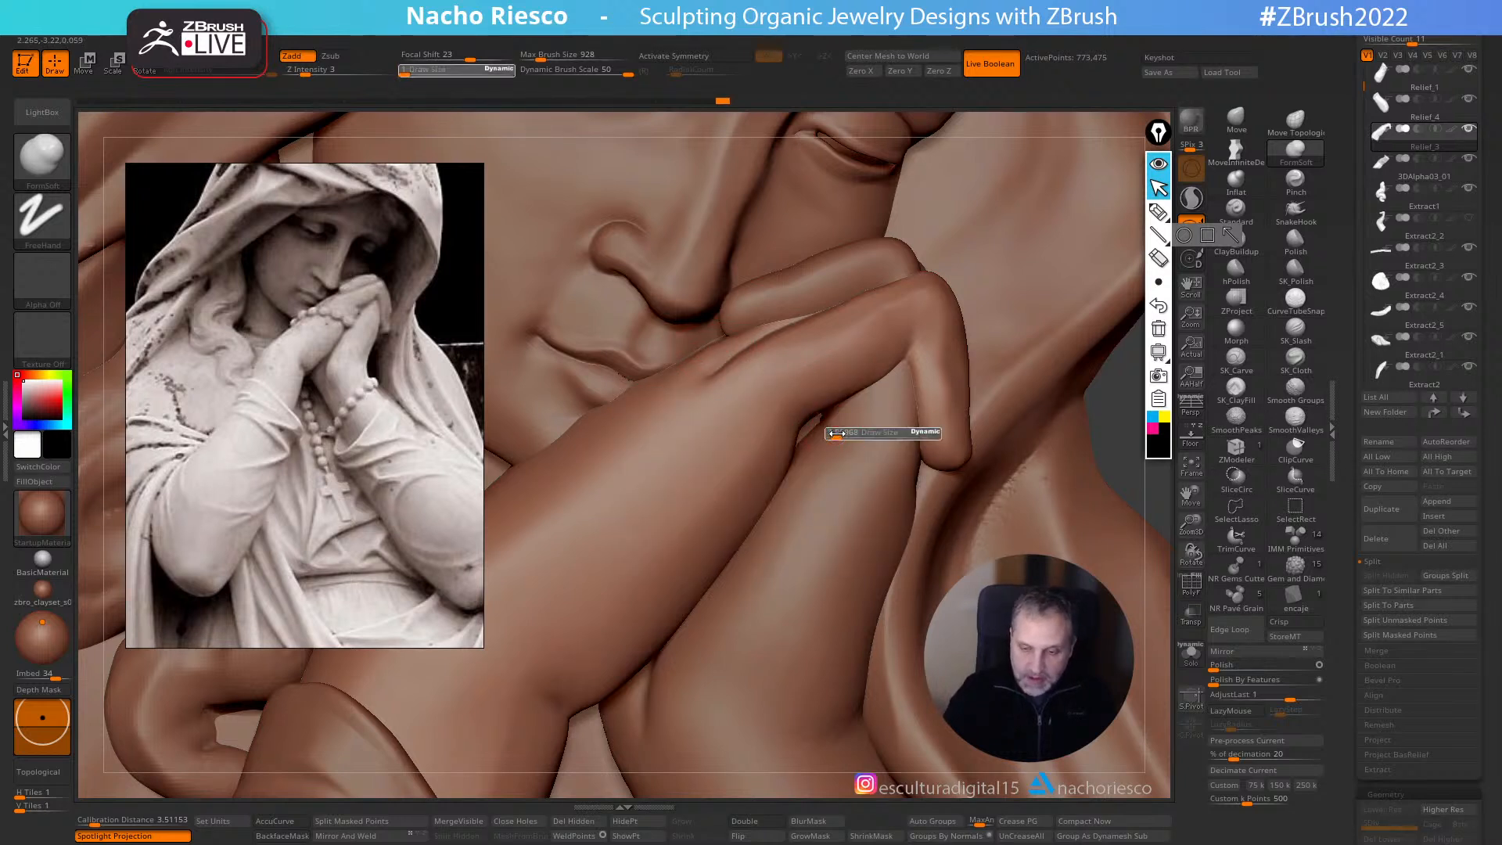
{"action": "mouse_move", "coordinate": [878, 387]}
{"action": "left_mouse_down"}
{"action": "mouse_move", "coordinate": [865, 447]}
{"action": "mouse_move", "coordinate": [803, 420]}
{"action": "left_mouse_up"}
- Make the rear hand the active piece and close the gap beneath the front fingers with the Move brush at draw sizes of about 17.7 and 8.4
{"action": "left_click", "coordinate": [869, 433], "text": "alt"}
{"action": "left_click", "coordinate": [1236, 120]}
{"action": "key", "text": "s"}
{"action": "left_click_drag", "start_coordinate": [814, 427], "coordinate": [809, 432]}
{"action": "left_click_drag", "start_coordinate": [907, 389], "coordinate": [902, 394]}
{"action": "left_click_drag", "start_coordinate": [904, 400], "coordinate": [905, 365]}
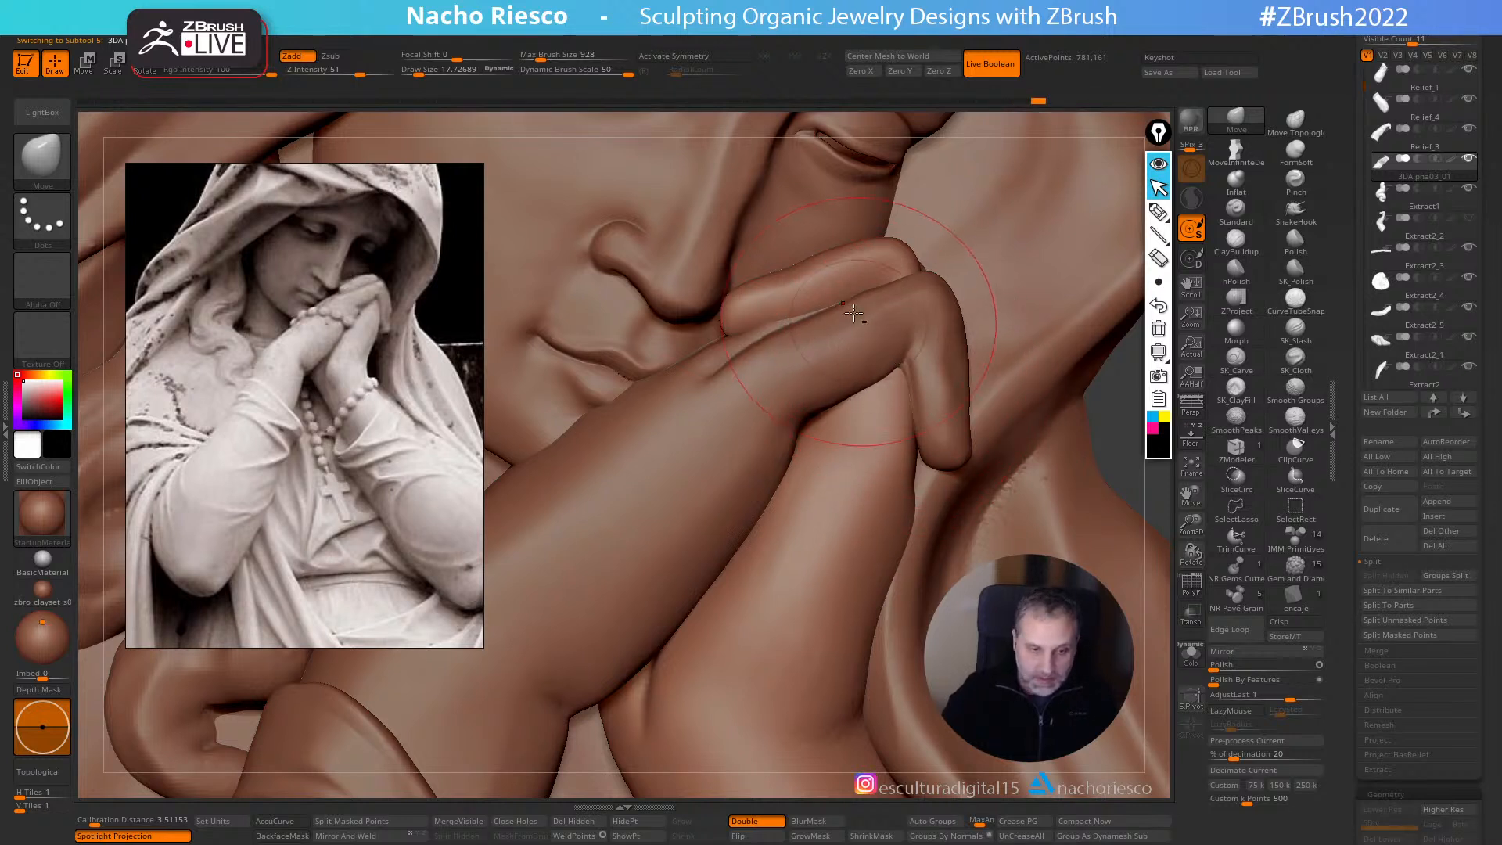
{"action": "key", "text": "s"}
{"action": "left_click_drag", "start_coordinate": [829, 273], "coordinate": [818, 273]}
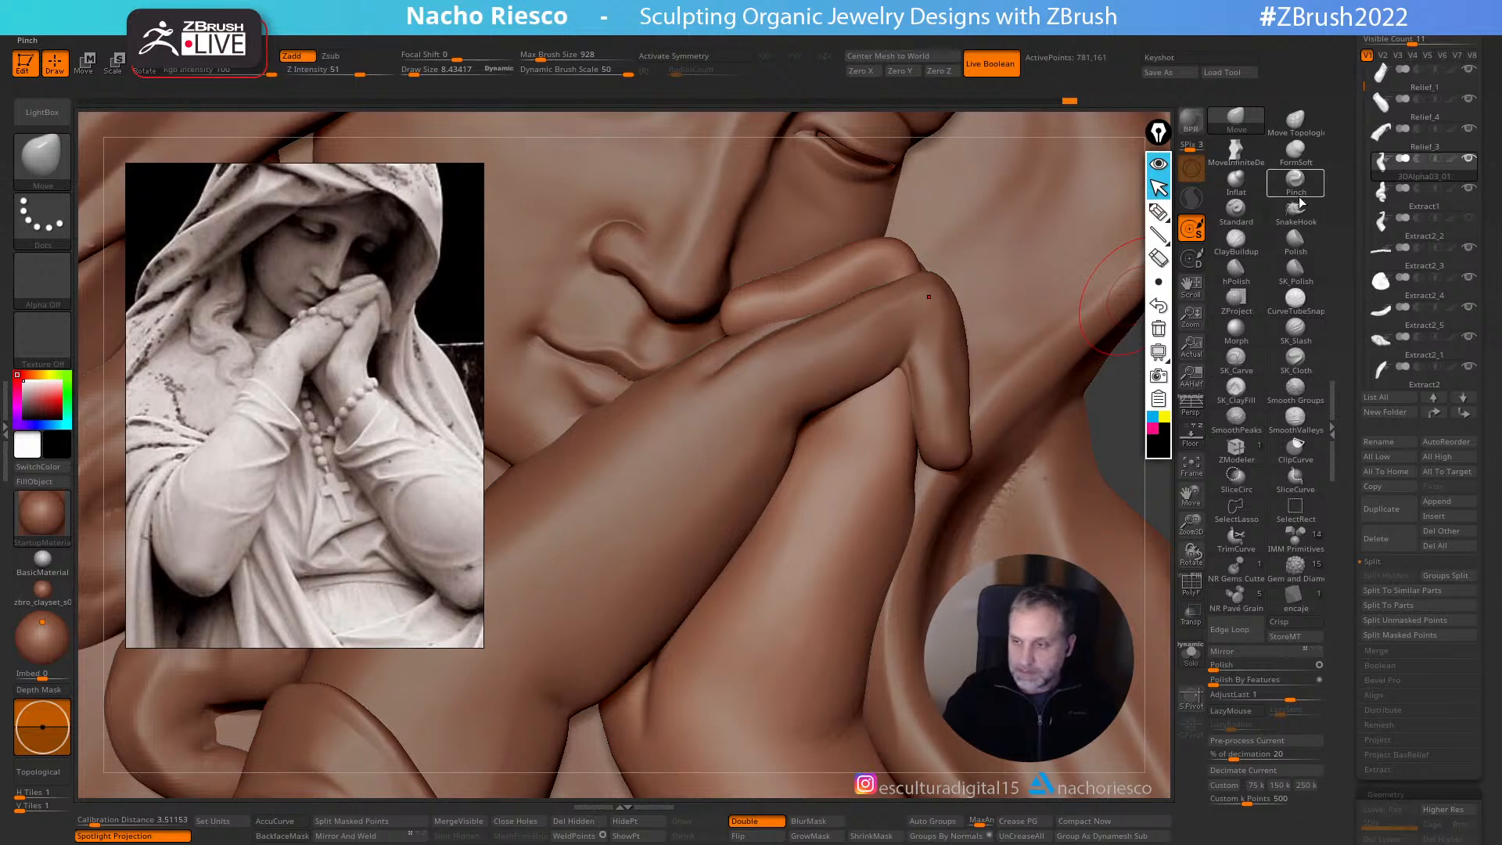
- Flatten the upper surface of the rear hand's finger with the Polish brush at a draw size of about 7.2
{"action": "left_click", "coordinate": [1295, 149]}
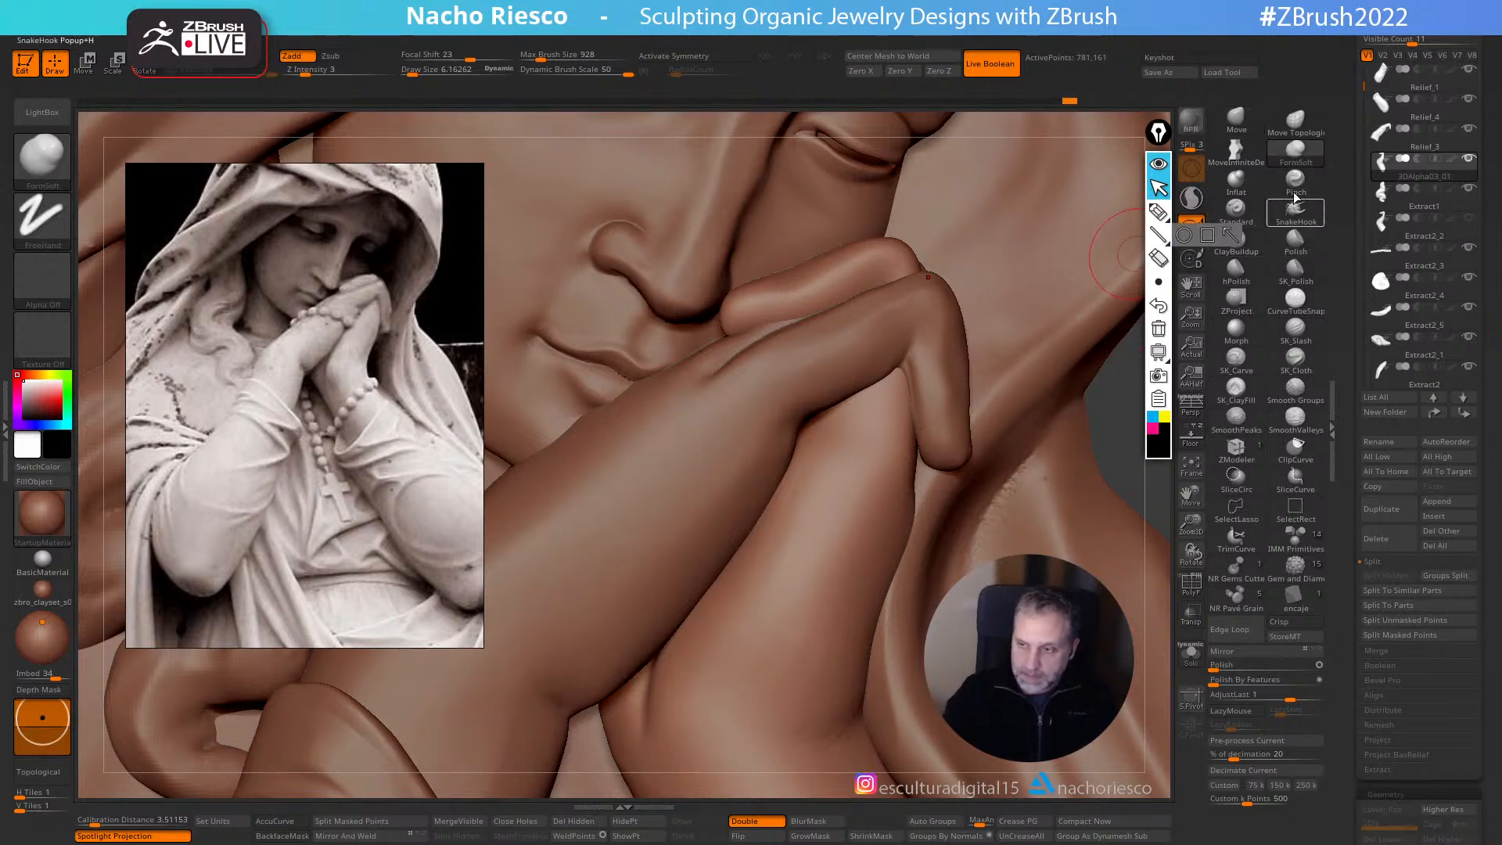
{"action": "left_click", "coordinate": [1296, 240]}
{"action": "key", "text": "s"}
{"action": "mouse_move", "coordinate": [811, 289]}
{"action": "left_mouse_down"}
{"action": "mouse_move", "coordinate": [835, 274]}
{"action": "mouse_move", "coordinate": [753, 288]}
{"action": "mouse_move", "coordinate": [784, 293]}
{"action": "mouse_move", "coordinate": [883, 249]}
{"action": "left_mouse_up"}
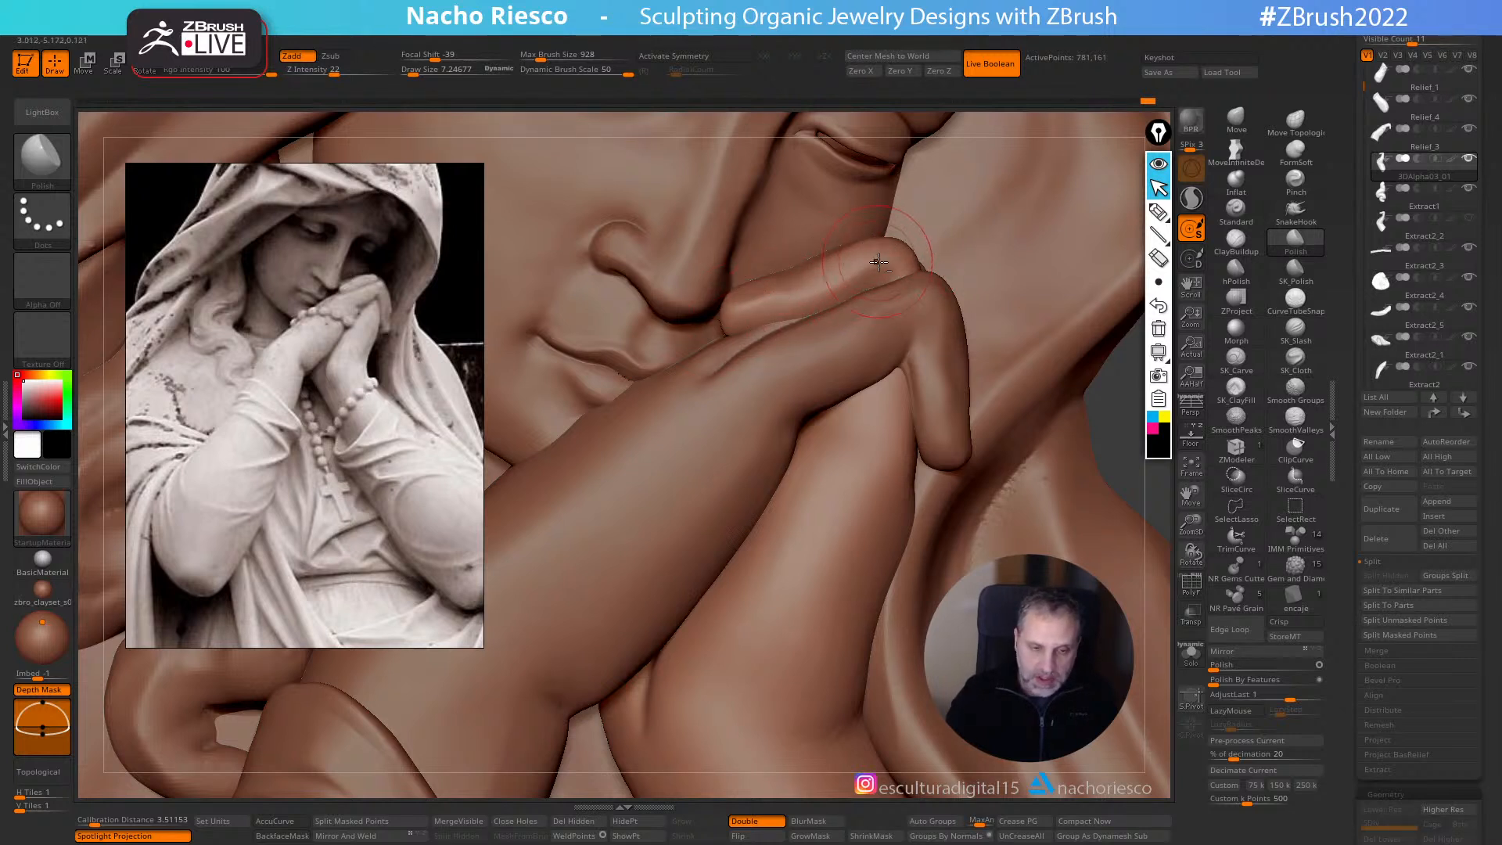
- Reshape the rear finger and its tip beside the nose with the Move brush at draw sizes of about 7.2 and 6.2
{"action": "left_click", "coordinate": [1235, 120]}
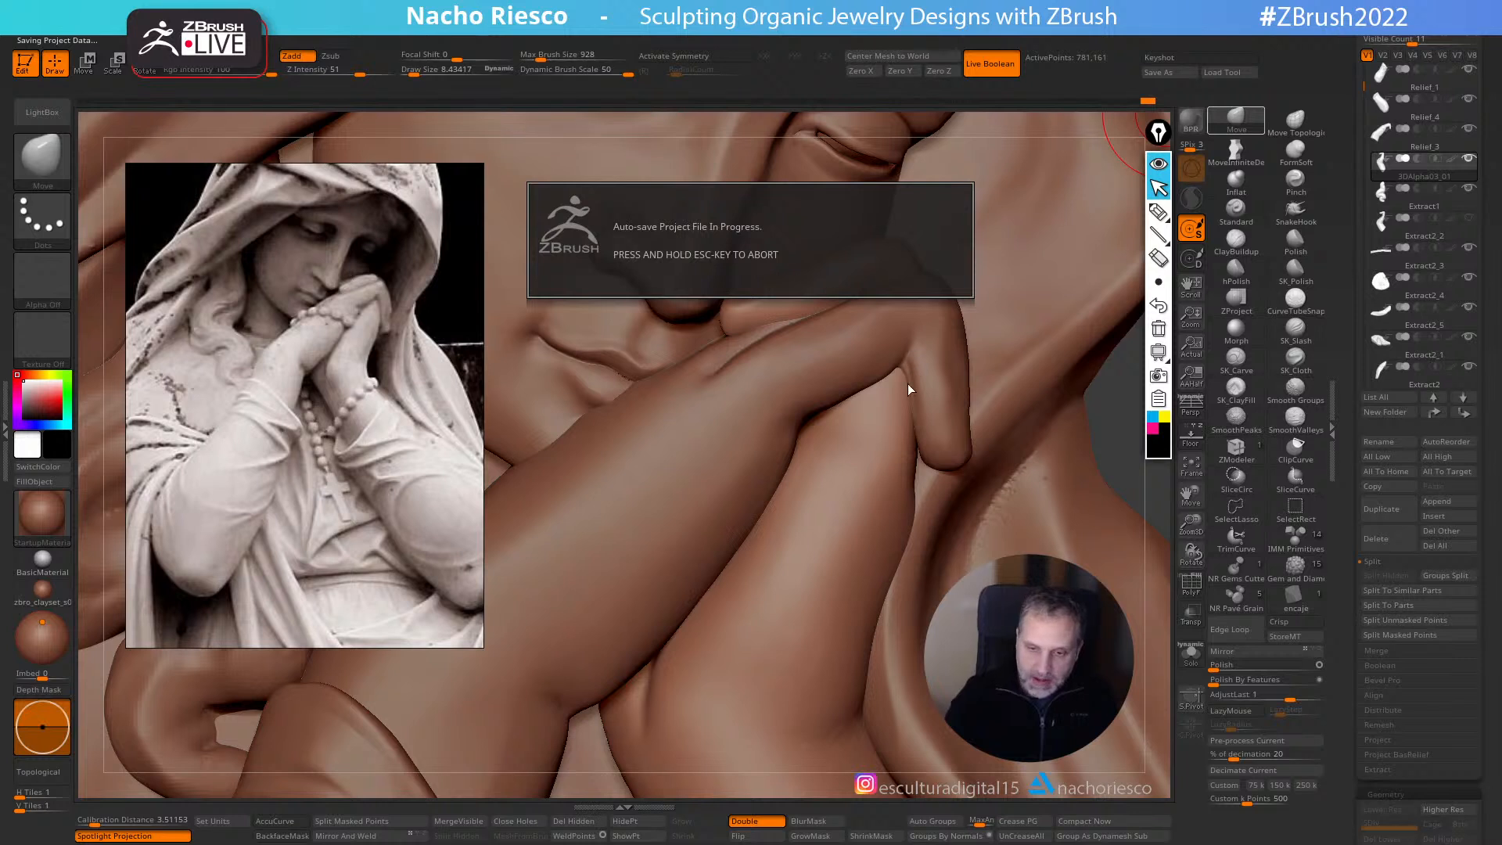
{"action": "key", "text": "s"}
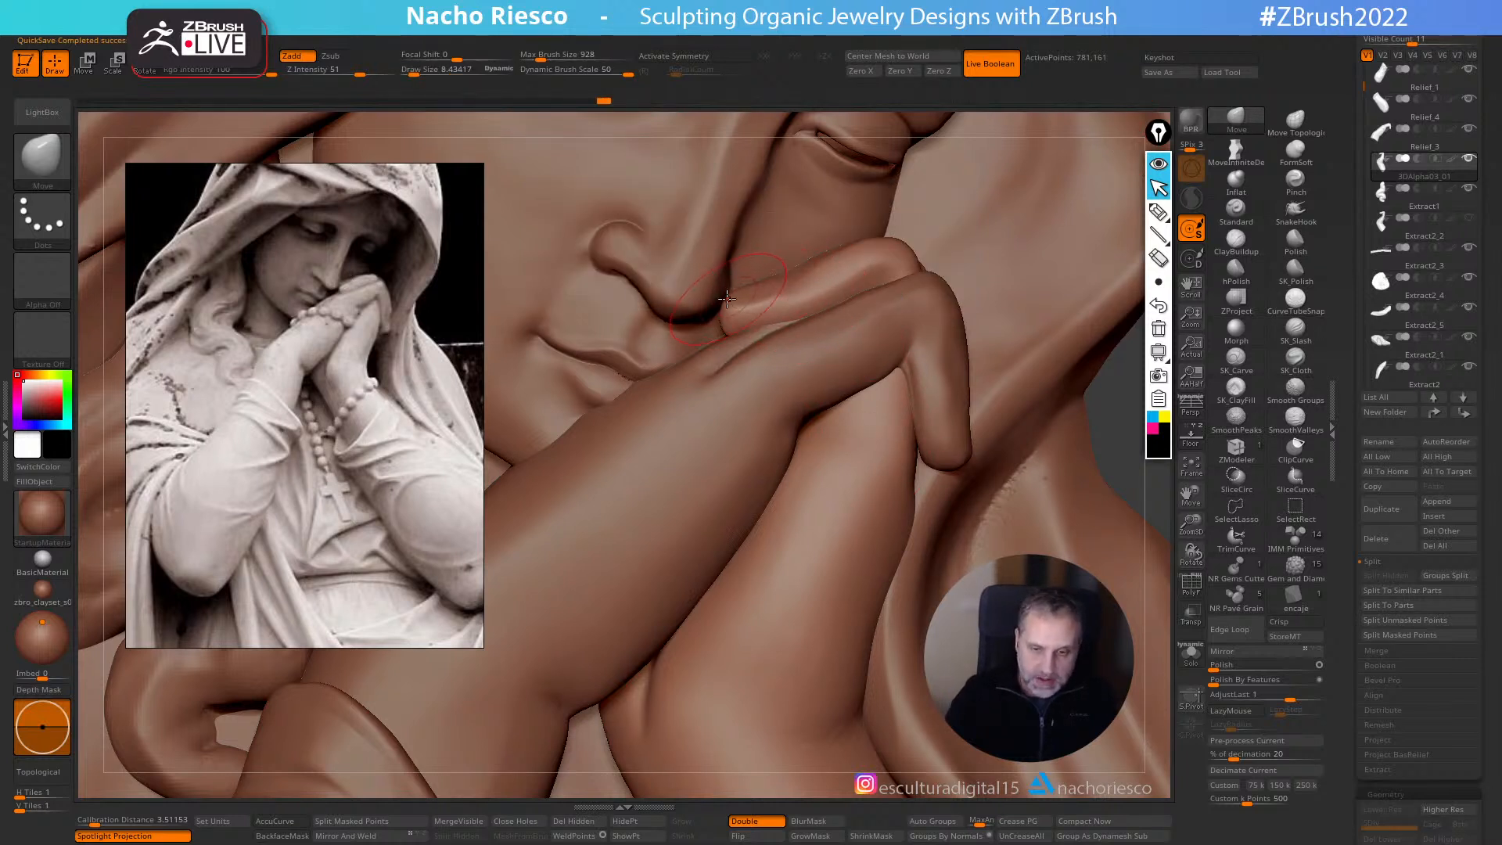
{"action": "key", "text": "s"}
{"action": "left_click_drag", "start_coordinate": [804, 273], "coordinate": [855, 279]}
{"action": "key", "text": "s"}
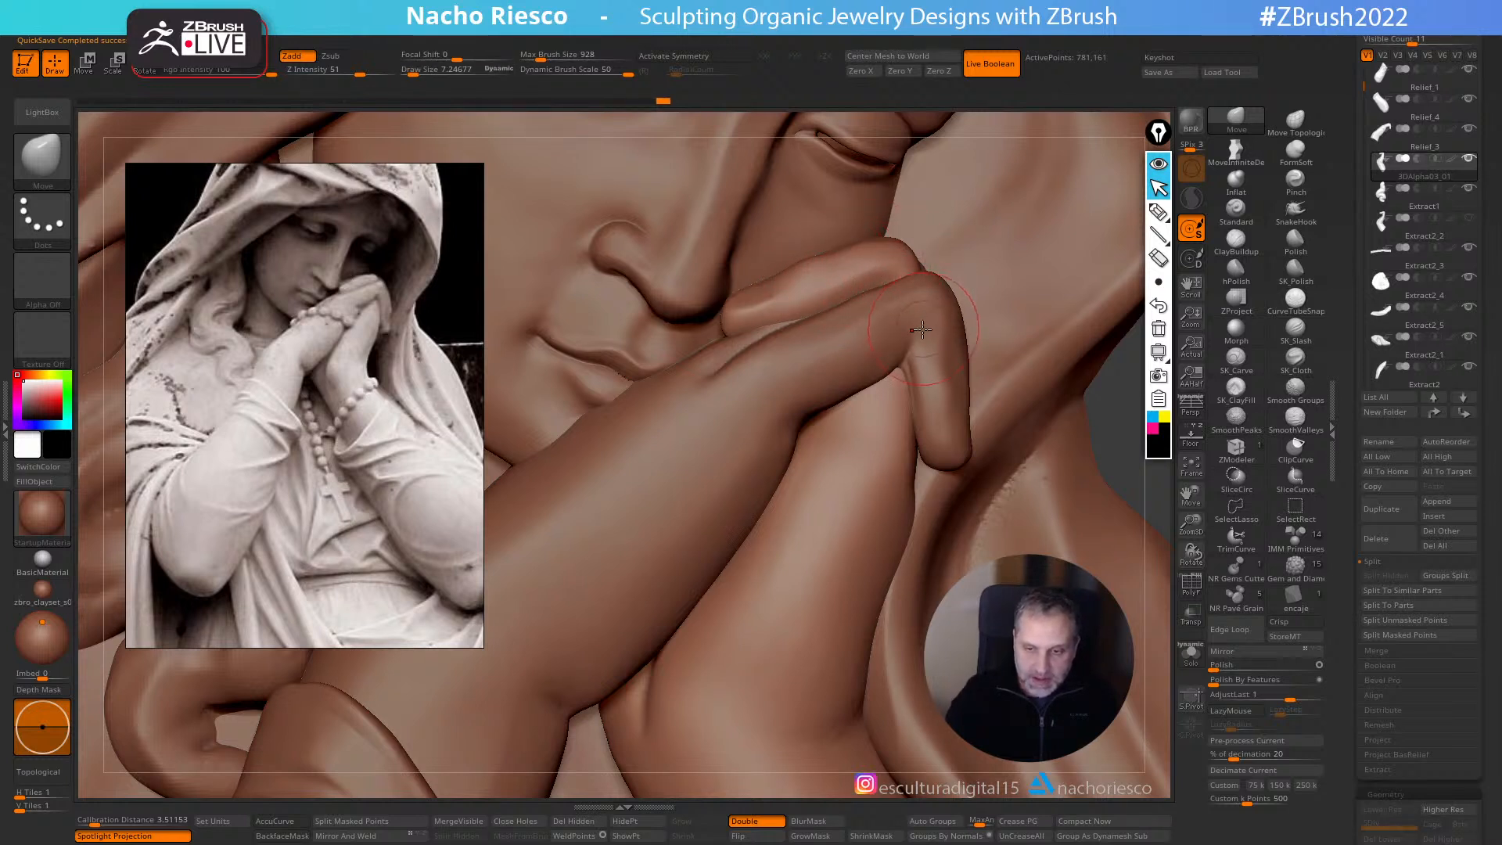
{"action": "key", "text": "s"}
{"action": "mouse_move", "coordinate": [731, 326]}
{"action": "left_mouse_down"}
{"action": "mouse_move", "coordinate": [736, 339]}
{"action": "mouse_move", "coordinate": [730, 311]}
{"action": "mouse_move", "coordinate": [758, 312]}
{"action": "left_mouse_up"}
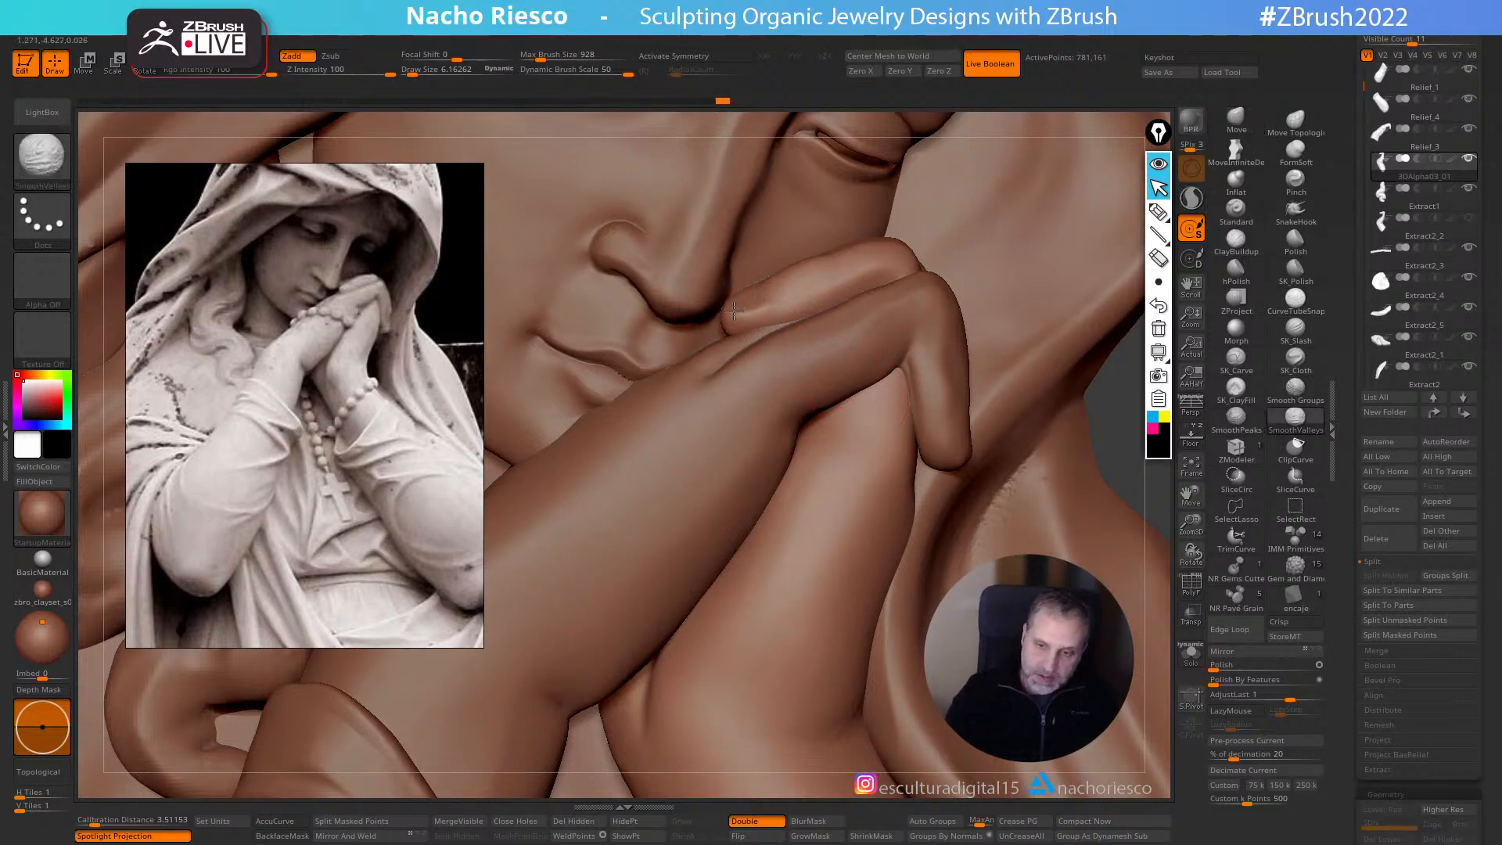
- Make the front forearm and hand the active piece, and save the file to disk
{"action": "left_click", "coordinate": [938, 264], "text": "alt"}
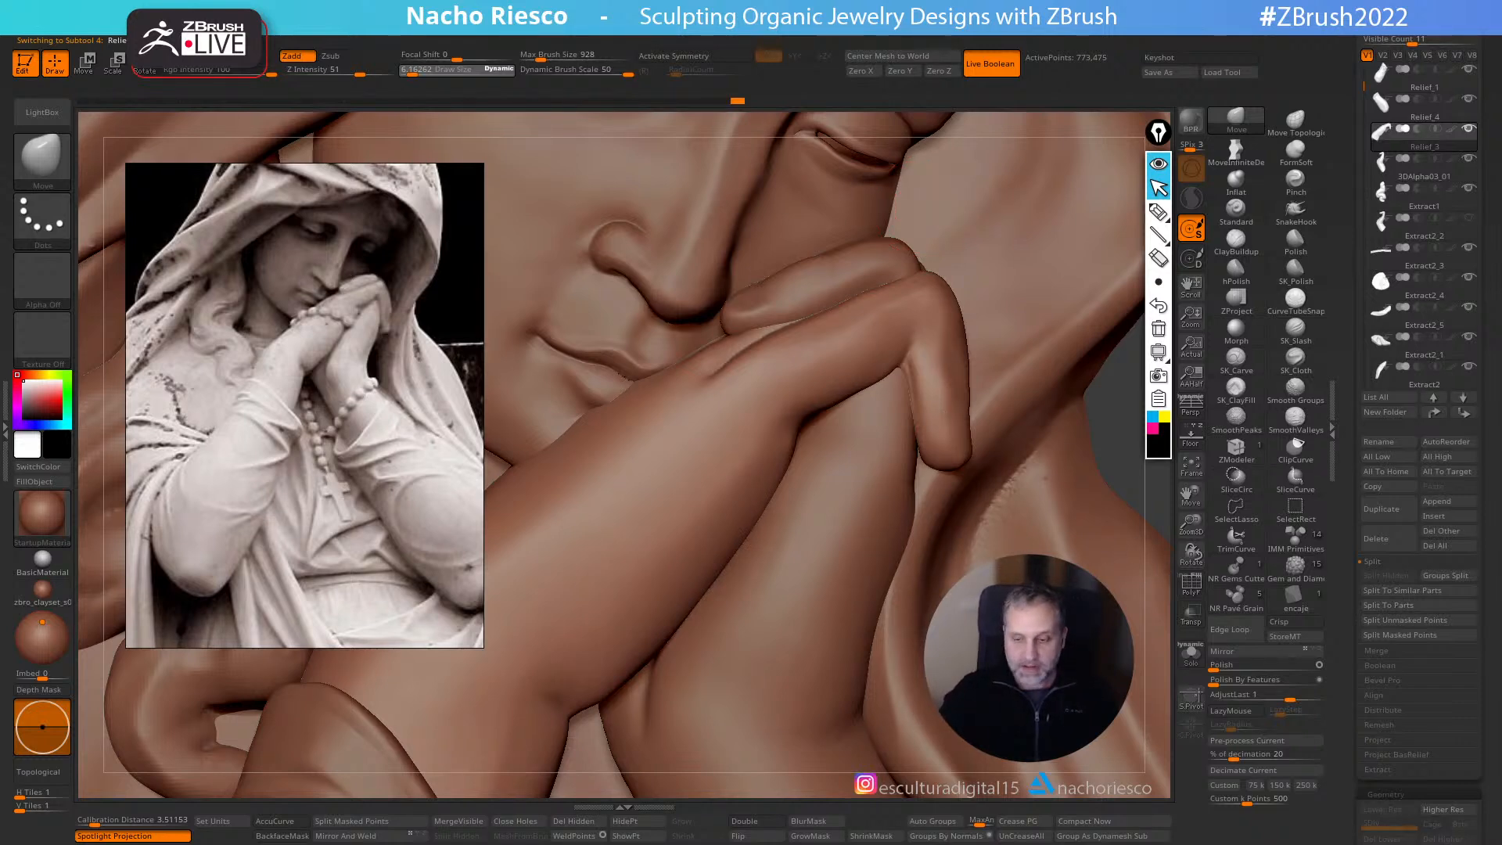
{"action": "key", "text": "alt+Tab"}
{"action": "left_click", "coordinate": [338, 389]}
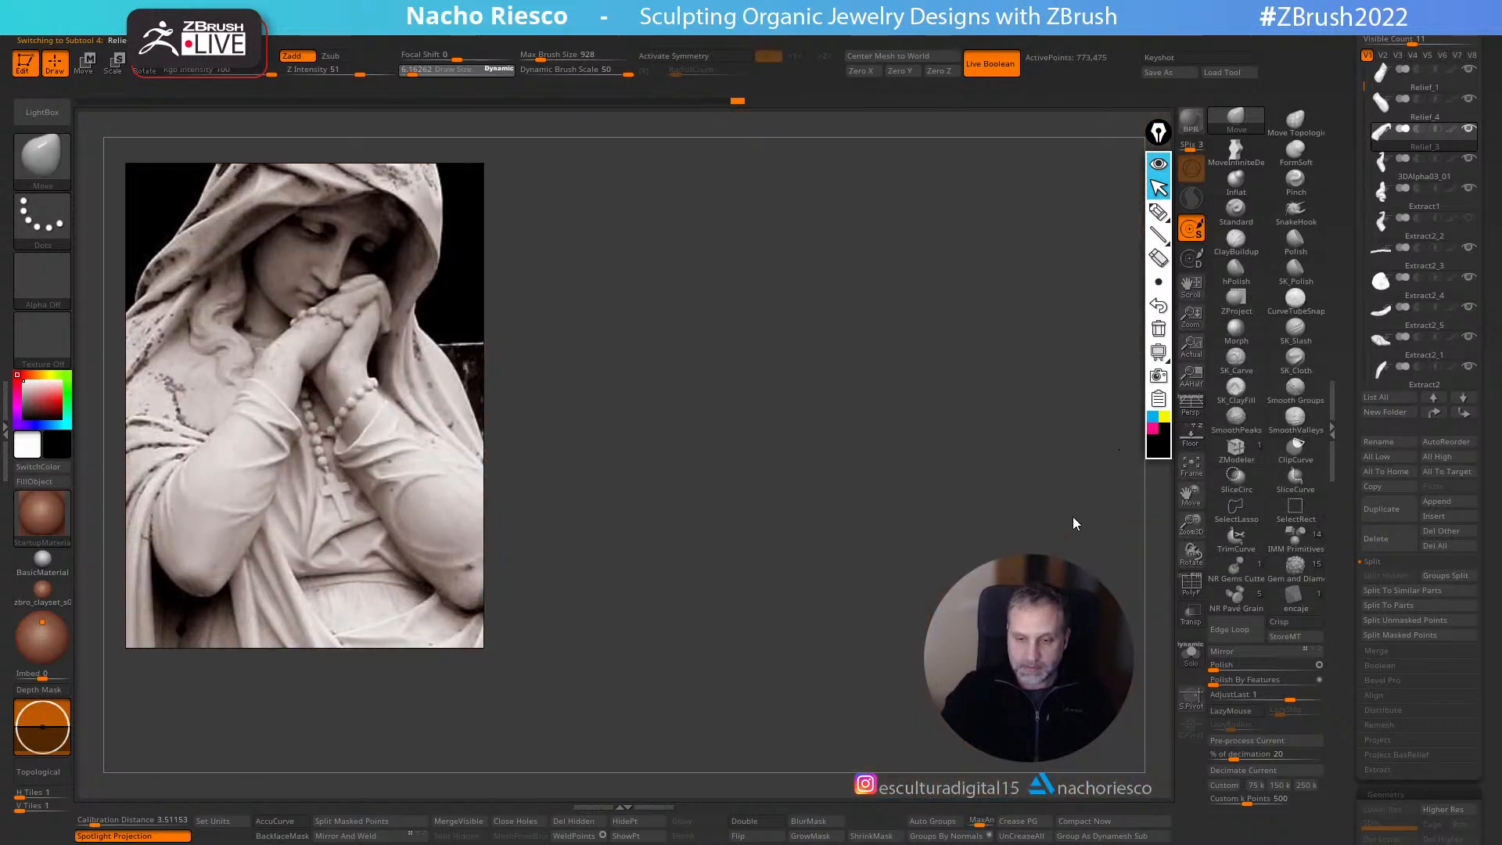
{"action": "left_click", "coordinate": [1202, 476]}
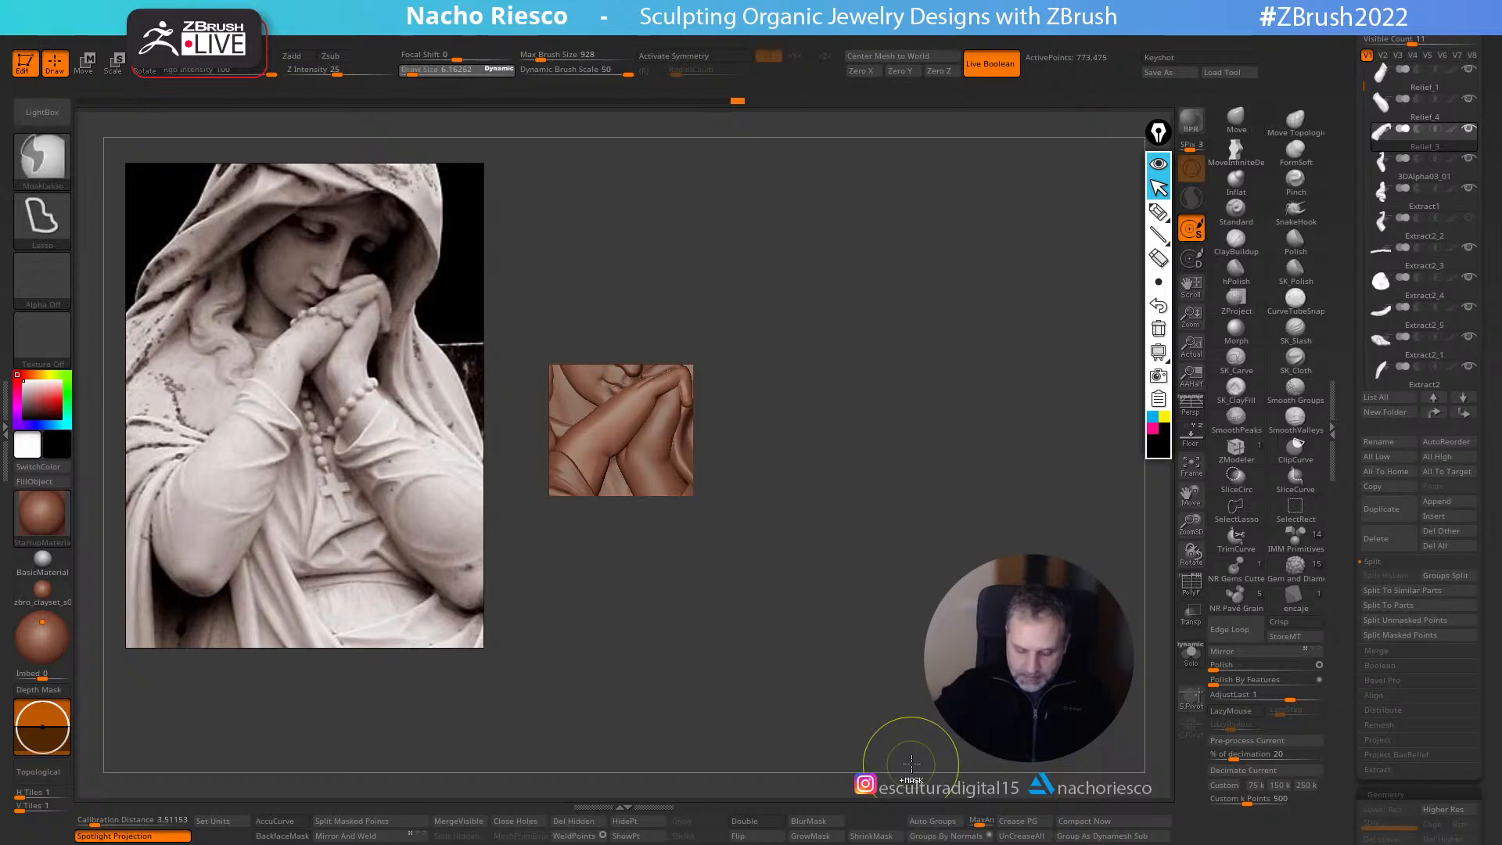
{"action": "key", "text": "f"}
{"action": "left_click_drag", "start_coordinate": [1150, 469], "coordinate": [1085, 199], "text": "alt"}
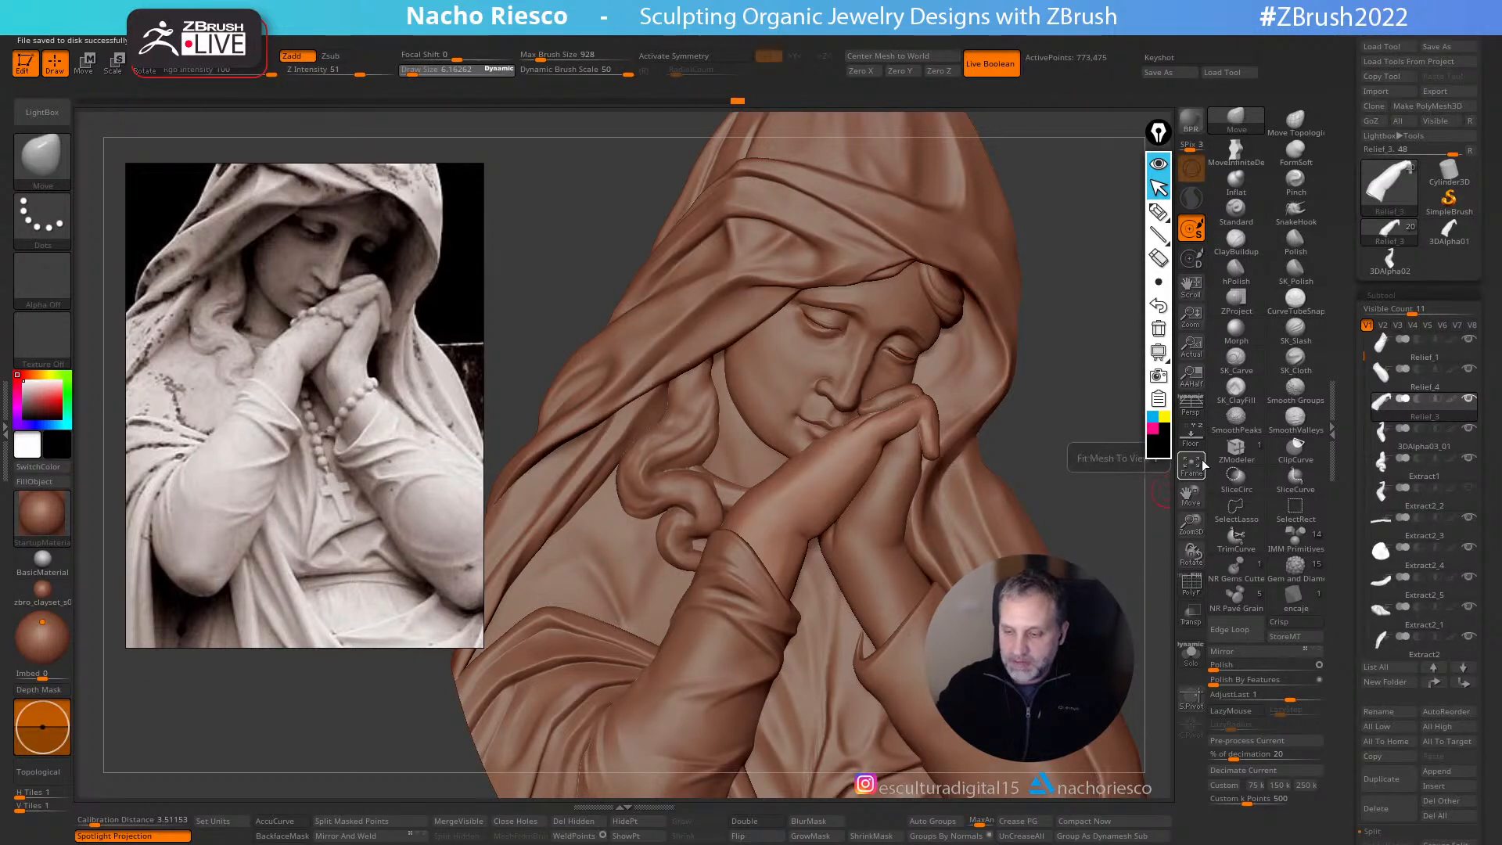
- Examine the whole medallion at several distances, comparing its hands, sleeves and drapery with the statue reference
{"action": "left_click_drag", "start_coordinate": [1121, 530], "coordinate": [1092, 516]}
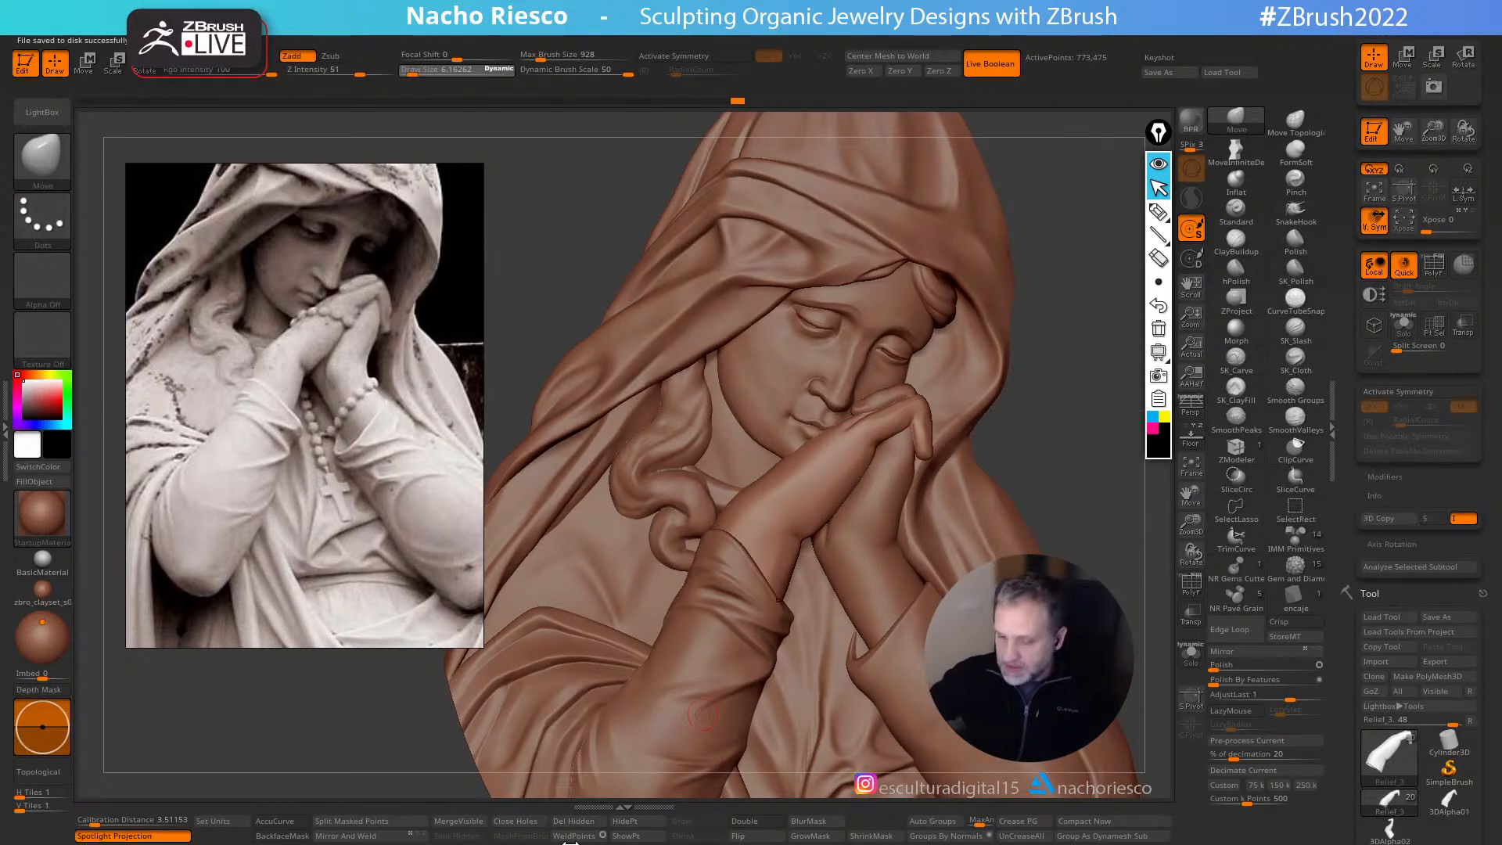
{"action": "mouse_move", "coordinate": [1043, 402]}
{"action": "left_mouse_down"}
{"action": "mouse_move", "coordinate": [1060, 412]}
{"action": "mouse_move", "coordinate": [1067, 477]}
{"action": "mouse_move", "coordinate": [1035, 394]}
{"action": "mouse_move", "coordinate": [1043, 443]}
{"action": "mouse_move", "coordinate": [976, 430]}
{"action": "mouse_move", "coordinate": [949, 329]}
{"action": "left_mouse_up"}
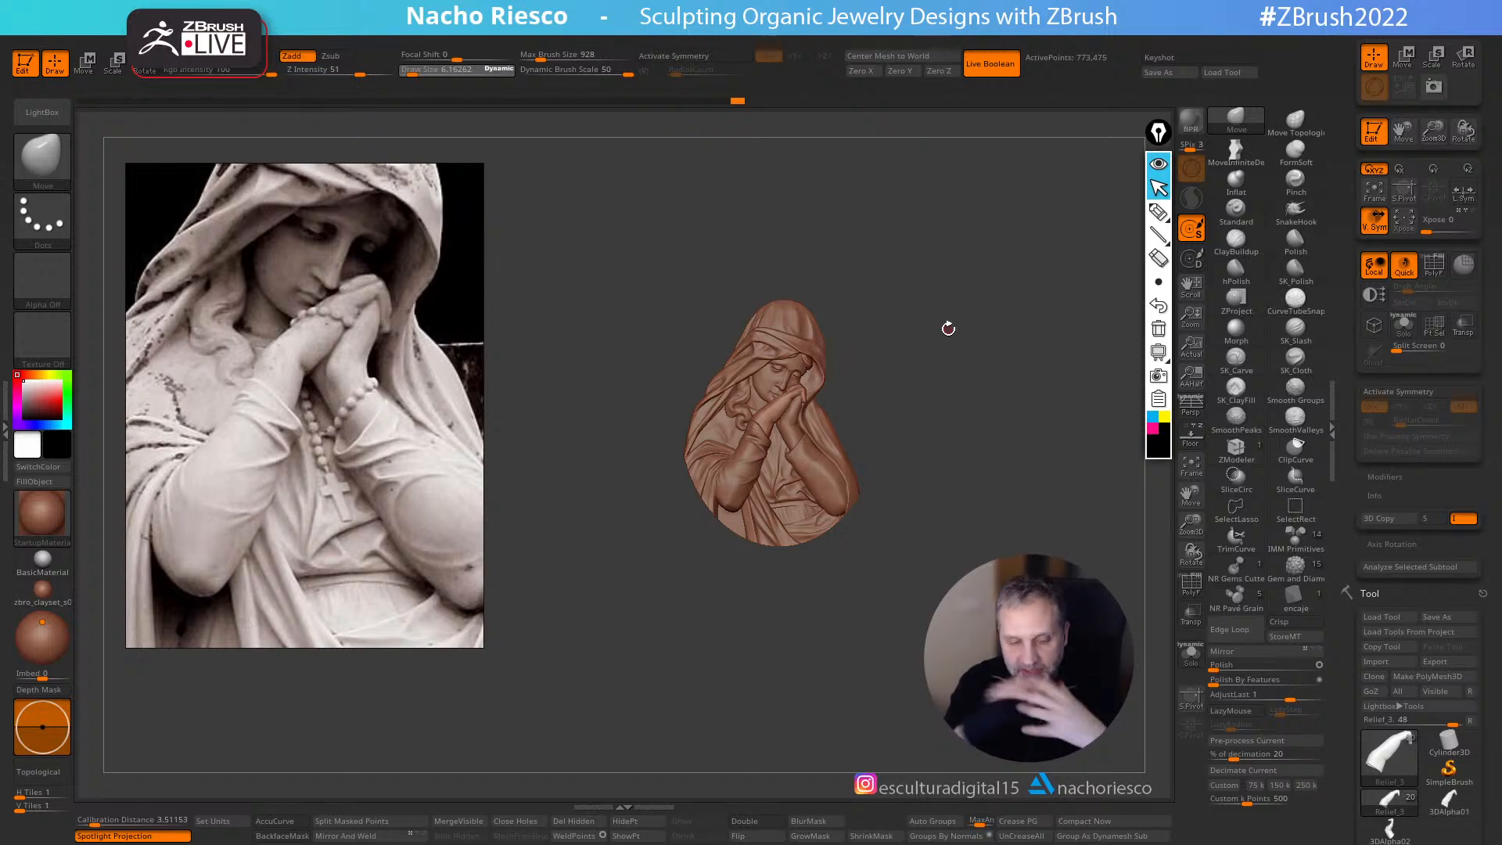
{"action": "mouse_move", "coordinate": [1011, 489]}
{"action": "left_mouse_down", "text": "alt"}
{"action": "mouse_move", "coordinate": [1013, 518]}
{"action": "mouse_move", "coordinate": [1038, 474]}
{"action": "left_mouse_up", "text": "alt"}
{"action": "left_click_drag", "start_coordinate": [989, 423], "coordinate": [982, 491], "text": "alt"}
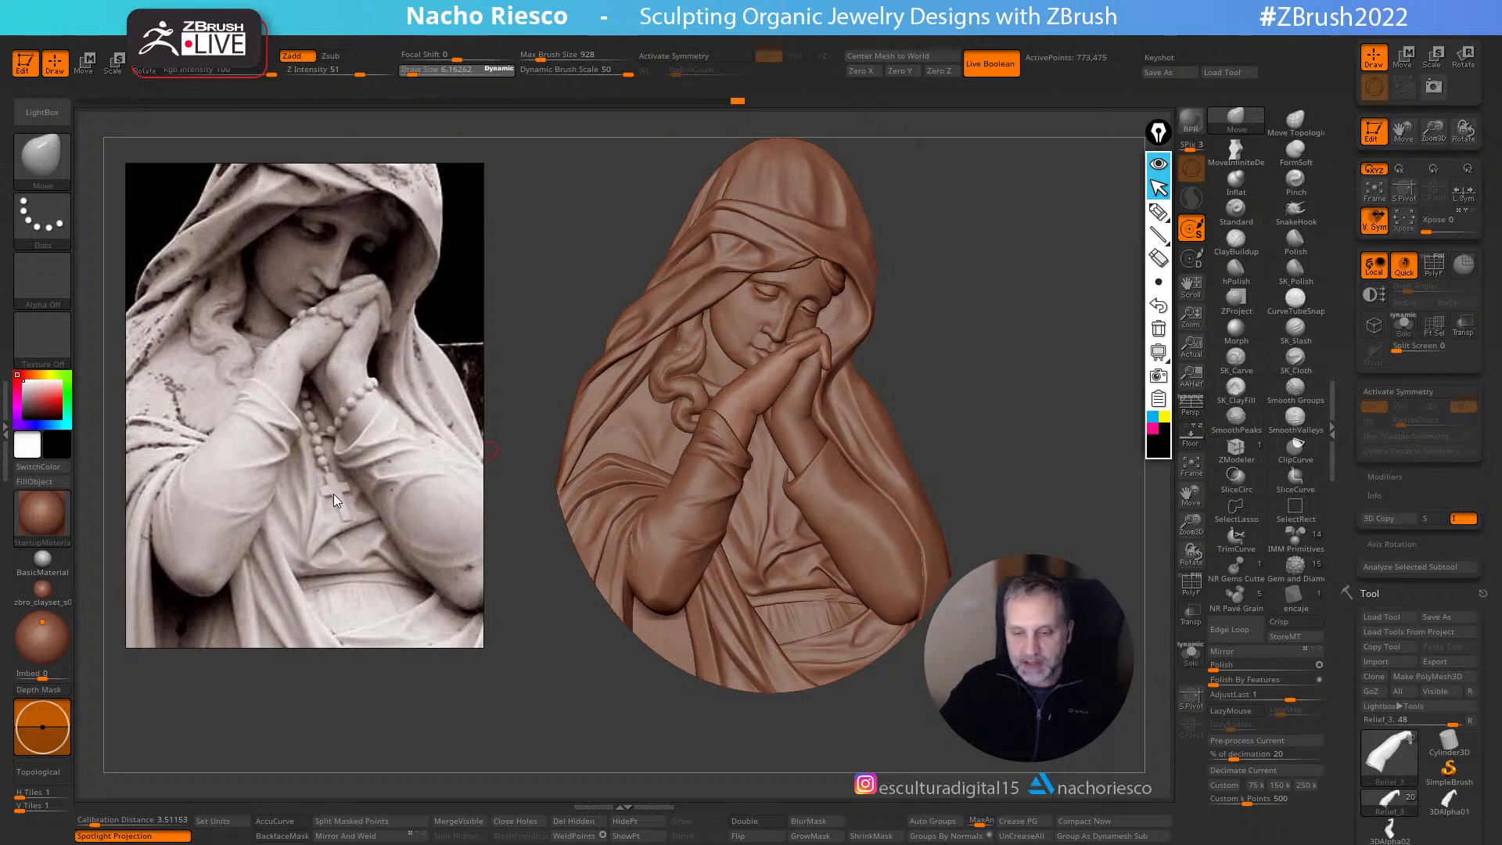
{"action": "mouse_move", "coordinate": [1039, 551]}
{"action": "left_mouse_down", "text": "alt"}
{"action": "mouse_move", "coordinate": [1040, 489]}
{"action": "mouse_move", "coordinate": [950, 587]}
{"action": "mouse_move", "coordinate": [1041, 583]}
{"action": "mouse_move", "coordinate": [1041, 641]}
{"action": "mouse_move", "coordinate": [1035, 571]}
{"action": "left_mouse_up", "text": "alt"}
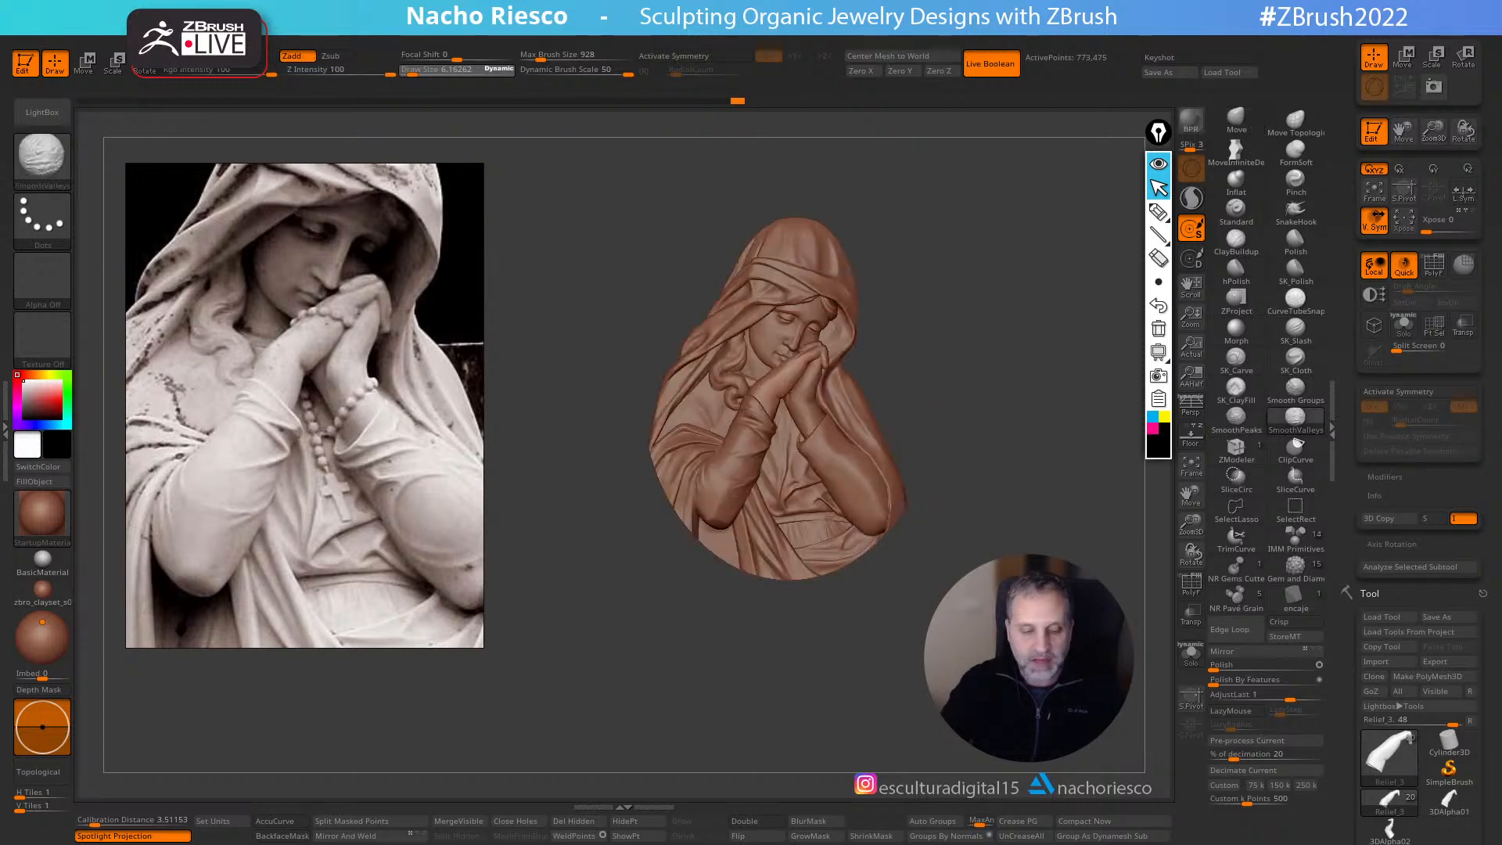
{"action": "mouse_move", "coordinate": [962, 689]}
{"action": "left_mouse_down", "text": "alt"}
{"action": "mouse_move", "coordinate": [947, 610]}
{"action": "mouse_move", "coordinate": [858, 731]}
{"action": "left_mouse_up", "text": "alt"}
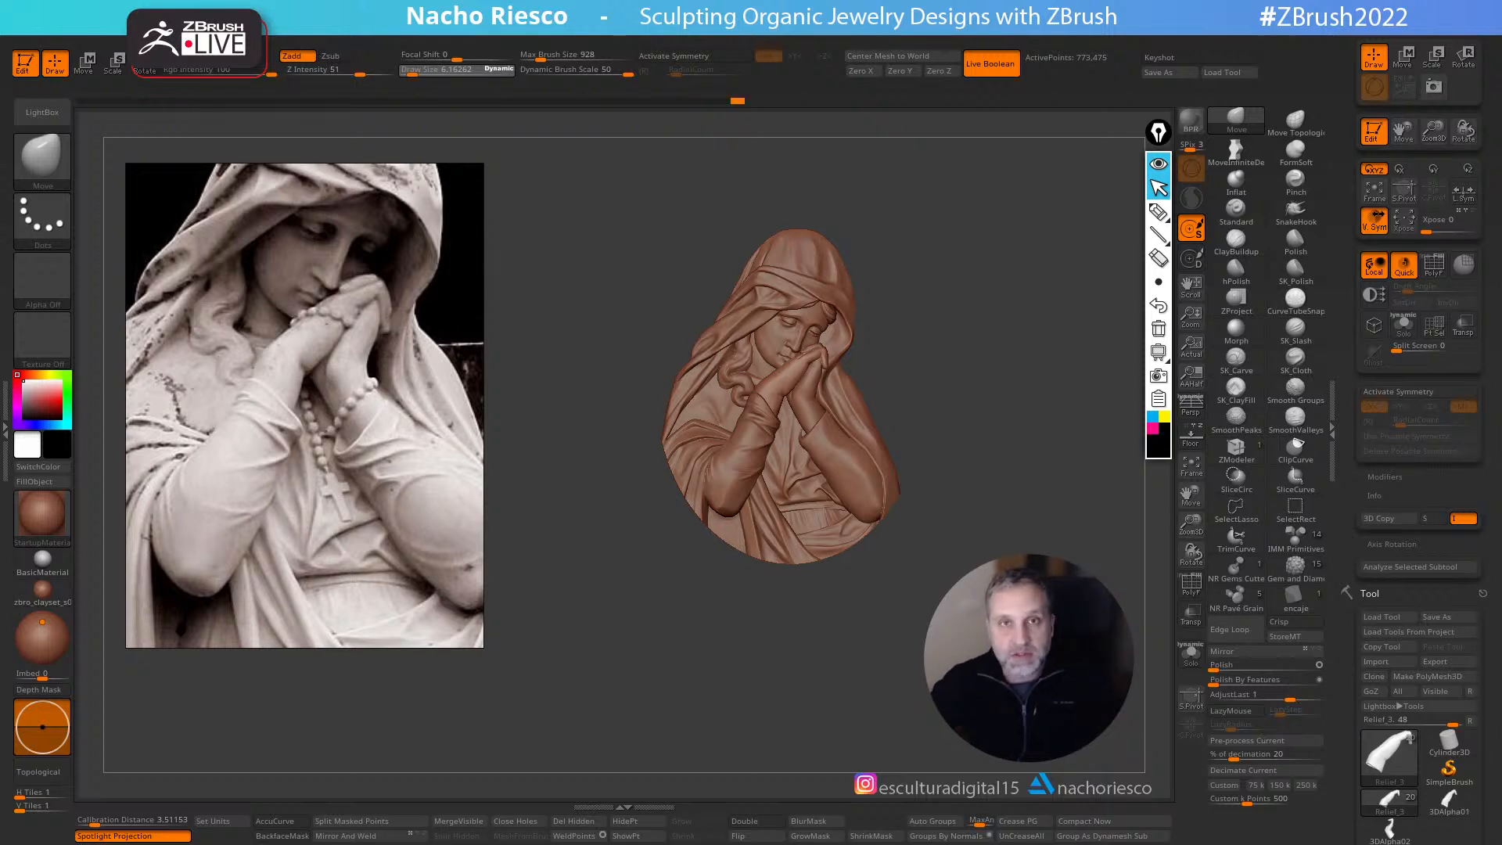
{"action": "left_click_drag", "start_coordinate": [996, 319], "coordinate": [1000, 321]}
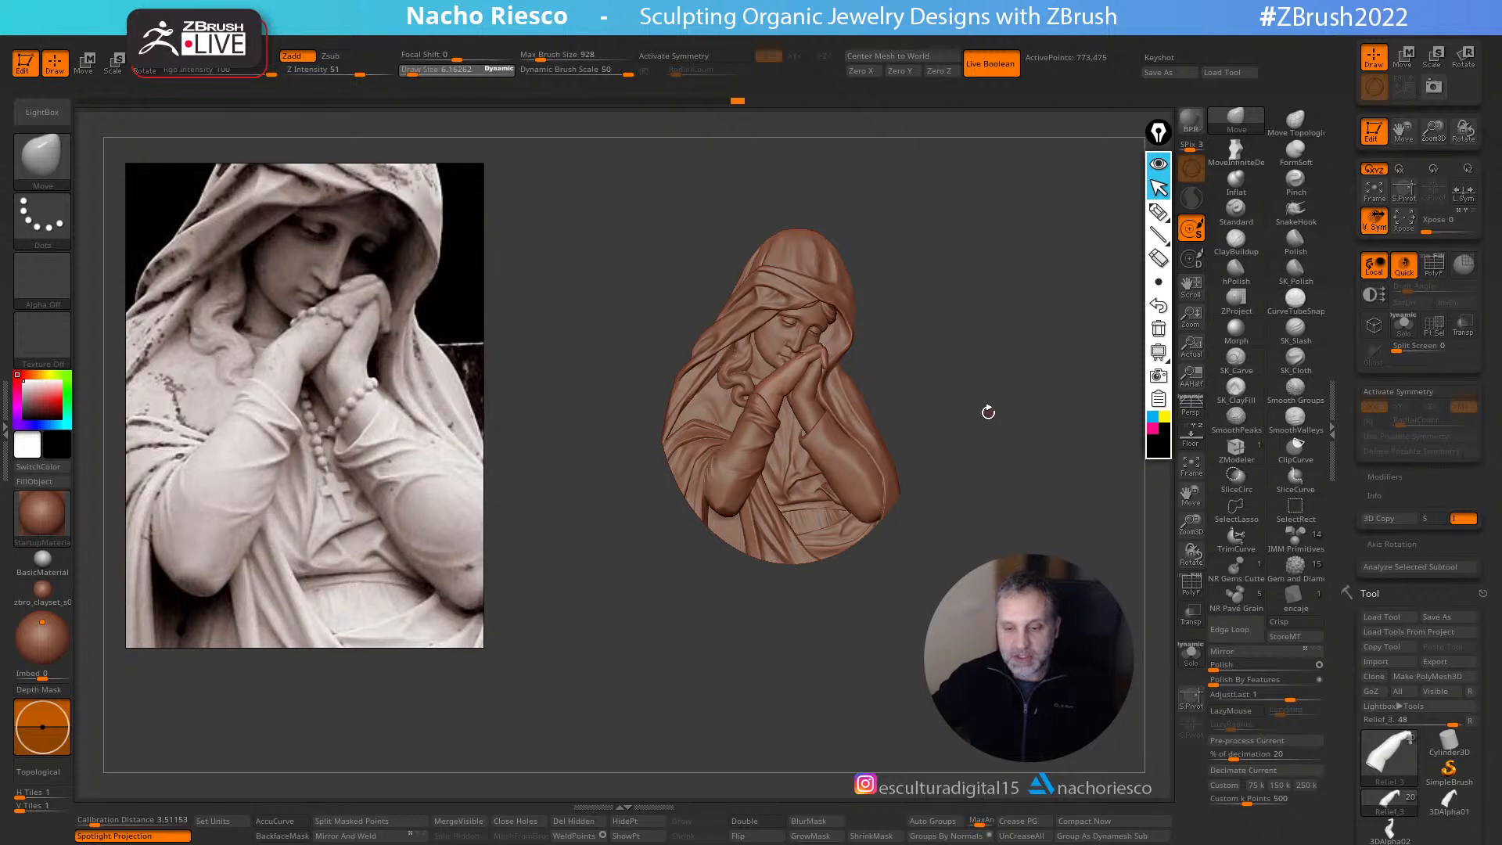
{"action": "right_click_drag", "start_coordinate": [966, 322], "coordinate": [969, 370], "text": "ctrl"}
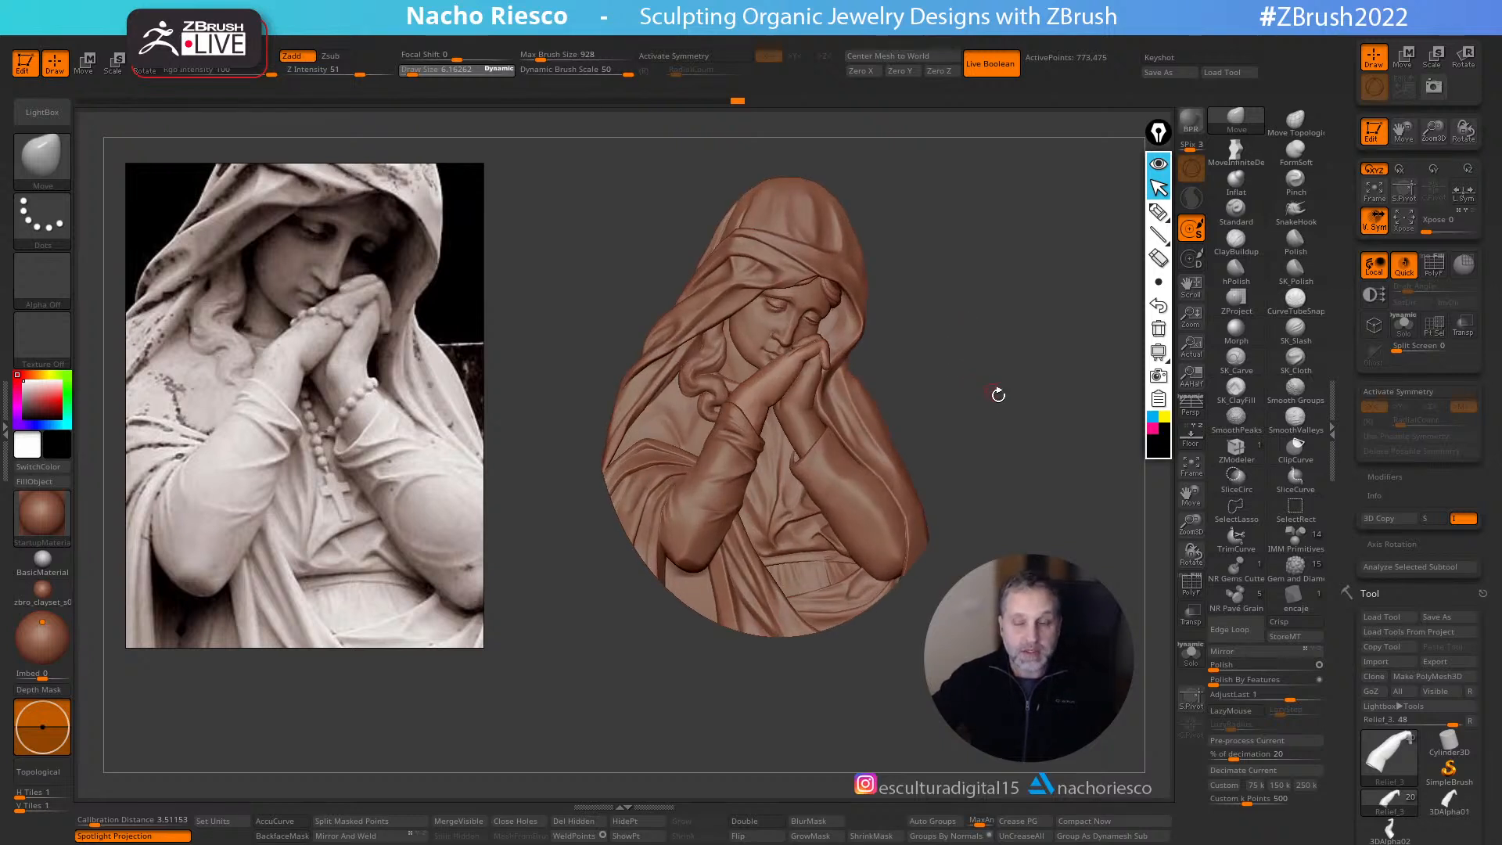